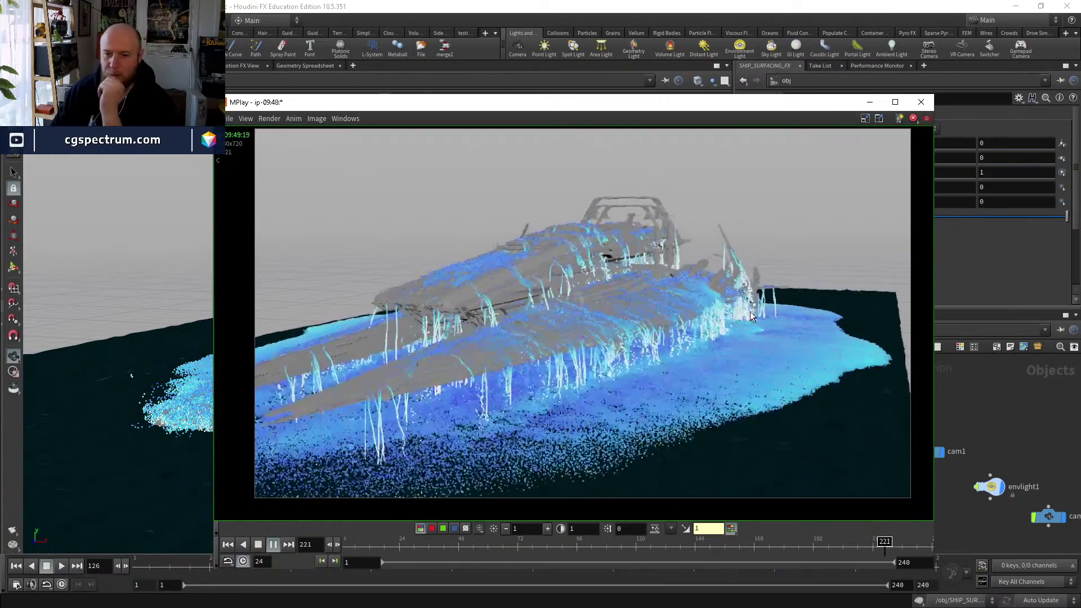
Scrub the surfacing-ship flipbook back and forth between about frame 146 and frame 240 to examine the streaming water particles.
click(511, 542)
drag(511, 542, 471, 546)
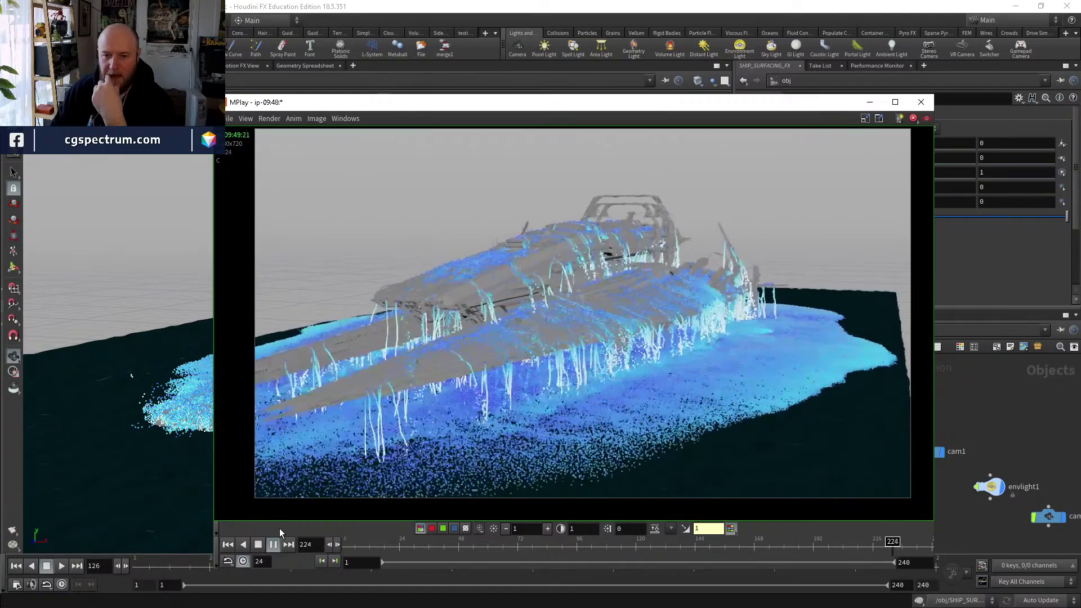
drag(385, 548, 932, 545)
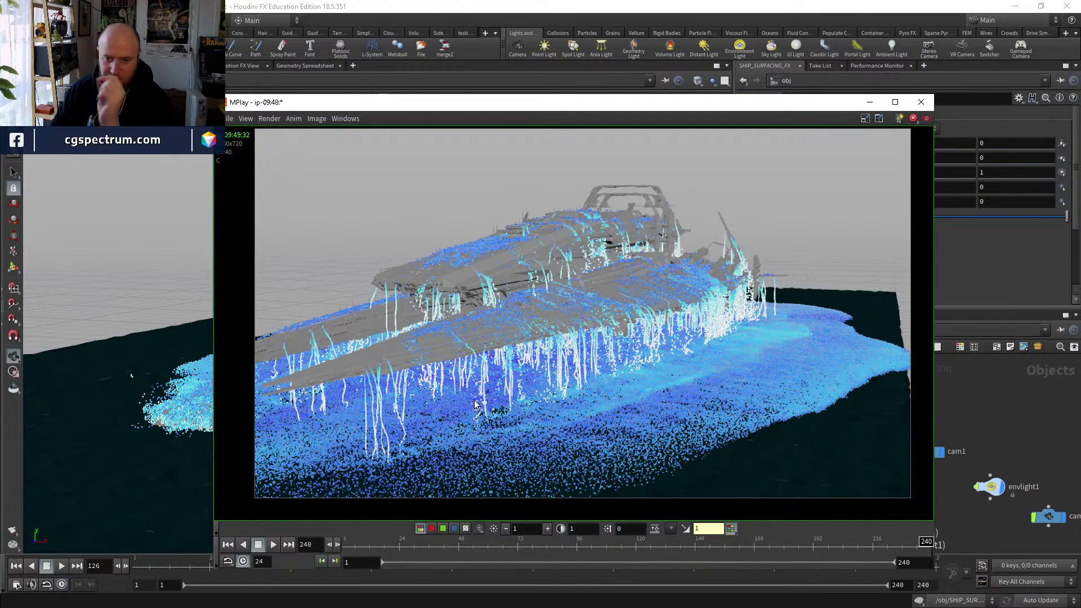
mouse_move(822, 545)
mouse_down()
mouse_move(743, 545)
mouse_move(786, 510)
mouse_move(856, 504)
mouse_move(754, 494)
mouse_move(842, 485)
mouse_up()
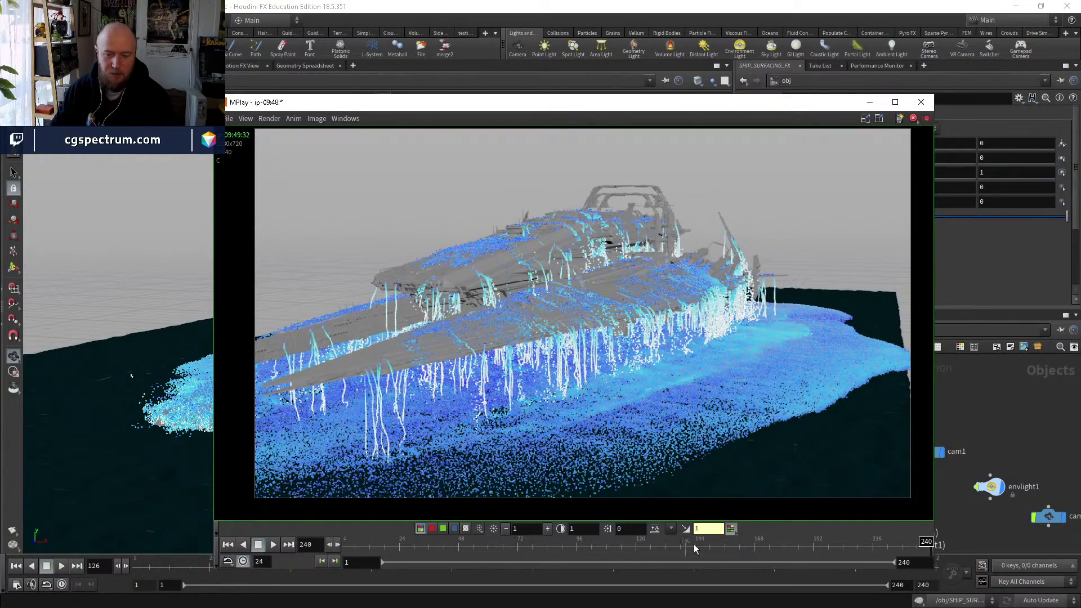
drag(736, 547, 810, 529)
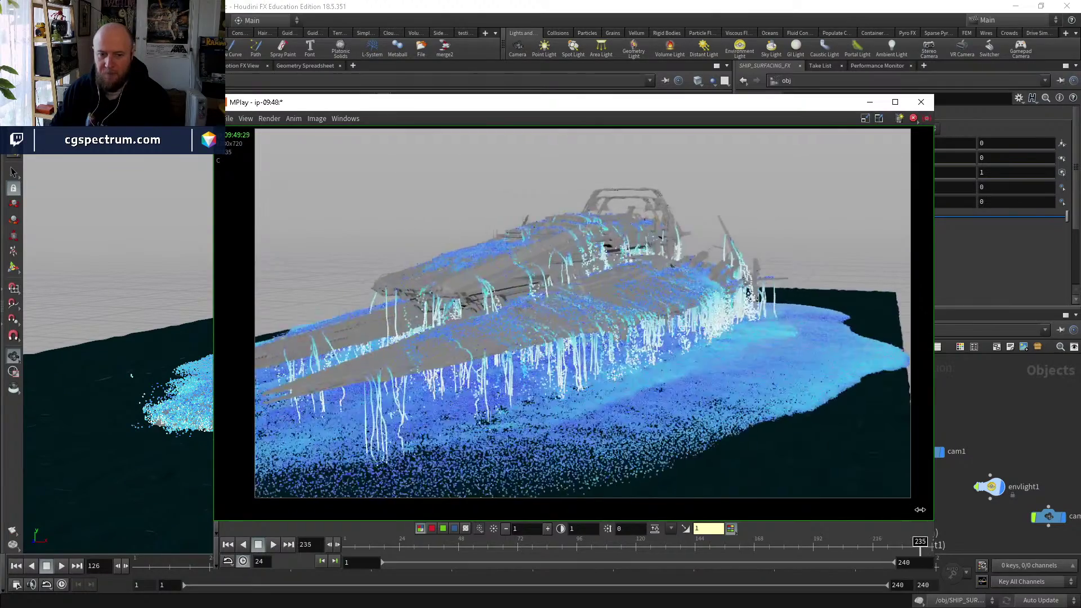
drag(920, 510, 639, 521)
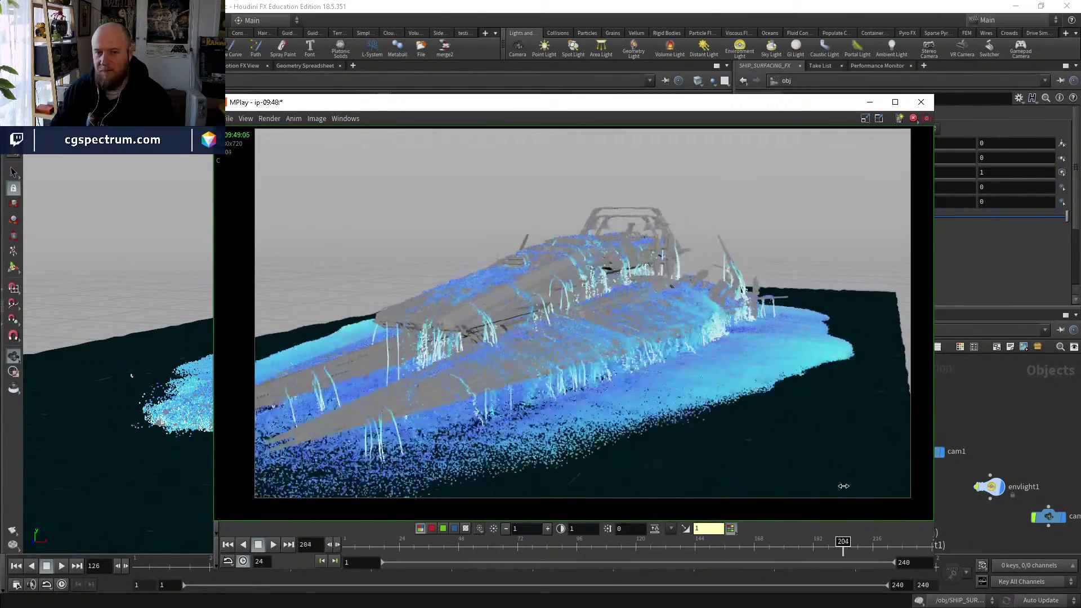
drag(873, 486, 898, 485)
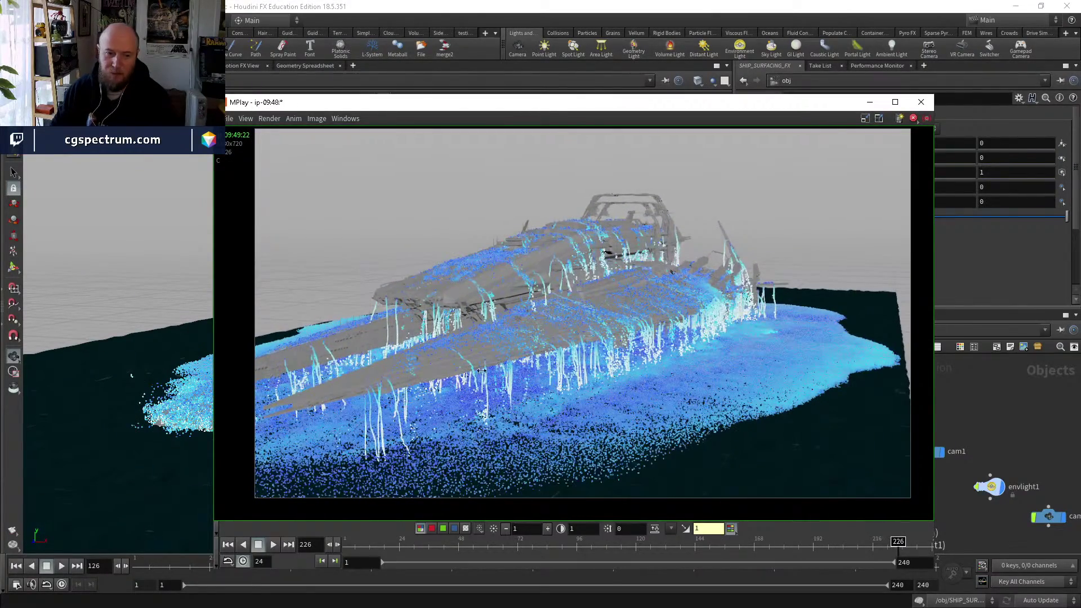
drag(675, 542, 885, 542)
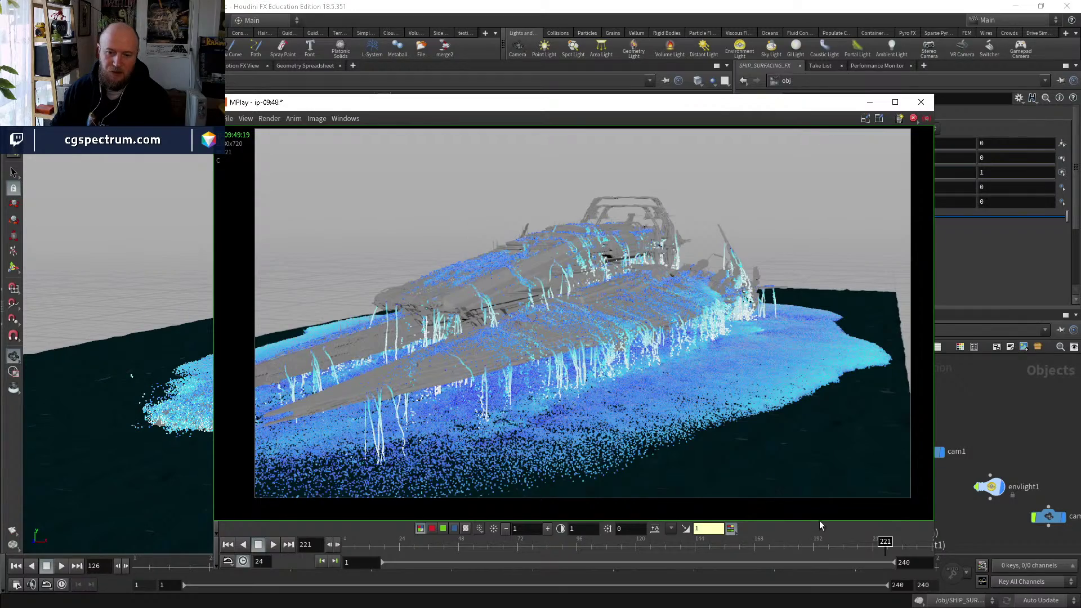
drag(817, 542, 590, 227)
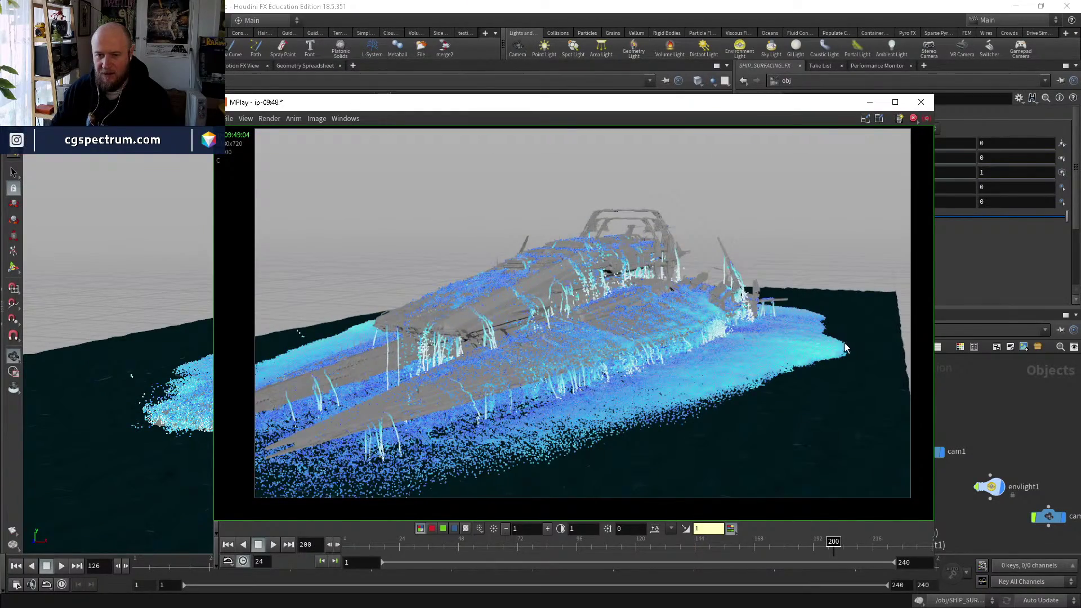
drag(758, 555, 883, 525)
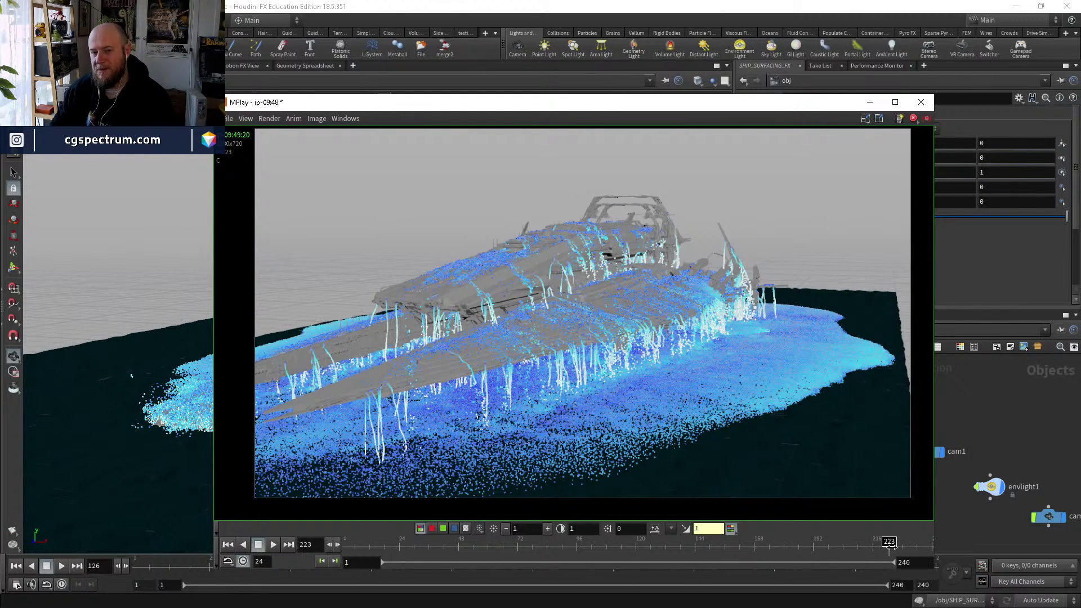
click(845, 544)
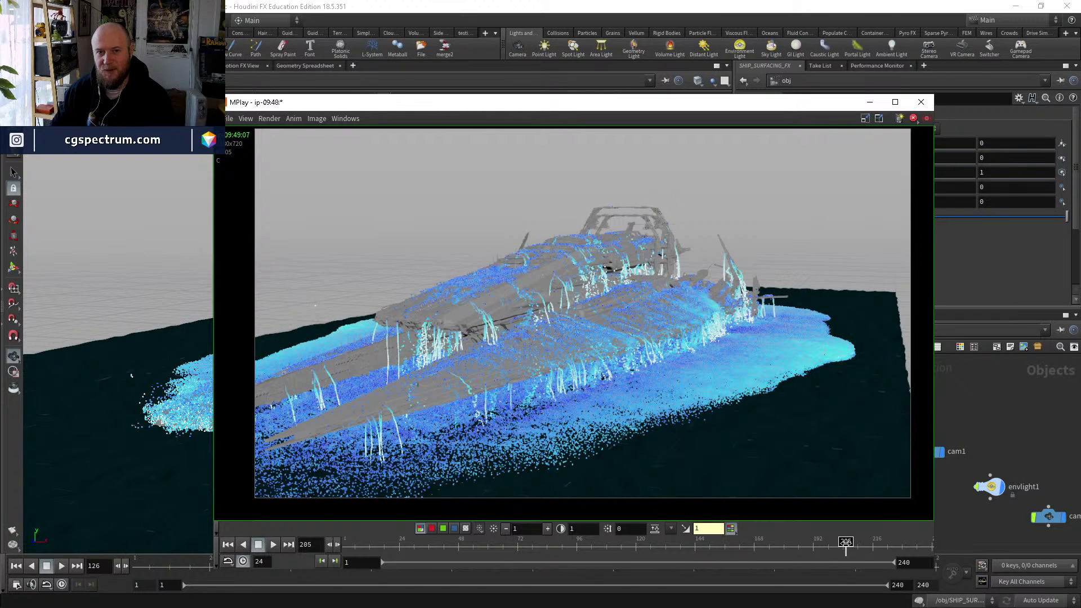
drag(847, 543, 849, 543)
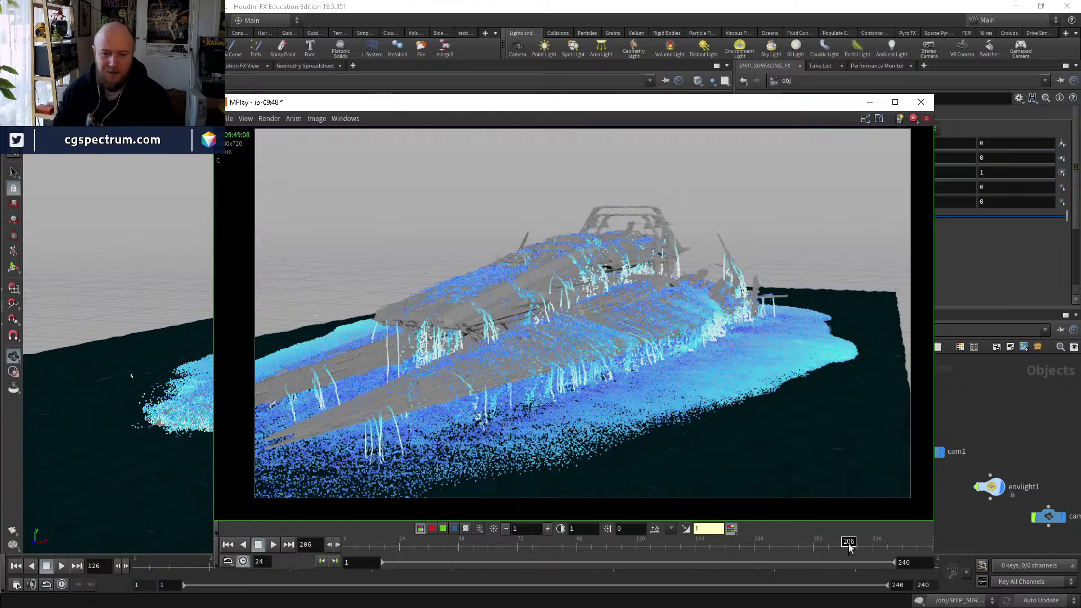
drag(850, 548, 566, 571)
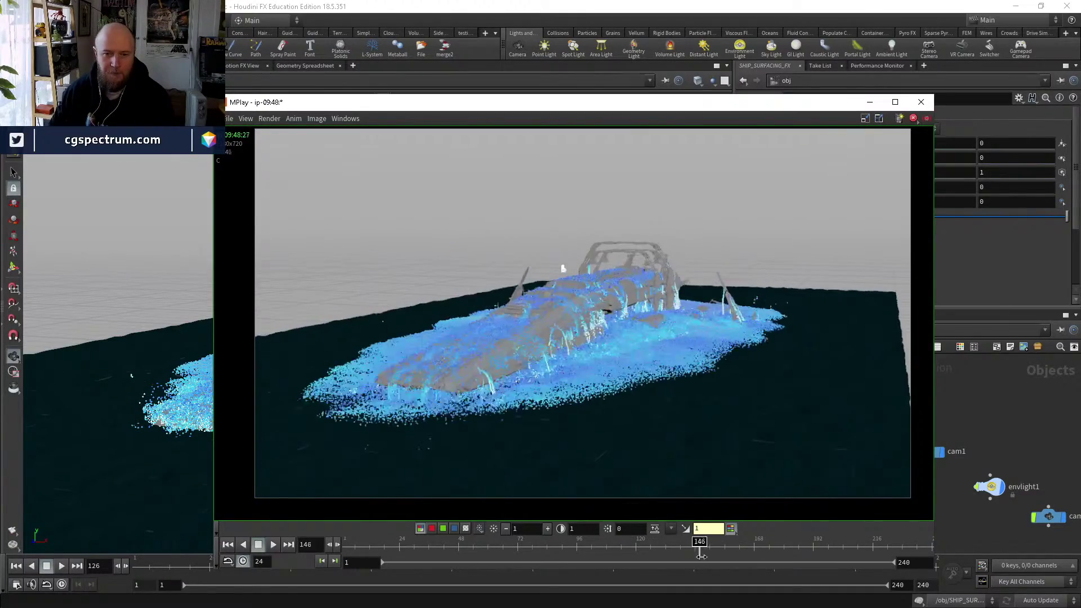
drag(731, 558, 849, 549)
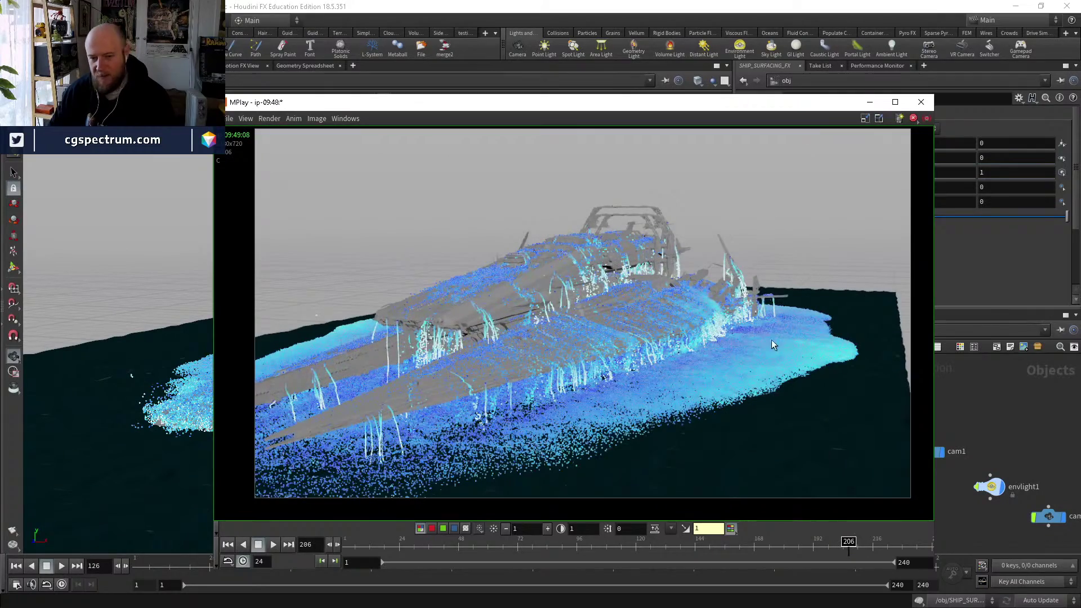
drag(742, 544, 908, 496)
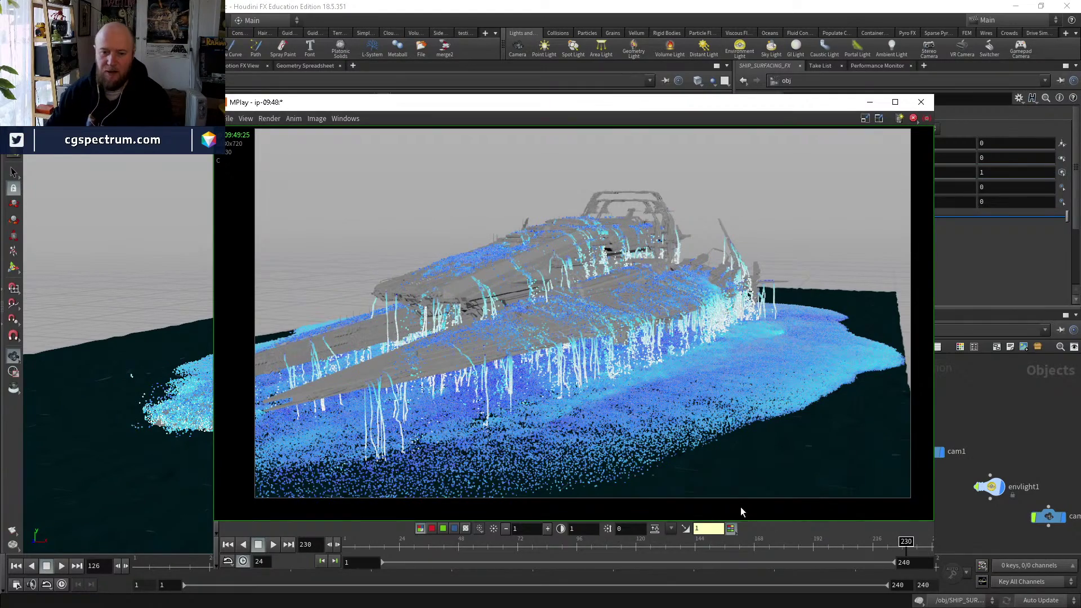
drag(741, 507, 884, 519)
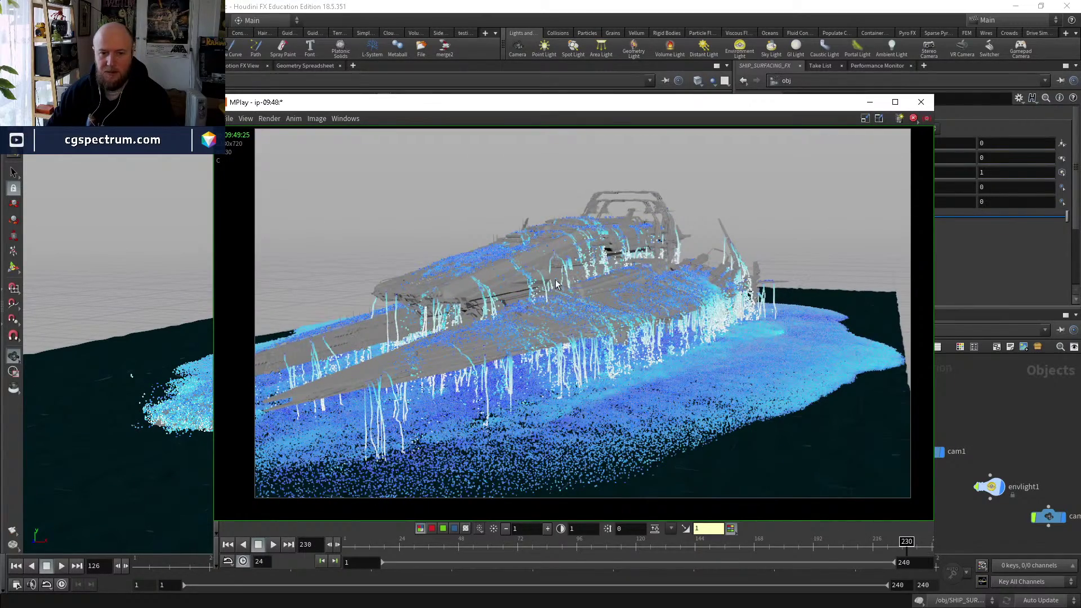
drag(759, 542, 944, 551)
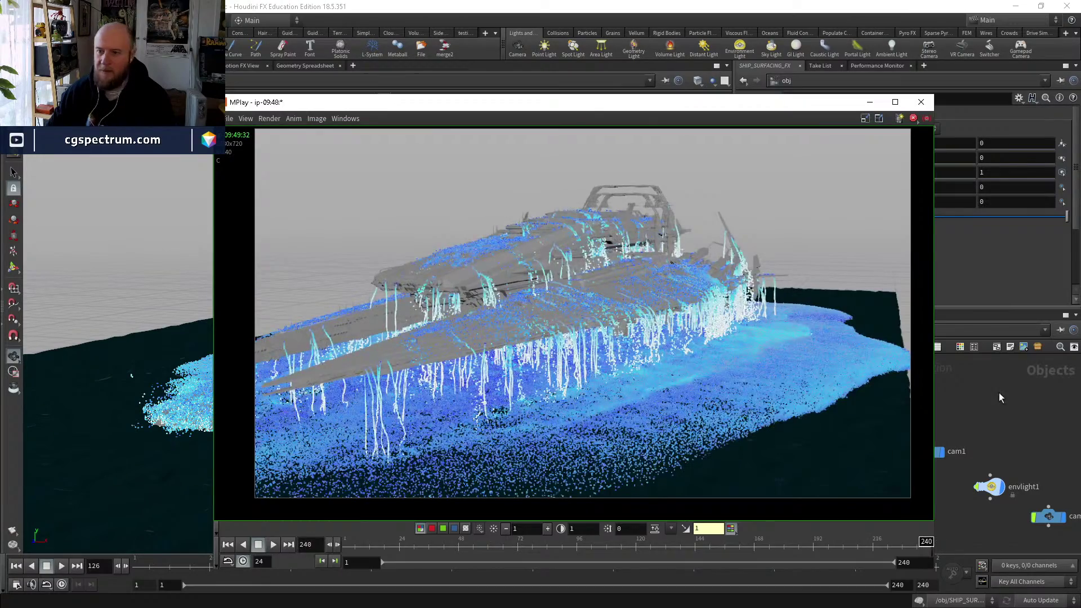
Switch from MPlay back to the Houdini scene and examine the ship's water particles from several angles.
click(978, 427)
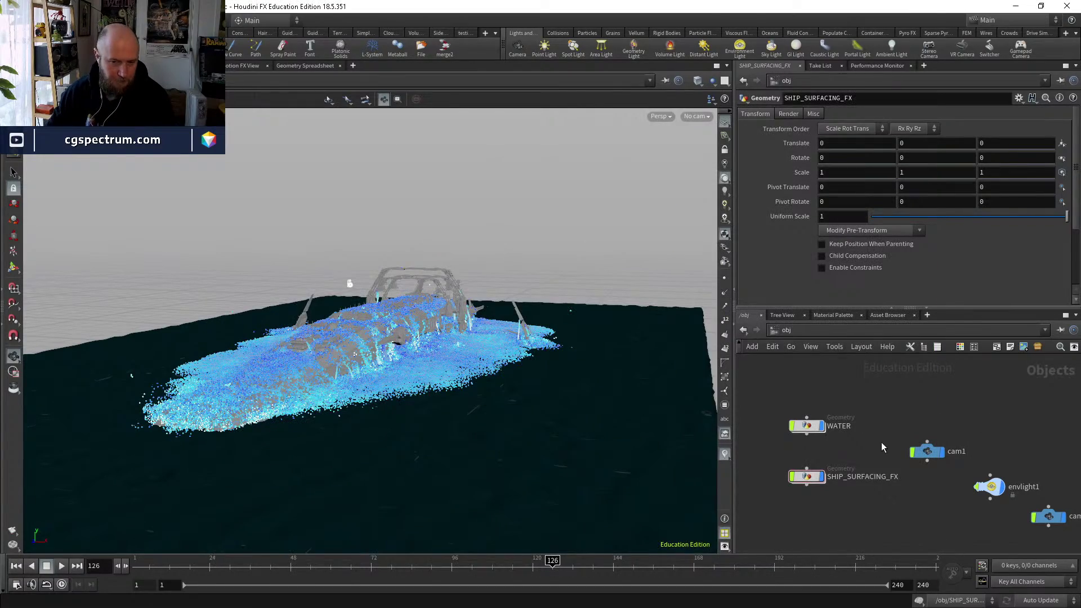
drag(350, 284, 338, 177)
right_drag(337, 176, 350, 415)
drag(350, 415, 511, 265)
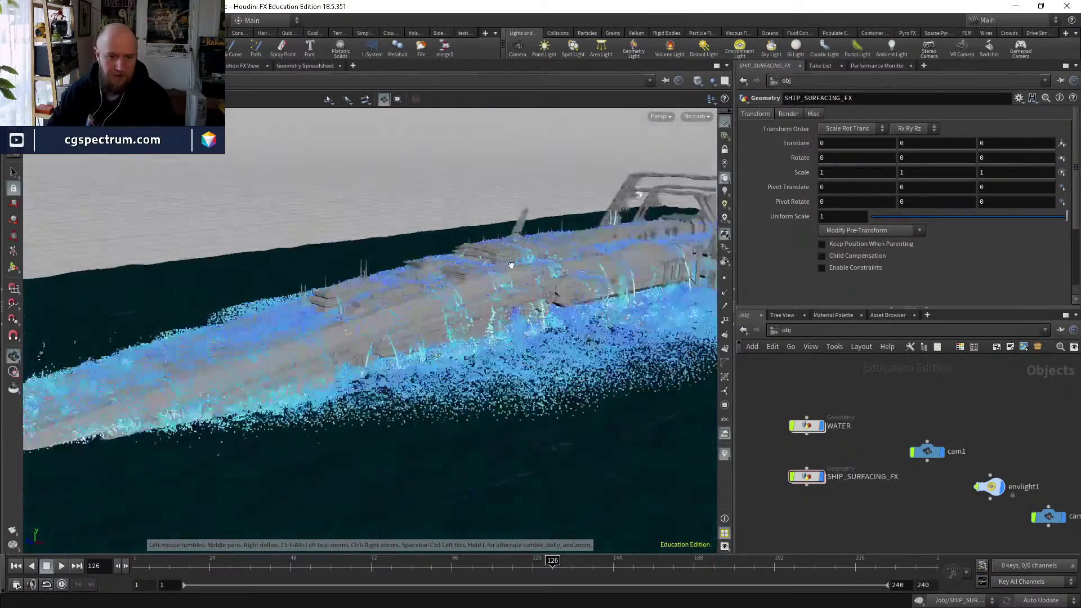
right_drag(511, 265, 394, 315)
drag(394, 316, 463, 345)
middle_drag(824, 485, 887, 507)
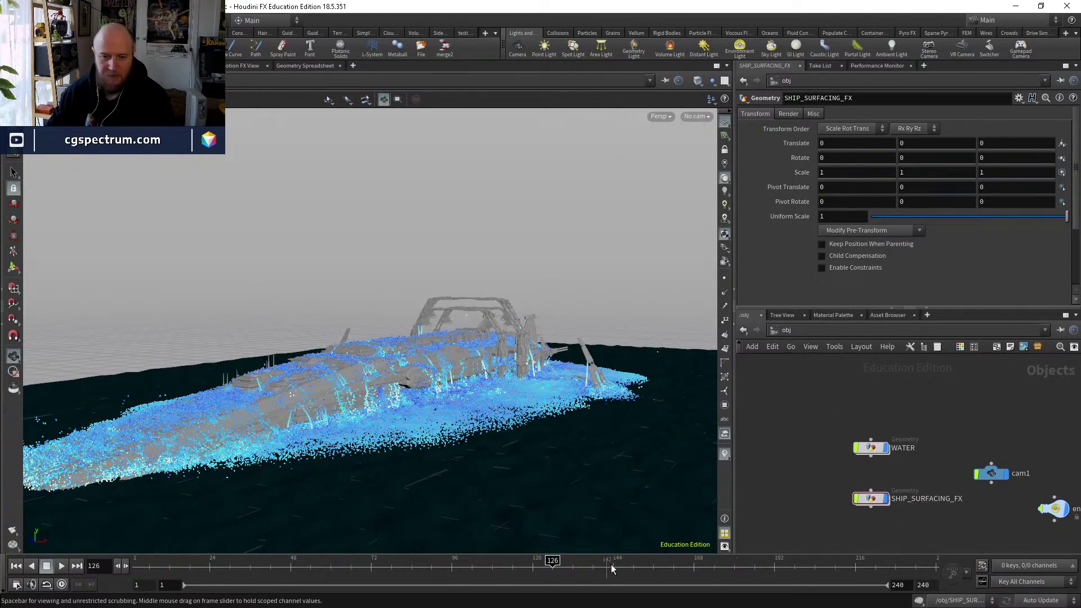
Set the timeline to frame 1 and open the SHIP_SURFACING_FX geometry network.
click(139, 565)
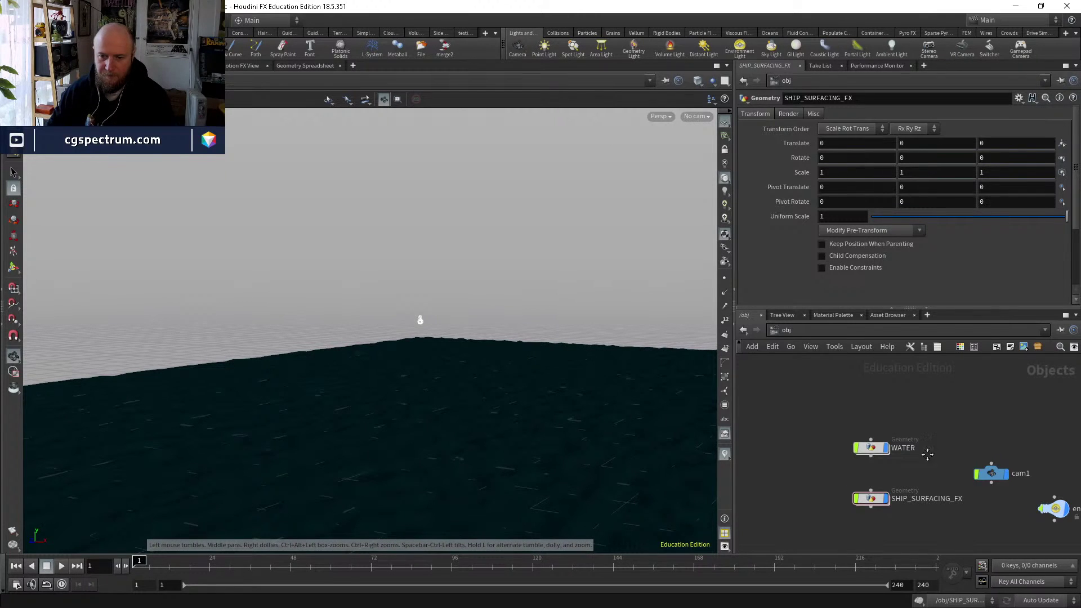
middle_drag(928, 454, 876, 415)
double_click(822, 461)
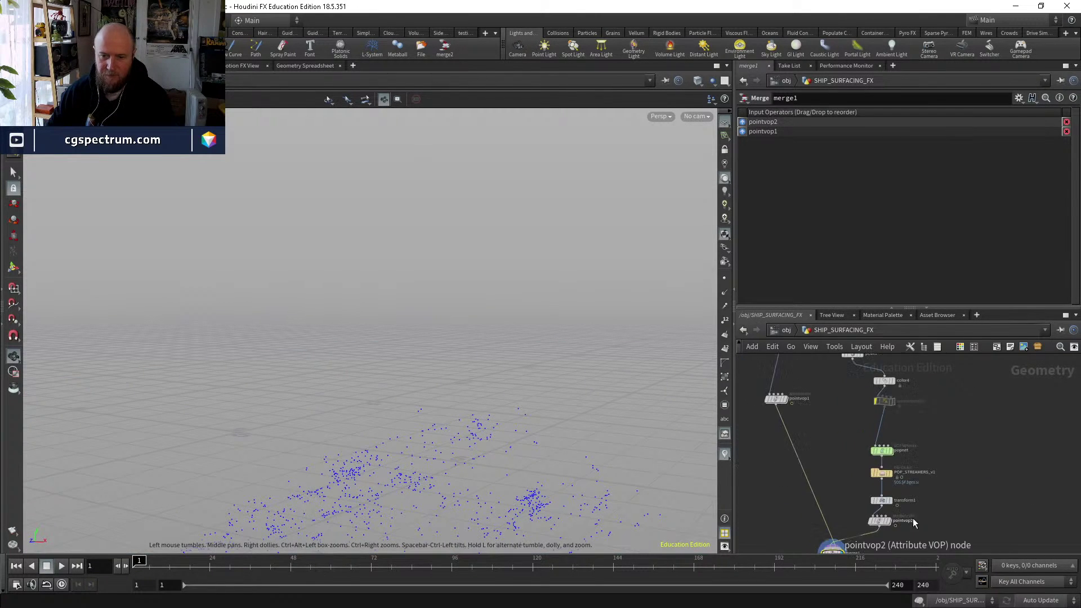
Display the output of the pointvop2 node and scrub the coloured streamer particles to frame 189.
middle_drag(943, 452, 907, 327)
scroll(876, 427, up, 3)
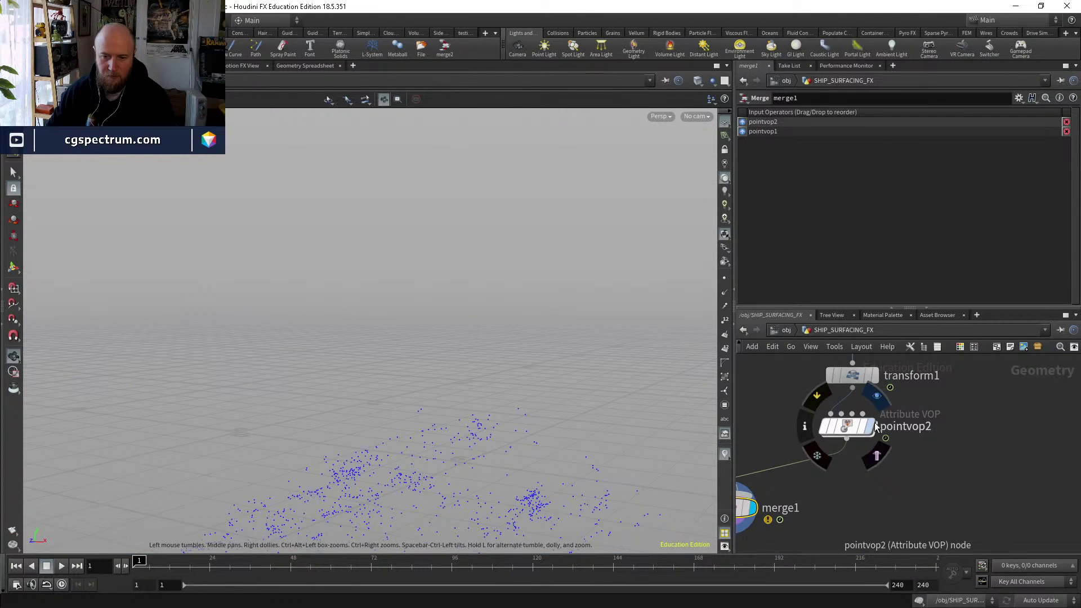
drag(849, 428, 855, 426)
drag(219, 569, 765, 560)
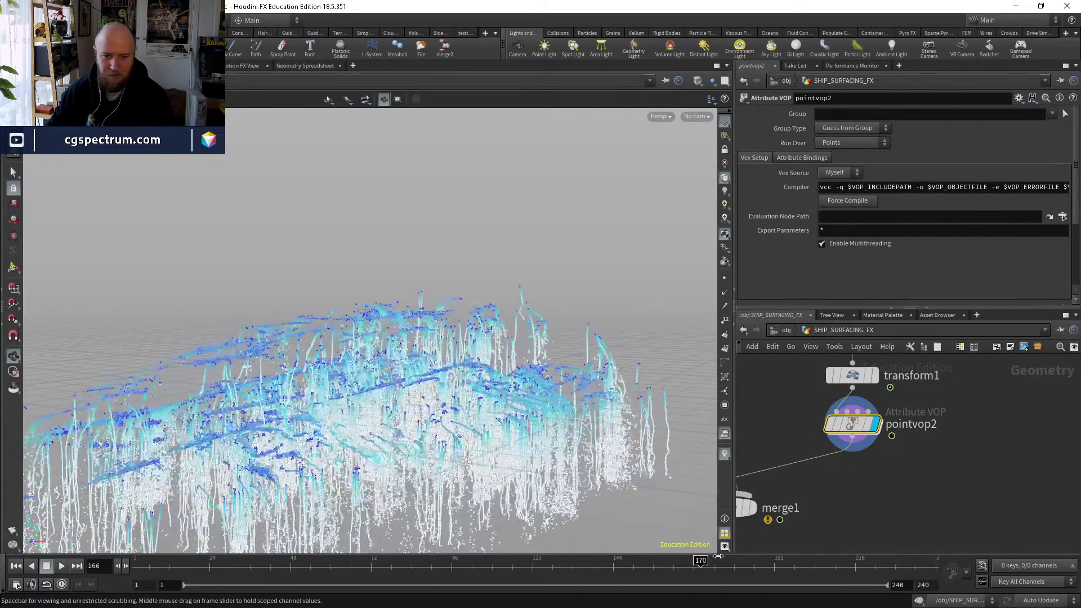
Compare the transform1 output with the coloured pointvop2 output, ending with pointvop2 displayed at frame 125.
middle_drag(896, 489, 902, 531)
click(882, 418)
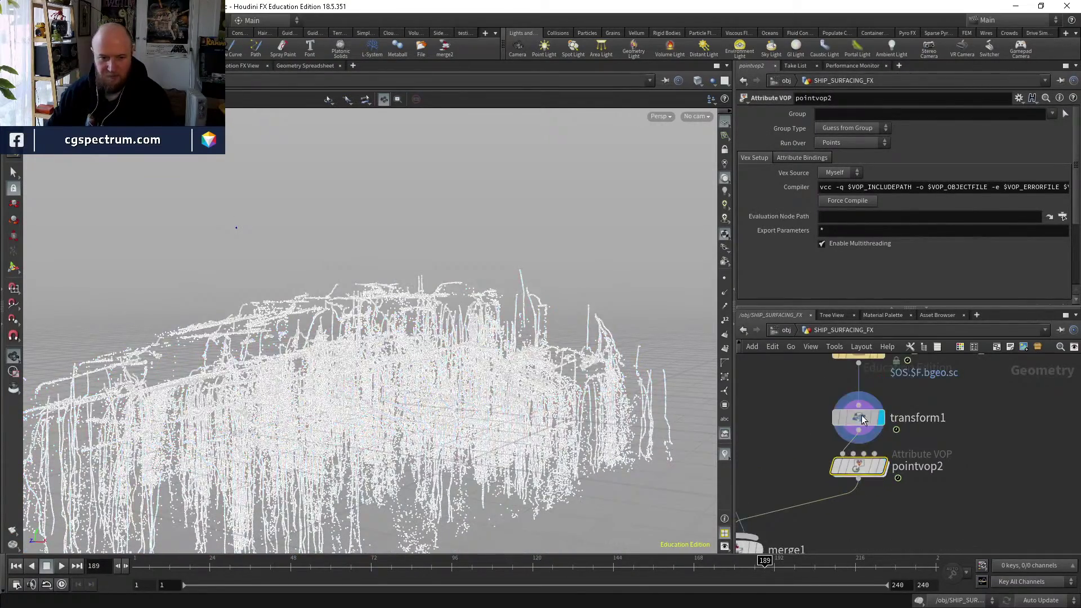
click(858, 418)
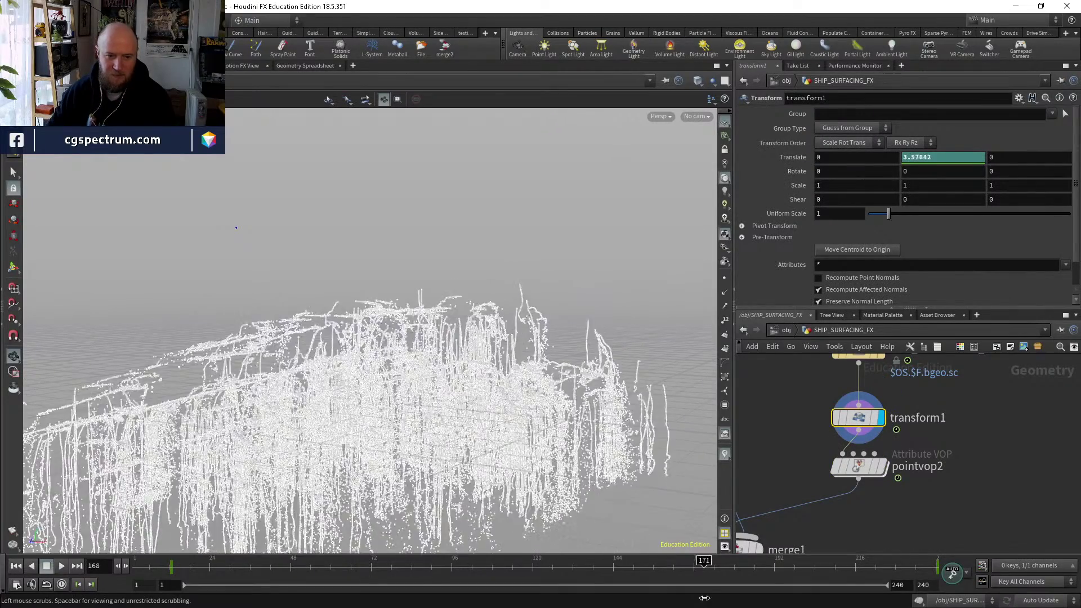
click(885, 467)
click(864, 467)
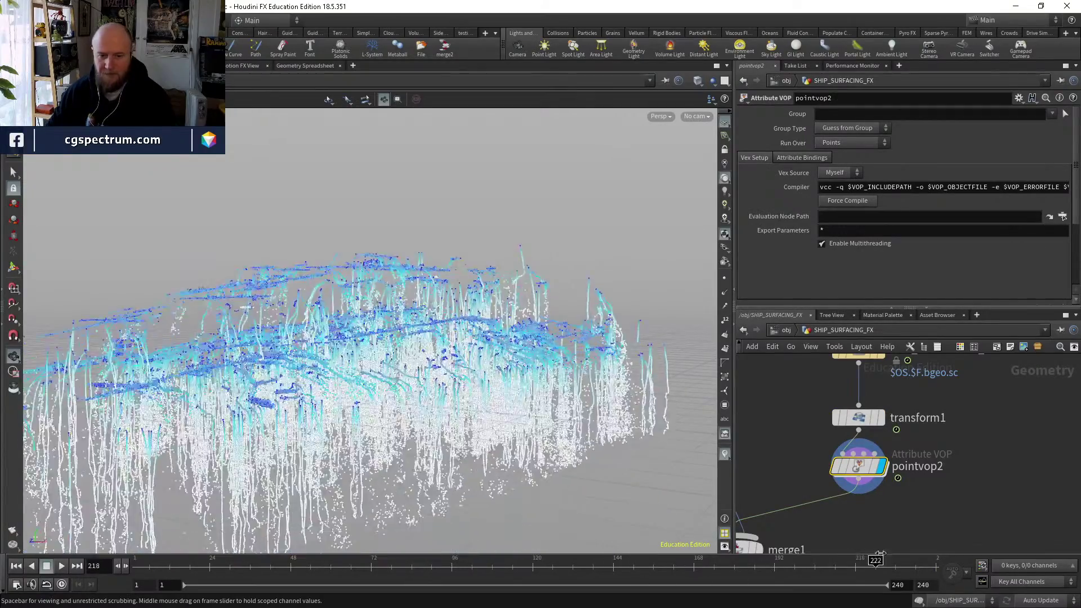
click(549, 561)
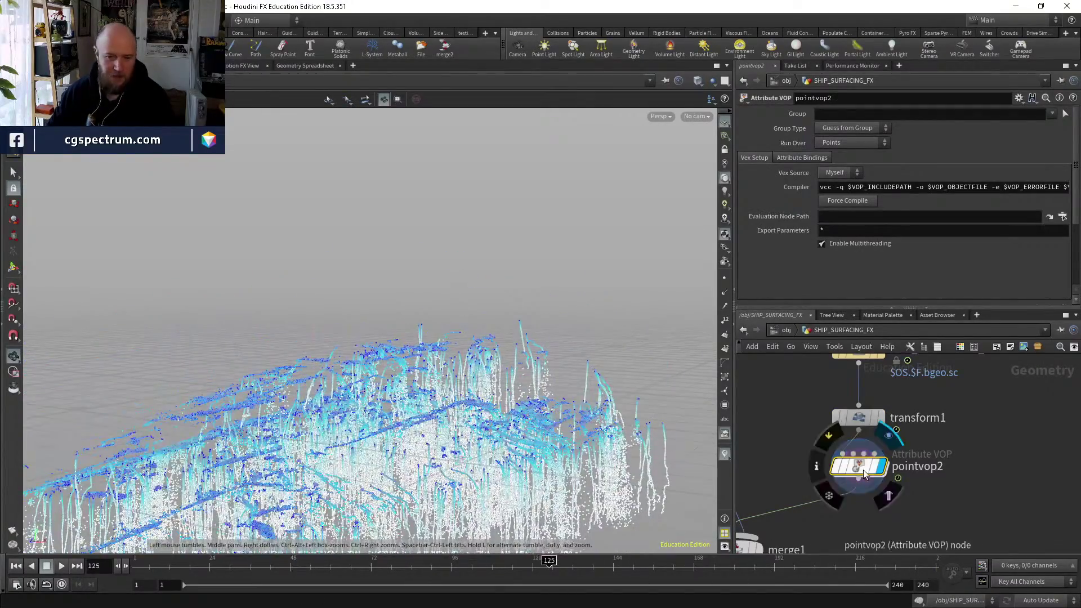
Open the pointvop2 VOP network and examine the velocity output of the geometryvopglobal1 node.
drag(862, 468, 860, 483)
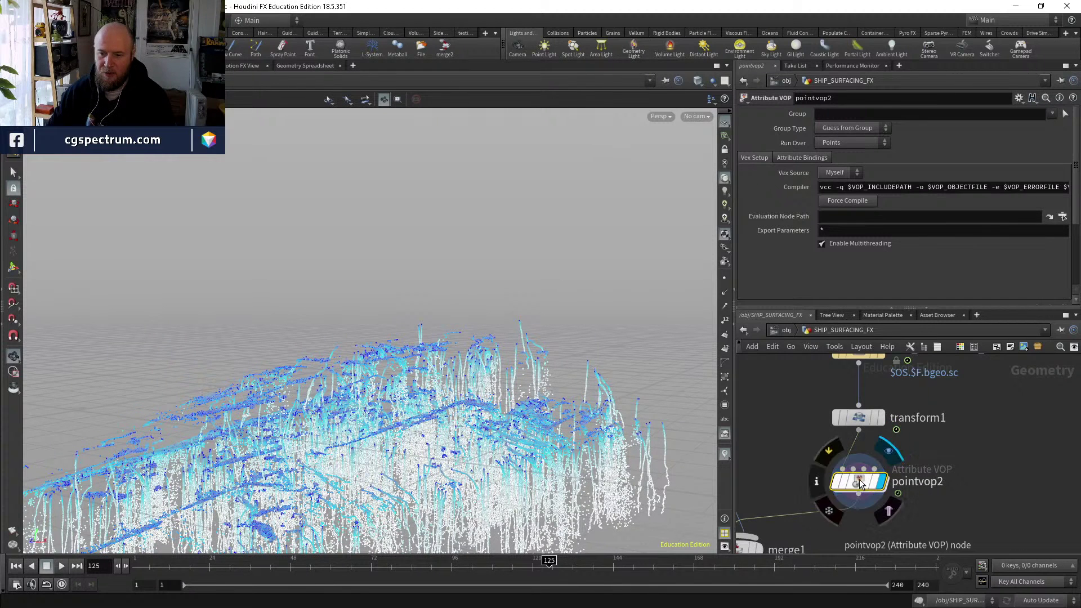
double_click(860, 482)
drag(839, 445, 838, 467)
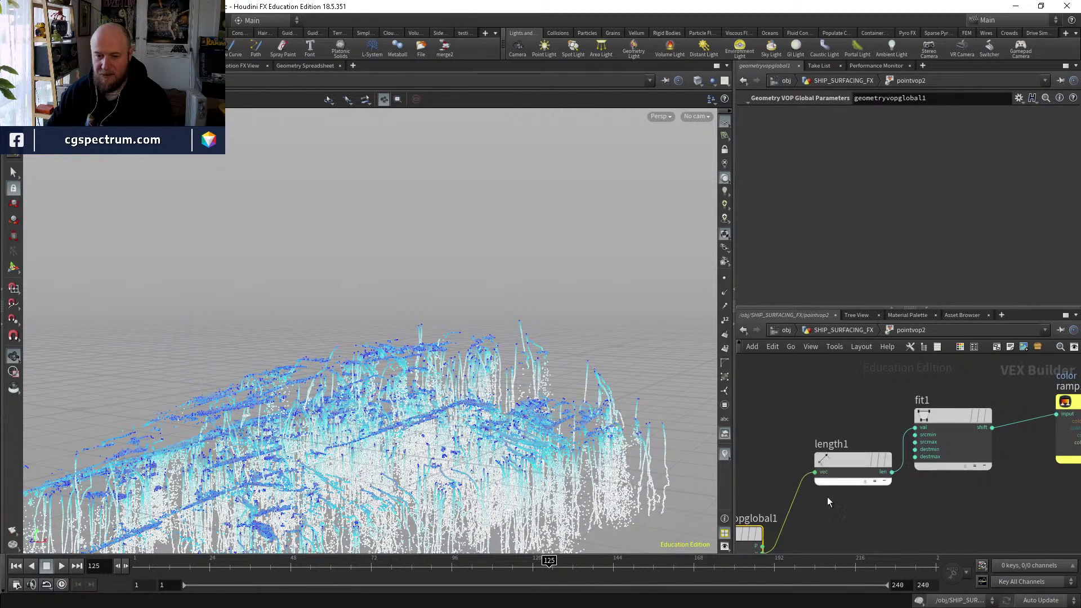
middle_drag(827, 496, 892, 395)
scroll(806, 451, up, 3)
middle_drag(805, 459, 793, 441)
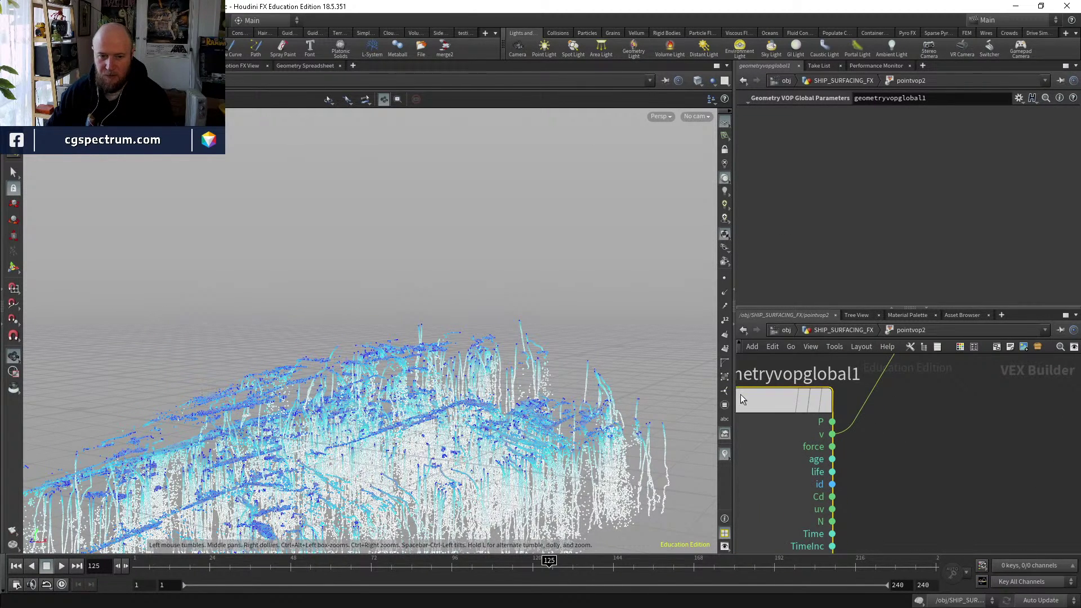
Inspect the length1 node's settings and its incoming connection from the global velocity attribute.
middle_drag(869, 436, 808, 497)
scroll(809, 496, down, 2)
middle_drag(912, 394, 855, 541)
click(869, 439)
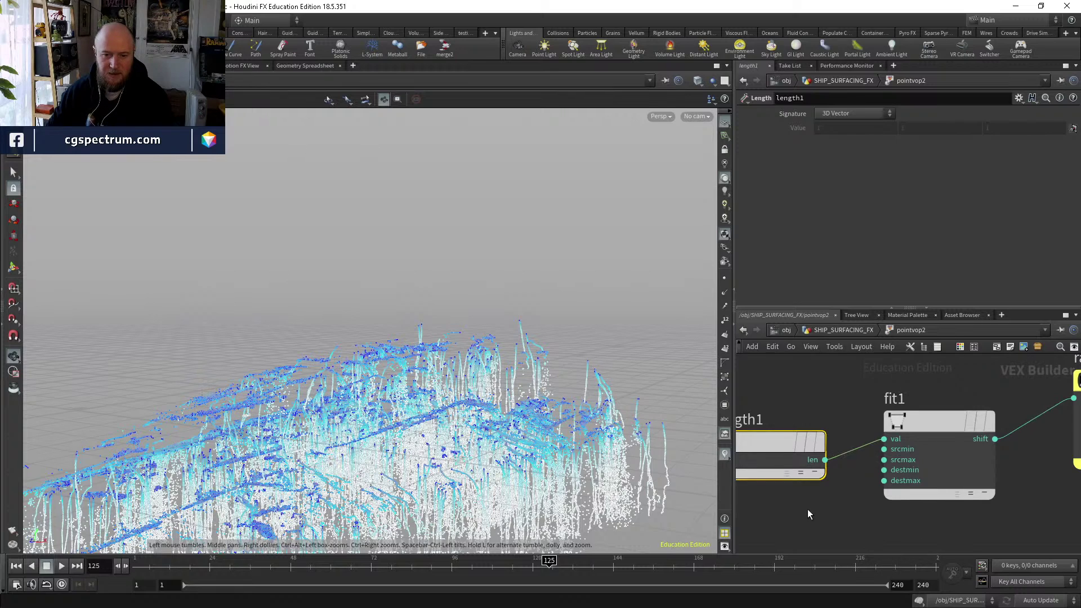
middle_drag(808, 514, 802, 486)
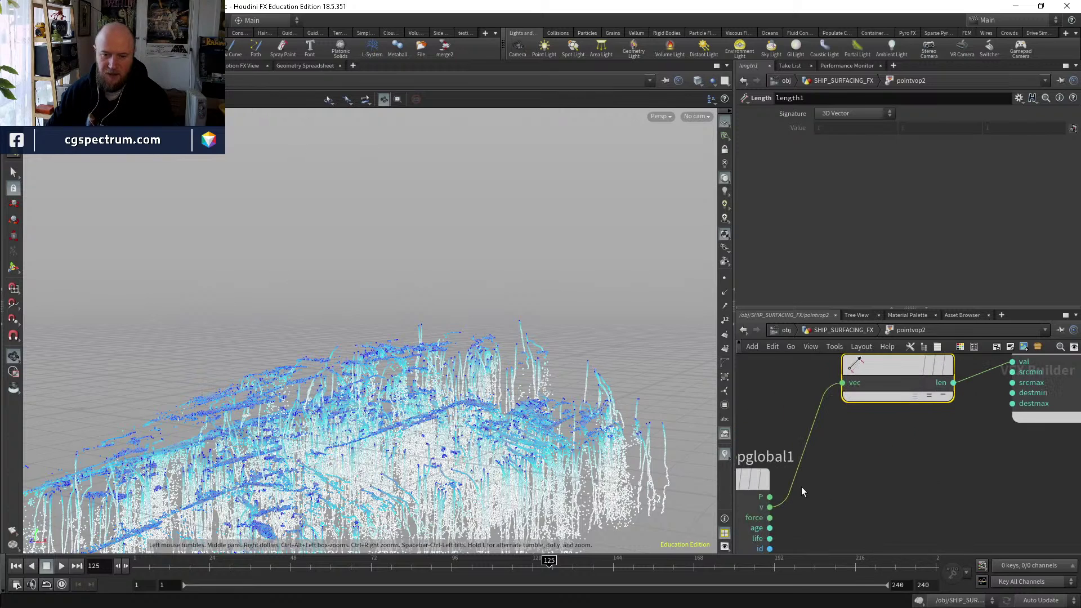
click(771, 506)
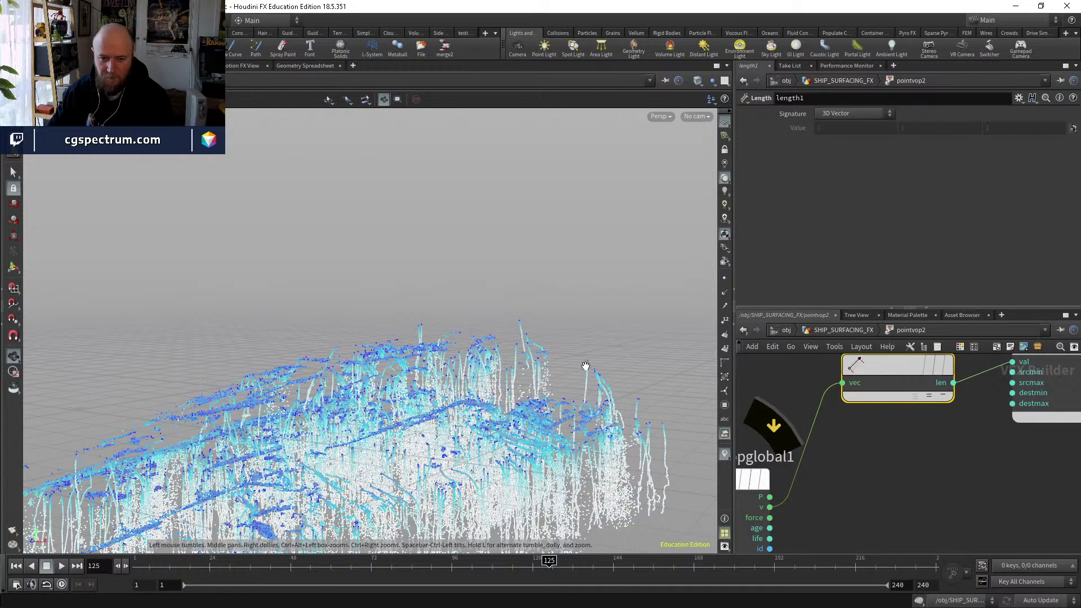
Follow the length output to the fit1 node and show its source and destination range parameters.
middle_drag(930, 450, 840, 495)
scroll(820, 432, up, 4)
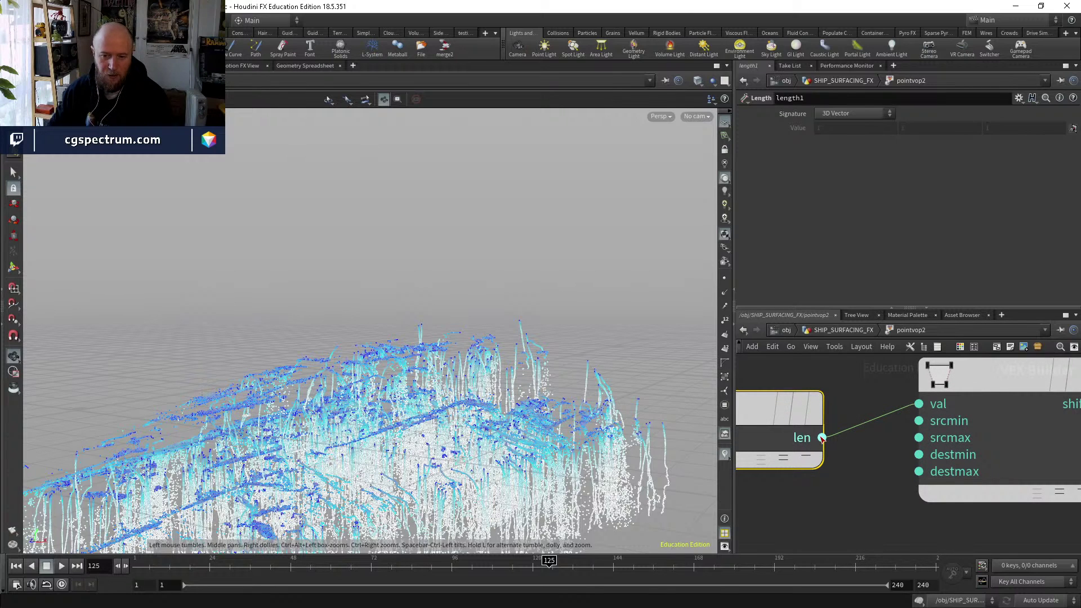
scroll(880, 526, down, 3)
middle_drag(882, 527, 830, 514)
click(898, 406)
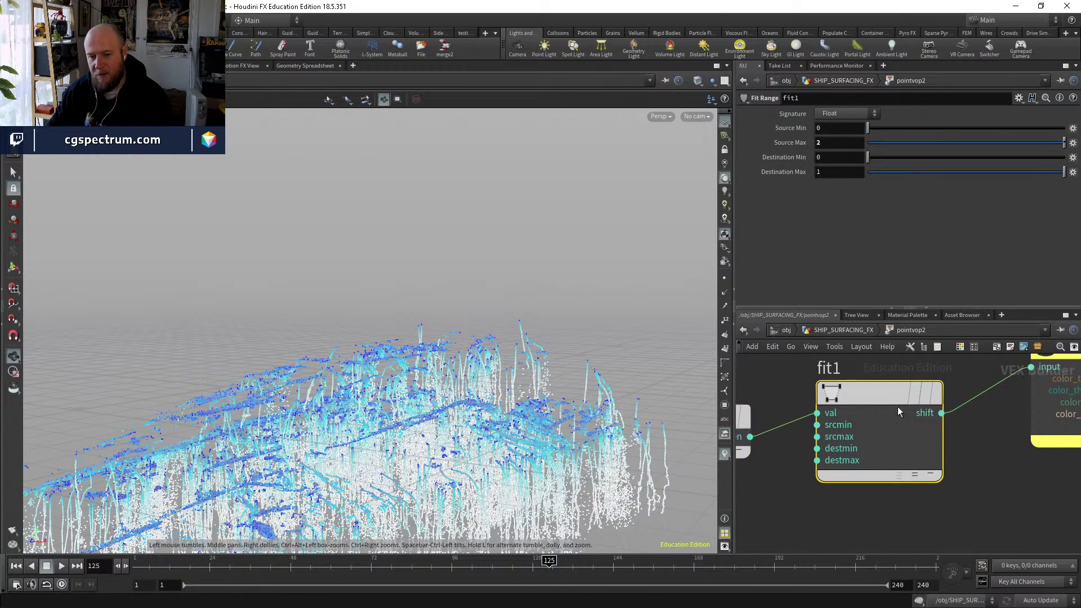
Try a Source Max of 1 on fit1, and set it to 1.9 to compare the particle colouring.
middle_drag(975, 430, 932, 425)
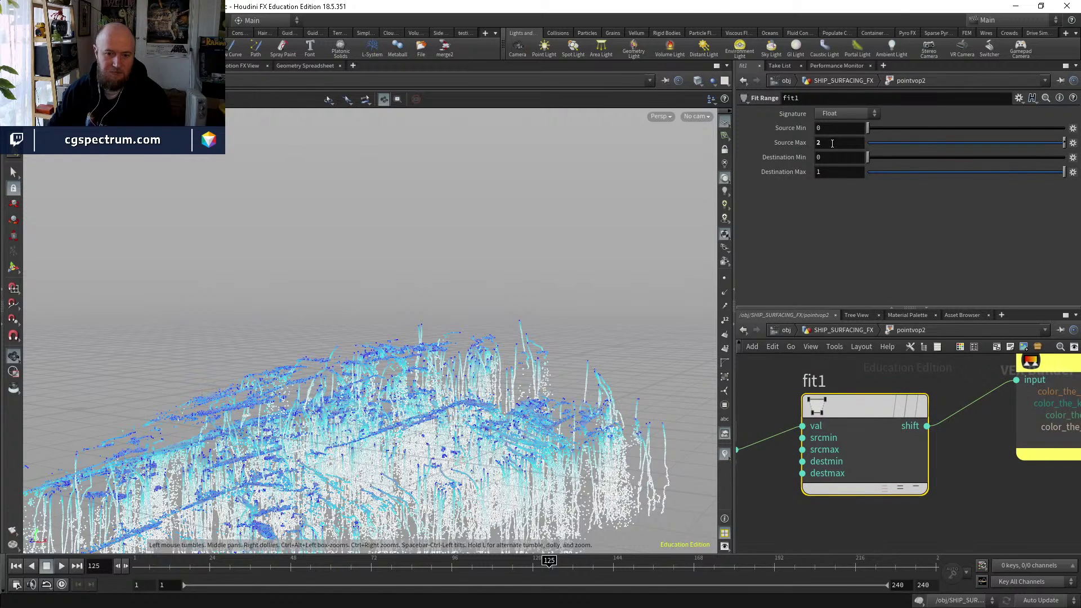
middle_drag(766, 412, 862, 343)
middle_drag(789, 366, 785, 407)
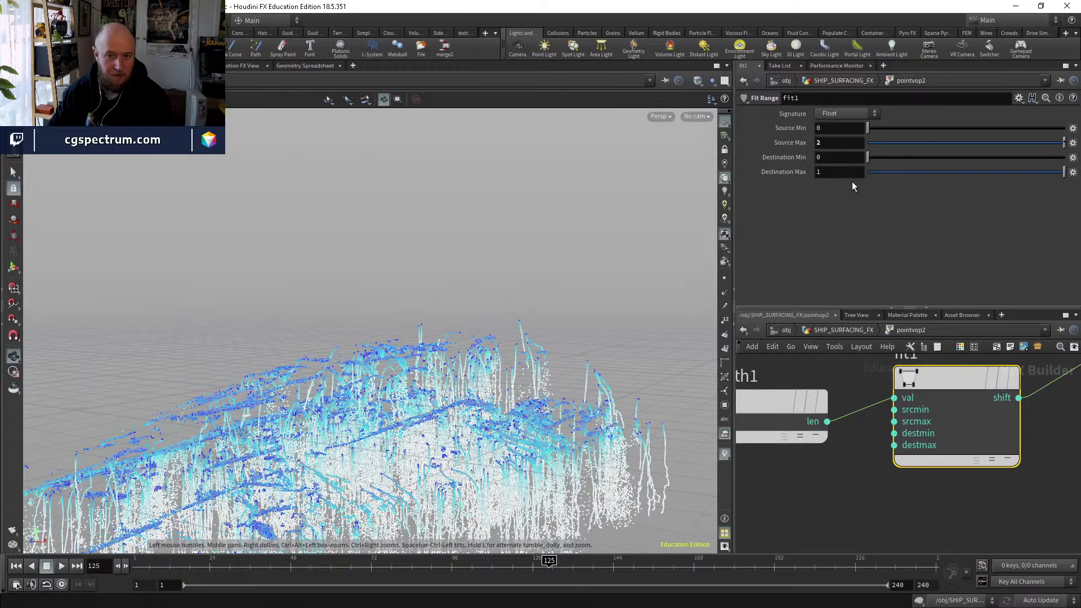
drag(993, 143, 960, 145)
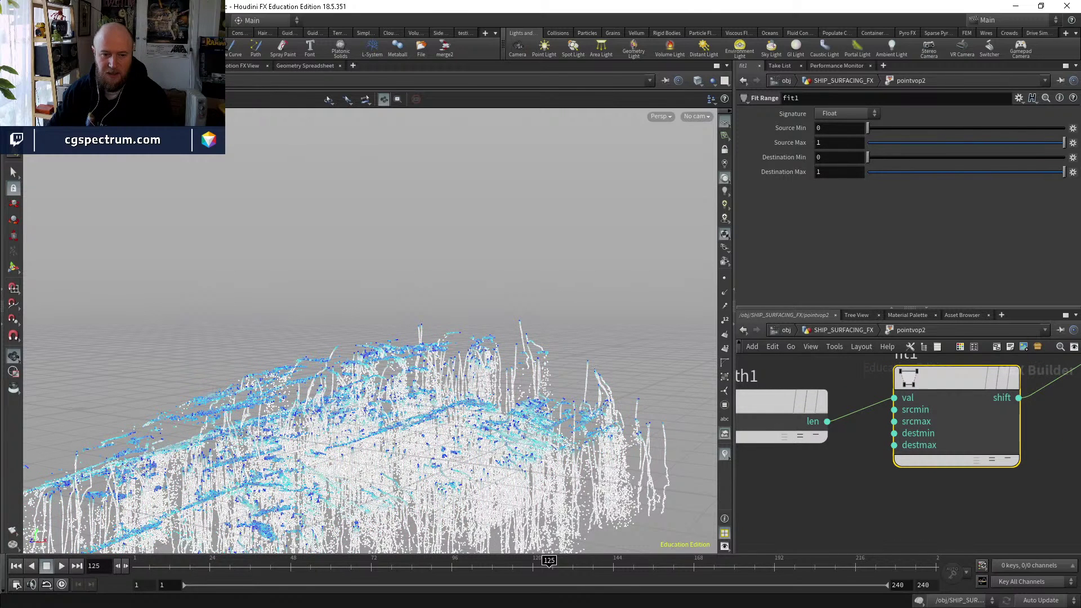
middle_drag(830, 142, 852, 156)
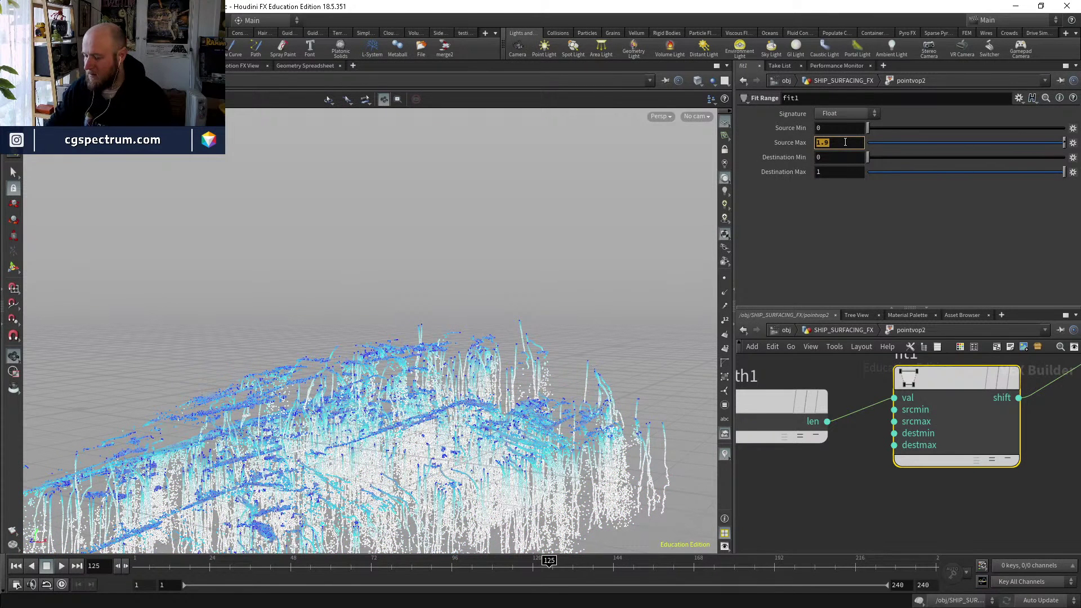
Return to the SHIP_SURFACING_FX network and examine the middle cyan key of pointvop2's colour ramp.
middle_drag(866, 444, 821, 336)
click(880, 425)
click(854, 332)
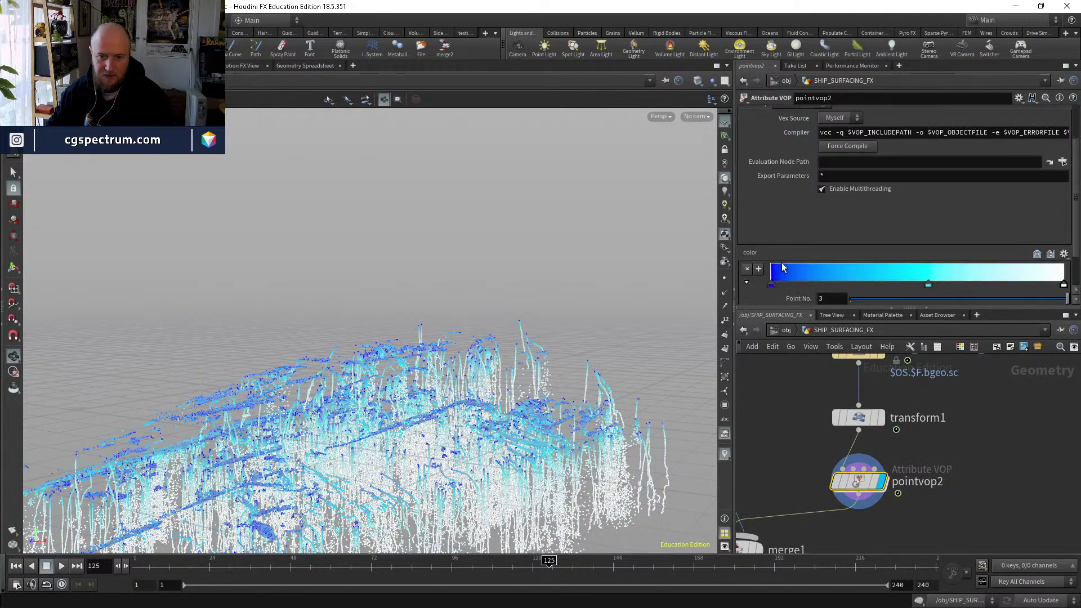
scroll(773, 255, down, 2)
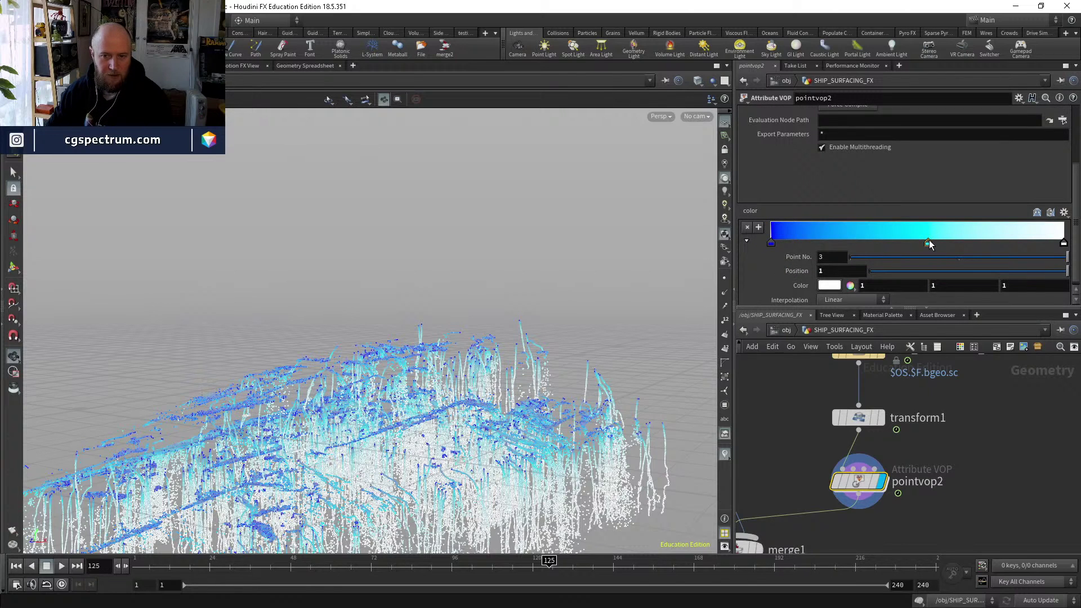
click(929, 241)
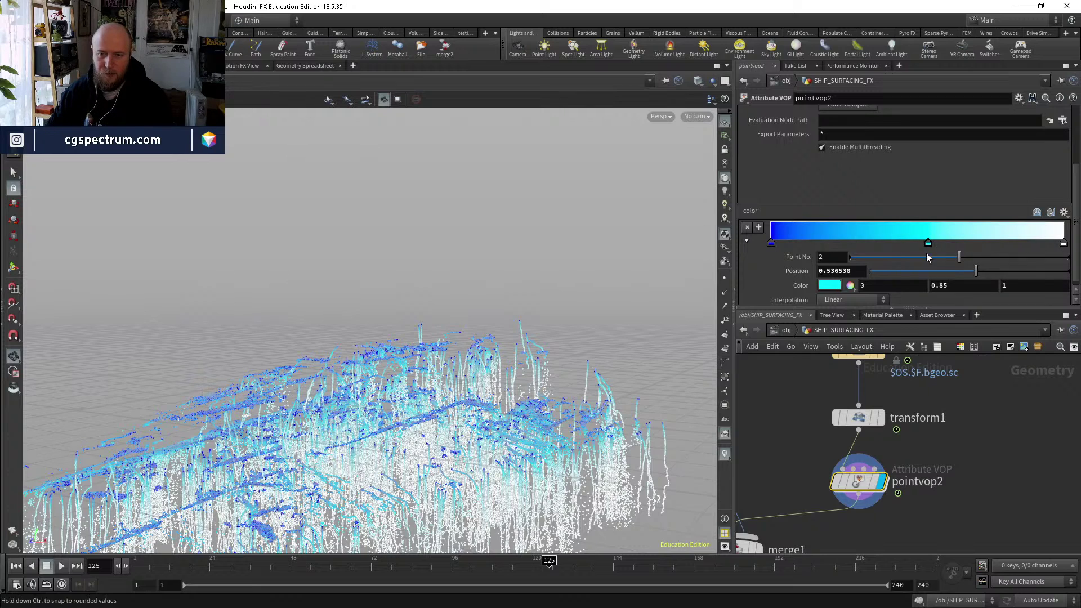
Try replacing the middle cyan key of pointvop2's colour ramp with a new key, and undo the ramp changes.
right_click(799, 285)
click(805, 366)
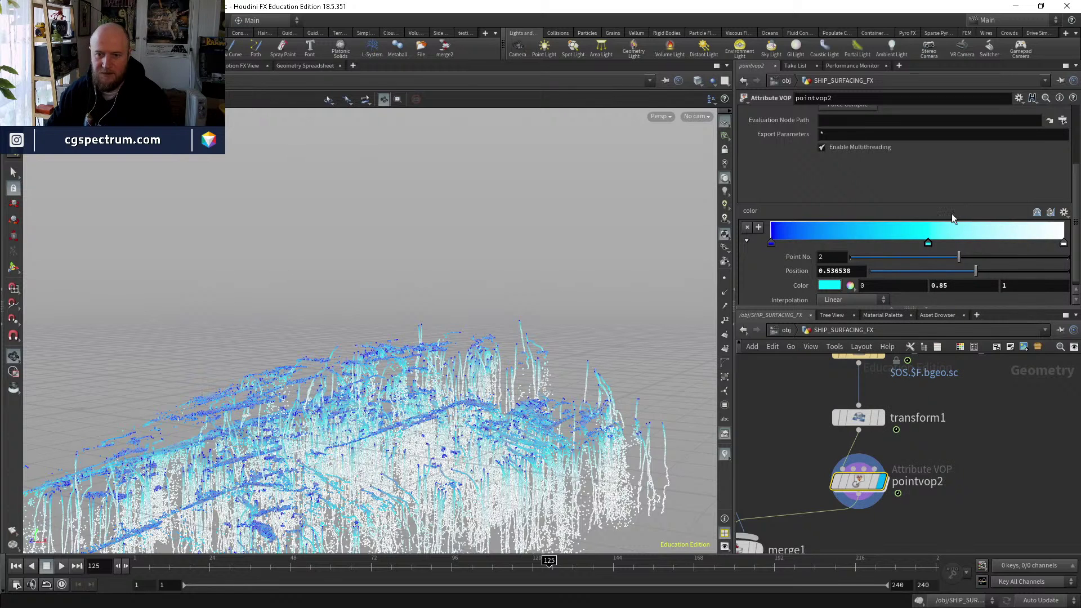
drag(929, 249, 924, 316)
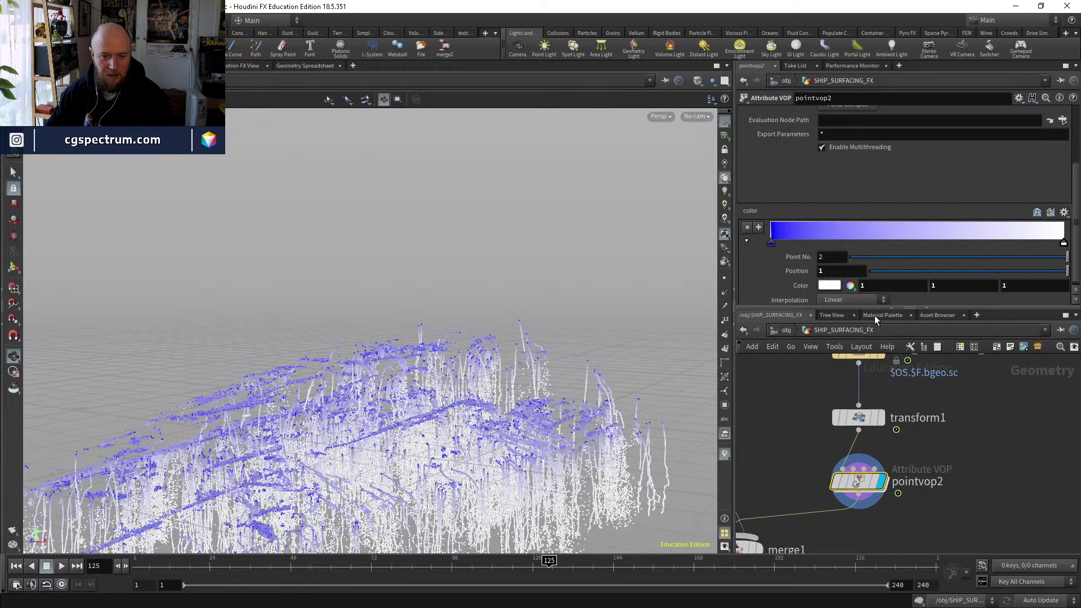
click(927, 236)
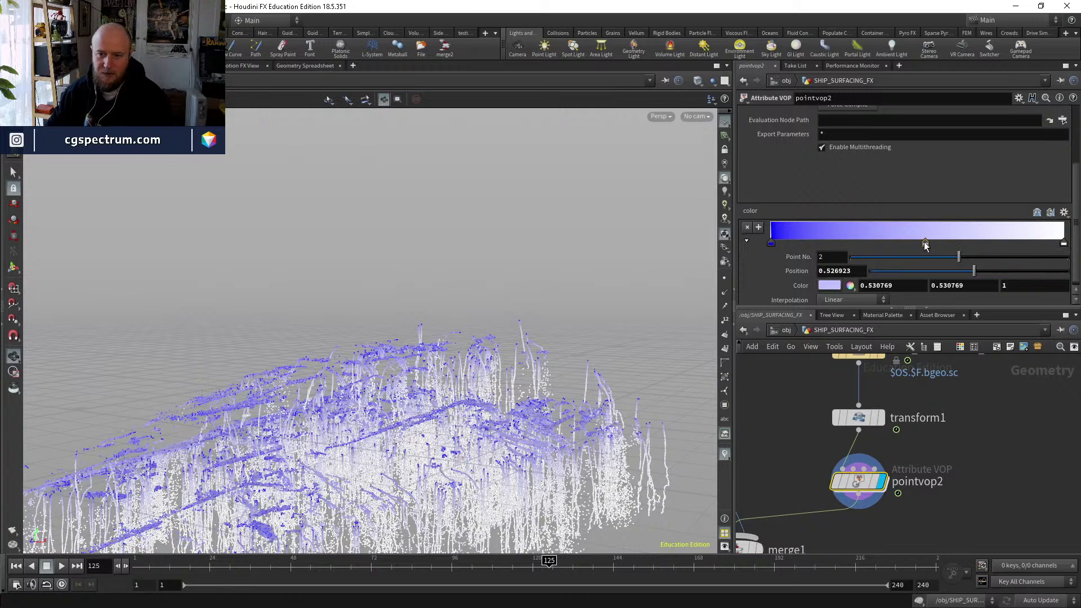
right_click(801, 289)
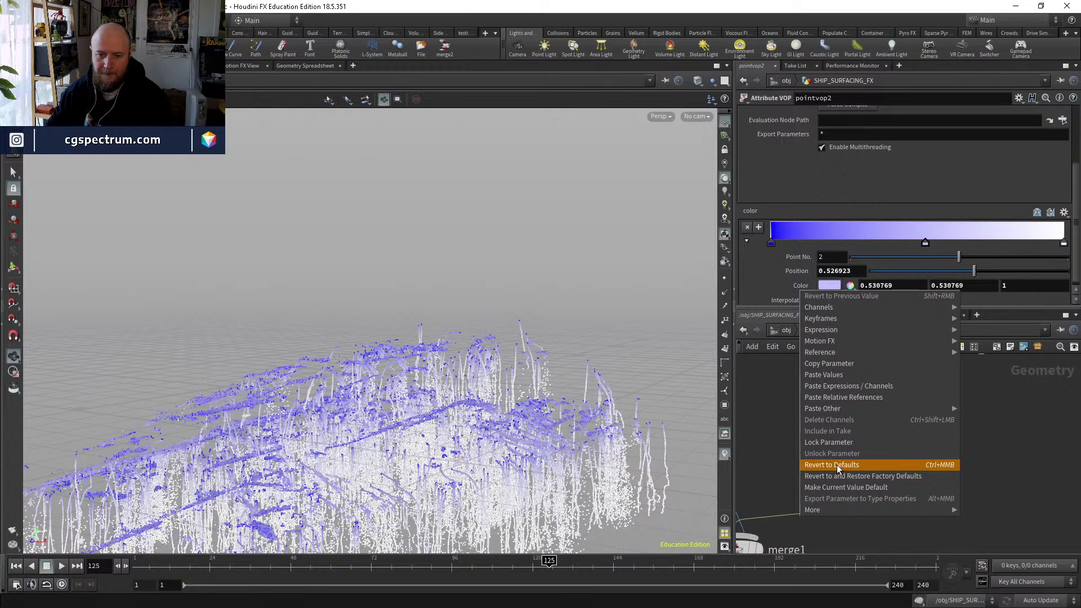
click(944, 487)
key(ctrl+z)
key(ctrl+z)
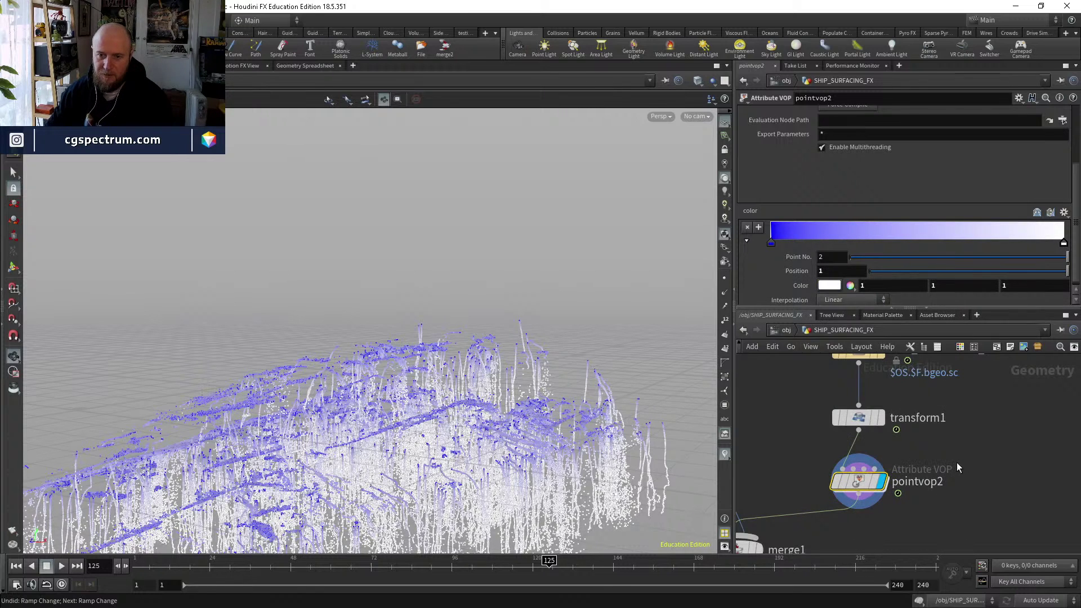
Display pointvop1 and bypass it to compare the particles with and without the velocity colouring.
middle_drag(957, 462, 839, 399)
click(850, 478)
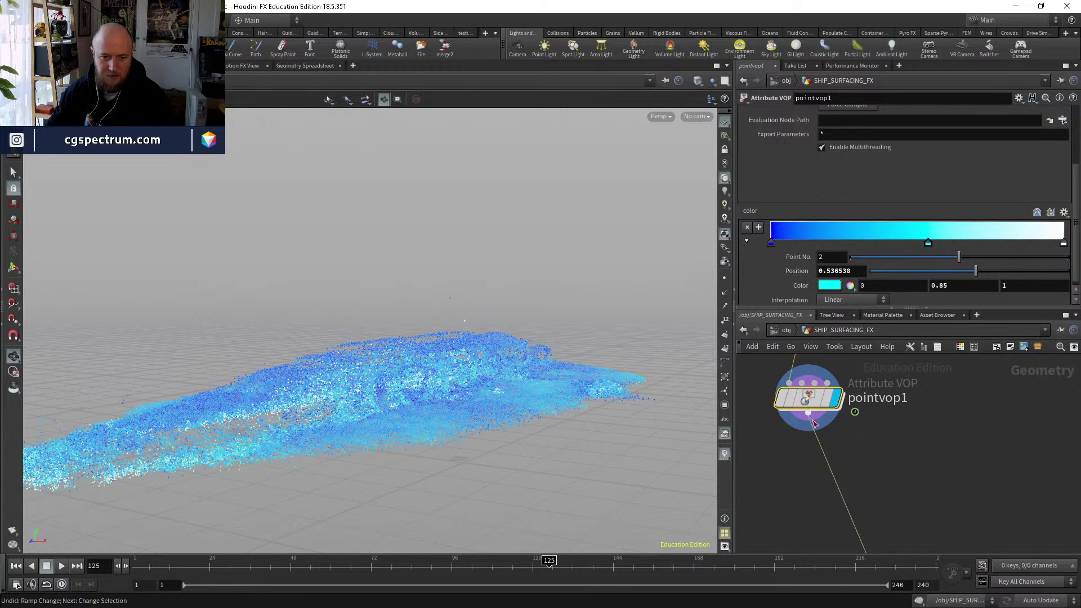
click(781, 406)
click(782, 406)
click(781, 406)
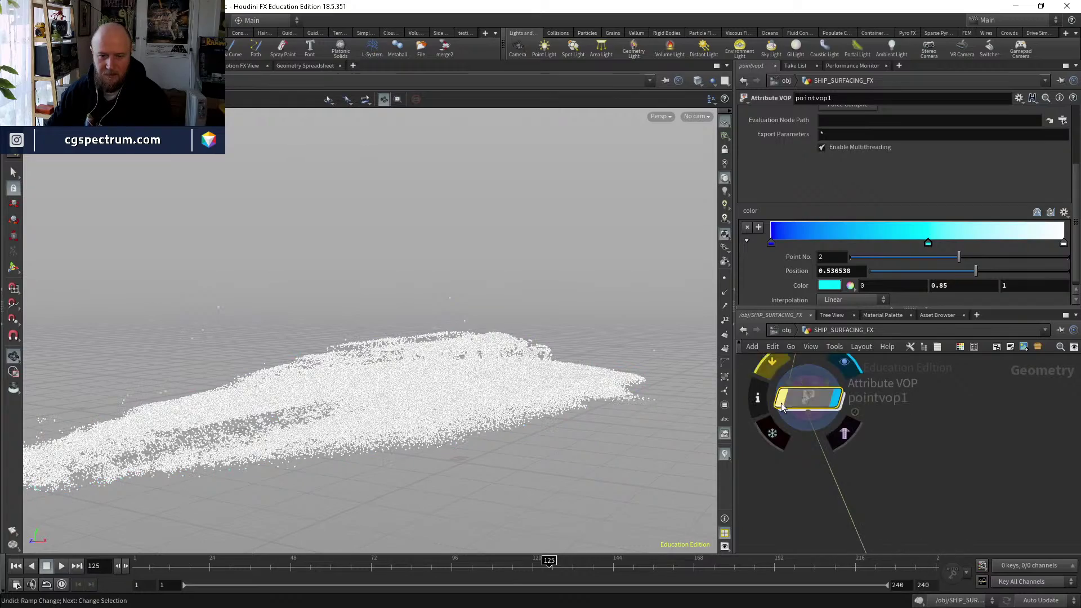
Display merge1 with pointvop2 bypassed as well, and view the uncoloured merged particles at frame 205.
middle_drag(864, 503, 845, 358)
middle_drag(941, 543, 811, 352)
click(790, 437)
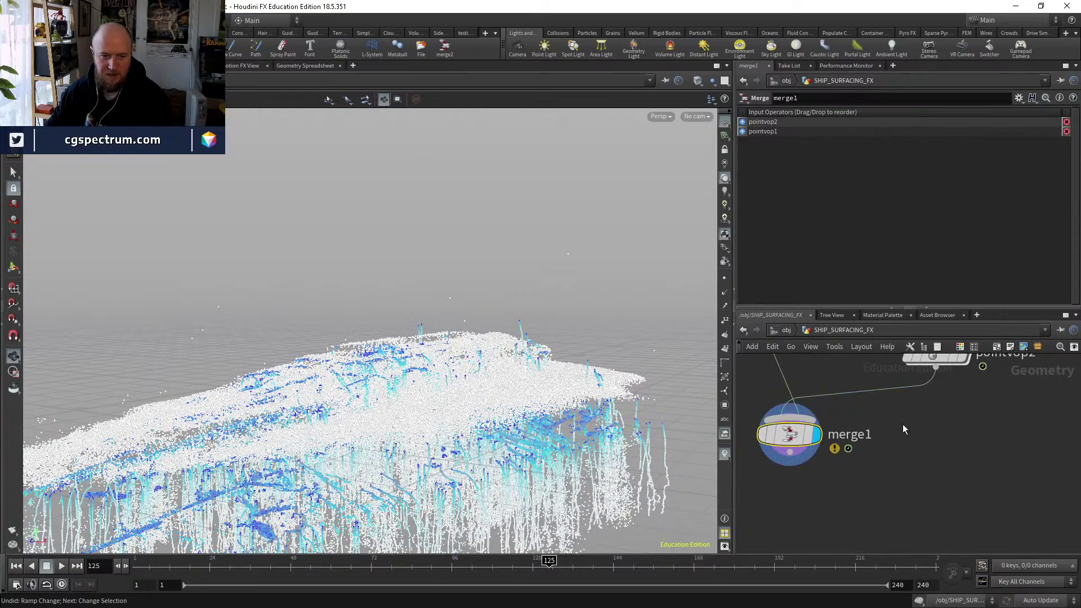
middle_drag(903, 425, 845, 555)
click(848, 493)
drag(590, 570, 818, 565)
Re-enable pointvop2 and pointvop1, and view the coloured merge1 result at frame 183.
middle_drag(855, 373, 900, 494)
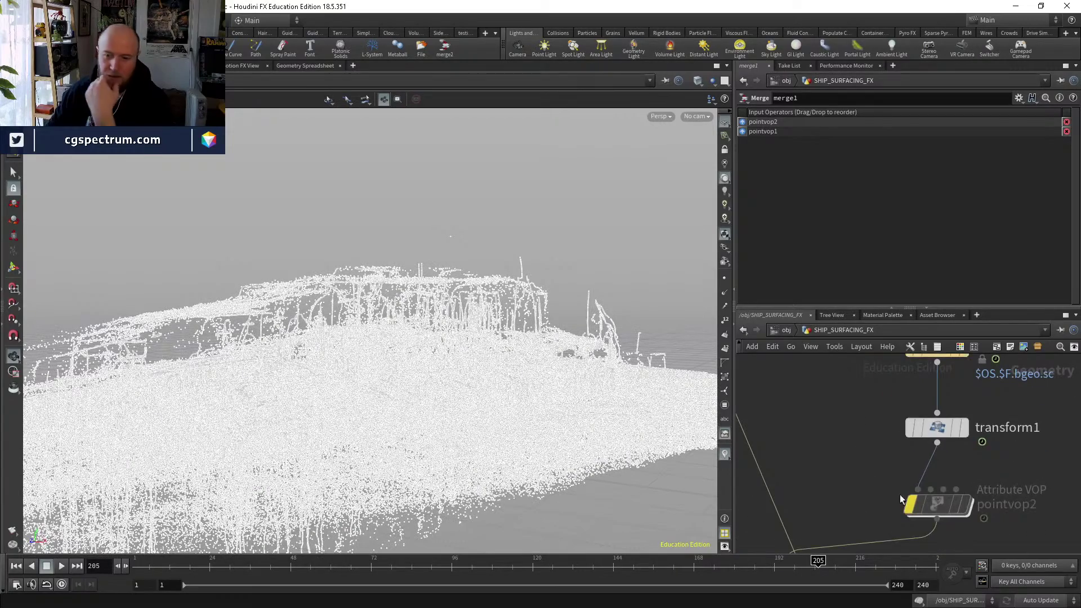
click(905, 504)
middle_drag(846, 435, 931, 558)
middle_drag(834, 372, 868, 434)
click(782, 427)
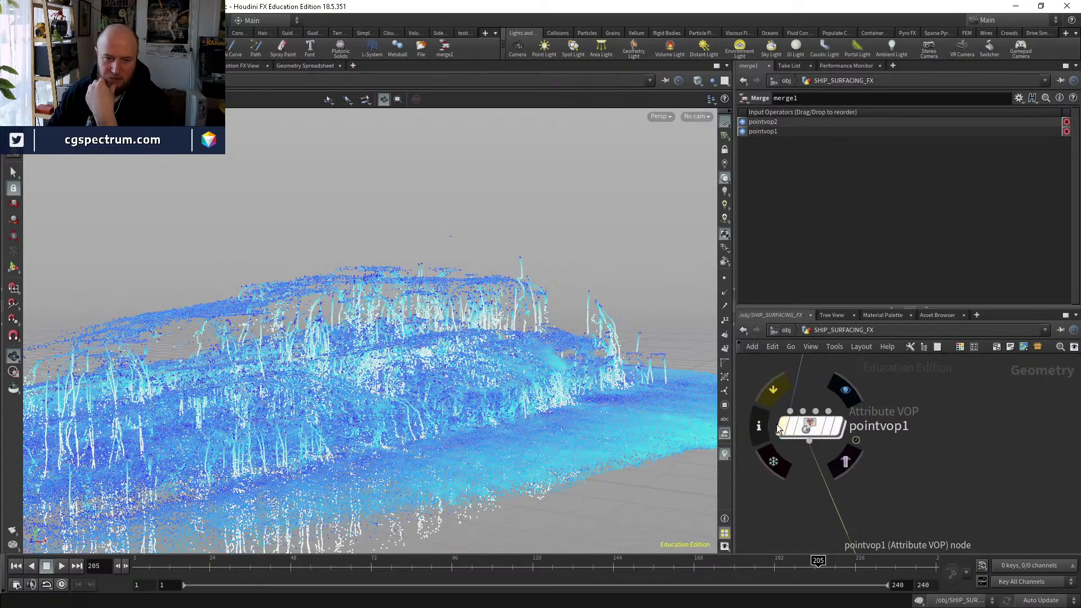
drag(439, 376, 744, 562)
Go back up the FLIP simulation branch, return to frame 1, and open the dopnet1 network.
scroll(873, 489, down, 4)
scroll(825, 420, up, 2)
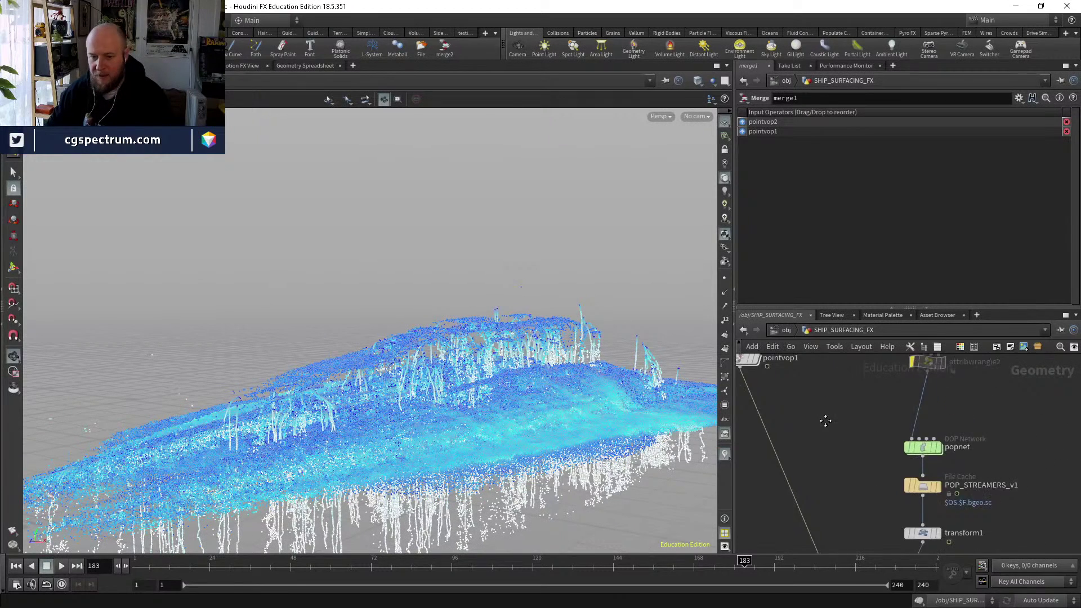
scroll(840, 496, down, 3)
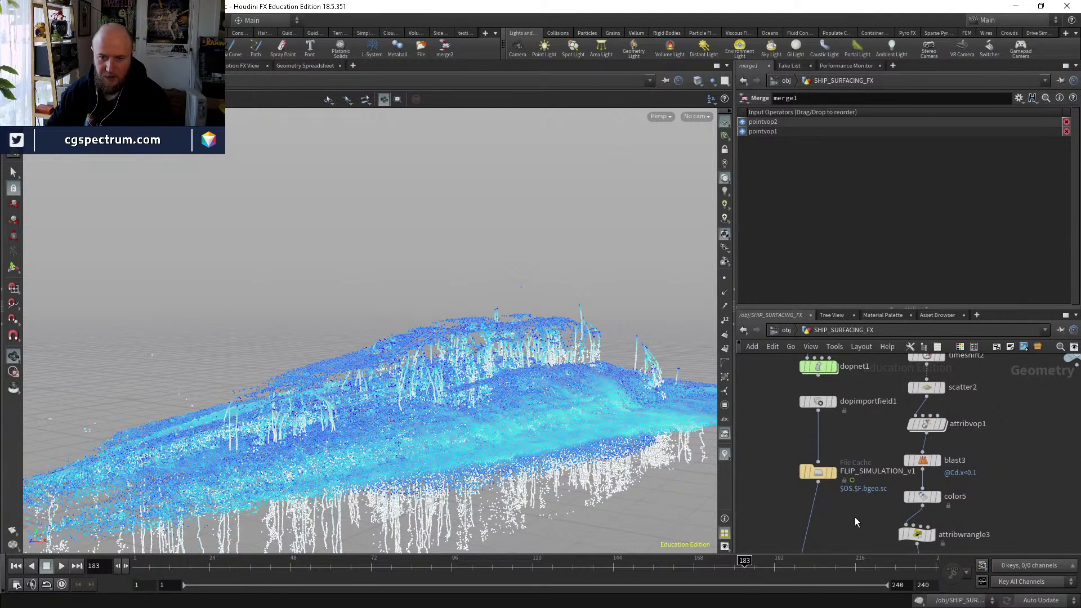
scroll(856, 518, up, 4)
middle_drag(857, 448, 881, 443)
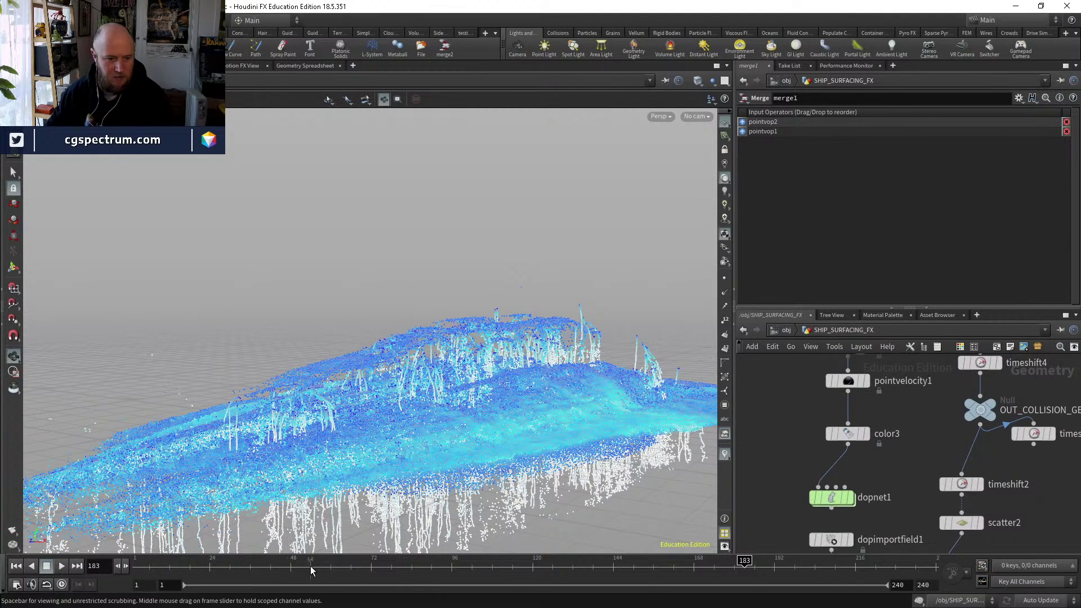
click(16, 566)
double_click(851, 494)
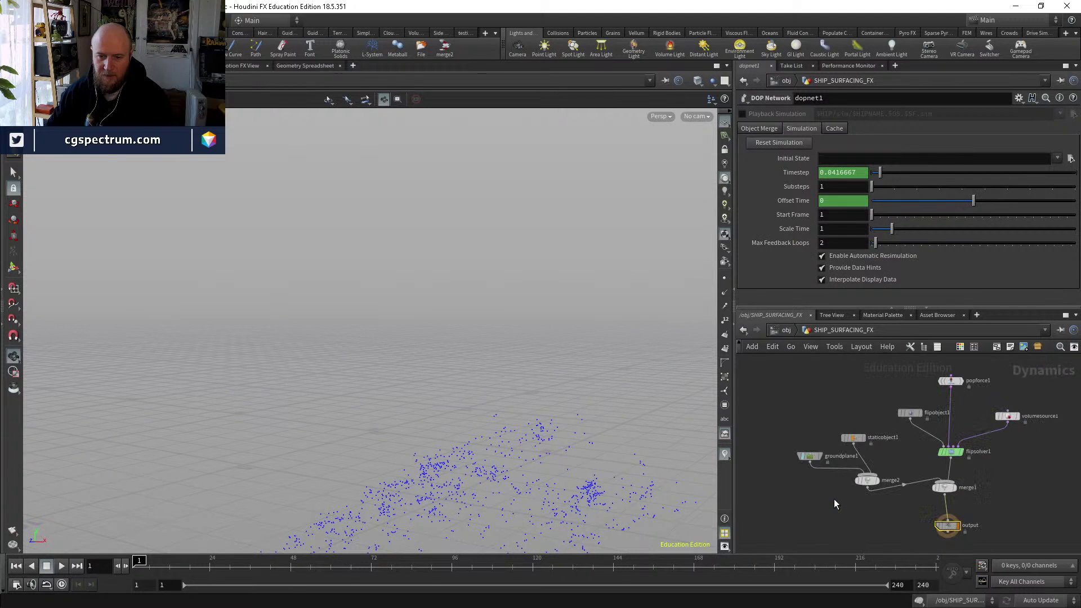
Inspect the settings of flipobject1, staticobject1 and groundplane1 inside dopnet1.
click(909, 413)
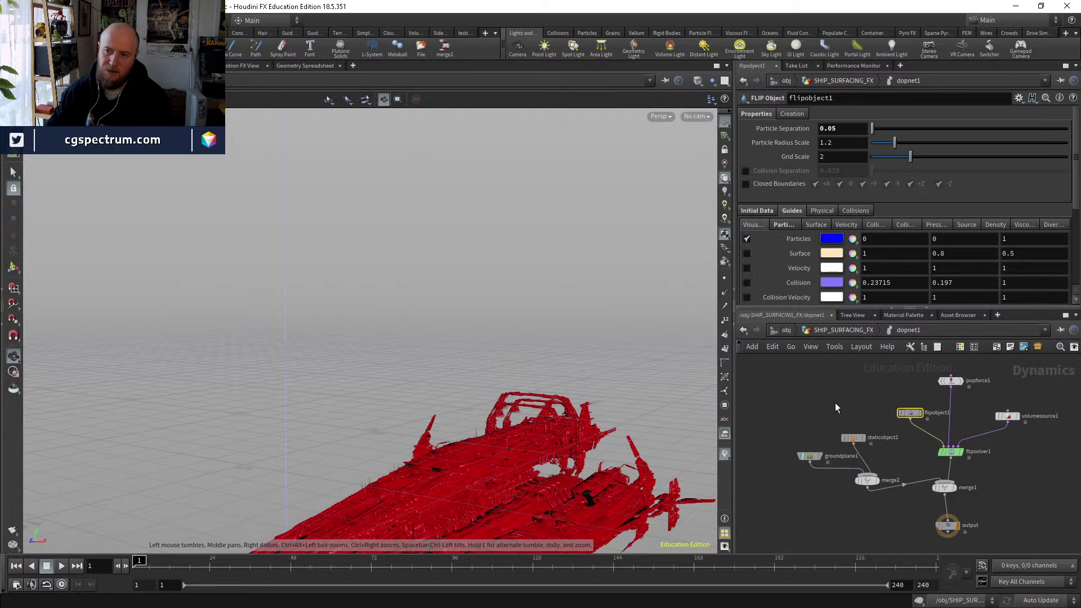
scroll(793, 401, up, 5)
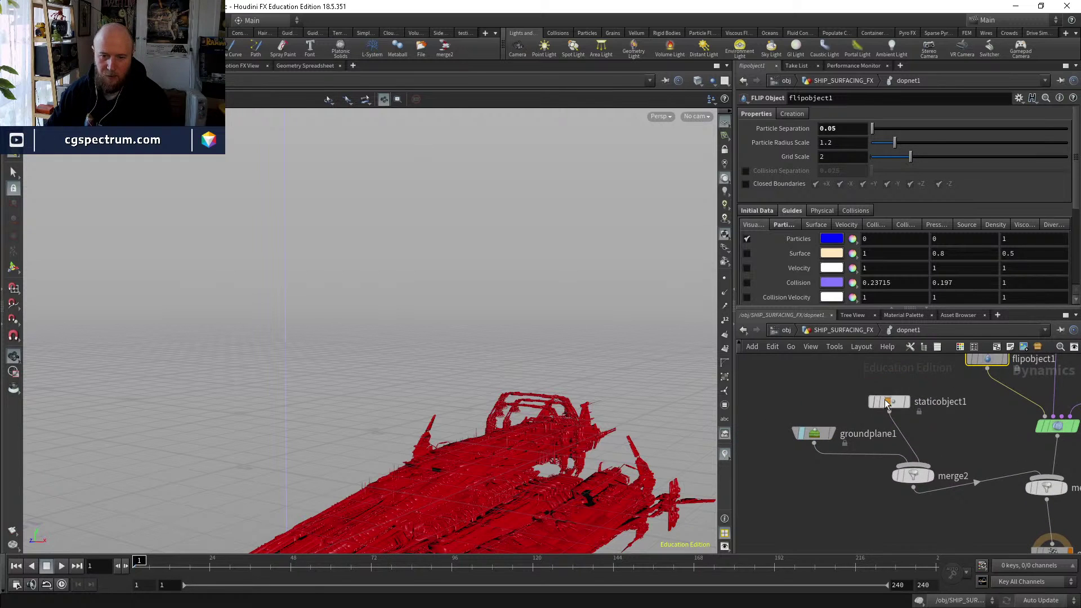
click(888, 402)
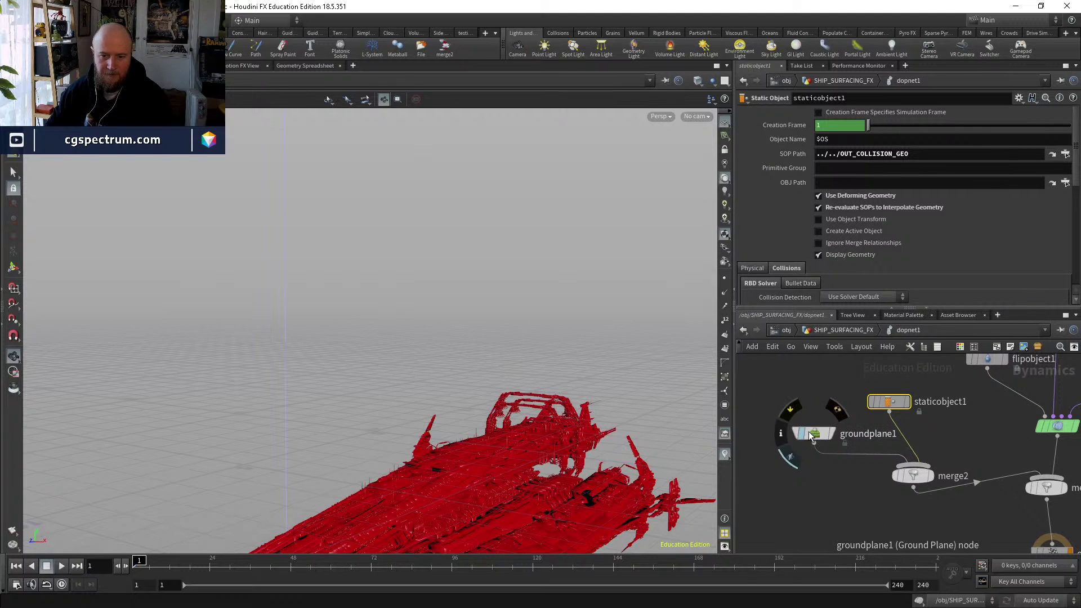
drag(814, 440, 777, 452)
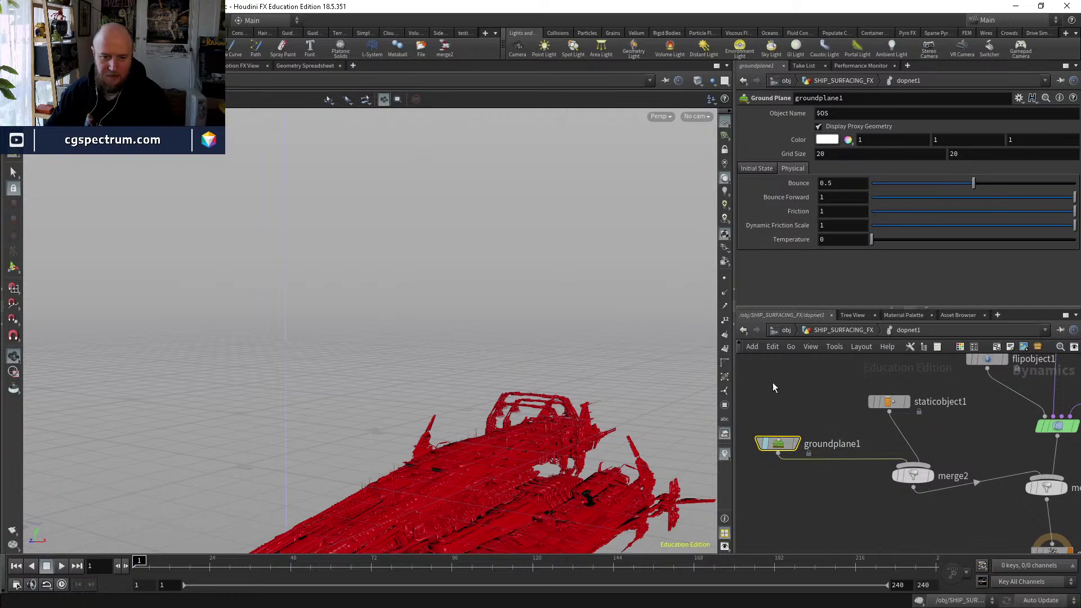
Return to the SHIP_SURFACING_FX network, display object_merge2, and view the water surface up to frame 51.
click(823, 330)
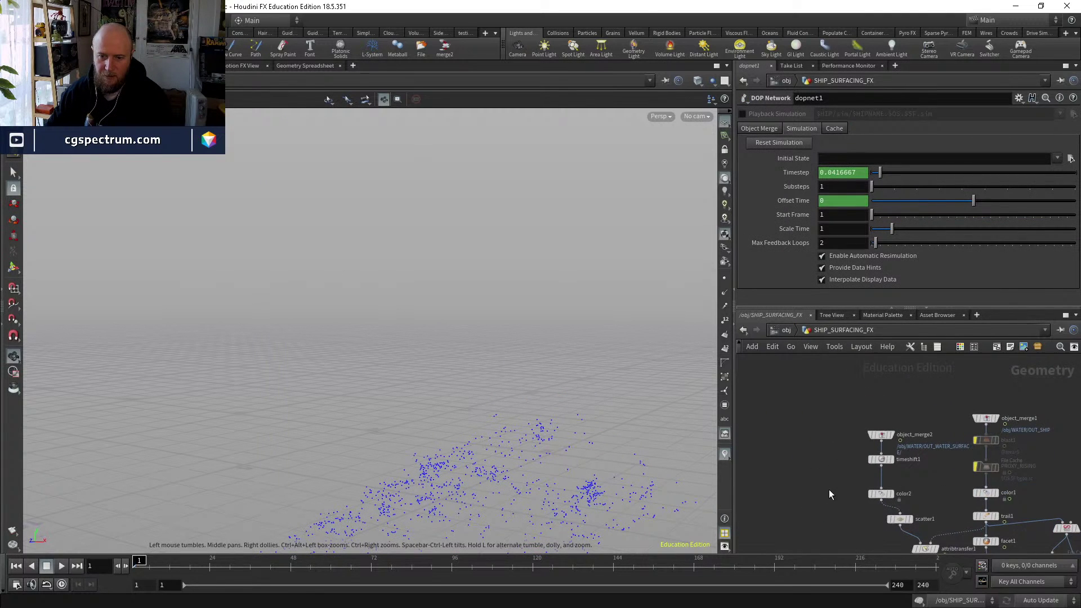
scroll(830, 489, up, 3)
click(802, 410)
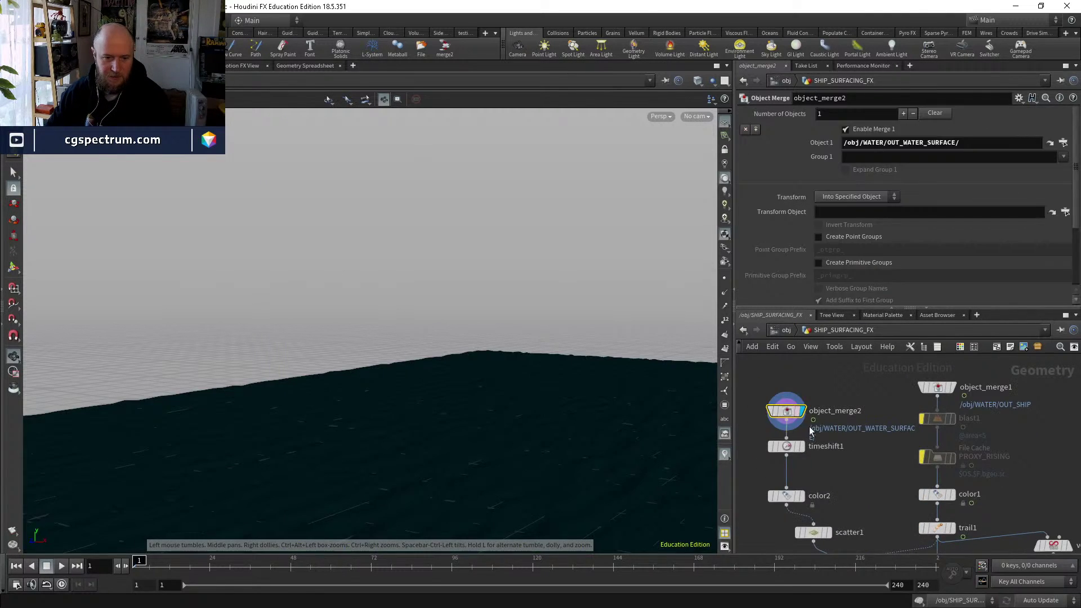
middle_drag(809, 427, 876, 363)
drag(147, 568, 300, 568)
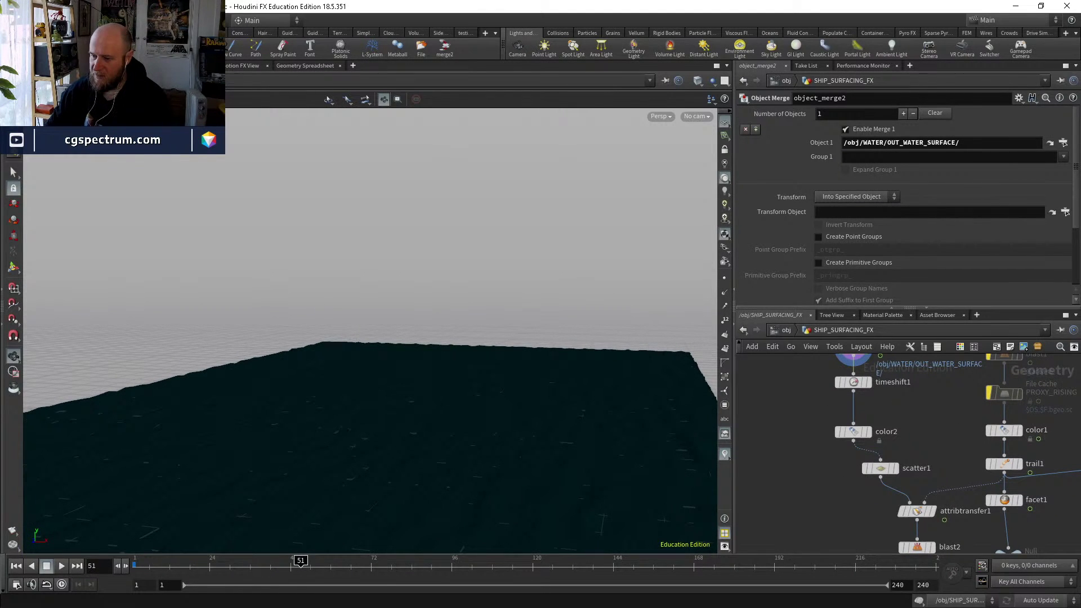
Switch to the MPlay flipbook, play the ship-surfacing sequence, rewind it to frame 1, and return to Houdini.
key(alt+Tab)
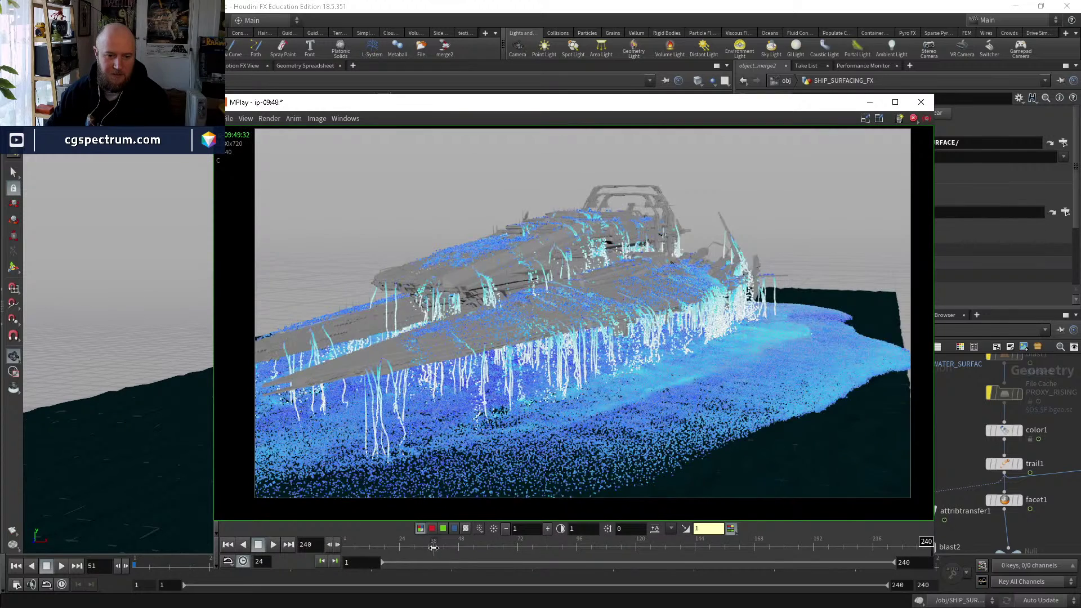
click(271, 547)
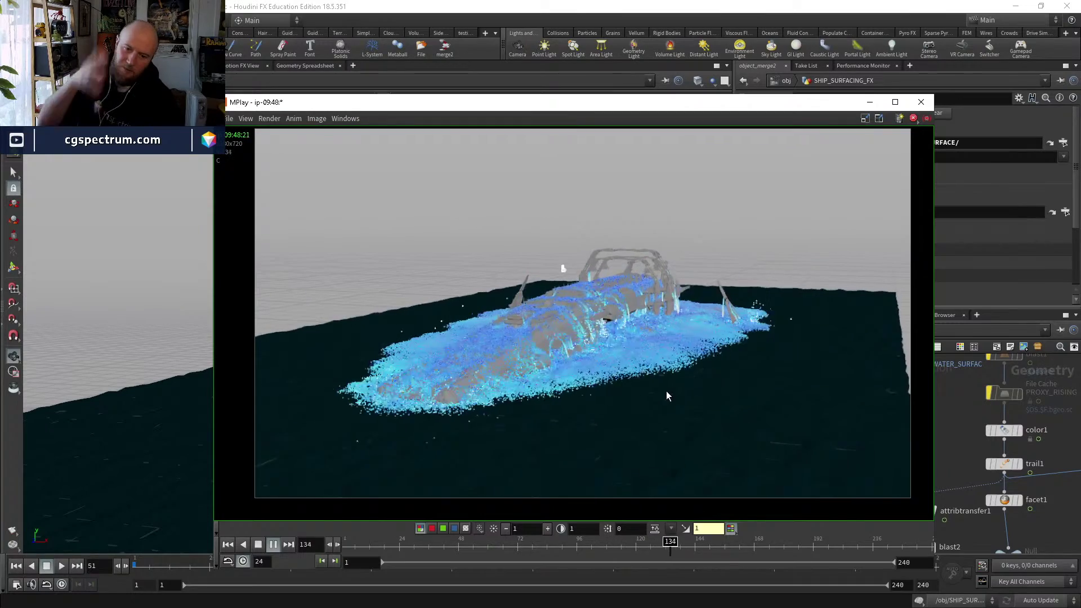
drag(557, 541, 394, 535)
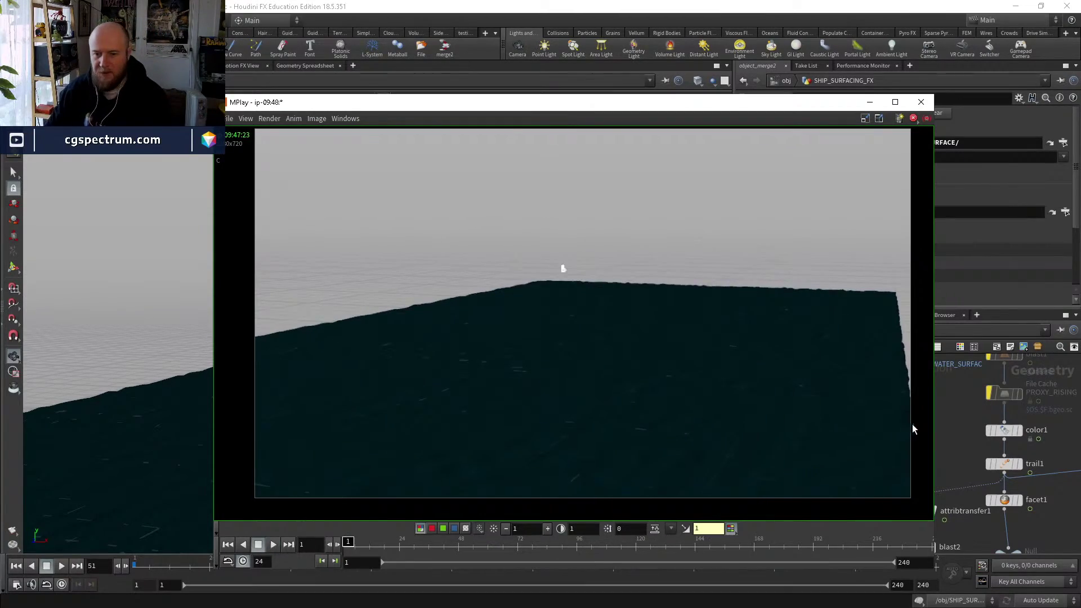
click(951, 419)
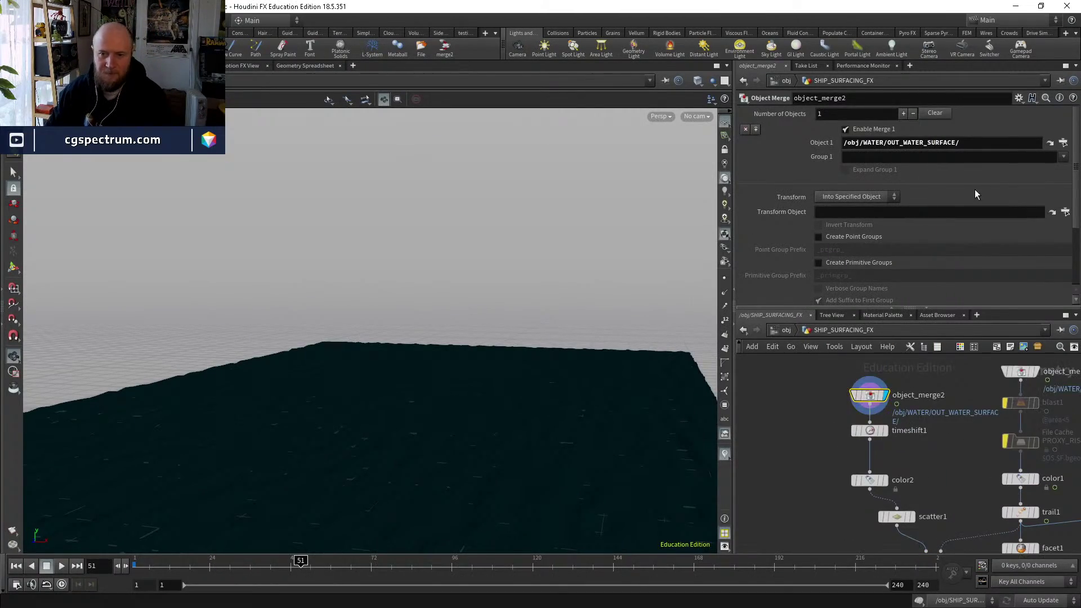
Follow object_merge2's reference to OUT_WATER_SURFACE in the WATER network, display that null, and scrub back through the early frames.
click(1049, 143)
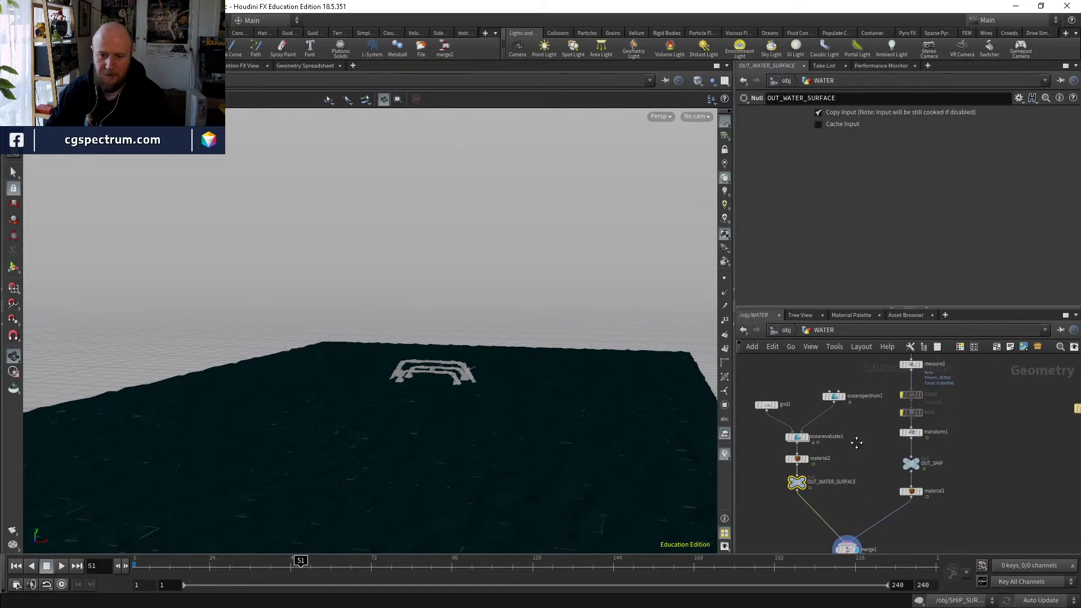
scroll(813, 488, up, 5)
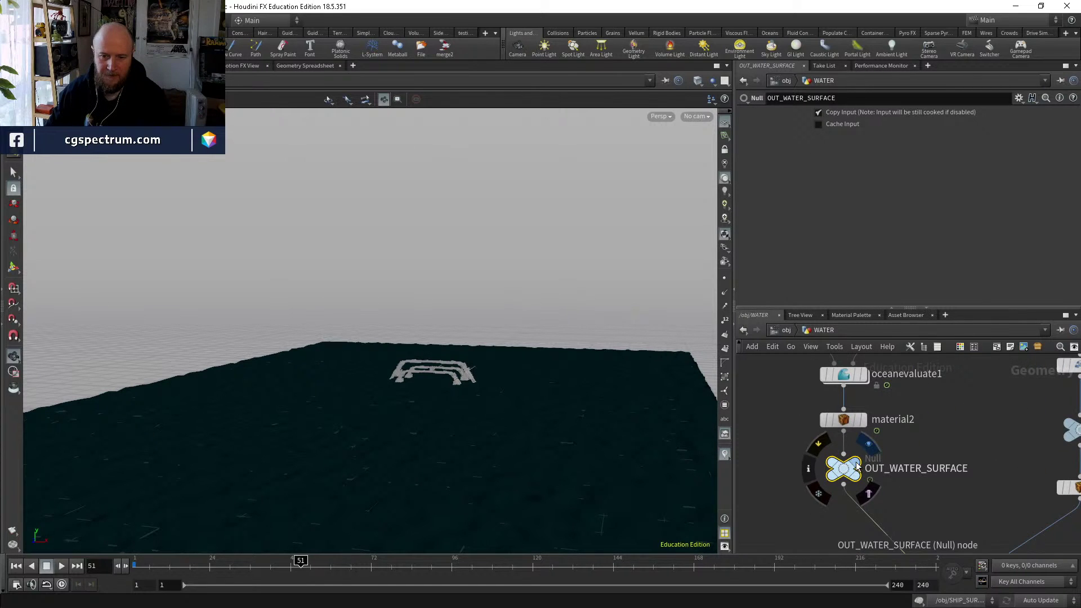
mouse_move(139, 561)
mouse_down()
mouse_move(352, 553)
mouse_move(140, 561)
mouse_up()
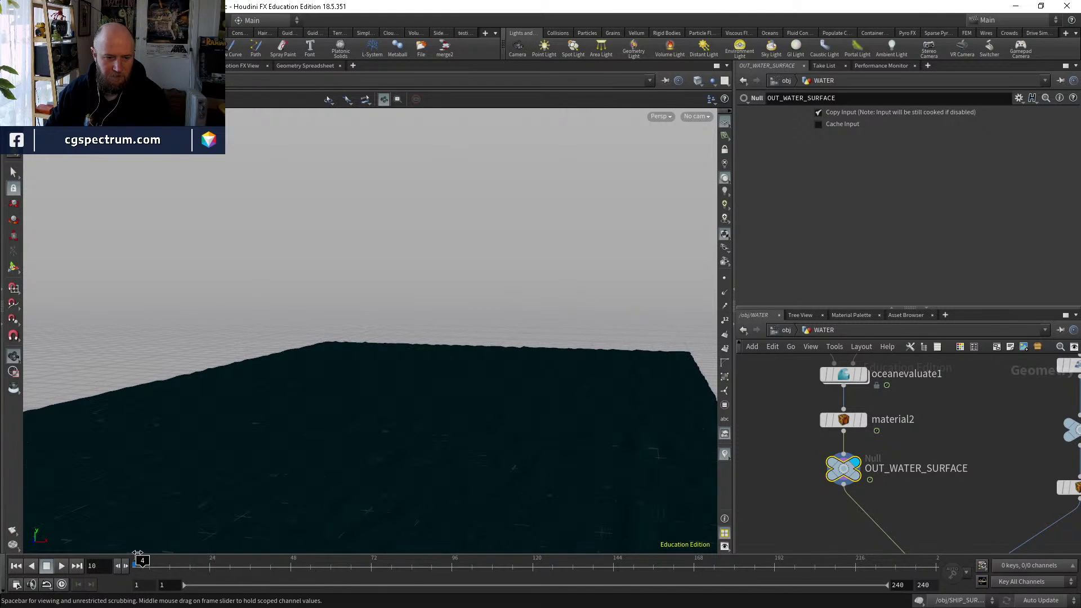
Play the OUT_WATER_SURFACE animation and stop it at frame 73.
click(62, 566)
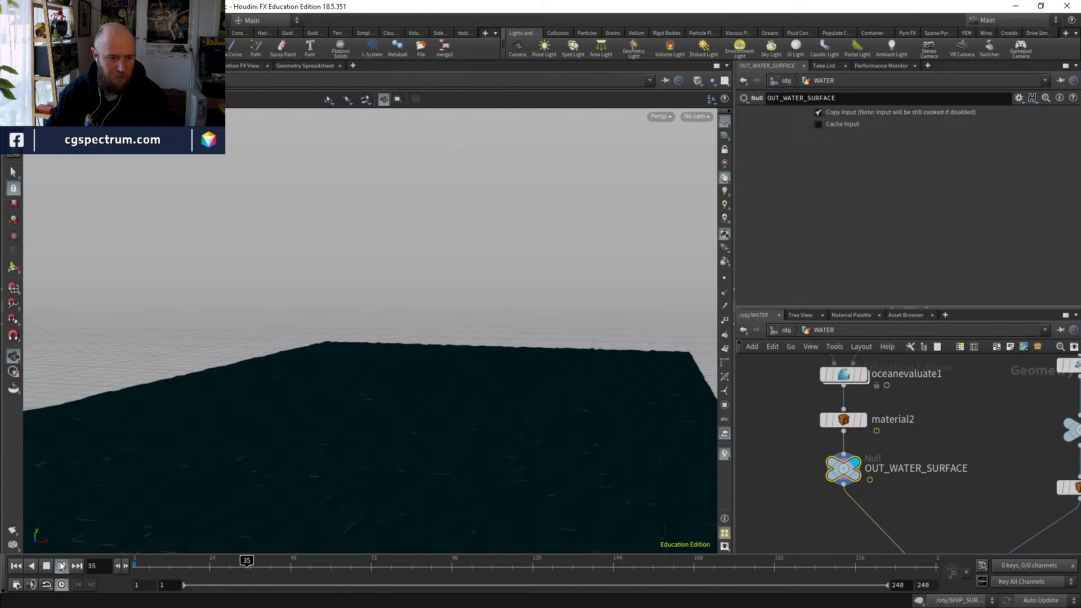
click(59, 570)
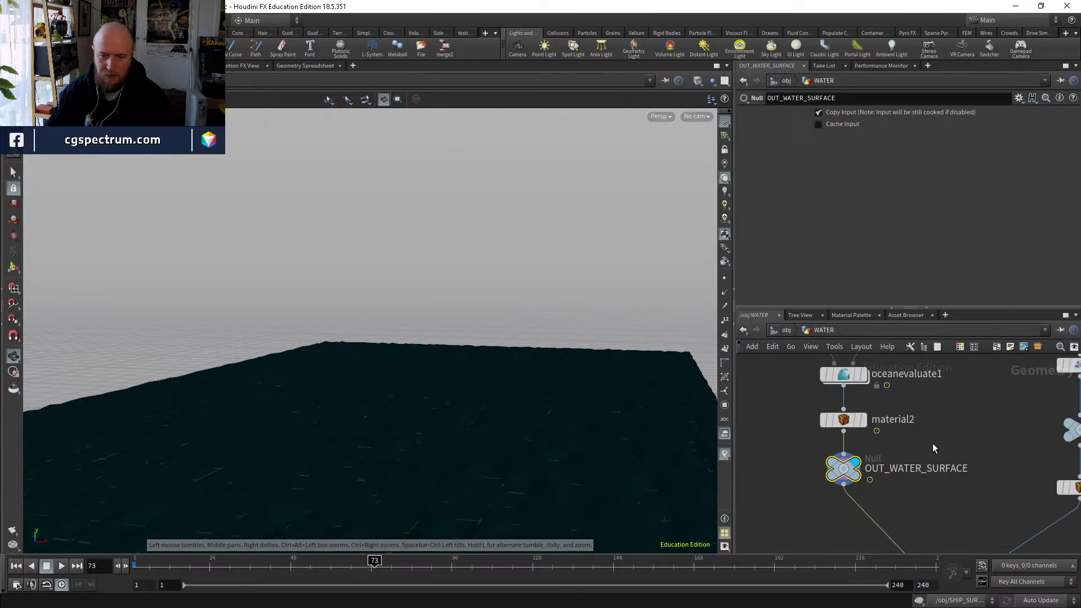
Duplicate grid1, feed the copy into oceanevaluate1 in its place, and set the copy's rows and columns to 800.
middle_drag(943, 399, 1003, 551)
click(839, 461)
key(ctrl+c)
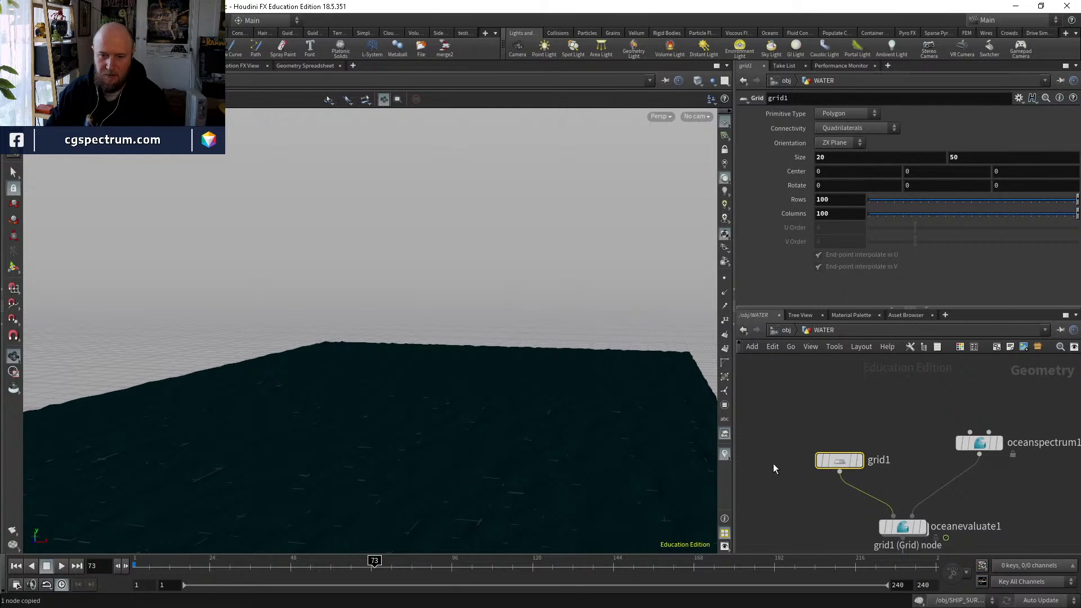
key(ctrl+v)
drag(861, 485, 779, 461)
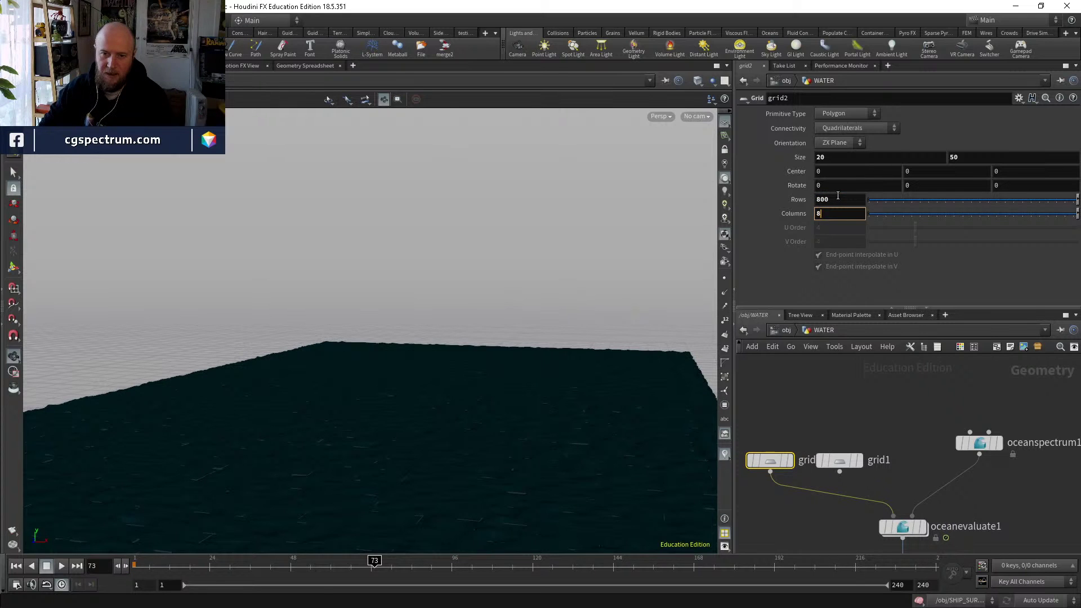
Scrub the denser water surface and render a viewport flipbook from frame 1 to $RFEND in MPlay.
middle_drag(896, 483, 863, 432)
click(230, 561)
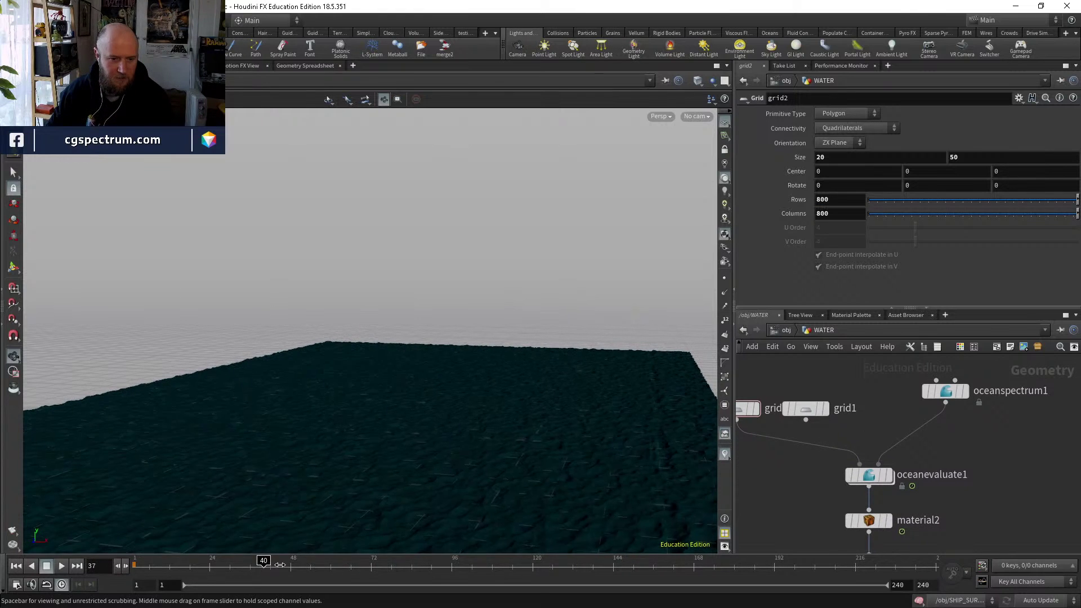
click(13, 530)
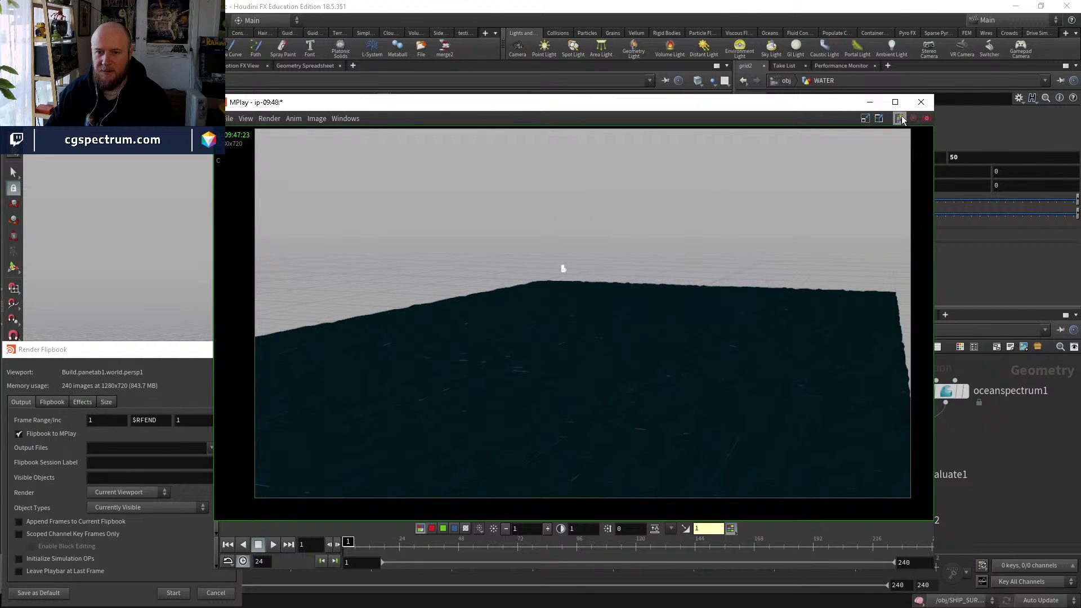
click(174, 594)
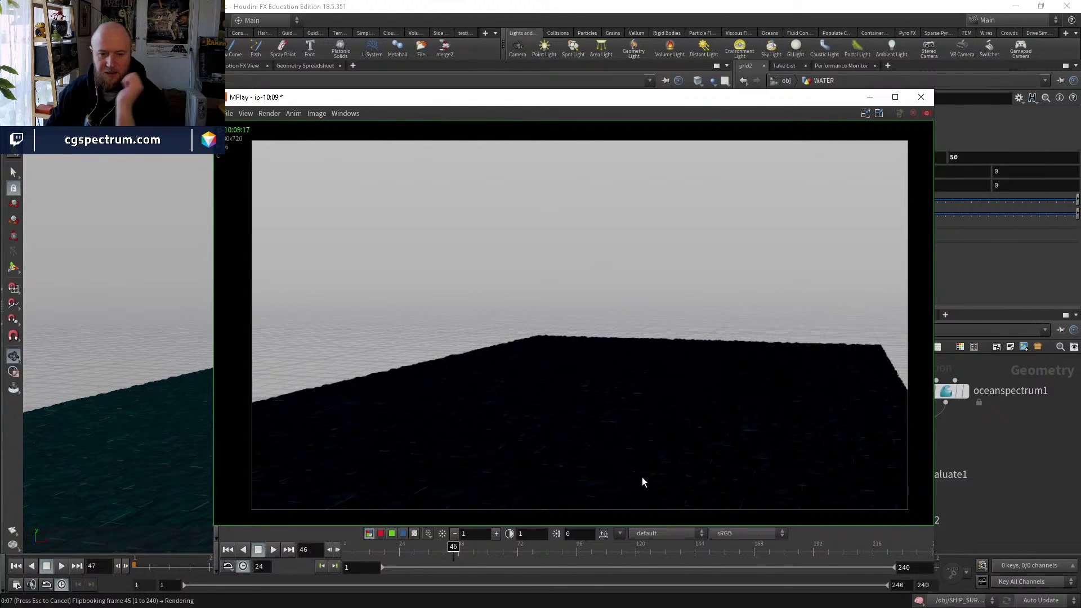
click(607, 534)
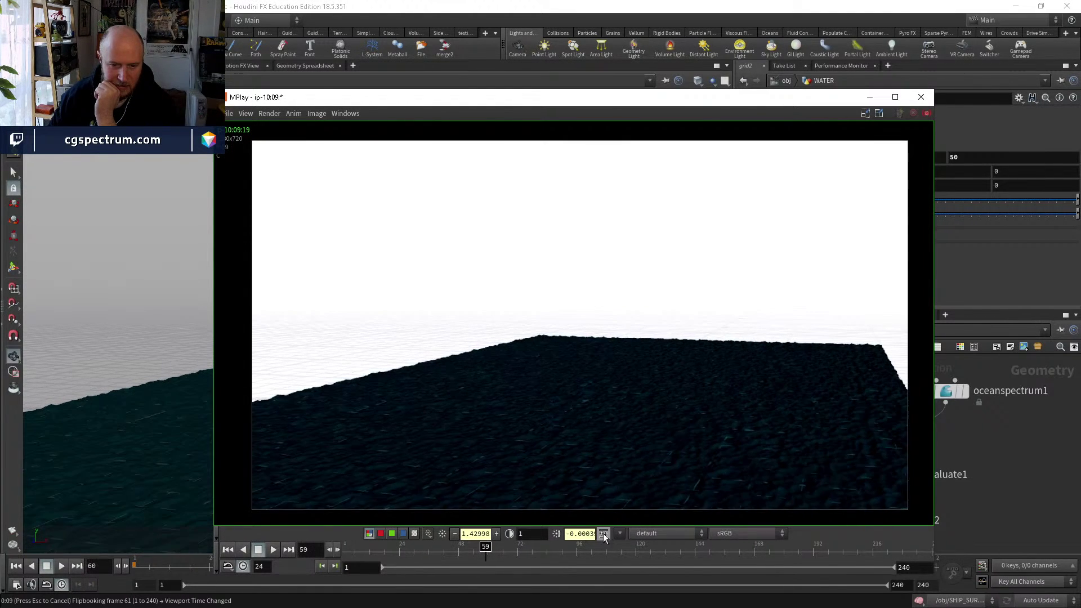
click(454, 534)
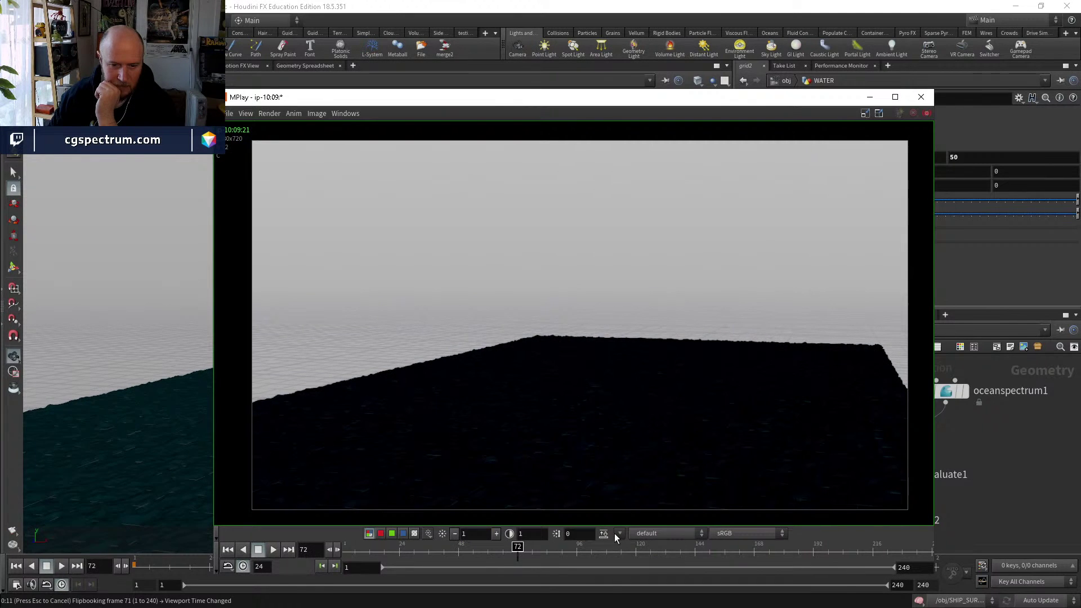
click(648, 557)
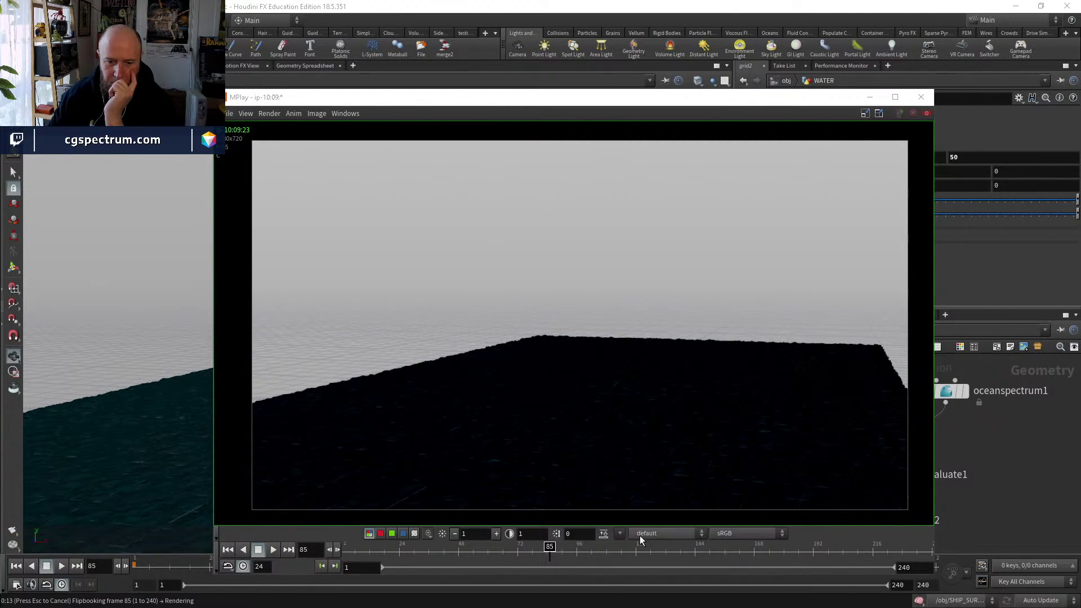
click(642, 534)
click(615, 536)
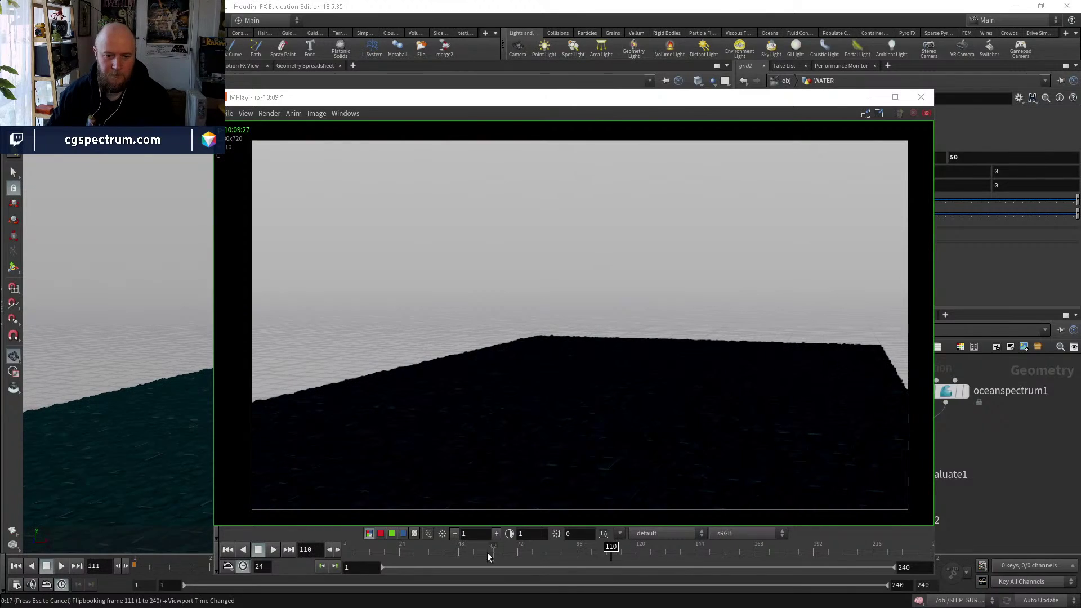
Raise the flipbook's display brightness to 4 and play the rendered water sequence.
click(496, 533)
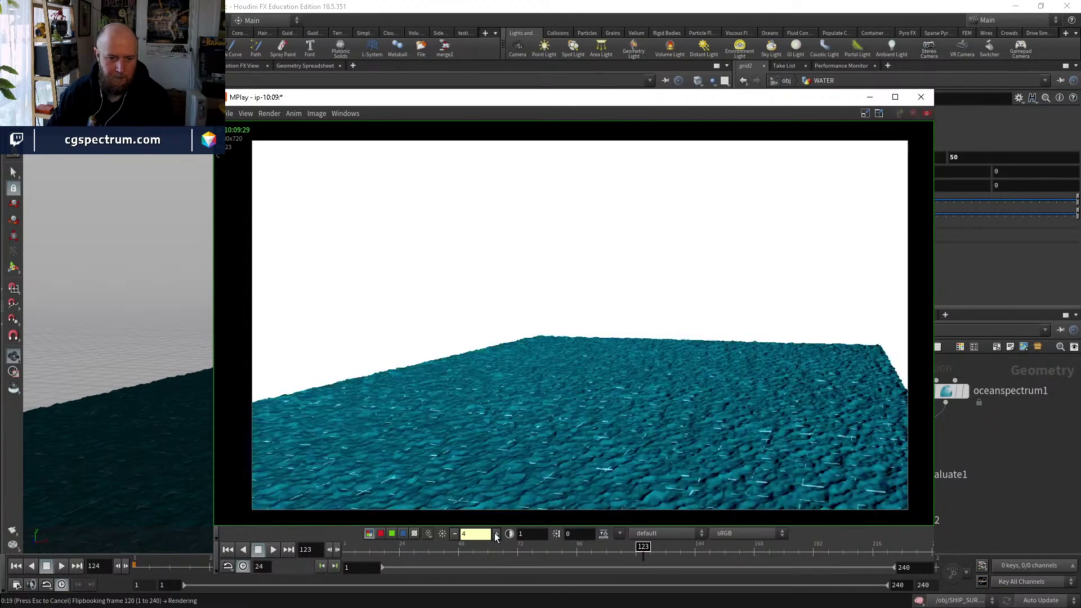
click(496, 533)
click(496, 533)
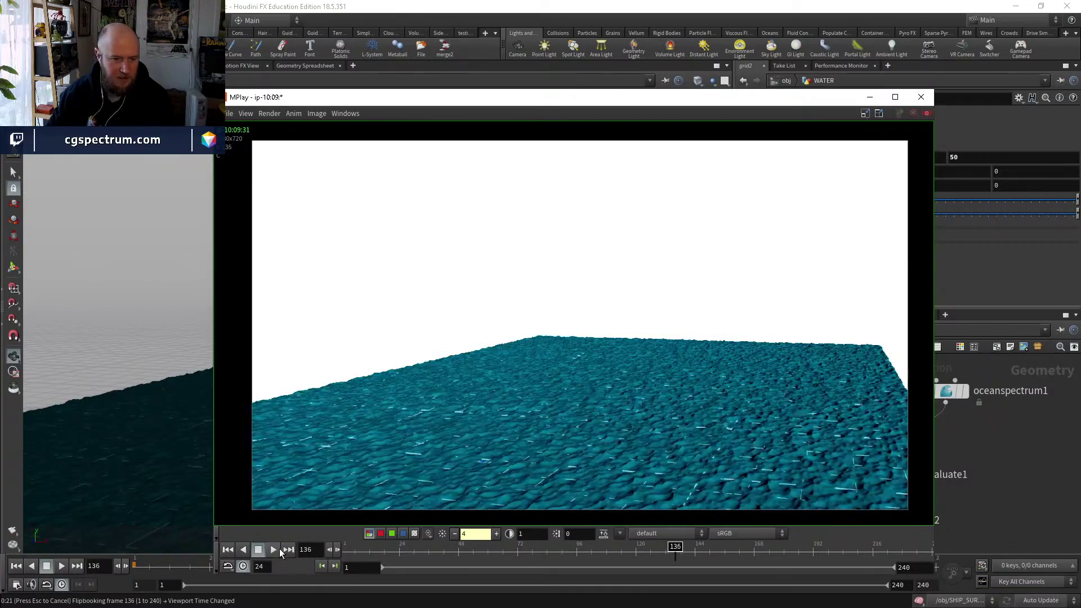
click(274, 550)
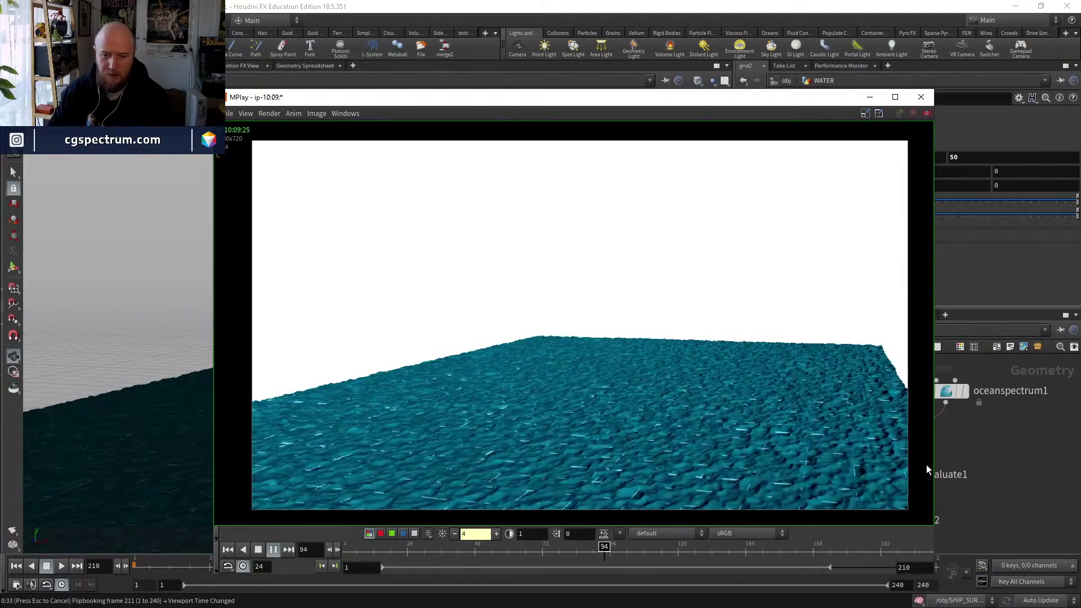
Return to Houdini's WATER network, inspect oceanevaluate1 and oceanspectrum1, and scrub the surface to frame 27.
click(1002, 490)
click(862, 478)
middle_drag(957, 526, 936, 535)
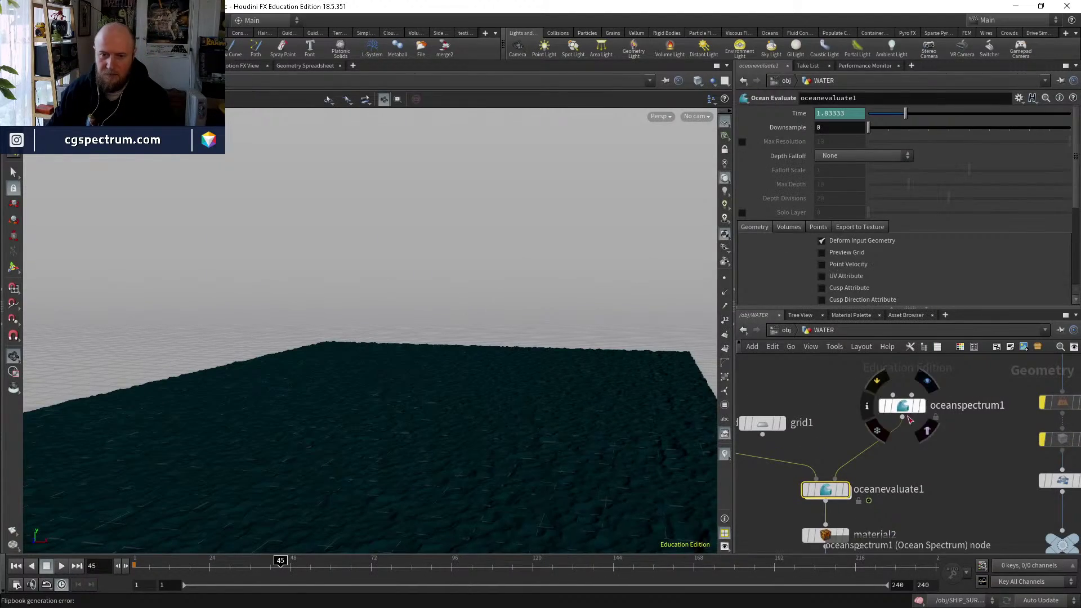
click(902, 406)
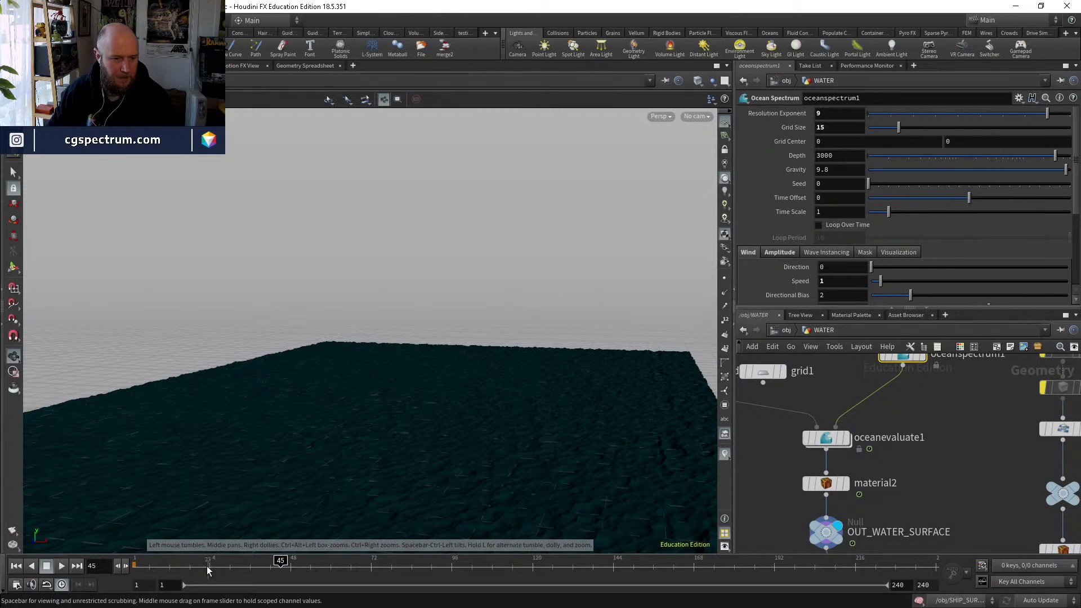
drag(206, 566, 219, 566)
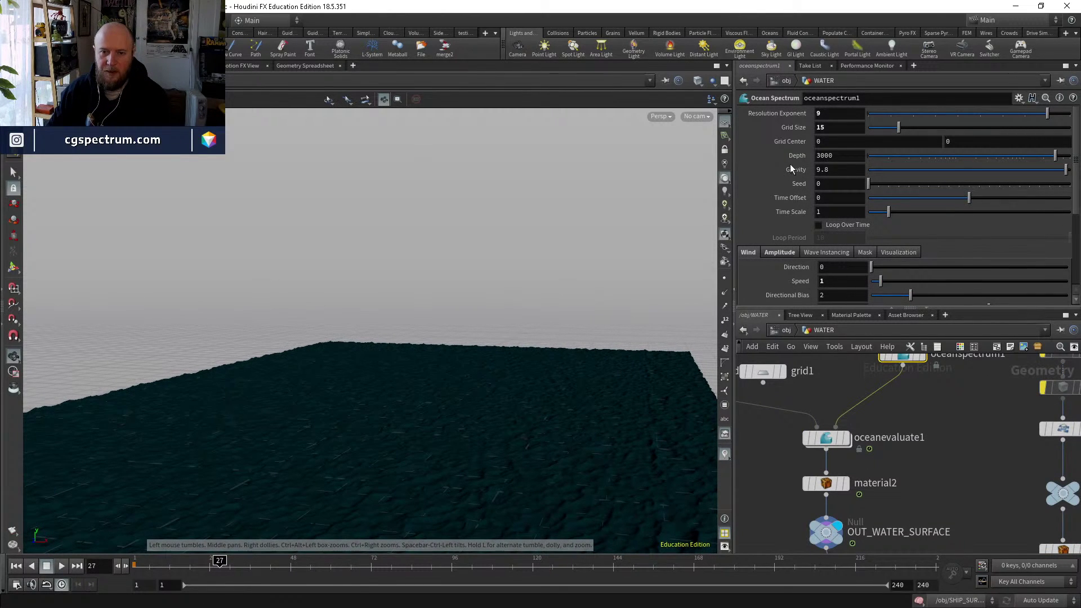
Set oceanspectrum1's wind chop to 0.417, wind speed to 0.75 and amplitude scale to 0.69.
scroll(793, 186, down, 2)
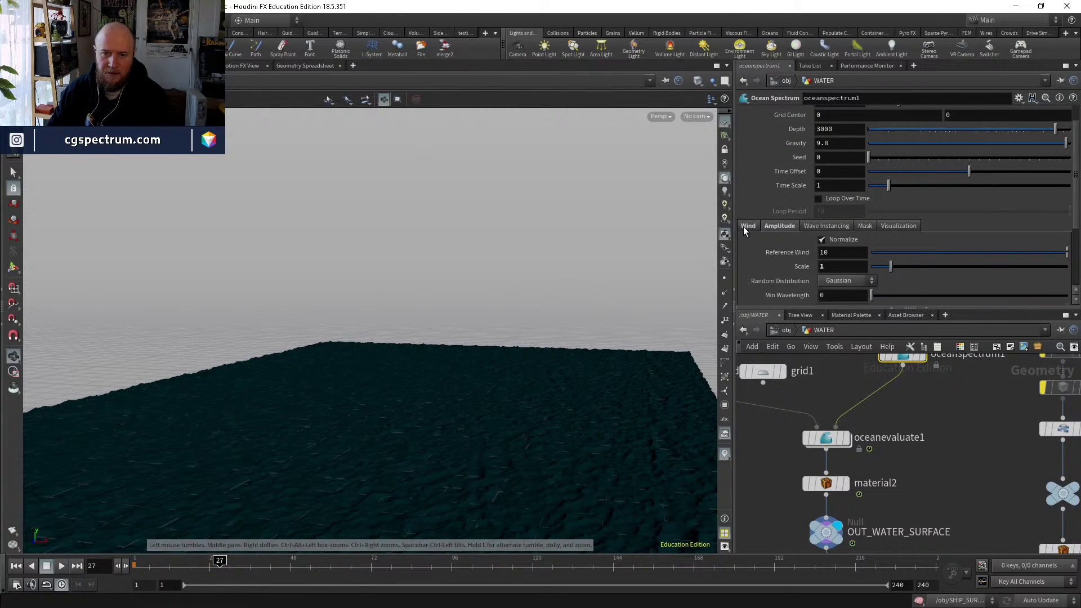
scroll(778, 244, down, 3)
drag(1023, 257, 970, 263)
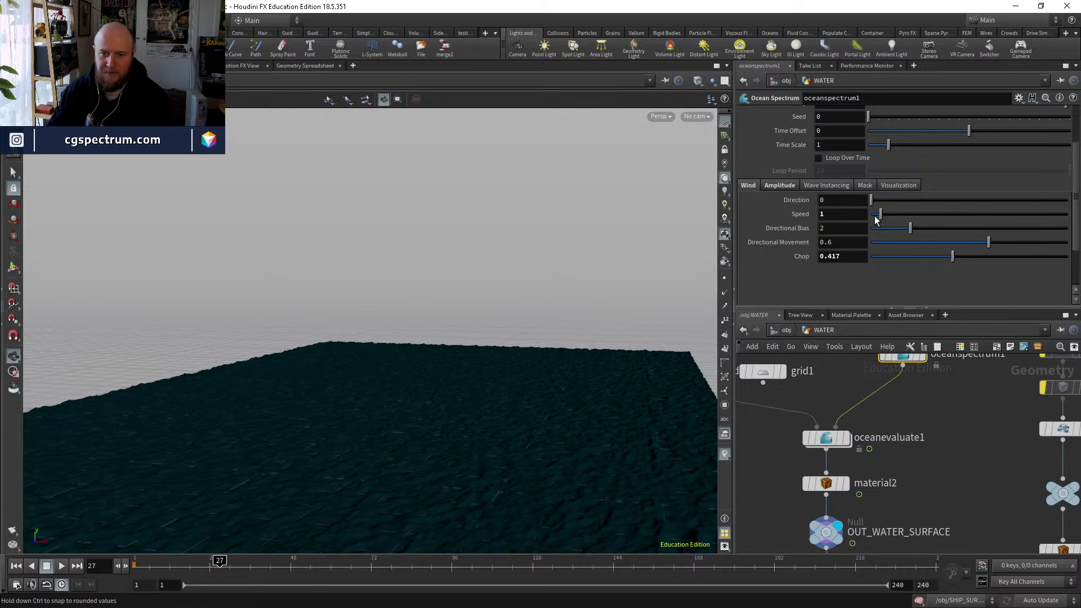
drag(875, 215, 880, 216)
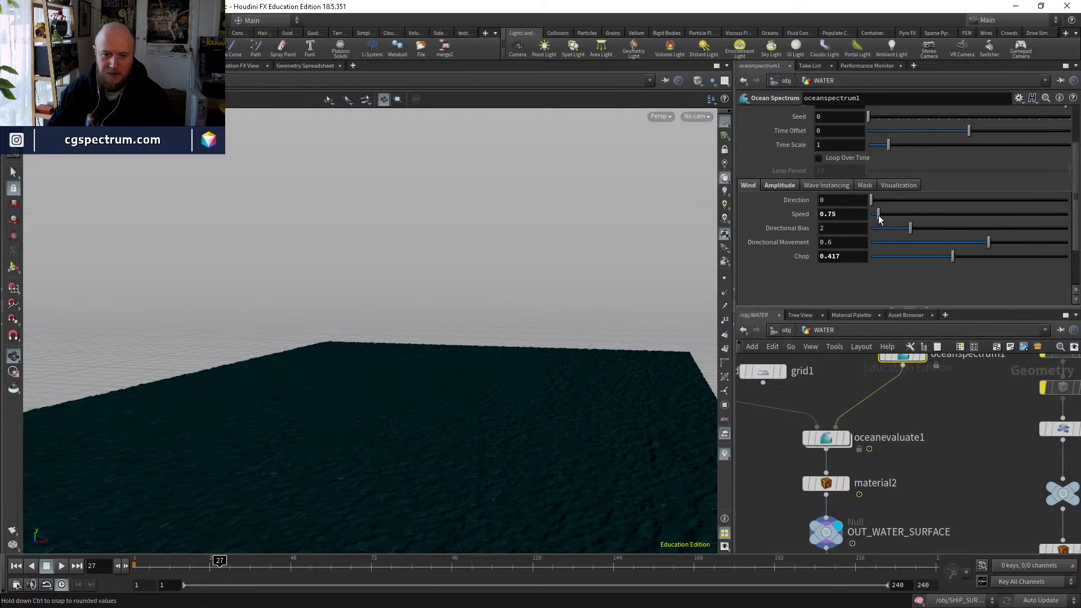
click(780, 184)
drag(890, 230, 886, 228)
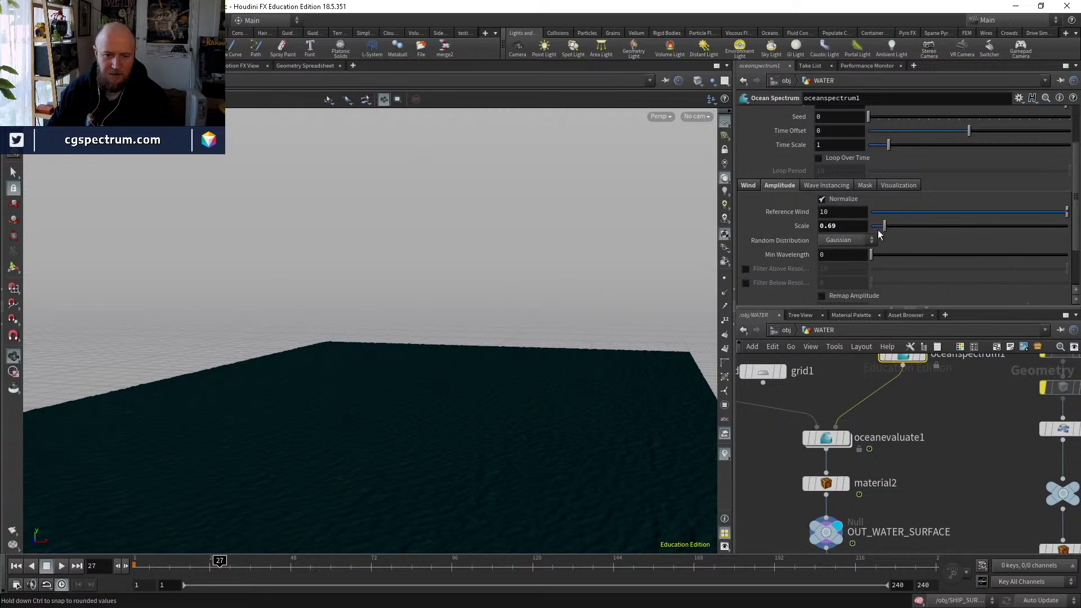
Try a reference wind of 1 for oceanspectrum1's amplitude and restore the default.
click(938, 212)
drag(910, 218, 1067, 215)
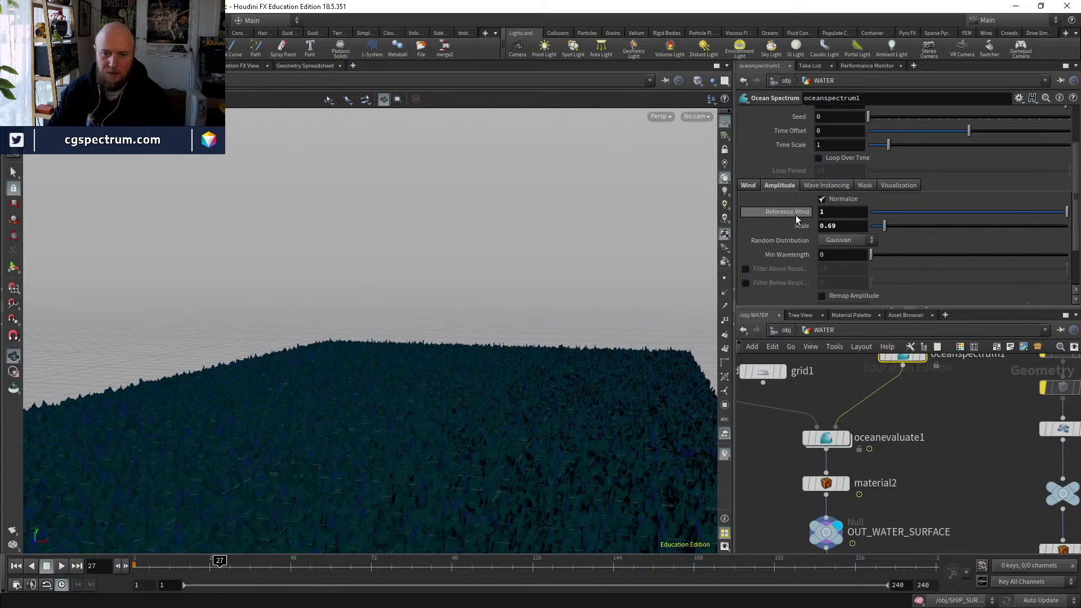
key(Return)
Set oceanspectrum1's grid size to 22.9 and its time scale to 0.8.
scroll(786, 241, up, 3)
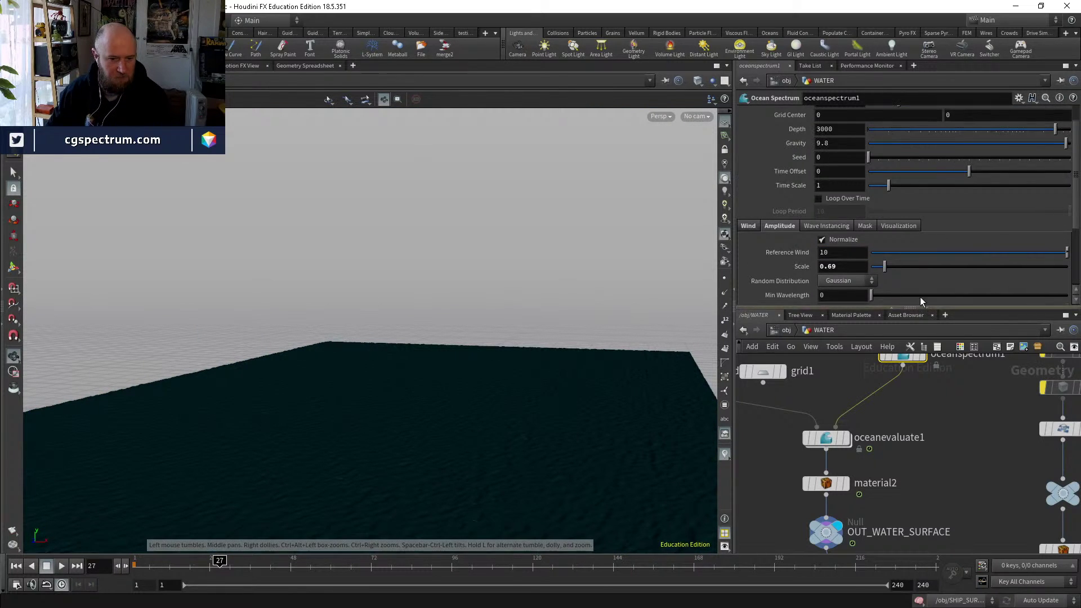
scroll(940, 193, up, 2)
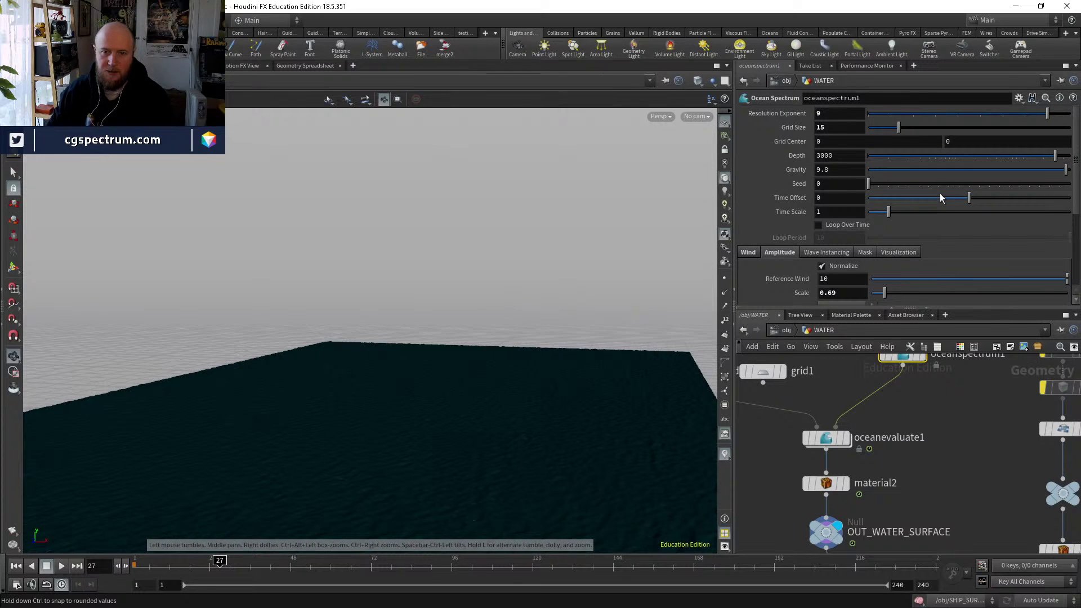
drag(903, 128, 909, 128)
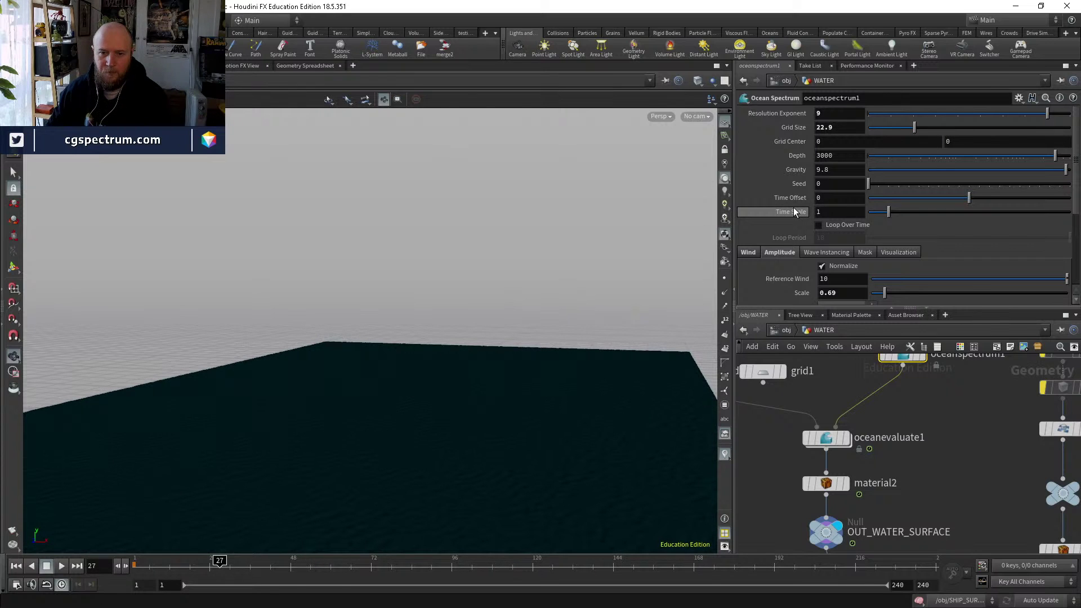
click(837, 211)
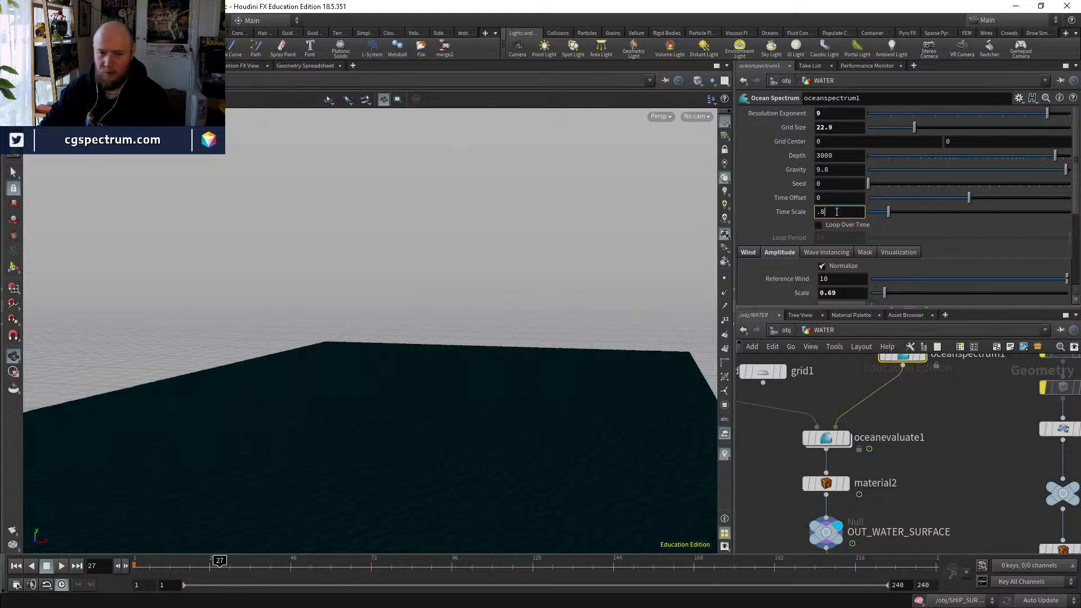
text(.8)
key(Return)
Render a partial flipbook of the adjusted ocean surface in MPlay, then play and scrub through its early frames.
drag(220, 562, 244, 562)
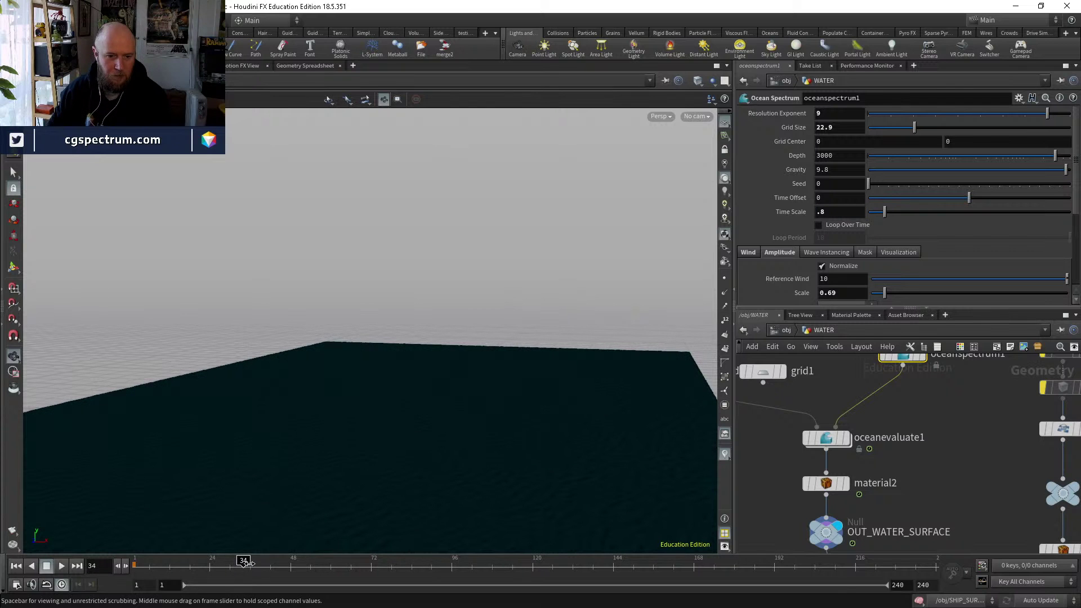
click(11, 532)
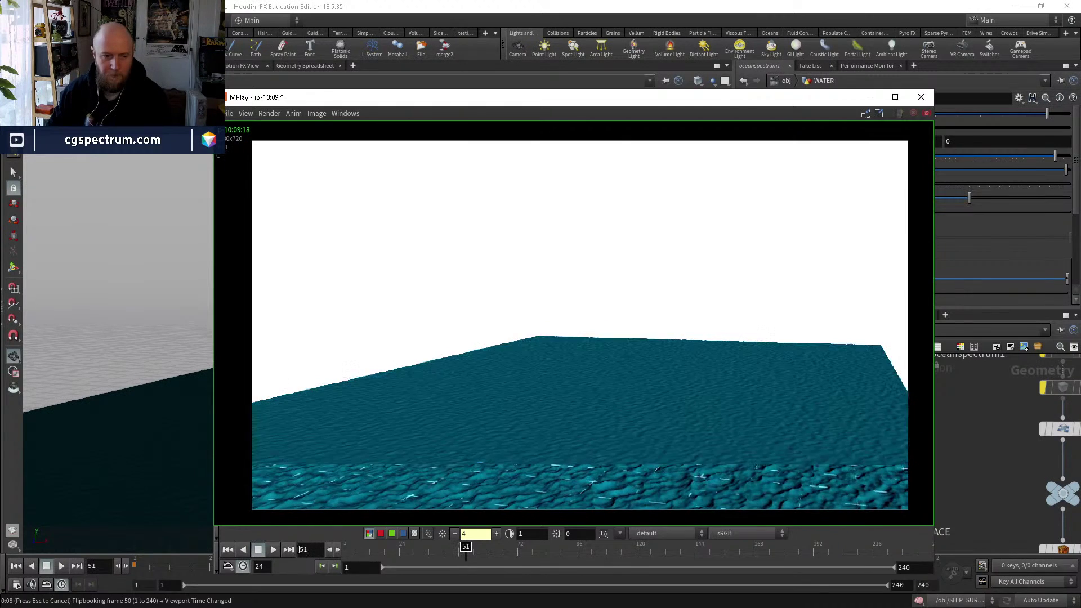
click(216, 507)
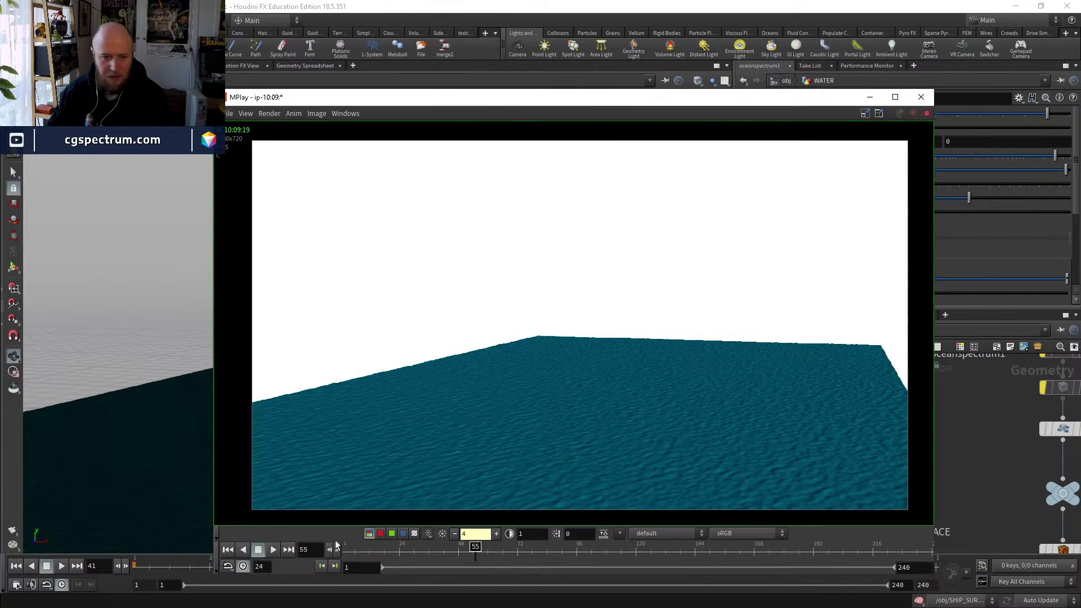
click(273, 551)
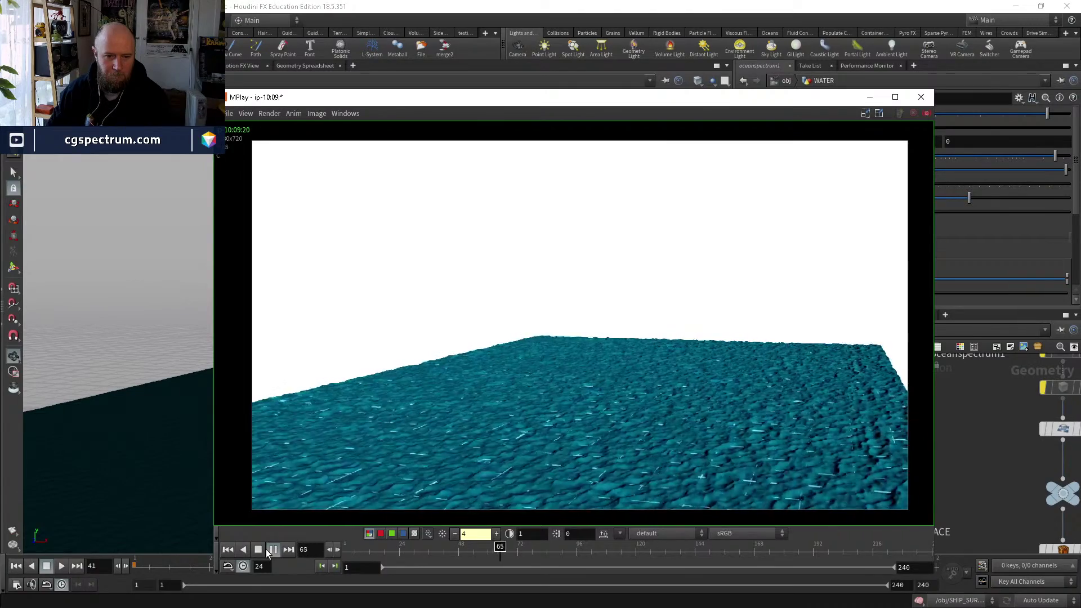
drag(352, 547, 375, 547)
Back in Houdini, set oceanspectrum1's directional movement to 0.411 and wind speed to 3.45, and scrub the surface to frame 36.
click(971, 516)
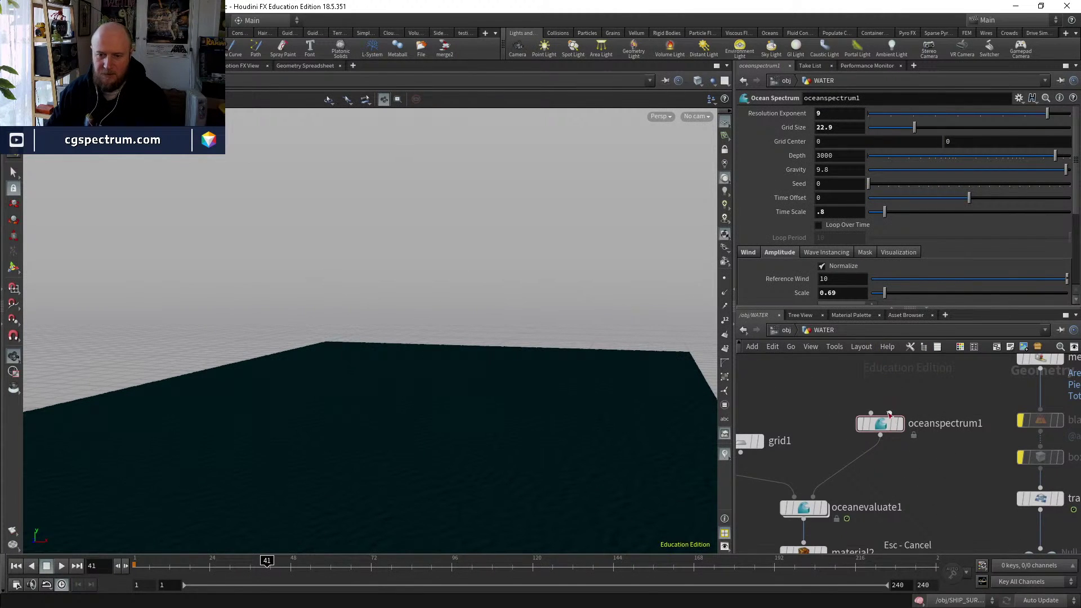
scroll(778, 272, down, 1)
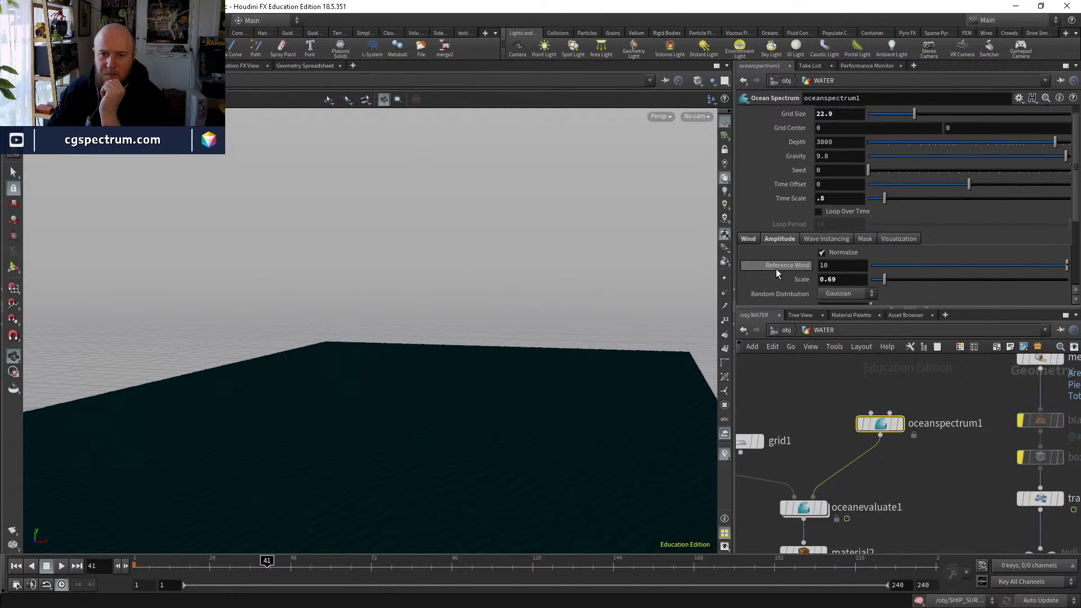
click(754, 239)
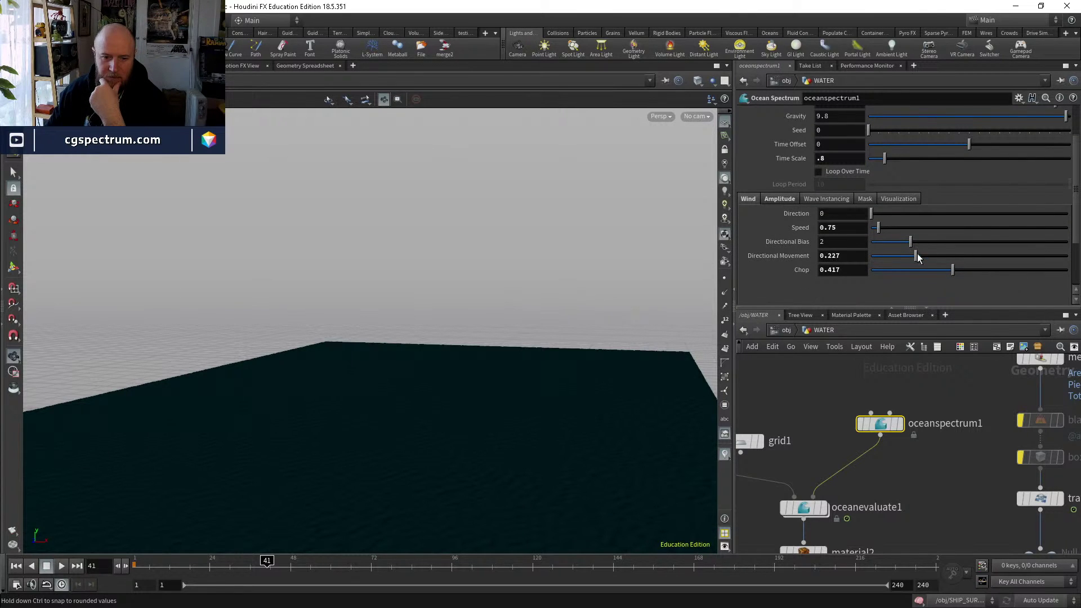
drag(877, 227, 905, 227)
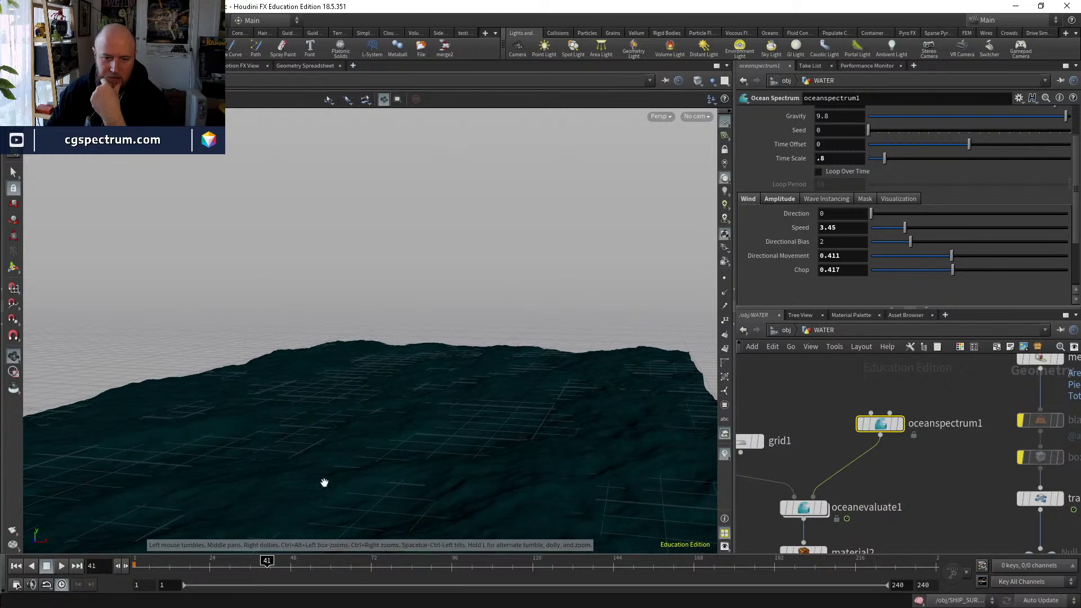
drag(178, 572, 251, 562)
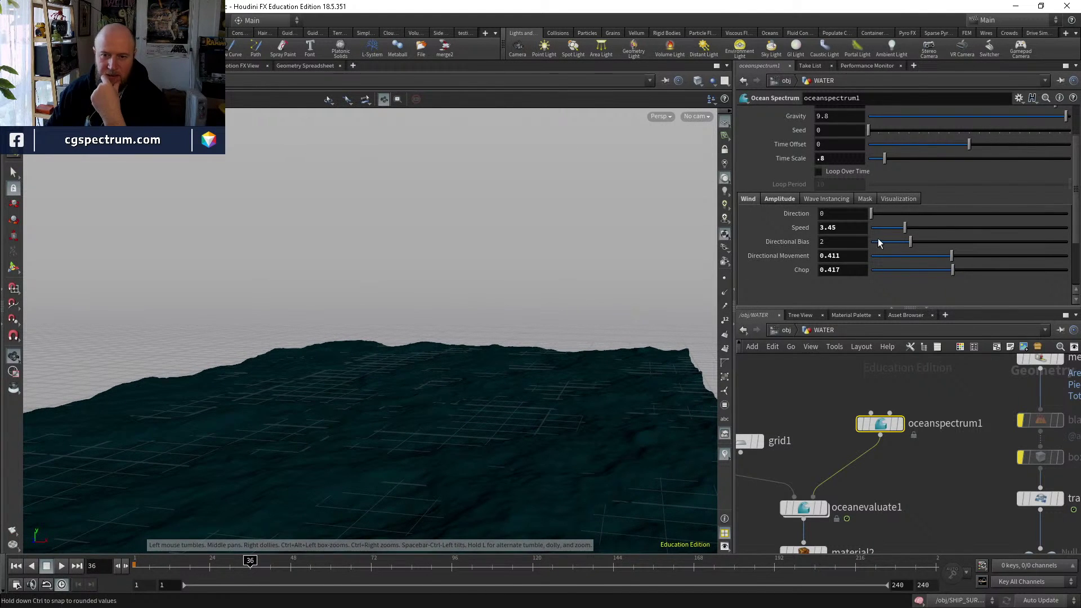
Set oceanspectrum1's wind speed to 3.28 and its chop to 0.371.
drag(904, 231, 903, 228)
drag(953, 269, 929, 272)
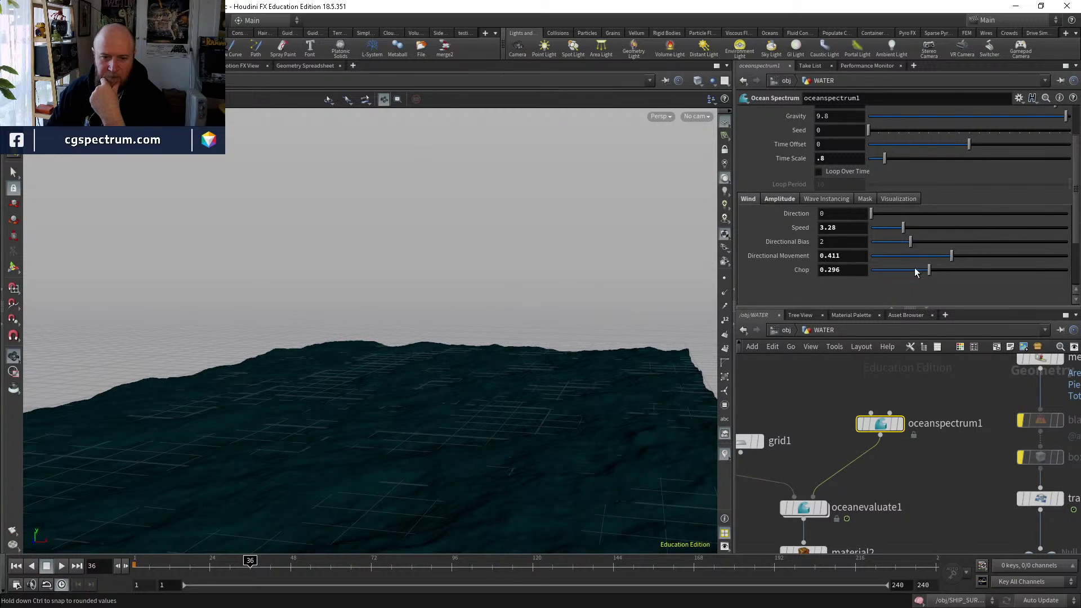
Set oceanspectrum1's amplitude scale to 0.43 and reference wind to 20, and scrub the surface to frame 29.
click(779, 198)
drag(878, 239, 880, 238)
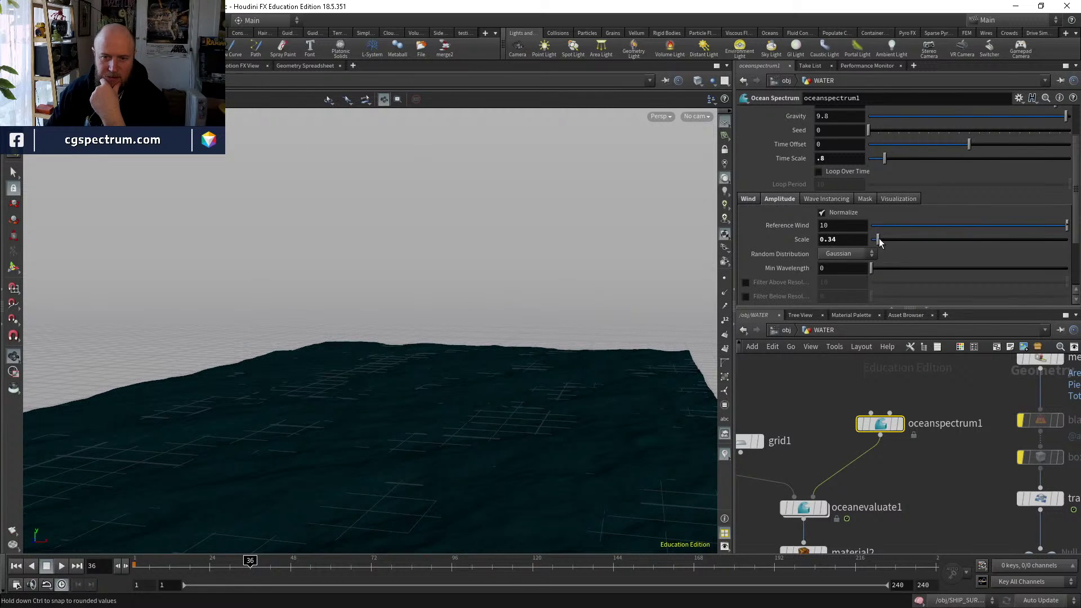
double_click(842, 225)
text(20)
key(Return)
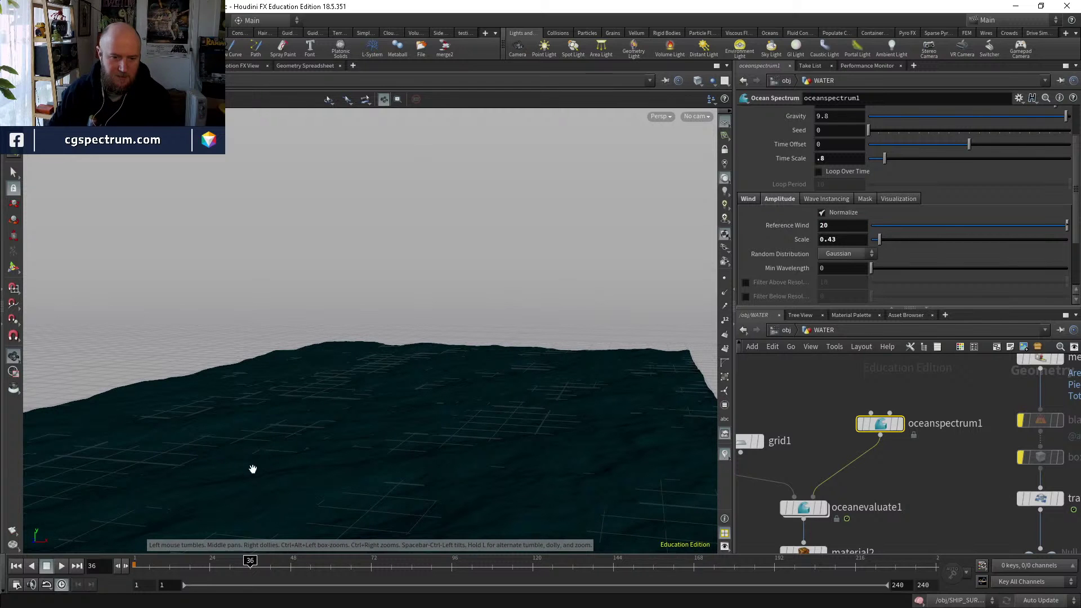
drag(169, 563, 226, 566)
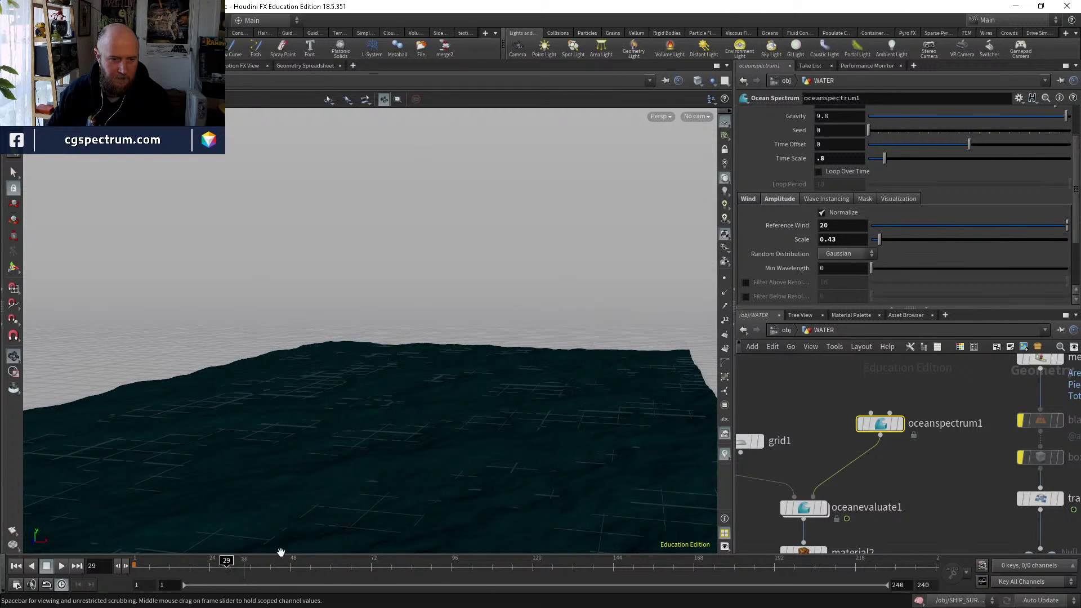
Set oceanspectrum1's time scale to 0.5 and check the surface motion around frame 22.
scroll(872, 270, up, 2)
click(833, 226)
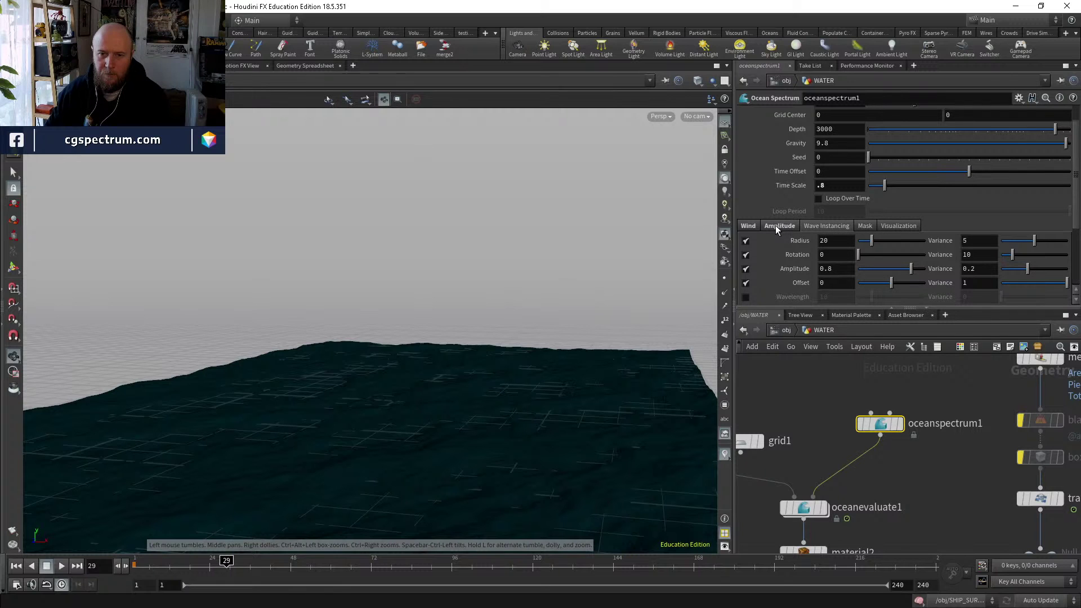
click(846, 186)
text(.5)
key(Return)
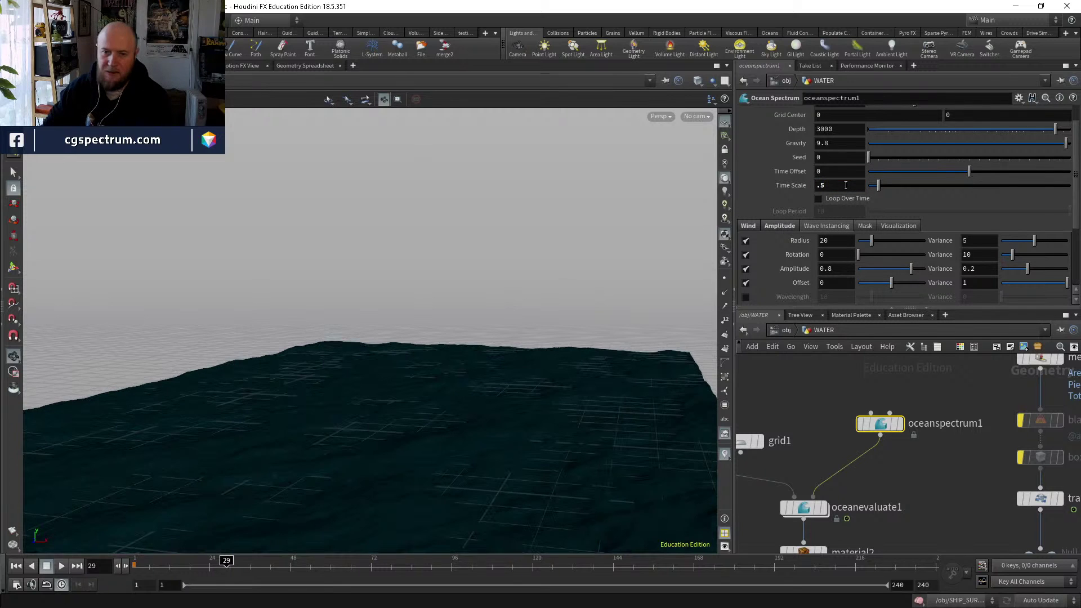
click(62, 568)
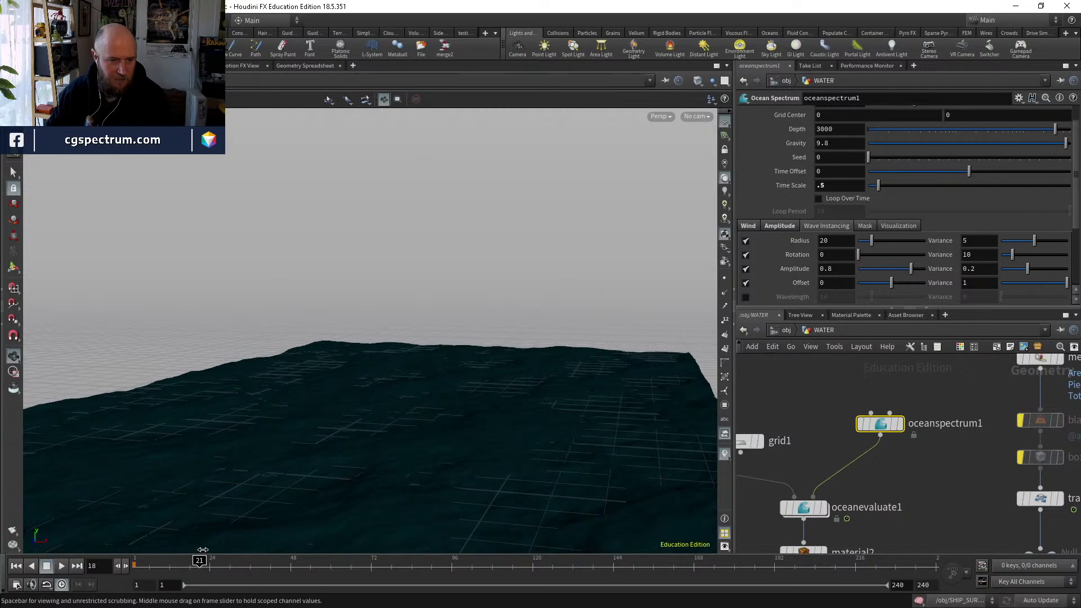
Lower oceanspectrum1's wind speed to 1.03.
click(749, 225)
scroll(894, 273, down, 2)
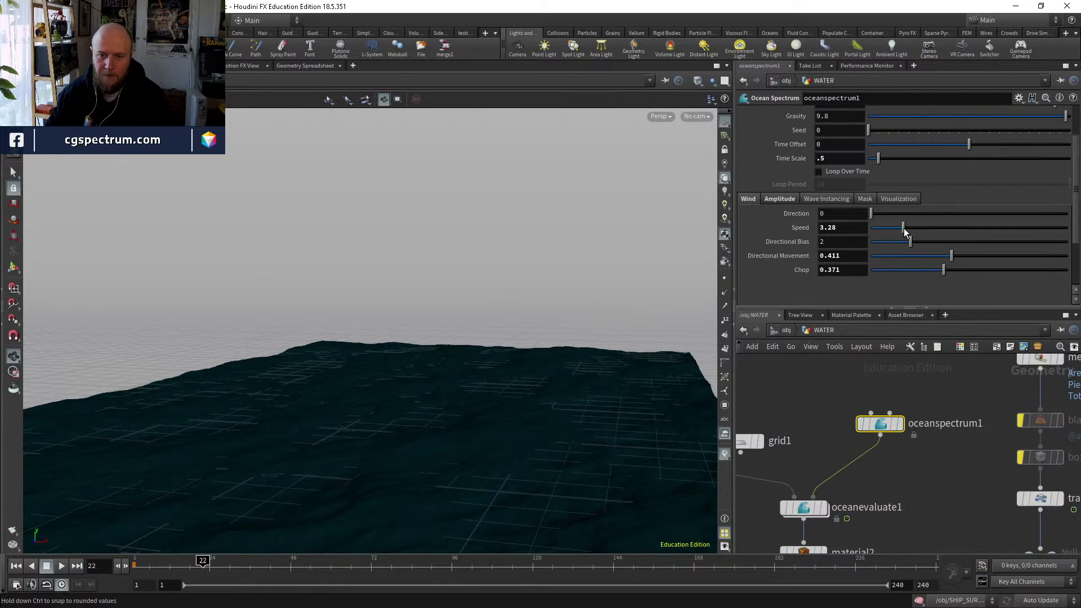
drag(904, 228, 881, 232)
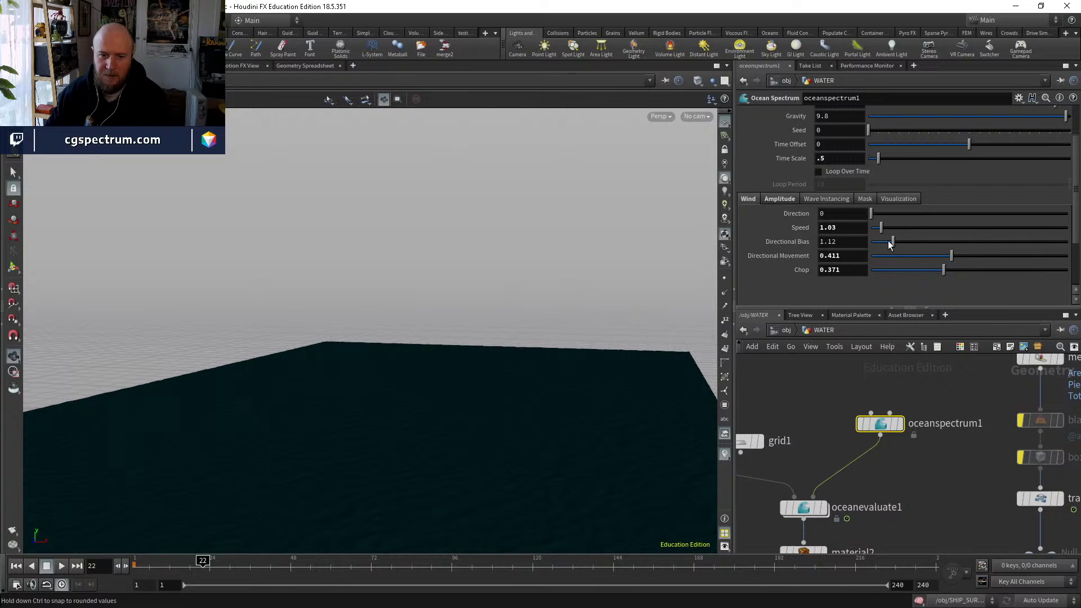
Set oceanspectrum1's amplitude scale to 0.29 and its reference wind to 5.
click(788, 199)
drag(878, 239, 875, 239)
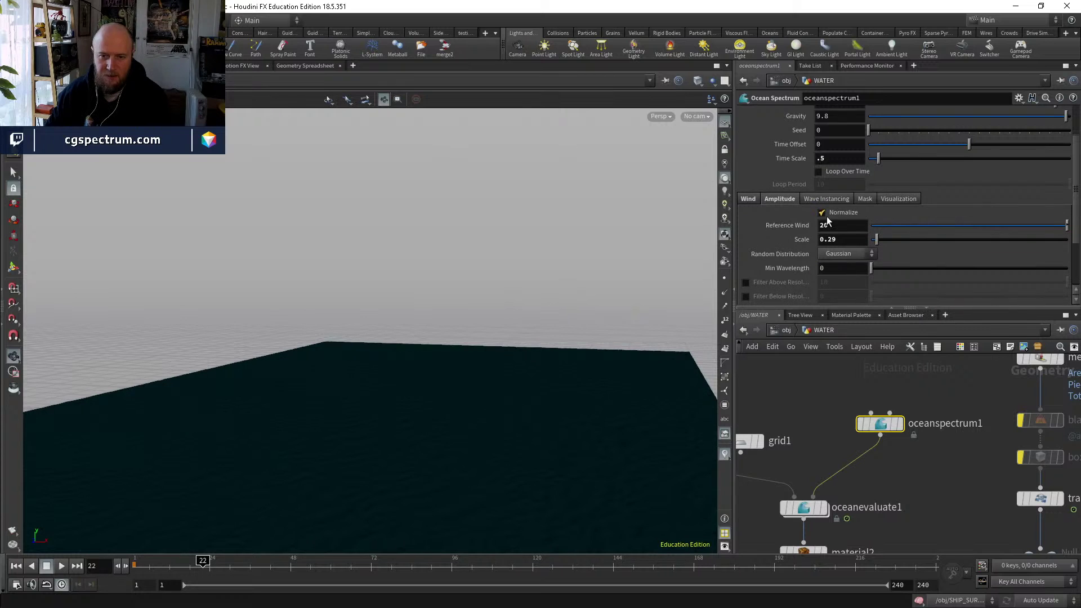
key(Return)
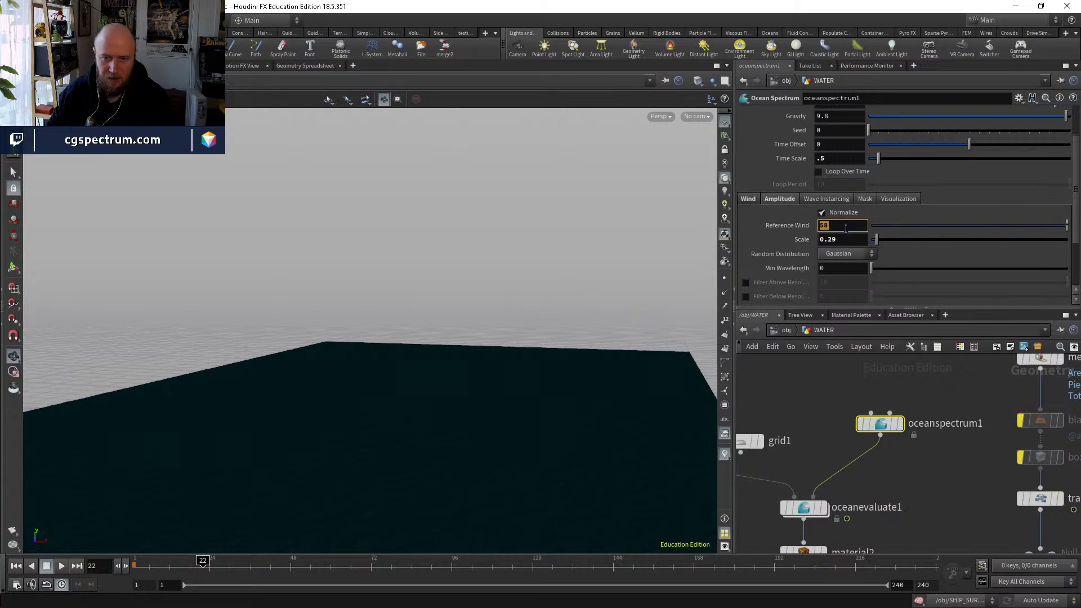
key(Return)
Try amplitude scales of 0.5 and 0.1 on oceanspectrum1, and set the scale to 0.3.
click(852, 242)
text(.5)
key(Return)
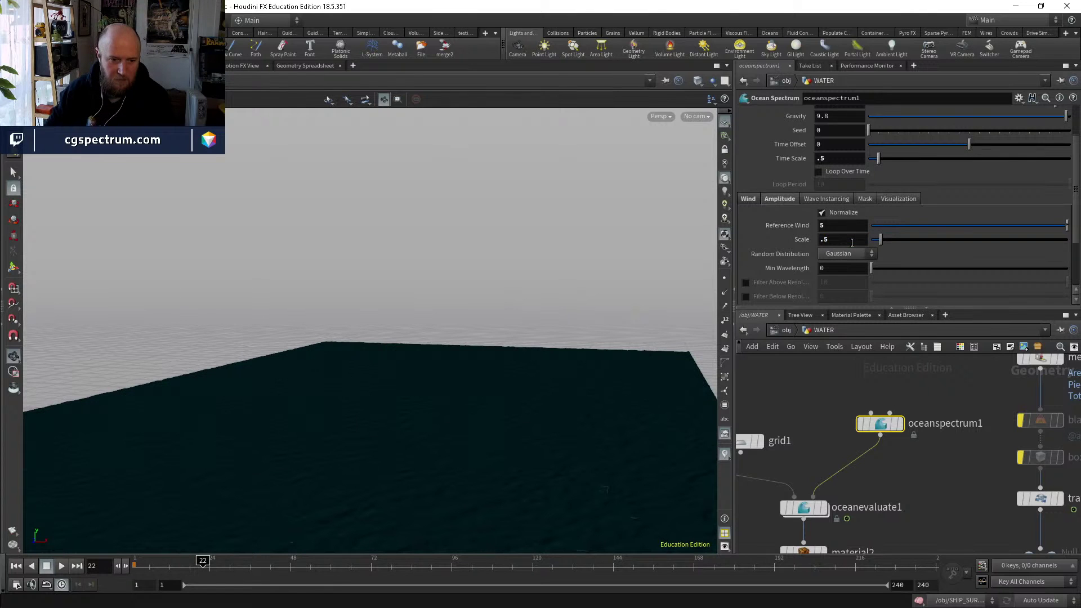
text(.1)
key(Return)
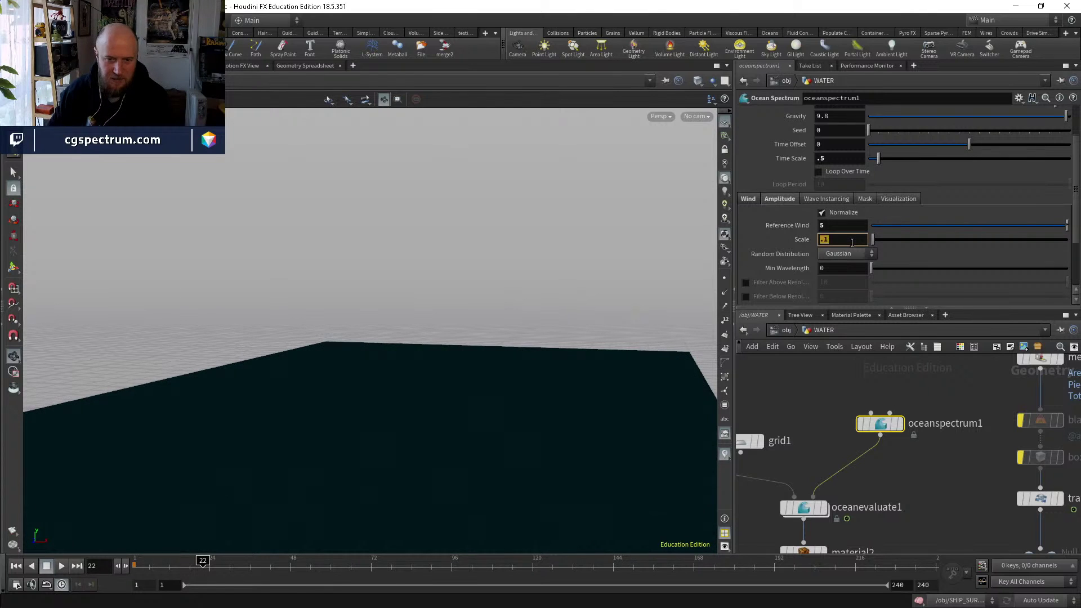
text(.3)
key(Return)
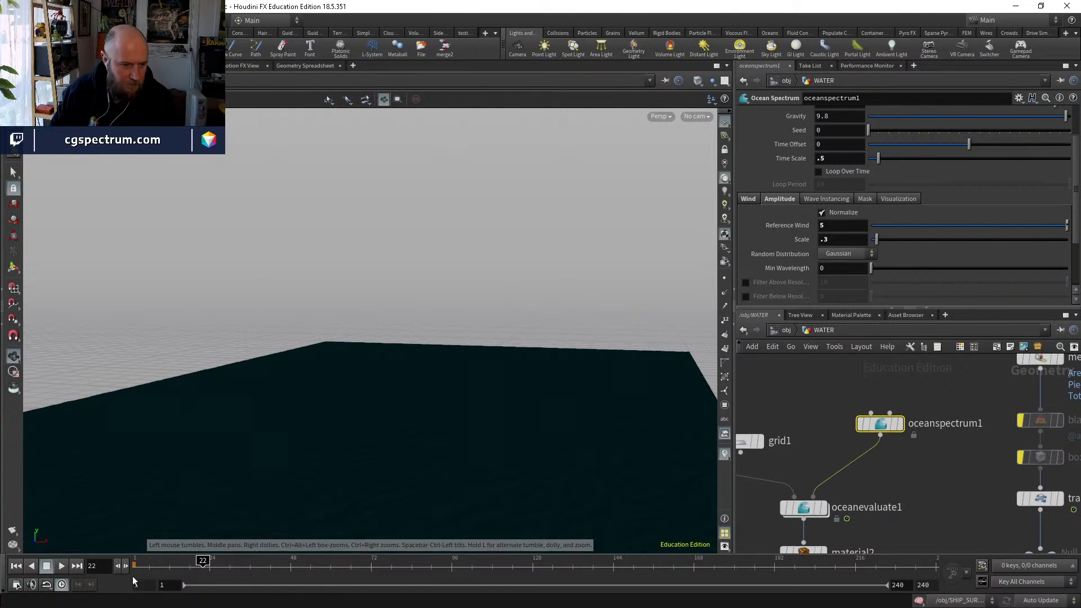
Render a partial flipbook of the ocean surface from frame 1, play it in MPlay and go back to its first frame.
mouse_move(152, 565)
mouse_down()
mouse_move(226, 567)
mouse_move(135, 566)
mouse_up()
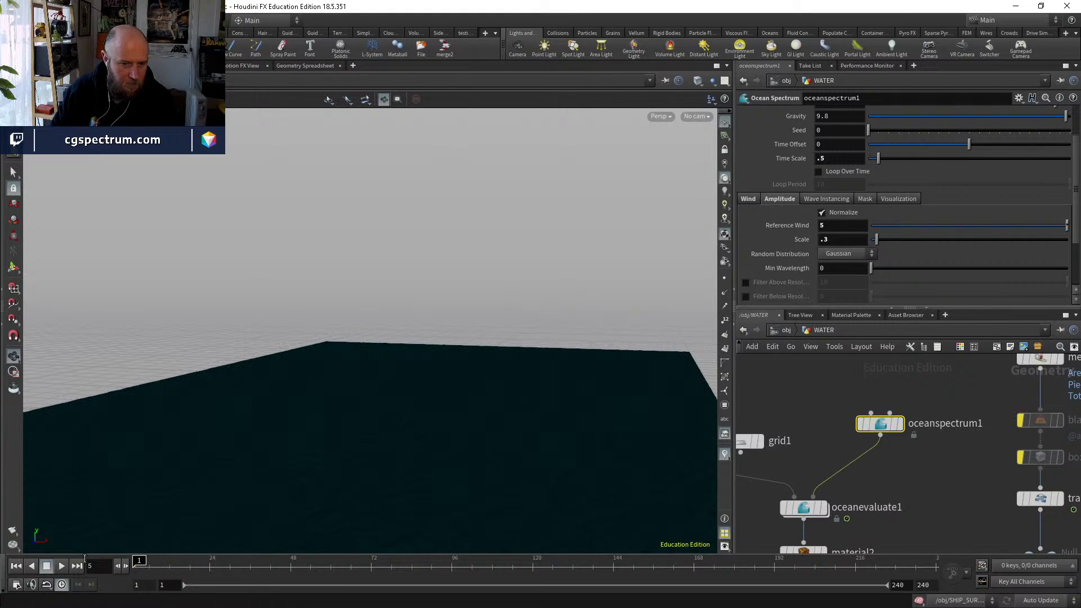
click(13, 532)
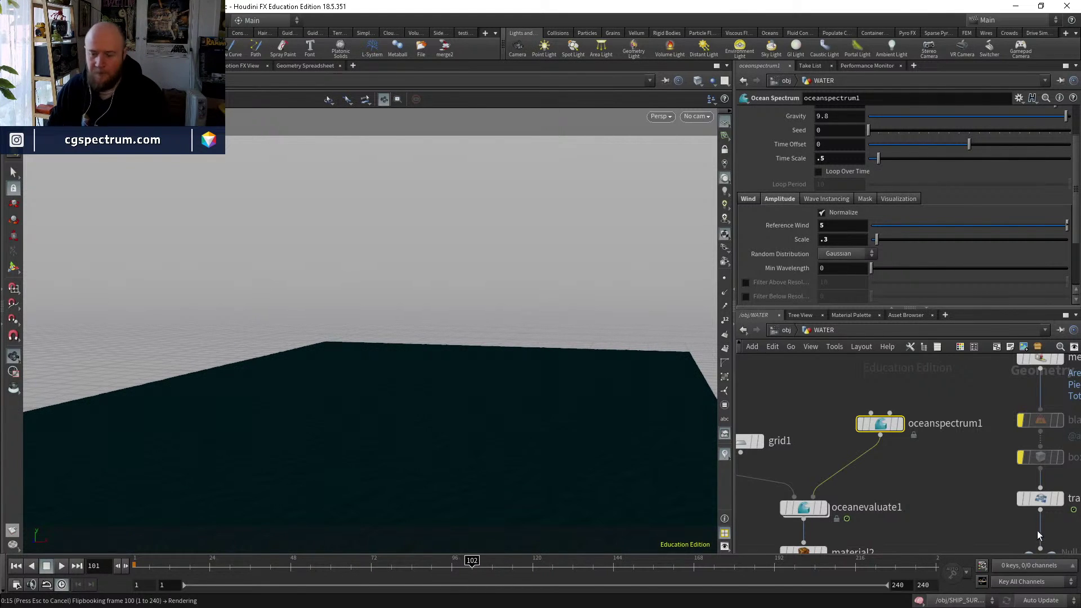
key(Escape)
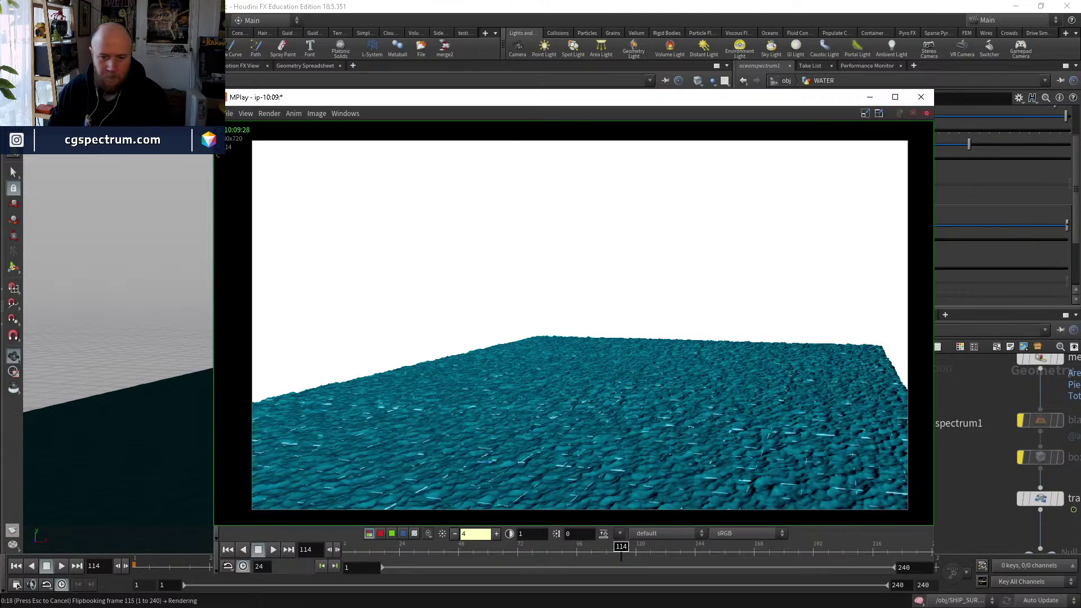
click(148, 377)
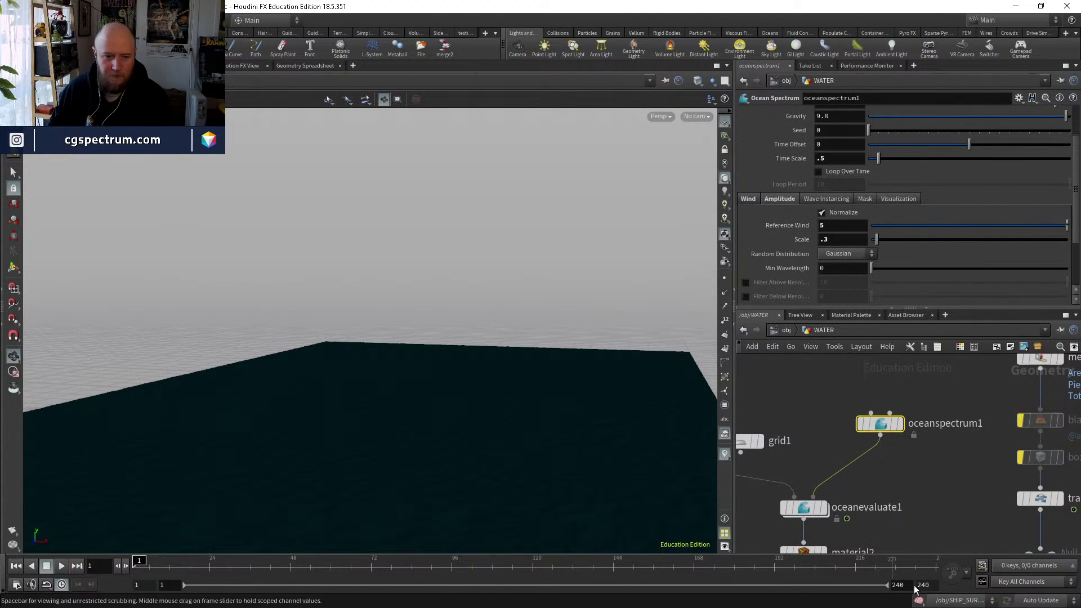
click(17, 586)
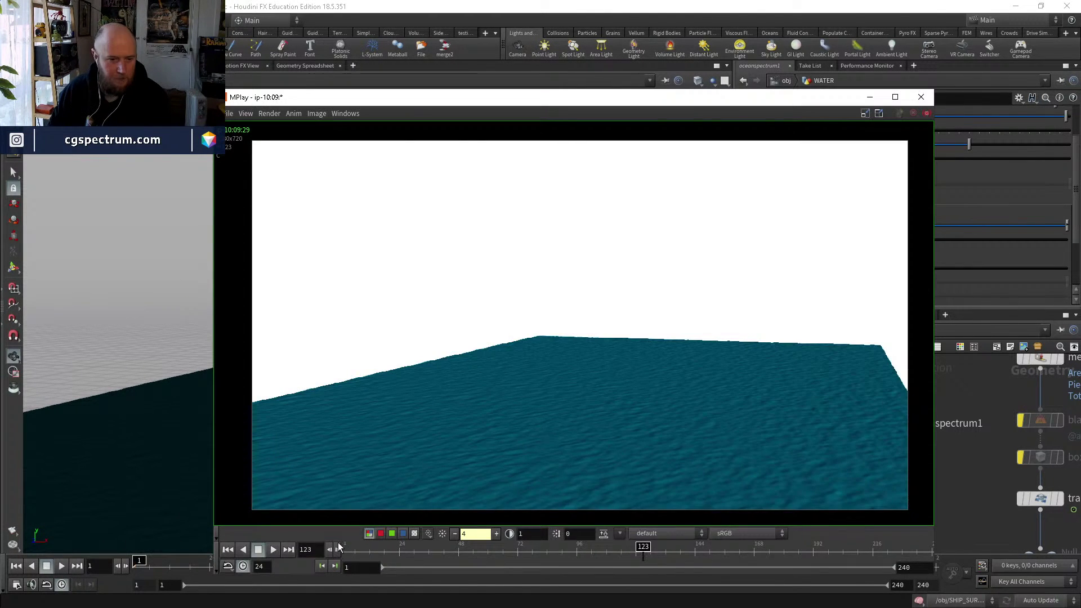
click(338, 547)
click(274, 550)
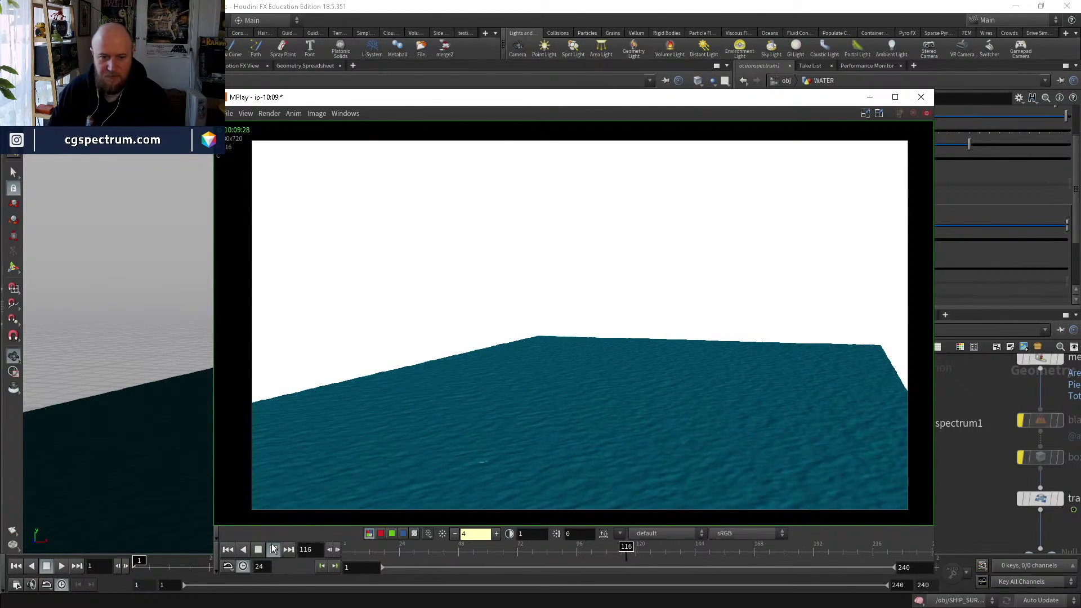
click(347, 551)
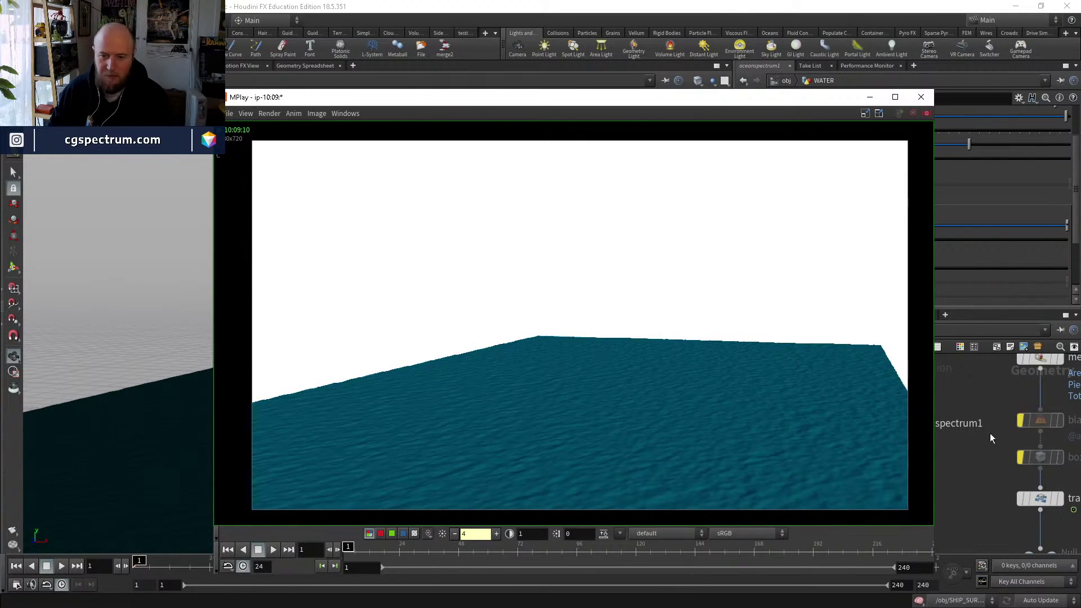
Back in Houdini, set oceanspectrum1's grid size to 50 and its amplitude scale to 0.5, scrubbing the early frames as a check.
click(990, 433)
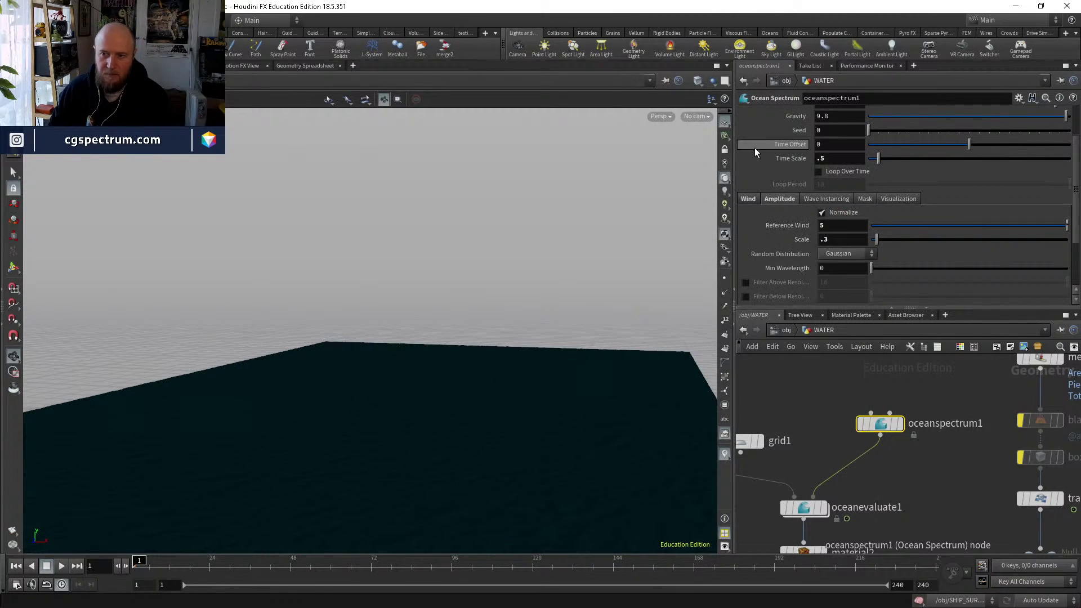
scroll(754, 148, up, 3)
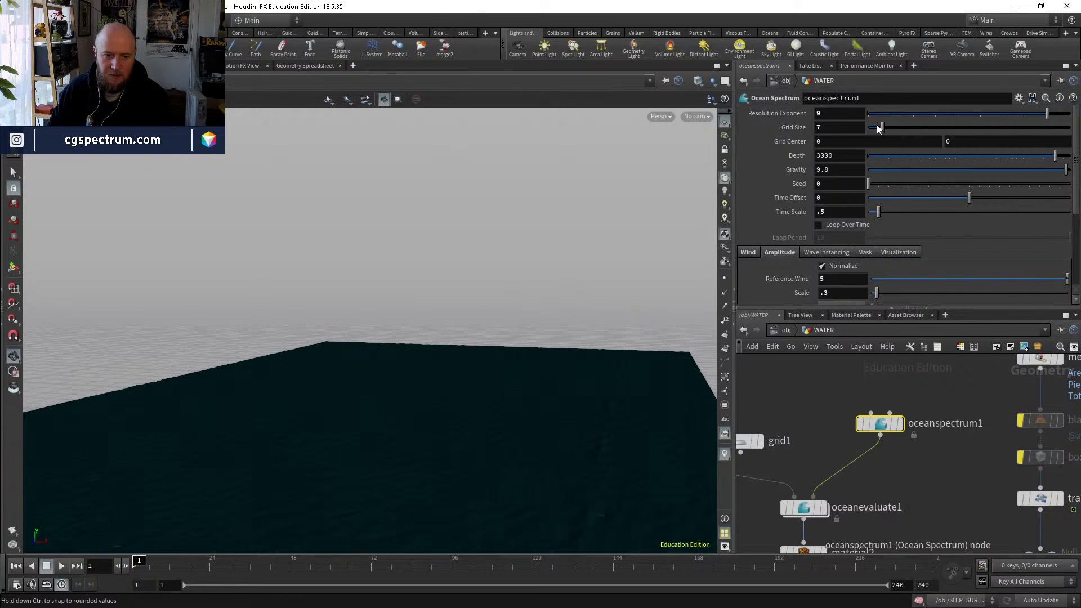
drag(879, 128, 905, 129)
click(847, 128)
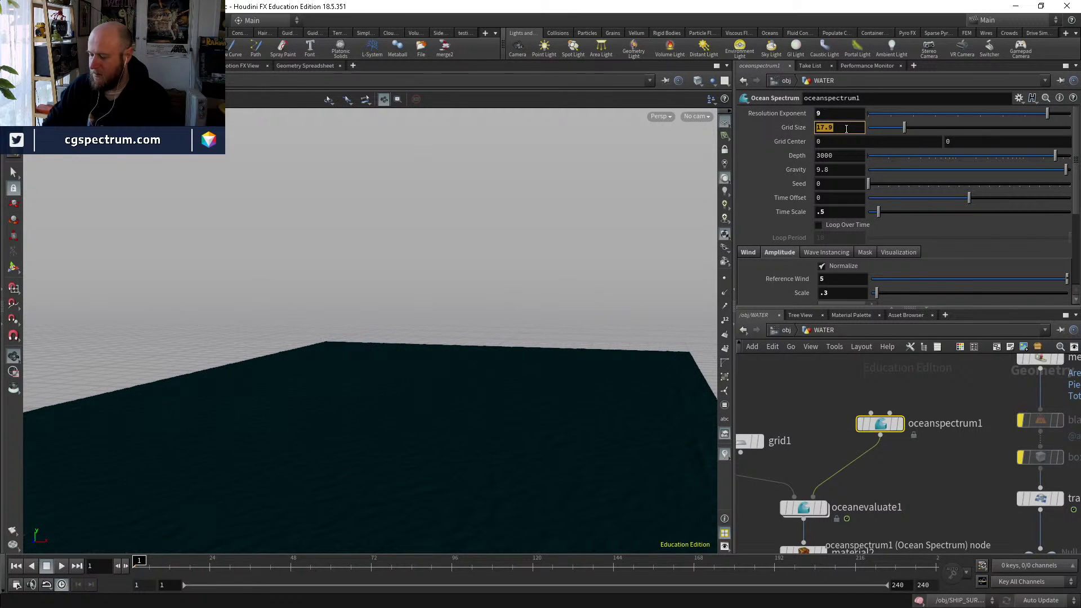
text(50)
key(Return)
click(157, 563)
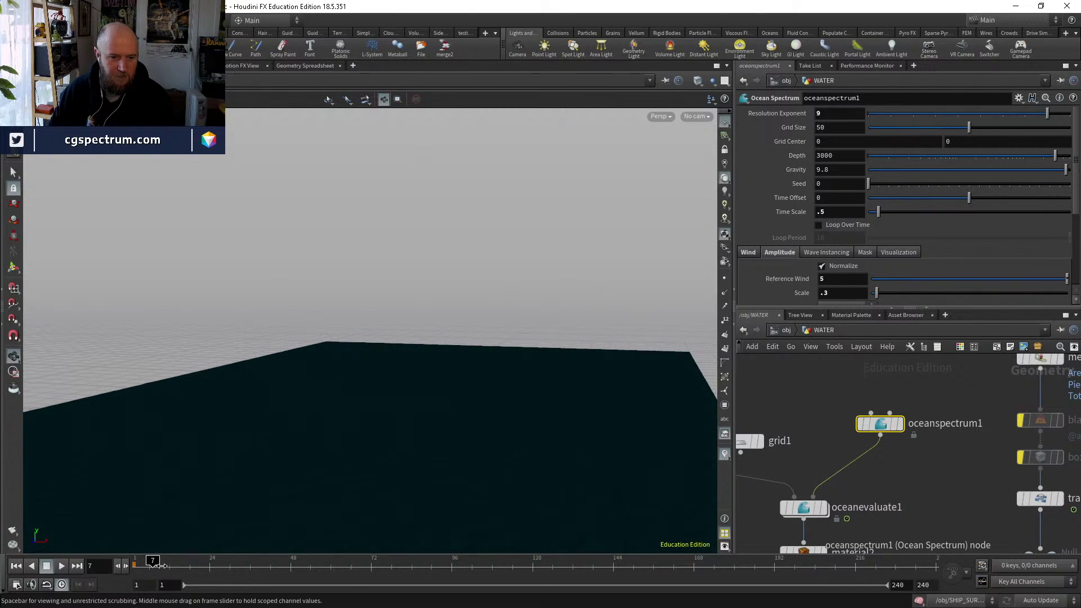
mouse_move(160, 564)
mouse_down()
mouse_move(231, 564)
mouse_move(139, 564)
mouse_up()
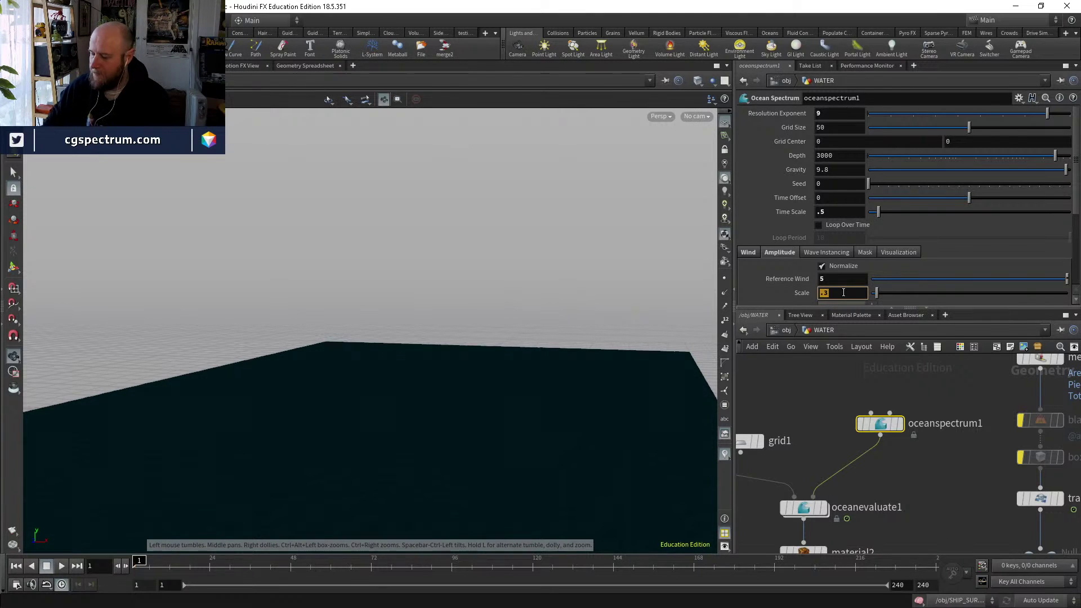
key(Return)
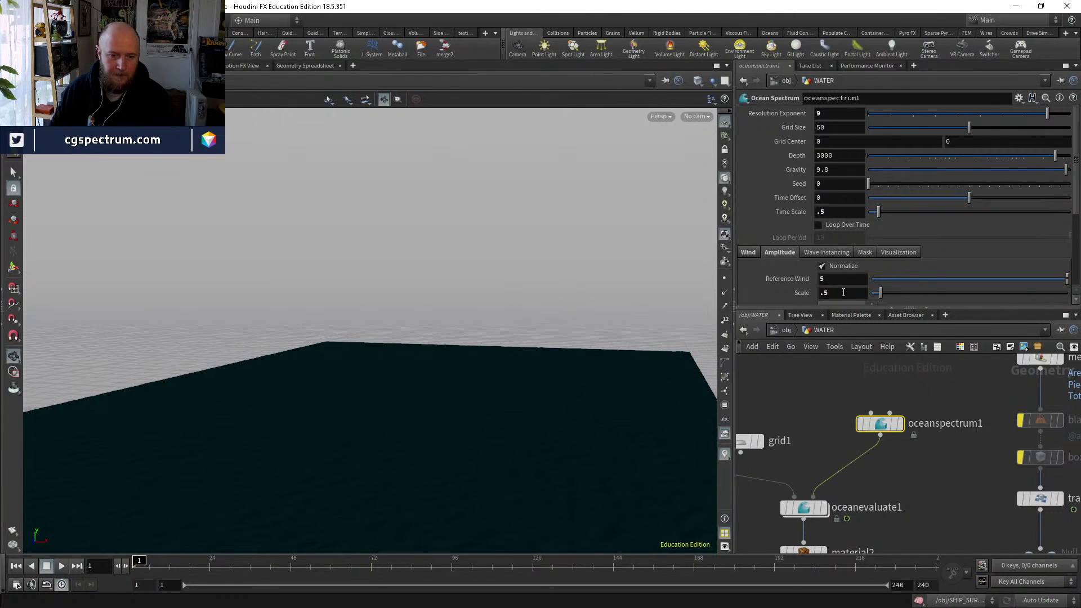
Render a partial flipbook with the 50 grid size and scrub its early frames in MPlay.
click(14, 531)
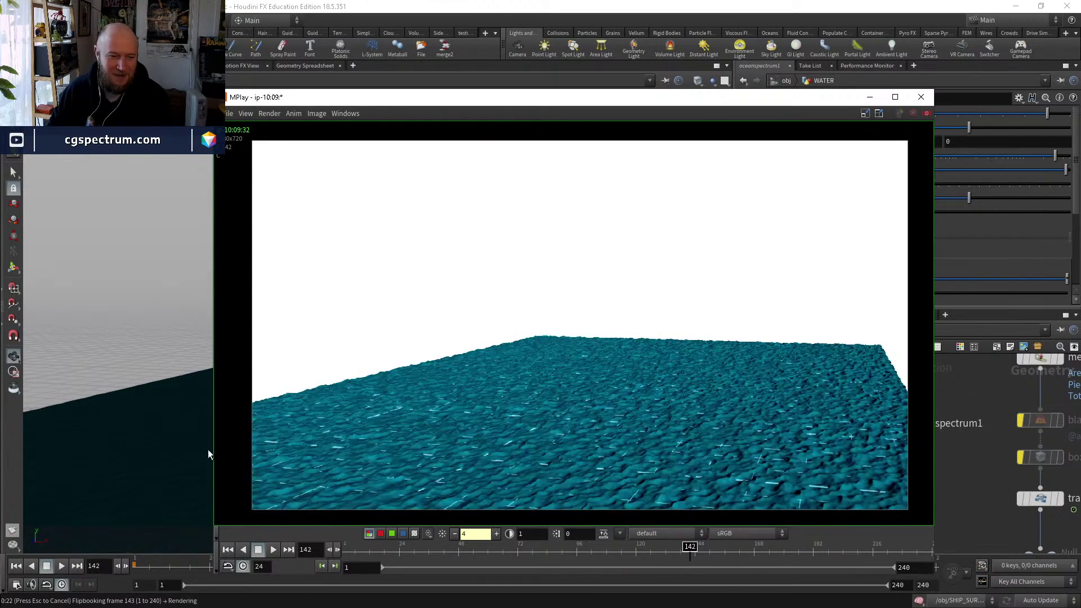
key(Escape)
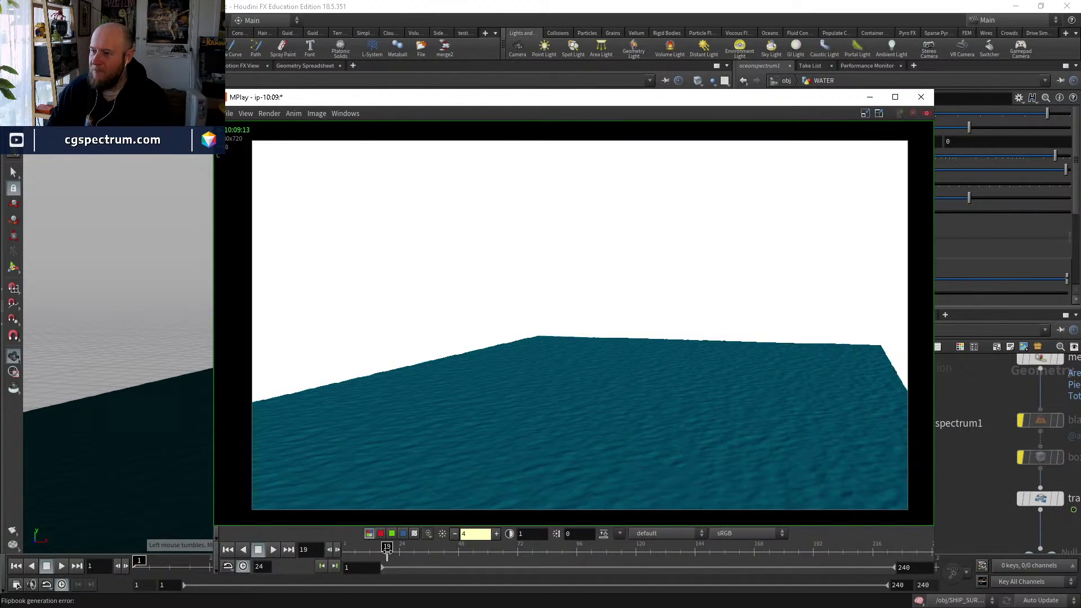
drag(387, 549, 346, 550)
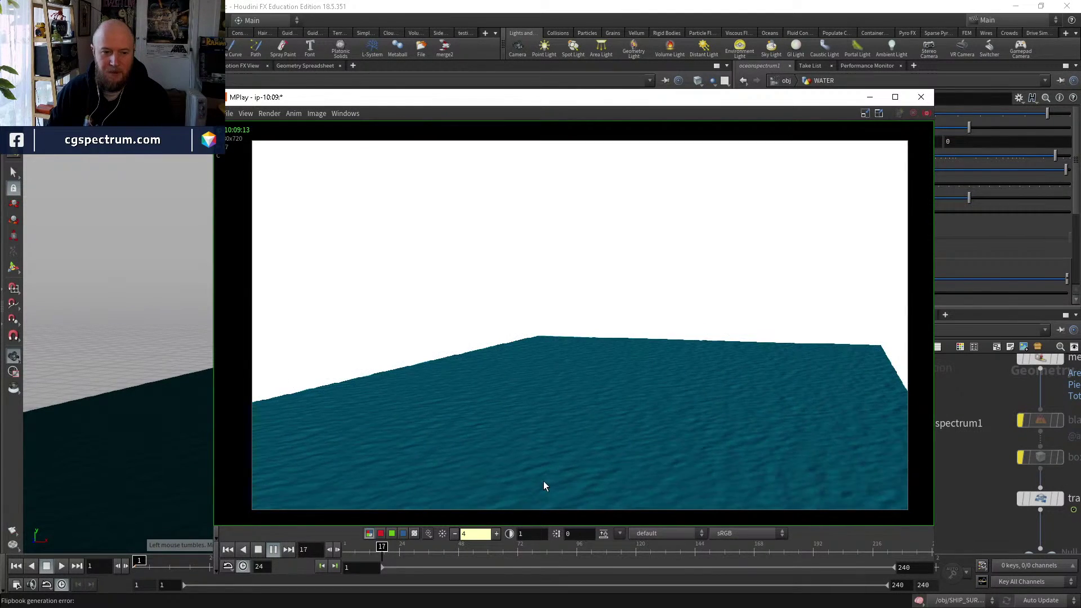
Review the rendered ocean flipbook in MPlay by playing it, scrubbing it and replaying it from an early frame.
click(156, 355)
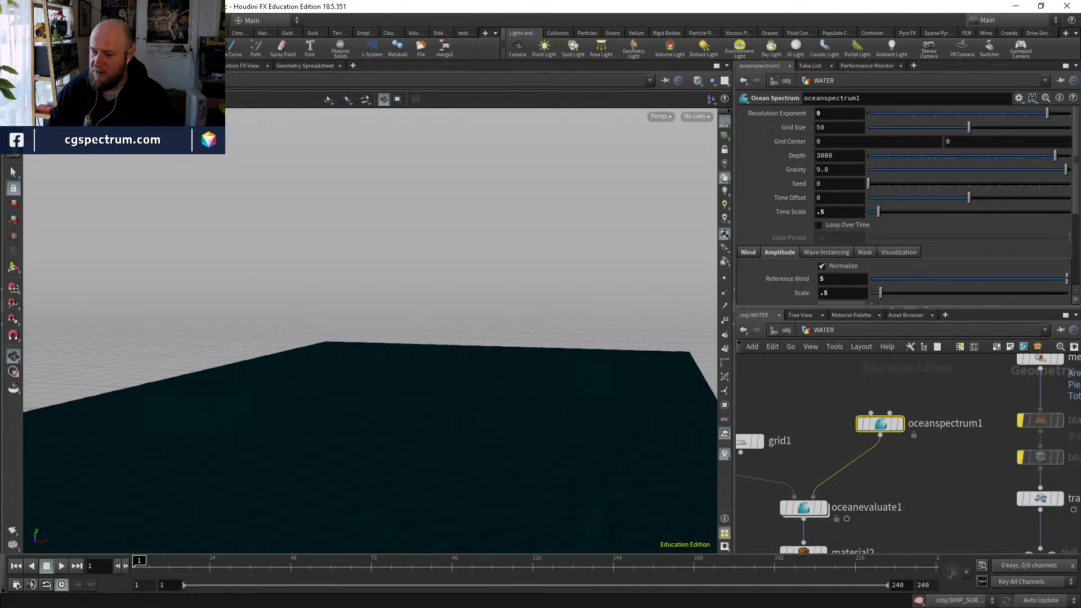
key(alt+Tab)
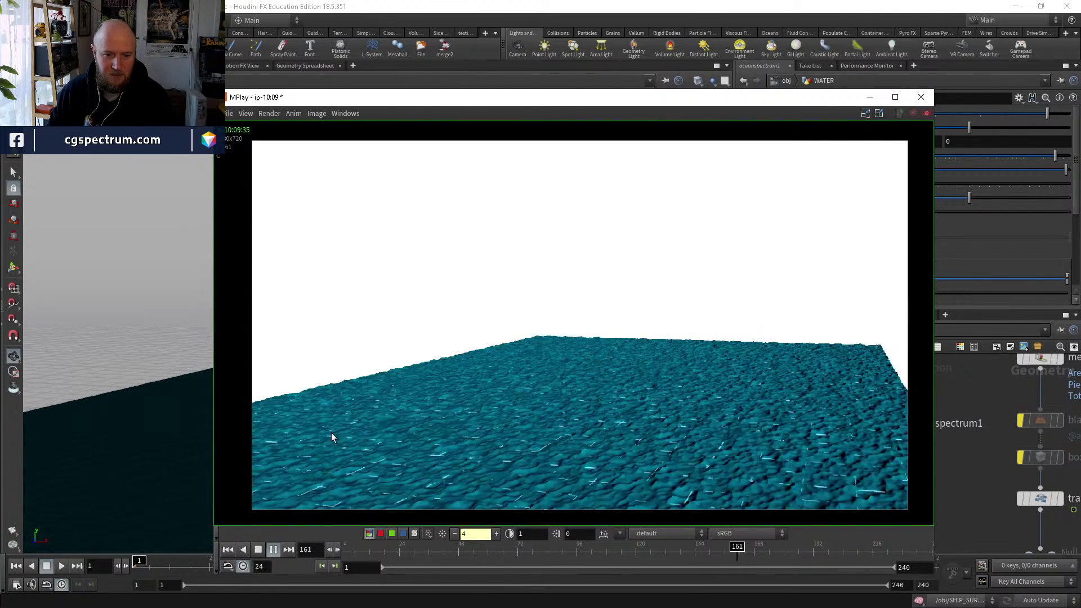
click(193, 396)
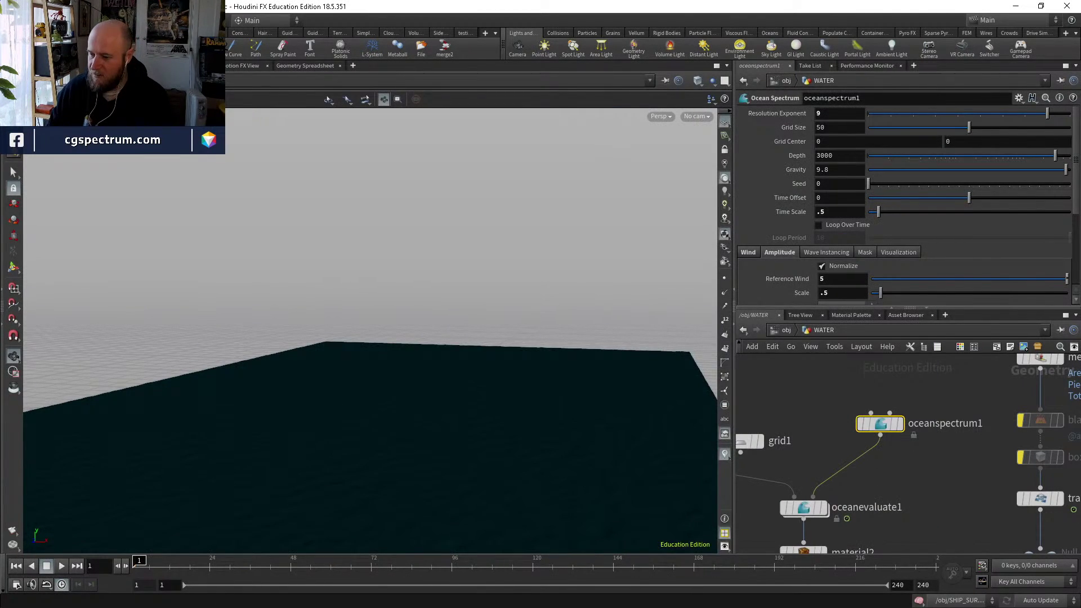
key(alt+Tab)
mouse_move(471, 544)
mouse_down()
mouse_move(463, 550)
mouse_move(547, 551)
mouse_move(403, 555)
mouse_up()
click(288, 550)
click(365, 546)
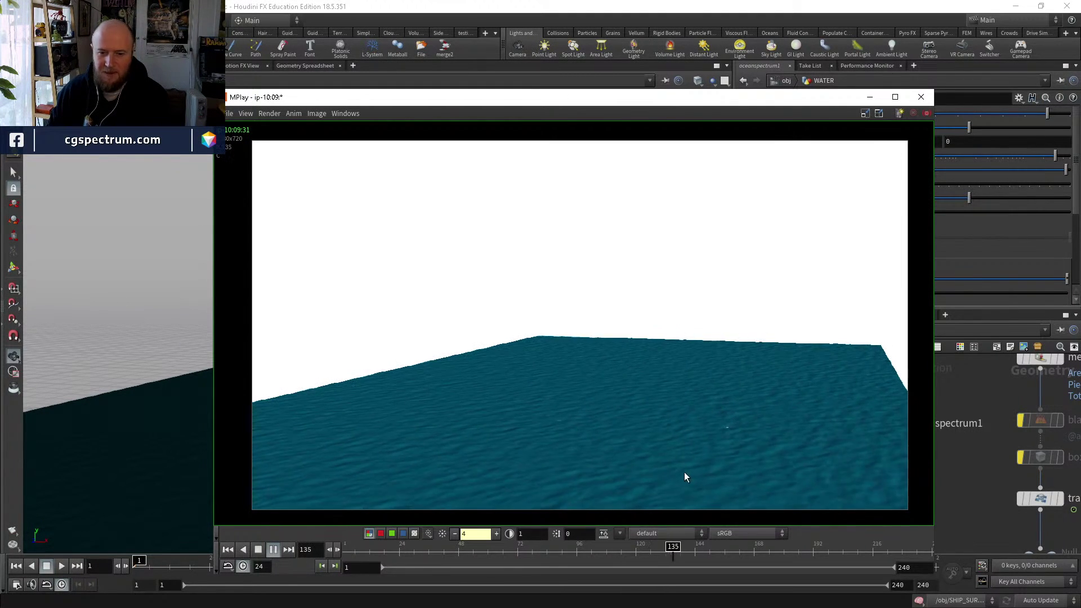
Return from the MPlay flipbook to Houdini and wire grid1 into oceanevaluate1 in place of the other grid.
click(962, 495)
scroll(962, 494, down, 2)
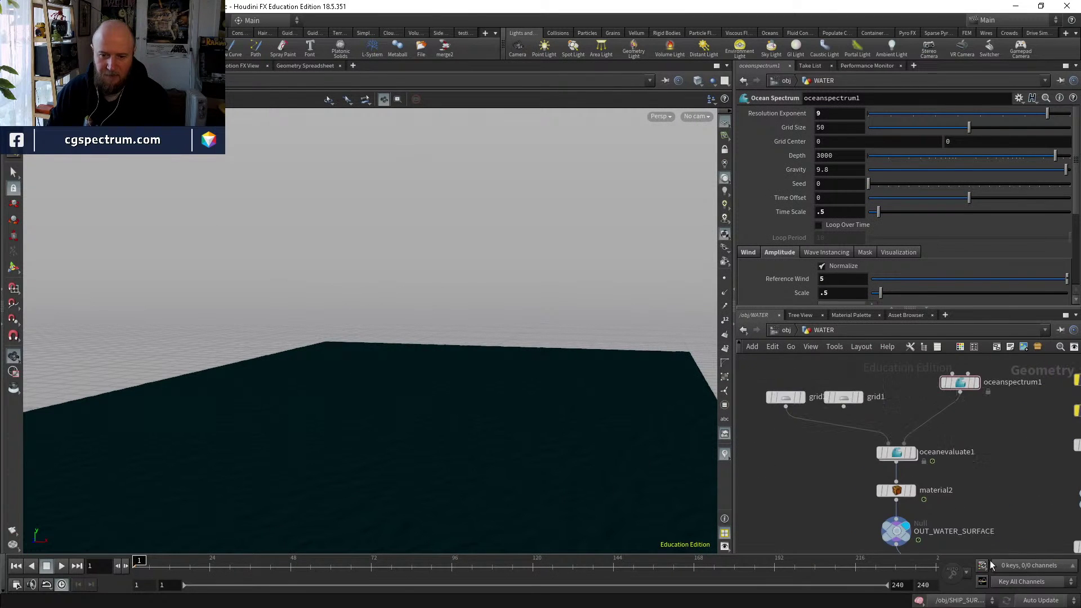
drag(849, 422, 842, 408)
click(842, 399)
scroll(958, 461, down, 3)
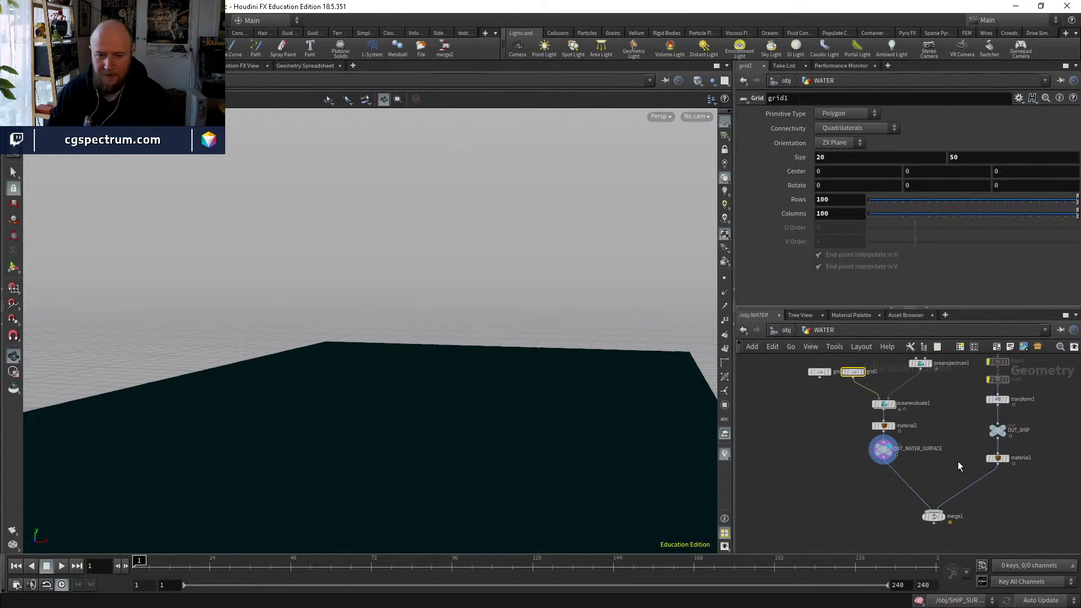
Go up to the object level, enter the SHIP_SURFACING_FX network and look through its node chain from object_merge2 to the FLIP simulation.
click(783, 330)
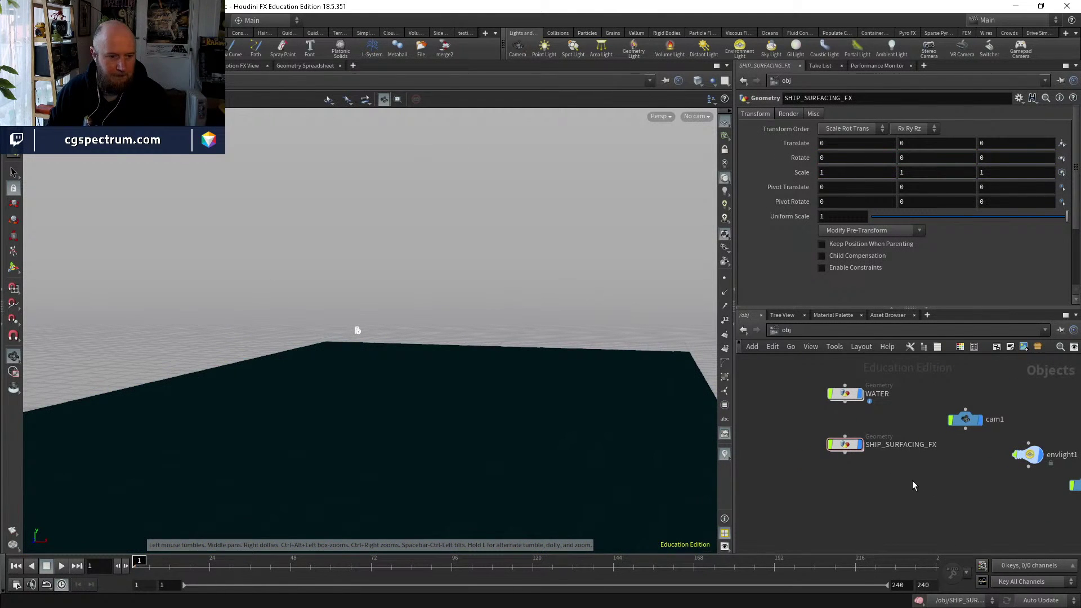
scroll(890, 483, up, 2)
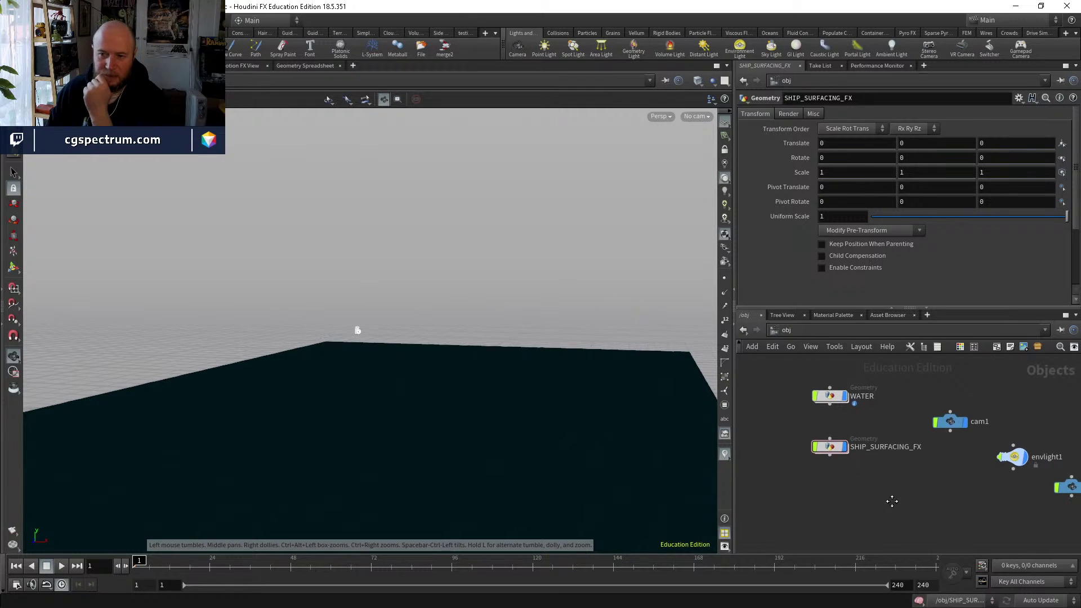
double_click(823, 441)
middle_drag(900, 497, 855, 463)
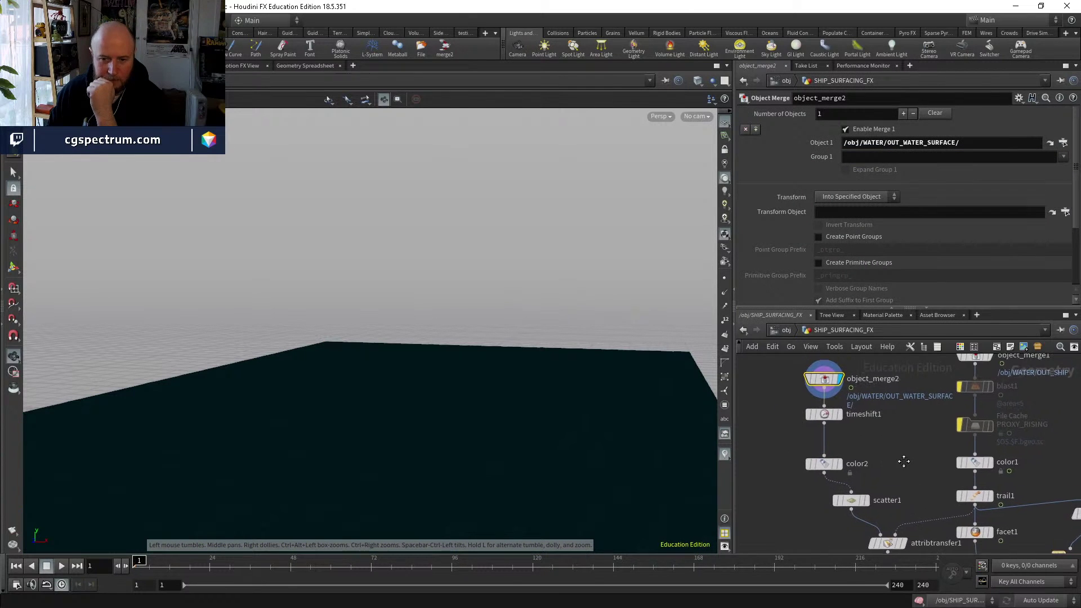
scroll(866, 437, down, 4)
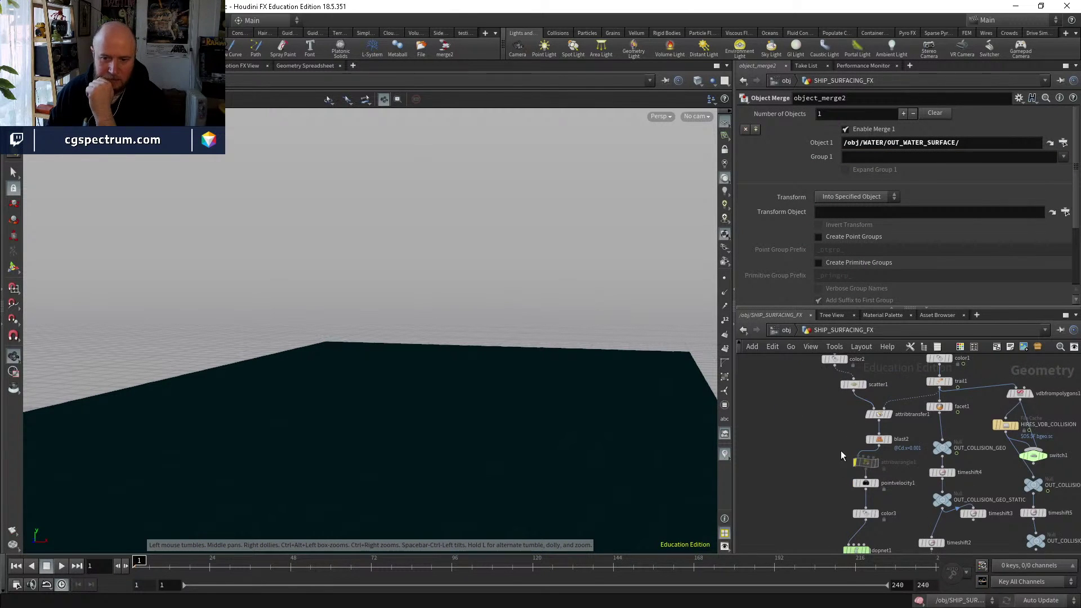
scroll(815, 449, up, 3)
middle_drag(837, 466, 825, 539)
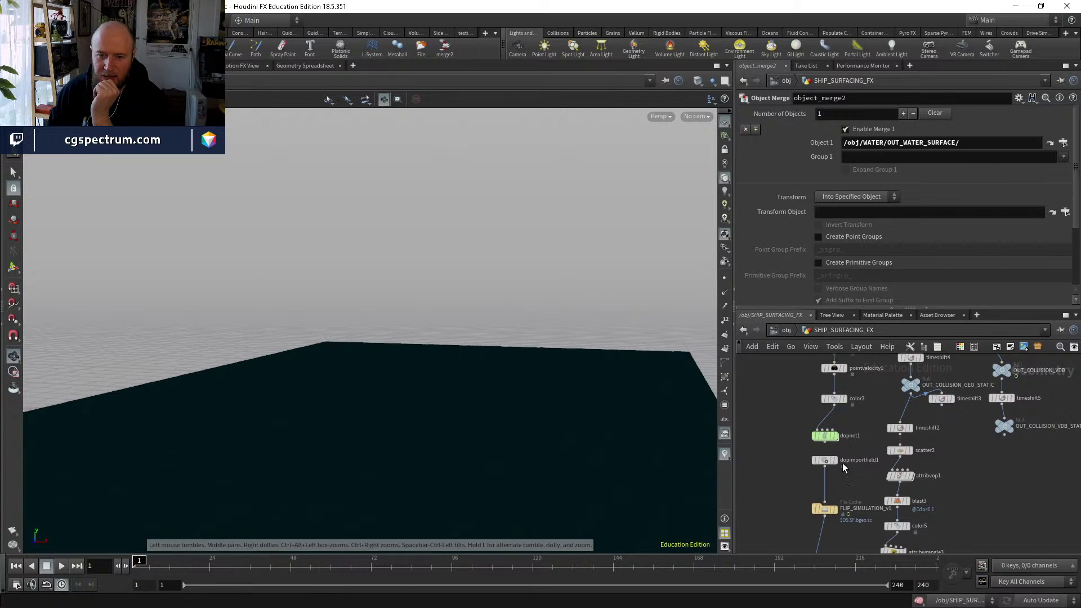
middle_drag(782, 379, 833, 450)
key(f)
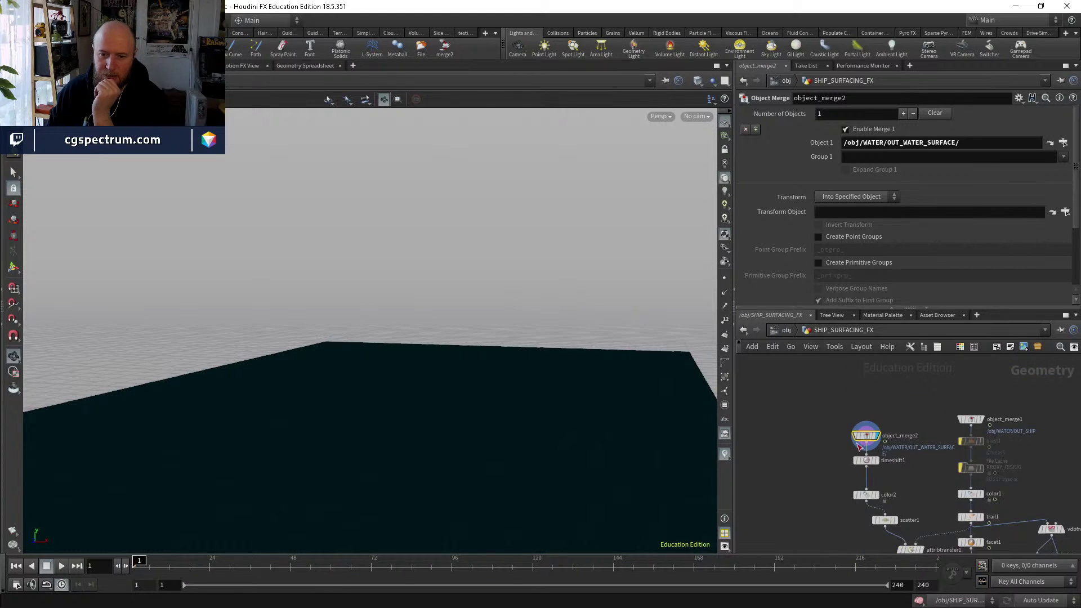
key(Tab)
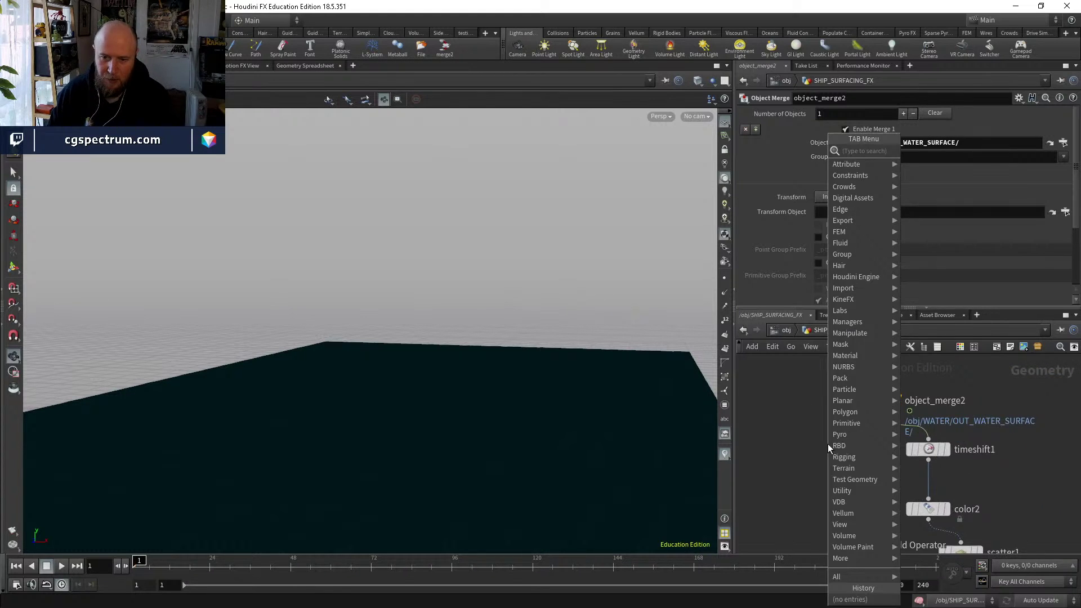
text(polye)
key(Escape)
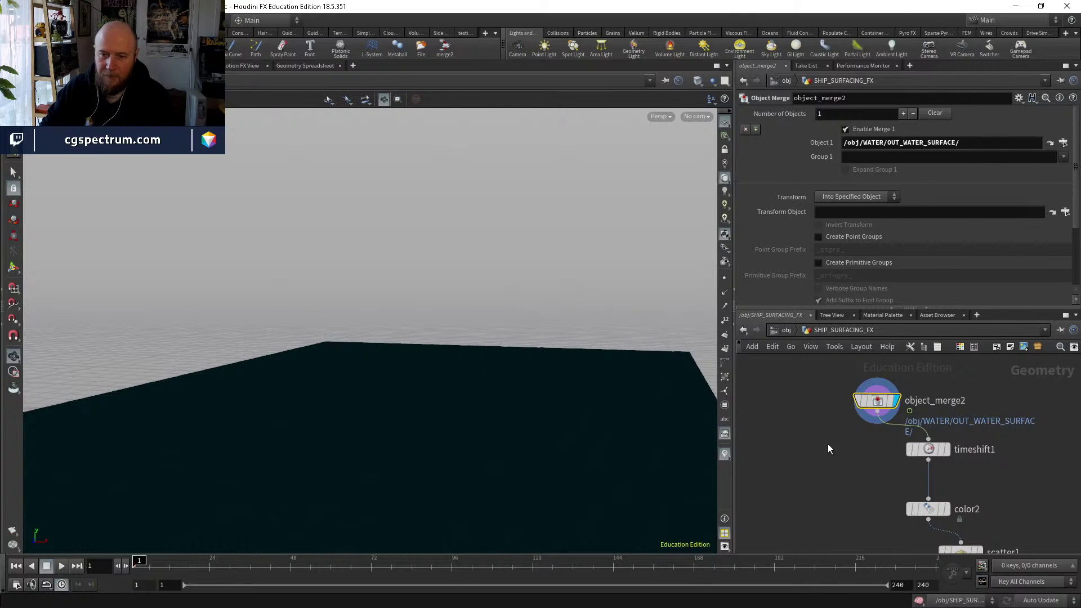
Add an Extrude Volume node fed by object_merge2, display it, and check the slab's thickness in wireframe and shaded view.
key(Tab)
text(etr)
key(Down)
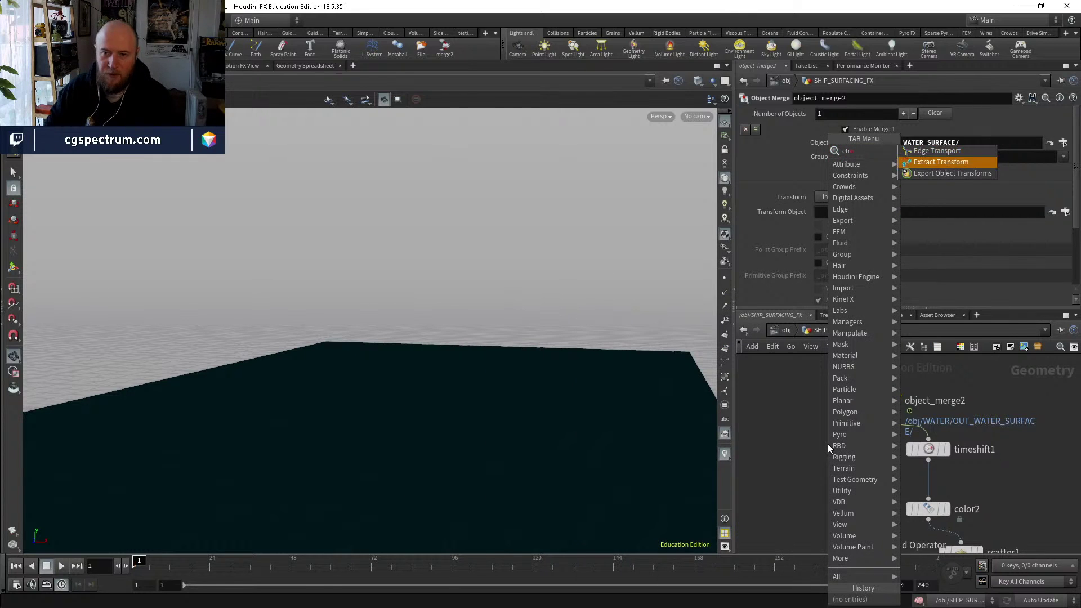
key(BackSpace)
text(r)
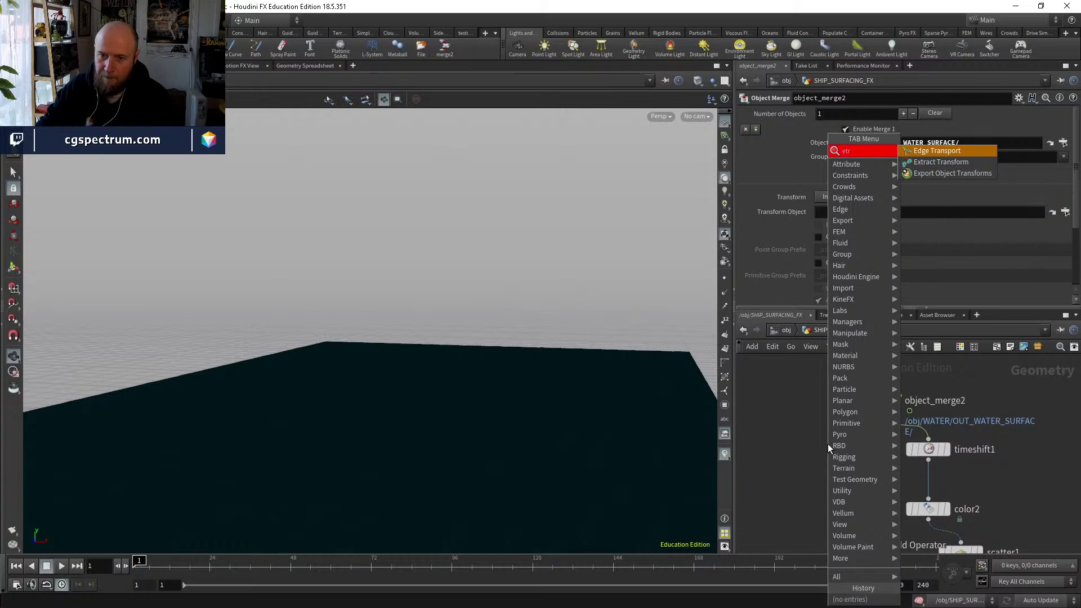
key(BackSpace)
key(BackSpace)
key(BackSpace)
text(volume)
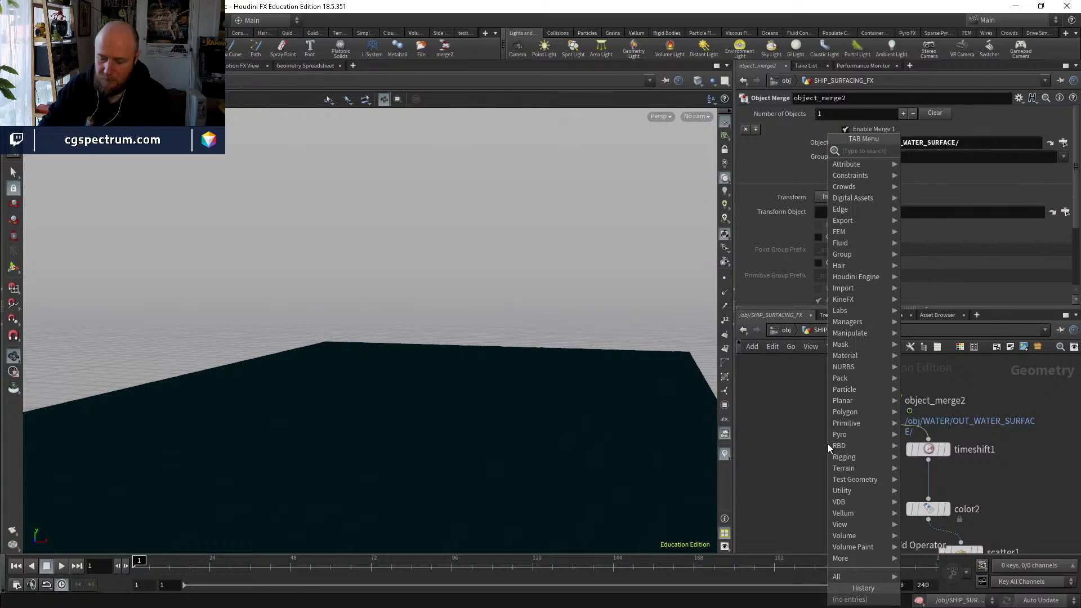
text(w)
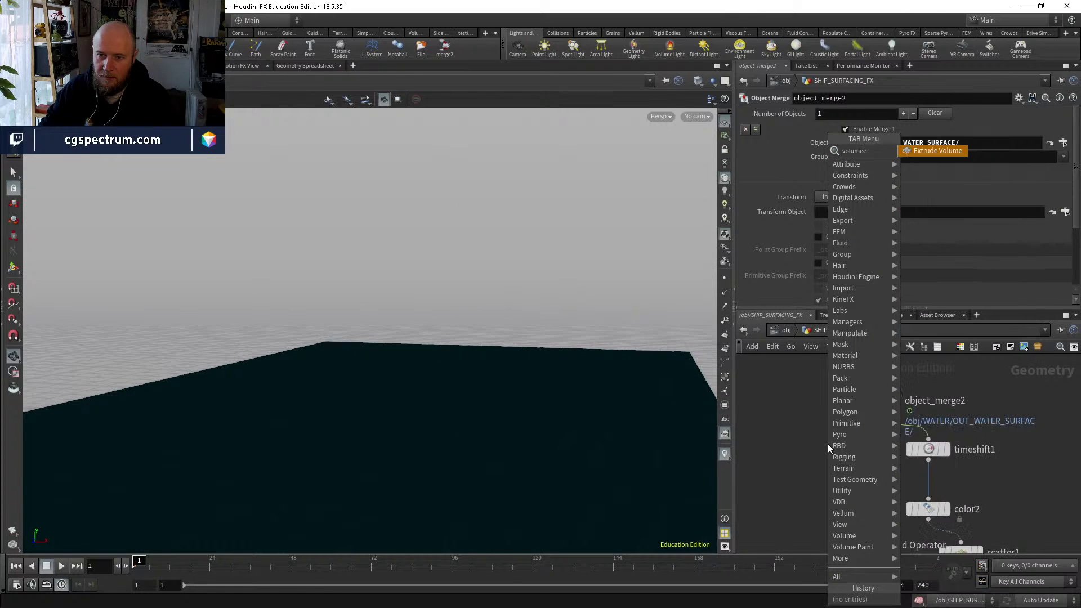
key(Return)
click(811, 446)
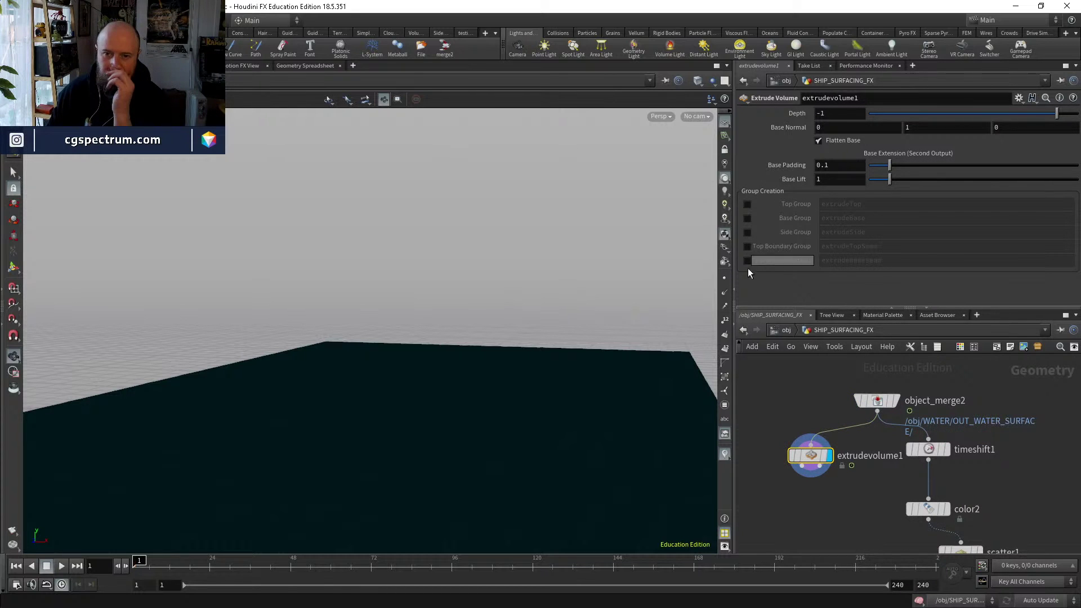
mouse_move(540, 311)
mouse_down()
mouse_move(494, 361)
mouse_move(574, 304)
mouse_move(562, 313)
mouse_up()
key(w)
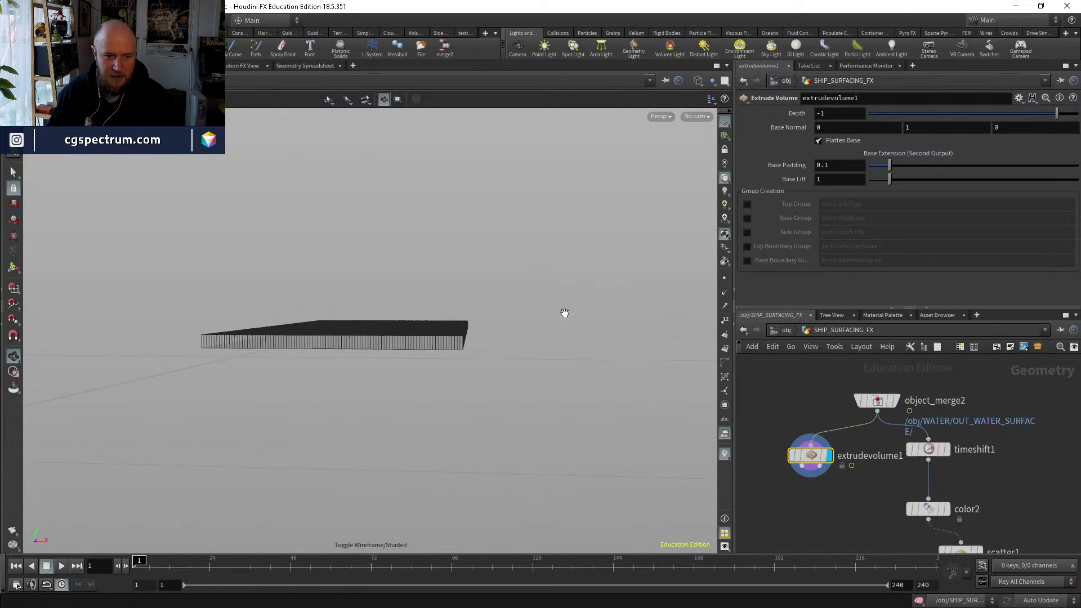
scroll(551, 260, up, 3)
mouse_move(551, 261)
mouse_down()
mouse_move(514, 260)
mouse_move(519, 277)
mouse_up()
key(w)
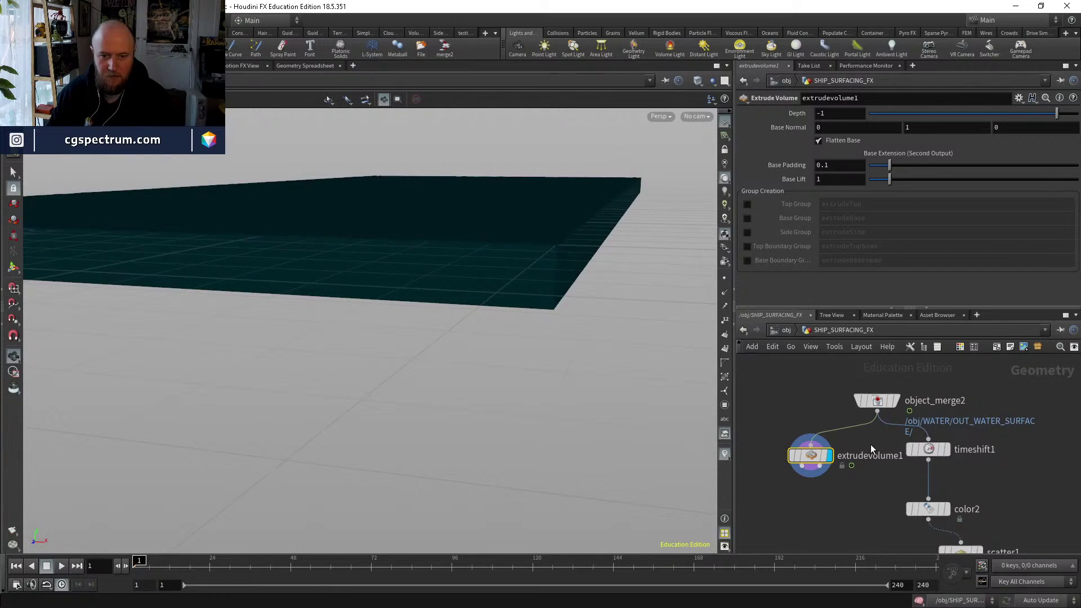
Add a displayed VDB from Polygons node fed by extrudevolume1's first output, with a voxel size of 0.05.
key(Tab)
text(v)
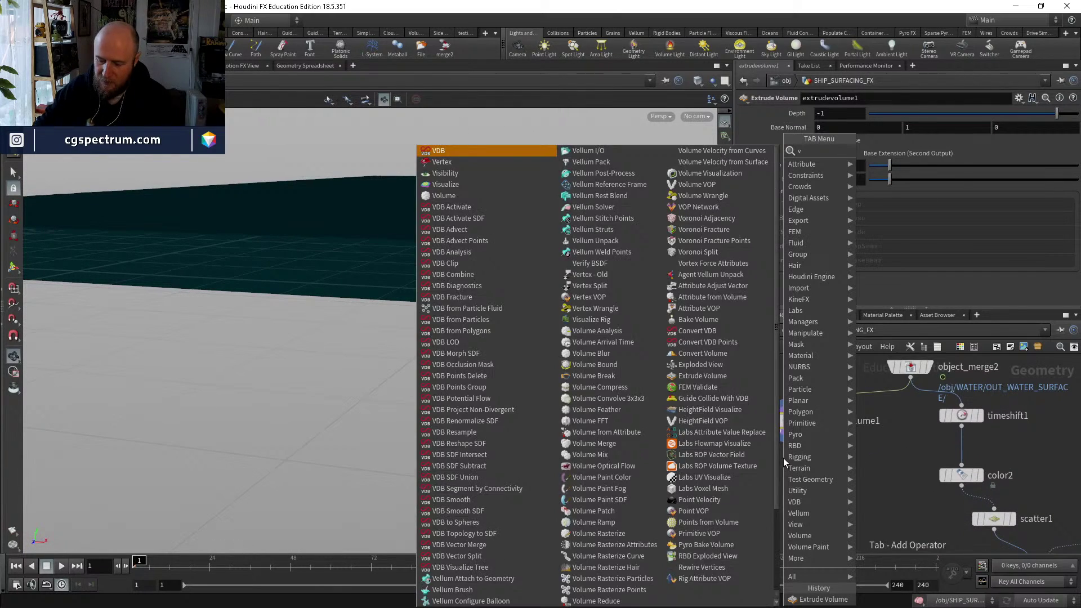
text(db from)
key(Down)
key(Down)
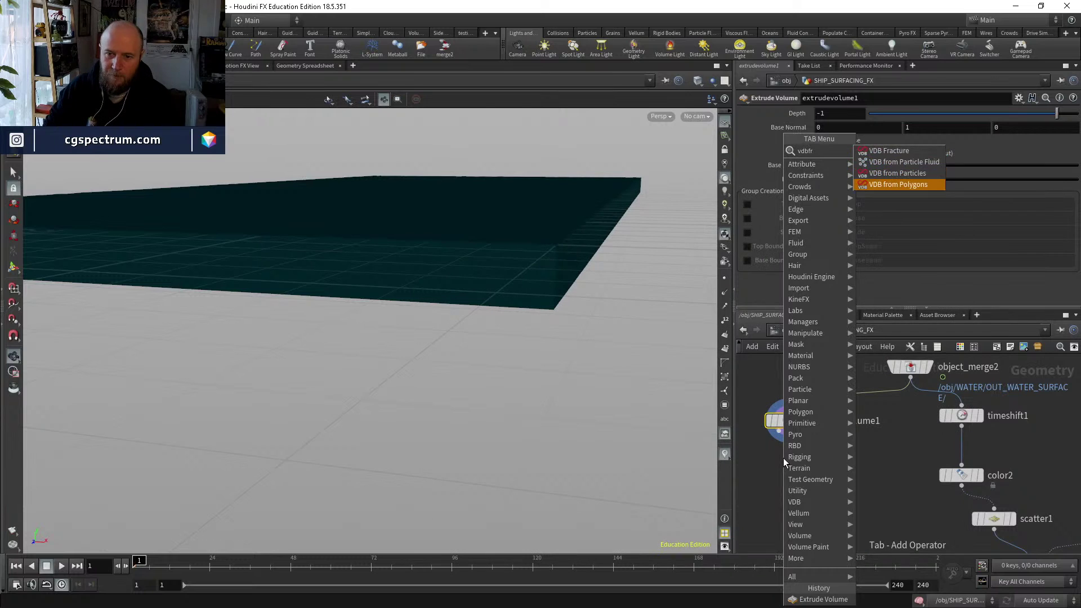
key(Return)
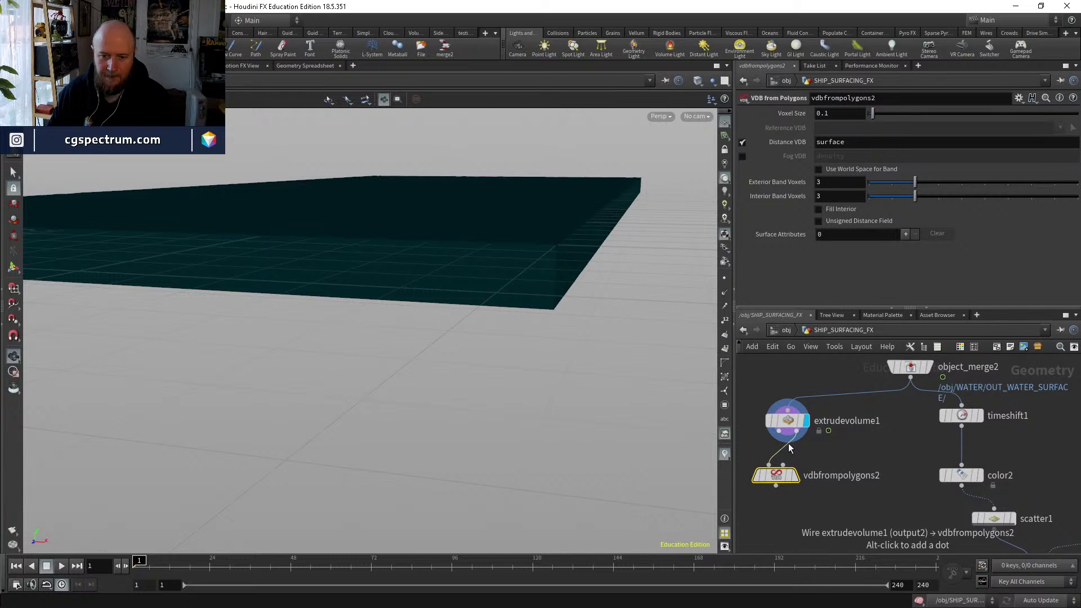
click(778, 432)
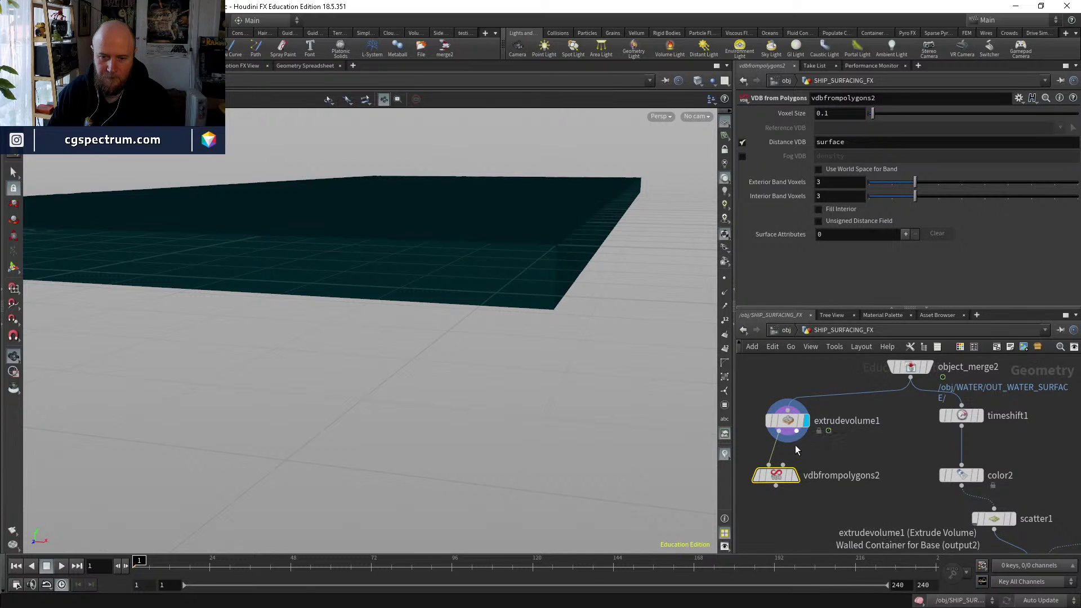
click(794, 476)
drag(776, 476, 766, 501)
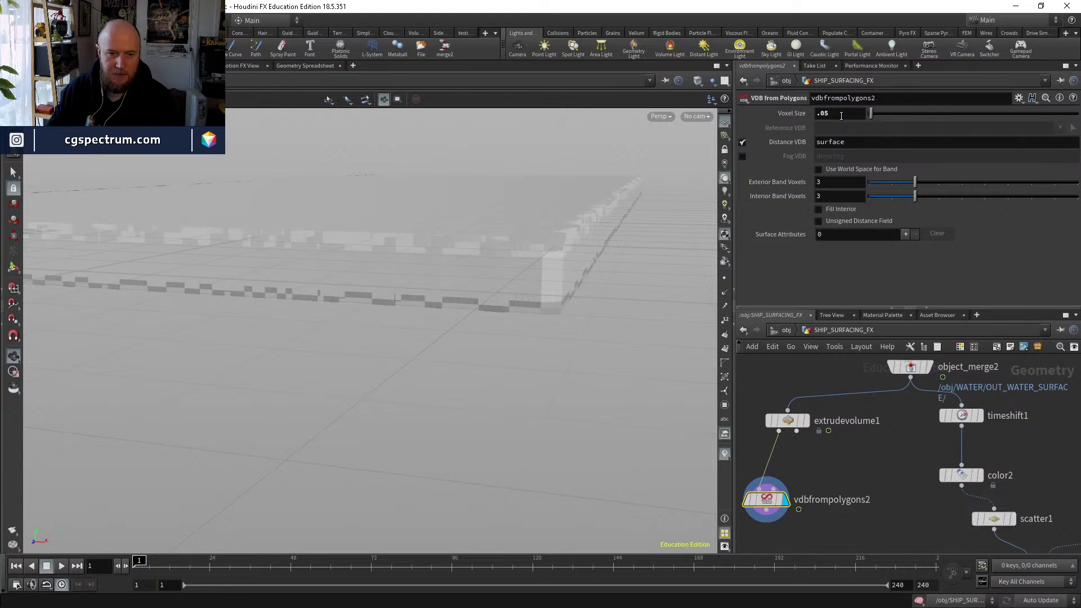
Insert a null between extrudevolume1 and vdbfrompolygons2, and wire a copy of that null after vdbfrompolygons2.
key(Tab)
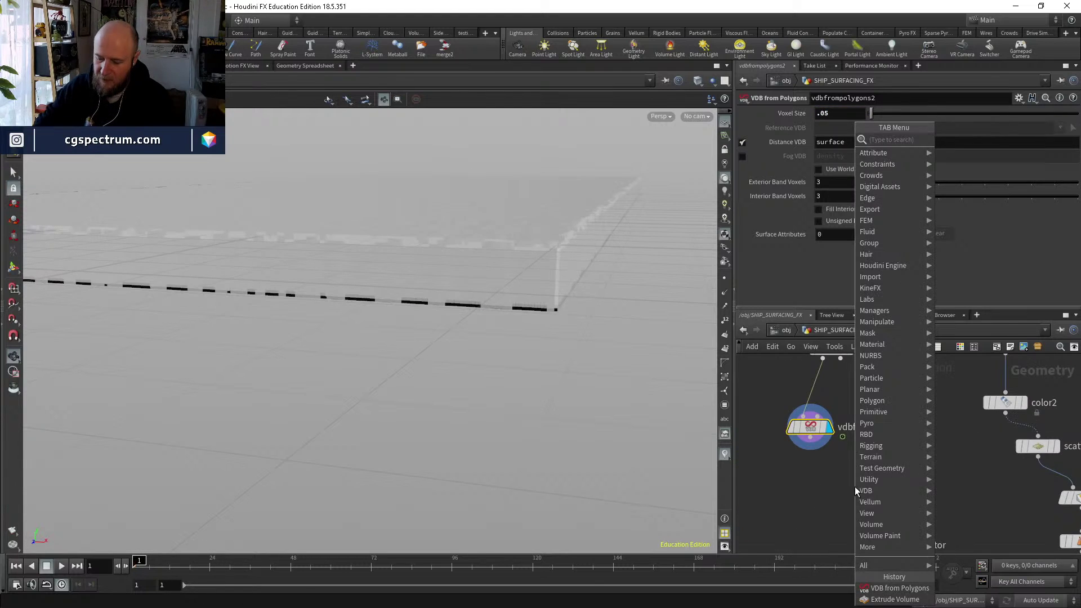
text(null)
key(Return)
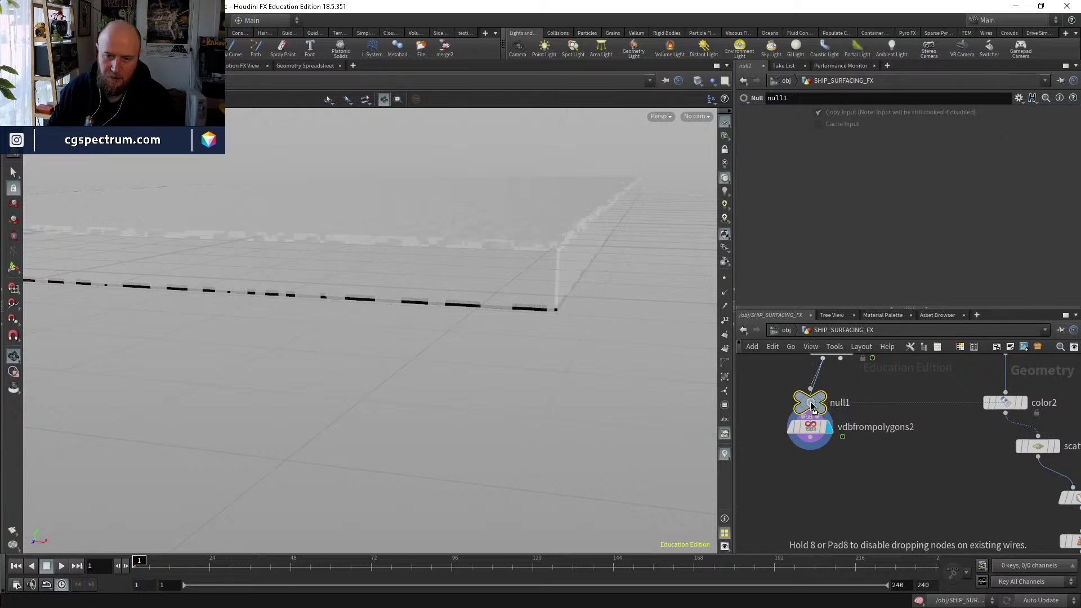
click(813, 406)
key(ctrl+c)
key(ctrl+v)
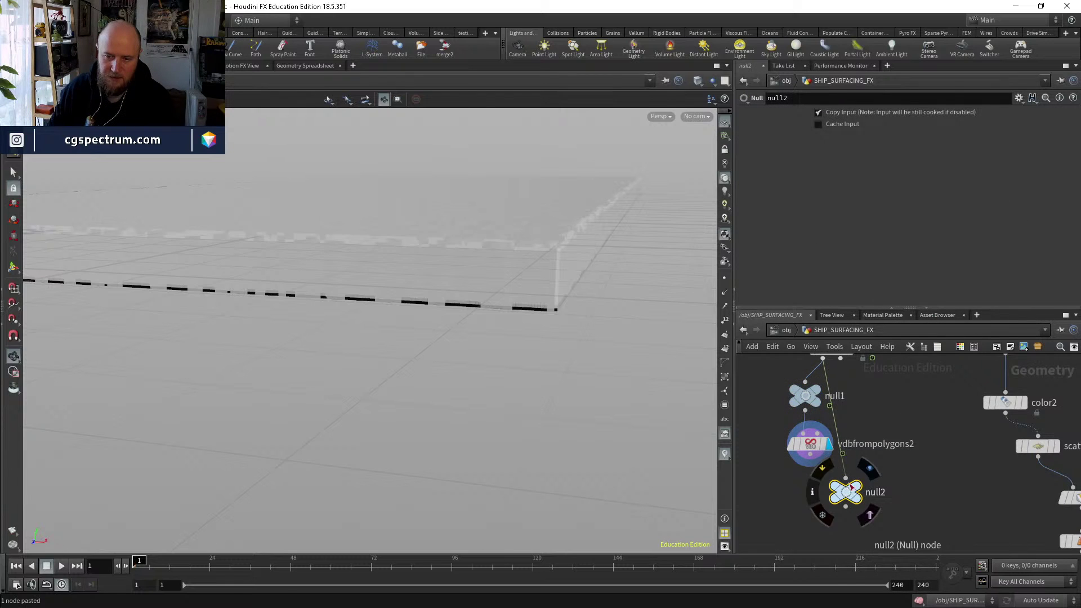
click(846, 478)
click(842, 454)
Rename the null before the VDB conversion OUT_WATER_GEO and the one after it OUT_WATER_VDB.
double_click(836, 396)
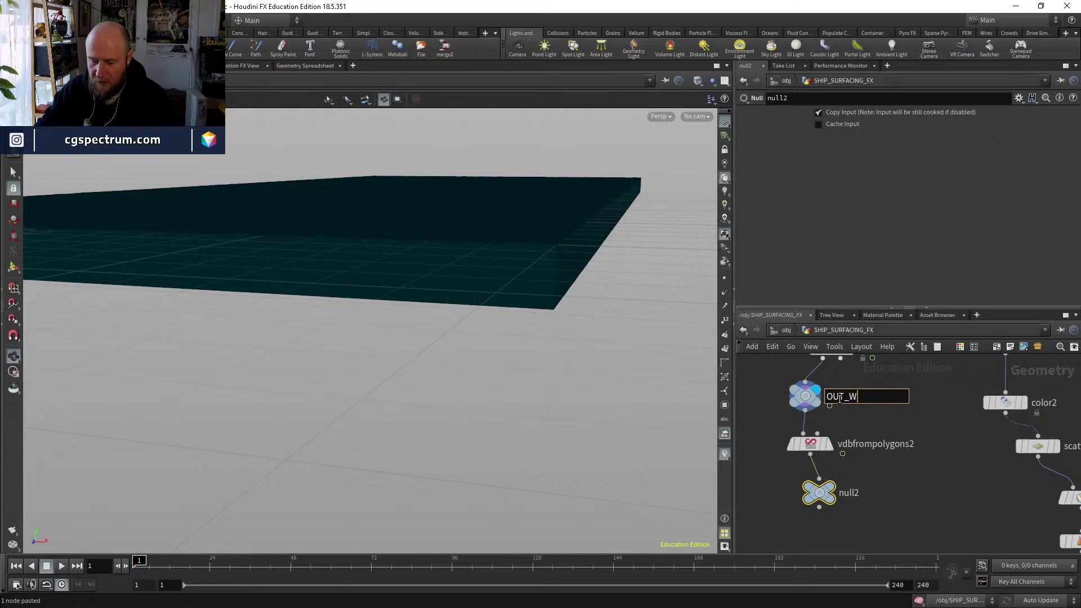
key(Return)
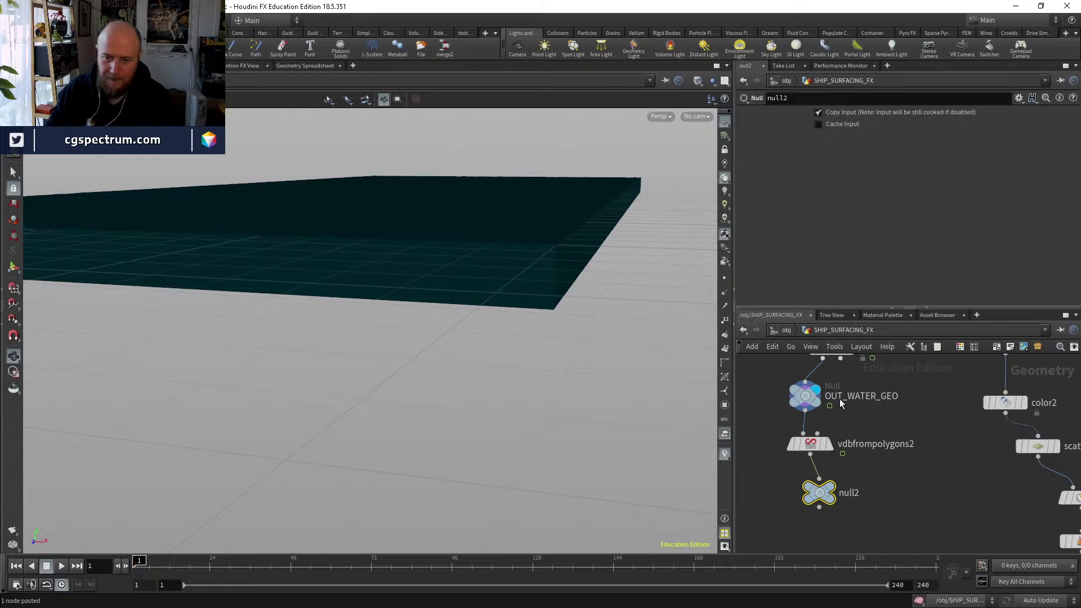
click(835, 489)
double_click(850, 493)
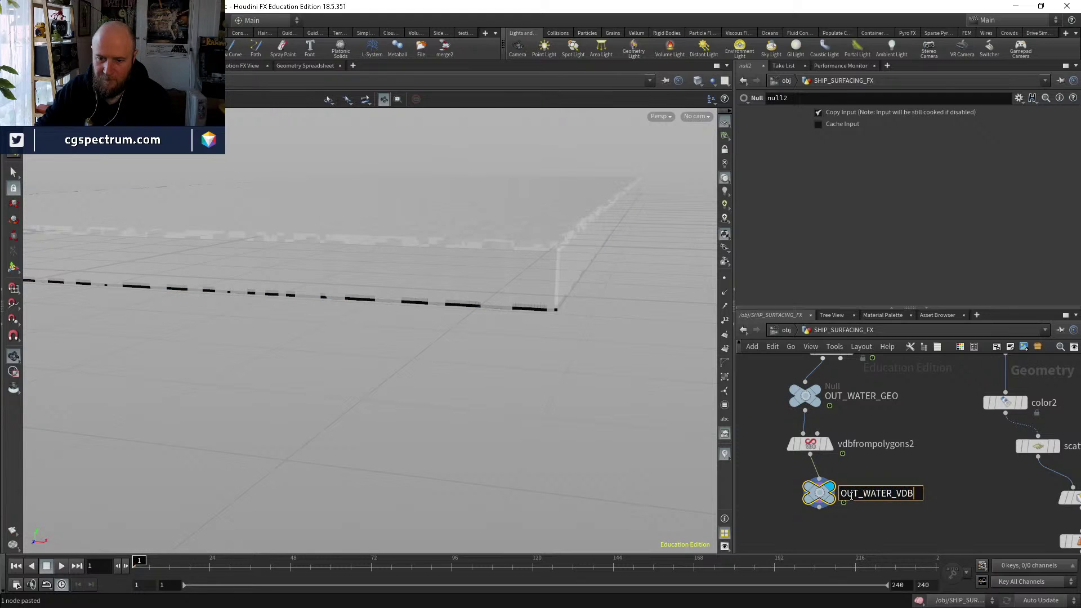
key(Return)
Insert a Trail node between object_merge2 and extrudevolume1, display it and set its result type to Compute Velocity.
middle_drag(907, 460, 900, 531)
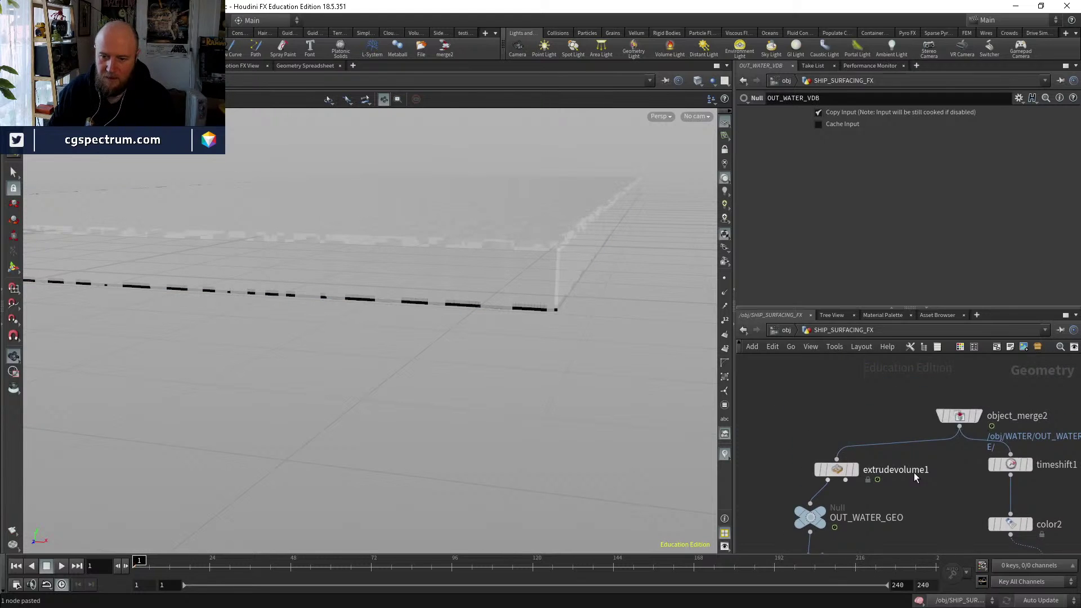
key(Tab)
text(tra)
key(Down)
key(Return)
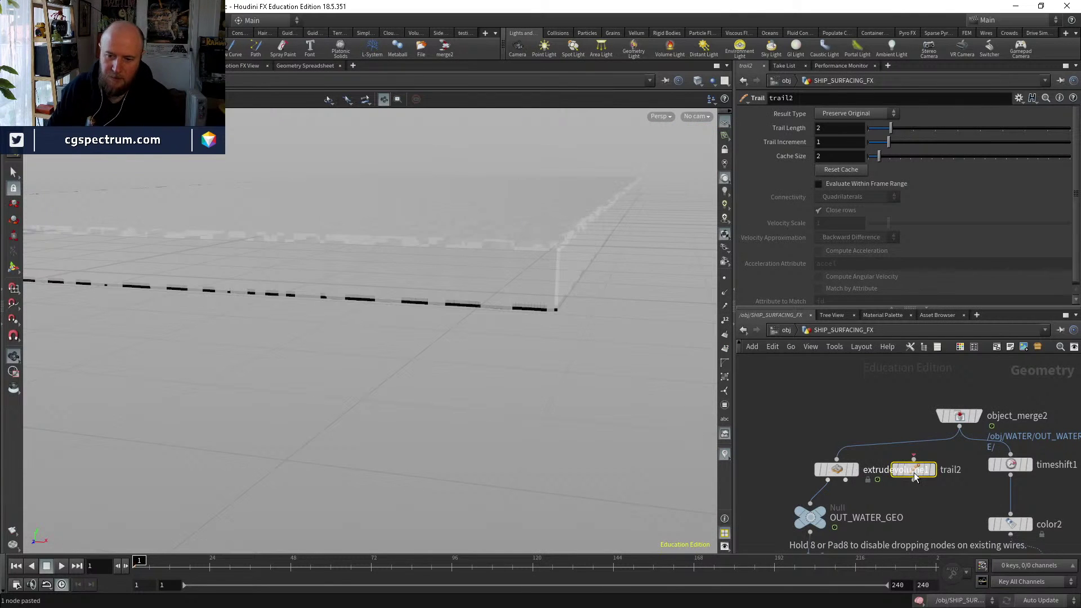
click(915, 448)
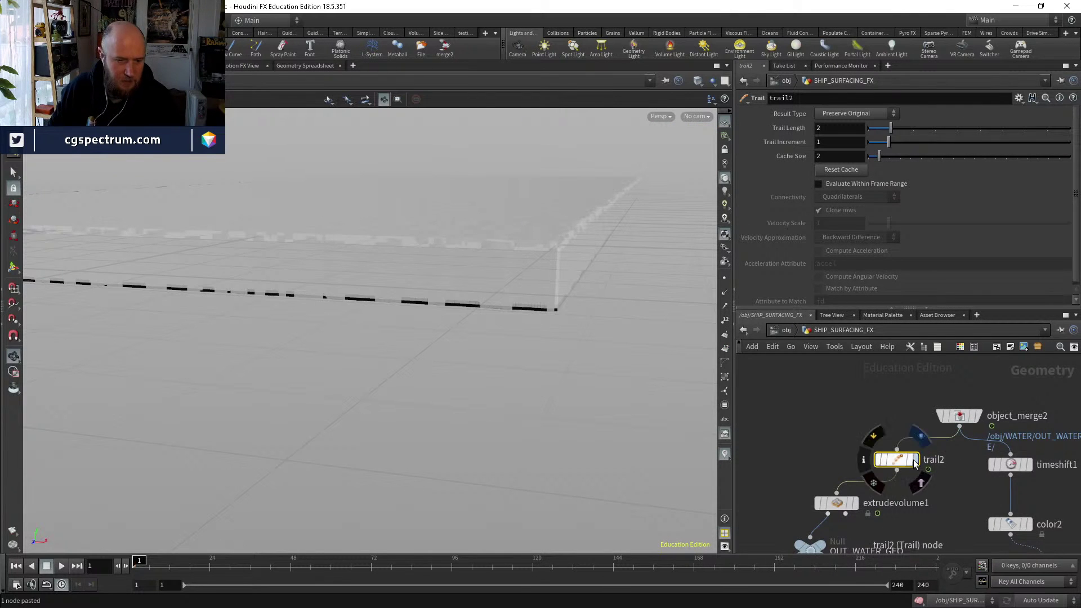
mouse_move(959, 419)
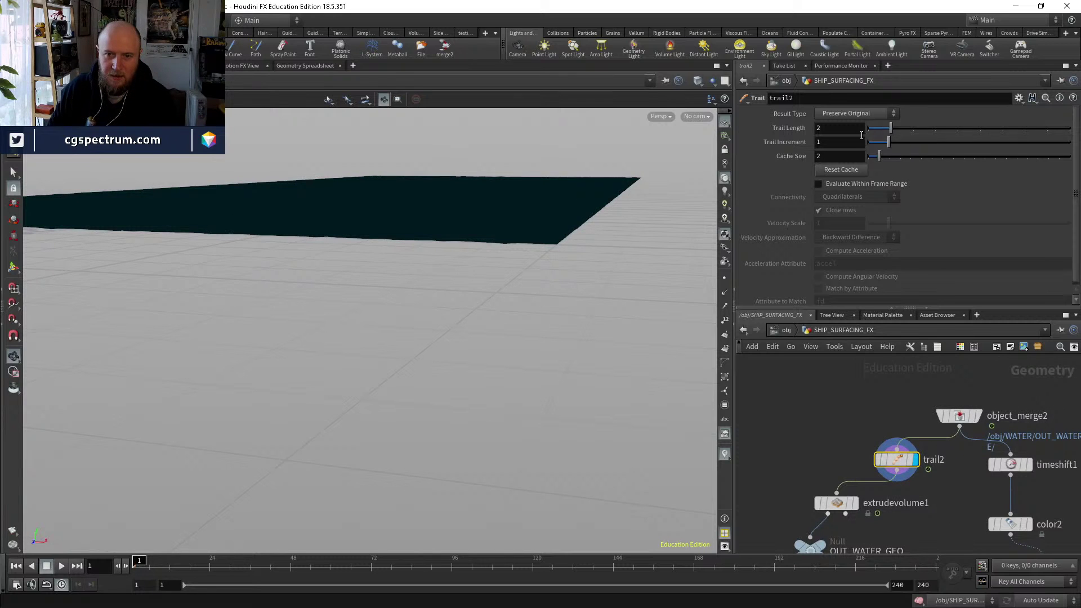
click(856, 113)
click(856, 113)
click(846, 158)
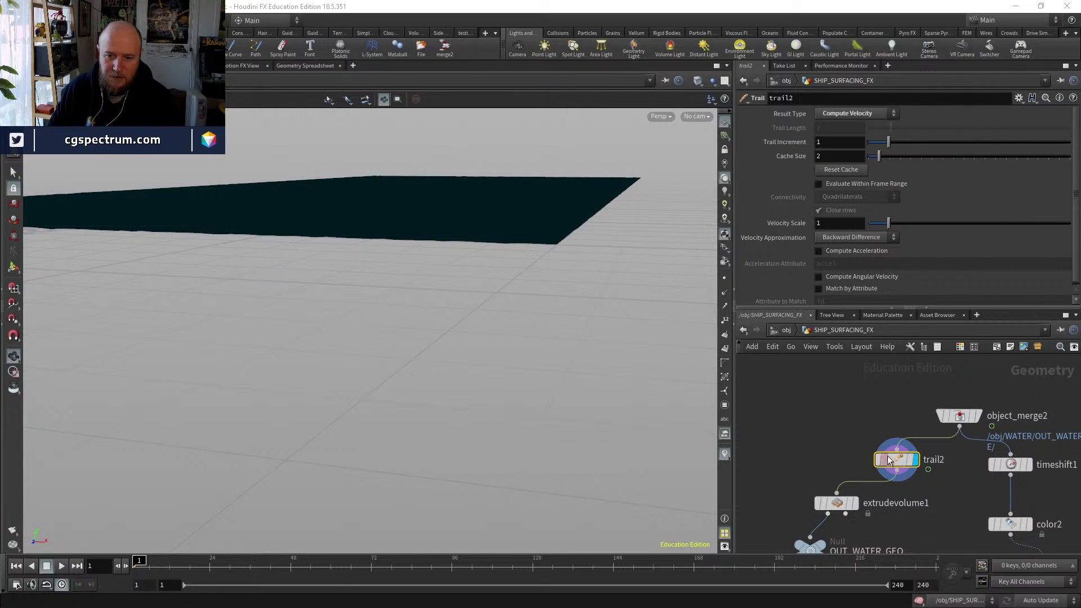
Insert a Facet node between object_merge2 and trail2, with Pre-Compute Normals enabled.
key(Tab)
text(facet)
key(Return)
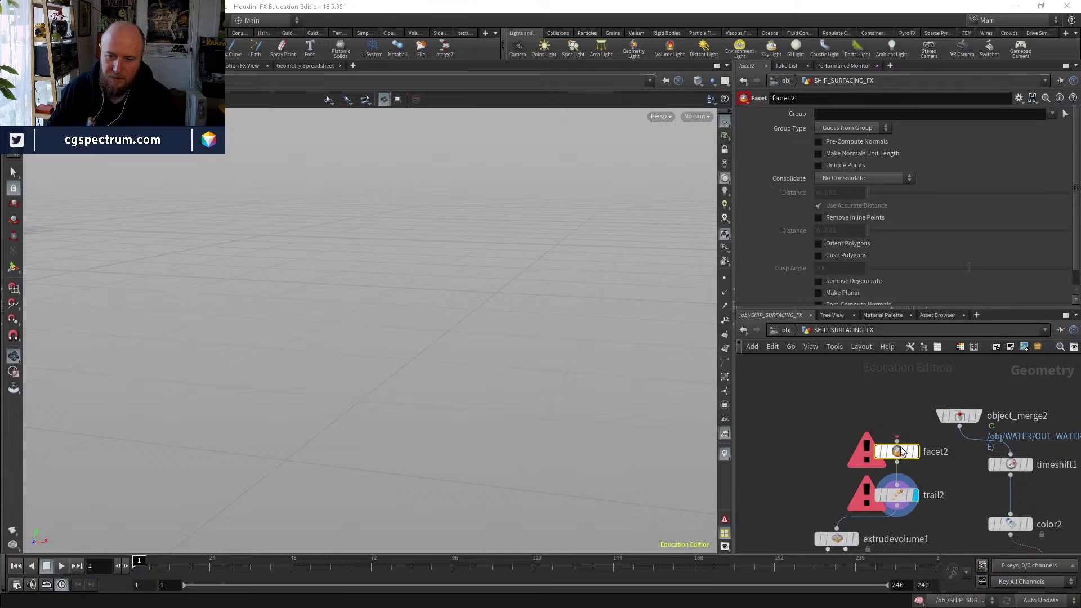
click(960, 426)
click(933, 436)
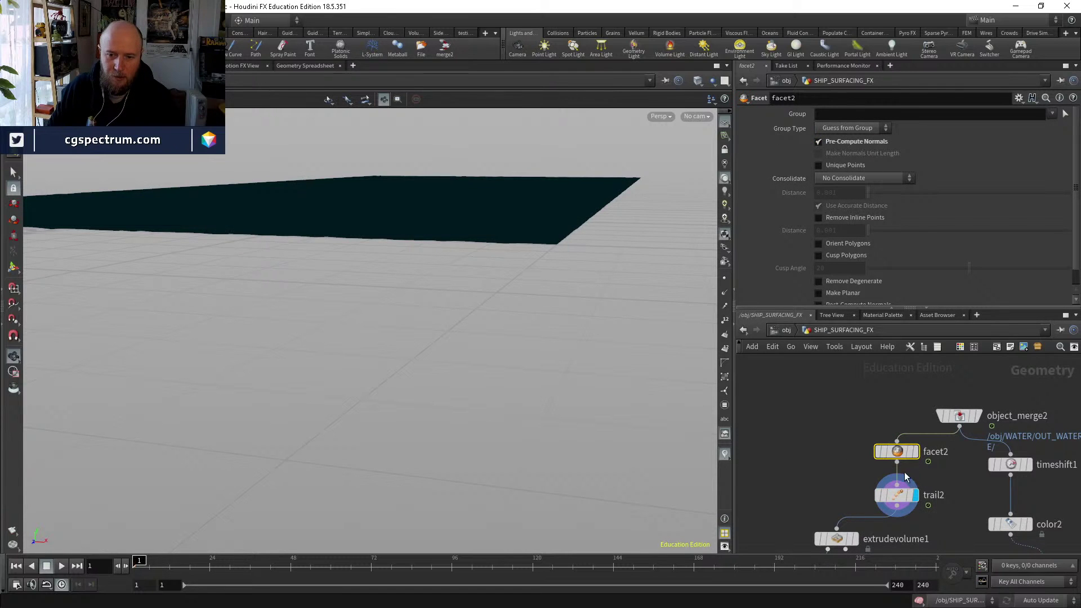
Compare the water surface at facet2 and at trail2, leaving trail2 displayed and moving the timeline forward.
click(916, 452)
drag(693, 241, 665, 299)
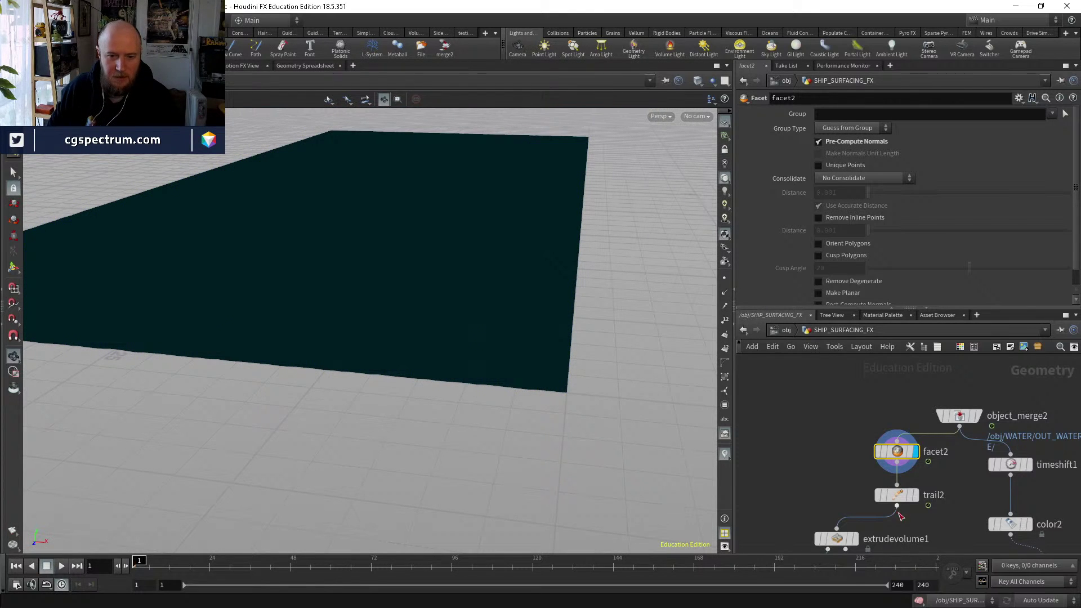
middle_drag(900, 516, 898, 477)
click(914, 455)
key(Up)
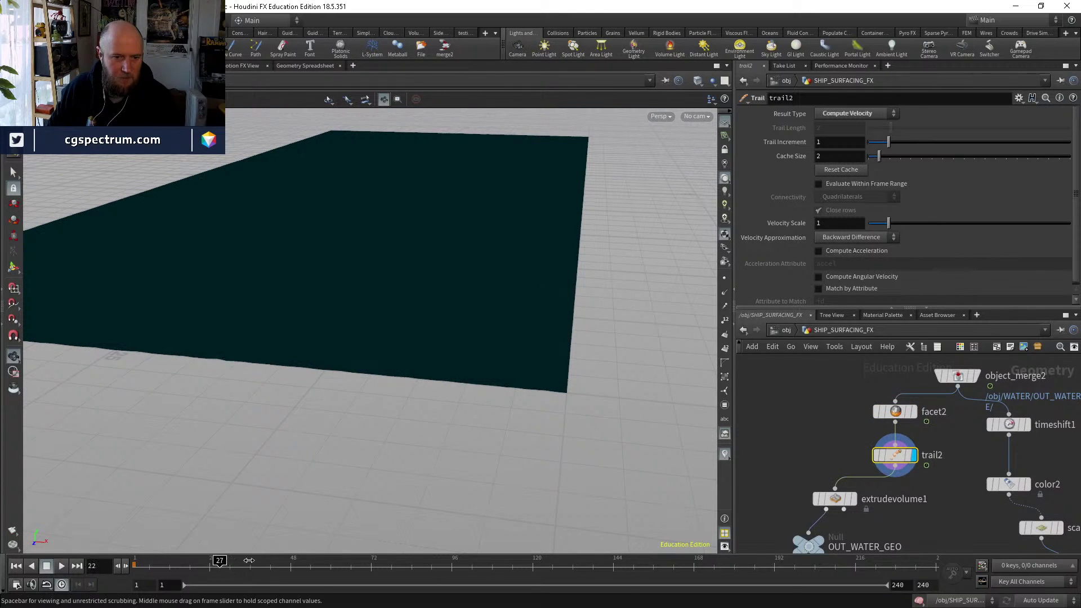
Show the normals on trail2's water surface in the viewport and check their direction.
click(725, 292)
click(725, 292)
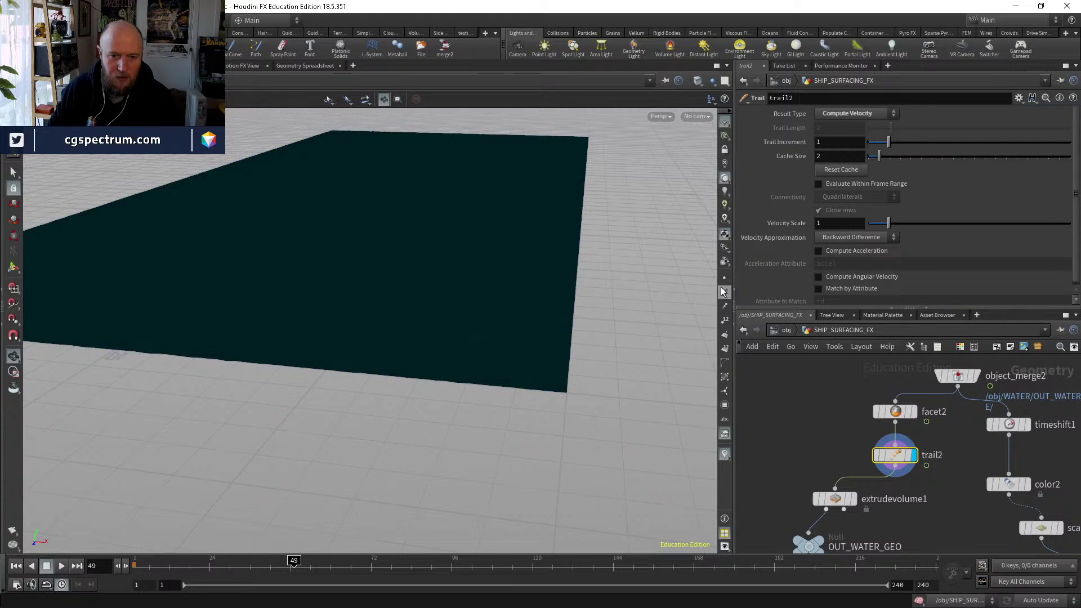
click(726, 291)
drag(448, 304, 421, 300)
Enable the scene's Marker 1 visualizer for the velocity attribute and relabel it v.
click(724, 455)
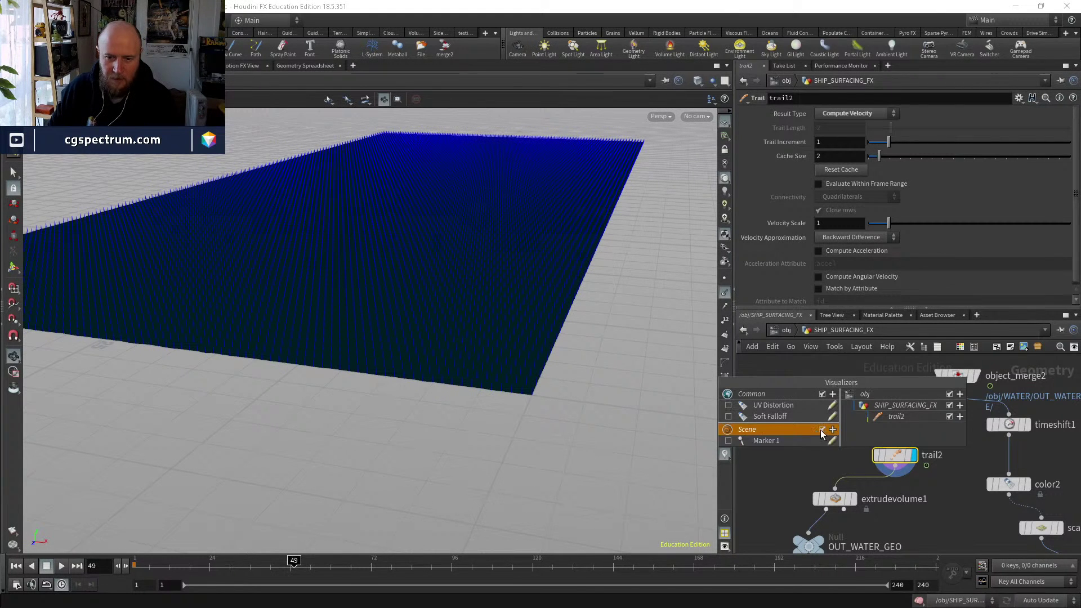
click(728, 441)
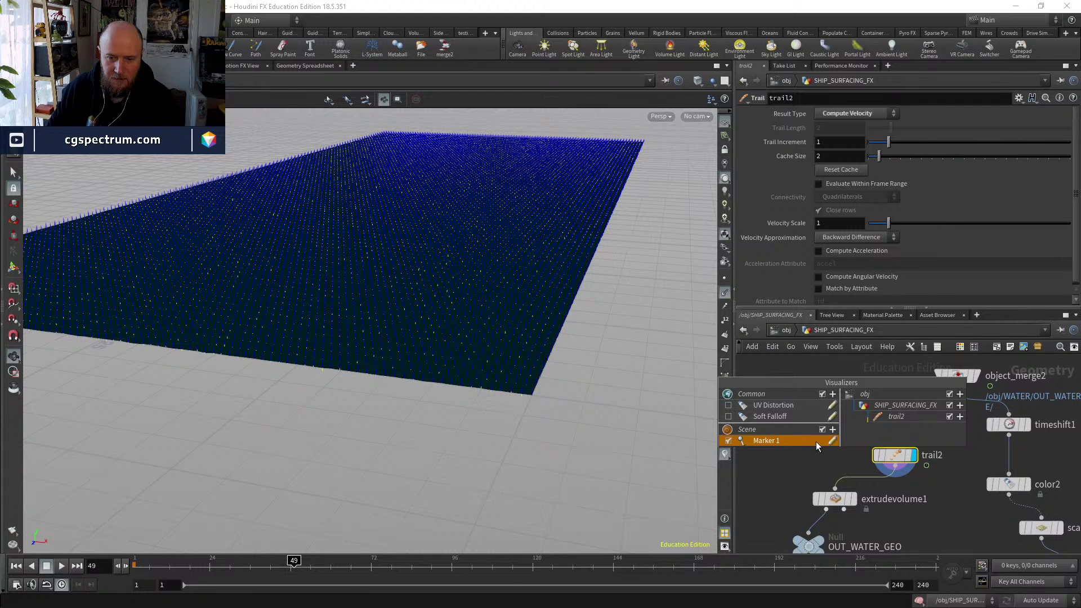
click(832, 440)
click(817, 347)
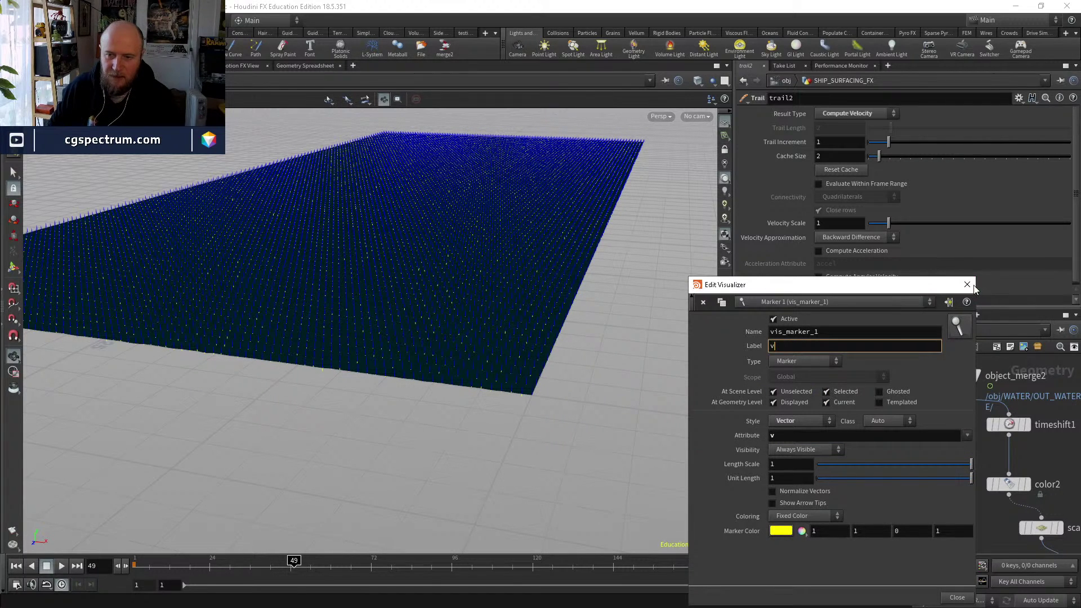
click(969, 285)
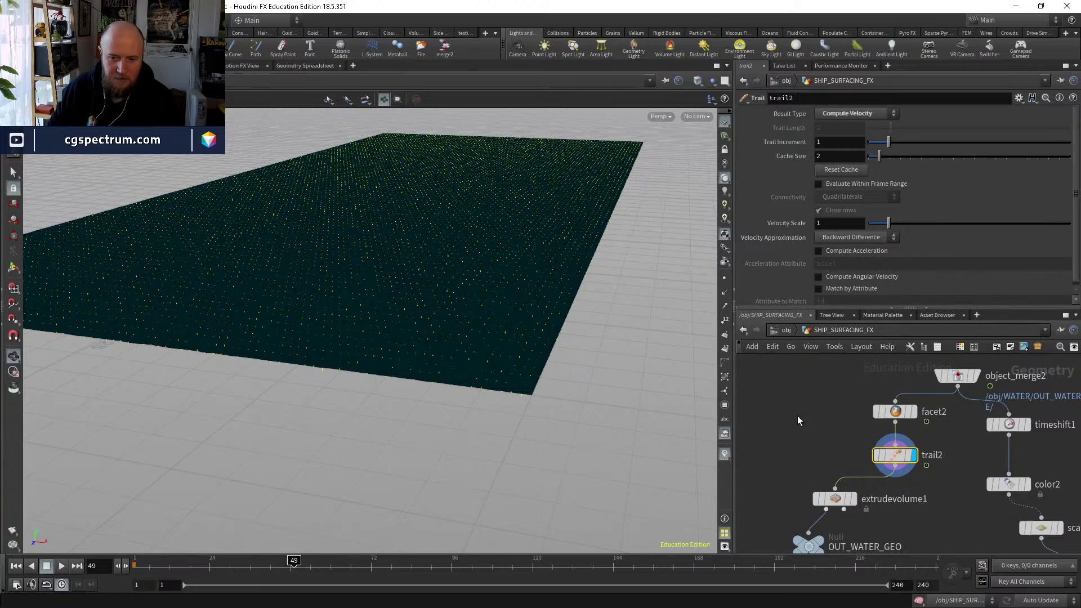
Scrub the timeline, examine the velocity vectors across the water surface up close, and return to frame 1.
middle_drag(798, 416, 795, 379)
drag(163, 565, 348, 566)
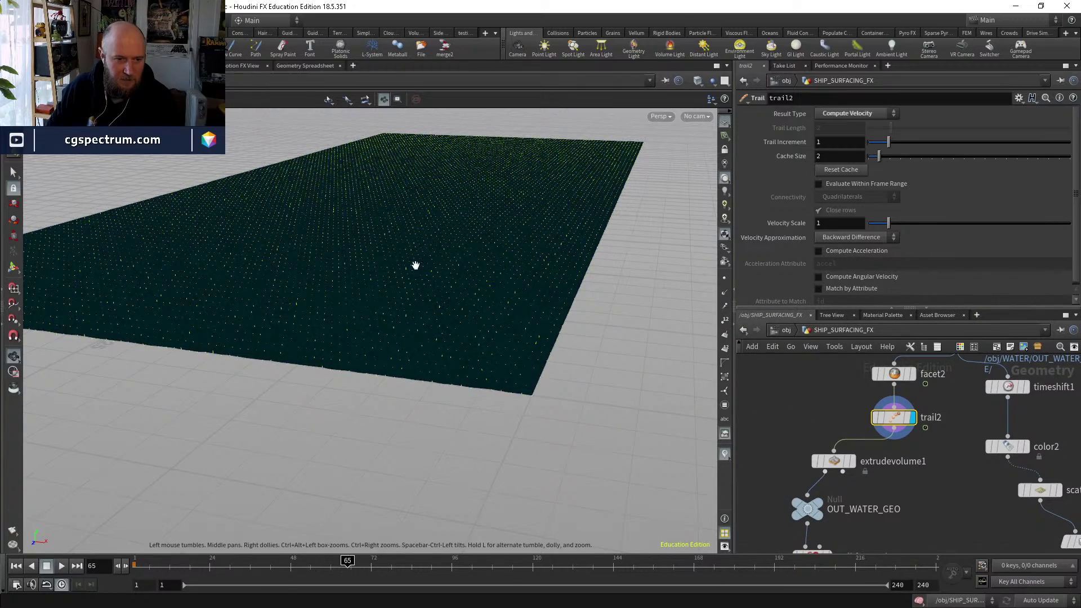
drag(416, 266, 458, 315)
middle_drag(458, 314, 418, 391)
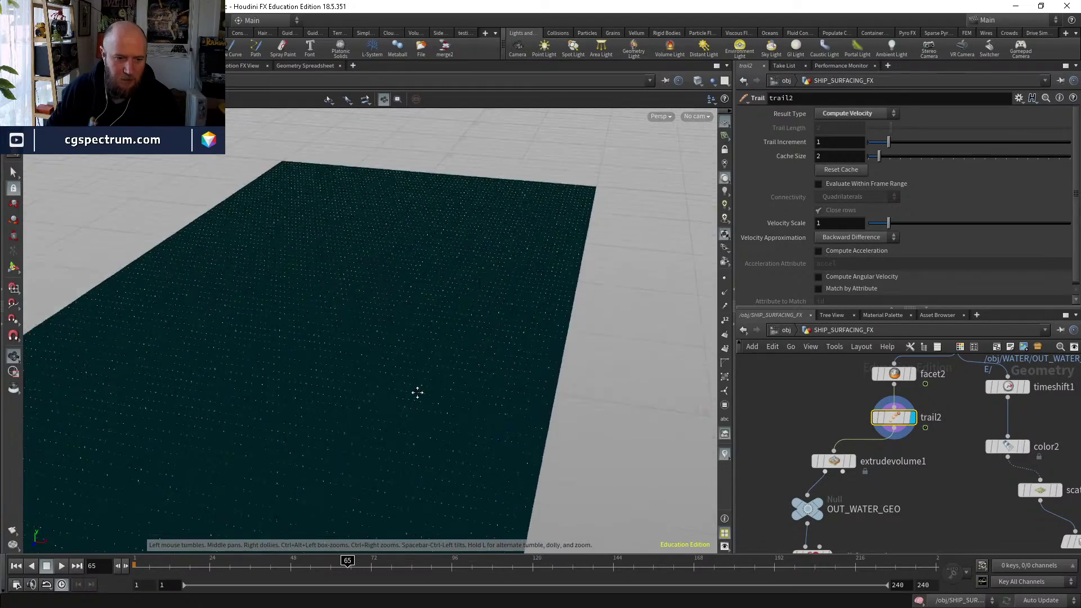
right_drag(417, 391, 469, 352)
right_drag(474, 408, 480, 394)
drag(481, 393, 319, 522)
drag(404, 570, 117, 533)
Display the OUT_WATER_VDB null and open the dopnet1 simulation network.
middle_drag(856, 530, 842, 388)
click(805, 456)
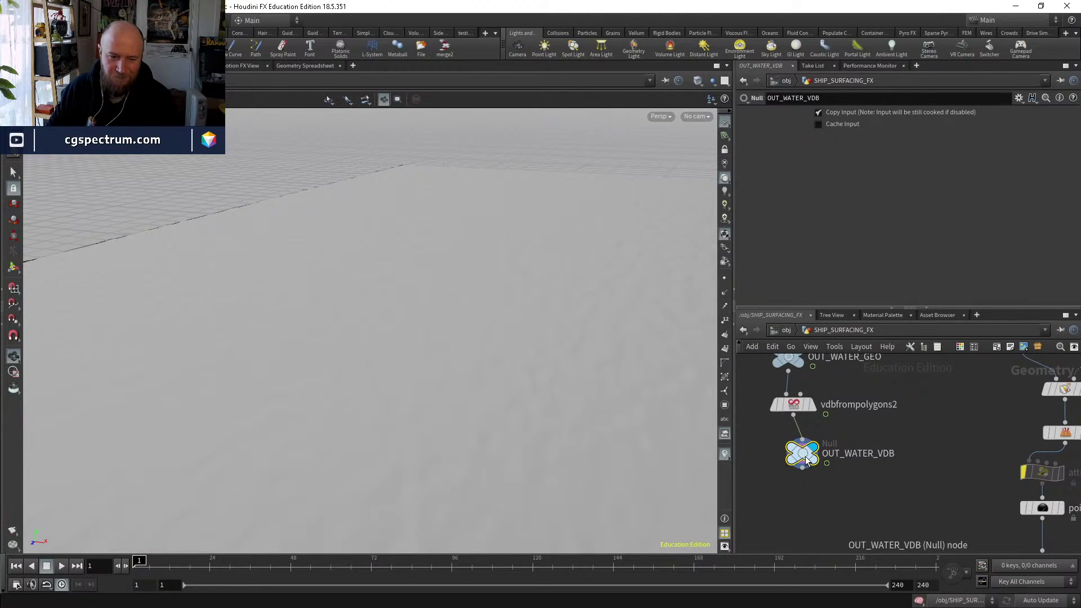
middle_drag(915, 435, 879, 541)
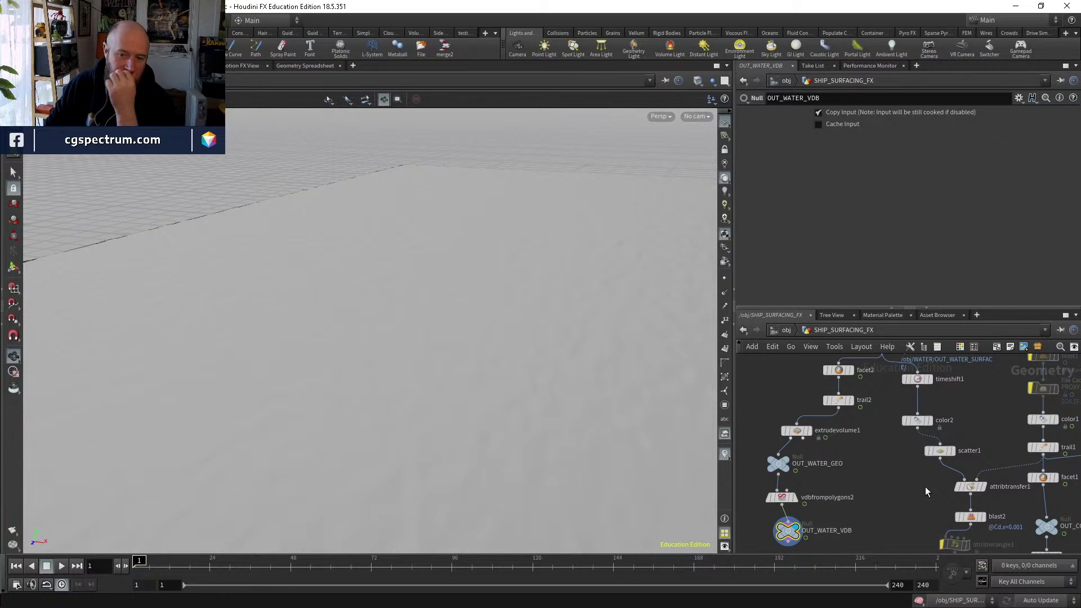
middle_drag(925, 486, 786, 407)
scroll(814, 394, up, 3)
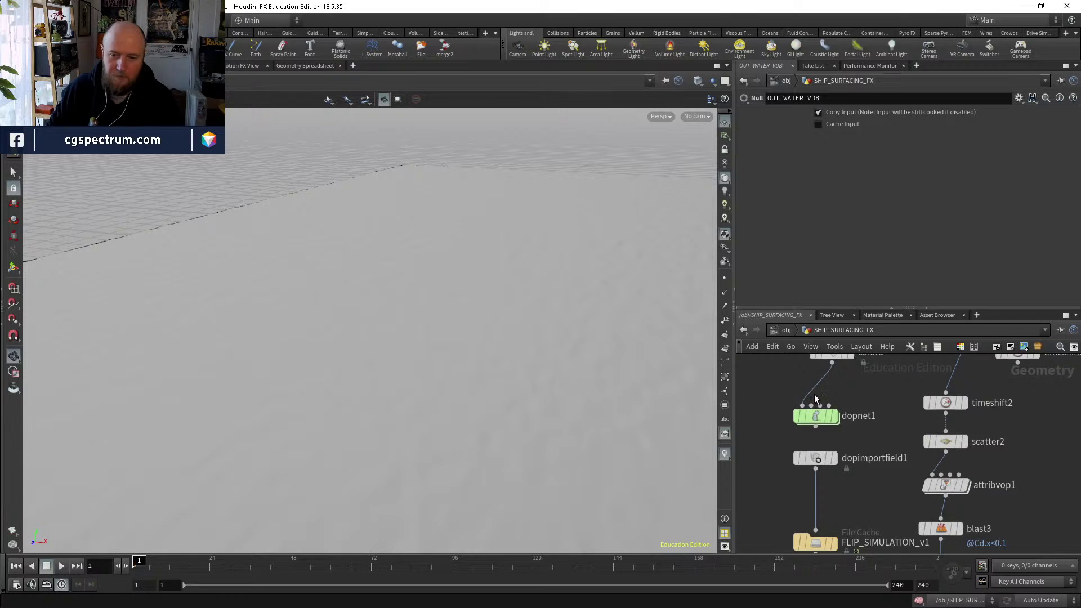
click(821, 417)
double_click(821, 417)
Duplicate staticobject1 above groundplane1 and wire the copy into merge2 in place of groundplane1.
middle_drag(862, 465, 920, 415)
click(920, 405)
key(ctrl+c)
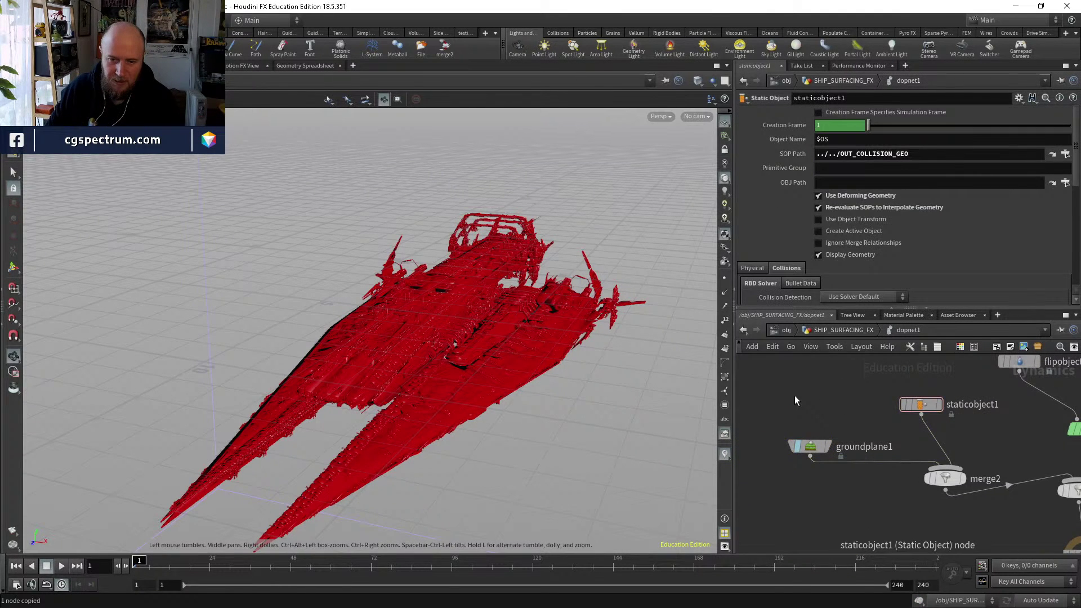
key(ctrl+v)
drag(867, 465, 794, 397)
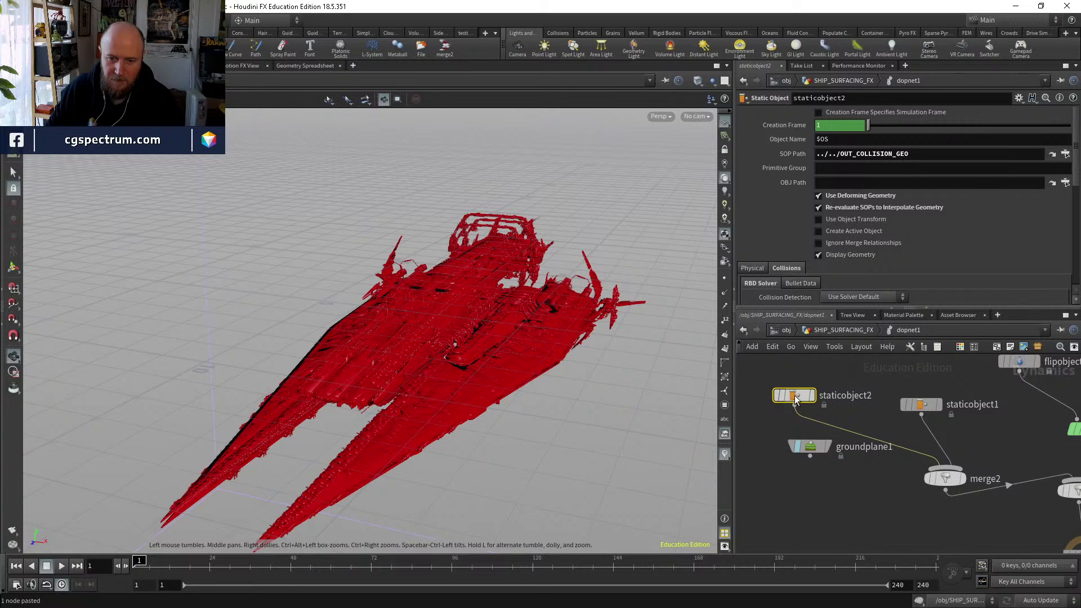
Review groundplane1's parameters, then add an unconnected Terrain Object near staticobject2 and move groundplane1 below it.
click(805, 448)
click(765, 167)
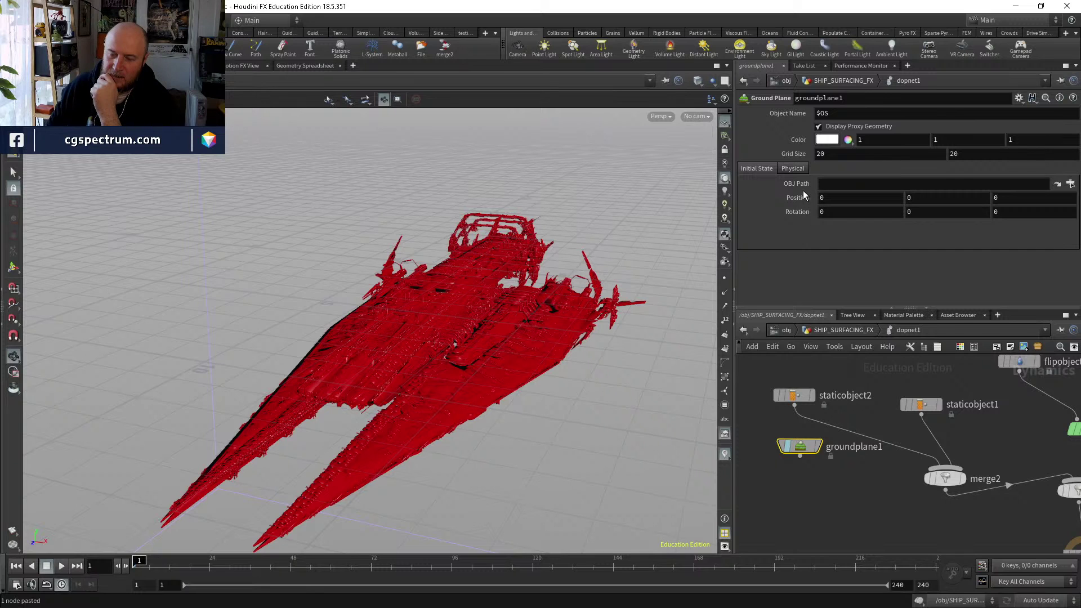
middle_drag(749, 428, 843, 440)
key(Tab)
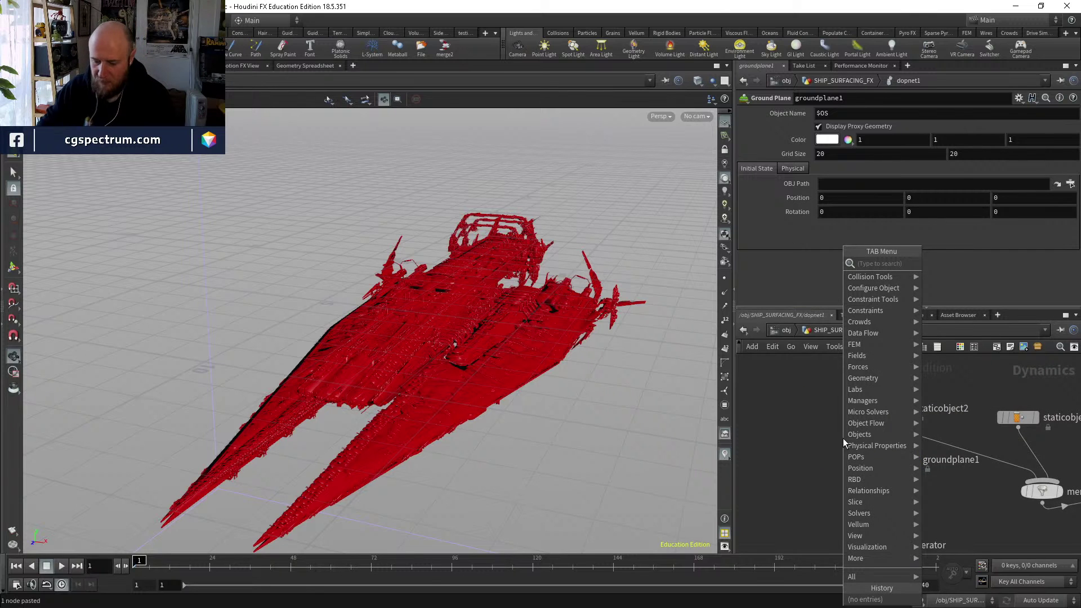
text(ter)
key(Return)
click(843, 438)
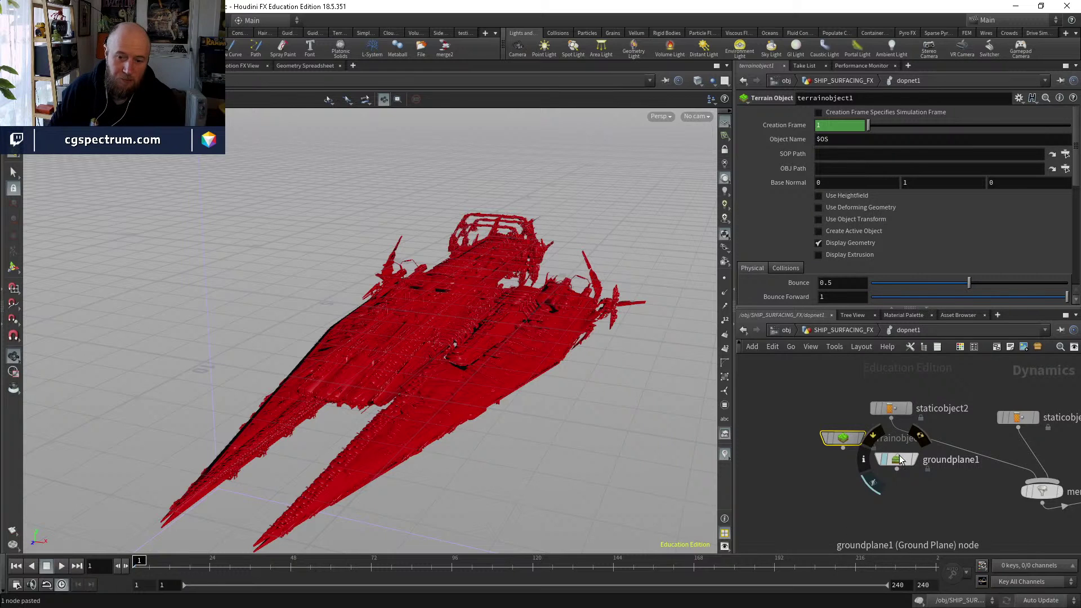
drag(897, 459, 851, 485)
Point staticobject2's SOP Path to ../../OUT_WATER_GEO/.
click(891, 408)
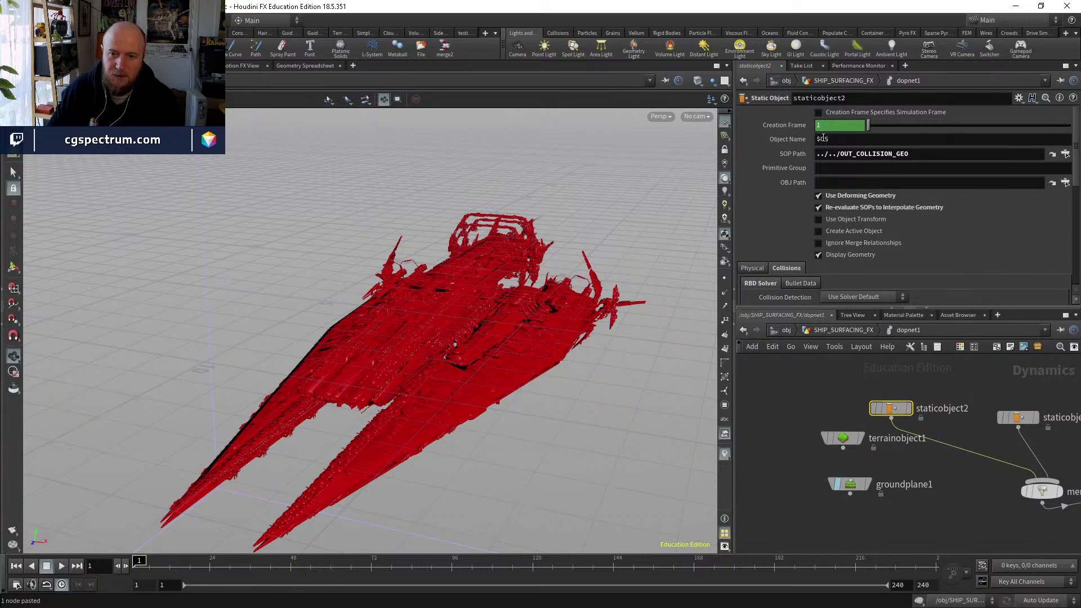
drag(858, 153, 958, 163)
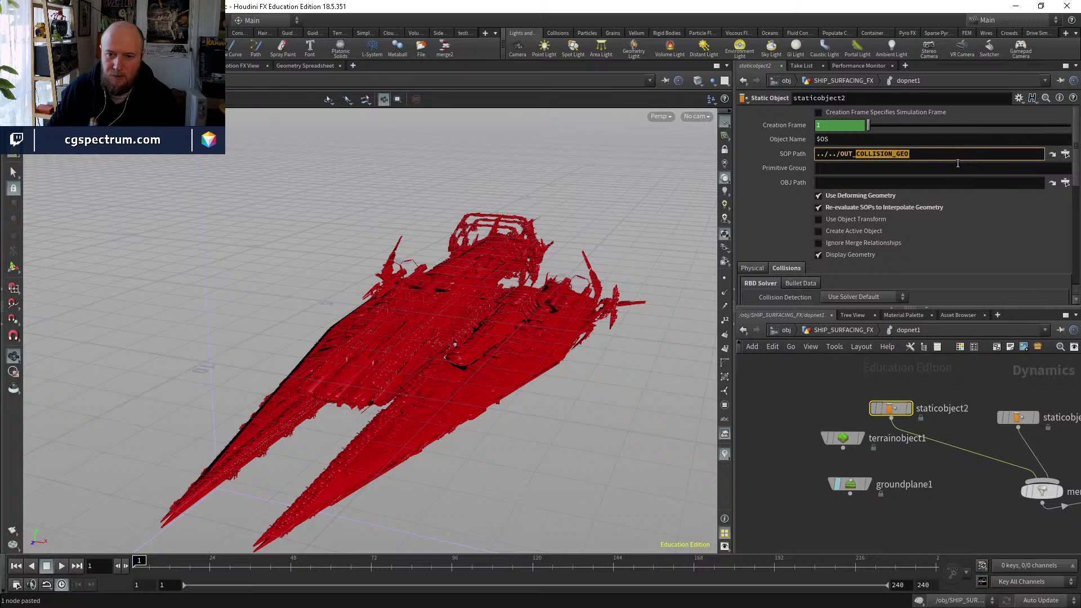
text(WATER_GEO/)
key(Down)
key(Return)
key(Return)
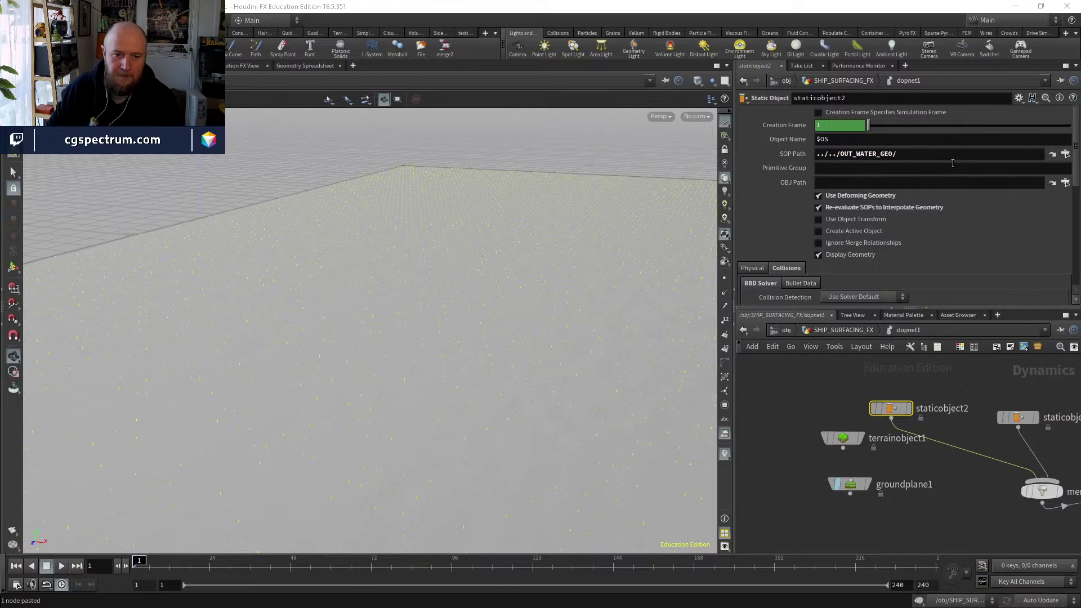
Set staticobject2's collision Proxy Volume to ../../OUT_WATER_VDB/ and deselect the node.
scroll(823, 220, down, 5)
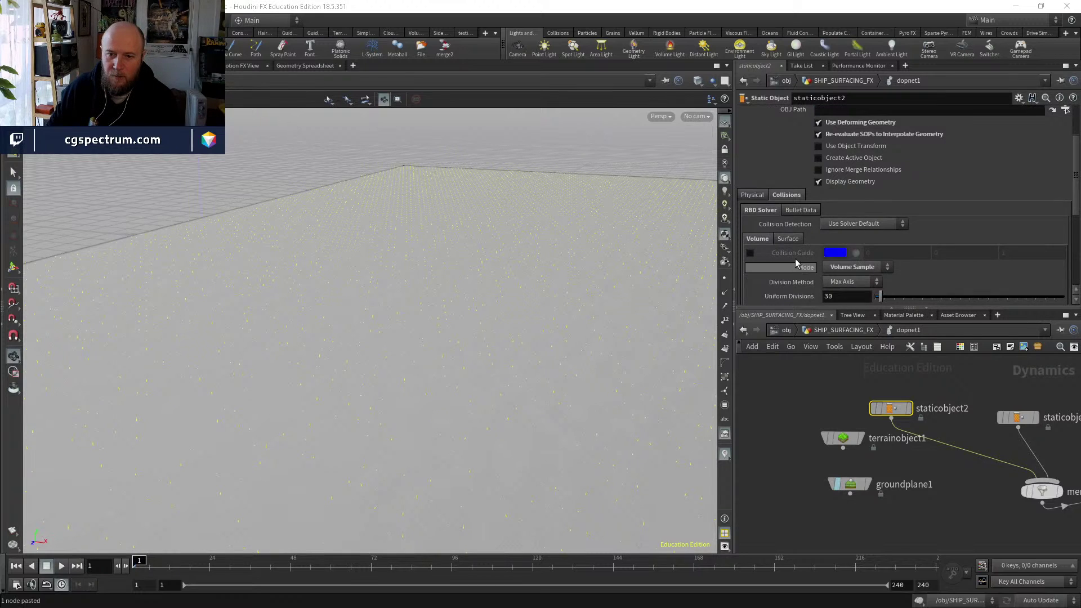
scroll(803, 255, down, 4)
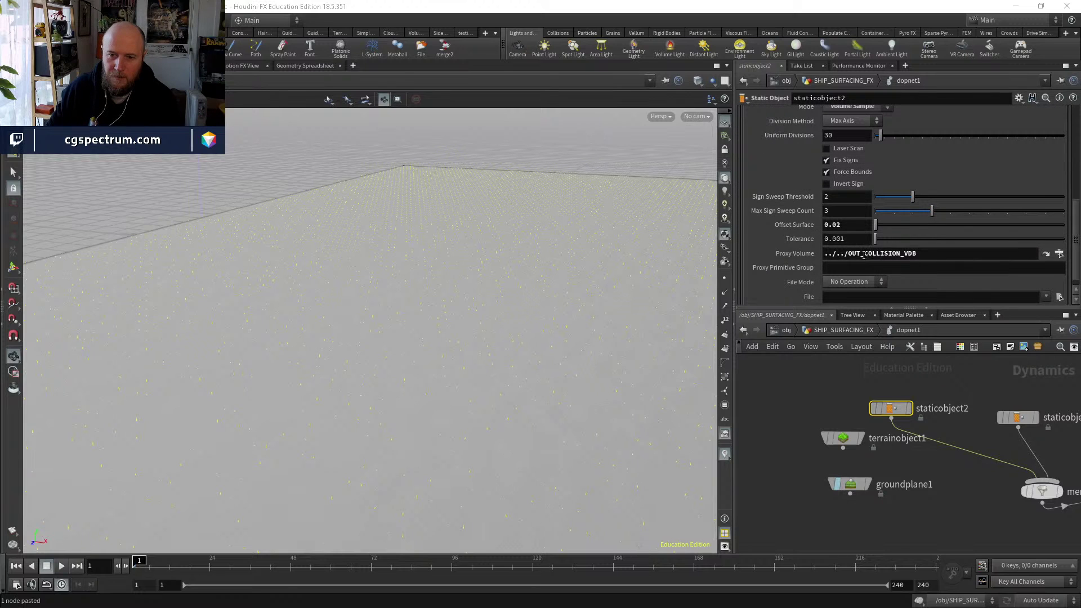
drag(864, 253, 987, 252)
text(WAT)
key(Down)
key(Return)
key(Return)
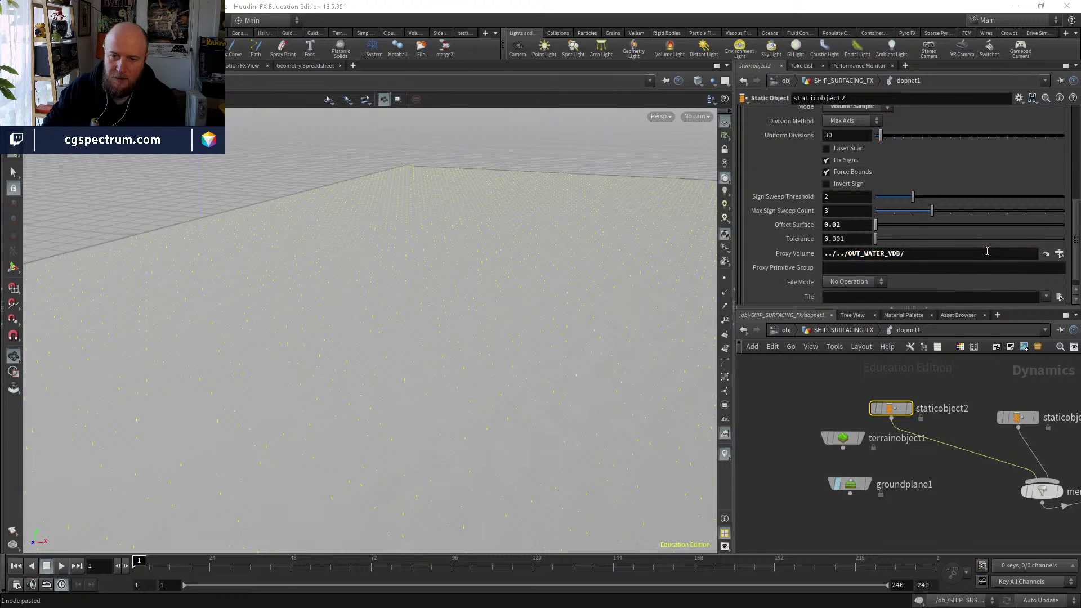
click(948, 492)
Examine the water collision slab up close and as a whole, with the velocity markers hidden.
alt+drag(642, 331, 476, 393)
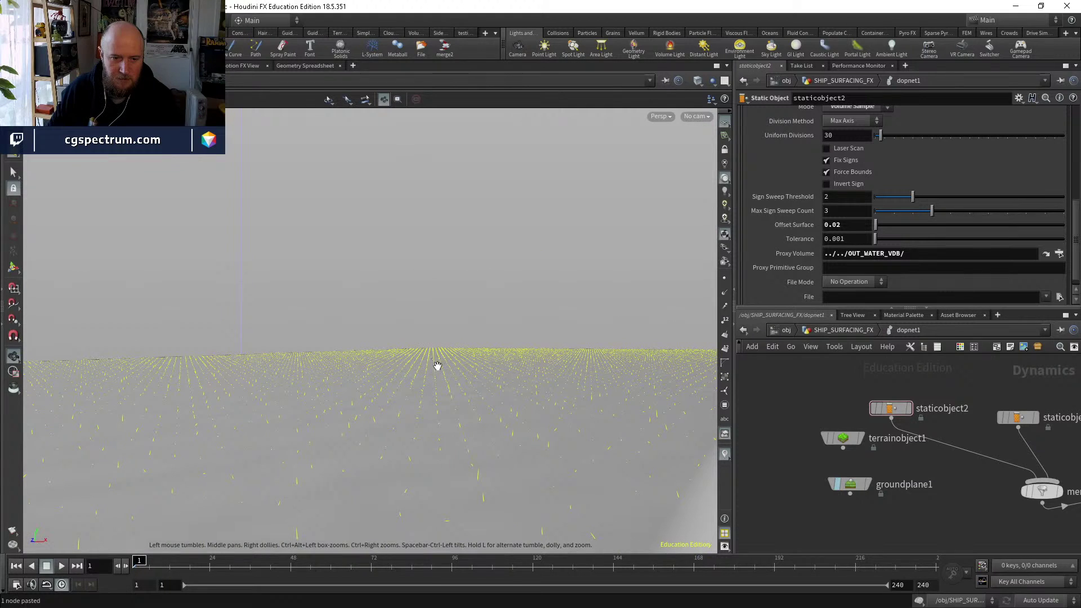
middle_drag(977, 496, 921, 511)
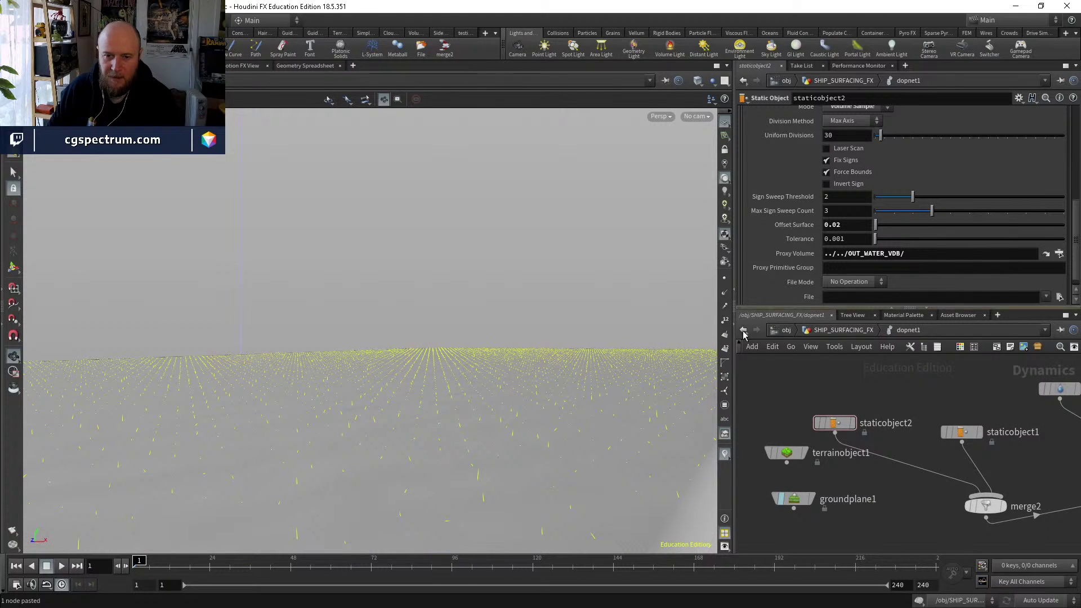
middle_drag(946, 407, 816, 394)
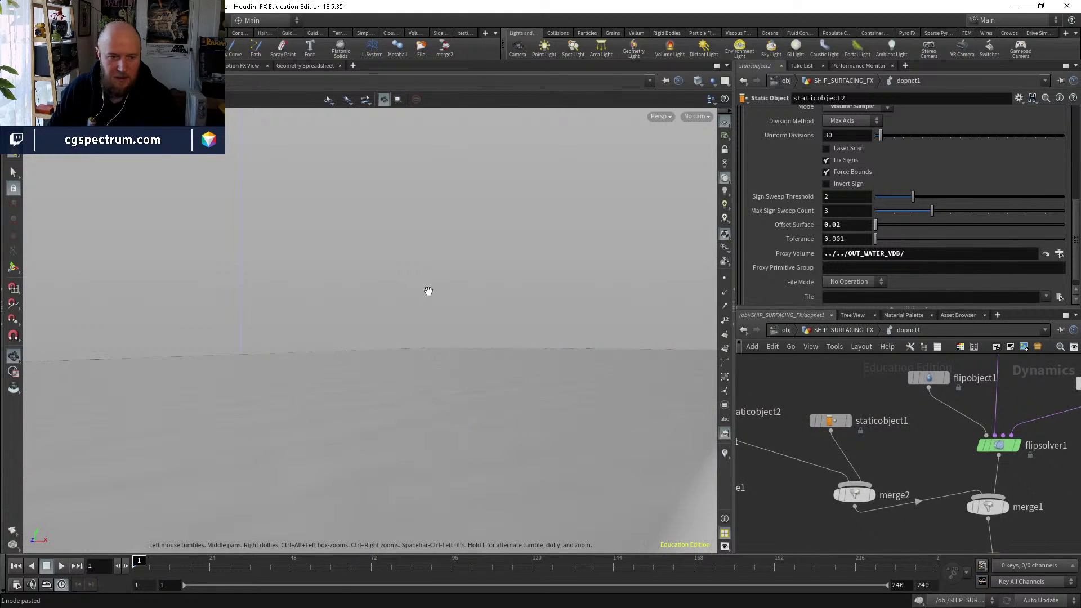
key(space+h)
scroll(449, 251, up, 3)
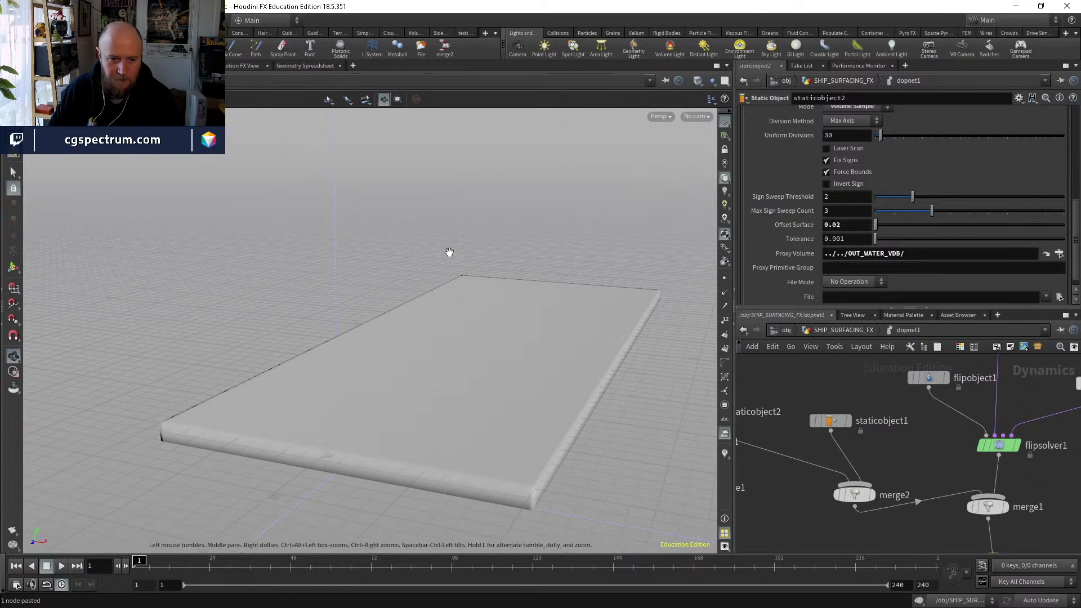
scroll(516, 322, up, 4)
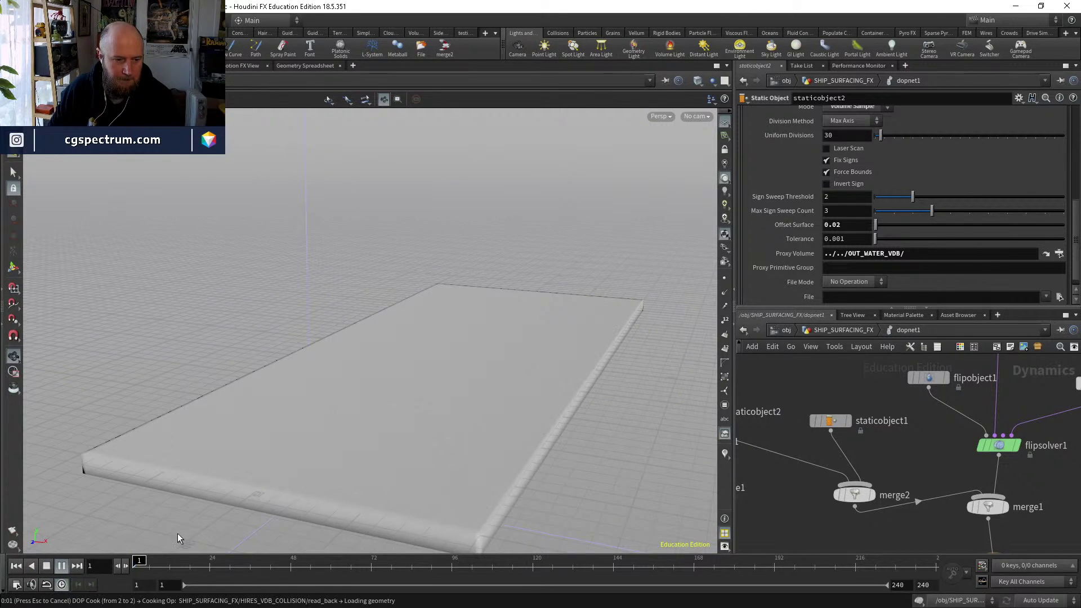
Stop the simulation playback, return to frame 1 and set flipobject1's Particle Separation to 0.1.
key(Escape)
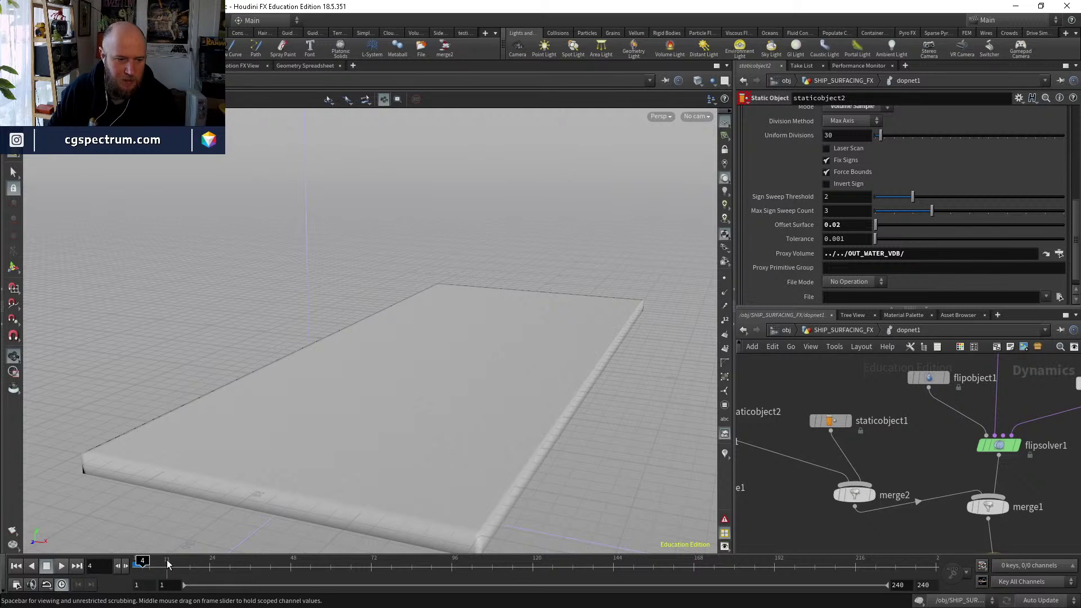
click(19, 567)
middle_drag(830, 419, 774, 460)
click(928, 378)
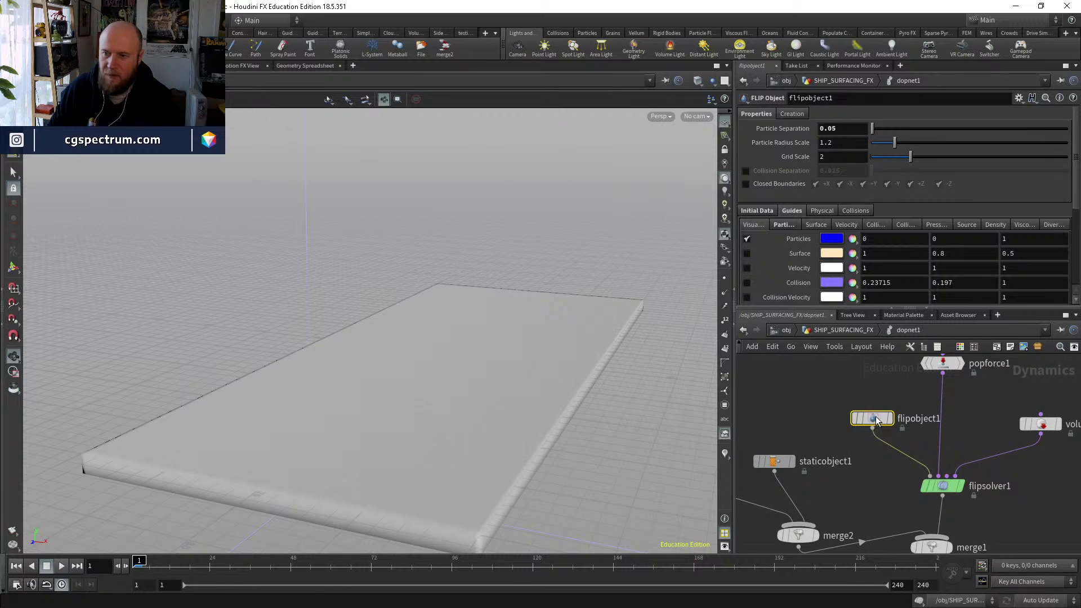
double_click(827, 128)
text(0.1)
key(Return)
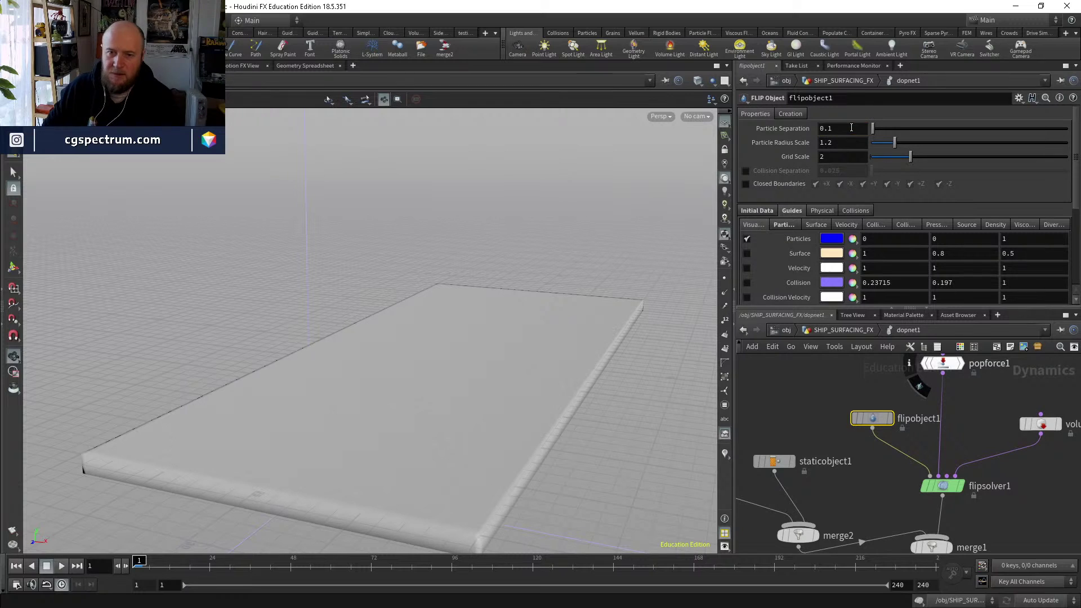
Play the simulation for about a dozen frames as a test, stop it and scrub back over the result.
click(62, 566)
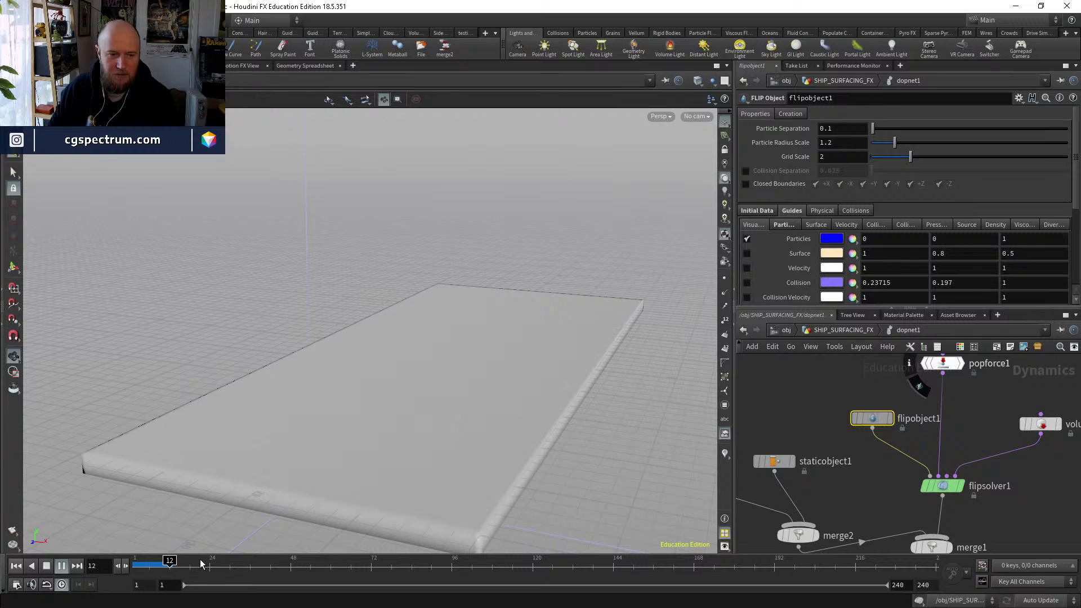
key(Escape)
drag(162, 564, 167, 565)
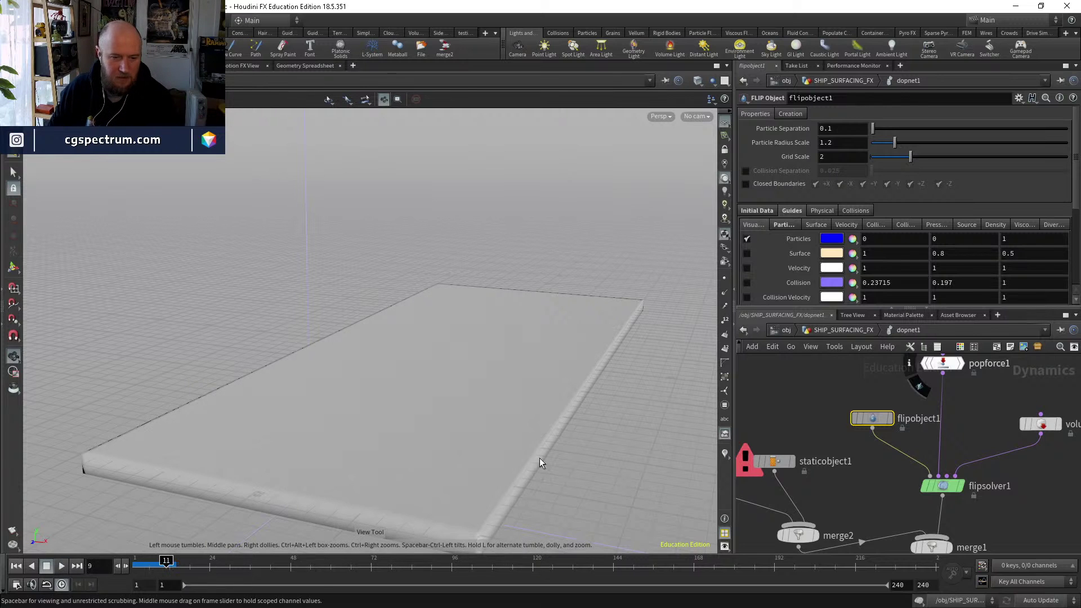
Return to the SHIP_SURFACING_FX network and inspect the HIRES_VDB_COLLISION file cache.
click(844, 331)
mouse_move(879, 419)
middle_down()
mouse_move(897, 485)
mouse_move(896, 422)
middle_up()
click(895, 421)
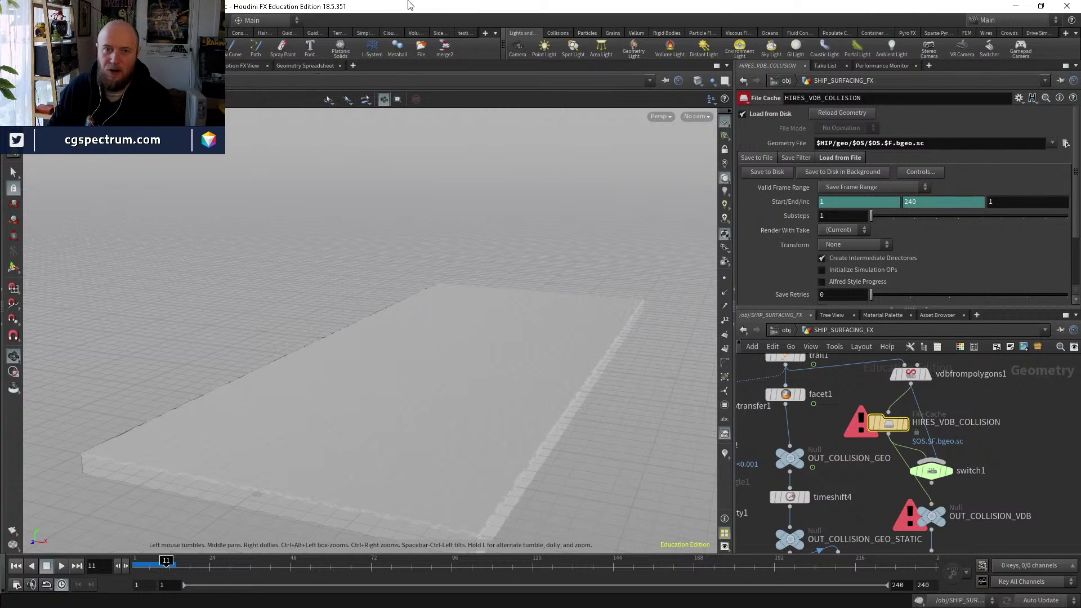
middle_drag(959, 446, 944, 417)
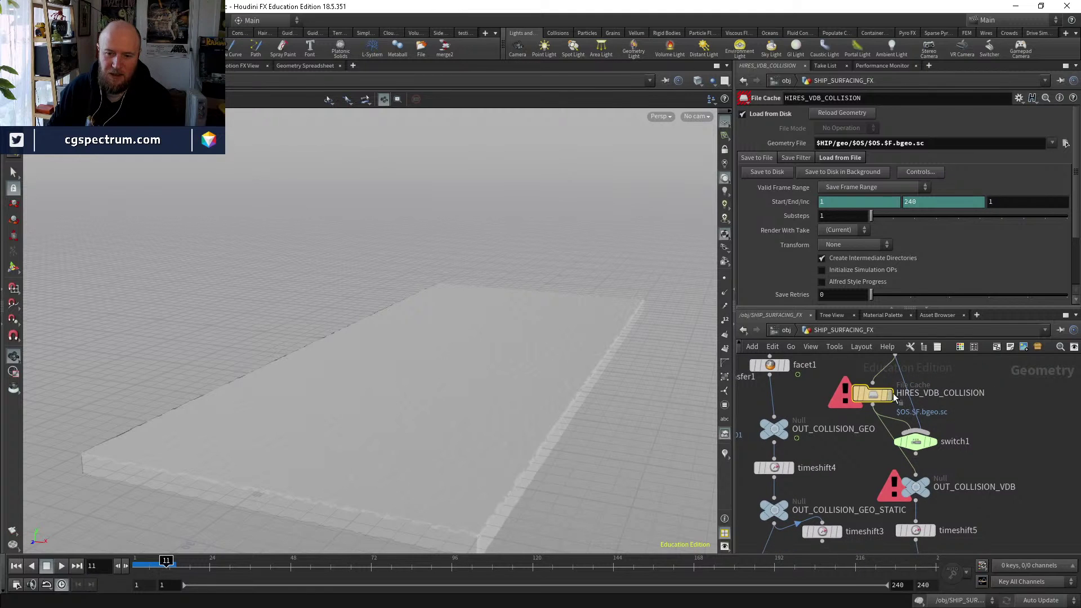
Display the HIRES_VDB_COLLISION file cache and look through its individual cached frame files without changing the path.
click(877, 392)
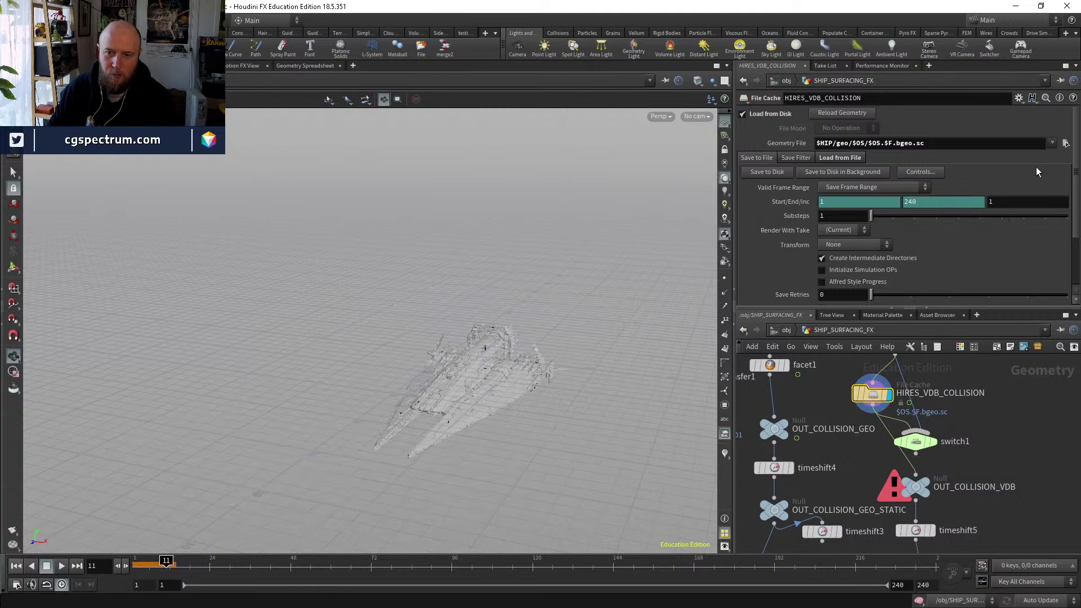
click(1066, 143)
drag(817, 11, 731, 39)
click(815, 97)
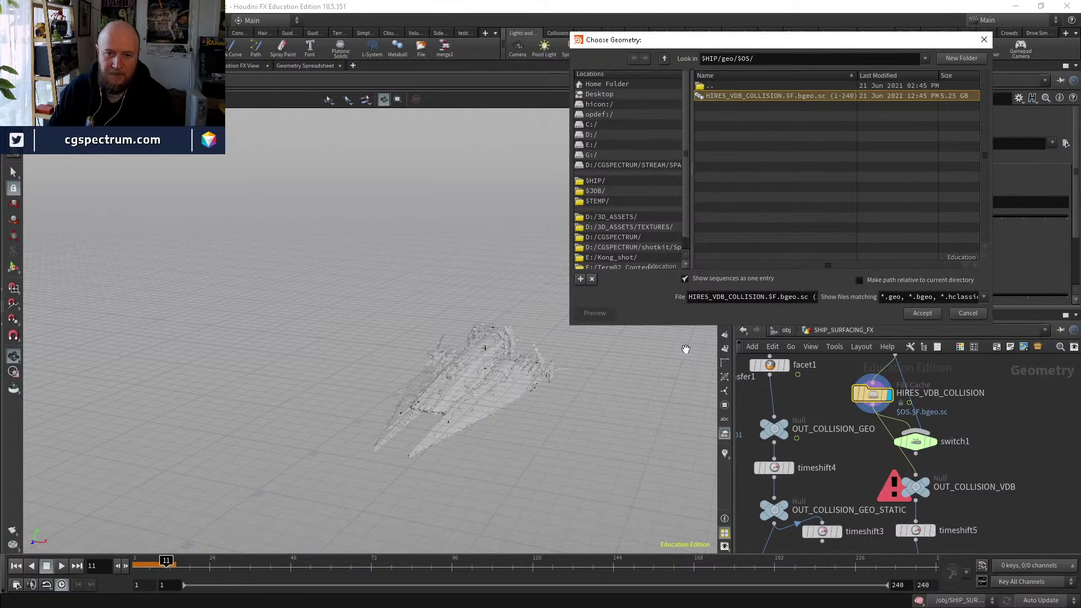
click(705, 282)
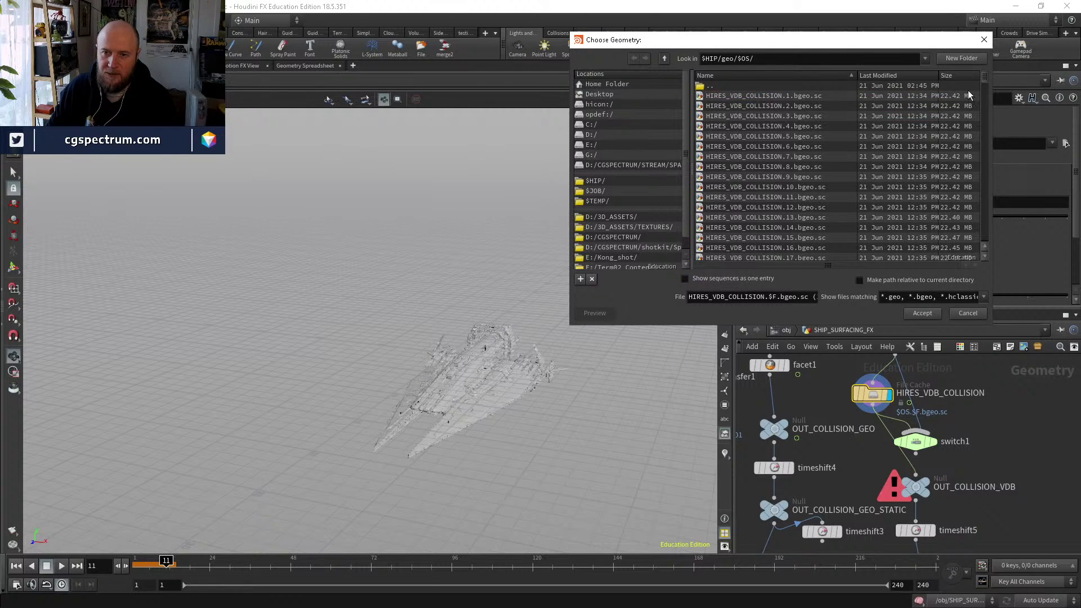
scroll(982, 75, down, 5)
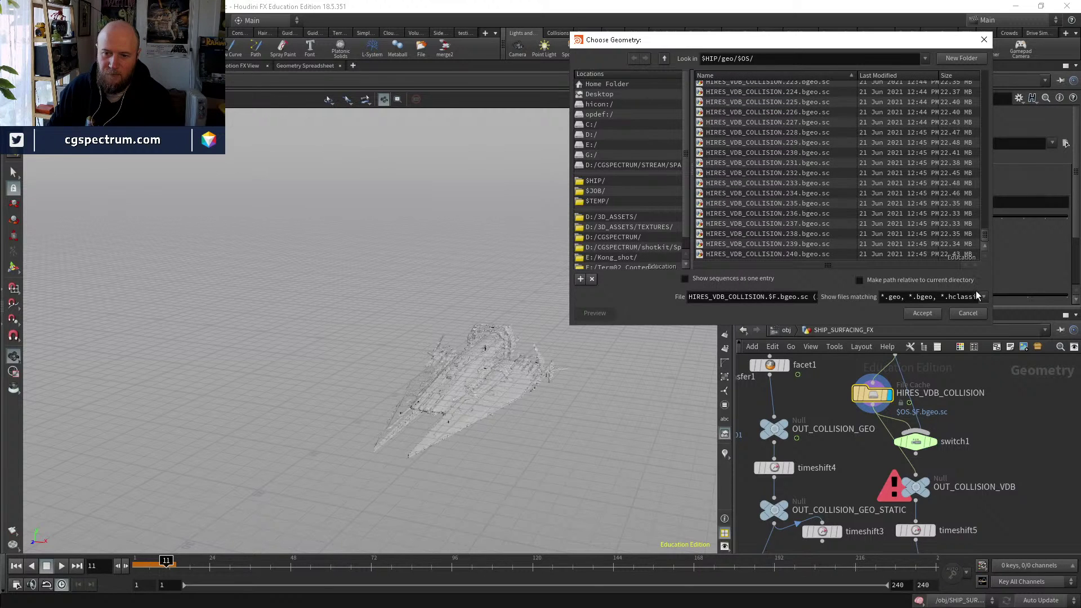
scroll(985, 159, up, 5)
click(969, 313)
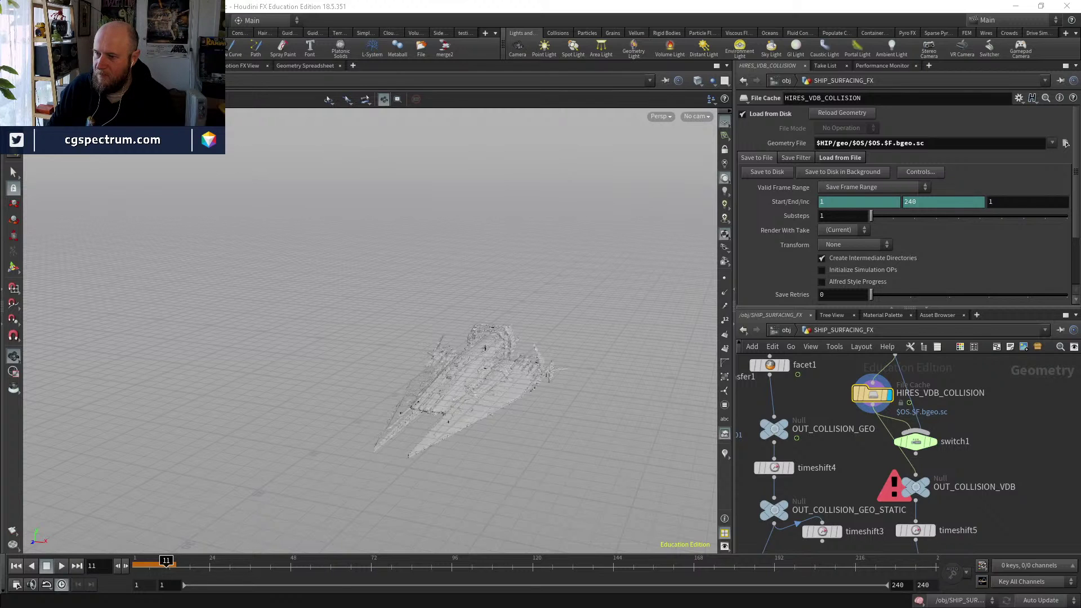
Switch to File Explorer and copy the HIRES_VDB_COLLISION folder from the project's geo folder.
key(alt+Tab)
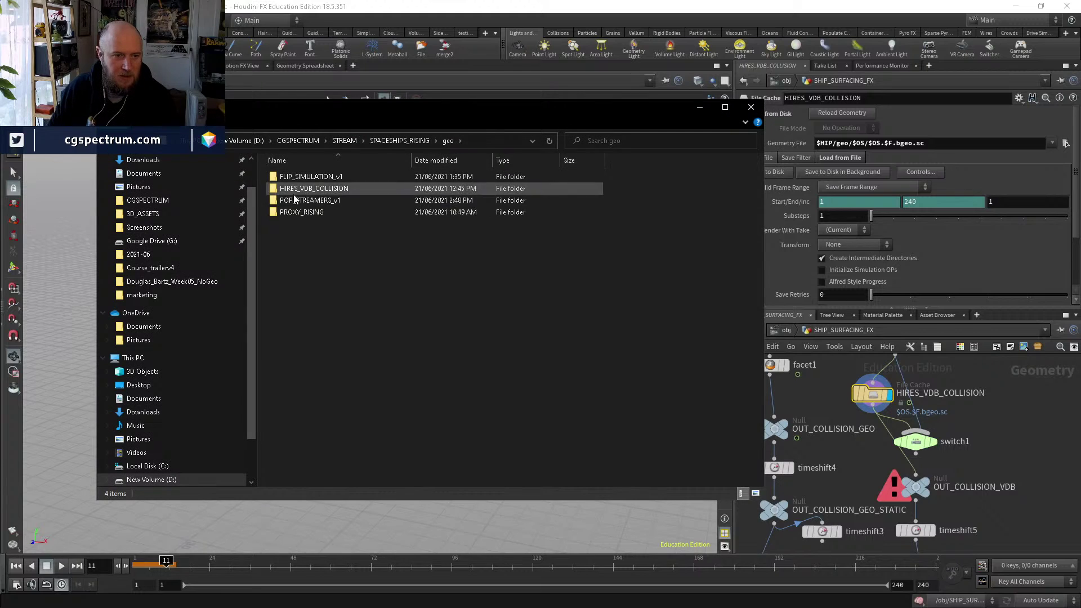
click(304, 192)
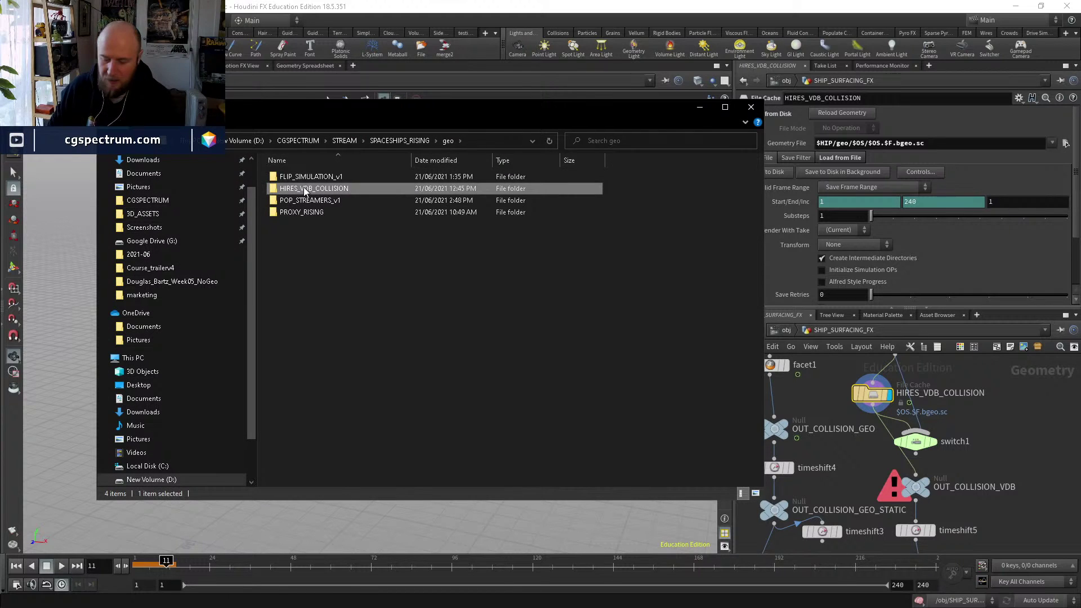
scroll(181, 457, down, 1)
Create a new folder named Spaceship_RISING on the E: drive.
click(169, 454)
right_click(299, 283)
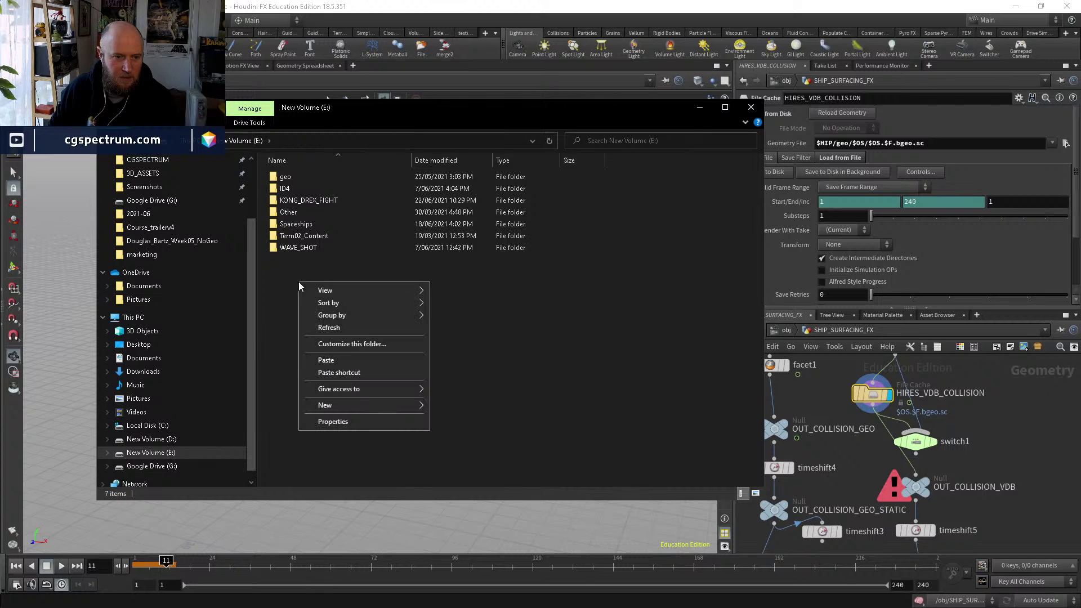
mouse_move(355, 405)
click(457, 406)
text(S)
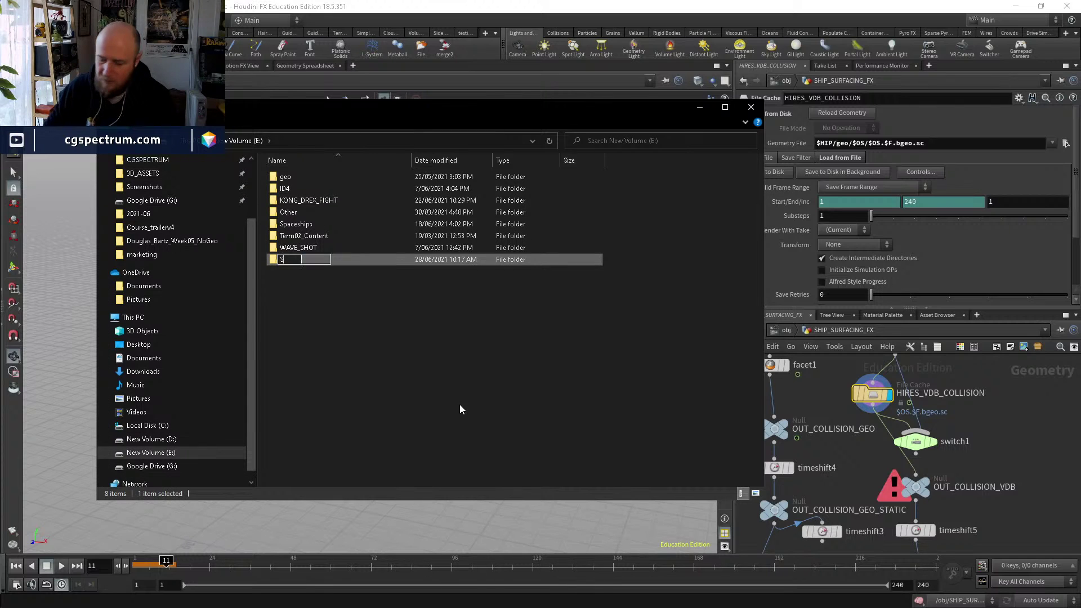
text(paceship)
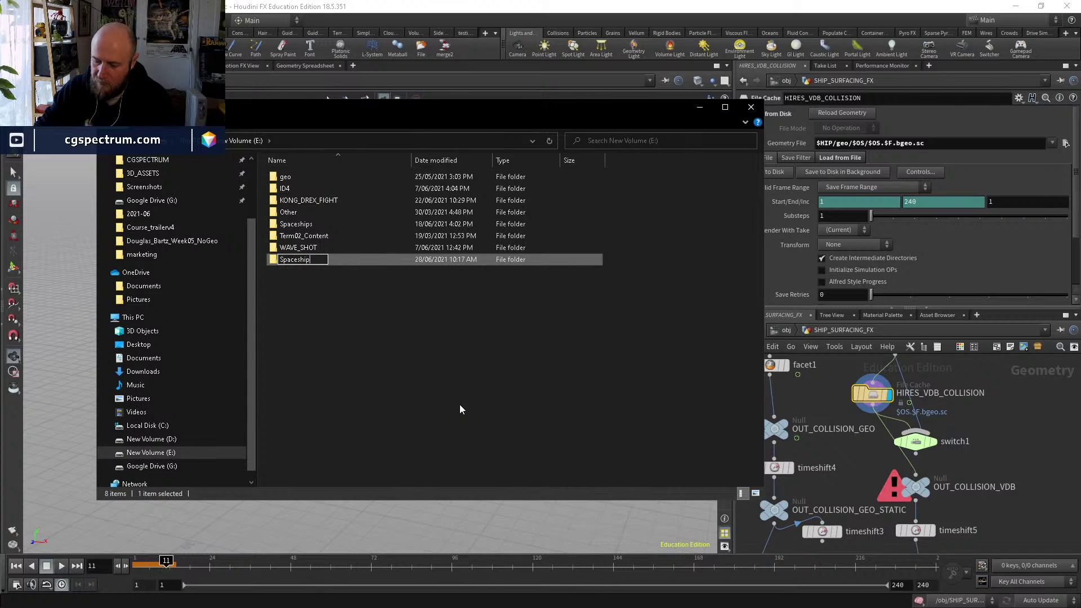
text(_RISING)
key(Return)
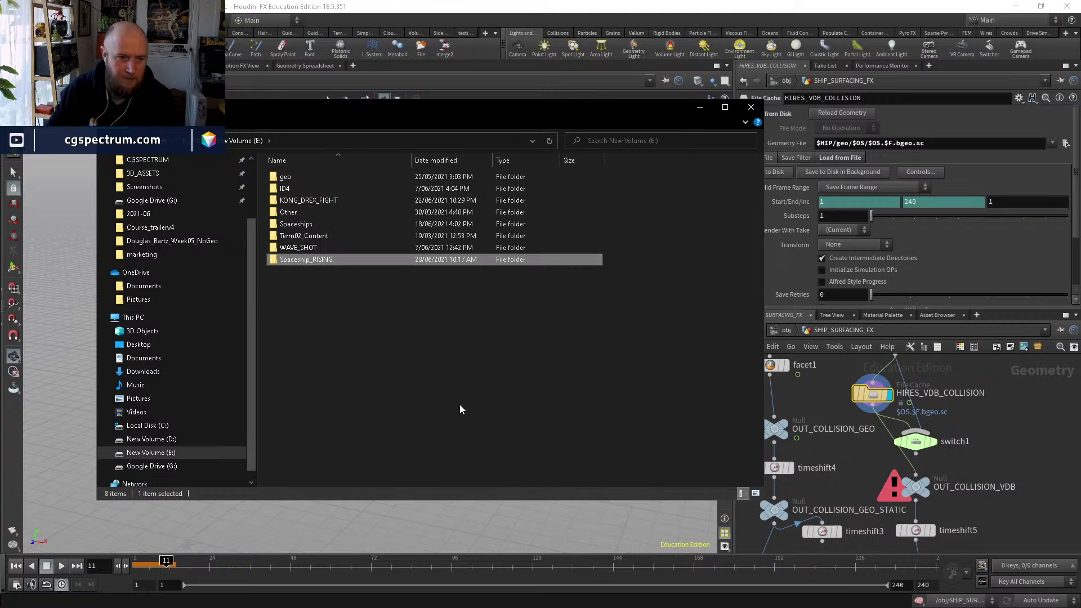
Paste the copied HIRES_VDB_COLLISION folder into the new Spaceship_RISING folder.
double_click(322, 262)
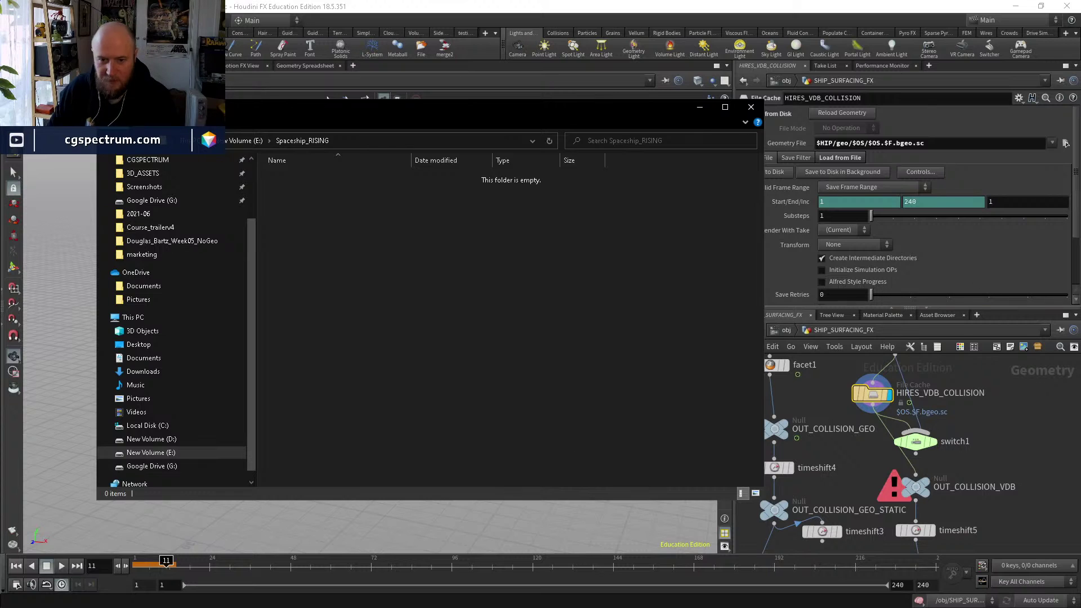
key(super+e)
drag(540, 140, 1080, 155)
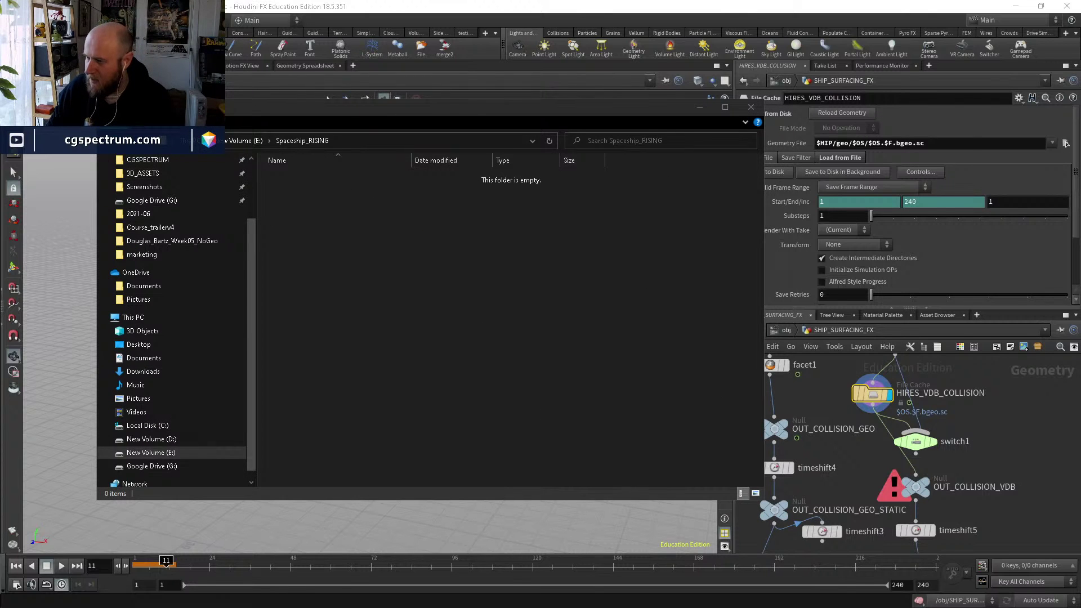
click(458, 308)
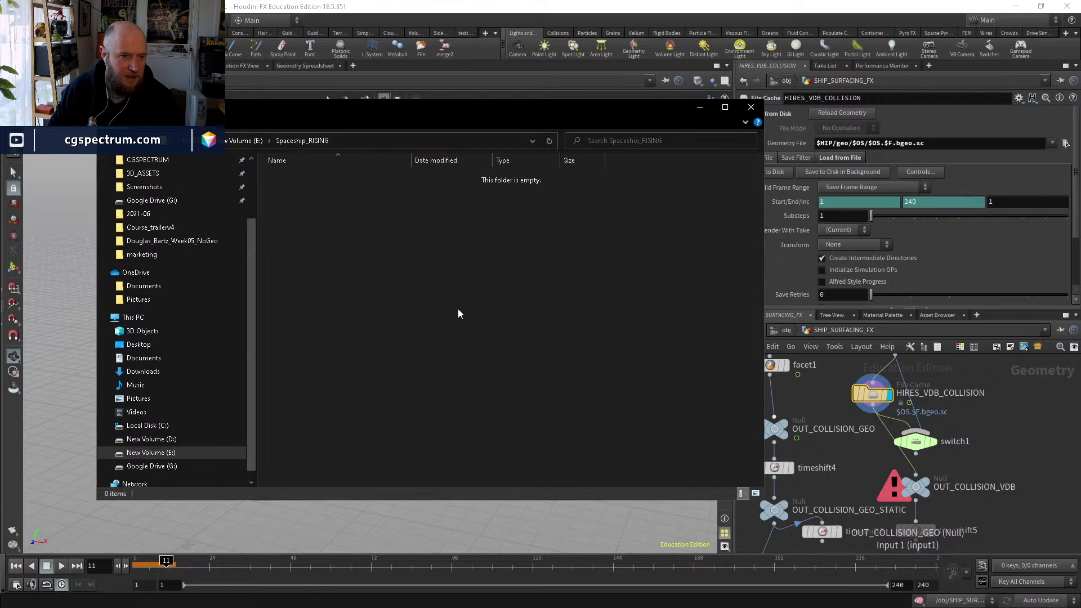
key(ctrl+v)
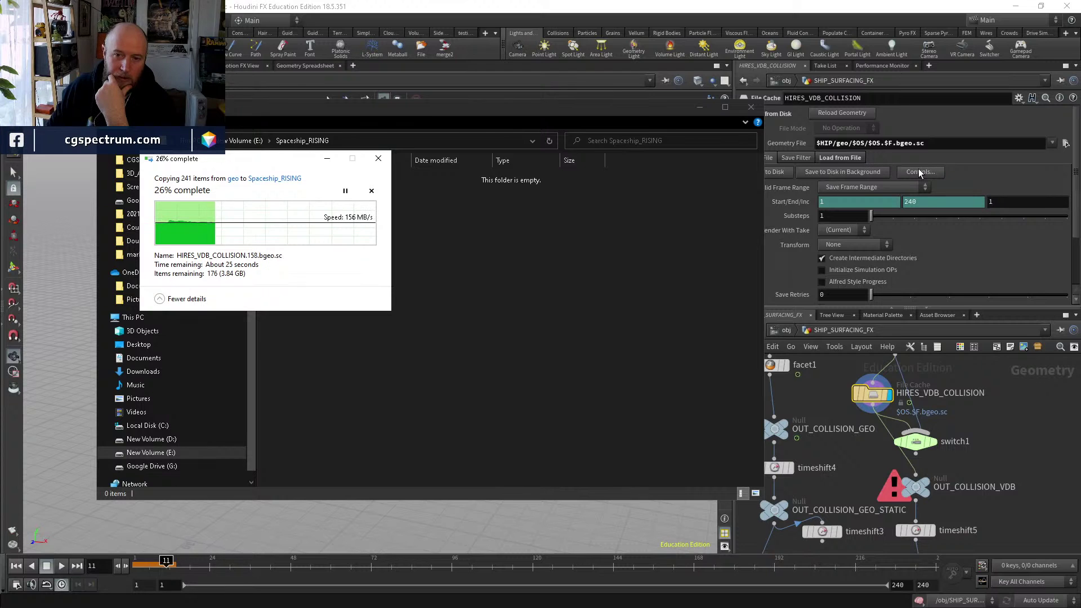
Point the HIRES_VDB_COLLISION cache's Geometry File to the HIRES_VDB_COLLISION.$F.bgeo.sc sequence in E:/Spaceship_RISING/HIRES_VDB_COLLISION/.
click(1066, 143)
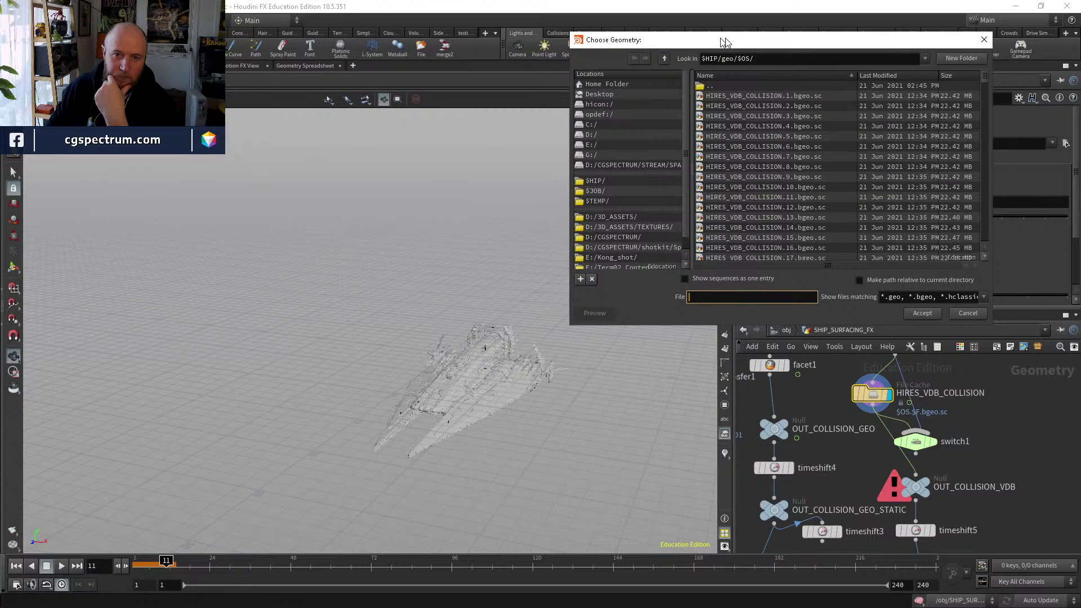
key(Escape)
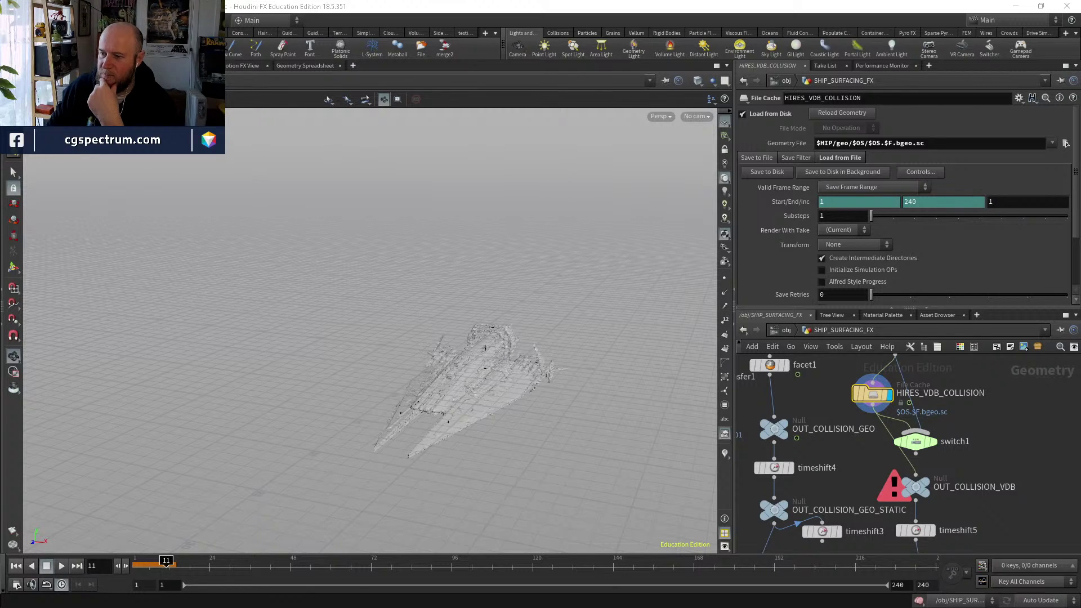
click(1066, 143)
double_click(511, 217)
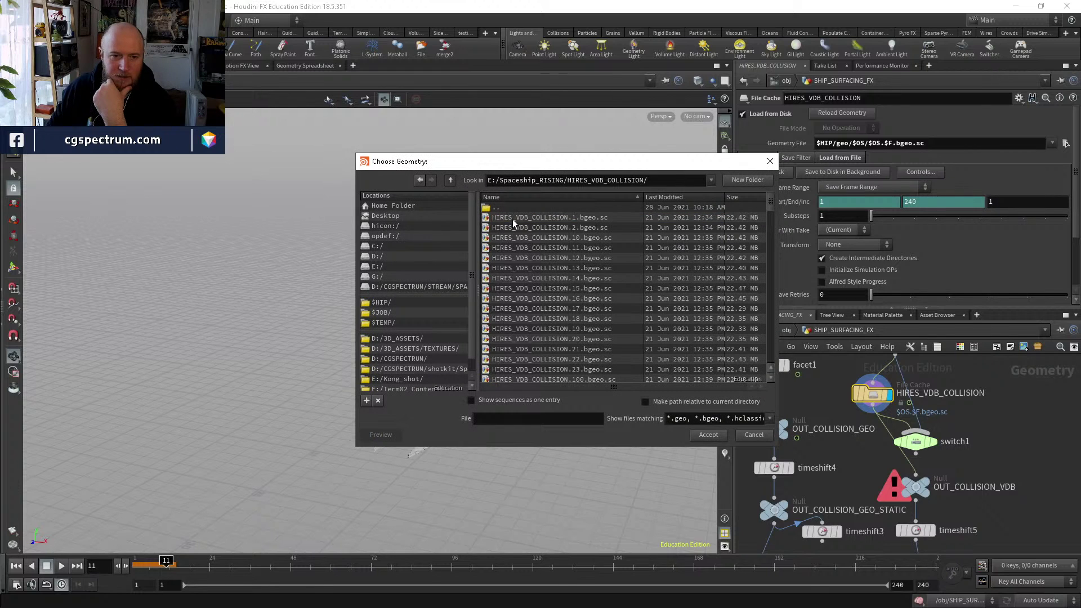
click(513, 401)
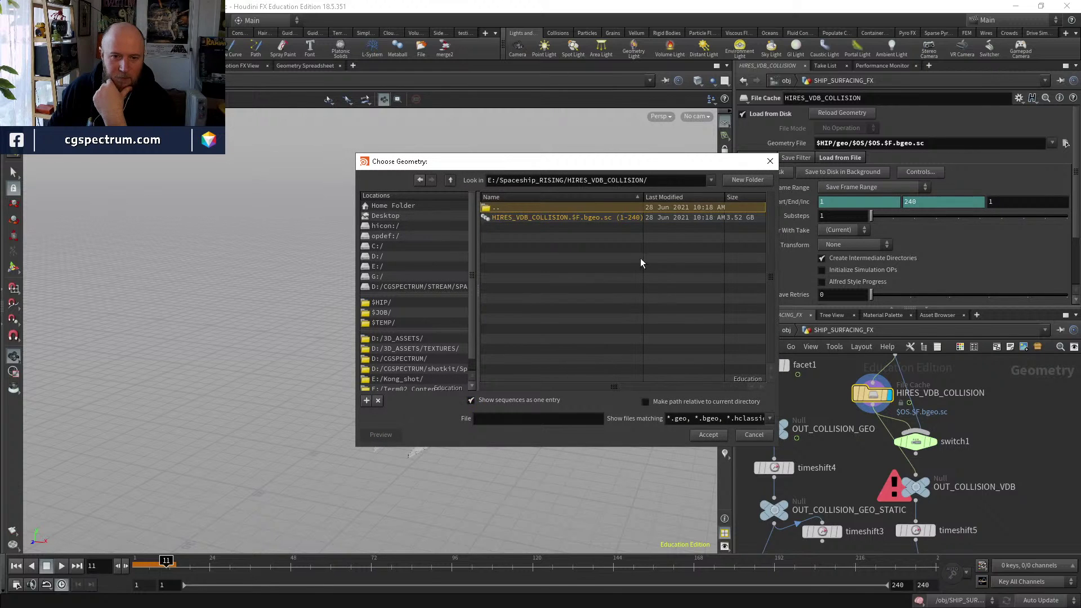
click(609, 218)
click(709, 436)
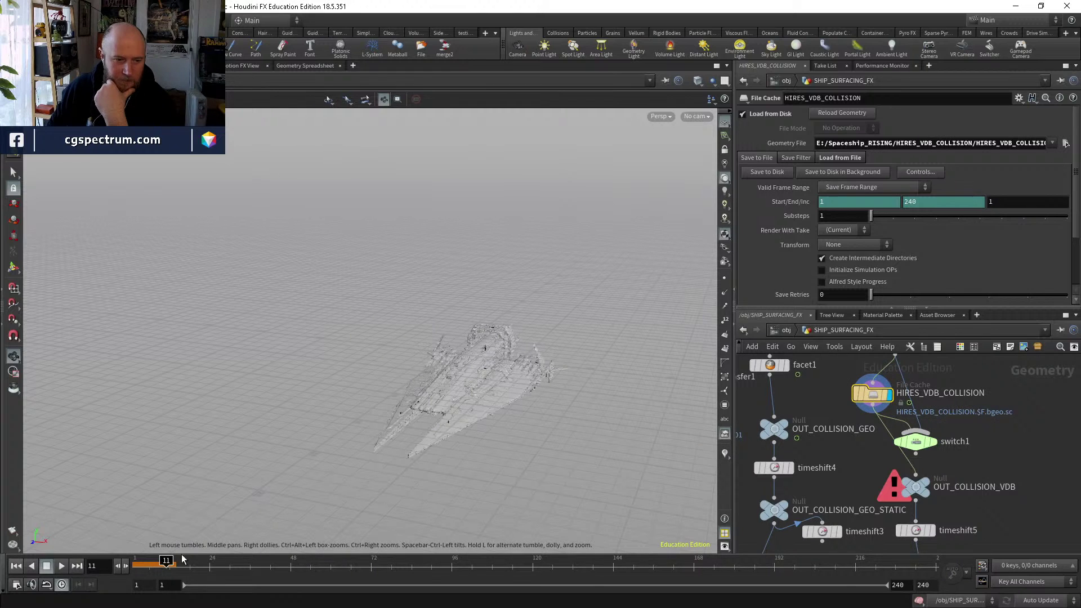
Return to frame 1, close the File Explorer window and enter the dopnet1 network.
mouse_move(167, 562)
mouse_down()
mouse_move(216, 564)
mouse_move(137, 563)
mouse_up()
scroll(770, 428, down, 4)
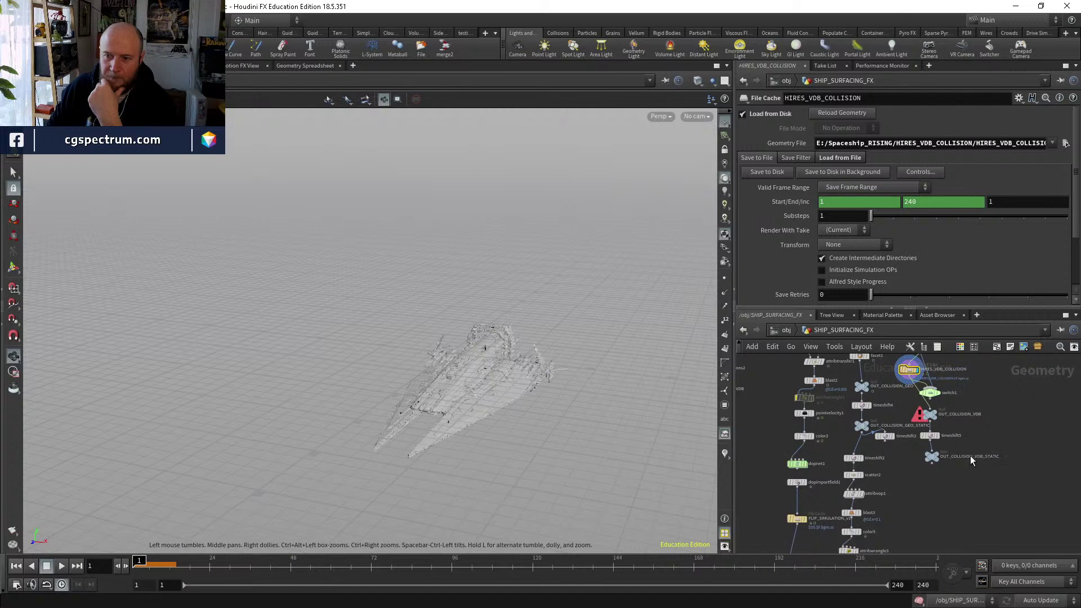
middle_drag(971, 455, 918, 365)
scroll(801, 417, up, 4)
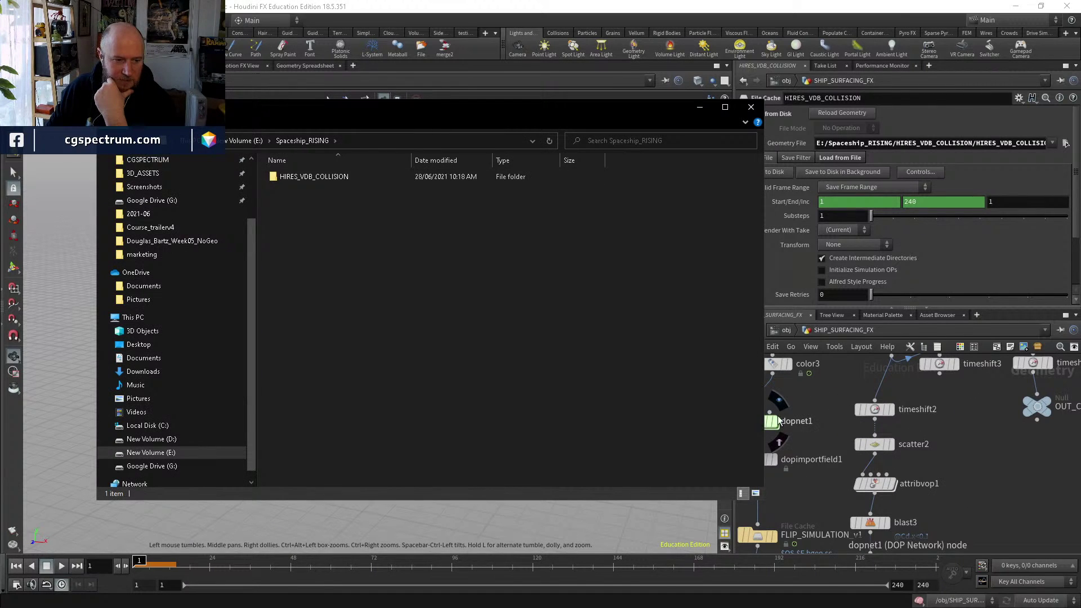
click(749, 112)
double_click(758, 419)
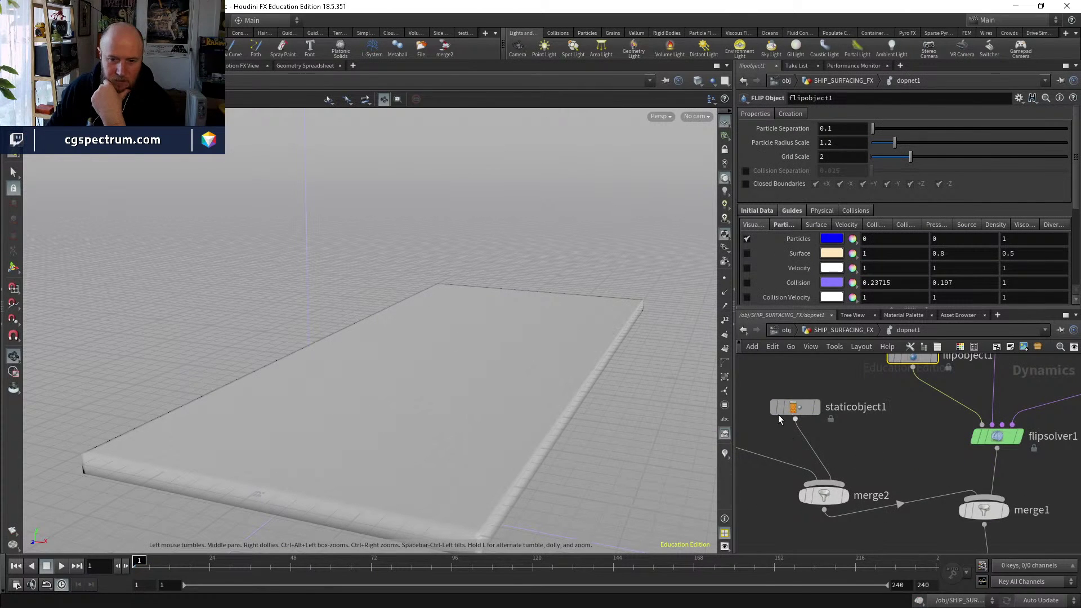
Play the FLIP simulation to about frame 27, stop it and scrub back to frame 22.
mouse_move(771, 411)
click(62, 567)
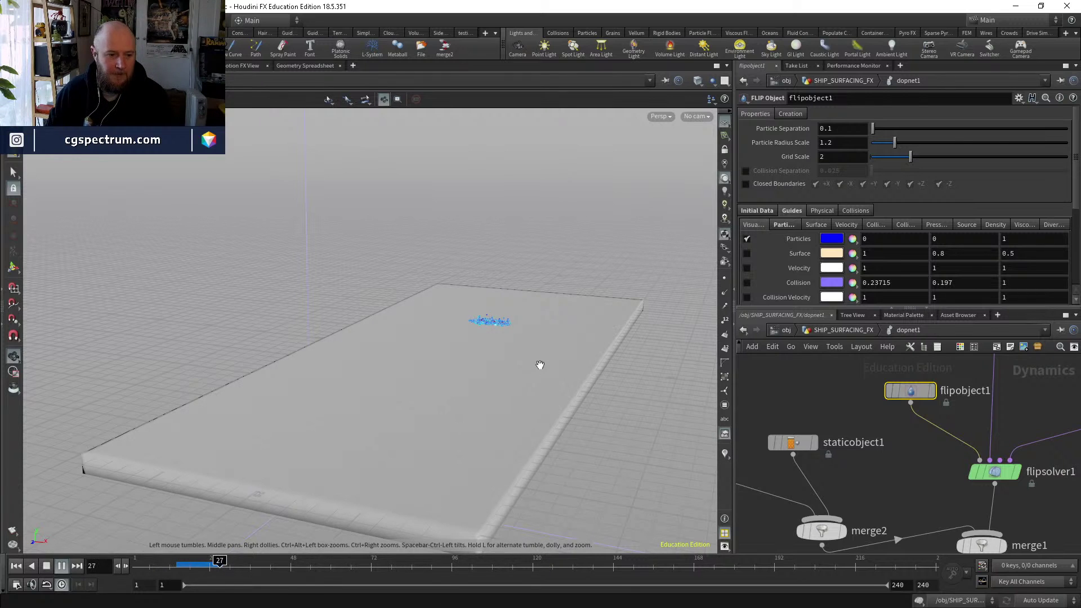
key(Escape)
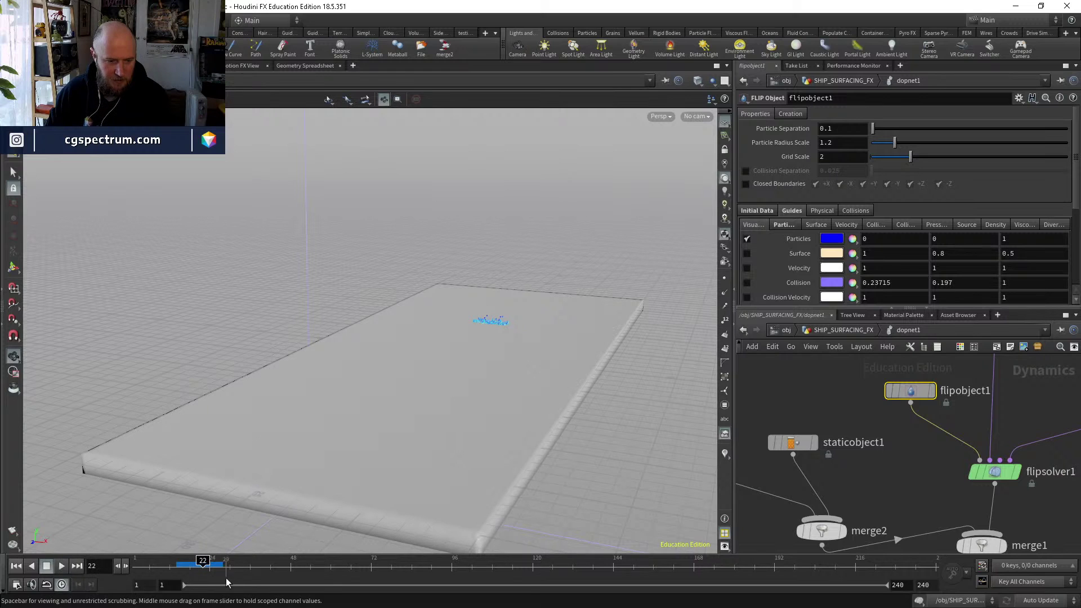
click(201, 566)
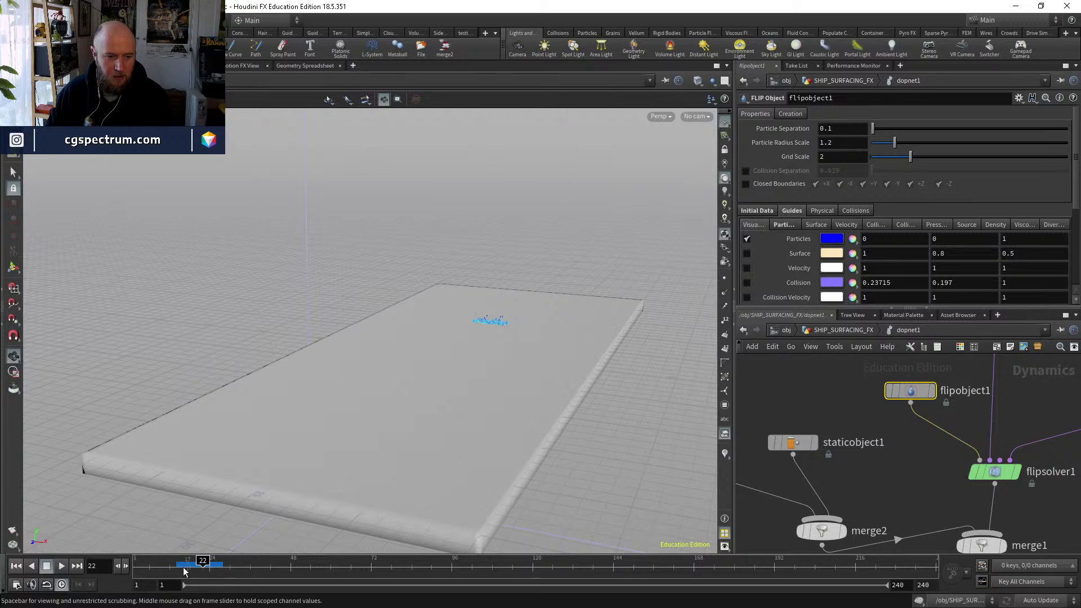
Examine the FLIP particles around the surfacing ship up close at frame 22.
drag(506, 314, 284, 319)
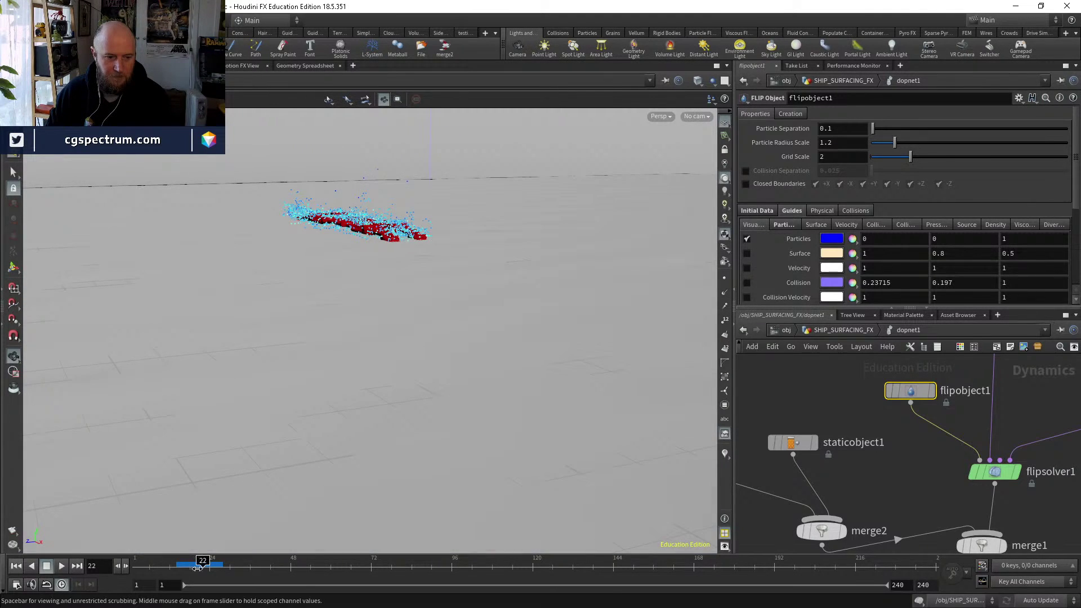
key(w)
key(w)
middle_drag(448, 352, 481, 415)
right_drag(480, 416, 441, 264)
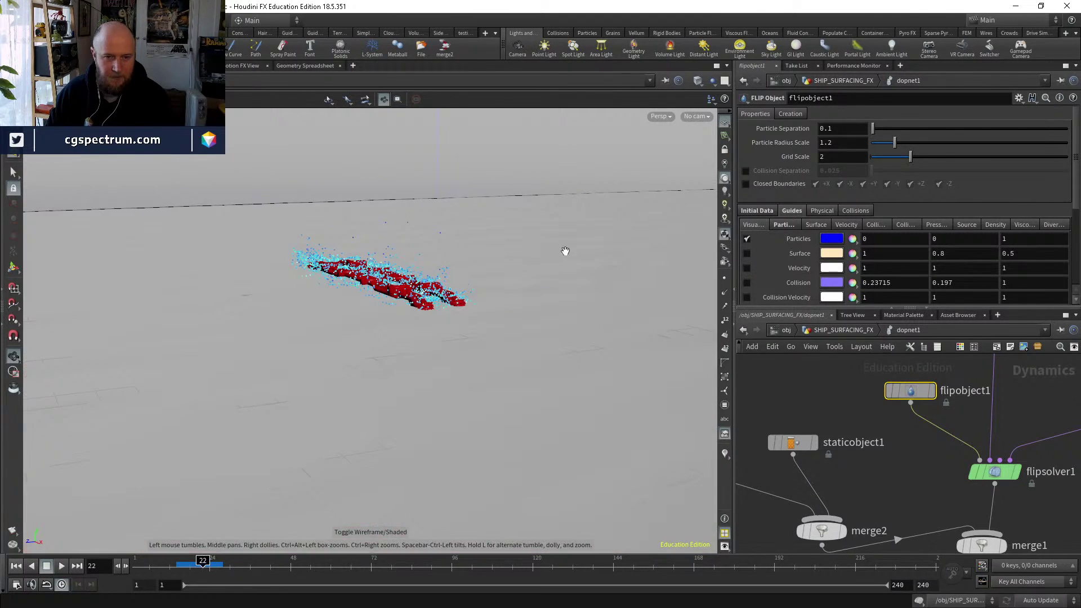
scroll(752, 265, down, 1)
Show flipobject1's Collision guide to inspect the collision surface beneath the particles, and hide it again.
click(747, 268)
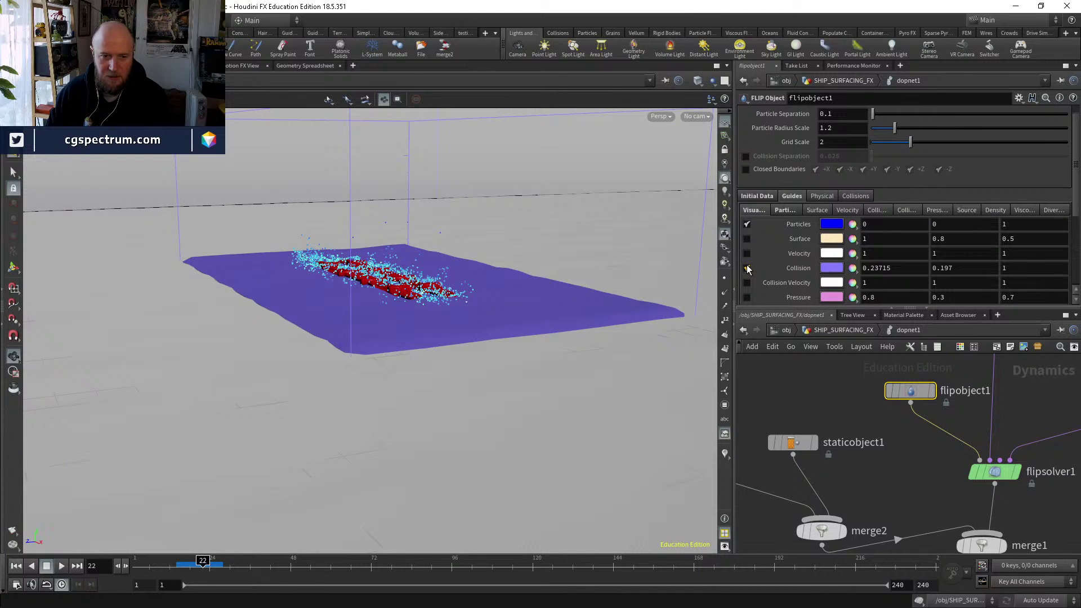
right_drag(449, 302, 434, 280)
drag(433, 280, 457, 290)
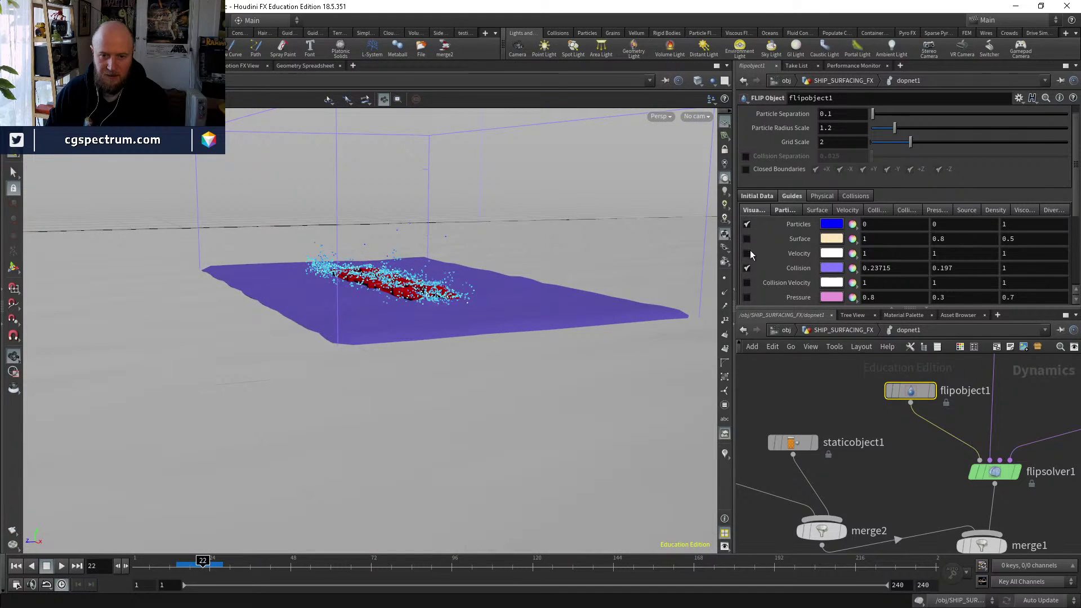
click(746, 268)
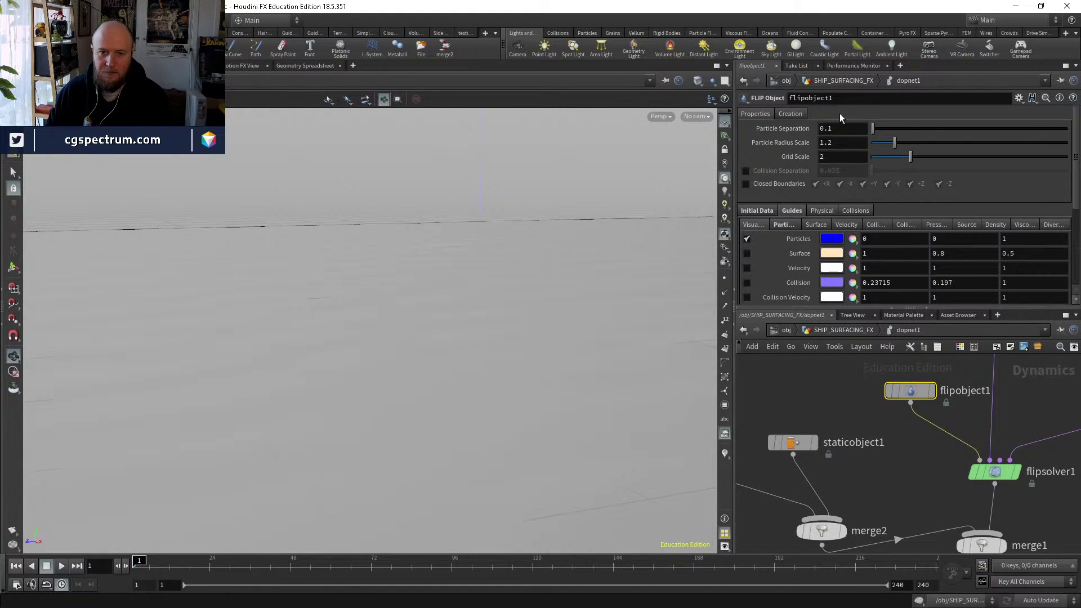
Set flipobject1's Particle Separation to 0.2 and play the simulation from frame 1.
click(842, 127)
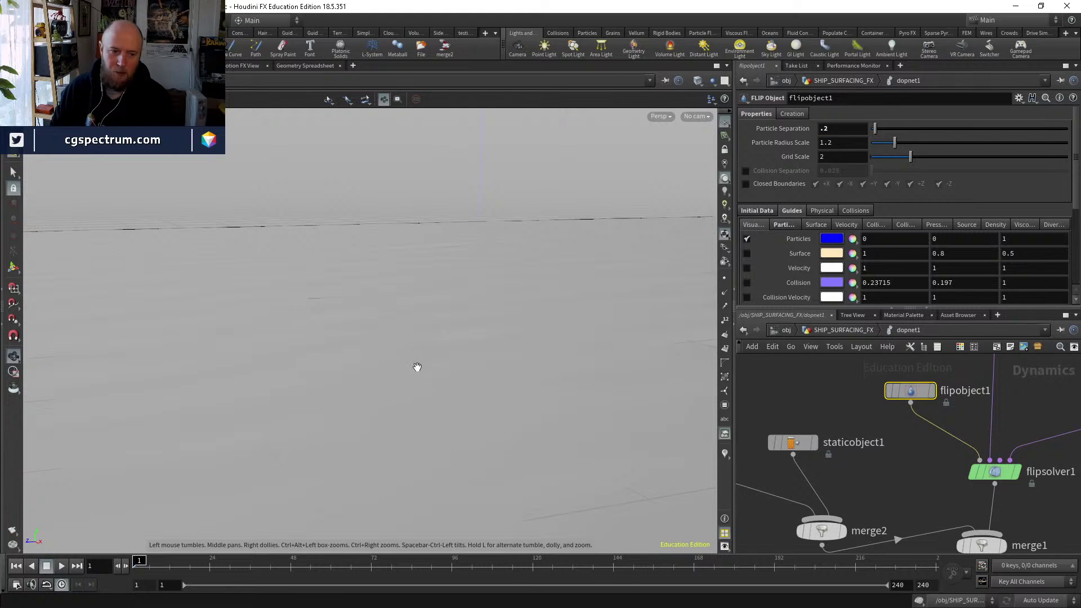
click(62, 566)
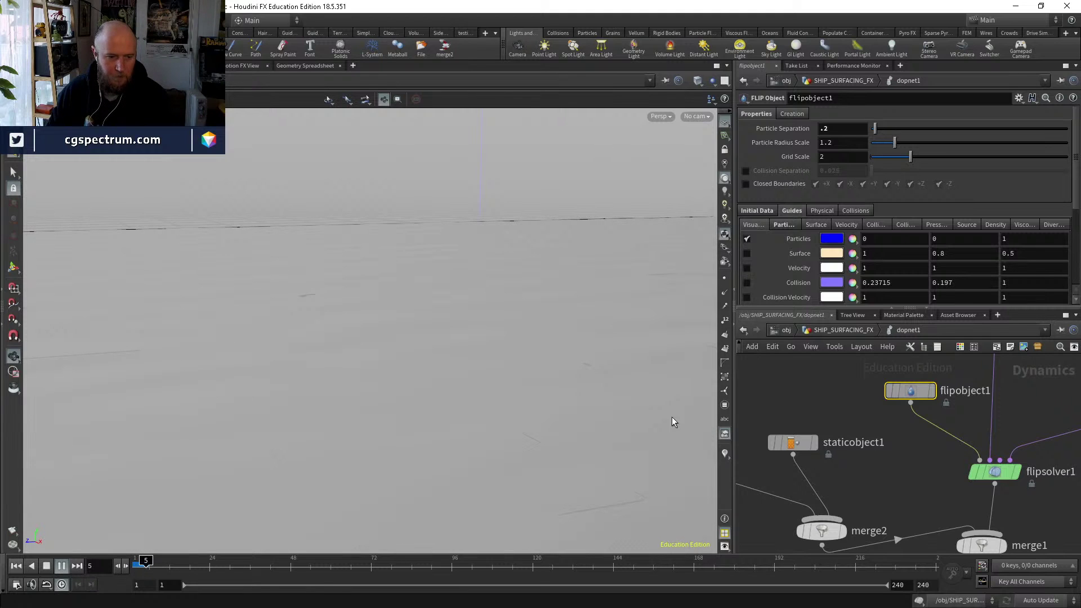
Bypass staticobject1 and staticobject2 and replay the simulation without their collisions.
middle_drag(737, 462, 910, 443)
drag(772, 371, 1000, 440)
mouse_move(947, 424)
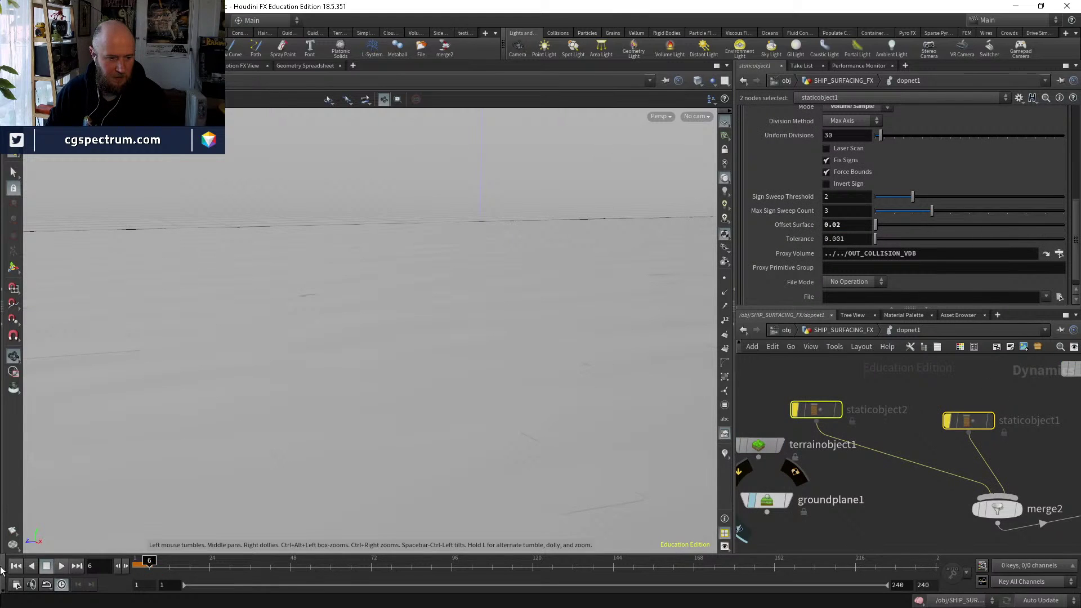
click(62, 566)
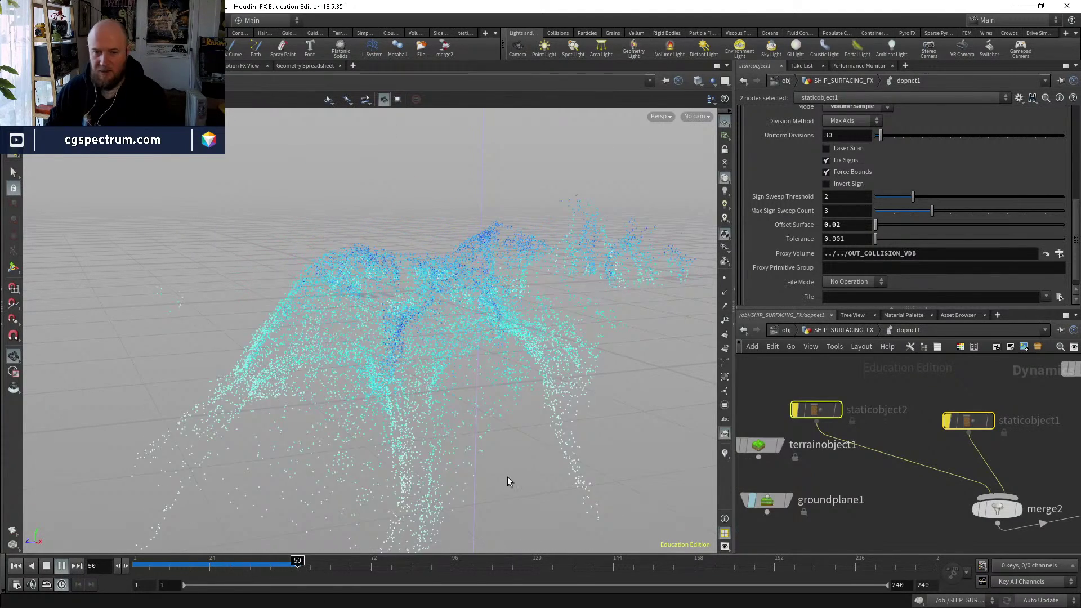
Re-enable staticobject2 while keeping staticobject1 bypassed, play the simulation from frame 1, and inspect the particles up to frame 35.
click(16, 566)
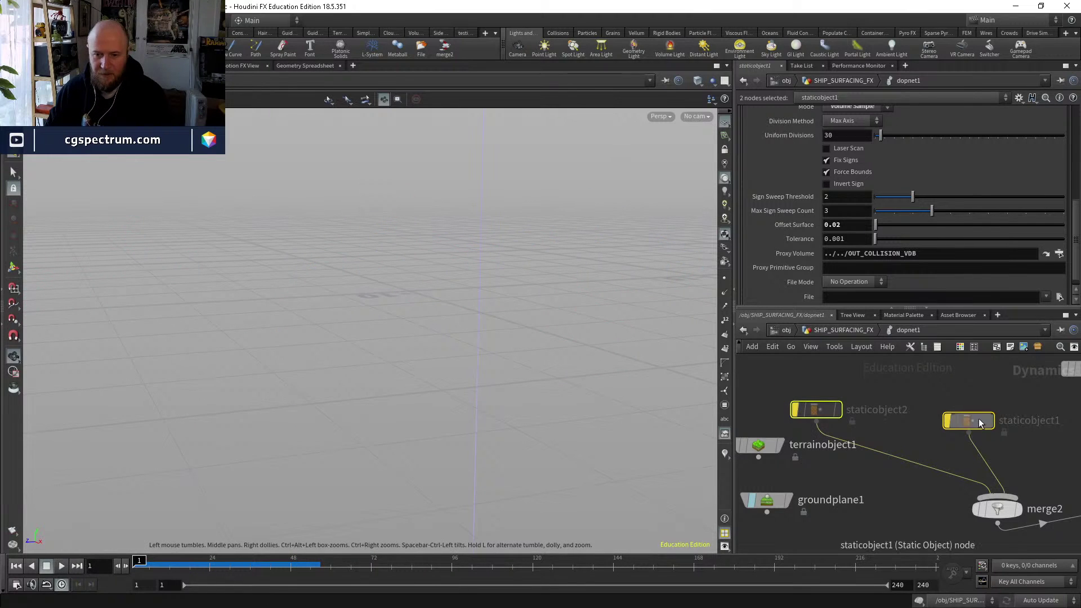
click(913, 398)
mouse_move(793, 412)
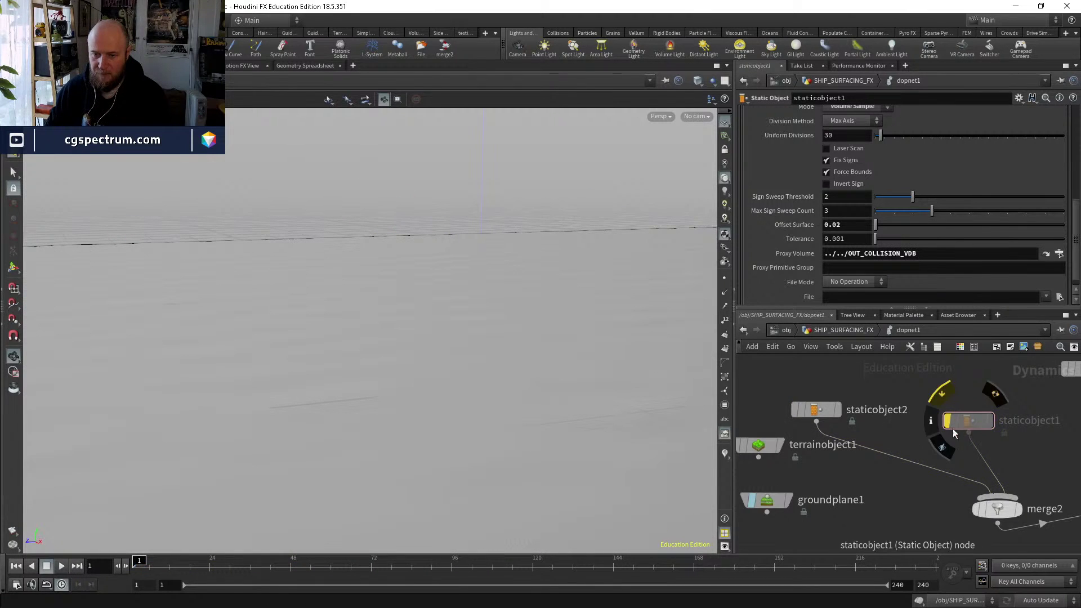
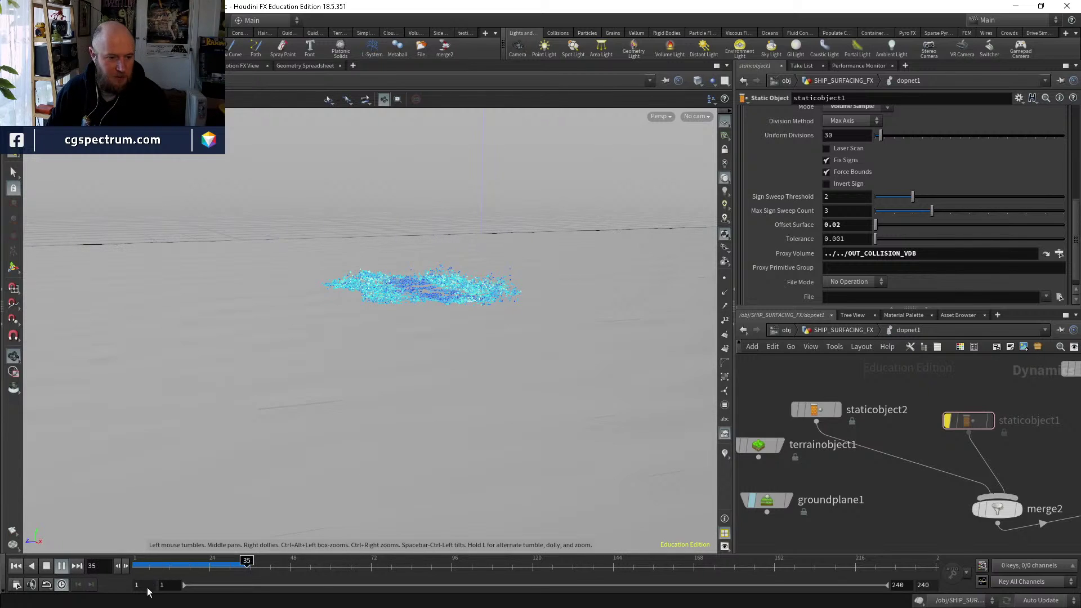
drag(154, 565, 247, 562)
drag(377, 314, 521, 356)
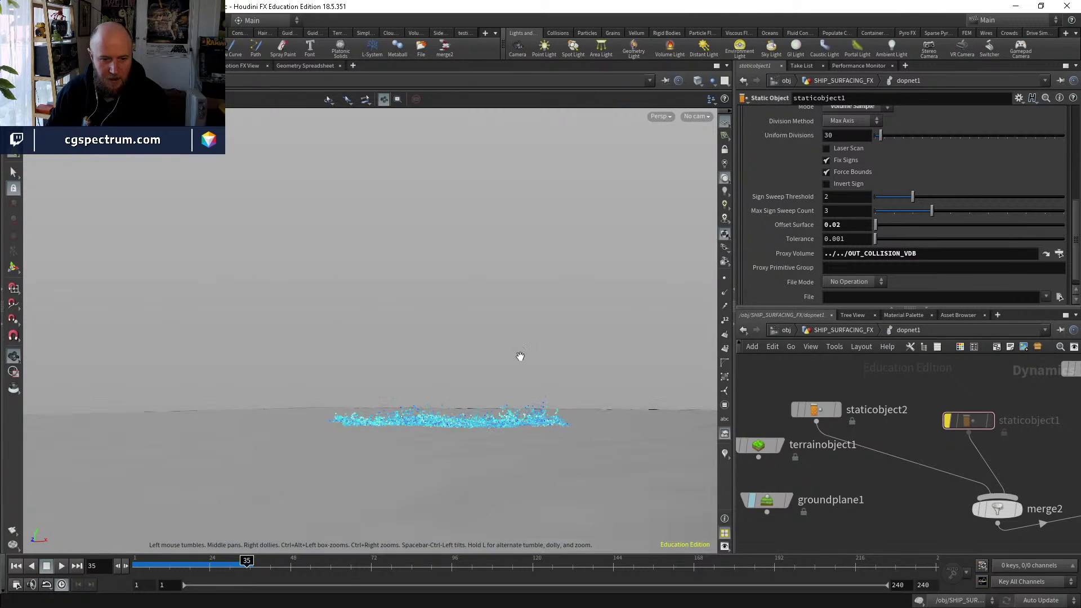
Review staticobject2's proxy volume and its Use Deforming Geometry options.
middle_drag(832, 452, 823, 476)
click(823, 439)
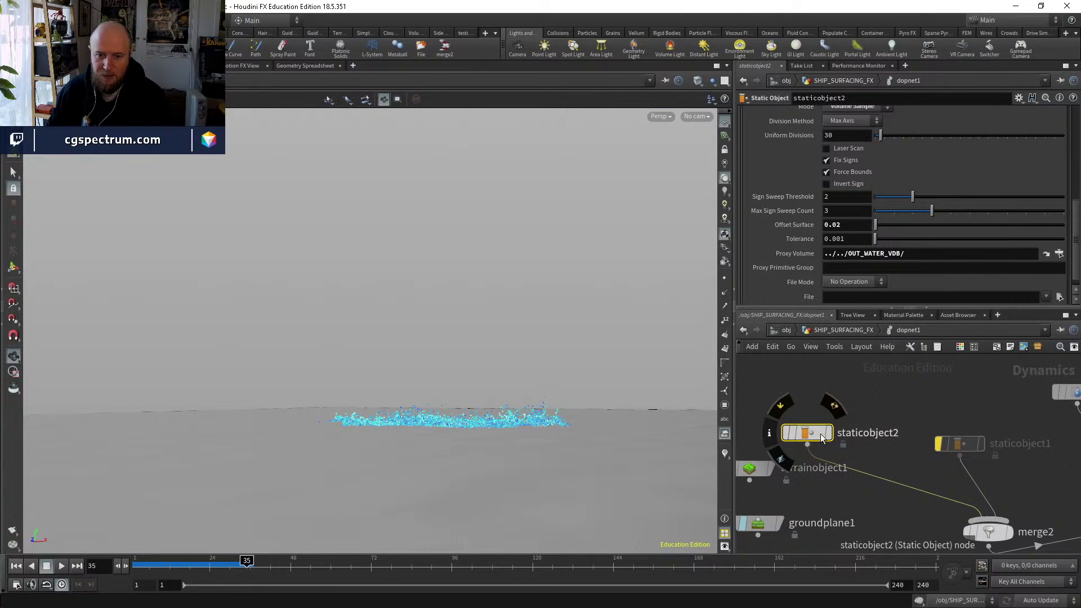
scroll(819, 198, up, 6)
click(819, 137)
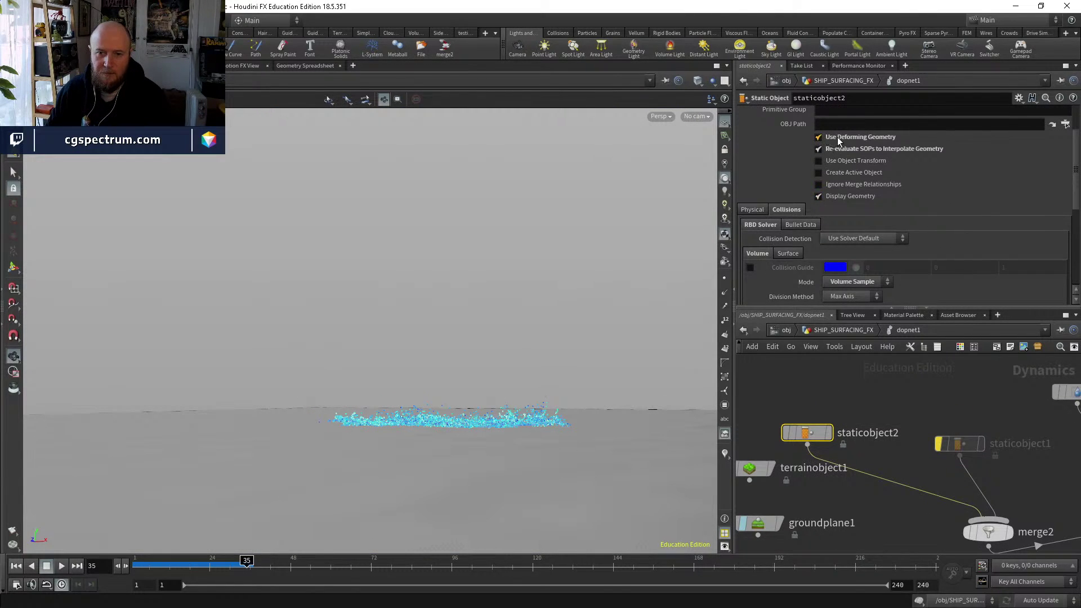
Examine the particles on the water surface around frame 35 from several angles and resume playing the simulation.
drag(462, 396, 523, 371)
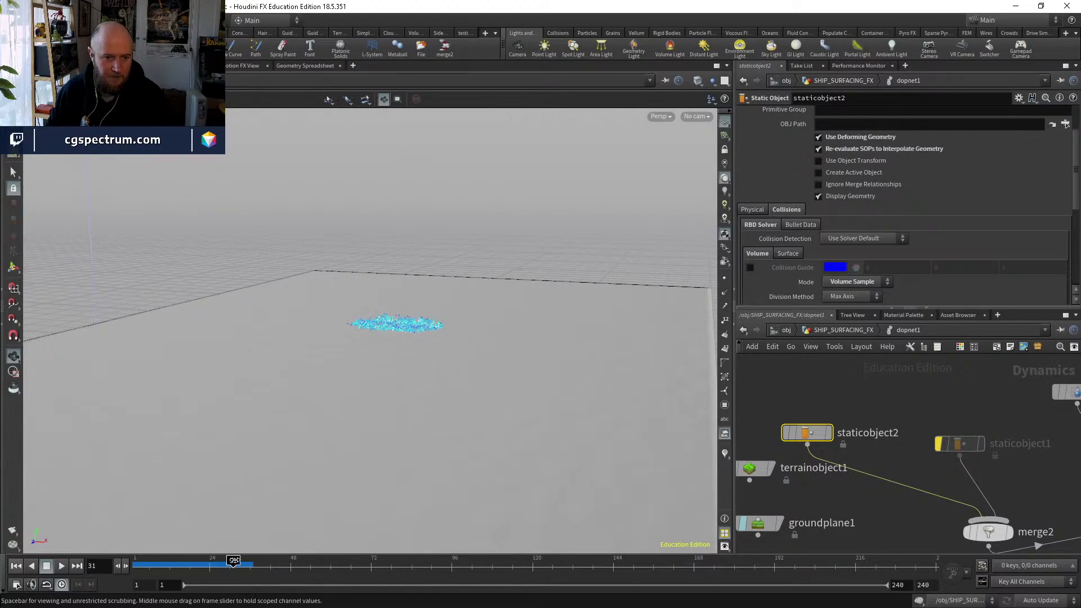
drag(240, 561, 247, 560)
drag(423, 338, 396, 463)
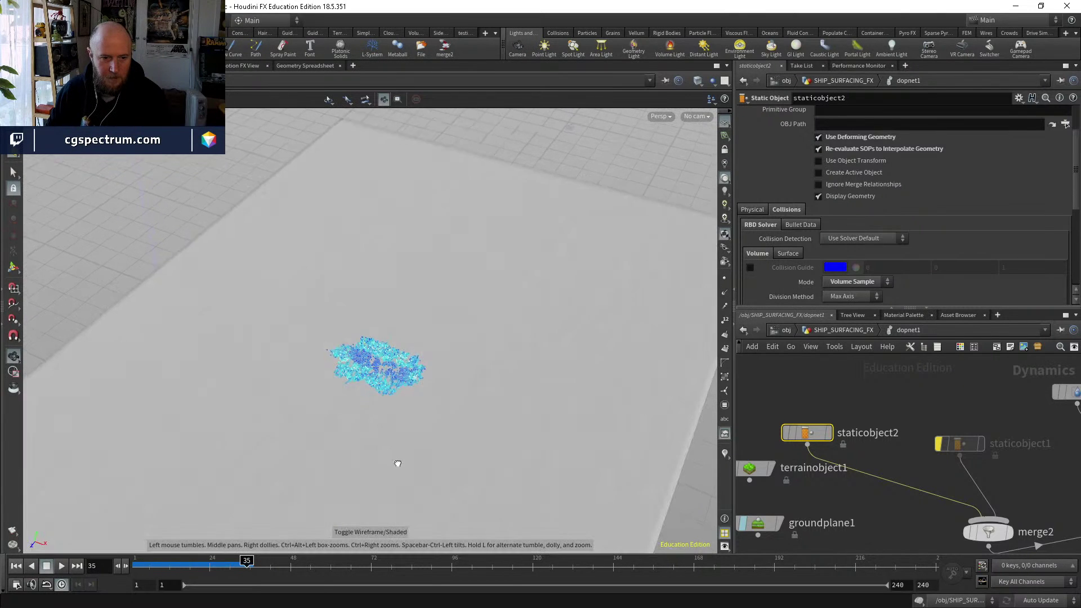
click(60, 566)
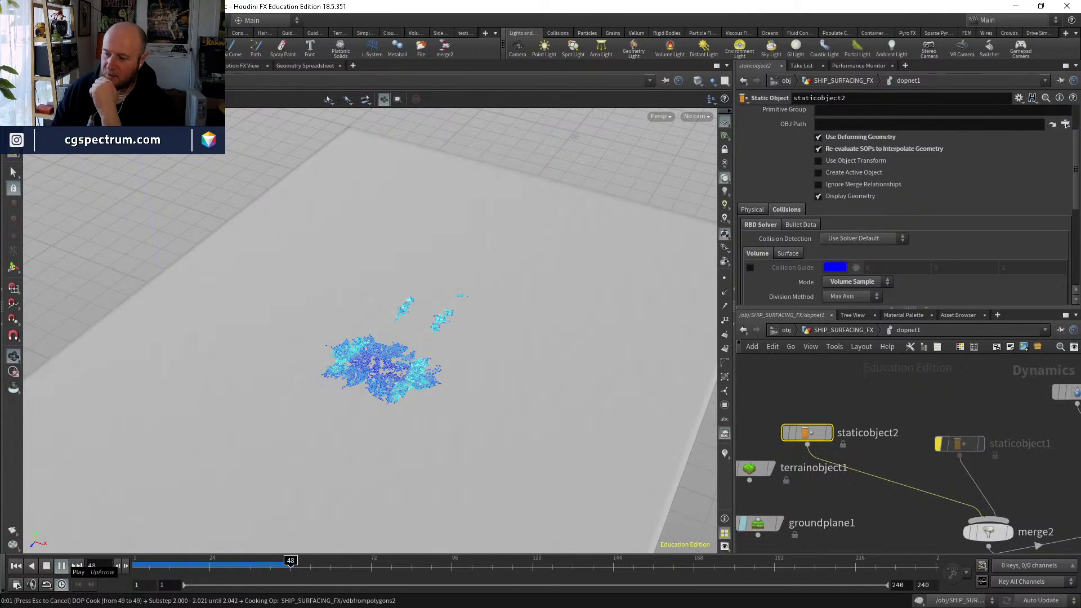
Switch to the MPlay flipbook window, show the ip-09:49 sequence, and reset its display brightness to 1.
key(alt+Tab)
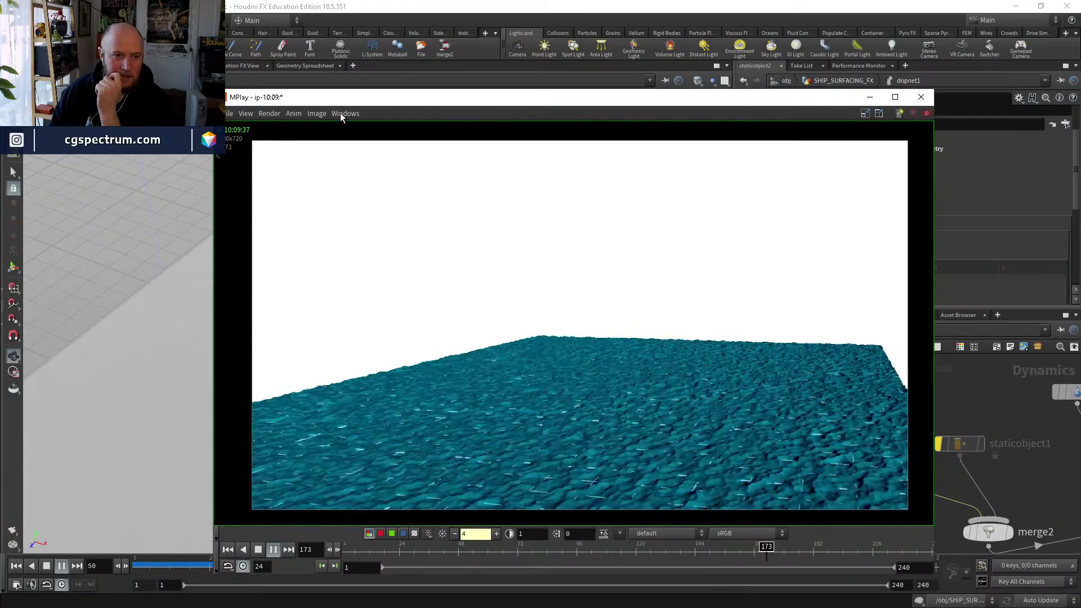
click(345, 113)
click(363, 160)
click(229, 125)
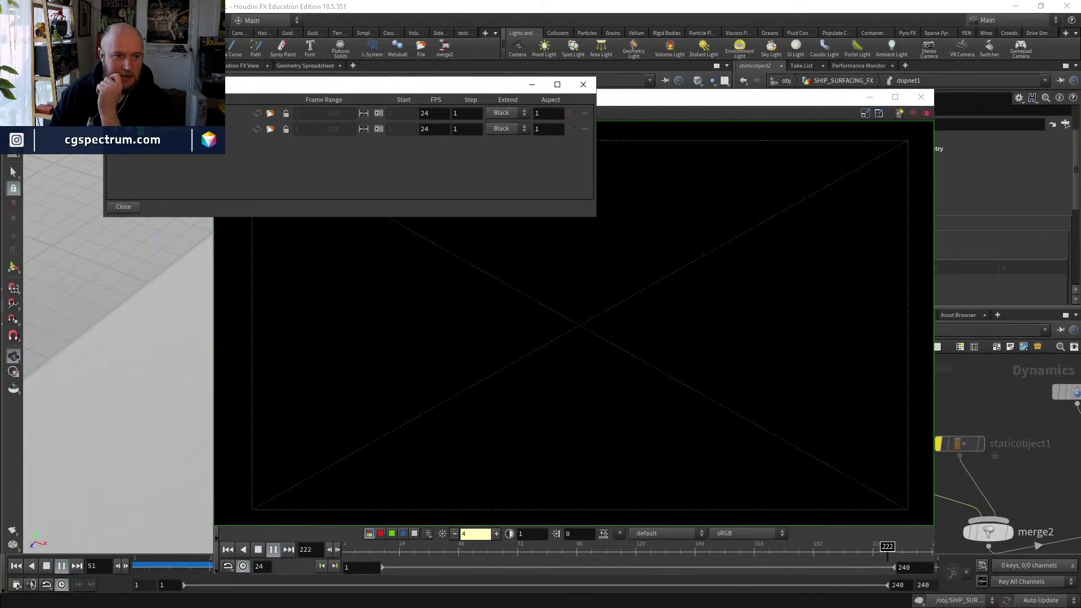
click(574, 462)
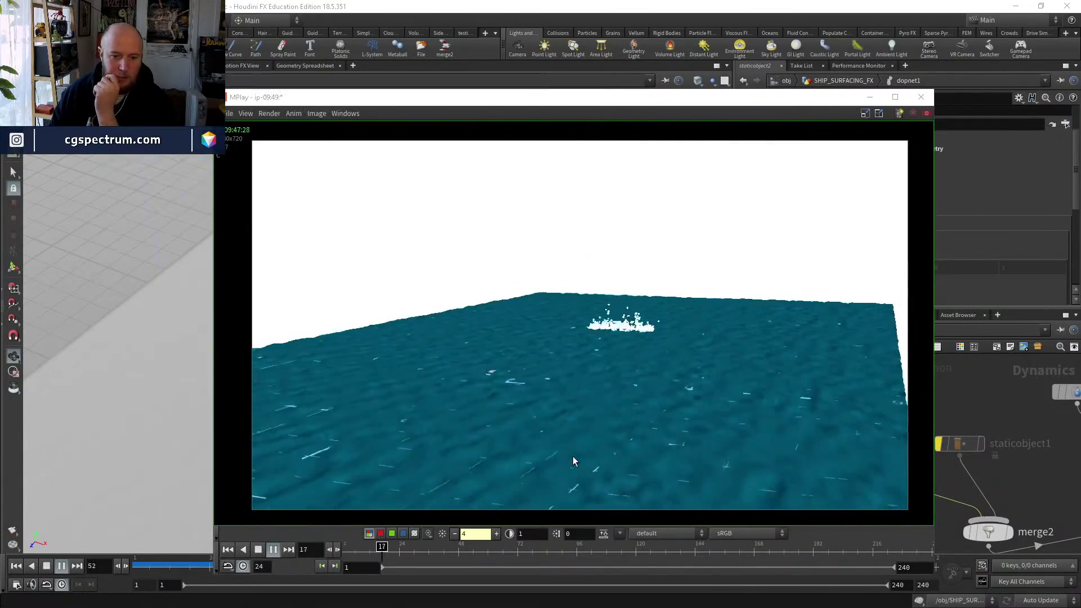
click(442, 535)
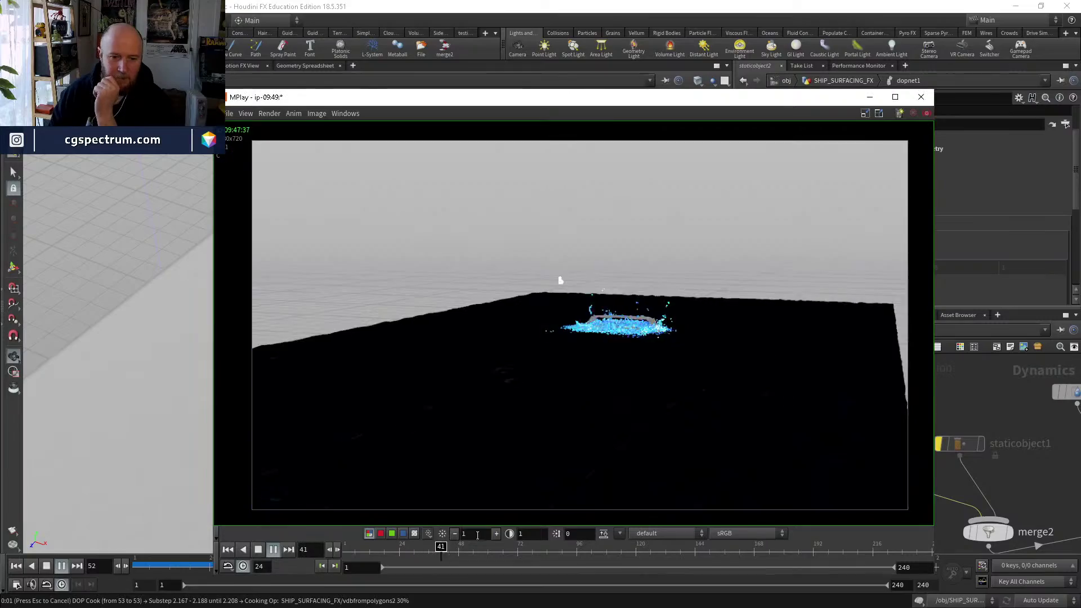
Try a gamma of 2 on the flipbook display and abandon loading a colour correction LUT.
click(618, 534)
click(631, 543)
click(709, 533)
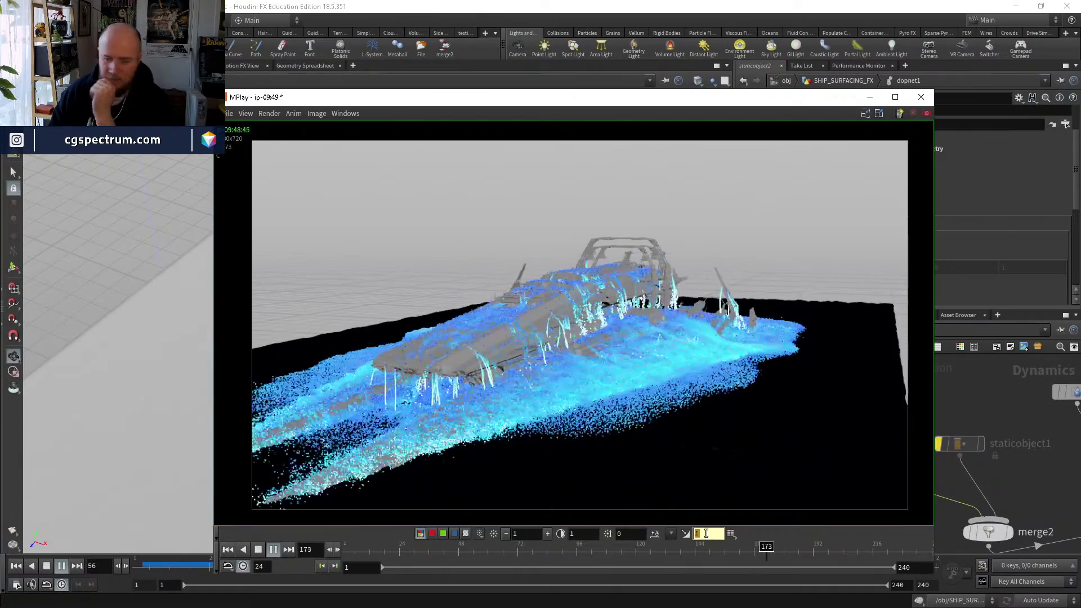
key(BackSpace)
text(2)
key(Return)
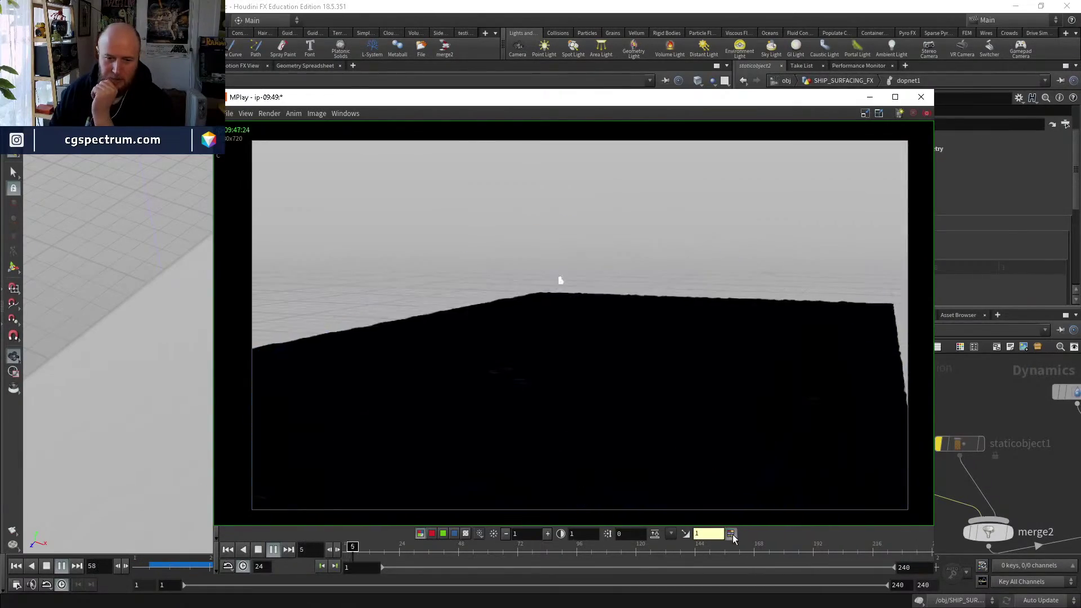
click(731, 534)
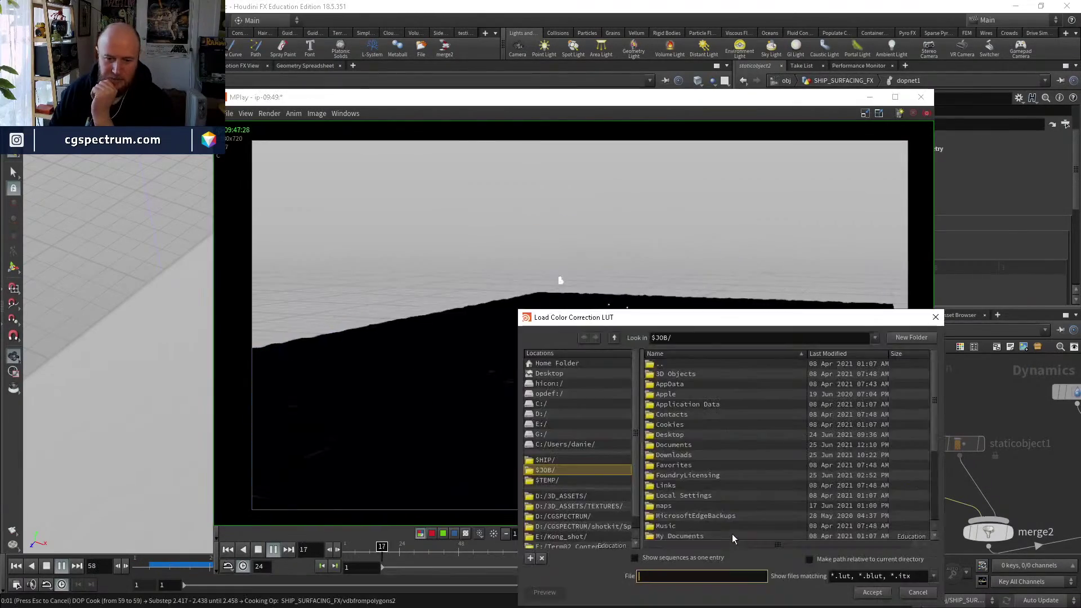
click(916, 596)
Stop the flipbook playback and scrub through the ship surfacing up to frame 199.
mouse_move(651, 567)
mouse_down()
mouse_move(768, 563)
mouse_move(640, 564)
mouse_up()
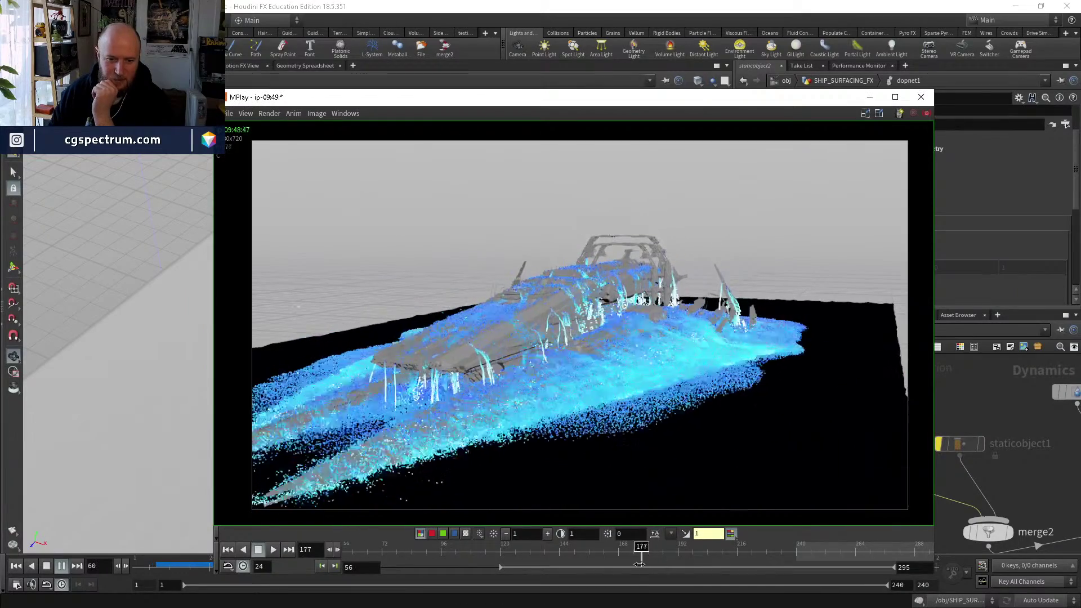
drag(500, 568, 377, 568)
drag(451, 558, 740, 552)
Cancel loading a colour LUT and return the flipbook display to the default sRGB colour transform.
click(730, 534)
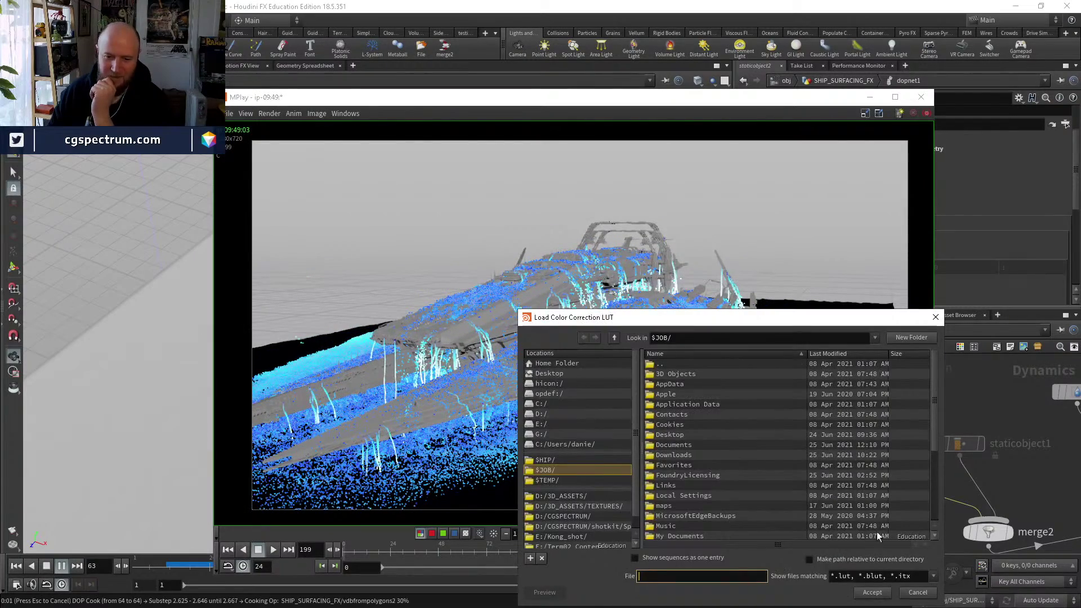
key(Escape)
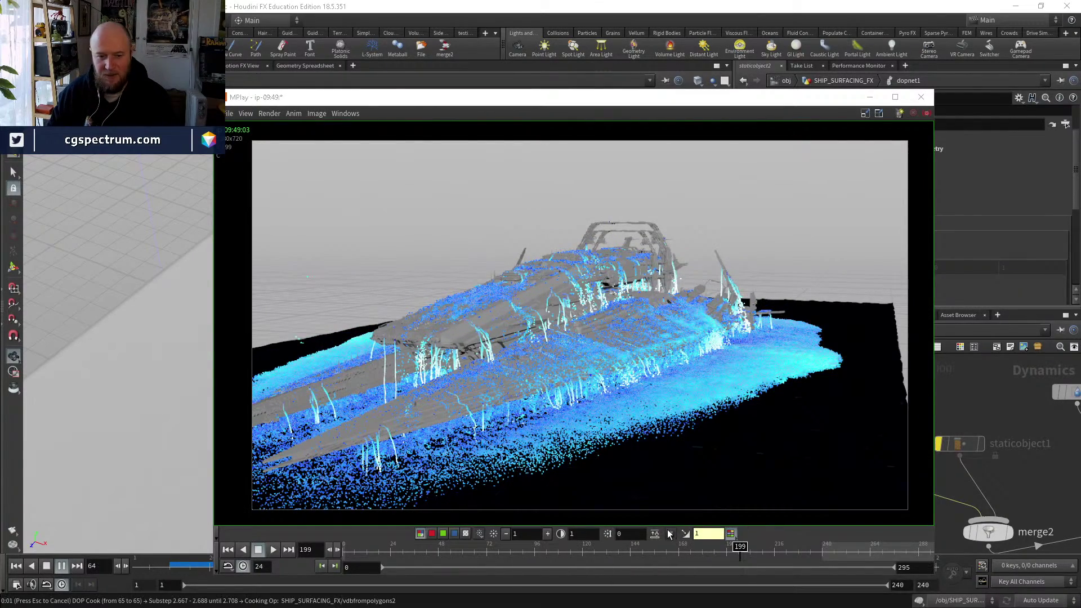
click(670, 534)
click(683, 558)
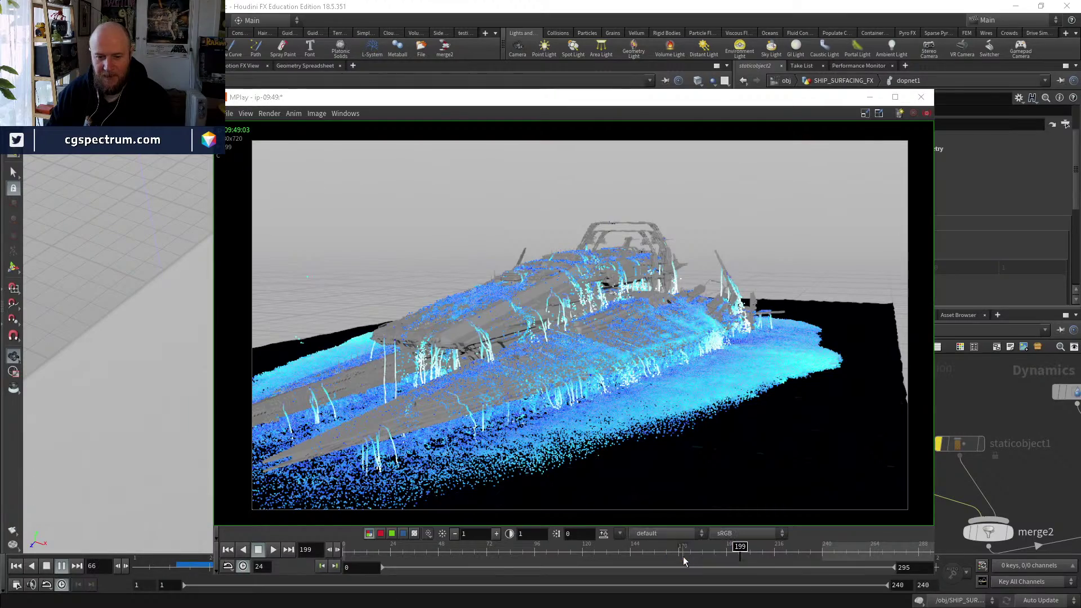
click(725, 538)
Scrub the flipbook to the end of the ship surfacing and set its frame range end to 240.
click(678, 549)
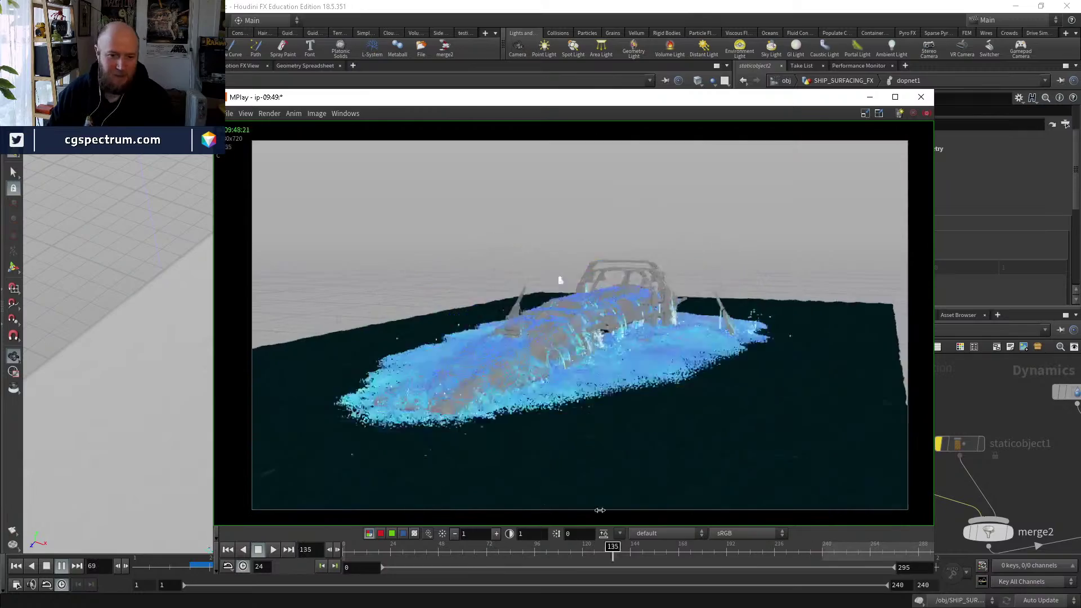
drag(613, 549, 820, 554)
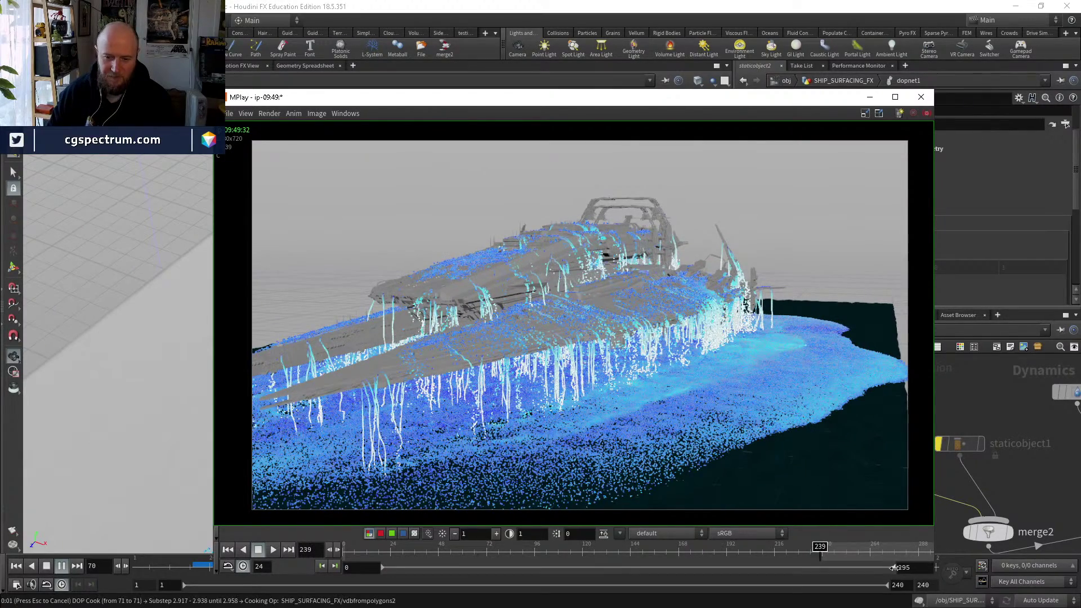
scroll(818, 574, up, 3)
drag(790, 573, 843, 488)
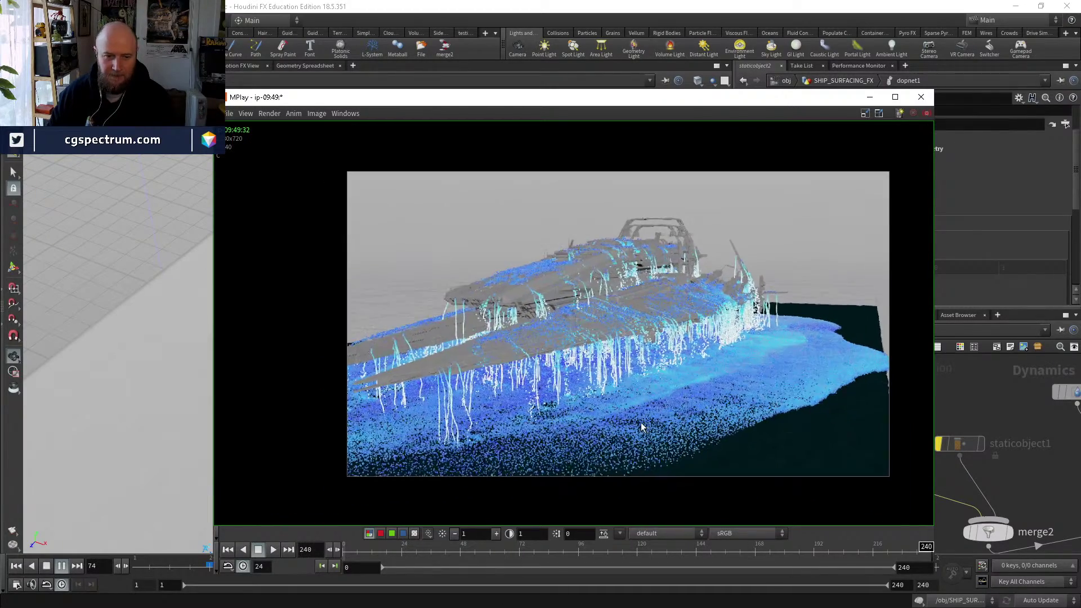
Scrub the flipbook through to frame 240 and examine the water draining off the ship up close.
drag(440, 549, 857, 483)
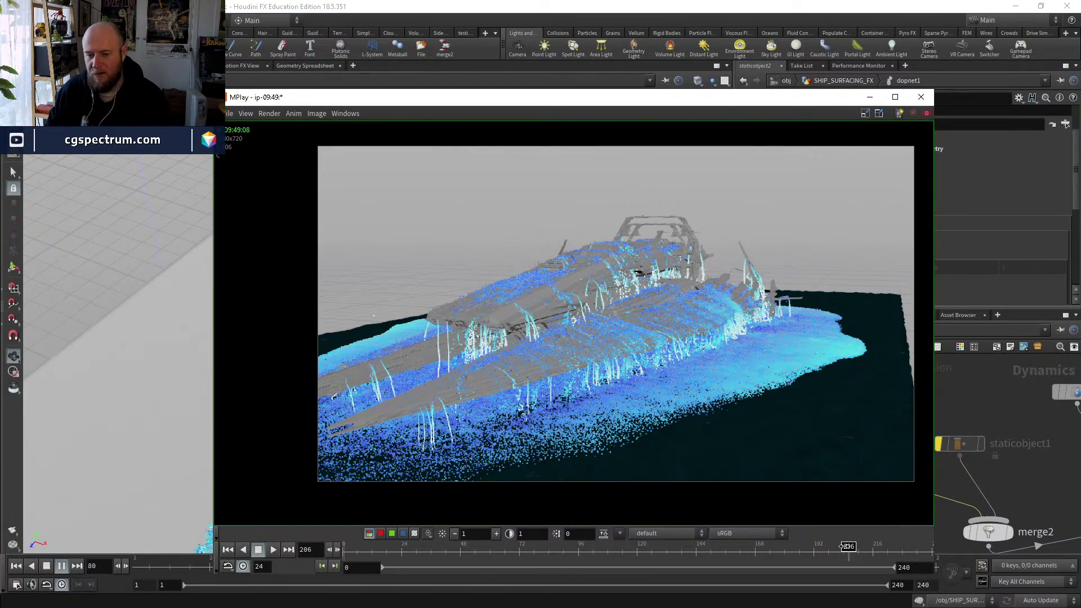
mouse_move(875, 525)
mouse_down()
mouse_move(940, 524)
mouse_move(945, 564)
mouse_up()
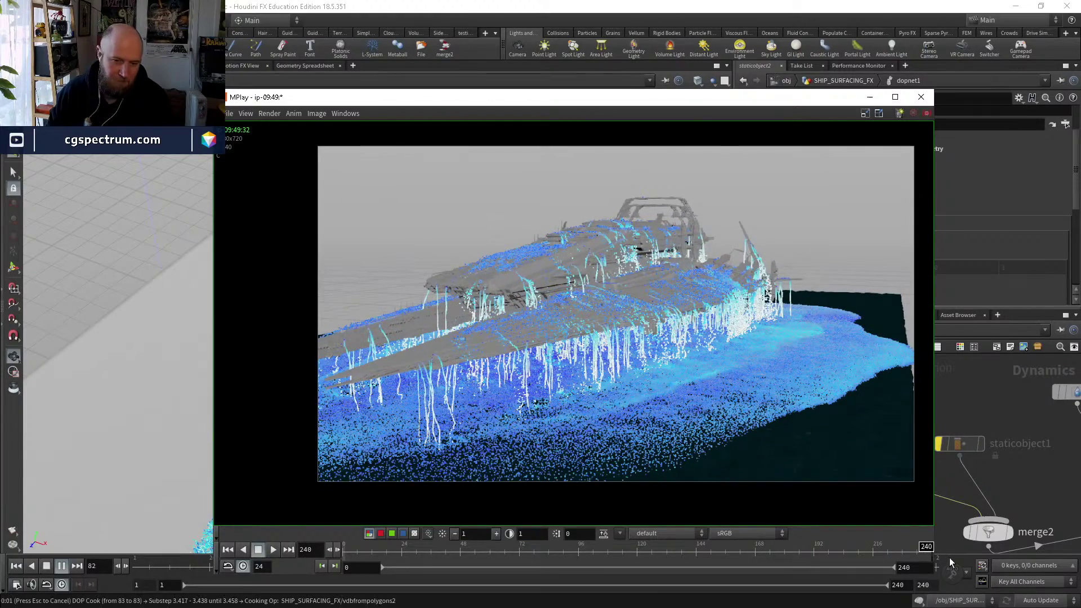
scroll(778, 386, down, 1)
scroll(785, 390, up, 2)
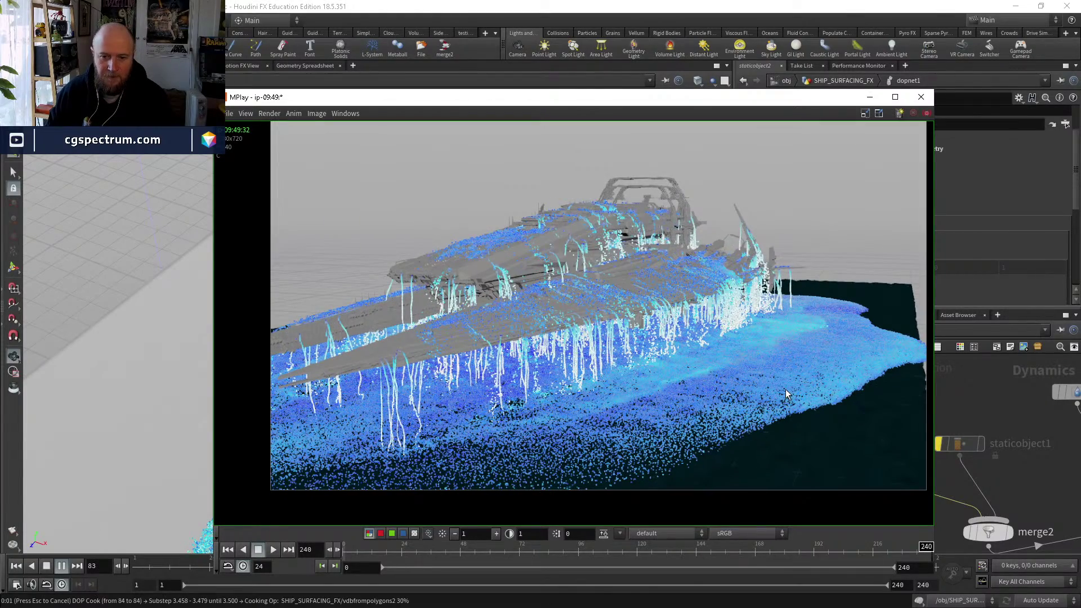
drag(830, 514, 843, 336)
mouse_move(786, 555)
mouse_down()
mouse_move(597, 555)
mouse_move(770, 555)
mouse_up()
Return to Houdini, scrub the cached particle frames up to about frame 84 to check their motion, and resume playing the simulation.
click(1009, 416)
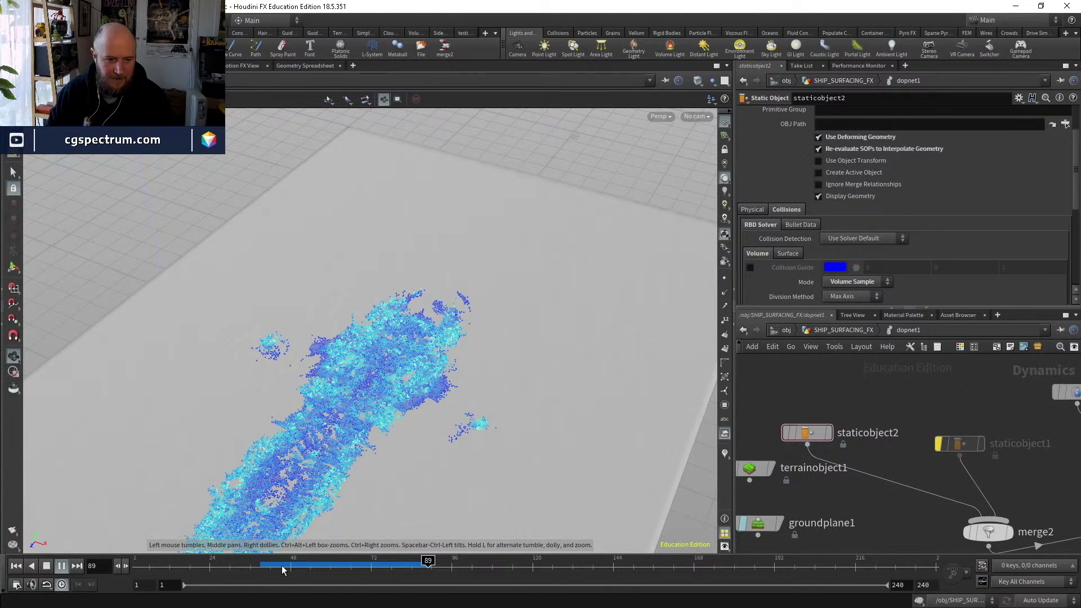
drag(310, 566, 411, 565)
drag(444, 384, 420, 386)
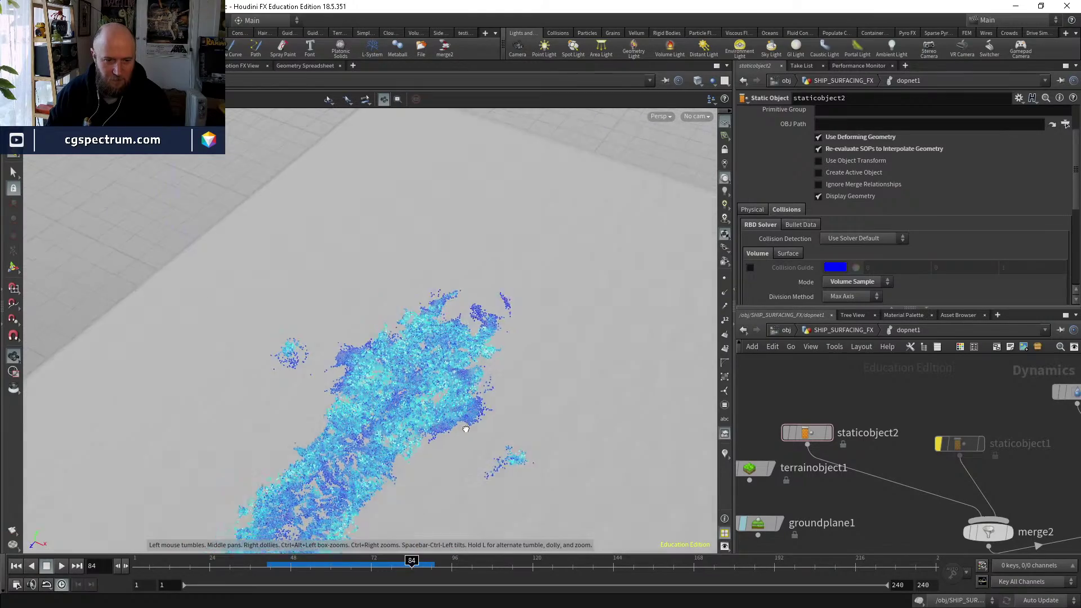
click(294, 567)
drag(294, 568, 409, 561)
click(62, 567)
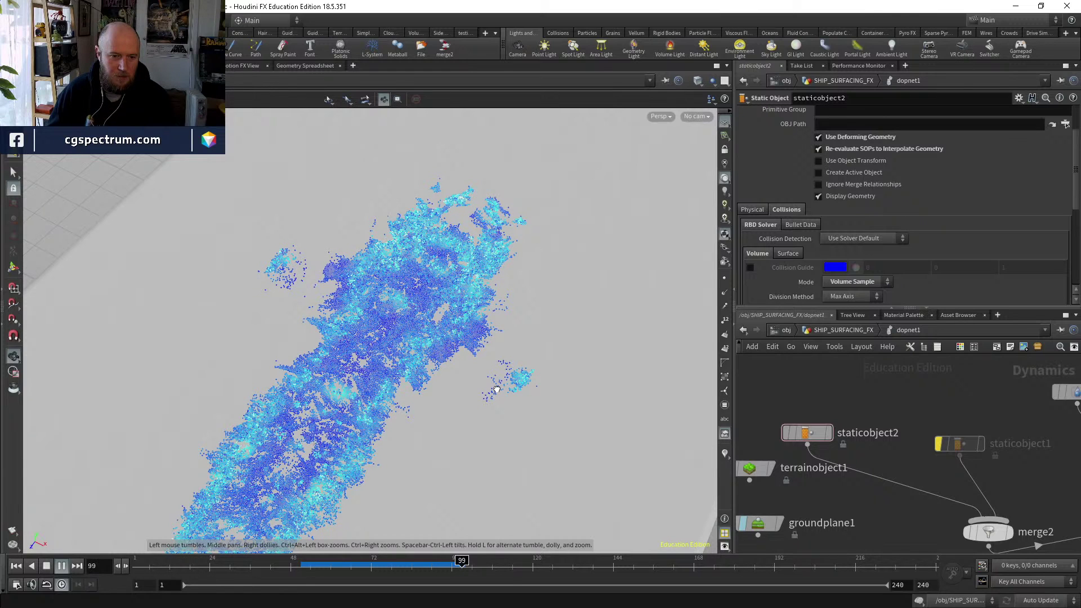
Stop the simulation, return to frame 1, and show flipobject1's parameters to check its Particle Separation.
key(Escape)
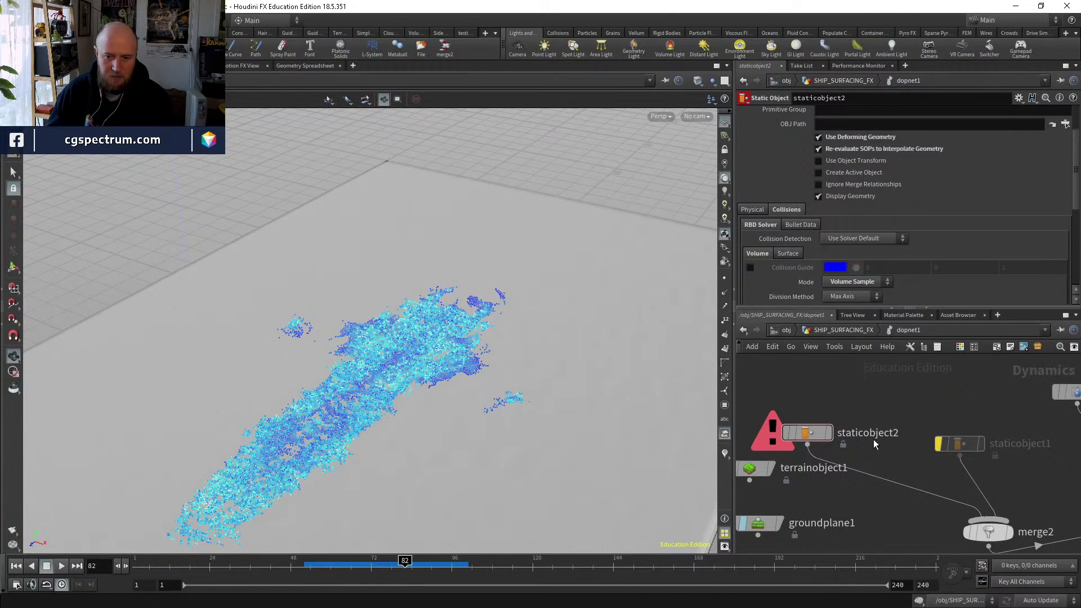
middle_drag(875, 444, 821, 448)
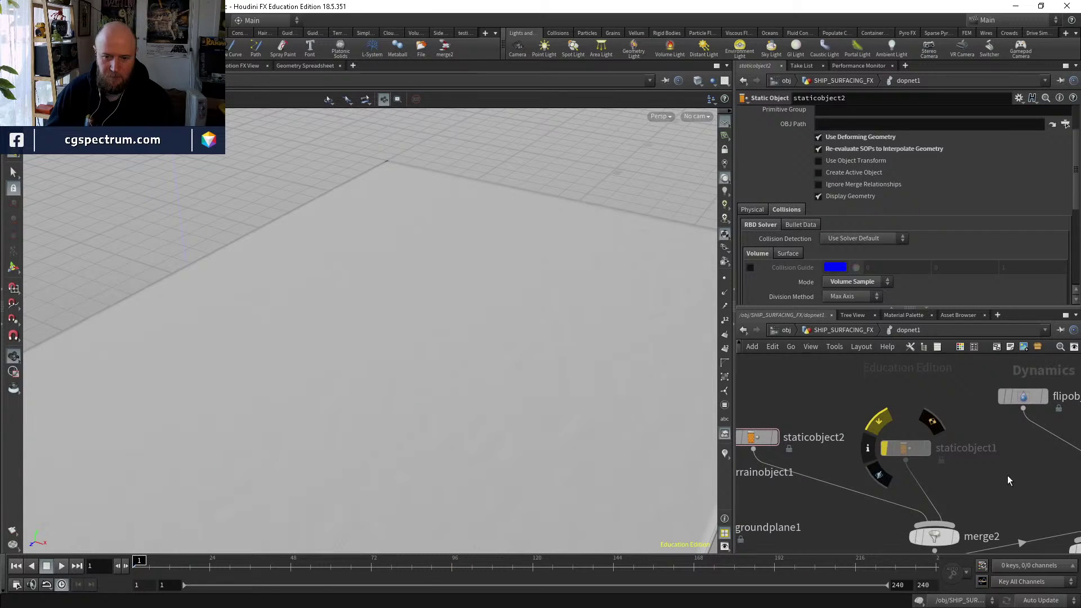
middle_drag(1008, 468, 831, 520)
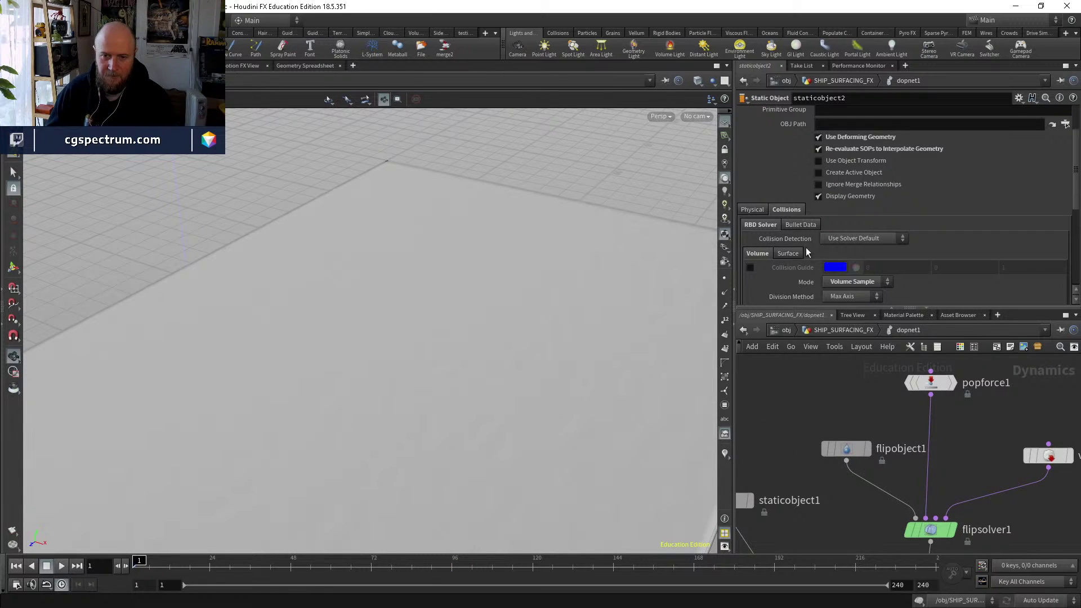
click(848, 445)
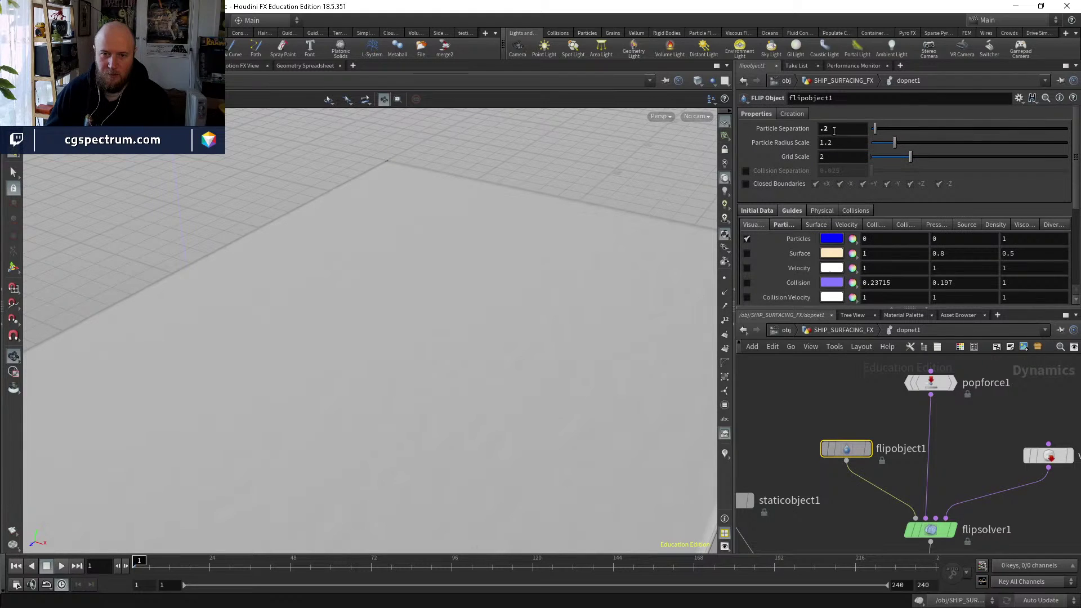
In the SHIP_SURFACING_FX network, detach switch1 so HIRES_VDB_COLLISION feeds OUT_COLLISION_VDB directly, and check vdbfrompolygons1's Voxel Size.
click(835, 331)
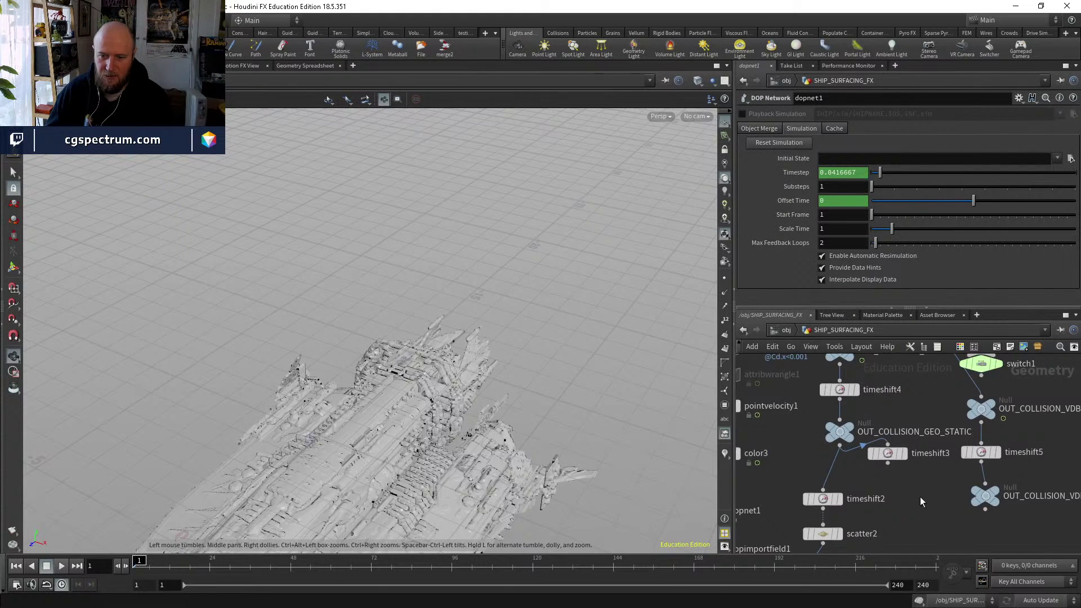
drag(889, 478, 947, 464)
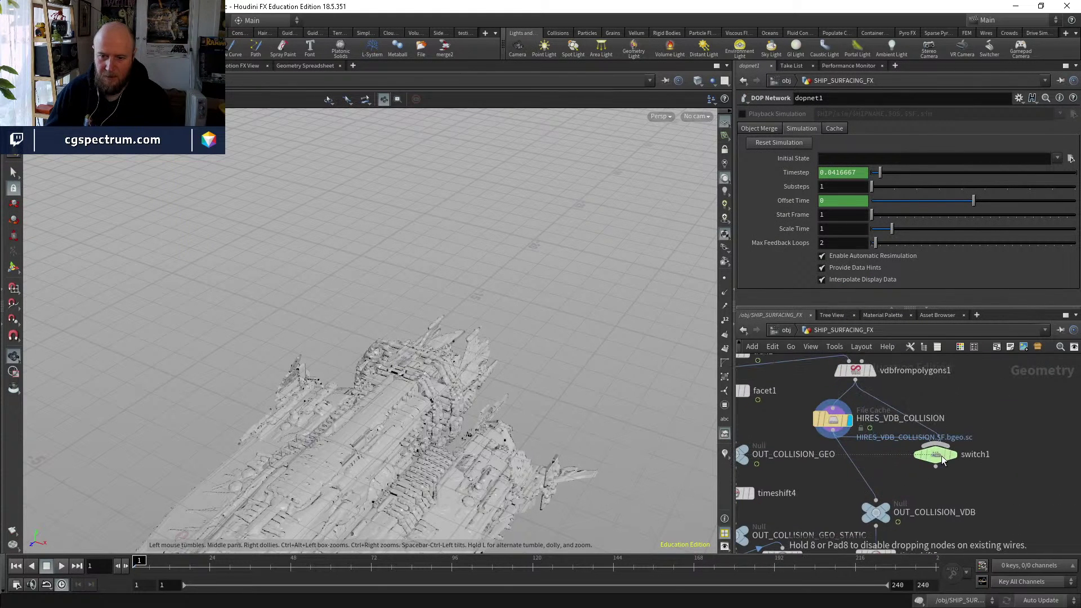
click(856, 370)
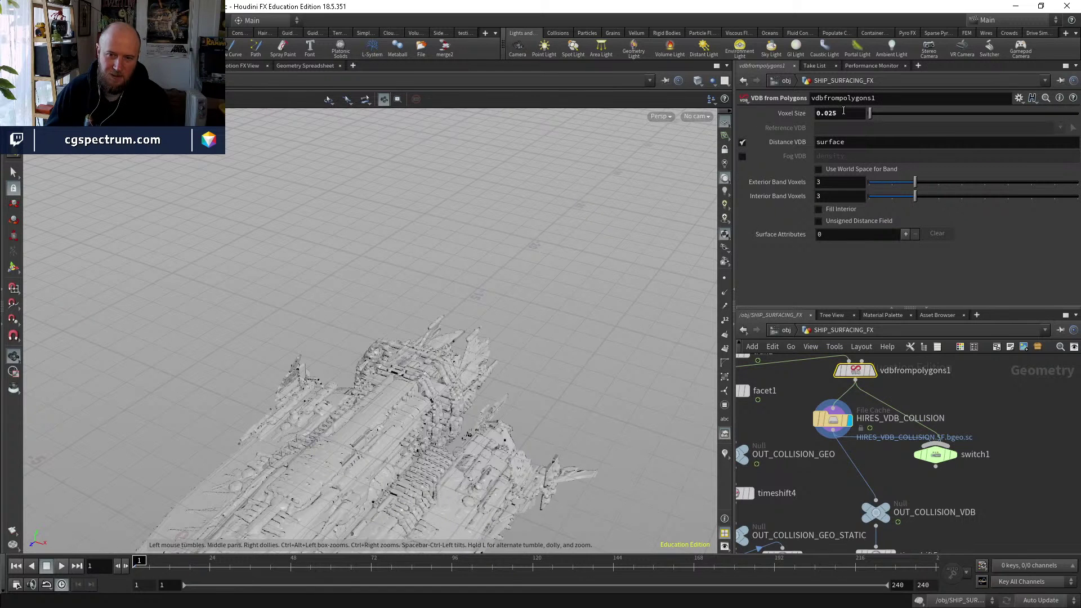
Copy the Particle Separation parameter of flipobject1 inside dopnet1 and return to the SHIP_SURFACING_FX network.
double_click(840, 482)
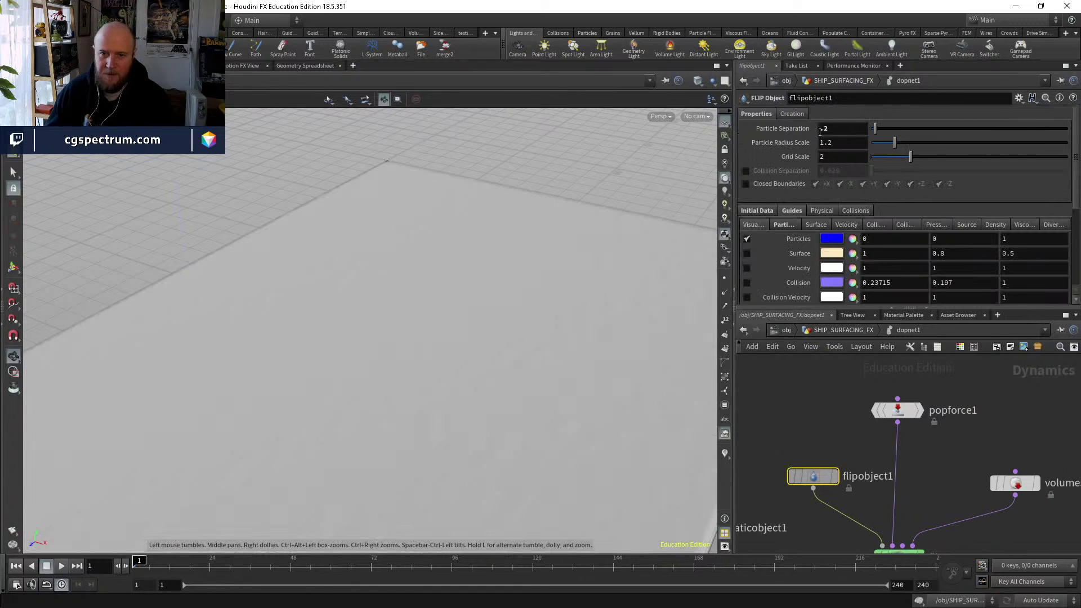
click(837, 130)
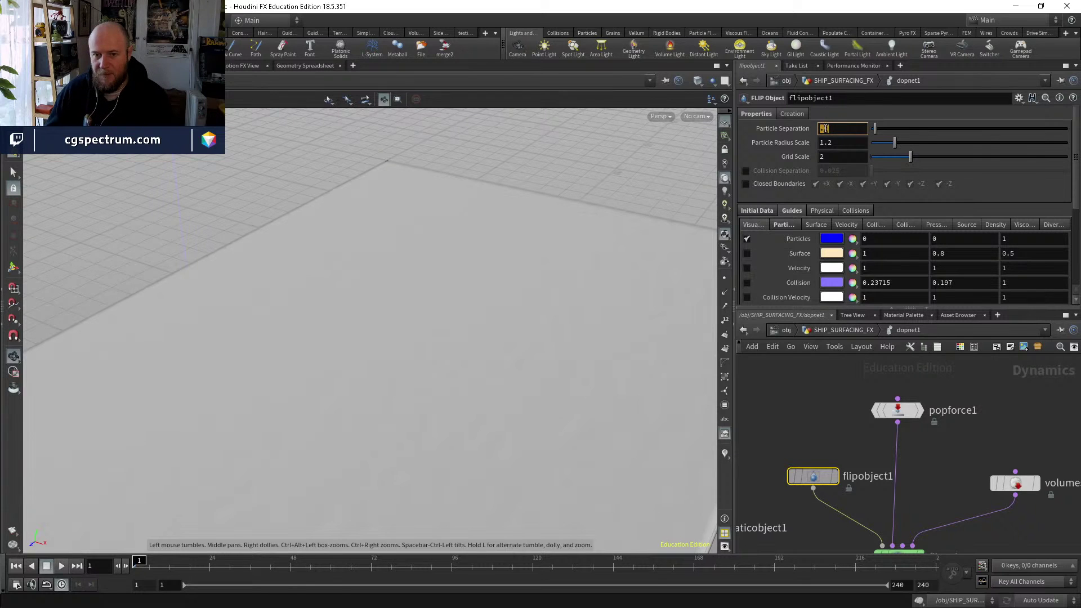
right_click(823, 128)
click(867, 200)
key(u)
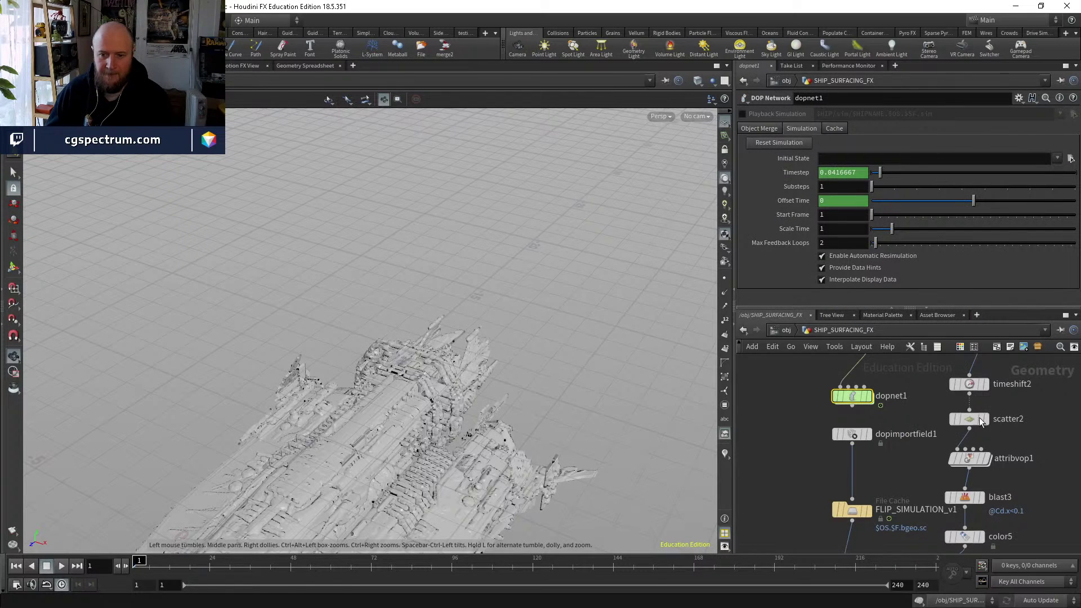
Insert a VDB Resample node between HIRES_VDB_COLLISION and OUT_COLLISION_VDB.
middle_drag(980, 422, 871, 429)
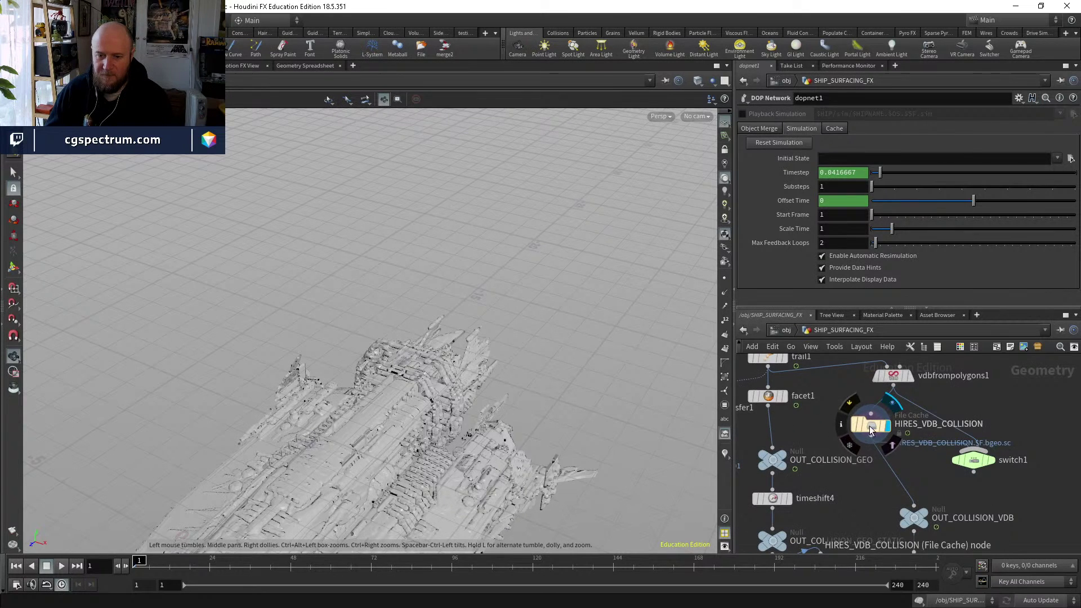
click(871, 428)
scroll(894, 472, up, 2)
key(Tab)
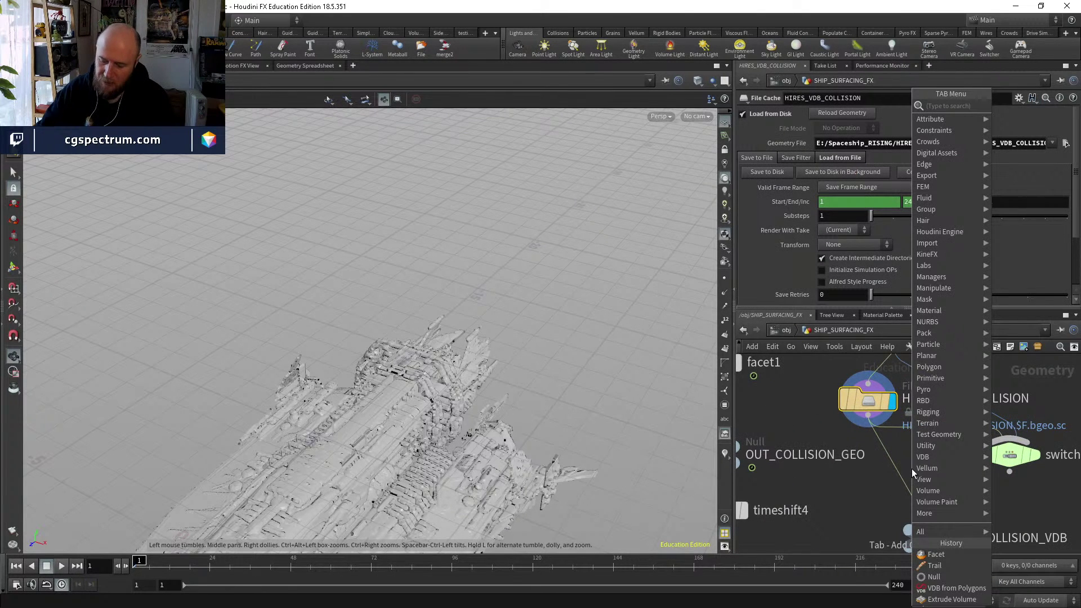
text(vdbre)
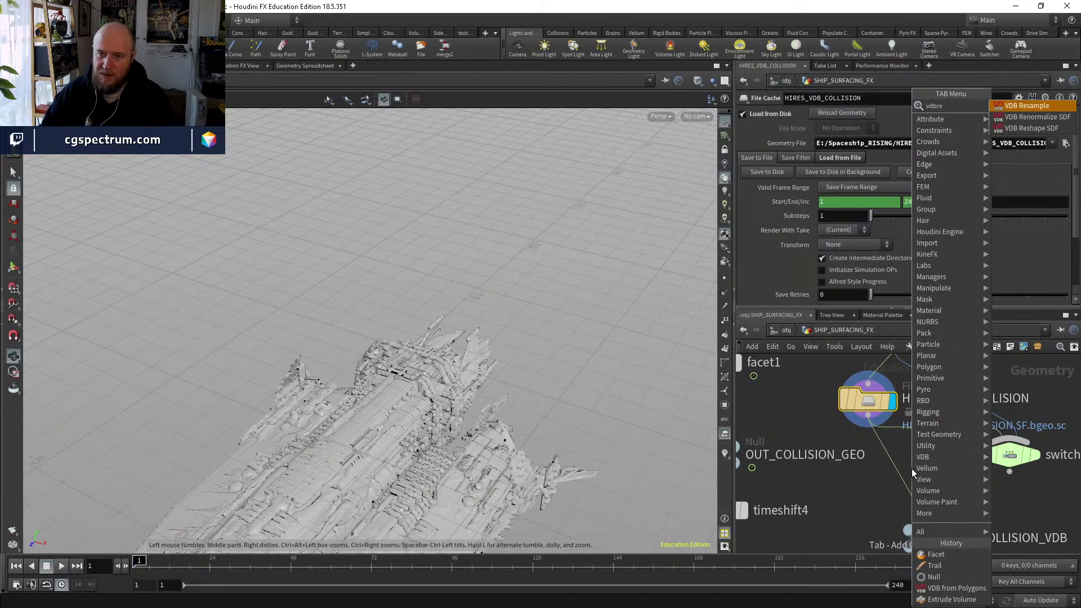
key(Return)
click(888, 468)
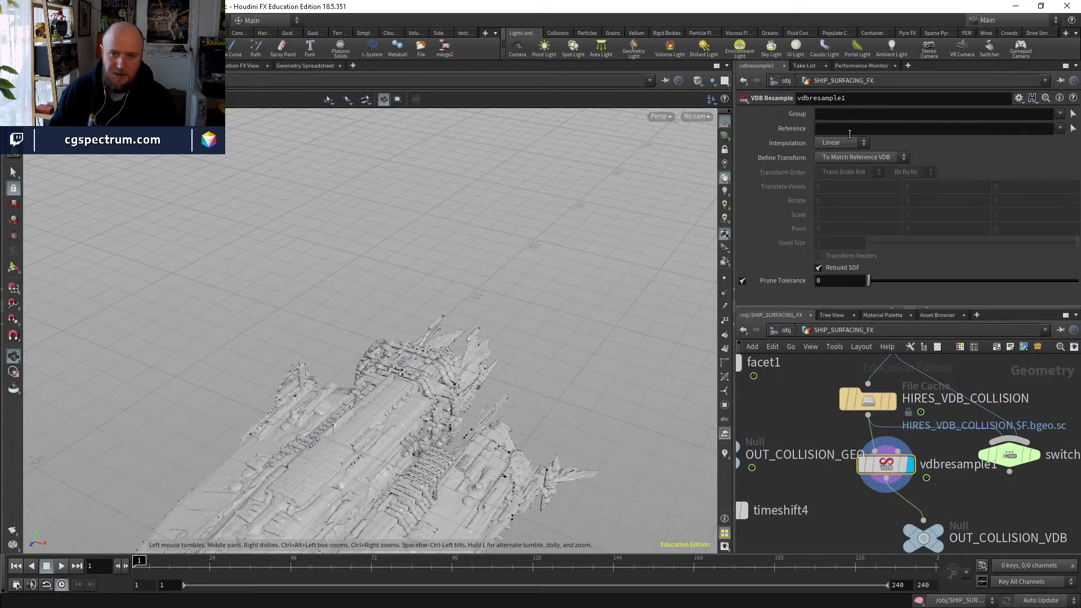
Set vdbresample1's Define Transform to Using Voxel Size Only and inspect the whole resampled ship.
click(848, 157)
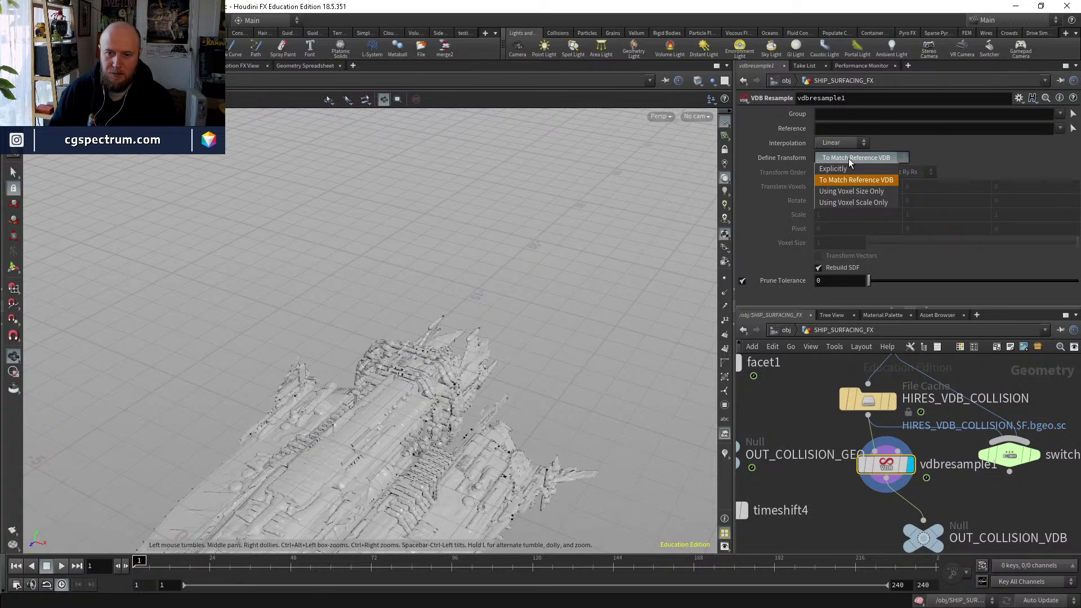
click(853, 192)
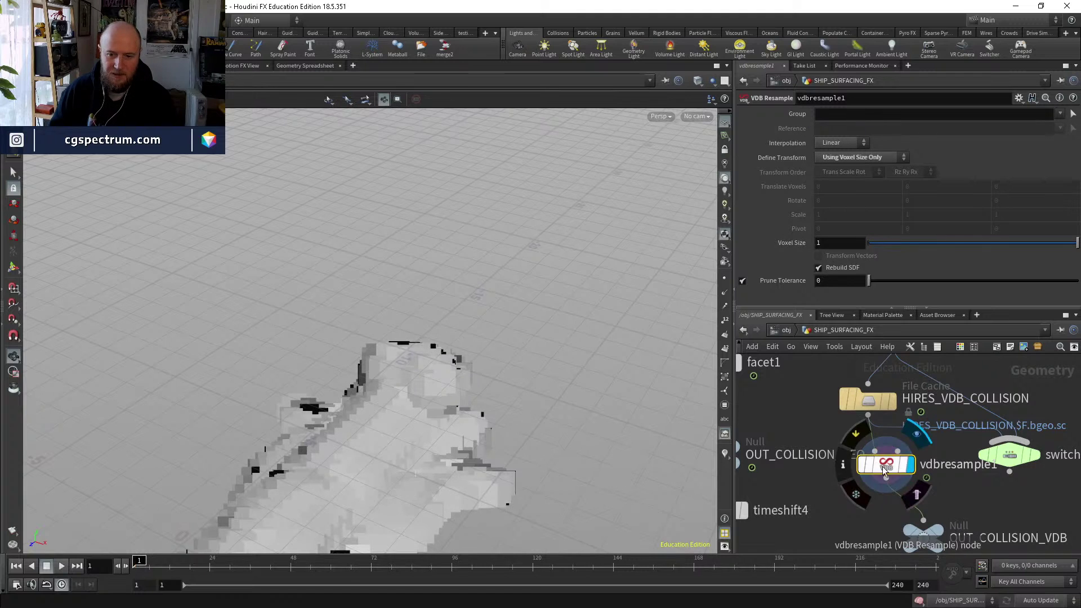
drag(434, 369, 449, 373)
scroll(449, 373, down, 5)
drag(337, 292, 389, 296)
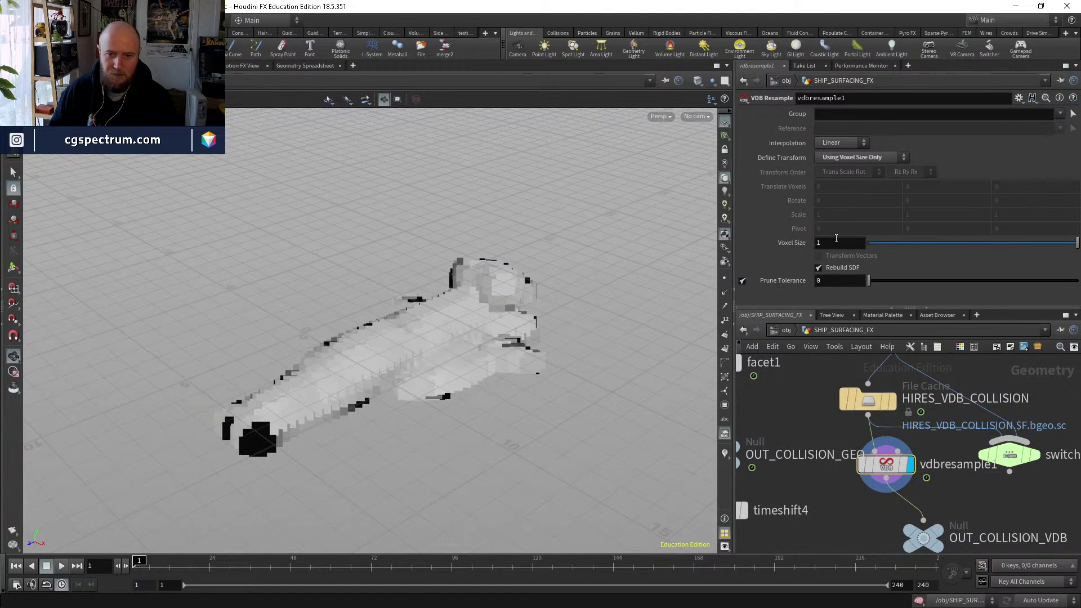
Link vdbresample1's Voxel Size to the copied Particle Separation by relative reference and check the ship collision at frame 36.
right_click(841, 243)
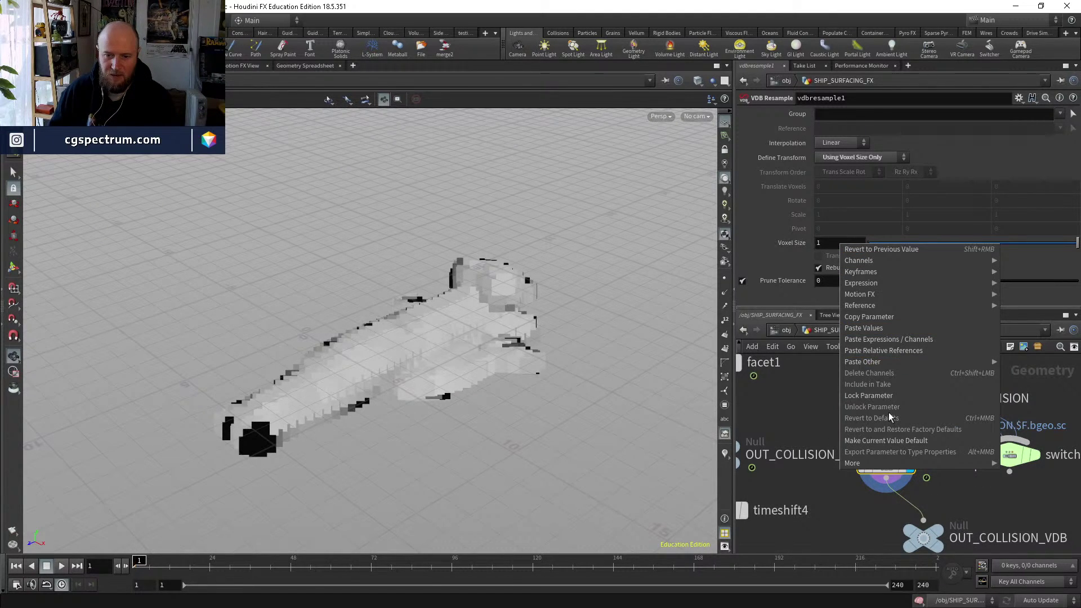
key(Escape)
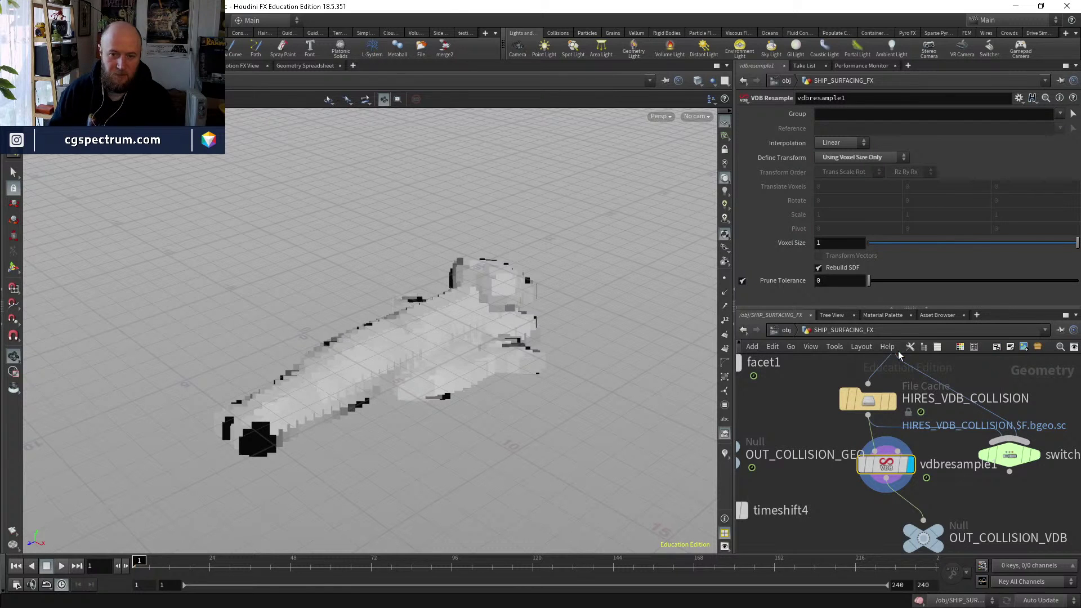
click(792, 243)
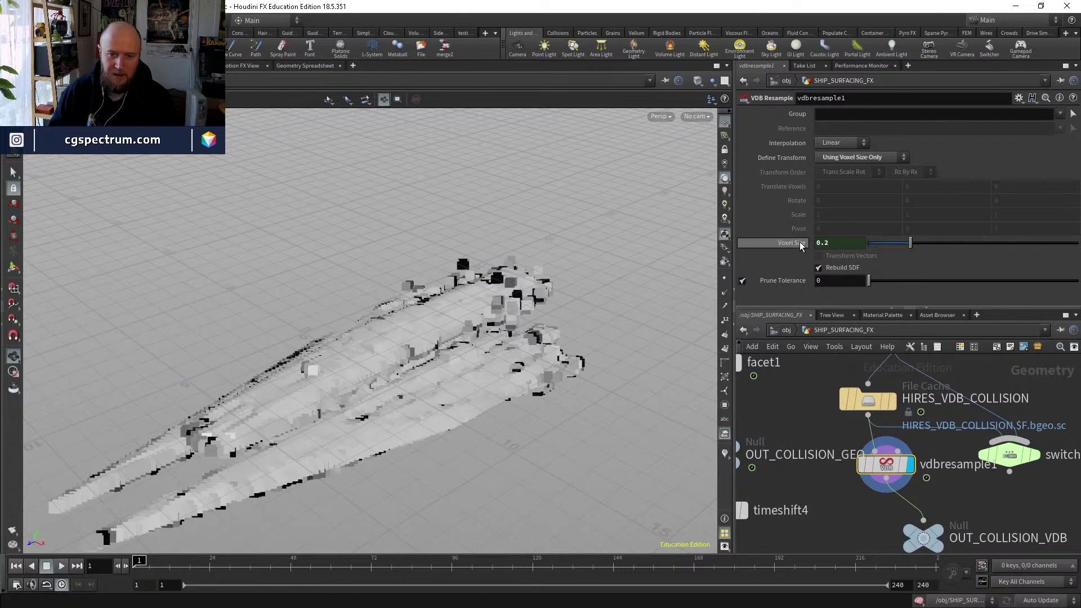
drag(453, 333, 438, 331)
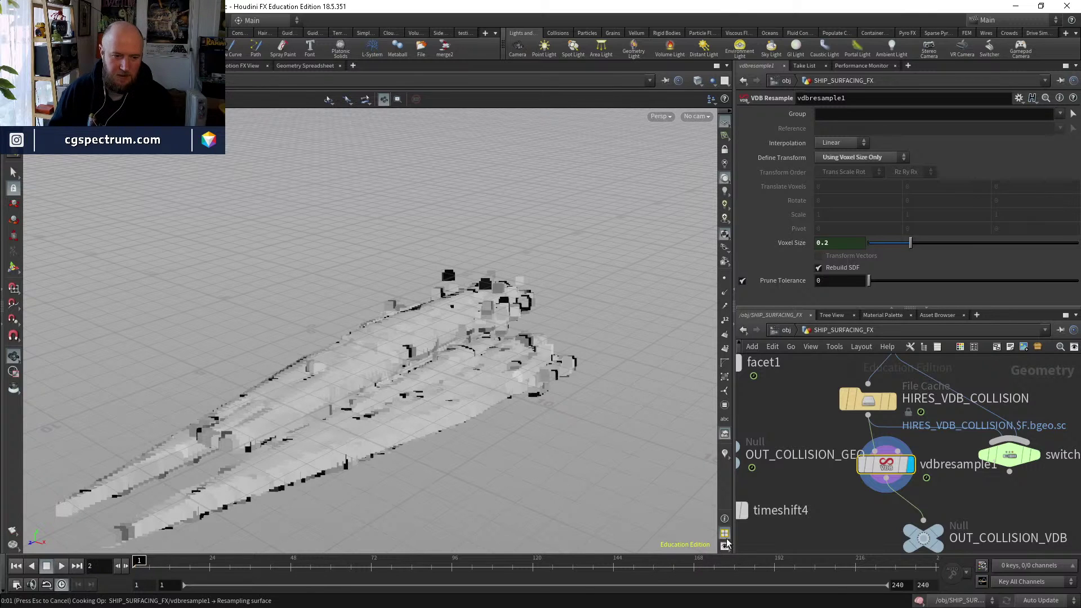
click(250, 564)
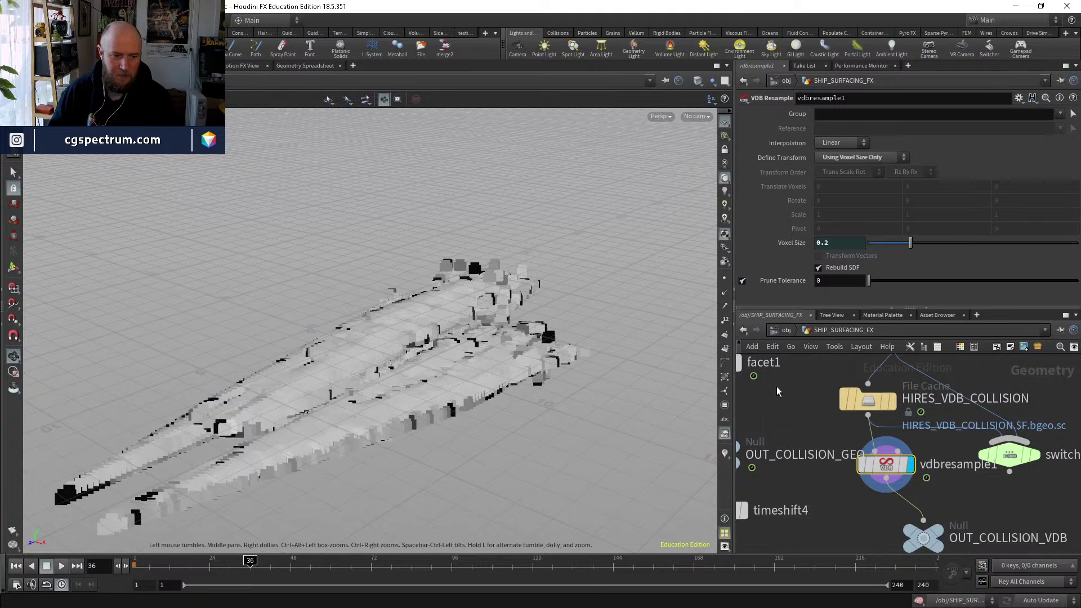
Return to frame 1 and set flipobject1's Particle Separation in dopnet1 to .1.
key(ctrl+Up)
middle_drag(840, 512, 897, 445)
double_click(898, 445)
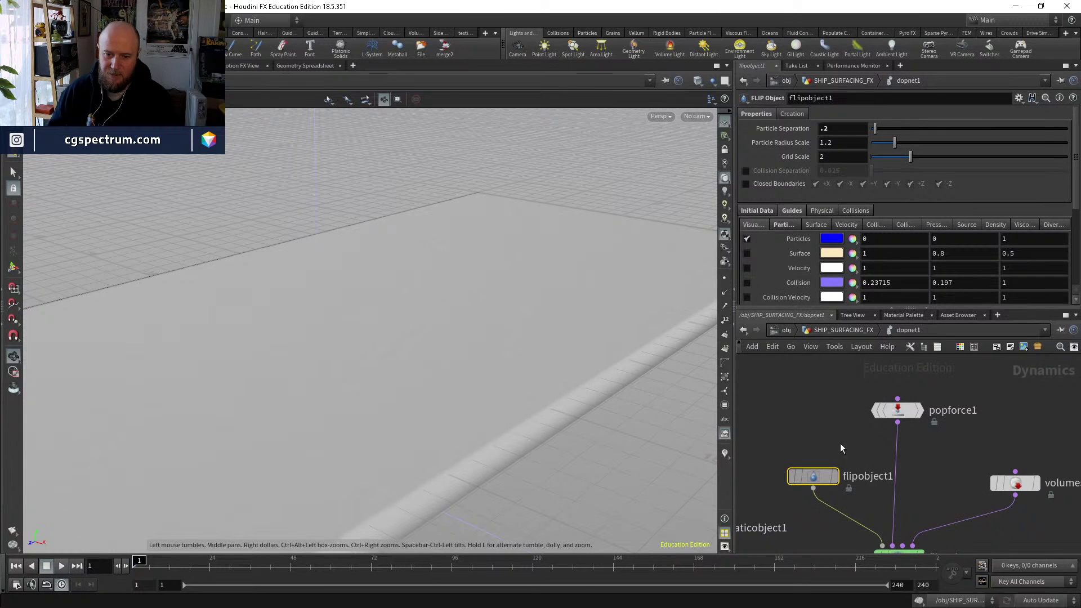
double_click(844, 125)
text(.1)
key(Return)
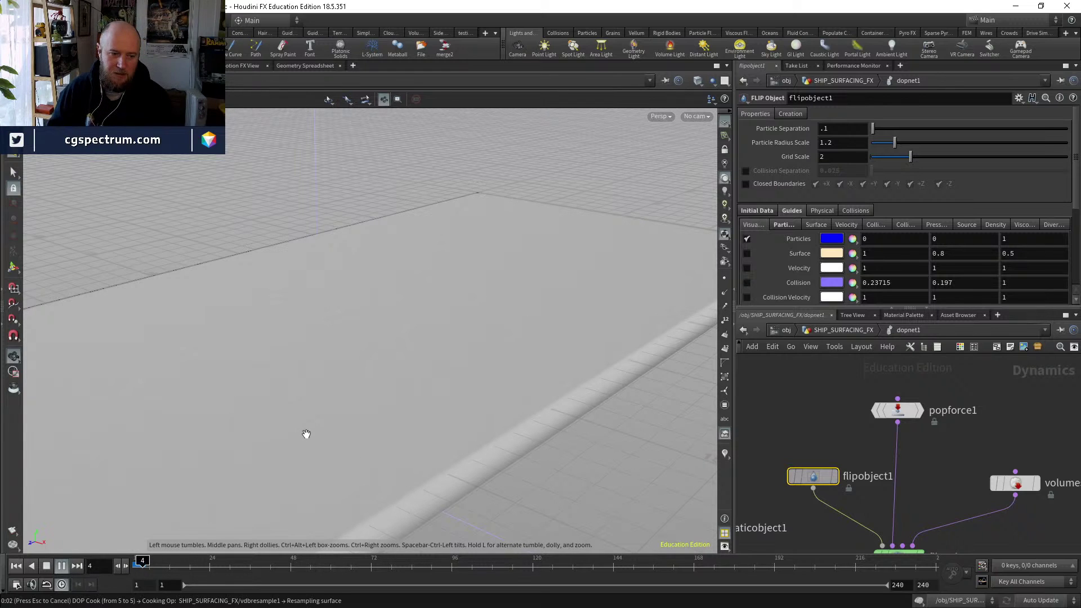
Stop and rewind the simulation, look over the collision network, rerun the simulation to about frame 22, and return to frame 1.
click(61, 566)
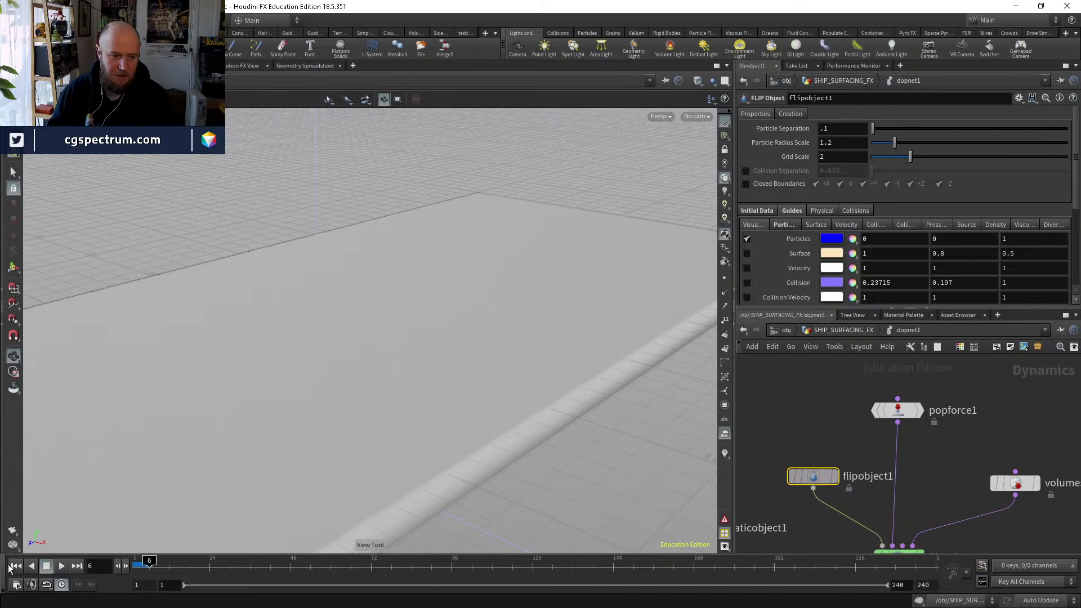
click(15, 566)
key(u)
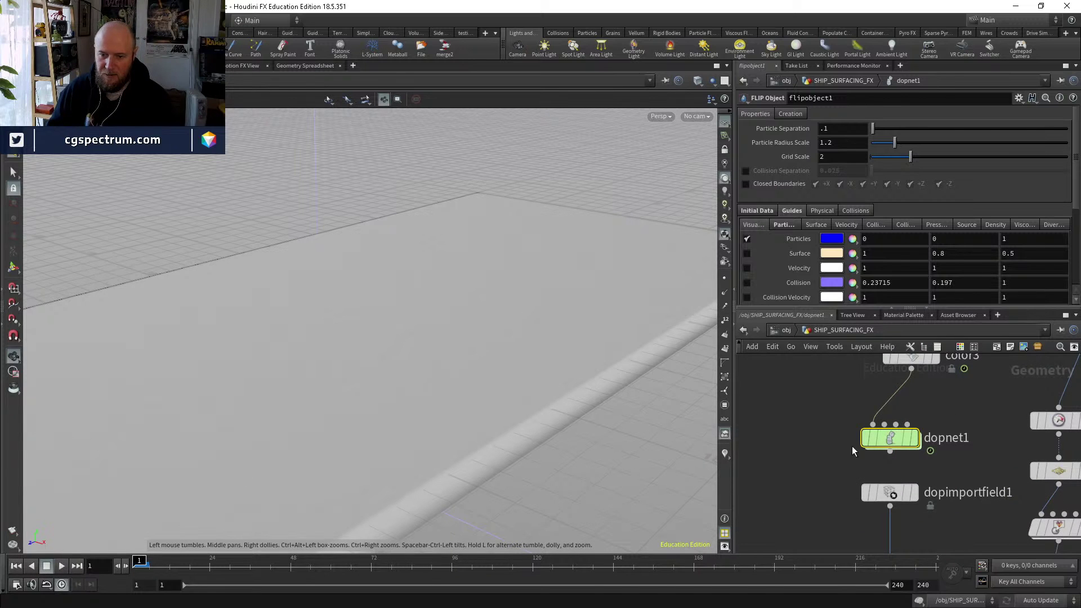
middle_drag(1043, 401, 983, 446)
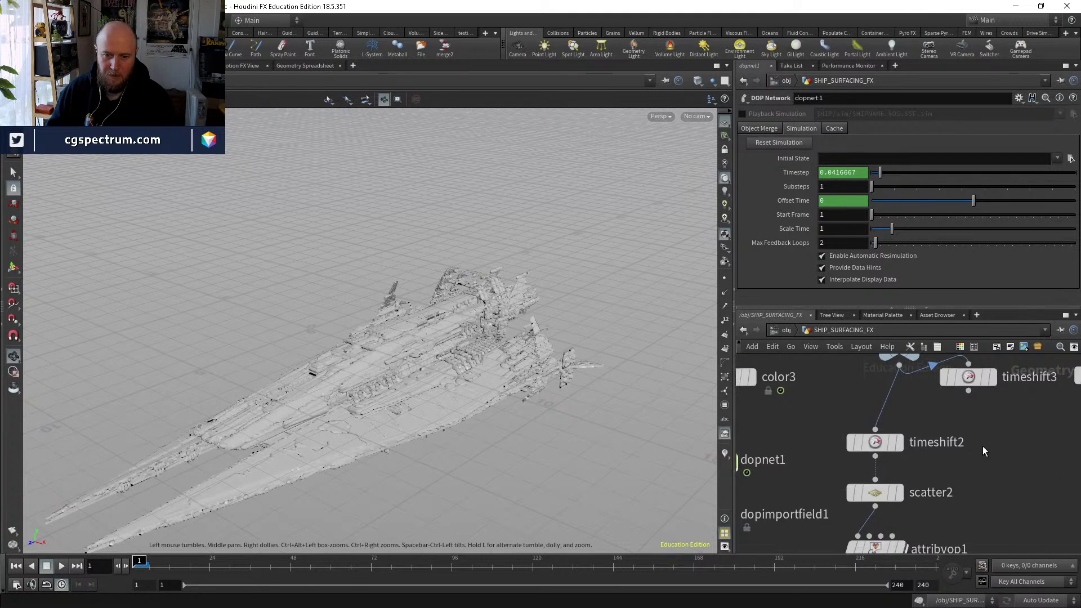
middle_drag(785, 509, 911, 452)
double_click(837, 407)
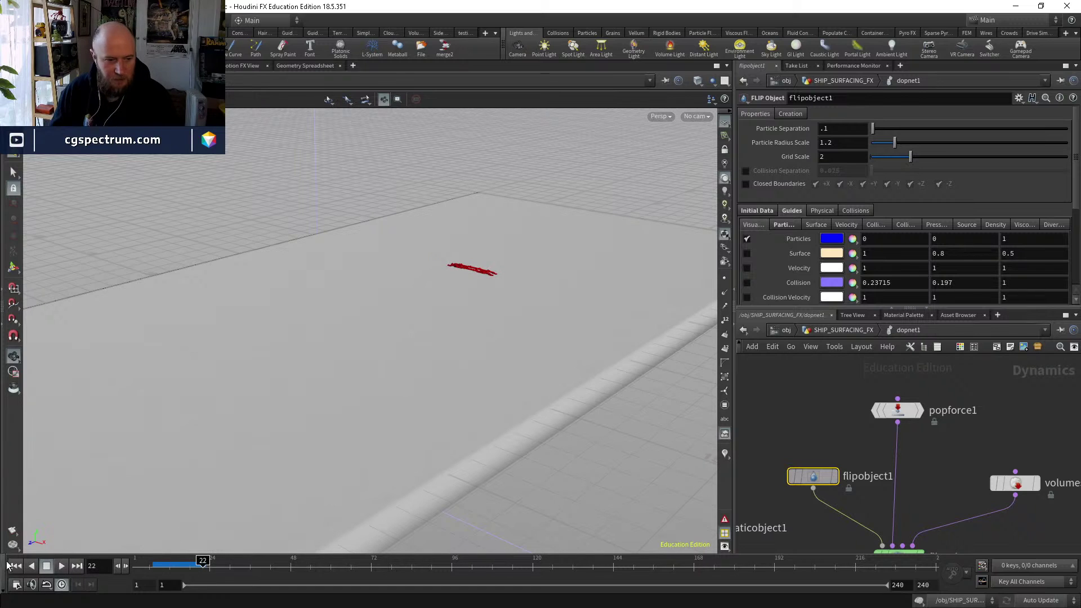
key(ctrl+Up)
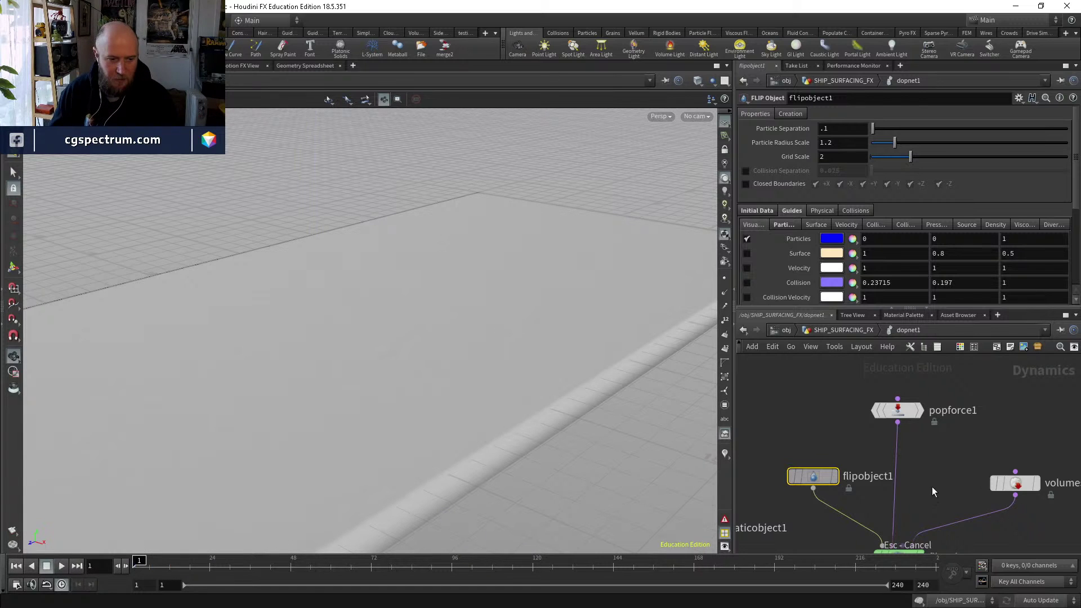
Leave dopnet1 and select and display the FLIP_SIMULATION_v1 file cache node.
middle_drag(932, 486, 948, 416)
click(833, 333)
middle_drag(906, 492, 901, 361)
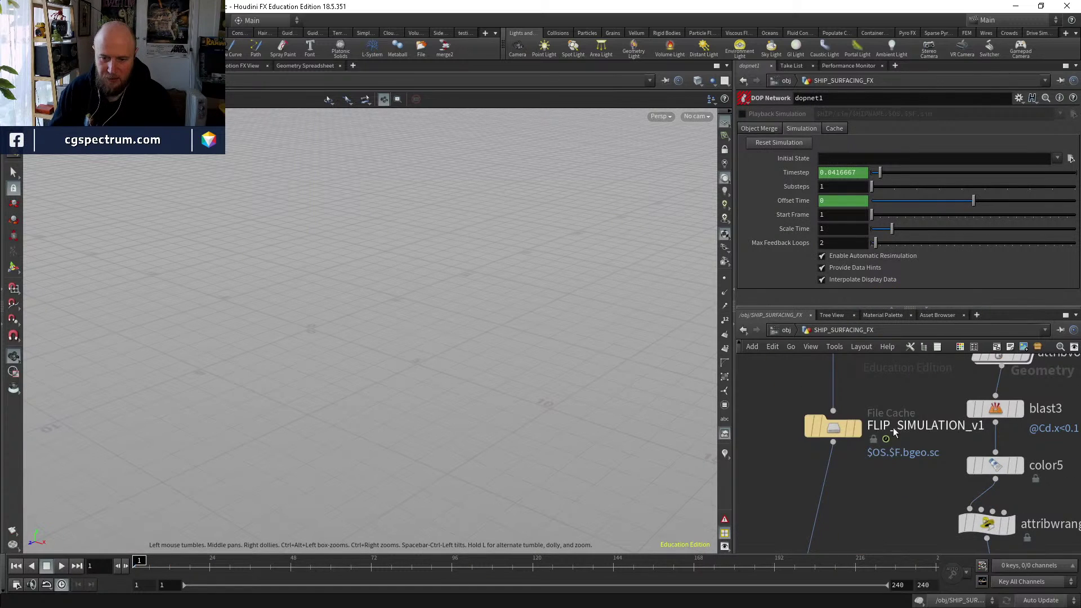
drag(856, 430, 806, 430)
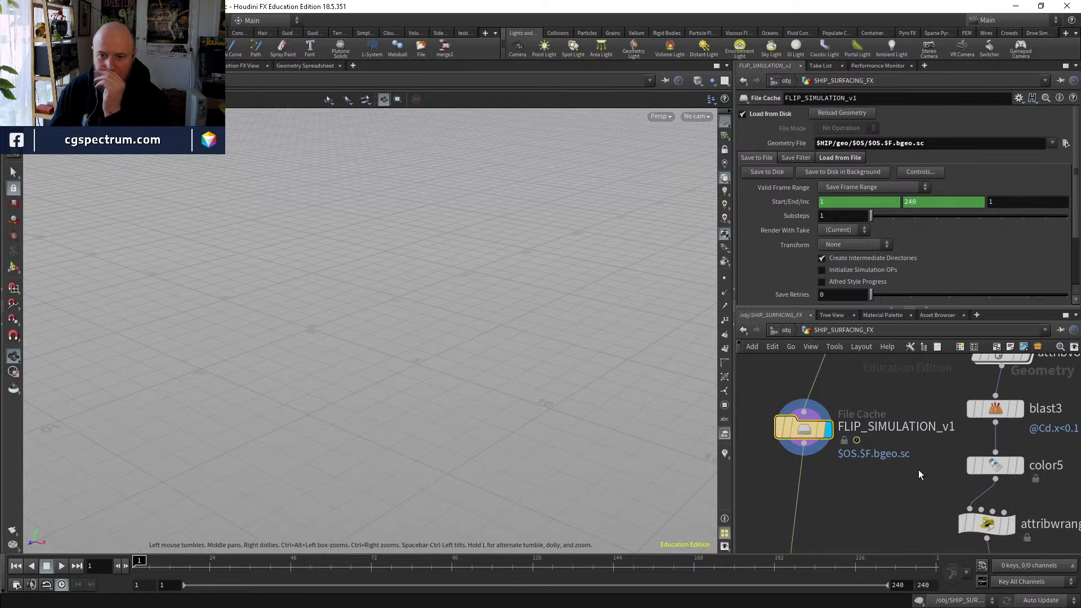
middle_drag(914, 468, 877, 474)
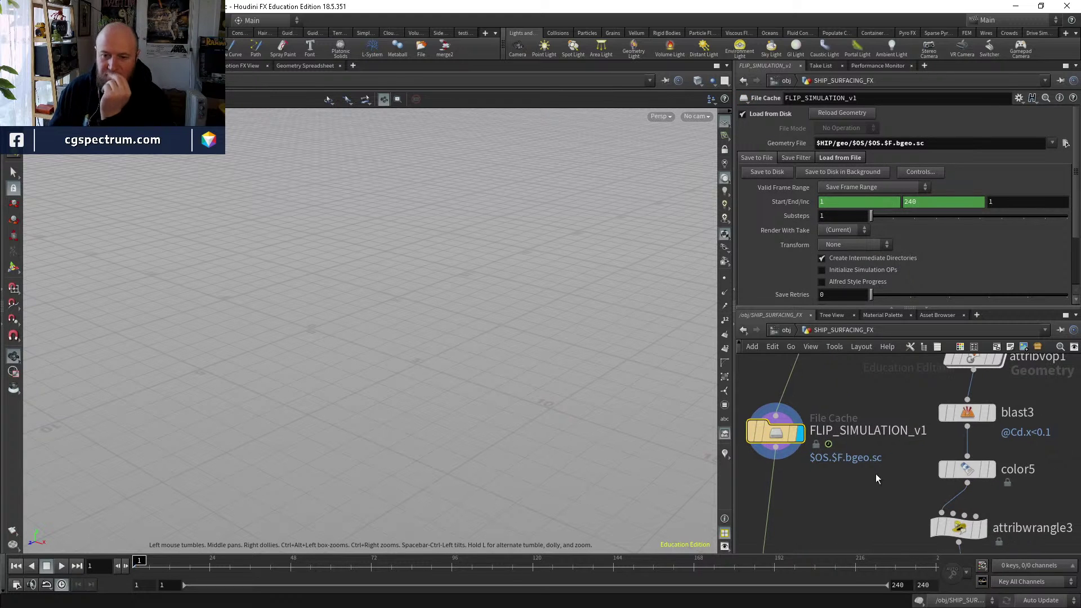
Rename the file cache node as FLIP_SIMULATION_v2.
double_click(924, 430)
key(Return)
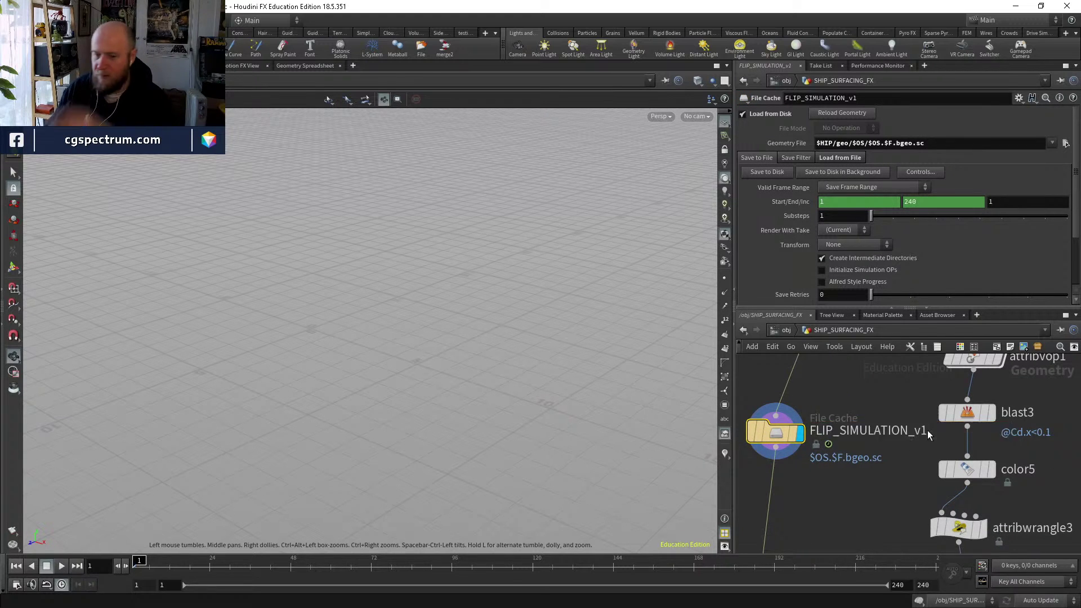
double_click(928, 431)
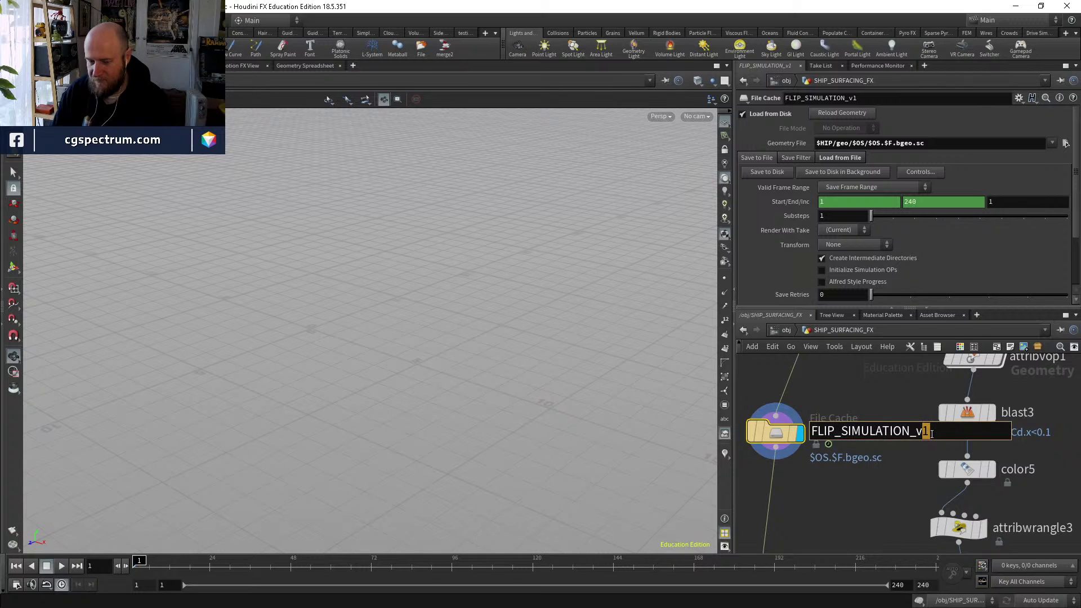
text(2)
key(Return)
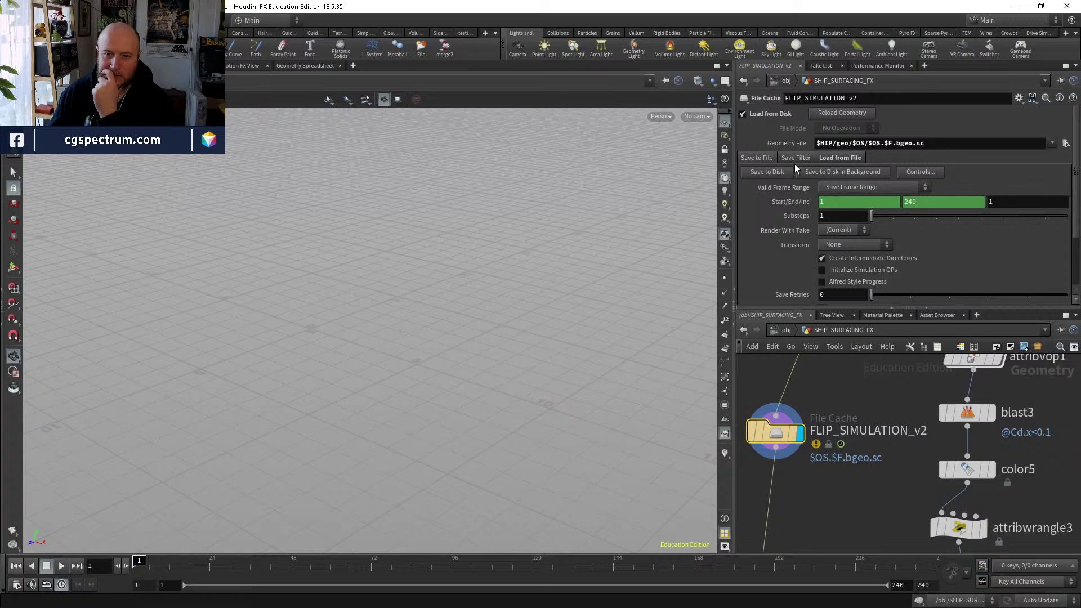
Save the scene, start caching FLIP_SIMULATION_v2 to disk in the background, and open the render scheduler.
click(850, 172)
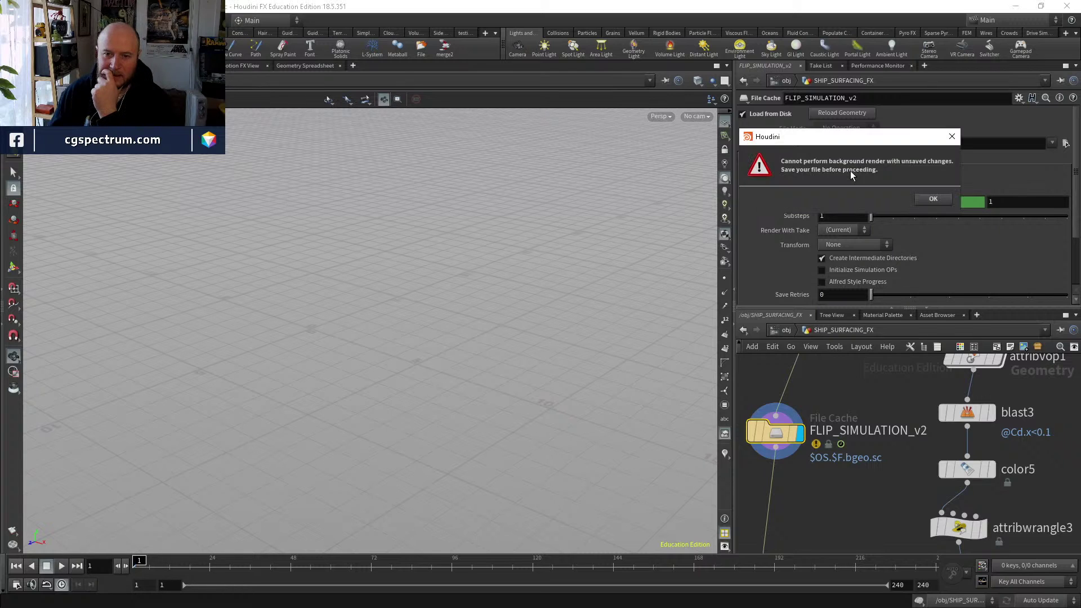
click(933, 200)
key(ctrl+s)
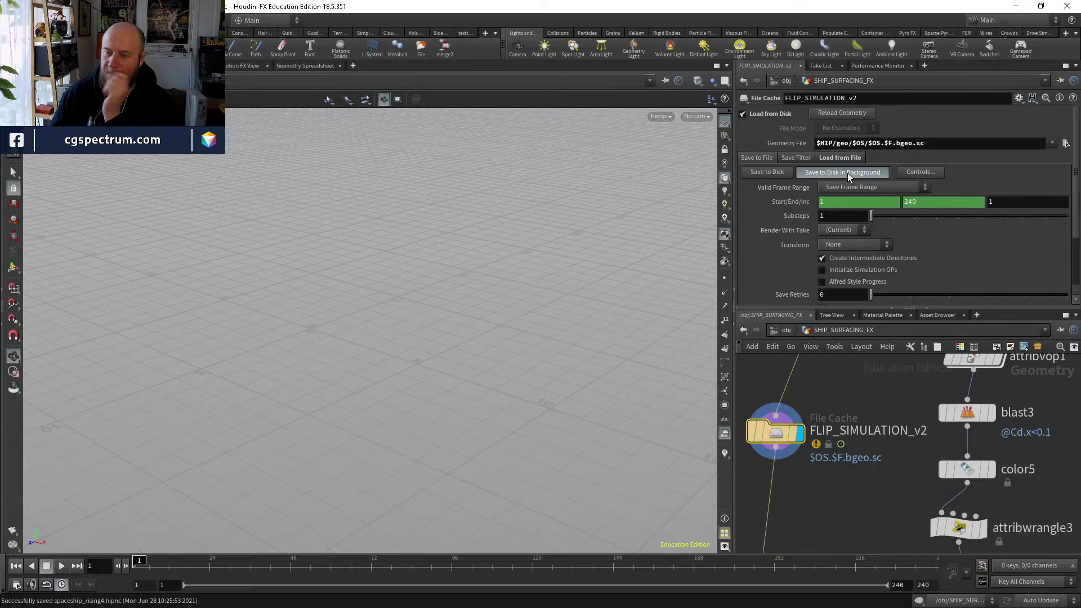
click(846, 173)
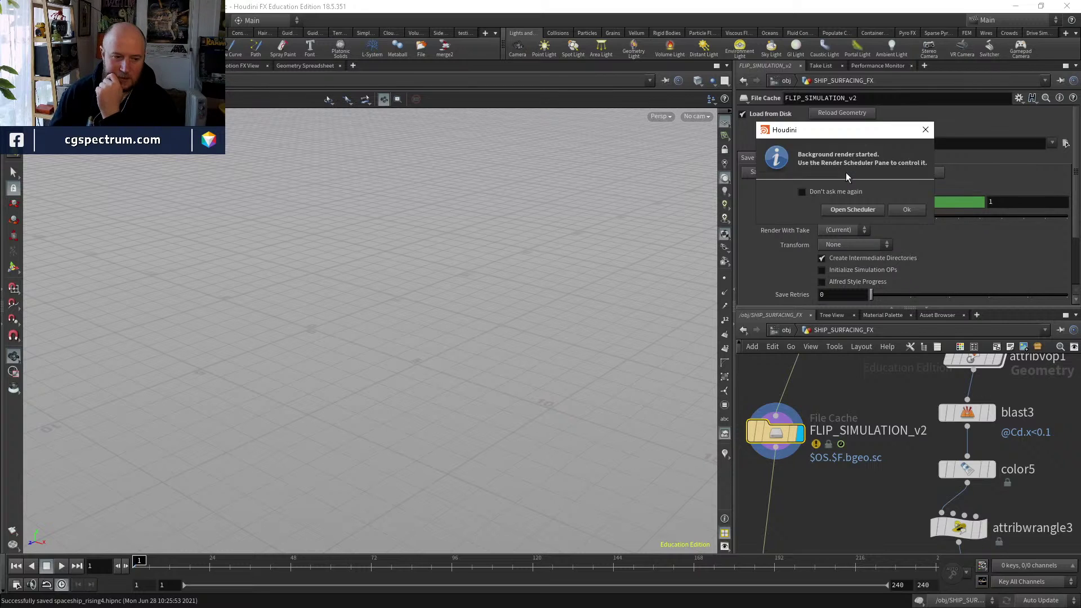
click(866, 216)
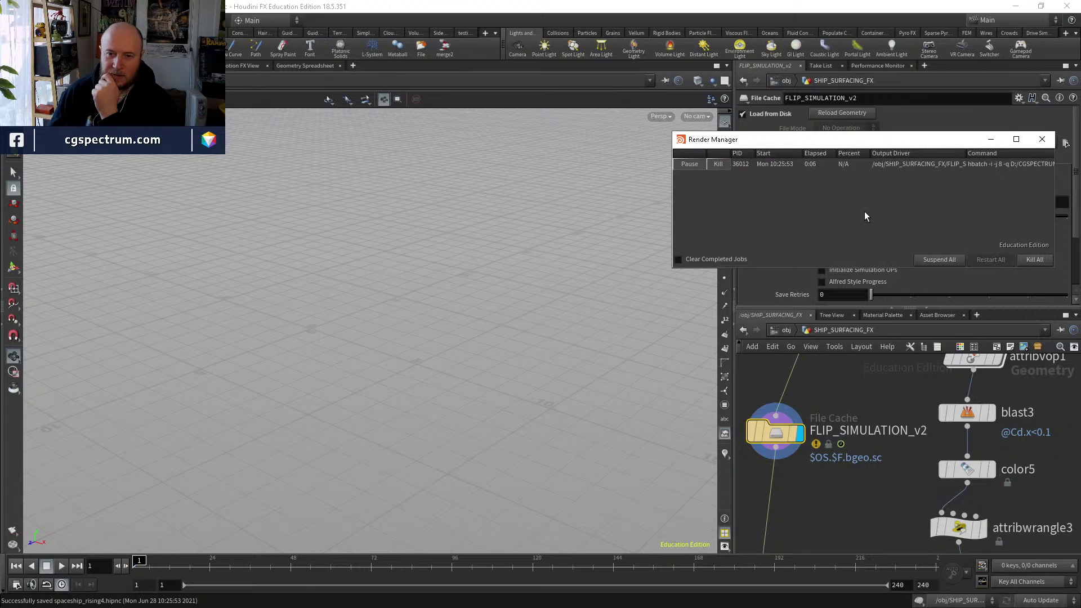
Examine the CPU and memory load of the background hbatch caching process in Task Manager, and close Task Manager.
drag(835, 140, 736, 139)
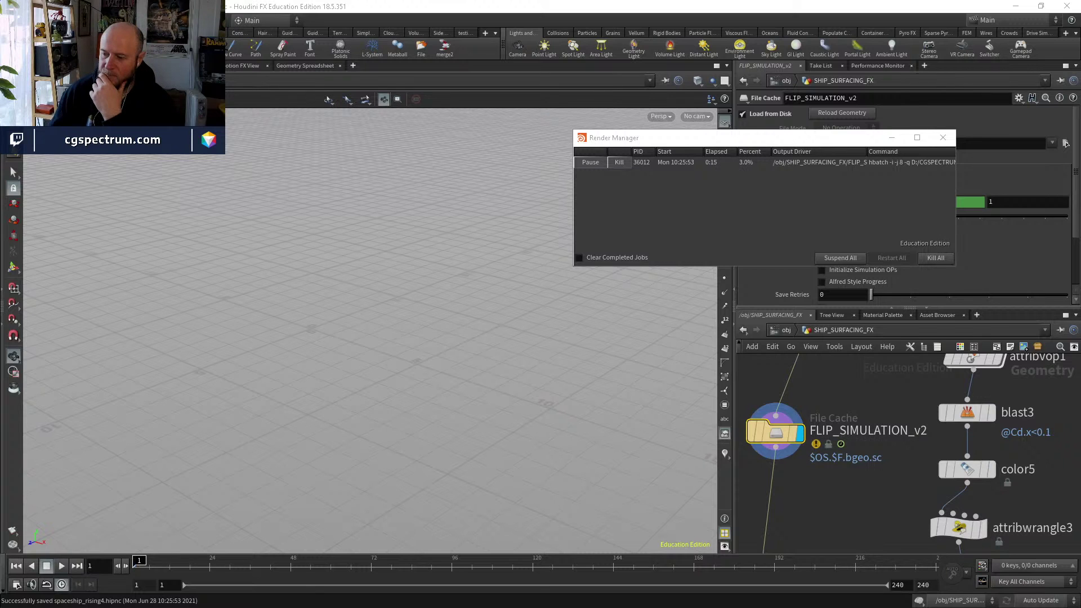
key(ctrl+shift+Escape)
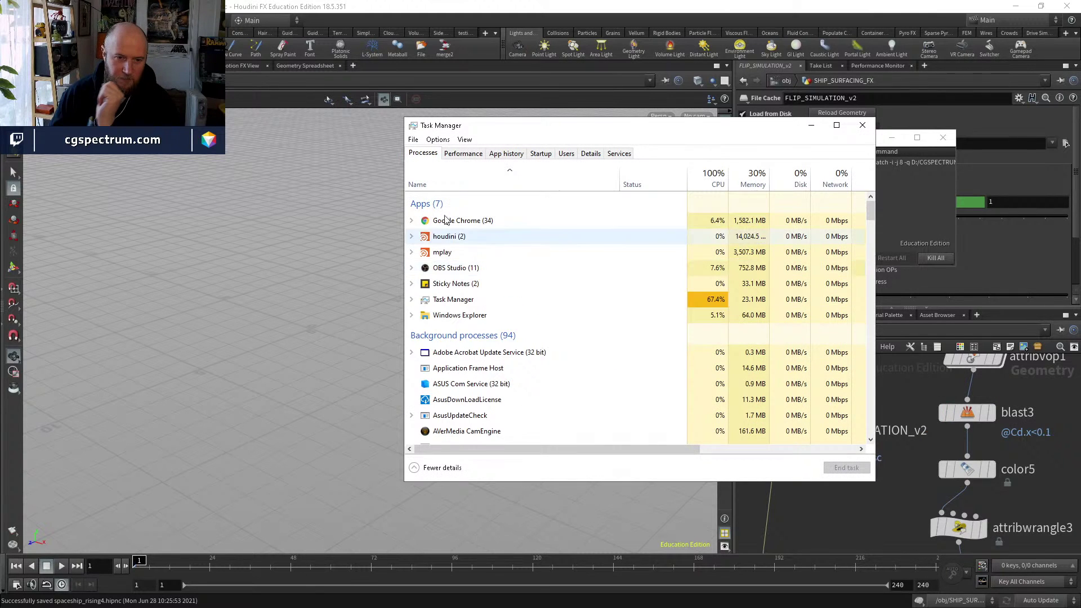
drag(587, 140, 367, 157)
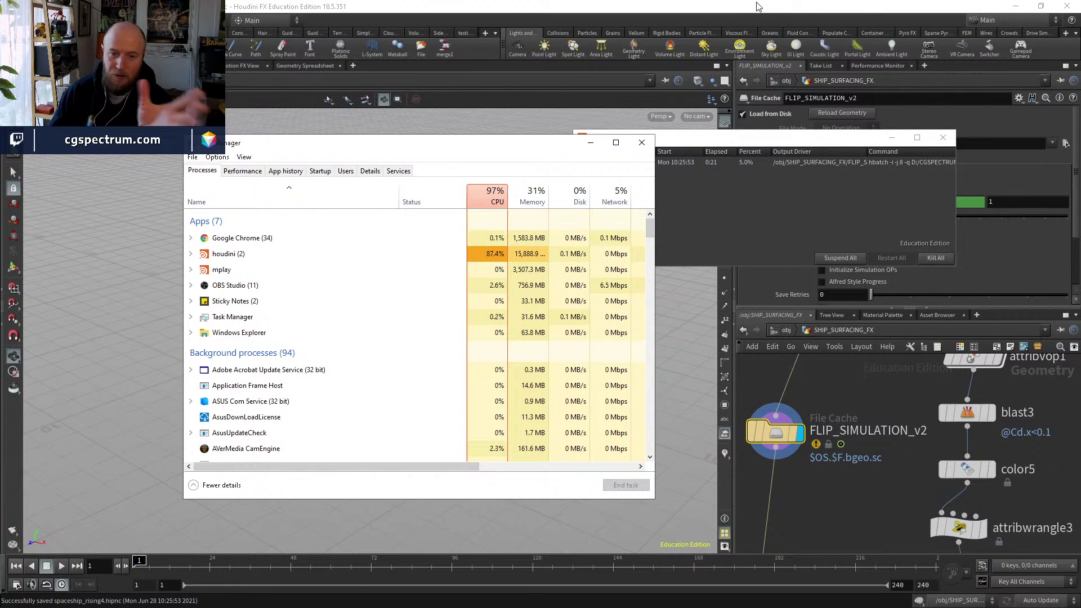
drag(802, 138, 865, 107)
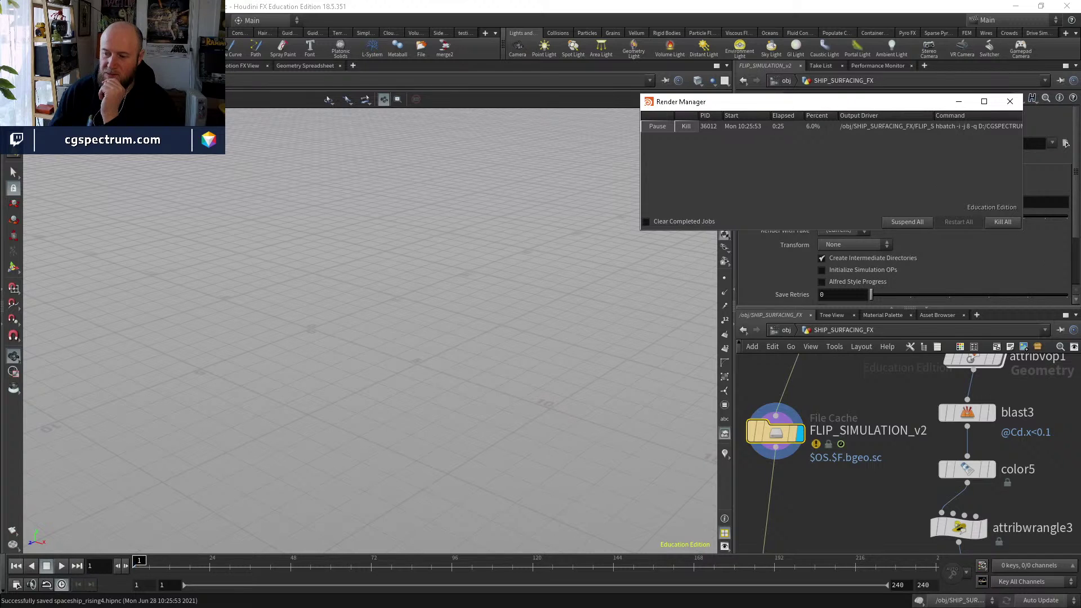
key(alt+Tab)
key(alt+Tab)
key(alt+Tab)
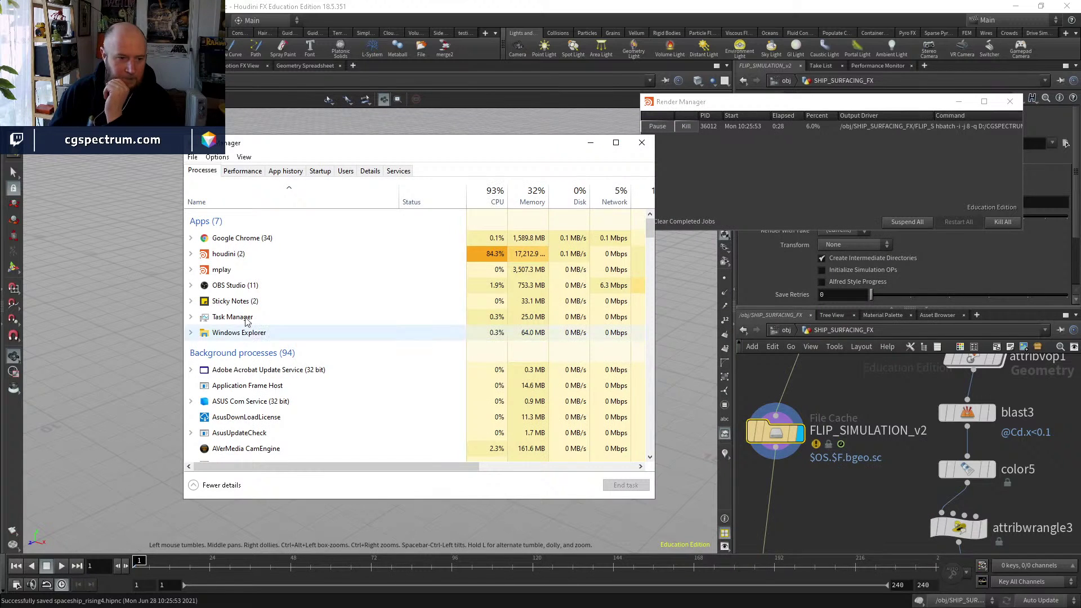
click(191, 254)
click(221, 268)
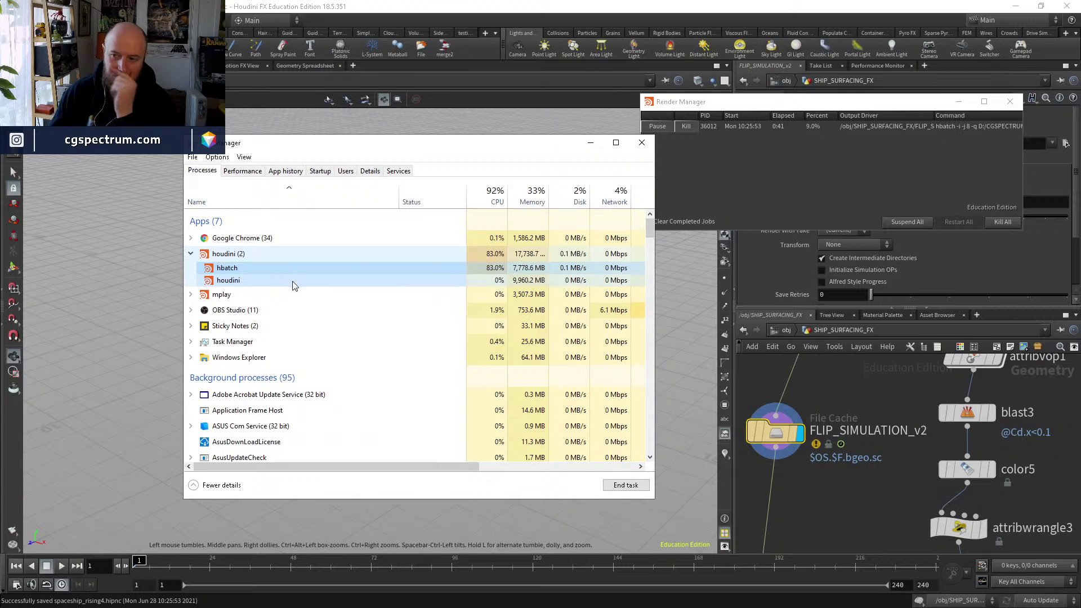
click(643, 144)
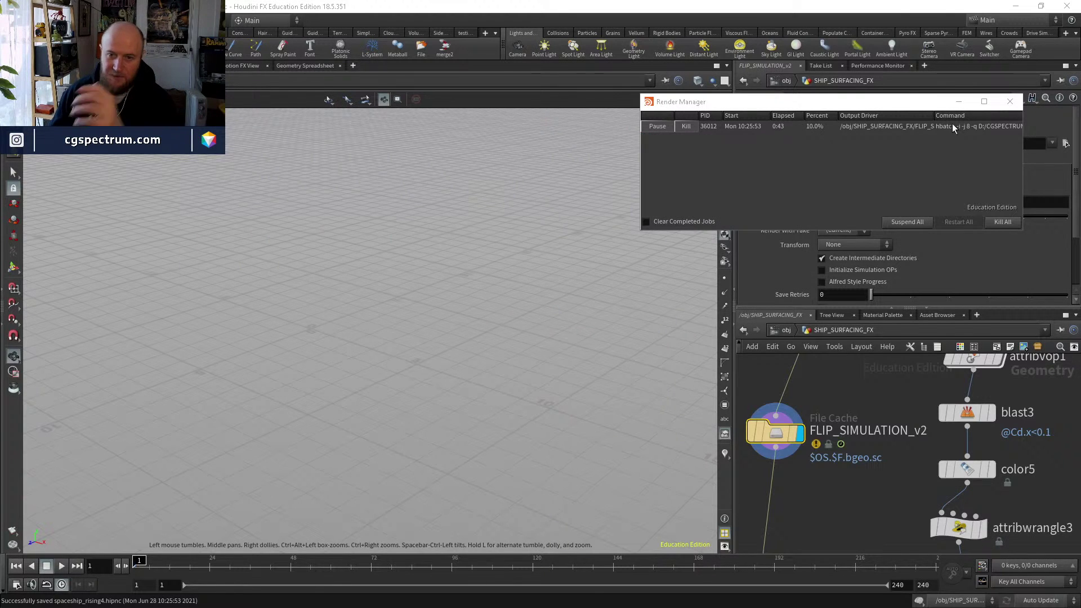
Close the render manager, preview the FLIP_SIMULATION_v2 cache at frame 27, and return to frame 1.
click(1017, 102)
middle_drag(900, 490, 843, 482)
scroll(822, 431, down, 3)
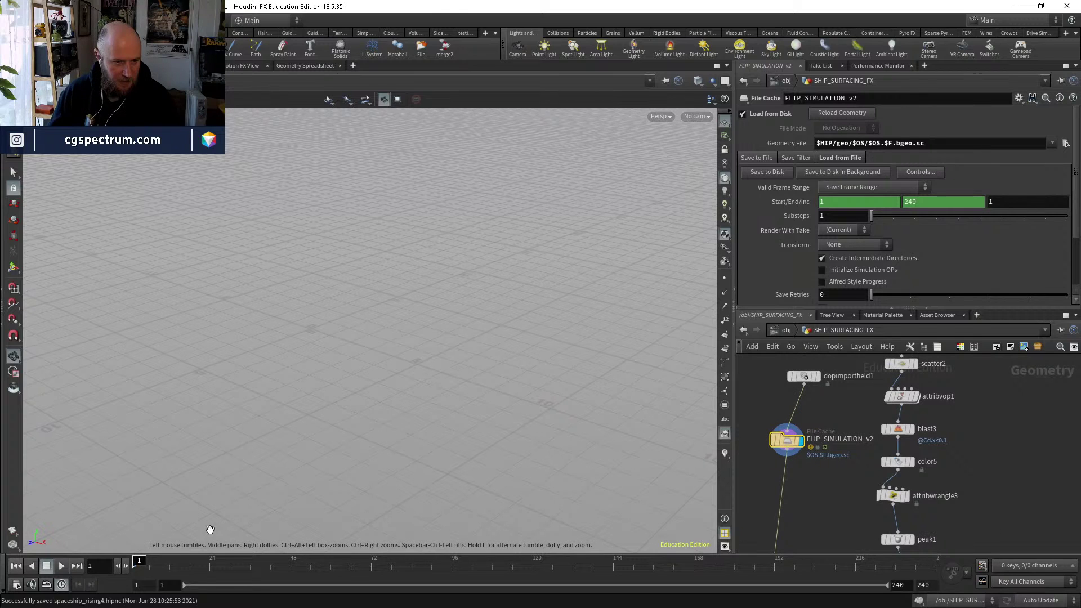
drag(155, 569, 219, 564)
scroll(917, 493, down, 4)
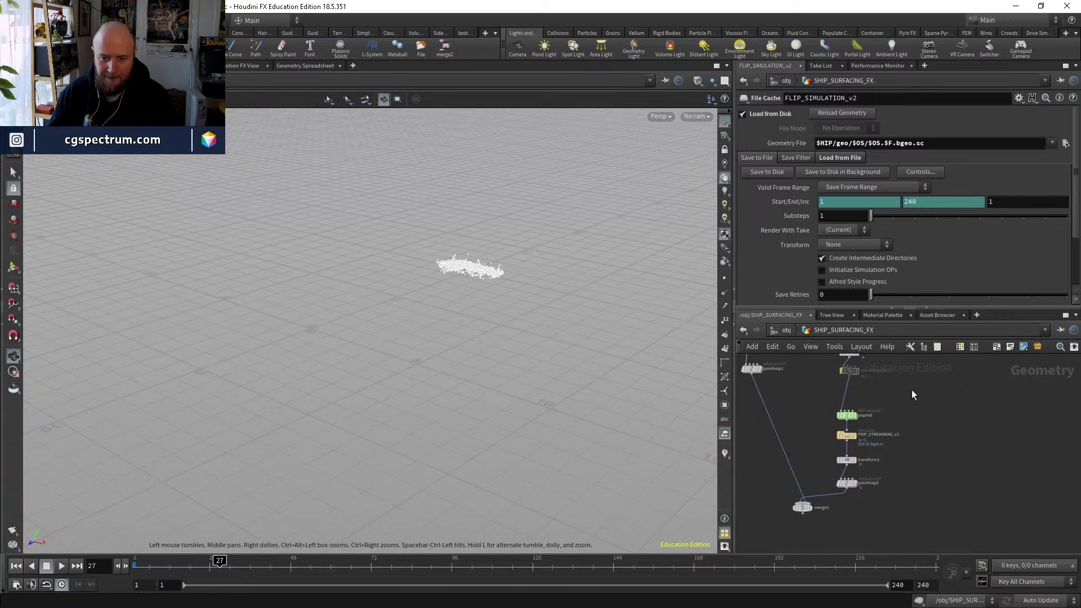
scroll(917, 493, up, 4)
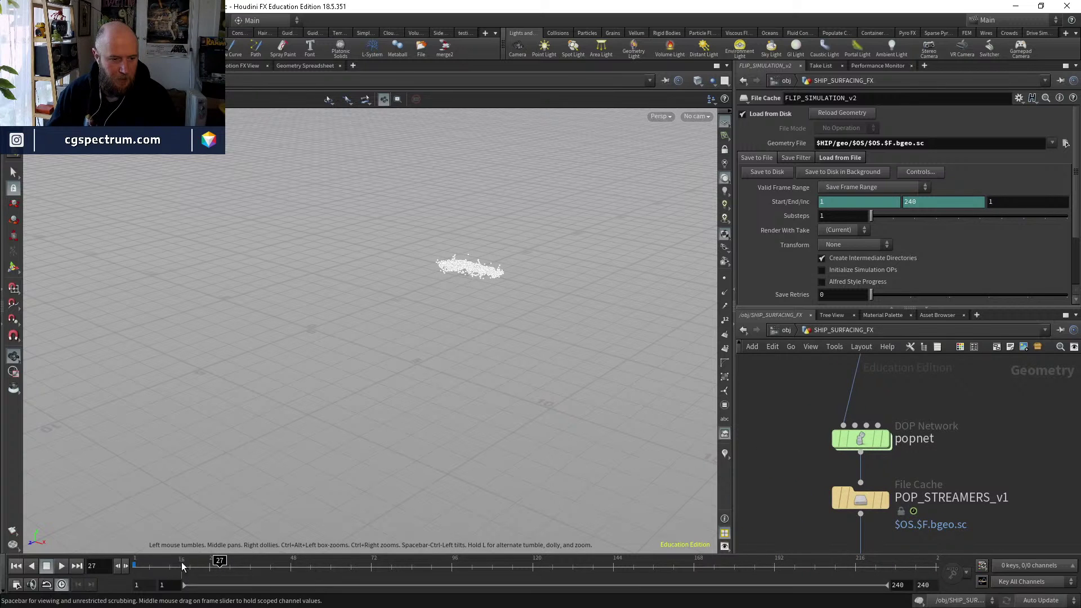
click(135, 565)
Select and display the popnet DOP network, look over the nodes inside it, and return to SHIP_SURFACING_FX.
middle_drag(948, 469, 909, 386)
middle_drag(848, 370, 844, 424)
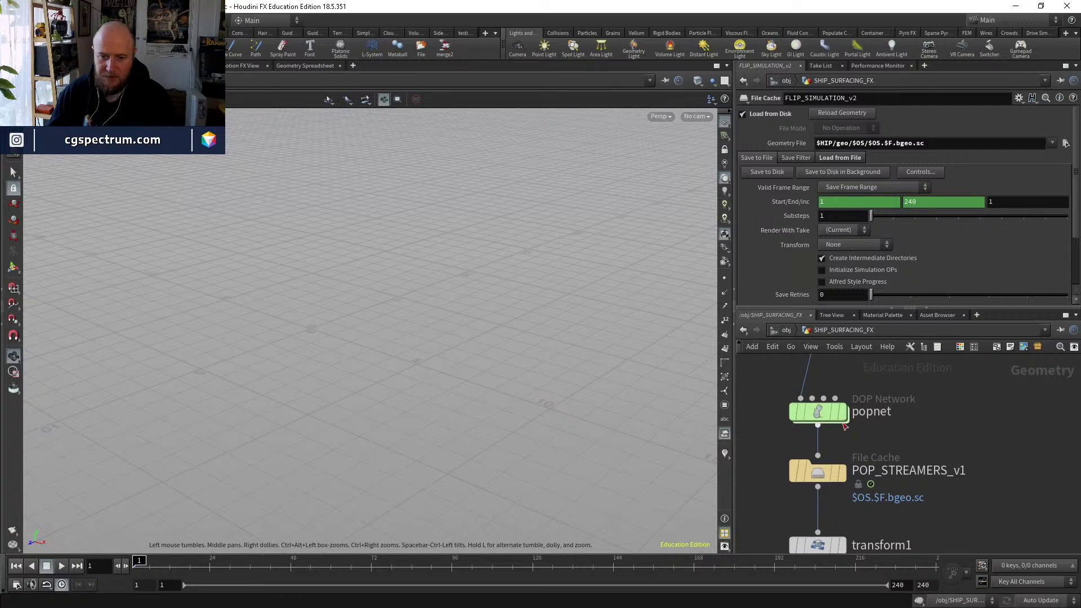
click(819, 413)
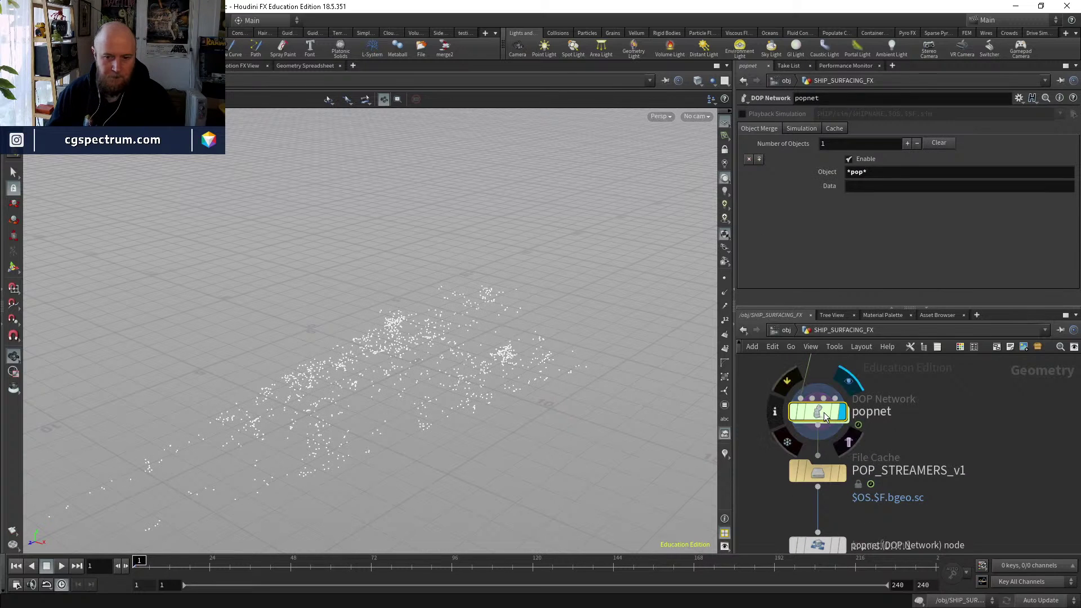
double_click(820, 413)
middle_drag(874, 412, 829, 416)
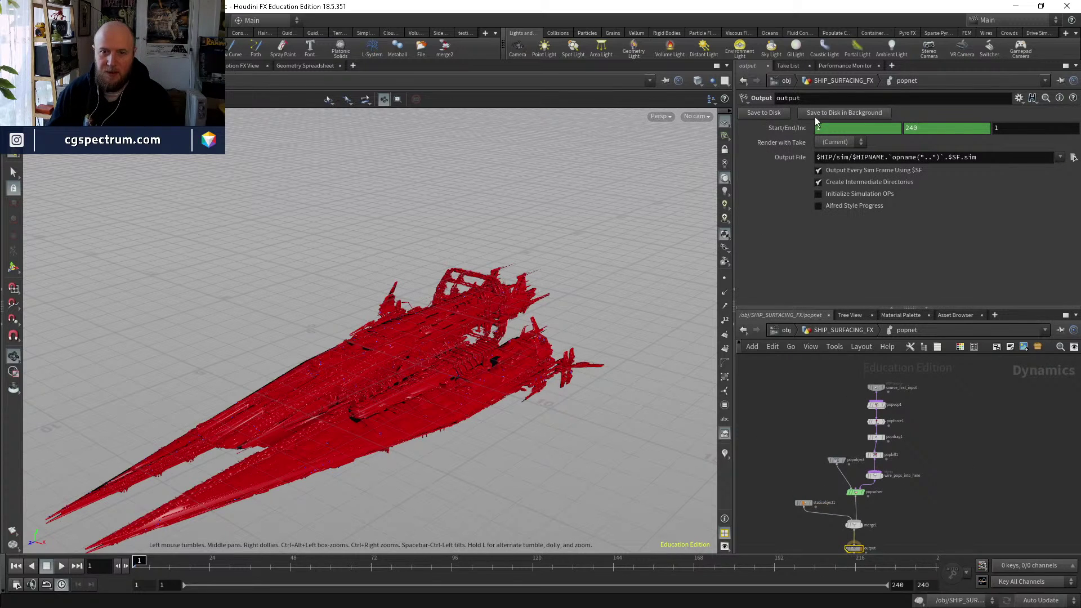
scroll(877, 422, up, 3)
middle_drag(983, 473, 957, 361)
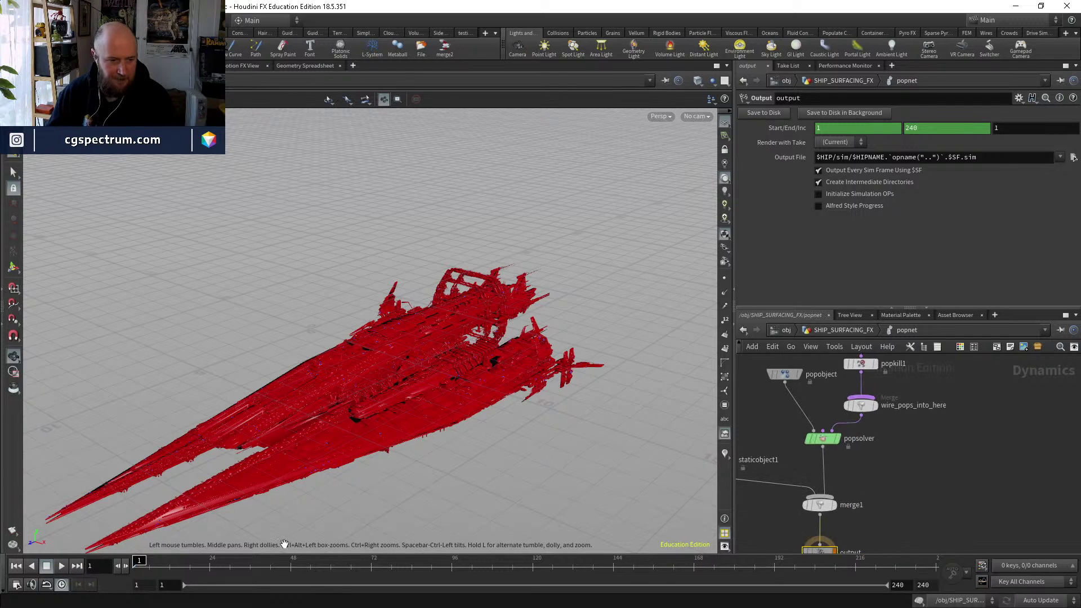
click(833, 330)
Display the POP_STREAMERS_v1 file cache and scrub through the timeline, stopping at frame 18.
click(818, 472)
click(193, 562)
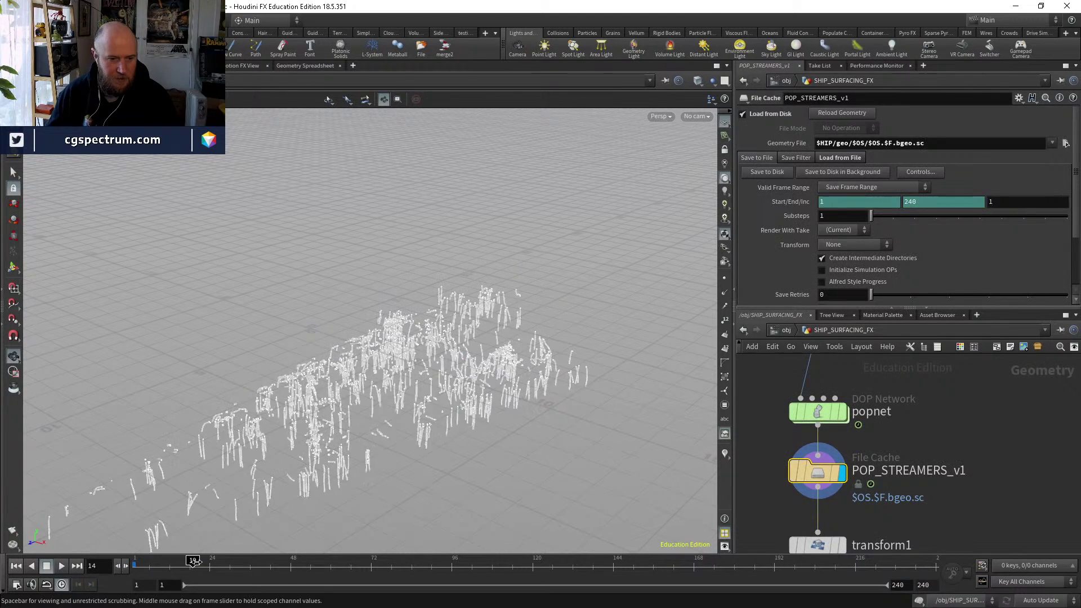
drag(195, 562, 250, 562)
middle_drag(958, 500, 934, 499)
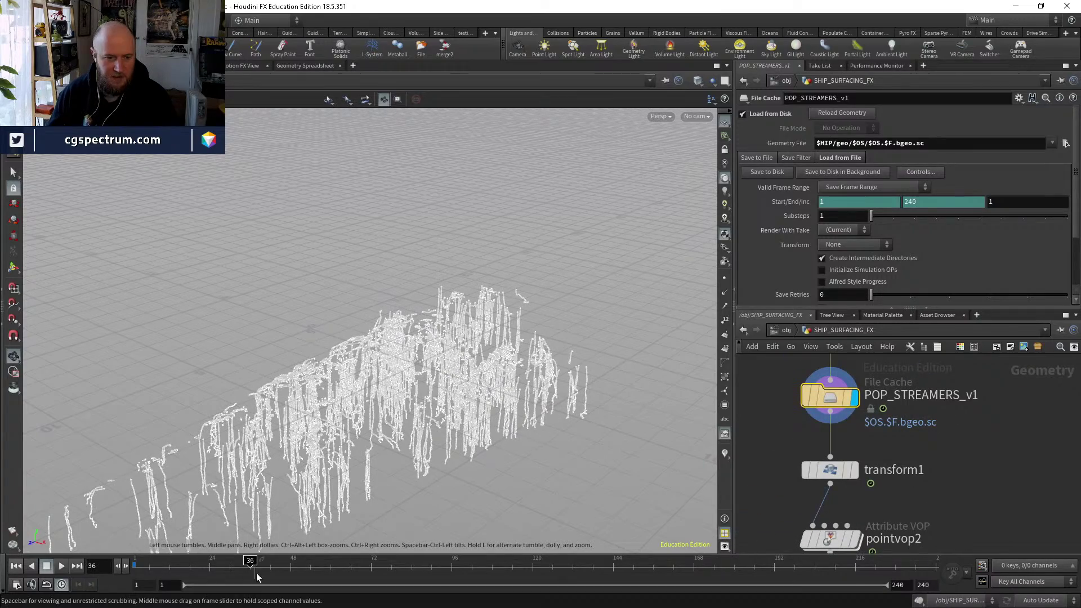
key(Up)
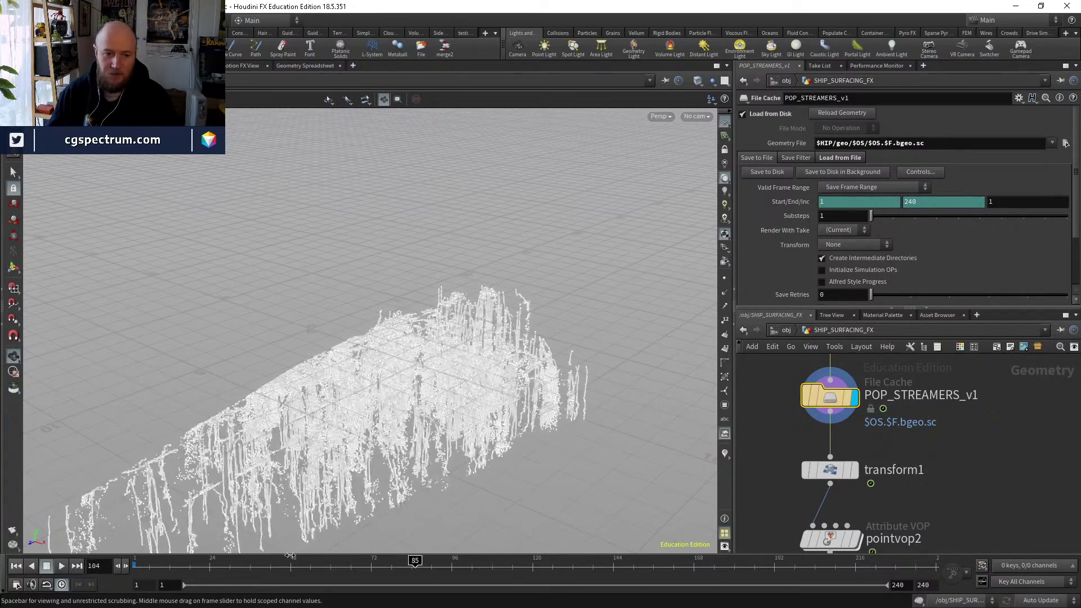
drag(290, 562, 190, 562)
Select and display transform1 below the streamers cache and scrub forward to review its motion.
middle_drag(861, 494, 856, 443)
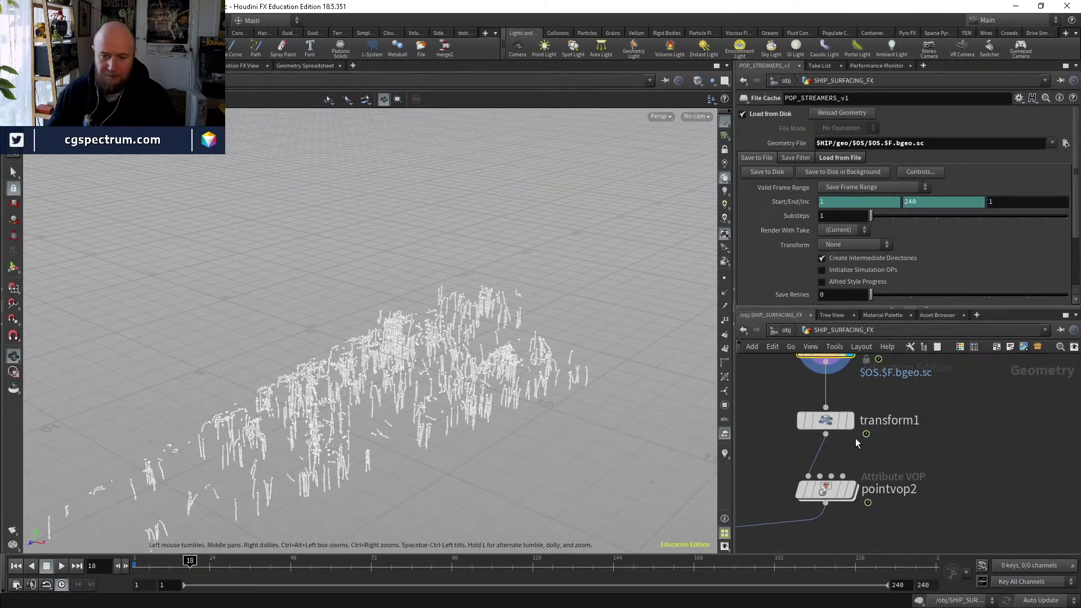
click(850, 420)
click(826, 420)
drag(236, 562, 409, 545)
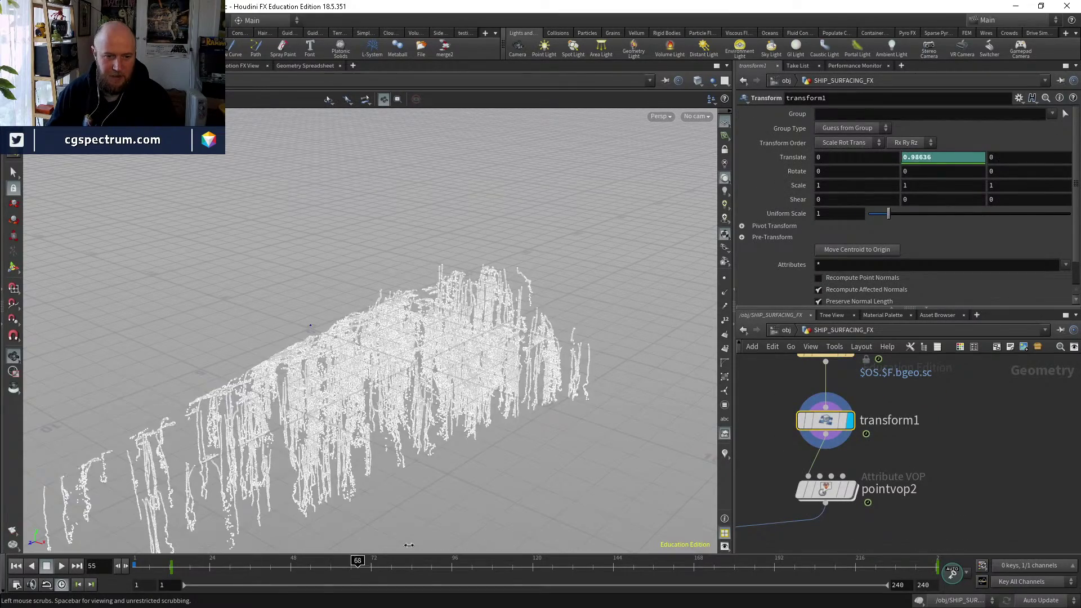
Select and display pointvop2 and scrub to frame 137 to review the coloured streamers.
click(854, 491)
click(829, 490)
middle_drag(895, 538, 928, 502)
drag(361, 562, 402, 567)
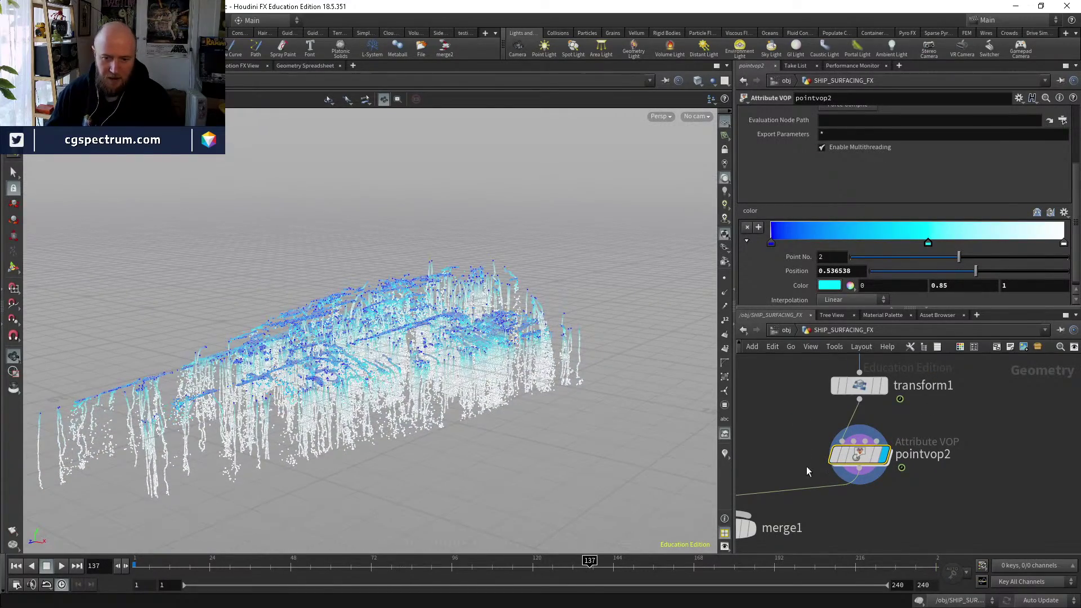
Select and display merge1 and look through cam1 in the viewport.
middle_drag(807, 472, 860, 456)
click(847, 483)
click(697, 116)
click(707, 179)
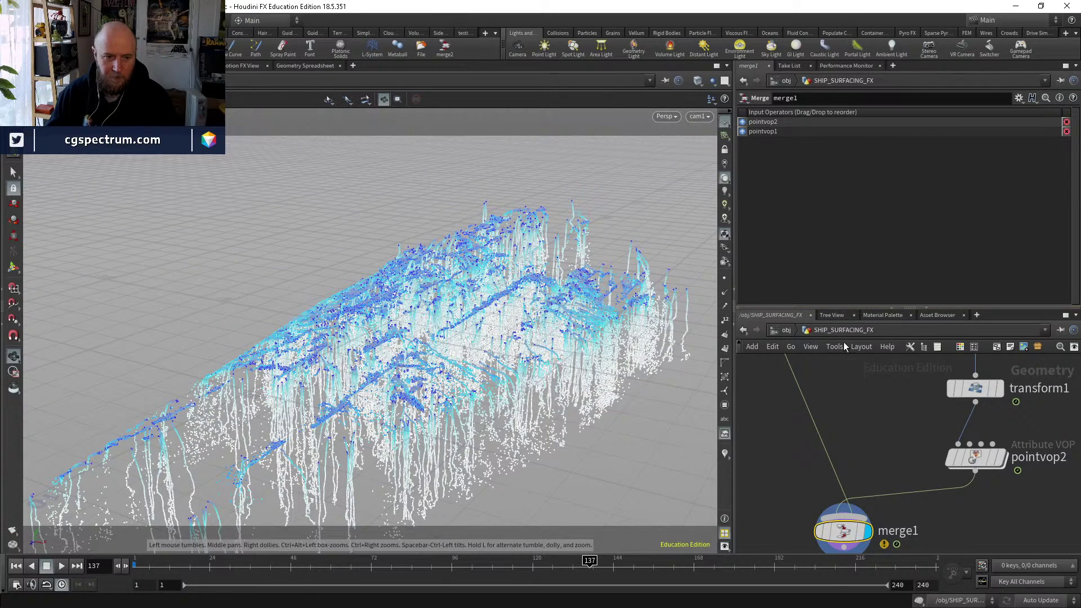
Check the streamers against the water at object level, then go back inside SHIP_SURFACING_FX.
middle_drag(862, 420, 864, 468)
click(788, 331)
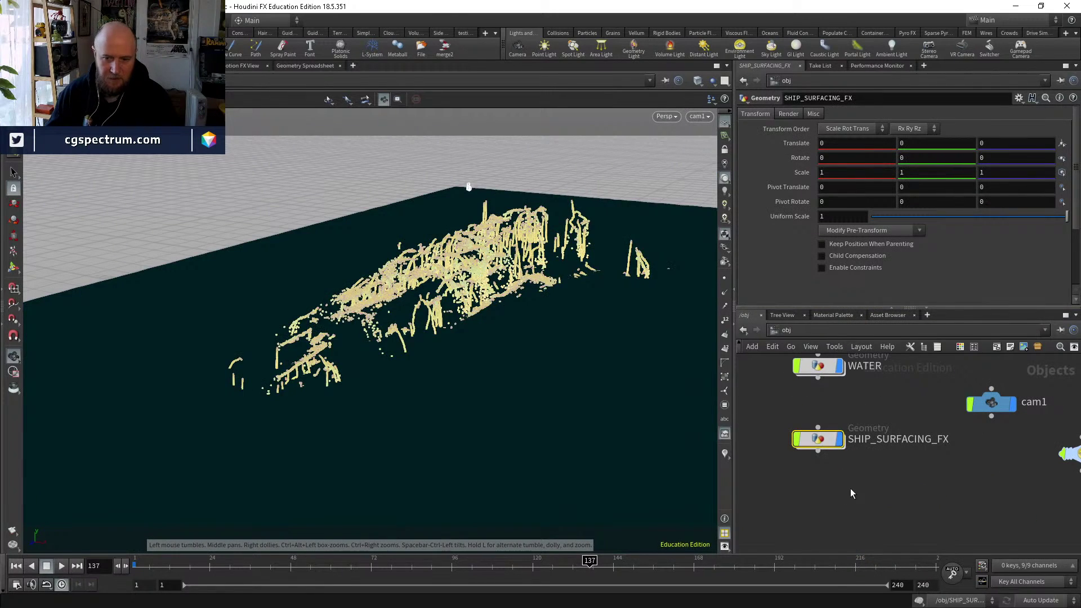
double_click(818, 439)
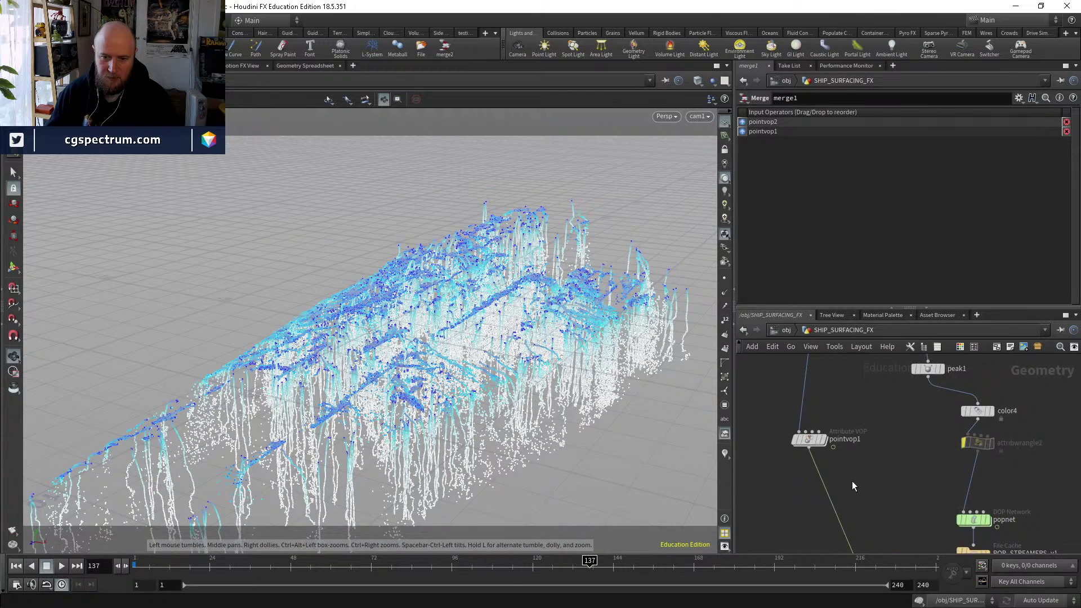
Wire OUT_COLLISION_VDB into merge1 as an additional input.
middle_drag(853, 483, 801, 433)
scroll(811, 458, down, 4)
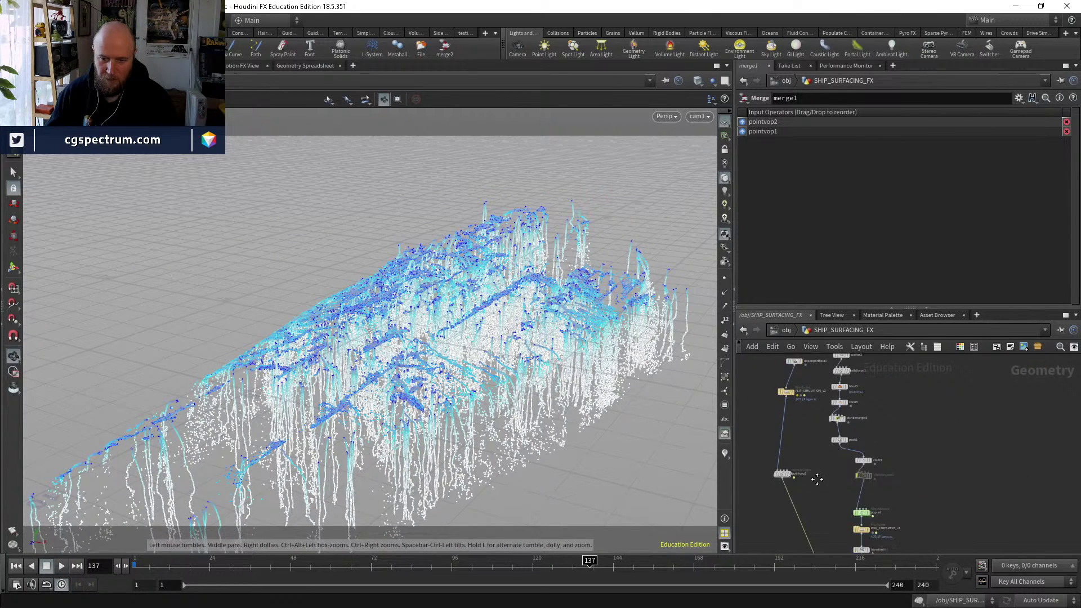
middle_drag(816, 479, 820, 389)
scroll(830, 481, up, 4)
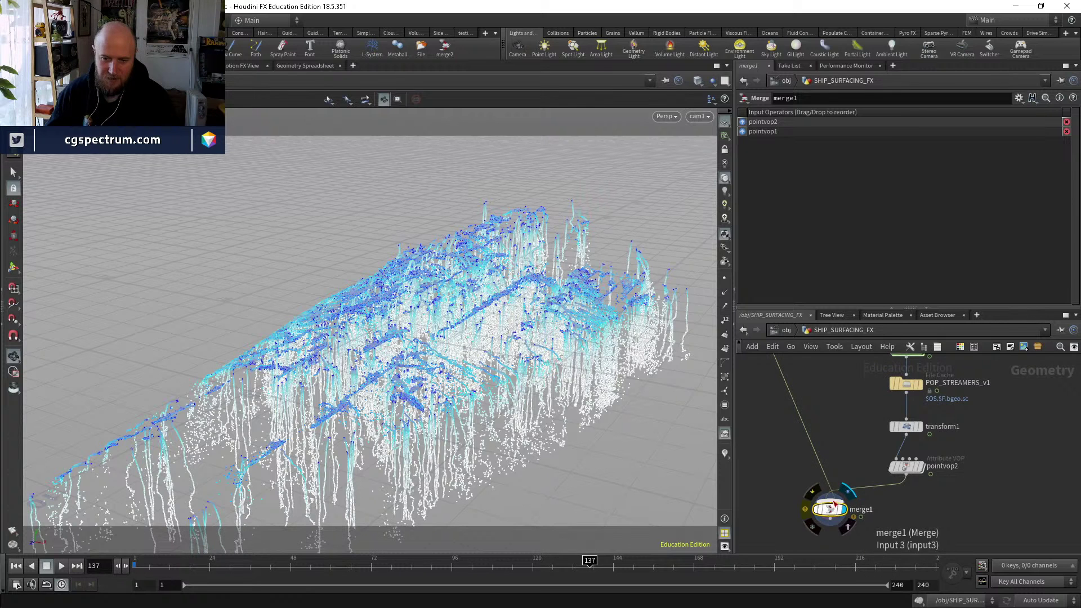
click(834, 503)
scroll(845, 495, down, 5)
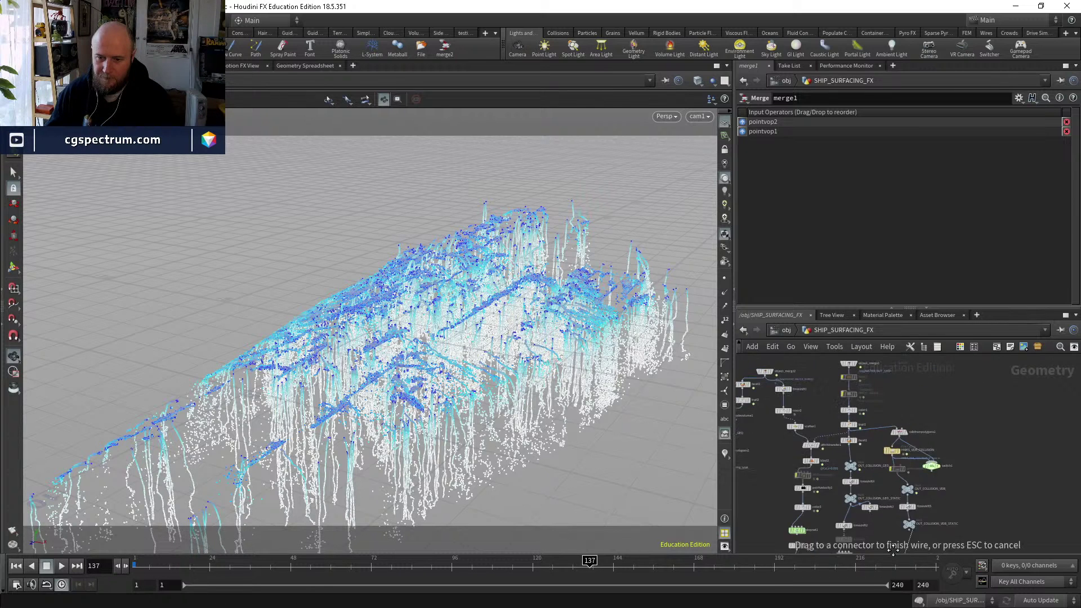
scroll(890, 506, up, 3)
click(890, 519)
scroll(953, 417, up, 3)
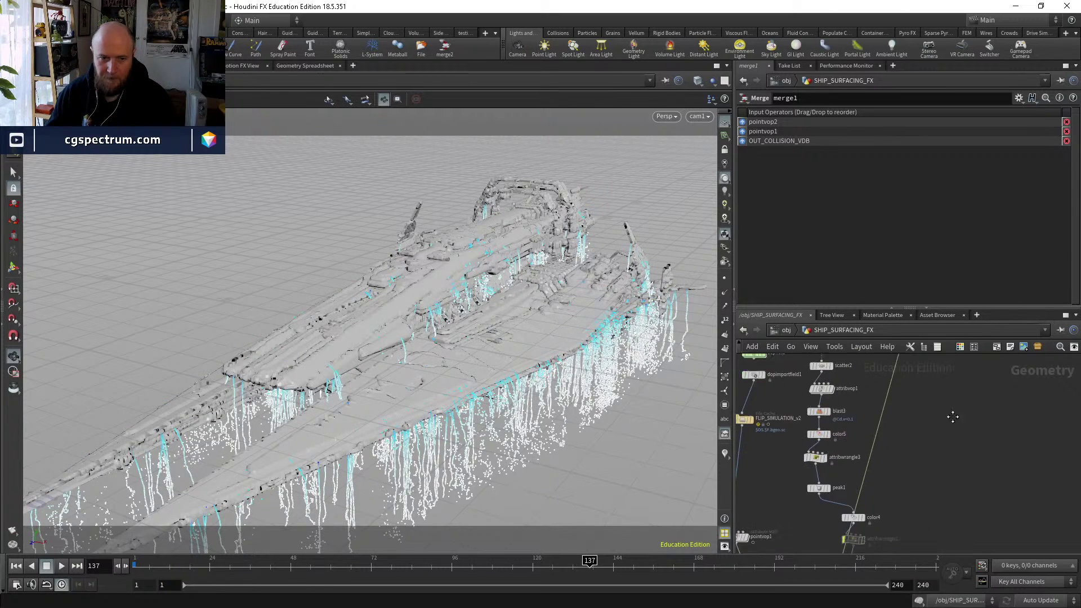
Reroute merge1's wire from OUT_COLLISION_VDB so that trail1 feeds the merge instead.
scroll(961, 398, down, 3)
scroll(865, 463, up, 3)
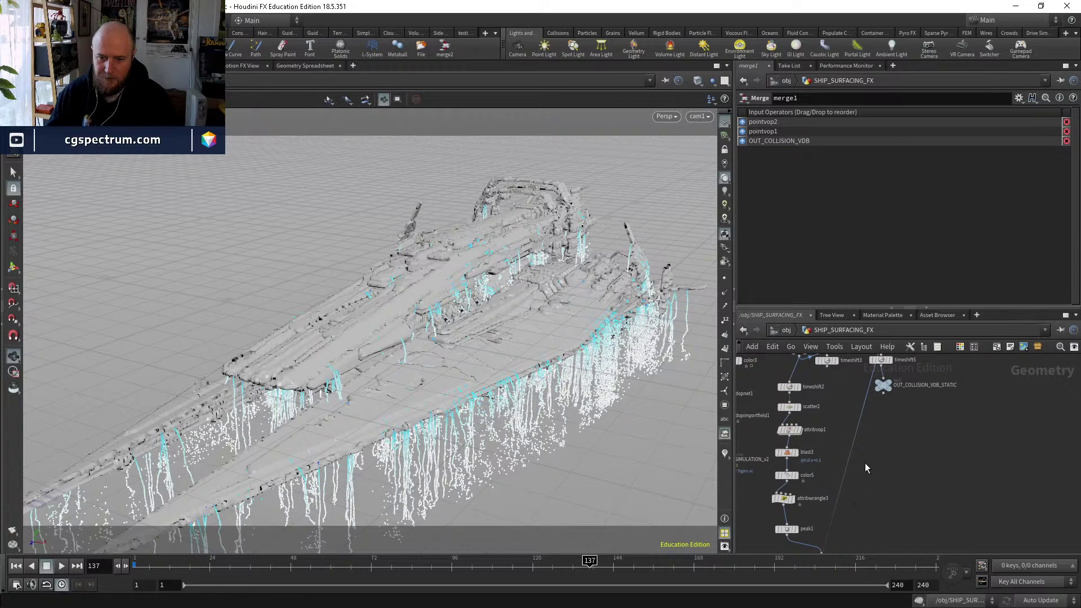
scroll(862, 472, up, 3)
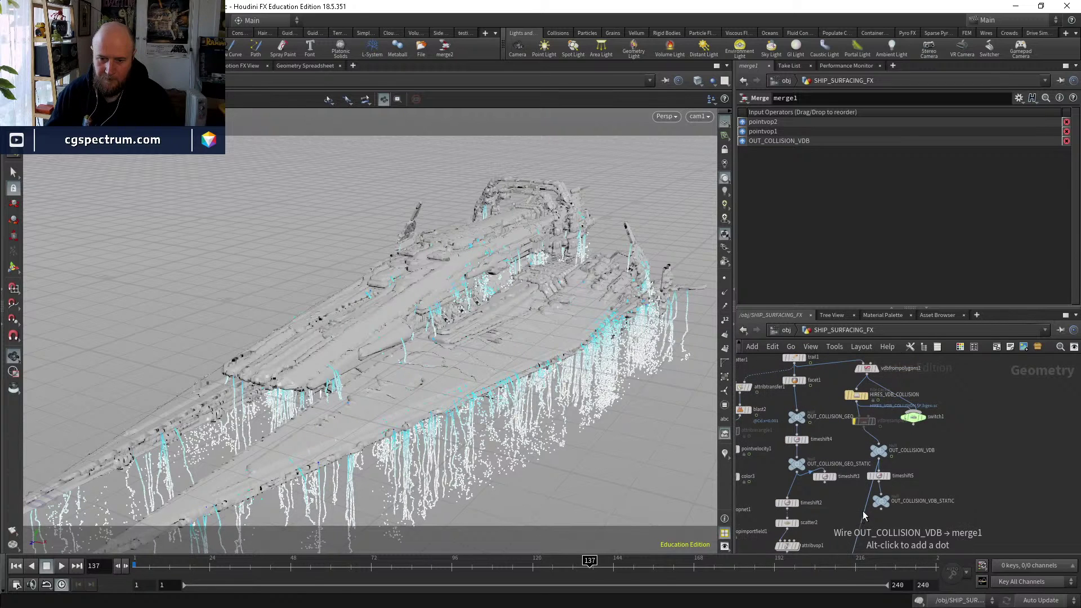
scroll(865, 516, up, 1)
drag(867, 525, 795, 383)
middle_drag(941, 482, 867, 454)
scroll(851, 448, up, 4)
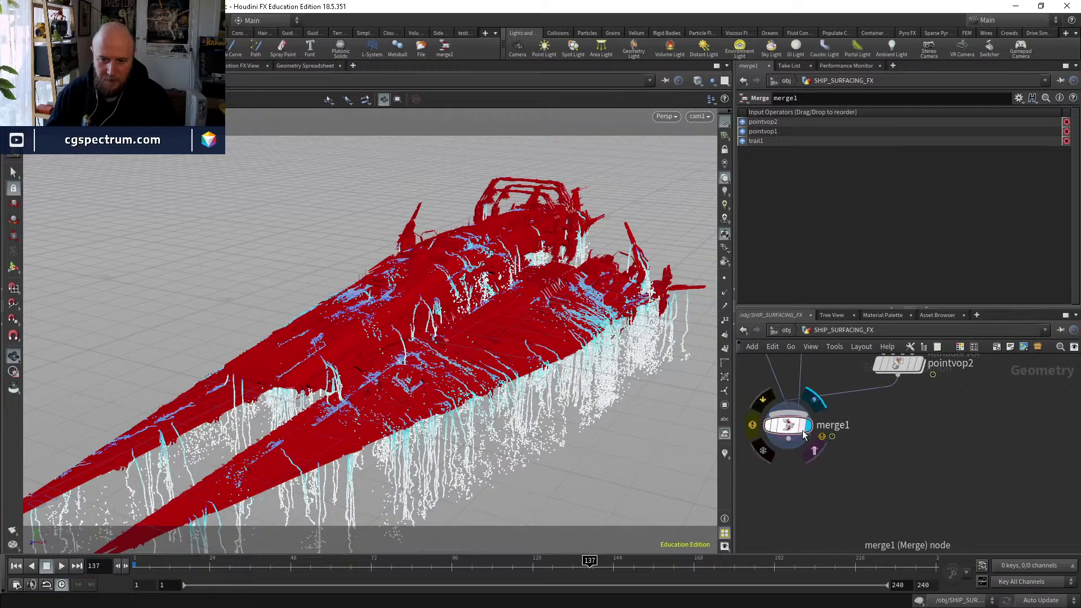
Scrub to frame 124, examine the streamers falling from the ship's underside up close, and return to frame 1.
click(190, 563)
drag(314, 569, 565, 551)
drag(394, 467, 410, 276)
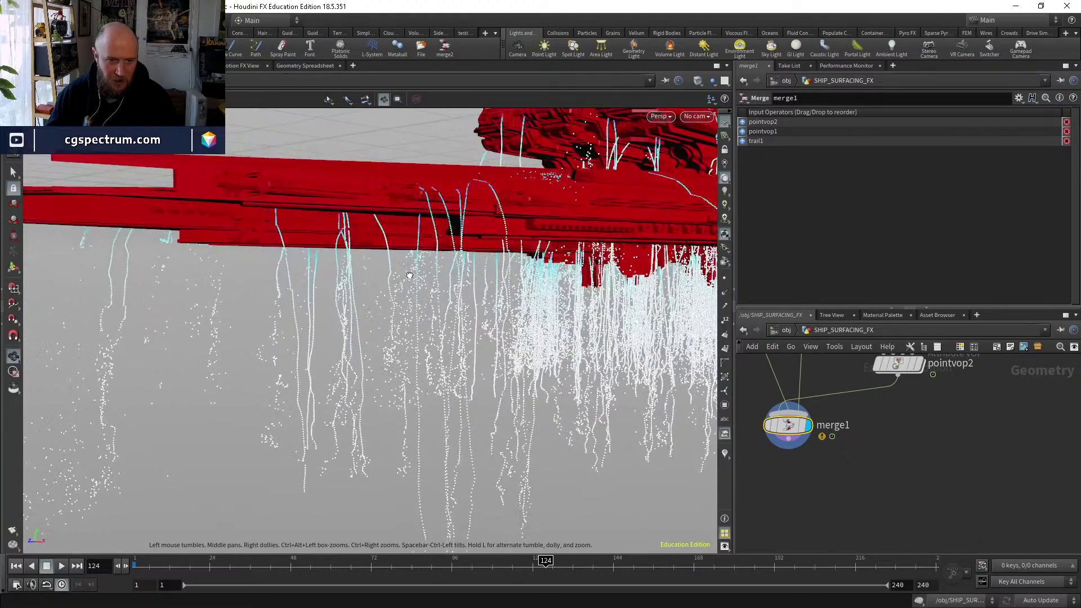
drag(488, 290, 358, 266)
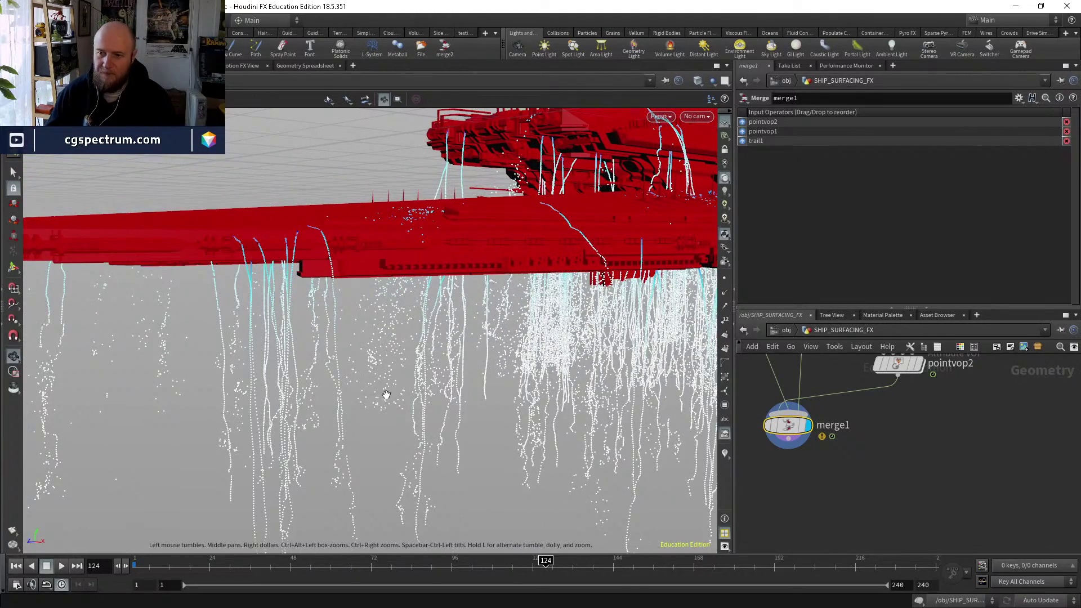
drag(448, 349, 389, 475)
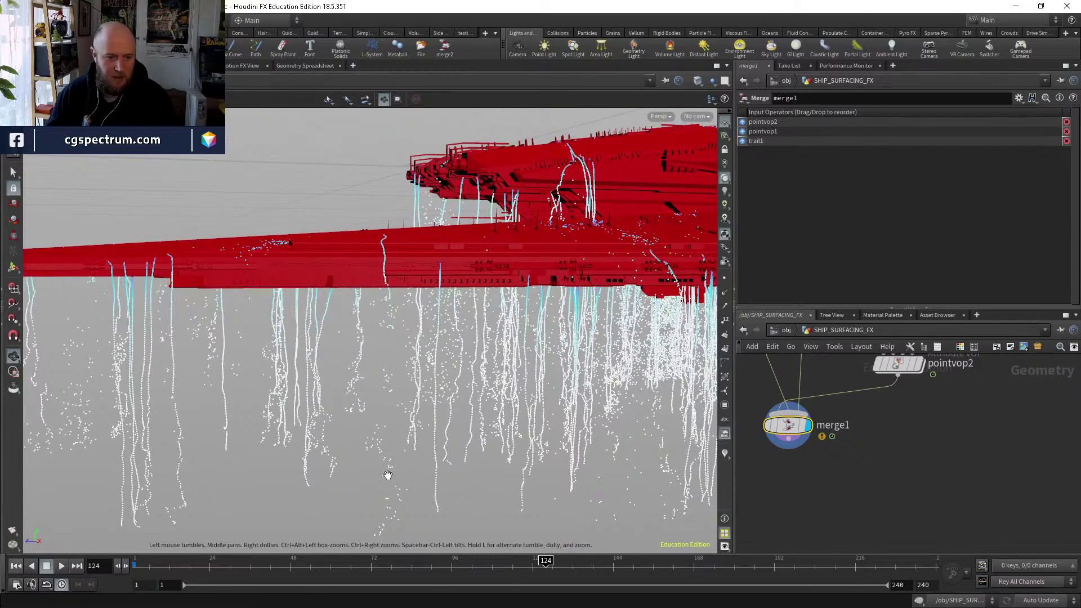
click(182, 573)
click(135, 563)
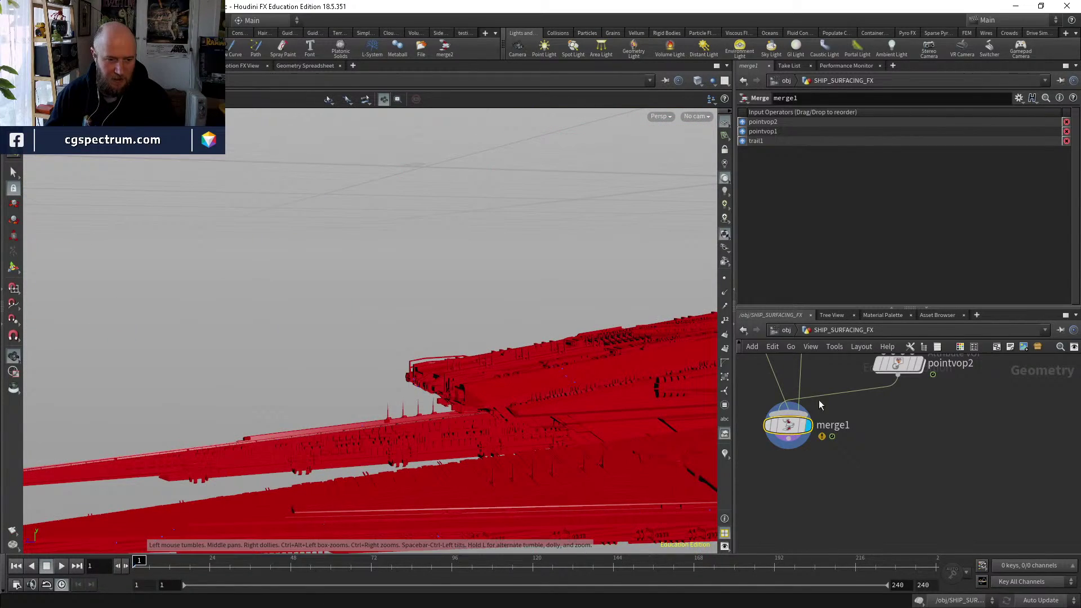
middle_drag(816, 394, 884, 399)
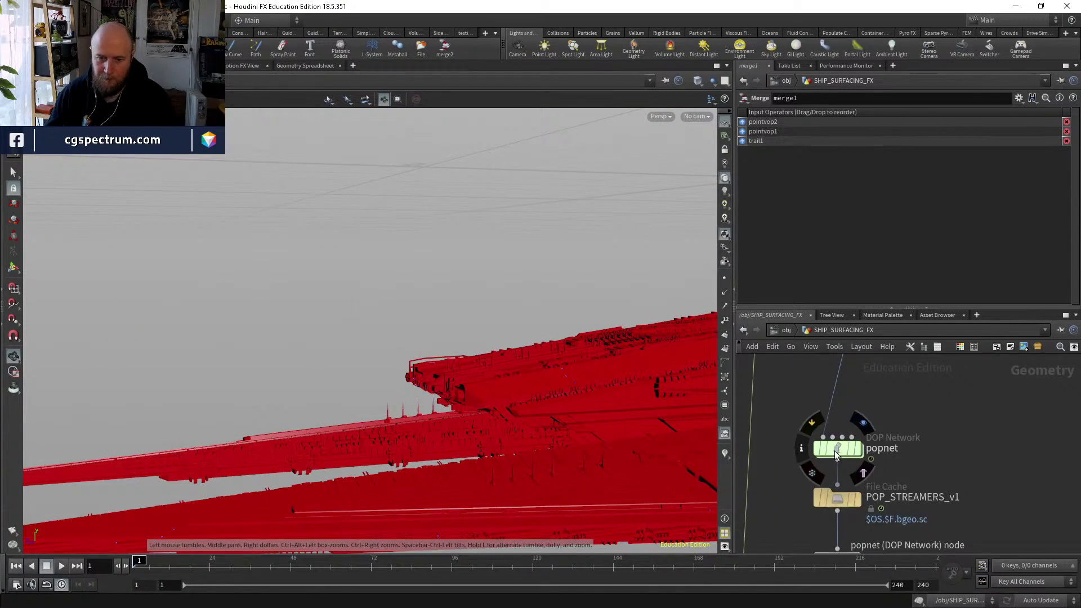
Enter popnet, play the particle simulation, and inspect the streamers beneath the ship up close before returning to frame 1.
double_click(837, 449)
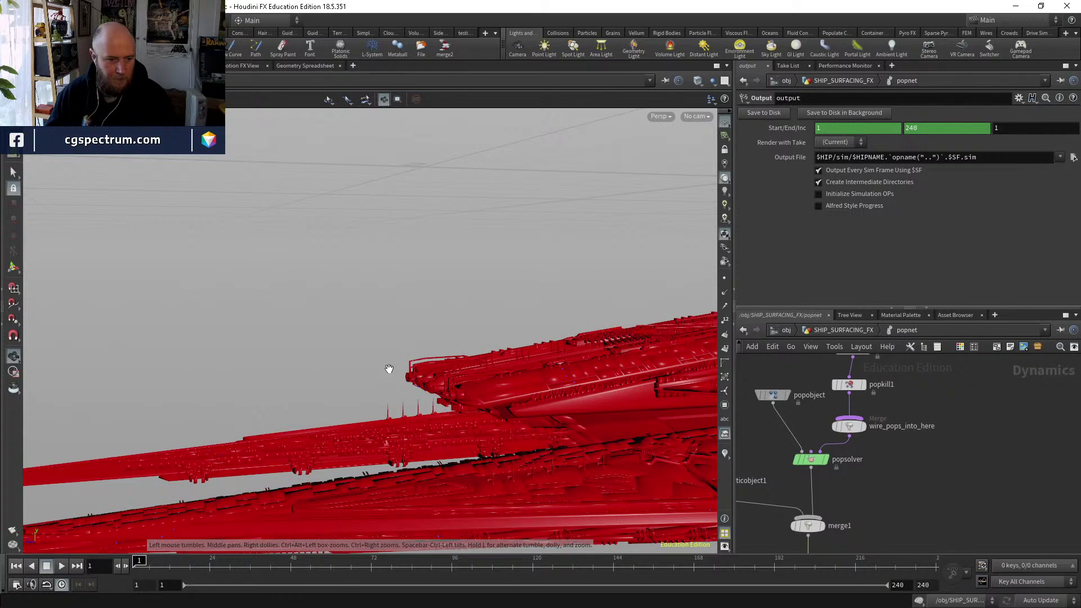
drag(386, 369, 338, 366)
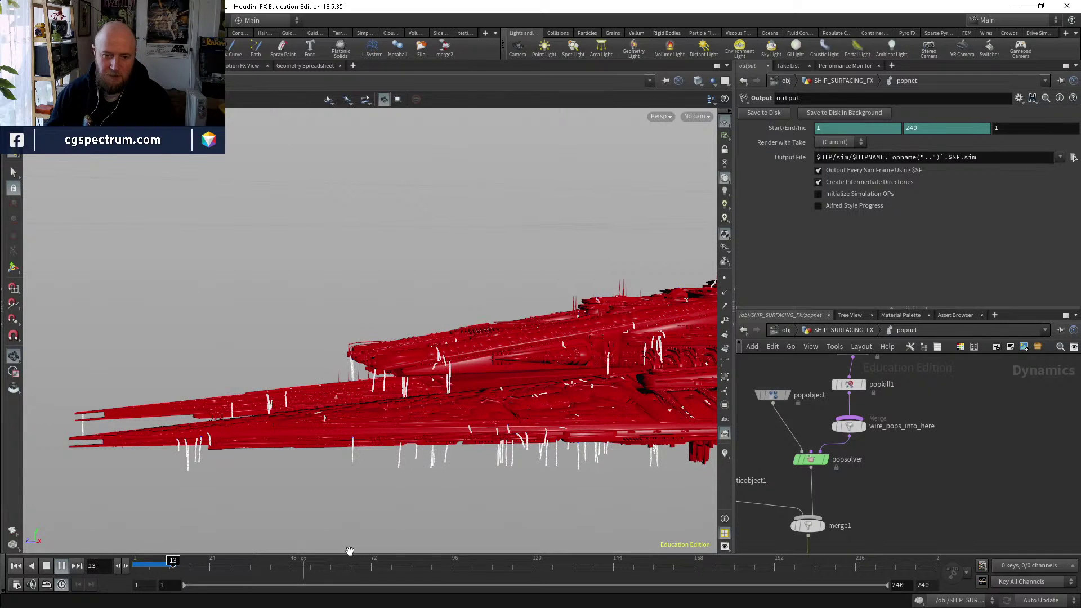
click(173, 563)
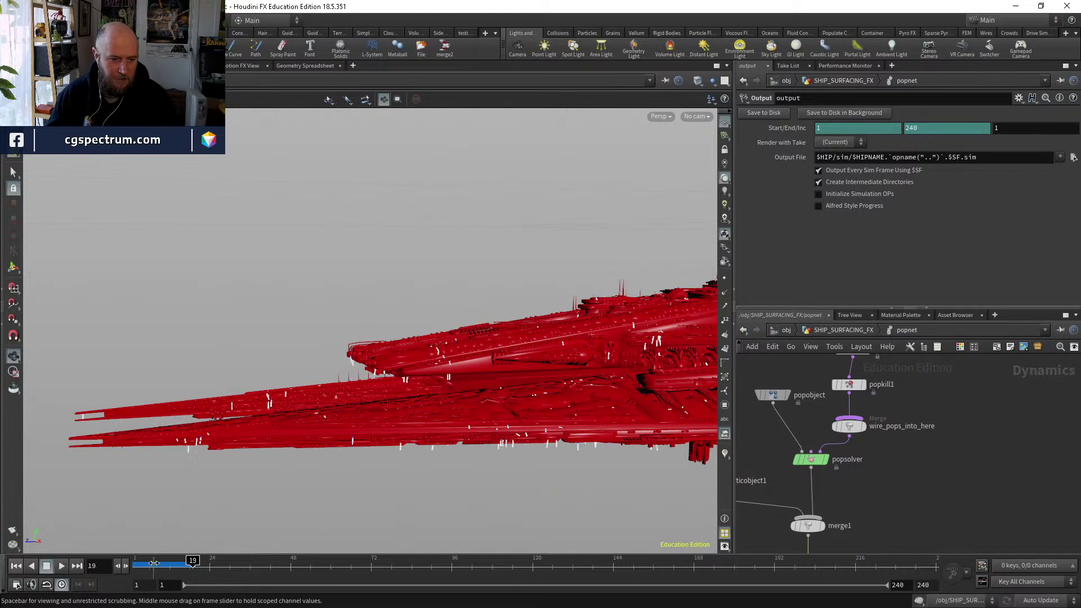
drag(293, 332, 140, 582)
key(ctrl+Up)
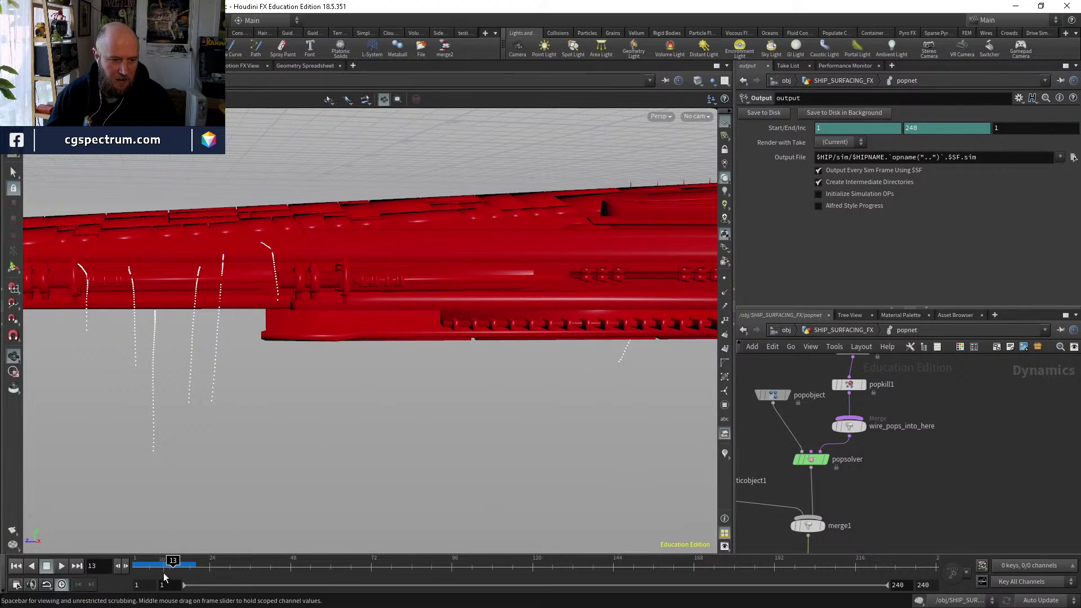
Try adding to inherited velocity on source_first_input with a variance of 0.1 on all axes, and replay the particle simulation from frame 1.
middle_drag(931, 352, 901, 507)
click(839, 401)
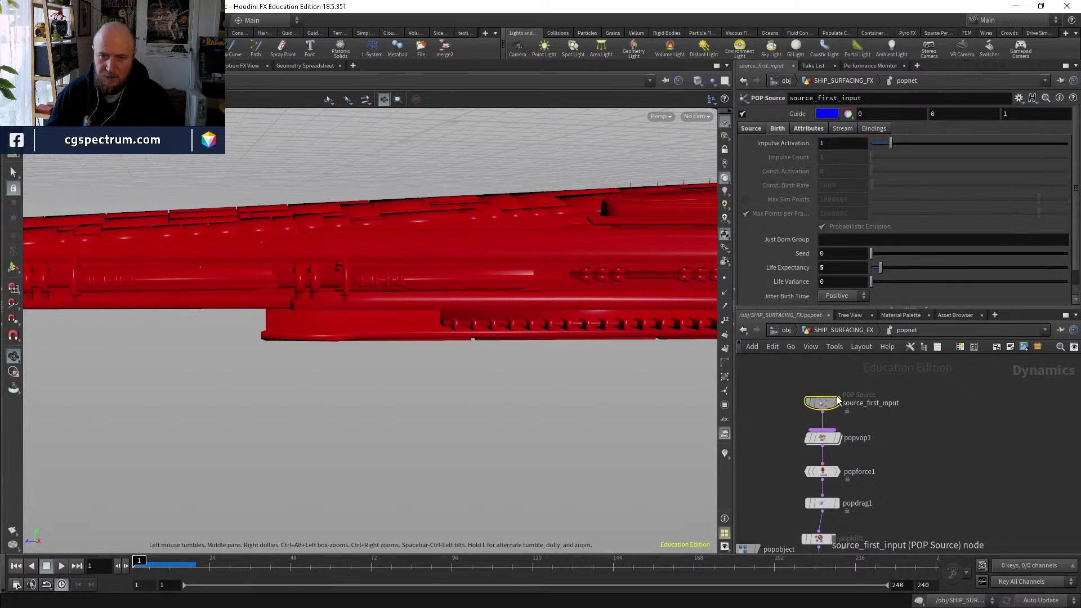
click(807, 129)
click(843, 173)
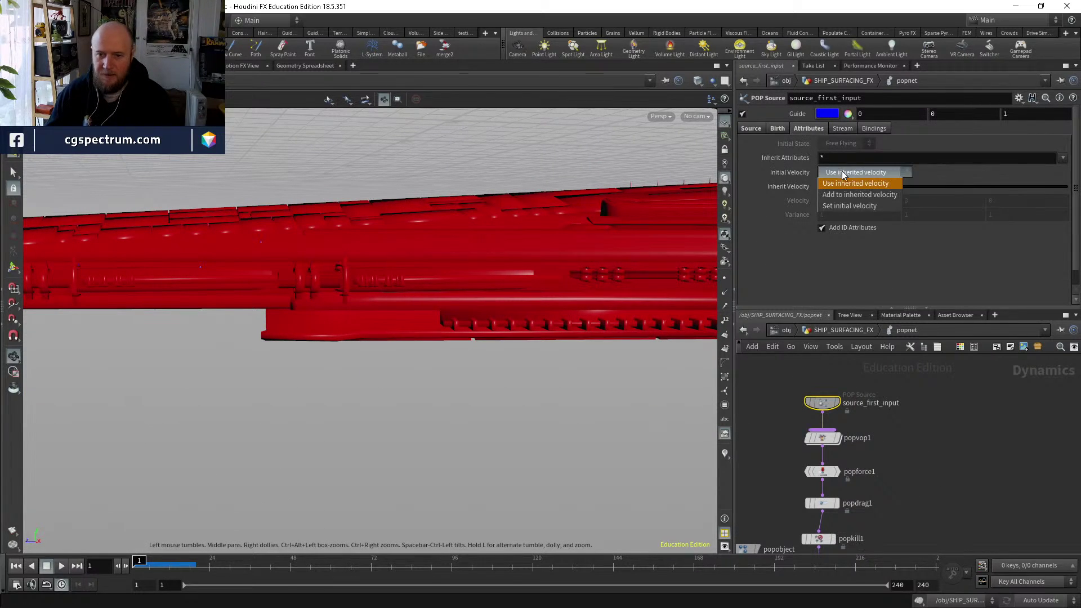
click(841, 196)
middle_drag(796, 214, 746, 210)
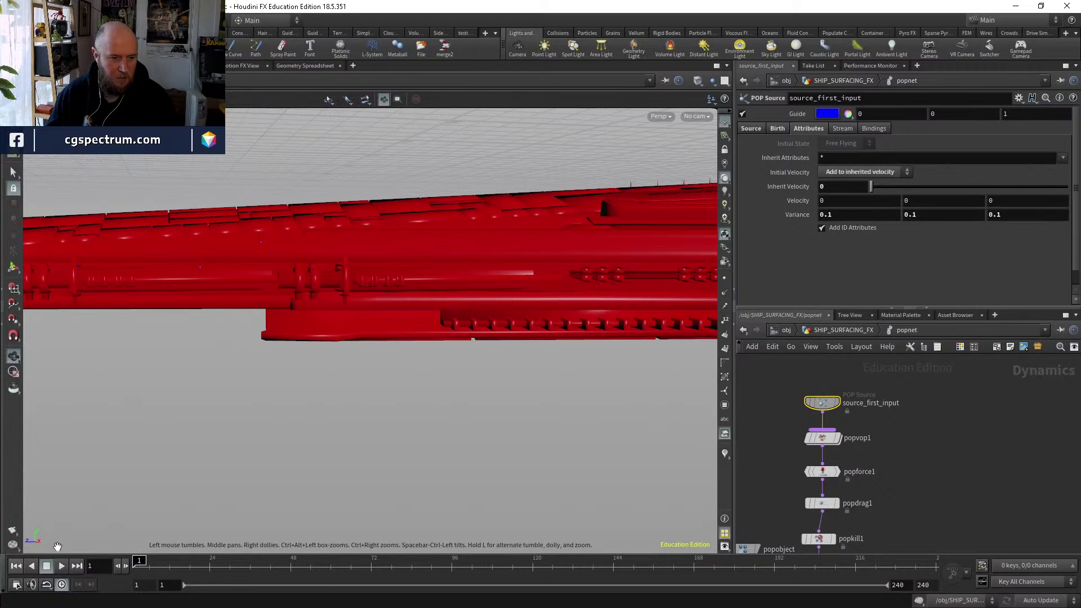
click(64, 566)
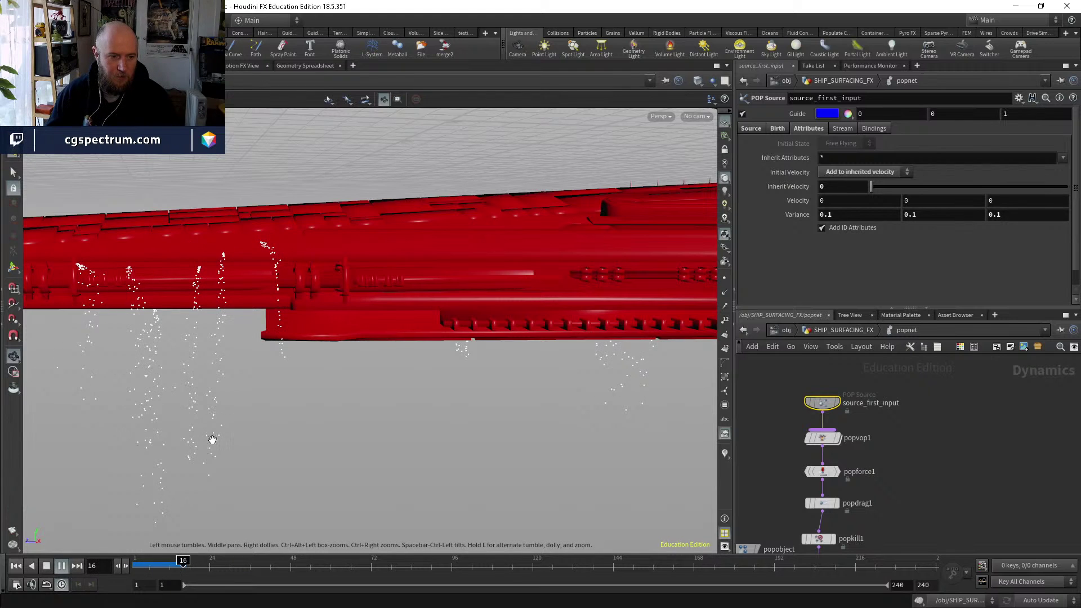
key(ctrl+Up)
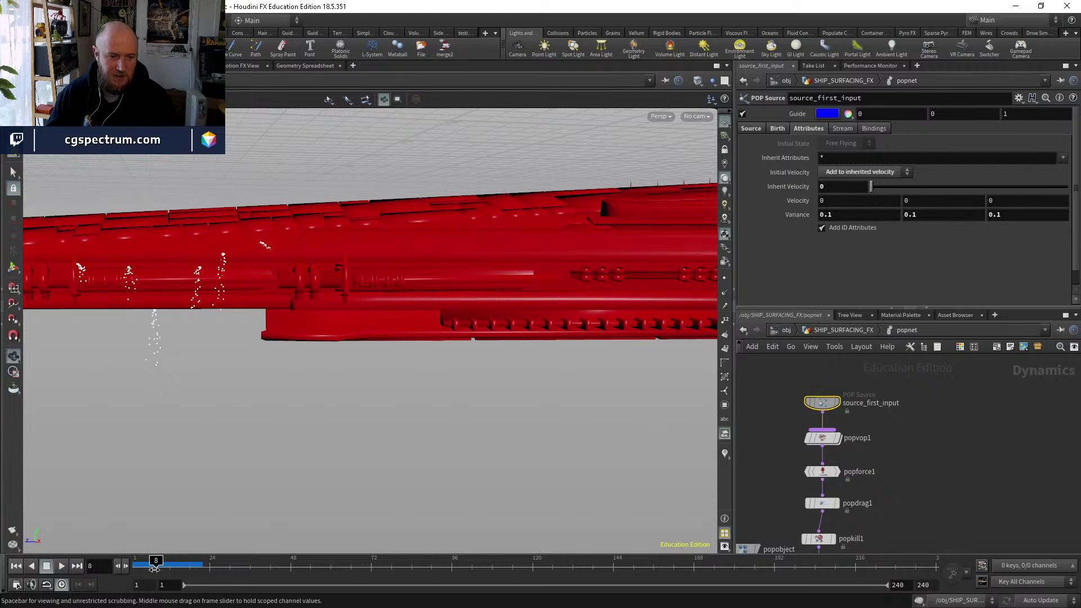
Return source_first_input's initial velocity to Use inherited velocity and replay the simulation up to frame 9.
click(860, 173)
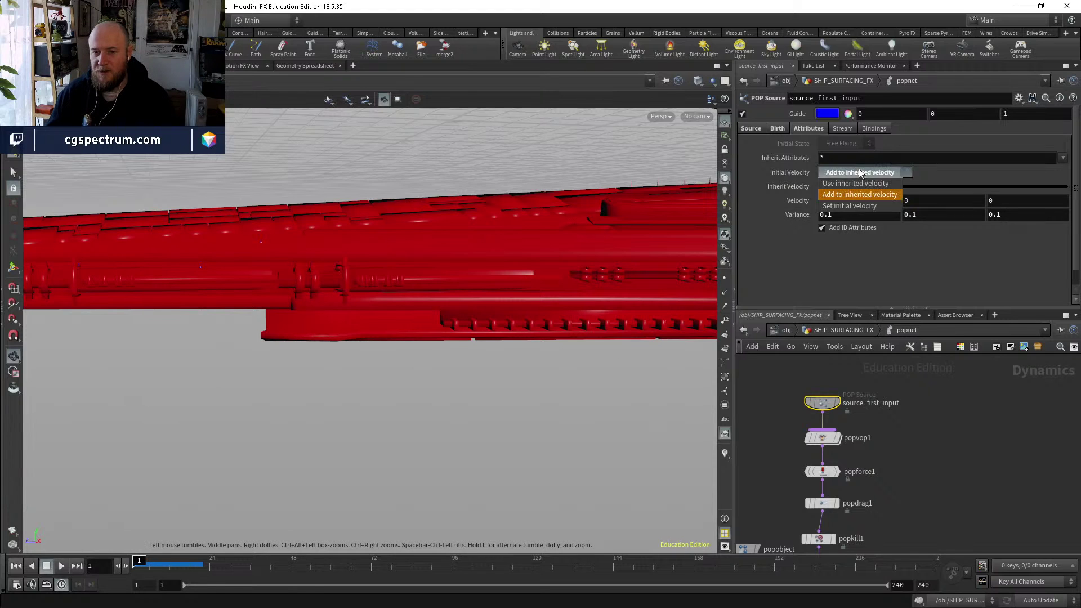
click(859, 183)
click(62, 566)
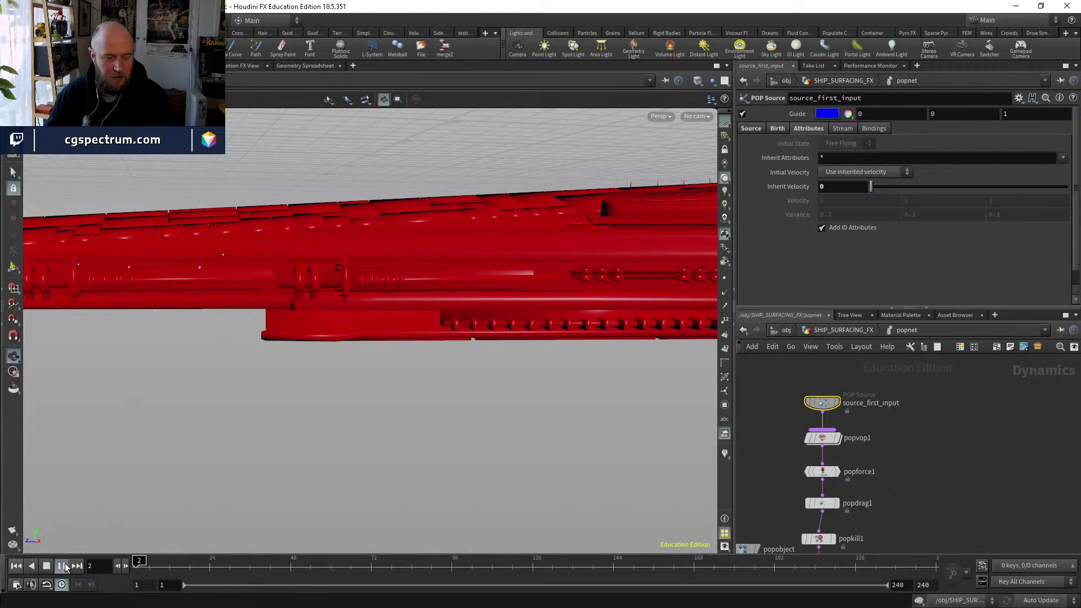
click(58, 566)
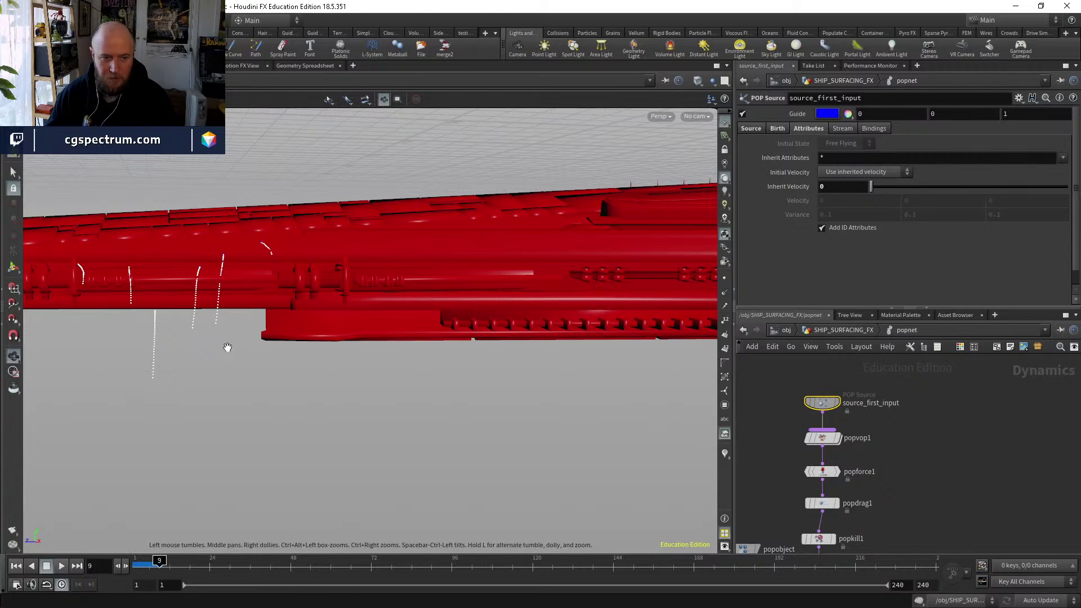
Examine the curl noise network inside popvop1 and go back up to popnet.
mouse_move(869, 406)
mouse_down()
mouse_move(892, 522)
mouse_move(882, 438)
mouse_move(866, 421)
mouse_up()
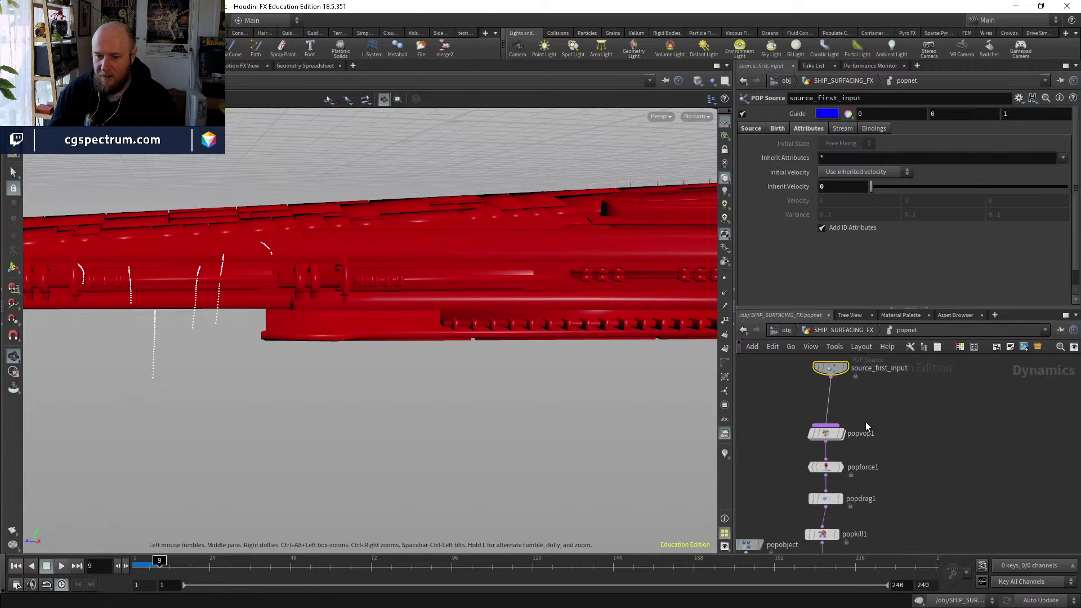
double_click(839, 436)
scroll(837, 422, up, 4)
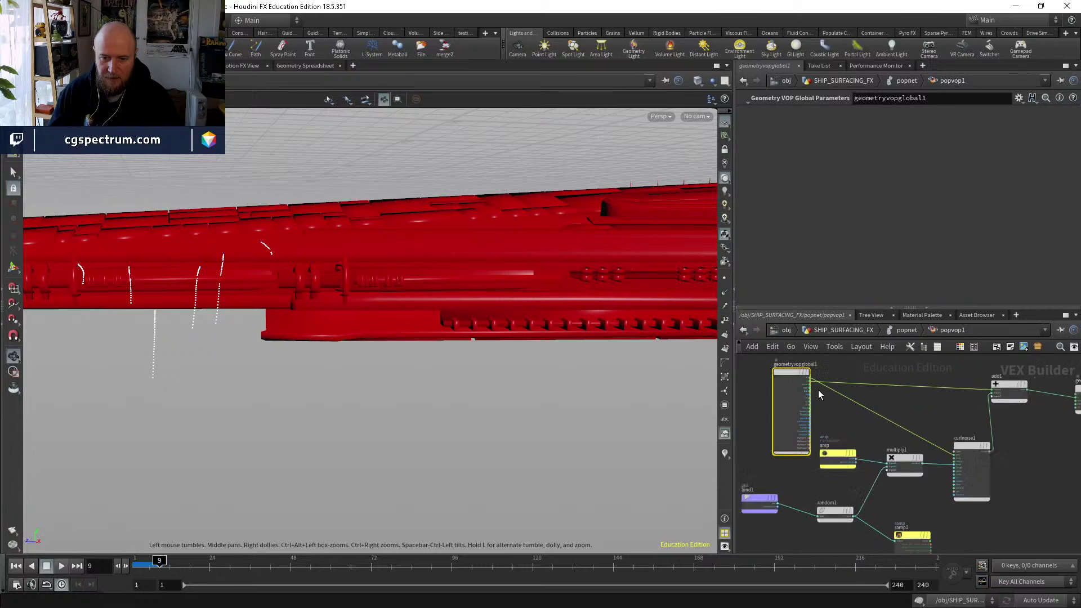
middle_drag(831, 394, 788, 422)
scroll(788, 422, down, 2)
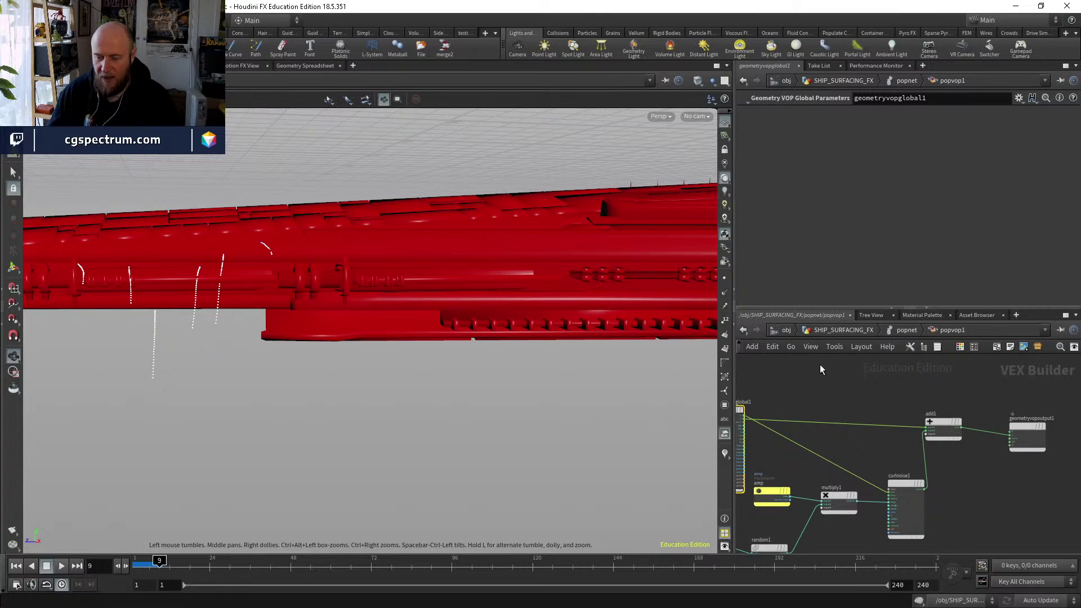
click(906, 330)
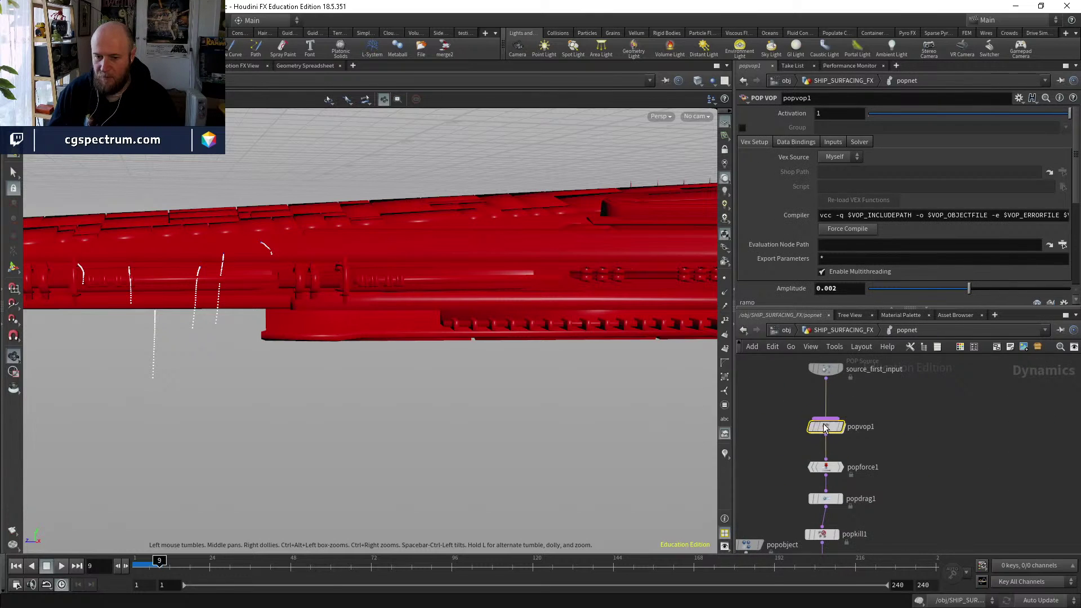
Add a second POP VOP node to the wire between popvop1 and popforce1.
key(Tab)
mouse_move(860, 433)
text(popvop)
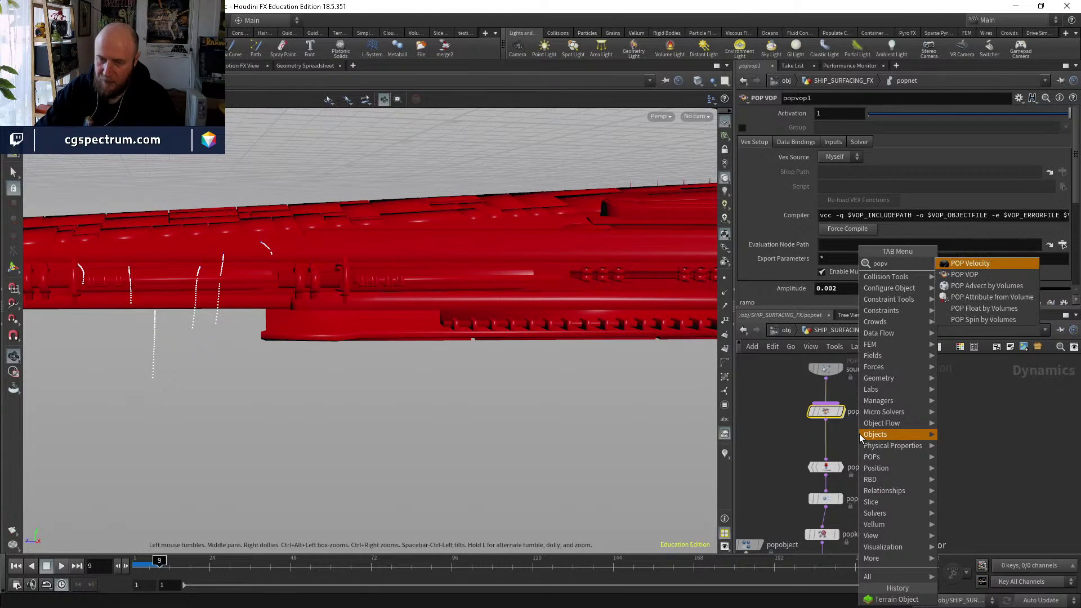
key(Return)
click(835, 447)
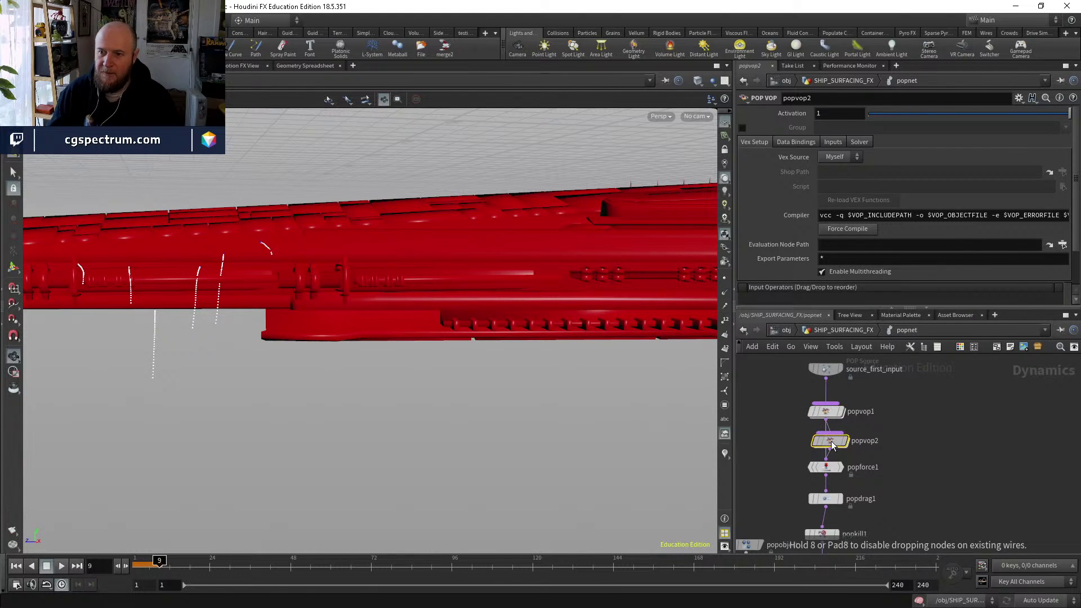
Open the popvop2 network and add a Turbulent Noise node between the global parameters and the output node.
double_click(832, 445)
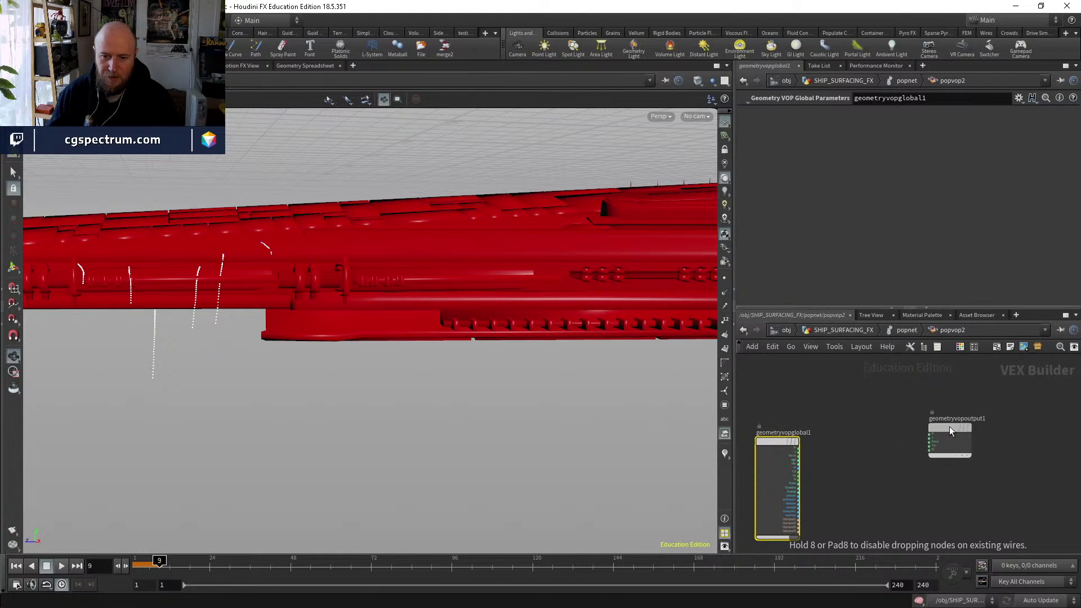
drag(951, 431, 962, 440)
key(Tab)
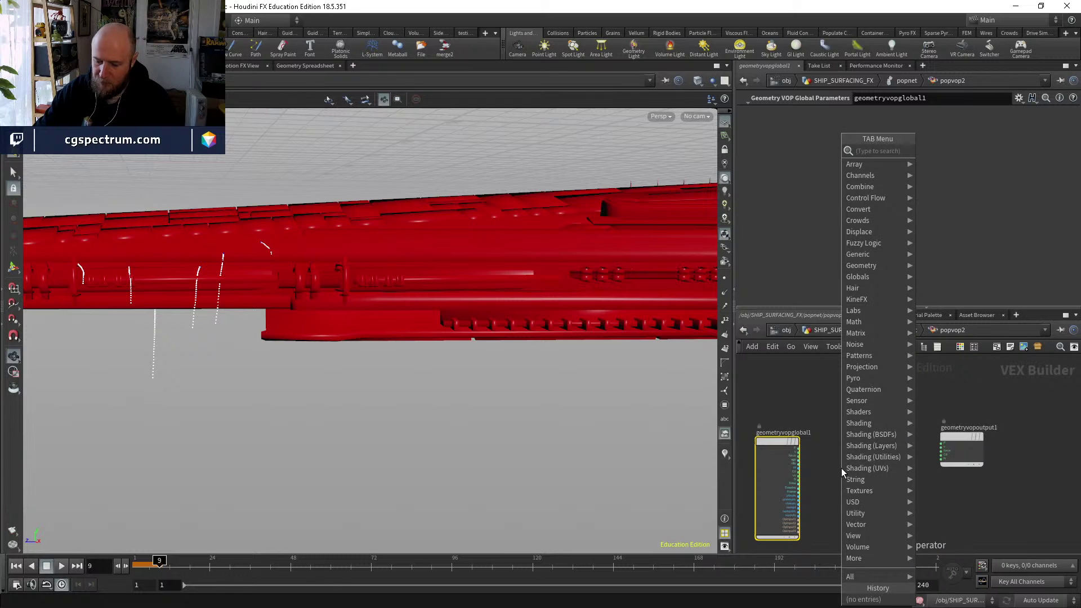
text(turb)
key(Return)
click(869, 482)
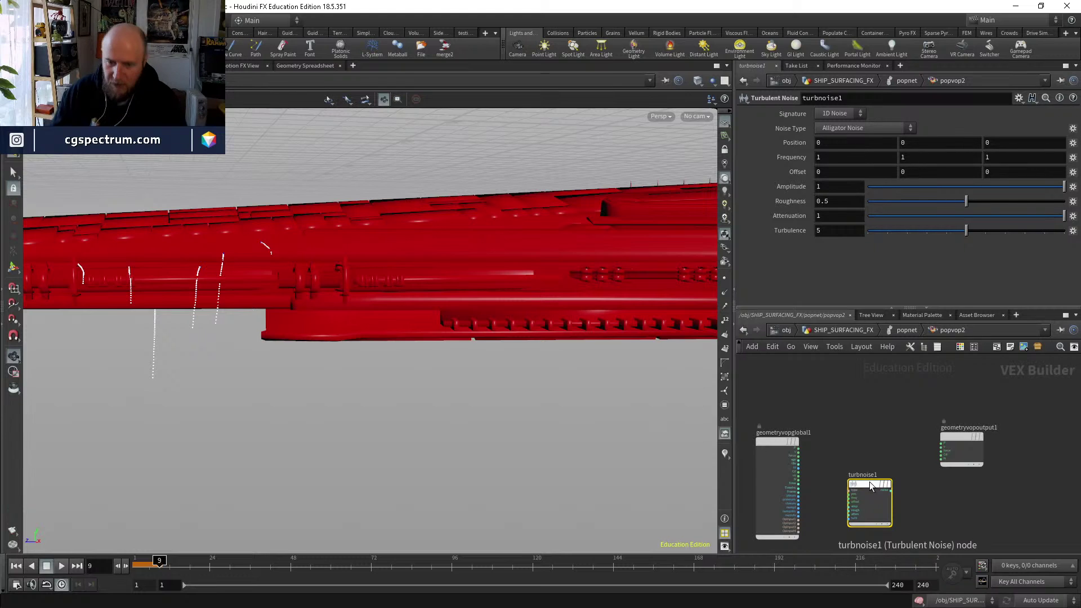
Add a Divide node and wire the global age and life into its first and second inputs.
scroll(800, 394, up, 2)
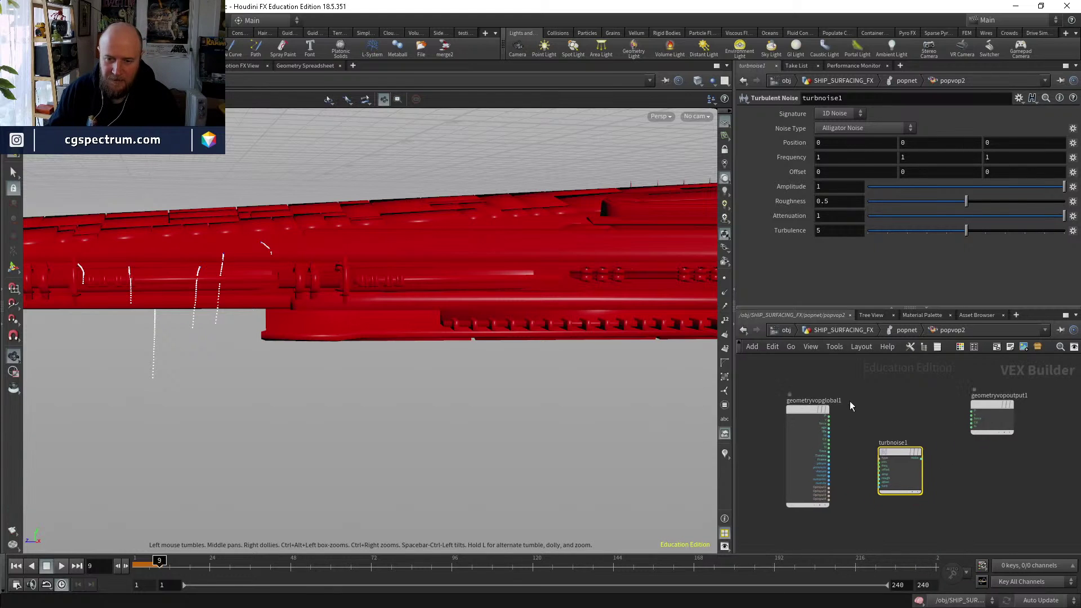
scroll(799, 395, up, 2)
scroll(829, 405, up, 2)
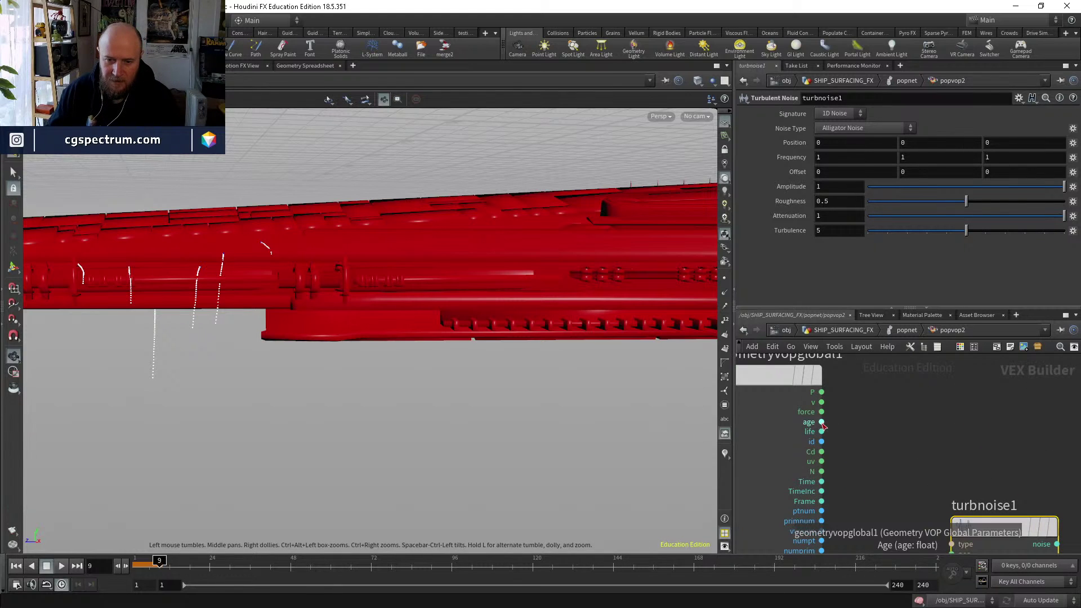
key(Tab)
text(divide)
key(Return)
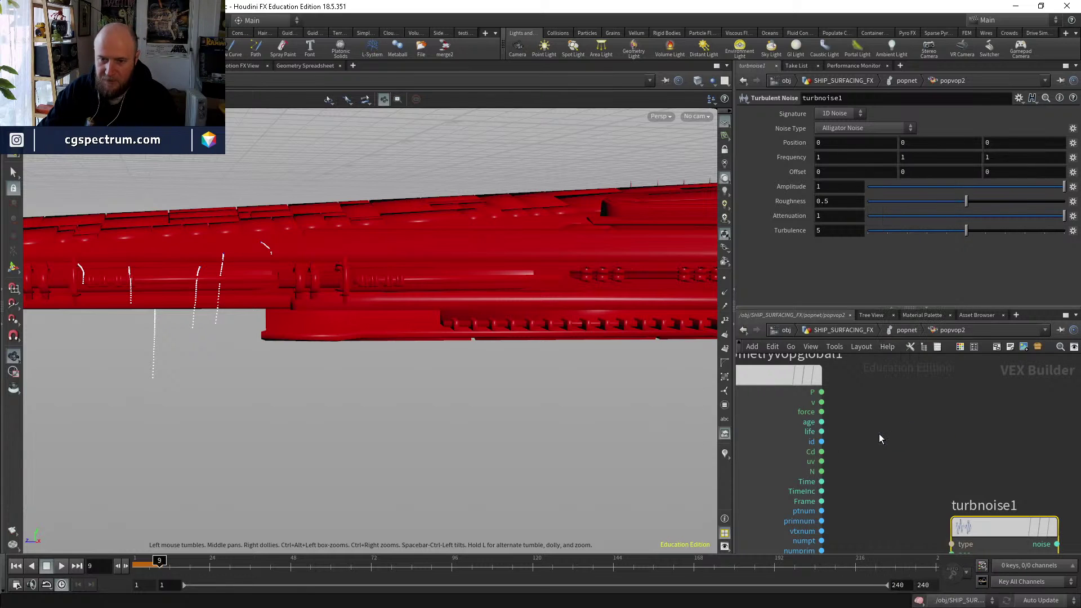
click(878, 435)
click(845, 445)
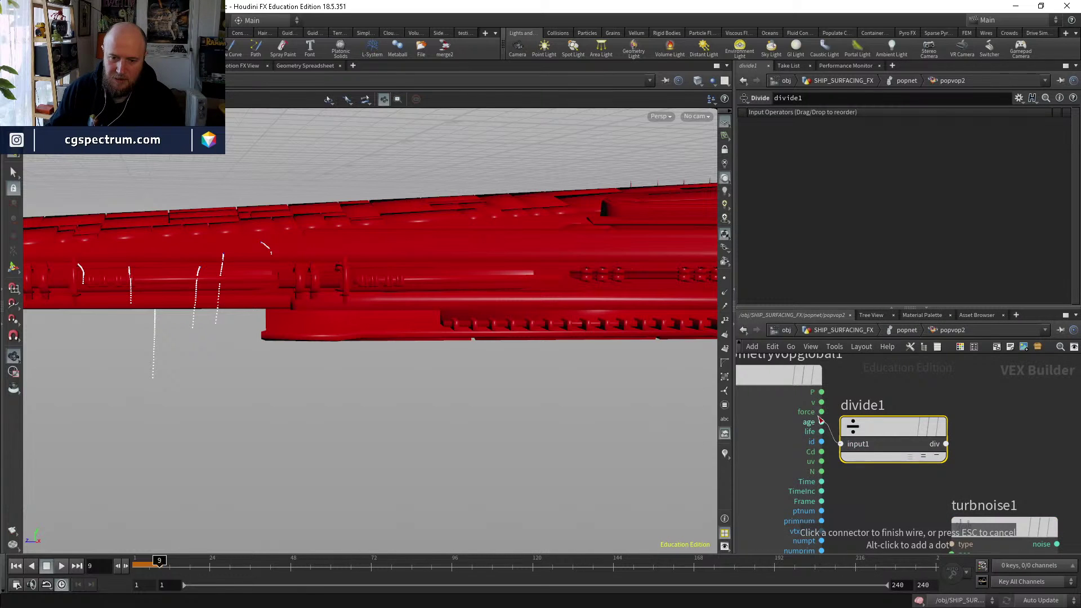
click(822, 412)
drag(823, 438, 845, 454)
Connect the global P to the turbulent noise's pos input and reposition the noise node.
middle_drag(972, 481, 805, 395)
scroll(884, 447, down, 2)
click(884, 499)
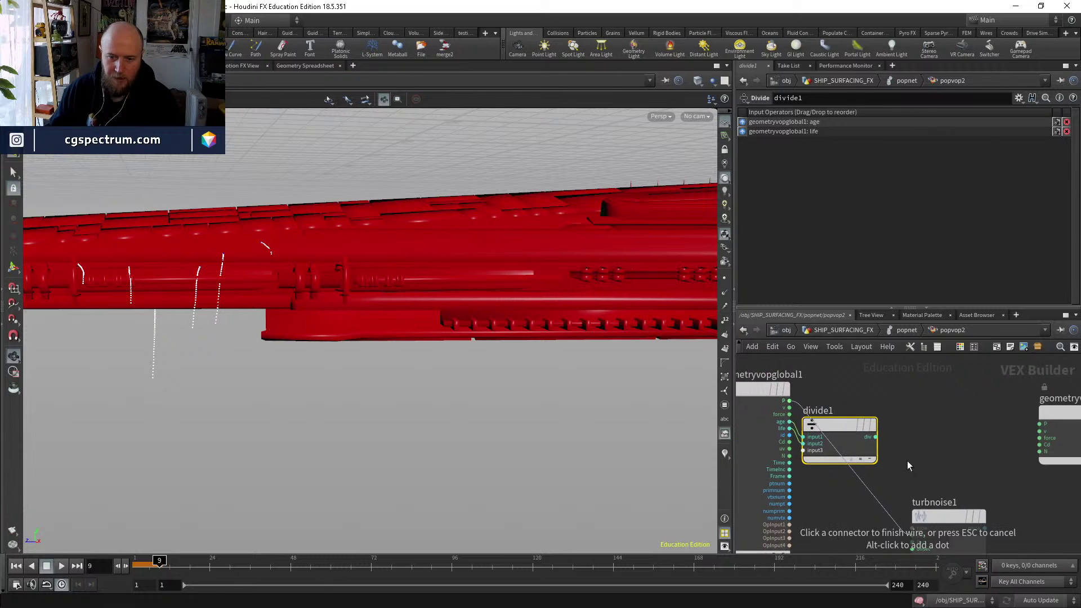
middle_drag(908, 465, 884, 445)
drag(924, 450, 898, 463)
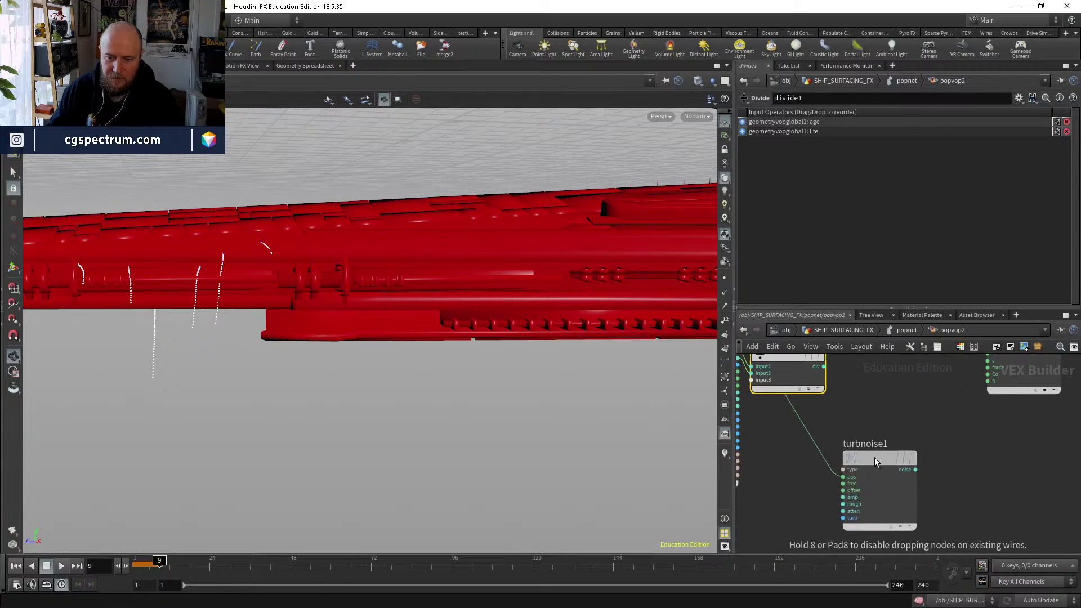
click(908, 469)
Create an Add node that sums P with the turbulent noise and feed the result into the output node's P.
key(Tab)
text(add)
key(Return)
click(901, 389)
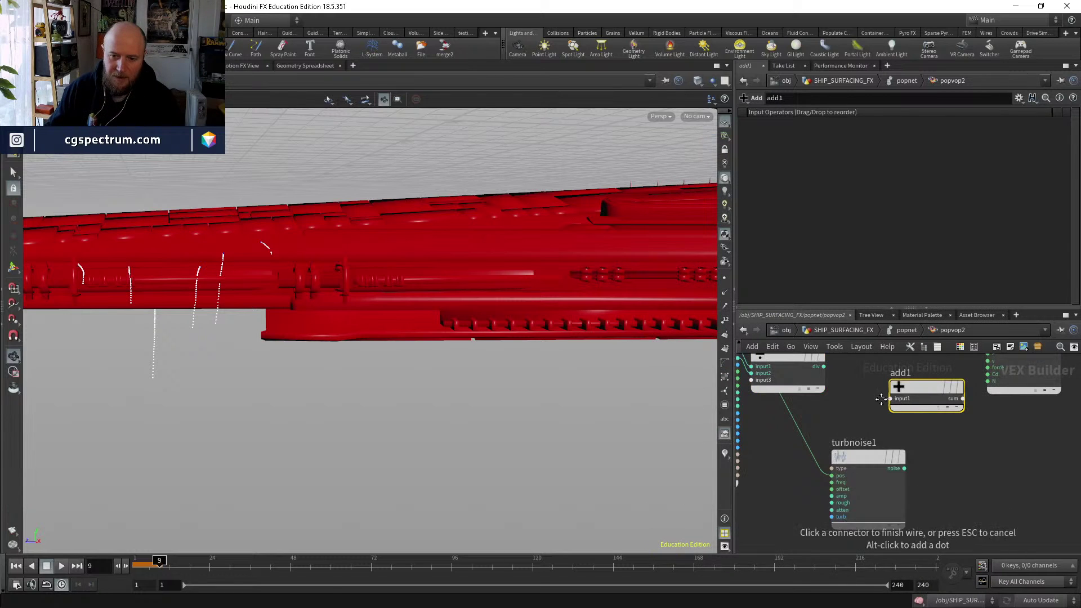
middle_drag(881, 400, 974, 455)
click(965, 454)
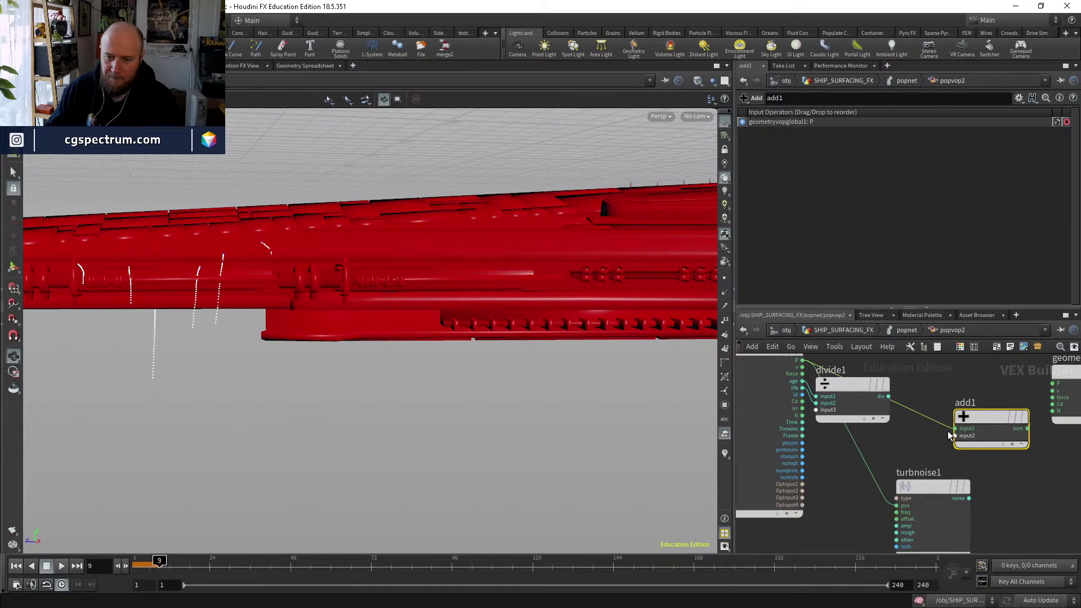
drag(955, 435, 970, 497)
middle_drag(1038, 478, 1007, 527)
drag(958, 466, 956, 429)
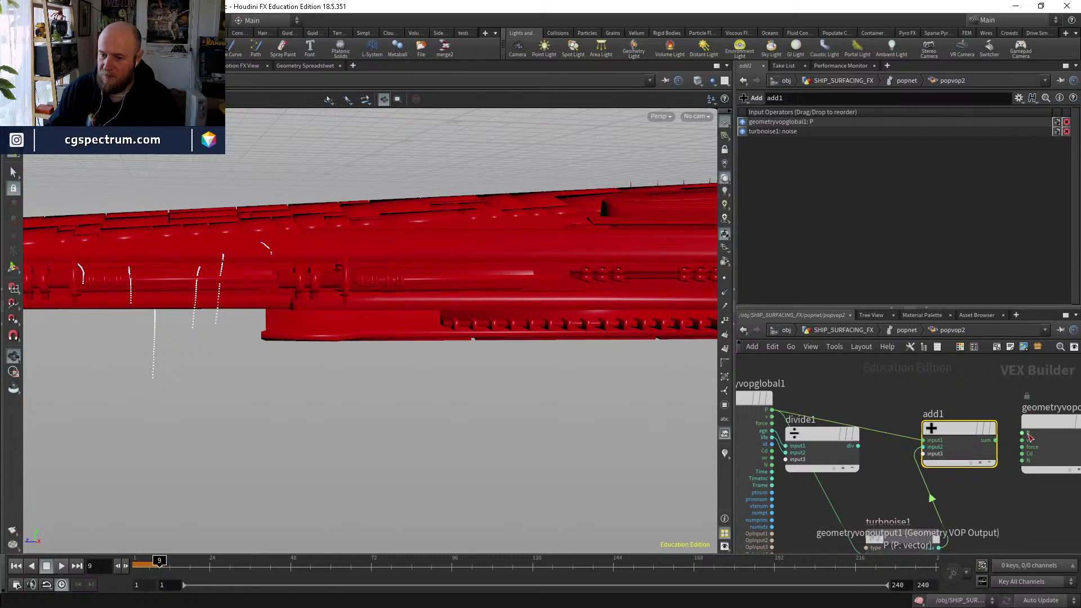
click(996, 441)
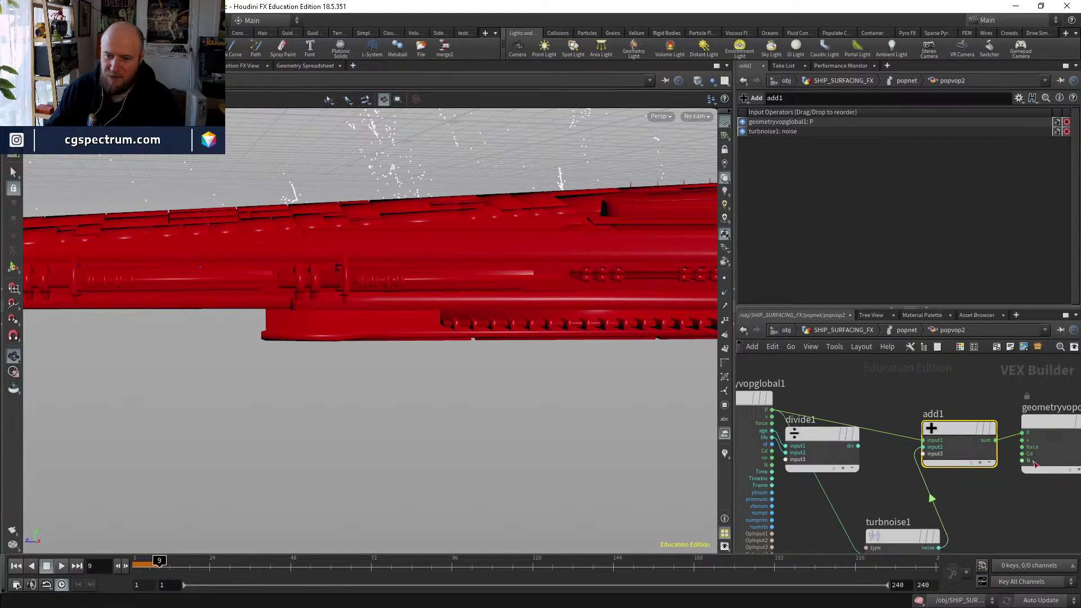
Configure the turbulent noise with a 3D Noise signature, an amplitude of .025 and a frequency of 9.7 on all axes.
middle_drag(927, 490, 918, 404)
click(894, 450)
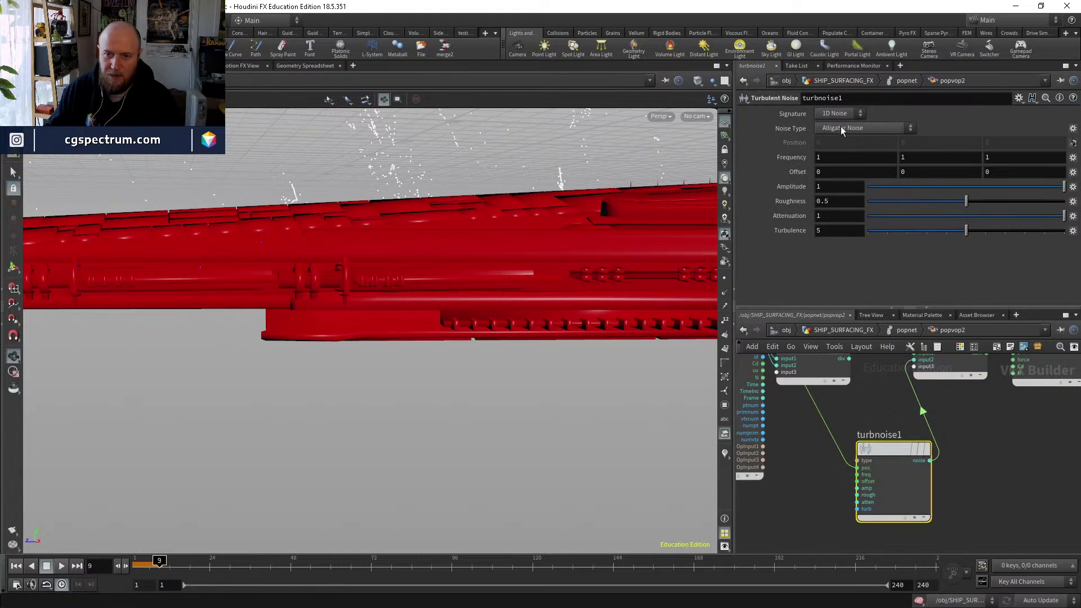
click(839, 115)
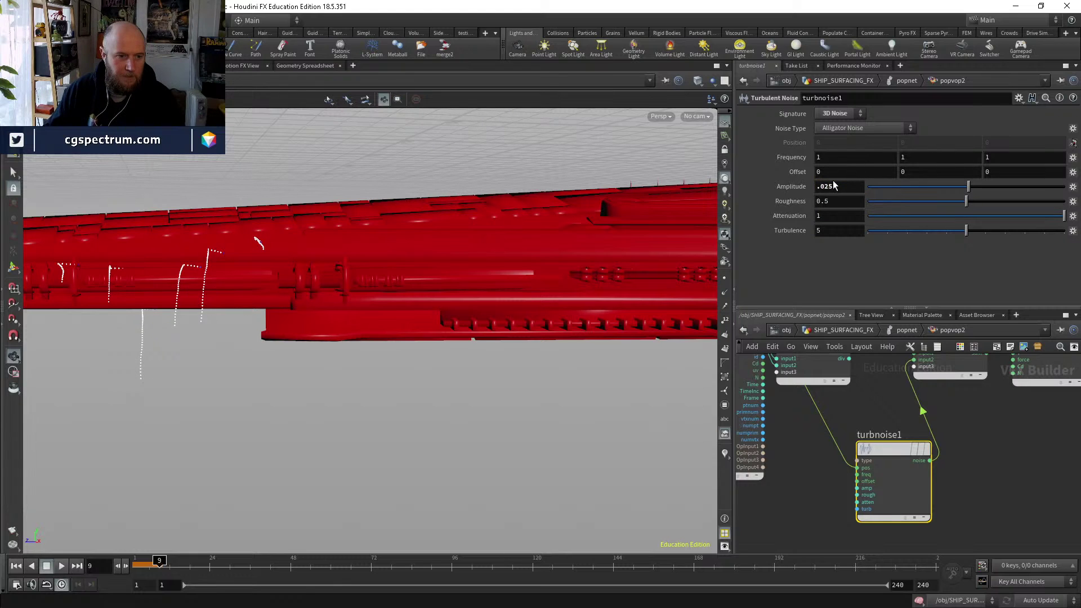
mouse_move(790, 158)
middle_down()
mouse_move(806, 159)
mouse_move(786, 173)
middle_up()
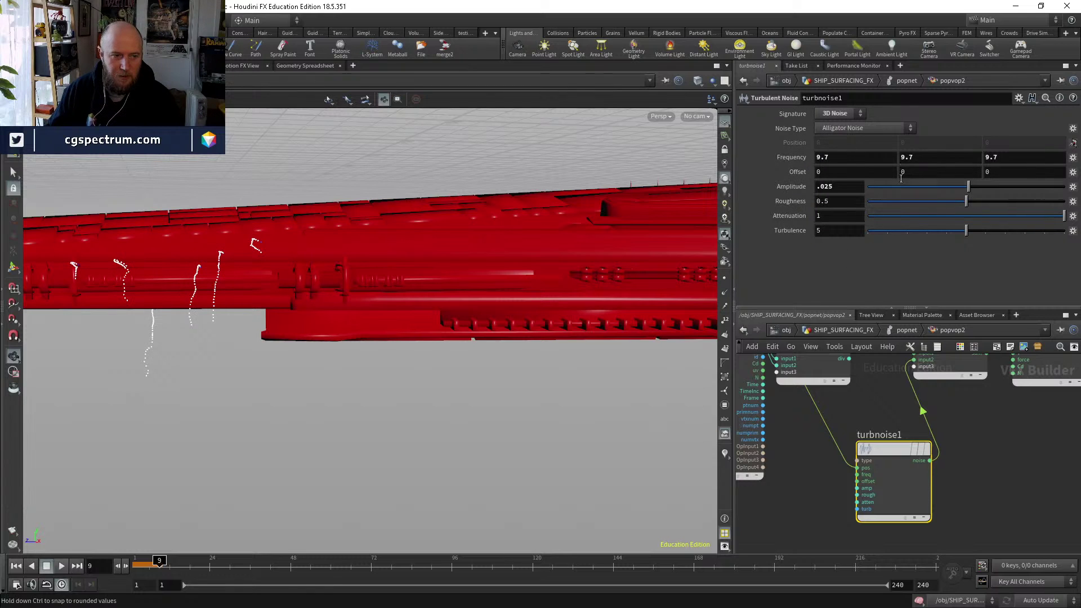
Change the noise type to Original Perlin Noise, with a frequency of 16.2 on all axes and an amplitude of .01.
click(870, 135)
click(868, 148)
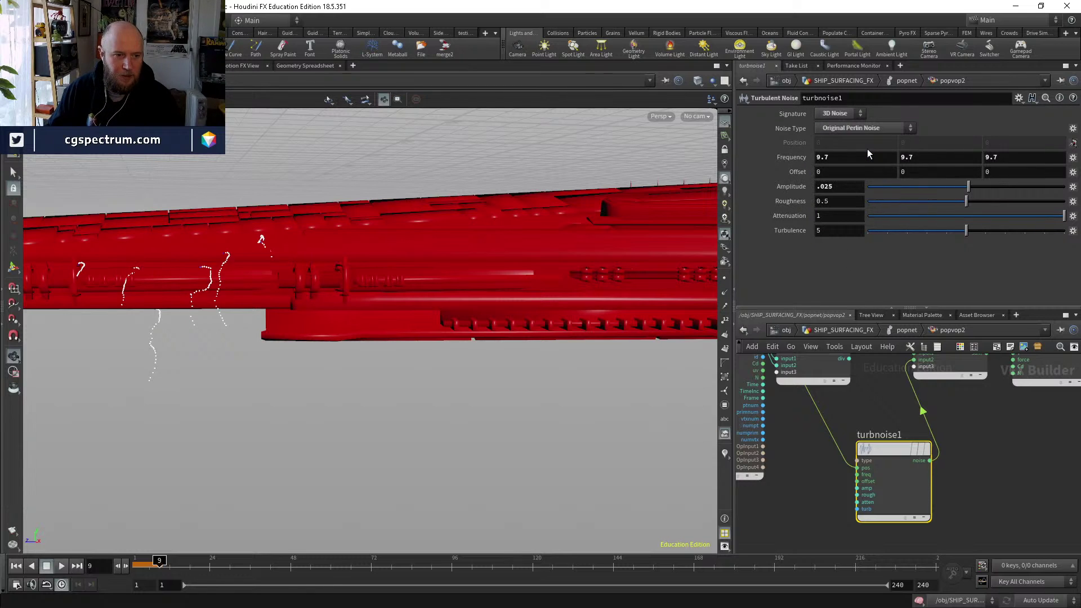
middle_drag(789, 160, 950, 154)
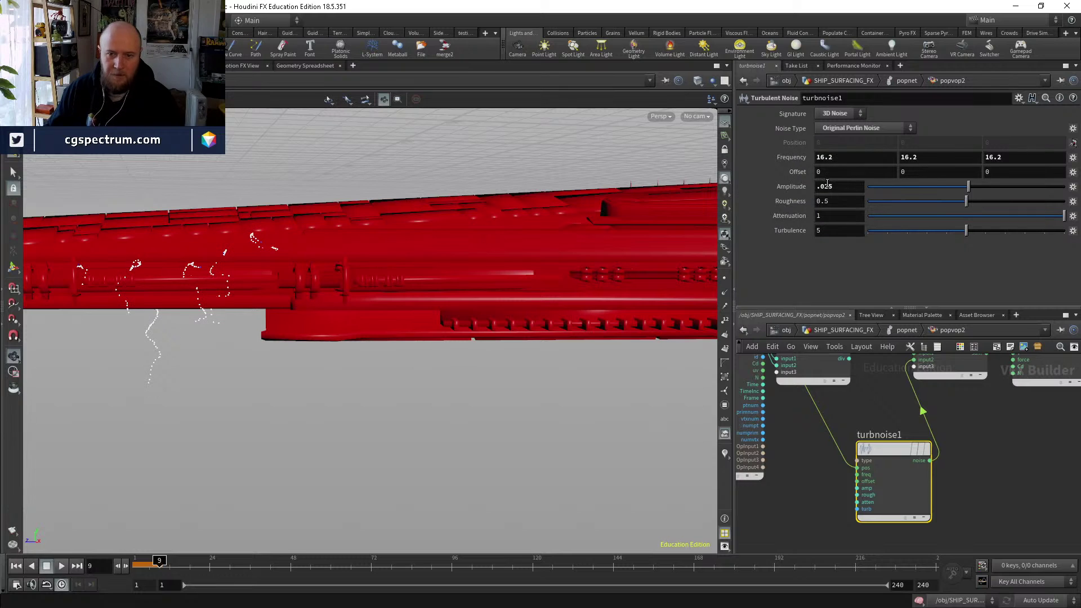
drag(863, 189, 866, 189)
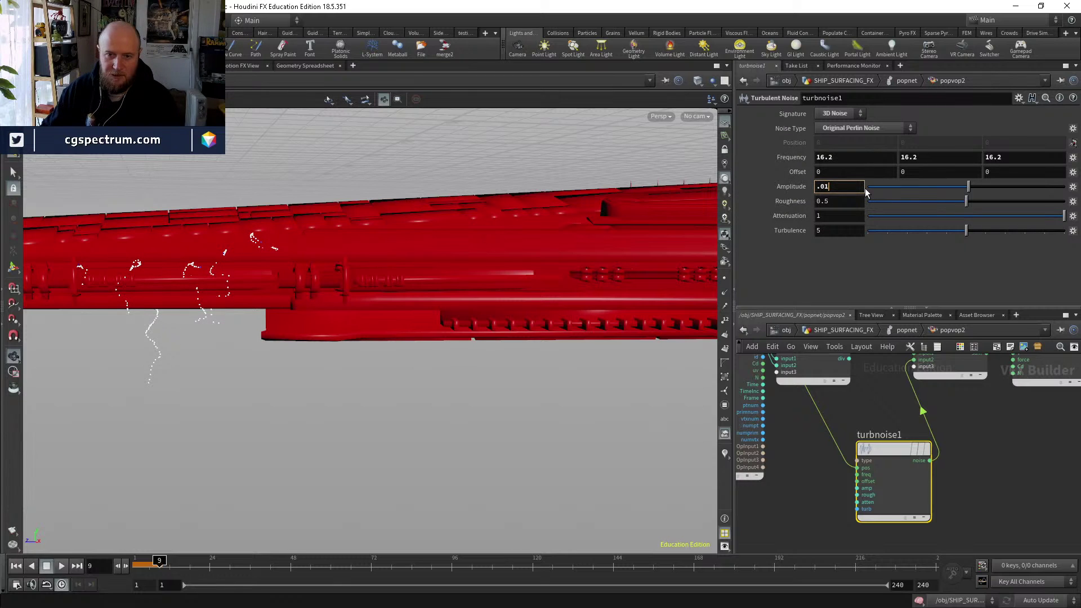
key(Return)
Toggle the bypass of popvop2 to compare the particle trails, and set its turbulent noise frequency to 22.7 on all axes.
key(u)
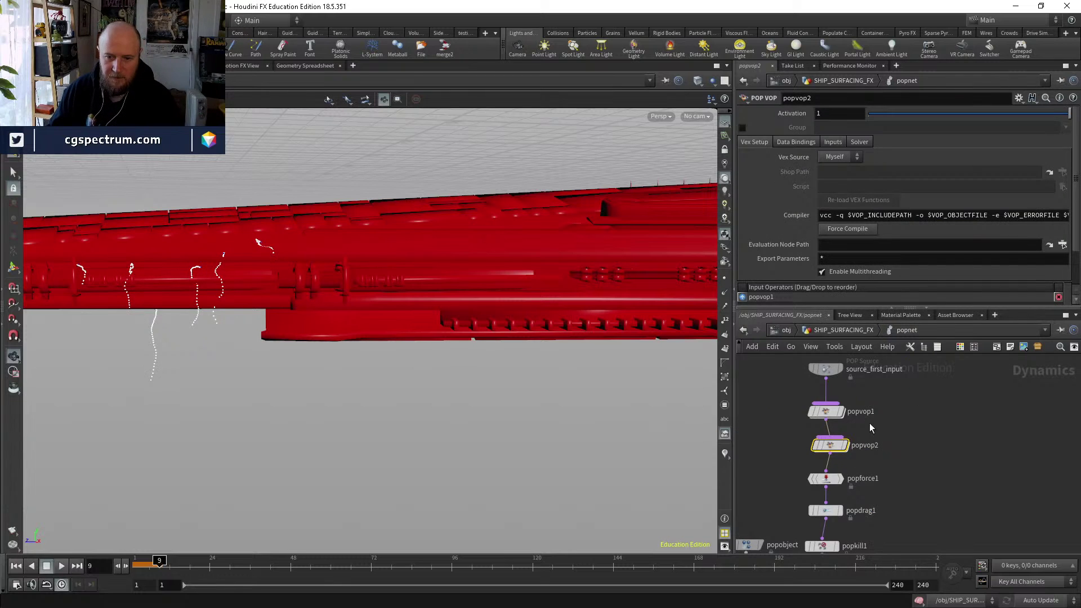
mouse_move(816, 450)
key(q)
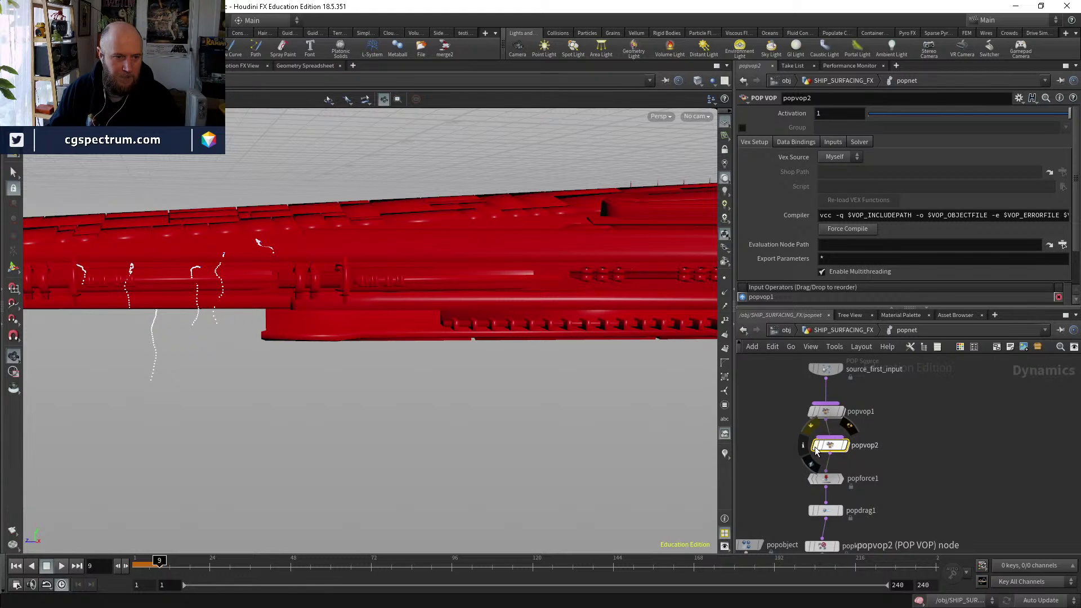
double_click(816, 449)
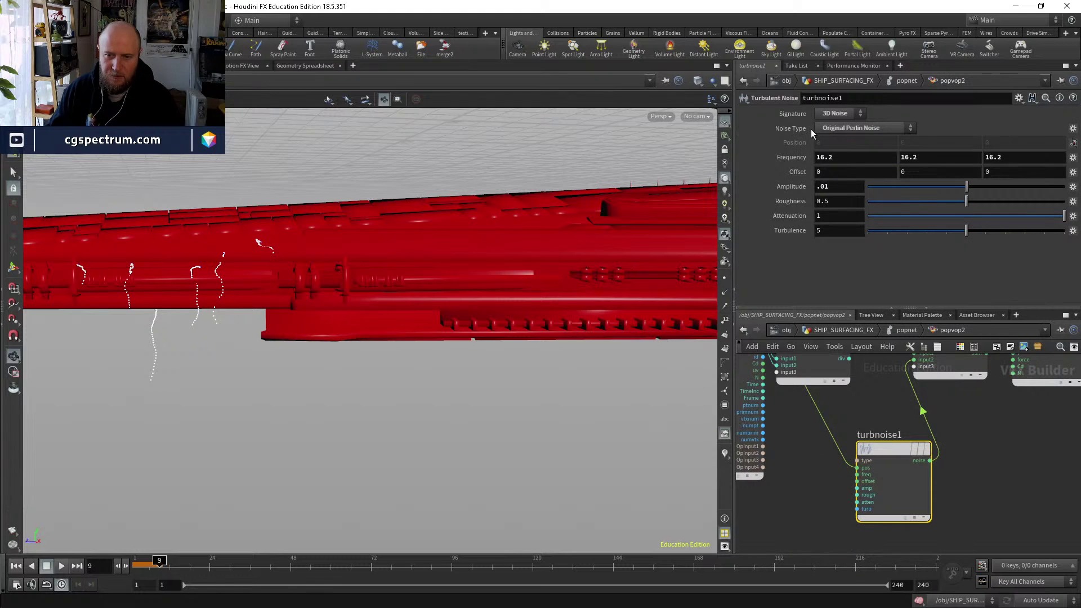
middle_drag(781, 161, 777, 160)
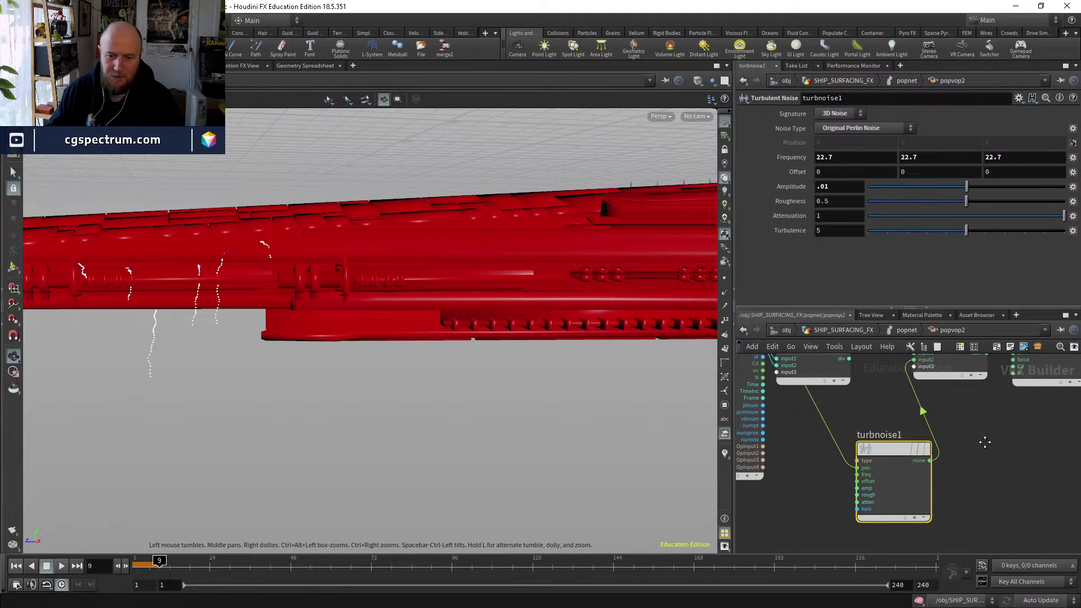
Insert a Multiply node between the turbulent noise and the Add node.
key(Tab)
text(m)
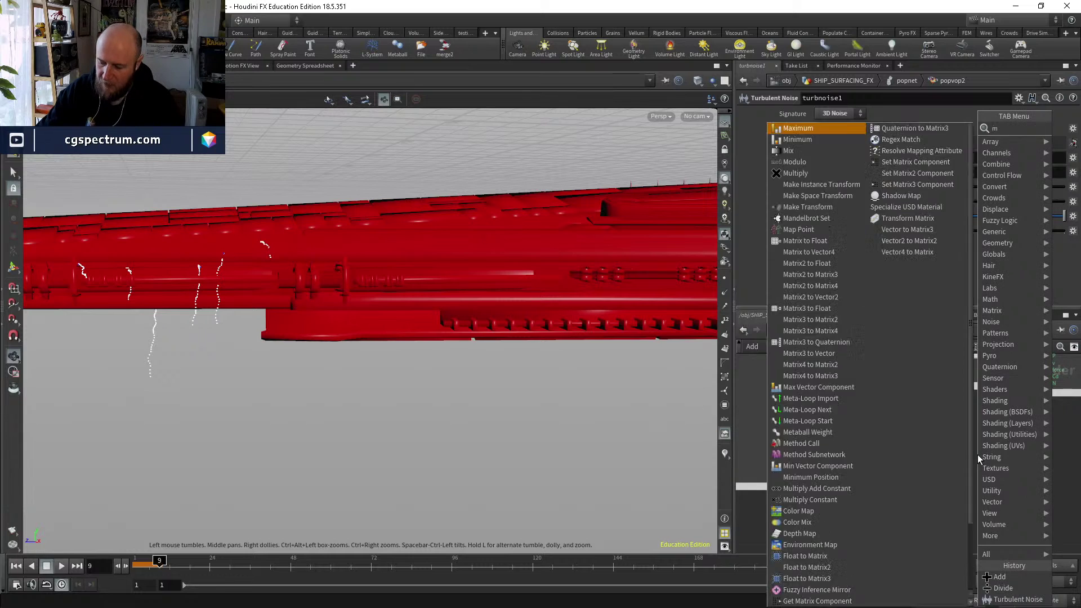
text(u)
key(Return)
click(947, 430)
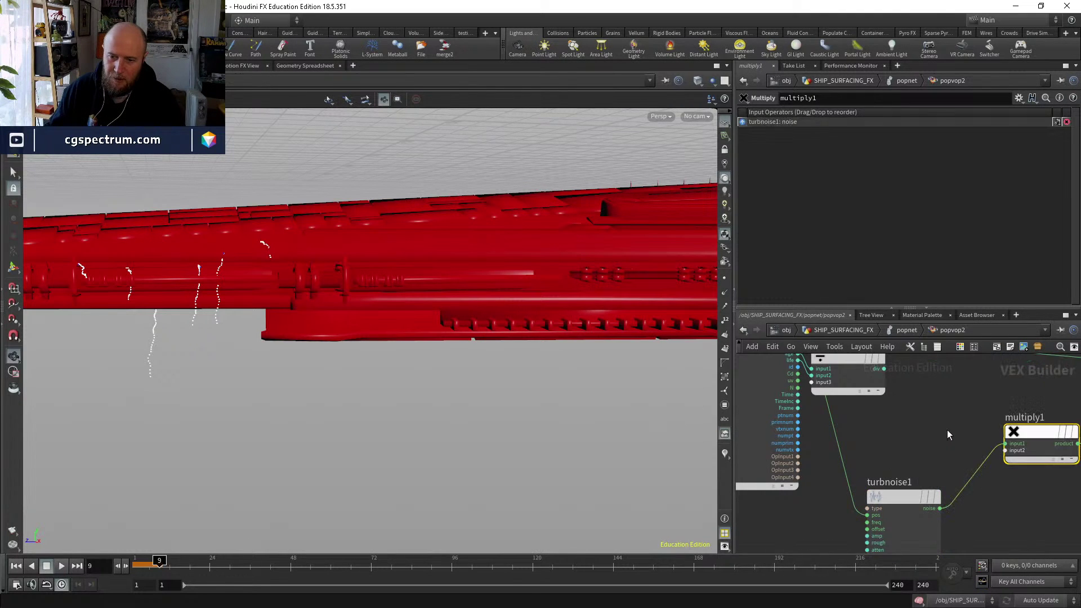
Add a Ramp Parameter node and drive its input with the age-over-life result of the Divide node.
scroll(922, 430, down, 2)
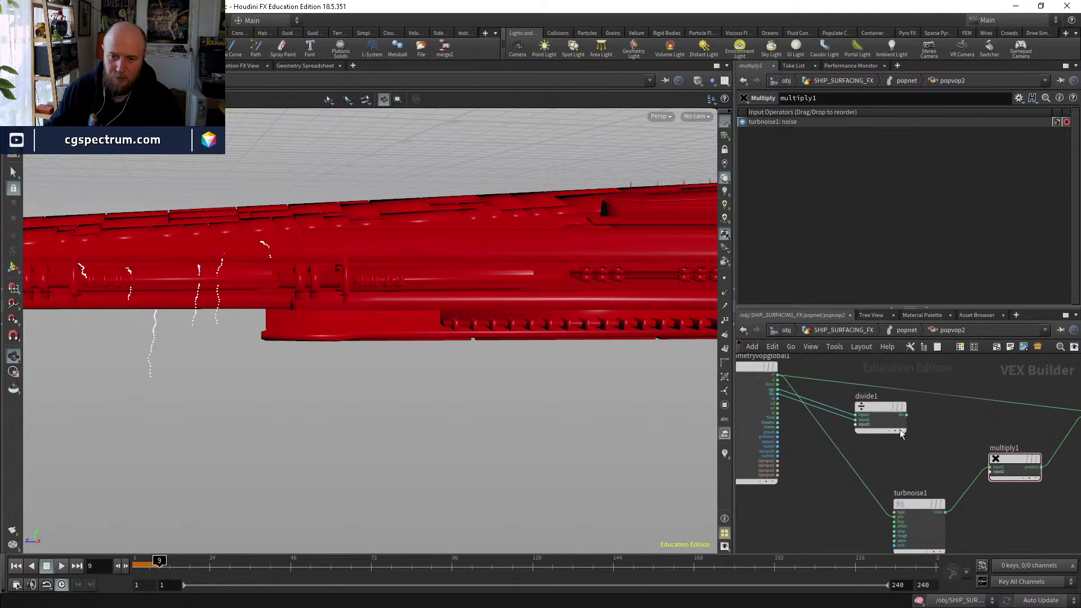
click(895, 428)
middle_drag(940, 447, 883, 423)
key(Tab)
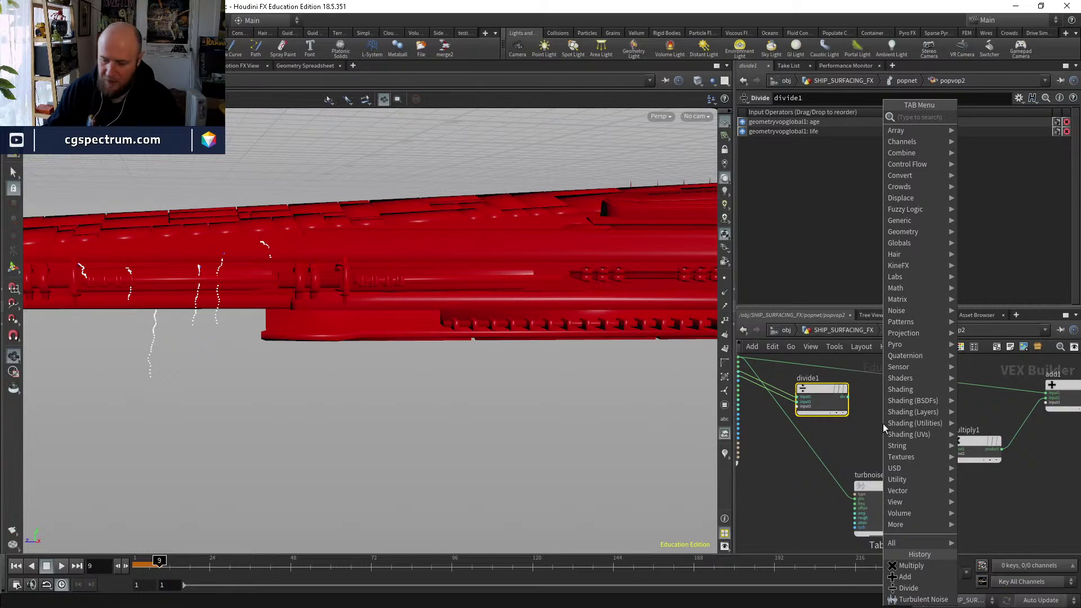
text(ramp)
key(Return)
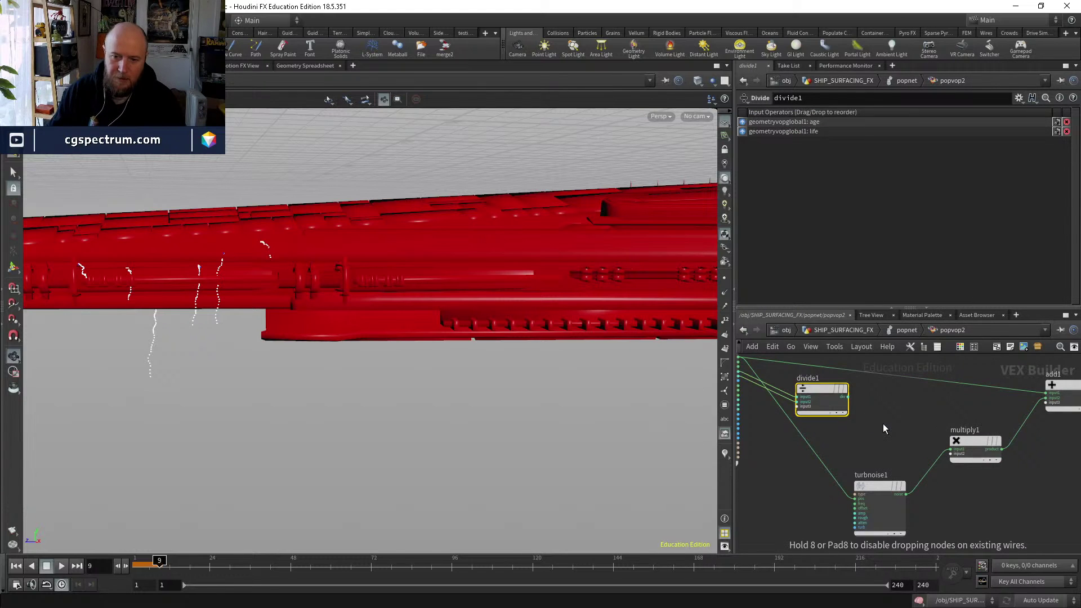
click(883, 423)
click(848, 397)
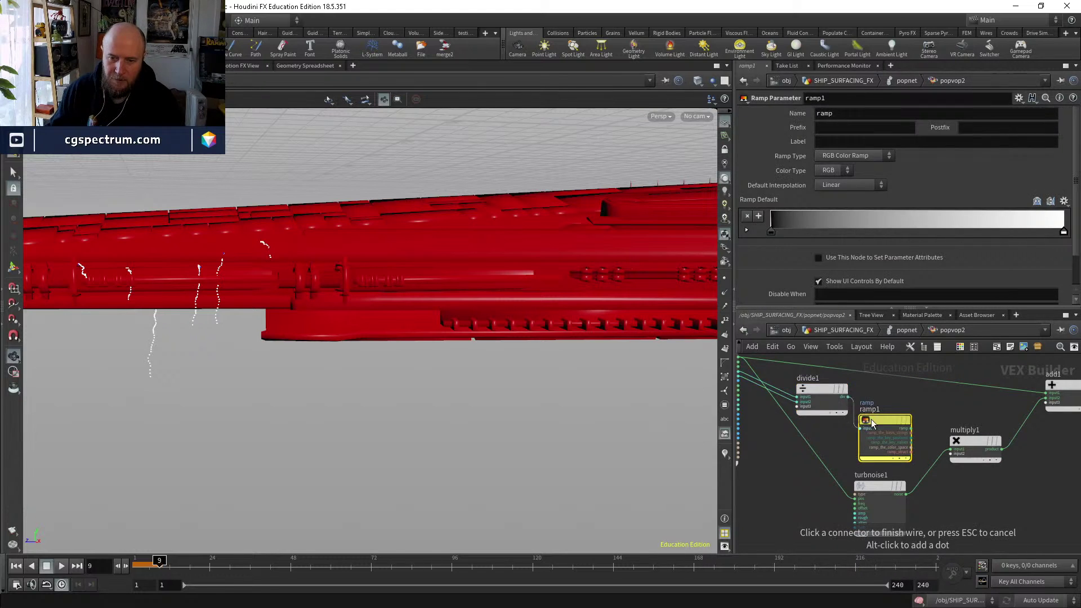
click(910, 433)
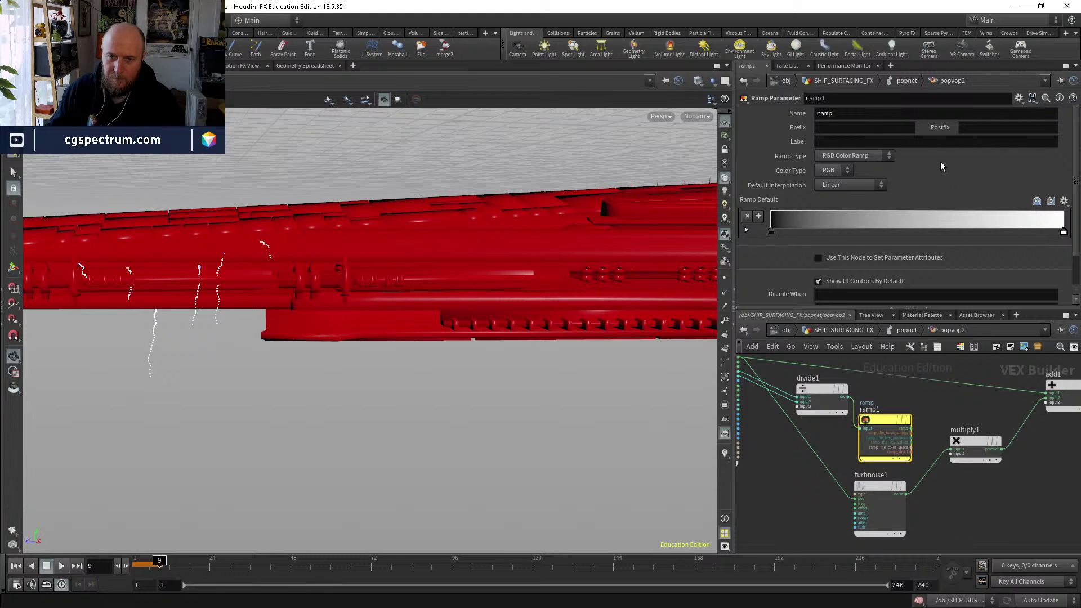
Set the ramp type to Spline Ramp (float) and connect the ramp output to the Multiply node's second input.
click(853, 155)
click(851, 167)
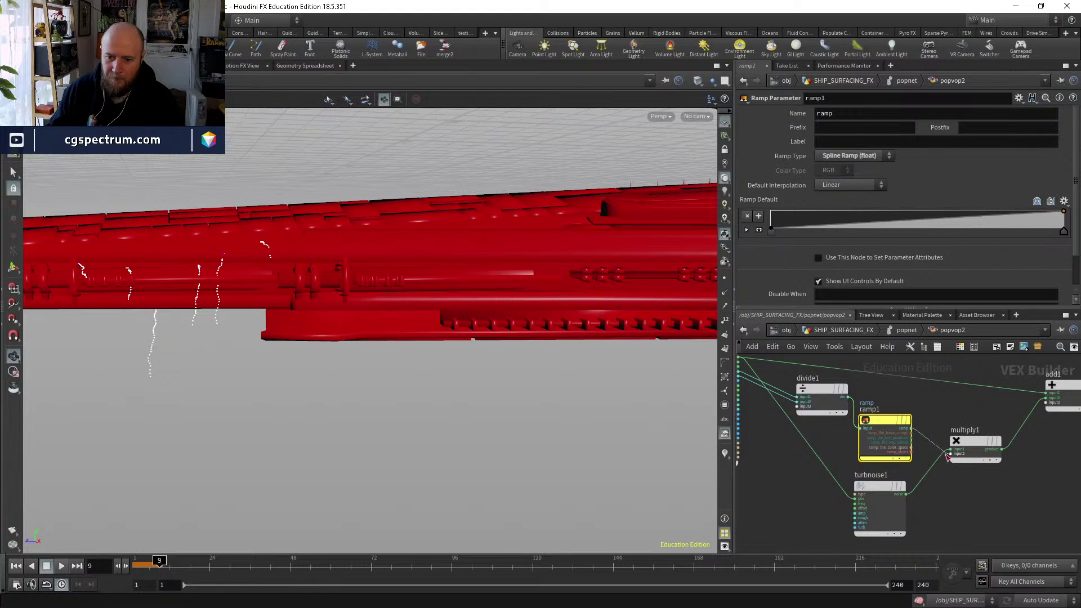
drag(948, 458, 951, 453)
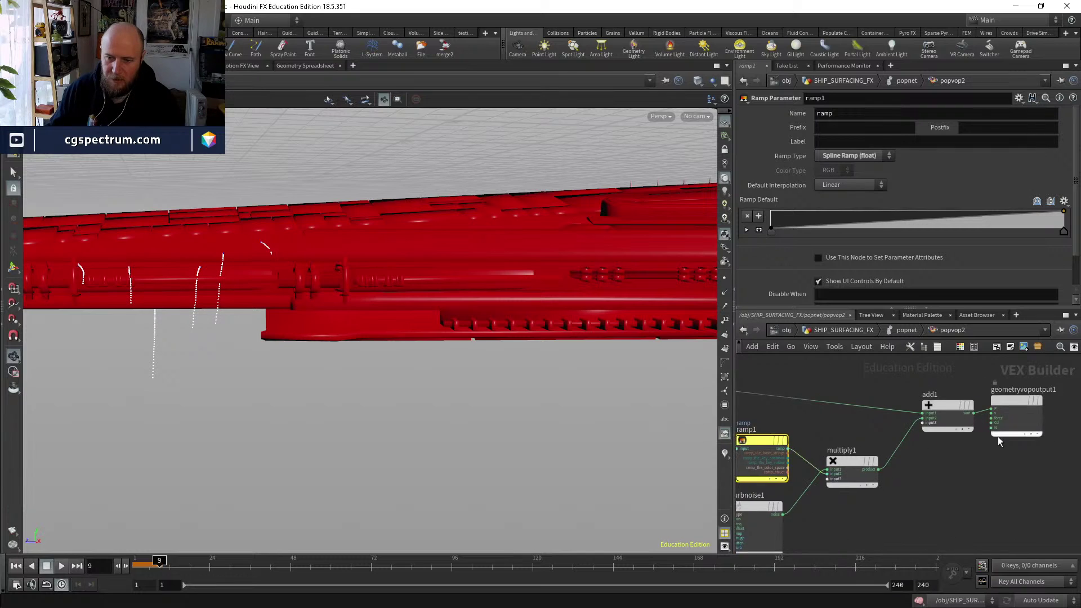
Wire the ramp output into Cd on the geometry output node to visualize the ramp as particle color.
click(993, 423)
scroll(874, 425, up, 2)
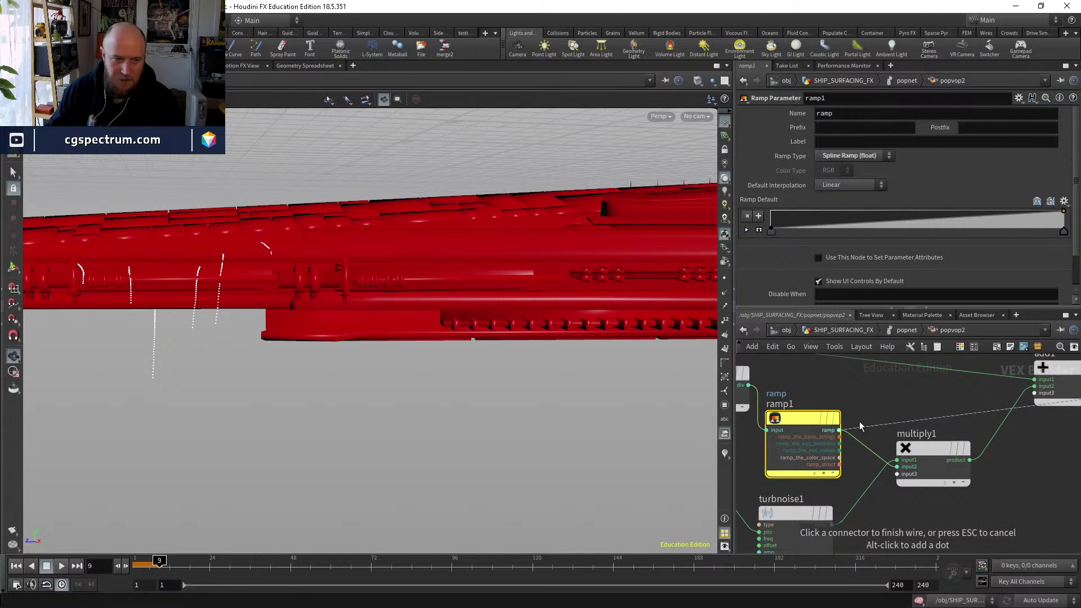
click(840, 430)
Return to the popnet level and raise the end point of popvop2's ramp to full height at position 1.
click(907, 330)
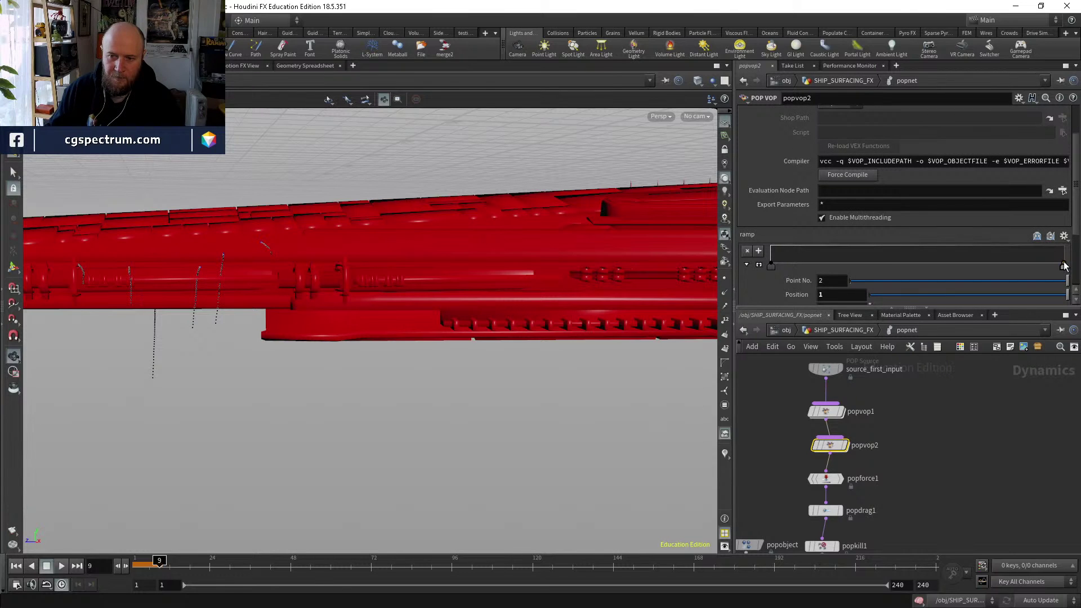
drag(1064, 266, 1071, 248)
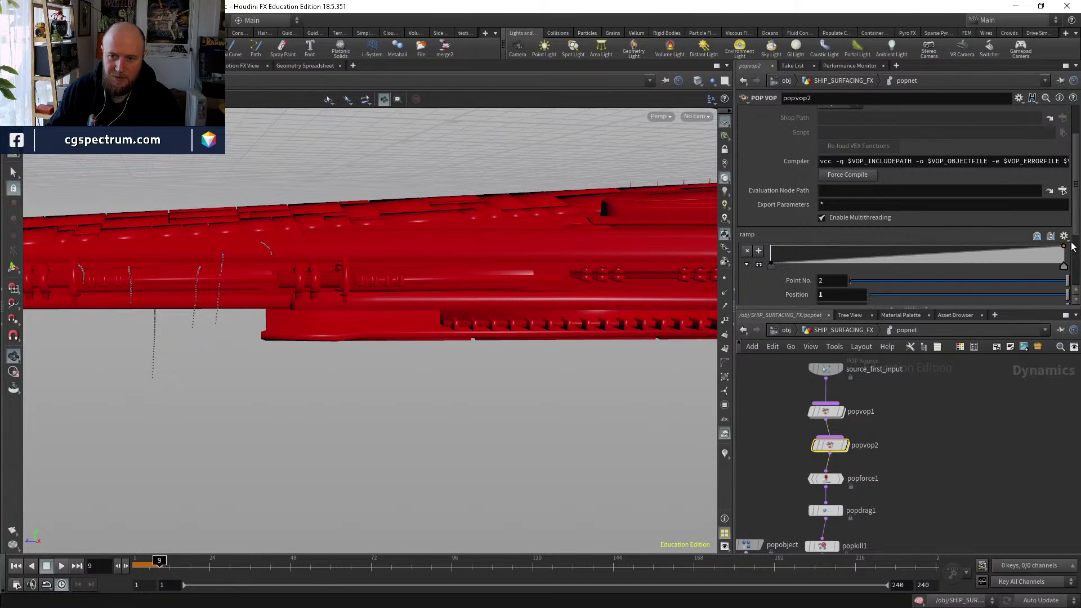
Replay the simulation from the first frame and inspect the particle trails beneath the ship up close and from farther away.
click(16, 566)
click(62, 567)
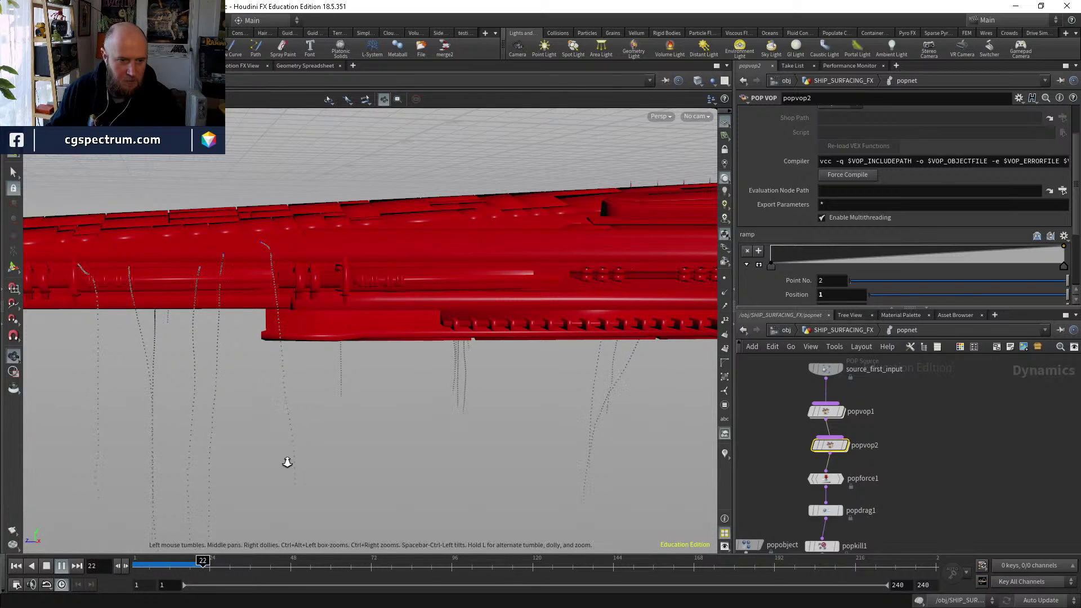
drag(283, 466, 253, 502)
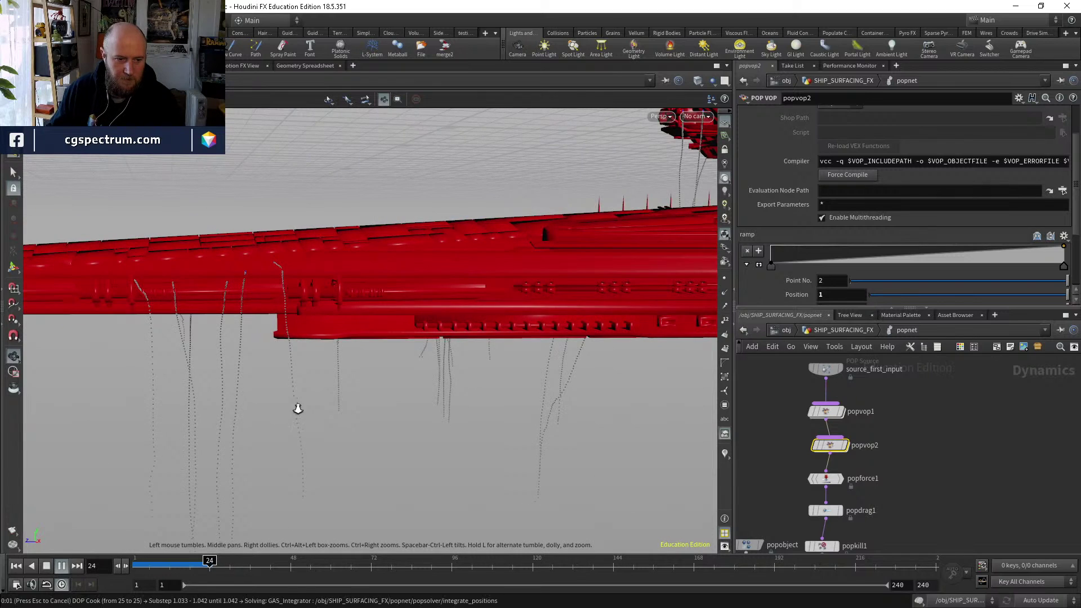
drag(296, 408, 310, 385)
drag(195, 557, 169, 560)
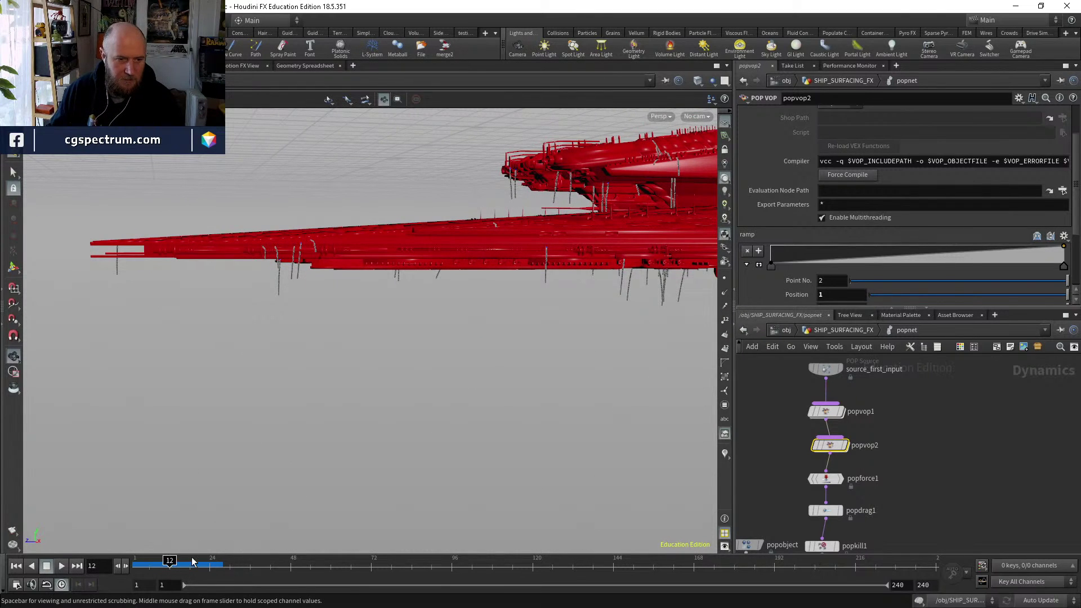
Check the particle life expectancy in the birth settings of source_first_input.
middle_drag(892, 361, 888, 380)
click(821, 387)
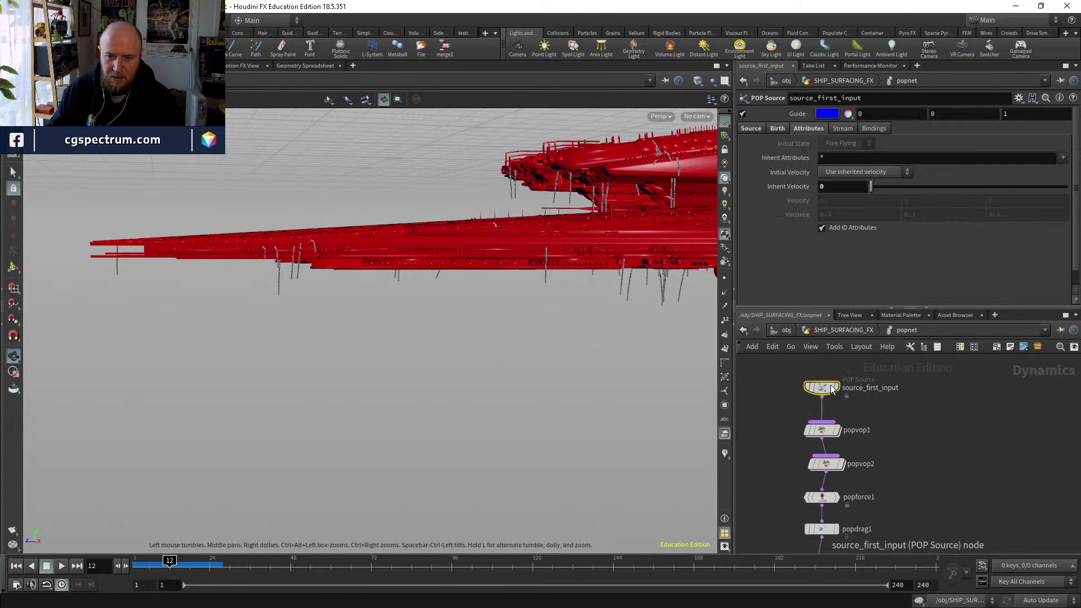
click(777, 128)
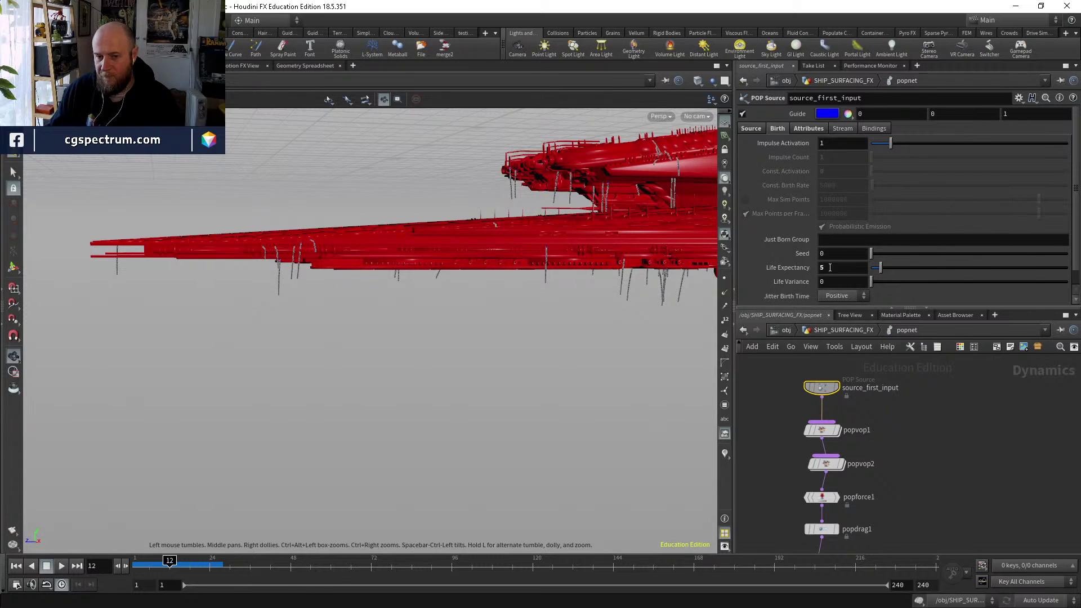
middle_drag(867, 461, 867, 411)
double_click(822, 382)
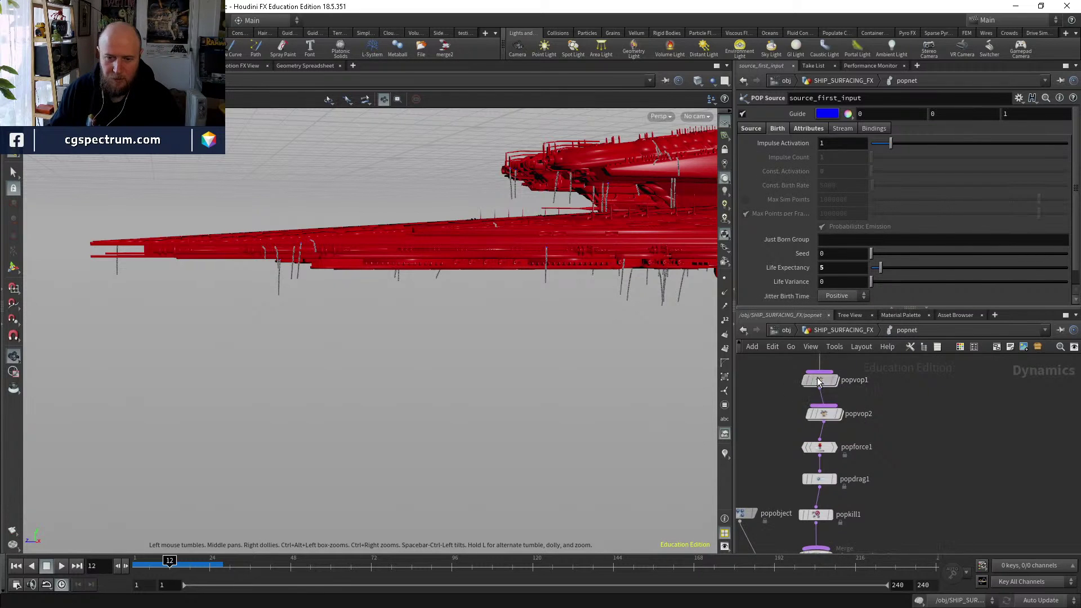
key(u)
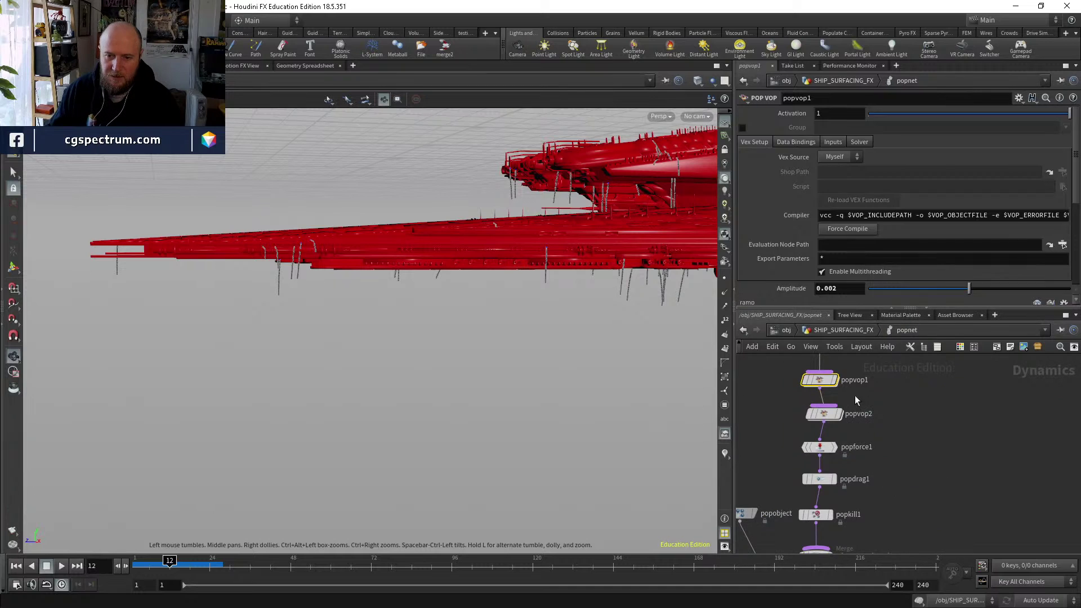
Delete the Divide node inside popvop2.
double_click(822, 417)
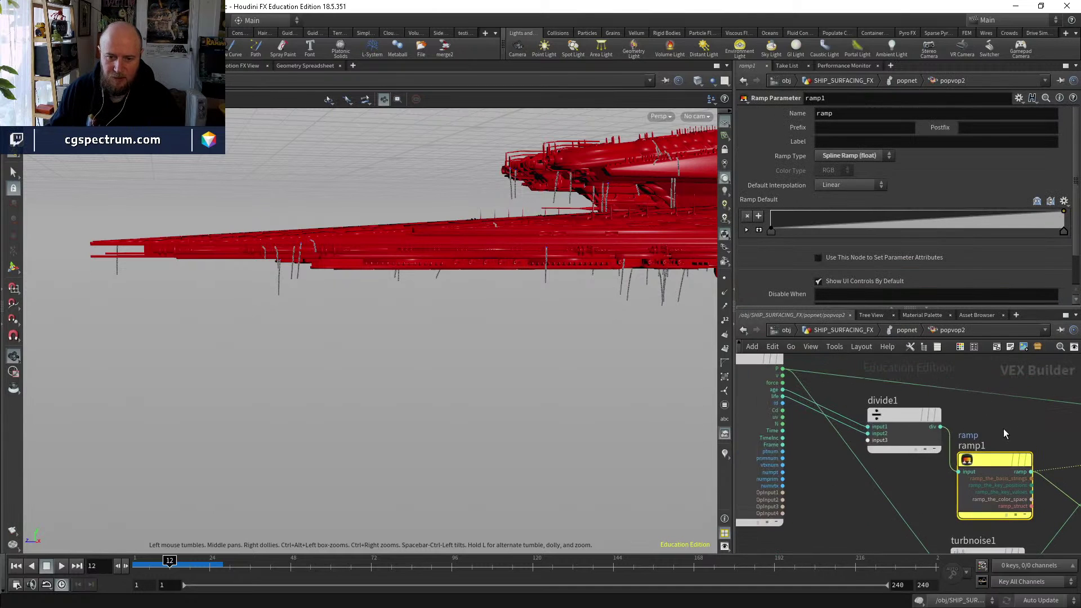
click(902, 421)
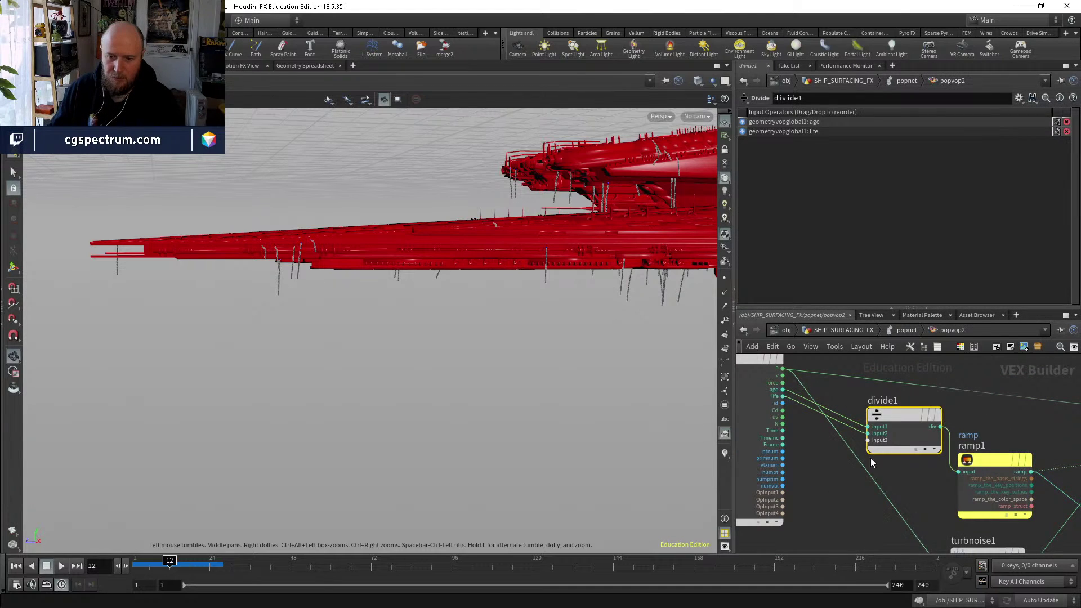
key(Delete)
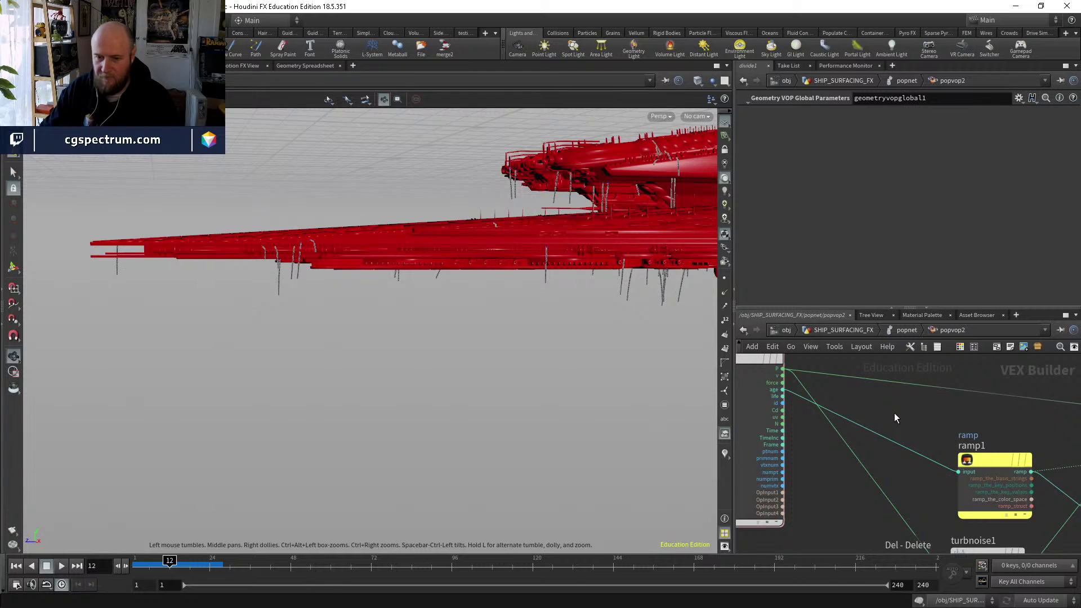
Insert a Fit Range node on the connection between the particle age and the ramp input.
key(Tab)
text(fit)
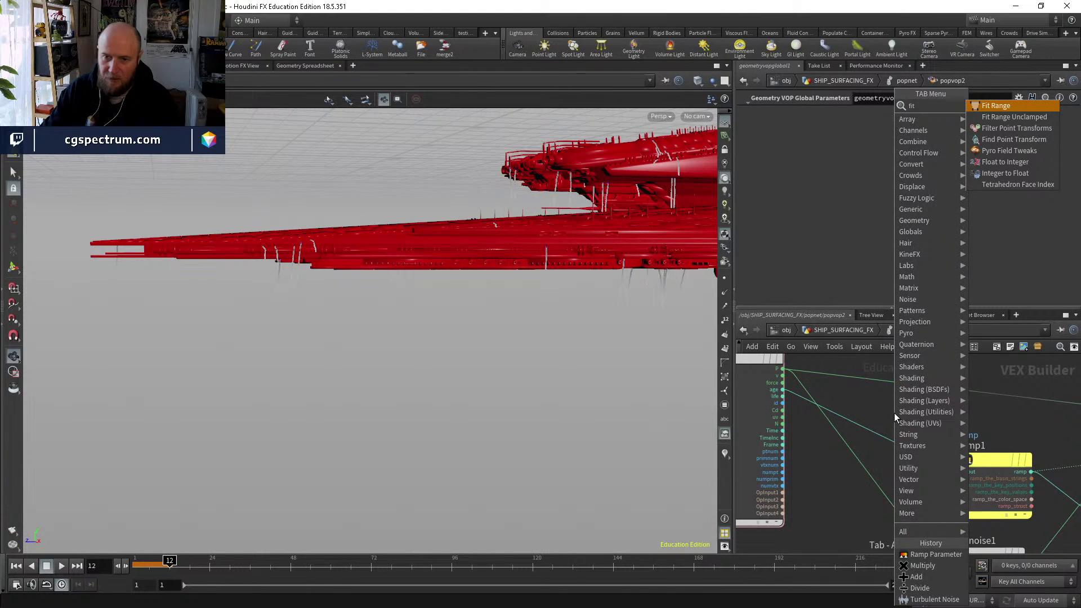
key(Return)
click(895, 413)
mouse_move(895, 413)
mouse_down()
mouse_move(892, 425)
mouse_move(911, 416)
mouse_up()
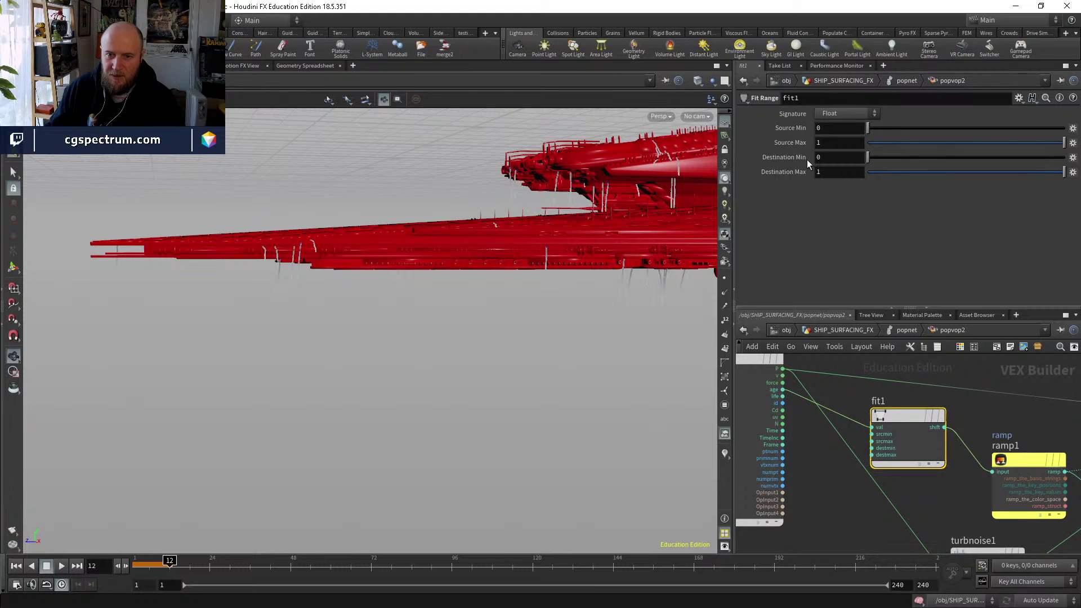
Try a Source Max of 5 on the Fit Range node and return it to 1.
click(829, 144)
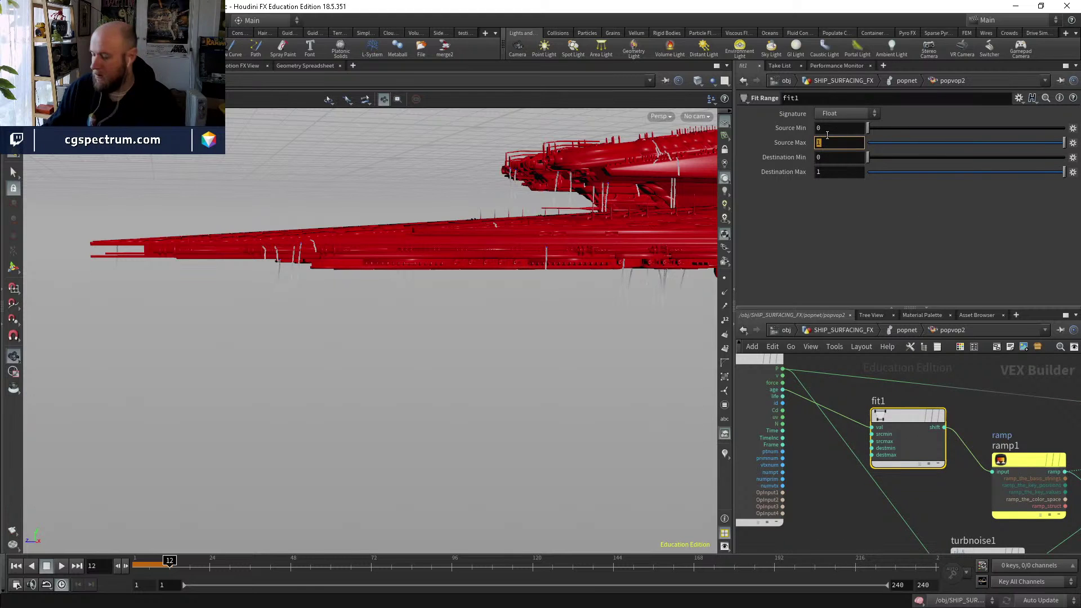
text(5)
key(Return)
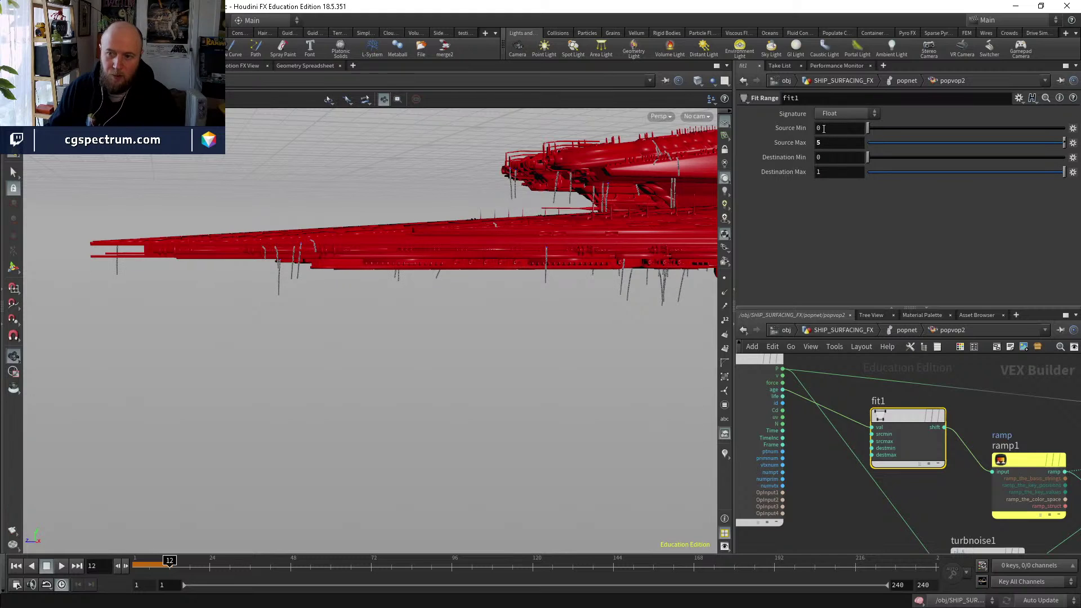
click(826, 144)
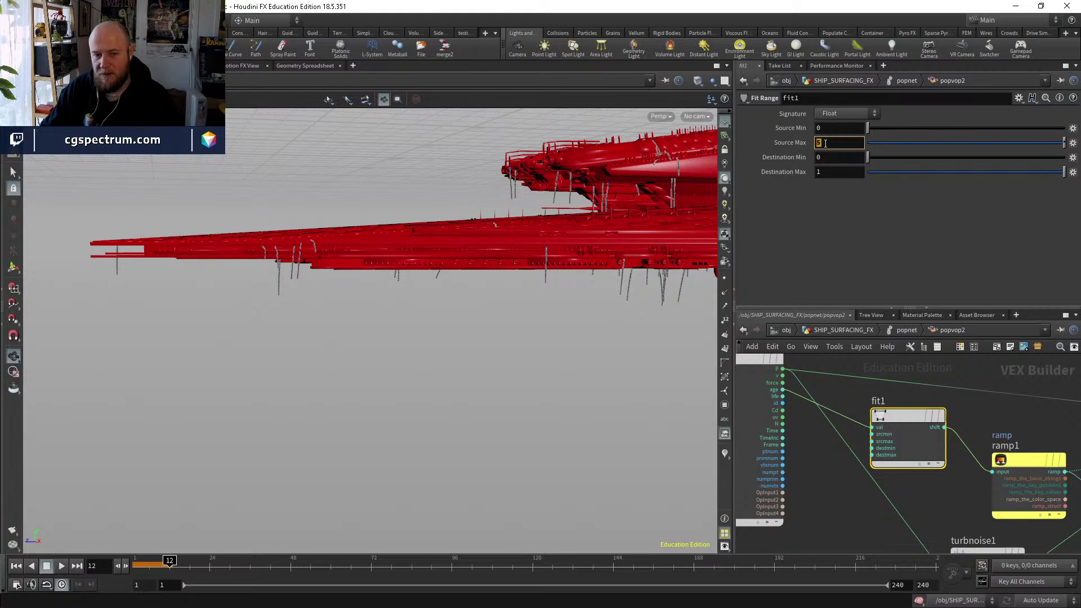
key(Return)
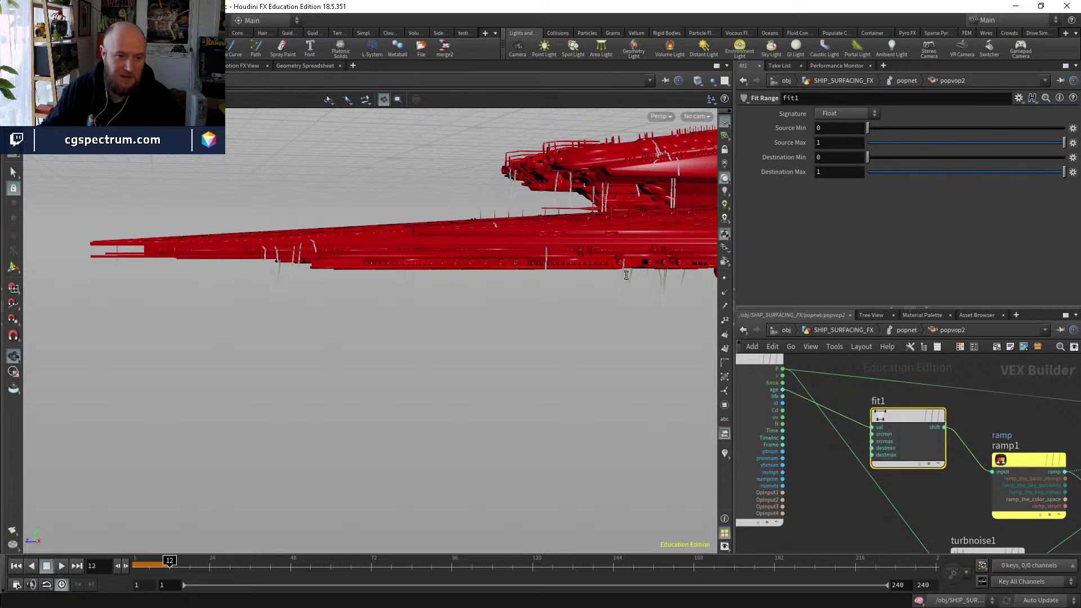
Replay the simulation and examine how the fitted age affects the color and noise of the trails under the hull.
click(21, 566)
click(61, 566)
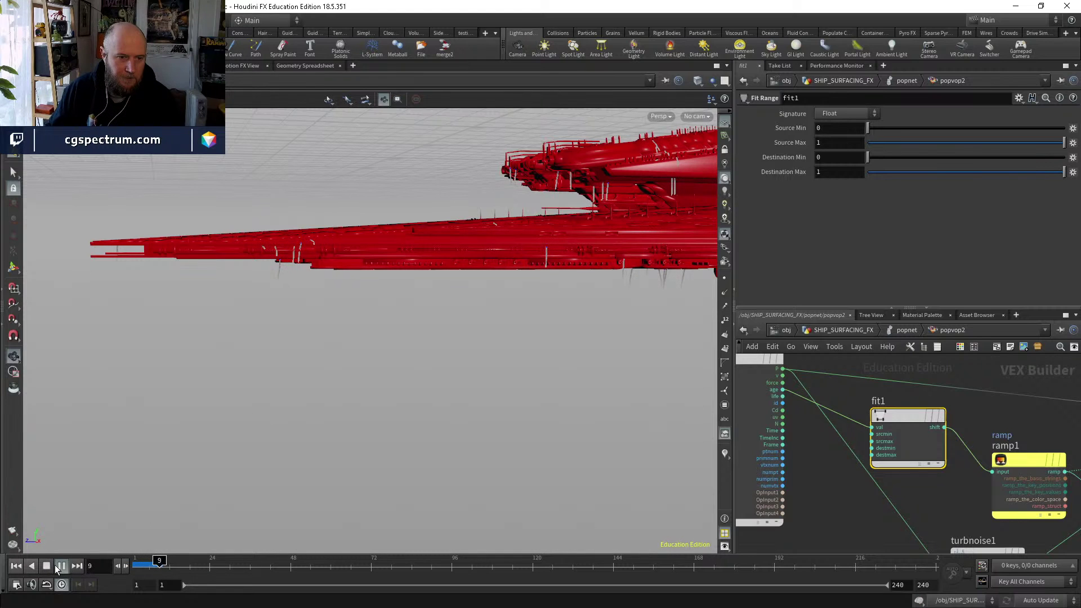
click(57, 566)
mouse_move(300, 262)
right_down()
mouse_move(345, 133)
mouse_move(300, 300)
right_up()
mouse_move(310, 266)
mouse_down()
mouse_move(337, 274)
mouse_move(297, 265)
mouse_move(260, 207)
mouse_up()
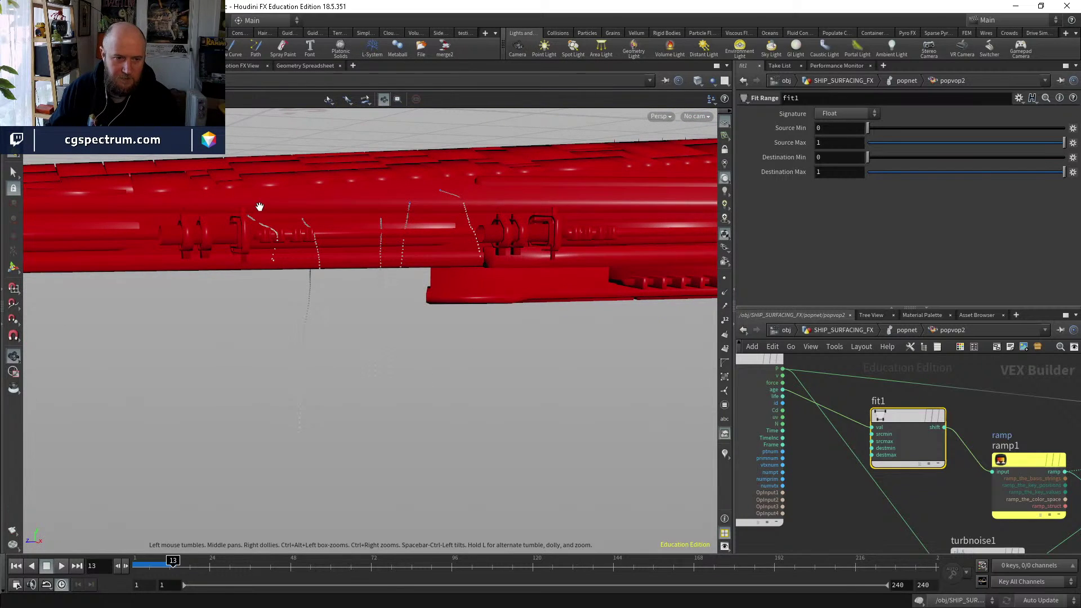
drag(415, 295, 286, 276)
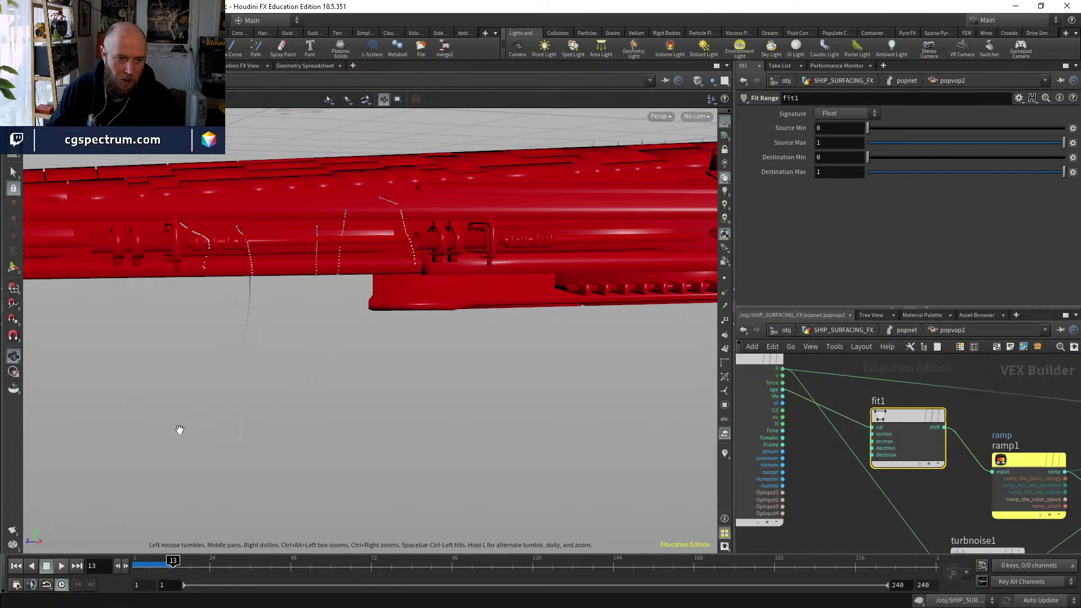
click(62, 566)
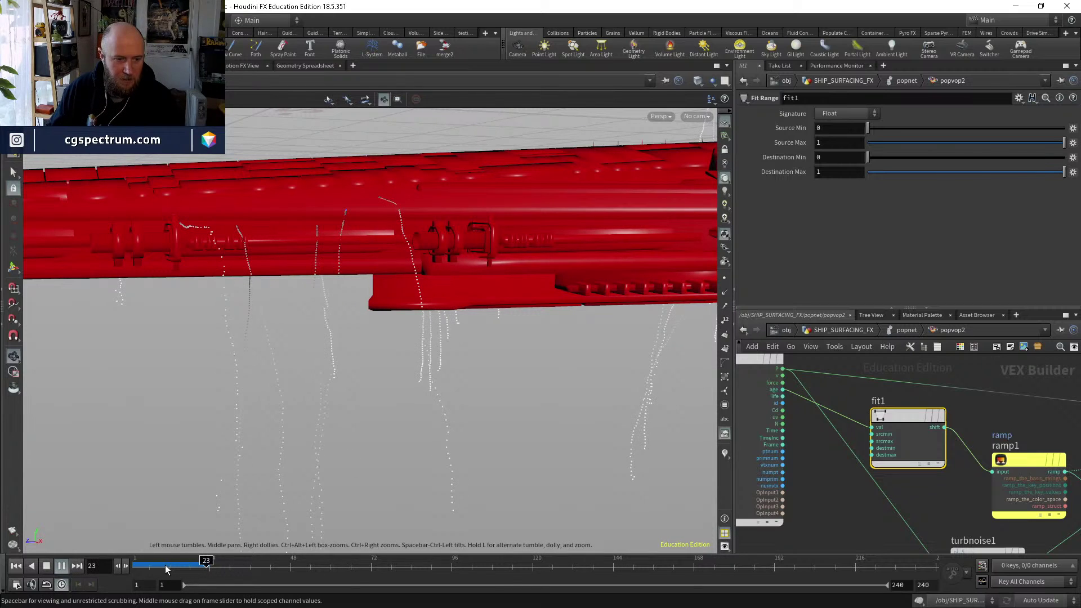
click(173, 568)
Try Source Min values of .2 and .5 on the Fit Range node and replay the simulation to compare them.
click(828, 127)
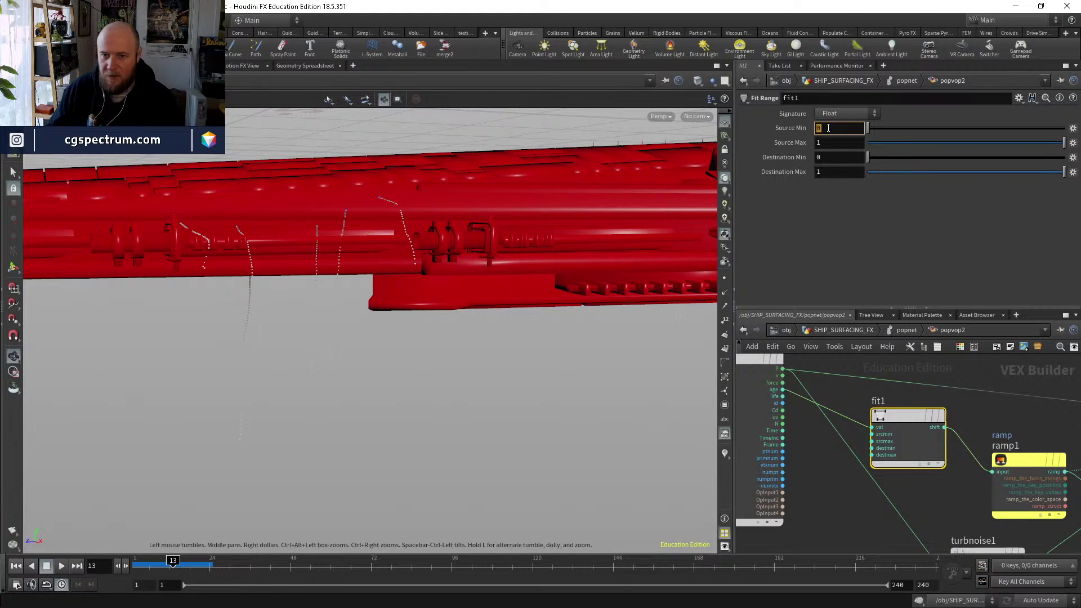
text(.2)
key(Return)
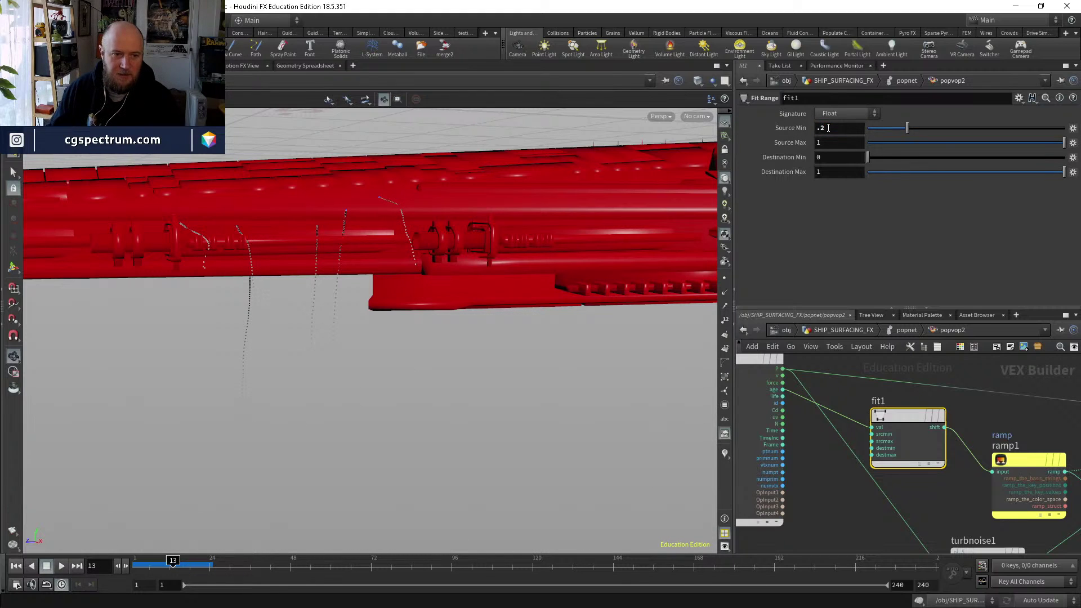
text(.5)
key(Return)
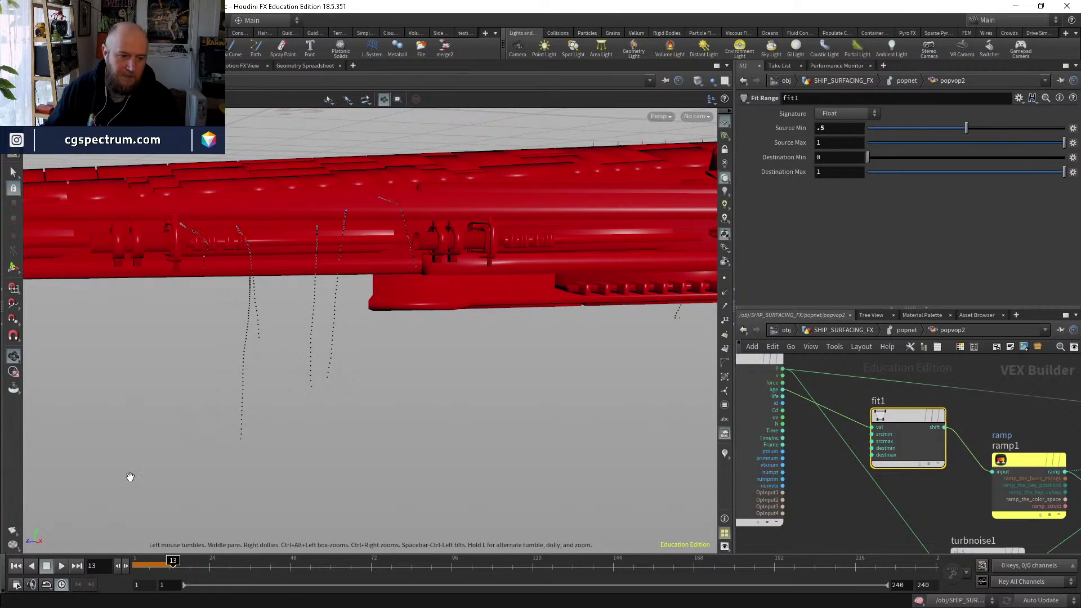
click(10, 568)
click(62, 568)
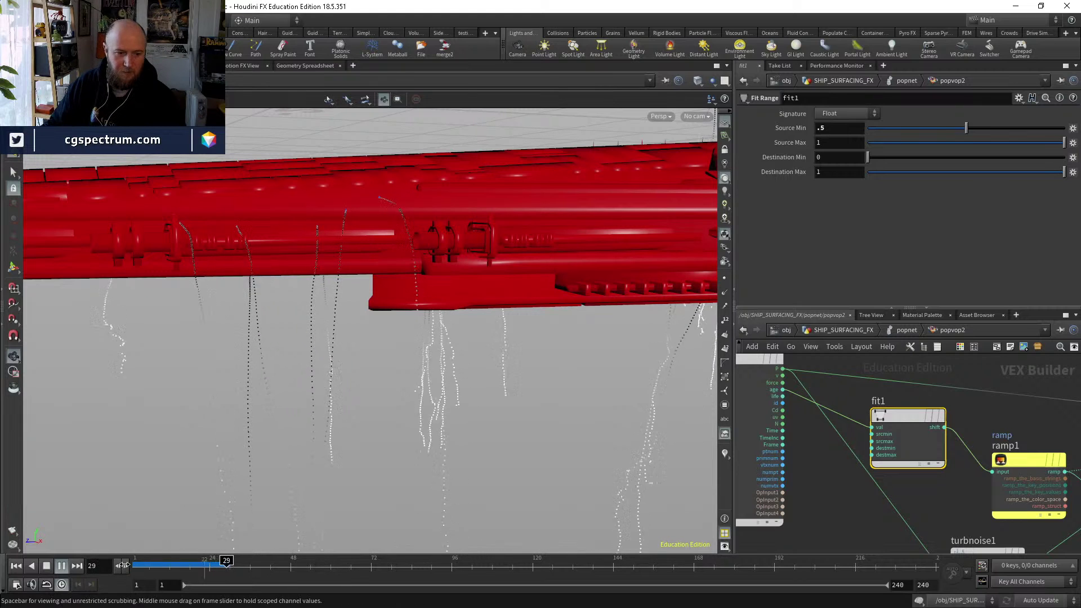
click(47, 566)
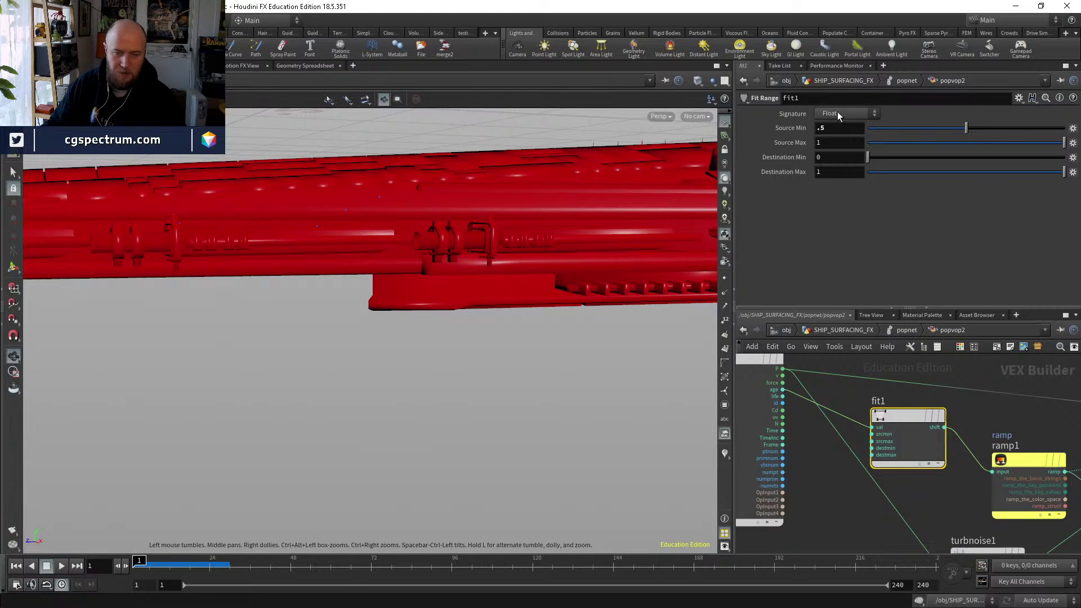
Set the Fit Range node's Source Min to .1 and replay the simulation to check the trails.
click(820, 127)
text(.1)
key(Return)
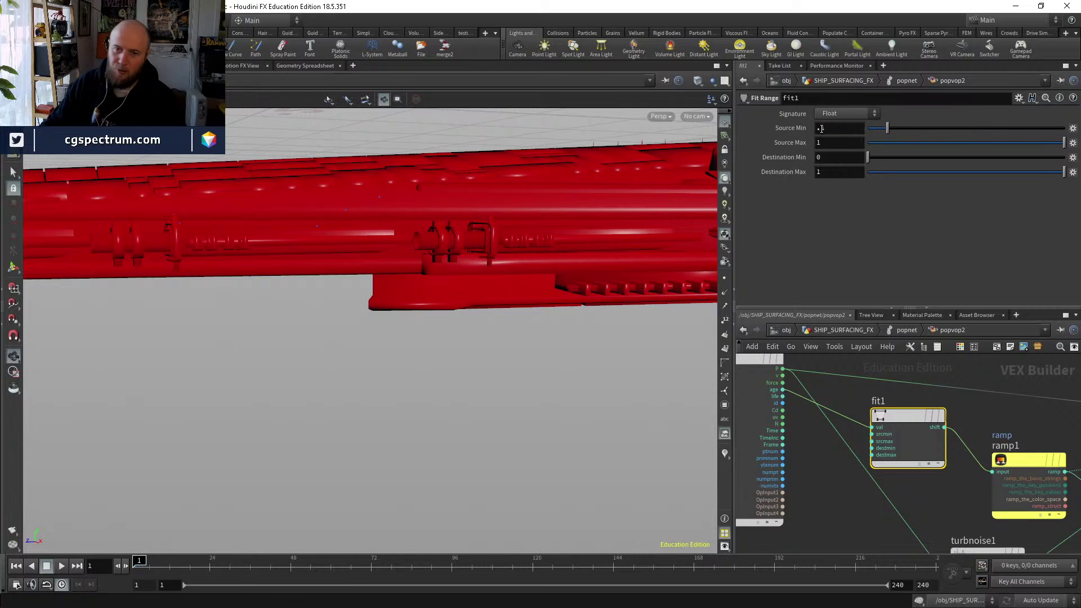
click(63, 571)
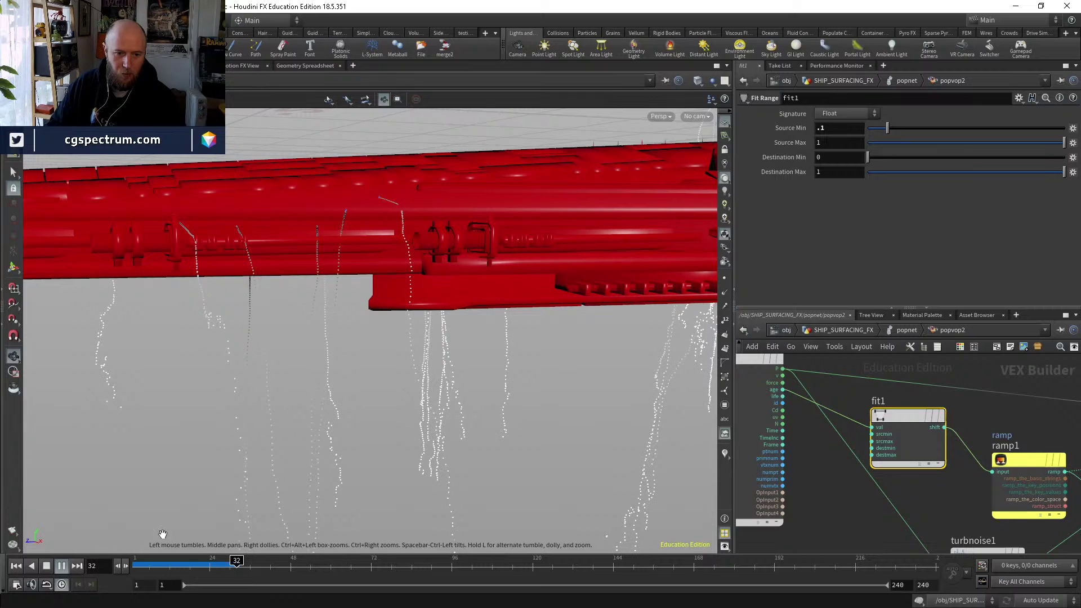
drag(166, 571, 136, 569)
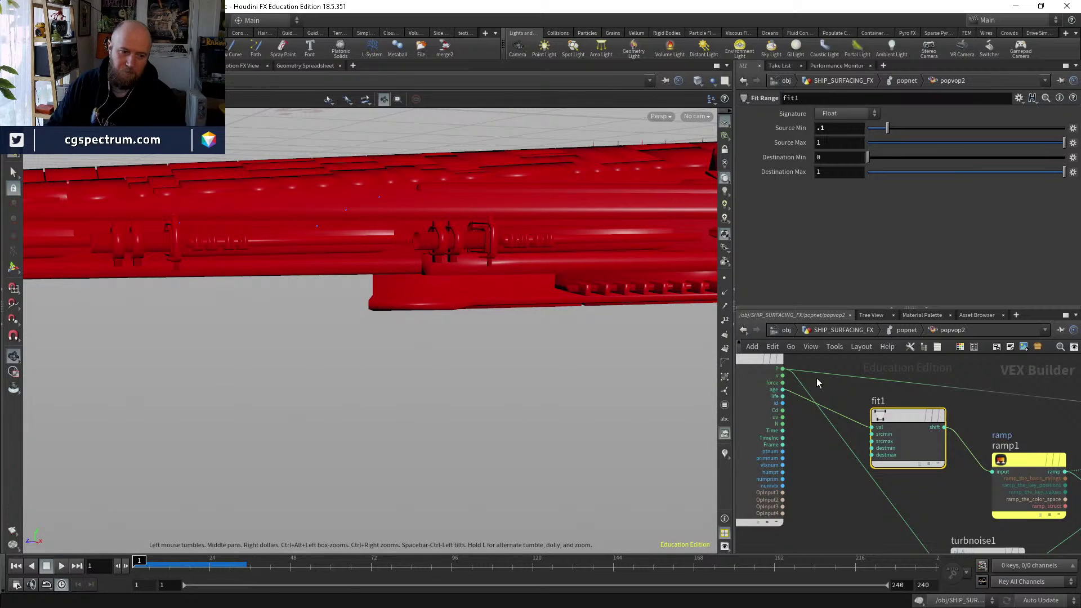
Rewire the Add node to apply the noise to velocity, taking v as its first input and feeding its sum into the output v.
middle_drag(976, 415, 669, 458)
drag(922, 457, 872, 419)
drag(990, 451, 924, 476)
middle_drag(879, 444, 1061, 425)
middle_drag(835, 426, 898, 430)
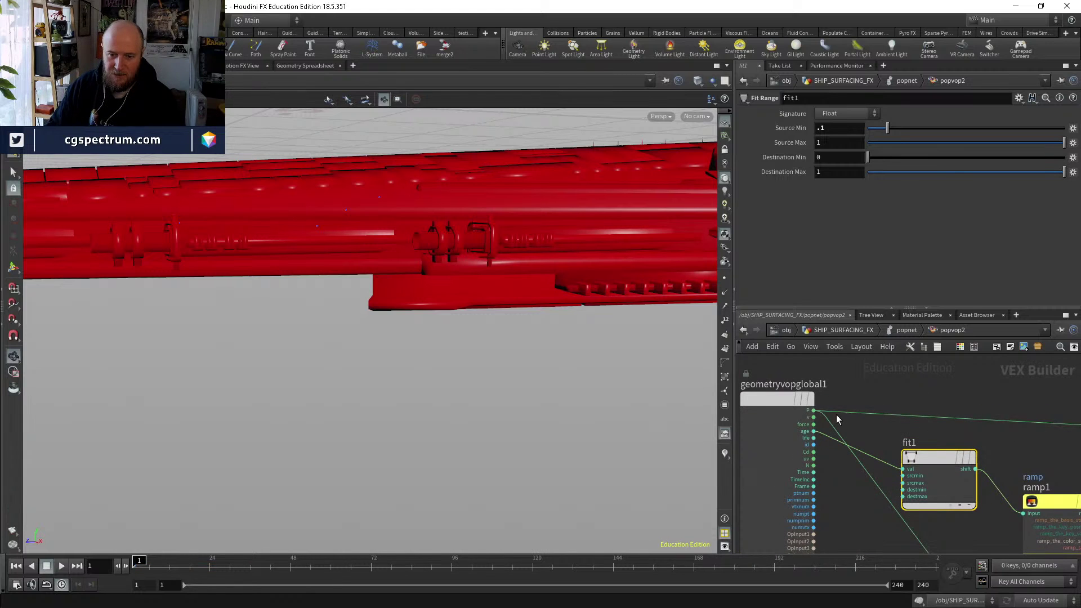
drag(836, 415, 813, 417)
middle_drag(1008, 426, 711, 415)
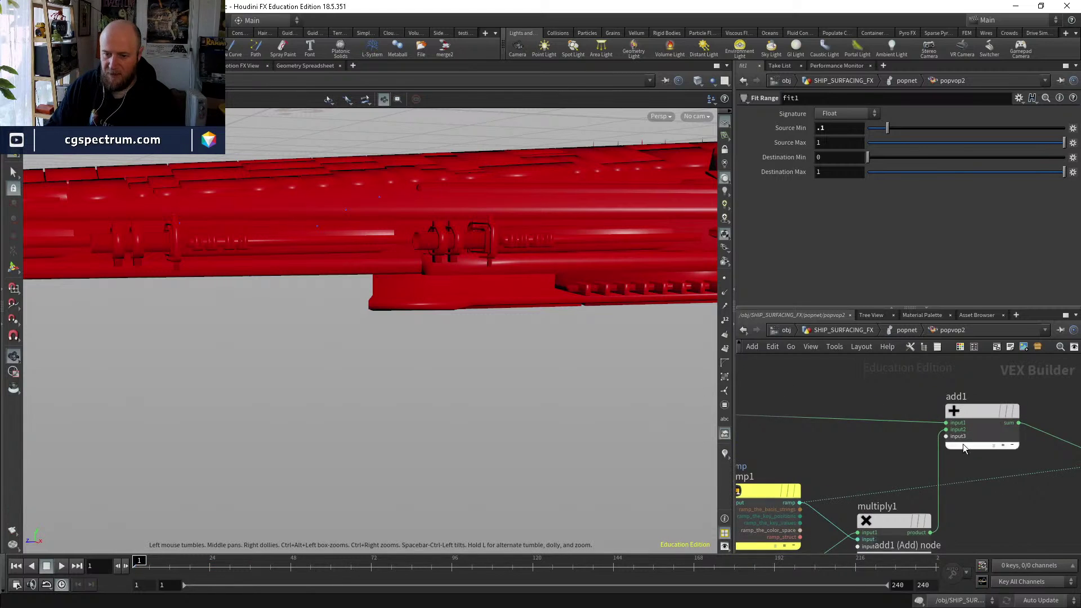
middle_drag(964, 448, 870, 413)
middle_drag(960, 491, 985, 517)
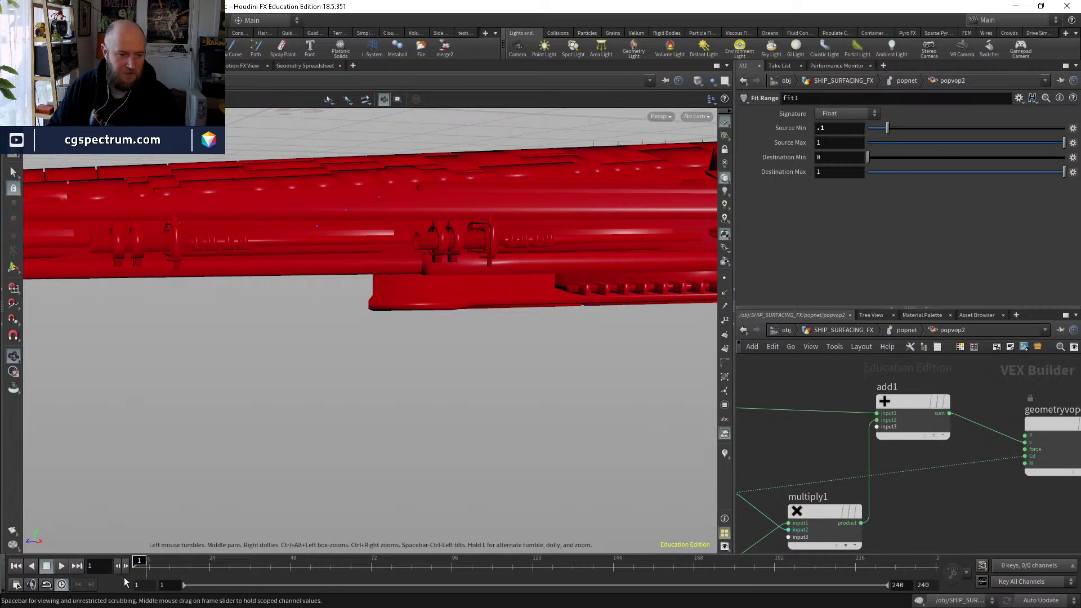
Replay the simulation to check the velocity-based noise and return to the first frame.
click(62, 566)
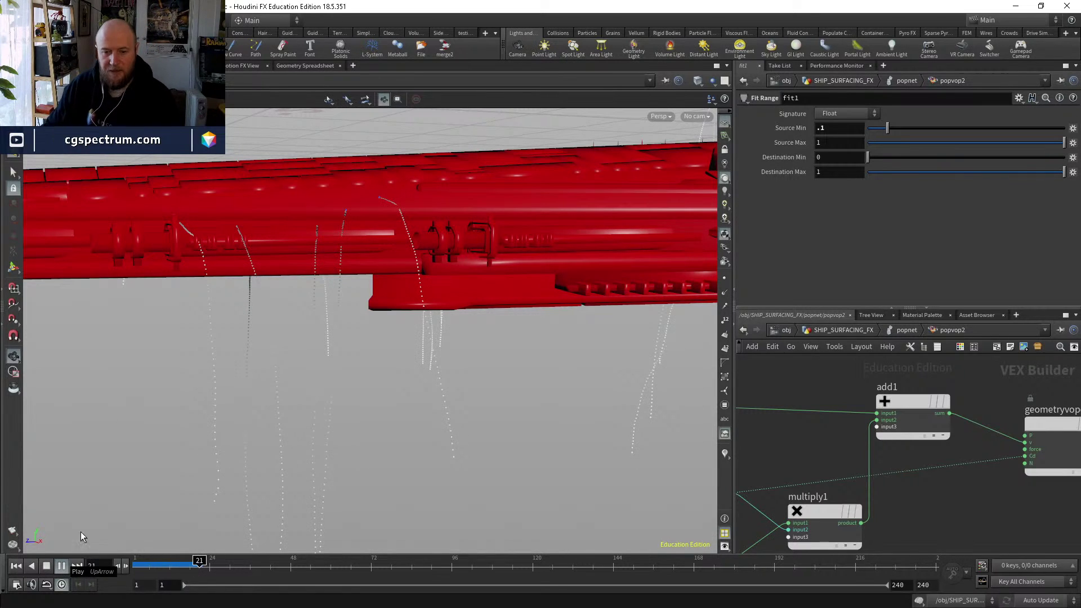
click(46, 566)
click(16, 566)
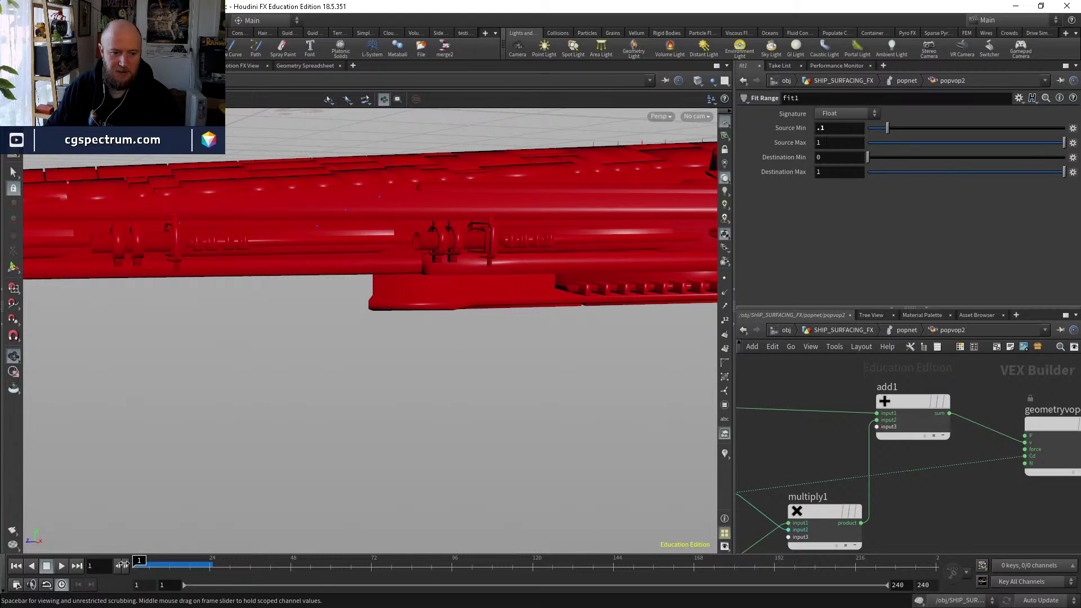
Set the Turbulent Noise node's amplitude to 1.
middle_drag(749, 541, 897, 478)
click(843, 468)
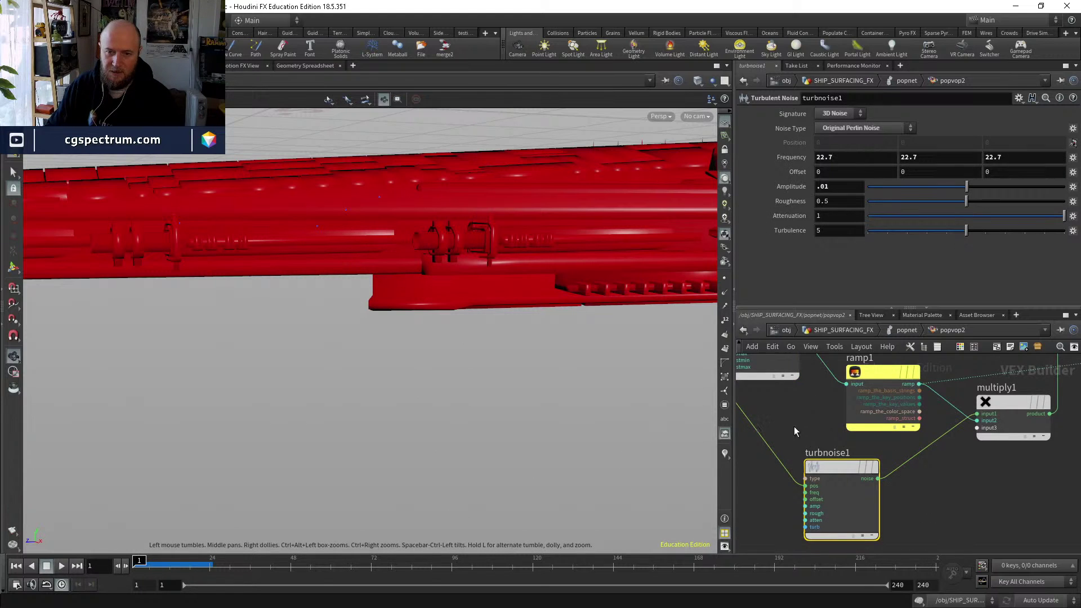
key(BackSpace)
key(BackSpace)
key(BackSpace)
text(1)
key(Return)
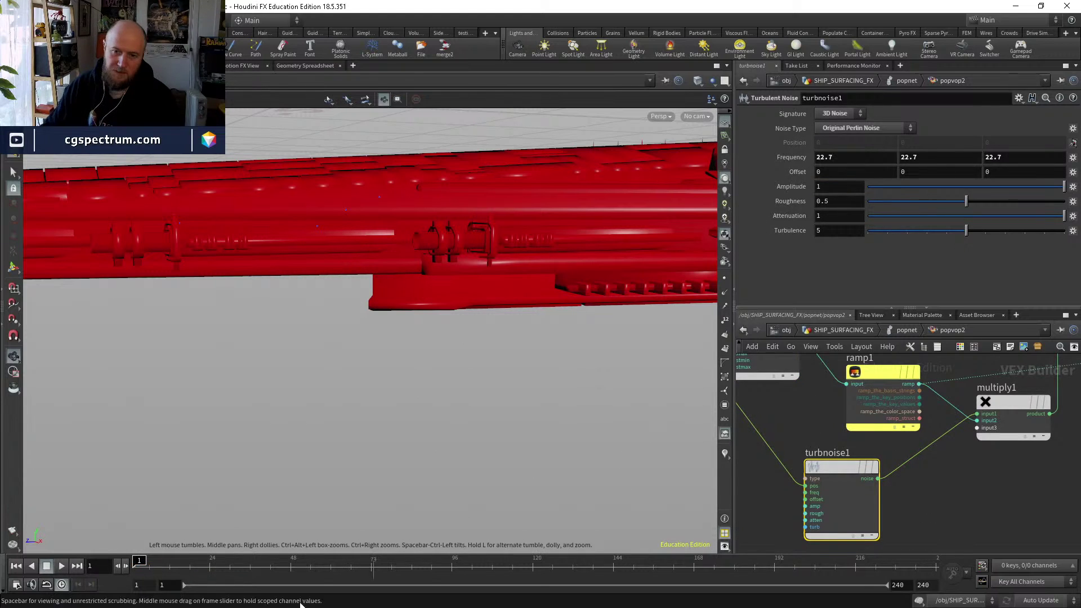
Replay the simulation, return to the first frame, and set the Turbulent Noise node's amplitude to .2.
click(61, 566)
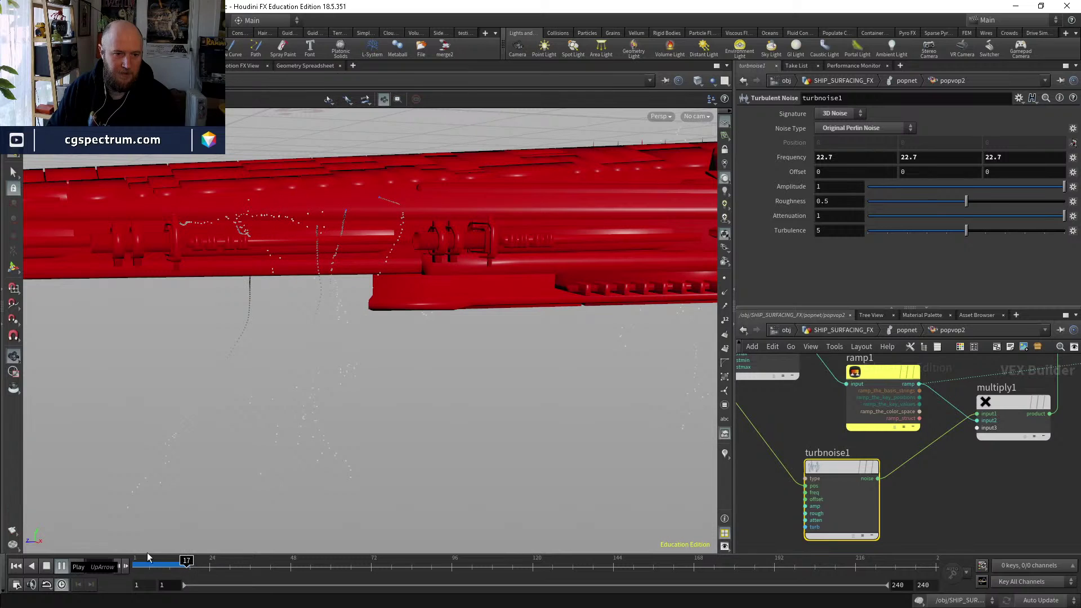
drag(190, 560, 120, 558)
click(830, 187)
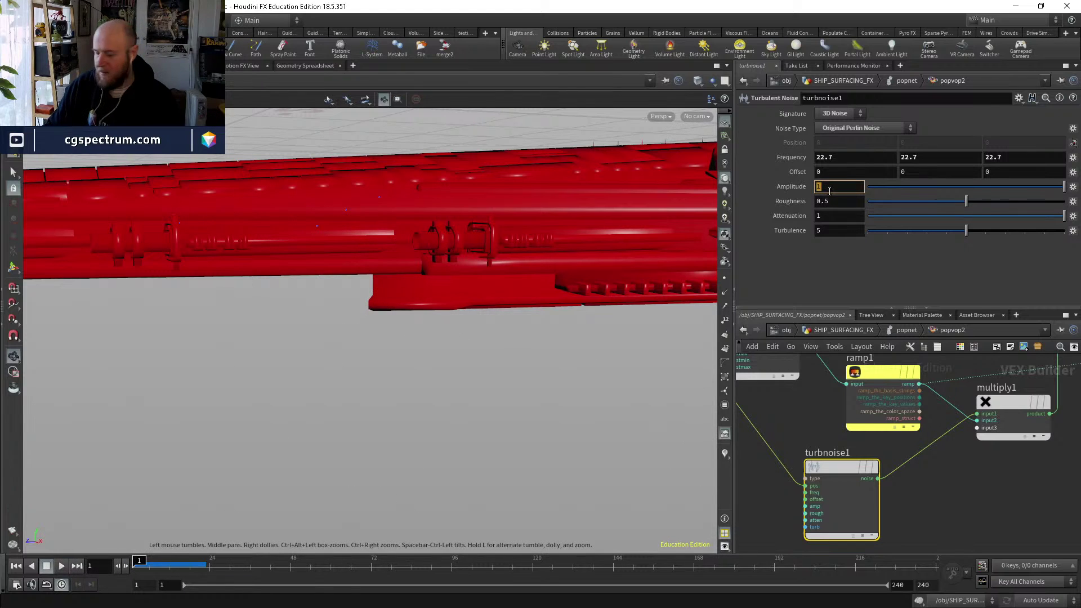
text(.2)
key(Return)
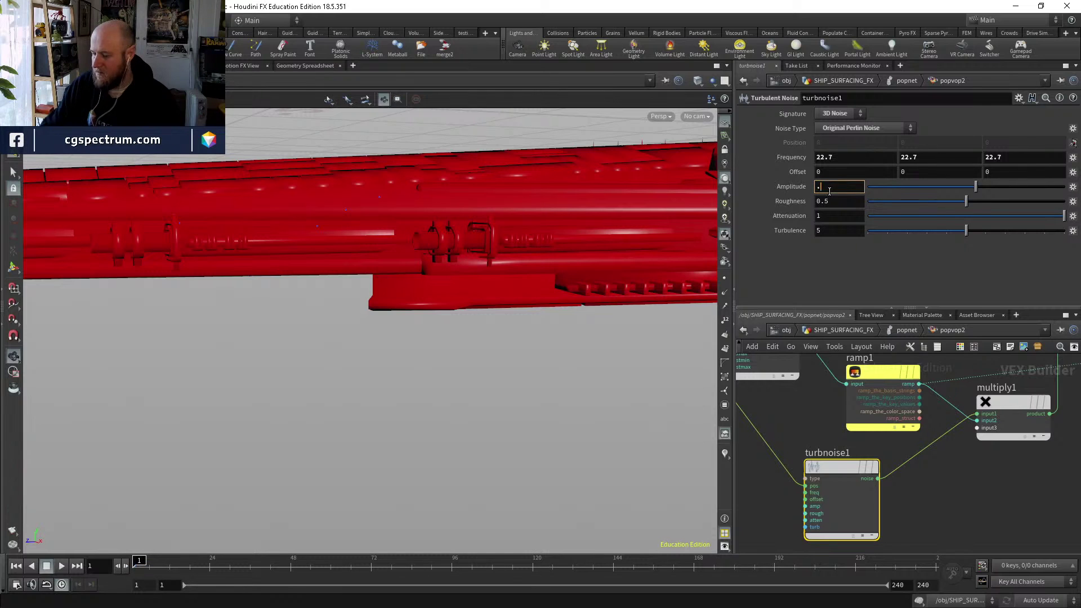
Play the simulation and scrub through the frames to check the softened noise on the trails falling beneath the hull.
click(62, 566)
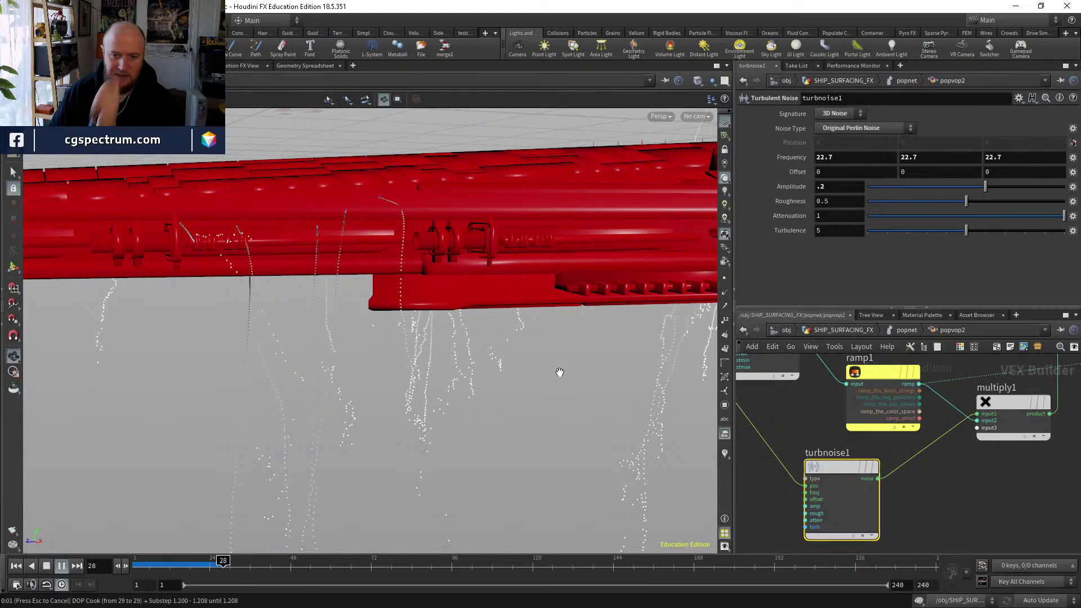
drag(148, 566, 221, 564)
drag(361, 450, 386, 431)
drag(224, 426, 394, 419)
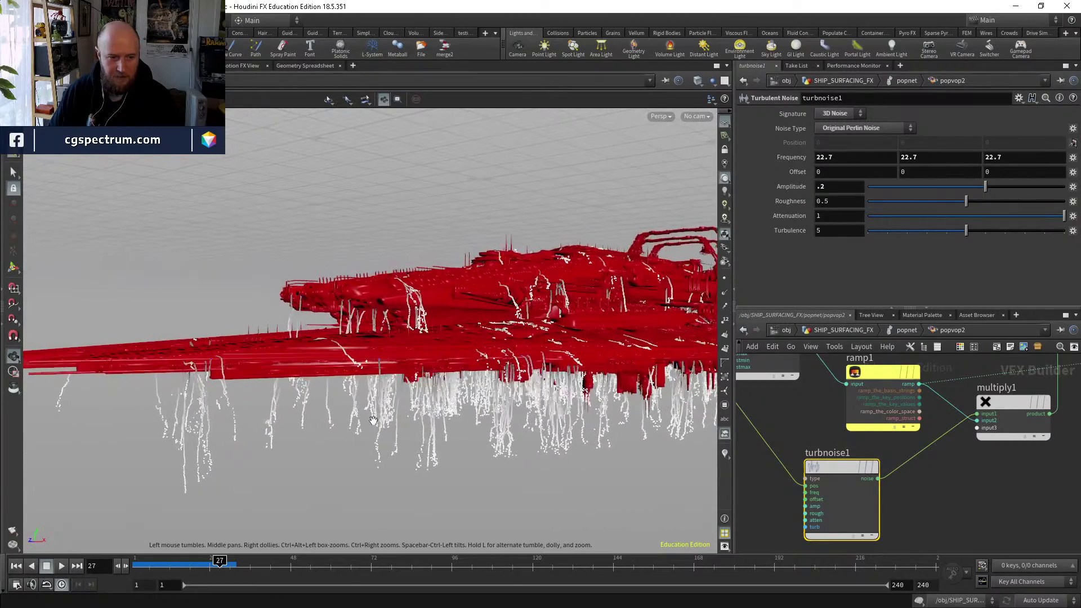
drag(149, 561, 213, 561)
click(62, 566)
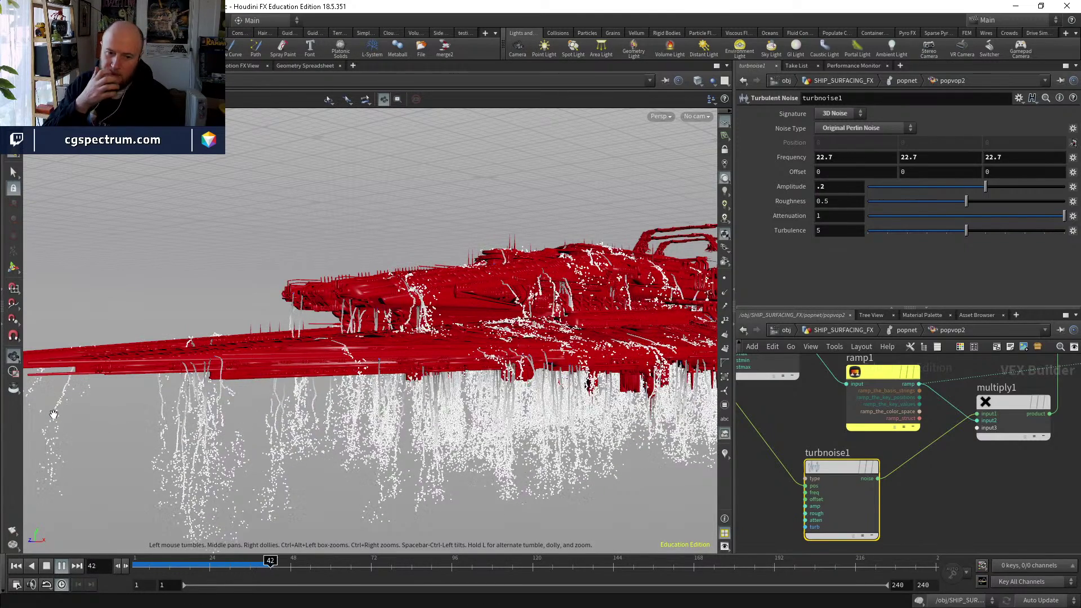
click(159, 562)
drag(197, 559, 268, 543)
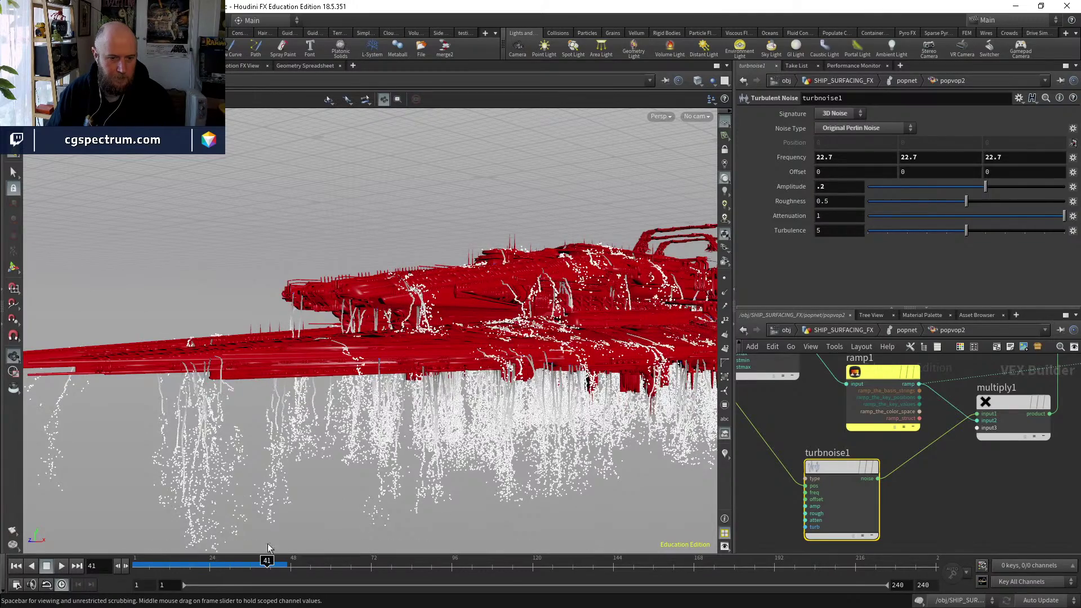
Examine the particle streams on the ship's upper surfaces and hull sides from several angles across the simulated frames.
drag(361, 338, 383, 420)
right_drag(382, 420, 374, 476)
drag(375, 476, 338, 496)
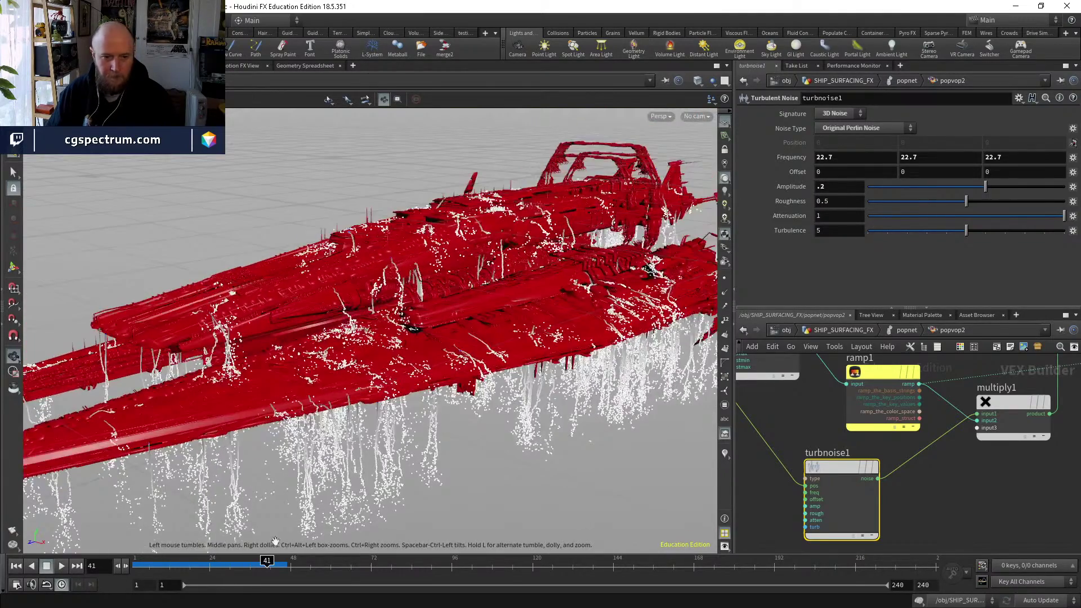
mouse_move(220, 559)
mouse_down()
mouse_move(247, 560)
mouse_move(208, 547)
mouse_move(220, 547)
mouse_up()
mouse_move(304, 349)
mouse_down()
mouse_move(321, 435)
mouse_move(313, 344)
mouse_up()
drag(232, 558, 164, 566)
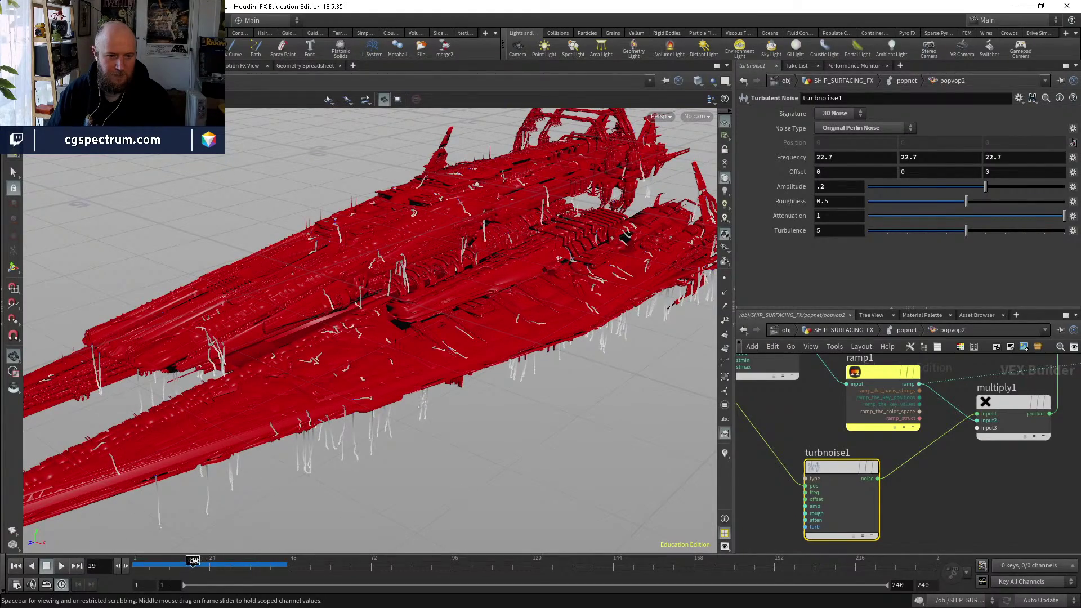
drag(186, 562, 187, 562)
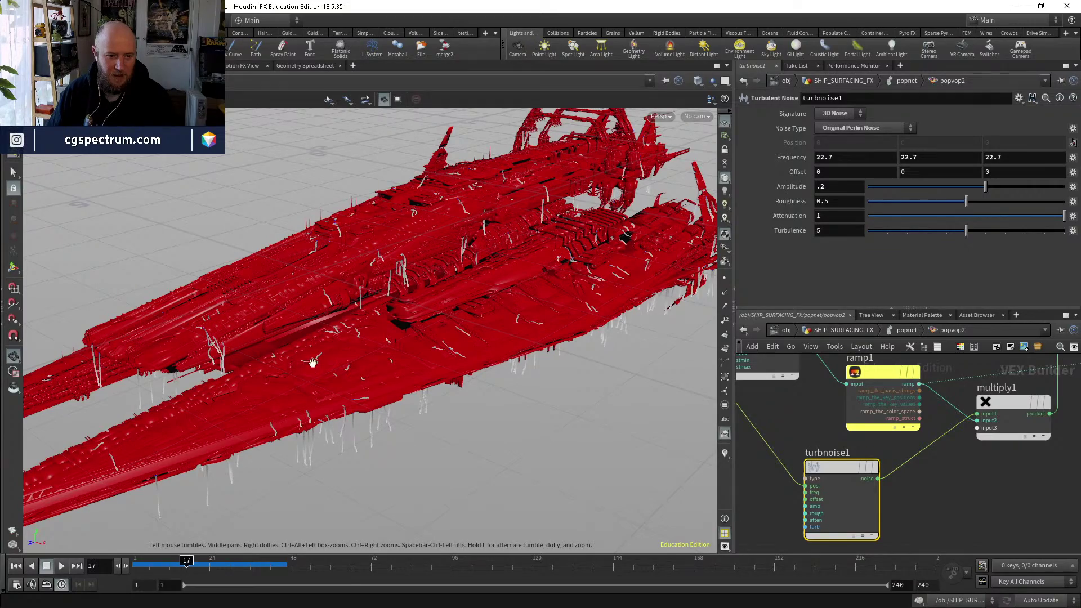
drag(315, 451, 301, 412)
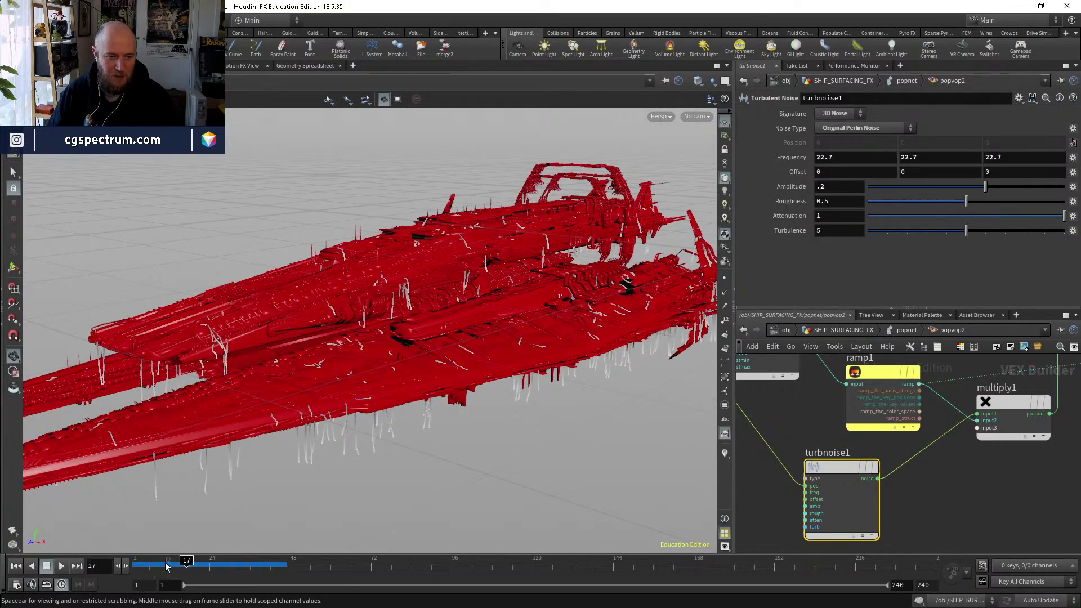
drag(235, 566, 288, 563)
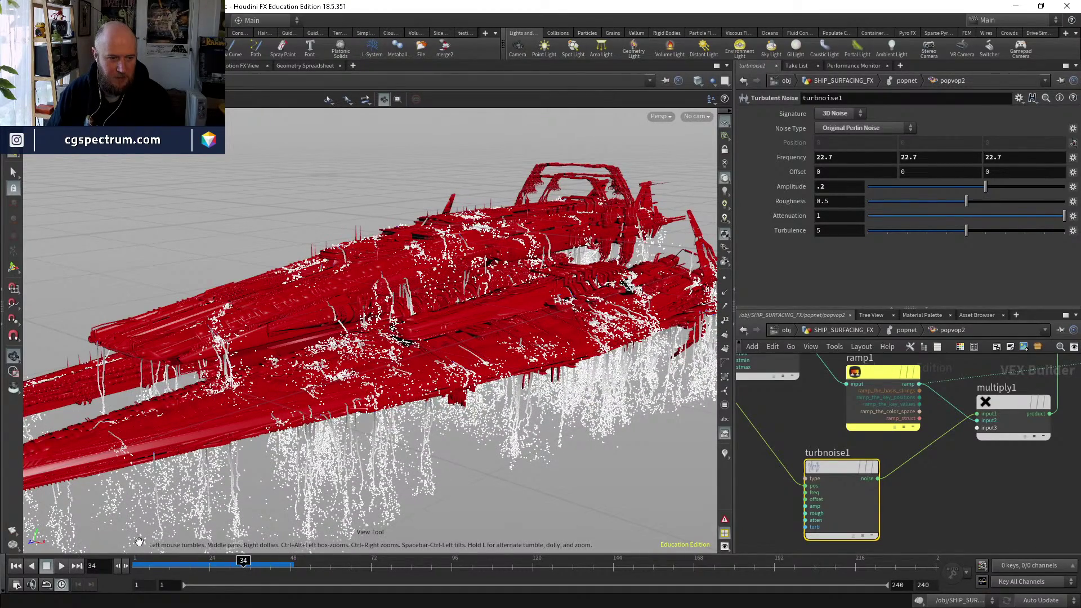
drag(151, 568, 224, 559)
right_drag(52, 404, 246, 367)
drag(246, 367, 293, 524)
drag(223, 563, 287, 558)
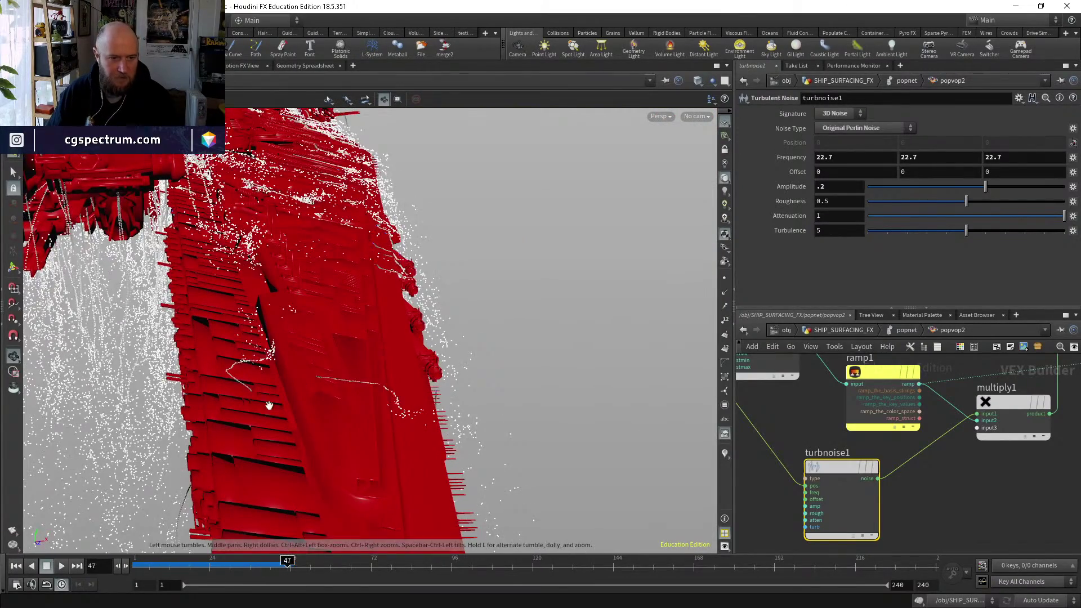
drag(259, 338, 366, 419)
Return to the SHIP_SURFACING_FX network and compare the cached POP_STREAMERS_v1 particles with the live popnet particles.
click(907, 331)
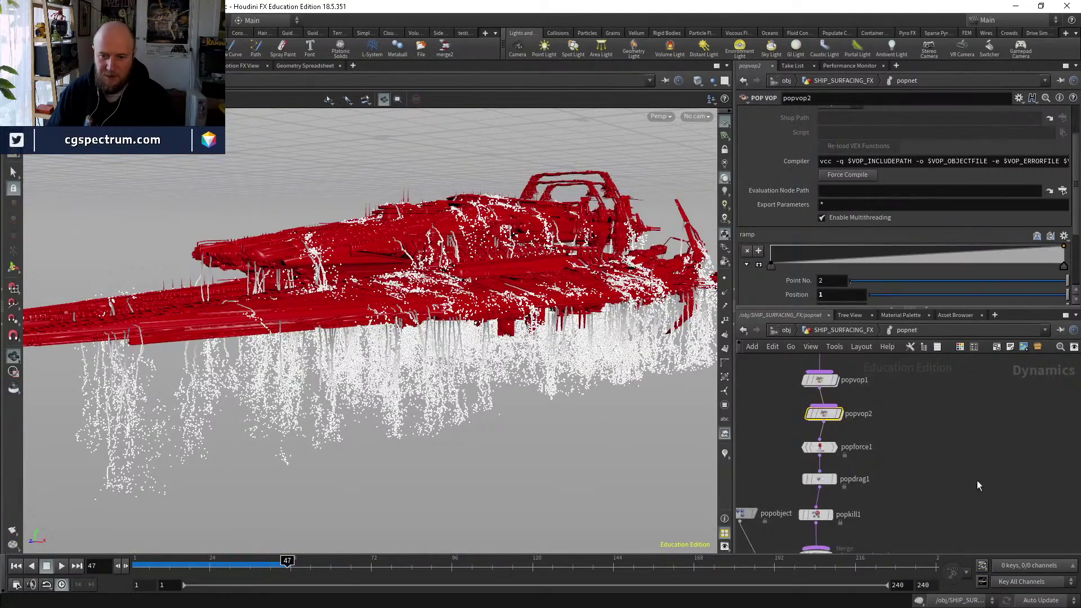
click(848, 331)
middle_drag(920, 477, 915, 414)
click(856, 448)
click(848, 440)
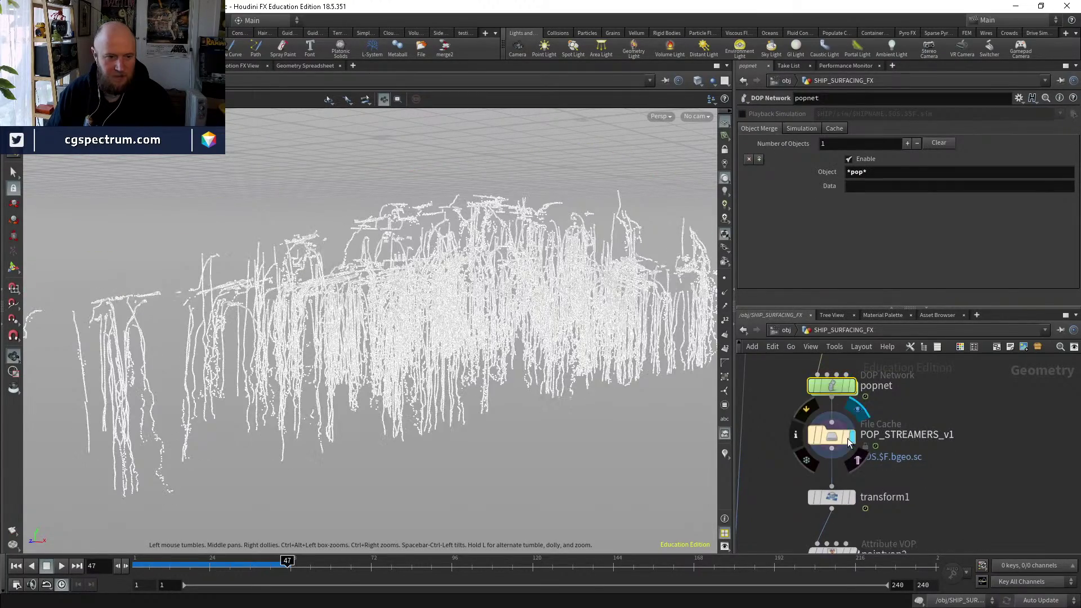
click(833, 436)
drag(305, 355, 389, 363)
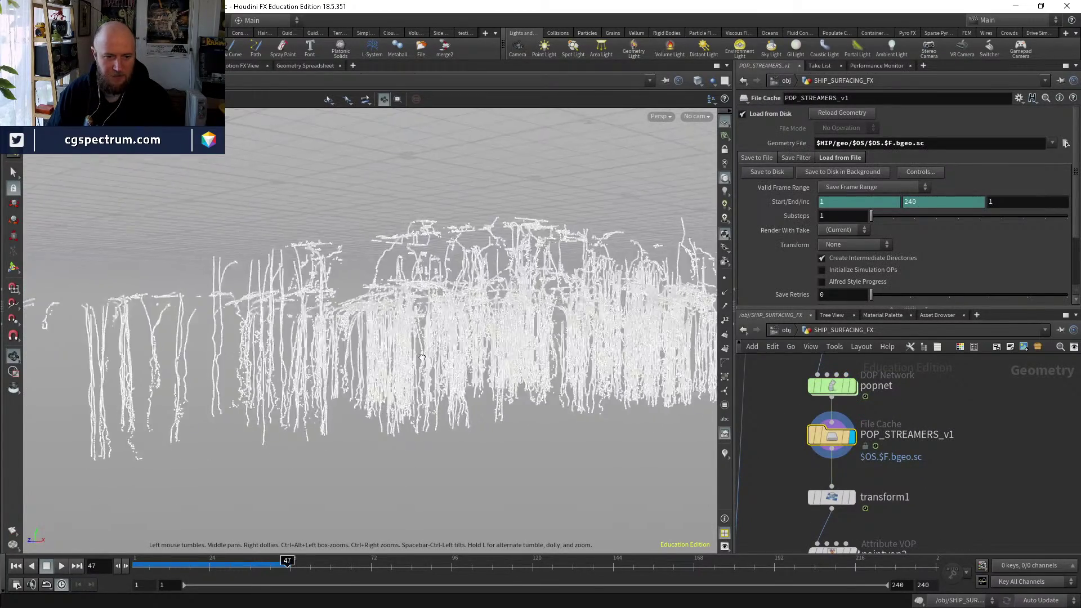
click(853, 386)
click(832, 387)
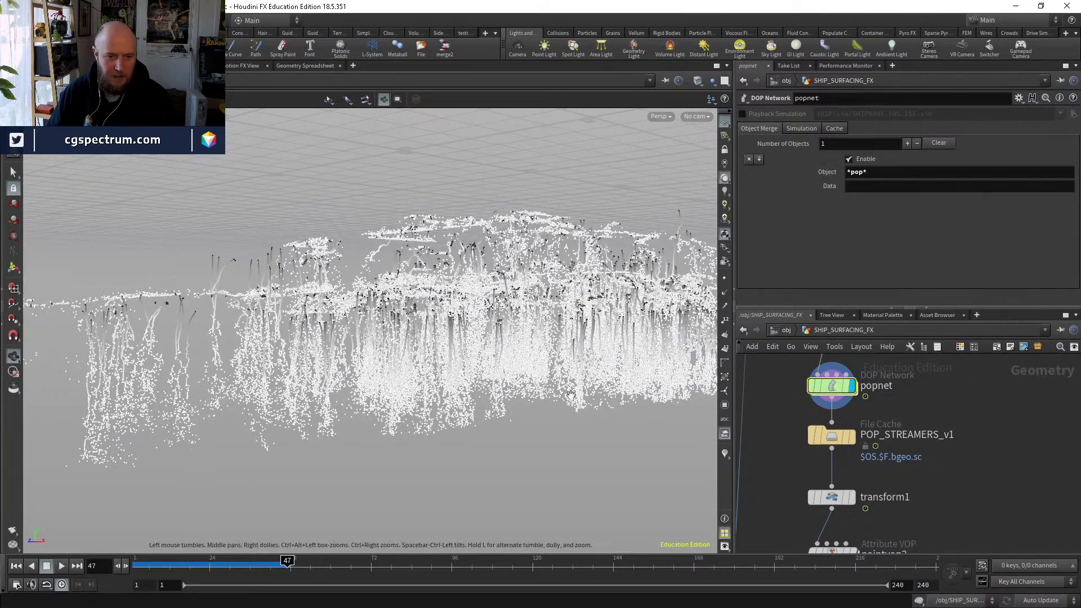
middle_drag(809, 437, 907, 285)
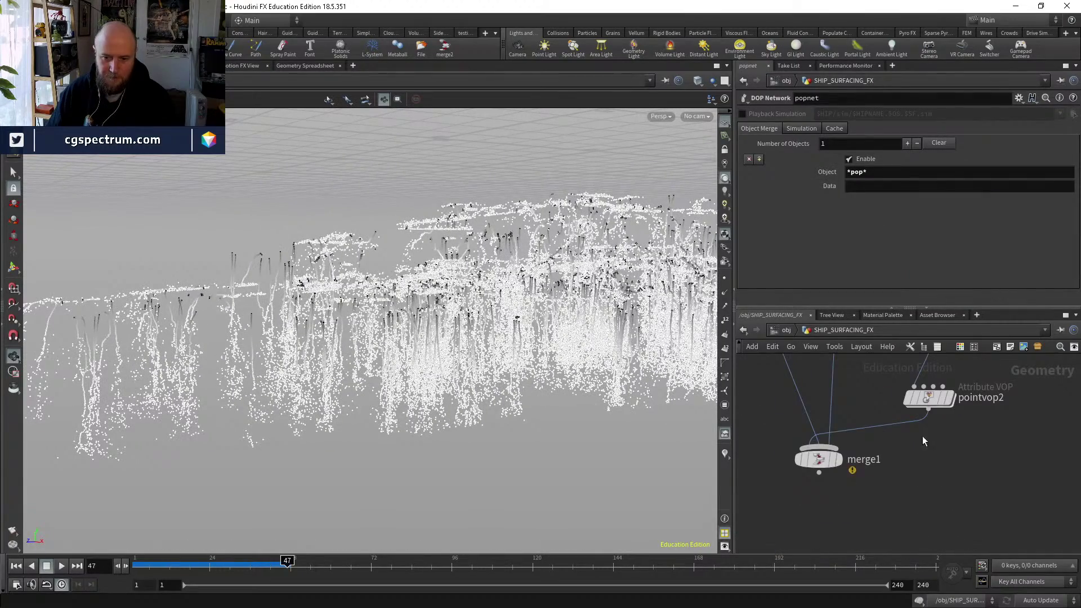
Display merge1 and toggle the bypass on the POP_STREAMERS_v1 cache to compare live and cached streamers on the ship.
click(826, 461)
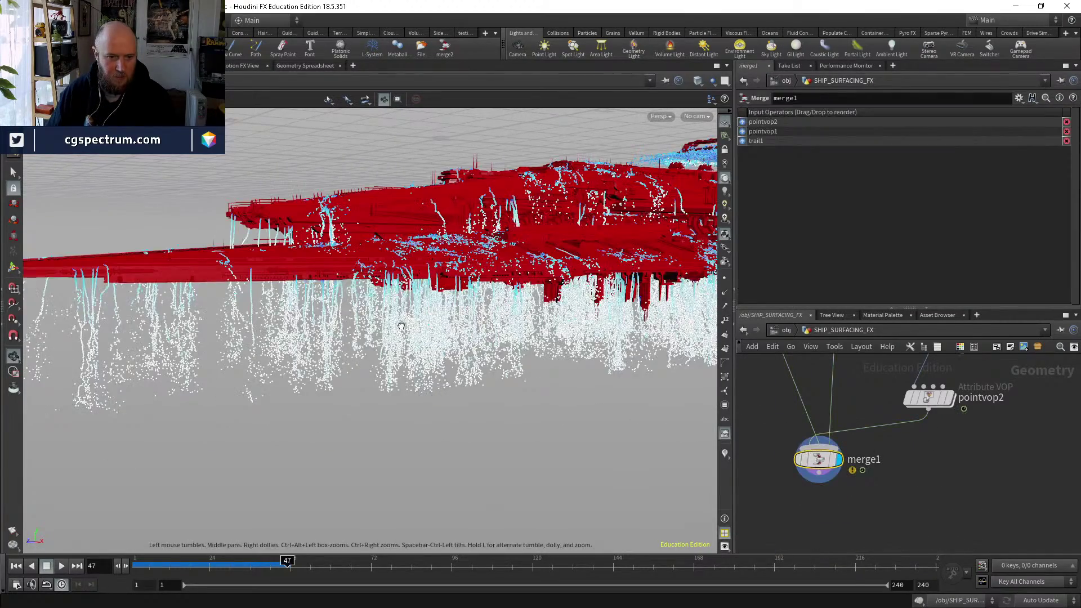
drag(411, 338, 169, 451)
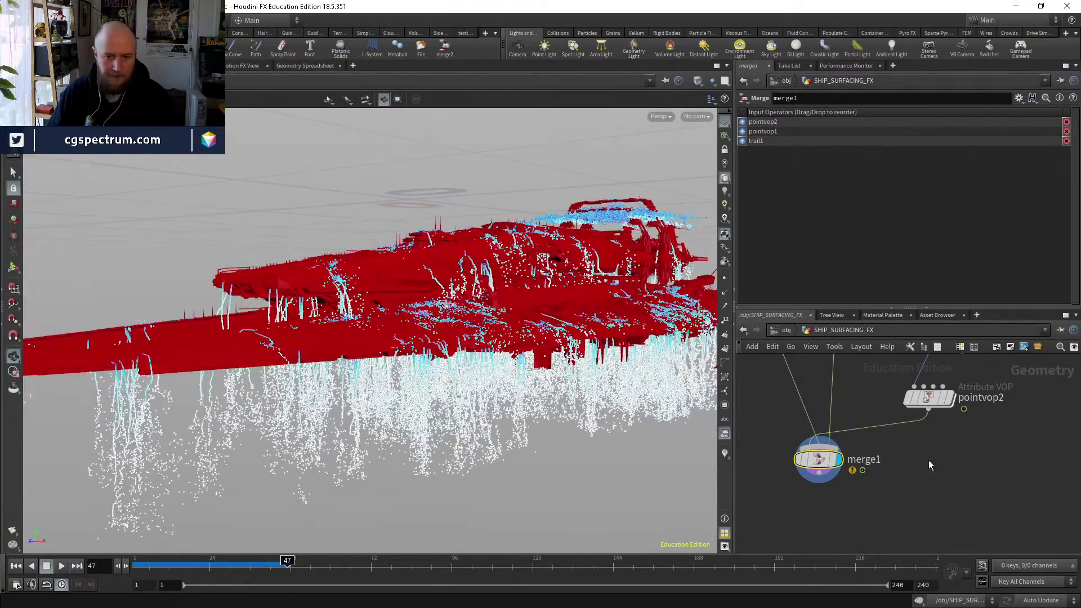
scroll(949, 514, up, 5)
click(827, 454)
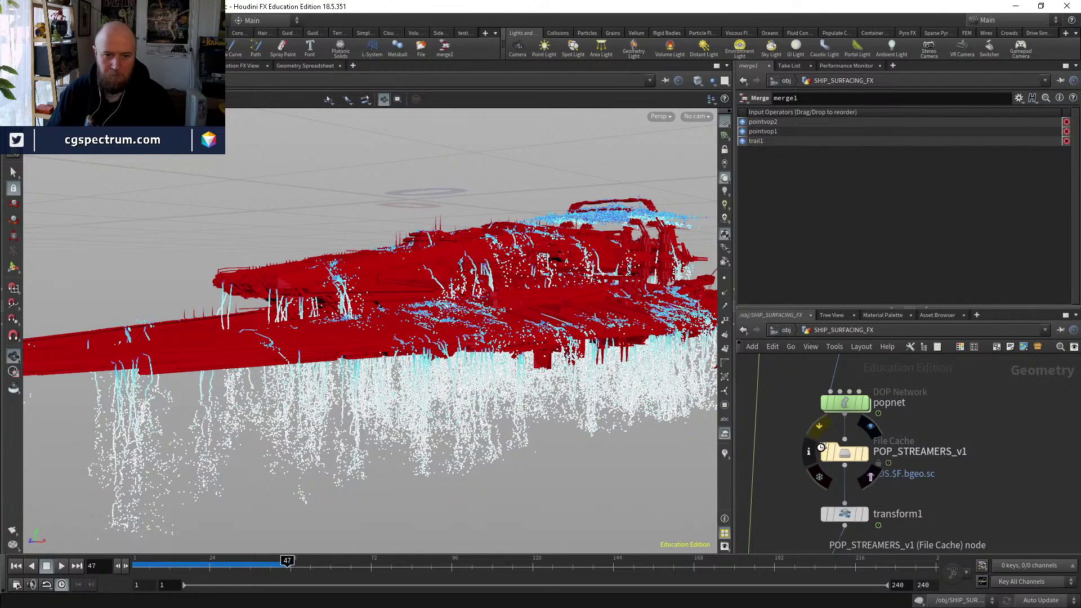
click(824, 454)
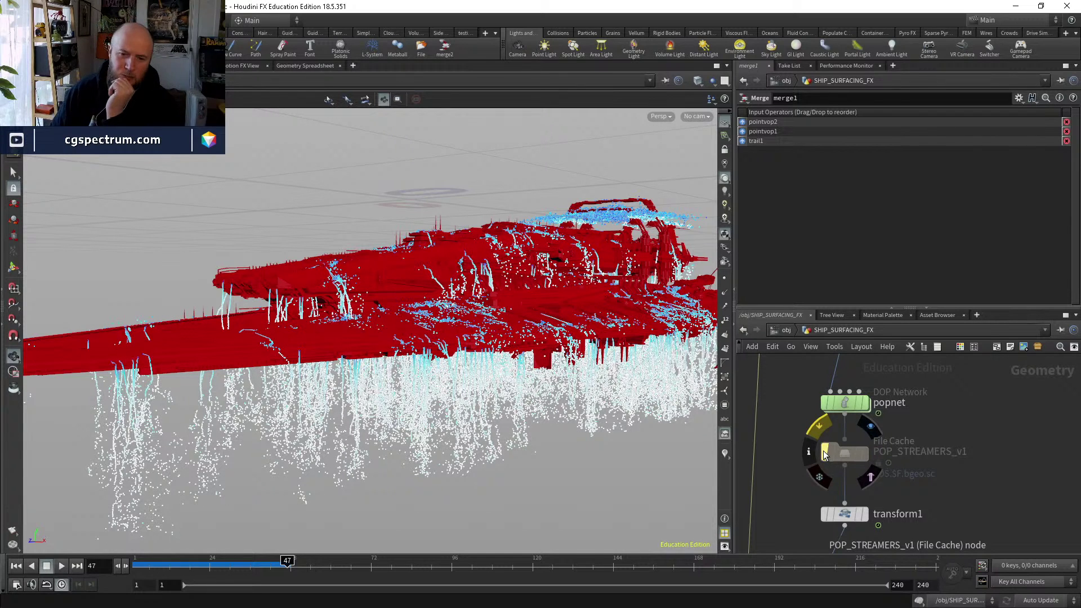
click(824, 454)
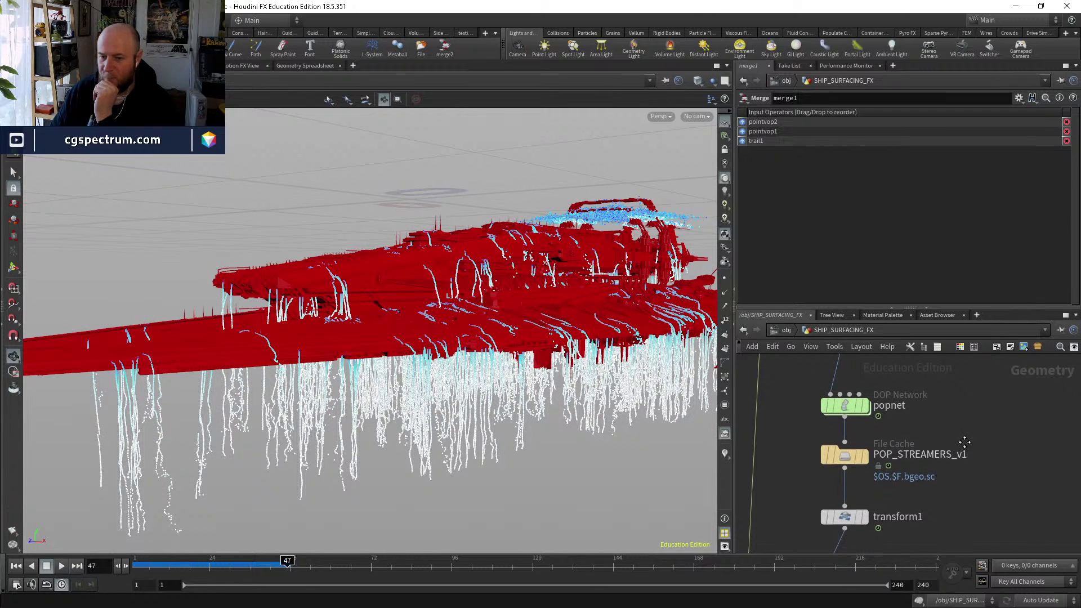
Display the pointvop2 result, inspect its color network, and return to the SHIP_SURFACING_FX level.
middle_drag(951, 526, 957, 458)
click(853, 503)
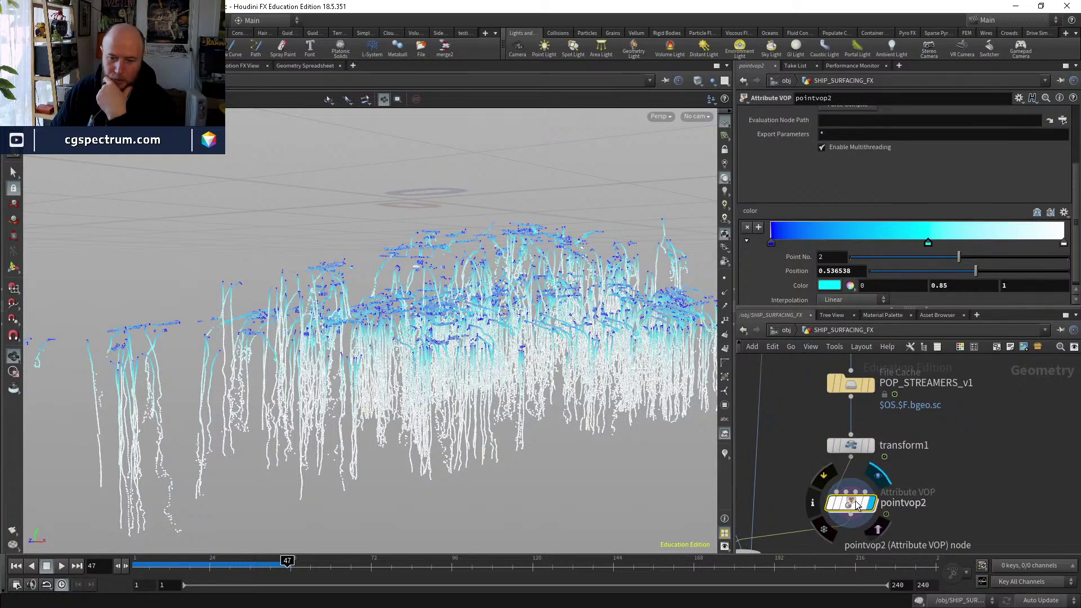
double_click(852, 503)
scroll(959, 459, down, 3)
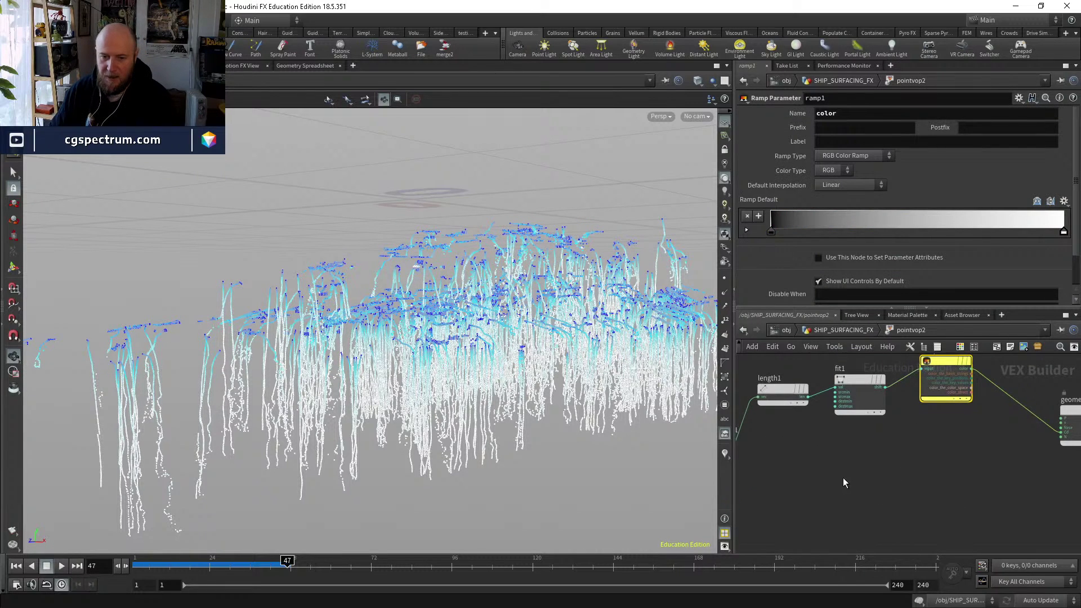
click(843, 330)
middle_drag(925, 425, 908, 479)
Copy the Fit Range, ramp, Turbulent Noise, Multiply and Add nodes from popvop2 inside popnet.
mouse_move(826, 433)
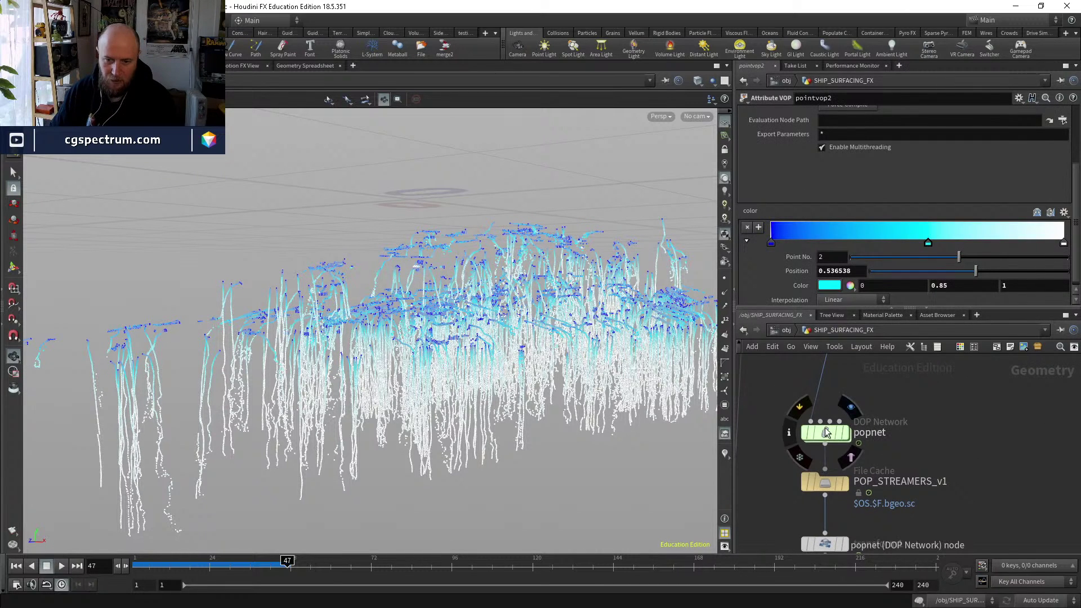
double_click(825, 433)
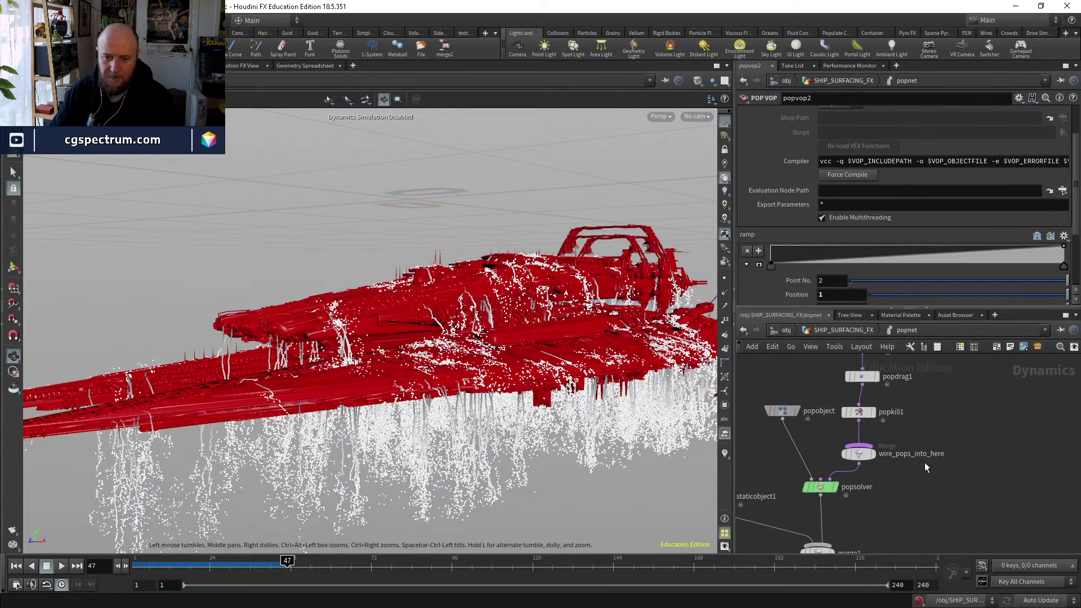
double_click(855, 425)
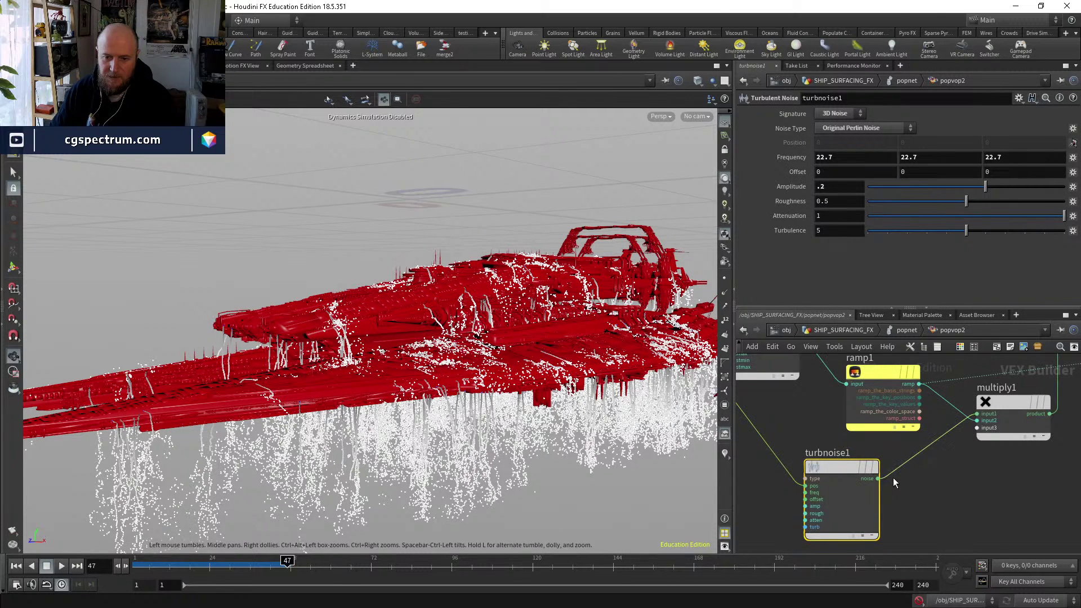
scroll(904, 472, down, 5)
drag(978, 519, 798, 362)
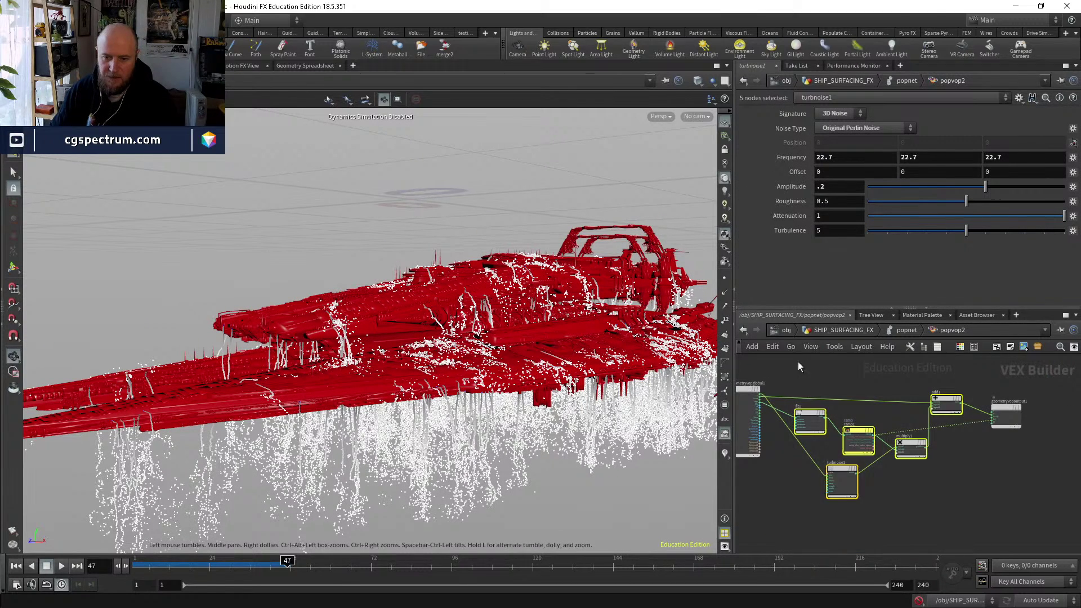
key(ctrl+c)
Paste the five copied noise nodes into the pointvop2 network in SHIP_SURFACING_FX.
click(904, 331)
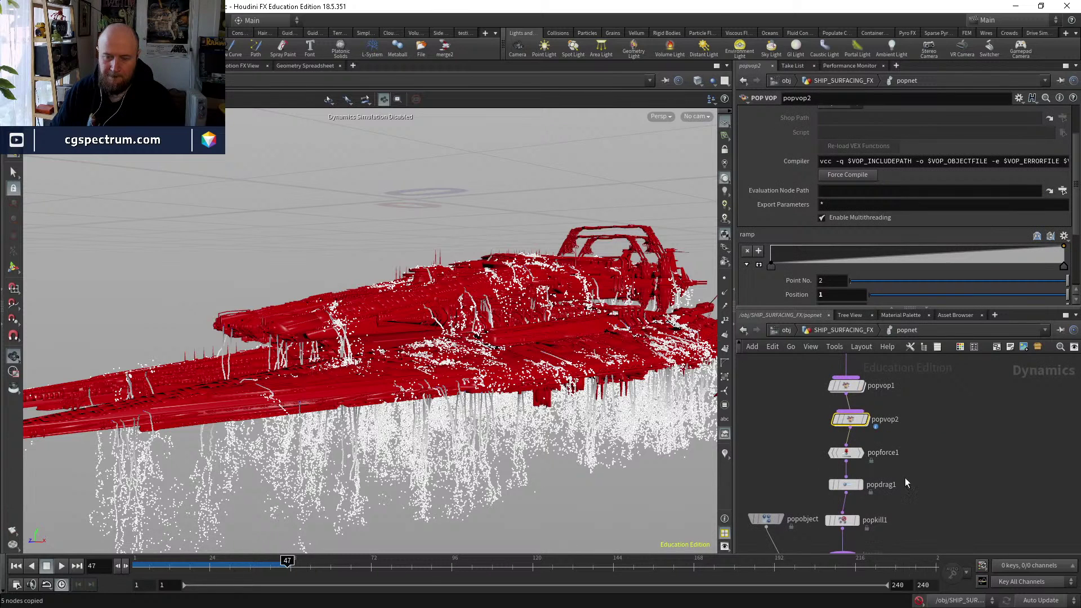
middle_drag(907, 483, 863, 366)
click(844, 330)
middle_drag(843, 482, 859, 403)
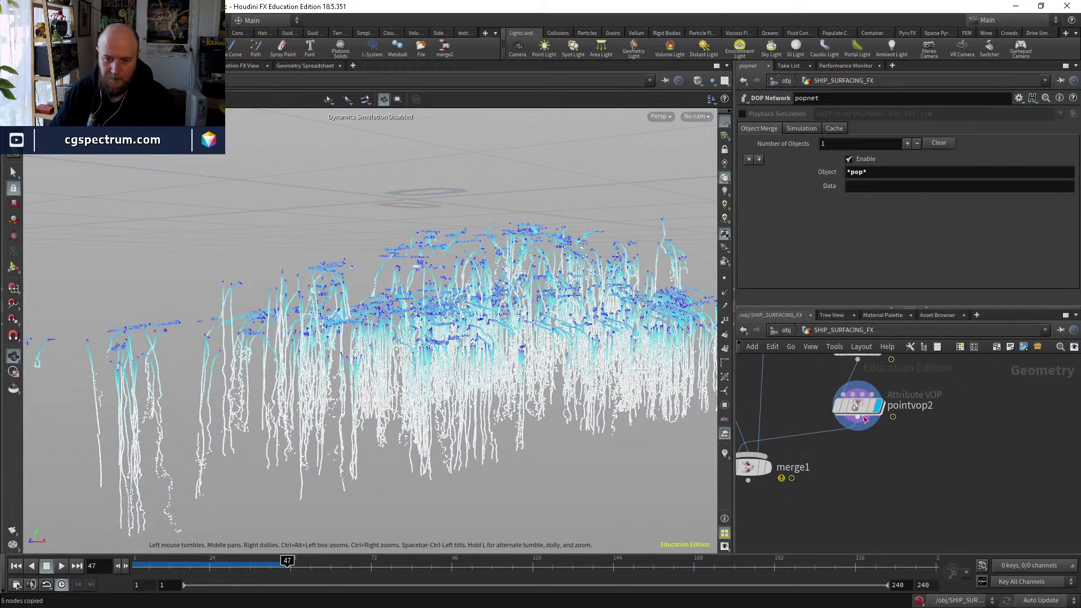
double_click(859, 403)
key(ctrl+v)
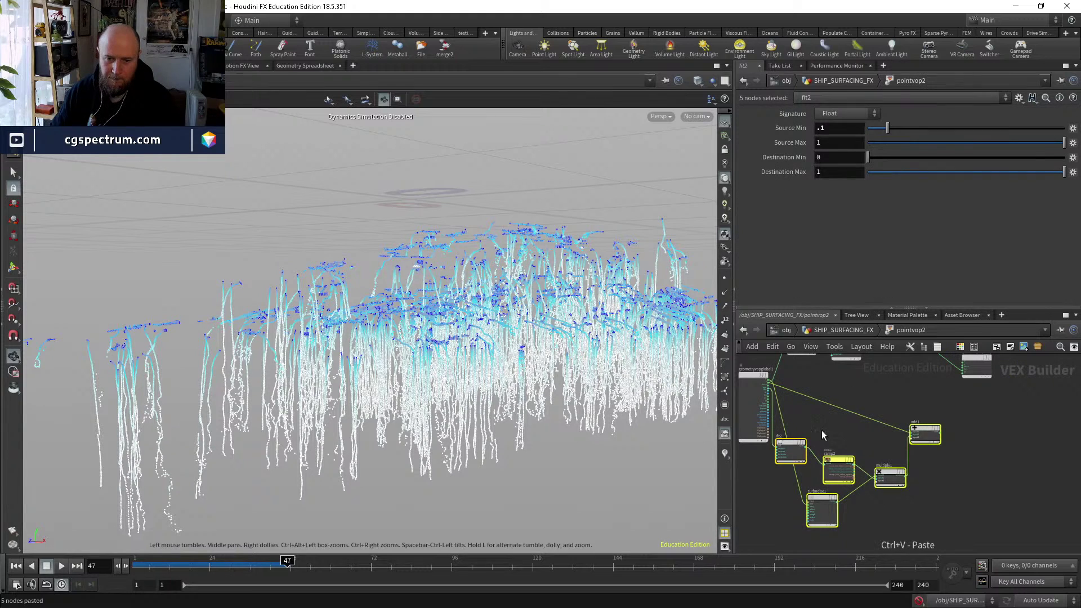
Wire the pasted Add node's sum into the output P and feed its first input from the global P.
scroll(929, 442, up, 5)
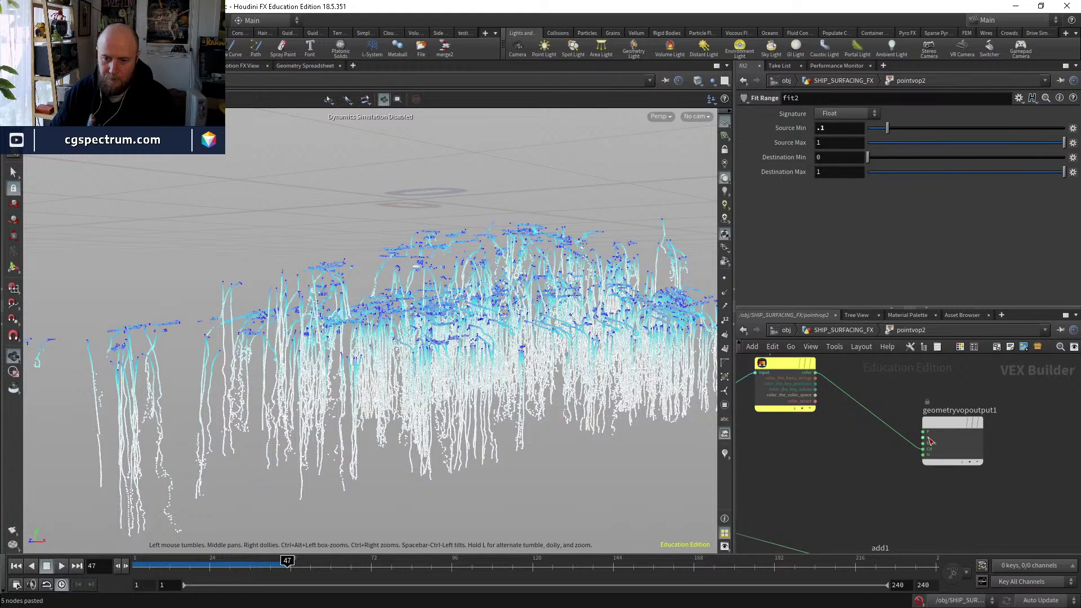
click(917, 489)
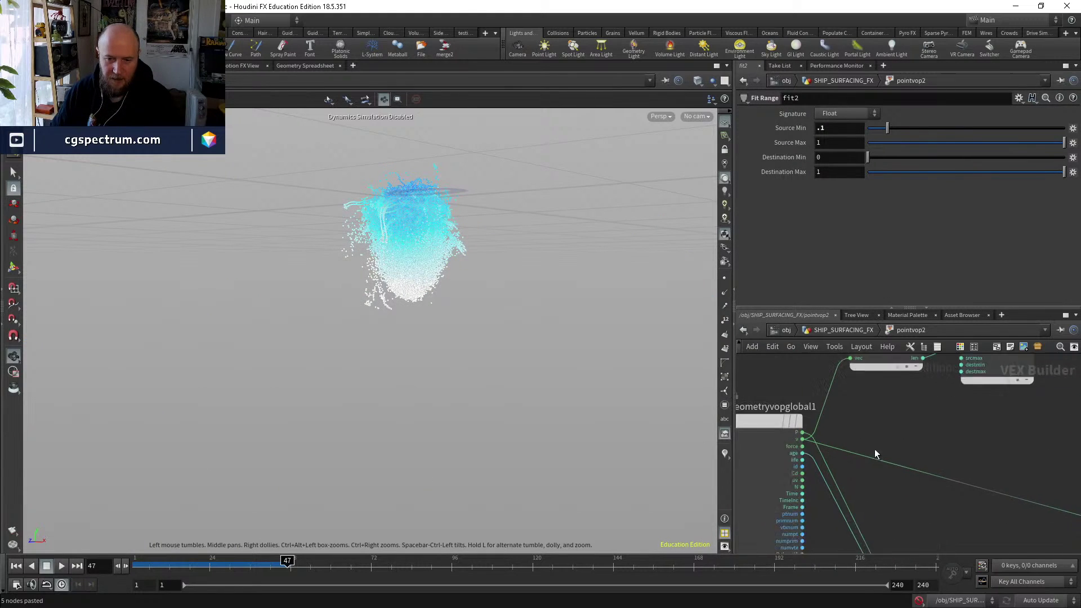
scroll(874, 448, up, 3)
click(834, 435)
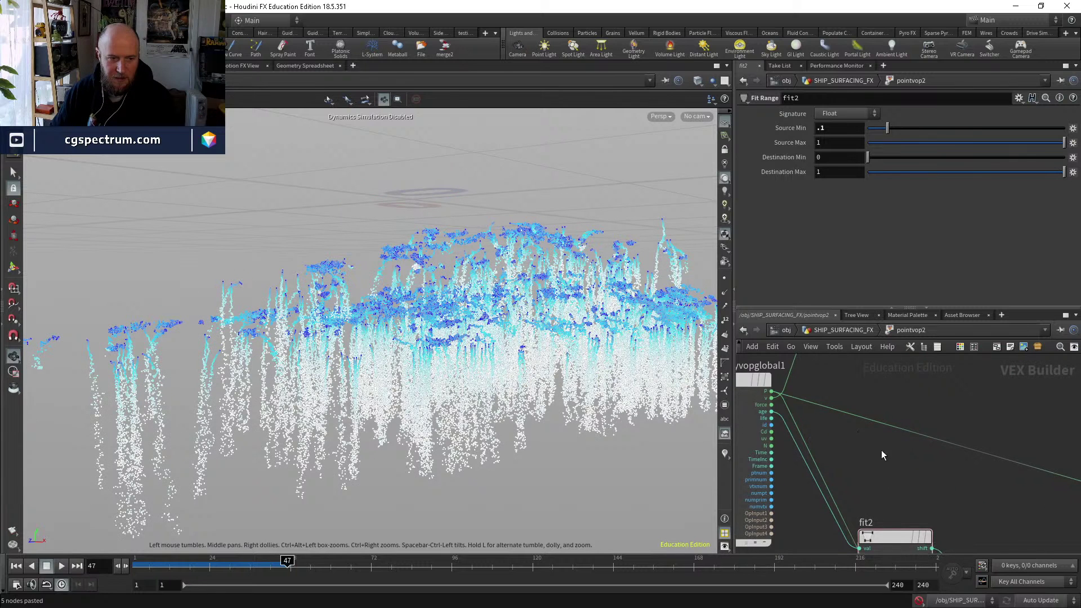
Move the ramp2 node closer to fit2 in the pointvop2 network to tidy the pasted chain.
middle_drag(881, 451, 870, 403)
scroll(911, 434, down, 2)
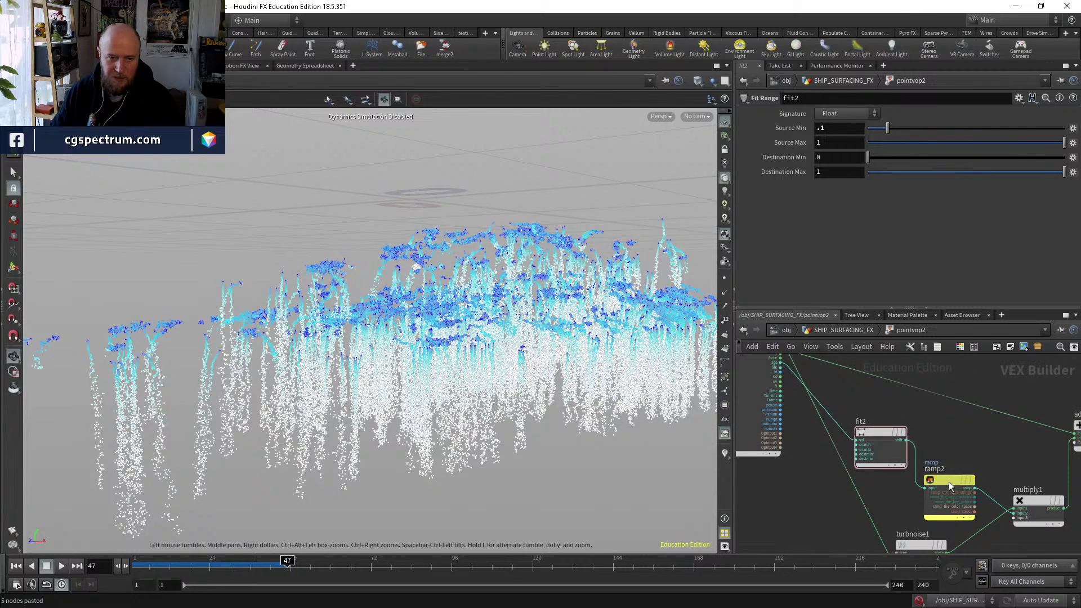
drag(944, 481, 956, 457)
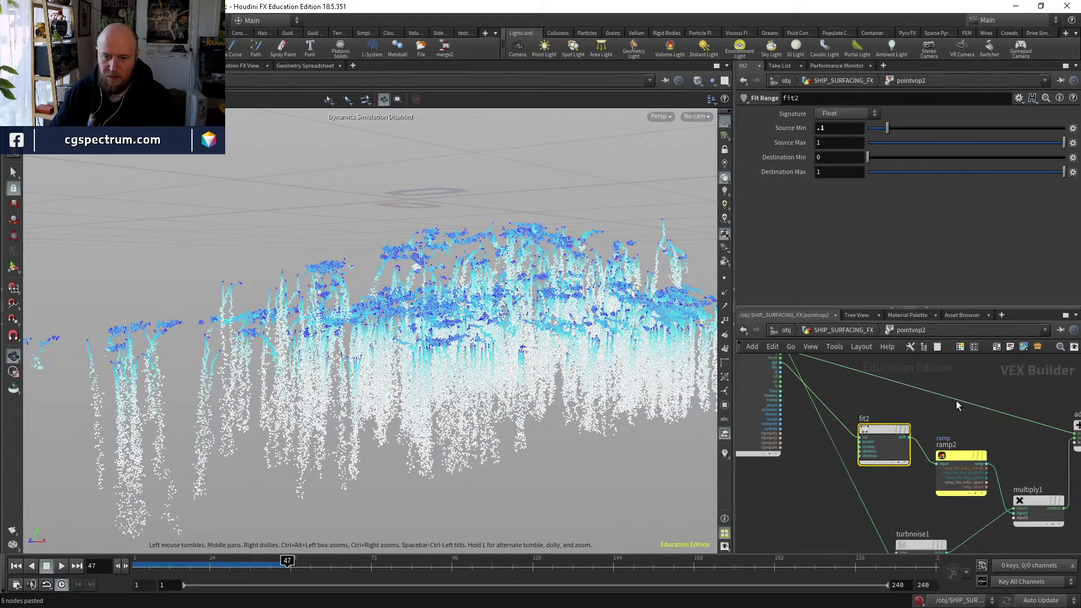
Reshape pointvop2's noise ramp with a middle point at position about 0.71 and value about 0.27.
click(845, 331)
scroll(909, 264, down, 4)
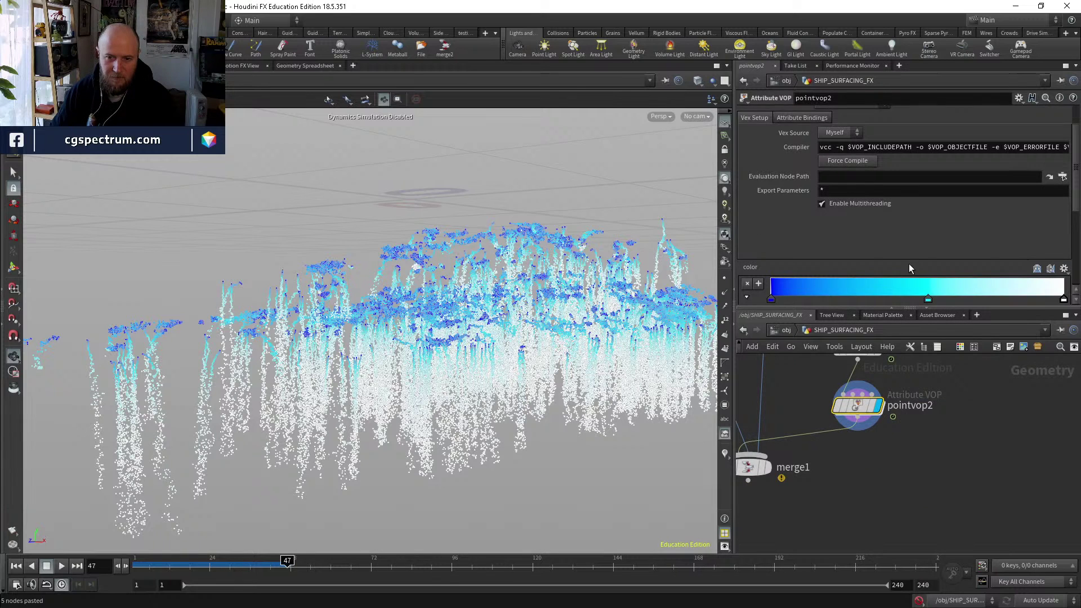
scroll(818, 278, down, 2)
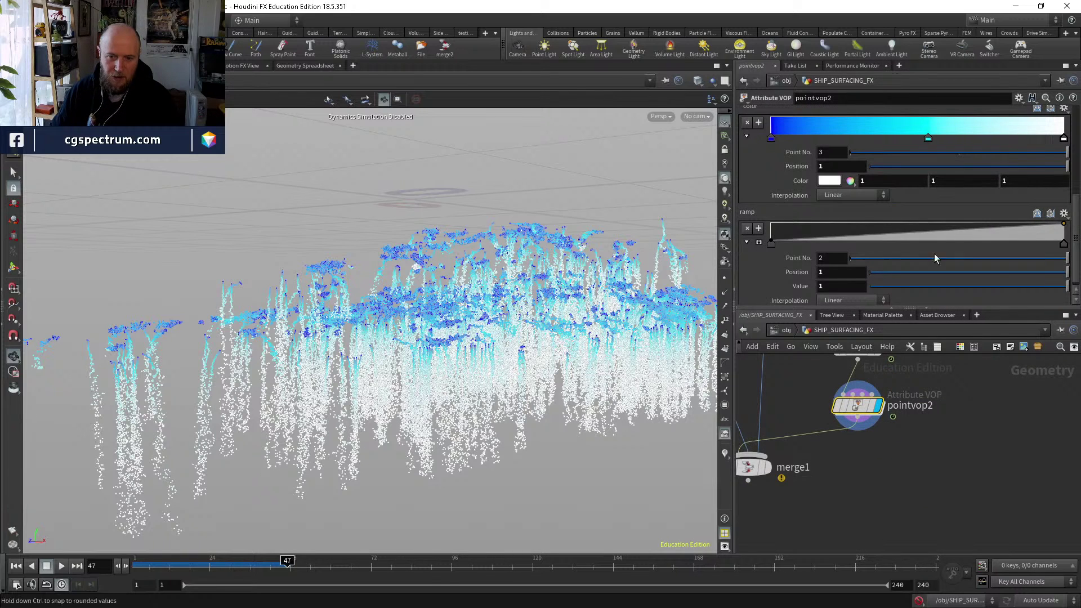
click(939, 239)
drag(940, 243, 974, 244)
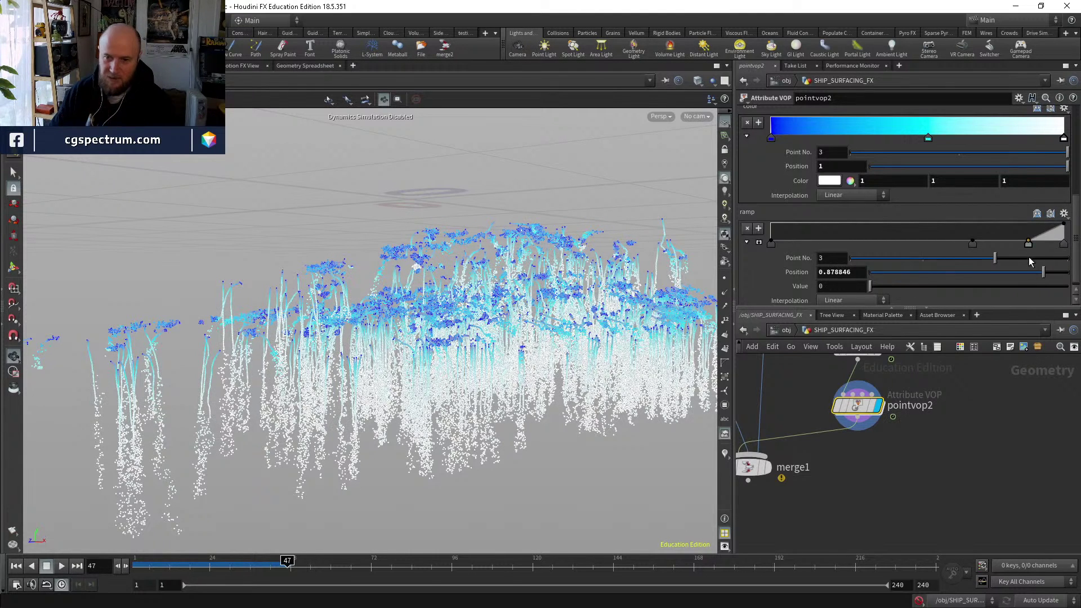
drag(1029, 243, 1064, 223)
drag(869, 232, 902, 239)
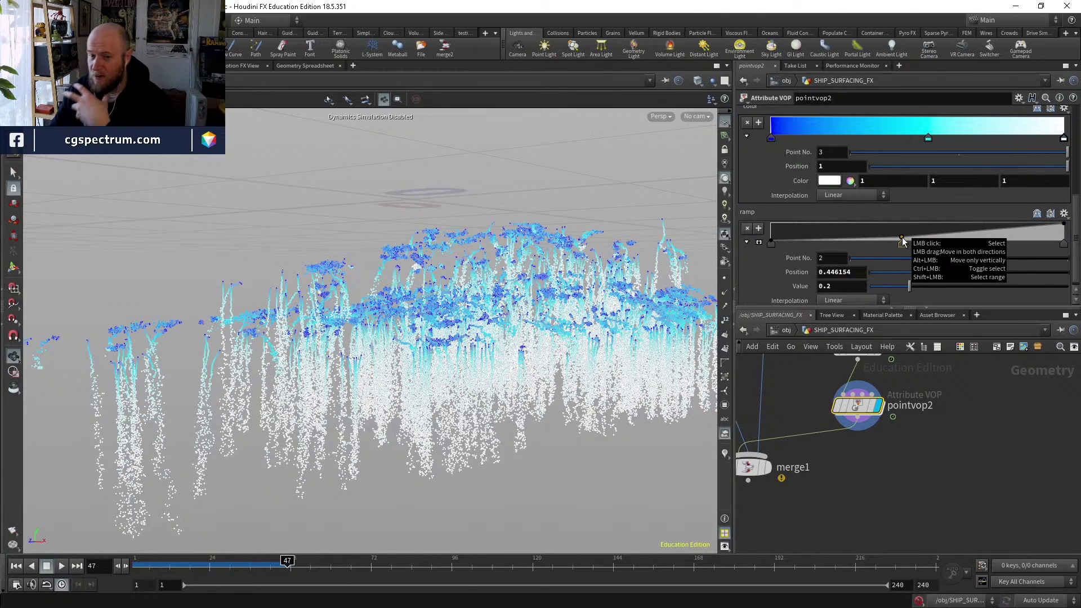
drag(902, 238, 982, 238)
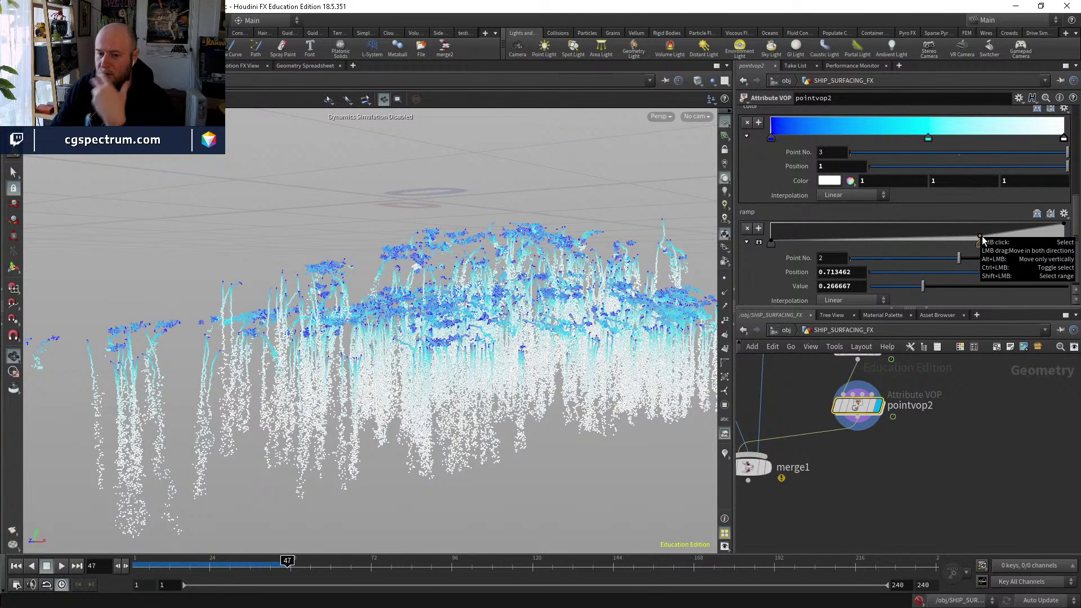
Lower the amplitude of turbnoise1 inside pointvop2 to 0.037.
double_click(857, 406)
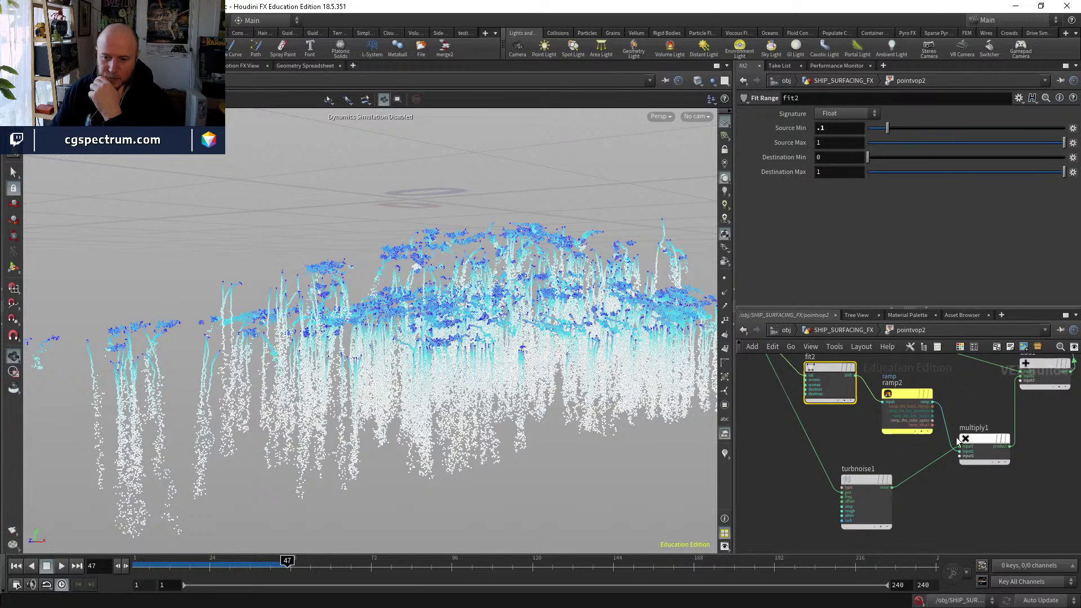
click(864, 480)
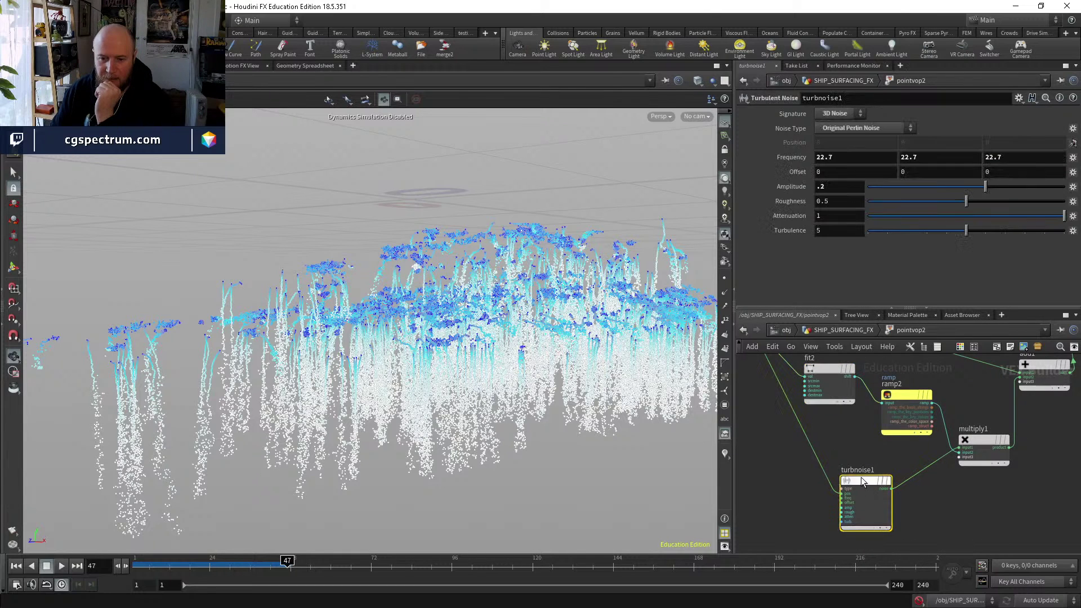
drag(982, 185, 969, 187)
Set fit2's source range to 0–2 and return to the SHIP_SURFACING_FX level.
middle_drag(830, 384, 839, 416)
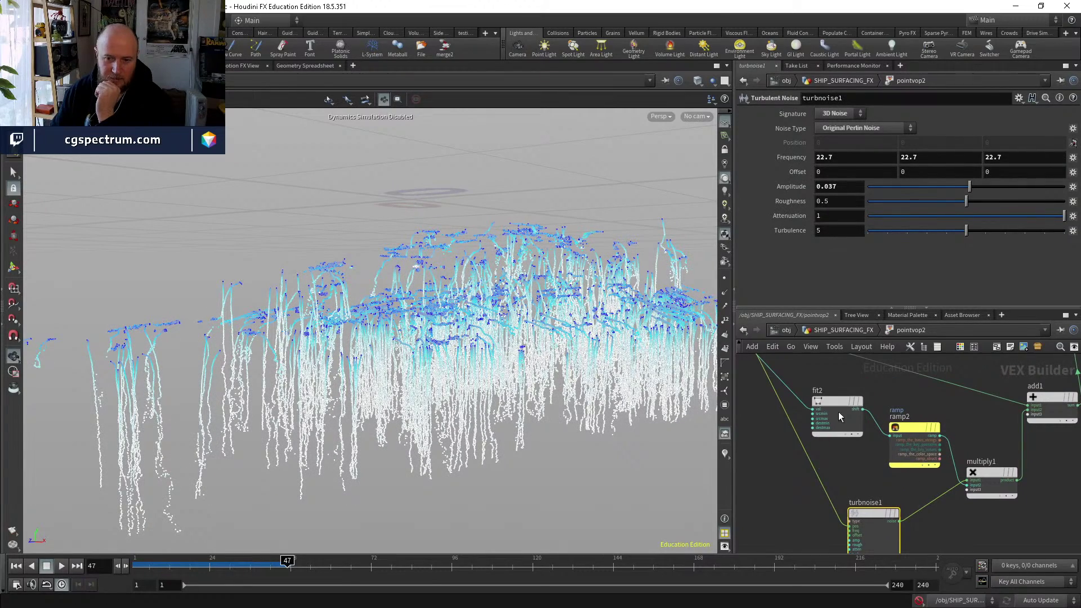
click(839, 416)
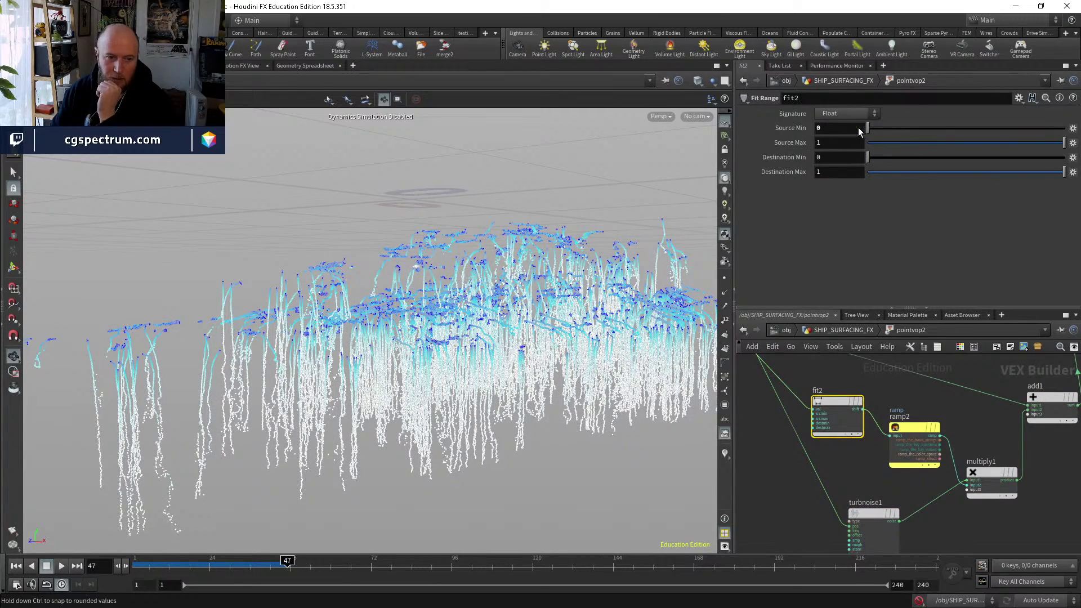
click(843, 143)
text(2)
key(Return)
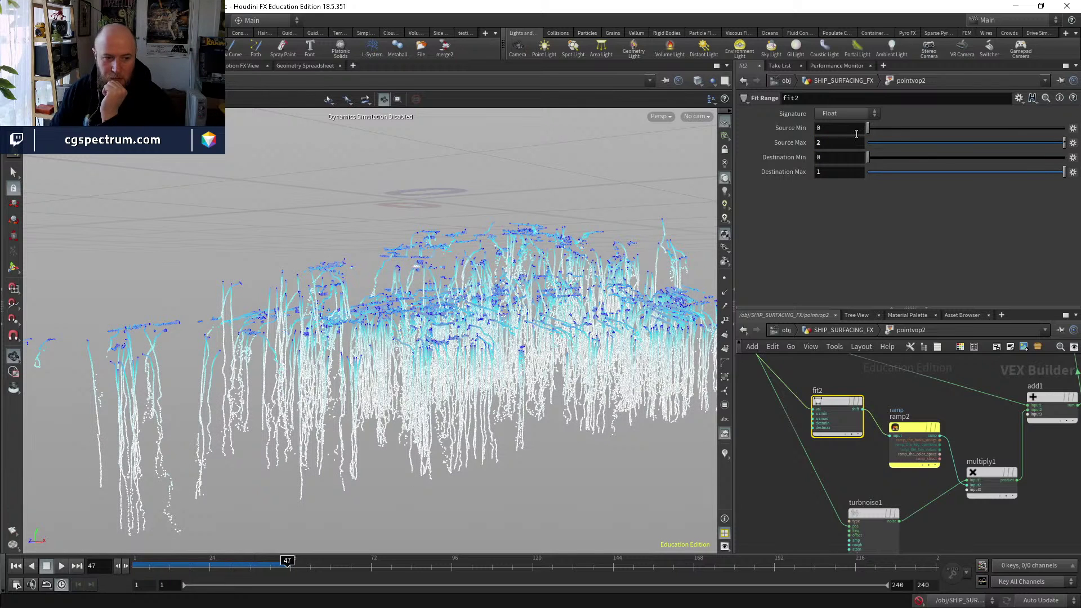
click(856, 315)
click(815, 315)
key(u)
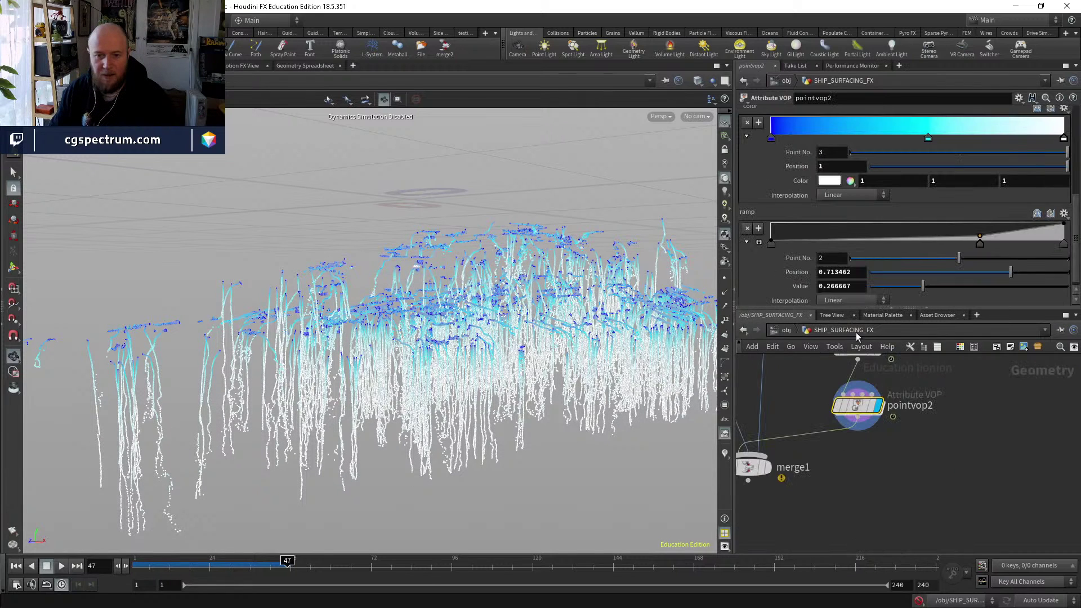
Move the middle point of pointvop2's noise ramp to position 0.05 with value 0 and inspect the streamers up close.
drag(980, 240, 787, 256)
key(Delete)
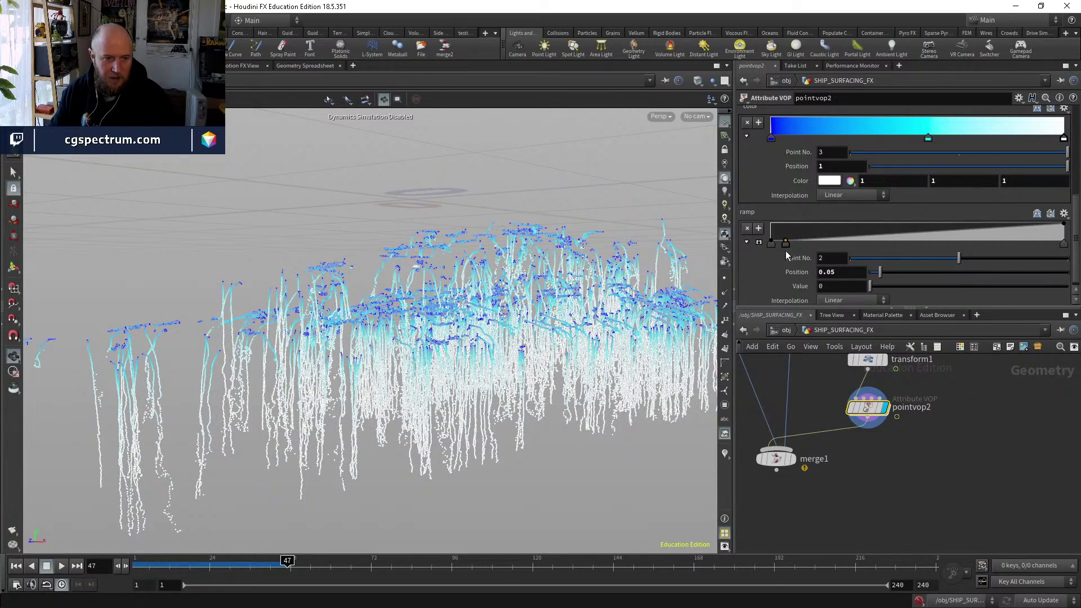
right_drag(106, 346, 262, 317)
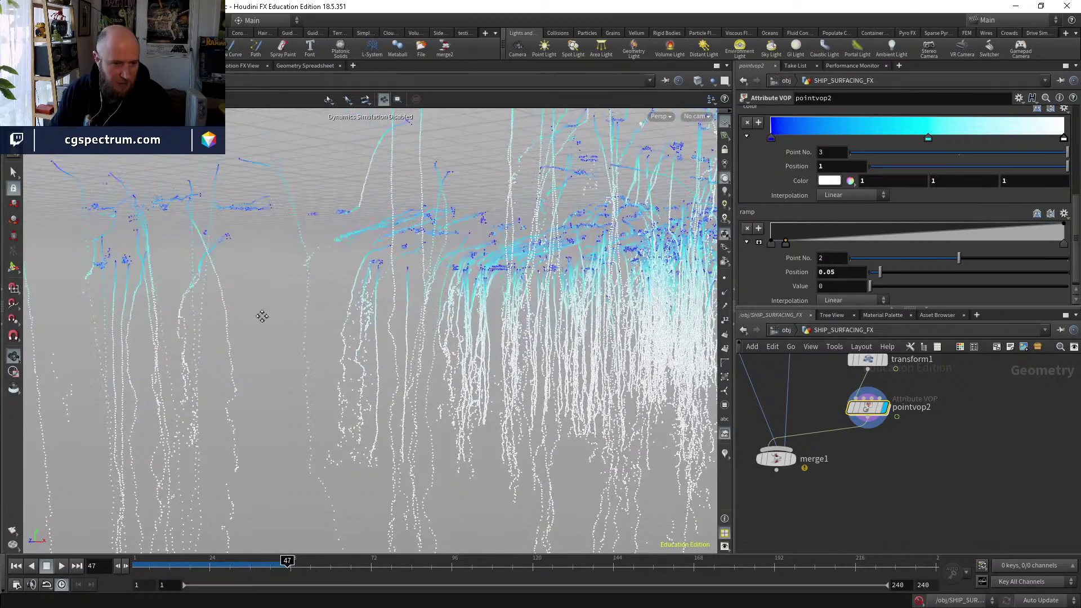
Raise the amplitude of turbnoise1 inside pointvop2 to 0.2 and return to SHIP_SURFACING_FX.
double_click(867, 407)
click(873, 514)
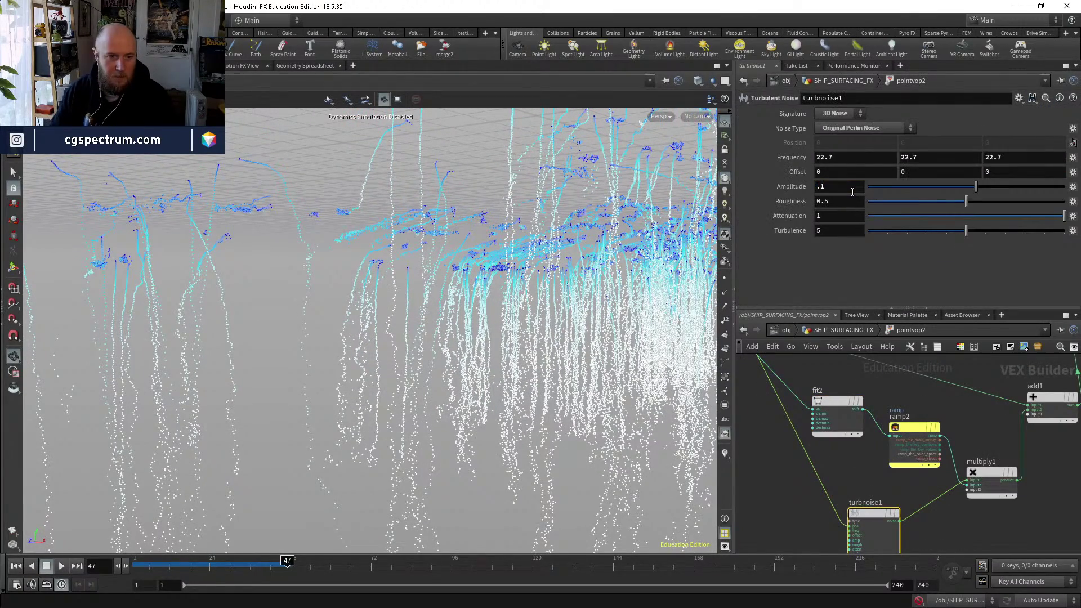
click(853, 193)
text(.2)
key(Return)
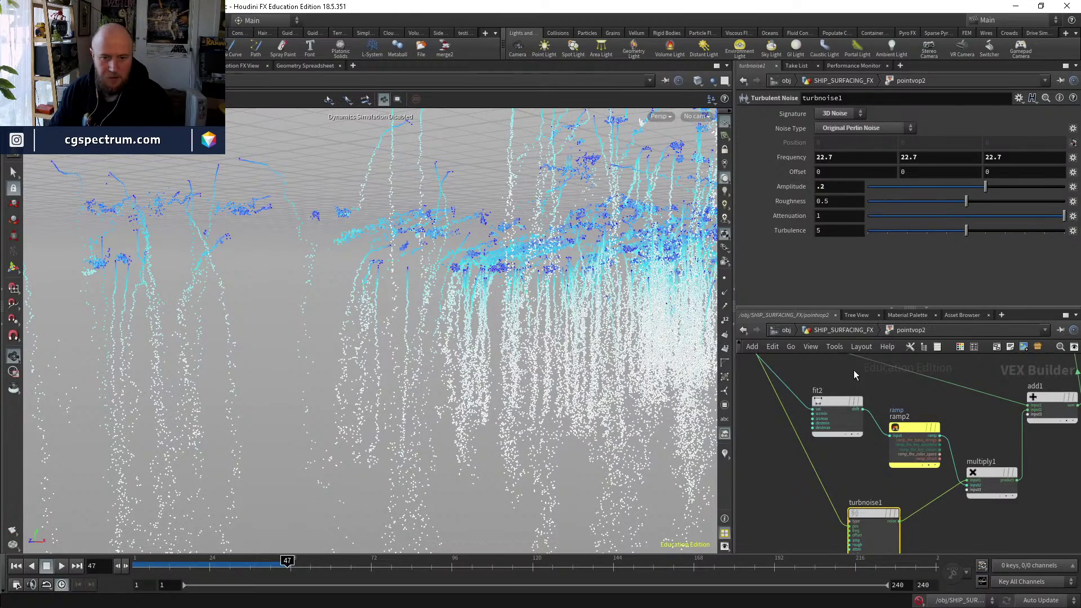
click(856, 330)
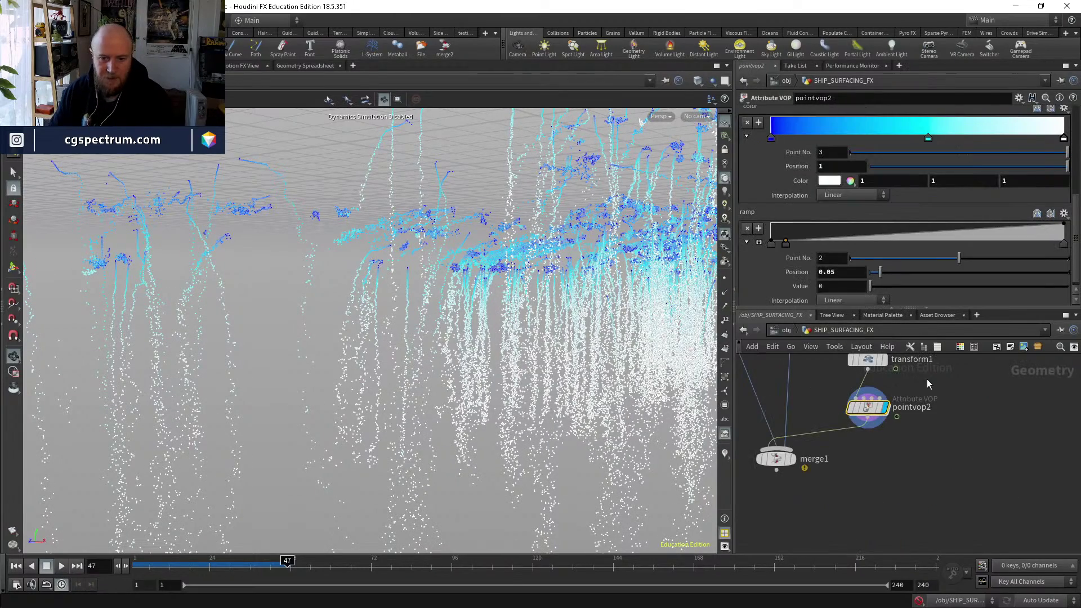
Try the noise ramp's middle point at position about 0.2 with value 0, and remove that point from the ramp.
ctrl+click(787, 244)
mouse_move(829, 241)
mouse_down()
mouse_move(883, 248)
mouse_move(821, 256)
mouse_up()
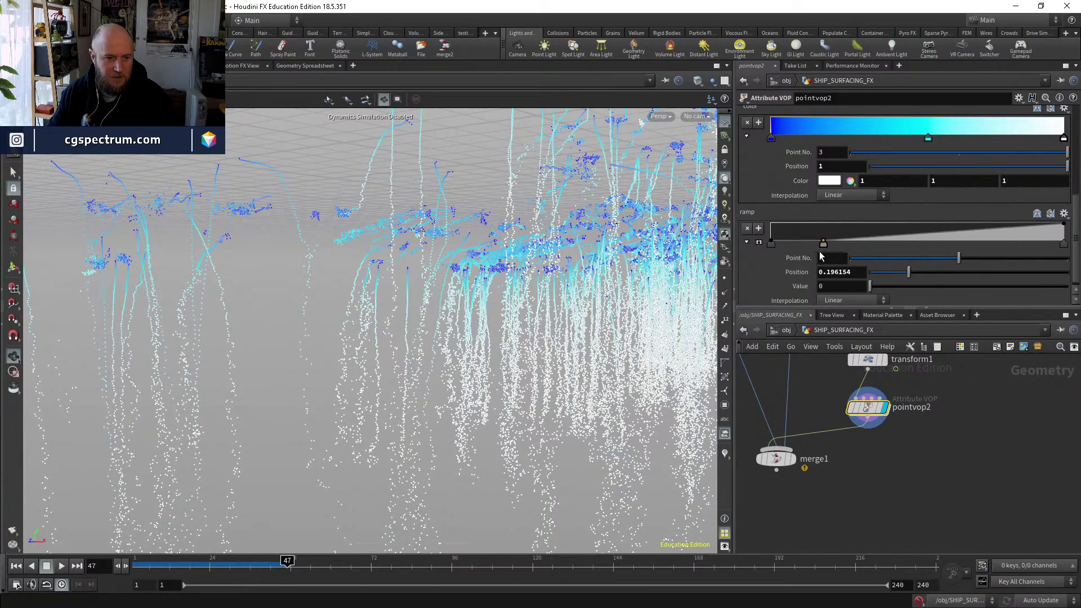
drag(863, 243, 1064, 224)
drag(324, 259, 233, 265)
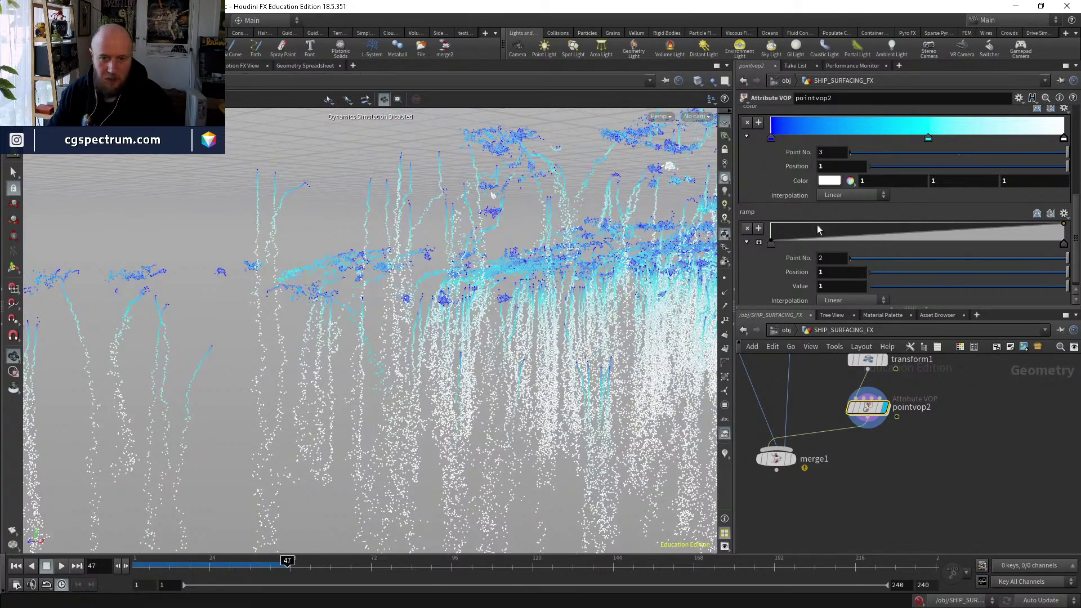
Add a middle point to pointvop2's noise ramp at position about 0.39 with value 0.1.
drag(781, 241, 929, 248)
drag(377, 397, 452, 386)
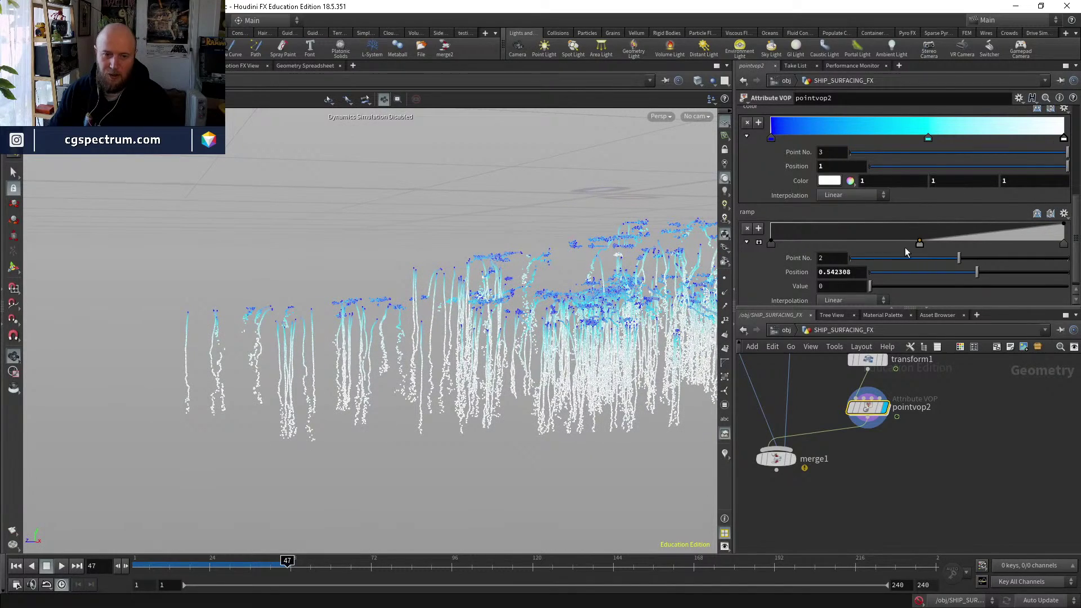
drag(917, 246, 887, 242)
Set all three frequency components of turbnoise1 inside pointvop2 to 2.4 and return to SHIP_SURFACING_FX.
double_click(868, 408)
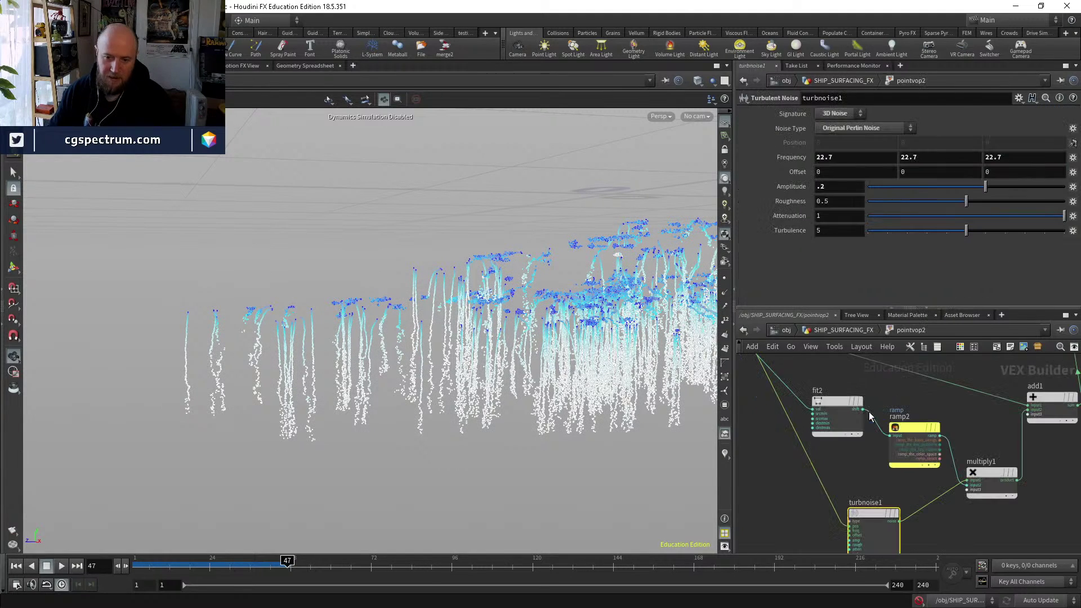
middle_drag(791, 158, 403, 146)
middle_drag(799, 157, 619, 155)
middle_drag(800, 159, 626, 140)
key(u)
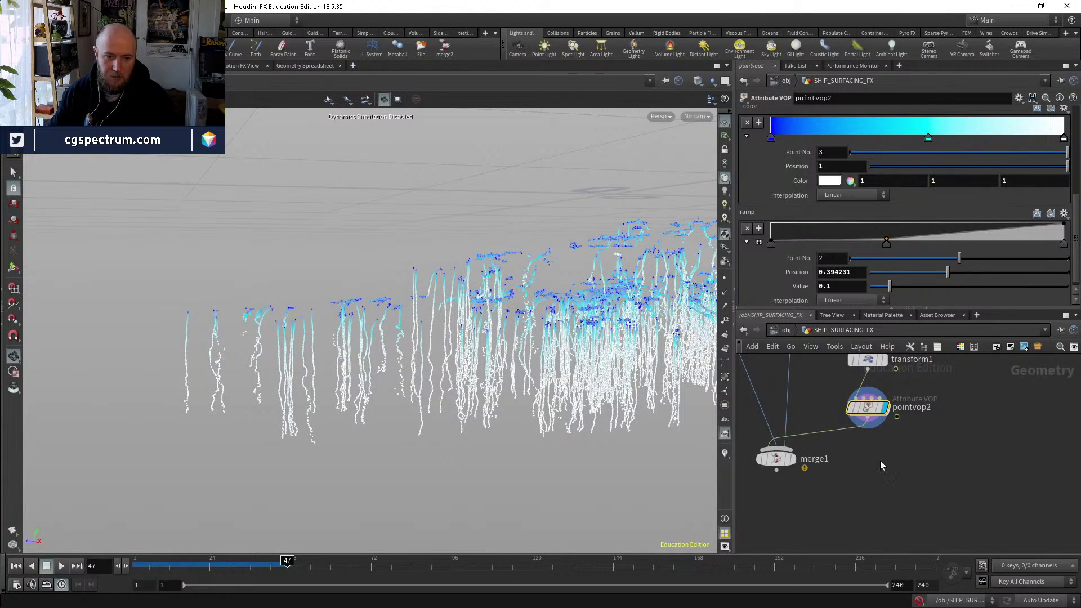
Bypass the POP_STREAMERS_v1 file cache and scrub the timeline to frame 42.
middle_drag(886, 466, 861, 603)
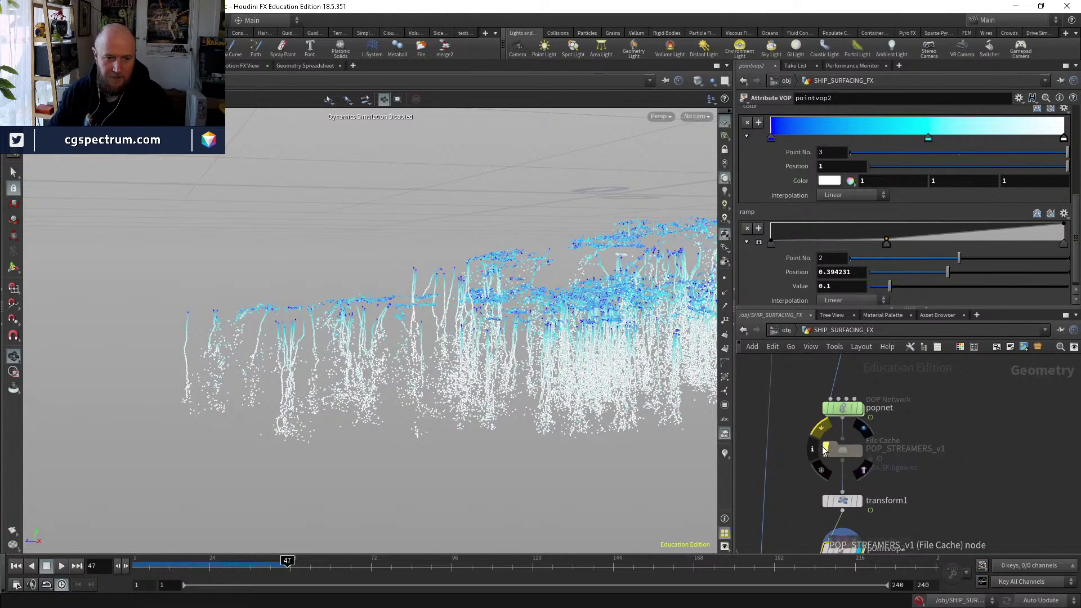
drag(191, 565, 273, 571)
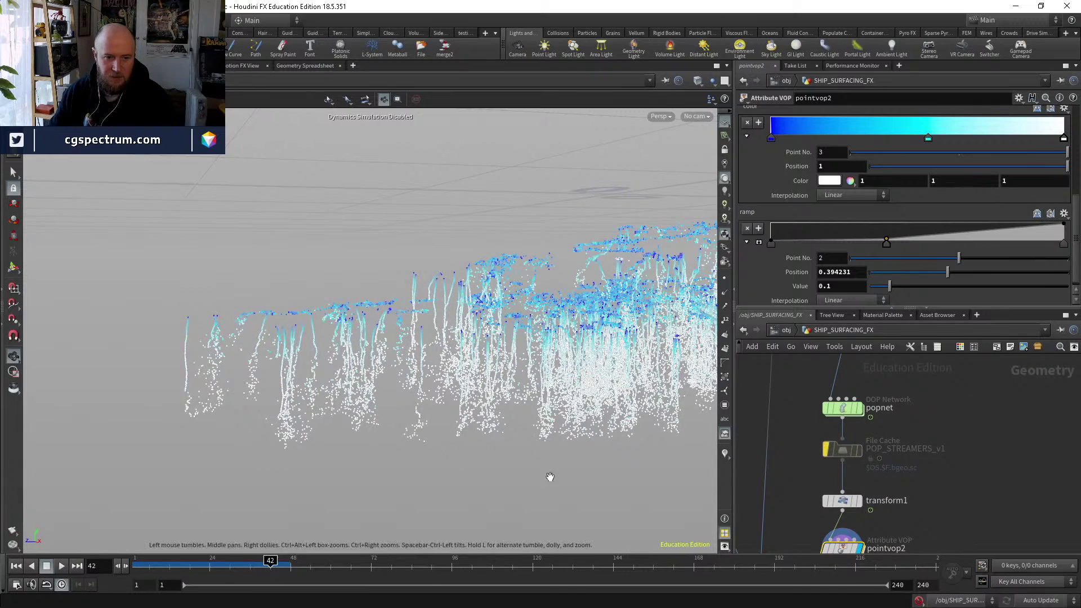
Toggle the bypass of pointvop2 off and on to compare the streamers with and without its noise.
middle_drag(858, 495, 869, 427)
click(837, 482)
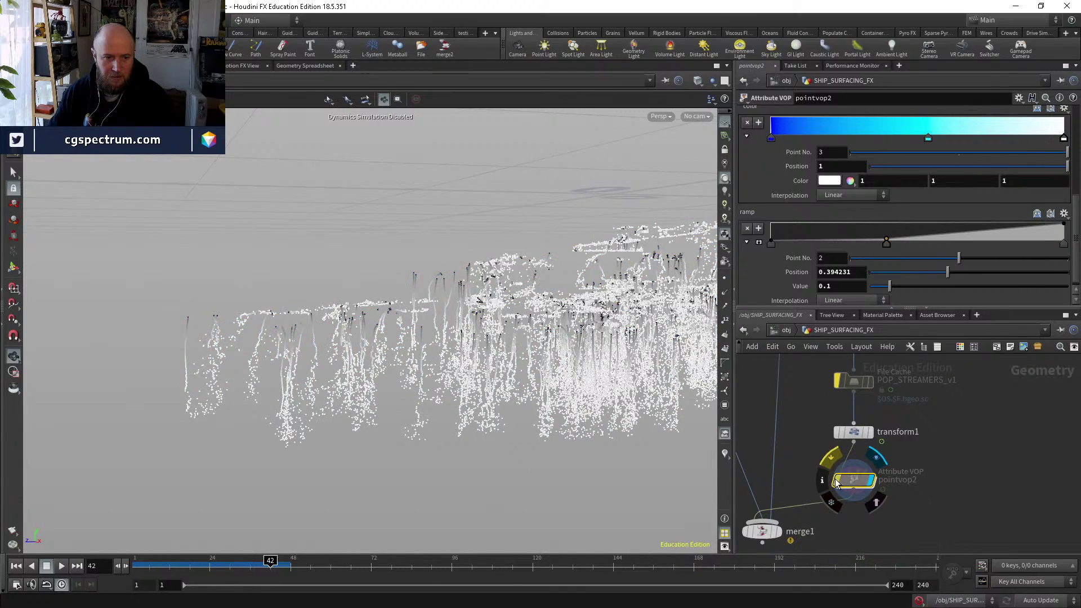
click(837, 483)
click(837, 482)
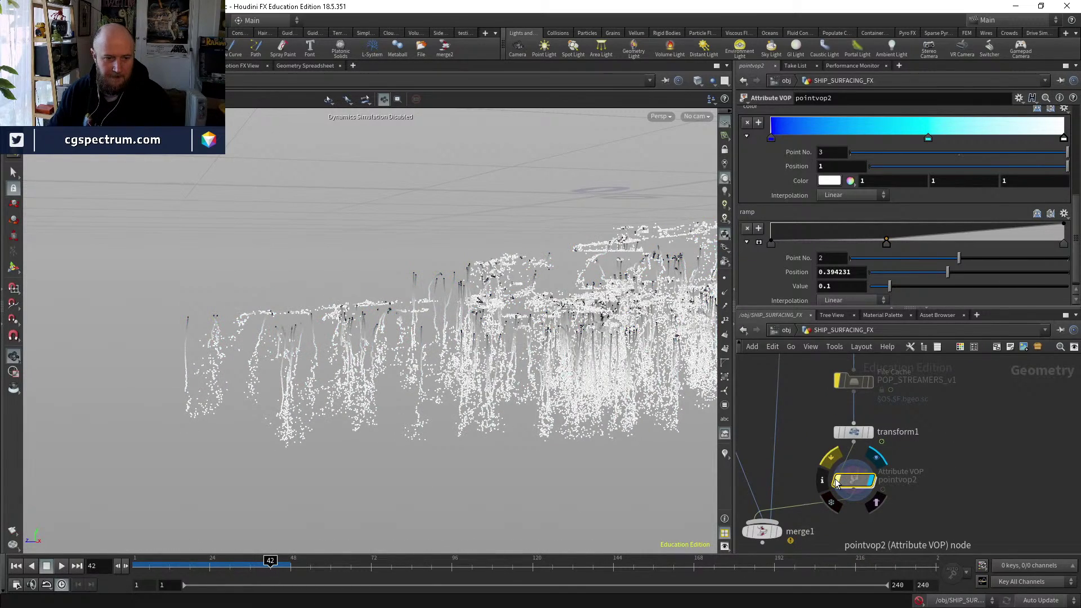
click(838, 482)
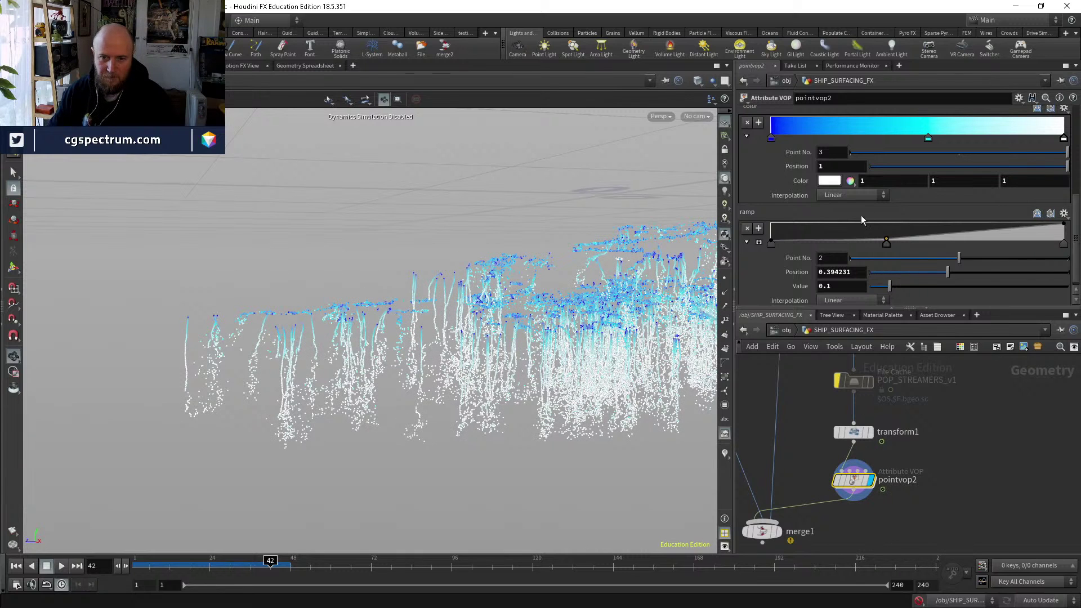
Replace the noise ramp's middle point with one at position about 0.24 and value 0.9.
drag(886, 247, 1064, 224)
drag(855, 236, 840, 225)
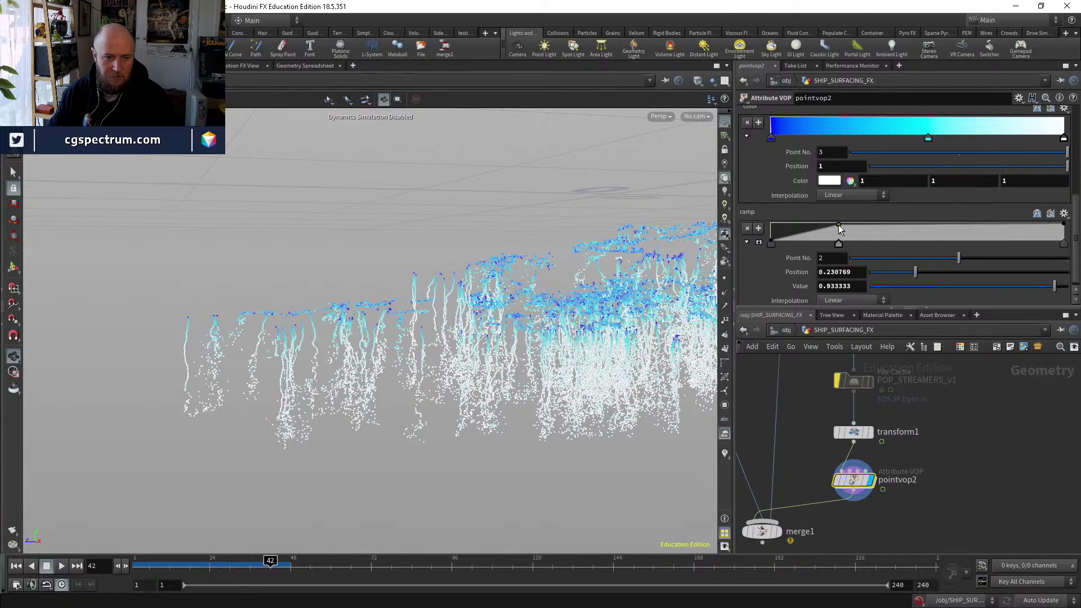
Raise the amplitude of turbnoise1 inside pointvop2 to 0.261 and return to SHIP_SURFACING_FX.
double_click(860, 481)
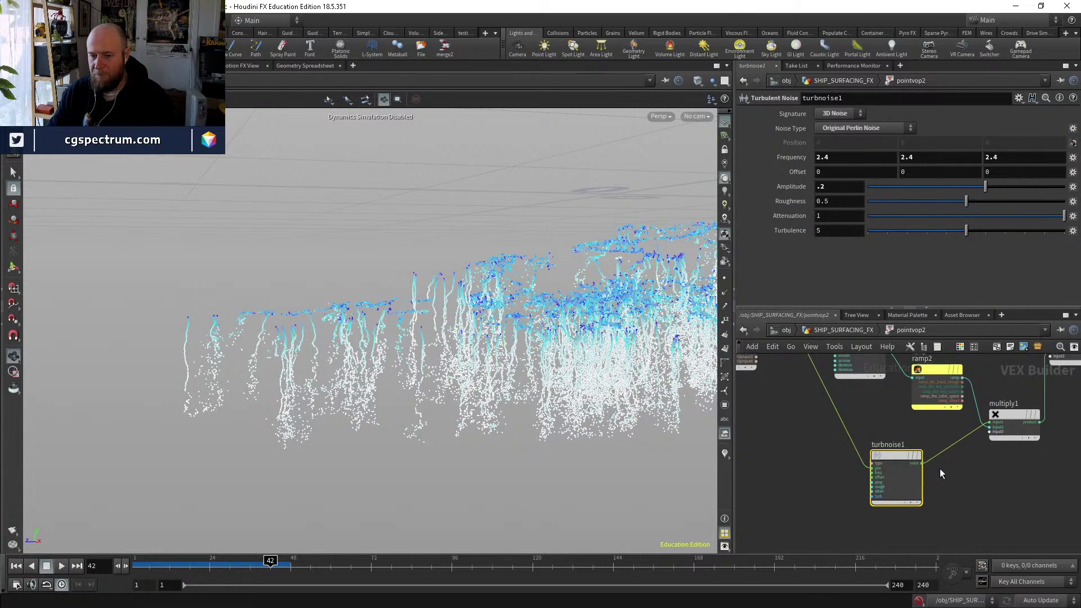
mouse_move(997, 195)
mouse_down()
mouse_move(1006, 192)
mouse_move(986, 190)
mouse_up()
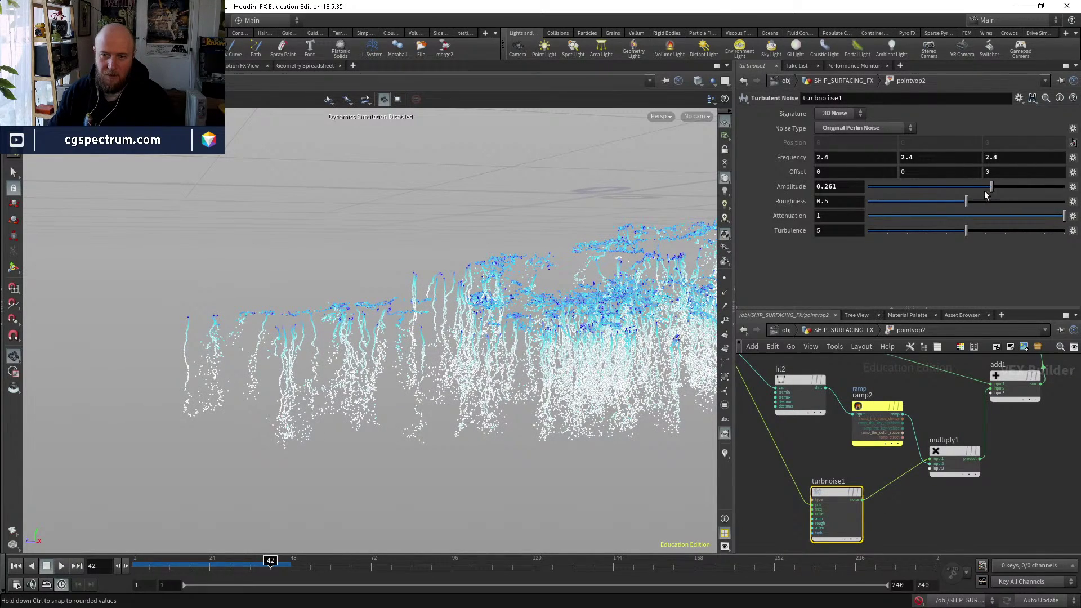
click(843, 331)
Scrub the timeline between about frames 16 and 32 to review the noisy streamers' motion.
click(184, 562)
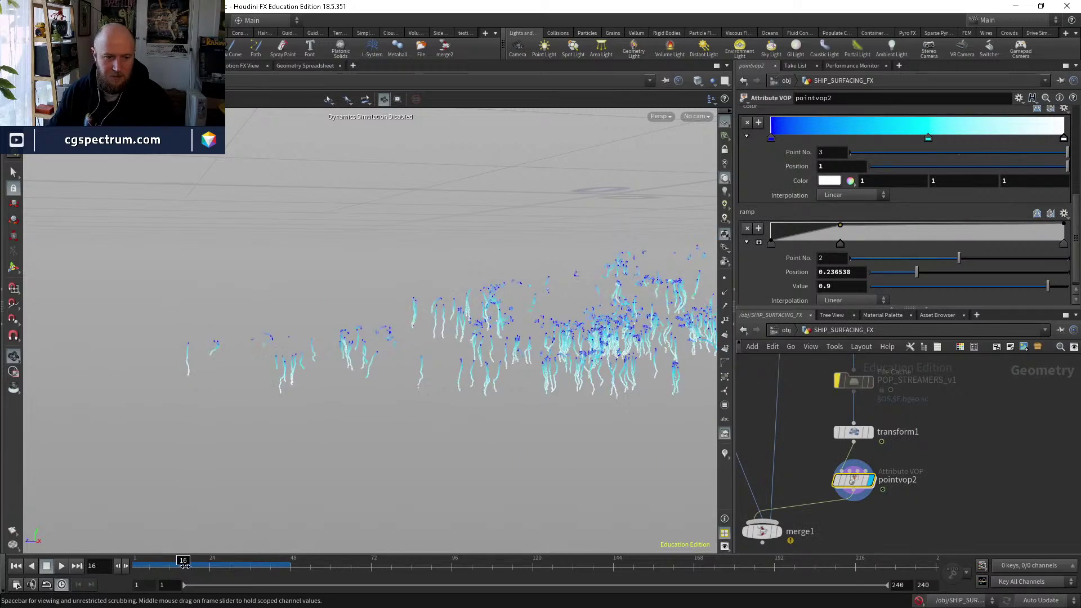
drag(233, 562, 224, 561)
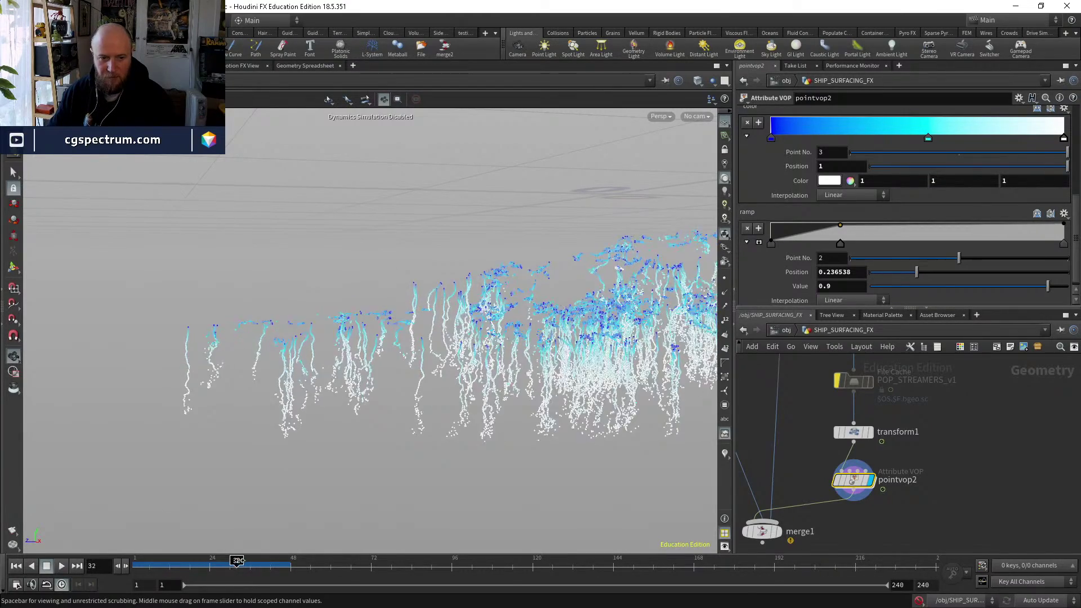
drag(224, 561, 237, 562)
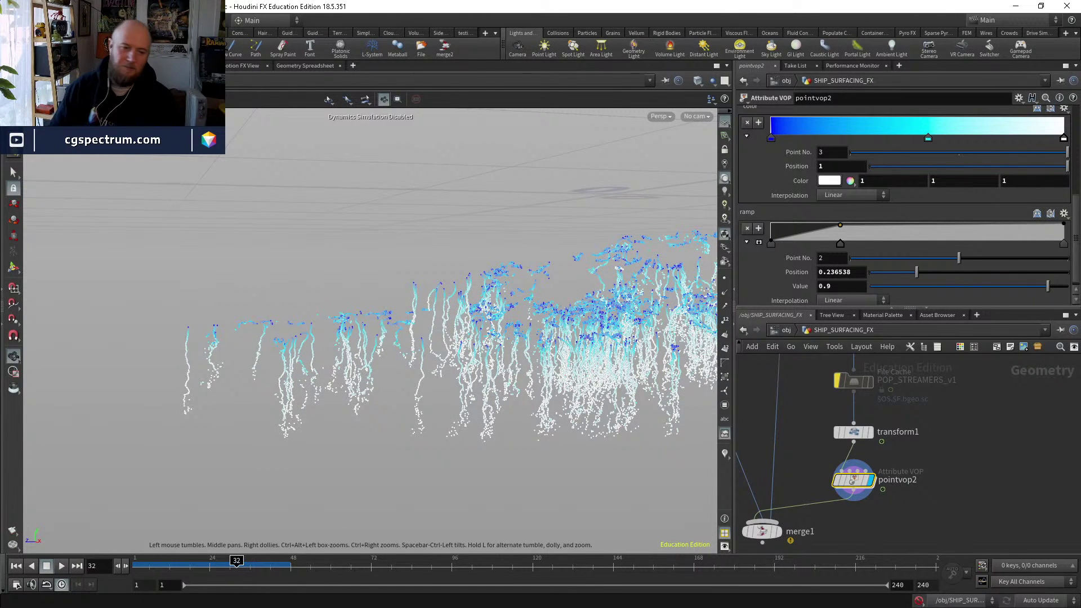
click(159, 561)
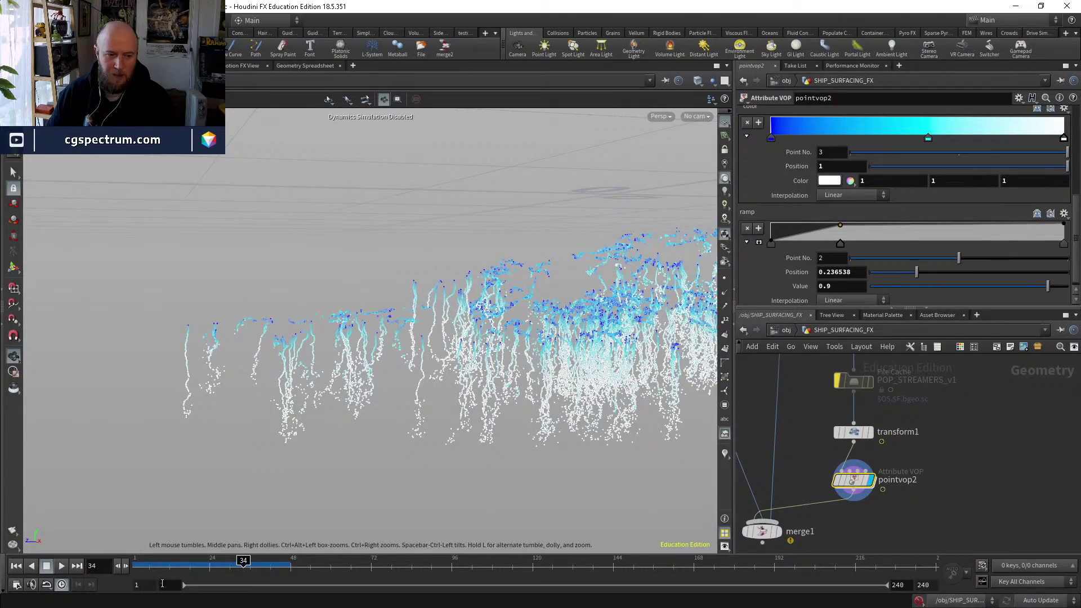
Scrub the timeline between about frames 25 and 40 and inspect the noisy streamers along the ship's side.
drag(243, 562, 217, 561)
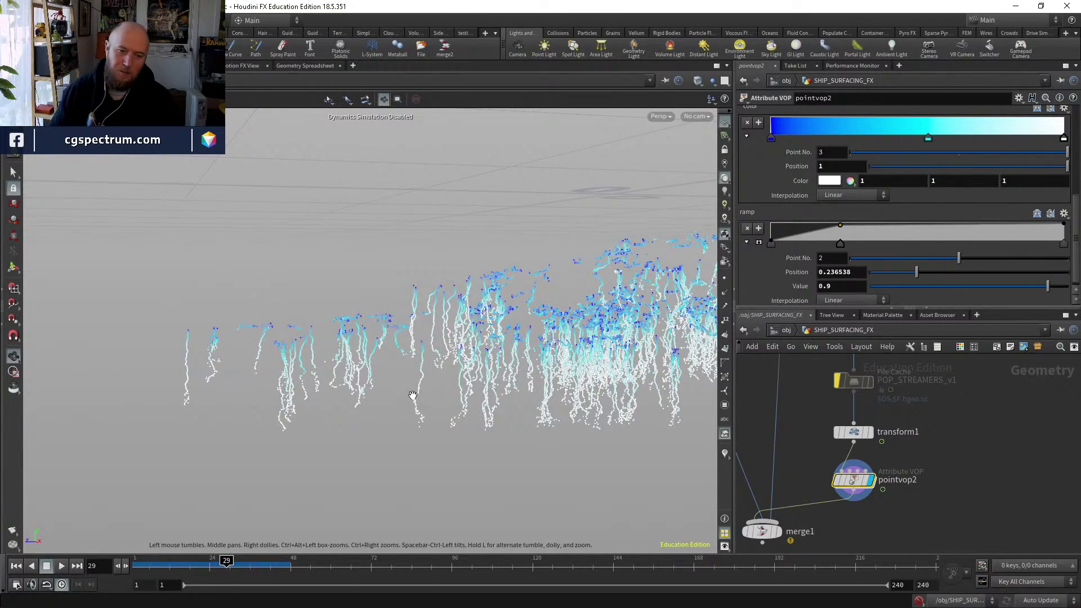
mouse_move(228, 561)
mouse_down()
mouse_move(245, 559)
mouse_move(194, 560)
mouse_move(229, 540)
mouse_up()
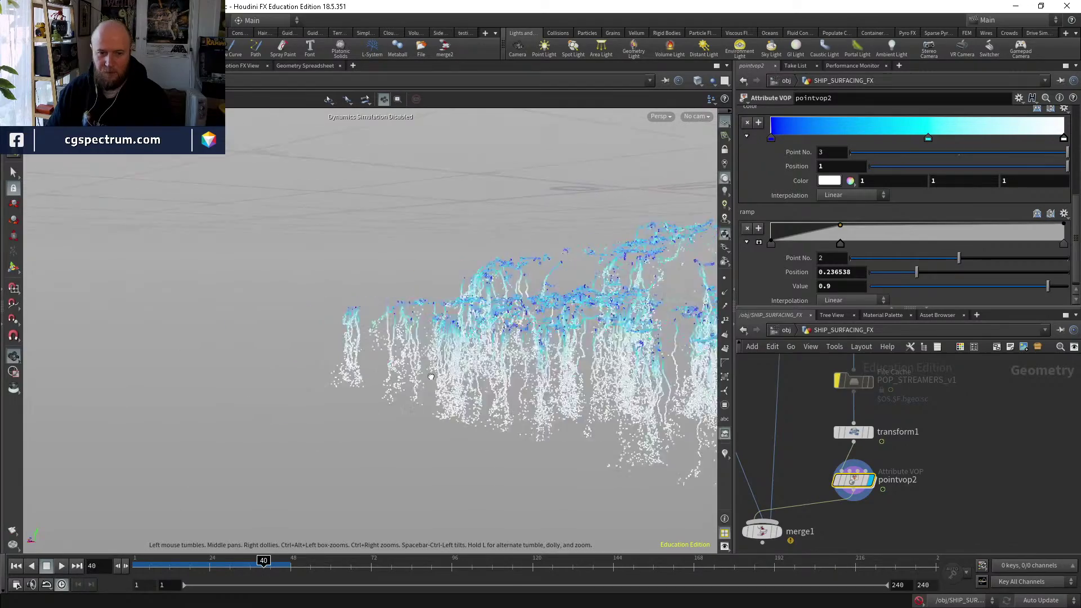
drag(512, 392, 428, 450)
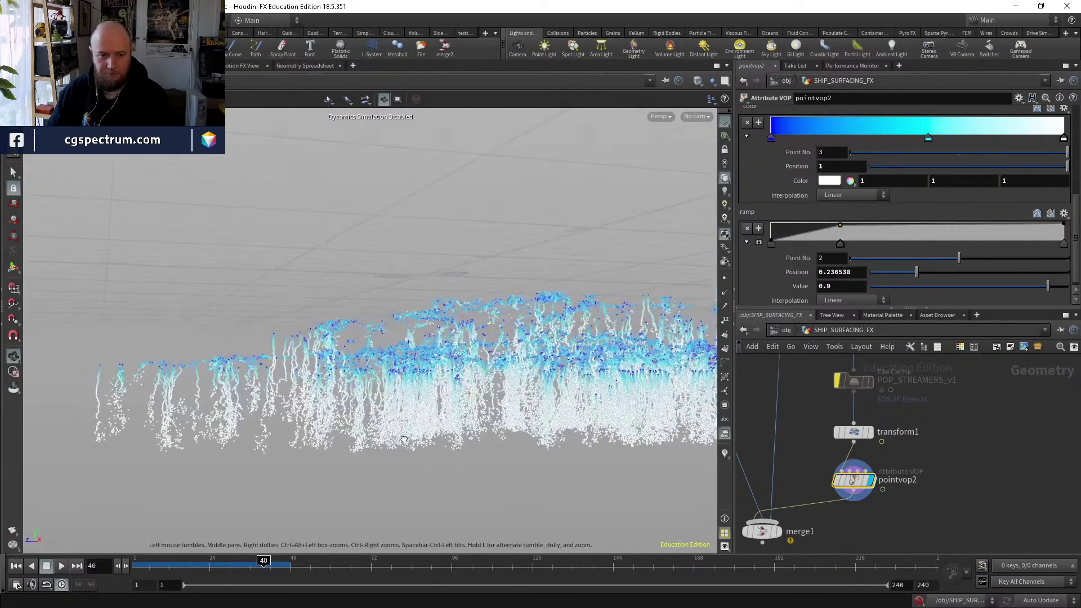
Reduce the amplitude of turbnoise1 inside pointvop2 to 0.05.
double_click(853, 480)
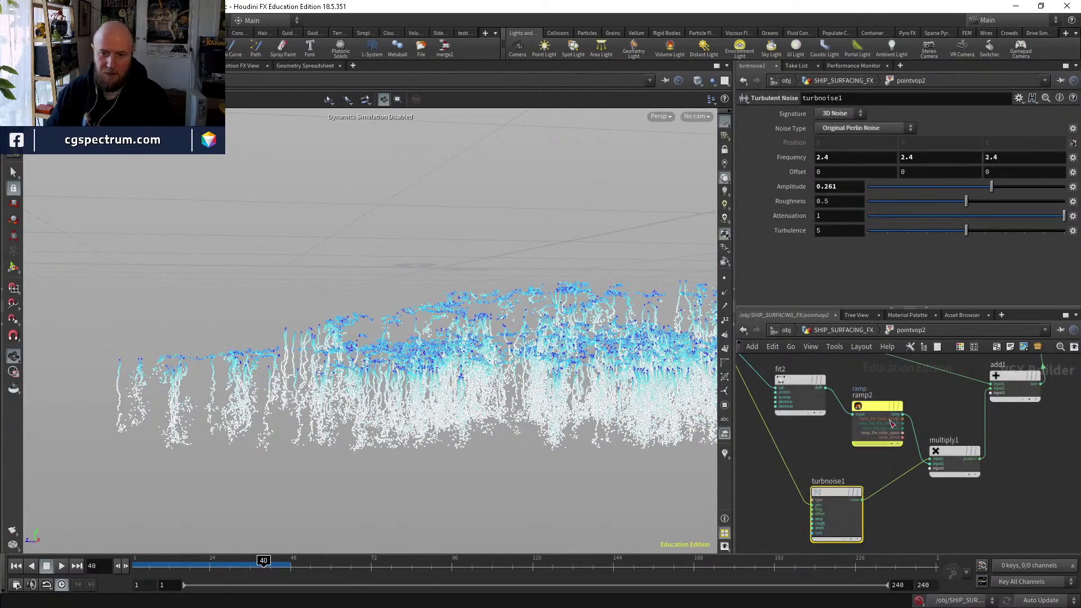
click(846, 186)
text(.1)
key(Return)
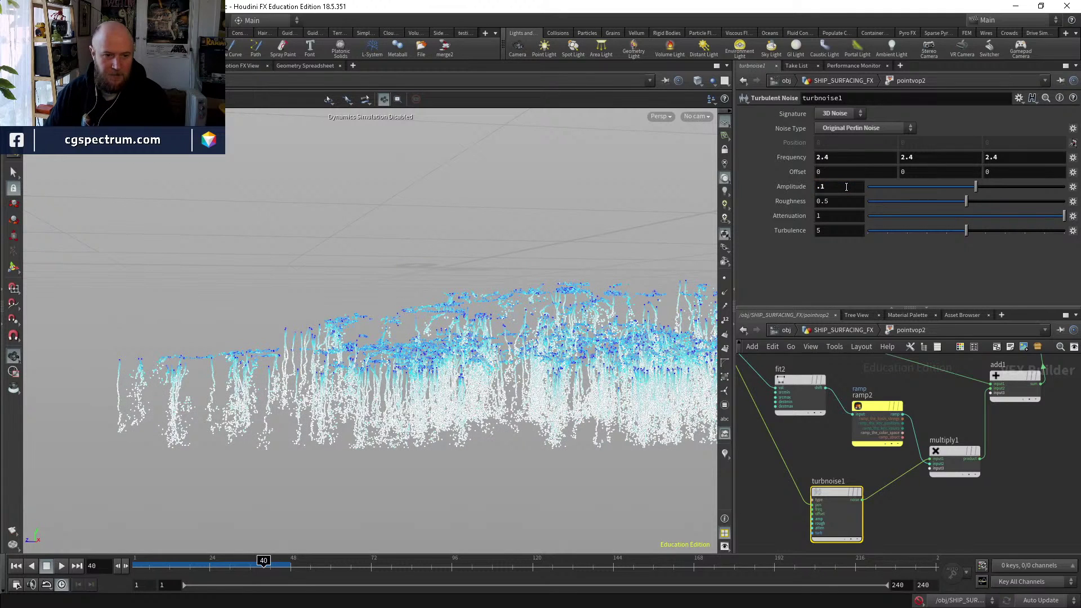
text(5)
key(Return)
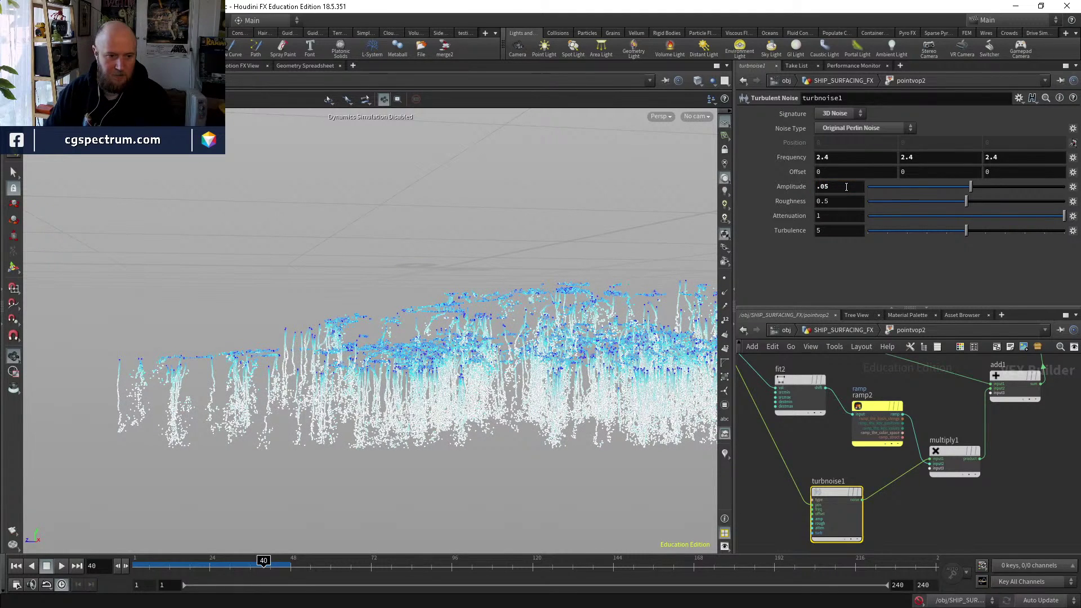
Rewind to frame 1 and open the popnet network inside SHIP_SURFACING_FX.
drag(197, 566, 135, 566)
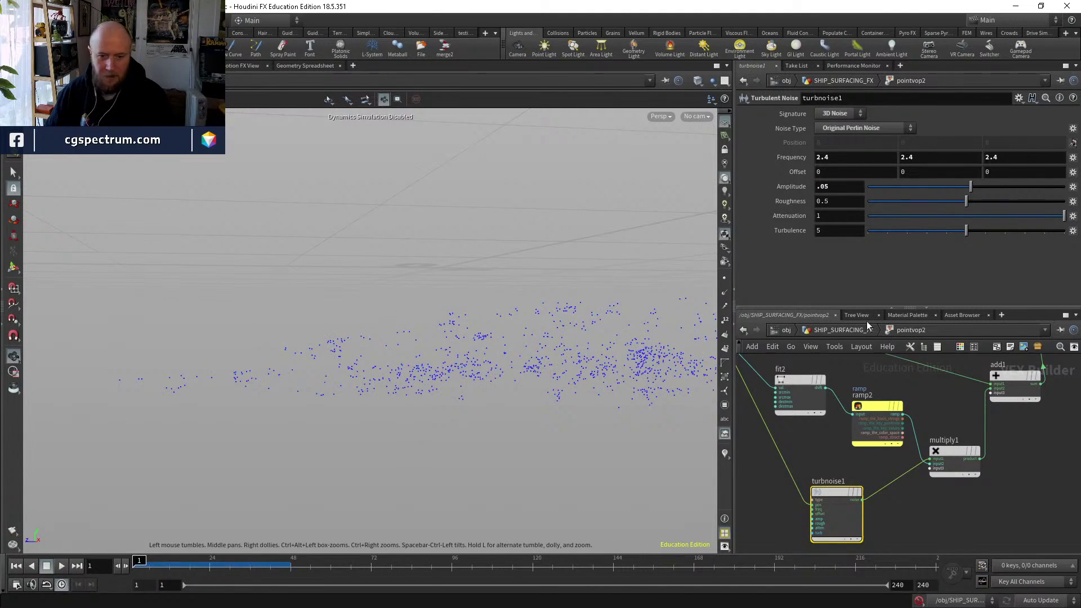
click(847, 330)
double_click(833, 470)
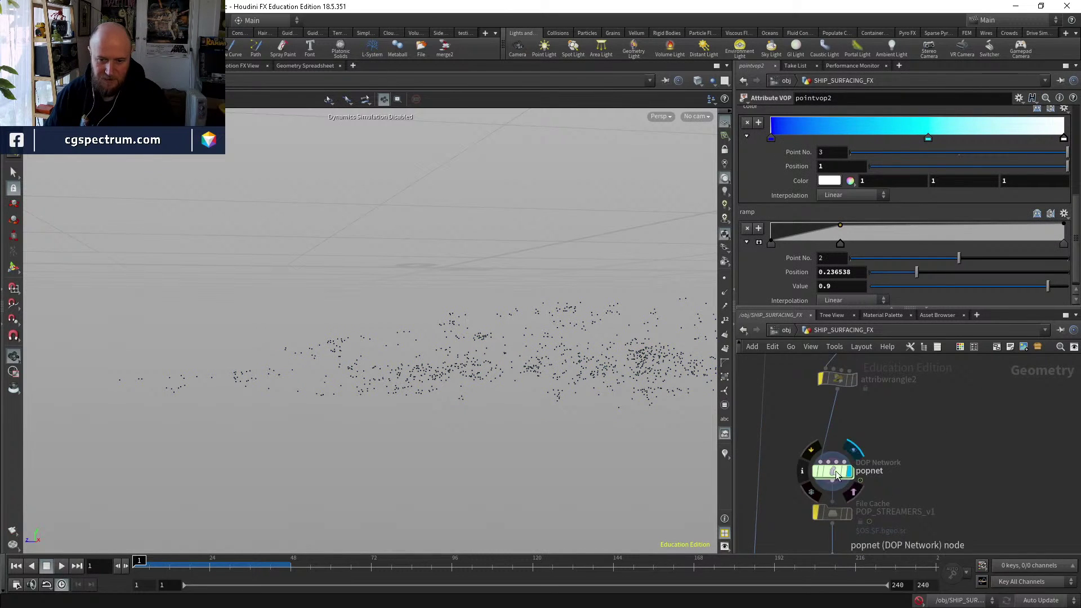
Play and scrub the popnet simulation up to about frame 47 to review the streamers from the side, then rewind to frame 1.
click(176, 567)
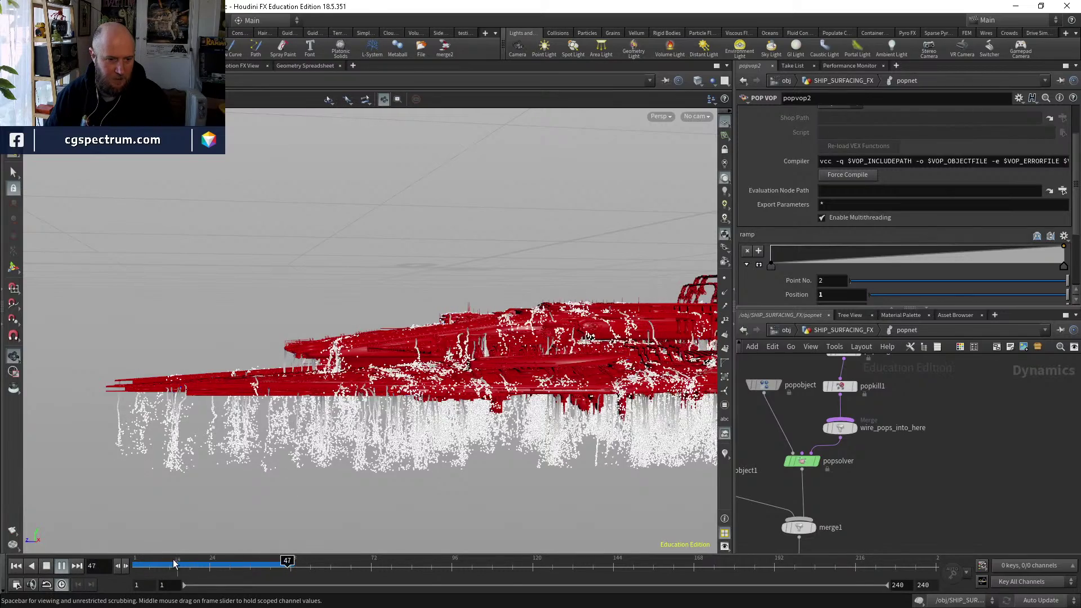
drag(179, 563, 240, 558)
mouse_move(222, 482)
mouse_down()
mouse_move(162, 446)
mouse_move(213, 461)
mouse_move(220, 476)
mouse_up()
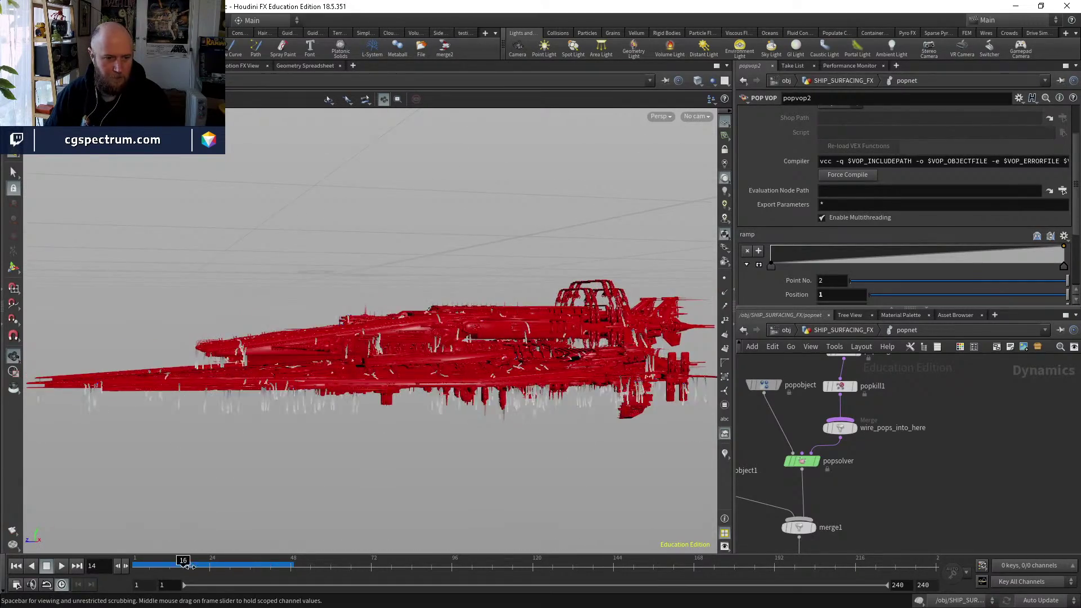
mouse_move(240, 570)
mouse_down()
mouse_move(200, 562)
mouse_move(241, 561)
mouse_up()
drag(311, 482, 417, 446)
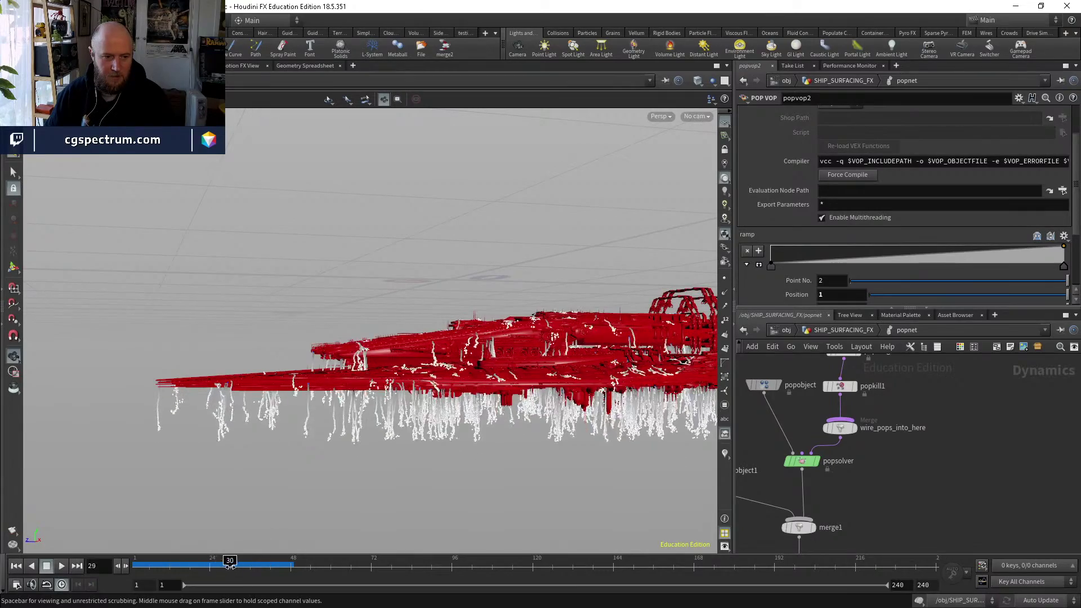
drag(240, 563, 274, 564)
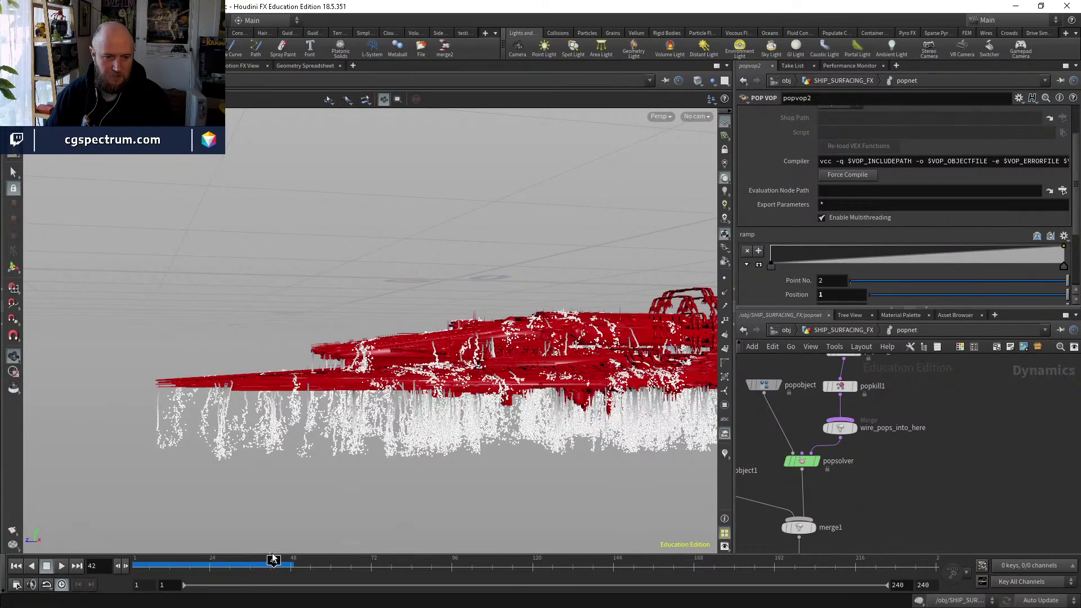
drag(338, 434, 360, 445)
click(137, 564)
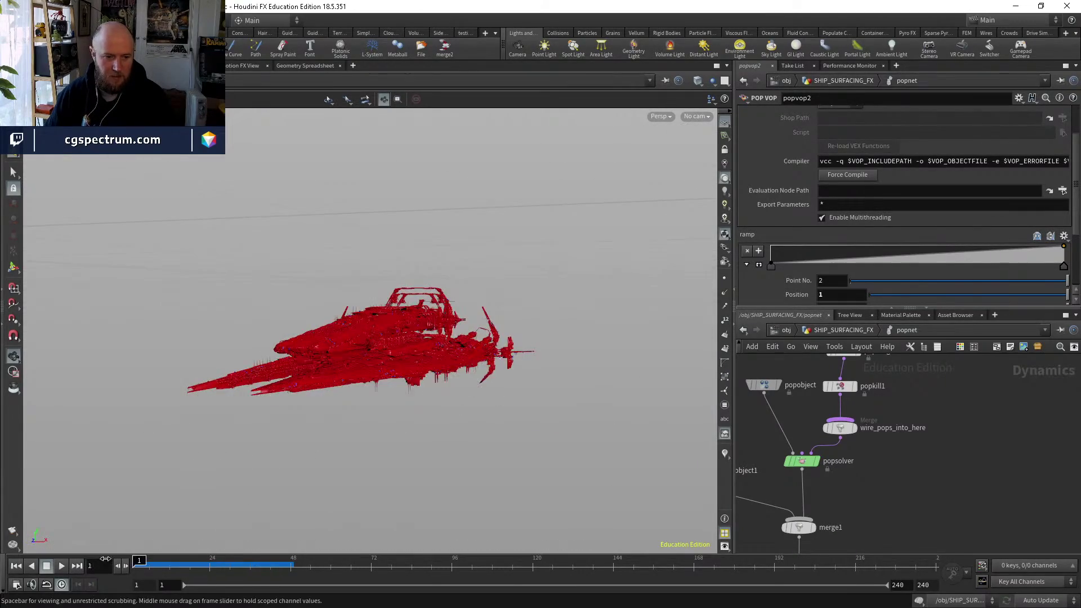
Duplicate popforce1, insert the copy between popvop2 and popforce1, and set its force to 1, 0, 0.
scroll(922, 418, up, 5)
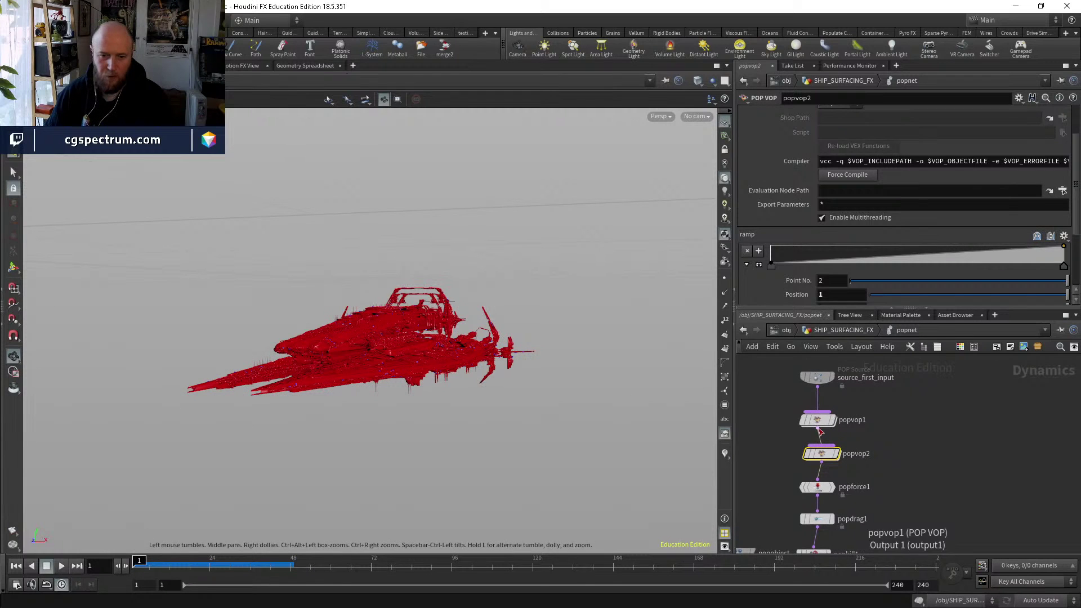
drag(826, 461, 826, 444)
click(818, 487)
key(ctrl+x)
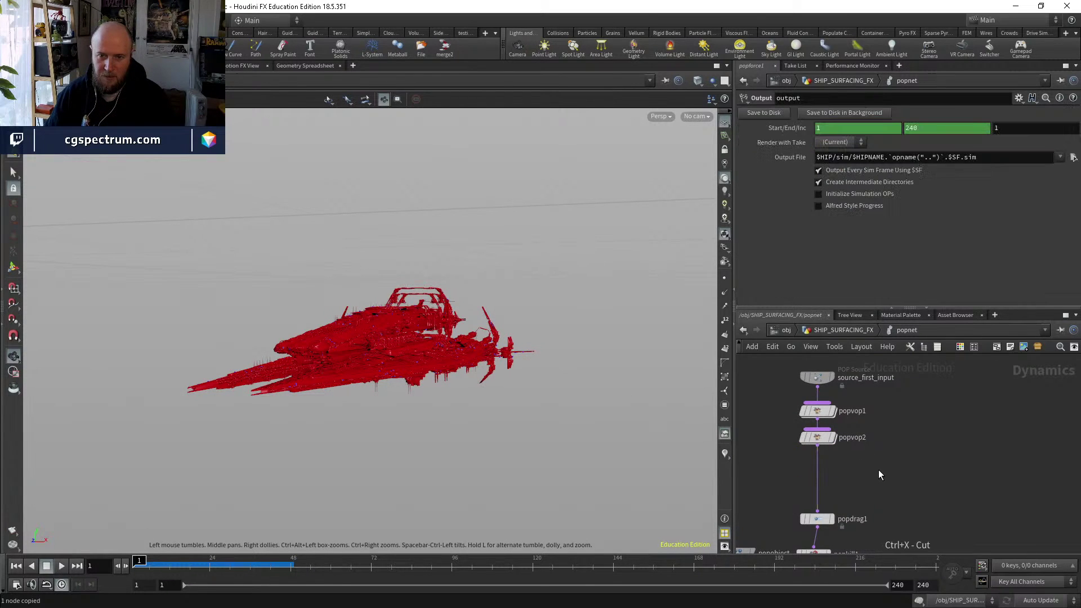
key(ctrl+z)
key(ctrl+v)
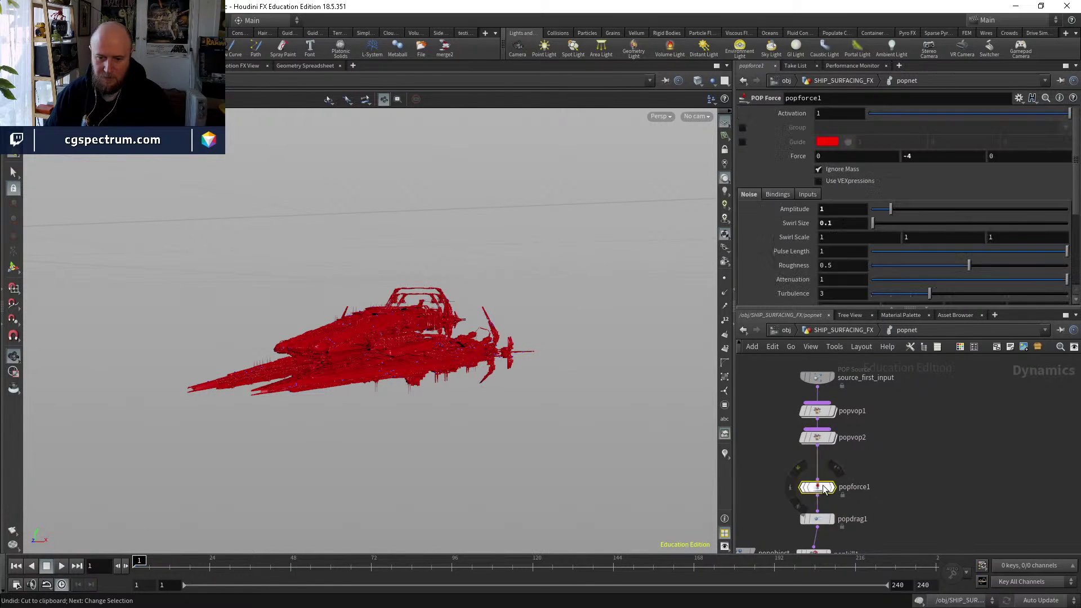
drag(866, 467, 820, 472)
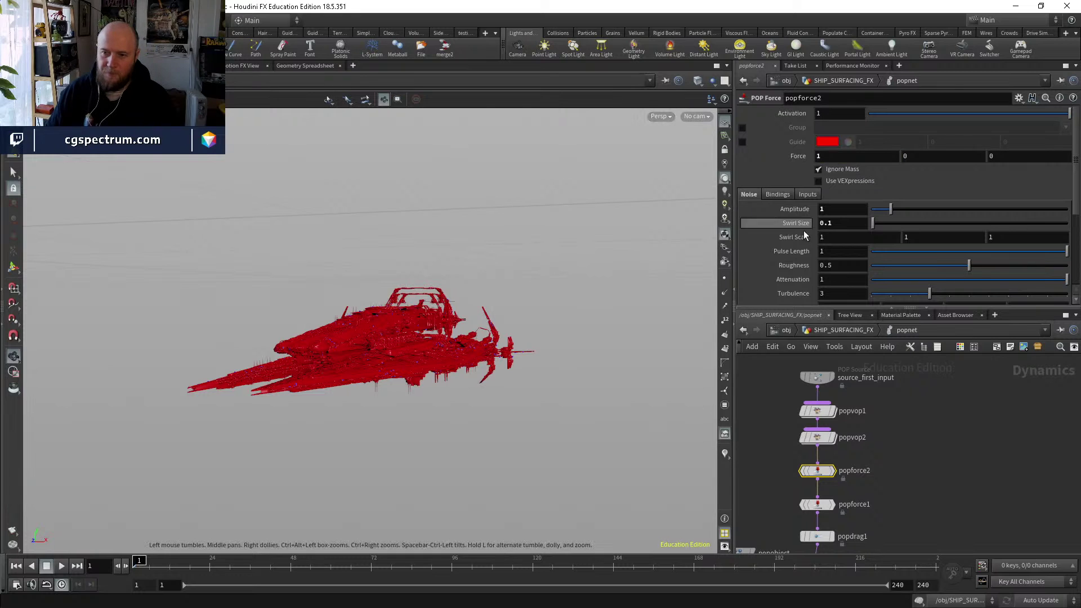
Play the simulation to about frame 39 and examine from the ship's front how the streamers drift under the new force.
drag(407, 316, 186, 315)
click(60, 566)
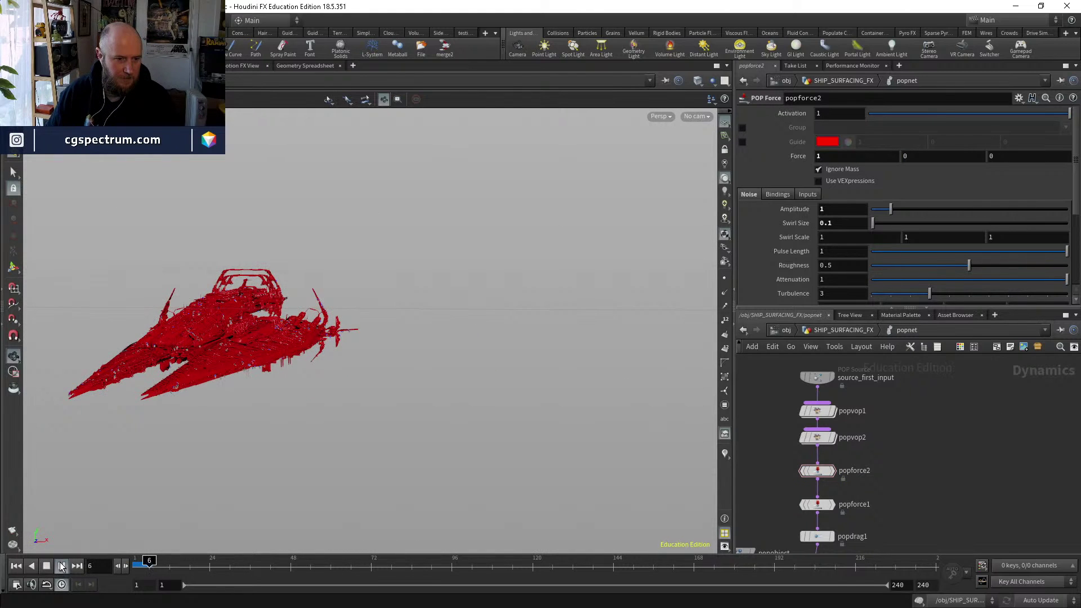
drag(221, 365, 221, 325)
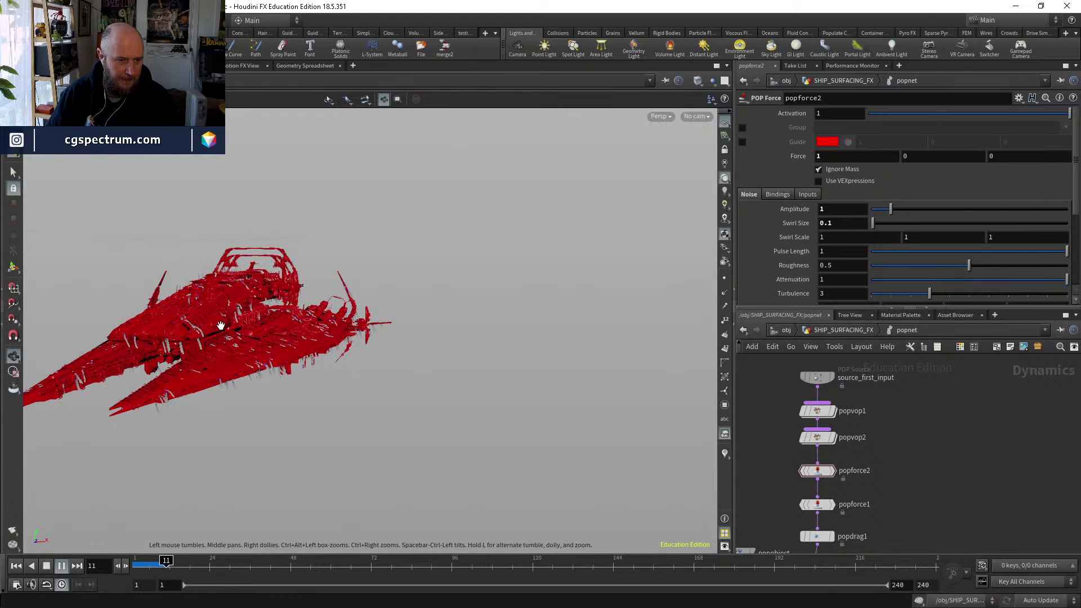
drag(407, 289, 452, 286)
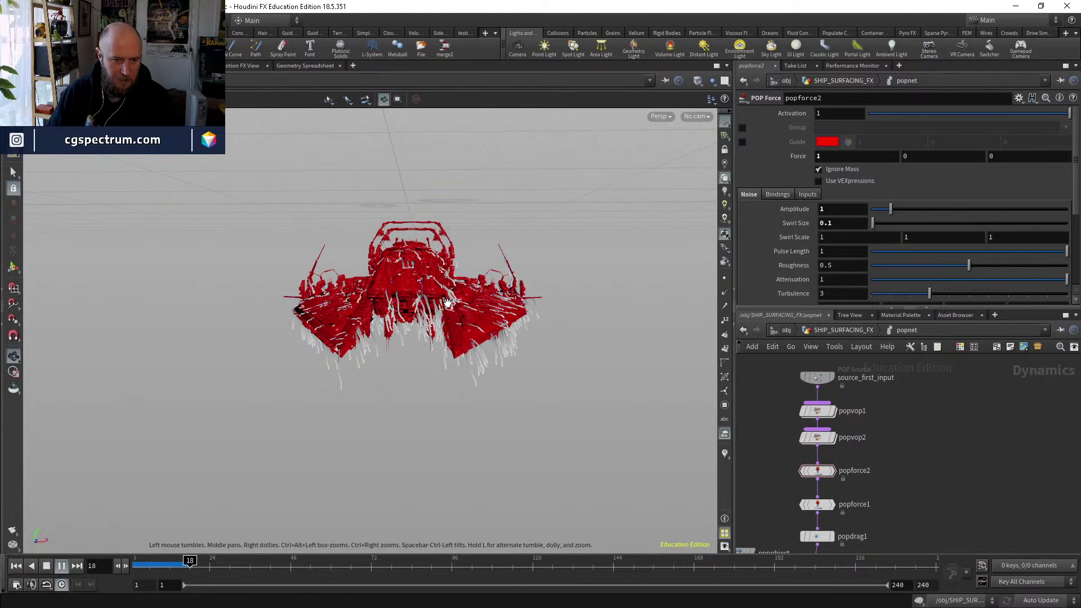
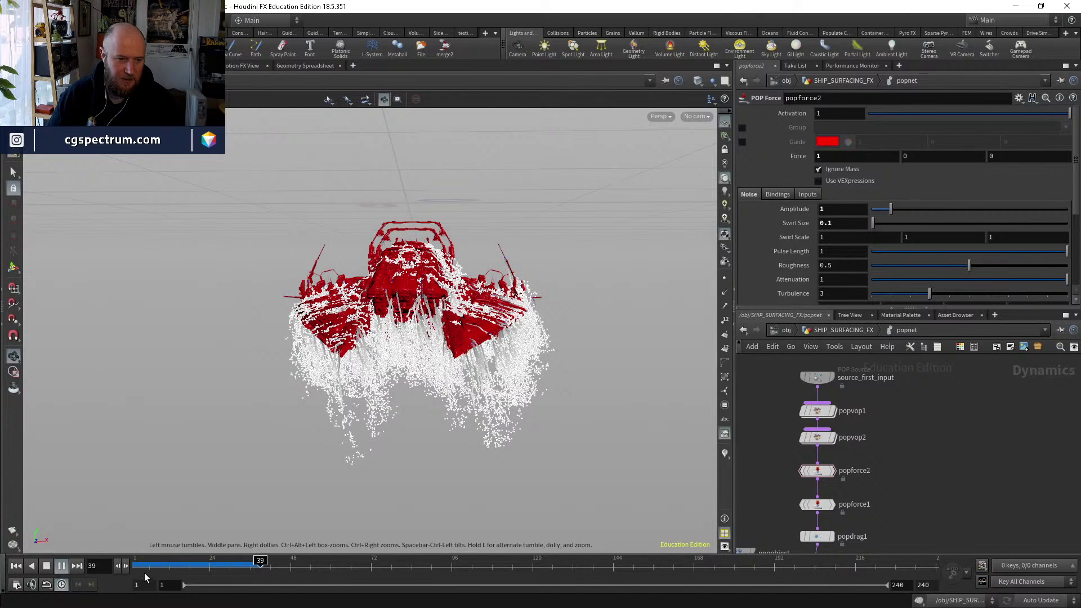
click(233, 565)
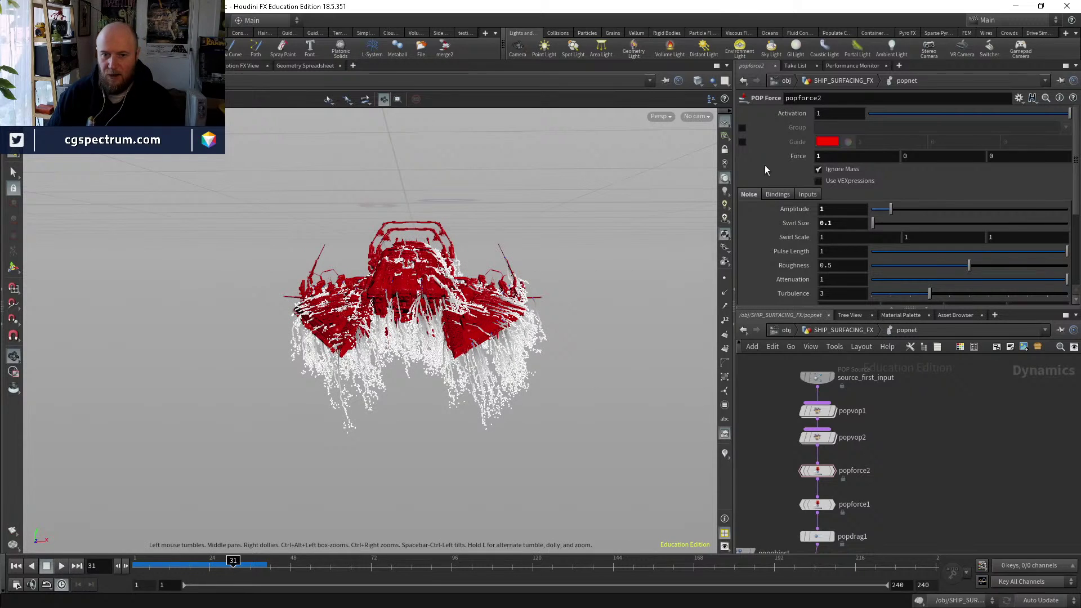
Rewind to frame 1, enable VEXpressions on popforce2 and load the Randomize Magnitude preset.
click(16, 566)
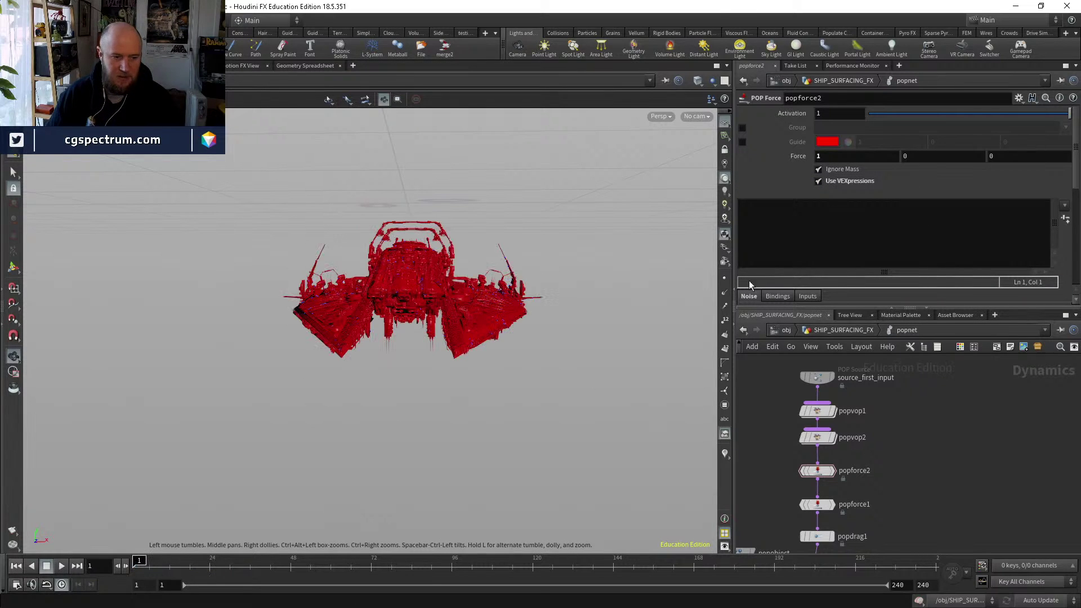
click(1065, 206)
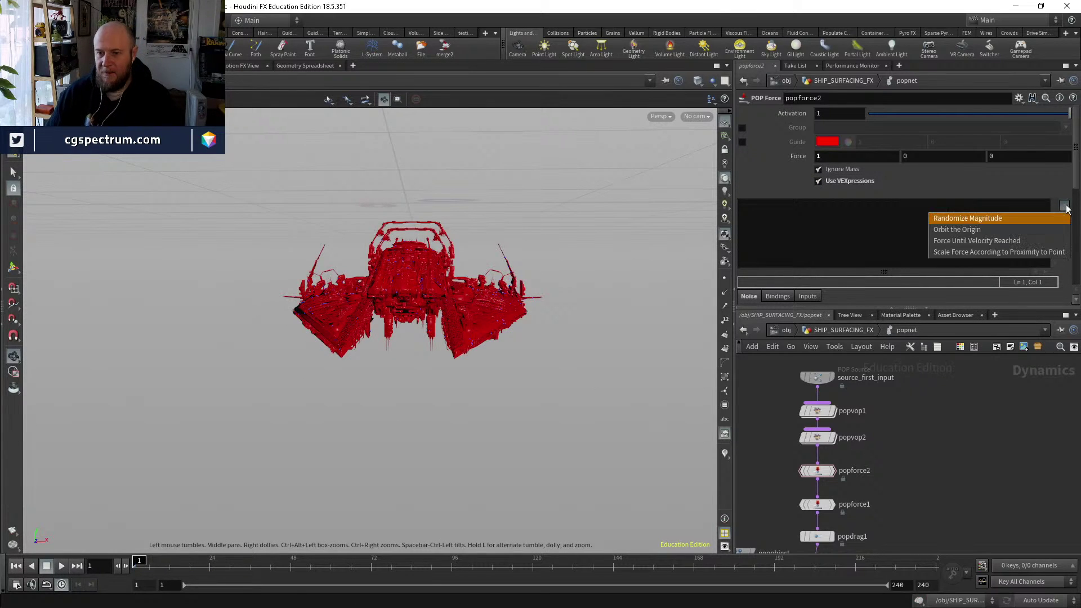
click(1011, 219)
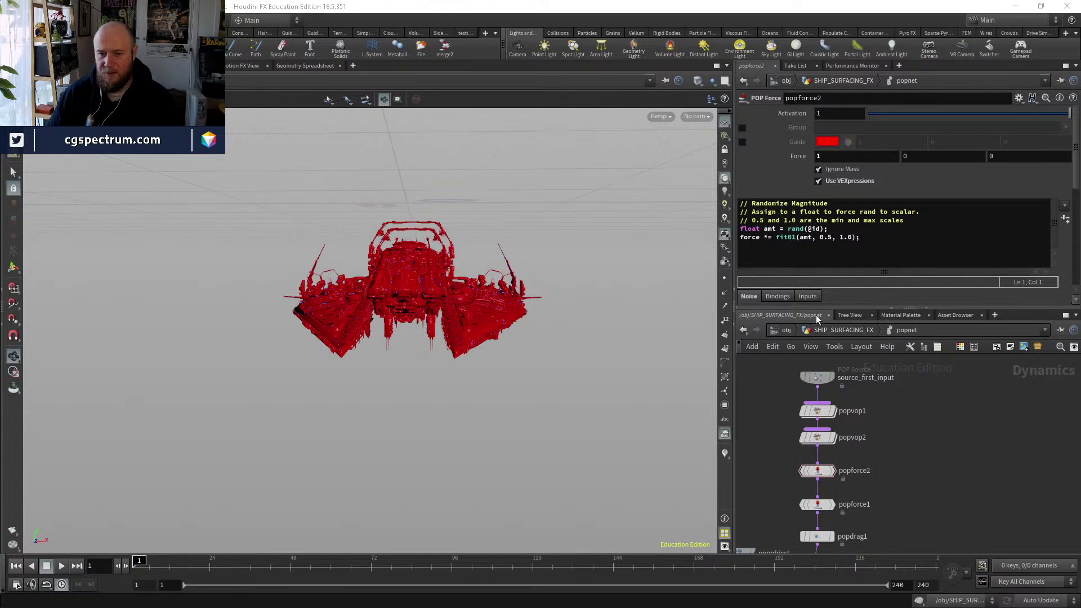
Inspect the point attributes of color4 and the expression in attribwrangle3 in SHIP_SURFACING_FX for the particle ID attribute's name.
click(844, 330)
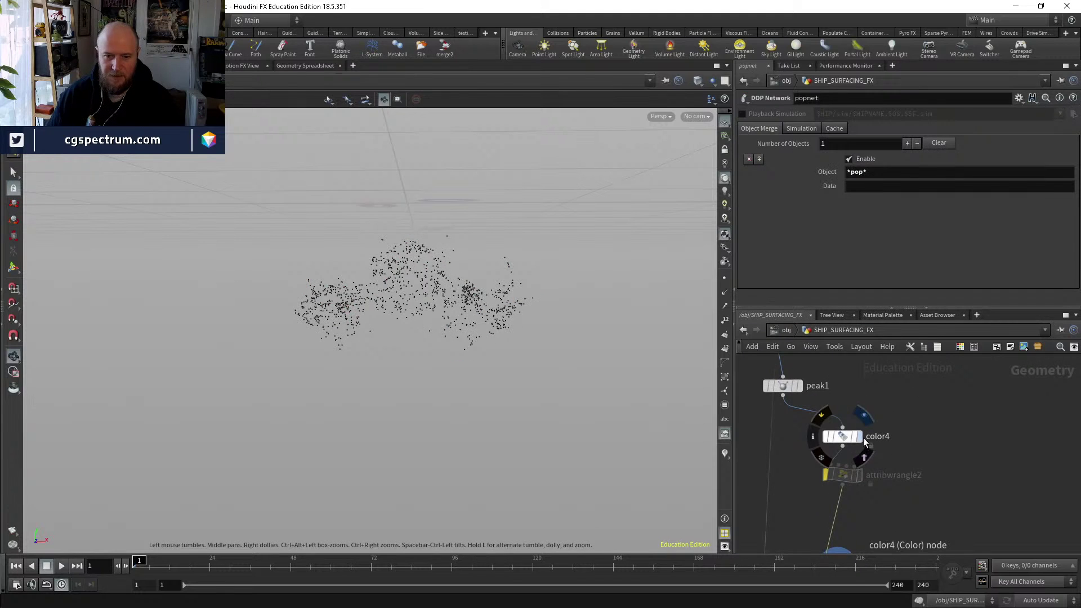
click(860, 437)
click(850, 439)
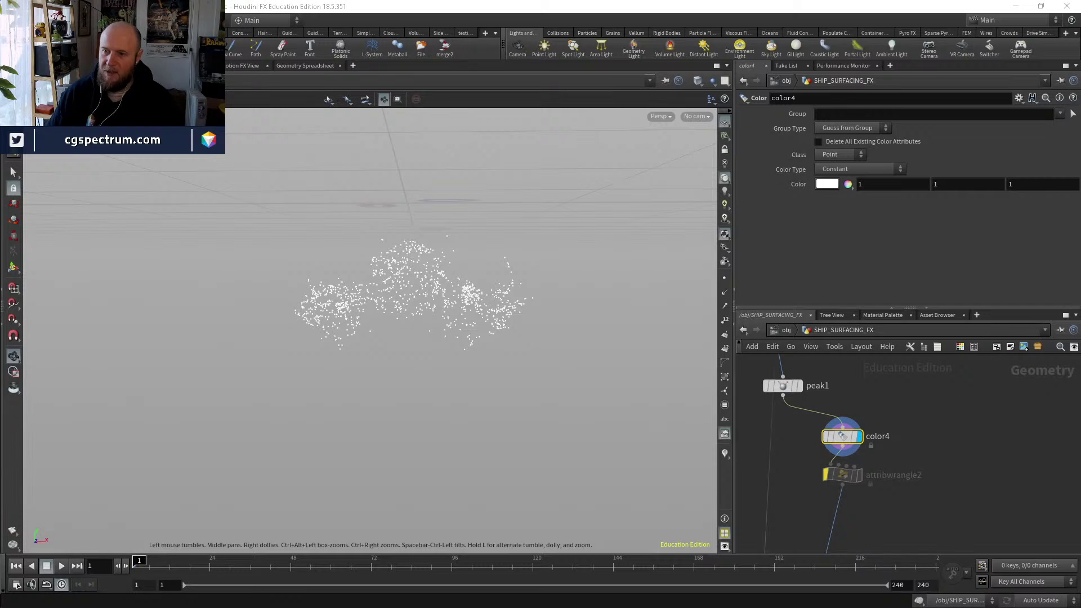
middle_click(842, 437)
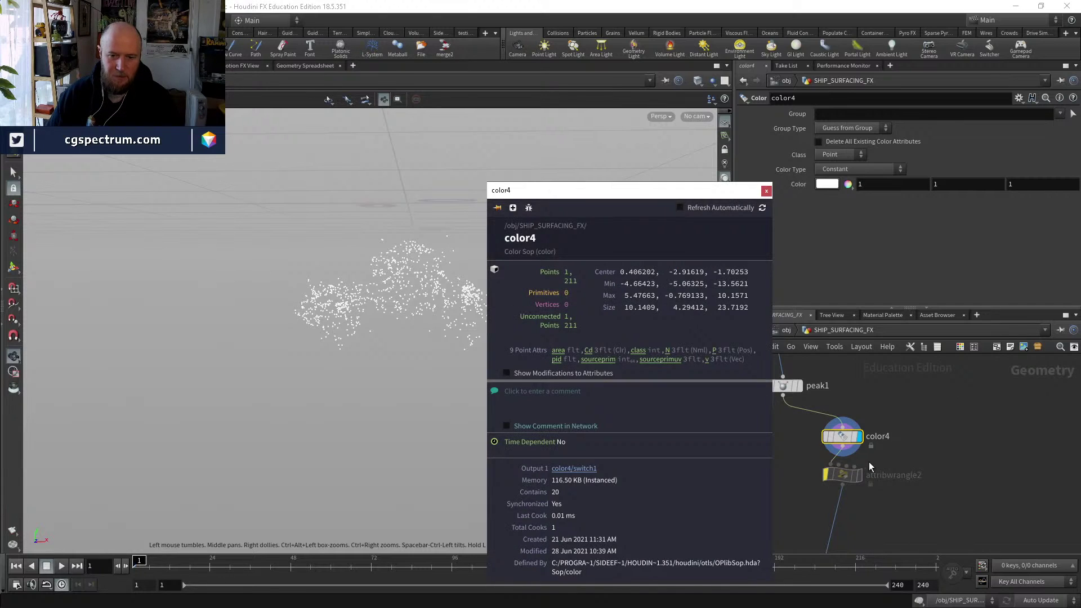
middle_drag(870, 388, 862, 518)
click(835, 468)
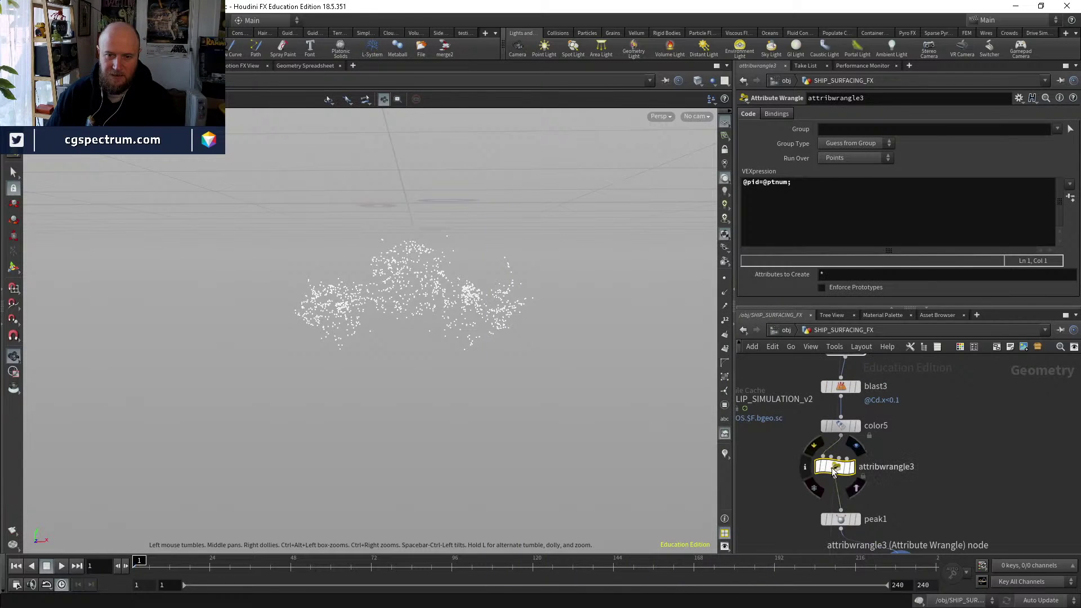
drag(835, 467, 858, 483)
middle_drag(938, 529, 892, 289)
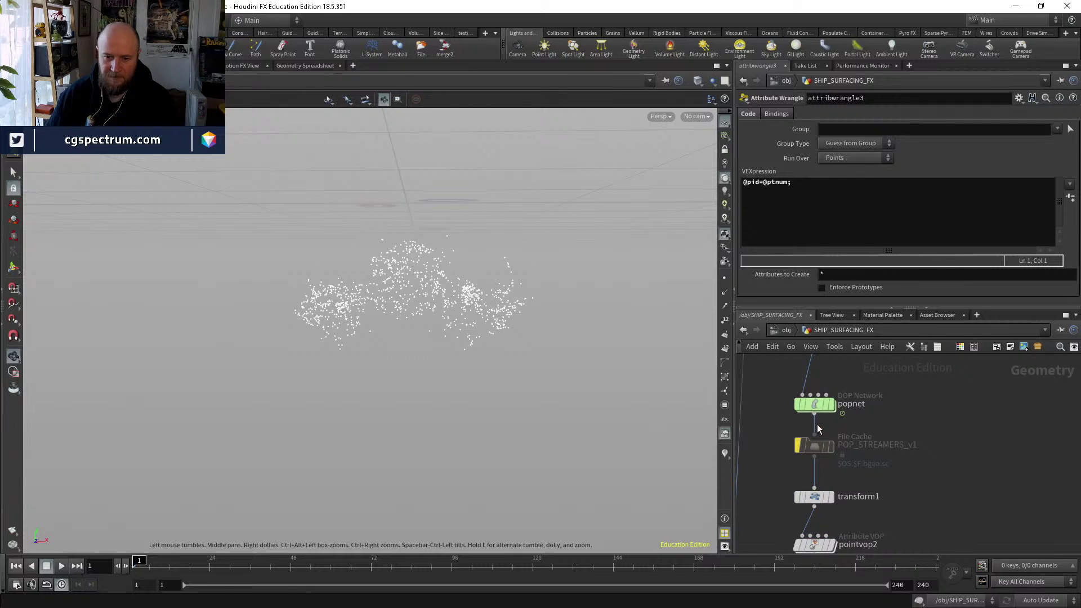
double_click(817, 404)
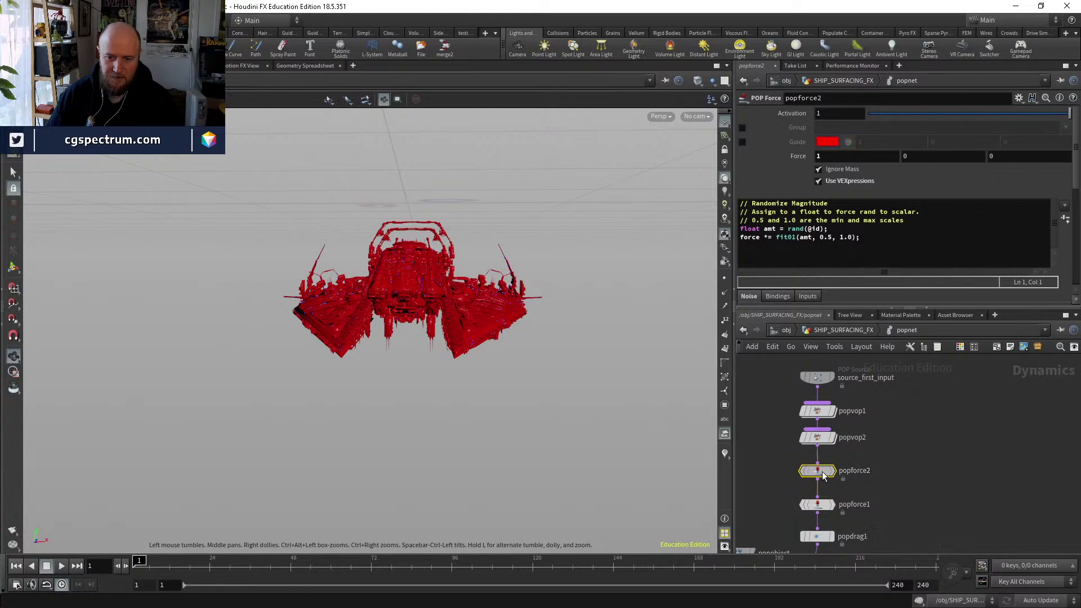
click(809, 229)
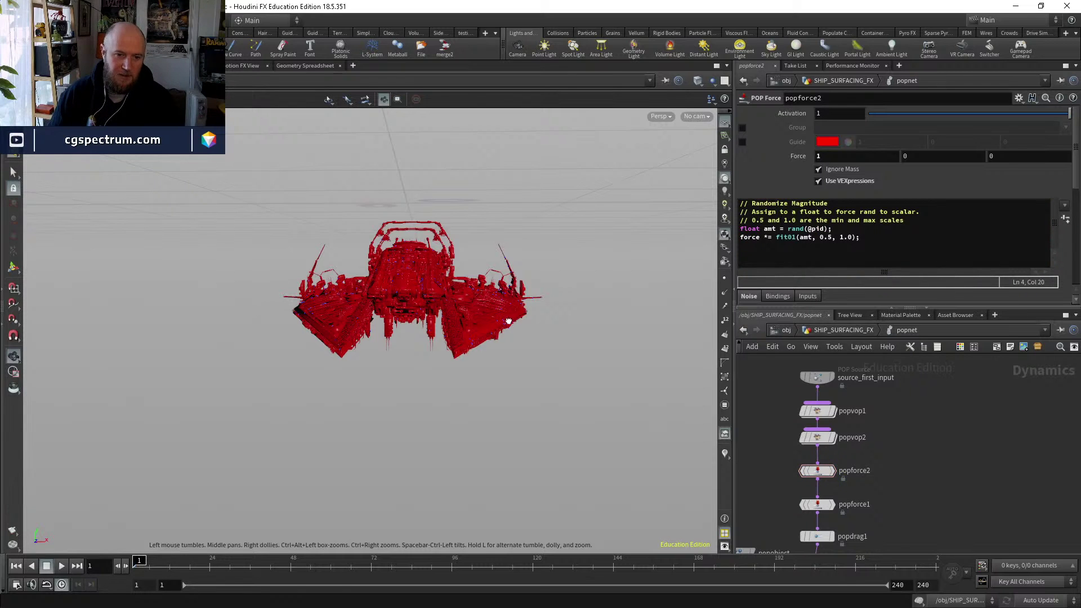
Play the simulation past frame 24 and scrub back through it to review the randomized side force from several angles.
drag(508, 321, 419, 408)
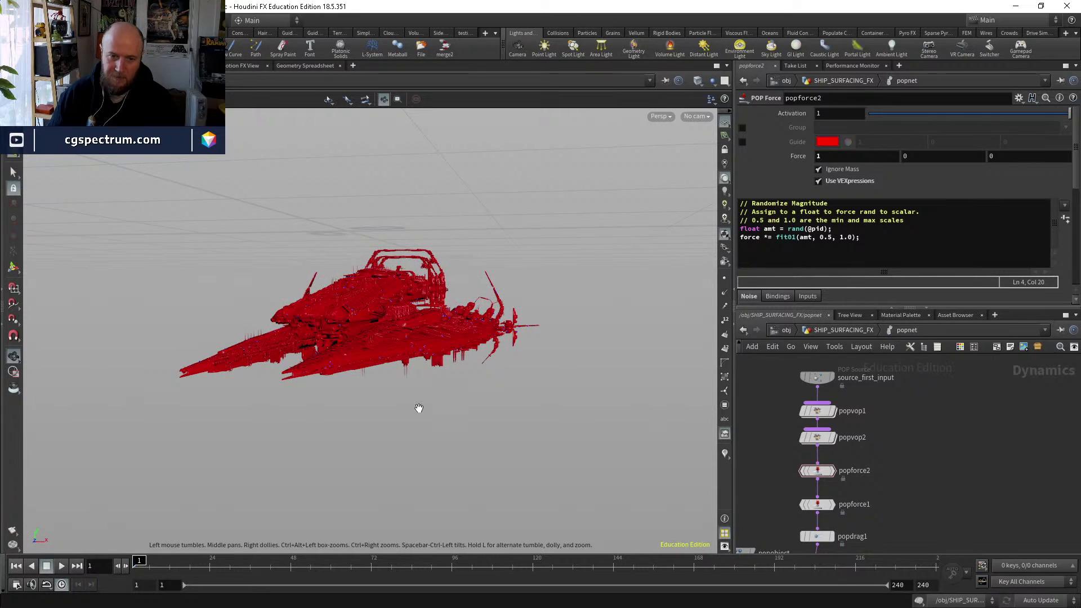
click(62, 565)
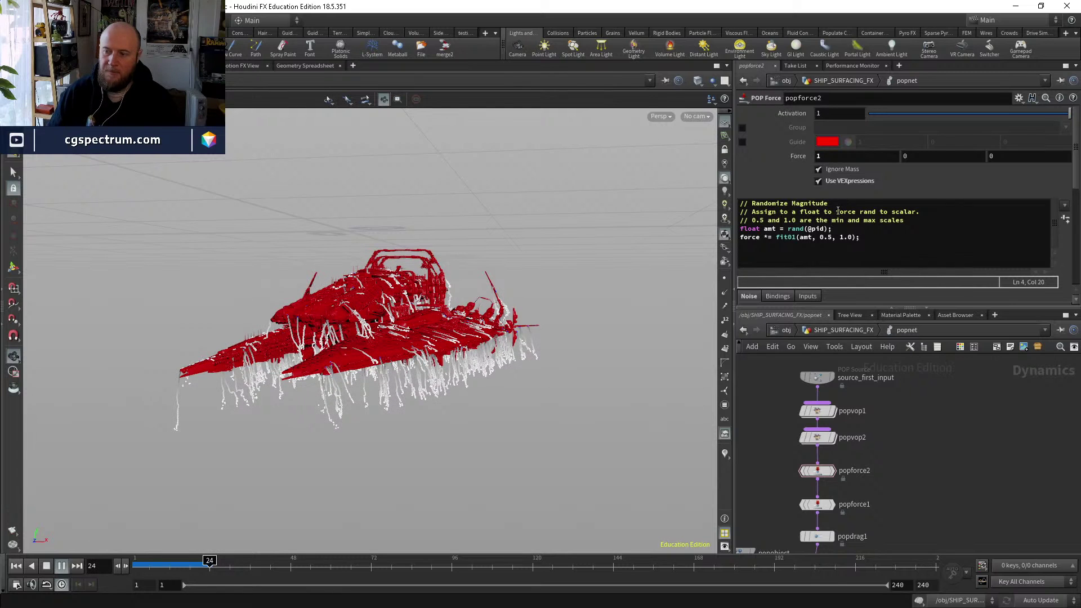
click(153, 561)
drag(234, 417, 257, 420)
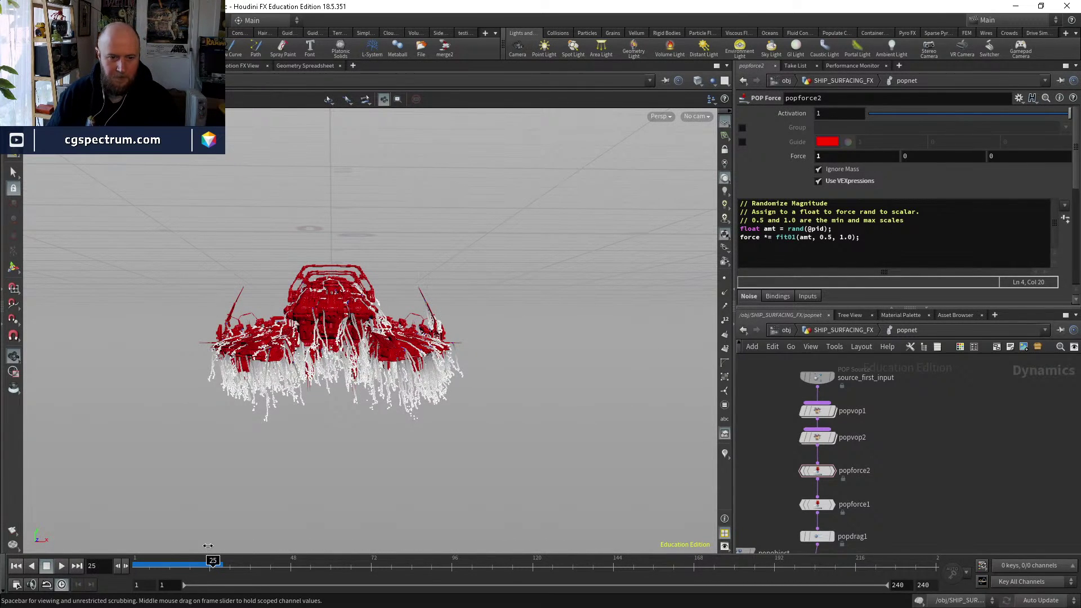
click(203, 556)
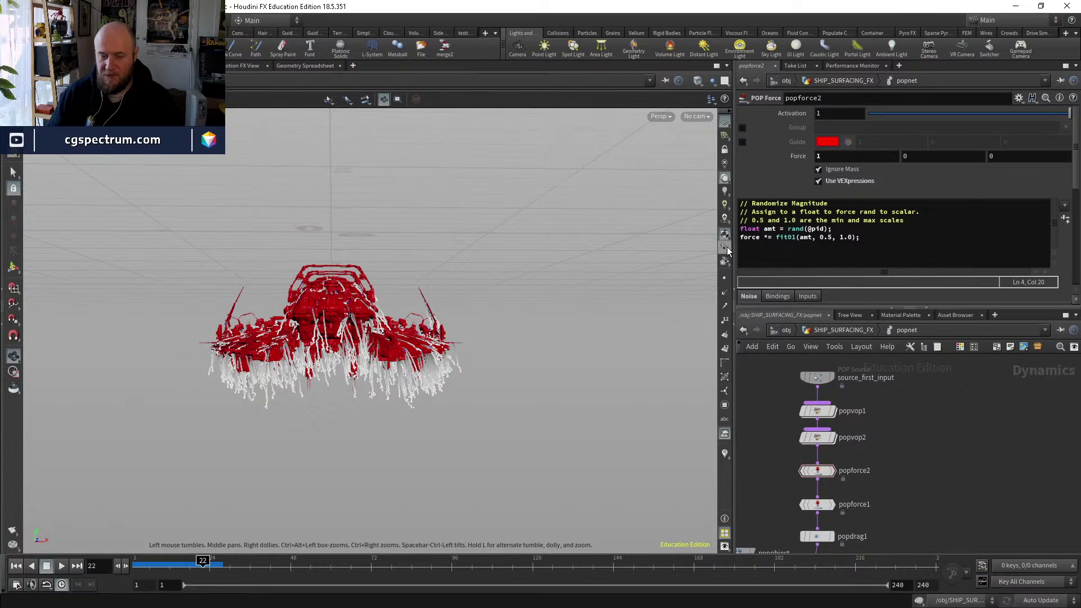
click(899, 237)
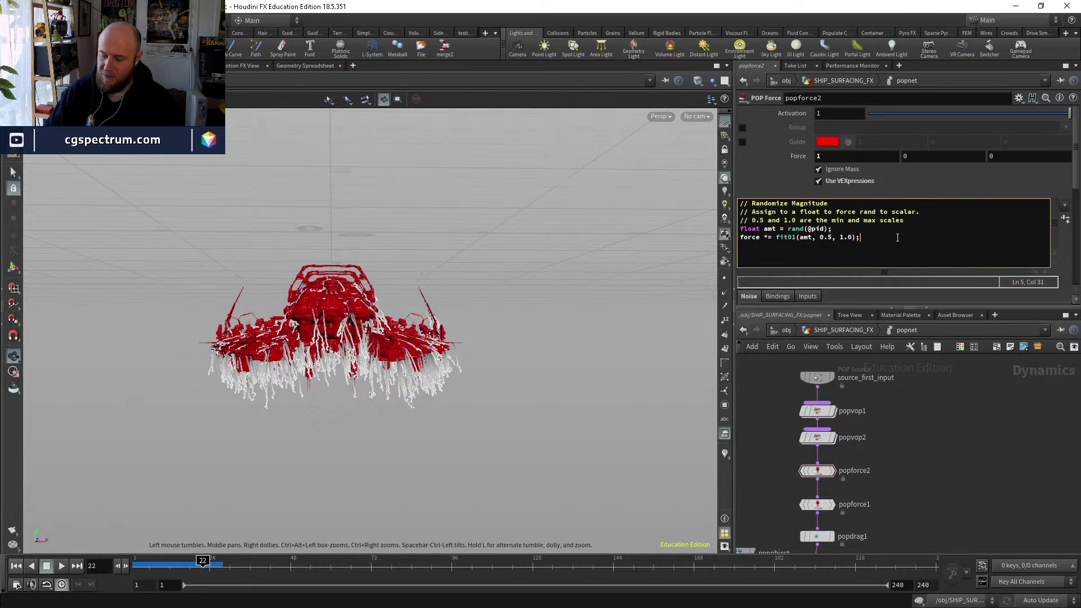
key(Return)
text(for)
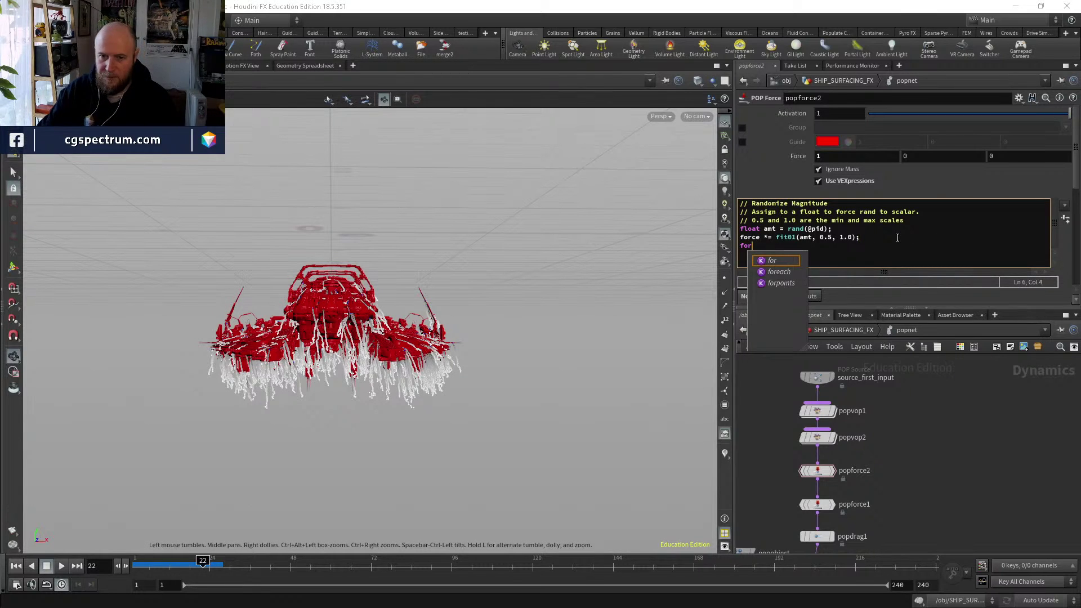
text(ce*)
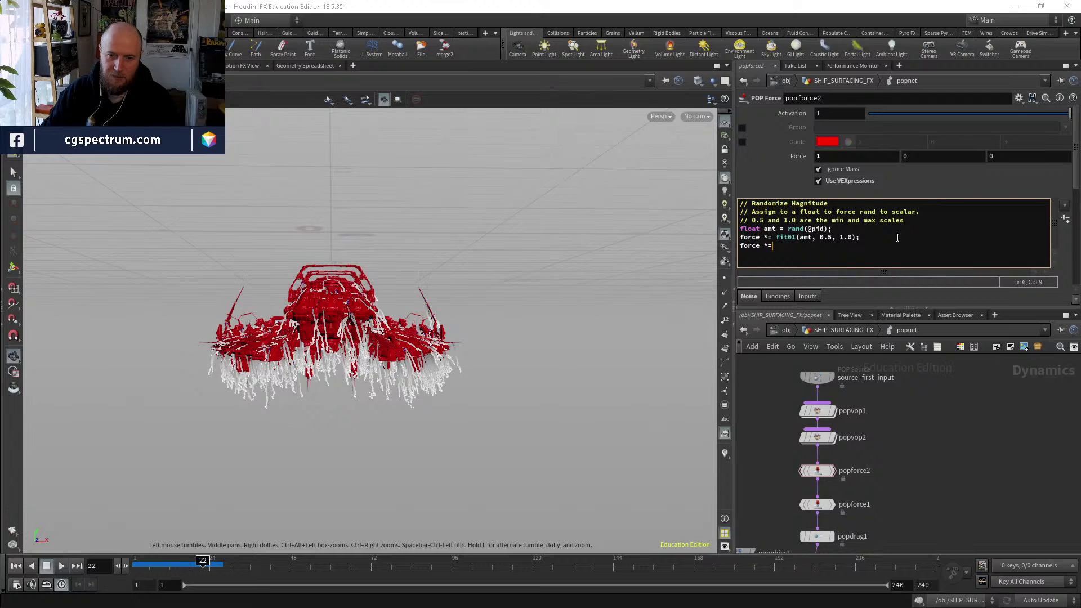
text(= fit)
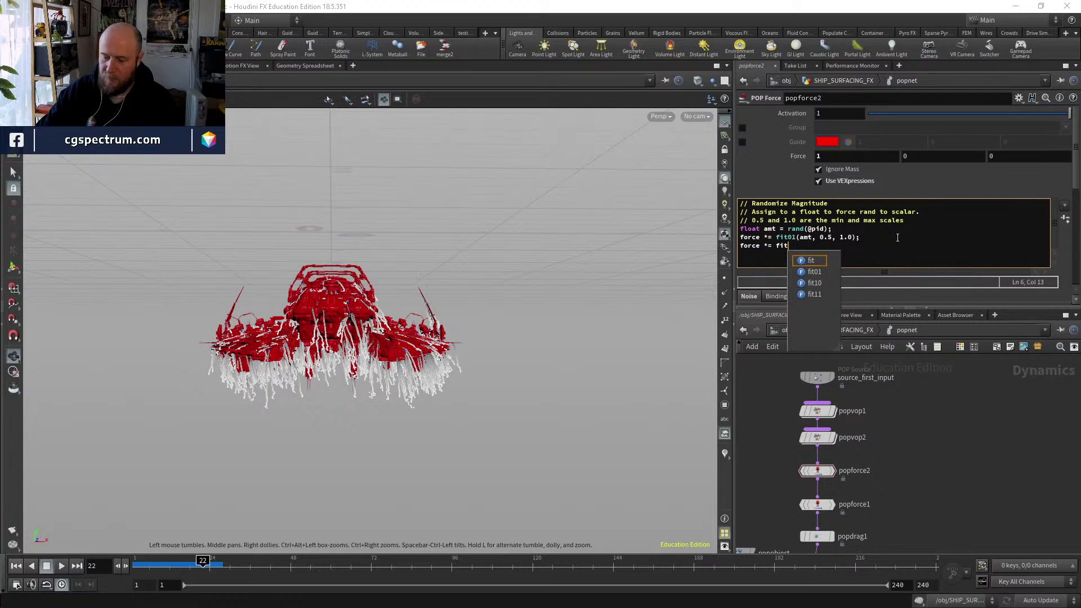
text((@age)
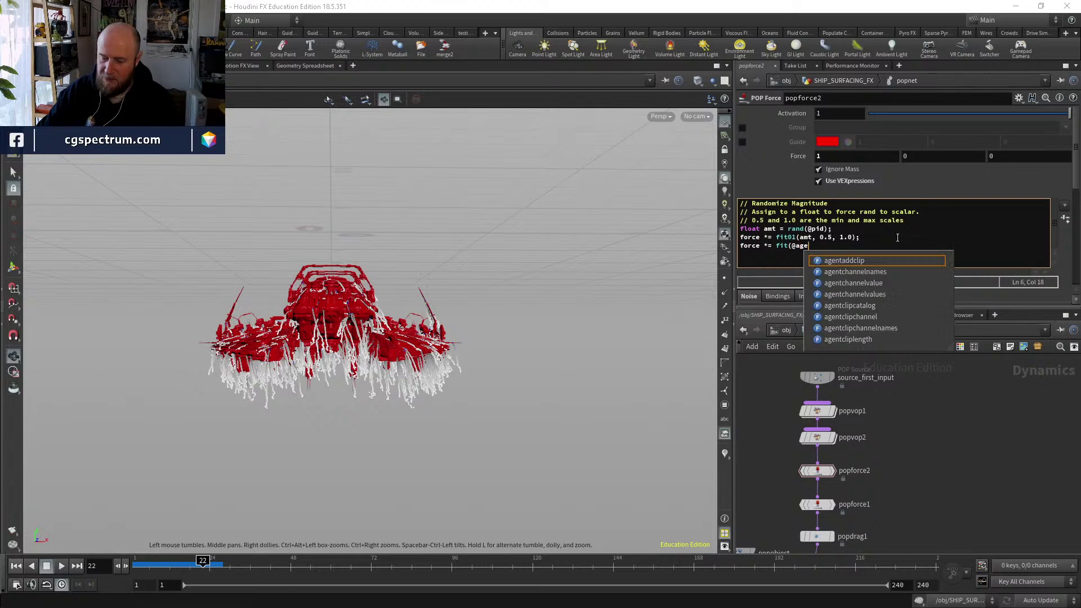
text(,)
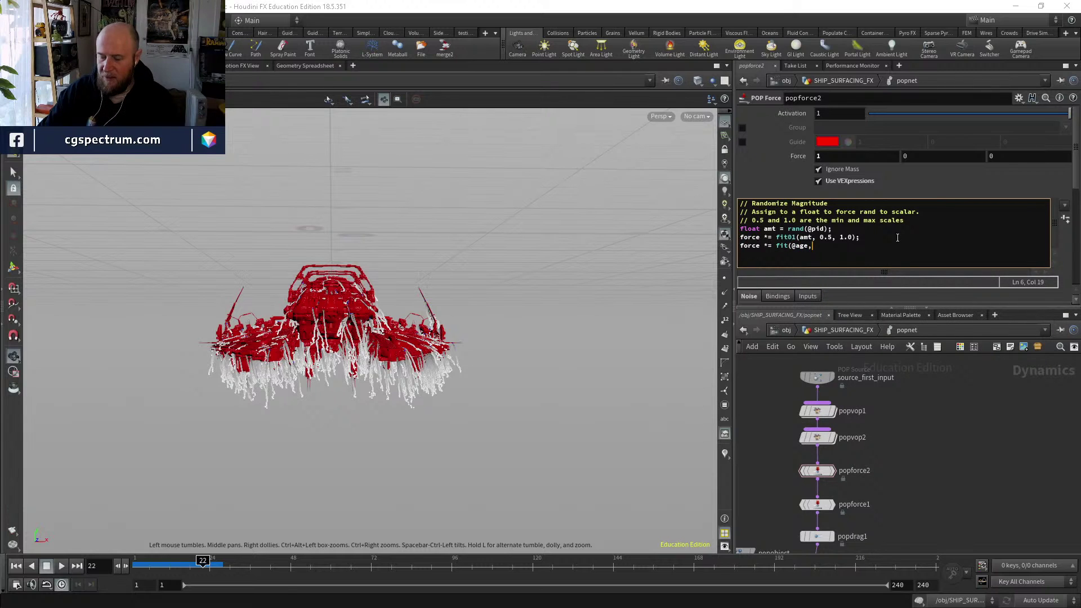
text(0)
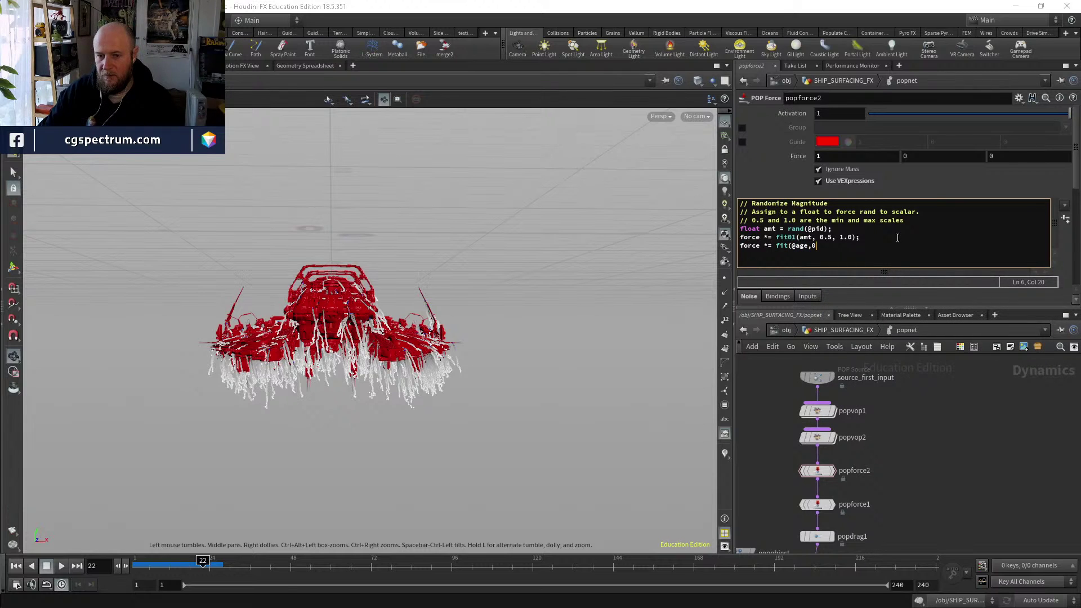
text(,1,)
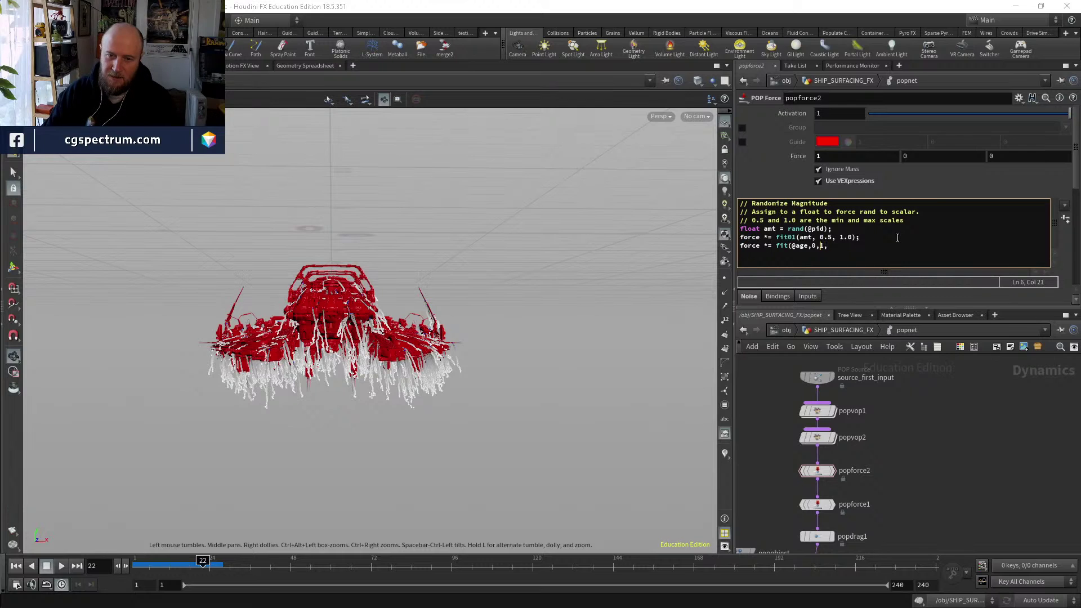
text(.25)
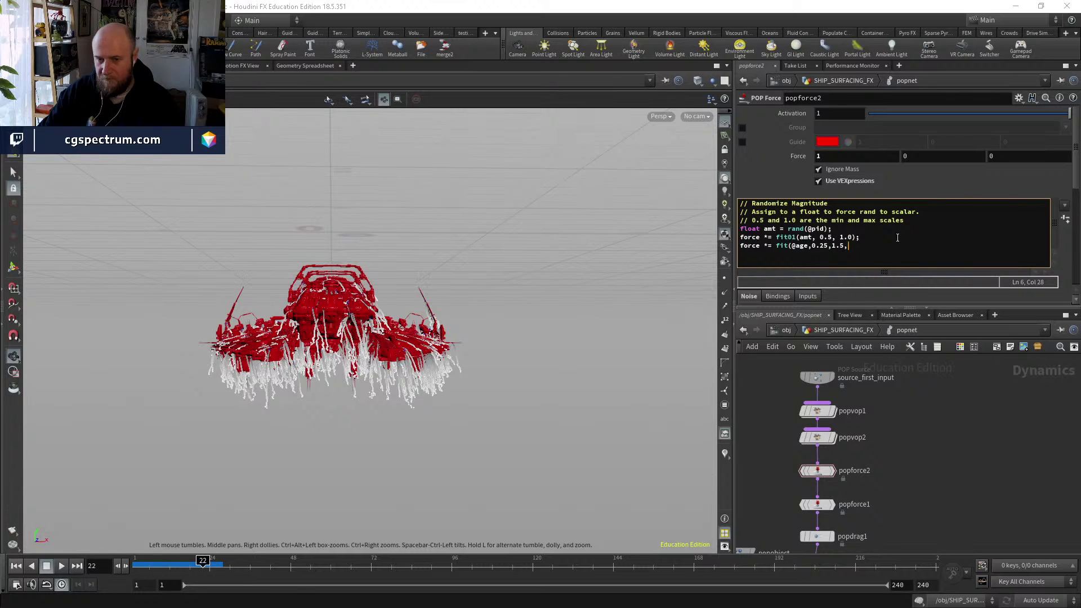
text(,1.5,0,1);)
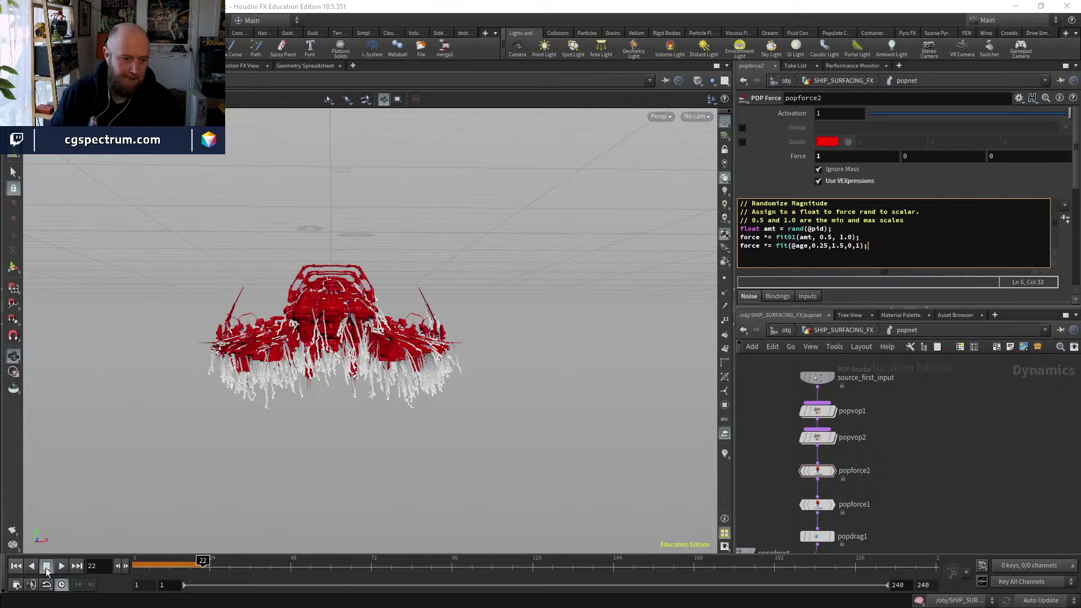
Replay the simulation from frame 1 to frame 48 and scrub back through it to review the age-ramped side force.
click(16, 566)
click(62, 566)
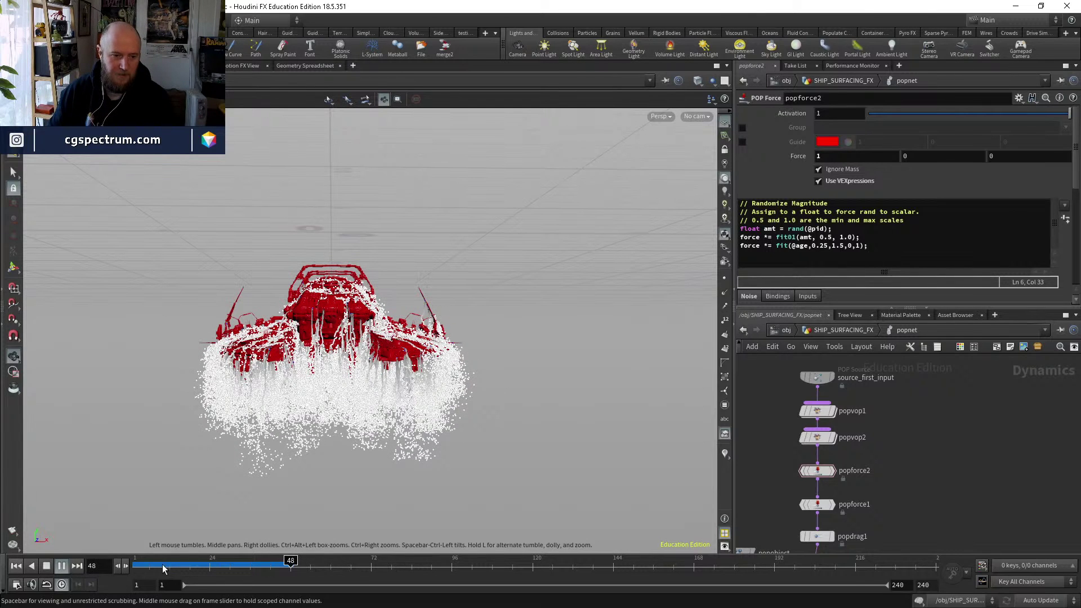
drag(163, 568, 239, 568)
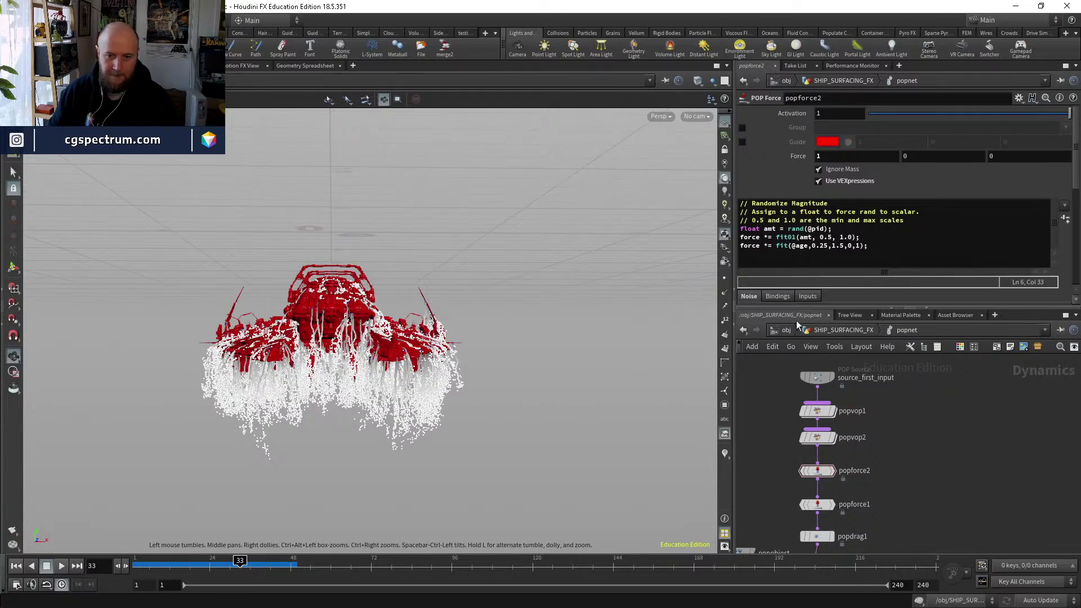
Rewind to frame 1 and set popforce2's noise swirl size to 0.5.
scroll(823, 243, down, 2)
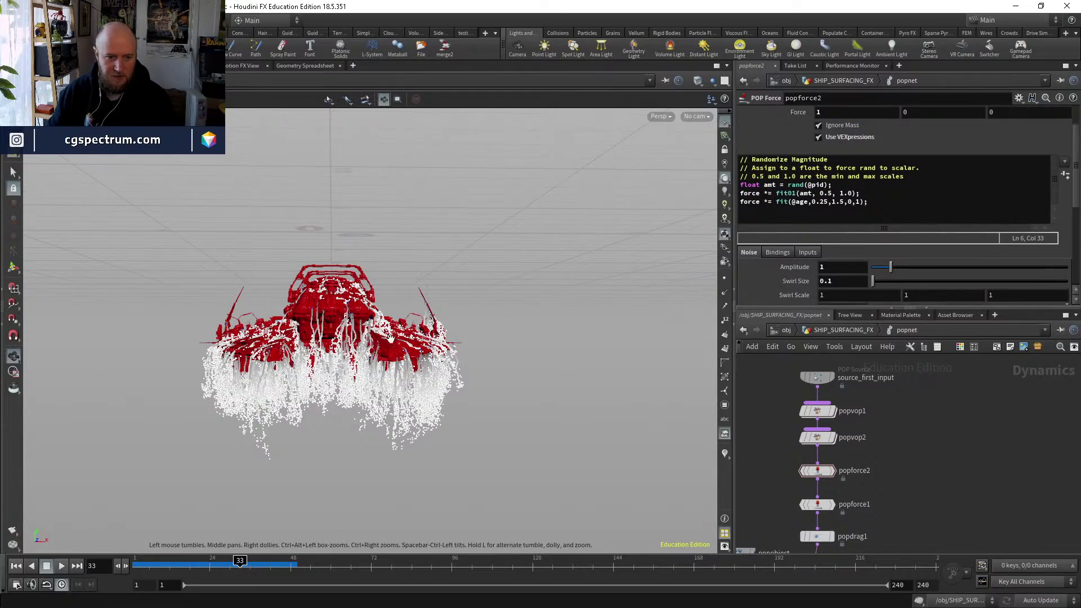
drag(390, 339, 375, 365)
drag(240, 560, 136, 560)
scroll(804, 271, down, 2)
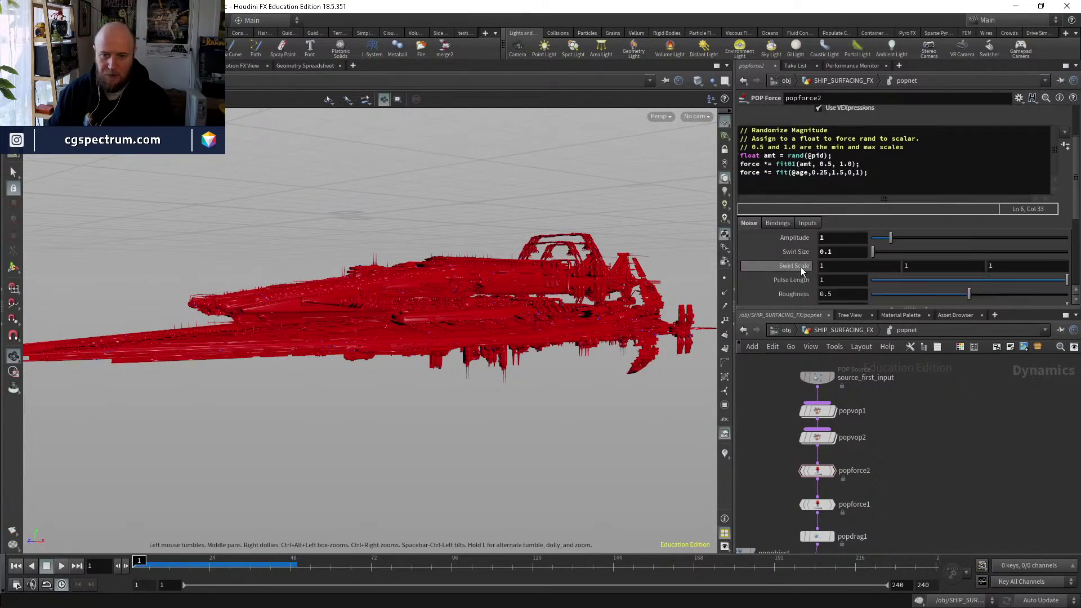
scroll(804, 271, down, 1)
double_click(822, 237)
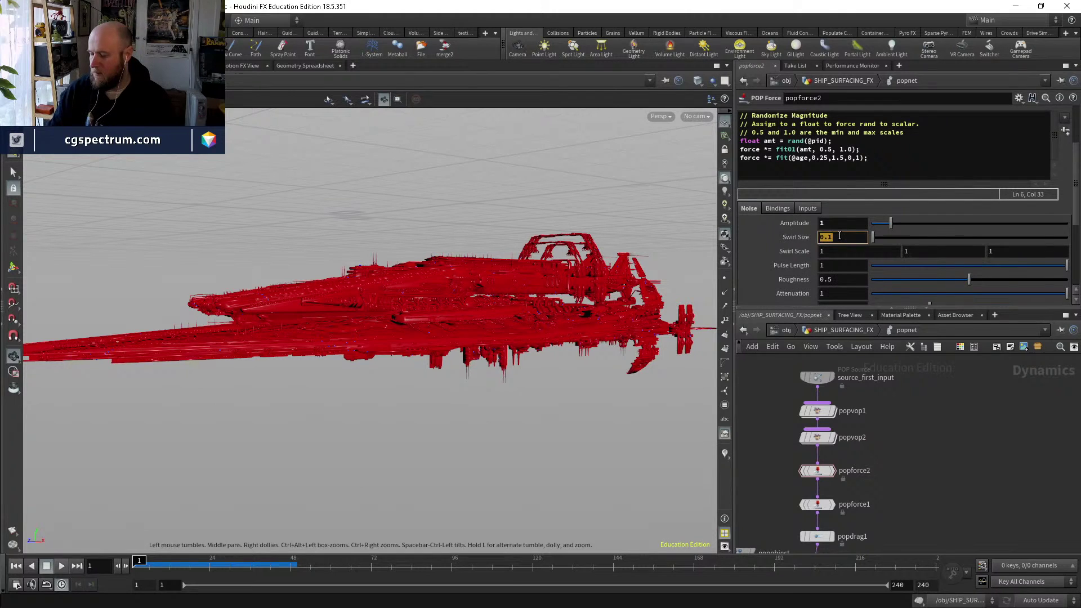
text(.5)
key(Return)
scroll(745, 152, up, 6)
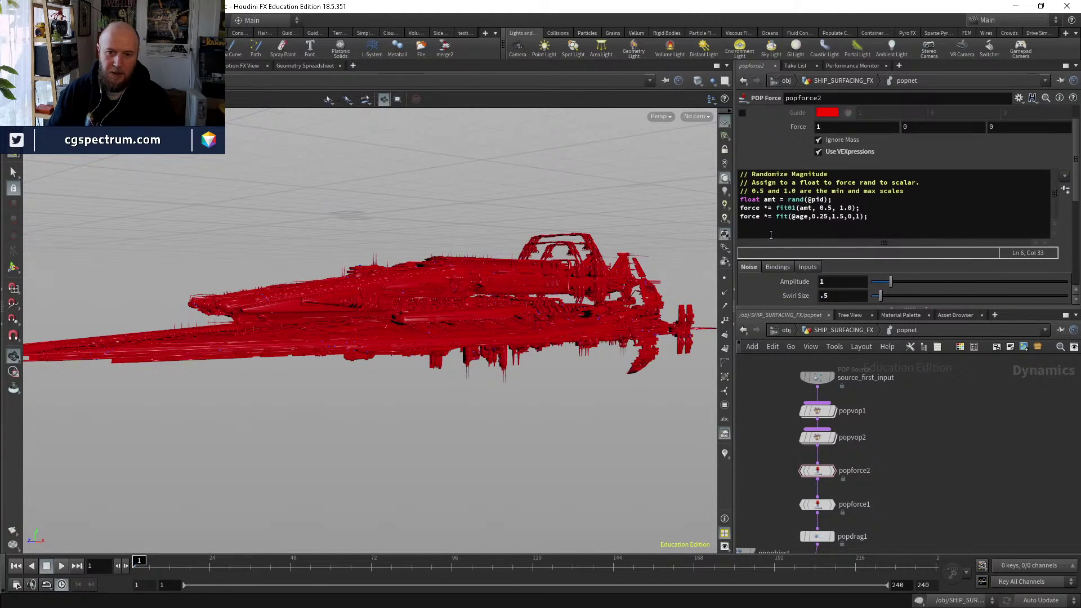
Show popforce2's force guide and raise the noise swirl size to 4.28 while checking the force field around the ship.
drag(503, 273, 523, 385)
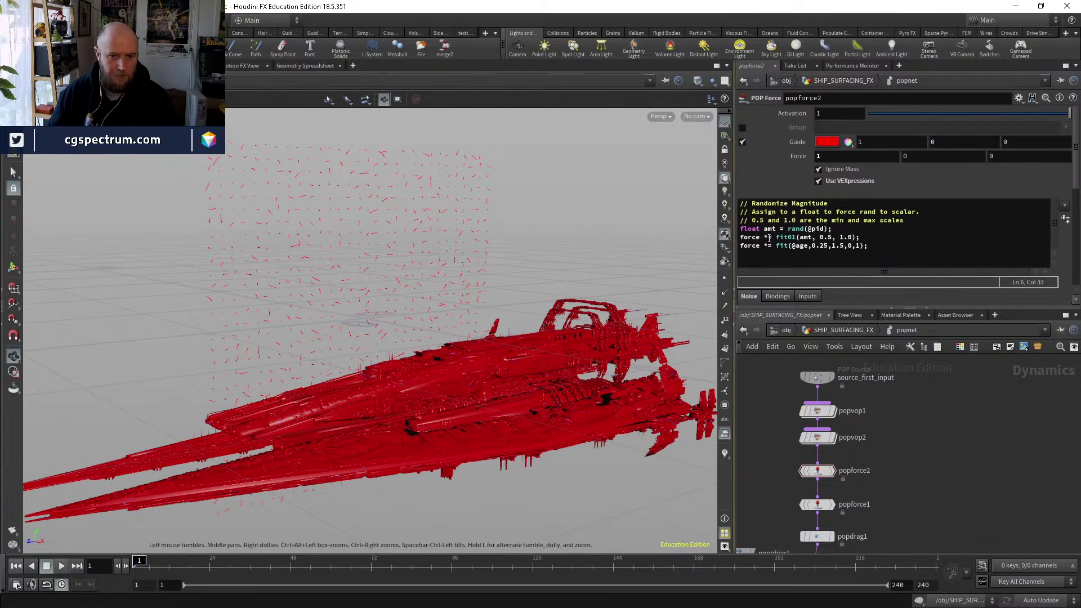
scroll(762, 295, down, 3)
scroll(762, 292, down, 2)
drag(882, 222, 952, 223)
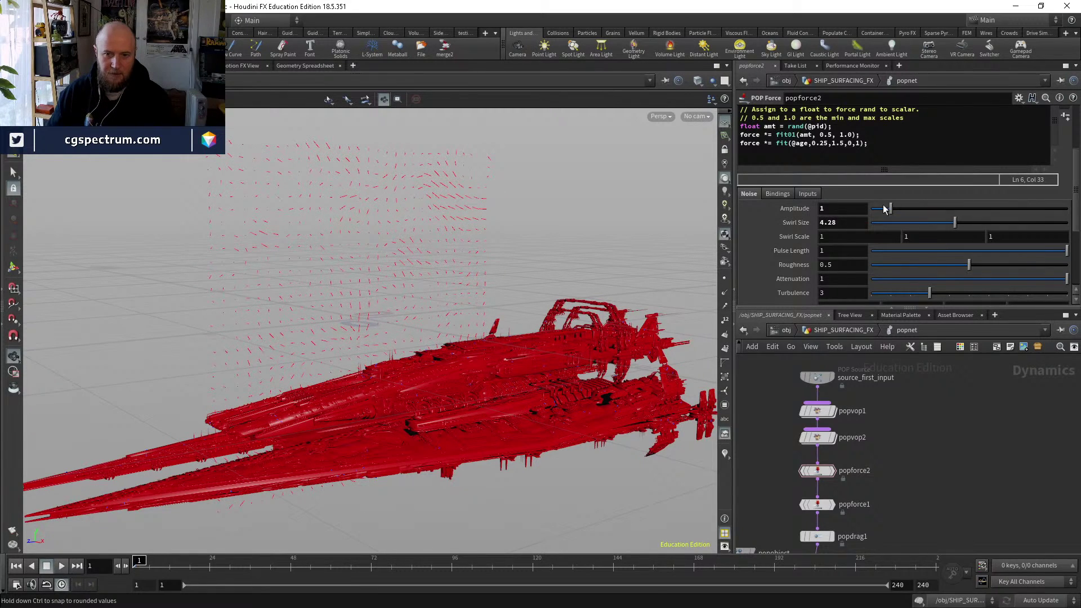
scroll(451, 254, down, 3)
drag(451, 253, 507, 242)
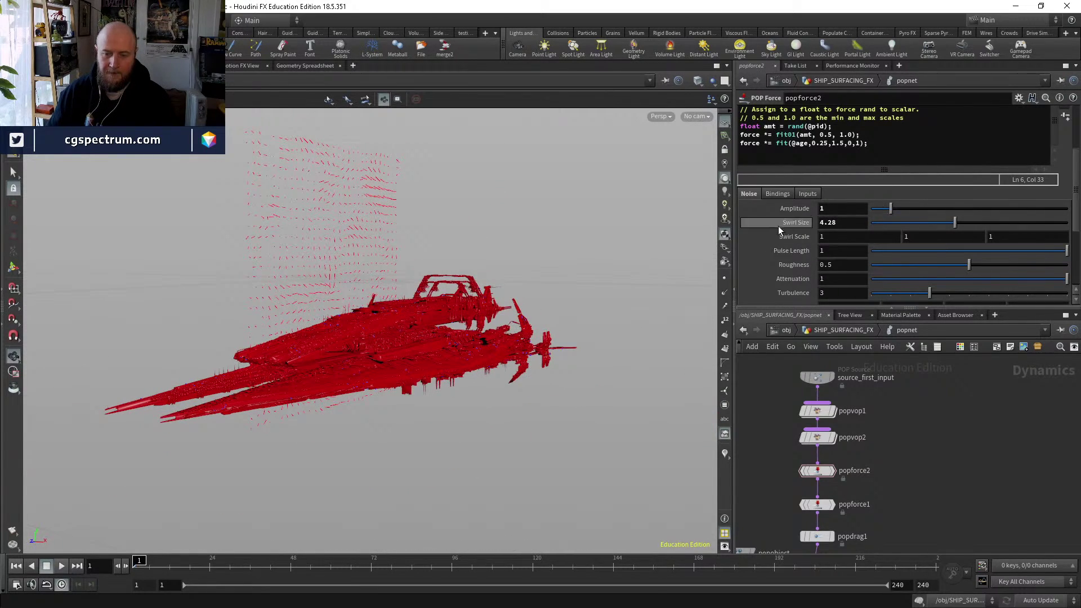
scroll(779, 228, down, 4)
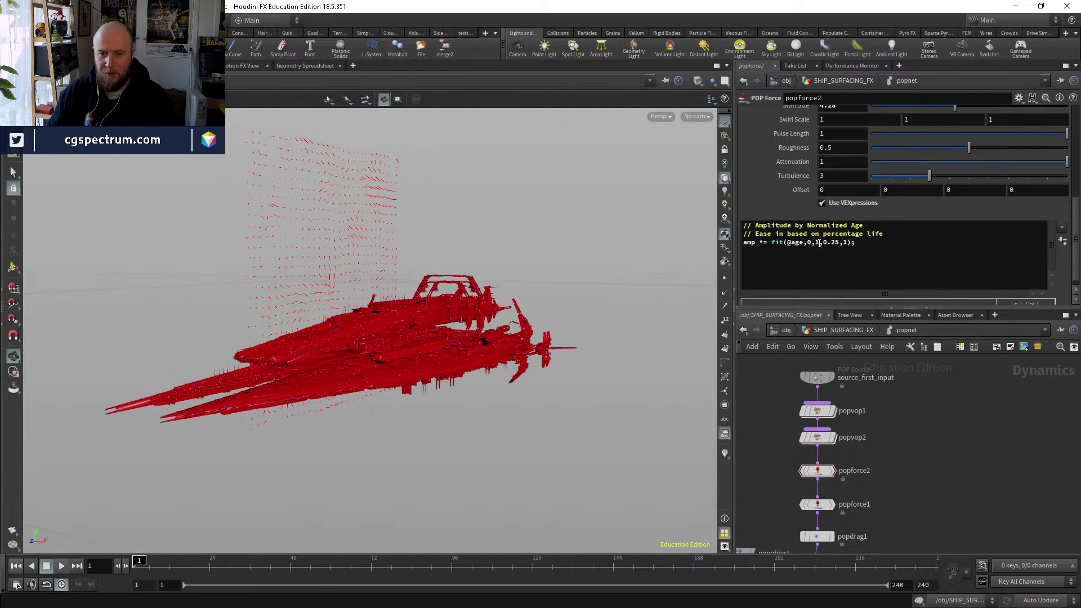
click(840, 242)
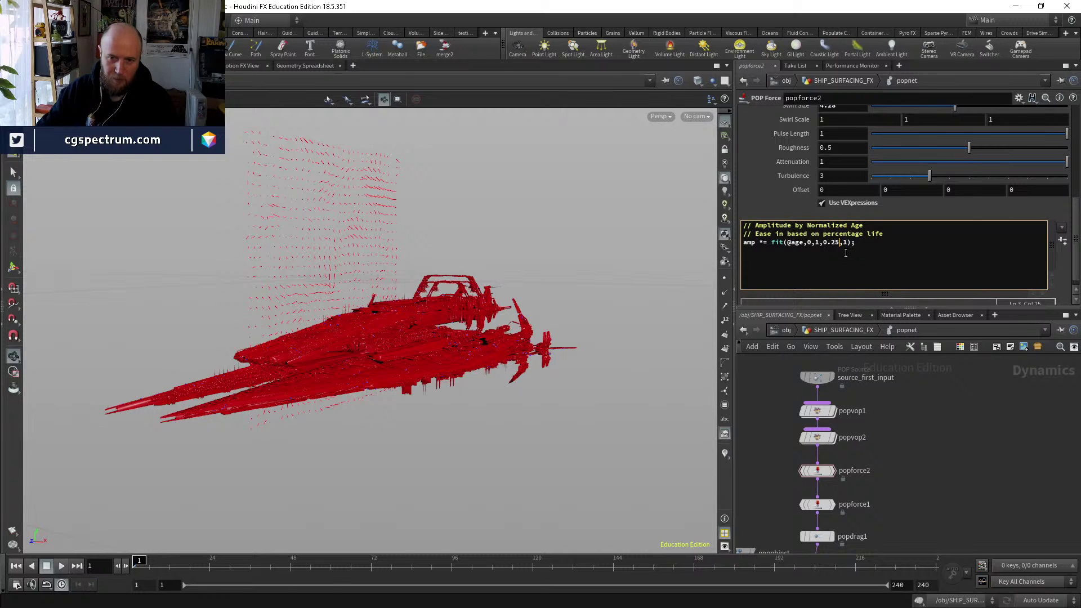
key(BackSpace)
key(BackSpace)
text(1)
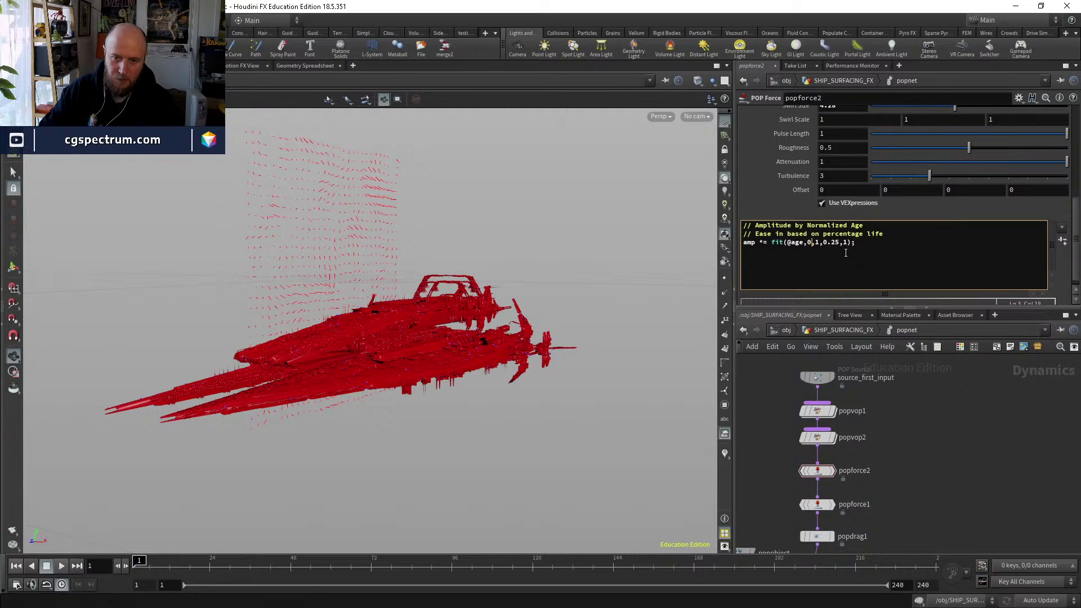
text(.5)
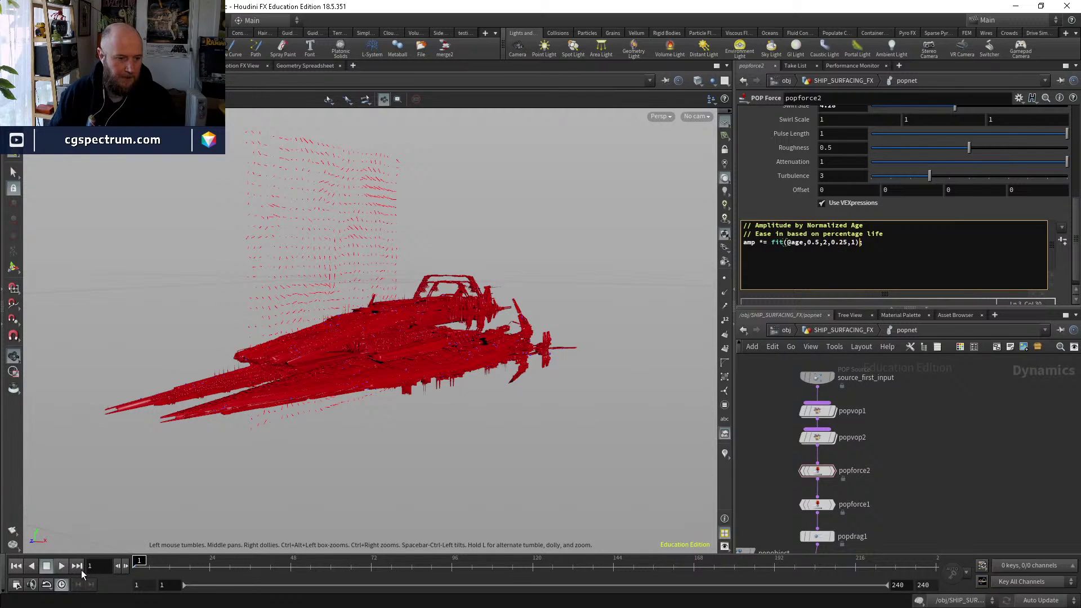
scroll(782, 197, up, 10)
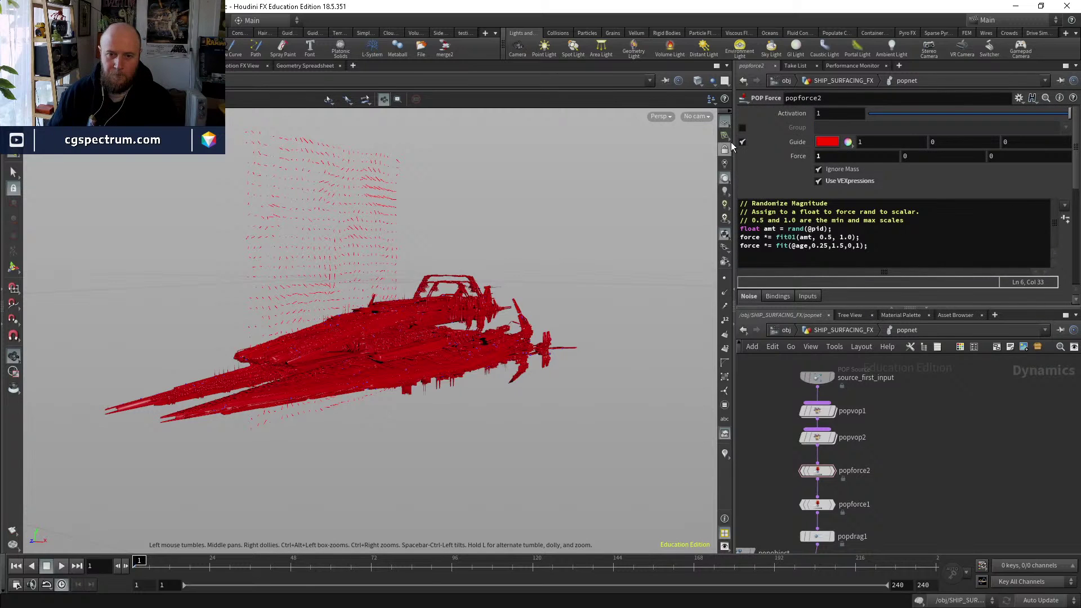
scroll(788, 265, up, 6)
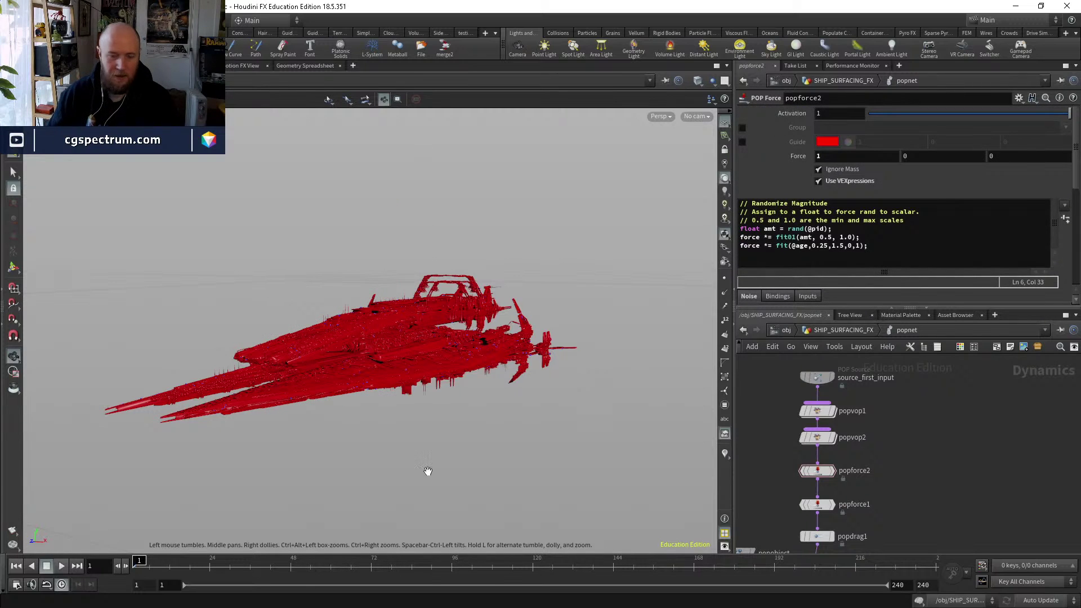
Play the simulation to frame 68 and scrub through it, examining the falling streamers from the side and front.
click(61, 566)
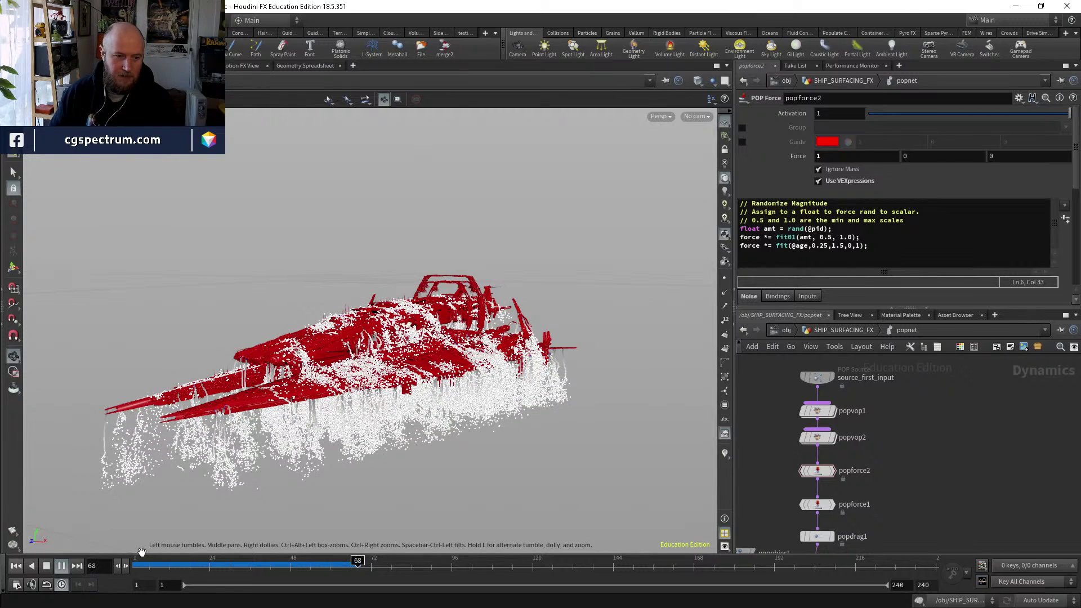
drag(142, 558, 341, 561)
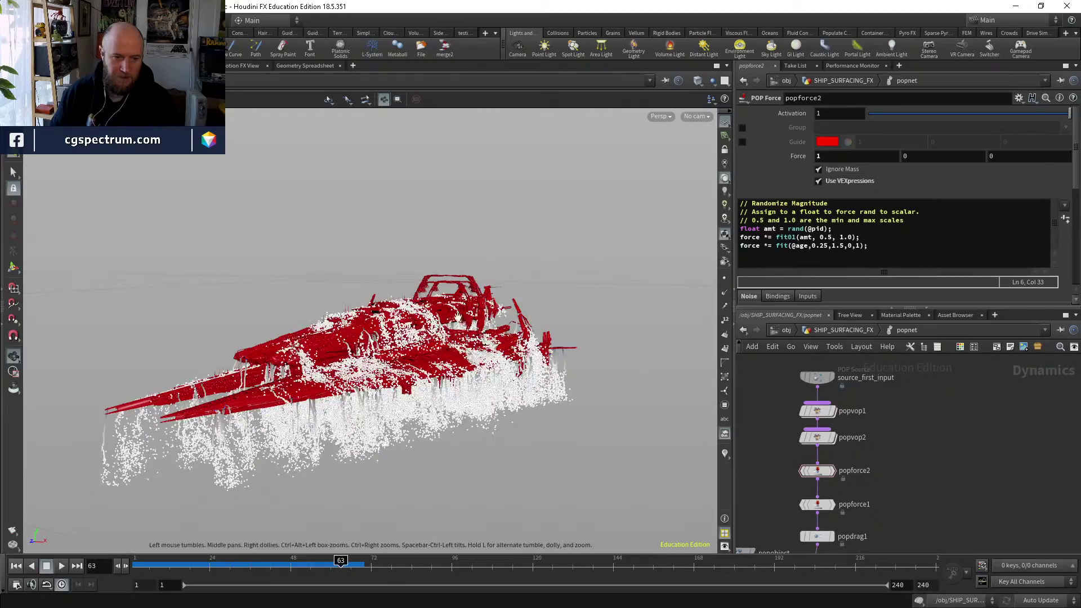
mouse_move(457, 317)
mouse_down()
mouse_move(434, 293)
mouse_move(468, 324)
mouse_move(473, 315)
mouse_up()
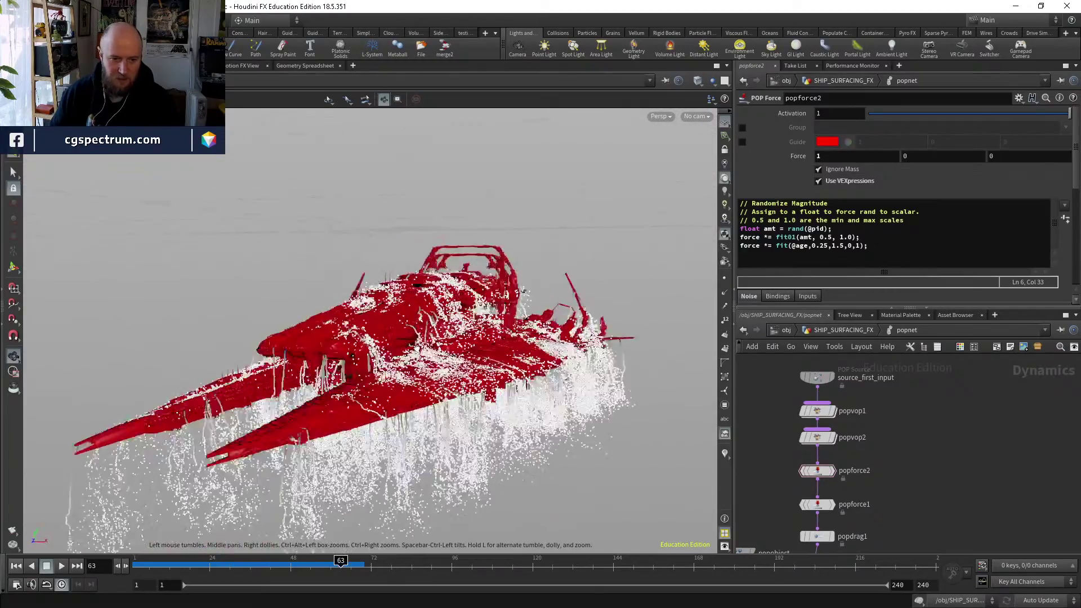
mouse_move(341, 561)
mouse_down()
mouse_move(145, 561)
mouse_move(323, 564)
mouse_up()
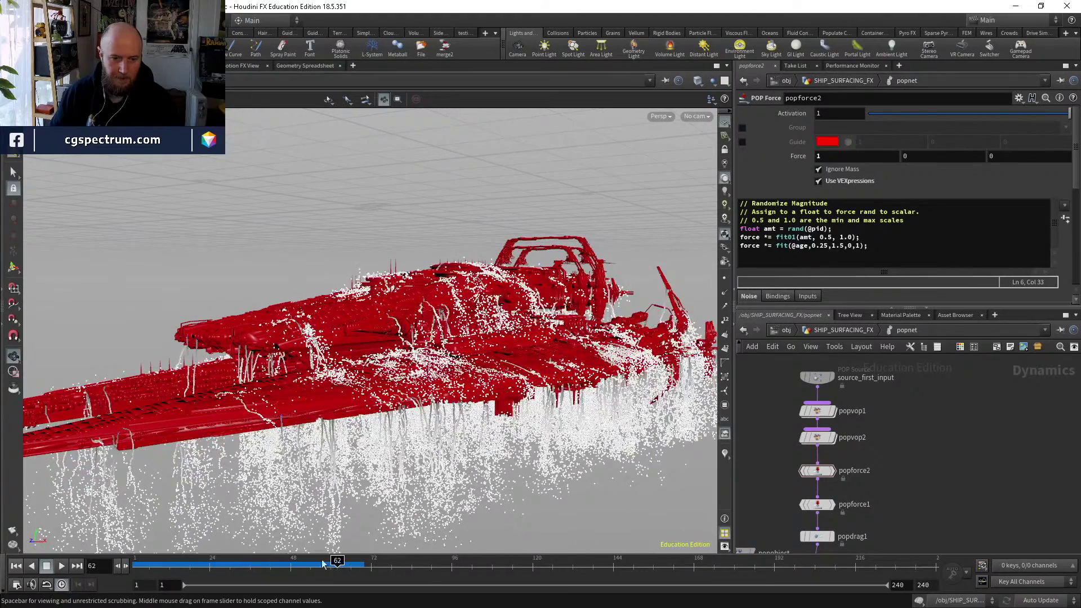
drag(360, 507, 426, 477)
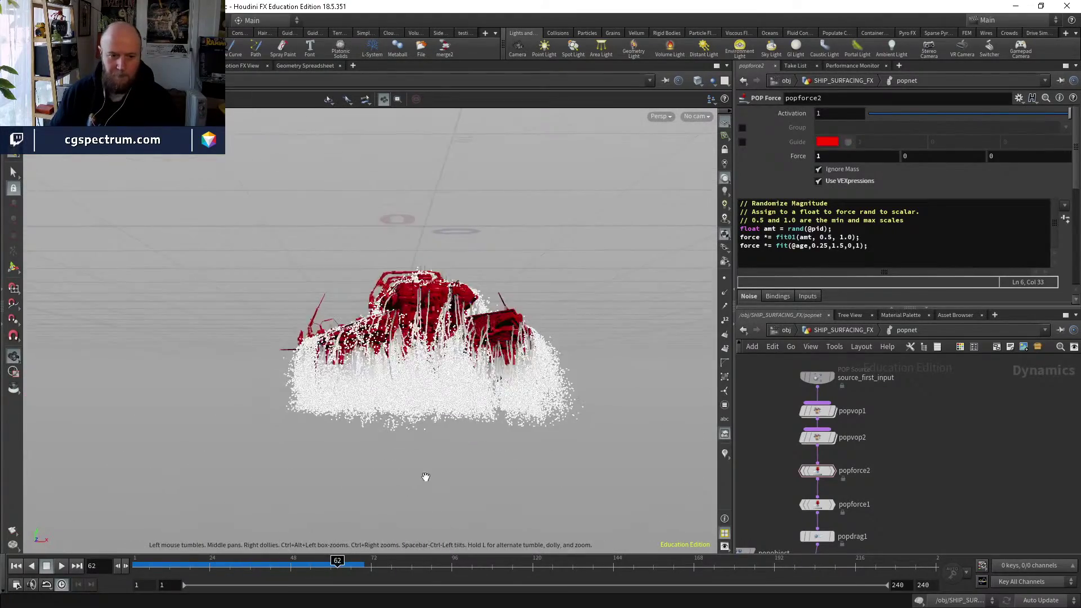
drag(194, 561, 351, 566)
drag(405, 484, 307, 473)
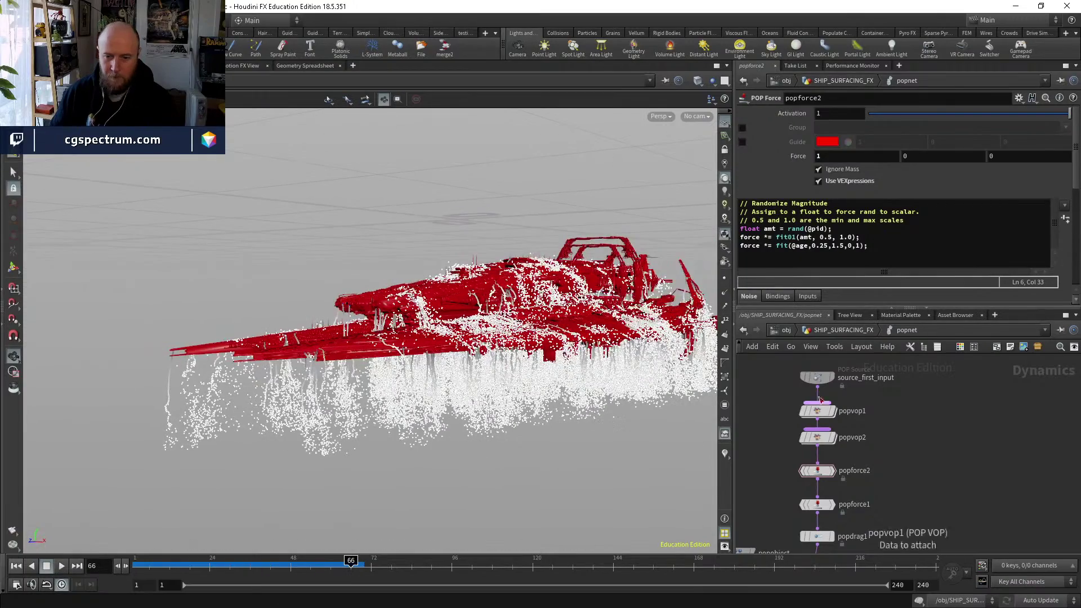
Return to SHIP_SURFACING_FX, display pointvop2 and re-enable the bypassed POP_STREAMERS_v1 file cache to inspect the cached streamers up close.
click(843, 330)
middle_drag(907, 468, 901, 406)
click(826, 489)
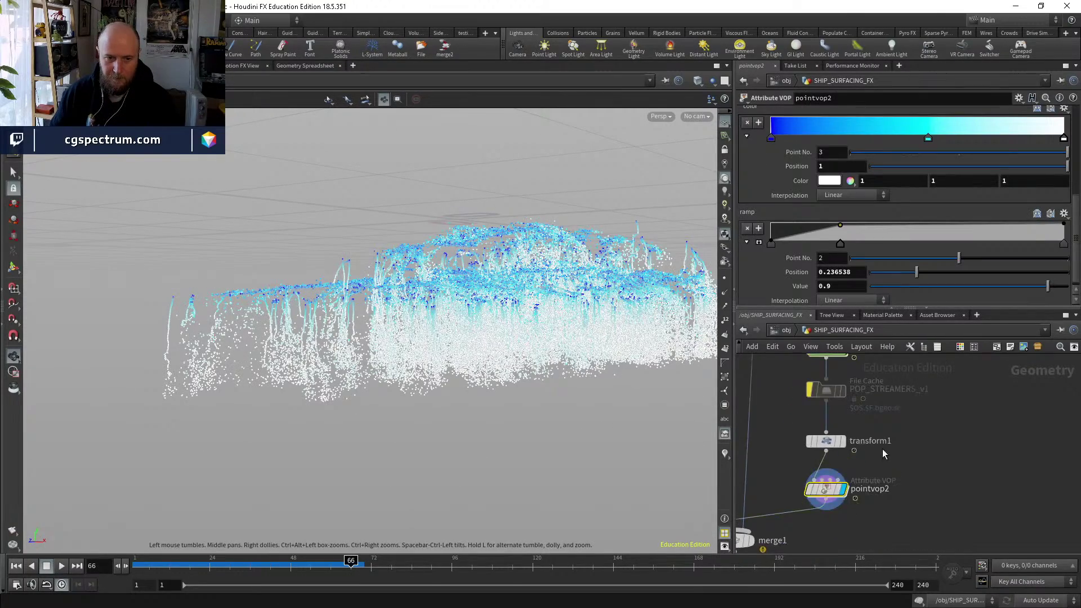
middle_drag(883, 448, 875, 506)
mouse_move(801, 449)
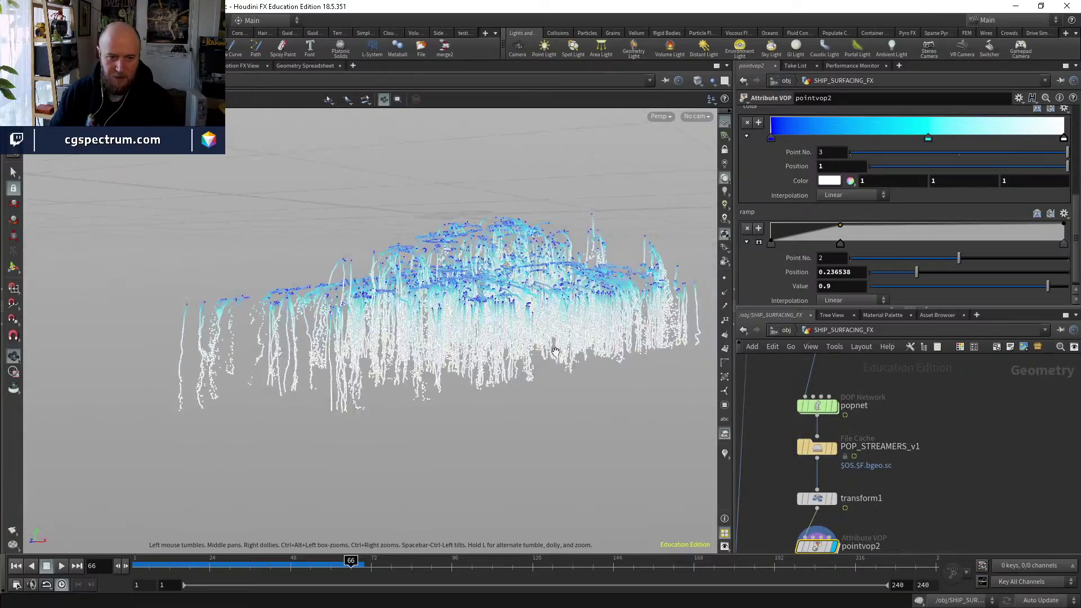
drag(439, 338, 504, 414)
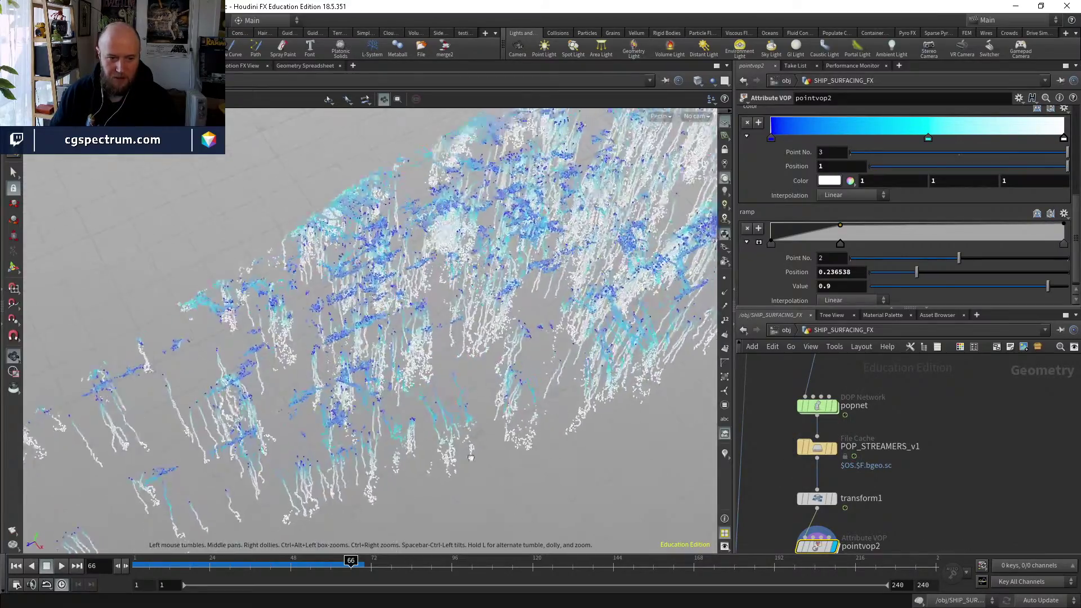
Bypass the POP_STREAMERS_v1 file cache and display merge1 to see the live streamers together with the ship.
click(801, 447)
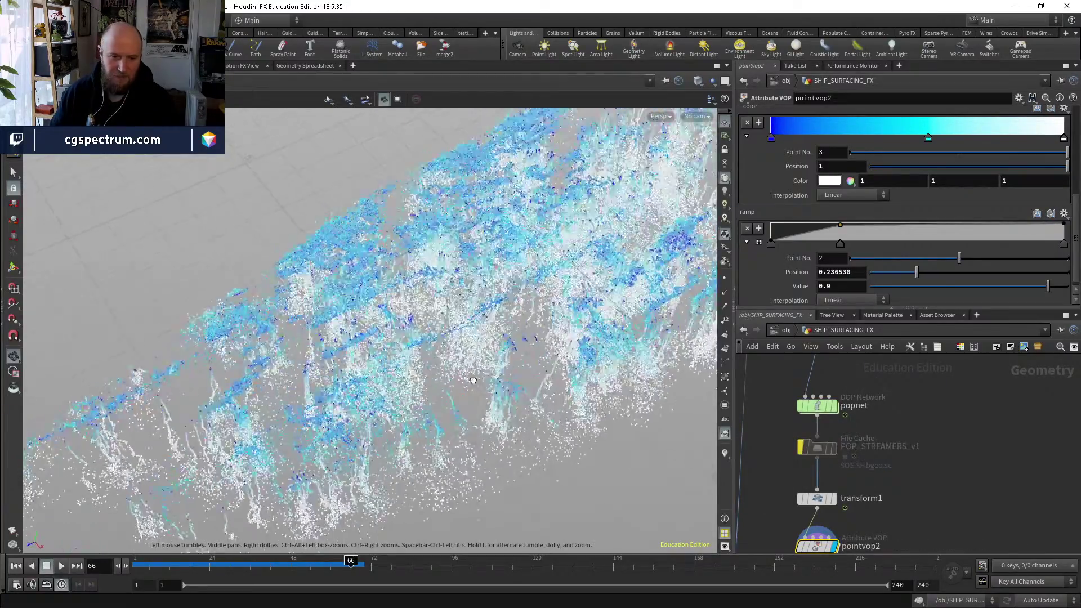
middle_drag(926, 523, 978, 426)
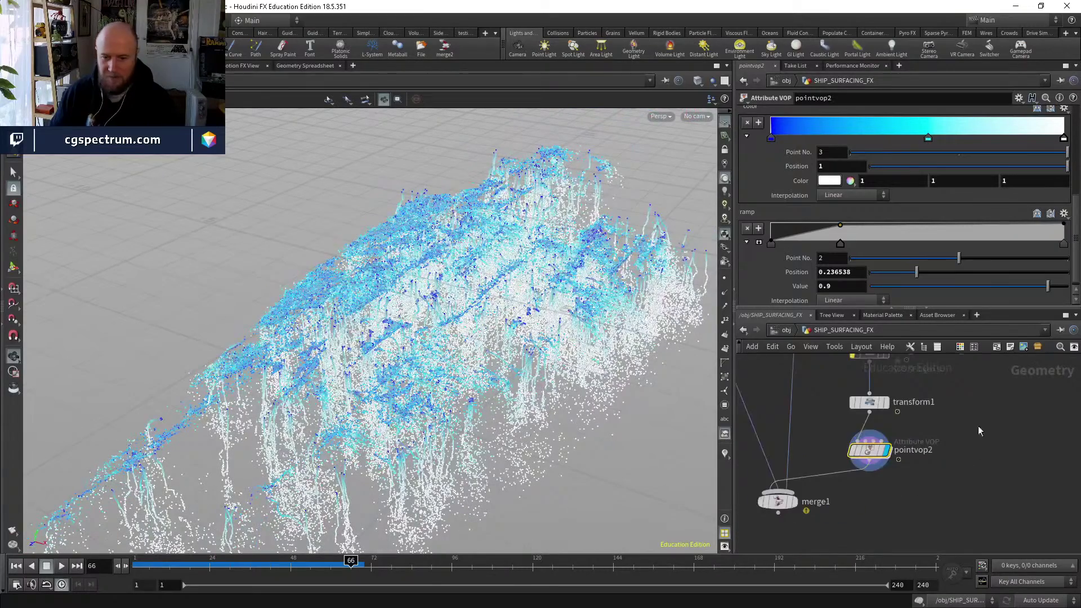
click(796, 504)
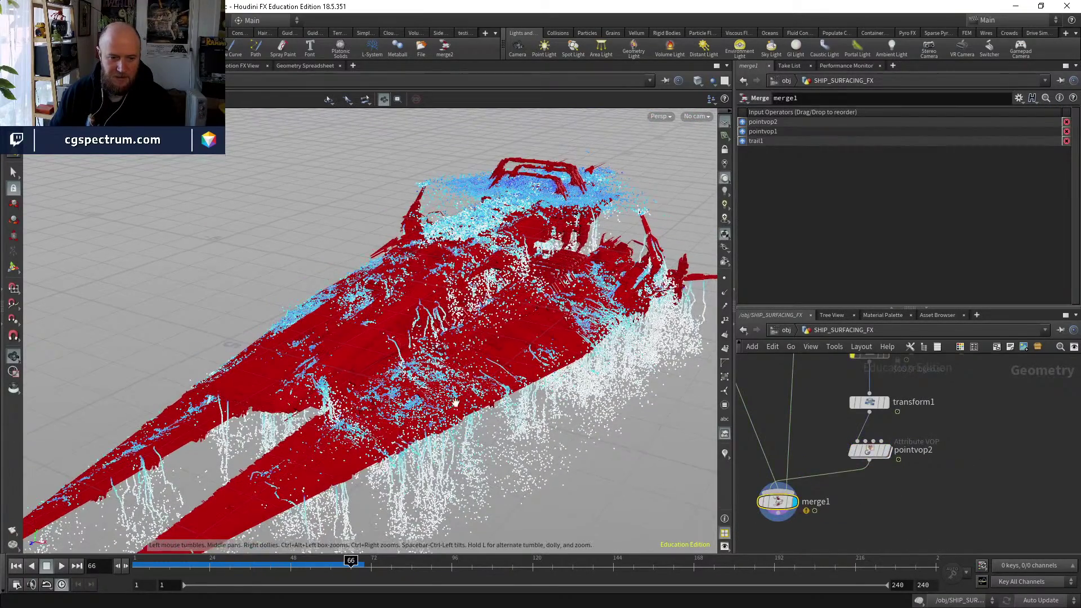
Display the FLIP_SIMULATION_v2 cache and scrub to frame 240, examining the water's shape over and beyond the ship from several angles.
scroll(787, 443, down, 3)
scroll(800, 445, up, 5)
click(787, 448)
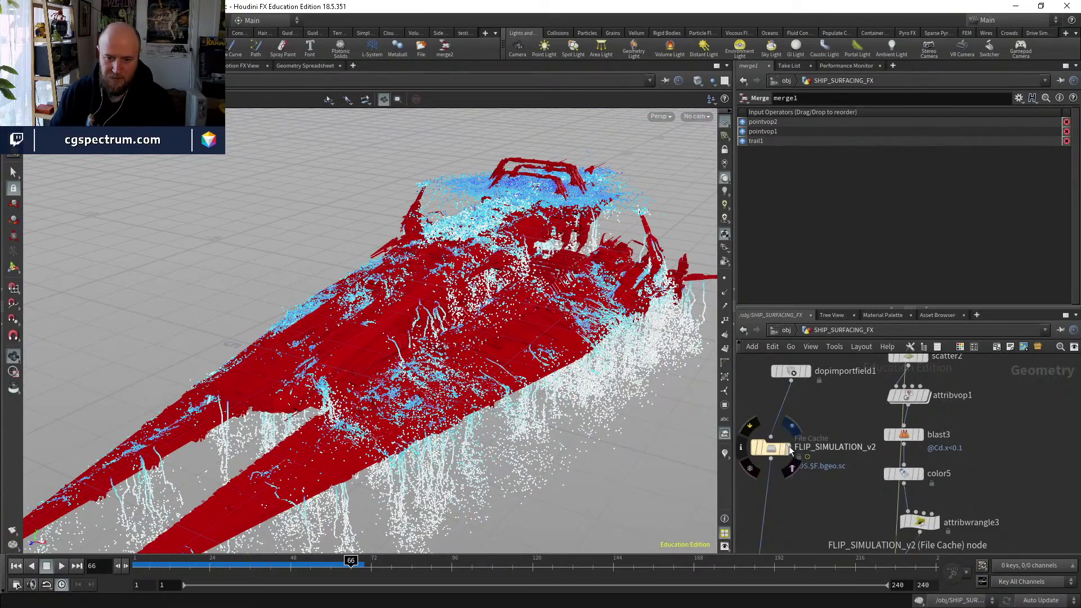
drag(350, 564, 936, 563)
scroll(383, 426, down, 6)
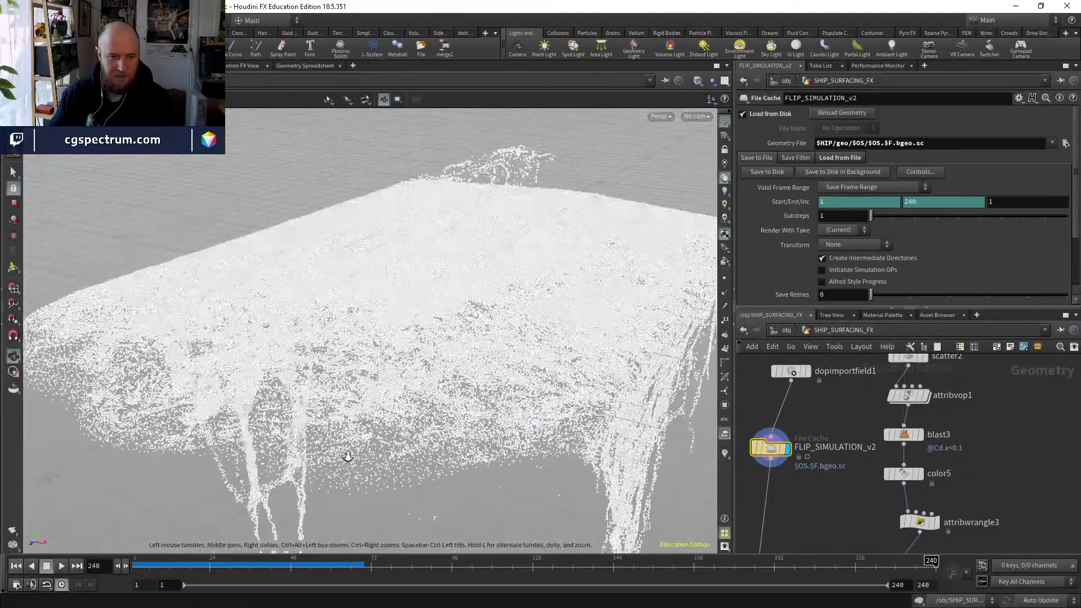
drag(383, 427, 314, 428)
click(250, 563)
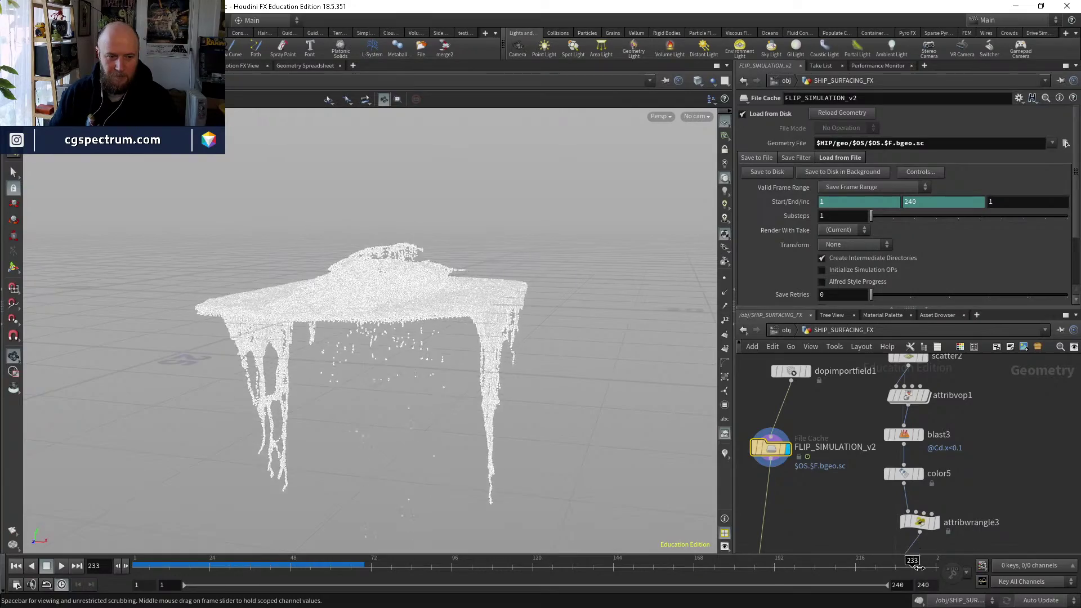
drag(918, 567, 936, 566)
drag(507, 394, 523, 417)
middle_drag(800, 485, 836, 449)
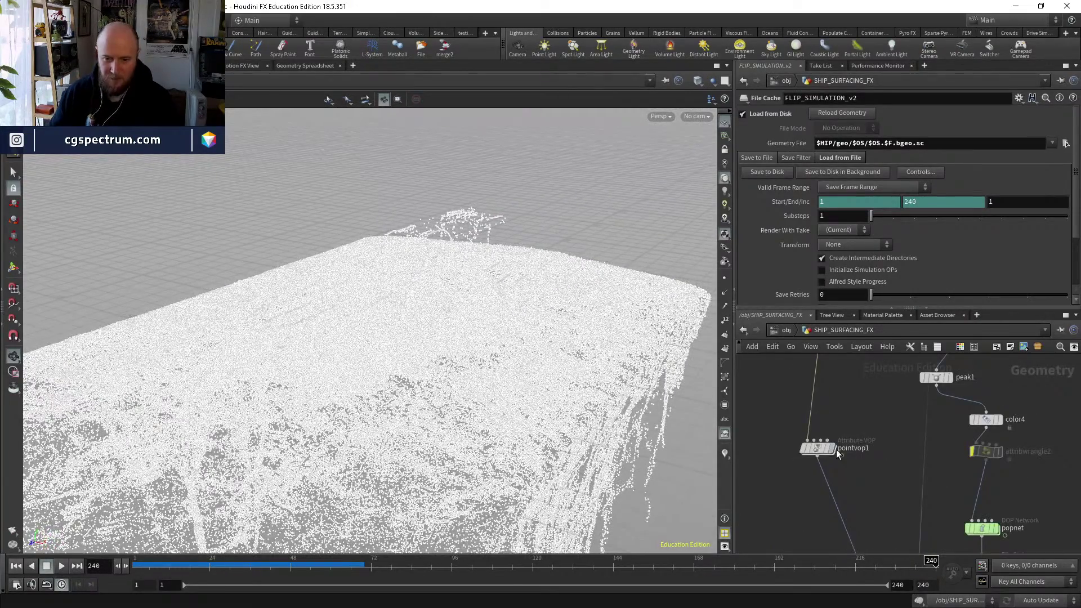
Display pointvop1 and scrub through the frame range, examining how the colored FLIP water spreads across the ship.
click(833, 449)
drag(428, 395, 454, 343)
drag(360, 482, 293, 523)
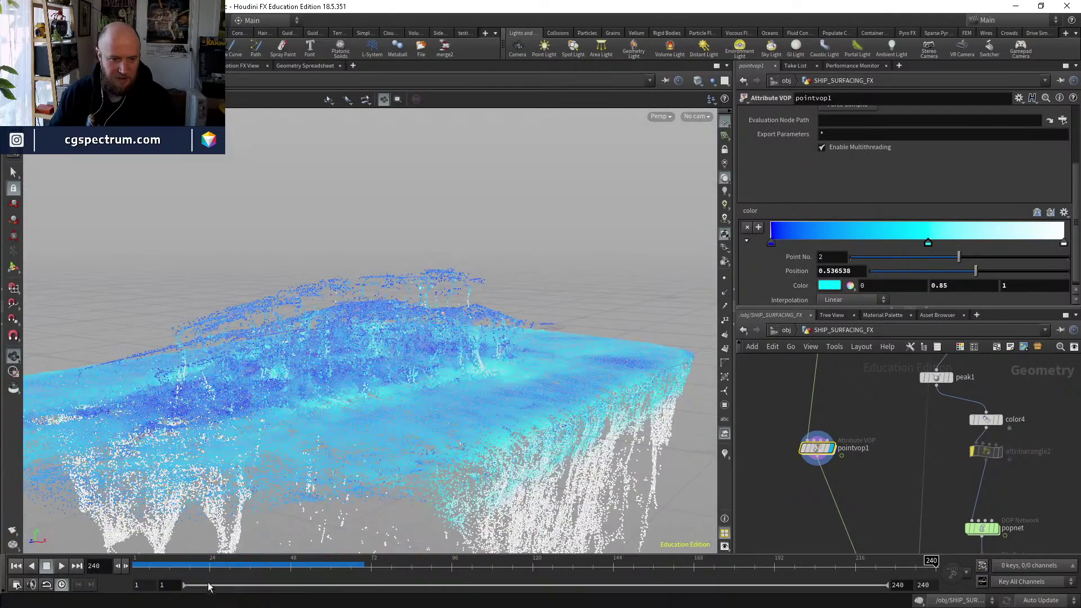
click(216, 561)
drag(452, 573, 911, 524)
drag(435, 384, 349, 394)
click(363, 565)
drag(383, 567, 948, 569)
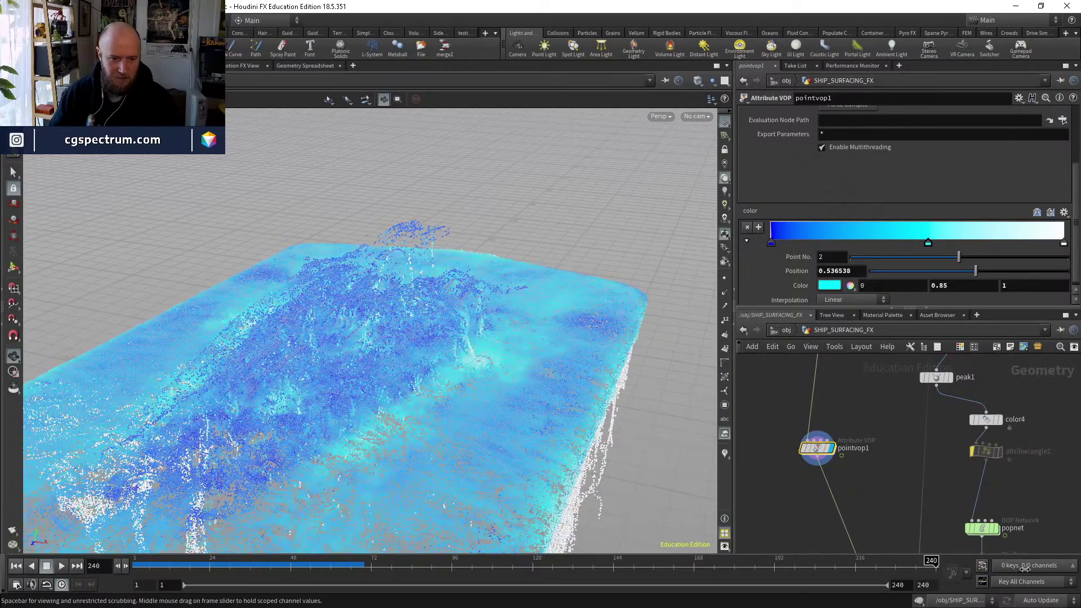
drag(659, 445, 629, 492)
click(337, 562)
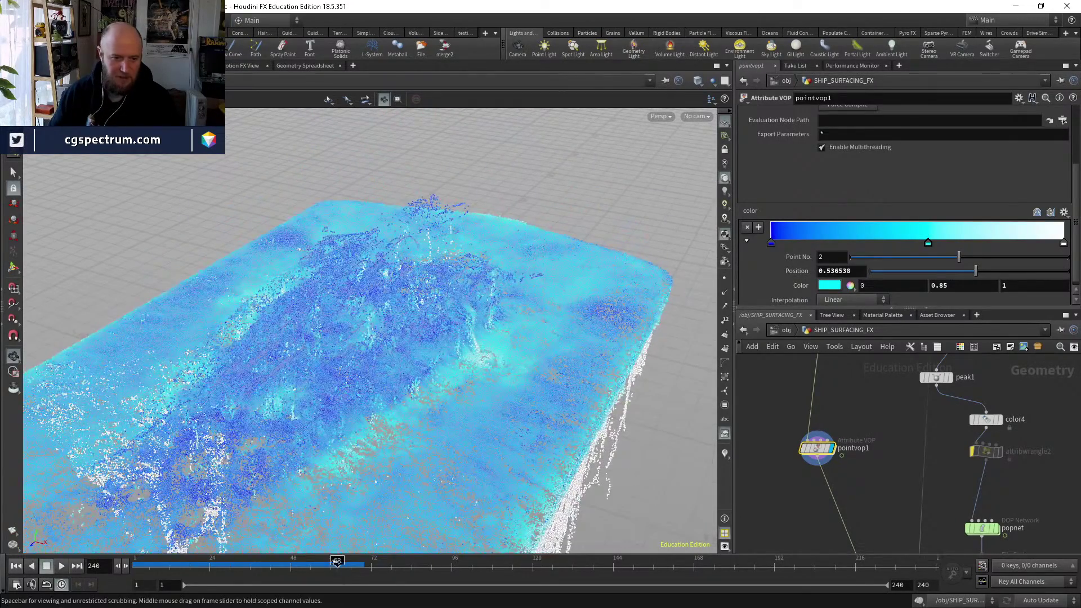
drag(336, 562, 534, 429)
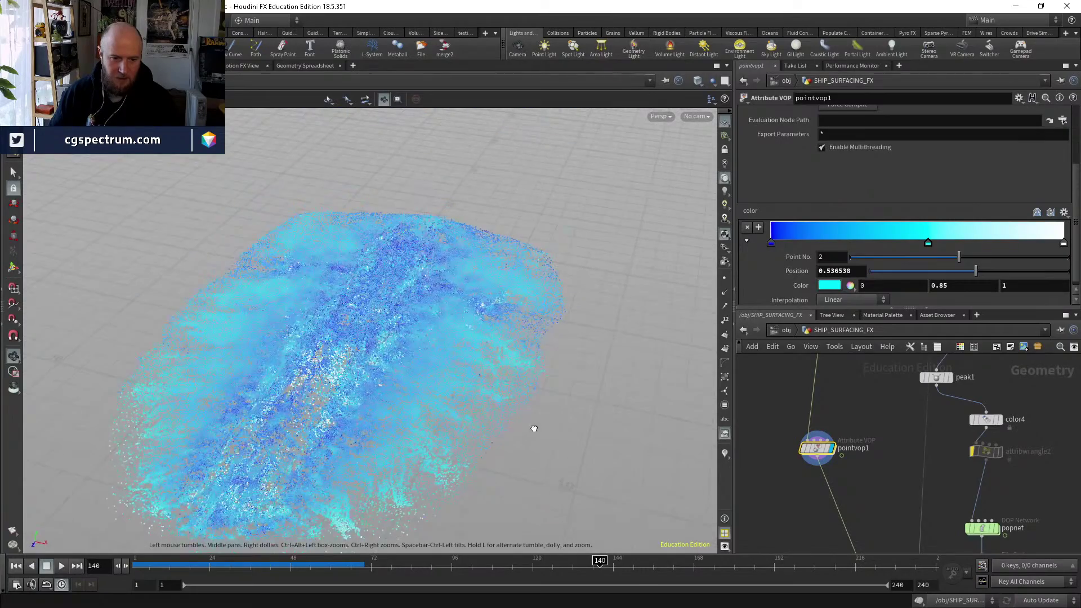
drag(272, 561, 697, 560)
Display merge1 again, scrub the combined ship and water to frame 73, and return to frame 1.
middle_drag(897, 485, 834, 226)
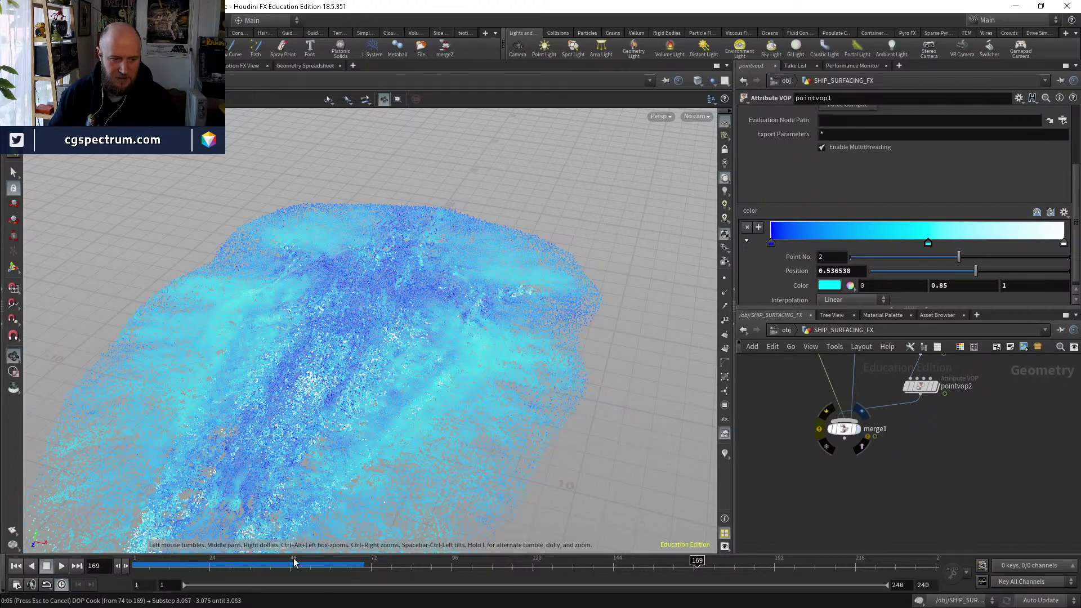
click(857, 429)
drag(315, 562, 375, 562)
drag(360, 395, 360, 360)
middle_drag(899, 440, 832, 451)
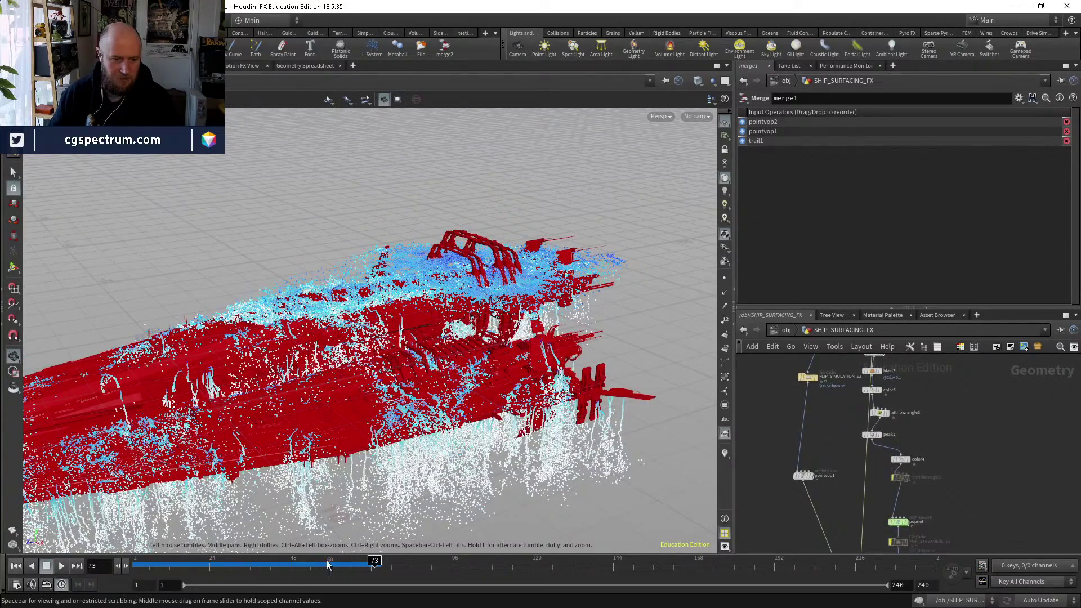
drag(188, 568, 137, 563)
scroll(778, 445, up, 3)
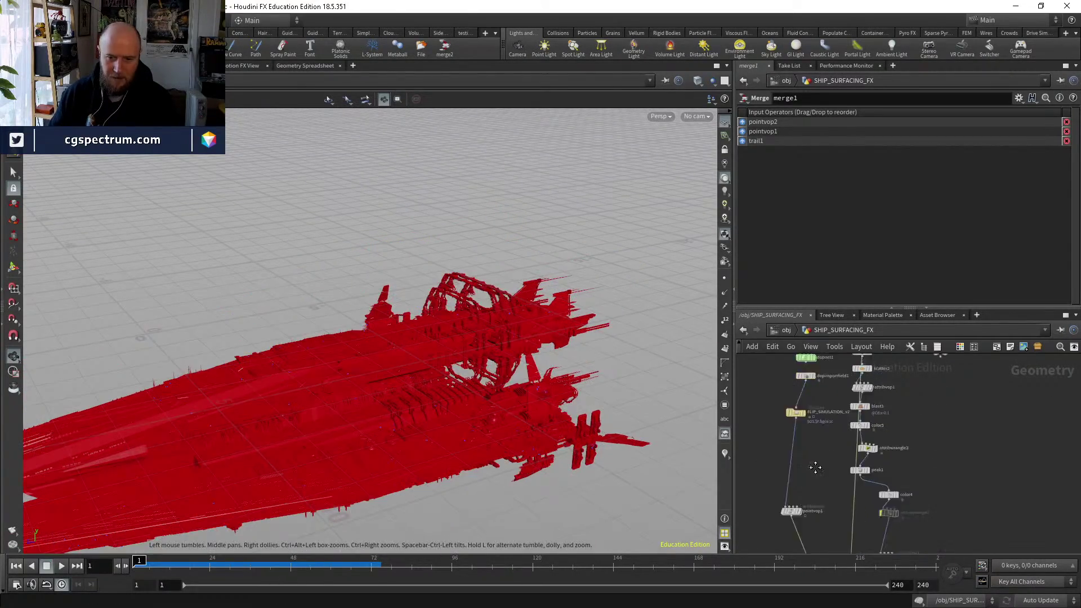
Open the dopnet1 network and review the physical settings of groundplane1 and staticobject2.
double_click(788, 441)
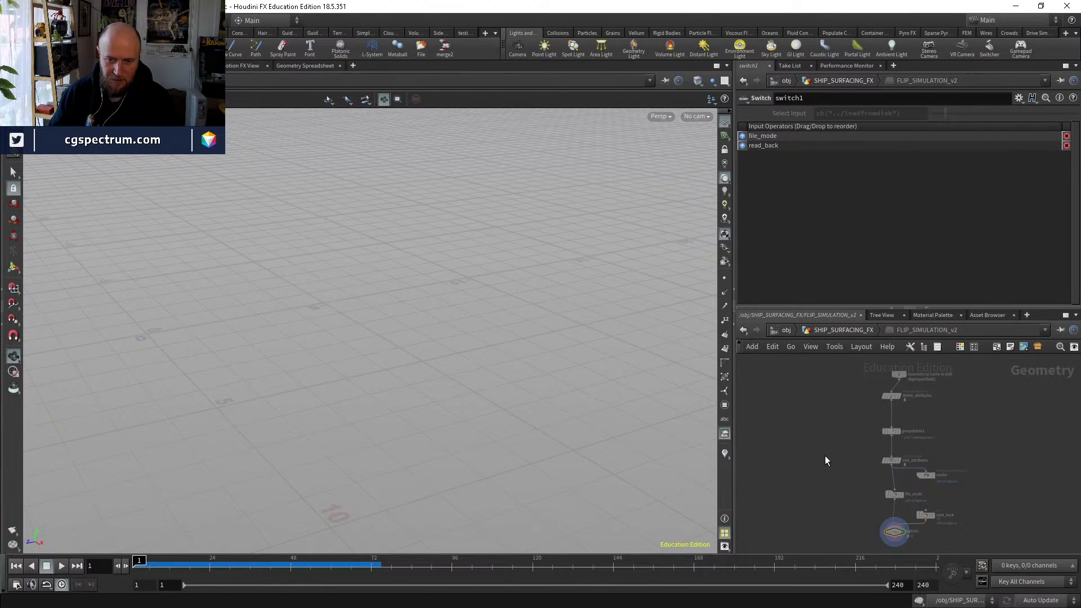
click(841, 328)
double_click(785, 393)
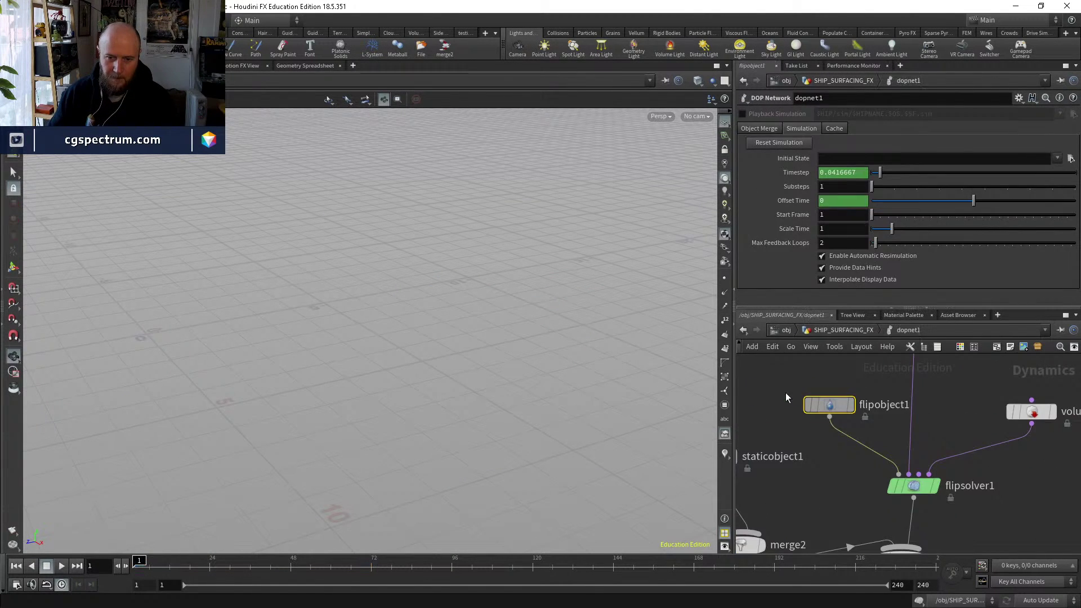
click(761, 396)
middle_drag(777, 457, 864, 432)
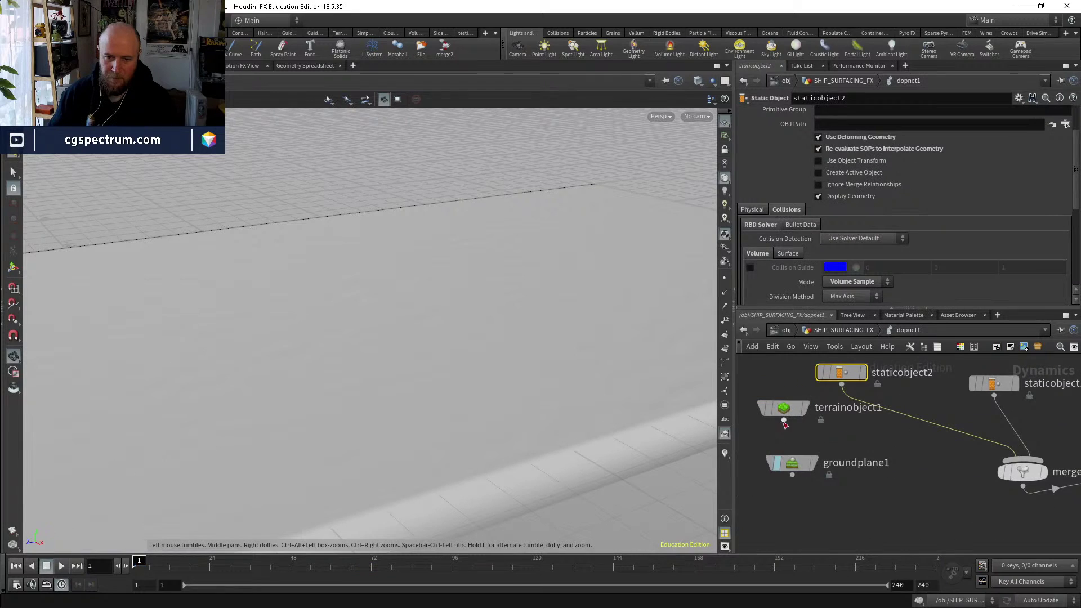
click(798, 465)
click(791, 169)
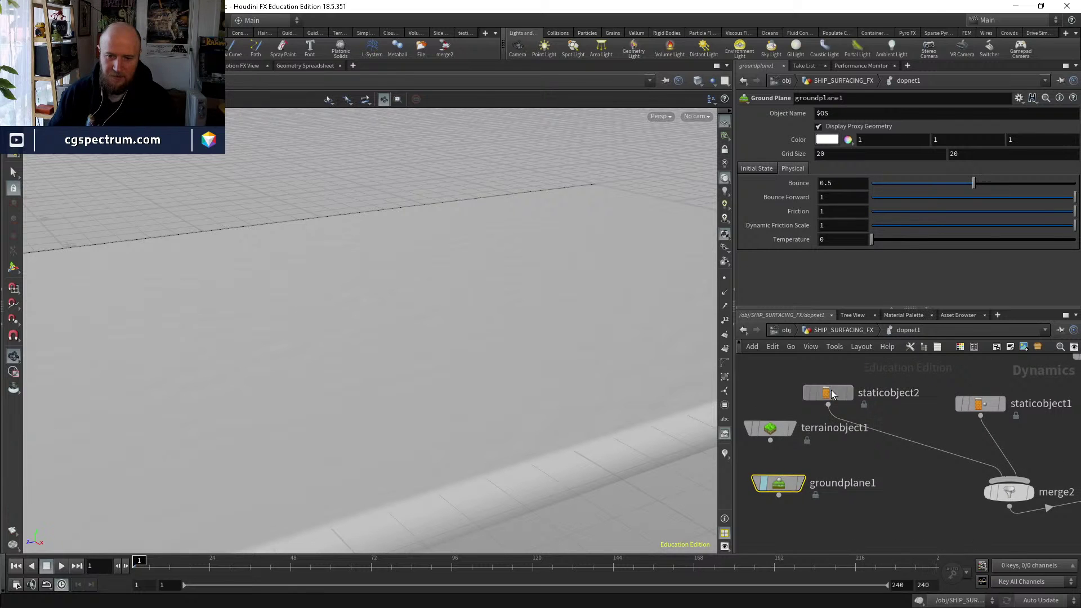
click(828, 393)
click(756, 208)
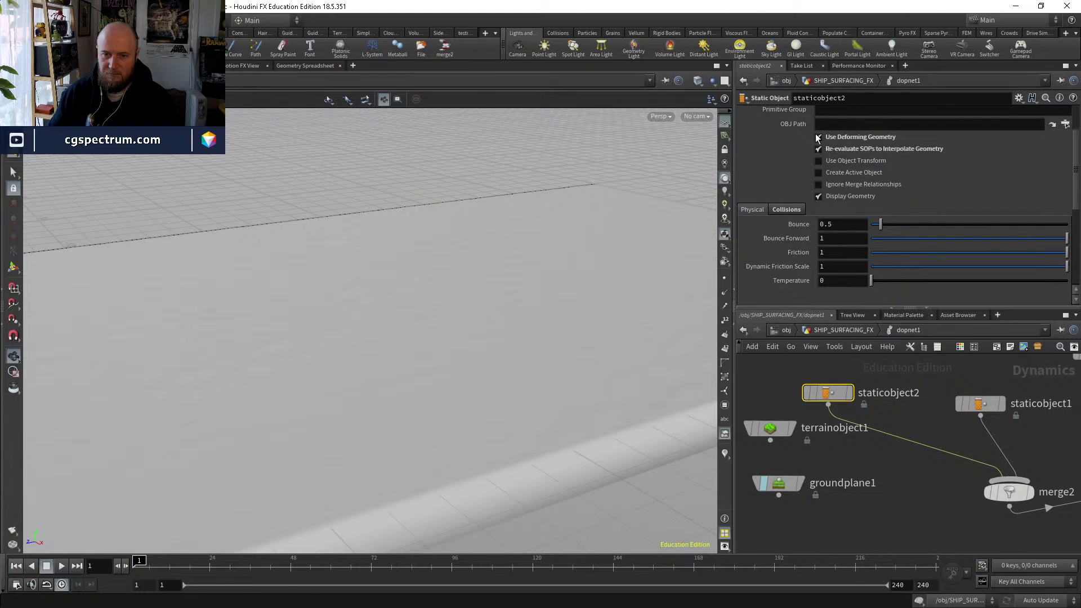
Review flipsolver1's collision settings, including Stick on Collision, and its particle motion and reseeding settings.
middle_drag(908, 443, 851, 460)
click(872, 441)
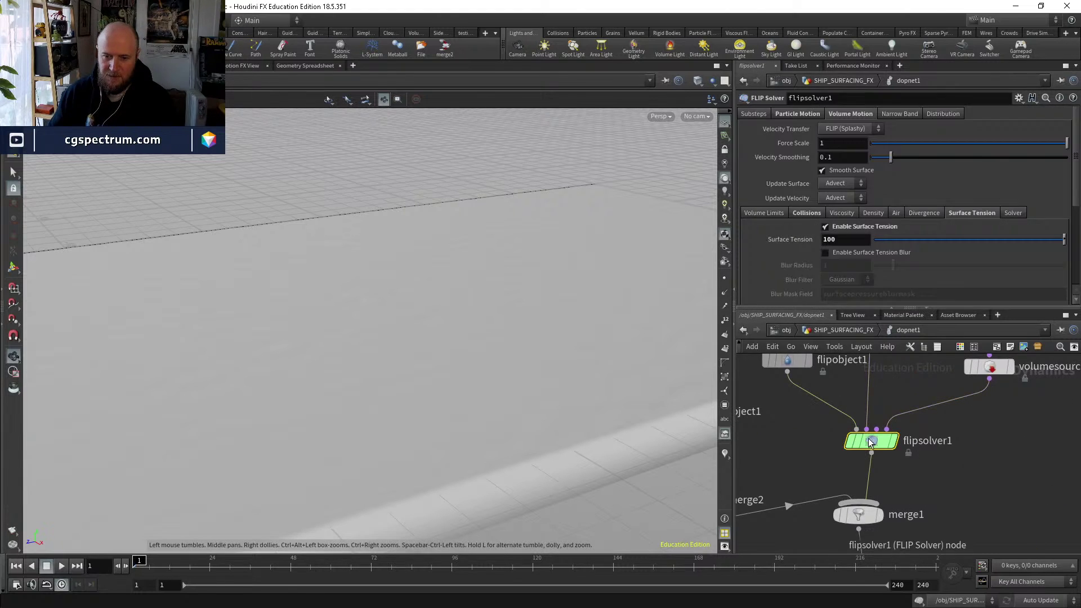
click(810, 213)
scroll(788, 258, down, 3)
scroll(847, 275, down, 5)
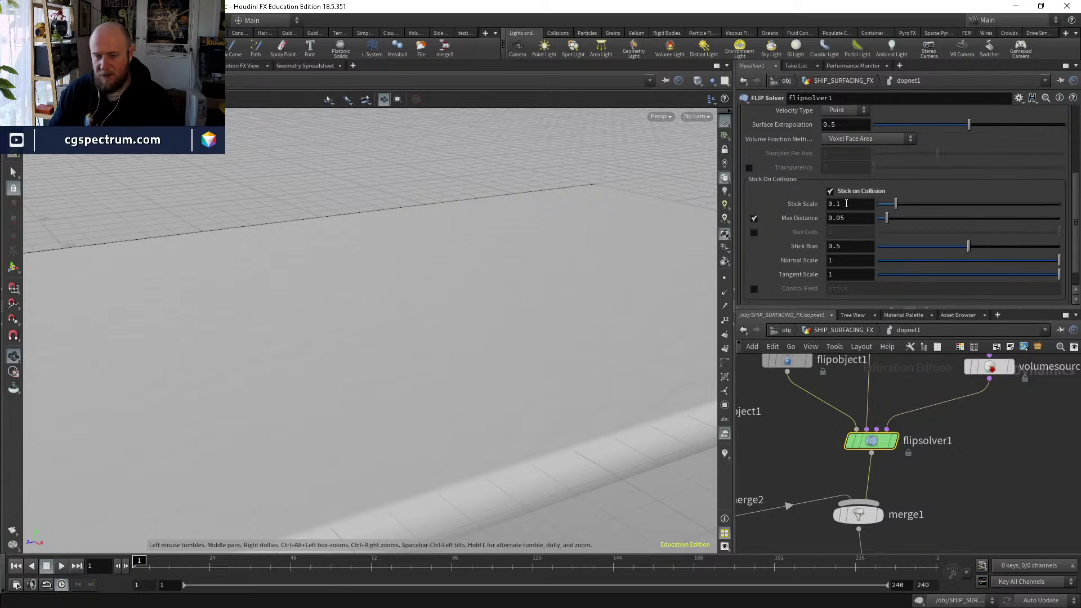
scroll(822, 233, up, 5)
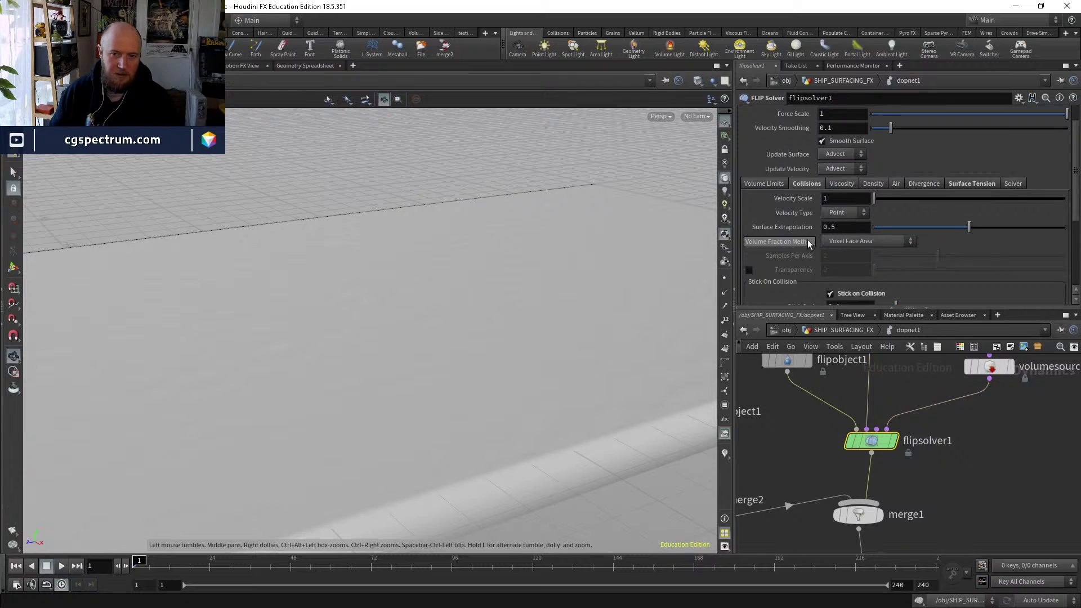
click(799, 115)
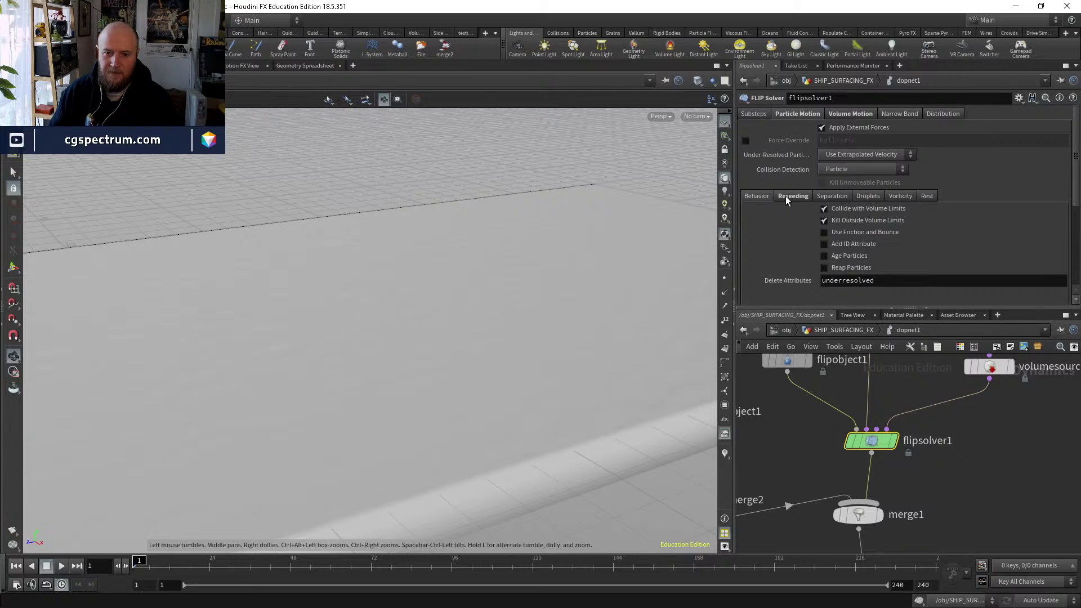
click(782, 197)
click(842, 114)
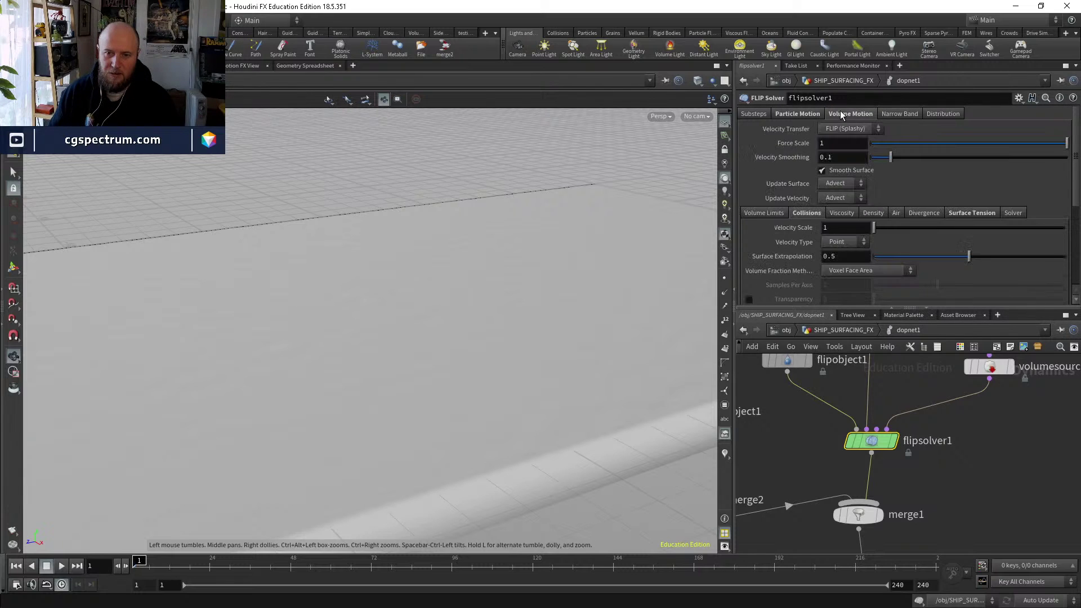
Set flipsolver1's Surface Tension to 50.
click(966, 214)
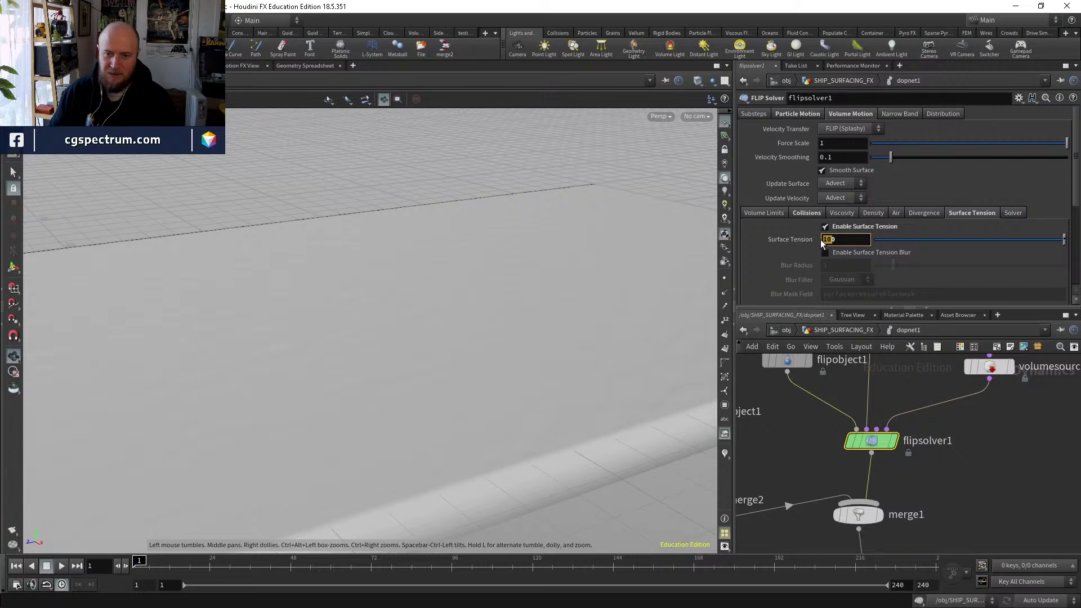
text(50)
key(Return)
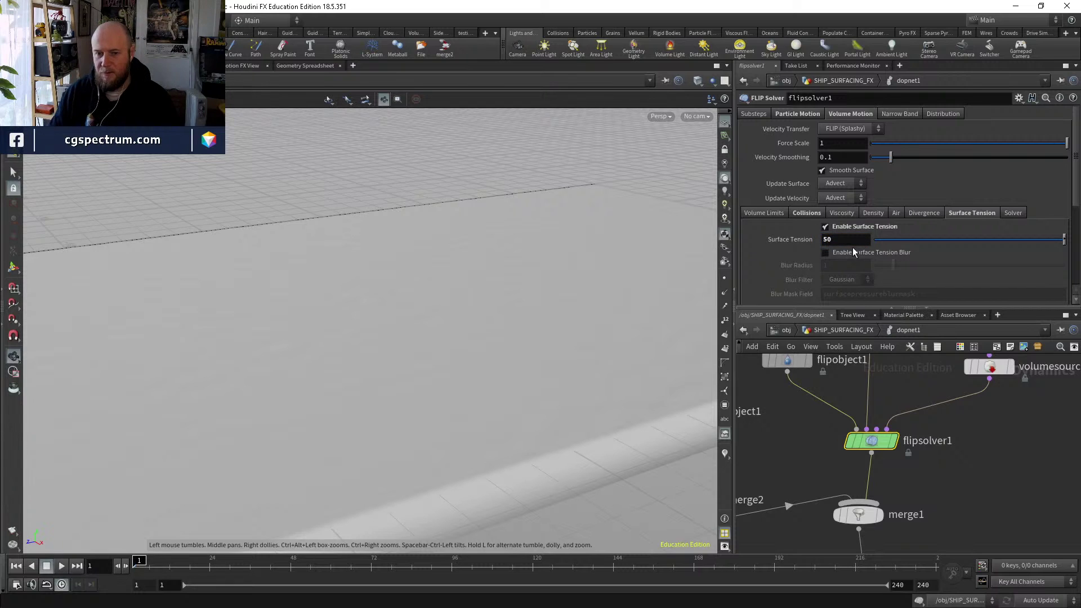
Review flipsolver1's substeps, flipobject1's initial data and physical properties, and flipsolver1's volume motion settings.
middle_drag(935, 420, 971, 483)
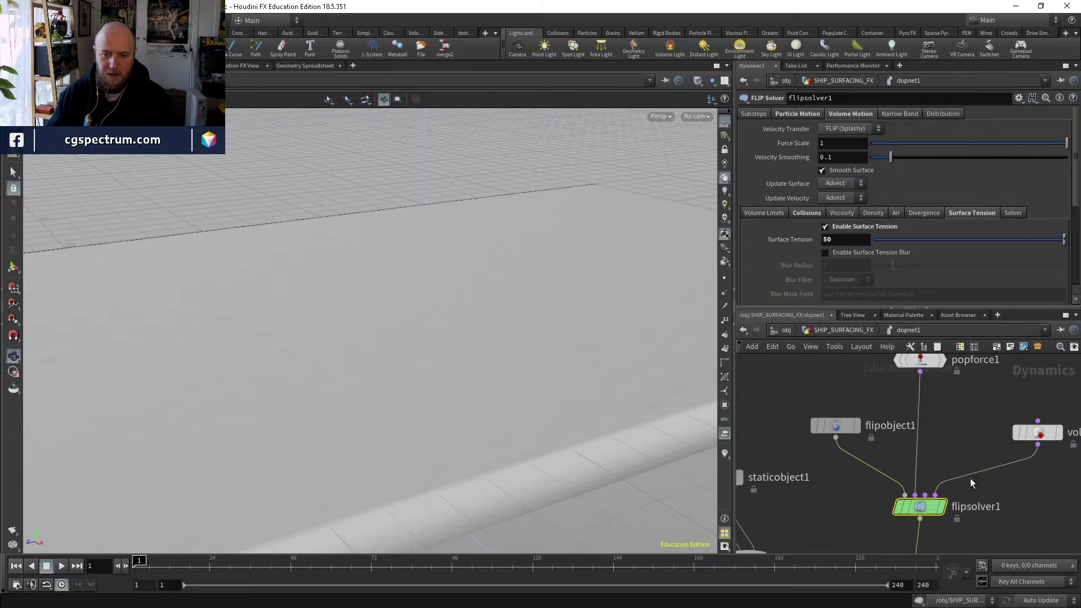
click(751, 114)
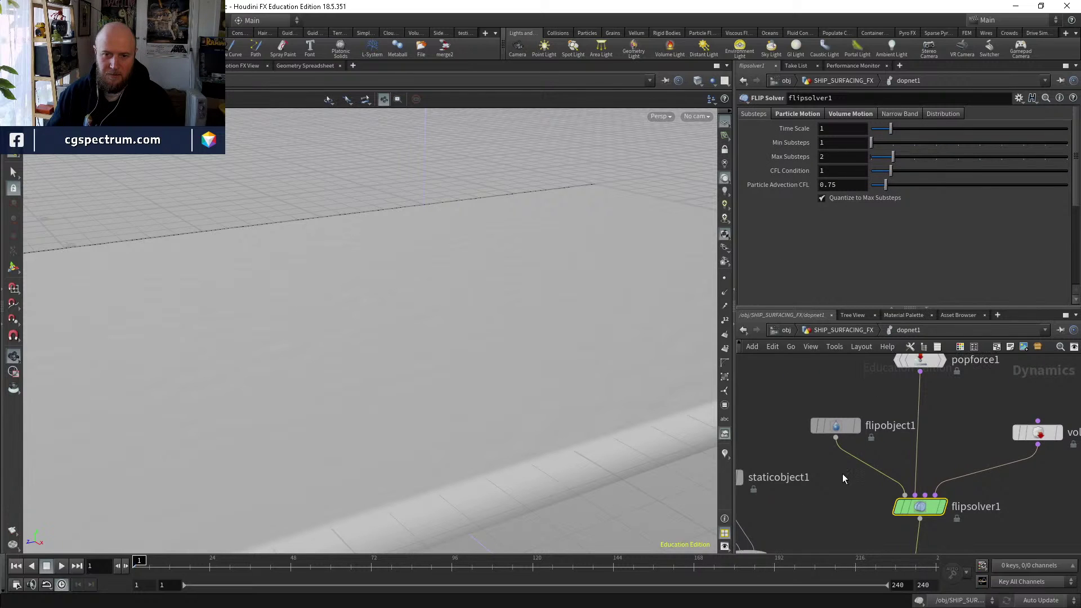
middle_drag(843, 477, 885, 422)
click(899, 384)
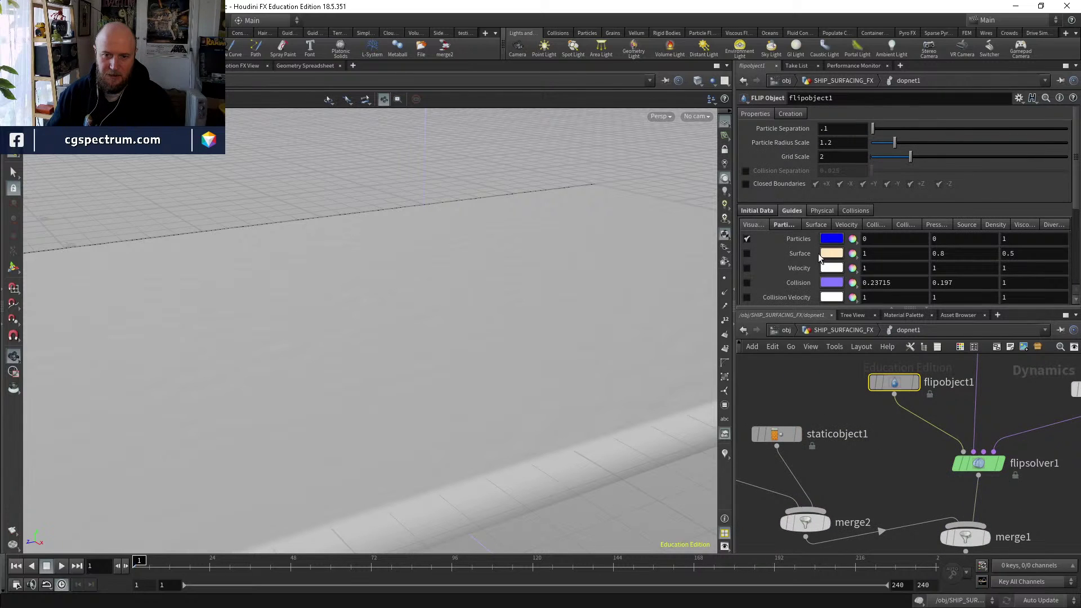
click(758, 210)
scroll(757, 226, down, 4)
scroll(792, 201, up, 3)
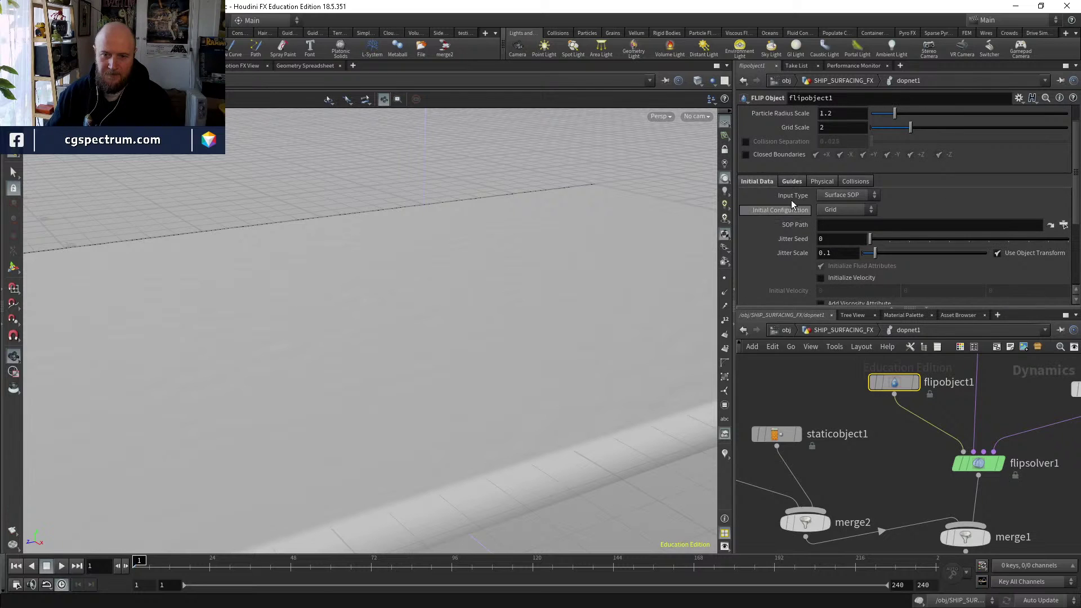
click(822, 182)
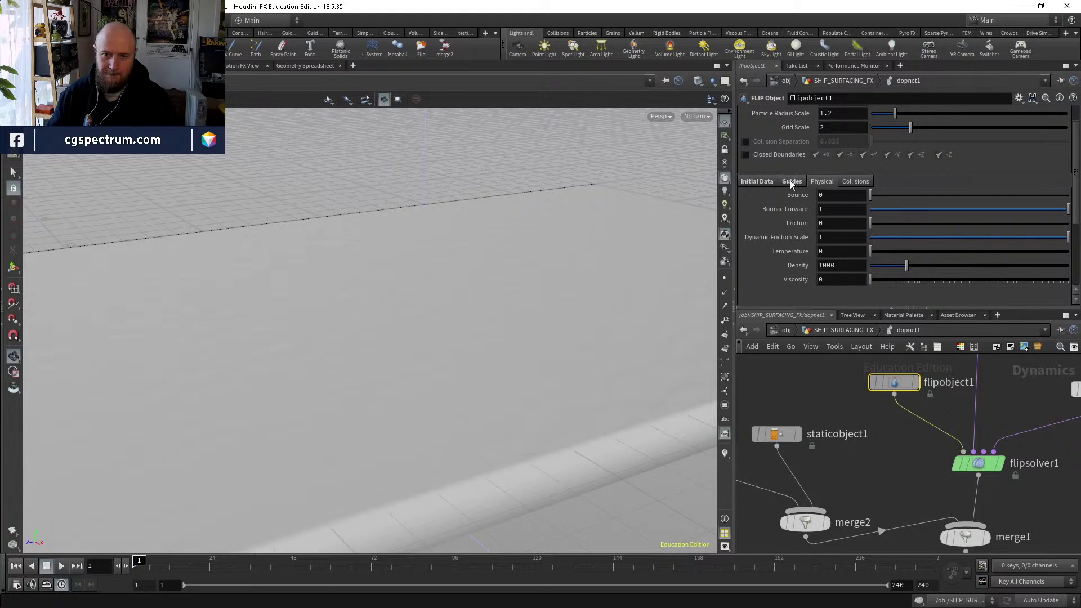
middle_drag(938, 464, 845, 447)
click(884, 446)
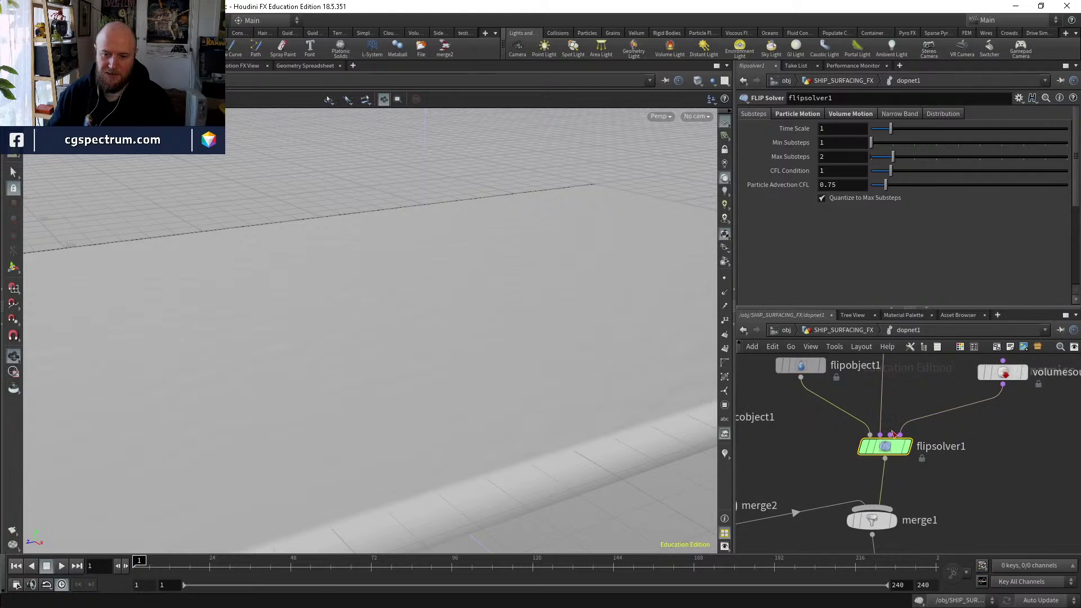
click(860, 117)
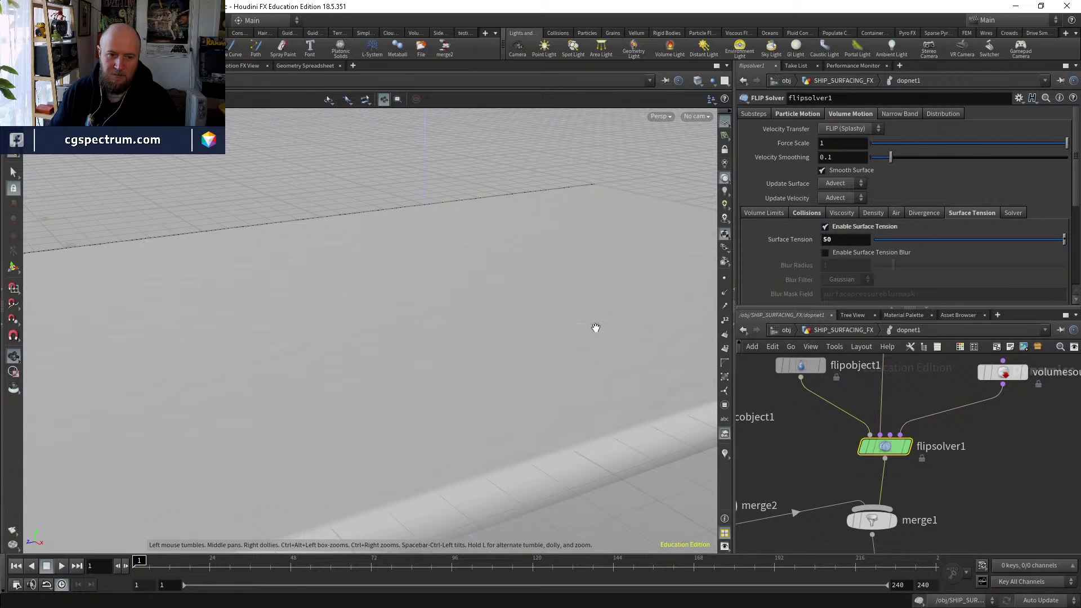
Add a SOP Solver node beside popforce1 in the dopnet1 network.
middle_drag(1017, 410, 925, 474)
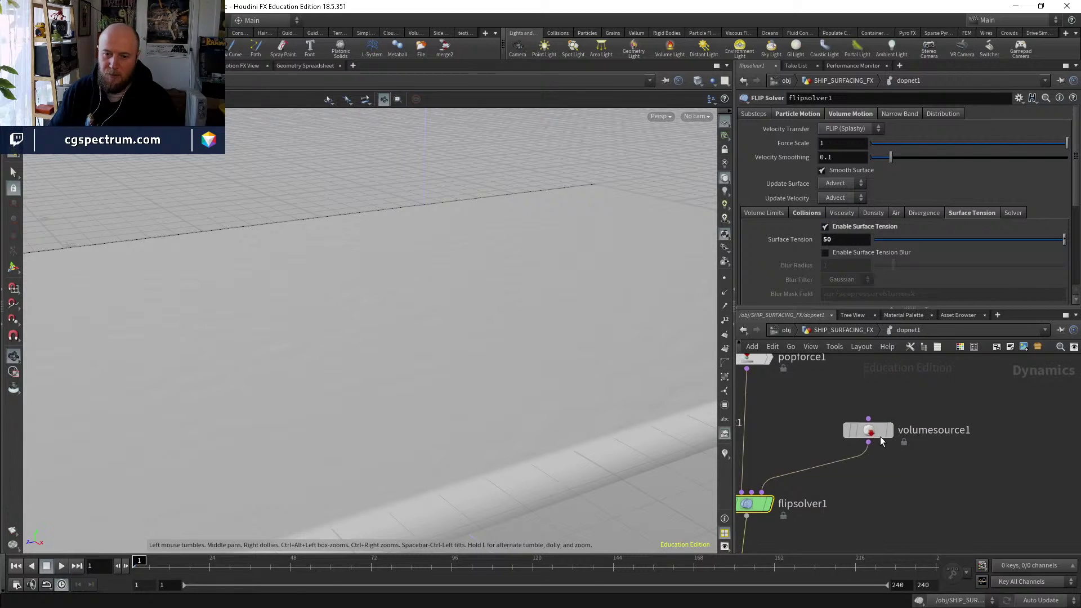
middle_drag(880, 437, 1053, 518)
key(Tab)
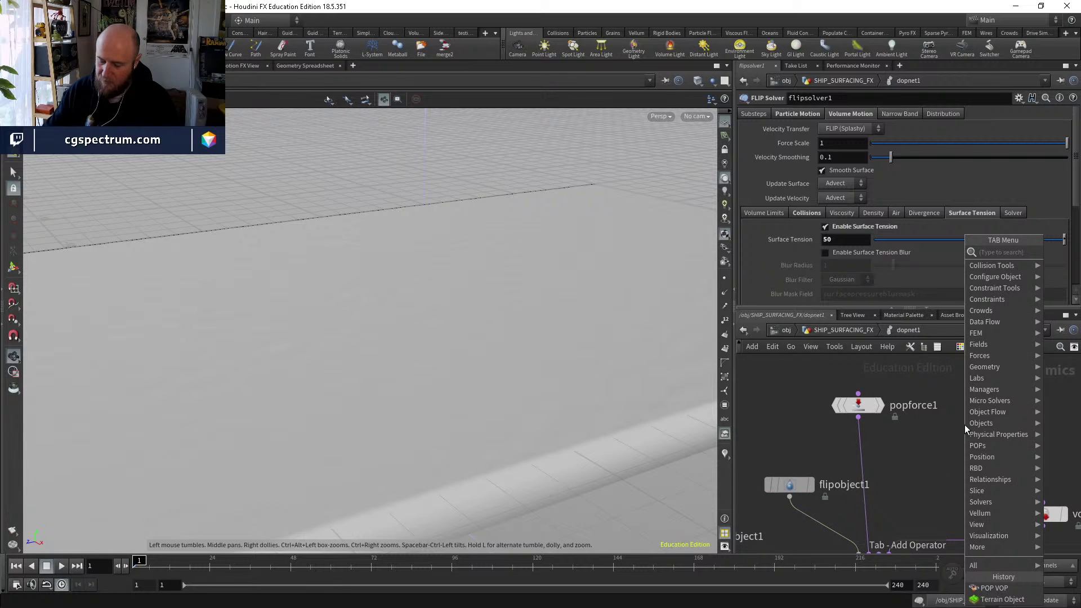
text(solver)
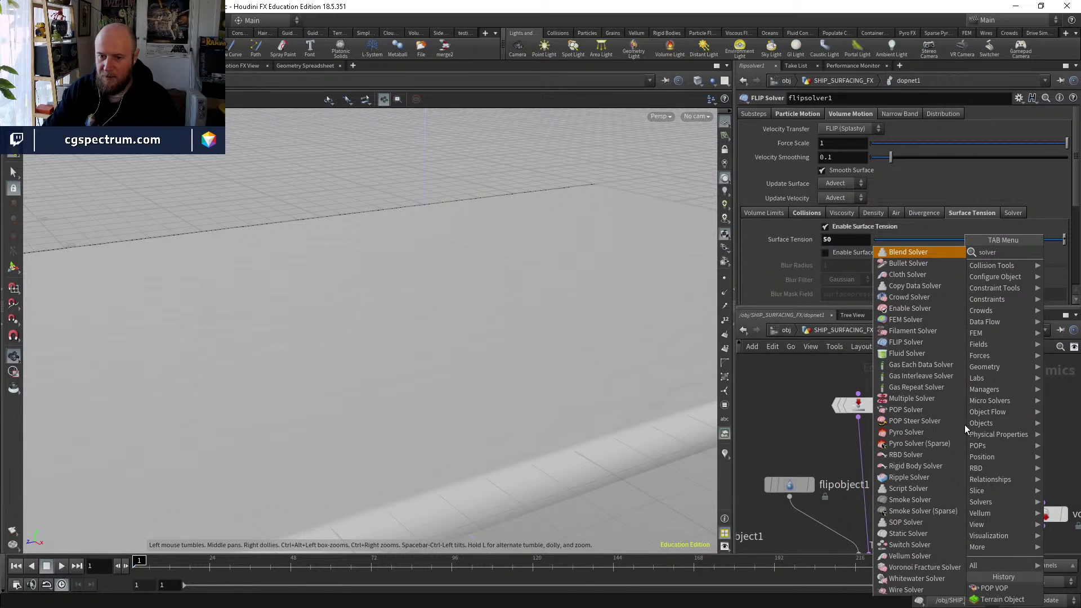
key(BackSpace)
key(BackSpace)
key(BackSpace)
key(BackSpace)
text(p solver)
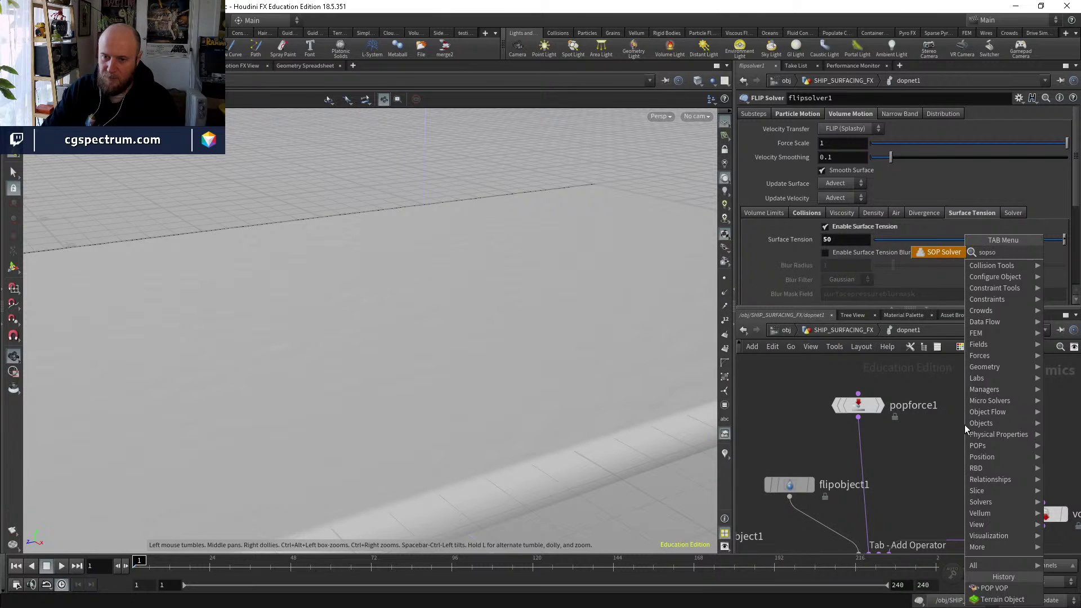
key(Return)
click(965, 425)
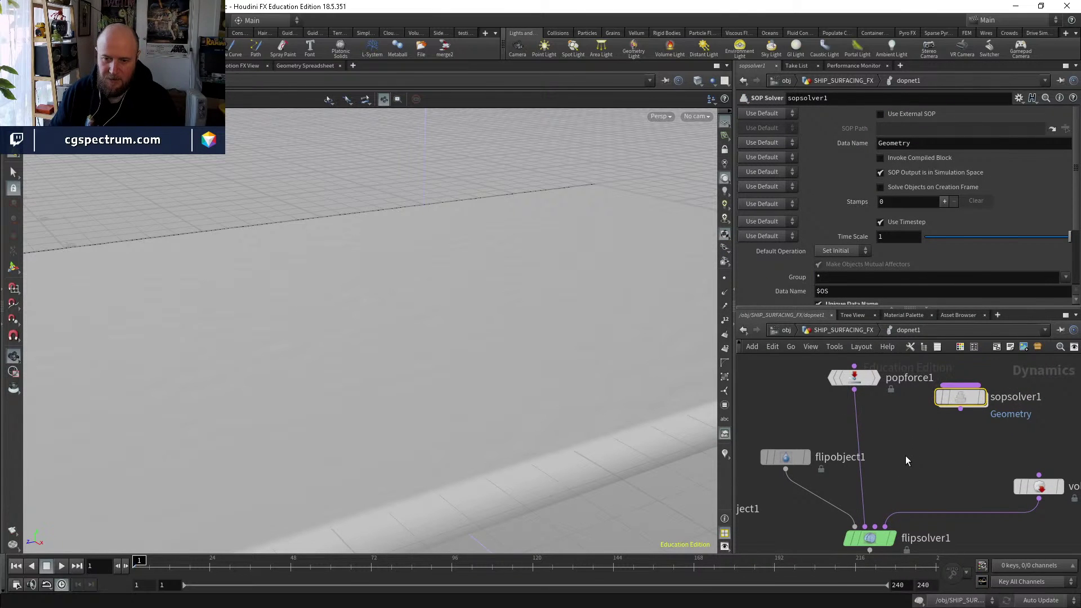
Add a Merge node on the wire between popforce1 and flipsolver1, and connect sopsolver1 into it as well.
key(Tab)
text(merge)
key(Return)
click(870, 456)
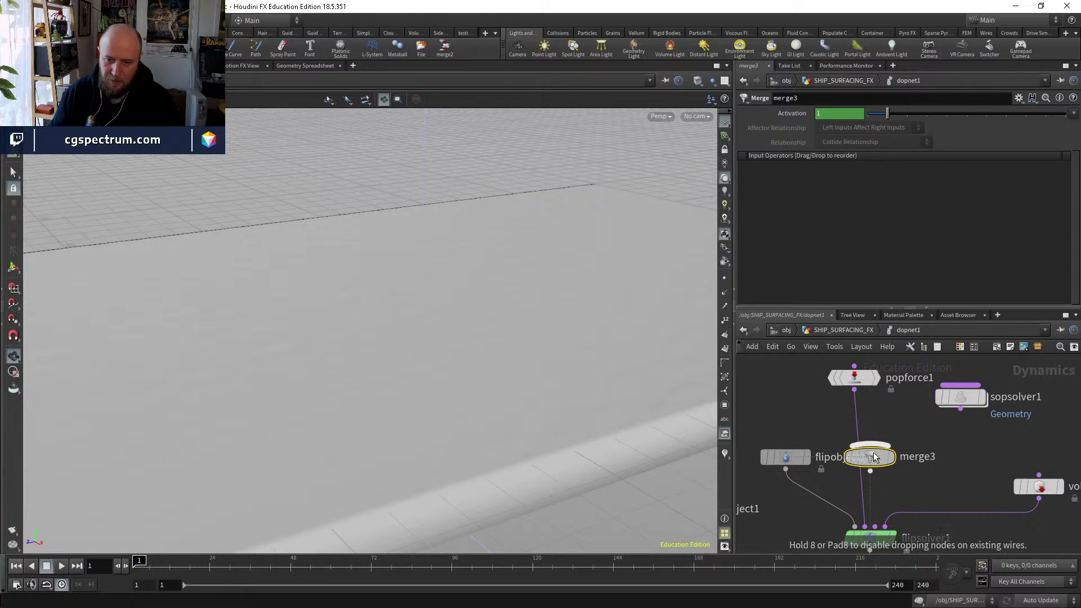
drag(870, 446, 958, 407)
middle_drag(958, 406, 929, 436)
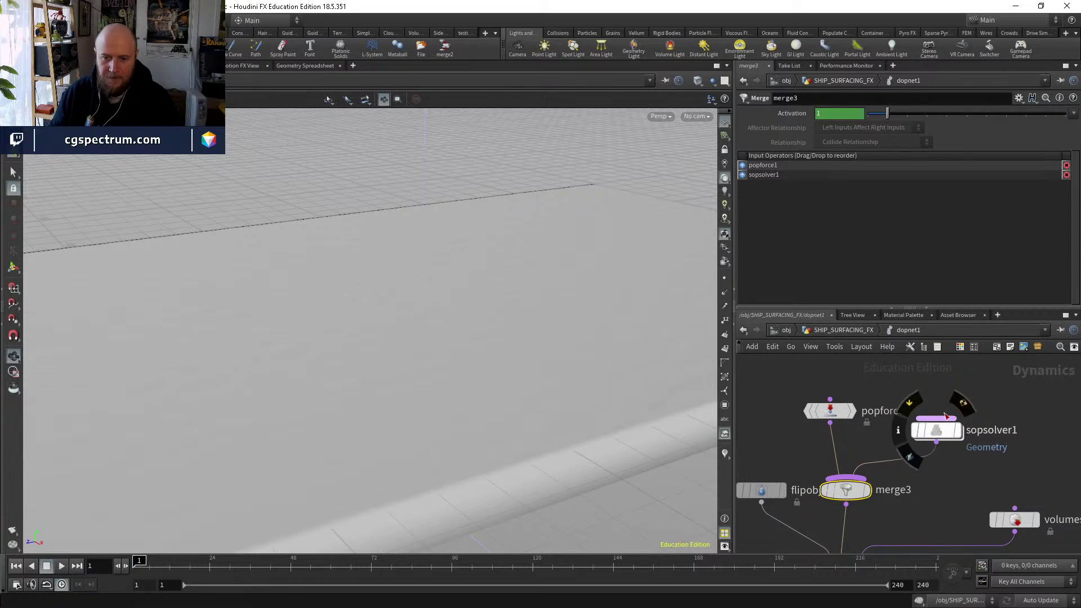
Return to SHIP_SURFACING_FX and insert a copy of the OUT_WATER_GEO null between trail2 and extrudevolume1.
click(867, 331)
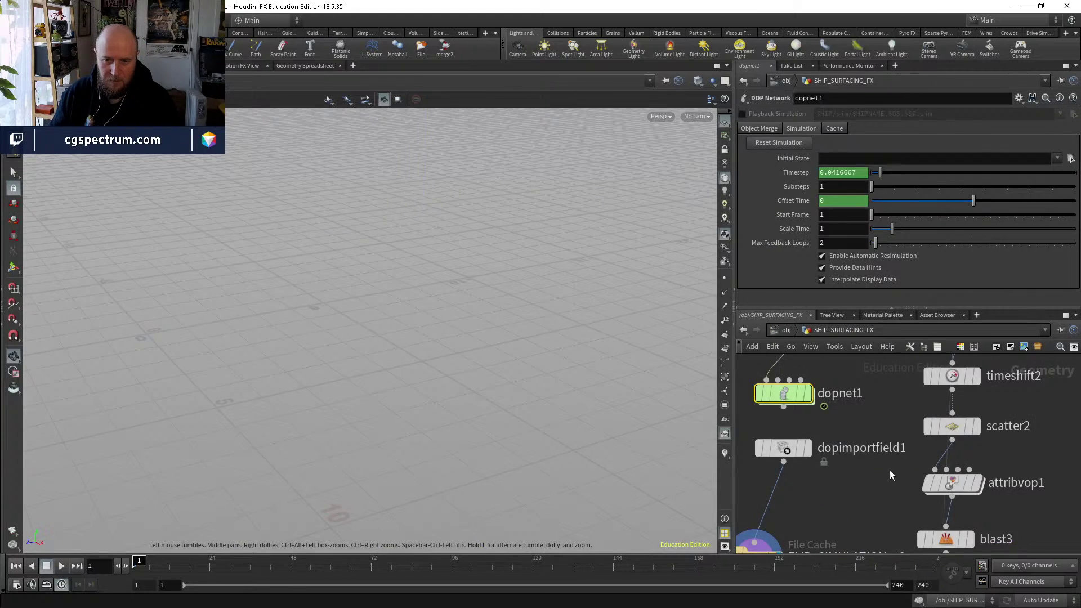
scroll(904, 507, down, 4)
scroll(808, 464, up, 3)
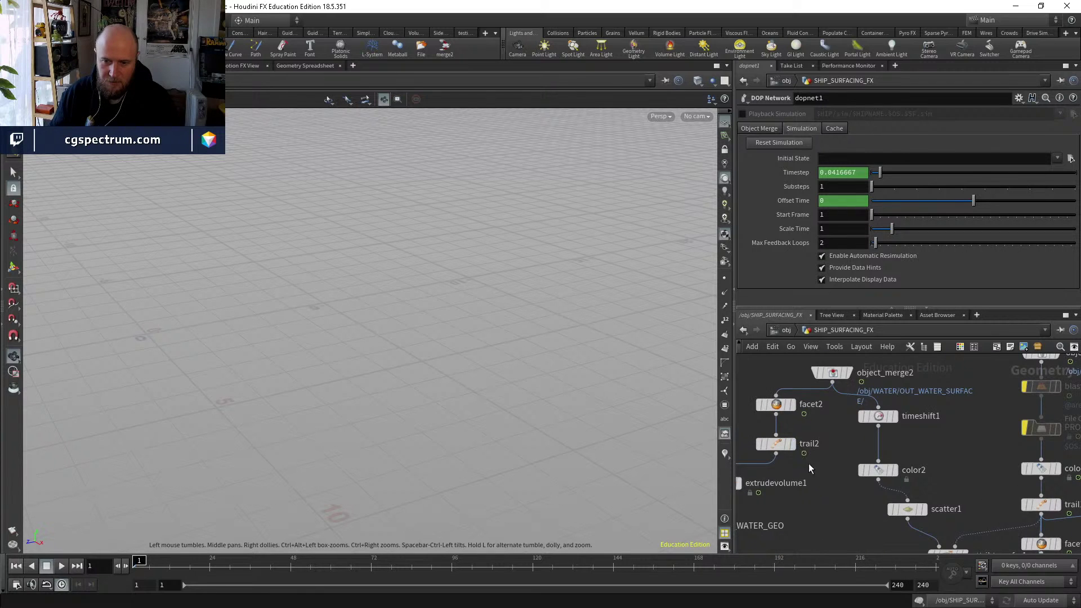
middle_drag(809, 464, 927, 392)
click(812, 445)
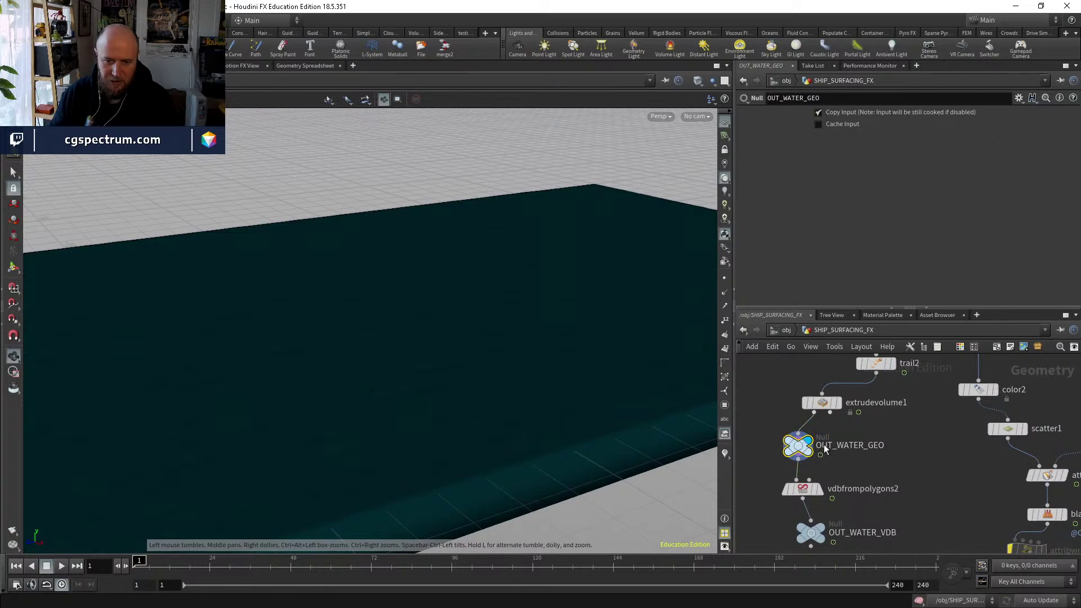
middle_drag(812, 445, 783, 517)
key(ctrl+c)
key(ctrl+v)
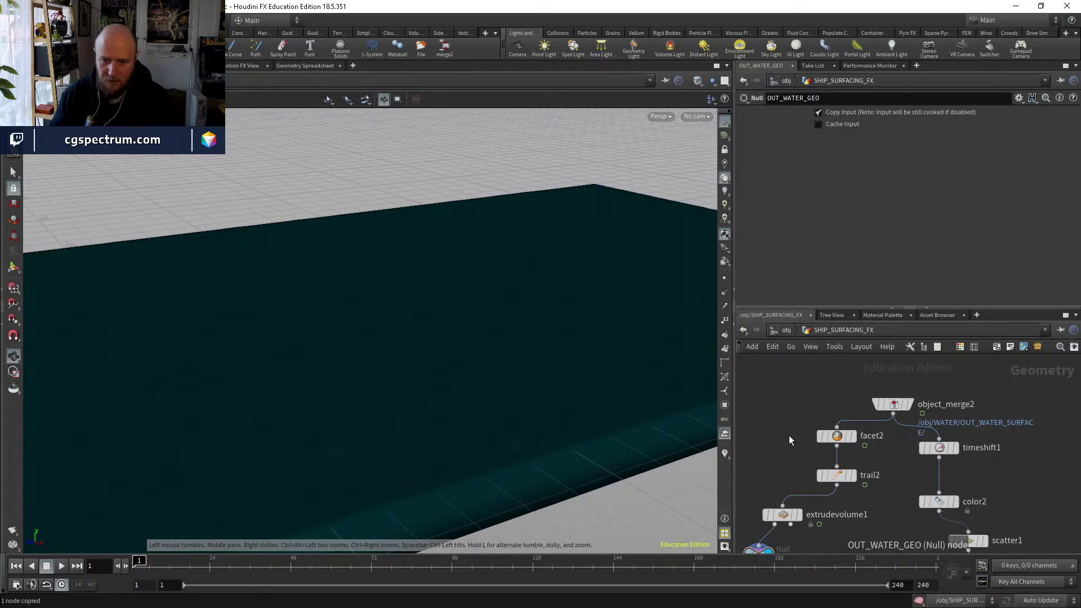
click(830, 510)
Rename the copied null below trail2 as OUT_WATER_SURFACE.
double_click(876, 519)
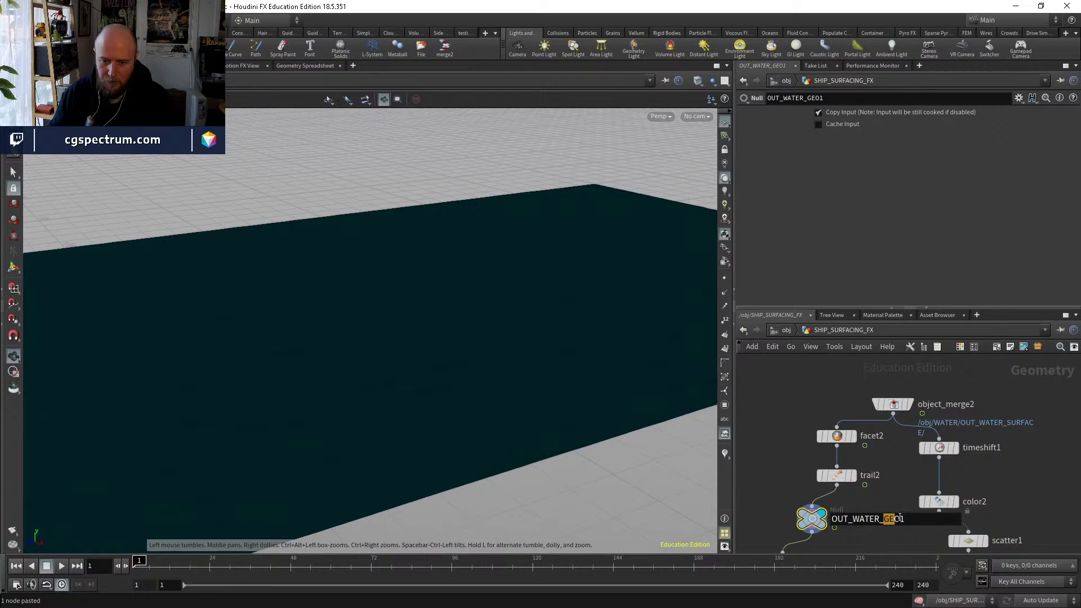
text(OUT_WATER_SURF)
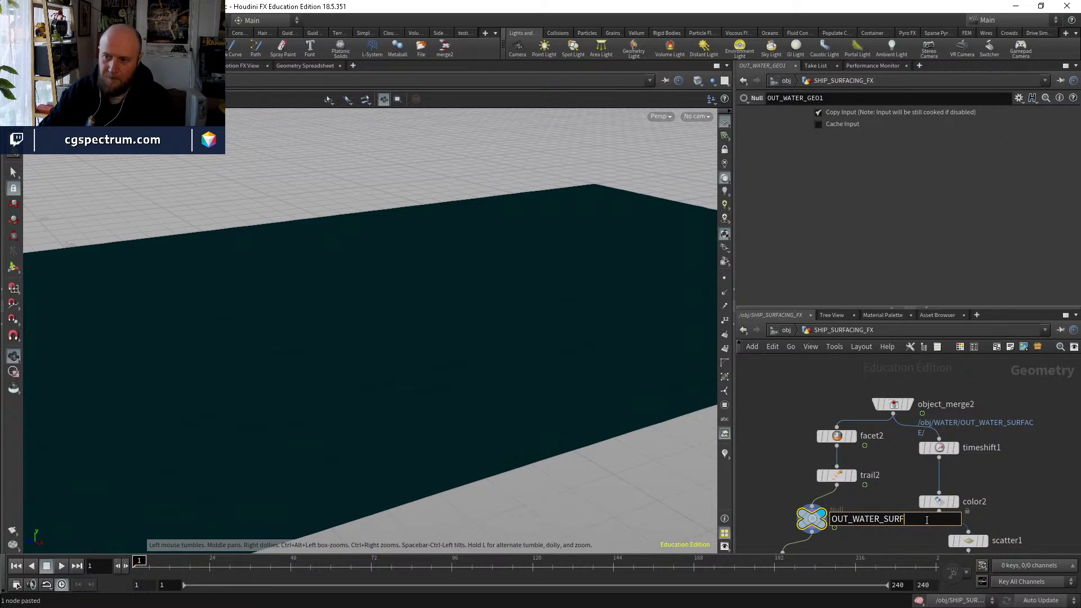
text(ACE)
key(Return)
Go inside sopsolver1 in dopnet1 and add an Object Merge node below the import nodes.
middle_drag(927, 519, 892, 462)
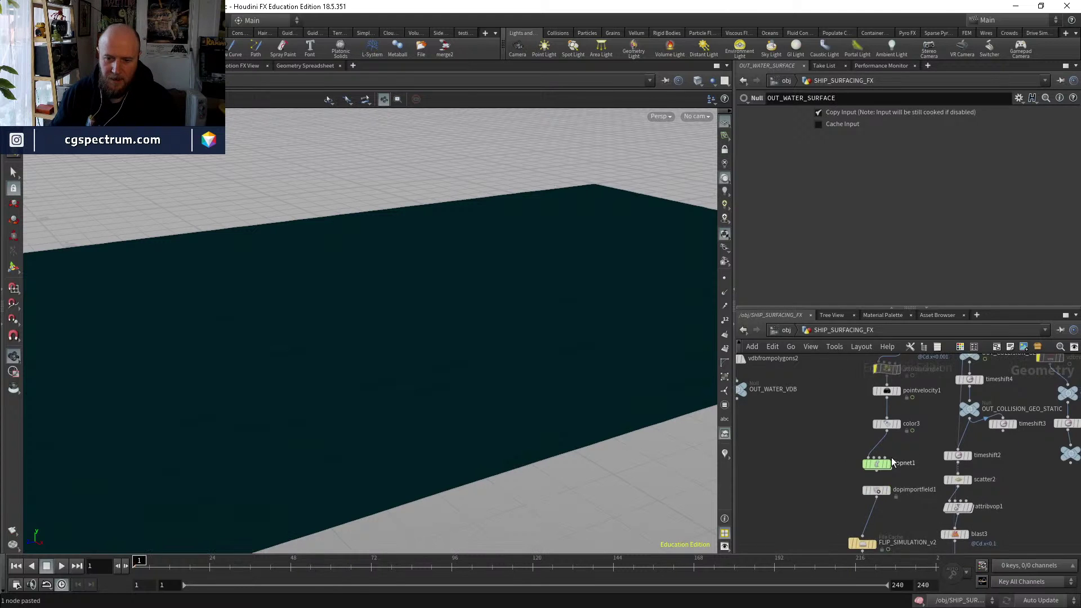
double_click(872, 469)
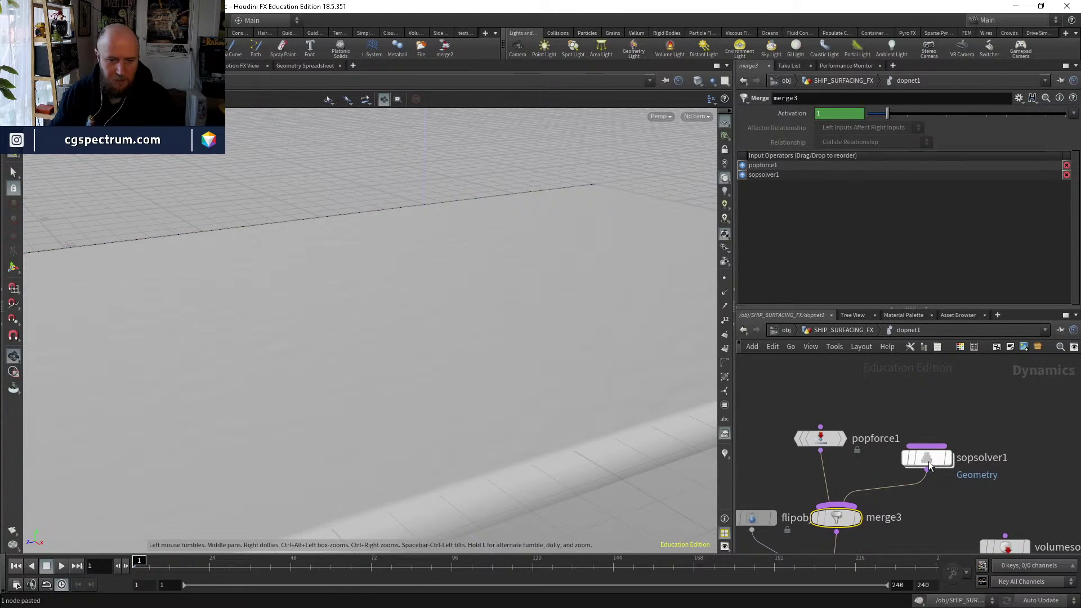
double_click(928, 460)
key(Tab)
text(o)
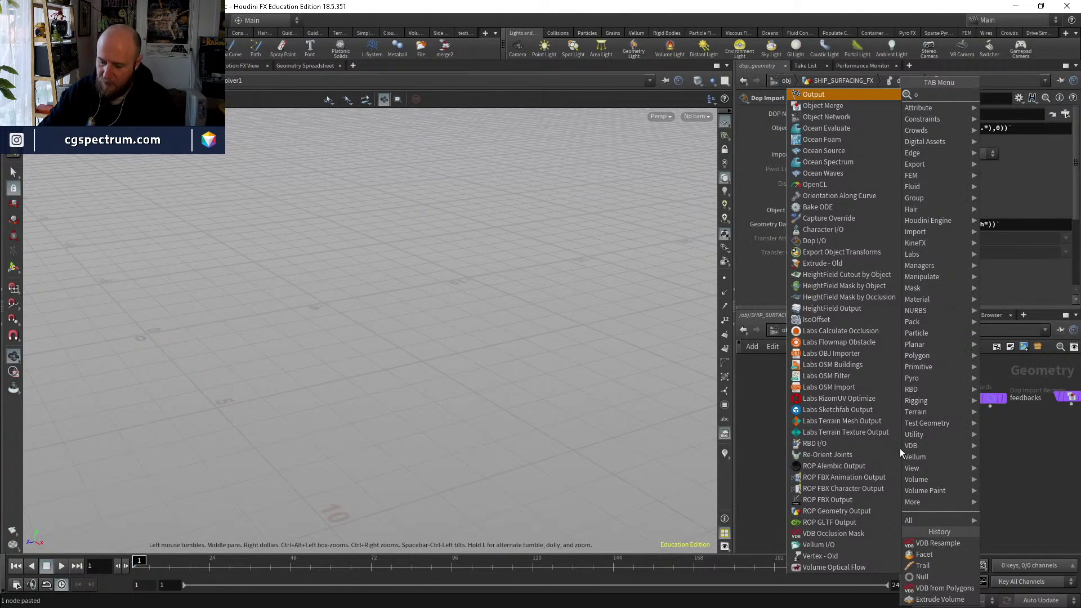
text(bjm)
key(Return)
click(937, 411)
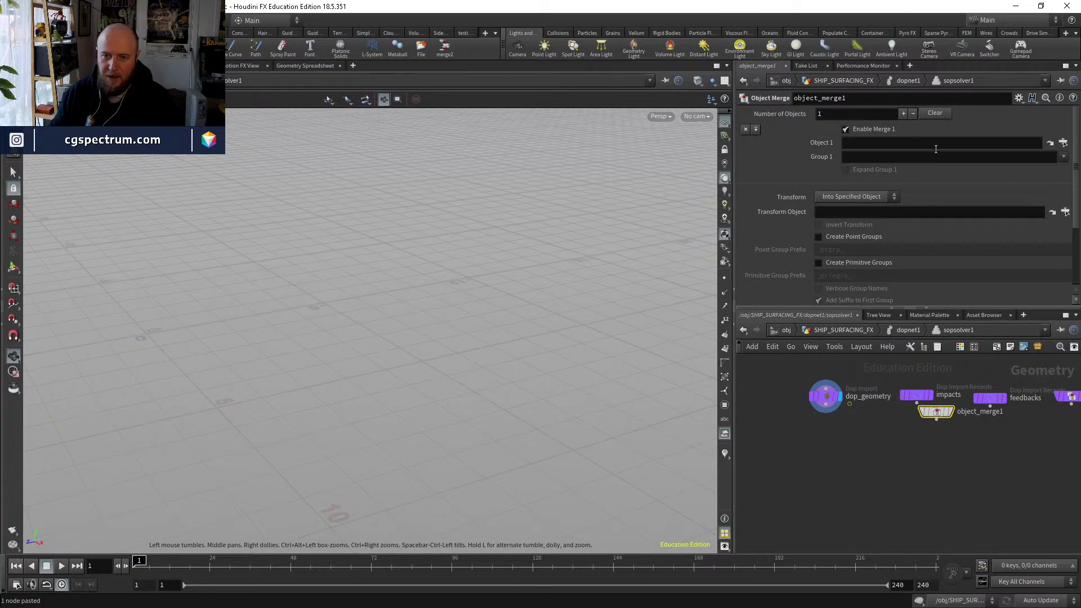
drag(938, 420, 924, 465)
Set Object 1 of the Object Merge node to ../../../OUT_WATER_SURFACE/.
click(879, 143)
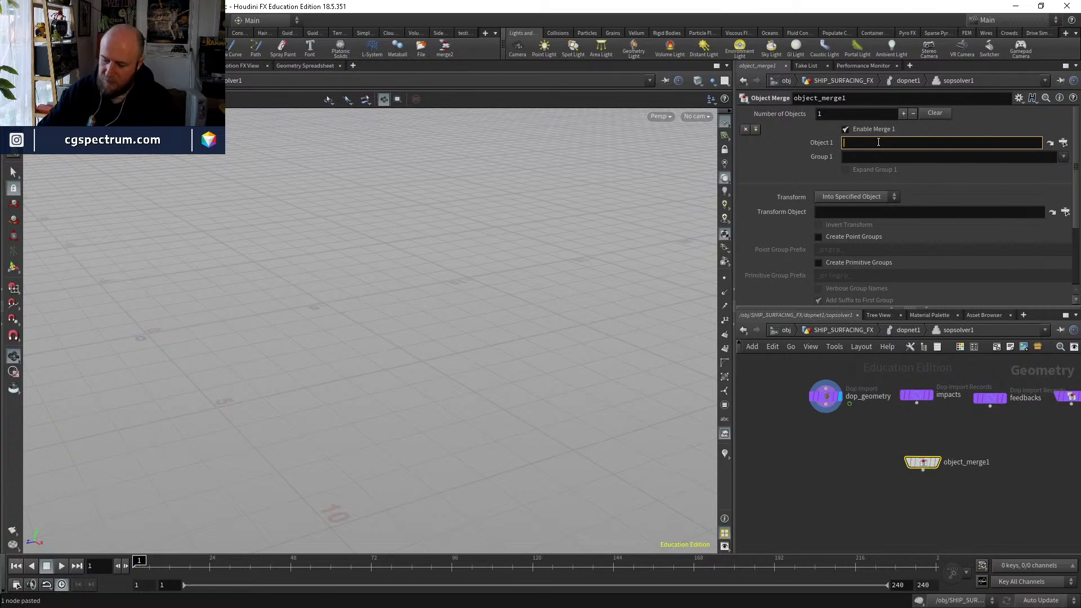
text(../../../)
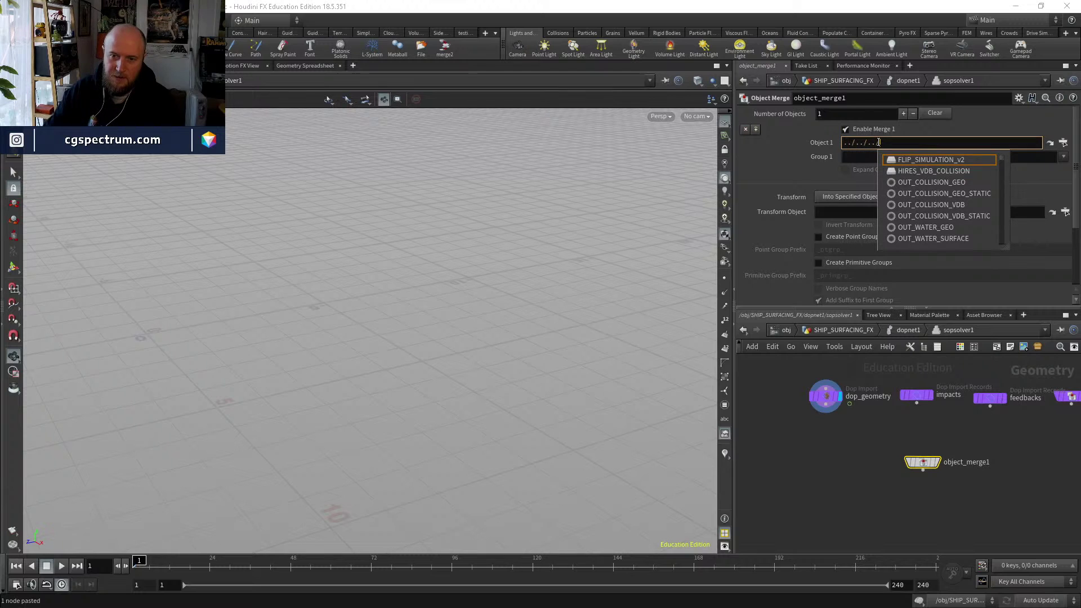
key(Down)
key(Down)
key(Down)
key(Down)
key(Down)
key(Down)
key(Down)
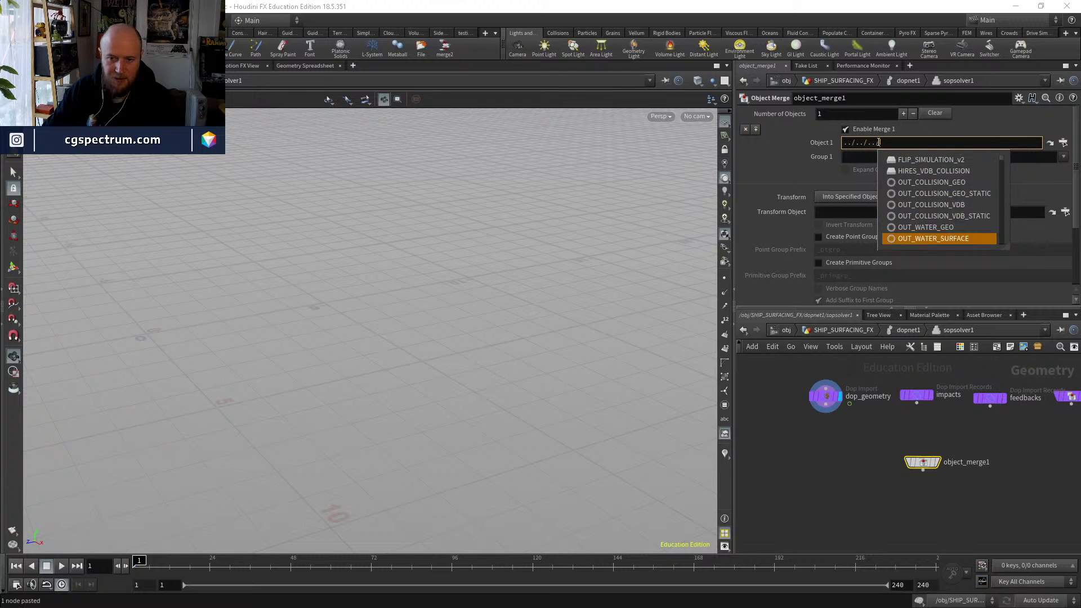
key(Return)
Display object_merge1 and turn on point display to check the merged water surface.
click(939, 462)
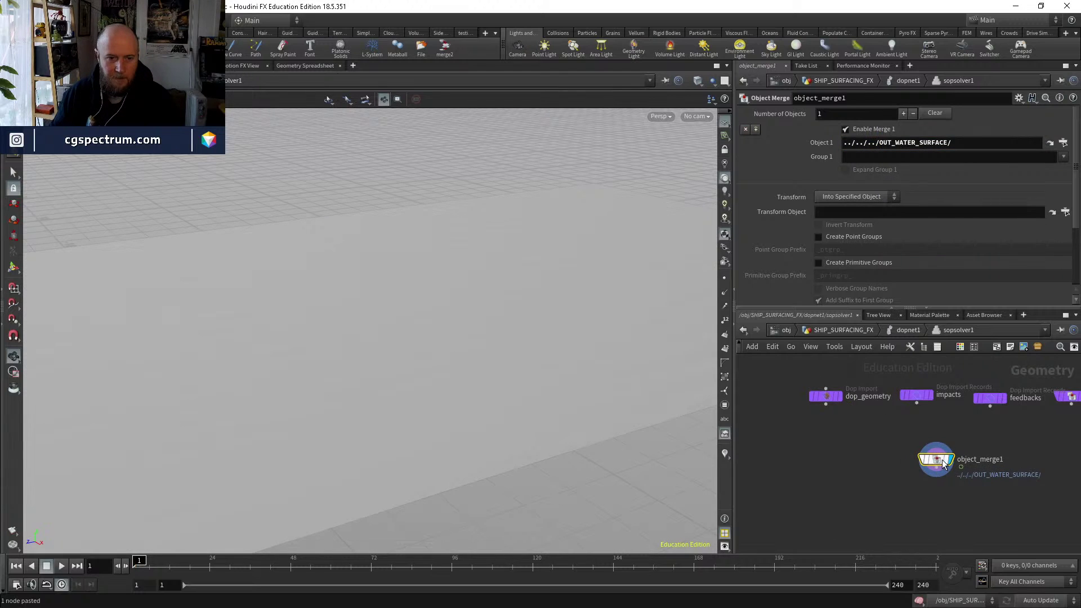
click(725, 278)
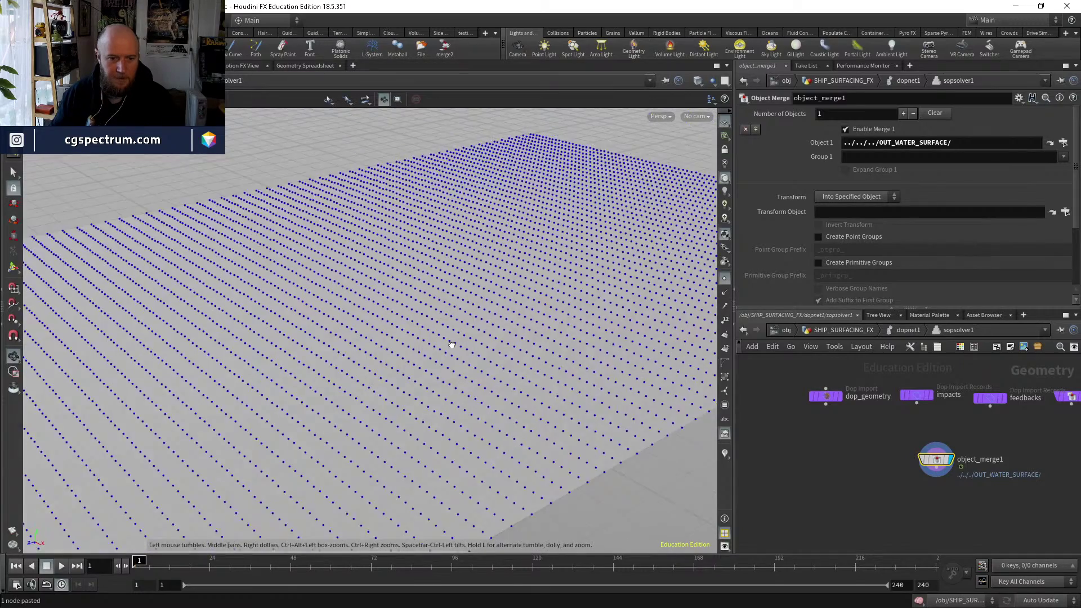
drag(937, 462, 942, 455)
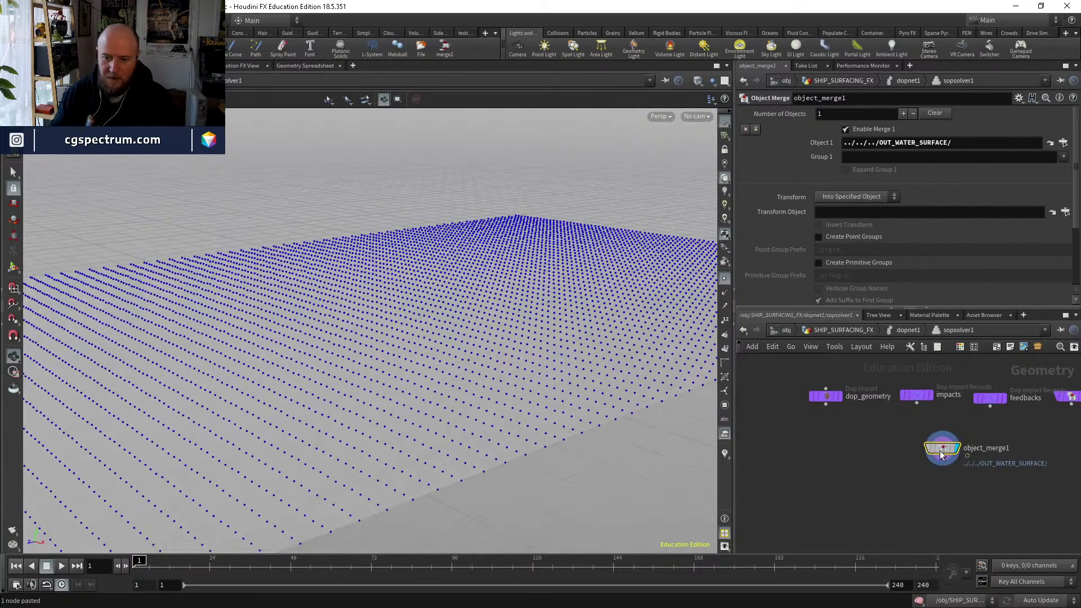
Add an Attribute Transfer node with dop_geometry as first input and object_merge1 as second, and display it.
click(875, 498)
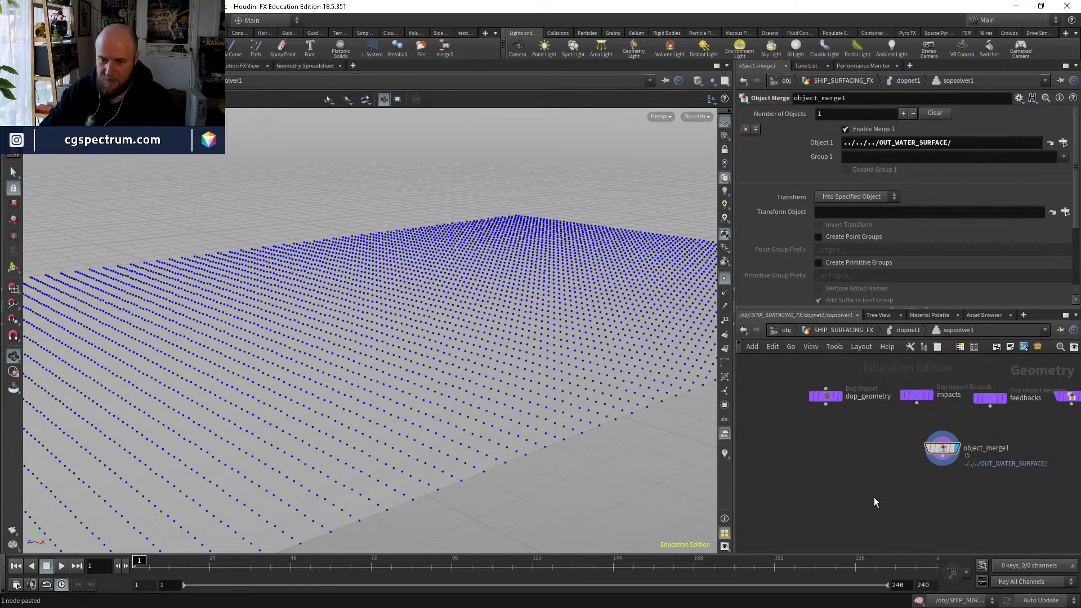
key(Tab)
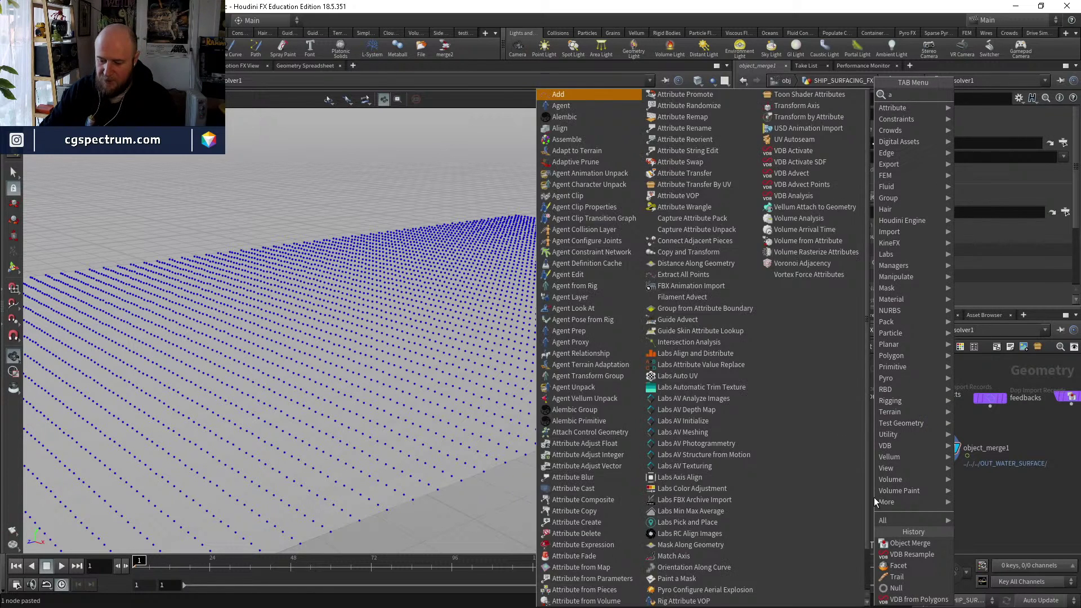
text(attra)
key(Down)
key(Return)
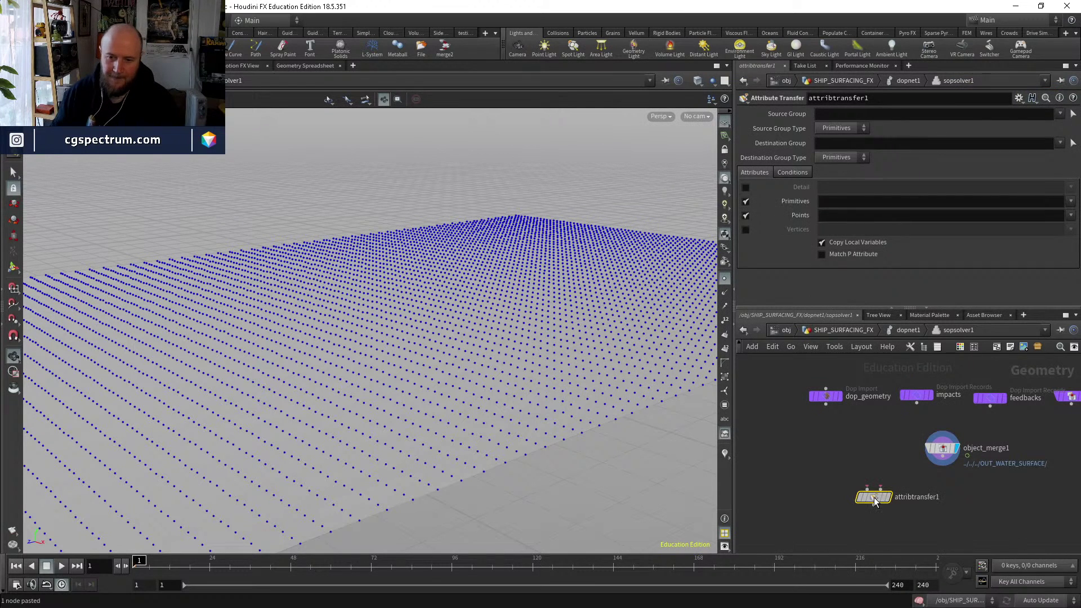
click(854, 495)
click(850, 487)
click(809, 395)
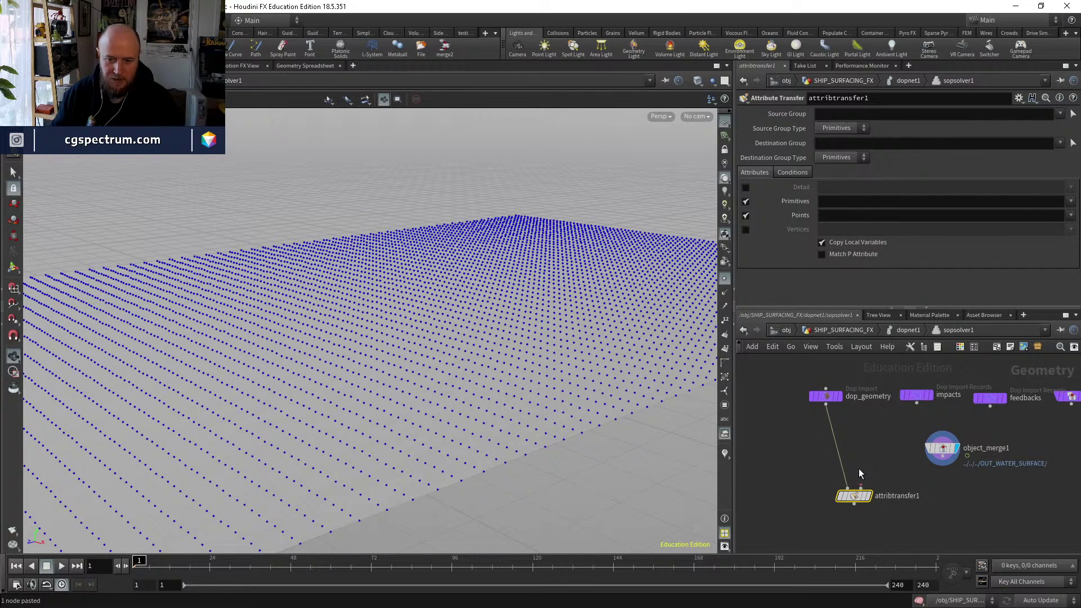
drag(947, 458, 843, 502)
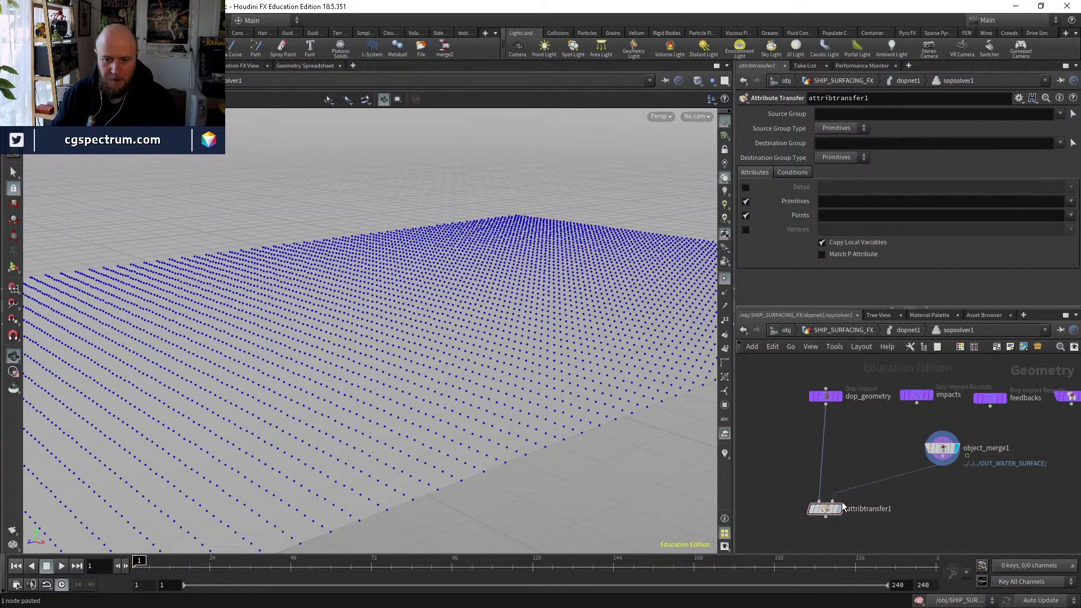
click(842, 506)
Insert a Scatter node between object_merge1 and attribtransfer1 and display its points.
key(Tab)
text(scatter)
key(Return)
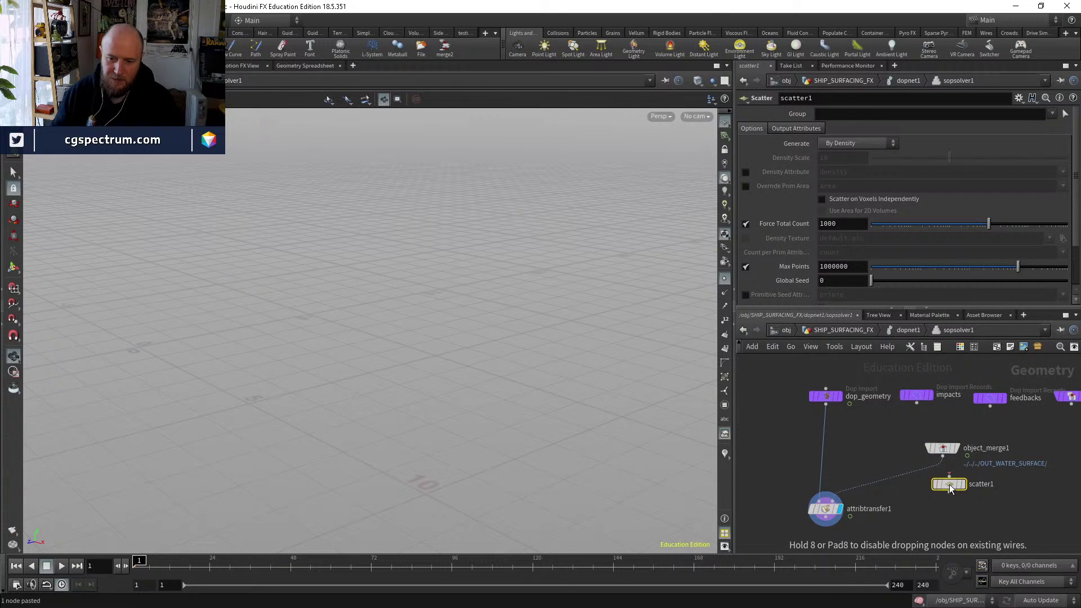
click(930, 482)
click(943, 482)
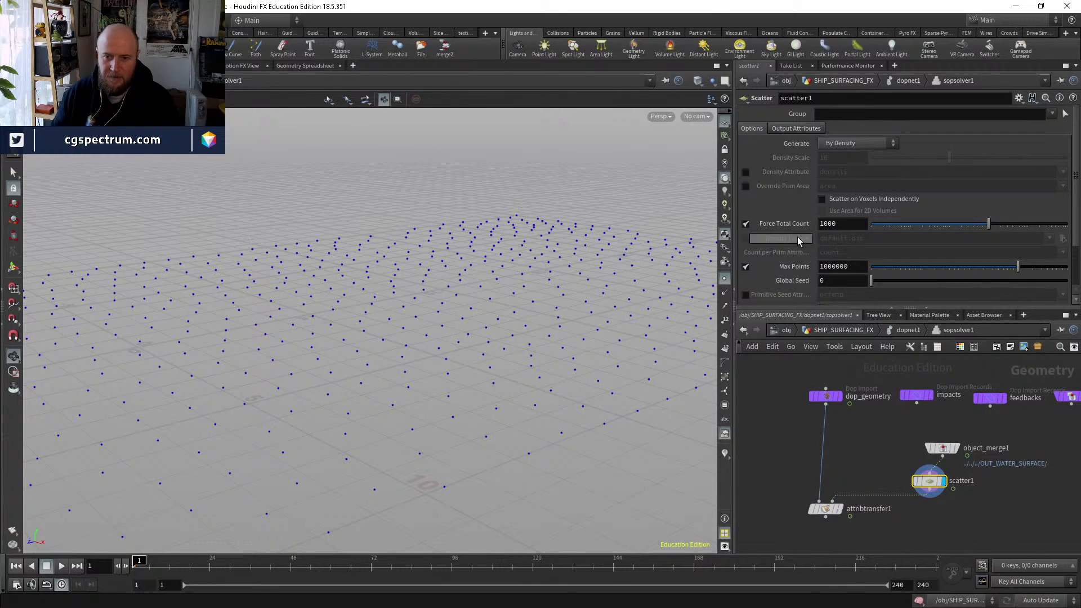
Turn off Relax Iterations on scatter1 and set its Force Total Count to 10000.
scroll(797, 237, down, 2)
click(745, 265)
click(846, 169)
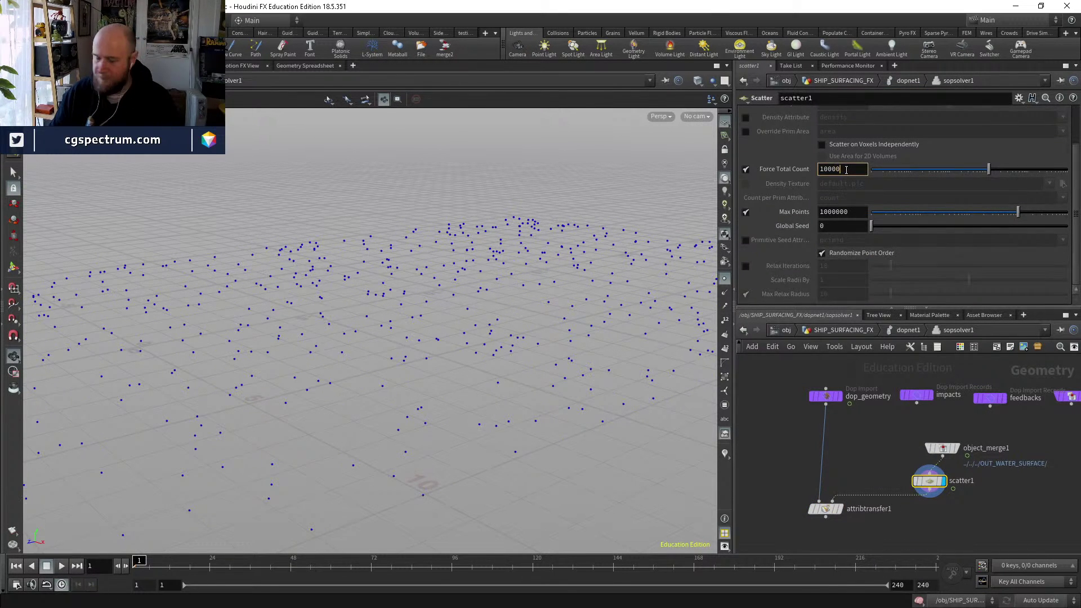
key(Return)
Display object_merge1 in wireframe and examine the water surface's point spacing up close.
click(955, 449)
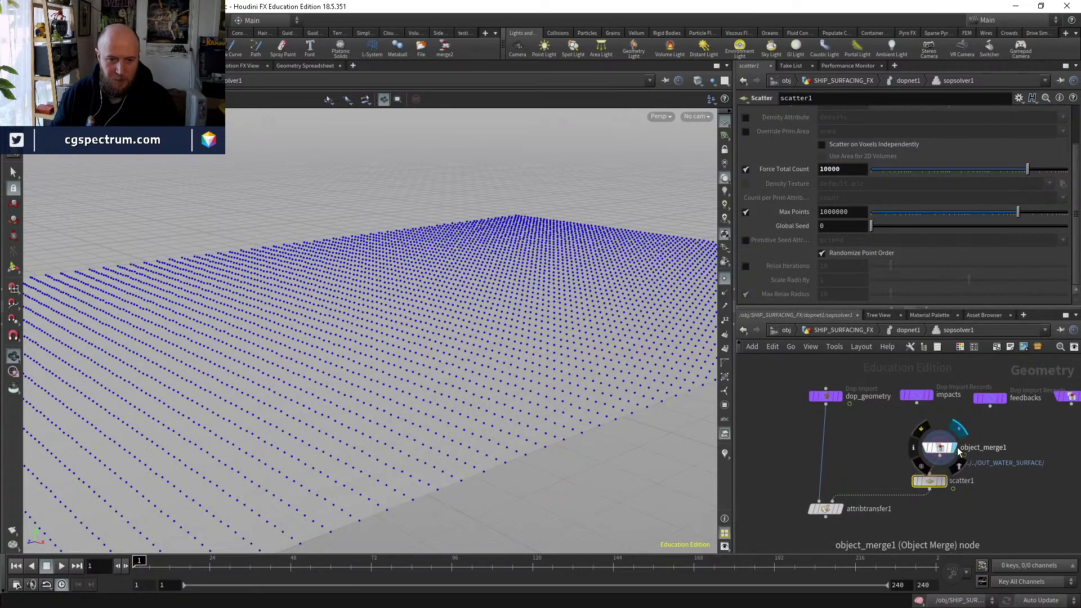
scroll(436, 338, up, 5)
scroll(436, 338, up, 5)
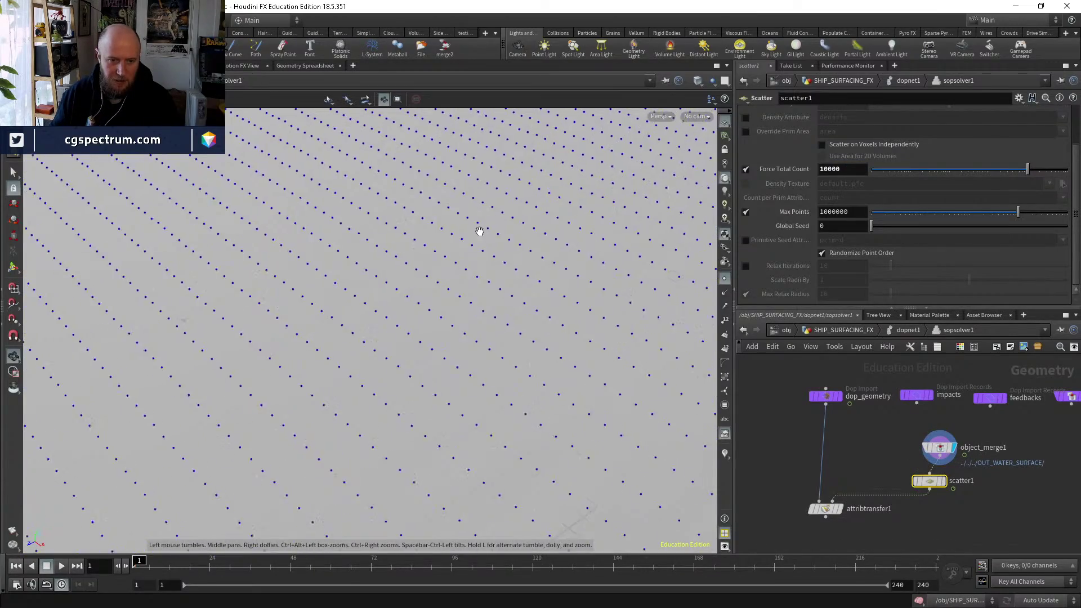
scroll(476, 304, up, 3)
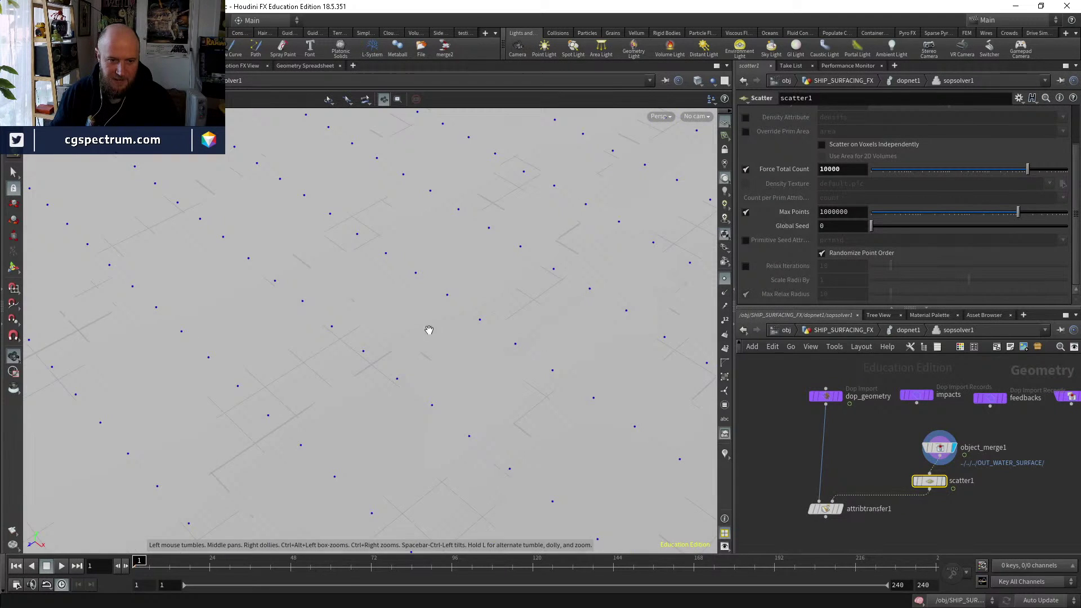
key(w)
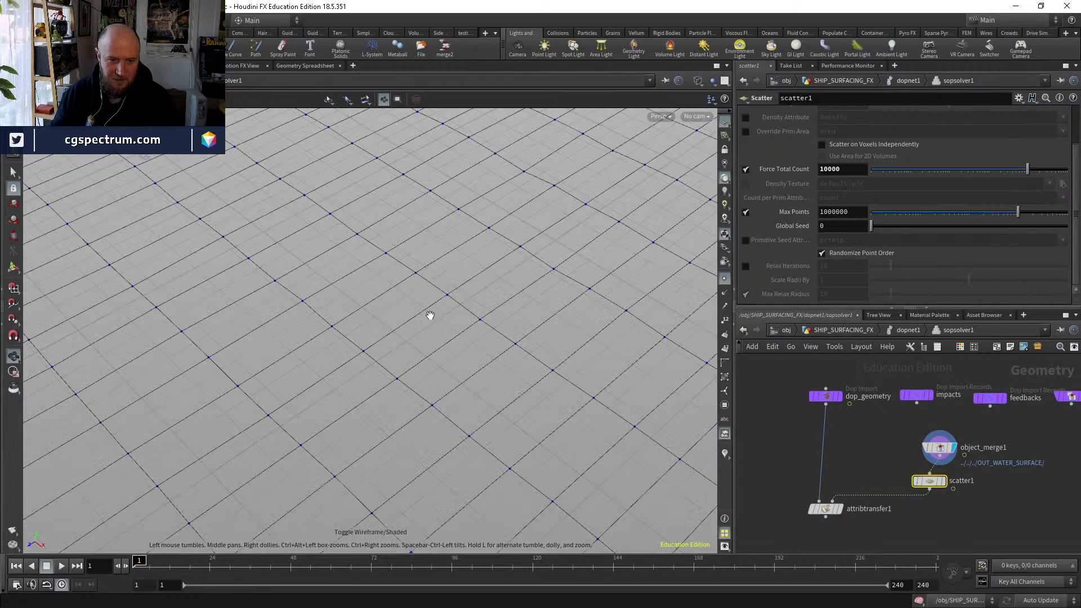
Display scatter1 and set its Force Total Count to 100000.
click(941, 481)
drag(931, 485, 945, 484)
click(860, 170)
text(100000)
key(Return)
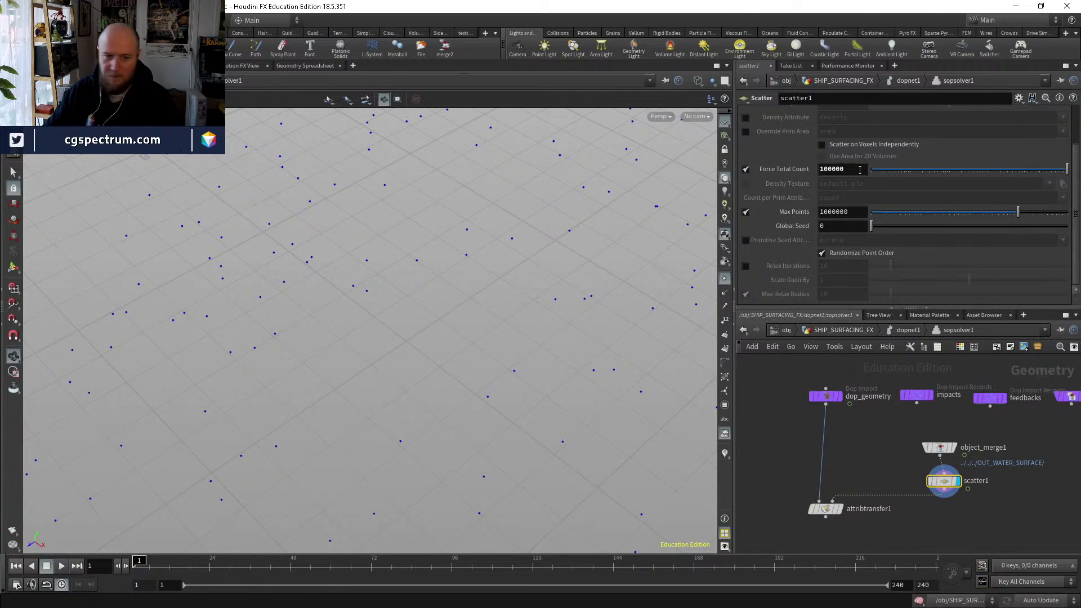
key(Tab)
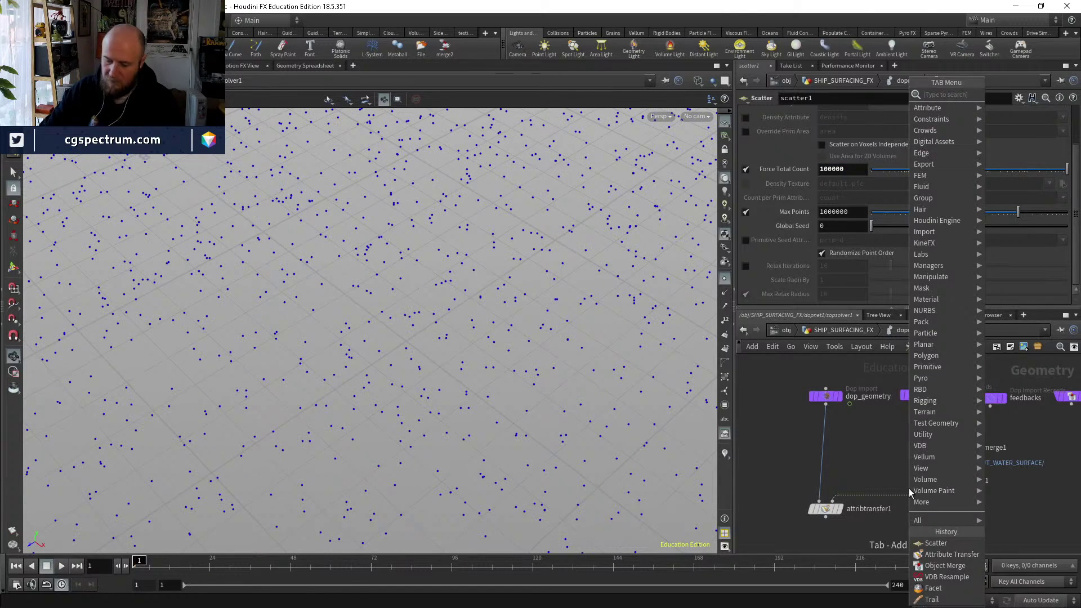
text(measure)
key(Return)
click(958, 518)
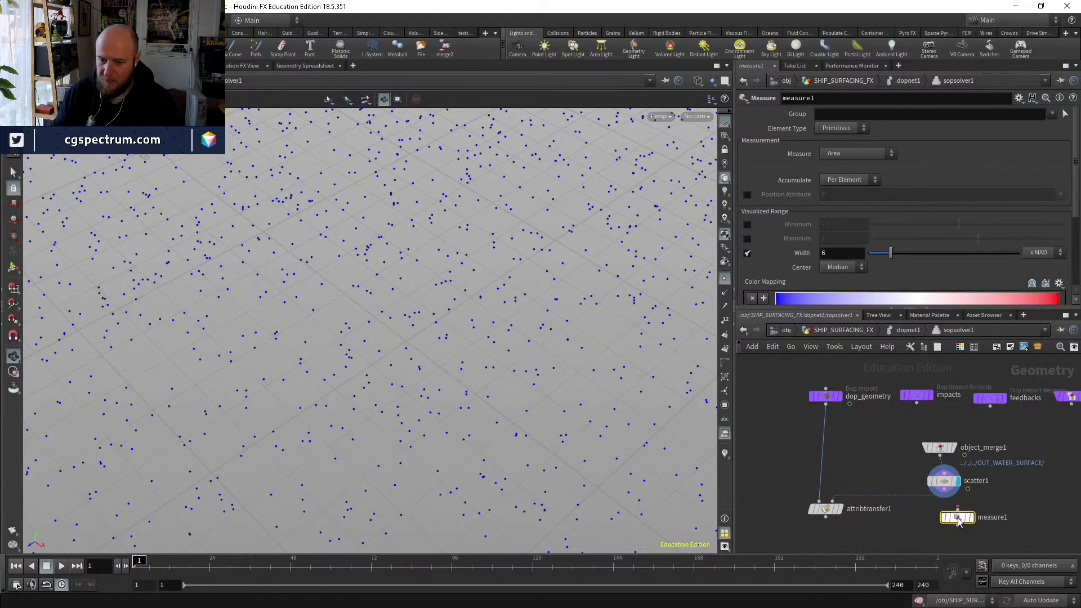
key(Delete)
key(Tab)
text(mer)
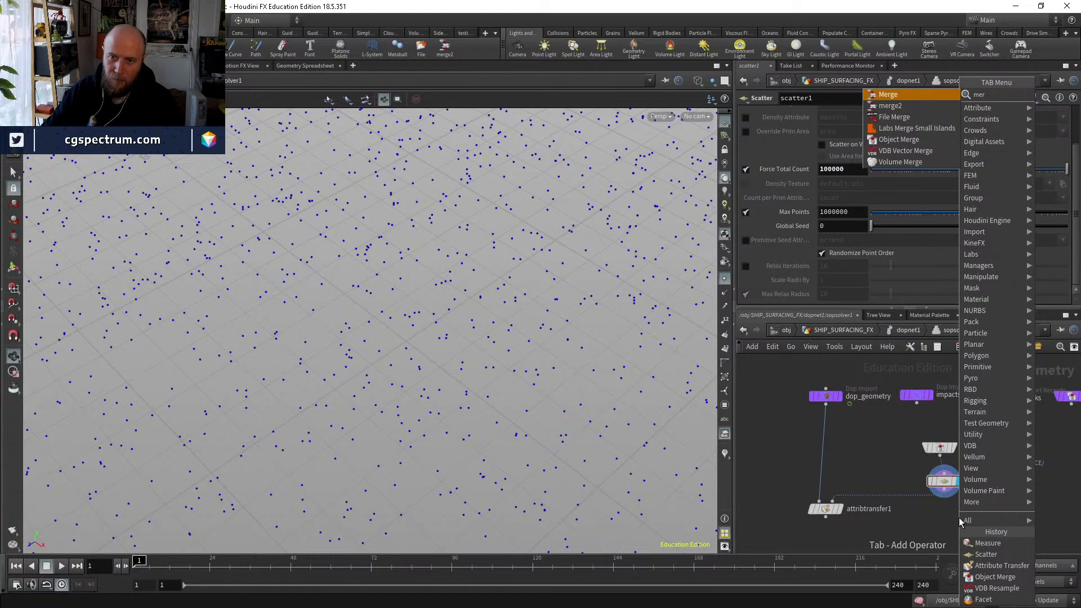
key(Down)
key(Down)
key(Return)
click(959, 519)
key(Delete)
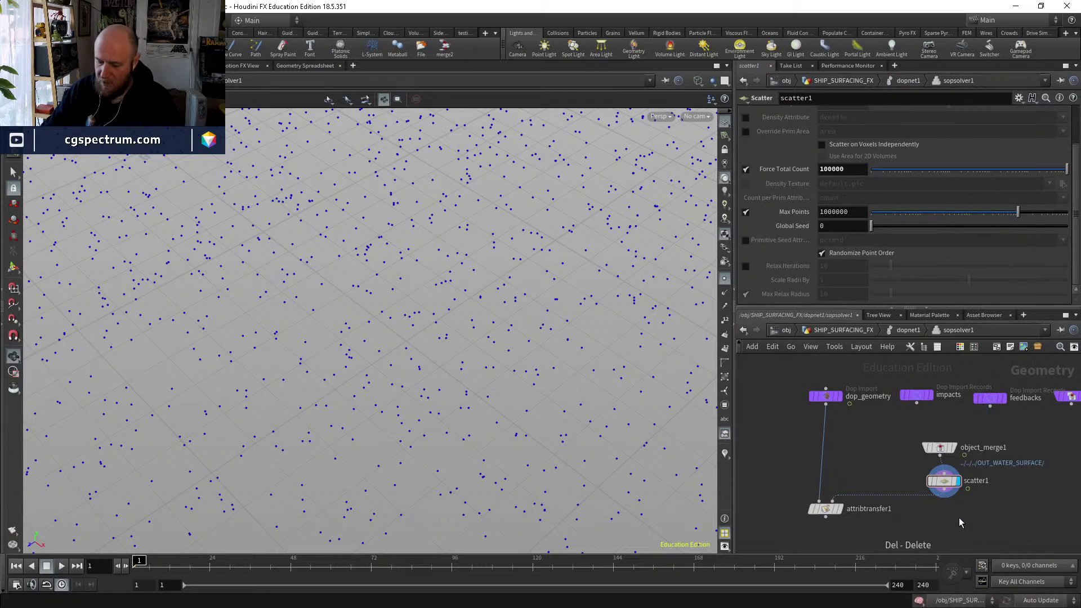
Add a Merge node combining scatter1 and object_merge1, feed it into attribtransfer1's second input, and display it.
key(Tab)
text(mer)
key(Return)
click(960, 521)
drag(960, 521, 907, 519)
click(964, 455)
click(925, 517)
click(922, 516)
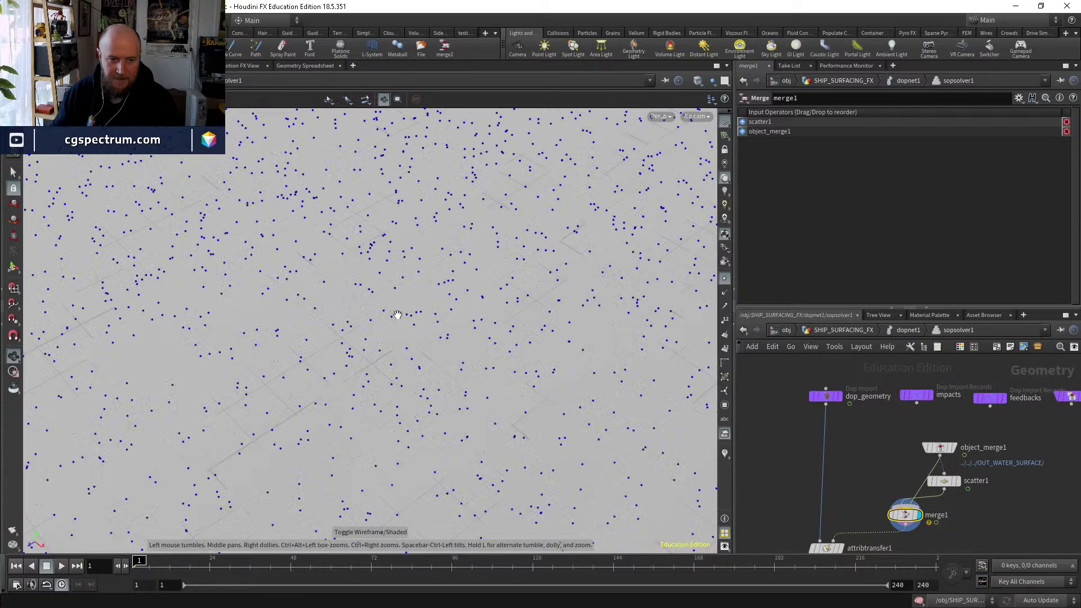
Display attribtransfer1 and turn off its transfer of Primitives attributes.
scroll(838, 495, up, 2)
drag(853, 459, 847, 475)
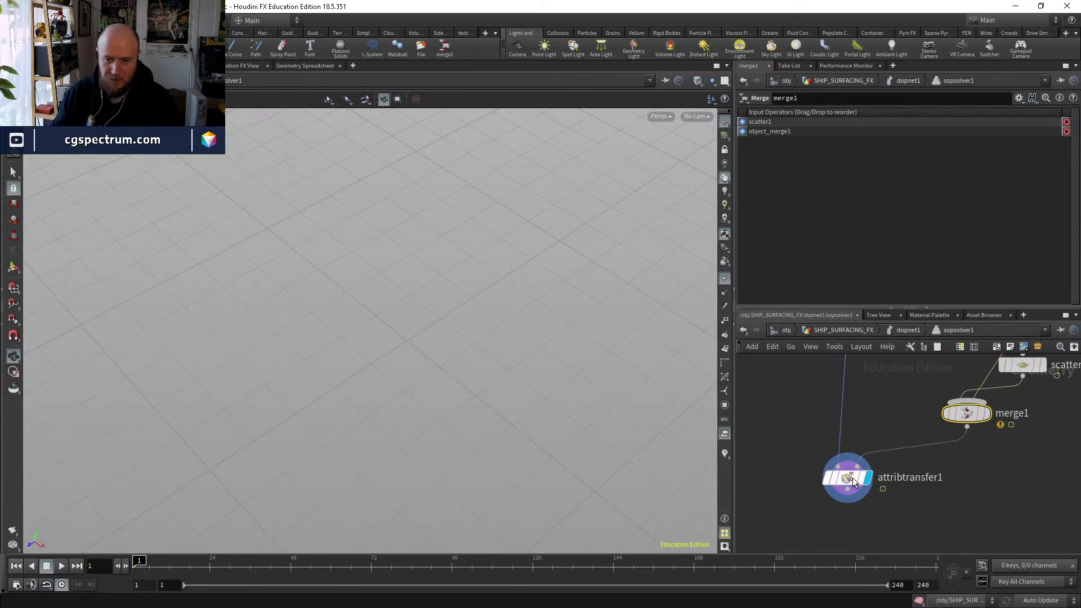
click(748, 202)
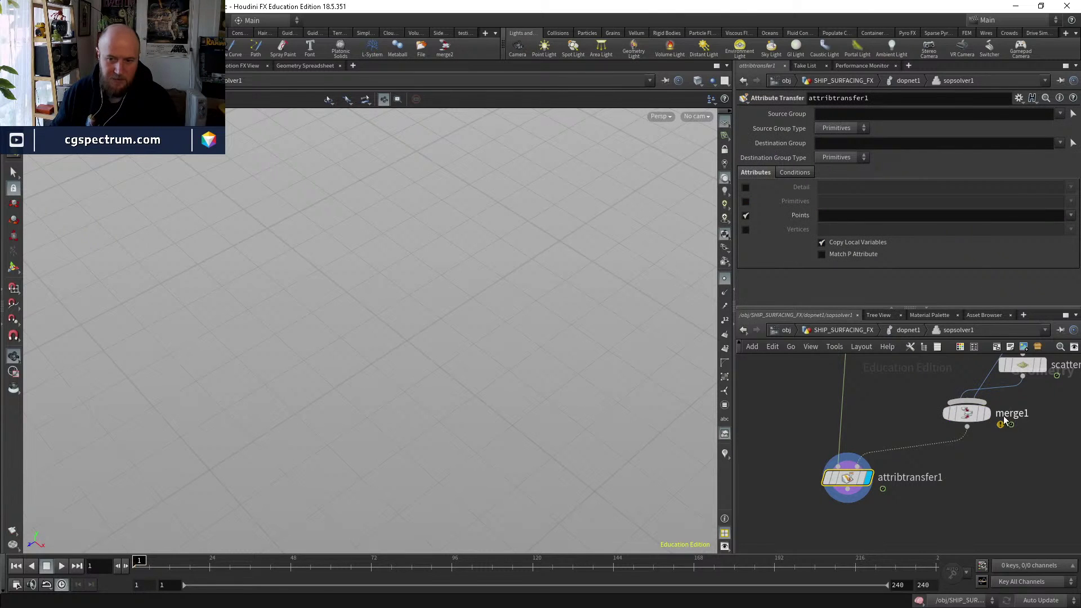
Display merge1, try a Force Total Count of 1000000 on scatter1, and reduce it to 500000.
click(987, 413)
click(967, 413)
click(1023, 365)
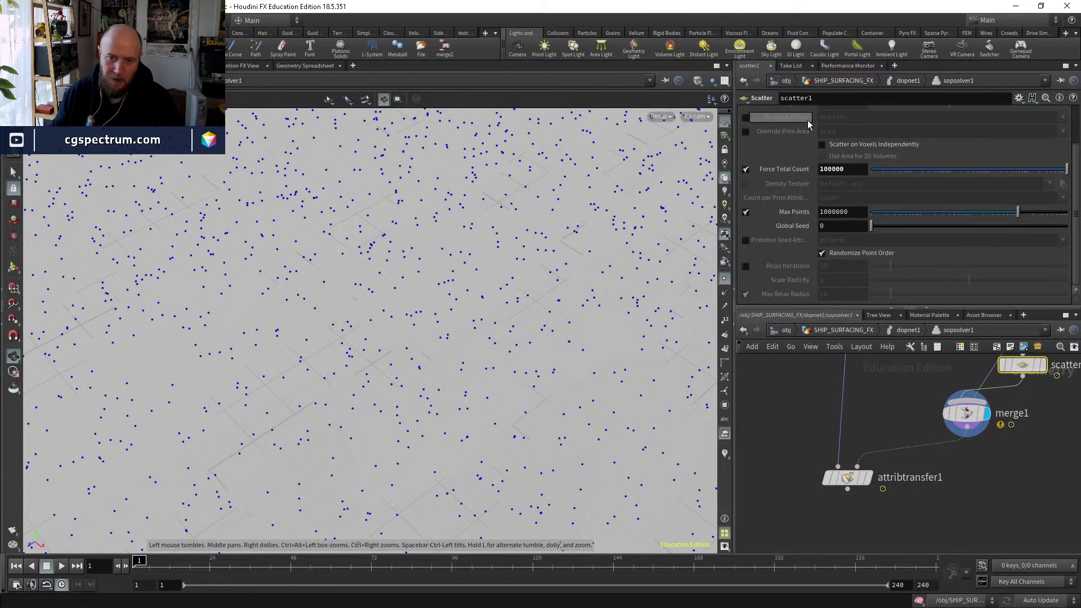
click(857, 169)
text(0)
key(Return)
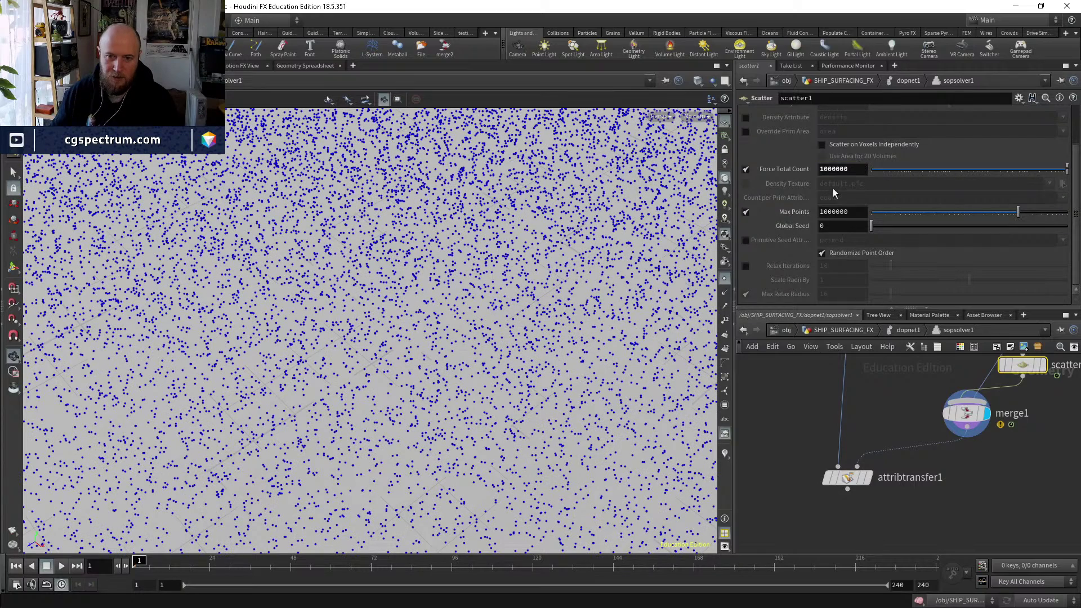
drag(825, 169, 801, 170)
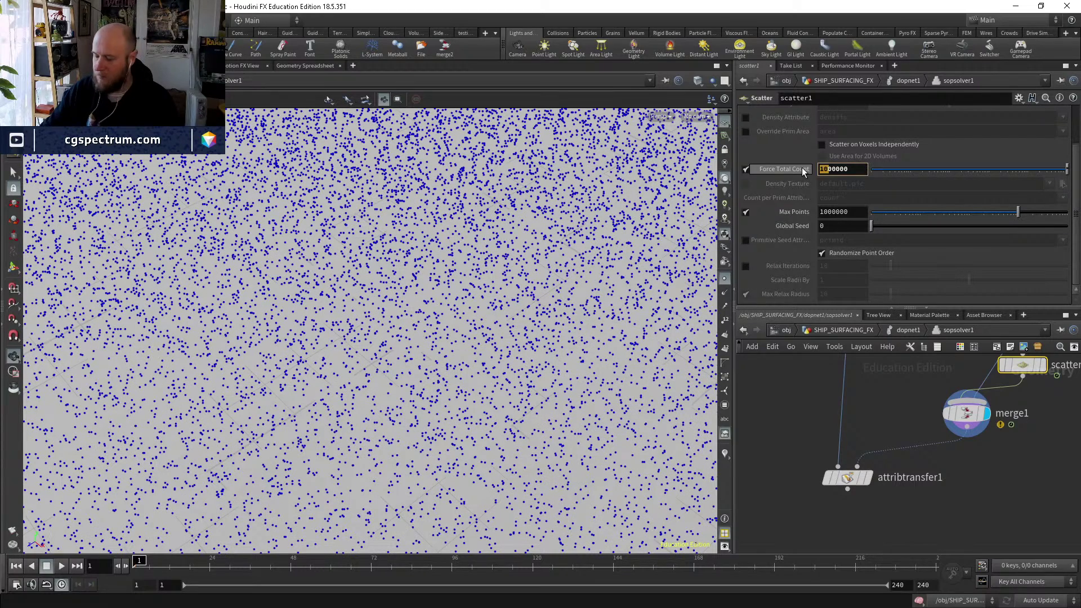
text(5)
key(Return)
middle_drag(907, 433, 860, 427)
key(Tab)
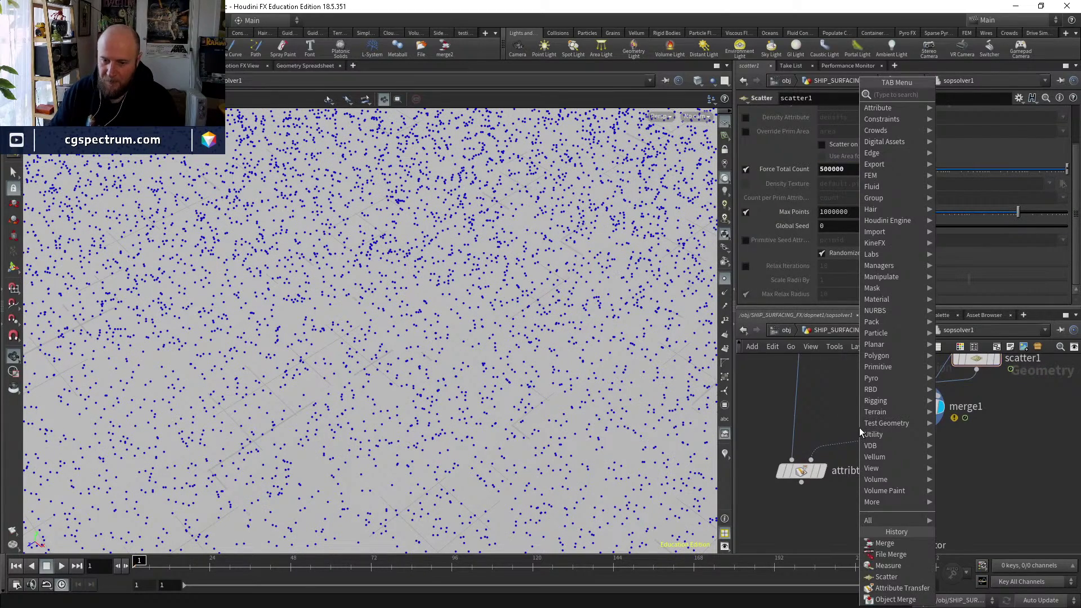
text(attribw)
key(Return)
click(882, 454)
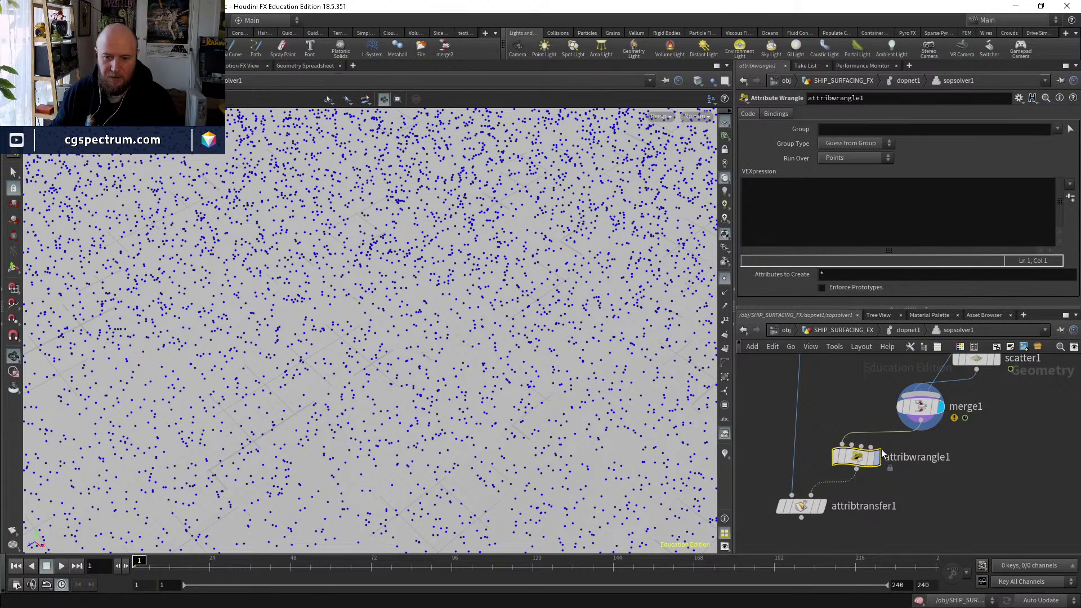
click(802, 199)
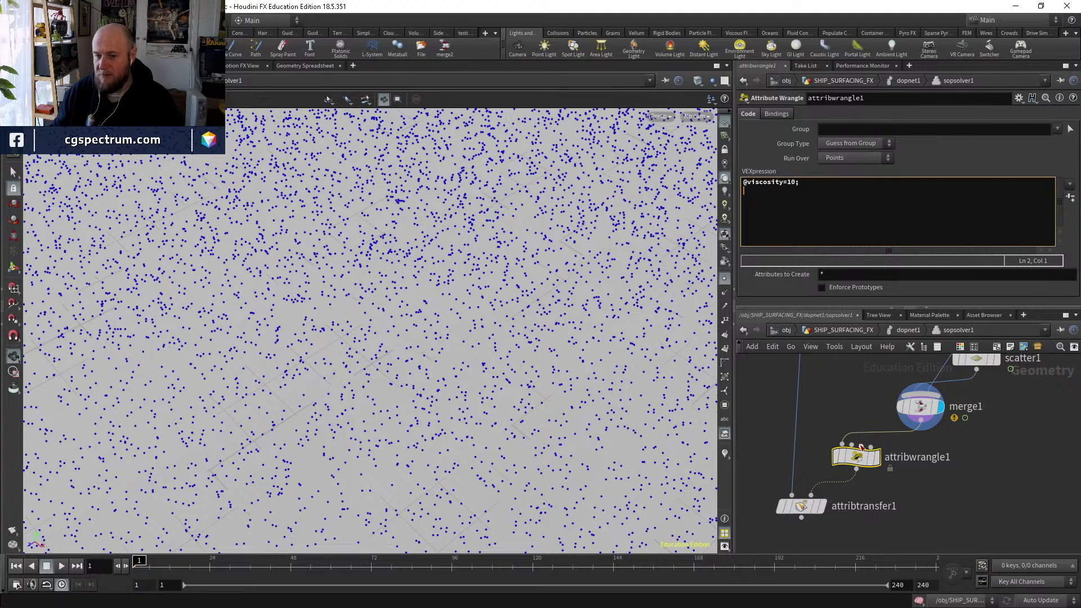
middle_drag(841, 402, 837, 408)
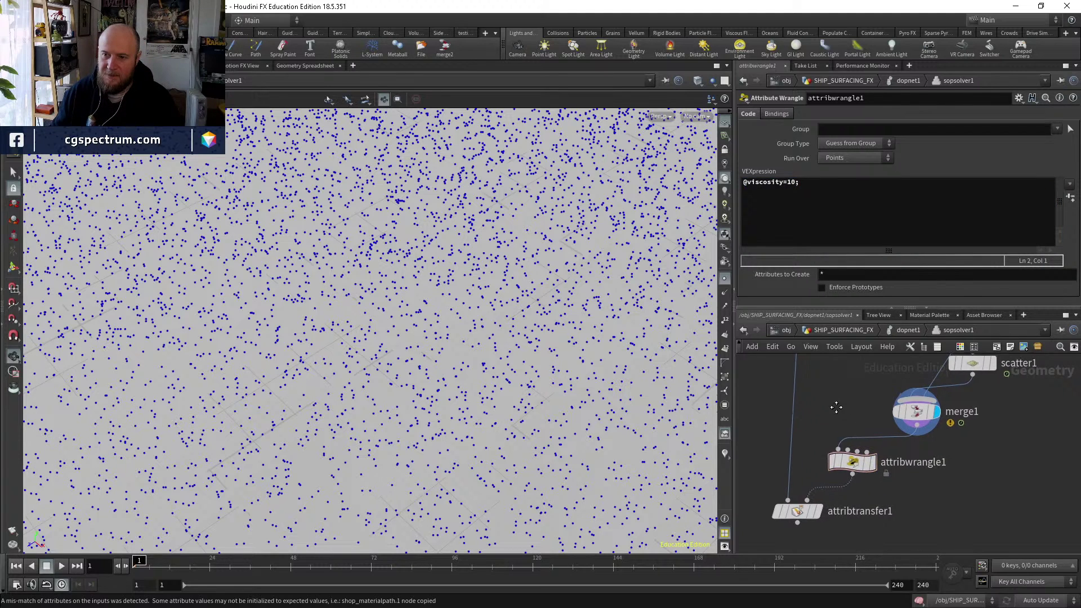
drag(852, 462, 886, 475)
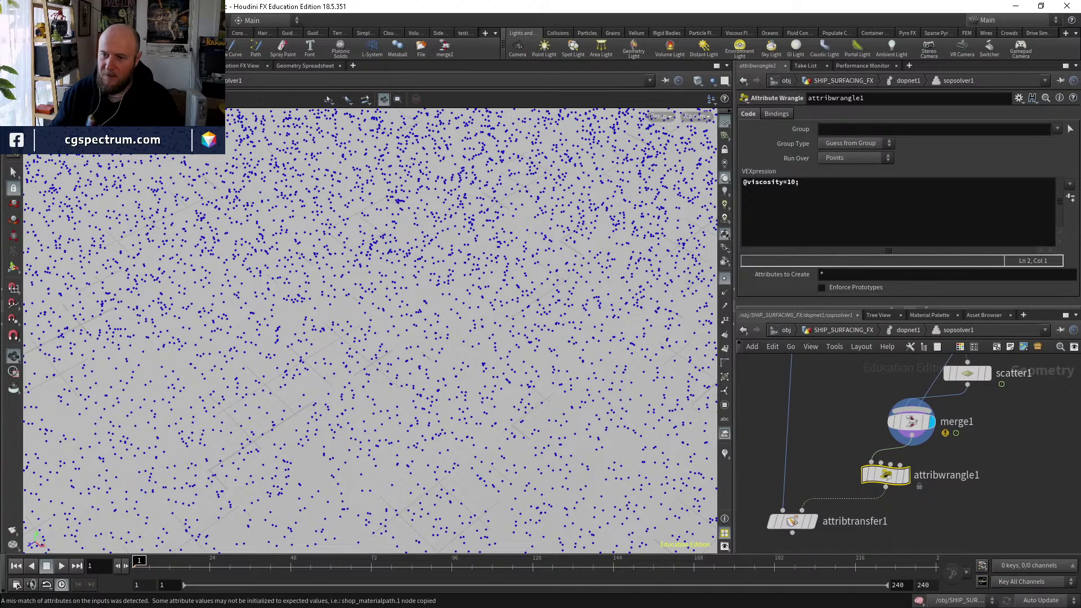
click(833, 413)
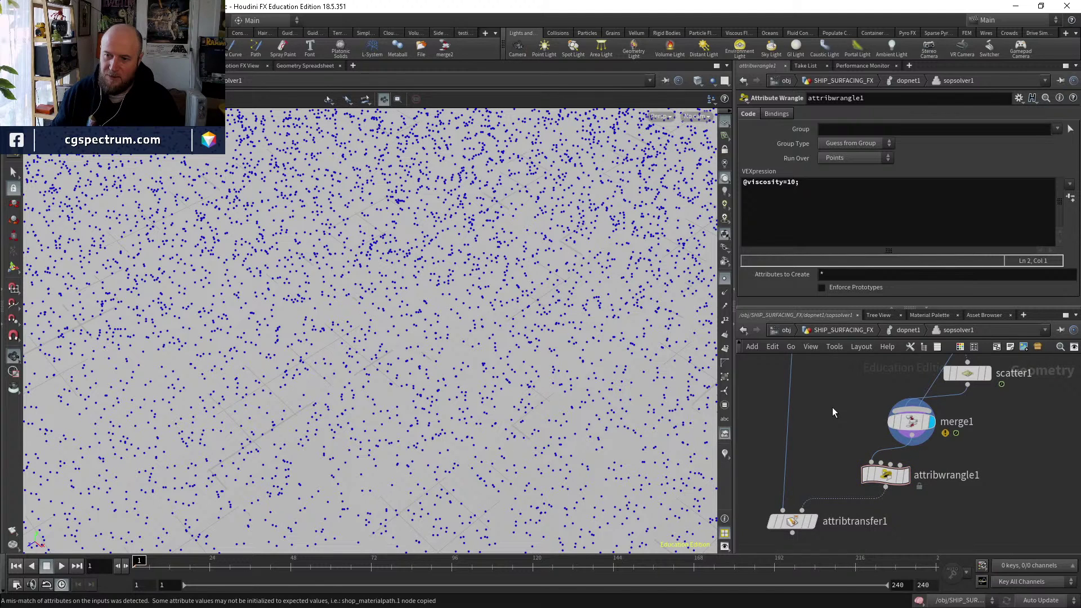
key(ctrl+v)
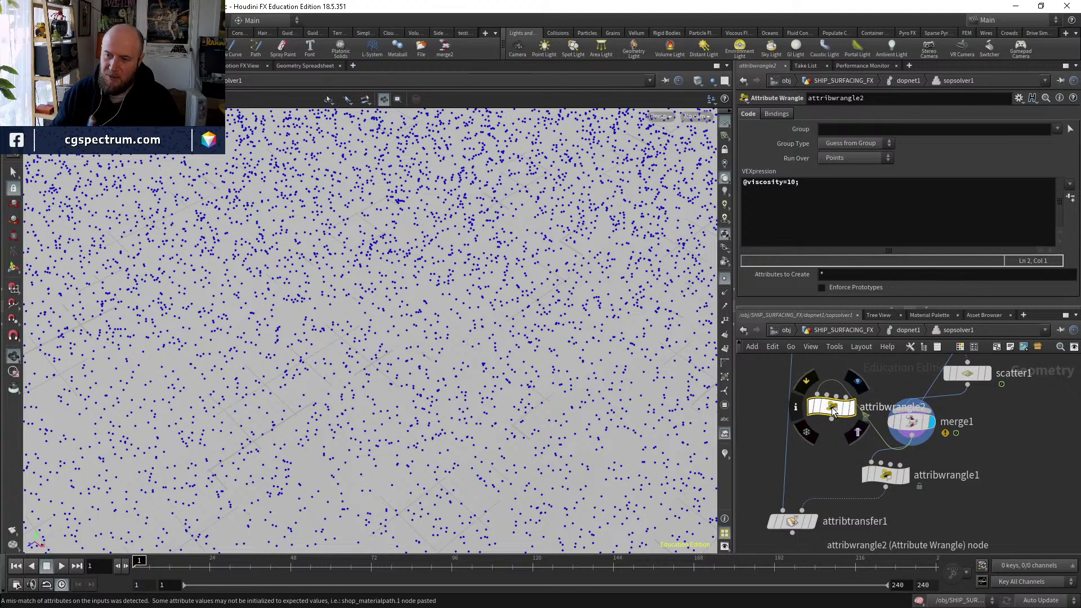
drag(834, 413, 786, 427)
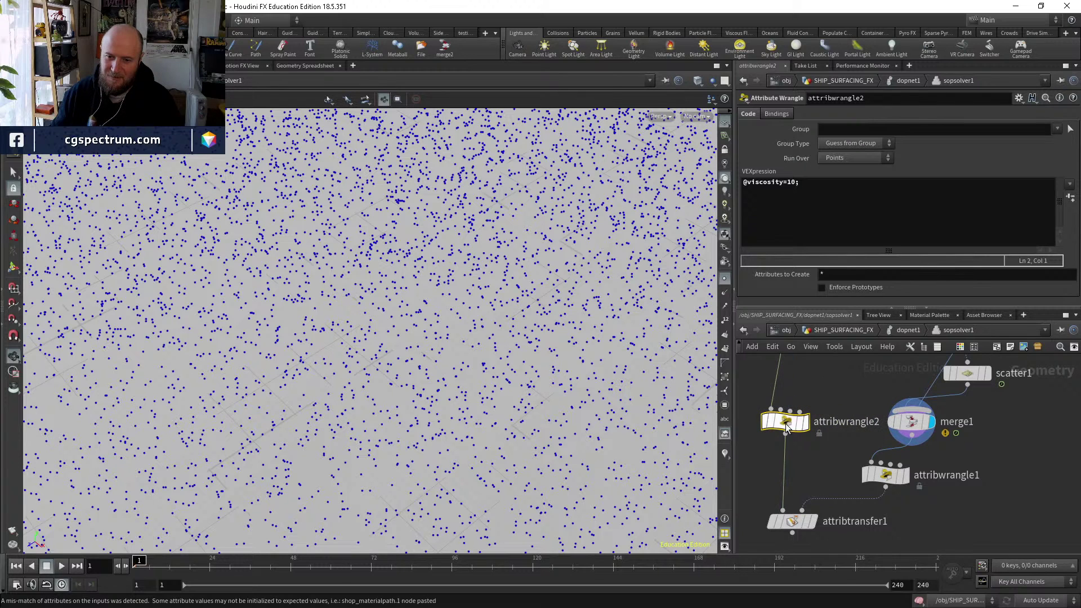
click(790, 183)
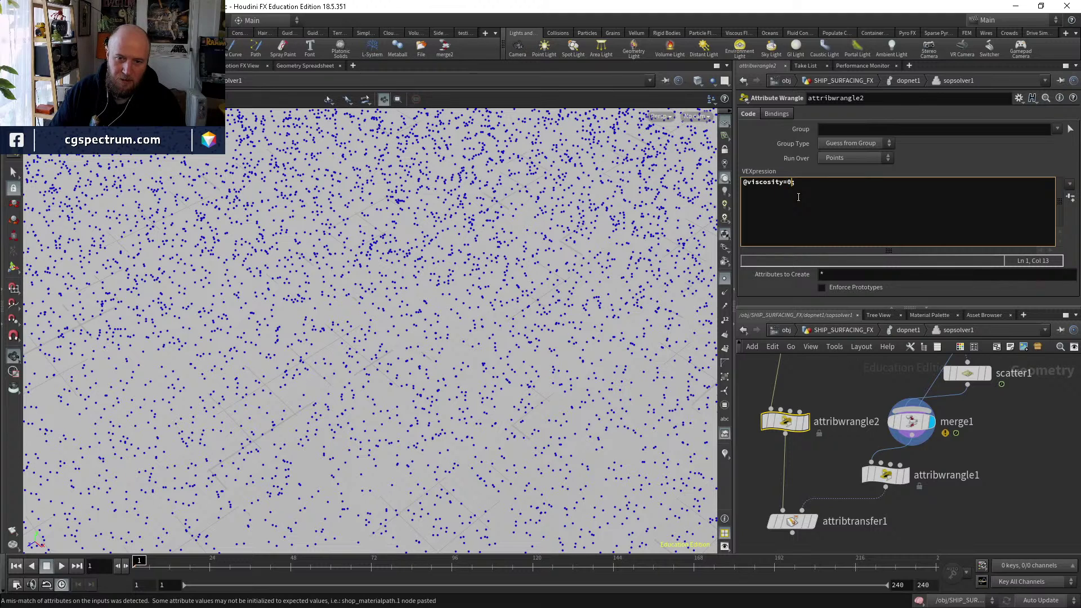
click(808, 423)
Display attribtransfer1 and choose viscosity as the Points attribute to transfer.
middle_drag(817, 474, 826, 426)
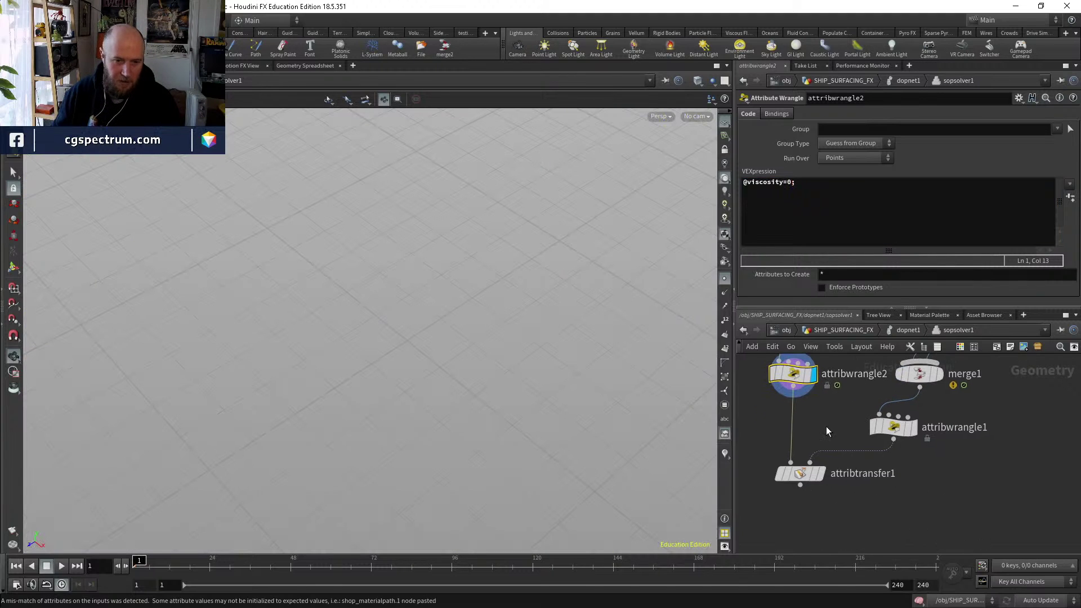
click(807, 476)
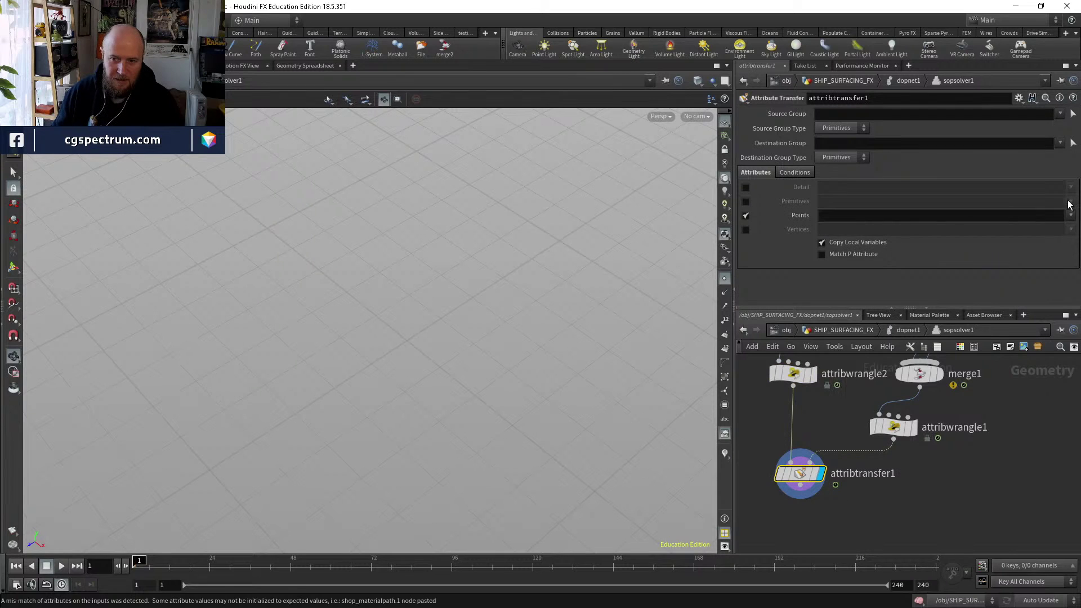
click(1072, 216)
click(1063, 264)
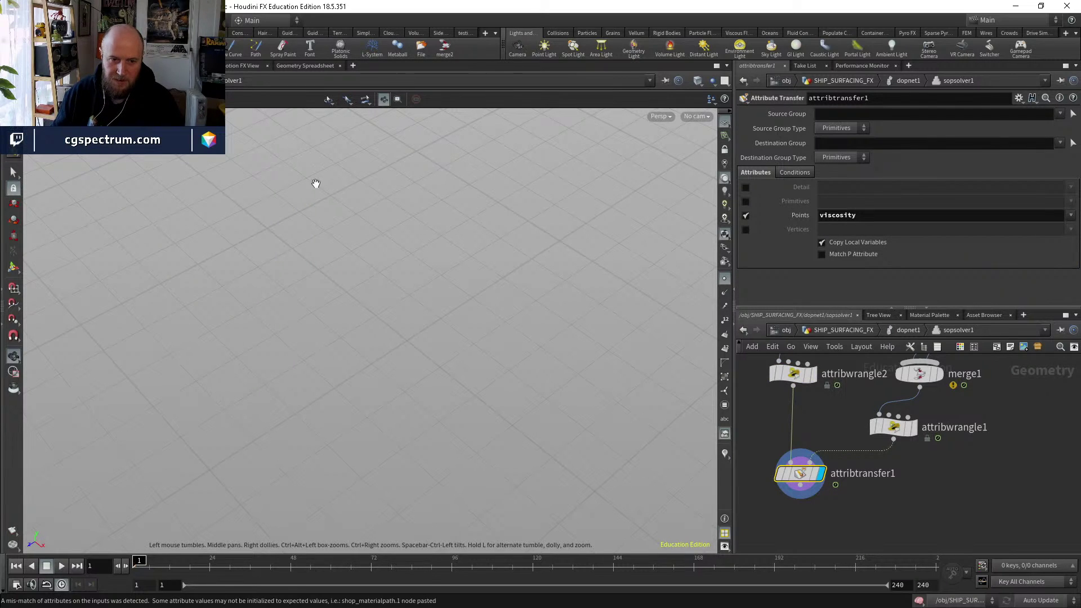
Bypass attribwrangle2 and insert a copy of it between color3 and dopnet1 in SHIP_SURFACING_FX.
middle_drag(793, 373, 791, 411)
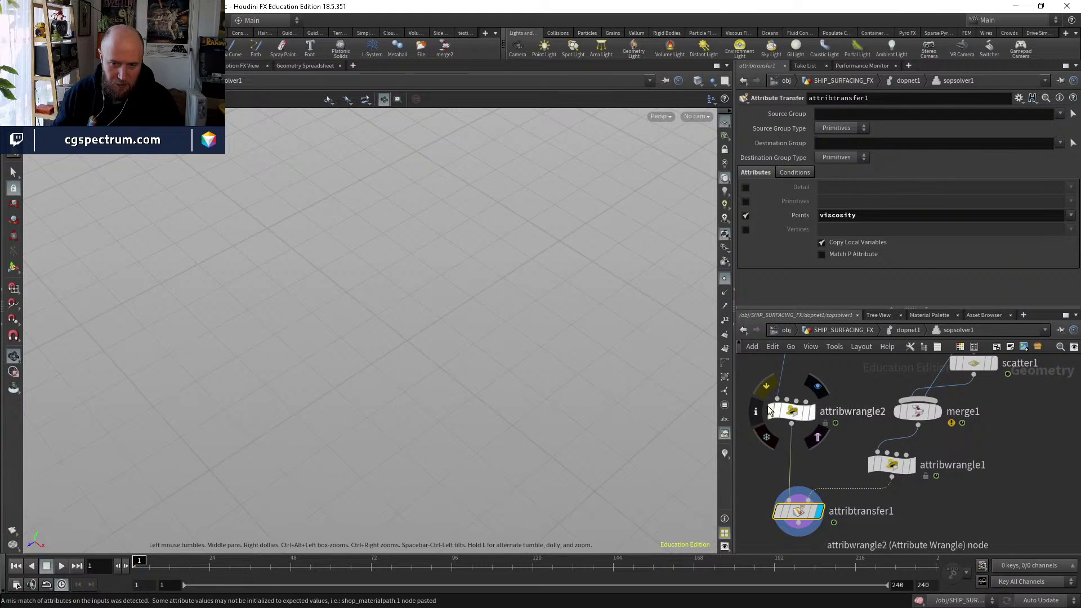
click(771, 412)
click(789, 410)
key(ctrl+c)
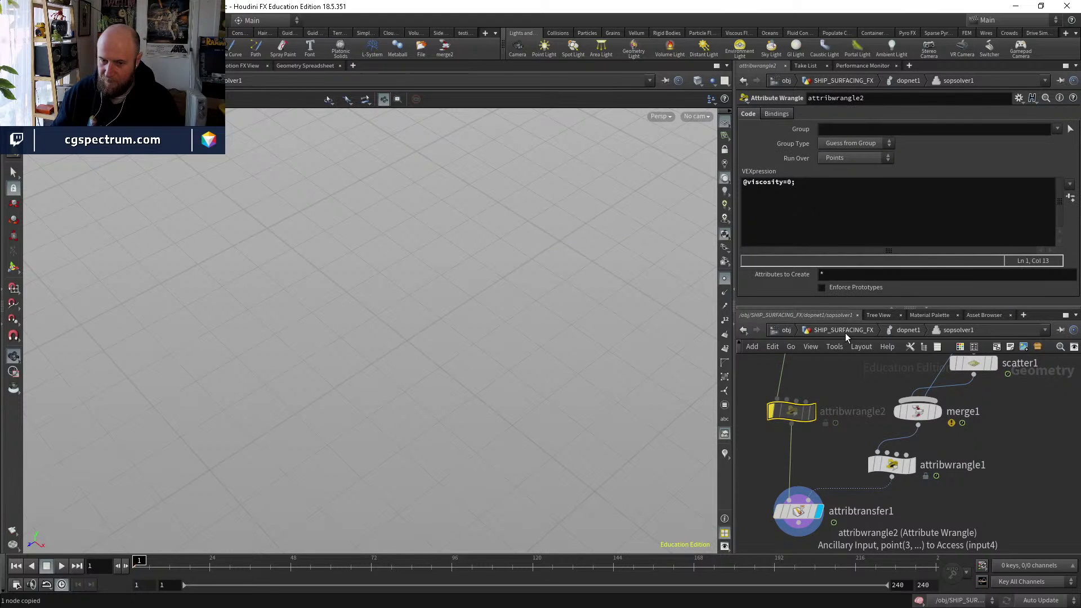
click(908, 329)
key(u)
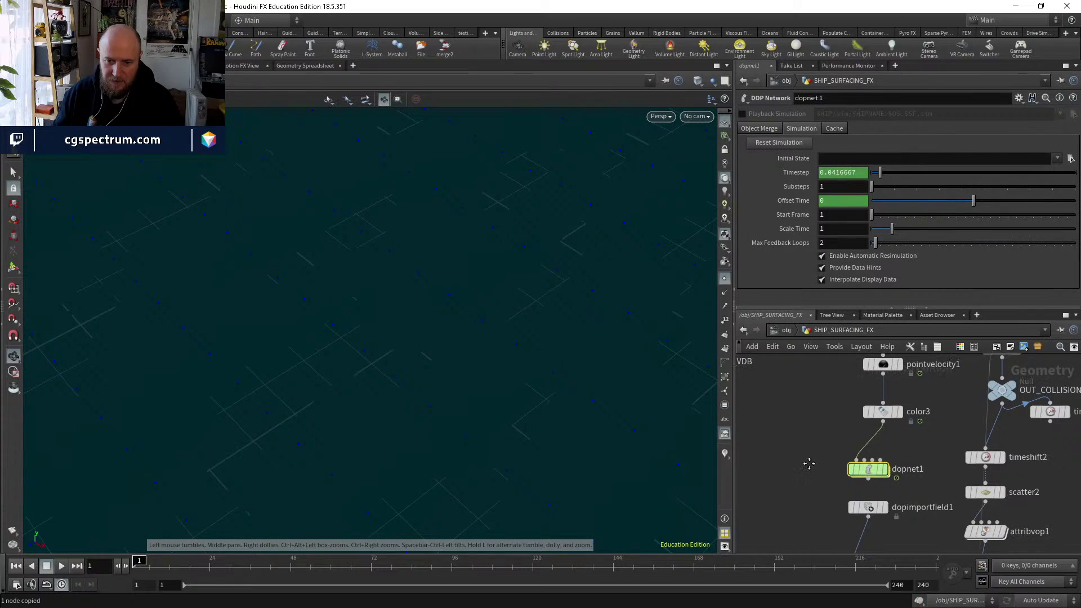
key(ctrl+v)
drag(896, 466, 873, 479)
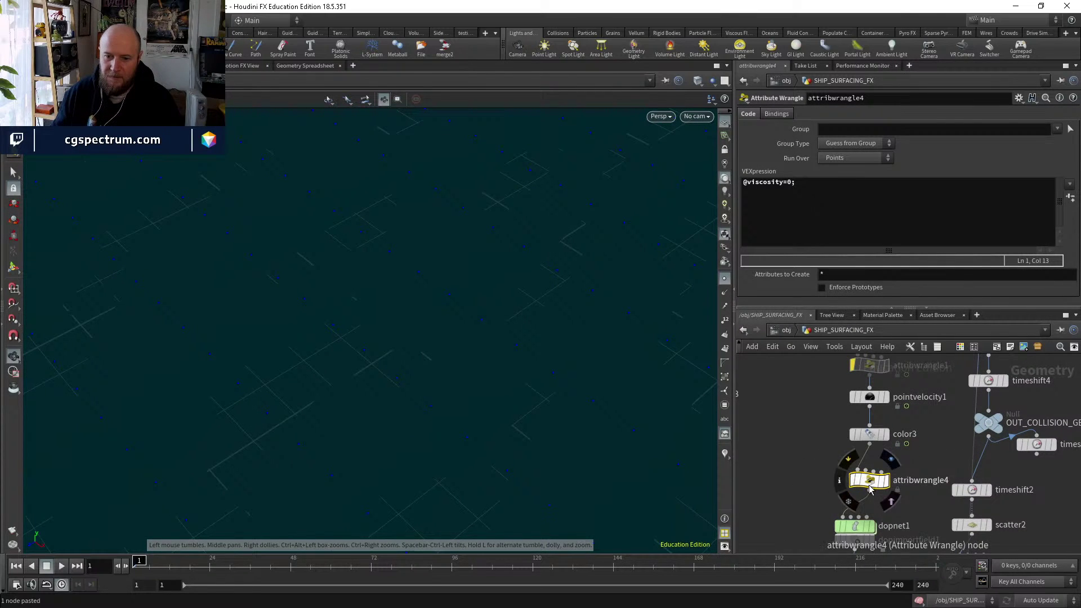
middle_drag(908, 505, 895, 480)
drag(842, 501, 864, 477)
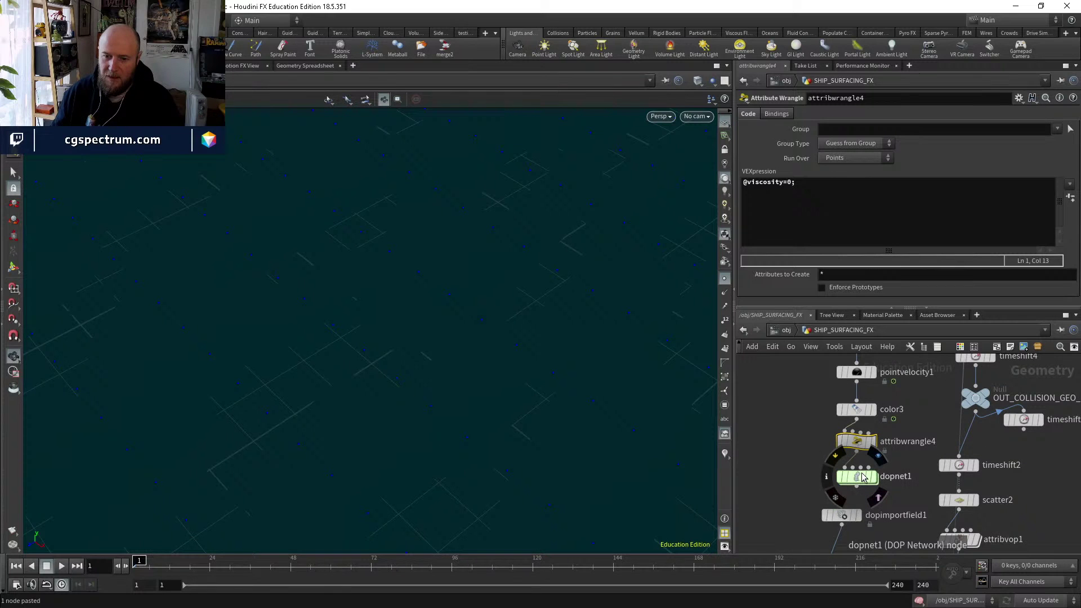
Return to sopsolver1 inside dopnet1 and open attribtransfer1's Conditions settings.
double_click(857, 478)
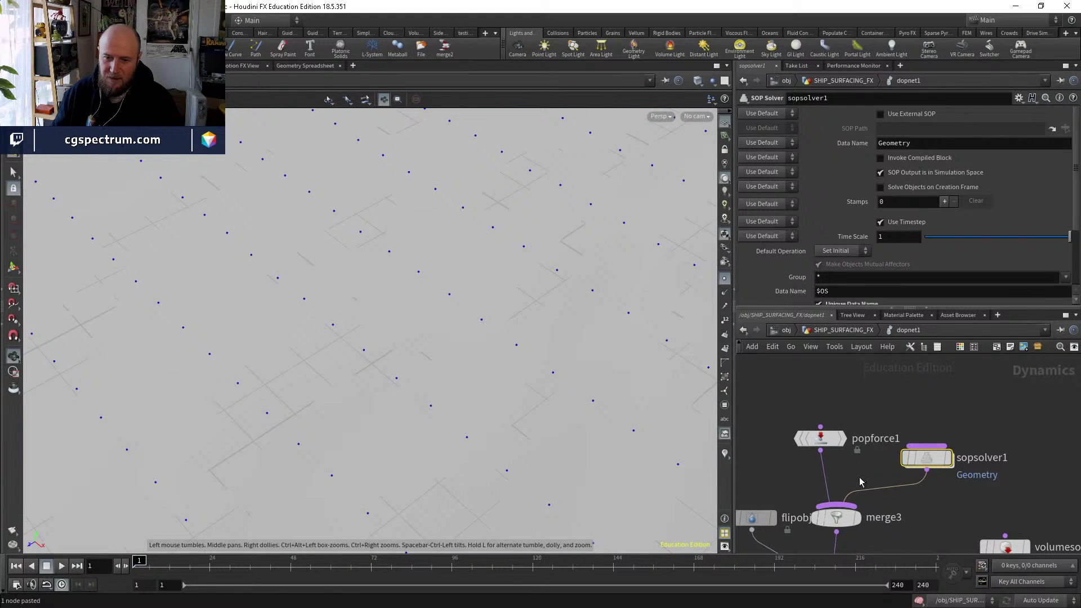
double_click(927, 459)
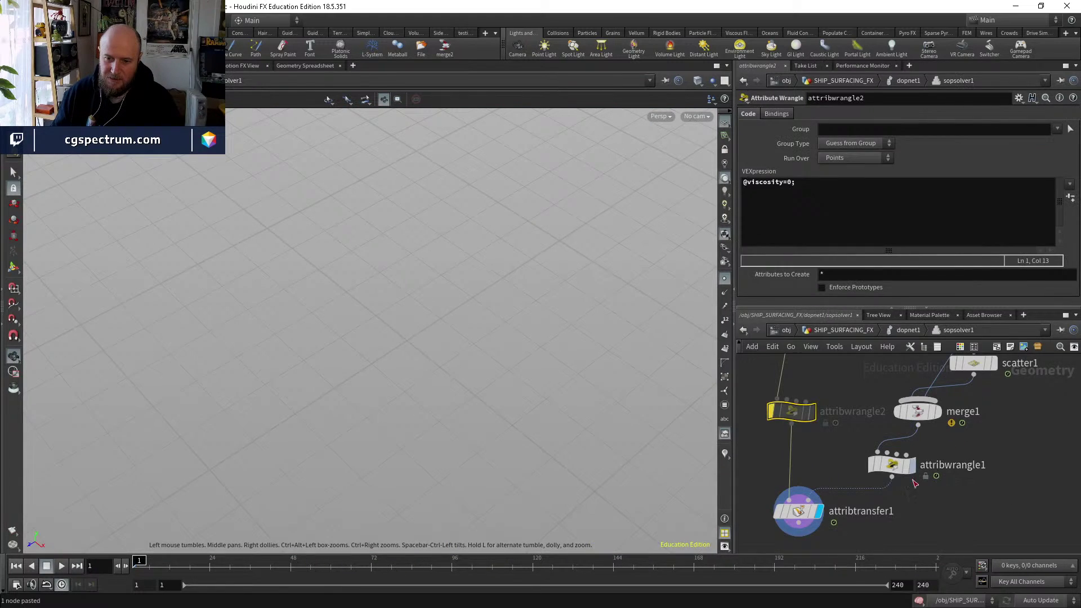
click(799, 511)
click(795, 172)
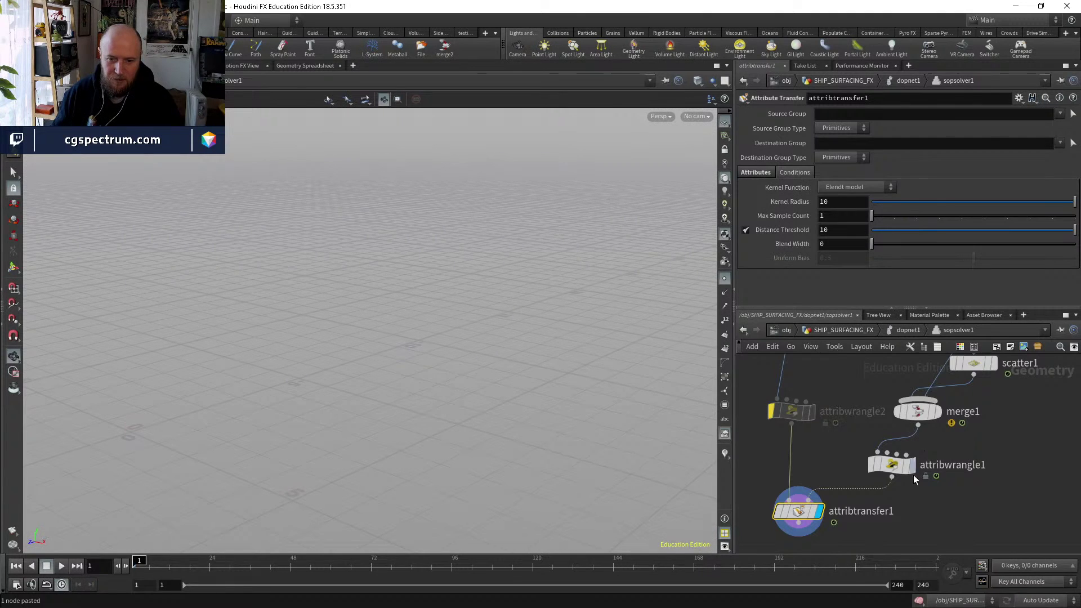
Insert a Color node between attribwrangle1 and attribtransfer1 and set its colour to magenta (1, 0, 1).
middle_drag(914, 475, 907, 417)
drag(784, 447, 784, 490)
key(Tab)
text(color)
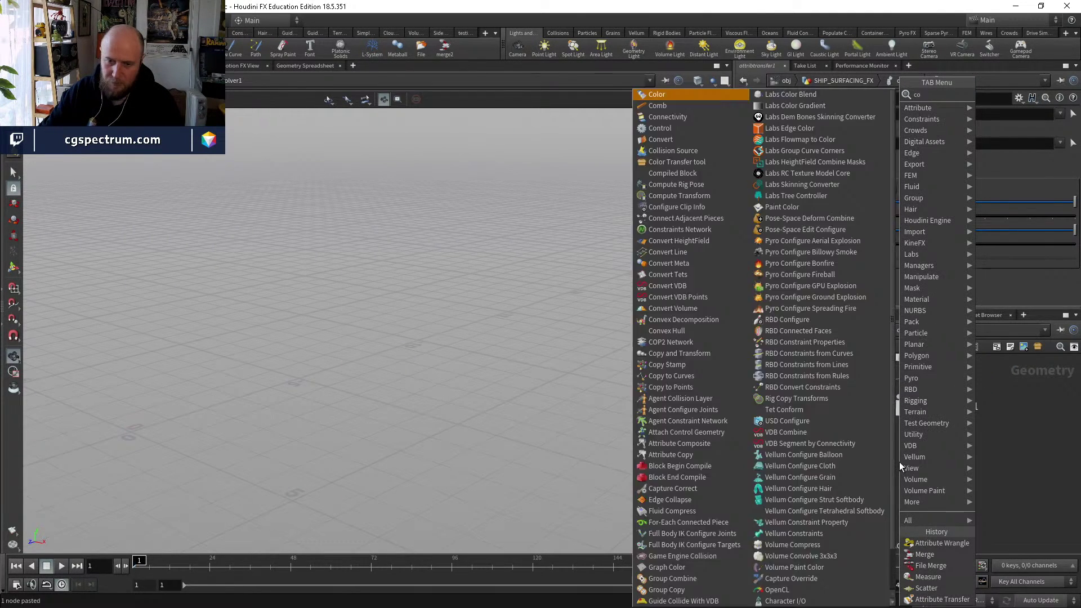
key(Return)
click(861, 444)
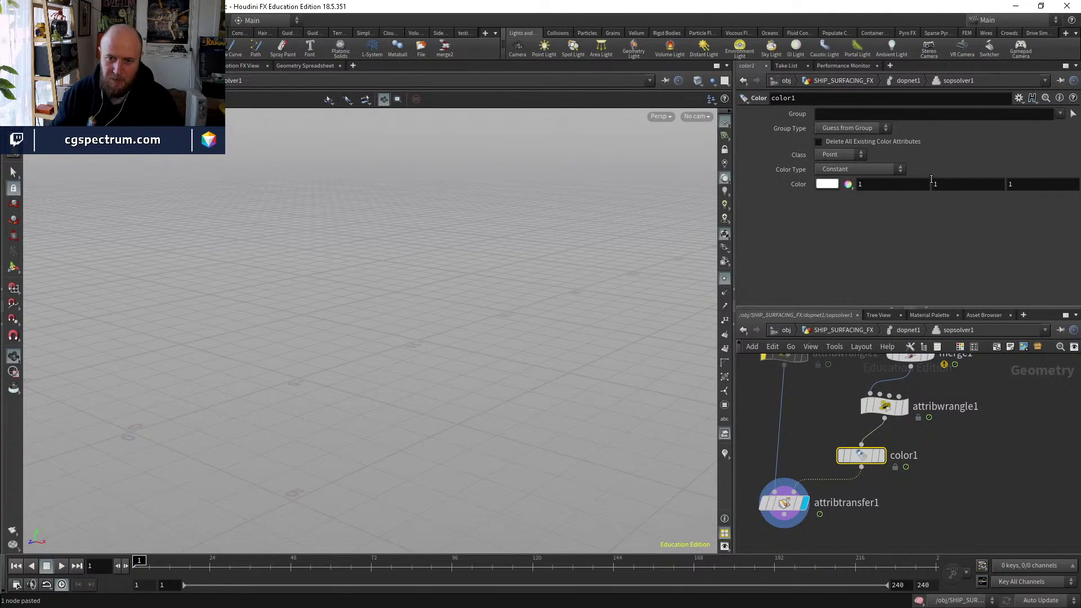
double_click(960, 186)
text(0)
key(Return)
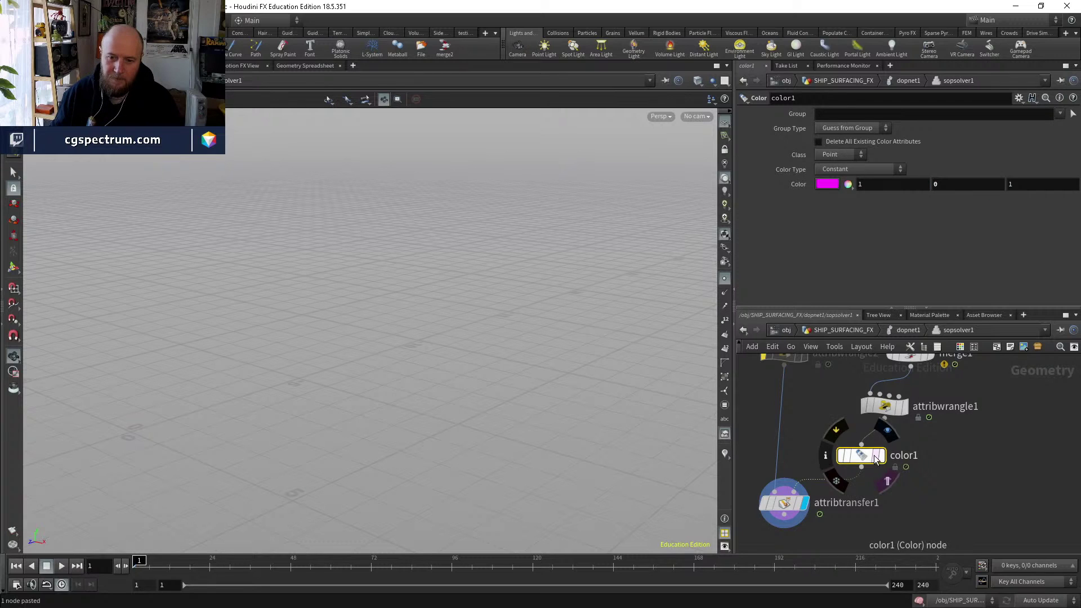
Insert a copy of color1 between attribwrangle2 and attribtransfer1.
key(ctrl+c)
key(ctrl+v)
click(787, 417)
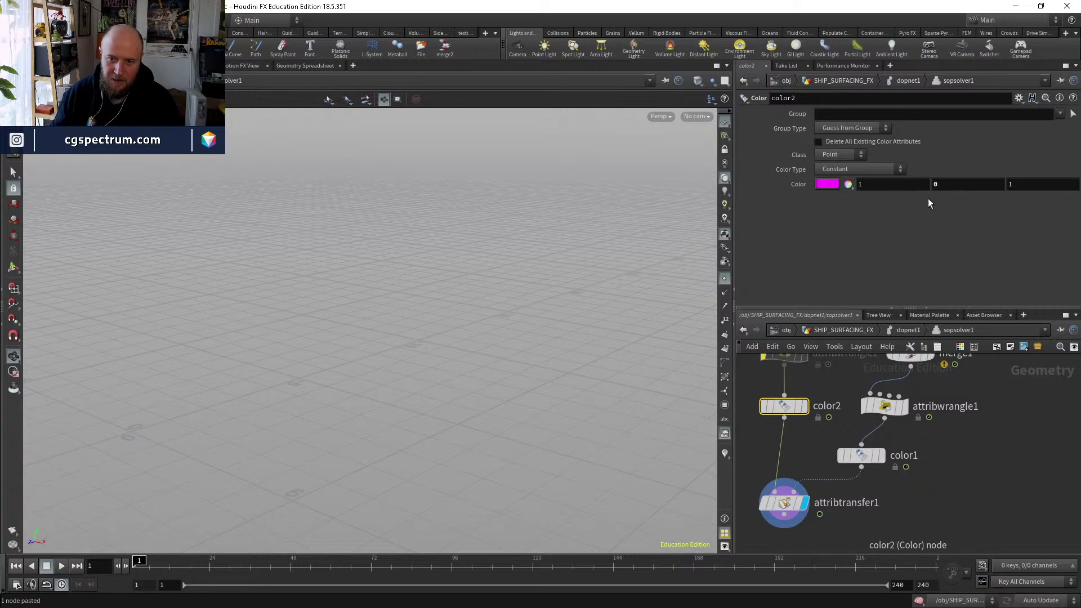
Change color2's constant colour to white (1, 1, 1).
text(1)
key(Return)
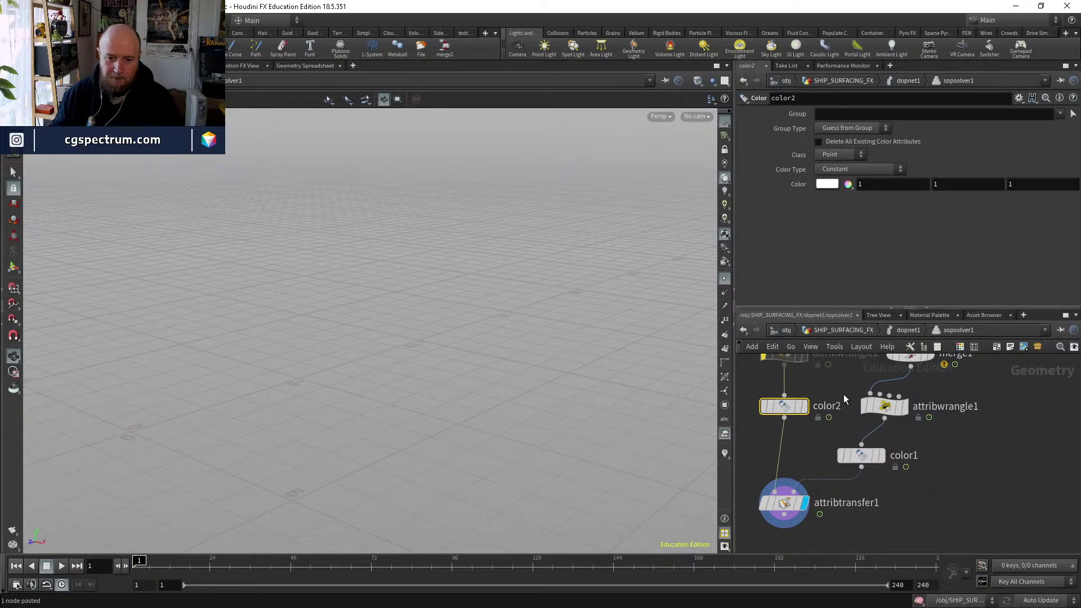
Set attribtransfer1's Distance Threshold and Blend Width both to 0.1.
middle_drag(803, 484, 811, 448)
click(811, 449)
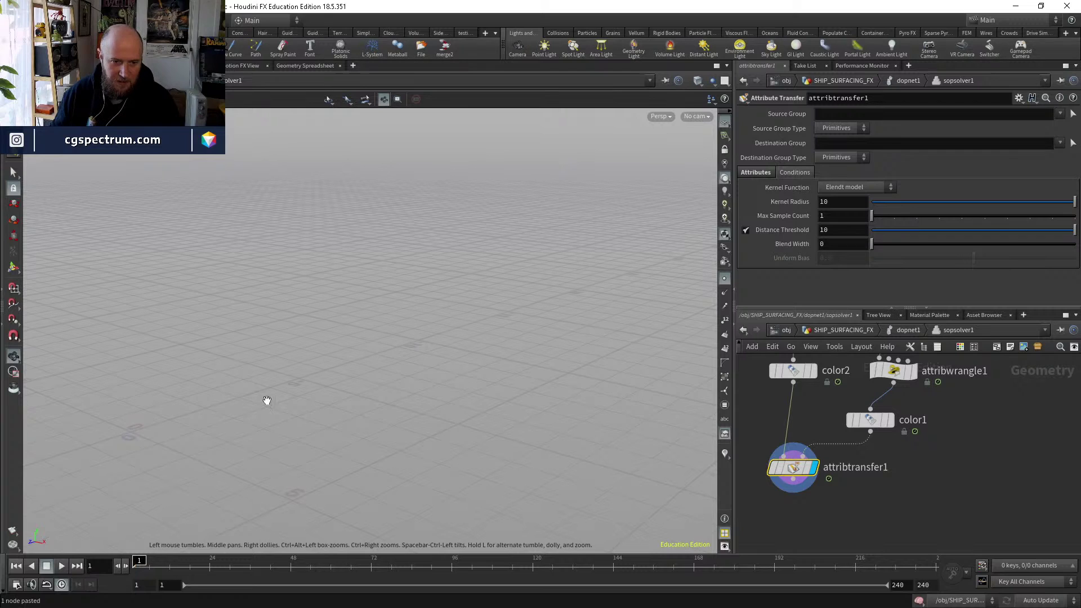
double_click(841, 235)
text(.1)
key(Return)
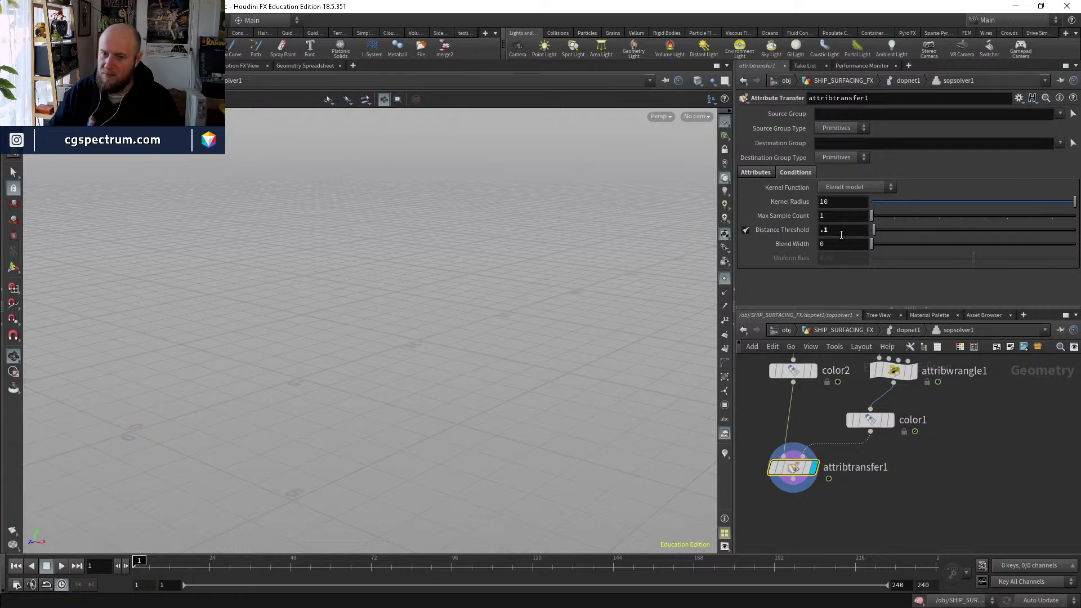
double_click(840, 242)
text(.1)
key(Return)
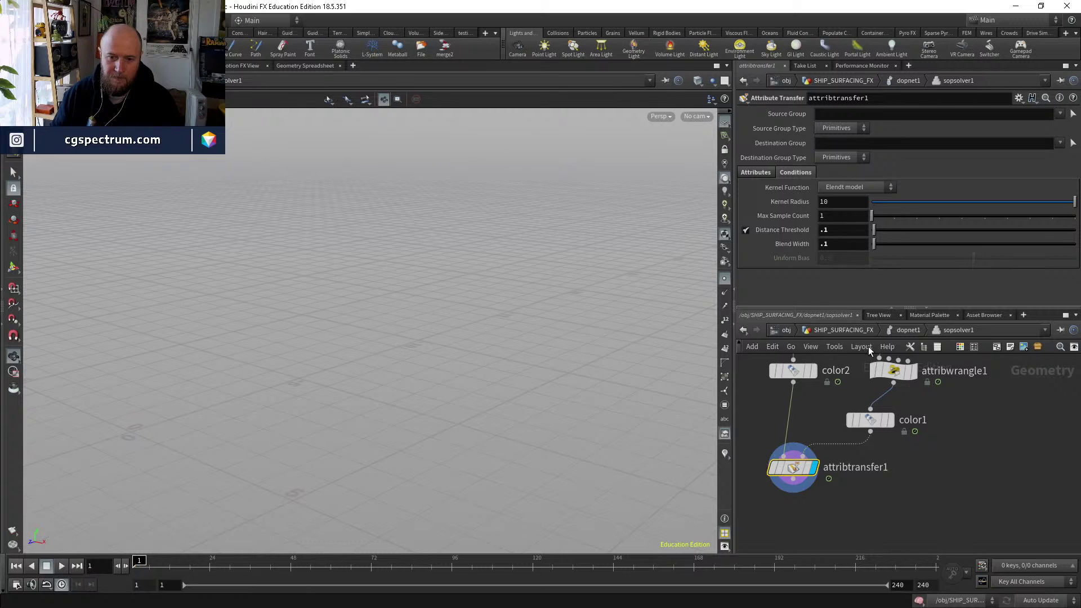
Return to dopnet1, disconnect merge2 from merge1, and run the simulation to frame 23.
click(906, 330)
middle_drag(878, 443, 877, 344)
drag(438, 384, 490, 252)
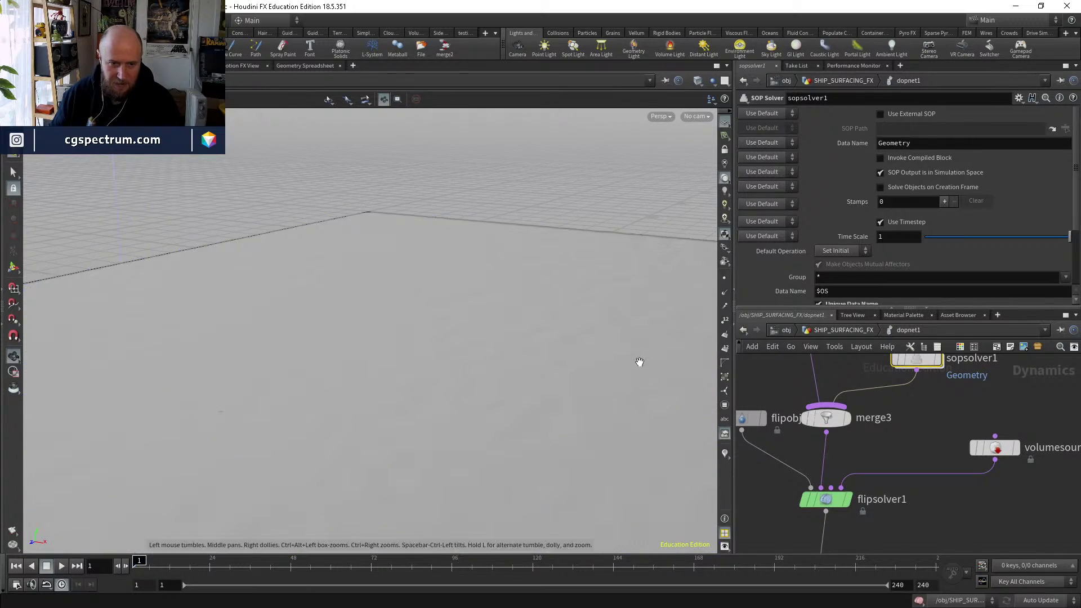
click(46, 566)
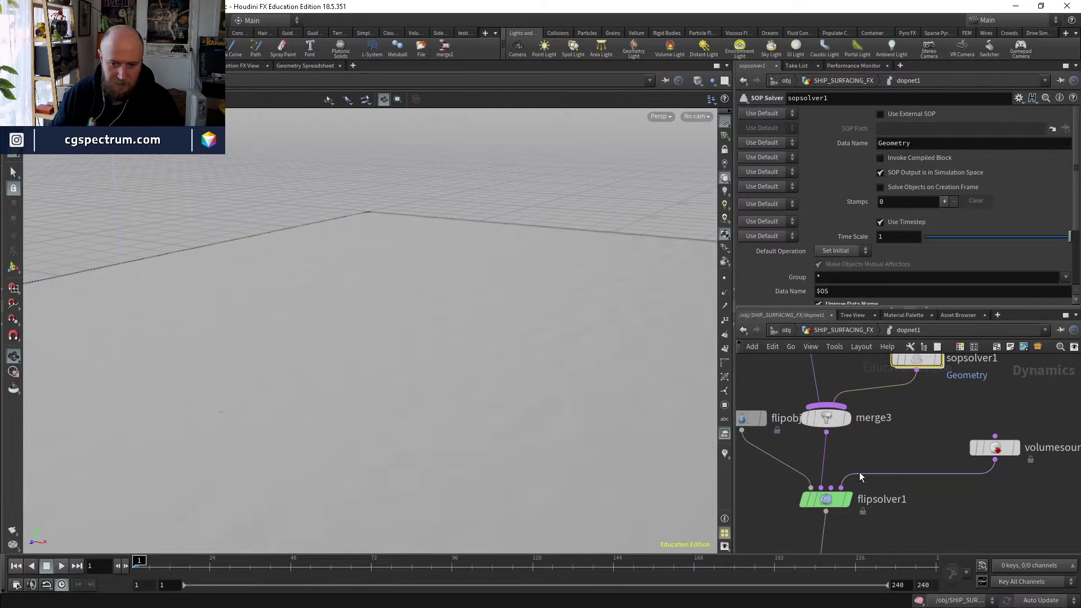
middle_drag(859, 472, 908, 451)
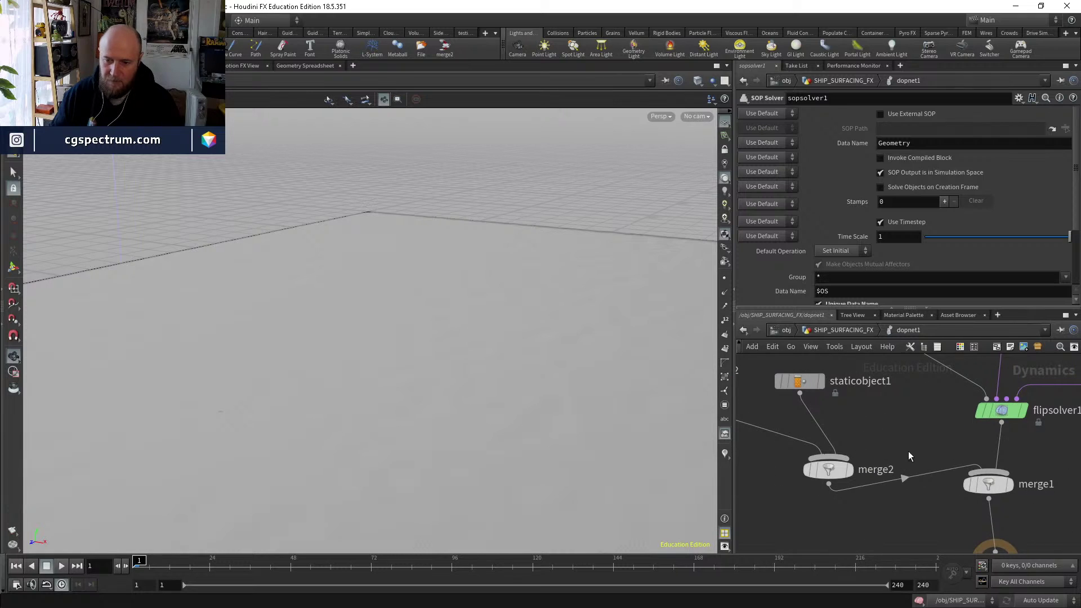
drag(924, 450, 911, 507)
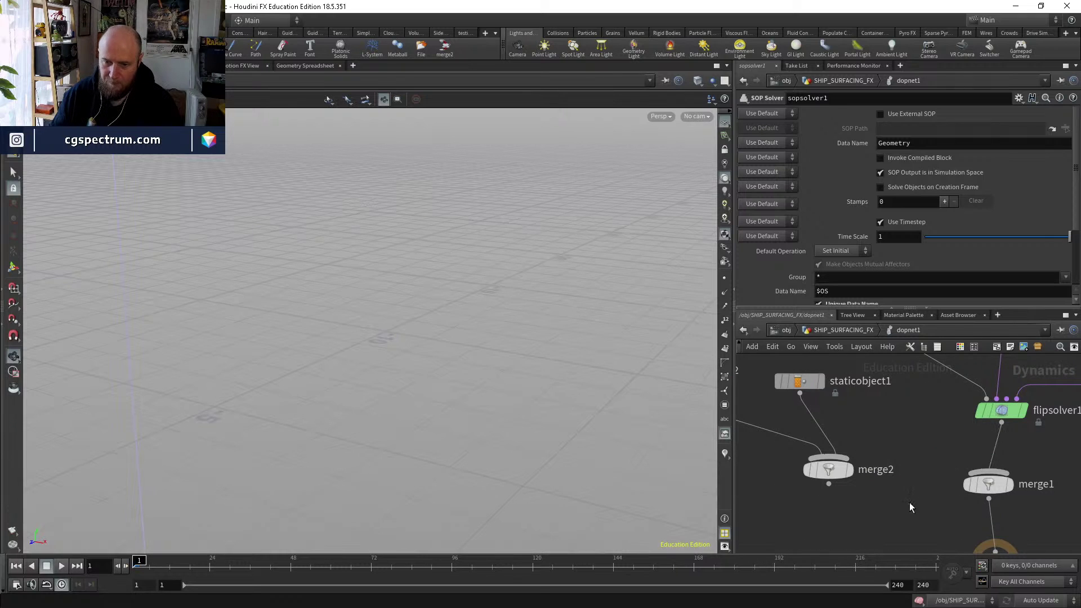
click(62, 566)
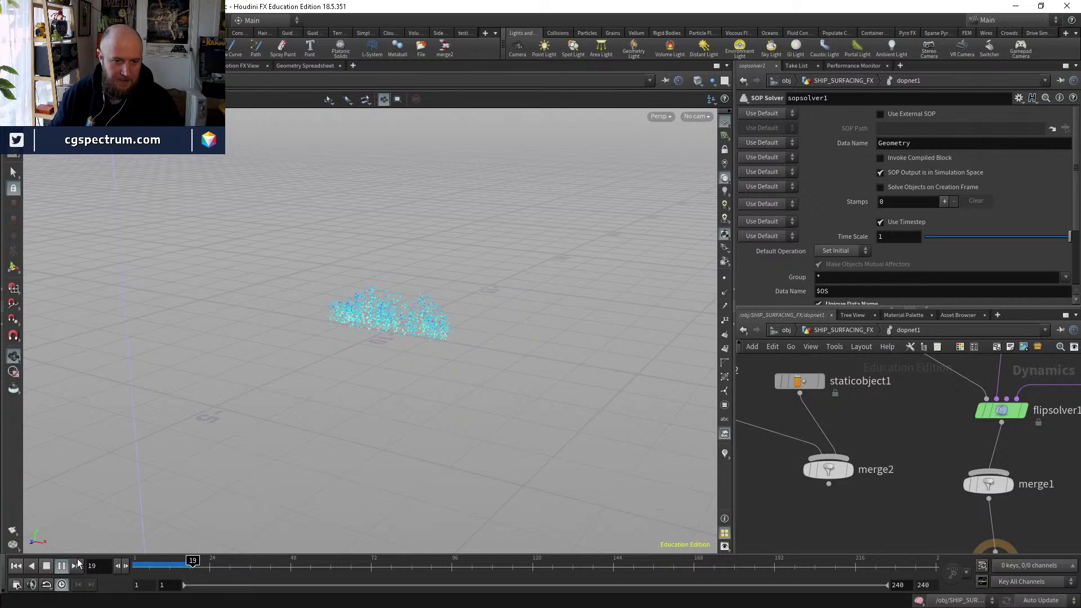
click(47, 566)
Set flipobject1's particle guide Visualization Type to None and shift the node slightly away from merge3.
middle_drag(910, 357, 923, 459)
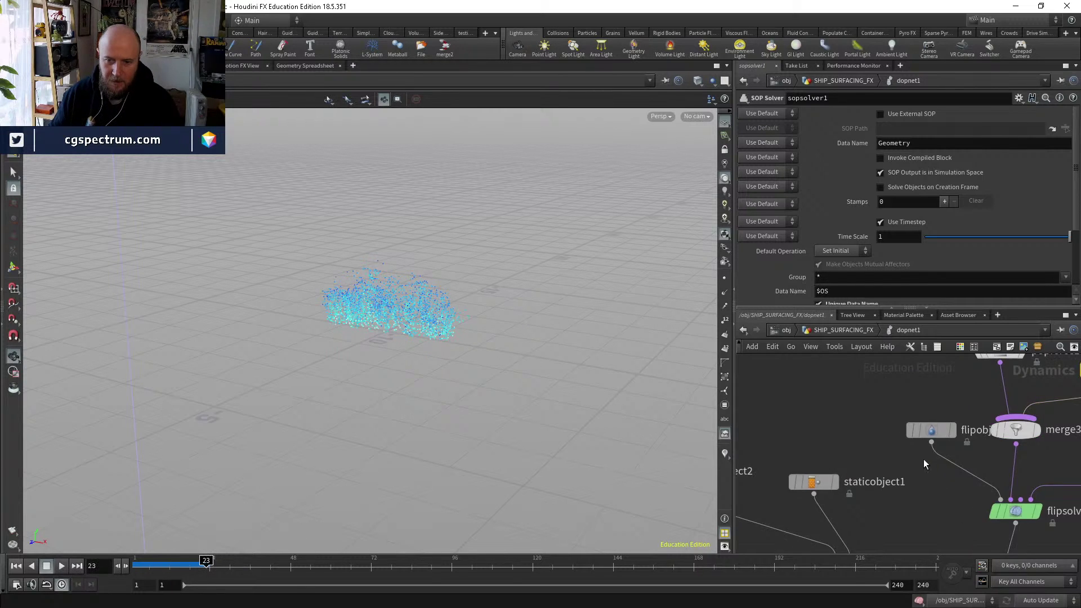
click(927, 431)
click(791, 182)
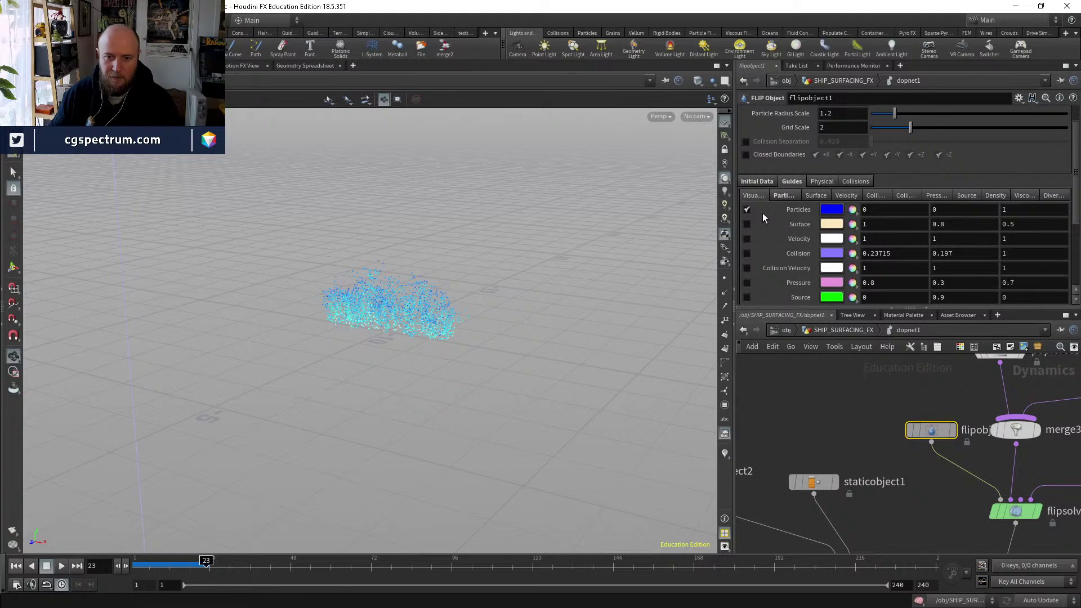
click(784, 195)
click(851, 253)
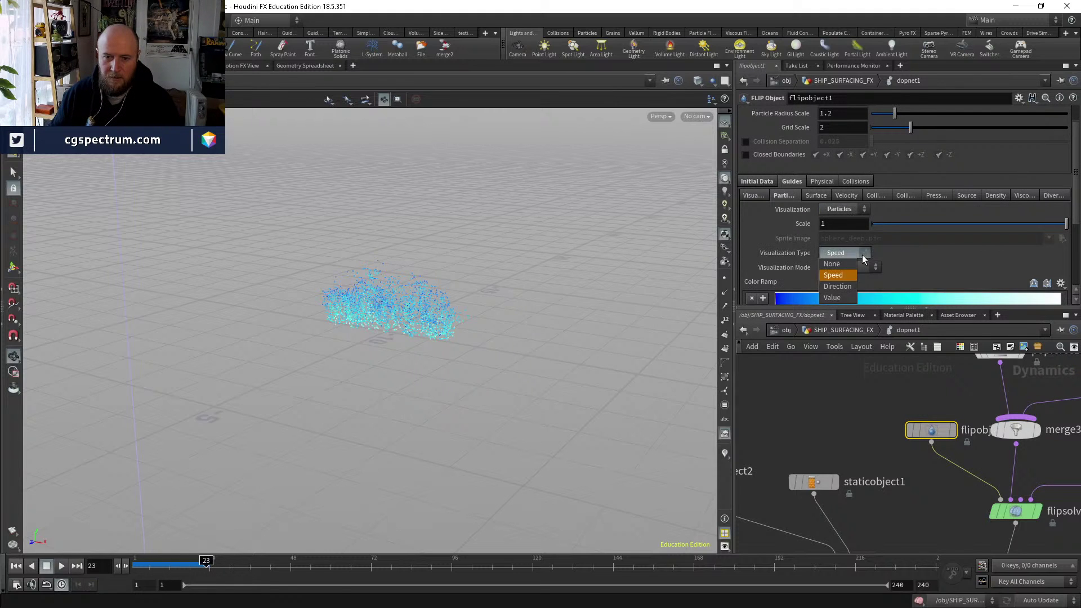
click(850, 262)
middle_drag(837, 443, 736, 459)
drag(830, 447, 799, 449)
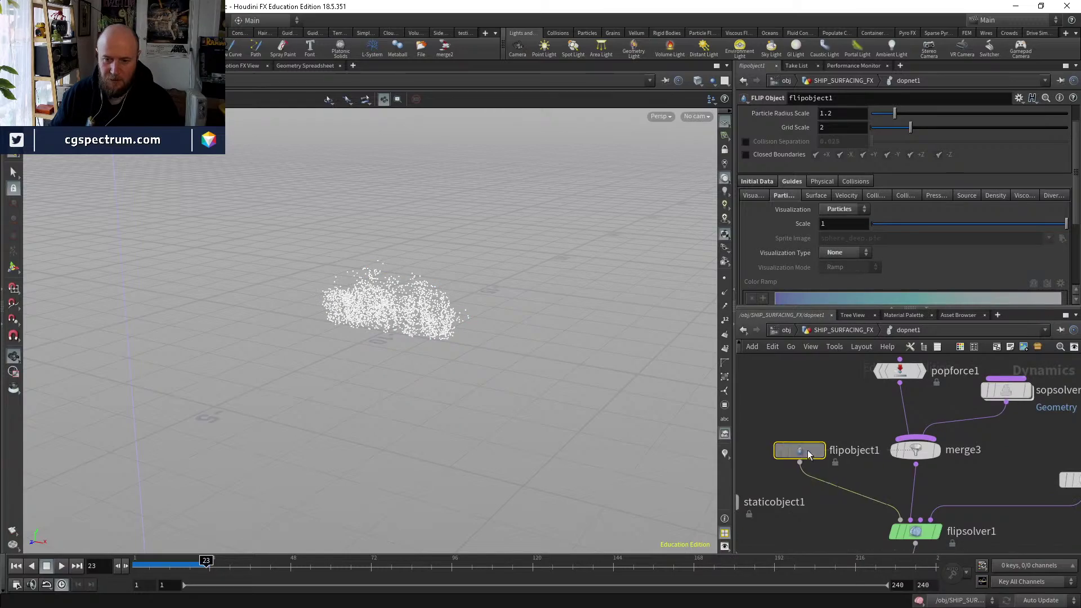
Enter sopsolver1 and display color1, color2 and attribtransfer1 in turn to compare their colours.
click(932, 401)
middle_drag(991, 441, 880, 515)
double_click(933, 401)
click(843, 491)
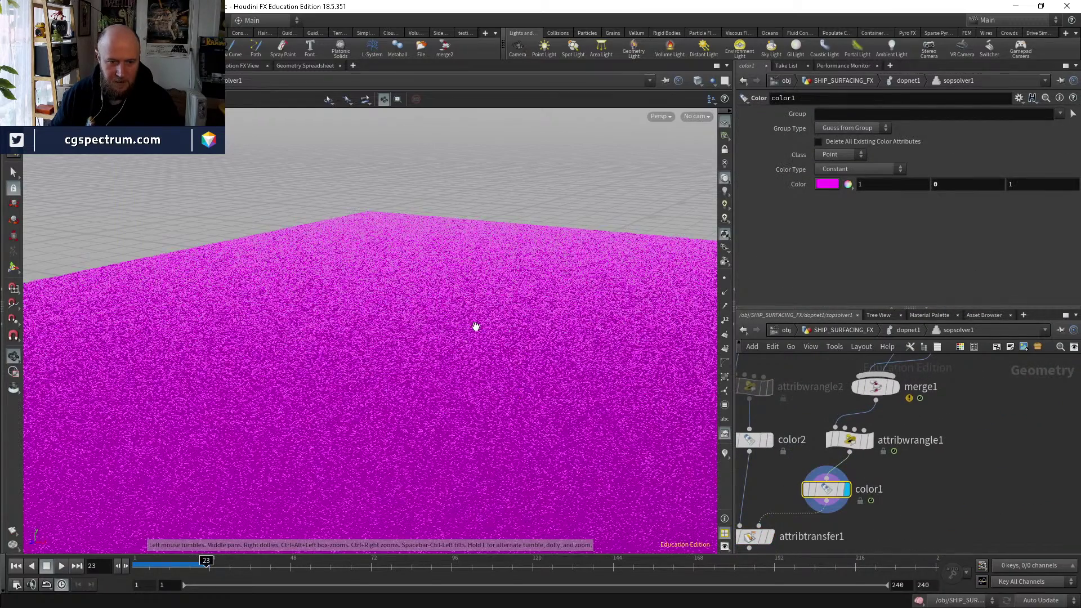
drag(475, 321, 776, 450)
click(767, 440)
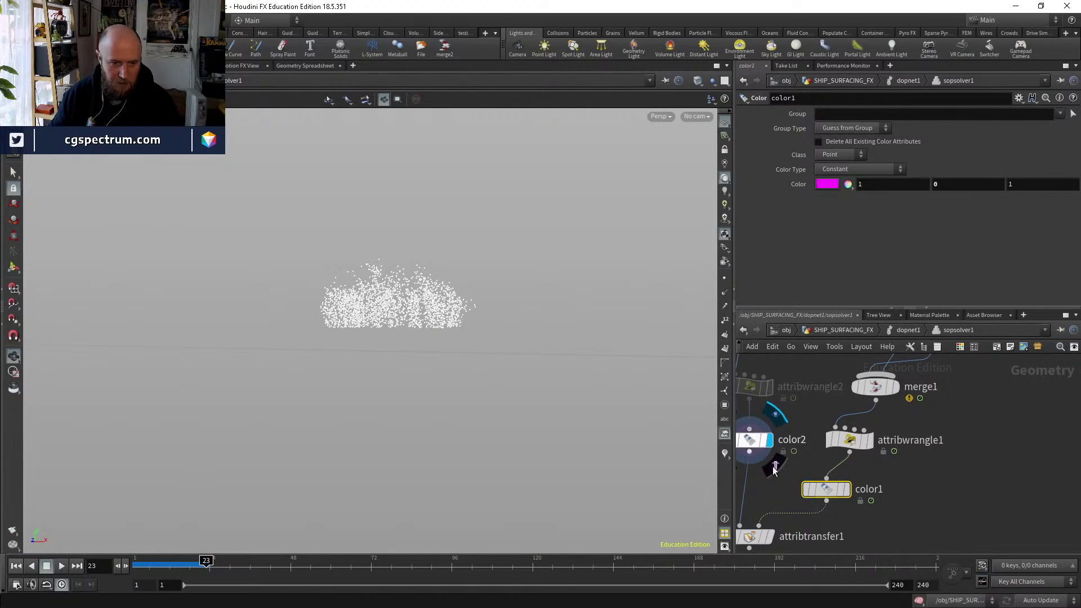
click(763, 537)
click(755, 538)
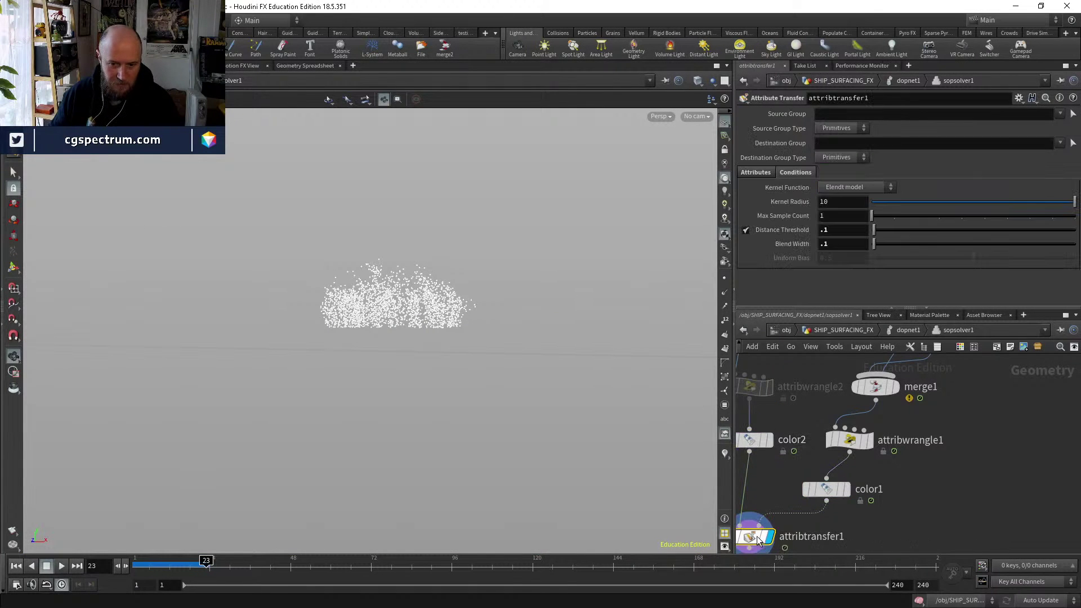
Template color1's water surface and display attribtransfer1's particles against it in the front view.
click(845, 489)
click(769, 440)
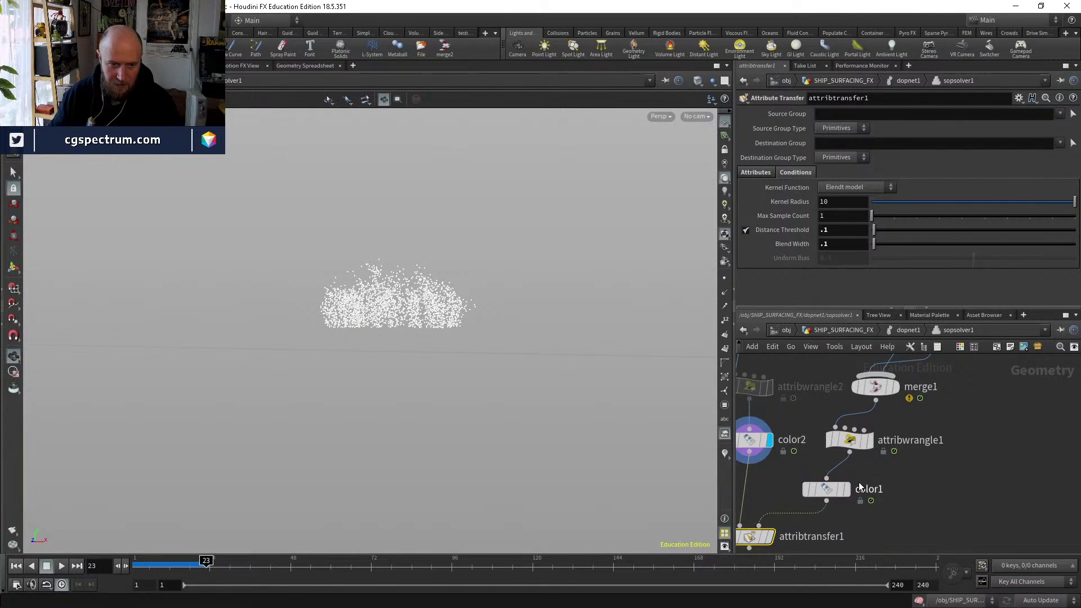
click(839, 490)
key(space+3)
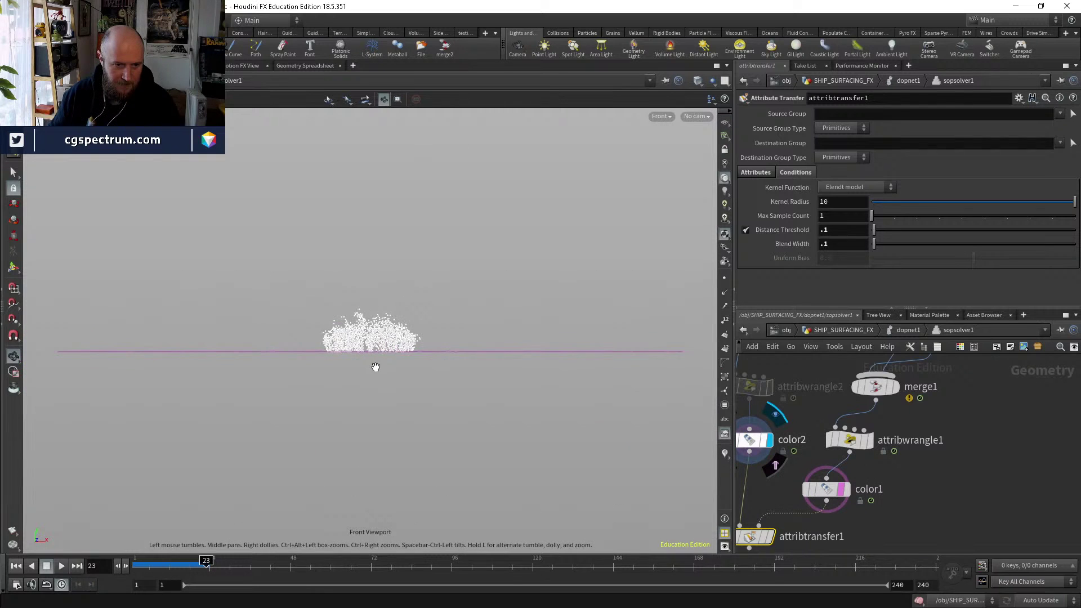
scroll(376, 367, up, 10)
middle_drag(912, 465, 972, 402)
click(830, 474)
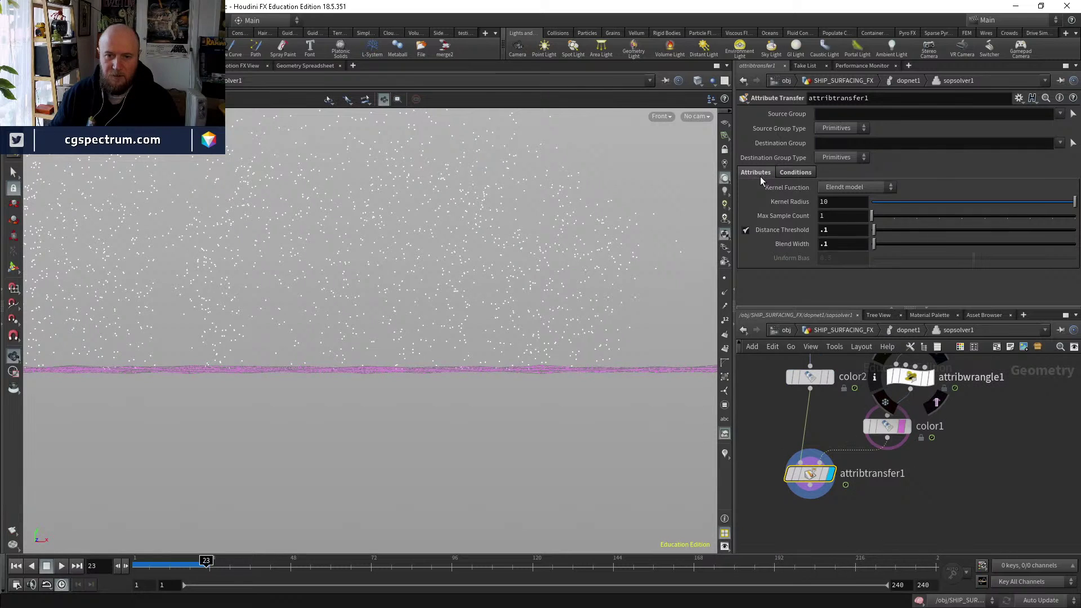
Add Cd after viscosity in the point attributes that attribtransfer1 transfers.
click(757, 173)
click(917, 217)
text(Cd)
key(Return)
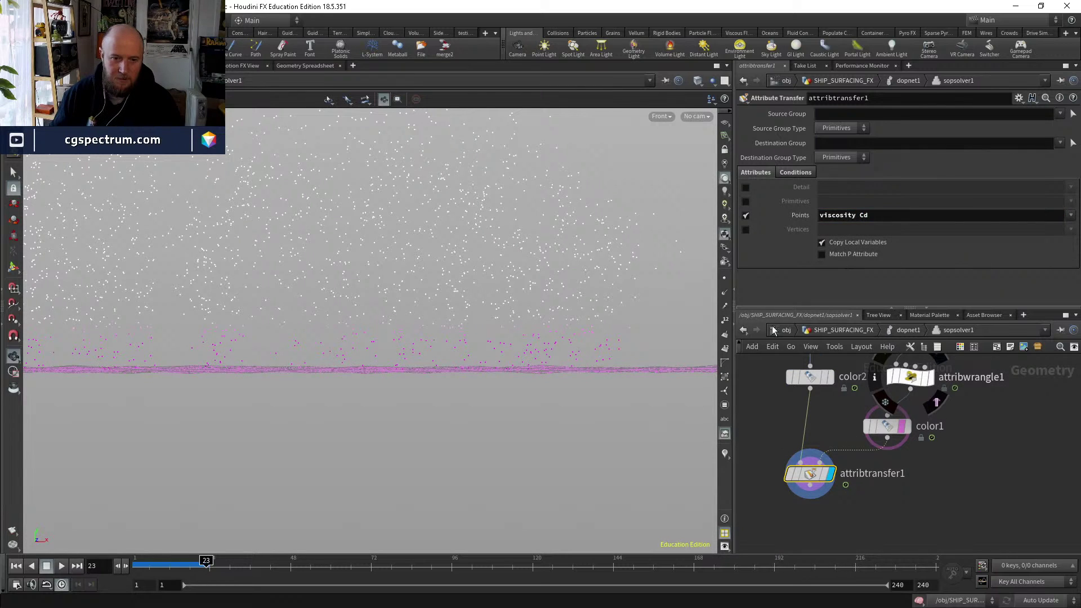
Lower attribtransfer1's Distance Threshold to 0.
click(796, 172)
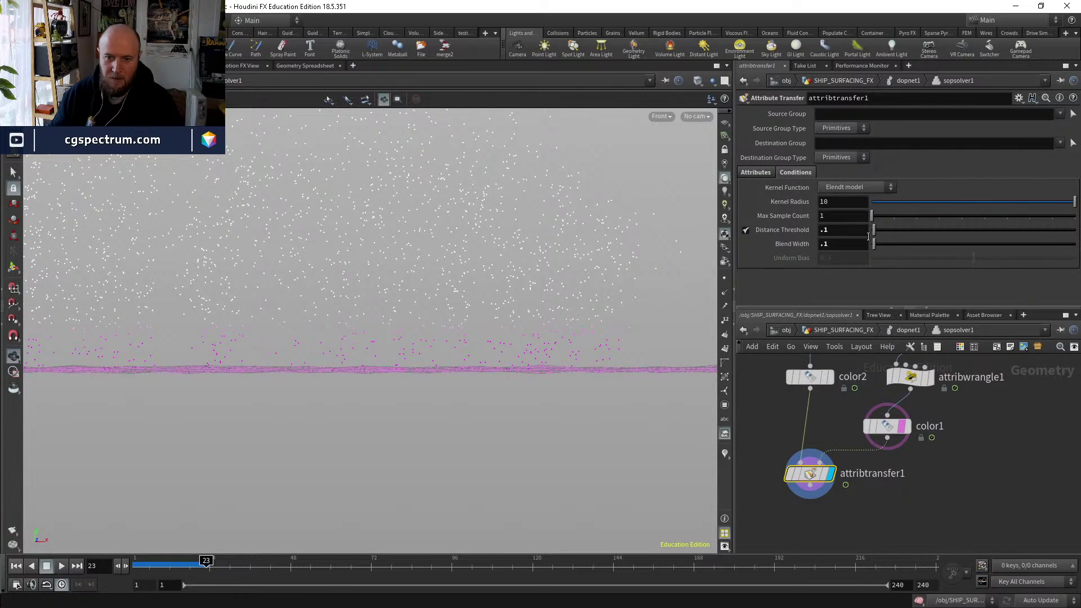
drag(874, 230, 868, 234)
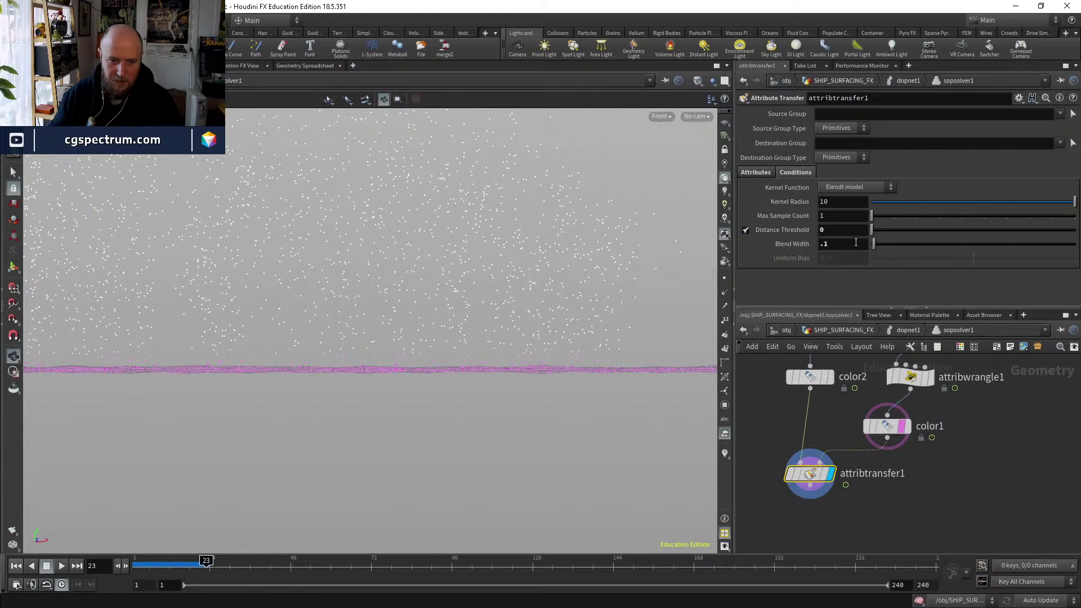
double_click(856, 243)
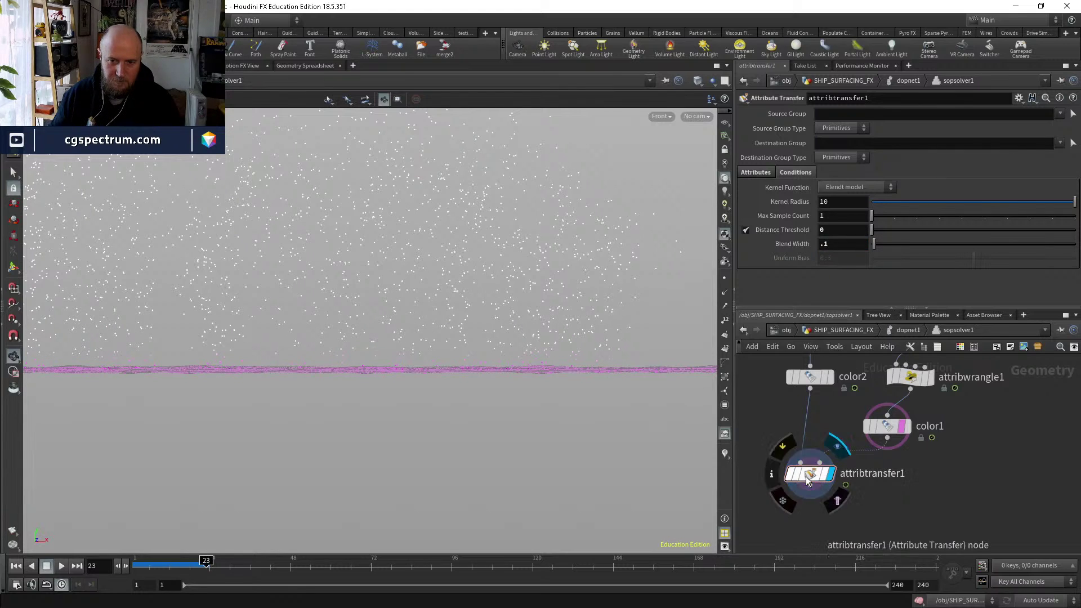
Return to dopnet1, rerun the simulation from the first frame, and scrub the cached result to frame 31.
click(902, 330)
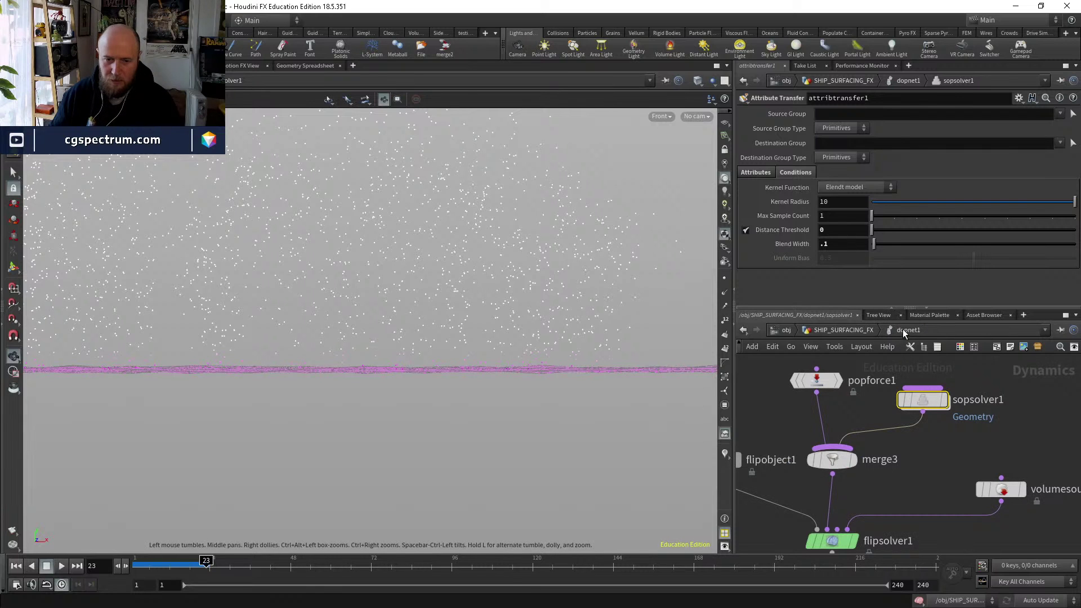
drag(548, 310, 406, 379)
click(16, 566)
click(62, 566)
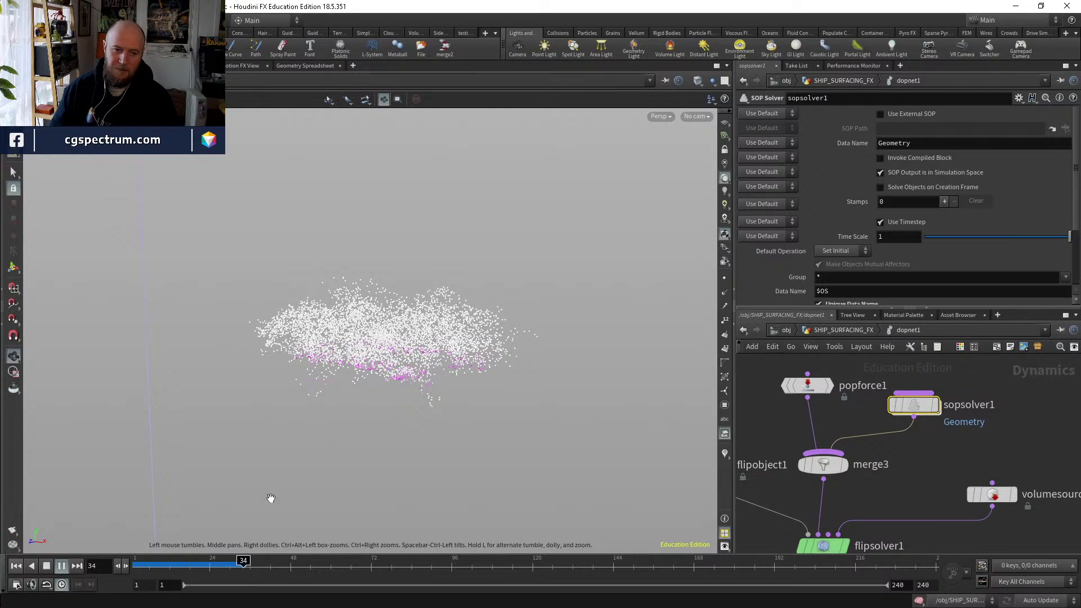
drag(187, 569, 235, 571)
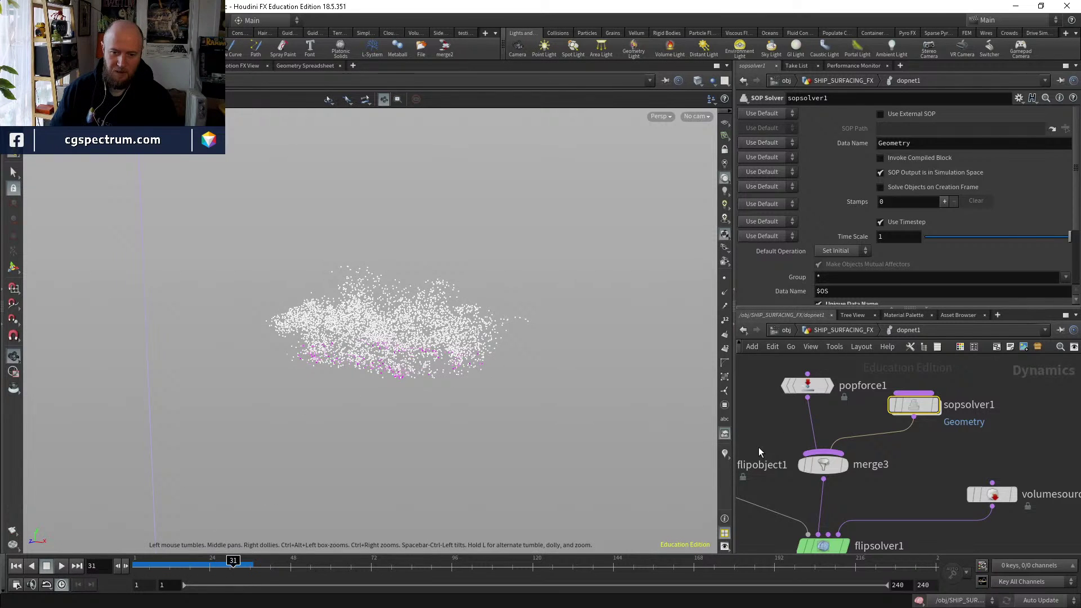
Add a scene-level Marker visualizer that shows the viscosity attribute as text.
right_click(727, 456)
click(834, 431)
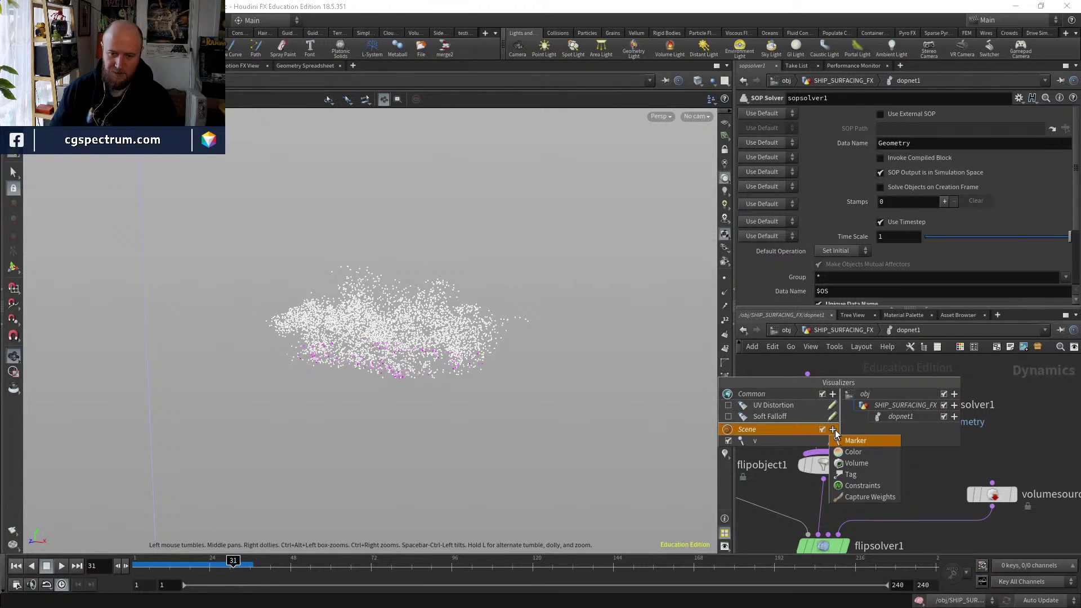
click(859, 443)
click(841, 435)
text(v)
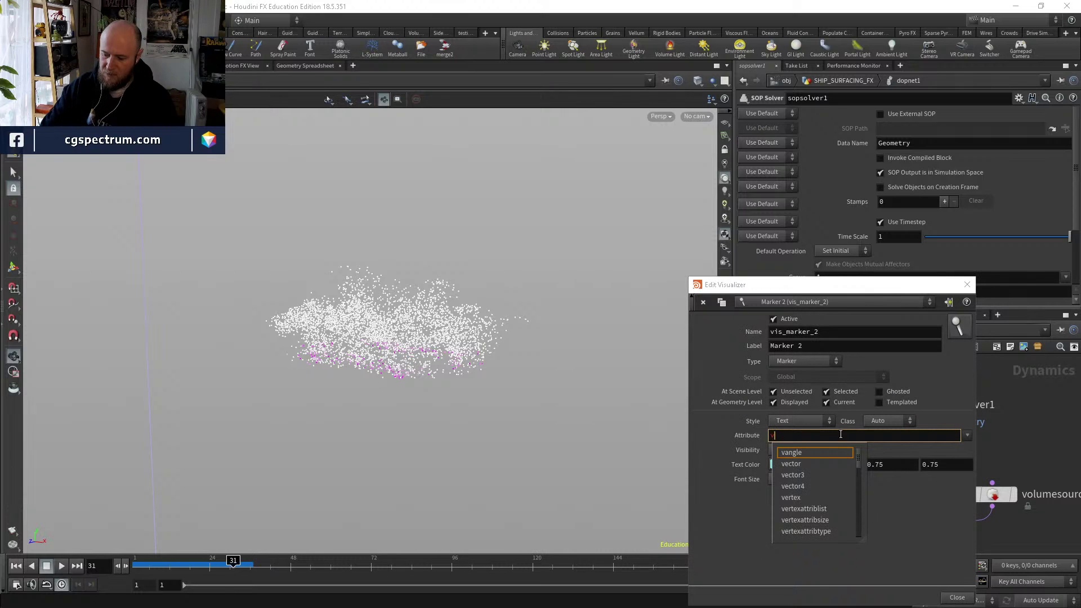
text(iscosity)
key(Return)
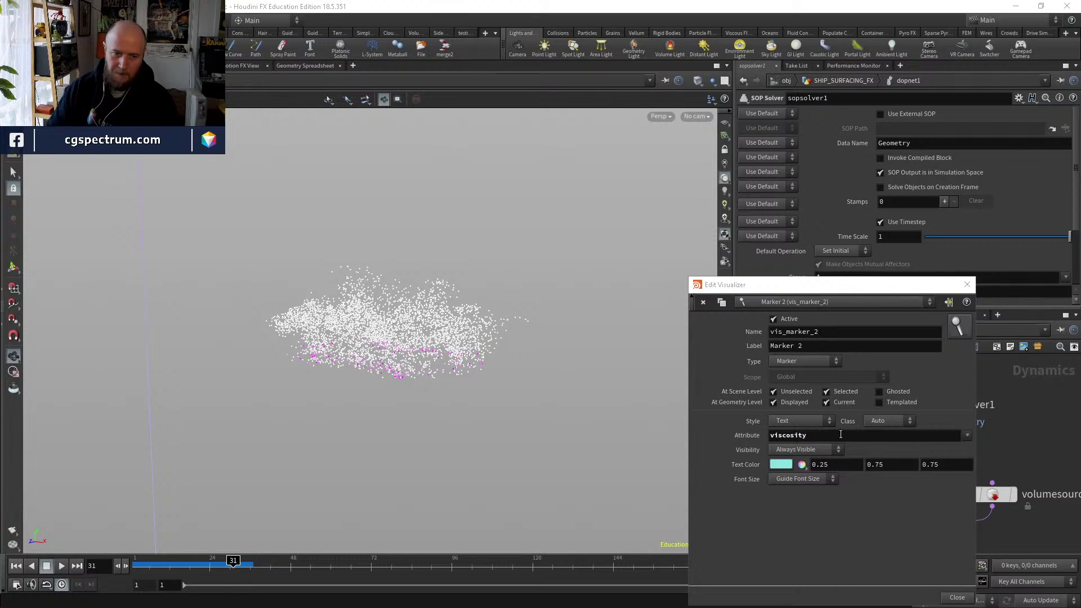
click(957, 598)
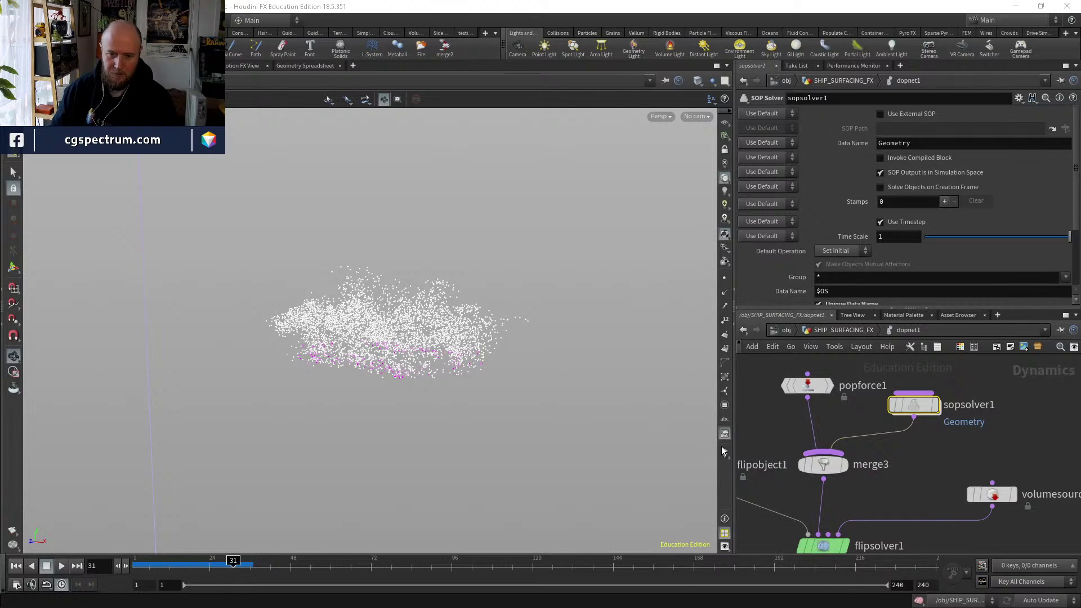
Enable the viewport visualizers, hide the velocity (v) one, and examine the viscosity values on the outer particles.
click(725, 454)
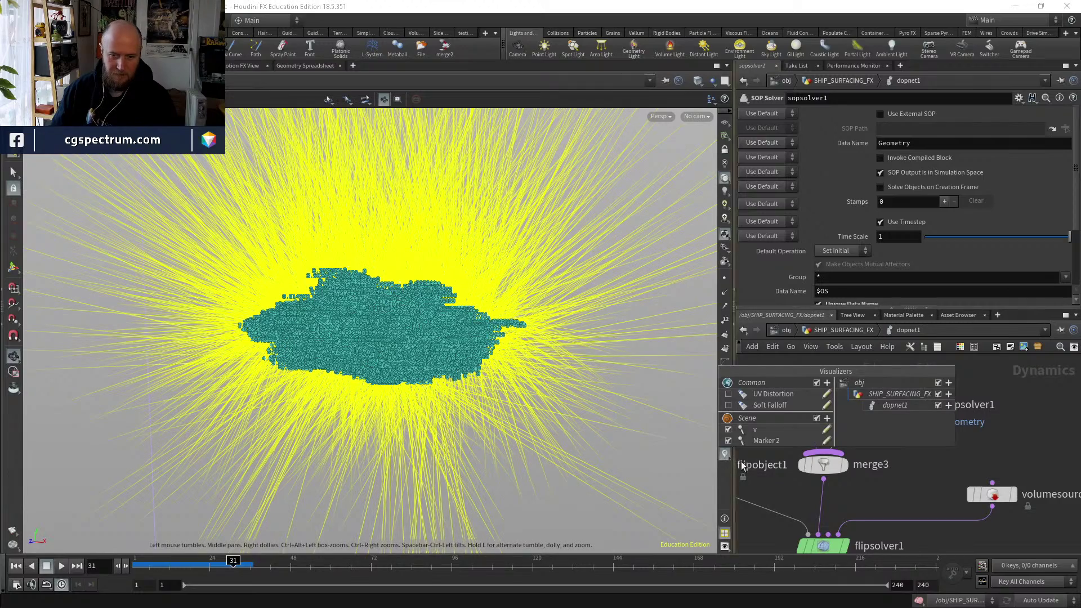
click(729, 441)
scroll(609, 220, up, 6)
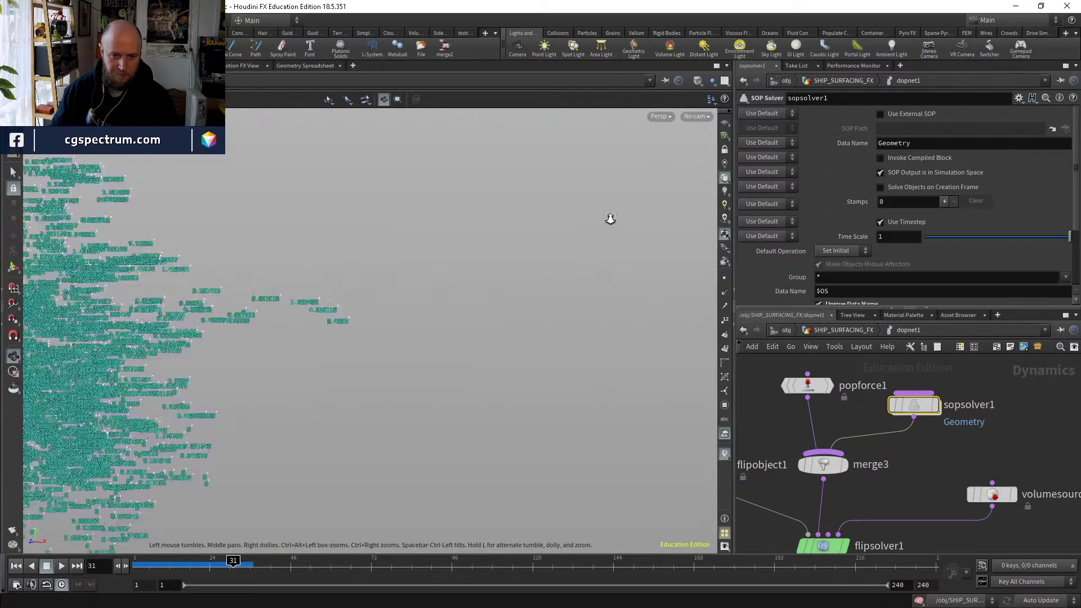
scroll(490, 338, up, 5)
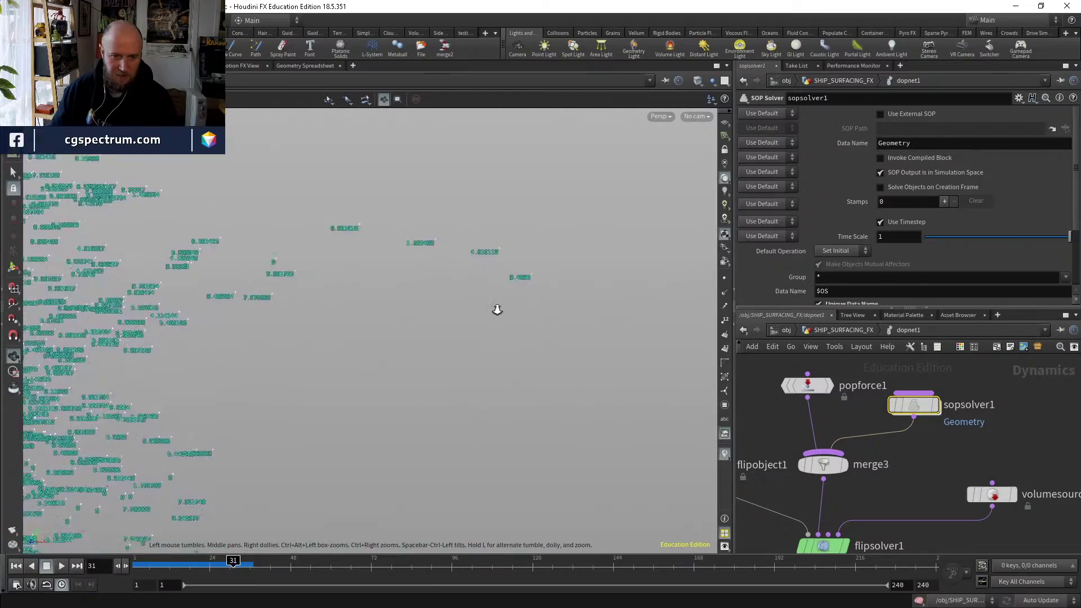
drag(495, 304, 478, 327)
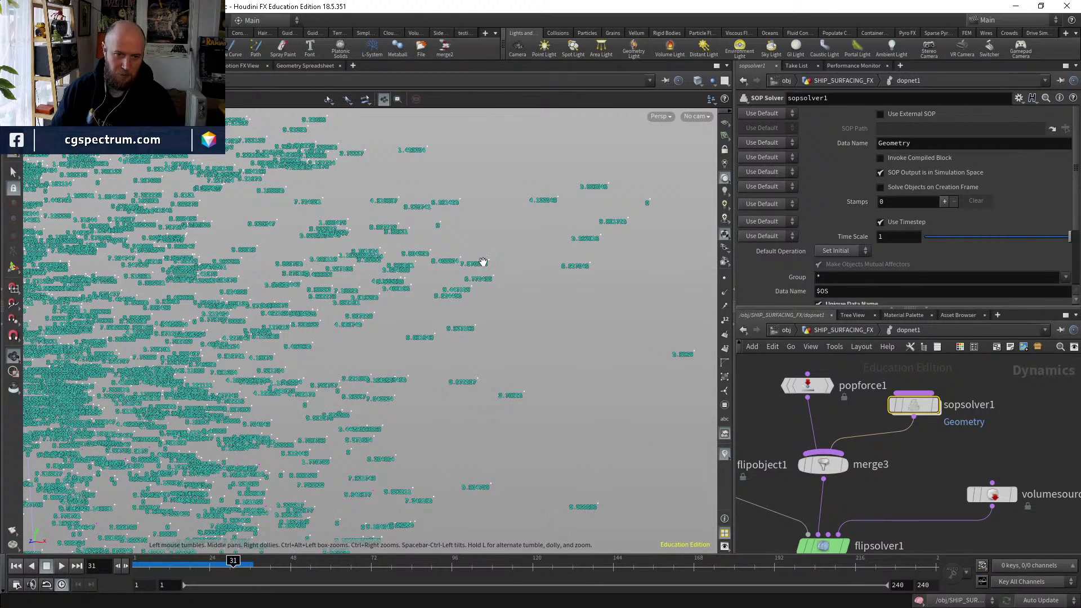
drag(590, 286, 639, 367)
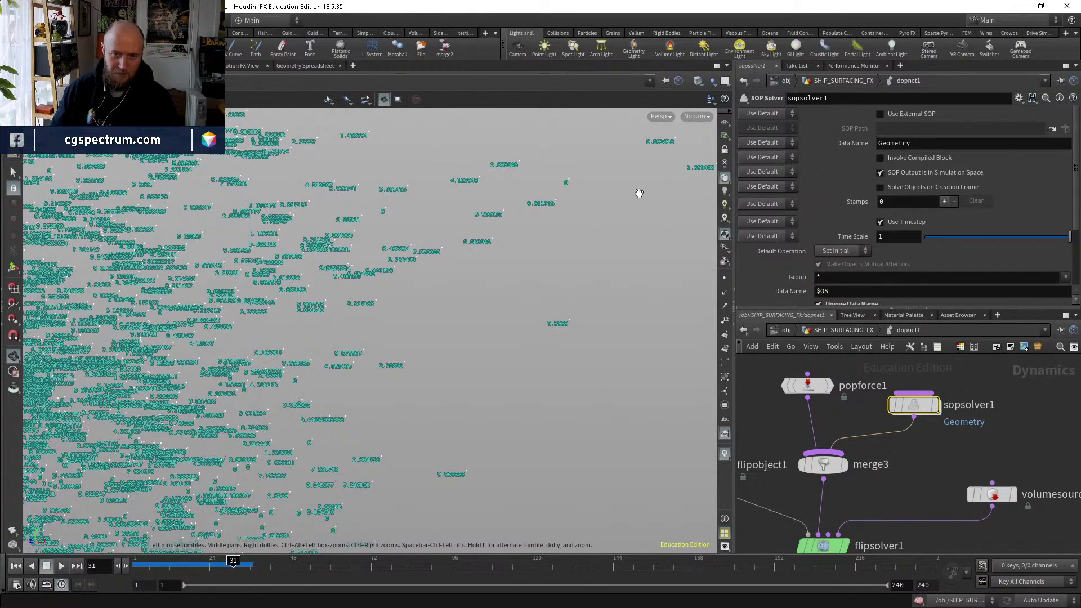
Turn off the viewport visualizers, play the simulation onward from frame 31, and return to the first frame.
scroll(599, 360, down, 5)
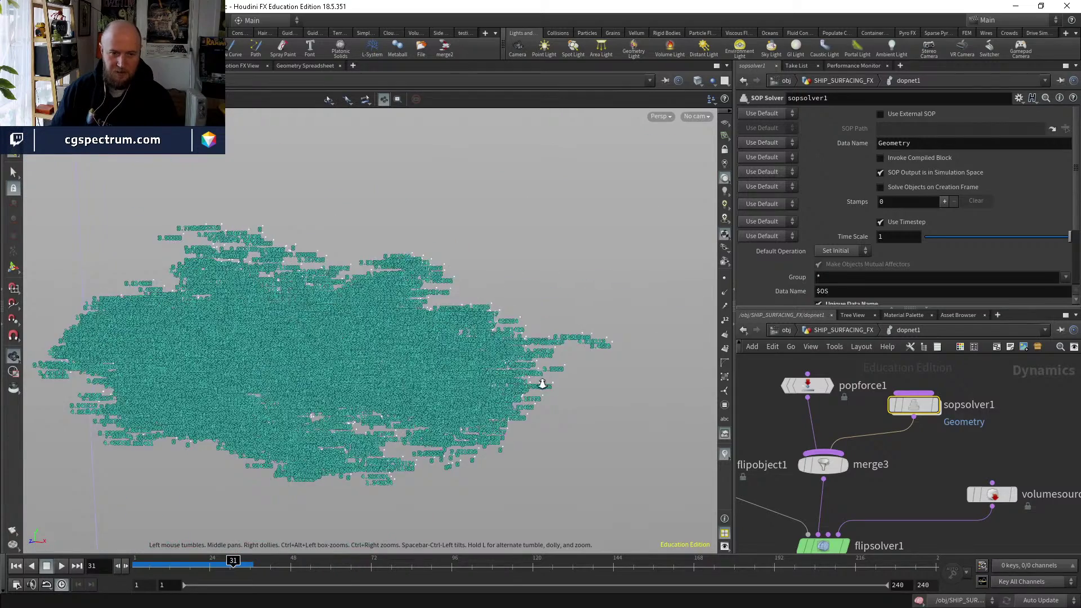
click(724, 455)
drag(554, 369, 442, 434)
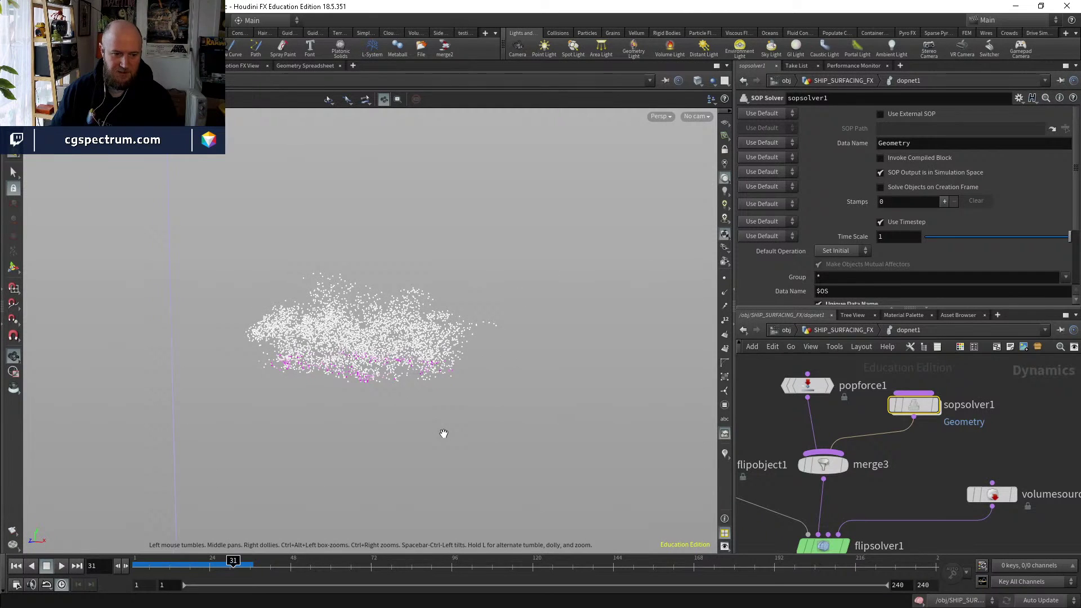
click(61, 566)
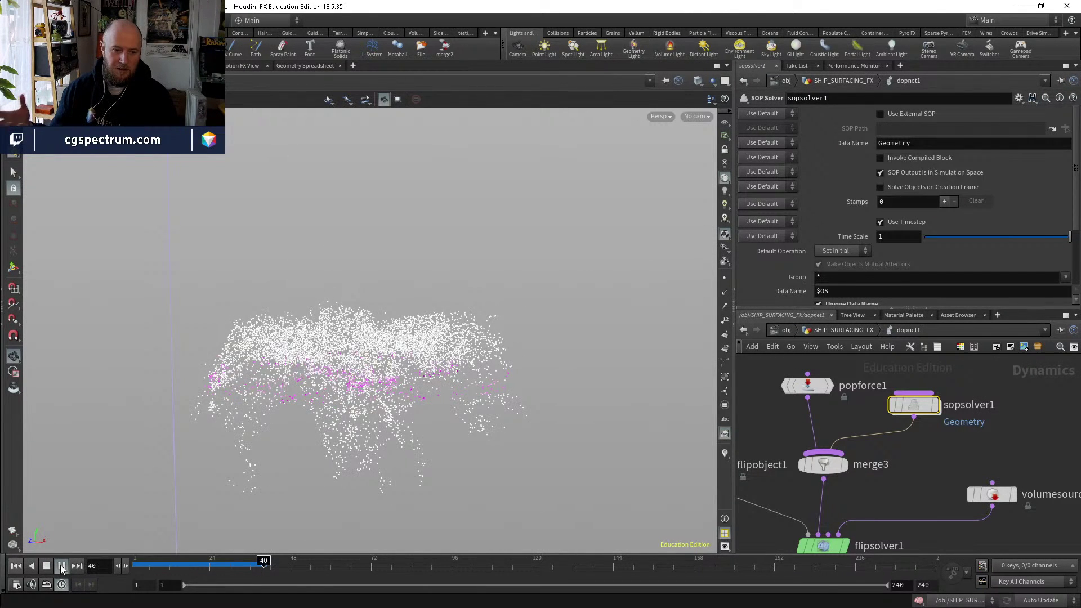
key(ctrl+Up)
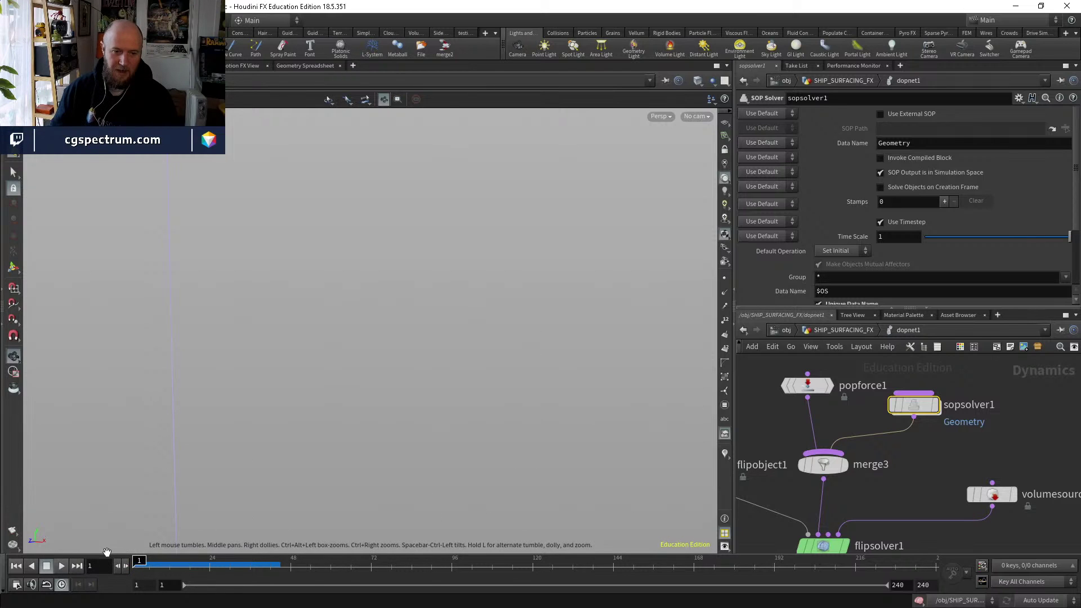
Select staticobject2 in dopnet1 and jump to the OUT_WATER_GEO node referenced by its SOP Path.
middle_drag(780, 485, 1071, 469)
middle_drag(890, 463, 961, 402)
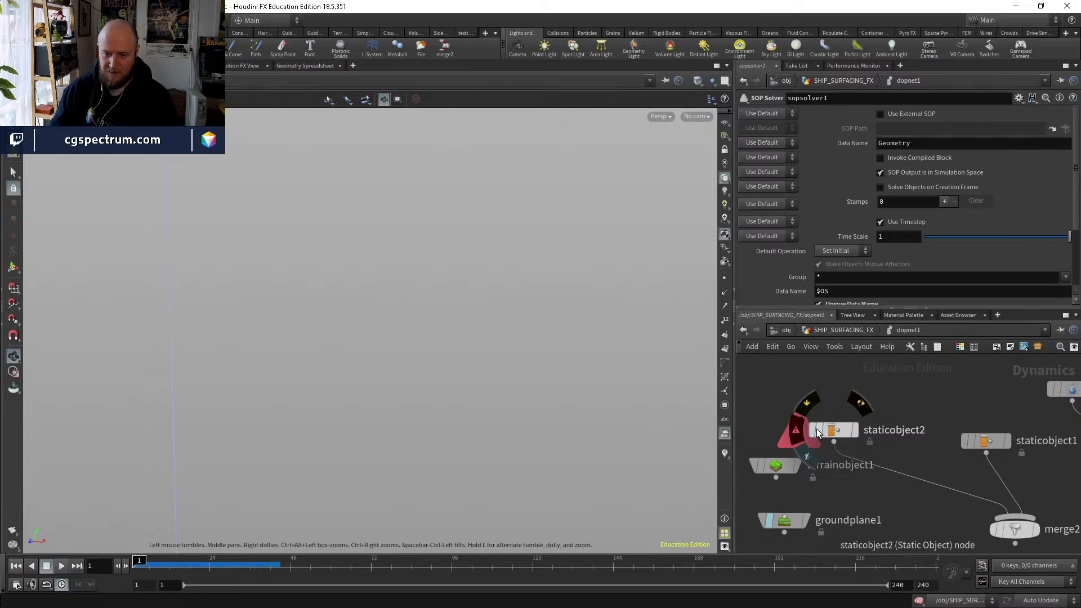
click(816, 429)
click(821, 432)
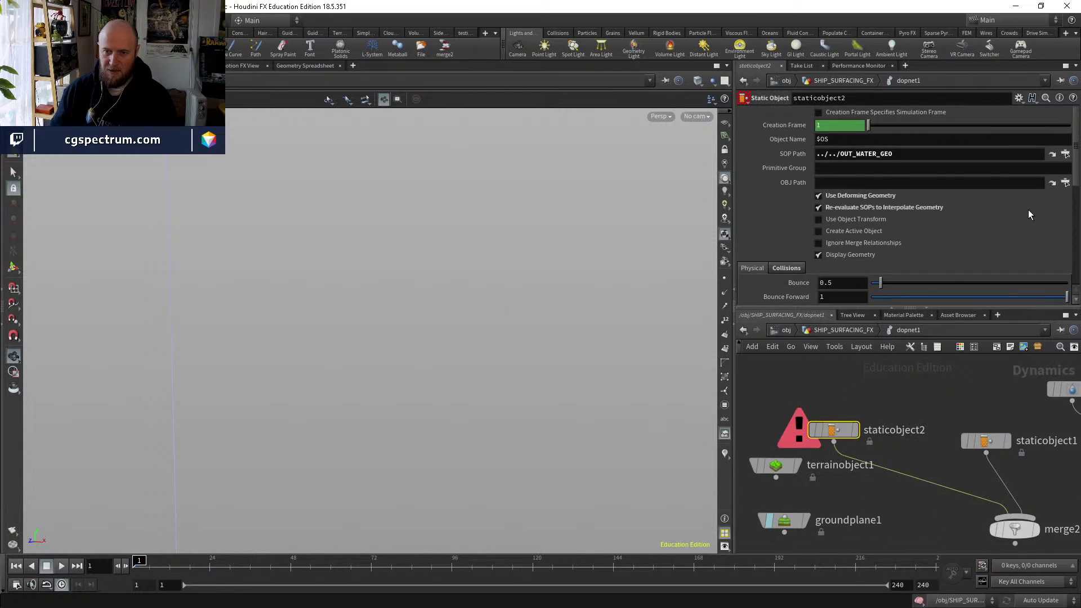
click(1053, 154)
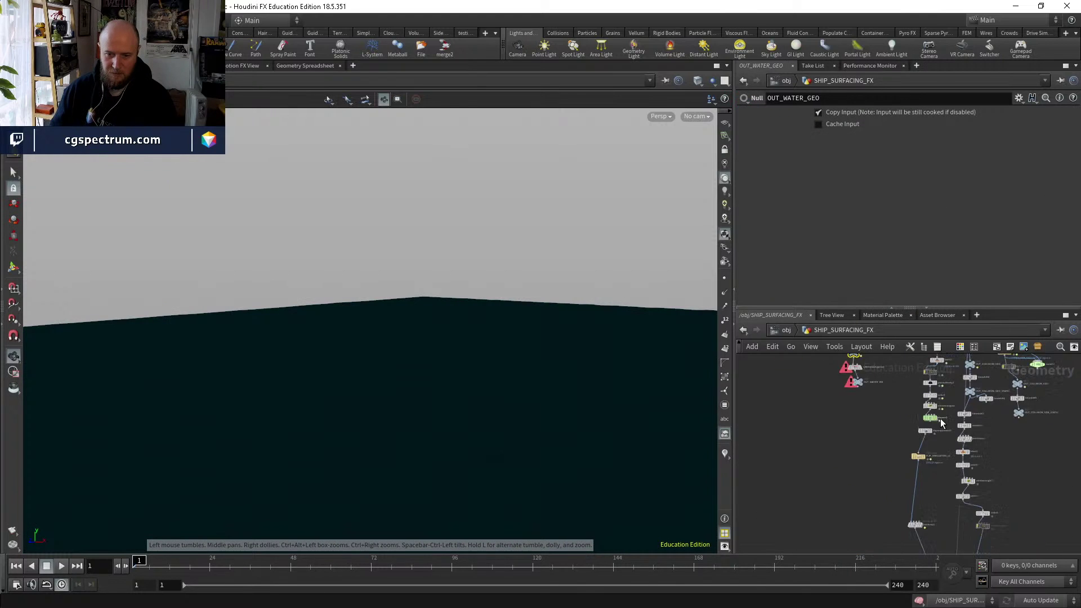
Display vdbfrompolygons2, check the OUT_WATER_VDB null below it, and go back inside dopnet1.
scroll(857, 444, up, 3)
click(840, 499)
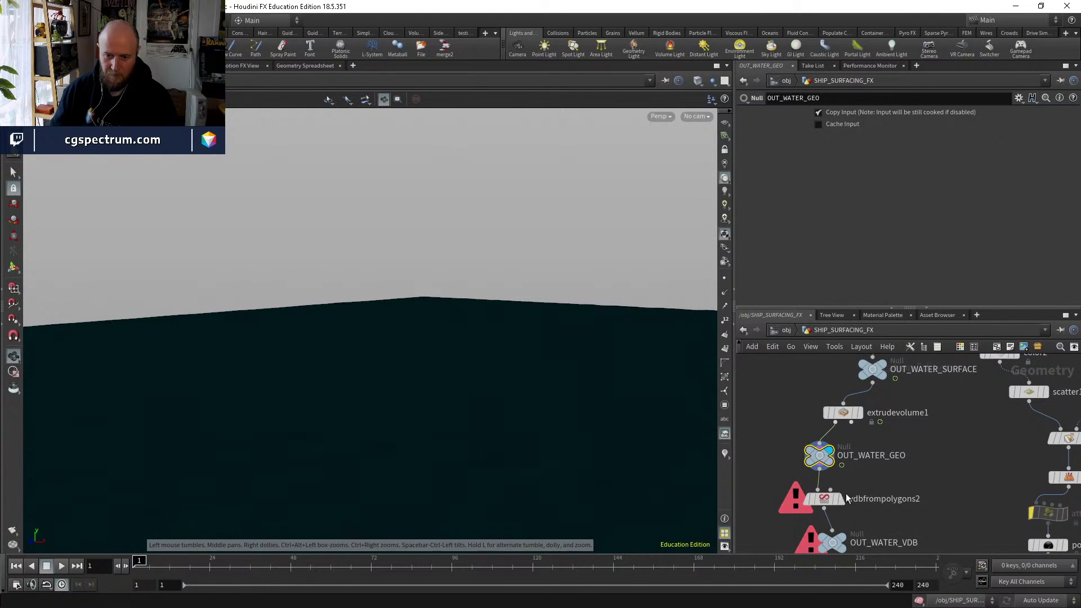
middle_drag(886, 546, 878, 491)
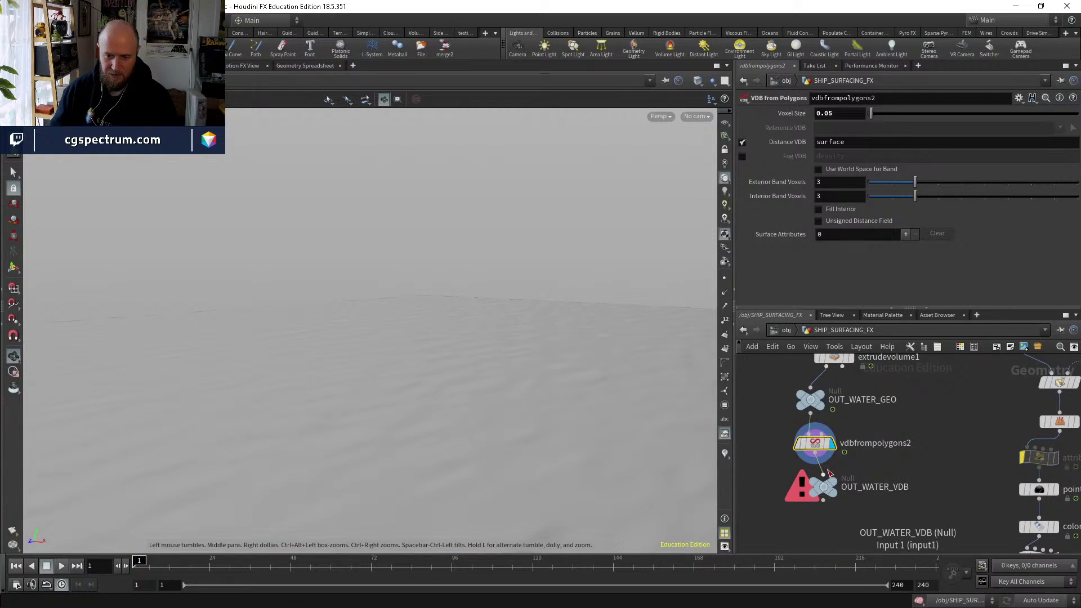
click(822, 488)
middle_drag(929, 524, 816, 456)
scroll(816, 457, down, 3)
scroll(817, 484, up, 3)
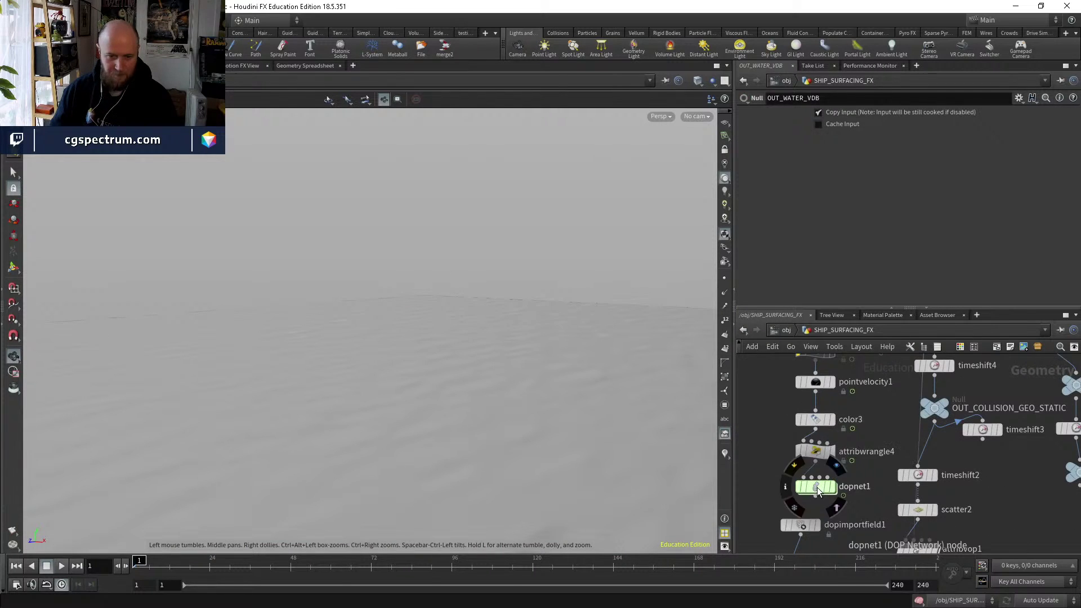
double_click(817, 485)
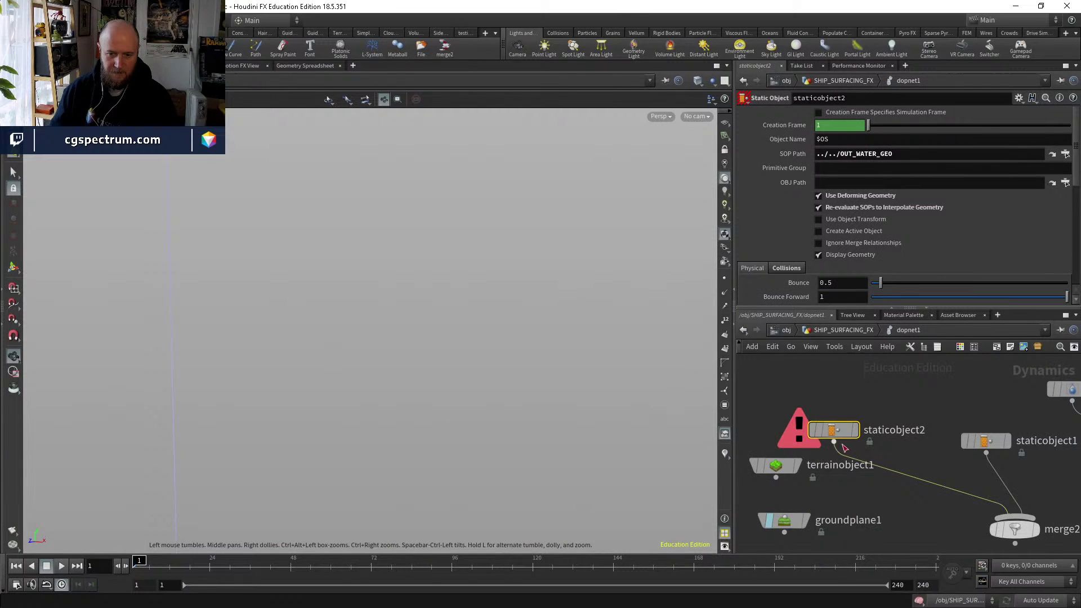
Wire merge2's output into merge1 so the static objects join the simulation, and bypass staticobject1.
middle_drag(962, 487, 771, 443)
click(818, 500)
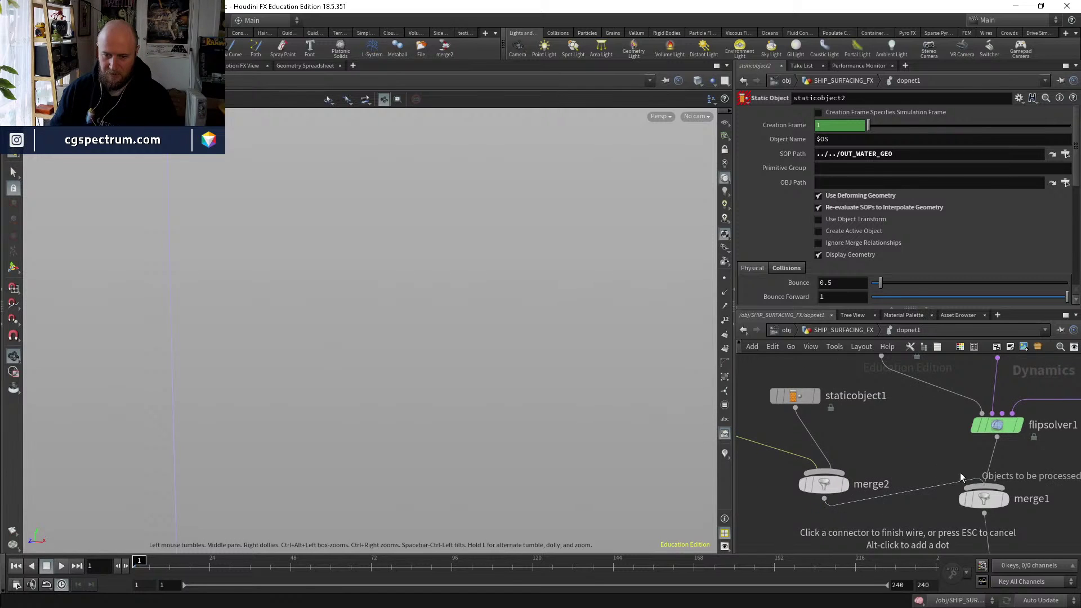
click(962, 474)
middle_drag(865, 454, 938, 479)
click(845, 423)
middle_drag(801, 466, 878, 471)
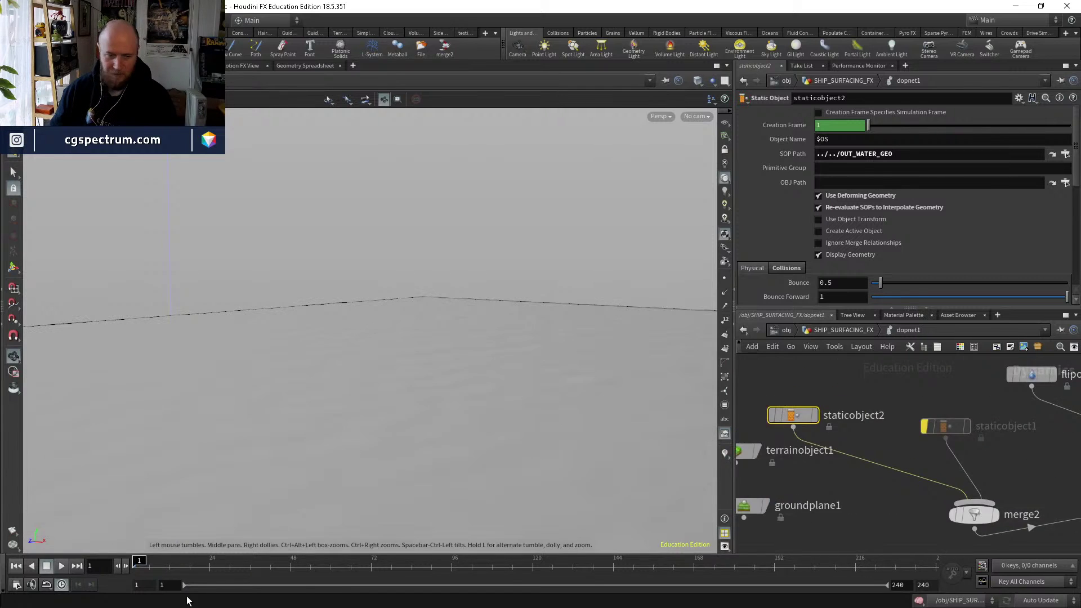
Run the simulation with the water collider, go to frame 40, and examine the particles against the water volume in wireframe from the side.
click(61, 566)
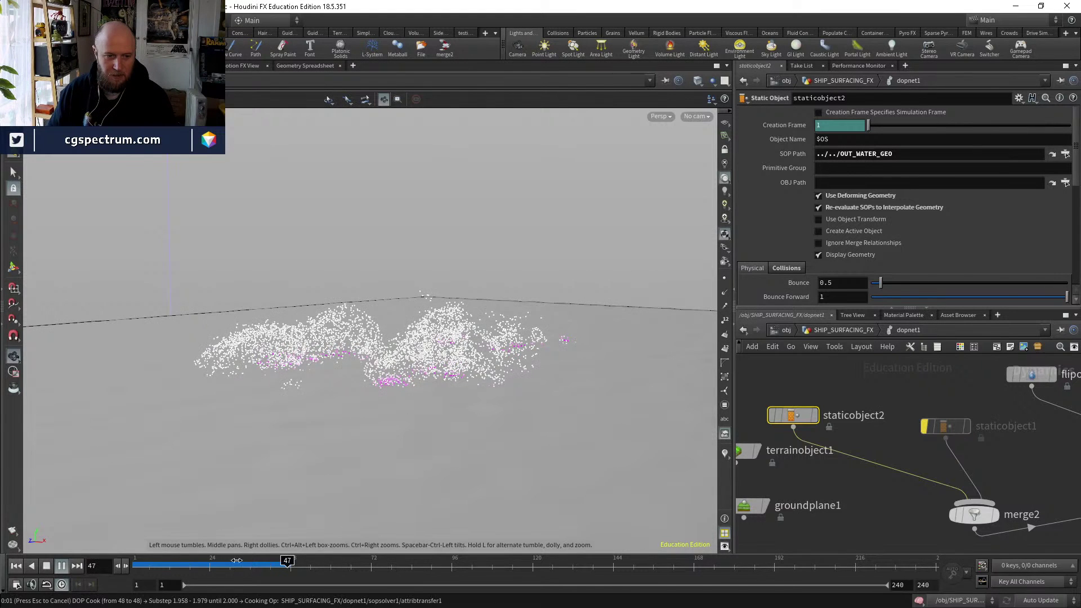
click(264, 563)
scroll(365, 437, down, 3)
middle_drag(364, 437, 379, 418)
key(shift+w)
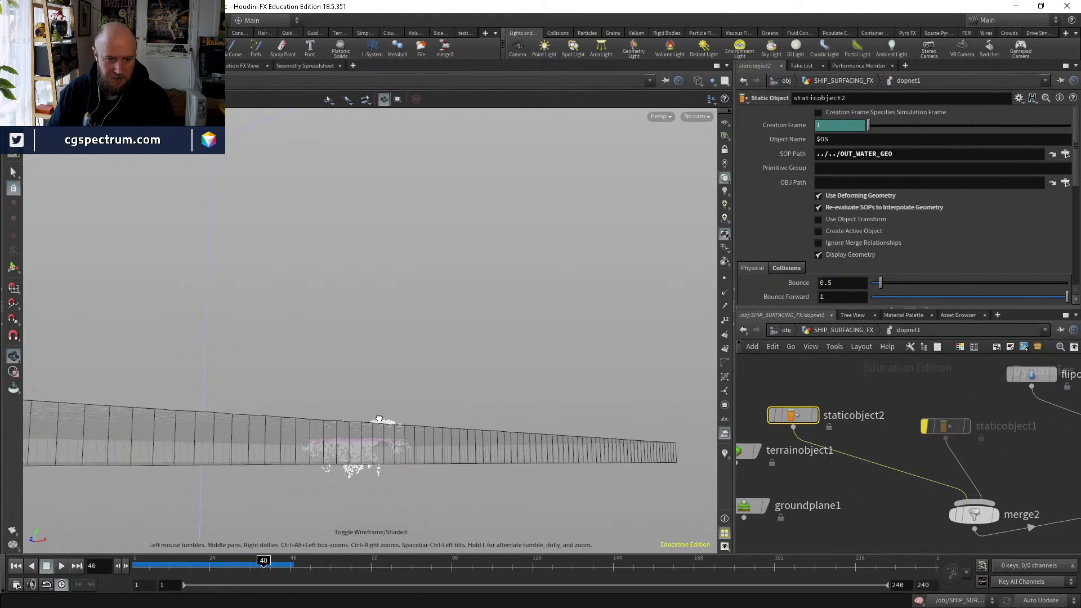
drag(379, 418, 379, 453)
right_drag(374, 453, 407, 358)
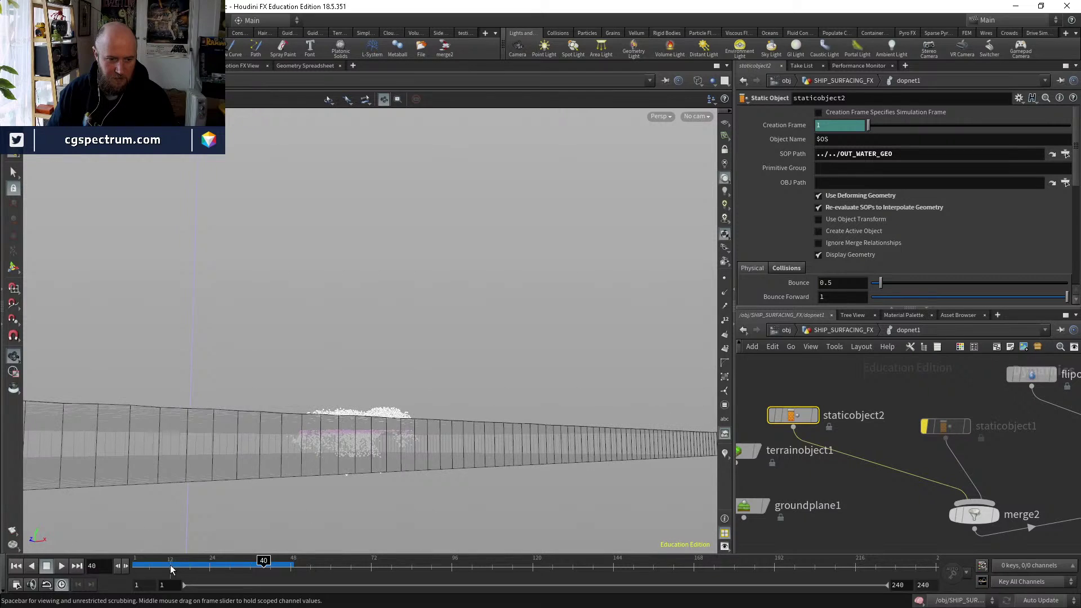
Return to frame 1 and reverse the inputs of merge1 in dopnet1 so merge2 comes before flipsolver1.
drag(200, 563, 261, 535)
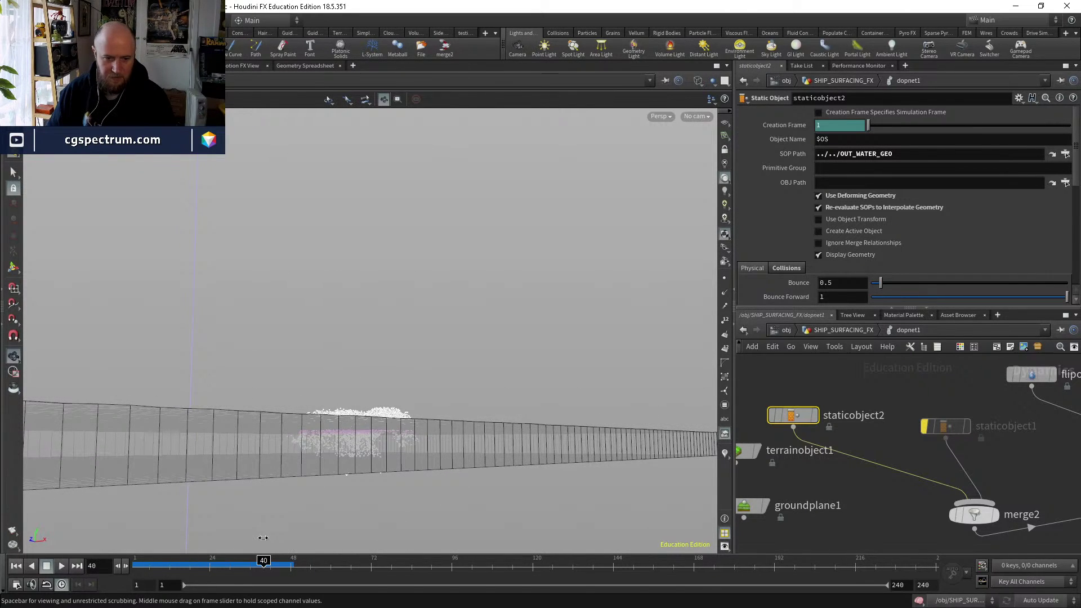
middle_drag(1039, 486, 840, 402)
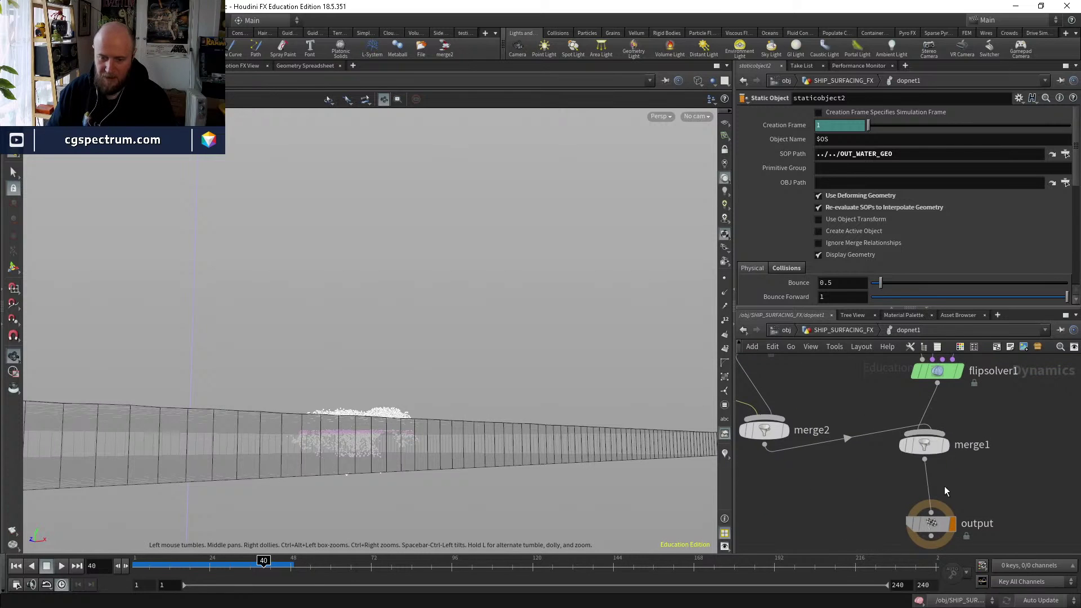
scroll(937, 484, up, 1)
click(926, 447)
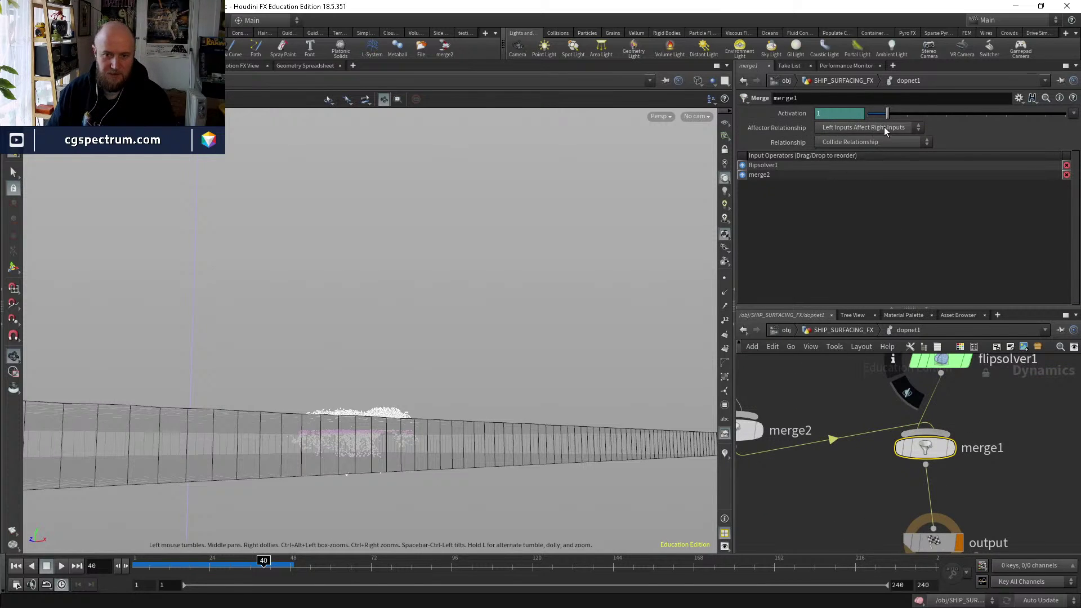
click(18, 585)
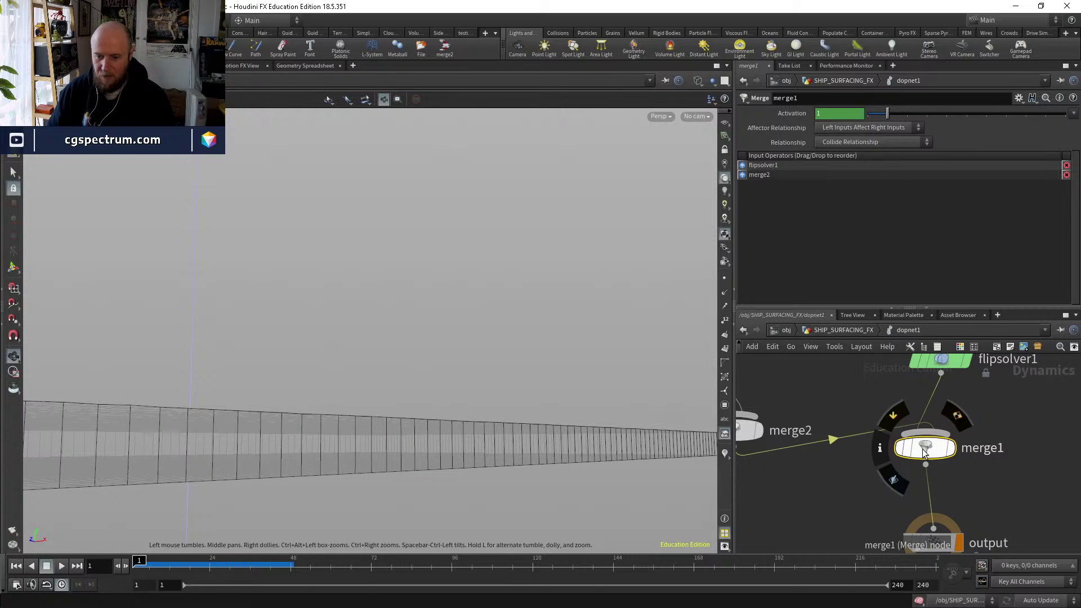
key(shift+r)
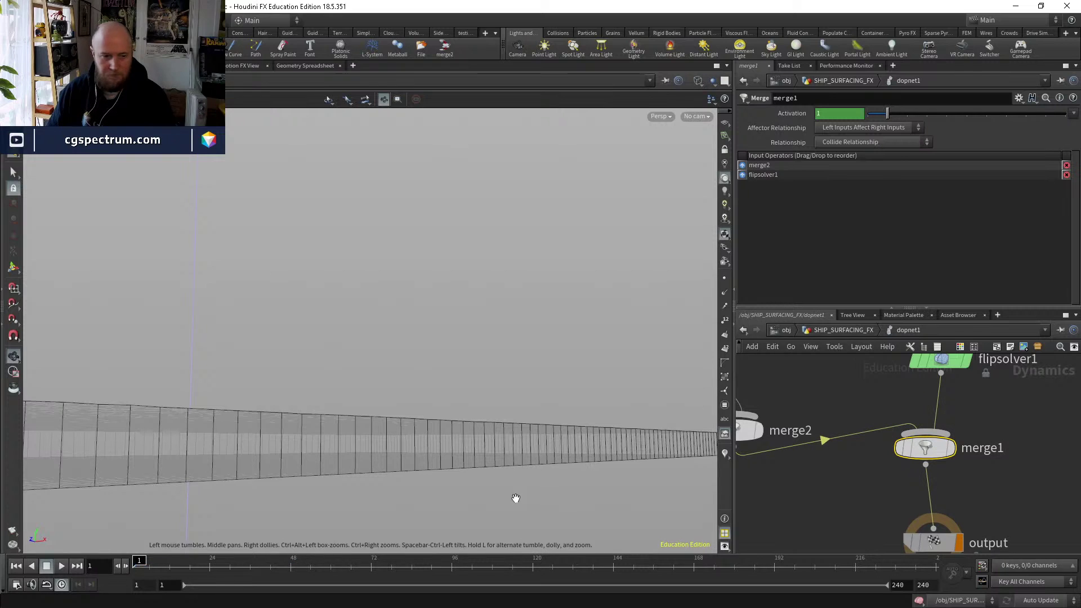
Play the FLIP simulation from frame 1 to about frame 46 and examine the splash particles on the water.
drag(419, 498, 254, 385)
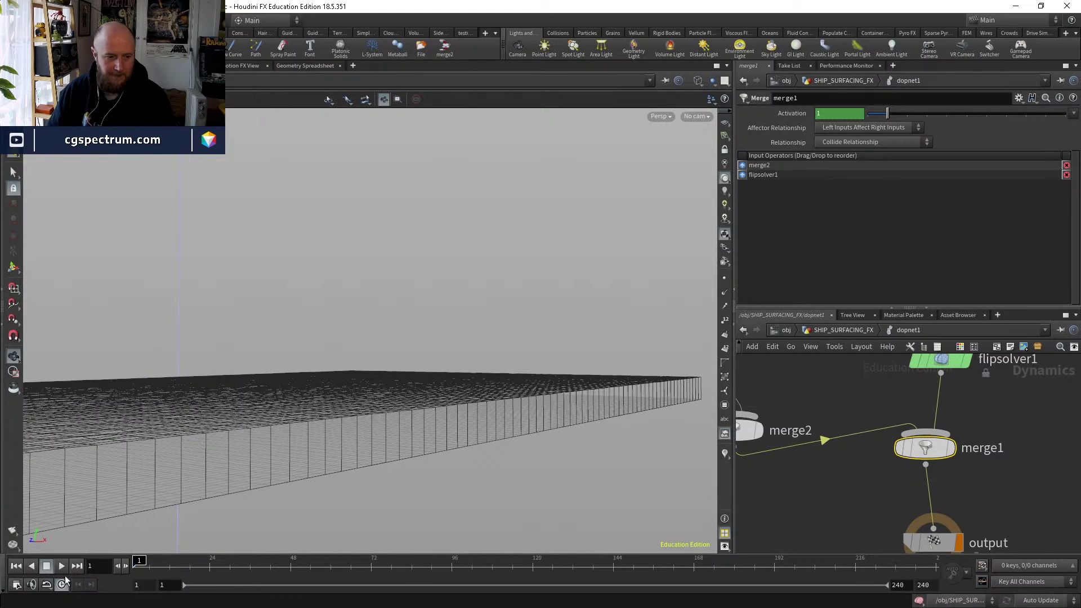
click(63, 565)
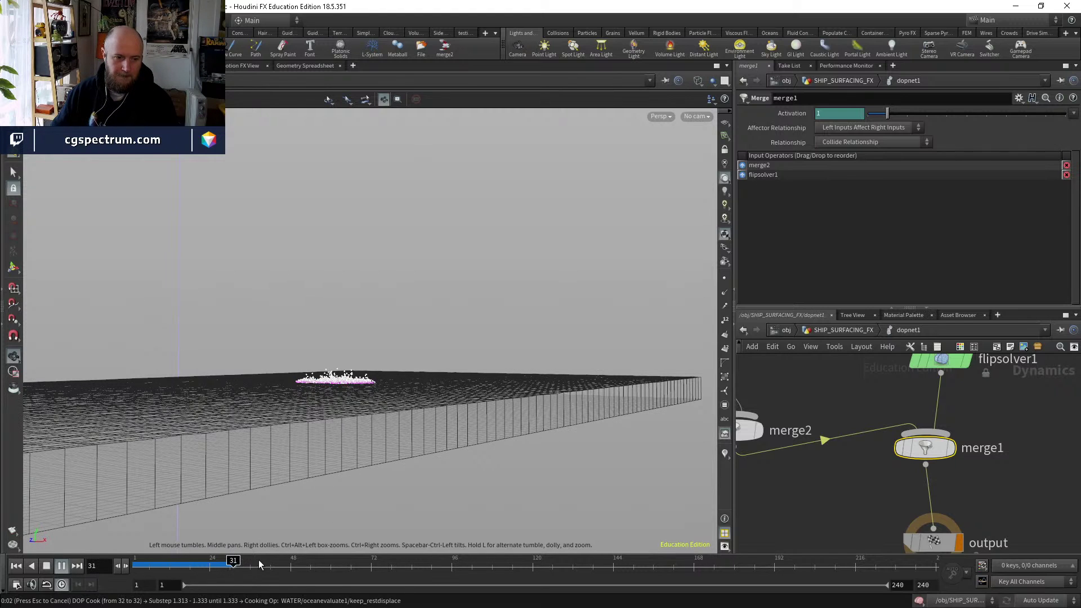
drag(172, 568, 227, 566)
drag(372, 439, 421, 466)
click(62, 566)
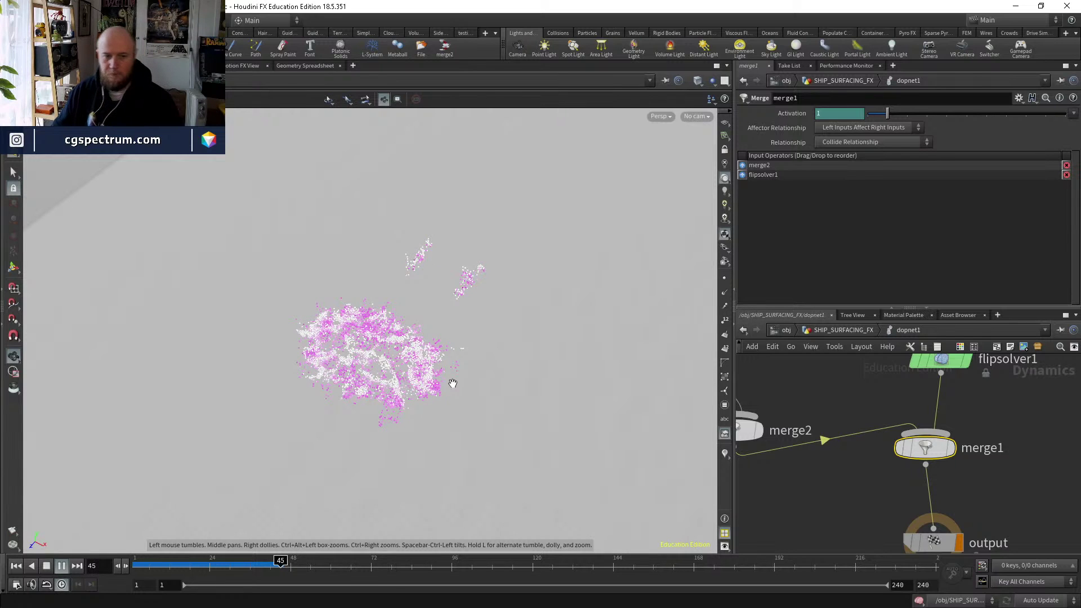
key(Escape)
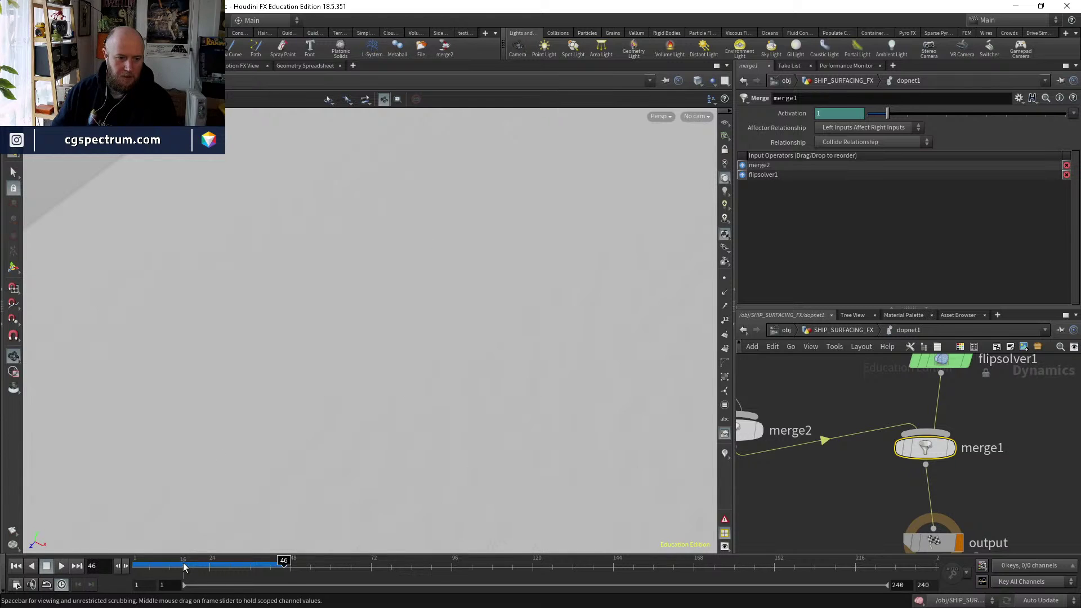
Scrub the simulated frames up to frame 43 and inspect the splash from a lower angle.
drag(206, 563, 273, 561)
drag(405, 304, 437, 331)
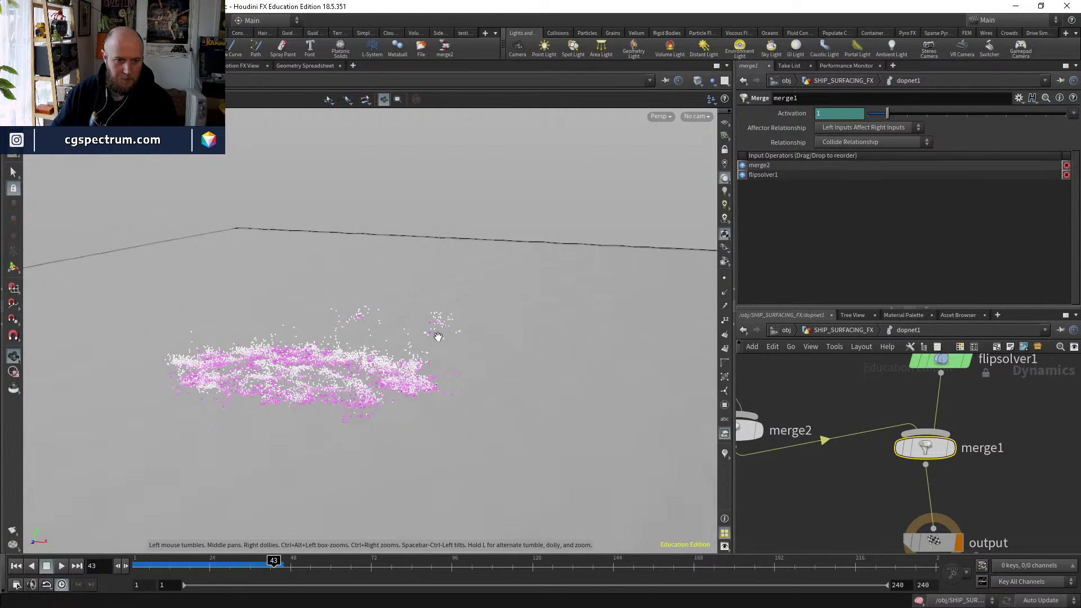
drag(194, 562, 273, 537)
Go up to the SHIP_SURFACING_FX network and compare the particles of dopimportfield1 with the FLIP_SIMULATION_v2 cache at frame 43.
click(860, 333)
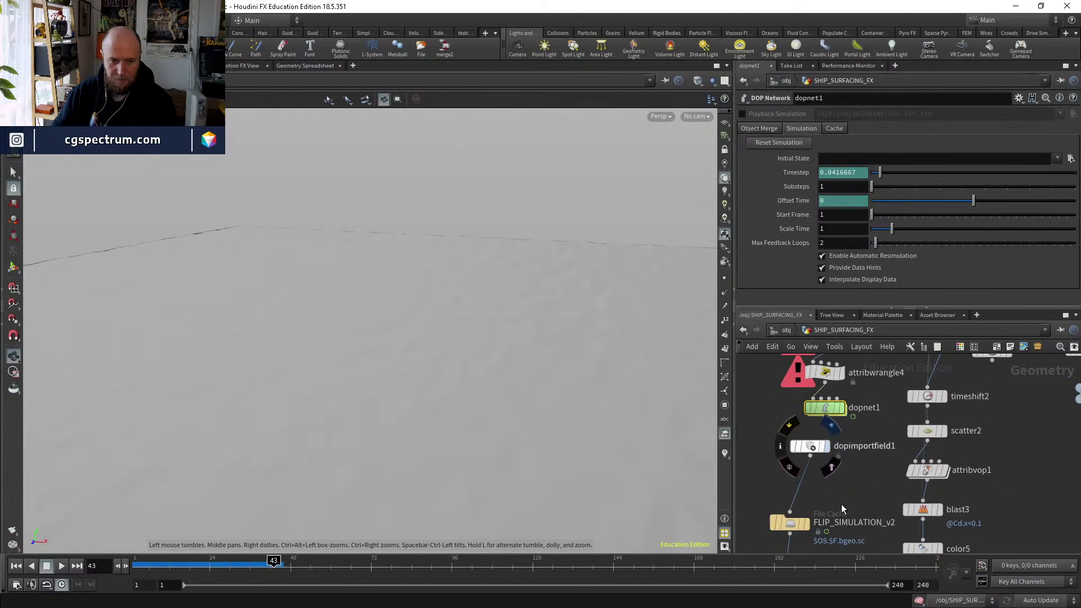
middle_drag(839, 499, 852, 462)
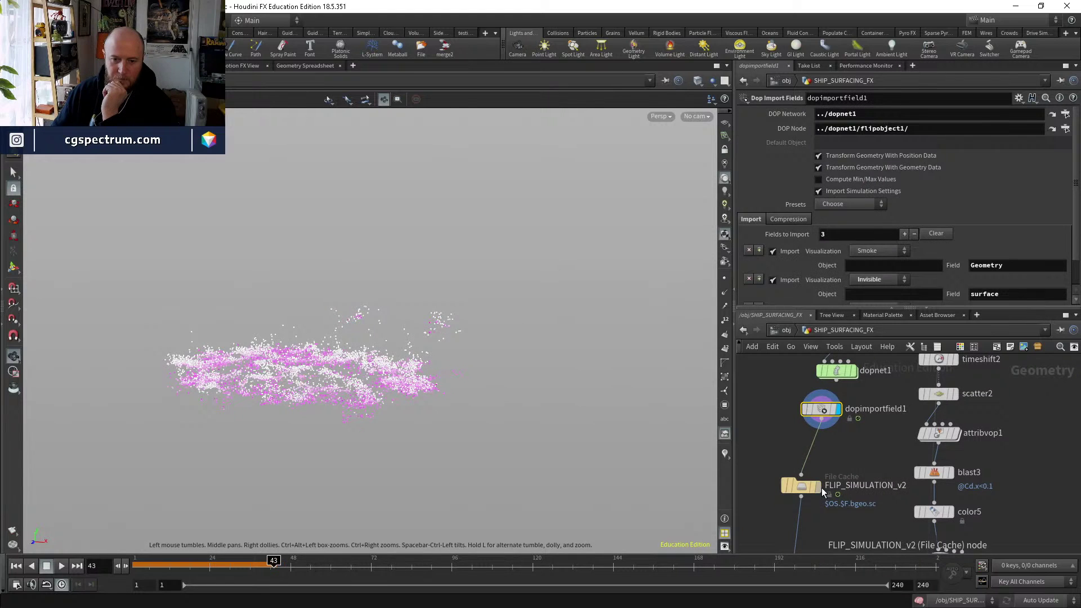
click(820, 487)
click(801, 486)
click(837, 410)
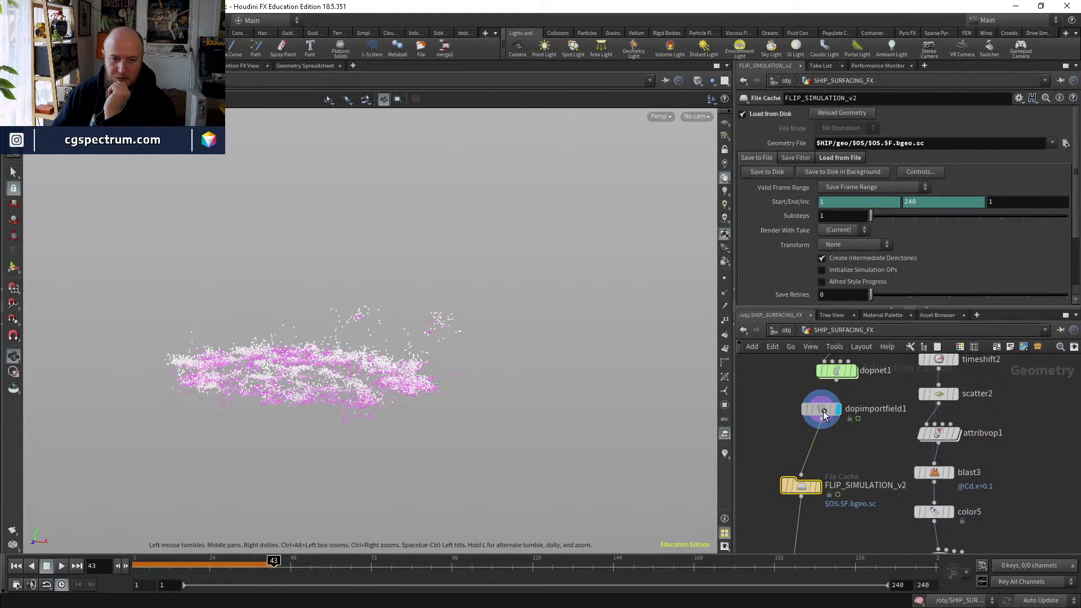
click(824, 415)
click(819, 486)
click(800, 486)
click(838, 410)
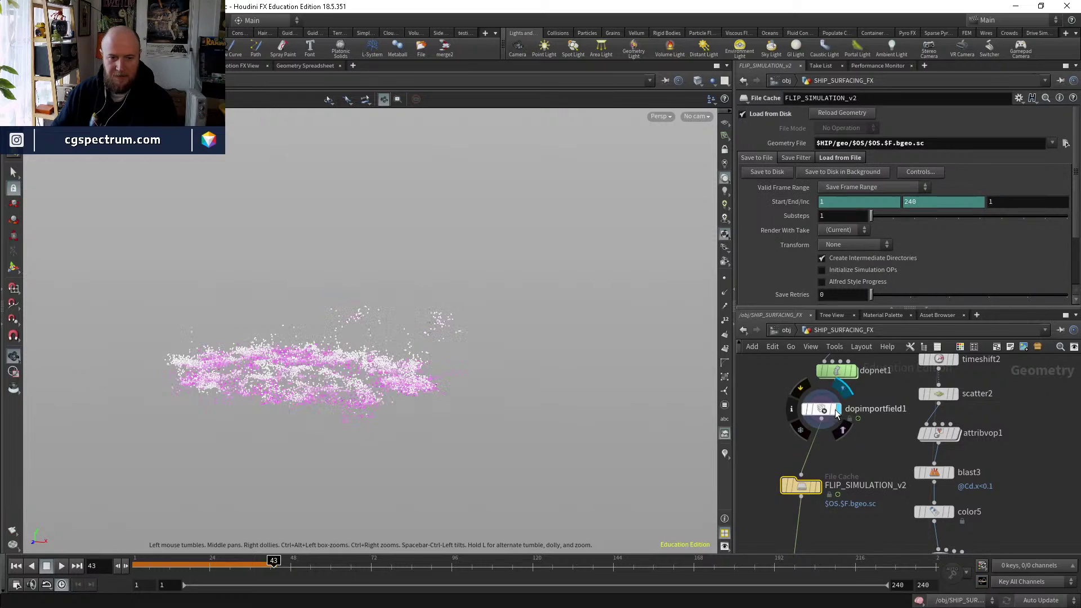
click(837, 413)
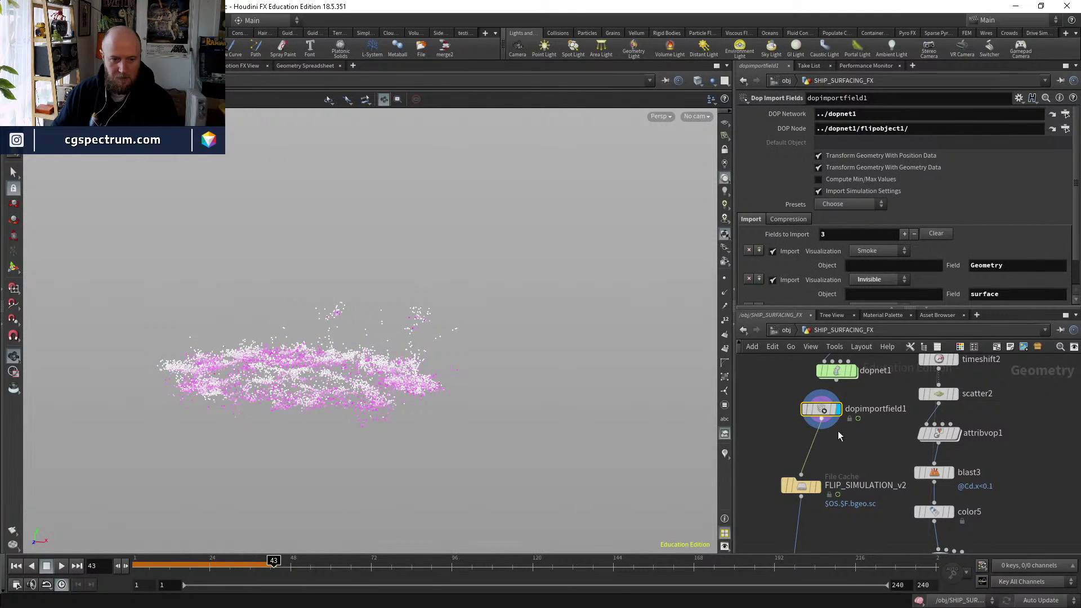
click(816, 487)
middle_drag(804, 494, 818, 458)
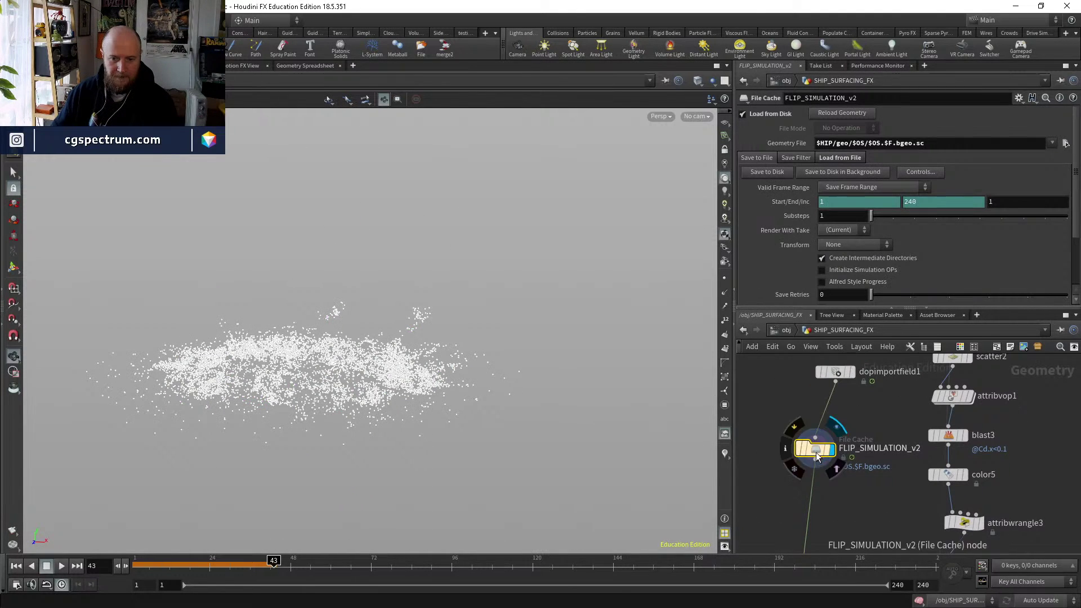
Return to frame 1, recheck the inside of dopnet1, and set the viewport to look through cam1.
click(16, 566)
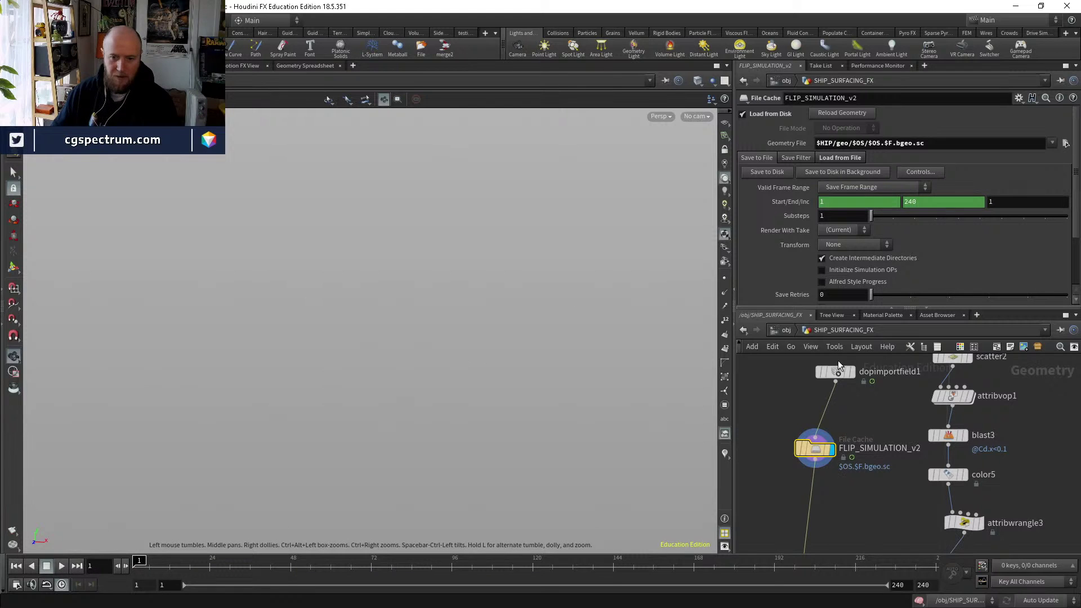
middle_drag(838, 365, 831, 453)
double_click(849, 422)
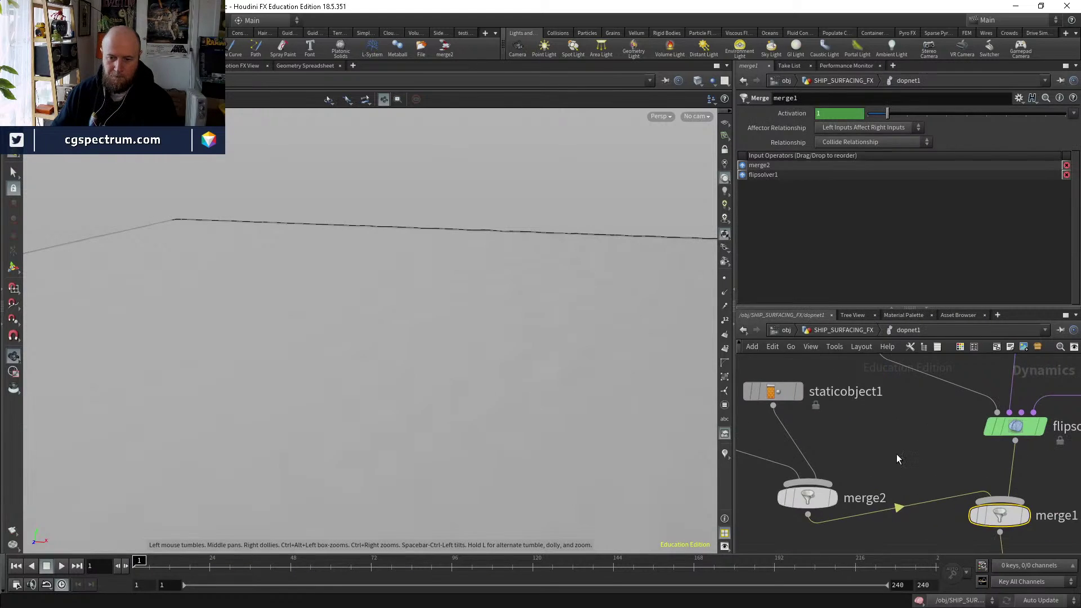
click(837, 330)
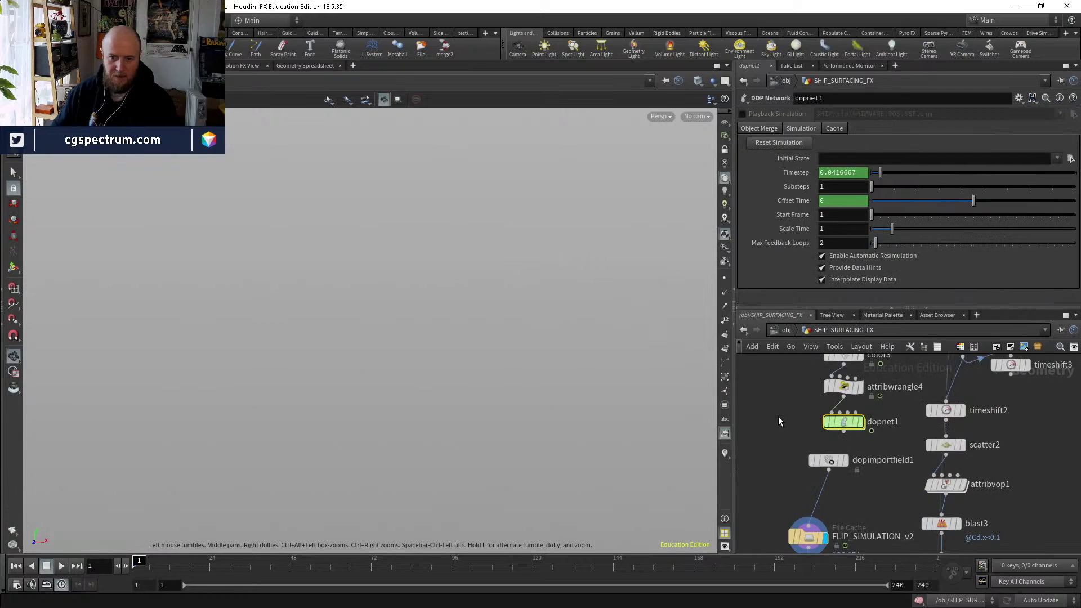
click(697, 116)
click(700, 167)
Save the FLIP_SIMULATION_v2 file cache to disk in the background, erasing and replacing the existing cache.
middle_drag(837, 536, 815, 466)
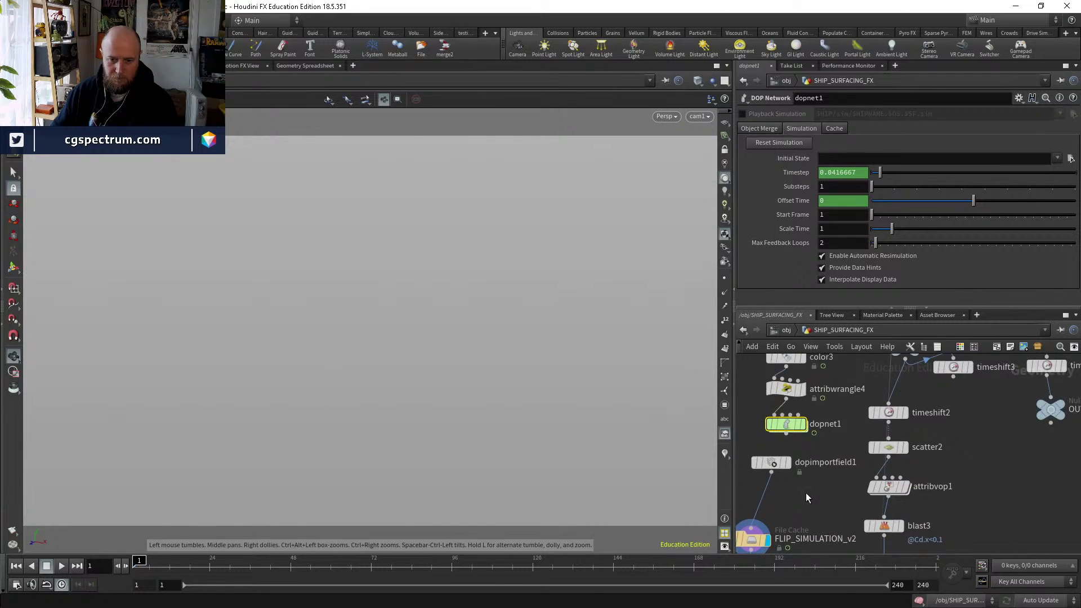
click(798, 458)
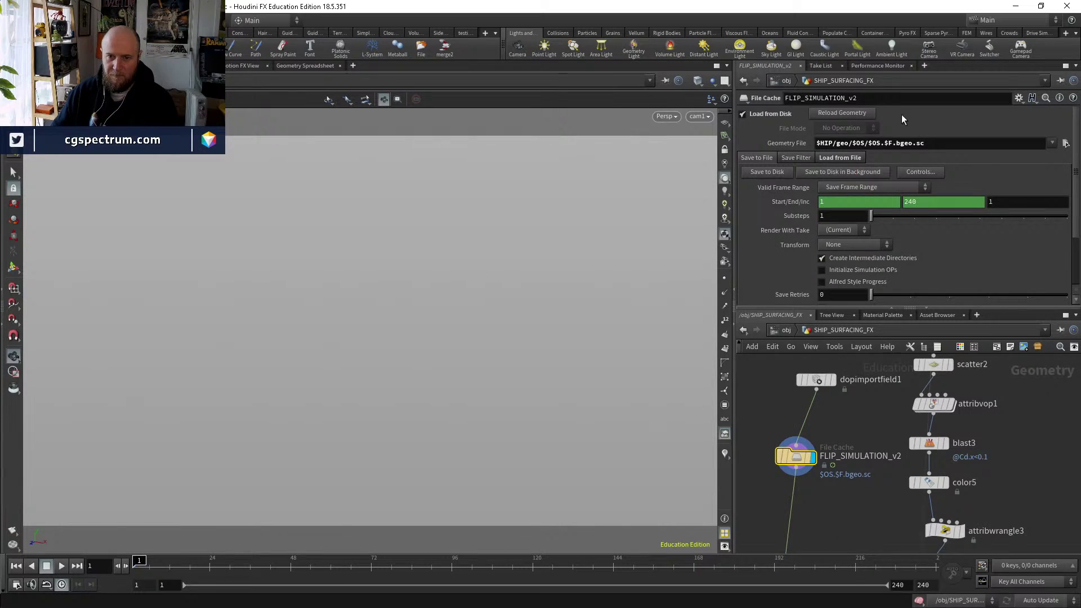
click(847, 171)
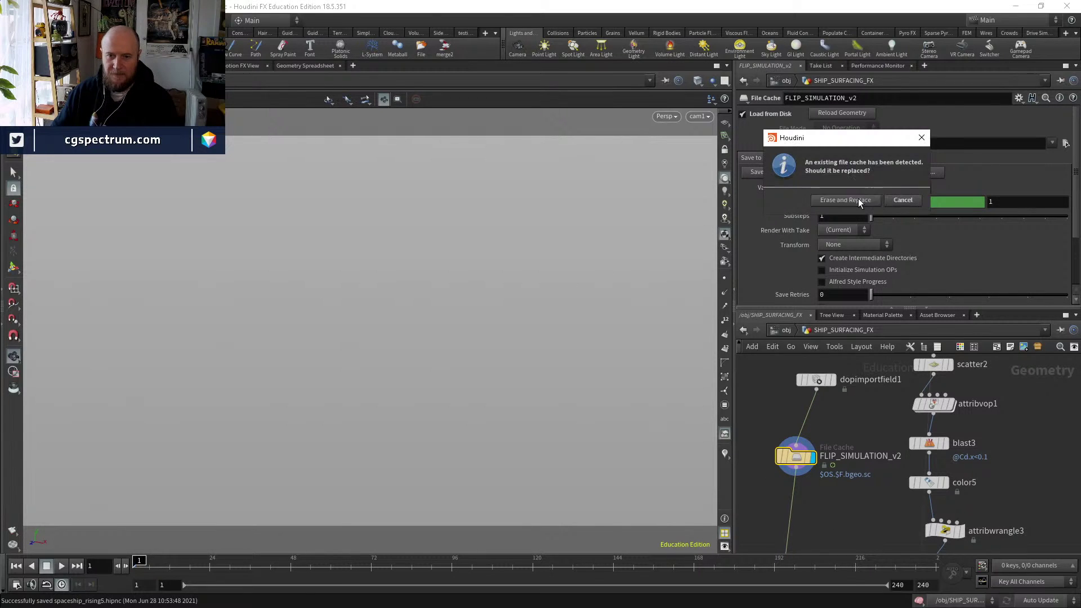
click(858, 202)
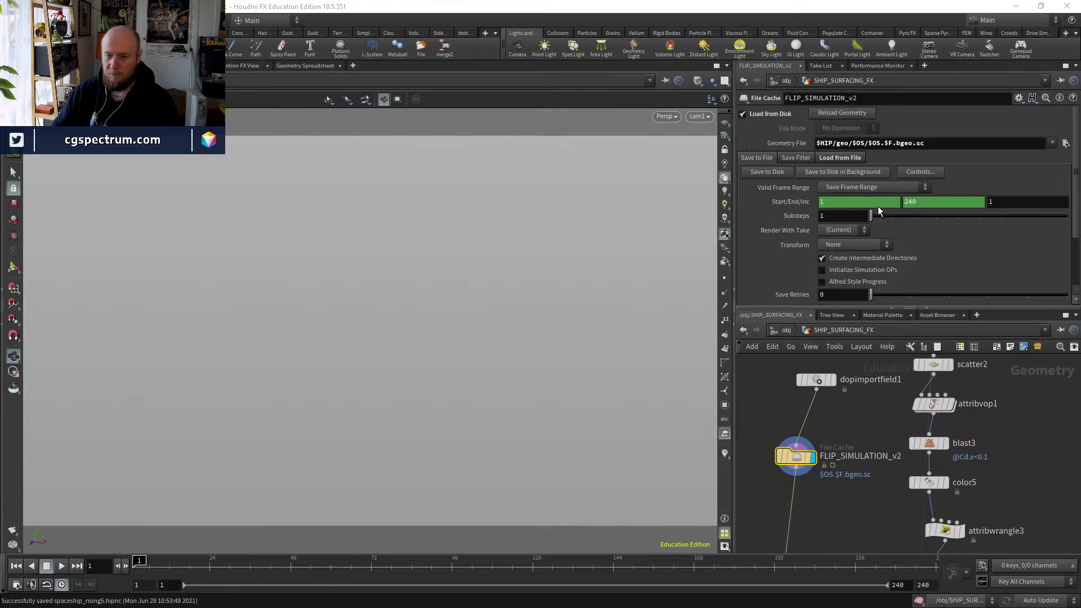
click(891, 245)
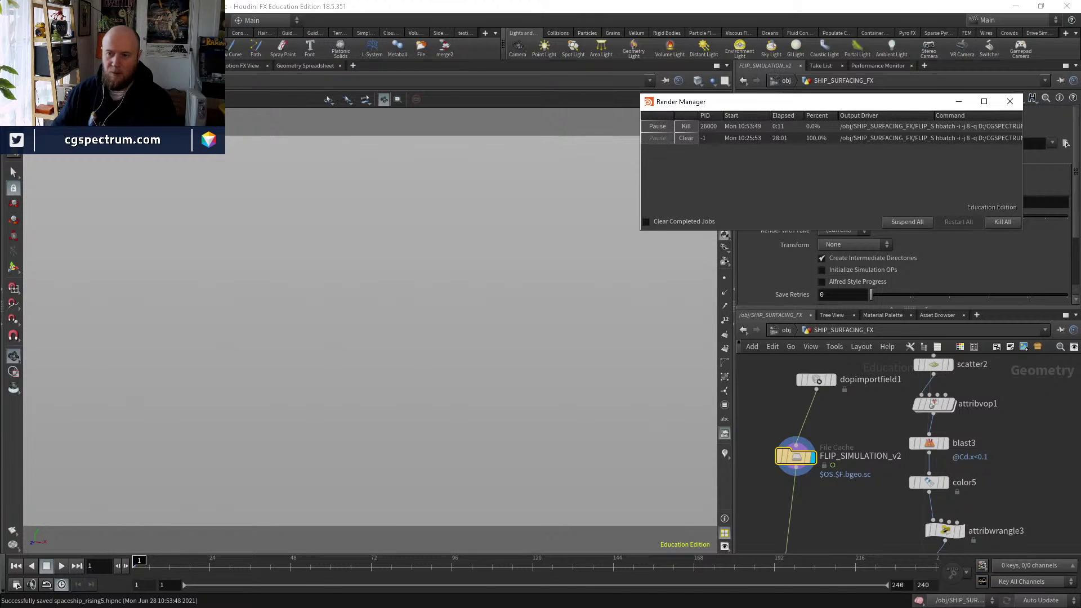
click(745, 439)
Display the merge1 node that combines pointvop2, pointvop1 and trail1 in the SHIP_SURFACING_FX network.
middle_drag(871, 491, 884, 383)
scroll(883, 389, down, 3)
middle_drag(880, 440, 828, 363)
middle_drag(872, 523, 848, 431)
scroll(811, 391, up, 4)
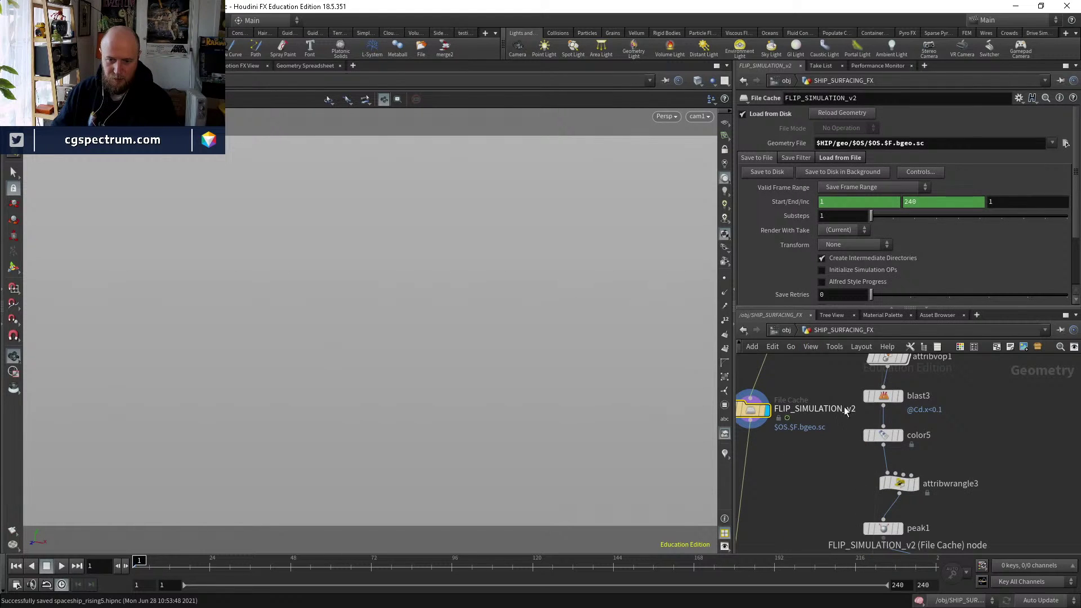
middle_drag(833, 485, 771, 403)
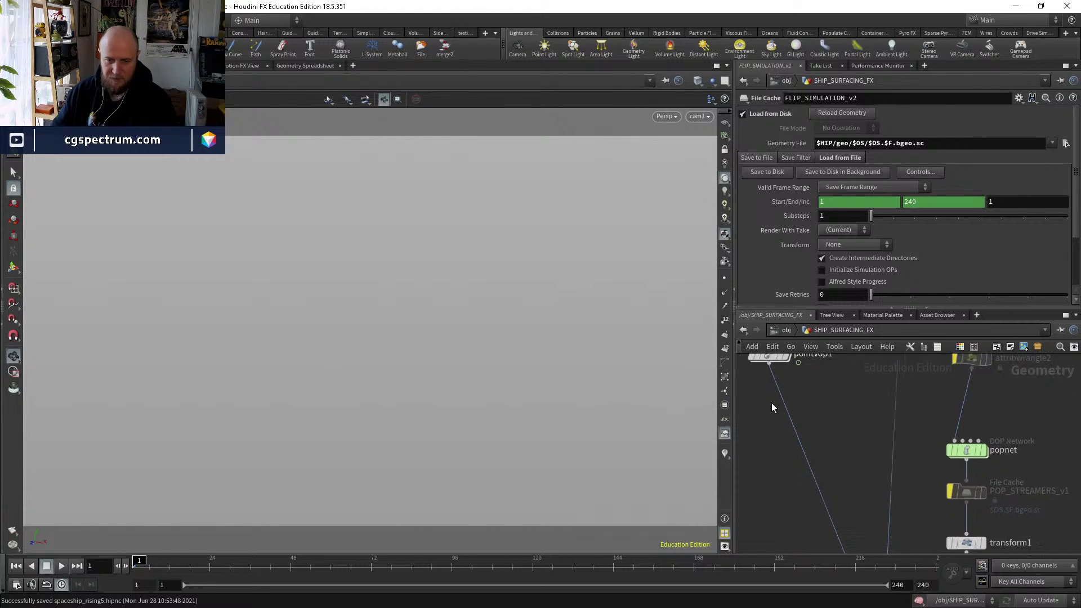
middle_drag(858, 494, 780, 292)
click(833, 462)
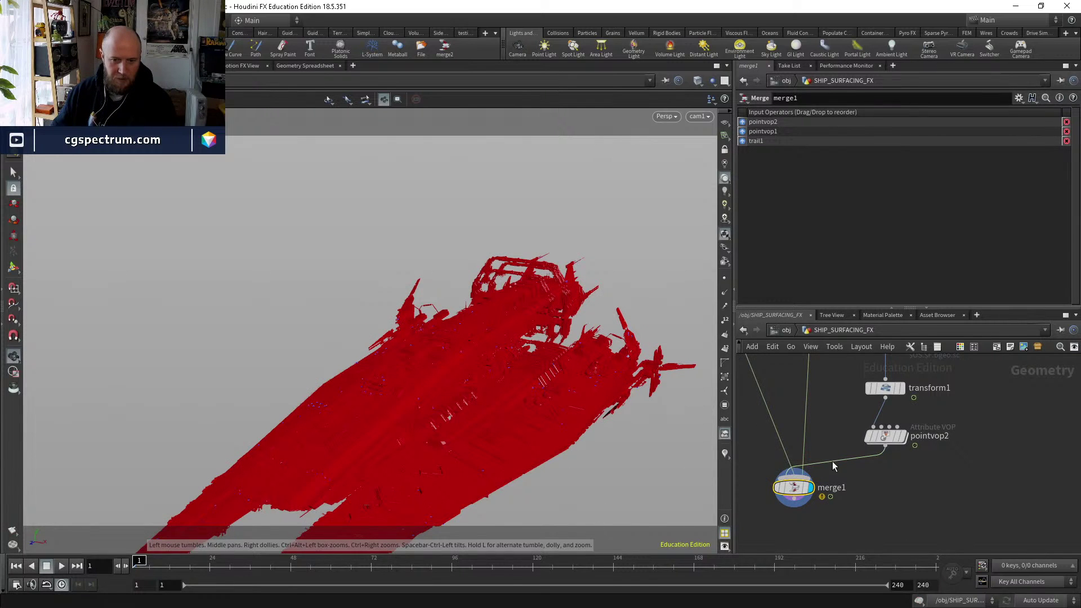
Display the pointvop2 node and play its coloured streamer particles from frame 1 to about frame 35.
middle_drag(832, 461, 800, 505)
click(870, 472)
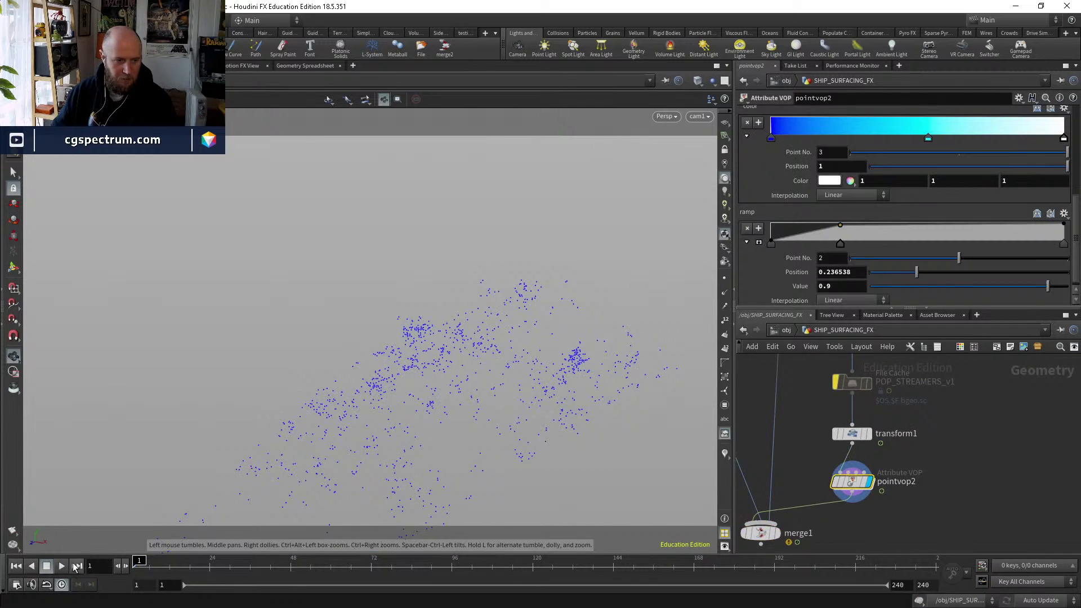
click(60, 568)
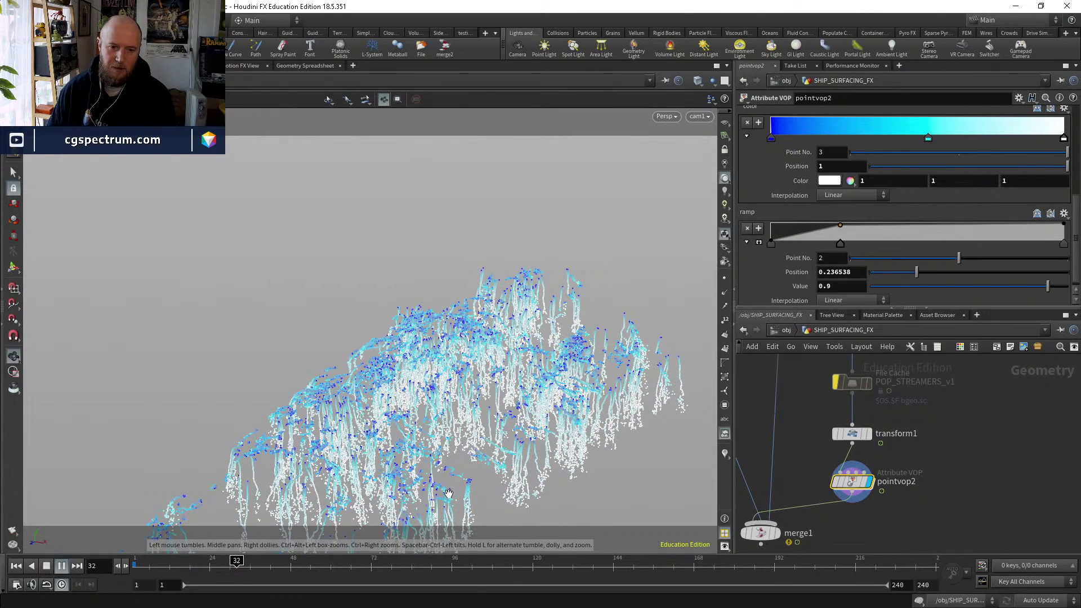
click(62, 566)
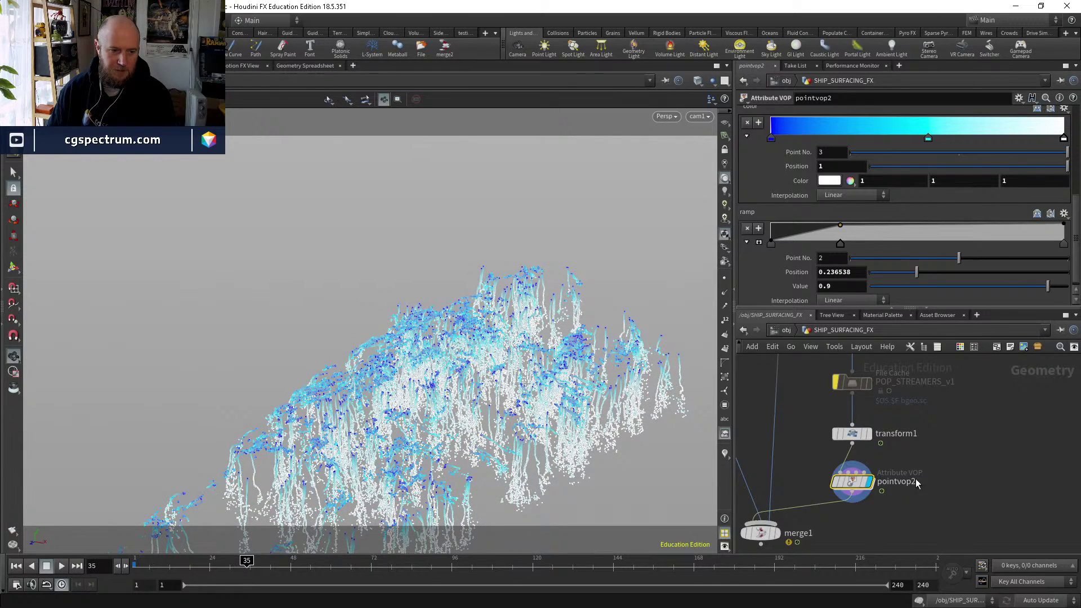
Display the popnet DOP network and play its streamer simulation past frame 36.
middle_drag(964, 487, 952, 591)
middle_drag(945, 391, 946, 450)
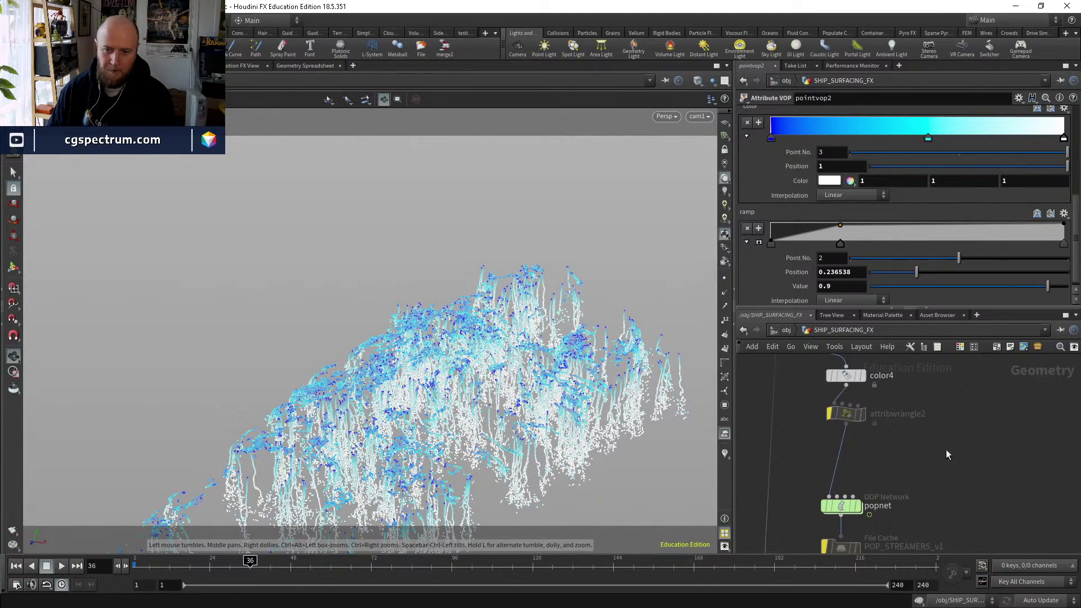
click(857, 506)
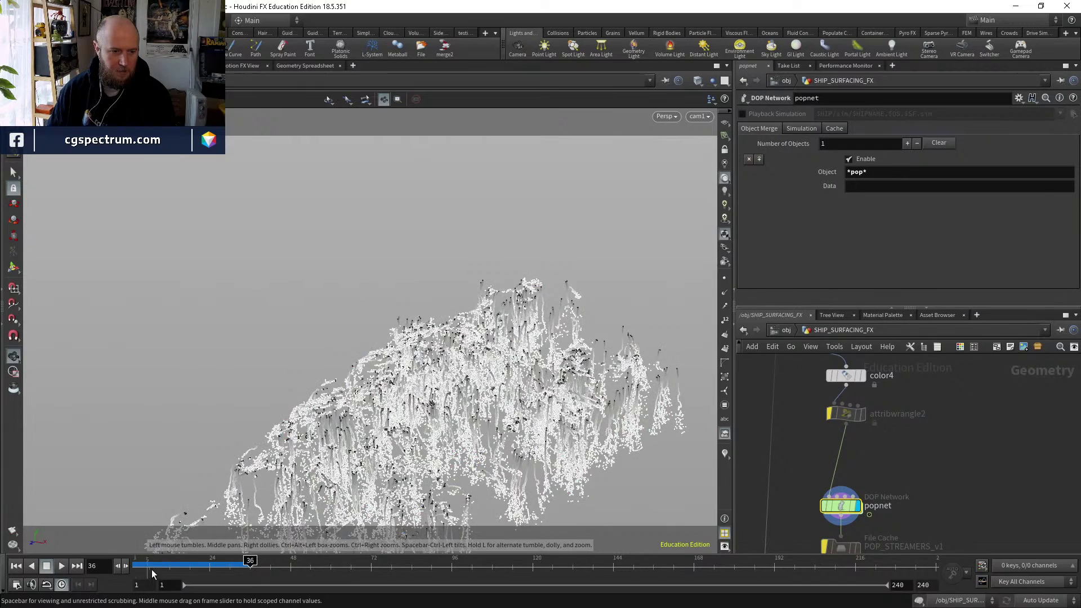
drag(150, 569, 206, 569)
click(60, 566)
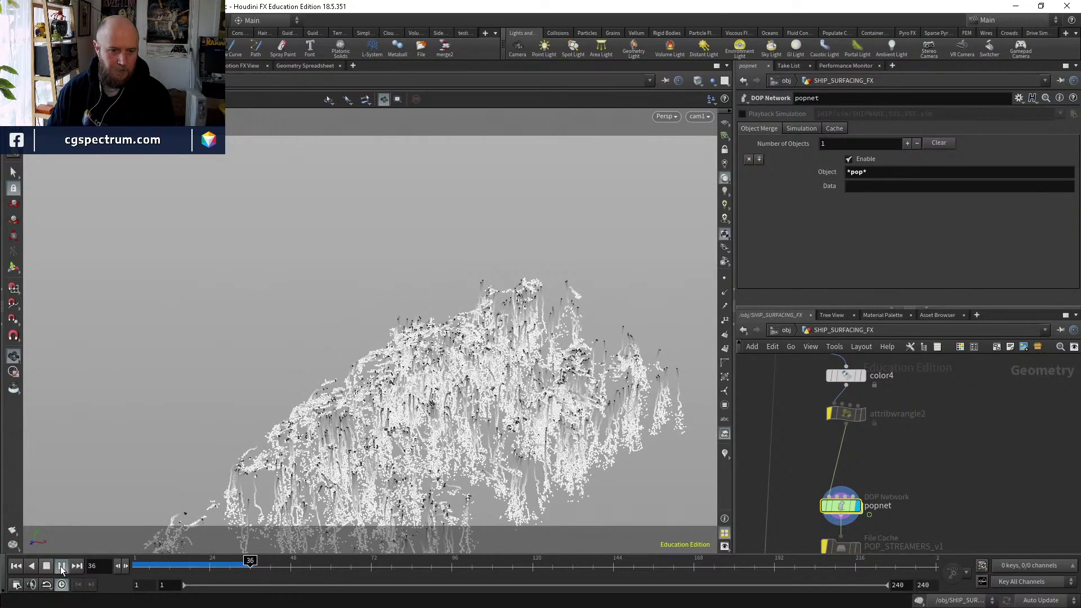
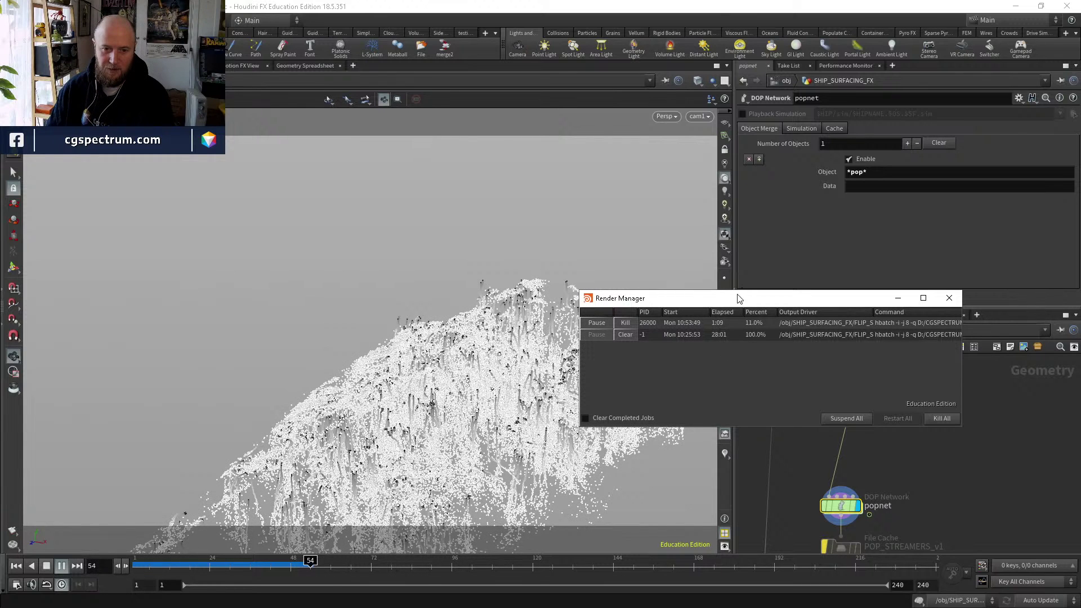
click(1038, 303)
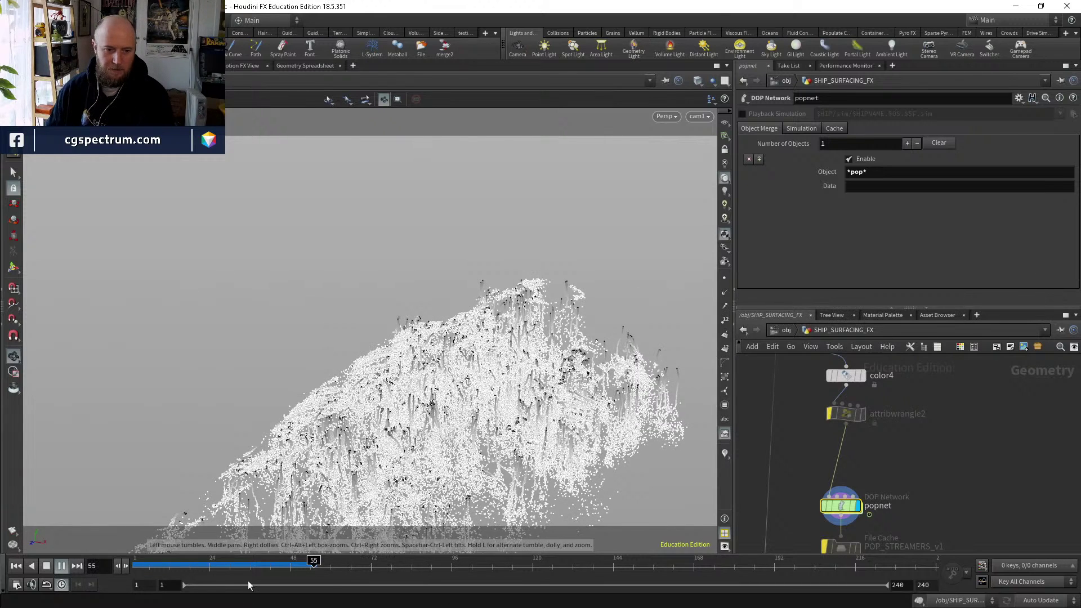
Display the pointvop2 streamers at frame 51, followed by the combined merge1 node in the SHIP_SURFACING_FX network.
middle_drag(935, 506, 947, 388)
click(957, 419)
click(935, 440)
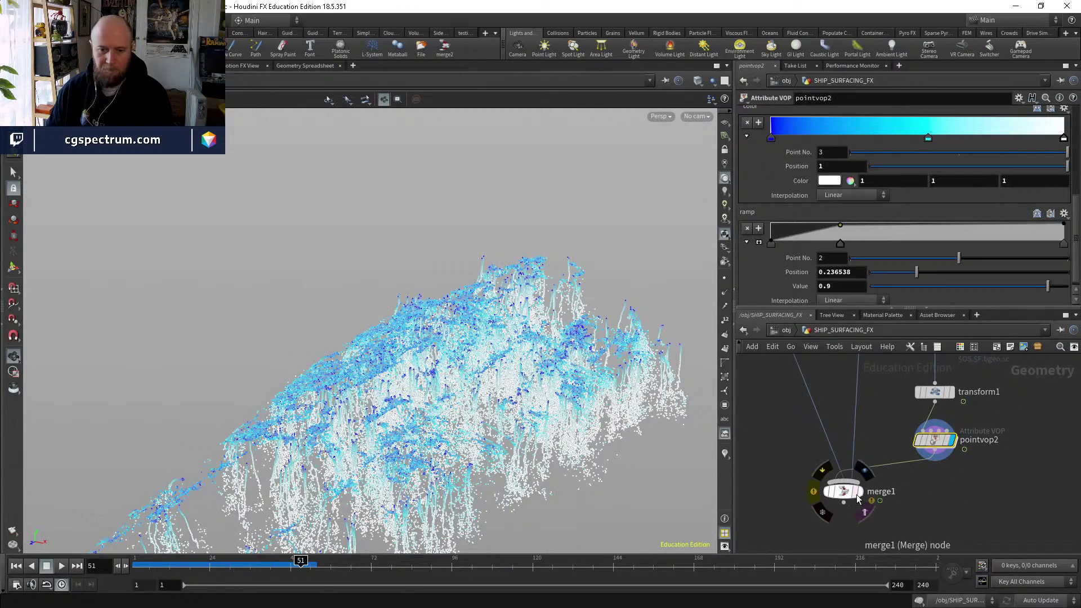
click(840, 492)
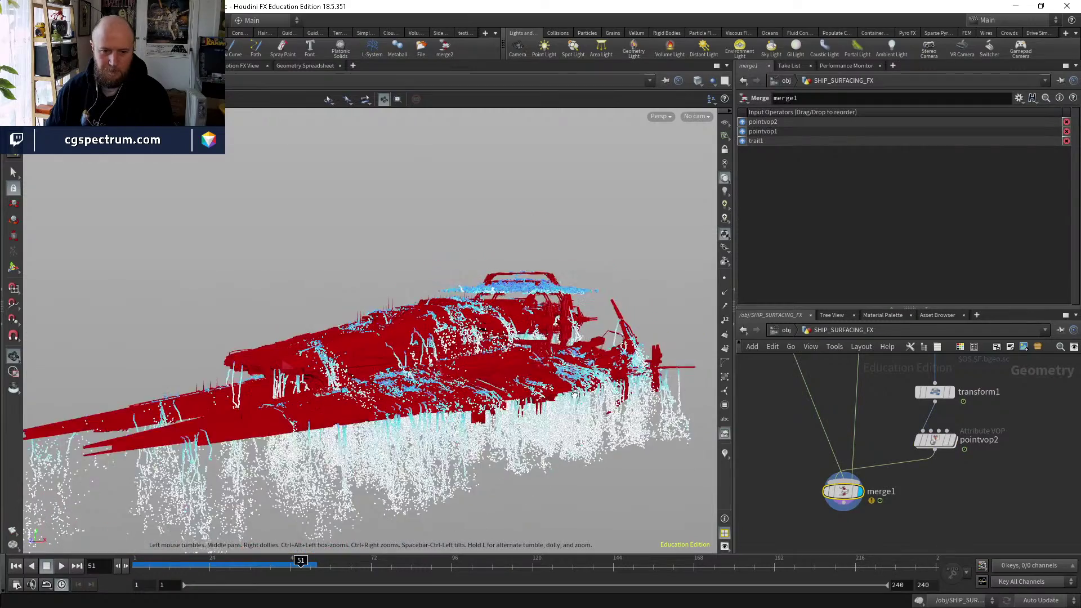
drag(574, 396, 700, 186)
Display the merge1 node inside the WATER object, combining water surface and ship, and return to the SHIP_SURFACING_FX network.
click(782, 330)
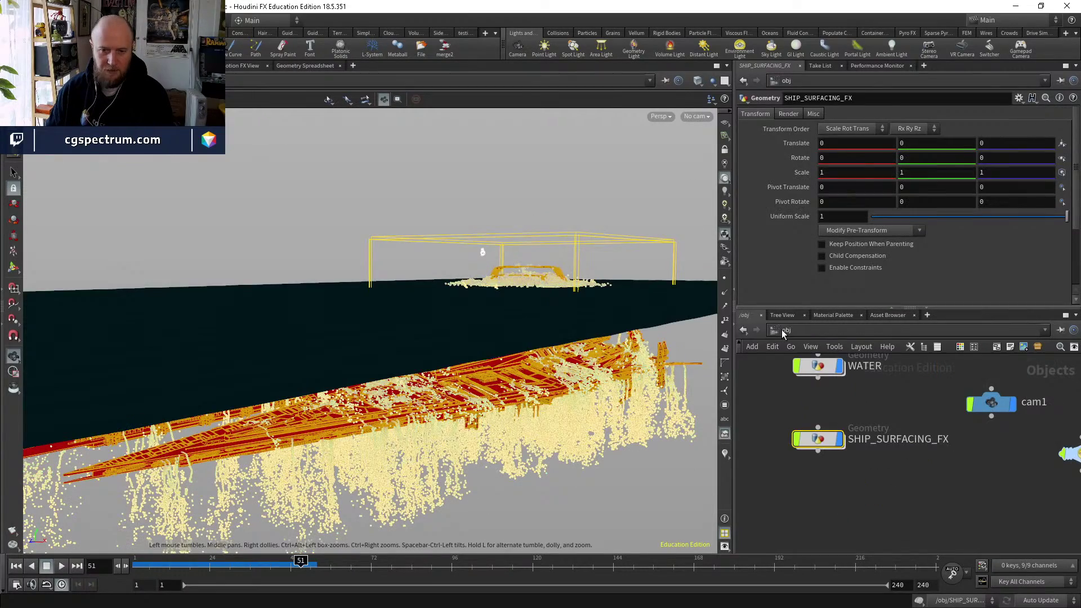
double_click(820, 410)
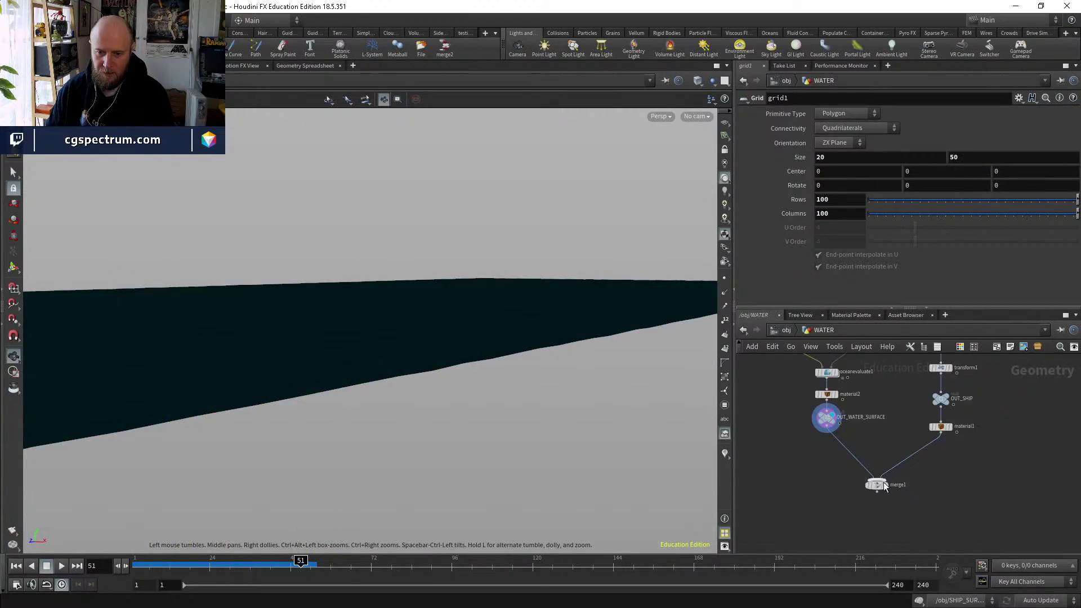
click(875, 485)
click(787, 330)
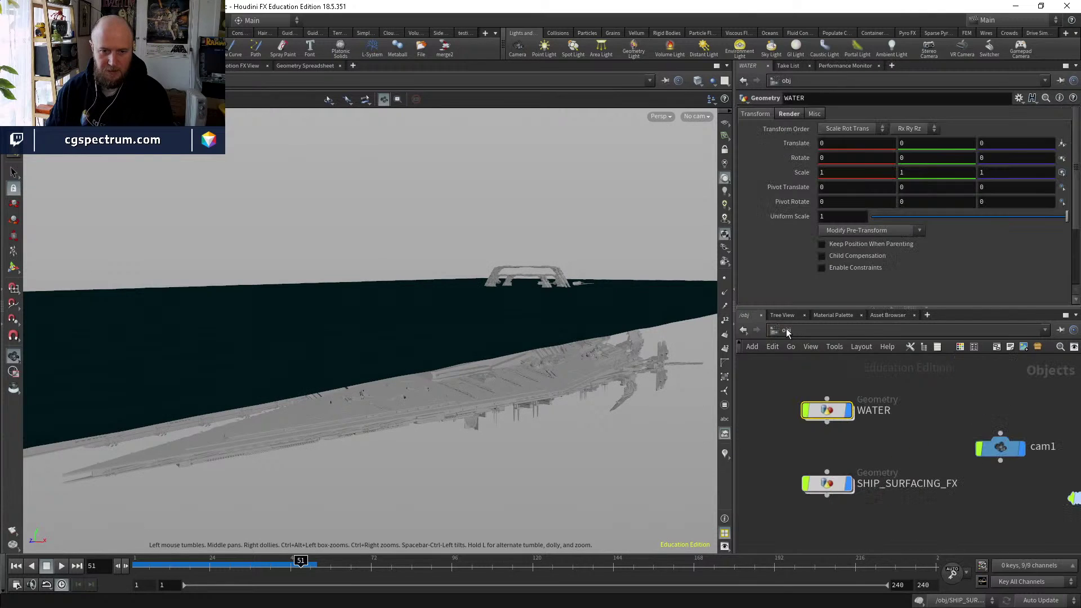
double_click(825, 485)
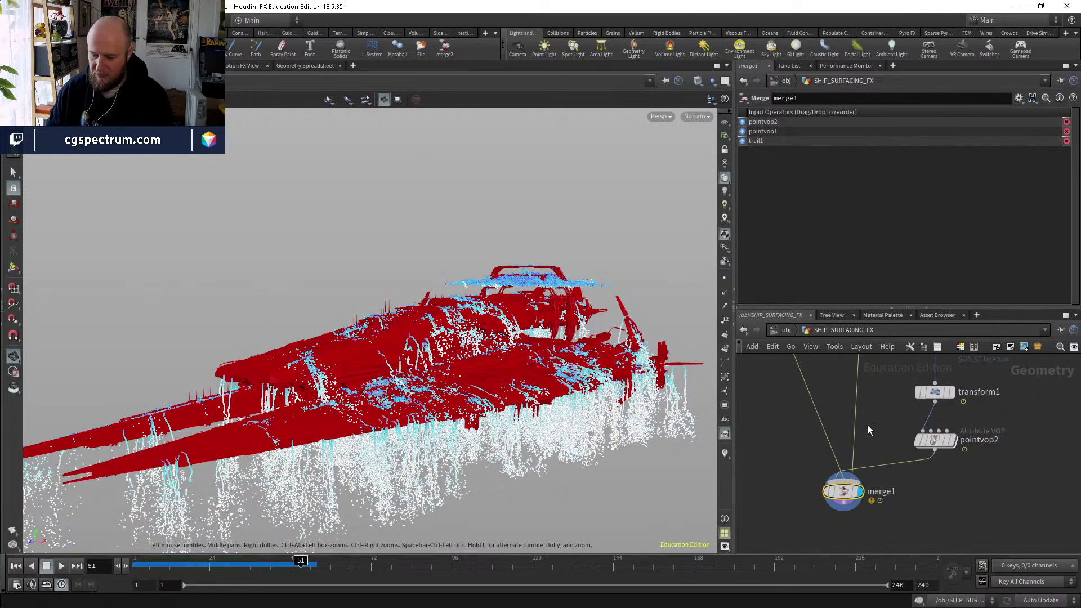
Disconnect trail1 from the merge1 node and look through cam1.
key(y)
drag(867, 425, 833, 424)
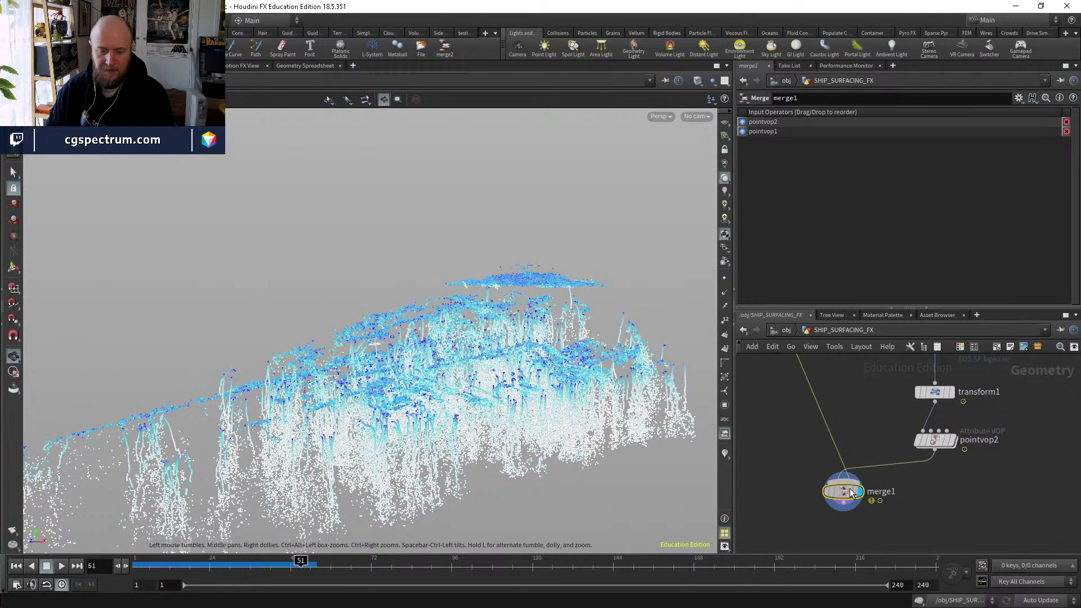
click(697, 116)
click(732, 168)
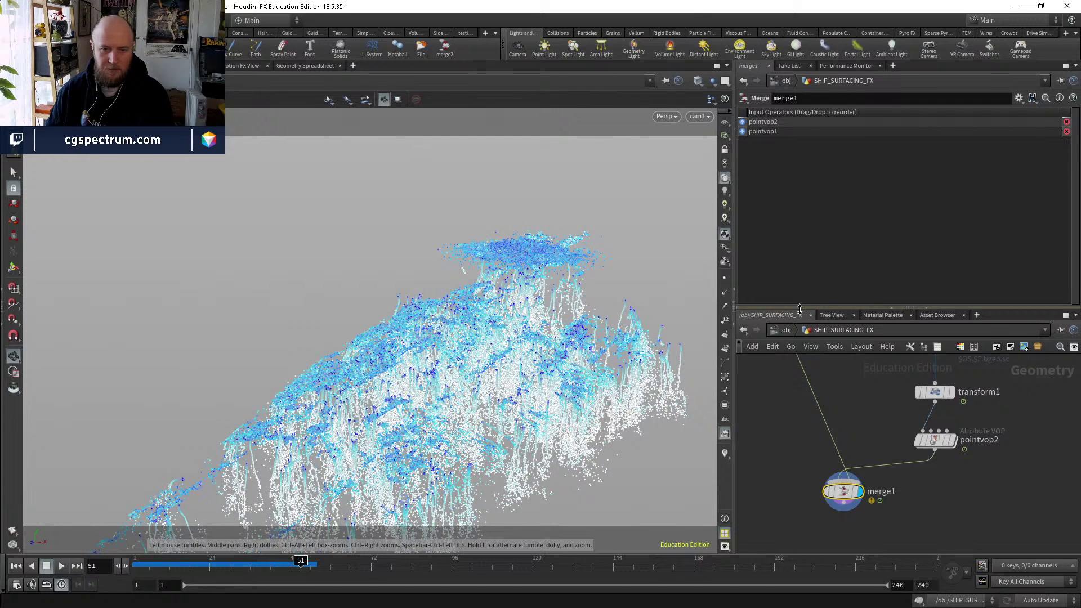
Check the water, ship and particles together at object level, and turn off the bypass on the POP_STREAMERS_v1 file cache.
click(786, 330)
click(895, 425)
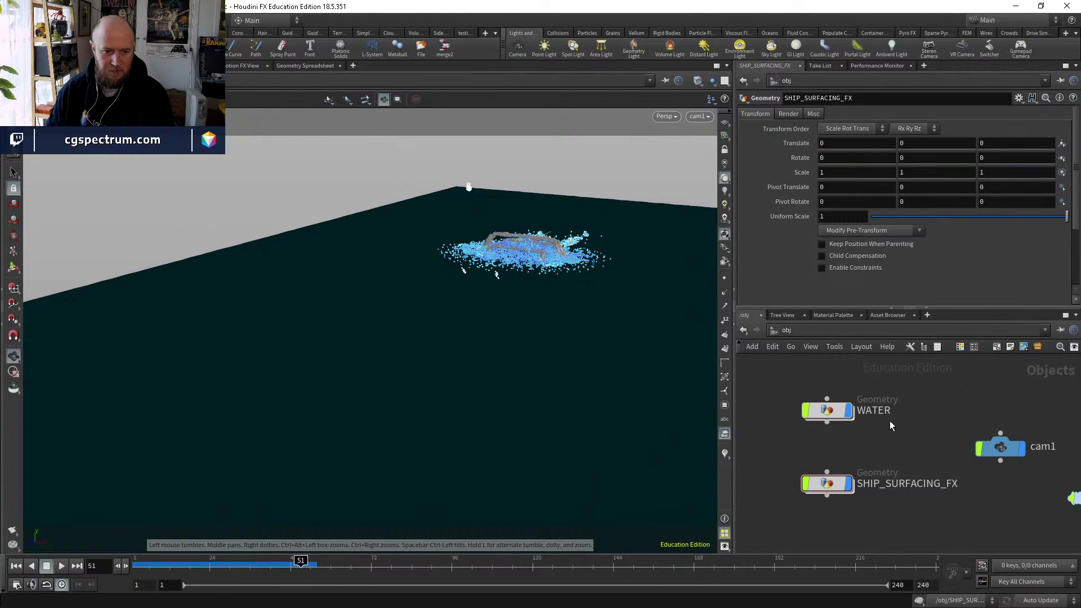
middle_drag(884, 451, 866, 479)
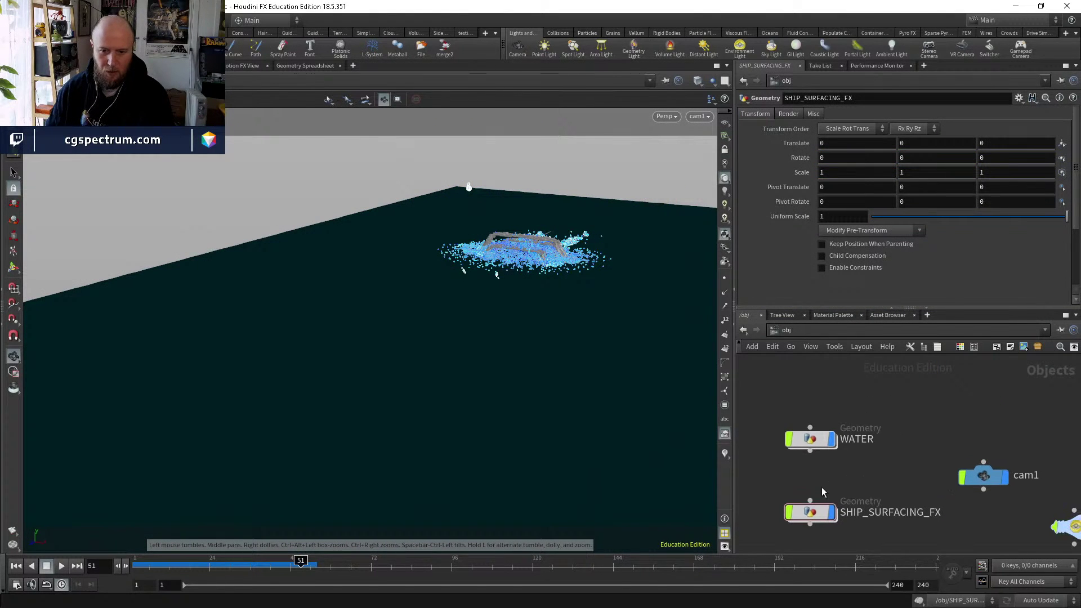
double_click(814, 441)
click(787, 330)
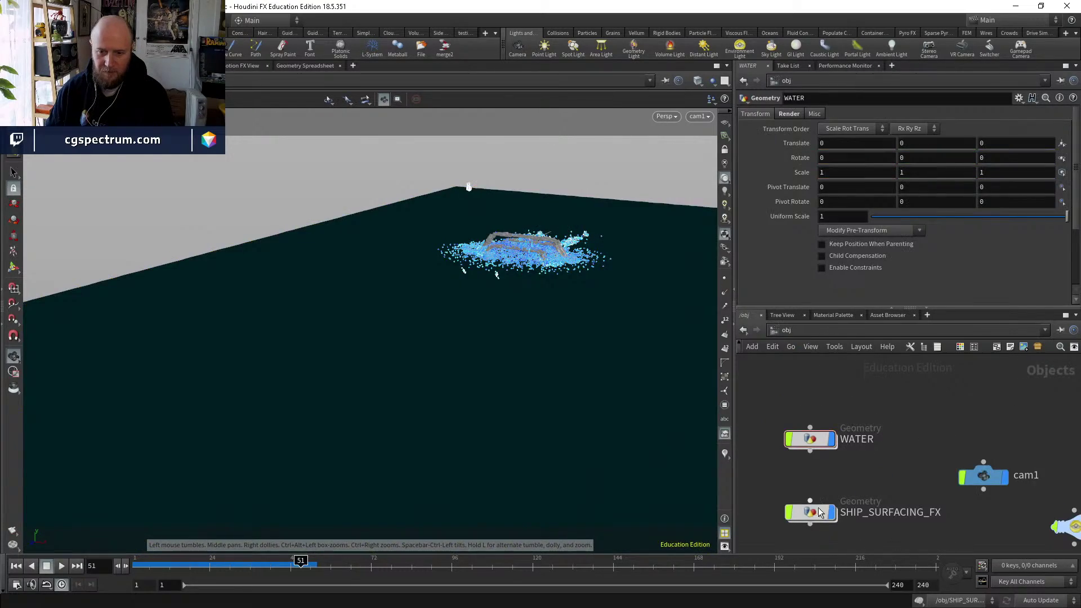
double_click(814, 512)
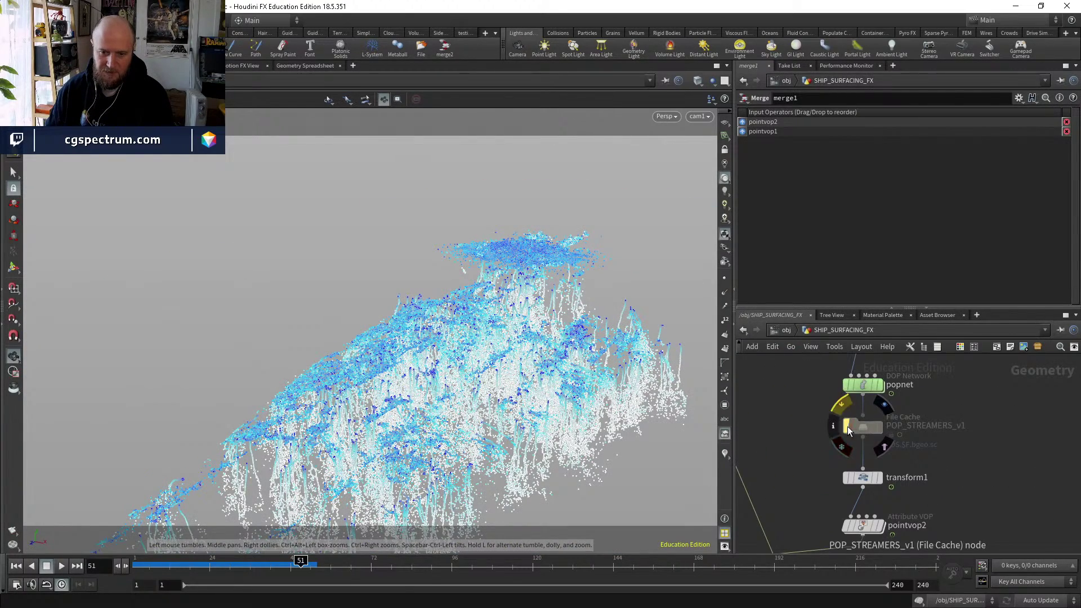
click(847, 427)
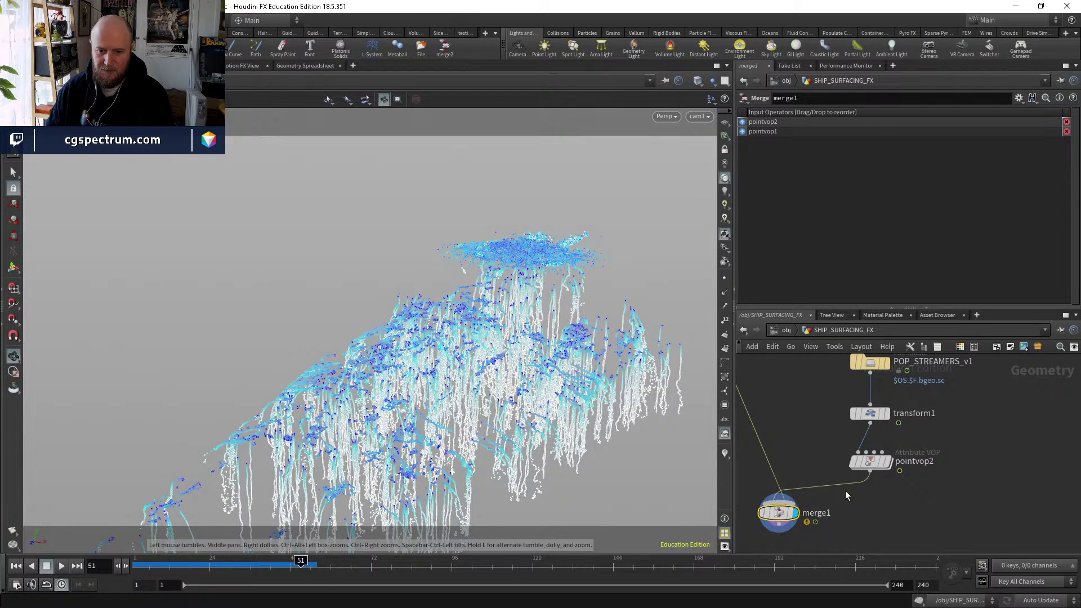
Insert a null between pointvop2 and merge1 and name it OUT_PARTICLES.
key(Tab)
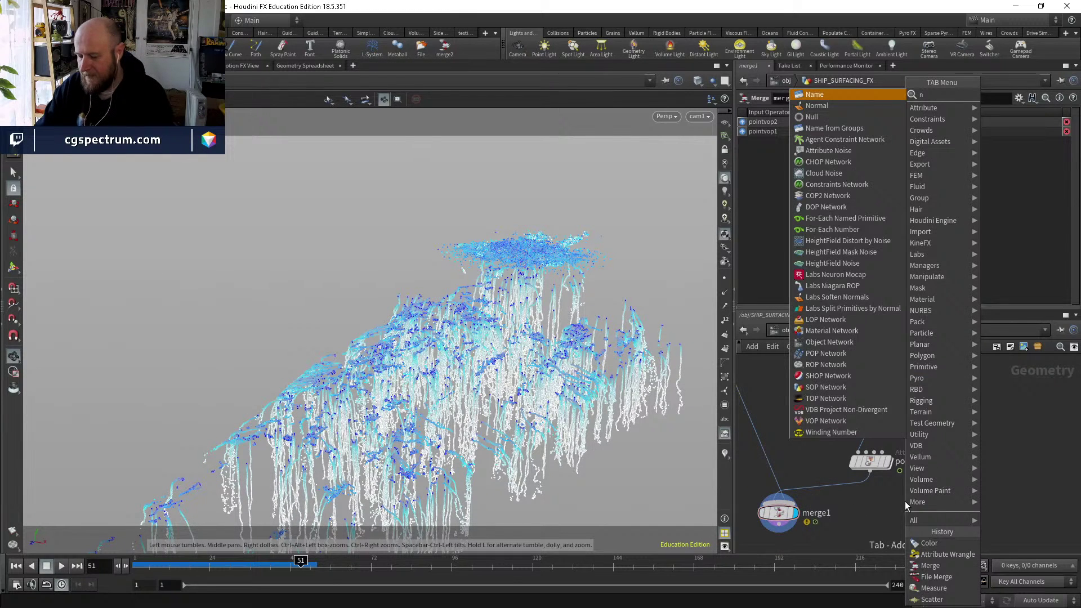
text(null)
key(Return)
click(851, 491)
mouse_move(851, 491)
mouse_down()
mouse_move(850, 507)
mouse_move(865, 507)
mouse_up()
double_click(901, 503)
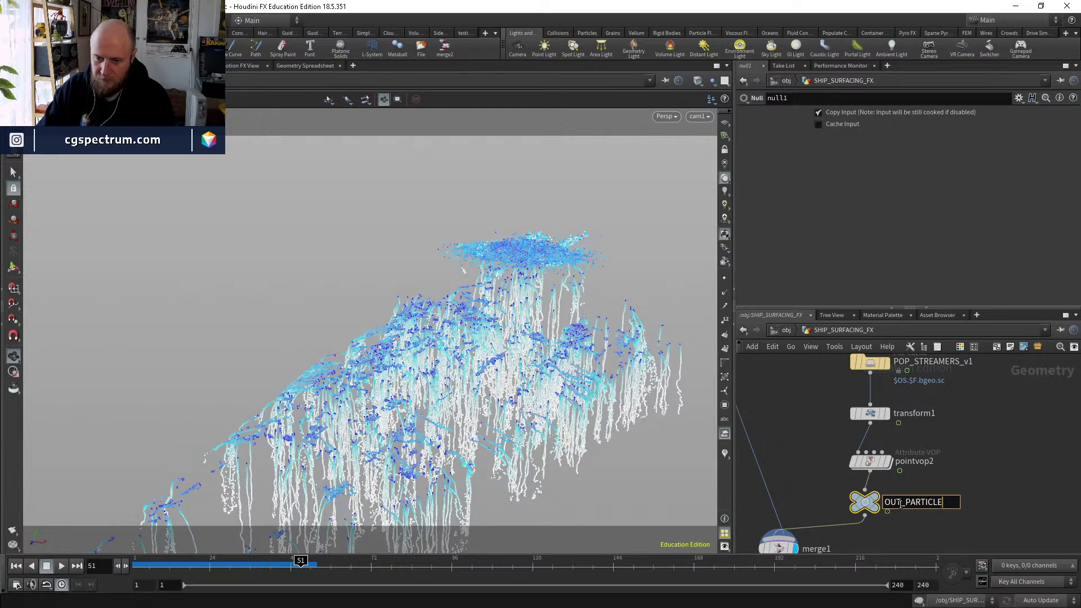
key(Return)
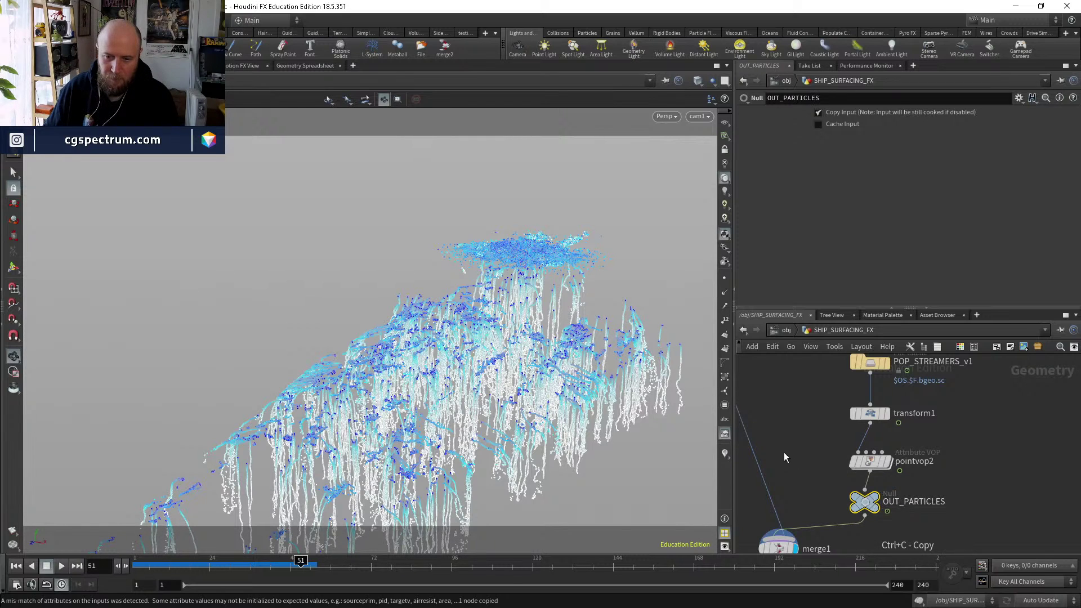
Insert a copy of the OUT_PARTICLES null between pointvop1 and merge1 and rename it OUT_FLIP.
middle_drag(784, 452, 844, 485)
key(ctrl+v)
drag(845, 490, 814, 467)
double_click(853, 465)
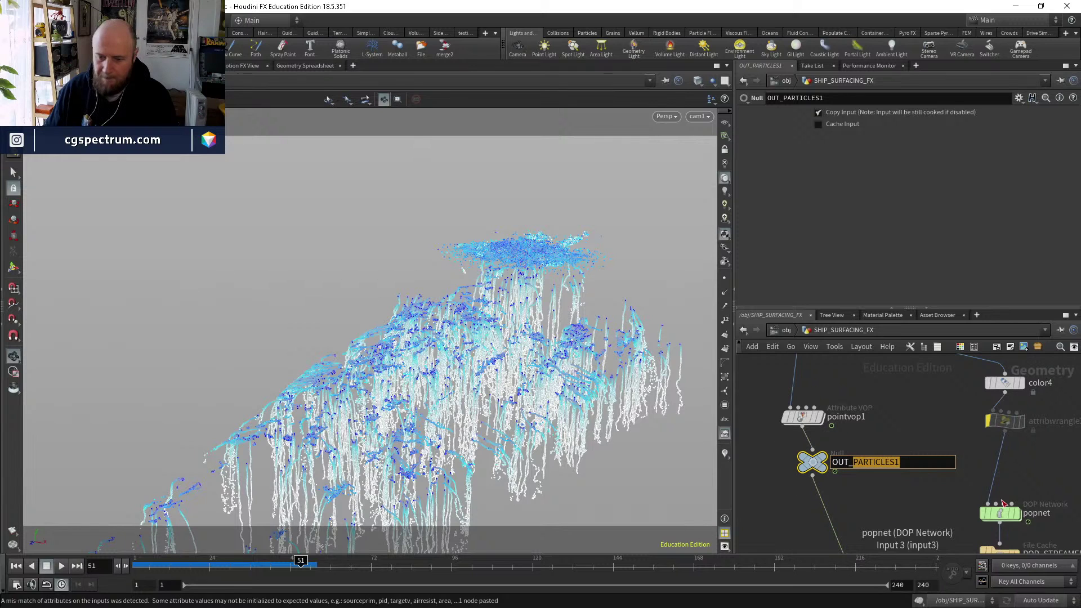
text(OUT_FLIP)
key(Return)
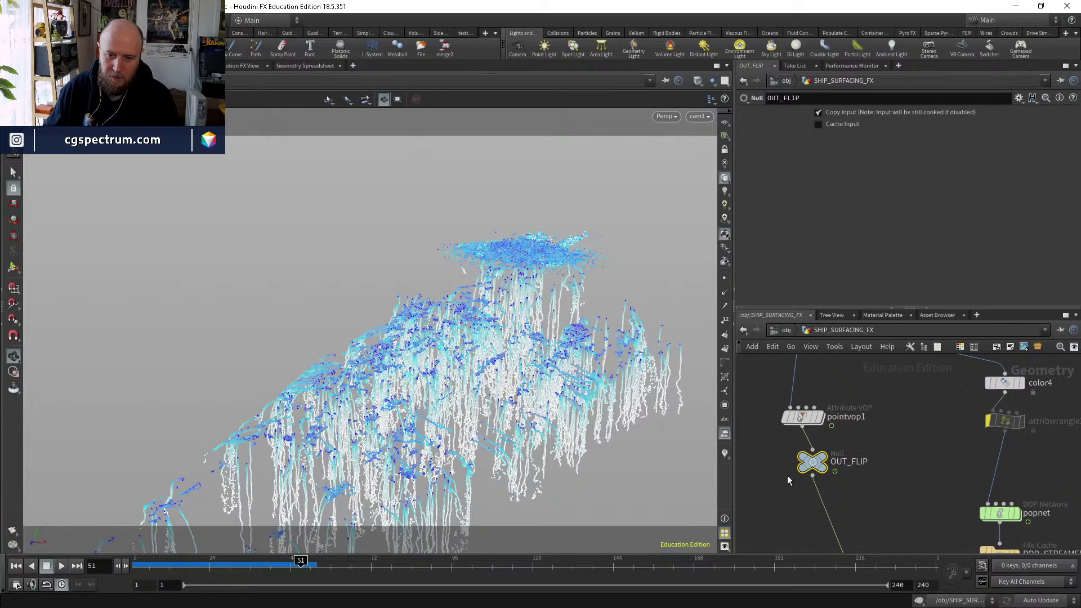
Create a geometry object at object level below SHIP_SURFACING_FX and name it RENDER_PARTICLES.
middle_drag(879, 549, 840, 394)
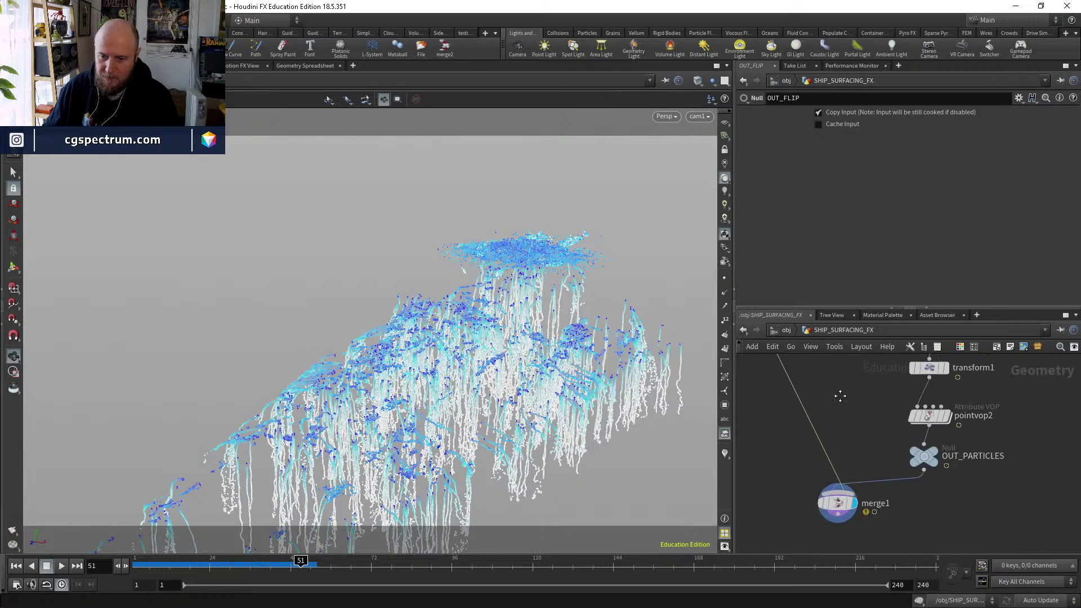
click(784, 331)
key(Tab)
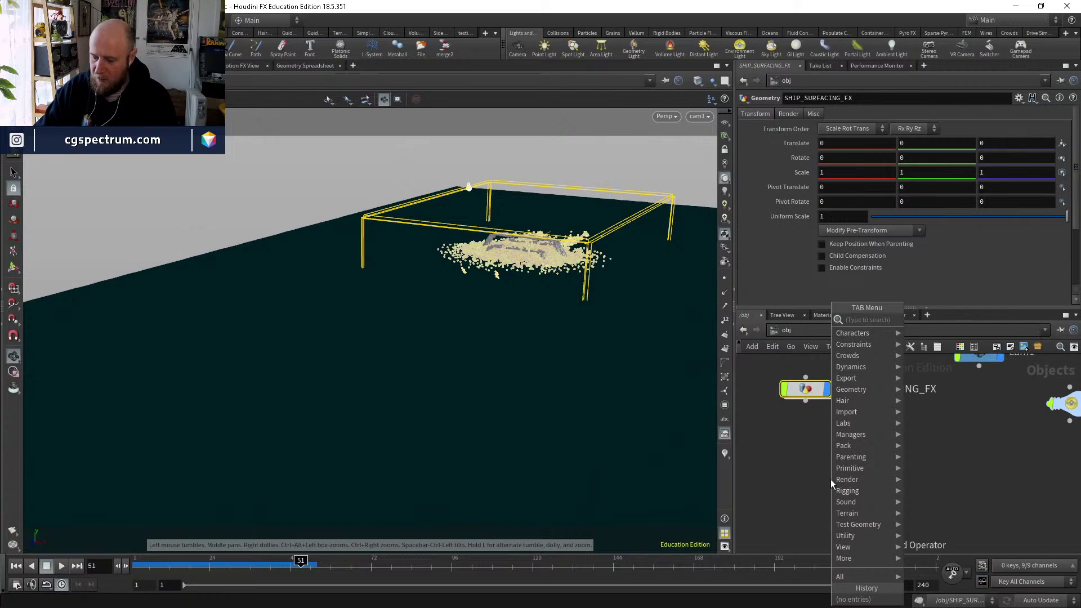
text(geo)
key(Return)
click(831, 482)
drag(830, 479, 805, 459)
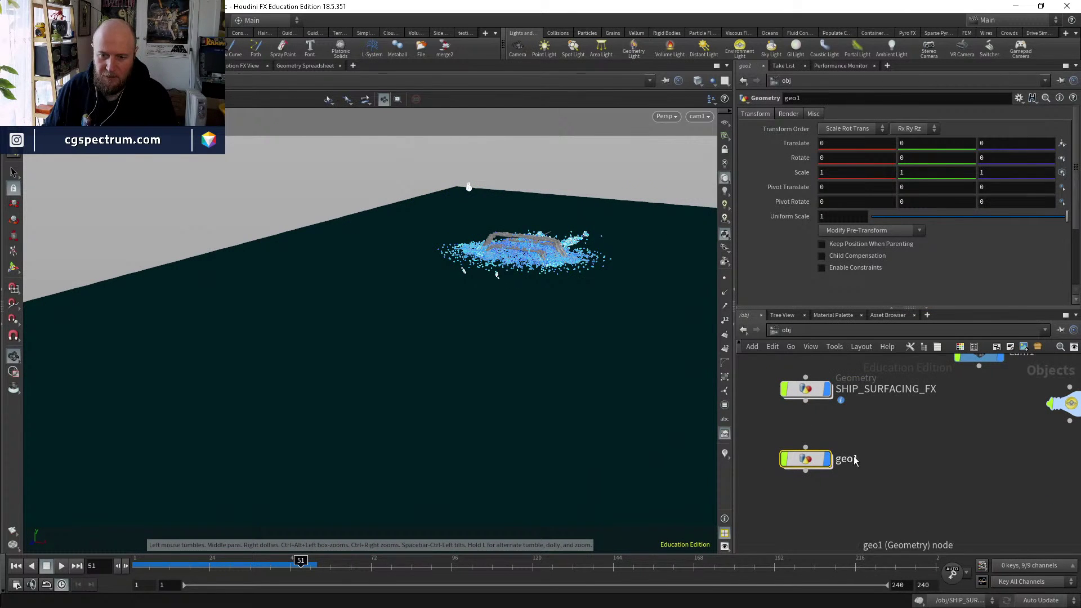
double_click(854, 458)
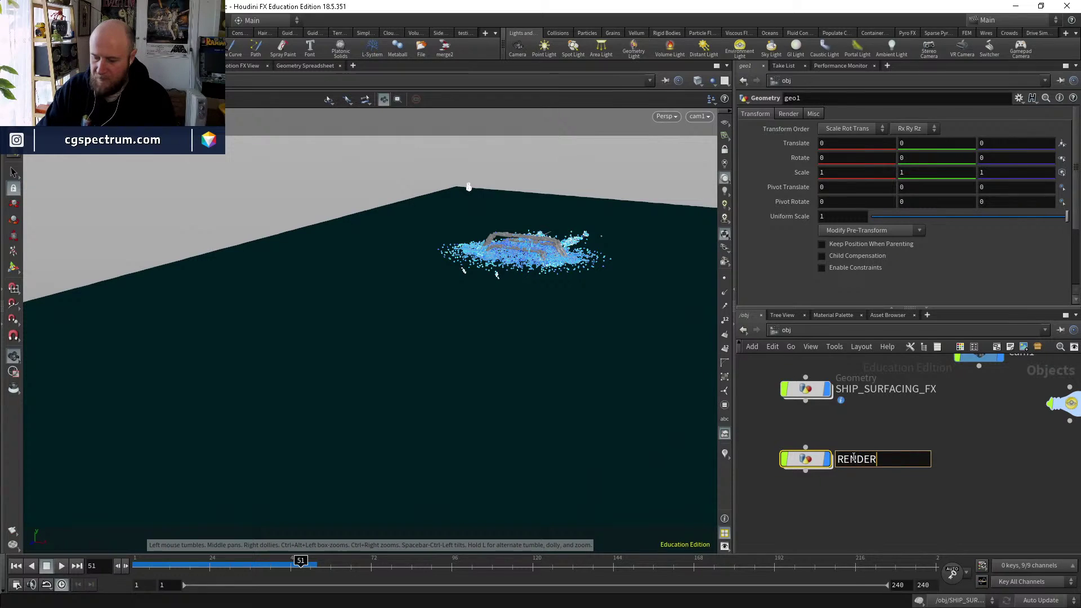
text(RENDER_PARTICLES)
key(Return)
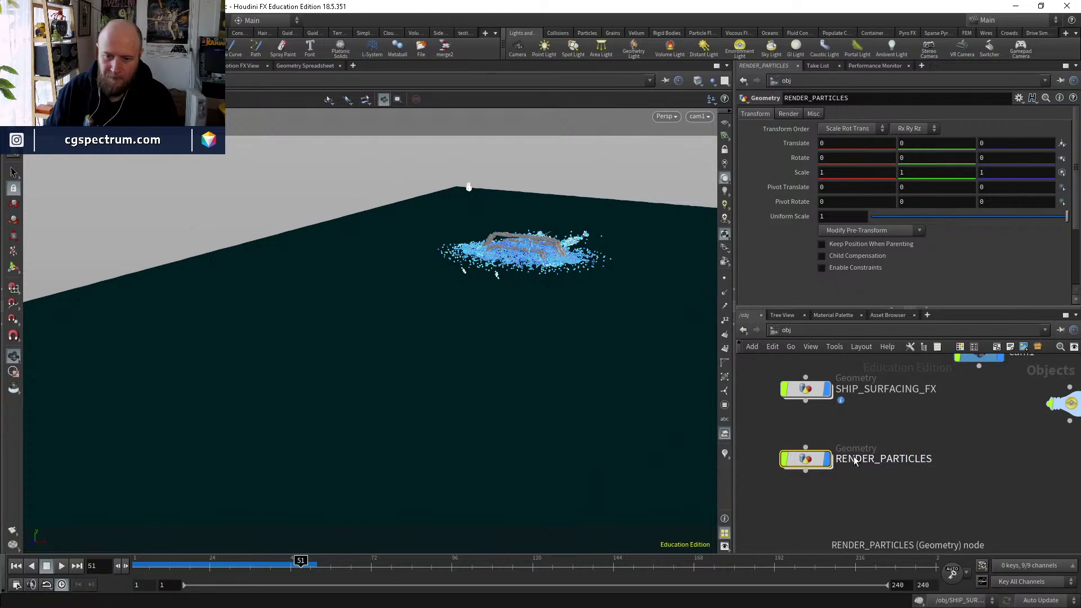
Duplicate the RENDER_PARTICLES object and rename the copy RENDER_FLIP.
click(806, 459)
key(ctrl+c)
key(ctrl+v)
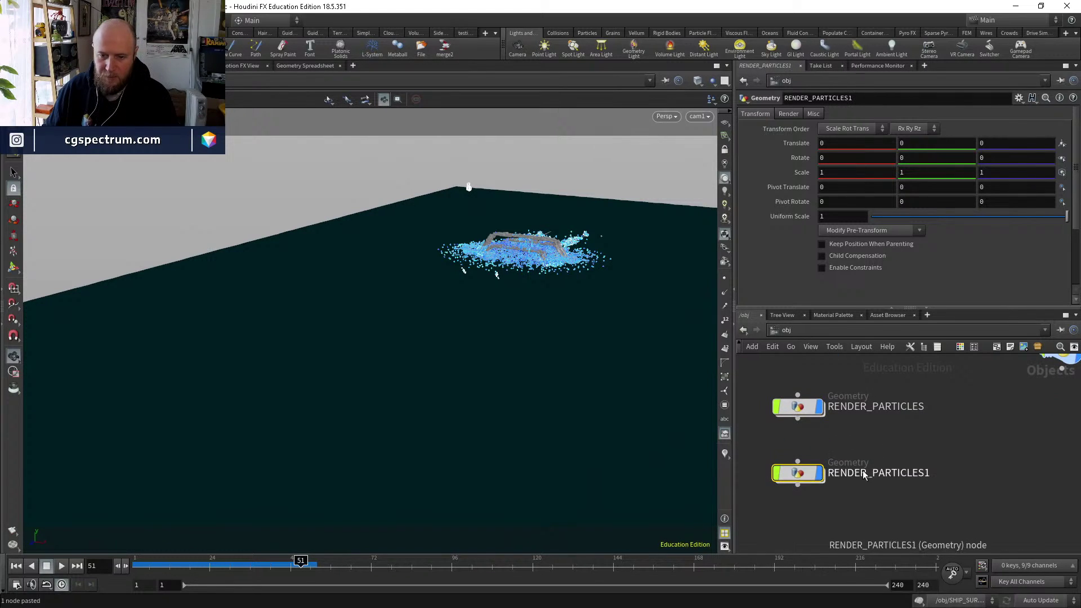
double_click(901, 473)
text(FLIP)
key(Return)
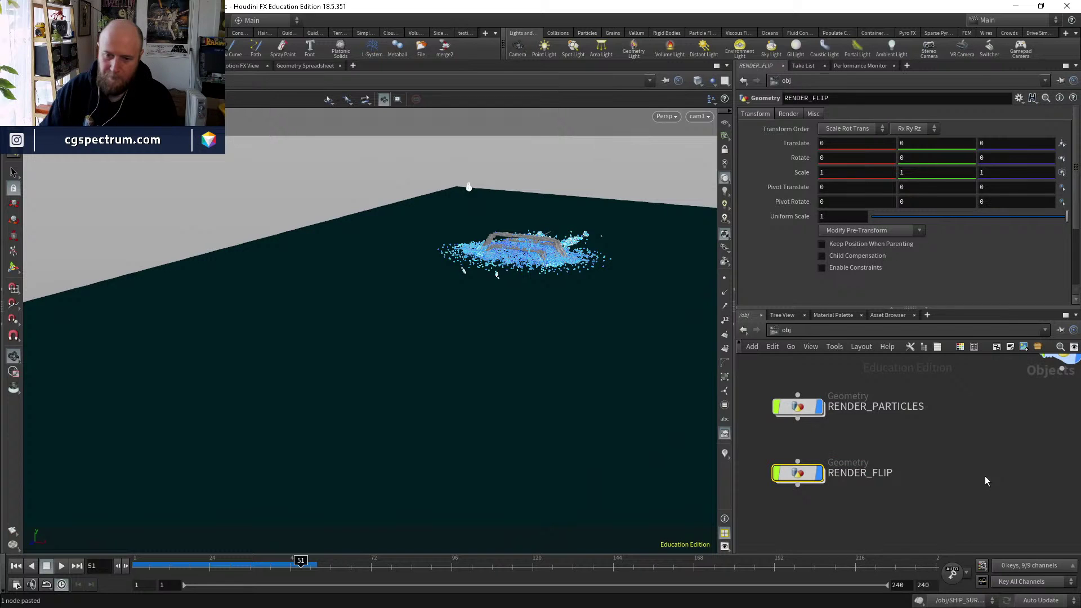
Add an Object Merge inside RENDER_PARTICLES that references /obj/SHIP_SURFACING_FX/OUT_PARTICLES, and inspect its point attributes.
double_click(805, 413)
key(Tab)
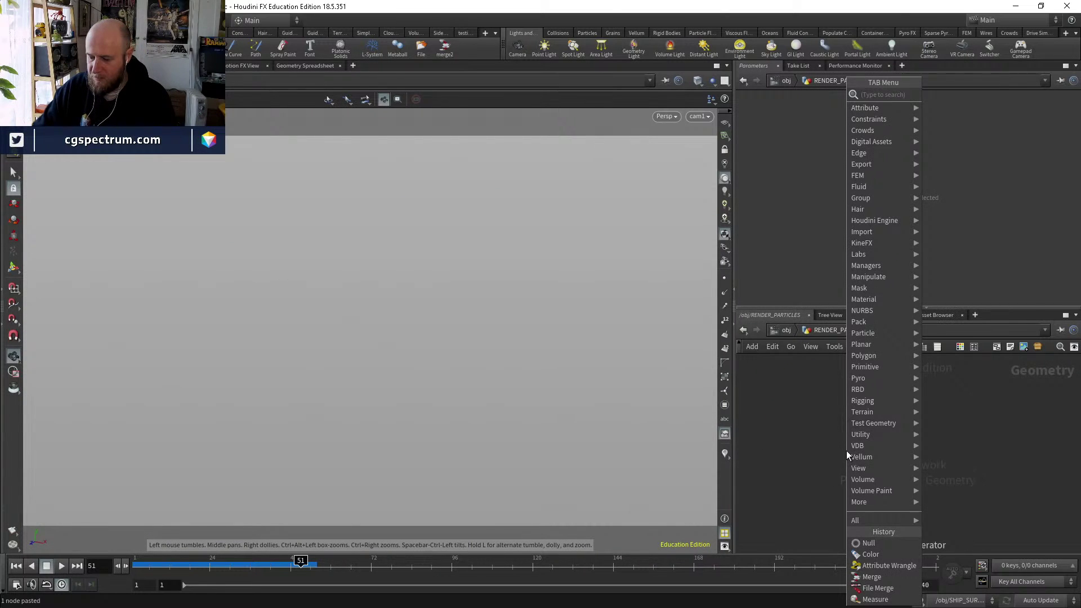
key(Return)
click(846, 452)
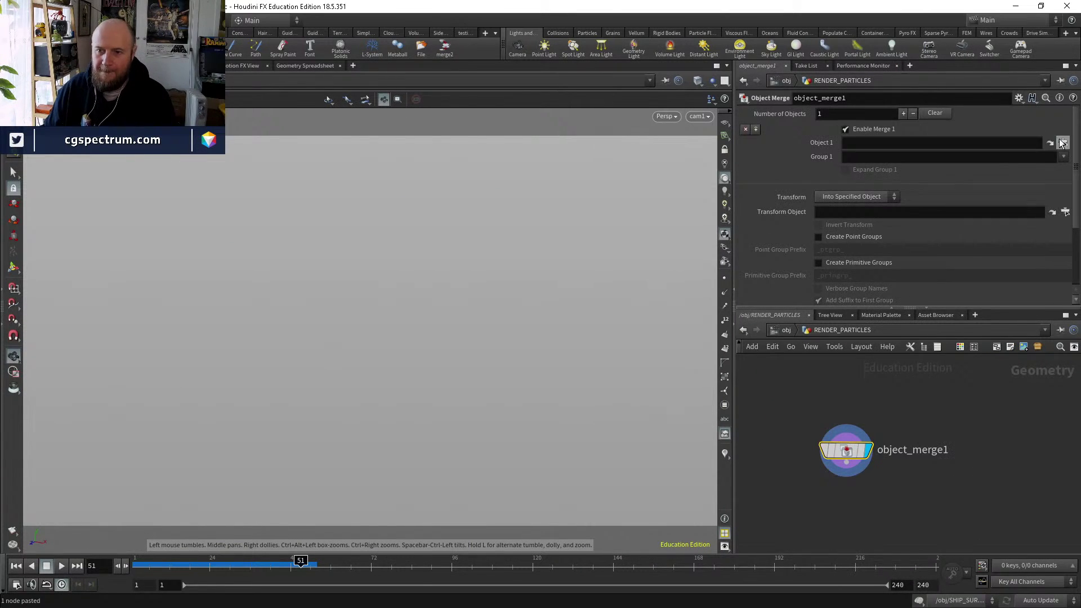
click(1062, 143)
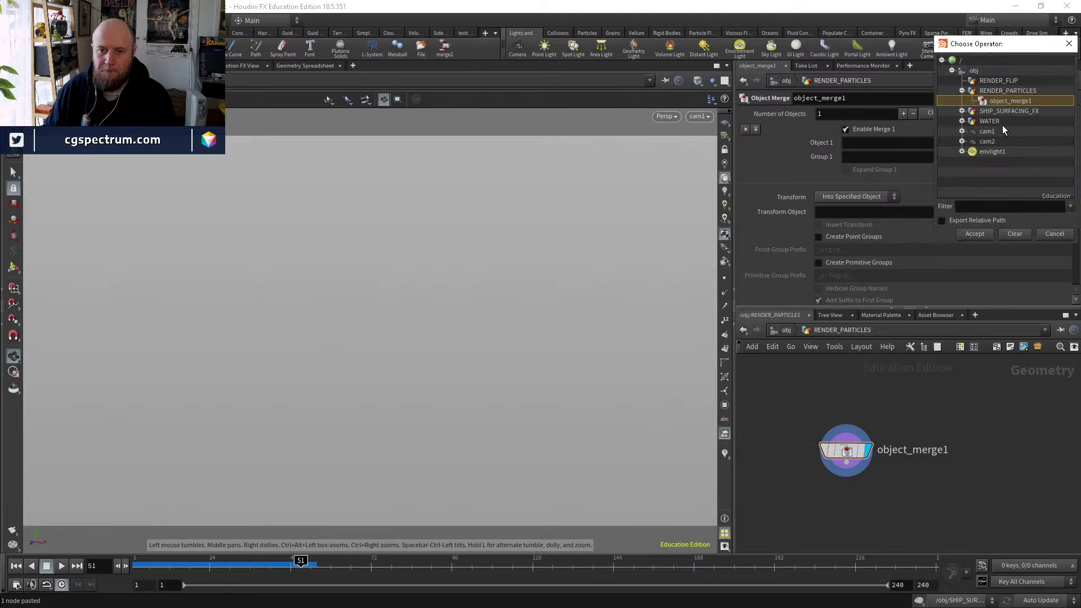
click(963, 111)
scroll(1001, 174, down, 3)
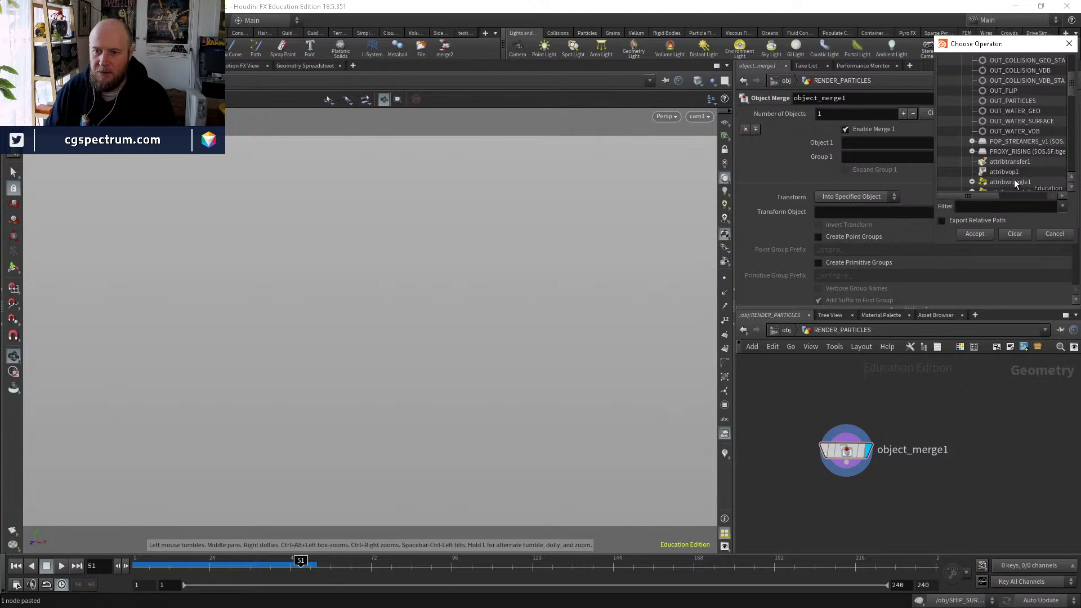
click(1012, 100)
click(975, 233)
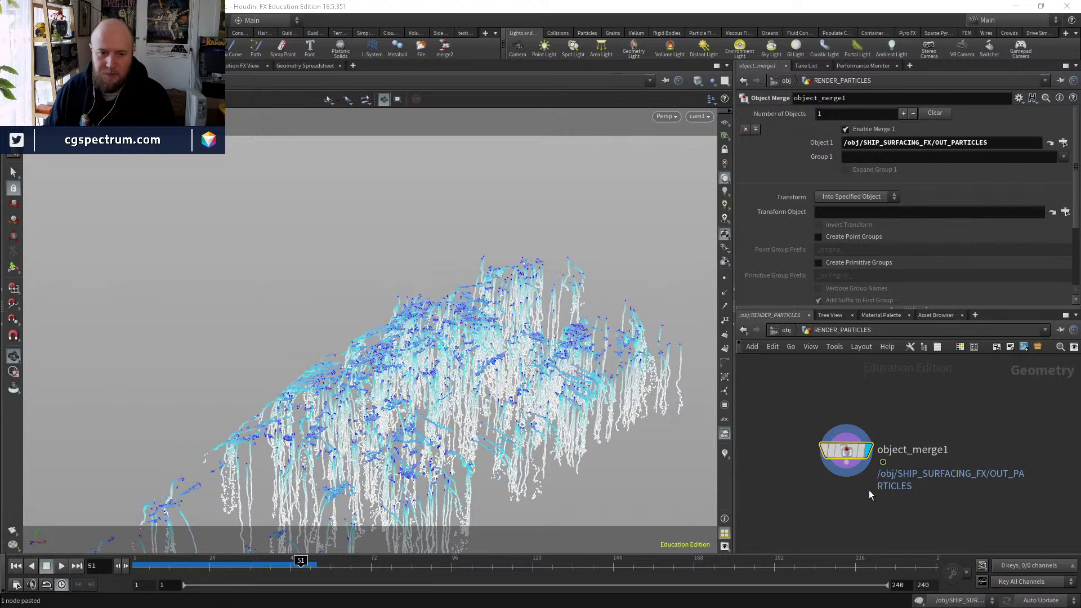
drag(839, 467, 828, 437)
middle_click(835, 417)
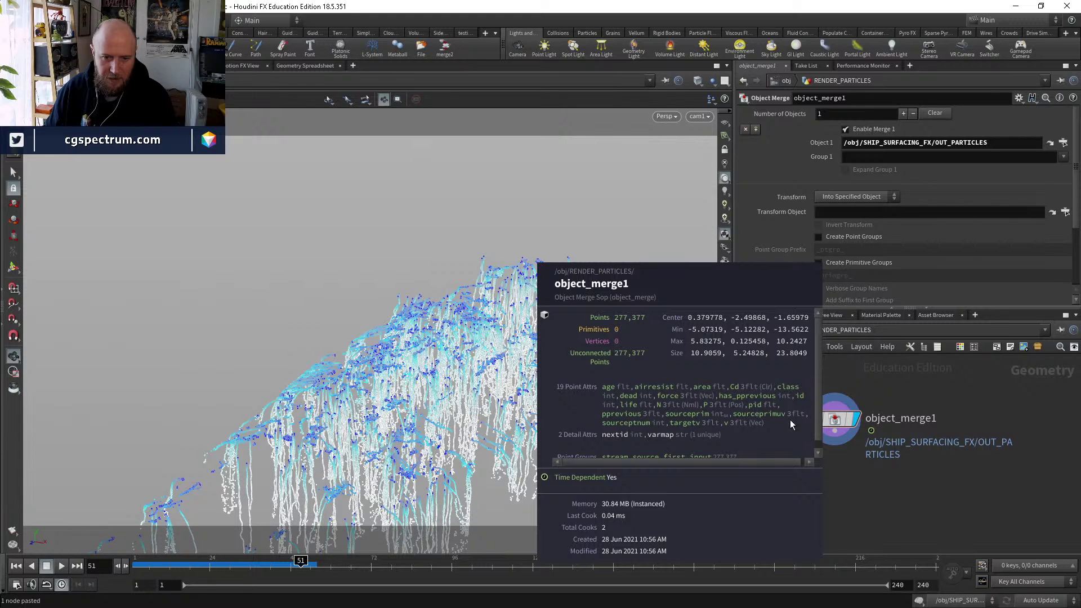
key(Tab)
text(att)
key(Return)
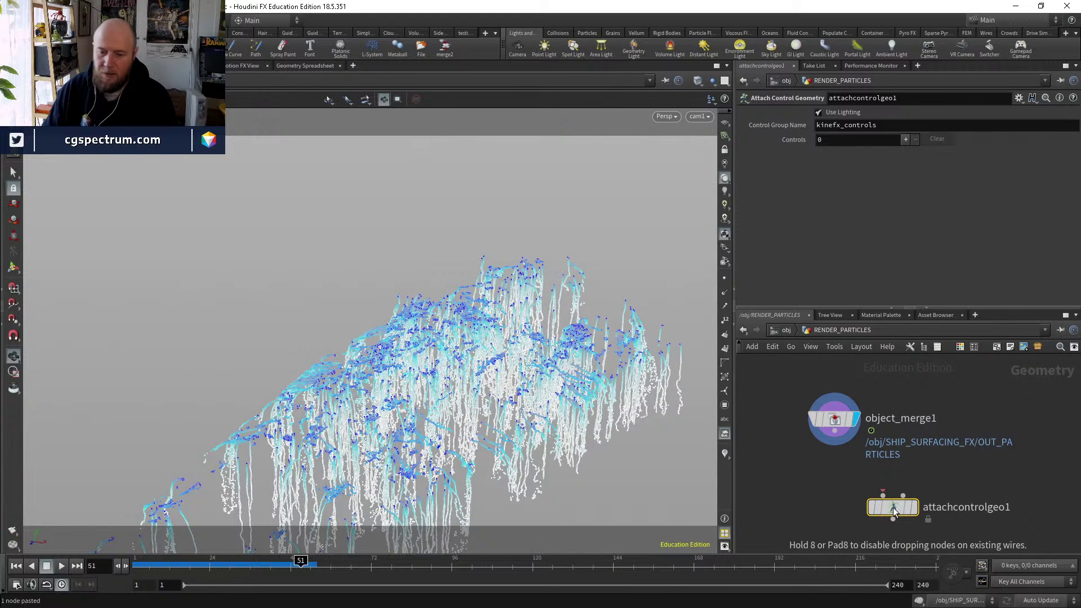
key(Delete)
Add an Attribute Wrangle below object_merge1 in RENDER_PARTICLES, wire it to object_merge1's output and display it.
key(Tab)
text(a)
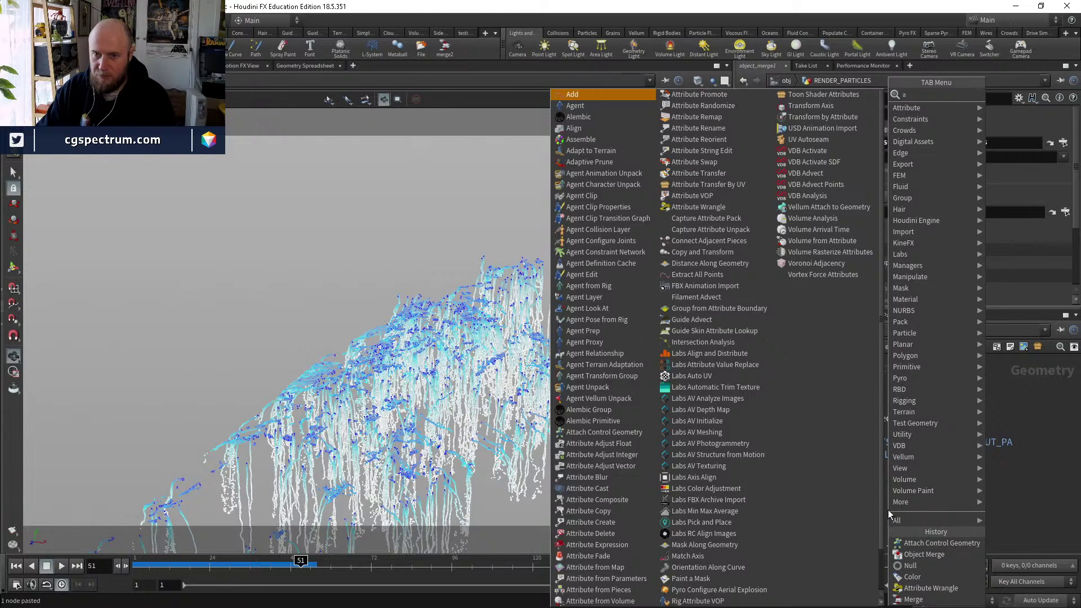
text(ttribwrangle)
key(Return)
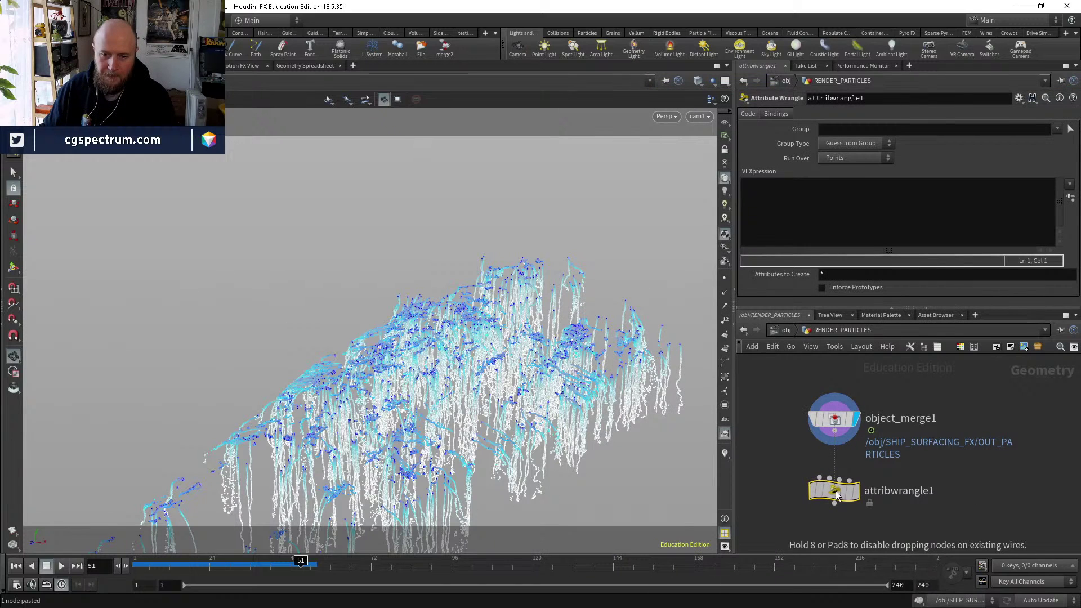
click(836, 491)
click(834, 431)
click(834, 480)
click(856, 491)
click(769, 205)
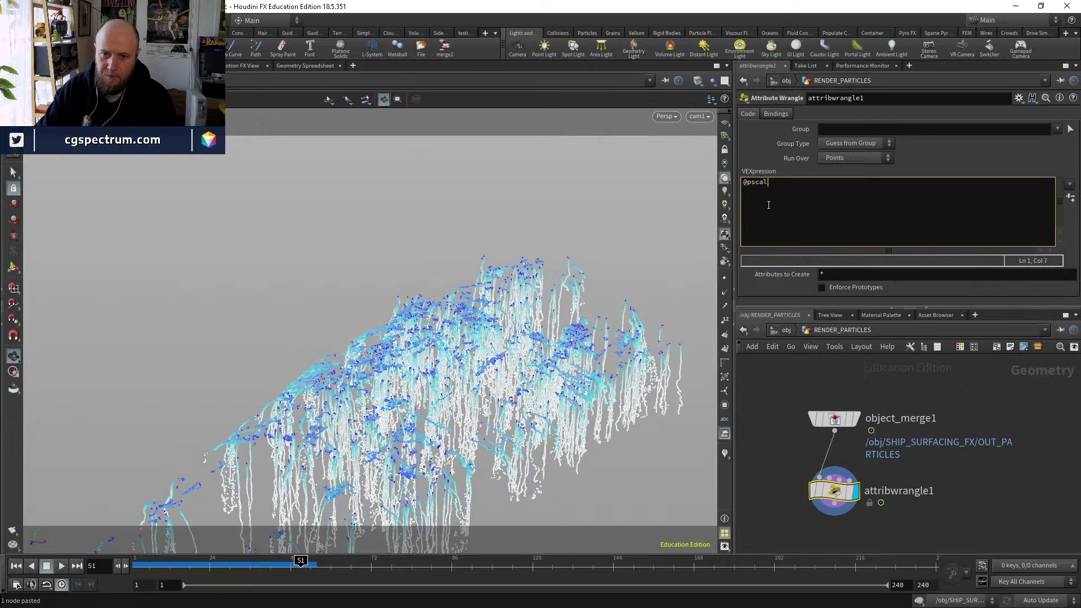
text(=0,)
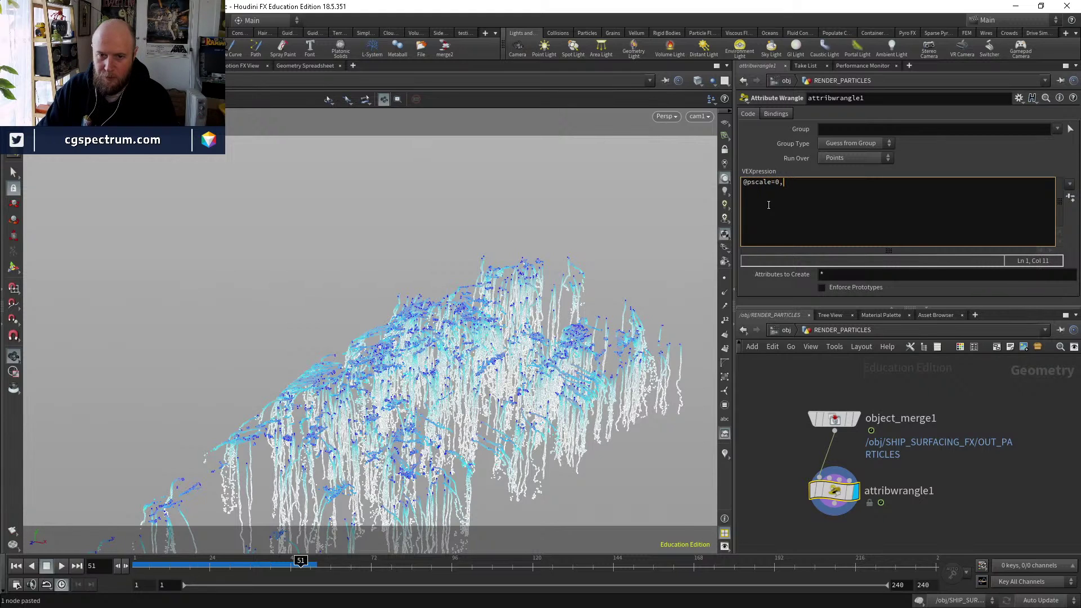
key(Home)
key(End)
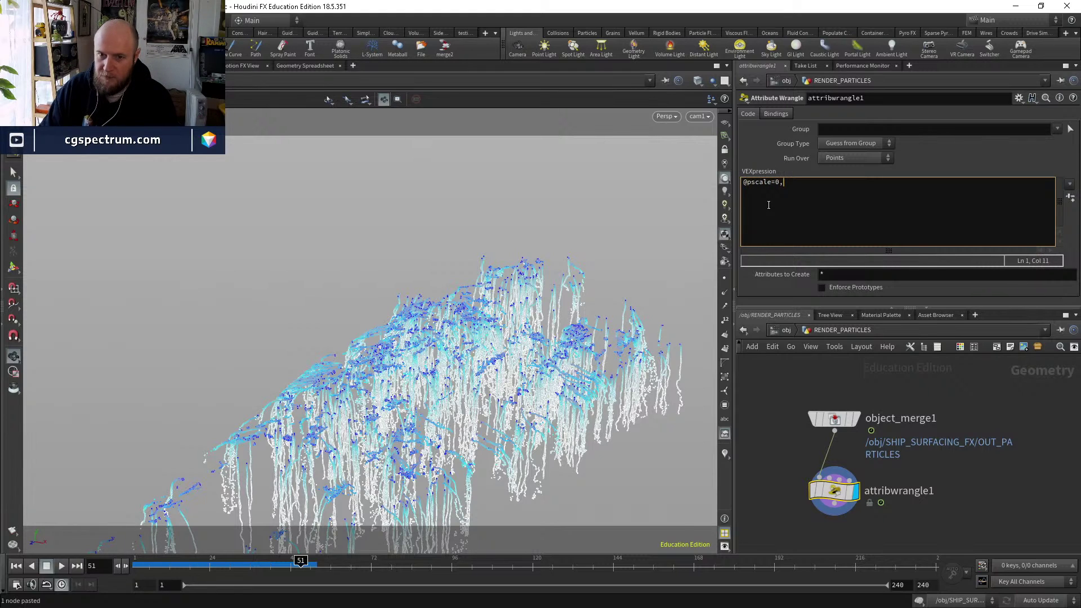
key(BackSpace)
text(.001;)
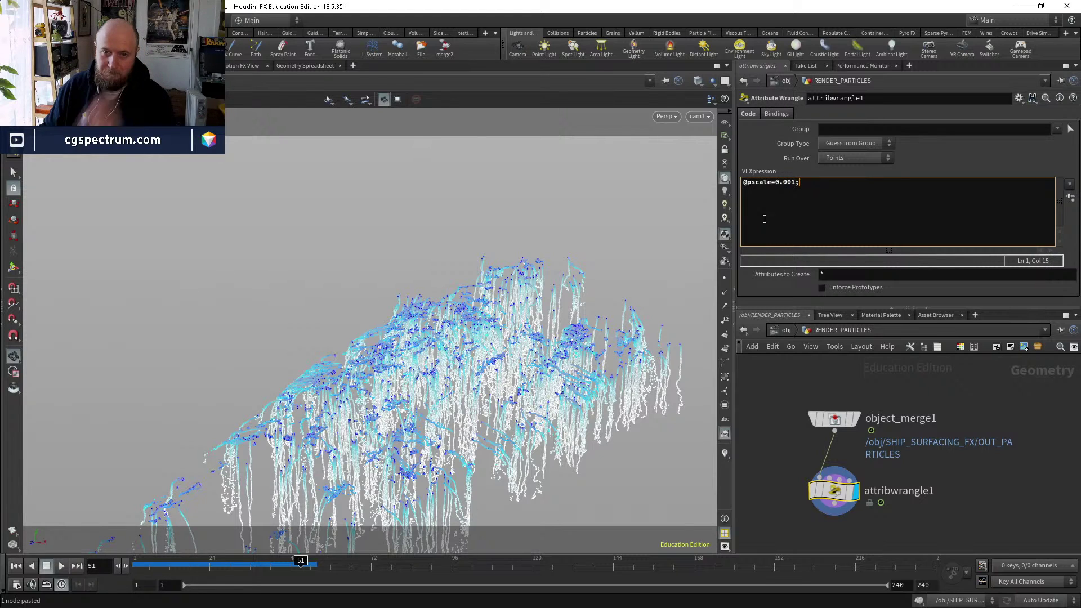
middle_drag(945, 478, 924, 397)
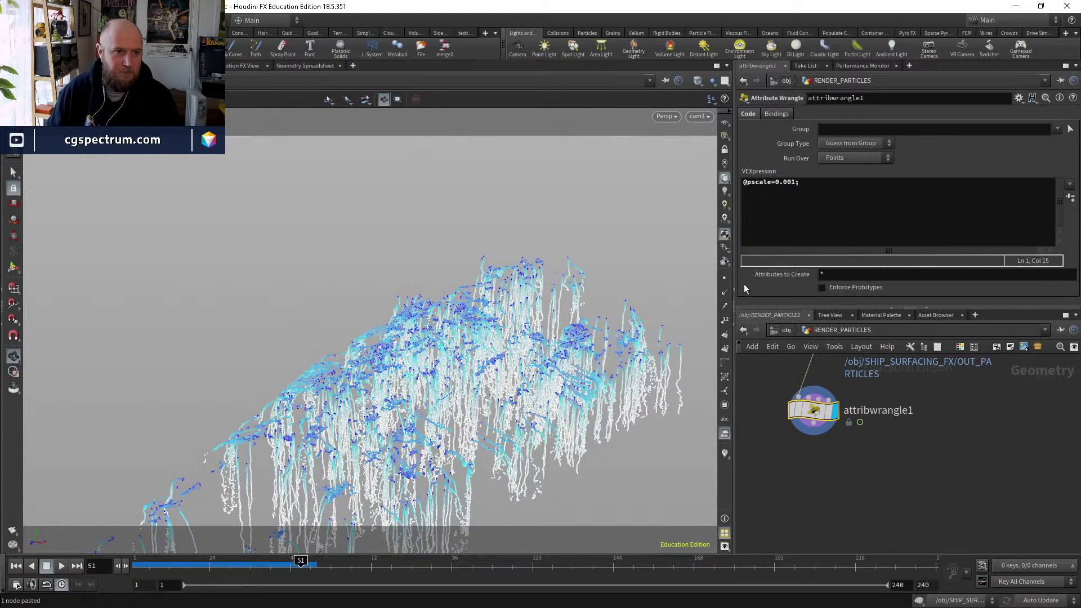
Inside the WATER object, move material1 between transform1 and OUT_SHIP, and display OUT_WATER_SURFACE.
click(784, 330)
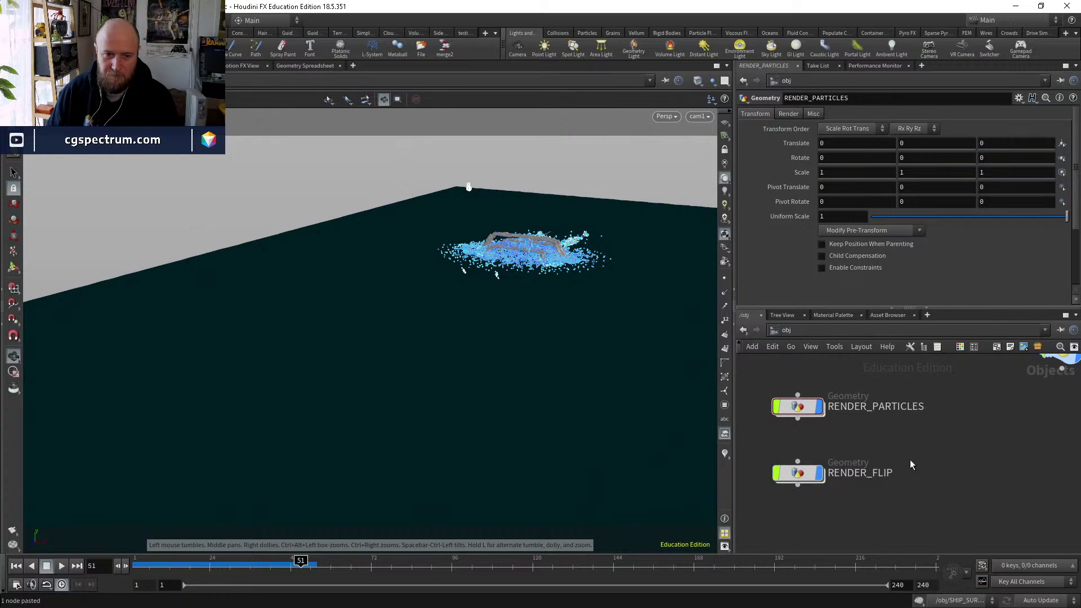
middle_drag(821, 406, 835, 452)
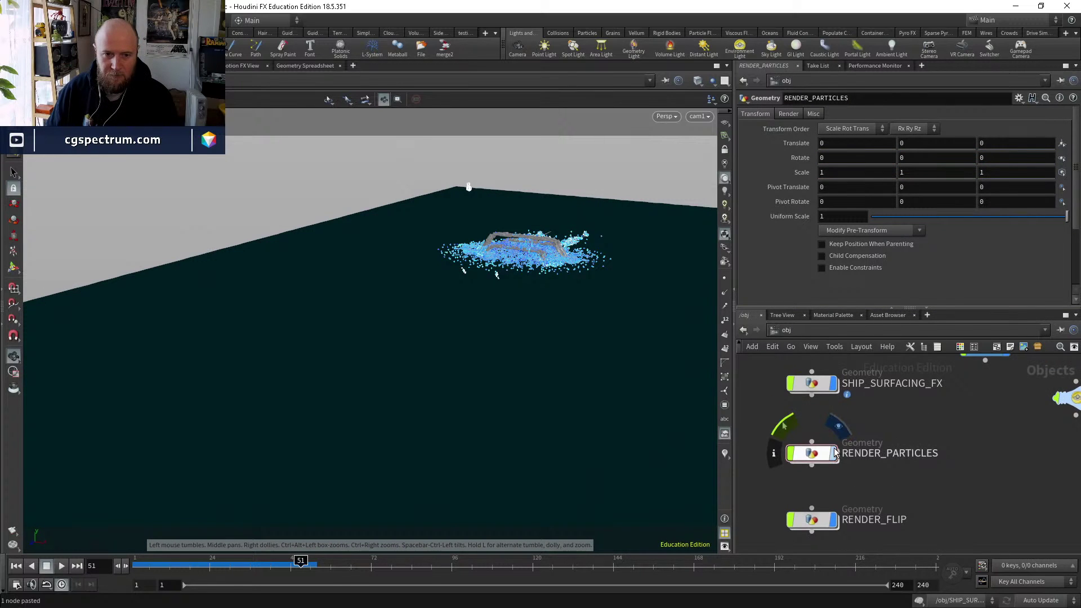
middle_drag(886, 406, 884, 438)
click(868, 425)
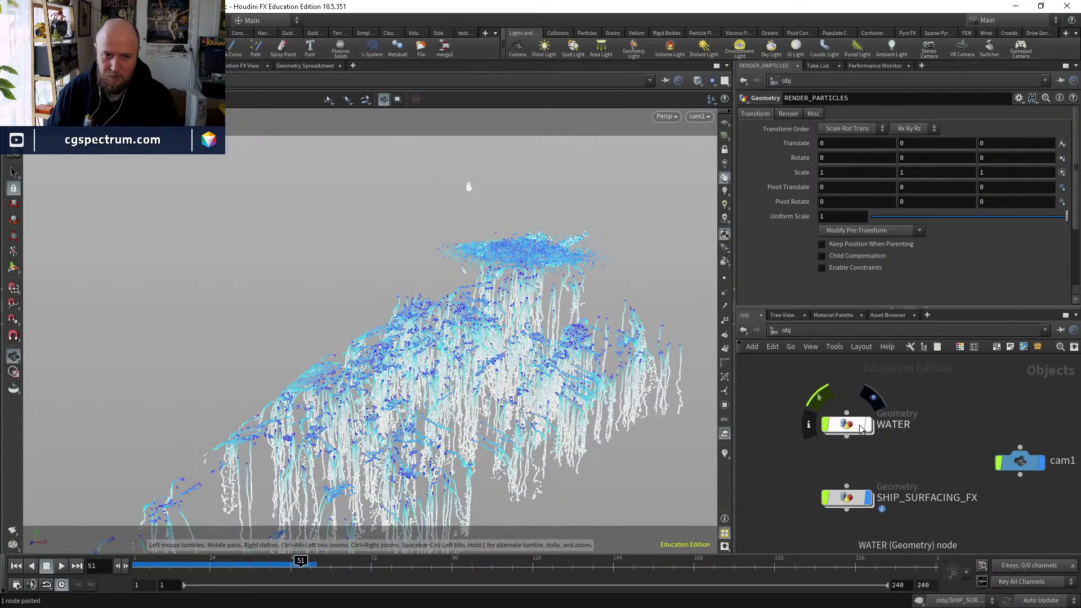
double_click(857, 426)
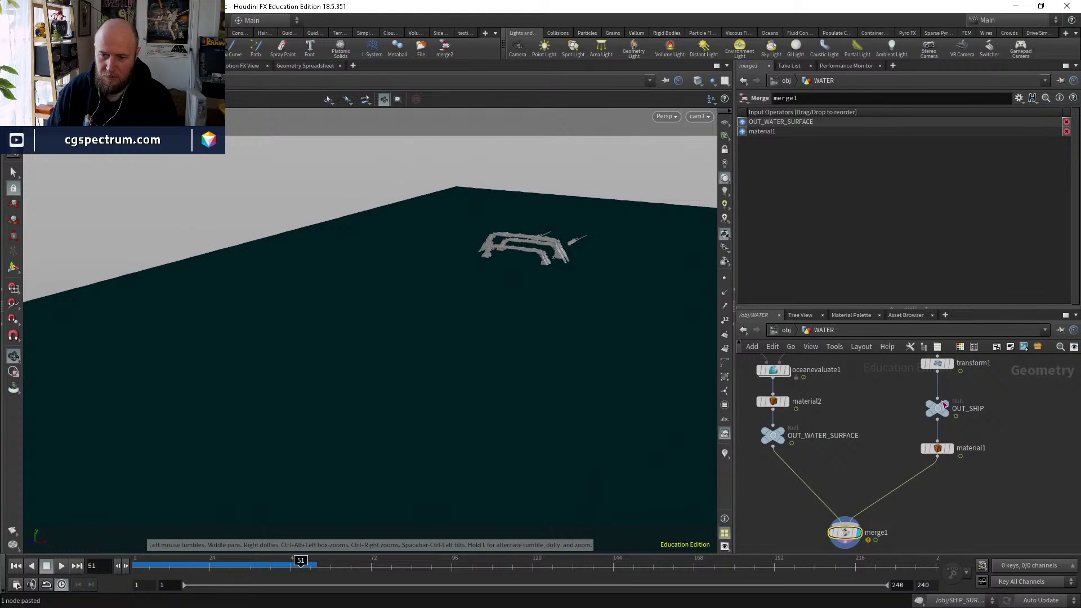
drag(937, 448, 933, 385)
click(845, 532)
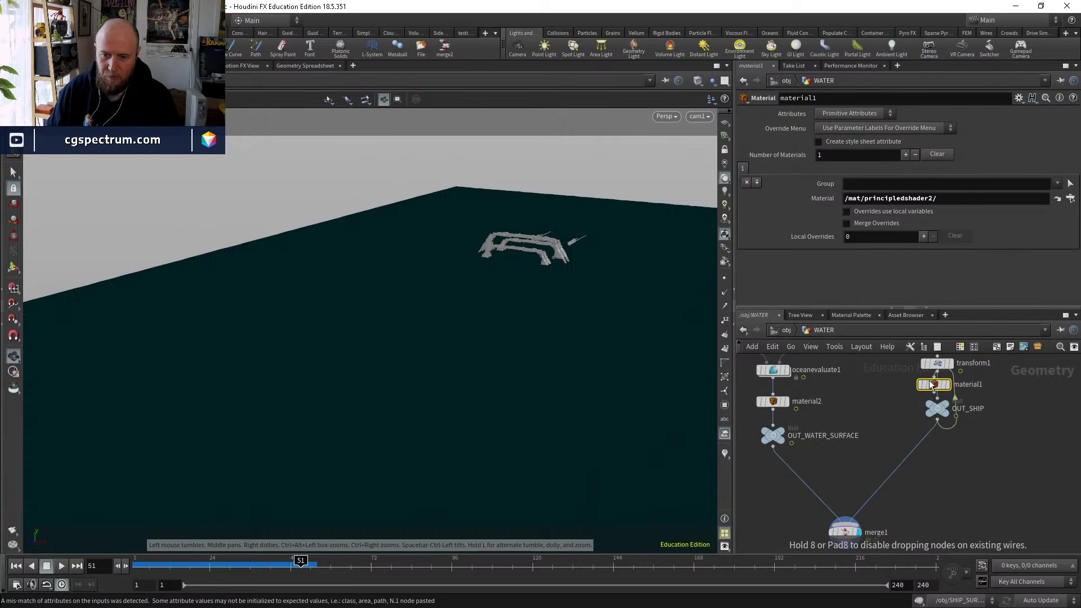
middle_drag(1002, 454, 928, 431)
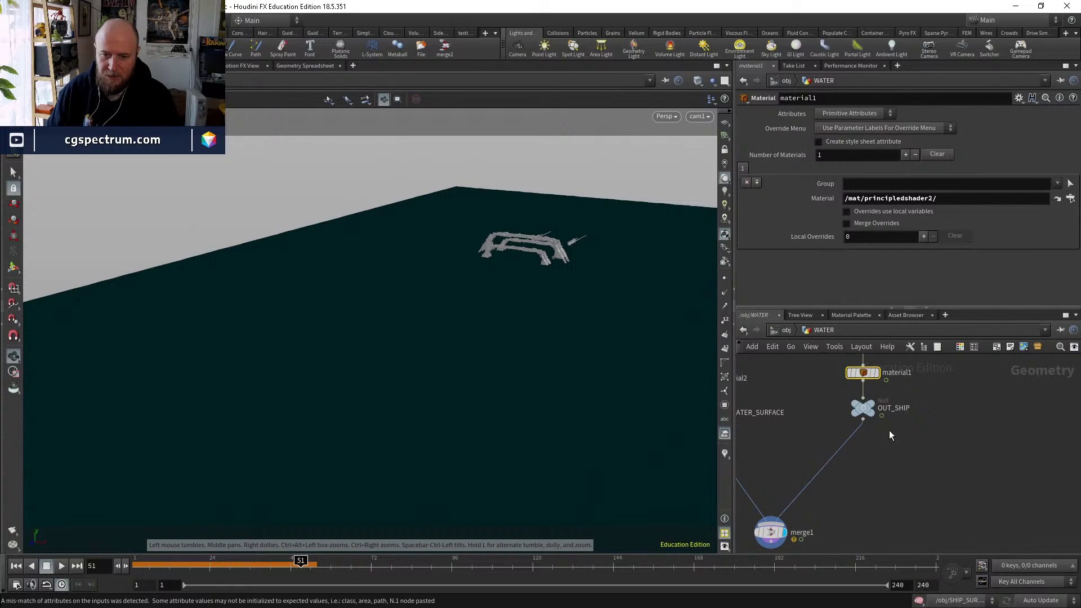
middle_drag(811, 423, 833, 445)
click(787, 399)
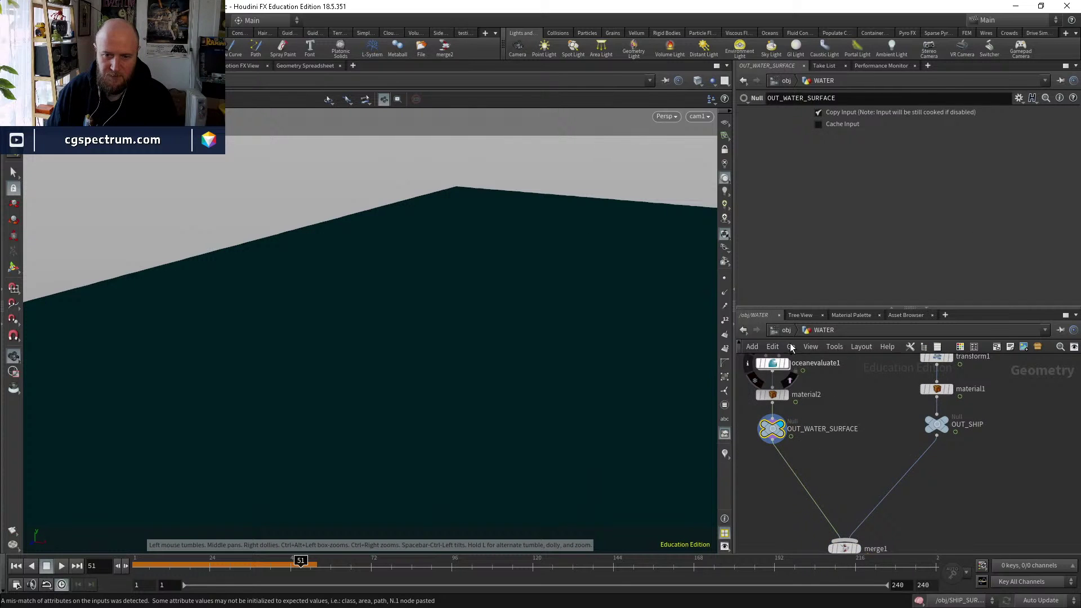
Create a geometry object at object level beside WATER.
click(785, 330)
key(Tab)
text(g)
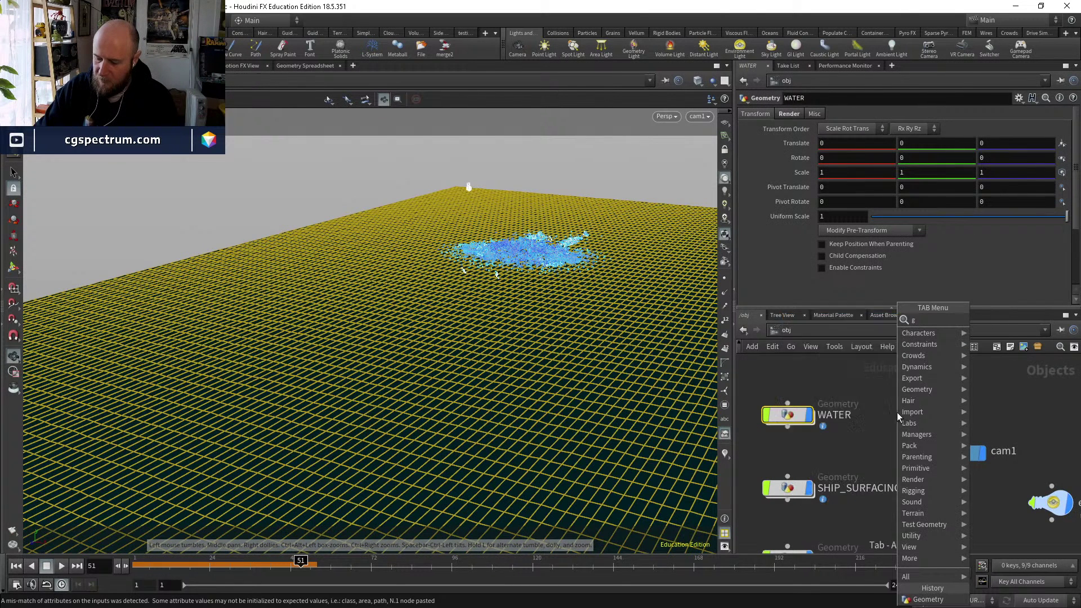
key(Return)
click(900, 415)
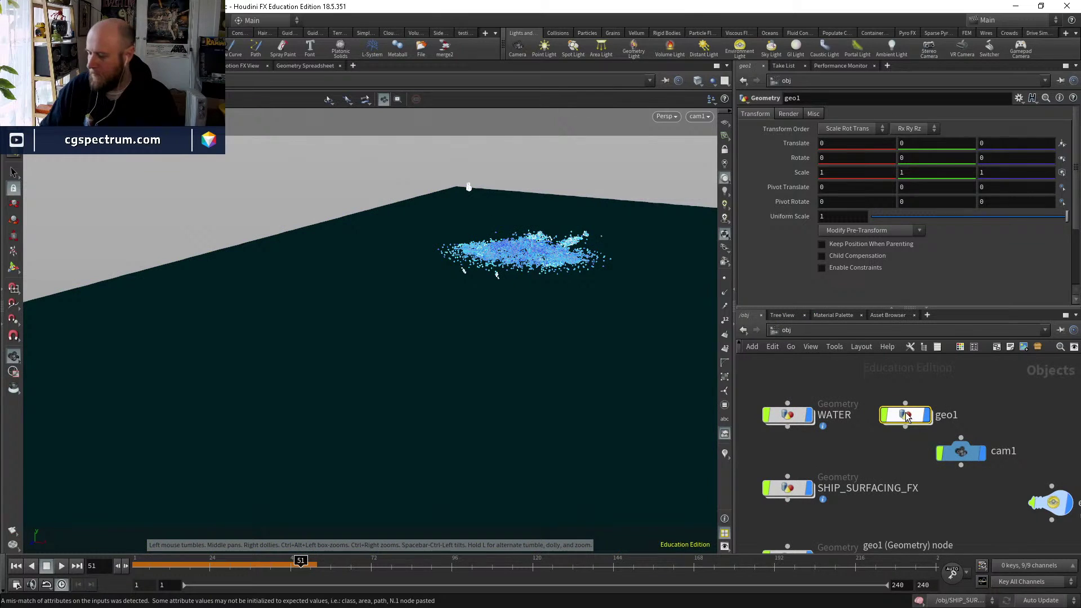
Try to rename the new geometry object beside WATER, starting with SHIP_RE.
click(963, 426)
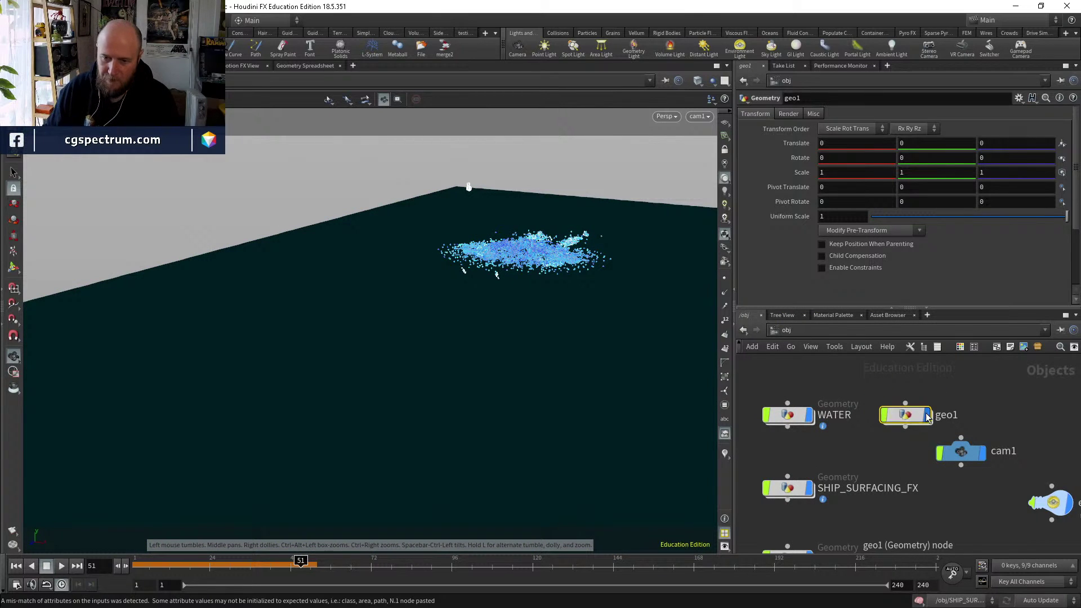
double_click(962, 421)
text(SHI)
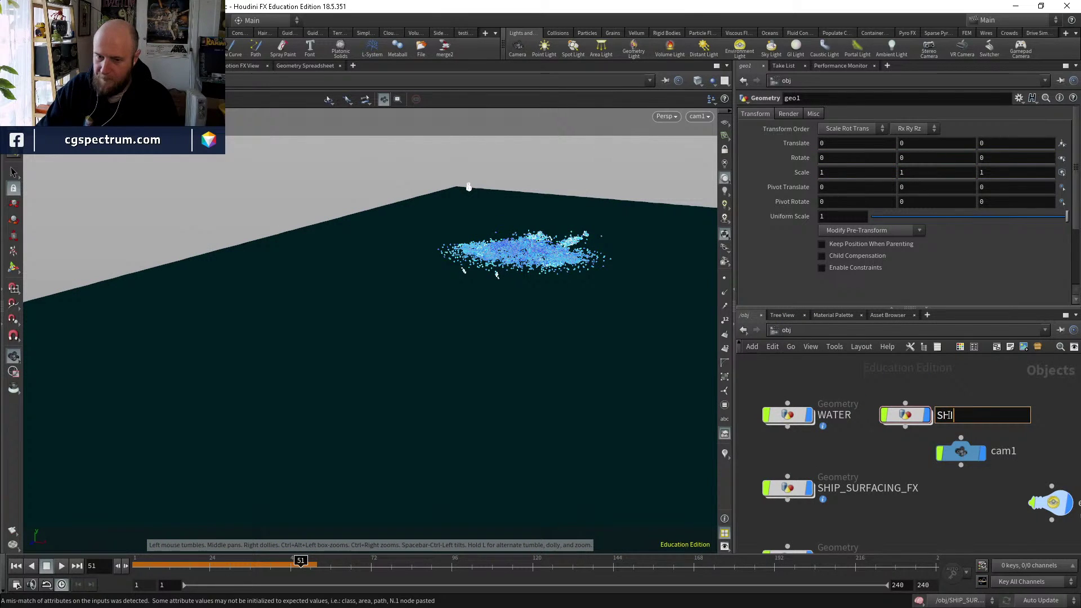
text(P_RE)
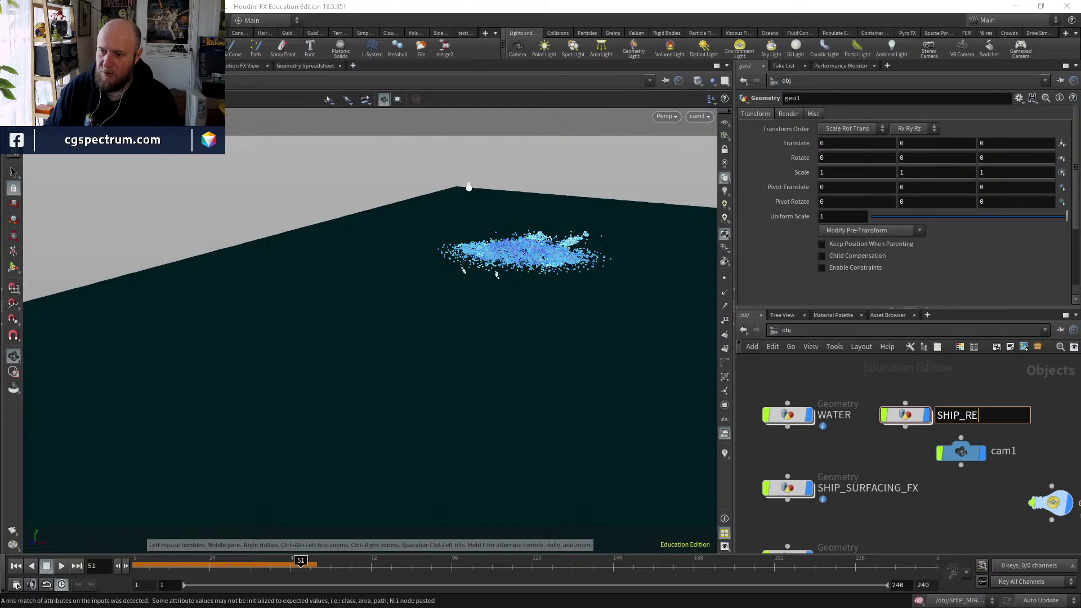
Inspect the background simulation jobs in the Render Manager.
click(17, 585)
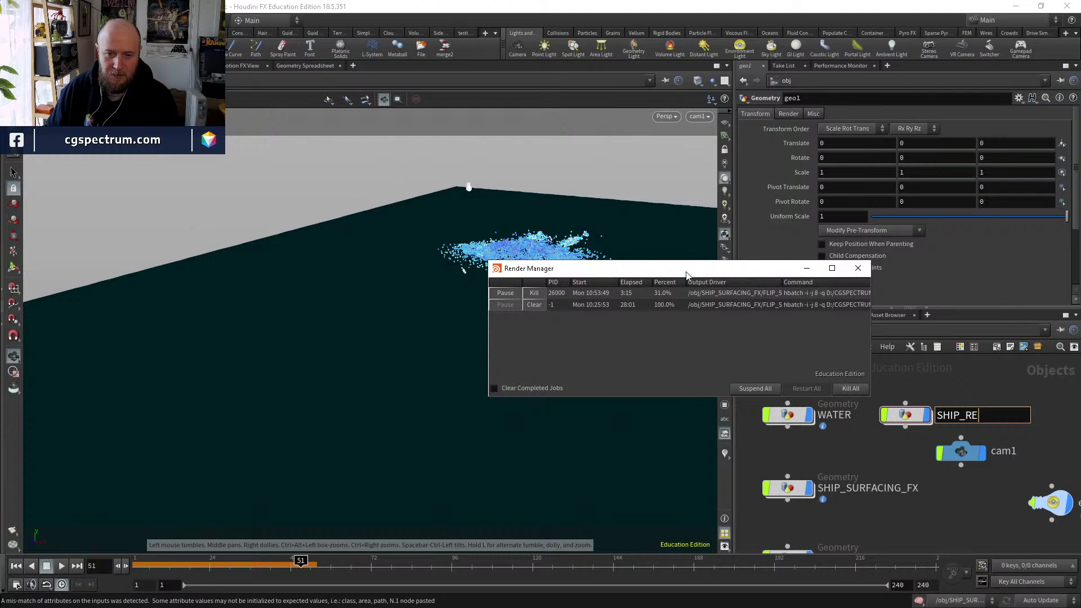
drag(682, 277, 696, 271)
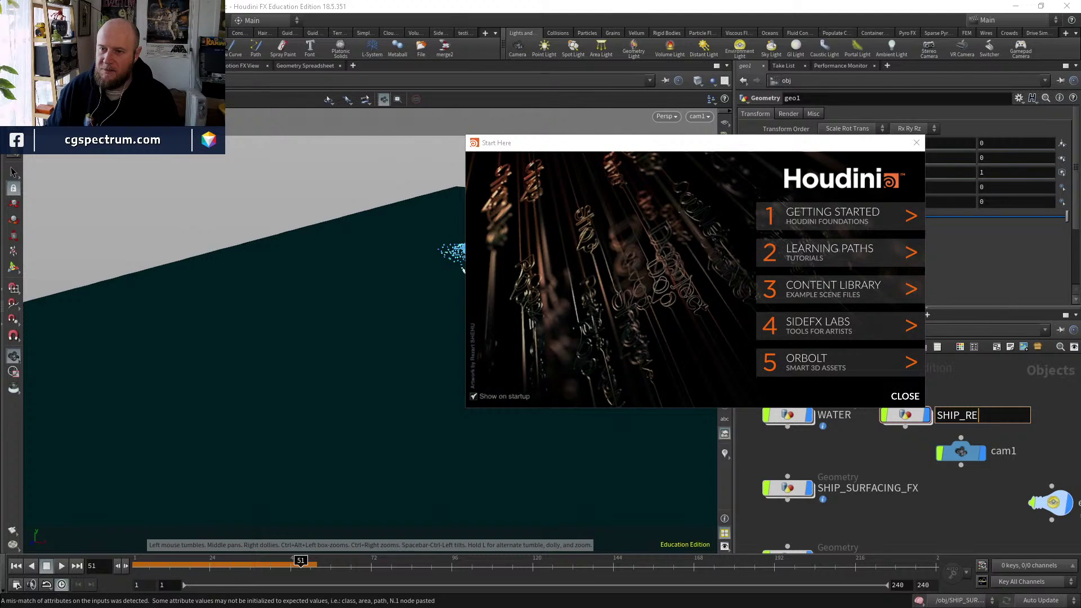
Dismiss the Start Here window and open the spaceship_rising5 crash recovery scene from the $TEMP folder.
click(917, 143)
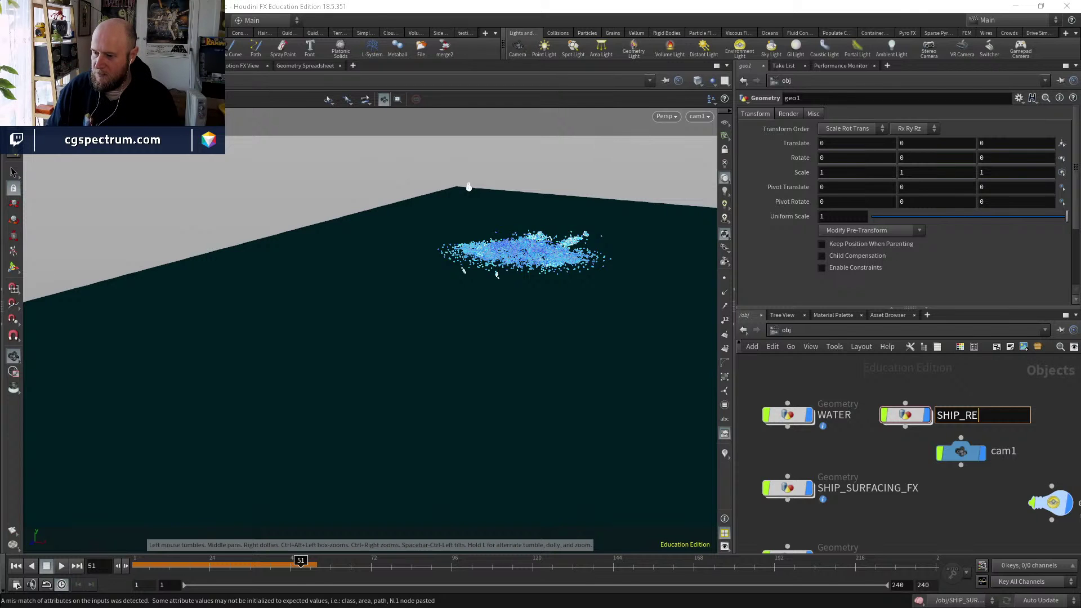
click(632, 352)
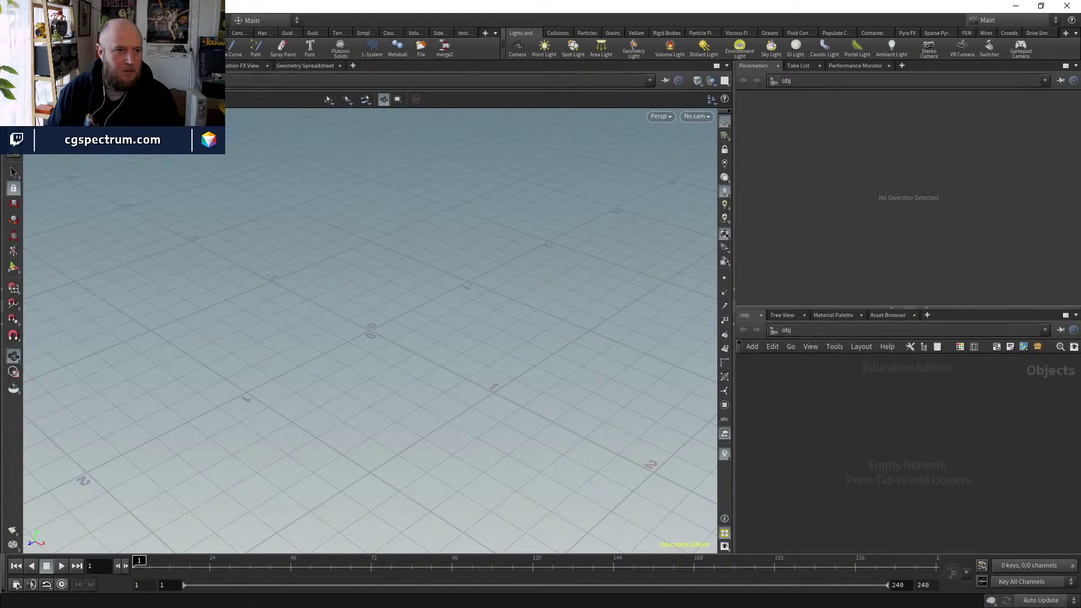
click(11, 20)
mouse_move(45, 56)
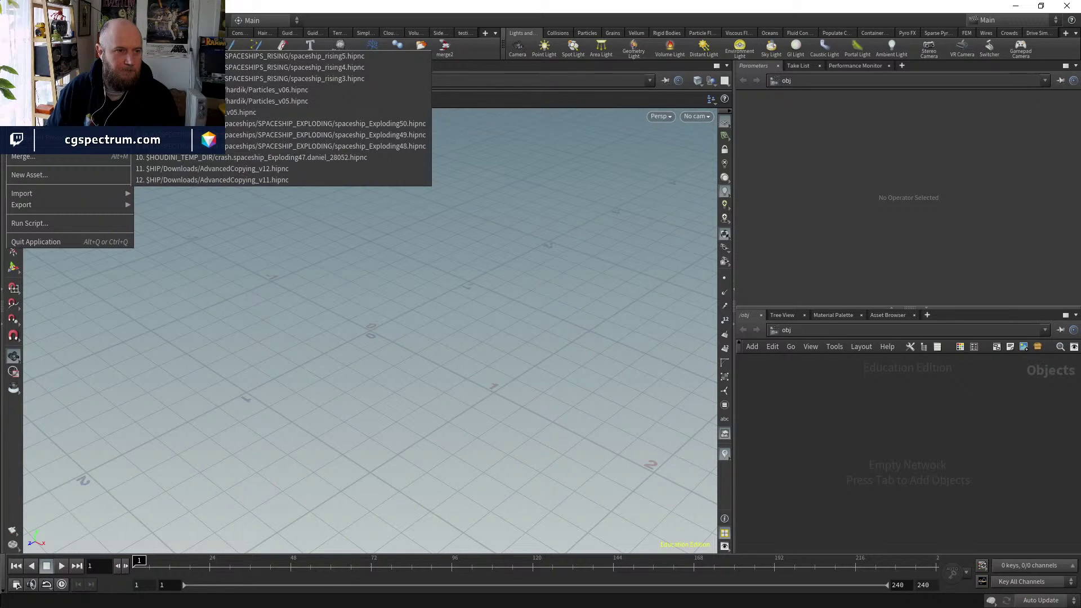
click(33, 44)
click(31, 172)
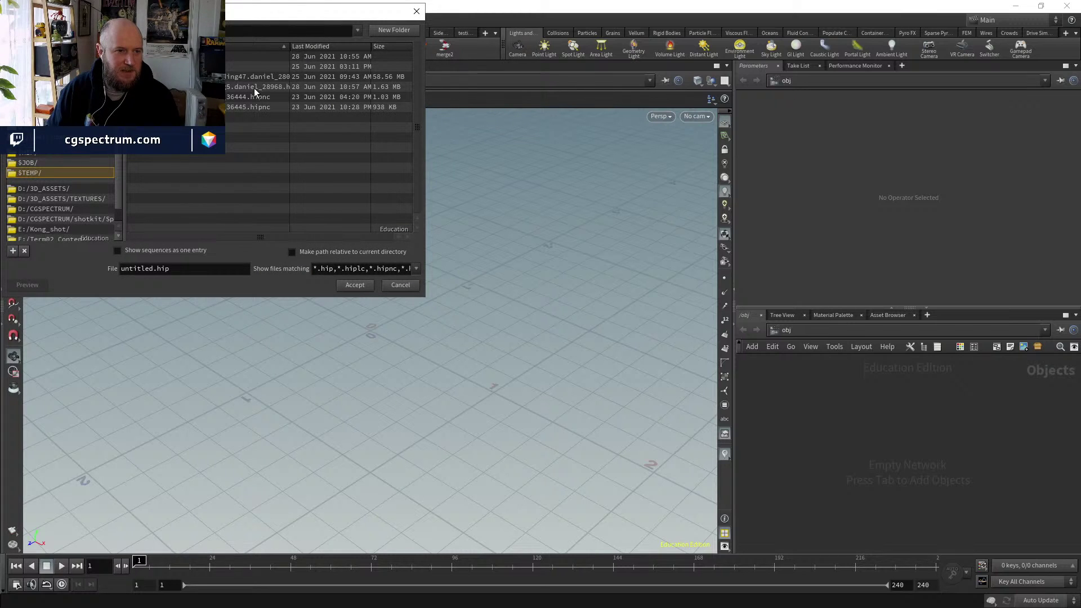
click(254, 87)
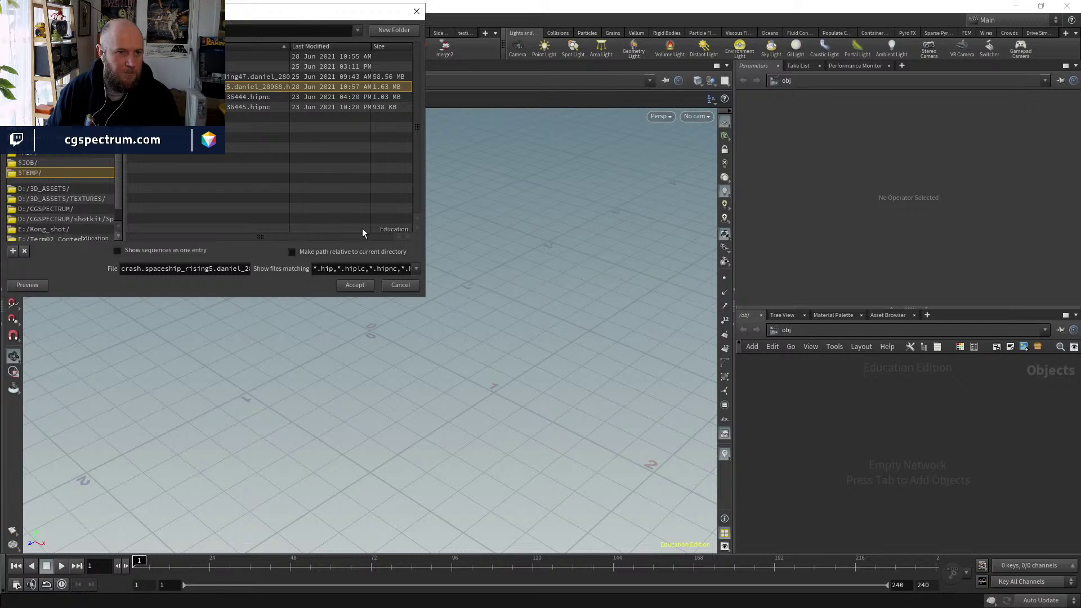
click(356, 286)
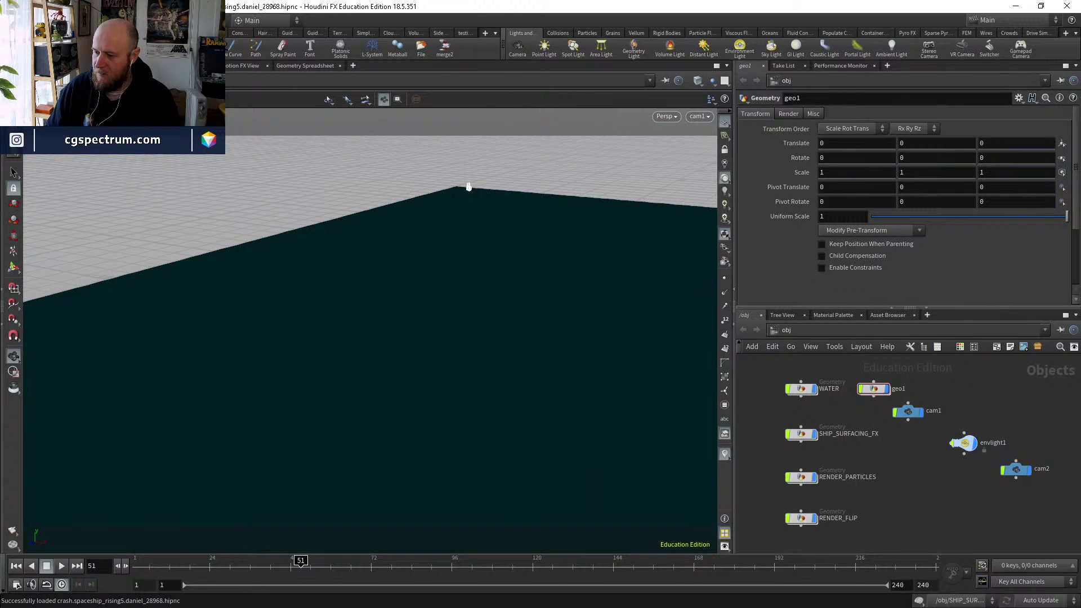
Launch Task Manager and open a Render Scheduler view in Houdini to check for background render jobs.
key(ctrl+shift+Escape)
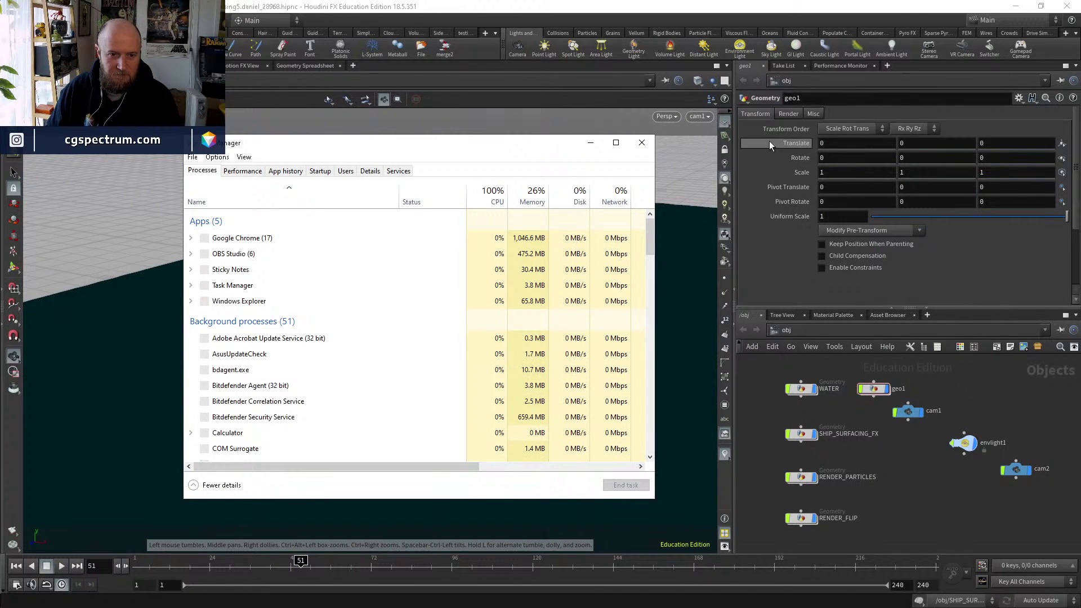
click(888, 65)
mouse_move(924, 88)
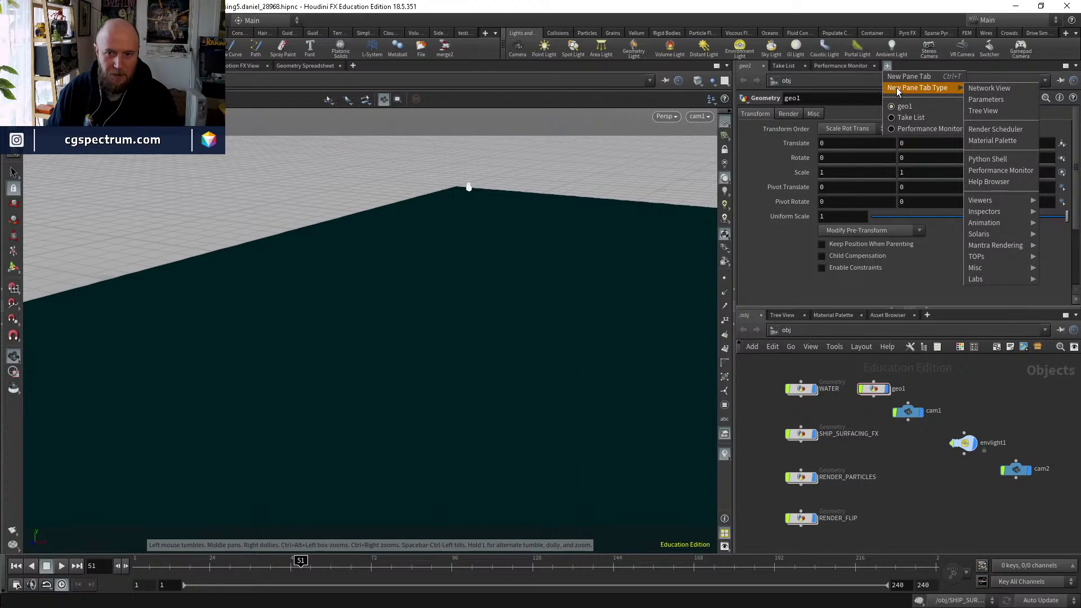
click(1013, 130)
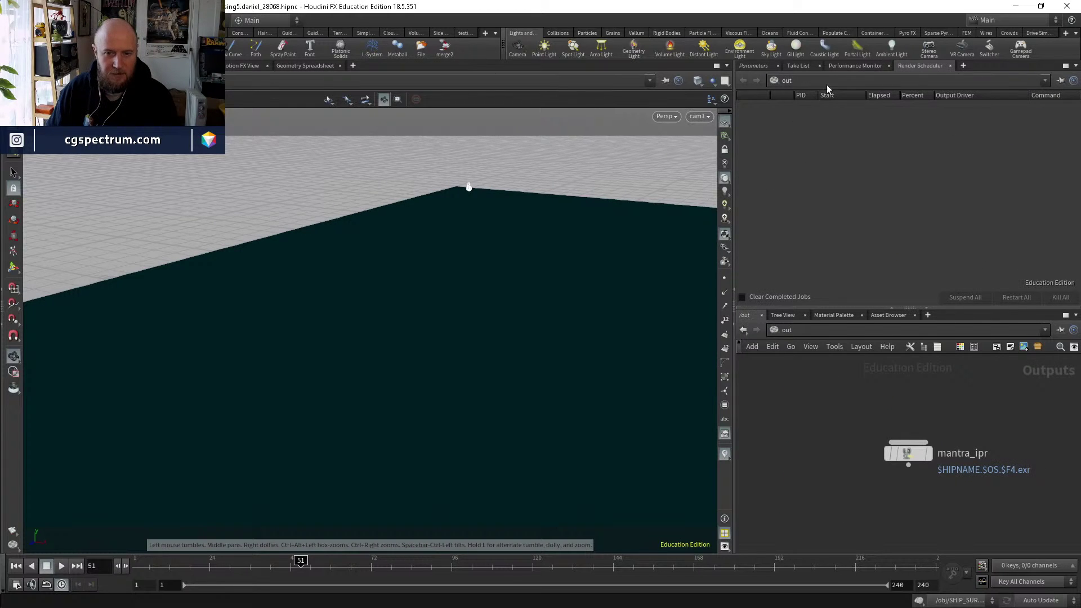
Switch to Task Manager and look through the running processes for the background simulation job.
key(alt+Tab)
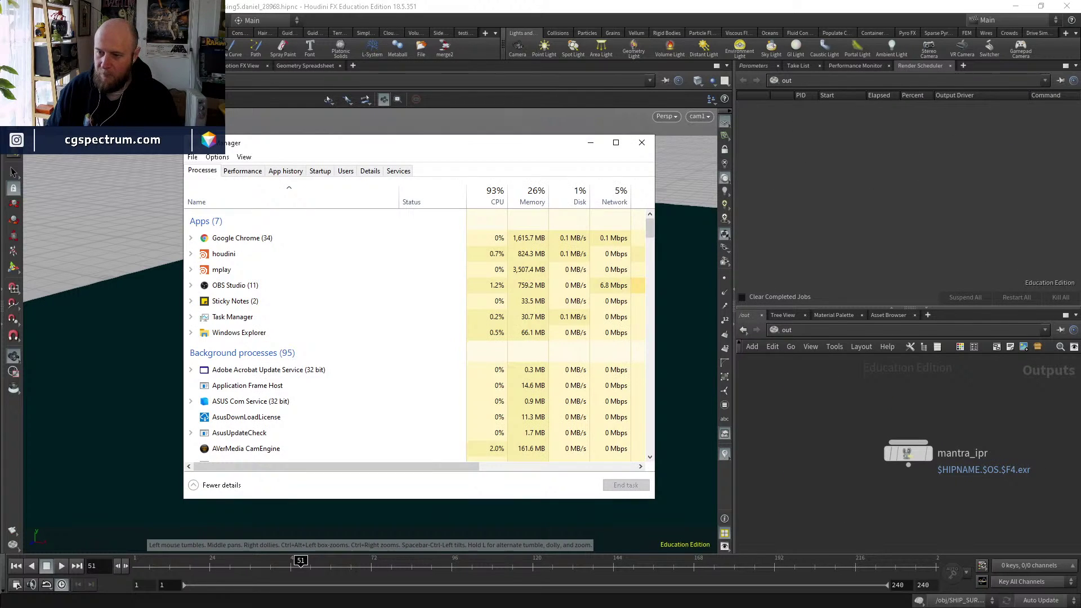
click(192, 255)
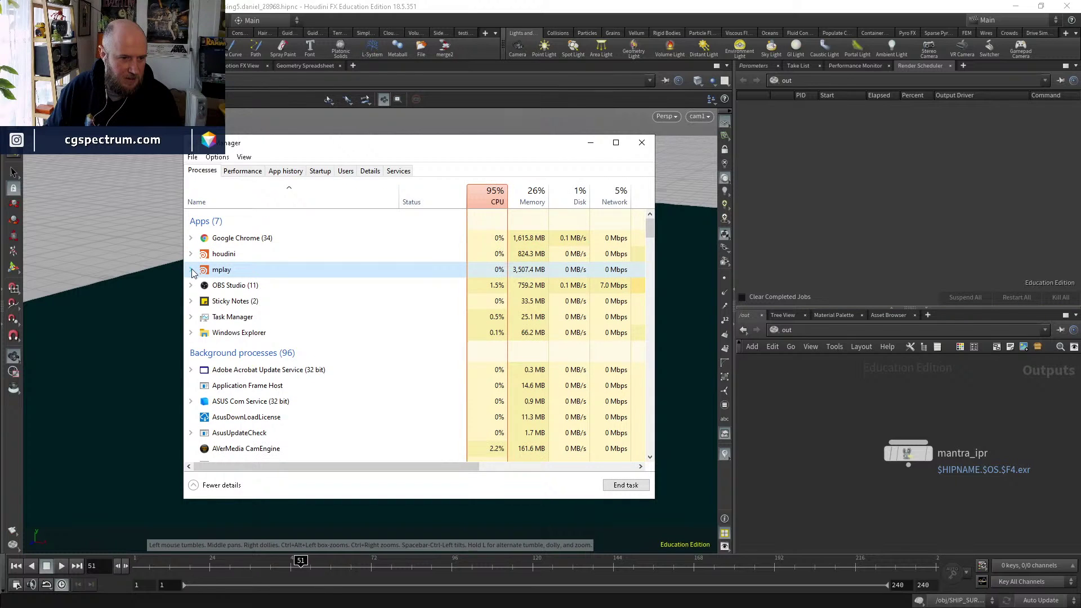
scroll(223, 257, down, 8)
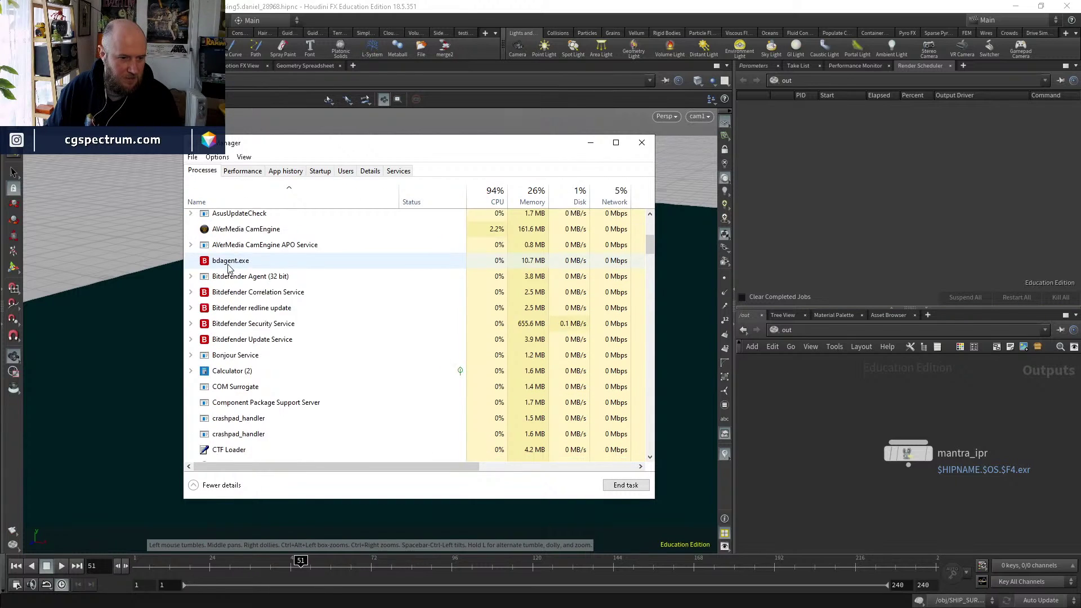
scroll(233, 268, up, 8)
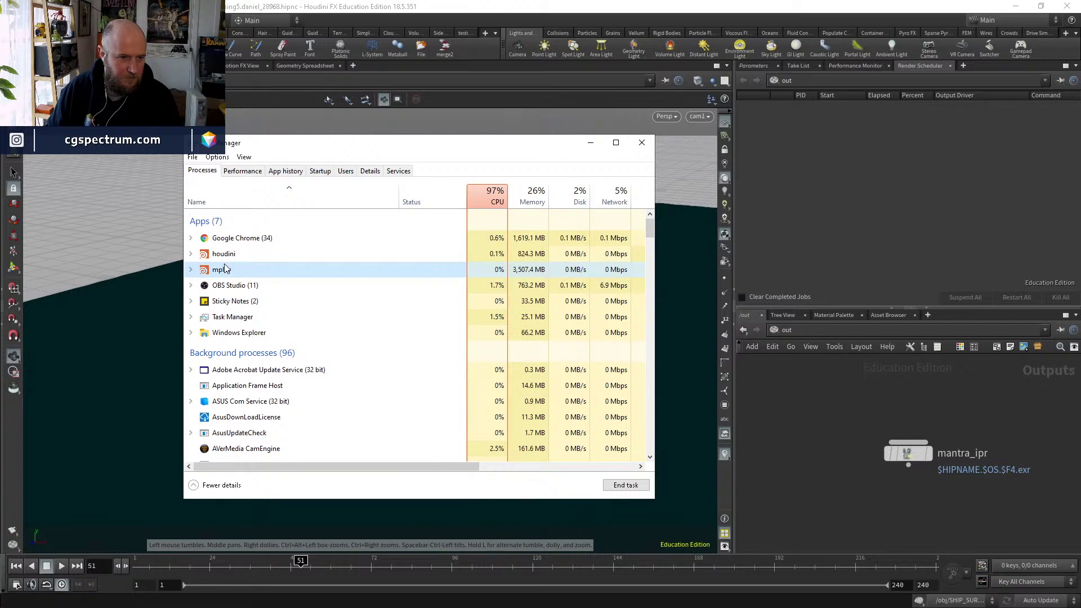
drag(647, 228, 695, 272)
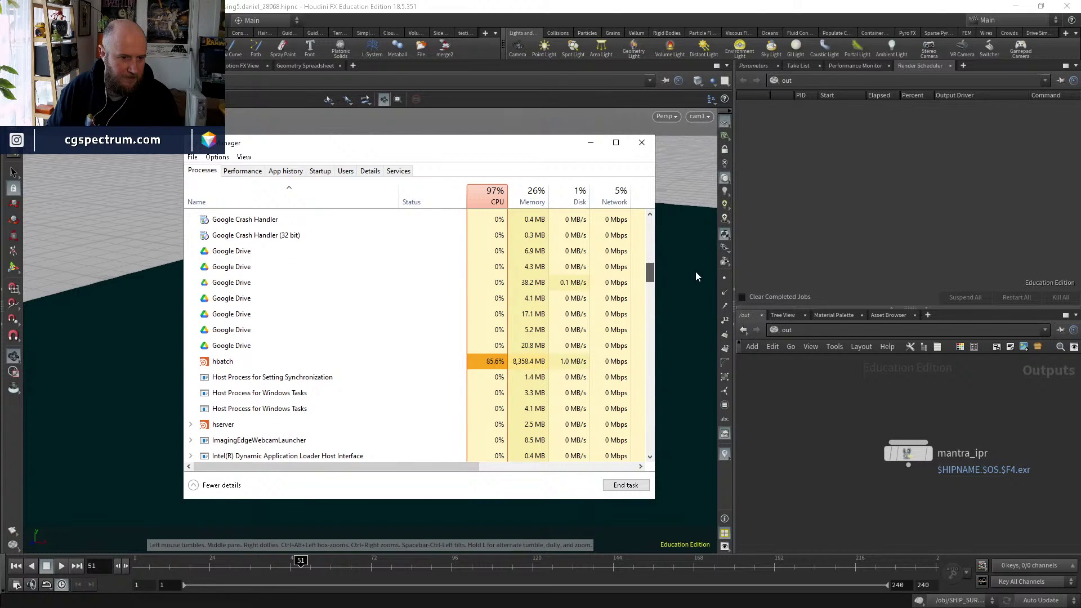
Select the hbatch process in Task Manager to check its resource use, and move the window off the Houdini workspace.
click(225, 366)
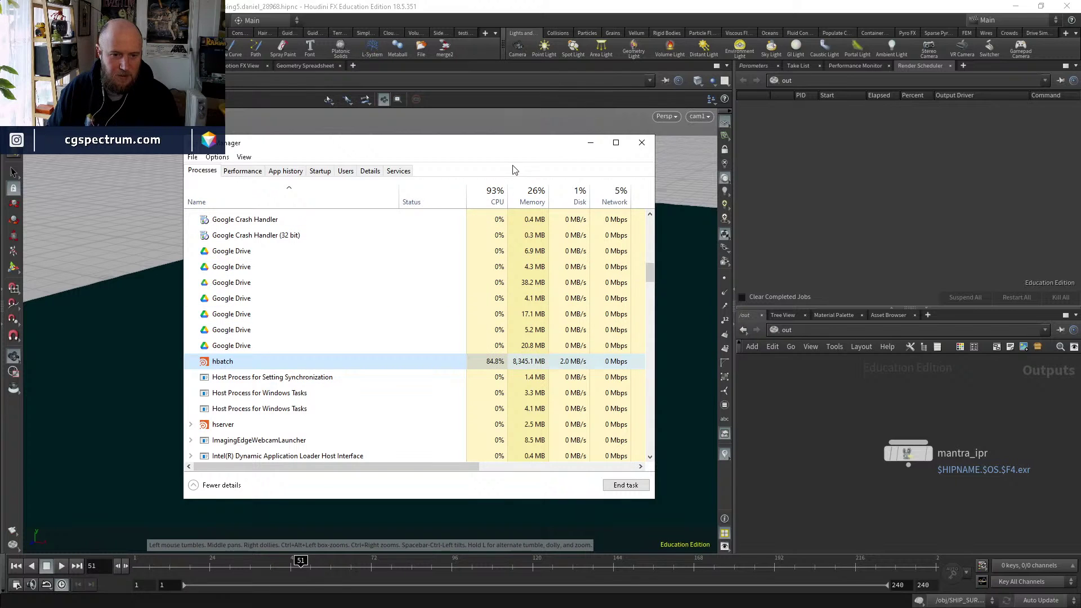
drag(510, 144, 1080, 143)
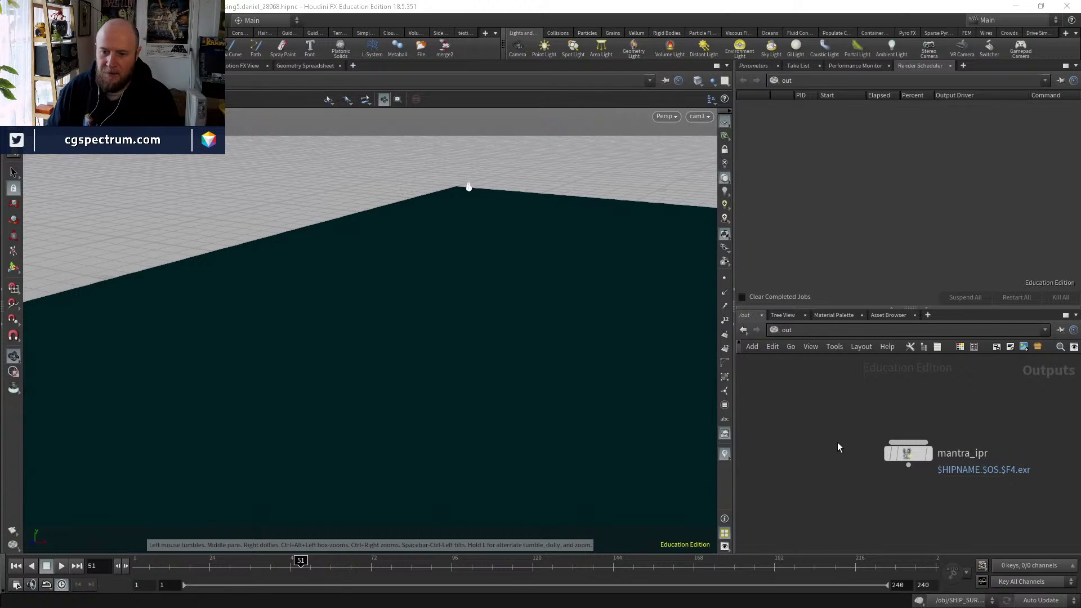
middle_drag(837, 441, 828, 419)
Save the recovered scene as spaceship_rising6.hipnc in the SPACESHIPS_RISING project folder.
click(15, 20)
click(25, 98)
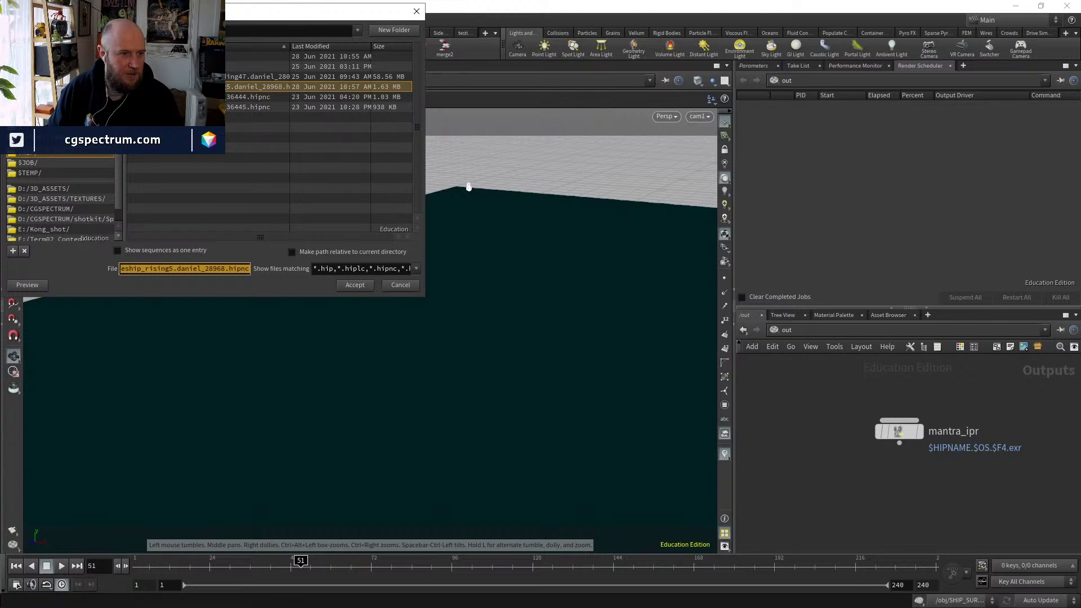
scroll(75, 215, down, 1)
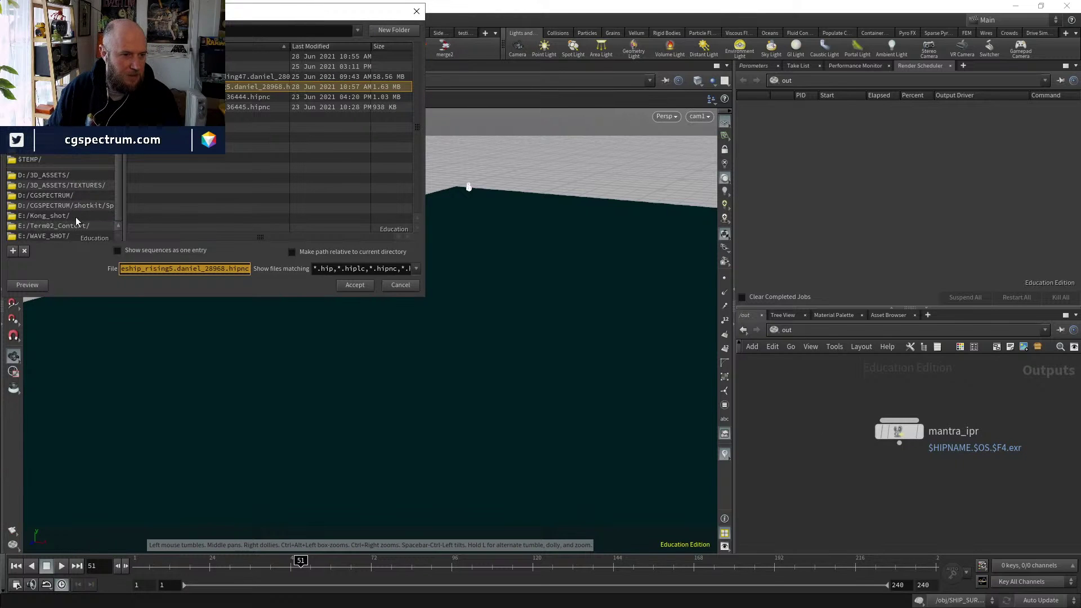
click(50, 236)
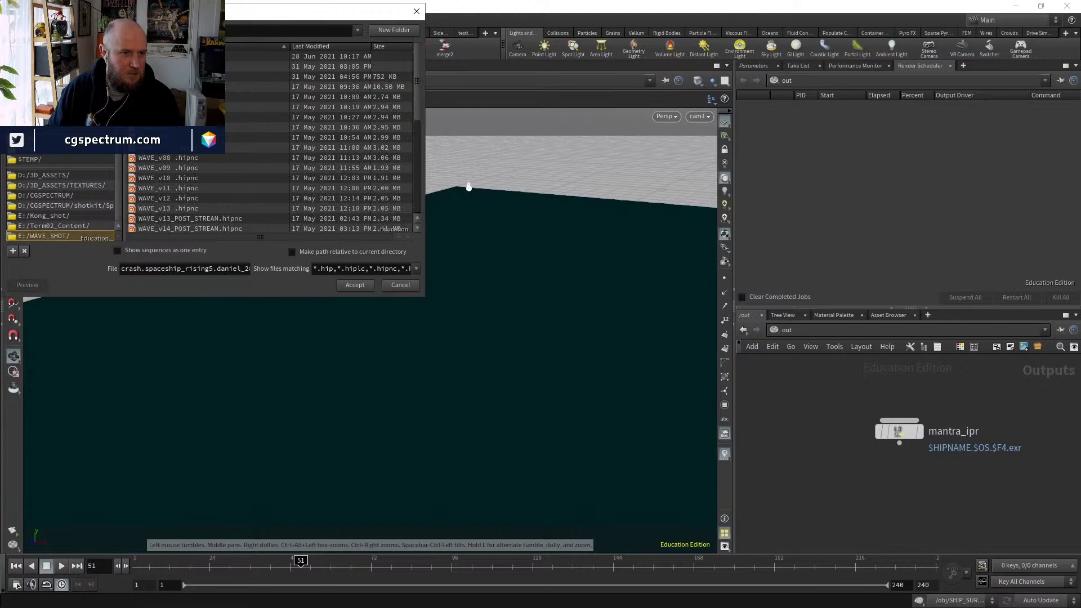
click(55, 196)
double_click(148, 175)
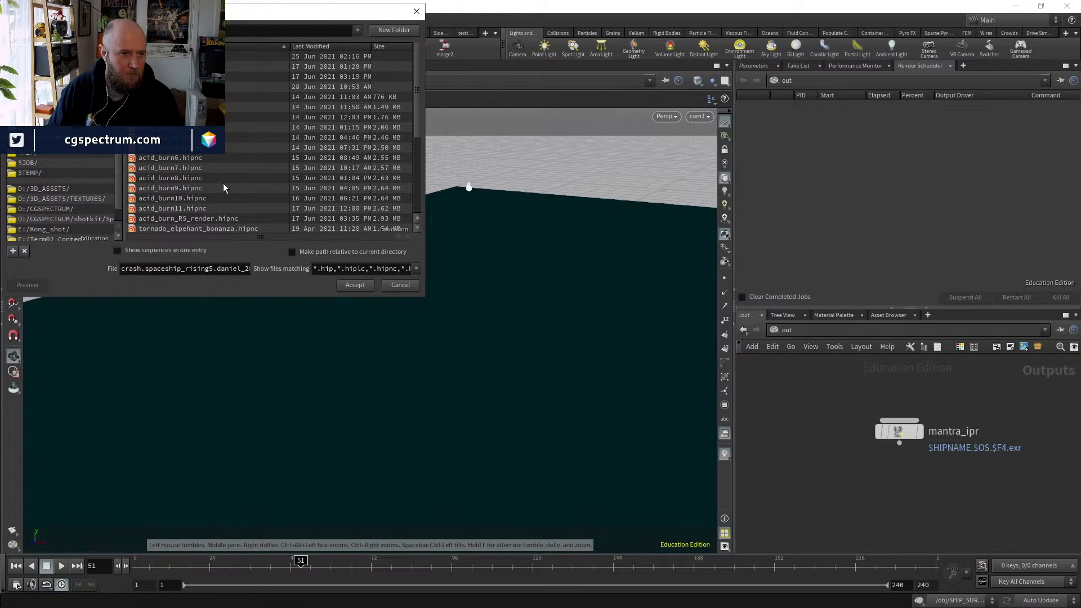
double_click(169, 87)
click(203, 127)
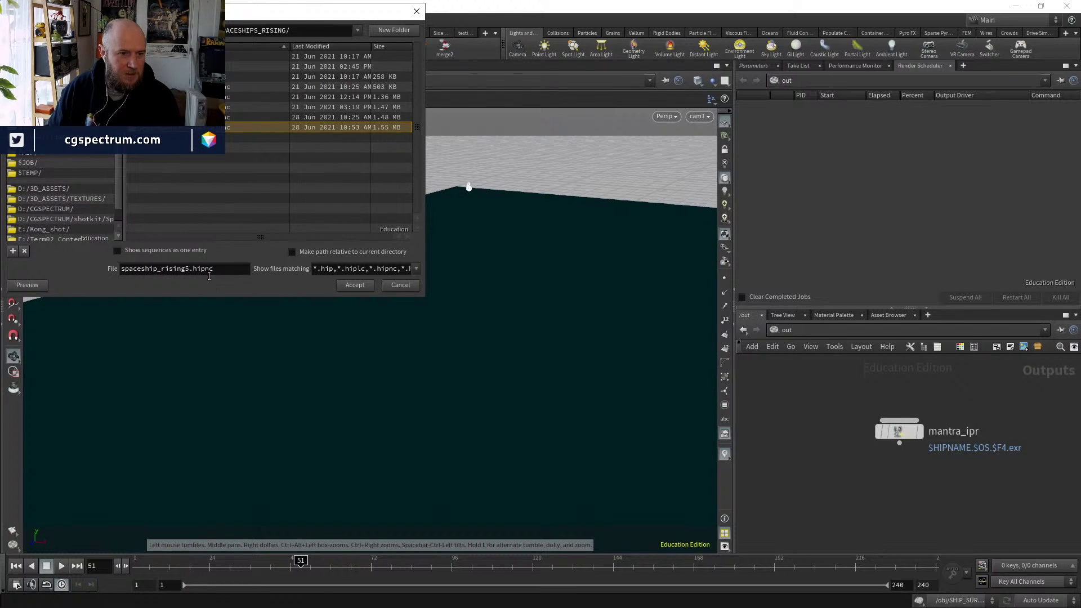
key(BackSpace)
text(6)
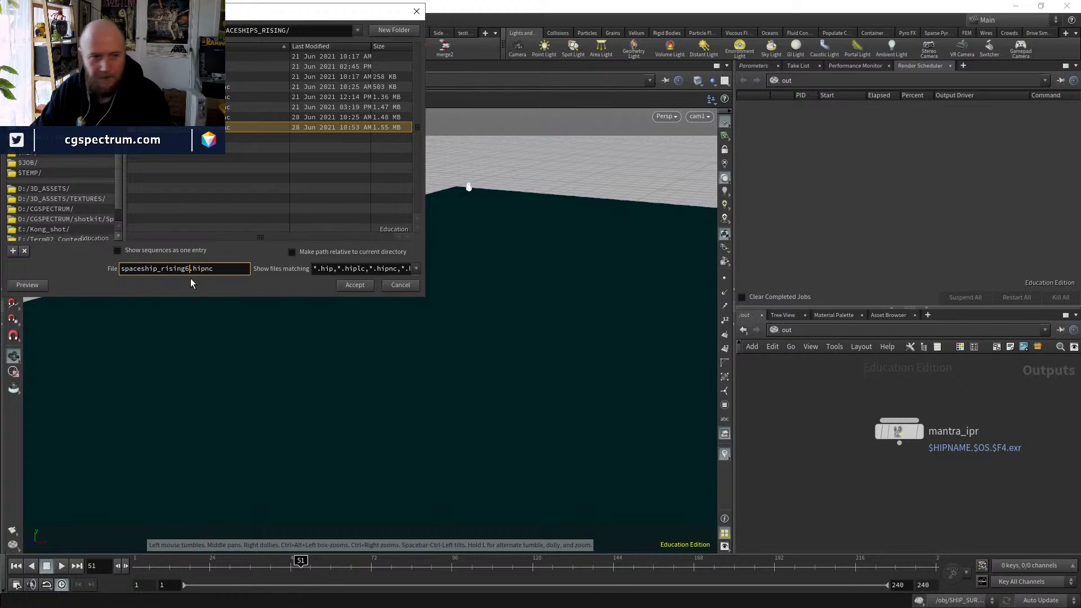
key(Return)
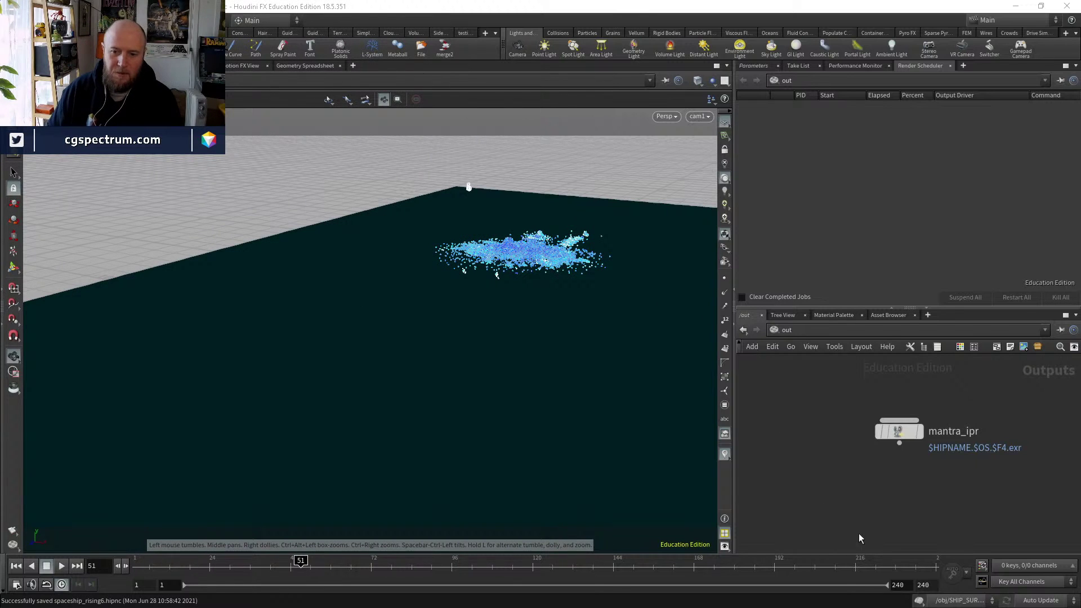
Switch to the obj network and rename the geo1 object RENDER_SHIP.
middle_drag(860, 533, 851, 477)
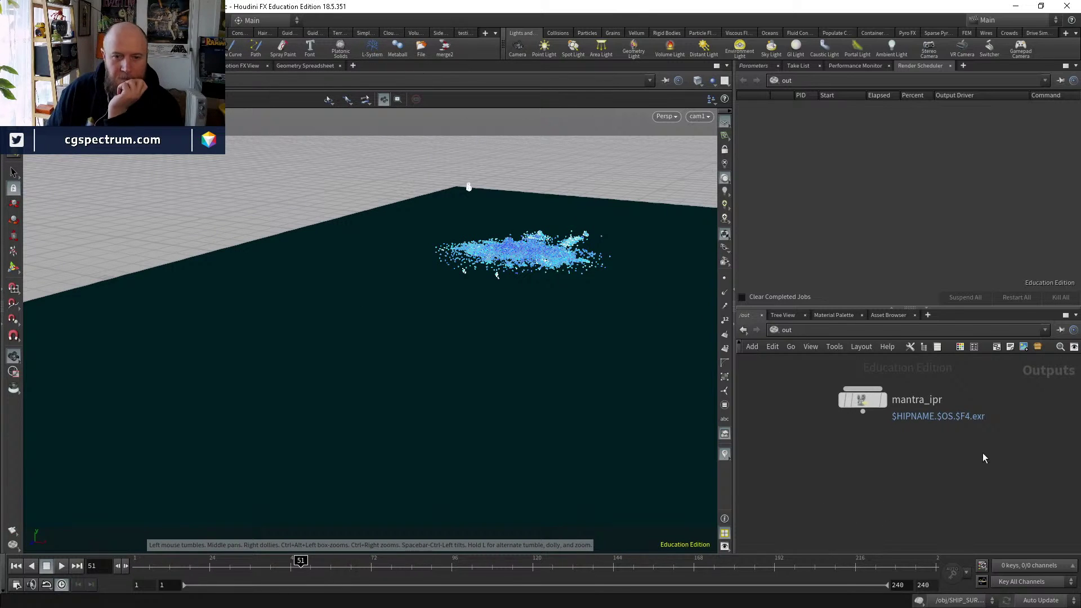
middle_drag(980, 449, 948, 481)
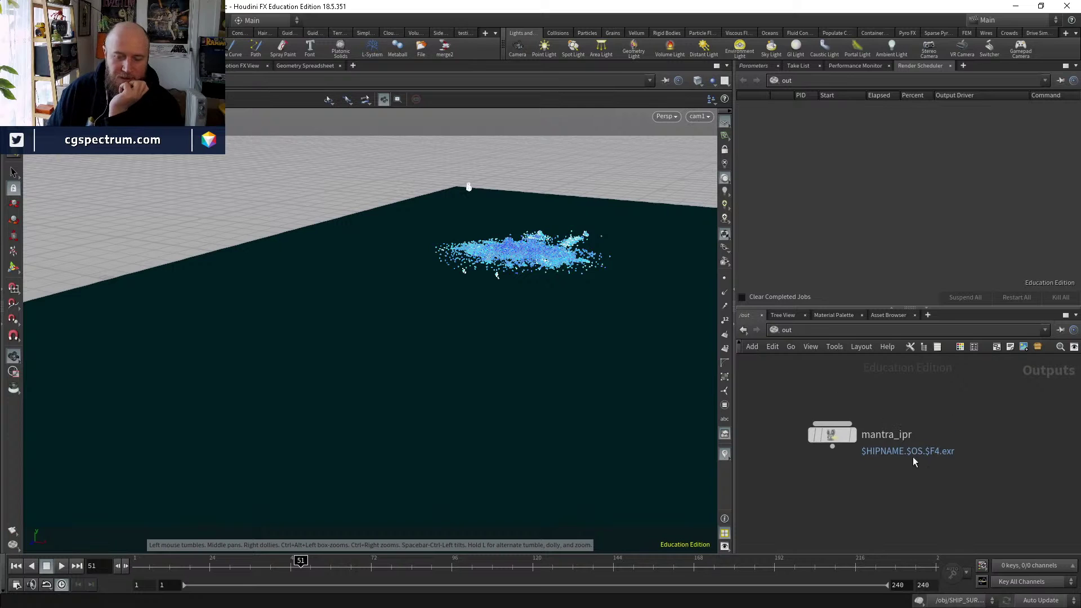
click(803, 331)
click(821, 381)
double_click(899, 389)
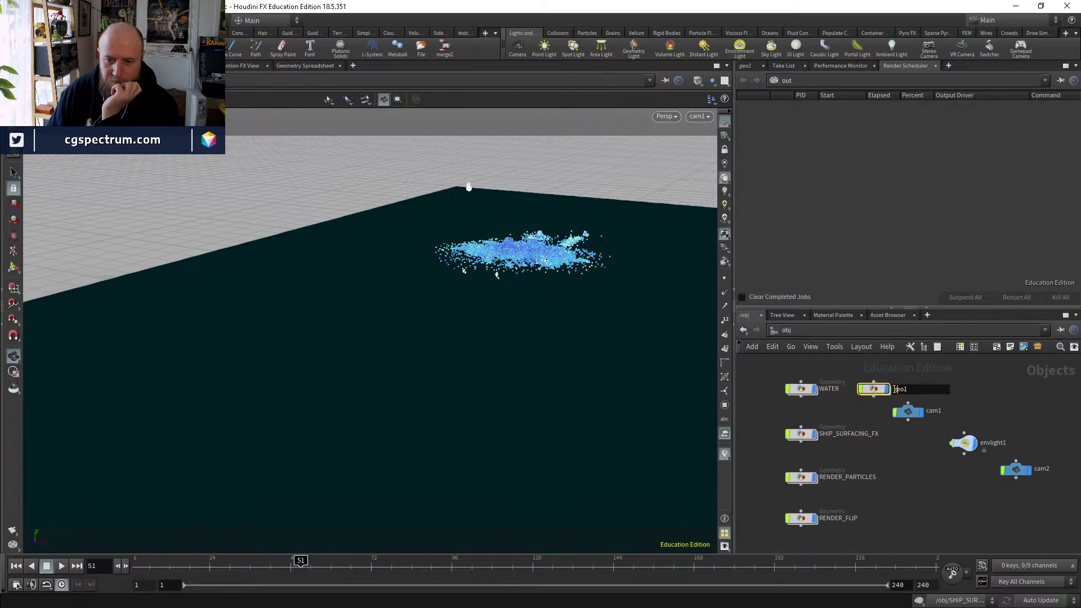
key(BackSpace)
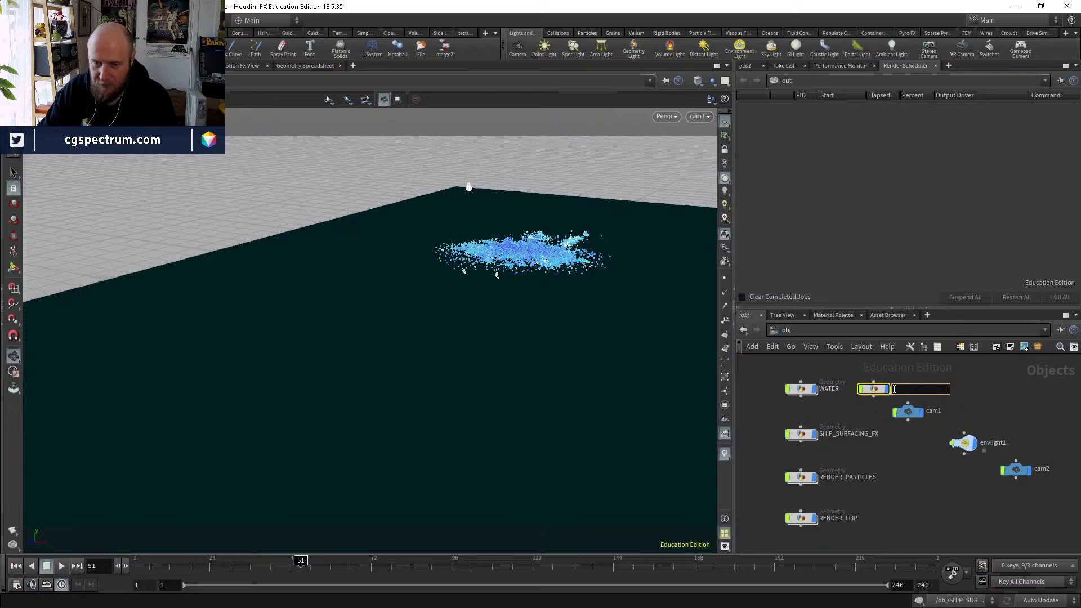
text(RENDER_SHI)
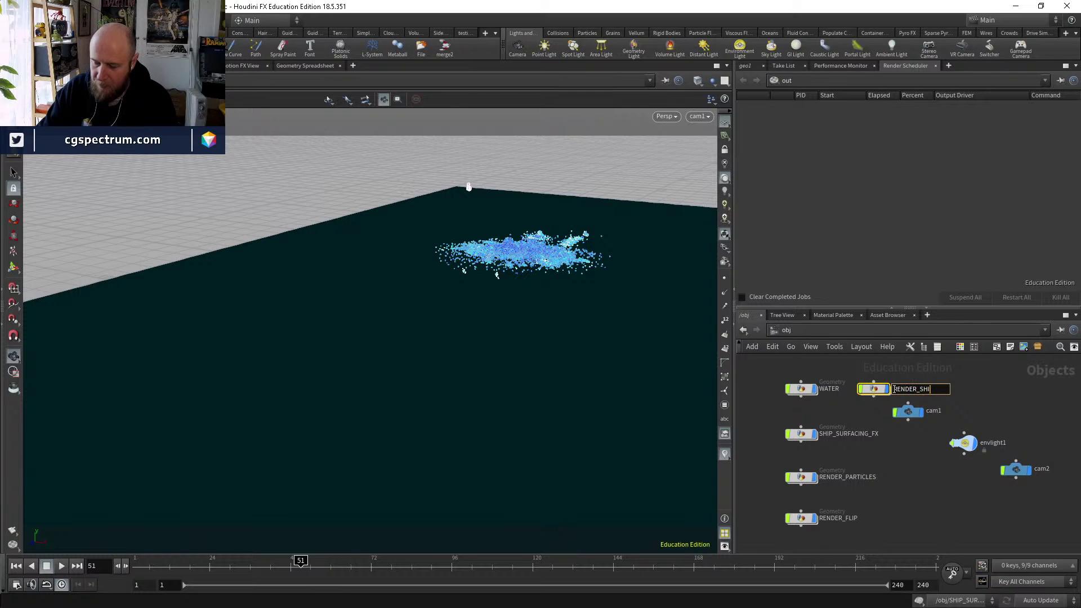
text(P)
key(Return)
Place an Object Merge node inside RENDER_SHIP.
double_click(871, 390)
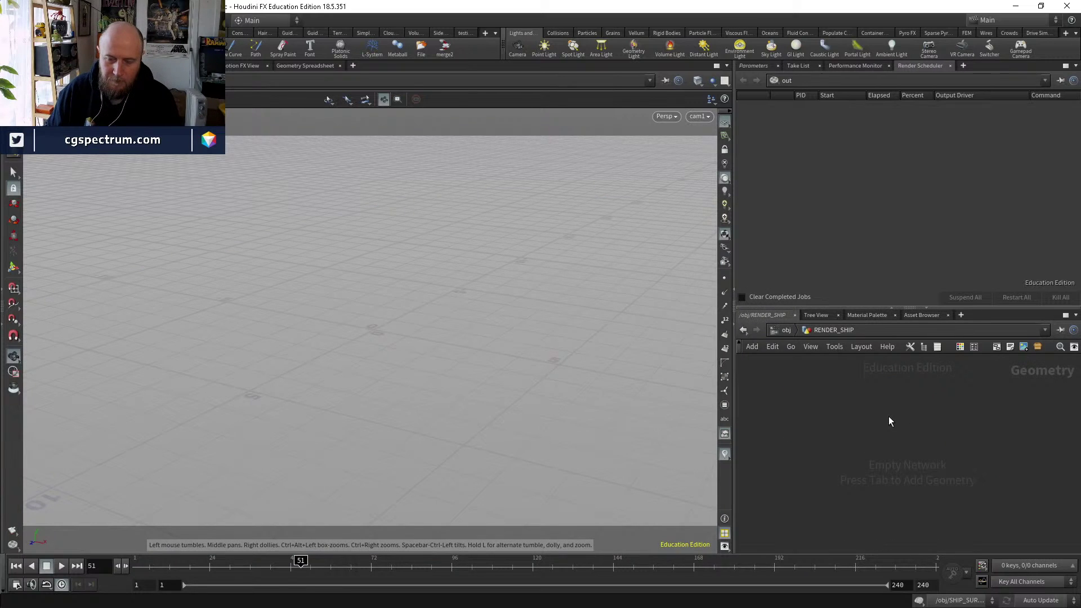
key(Tab)
text(object)
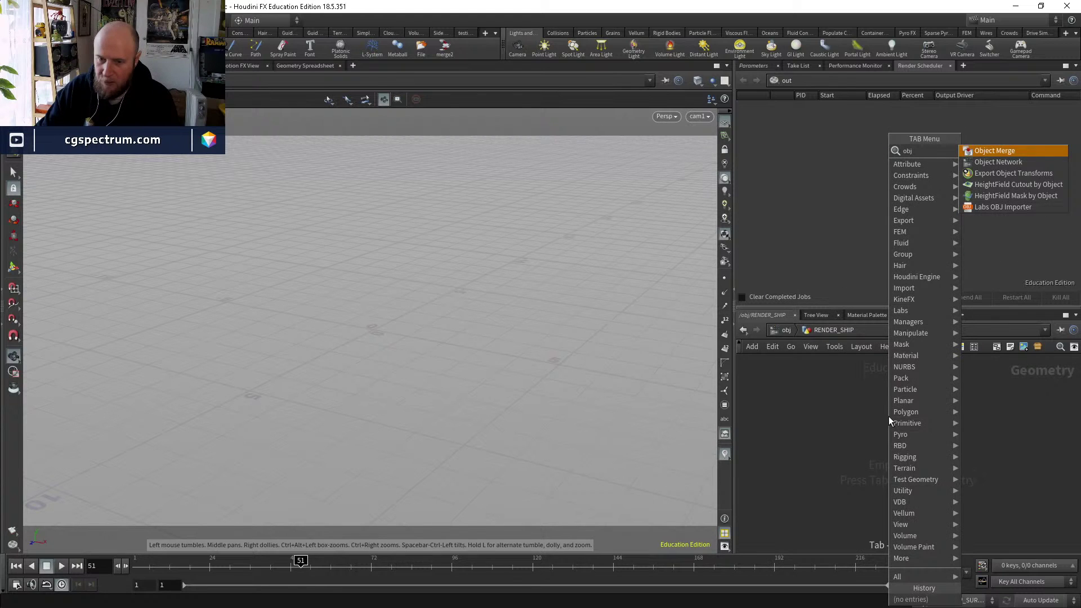
key(Return)
click(888, 417)
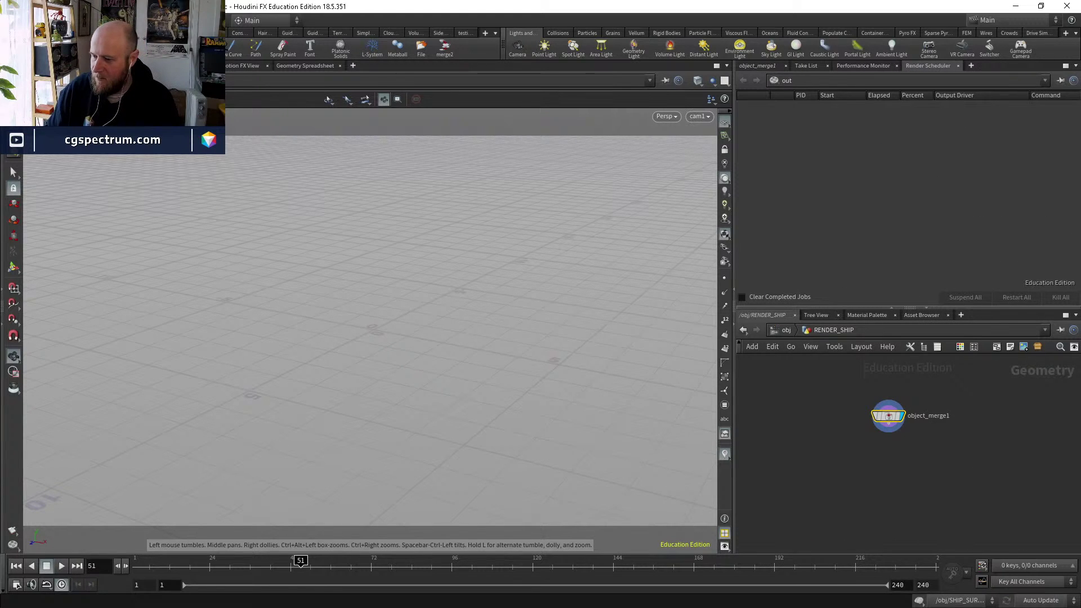
Check the computer's memory usage in Task Manager and minimize its window.
key(ctrl+shift+Escape)
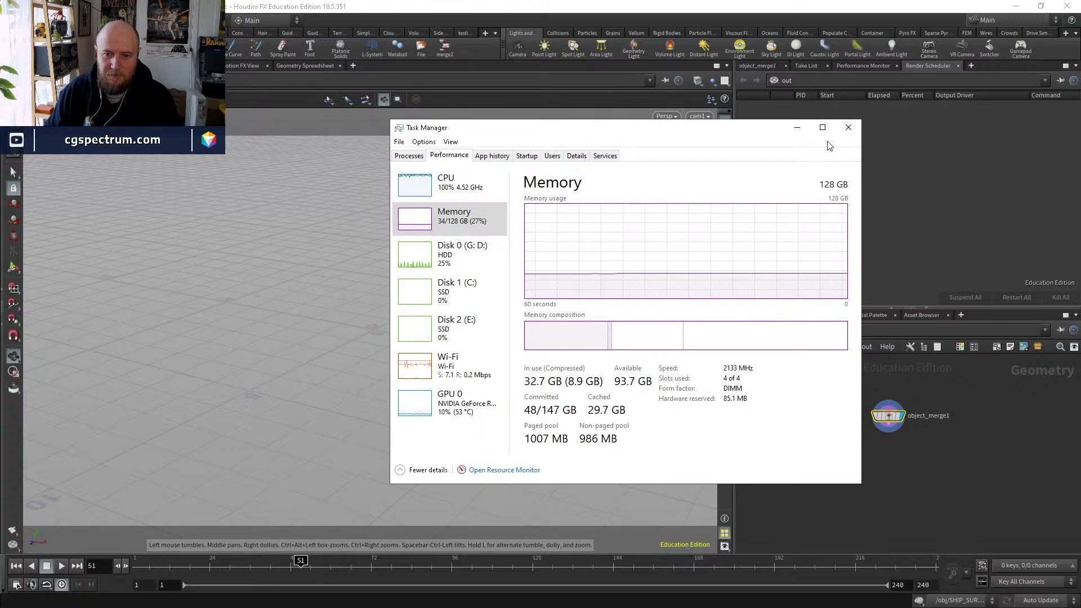
click(796, 128)
Set the Object Merge node's Object 1 to /obj/WATER/OUT_SHIP.
click(772, 67)
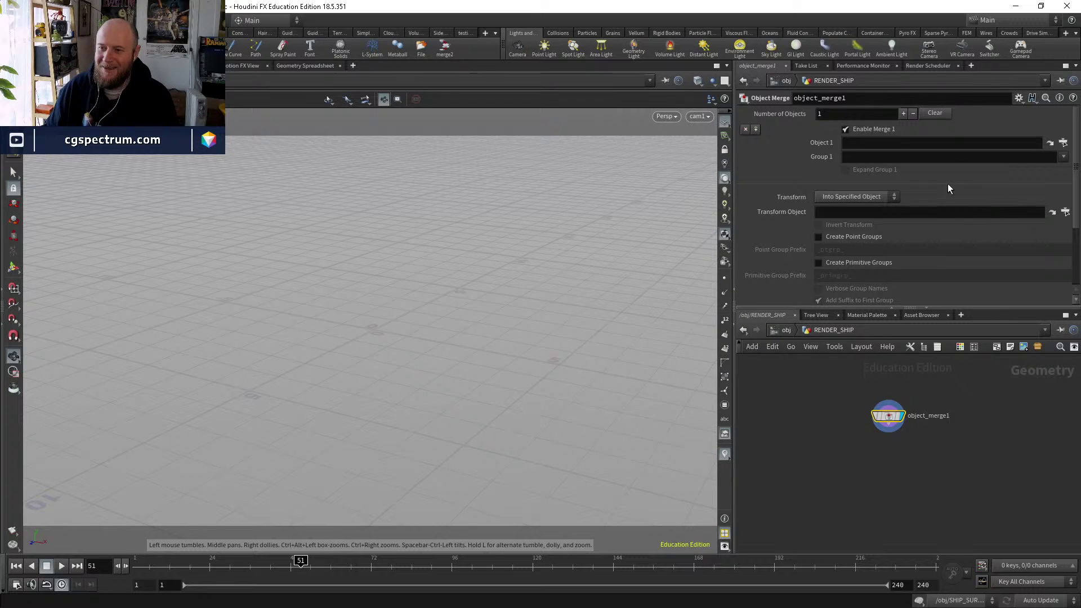
click(1027, 145)
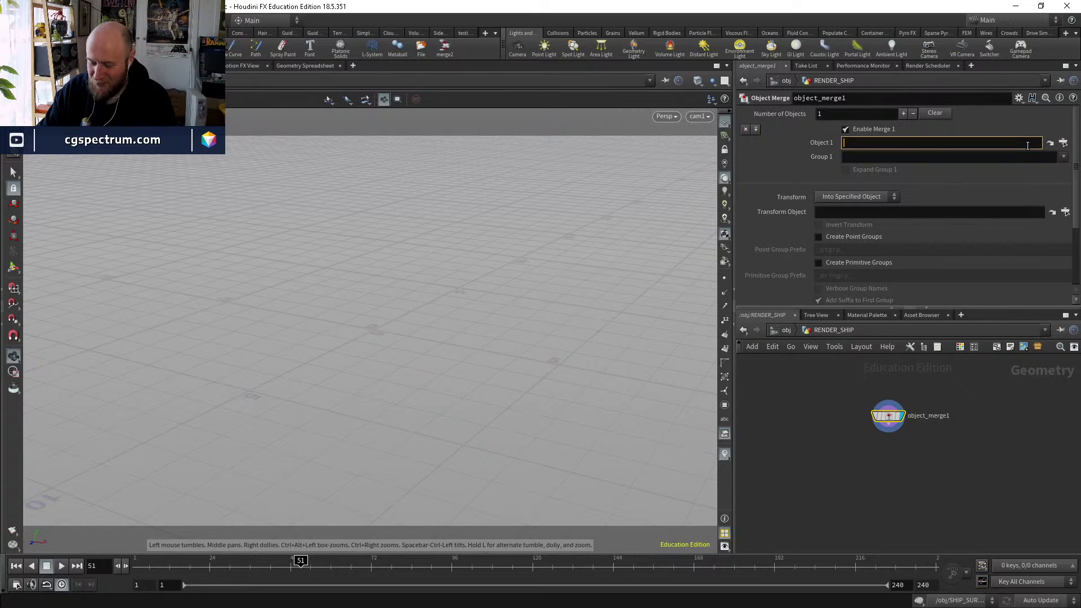
text(../)
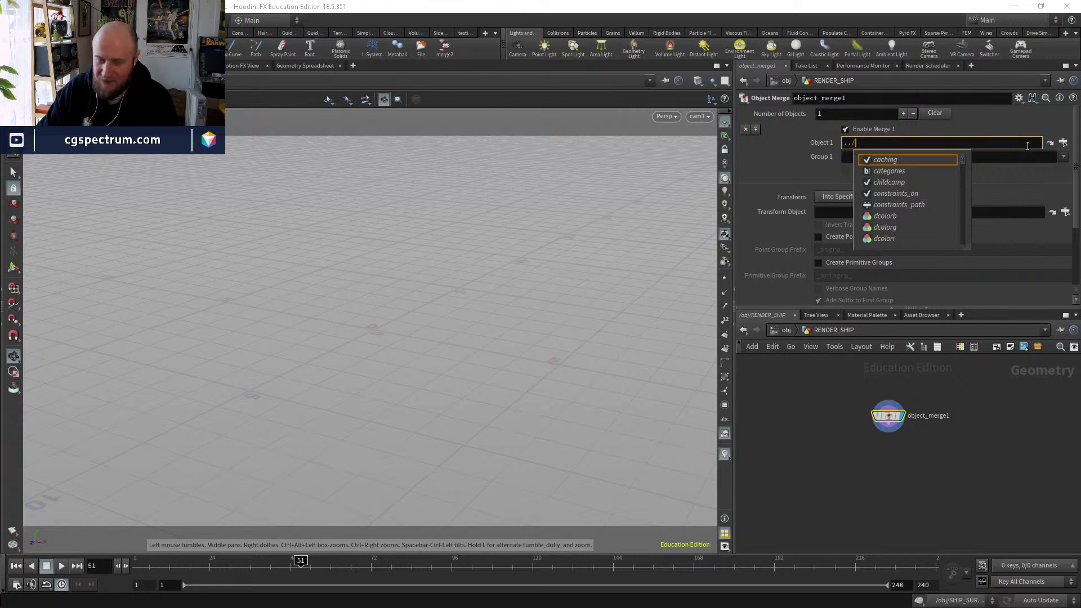
key(BackSpace)
click(1063, 142)
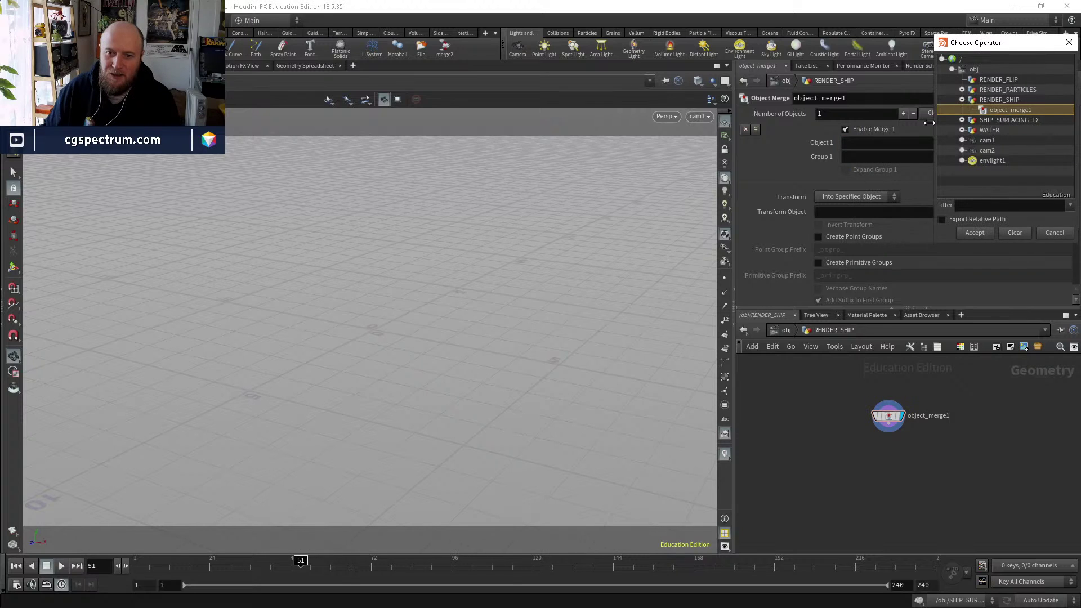
click(962, 130)
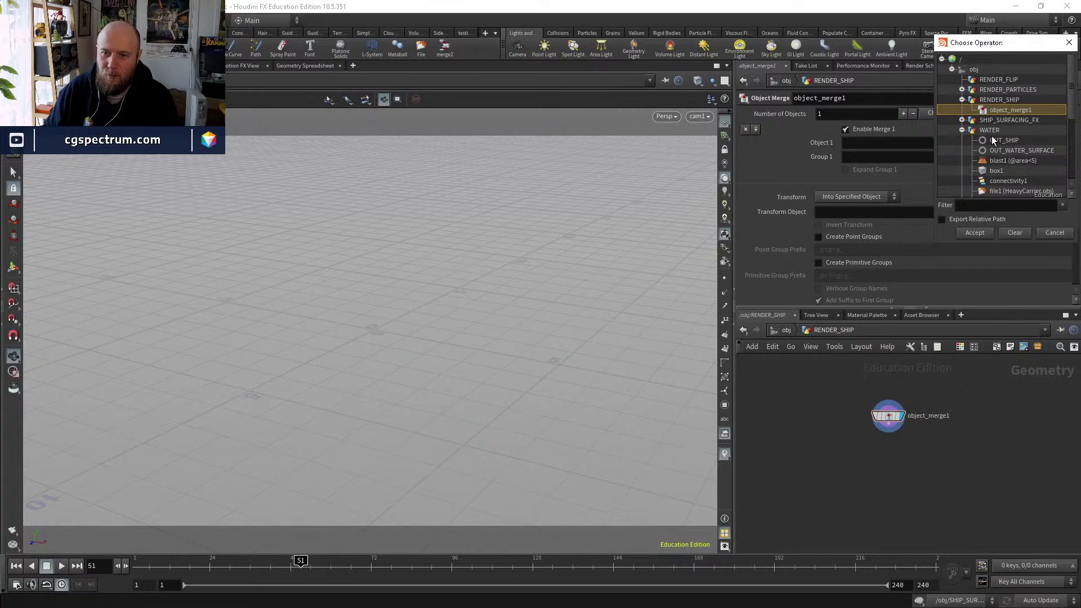
click(1012, 140)
click(975, 232)
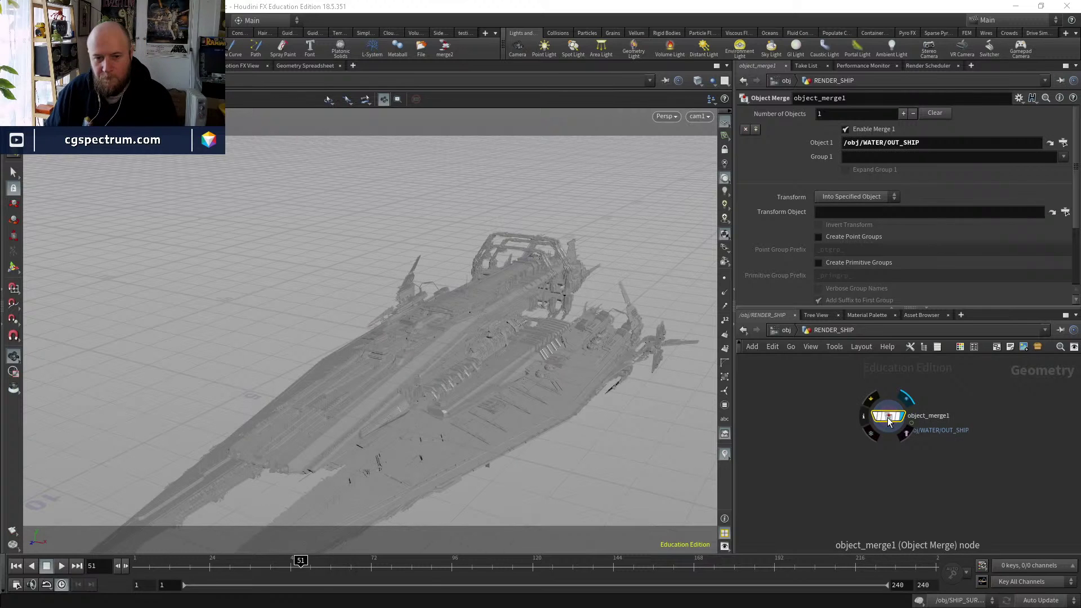
Return to the object level and move the cam1 node away from RENDER_SHIP to just above envlight1.
click(788, 330)
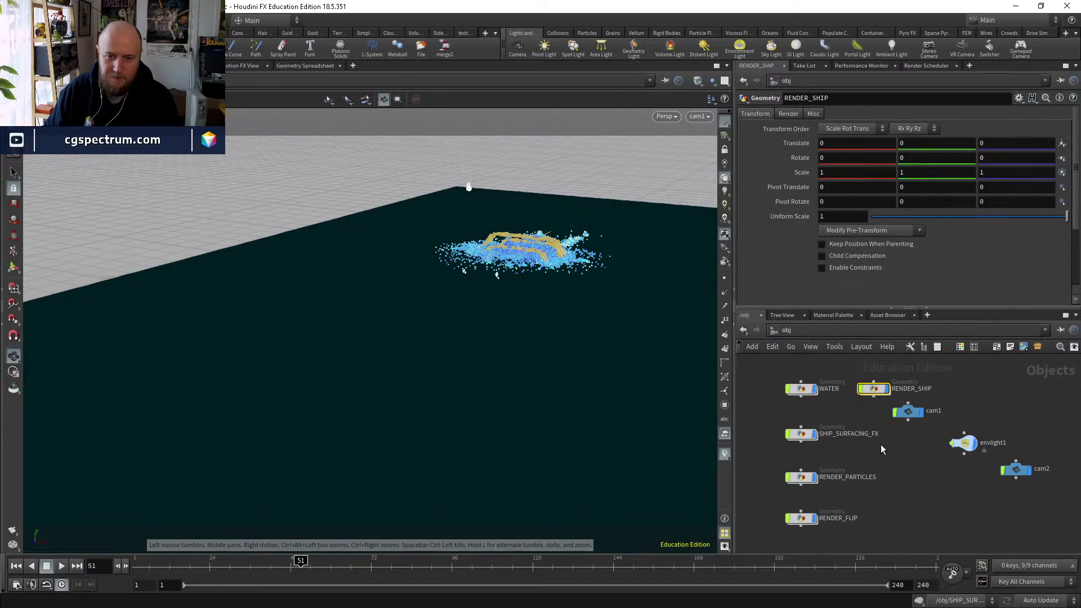
double_click(801, 389)
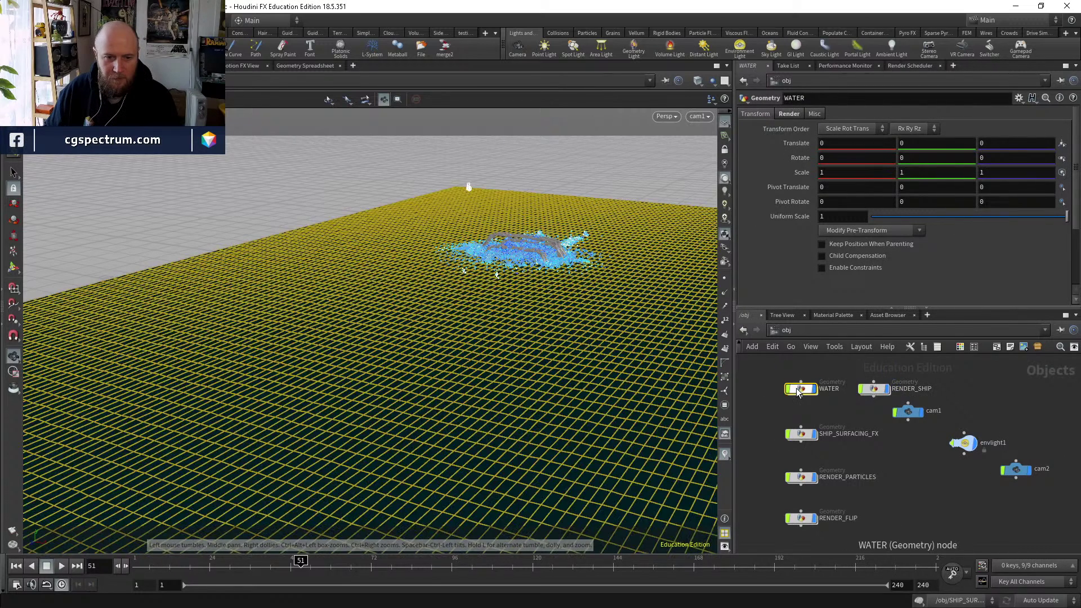
click(786, 331)
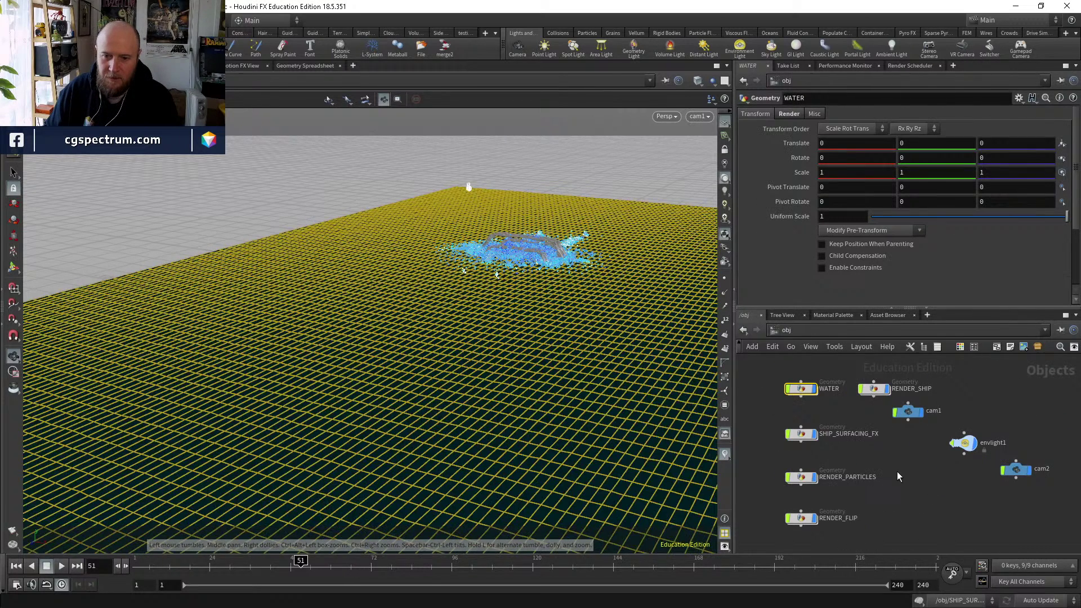
drag(901, 411, 954, 415)
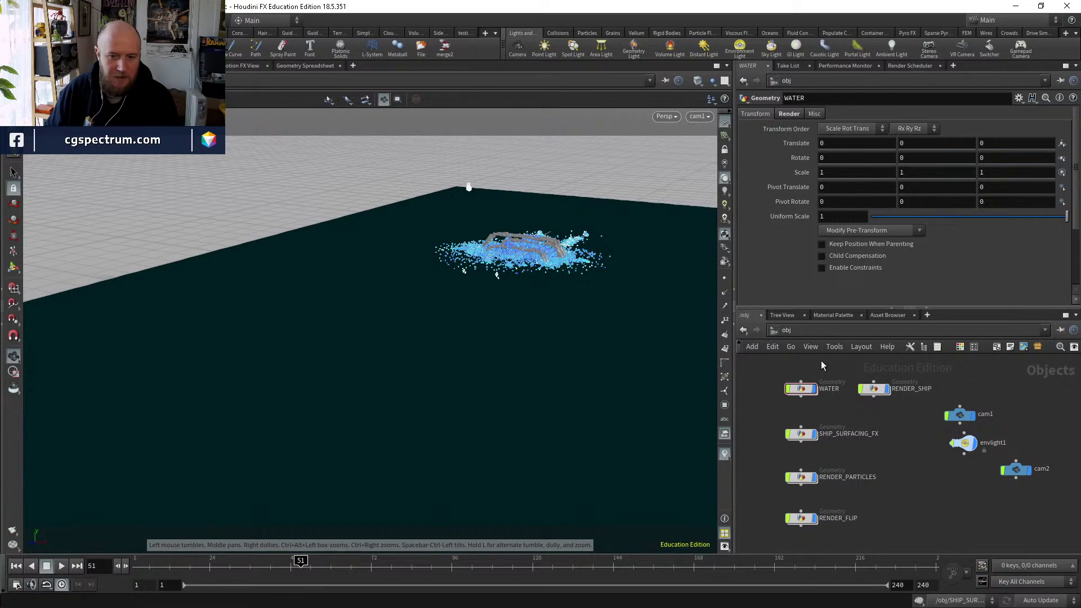
Switch to the out network and rename the mantra_ipr node test.
click(789, 330)
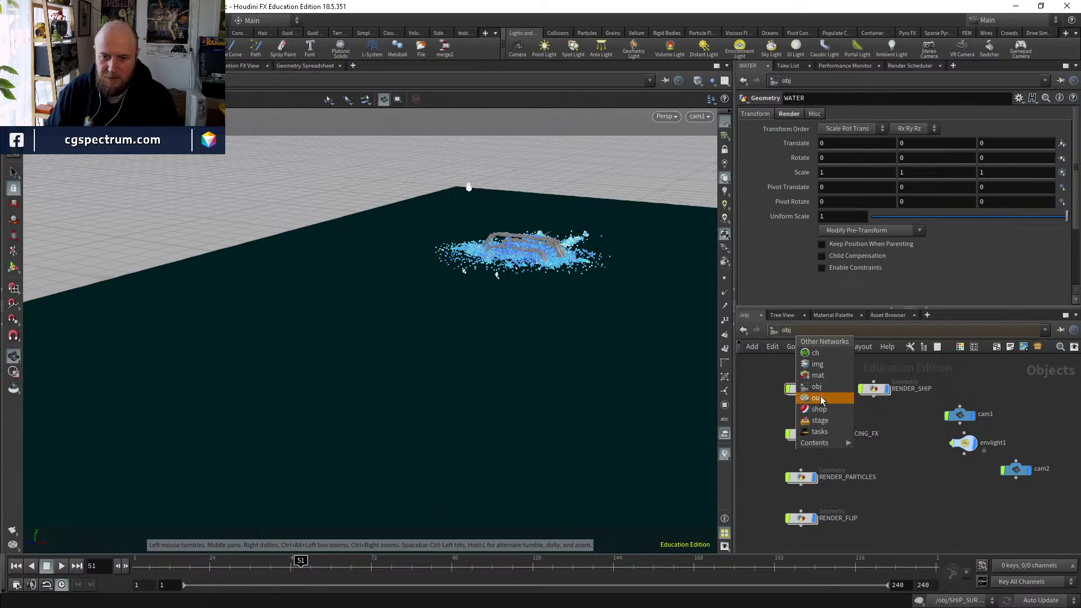
click(820, 396)
double_click(882, 430)
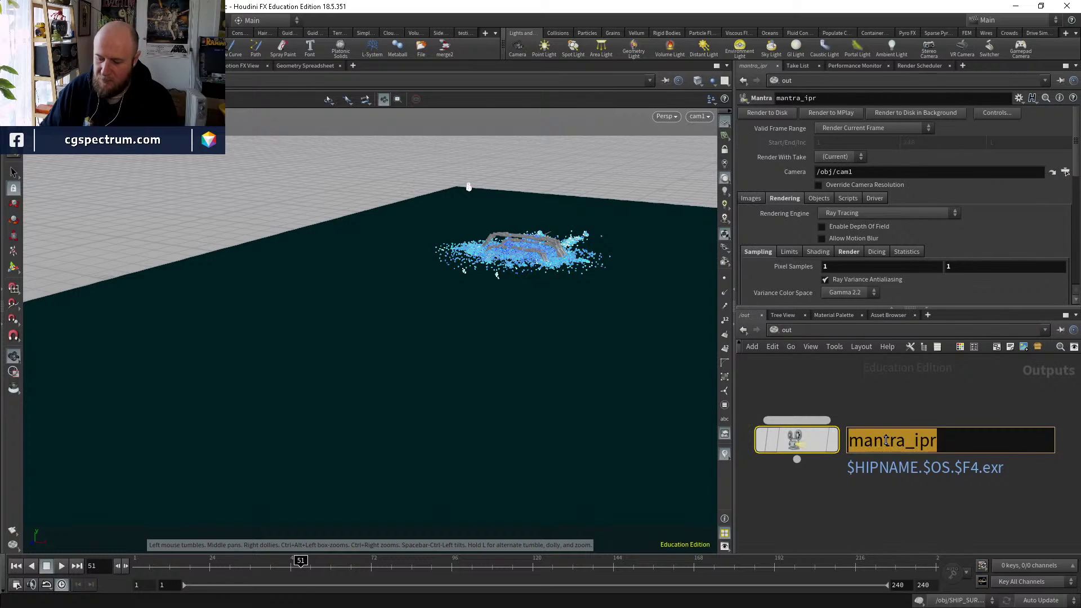
text(test)
key(Return)
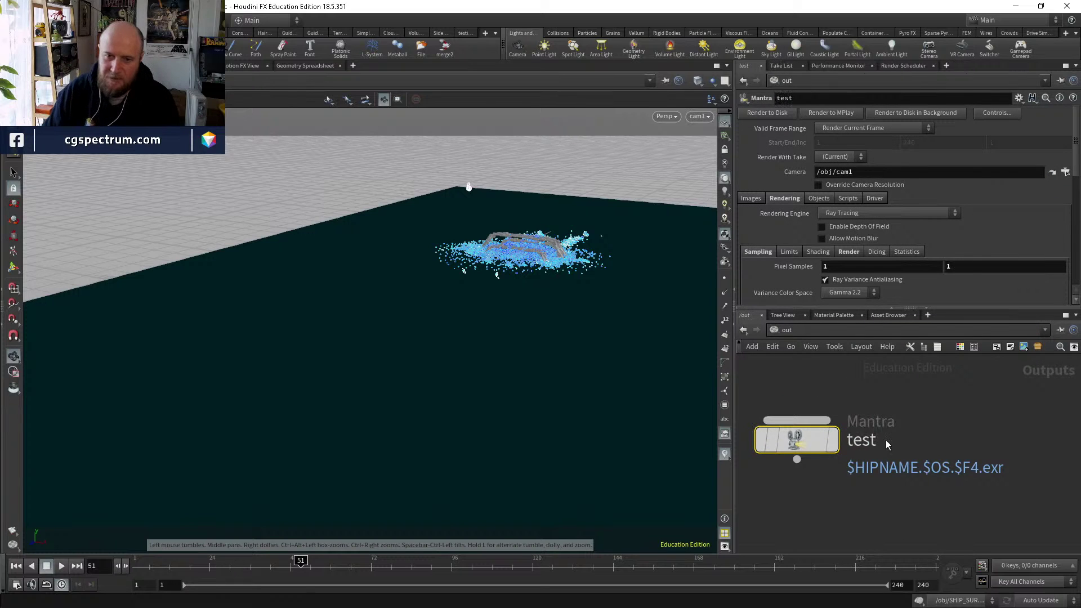
Limit the test Mantra node's Candidate Objects to *RENDER* after checking the object names at the object level.
click(819, 200)
click(862, 212)
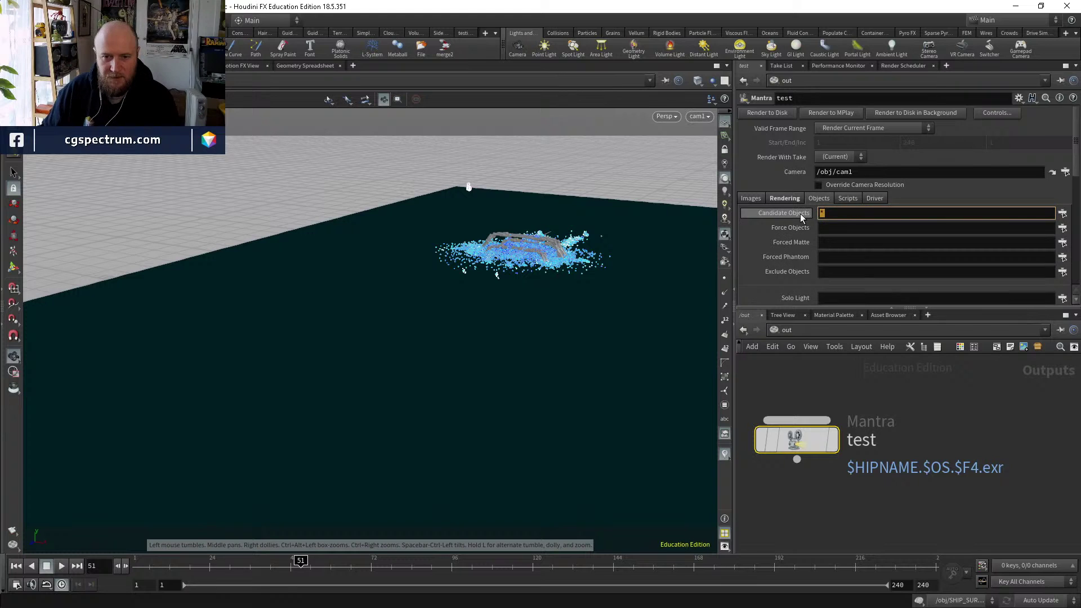
click(783, 330)
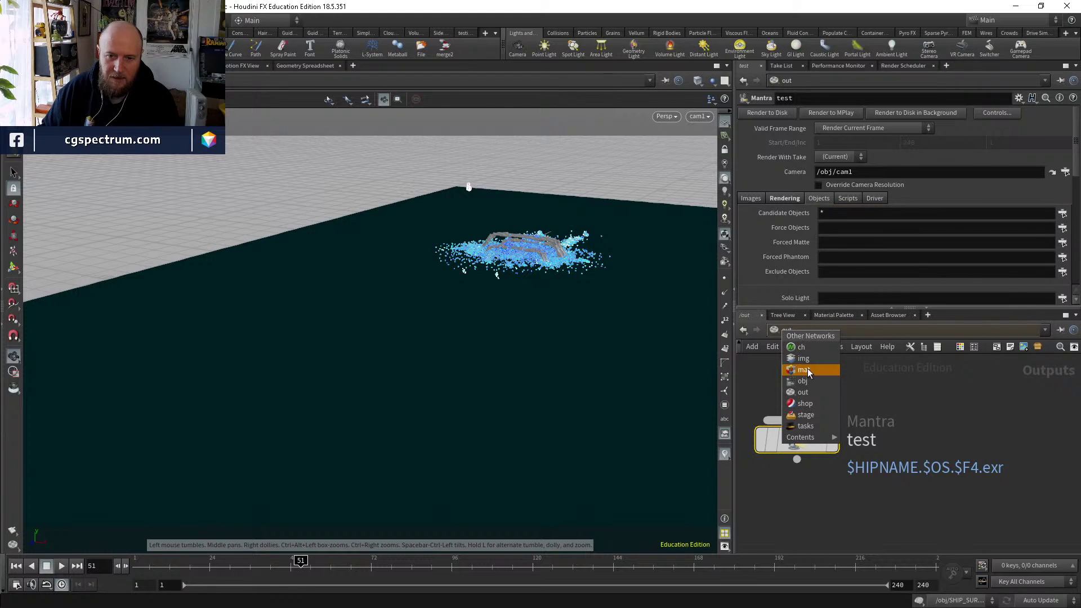
click(813, 379)
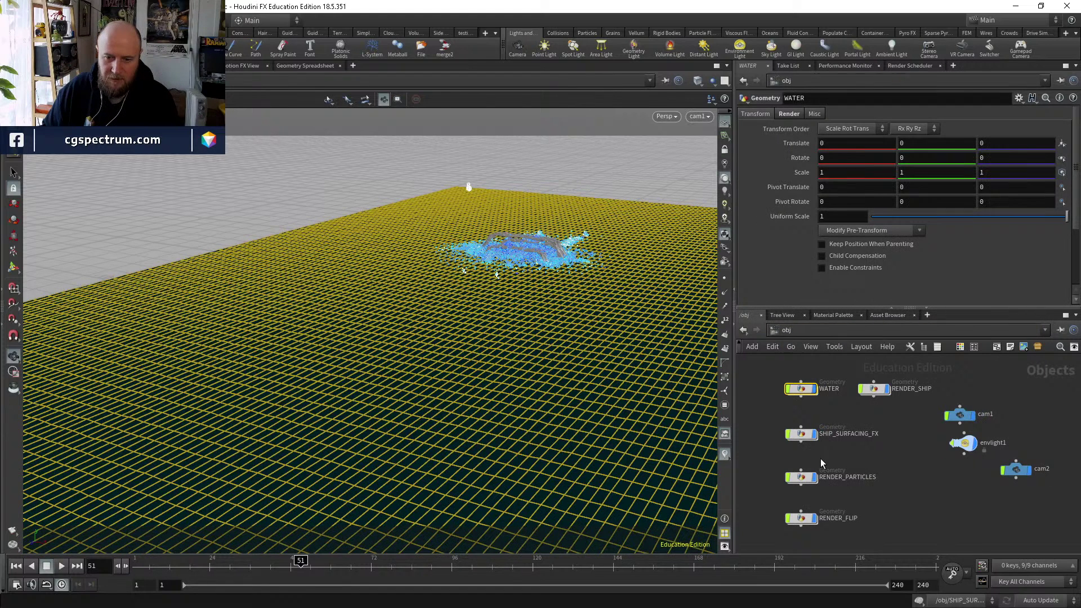
click(792, 344)
click(813, 387)
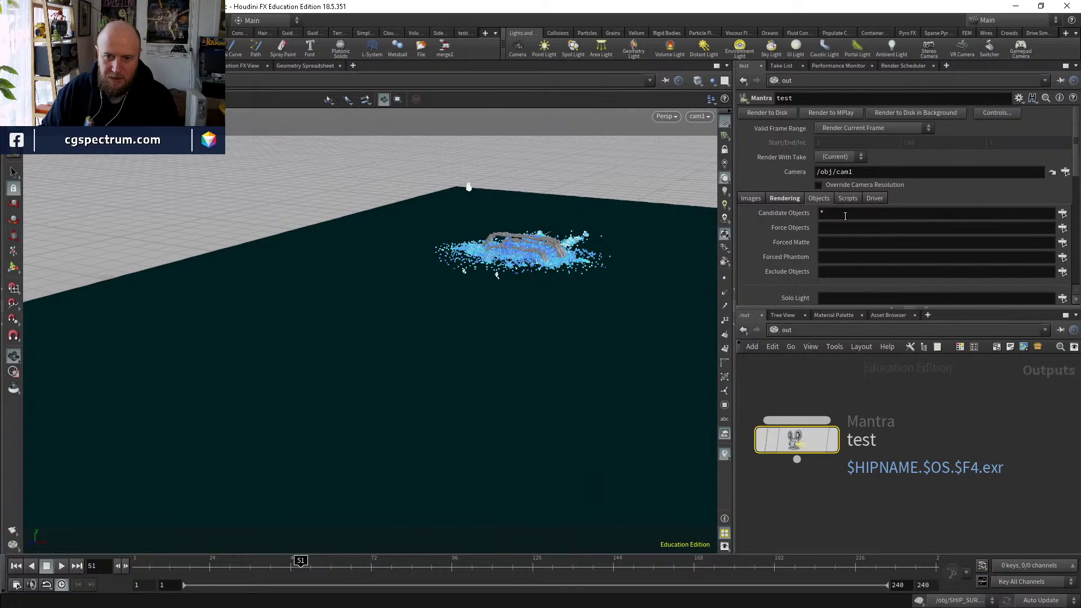
click(856, 217)
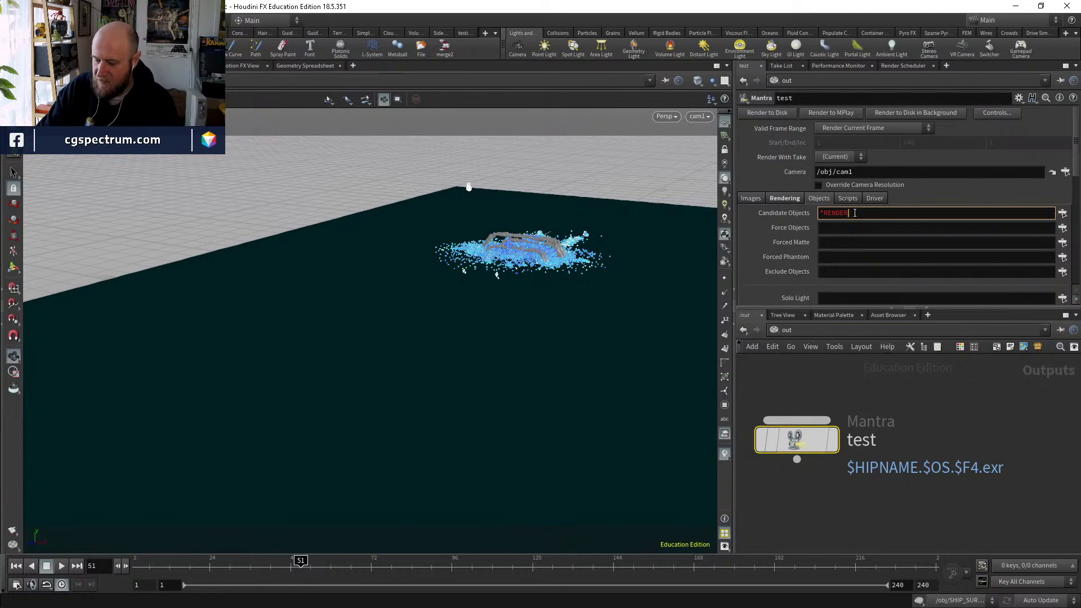
key(Return)
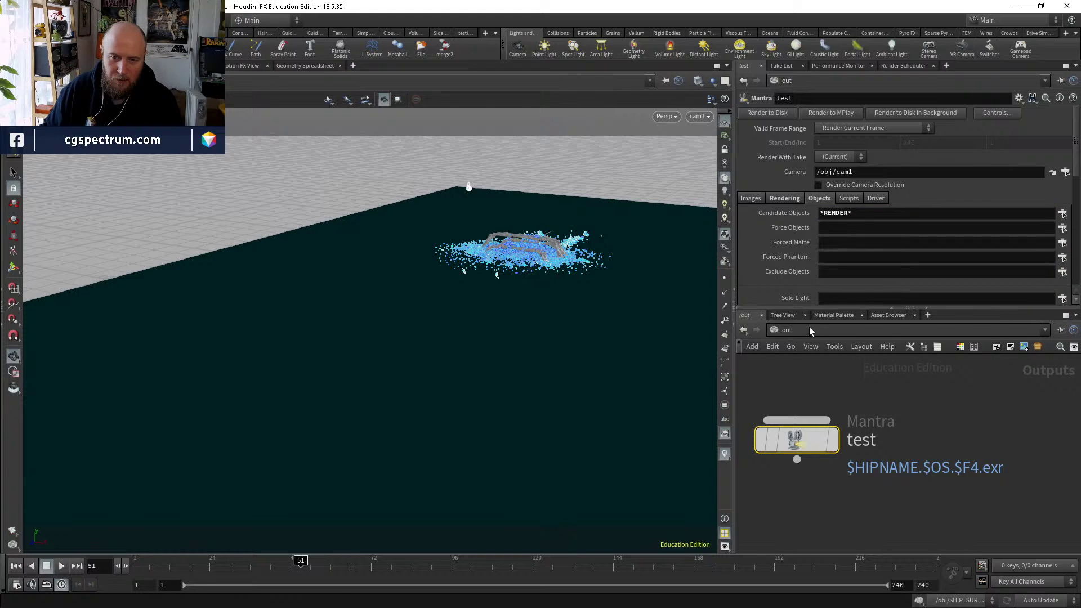
Review the objects and the contents of RENDER_FLIP at the object level, and return to the out network.
click(792, 336)
click(812, 395)
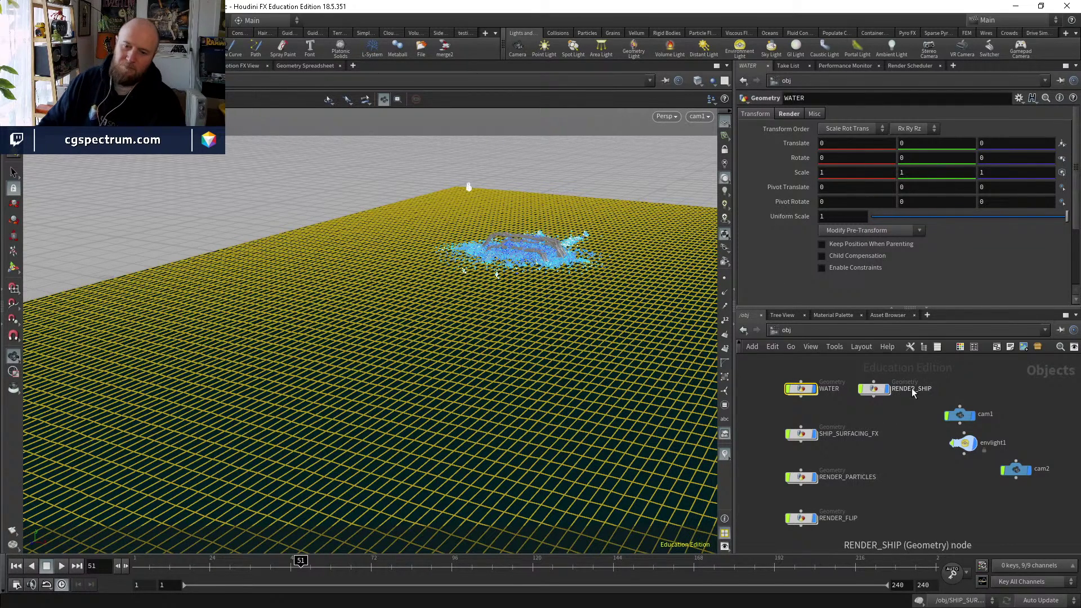
click(873, 496)
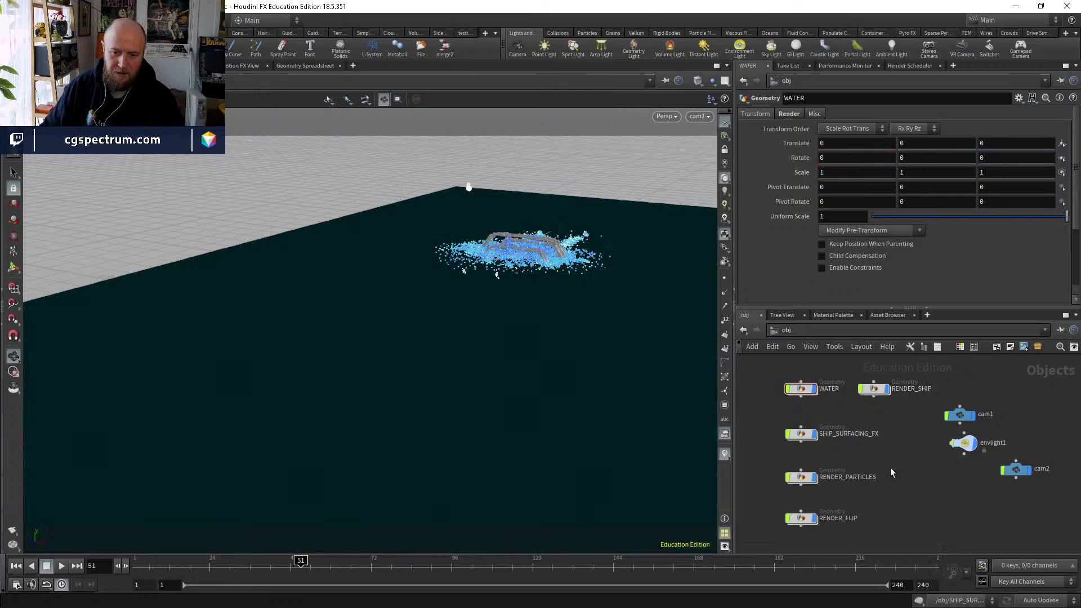
double_click(806, 518)
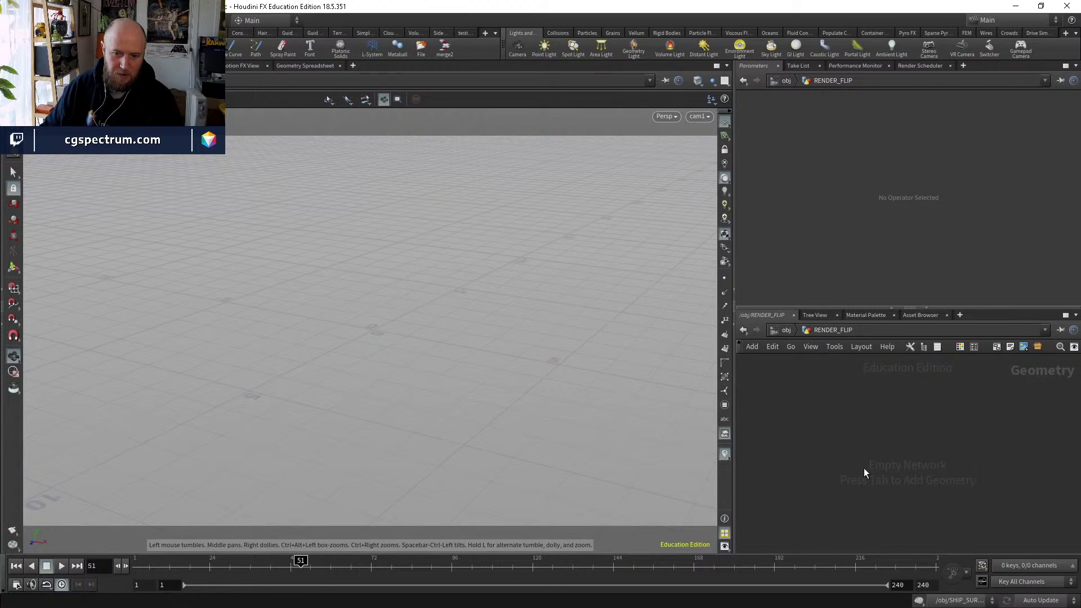
click(786, 330)
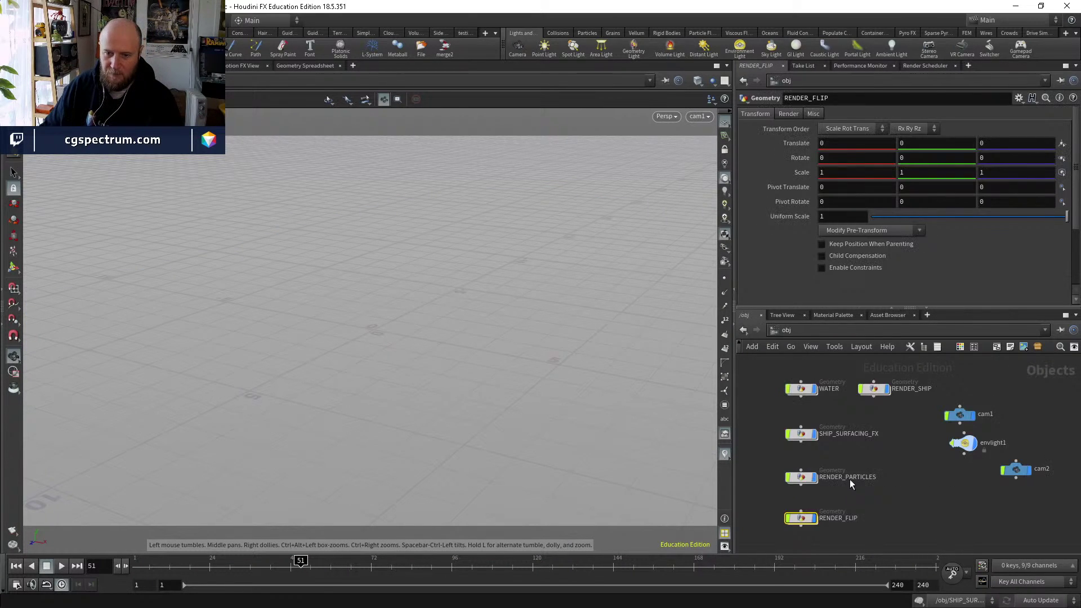
click(786, 330)
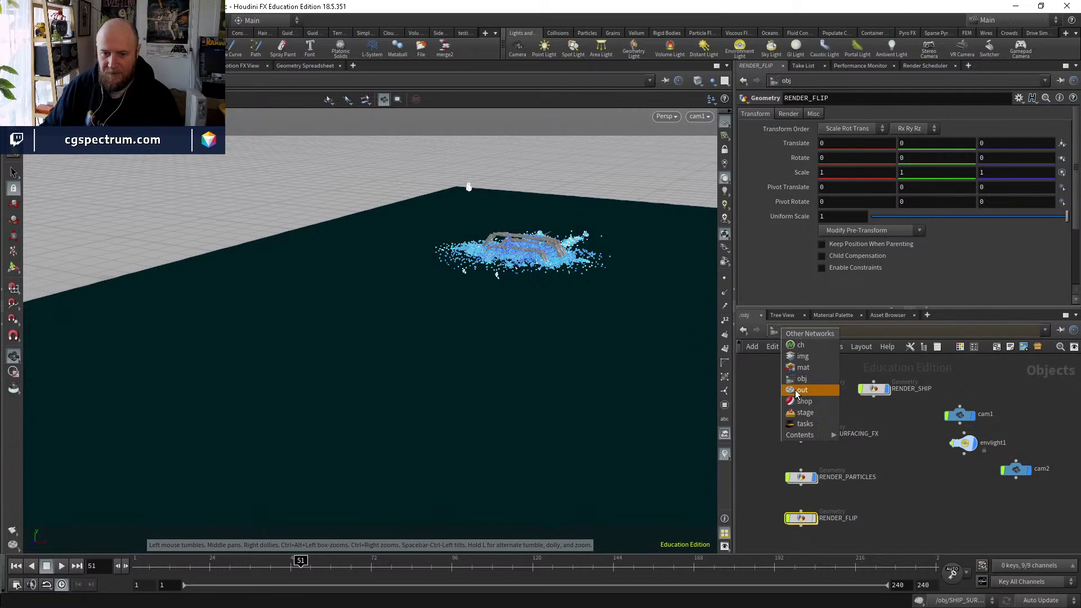
click(797, 389)
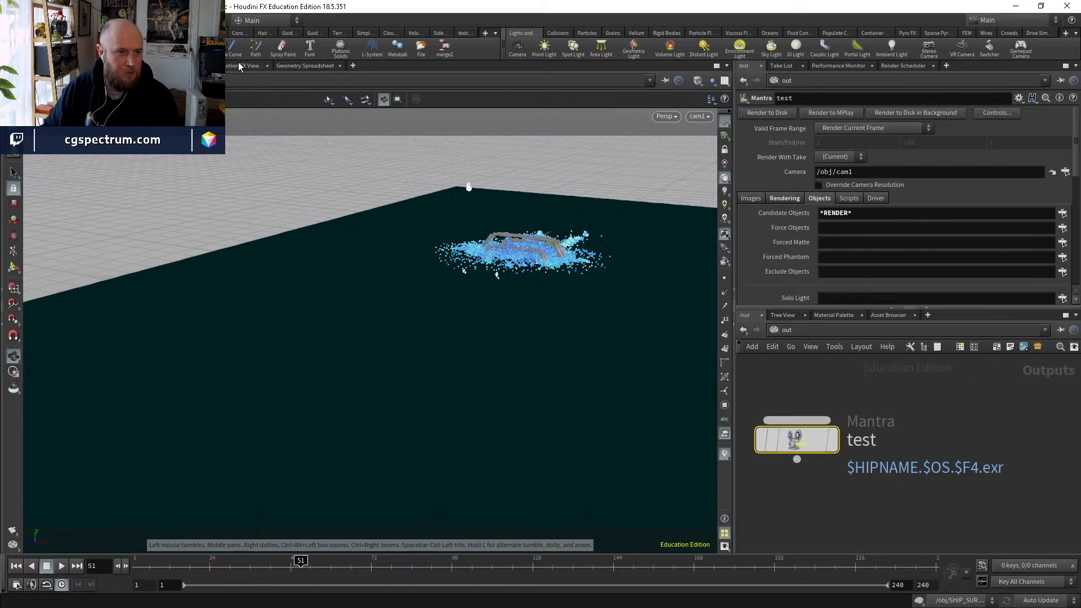
Save the scene and start an interactive render in the Render View through cam1.
click(854, 391)
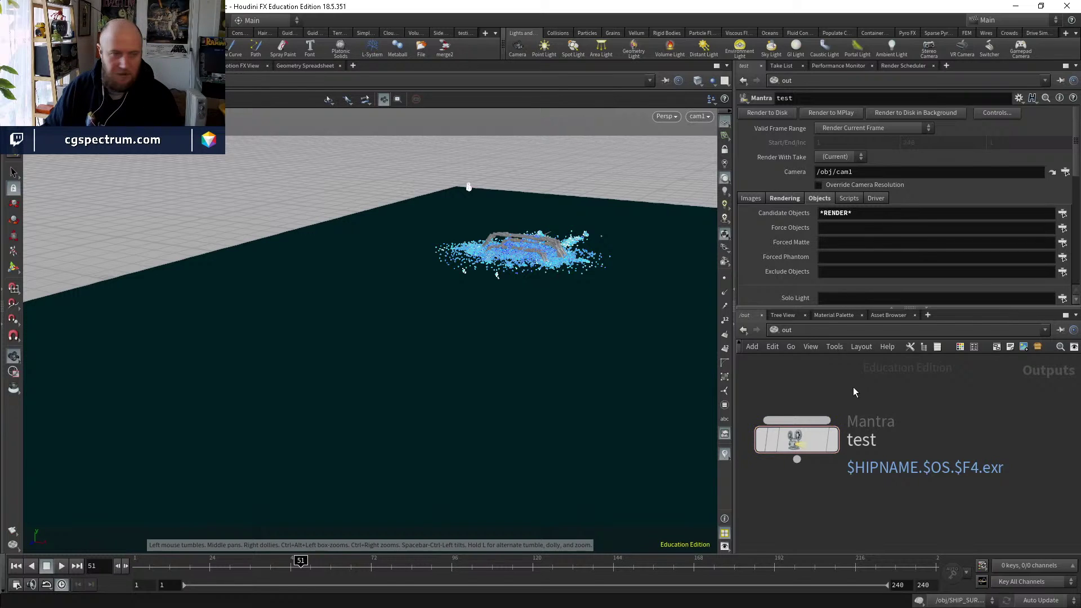
key(ctrl+s)
click(198, 65)
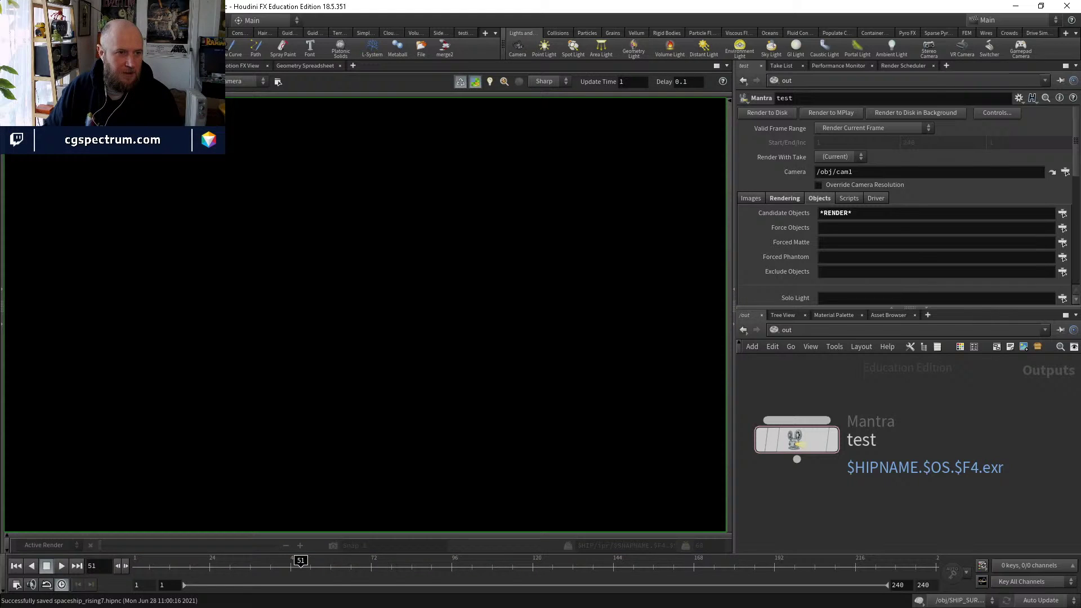
click(248, 81)
click(225, 112)
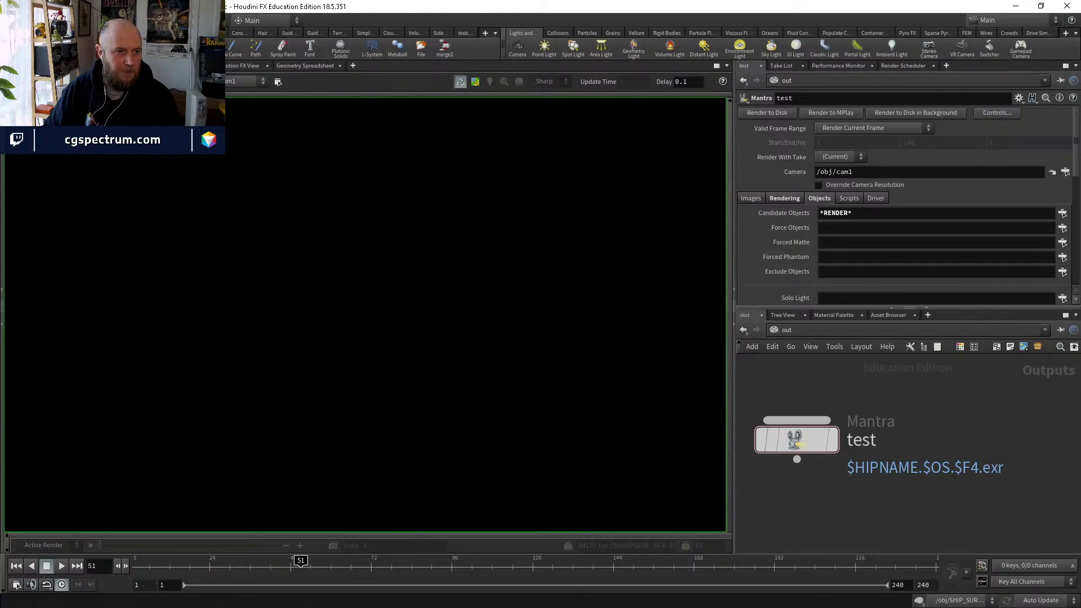
click(277, 82)
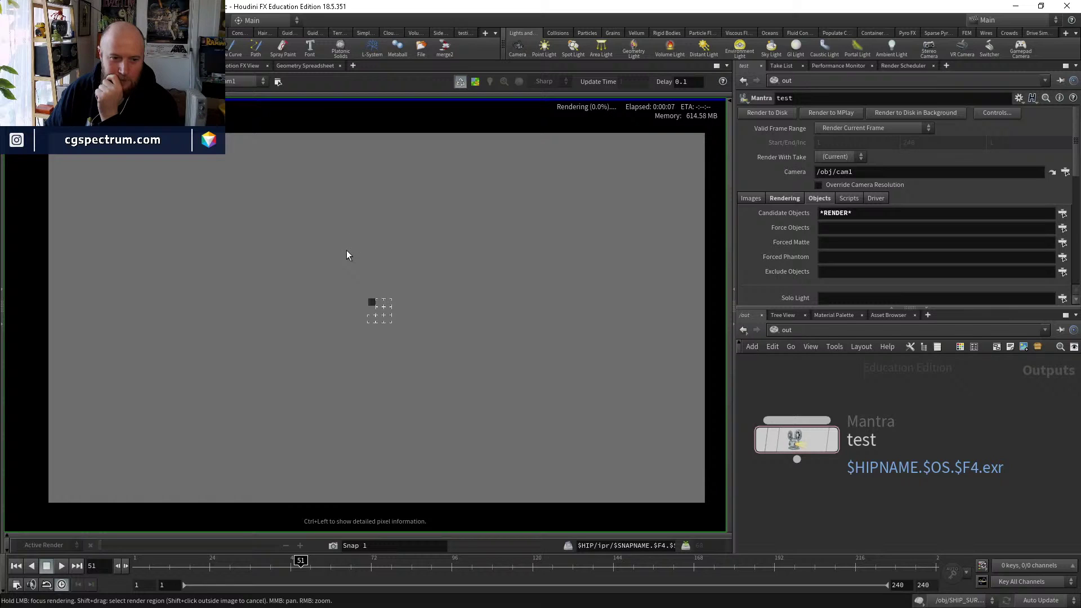
Prioritise rendering of different parts of the image and inspect the rendered ship up close.
click(350, 219)
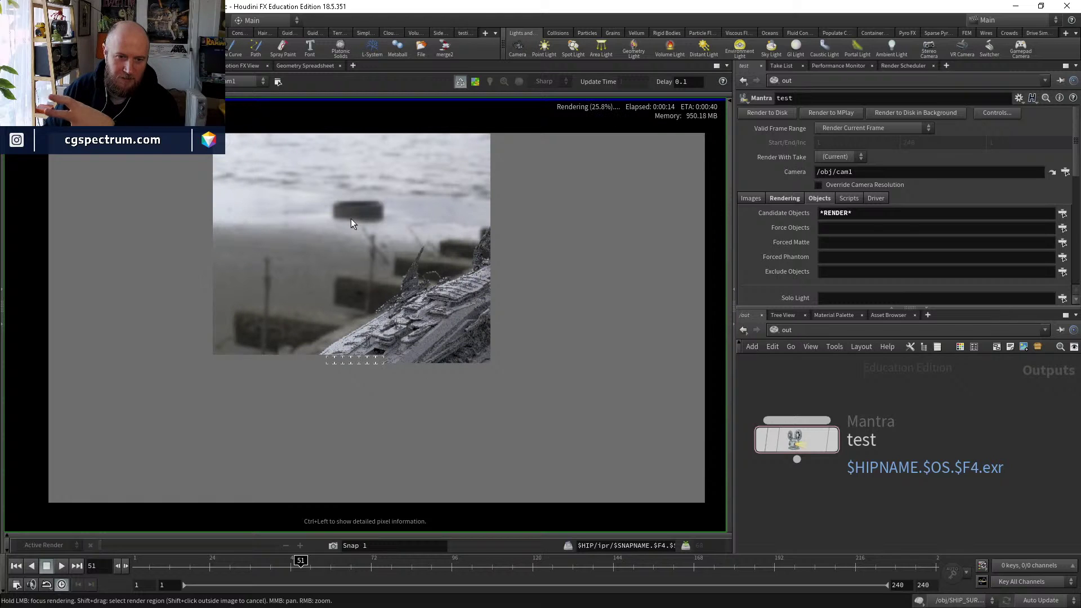
click(638, 246)
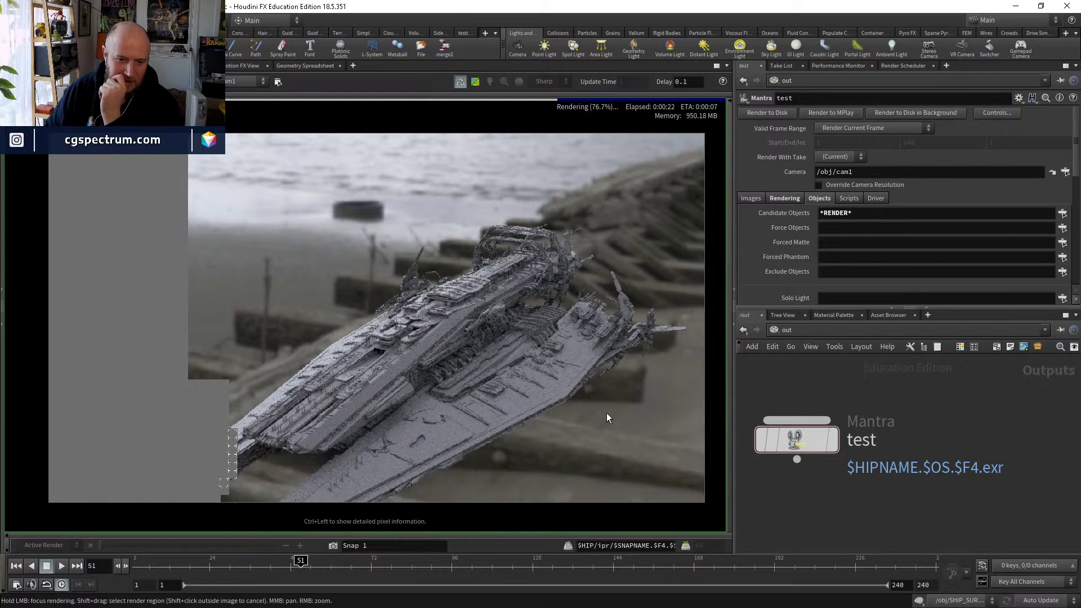
scroll(607, 413, up, 5)
scroll(587, 368, down, 5)
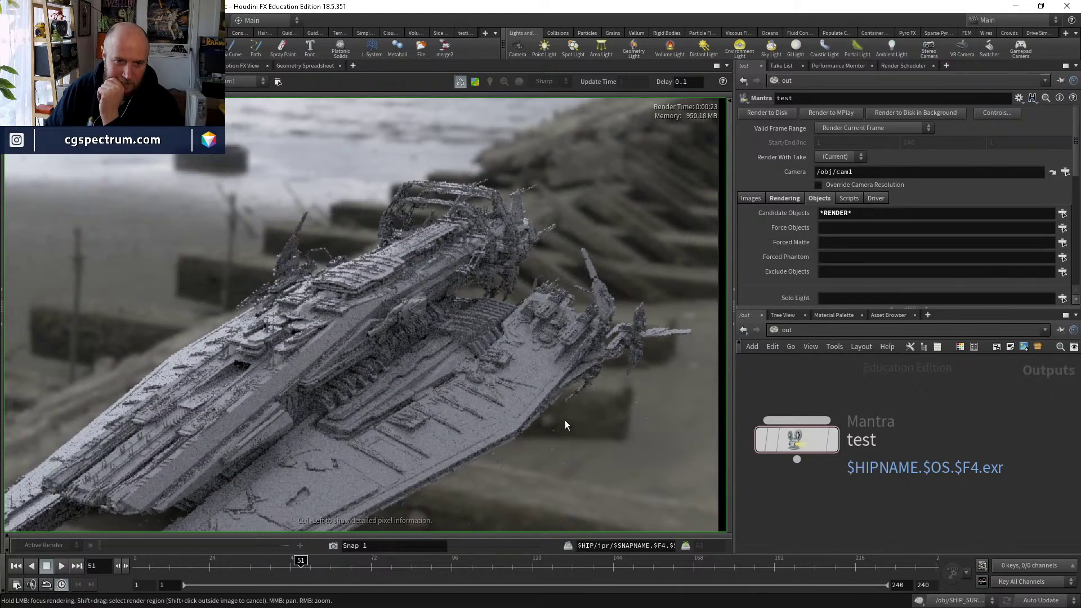
Return to the object level and rename the WATER object RENDER_WATER.
click(787, 330)
click(817, 382)
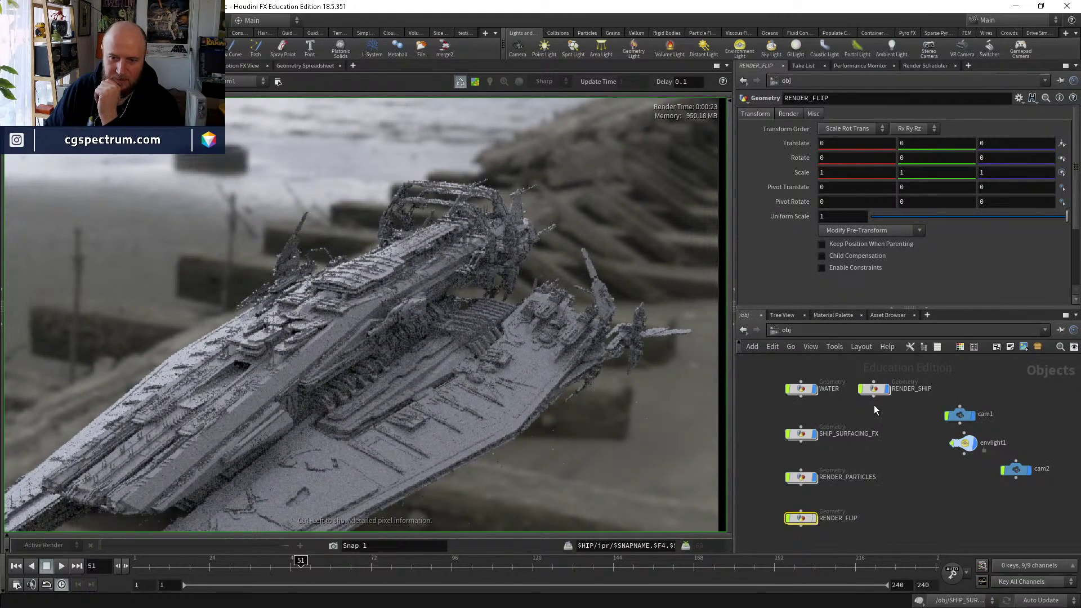
scroll(874, 405, up, 3)
click(817, 410)
double_click(862, 412)
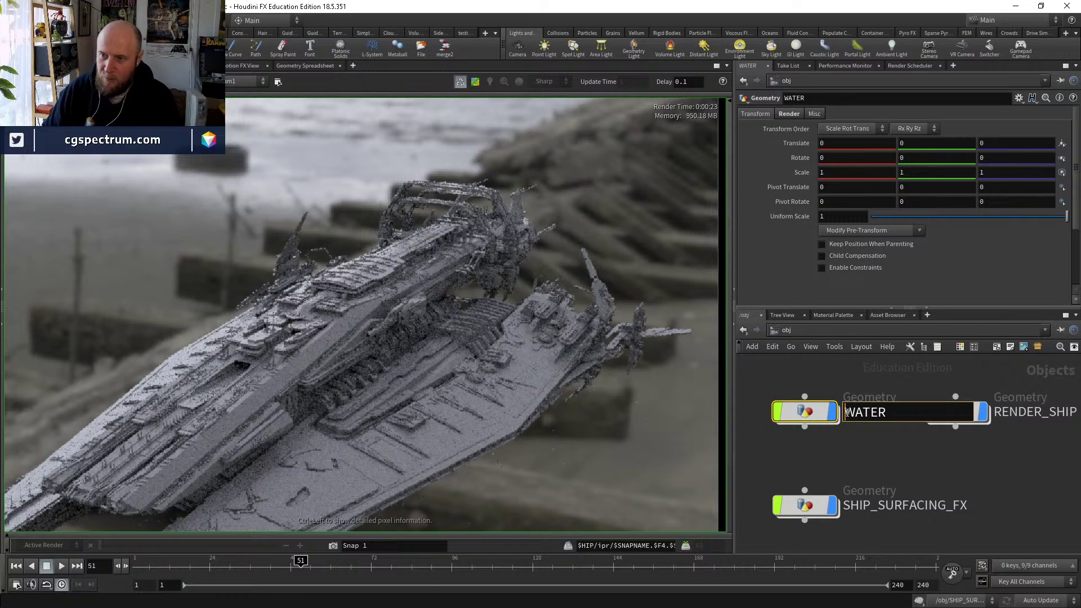
key(Escape)
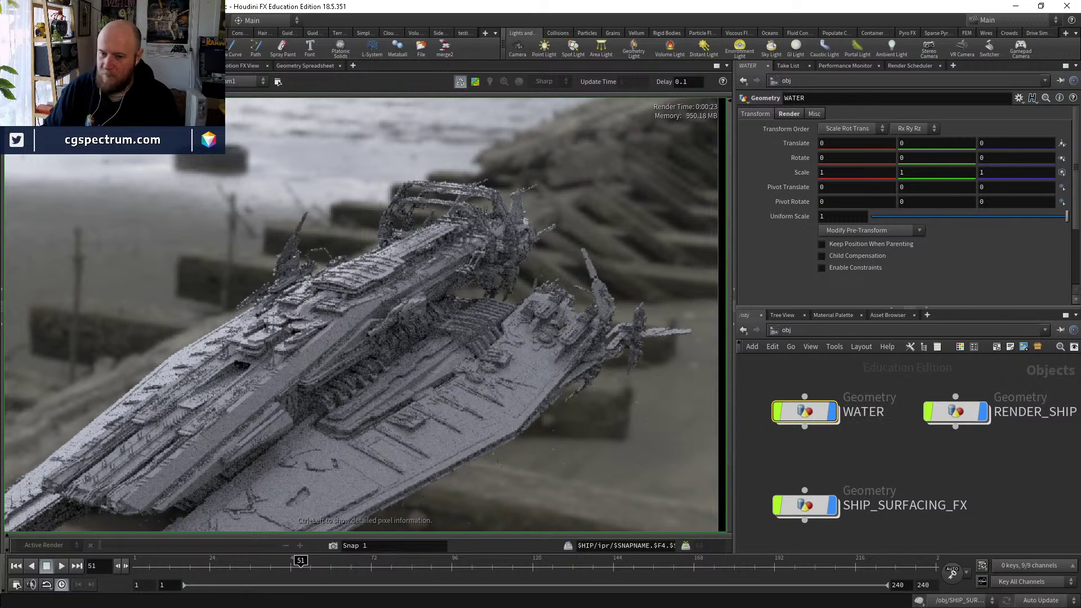
double_click(846, 412)
text(RE)
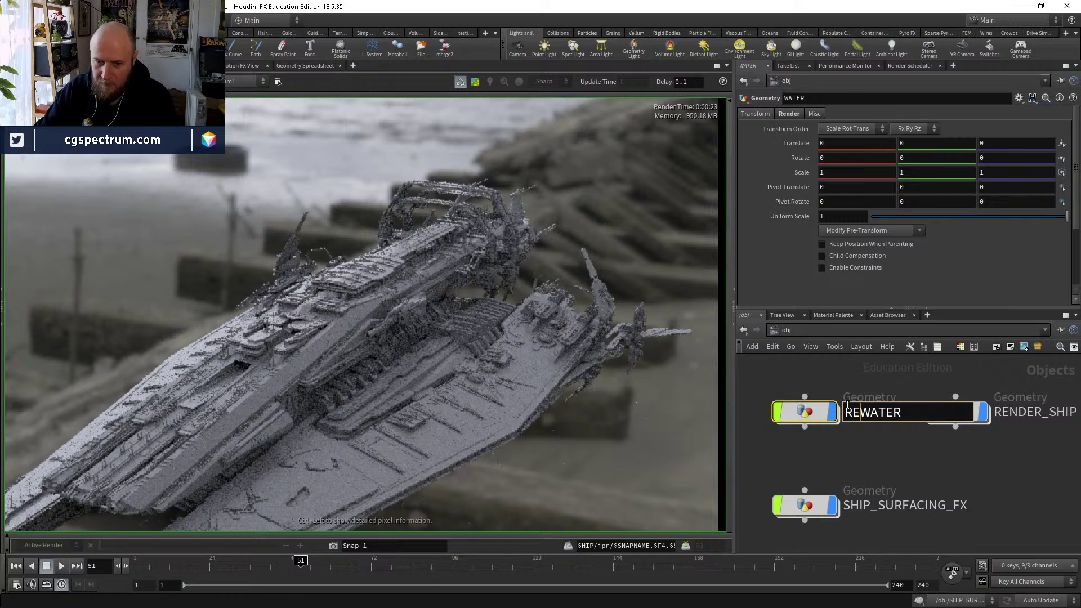
text(NDER_)
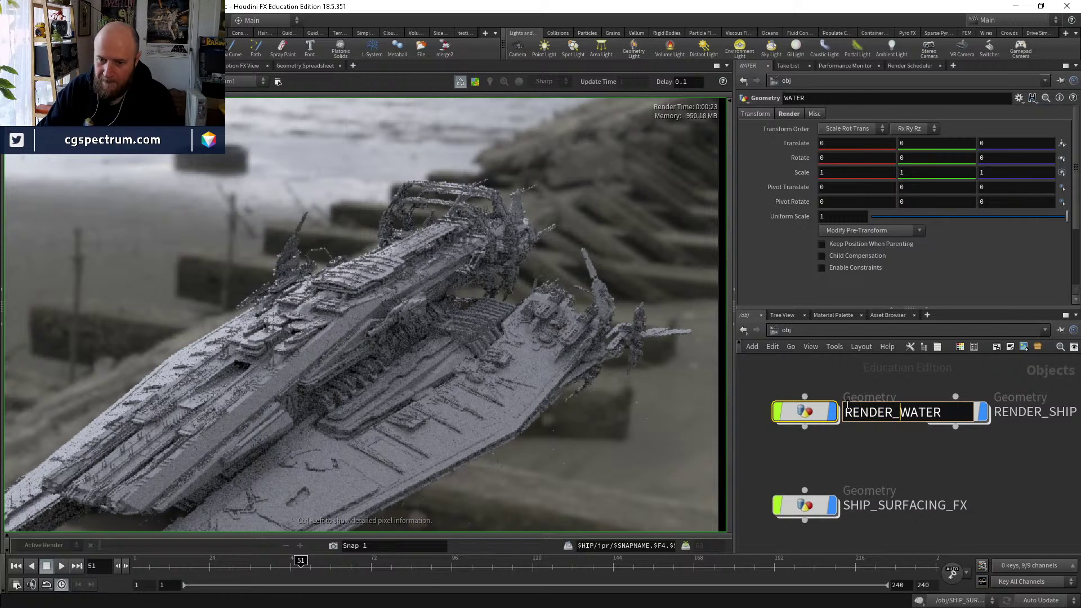
key(Return)
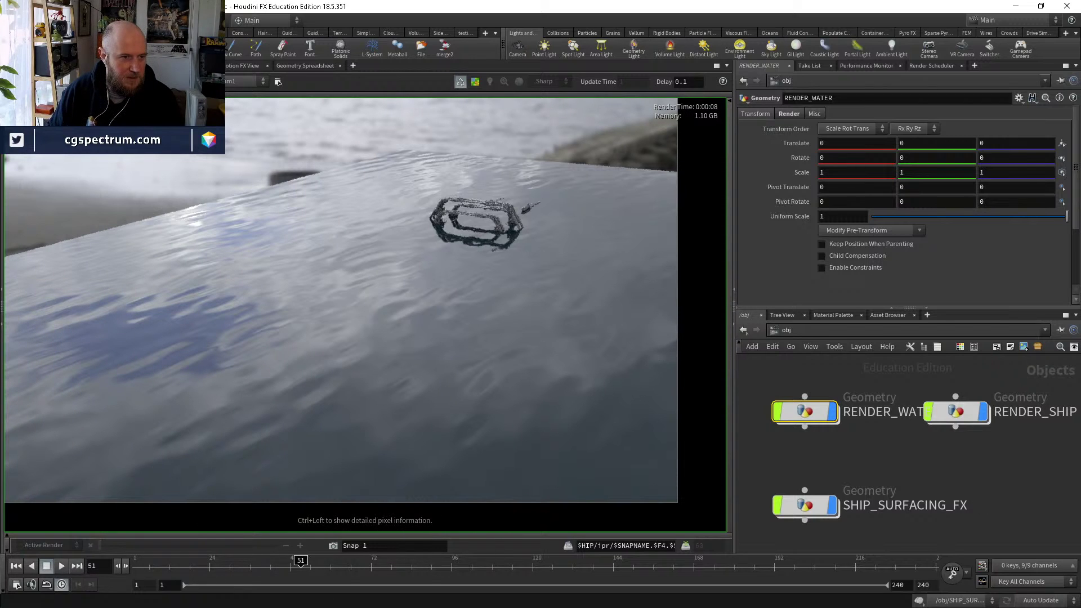
Preview the ship rising in the Scene View, set the current frame to 240 and return to the Render View.
click(28, 66)
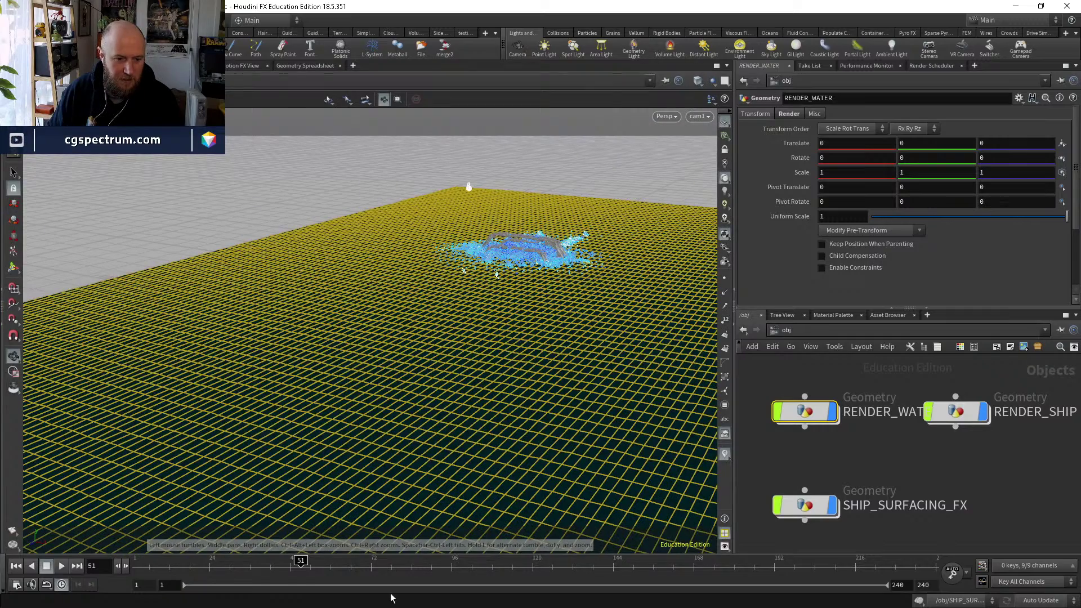
click(441, 565)
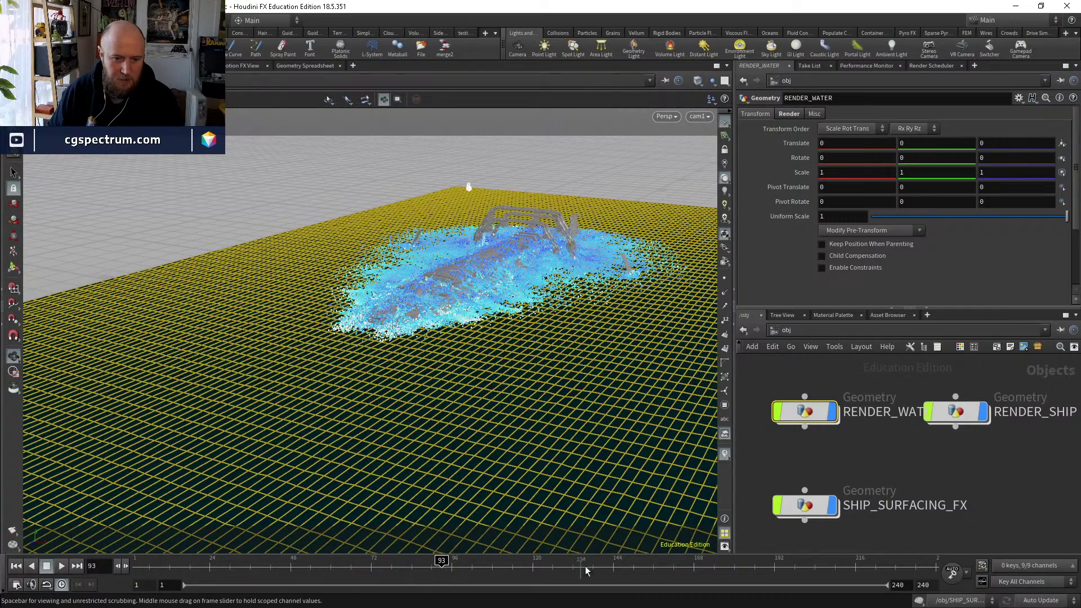
click(607, 565)
drag(697, 563, 938, 564)
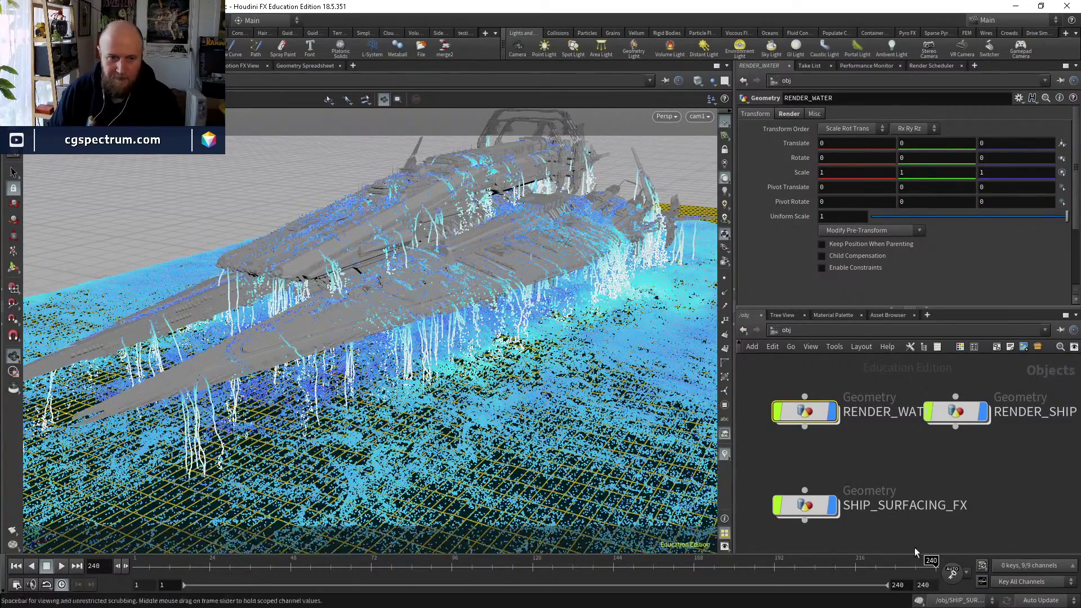
click(129, 66)
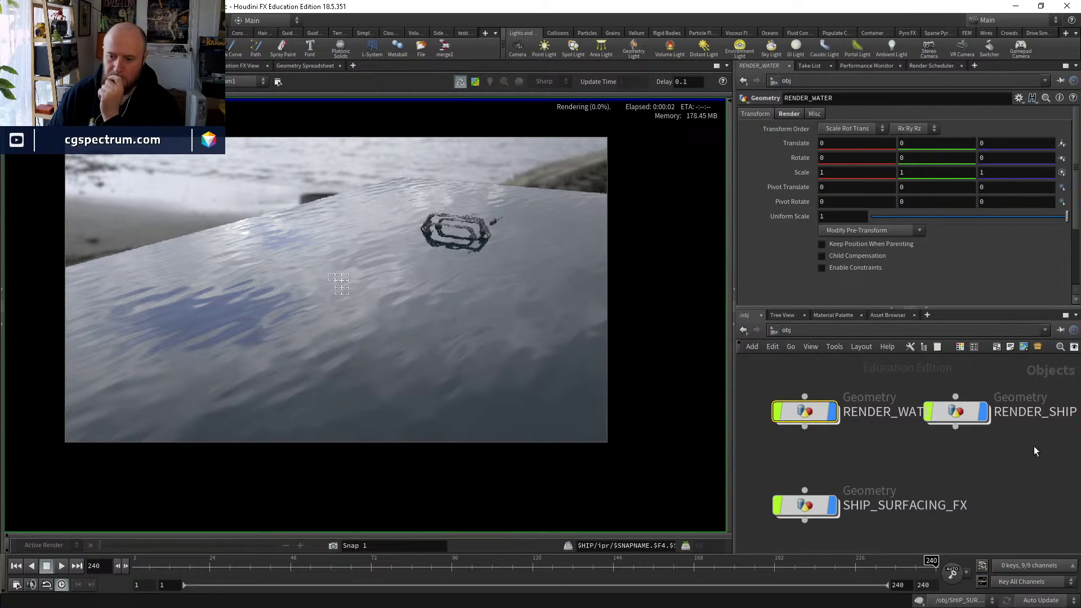
Check memory usage in Task Manager, dismiss it and prioritise rendering across the ship area for inspection.
key(ctrl+shift+Escape)
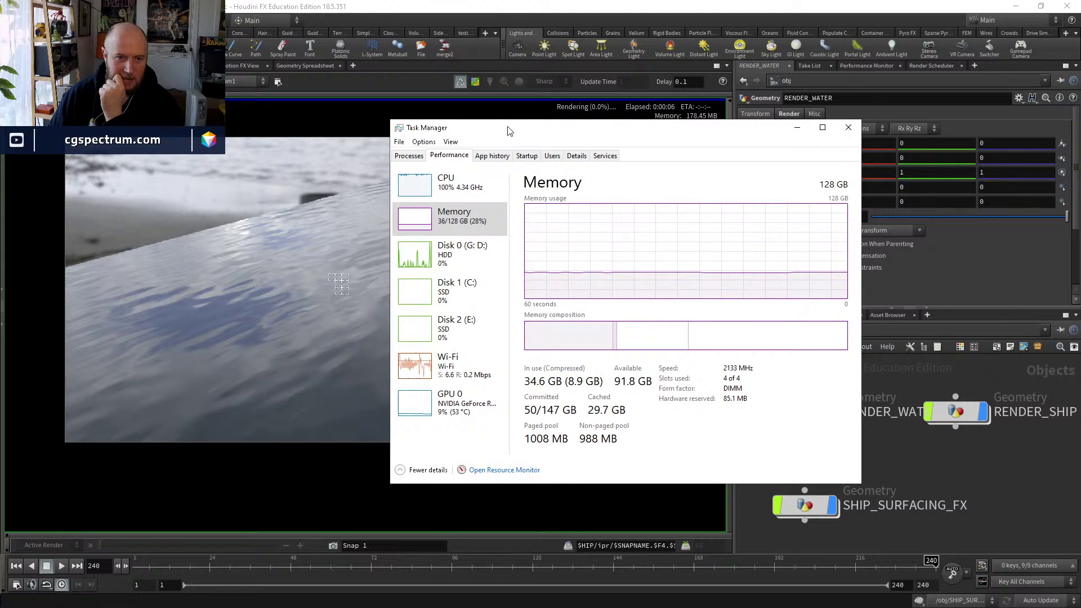
key(alt+F4)
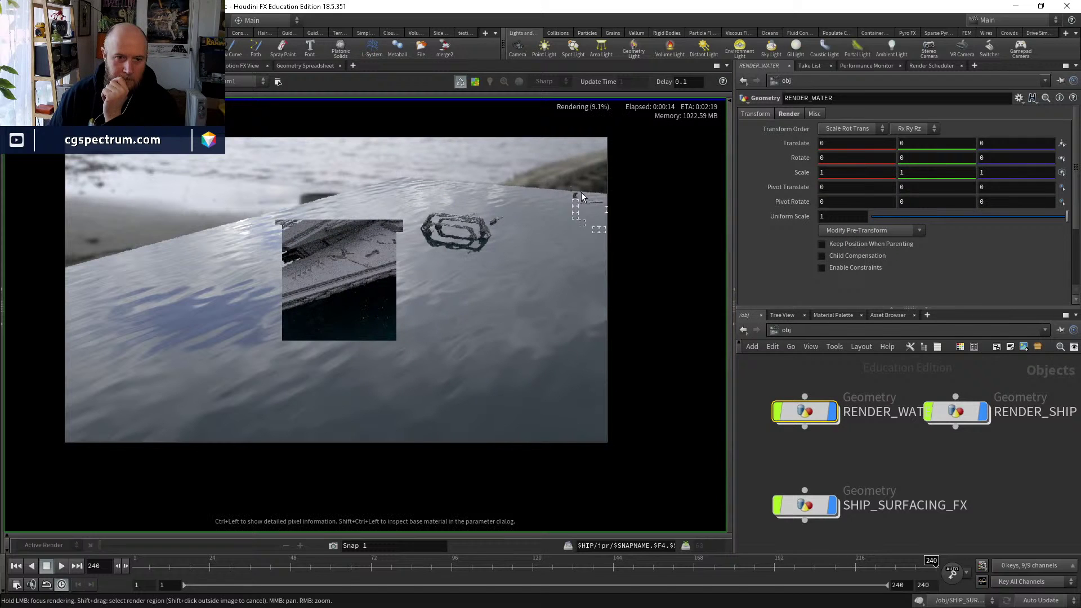
click(580, 192)
mouse_move(580, 190)
mouse_down()
mouse_move(485, 155)
mouse_move(352, 149)
mouse_move(255, 174)
mouse_move(252, 256)
mouse_move(249, 245)
mouse_move(167, 239)
mouse_up()
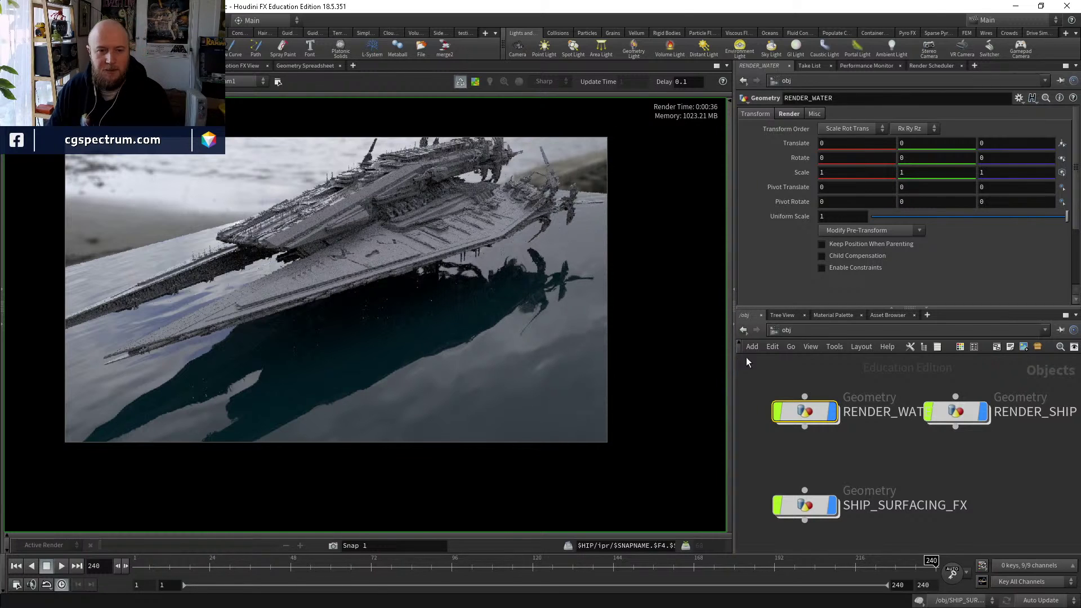
middle_drag(903, 454, 873, 450)
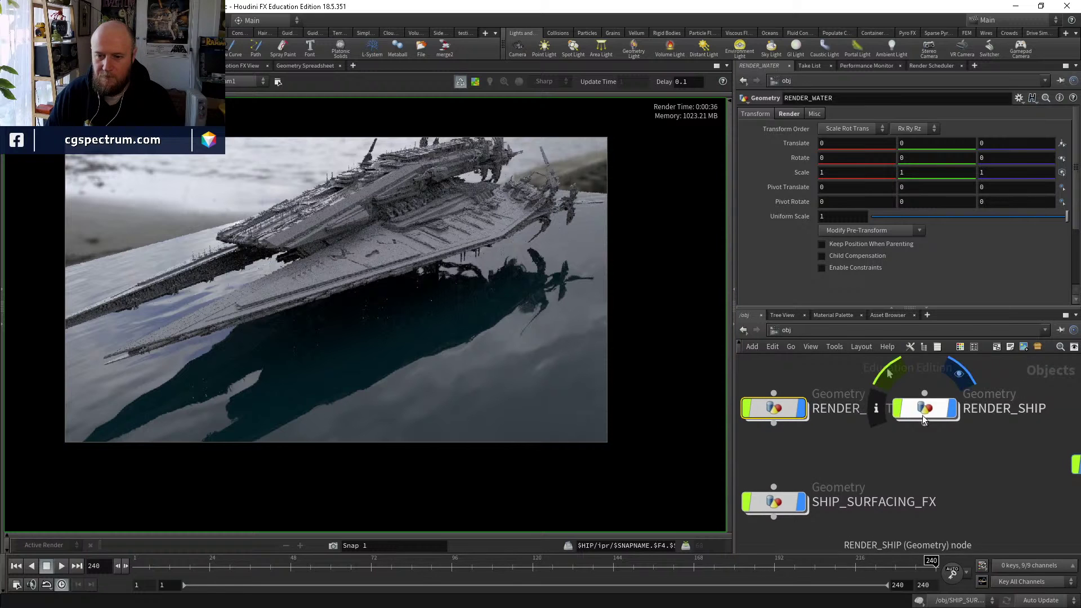
middle_drag(980, 466, 983, 390)
middle_drag(822, 500, 826, 451)
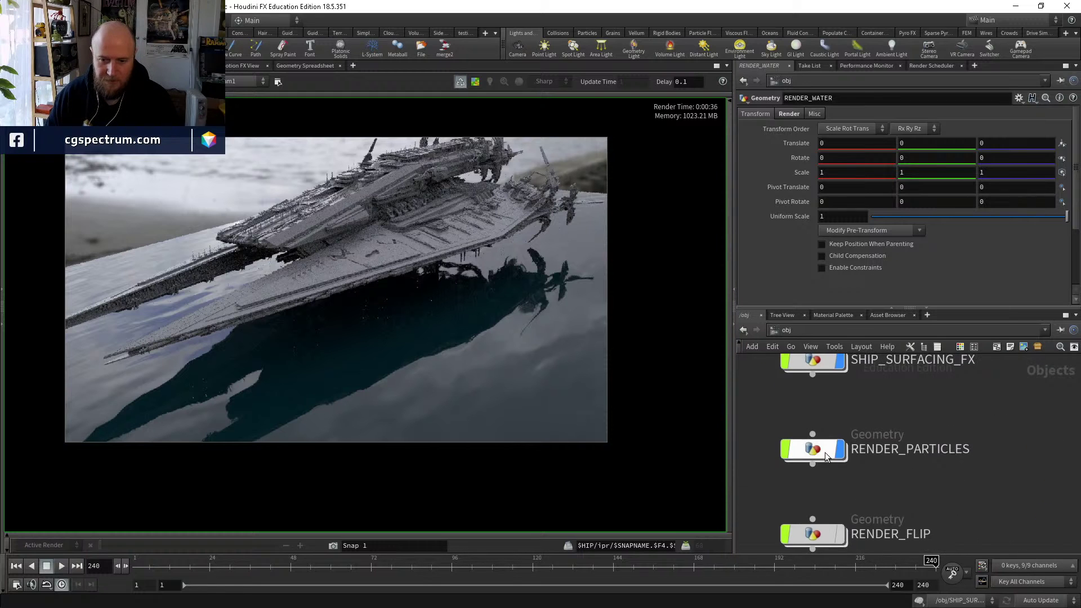
double_click(817, 450)
click(794, 182)
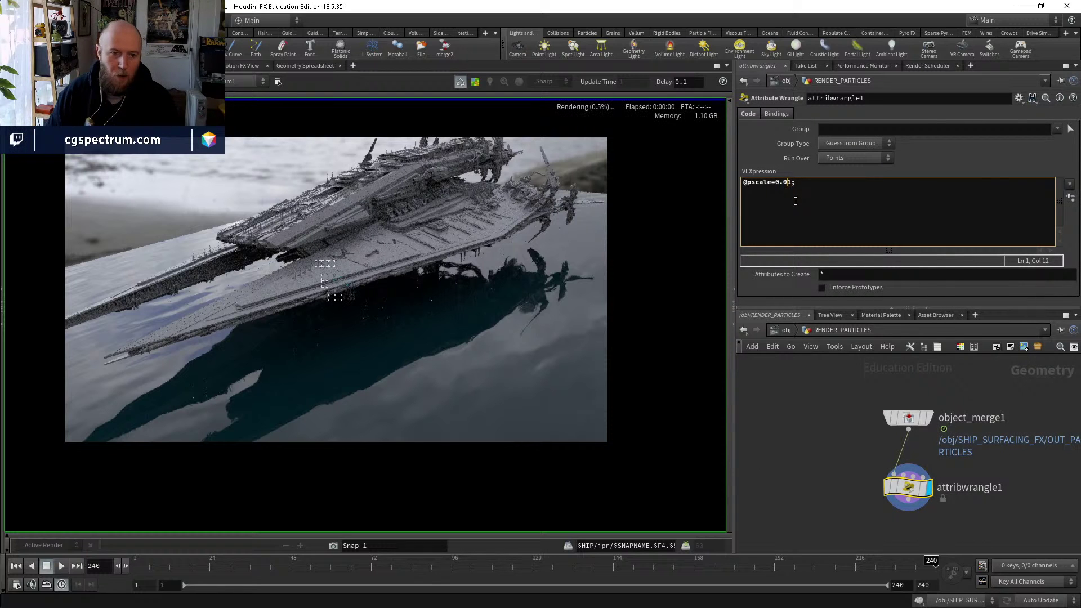
Inspect the rendered water particles along the ship's hull and check which point attributes object_merge1 carries.
scroll(414, 278, up, 5)
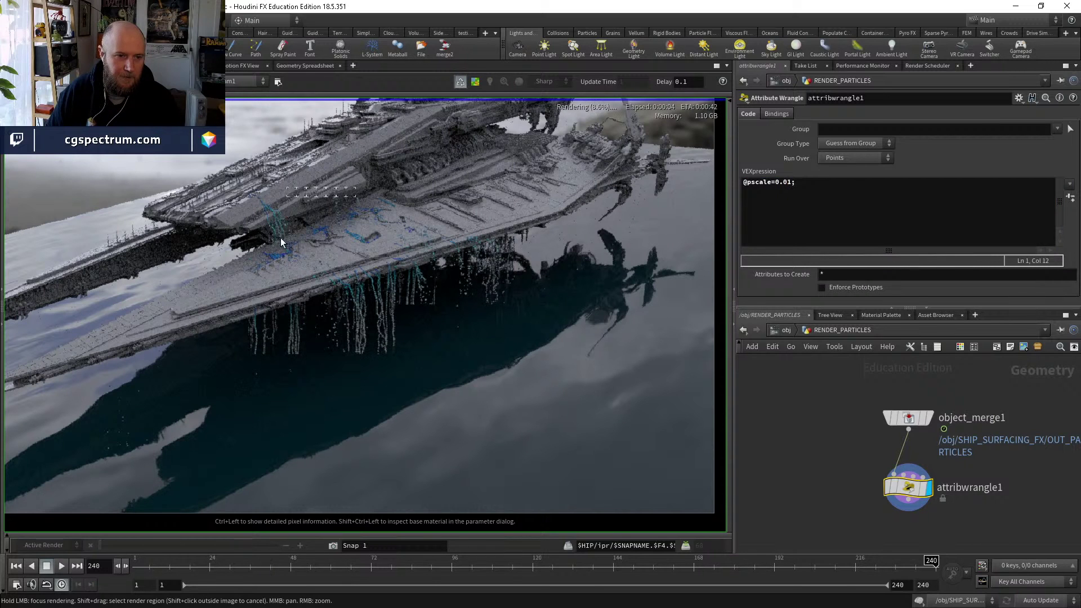
middle_drag(197, 274, 298, 278)
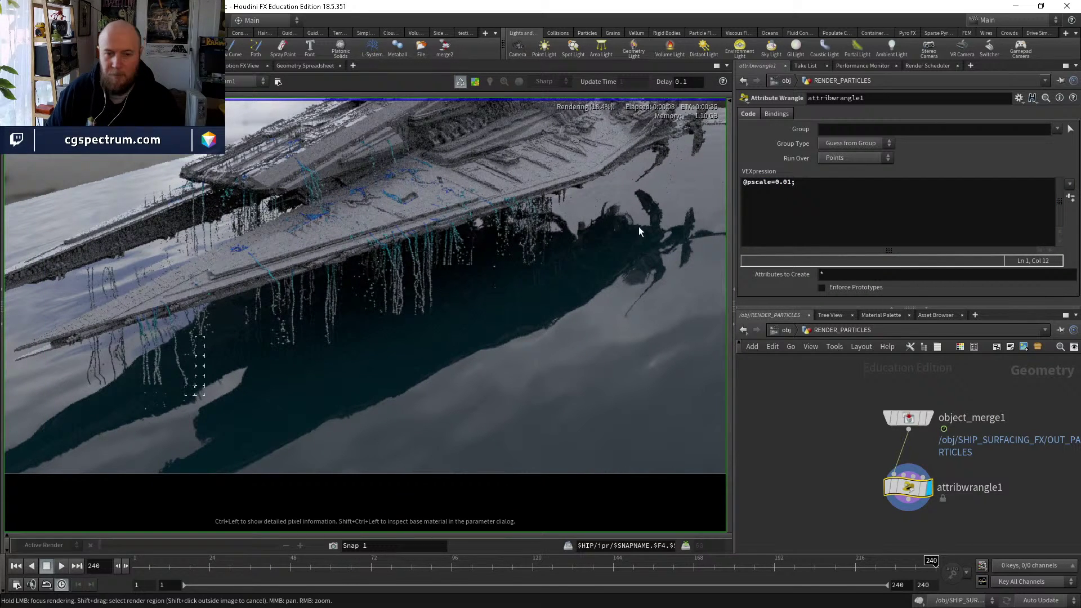
middle_drag(638, 227, 561, 266)
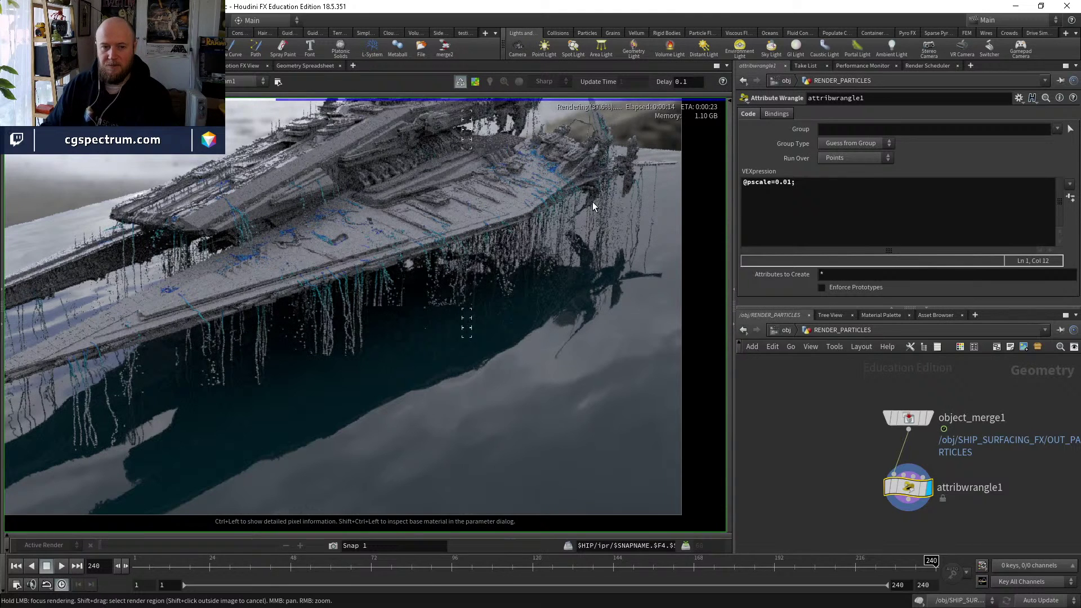
mouse_move(592, 202)
middle_down()
mouse_move(583, 194)
mouse_move(594, 186)
middle_up()
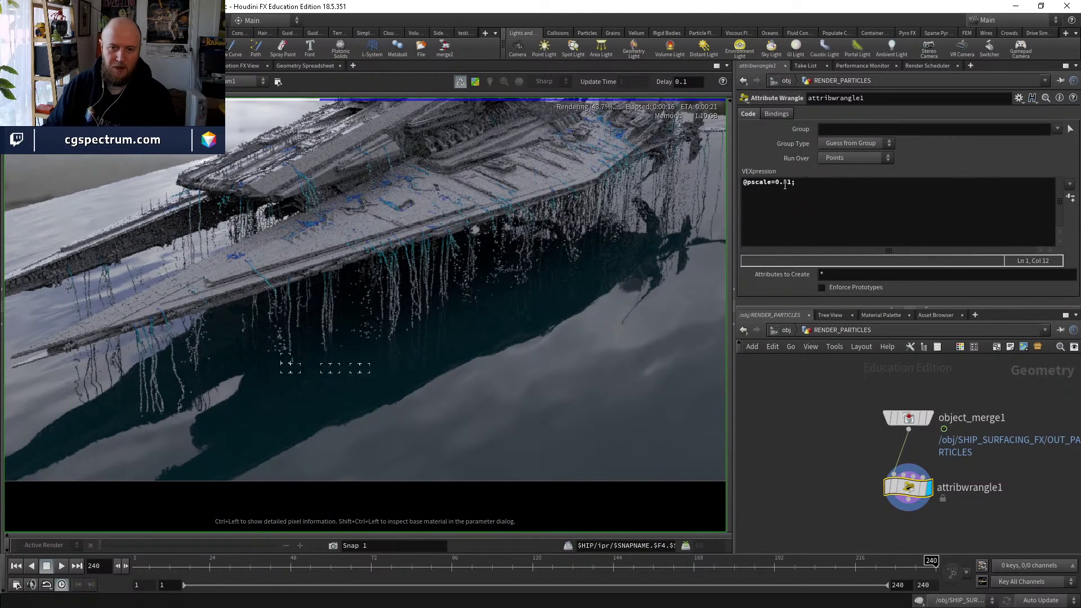
middle_drag(897, 422, 791, 399)
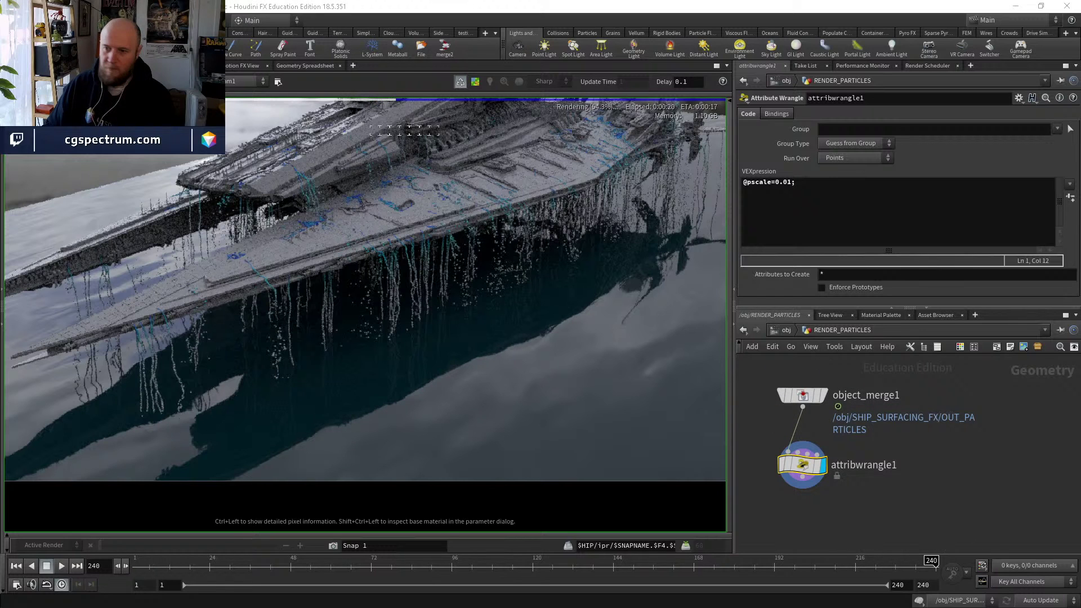
middle_click(800, 393)
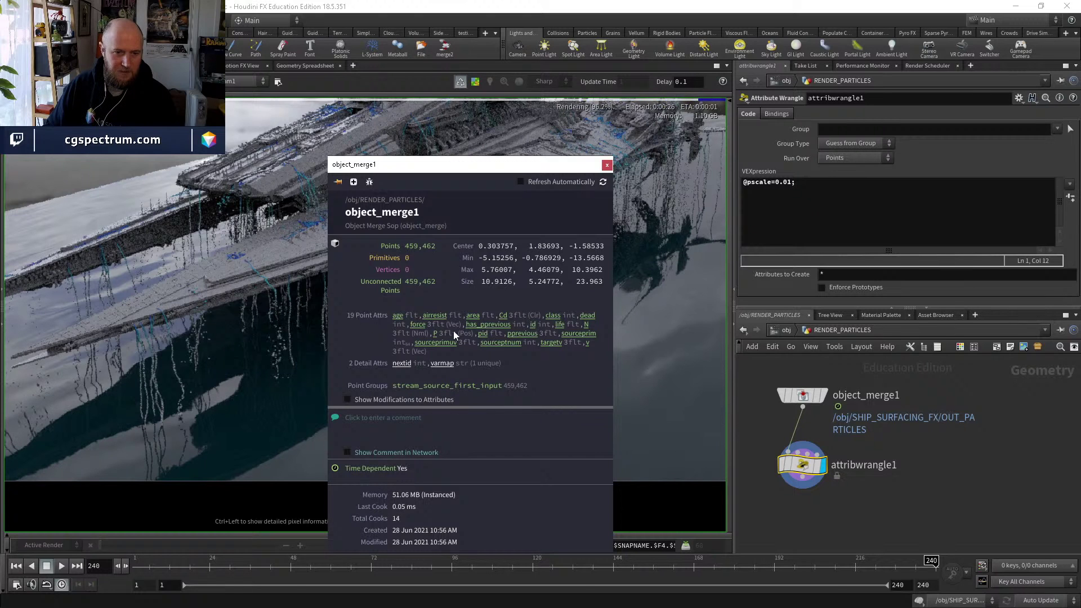
click(607, 163)
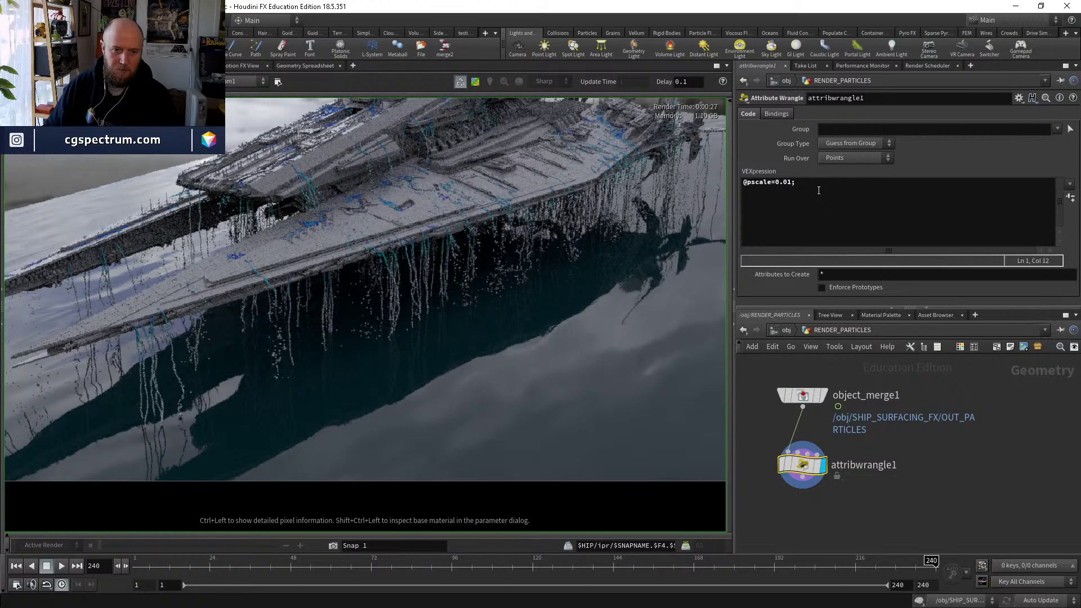
click(774, 182)
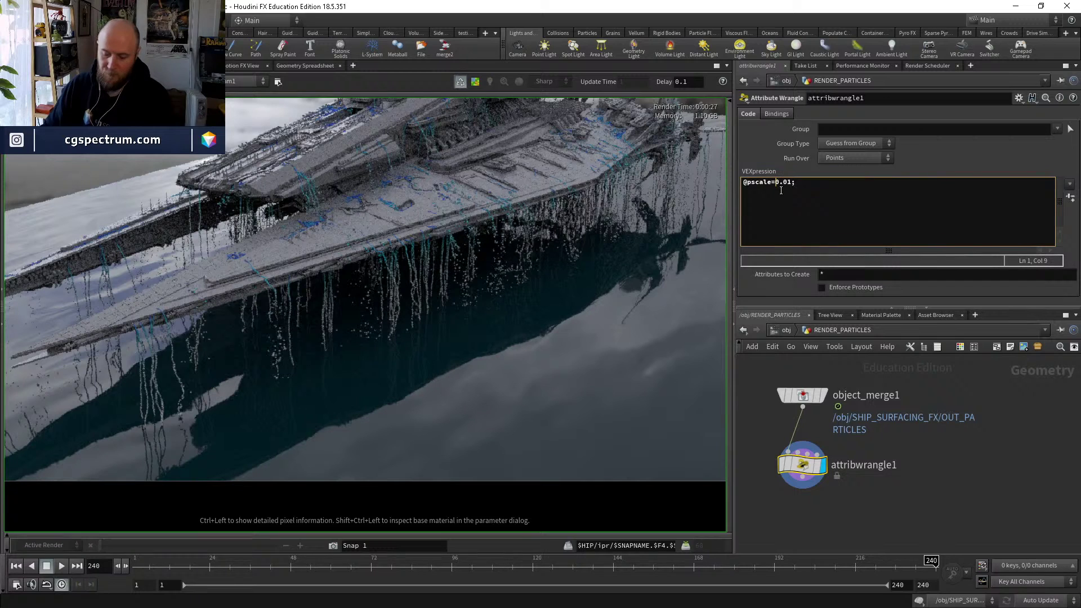
text(fit)
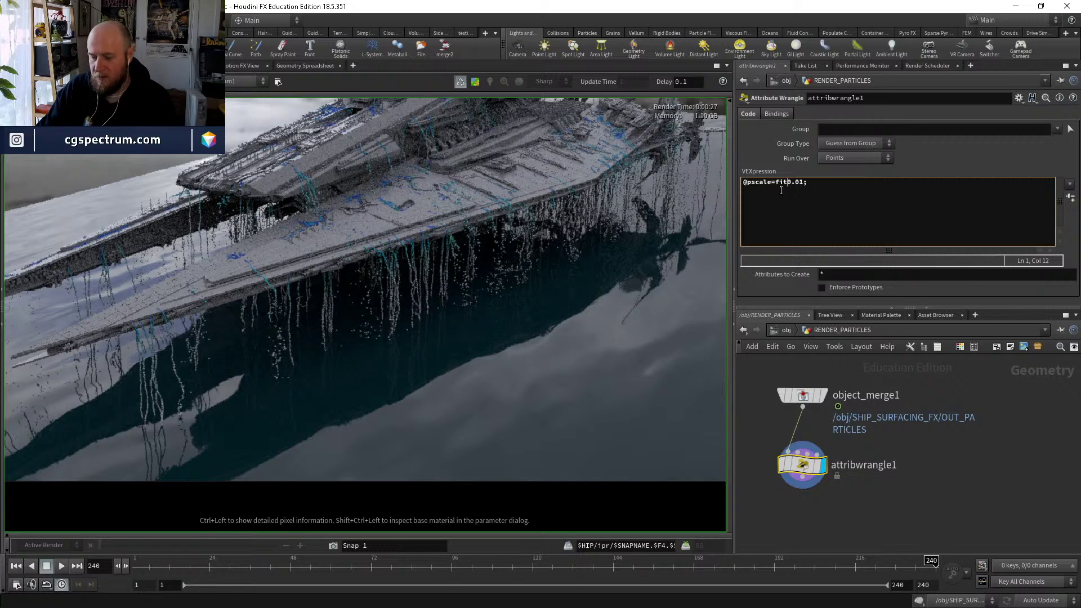
text(01(Ran)
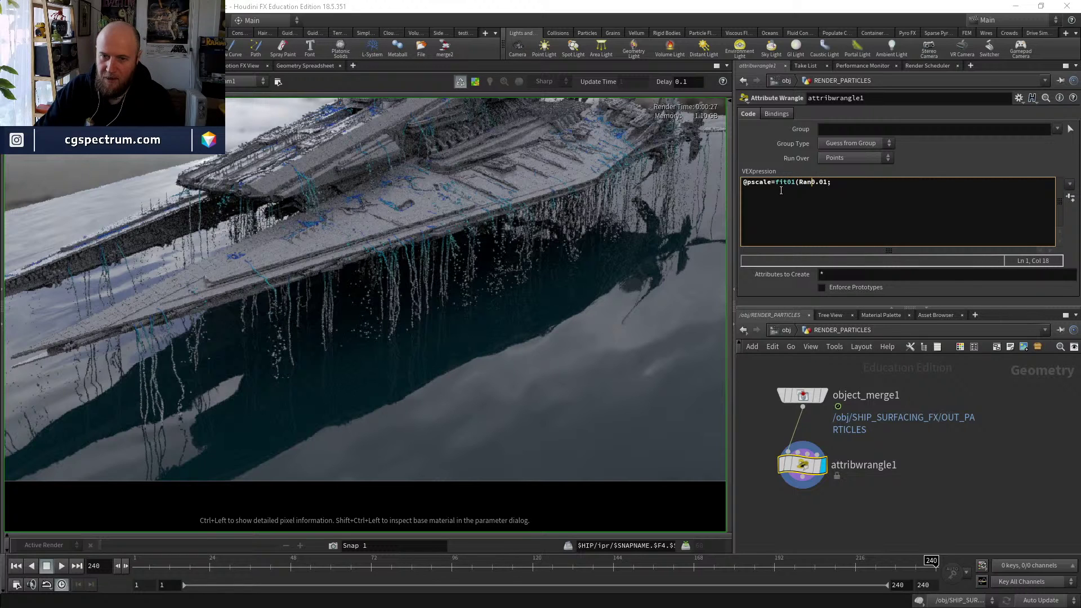
text(d(@pid),0)
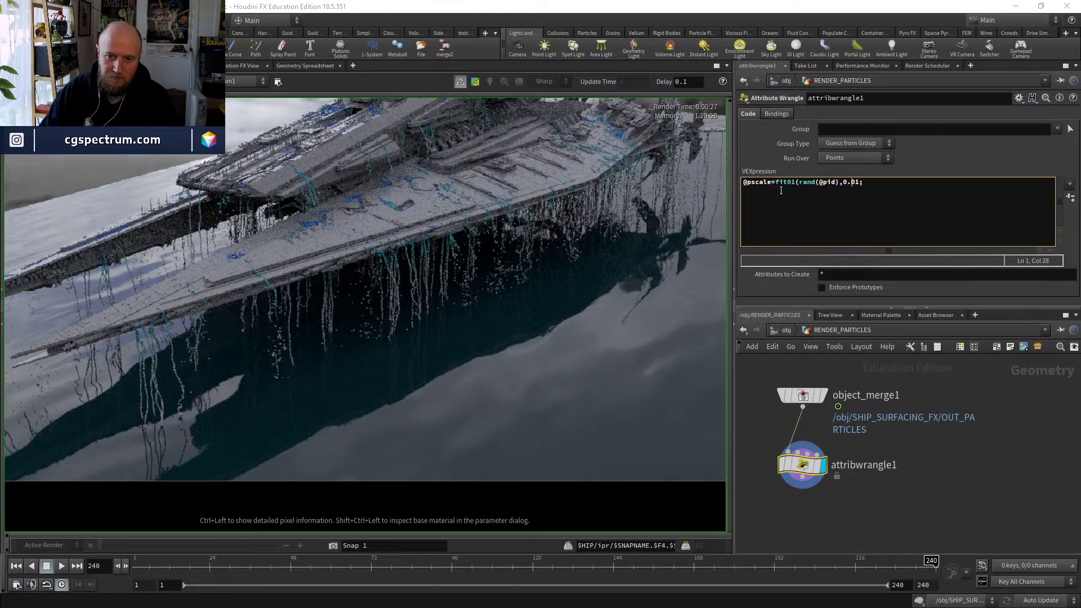
key(Delete)
text(05,0.00)
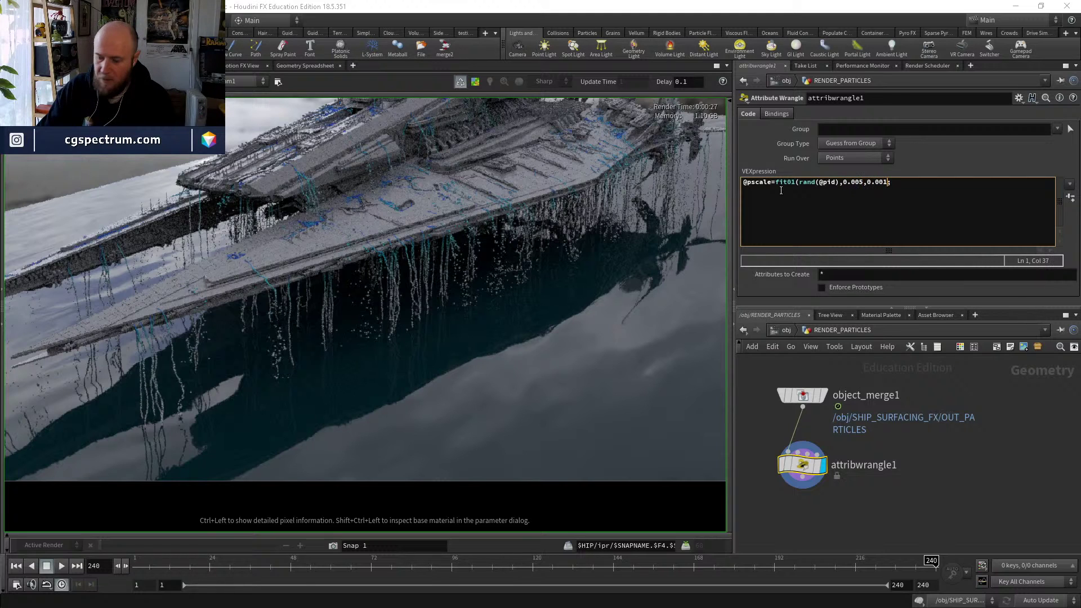
text())
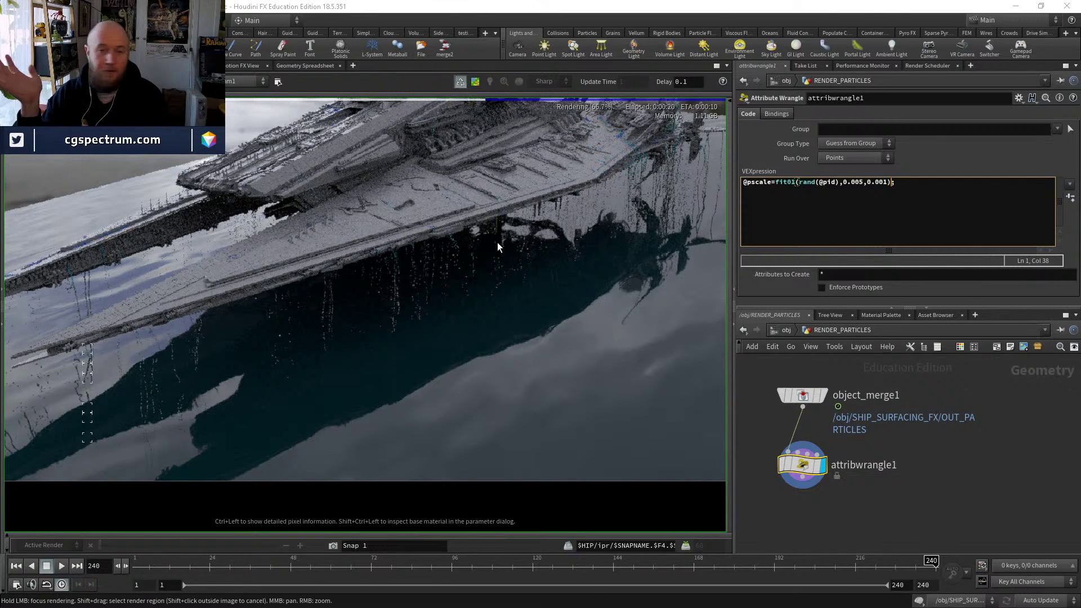
Check the rendered drips near the ship's bow and set the maximum of the random pscale range to 0.01.
right_drag(498, 242, 428, 304)
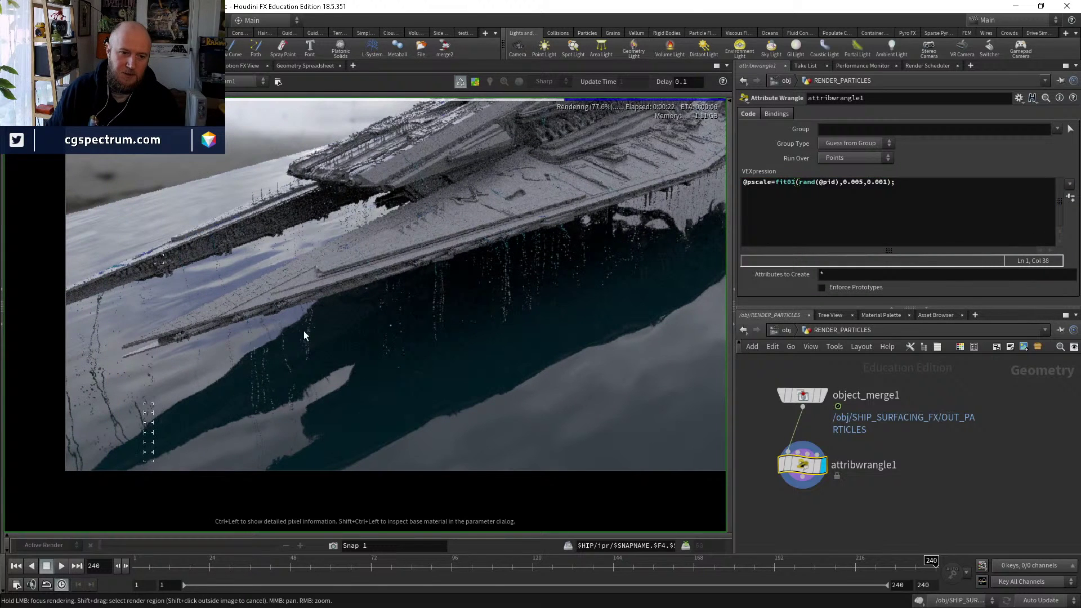
middle_drag(225, 365, 346, 329)
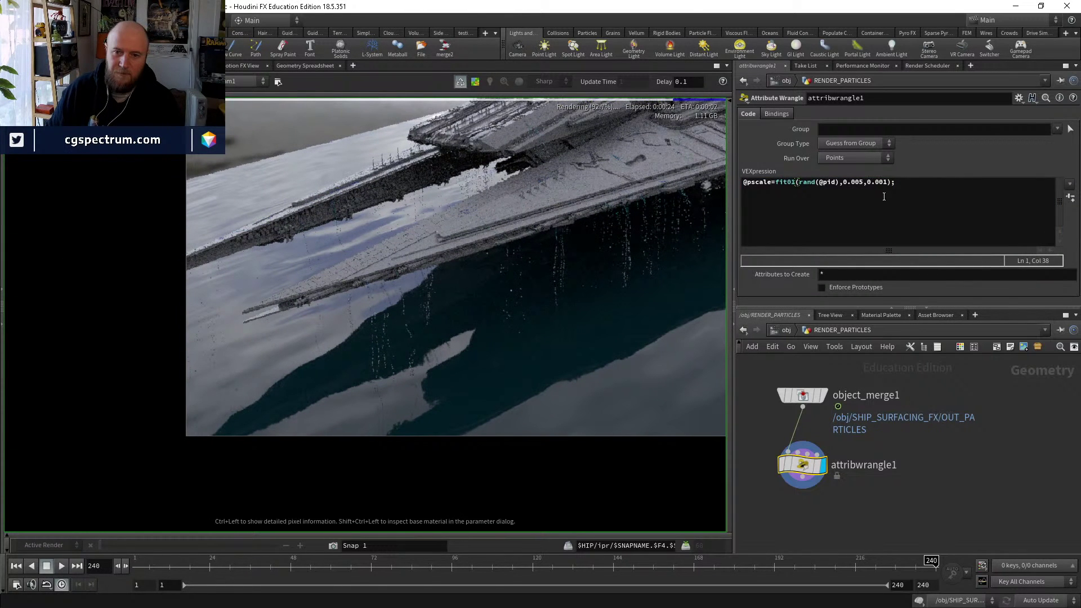
click(857, 181)
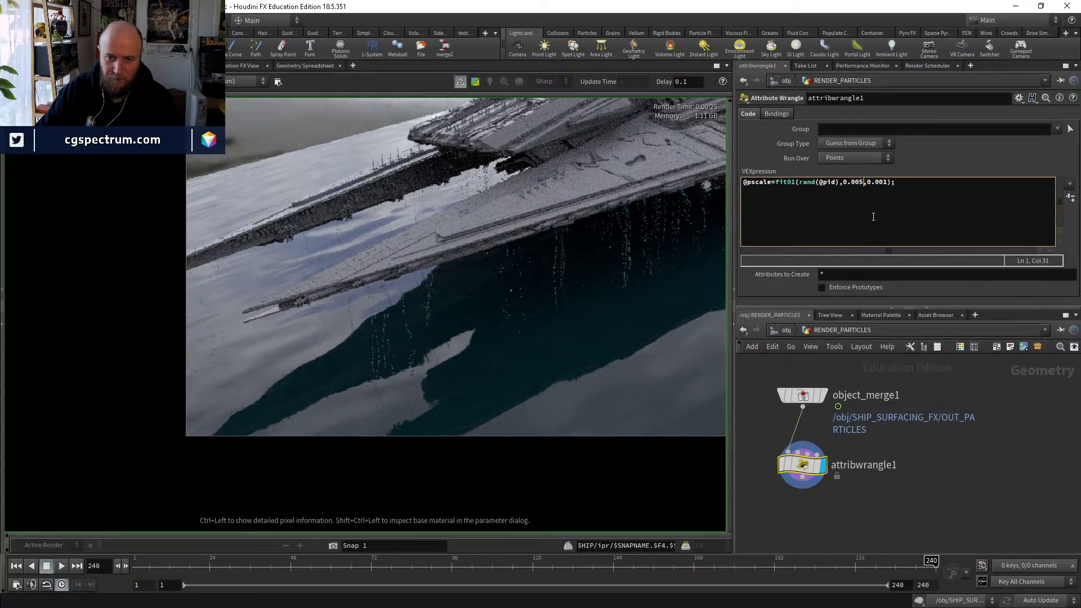
key(Right)
key(Right)
key(Right)
key(Right)
key(Right)
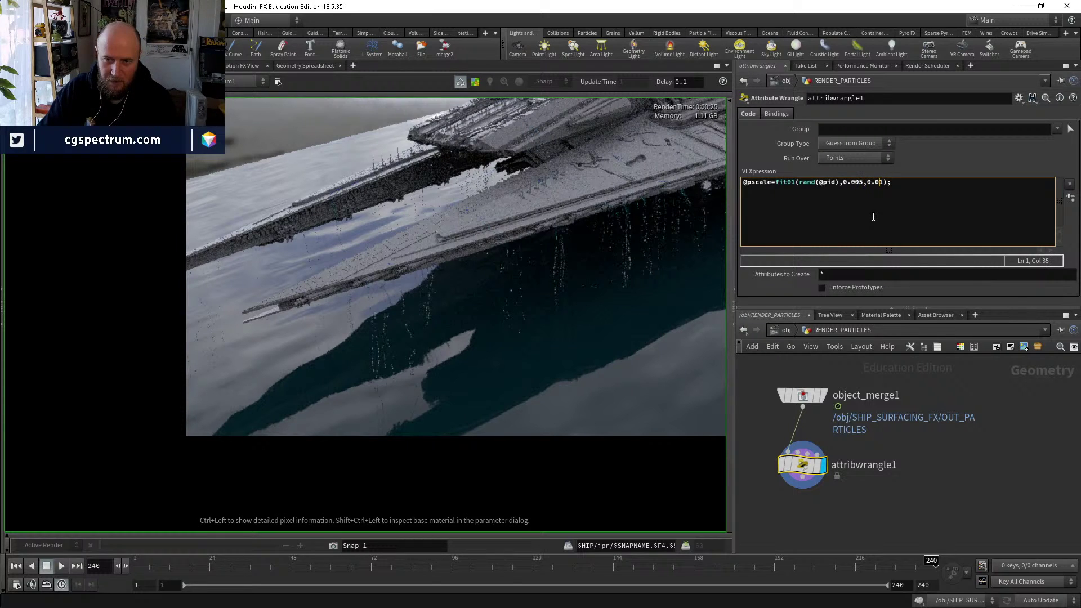
key(ctrl+Return)
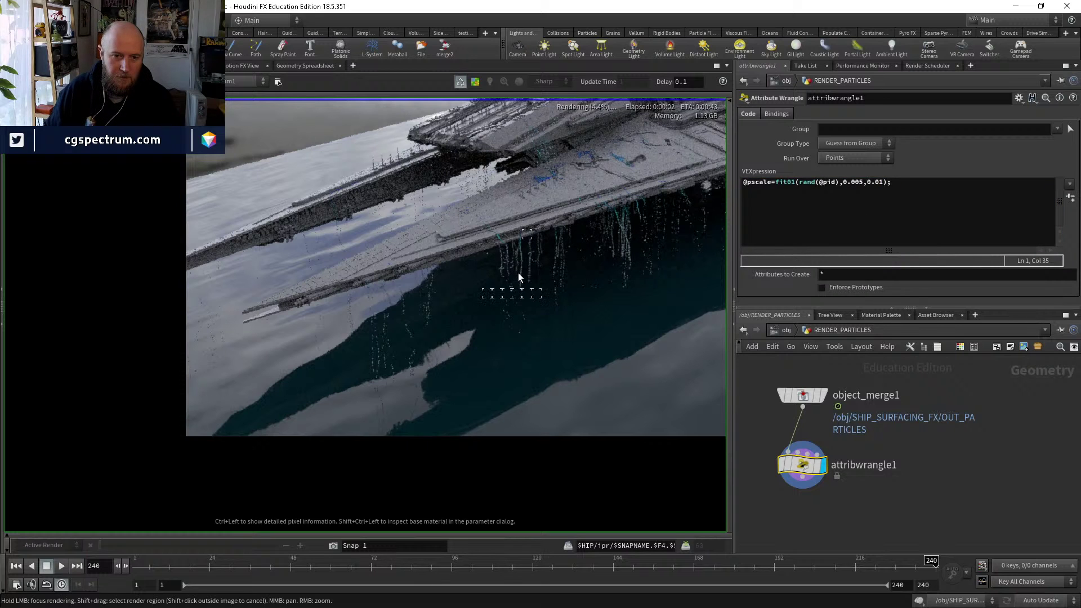
Set the minimum of the random pscale range to 0.003 and apply the wrangle code.
click(862, 182)
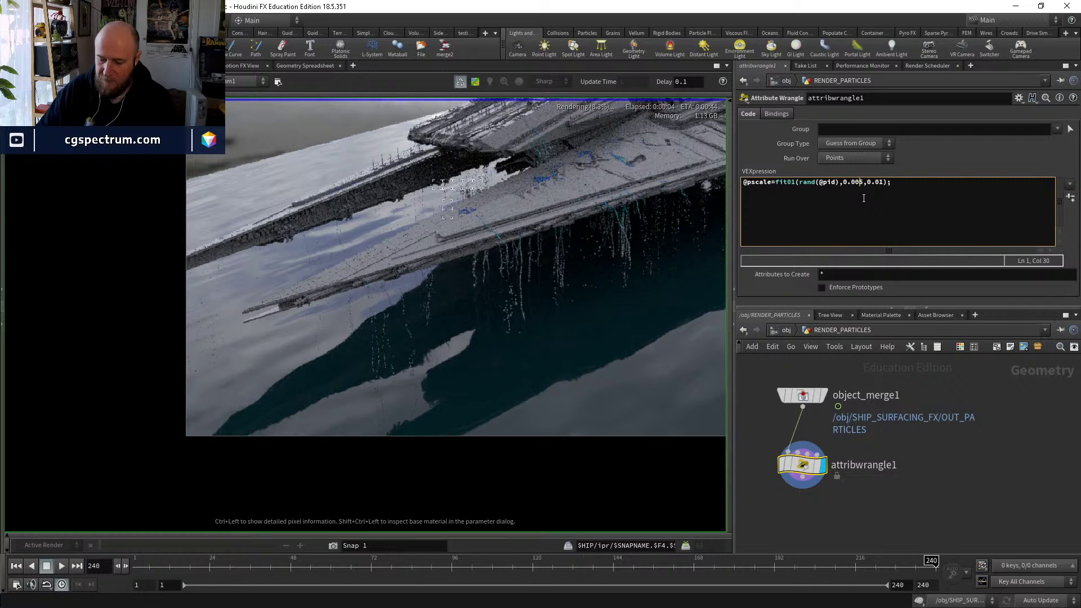
key(BackSpace)
text(3)
key(Return)
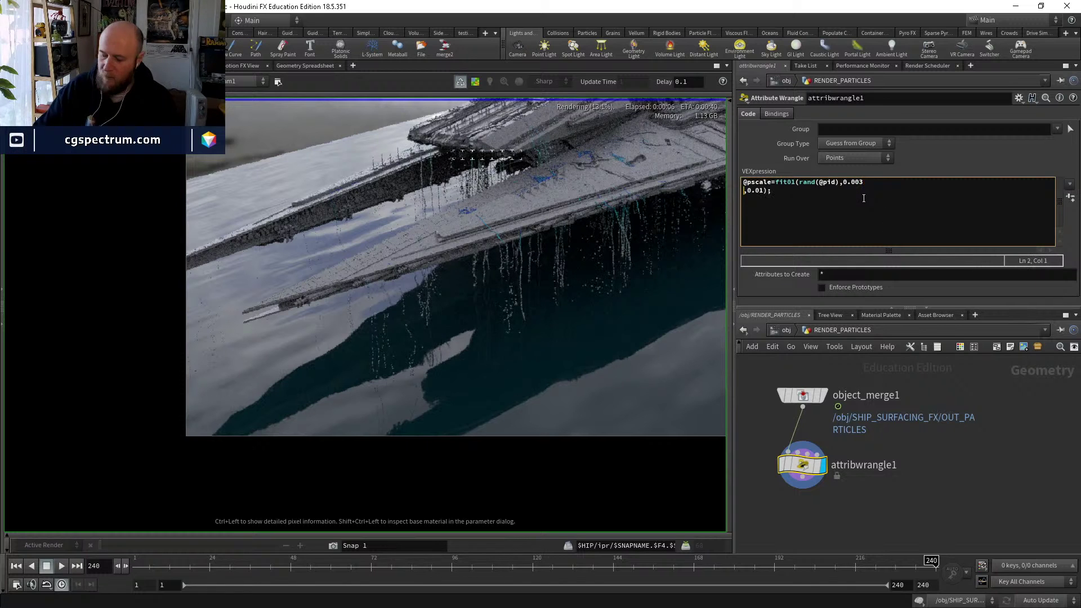
key(BackSpace)
key(ctrl+Return)
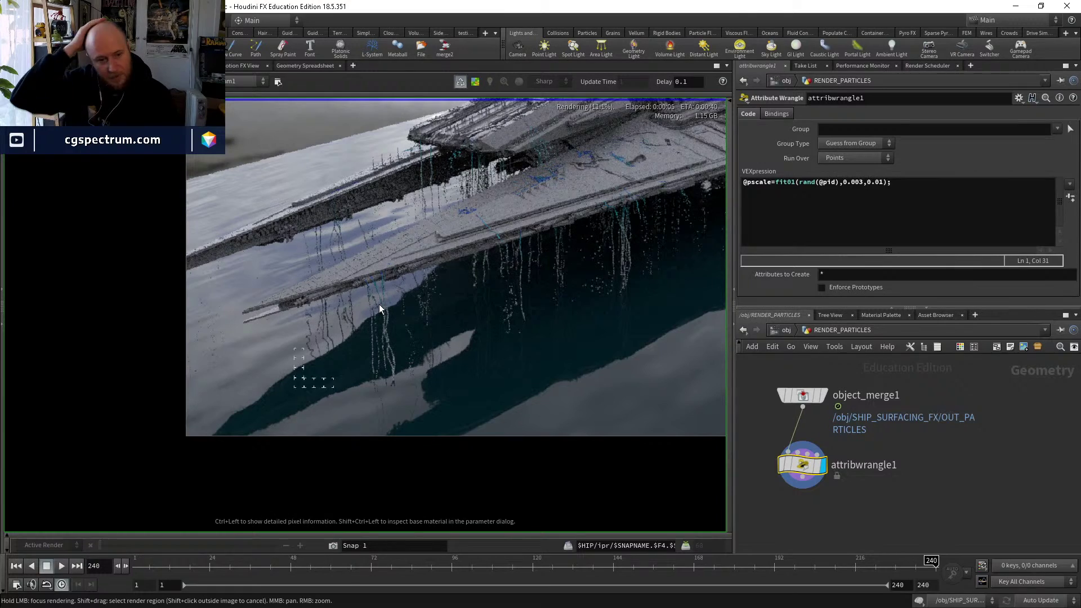
Inspect the size variation of the rendered drips up close and along the whole ship from bow to stern.
middle_drag(513, 290, 415, 334)
right_drag(415, 333, 301, 328)
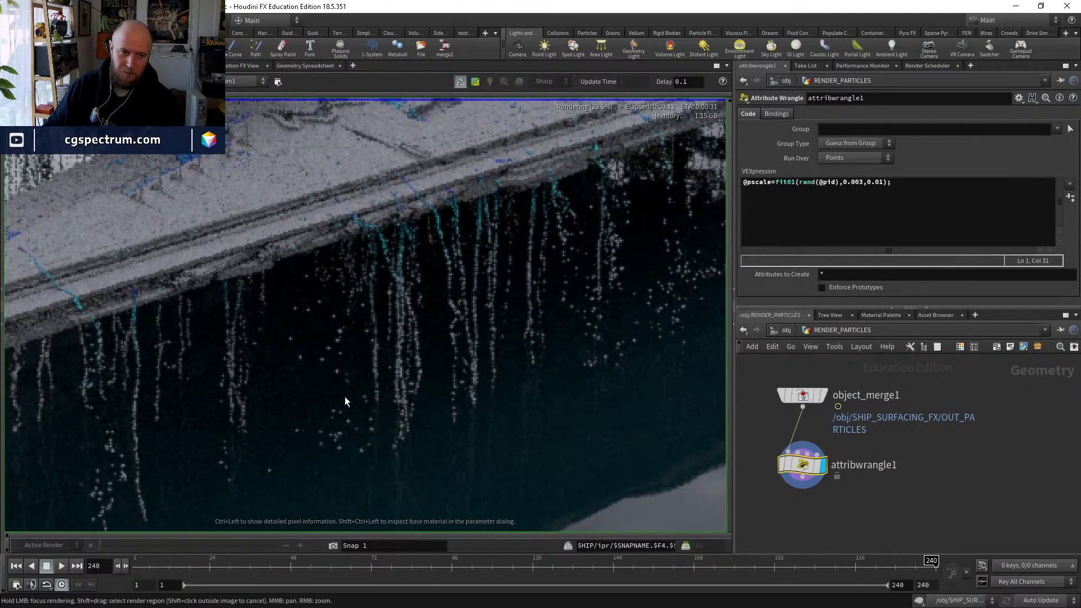
right_drag(345, 396, 299, 390)
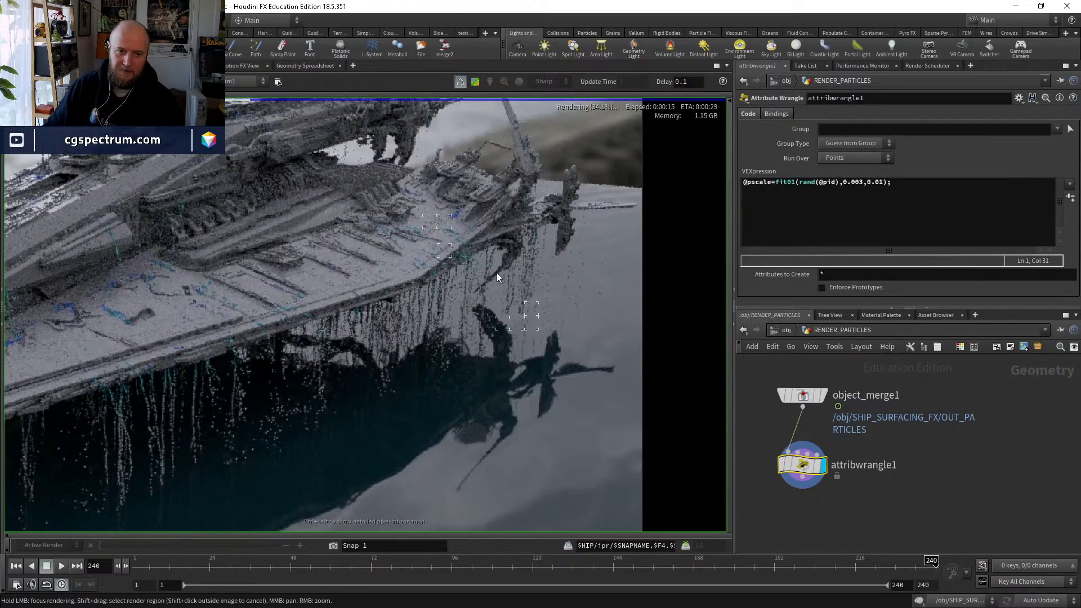
right_drag(599, 210, 373, 296)
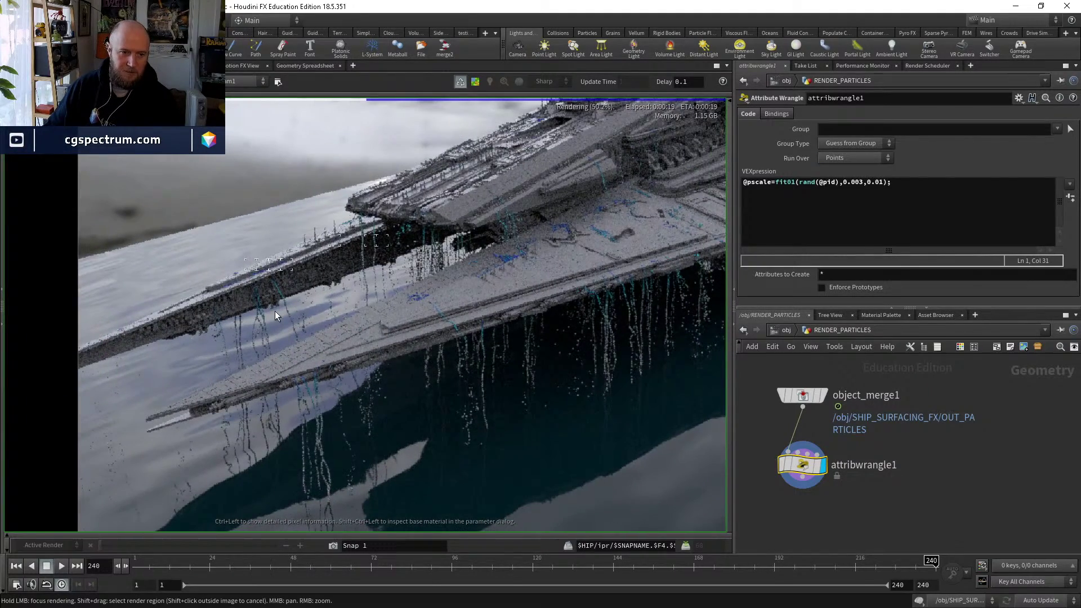
right_drag(245, 322, 309, 295)
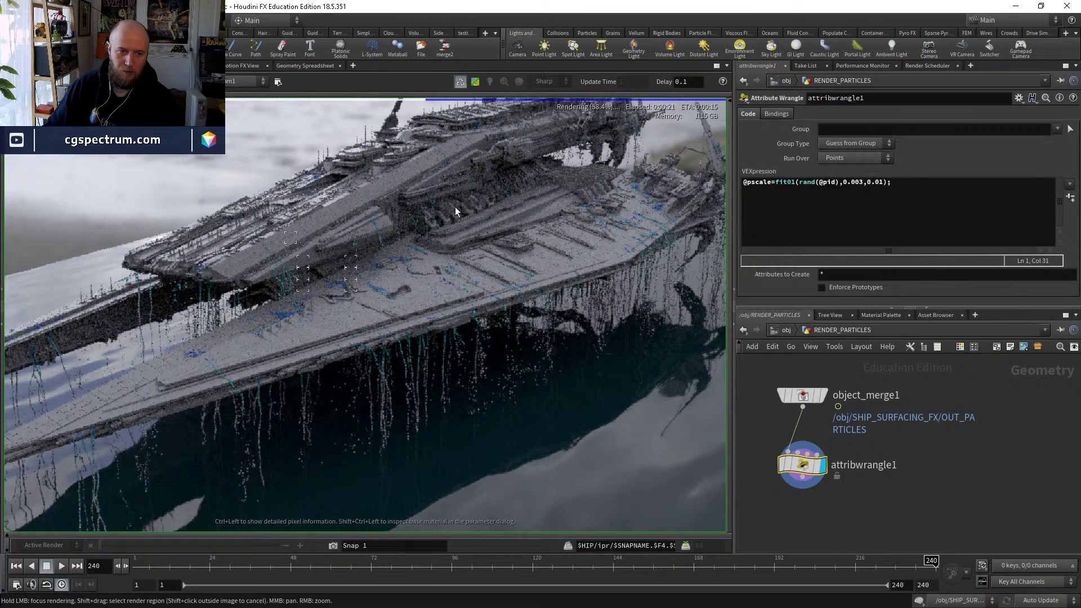
right_drag(455, 207, 501, 197)
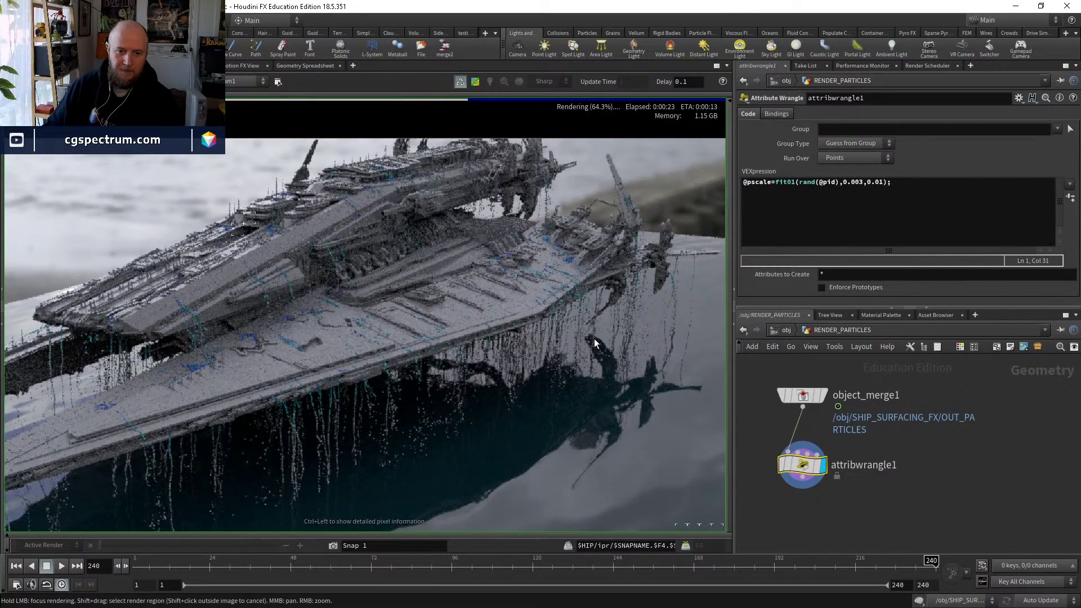
right_drag(594, 339, 306, 372)
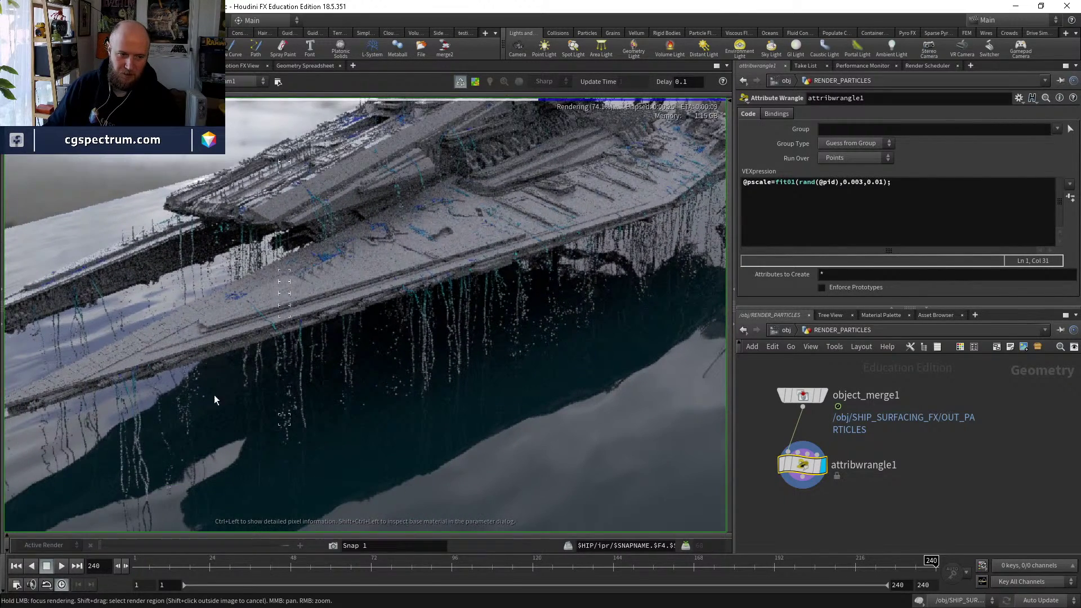
Add a white Color node below attribwrangle1, connect it and make it the displayed and rendered node.
key(Tab)
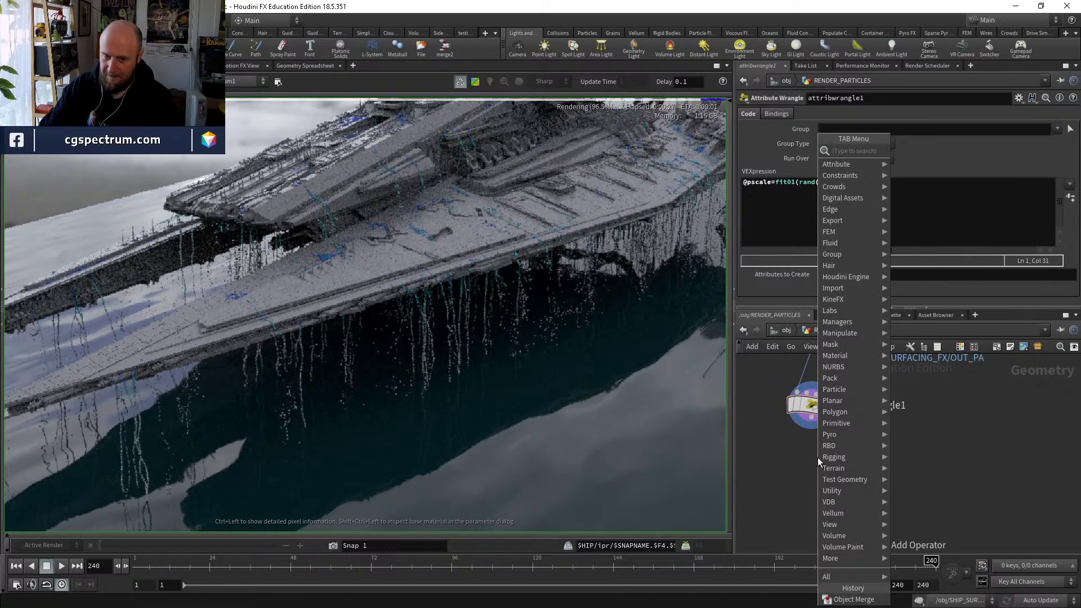
text(color)
key(Return)
click(816, 457)
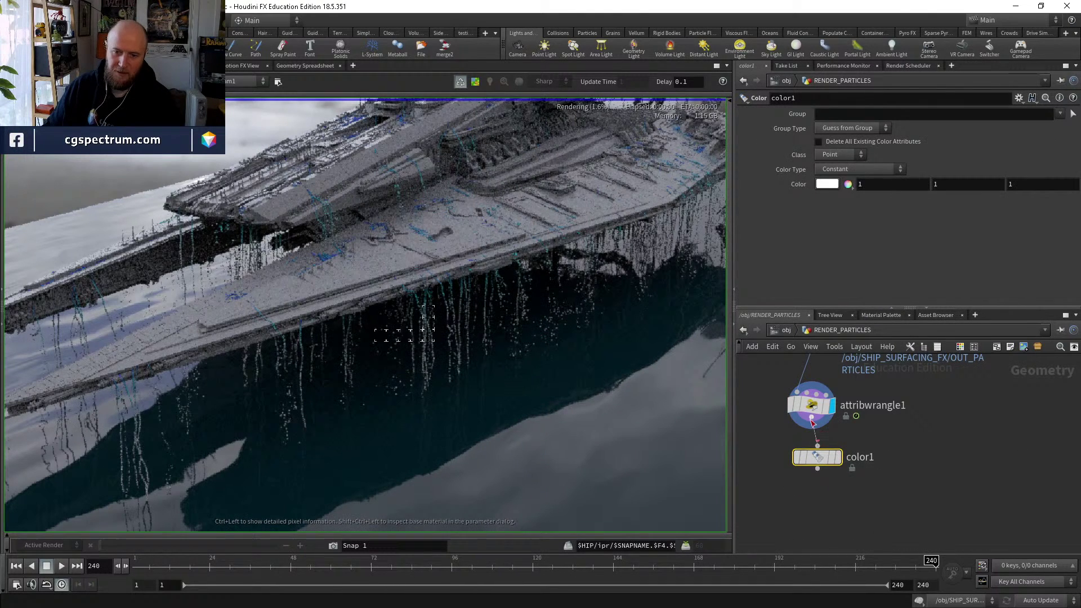
click(832, 456)
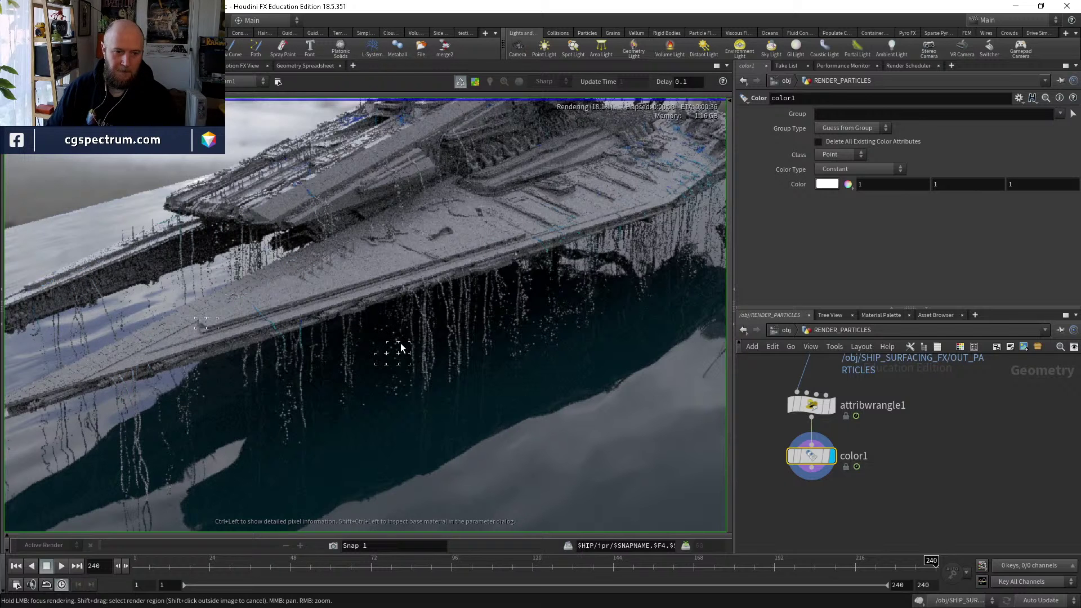
Inspect the recoloured particles in the updated render across the stern and the full ship.
middle_drag(402, 347, 342, 352)
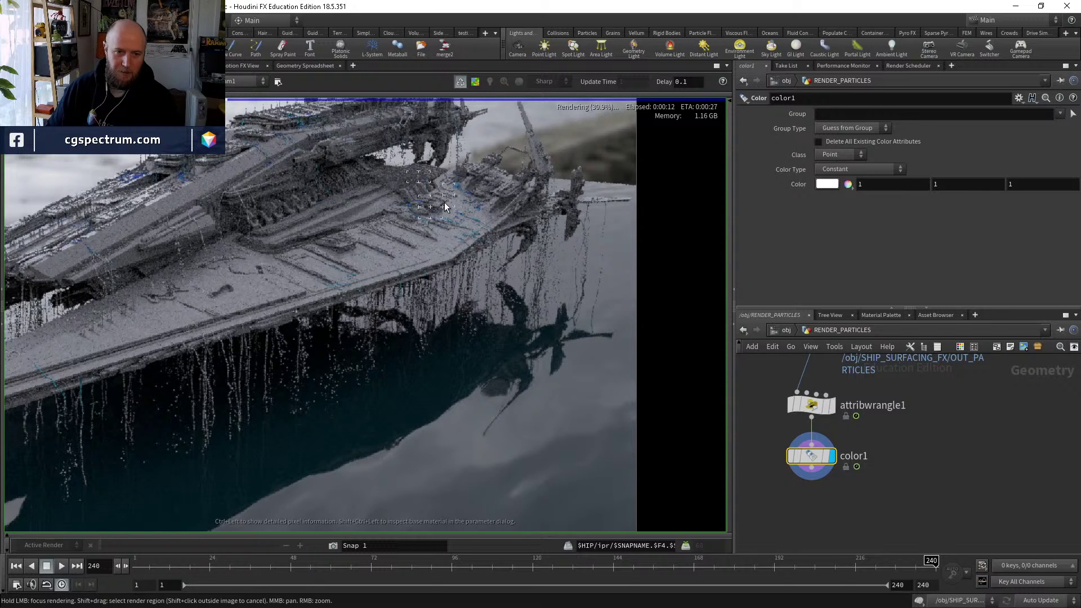
middle_drag(444, 202, 285, 331)
scroll(409, 316, down, 2)
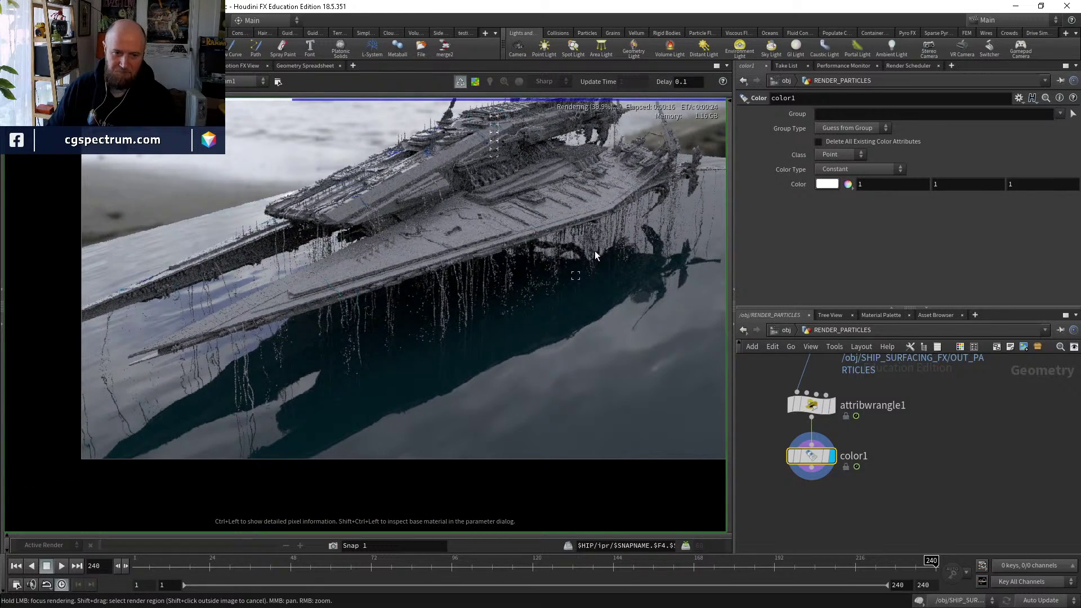
Create a new Principled Shader in the material network beside the two existing shaders.
middle_drag(620, 269, 566, 316)
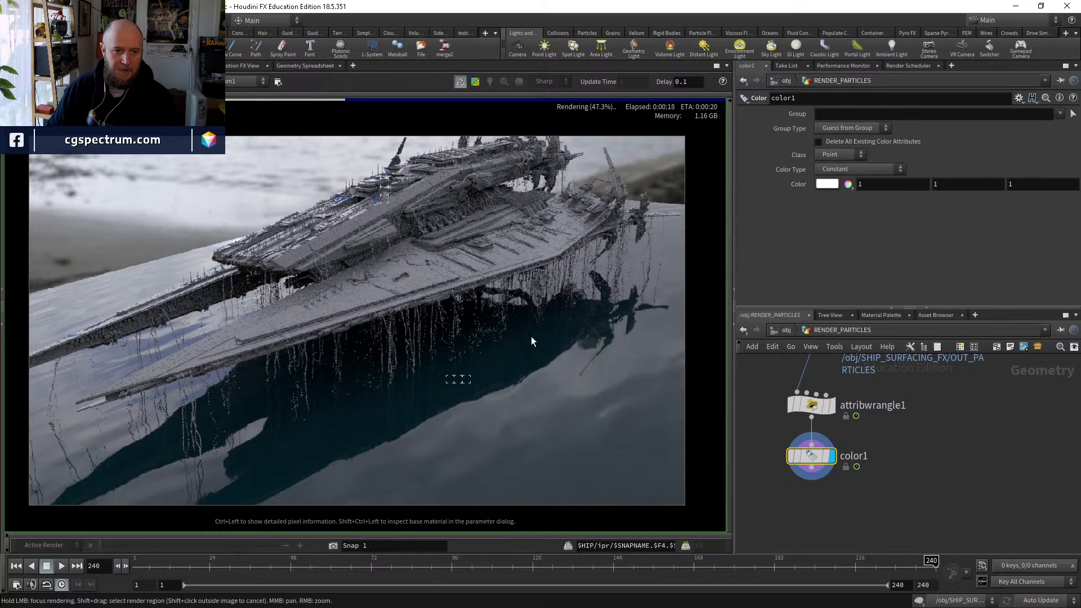
click(787, 330)
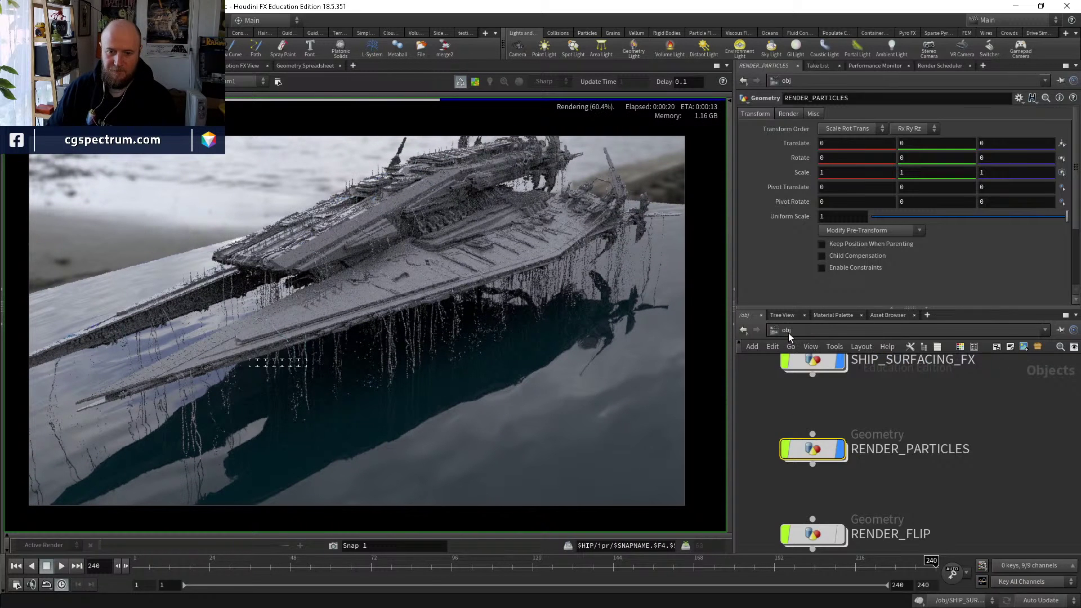
click(788, 333)
click(799, 374)
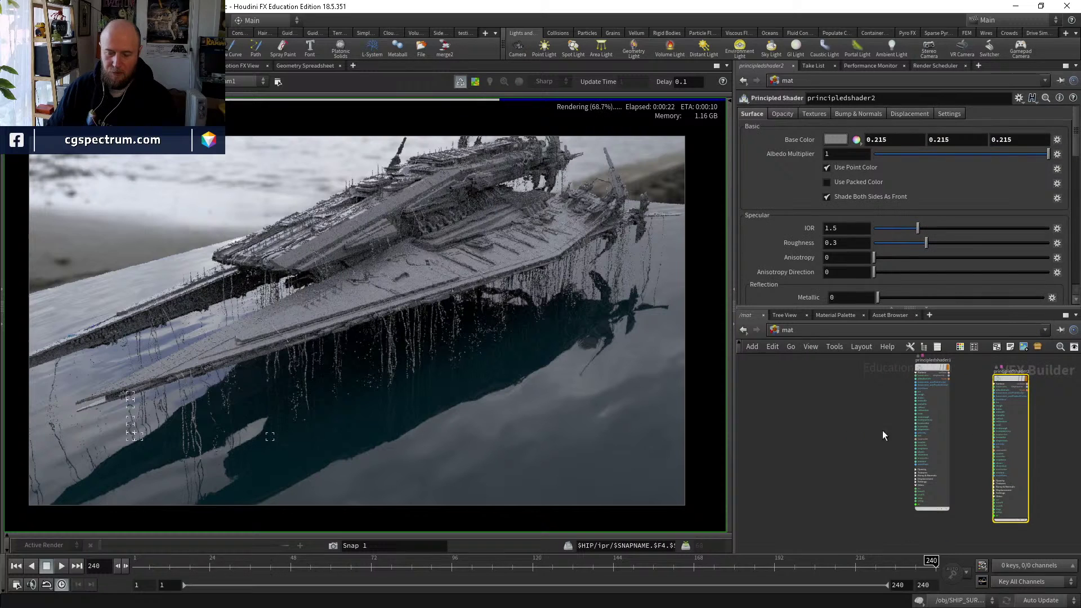
middle_drag(767, 457, 843, 424)
scroll(816, 441, up, 2)
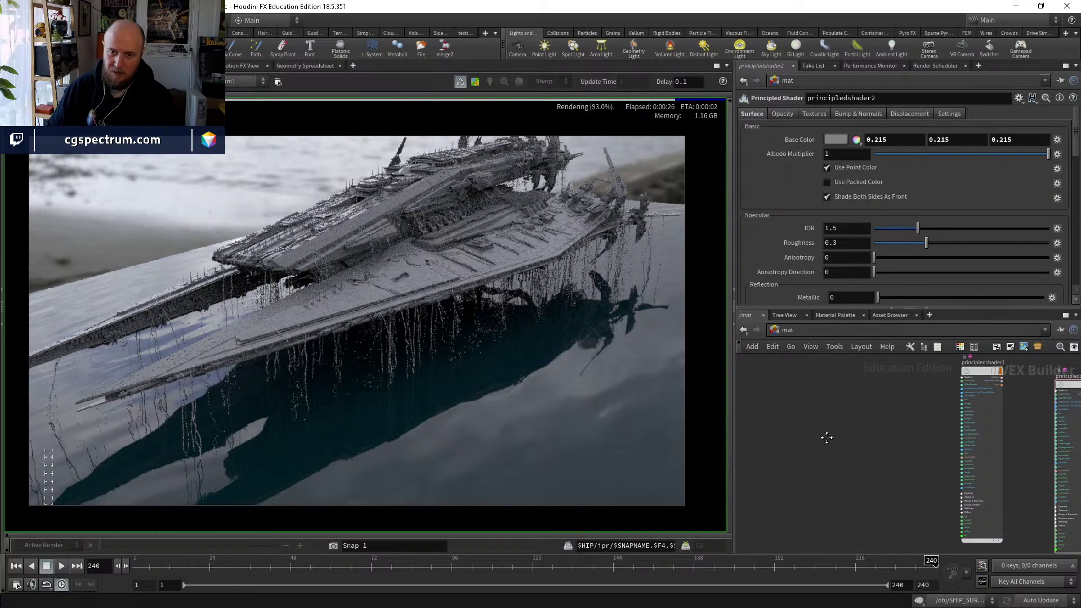
key(Tab)
text(princ)
key(Return)
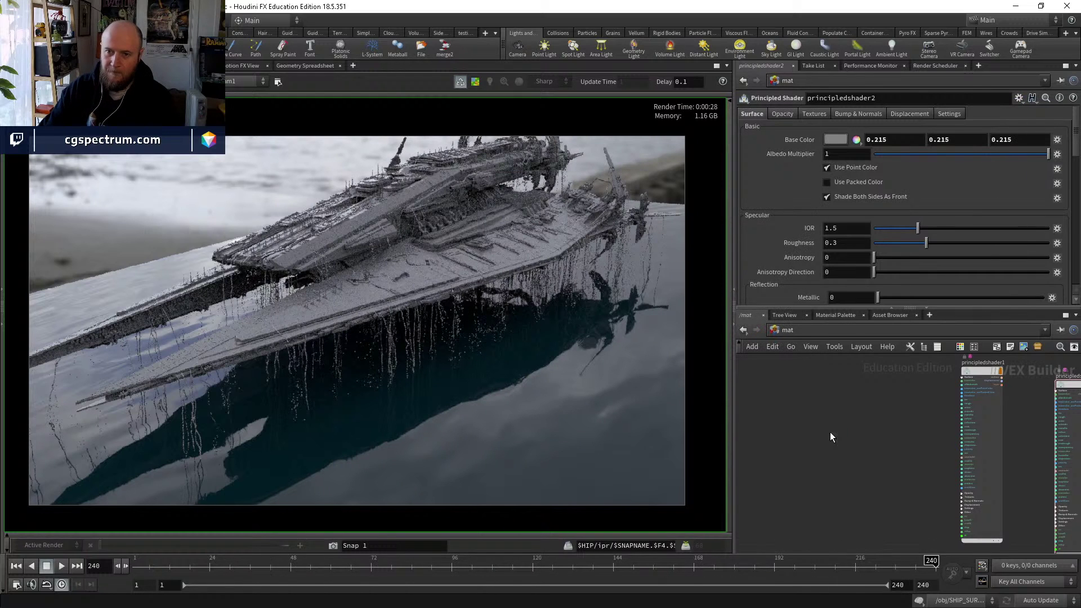
click(831, 431)
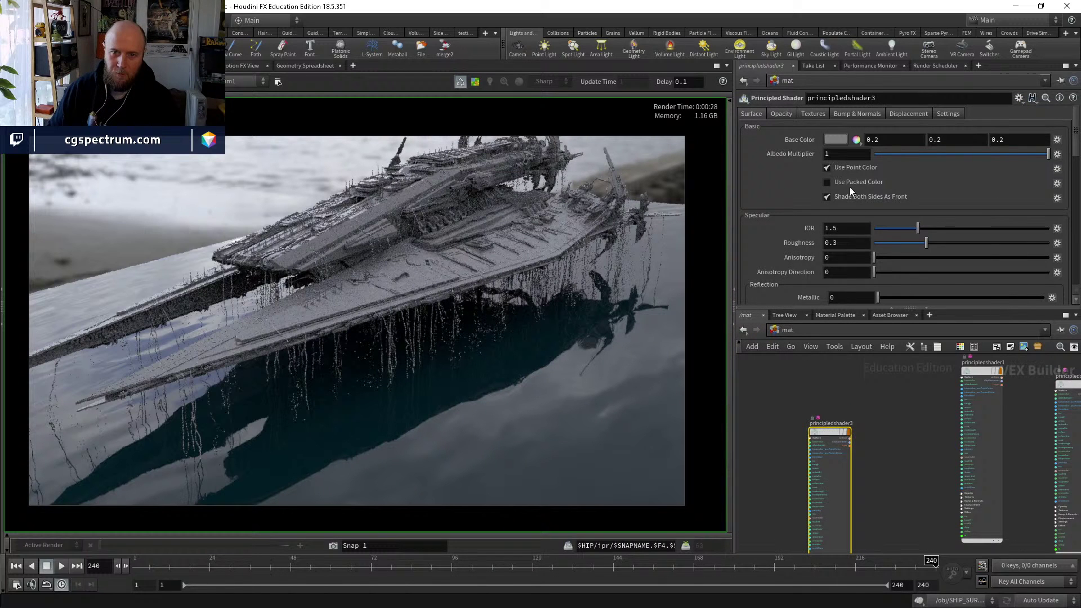
Rename the new shader POP_STREAMS and set its base color to white (1, 1, 1).
double_click(829, 422)
text(POP)
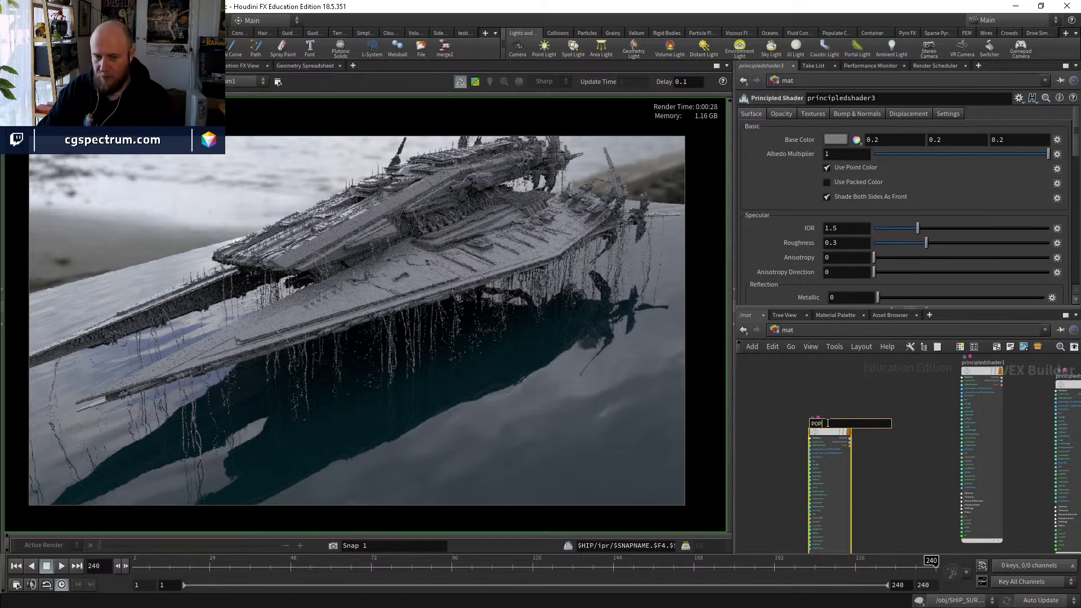
text(_STREAMS)
key(Return)
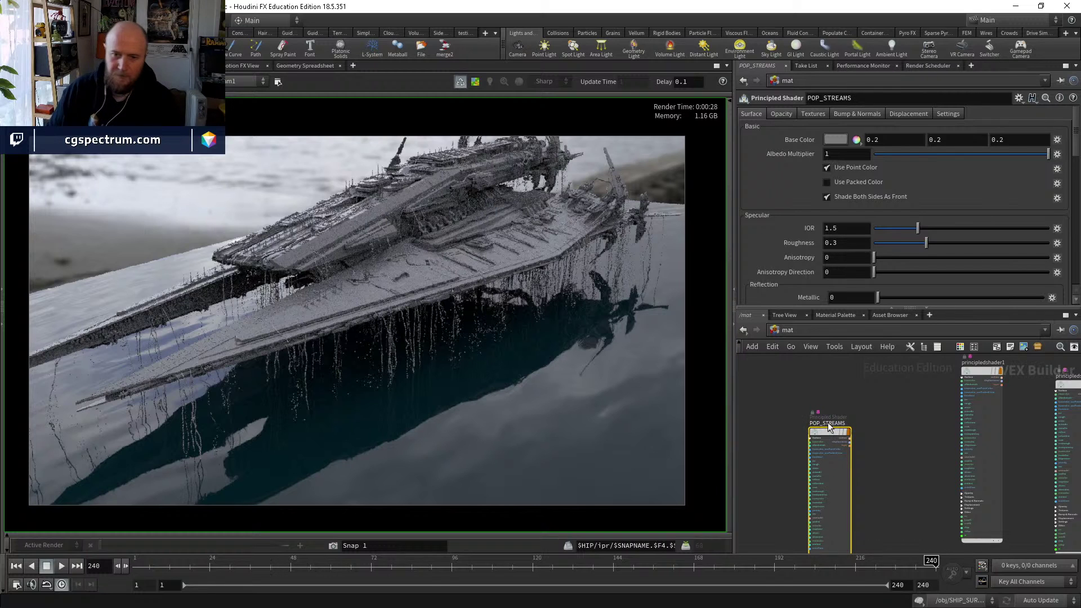
right_click(834, 143)
click(867, 187)
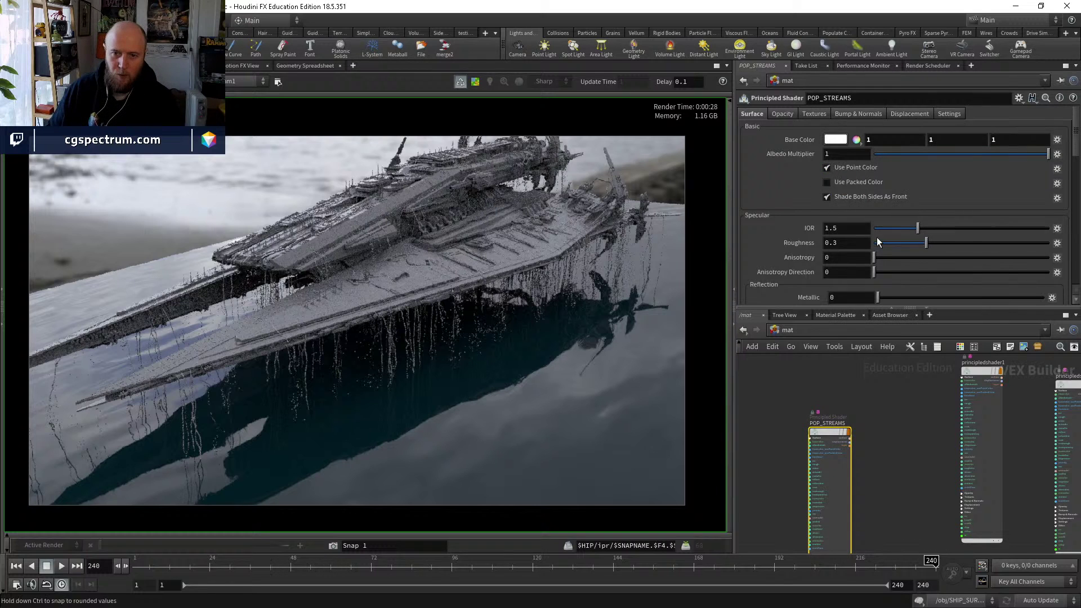
scroll(820, 257, down, 3)
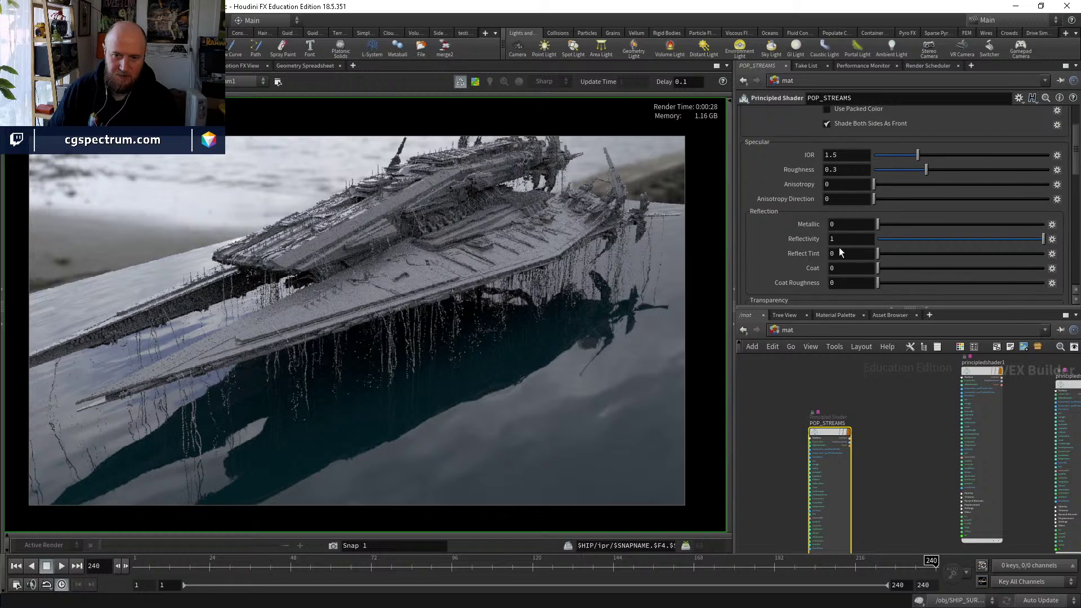
Assign the material /mat/POP_STREAMS/ to the RENDER_PARTICLES object.
click(791, 330)
click(839, 400)
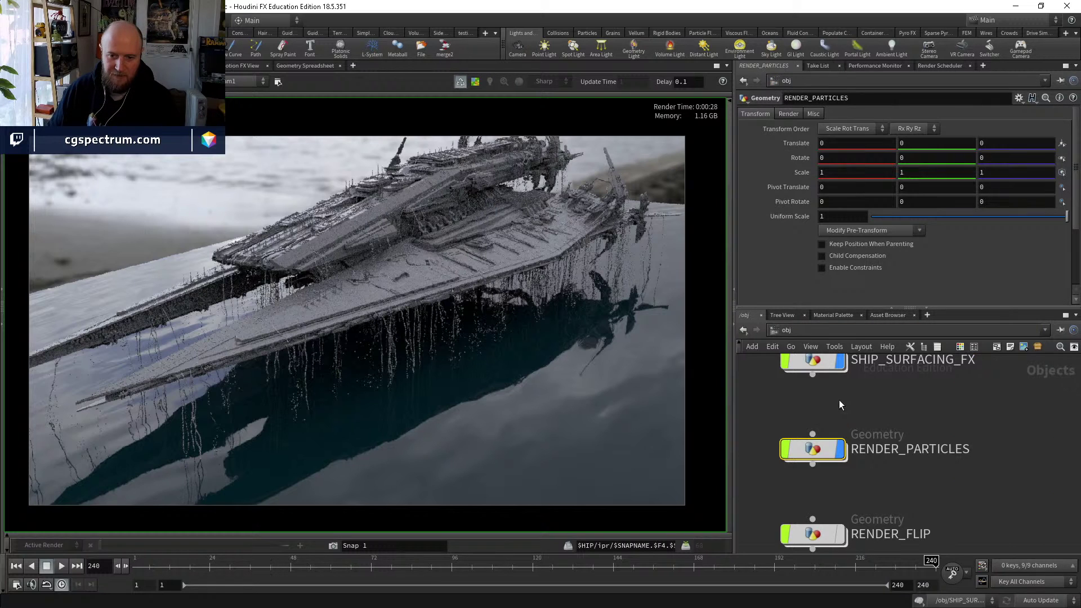
click(789, 113)
click(833, 130)
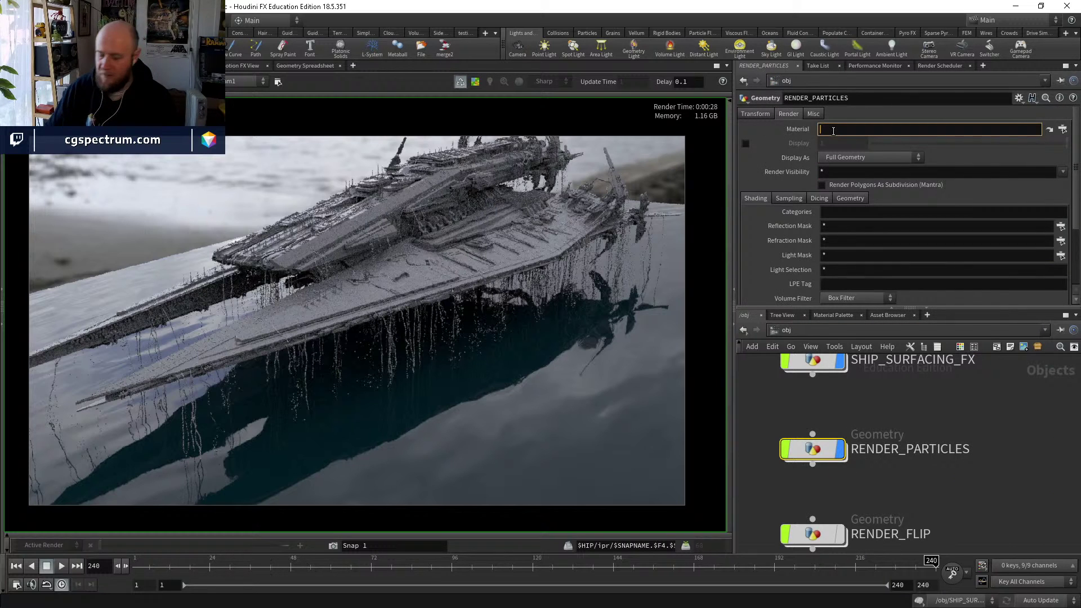
text(/ma)
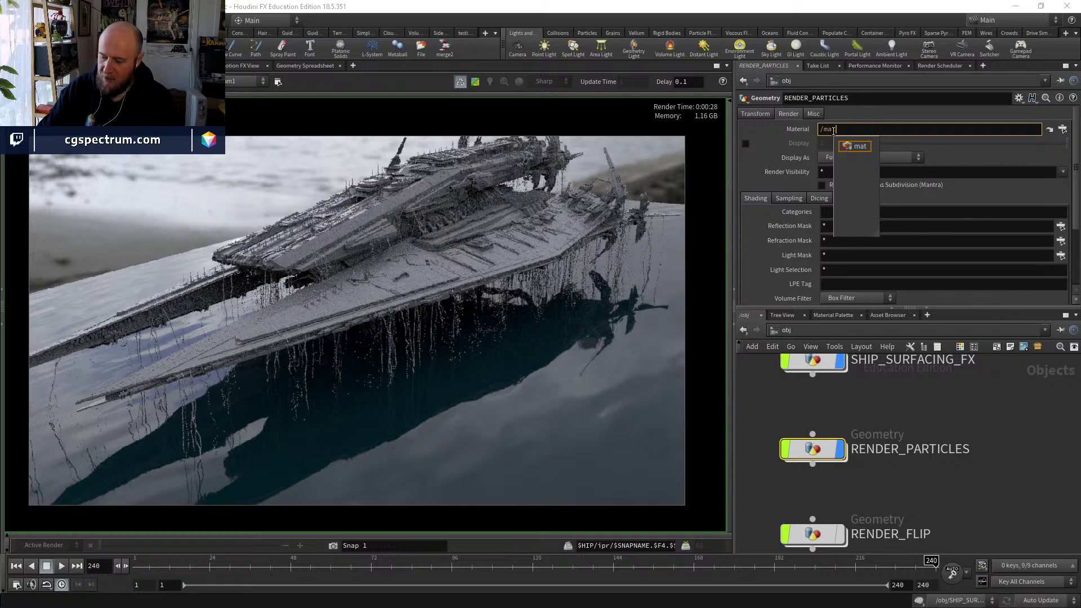
text(t/)
click(856, 146)
key(Return)
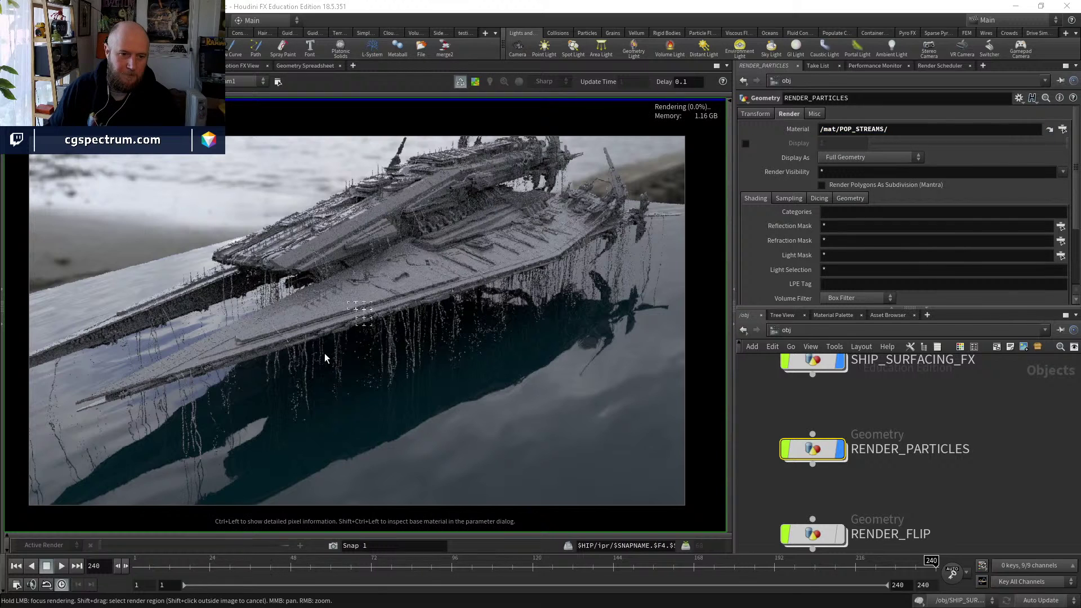
Check the shaded drips up close, and set the POP_STREAMS shader's transparency to 1.
scroll(325, 358, up, 5)
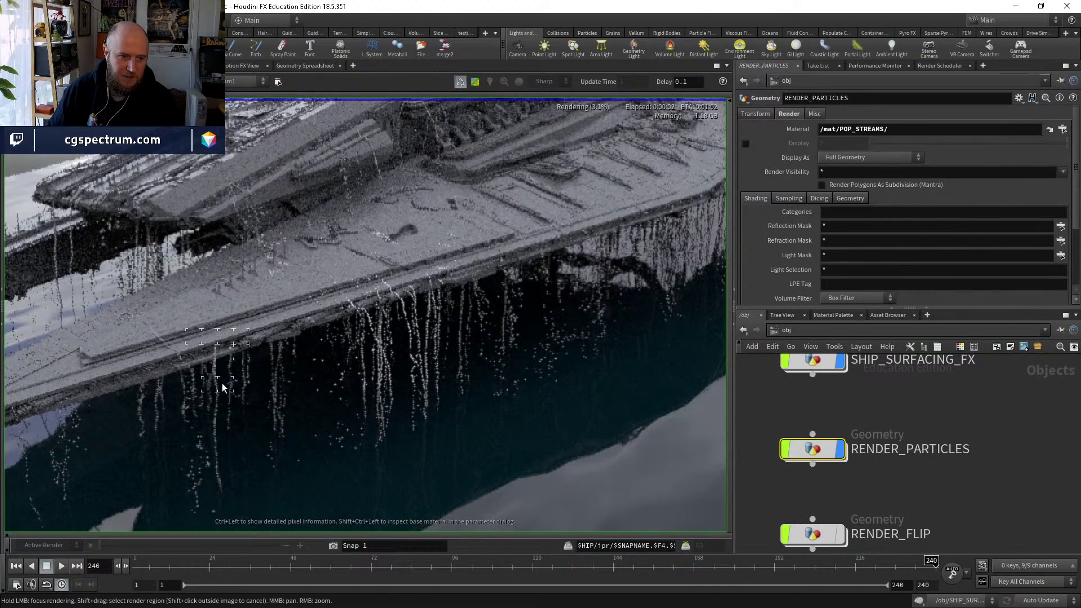
middle_drag(251, 241, 358, 272)
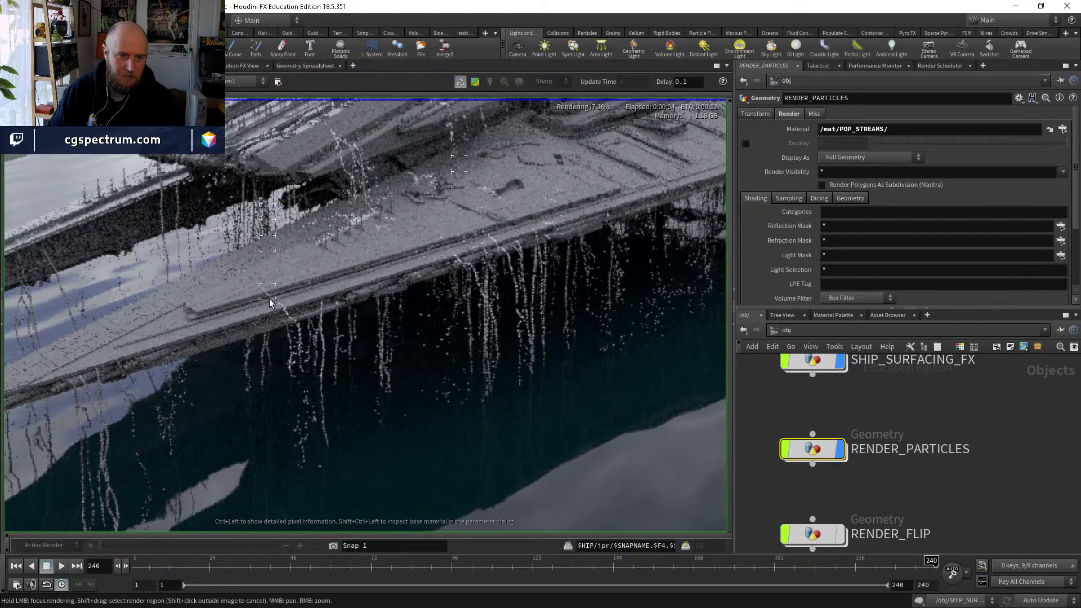
middle_drag(270, 303, 224, 379)
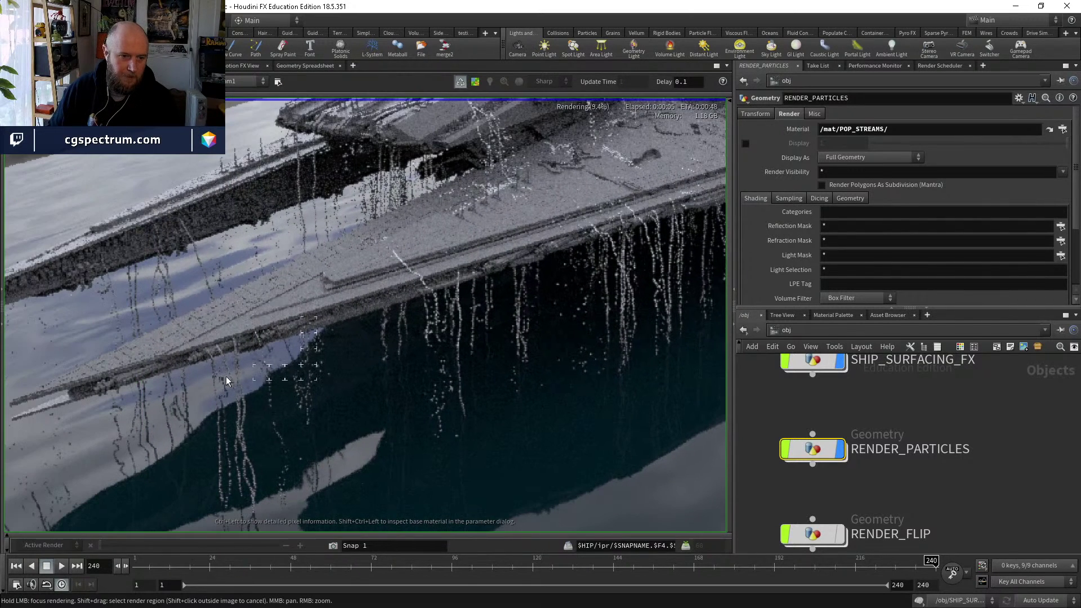
click(828, 331)
click(812, 380)
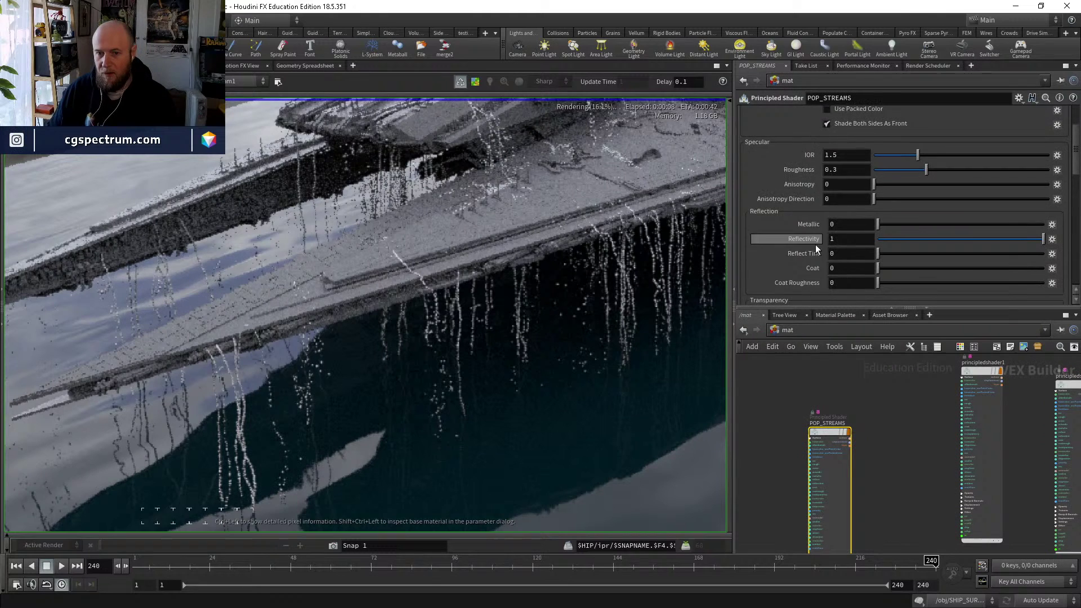
scroll(815, 245, down, 3)
drag(878, 196, 1061, 199)
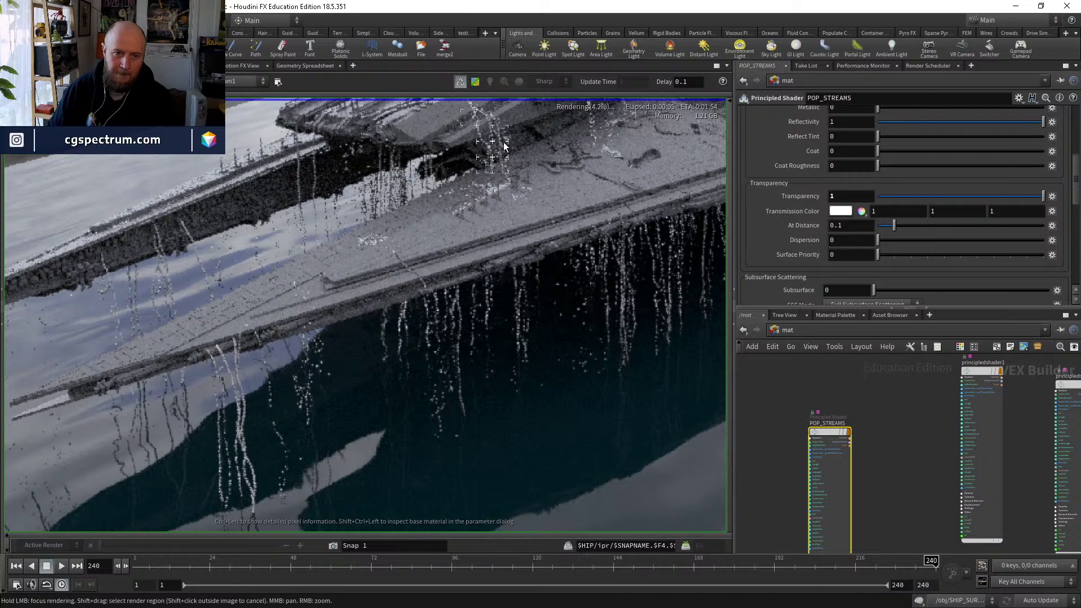
Inspect the transparent drips in the render from the ship's bow along to the stern.
scroll(518, 164, up, 1)
middle_drag(518, 160, 455, 232)
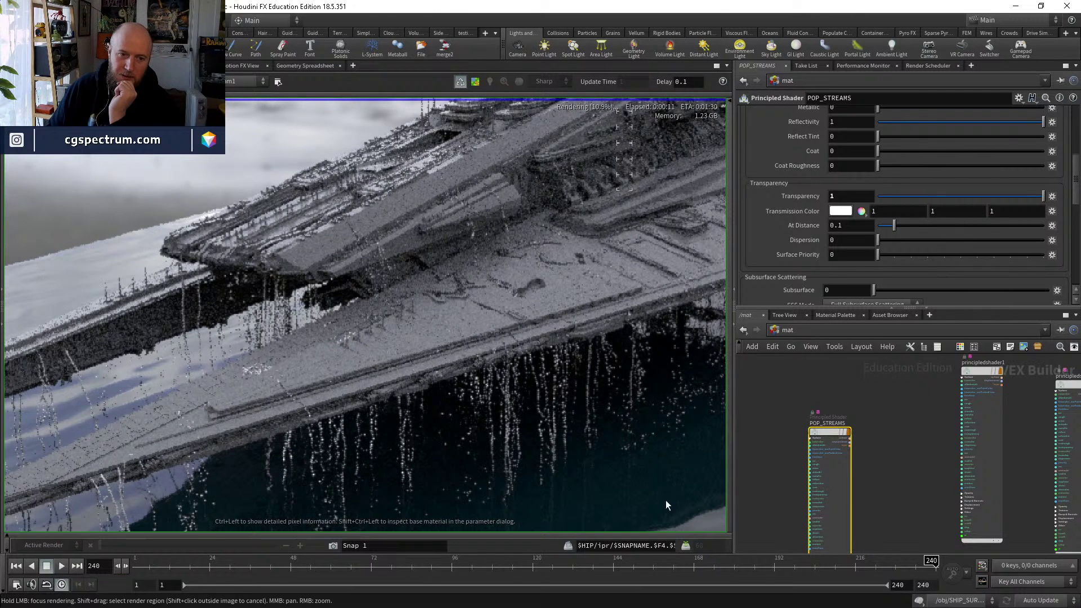
middle_drag(395, 428, 420, 412)
right_drag(420, 412, 490, 367)
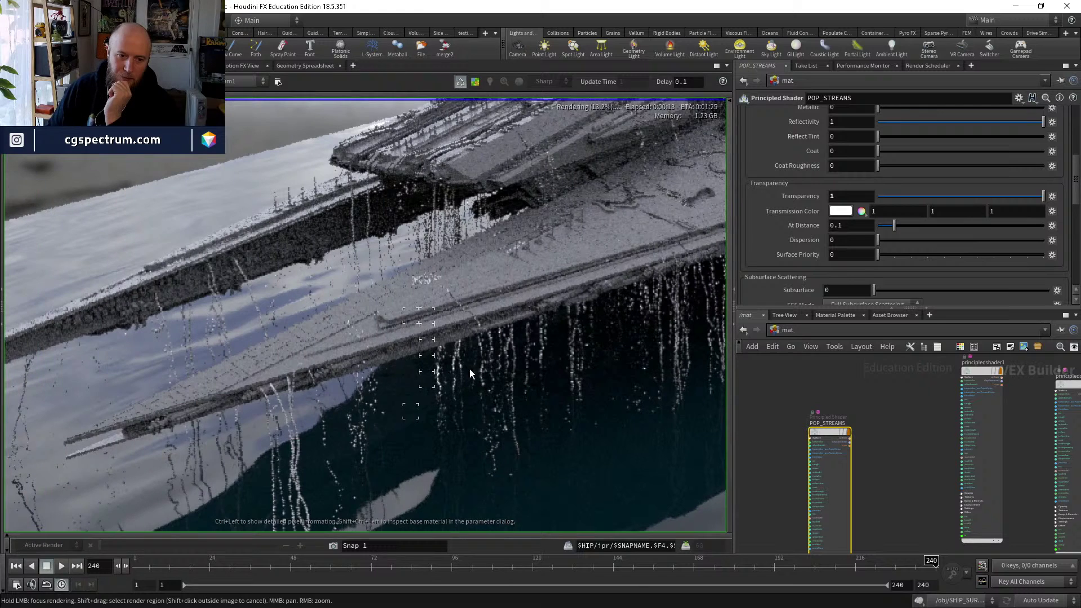
right_drag(369, 434, 411, 350)
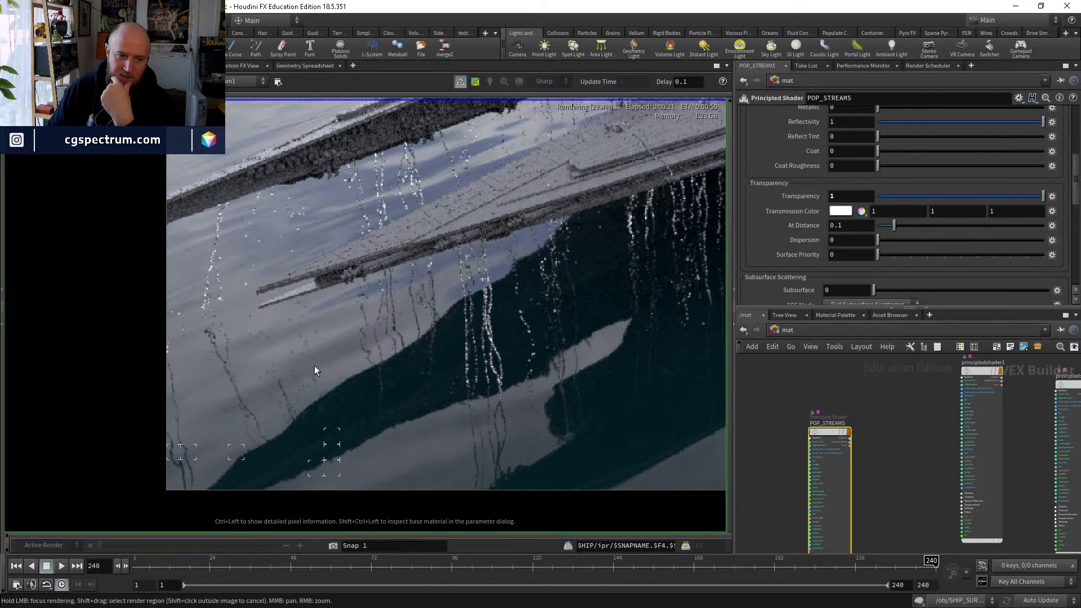
right_drag(314, 366, 373, 340)
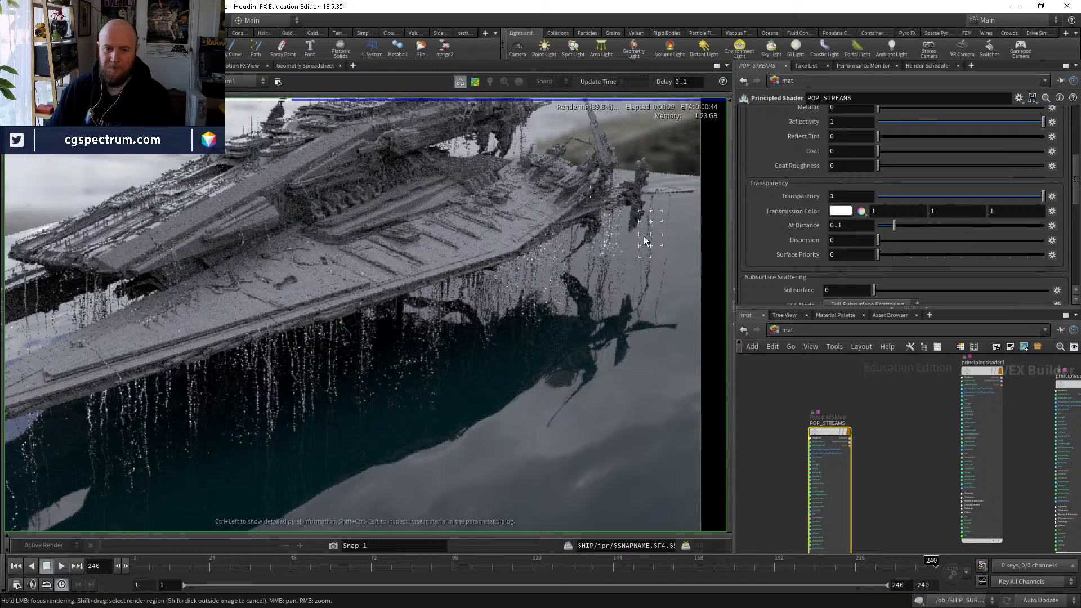
Enable Fake Caustics in the opacity settings of the POP_STREAMS shader.
scroll(852, 153, up, 6)
scroll(852, 153, down, 10)
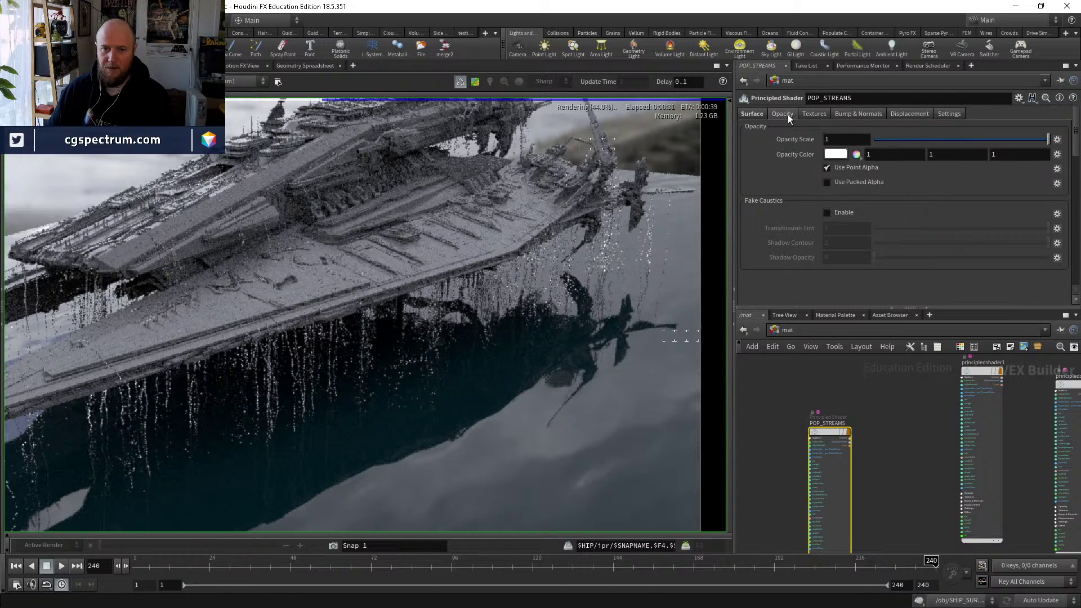
click(834, 156)
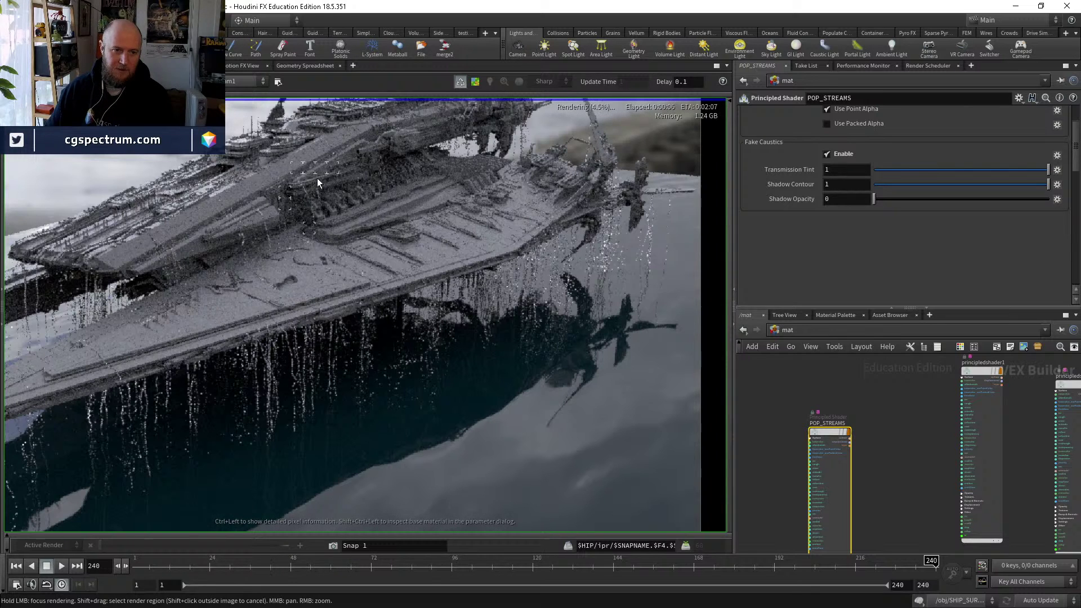
Examine the render with fake caustics across the whole ship and review the shader's surface settings.
scroll(319, 179, up, 2)
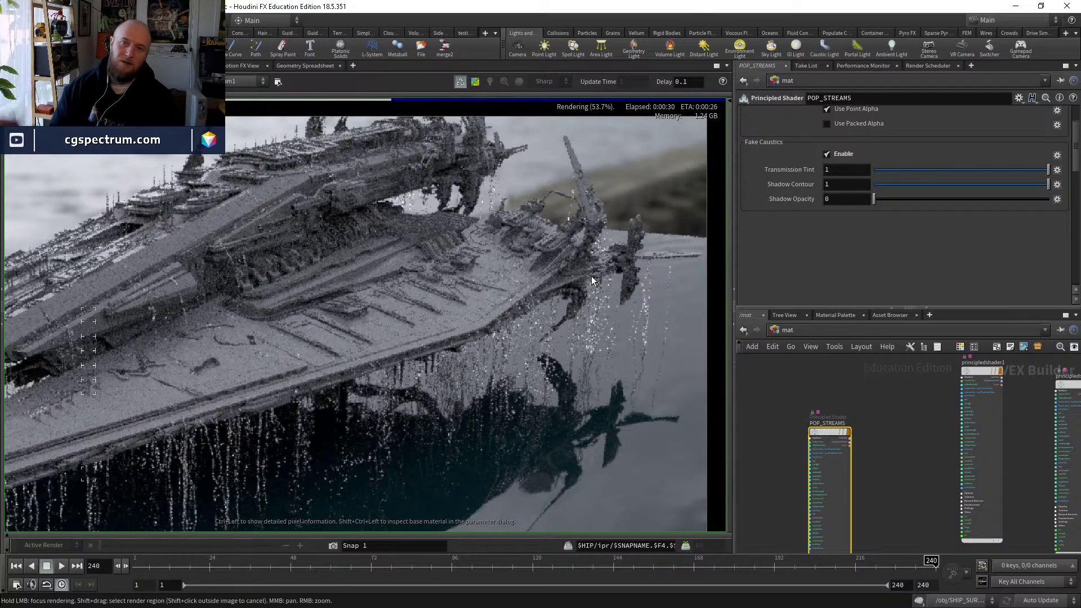
middle_drag(551, 268, 455, 351)
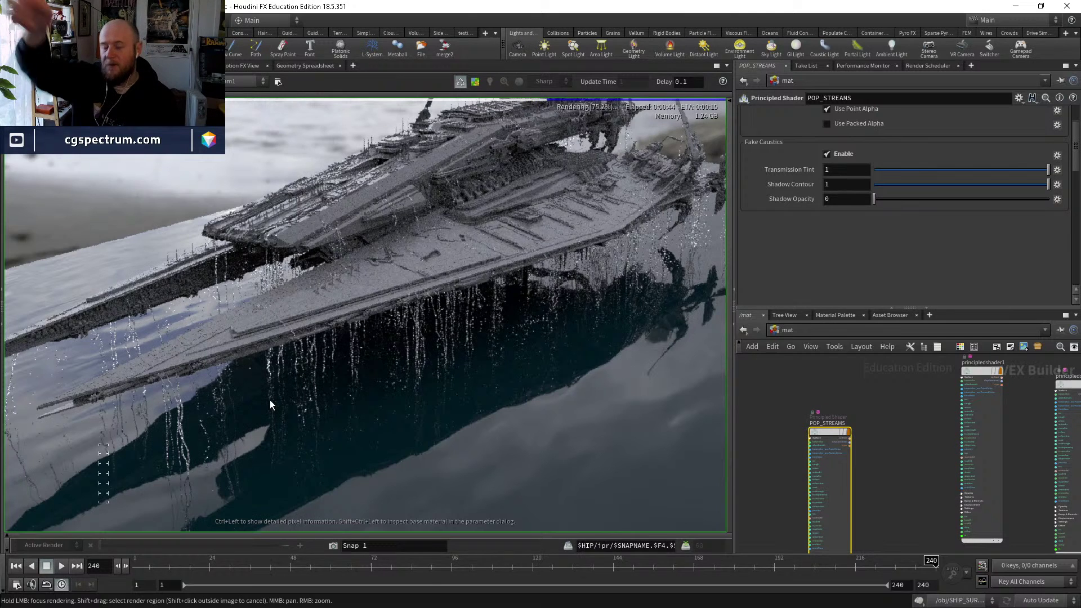
scroll(269, 400, down, 3)
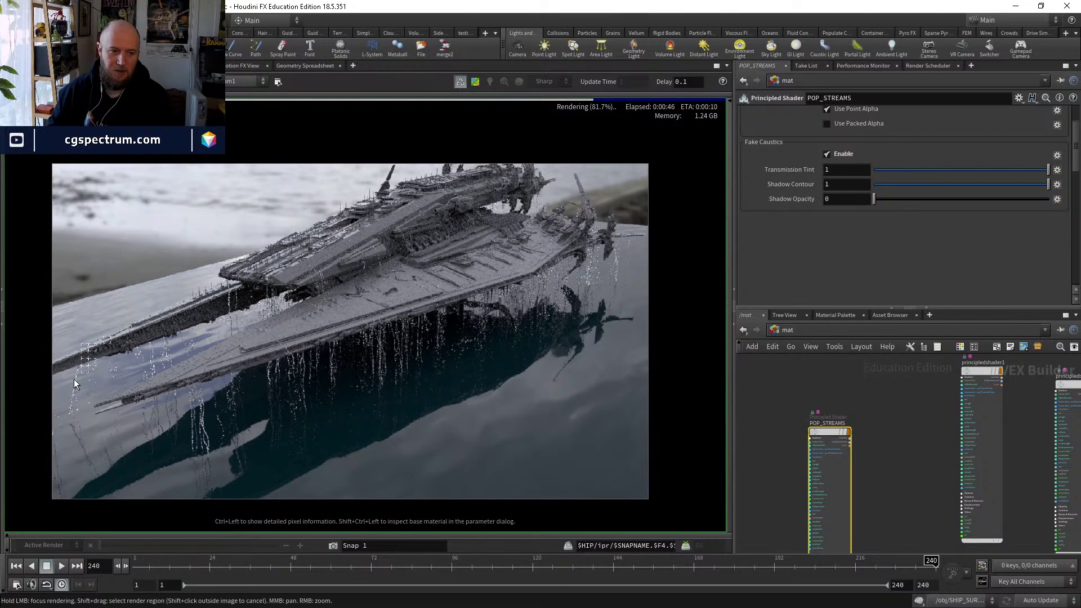
middle_drag(349, 276, 346, 323)
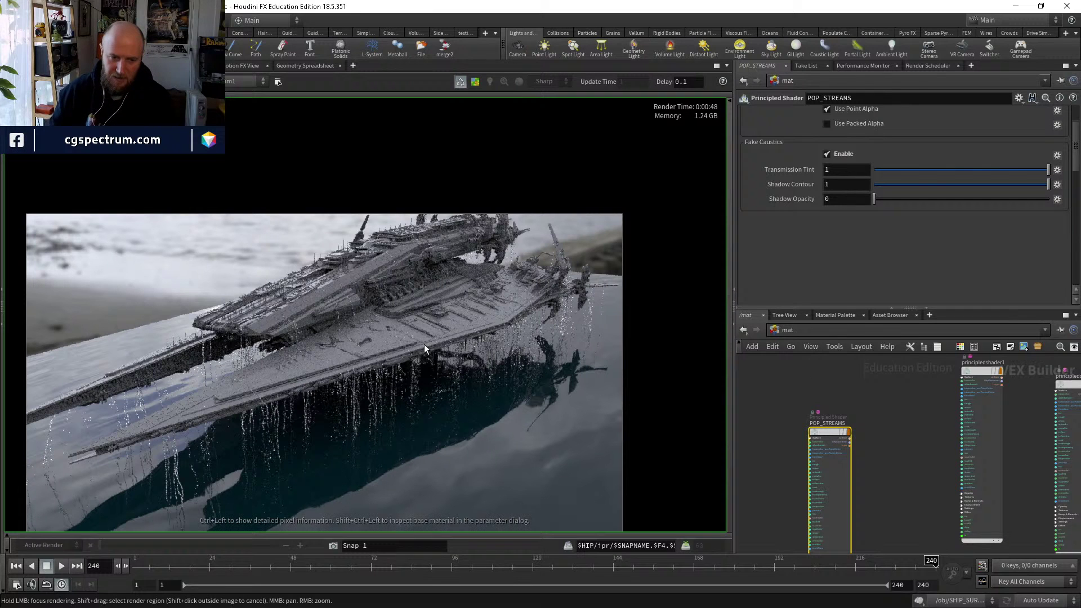
middle_drag(496, 394, 531, 352)
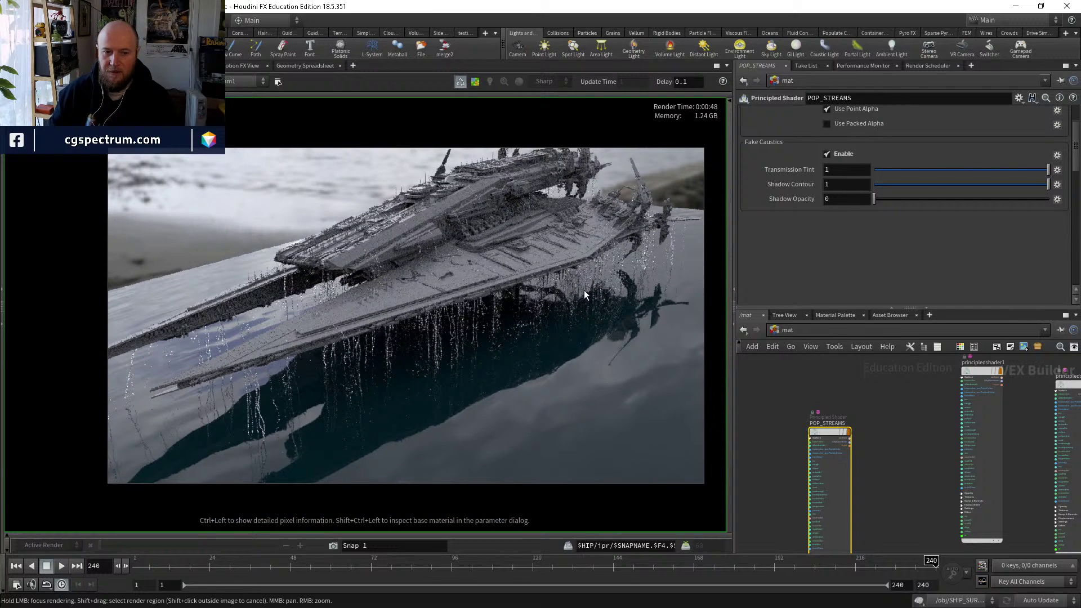
middle_drag(584, 290, 570, 291)
scroll(810, 195, up, 2)
click(750, 113)
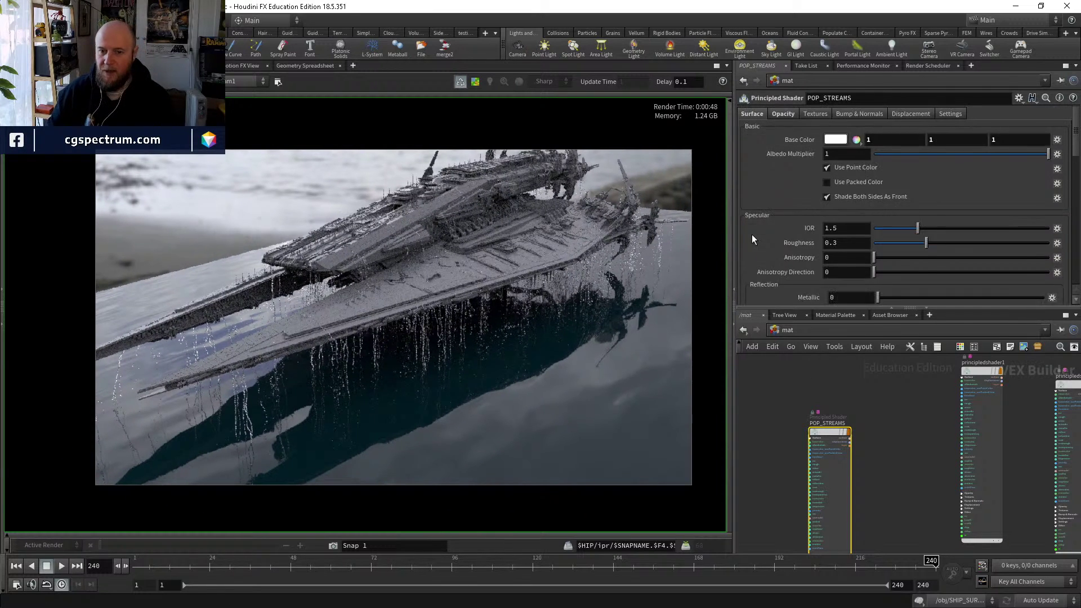
scroll(778, 246, down, 5)
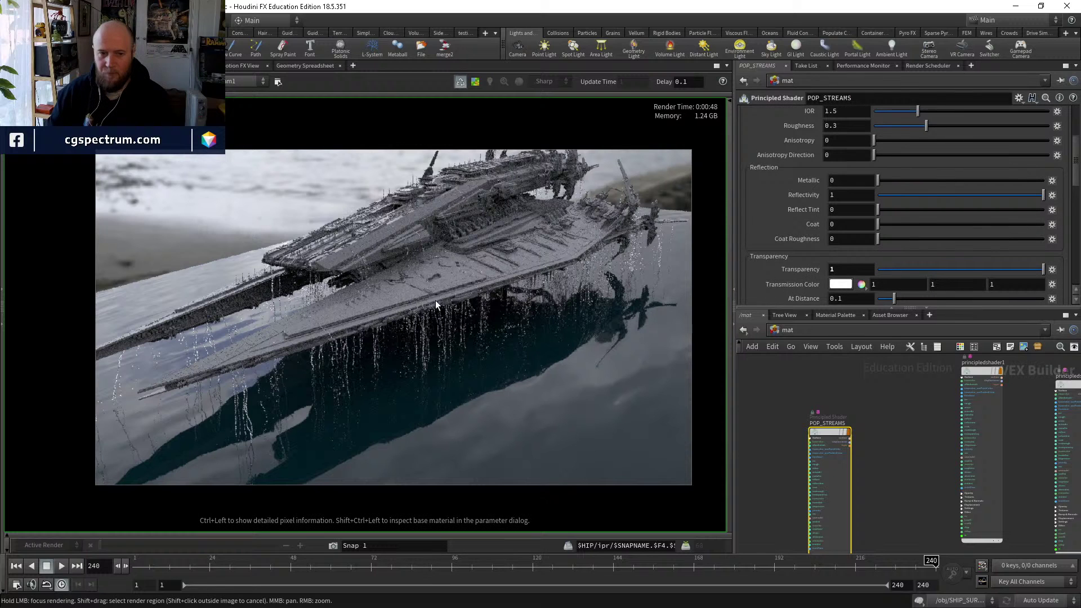
middle_drag(603, 337, 595, 343)
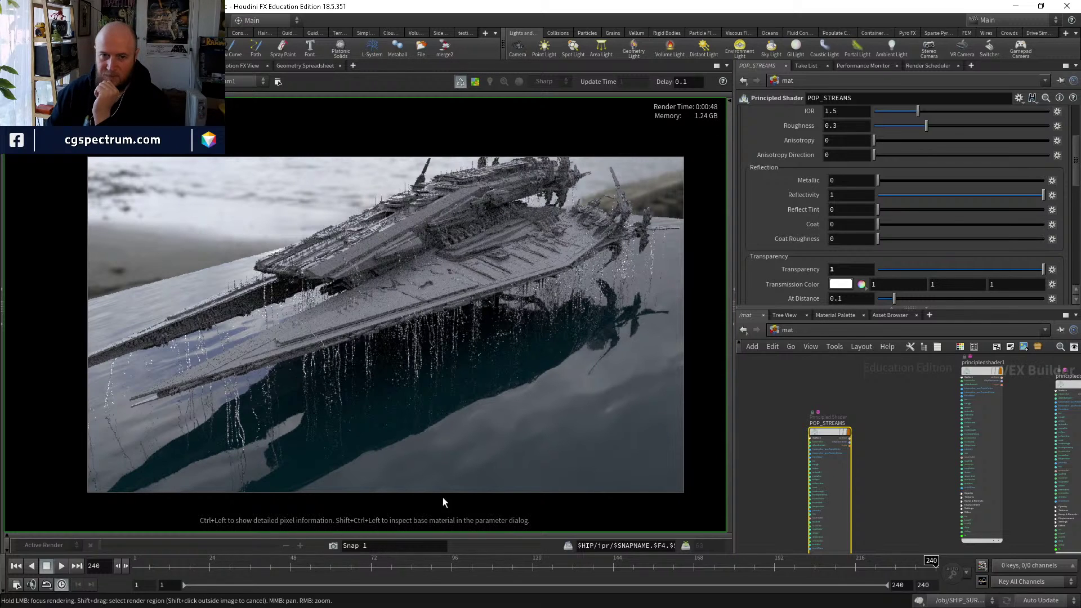
Save a snapshot of the current render and set the POP_STREAMS transparency to 0 for comparison.
click(333, 546)
drag(1044, 270, 877, 269)
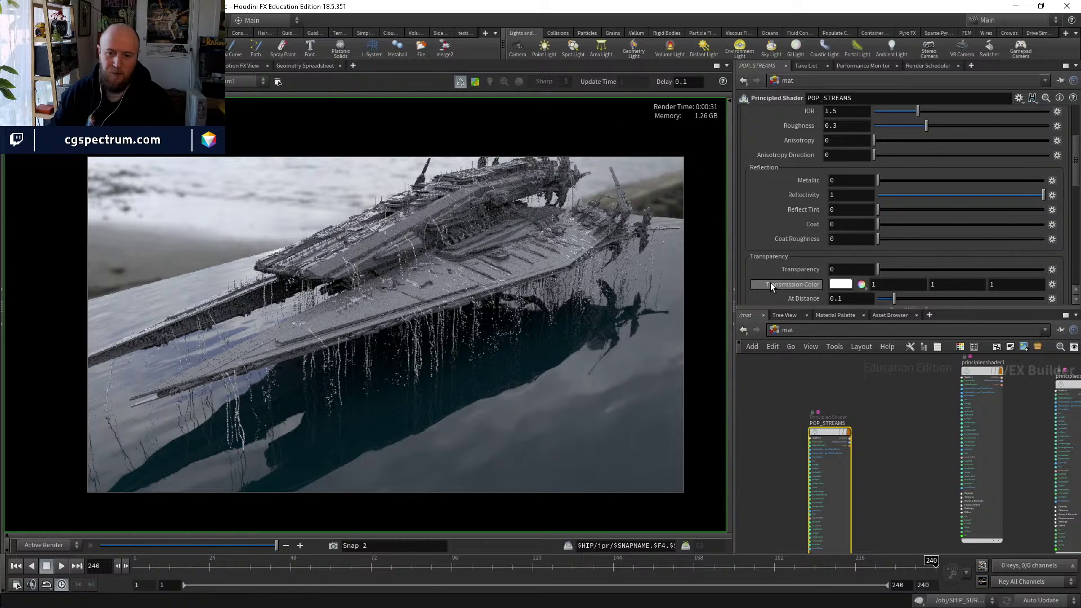
scroll(823, 286, up, 2)
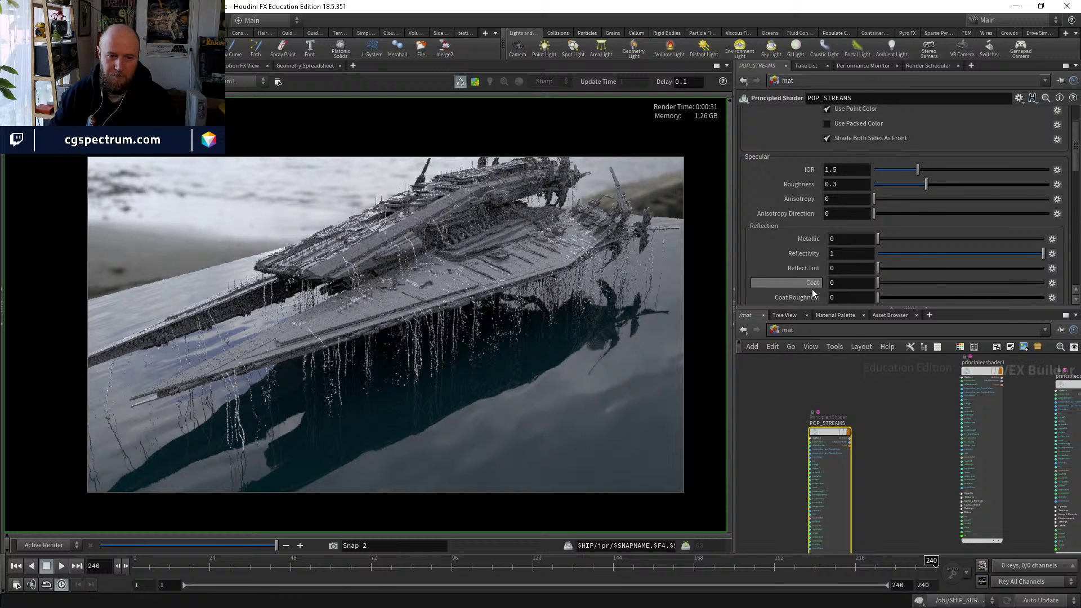
Compare the current render with the saved snapshot, and set the POP_STREAMS emission color to white (1, 1, 1).
drag(269, 546, 118, 542)
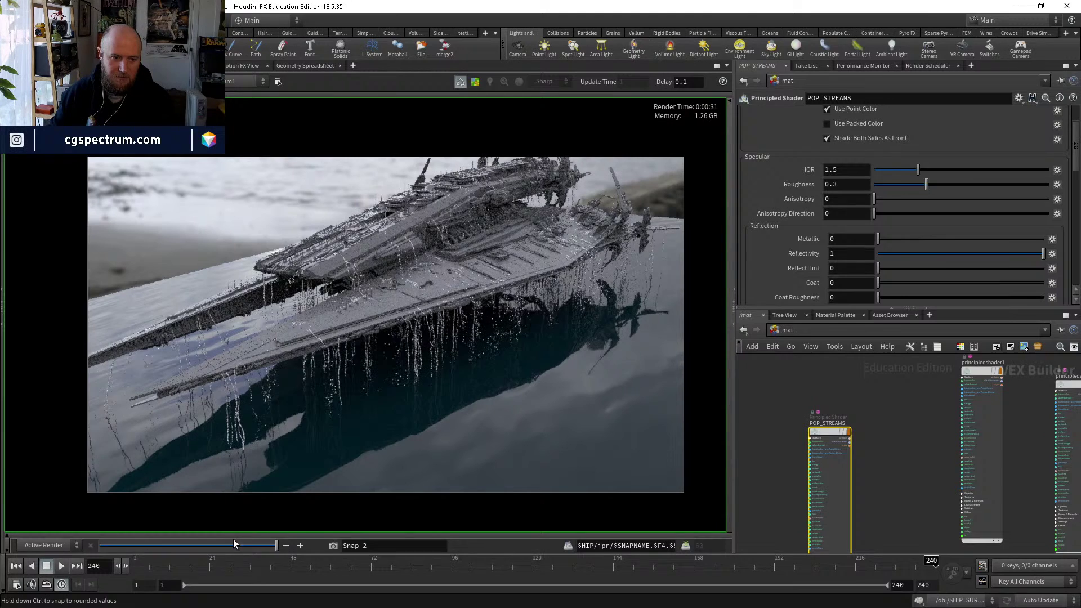
drag(101, 545, 291, 530)
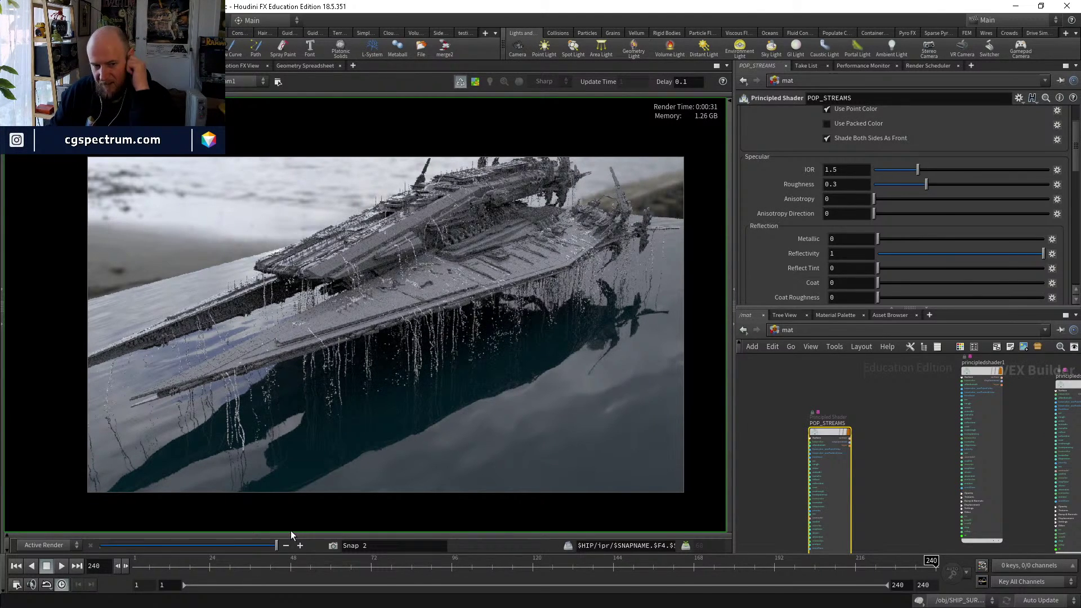
scroll(785, 279, down, 2)
scroll(785, 276, down, 5)
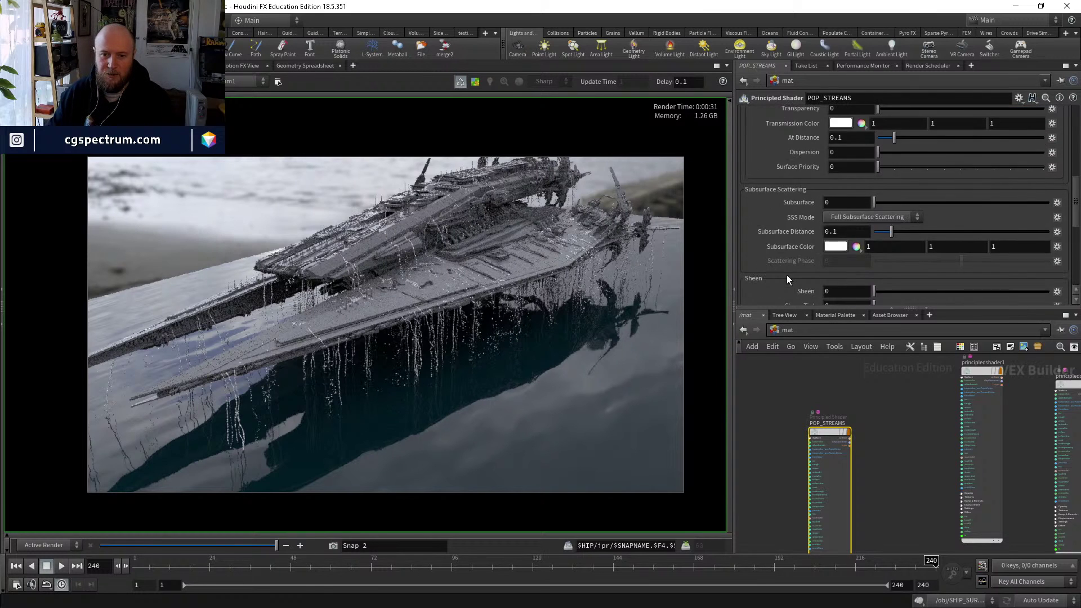
click(836, 221)
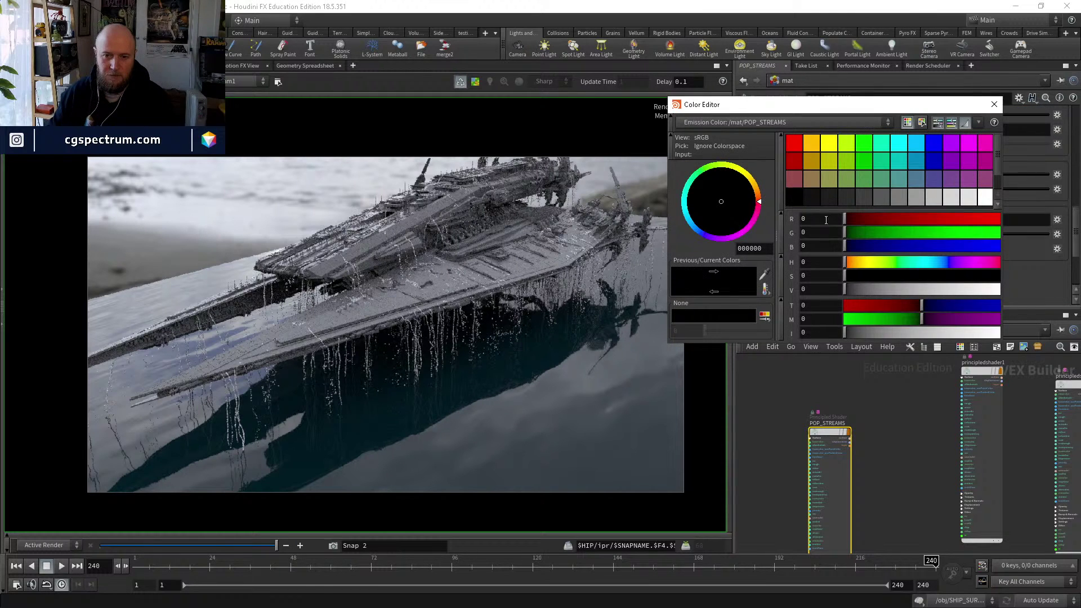
drag(879, 289, 1010, 285)
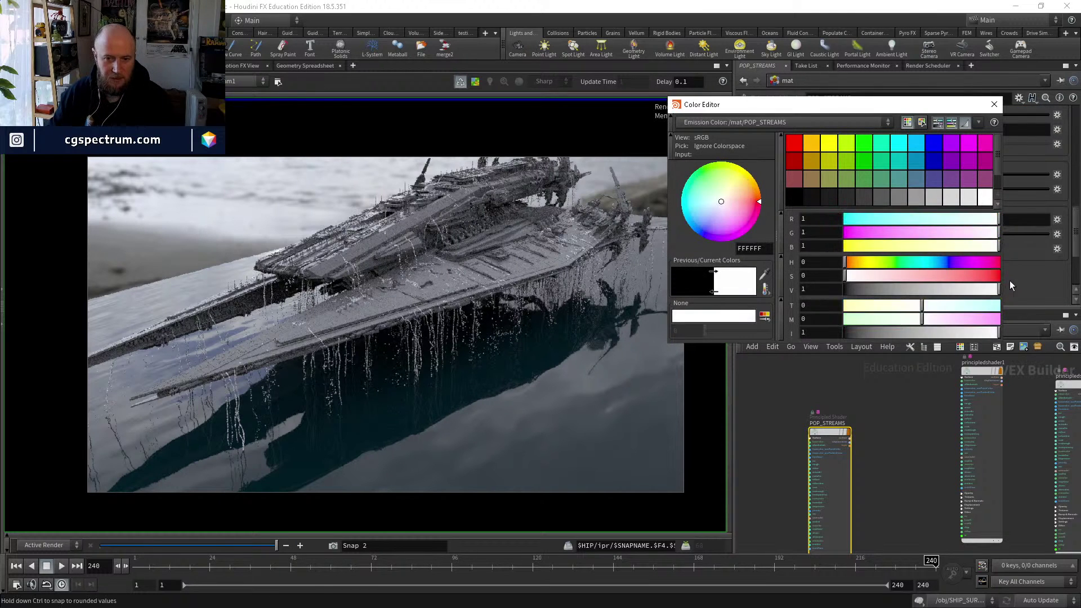
click(996, 104)
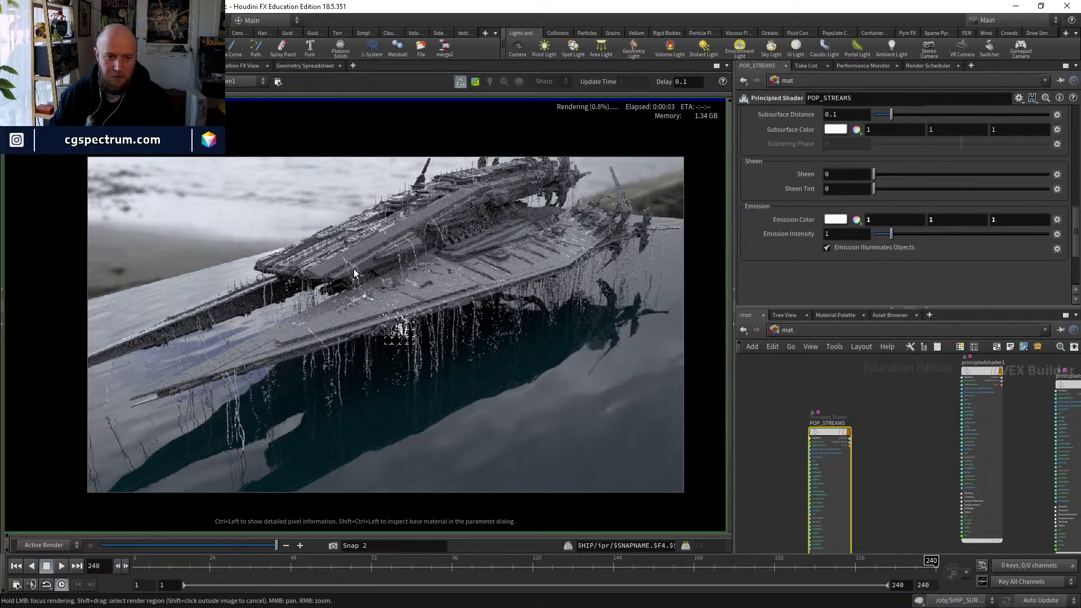
Check the glowing streams along the ship in the render, and set the POP_STREAMS emission intensity to 0.1.
scroll(417, 234, up, 2)
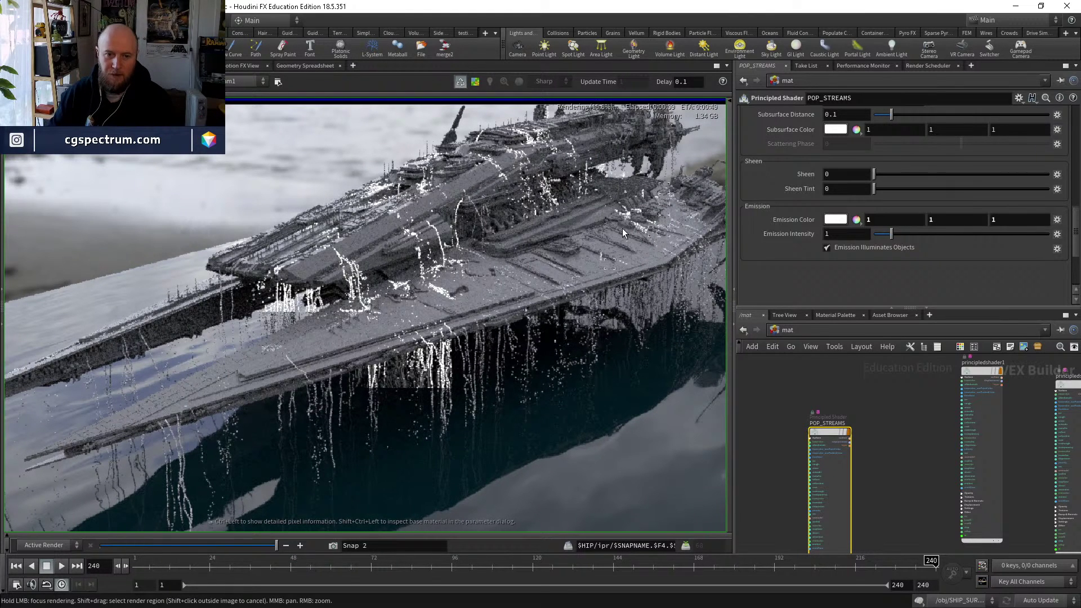
middle_drag(640, 226, 562, 224)
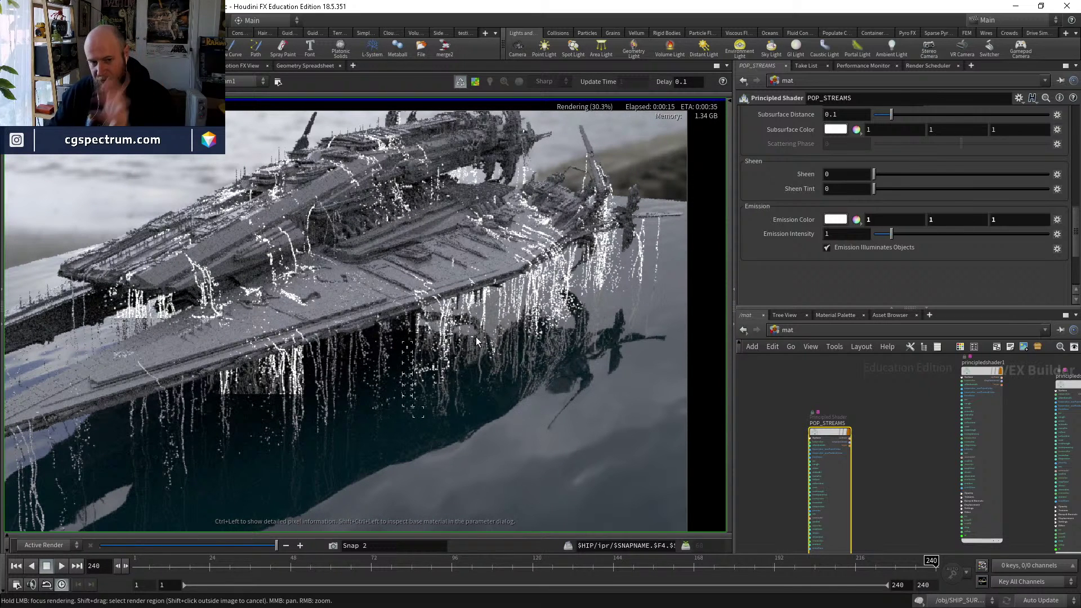
key(h)
scroll(445, 348, down, 2)
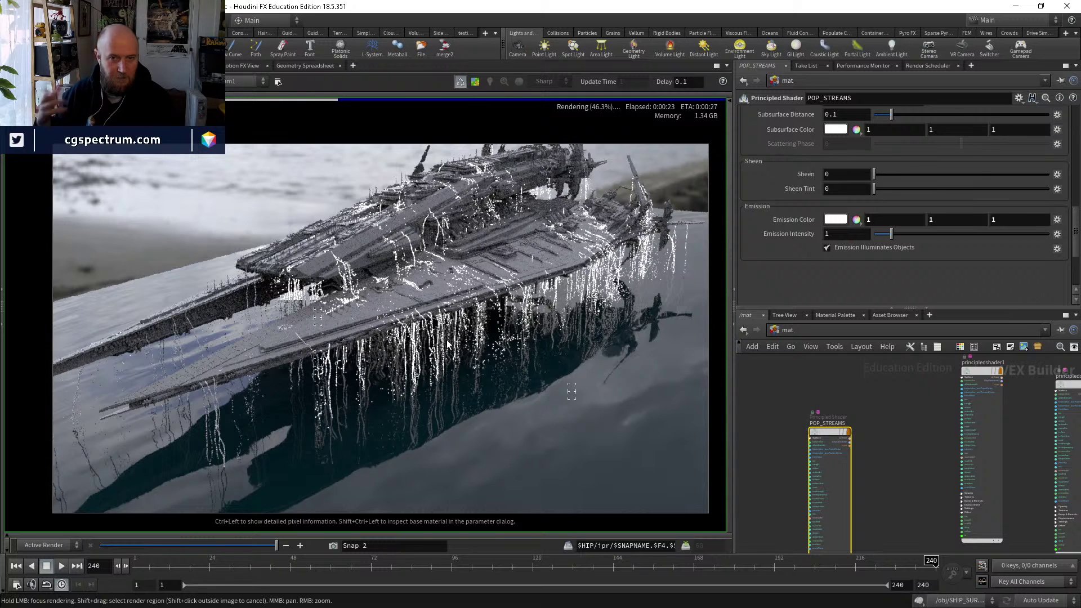
click(845, 234)
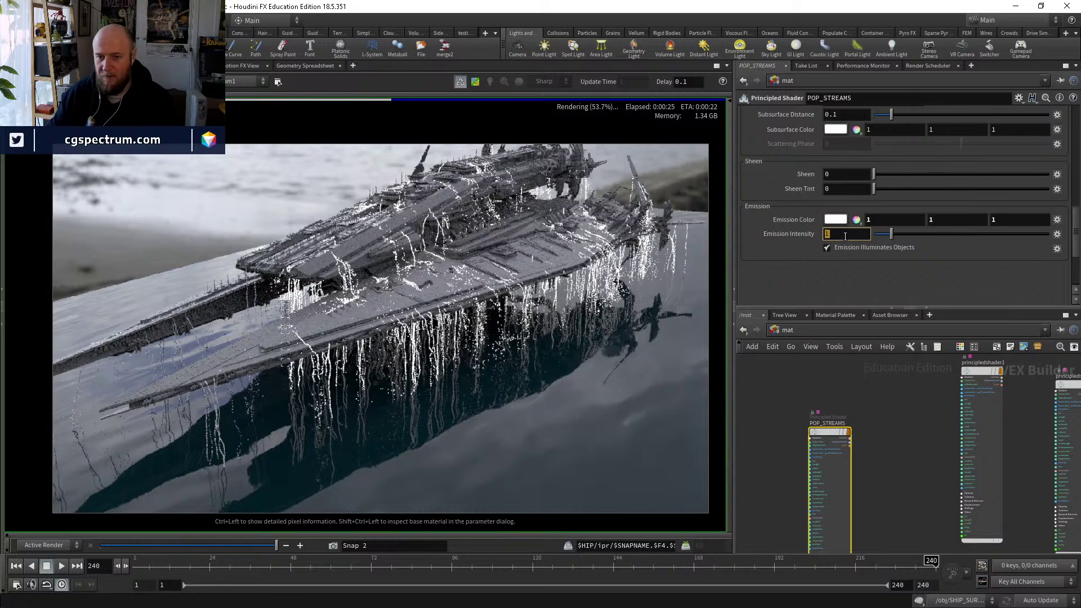
text(.1)
key(Return)
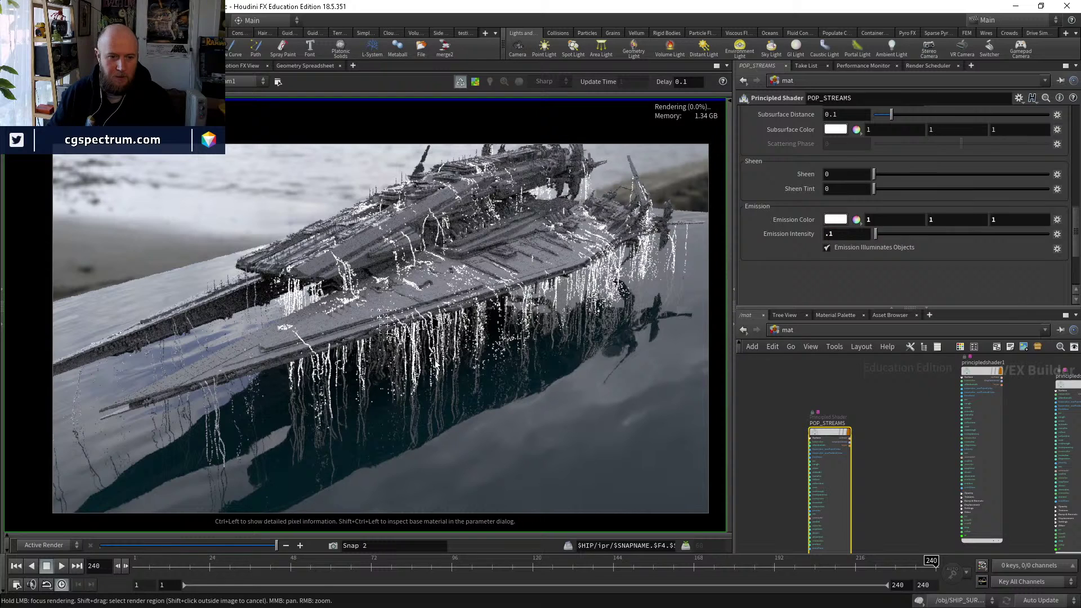
Try a specular roughness of 1 on the POP_STREAMS shader, and set it to 0.5.
scroll(405, 338, up, 2)
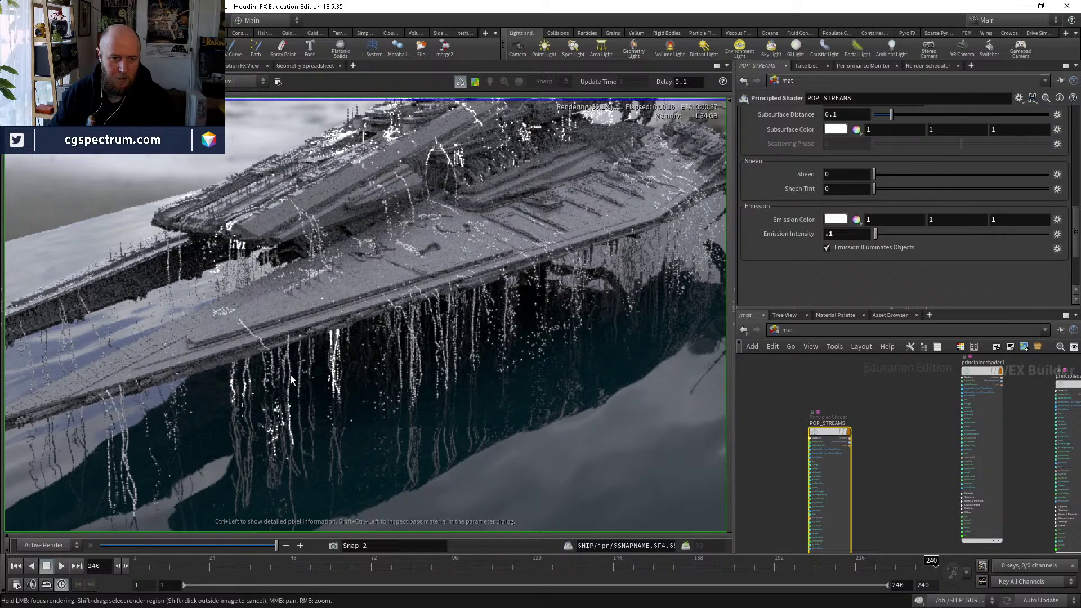
scroll(817, 201, up, 10)
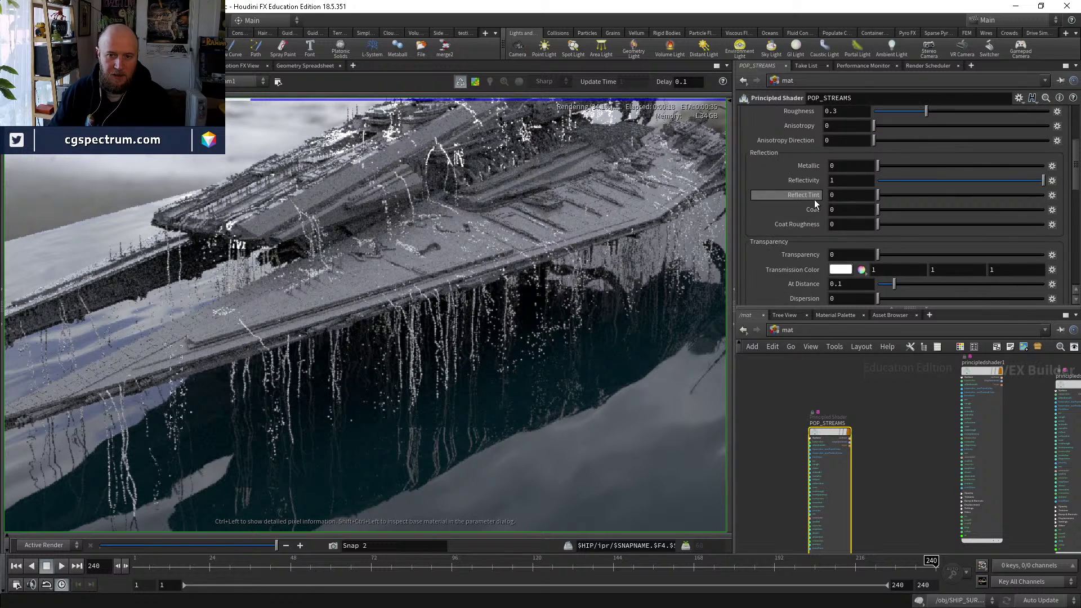
drag(926, 170, 1051, 169)
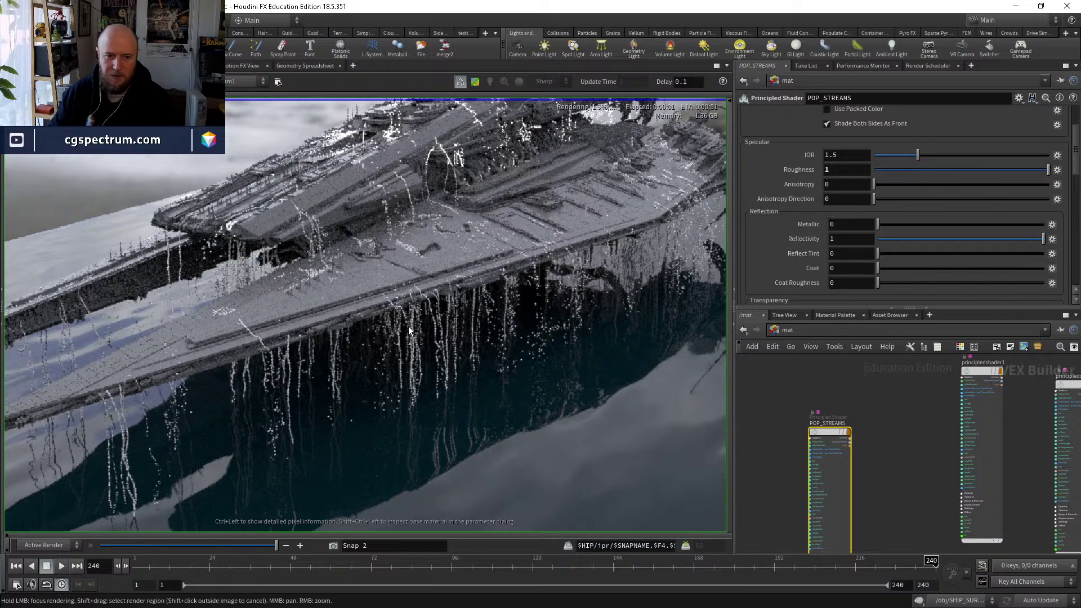
click(849, 167)
text(.5)
key(Return)
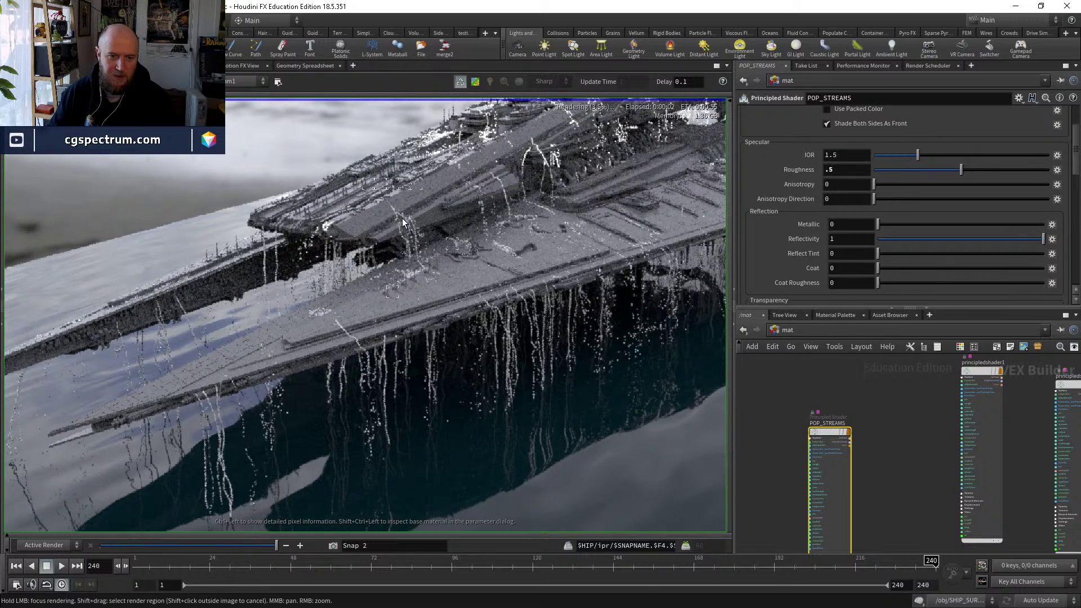
Examine the streams in the updated render from the ship's bow to its stern.
drag(345, 277, 391, 242)
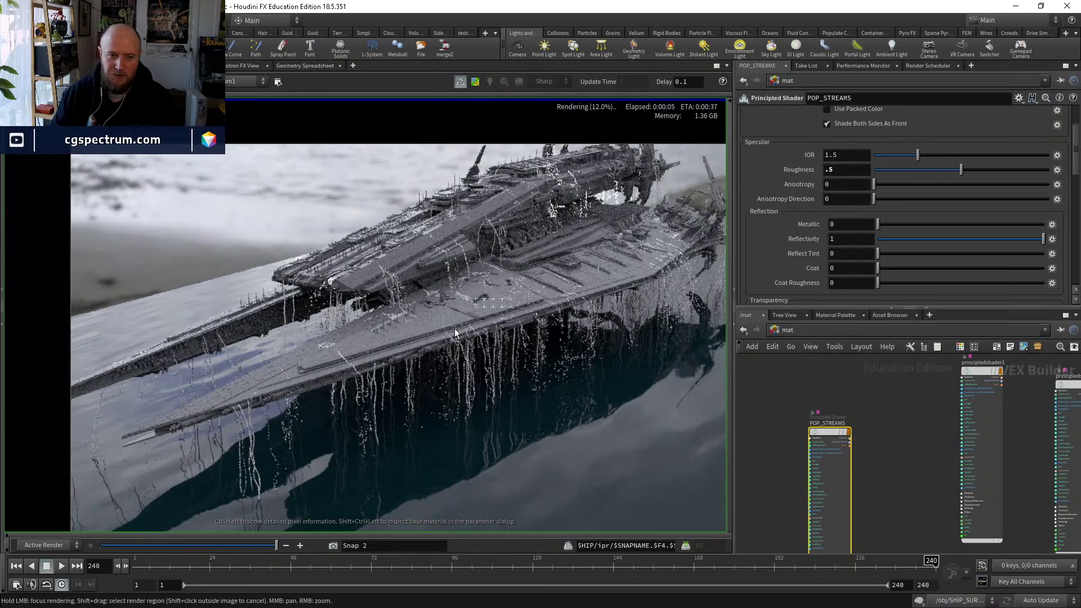
click(350, 447)
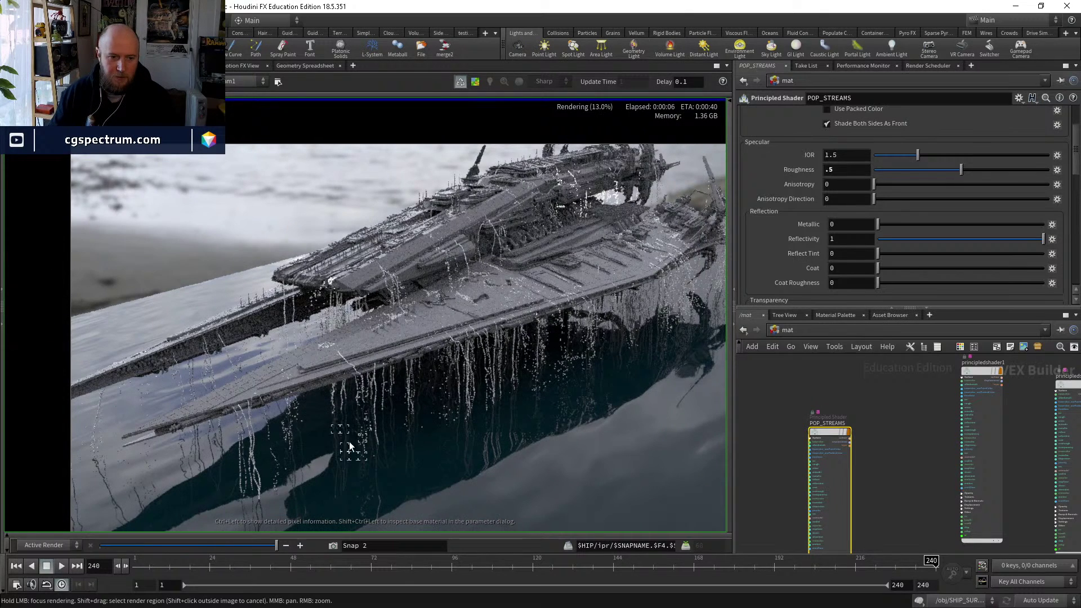
middle_drag(248, 443, 330, 426)
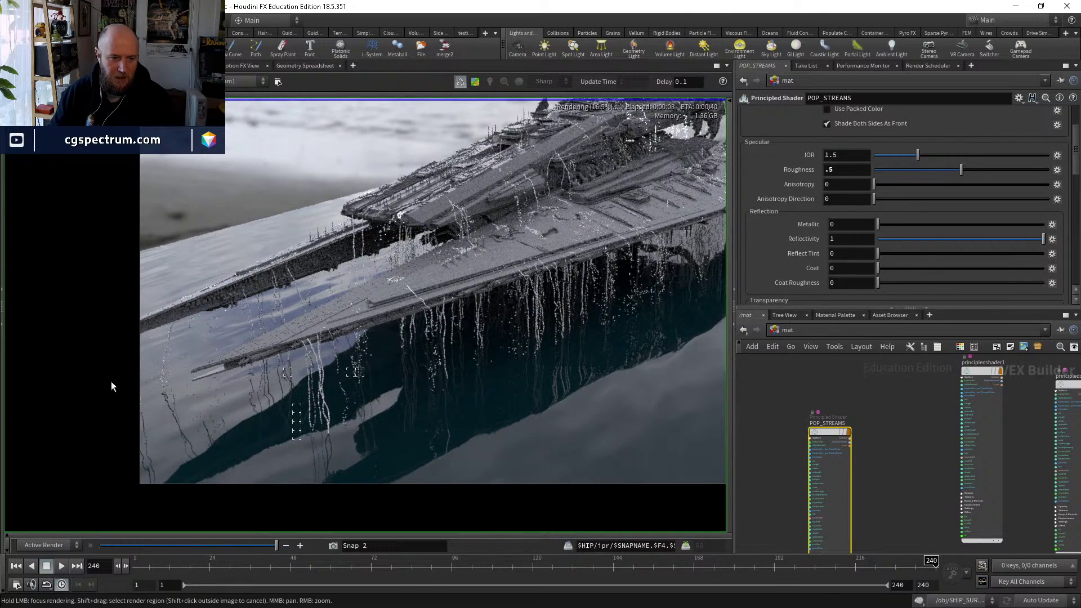
click(162, 357)
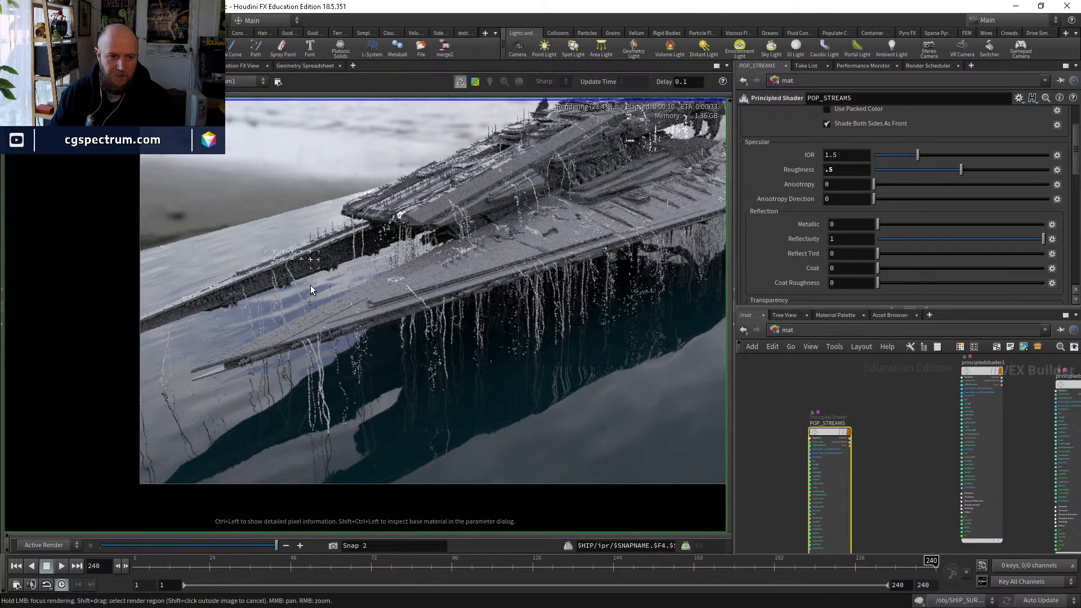
middle_drag(506, 290, 437, 324)
click(438, 322)
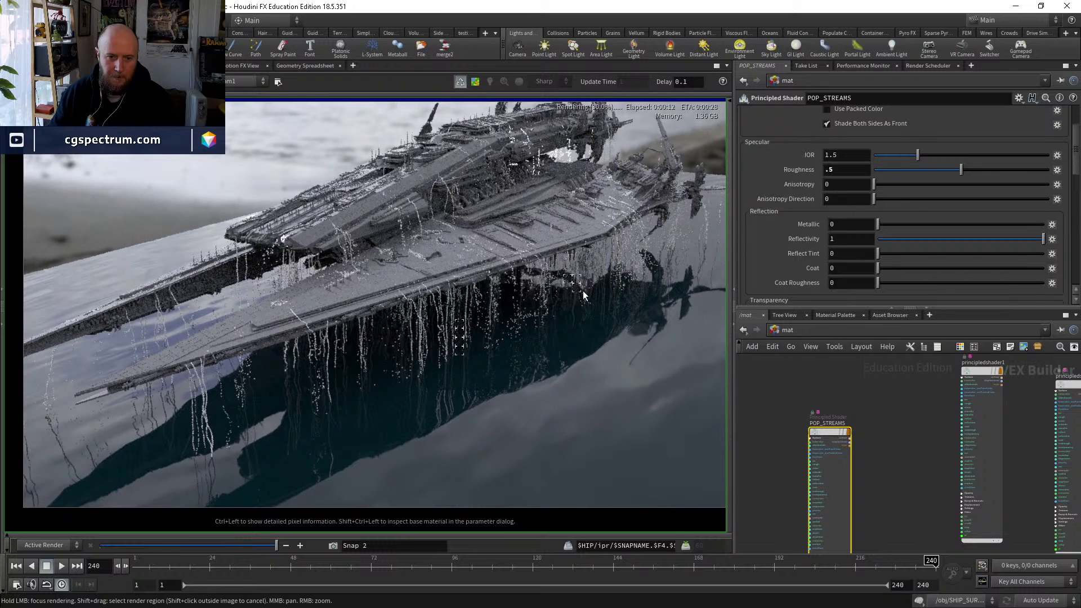
middle_drag(692, 265, 648, 293)
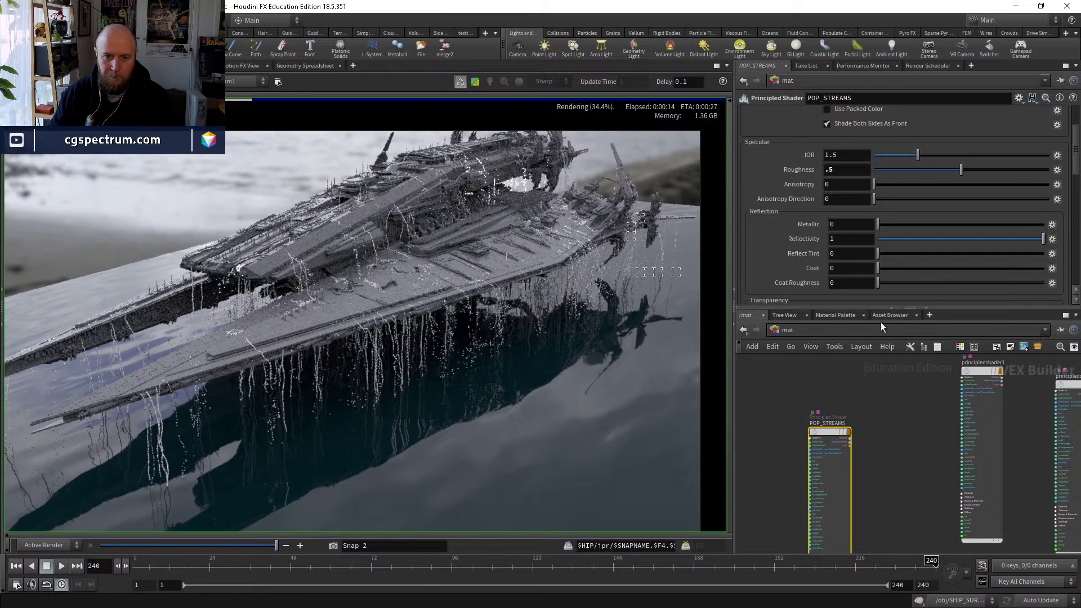
Set RENDER_WATER as the forced matte object of the test Mantra node in the out network.
click(818, 329)
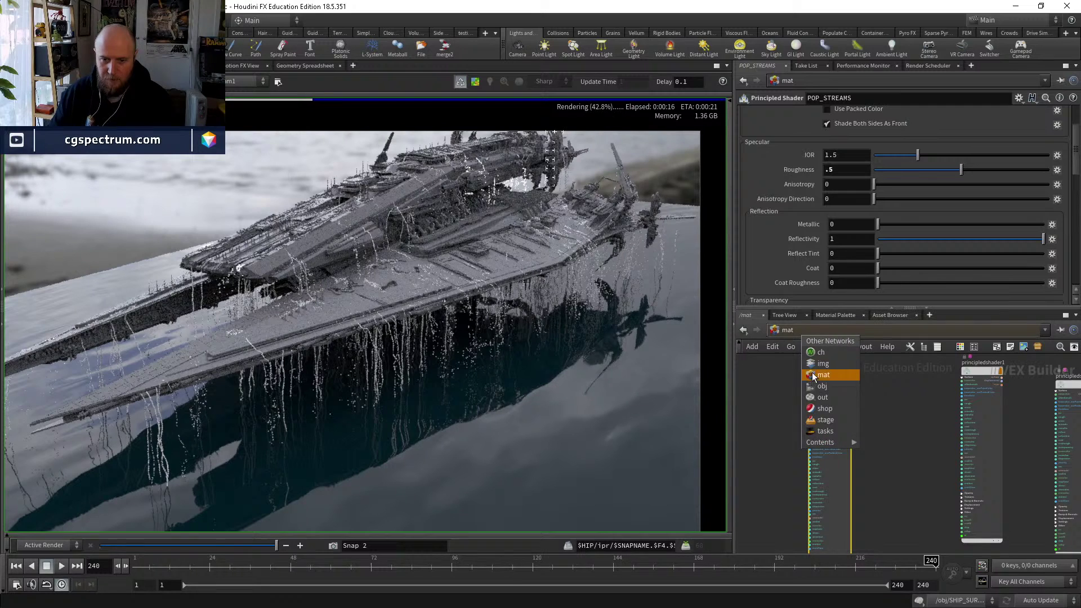
click(832, 395)
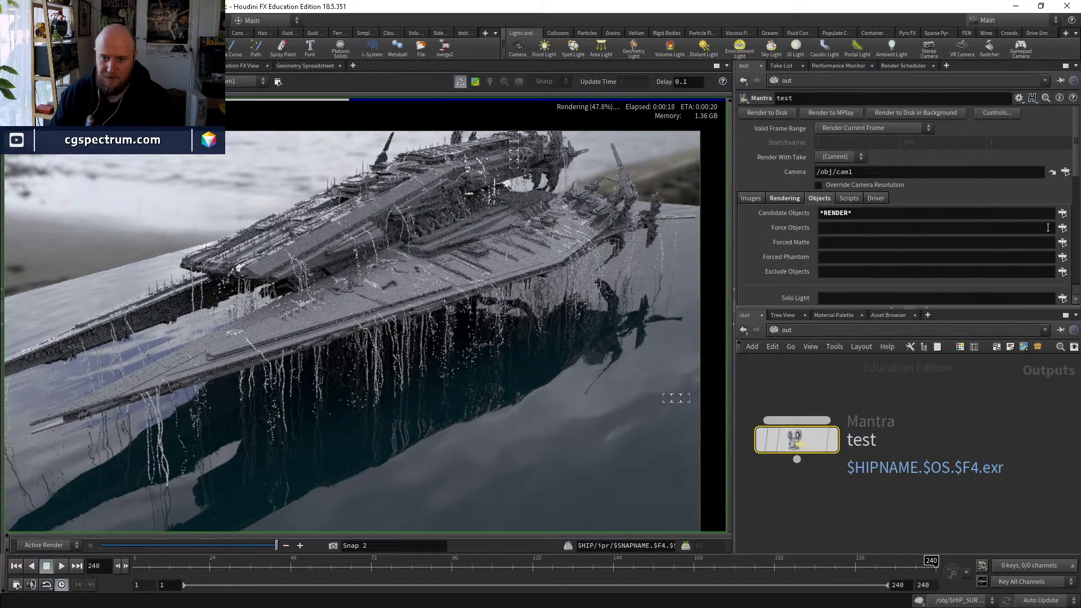
click(1063, 242)
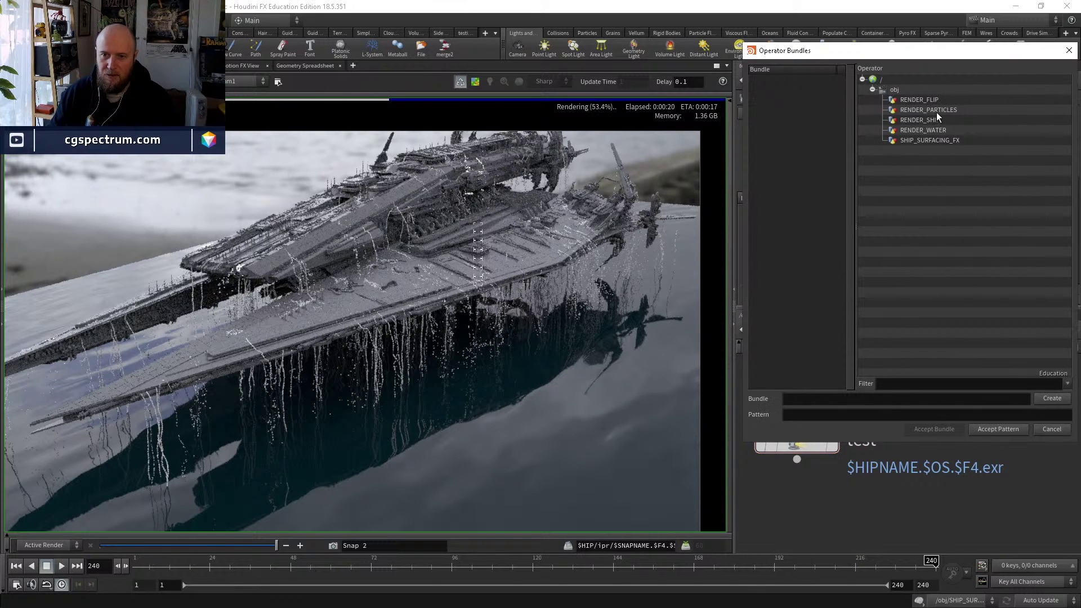
click(938, 130)
click(998, 429)
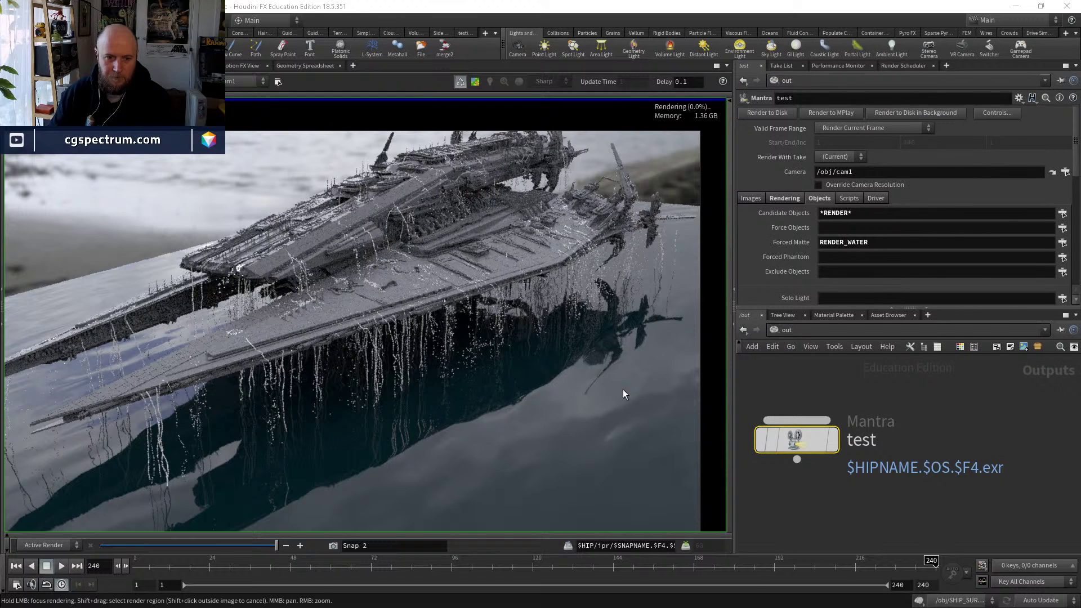
Check the drips against the matted water, and set the test Mantra node's pixel samples to 3 by 3.
mouse_move(503, 369)
mouse_down()
mouse_move(630, 312)
mouse_move(648, 211)
mouse_move(621, 151)
mouse_move(441, 178)
mouse_up()
middle_drag(229, 256, 380, 194)
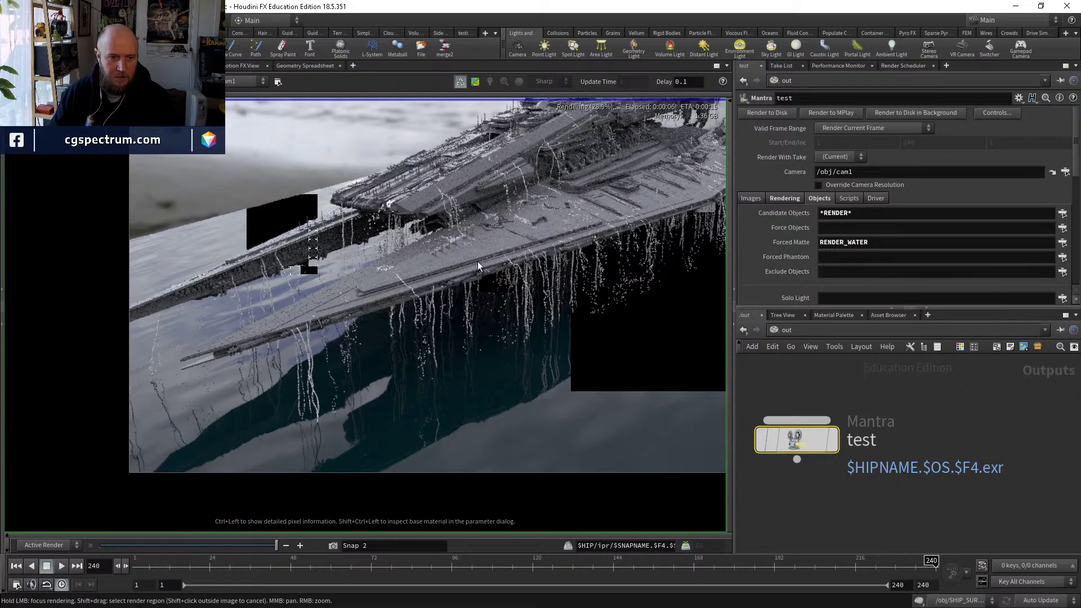
mouse_move(373, 377)
mouse_down()
mouse_move(318, 383)
mouse_move(309, 410)
mouse_move(496, 334)
mouse_up()
middle_drag(497, 334, 339, 418)
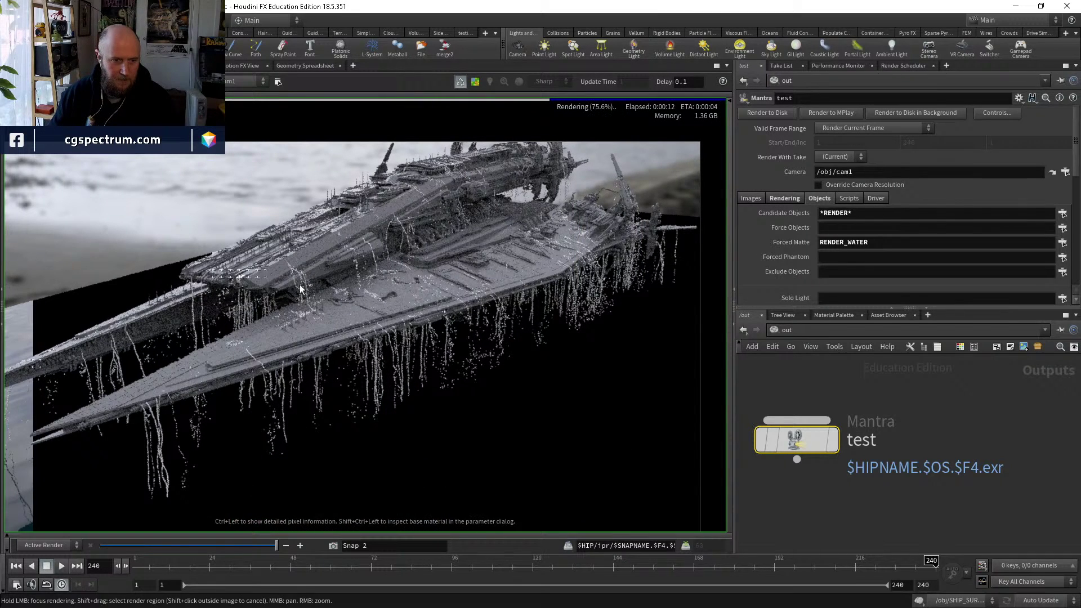
right_drag(382, 376, 492, 365)
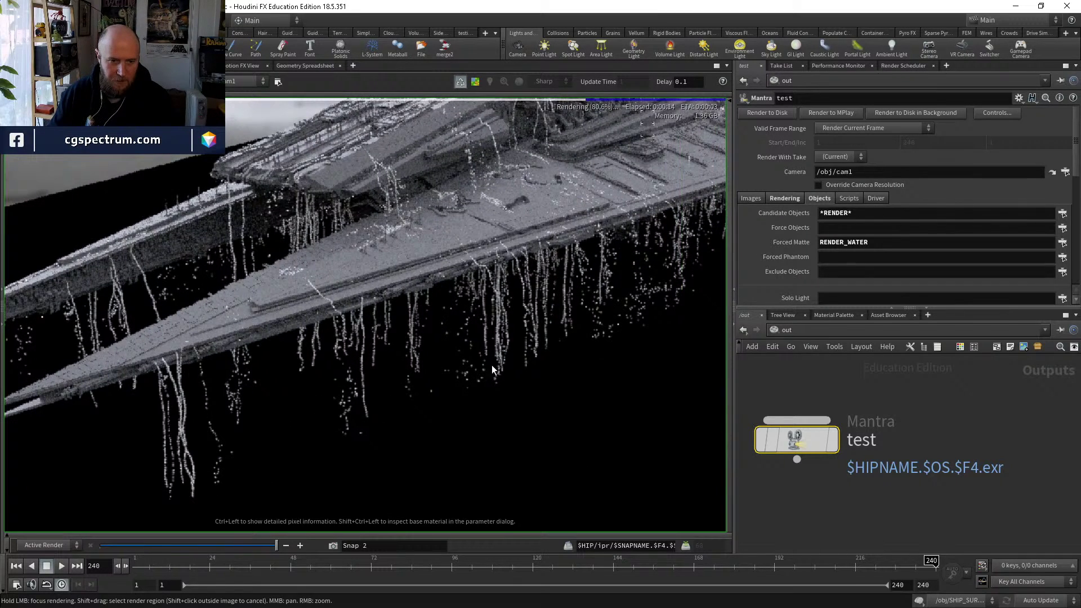
click(787, 331)
click(871, 250)
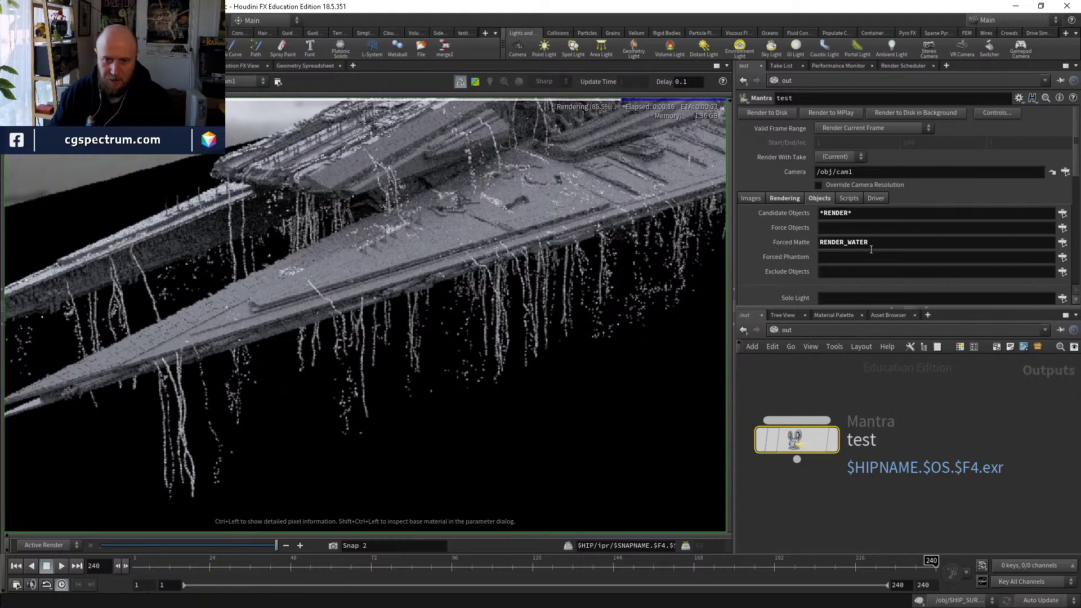
click(786, 198)
middle_drag(789, 266, 811, 270)
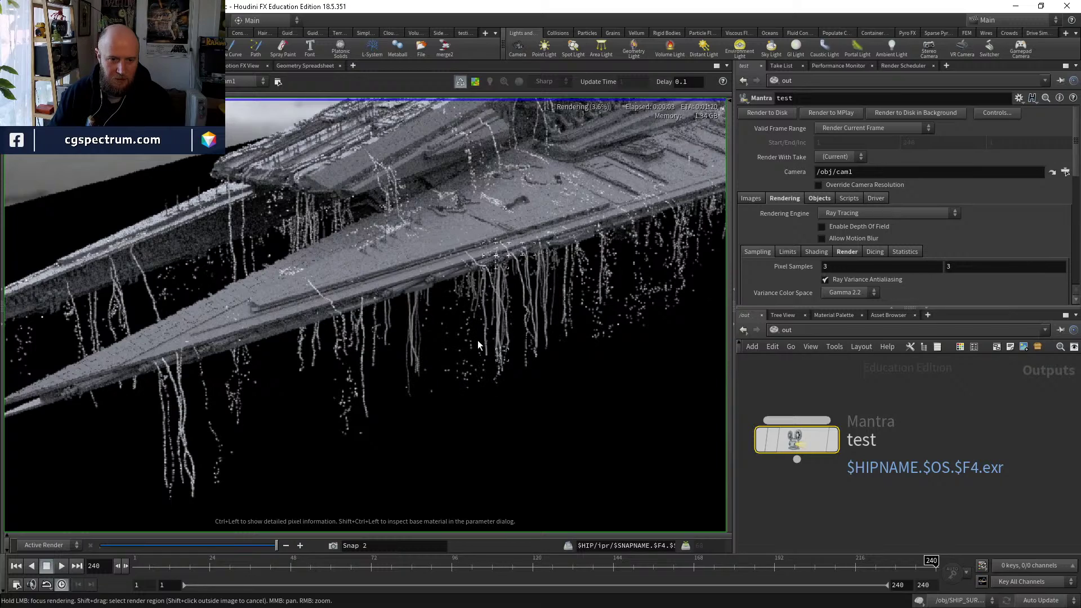
Inspect the water streams and droplets up close in the refined render along the hull edge, stern and upper deck.
mouse_move(478, 340)
right_down()
mouse_move(402, 383)
mouse_move(485, 323)
right_up()
scroll(484, 323, up, 1)
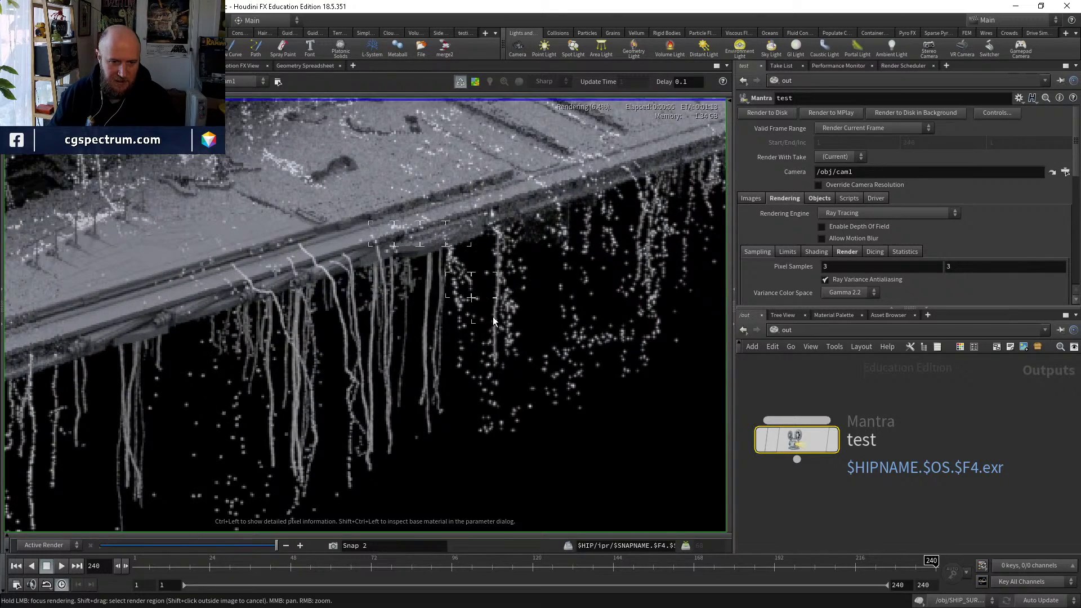
scroll(479, 313, up, 1)
scroll(468, 305, down, 2)
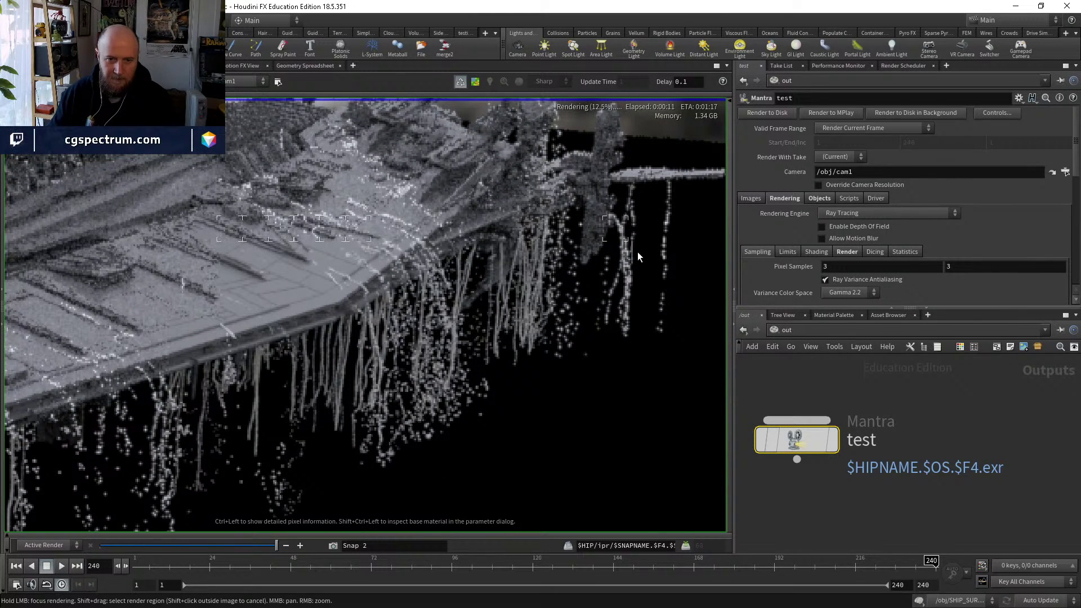
scroll(647, 243, down, 1)
scroll(613, 211, up, 1)
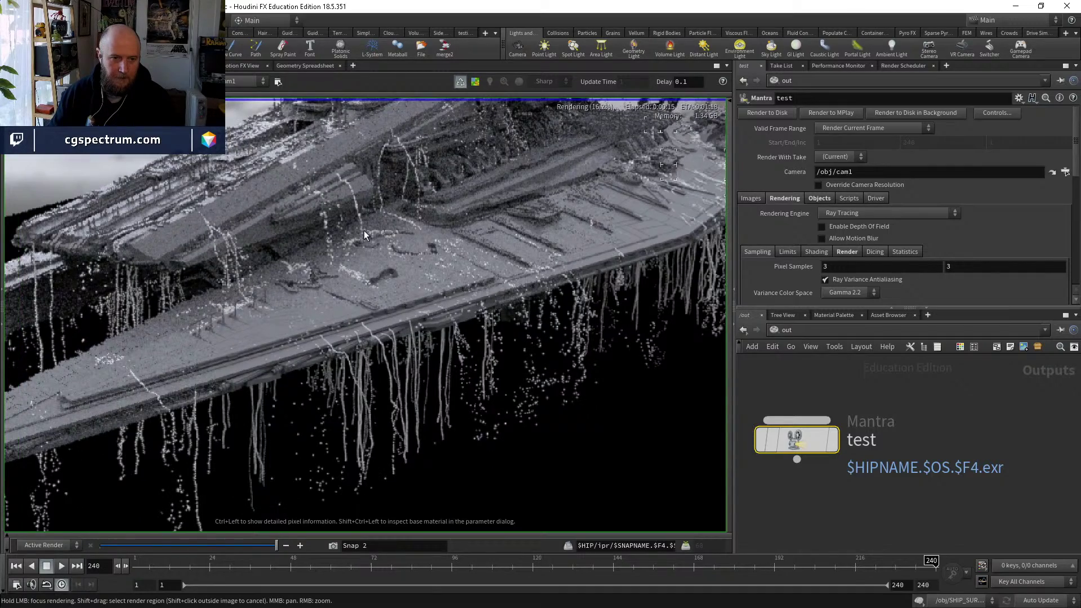
scroll(359, 239, up, 1)
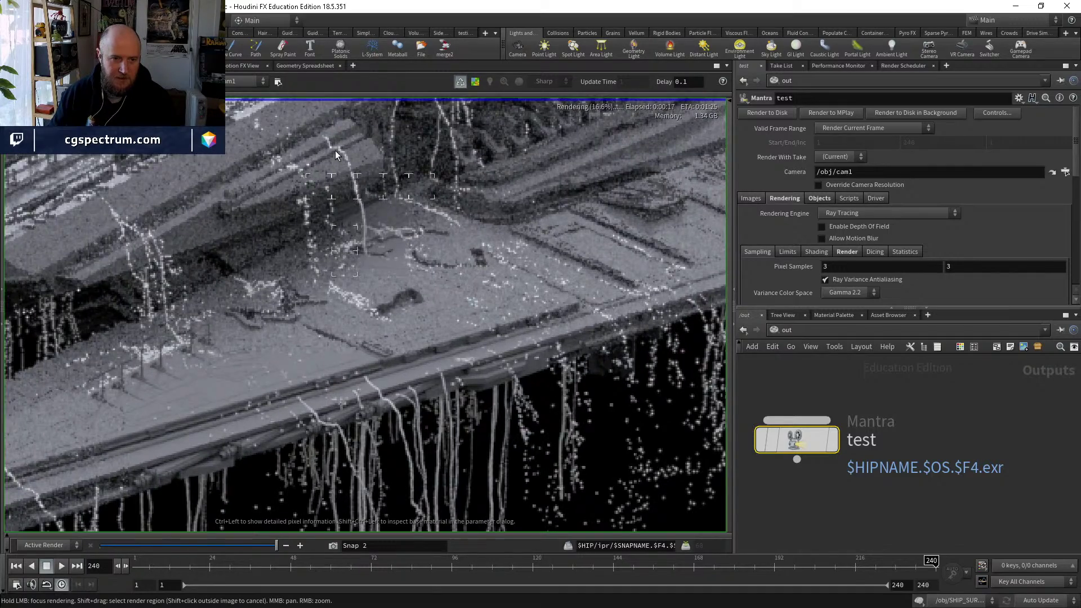
scroll(431, 238, up, 1)
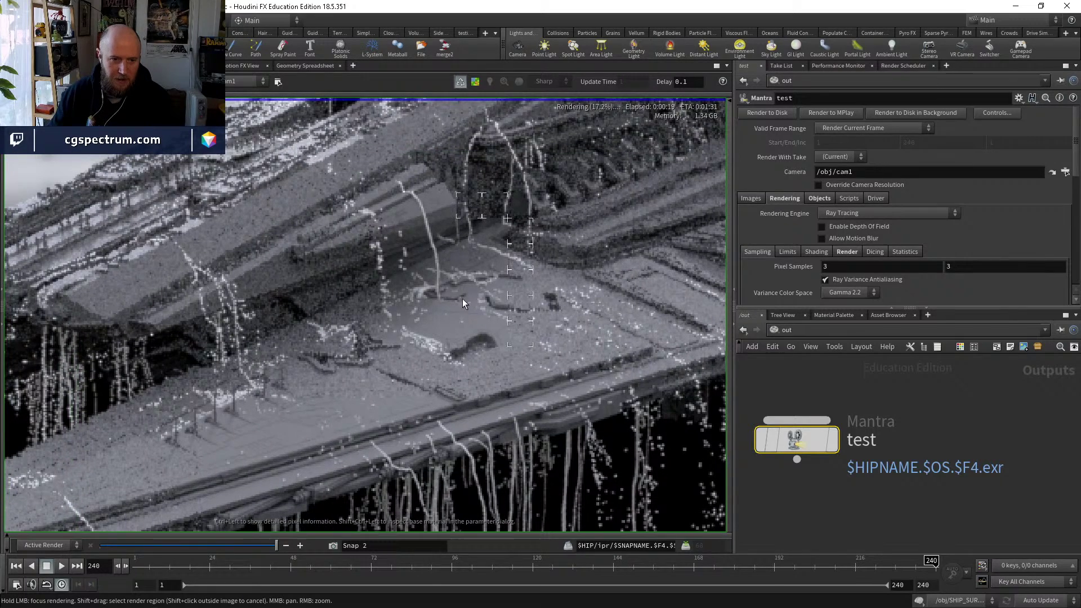
Examine the water streams and droplets in the refined render from the upper deck along the hull edge to the bow.
scroll(526, 248, down, 1)
scroll(413, 273, down, 1)
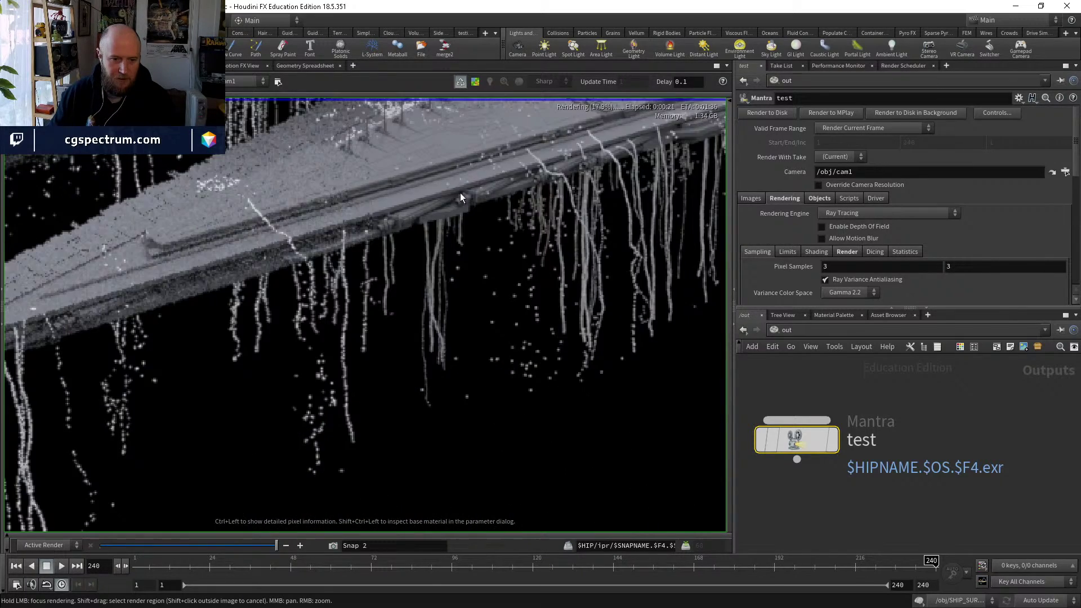
scroll(469, 362, down, 5)
middle_drag(589, 375, 449, 369)
middle_drag(164, 397, 394, 345)
scroll(394, 345, up, 4)
mouse_move(424, 369)
mouse_down()
mouse_move(435, 355)
mouse_move(308, 240)
mouse_move(204, 266)
mouse_move(254, 251)
mouse_move(246, 225)
mouse_up()
scroll(235, 251, up, 3)
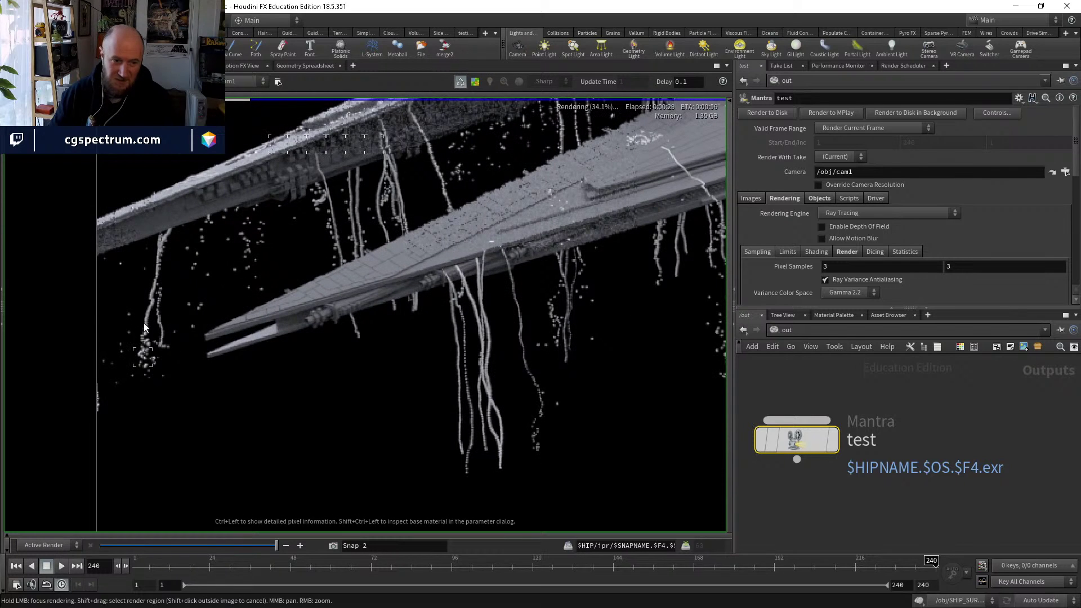
Inspect the streams between the bow prongs and across the whole ship, and compare the render with the stored snapshot.
scroll(156, 340, down, 3)
scroll(367, 243, up, 3)
mouse_move(329, 240)
mouse_down()
mouse_move(430, 201)
mouse_move(431, 160)
mouse_up()
middle_drag(430, 159, 399, 237)
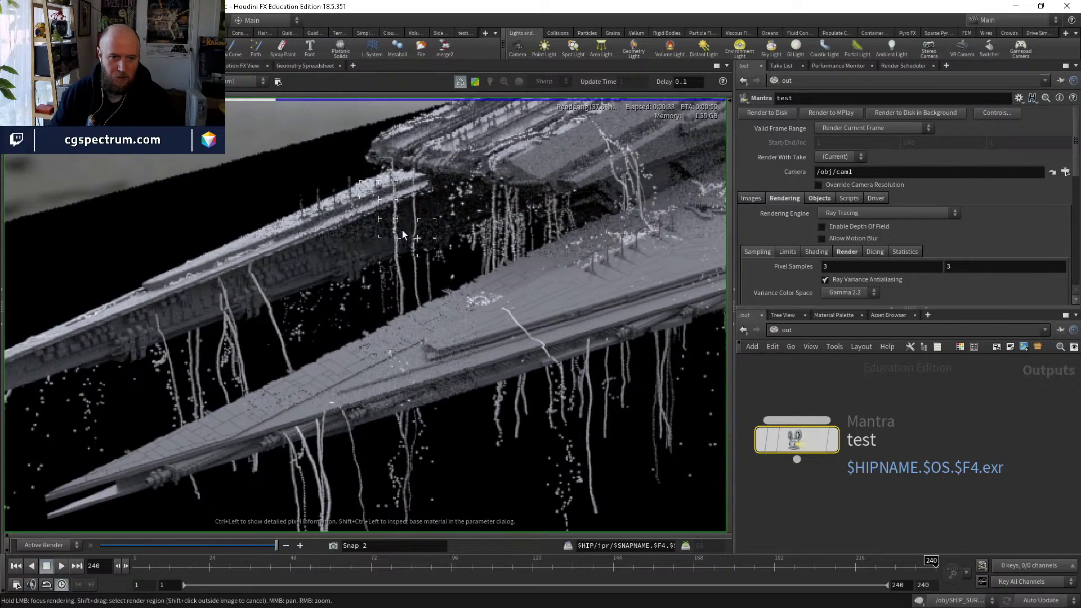
middle_drag(463, 213, 411, 238)
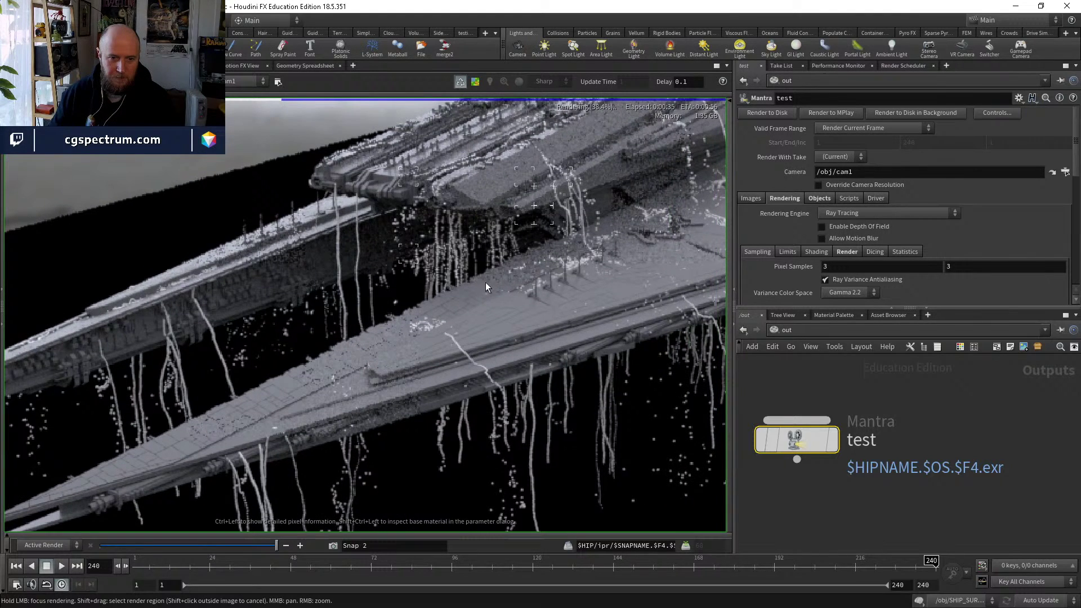
scroll(582, 355, down, 3)
scroll(581, 355, up, 3)
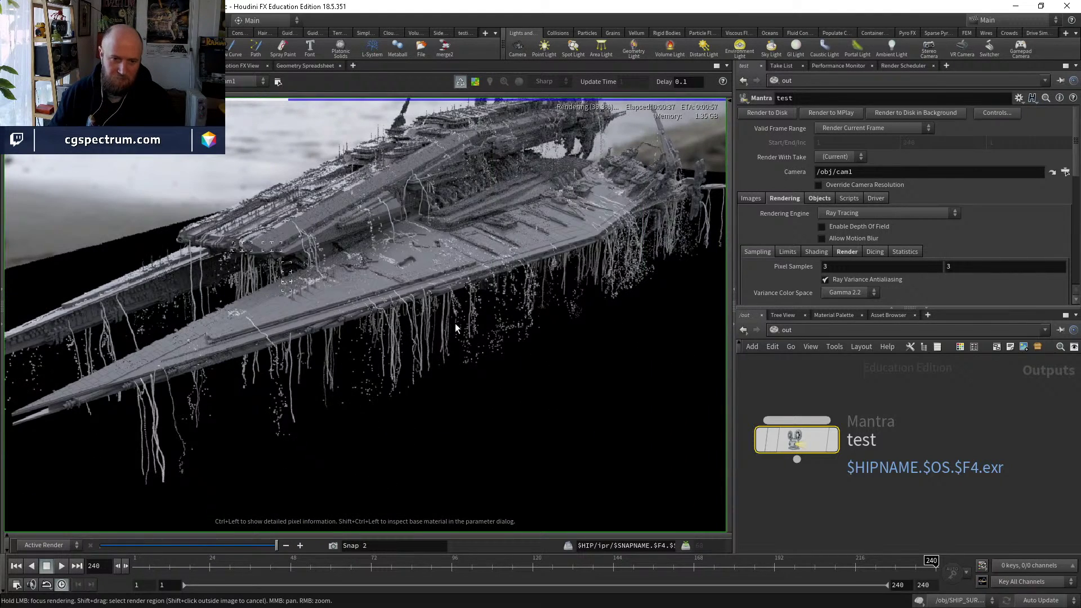
drag(205, 546, 276, 545)
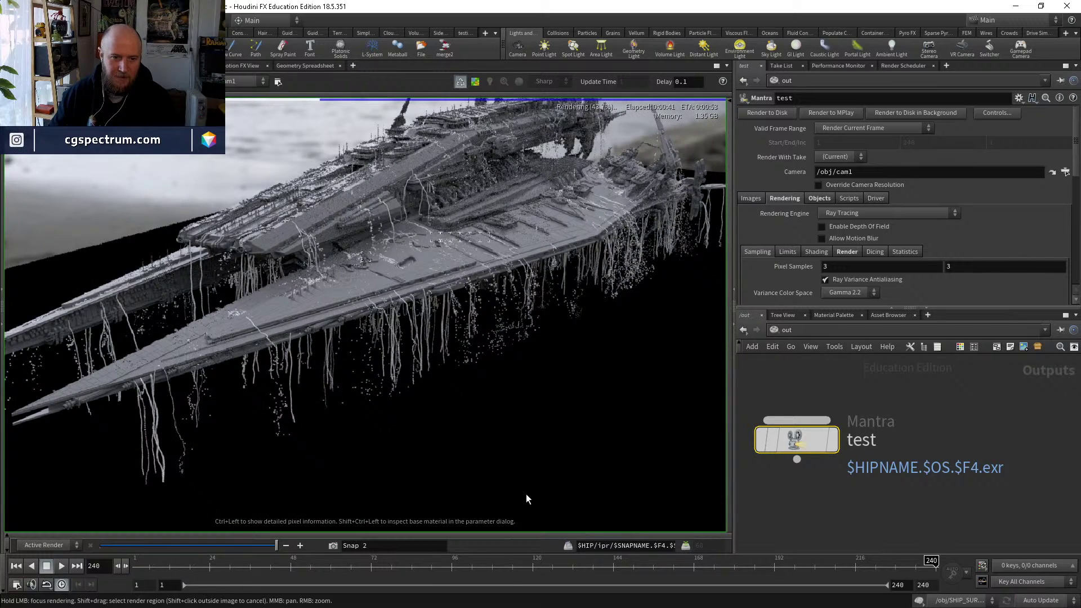
click(787, 330)
click(812, 391)
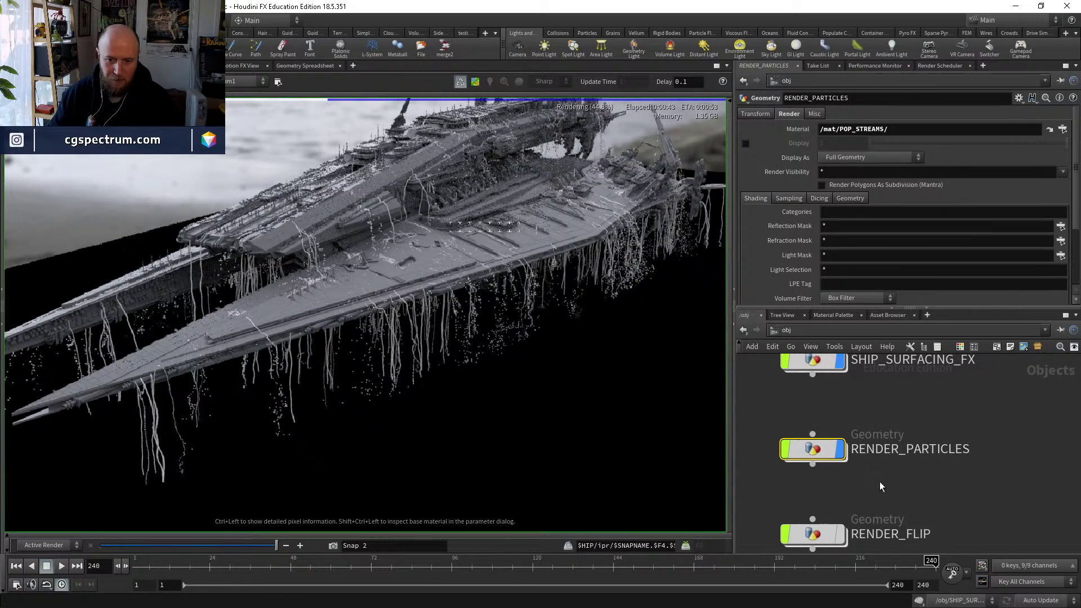
double_click(813, 449)
click(811, 405)
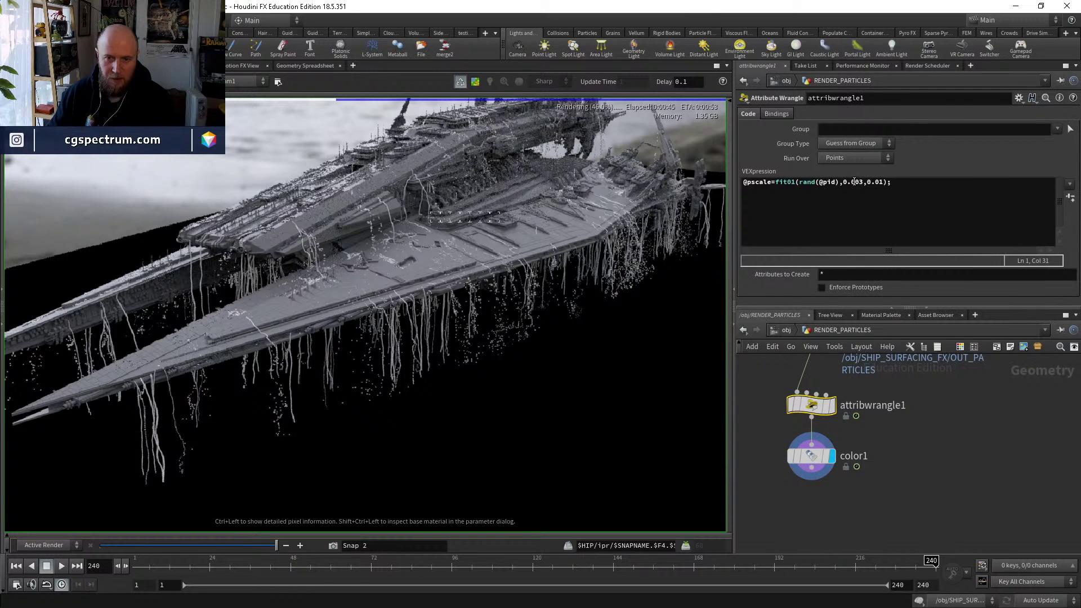
click(921, 191)
key(Return)
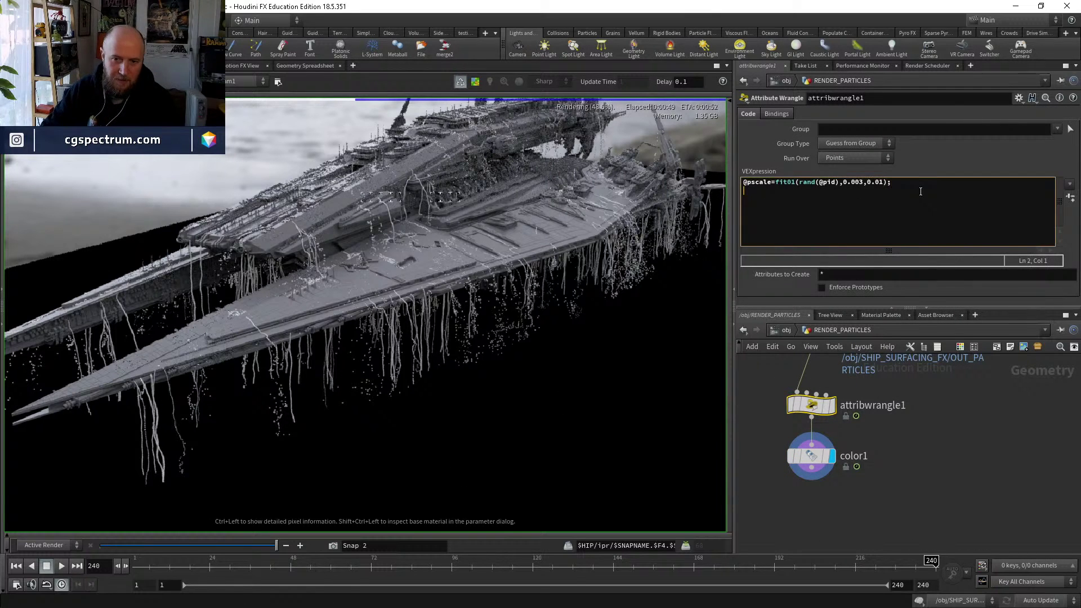
text(@pscal)
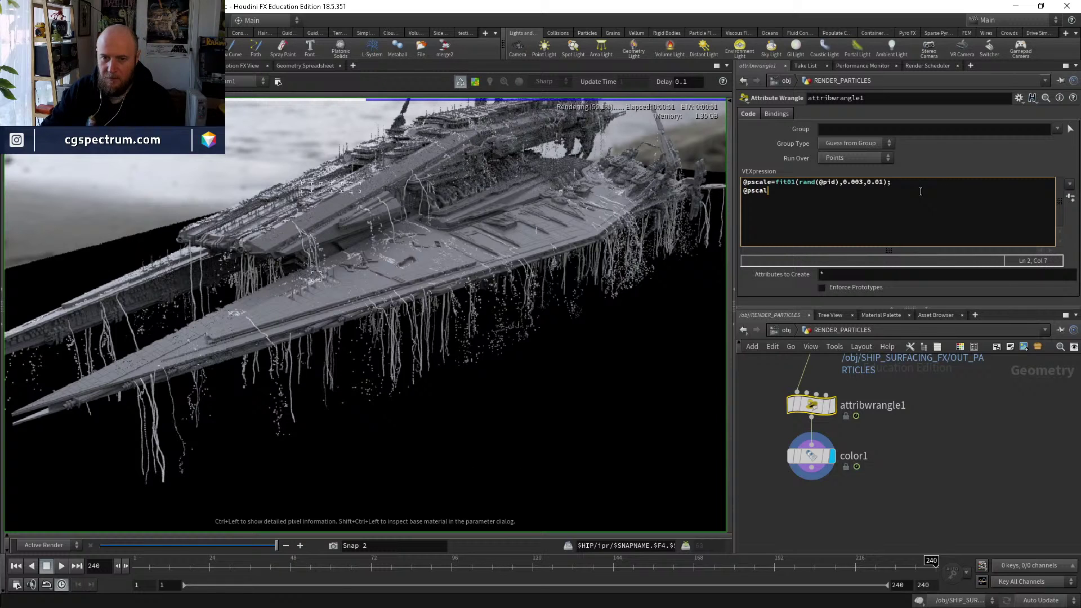
text(e*)
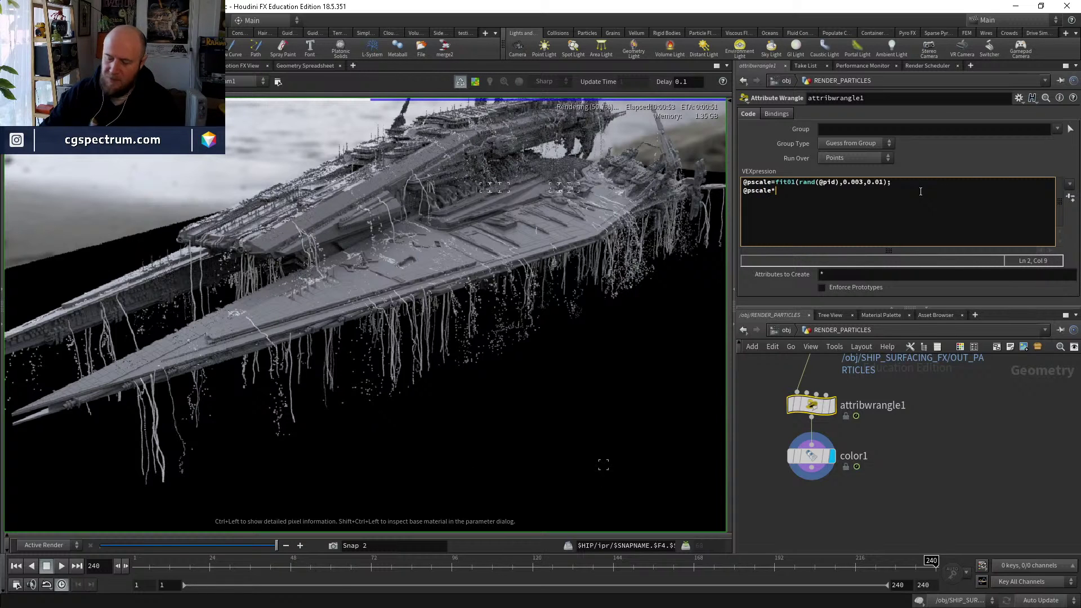
text(=fit)
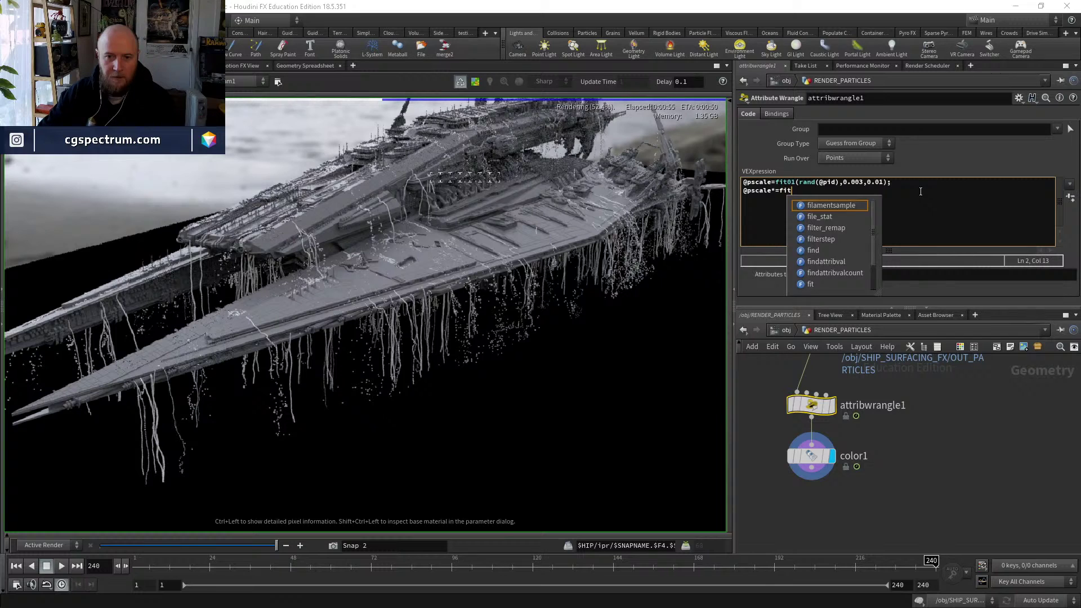
text(01)
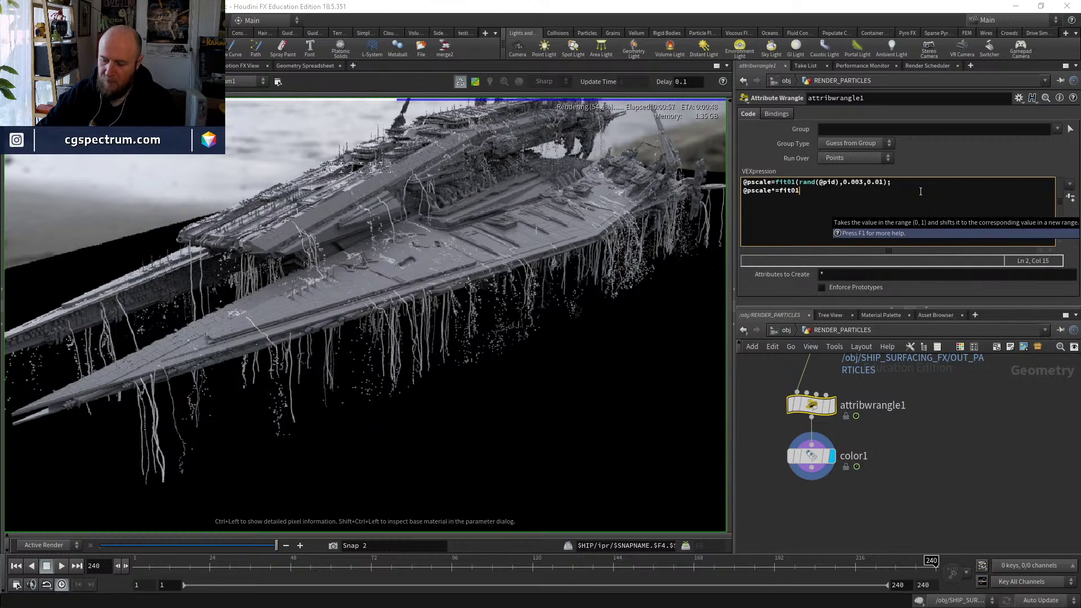
text((r)
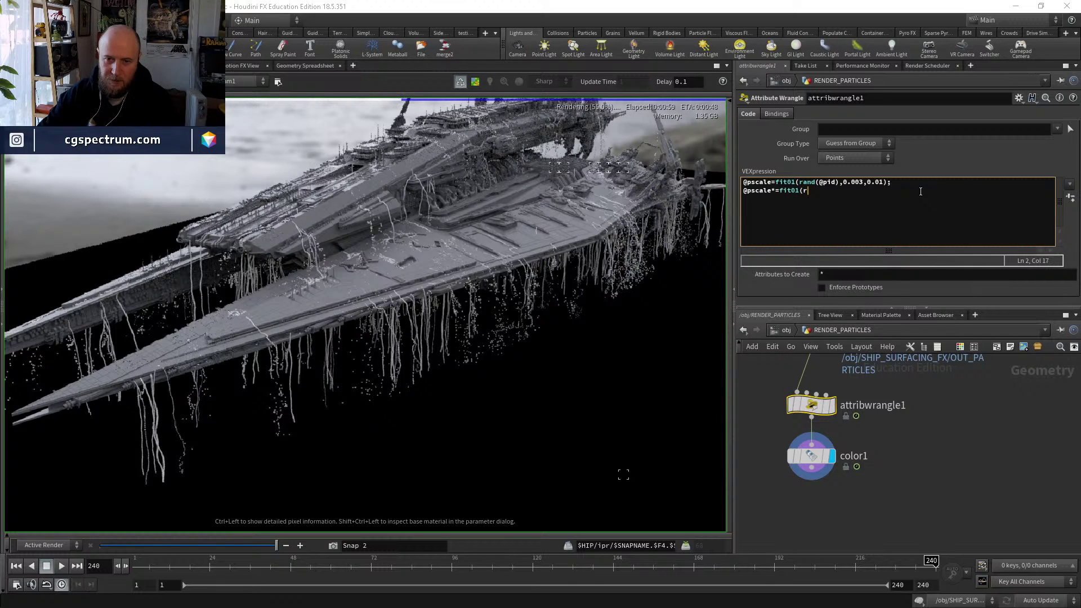
text(and(@)
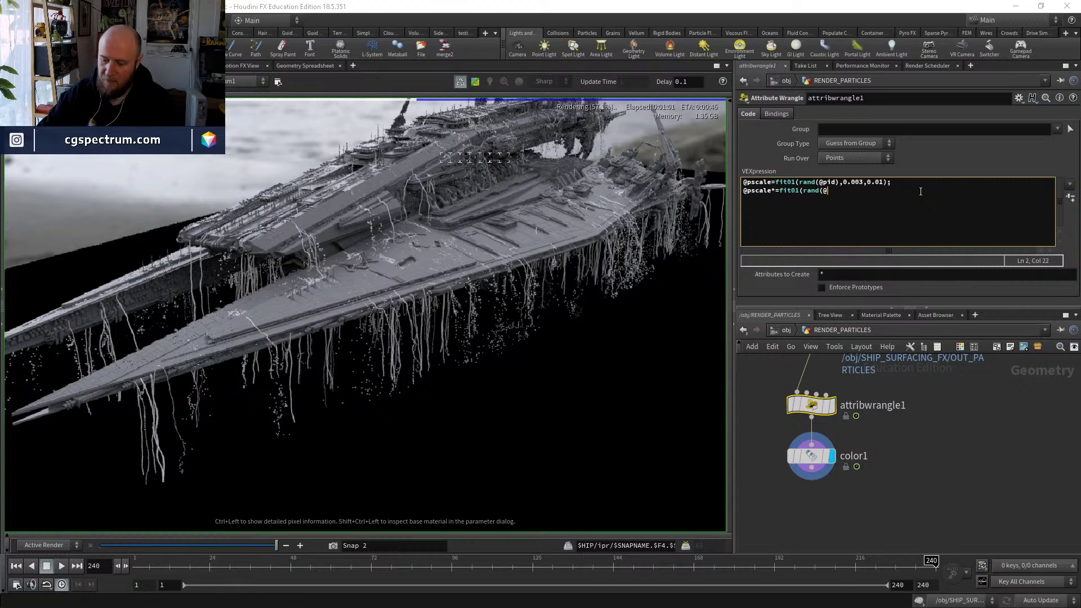
text(id))
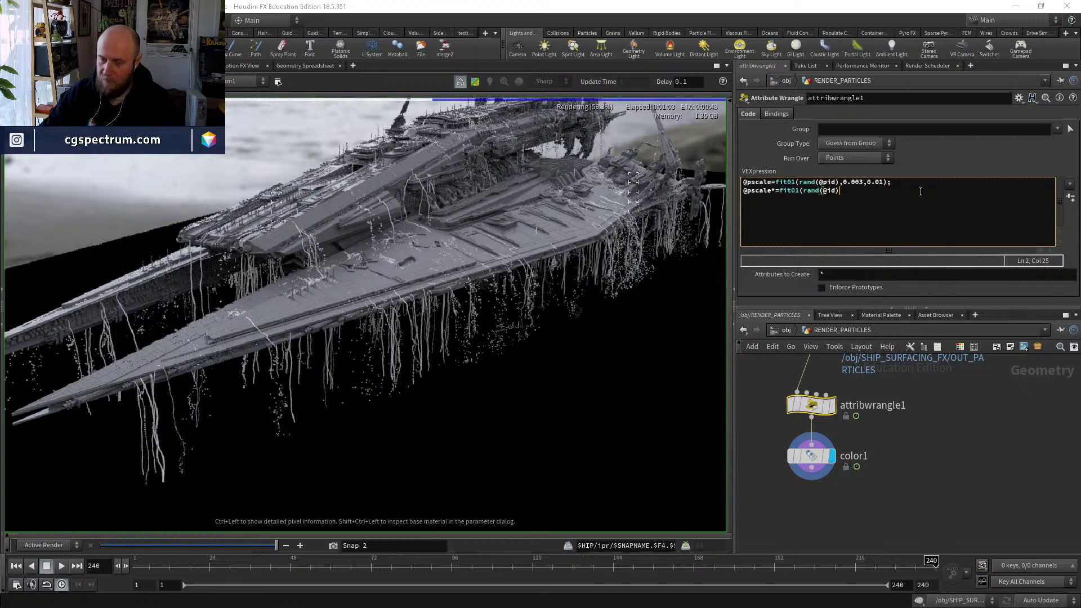
text(,0)
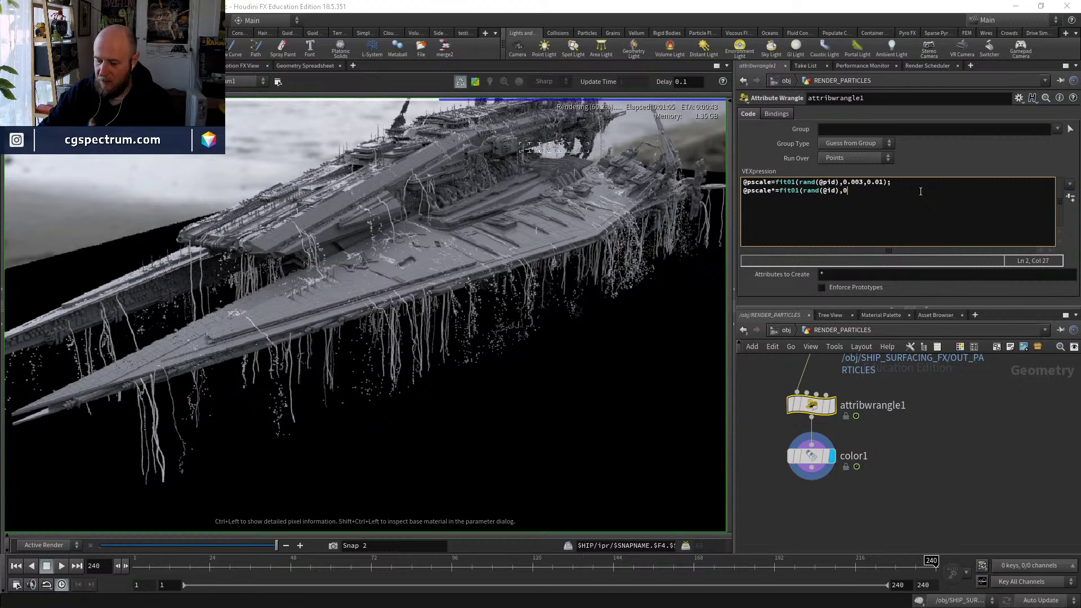
text(.5,1.)
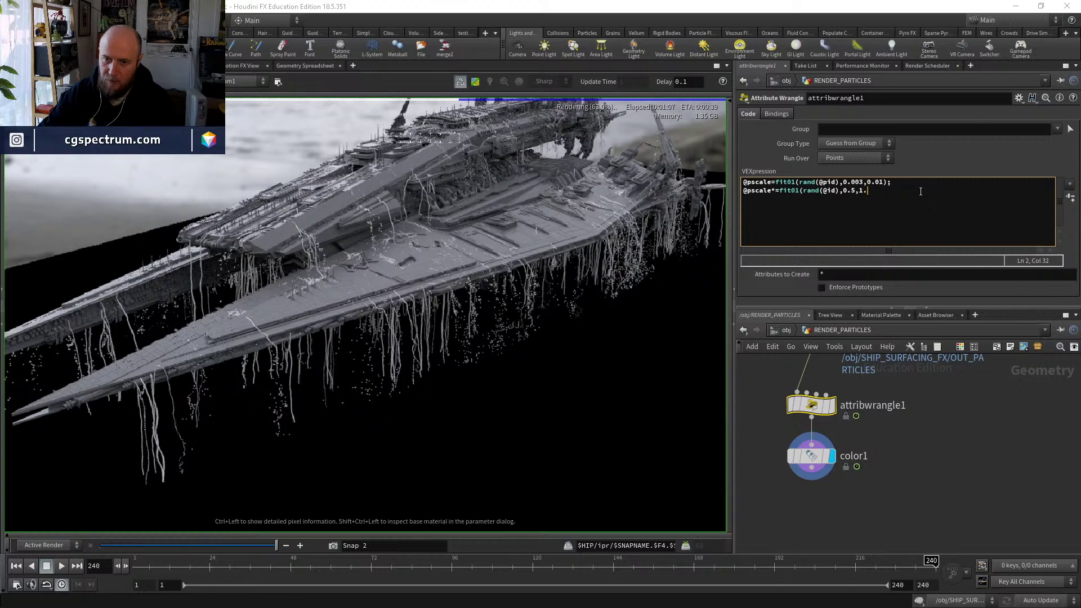
text(2);)
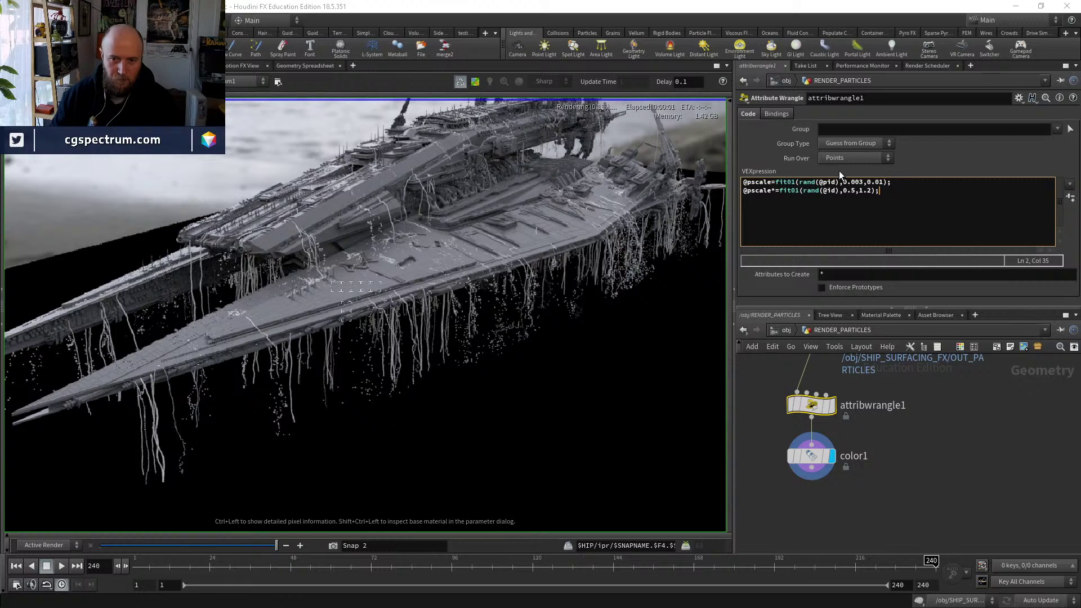
Examine the rescaled particles in the updated render along the hull edge, at the stern and at the bow.
scroll(394, 345, up, 5)
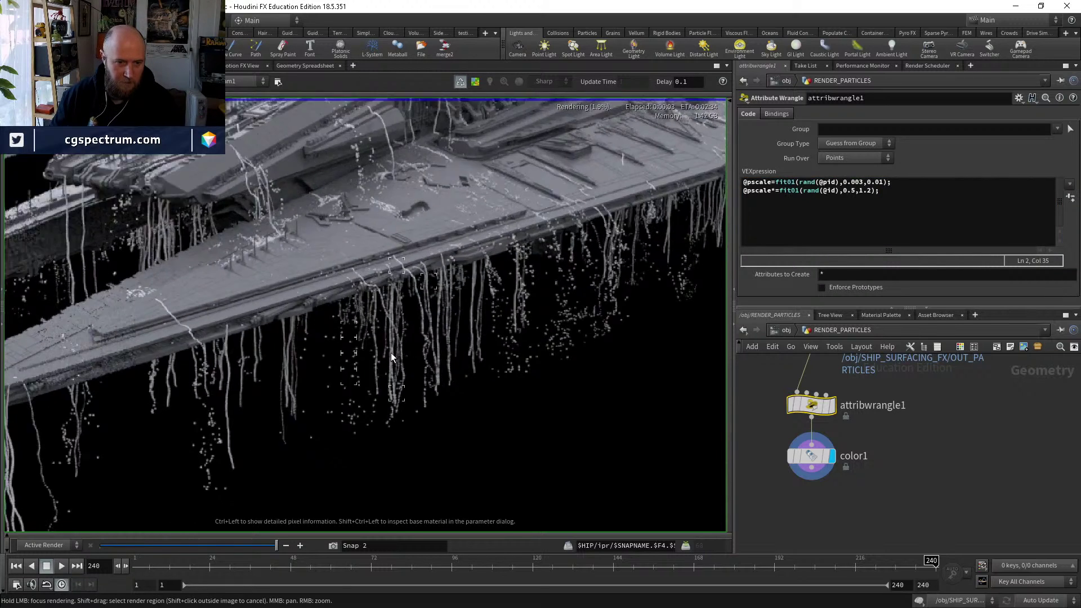
middle_drag(418, 350, 449, 340)
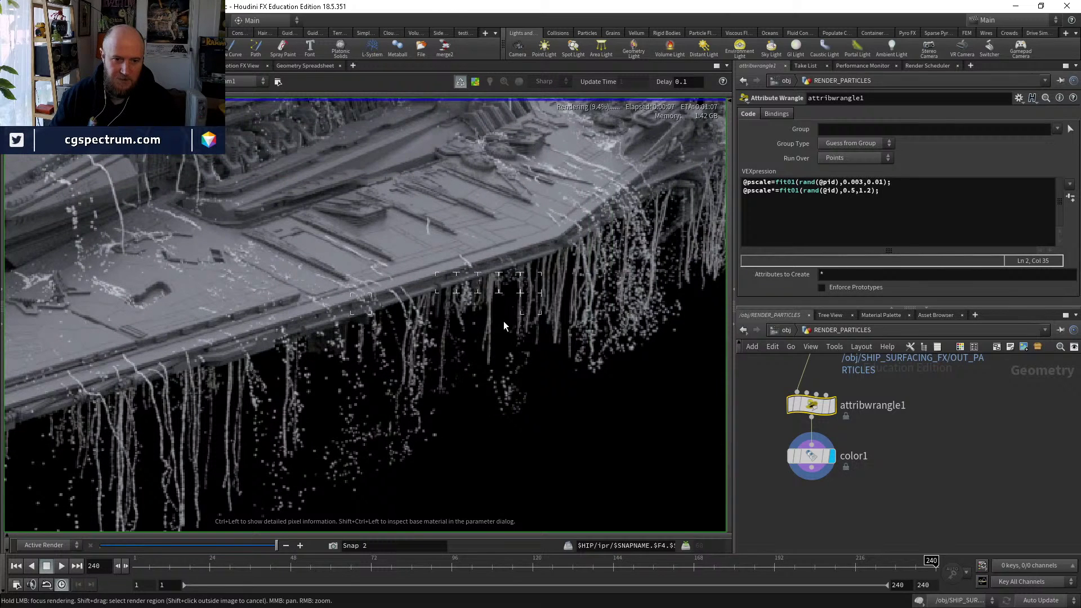
scroll(513, 309, down, 3)
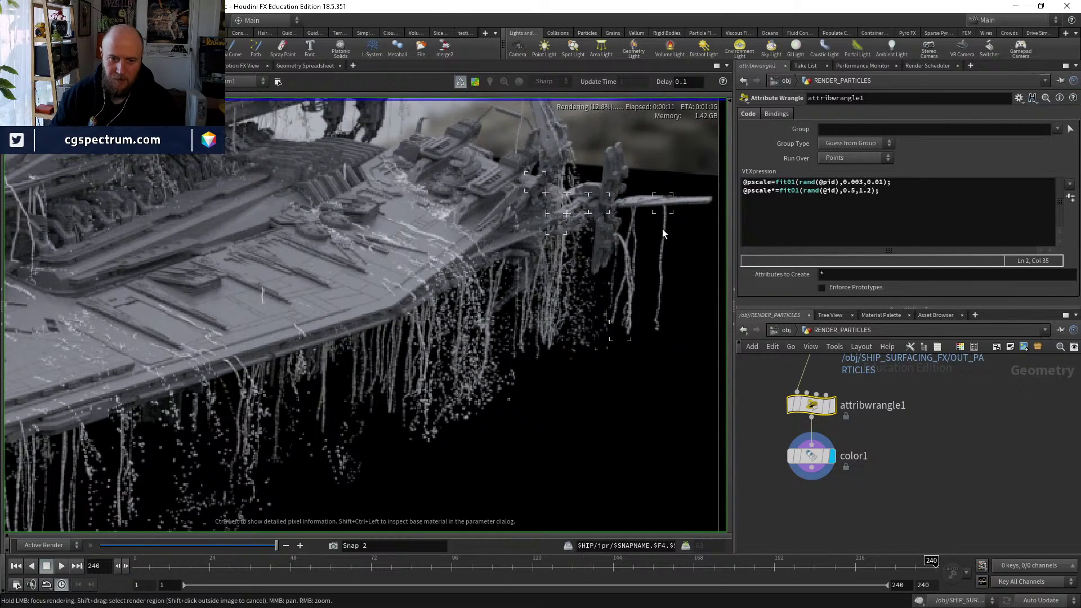
scroll(663, 238, up, 2)
scroll(664, 271, down, 3)
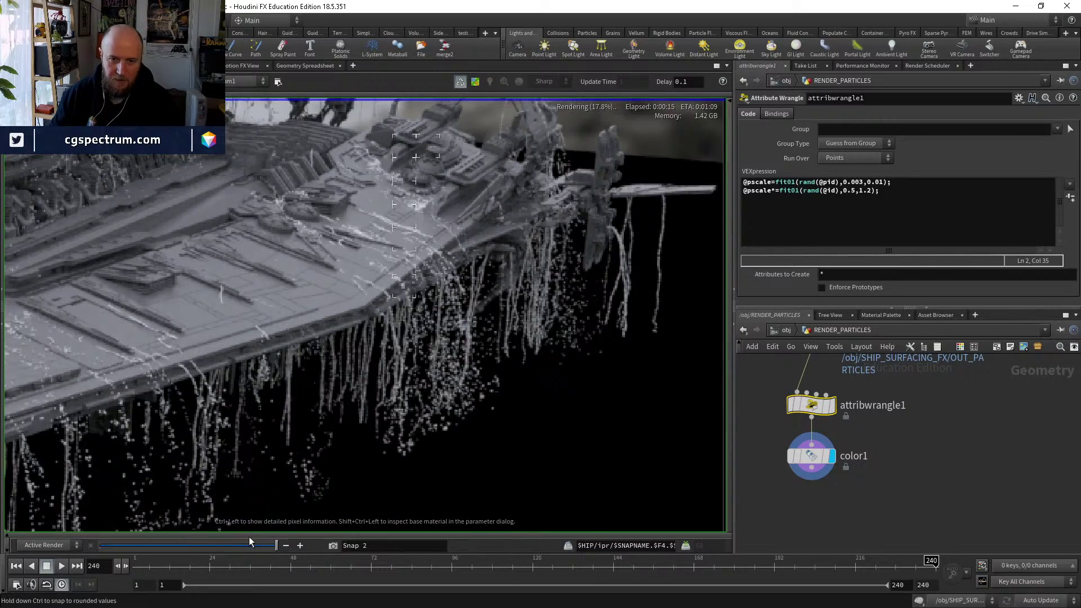
scroll(273, 412, down, 4)
middle_drag(265, 415, 333, 337)
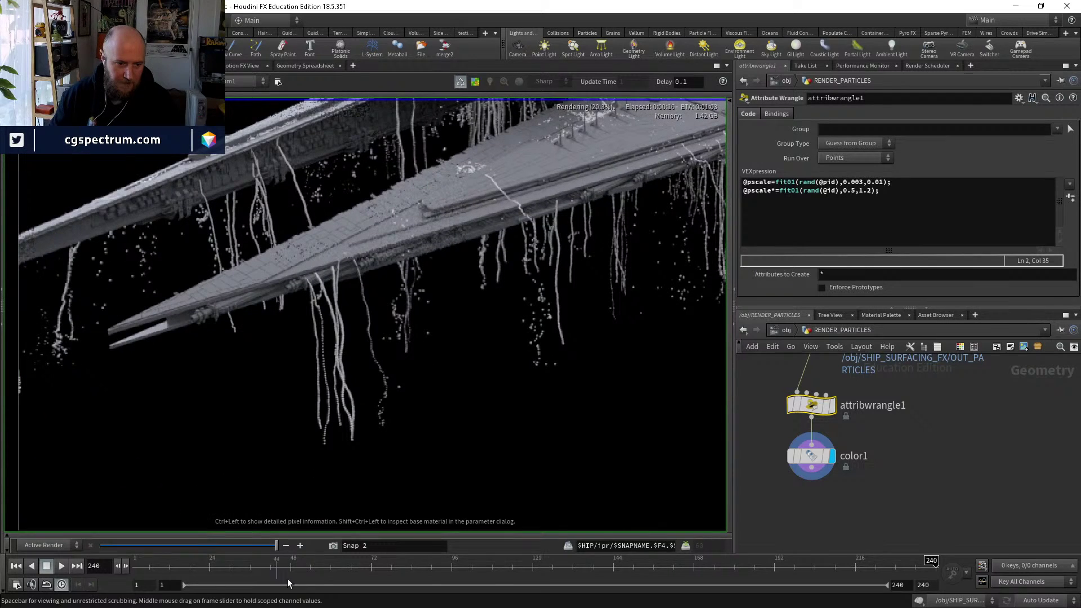
Store a snapshot of the current render and compare the bow's streams with the earlier snapshot.
click(333, 546)
scroll(352, 389, up, 3)
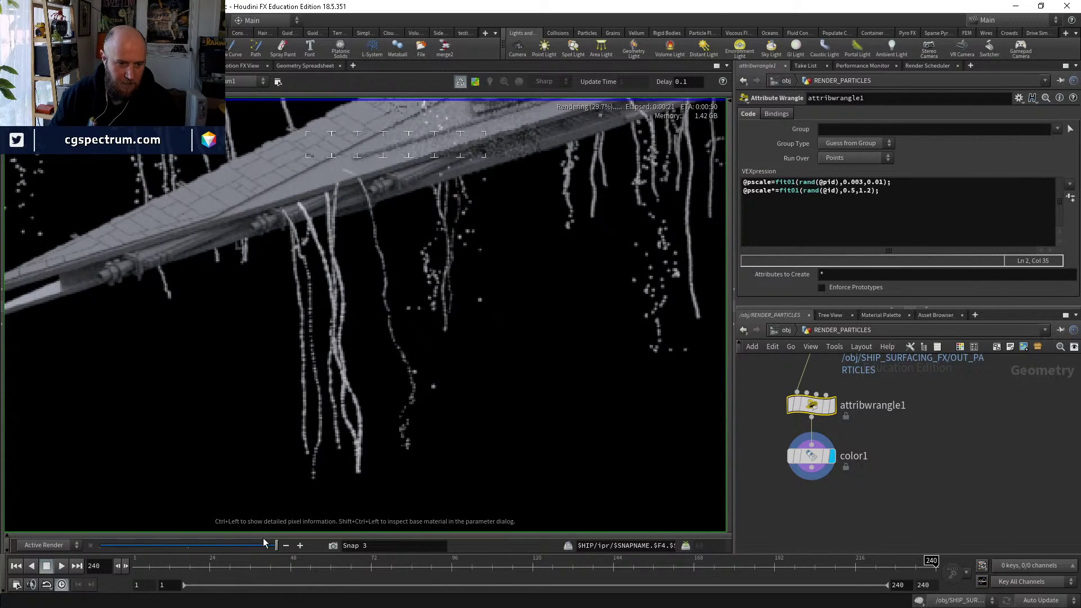
mouse_move(262, 544)
mouse_down()
mouse_move(204, 544)
mouse_move(277, 546)
mouse_up()
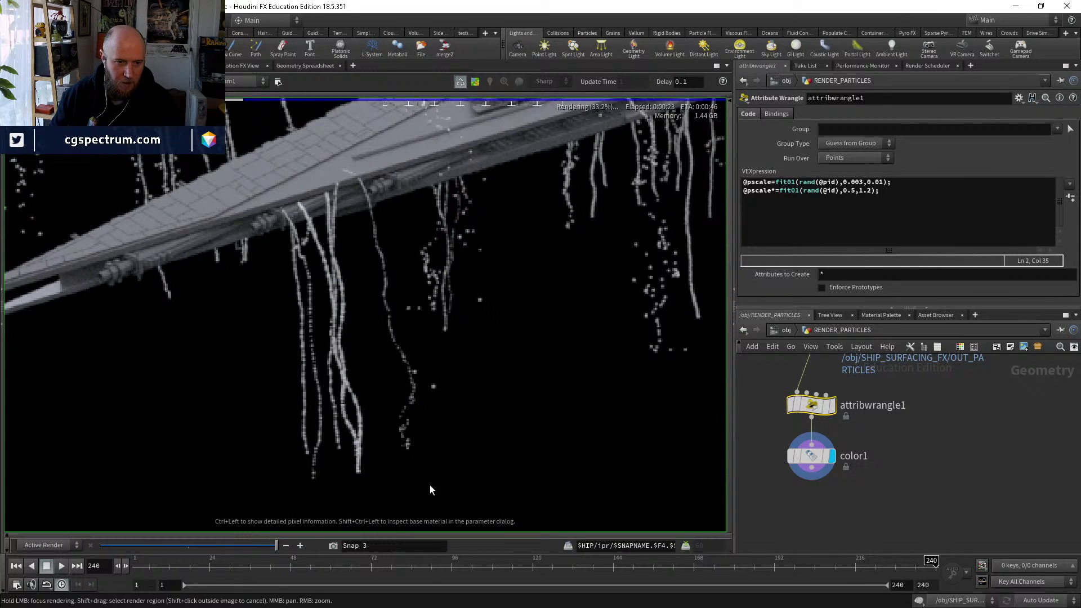
Set the output range of the id-based pscale multiplier in attribwrangle1 to 0.3 minimum and 1 maximum.
click(854, 191)
key(BackSpace)
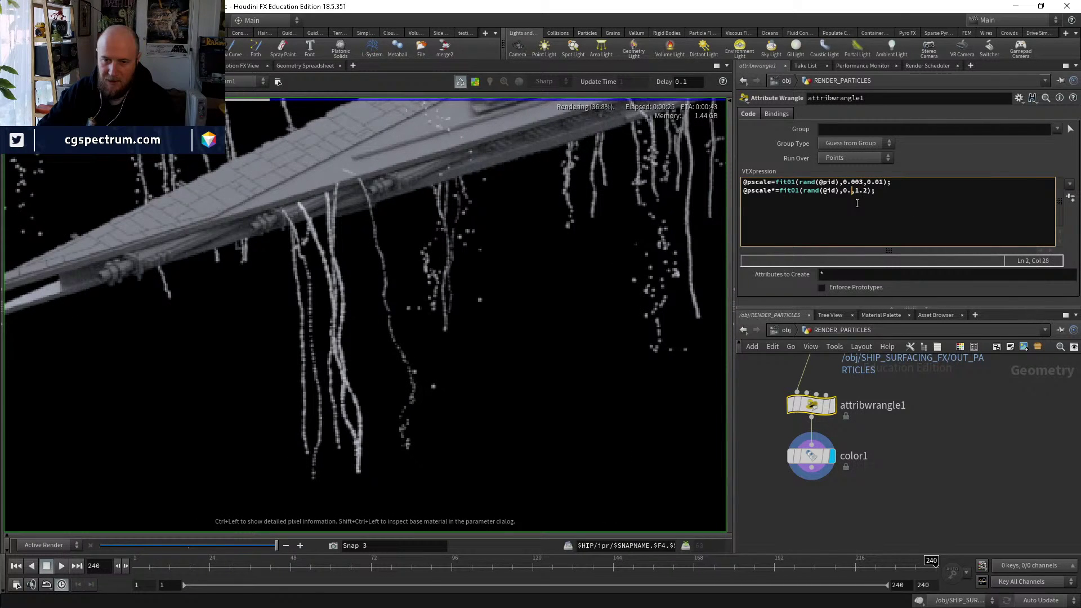
text(3)
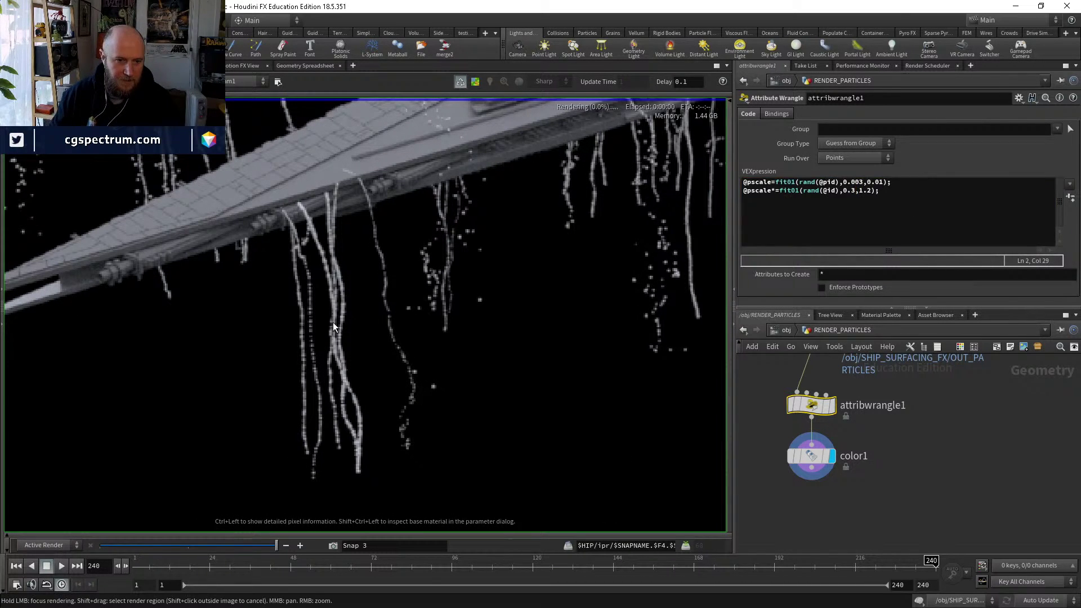
click(875, 207)
key(BackSpace)
key(BackSpace)
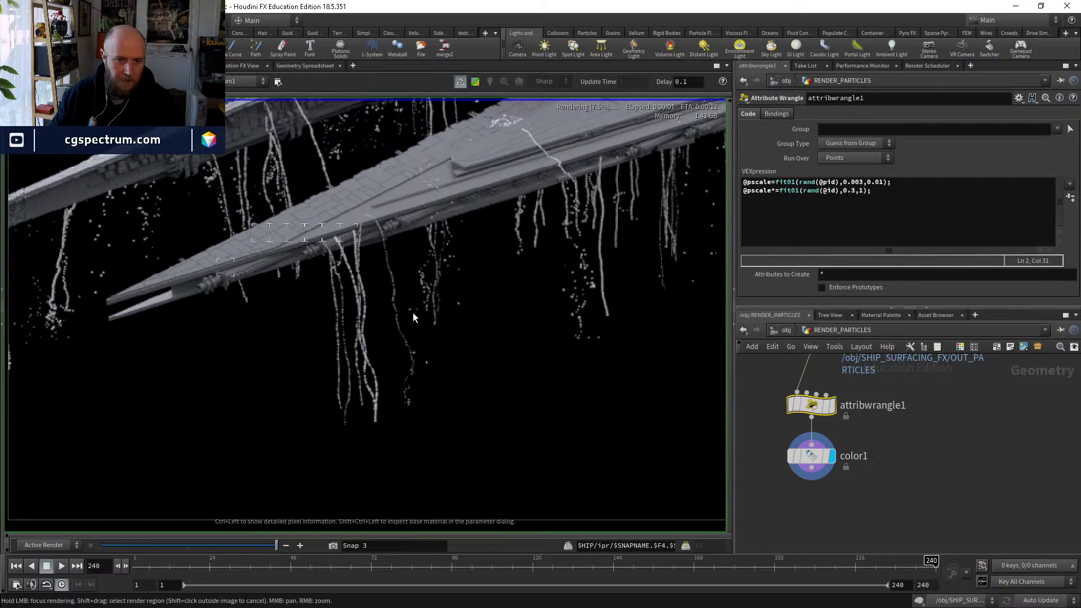
Check the particle size variation in the new render from the bow streams back along the hull.
right_drag(330, 322, 487, 316)
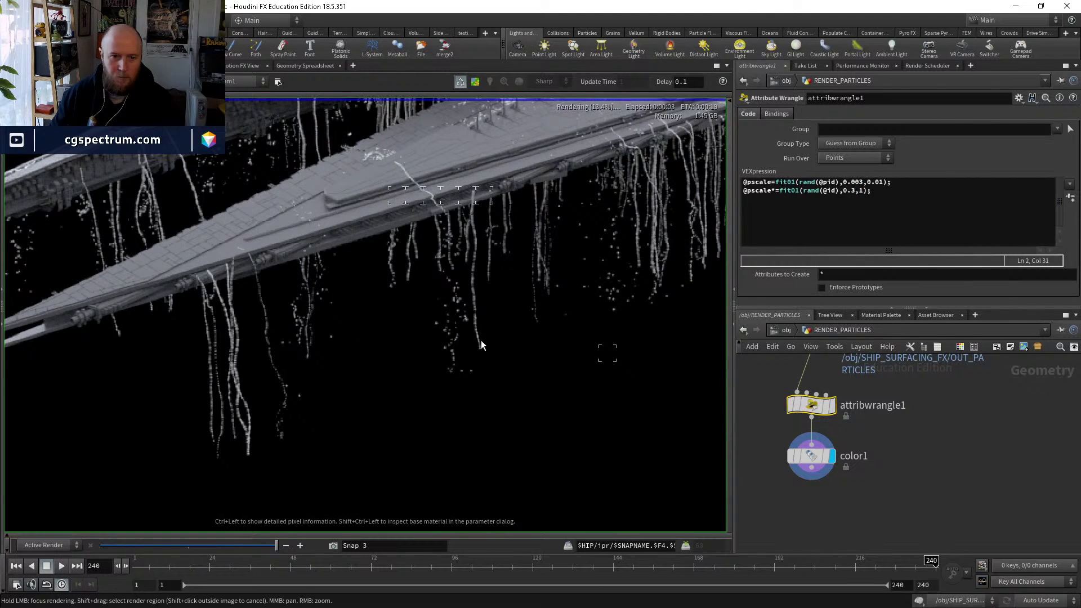
scroll(481, 340, up, 2)
scroll(490, 340, up, 3)
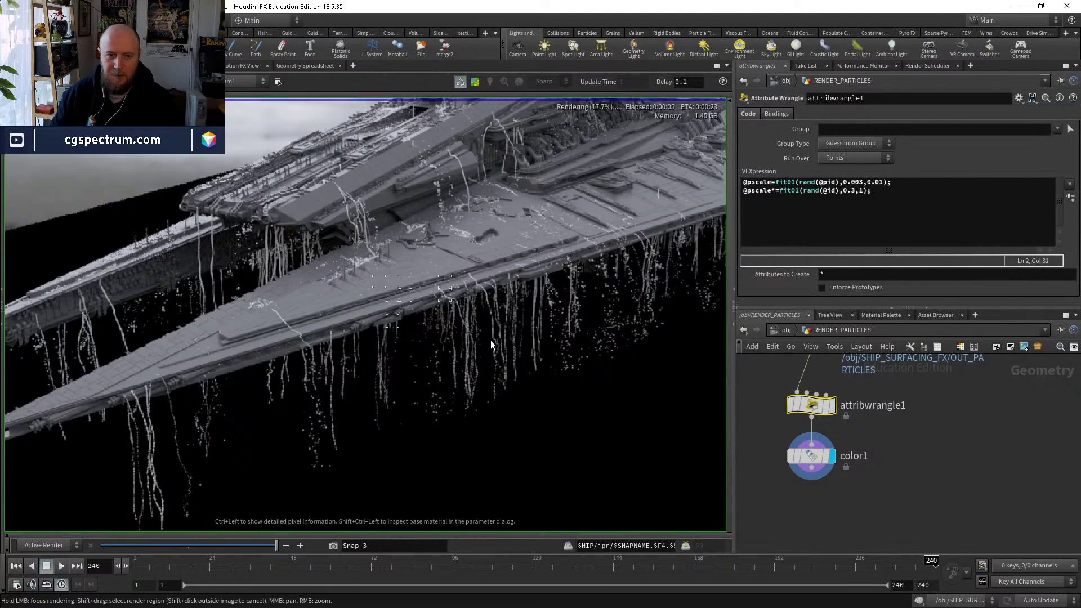
scroll(539, 295, down, 2)
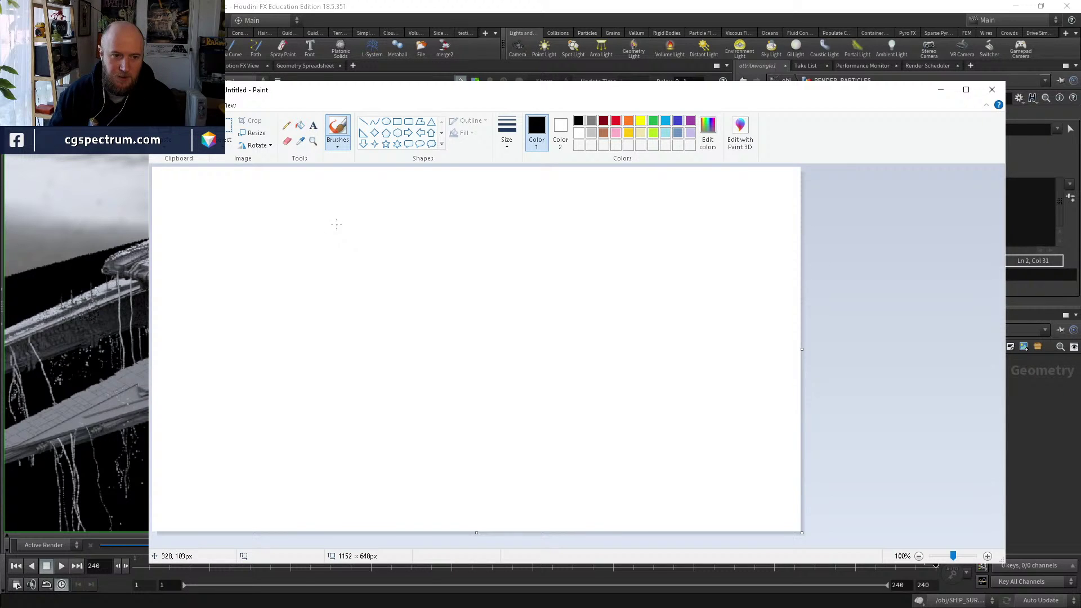
drag(323, 222, 331, 229)
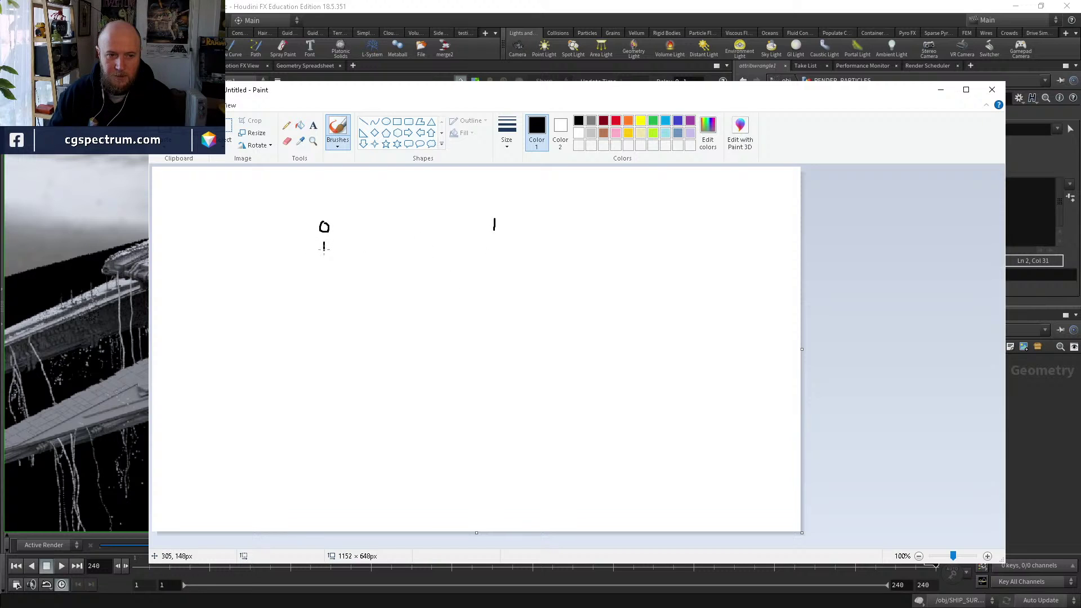
drag(324, 250, 494, 243)
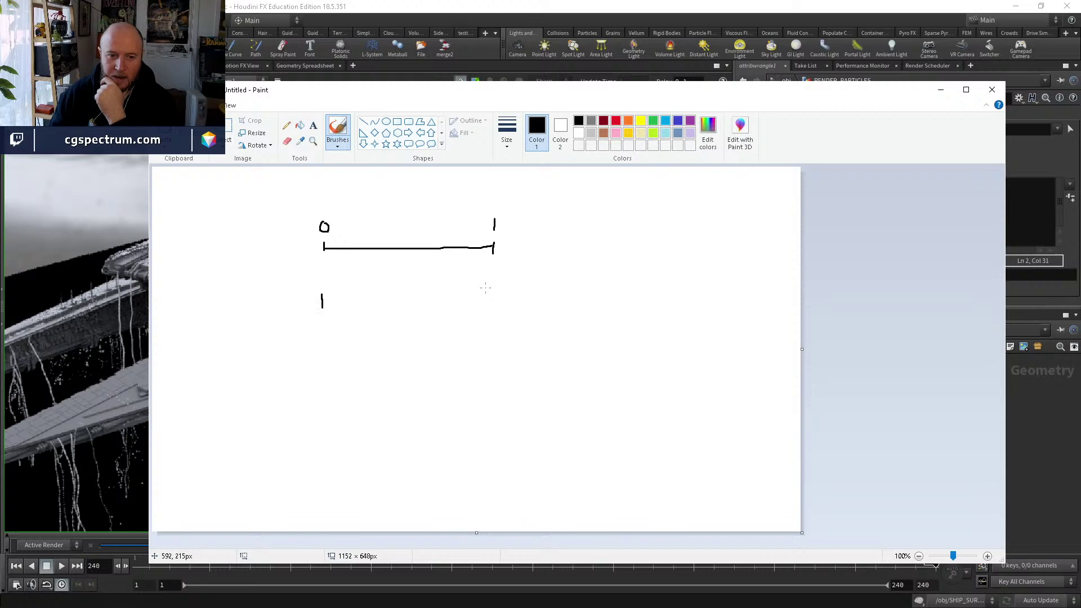
mouse_move(485, 287)
mouse_down()
mouse_move(495, 296)
mouse_move(501, 288)
mouse_up()
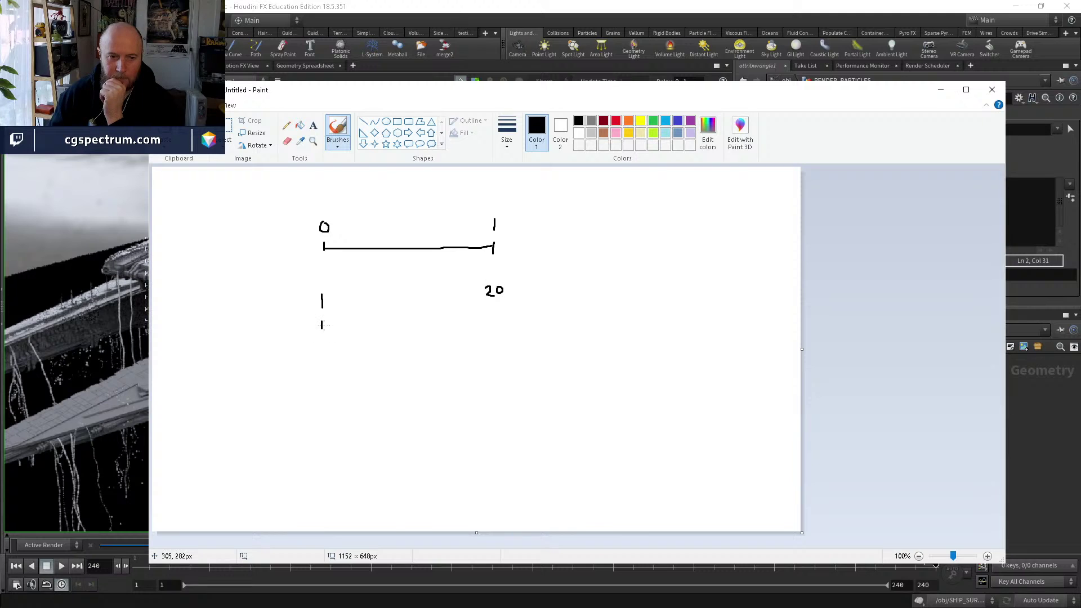
drag(322, 325, 493, 319)
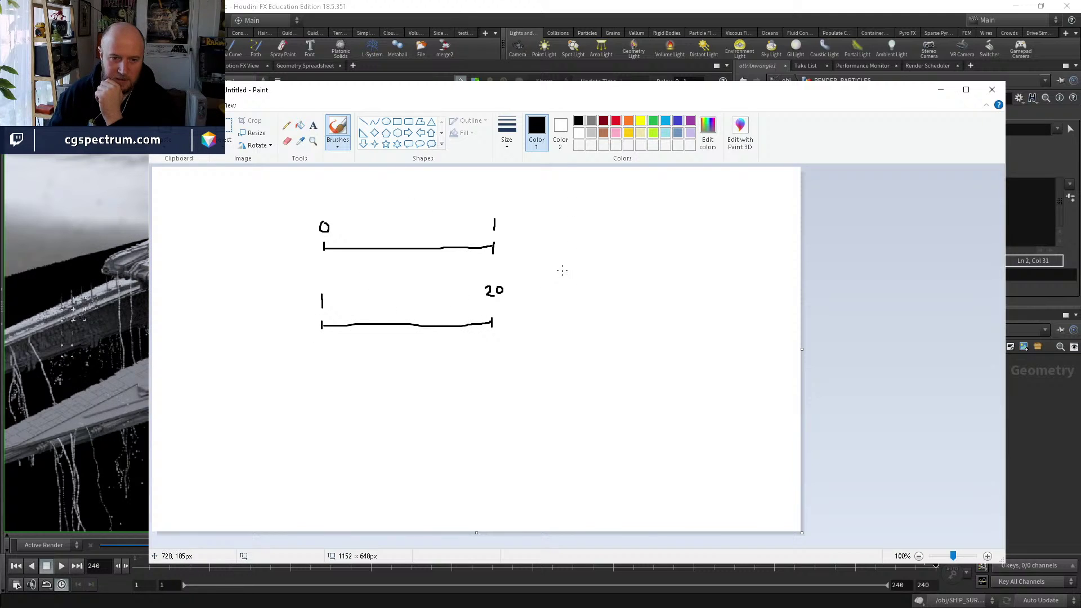
mouse_move(564, 261)
mouse_down()
mouse_move(564, 273)
mouse_move(589, 270)
mouse_move(591, 285)
mouse_move(602, 267)
mouse_move(628, 277)
mouse_move(644, 264)
mouse_move(637, 276)
mouse_move(668, 264)
mouse_move(678, 283)
mouse_move(691, 258)
mouse_up()
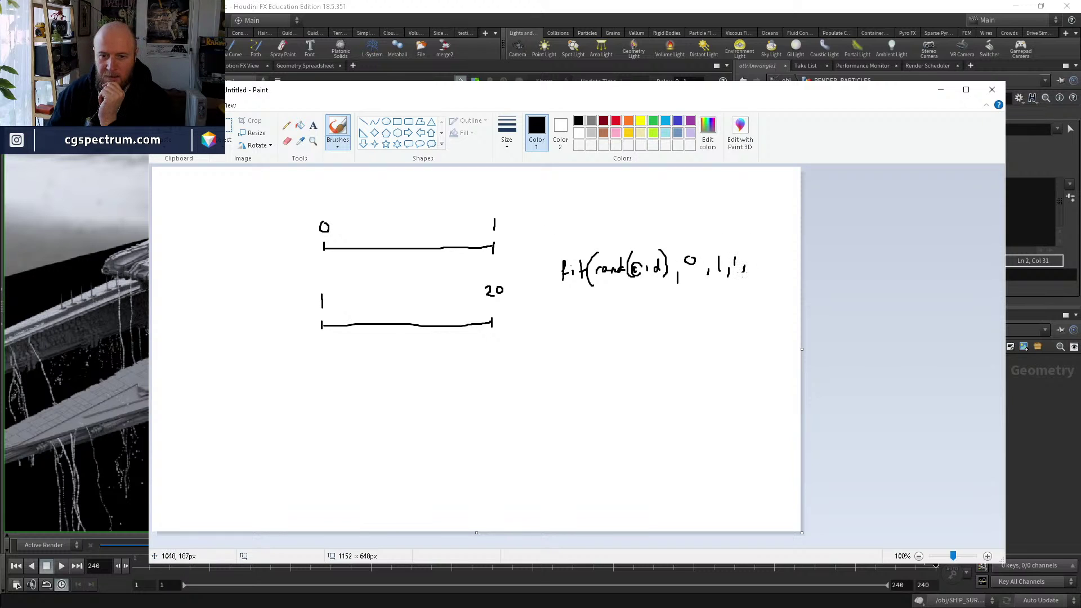
mouse_move(757, 259)
mouse_down()
mouse_move(764, 269)
mouse_move(771, 258)
mouse_move(776, 273)
mouse_up()
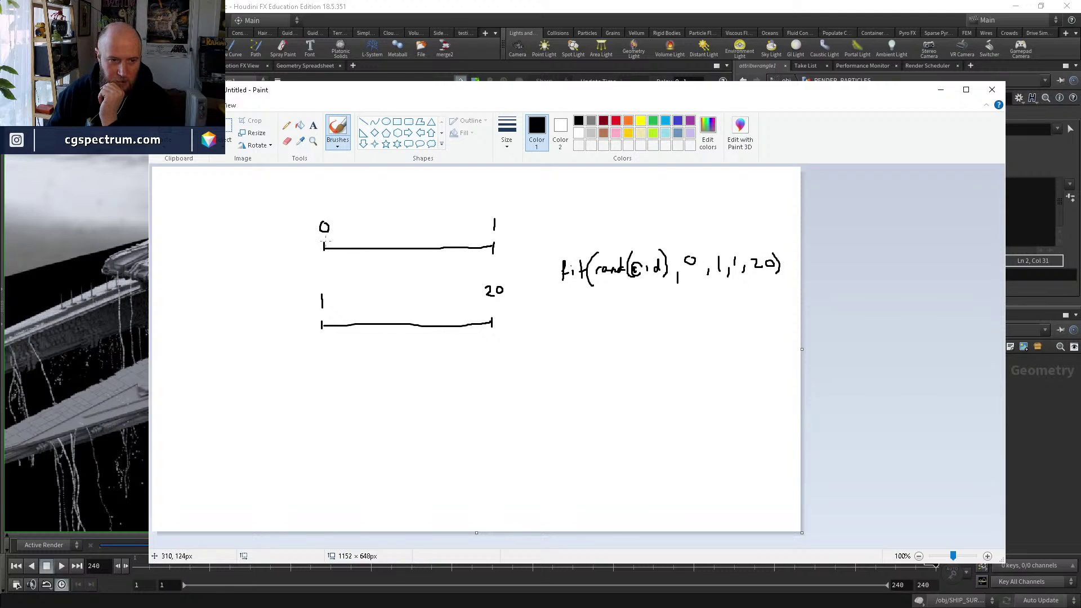
Draw arrows mapping 0 to 1, 0.25 to 5, 0.5 to 10.5, 0.75 to 15 and 1 to 20 between the number lines.
drag(323, 261, 324, 286)
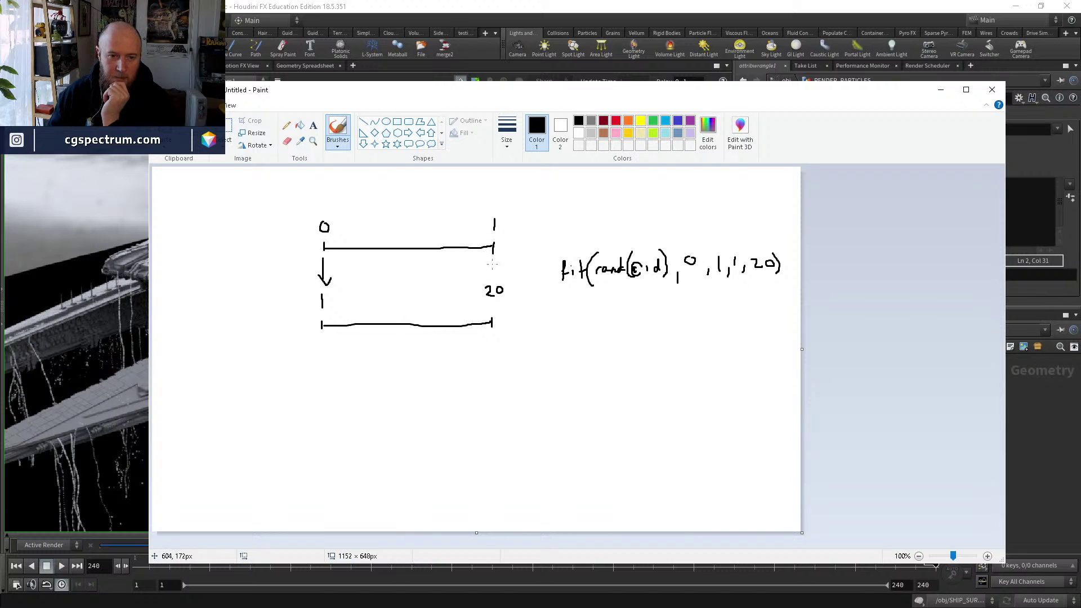
drag(488, 271, 493, 279)
drag(498, 270, 493, 279)
drag(402, 226, 413, 231)
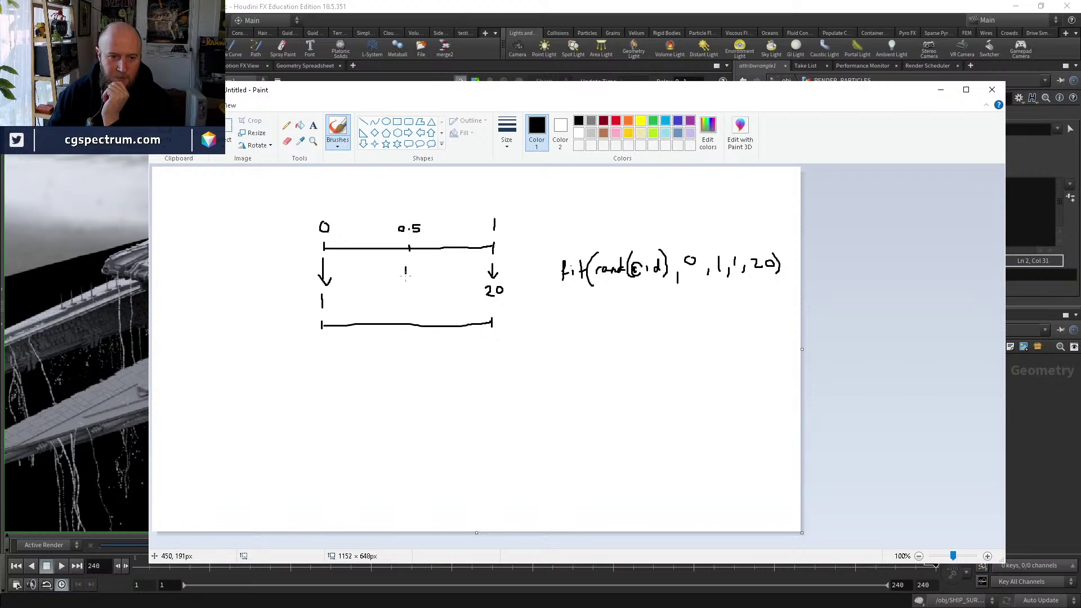
mouse_move(406, 274)
mouse_down()
mouse_move(406, 305)
mouse_move(414, 294)
mouse_up()
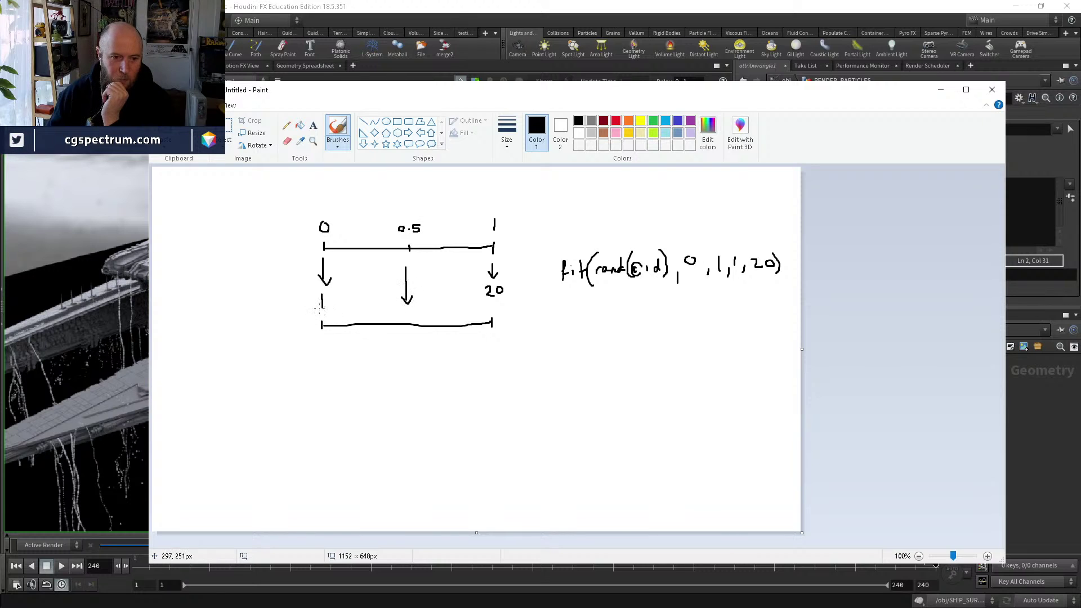
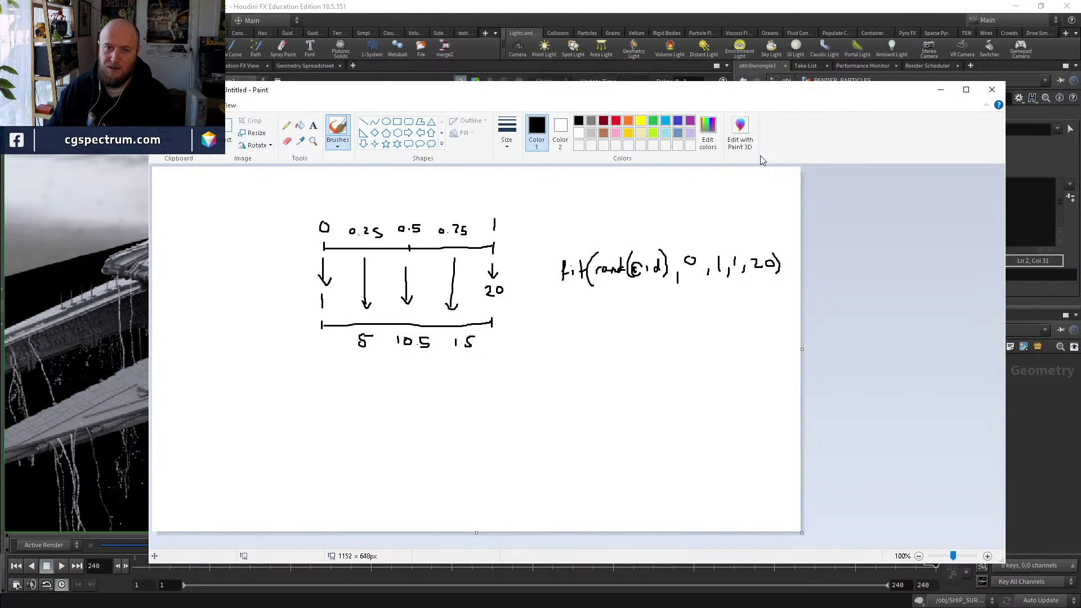
Keep the unsaved Paint sketch open and minimized, and return to Houdini.
click(993, 90)
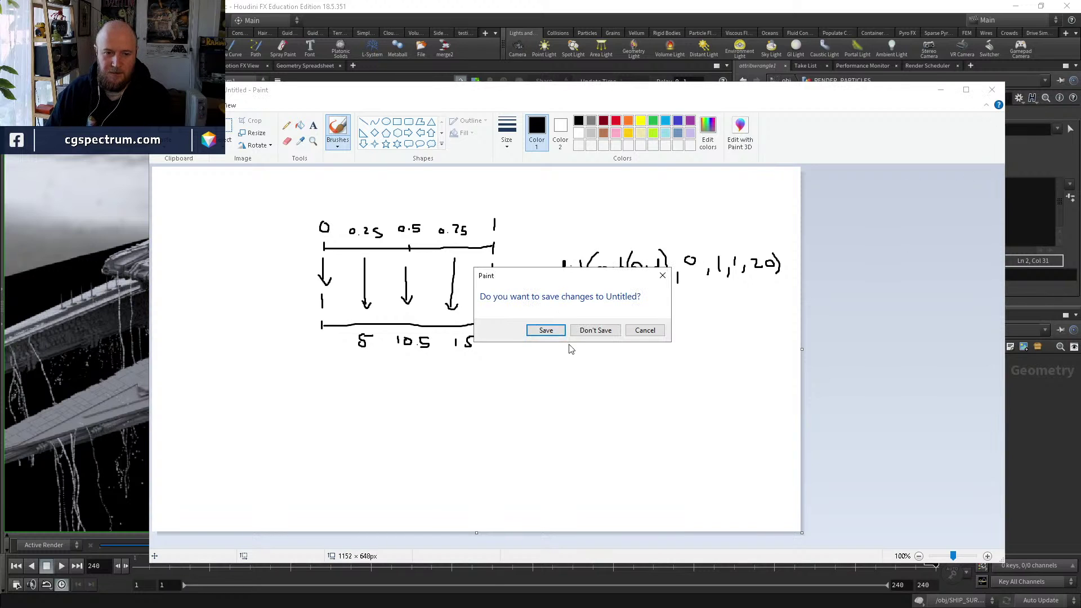
click(641, 332)
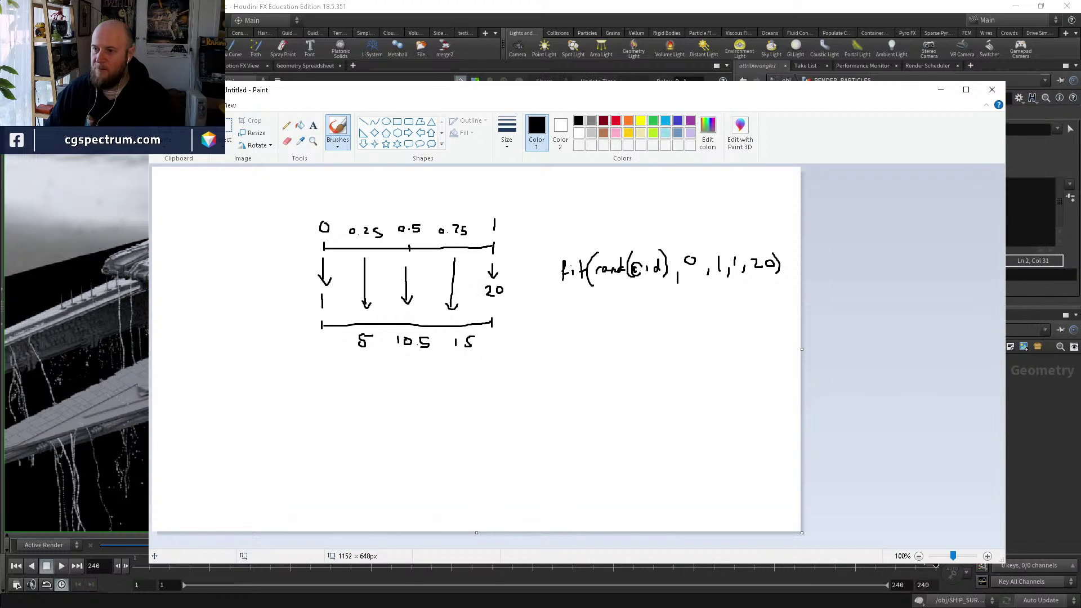
click(940, 90)
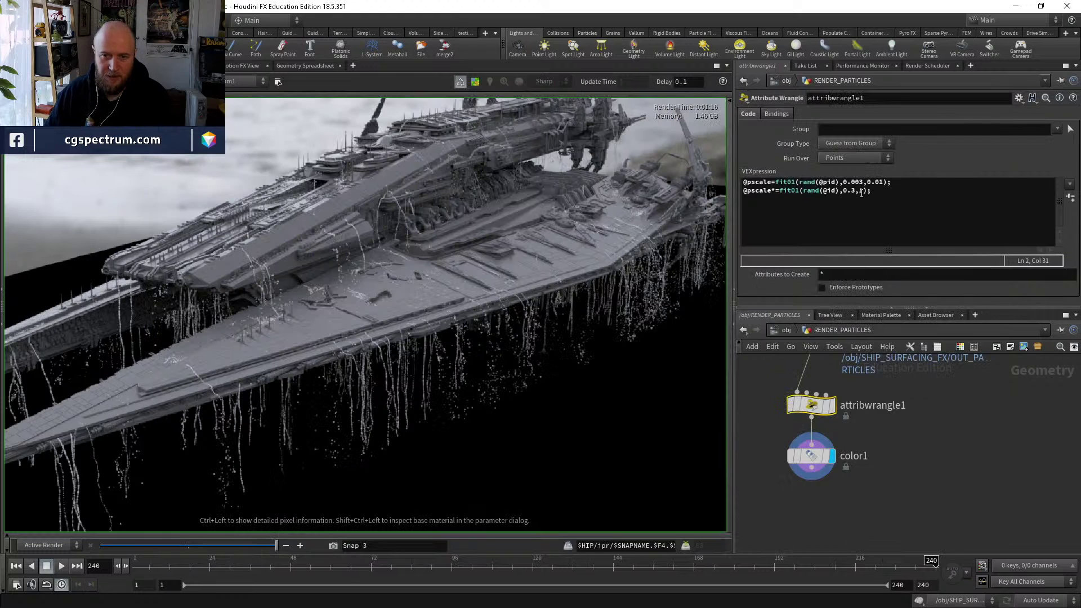
drag(839, 191, 814, 190)
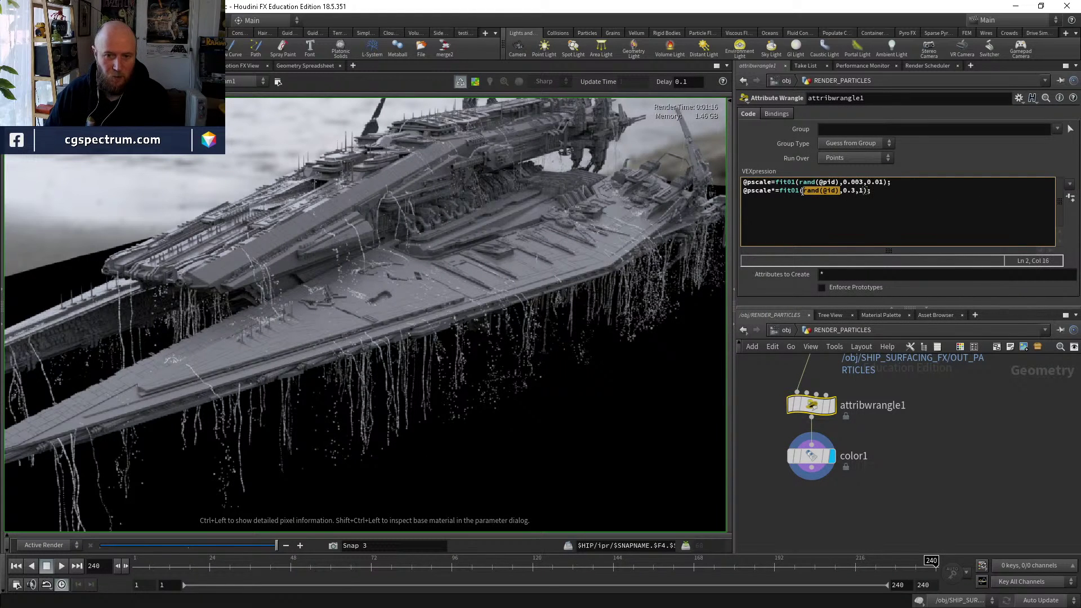
click(853, 190)
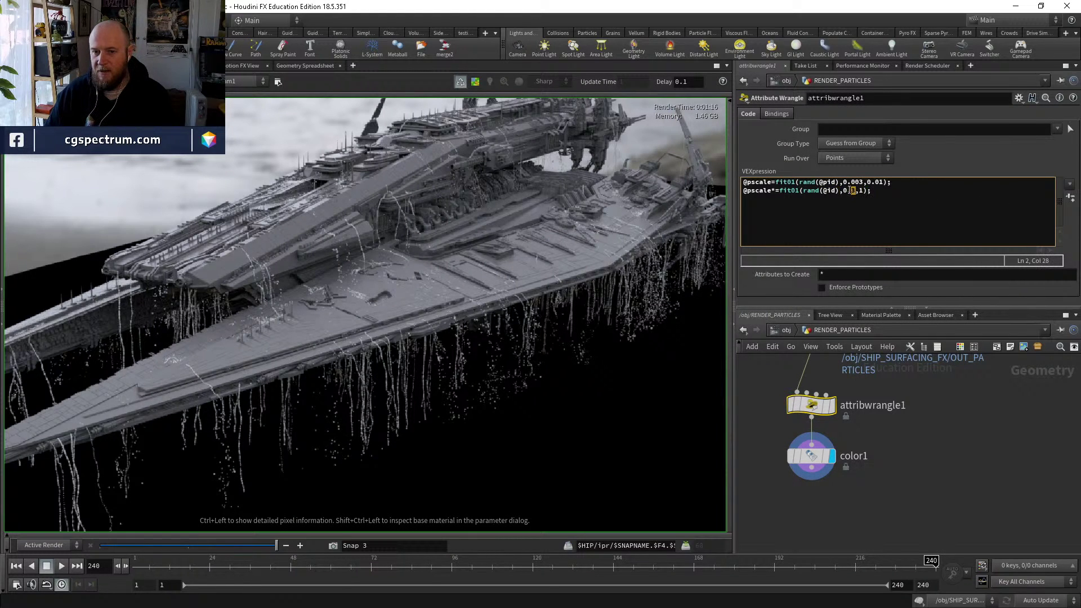
click(864, 190)
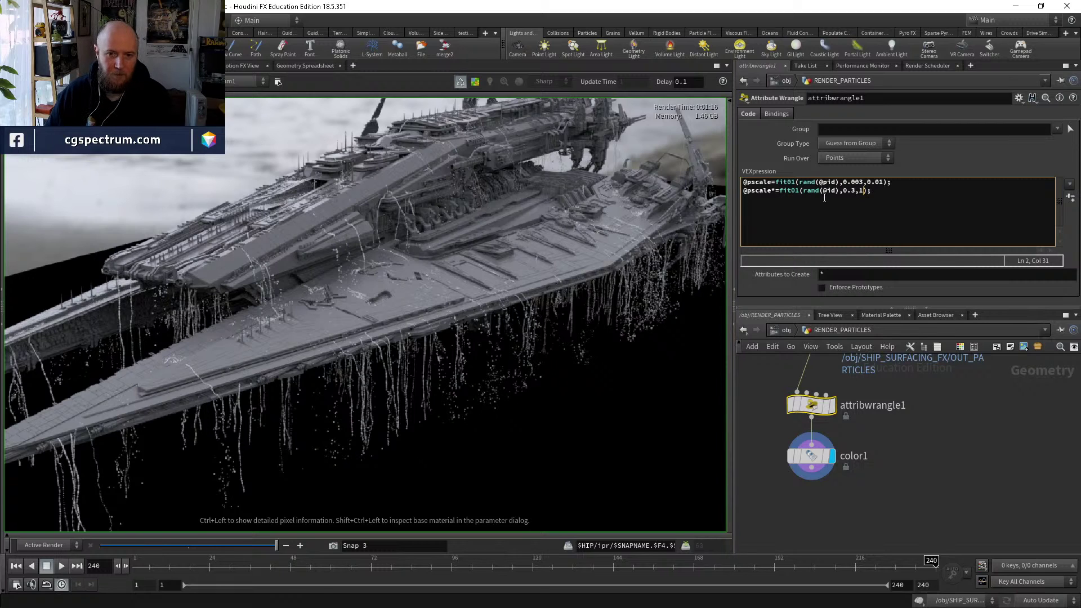
drag(800, 190, 777, 191)
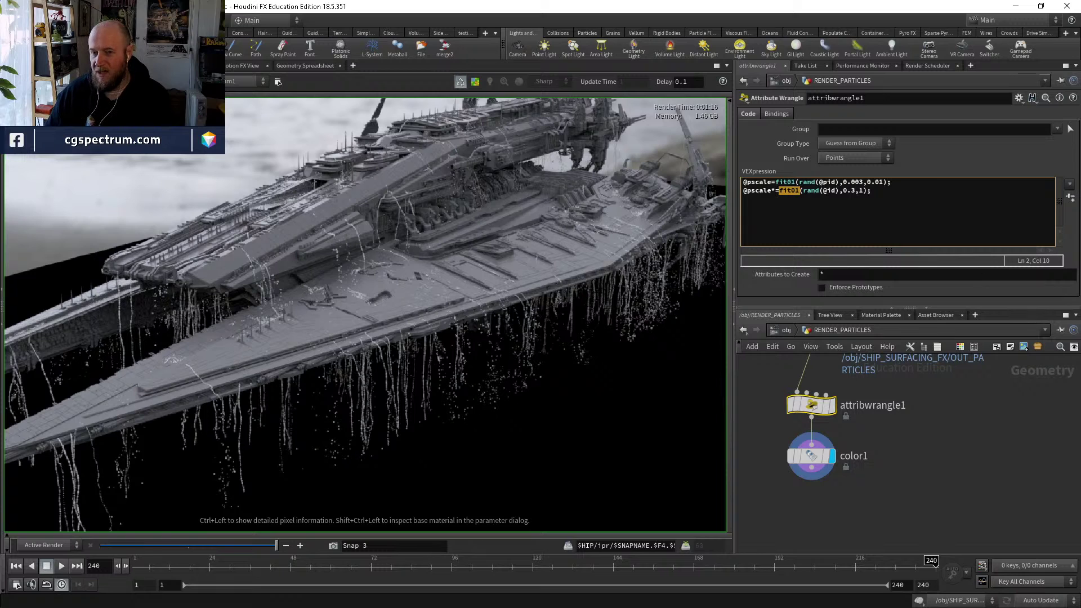
drag(841, 191, 808, 190)
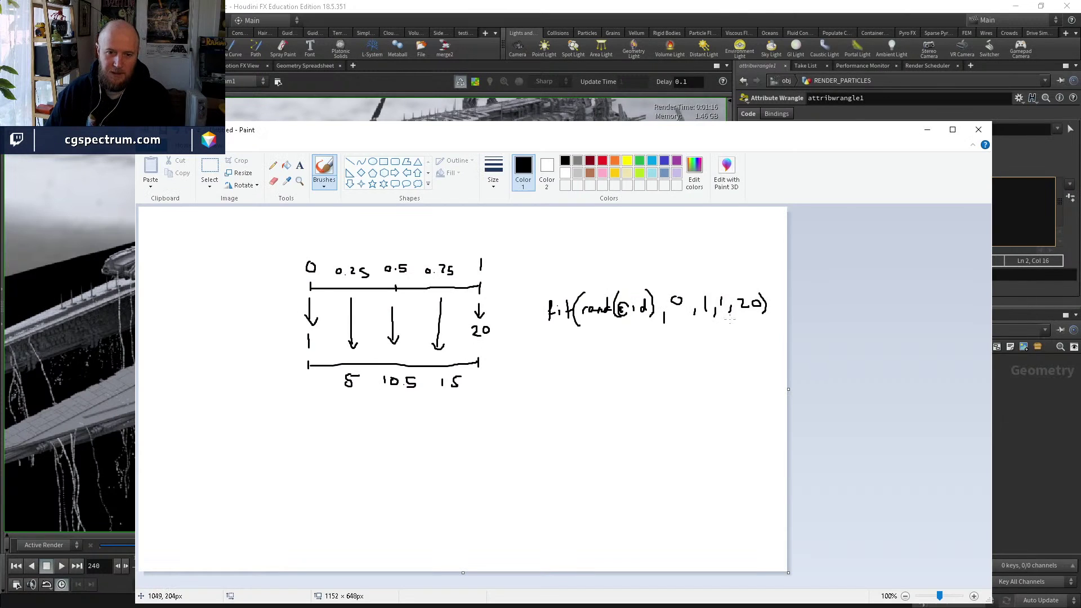
mouse_move(714, 290)
mouse_down()
mouse_move(663, 289)
mouse_move(684, 330)
mouse_move(717, 298)
mouse_move(734, 324)
mouse_move(764, 285)
mouse_move(715, 284)
mouse_up()
key(ctrl+z)
key(ctrl+z)
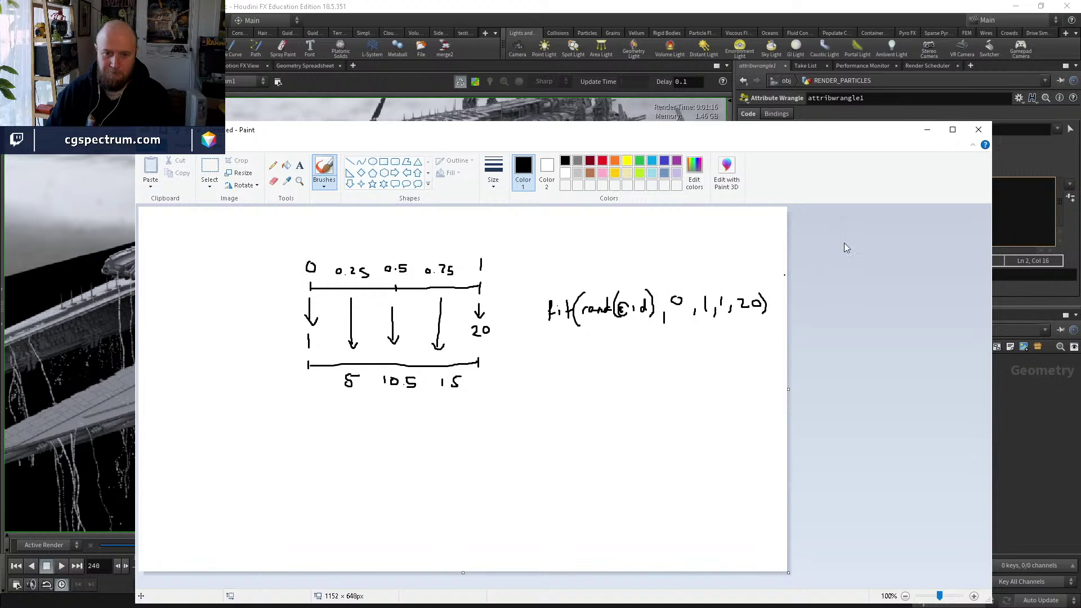
click(927, 130)
Examine the particle streams in the render at the bow and along the hull edge.
scroll(400, 340, down, 3)
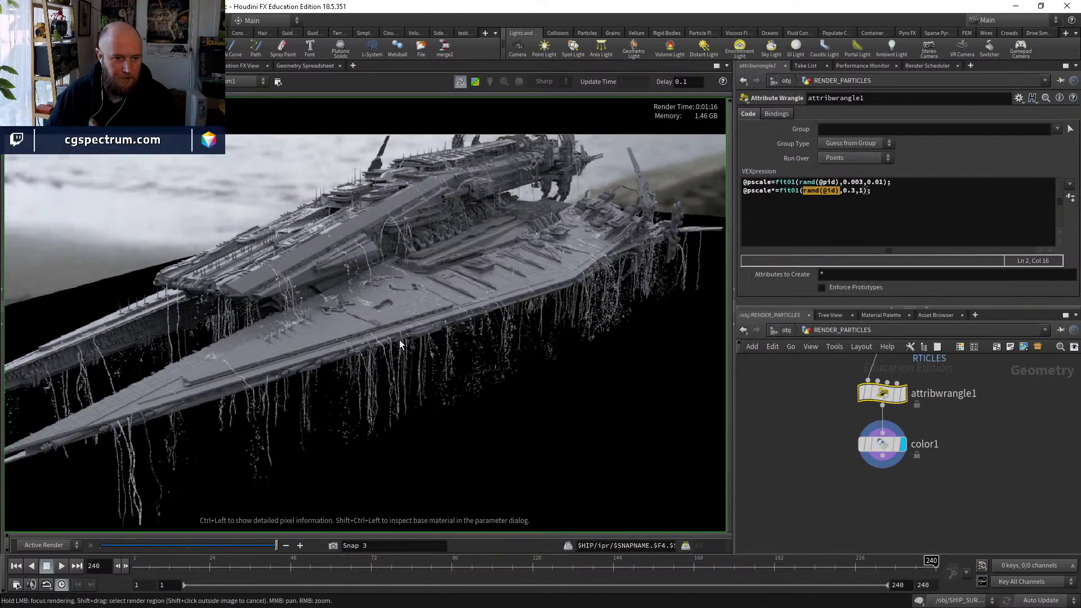
scroll(360, 404, up, 3)
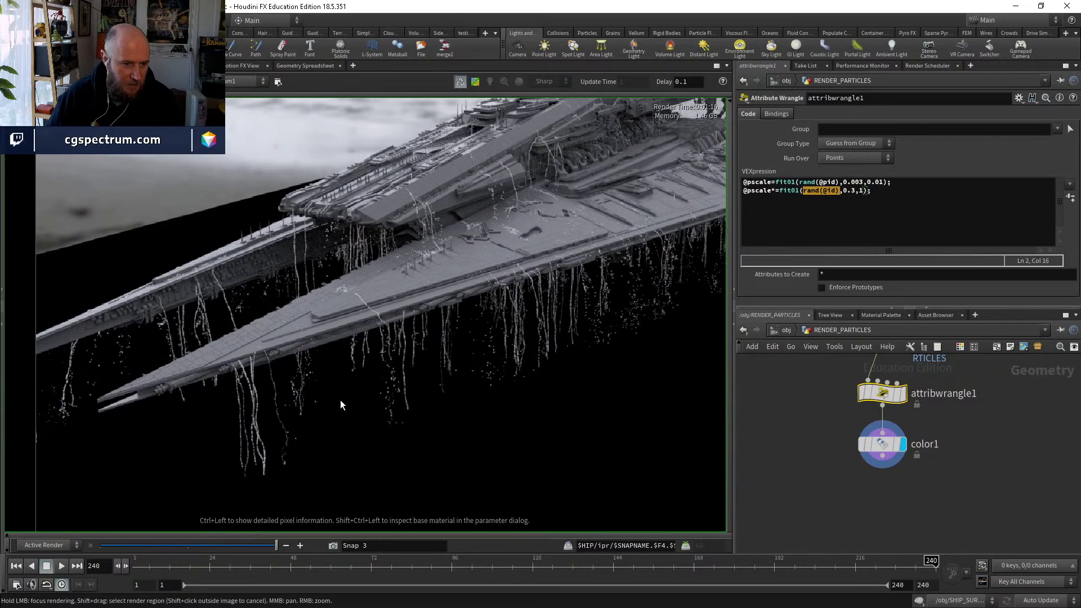
mouse_move(274, 545)
mouse_down()
mouse_move(116, 545)
mouse_move(277, 544)
mouse_up()
scroll(510, 387, down, 3)
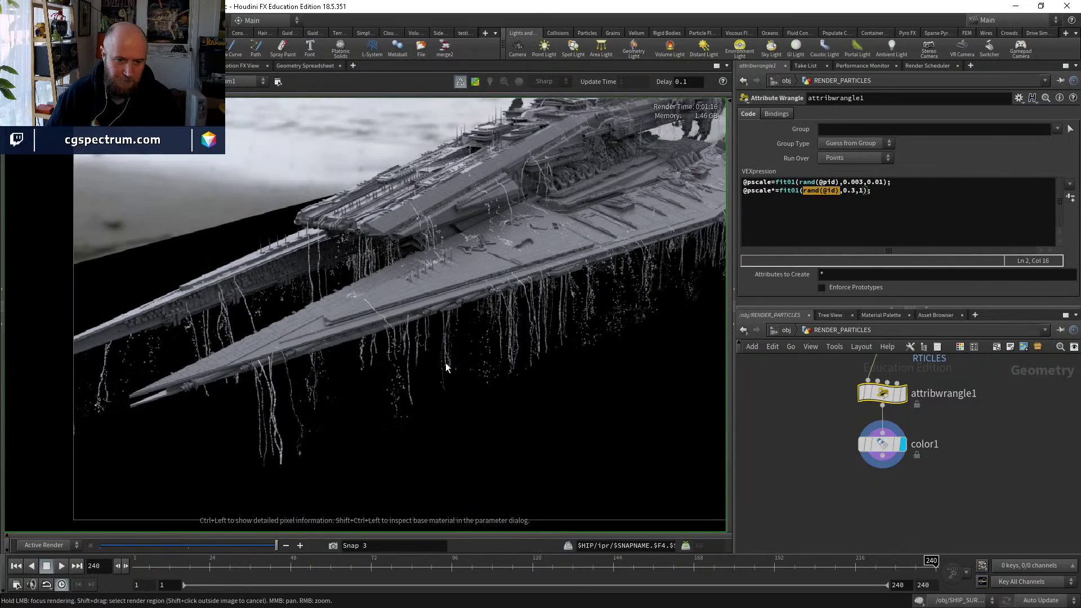
scroll(512, 383, up, 2)
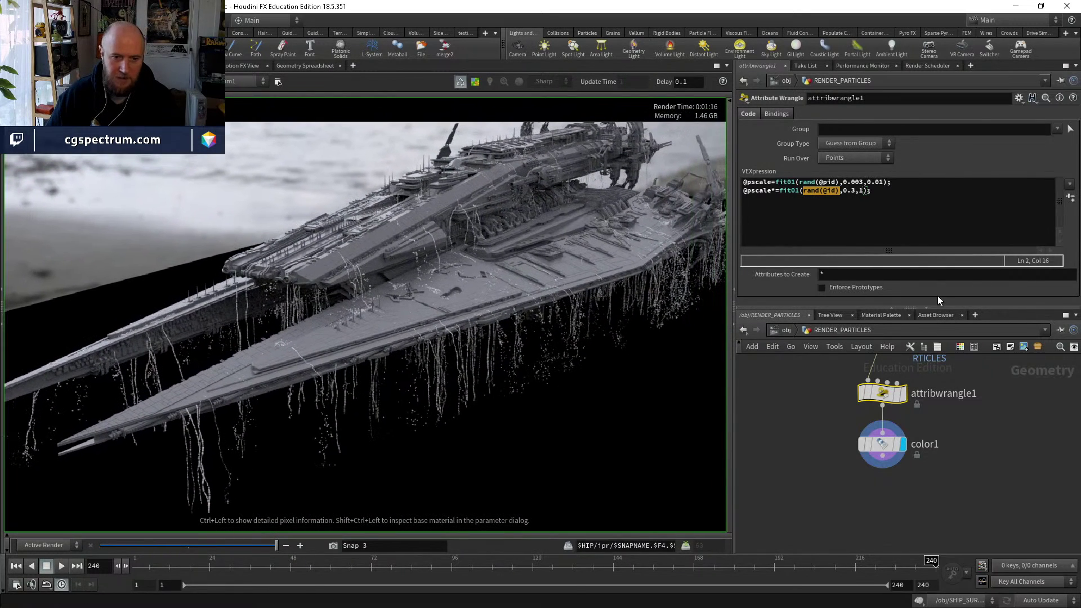
Enter the SHIP_SURFACING_FX network from the object level and display its FLIP_SIMULATION_v2 file cache in the 3D view.
middle_drag(817, 381, 797, 407)
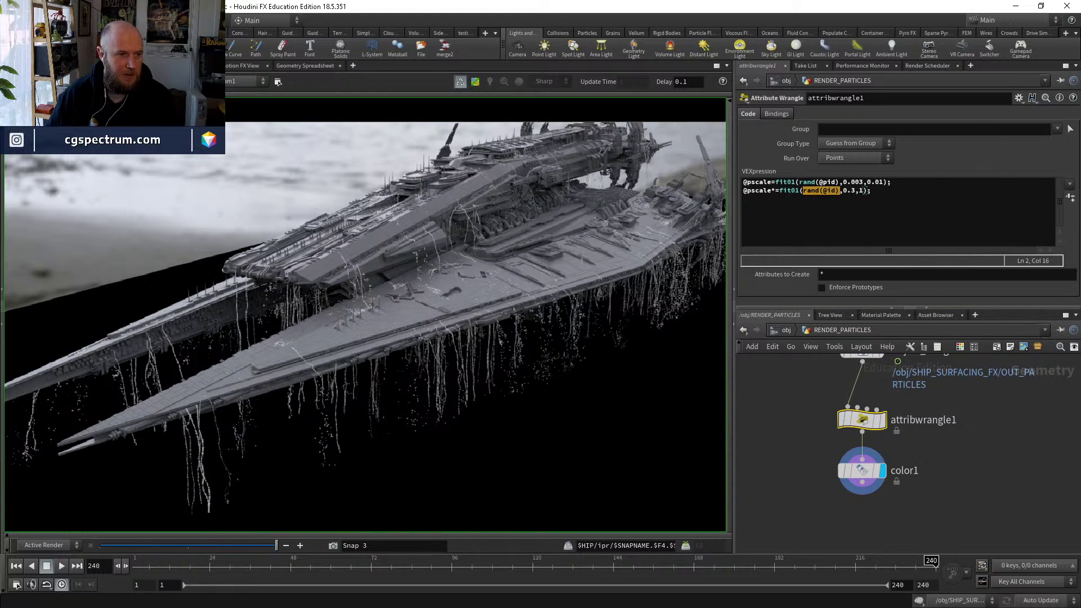
key(ctrl+Page_Up)
key(u)
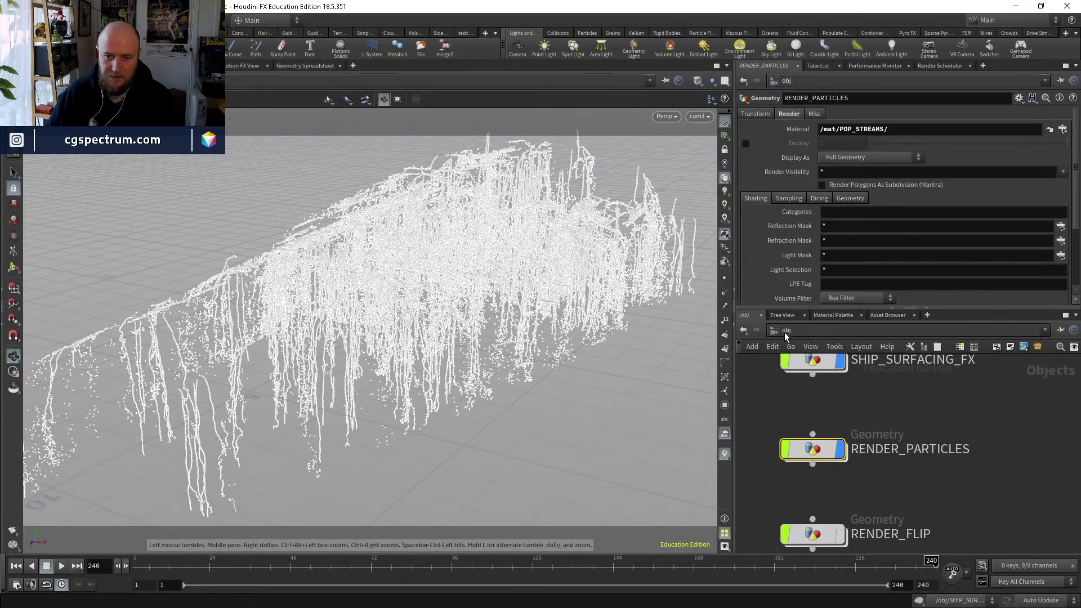
double_click(807, 403)
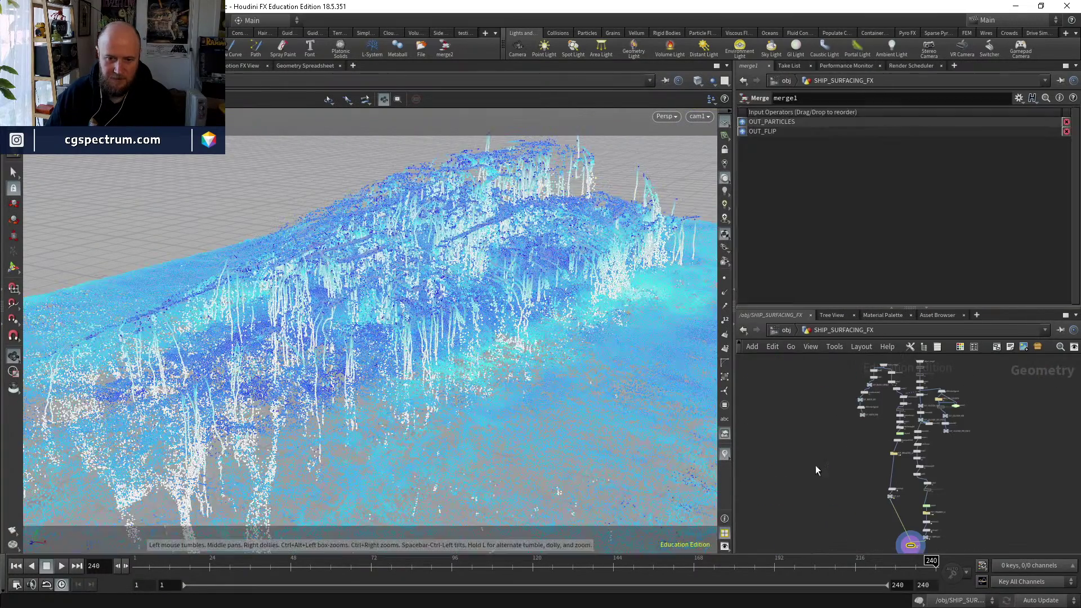
scroll(902, 445, up, 5)
click(885, 420)
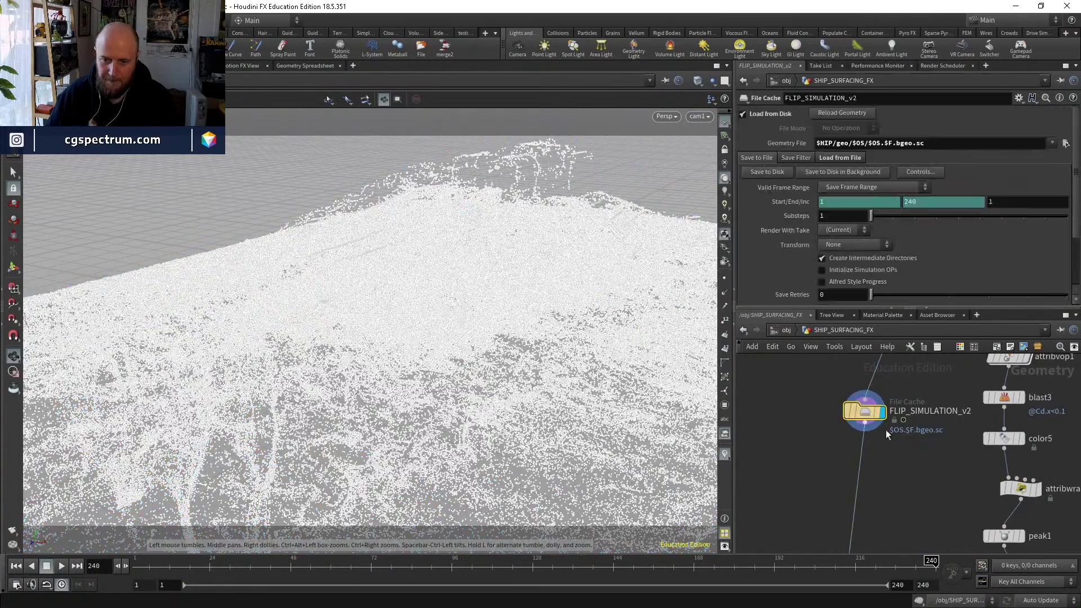
Inspect the cached FLIP particles from the side and from below at different frames, ending on frame 164.
drag(254, 576, 938, 570)
scroll(496, 356, down, 5)
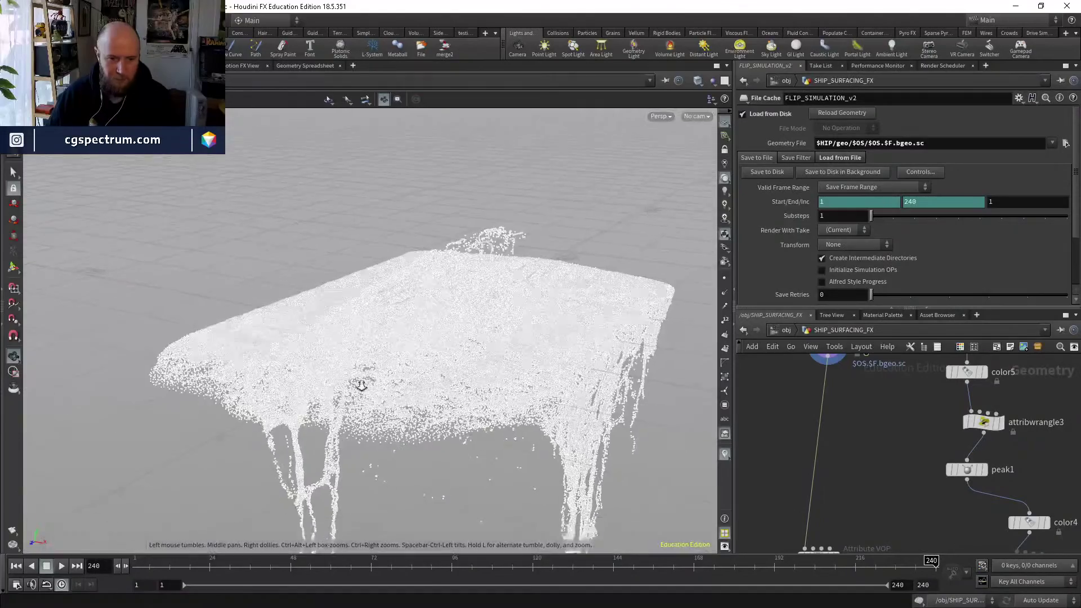
drag(357, 381, 293, 352)
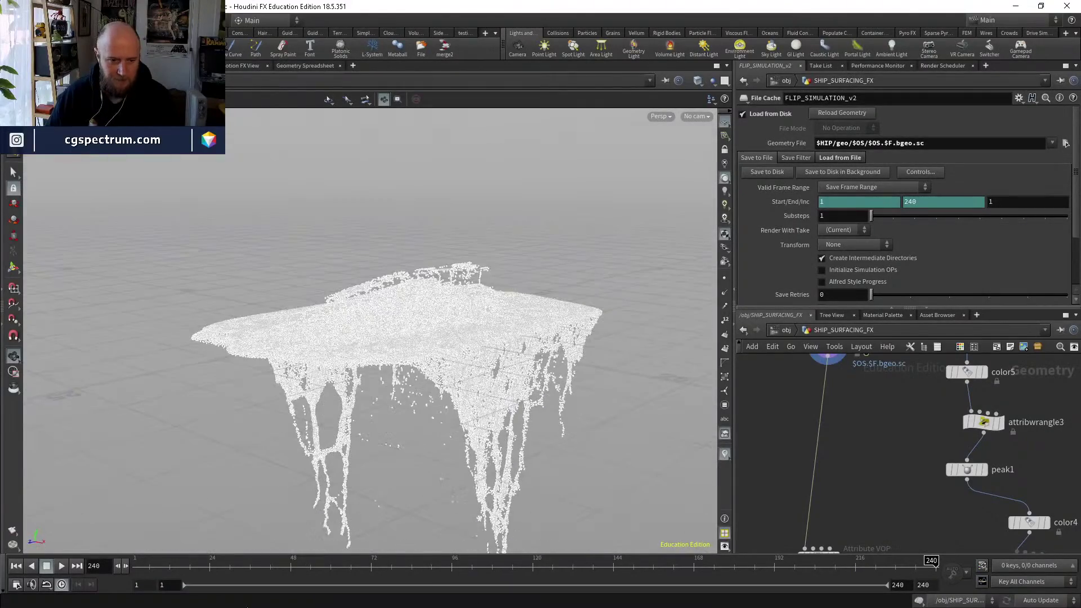
drag(225, 566, 678, 593)
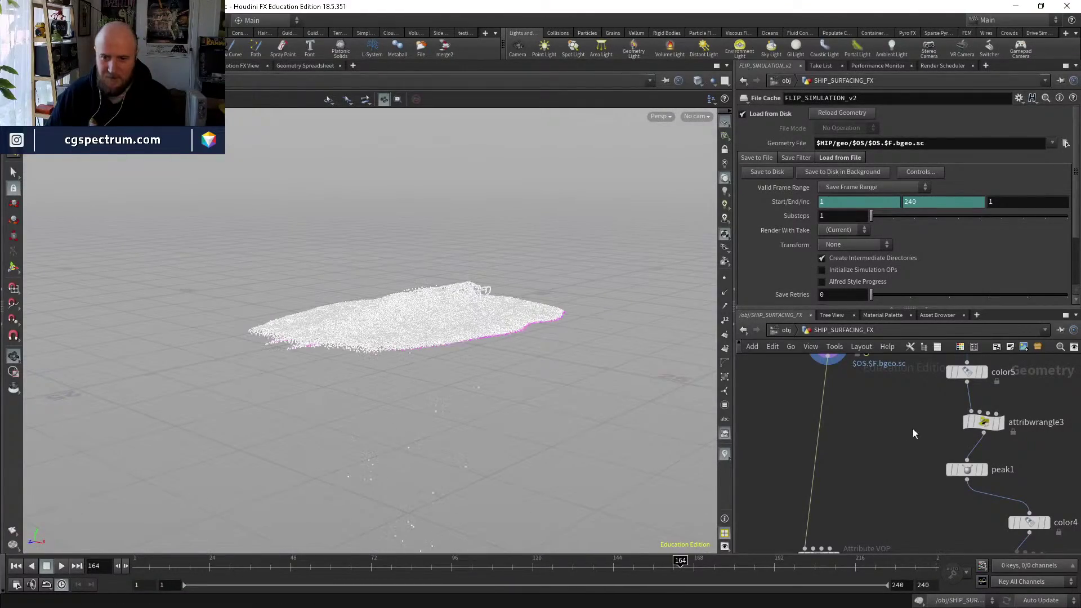
Open the file browser for FLIP_SIMULATION_v2's geometry file, enlarge it, and list the cached sequence as individual files.
click(1066, 143)
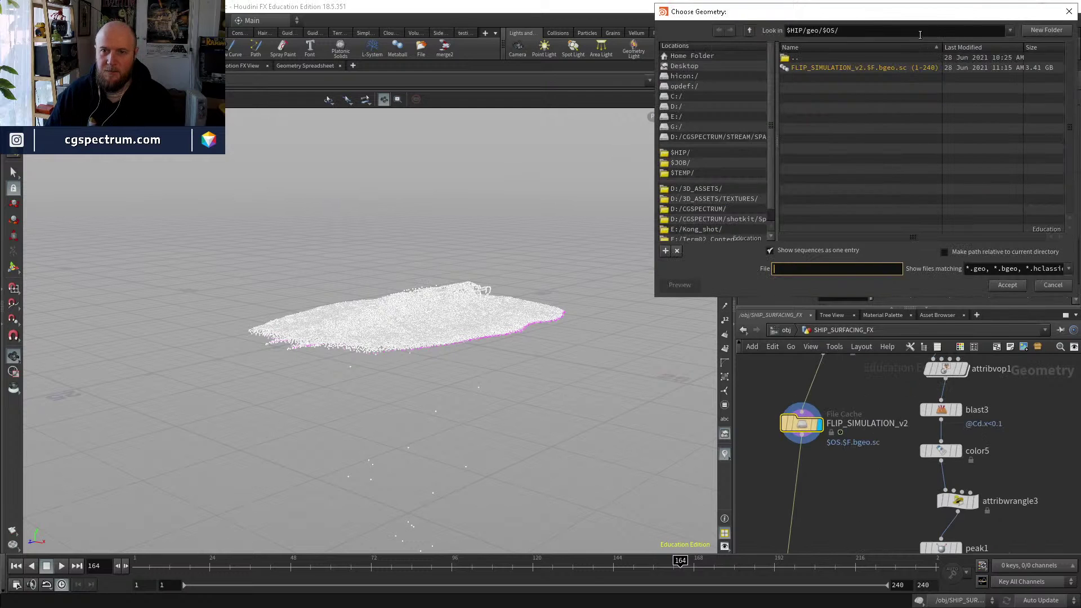
drag(811, 4, 813, 95)
drag(921, 99, 571, 22)
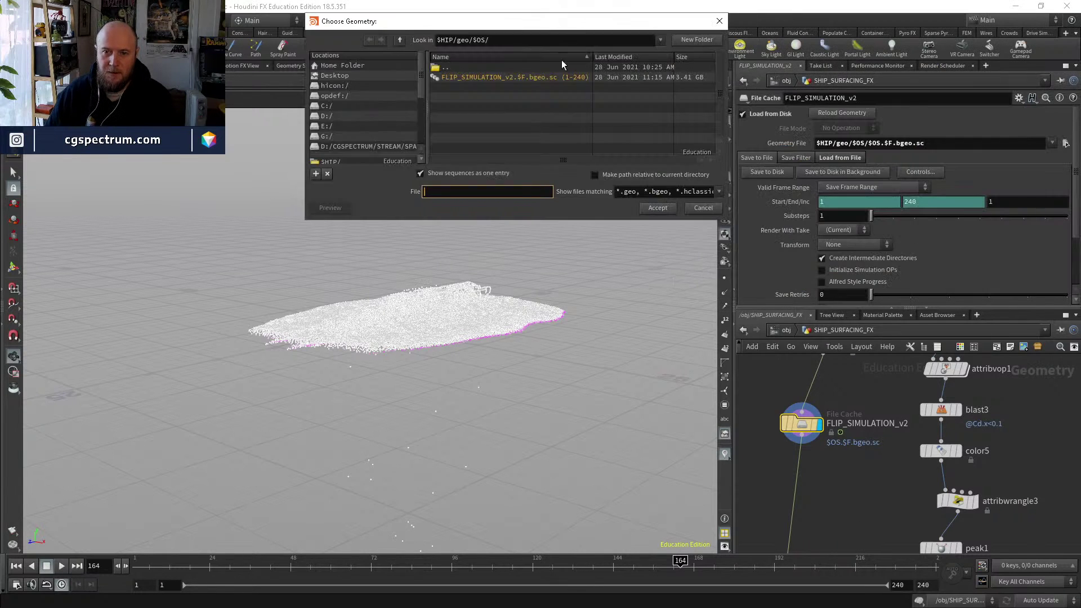
drag(522, 220, 522, 333)
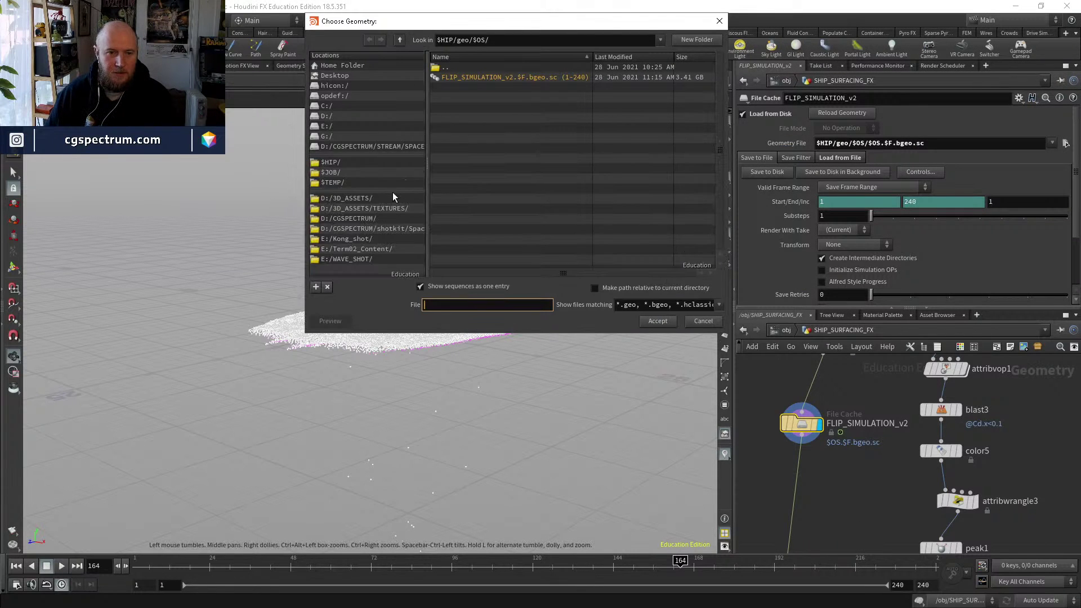
click(445, 289)
Review the file sizes of the cached FLIP_SIMULATION_v2 frames through frame 240, and close the browser without choosing a file.
scroll(567, 205, down, 5)
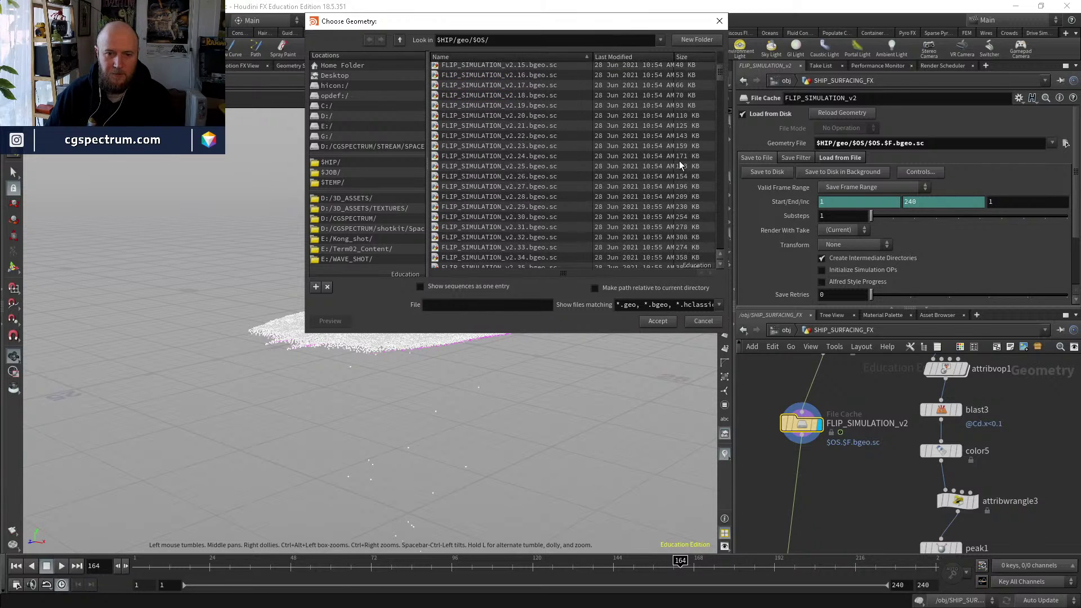
scroll(680, 164, down, 4)
scroll(679, 165, down, 2)
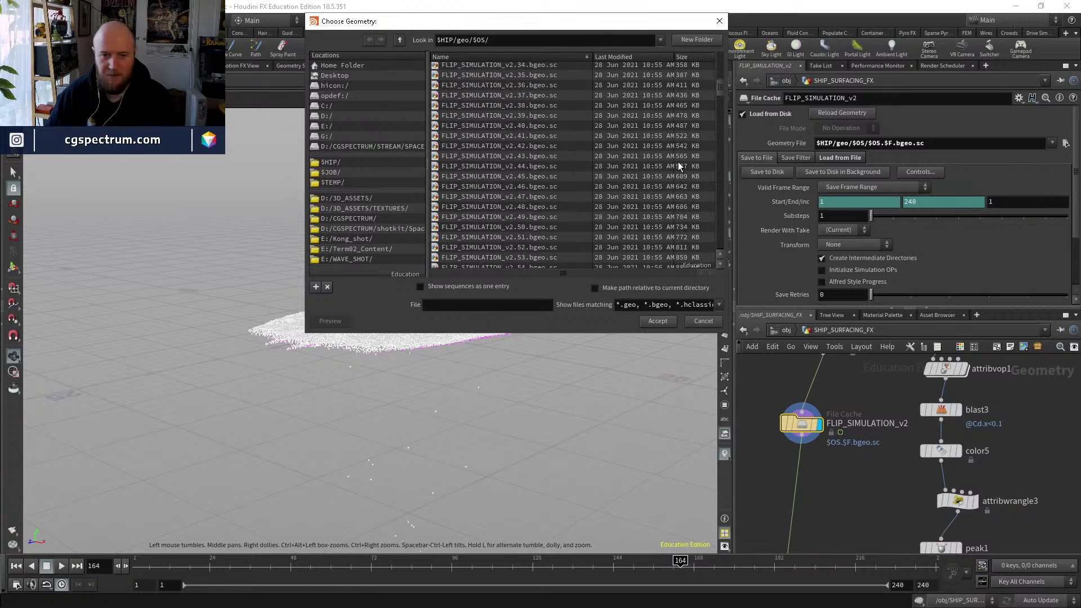
scroll(679, 165, down, 20)
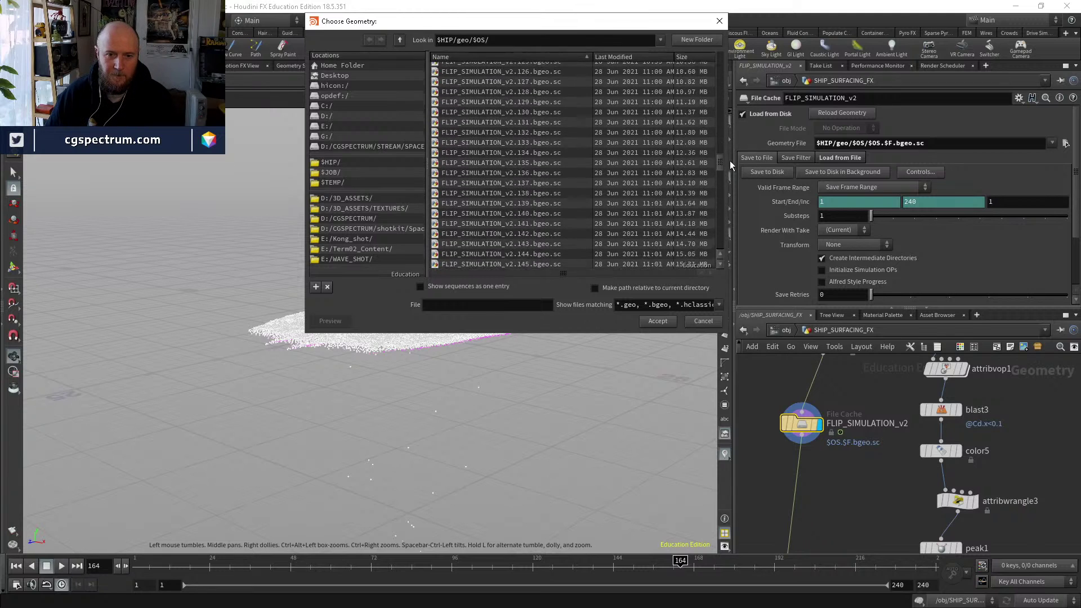
drag(730, 164, 735, 256)
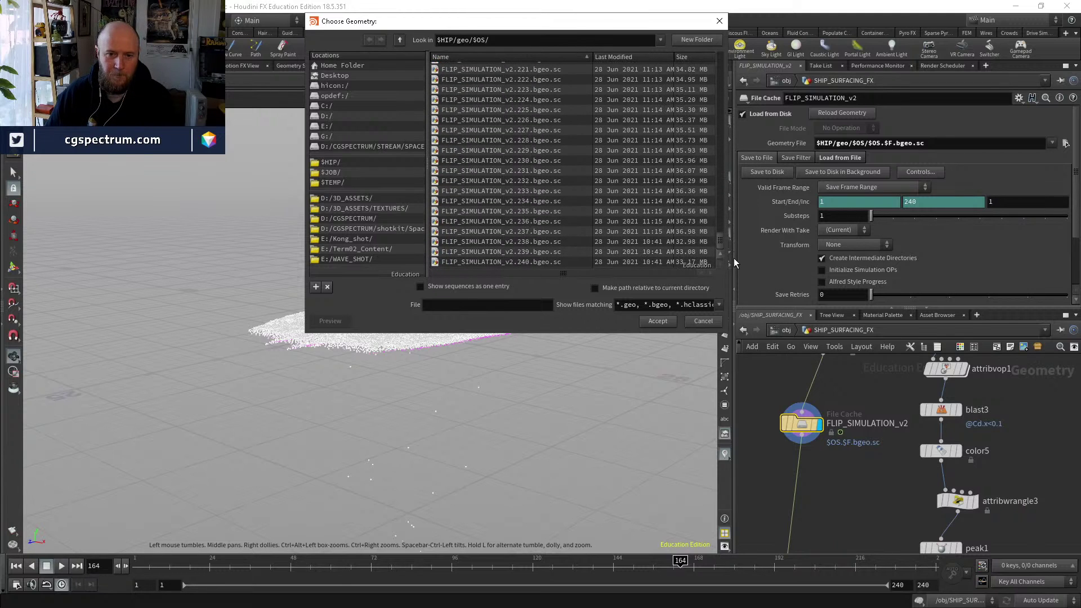
click(659, 235)
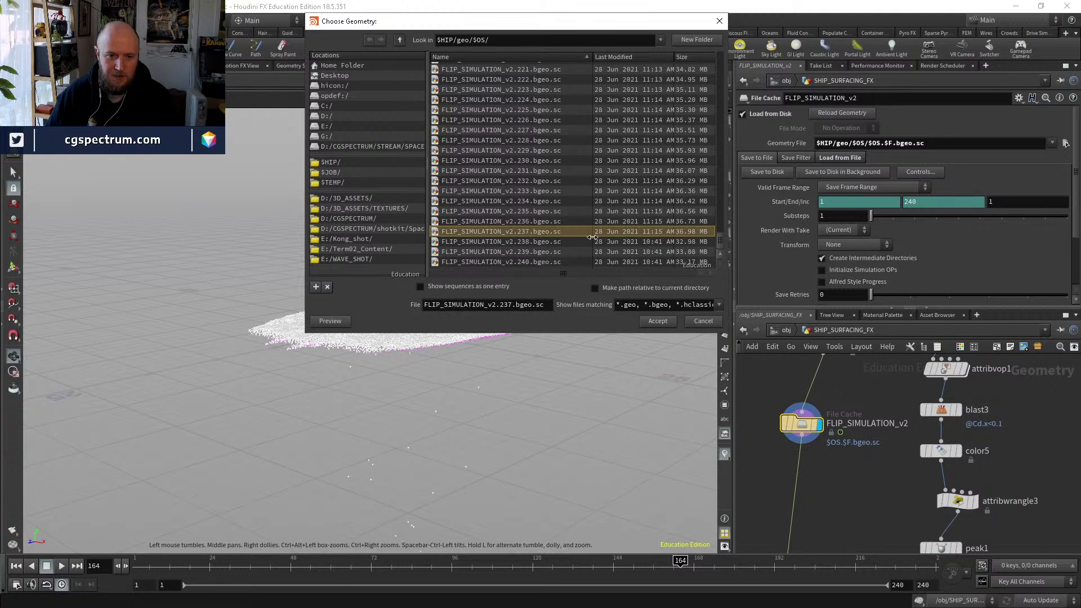
click(703, 323)
Inspect the falling particle streams late in the FLIP simulation, ending up close on frame 218.
click(905, 566)
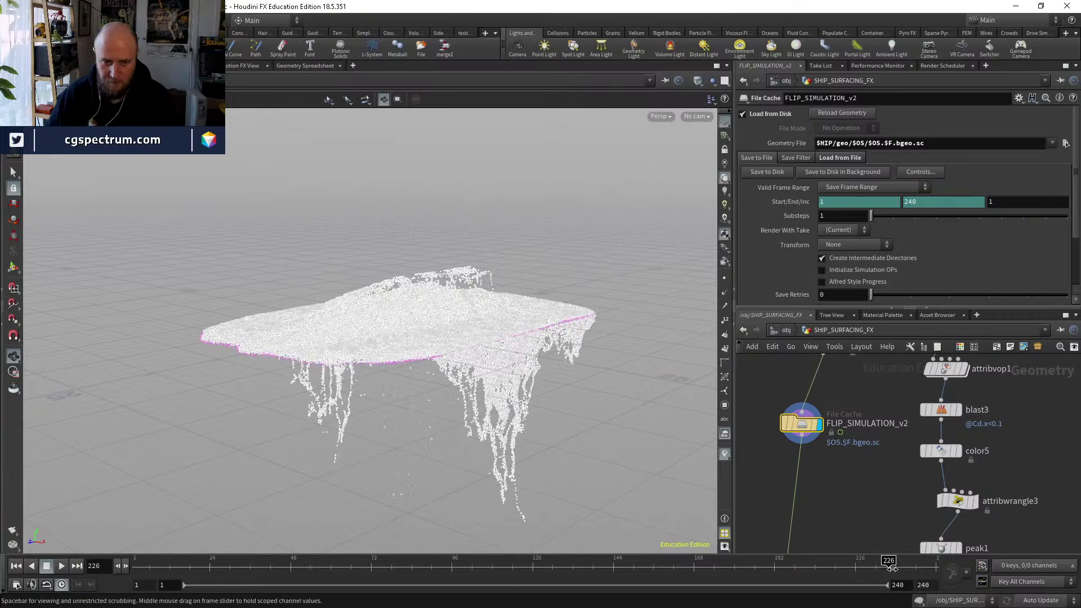
drag(905, 566, 941, 569)
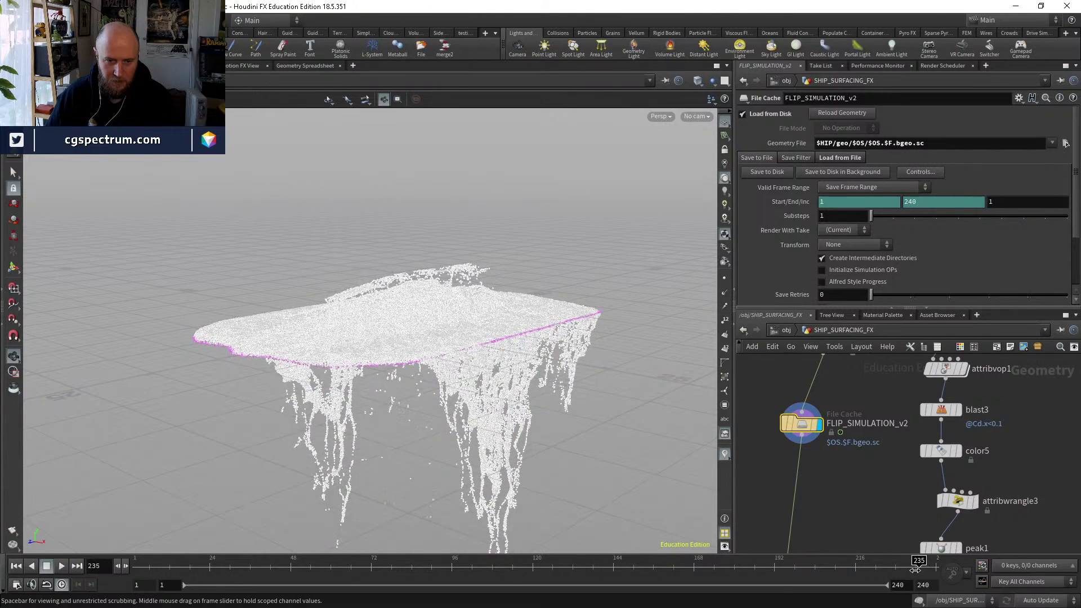
drag(940, 571, 336, 491)
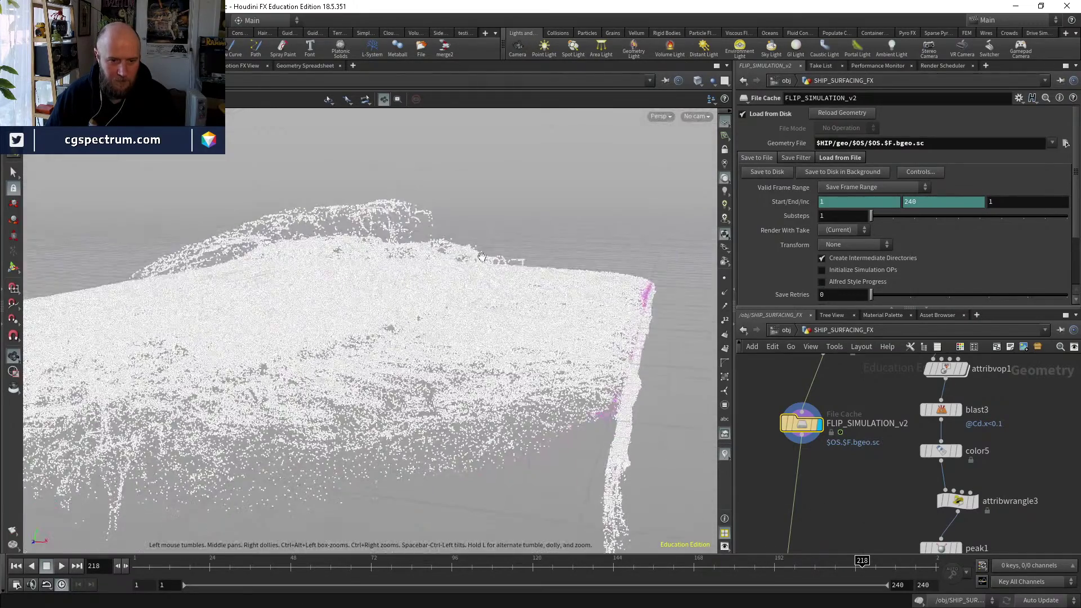
Examine the early FLIP particles at frames 48 and 88, looking closely at the spread from above.
click(190, 573)
drag(189, 573, 291, 574)
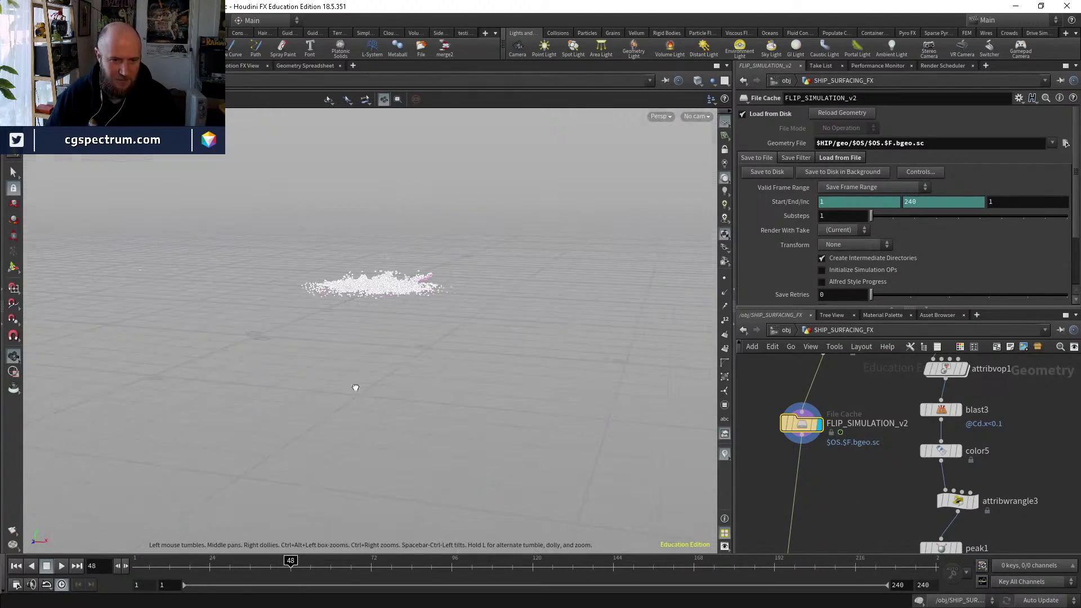
drag(355, 386, 314, 512)
drag(323, 573, 425, 560)
scroll(490, 369, up, 8)
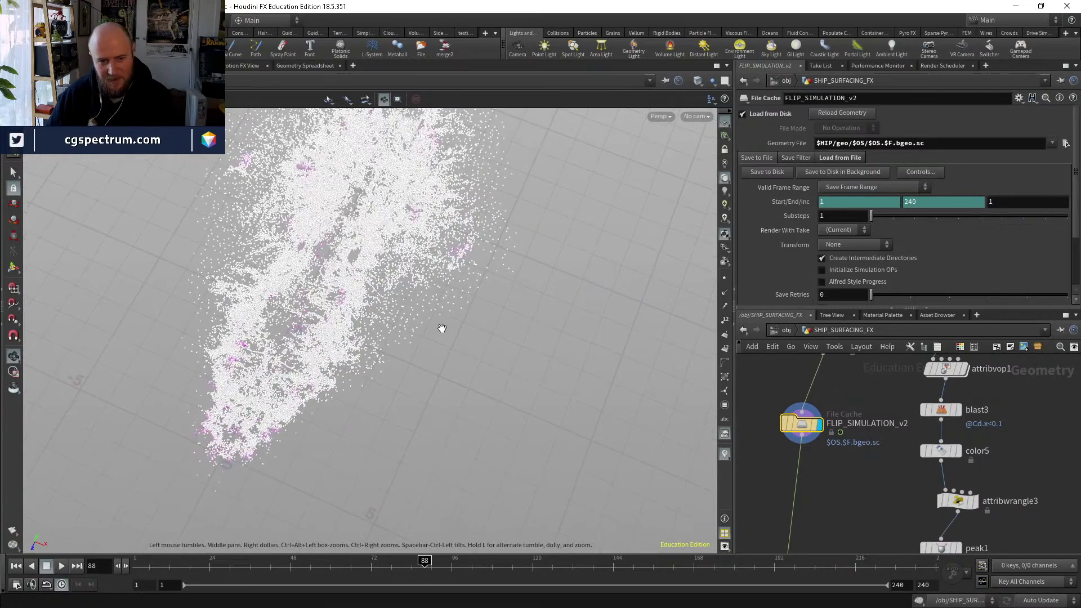
scroll(490, 342, up, 4)
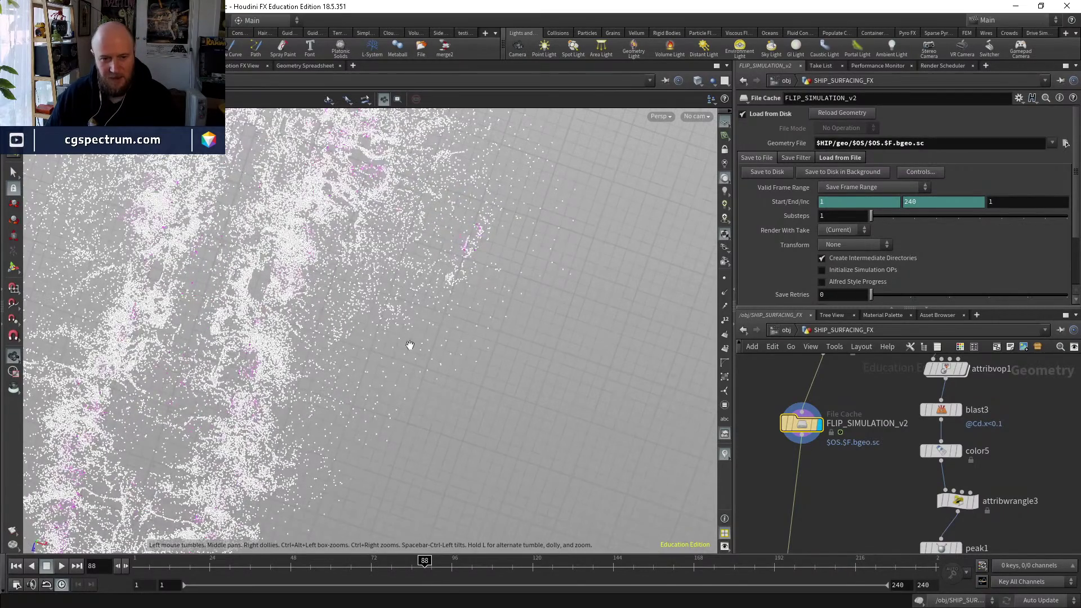
Examine the particle spread at frame 77 from above, and return the timeline to frame 1.
drag(256, 559, 380, 489)
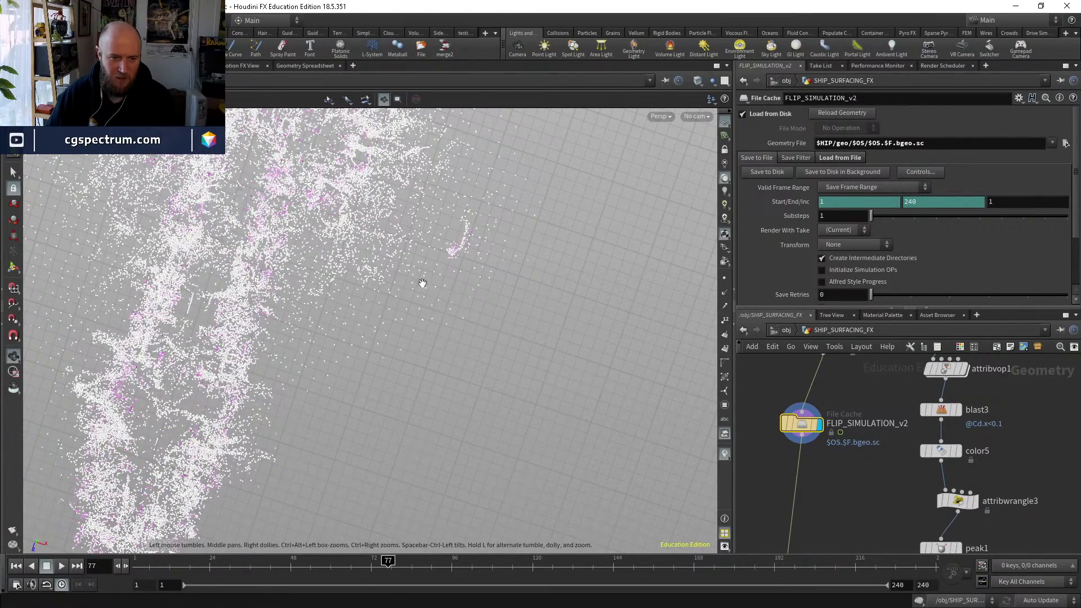
drag(388, 361, 465, 383)
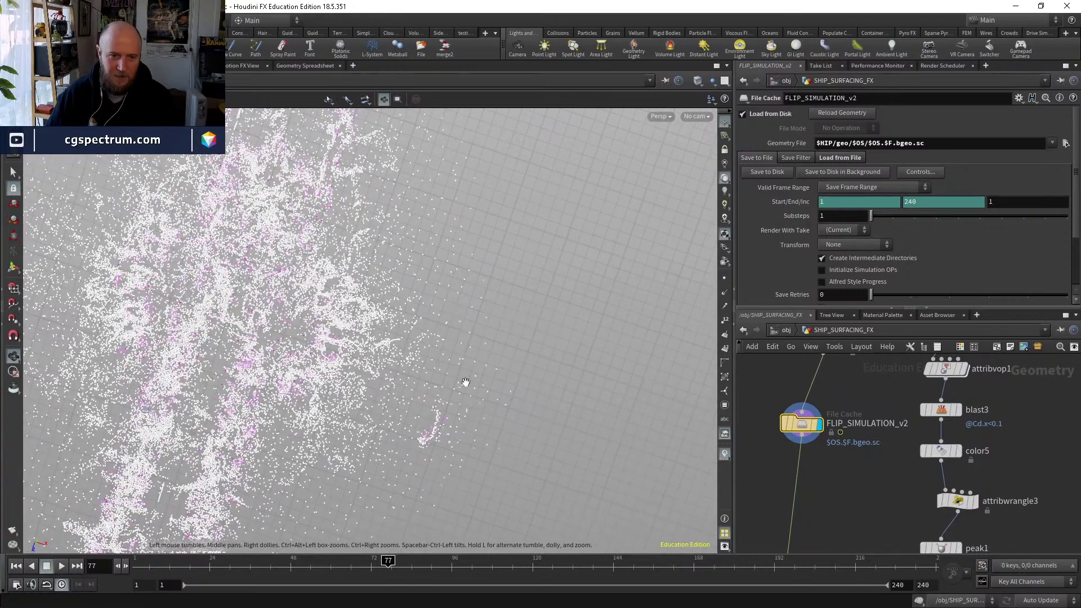
drag(442, 282, 439, 212)
drag(466, 326, 375, 367)
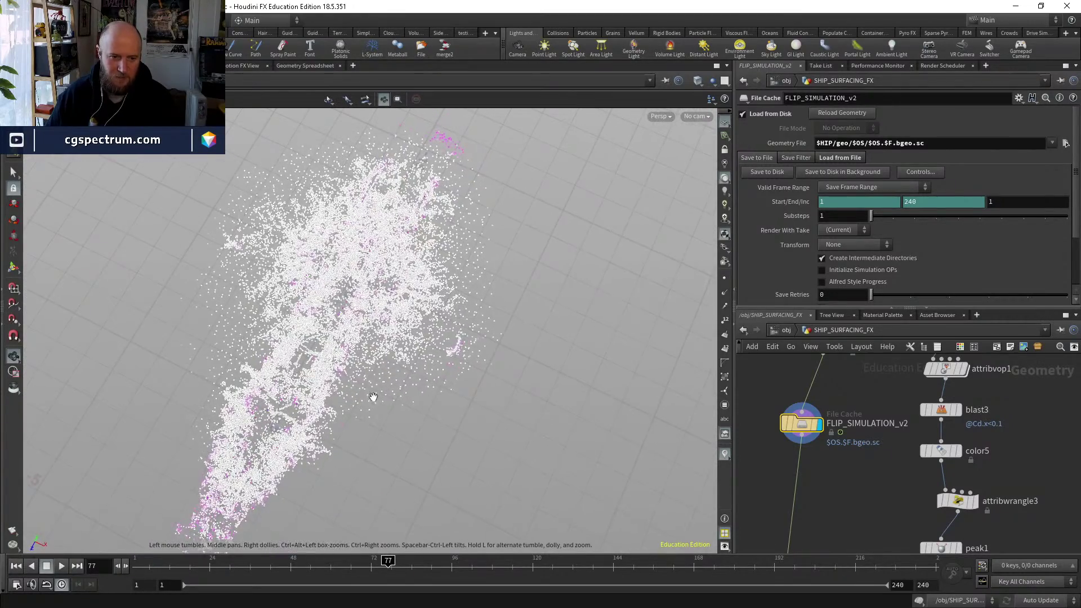
drag(324, 557, 140, 557)
Locate dopimportfield1 above the file cache and enter the dopnet1 network down to its output node.
middle_drag(815, 360, 793, 479)
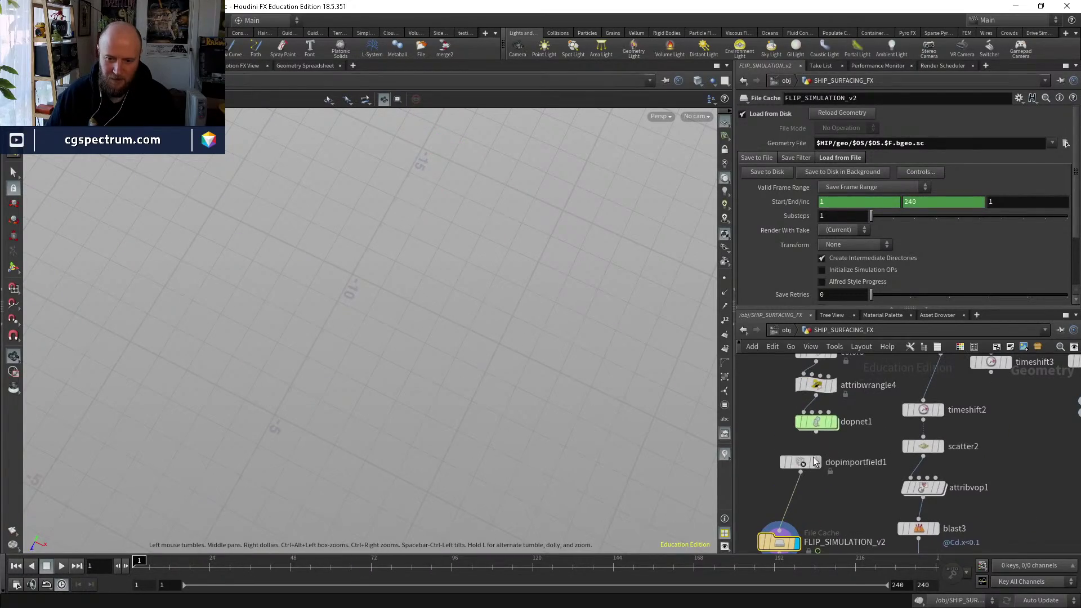
click(792, 477)
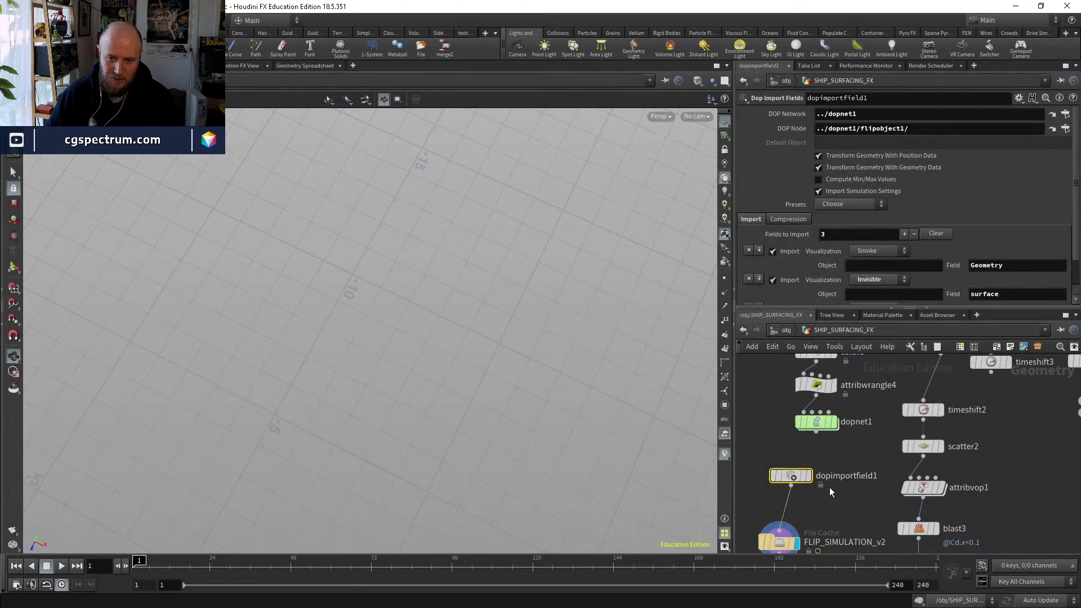
double_click(818, 421)
click(962, 526)
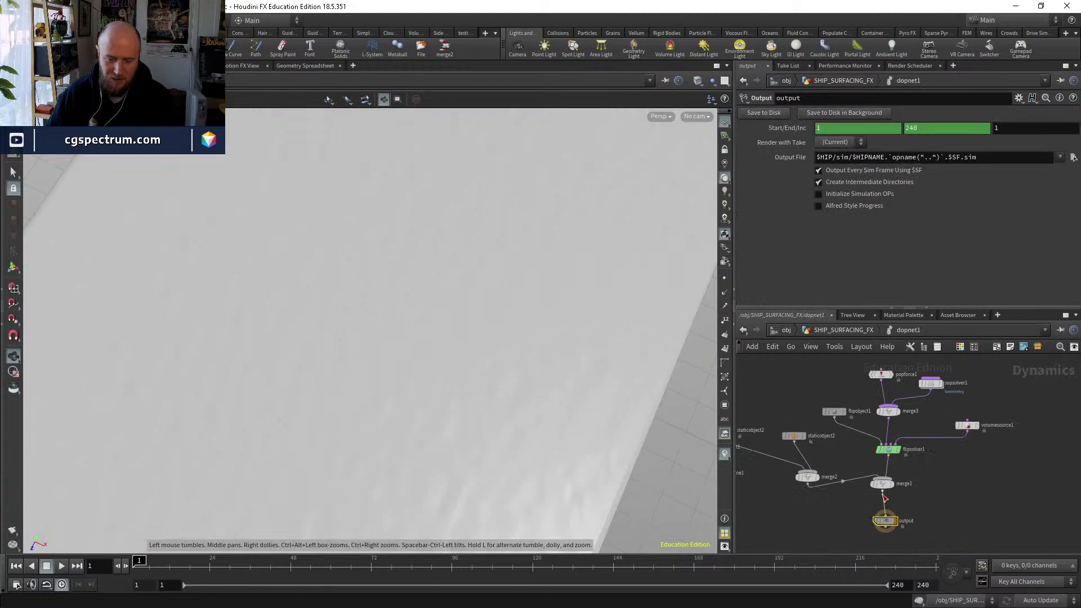
scroll(888, 447, up, 3)
Set the Surface Tension of flipsolver1 to 10 and check the parameter's revert options.
click(888, 444)
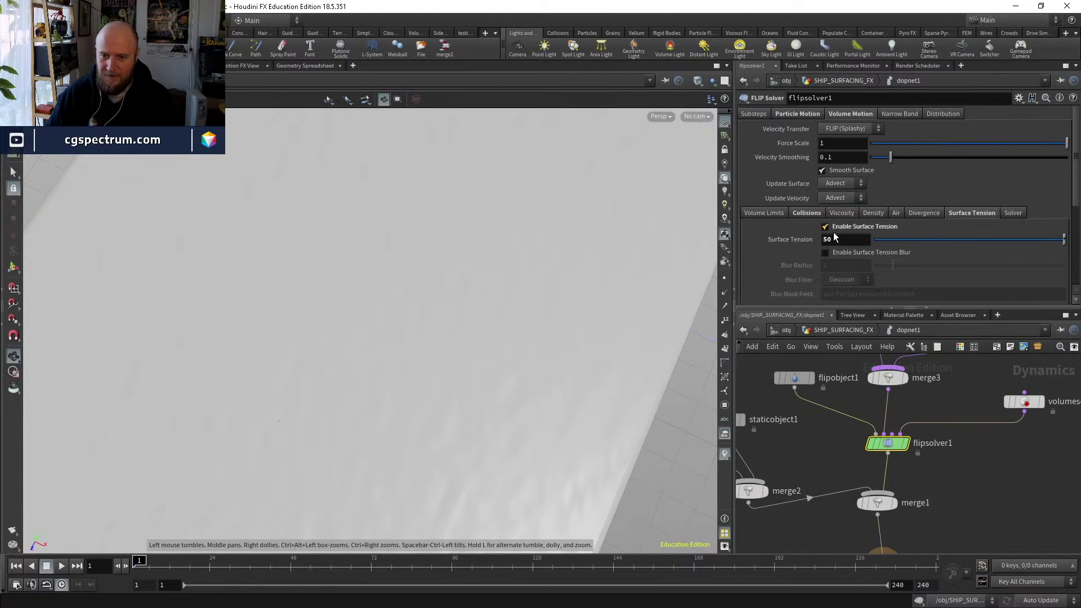
key(Return)
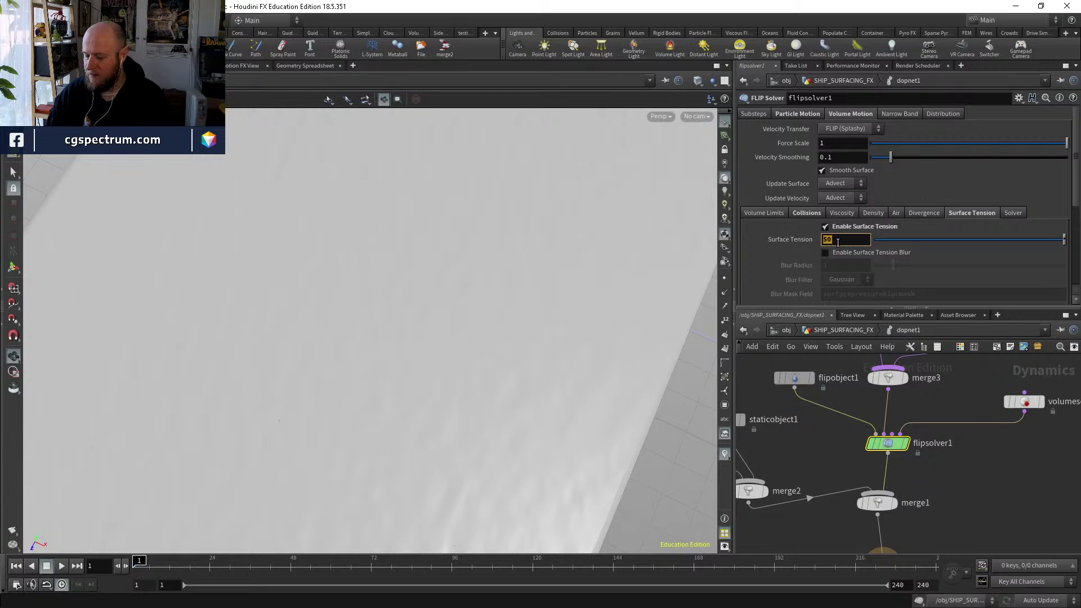
key(Return)
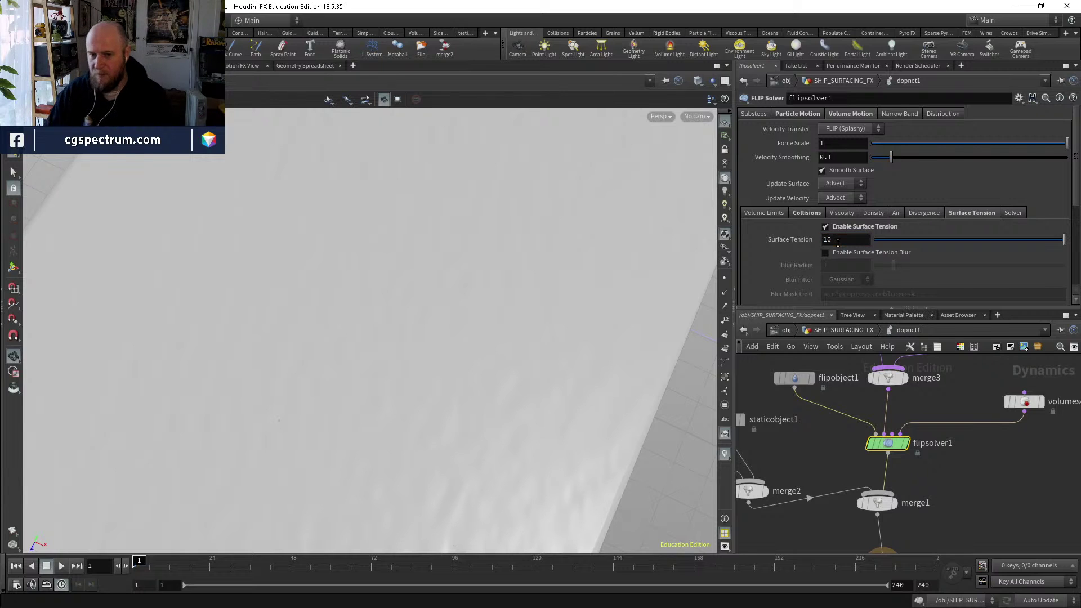
right_click(806, 240)
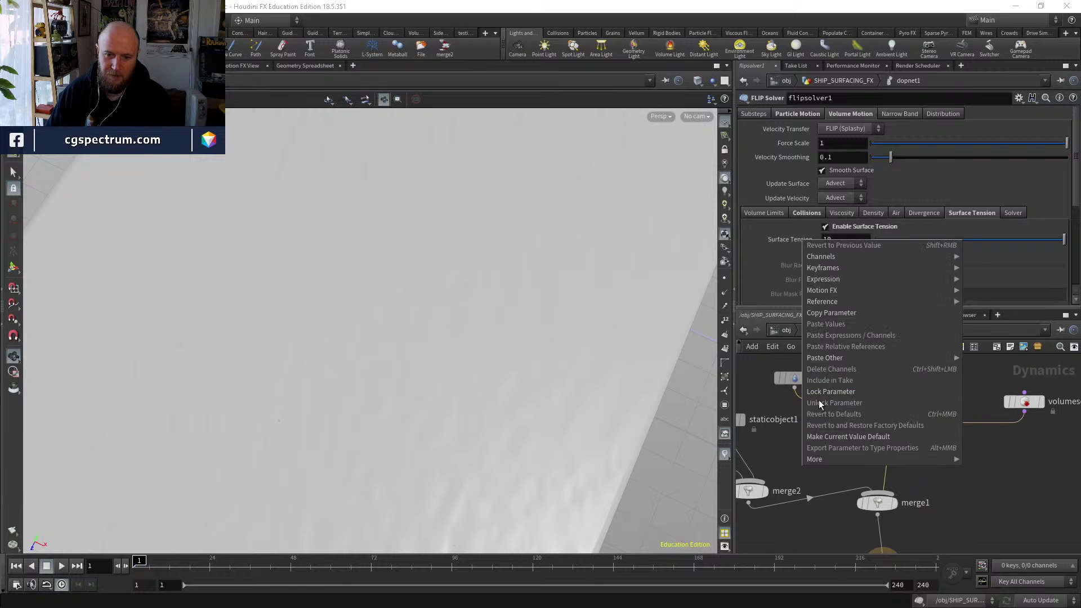
key(Escape)
Turn surface tension on flipsolver1 off and on again, and recheck whether its value can be reverted to default.
click(827, 227)
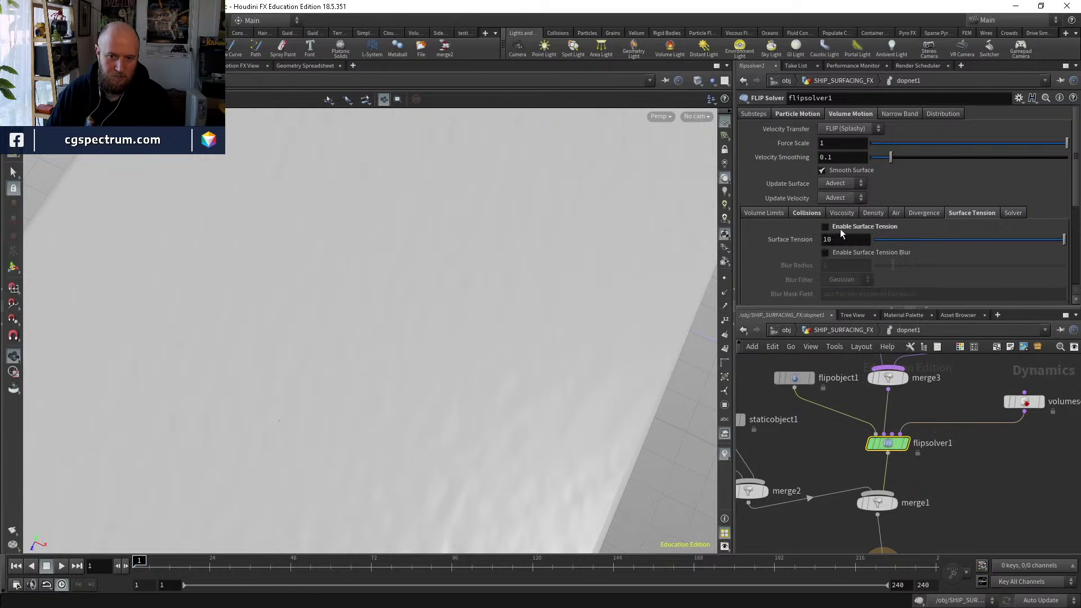
click(840, 228)
right_click(794, 245)
key(Escape)
right_click(793, 240)
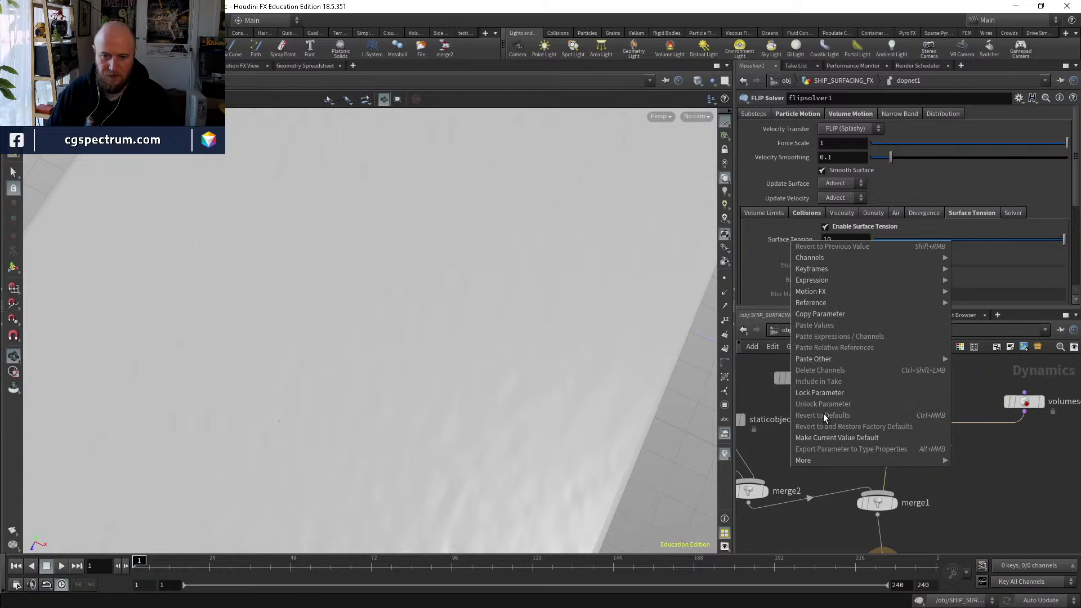
Try a Surface Tension of 9 to check the revert options, and restore the value to 10.
double_click(838, 239)
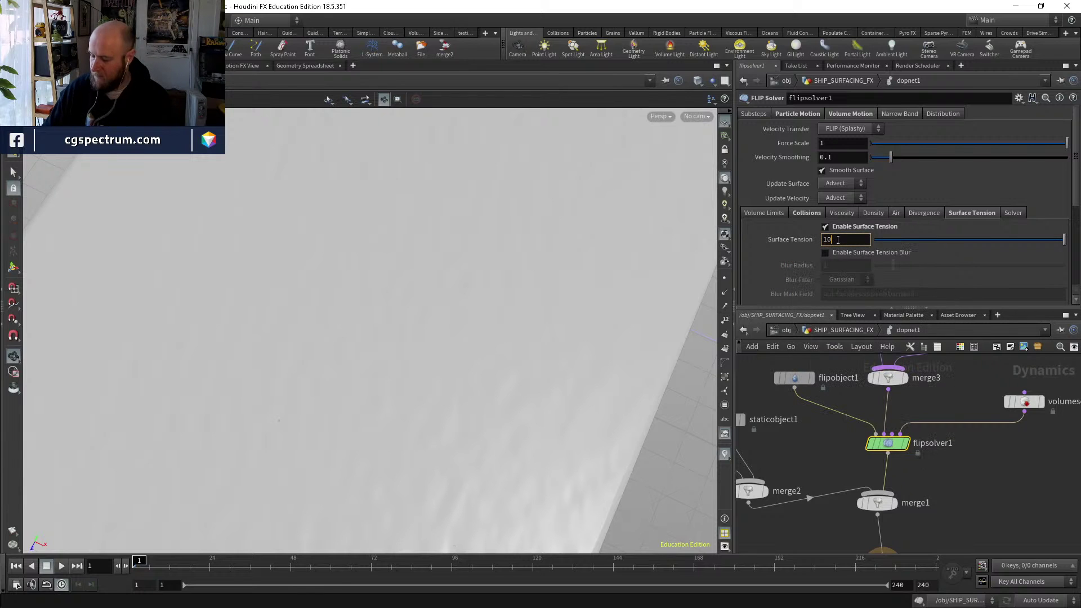
text(9)
key(Return)
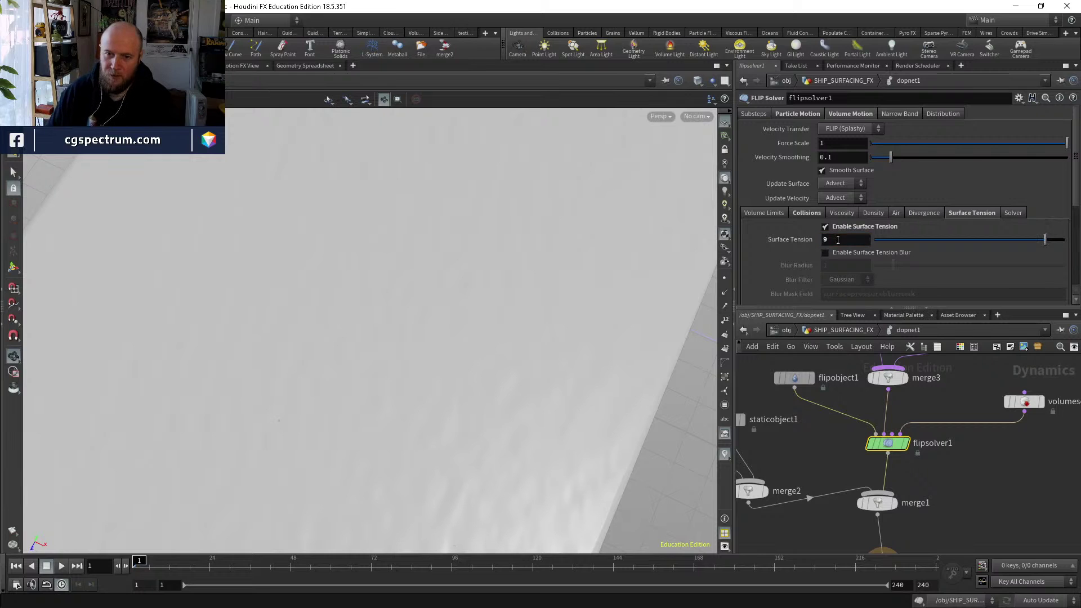
right_click(802, 240)
key(Escape)
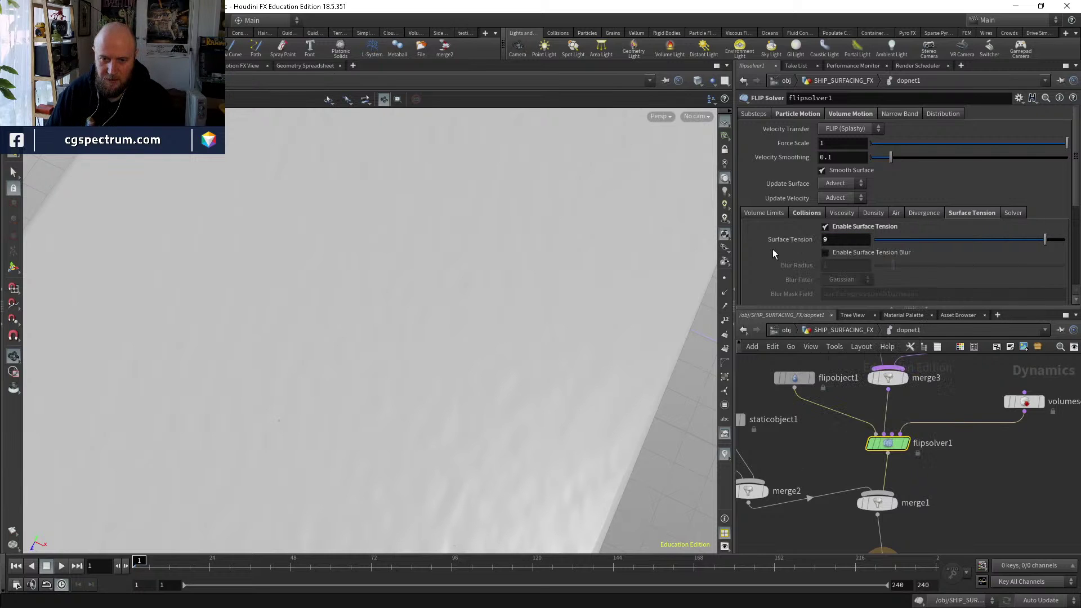
double_click(832, 240)
text(10)
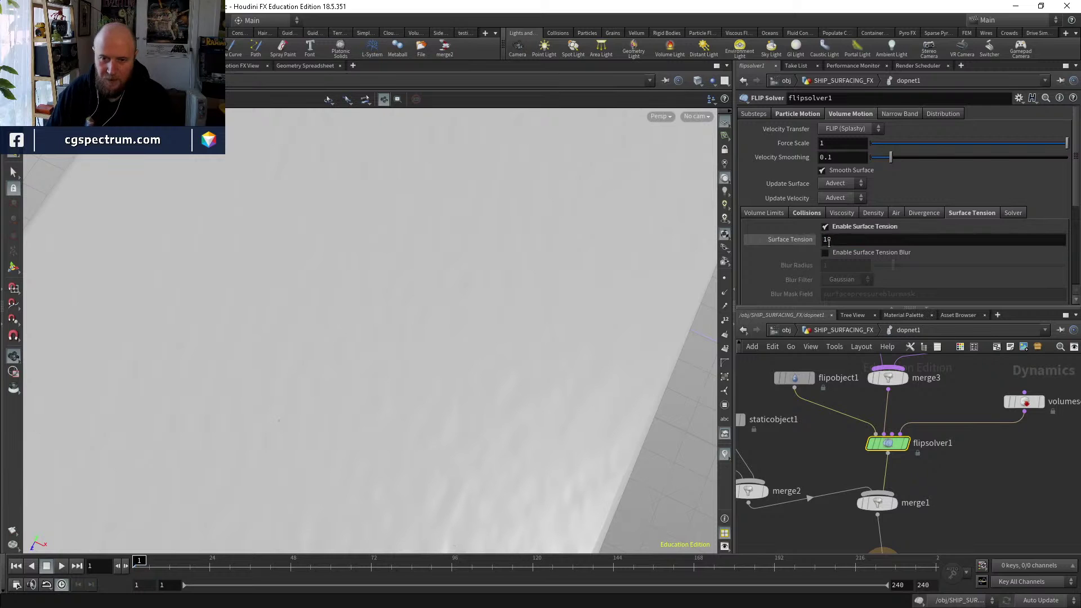
key(Return)
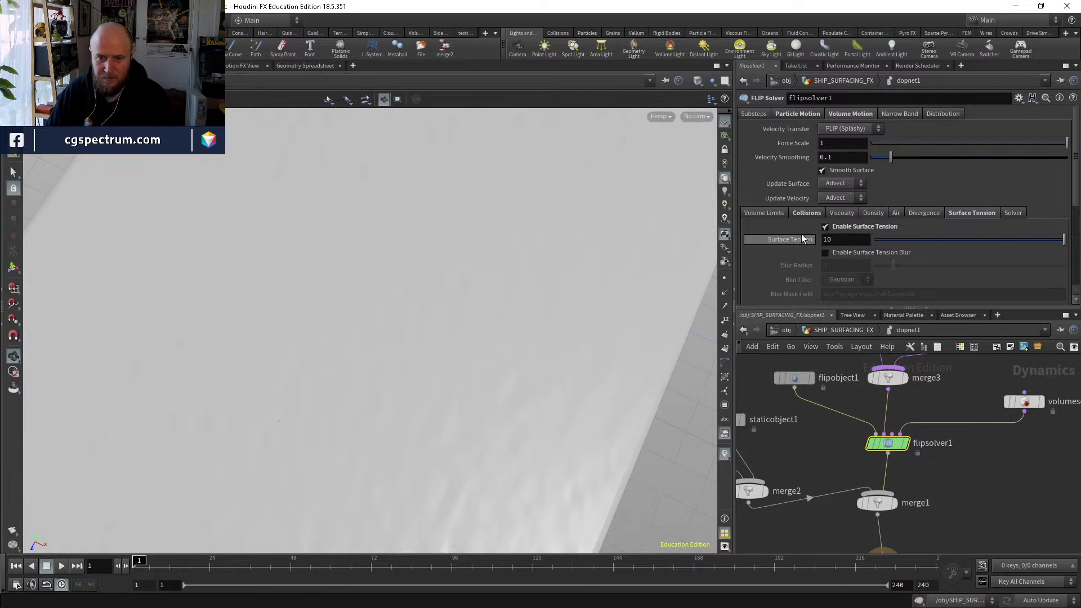
Review the Collisions settings of flipsolver1's volume motion.
click(804, 212)
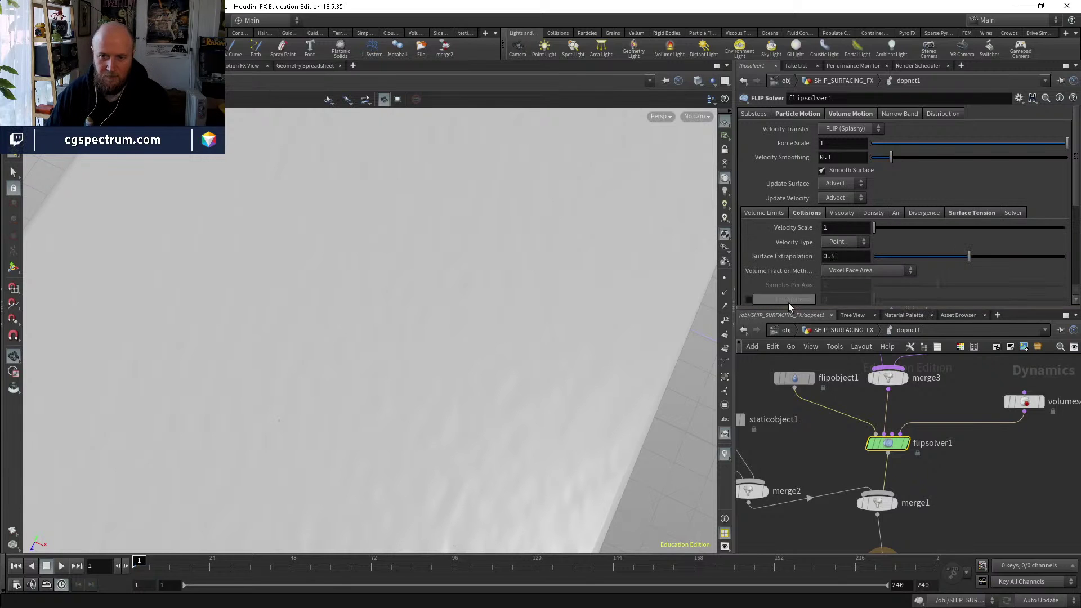
scroll(788, 299, down, 3)
scroll(791, 297, up, 3)
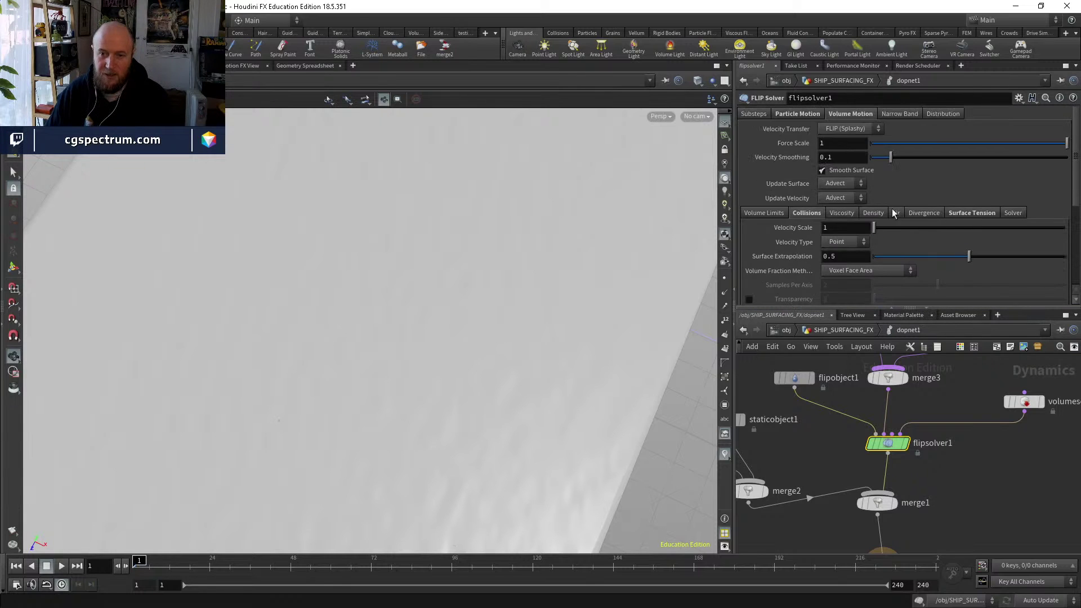
Show the FLIP solver's surface tension settings and switch surface tension off and back on.
click(971, 213)
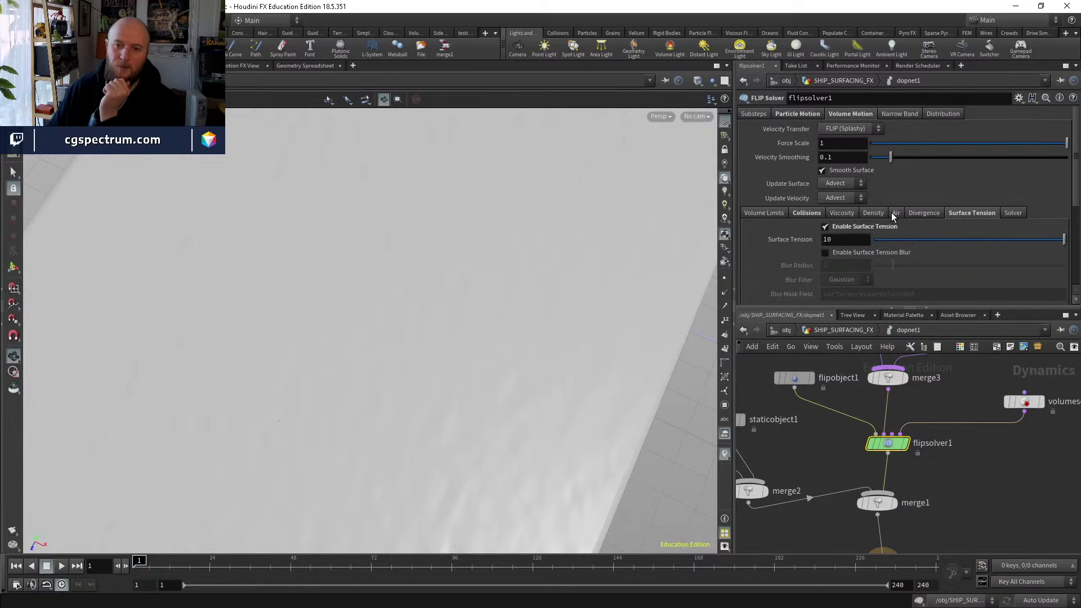
click(836, 239)
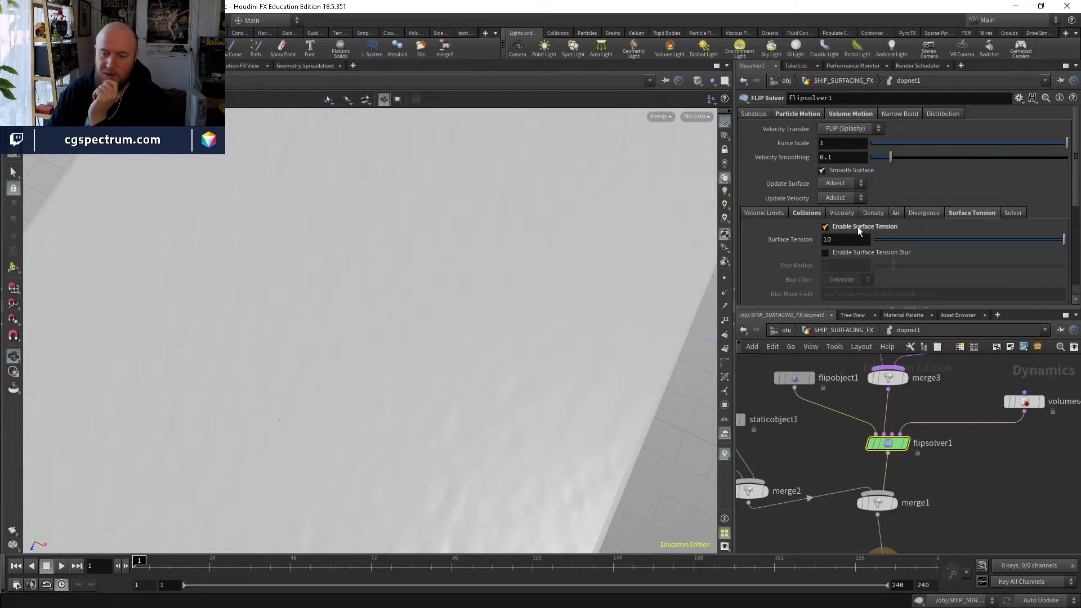
click(826, 226)
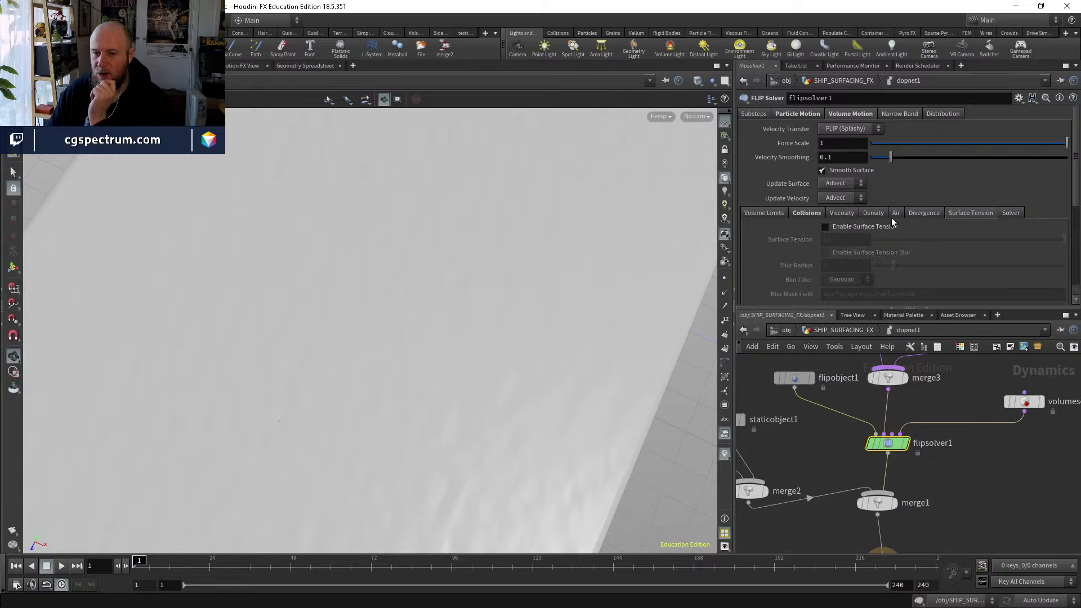
click(826, 227)
Try a surface tension of 20 on the FLIP solver and revert it to the default.
click(845, 240)
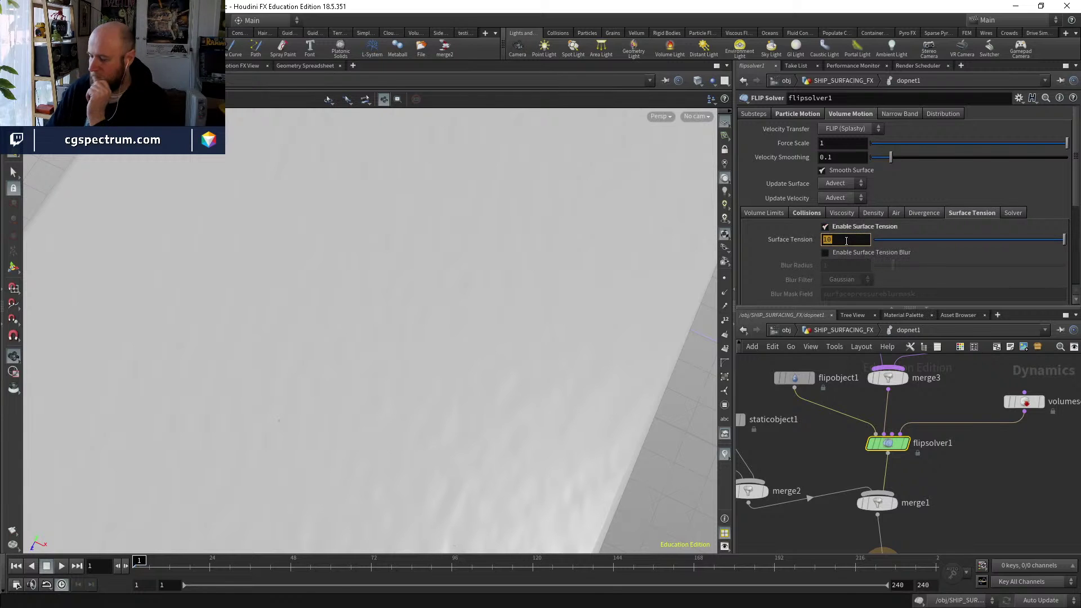
text(20)
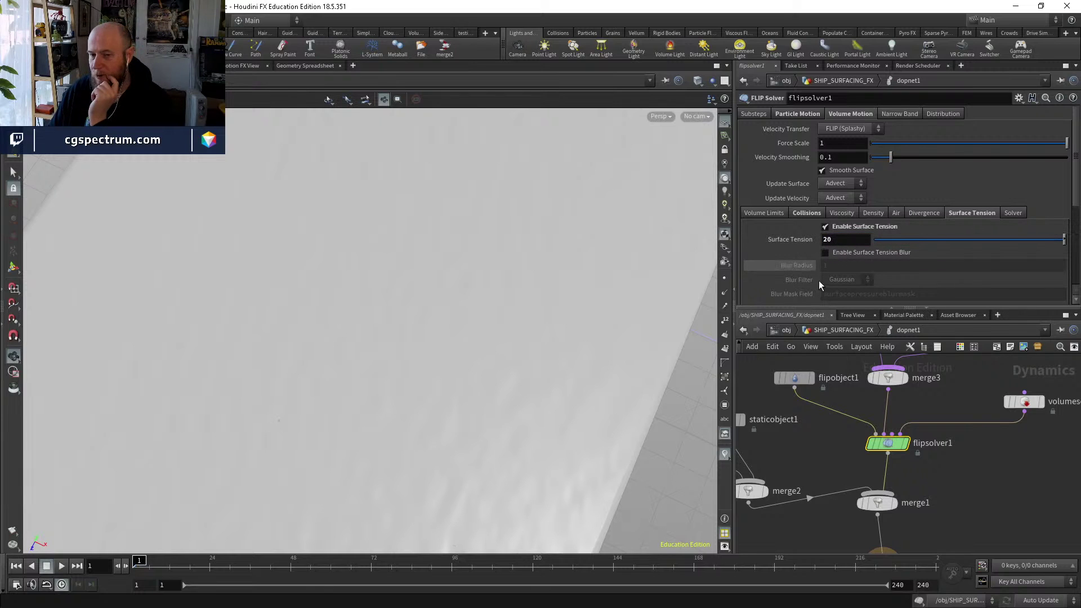
right_click(806, 241)
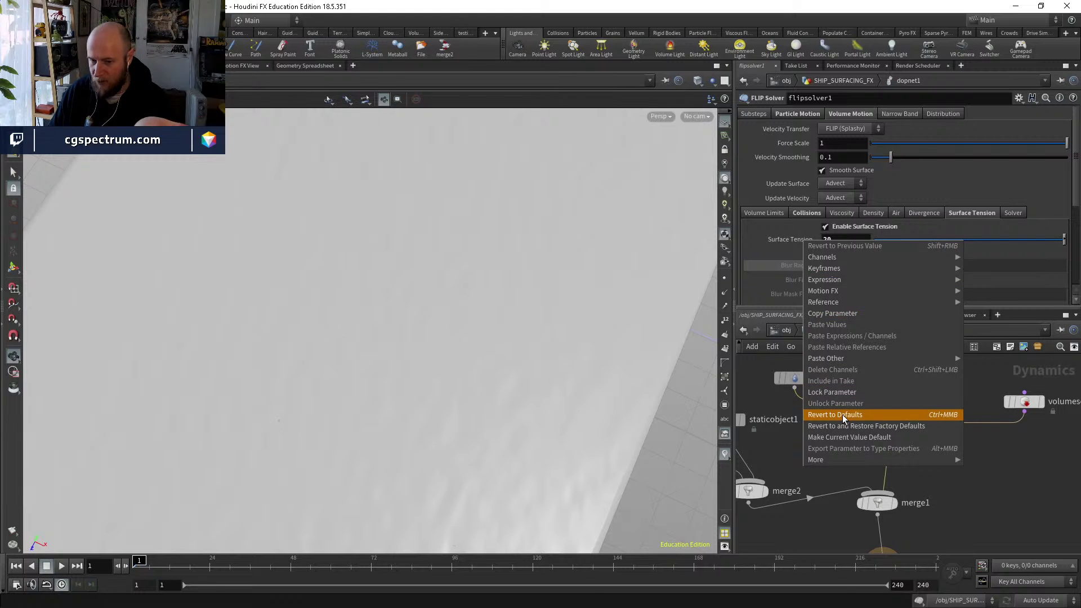
click(779, 242)
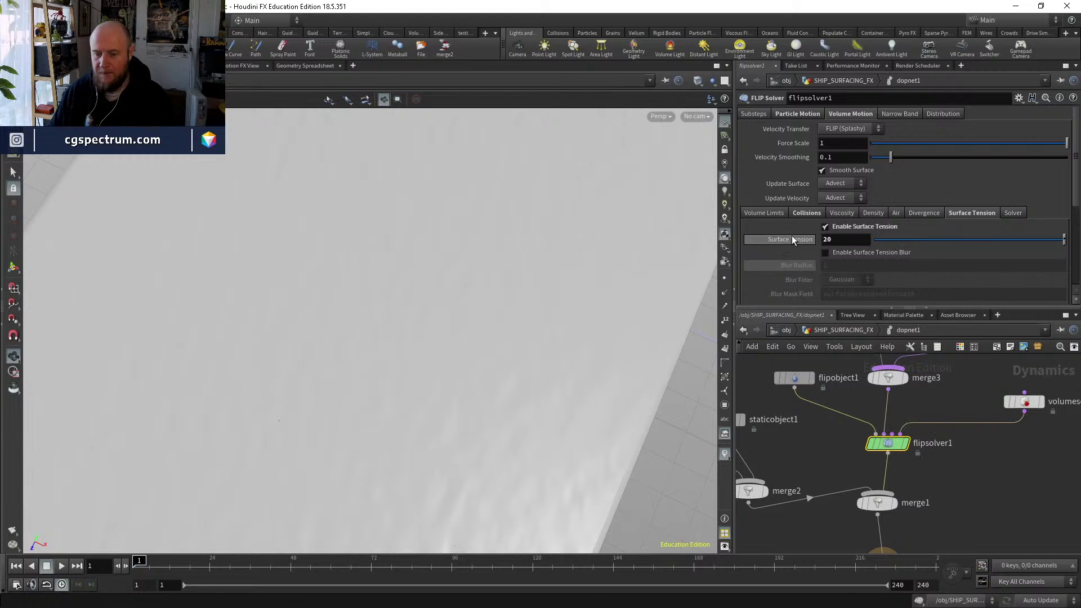
ctrl+middle_click(792, 240)
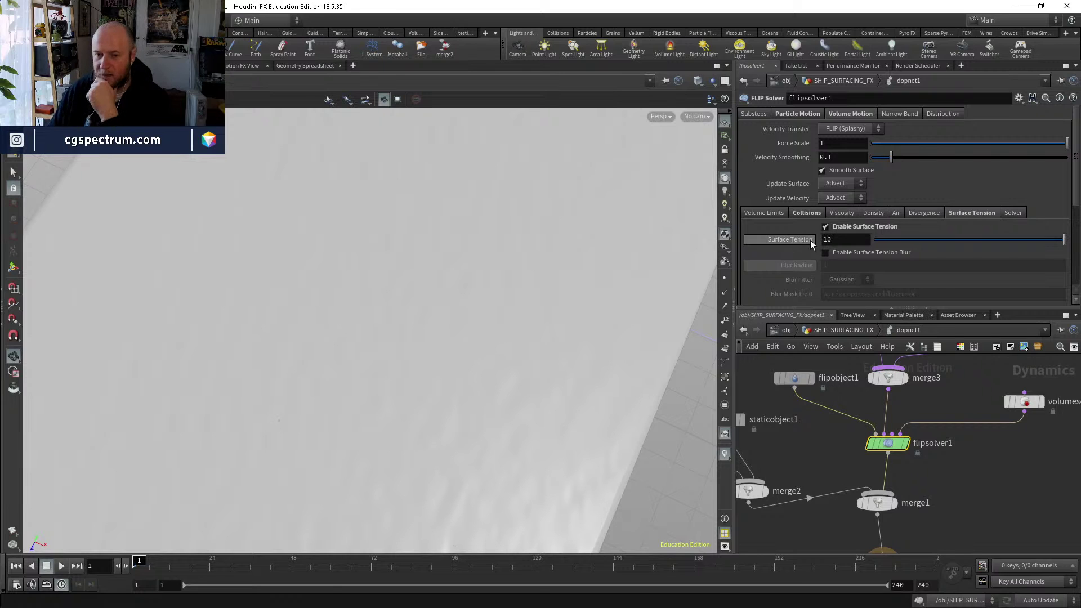
Try a surface tension of 360 on the FLIP solver and set it back to 10.
drag(823, 240, 865, 241)
text(360)
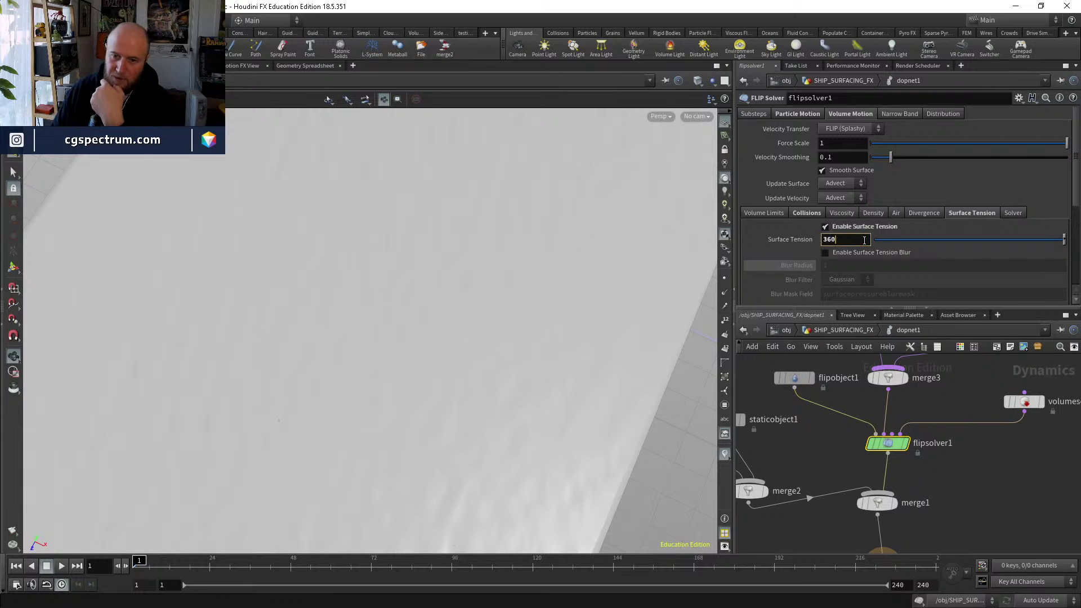
text(10)
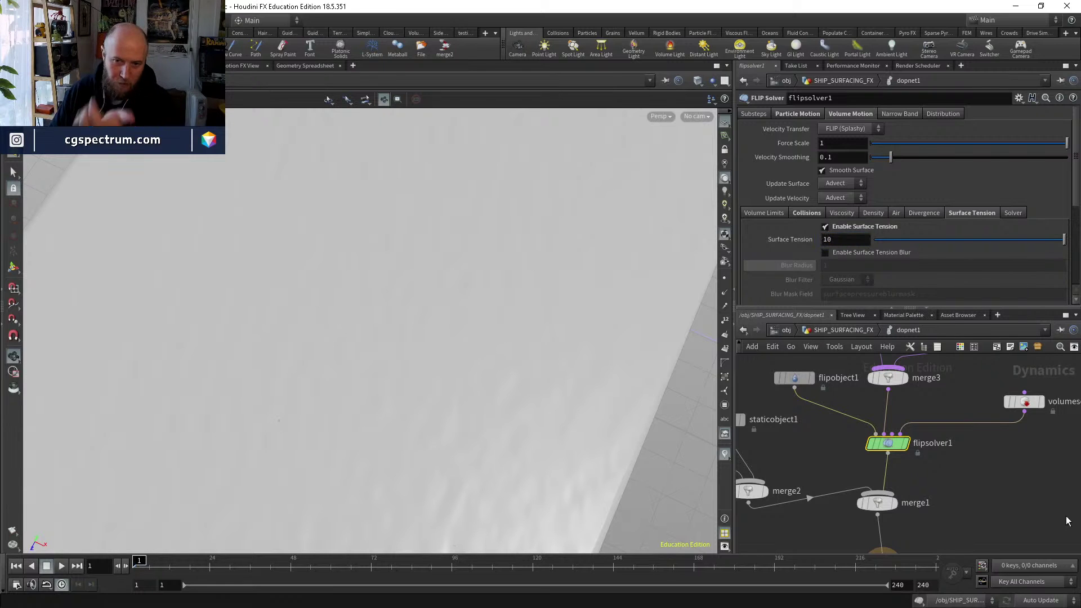
Save the scene and start caching FLIP_SIMULATION_v2 to disk in the background.
click(832, 468)
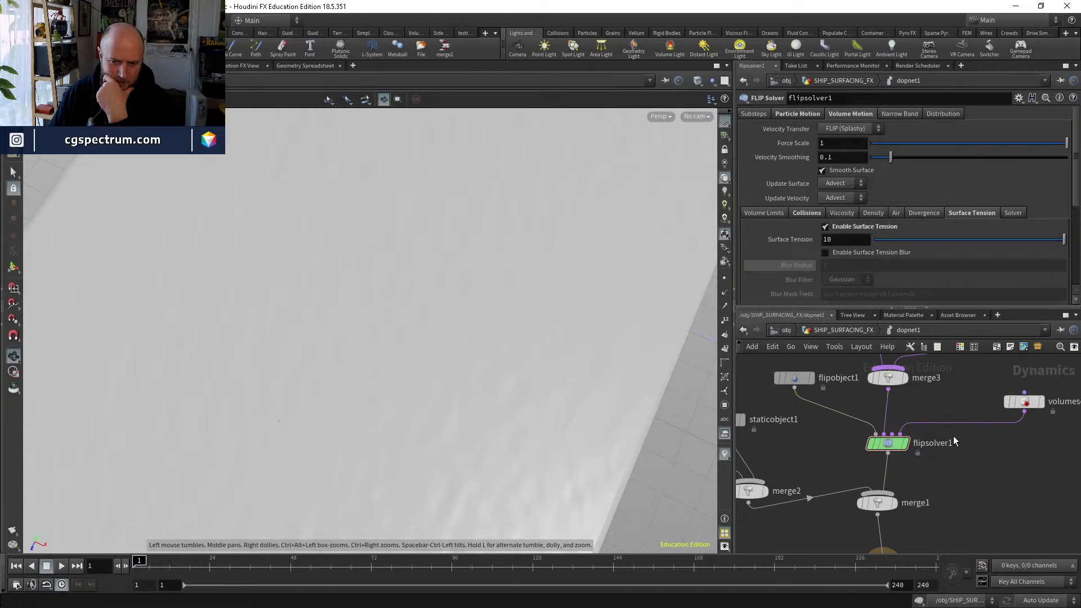
scroll(954, 436, down, 2)
click(866, 336)
scroll(807, 491, down, 2)
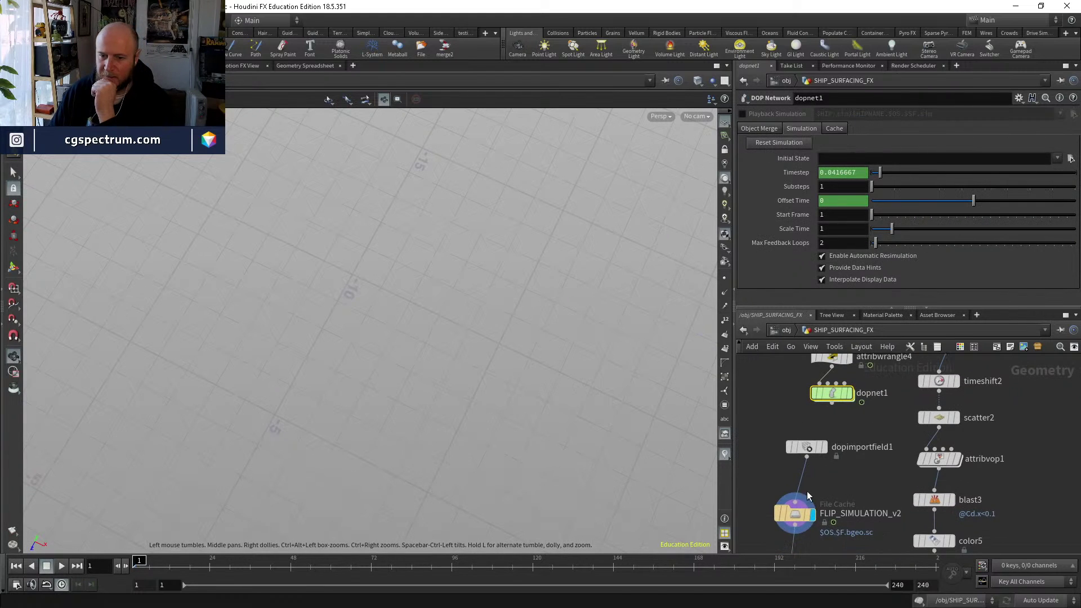
click(795, 512)
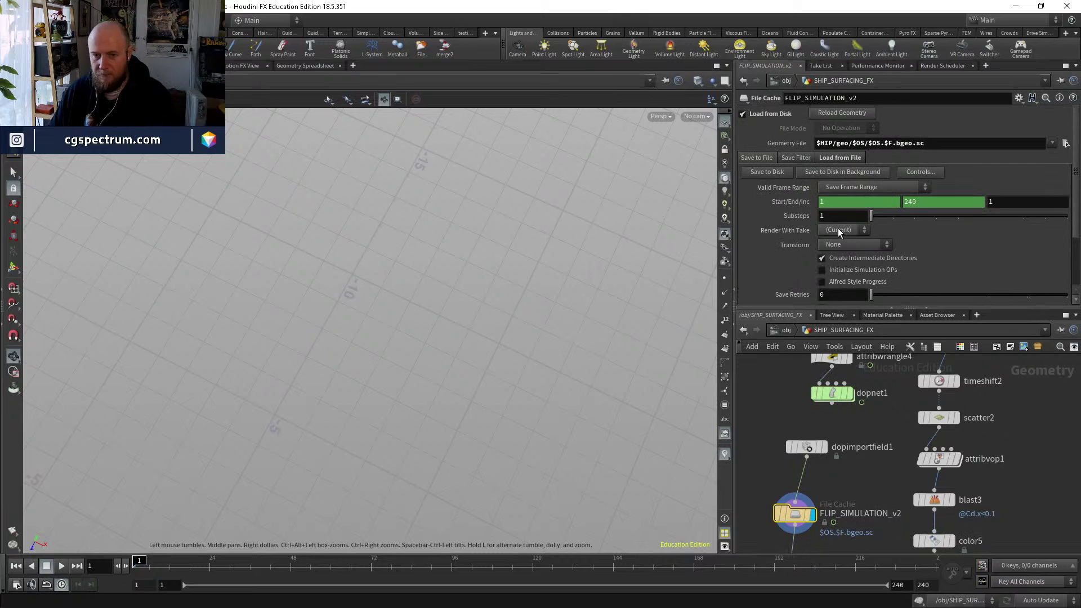
key(ctrl+s)
click(855, 172)
click(850, 201)
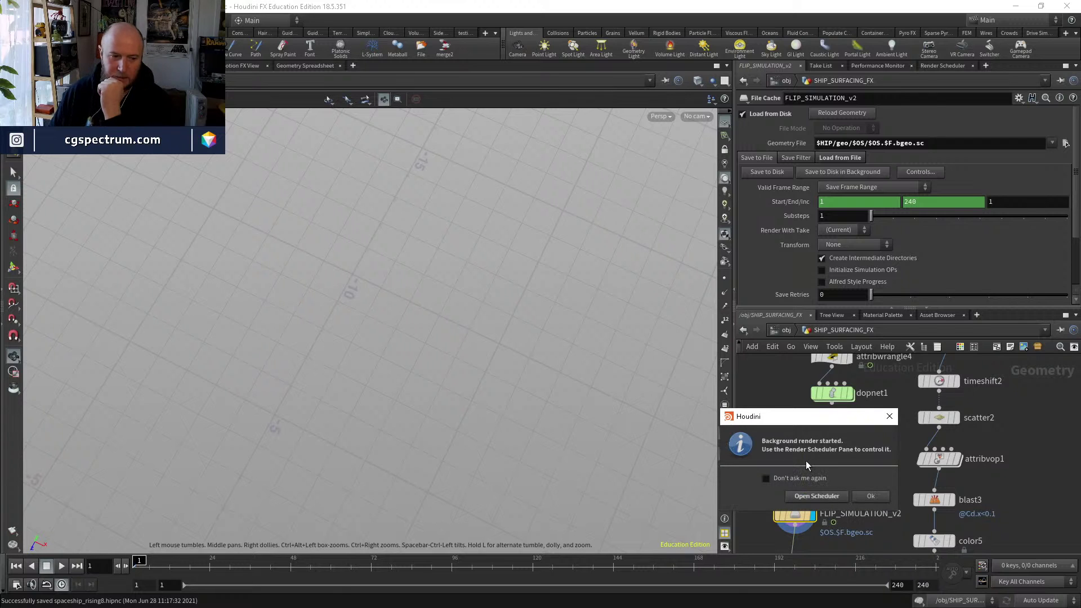
click(820, 512)
Scrub through the simulation to examine the particle spray and return to frame 1.
scroll(868, 507, down, 5)
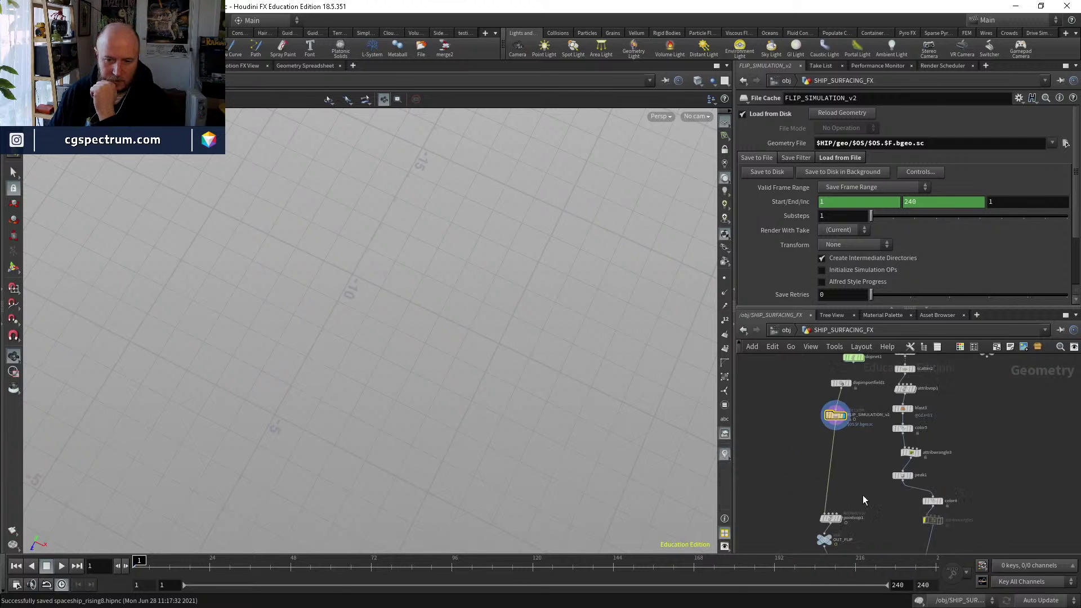
mouse_move(350, 566)
mouse_down()
mouse_move(485, 566)
mouse_move(341, 566)
mouse_up()
click(442, 563)
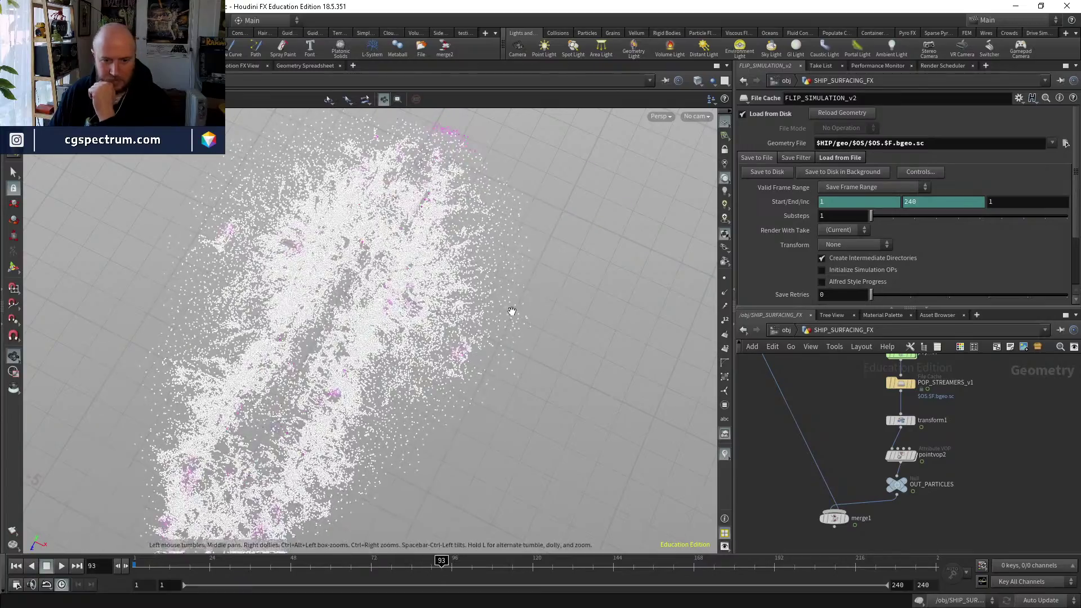
click(510, 563)
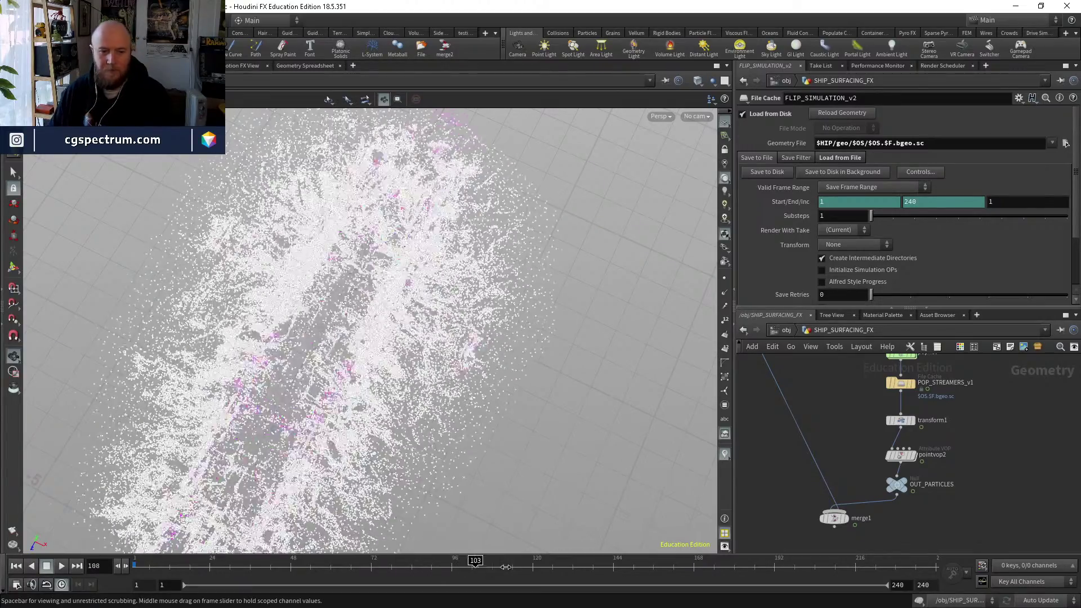
click(814, 564)
drag(821, 547, 5, 523)
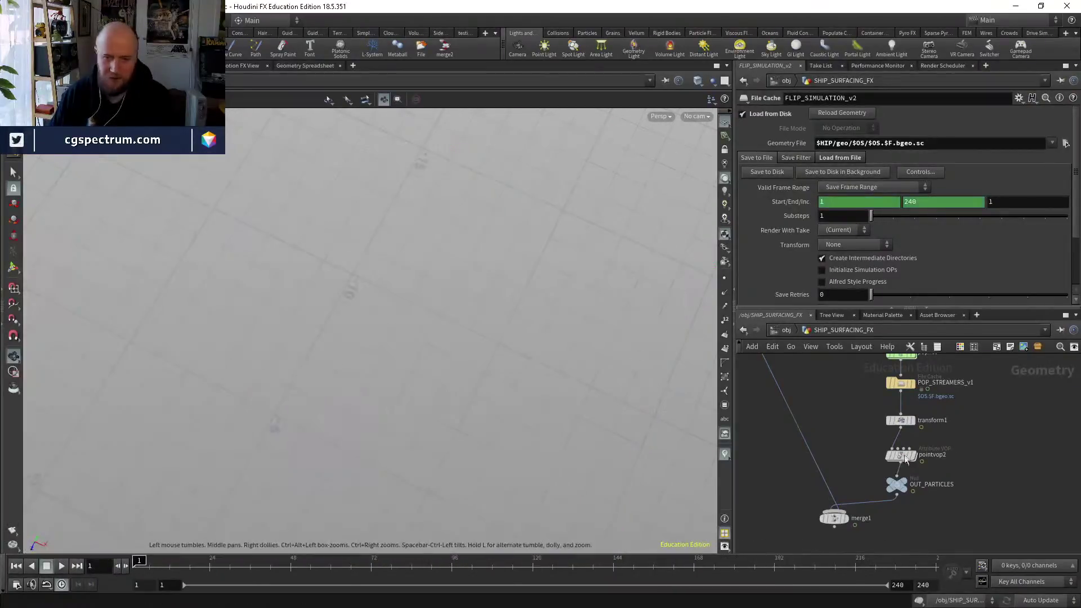
Kill the running background cache job of the FLIP simulation in the render scheduler.
click(937, 65)
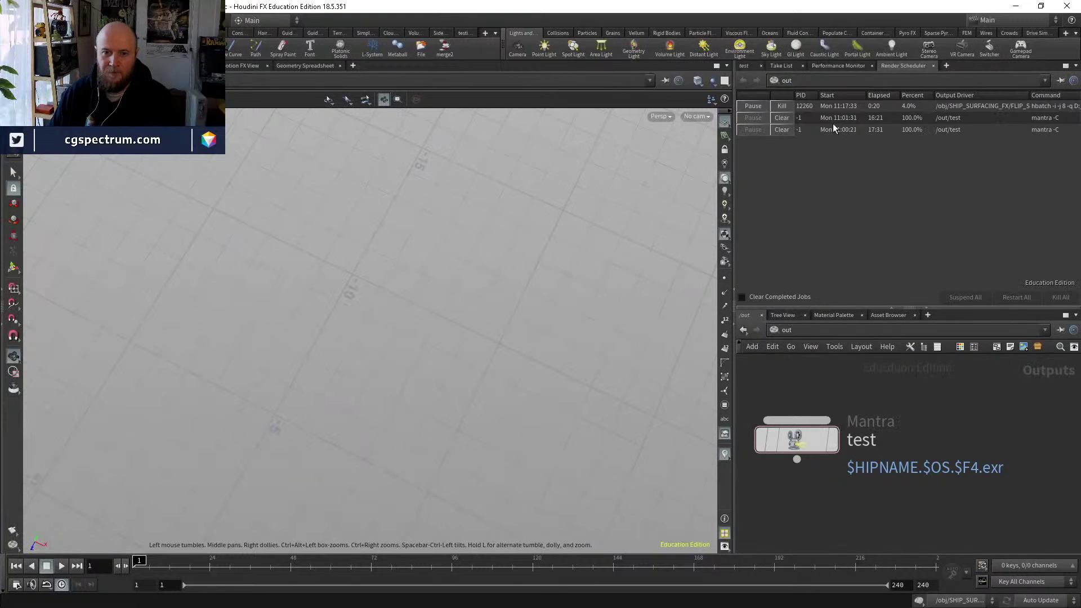
click(782, 106)
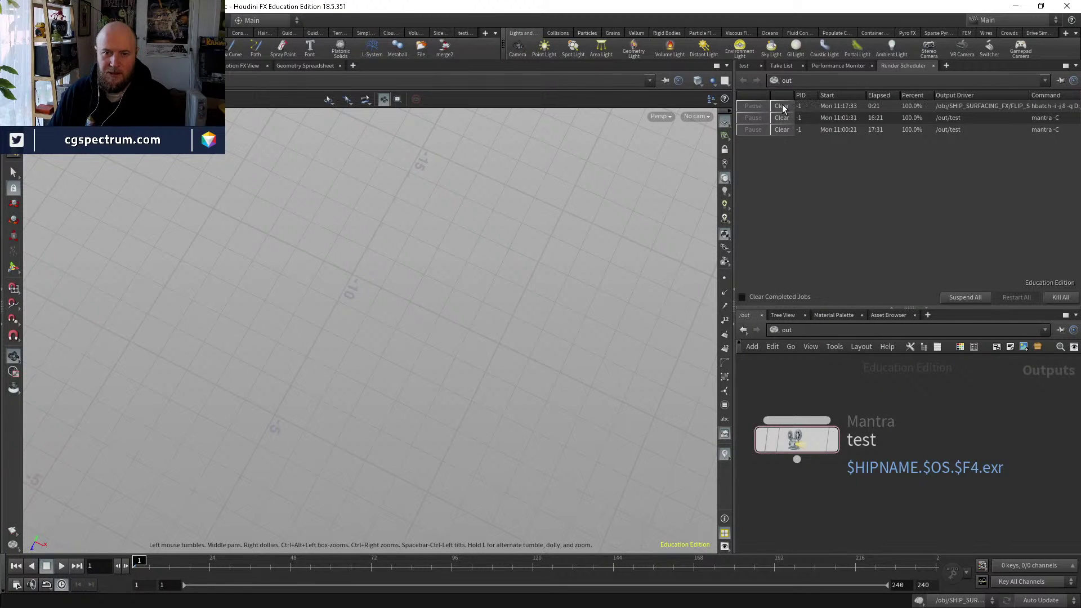
click(753, 67)
Inside dopnet1 of SHIP_SURFACING_FX, add a POP Drag node above popforce1 and connect it to popforce1's input.
click(788, 336)
click(804, 388)
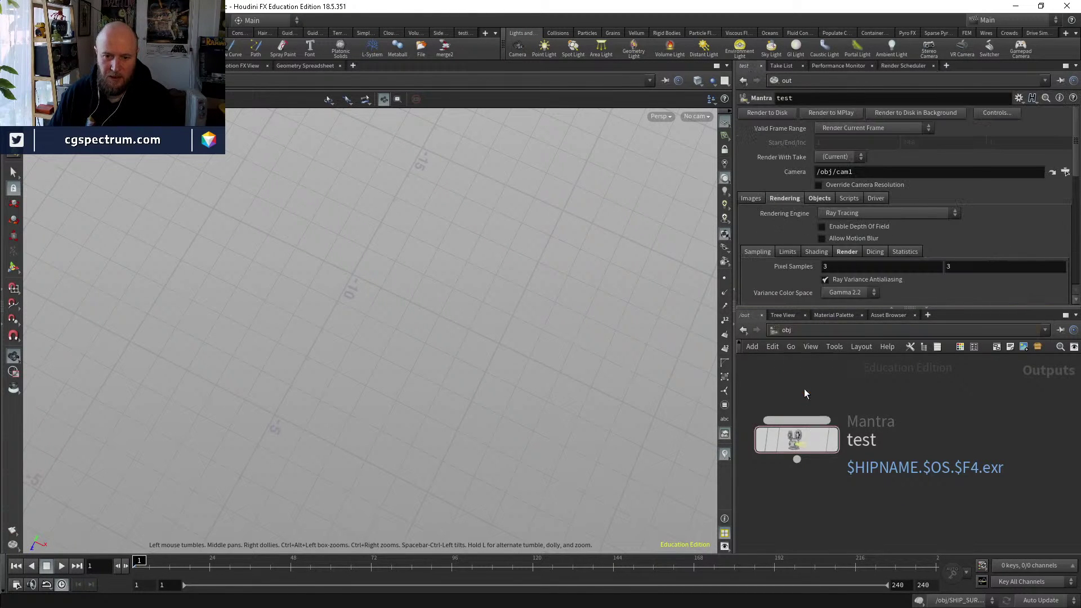
double_click(806, 403)
middle_drag(828, 361, 819, 605)
double_click(818, 451)
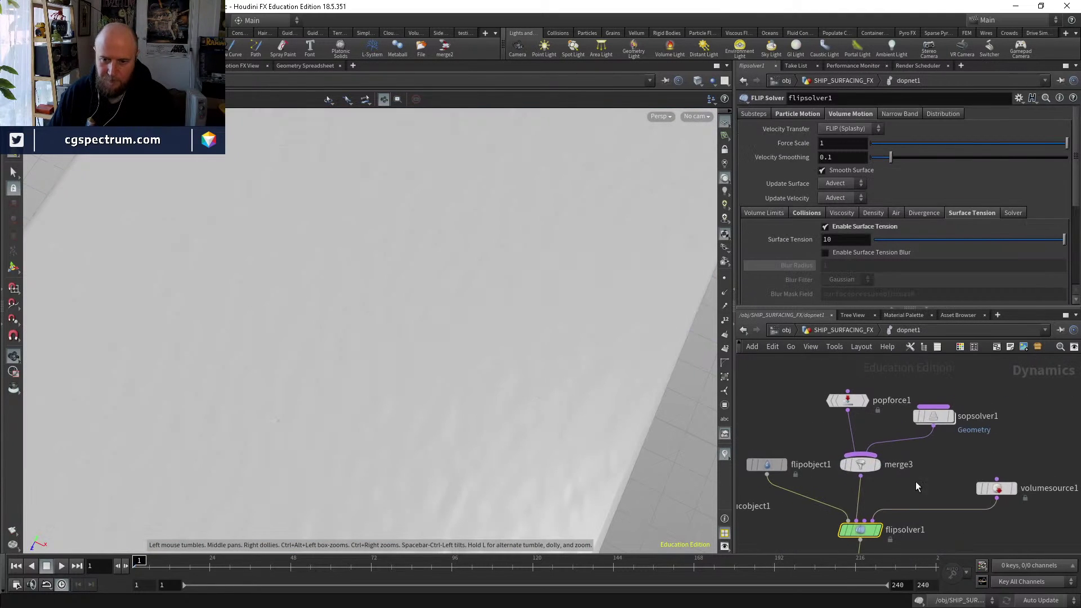
key(Tab)
text(popdrag)
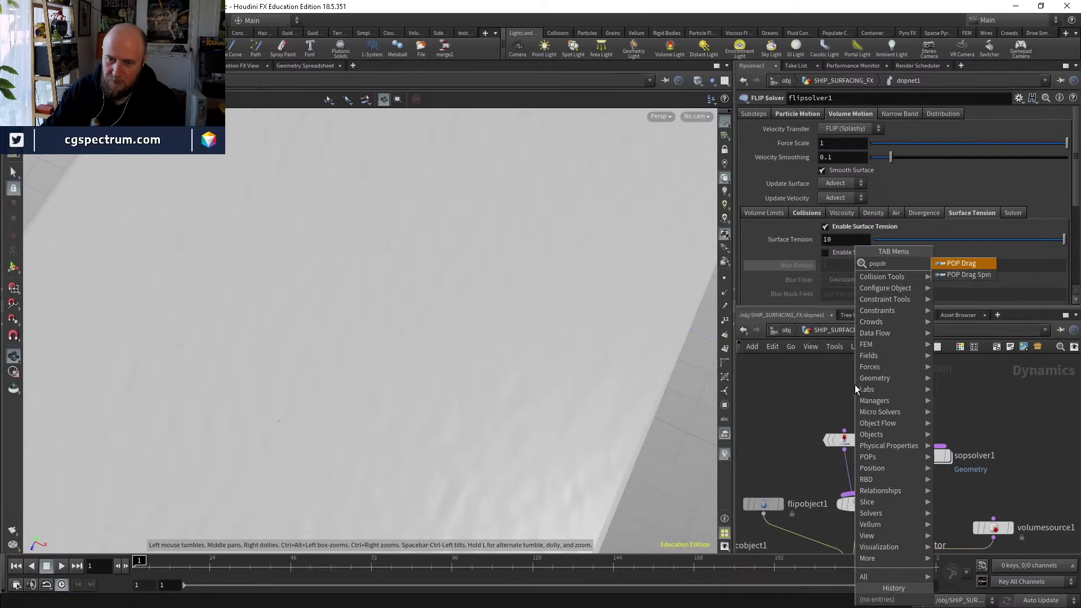
key(Return)
click(839, 402)
click(839, 413)
click(845, 442)
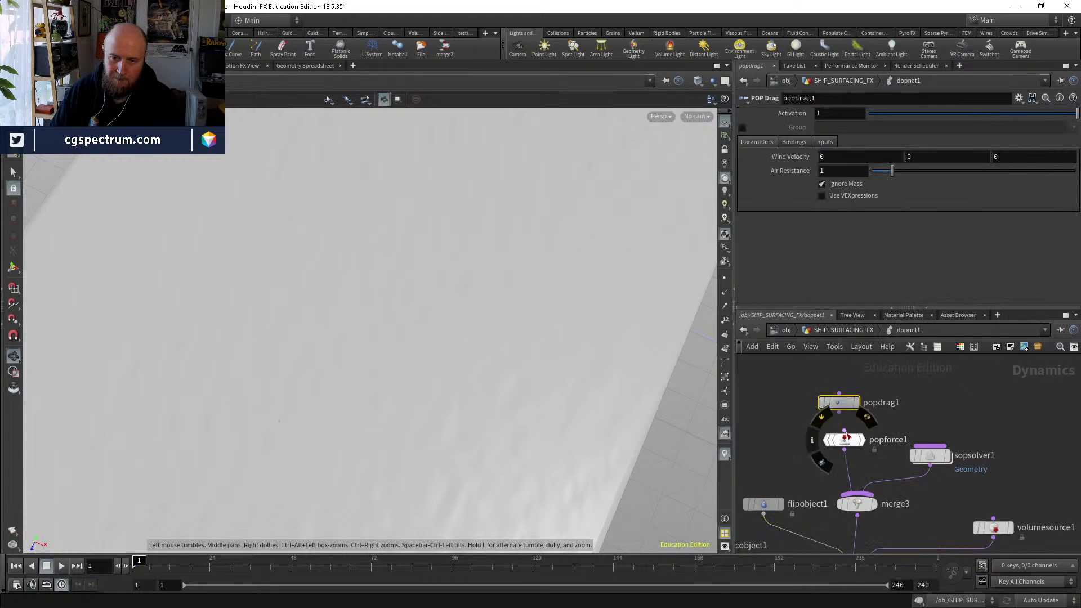
Set the POP Drag node's air resistance to 0.1.
click(832, 170)
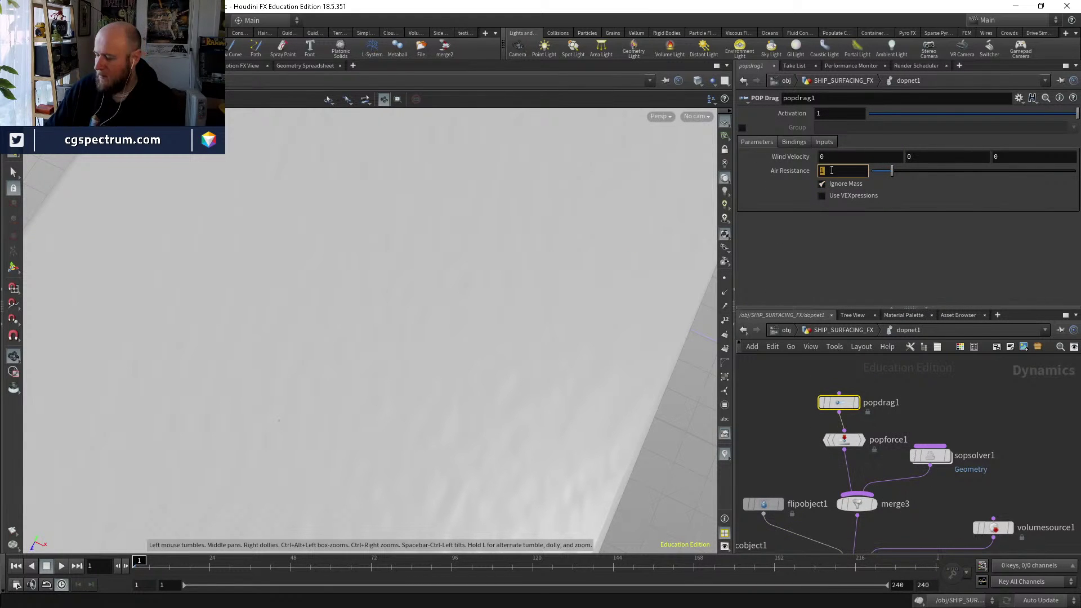
text(.05)
key(BackSpace)
key(BackSpace)
text(1)
key(Return)
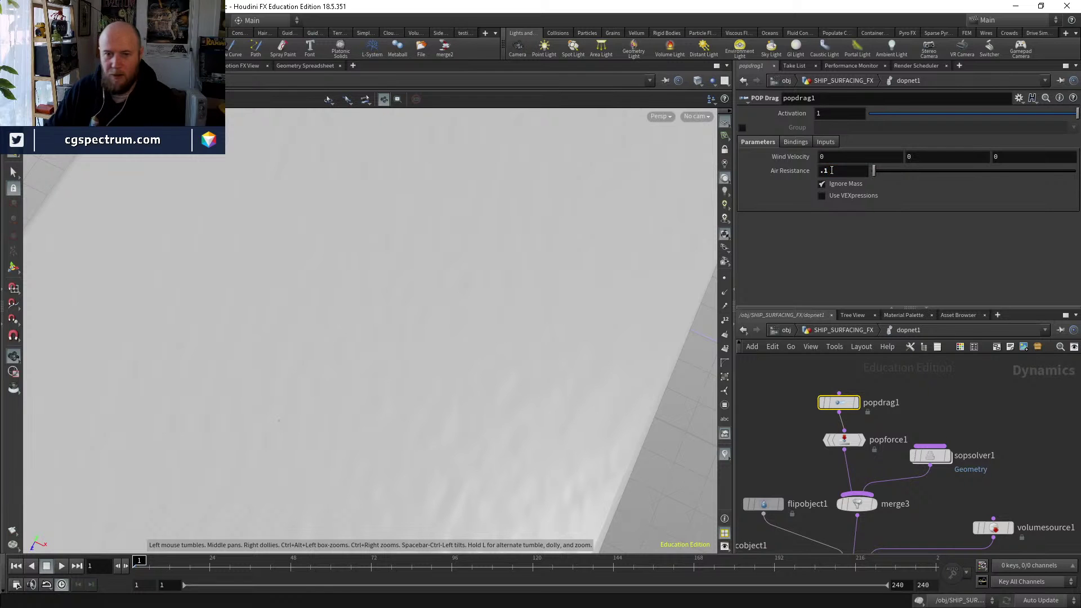
Save the scene and start a background disk cache of FLIP_SIMULATION_v2 with the drag included.
key(u)
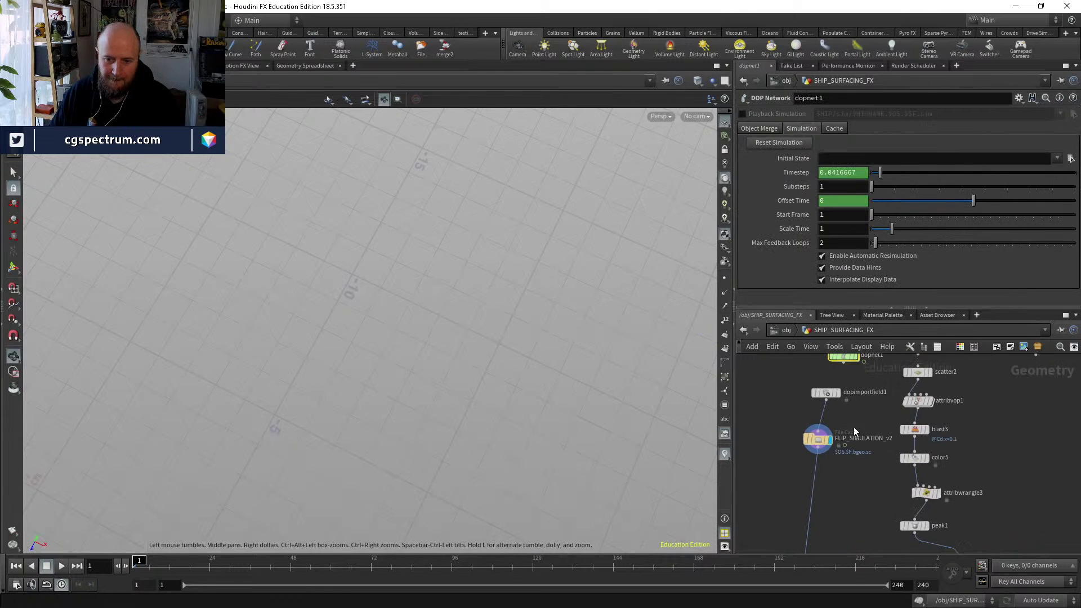
click(819, 442)
click(842, 174)
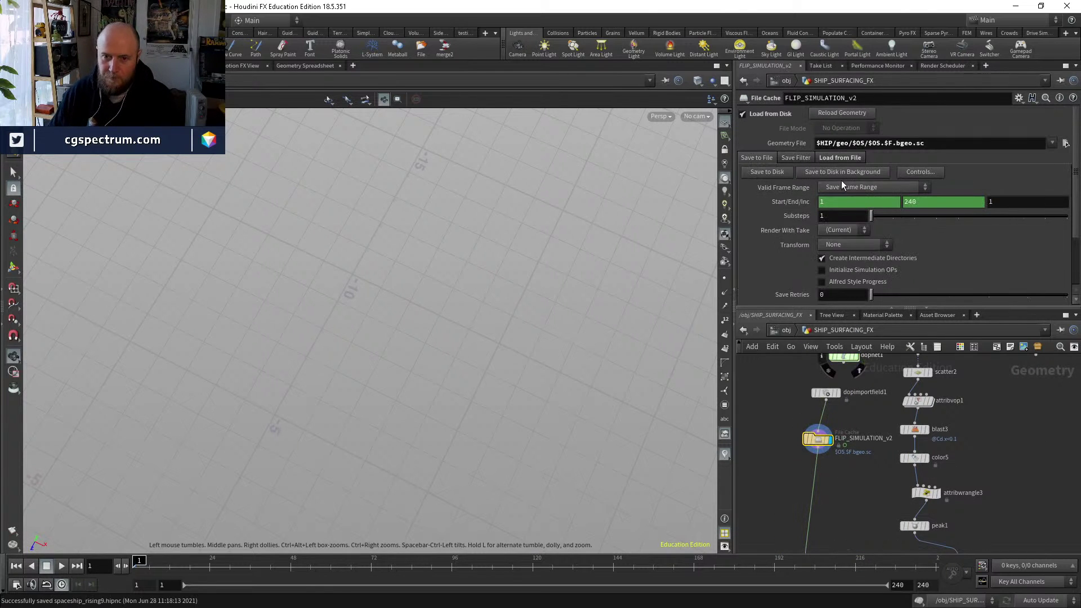
click(844, 198)
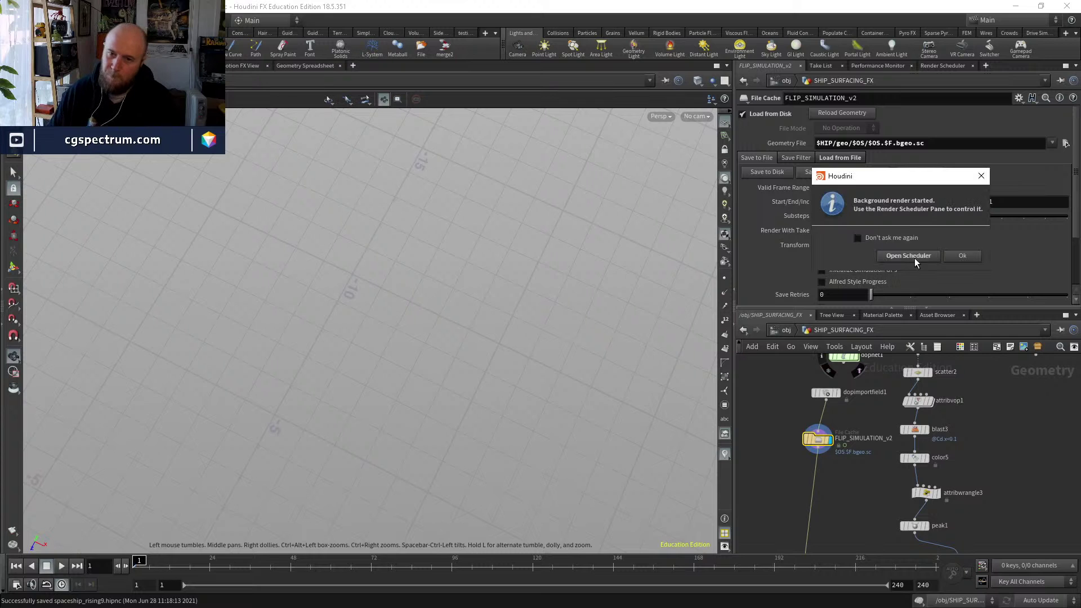
click(915, 258)
Go up to the object level and look through cam1 in the viewport.
middle_drag(846, 410, 870, 411)
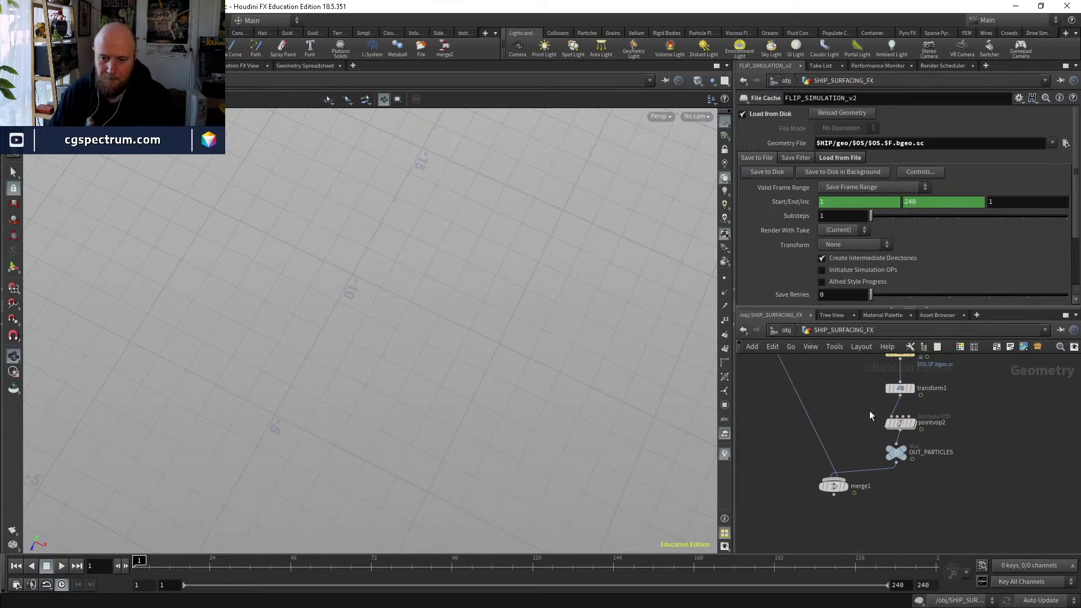
click(786, 330)
click(697, 116)
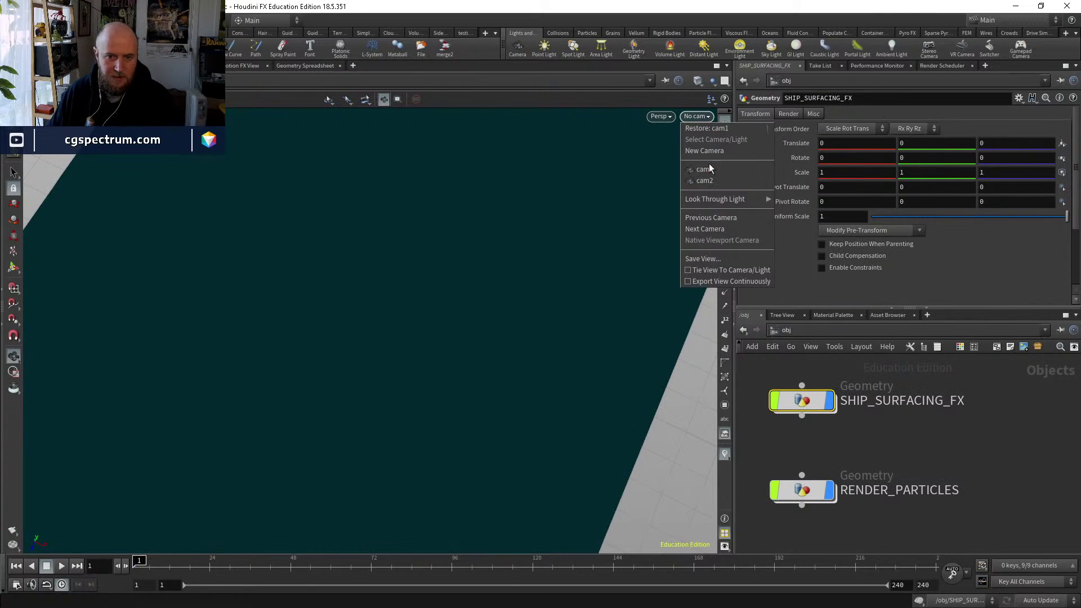
click(712, 179)
Select the RENDER_FLIP object and scrub to frame 137 to examine the surfacing ship with its particles.
middle_drag(941, 513, 901, 445)
click(836, 400)
click(813, 404)
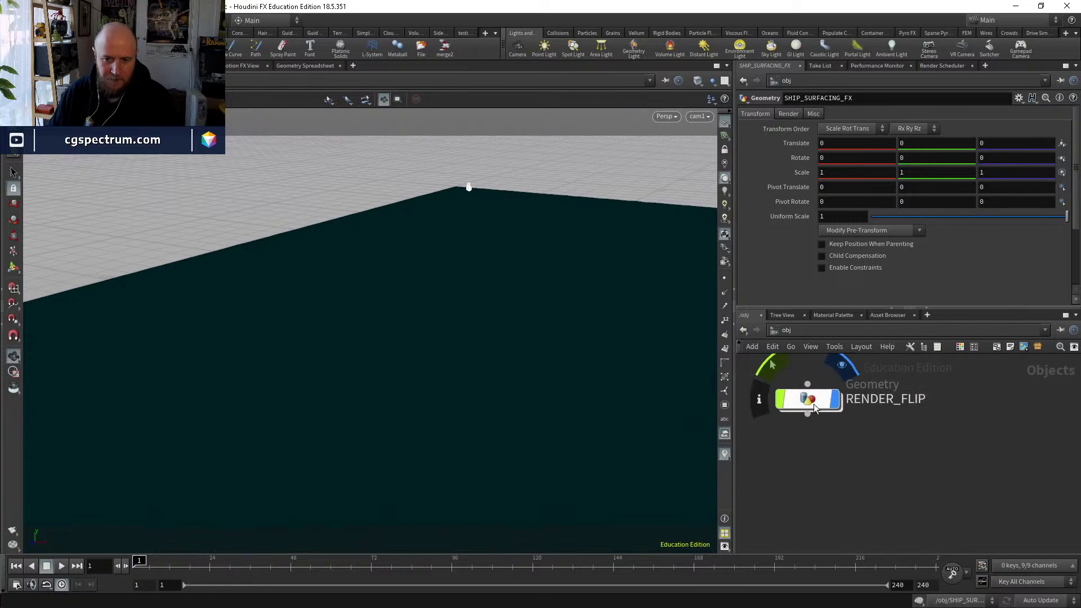
click(258, 575)
drag(258, 576, 589, 577)
key(h)
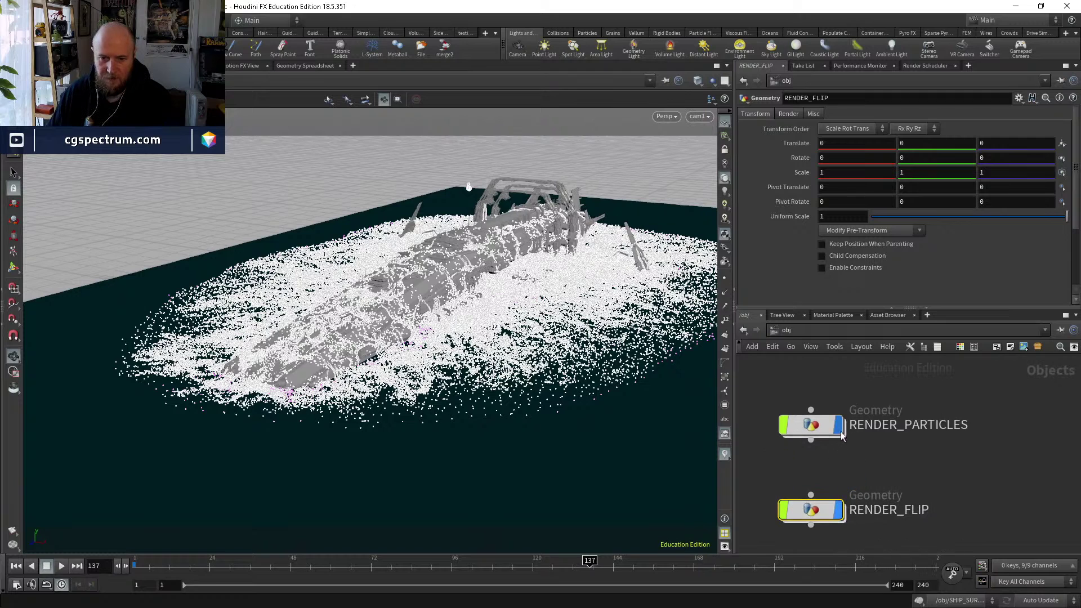
mouse_move(841, 432)
scroll(859, 426, down, 3)
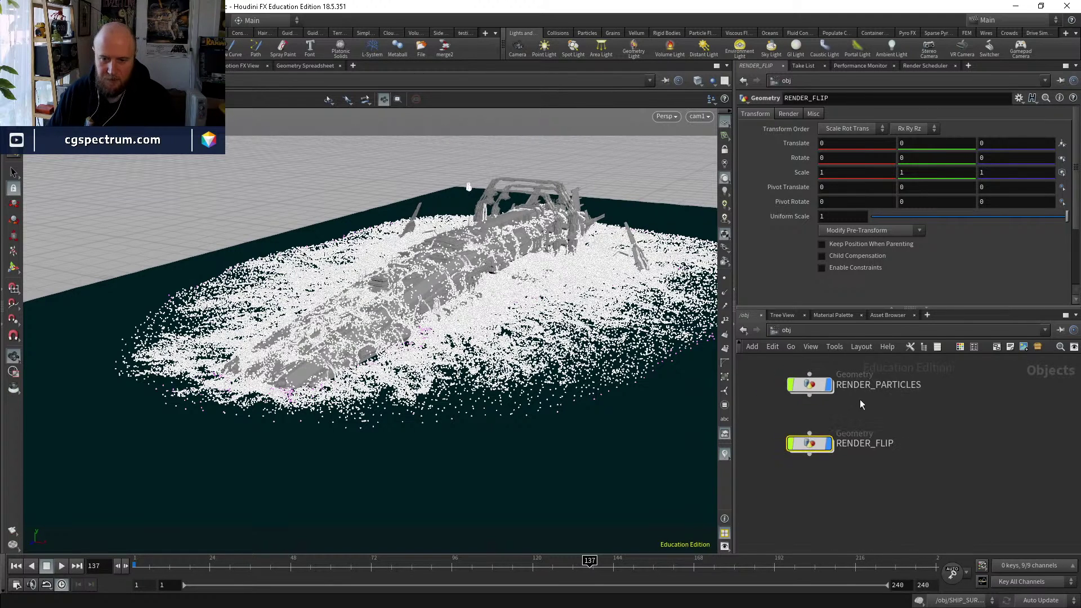
mouse_move(862, 404)
middle_down()
mouse_move(872, 469)
mouse_move(875, 413)
middle_up()
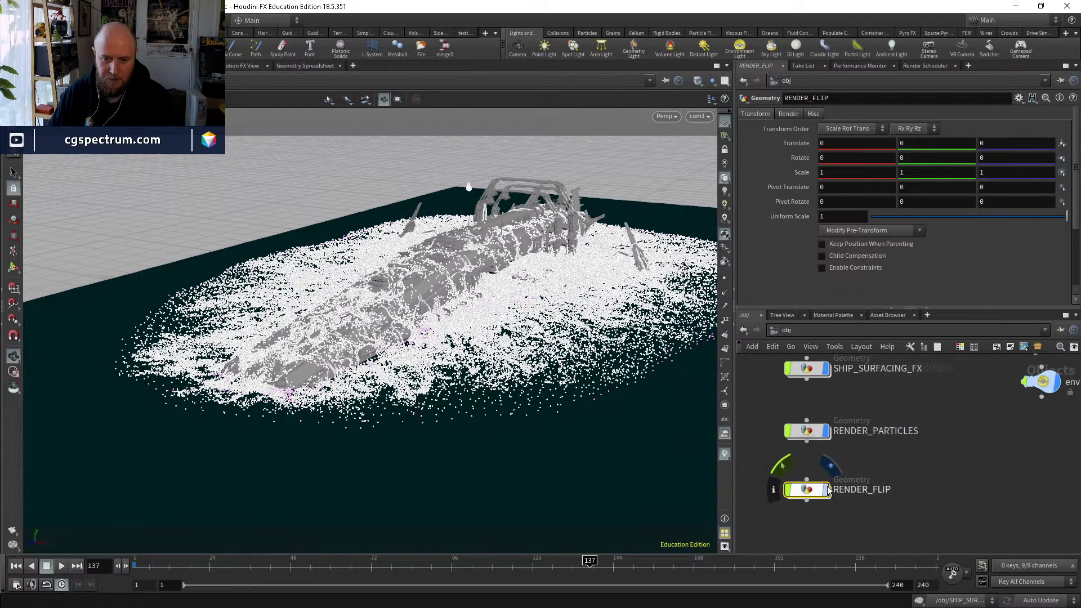
Copy the object merge, attribute wrangle and color nodes from RENDER_PARTICLES into the empty RENDER_FLIP network.
double_click(811, 490)
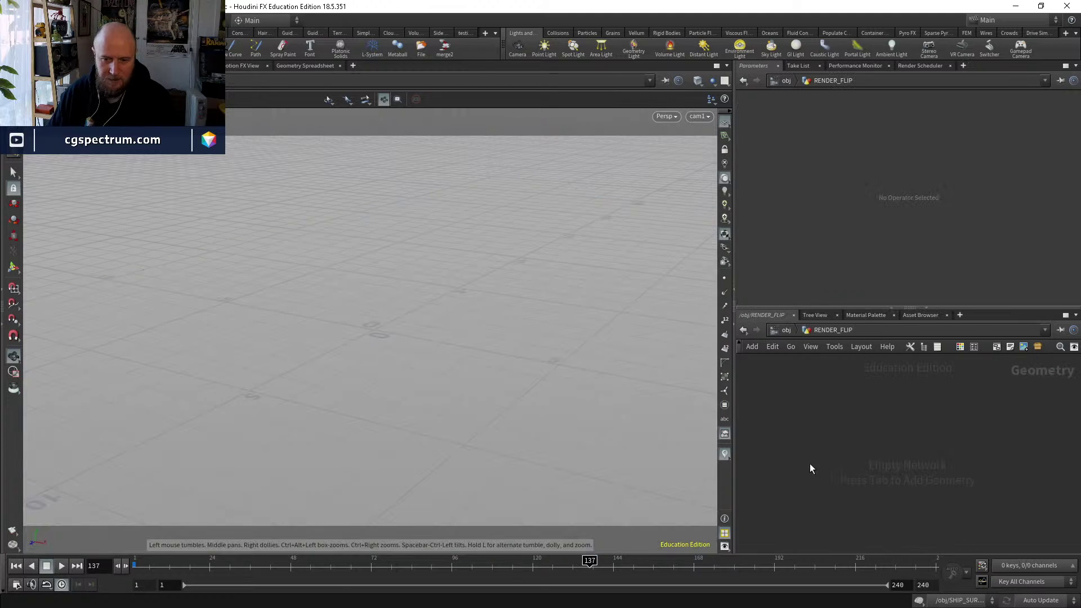
key(u)
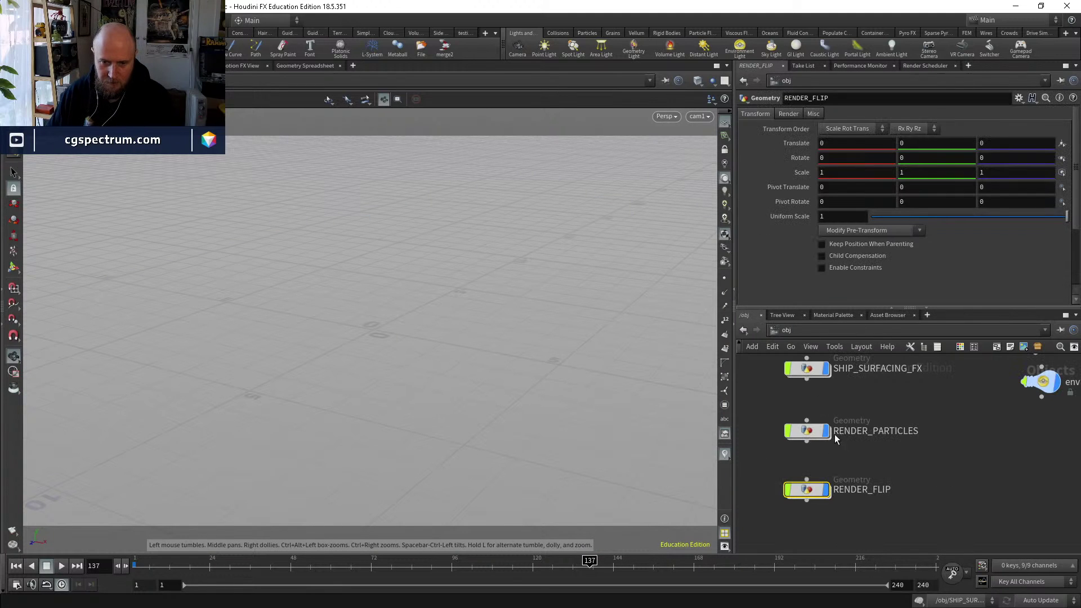
double_click(816, 433)
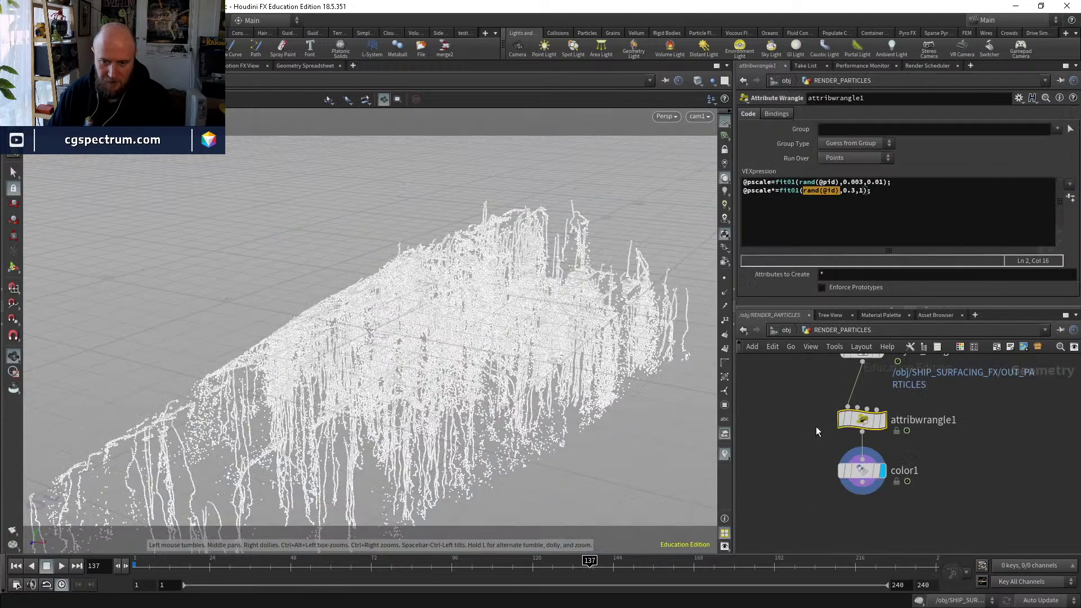
middle_drag(816, 427, 801, 513)
click(847, 438)
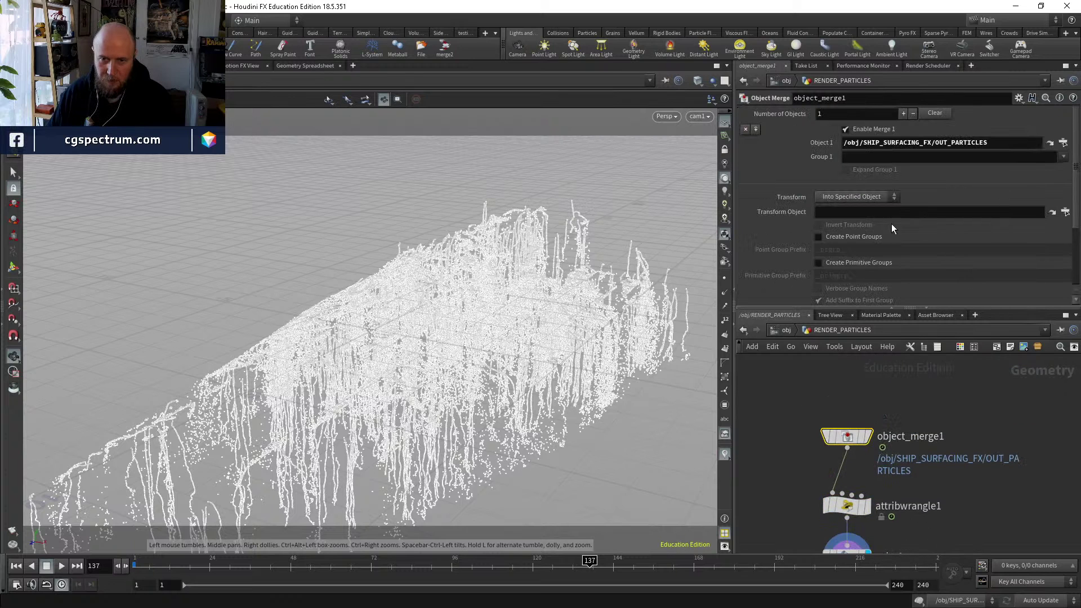
scroll(845, 450, down, 2)
drag(891, 382, 806, 522)
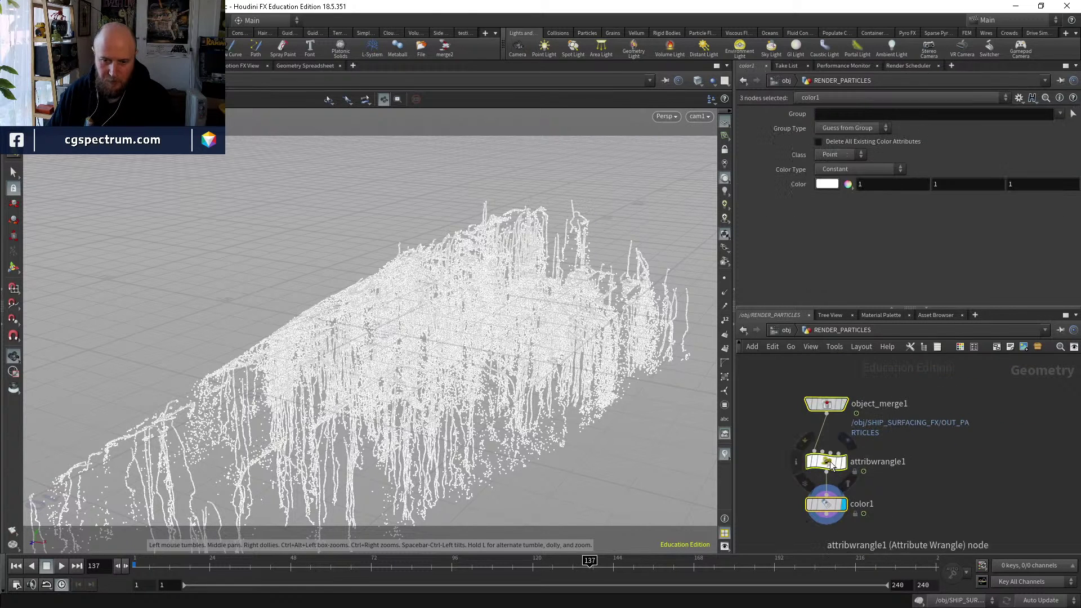
key(ctrl+c)
click(787, 331)
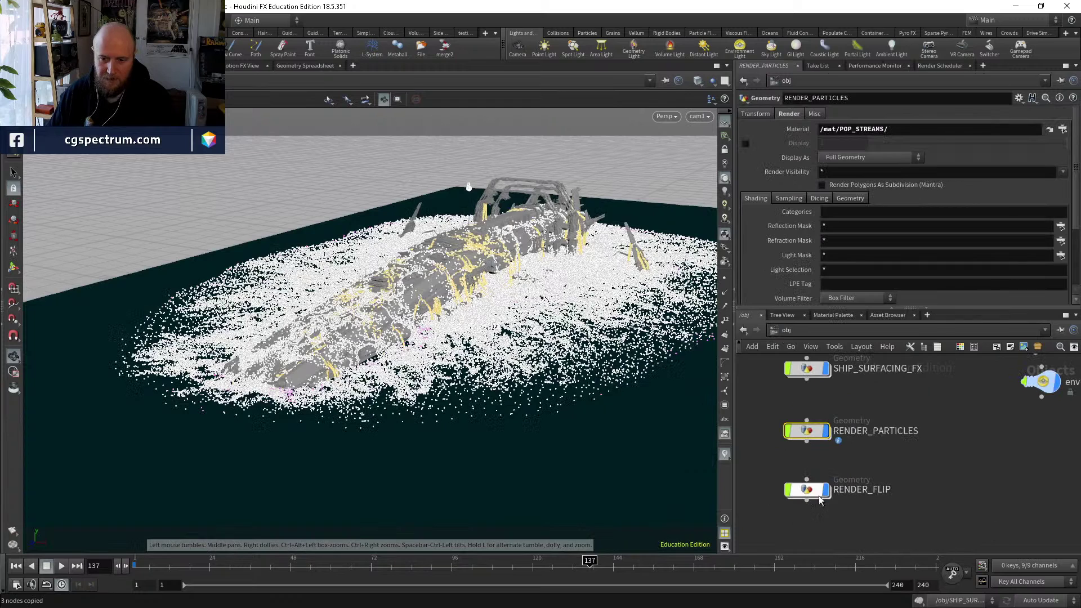
double_click(812, 492)
key(ctrl+v)
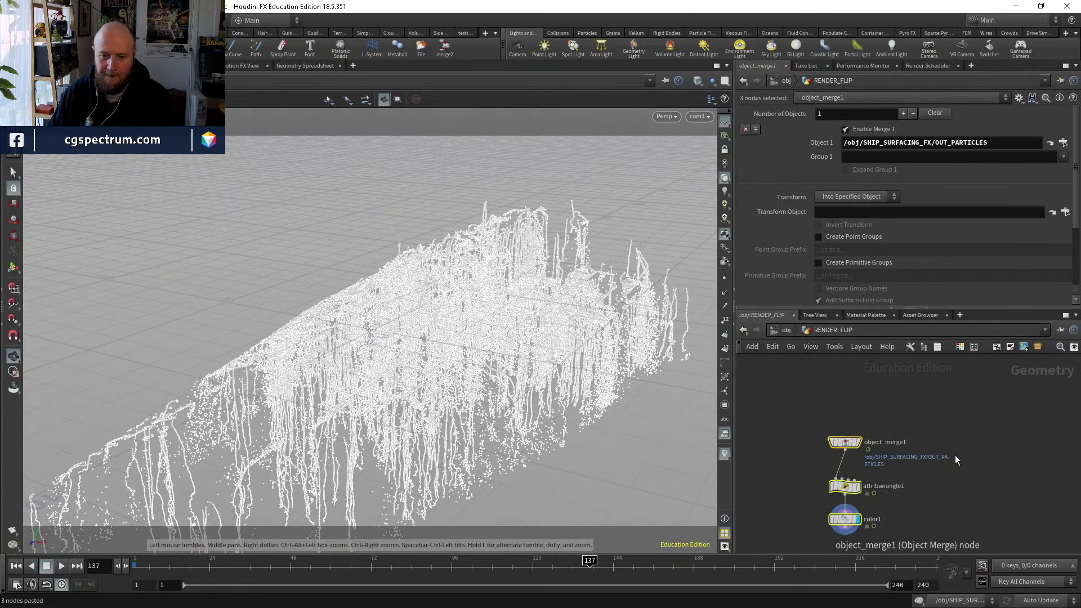
Point the pasted object_merge1 in RENDER_FLIP to /obj/SHIP_SURFACING_FX/OUT_FLIP/.
click(845, 443)
double_click(953, 143)
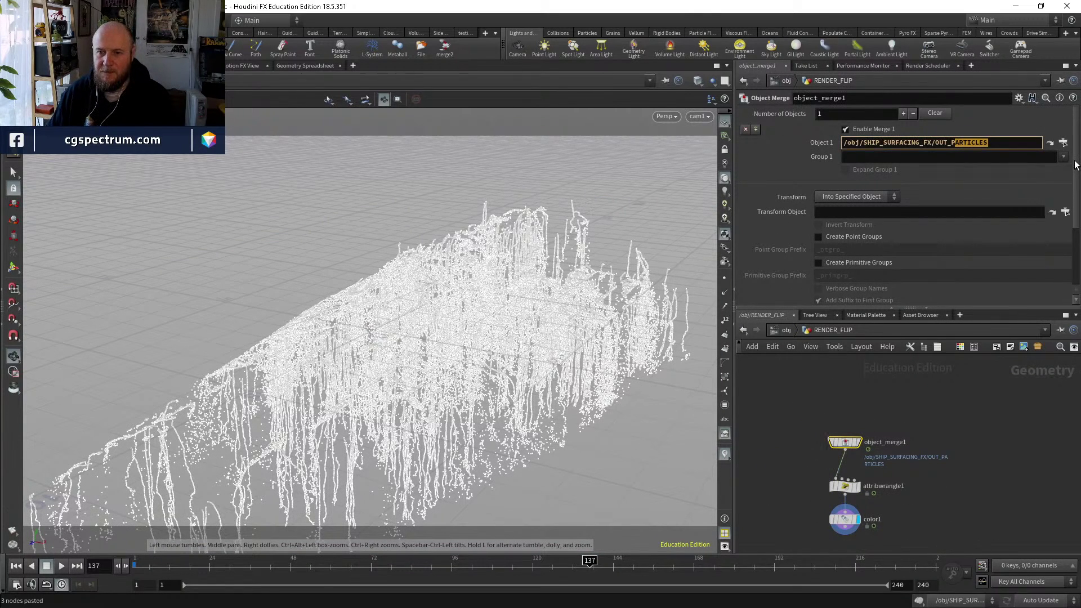
key(BackSpace)
text(F)
key(Return)
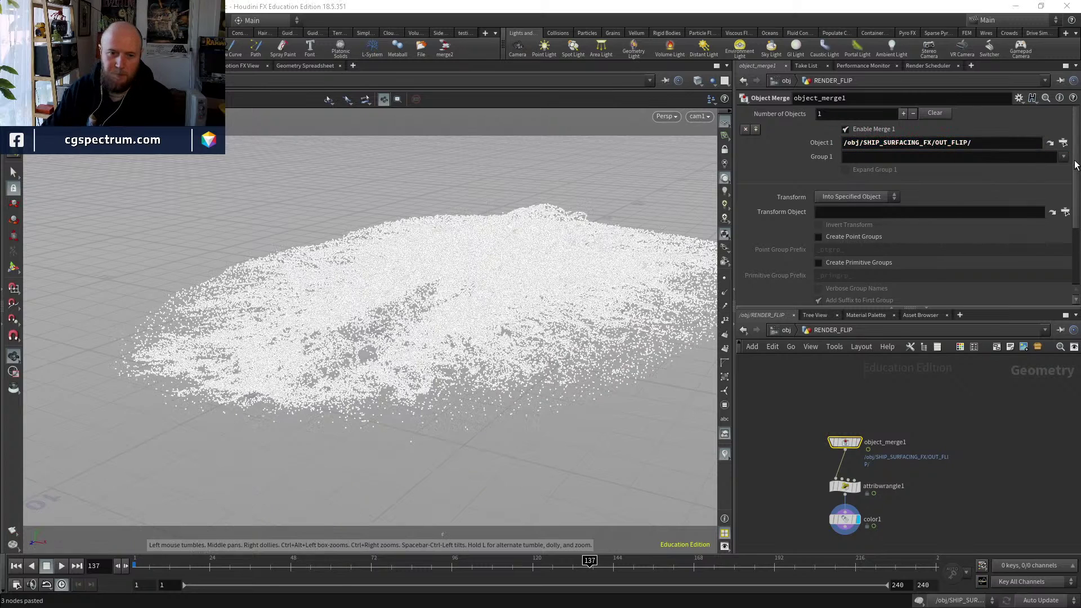
Display object_merge1 and show only its pscale attribute in the Geometry Spreadsheet to check the incoming particle size.
scroll(901, 445, up, 4)
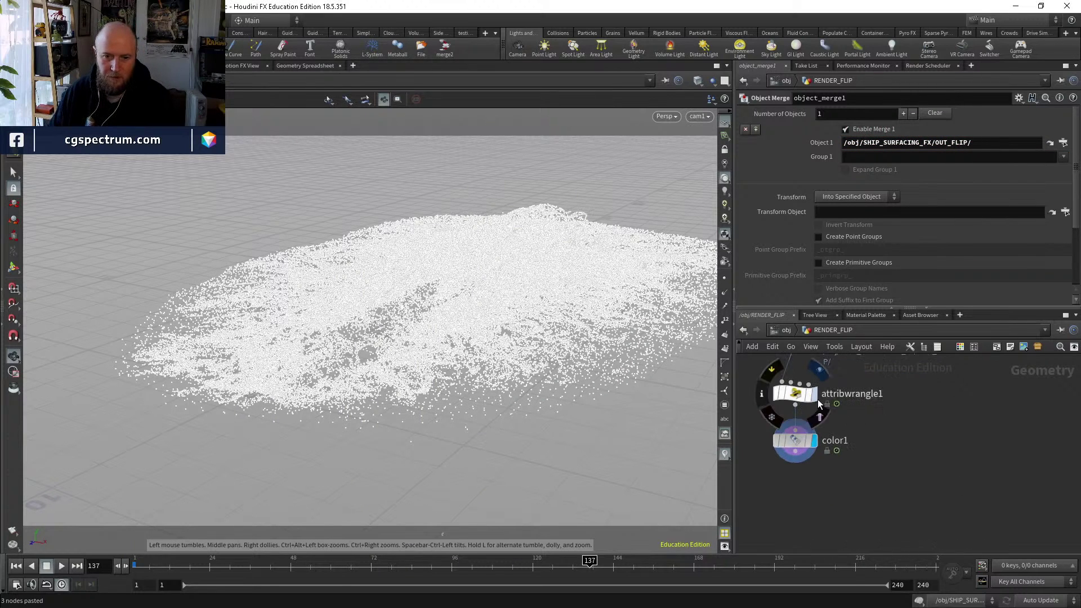
click(801, 398)
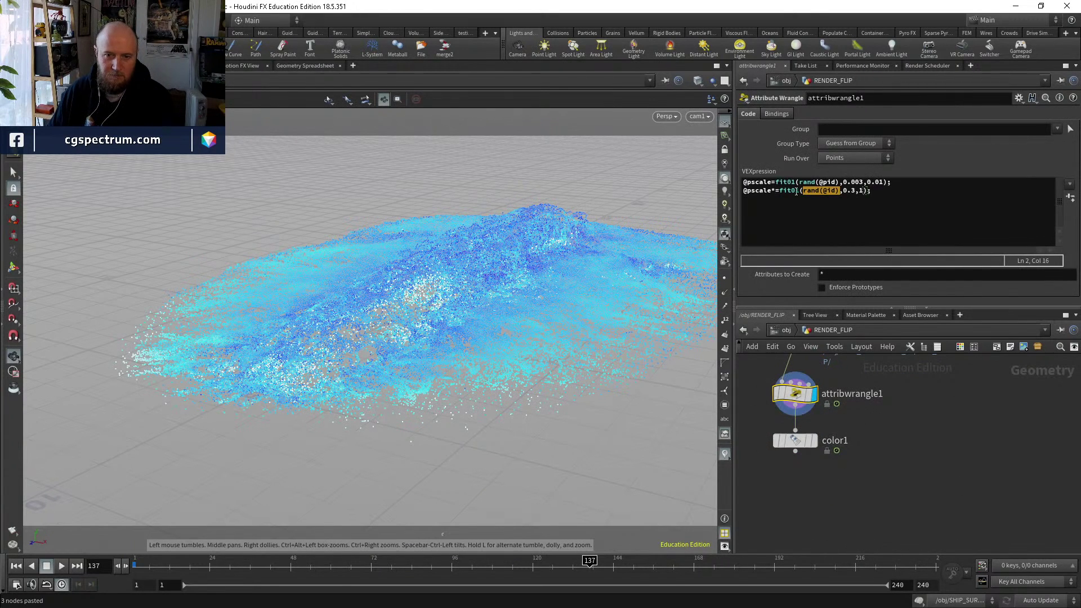
middle_drag(810, 394, 825, 458)
click(818, 396)
middle_click(818, 396)
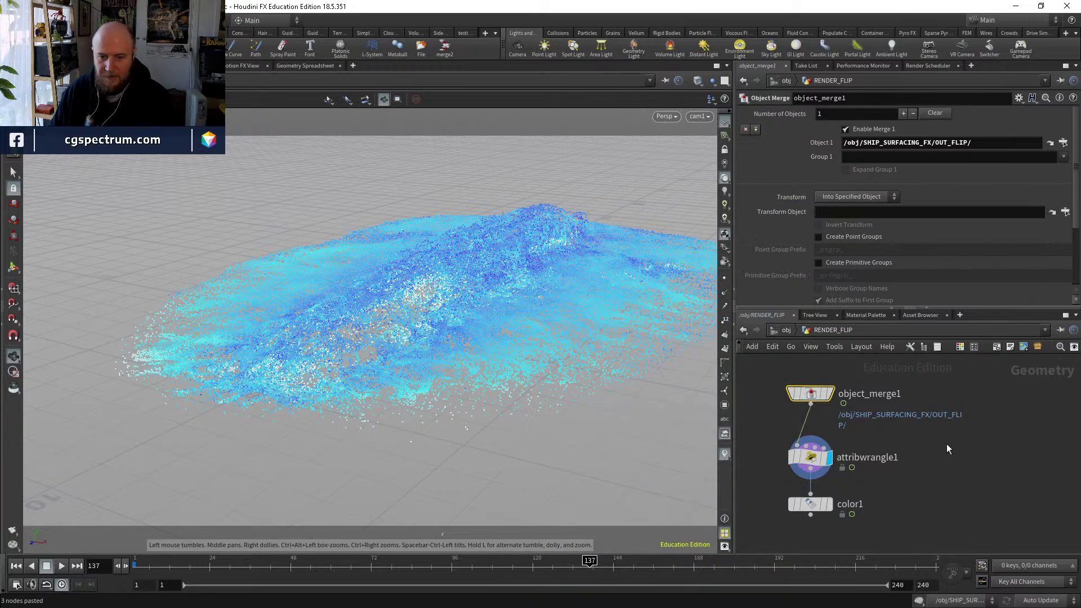
middle_drag(768, 466, 792, 446)
click(314, 67)
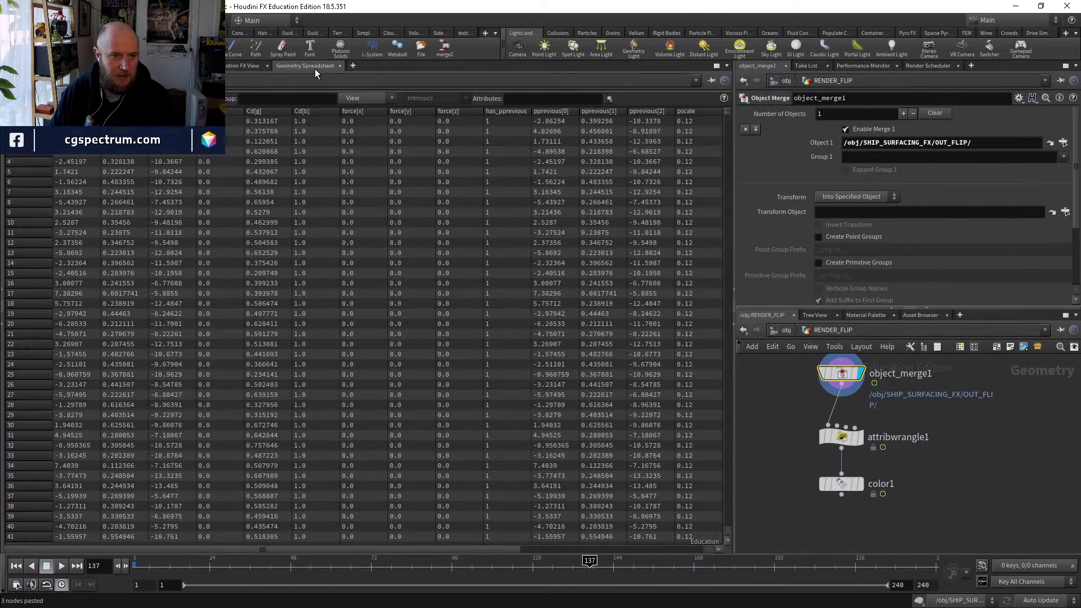
click(393, 99)
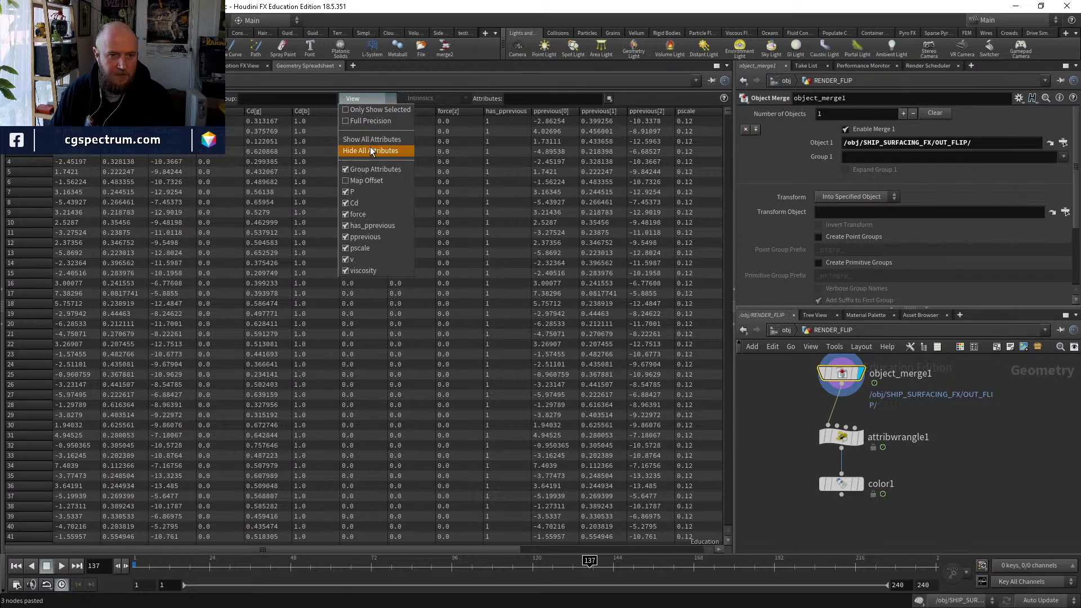
click(370, 148)
click(364, 100)
click(370, 248)
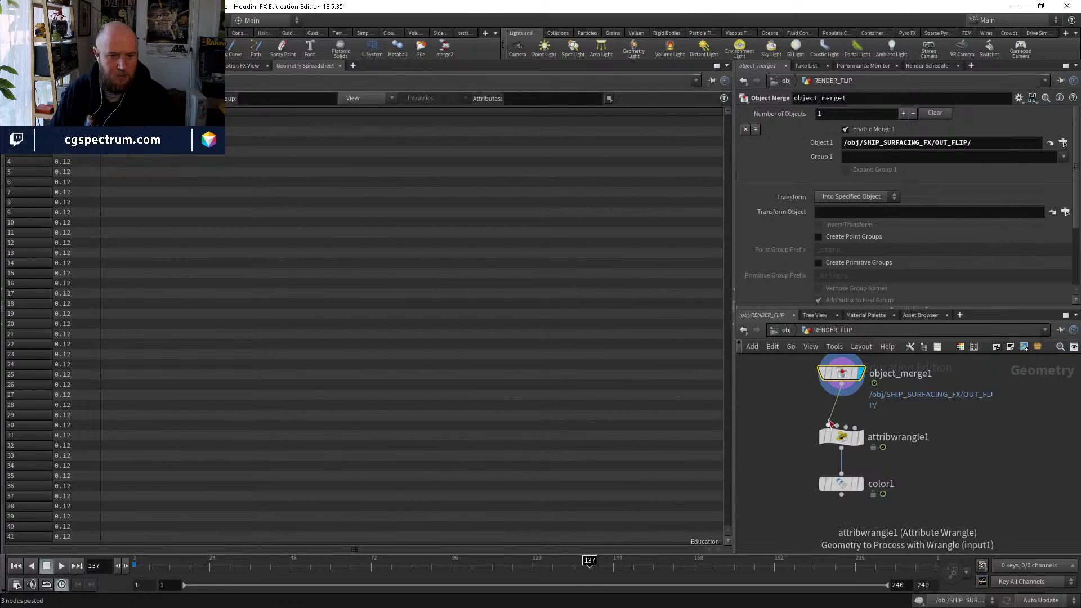
Delete the first pscale line from attribwrangle1, keeping only the line that multiplies pscale by a random value per id.
click(841, 437)
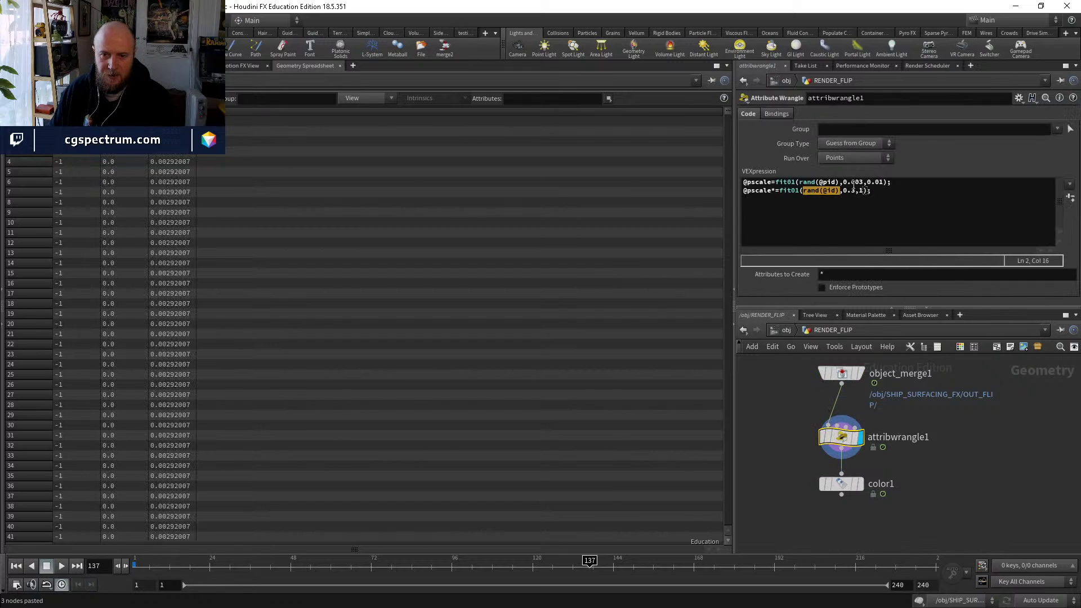
drag(904, 180, 740, 186)
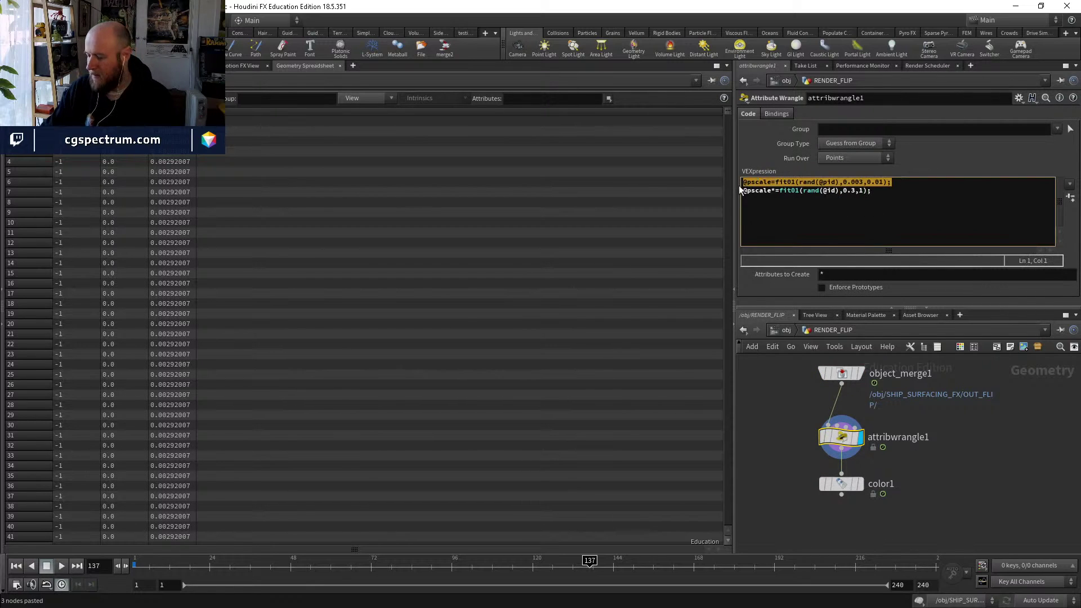
key(Delete)
key(Delete)
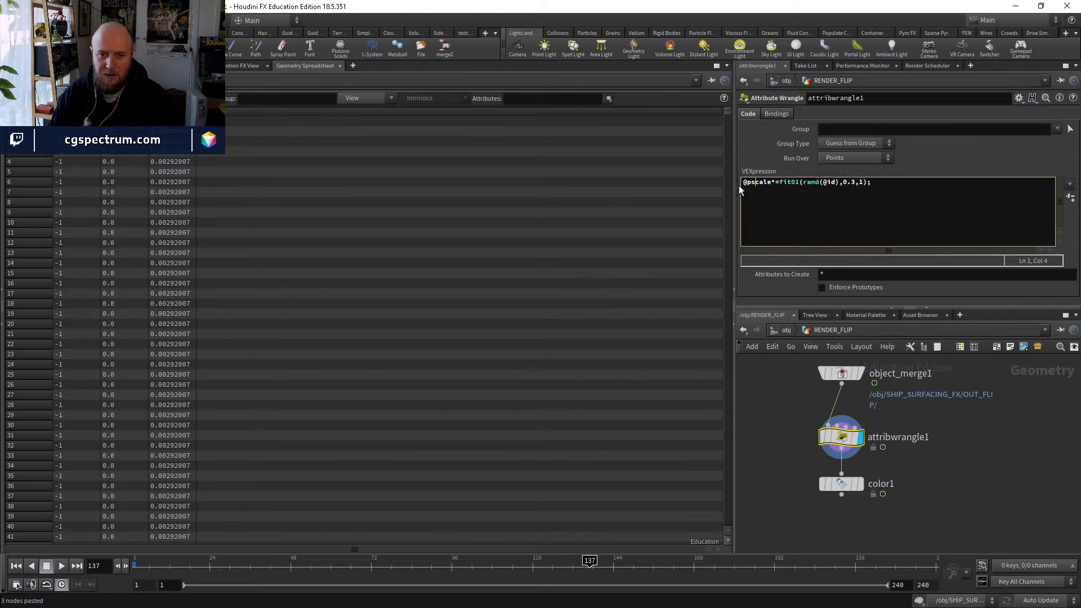
middle_click(844, 438)
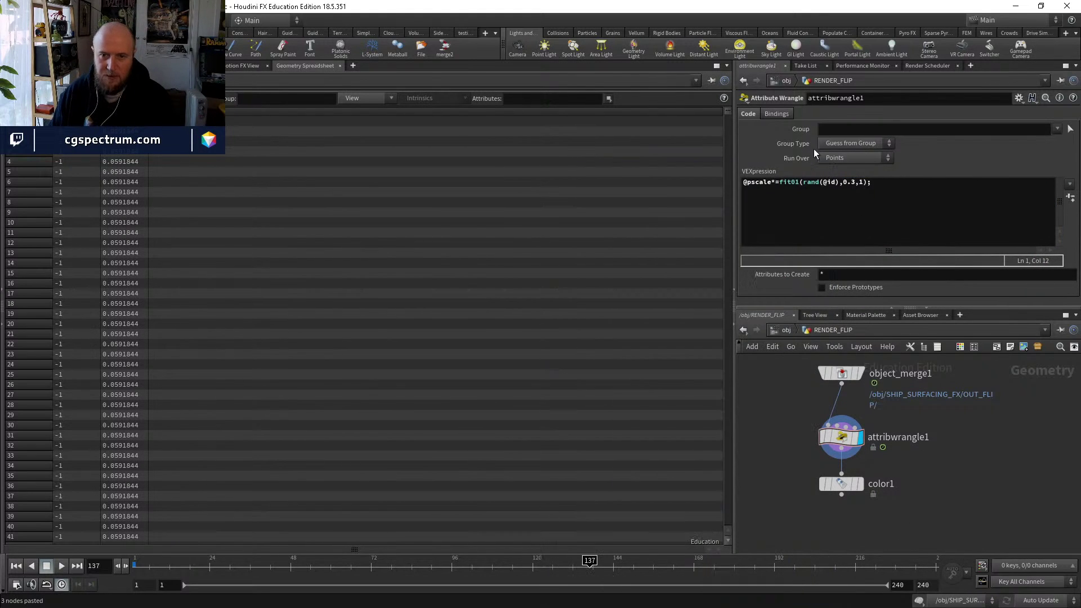
Change the fit01 range in attribwrangle1's pscale expression to start at 0.005 and reduce its upper limit.
click(857, 188)
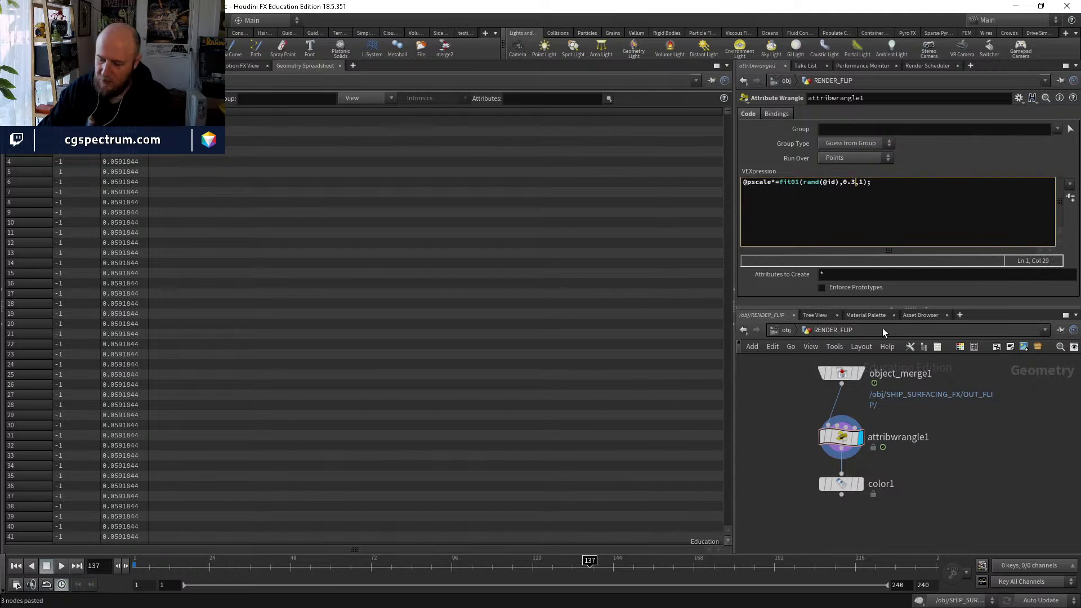
key(BackSpace)
text(00)
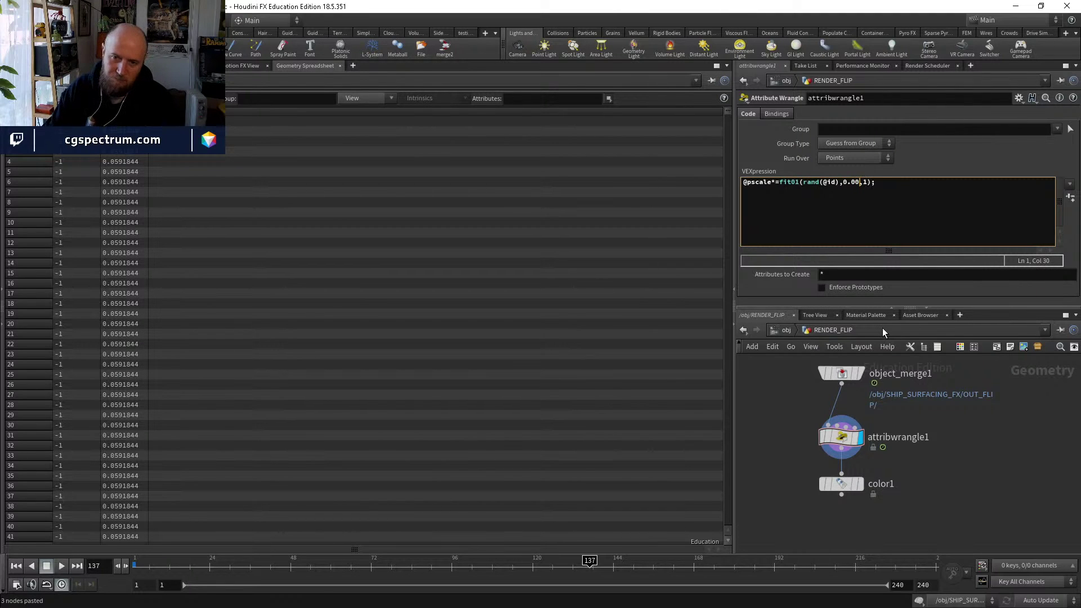
text(5,)
text(0.00)
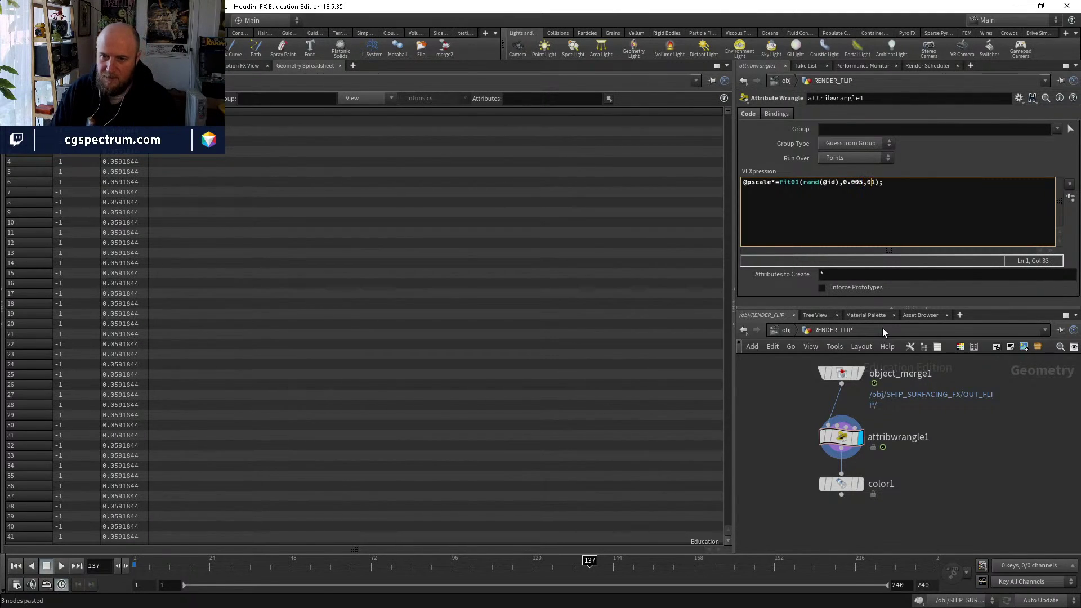
key(BackSpace)
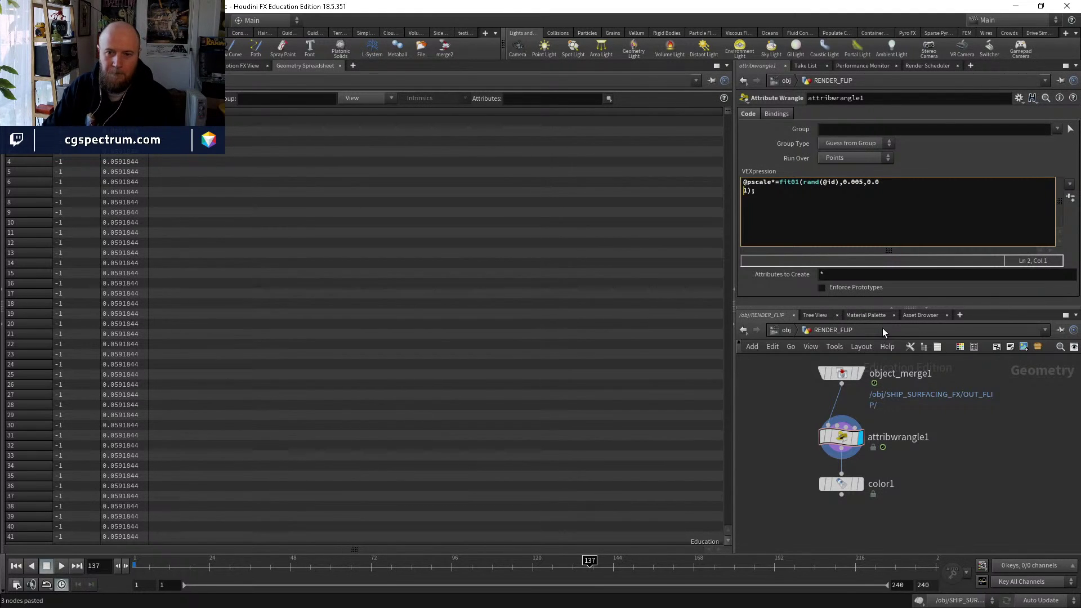
Display the color1 node in the scene view and return to the object level.
click(861, 484)
click(185, 66)
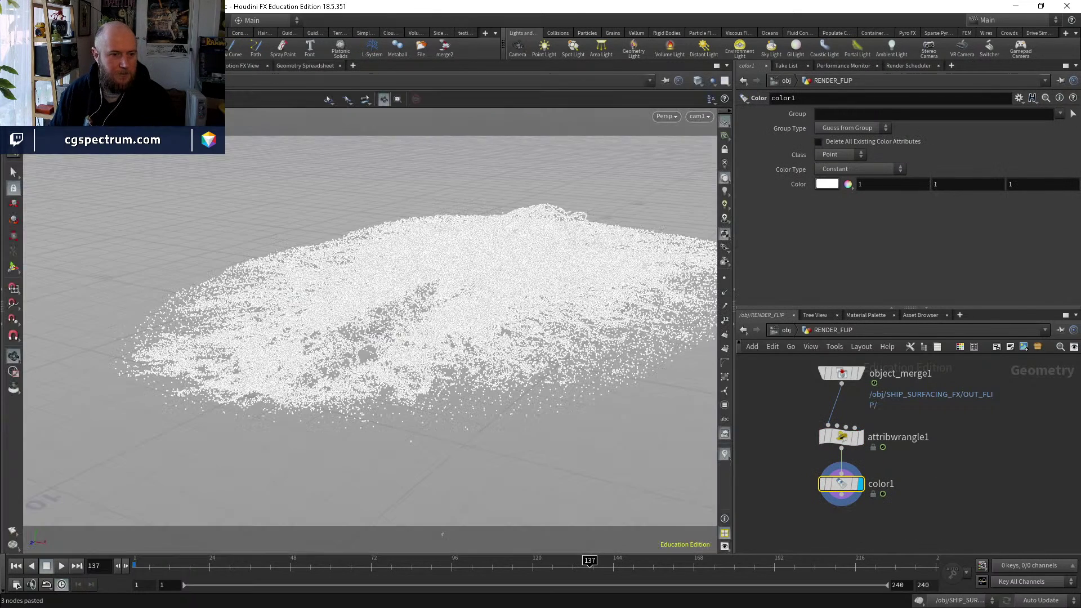
click(786, 330)
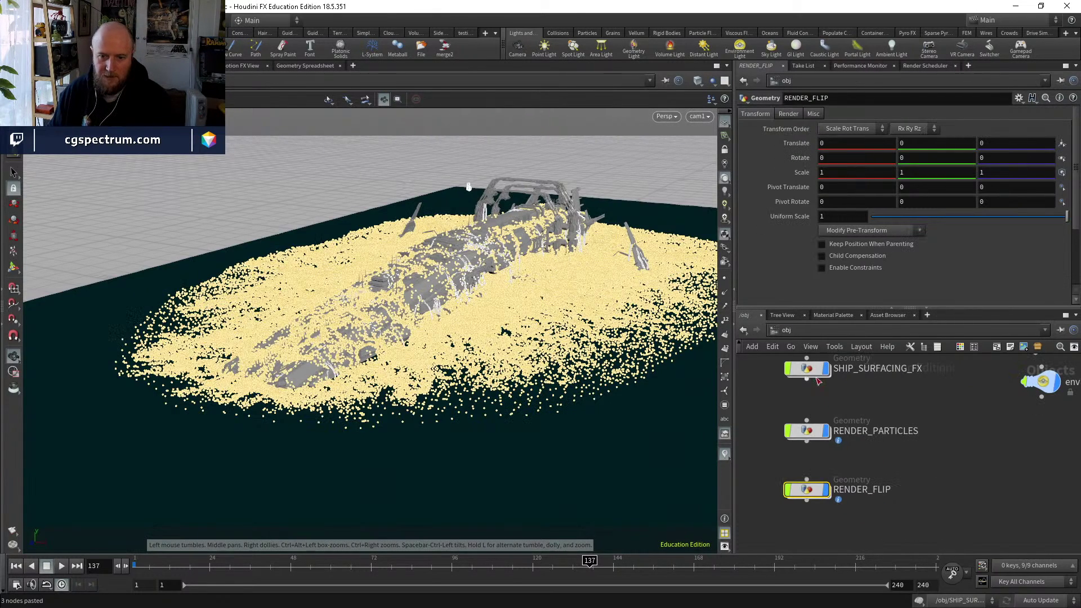
Assign RENDER_PARTICLES' material, /mat/POP_STREAMS/, to the RENDER_FLIP object.
click(806, 430)
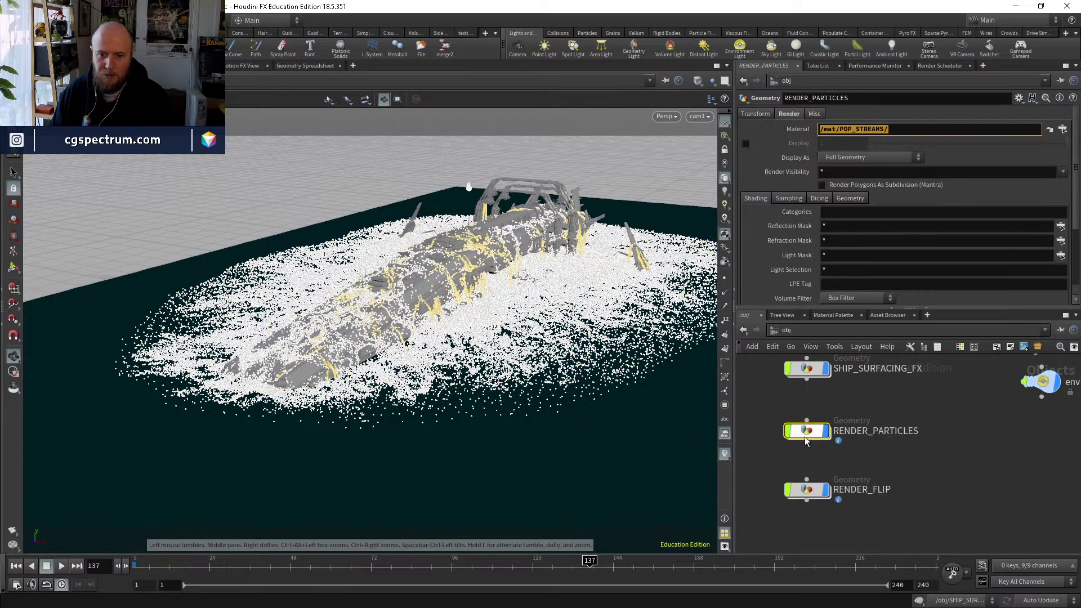
click(806, 489)
click(789, 115)
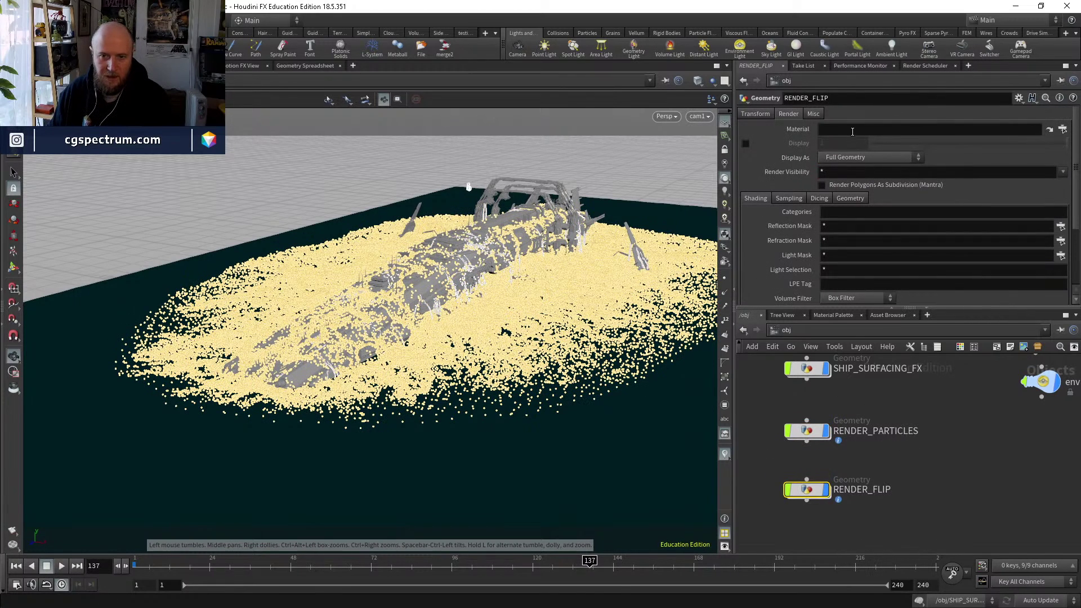
click(896, 412)
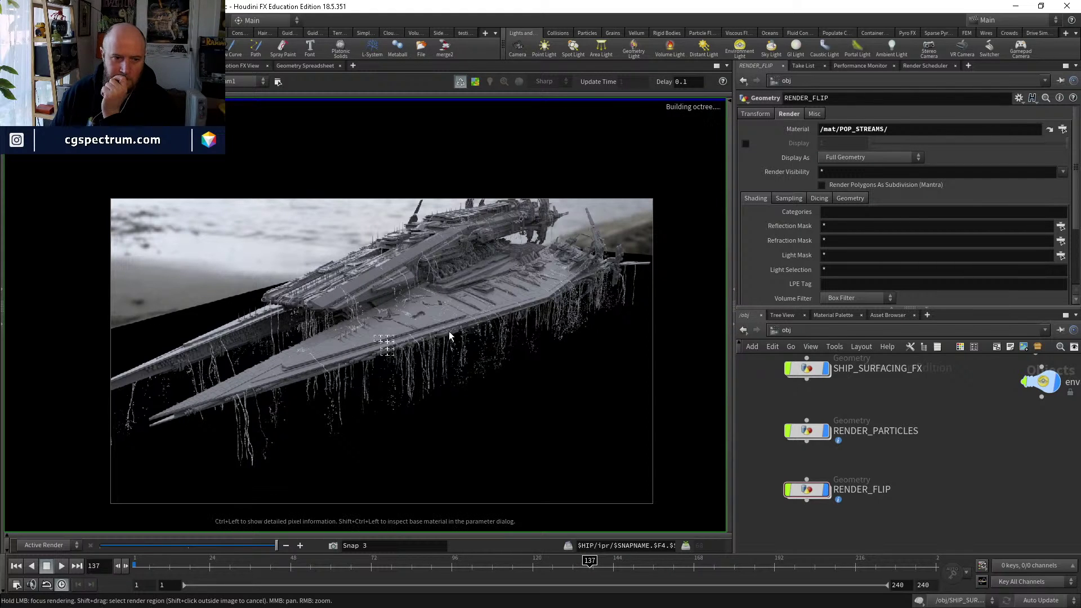
Examine the interactive render of the ship and water, focusing it on several areas and checking envlight1's light settings.
middle_drag(1050, 439, 929, 495)
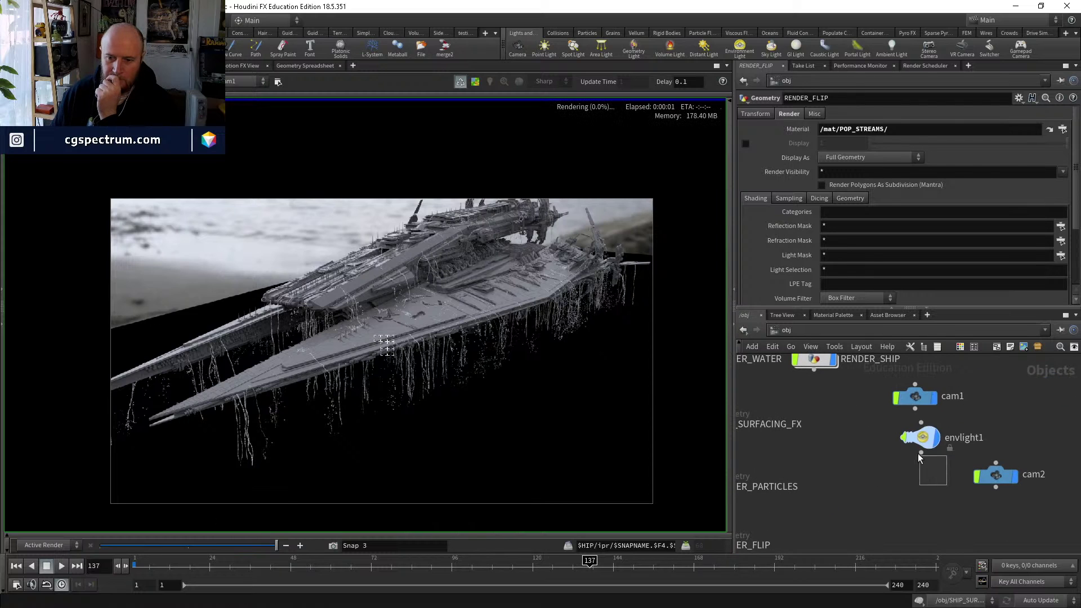
drag(919, 457, 913, 433)
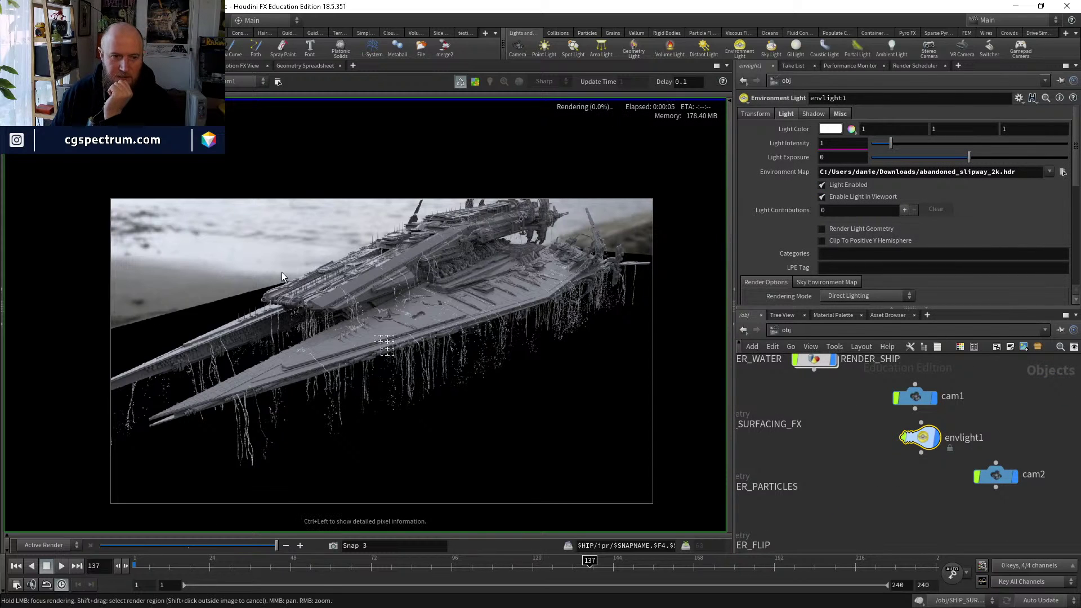
click(254, 262)
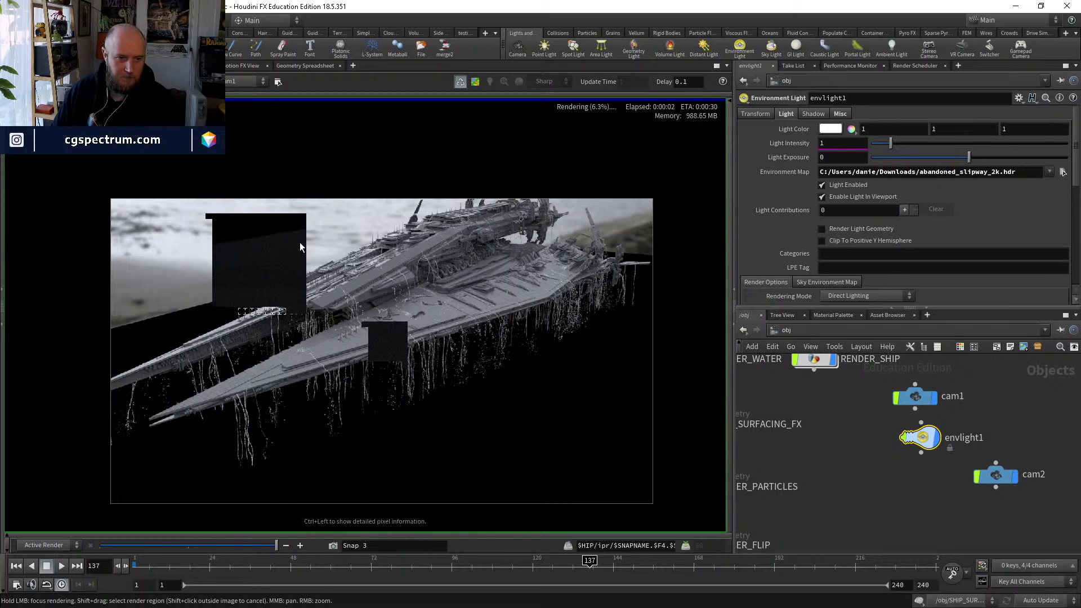
middle_drag(832, 429, 958, 447)
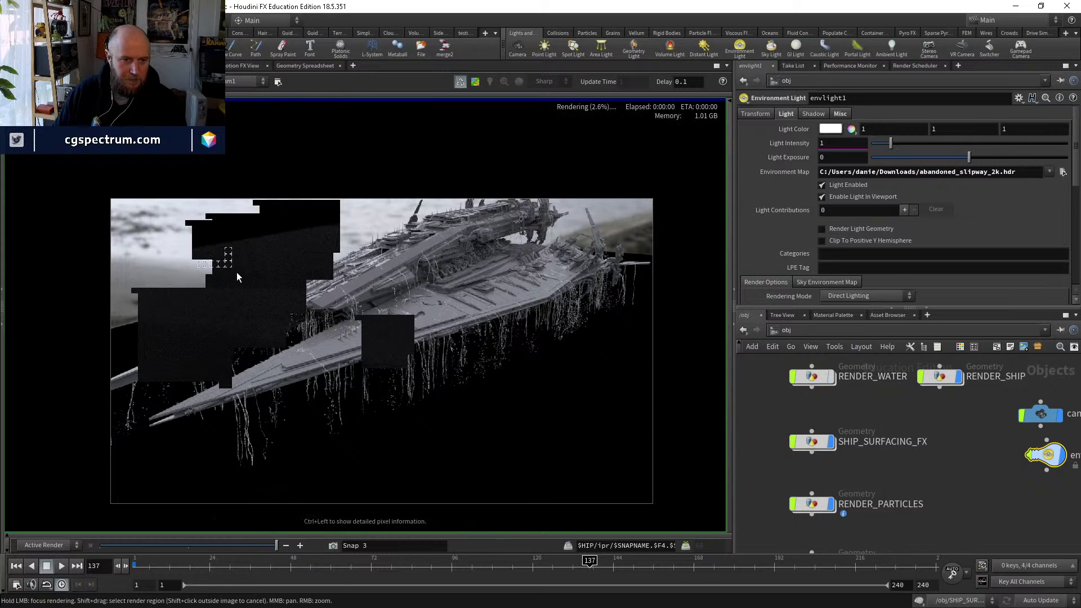
click(472, 421)
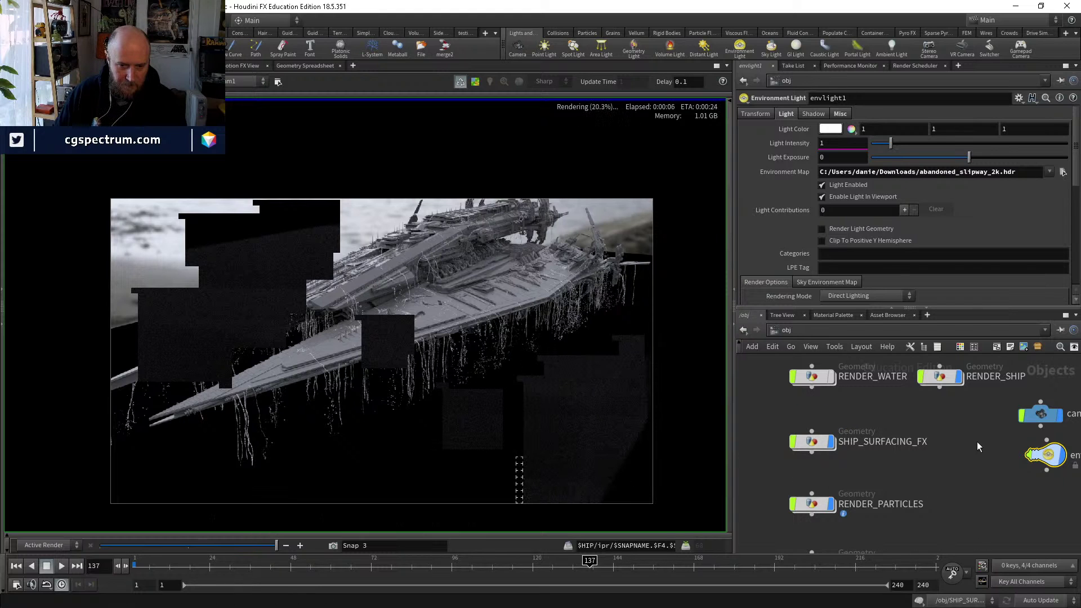
middle_drag(978, 443, 949, 355)
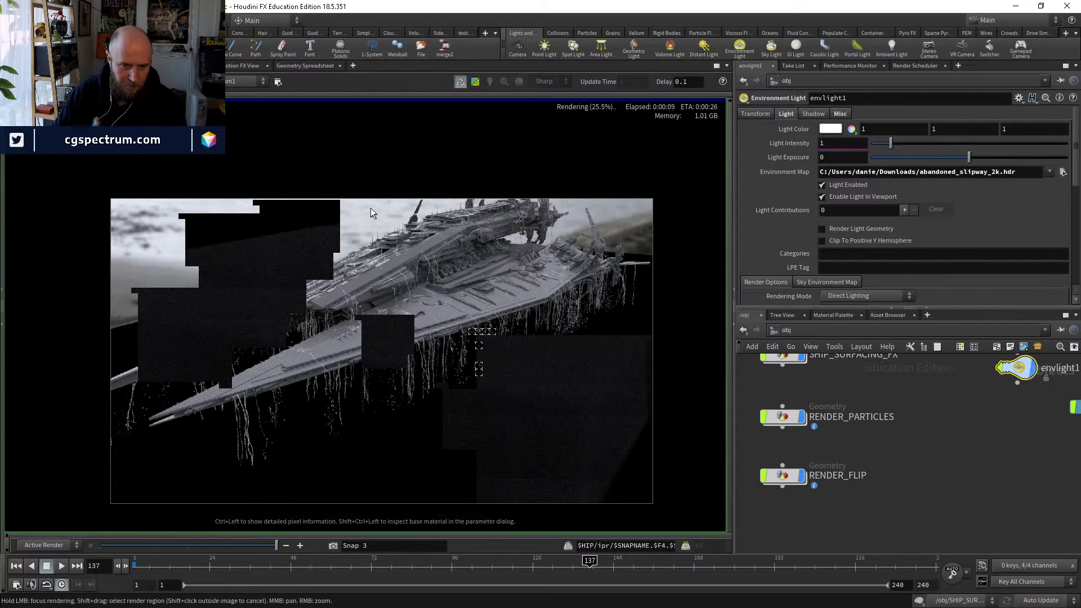
scroll(599, 376, up, 3)
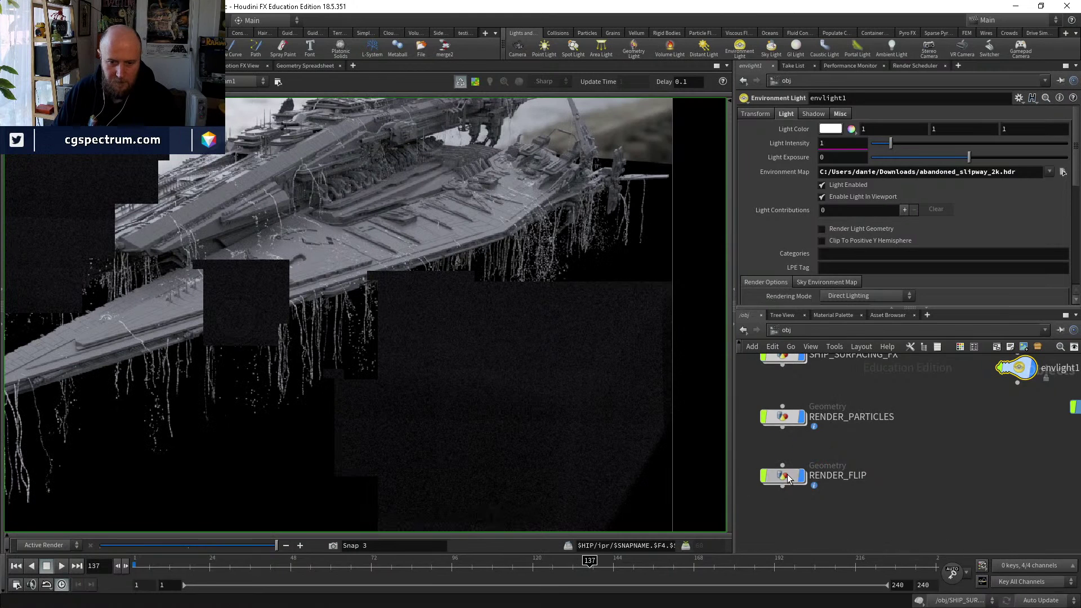
Inside the RENDER_FLIP object, add a Blast node wired after color1 and make it the displayed node.
double_click(787, 474)
middle_click(848, 488)
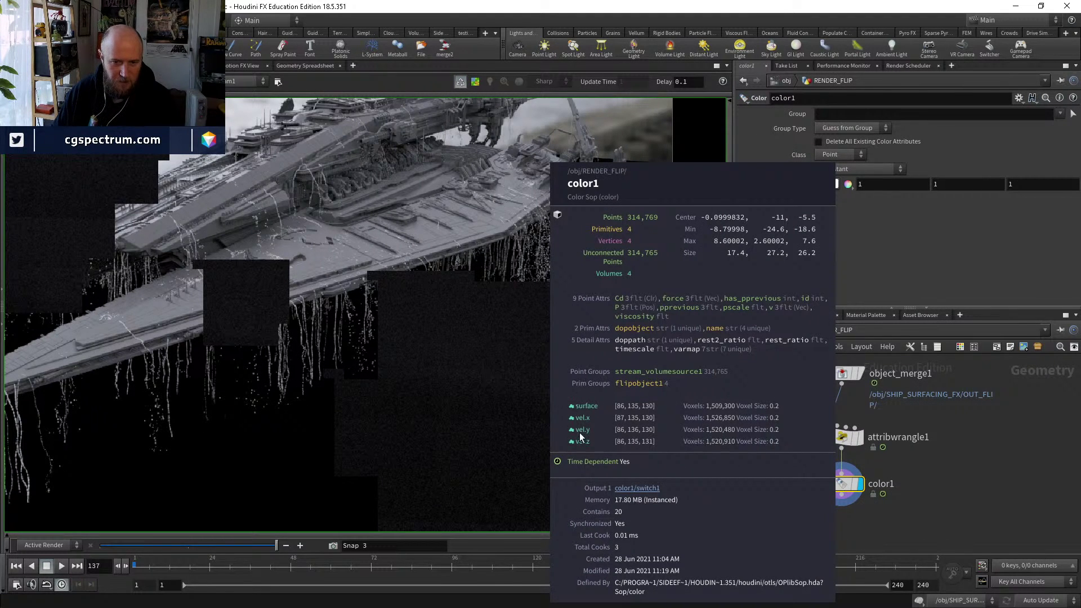
key(Tab)
text(b)
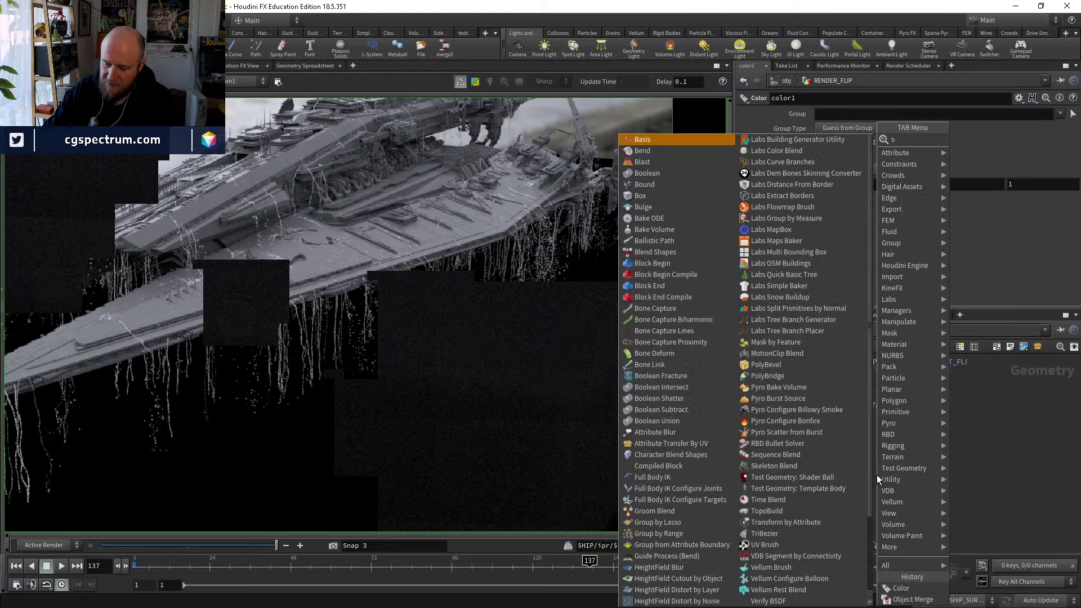
text(last)
key(Return)
click(877, 475)
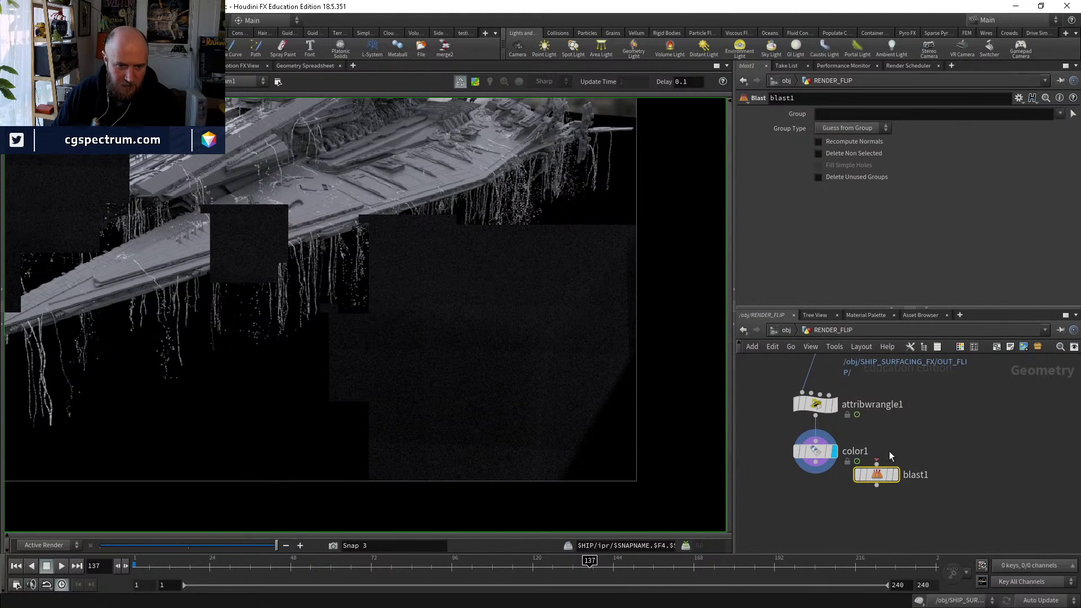
drag(882, 475, 821, 500)
click(816, 462)
click(816, 490)
click(835, 500)
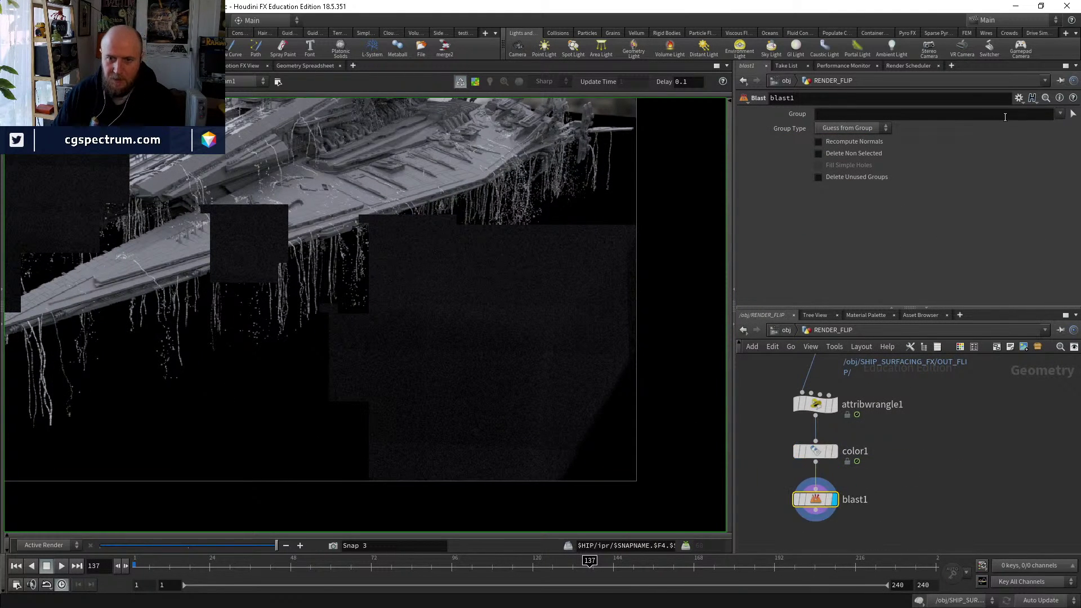
Set blast1's group to stream_volumesource1 with Delete Non Selected enabled, and check the result in the scene view and node info.
click(1060, 113)
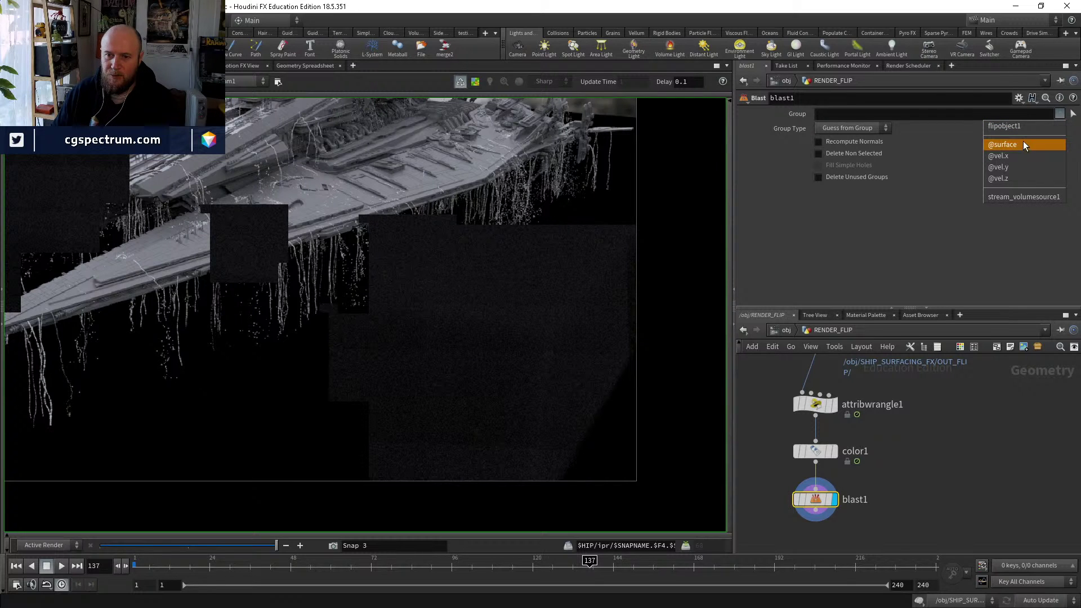
click(1026, 197)
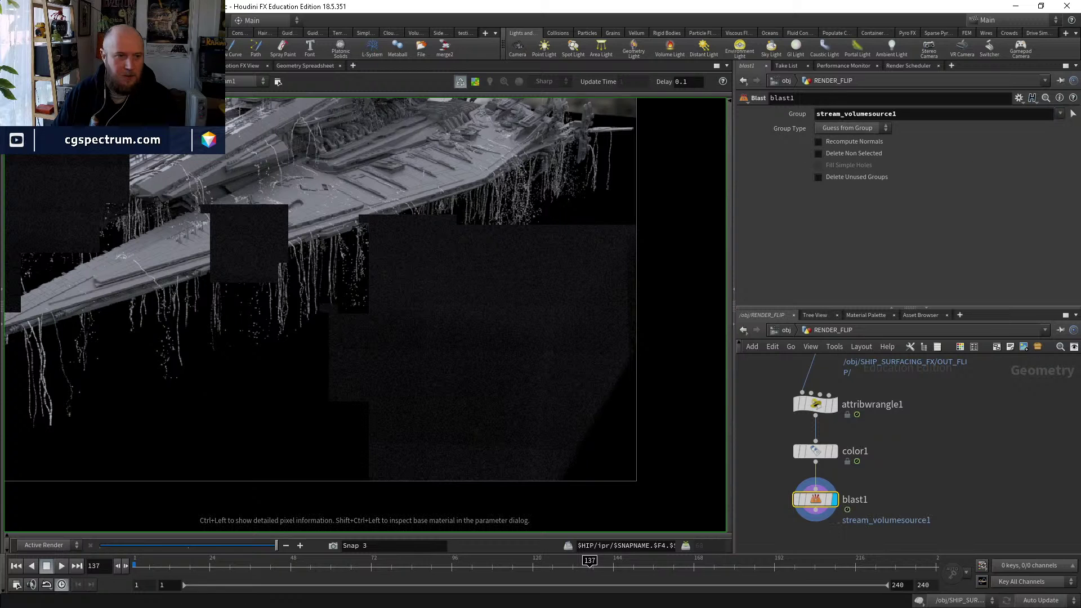
click(195, 65)
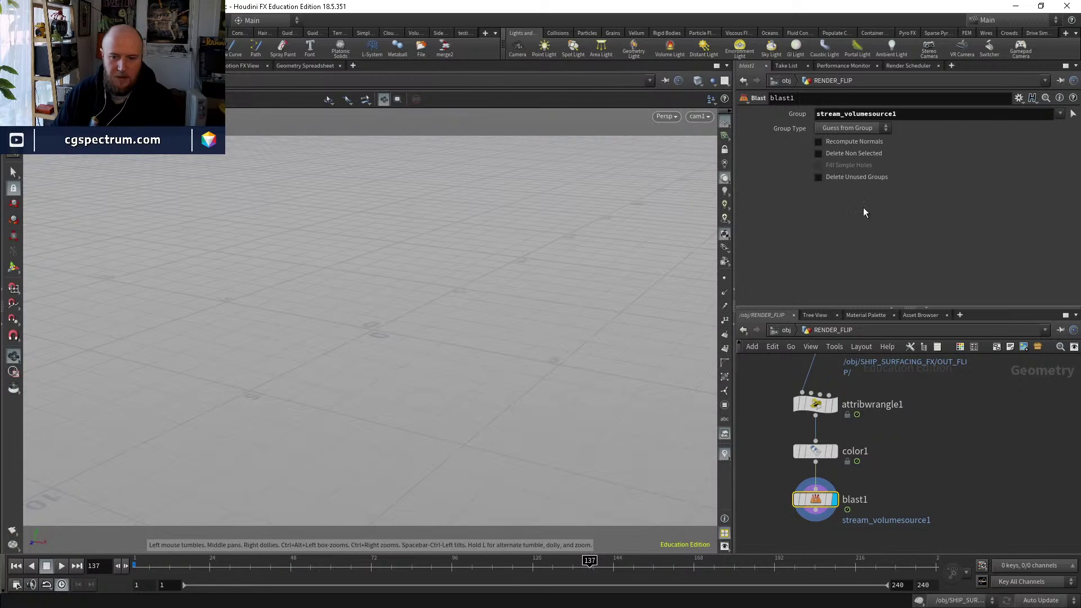
click(840, 154)
middle_click(811, 494)
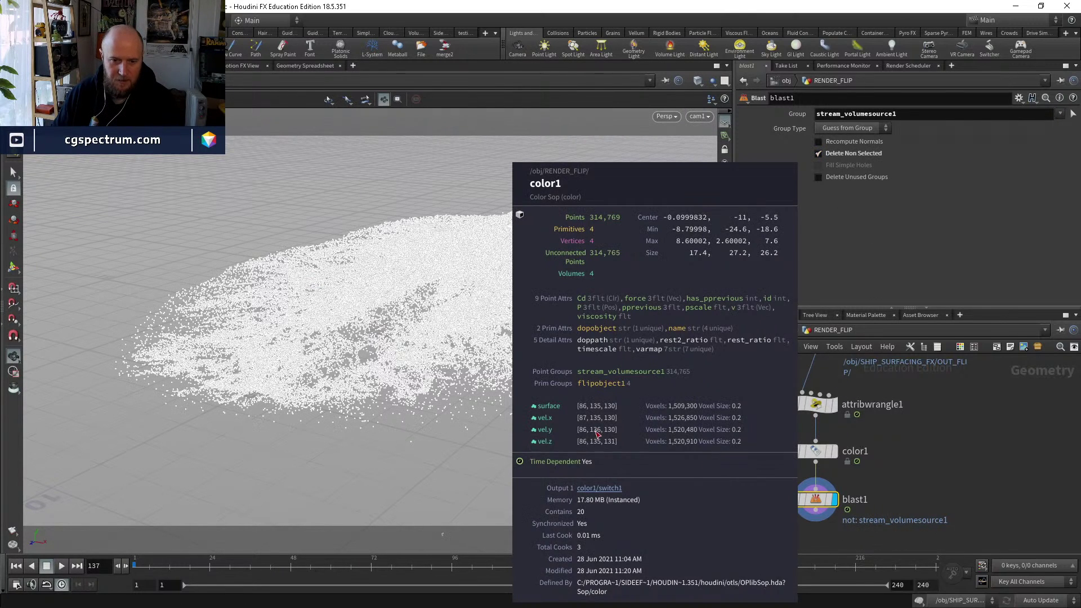
middle_click(814, 500)
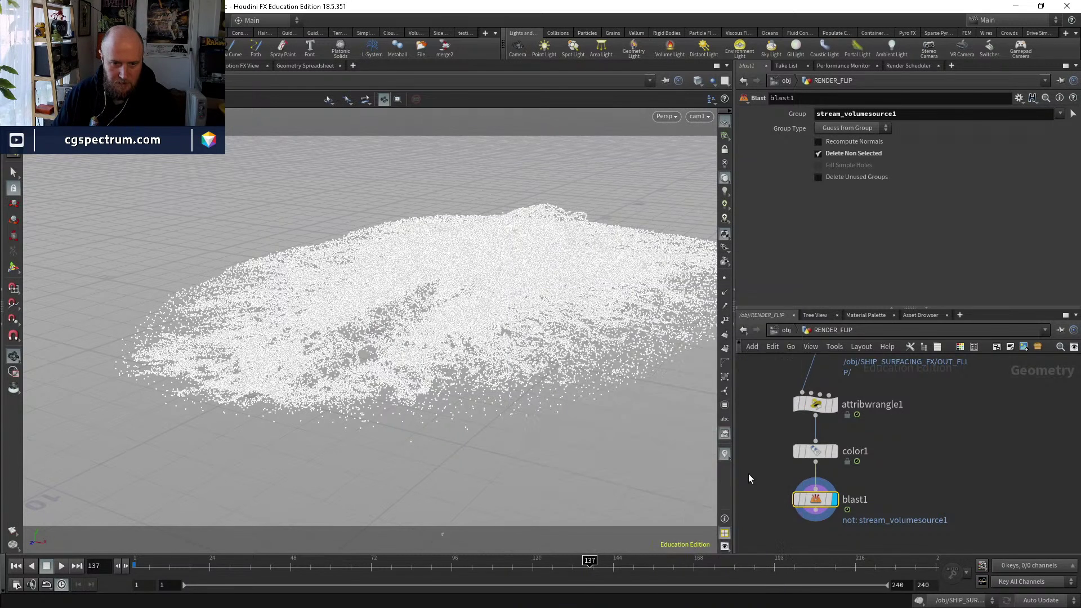
middle_click(820, 504)
middle_click(816, 455)
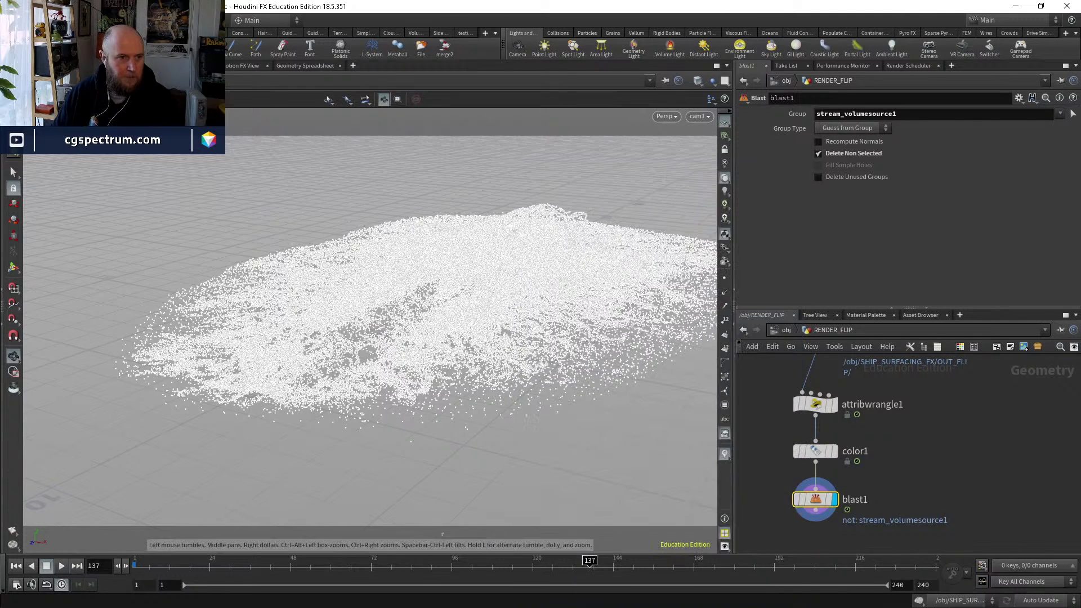
Check the FLIP particles in the interactive render and set the upper limit of attribwrangle1's pscale fit01 range to 0.1.
key(ctrl+Page_Down)
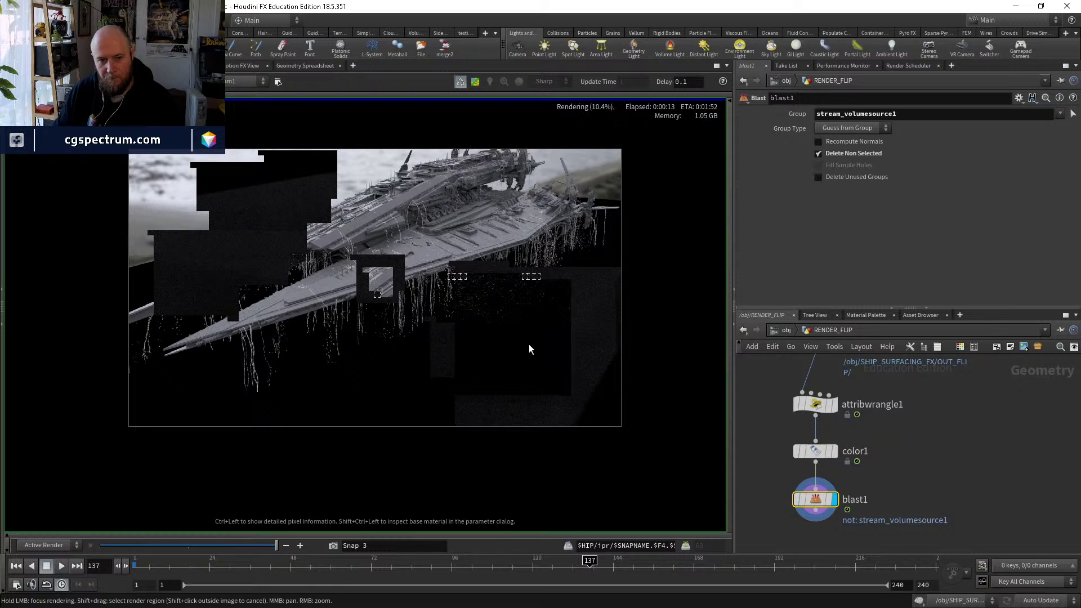
scroll(496, 311, up, 2)
scroll(485, 263, up, 2)
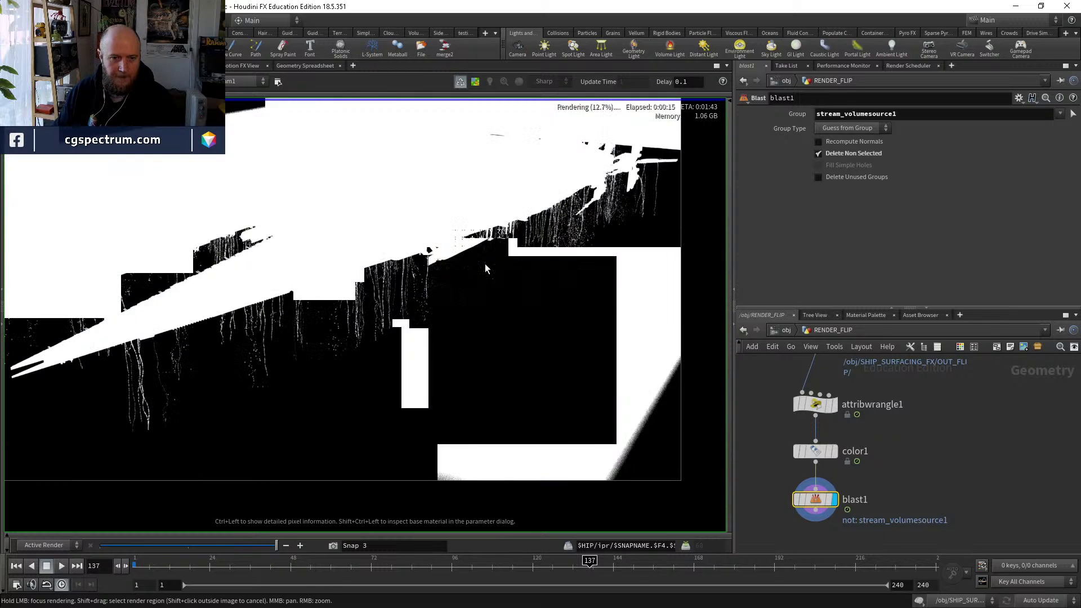
middle_drag(462, 263, 487, 315)
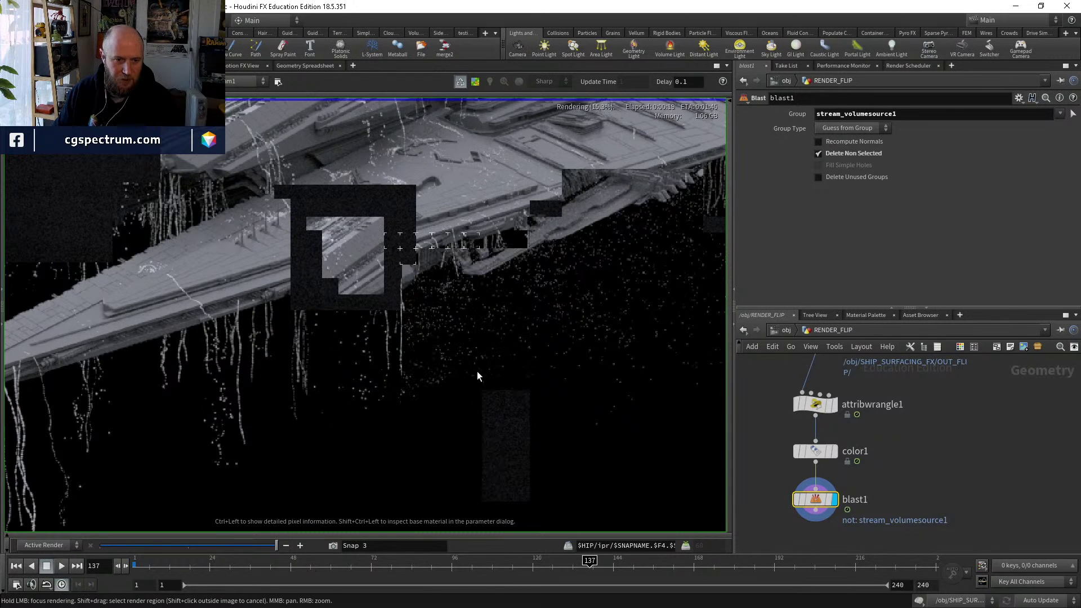
middle_drag(478, 371, 433, 371)
click(817, 405)
click(865, 184)
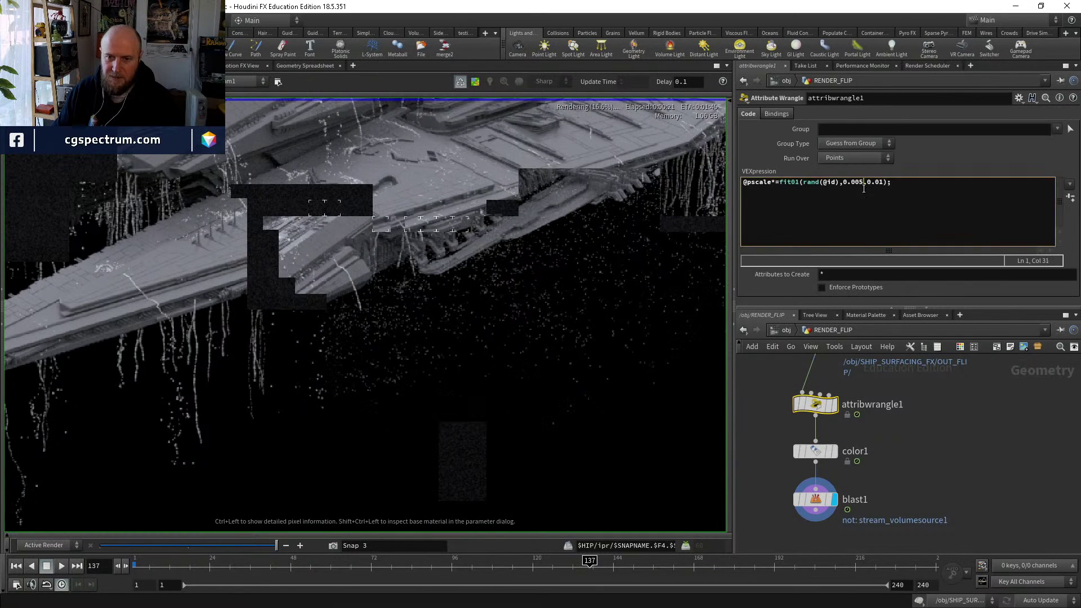
key(Right)
key(Right)
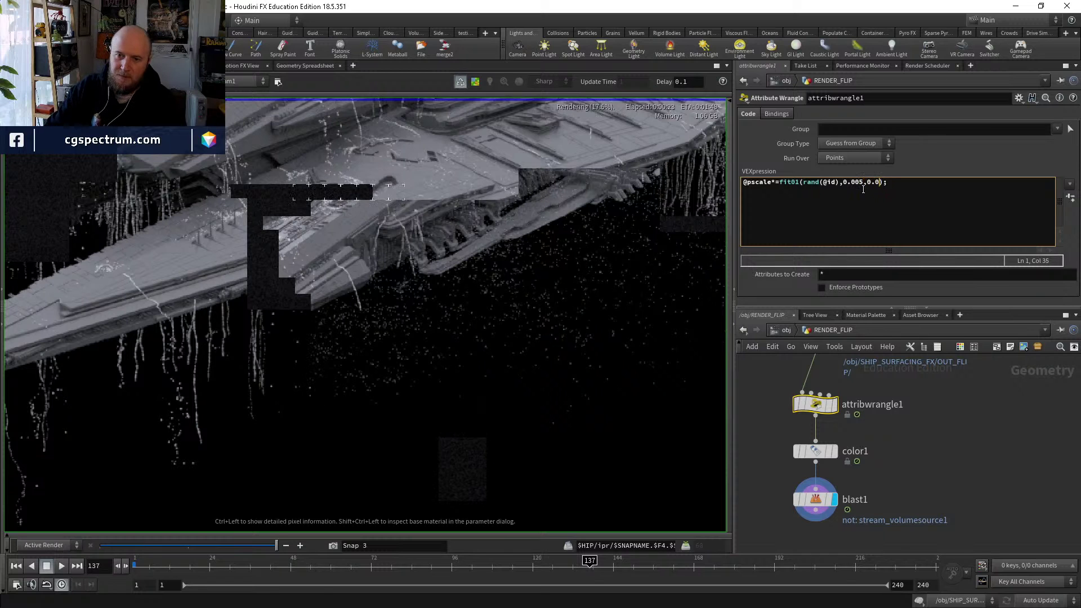
key(Delete)
key(Delete)
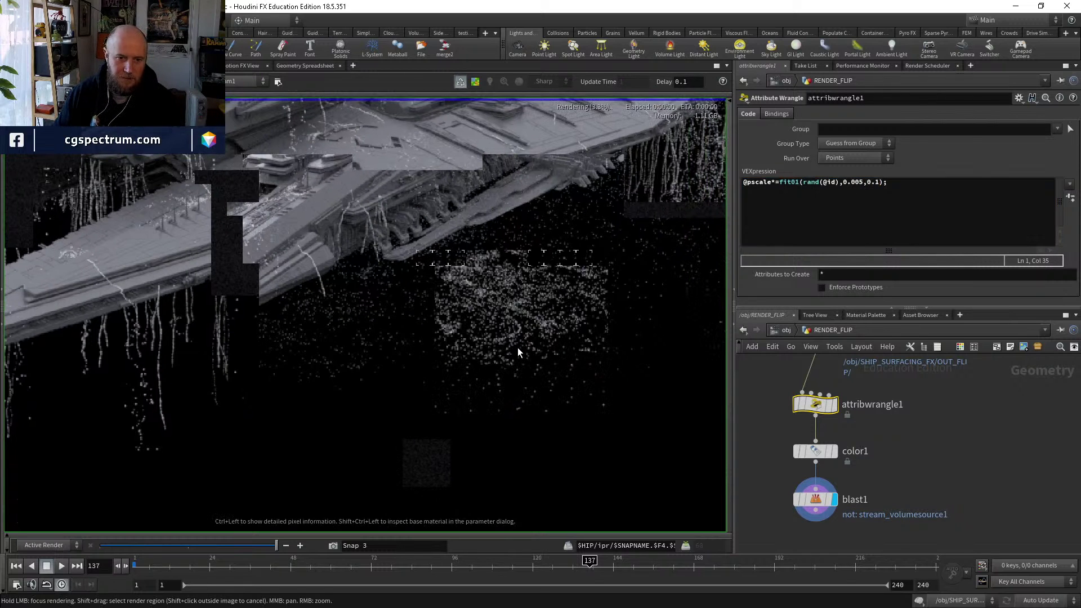
Set the pscale fit01 range in attribwrangle1 to 0.08 through 0.12.
click(860, 182)
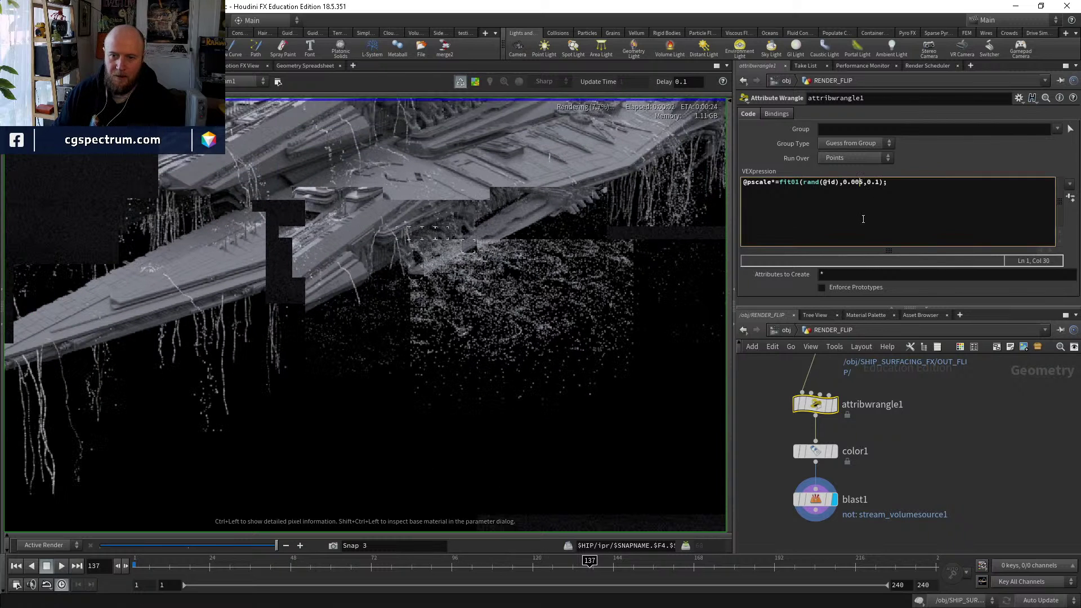
key(BackSpace)
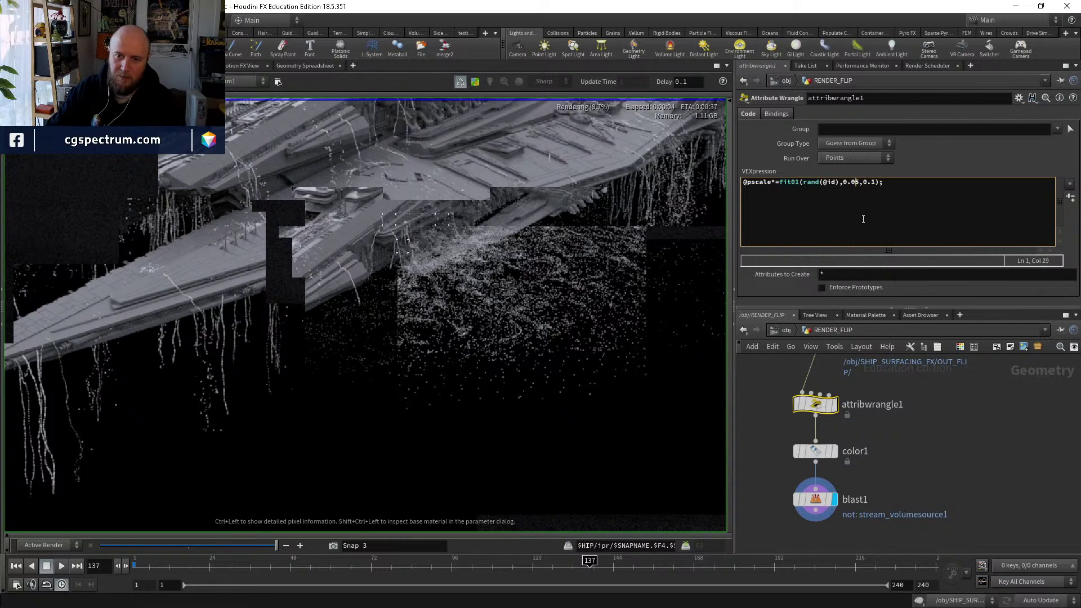
text(8)
key(Right)
key(Right)
key(Right)
key(Right)
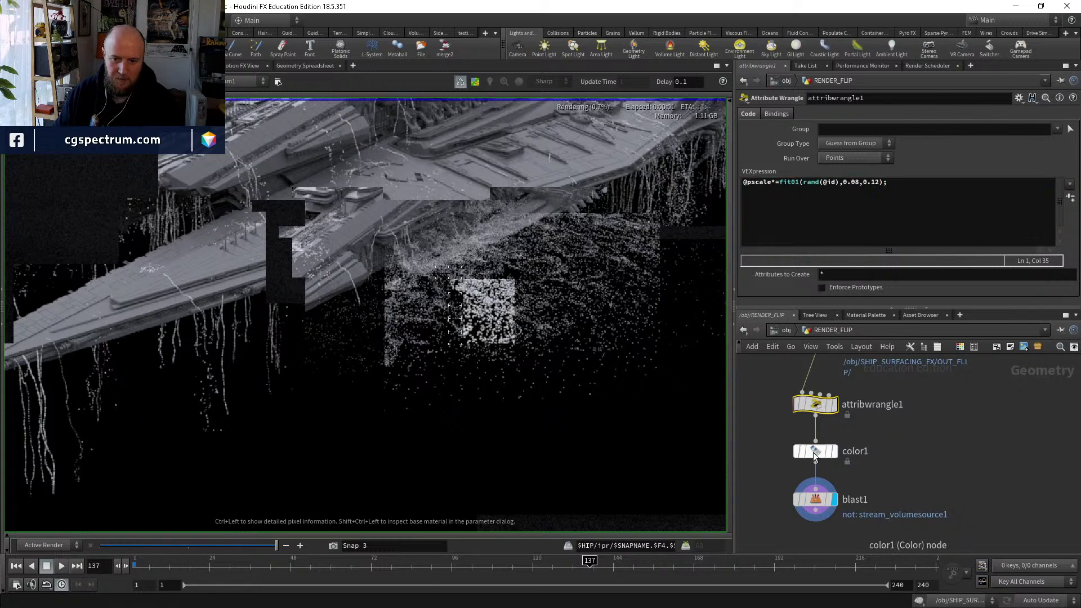
Bypass attribwrangle1 and inspect the unscaled FLIP particles up close in the interactive render.
click(799, 405)
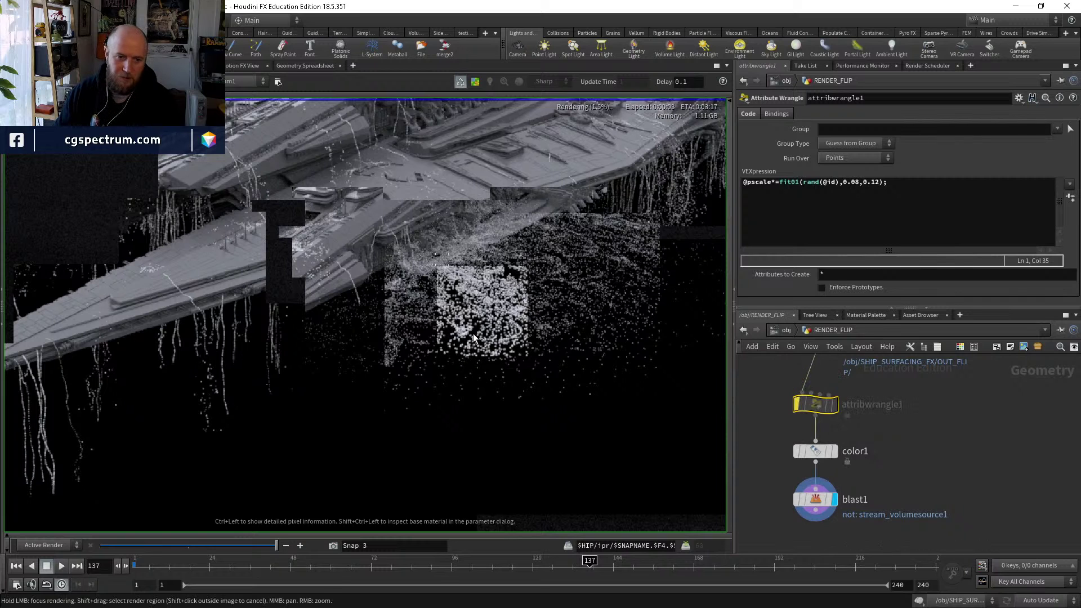
drag(474, 335, 497, 383)
scroll(489, 350, up, 4)
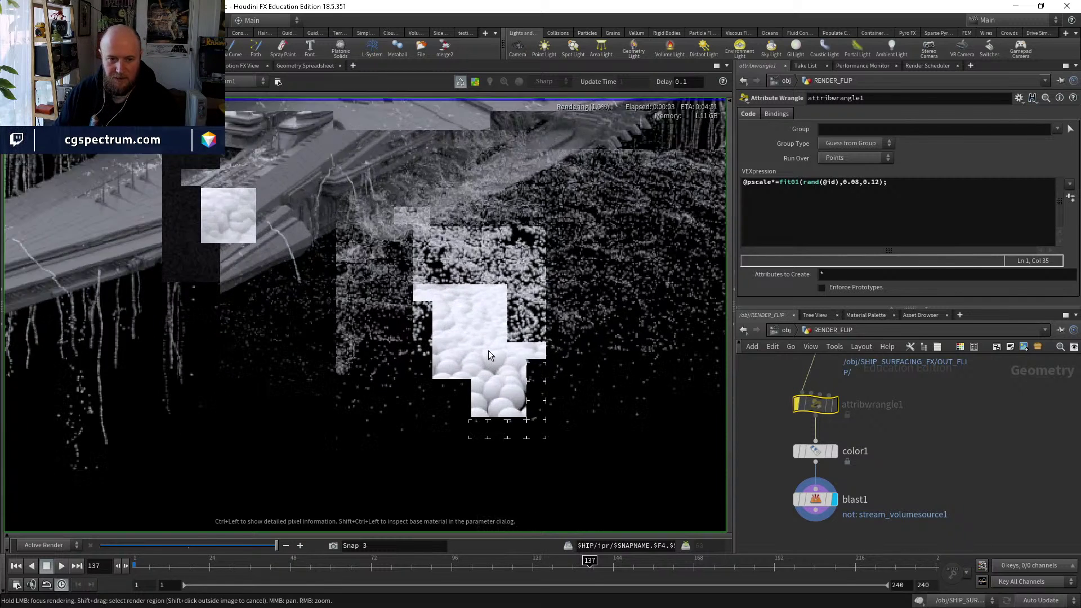
scroll(489, 367, up, 1)
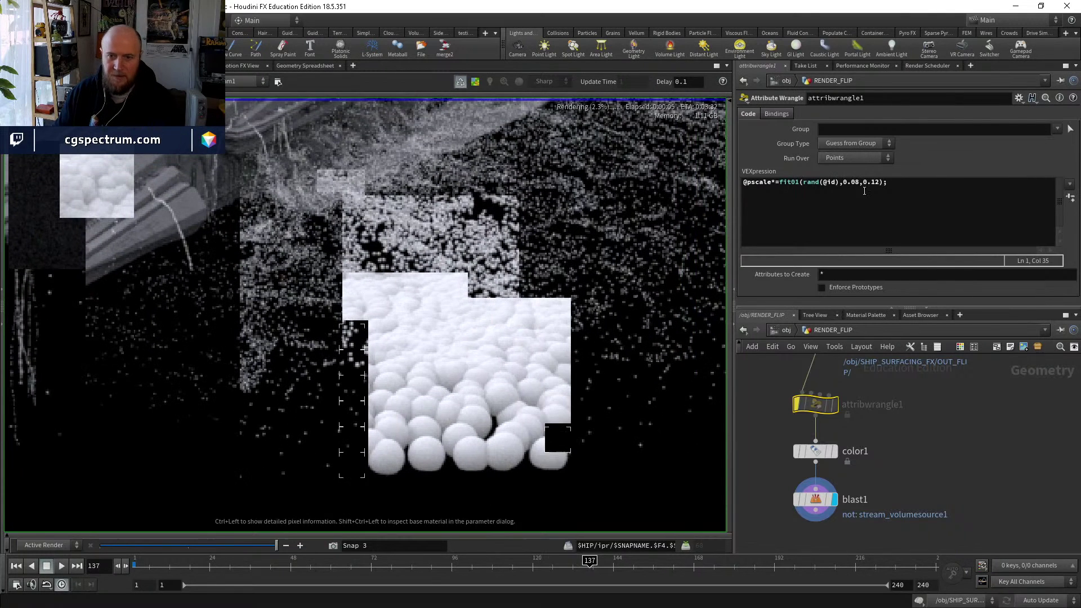
Reduce the upper limit of attribwrangle1's pscale fit01 range to 0.1.
click(876, 192)
key(Left)
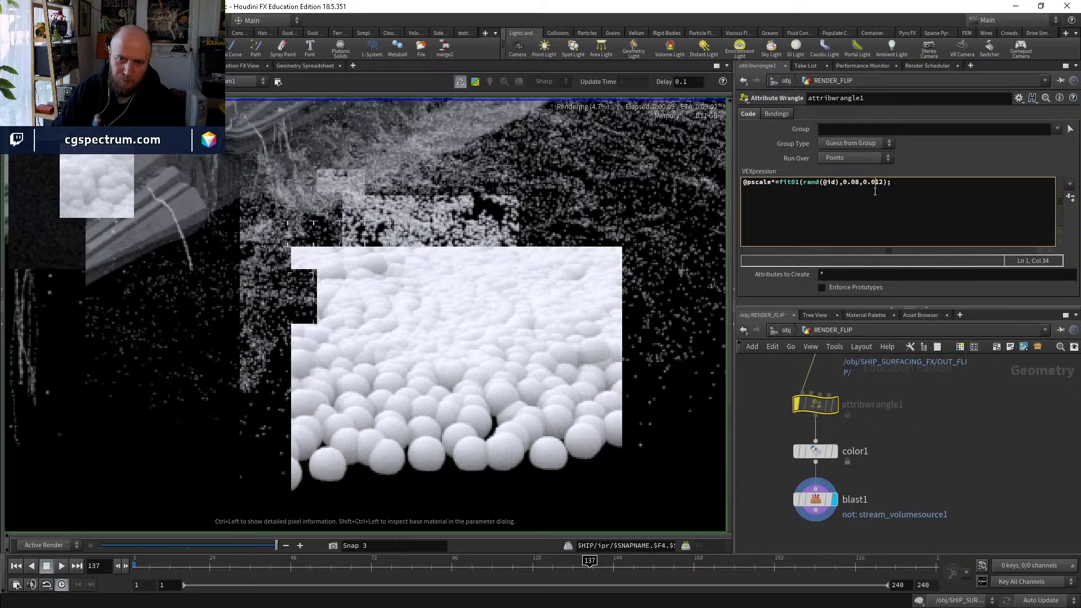
text(0)
key(Right)
key(Right)
key(BackSpace)
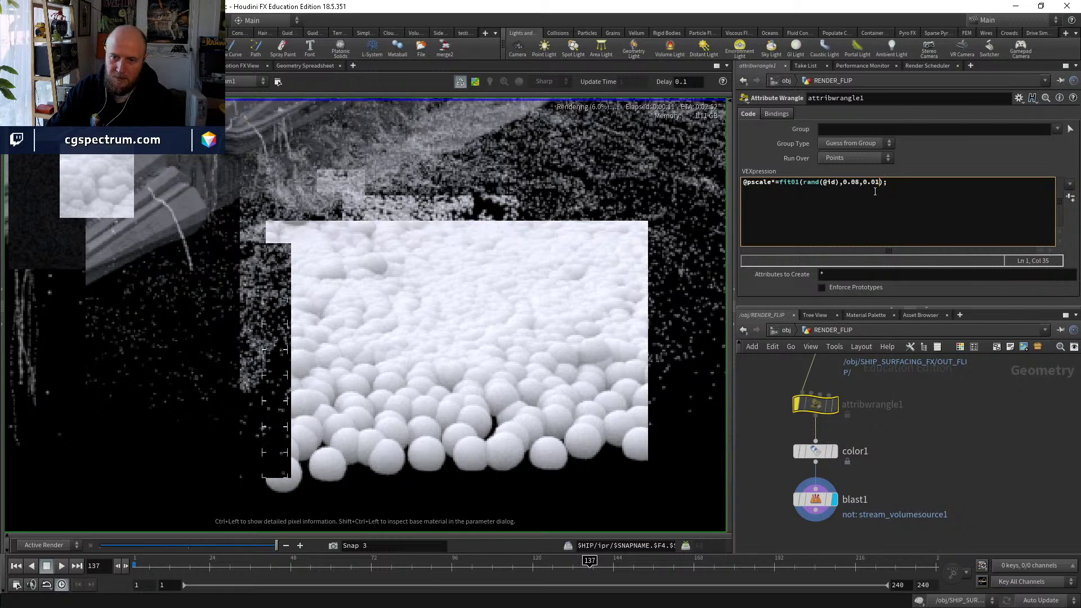
key(Left)
key(BackSpace)
key(Right)
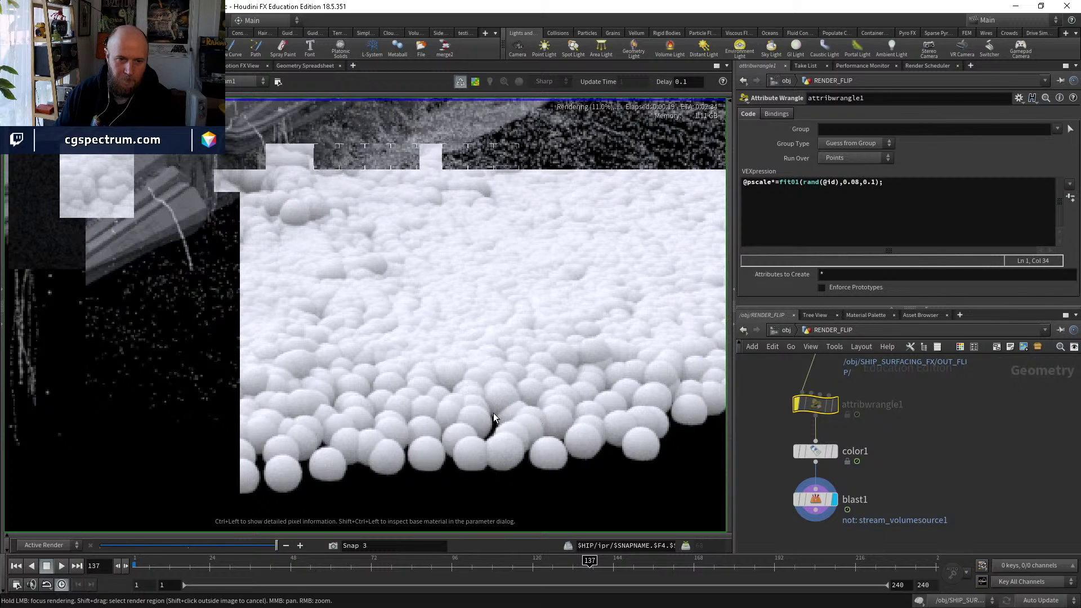
Turn off the bypass on attribwrangle1 and re-render the particle area.
scroll(493, 413, down, 2)
middle_drag(504, 397, 493, 383)
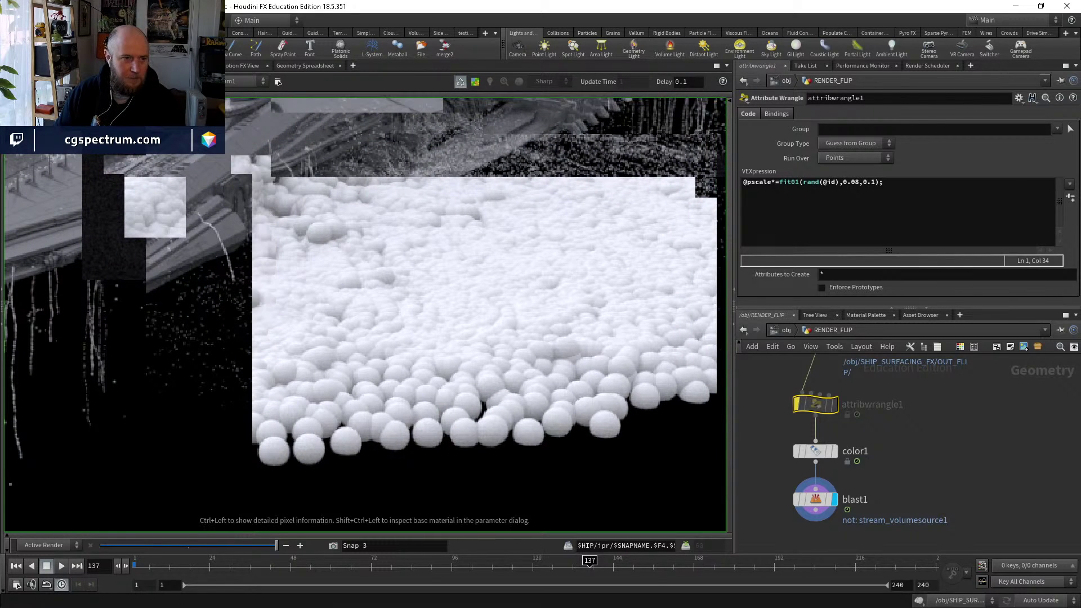
middle_drag(522, 374, 524, 345)
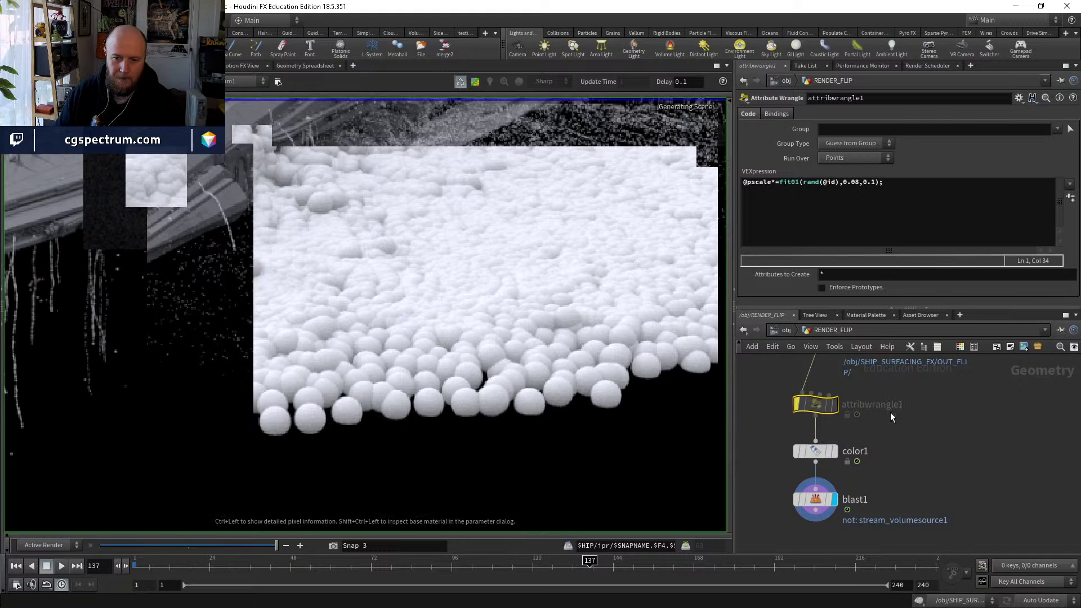
click(797, 403)
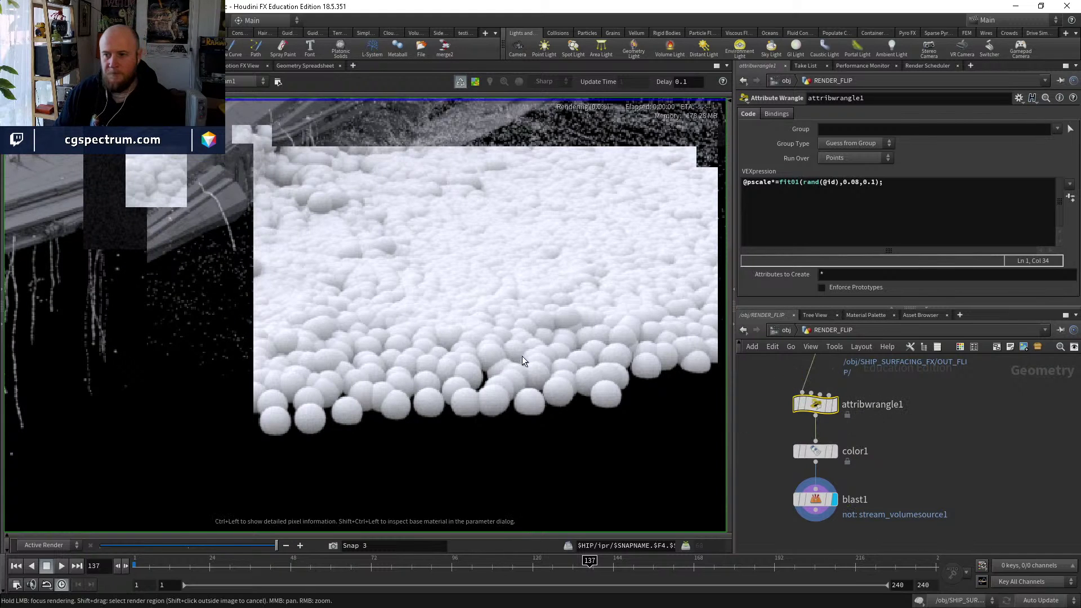
middle_drag(522, 356, 487, 356)
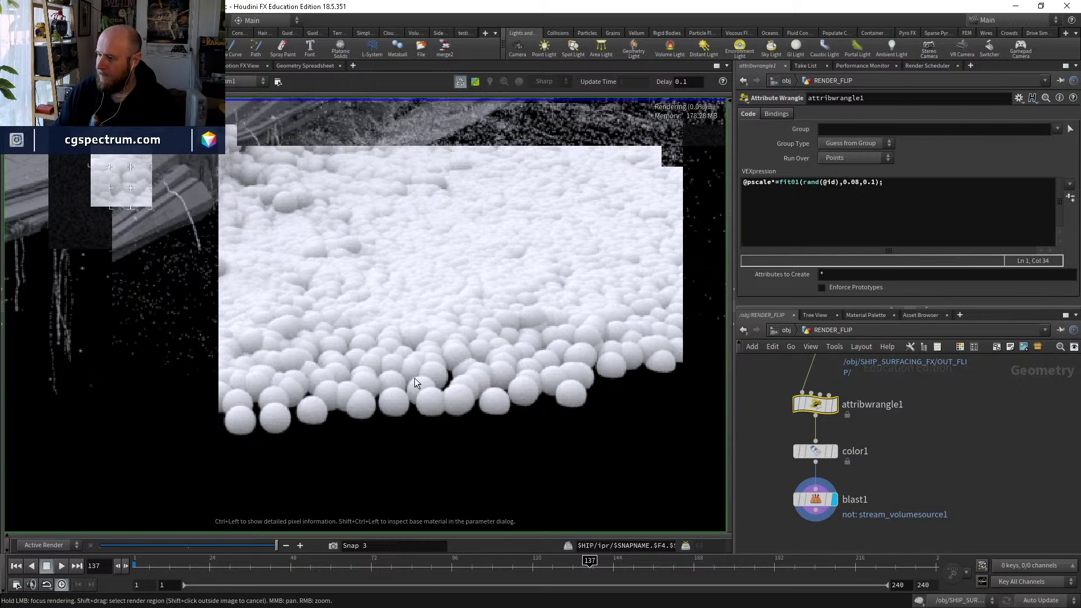
middle_drag(414, 378, 421, 361)
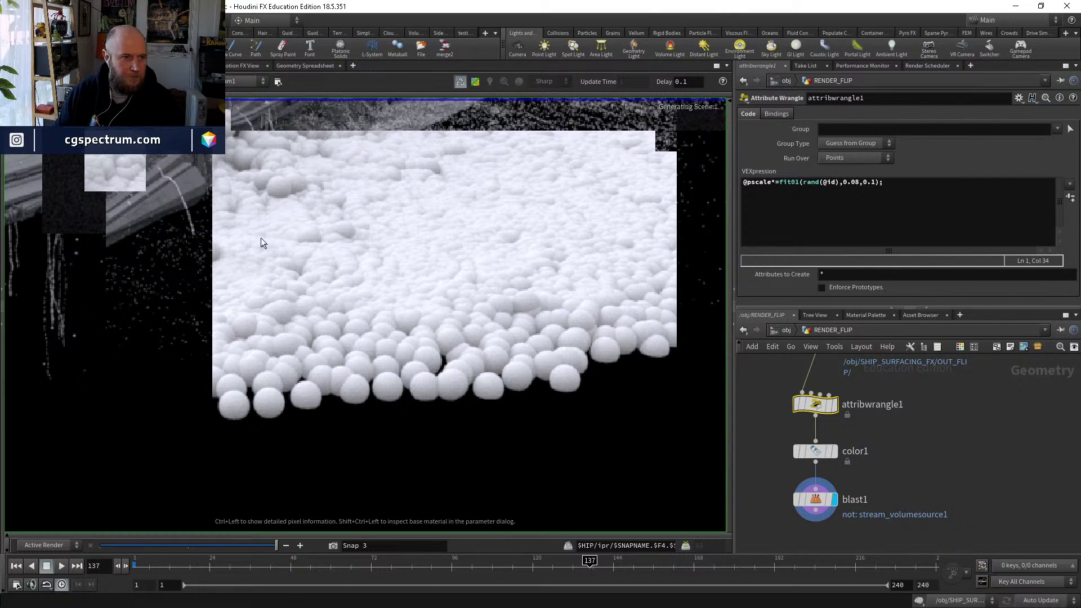
middle_drag(556, 418, 536, 390)
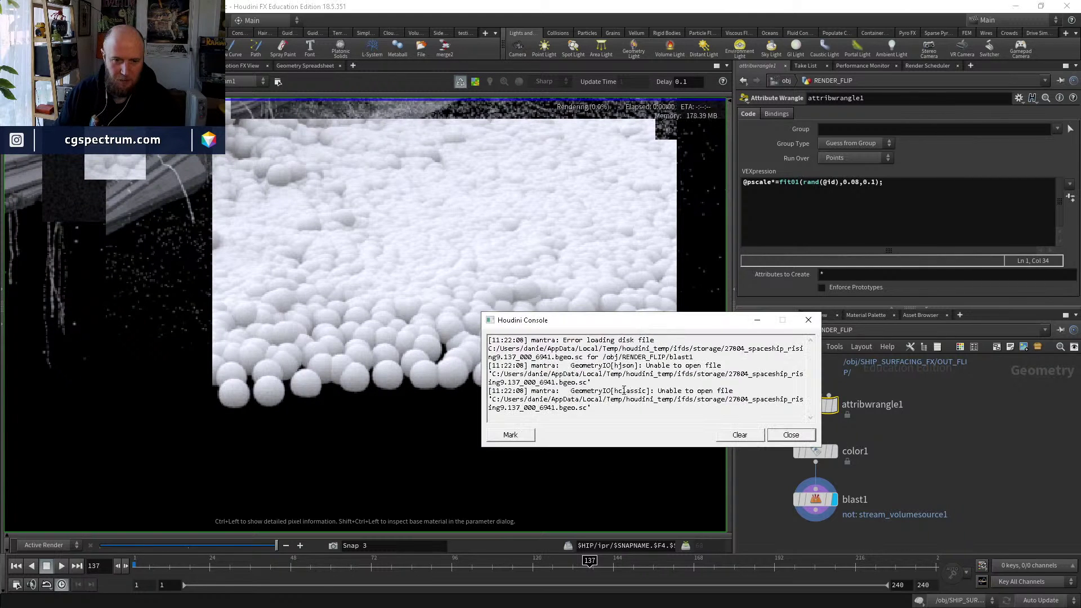
Read the mantra messages in the Houdini Console, close it, and examine the rescaled FLIP particles in the interactive render.
drag(596, 396, 554, 406)
click(601, 408)
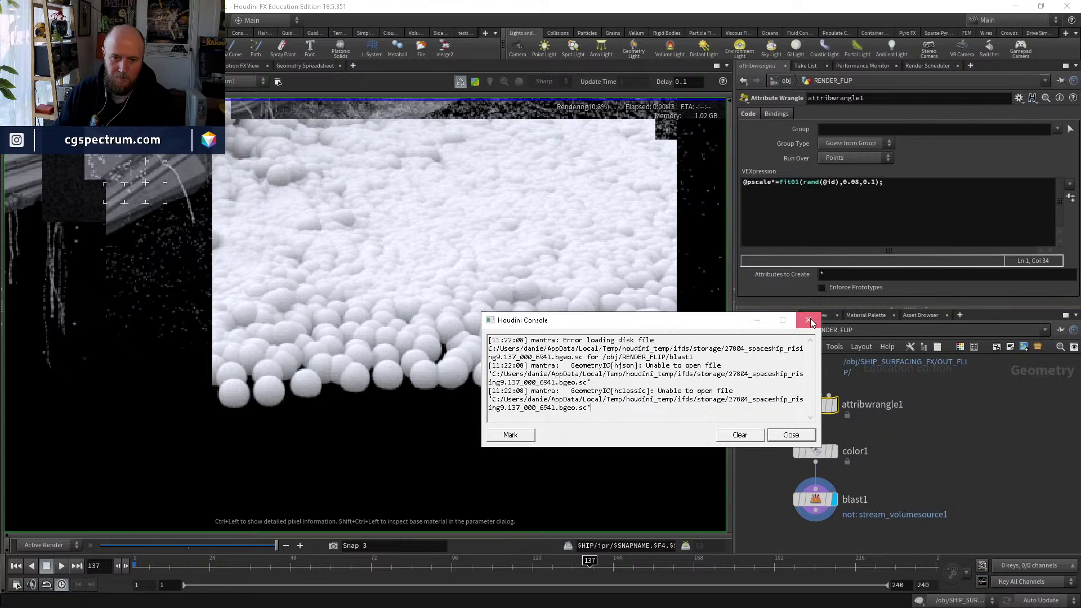
drag(488, 382, 591, 385)
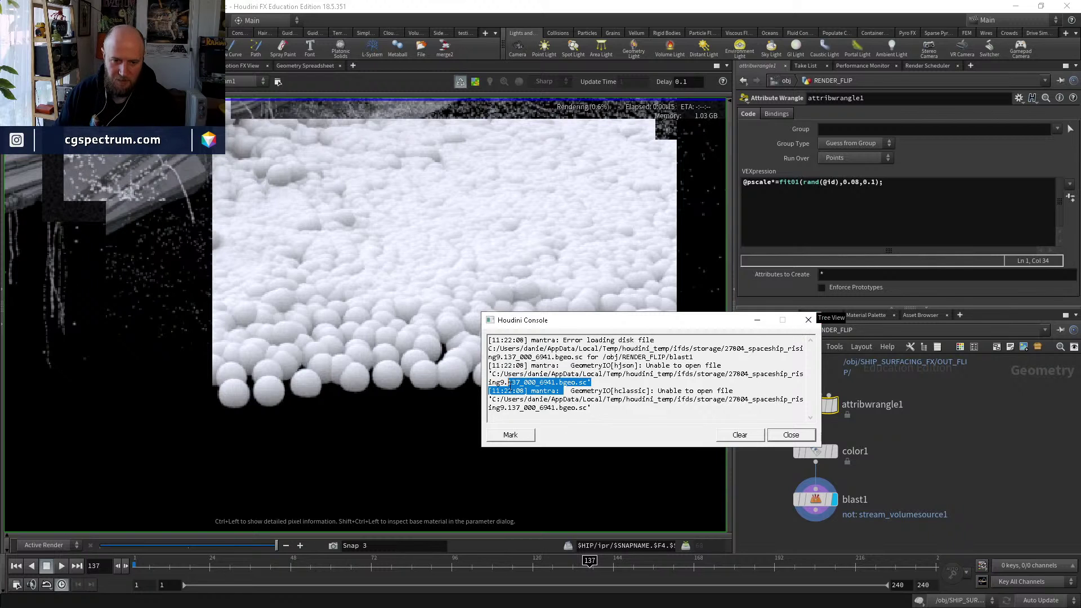
click(623, 398)
triple_click(668, 398)
click(808, 320)
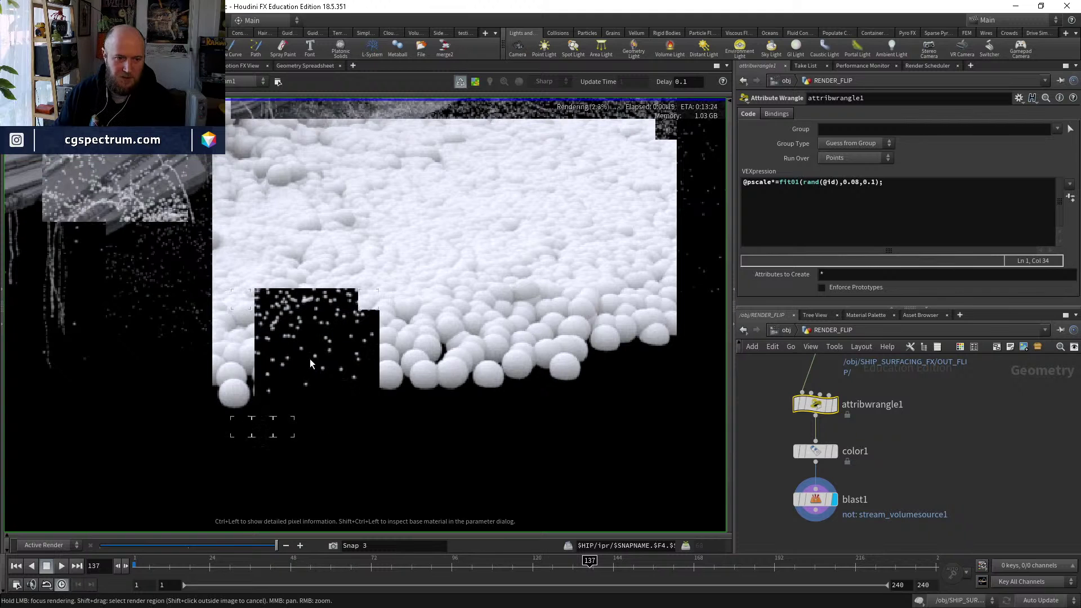
scroll(335, 355, down, 3)
click(416, 357)
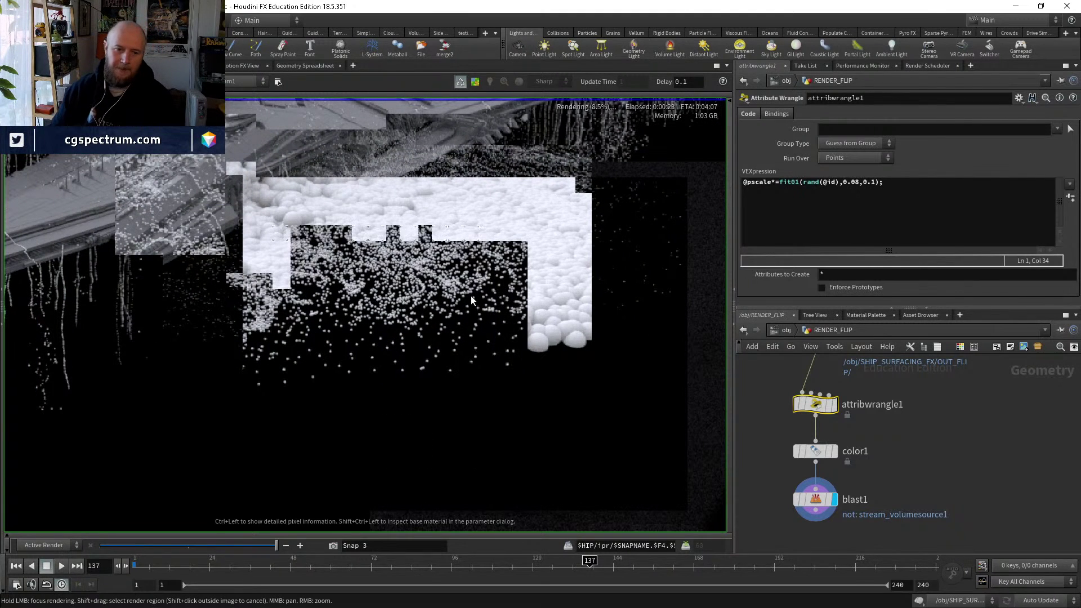
Examine the rescaled FLIP particles beneath the ship's hull in the interactive render.
scroll(493, 281, down, 1)
middle_drag(493, 245, 498, 261)
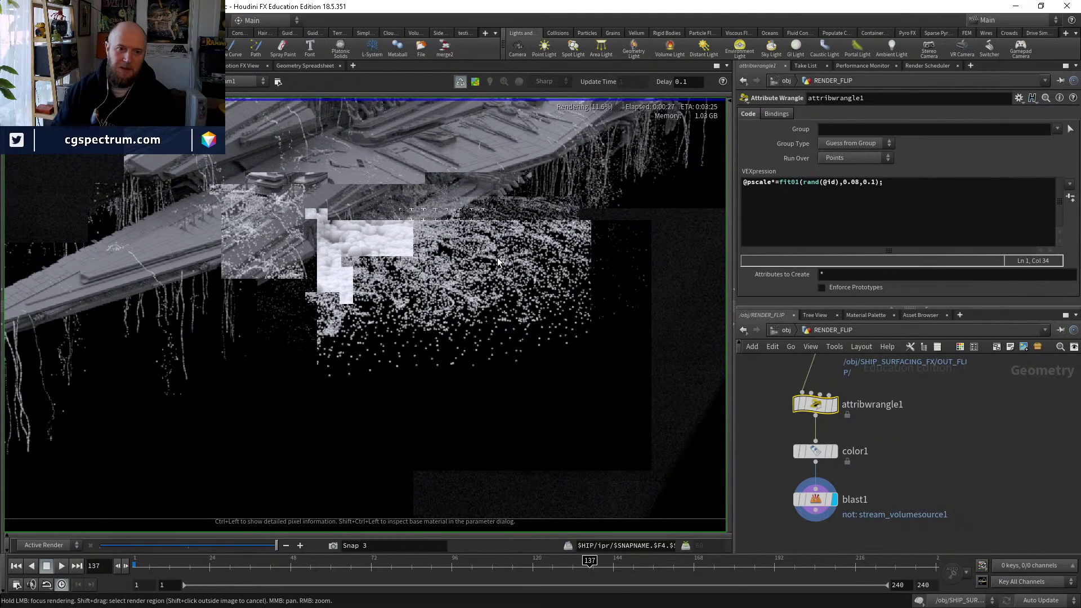
scroll(420, 253, down, 1)
middle_drag(353, 302, 440, 372)
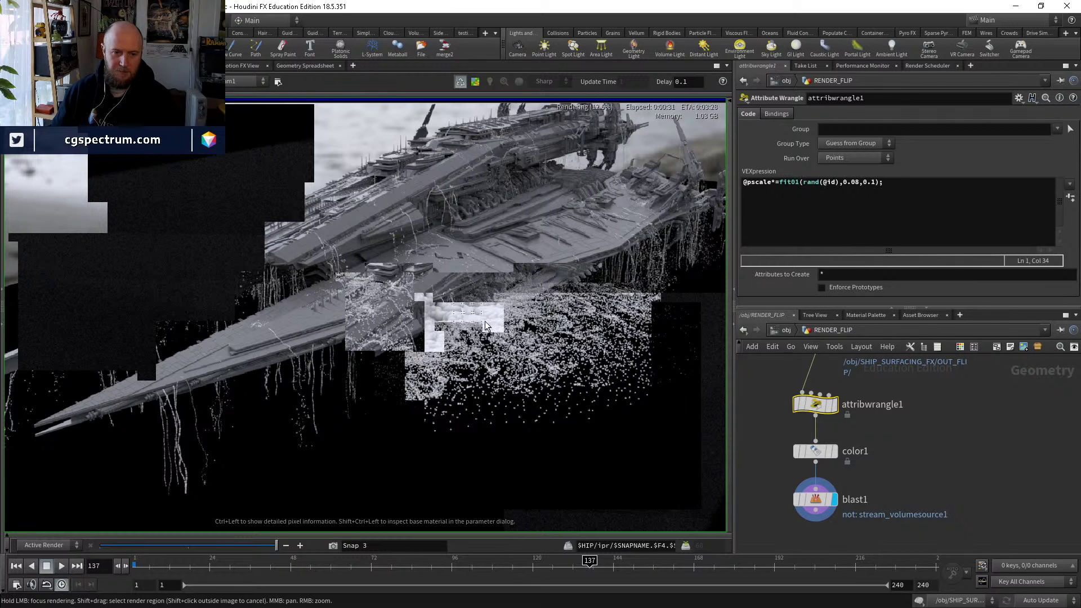
scroll(484, 321, up, 1)
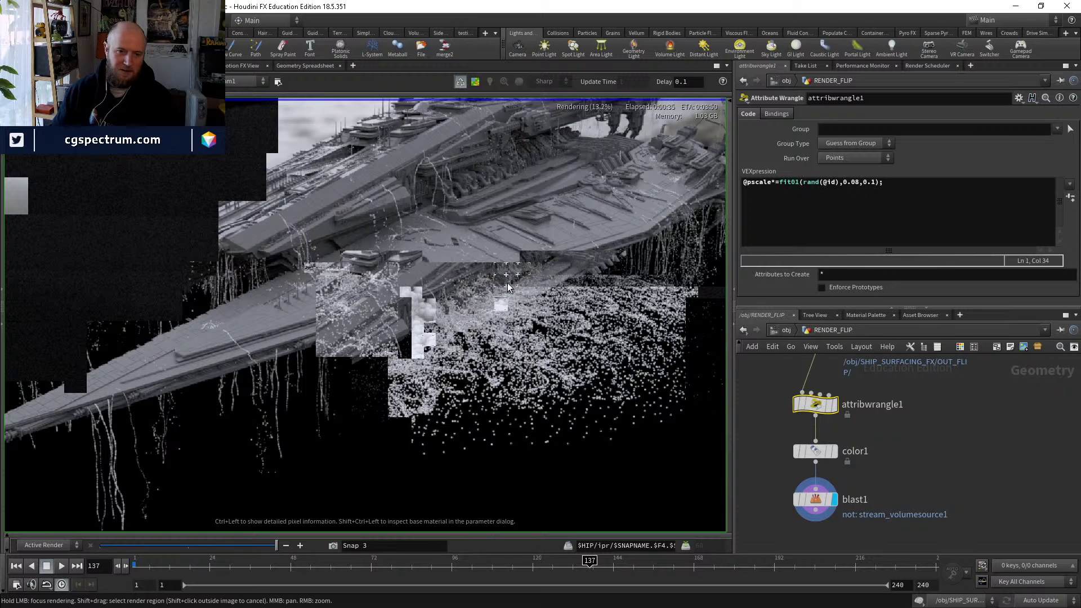
middle_drag(400, 270, 366, 232)
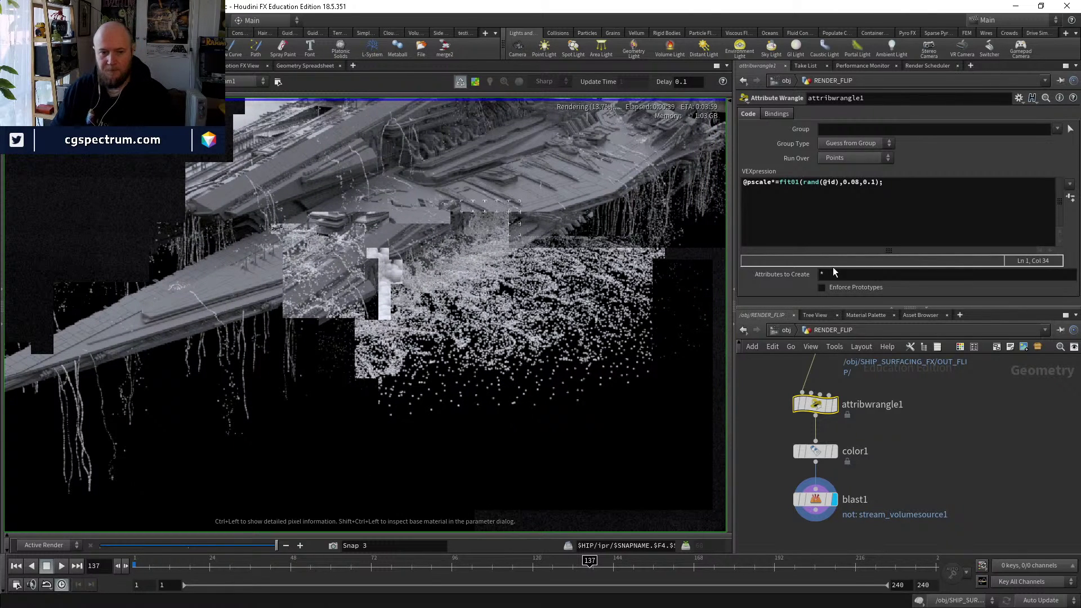
middle_drag(525, 344, 478, 375)
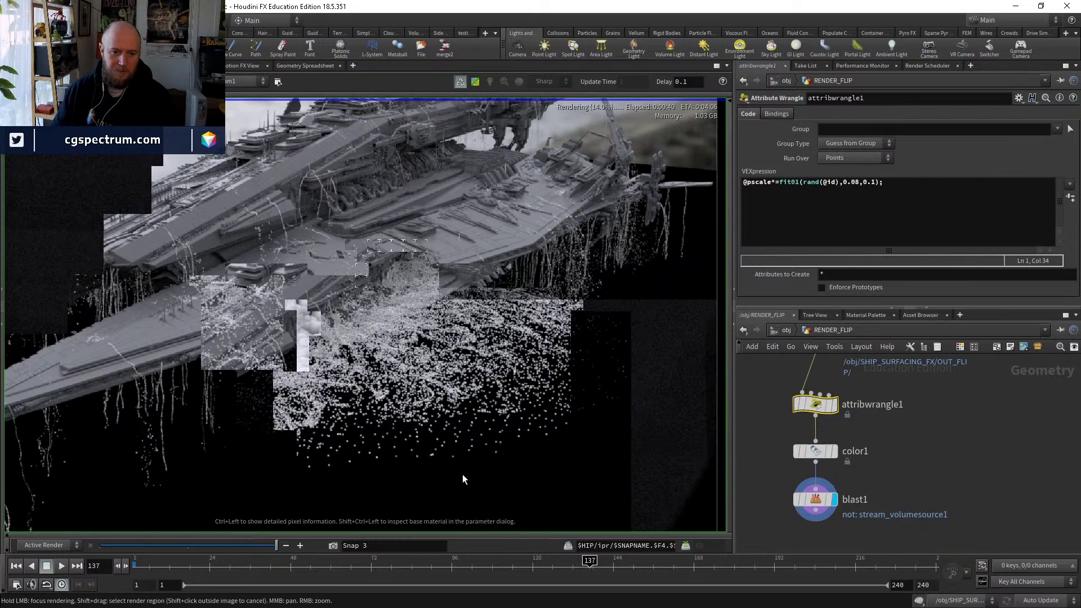
middle_drag(463, 480, 442, 397)
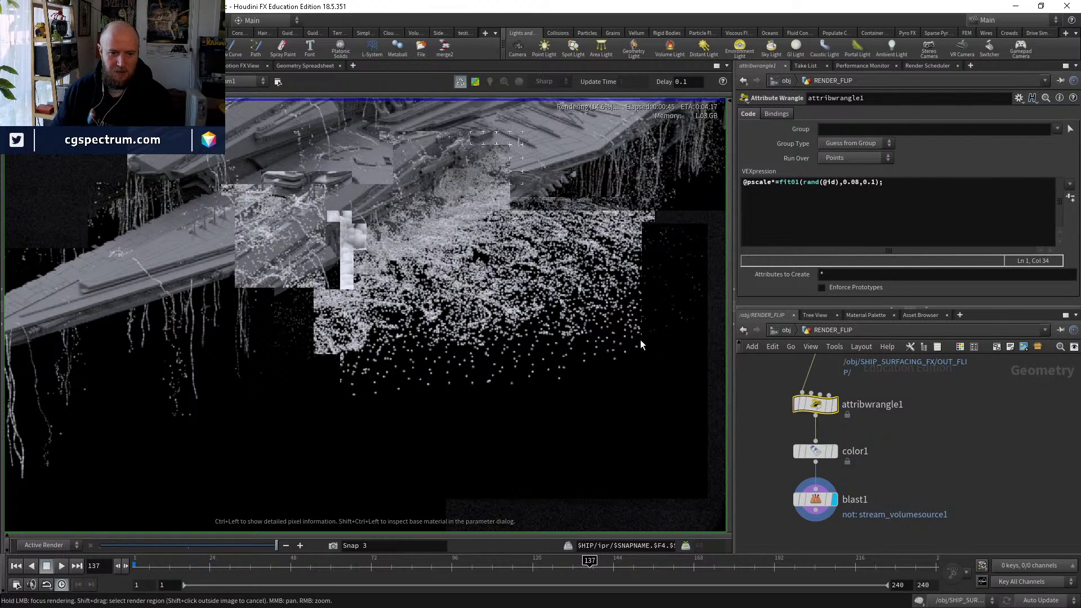
middle_drag(641, 340, 491, 409)
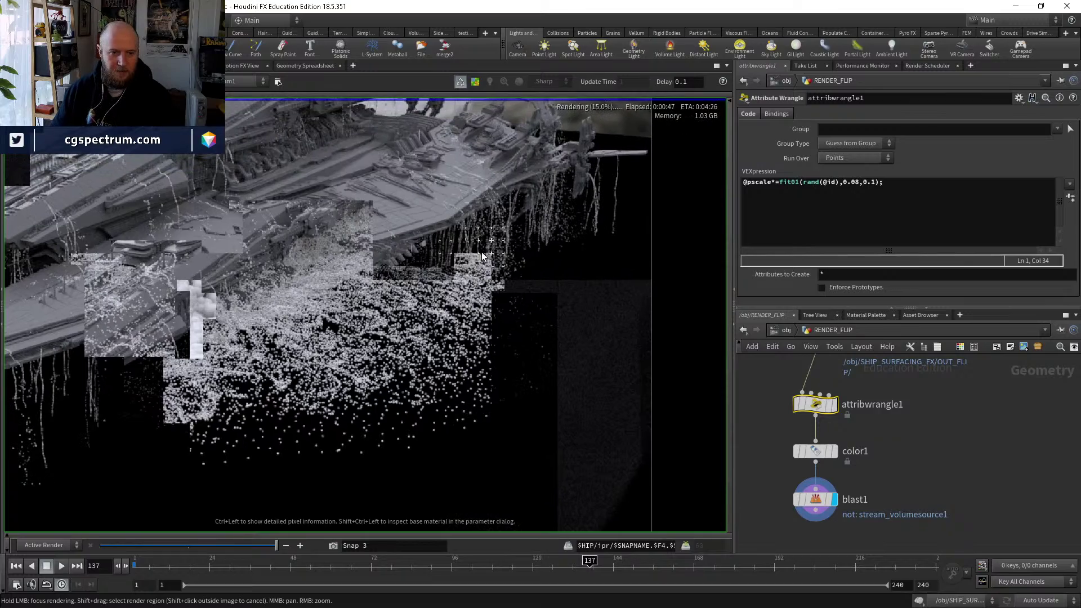
Focus the interactive render on the ship's stern and examine the FLIP particles spread around it.
right_drag(483, 256, 303, 280)
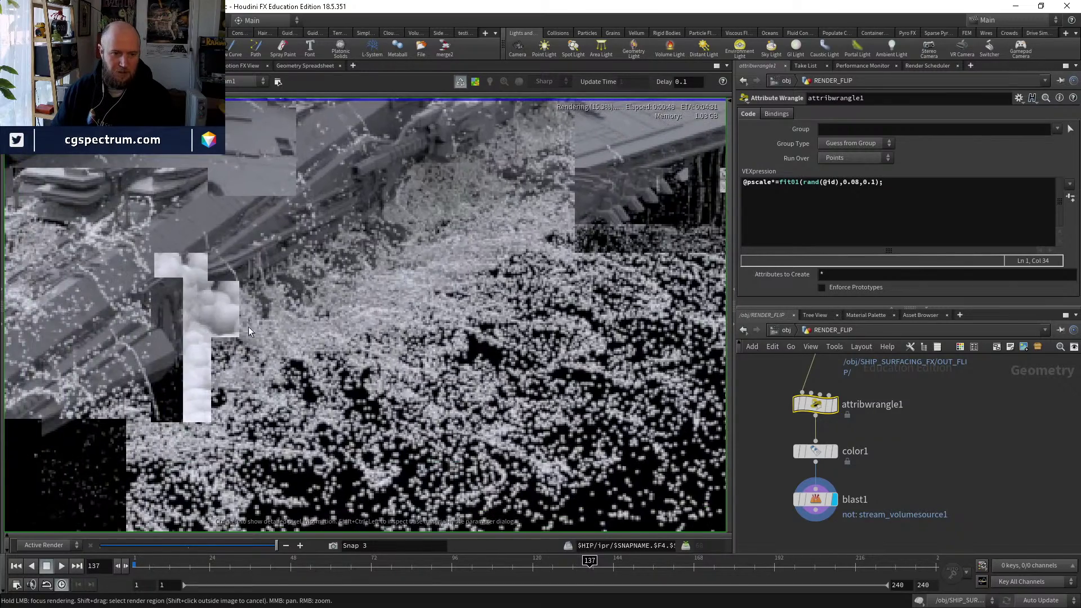
scroll(218, 310, down, 2)
middle_drag(547, 211, 437, 261)
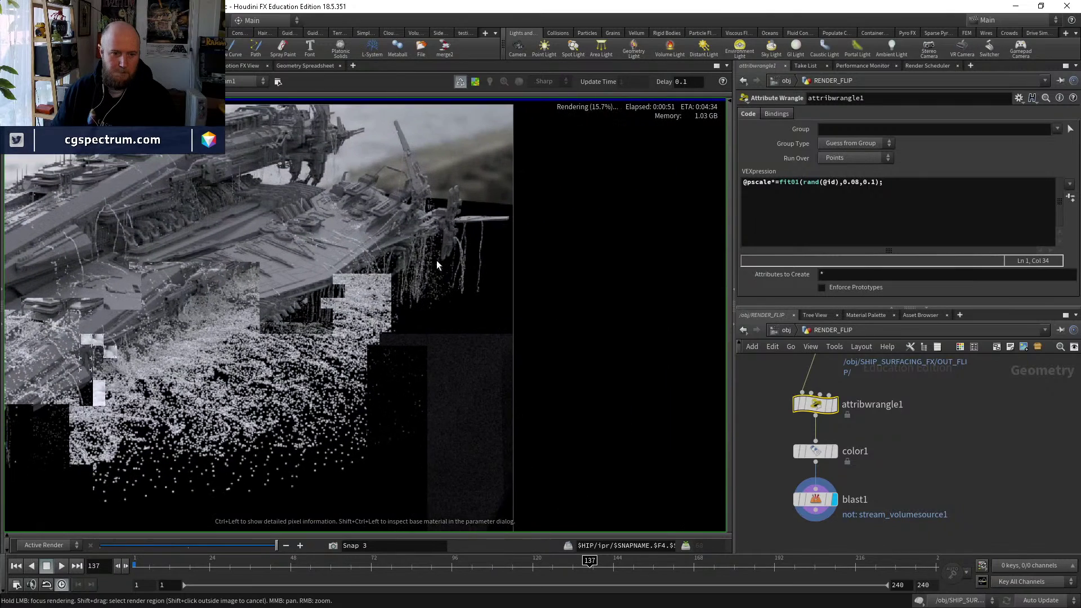
click(458, 244)
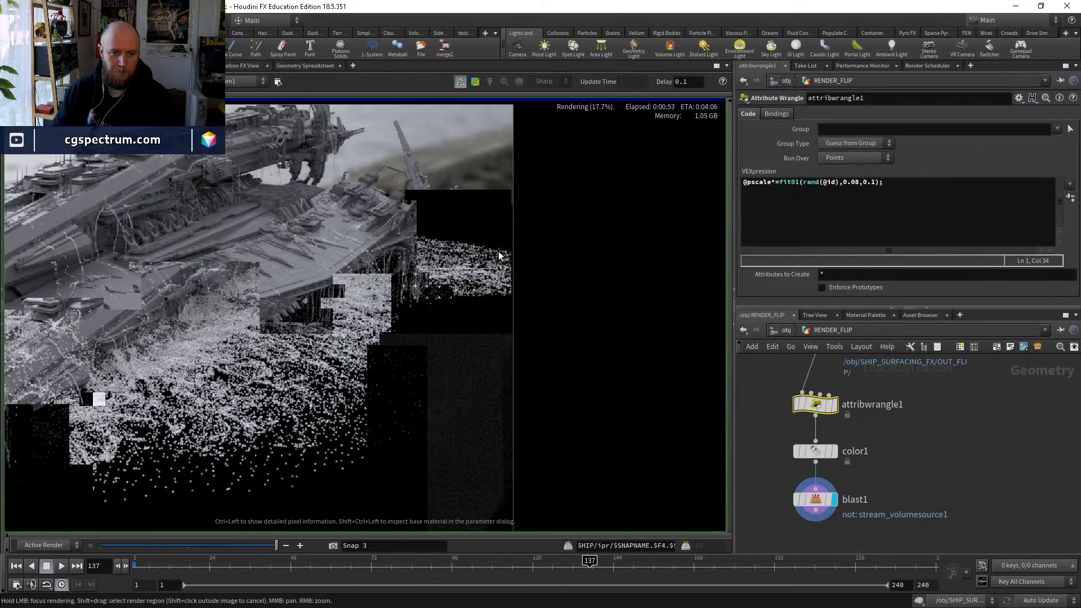
scroll(373, 288, up, 3)
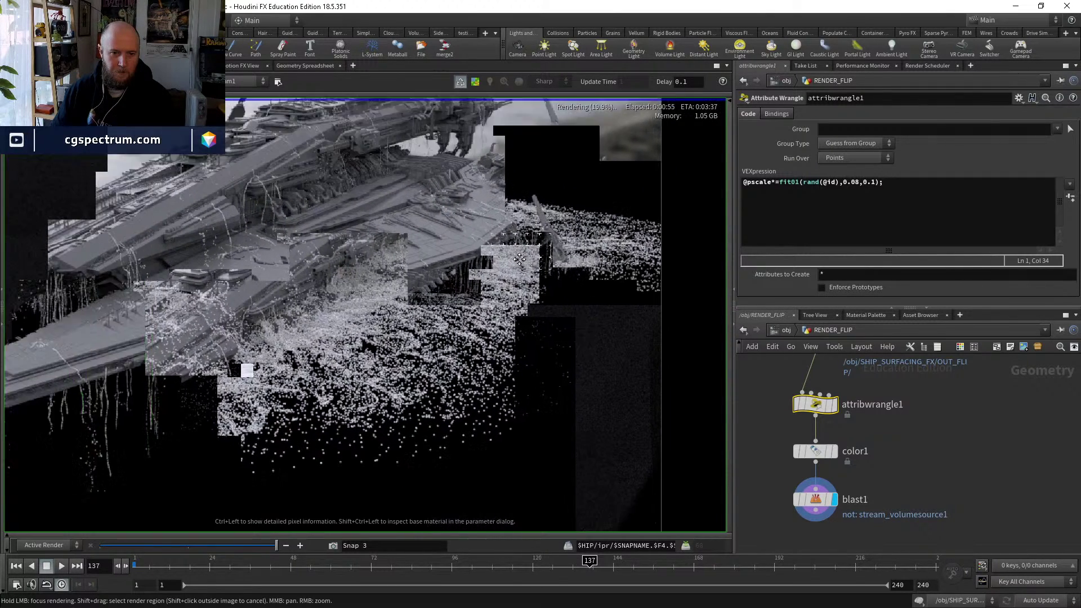
middle_drag(379, 329, 536, 317)
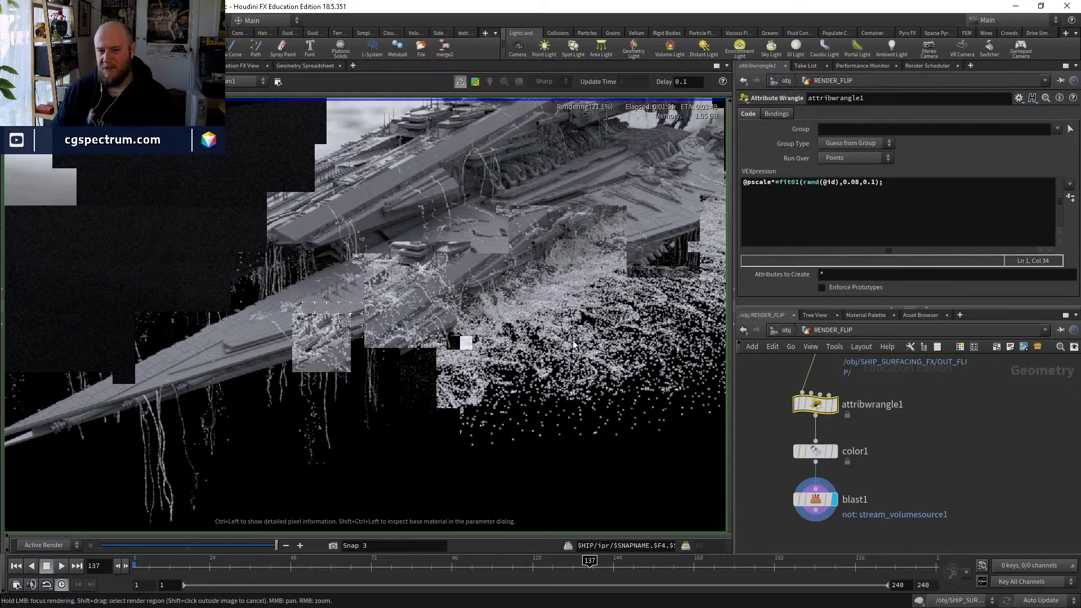
middle_drag(600, 352, 487, 362)
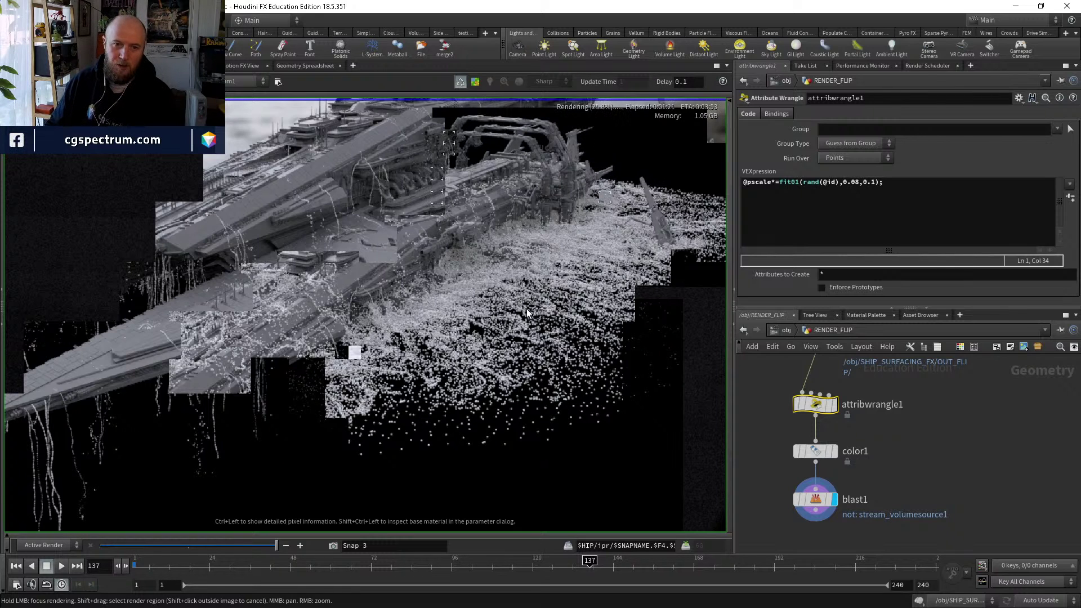
middle_drag(637, 242, 563, 240)
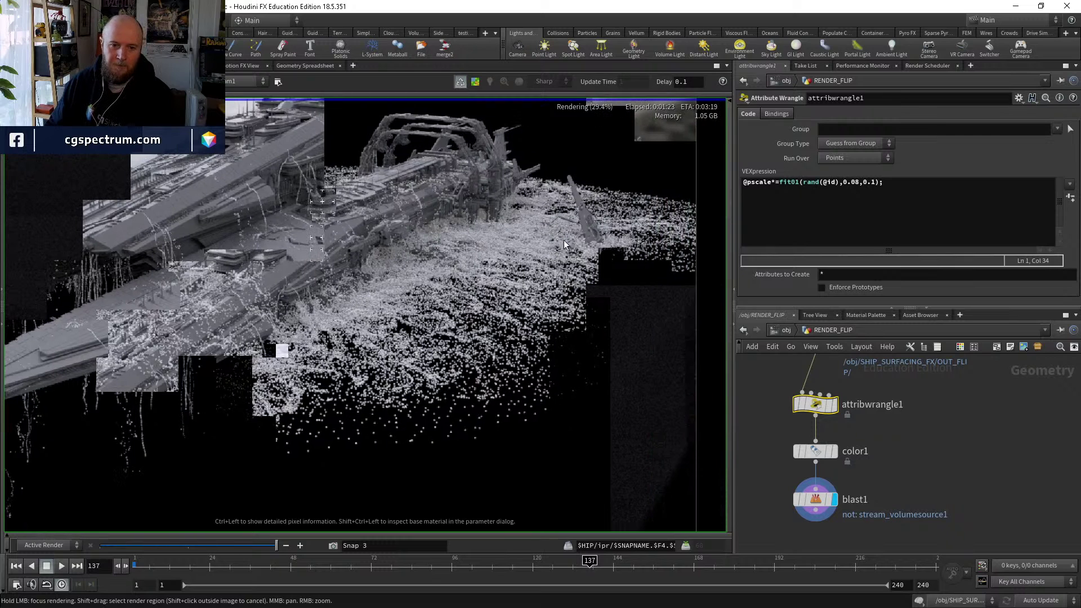
Remove RENDER_WATER from the Forced Matte objects of the test Mantra node in the out network.
click(787, 330)
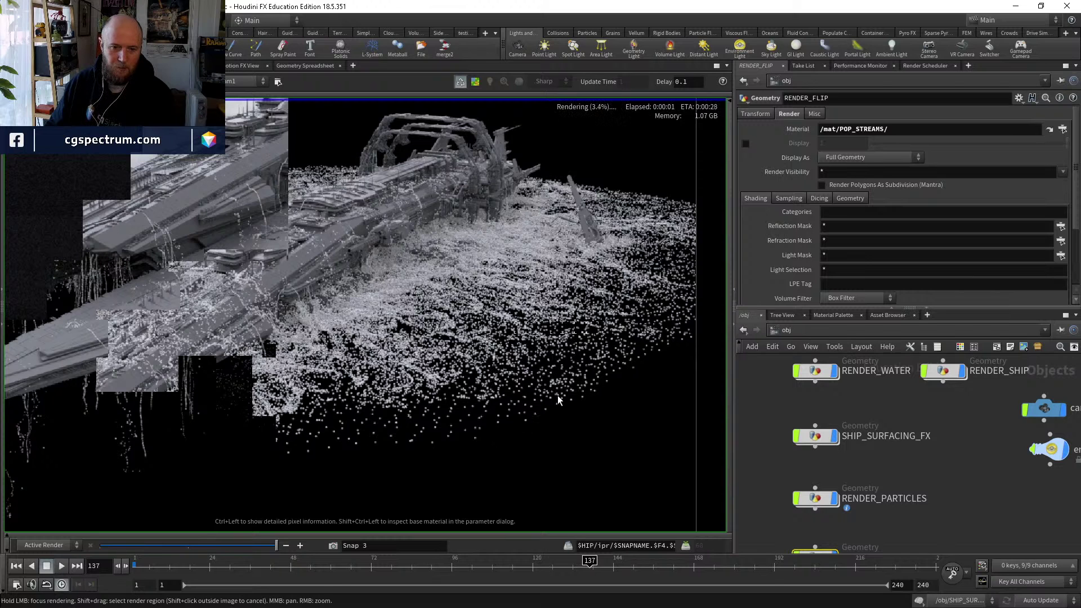
scroll(821, 424, down, 2)
click(788, 330)
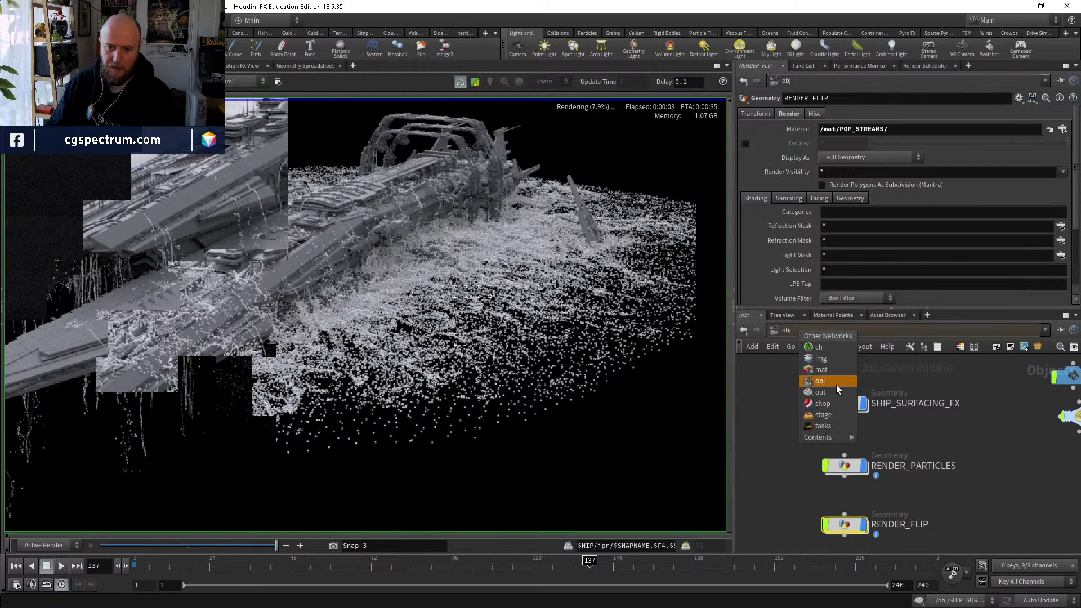
click(837, 384)
click(820, 197)
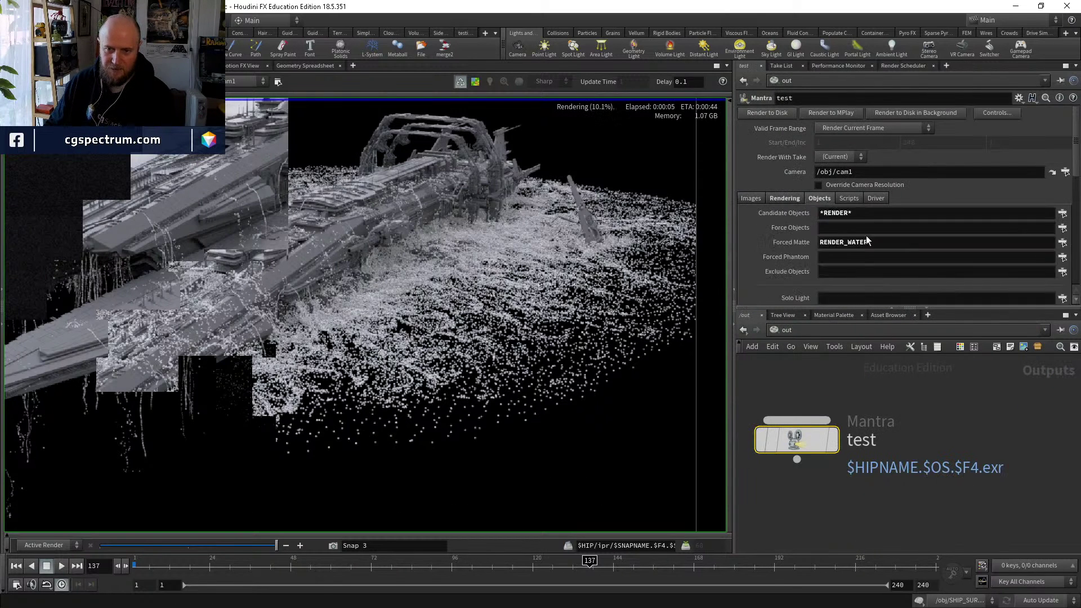
click(890, 242)
double_click(890, 243)
key(BackSpace)
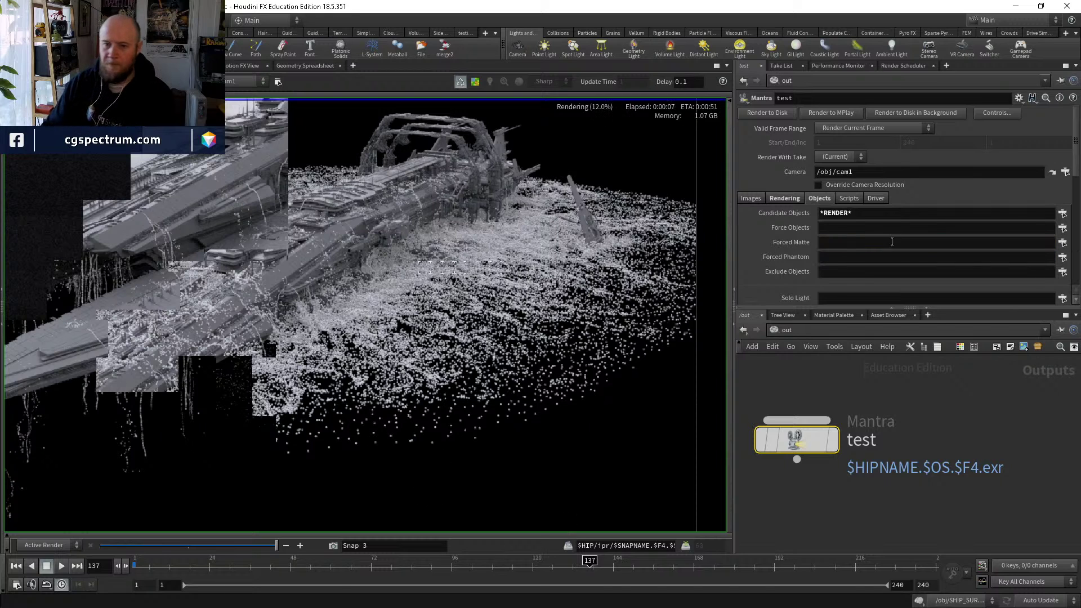
Examine how the FLIP particles sit against the rendered water surface, both close up and from farther out.
scroll(542, 417, down, 2)
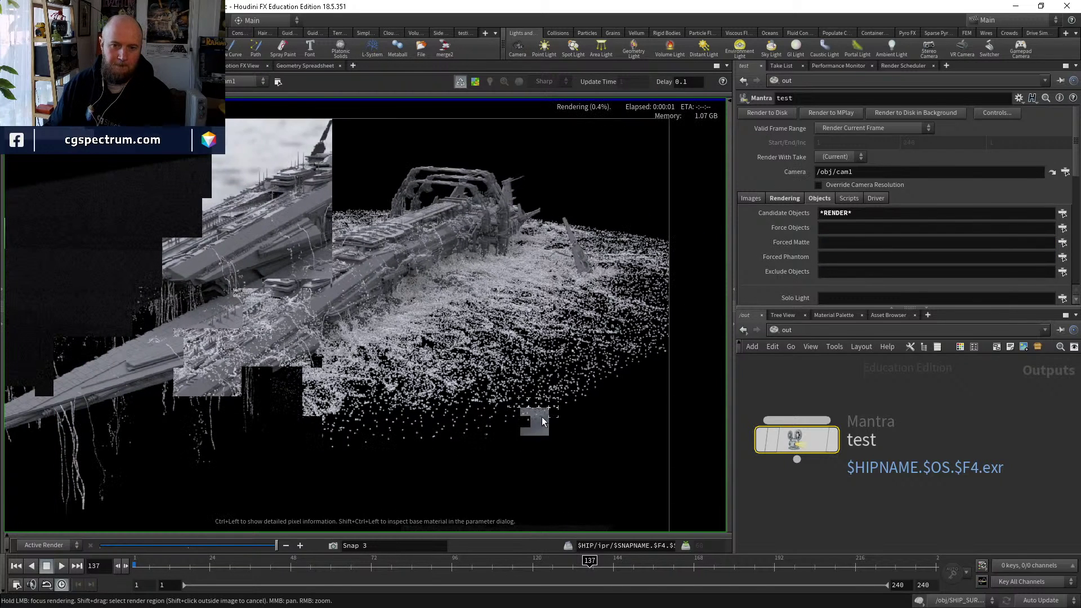
scroll(545, 416, up, 4)
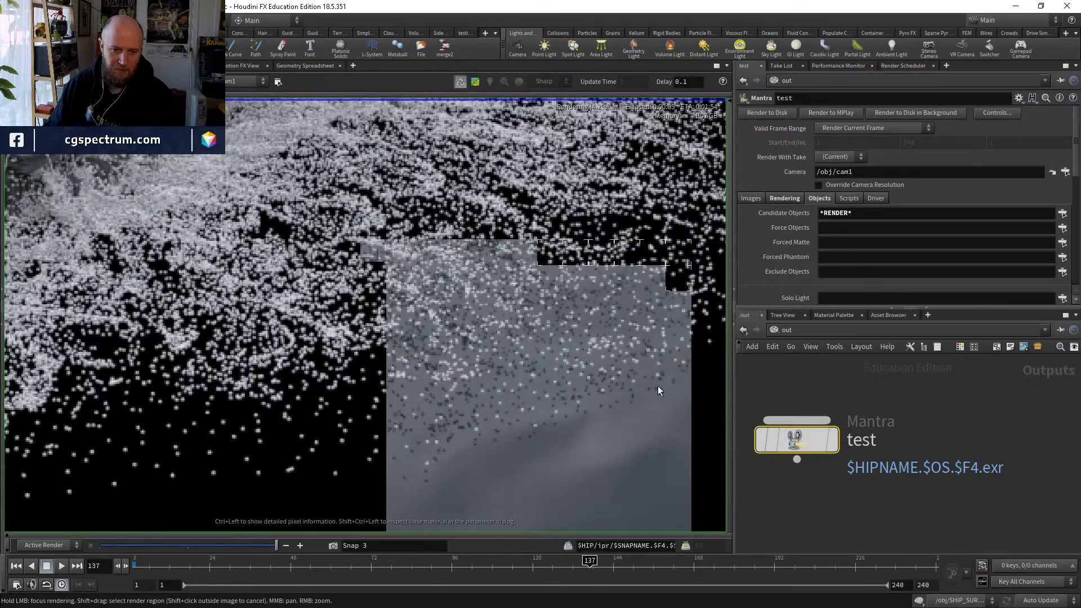
scroll(470, 341, up, 5)
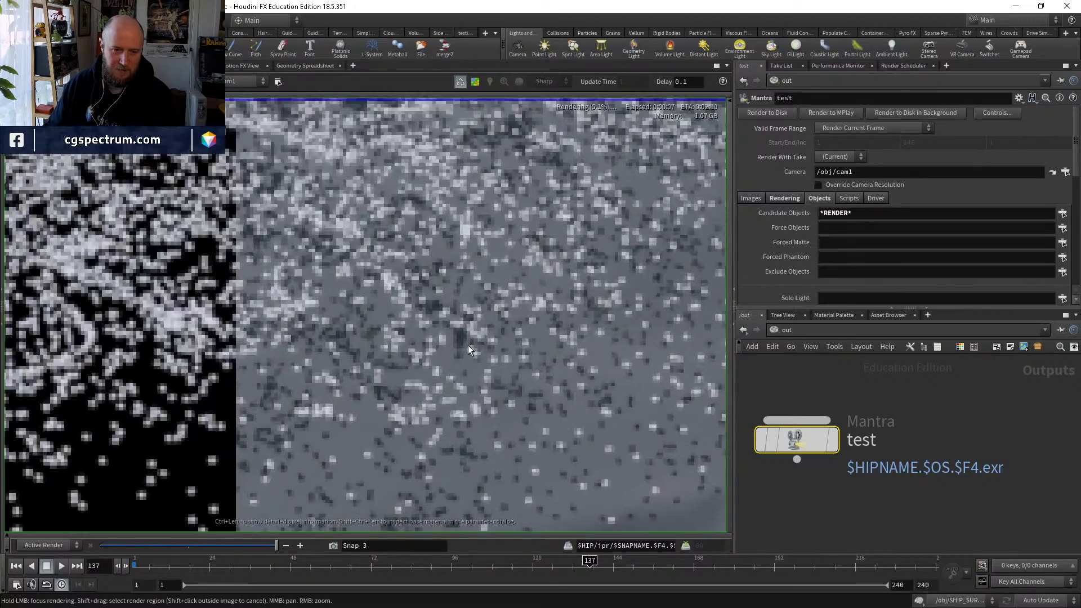
scroll(468, 346, down, 5)
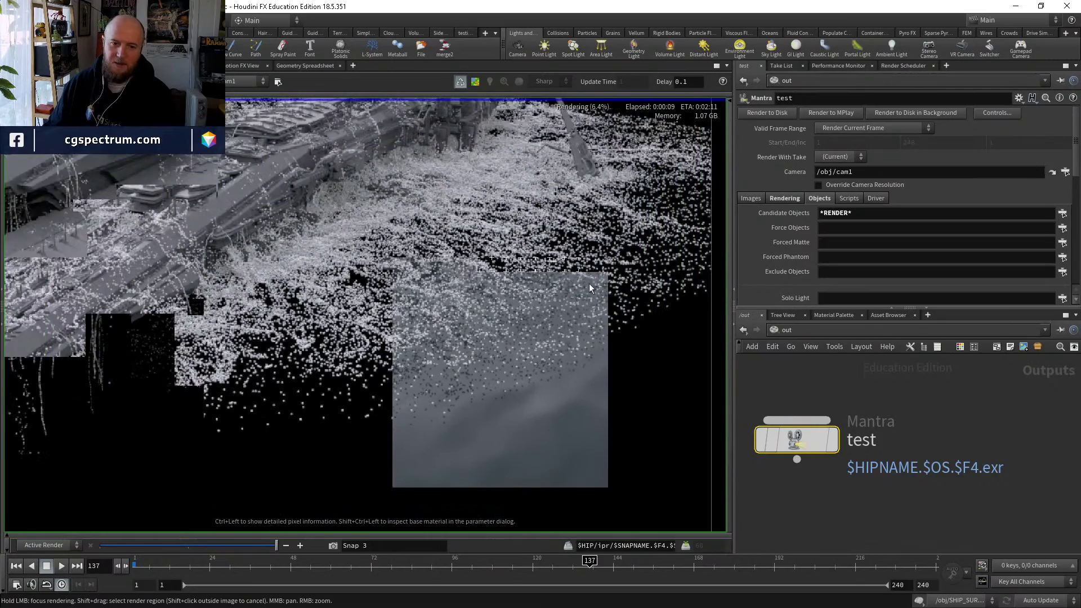
scroll(598, 269, down, 2)
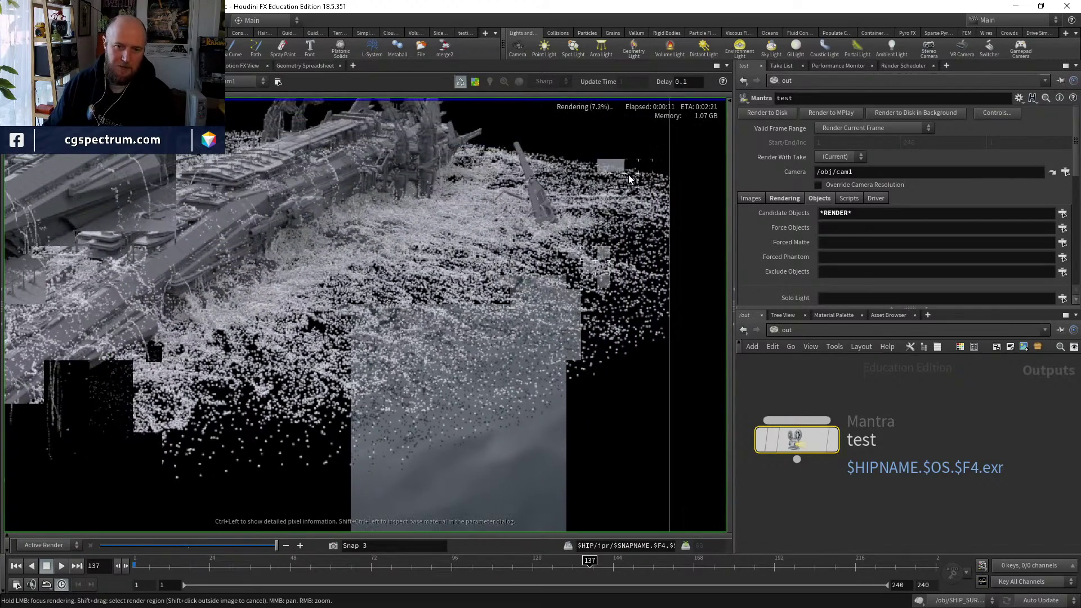
scroll(637, 204, up, 3)
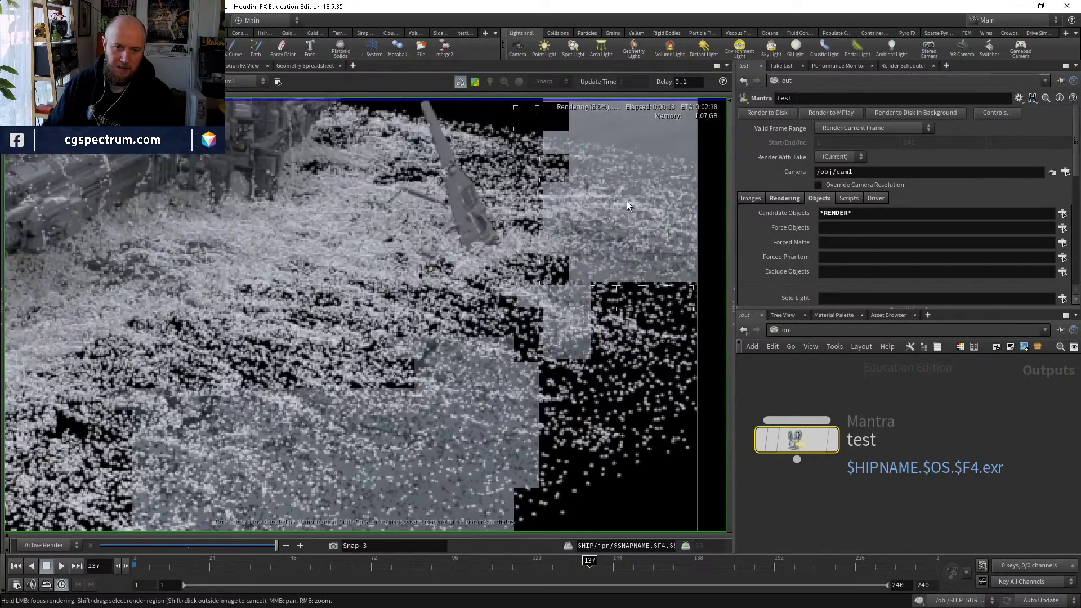
scroll(622, 343, down, 2)
scroll(639, 326, down, 2)
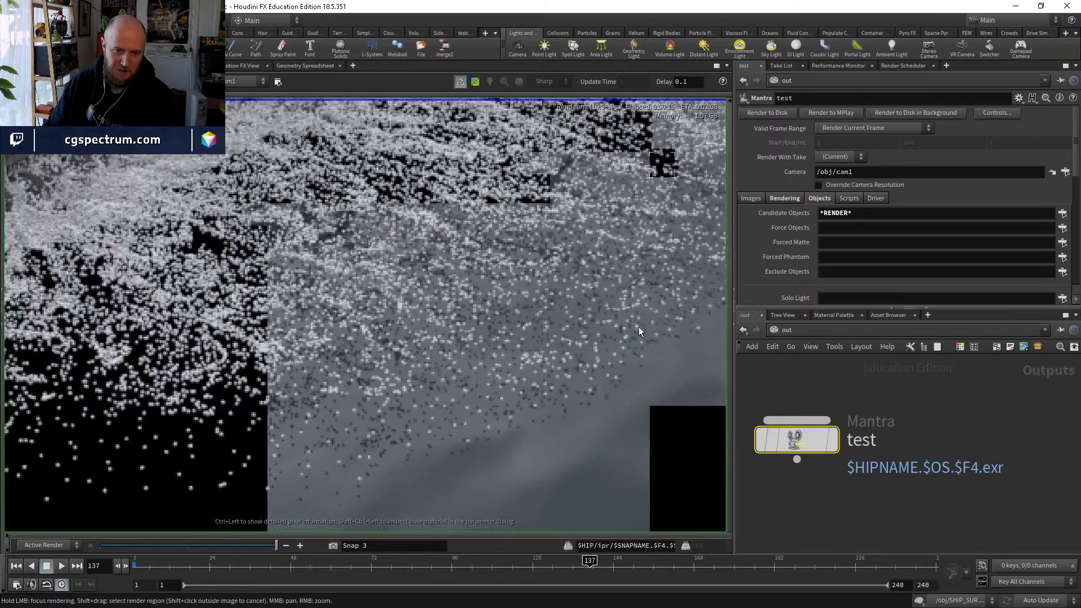
scroll(393, 373, up, 2)
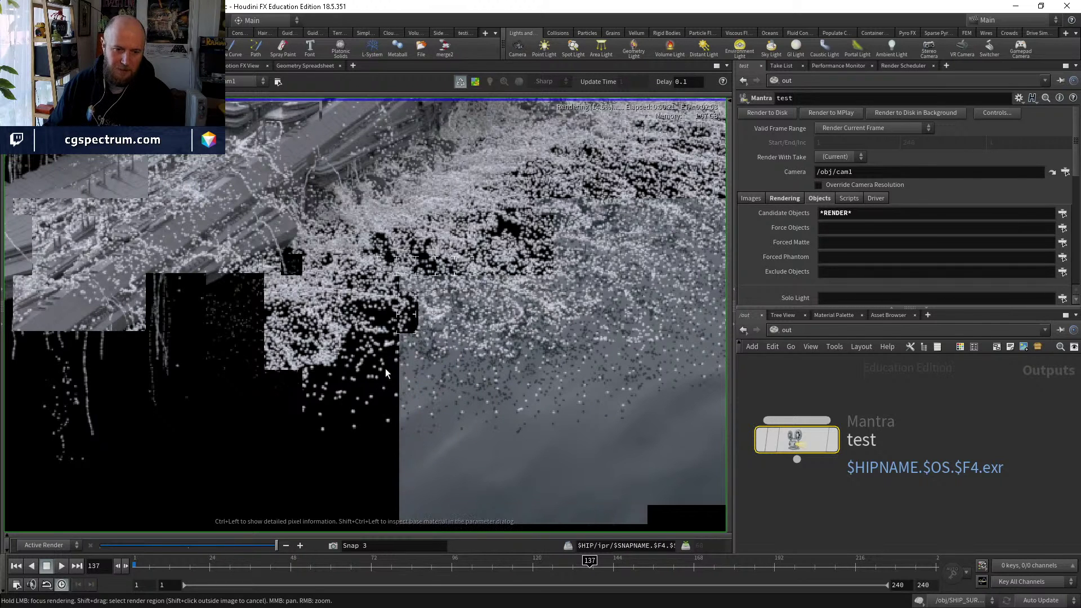
Return to the object network and open the contents of RENDER_WATER.
click(823, 329)
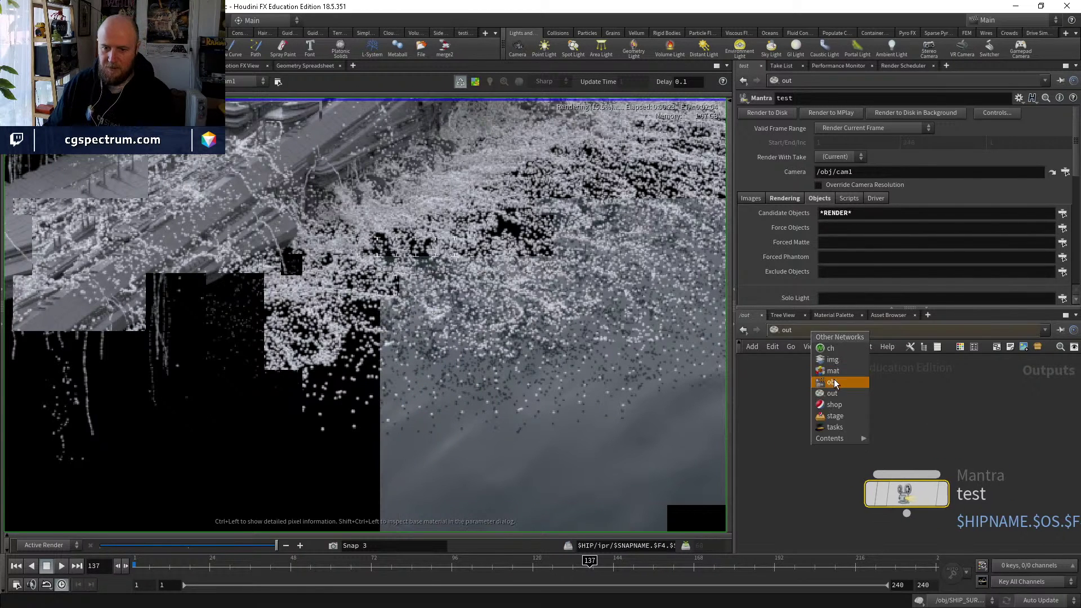
click(833, 379)
click(844, 403)
key(i)
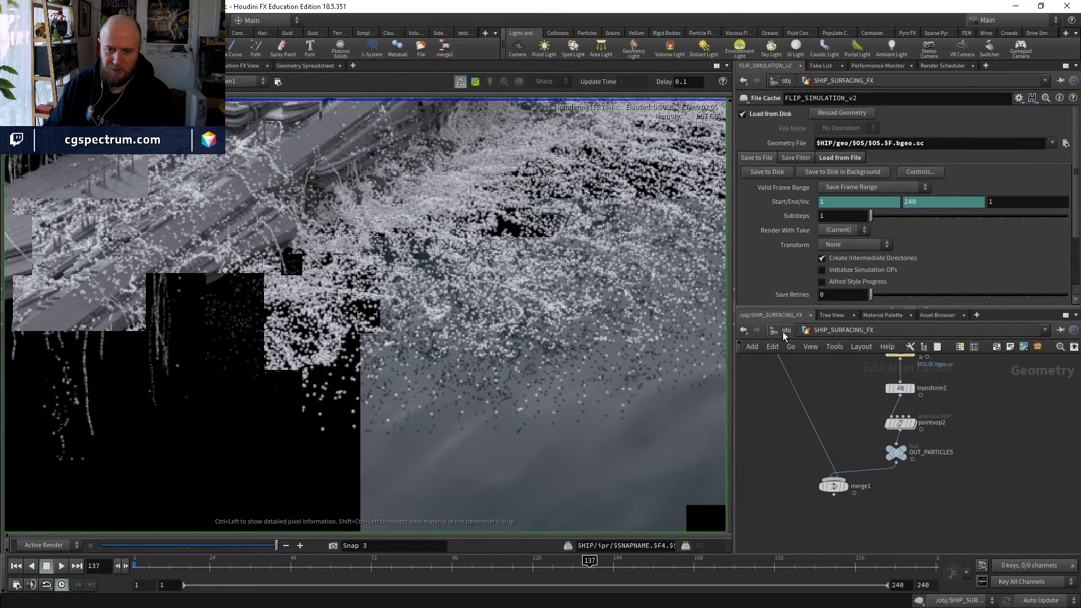
key(u)
click(832, 394)
key(i)
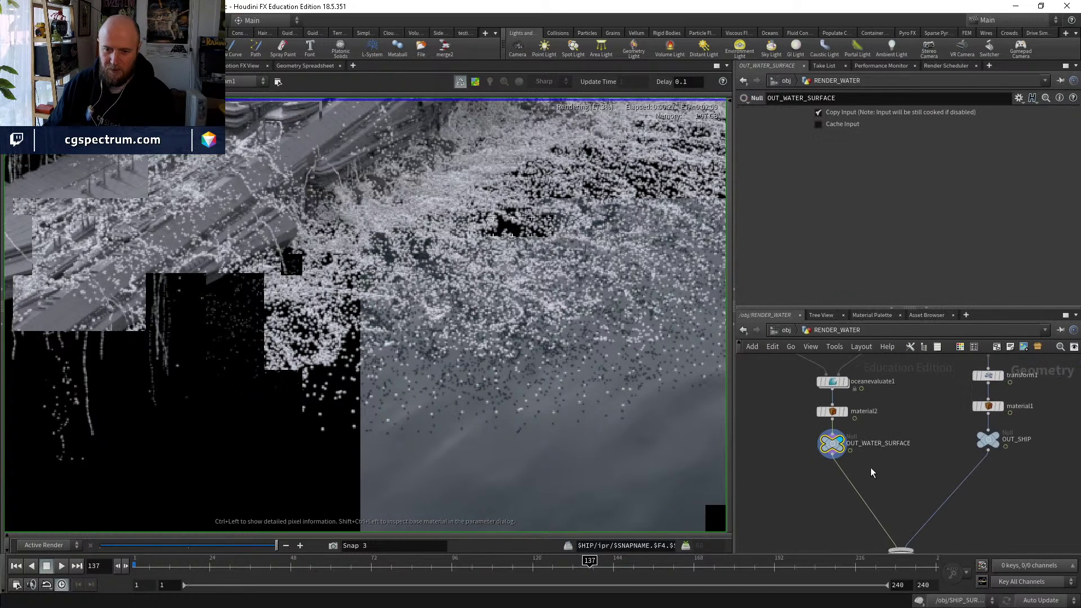
Insert a Transform node between material2 and OUT_WATER_SURFACE and set its Y translation to 0.1.
key(Tab)
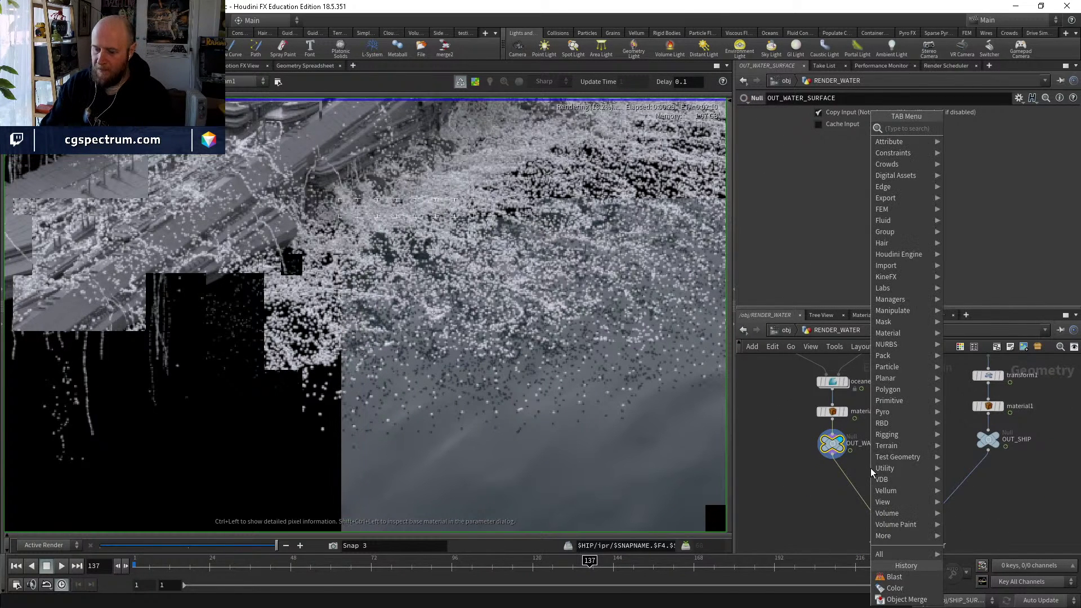
text(transform)
key(Return)
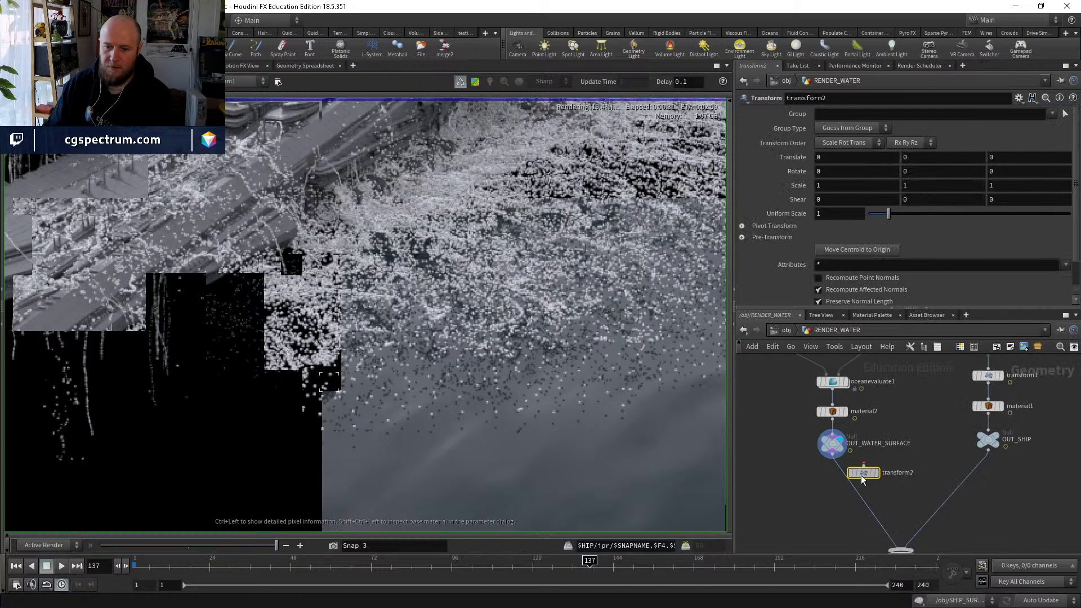
click(845, 473)
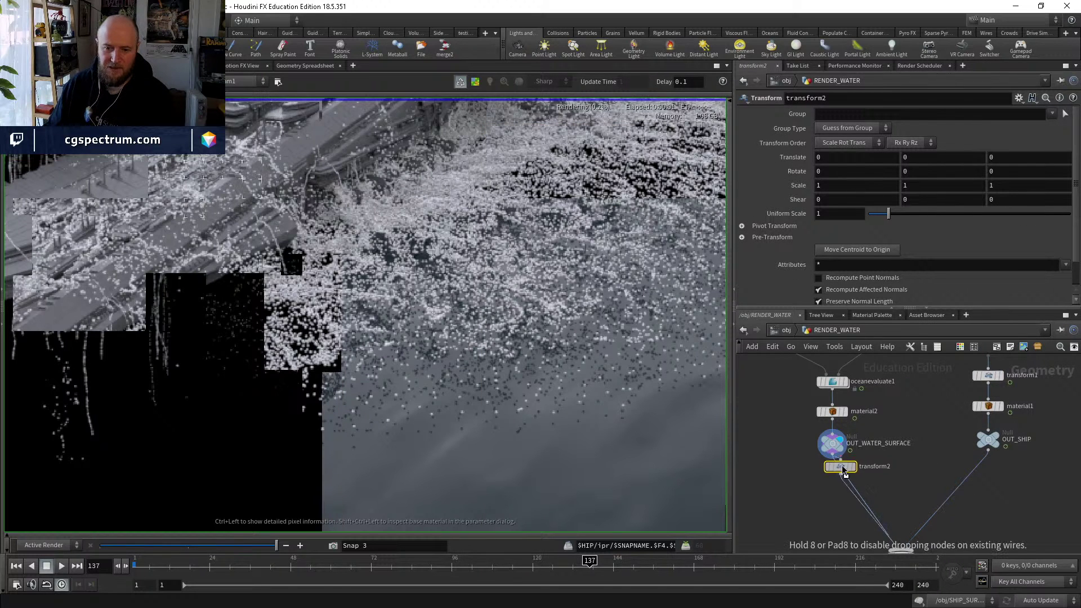
drag(844, 473, 836, 444)
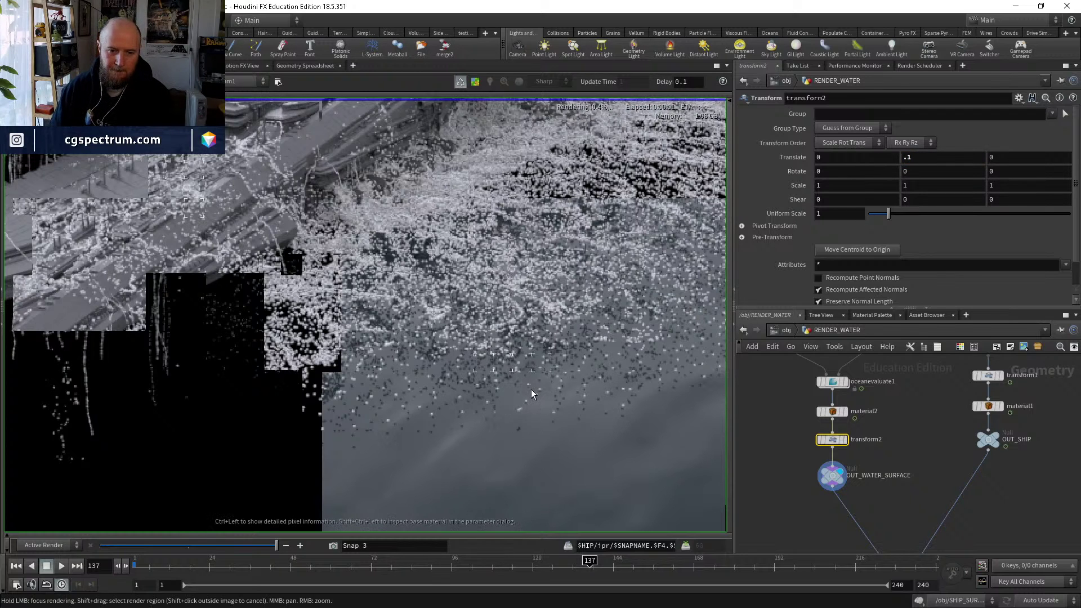
Try a Y translation of 0.2 on transform2, and settle on 0.15.
double_click(908, 157)
text(.2)
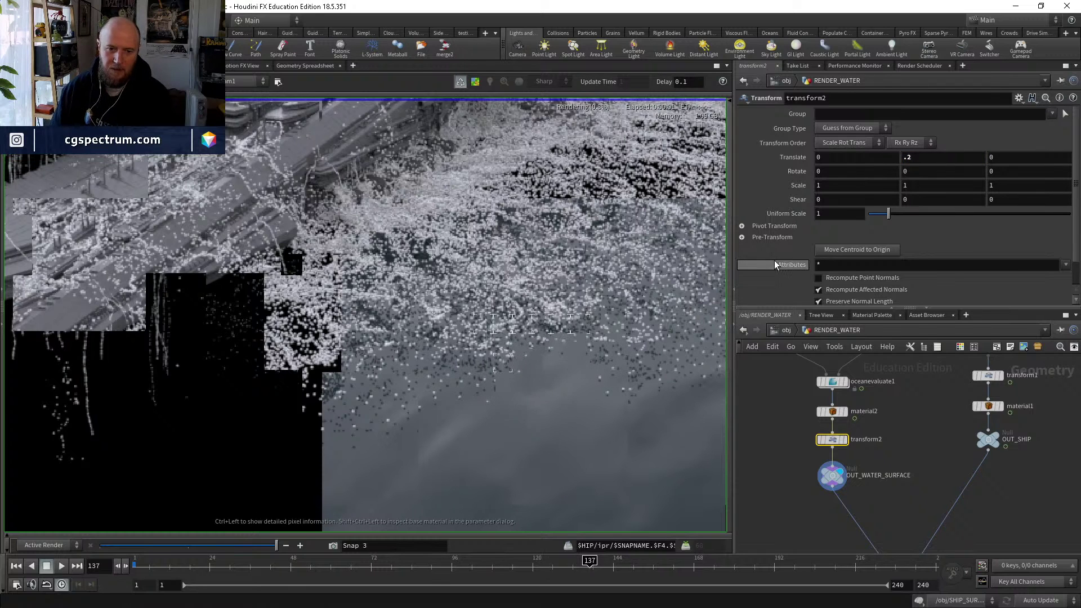
double_click(910, 157)
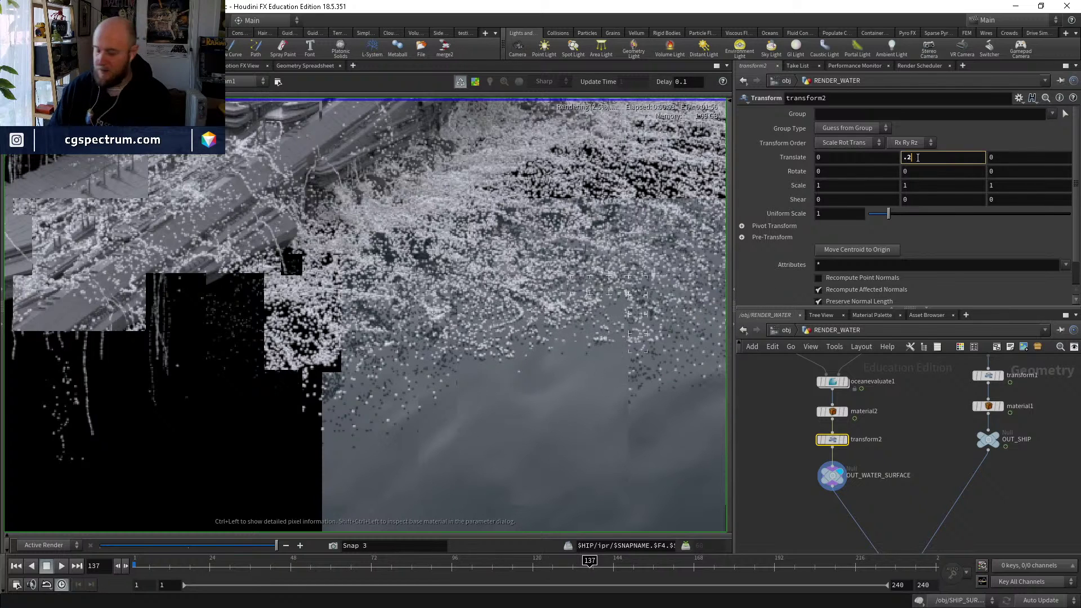
text(.15)
key(Return)
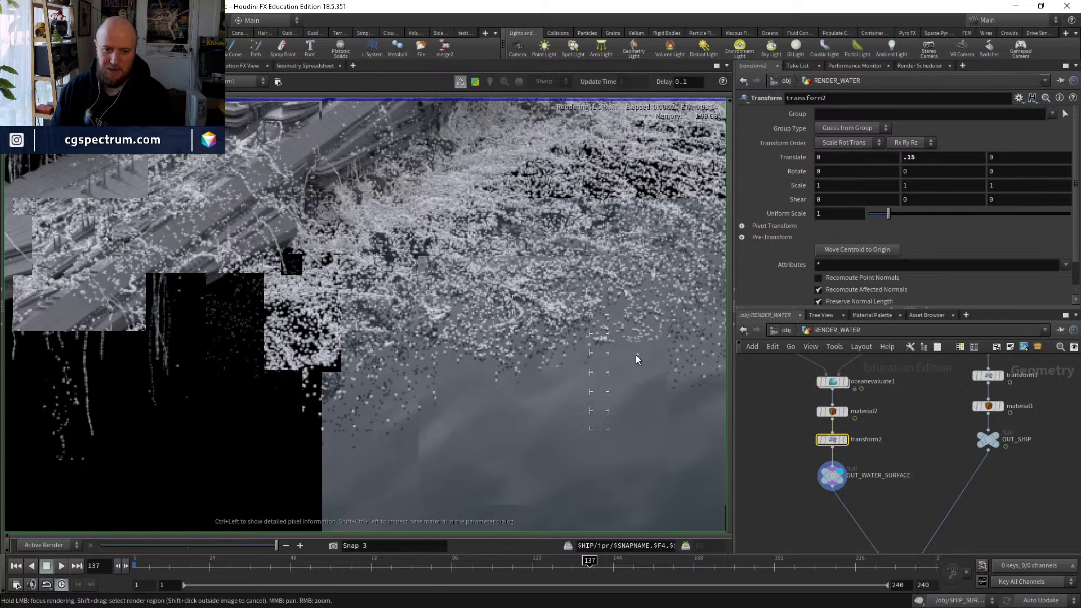
Examine how the raised water surface meets the FLIP particles along the ship, both close up and across the whole frame.
scroll(681, 370, up, 8)
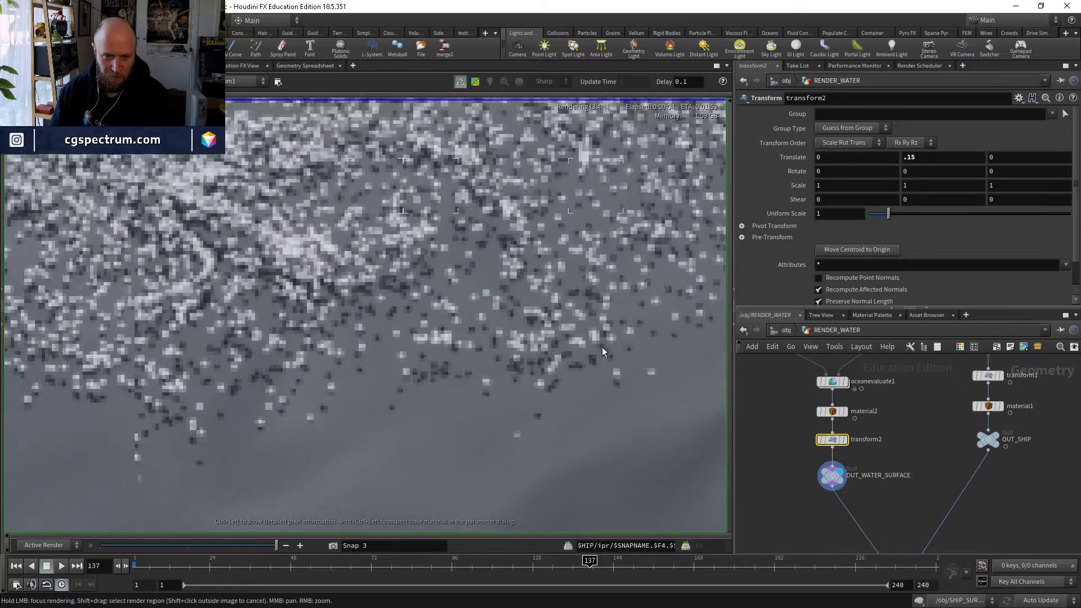
scroll(622, 384, down, 8)
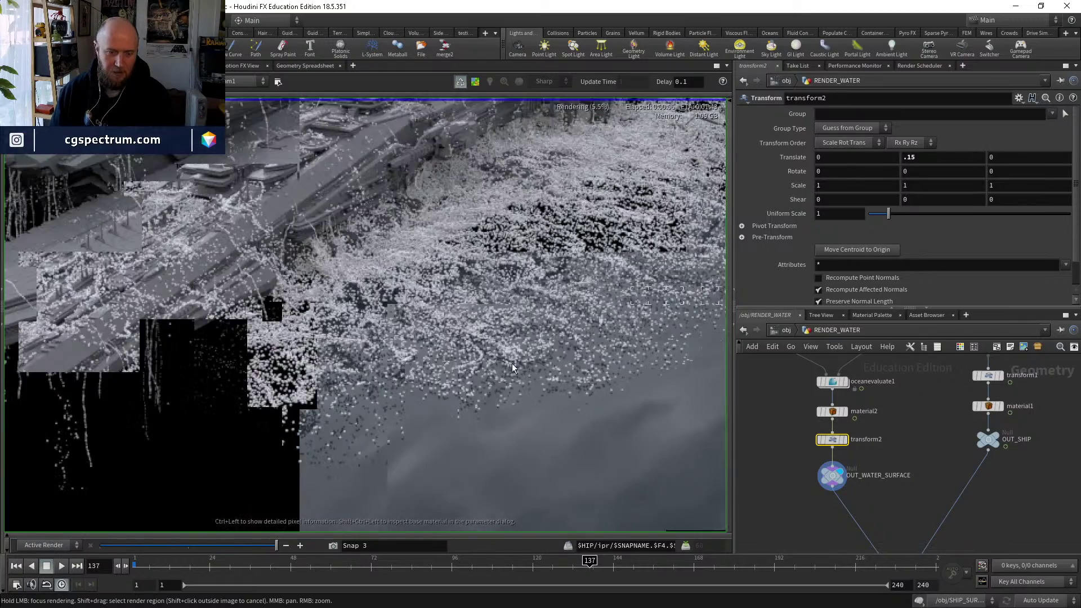
scroll(542, 266, up, 3)
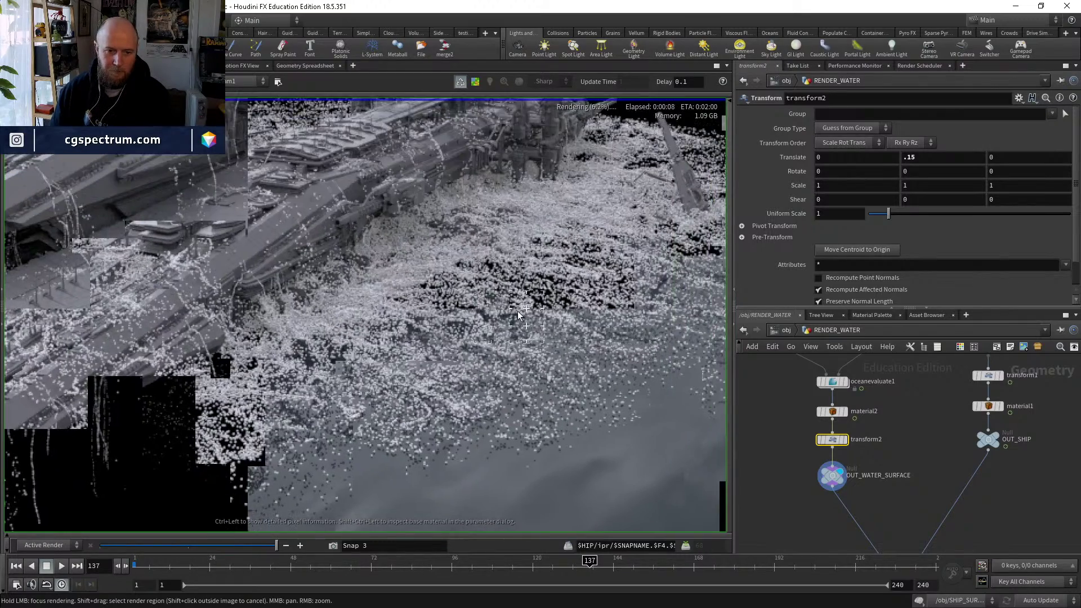
middle_drag(627, 332, 482, 383)
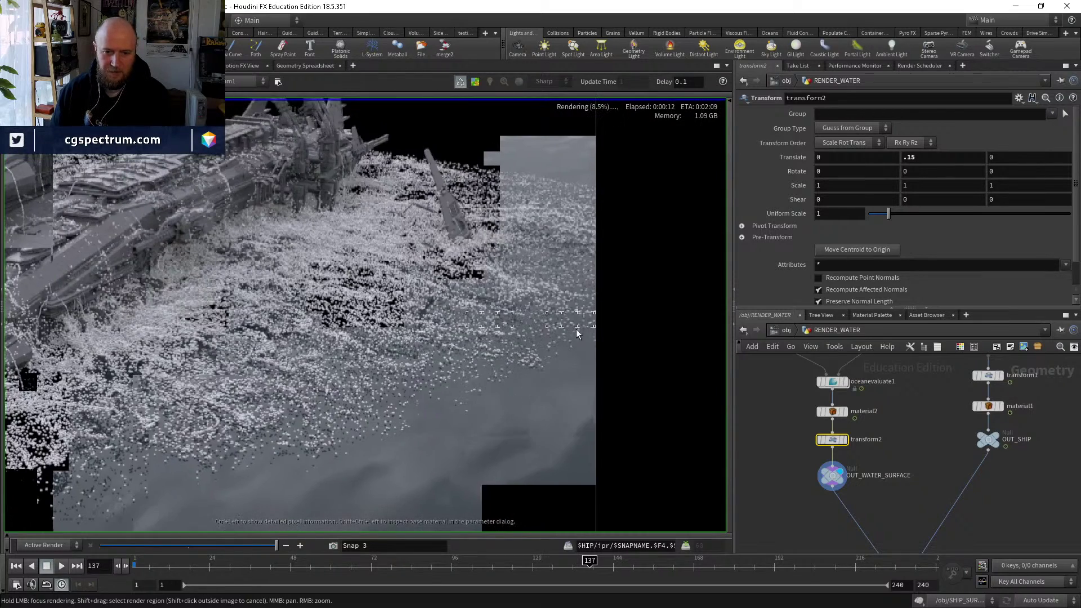
middle_drag(521, 234, 564, 295)
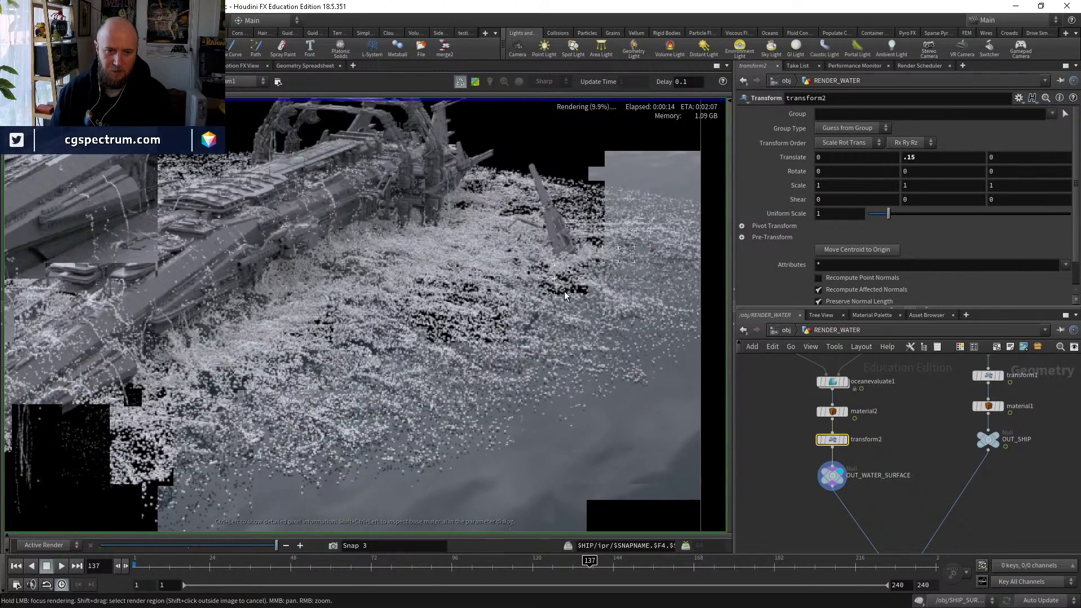
right_drag(552, 300, 428, 413)
click(354, 404)
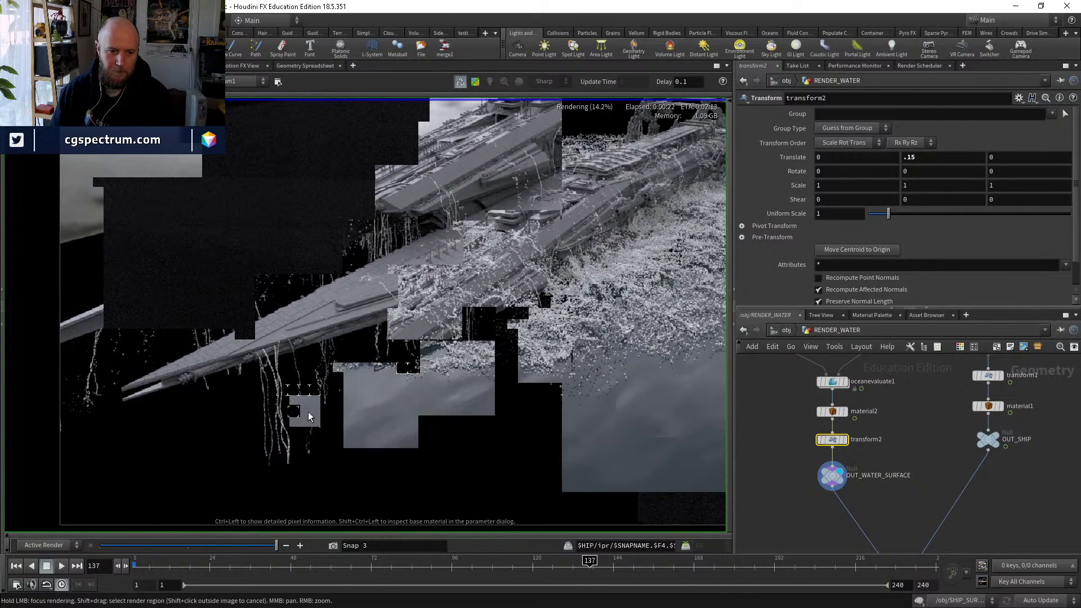
middle_drag(168, 391, 272, 394)
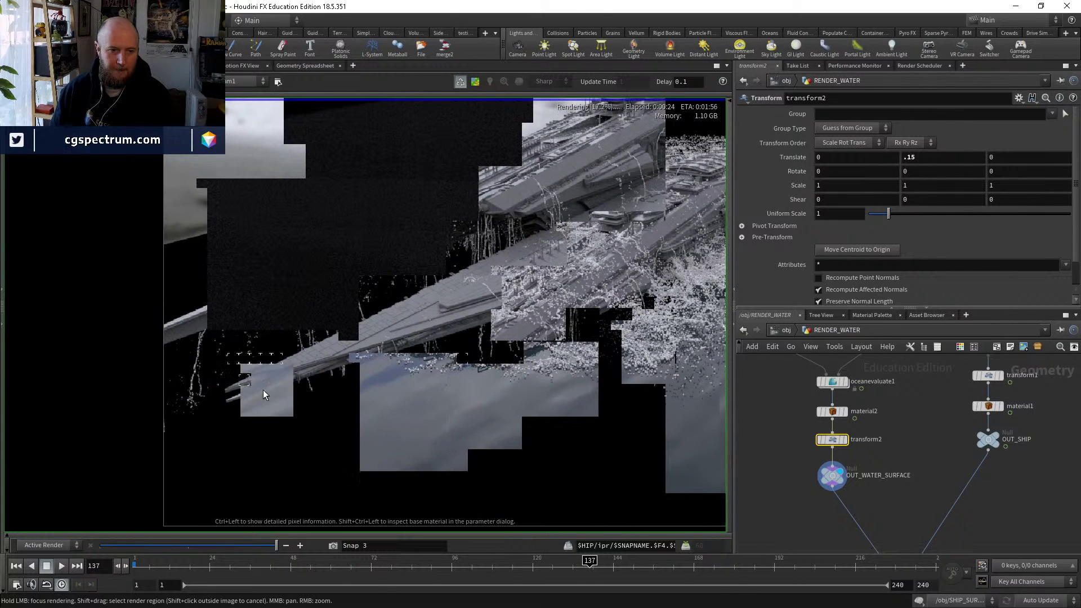
right_drag(214, 374, 219, 357)
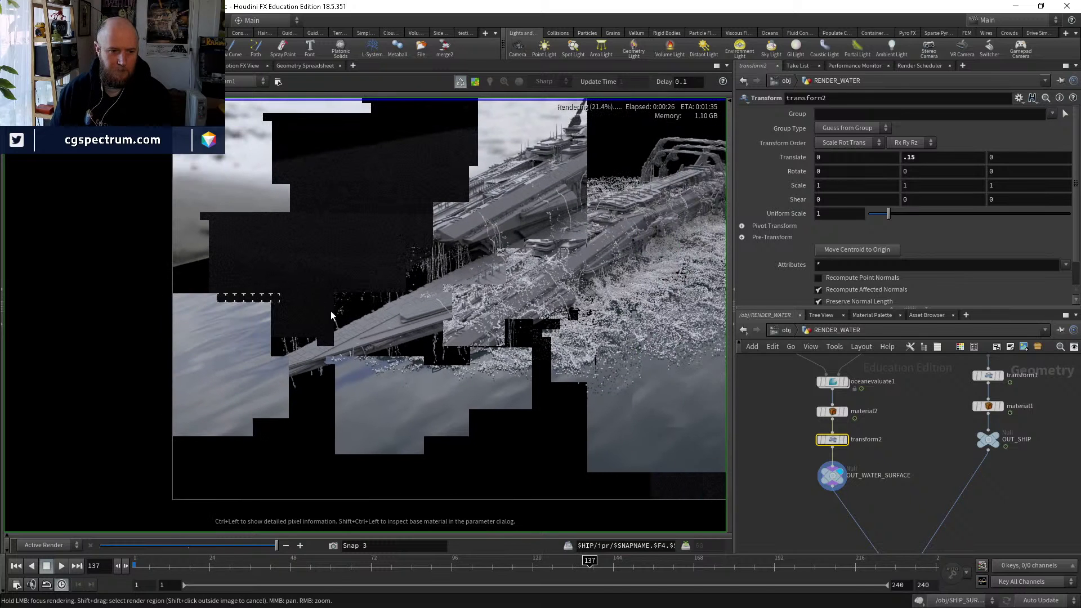
middle_drag(330, 311, 248, 328)
Review the parameters of oceanspectrum1 and grid1 that feed oceanevaluate1.
middle_drag(852, 423, 885, 481)
drag(769, 388, 764, 381)
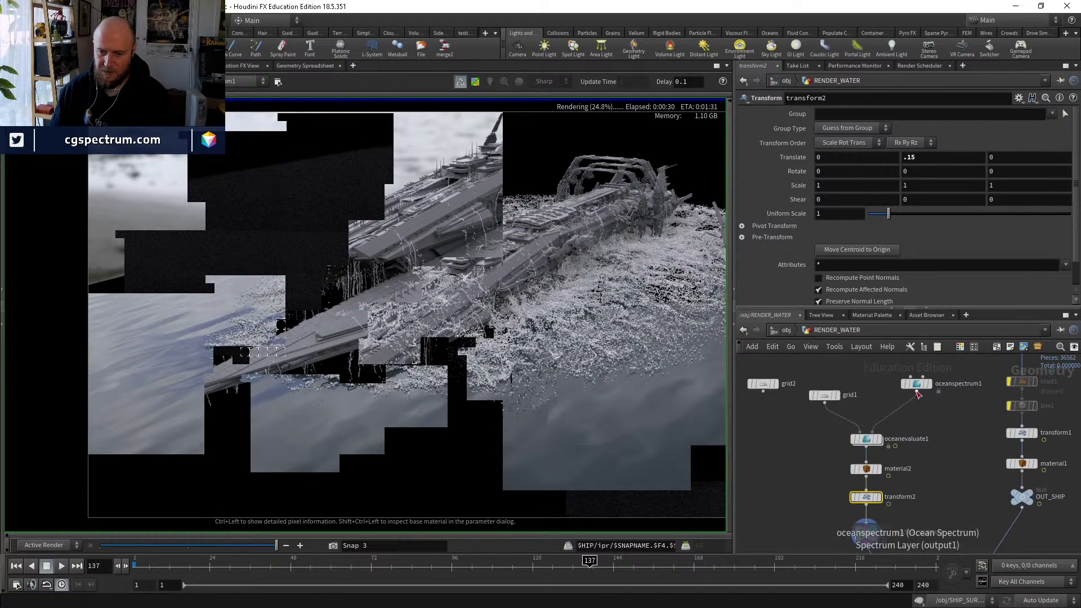
drag(918, 381, 920, 393)
middle_drag(949, 447, 949, 431)
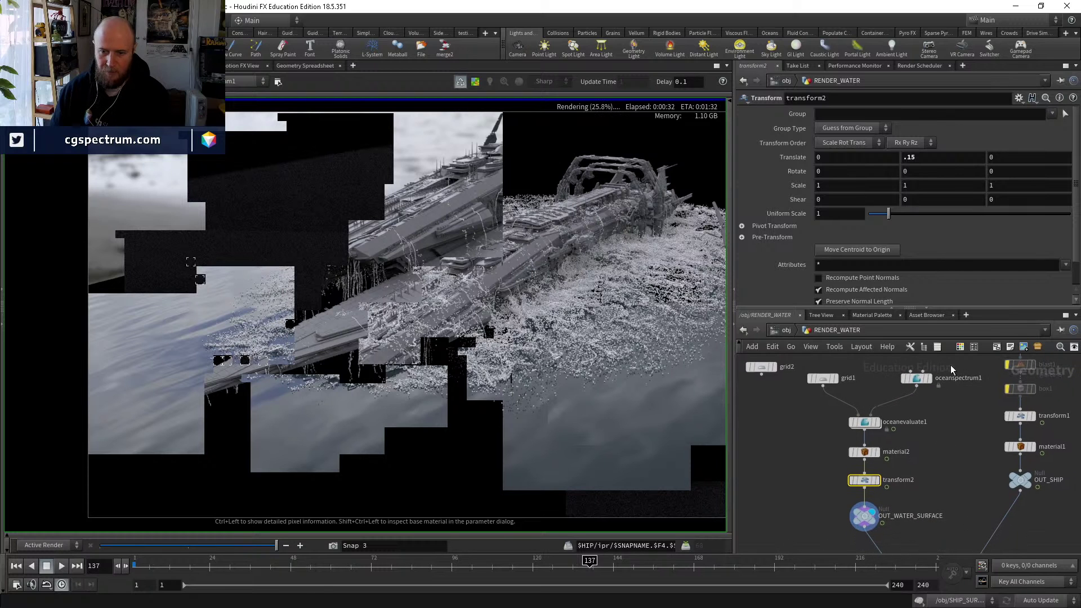
drag(836, 429, 805, 431)
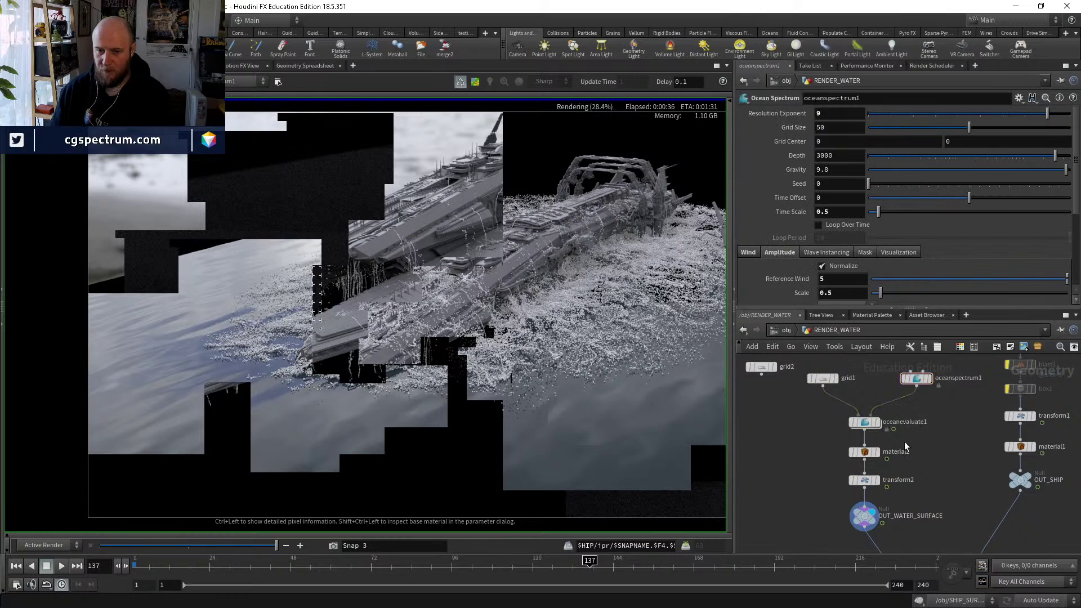
click(830, 378)
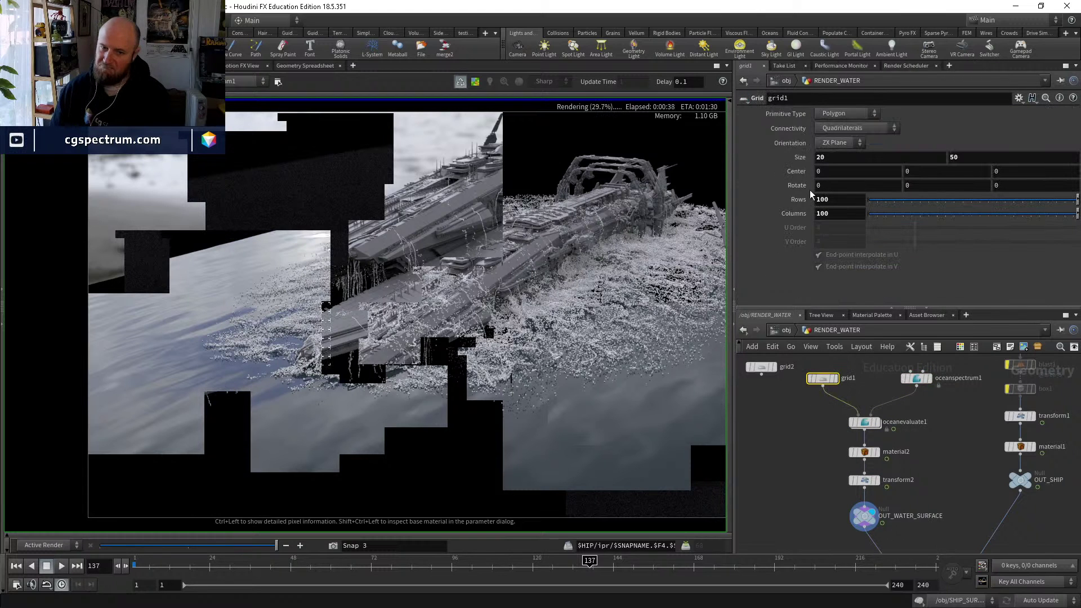
Move transform2 downstream of OUT_WATER_SURFACE and make it the displayed and rendered node.
middle_drag(877, 492, 854, 459)
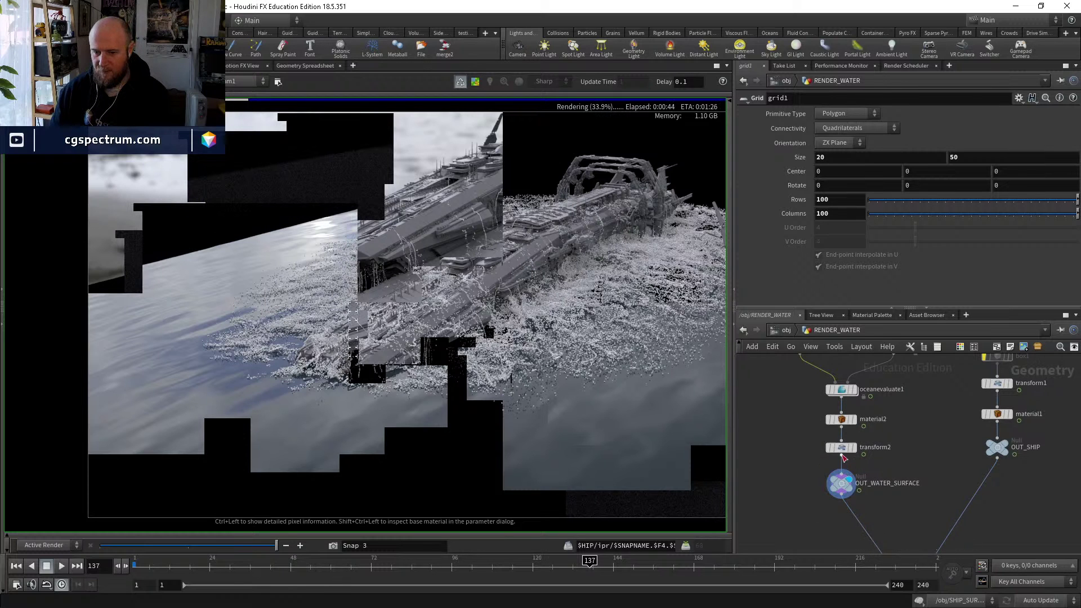
drag(845, 491, 847, 517)
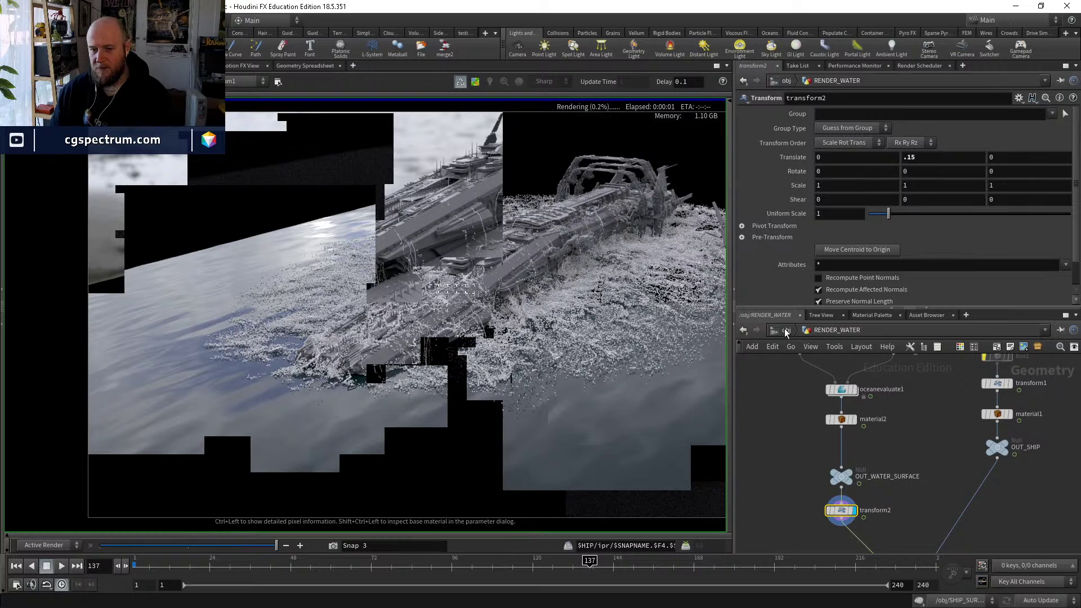
Open SHIP_SURFACING_FX and trace the nodes downstream of OUT_WATER_SURFACE, through the extruded water geometry and VDB.
click(787, 332)
double_click(823, 401)
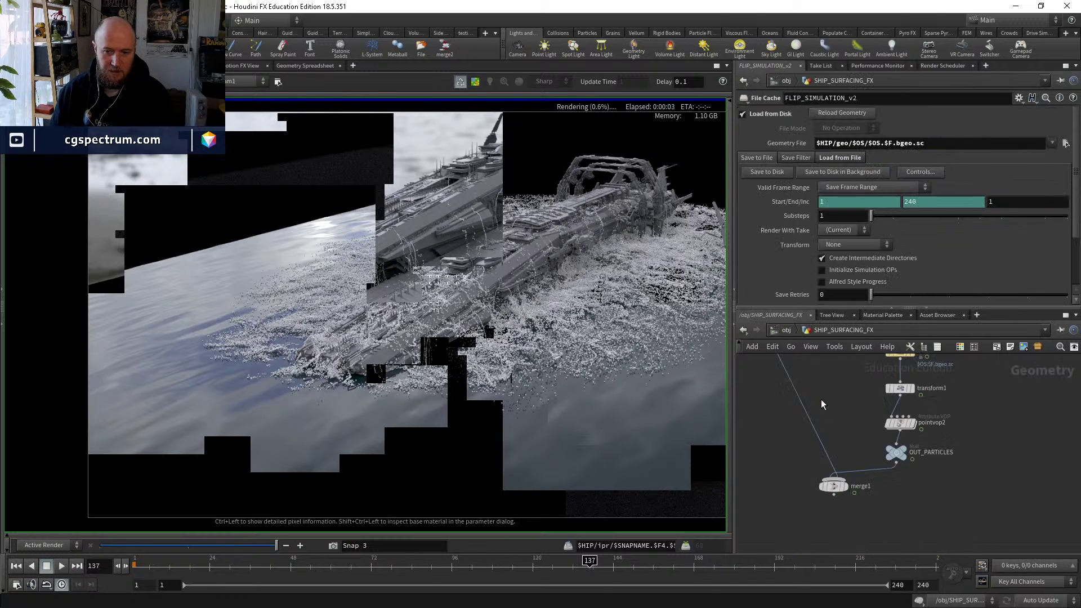
mouse_move(824, 404)
middle_down()
mouse_move(878, 510)
mouse_move(828, 544)
mouse_move(856, 507)
mouse_move(866, 546)
middle_up()
mouse_move(892, 427)
middle_down()
mouse_move(887, 563)
mouse_move(886, 502)
mouse_move(850, 466)
middle_up()
scroll(886, 502, up, 1)
click(838, 466)
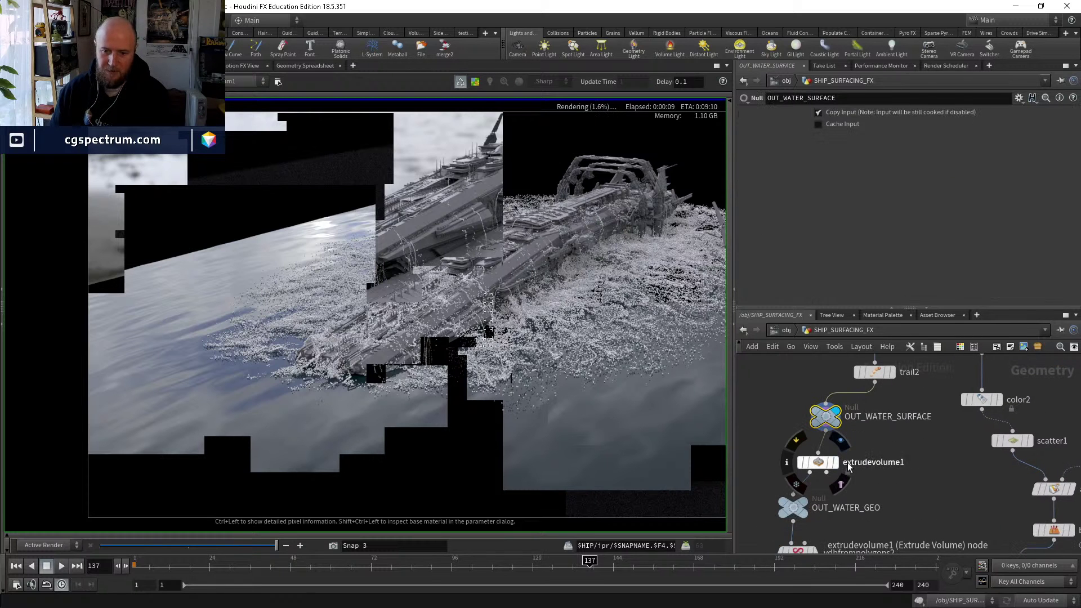
middle_drag(811, 530, 829, 443)
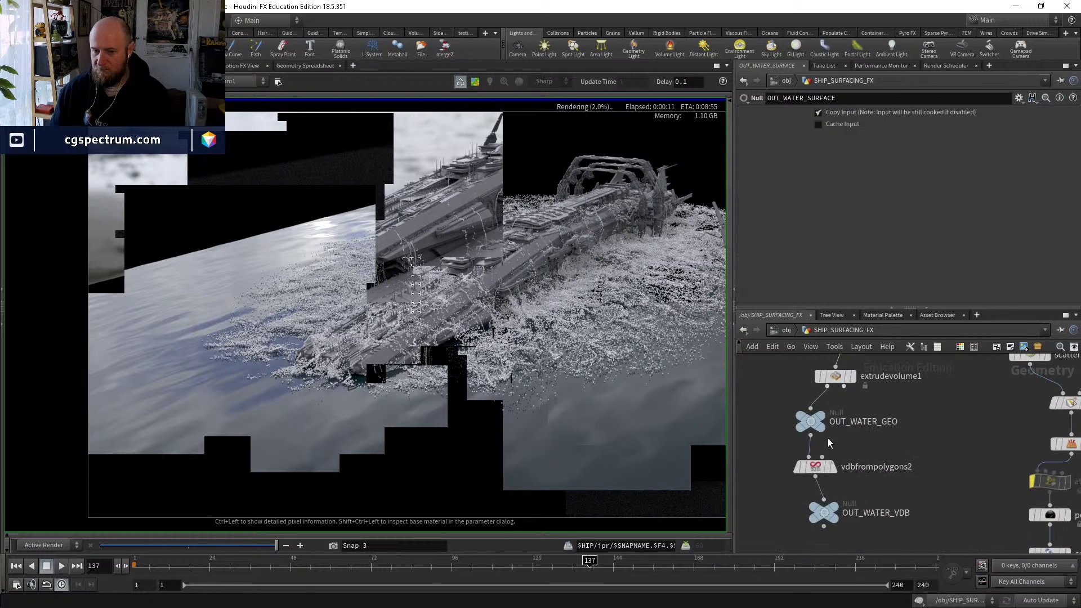
middle_drag(839, 541, 793, 434)
middle_drag(879, 552, 901, 450)
middle_drag(901, 539, 850, 402)
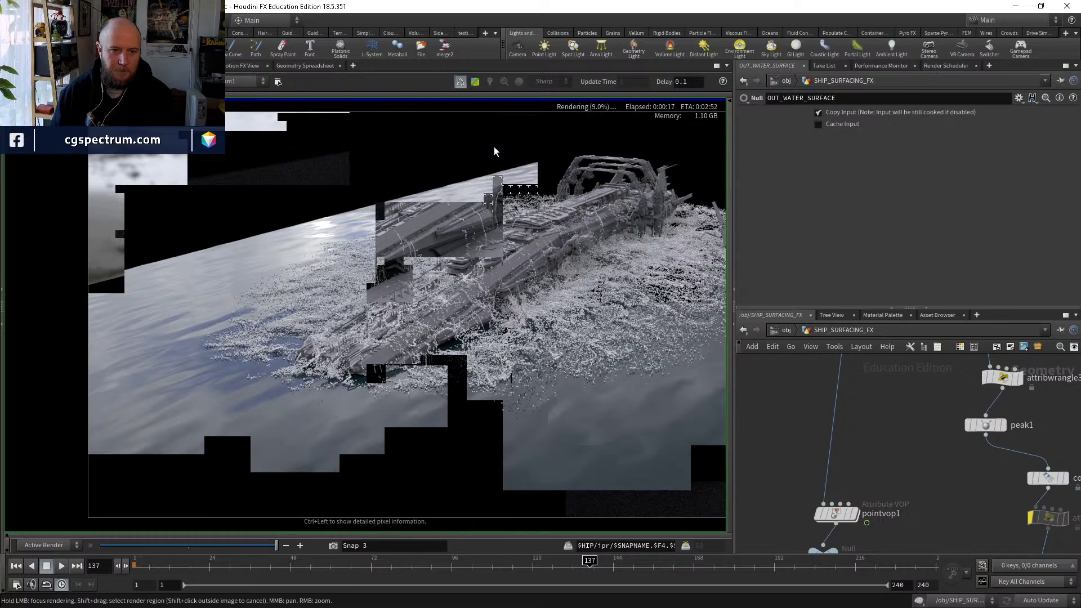
Check the refreshed render around the ship, and inspect the point attributes of blast1 inside RENDER_FLIP.
middle_drag(494, 147, 404, 210)
mouse_move(403, 210)
mouse_down()
mouse_move(568, 181)
mouse_move(620, 231)
mouse_up()
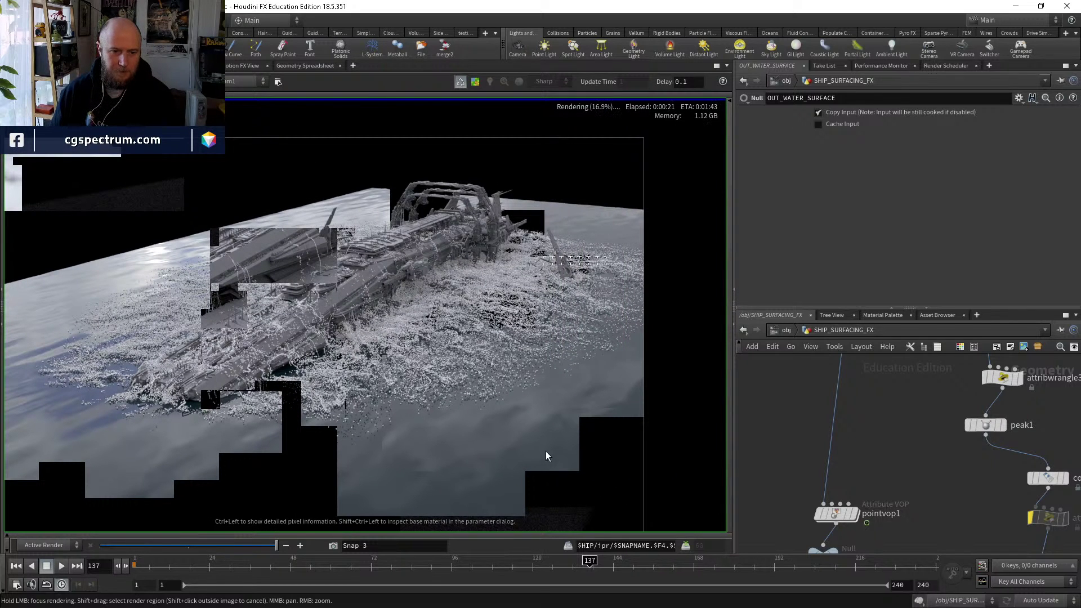
scroll(464, 355, up, 5)
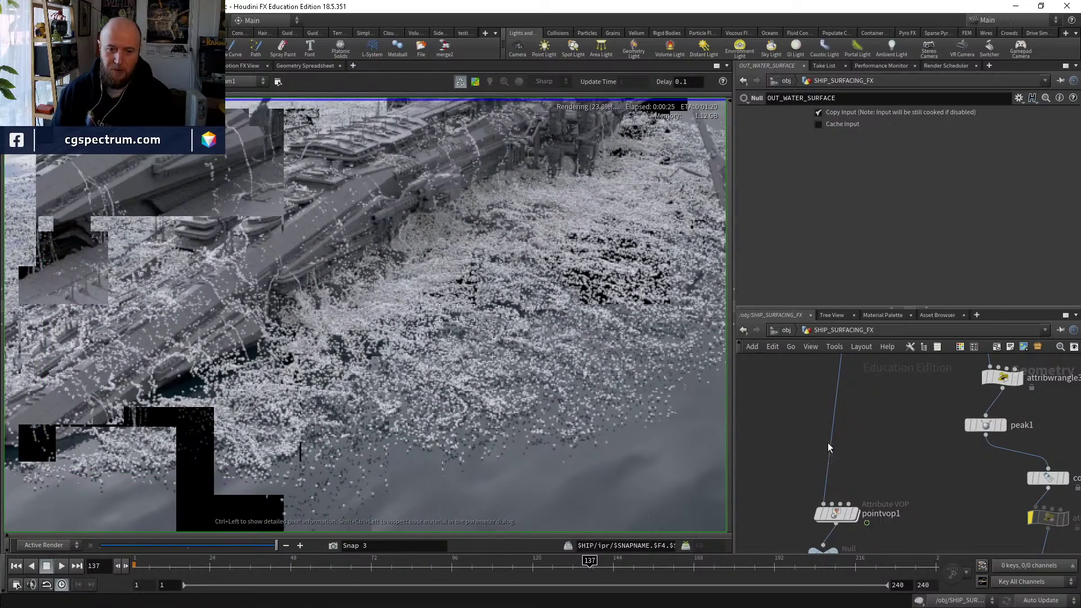
scroll(831, 448, down, 3)
key(u)
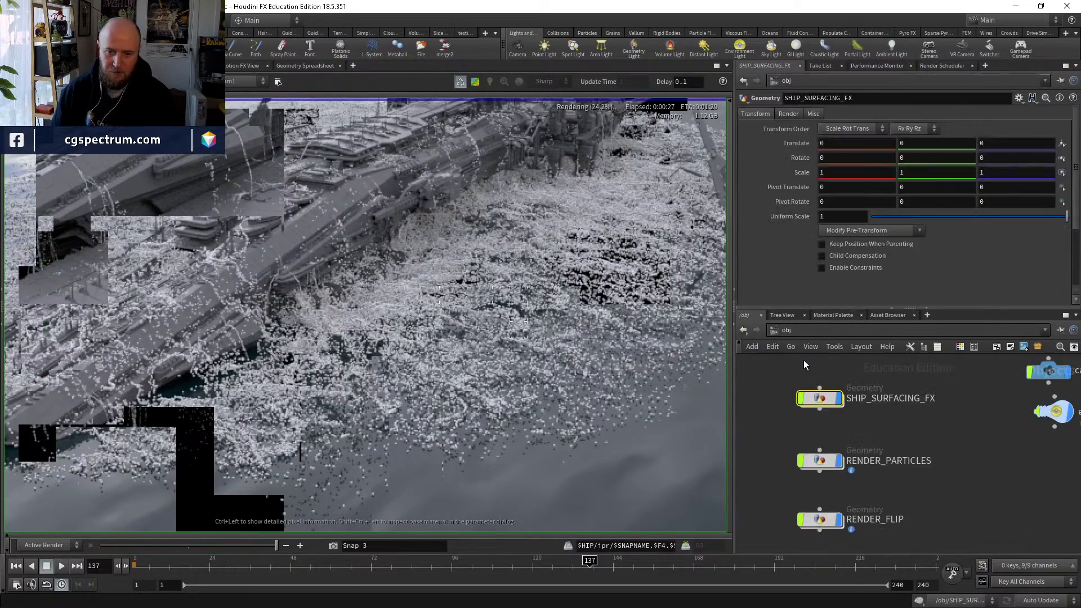
double_click(791, 435)
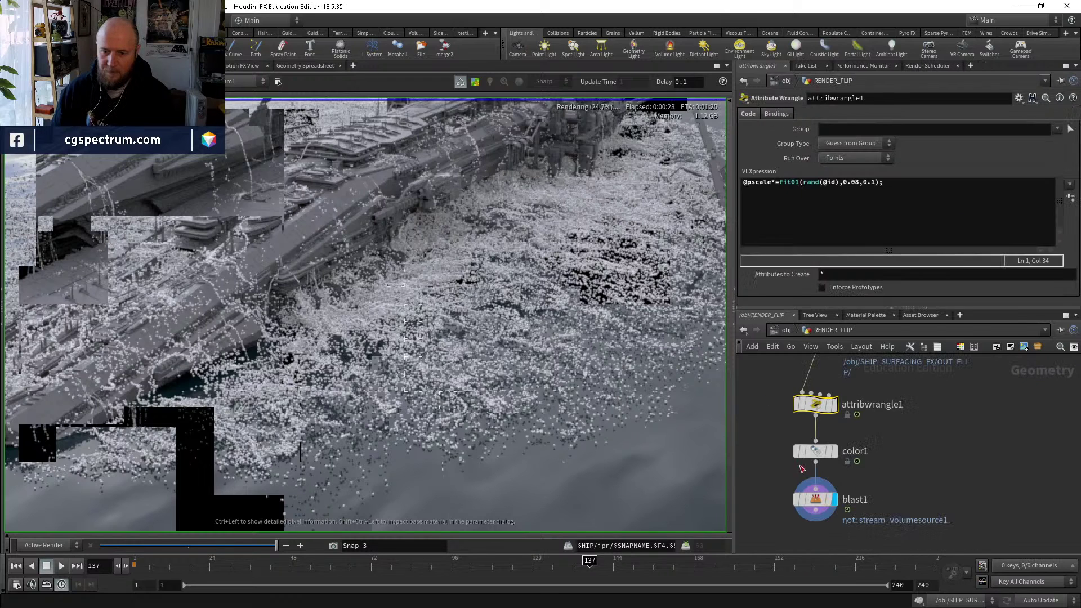
click(817, 500)
middle_click(817, 501)
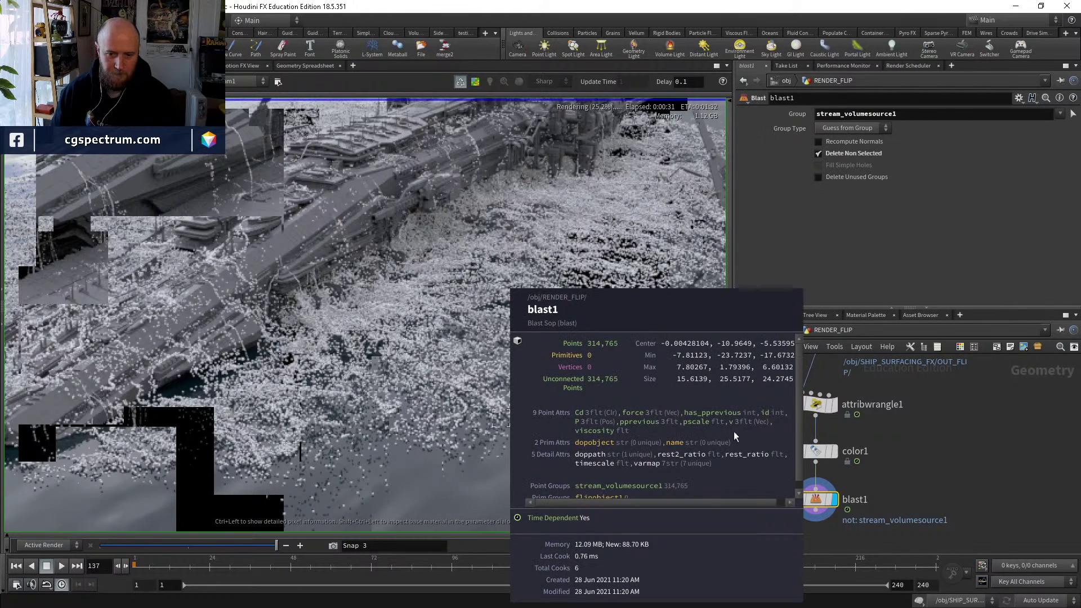
Set Geometry Velocity Blur to Velocity Blur in the render sampling settings of the RENDER_FLIP object.
click(786, 330)
click(790, 198)
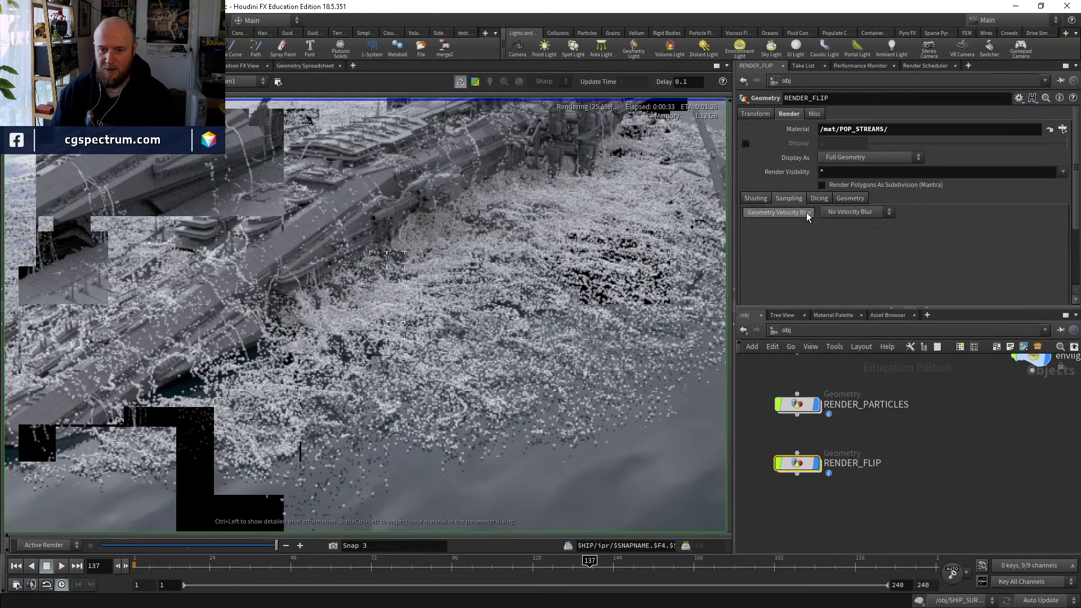
click(858, 212)
click(842, 234)
Go to the out network and enable Allow Motion Blur on the test Mantra node.
click(786, 330)
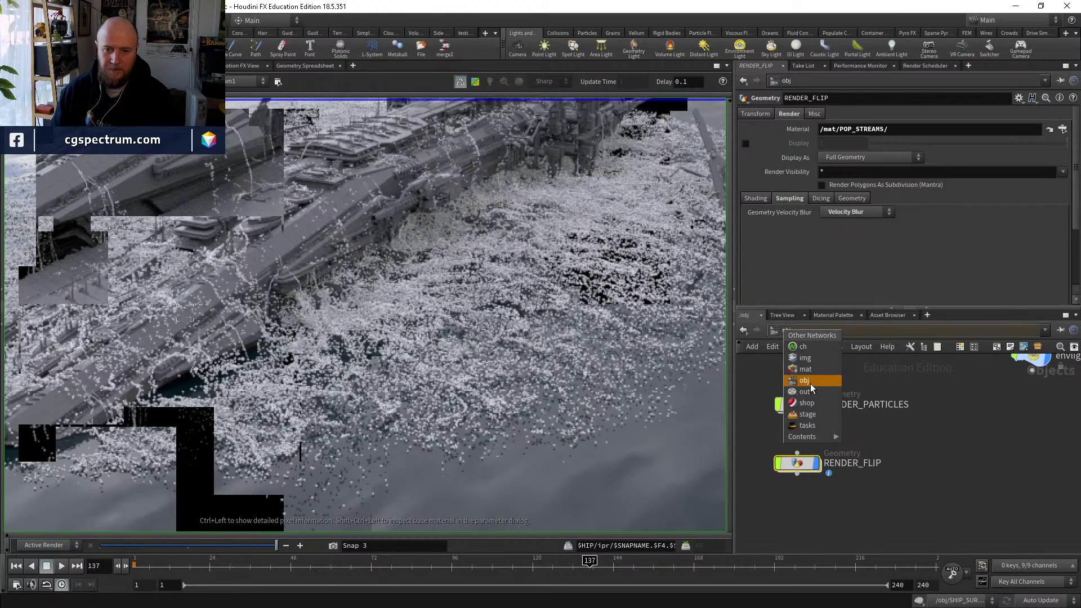
click(810, 382)
click(785, 198)
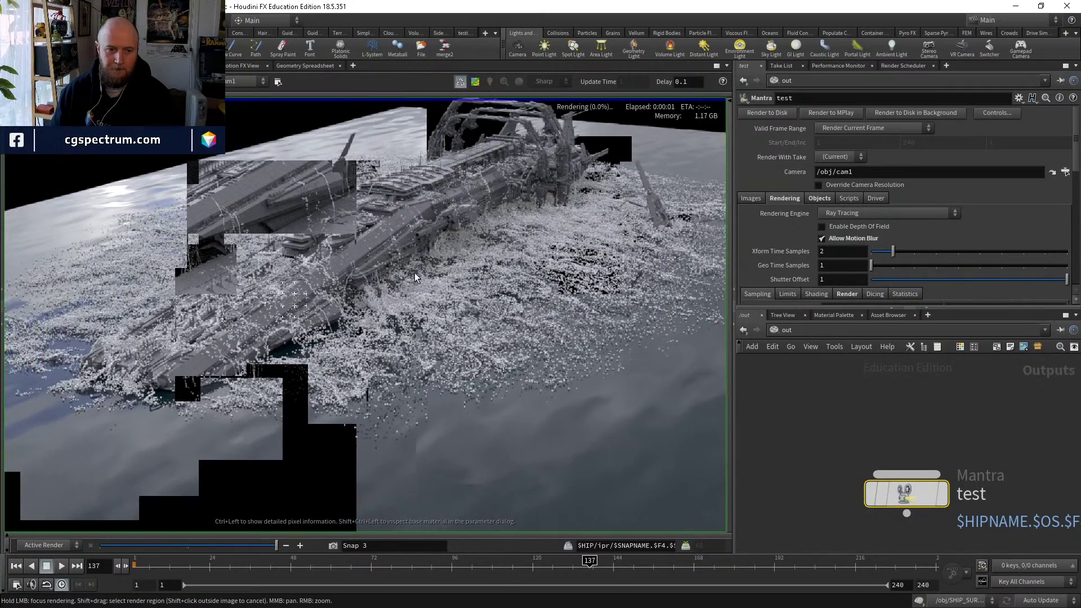
Examine the motion blur on the FLIP particles beside the hull and along the outer edge of the splash.
scroll(415, 273, up, 3)
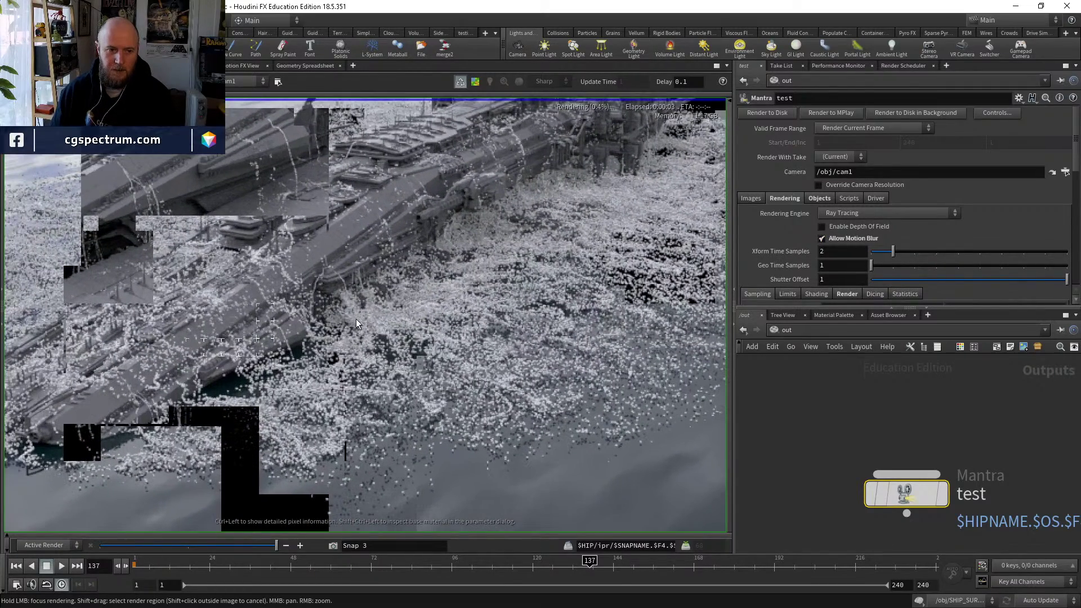
scroll(356, 318, up, 3)
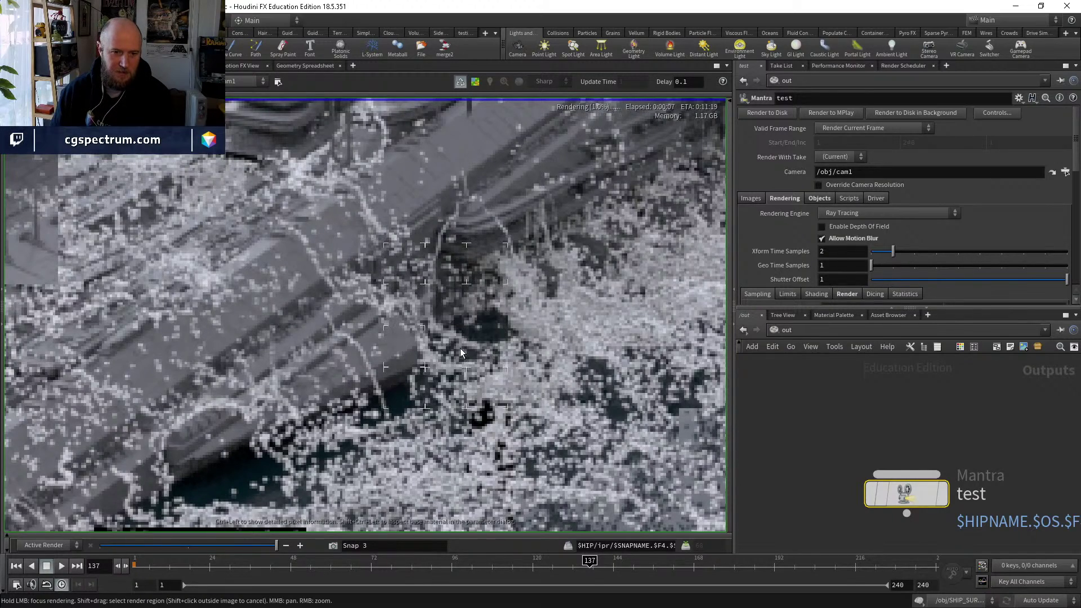
scroll(461, 350, down, 3)
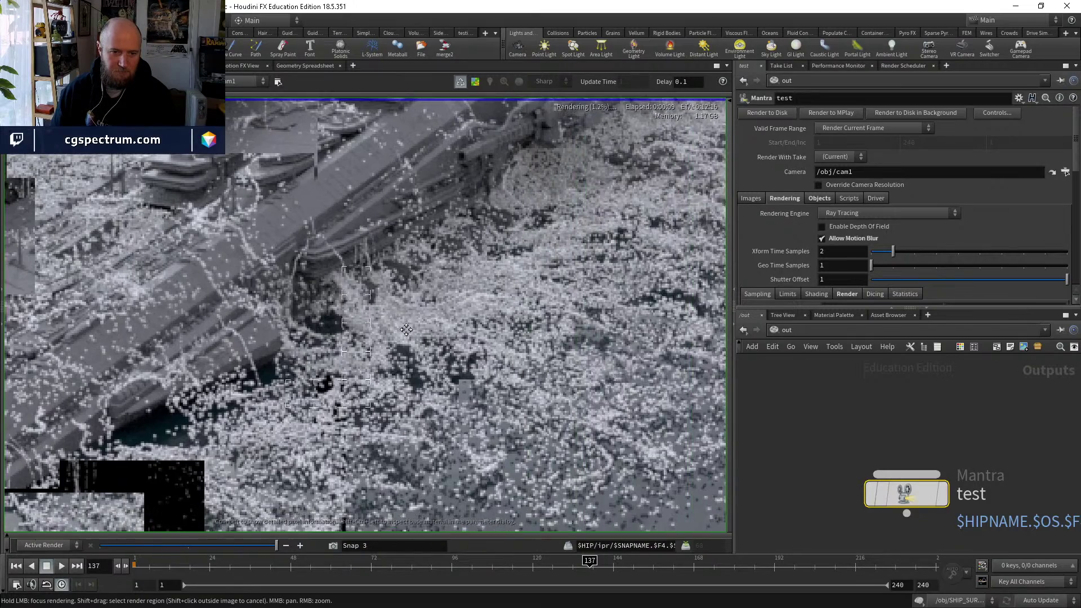
scroll(495, 333, up, 2)
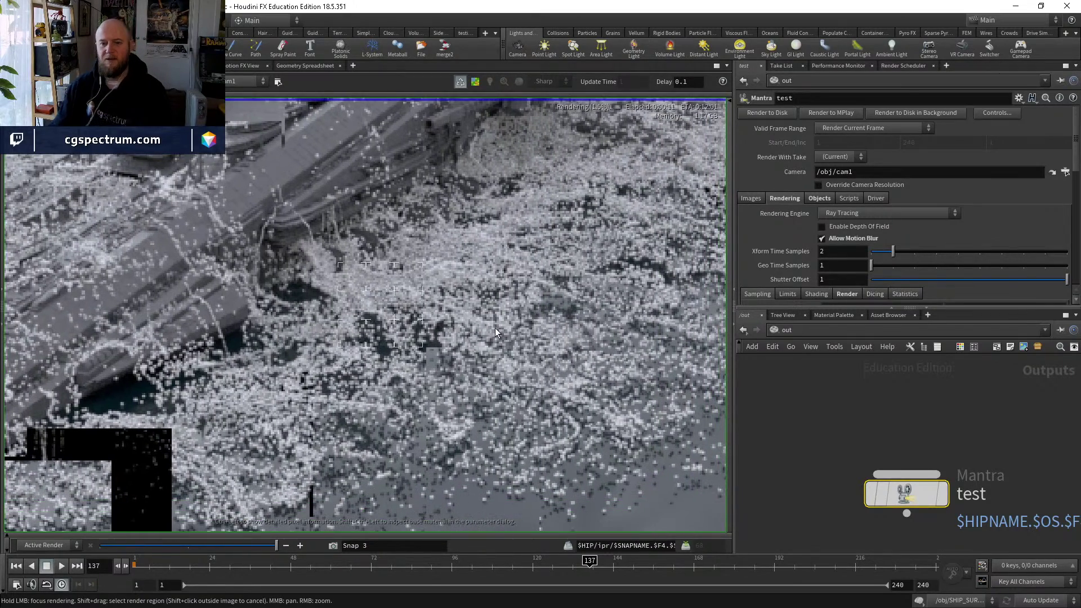
middle_drag(549, 500, 551, 378)
scroll(551, 377, down, 2)
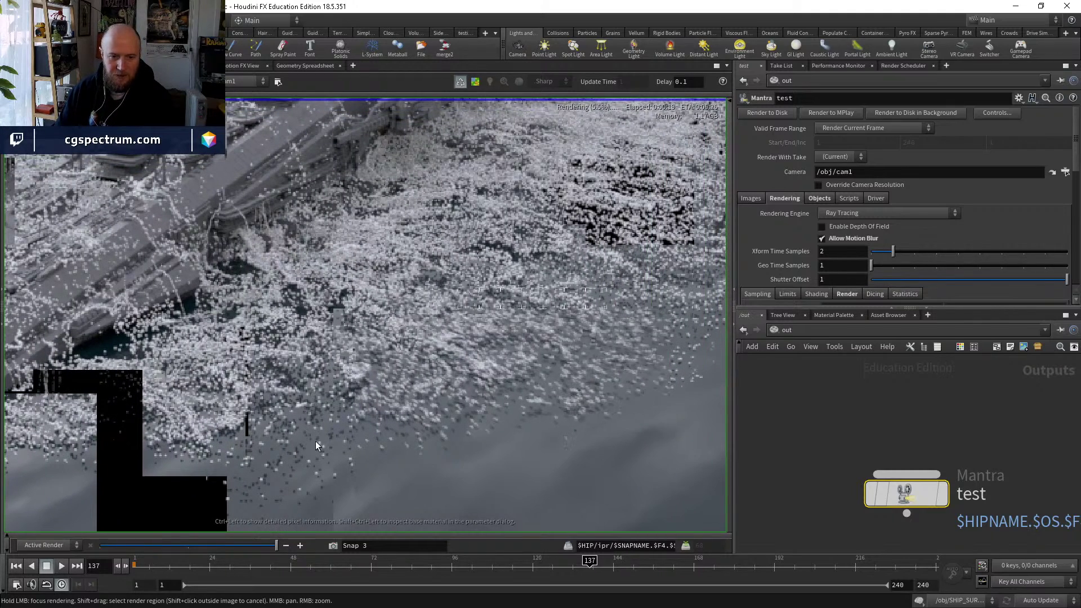
click(345, 442)
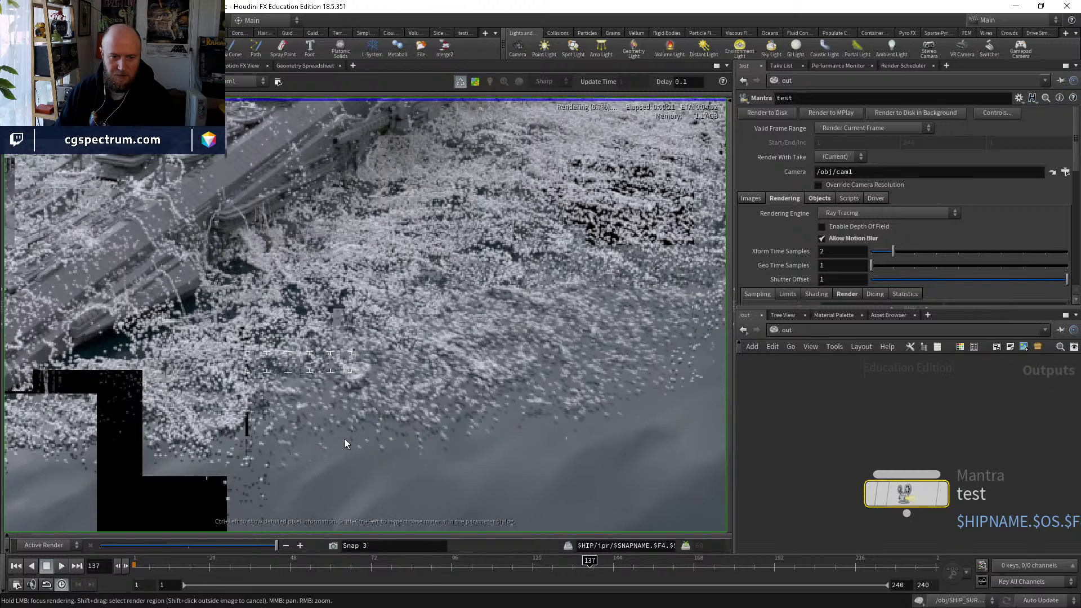
Check the motion-blurred particles across the splash beside the hull and along the length of the ship.
middle_drag(369, 389, 245, 473)
click(559, 345)
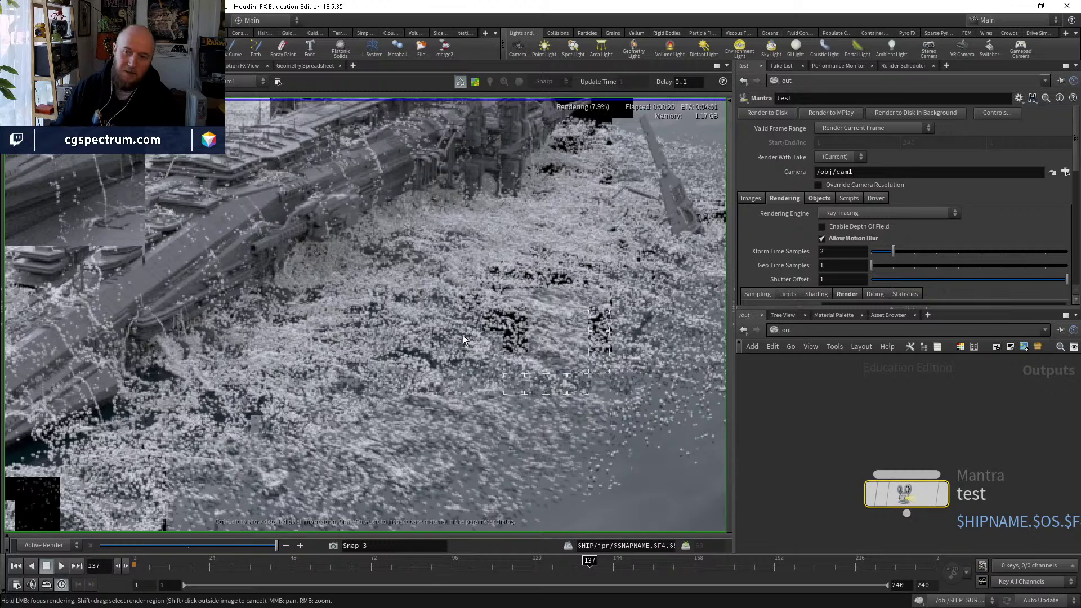
scroll(451, 330, down, 1)
click(370, 263)
middle_drag(374, 251, 386, 323)
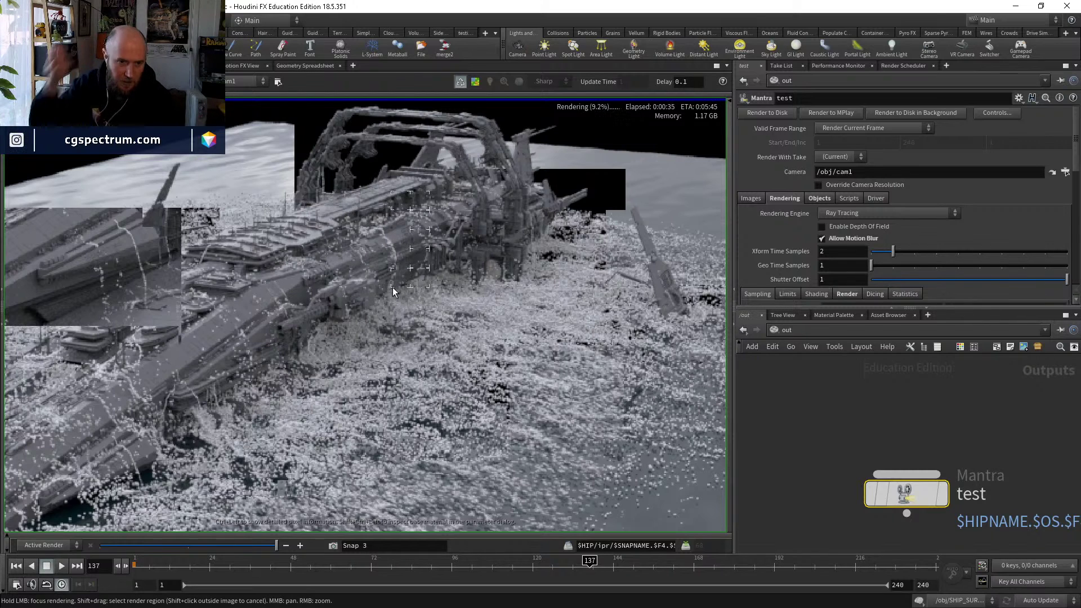
middle_drag(135, 271, 272, 272)
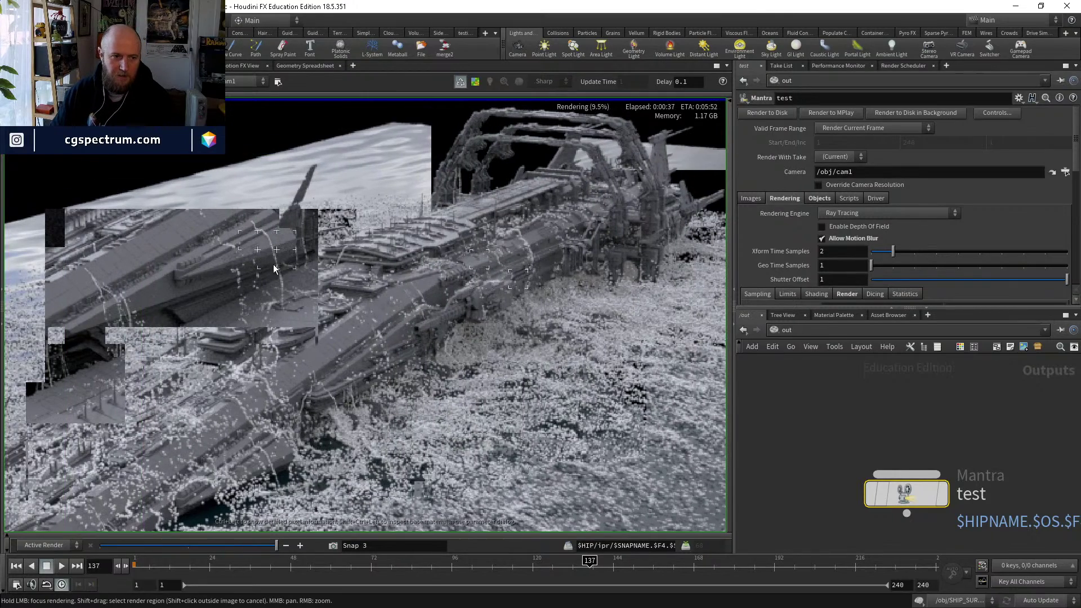
Examine the rendered particles around the ship's near end and where the splash edge meets the water surface.
right_drag(273, 264, 360, 283)
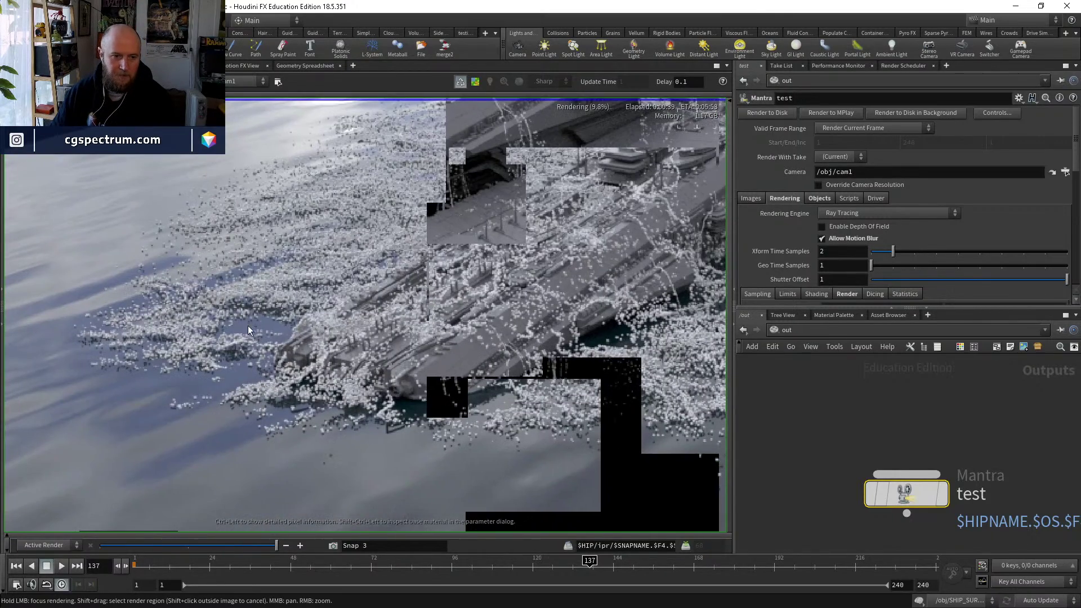
right_drag(249, 326, 309, 338)
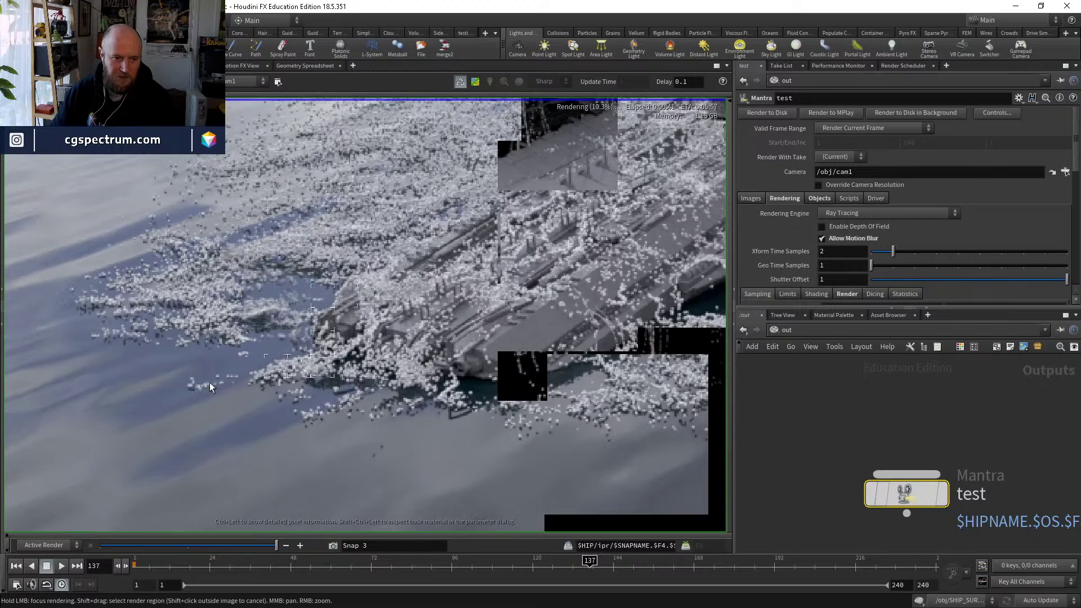
right_drag(209, 387, 380, 428)
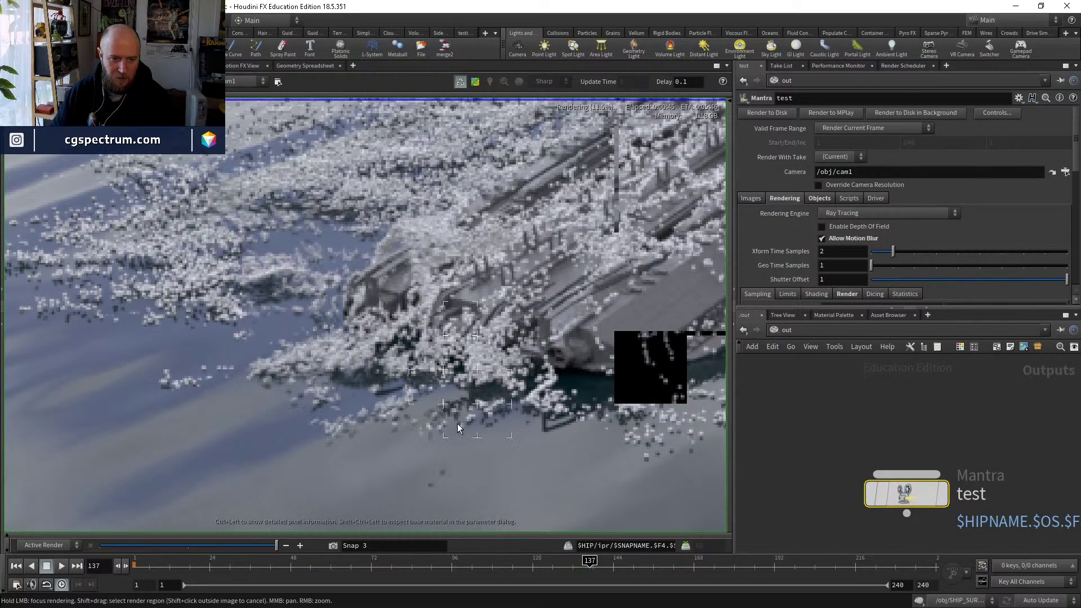
right_drag(457, 423, 309, 399)
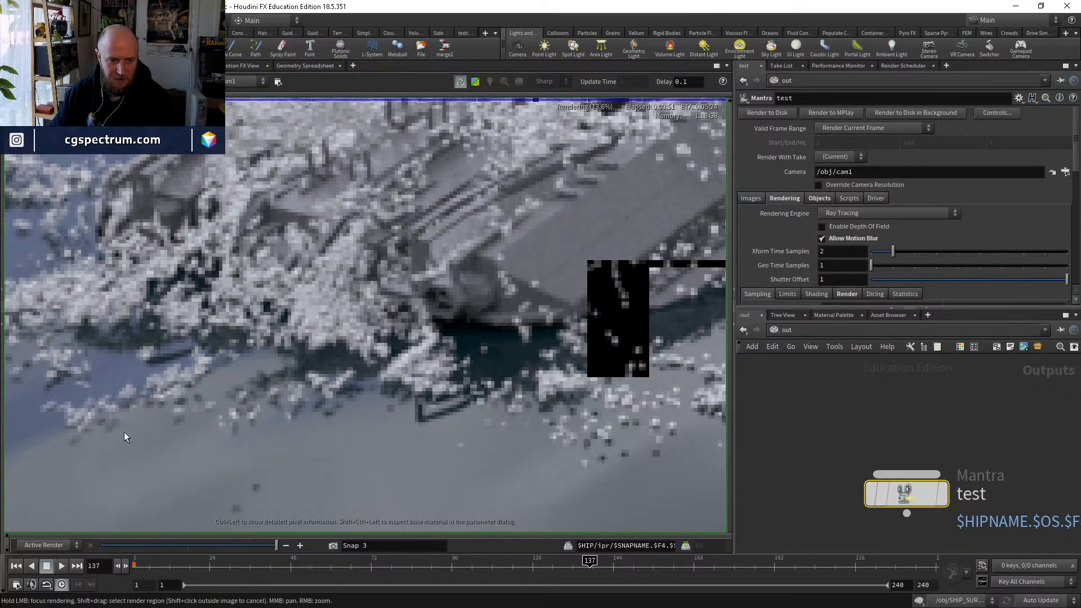
scroll(118, 429, down, 2)
scroll(122, 438, down, 2)
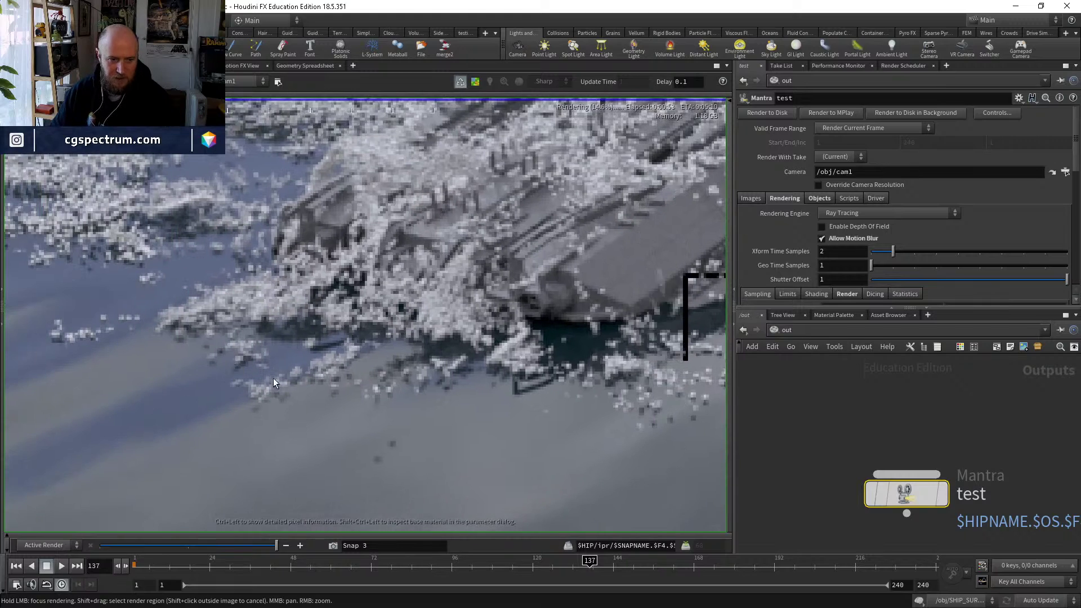
scroll(273, 378, down, 2)
scroll(142, 338, up, 2)
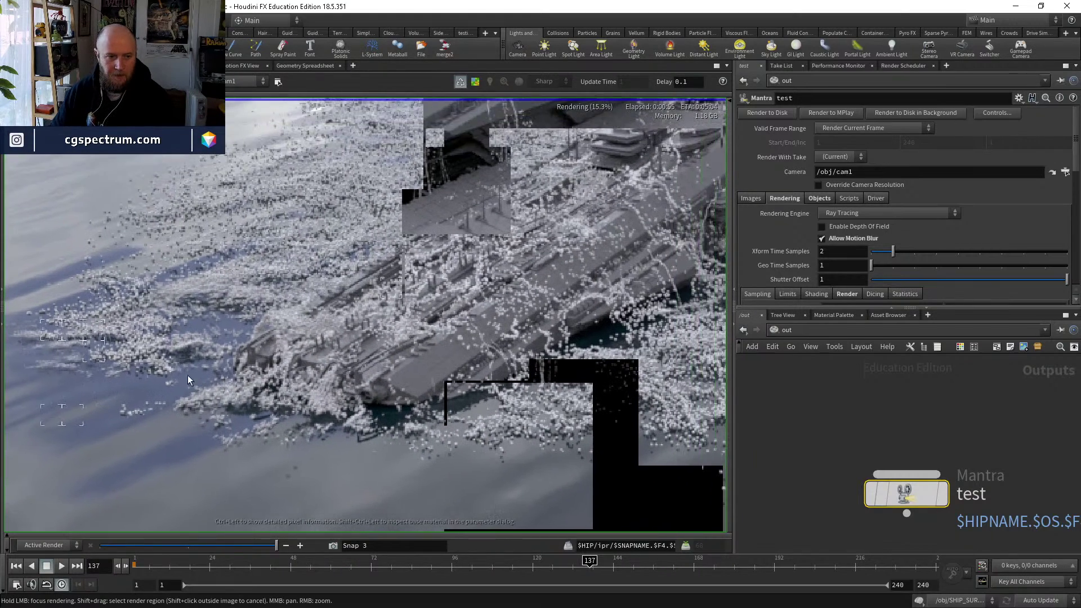
scroll(333, 376, down, 3)
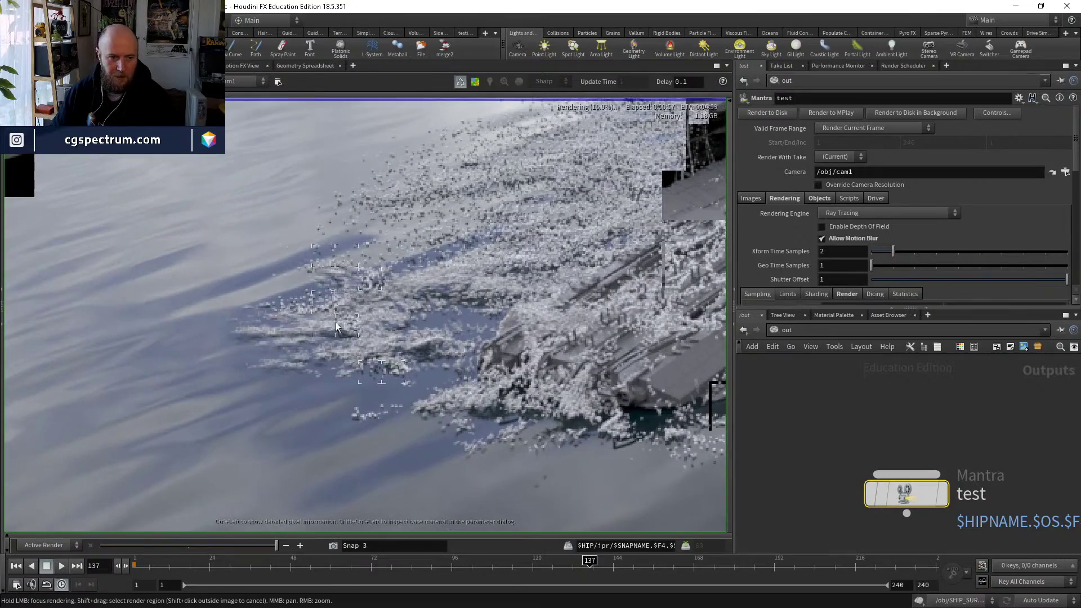
scroll(314, 349, up, 4)
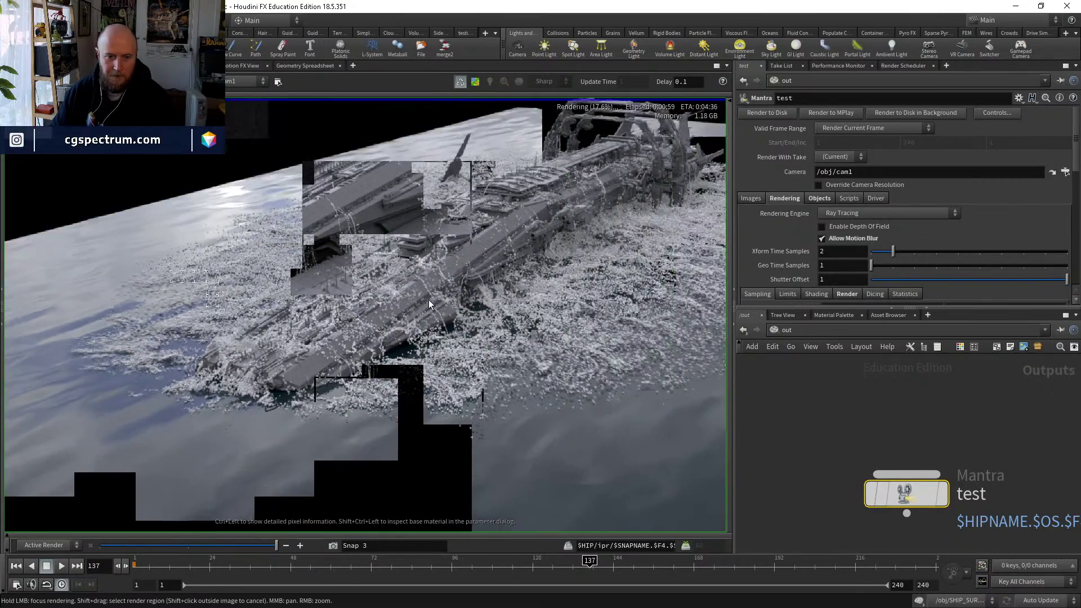
scroll(393, 315, down, 3)
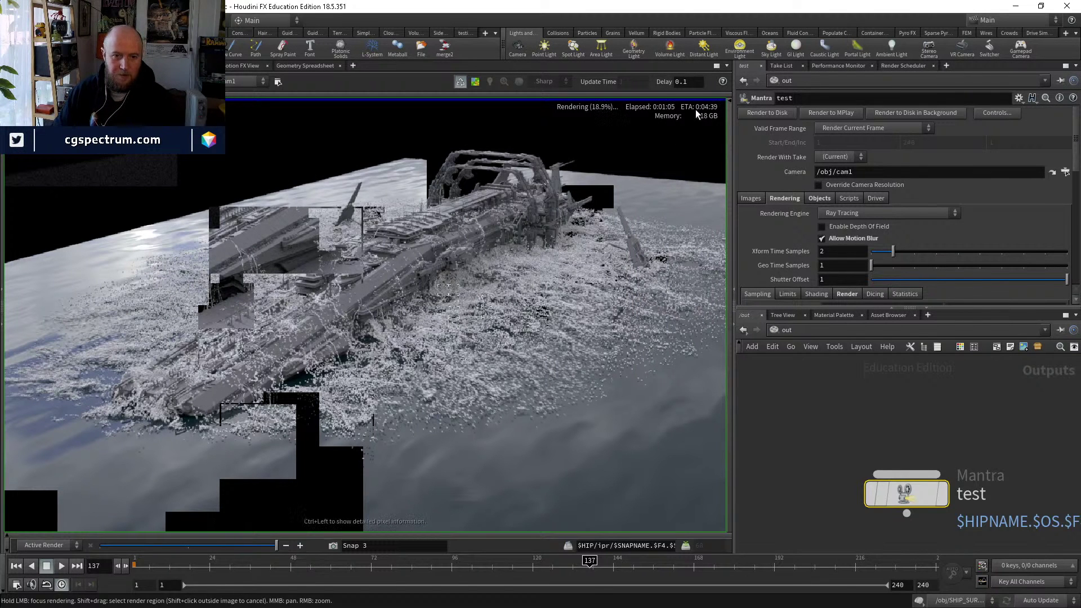
Review the overall frame of the ship, splash and water, and check the sampling settings of the test Mantra node.
middle_drag(660, 303, 599, 336)
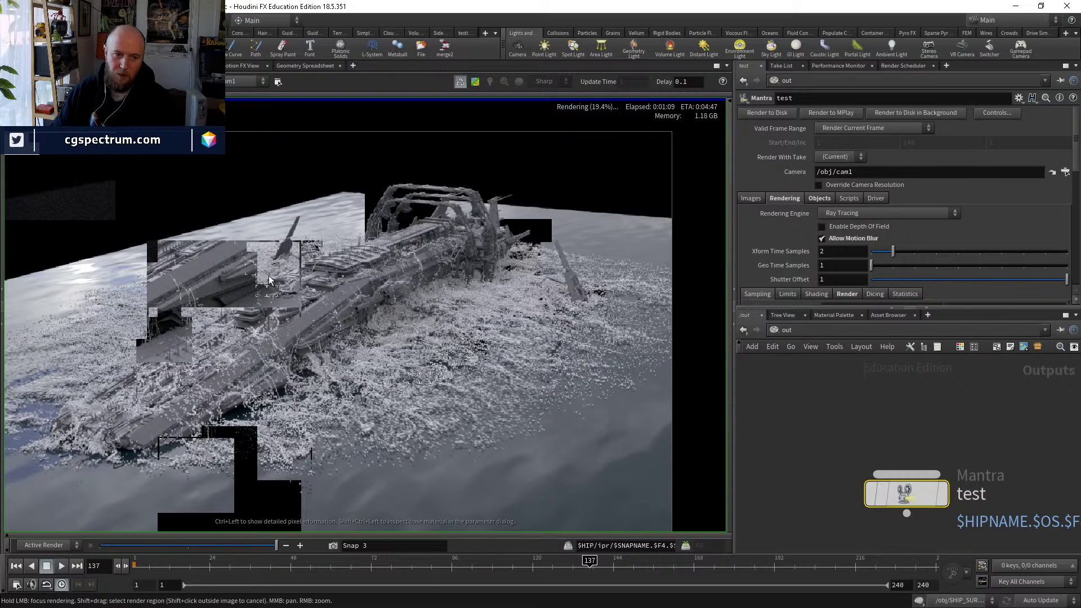
drag(294, 255, 326, 241)
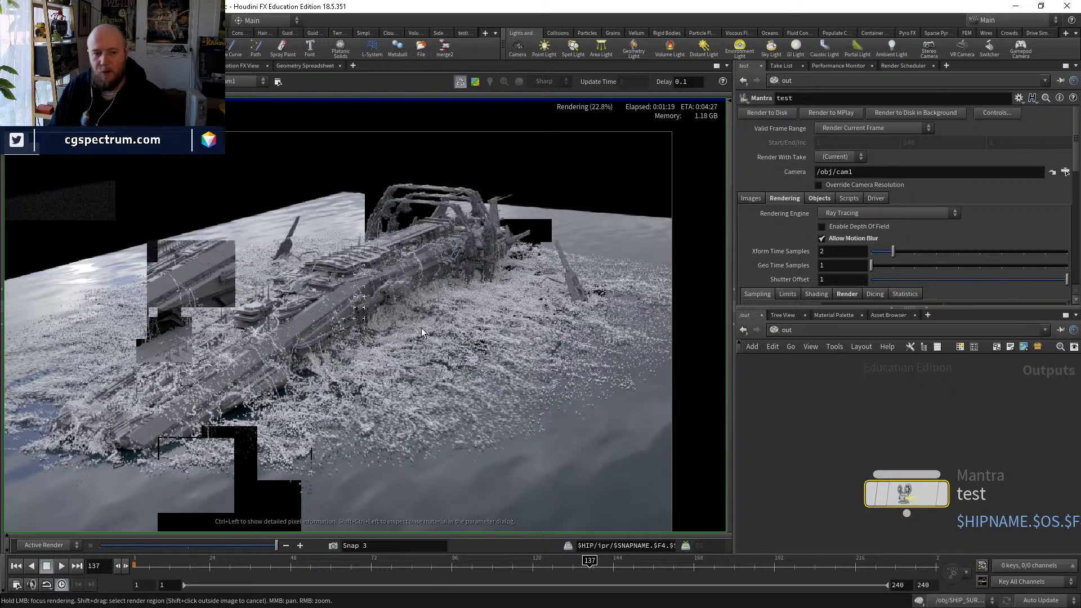
scroll(816, 221, down, 4)
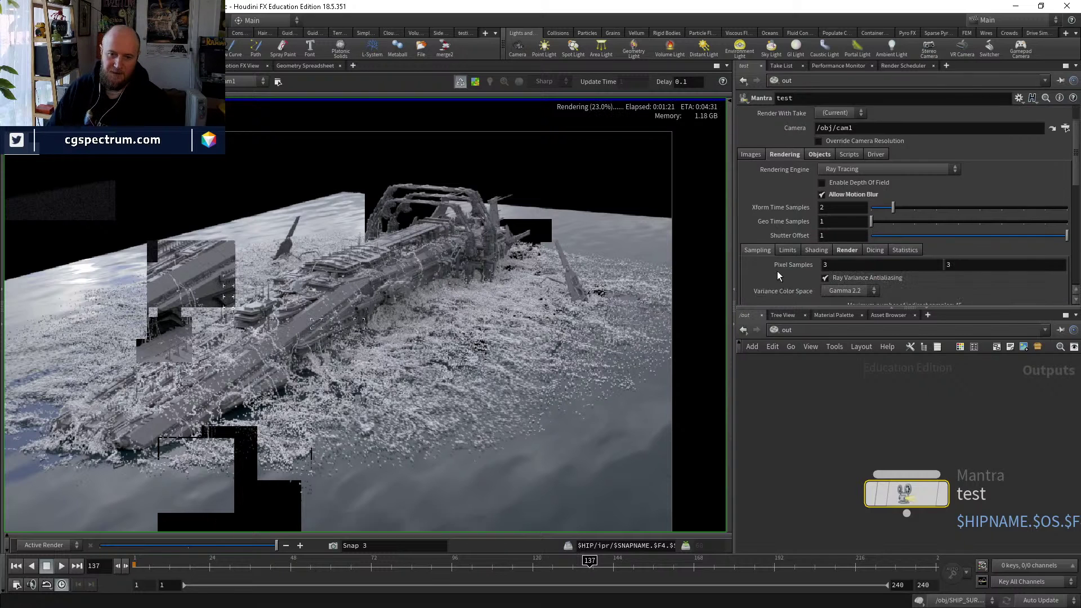
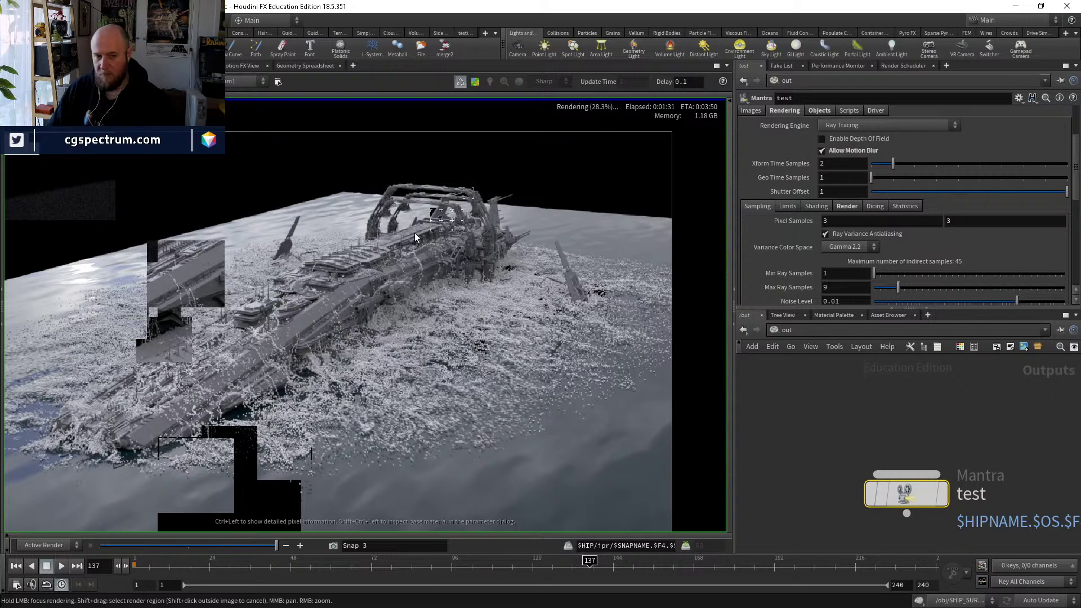
scroll(415, 232, up, 2)
middle_drag(444, 309, 334, 345)
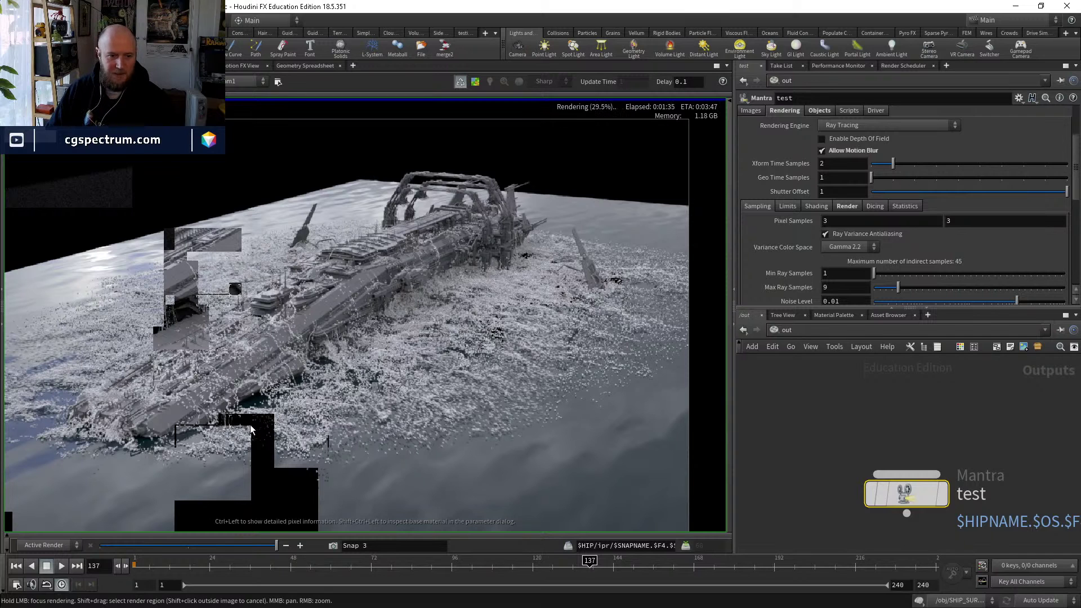
middle_drag(247, 422, 328, 400)
drag(292, 407, 269, 419)
mouse_move(322, 469)
mouse_down()
mouse_move(360, 463)
mouse_move(353, 417)
mouse_move(425, 414)
mouse_up()
middle_drag(557, 333, 455, 353)
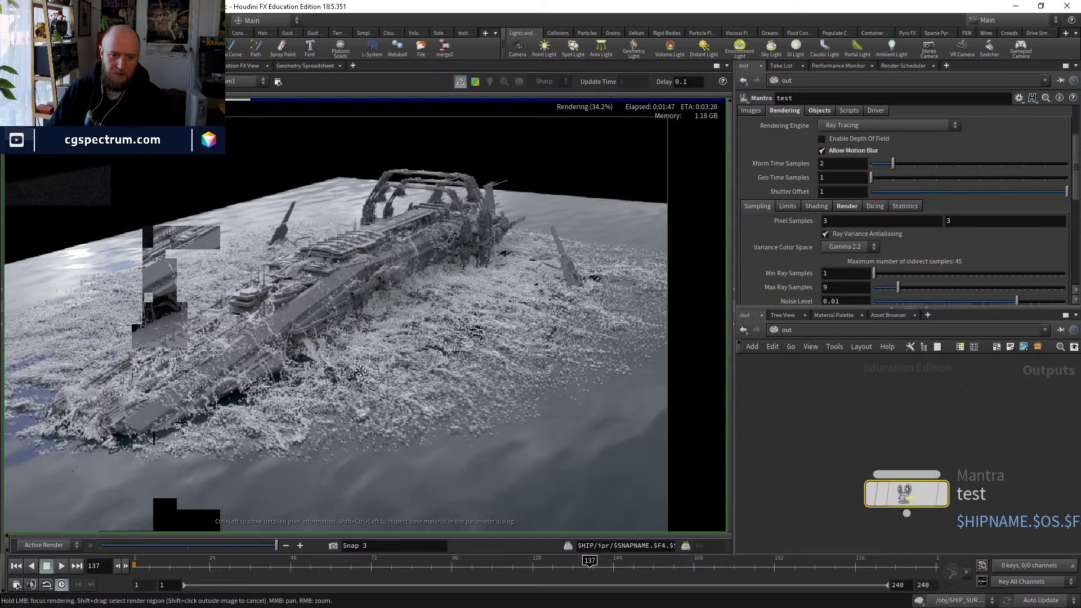
middle_drag(360, 370, 407, 366)
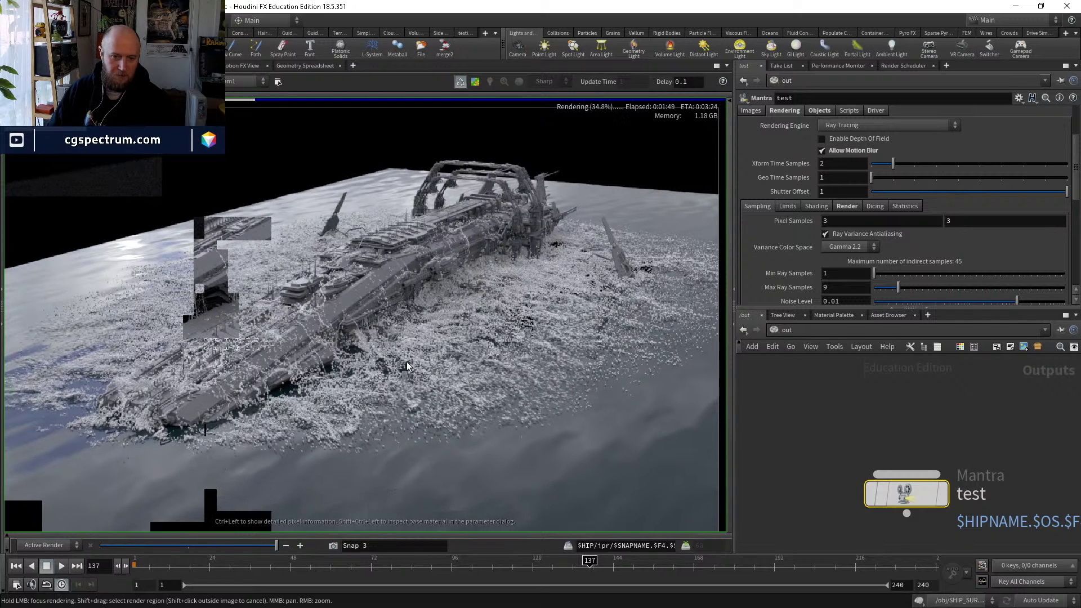
scroll(406, 366, down, 1)
scroll(168, 434, up, 1)
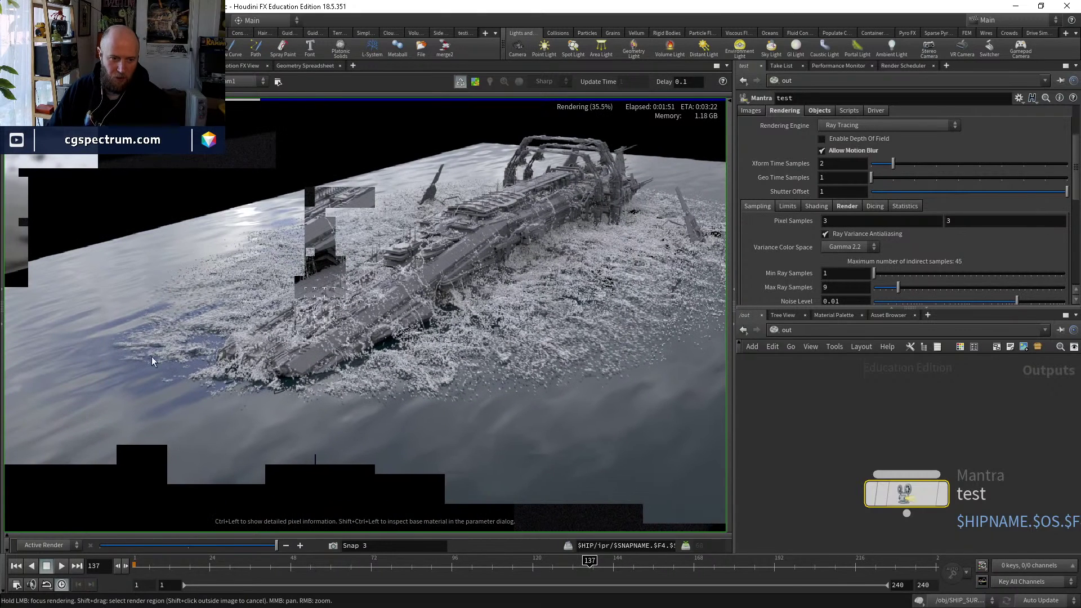
middle_drag(414, 392, 325, 416)
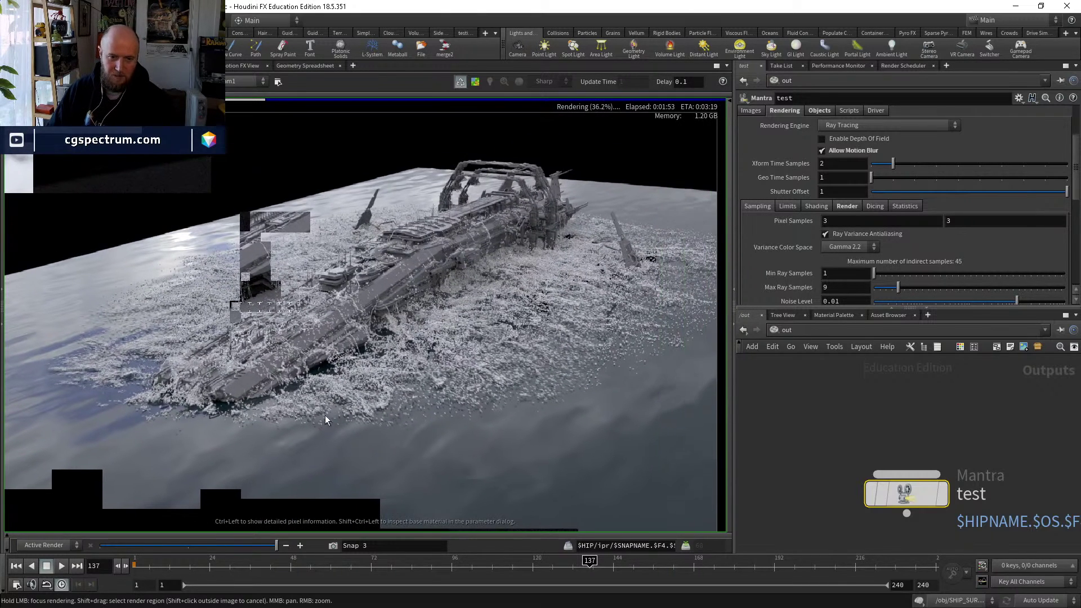
middle_drag(483, 460, 465, 470)
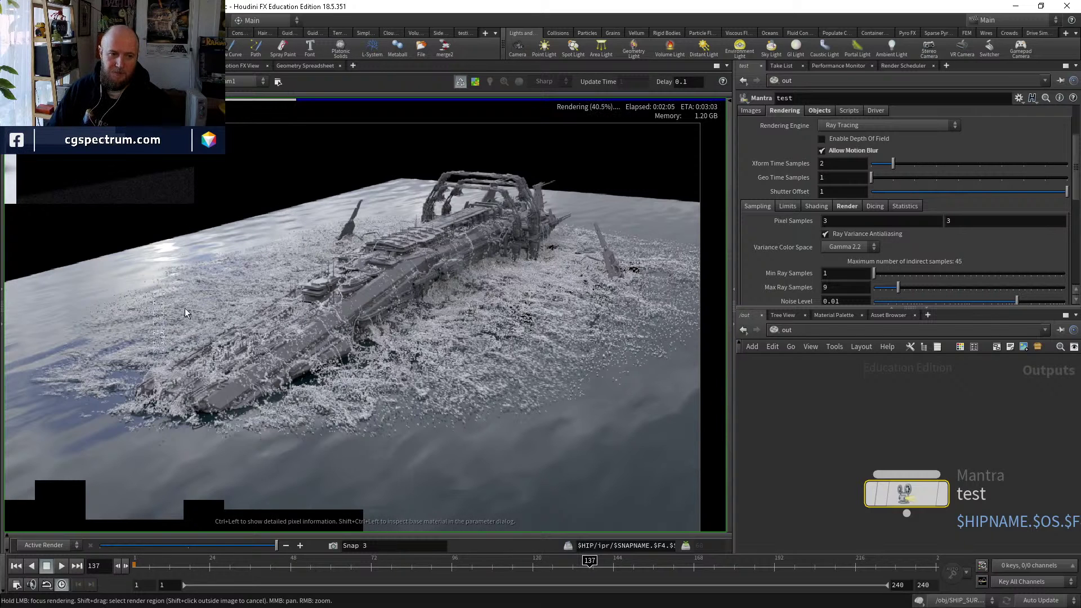
Go to the mat network and add a Material Builder node beside the POP_STREAMS shader.
middle_drag(942, 425, 887, 380)
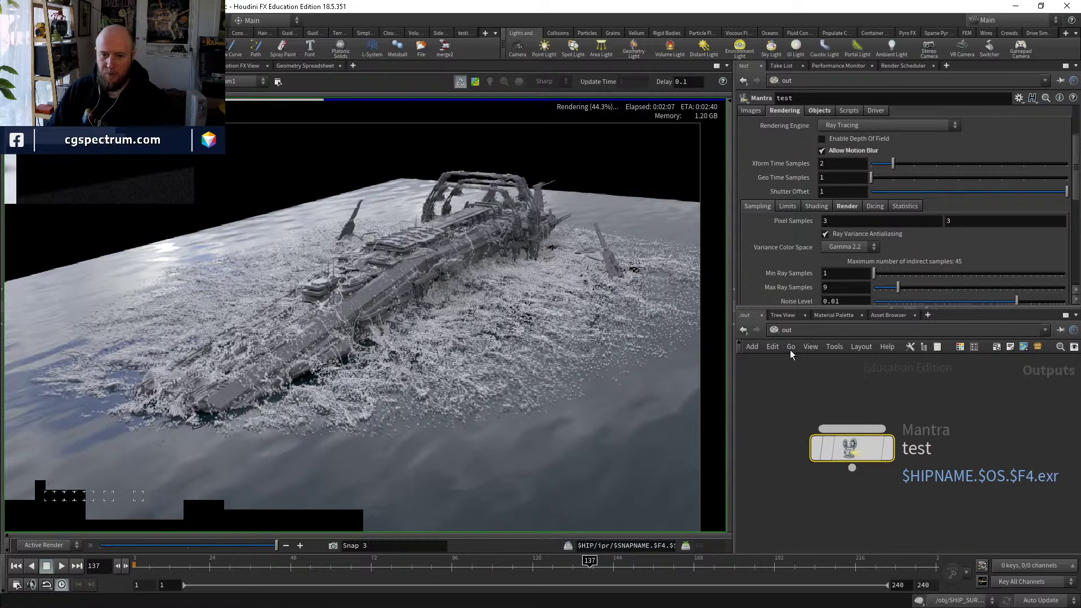
click(791, 347)
click(821, 373)
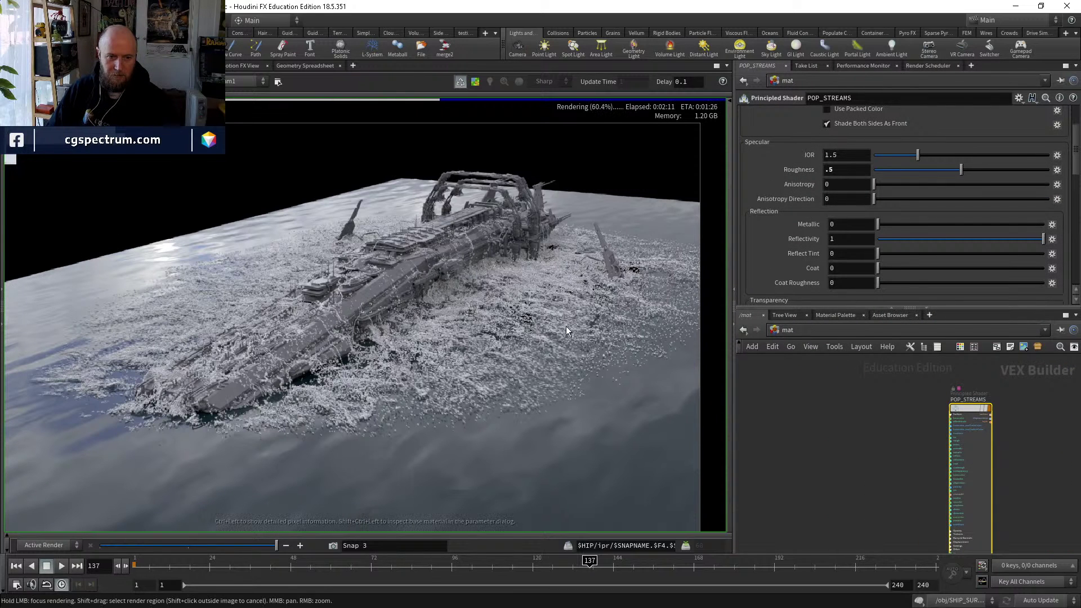
middle_drag(502, 307, 443, 258)
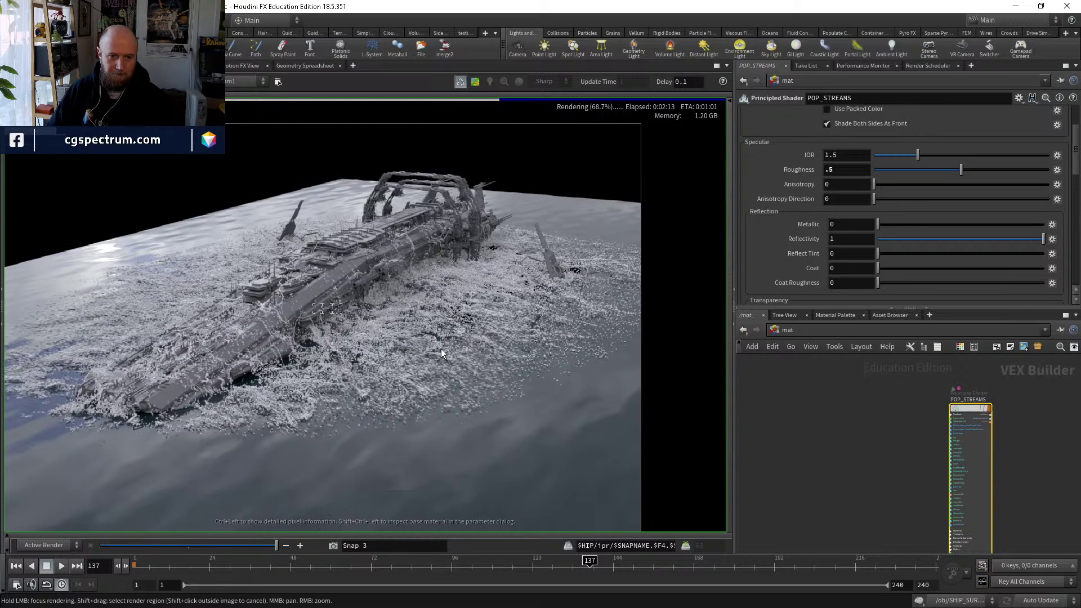
middle_drag(836, 420, 857, 438)
key(Tab)
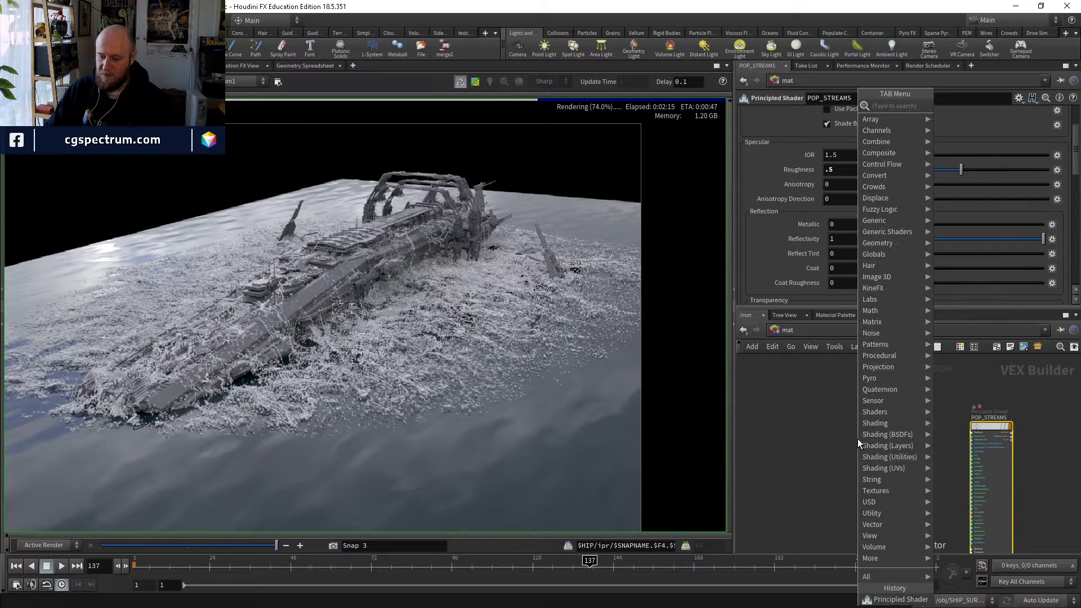
text(tex)
key(Return)
click(857, 438)
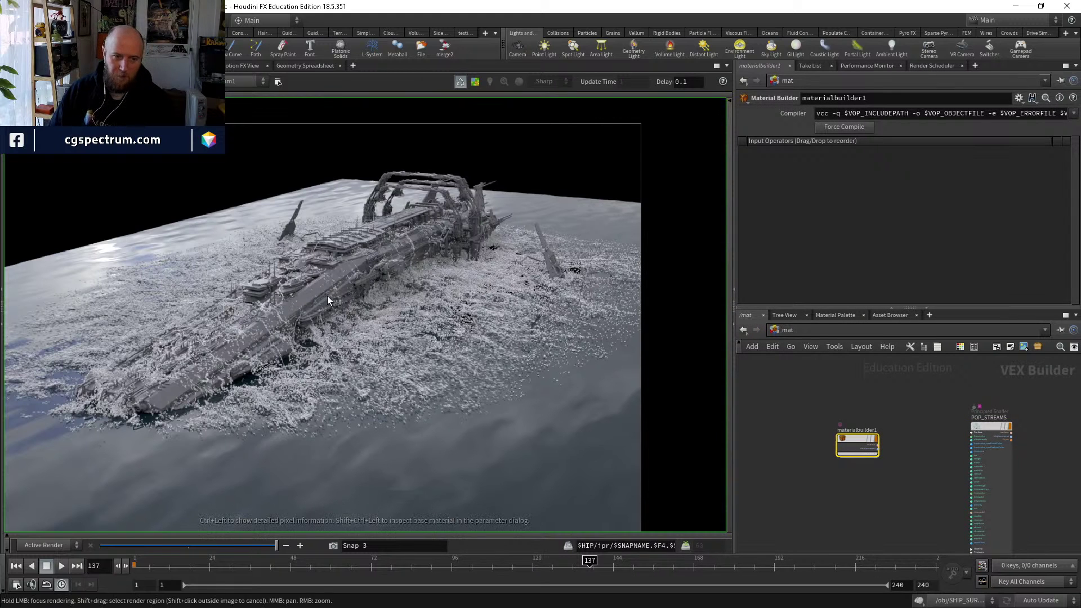
Enter the new Material Builder and add a Volume Shader Core node ahead of surface_output.
double_click(861, 438)
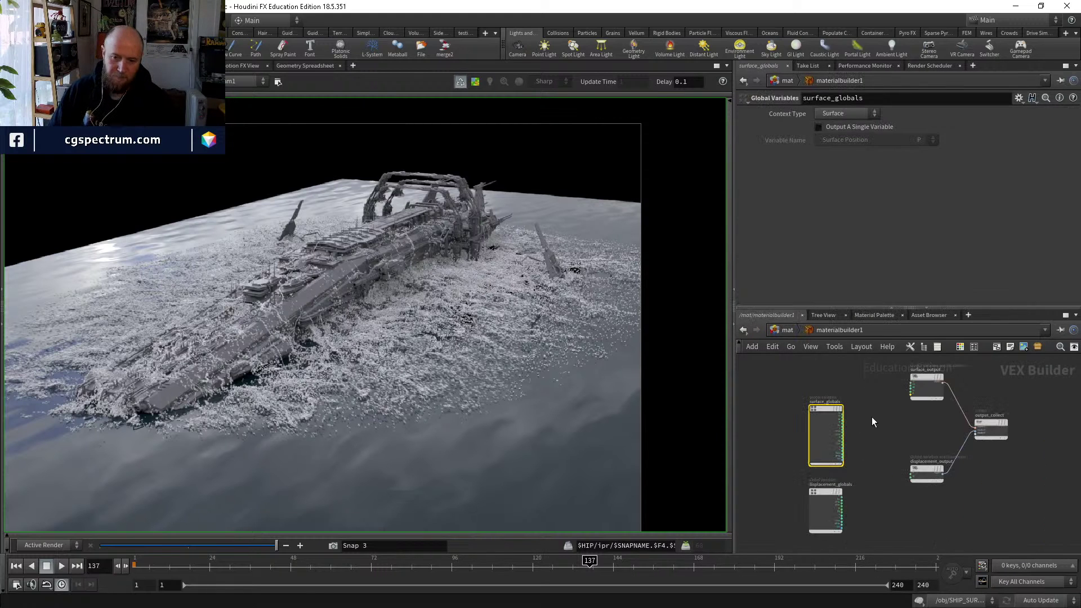
key(Tab)
text(volumes)
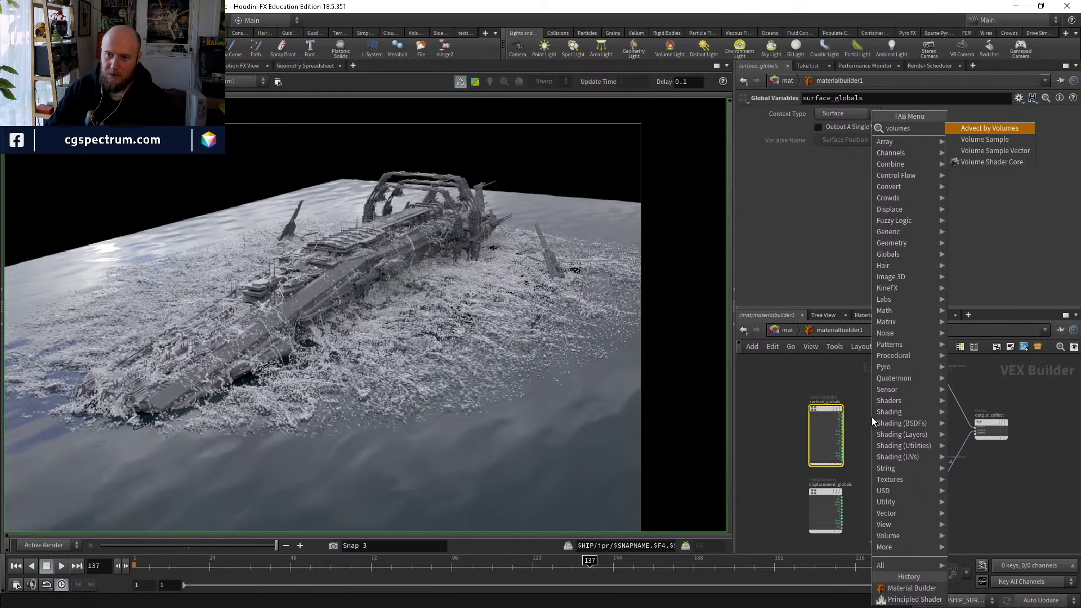
key(Down)
key(Down)
key(Down)
key(Return)
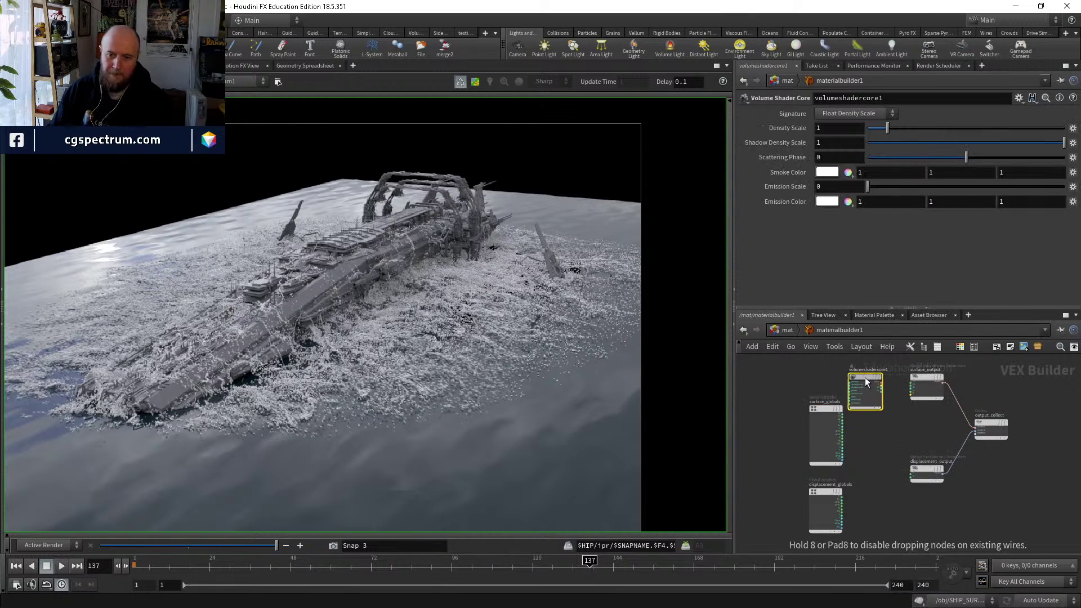
click(865, 381)
Add a Compute Lighting node fed by the layer output of volumeshadercore1, and wire its outputs to Cf, Of and F of surface_output.
click(827, 510)
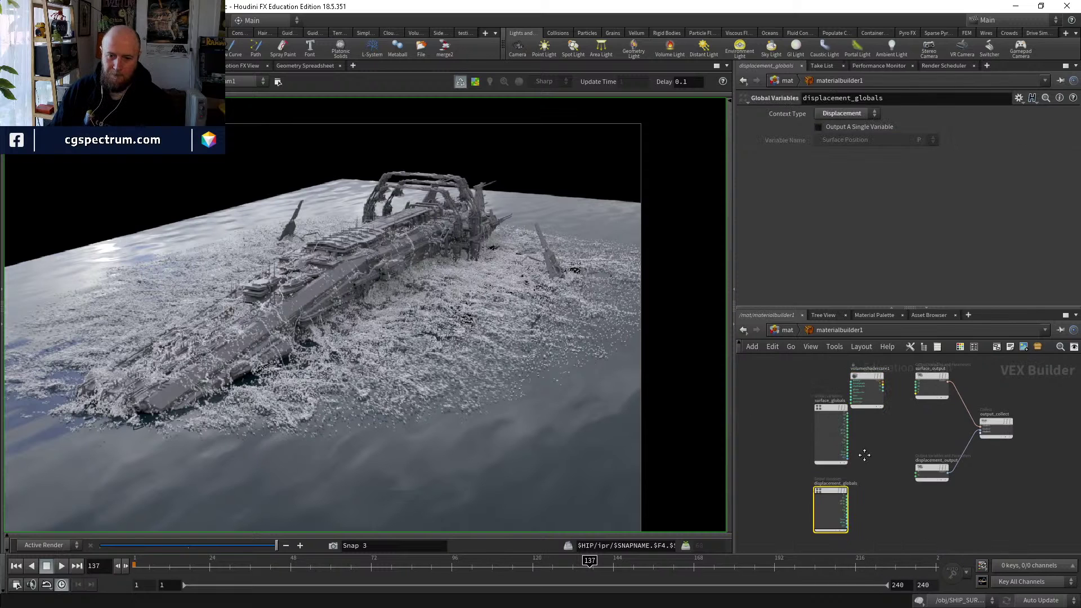
middle_drag(864, 455, 885, 467)
drag(807, 547, 794, 423)
scroll(842, 482, up, 4)
key(Tab)
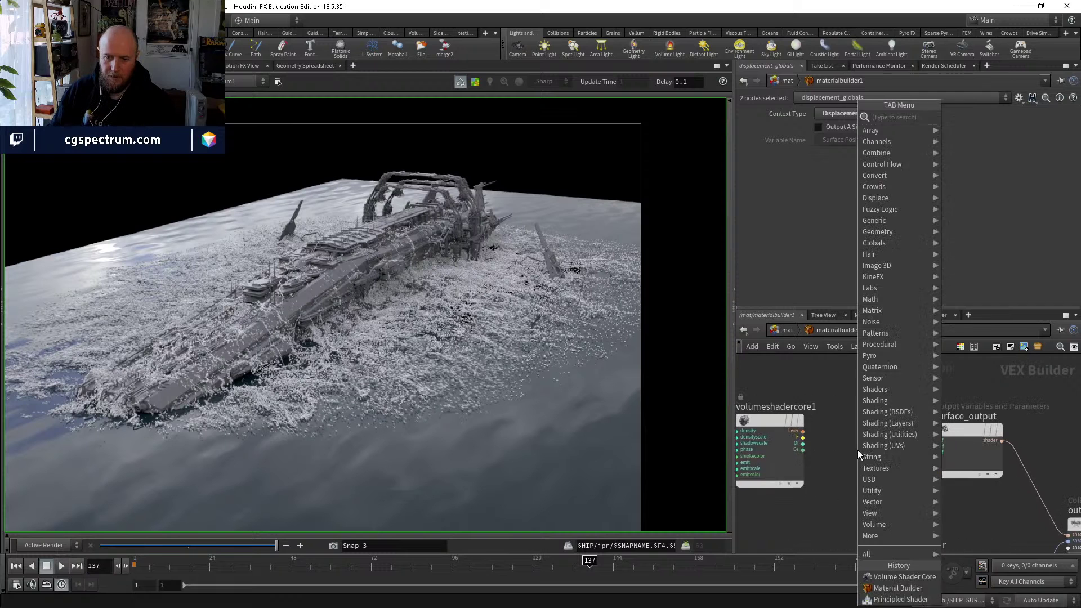
text(compute l)
key(Return)
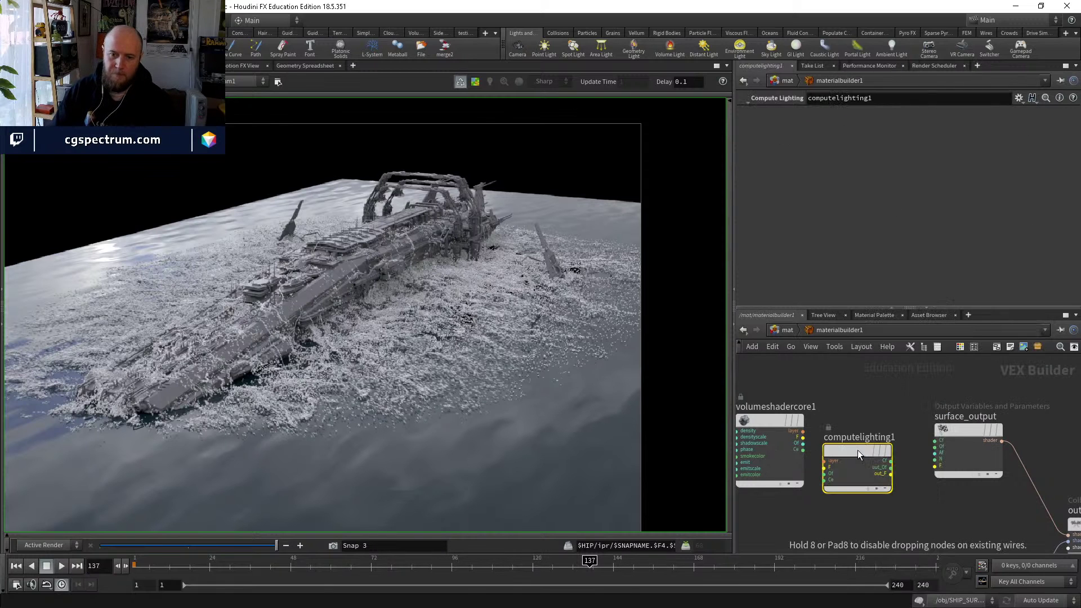
click(857, 451)
scroll(783, 515, up, 2)
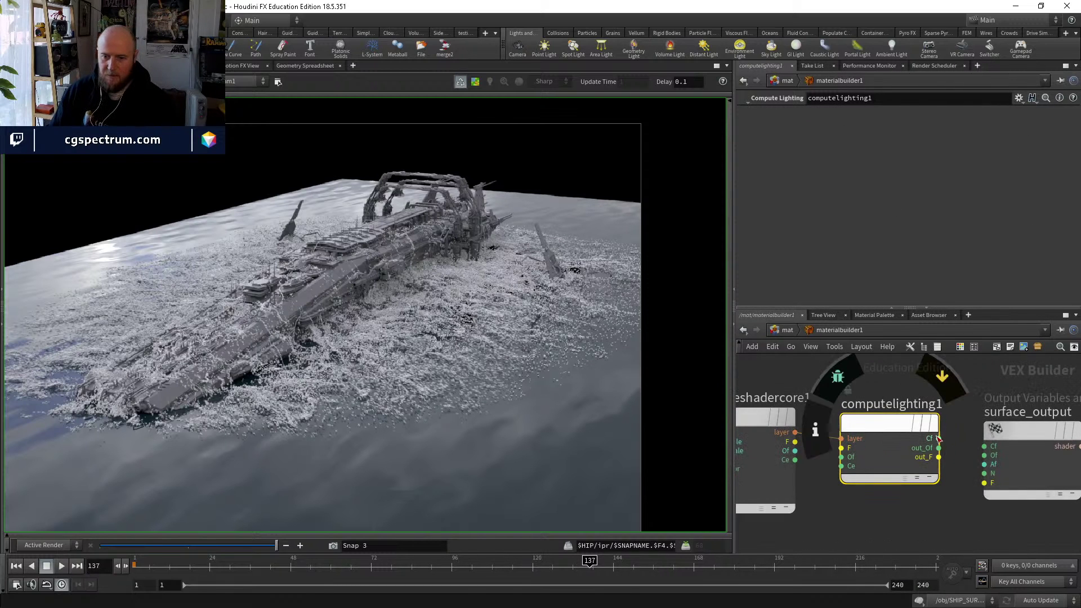
drag(938, 438, 986, 447)
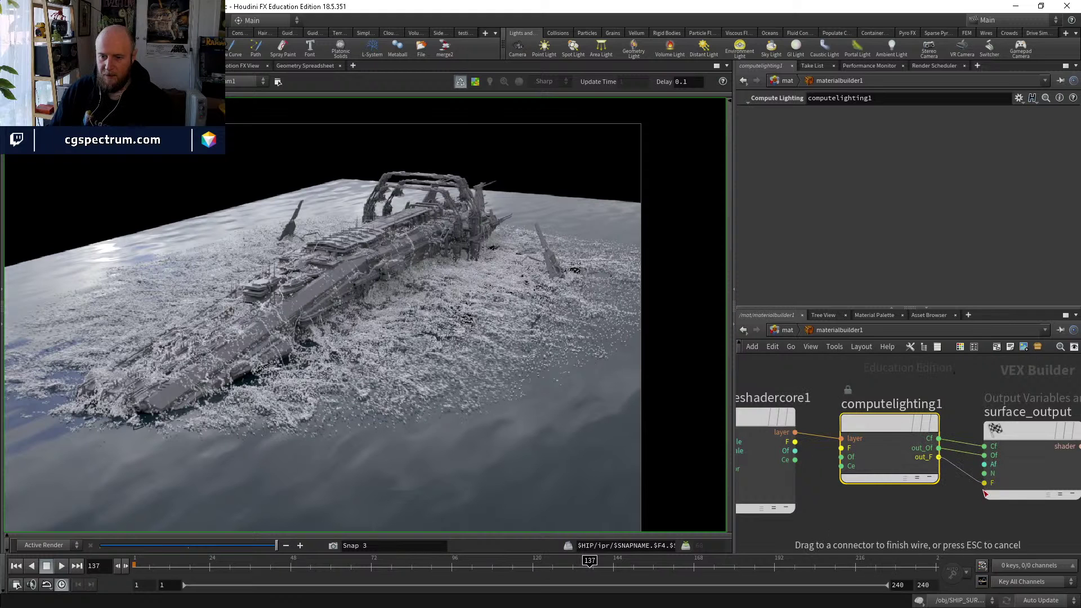
Add a Bind node ahead of volumeshadercore1 and set its parameter name to density.
middle_drag(739, 418, 948, 409)
click(948, 410)
key(Tab)
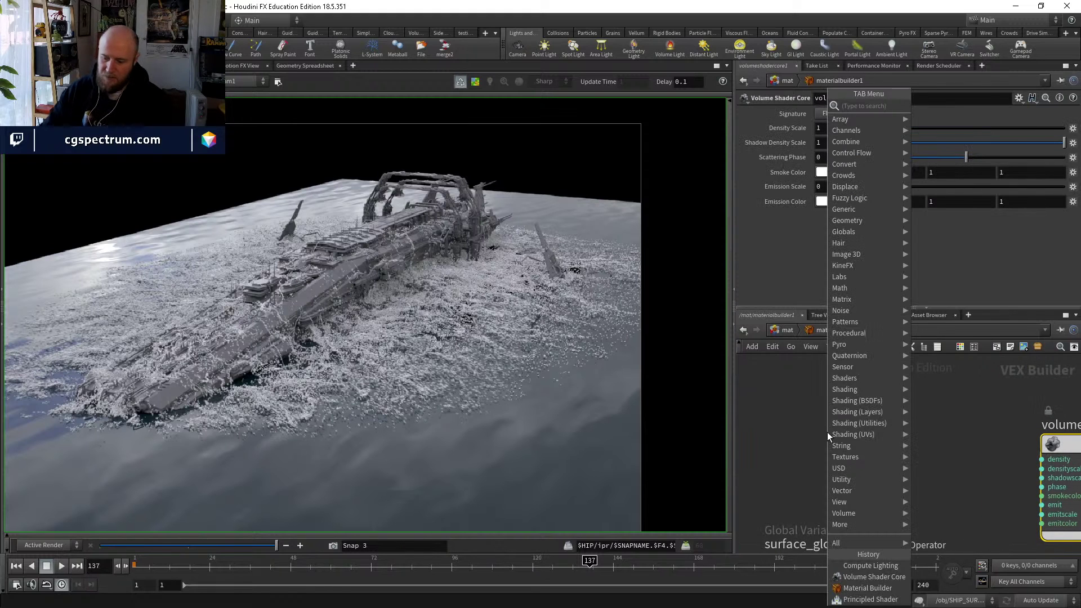
text(bind)
key(Return)
click(826, 437)
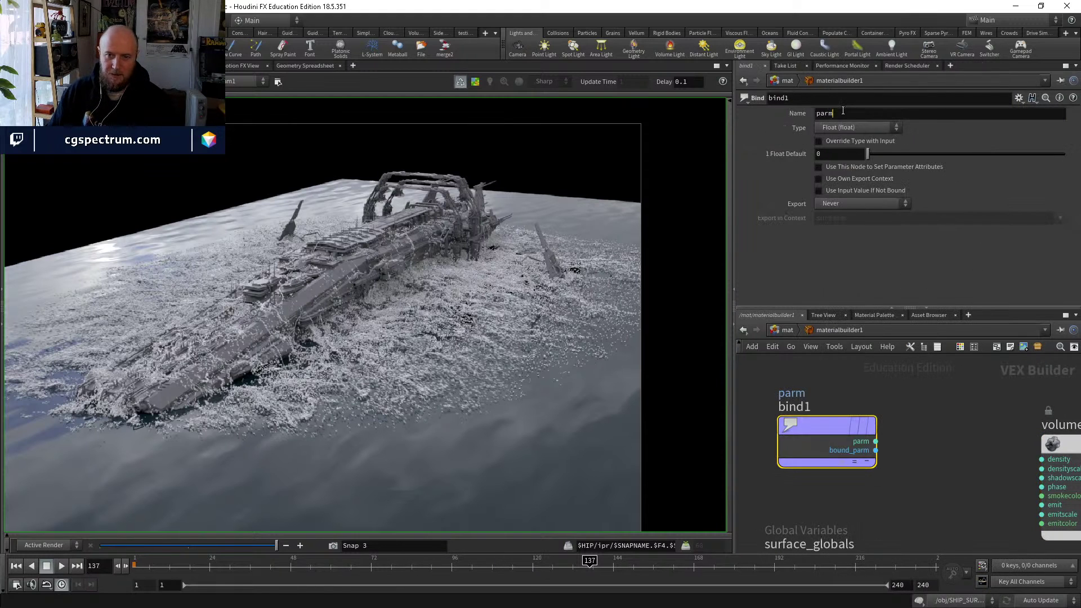
click(843, 111)
text(density)
key(Return)
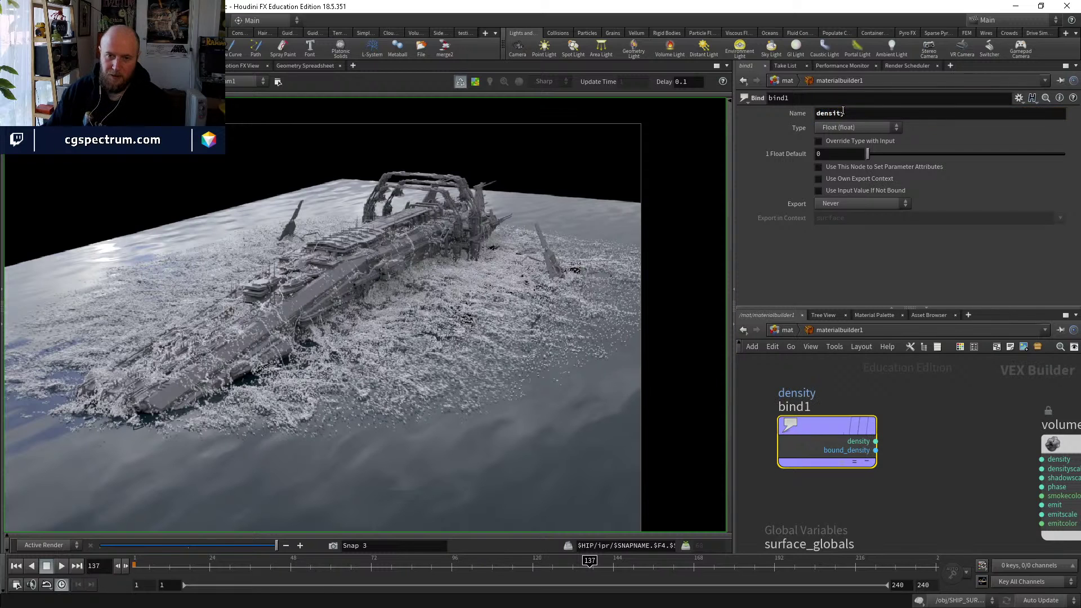
Wire the density output of bind1 into the density input of volumeshadercore1.
drag(876, 442, 901, 420)
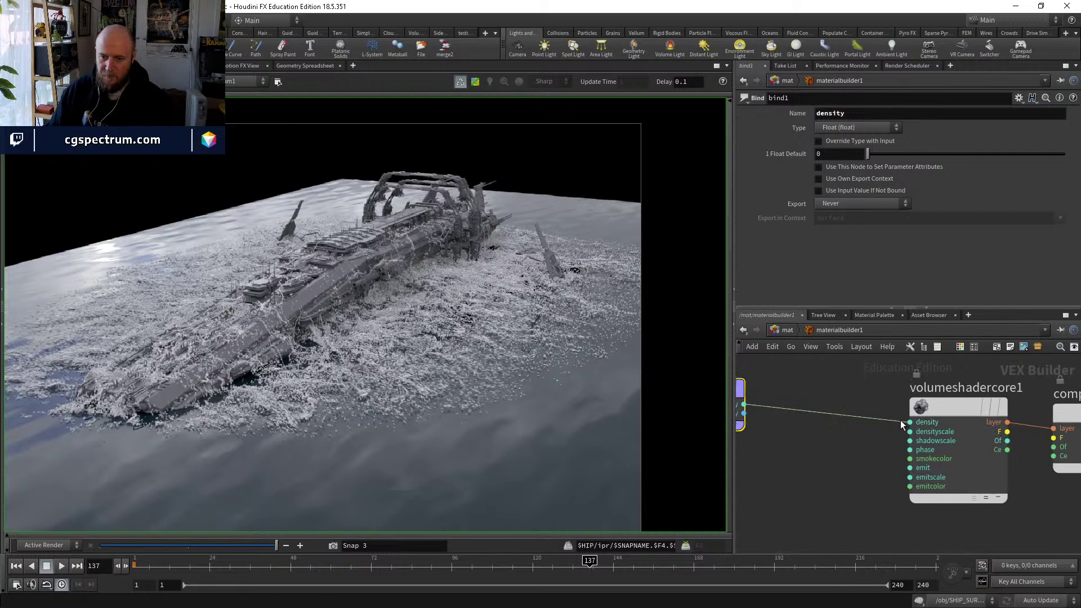
click(952, 420)
scroll(828, 363, down, 2)
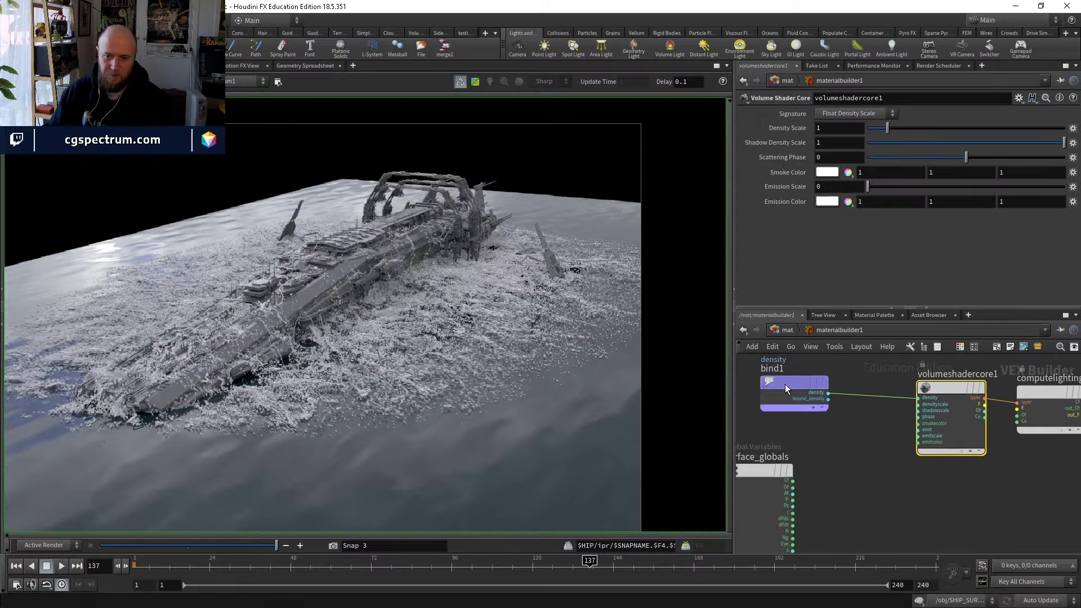
scroll(799, 394, down, 2)
Return to the mat network and rename the Material Builder node as FOAM_VOLUME.
key(u)
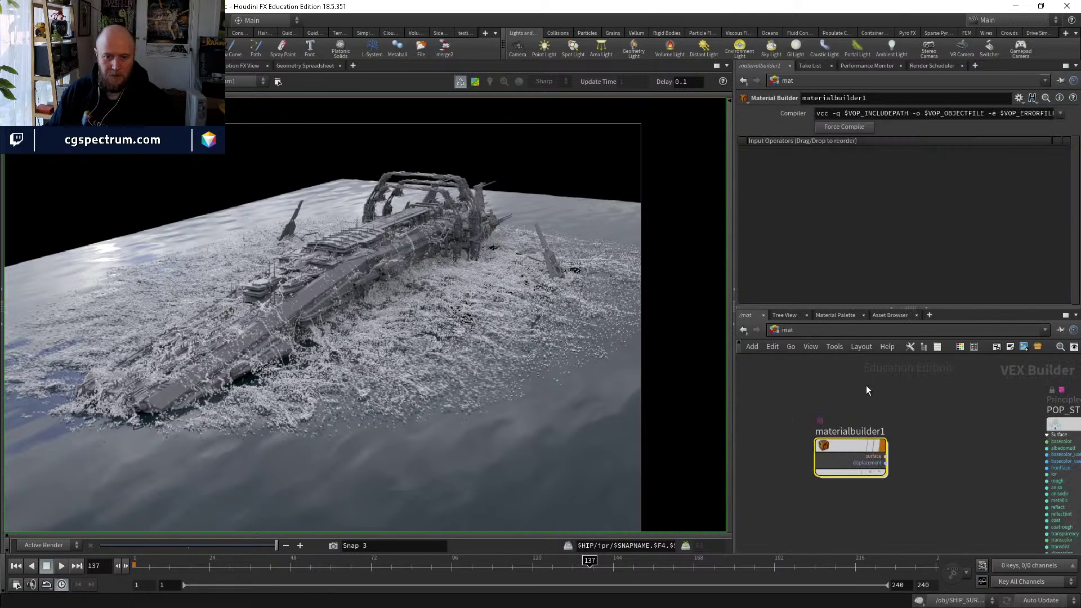
double_click(861, 429)
text(FOI)
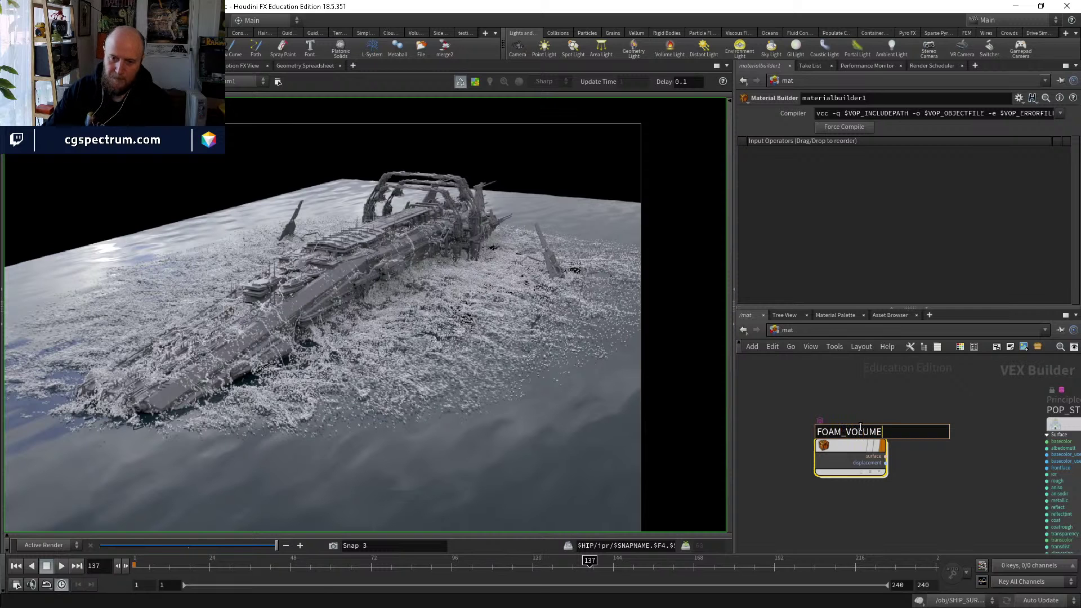
key(Return)
Go to the obj network, duplicate the RENDER_FLIP geometry node below the original and name the copy RENDER_FLIP_FOAM.
click(791, 346)
click(817, 387)
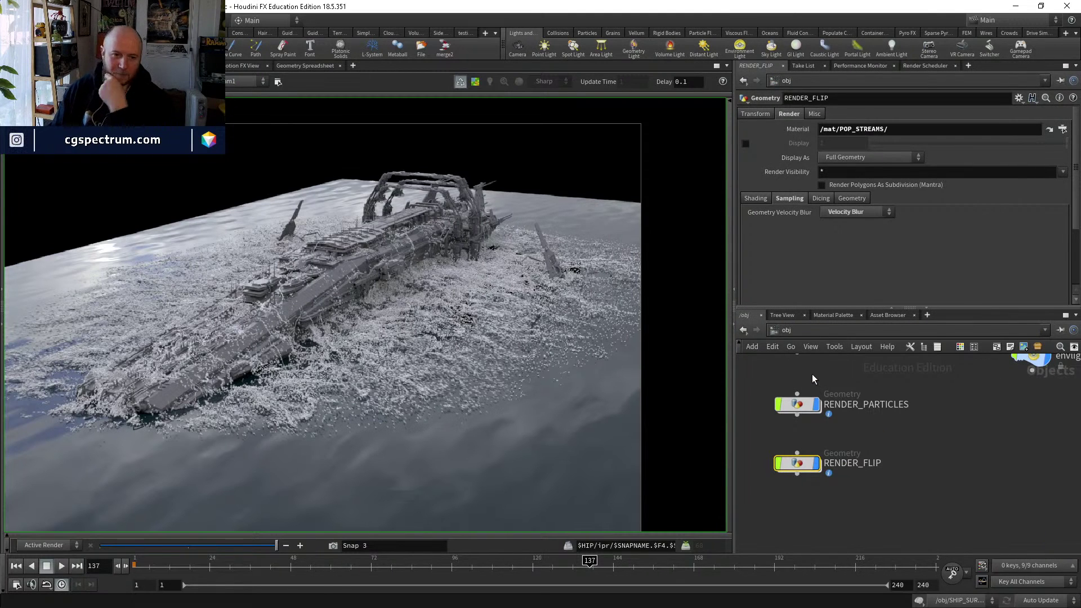
mouse_move(845, 468)
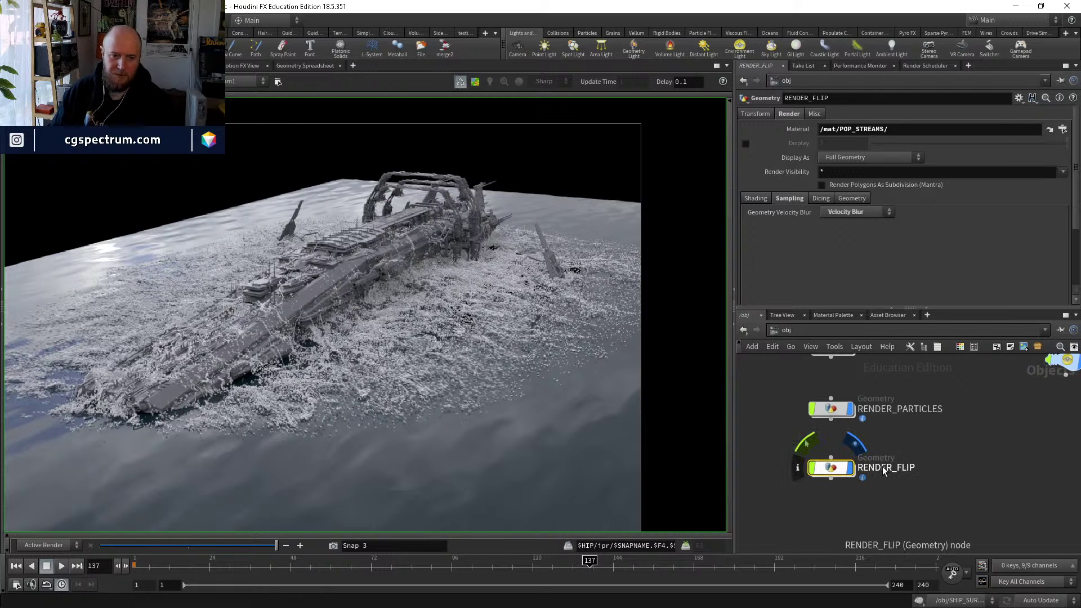
middle_drag(933, 431, 921, 470)
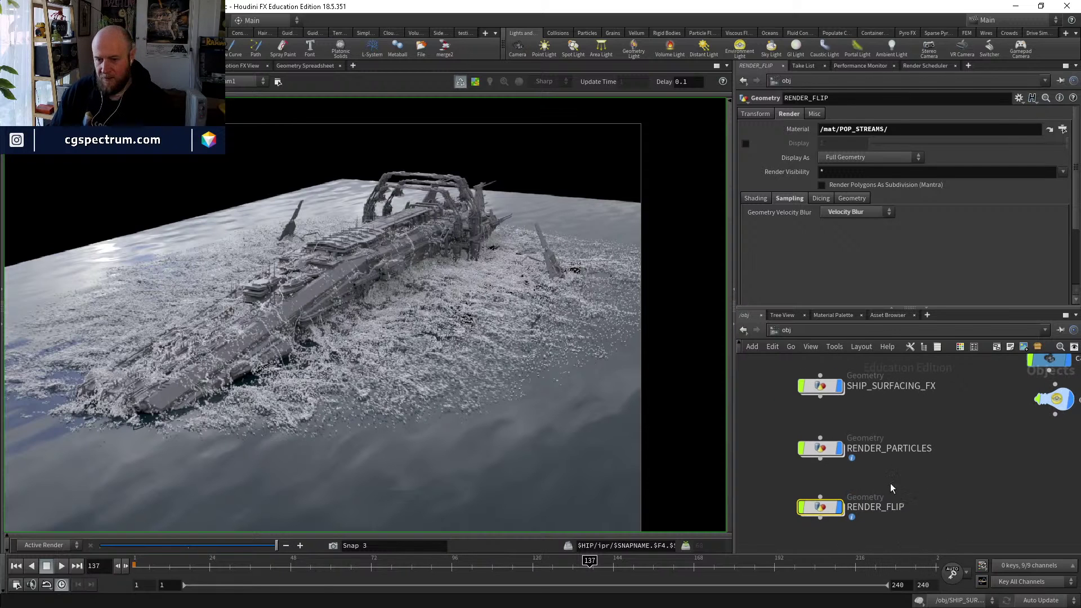
mouse_move(831, 508)
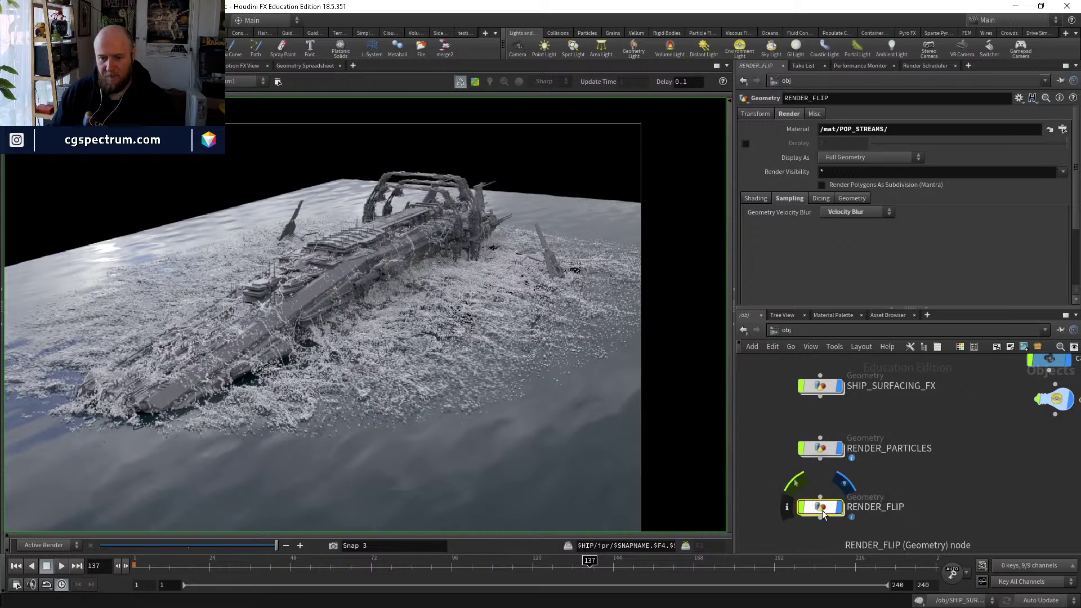
middle_drag(822, 514, 832, 449)
key(ctrl+c)
middle_drag(826, 520, 832, 488)
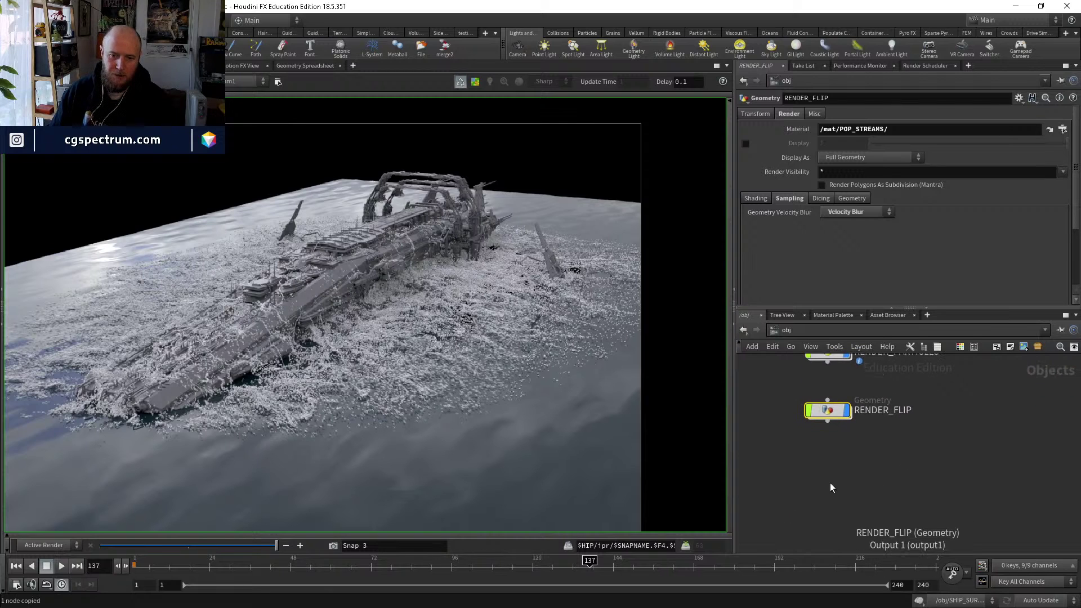
key(ctrl+v)
double_click(935, 481)
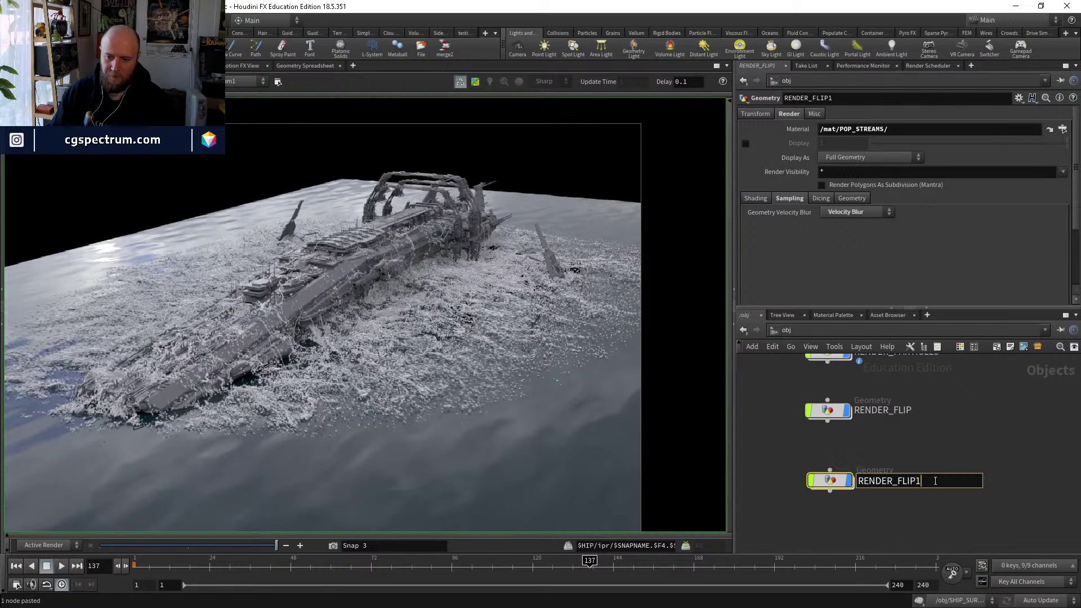
text(_FOAM)
key(Return)
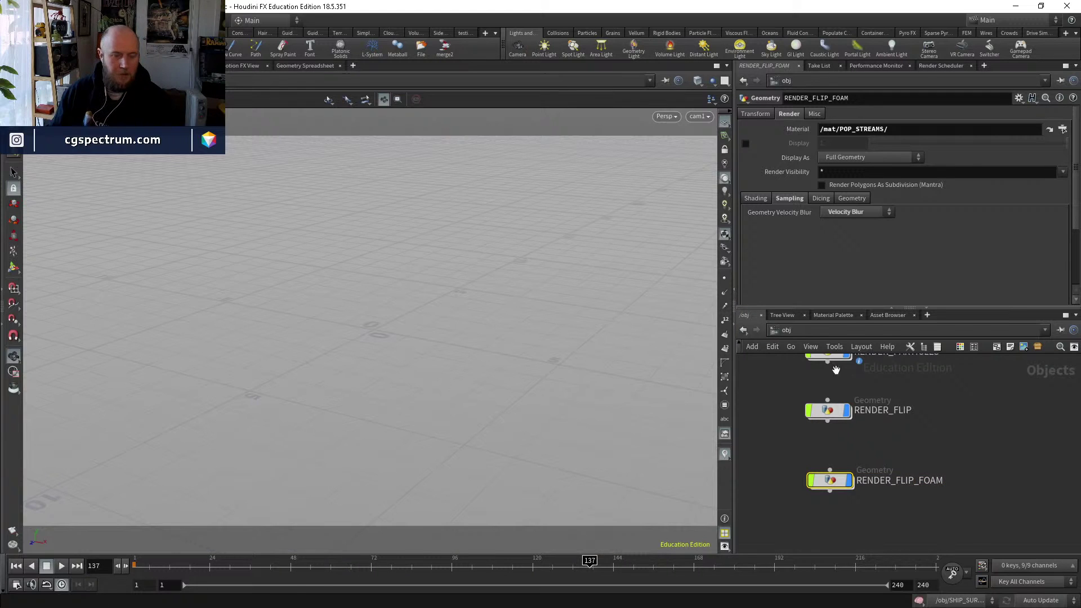
Enter RENDER_FLIP_FOAM, add a VDB from Particles node fed by blast1 and display it.
middle_drag(844, 507, 845, 461)
double_click(829, 435)
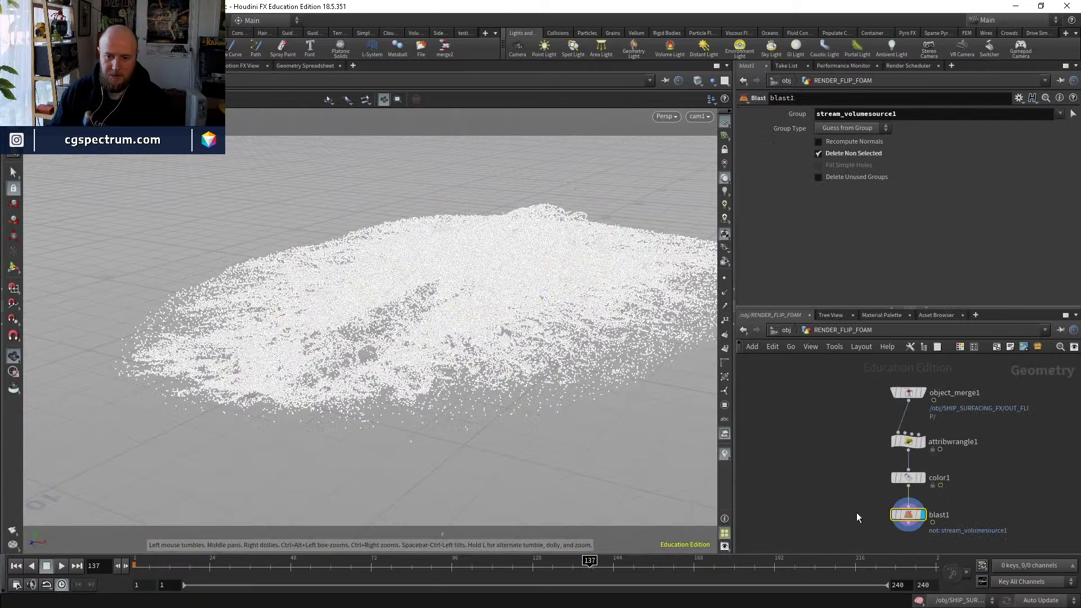
key(Tab)
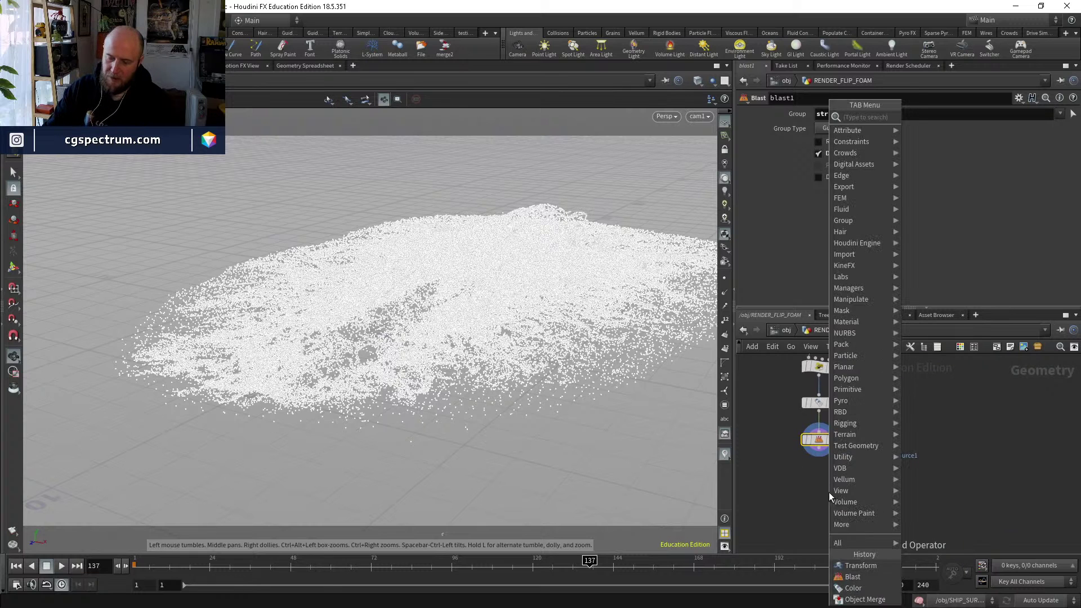
text(vdb from par)
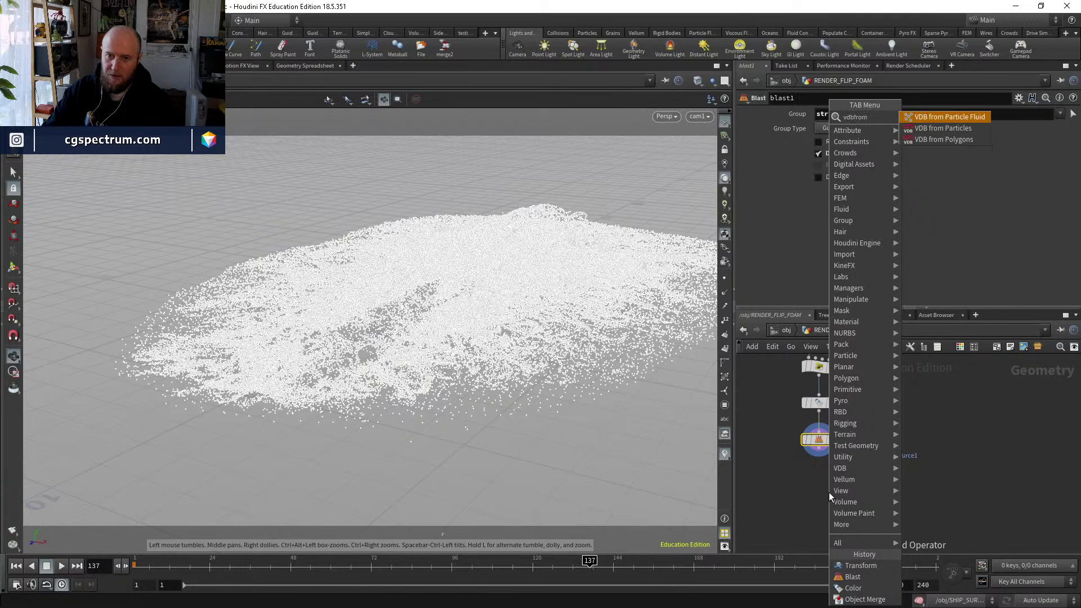
key(Return)
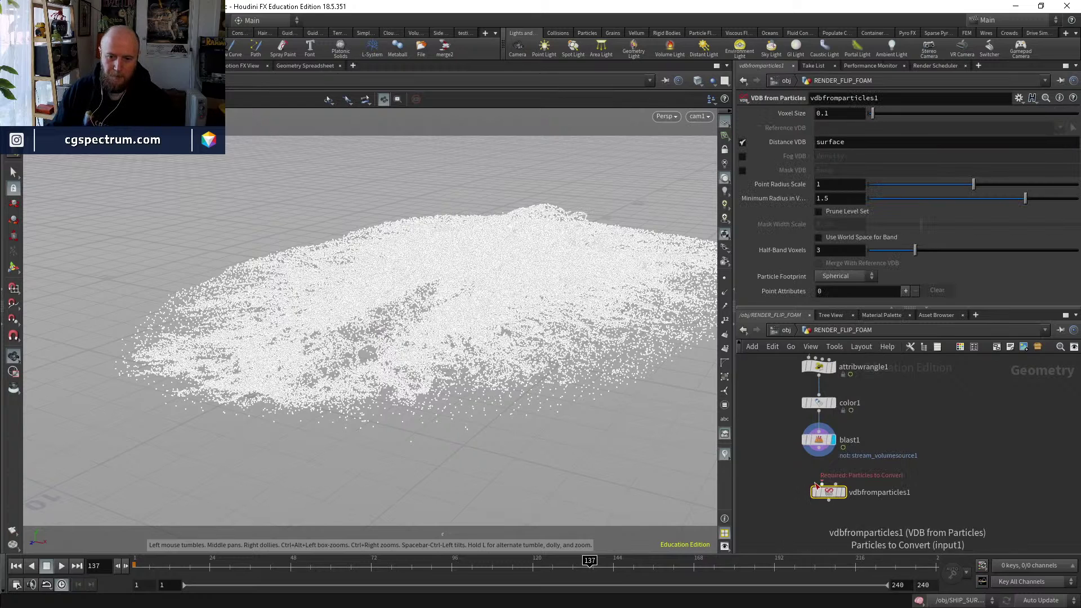
click(820, 487)
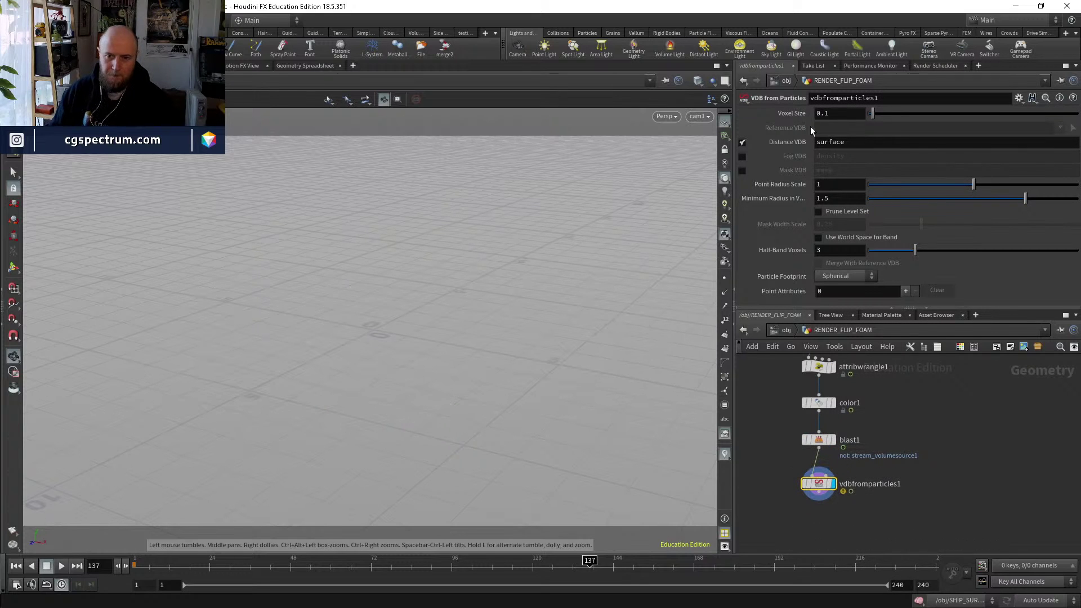
Set the Point Radius Scale of vdbfromparticles1 to 1 and its Minimum Radius in Voxels to 0.
drag(823, 182, 794, 184)
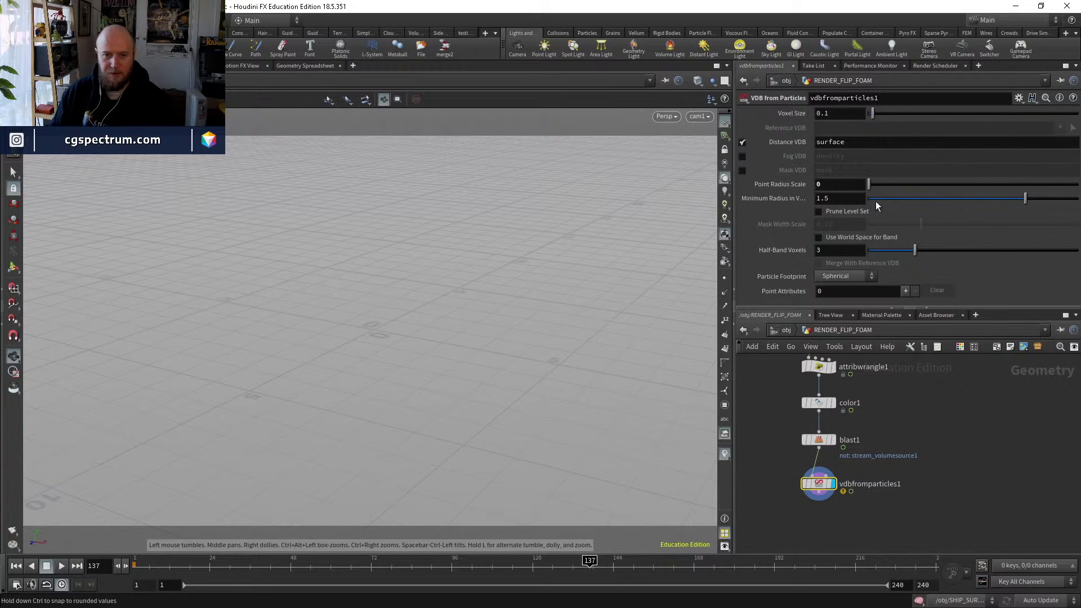
text(1)
key(Return)
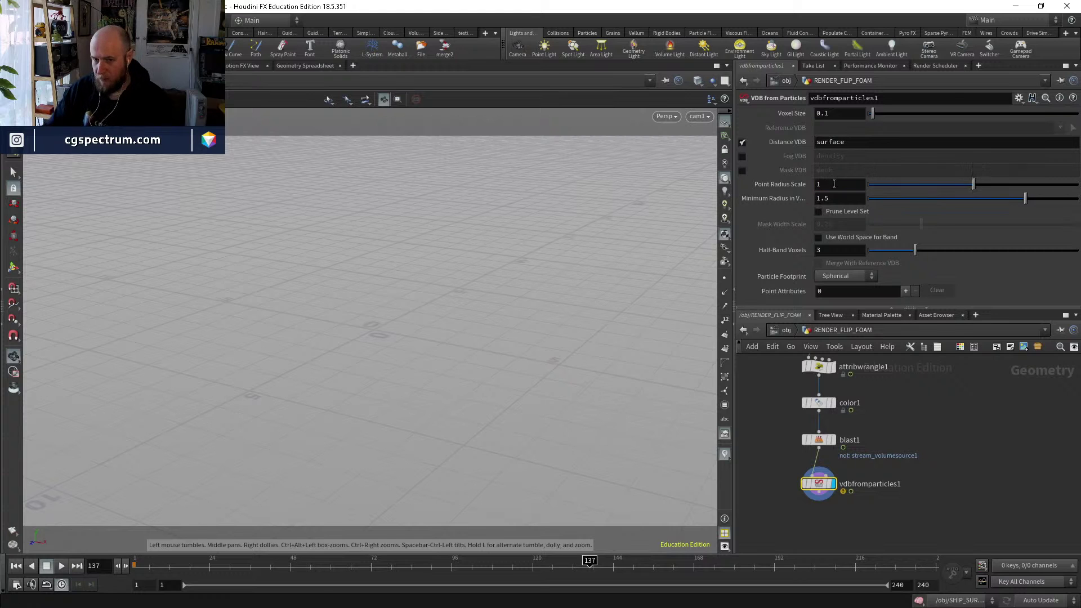
click(843, 194)
text(0)
key(Return)
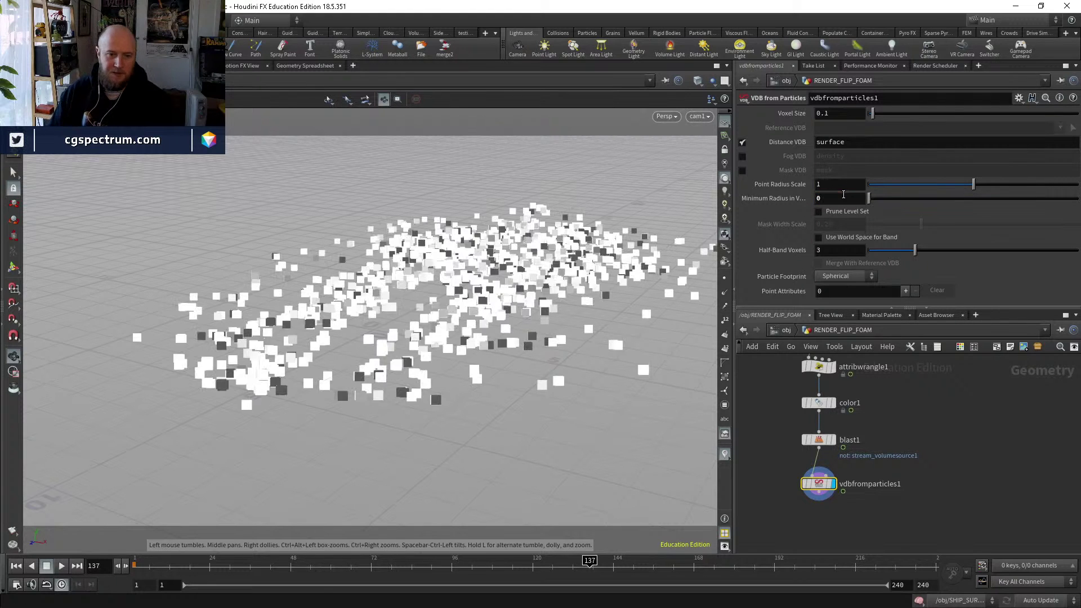
Refine the Voxel Size of vdbfromparticles1, trying .05 before settling on .03.
click(833, 114)
text(.05)
key(Return)
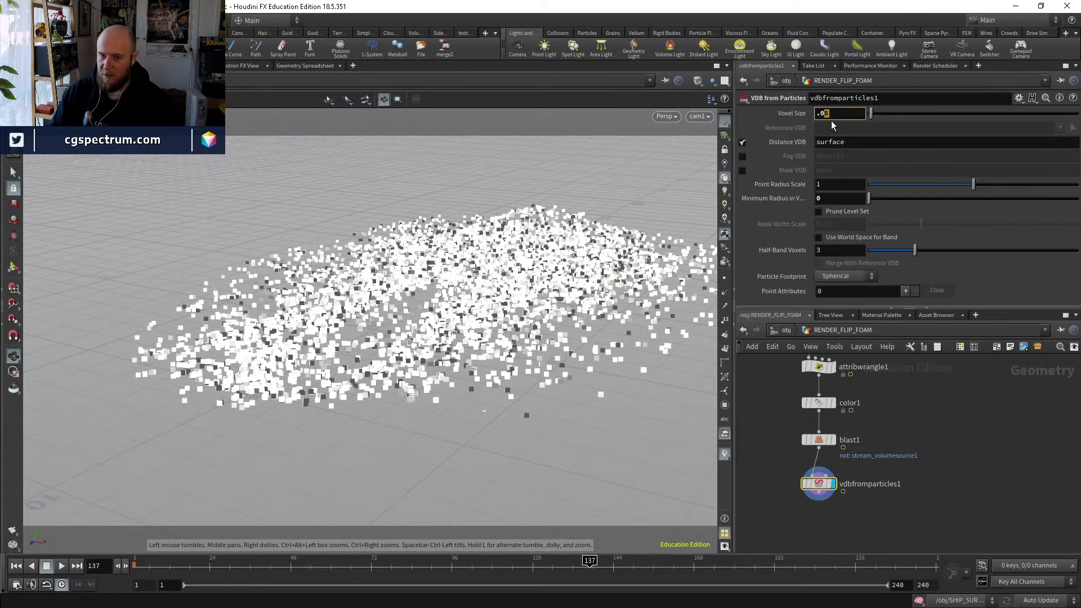
text(3)
key(Return)
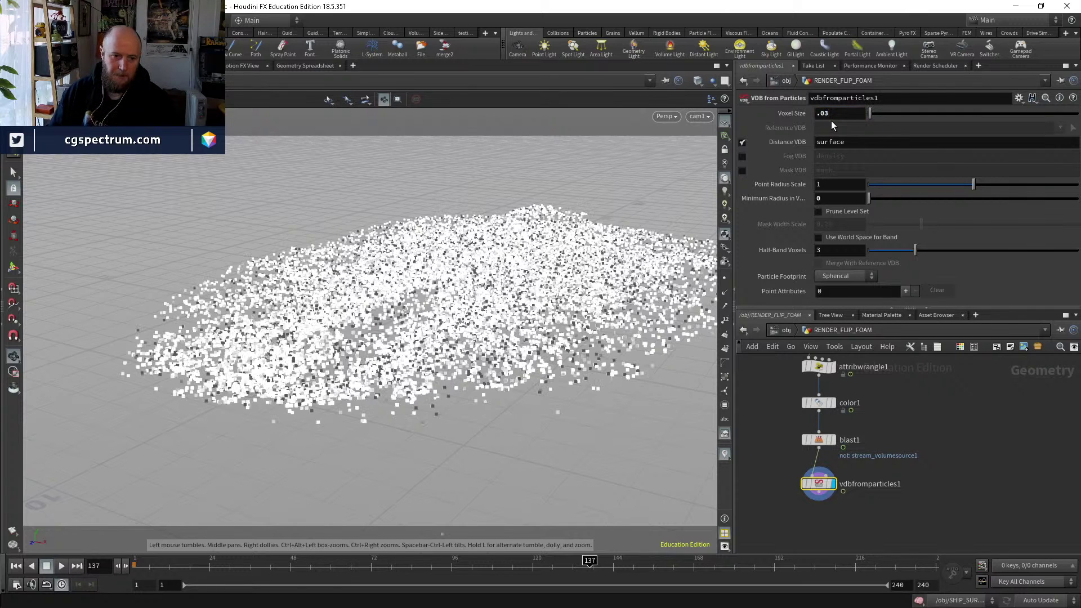
Switch the output of vdbfromparticles1 from the surface Distance VDB to the density Fog VDB.
middle_drag(953, 463, 952, 392)
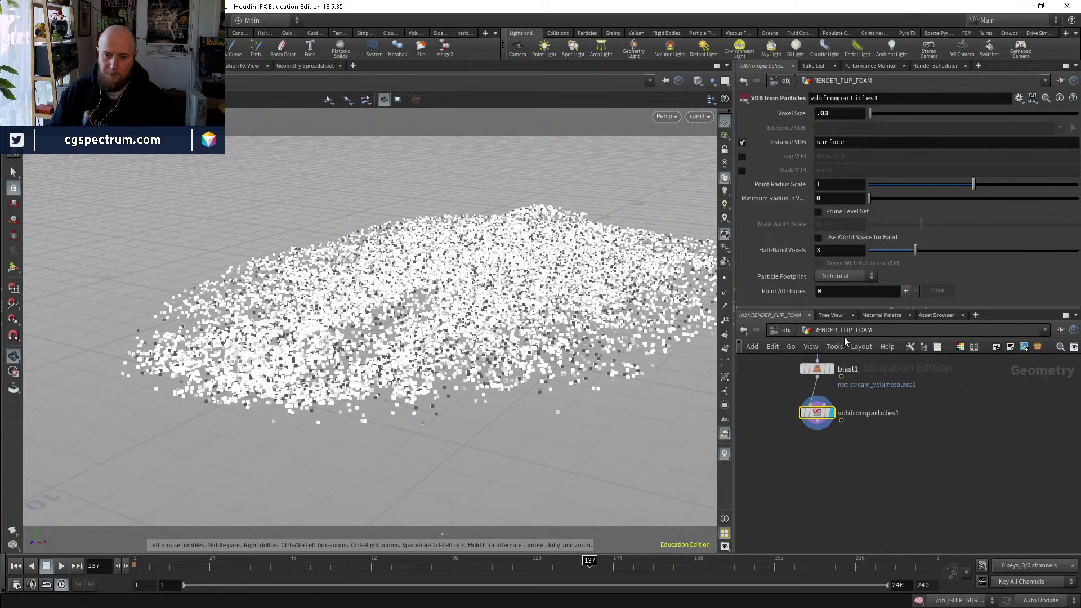
click(743, 143)
click(743, 157)
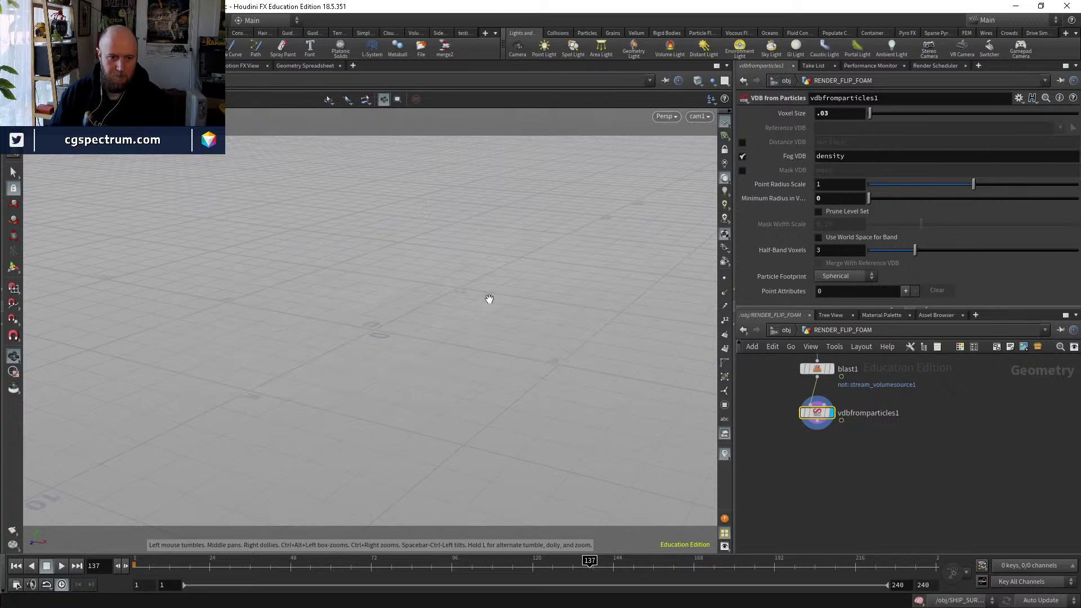
Change the viewport background to a dark color scheme and hide the reference grid around the foam volume.
drag(471, 314, 473, 285)
key(d)
click(518, 173)
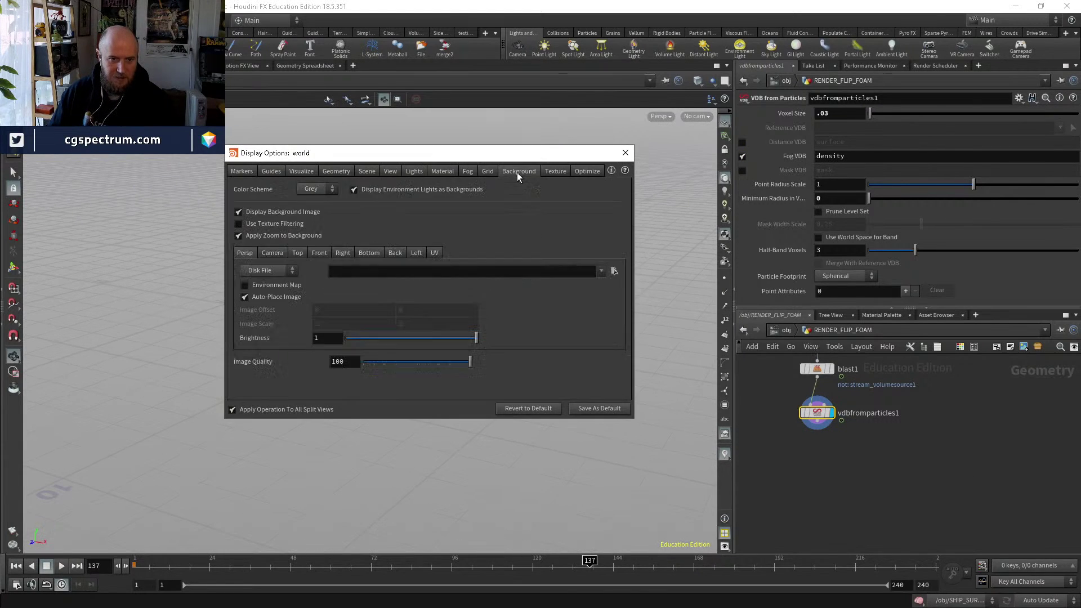
click(316, 189)
click(310, 202)
click(626, 153)
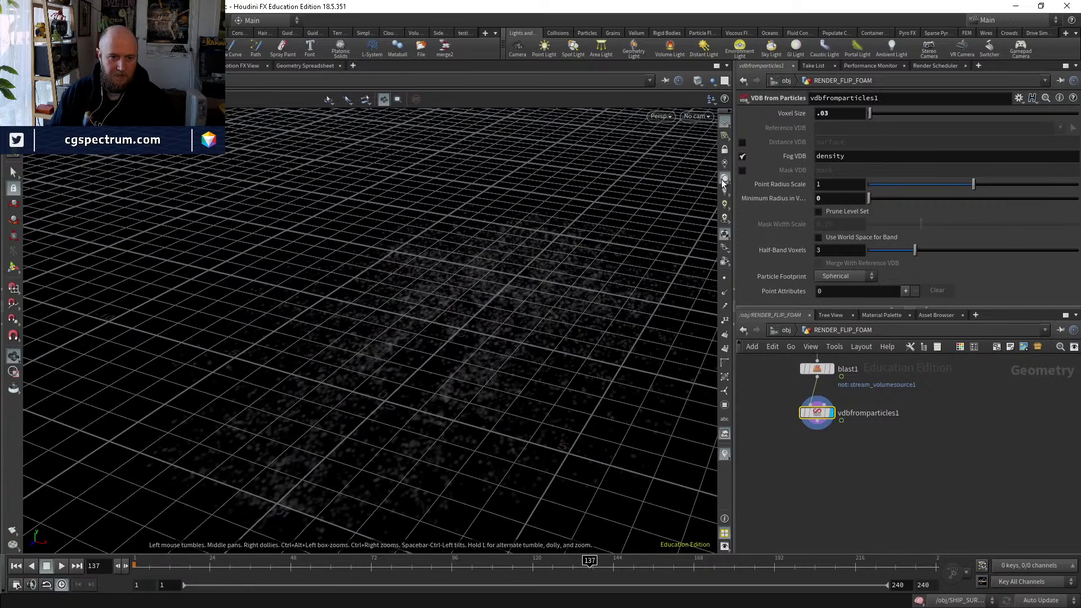
click(725, 179)
mouse_move(454, 358)
mouse_down()
mouse_move(485, 367)
mouse_move(443, 348)
mouse_move(437, 365)
mouse_up()
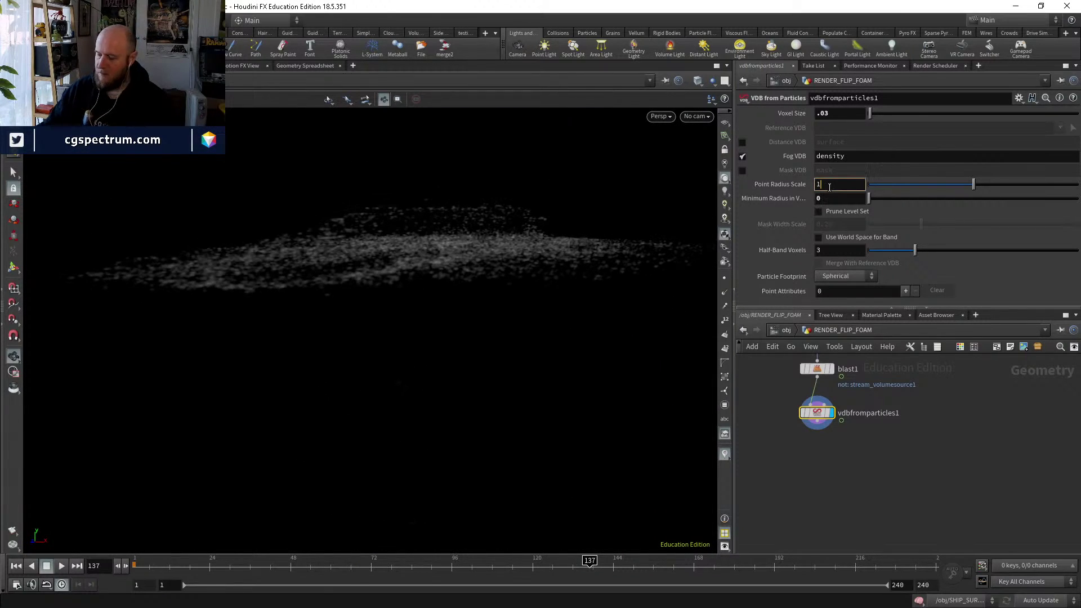
Set the Point Radius Scale of vdbfromparticles1 to 1.5 and view the fog volume through cam1.
click(831, 185)
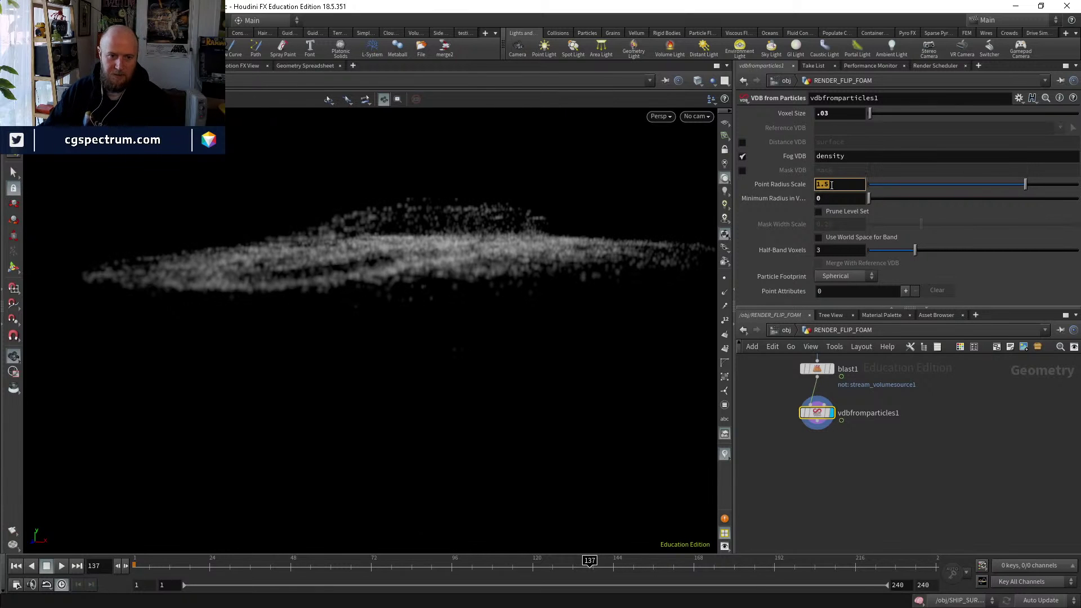
drag(484, 267, 509, 280)
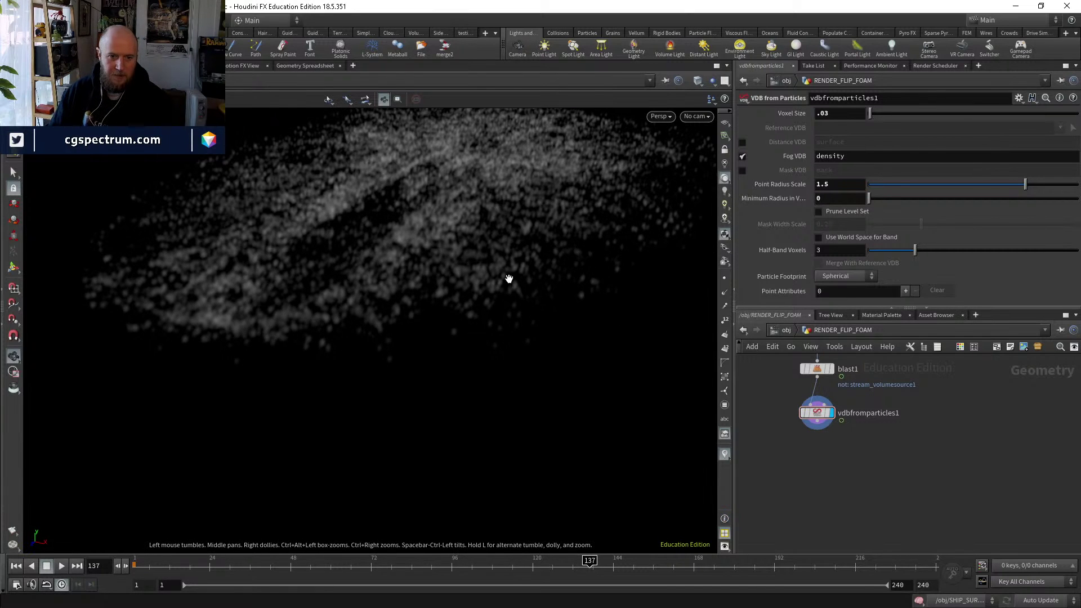
scroll(509, 357, up, 5)
scroll(505, 360, down, 5)
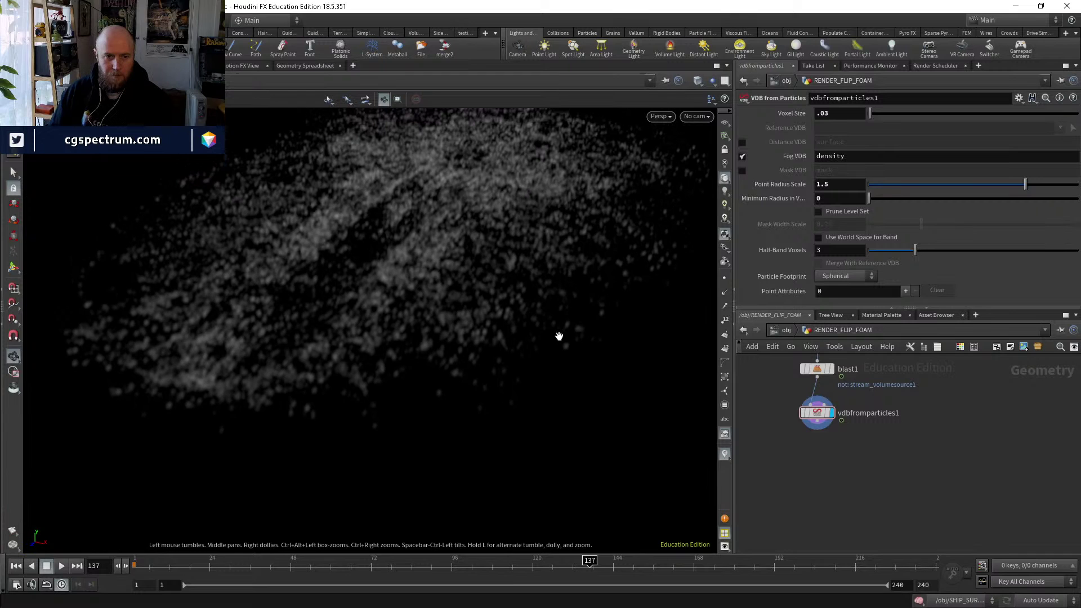
click(696, 116)
click(712, 180)
Go to the out network, duplicate the test Mantra node and rename the copy as FOAM.
click(786, 330)
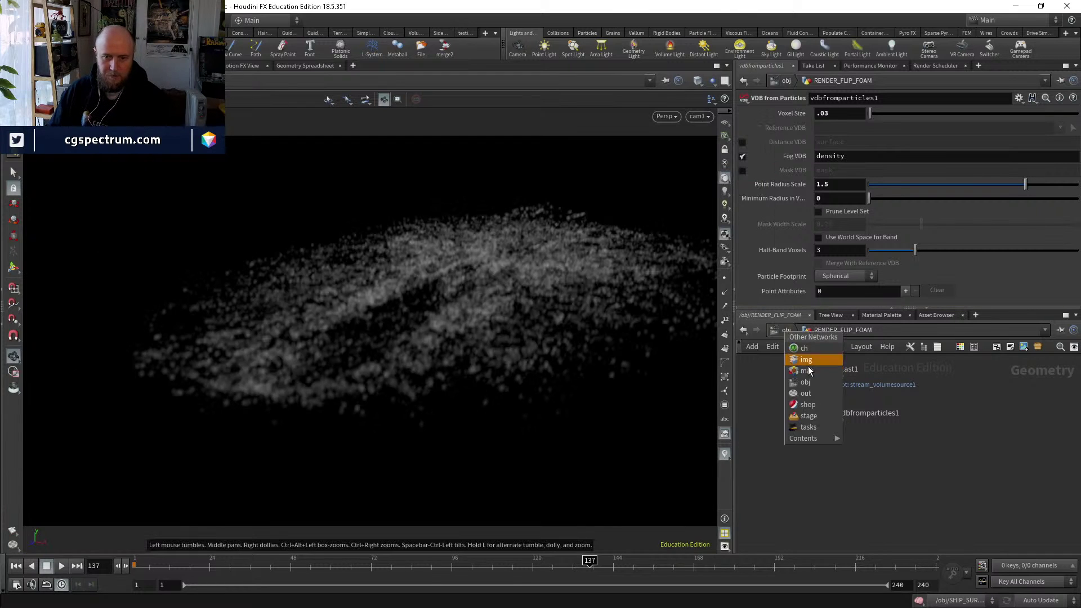
click(806, 395)
drag(857, 448, 830, 380)
key(ctrl+c)
key(ctrl+v)
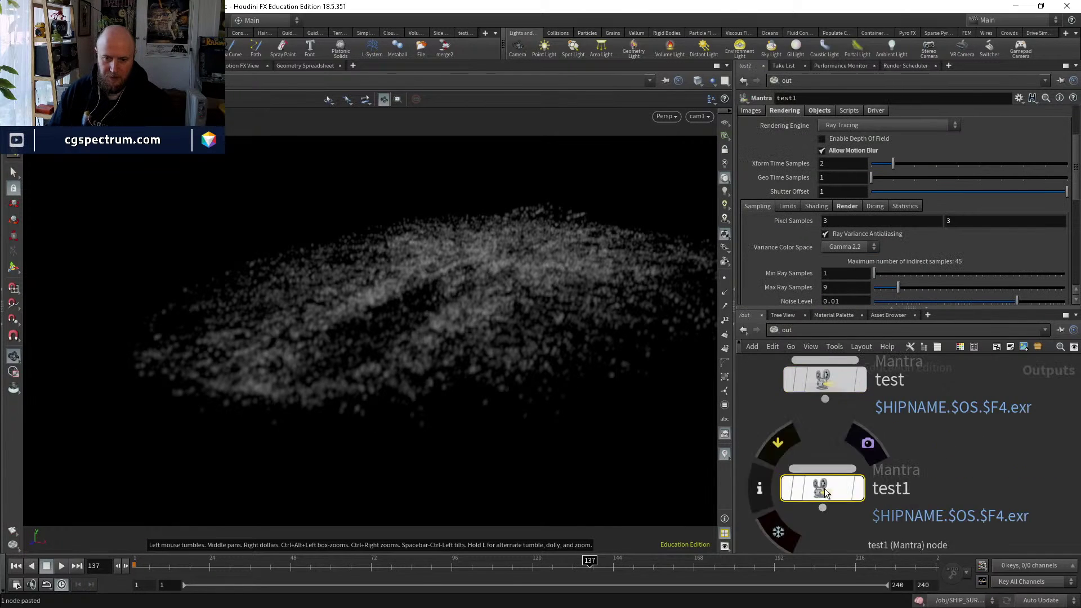
double_click(895, 483)
text(FOAM)
key(Return)
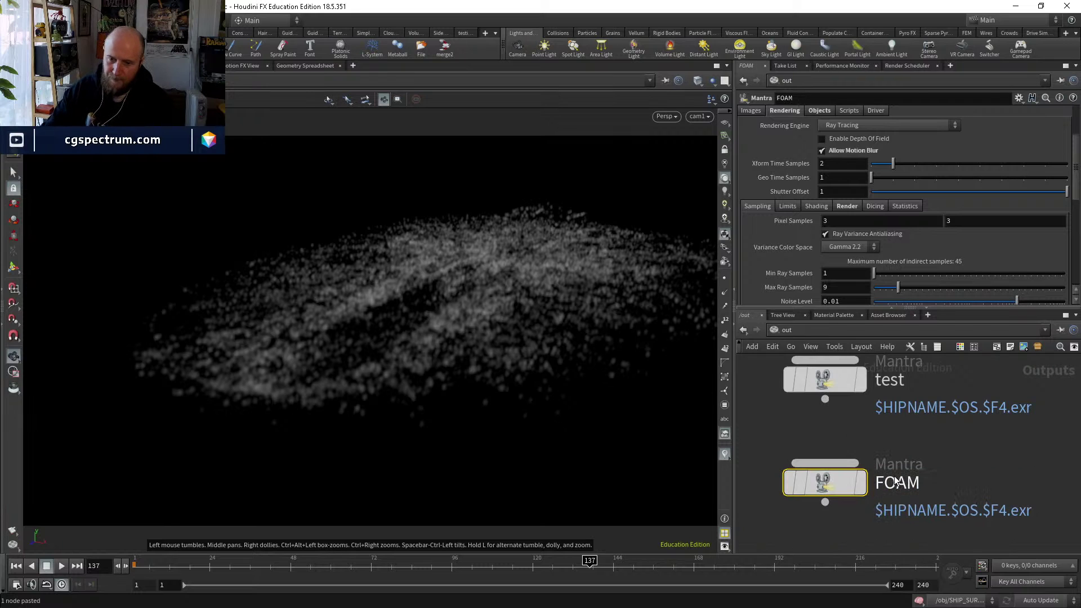
Set the Candidate Objects of the FOAM Mantra node to only RENDER_FLIP_FOAM.
scroll(804, 130, up, 2)
click(818, 154)
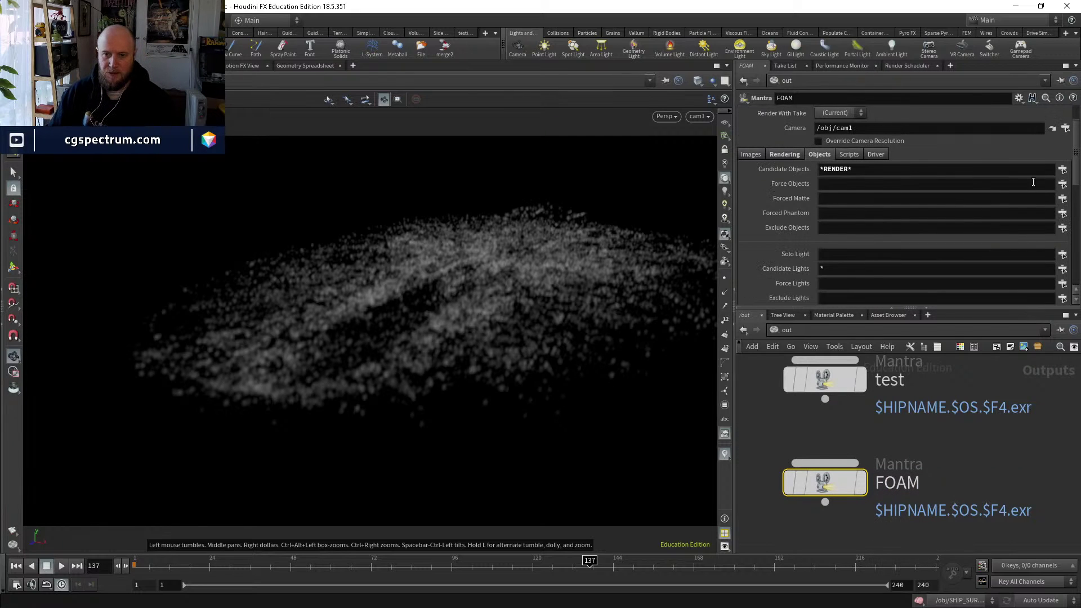
click(1063, 169)
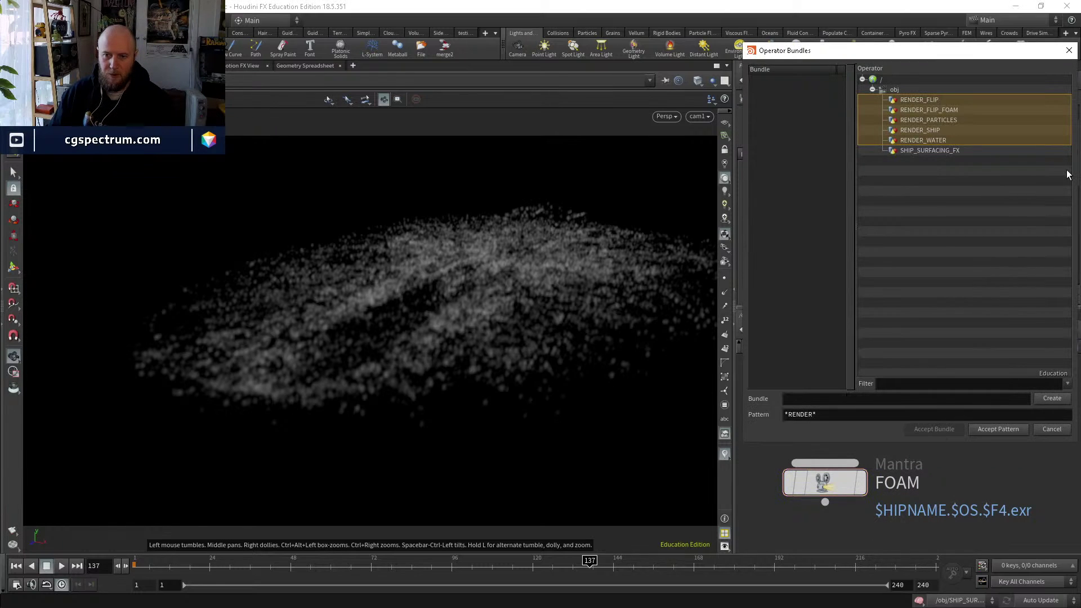
click(935, 111)
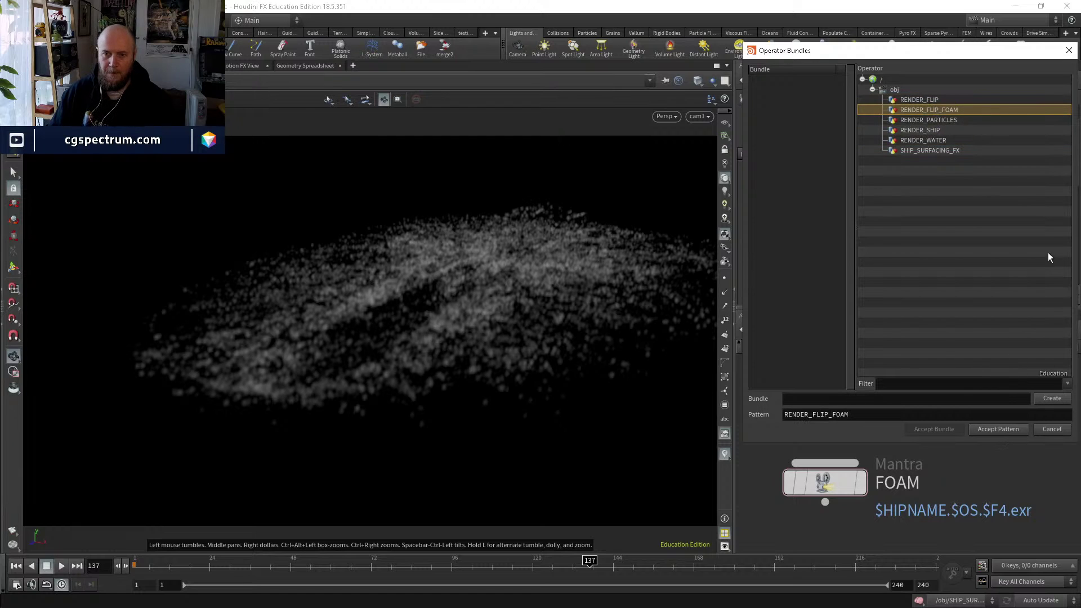
click(1010, 430)
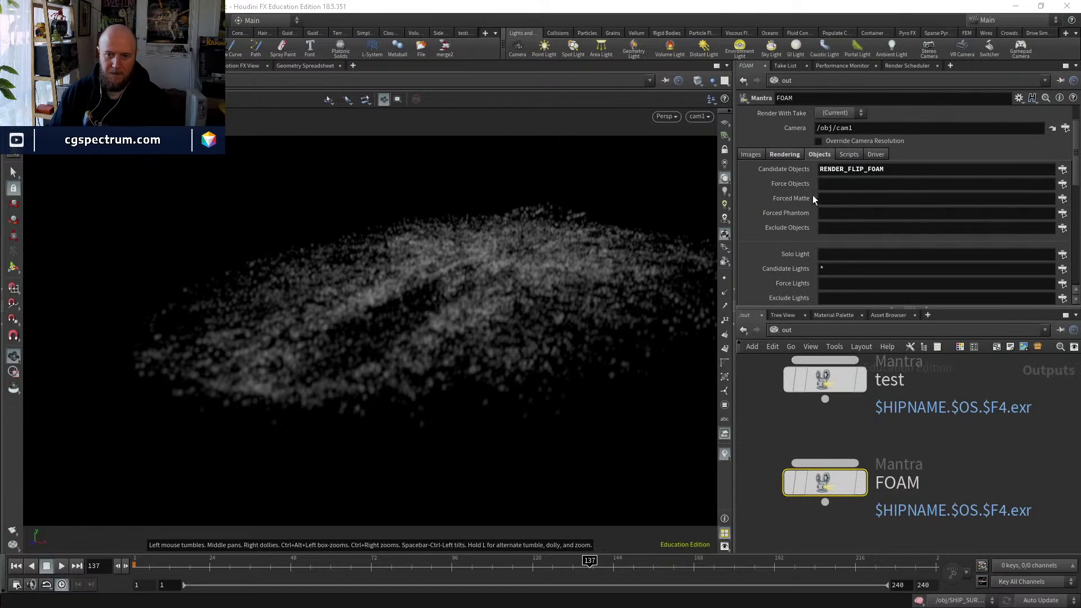
Add RENDER_SHIP and RENDER_WATER as Forced Matte objects on the FOAM Mantra node.
click(1062, 198)
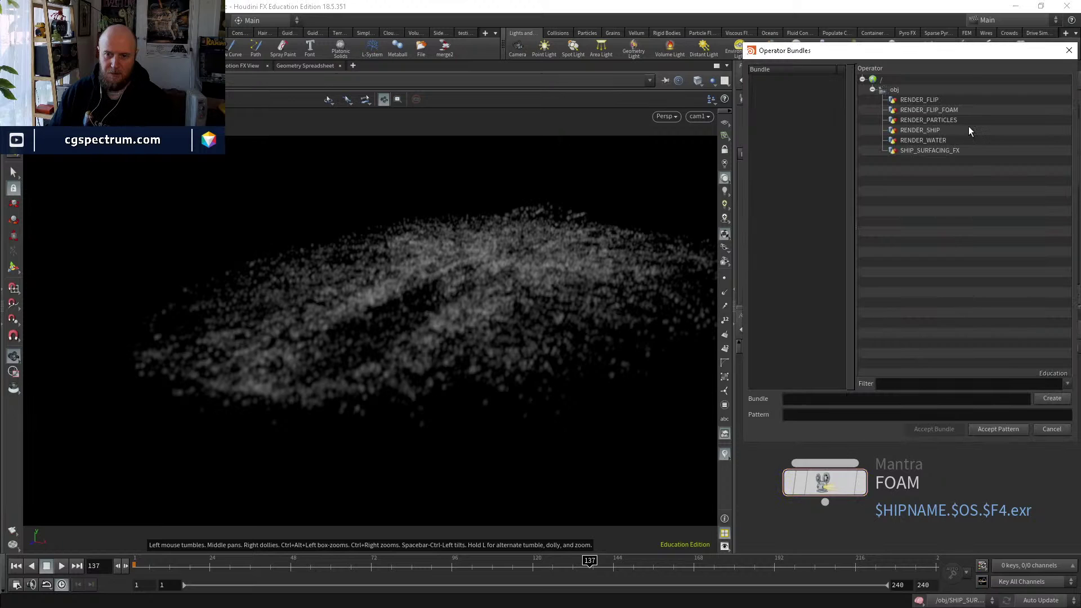
click(928, 130)
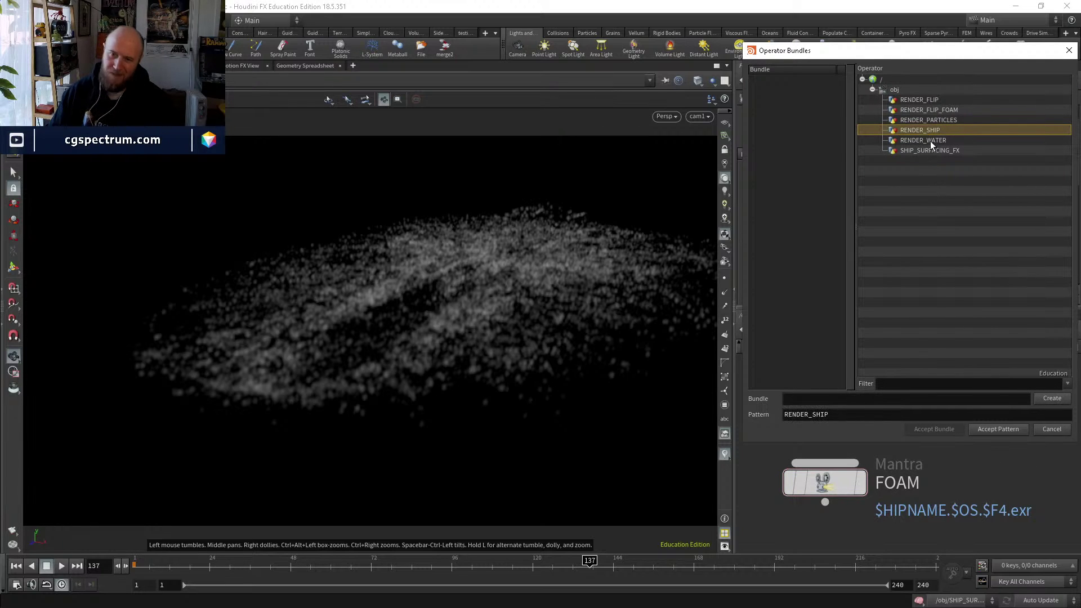
ctrl+click(928, 140)
click(999, 430)
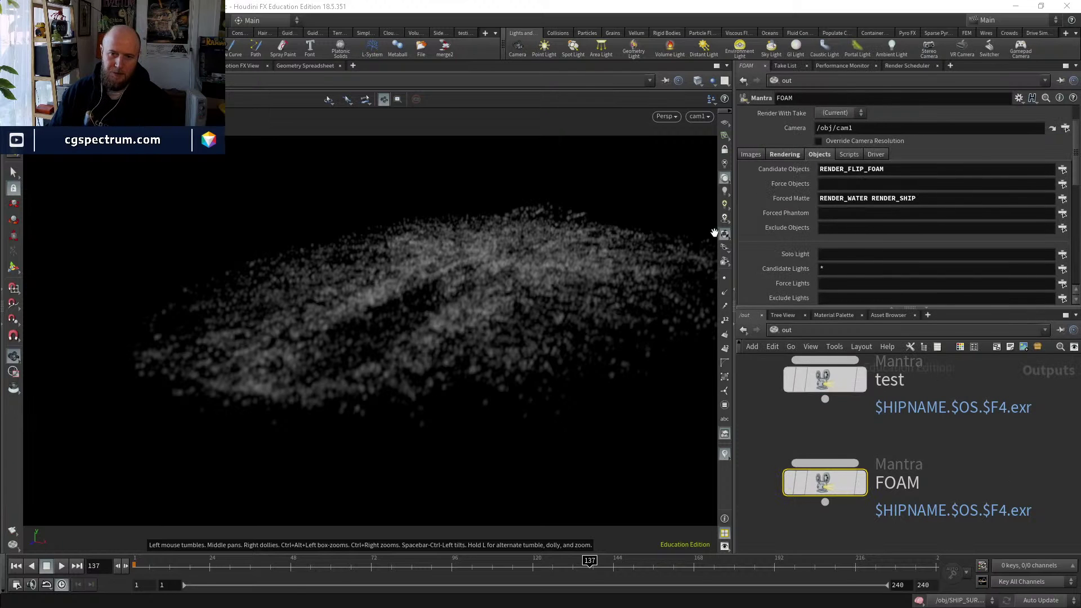
Switch to the Render View and store a snapshot of the current water render.
key(ctrl+Page_Down)
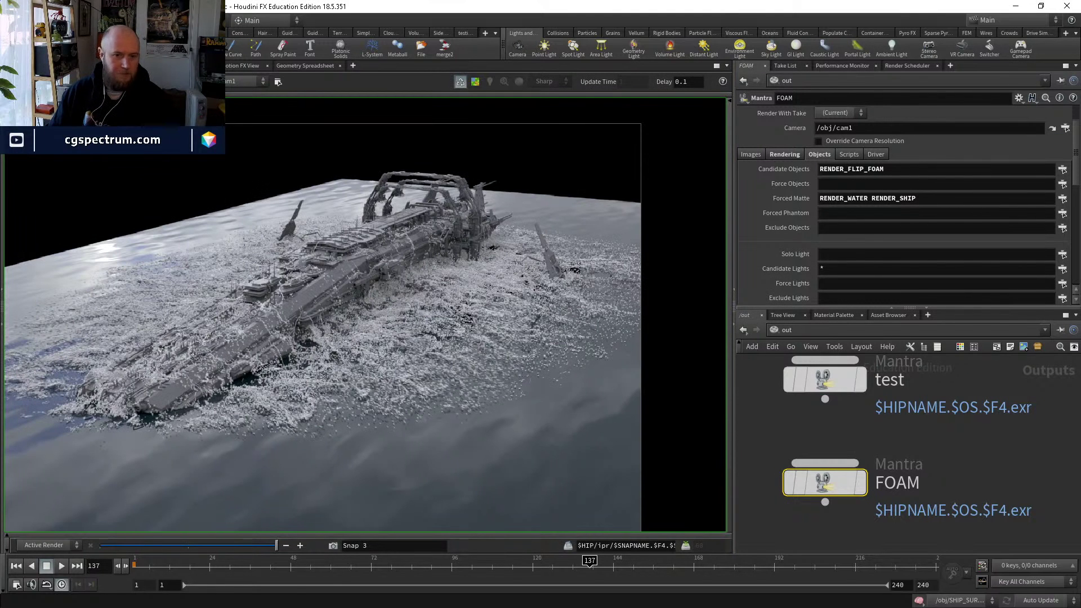
click(333, 547)
scroll(418, 245, down, 3)
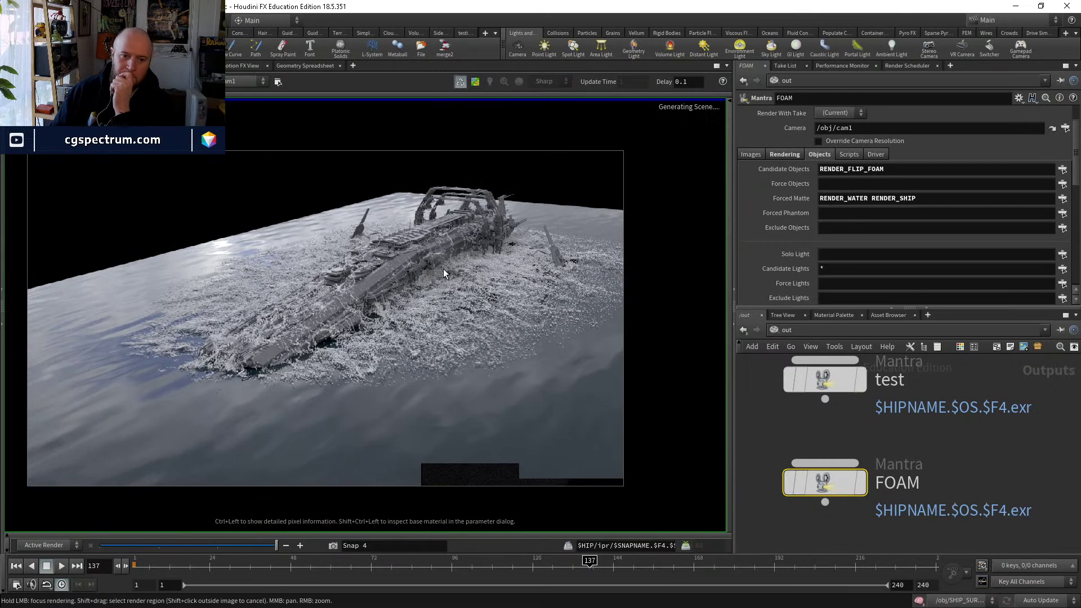
scroll(446, 299, up, 1)
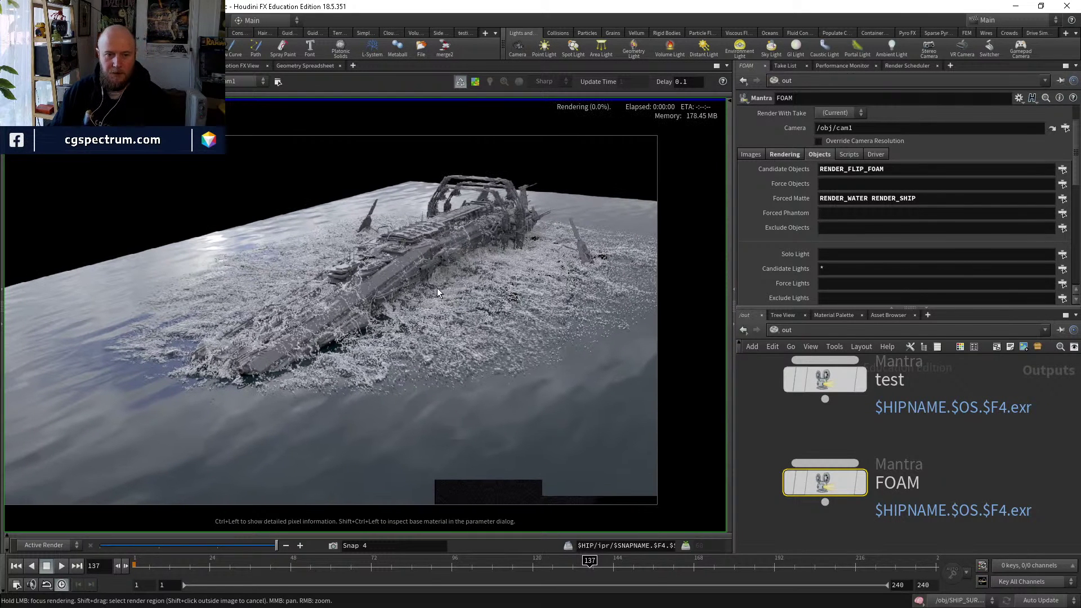
In the obj network, assign the /mat/FOAM_VOLUME material to RENDER_FLIP_FOAM.
click(787, 330)
click(806, 383)
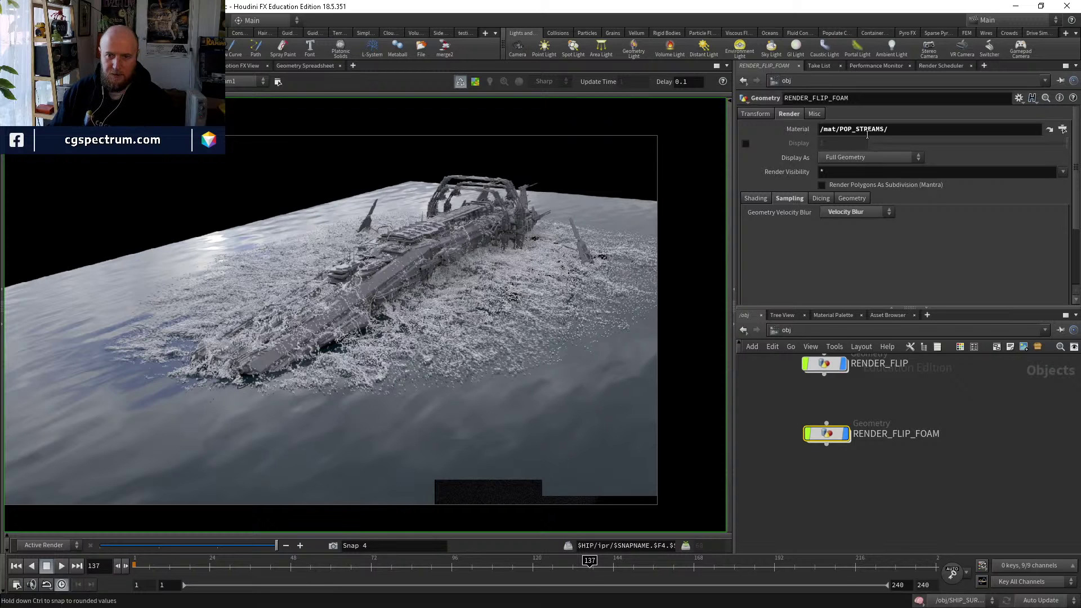
drag(840, 129, 916, 135)
text(F)
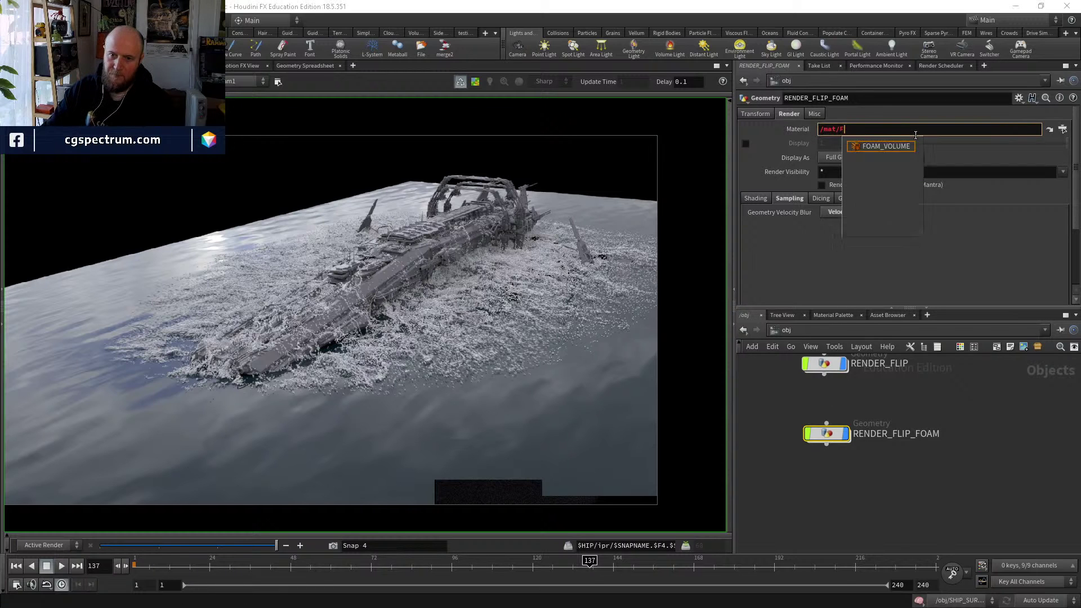
key(Return)
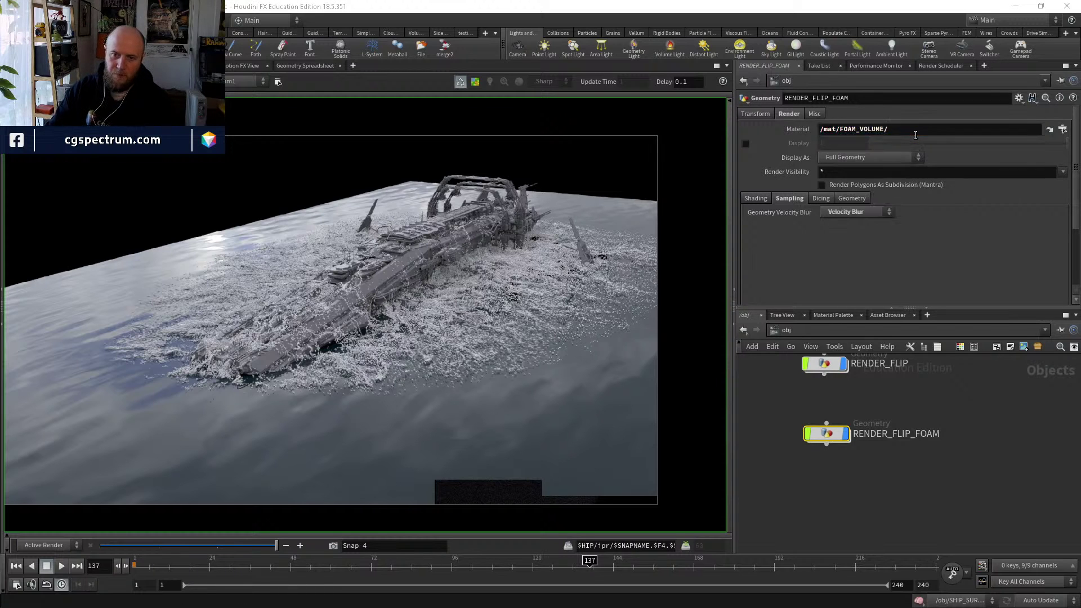
In the mat network, open FOAM_VOLUME and set the Density Scale of volumeshadercore1 to 10.
click(790, 331)
click(800, 365)
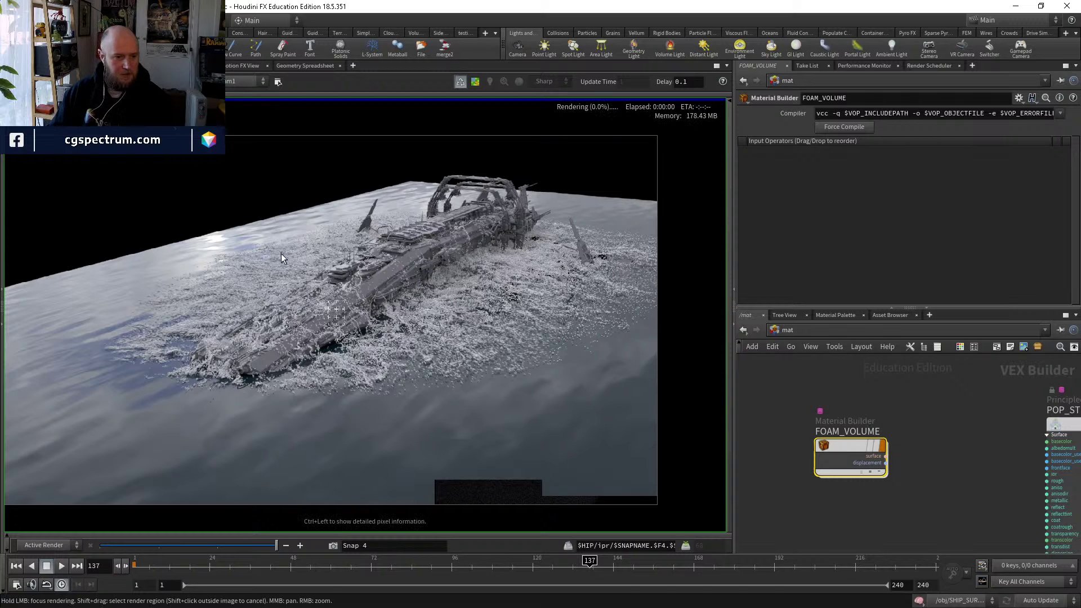
right_drag(271, 254, 285, 269)
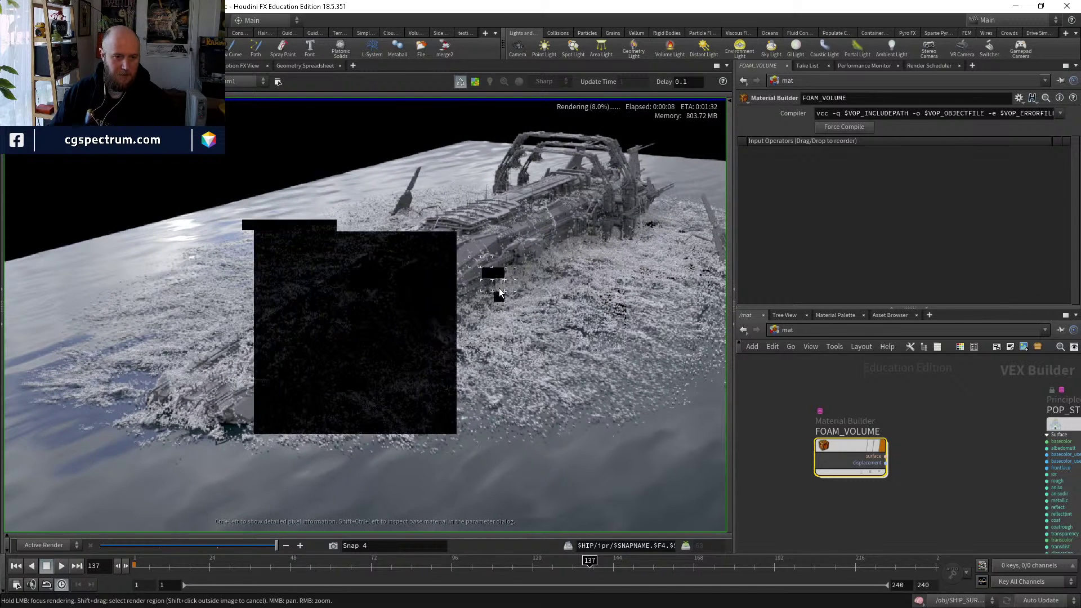
drag(499, 288, 509, 222)
right_drag(510, 221, 694, 340)
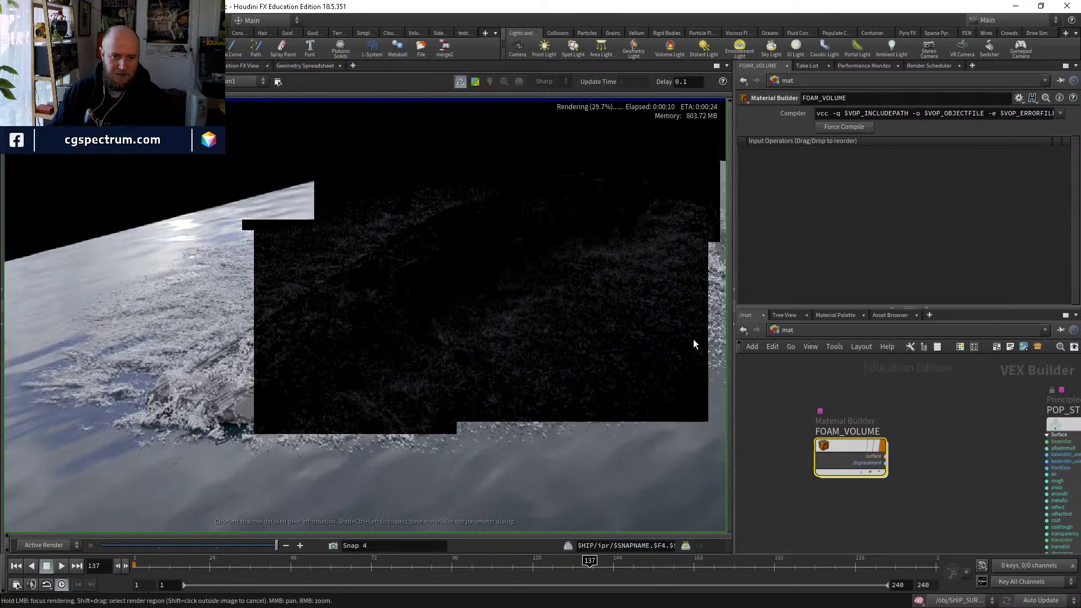
middle_drag(860, 353, 847, 355)
double_click(833, 445)
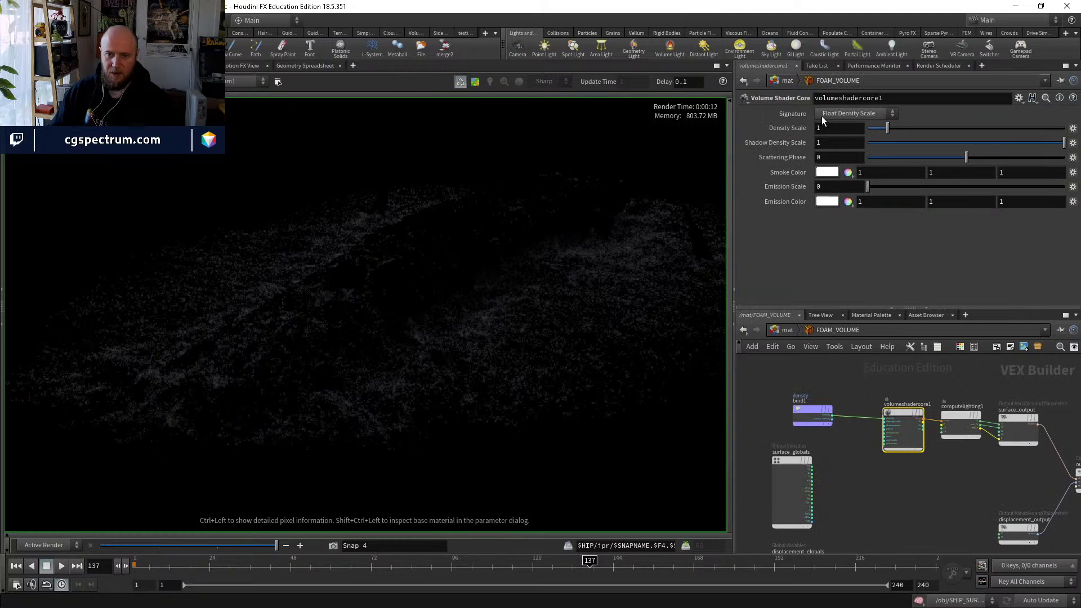
click(839, 129)
text(10)
key(Return)
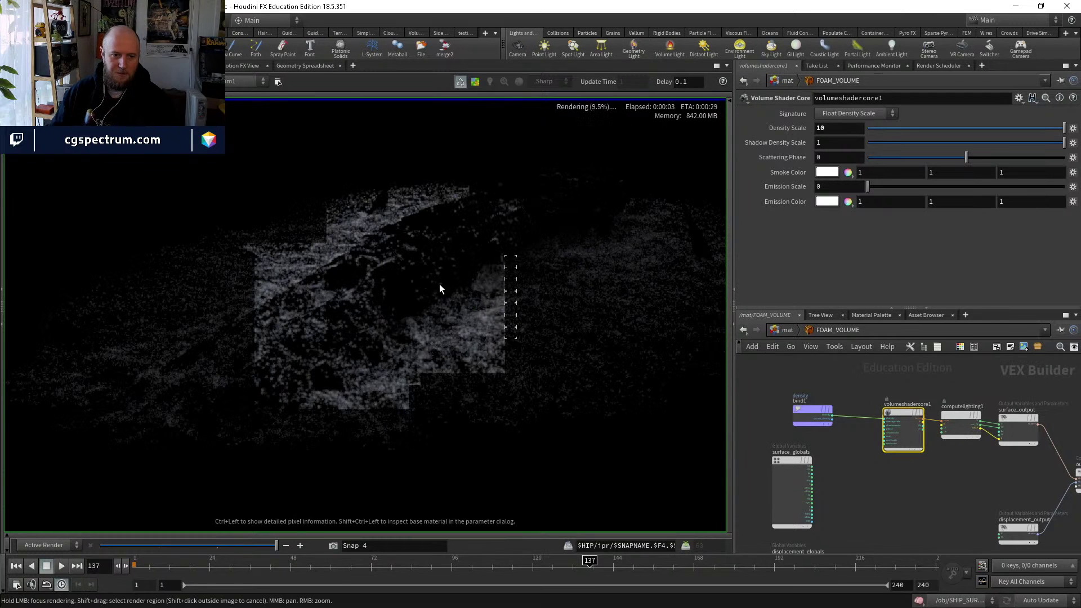
Set the Shadow Density Scale of volumeshadercore1 to 0.5.
click(833, 143)
text(0.5)
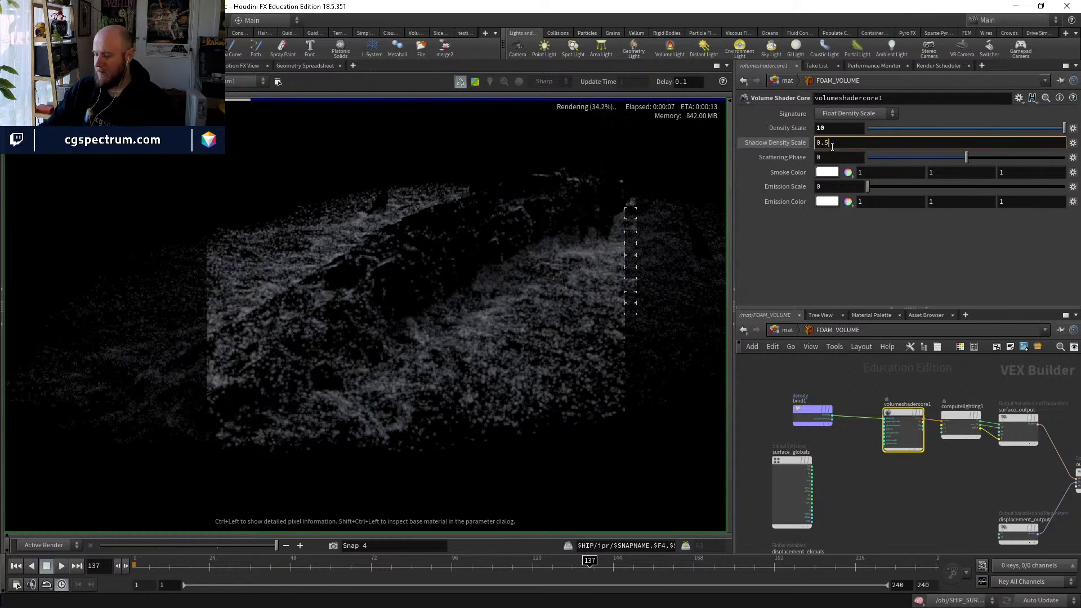
key(Return)
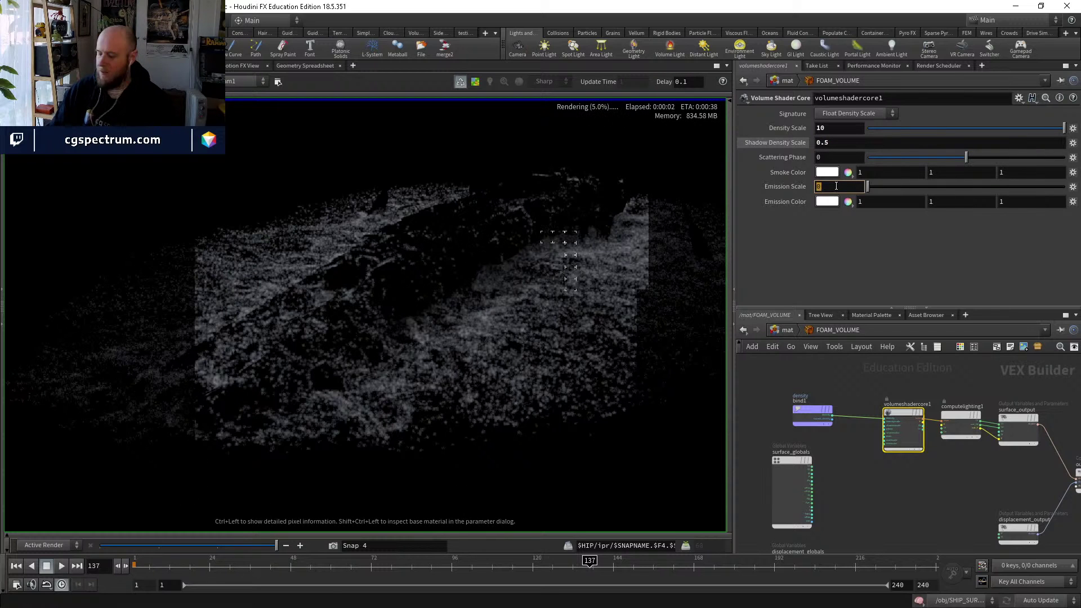
Try an Emission Scale of .1 on volumeshadercore1 and return it to 0.
key(Return)
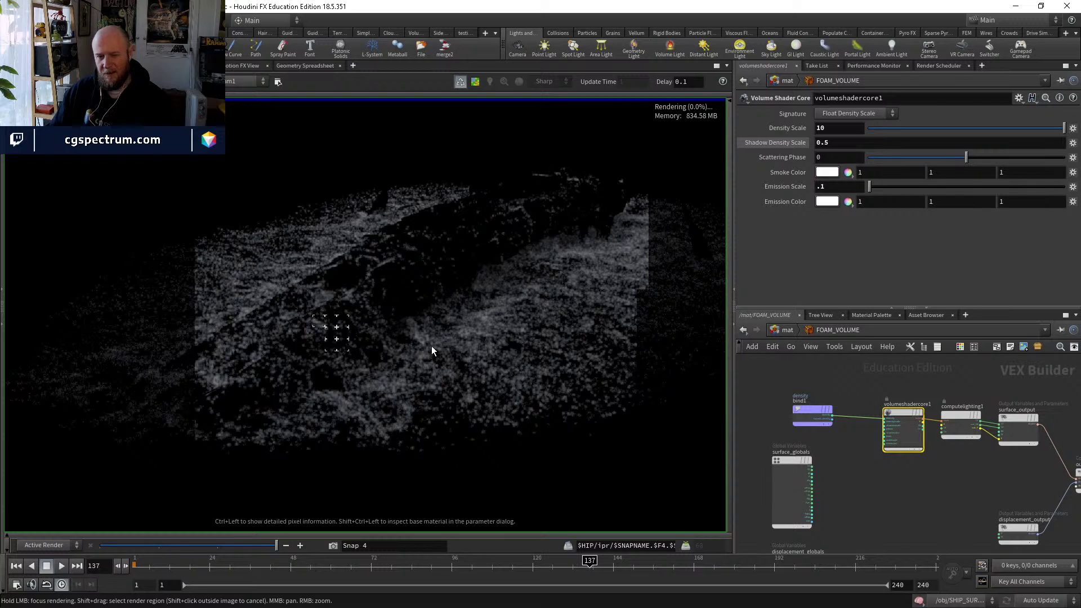
click(431, 348)
drag(431, 346, 504, 270)
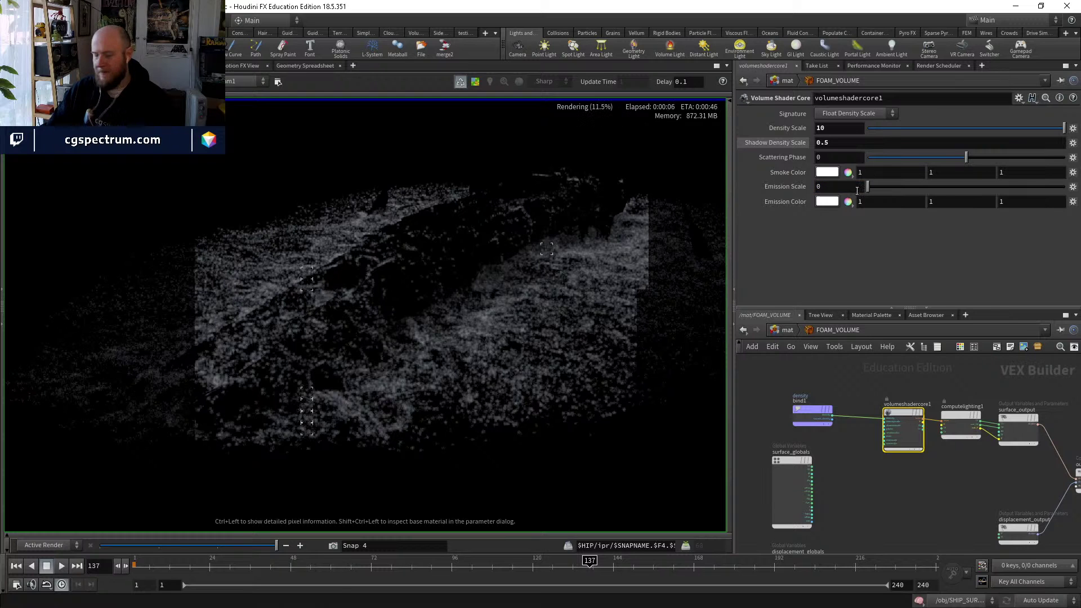
Add a Pyro Shader Core to FOAM_VOLUME and wire it between bind1's density and computelighting1 in place of volumeshadercore1.
scroll(874, 433, up, 5)
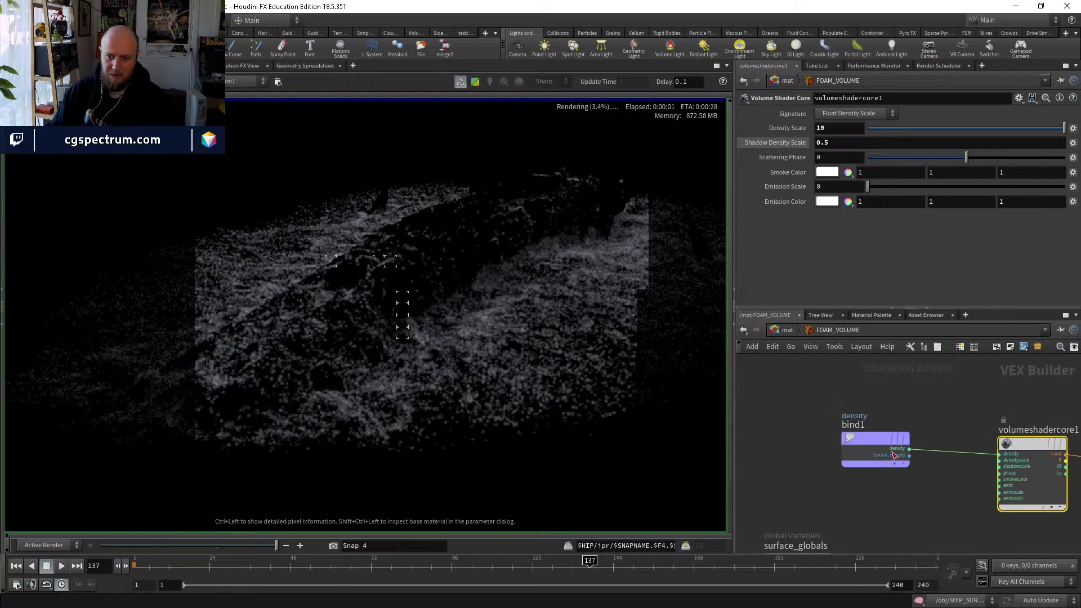
key(Tab)
text(p)
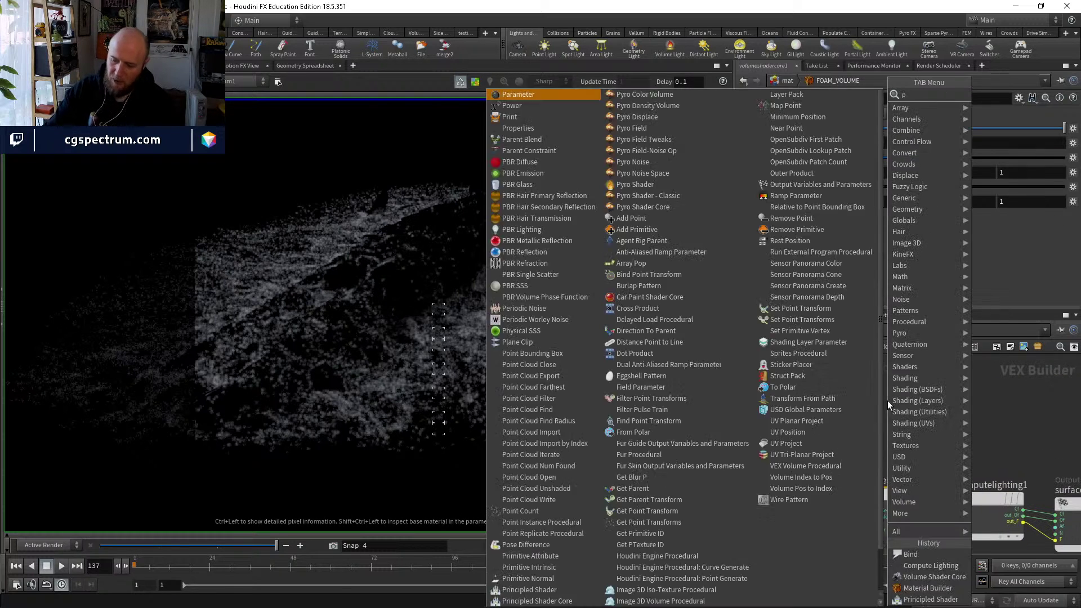
text(yrs)
key(Down)
key(Down)
key(Down)
key(Return)
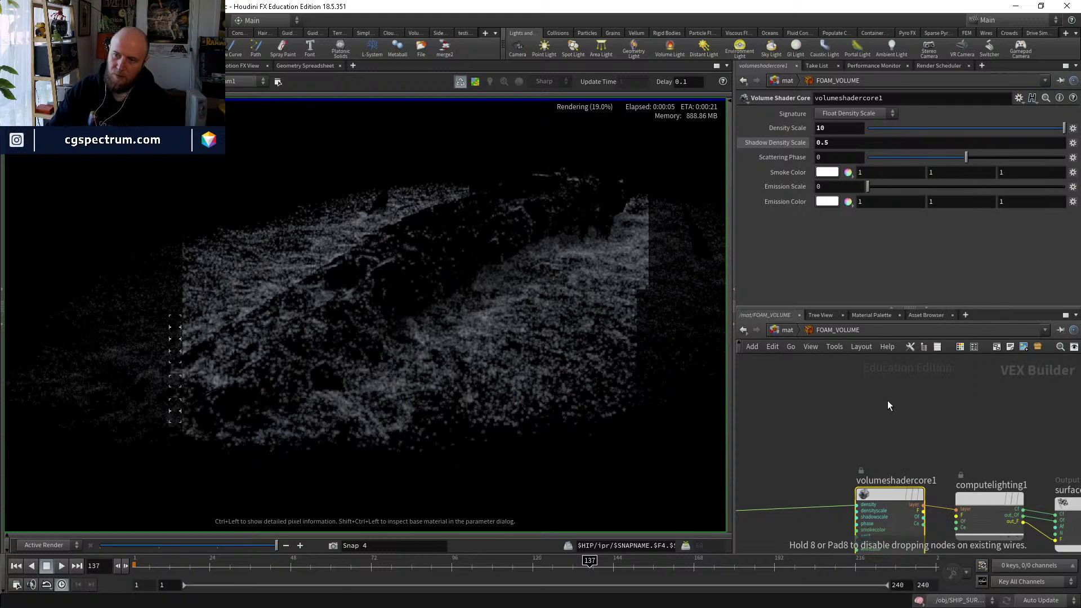
click(888, 401)
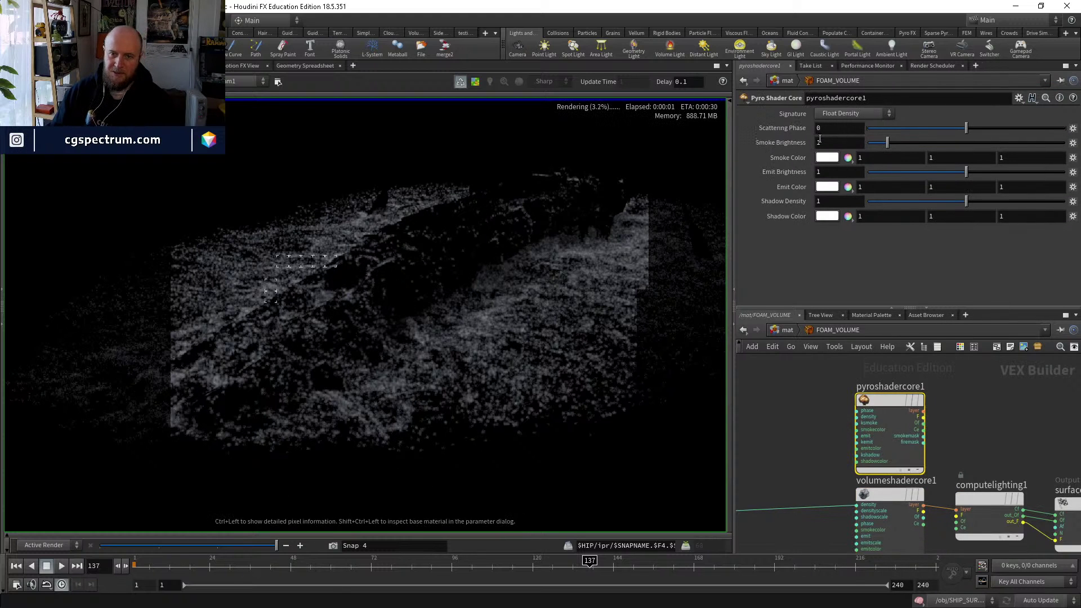
drag(956, 510, 908, 418)
drag(834, 497, 853, 416)
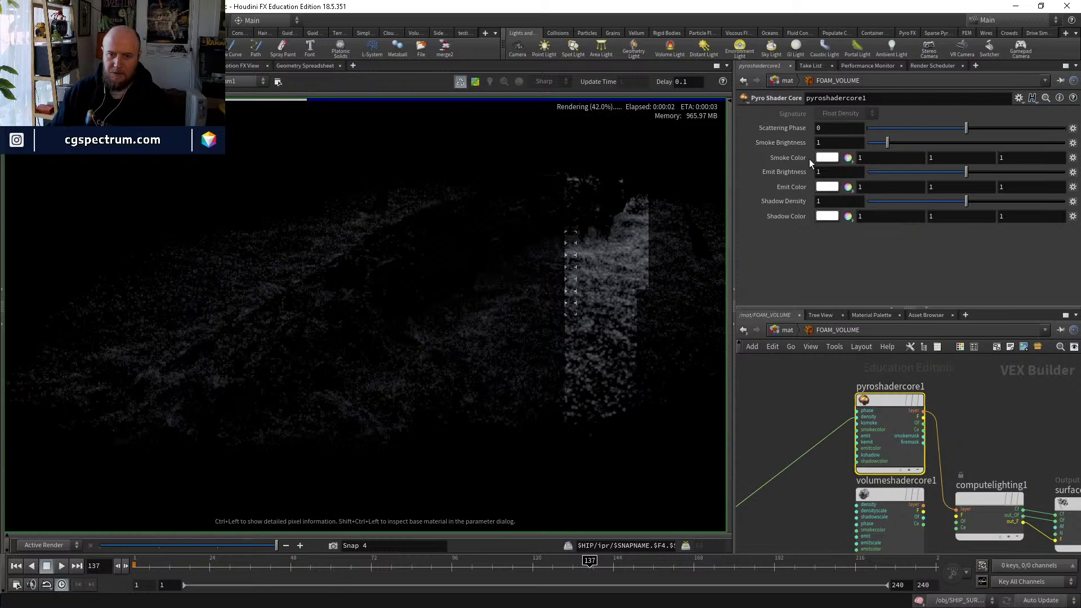
Set the Smoke Brightness of pyroshadercore1 to 10.
click(829, 143)
text(0)
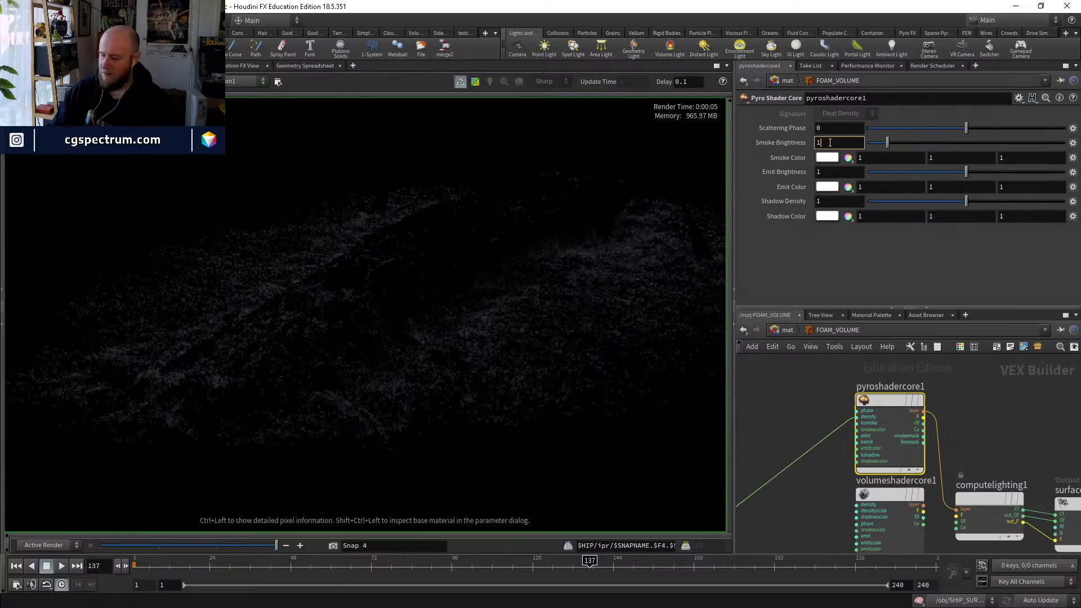
key(Return)
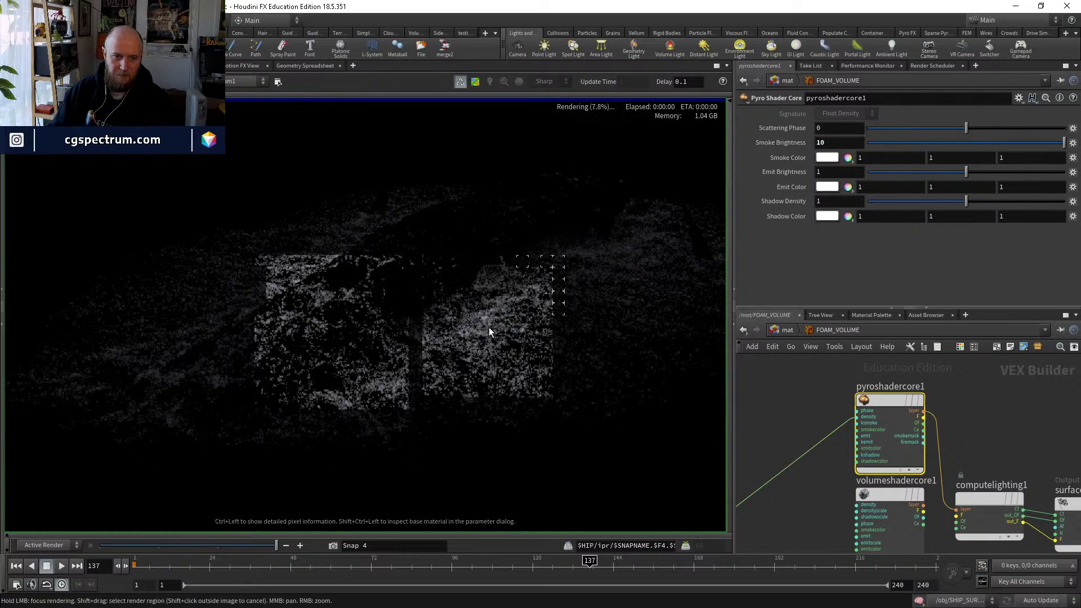
Insert a Multiply node on the density wire between bind1 and pyroshadercore1, with a constant as its second input.
middle_drag(841, 480, 907, 467)
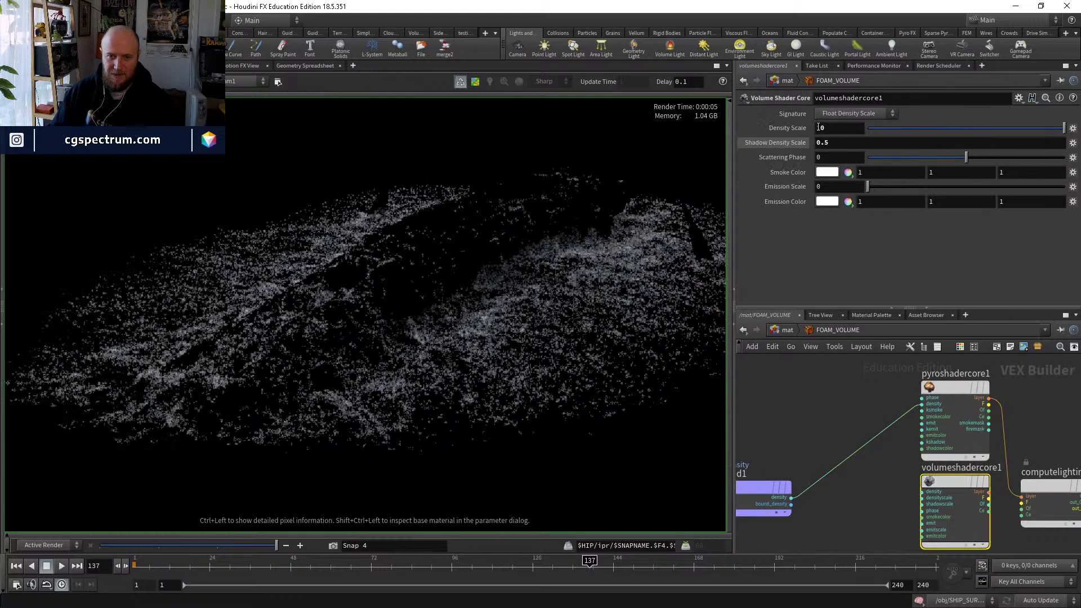
key(Tab)
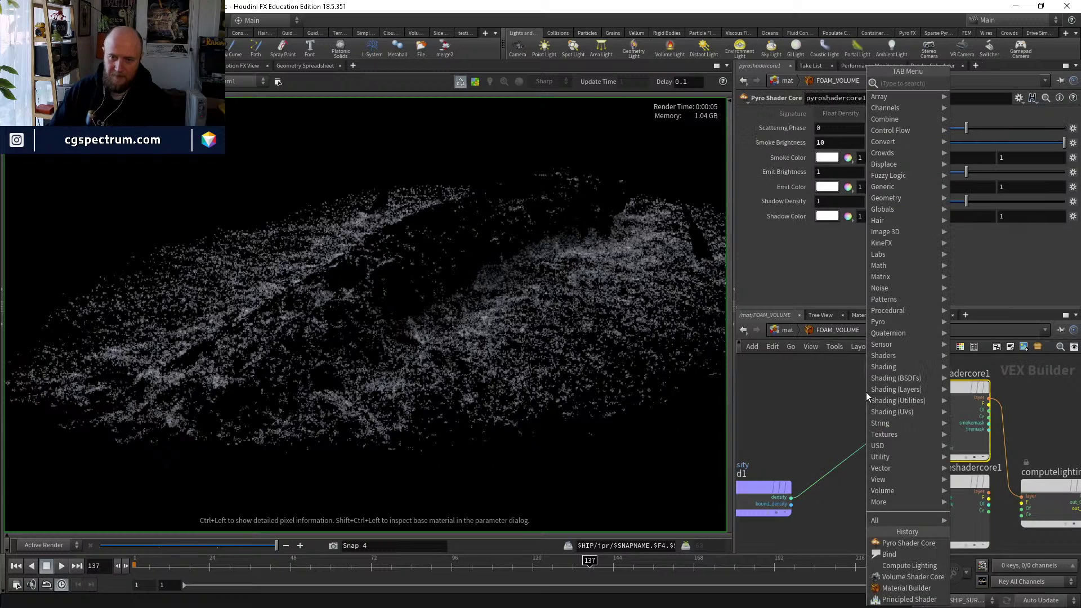
text(multiply)
key(Return)
click(883, 431)
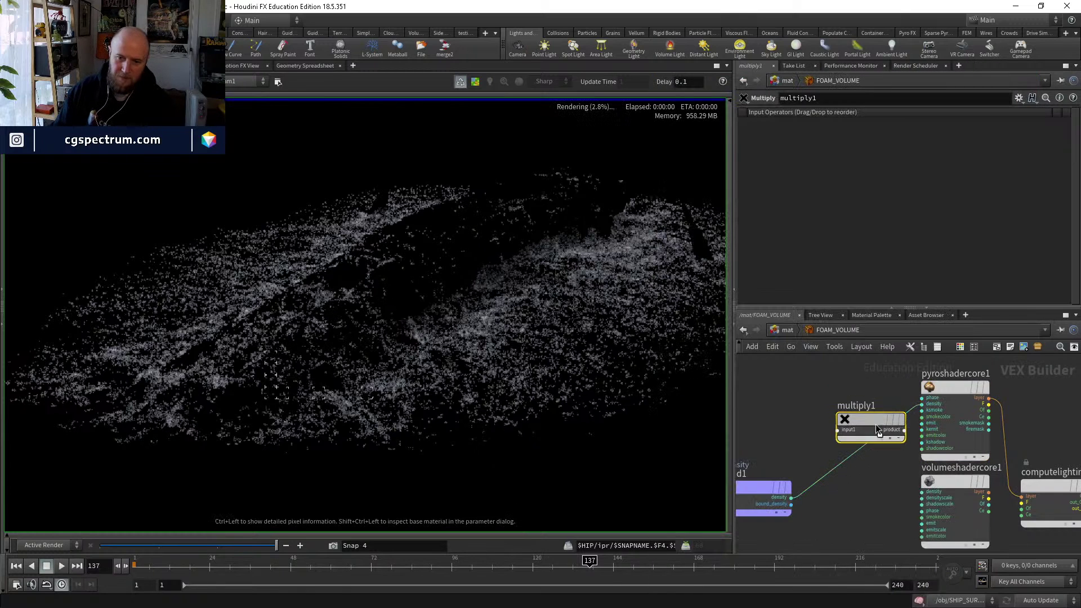
right_click(851, 449)
click(859, 435)
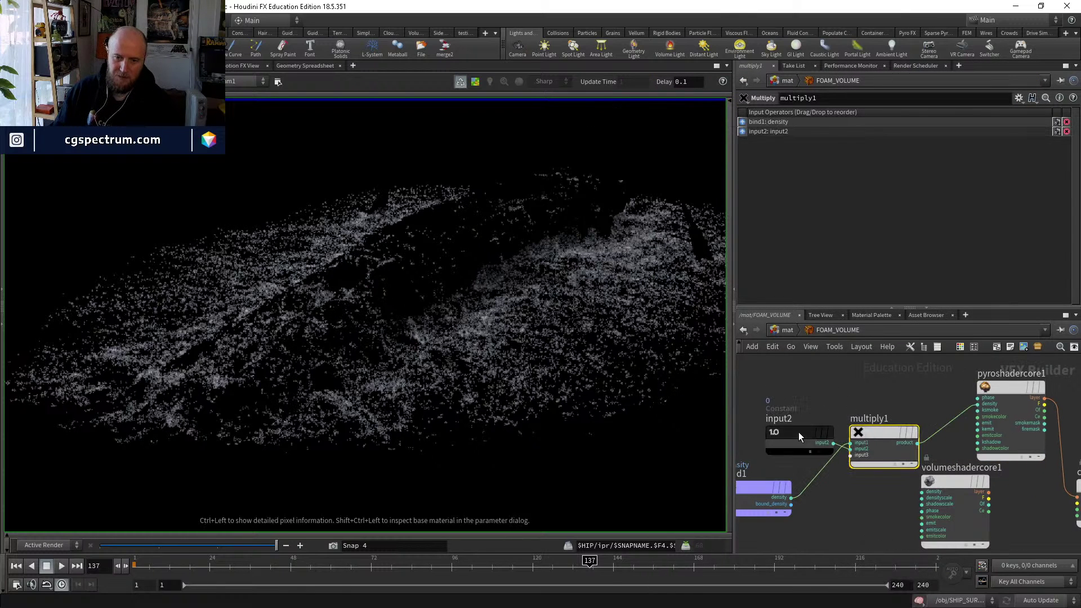
Set the float default of the constant feeding the Multiply node to 10.
click(798, 431)
click(827, 117)
click(833, 114)
double_click(833, 128)
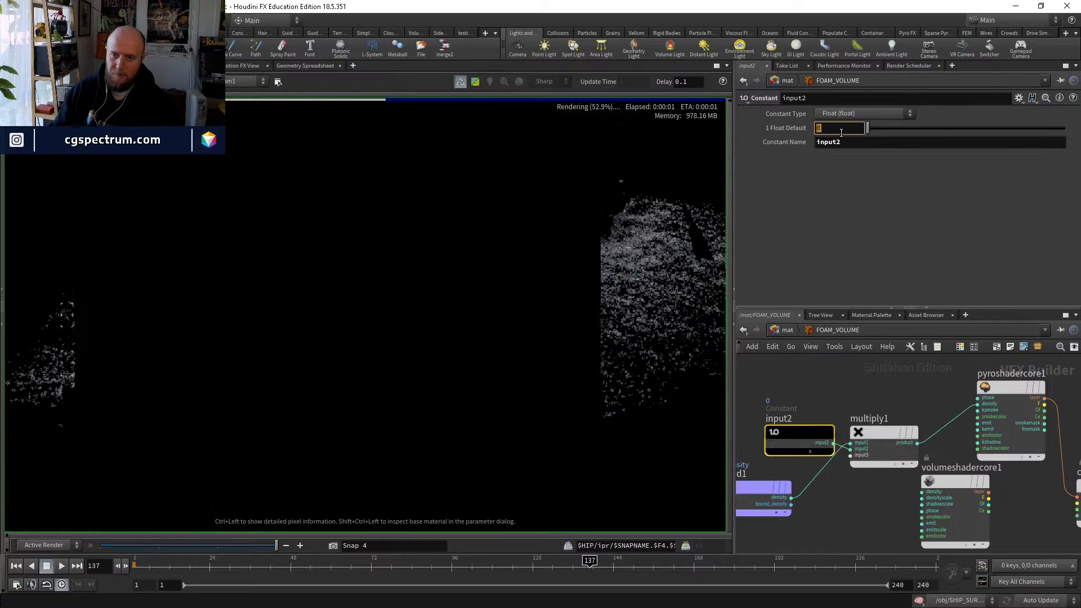
text(10)
key(Return)
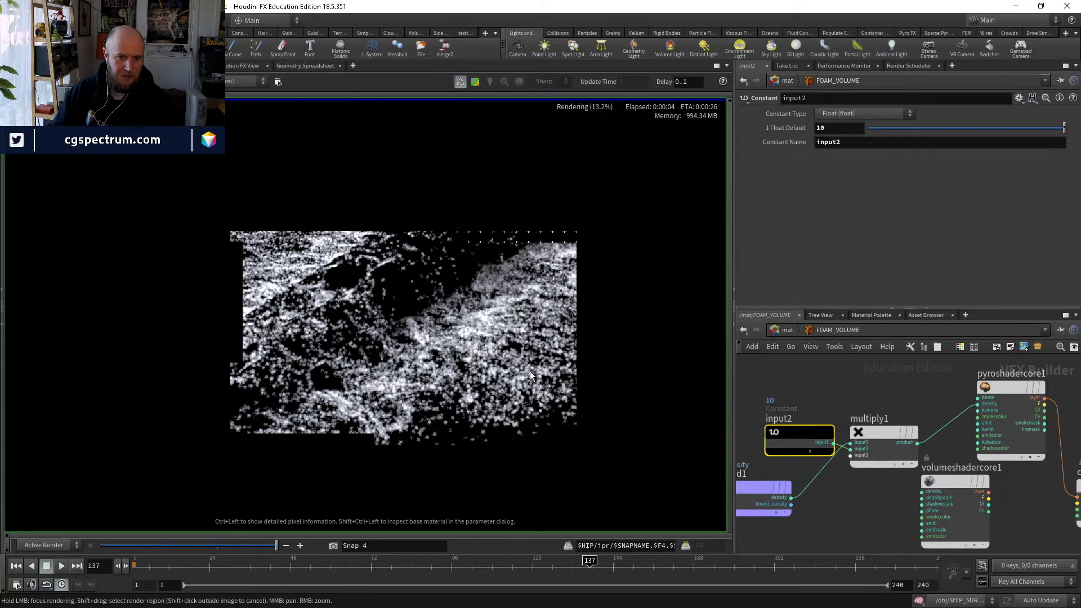
Set the Smoke Brightness of pyroshadercore1 to 2 and its Shadow Density to 0.5.
middle_drag(1012, 383, 964, 392)
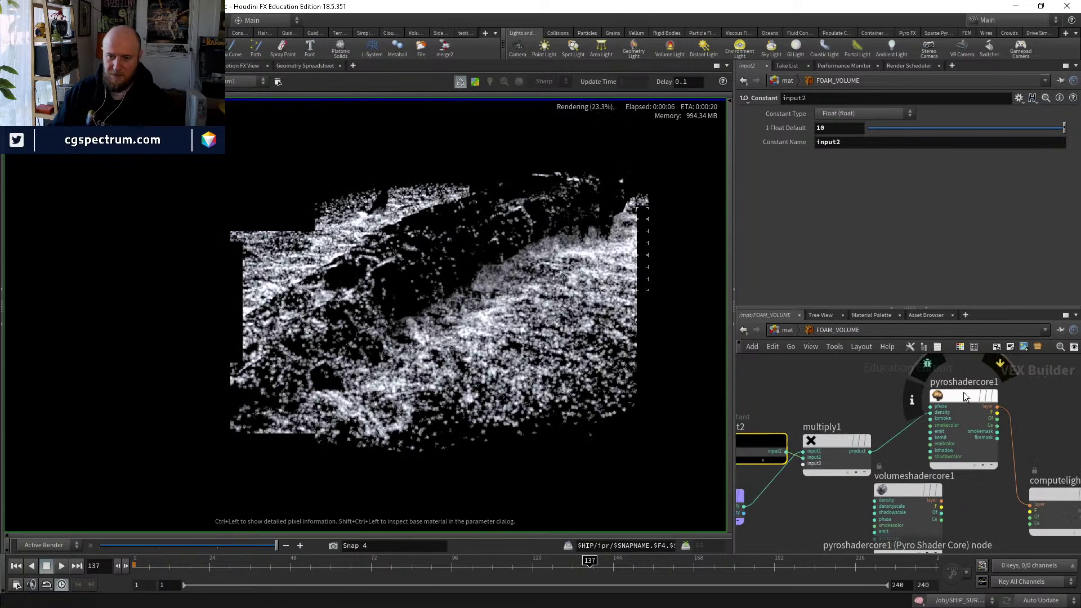
click(965, 392)
double_click(841, 142)
text(2)
key(Return)
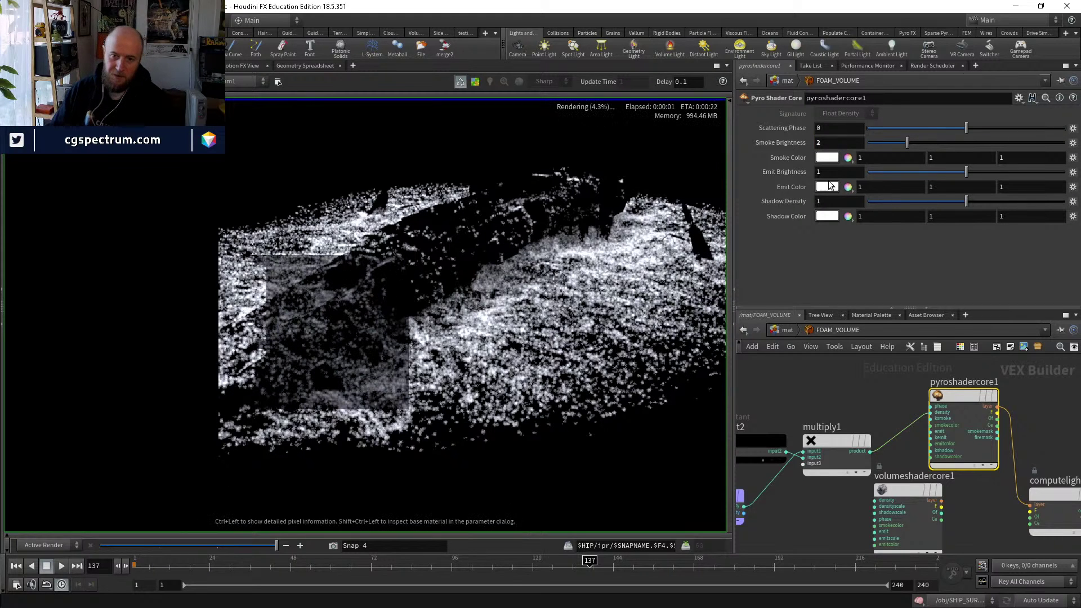
double_click(832, 201)
text(0.5)
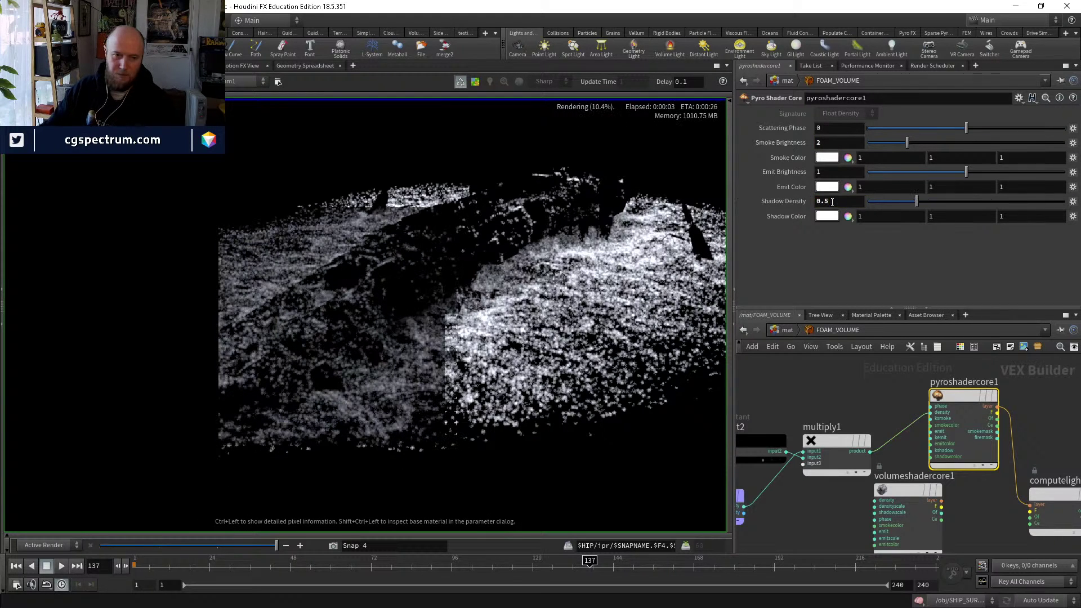
key(Return)
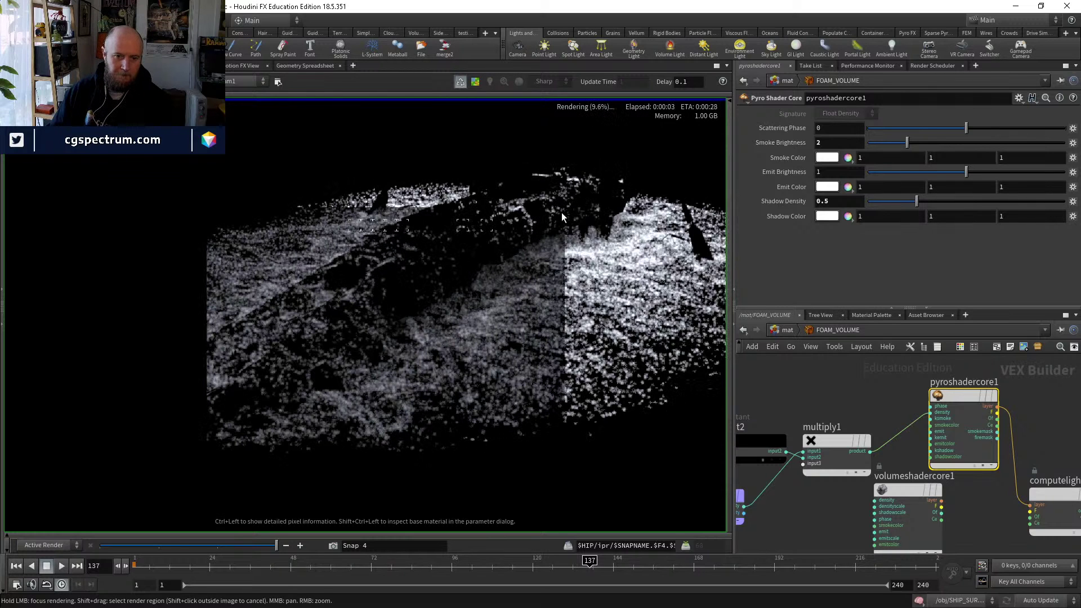
Return to the object level, compare the render settings of RENDER_FLIP and RENDER_FLIP_FOAM, and turn off RENDER_FLIP's display.
click(788, 330)
click(821, 388)
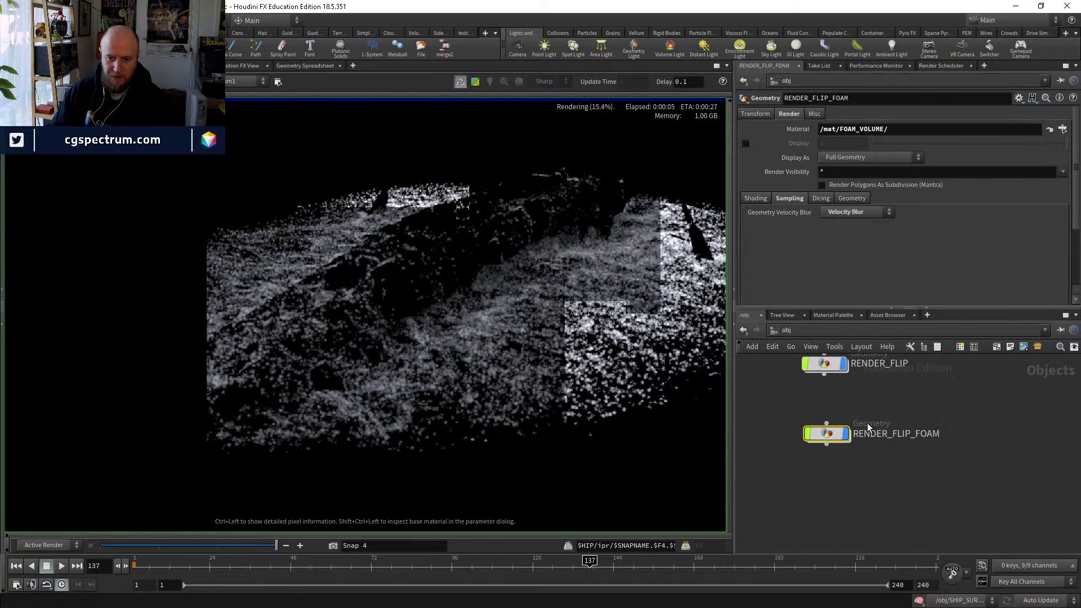
middle_drag(867, 428, 874, 467)
click(834, 364)
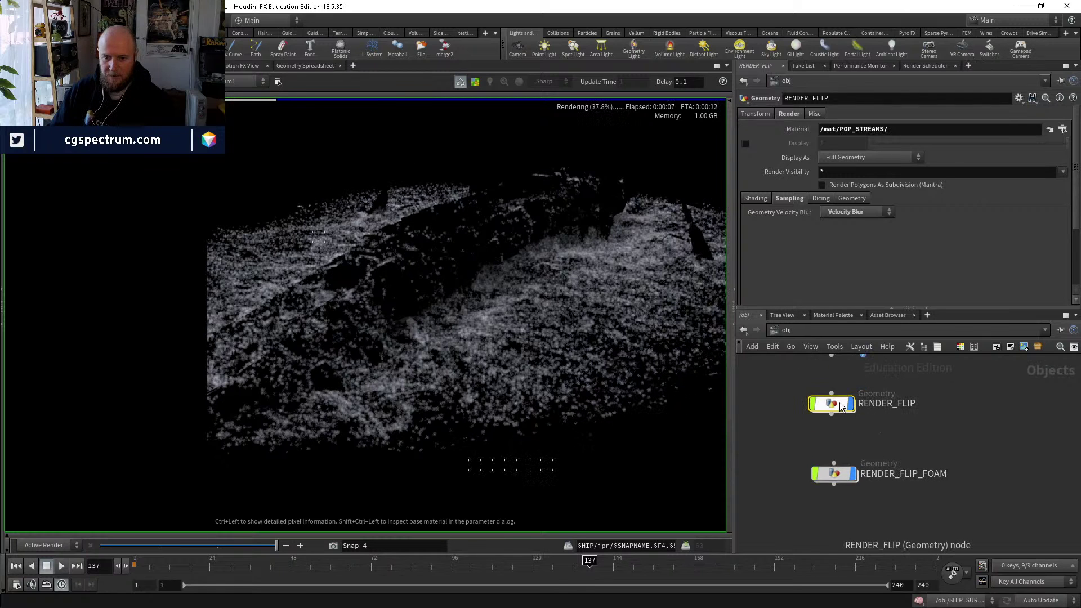
click(833, 473)
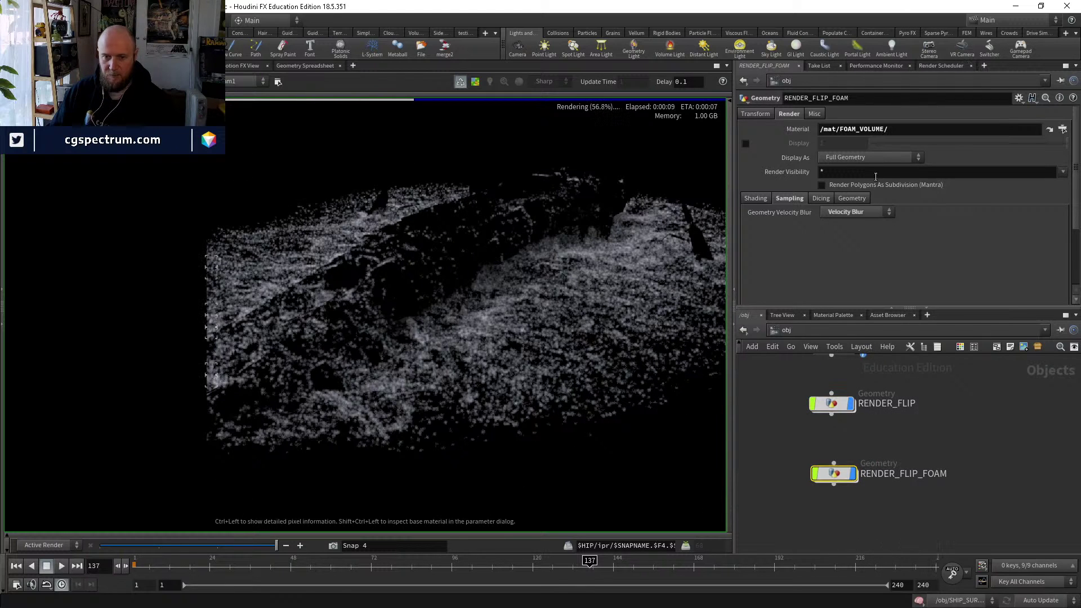
click(794, 330)
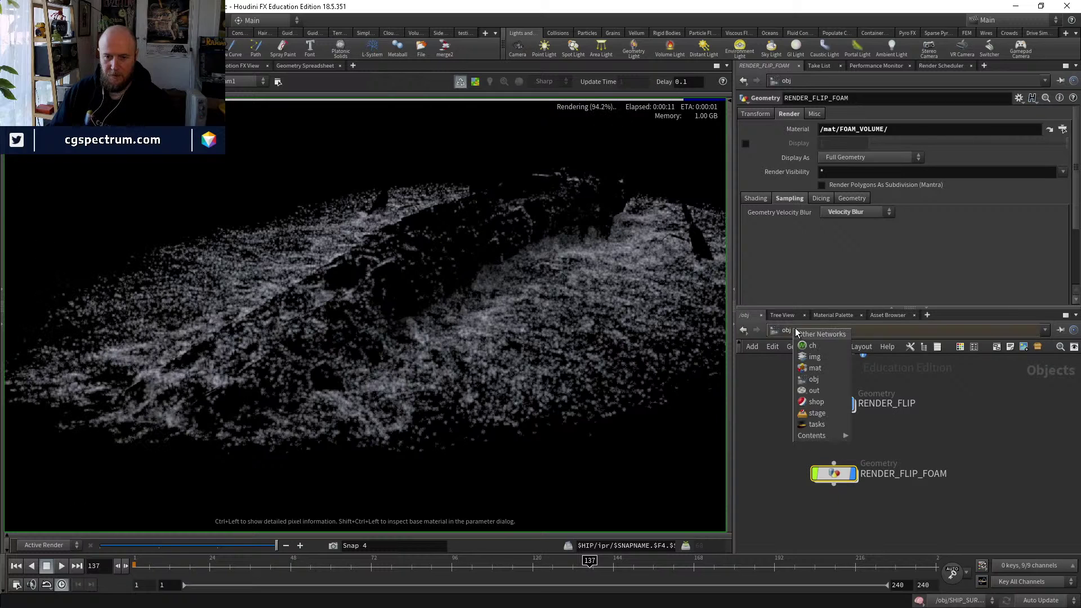
click(794, 330)
click(788, 330)
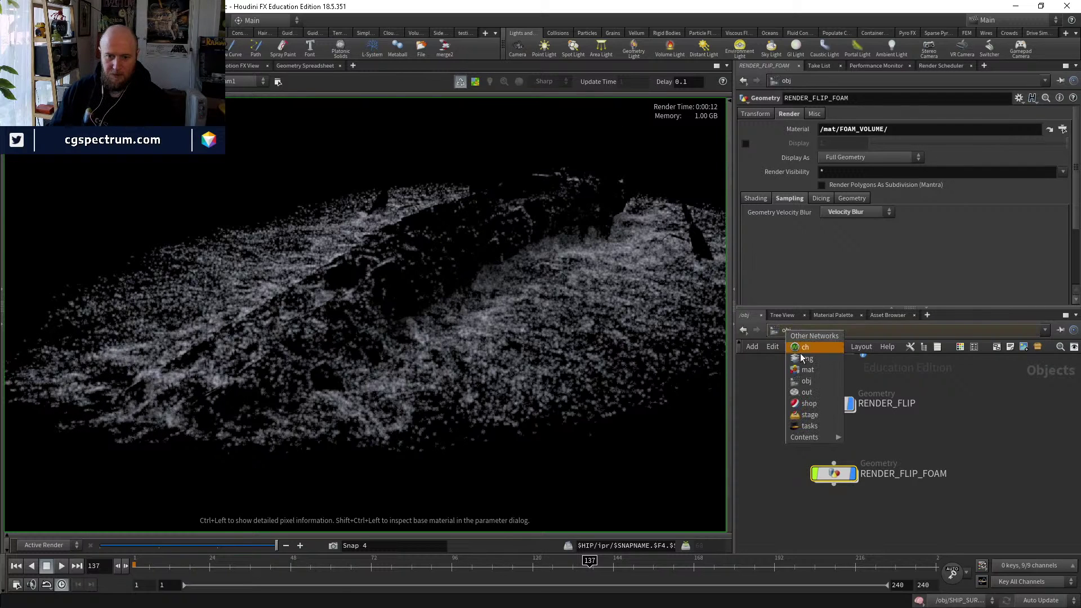
click(807, 381)
middle_drag(875, 423, 841, 464)
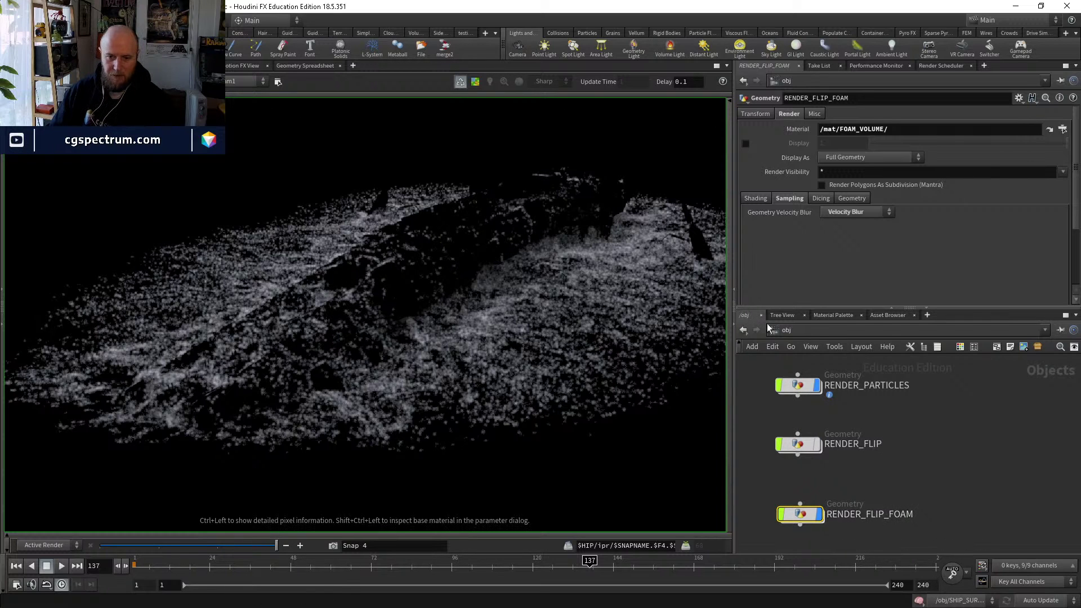
Check the object settings of the test Mantra node in the output network, and return to the object level.
click(782, 330)
click(813, 391)
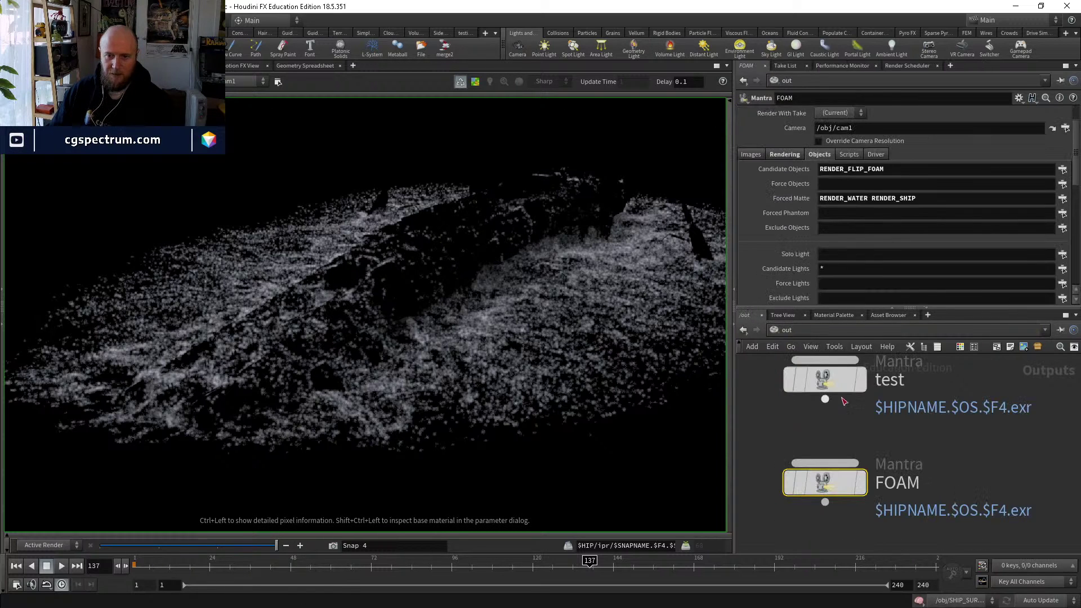
click(829, 371)
click(818, 153)
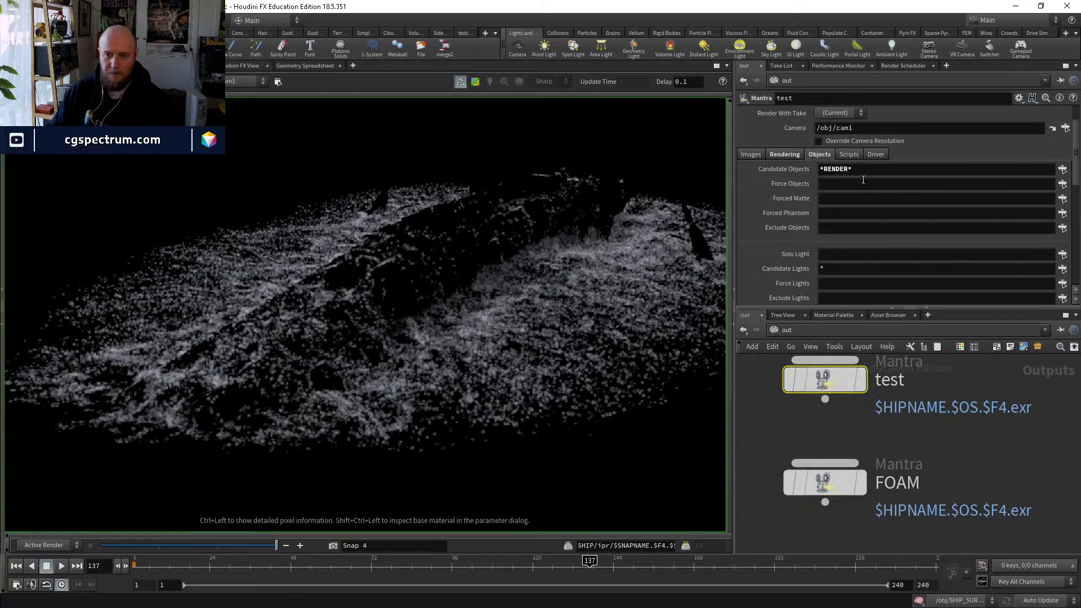
click(826, 331)
click(833, 388)
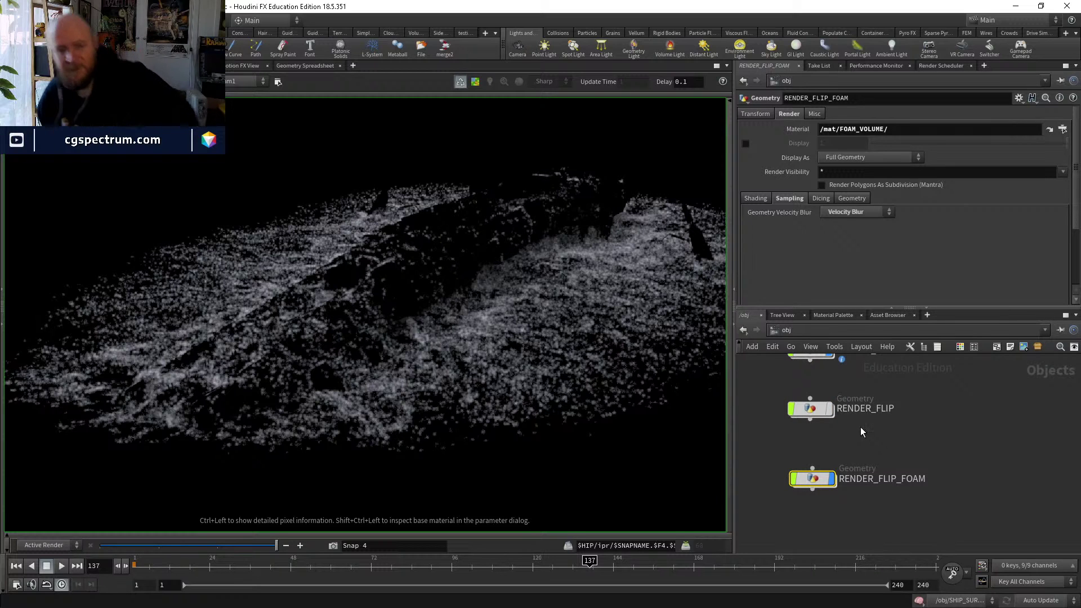
Examine how the foam blends with the ship, water and streams in the progressing full-scene render.
middle_drag(418, 260, 425, 216)
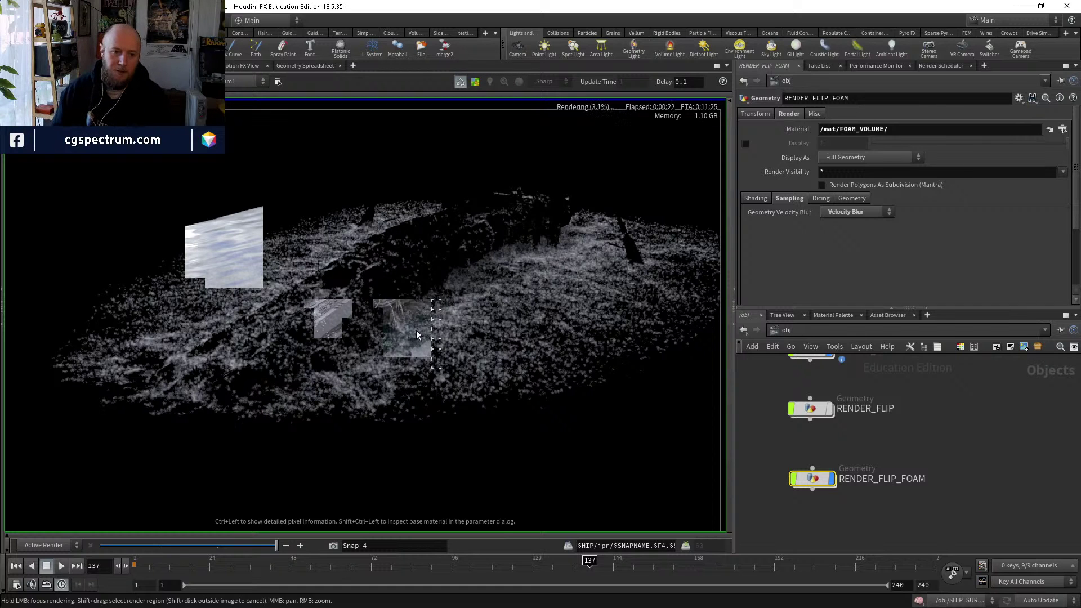
scroll(414, 327, up, 5)
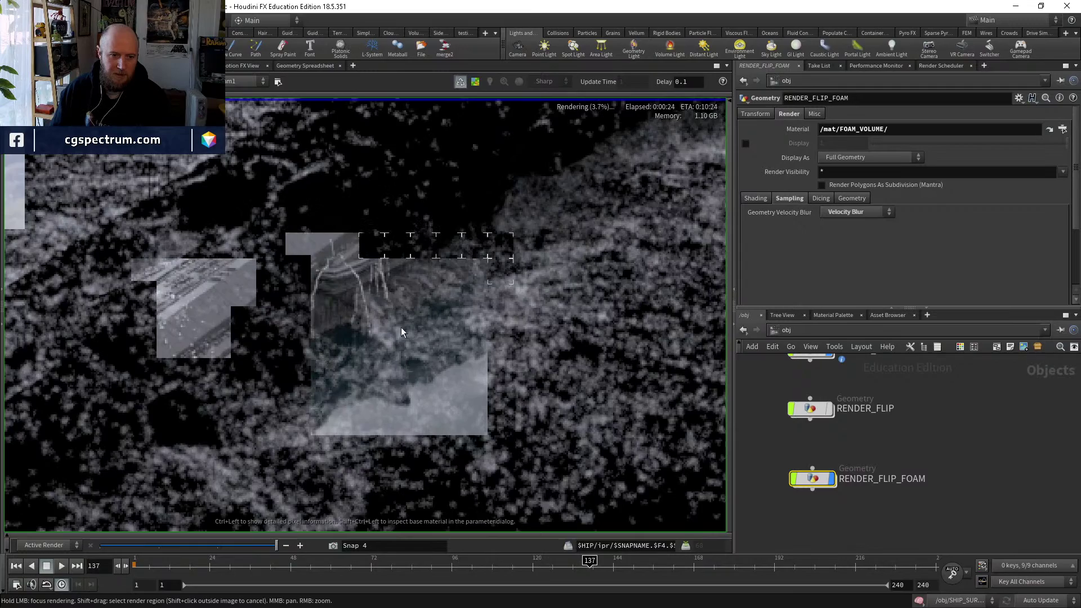
scroll(401, 327, up, 2)
scroll(390, 337, down, 2)
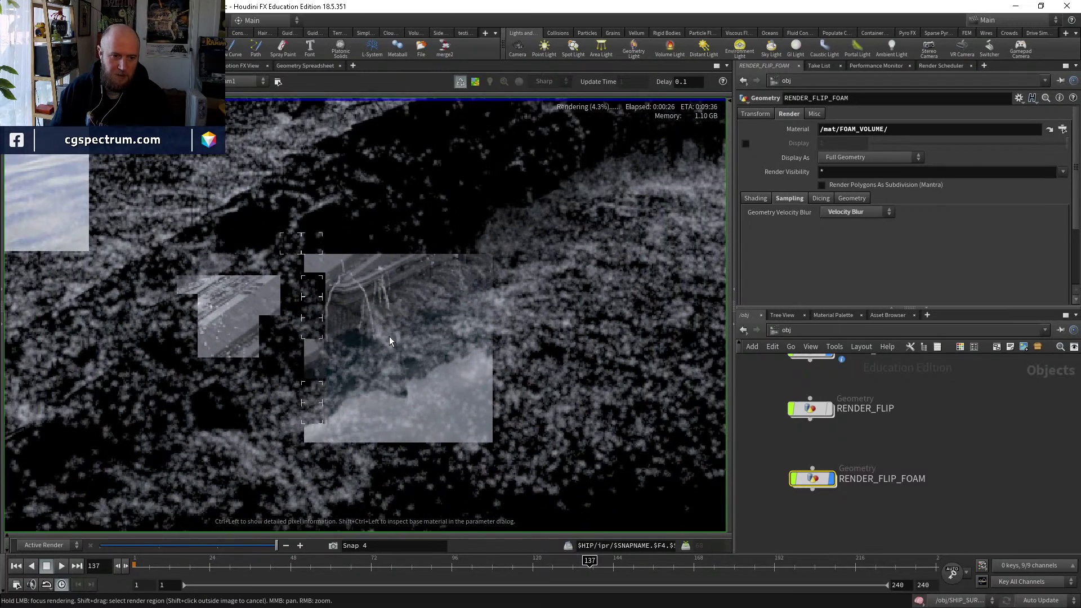
scroll(417, 343, down, 2)
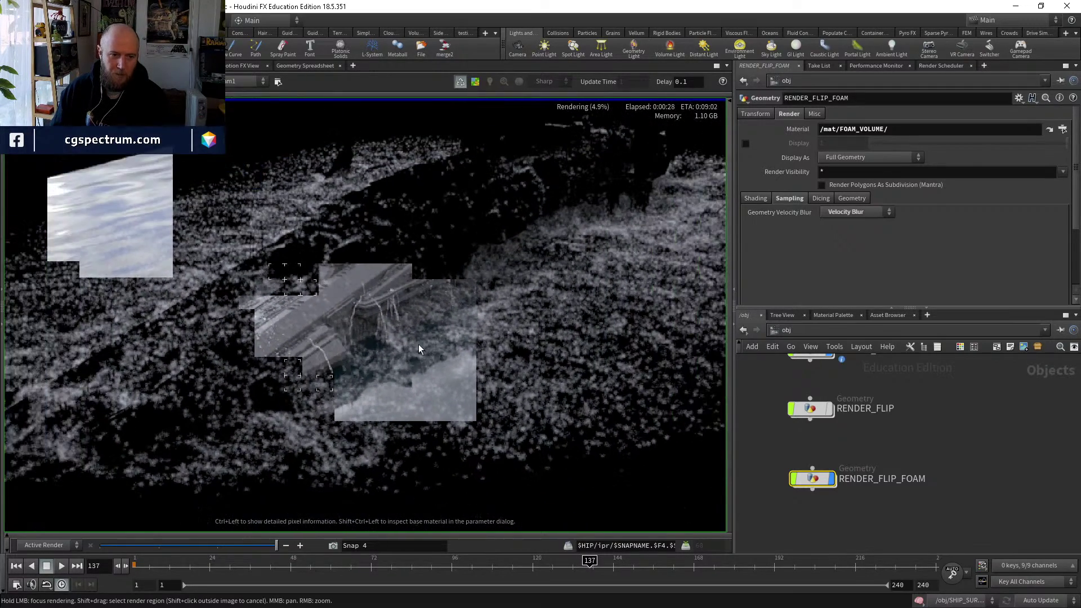
scroll(315, 309, up, 4)
scroll(319, 282, down, 1)
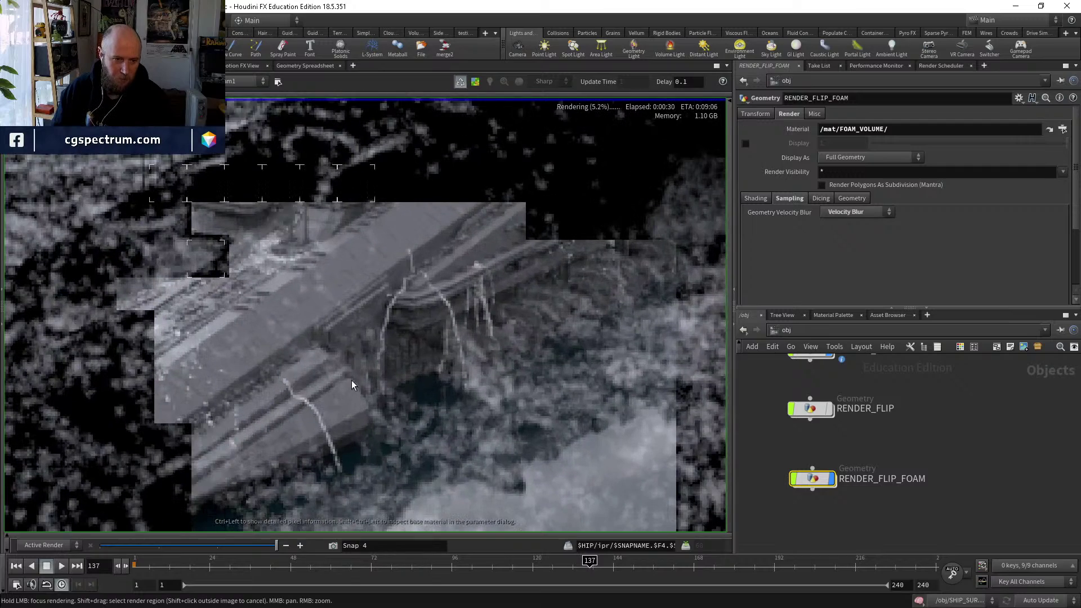
middle_drag(421, 428, 514, 373)
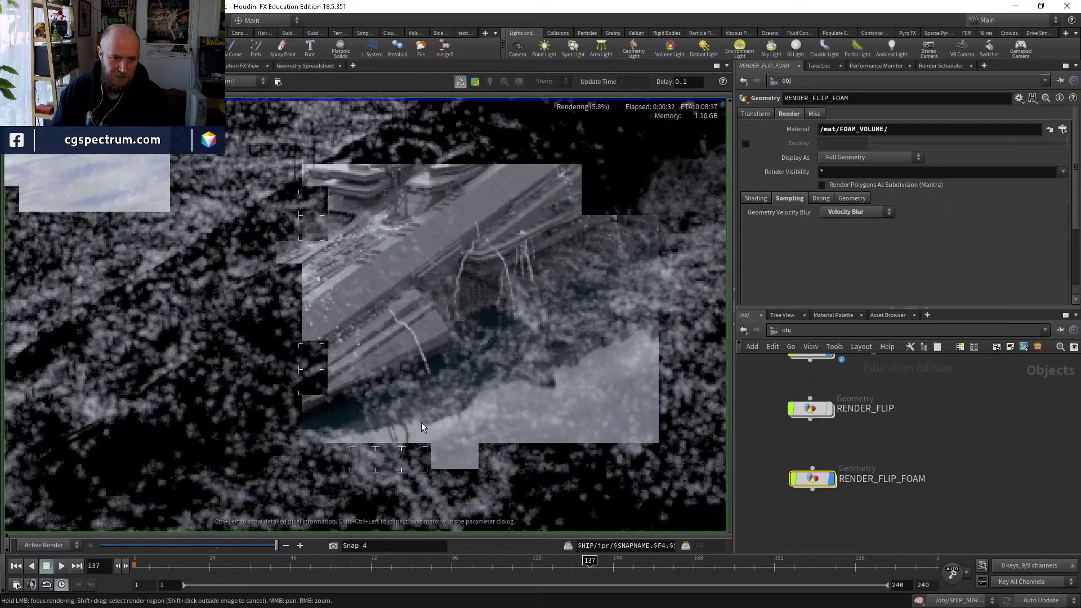
scroll(424, 424, down, 2)
middle_drag(523, 434, 379, 411)
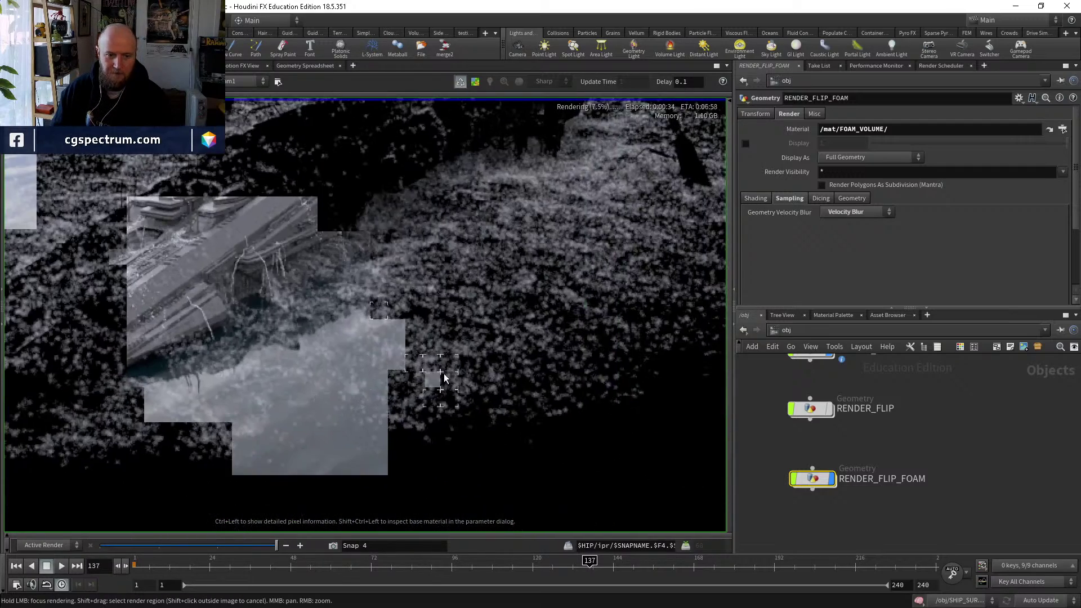
middle_drag(501, 376, 631, 374)
mouse_move(276, 545)
mouse_down()
mouse_move(177, 541)
mouse_move(276, 546)
mouse_up()
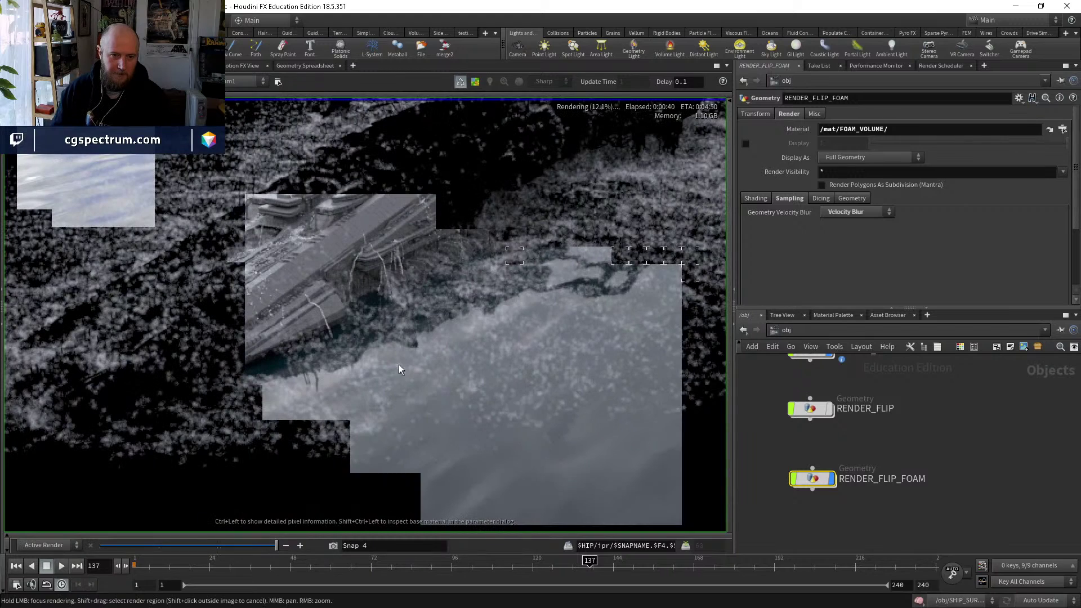
middle_drag(387, 383, 455, 400)
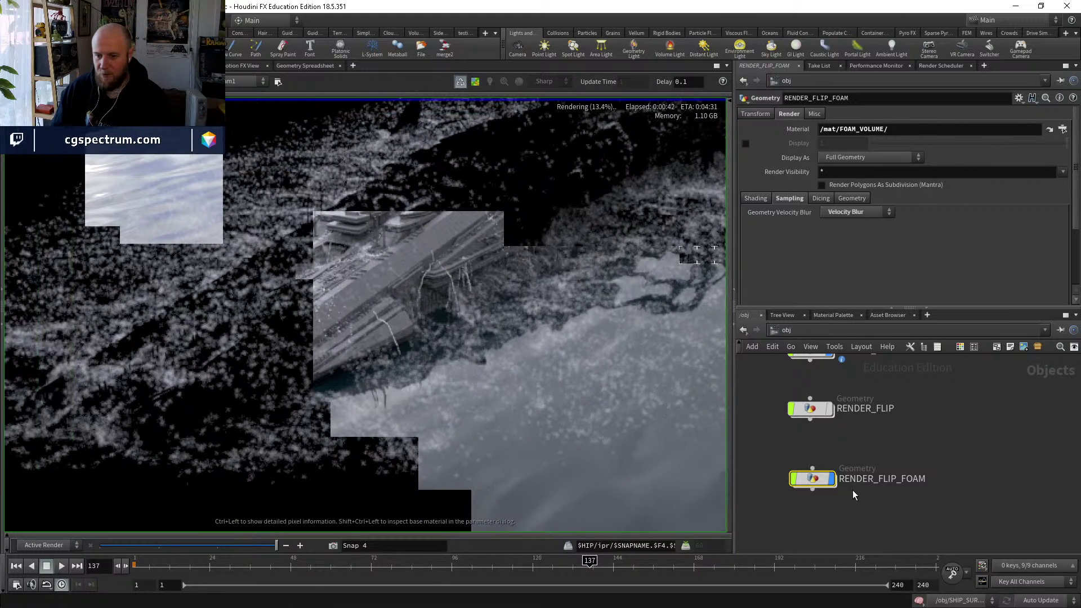
Open the RENDER_FLIP_FOAM network and inspect the geometry information of vdbfromparticles1.
double_click(825, 482)
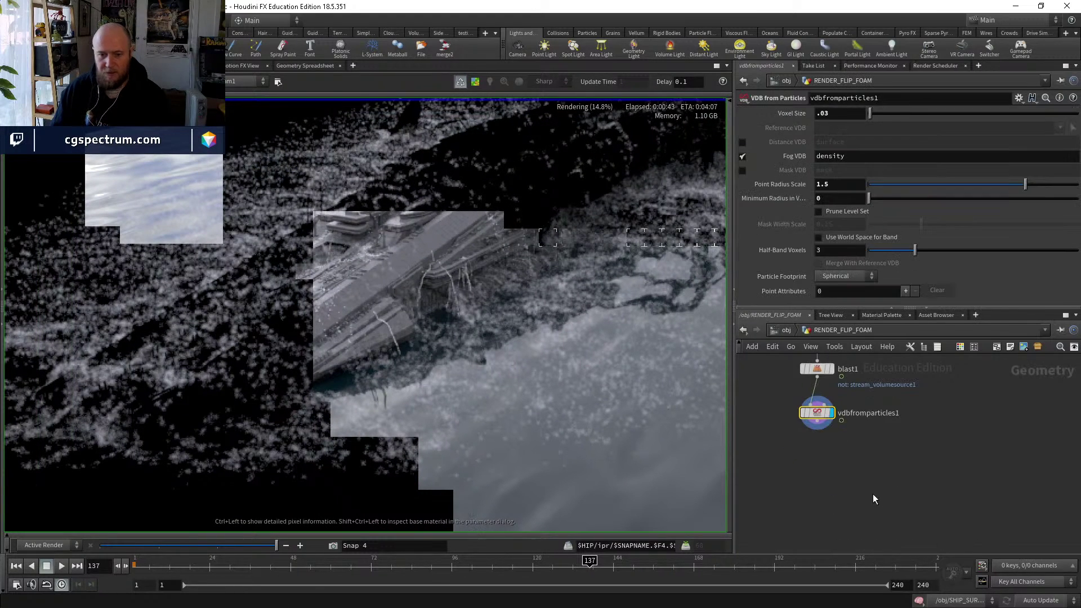
scroll(822, 479, up, 3)
middle_click(813, 478)
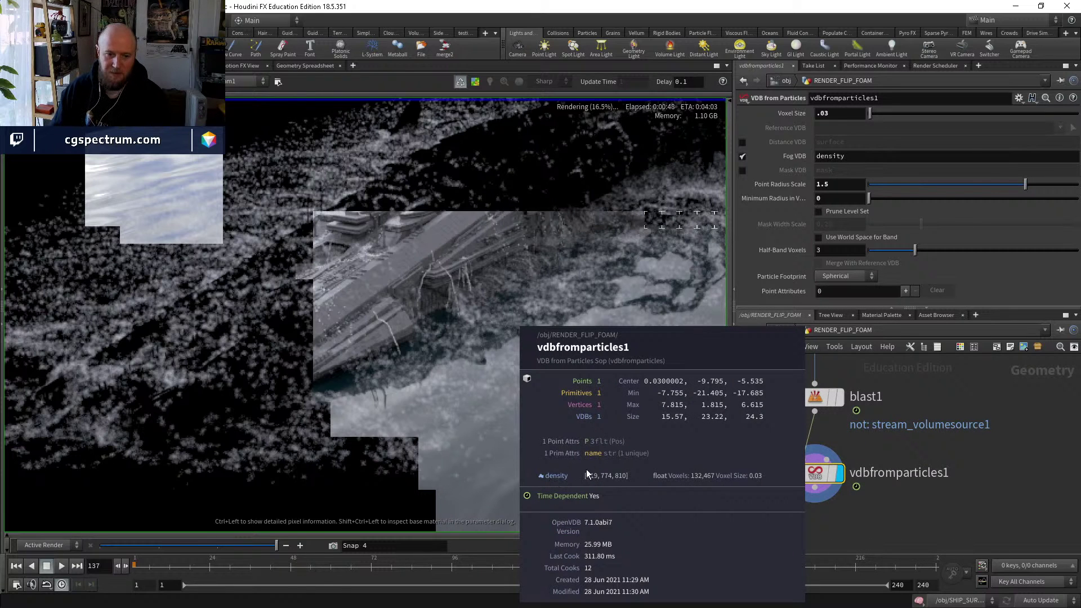
middle_drag(575, 277, 510, 291)
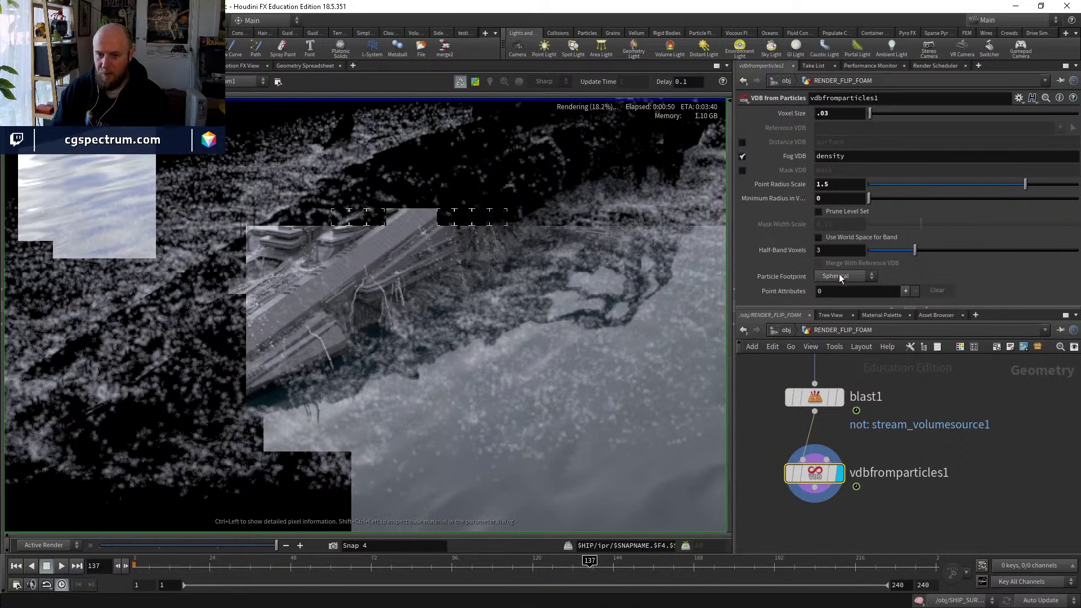
Pause automatic render updates and add a point attribute entry for v to vdbfromparticles1.
click(462, 82)
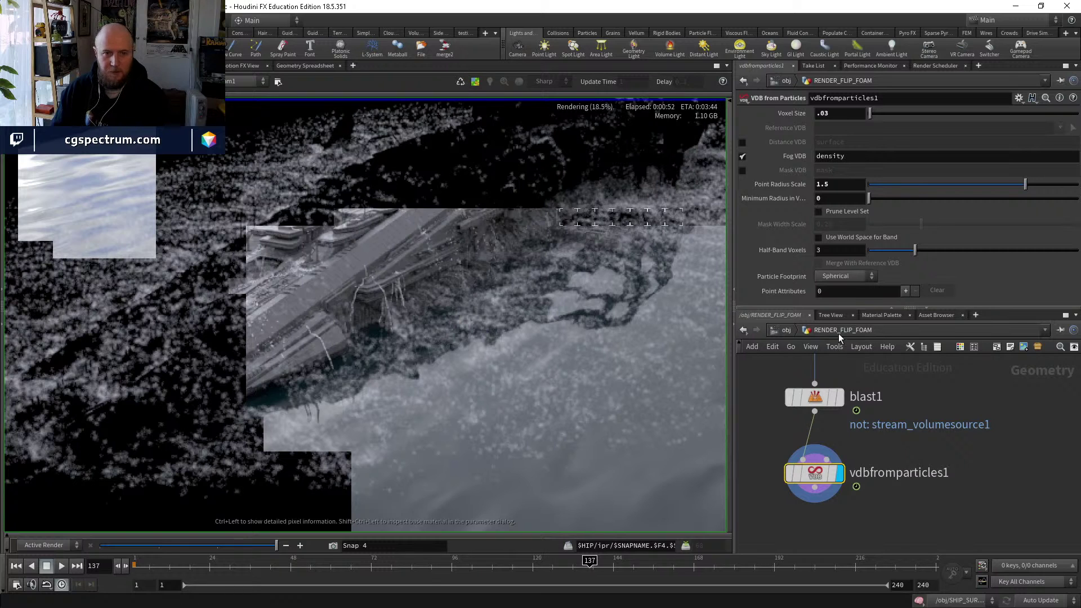
click(905, 291)
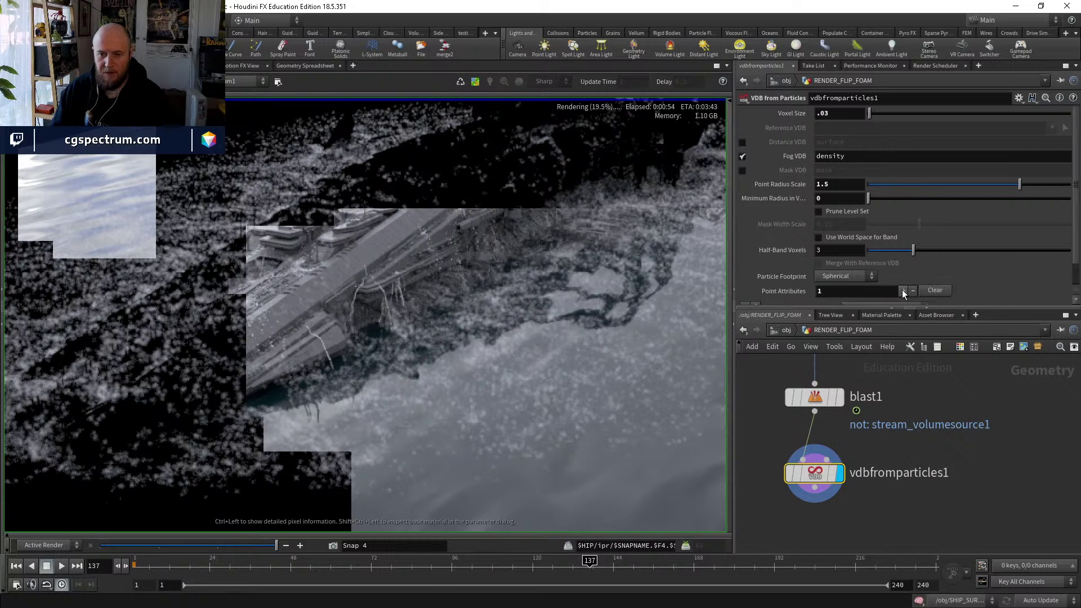
scroll(901, 287, down, 2)
click(883, 282)
click(869, 327)
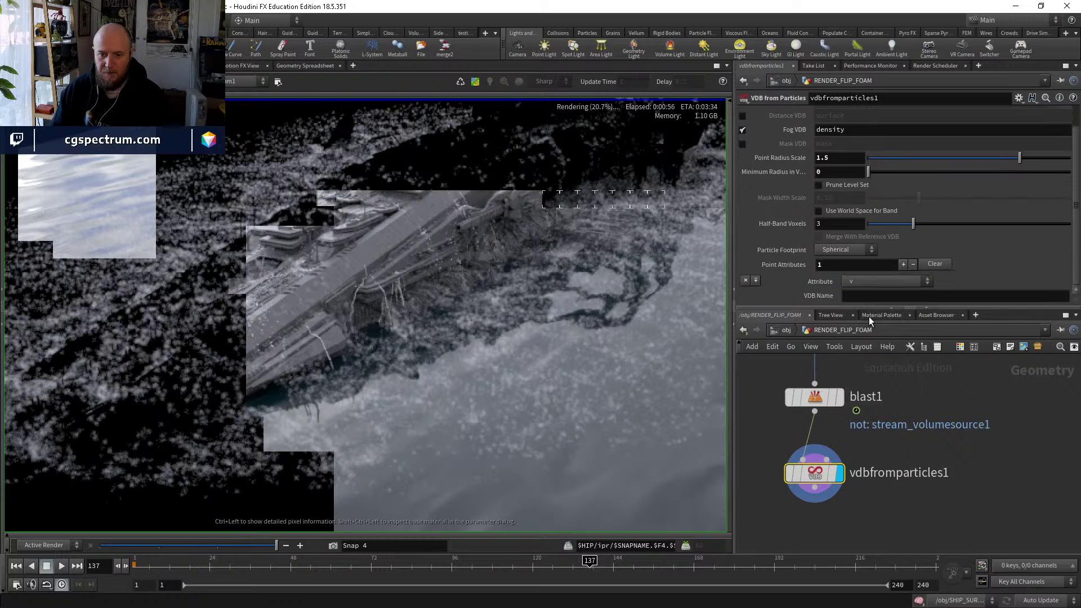
Name the velocity VDB vel, set its vector type to Displacement/Velocity/Acceleration, and inspect the node's geometry information.
click(854, 281)
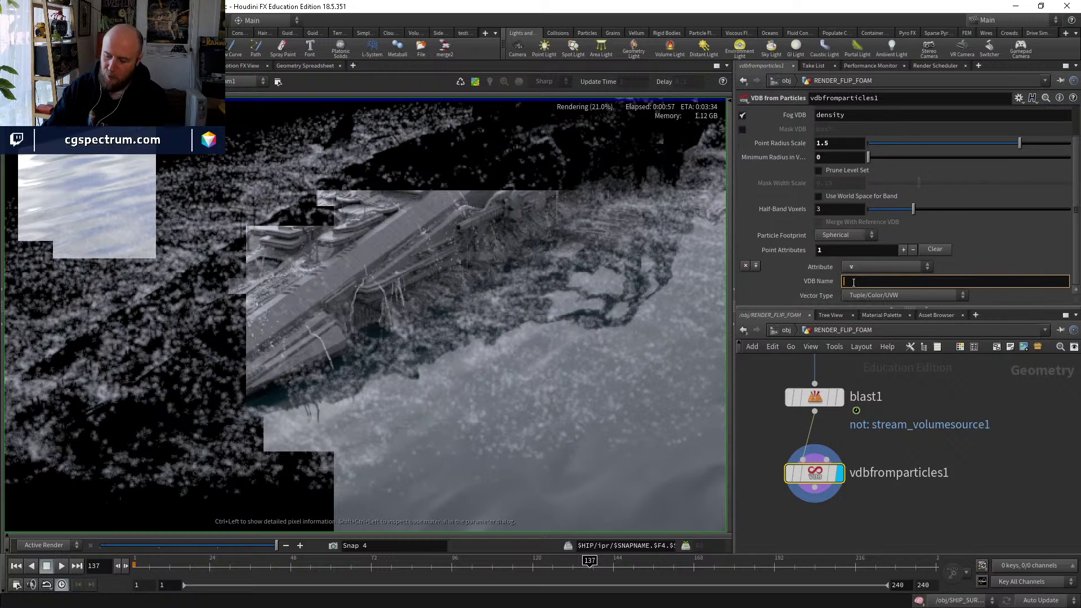
text(vel)
click(867, 295)
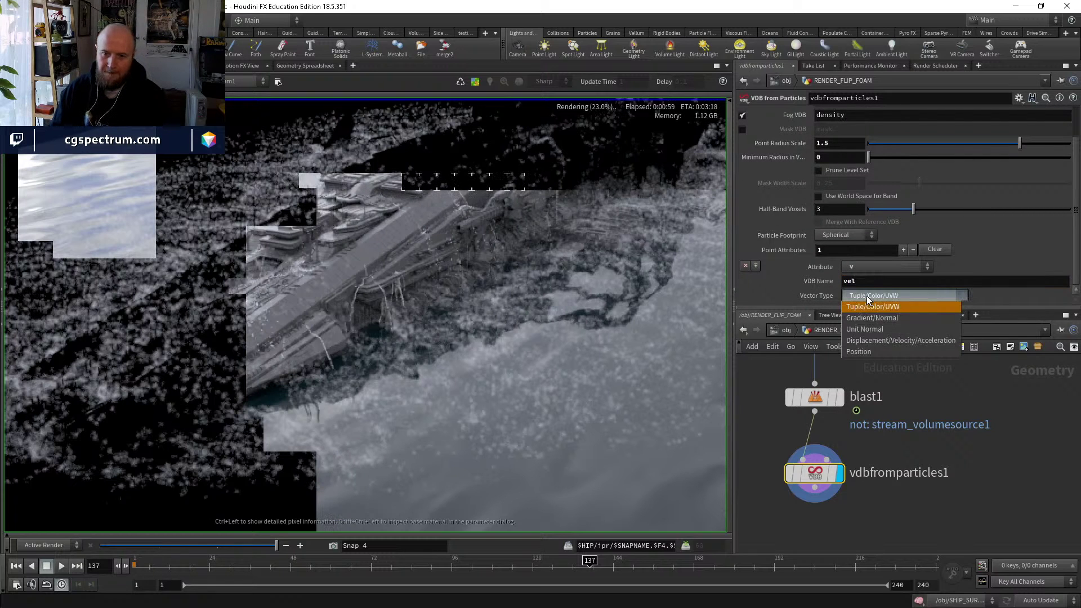
click(884, 339)
middle_drag(934, 515, 931, 467)
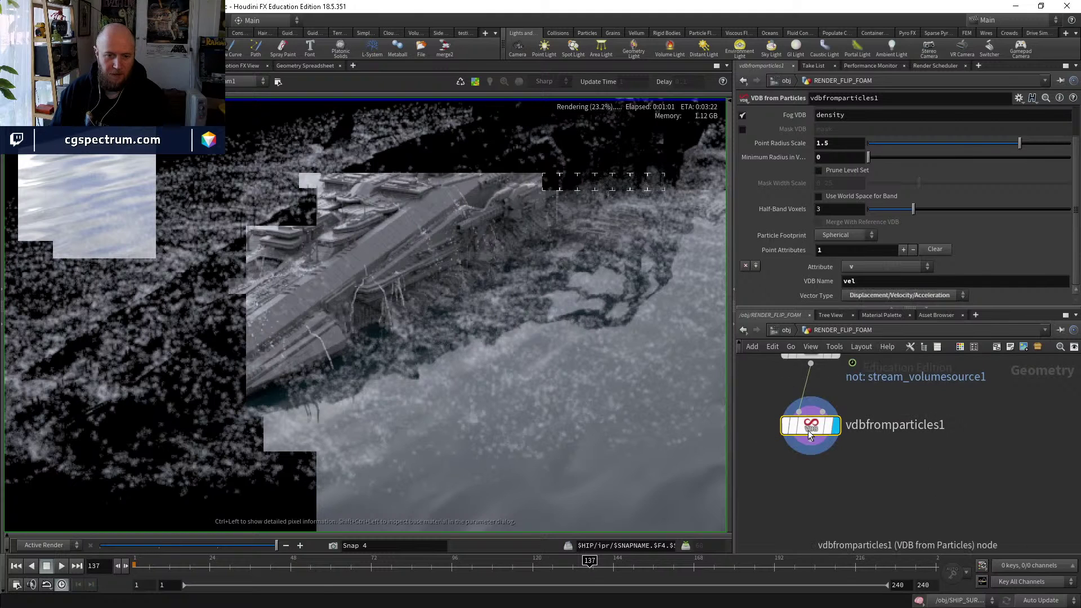
middle_click(811, 428)
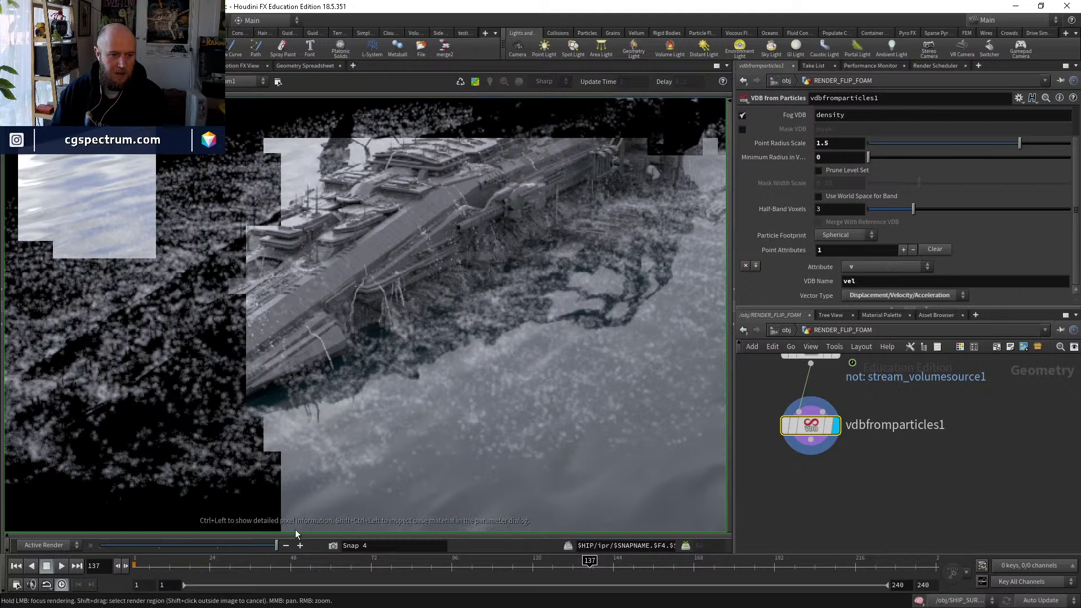
Take a snapshot of the current render and resume automatic render updates to re-render with the velocity VDB.
click(459, 82)
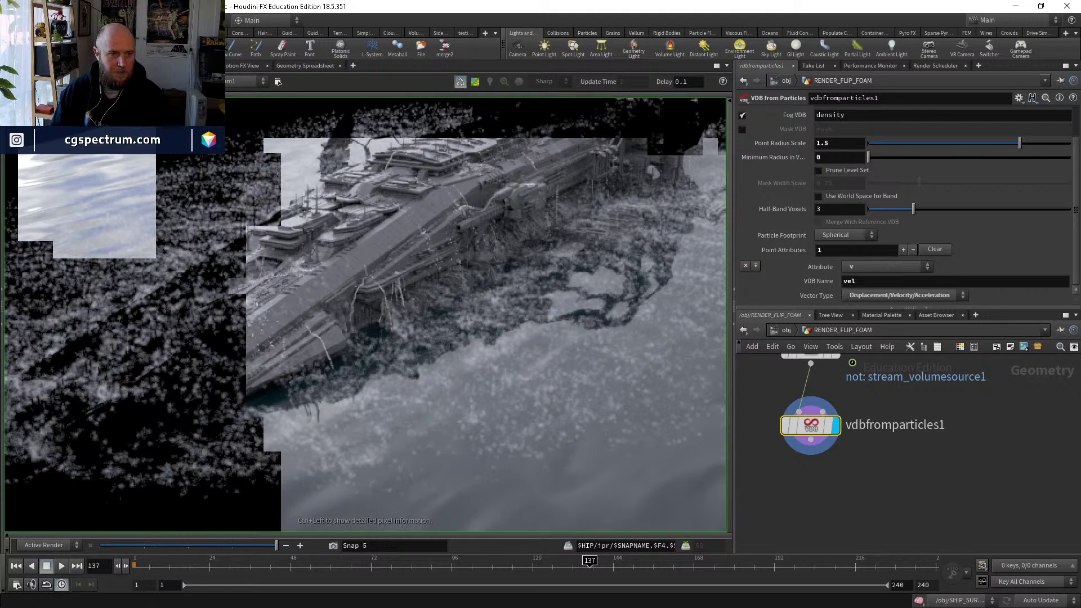
scroll(564, 420, up, 8)
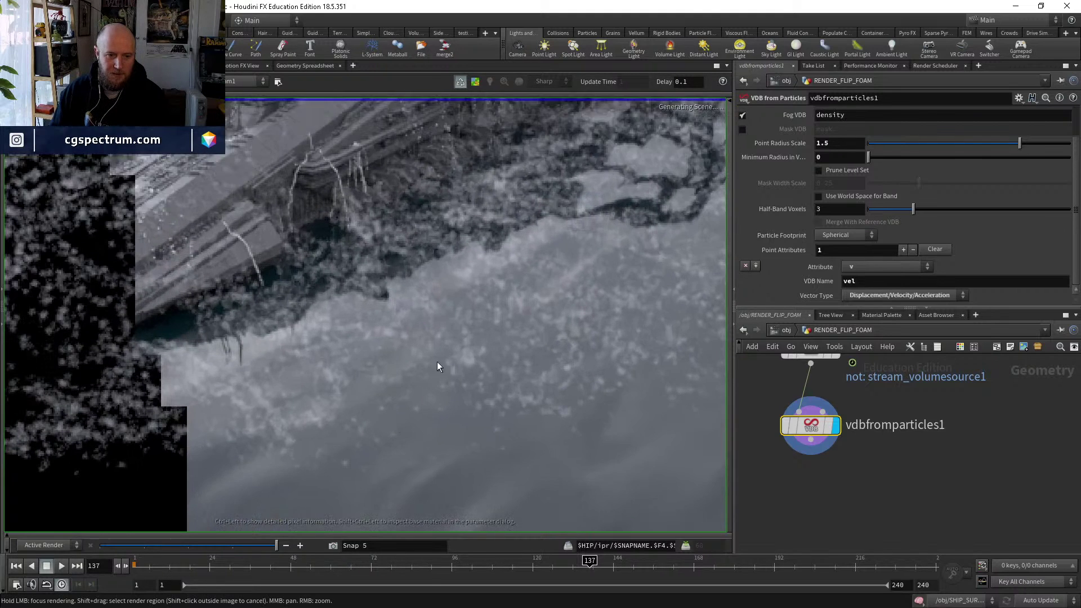
scroll(481, 416, down, 6)
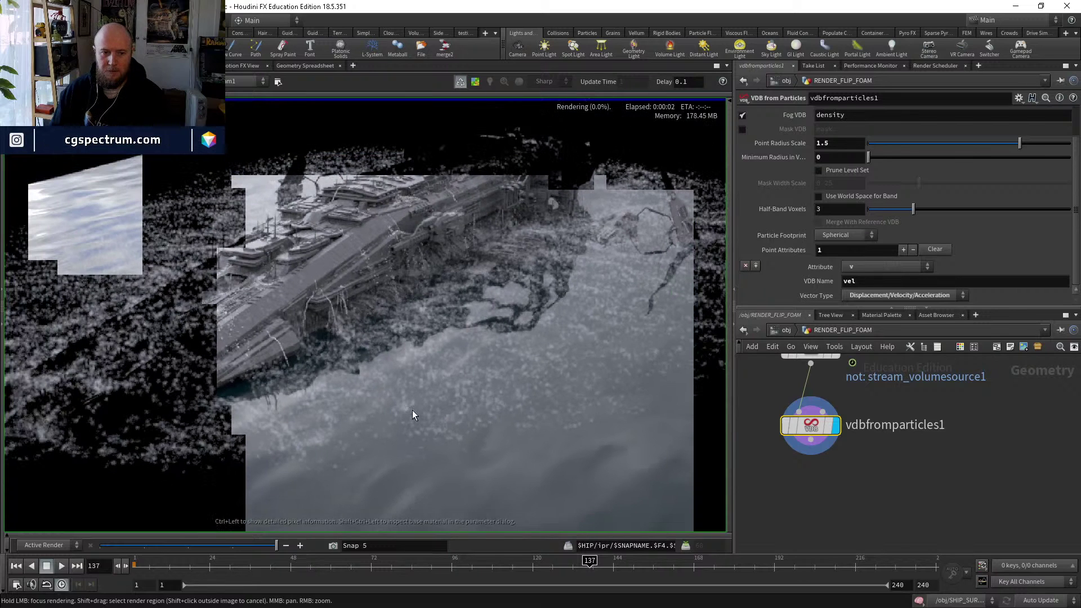
Examine the motion-blurred foam along the ship's hull and on the water surface in the render.
scroll(412, 412, up, 2)
middle_drag(413, 411, 408, 387)
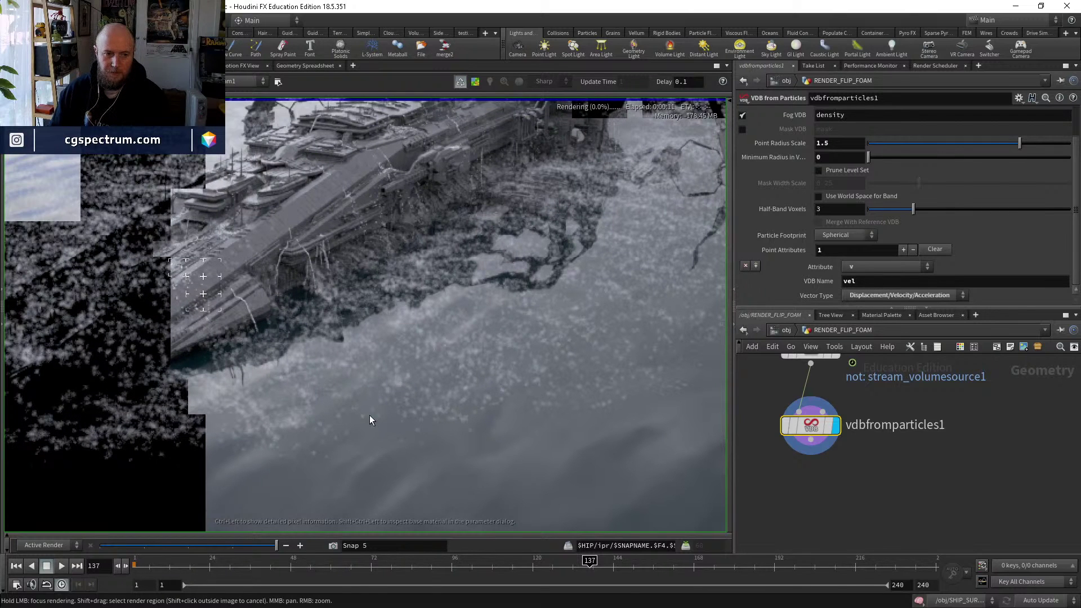
scroll(419, 375, up, 1)
scroll(451, 387, up, 2)
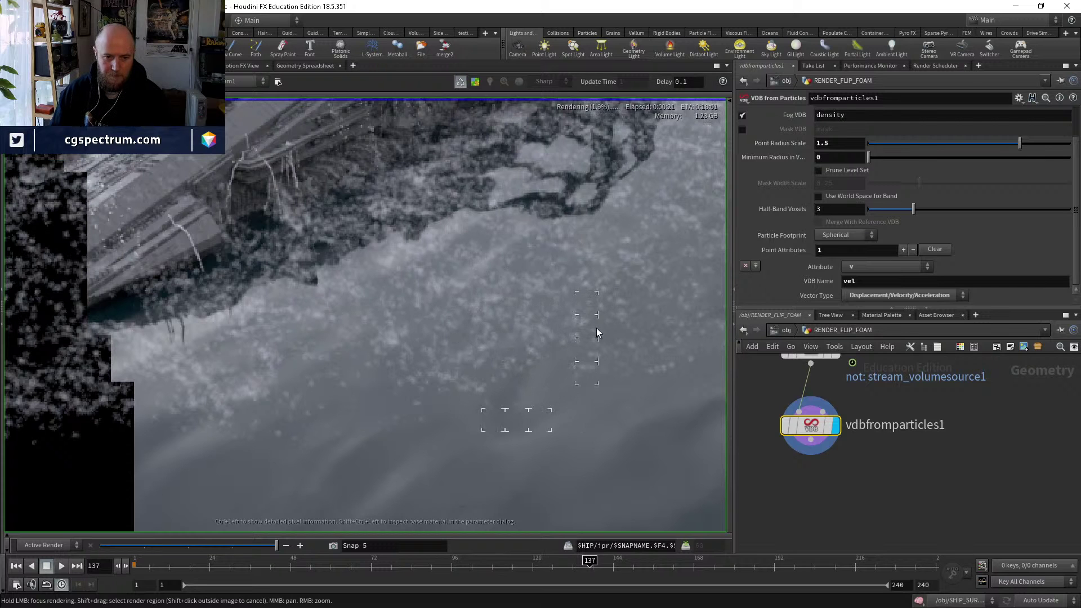
scroll(504, 374, down, 1)
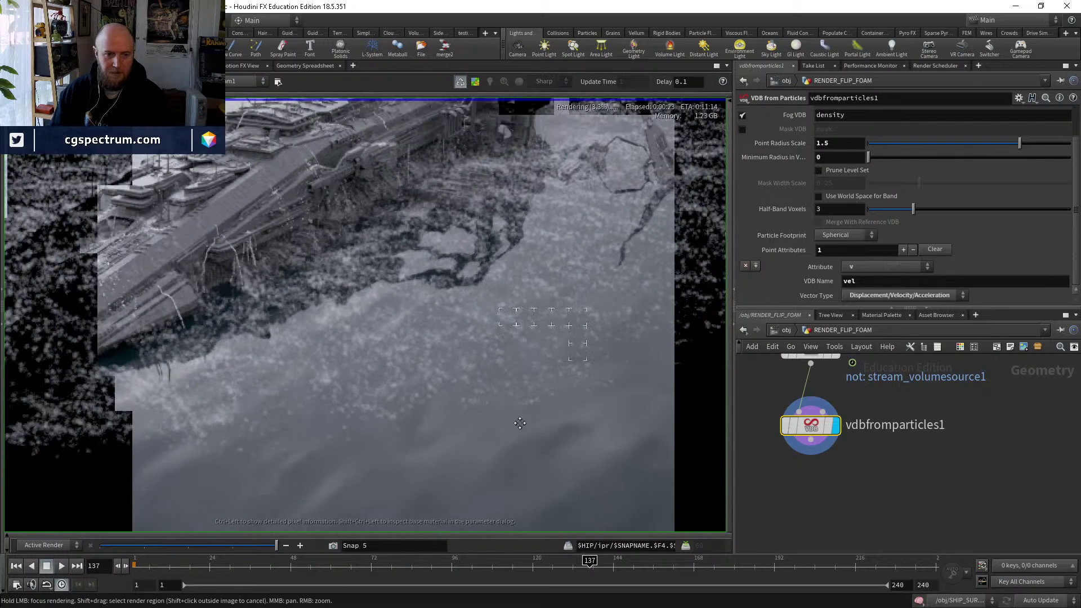
scroll(520, 423, down, 2)
scroll(464, 267, up, 2)
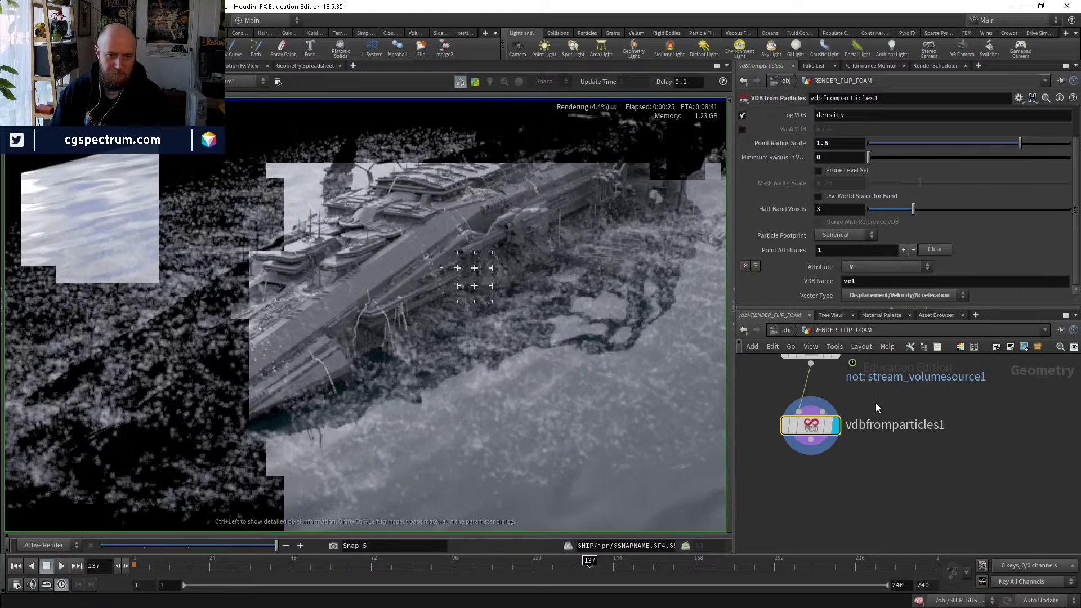
Set the point radius scale of vdbfromparticles1 to 1.
middle_drag(876, 403, 885, 516)
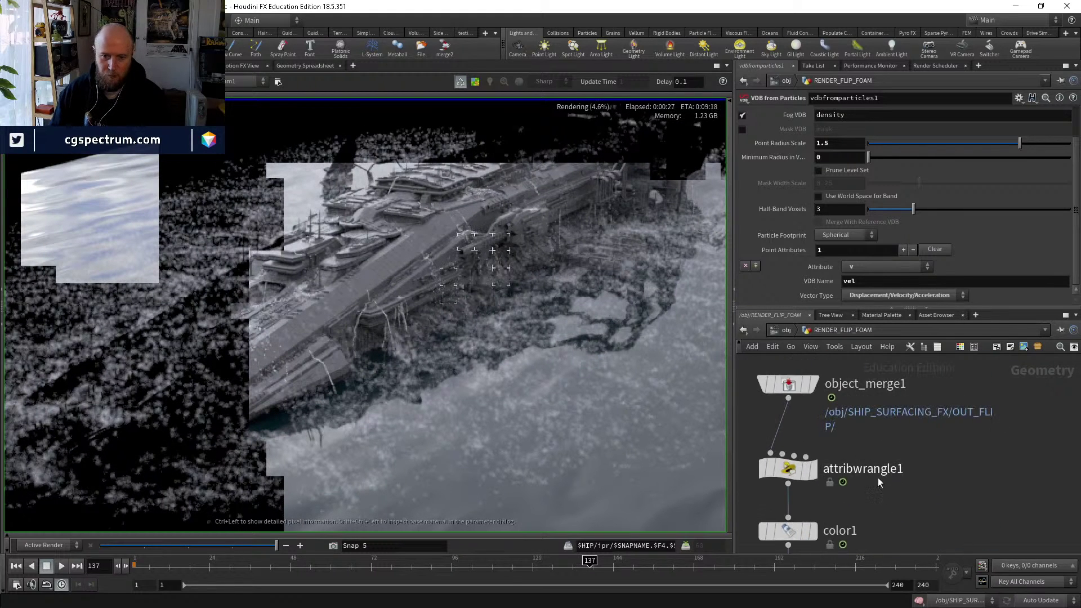
scroll(882, 477, down, 6)
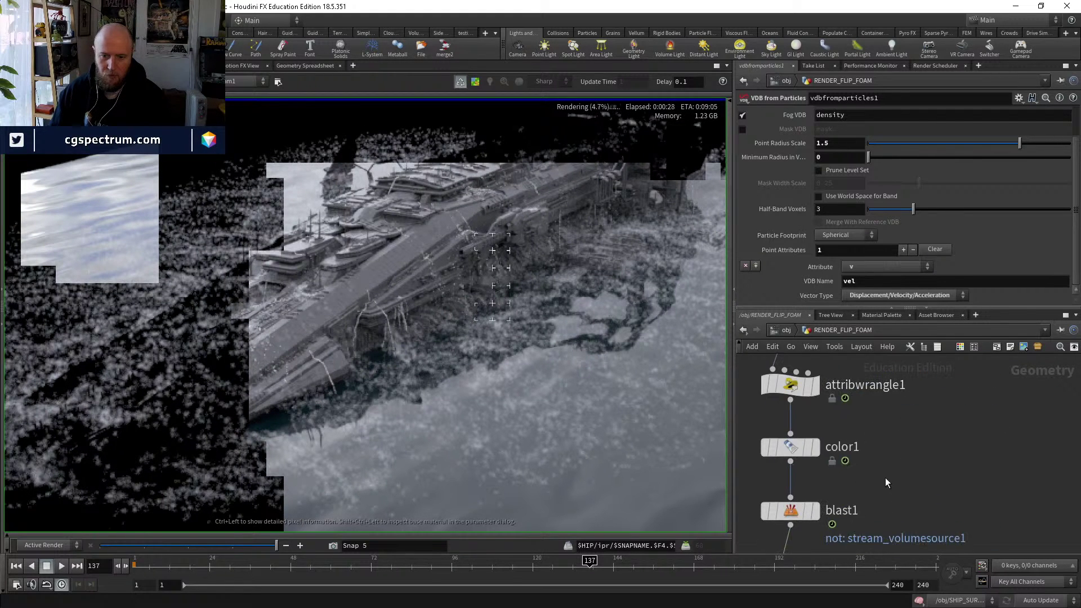
scroll(822, 114, up, 2)
click(837, 113)
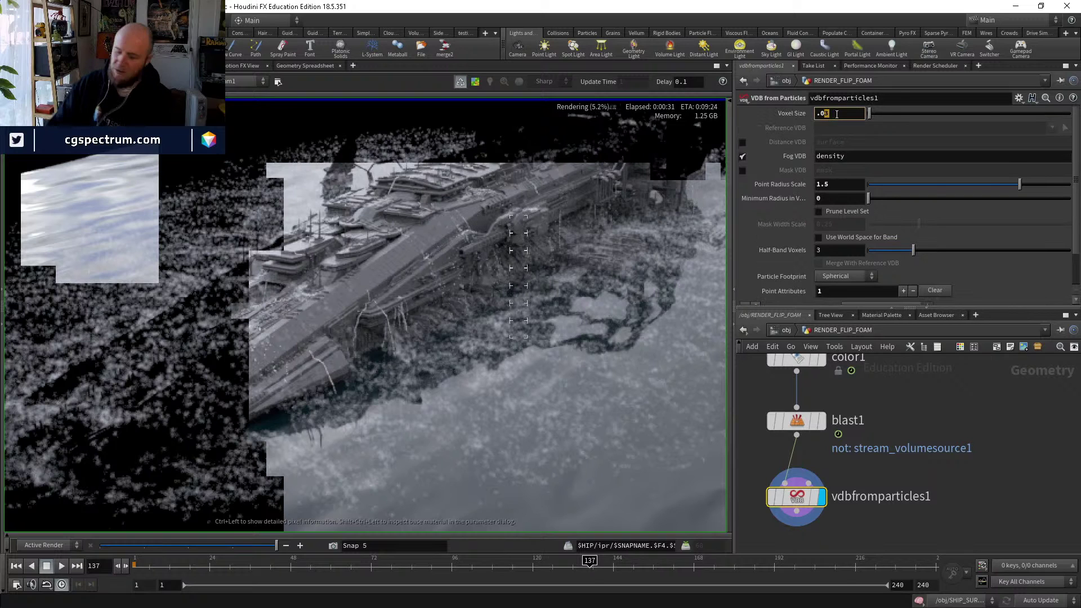
click(840, 184)
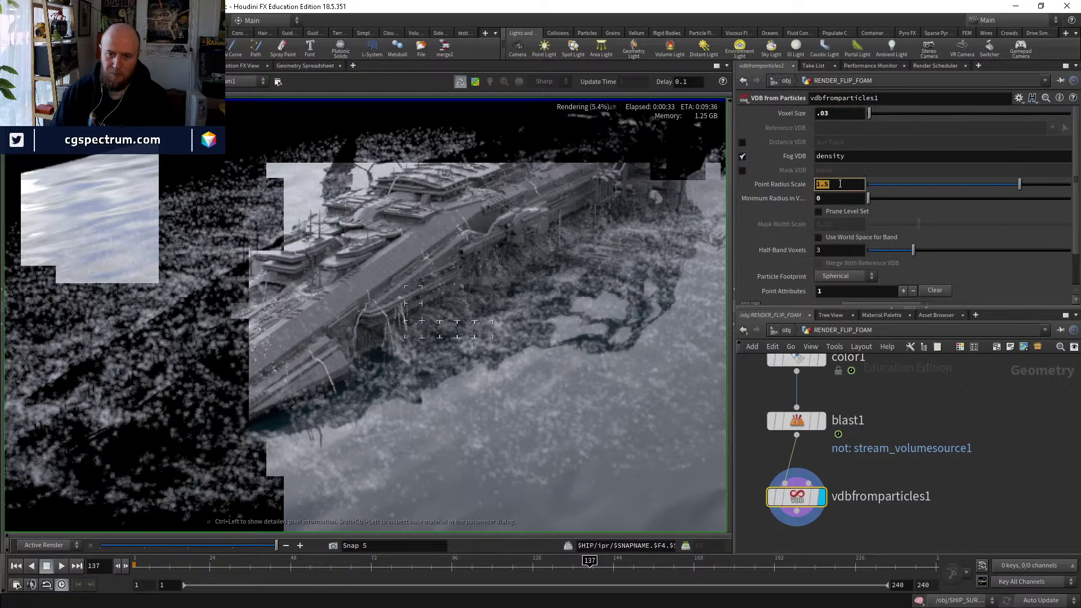
text(1)
key(Return)
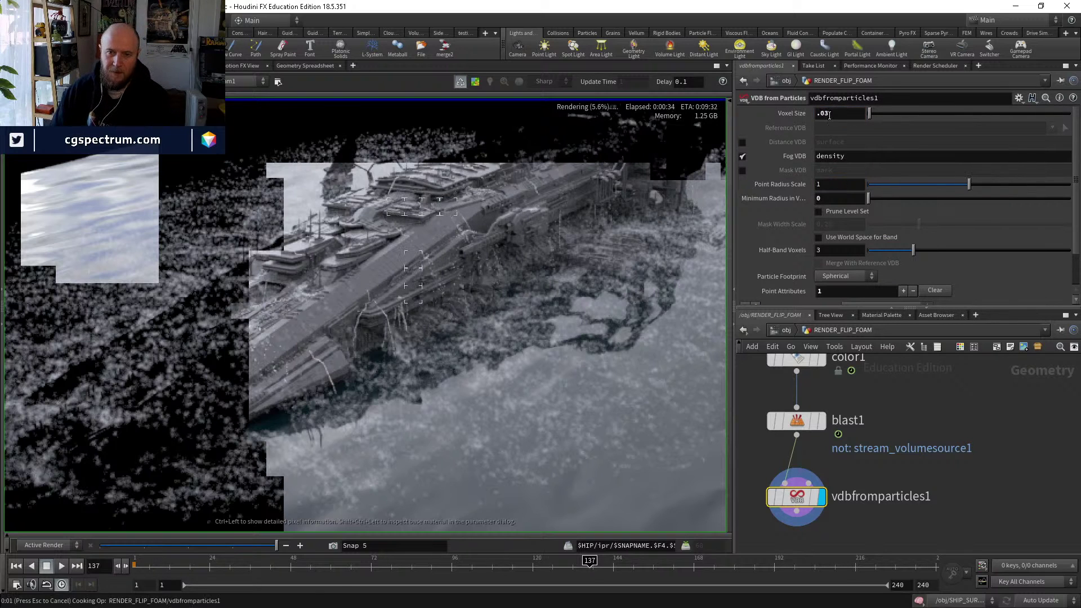
Set the voxel size of vdbfromparticles1 to 0.025 and check the re-rendered foam around the hull.
click(831, 114)
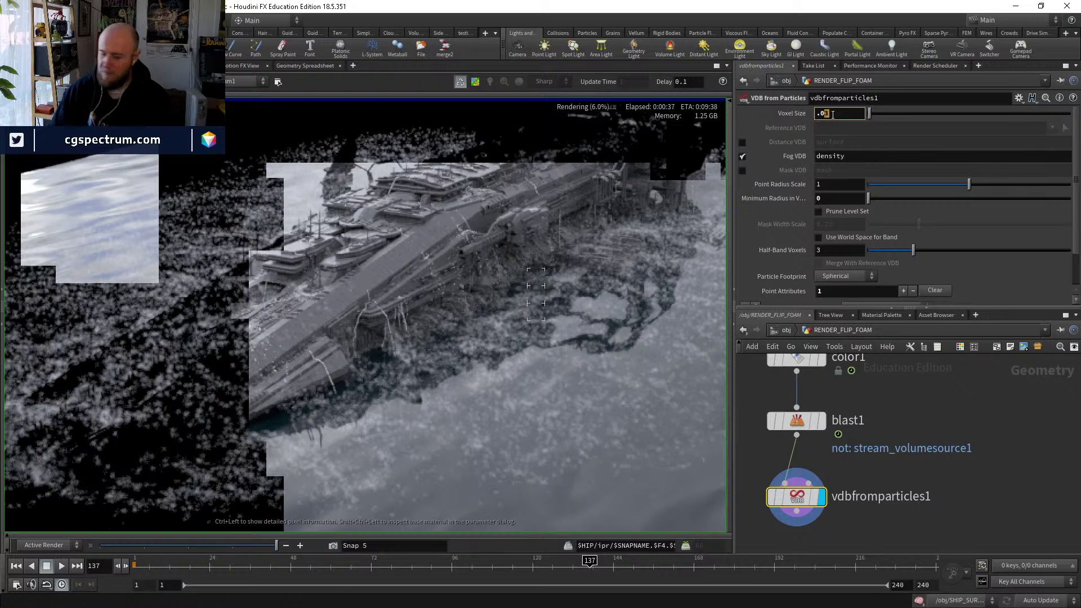
text(25)
key(Return)
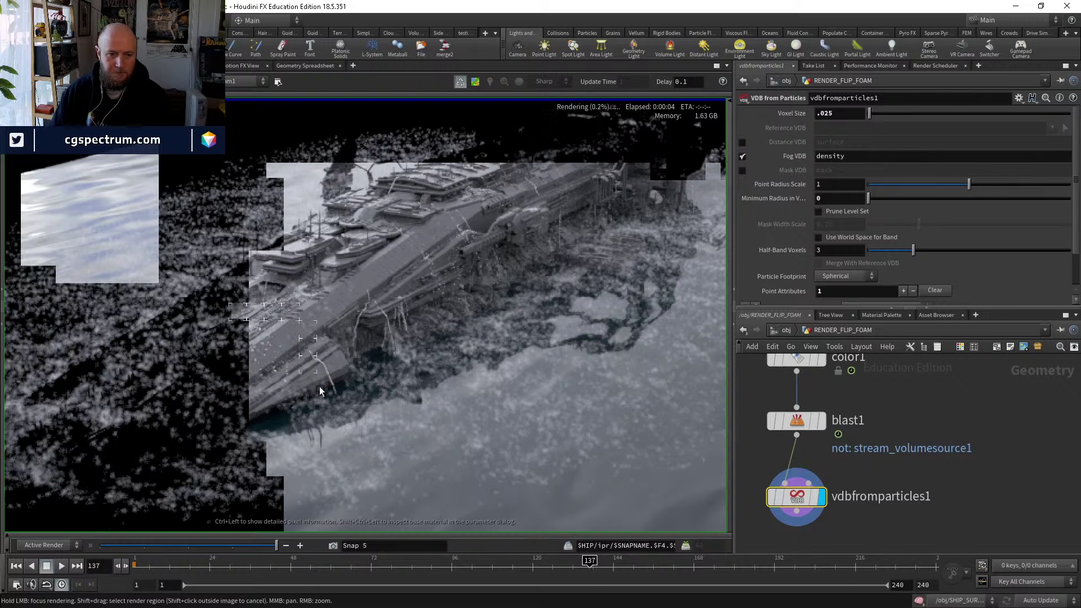
scroll(347, 410, up, 2)
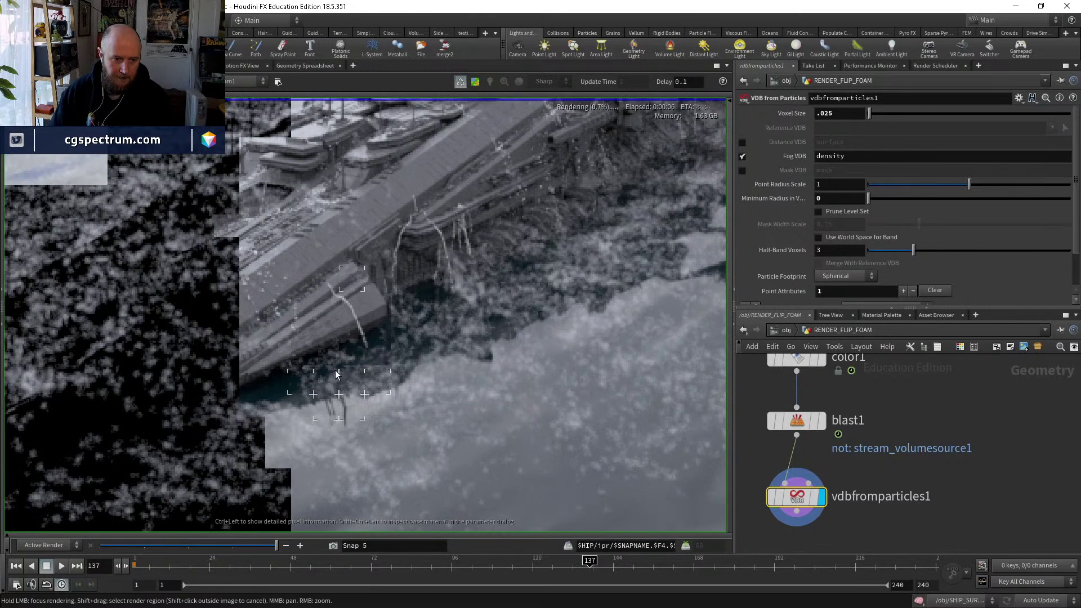
middle_drag(389, 479, 333, 383)
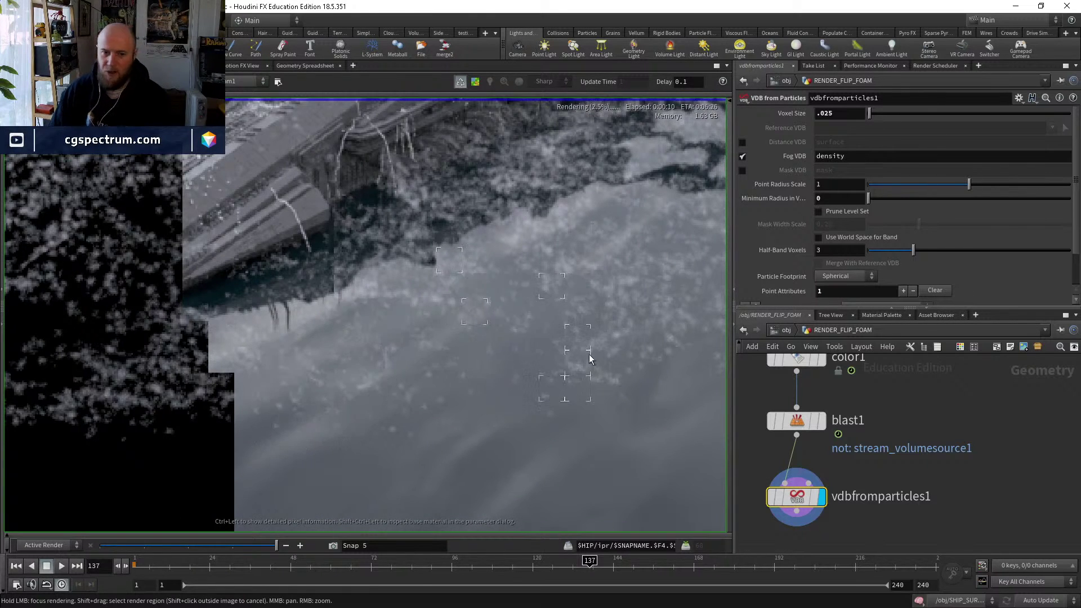
scroll(447, 315, up, 1)
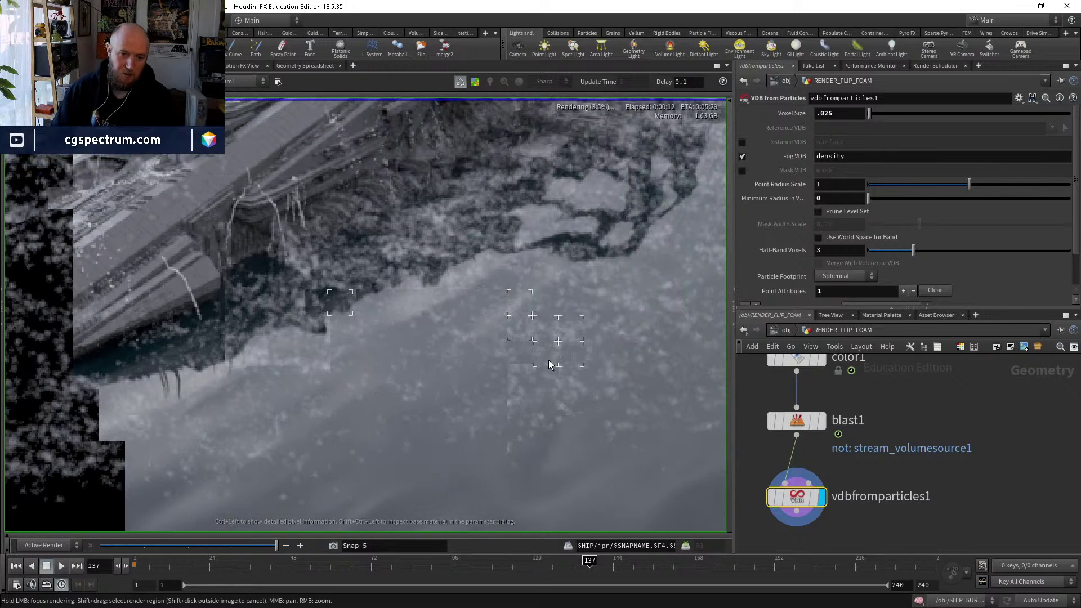
middle_drag(377, 263, 413, 326)
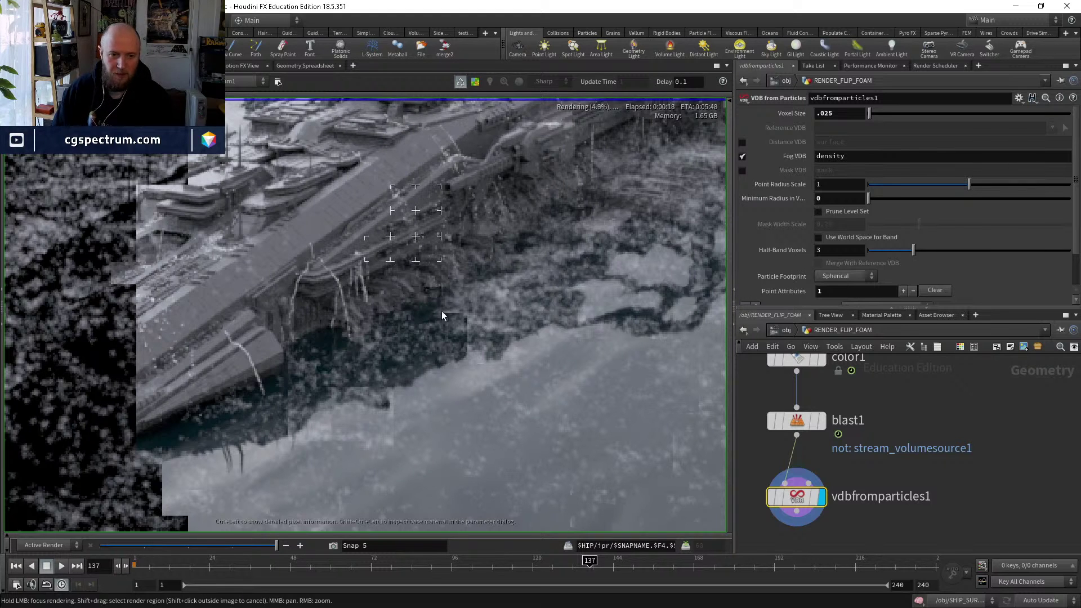
middle_drag(502, 293, 517, 346)
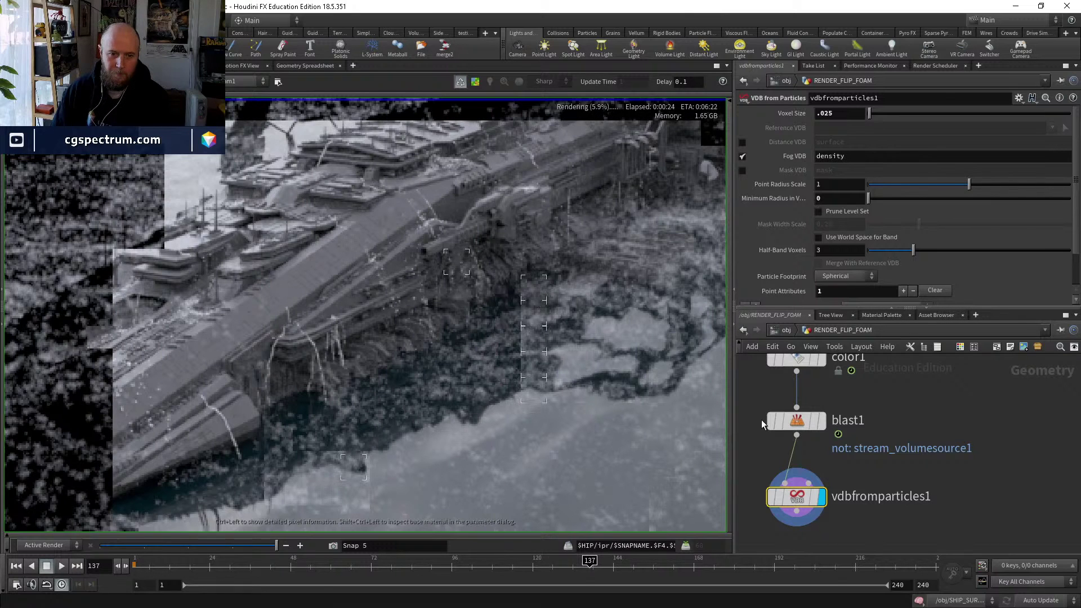
Return to the object level and turn on the display of RENDER_FLIP so its particles render with the foam.
click(786, 331)
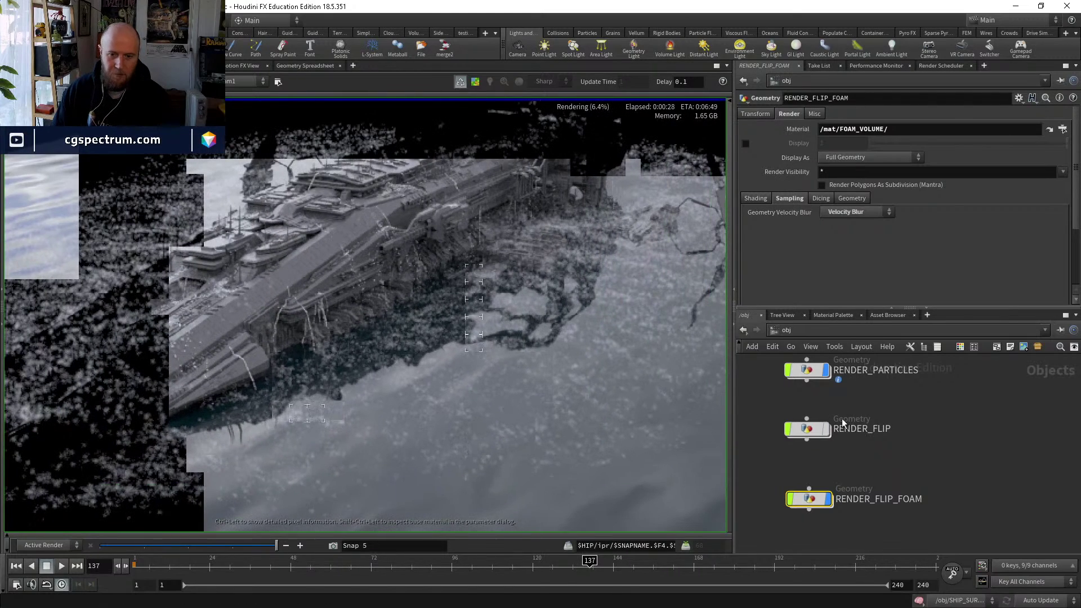
click(809, 429)
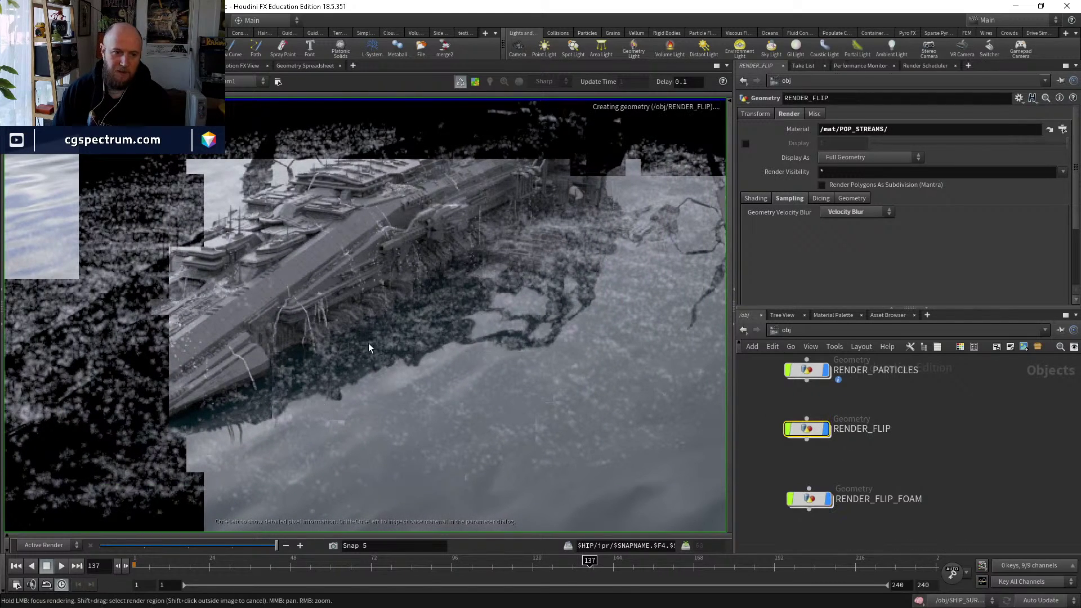
scroll(327, 338, up, 3)
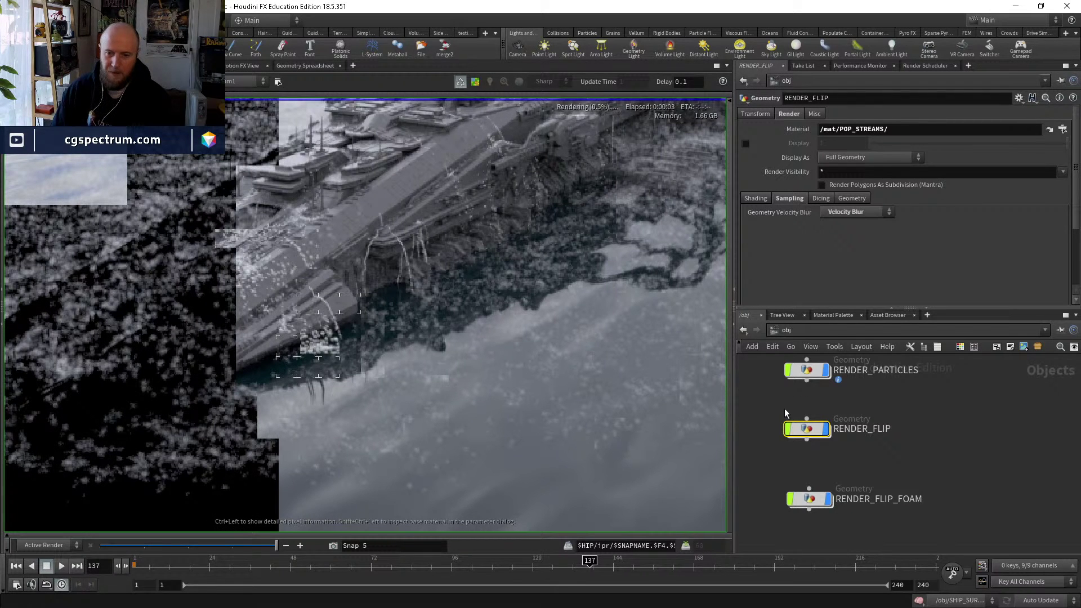
double_click(811, 431)
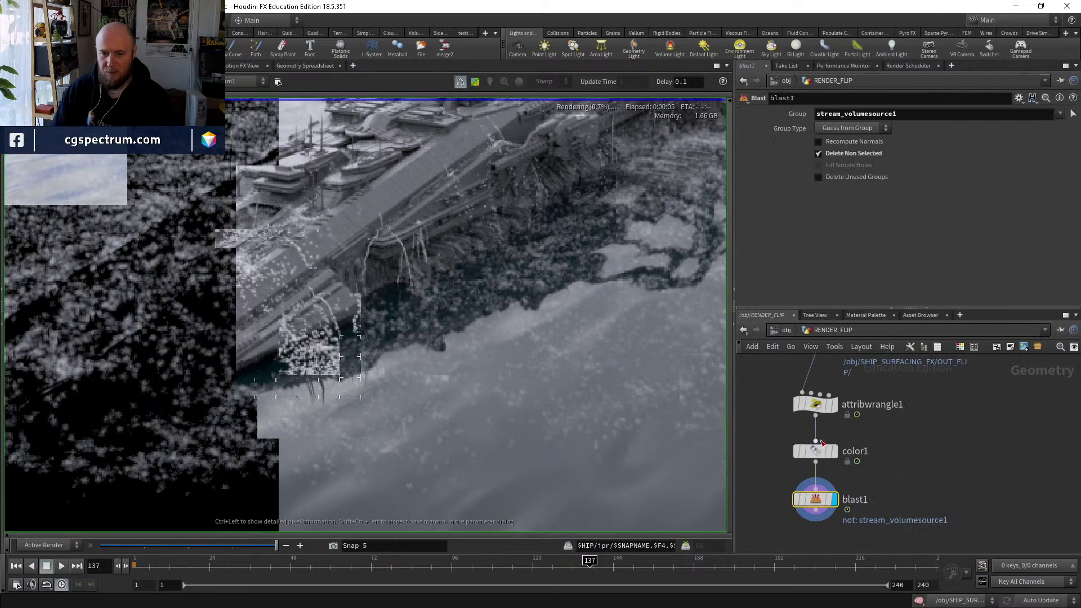
click(805, 405)
click(893, 183)
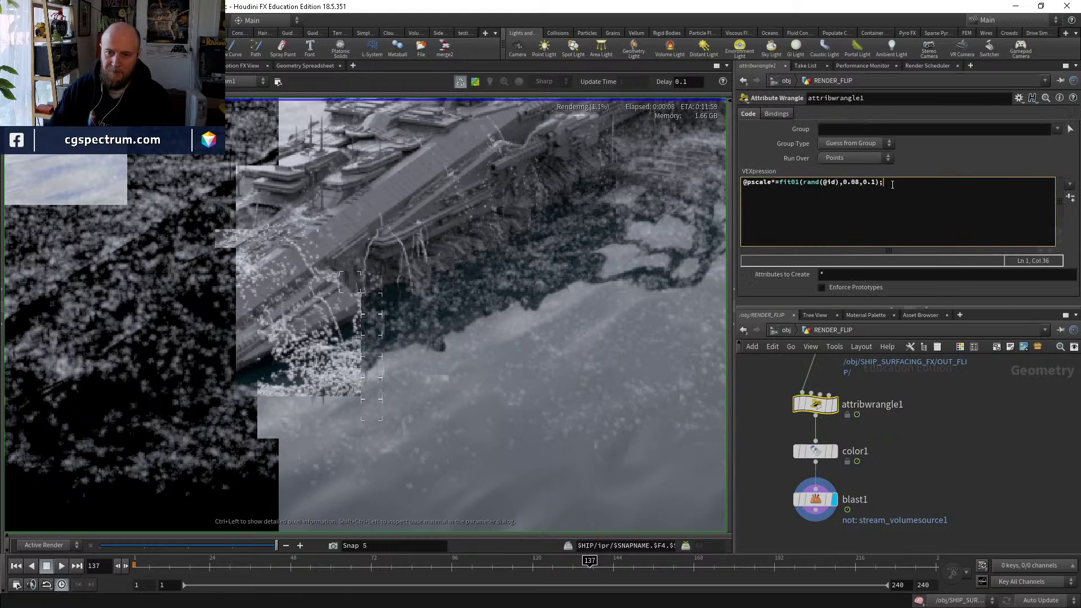
key(Return)
text(@)
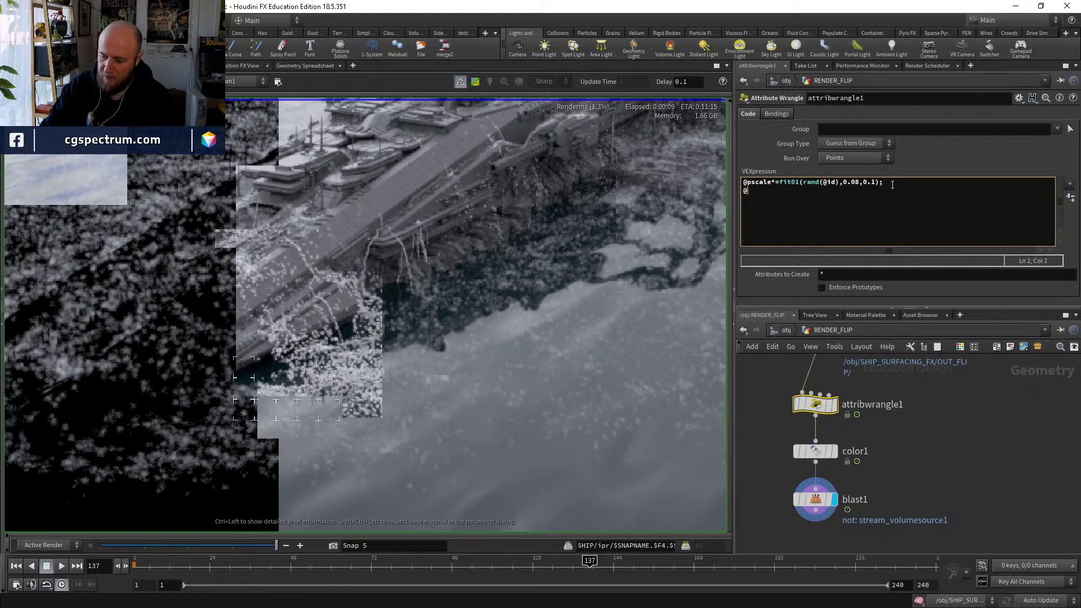
text(pscale)
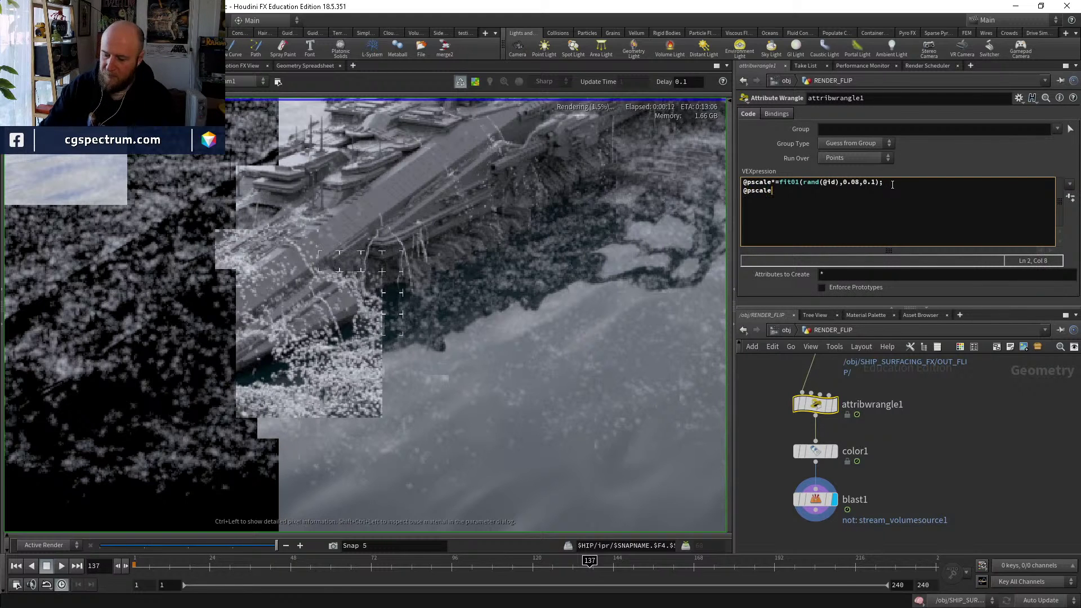
text(*=0.)
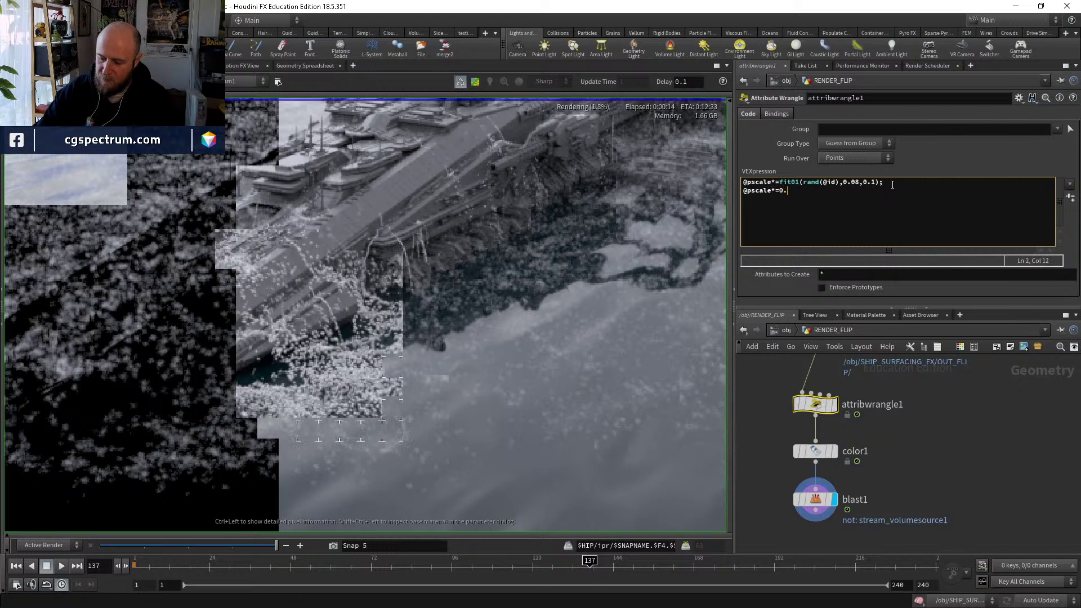
text(75;)
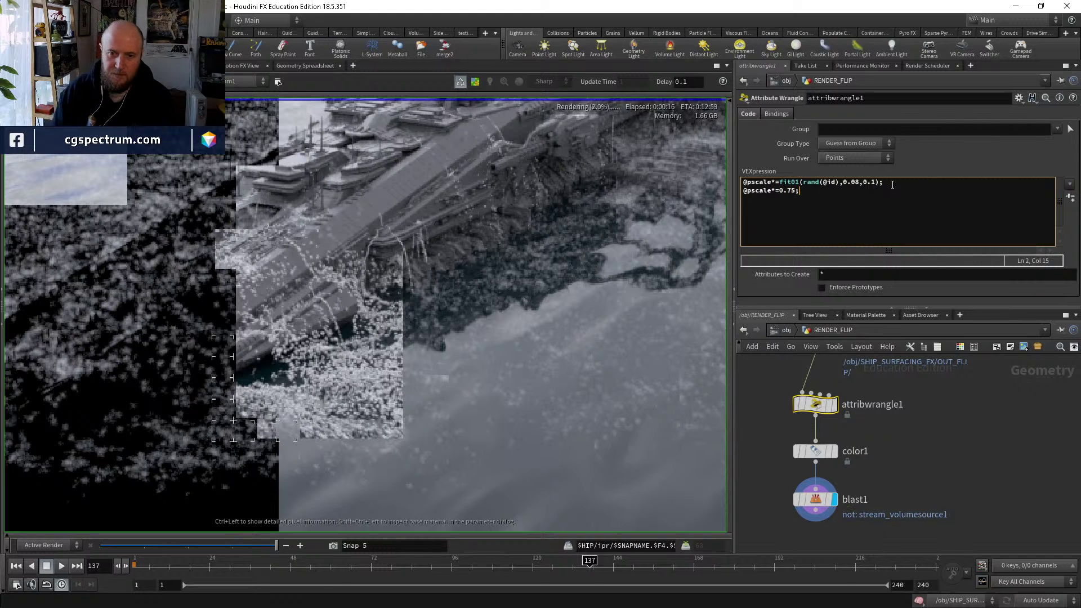
click(309, 381)
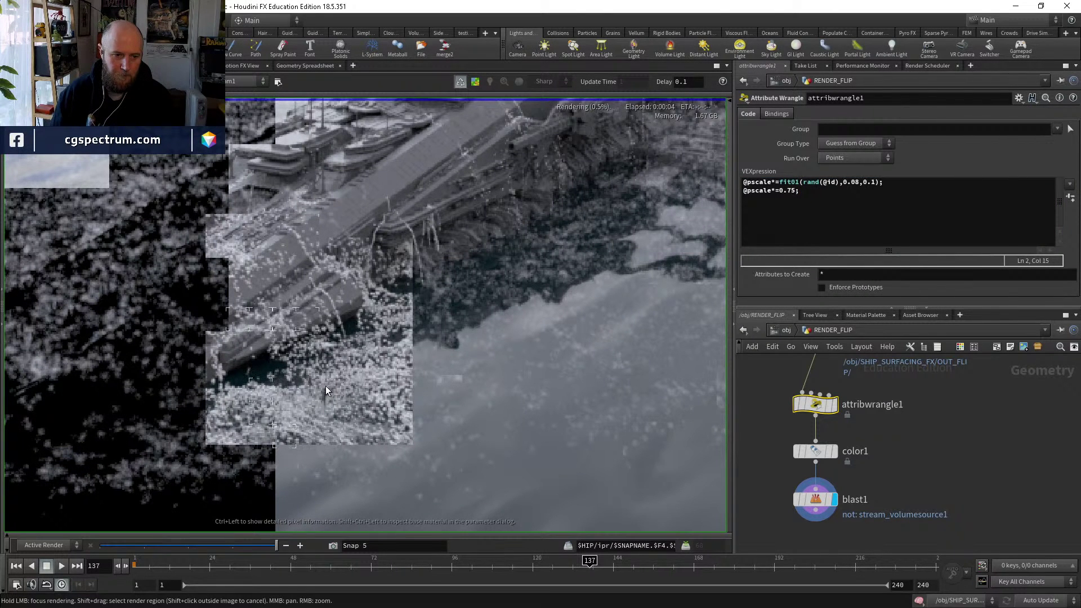
Change the pscale multiplier in the second line of attribwrangle1's code to 0.5.
click(791, 190)
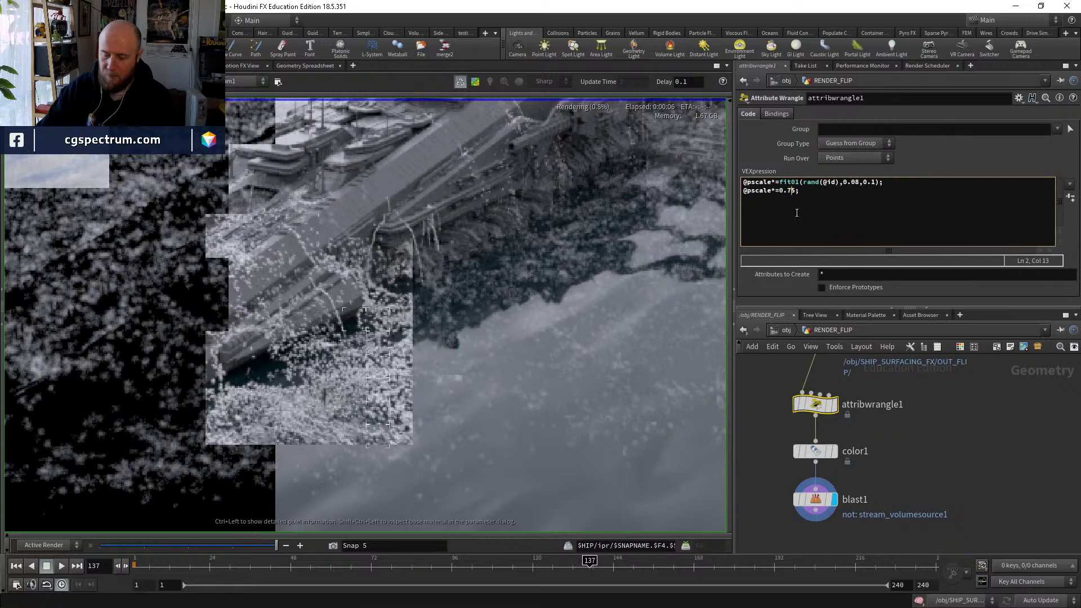
key(BackSpace)
click(314, 374)
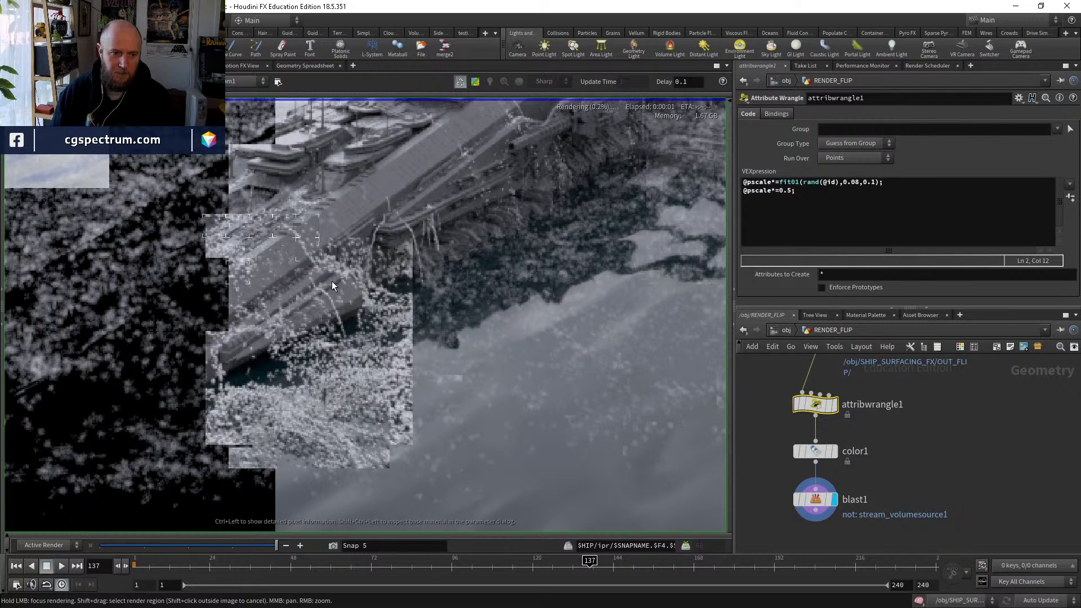
In the FOAM_VOLUME material, set the input2 constant that multiplies the density to 20.
click(787, 330)
click(811, 379)
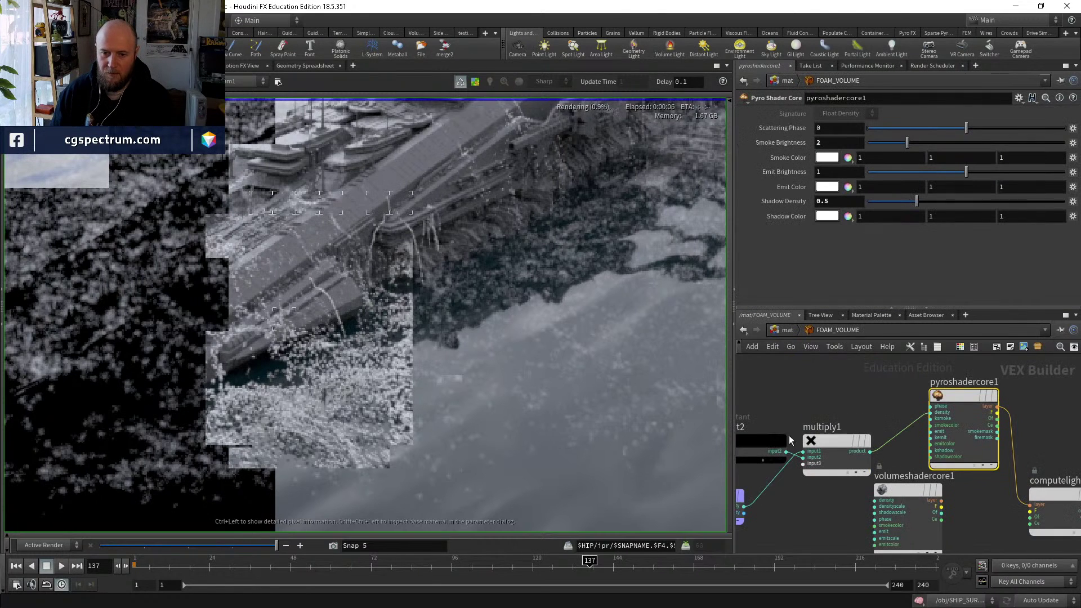
middle_drag(745, 426, 807, 428)
click(811, 447)
click(835, 129)
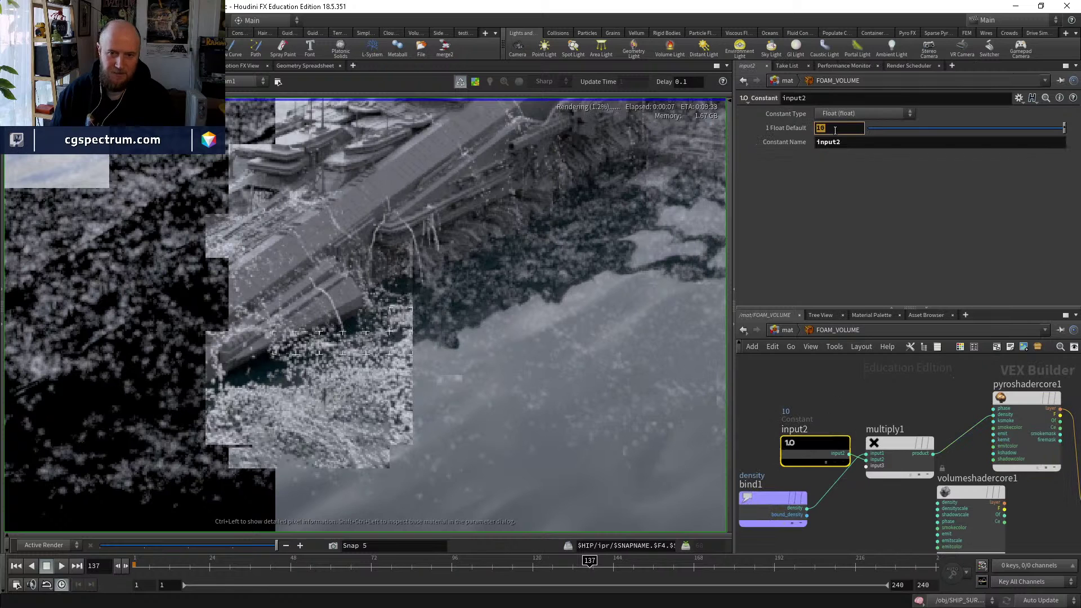
text(20)
key(Return)
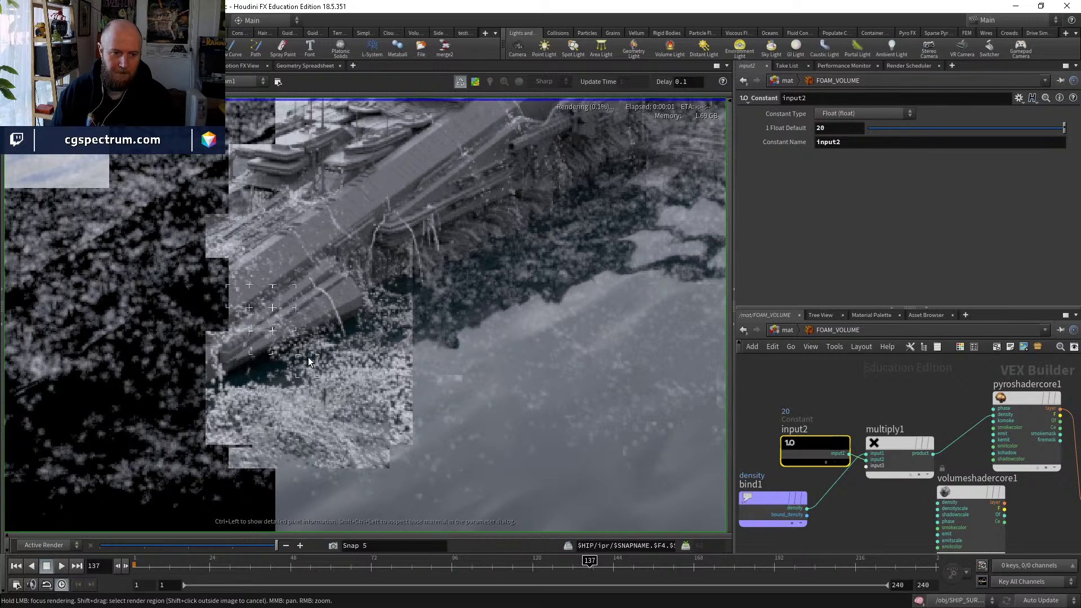
Examine the combined particles and denser foam near the ship's bow in the updated render.
drag(309, 357, 288, 293)
right_drag(289, 293, 308, 344)
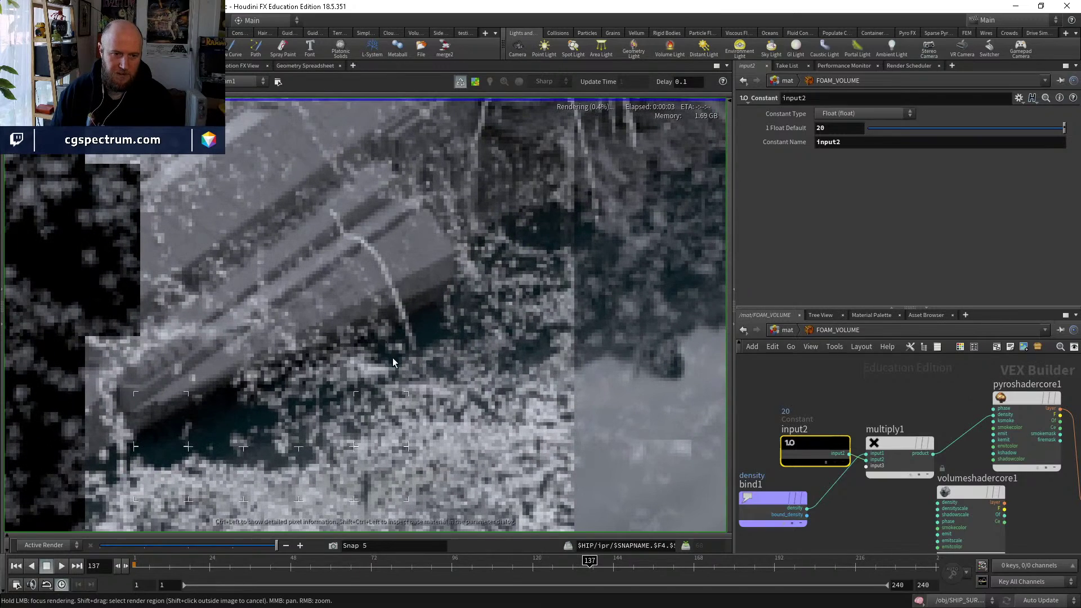
scroll(393, 357, down, 2)
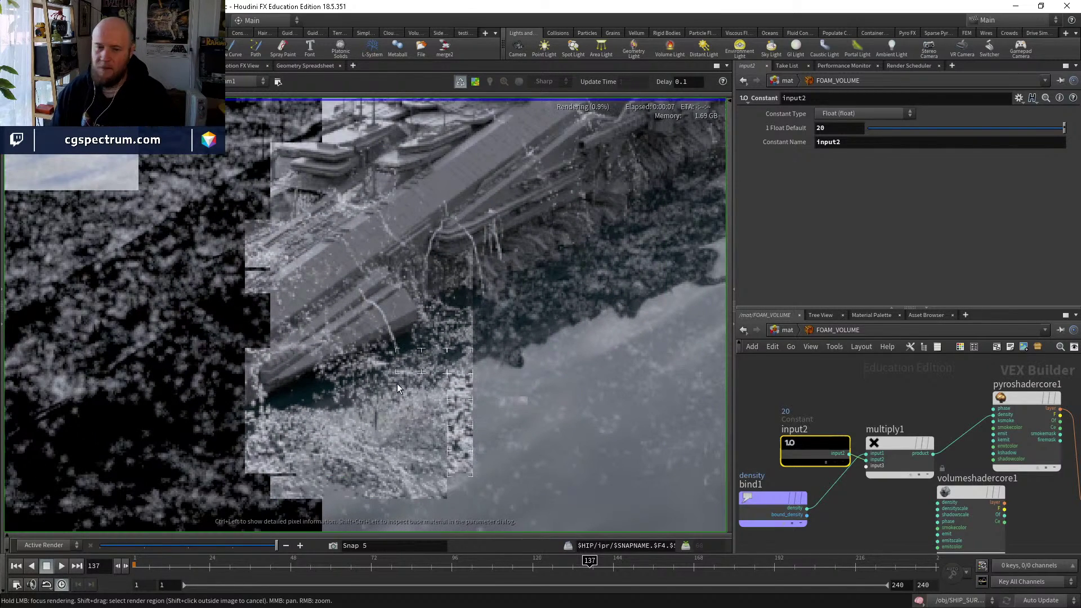
middle_drag(435, 465, 387, 430)
scroll(338, 302, up, 2)
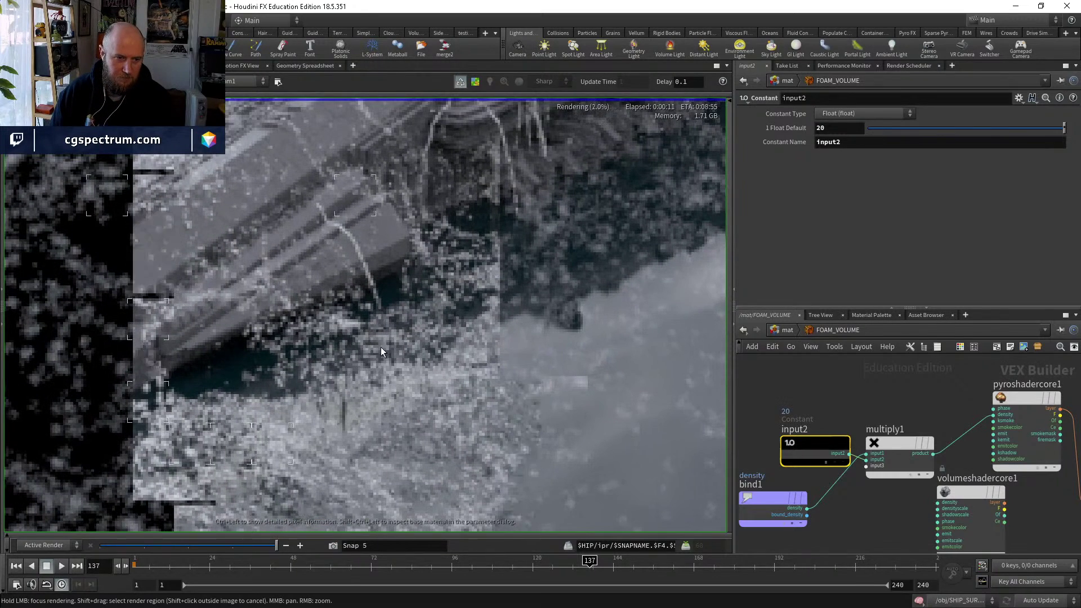
scroll(381, 346, down, 1)
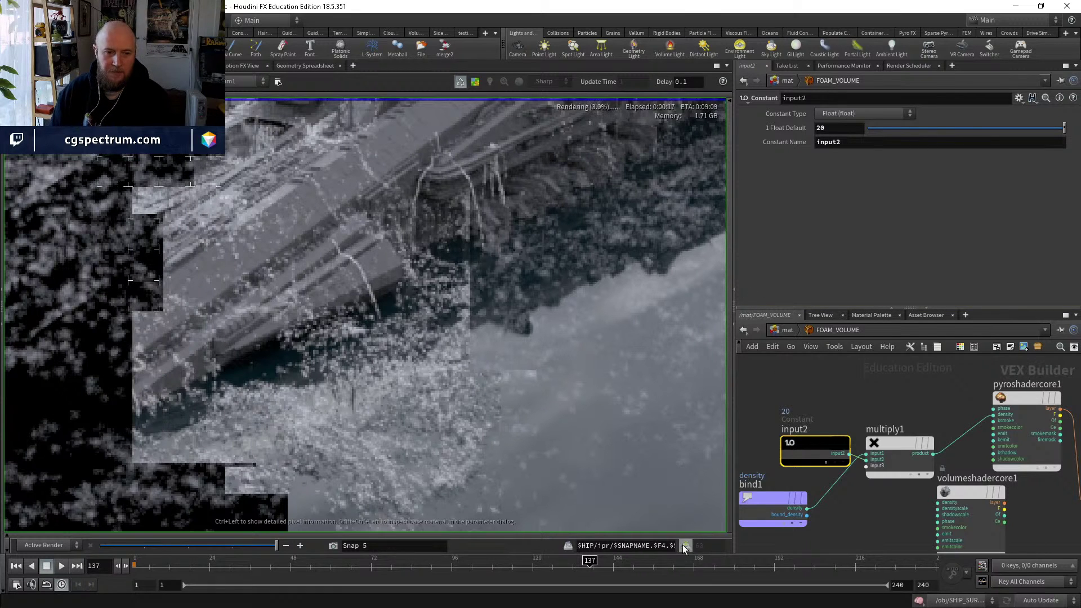
Review the vdbfromparticles1 voxel and fog settings inside the RENDER_FLIP_FOAM object.
middle_drag(459, 468, 436, 386)
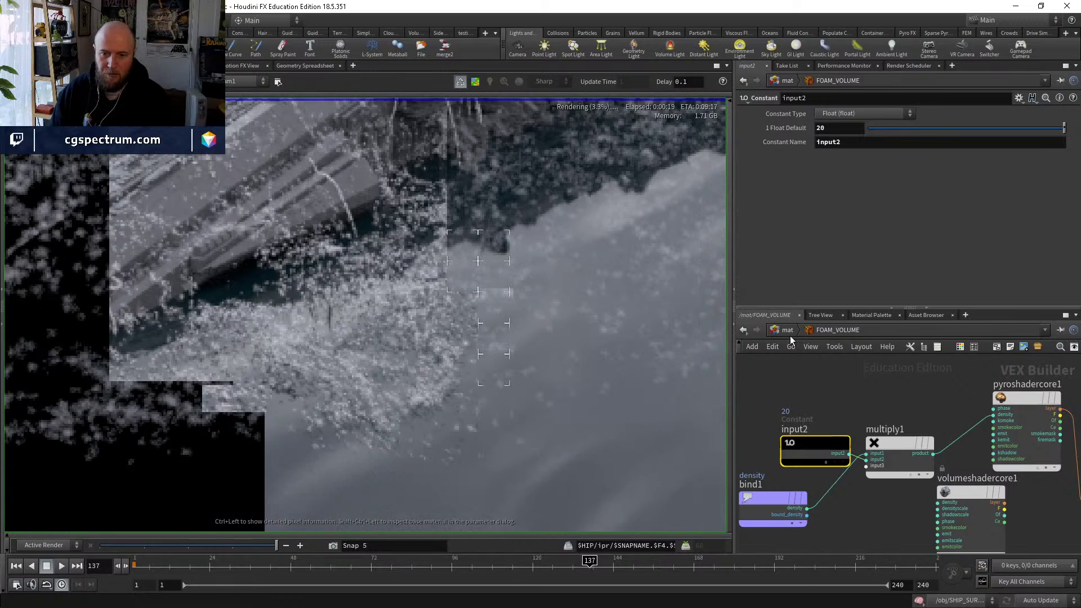
click(790, 337)
click(811, 385)
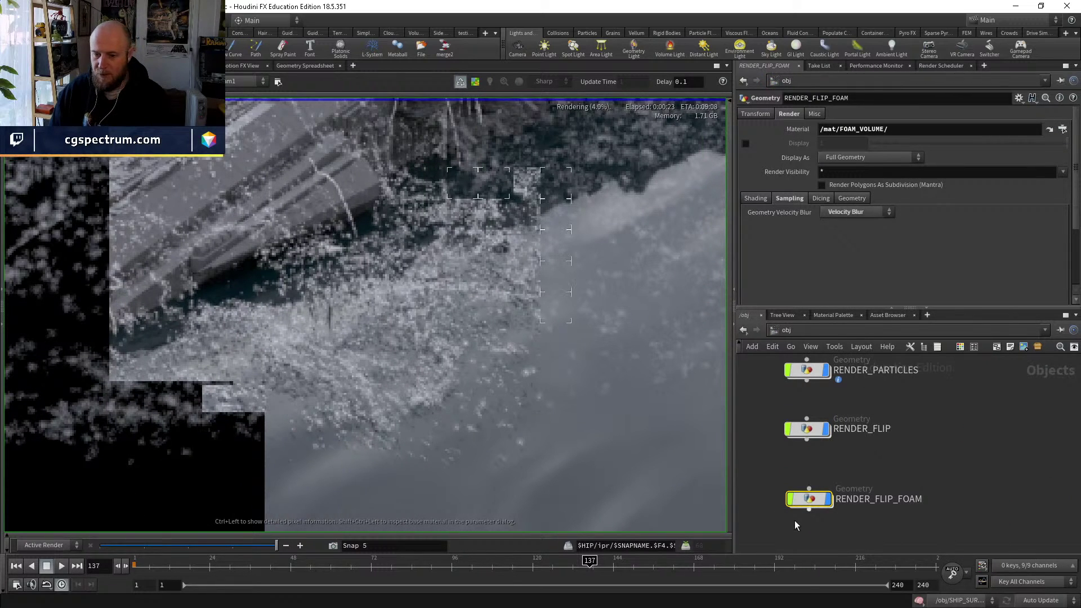
double_click(800, 499)
middle_click(789, 498)
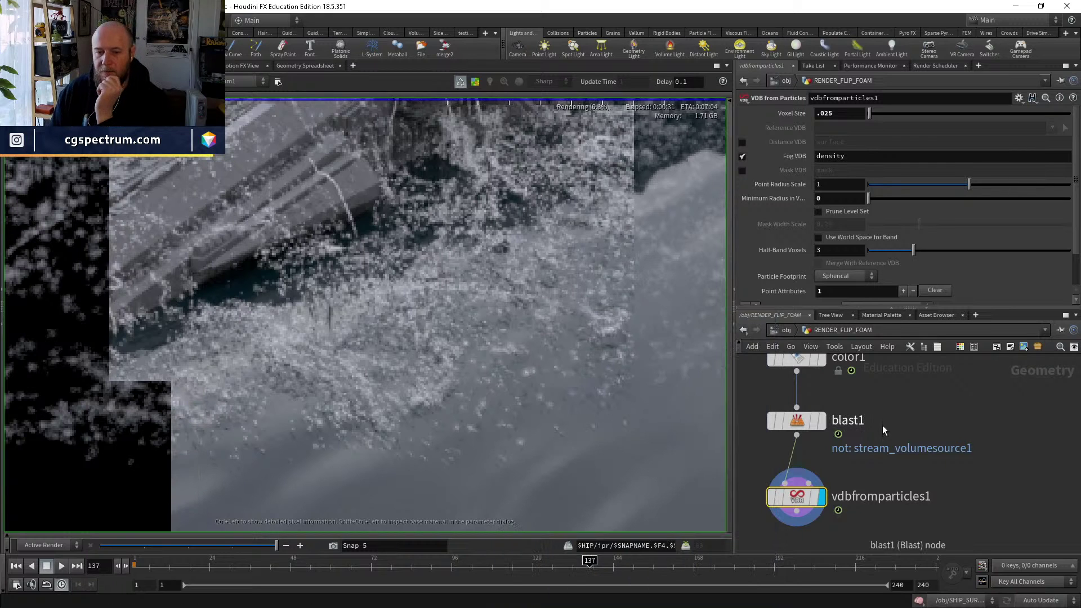
Show the rendering settings of the test Mantra node in the out network to check its motion blur and sampling.
click(785, 332)
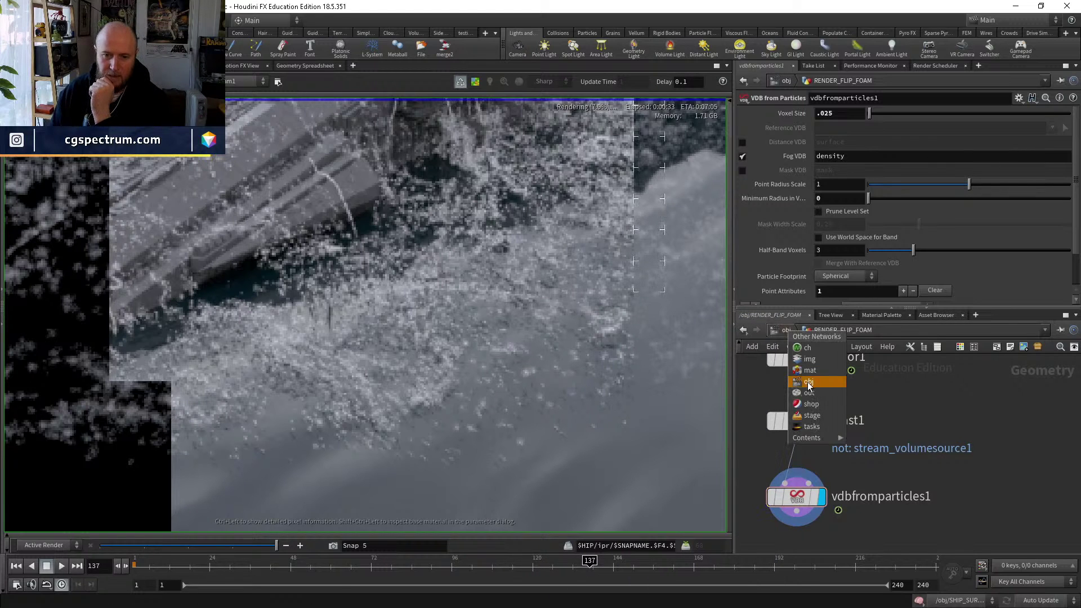
click(822, 390)
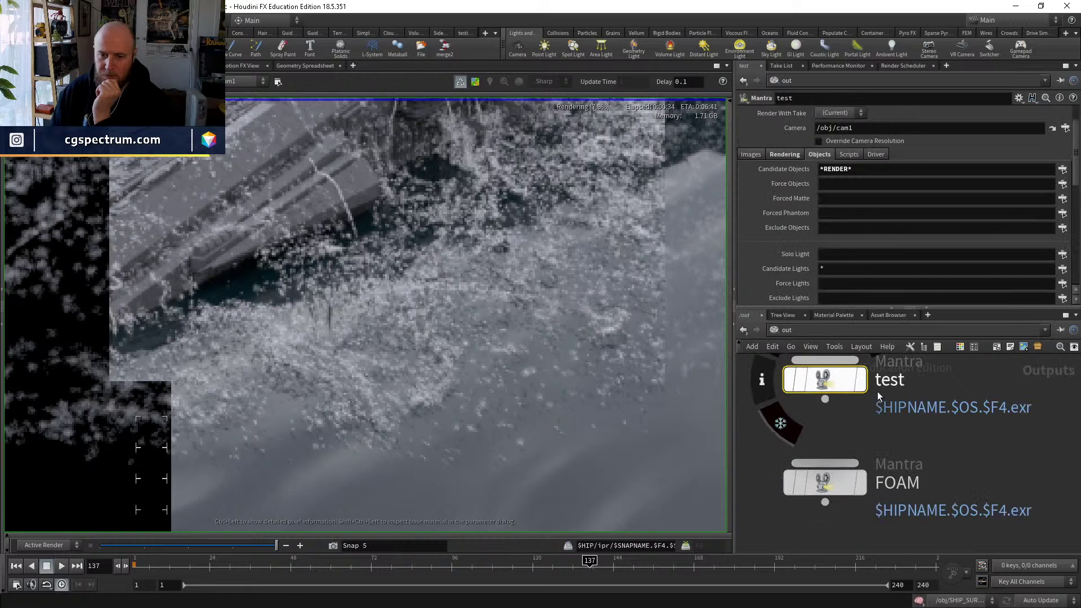
click(784, 154)
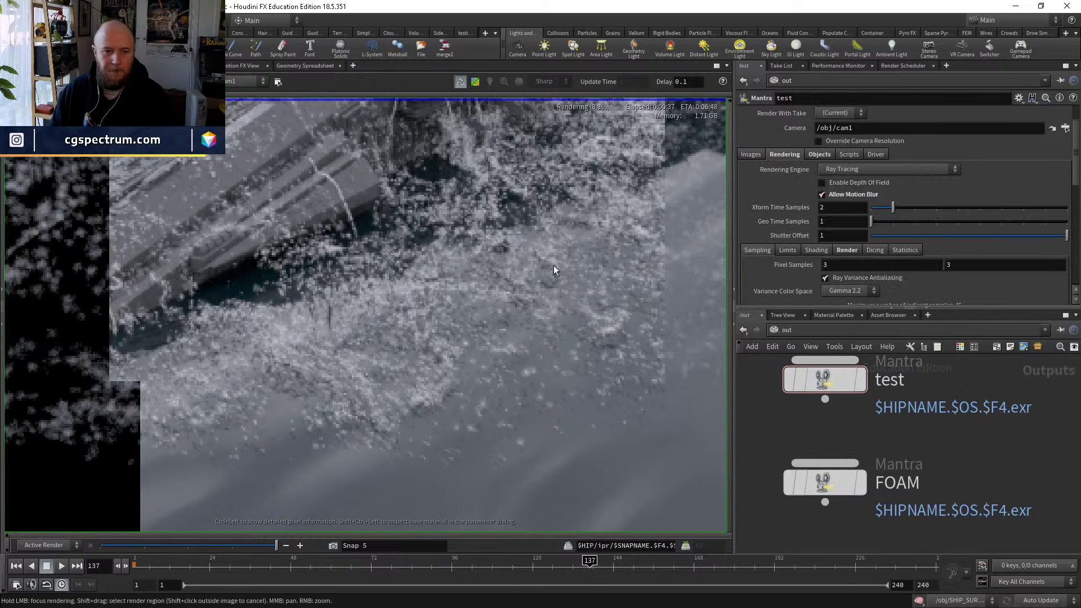
Examine the particles and foam along the ship's hull and bow in the in-progress render.
scroll(425, 260, down, 3)
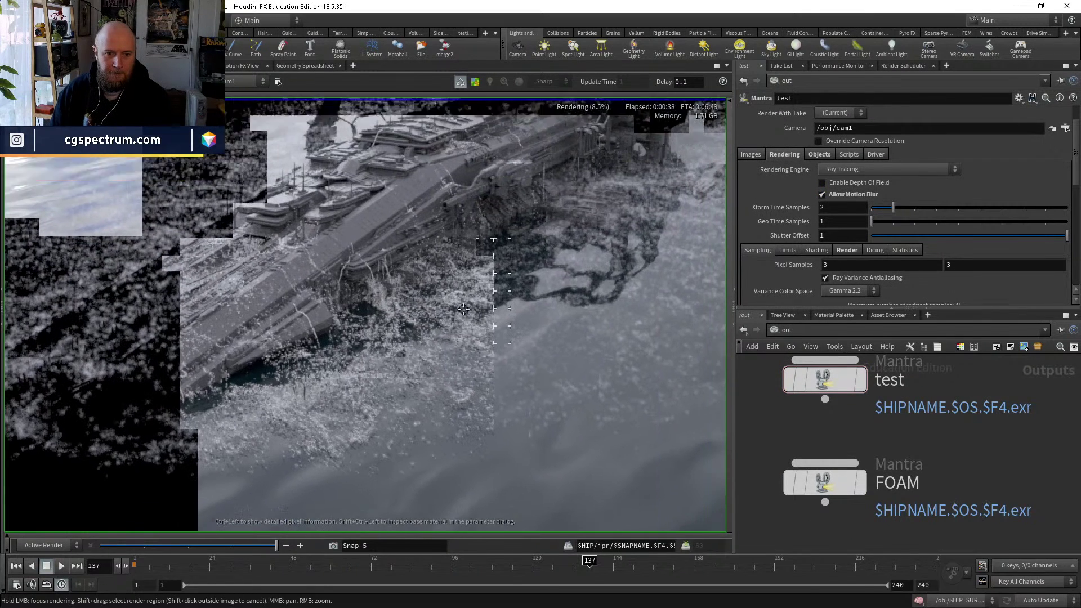
middle_drag(463, 309, 445, 331)
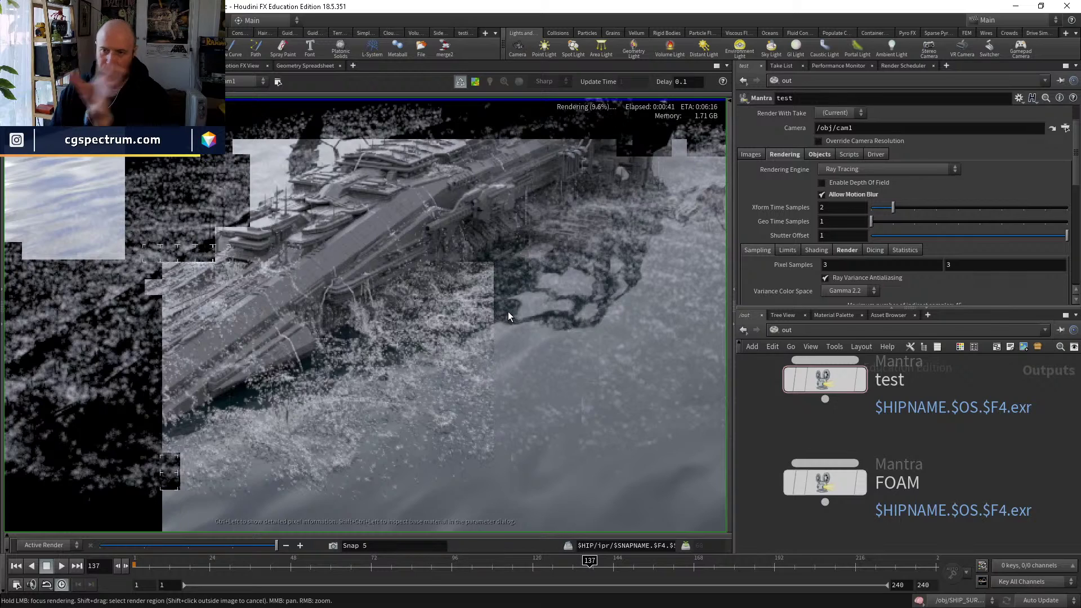
middle_drag(424, 381, 574, 333)
scroll(360, 343, up, 2)
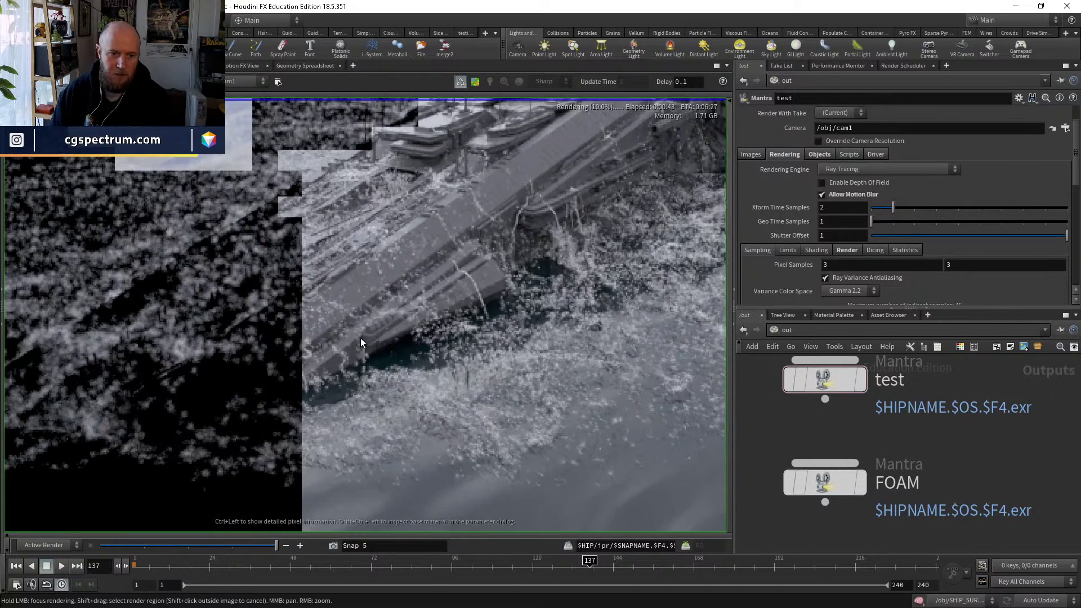
scroll(500, 389, down, 2)
scroll(538, 396, up, 1)
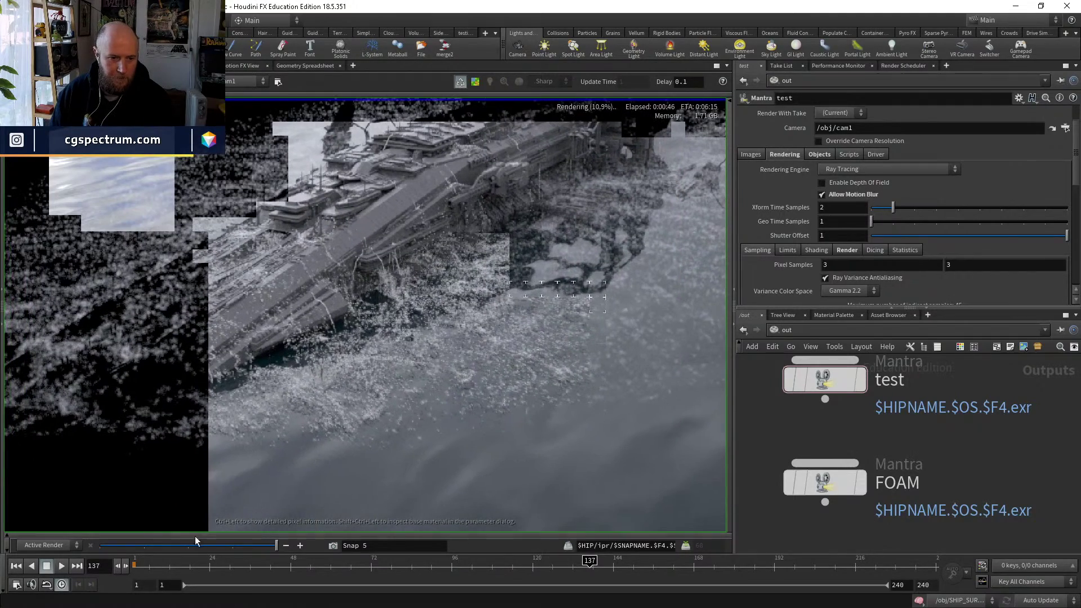
Compare the in-progress render with the stored snapshots, from the foam near the bow out to the whole ship.
drag(195, 545, 276, 546)
scroll(403, 410, up, 5)
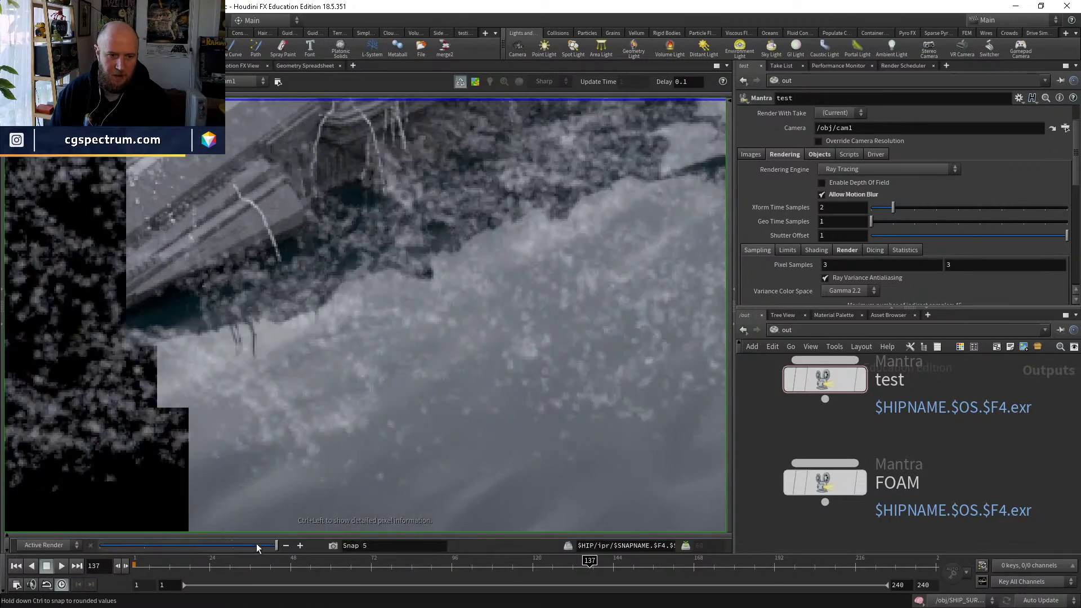
scroll(371, 411, down, 3)
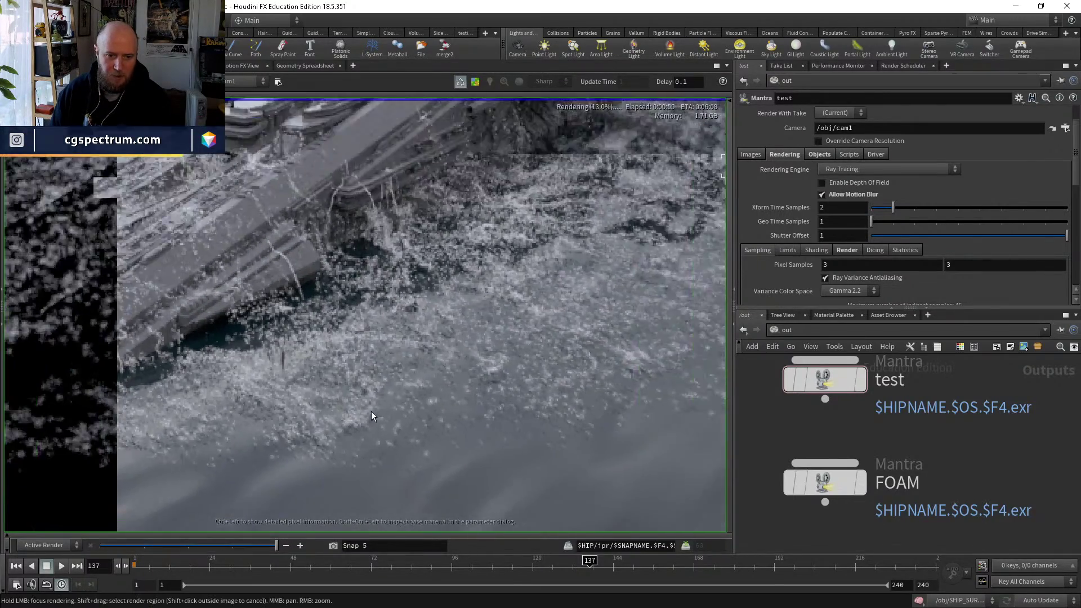
scroll(415, 392, down, 2)
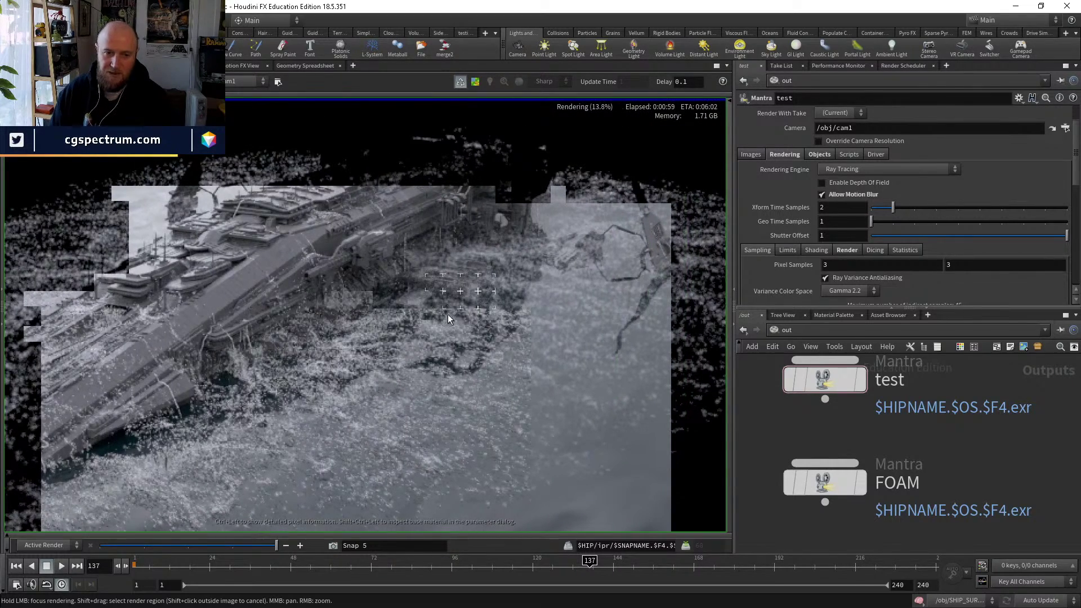
scroll(449, 319, up, 2)
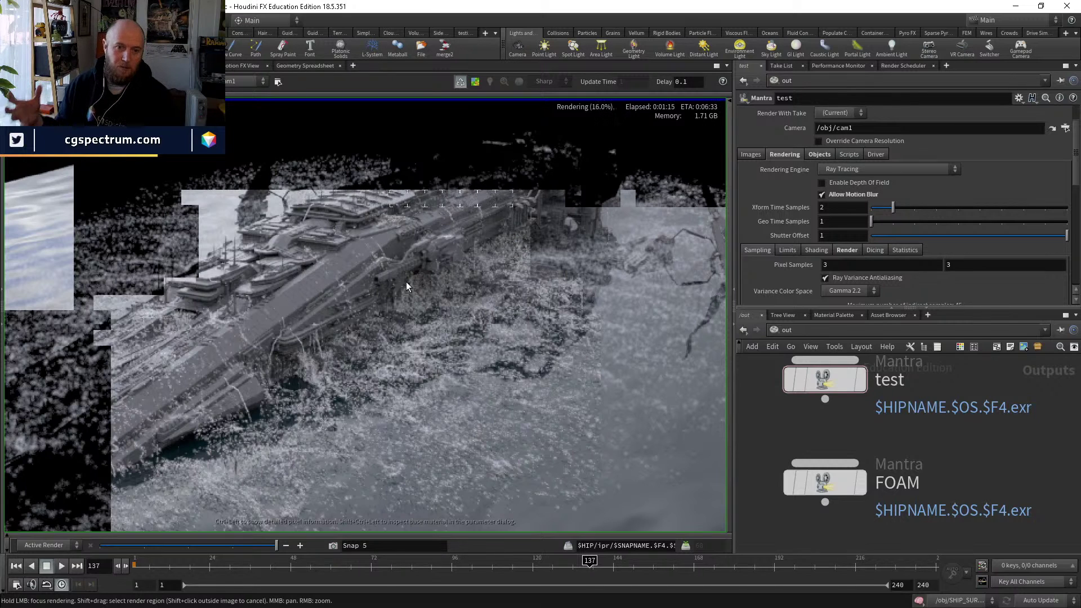
right_drag(406, 282, 231, 384)
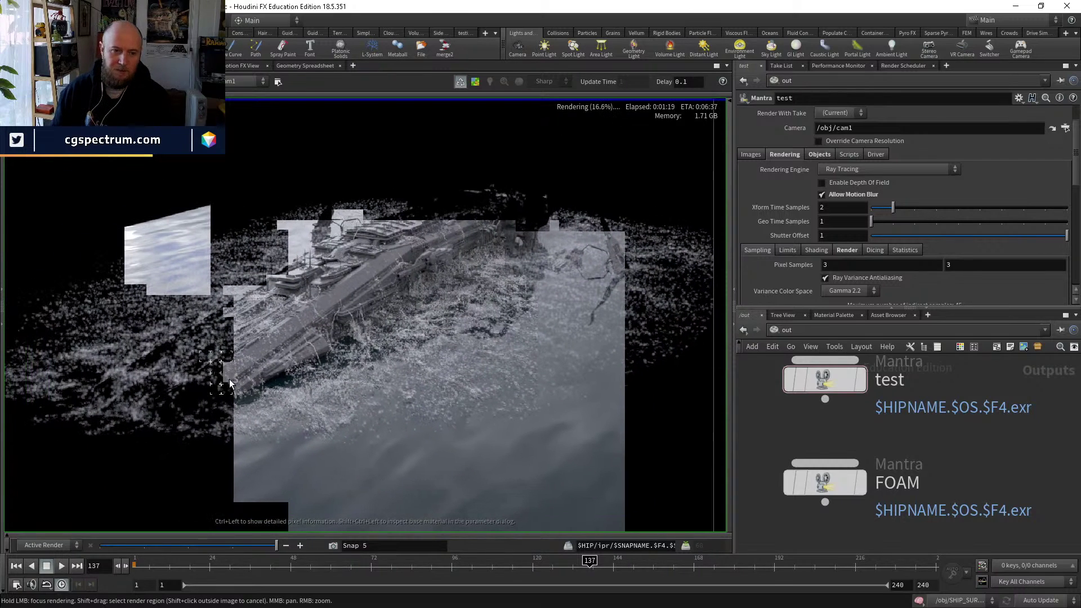
middle_drag(393, 386, 456, 388)
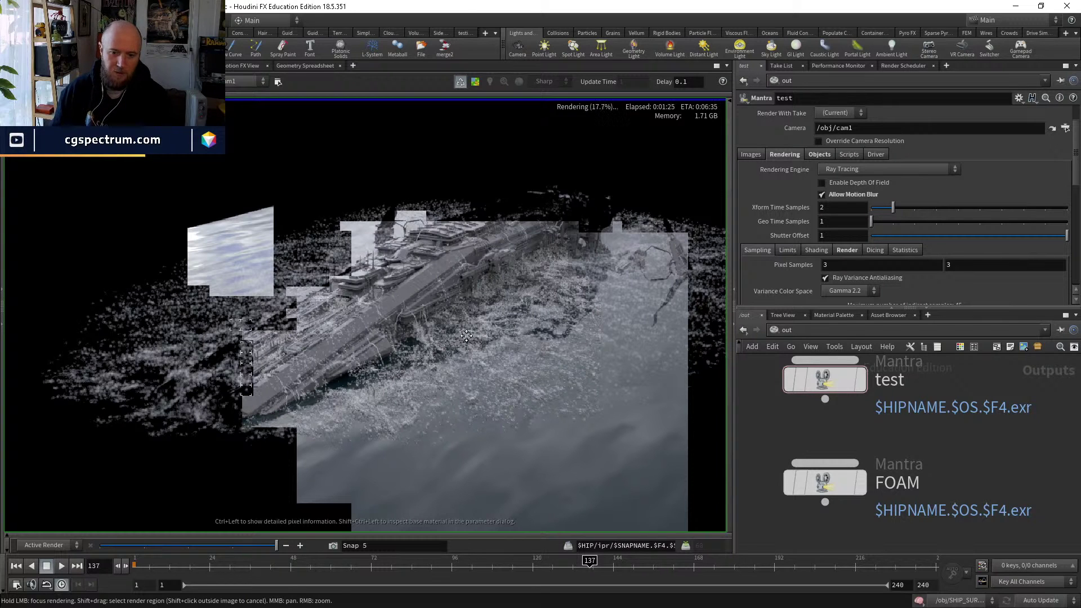
Examine the in-progress render of the ship and its surrounding foam up close.
middle_drag(438, 348, 407, 391)
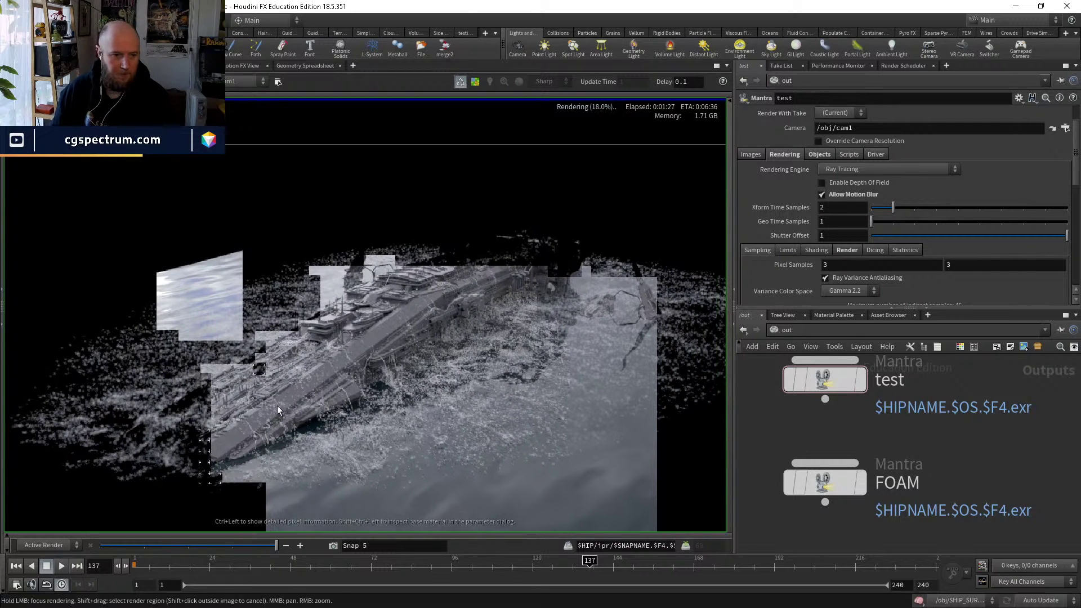
middle_drag(515, 313, 508, 304)
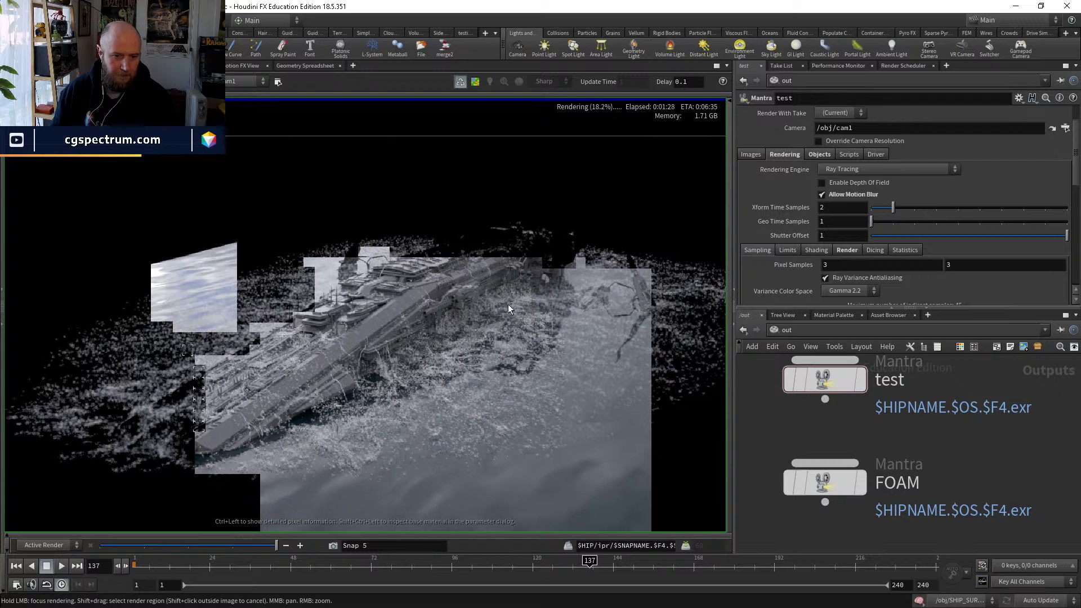
click(583, 290)
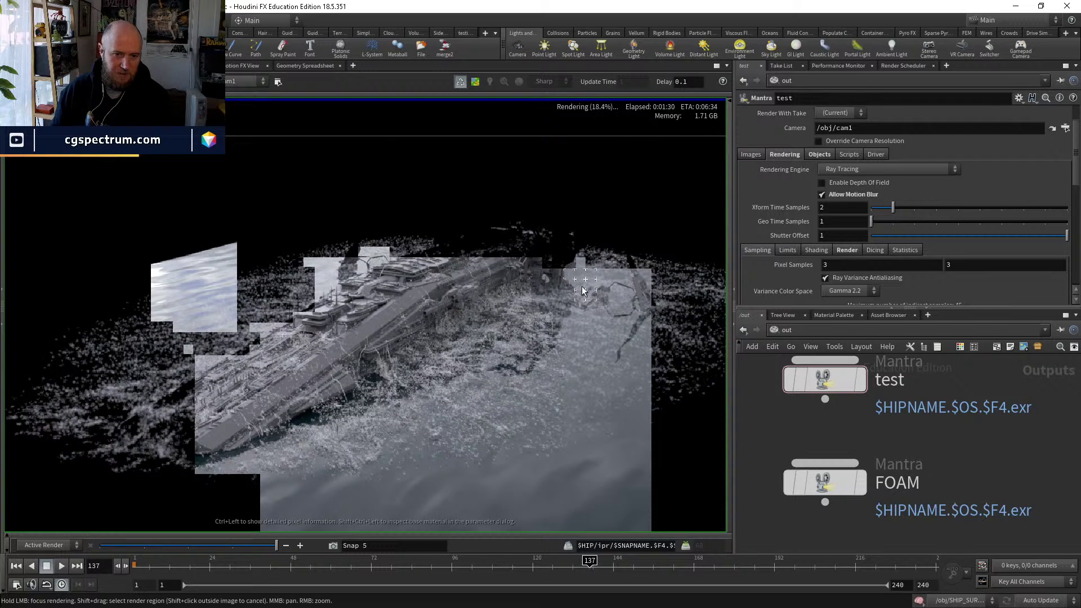
click(655, 315)
middle_drag(535, 272, 581, 262)
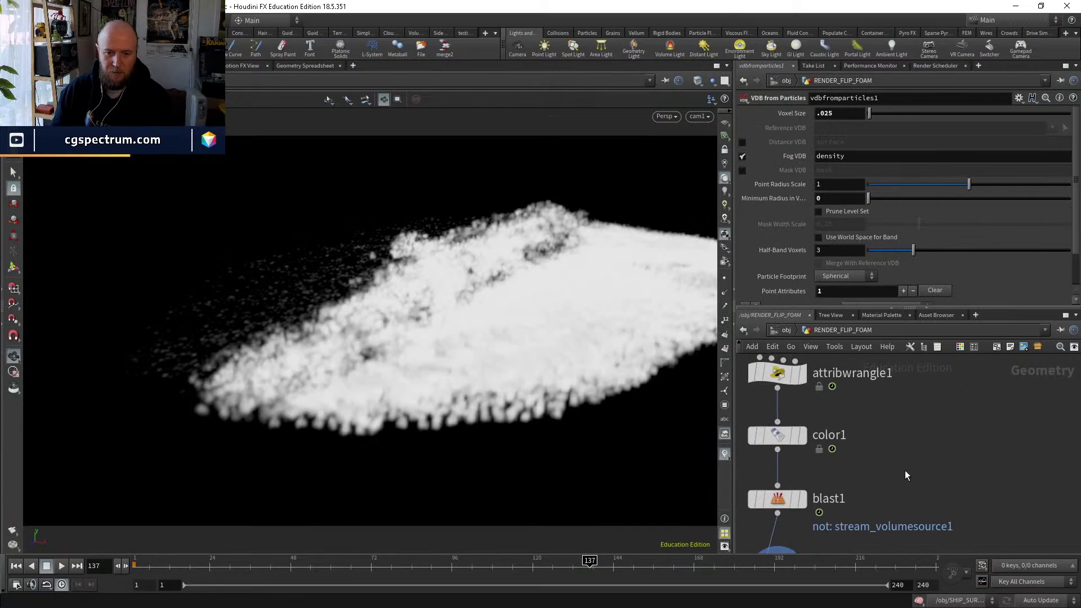
Move the object_merge1 node in RENDER_FLIP_FOAM away from the attribwrangle1 chain and display its merged particles.
scroll(904, 472, down, 2)
middle_drag(905, 471, 917, 418)
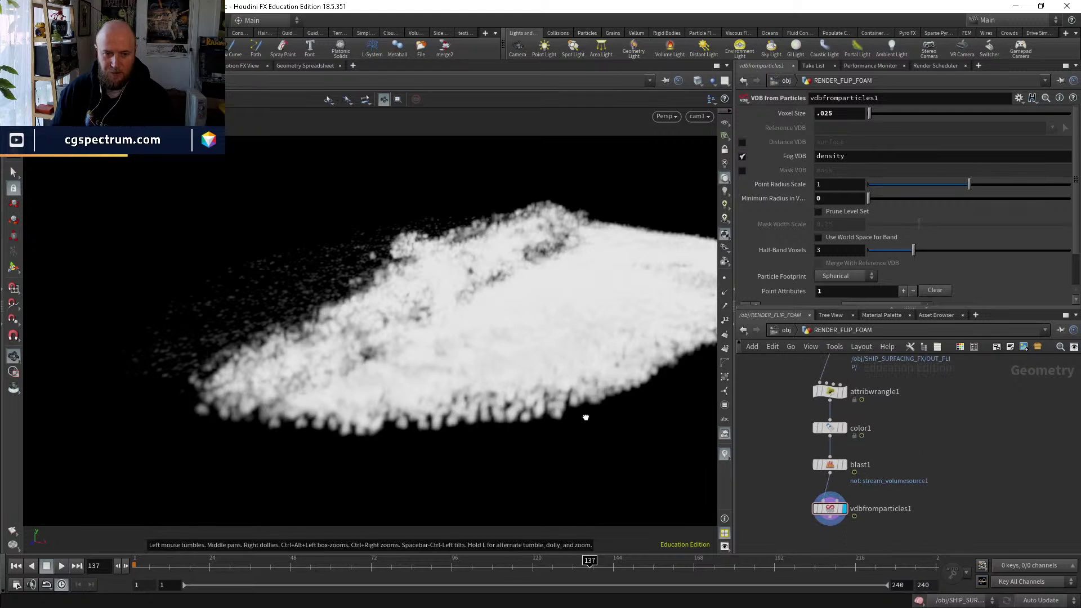
right_drag(585, 417, 582, 328)
drag(581, 328, 582, 340)
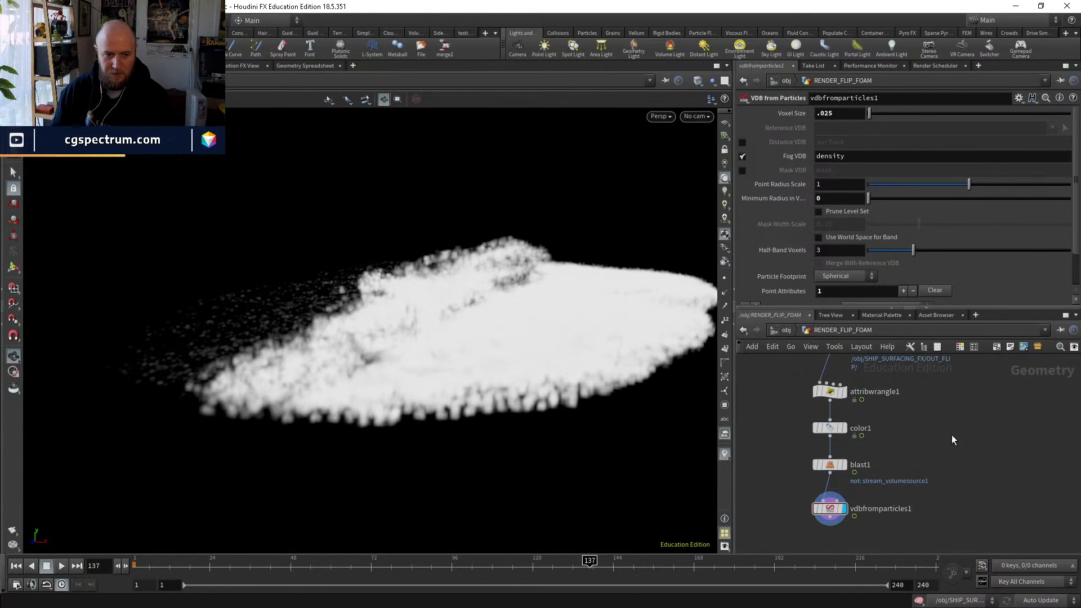
middle_drag(913, 392, 885, 446)
mouse_move(851, 483)
middle_down()
mouse_move(852, 437)
mouse_move(862, 492)
middle_up()
drag(816, 401, 908, 406)
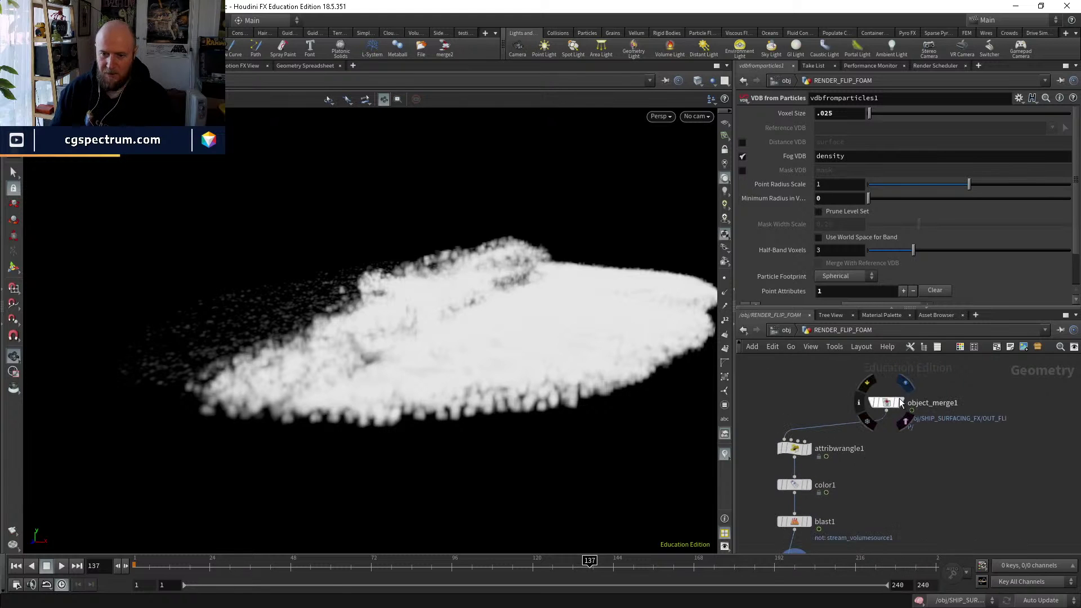
click(902, 404)
Add a Particle Fluid Surface node fed by object_merge1 and display its result.
middle_drag(923, 454, 901, 428)
key(Tab)
text(particle fluid)
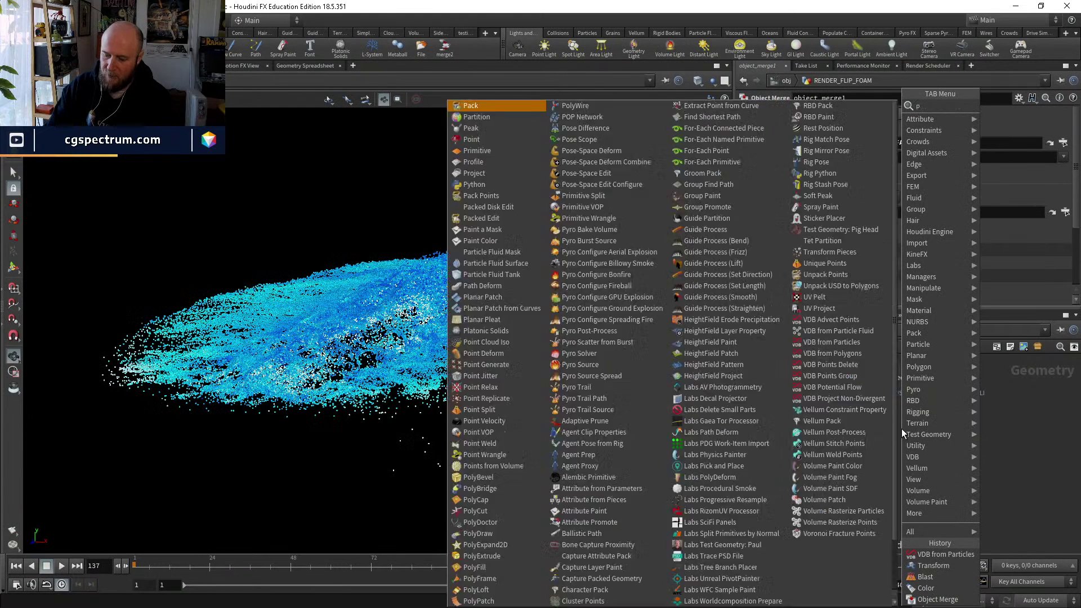
key(Return)
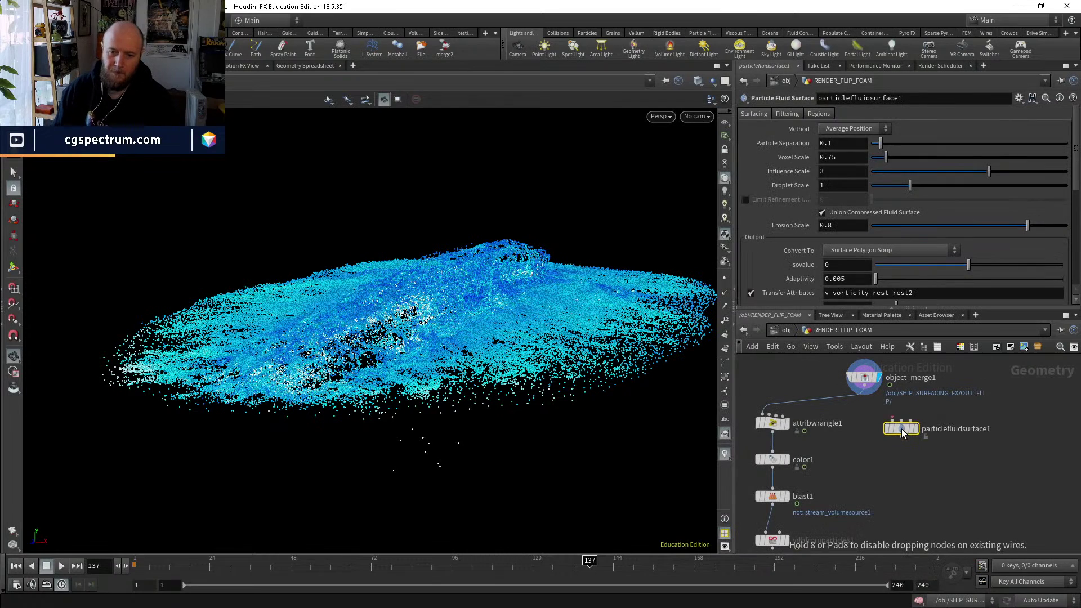
click(904, 438)
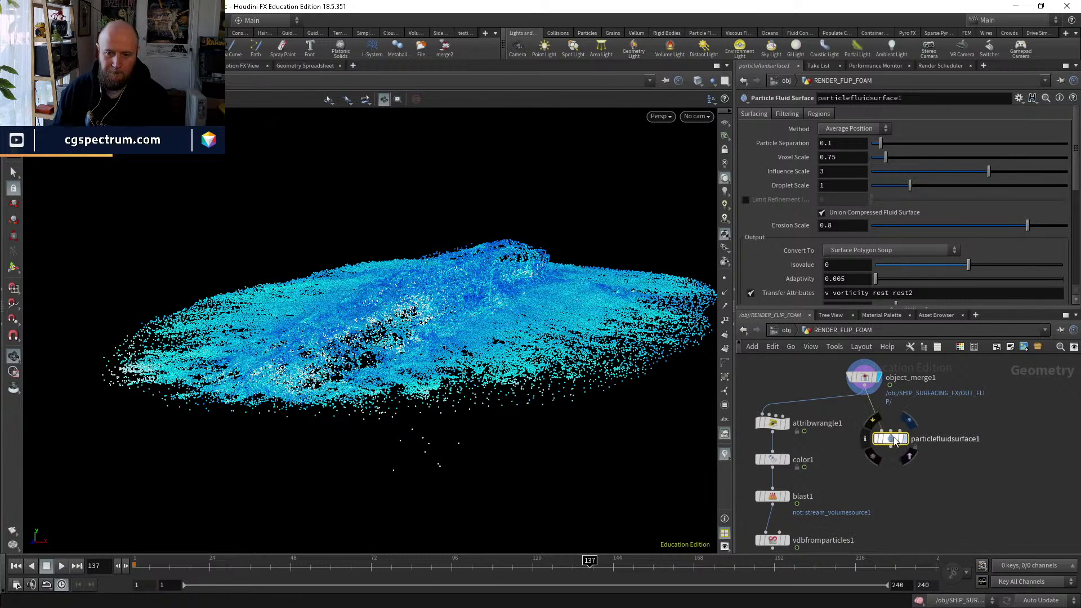
click(908, 455)
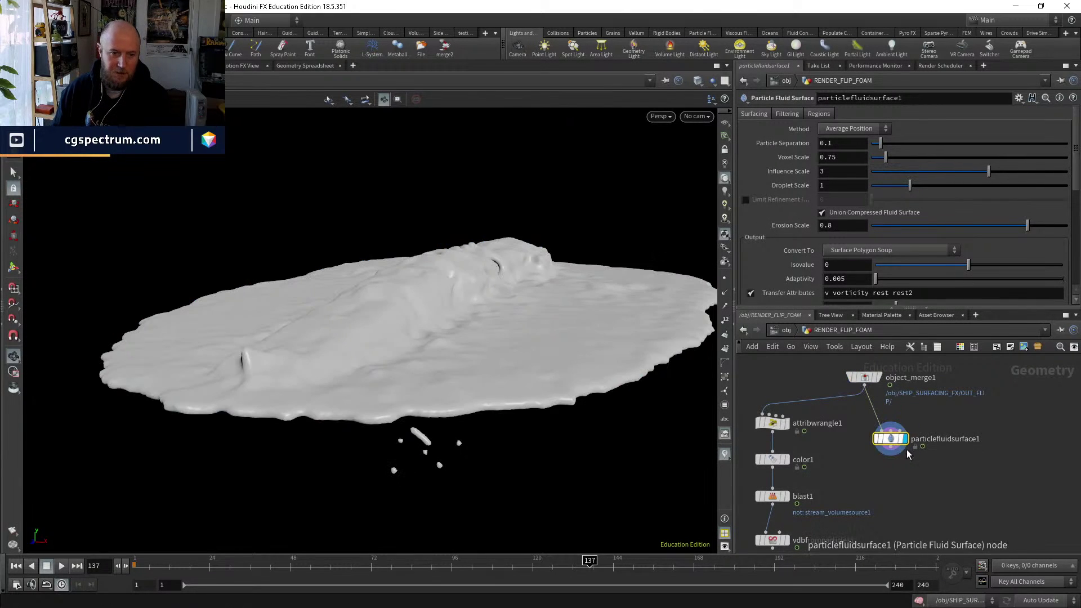
Set the fluid surface's Droplet Scale to 0.8 and its Influence Scale to 1.
scroll(430, 322, up, 5)
drag(430, 322, 441, 356)
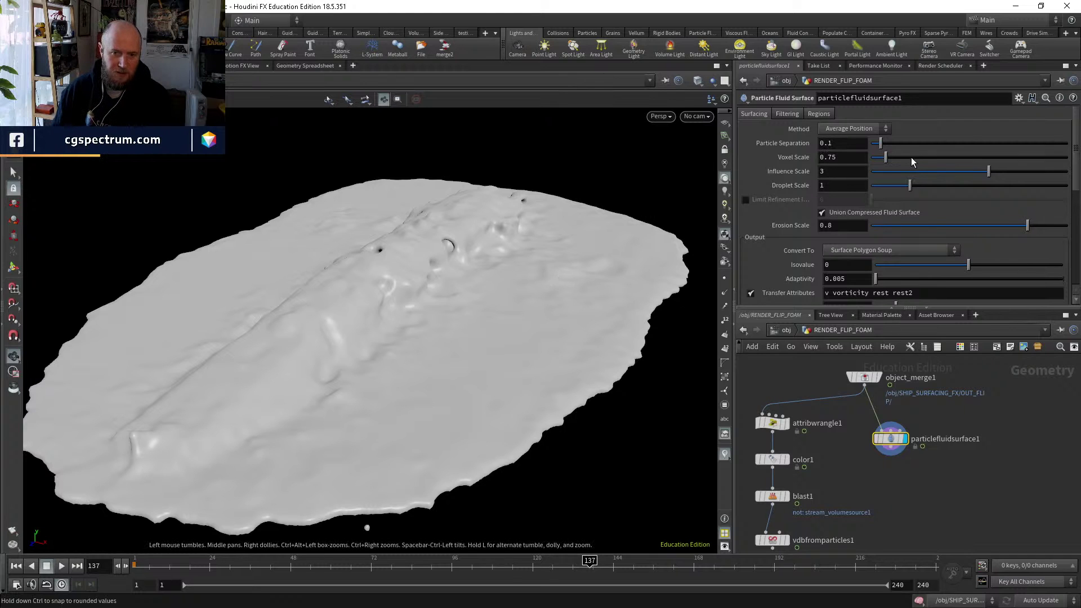
middle_click(870, 377)
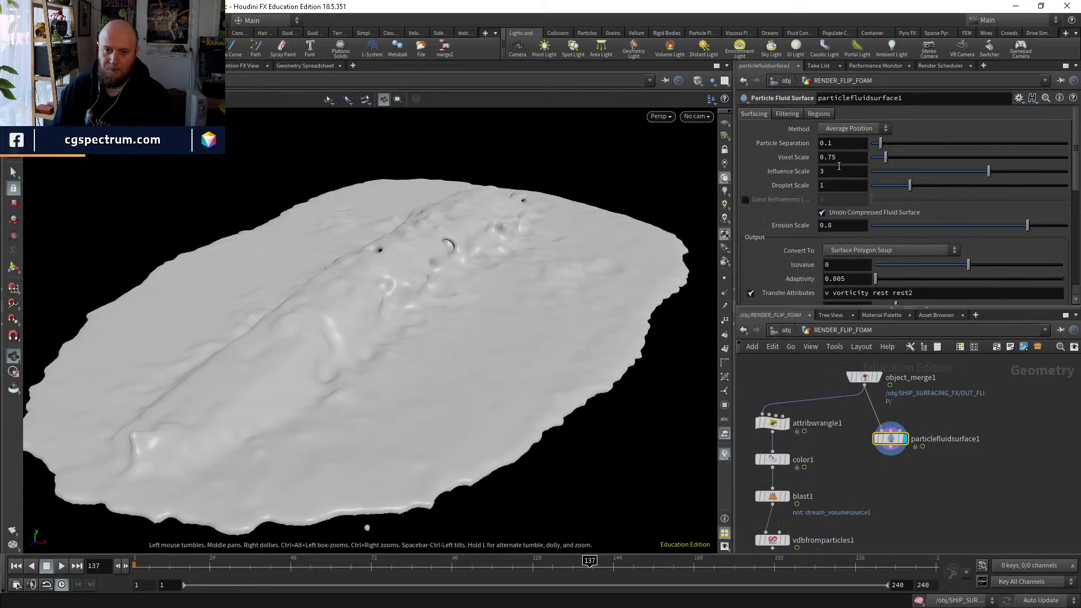
click(833, 185)
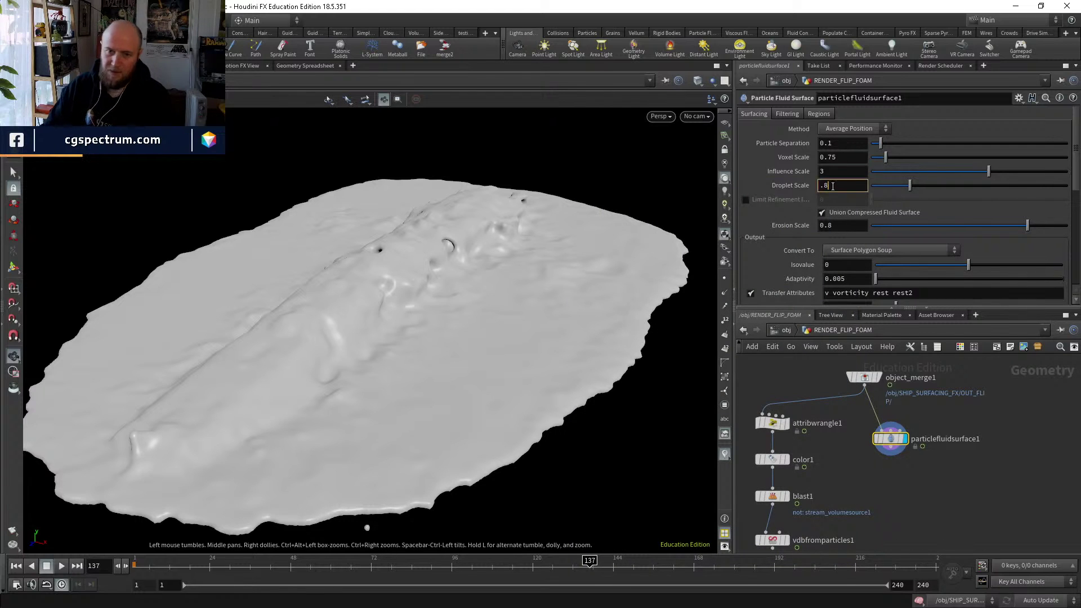
key(Return)
click(834, 173)
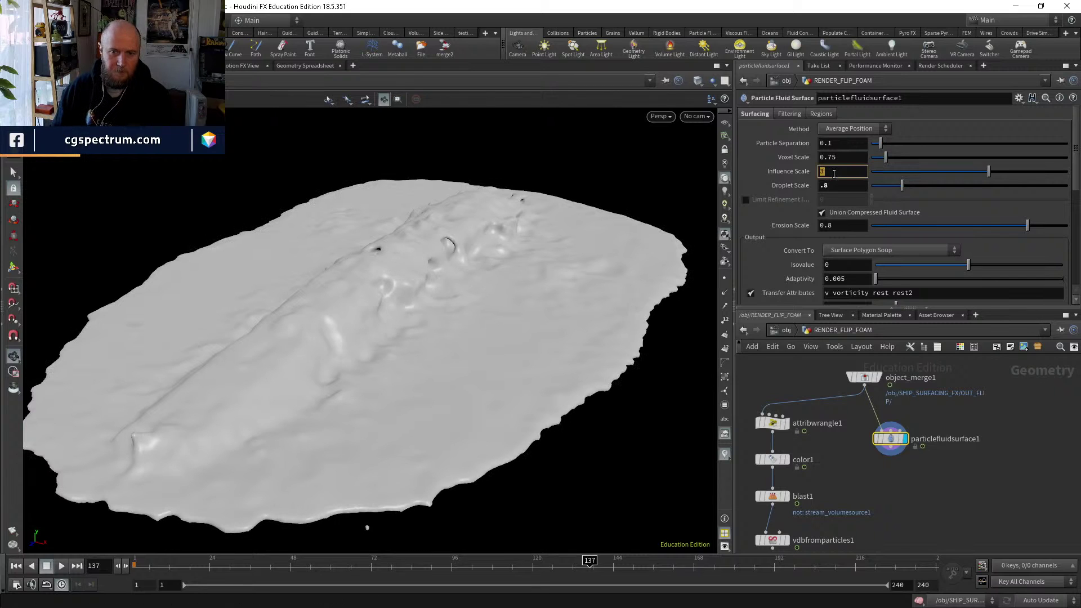
text(1)
key(Return)
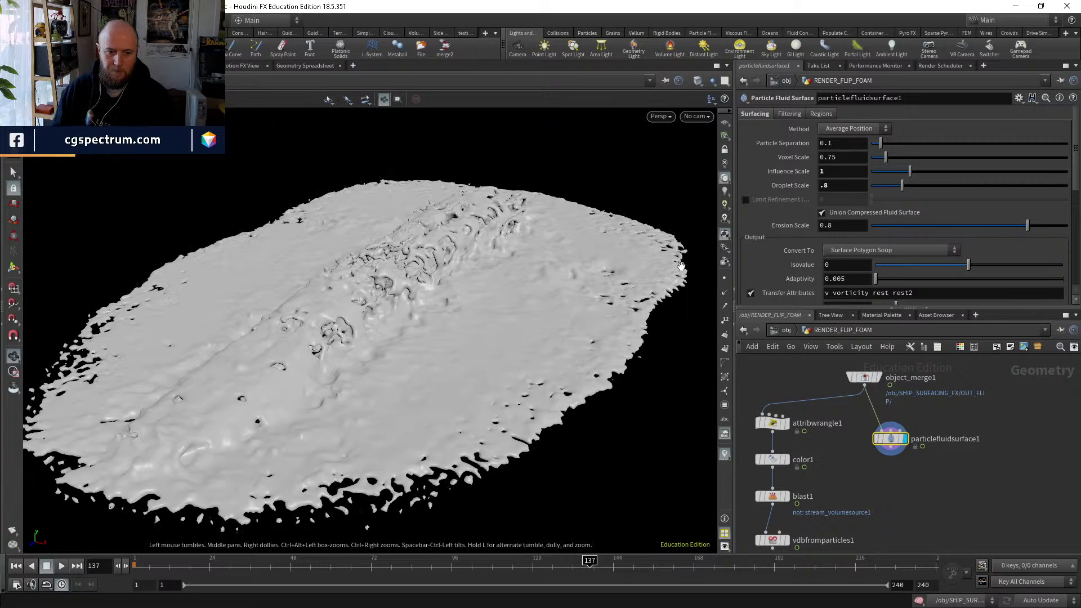
Lower the fluid surface's Particle Separation to 0.07, trying 0.08 first.
mouse_move(519, 272)
mouse_down()
mouse_move(514, 324)
mouse_move(507, 259)
mouse_up()
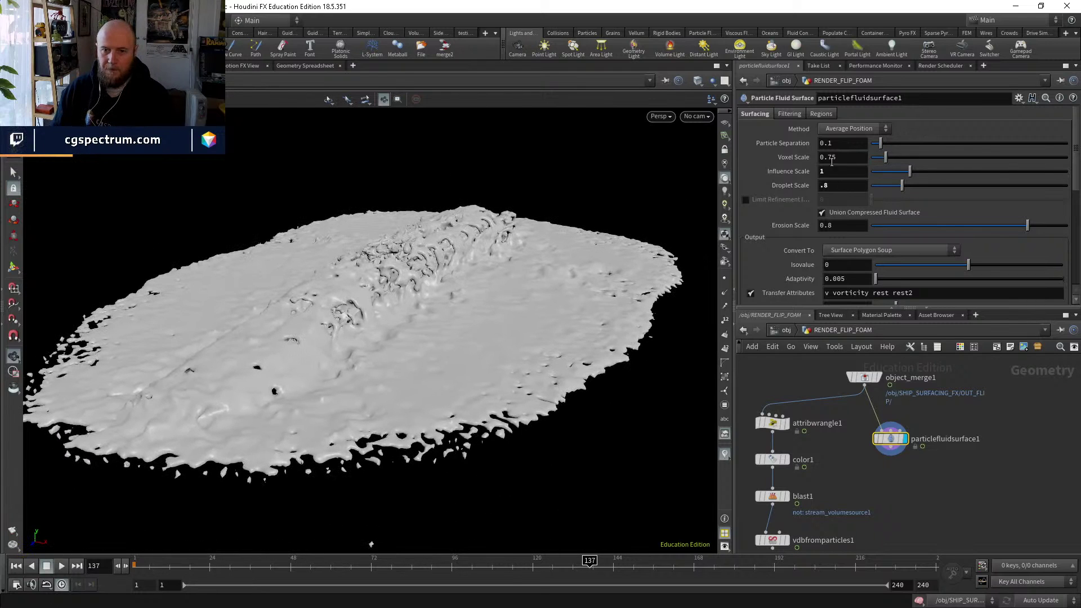
key(Return)
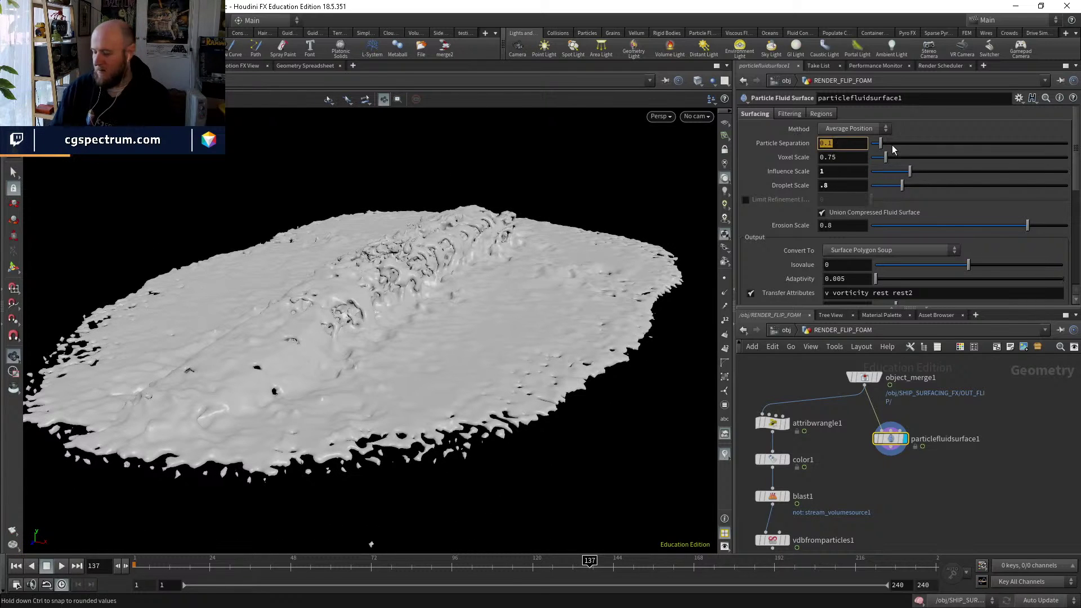
text(.08)
key(Return)
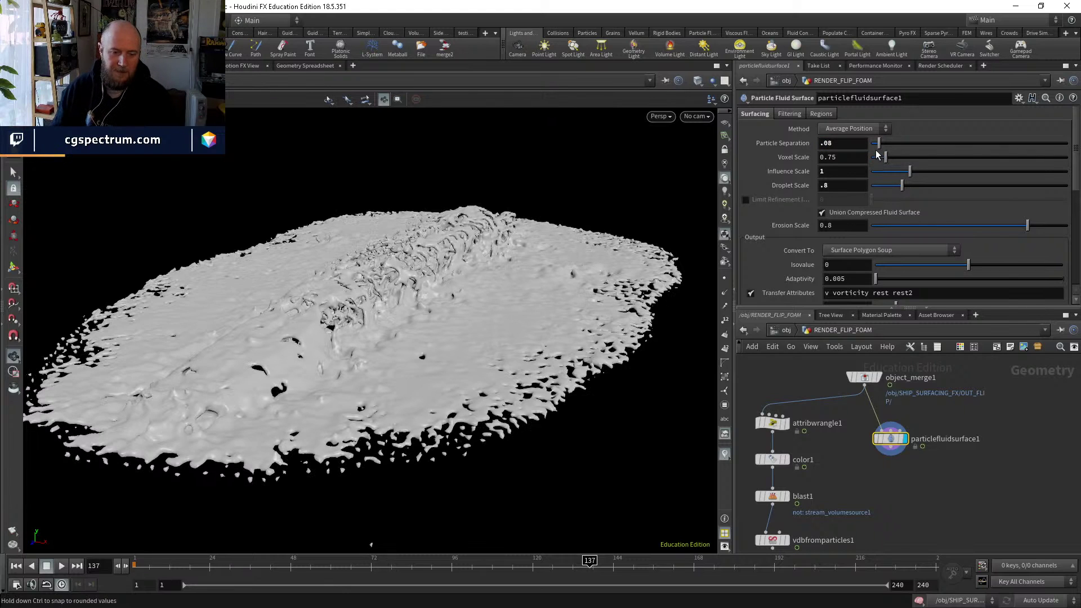
drag(829, 143, 836, 143)
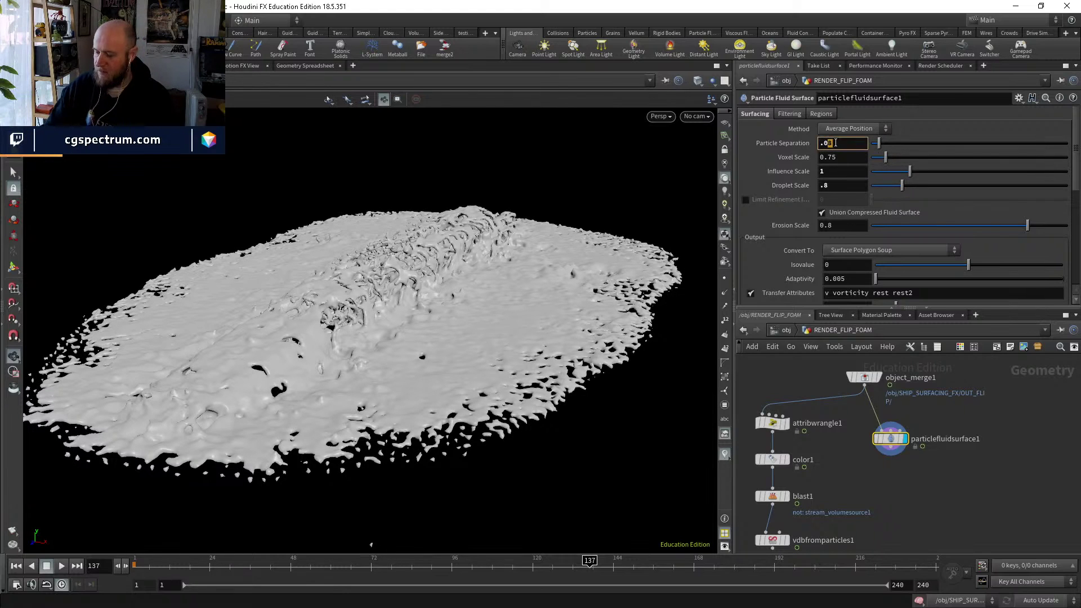
key(Return)
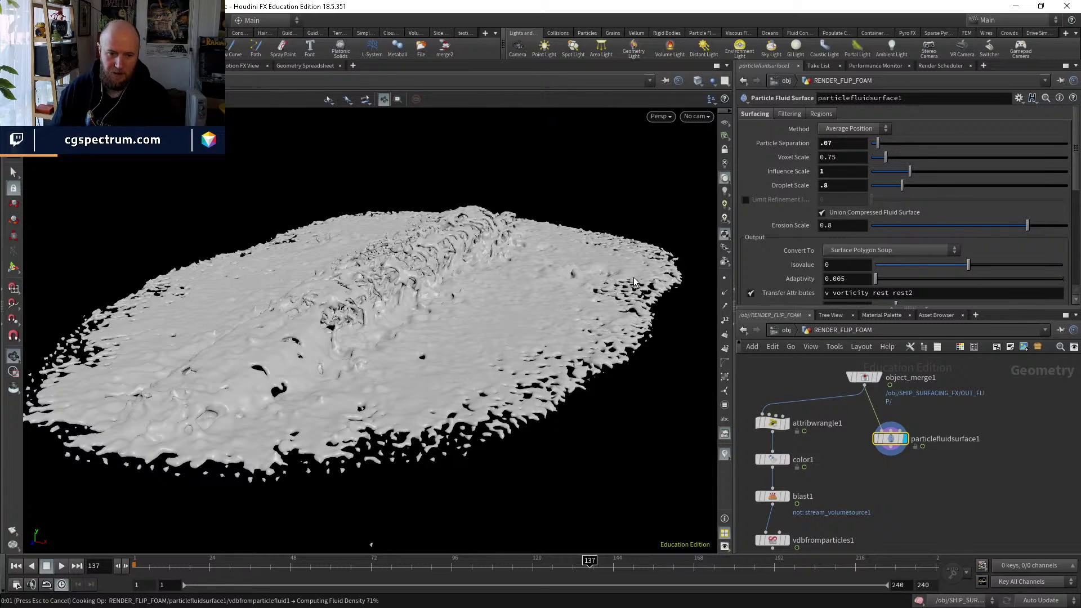
Set the fluid surface's Adaptivity to 0.001.
drag(520, 334, 453, 434)
scroll(454, 451, up, 5)
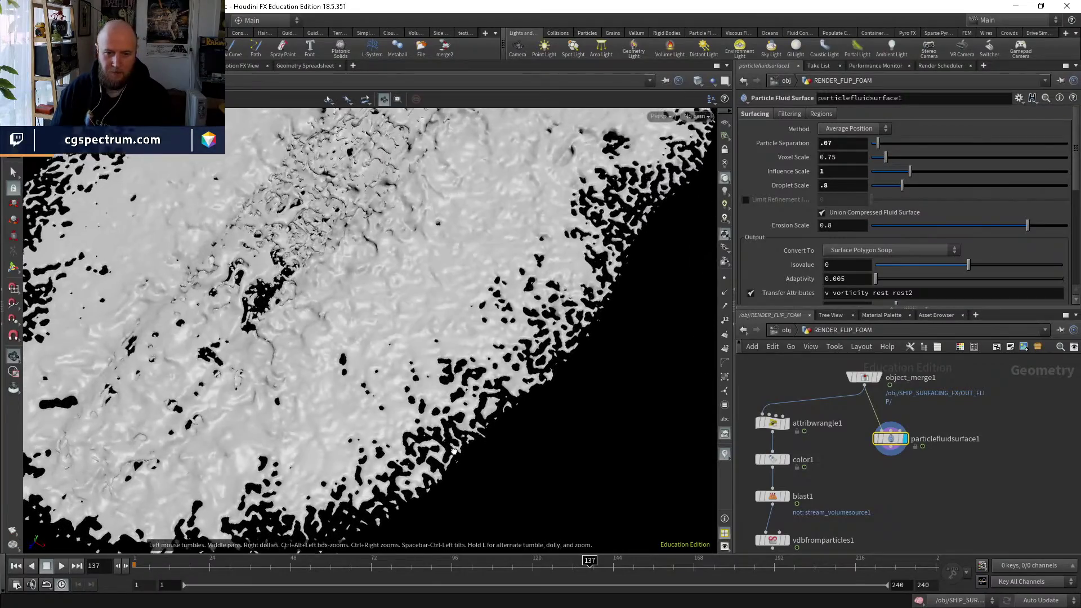
scroll(454, 451, down, 5)
drag(495, 395, 544, 338)
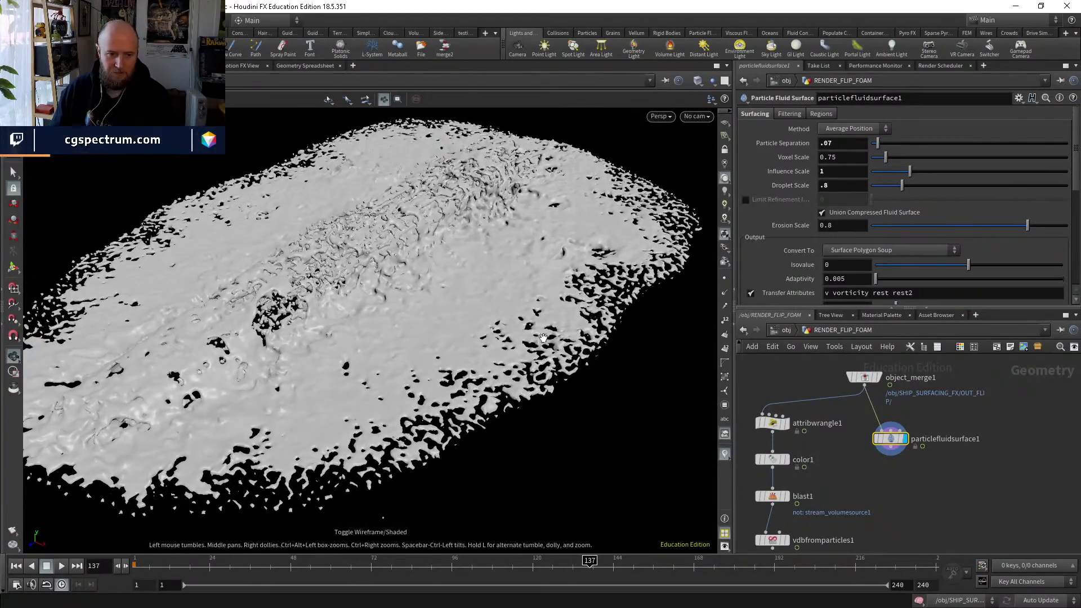
scroll(828, 208, down, 2)
click(845, 253)
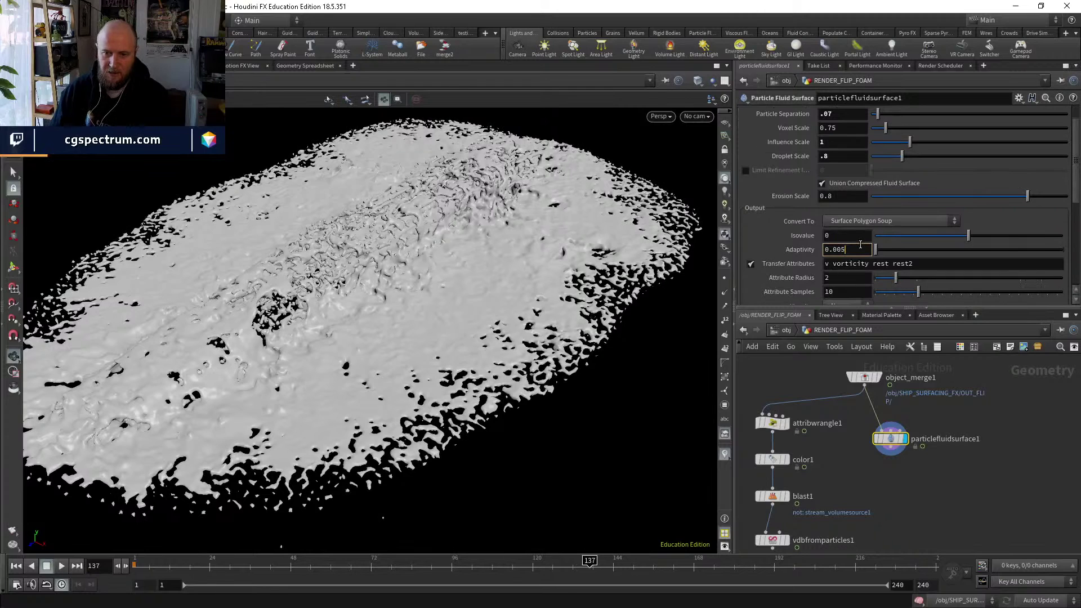
text(1)
key(Return)
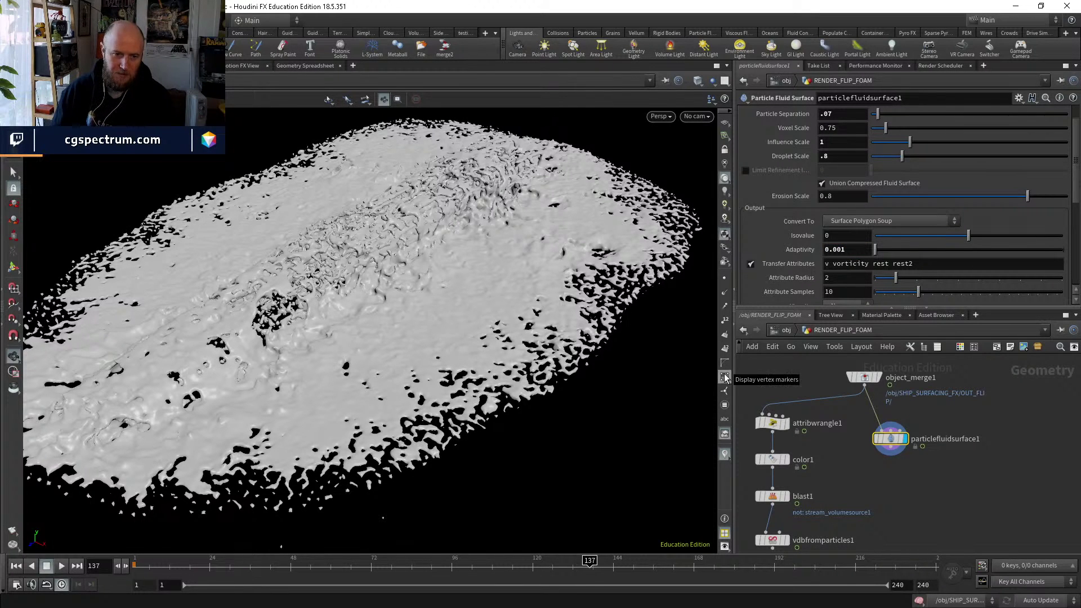
Compare the attribwrangle1 particles with the particlefluidsurface1 mesh by switching the displayed node between them.
drag(525, 349, 524, 397)
click(786, 423)
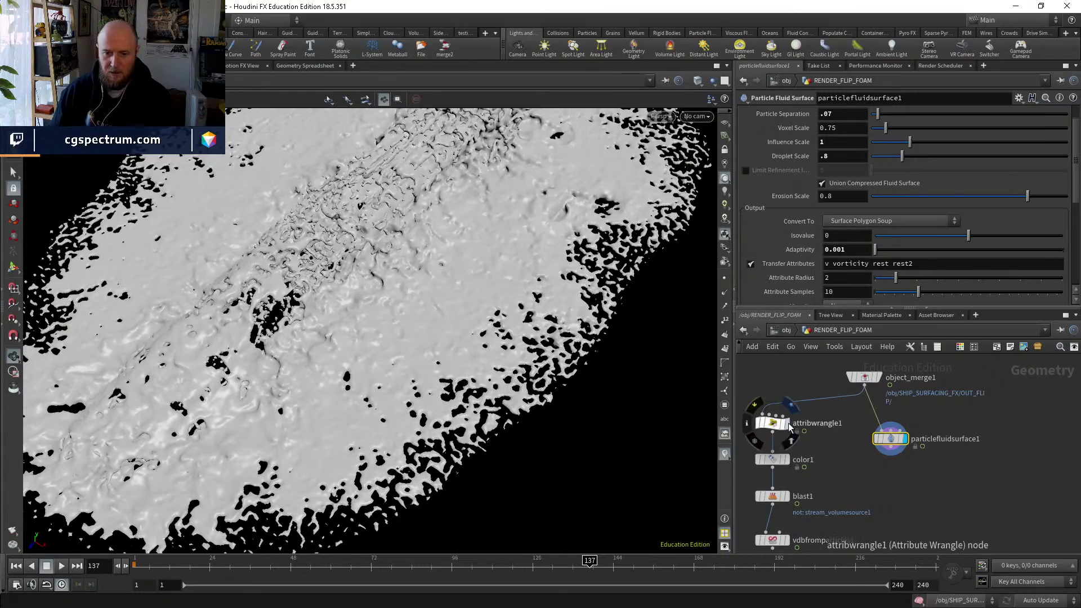
click(772, 423)
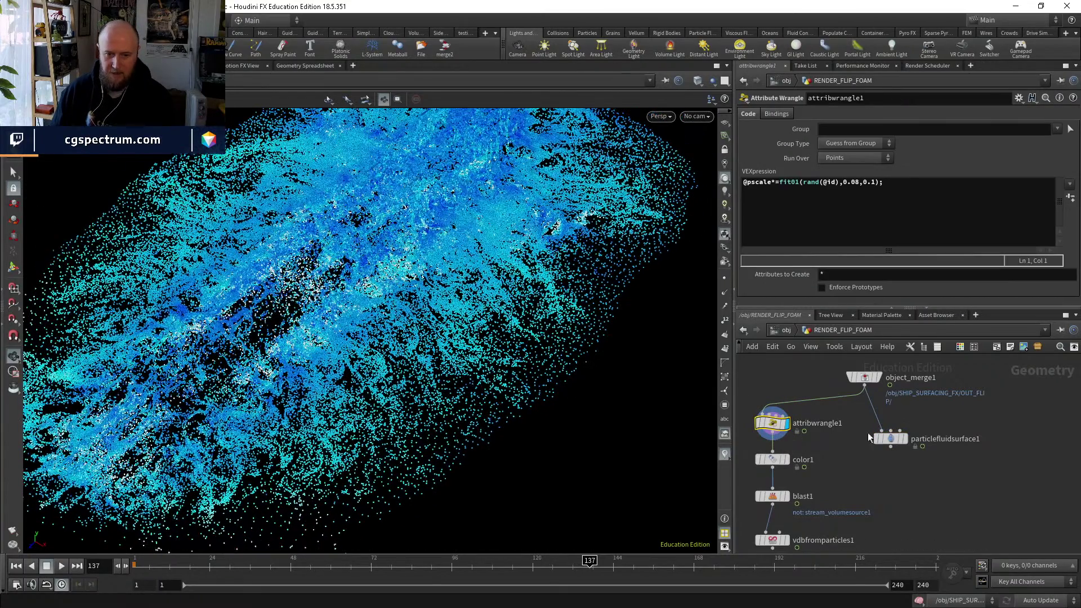
click(904, 438)
click(890, 439)
Change the Particle Fluid Surface output from polygon soup to Surface VDB.
drag(479, 338, 477, 275)
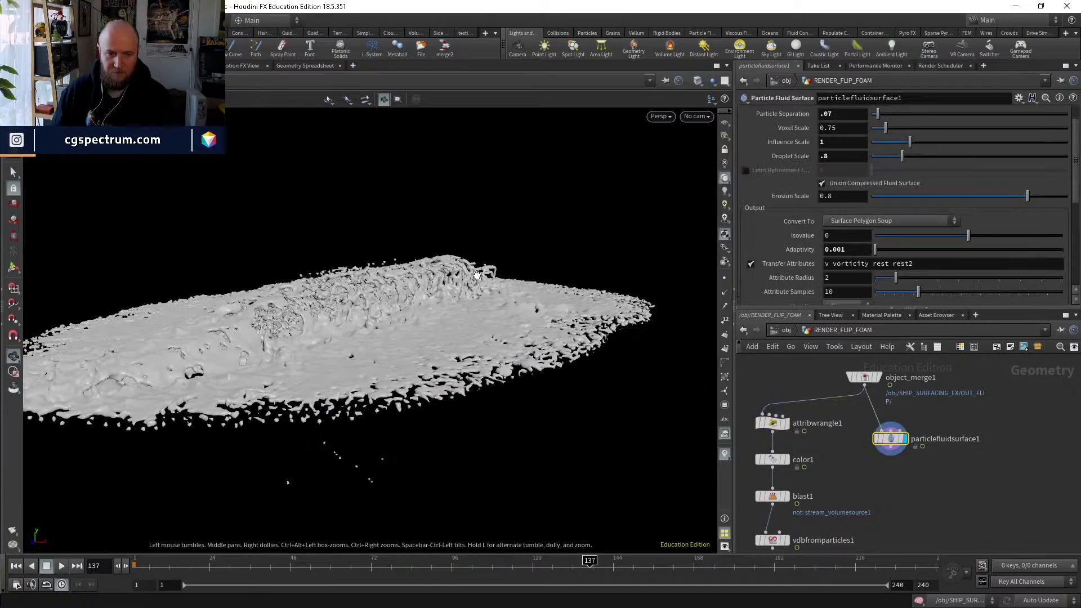
click(863, 220)
click(865, 267)
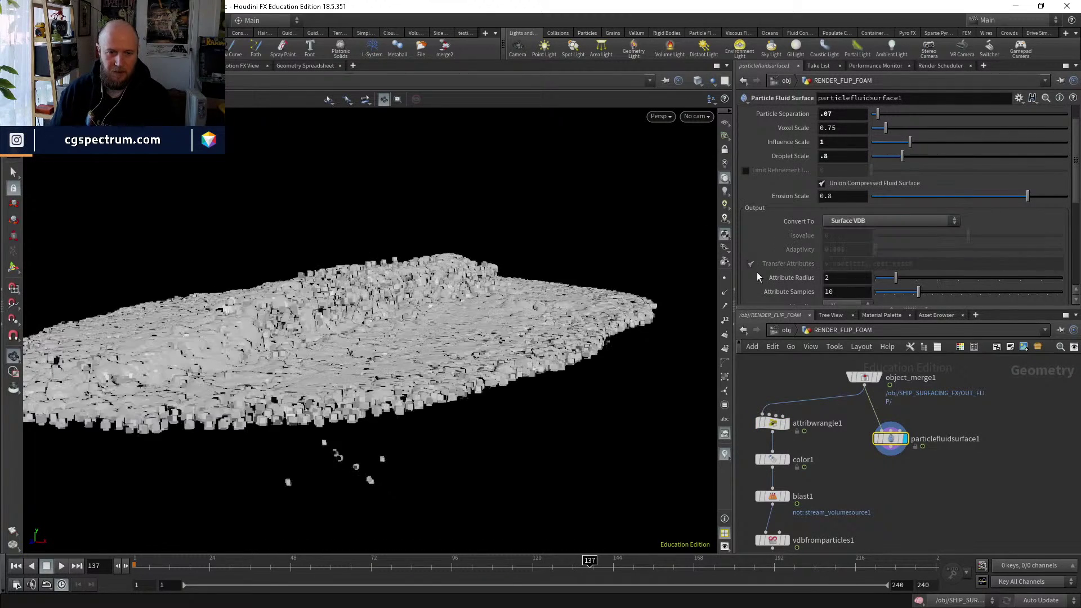
Add a Convert VDB node fed by particlefluidsurface1 and display its result.
middle_drag(903, 494, 888, 451)
key(Tab)
text(conver)
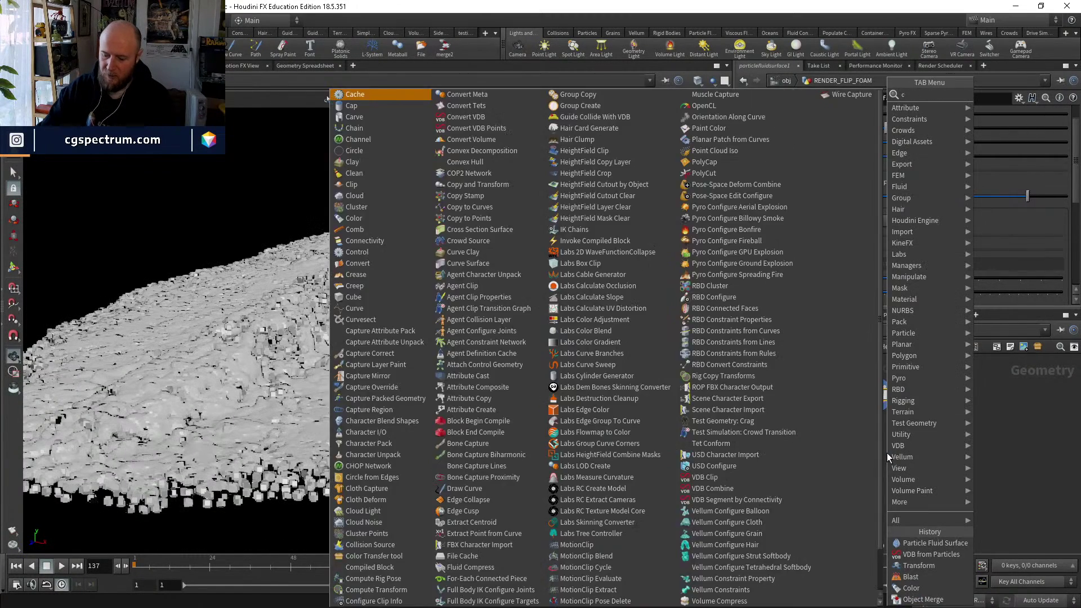
key(Down)
key(Down)
key(Down)
key(Down)
key(Down)
key(Return)
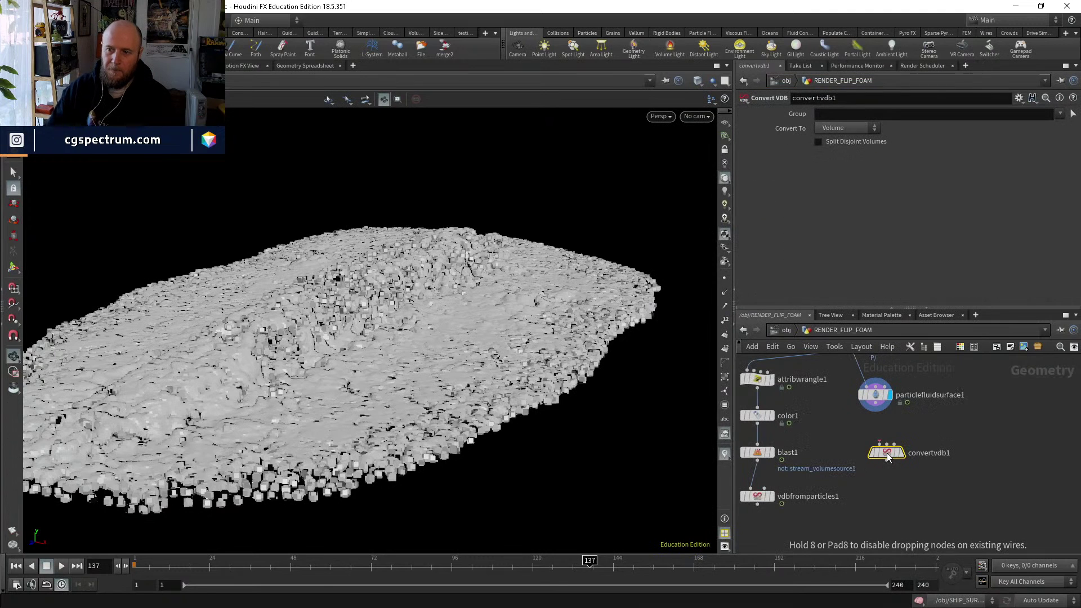
click(887, 453)
click(905, 452)
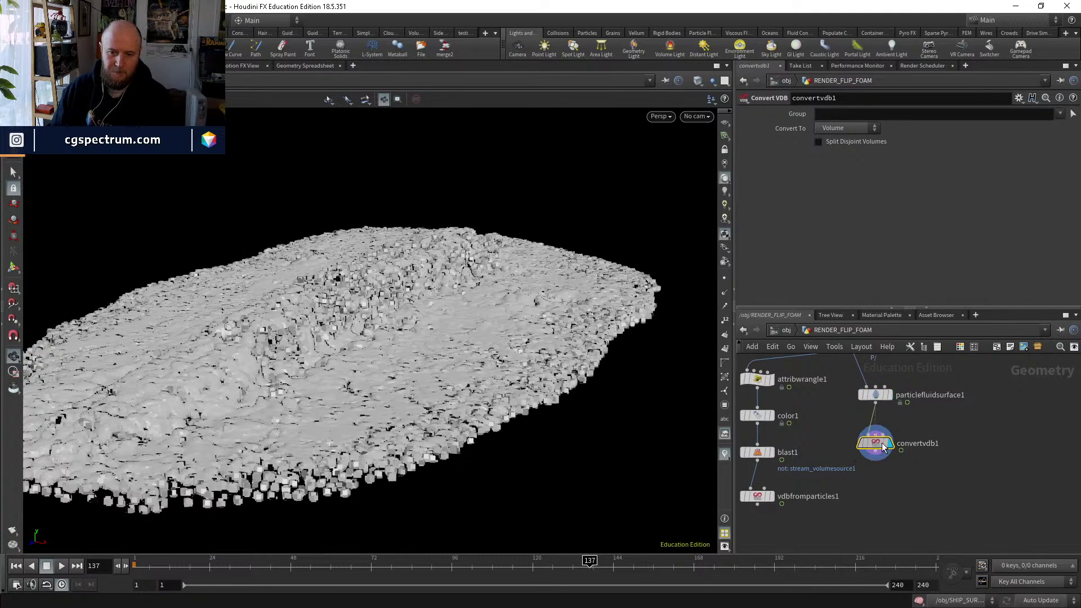
Set Convert VDB to output VDB with the VDB Class Convert SDF to Fog.
click(845, 128)
click(838, 142)
click(848, 143)
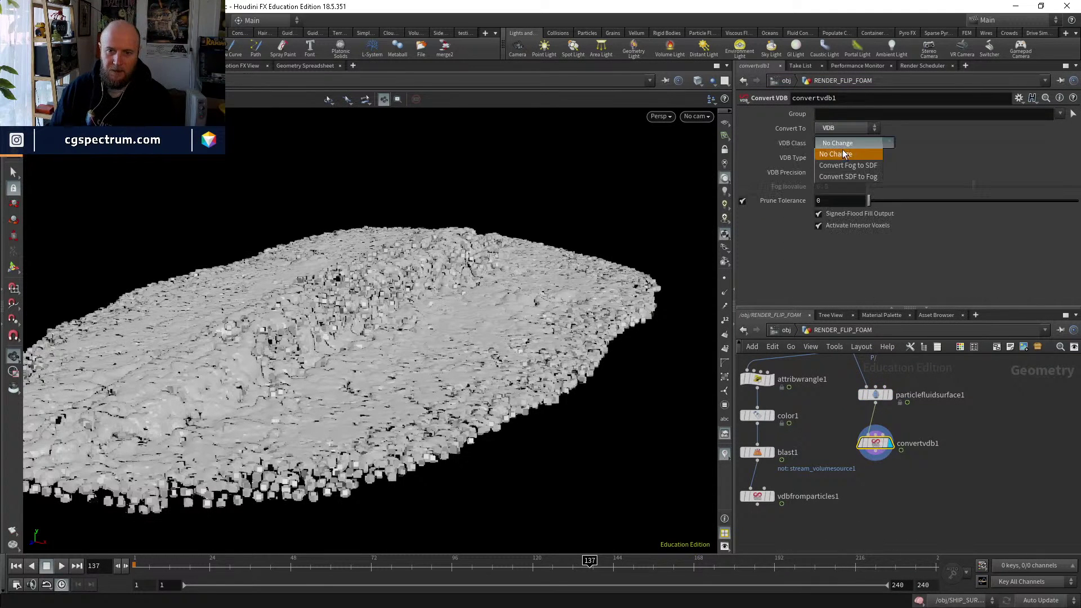
click(853, 177)
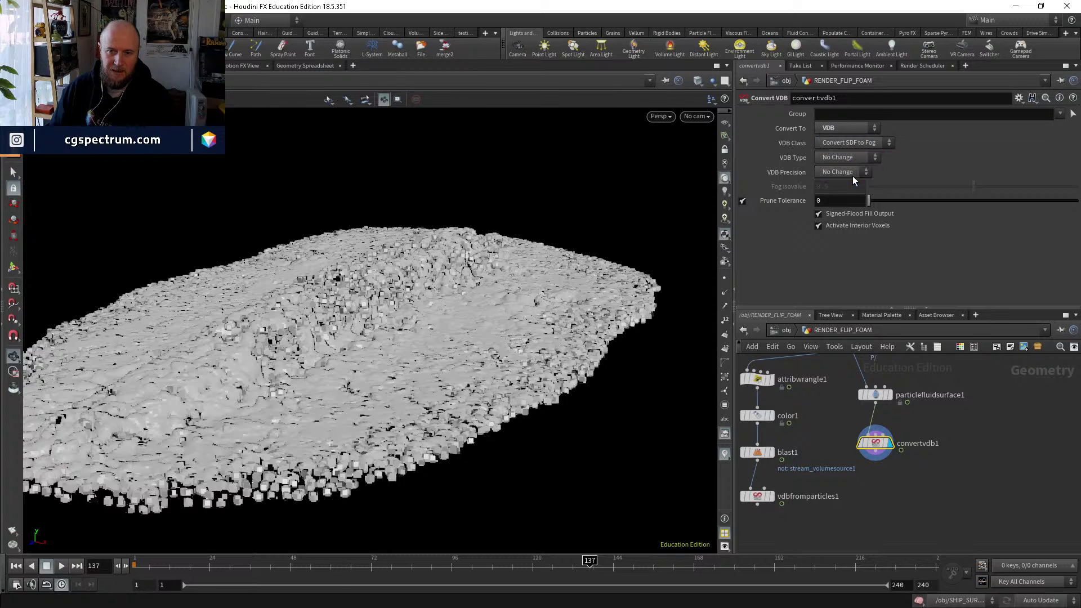
drag(405, 295, 439, 315)
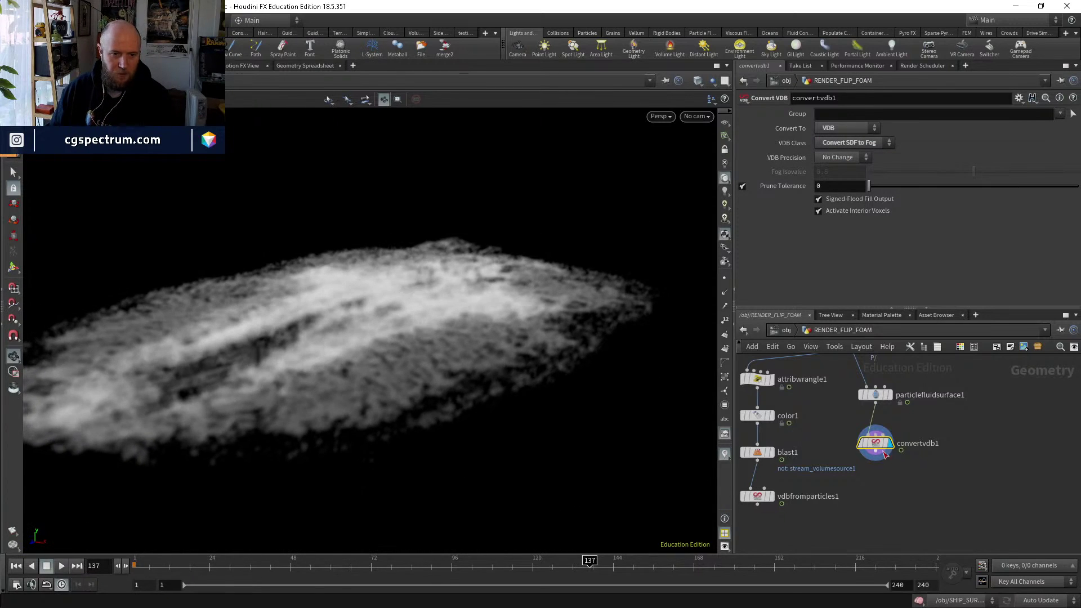
Compare the blast1 particles, the vdbfromparticles1 volume and the convertvdb1 fog by displaying each node in turn.
click(781, 452)
click(758, 452)
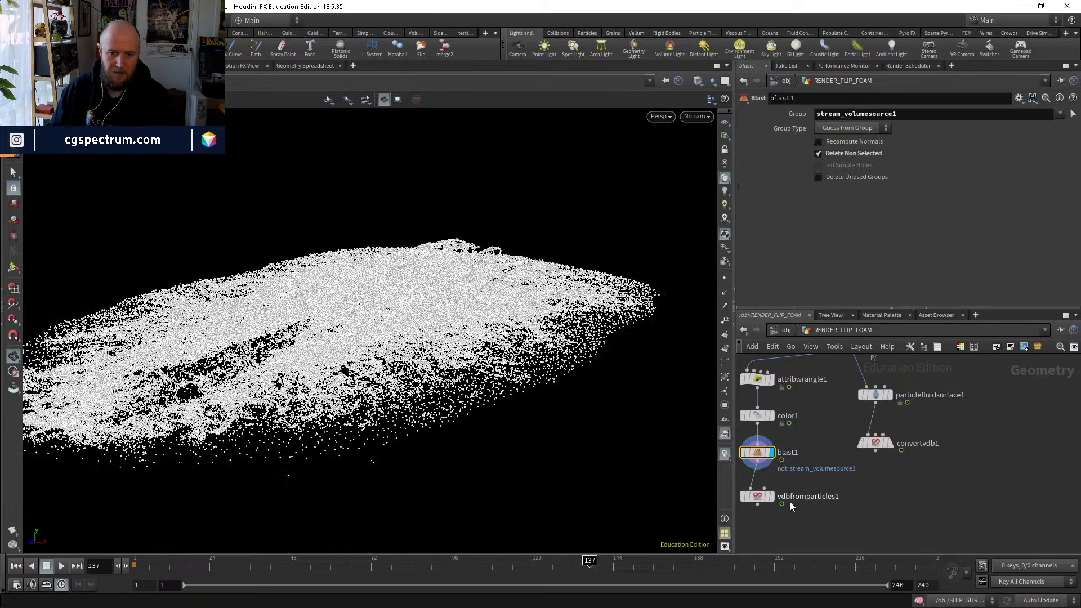
click(761, 498)
scroll(841, 169, down, 3)
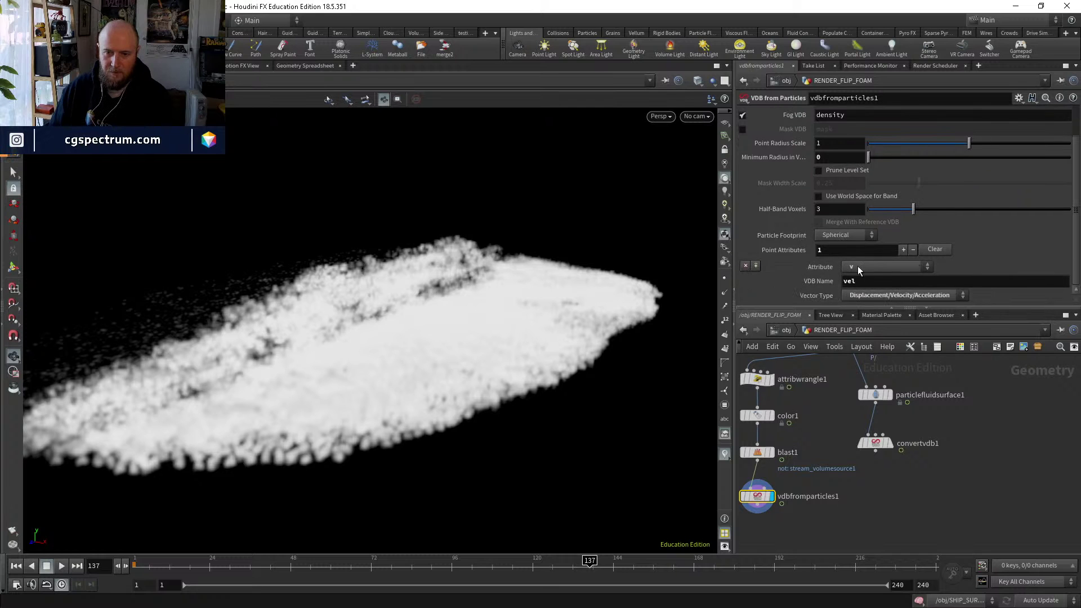
click(876, 442)
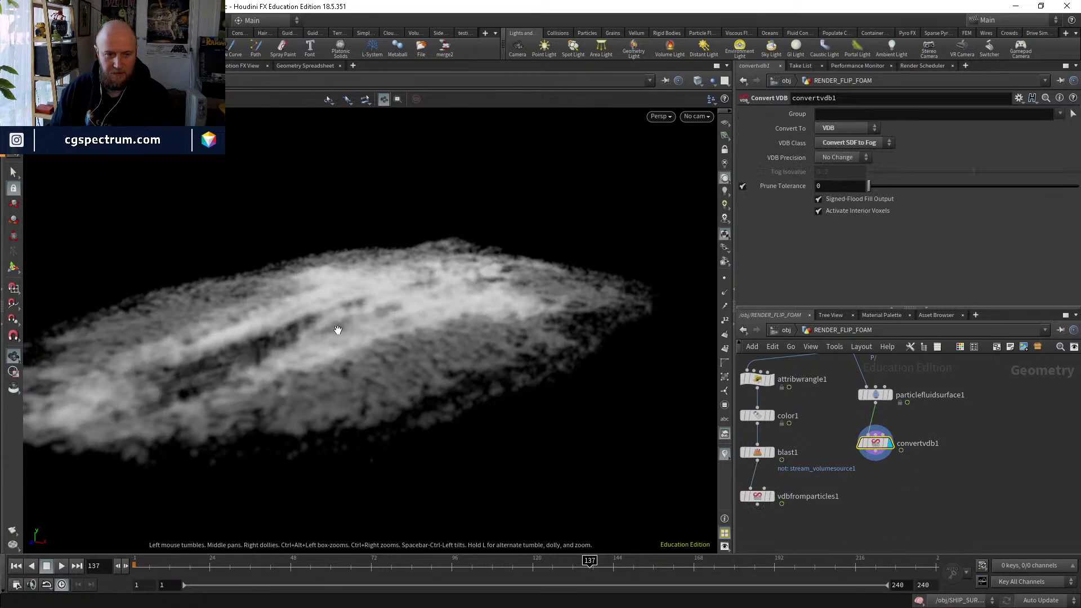
scroll(365, 369, up, 3)
scroll(365, 369, down, 4)
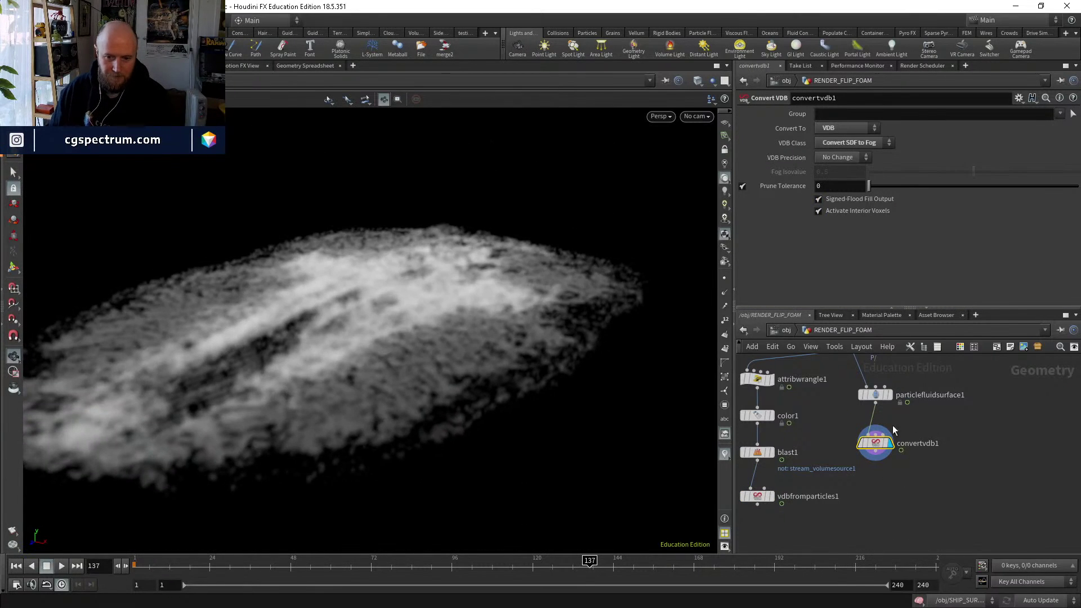
Examine the foam around the ship in the render view with convertvdb1 as the displayed node.
key(alt+9)
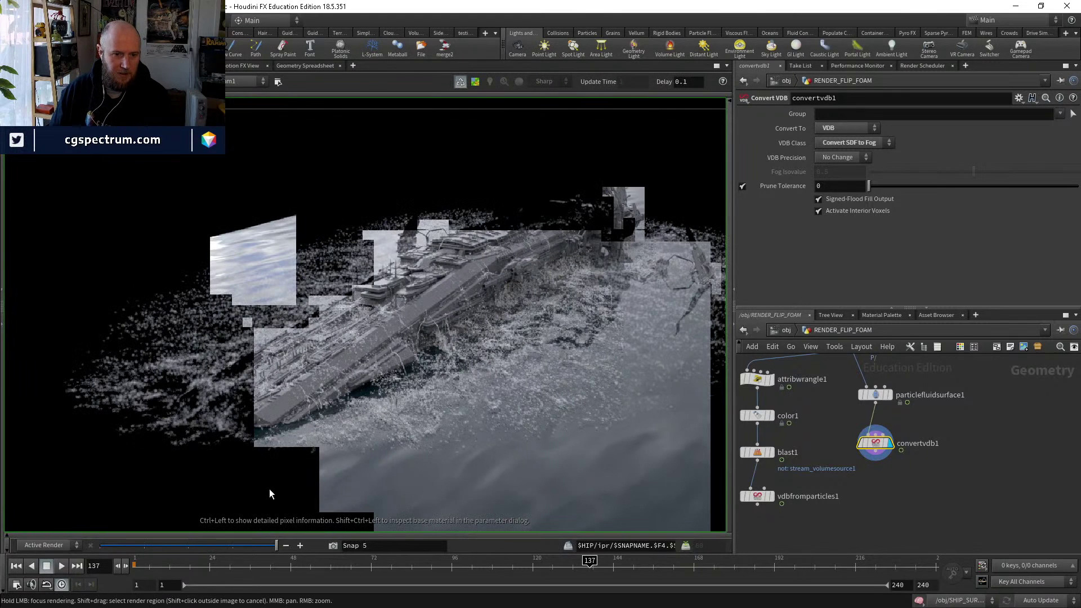
middle_drag(434, 526, 355, 514)
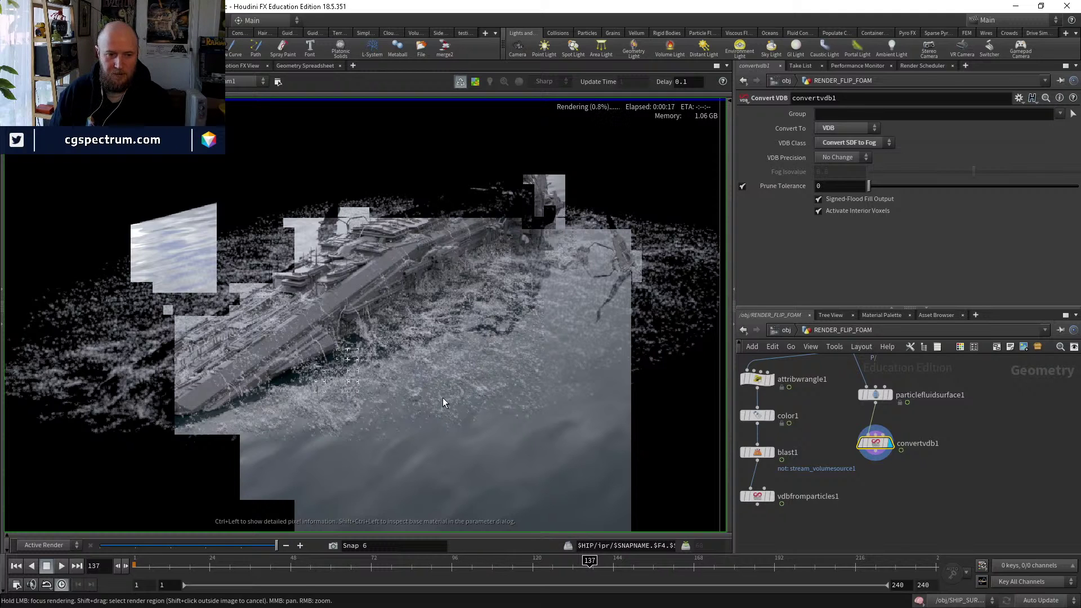
scroll(397, 403, up, 4)
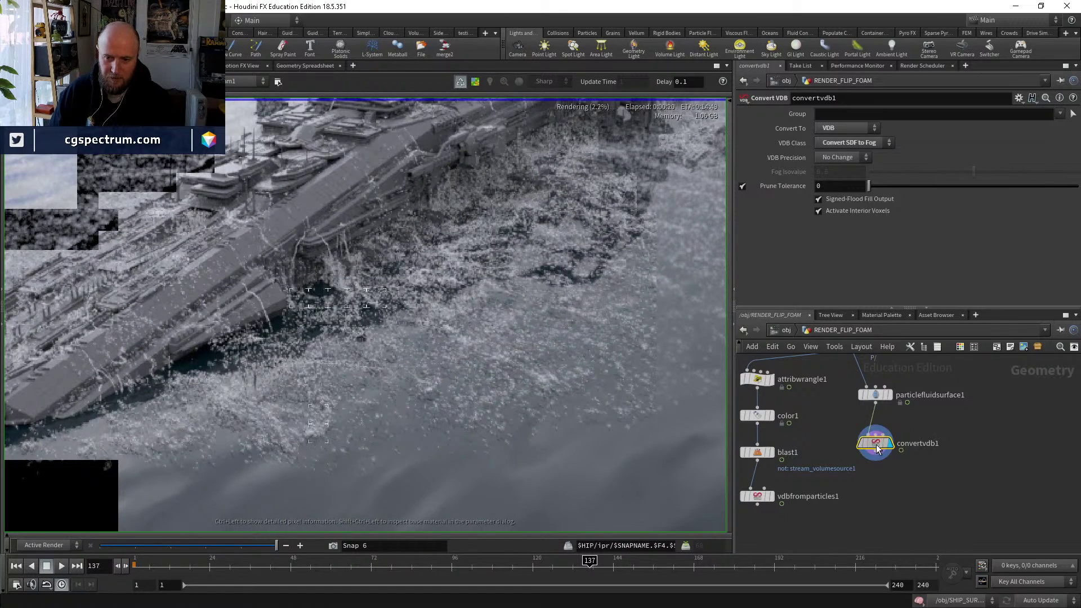
mouse_move(929, 492)
middle_down()
mouse_move(920, 536)
mouse_move(930, 475)
middle_up()
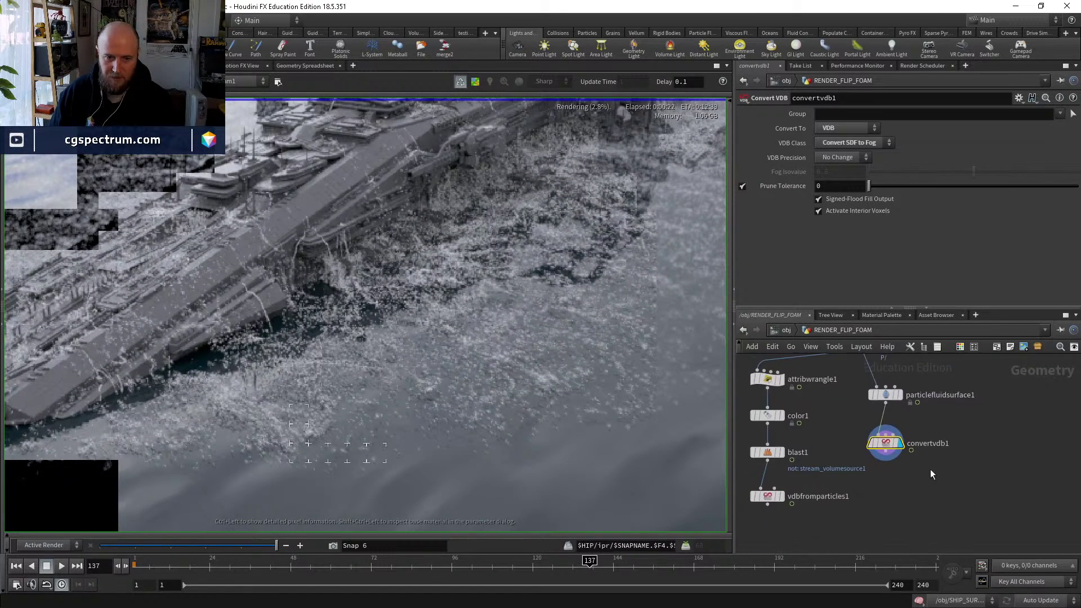
Check the RENDER_FLIP_FOAM object's material and its render at object level, and inspect the convertvdb1 node info inside it.
click(796, 333)
mouse_move(889, 407)
middle_down()
mouse_move(887, 478)
mouse_move(863, 435)
mouse_move(883, 443)
mouse_move(885, 390)
middle_up()
scroll(892, 398, down, 3)
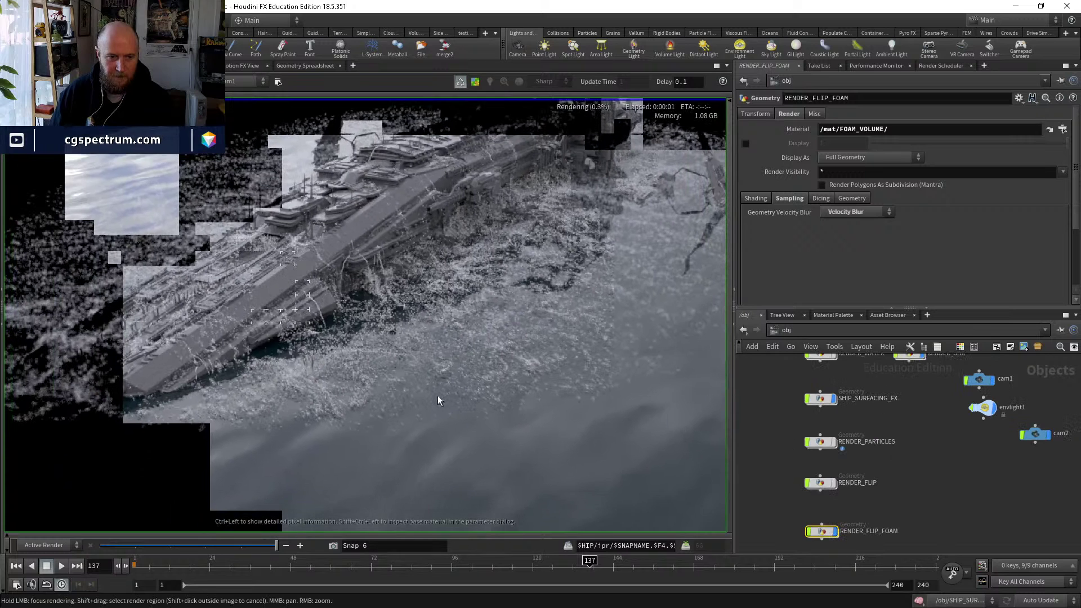
drag(440, 401, 519, 409)
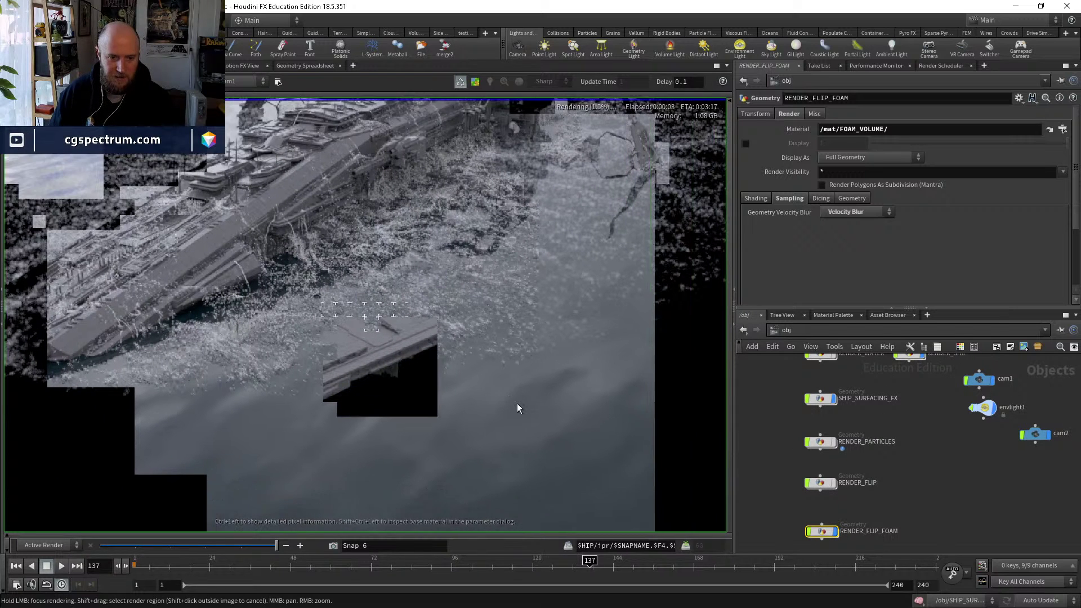
middle_drag(832, 535, 836, 467)
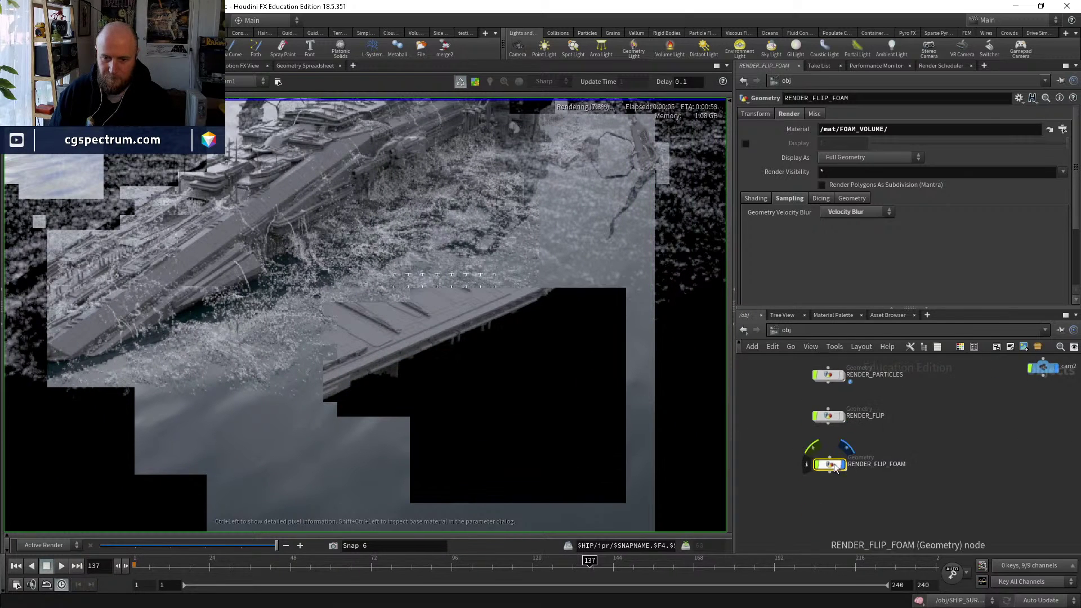
double_click(836, 468)
middle_click(887, 448)
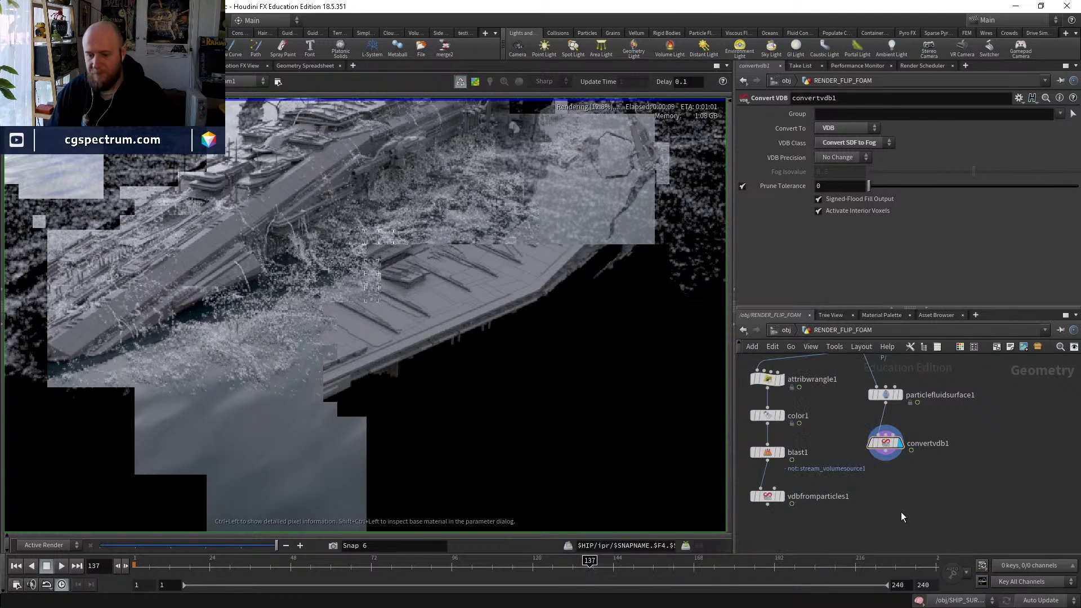
Add a Name node fed by convertvdb1 and make it the displayed node.
key(Tab)
text(name)
key(Return)
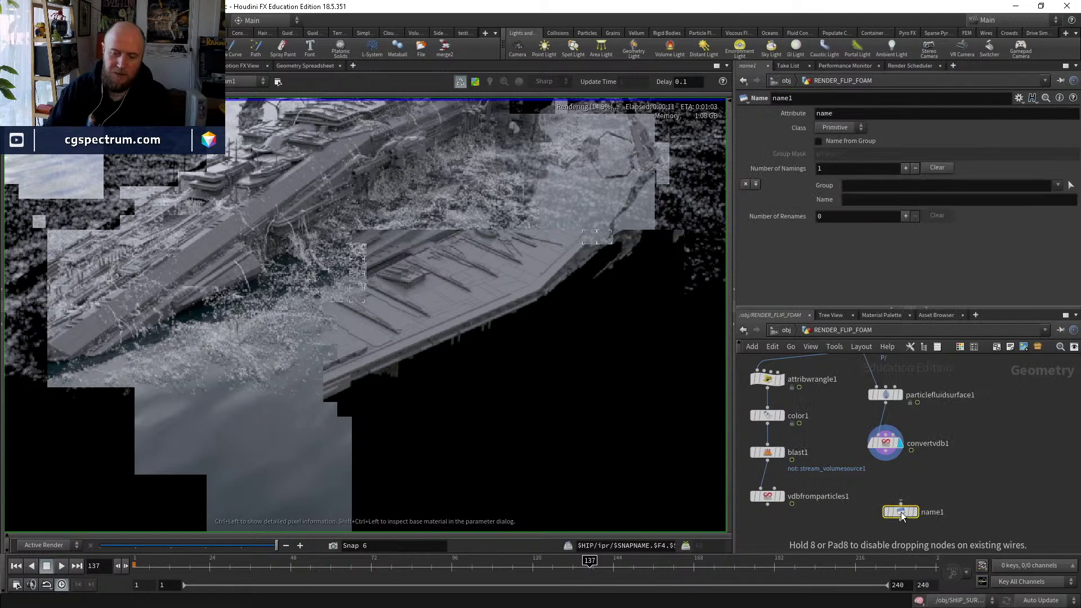
drag(901, 512, 903, 475)
click(886, 451)
click(893, 493)
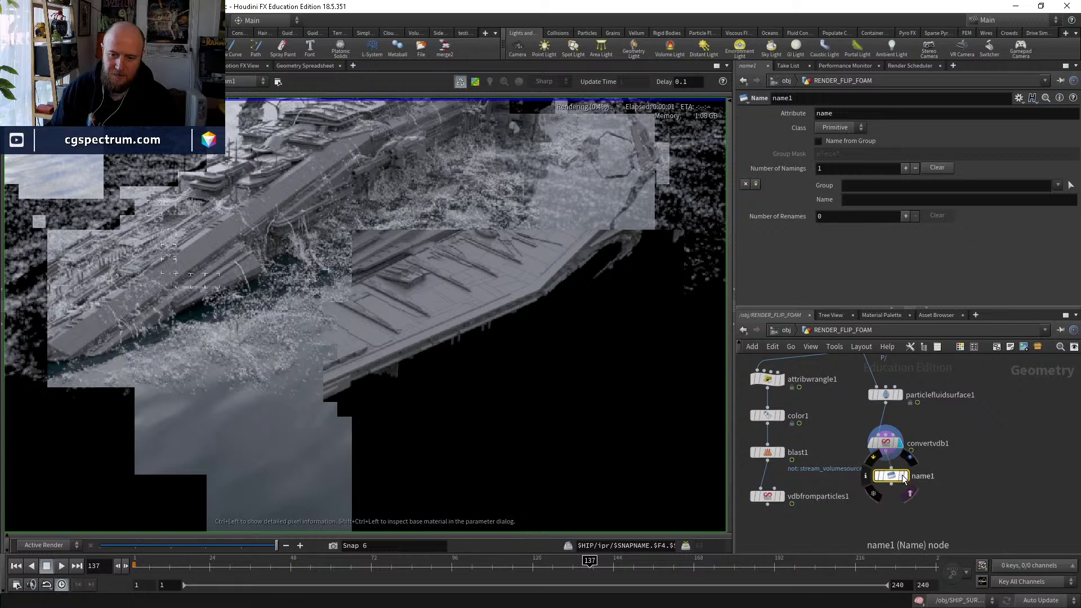
click(903, 476)
click(1059, 186)
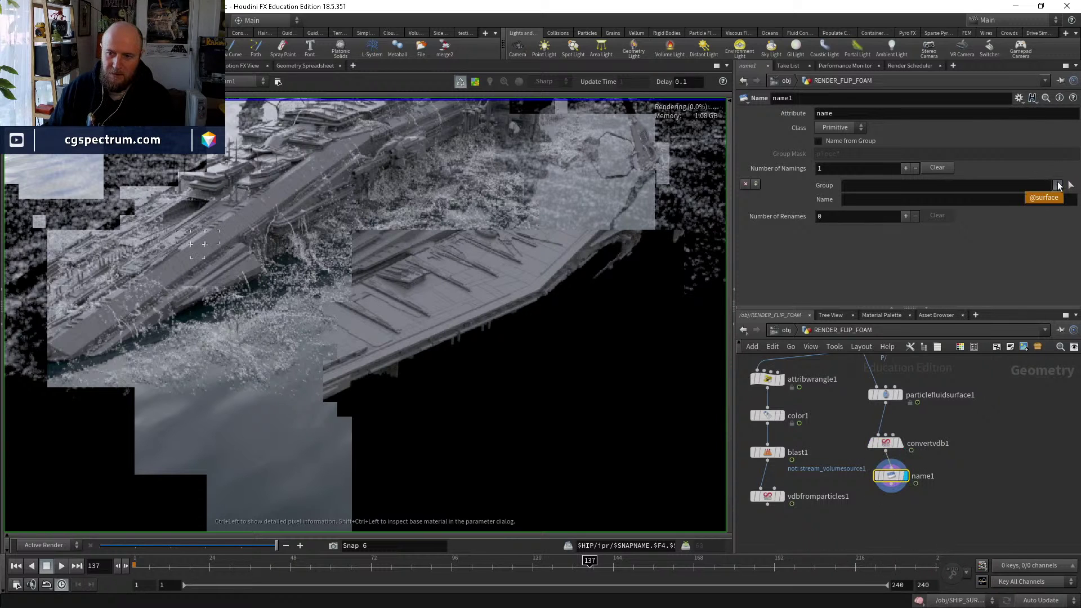
click(1045, 197)
click(1033, 198)
text(dens)
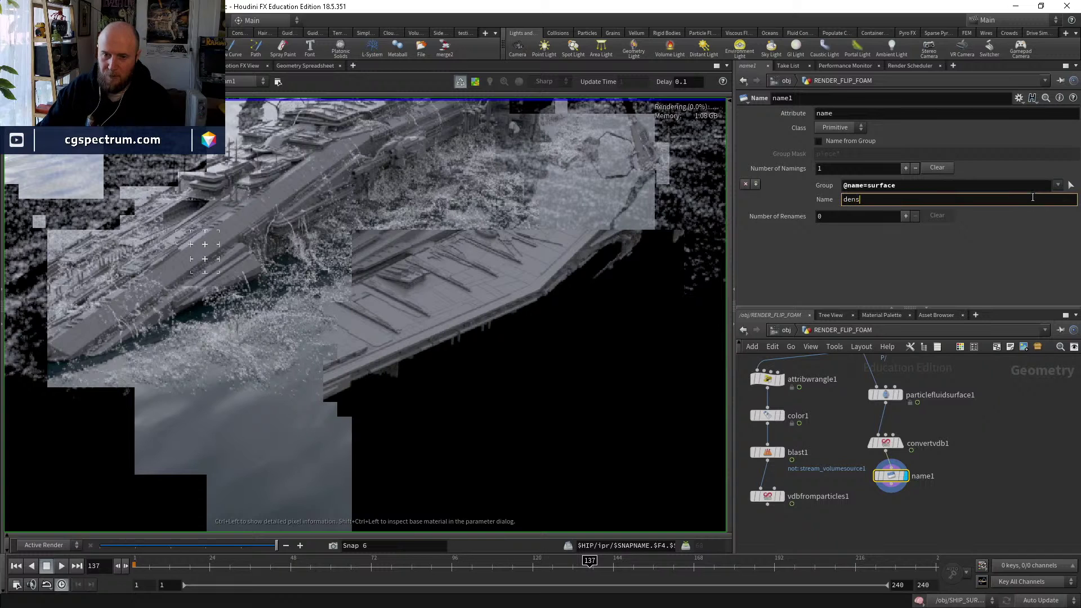
text(ity)
key(Return)
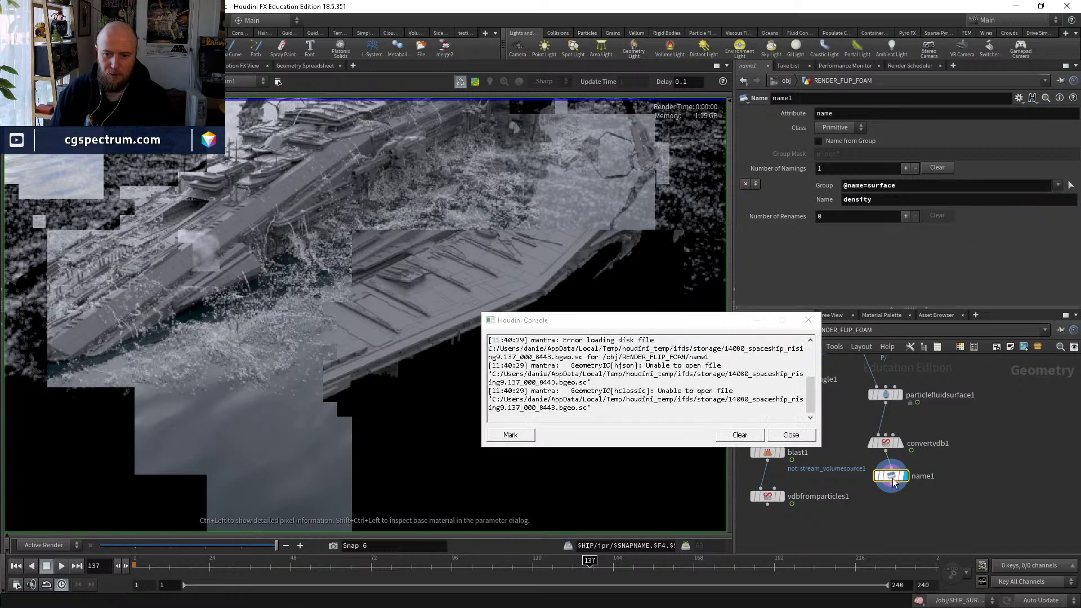
click(791, 434)
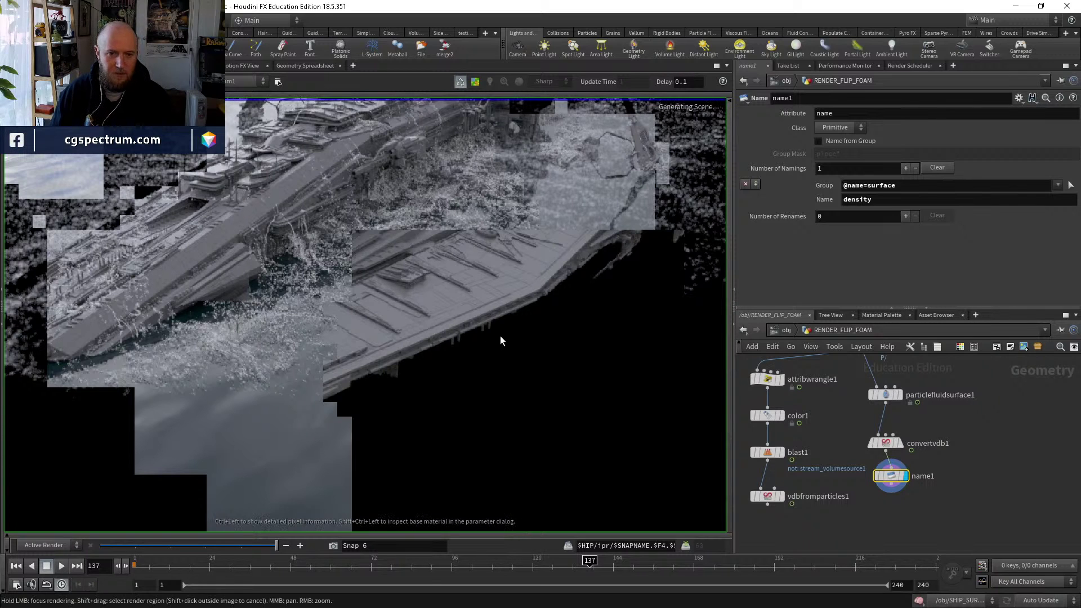
Compare the volume information of the convertvdb1 and name1 nodes.
middle_drag(501, 337, 471, 312)
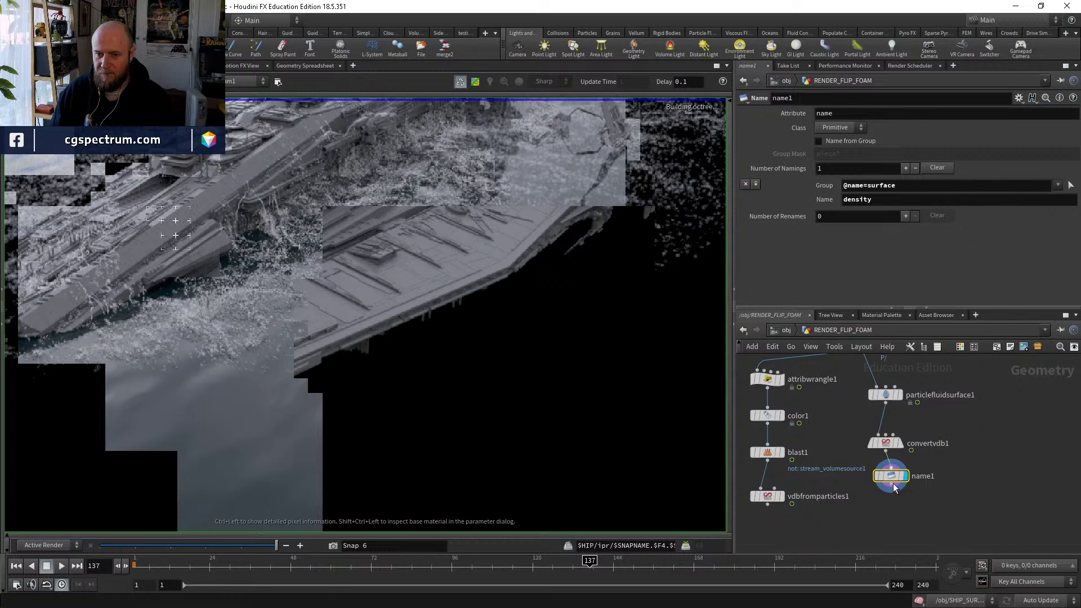
middle_click(886, 443)
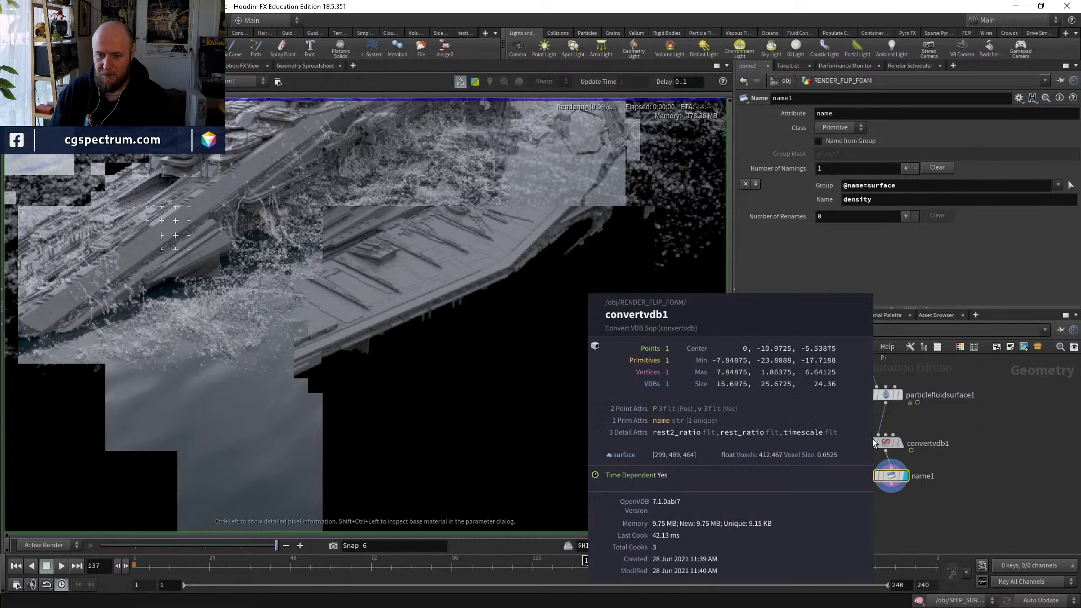
middle_click(892, 476)
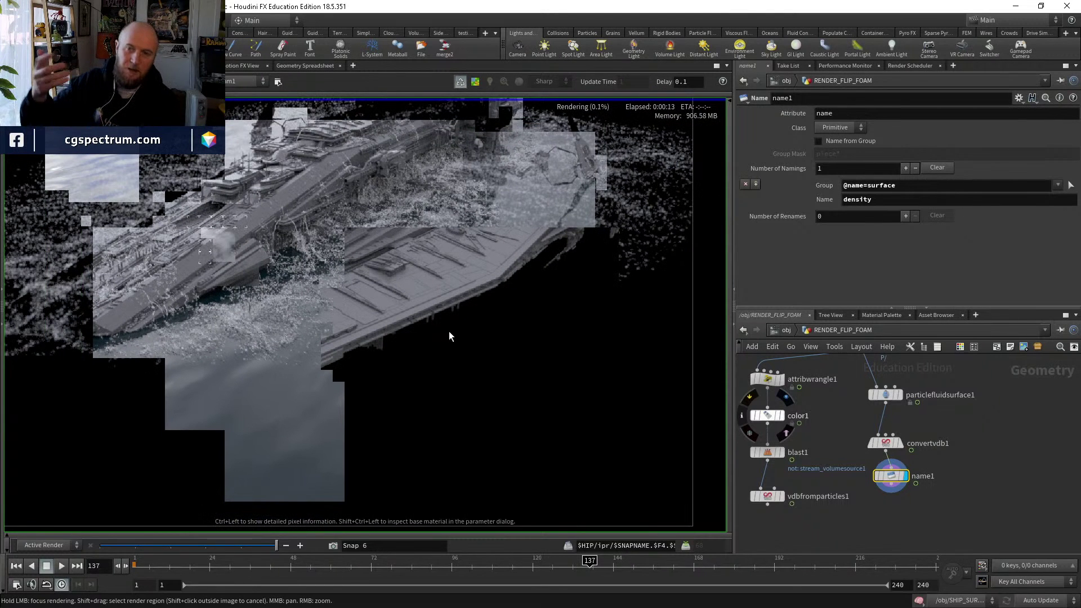
Focus the preview render on the foam beside the ship's deck and behind its far end to examine the new volume.
click(449, 332)
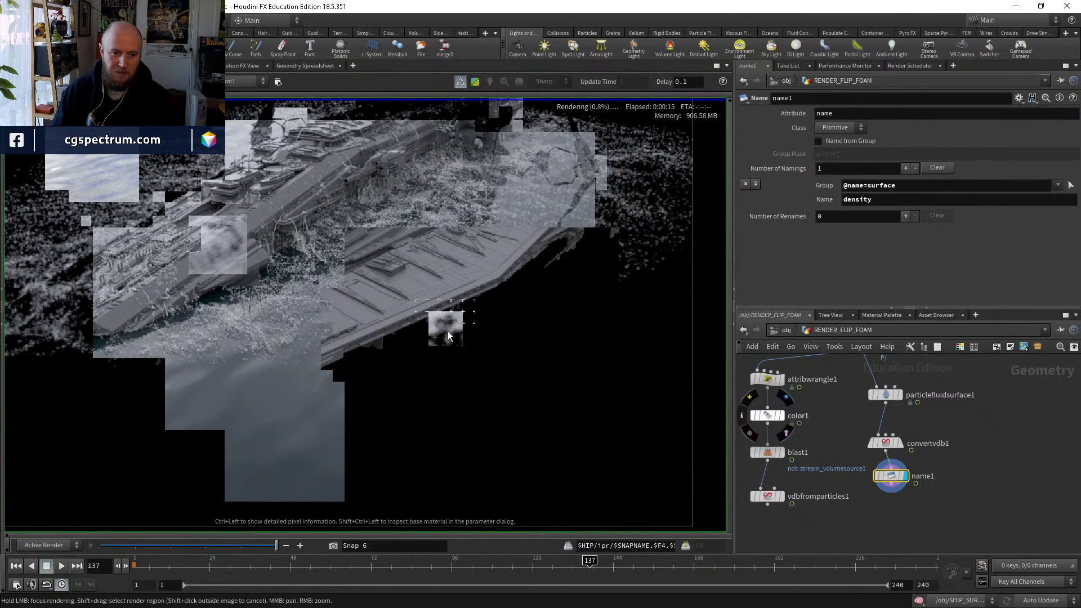
scroll(498, 344, down, 1)
click(510, 337)
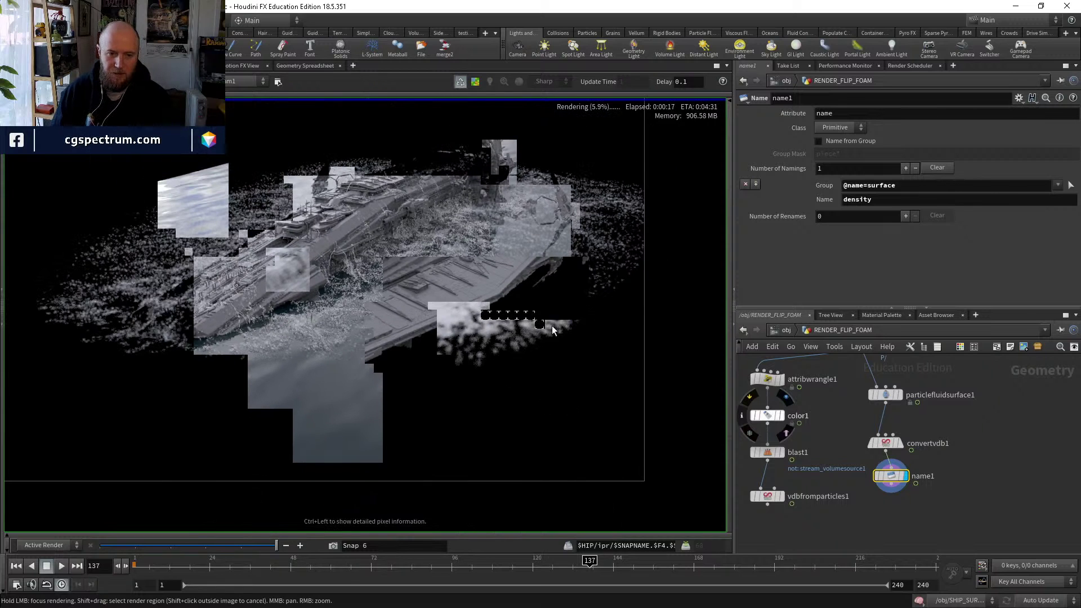
drag(552, 330, 568, 279)
mouse_move(613, 200)
mouse_down()
mouse_move(529, 153)
mouse_move(617, 272)
mouse_up()
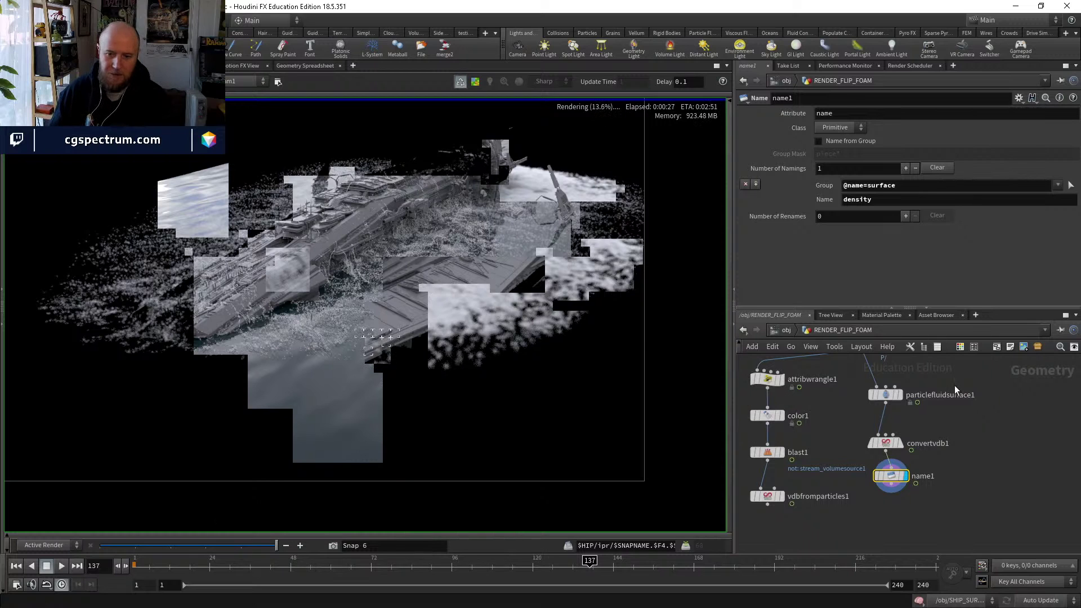
Display particlefluidsurface1 in the scene view and change its Convert To output to Surface Polygons.
middle_drag(902, 433, 893, 445)
scroll(893, 445, up, 3)
click(867, 390)
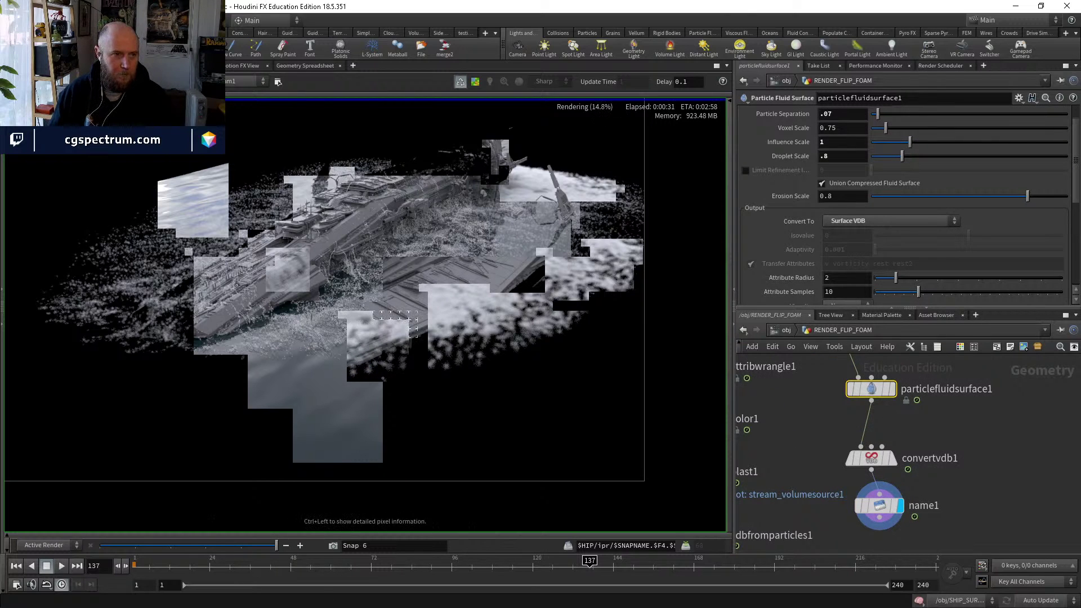
key(alt+1)
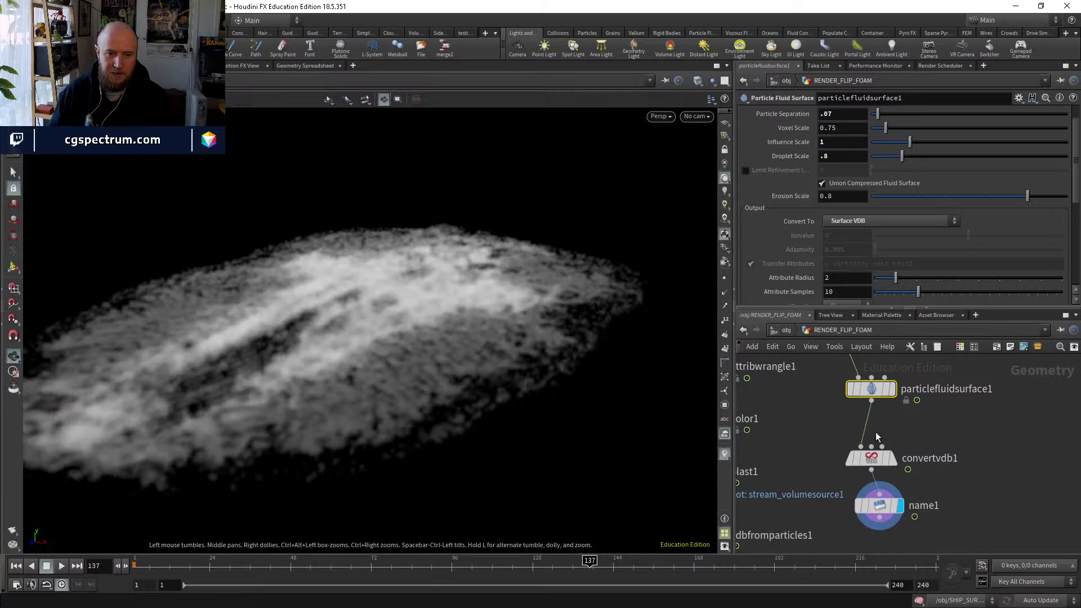
key(r)
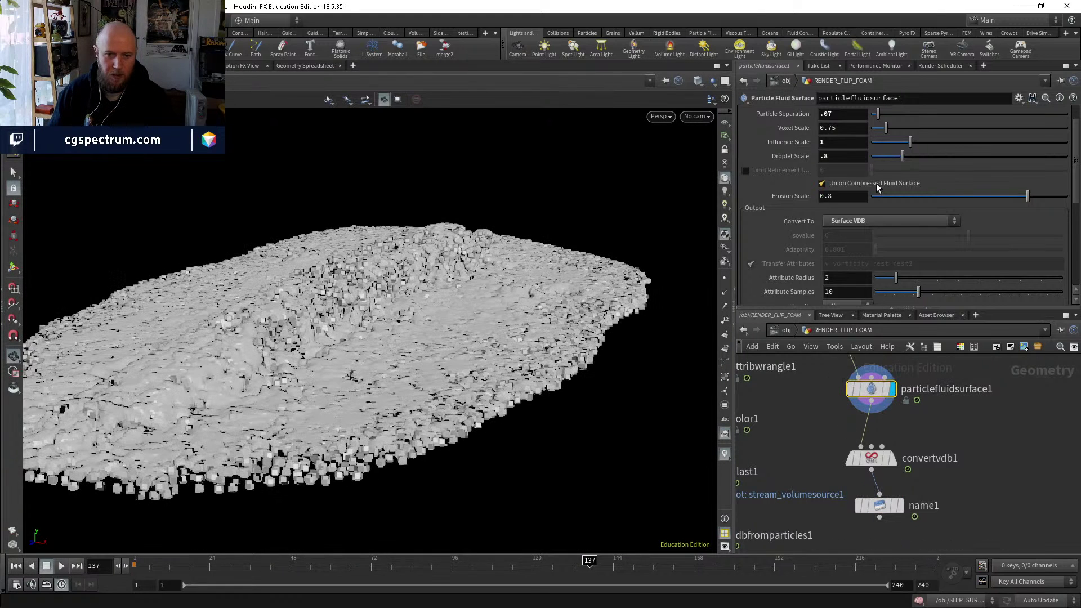
click(885, 226)
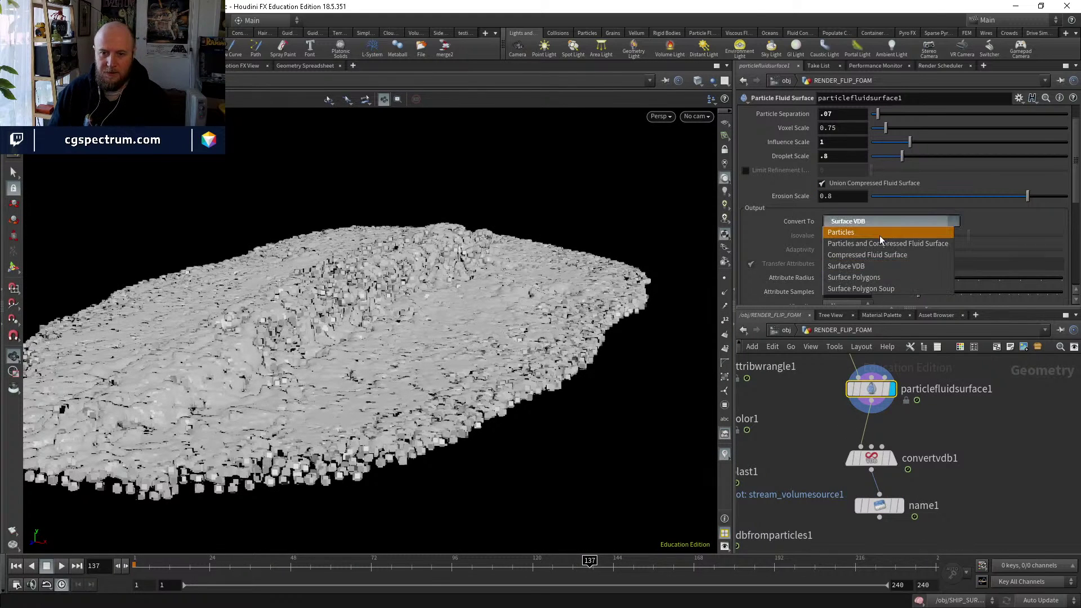
click(878, 280)
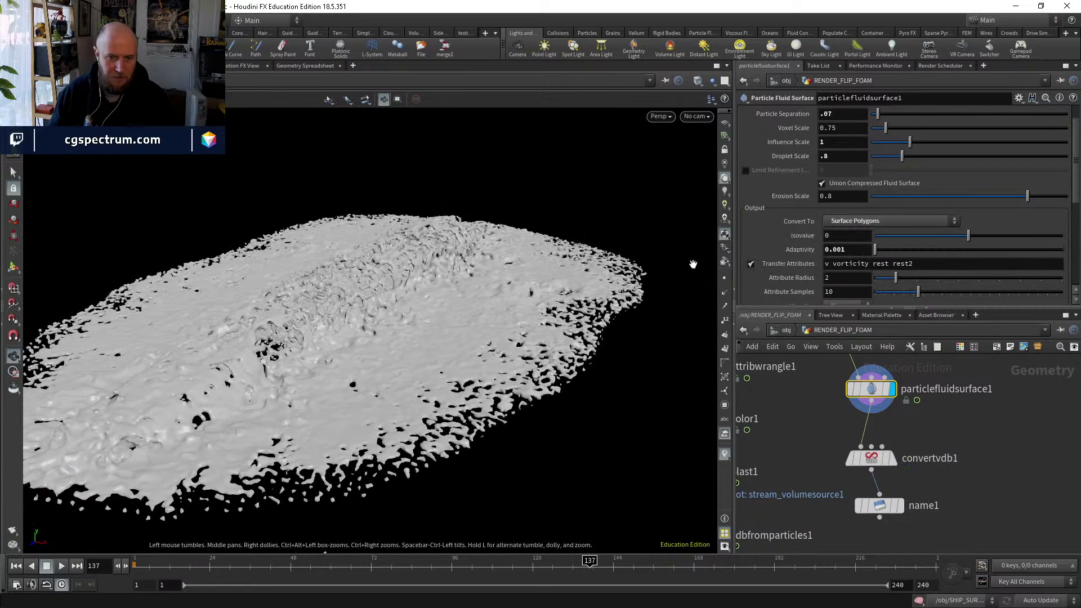
Enable the Dilate, Smooth, Erode and Final Smooth filters on particlefluidsurface1.
scroll(886, 192, up, 2)
click(784, 114)
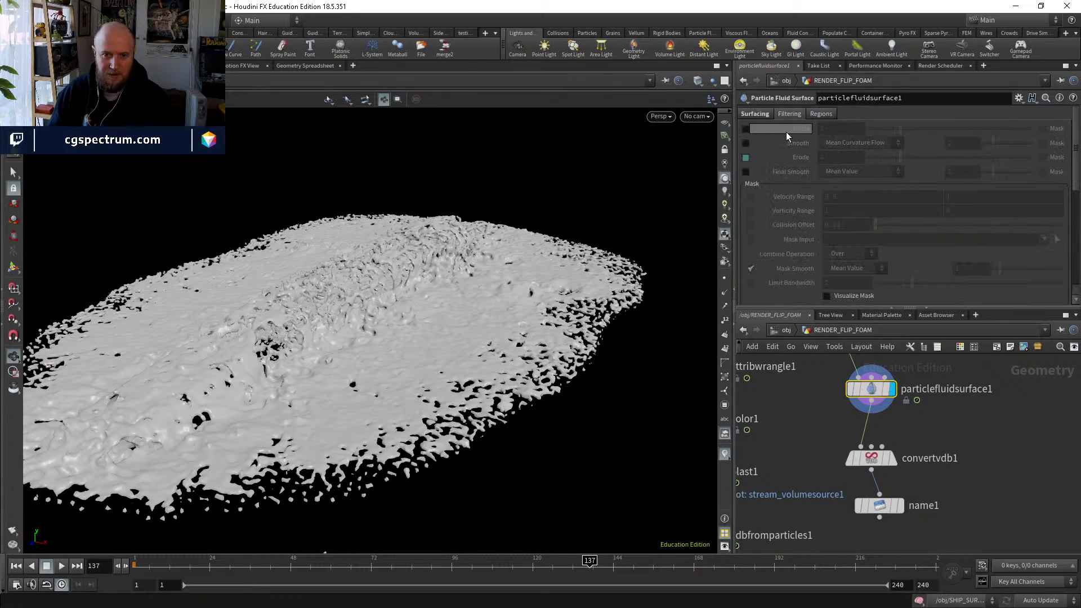
click(746, 144)
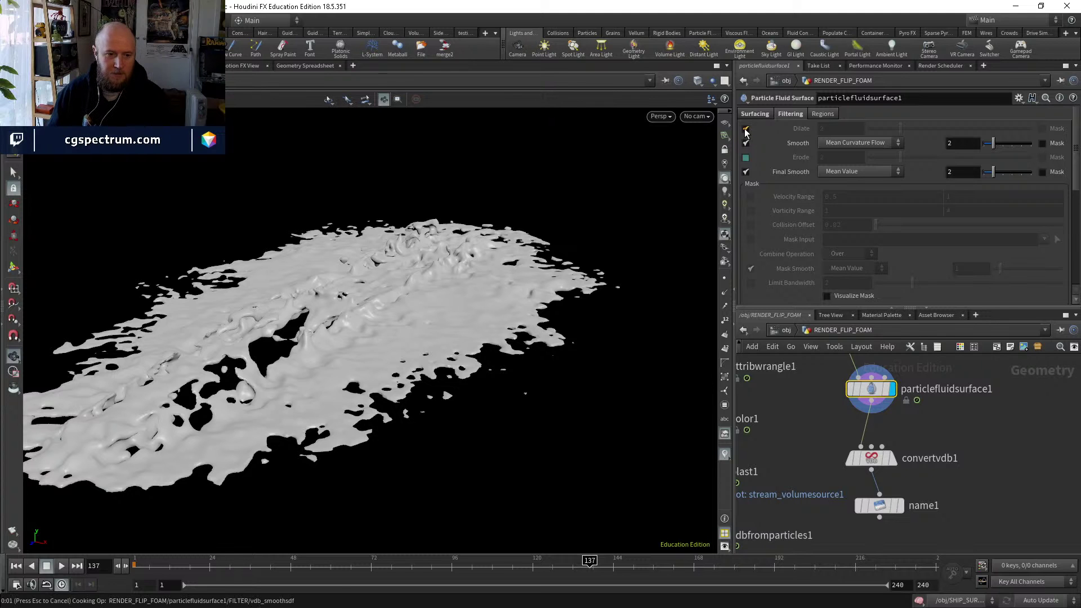
click(747, 129)
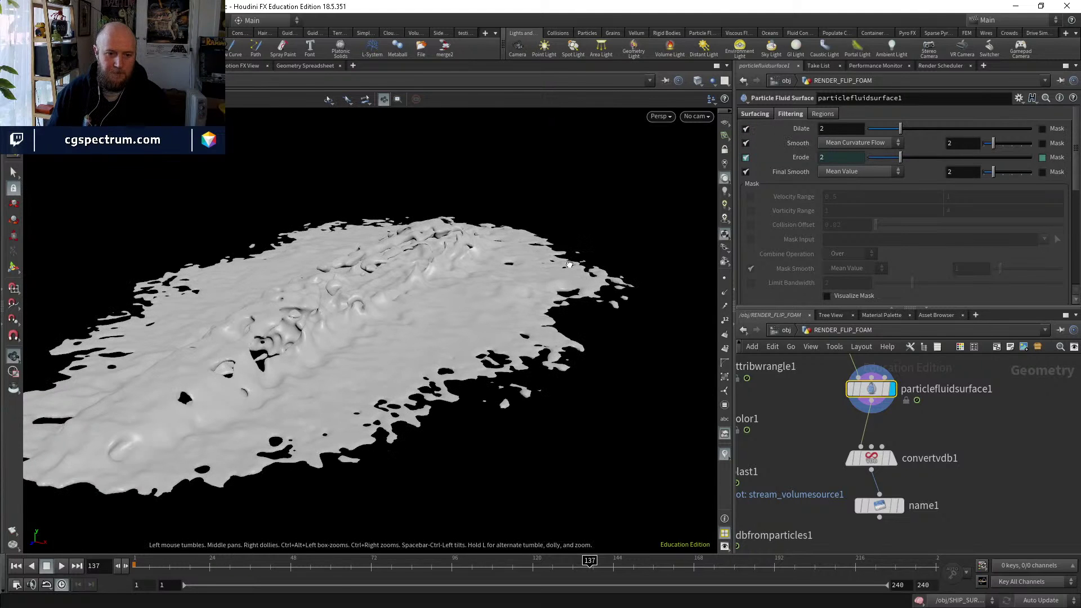
drag(178, 384, 562, 286)
Set the Particle Separation of particlefluidsurface1 to 0.06 and inspect the surface from a lower angle.
click(760, 115)
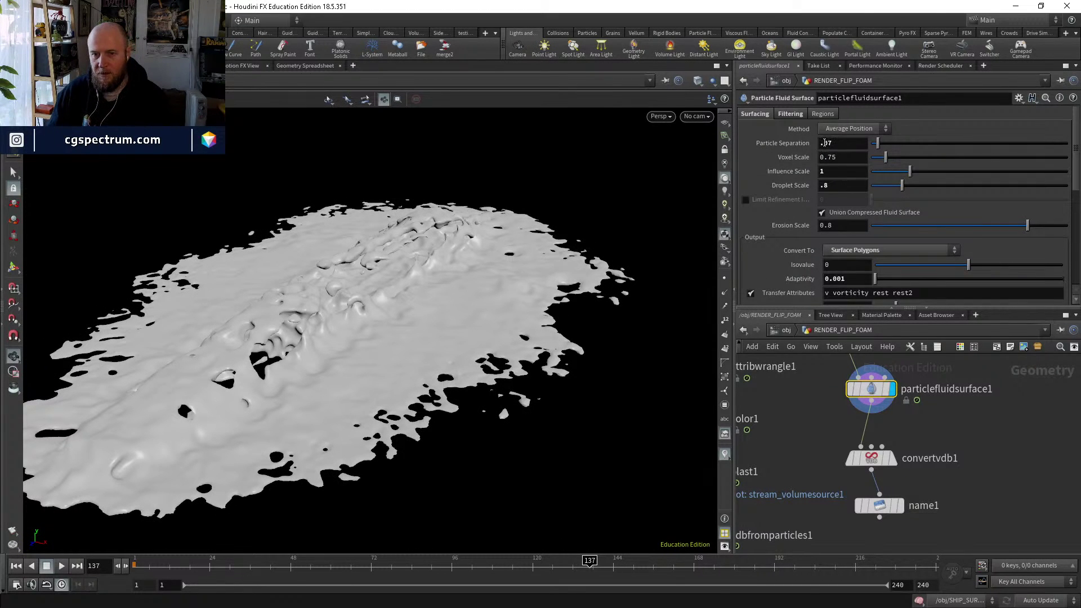
text(6)
key(Return)
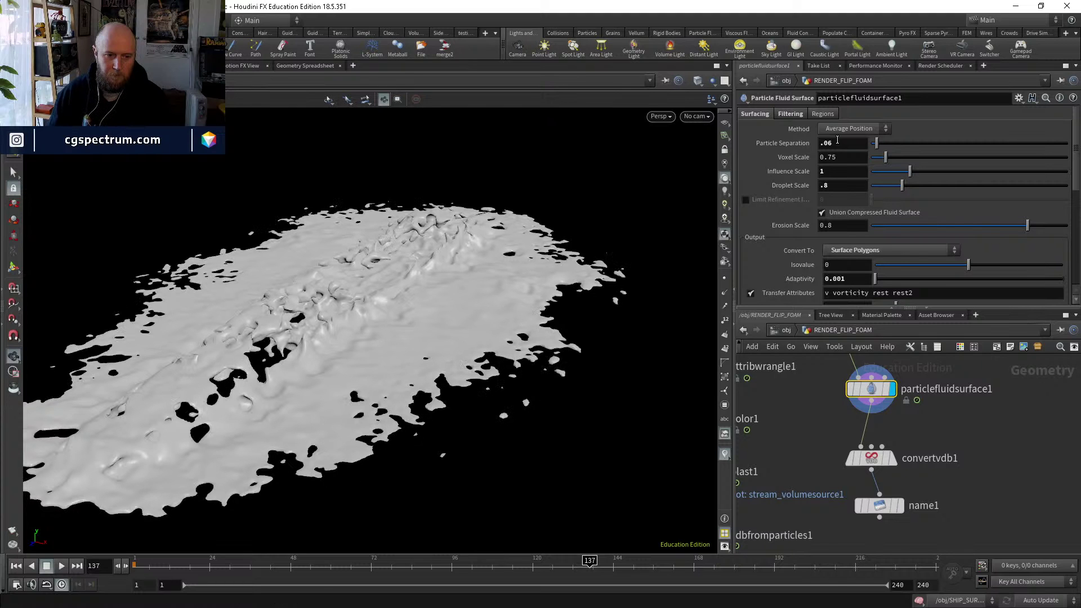
drag(703, 223, 682, 217)
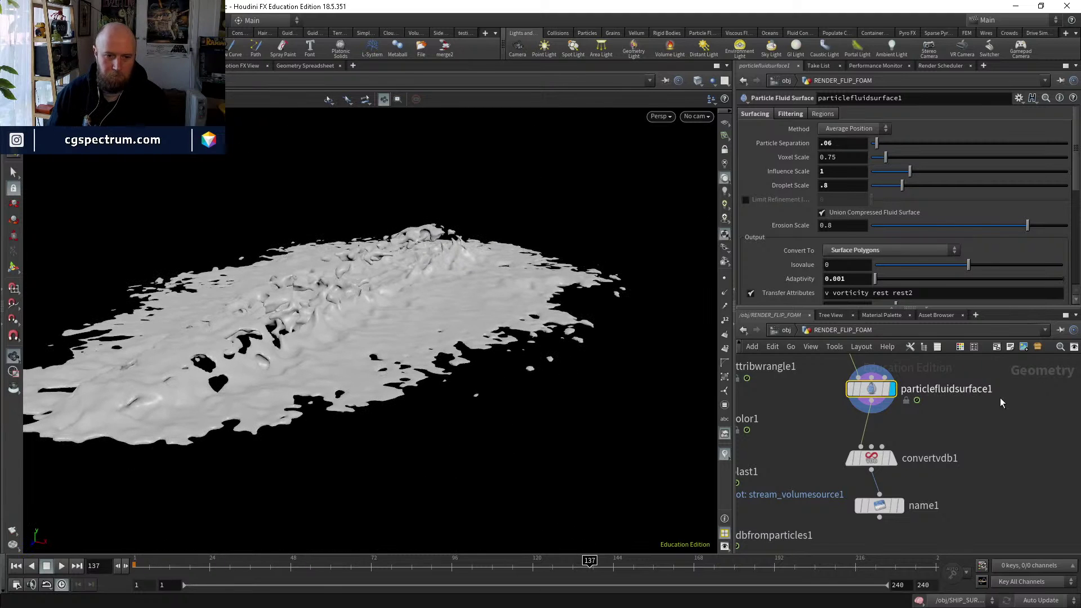
Display name1 in the network and set the Convert To output of particlefluidsurface1 back to Surface VDB.
middle_drag(940, 470, 946, 420)
click(887, 454)
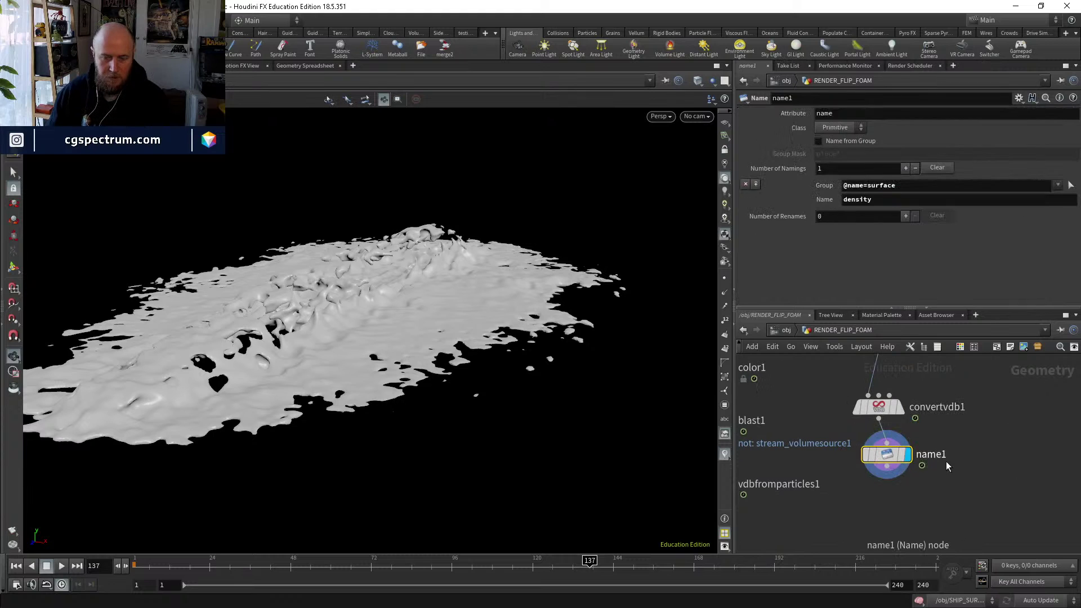
middle_drag(984, 449, 981, 513)
click(875, 401)
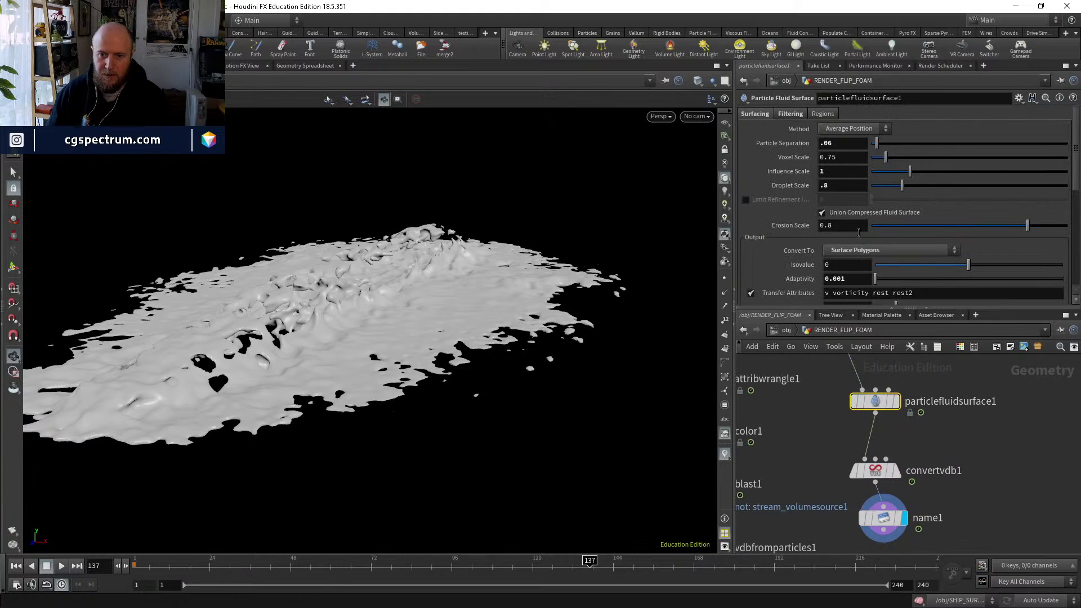
click(890, 250)
click(862, 295)
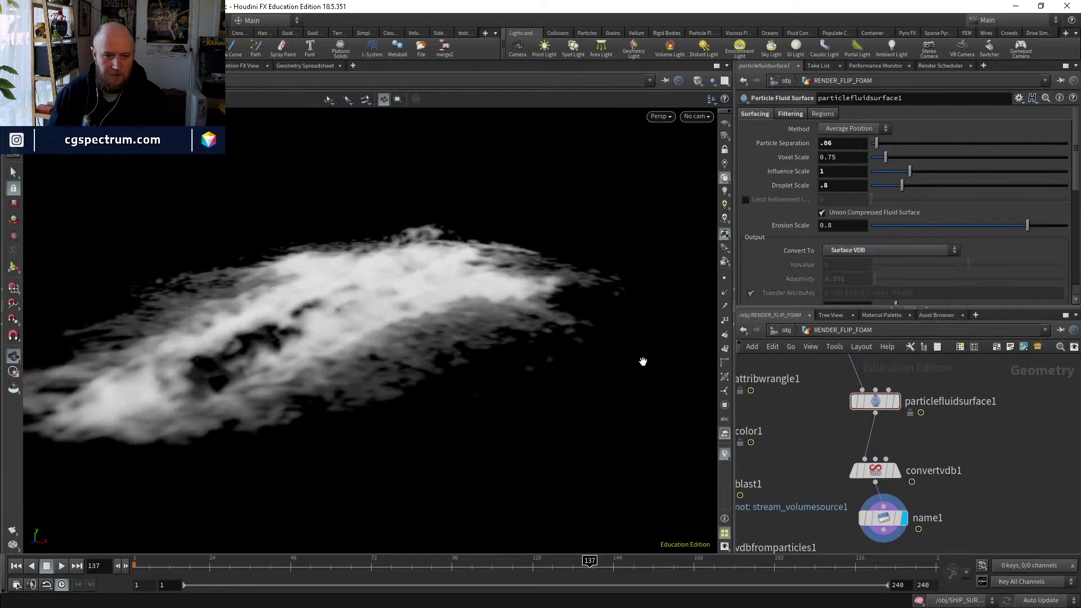
Inspect the foam volume up close from another angle, and look through cam1 in the viewport.
scroll(537, 340, up, 5)
mouse_move(536, 340)
mouse_down()
mouse_move(546, 317)
mouse_move(542, 340)
mouse_up()
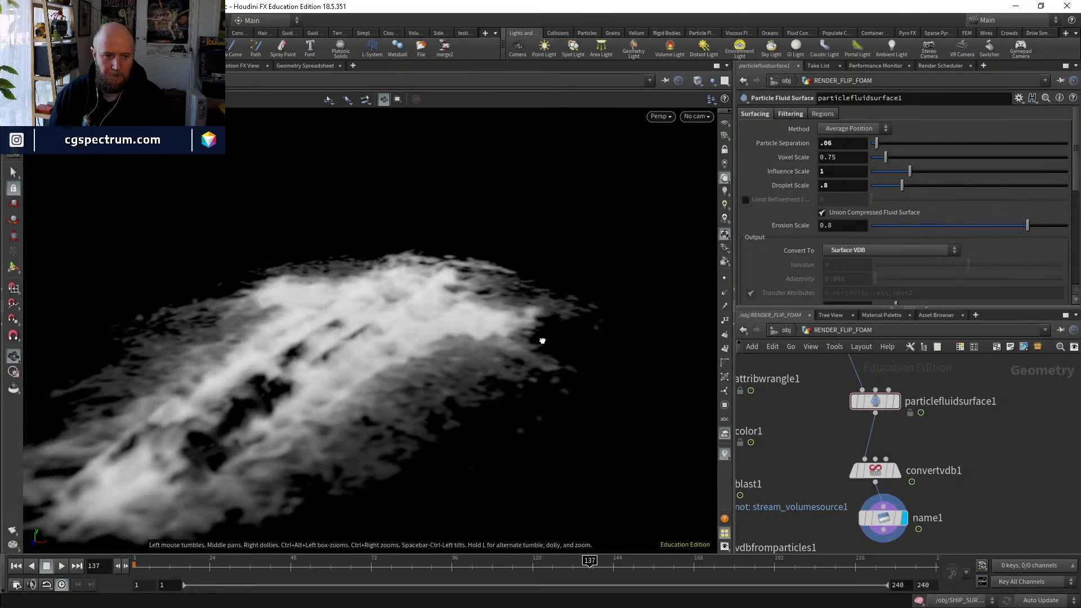
click(695, 116)
click(700, 168)
Try combining the two foam volumes by adding a VDB Combine node fed by vdbfromparticles1 and name1.
scroll(880, 464, down, 3)
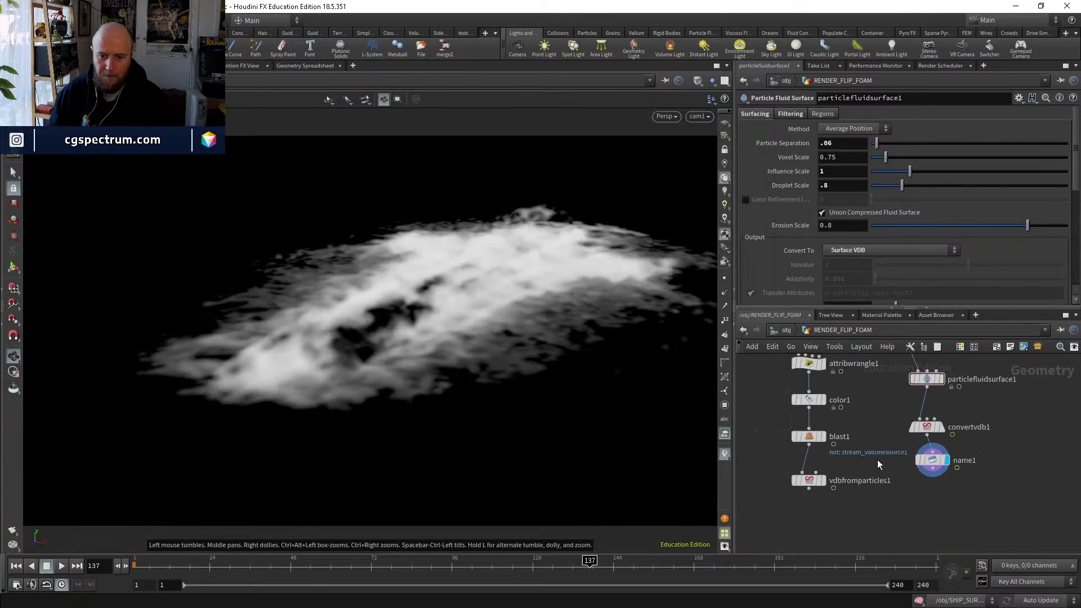
middle_drag(879, 465, 864, 475)
drag(904, 477, 898, 483)
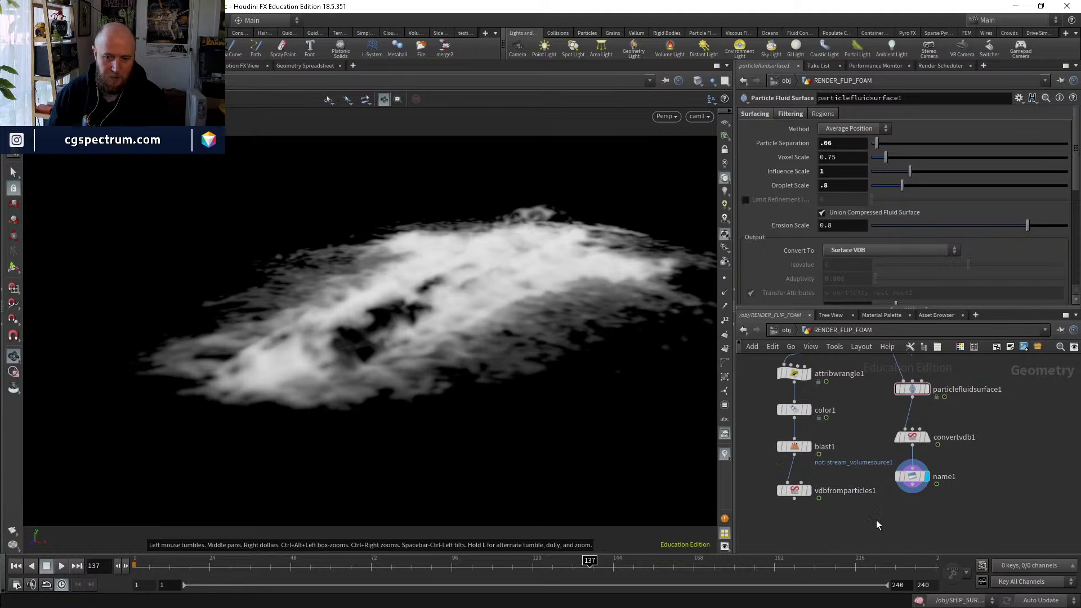
key(Tab)
text(vdbc)
key(Down)
key(Return)
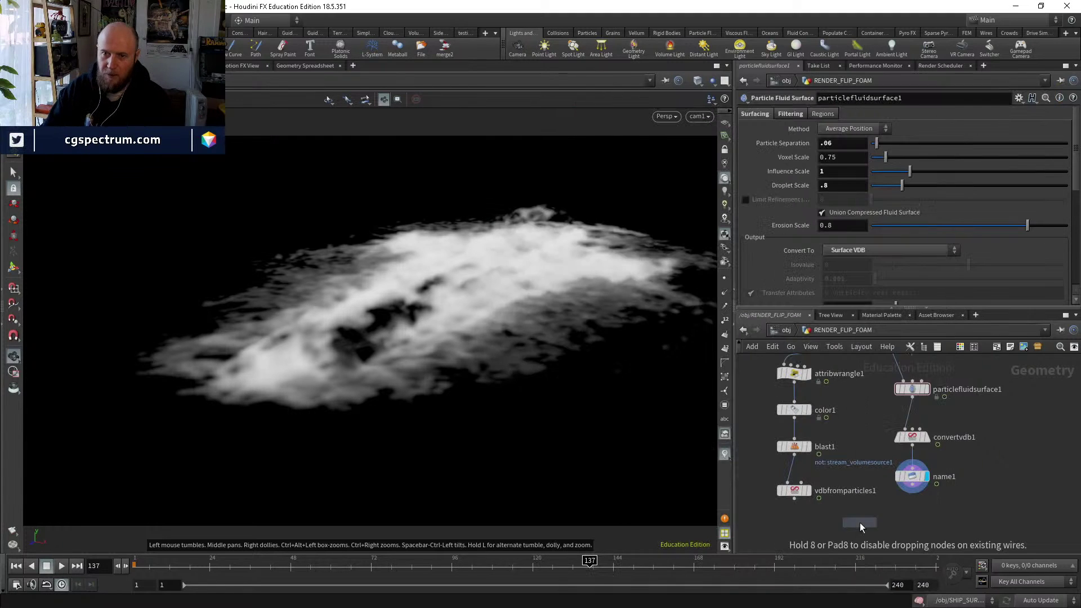
click(872, 512)
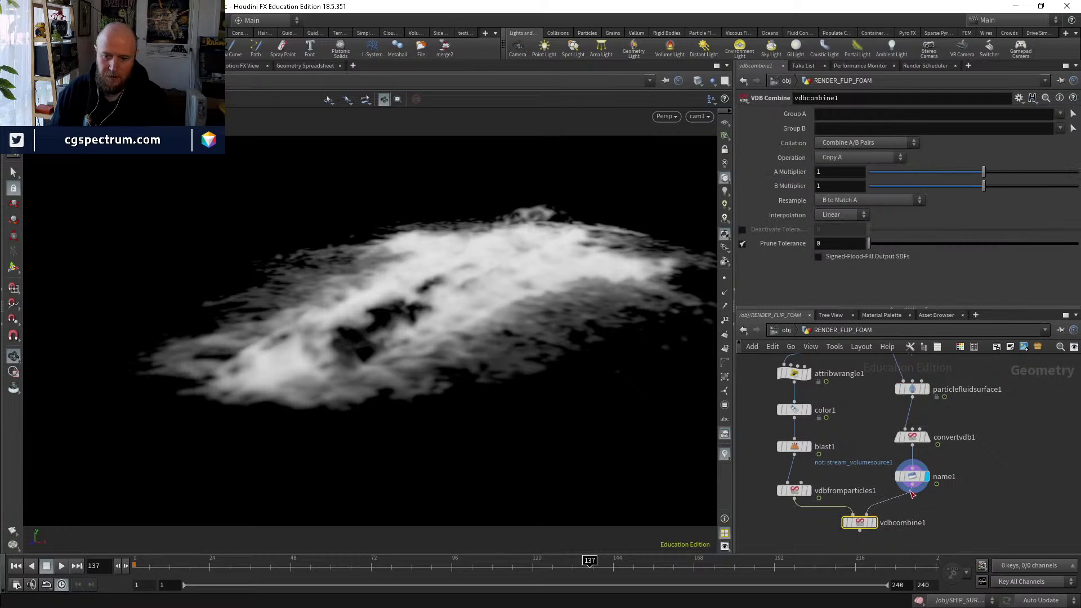
Display vdbcombine1 and set its Operation to Add.
mouse_move(865, 523)
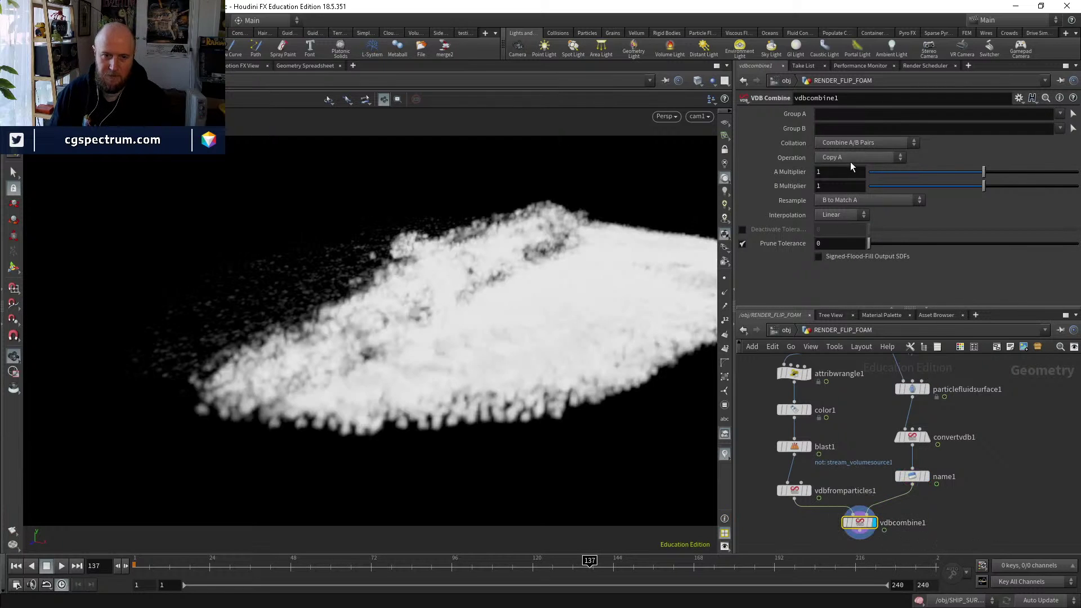
click(843, 156)
click(839, 203)
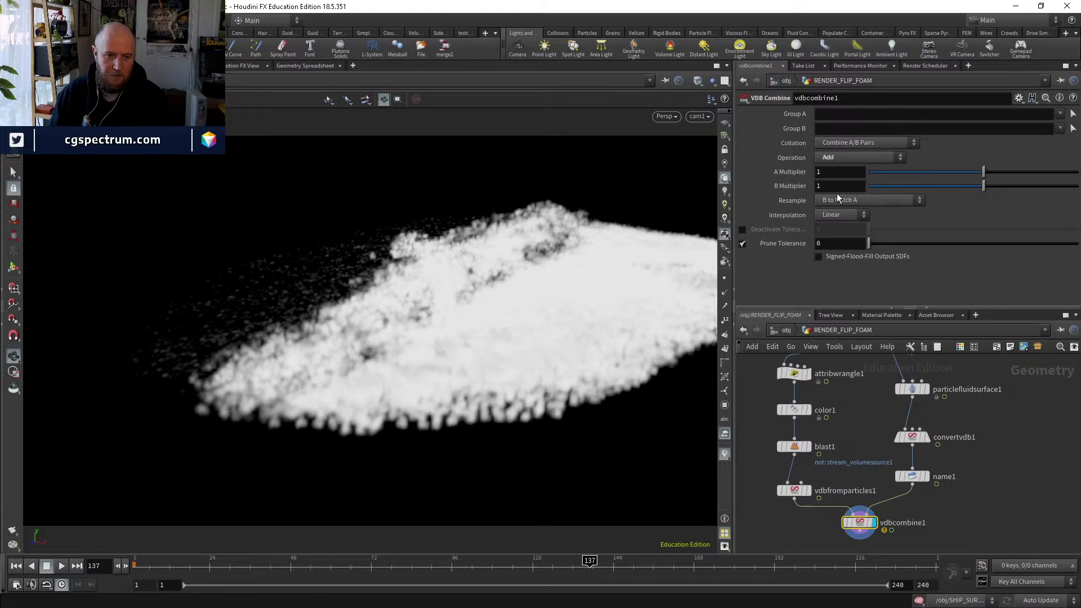
Compare name1 with vdbcombine1, read the combine node's information, and delete vdbcombine1.
click(926, 478)
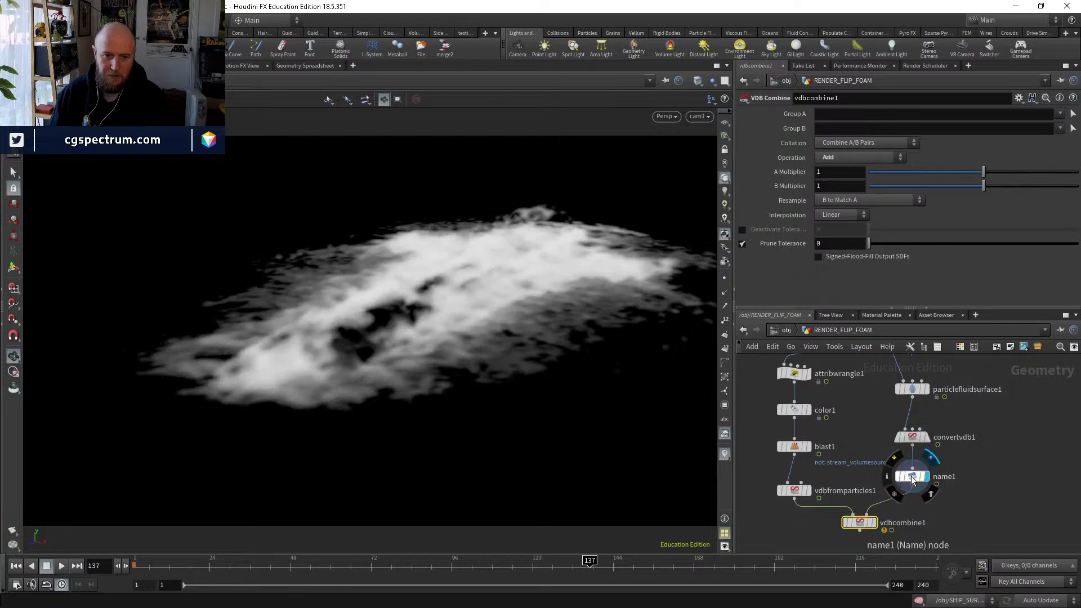
middle_drag(918, 522, 906, 460)
click(865, 471)
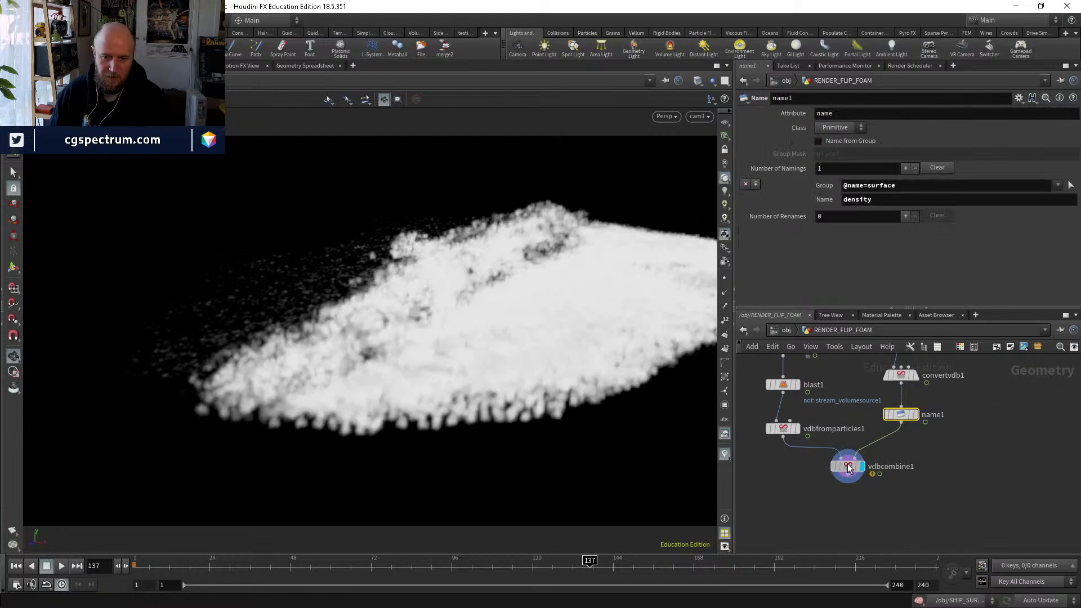
click(849, 467)
middle_click(847, 469)
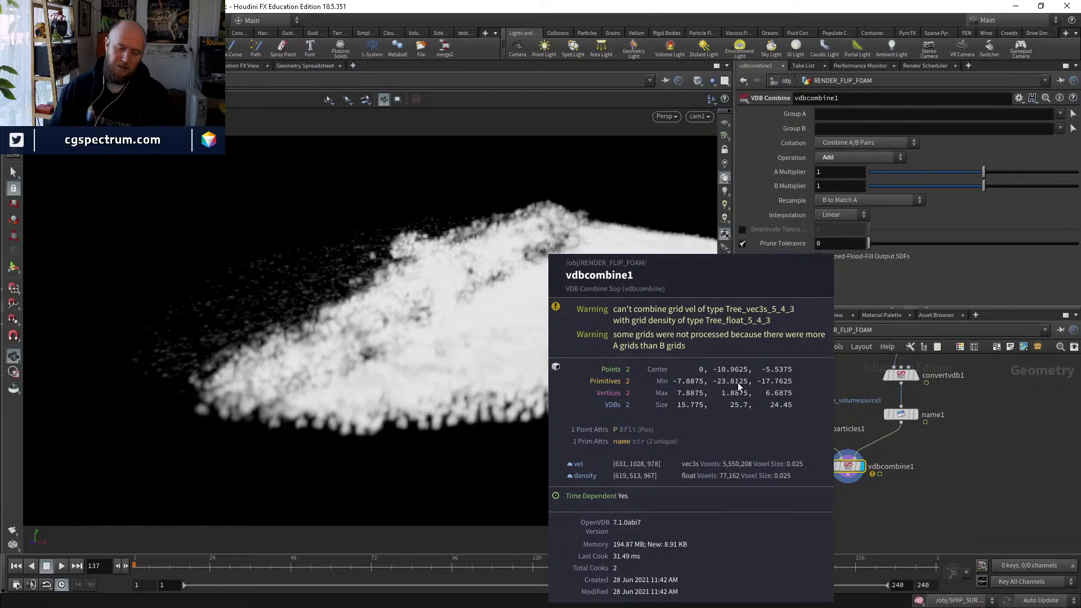
key(Delete)
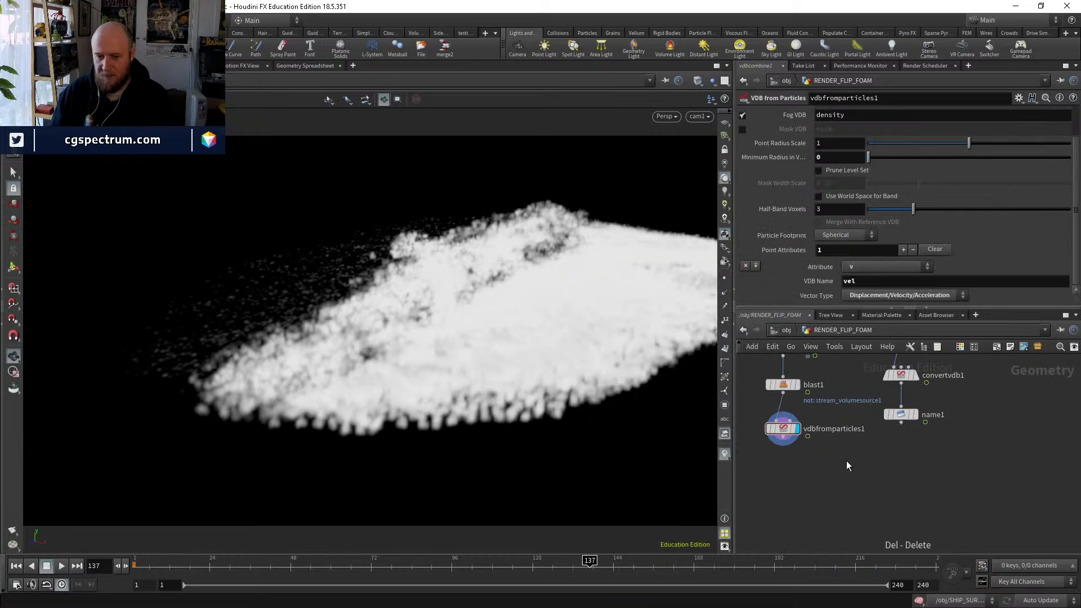
Add a Merge node, wire vdbfromparticles1 and name1 into it, and display the merged result.
key(Tab)
text(nul)
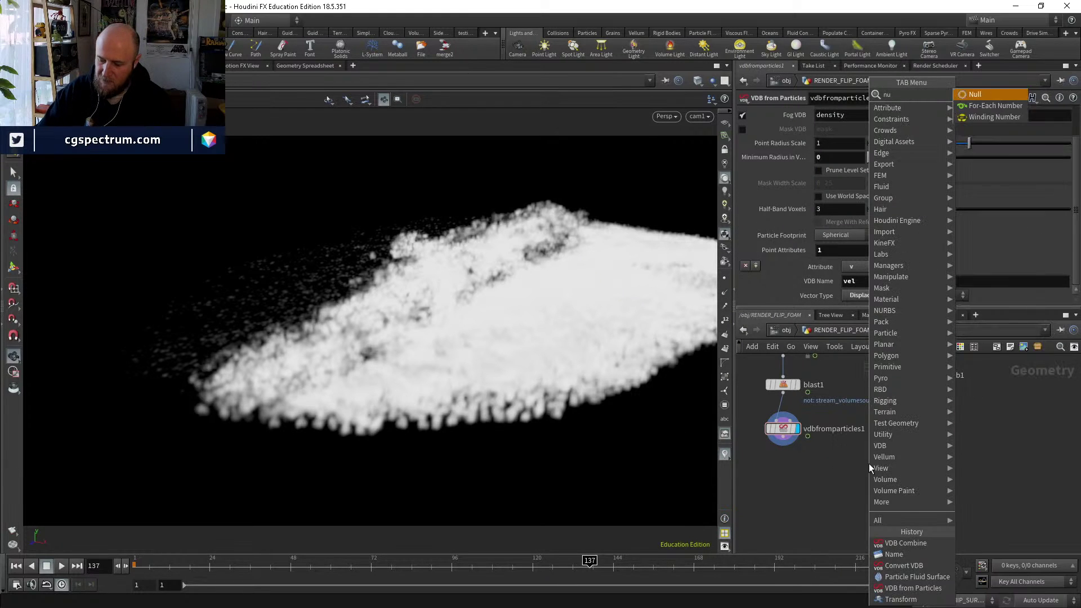
key(BackSpace)
key(BackSpace)
key(BackSpace)
text(merge)
key(Return)
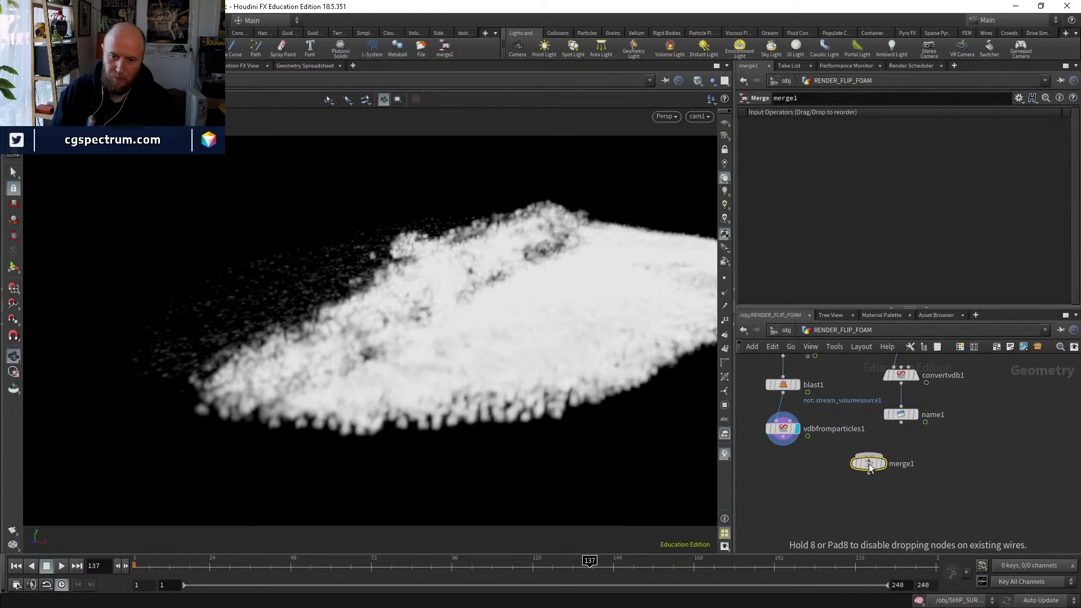
click(869, 464)
drag(780, 444, 850, 472)
drag(899, 429, 865, 465)
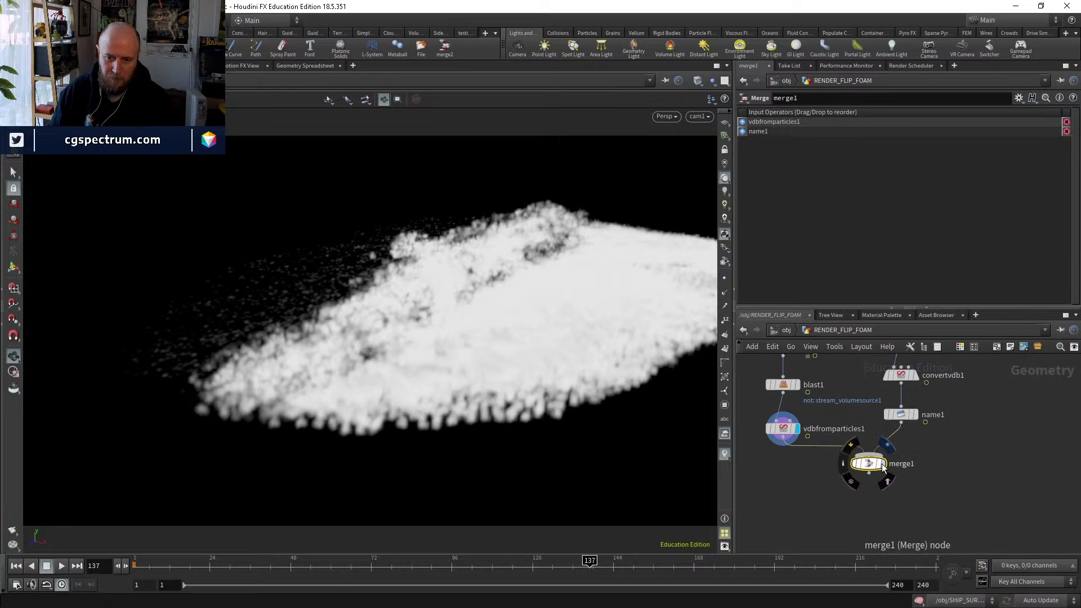
Restart the preview render and focus it around the ship's far end and deck to examine the merged foam volumes.
click(135, 65)
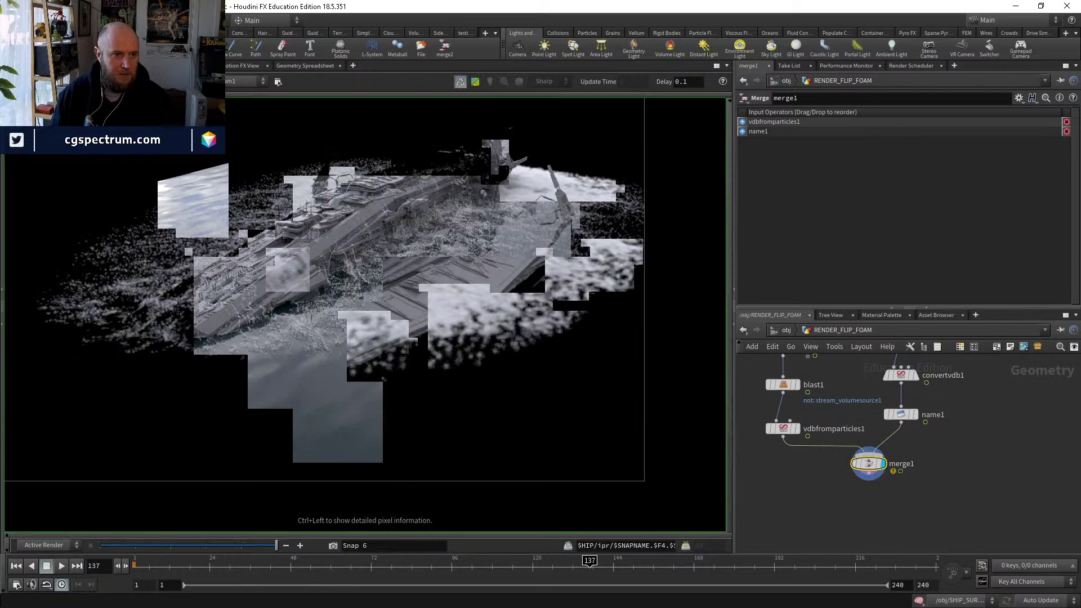
middle_drag(348, 217, 379, 221)
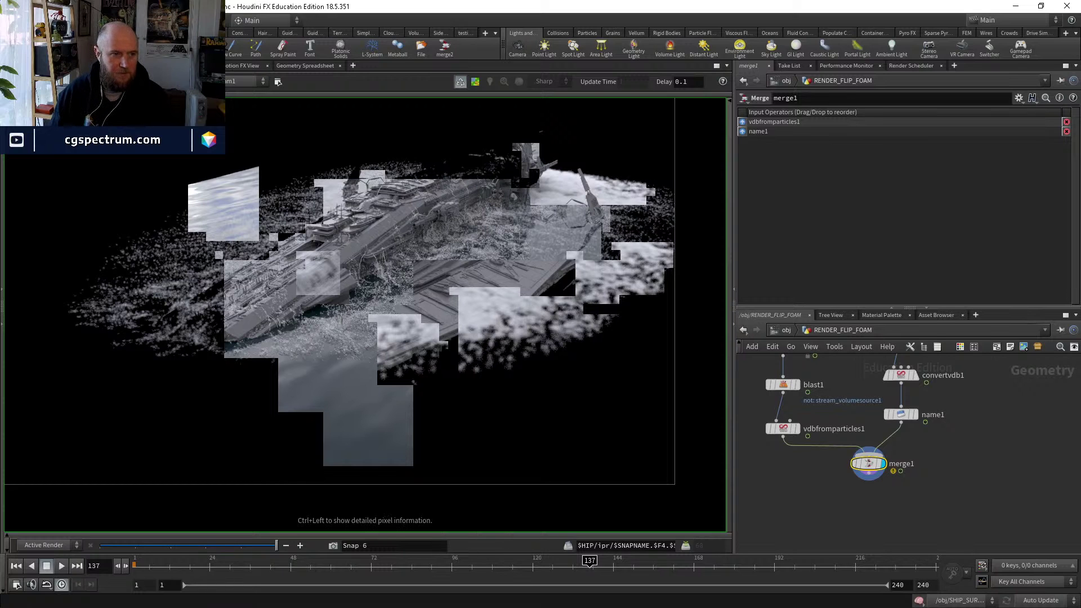
click(277, 81)
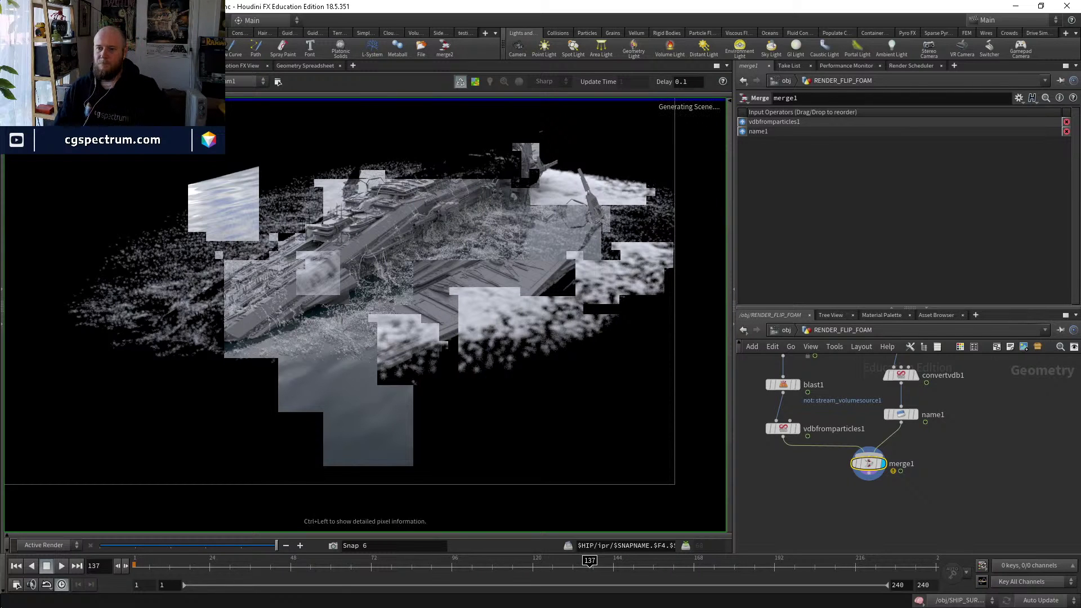
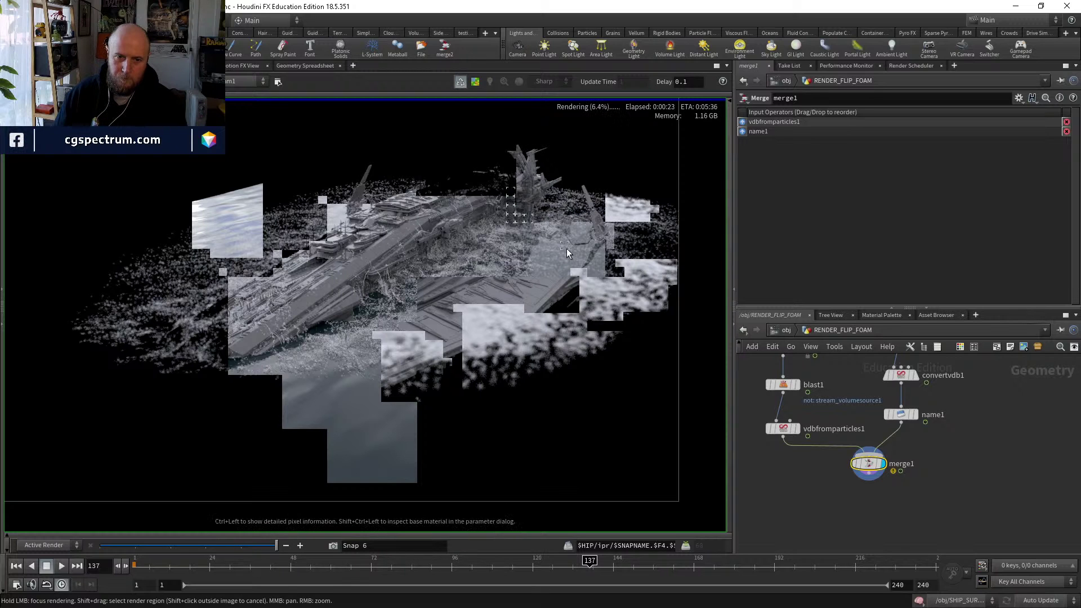
drag(568, 253, 616, 275)
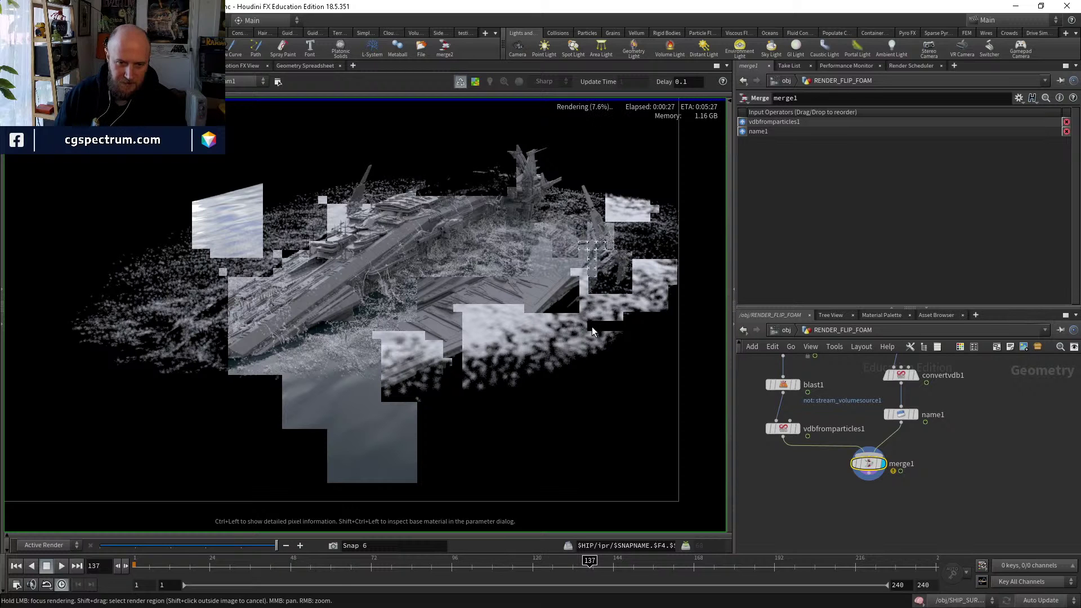
scroll(600, 304, up, 3)
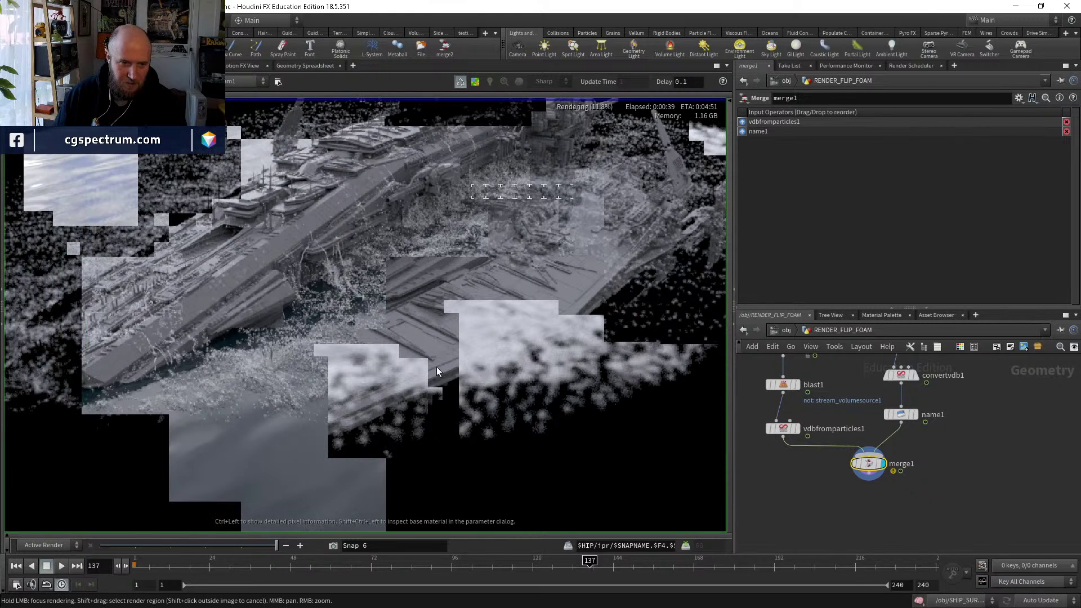
Display name1 instead of merge1 and examine its foam in the preview render beside the ship's deck.
click(916, 416)
click(900, 414)
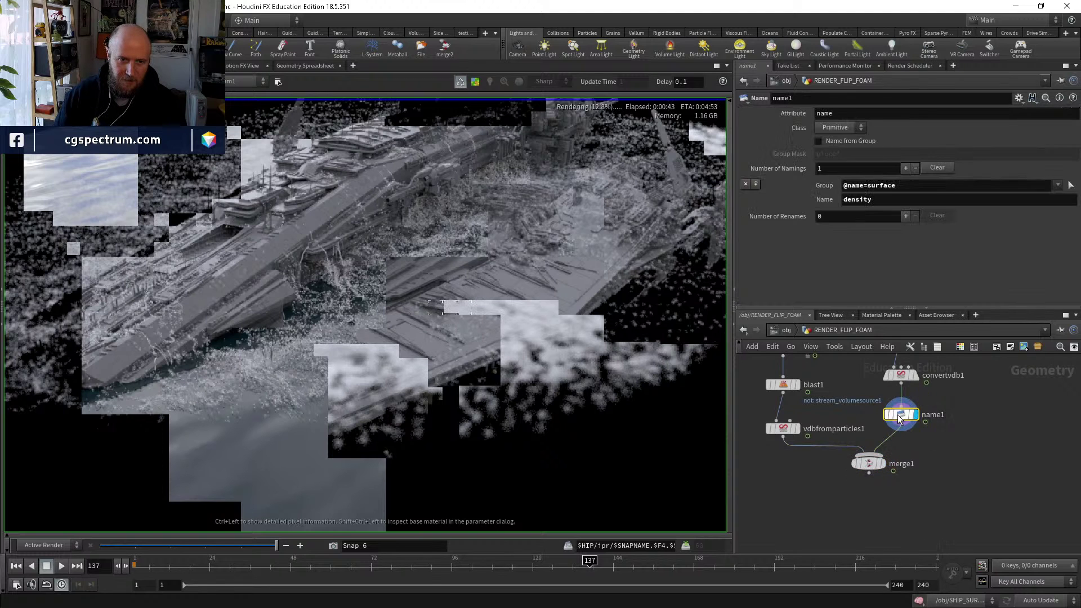
middle_drag(553, 258, 487, 277)
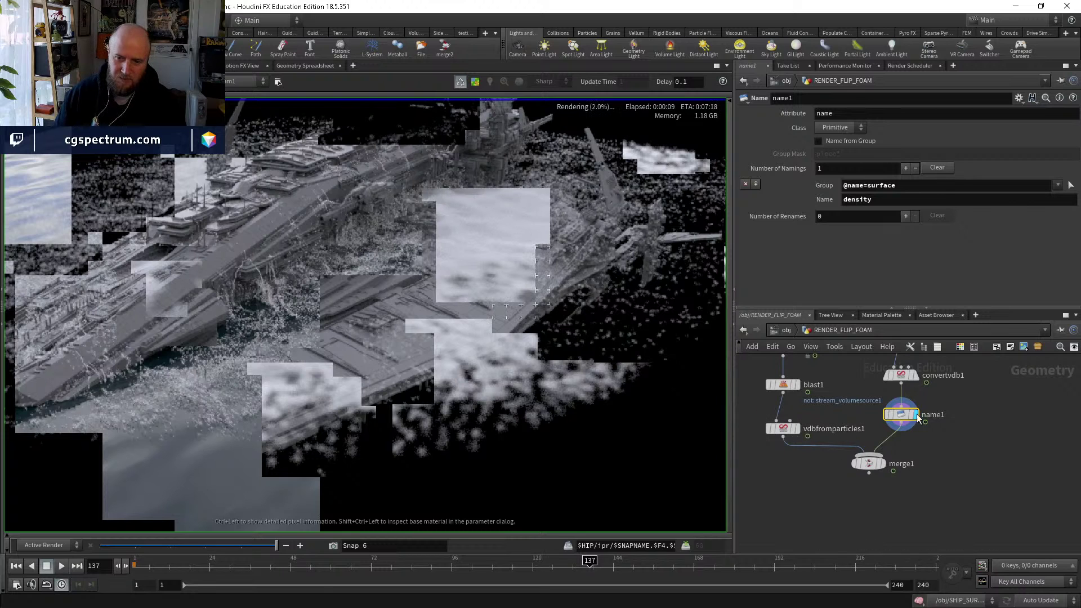
mouse_move(780, 429)
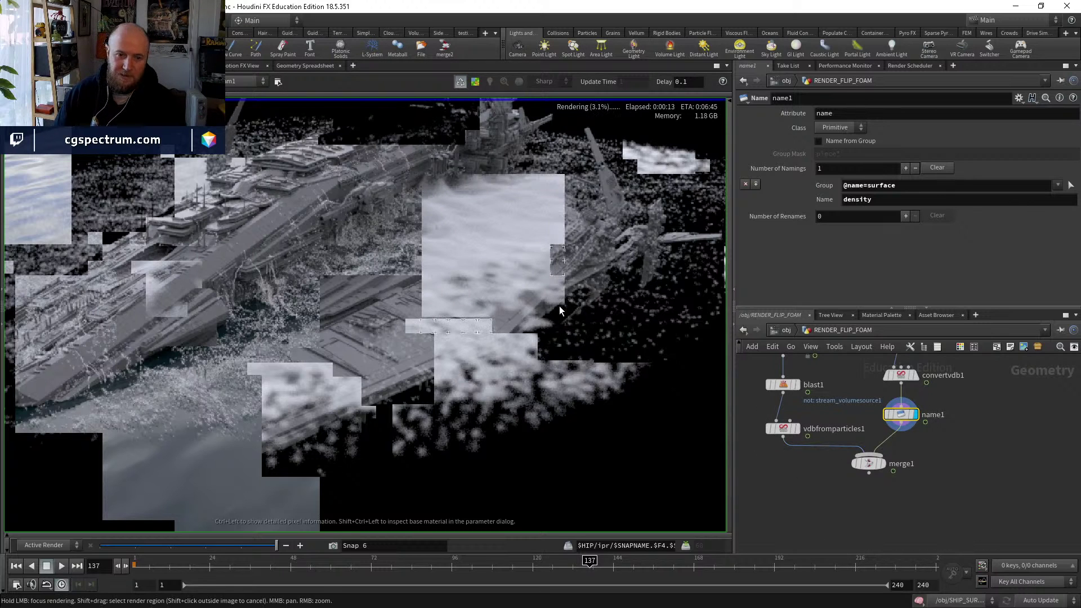
middle_drag(964, 471, 936, 464)
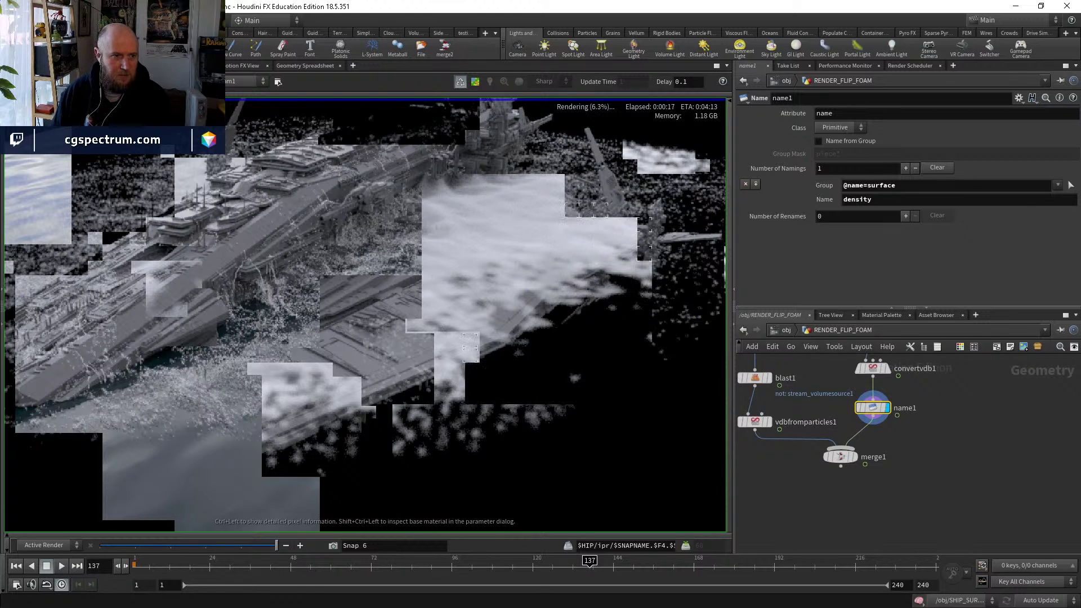
Duplicate the RENDER_FLIP_FOAM object at the object level and rename the copy RENDER_FLIP_FOAM_B.
click(786, 331)
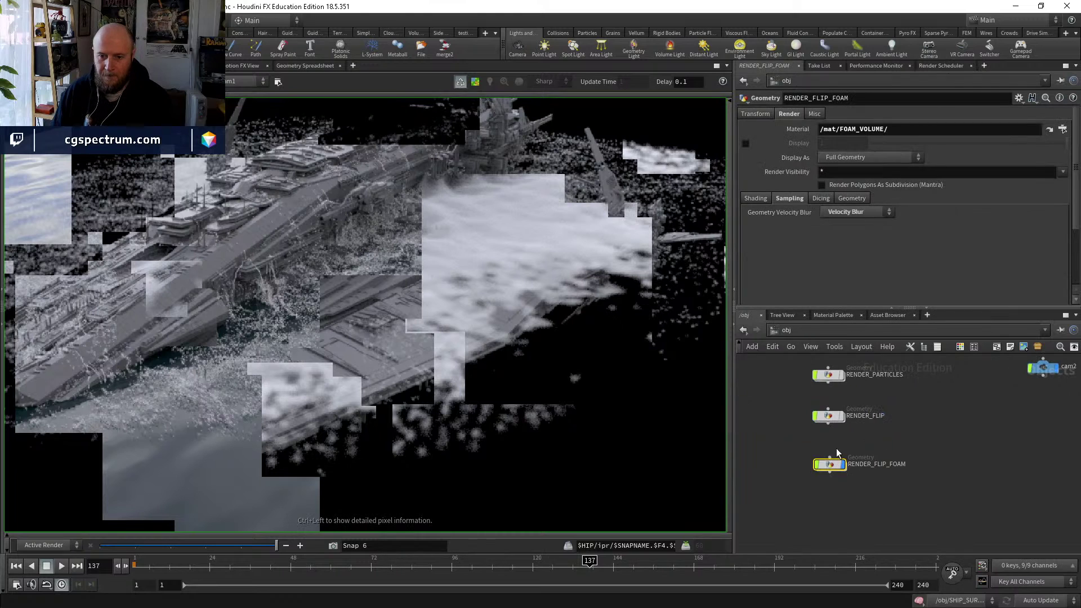
key(ctrl+c)
key(ctrl+v)
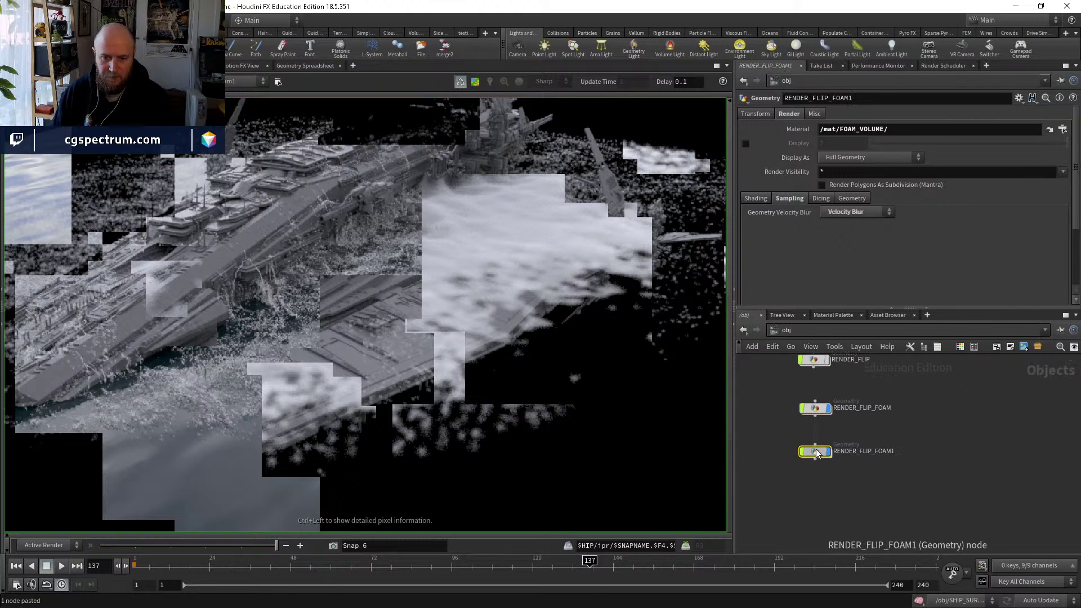
double_click(897, 451)
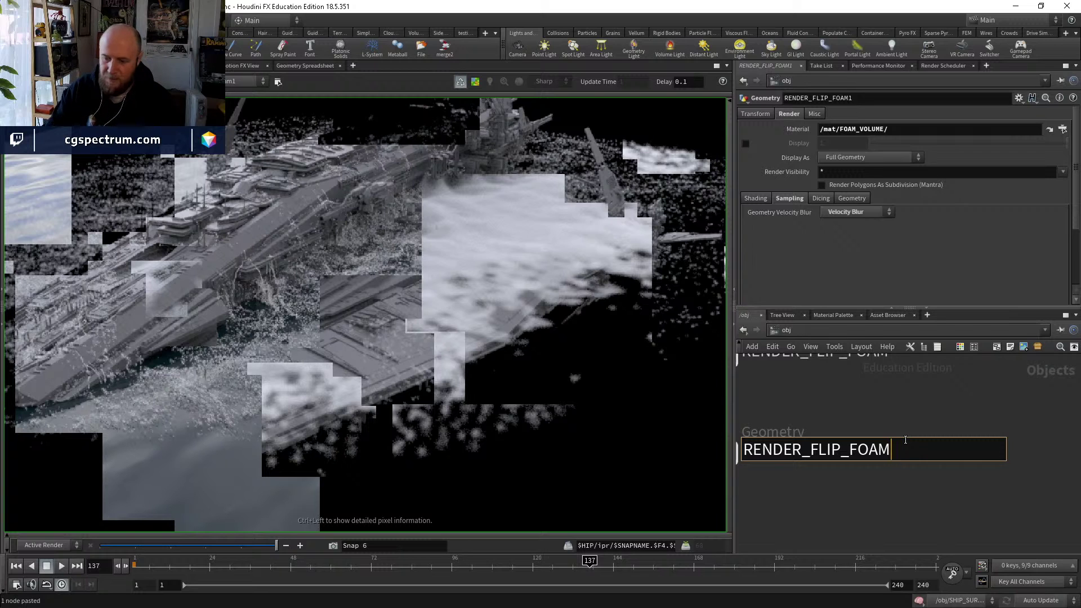
key(Return)
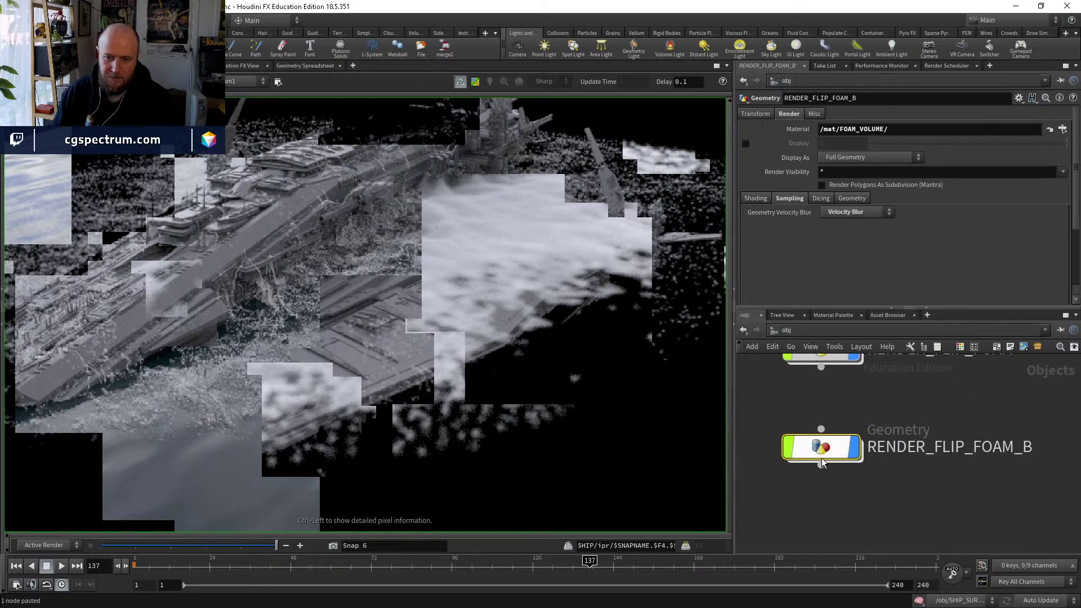
Inside RENDER_FLIP_FOAM_B, delete the vdbfromparticles1 branch and merge1, keeping the particle fluid surface chain, and return to the object level.
double_click(824, 448)
scroll(897, 481, up, 5)
drag(789, 365, 843, 505)
key(Delete)
click(873, 508)
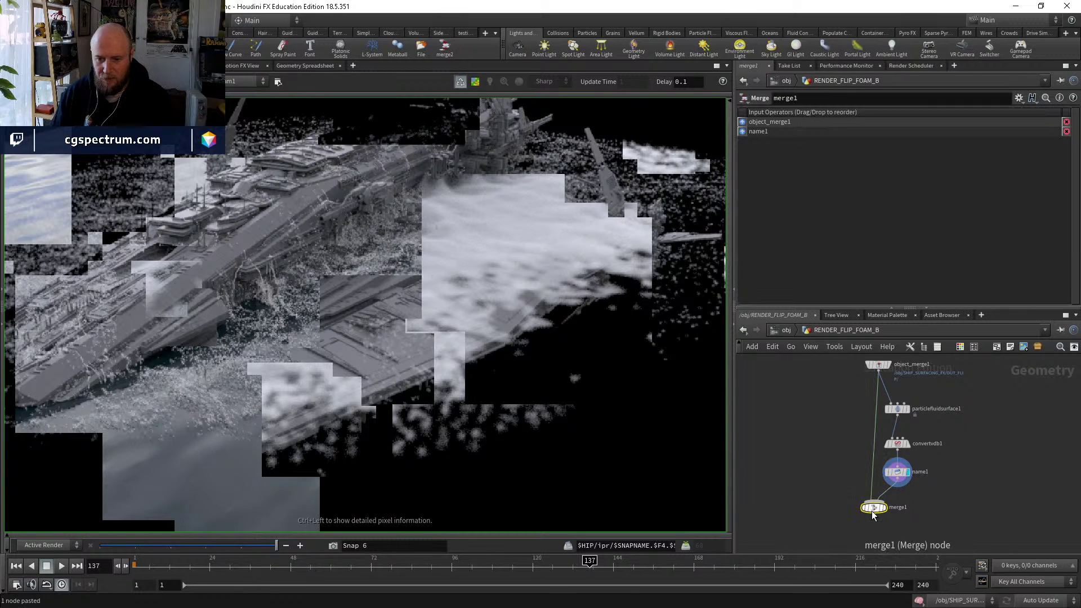
key(Delete)
drag(872, 493, 879, 401)
key(u)
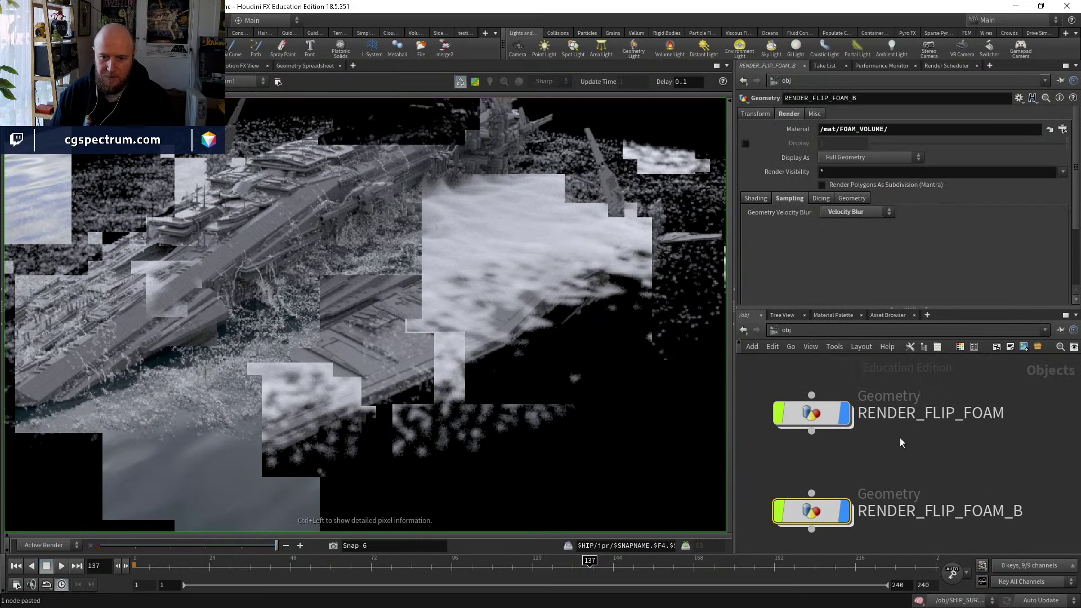
Inside RENDER_FLIP_FOAM, display vdbfromparticles1 instead of name1 and return to the object level.
double_click(849, 423)
scroll(891, 433, up, 3)
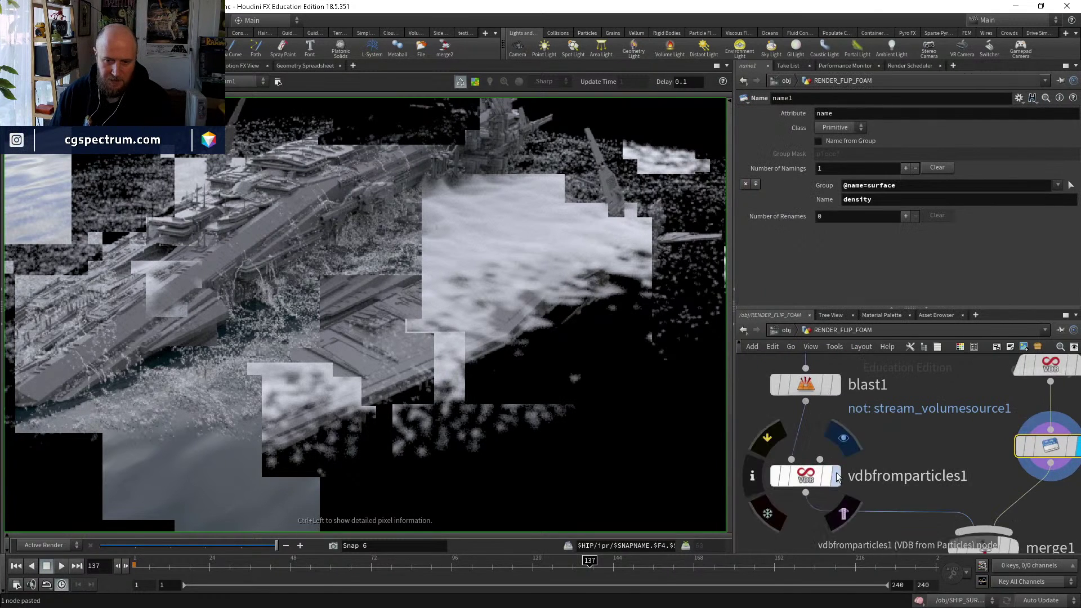
key(u)
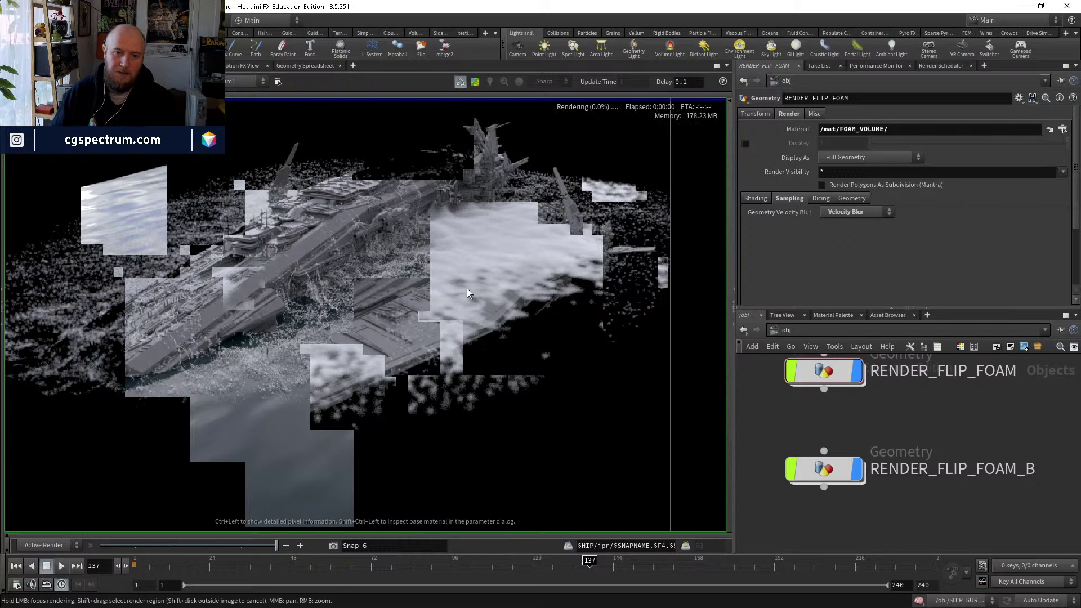
In the out network, set the test Mantra node's Pixel Samples to 1 by 1.
right_drag(468, 288, 422, 262)
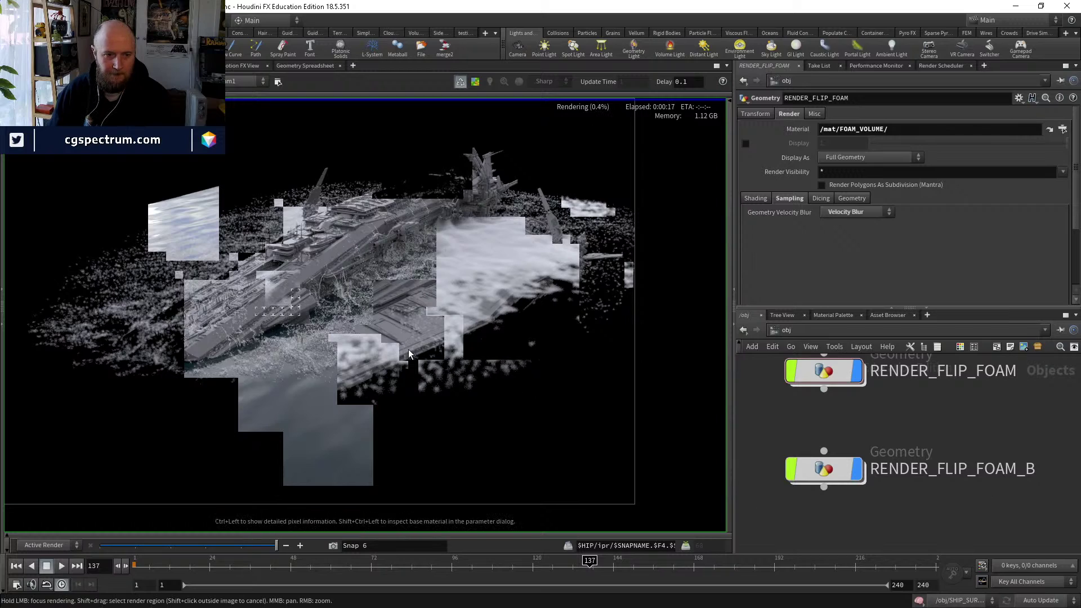
scroll(408, 350, up, 2)
scroll(263, 282, up, 4)
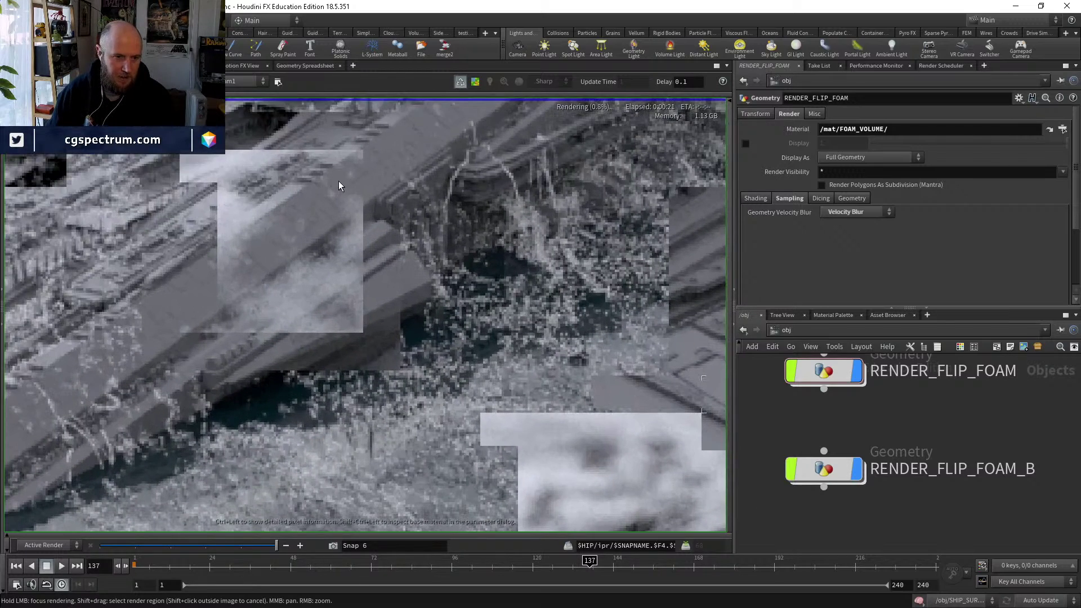
scroll(347, 312, down, 3)
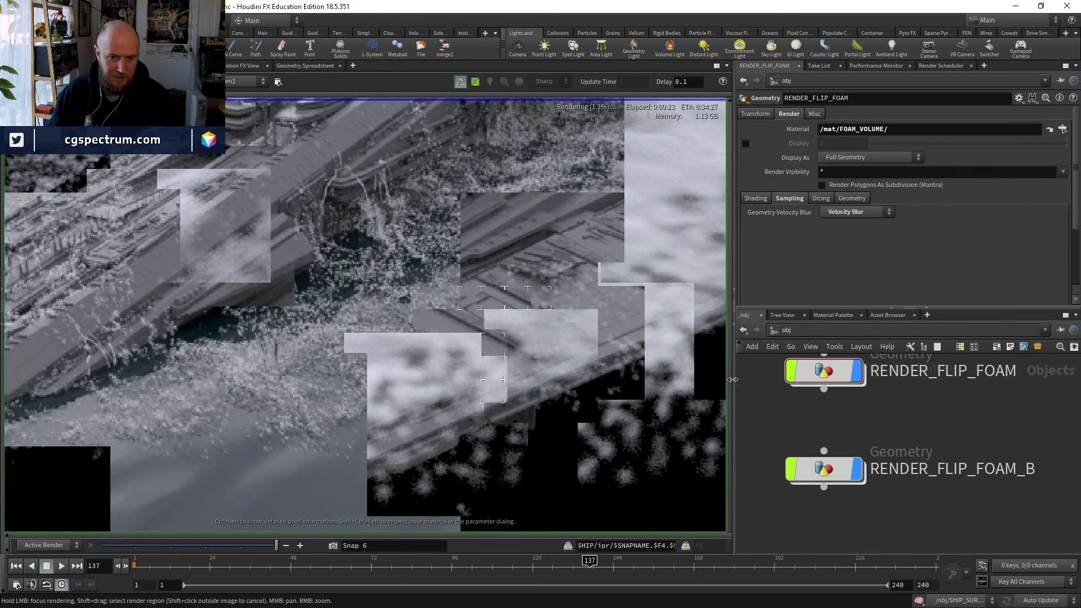
click(780, 334)
click(820, 393)
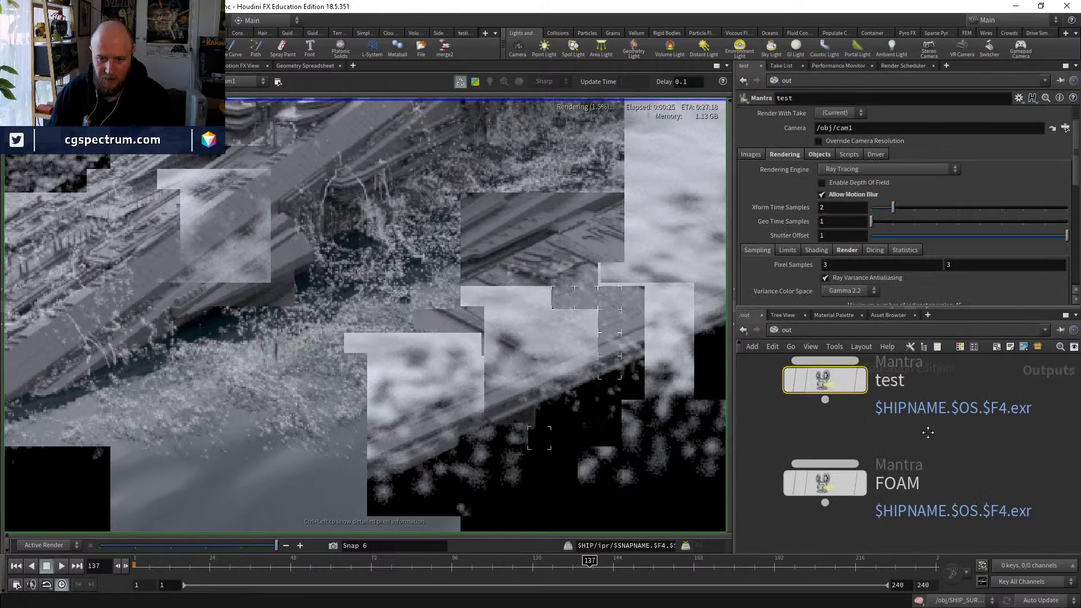
drag(951, 451, 775, 390)
scroll(794, 248, down, 1)
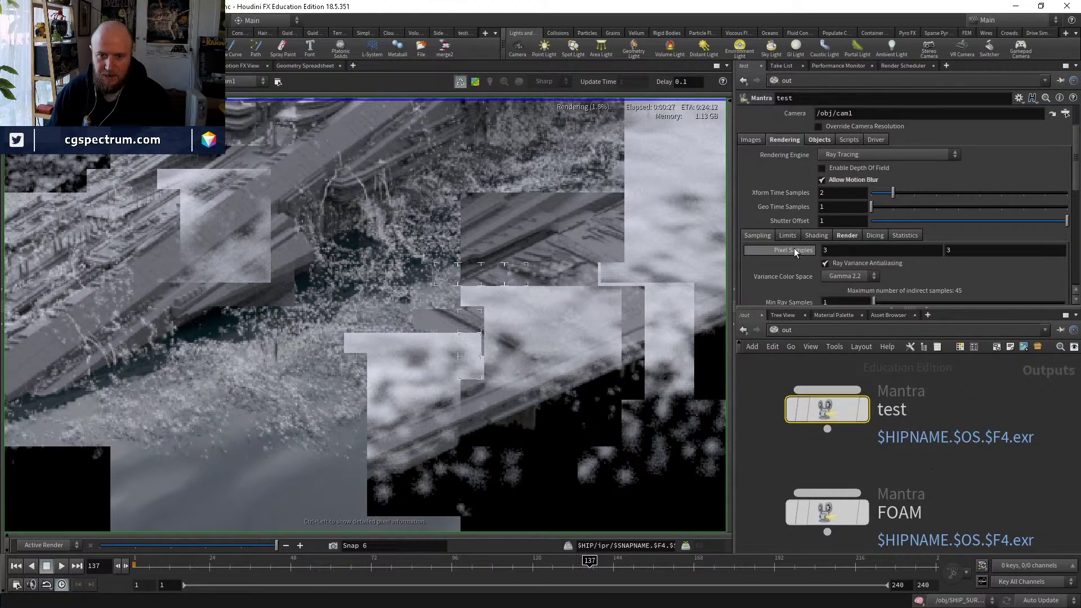
middle_drag(798, 251, 777, 248)
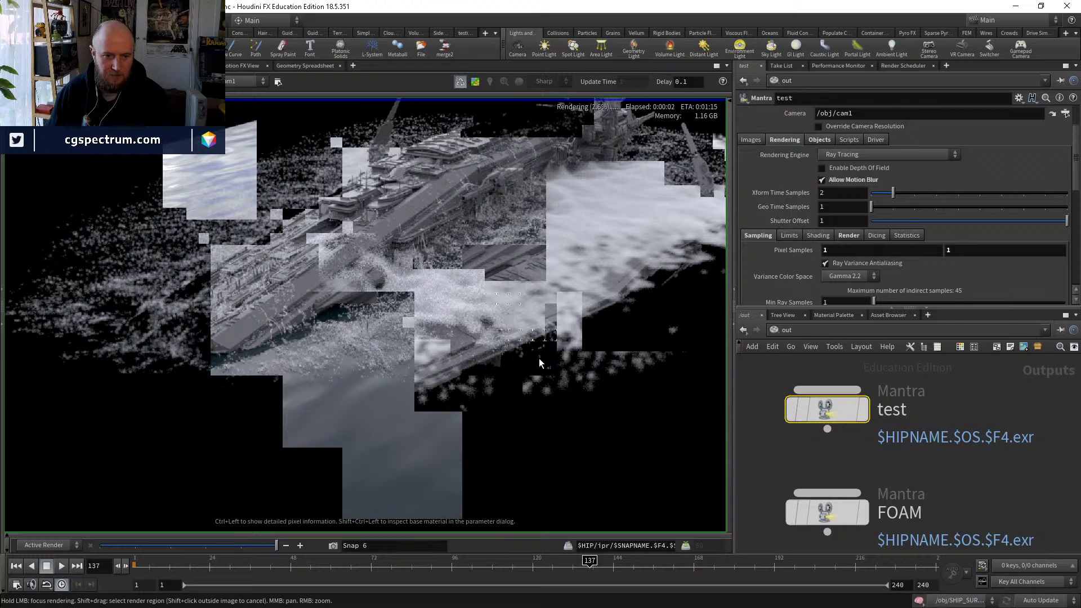
Set the test Mantra node's Stochastic Samples to 32.
scroll(781, 234, down, 3)
scroll(781, 235, down, 9)
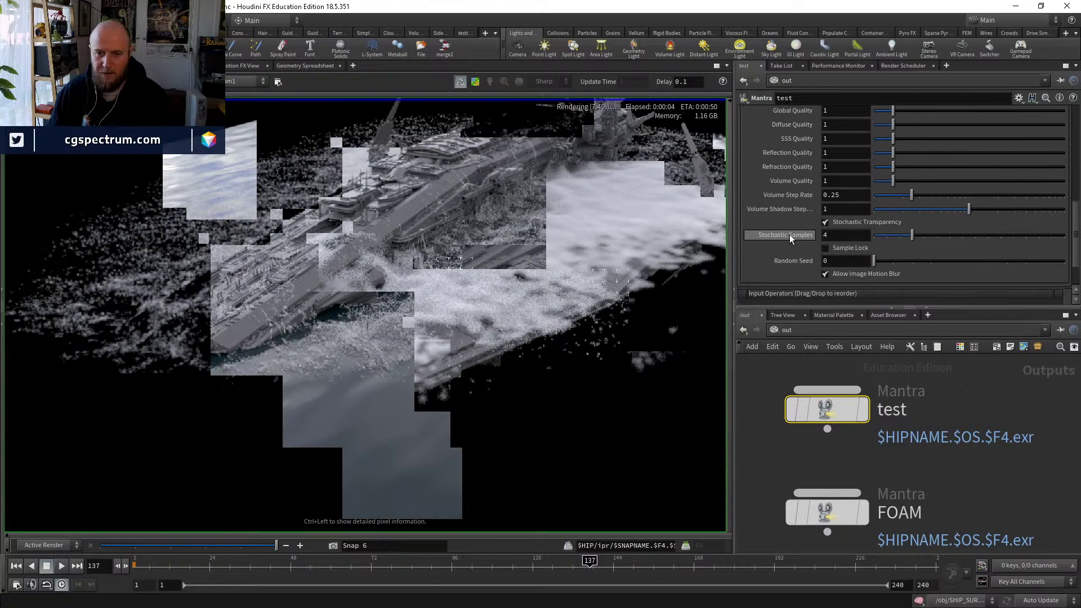
double_click(829, 235)
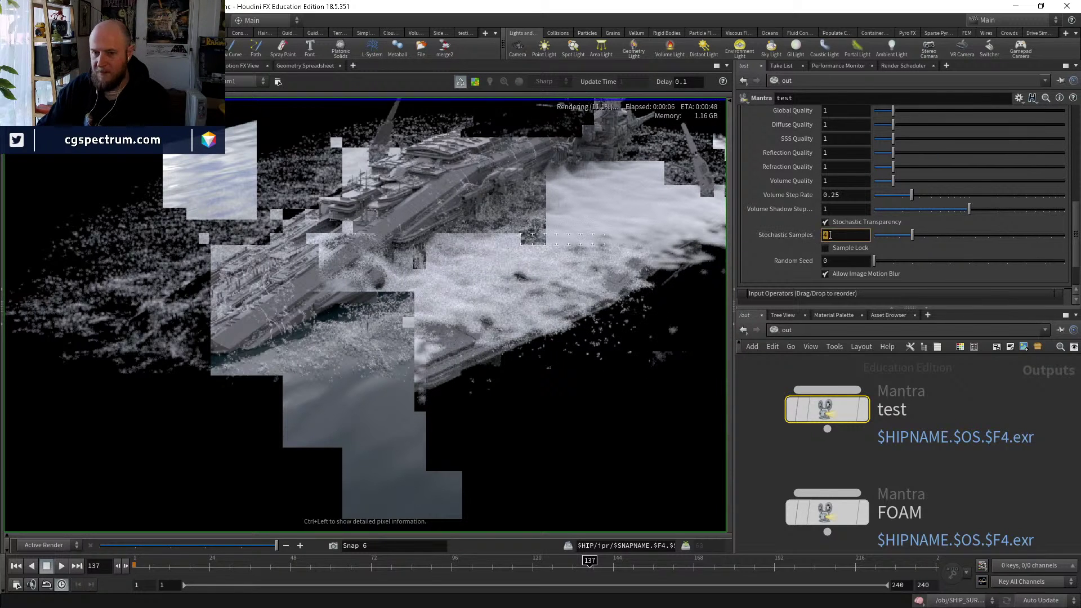
text(32)
key(Return)
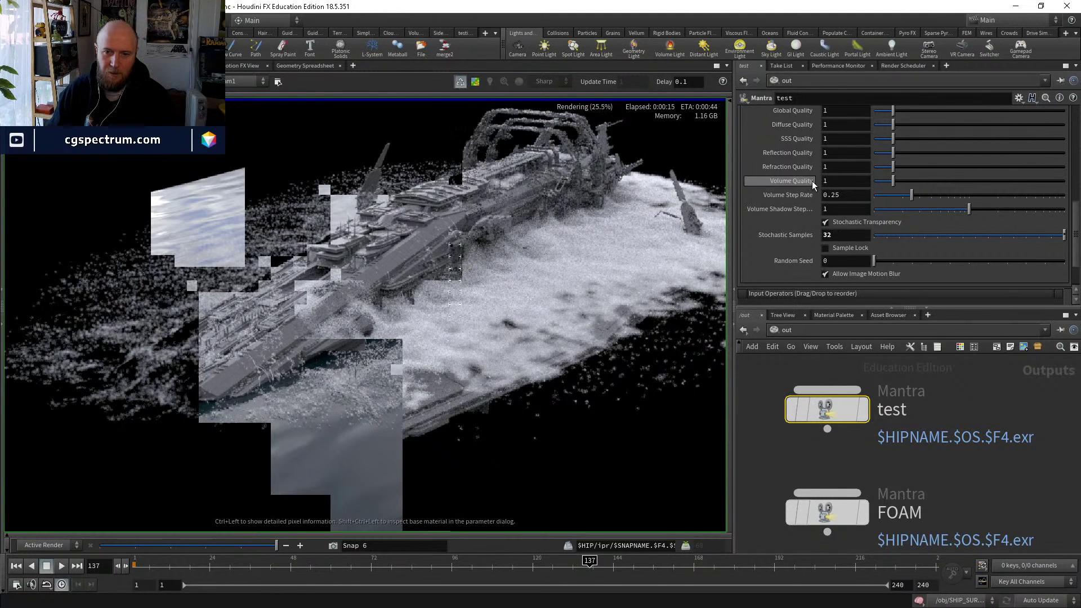
Try a Volume Quality of 0.5, set the volume shadow step rate to 0.5, and reduce Volume Quality to 0.25.
double_click(829, 182)
text(0.5)
key(Return)
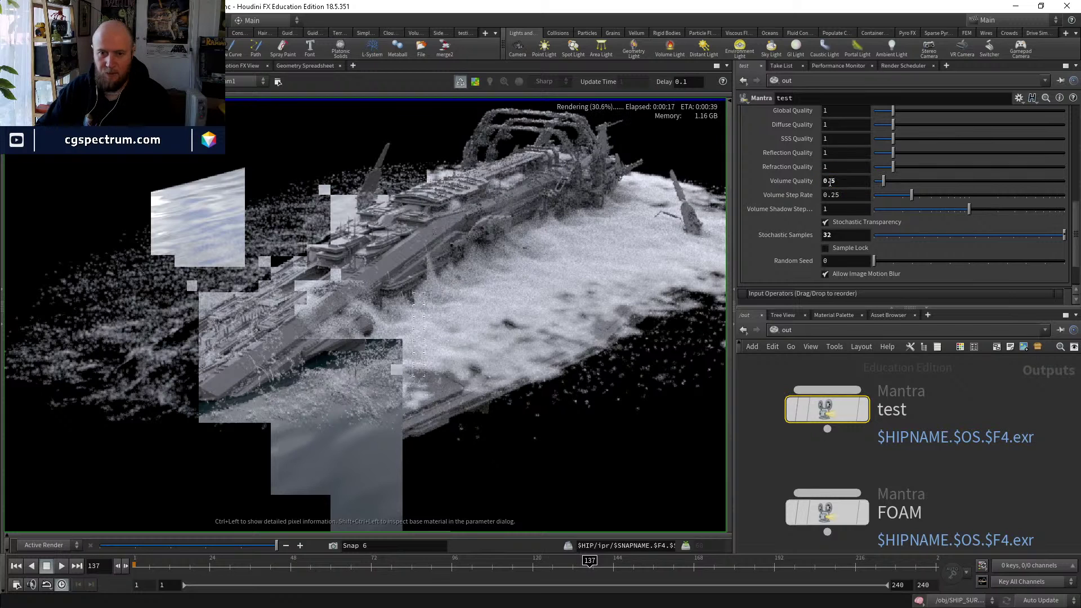
double_click(839, 210)
text(0.5)
key(Return)
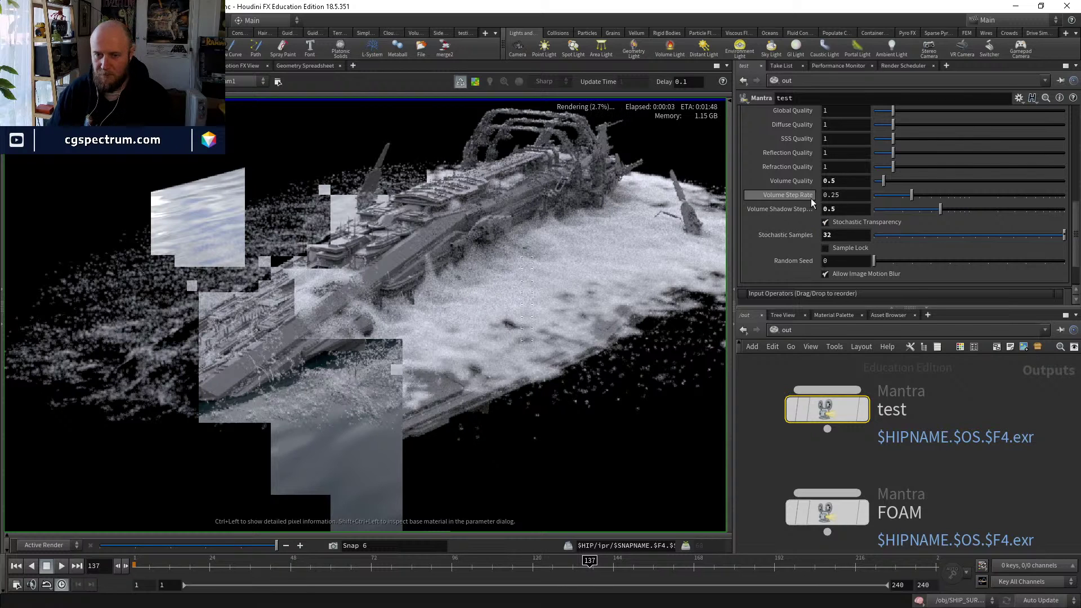
double_click(834, 180)
key(Return)
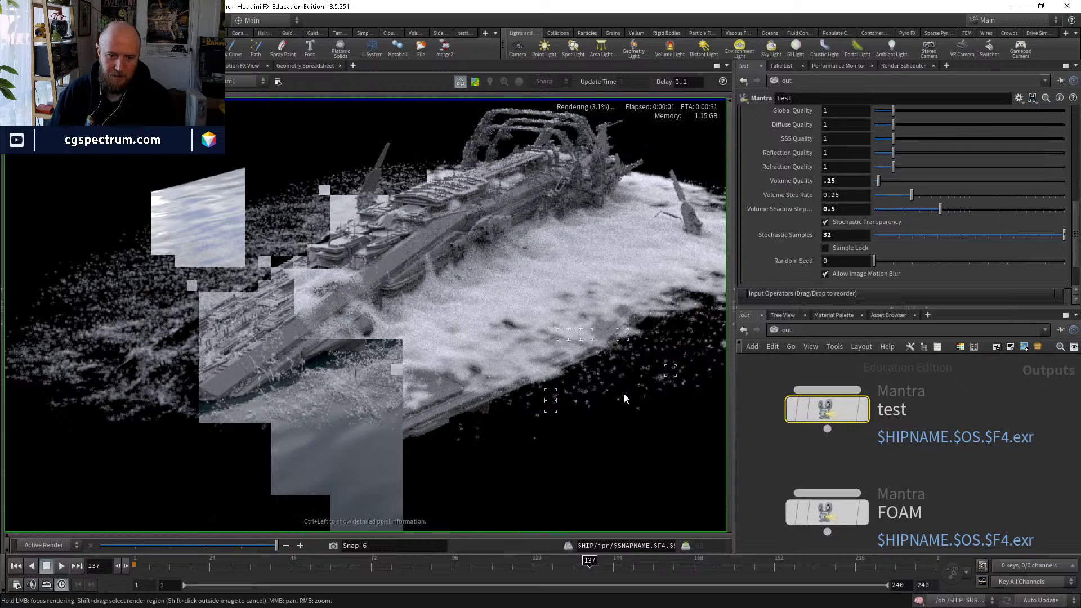
Examine the foam volume's coverage and noise around the whole ship in the preview render.
middle_drag(624, 394, 500, 370)
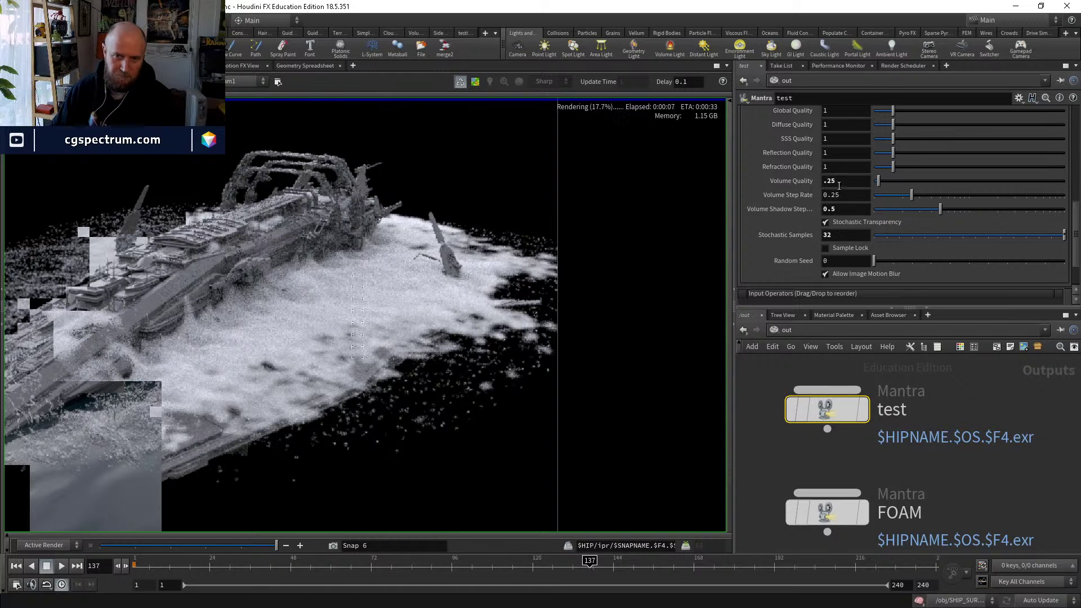
middle_drag(372, 265, 417, 250)
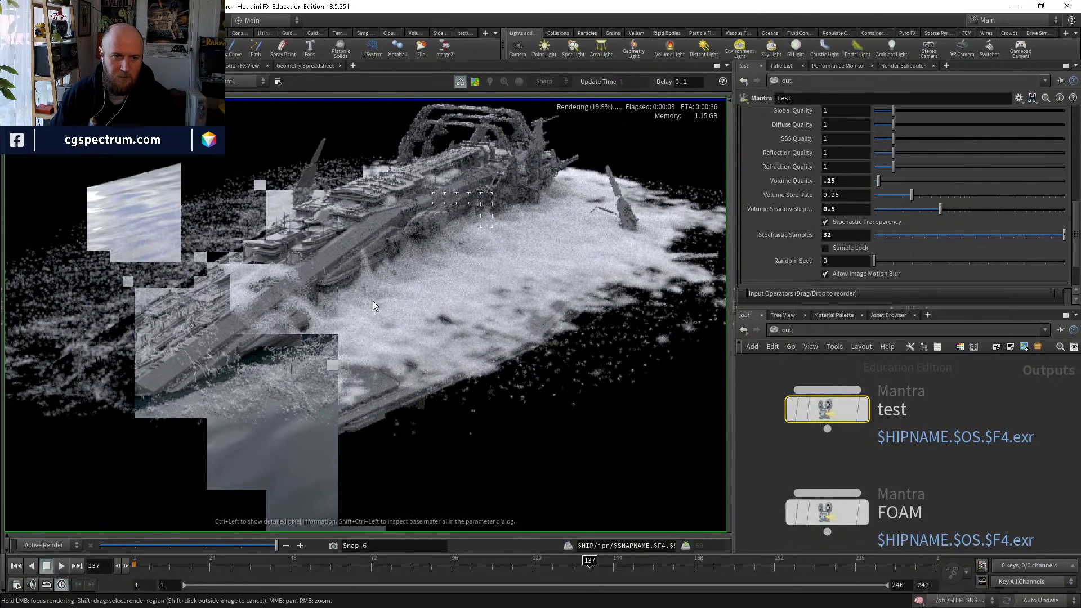
right_drag(535, 265, 469, 204)
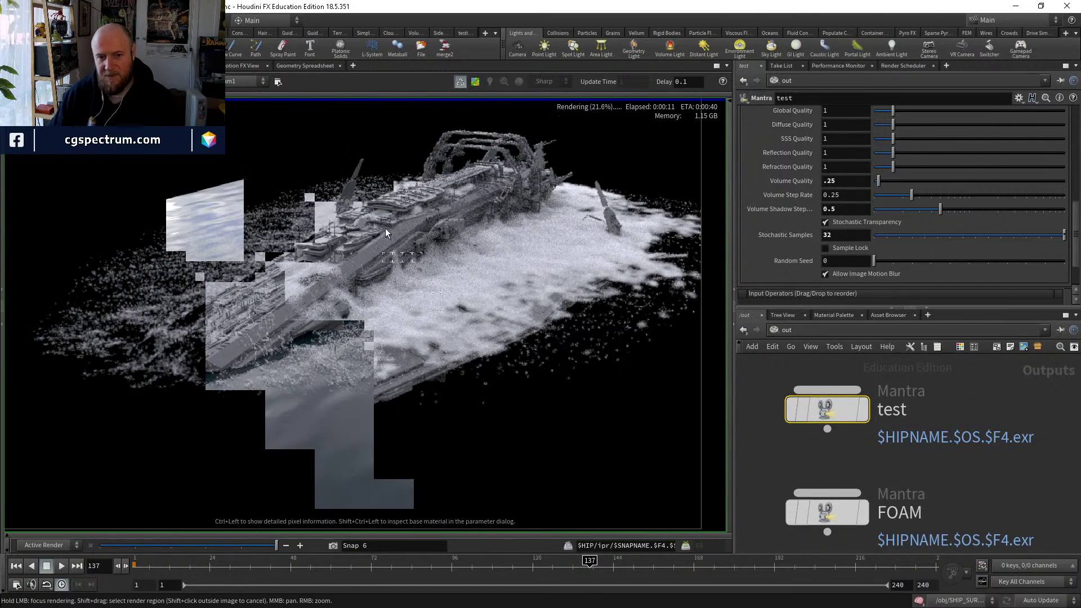
middle_drag(335, 349, 415, 326)
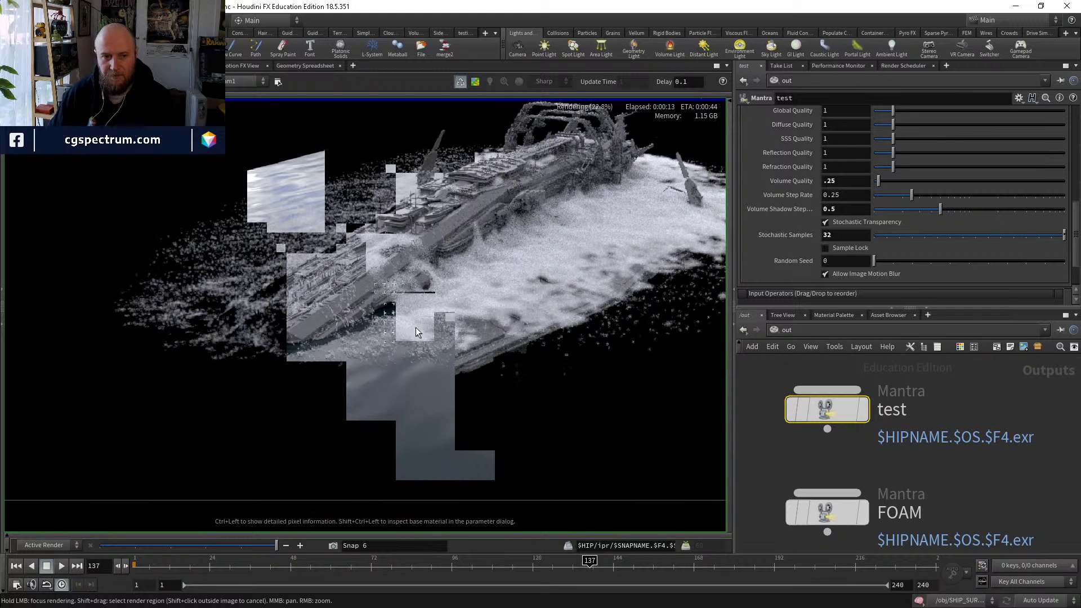
click(356, 344)
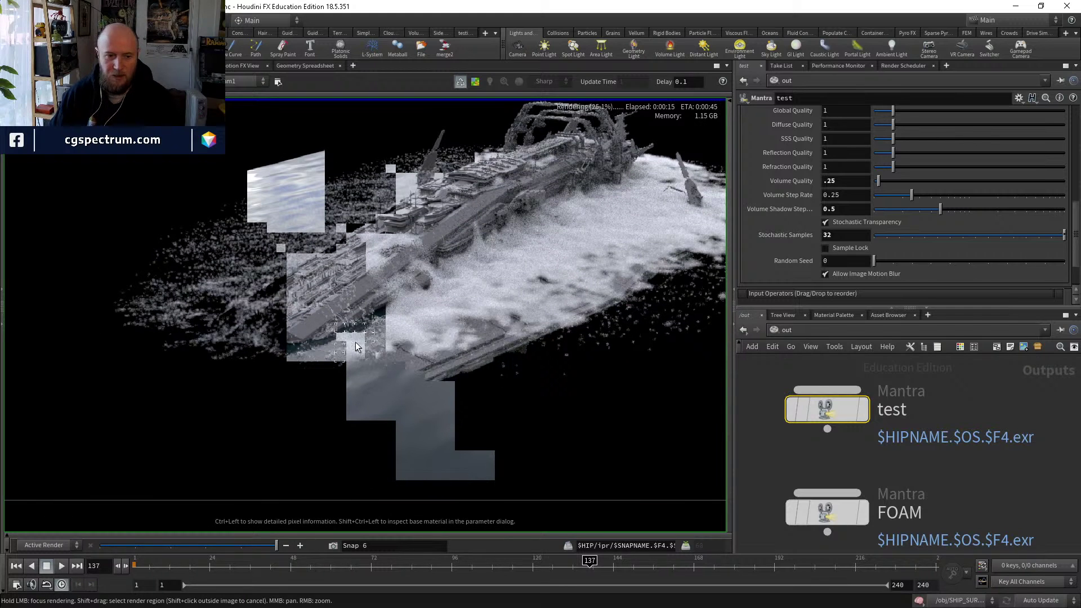
scroll(387, 334, down, 2)
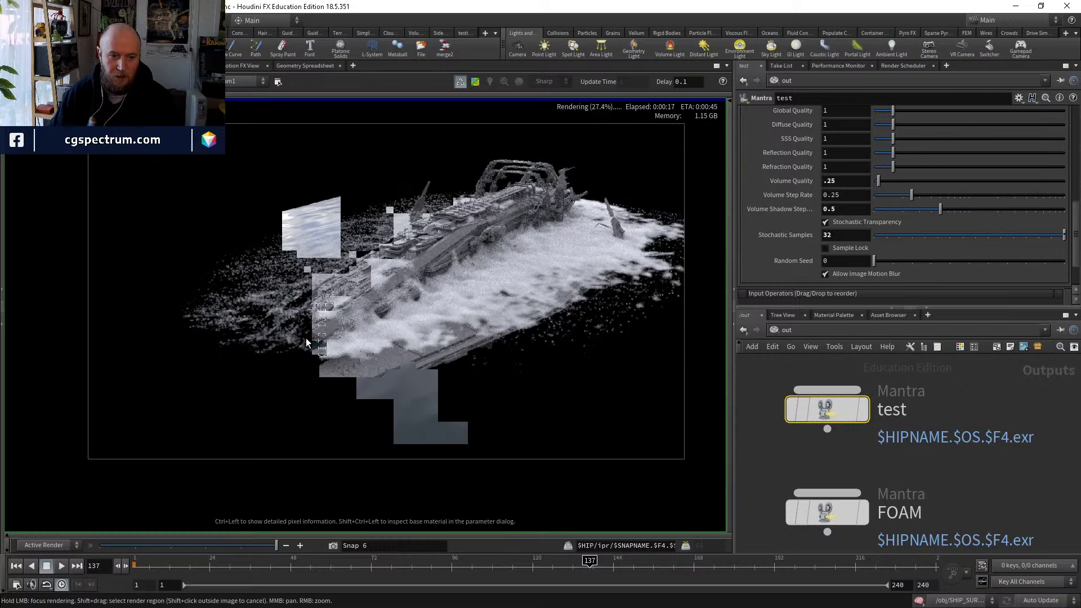
click(296, 330)
mouse_move(274, 323)
mouse_down()
mouse_move(242, 332)
mouse_move(259, 371)
mouse_move(224, 316)
mouse_move(403, 231)
mouse_move(410, 213)
mouse_move(353, 236)
mouse_up()
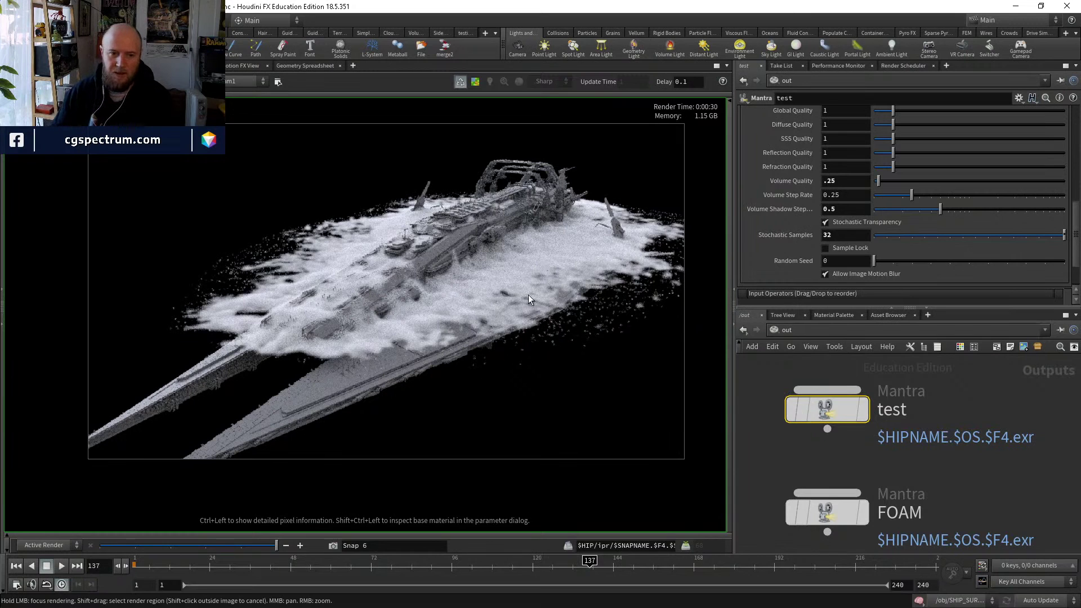
middle_drag(611, 363, 582, 369)
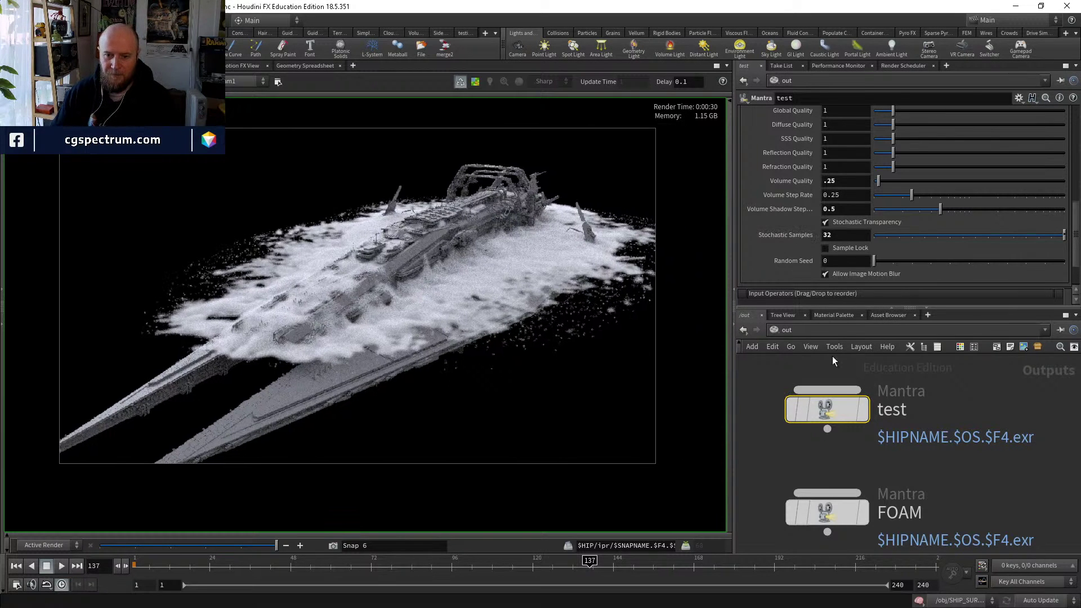
At the object level, turn on display of RENDER_WATER, RENDER_PARTICLES and RENDER_FLIP and examine the combined preview render.
scroll(781, 140, up, 3)
click(789, 327)
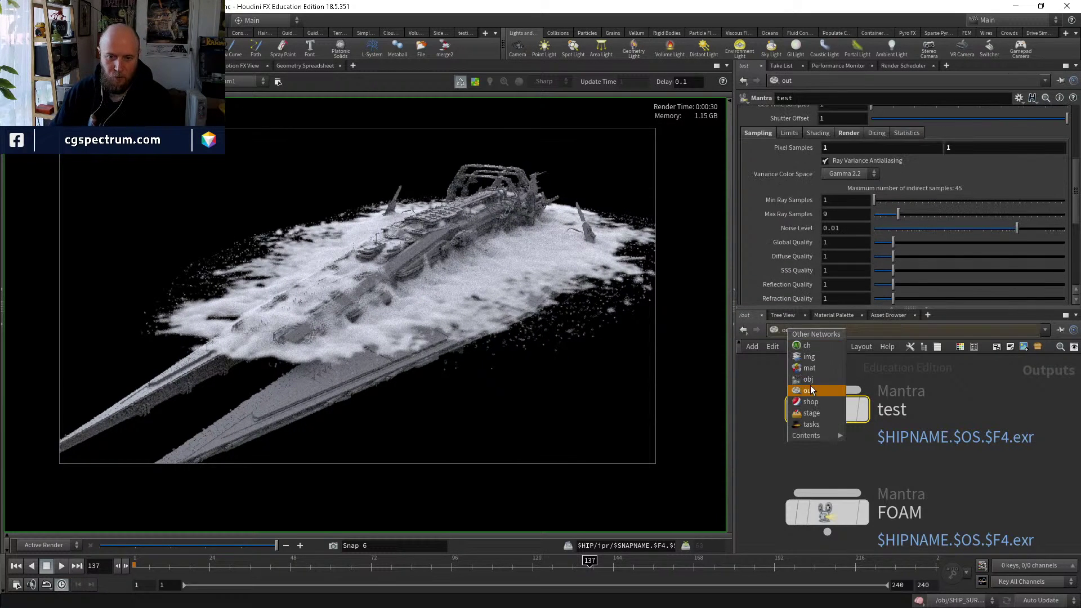
click(811, 385)
scroll(979, 508, down, 3)
middle_drag(979, 508, 861, 534)
scroll(878, 451, up, 3)
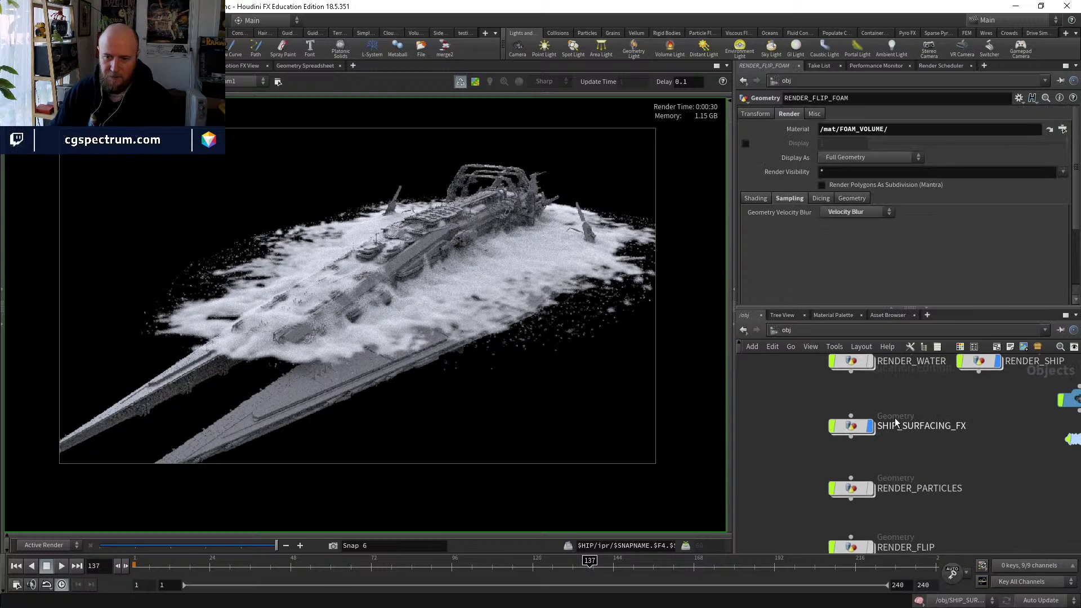
scroll(968, 515, down, 3)
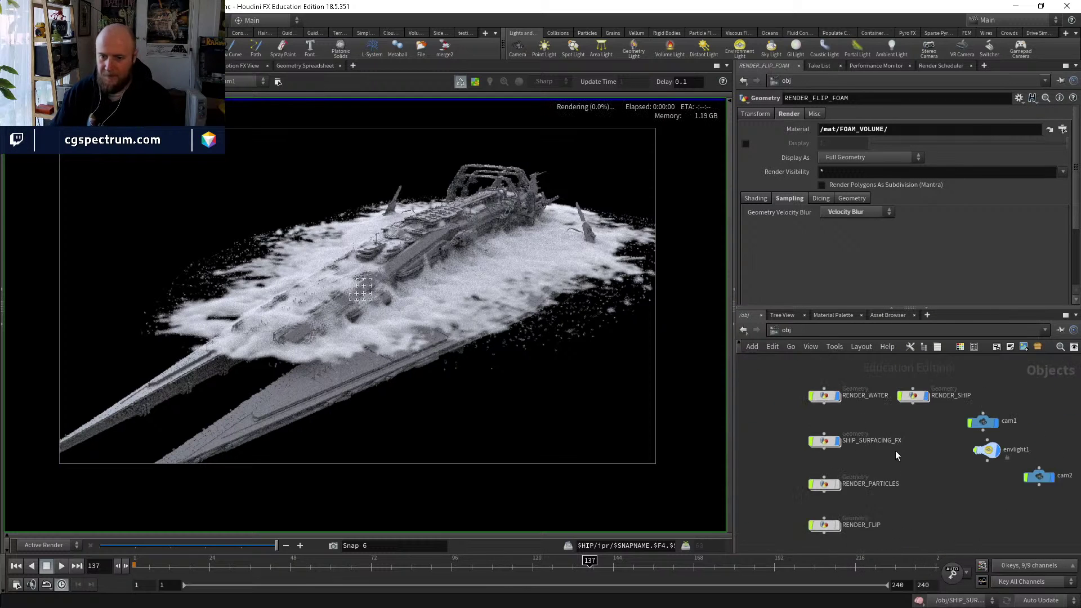
scroll(847, 446, up, 3)
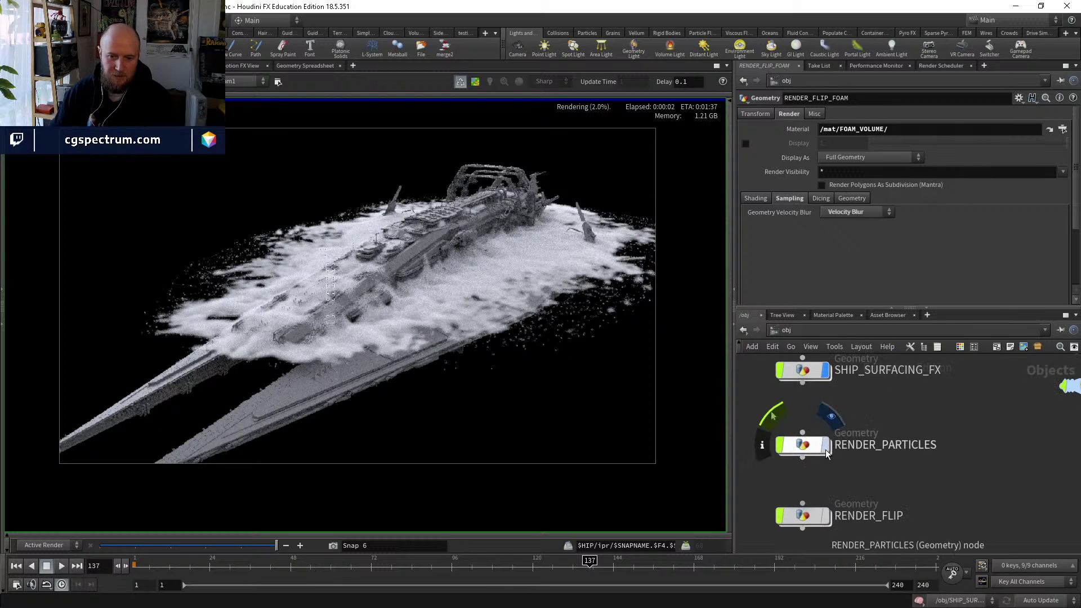
middle_drag(878, 496, 879, 431)
mouse_move(813, 454)
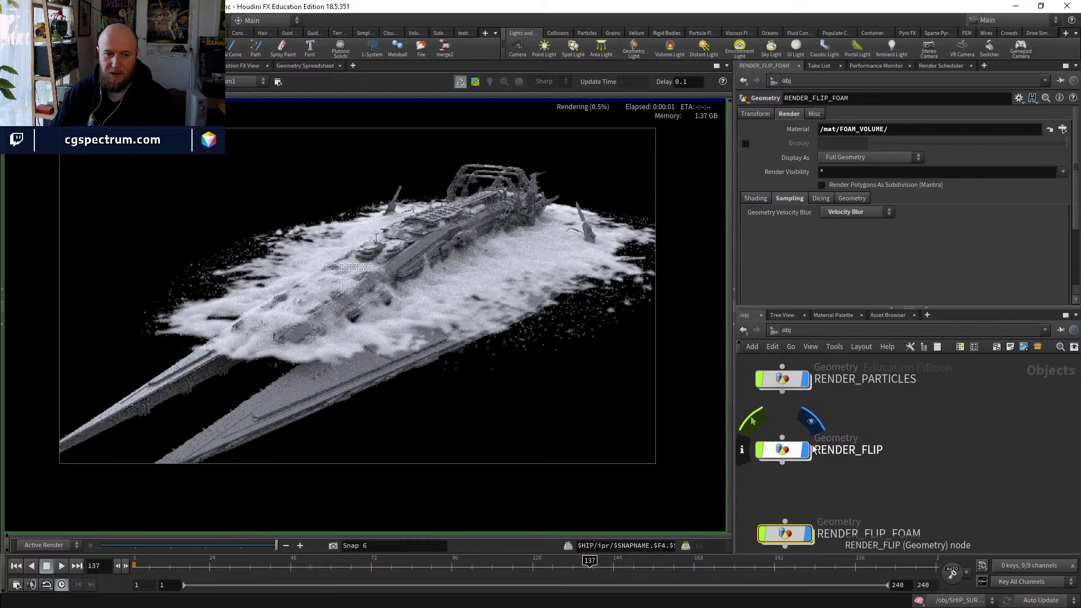
mouse_move(176, 346)
mouse_down()
mouse_move(250, 380)
mouse_move(382, 357)
mouse_move(634, 403)
mouse_move(529, 356)
mouse_move(434, 346)
mouse_move(411, 361)
mouse_move(419, 394)
mouse_move(394, 417)
mouse_move(319, 426)
mouse_up()
scroll(338, 359, up, 1)
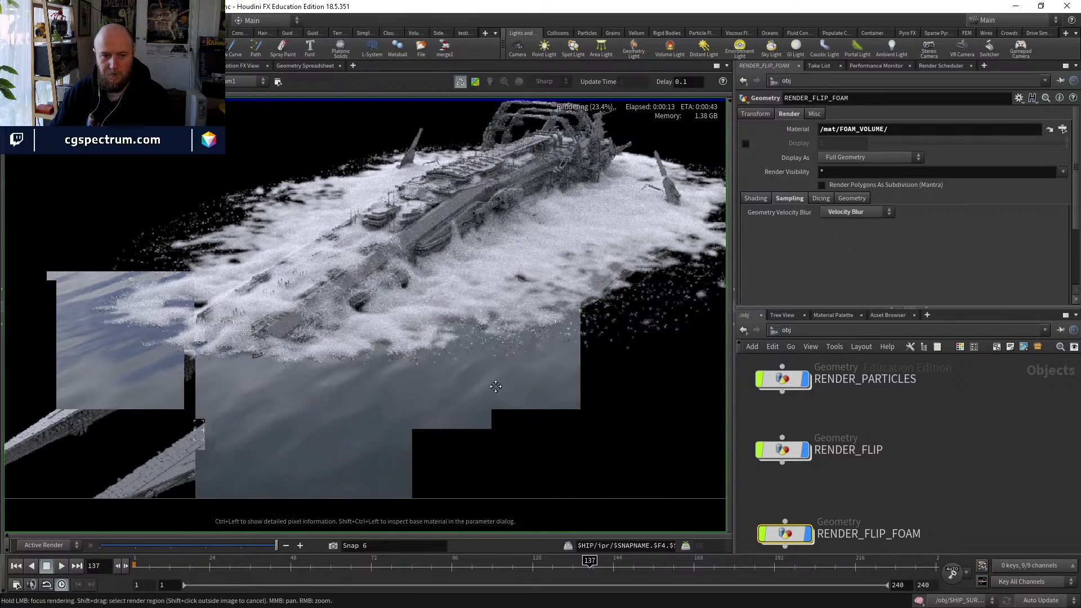
middle_drag(496, 386, 367, 452)
click(396, 218)
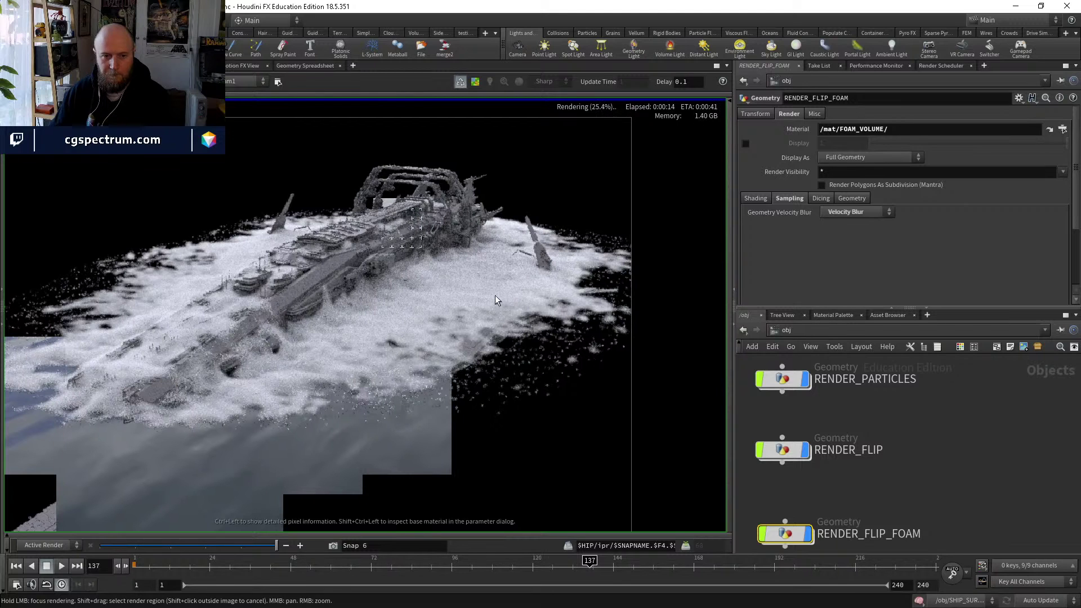
In the mat network, duplicate the FOAM_VOLUME material and rename the copy FOAM_VOLUME_B.
scroll(895, 389, down, 3)
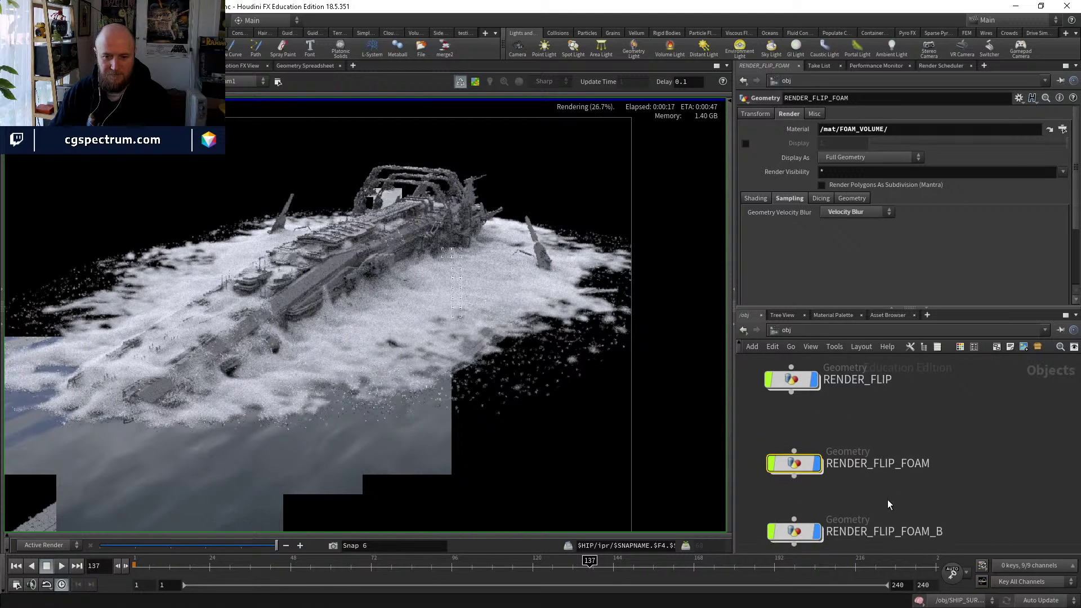
scroll(888, 504, down, 2)
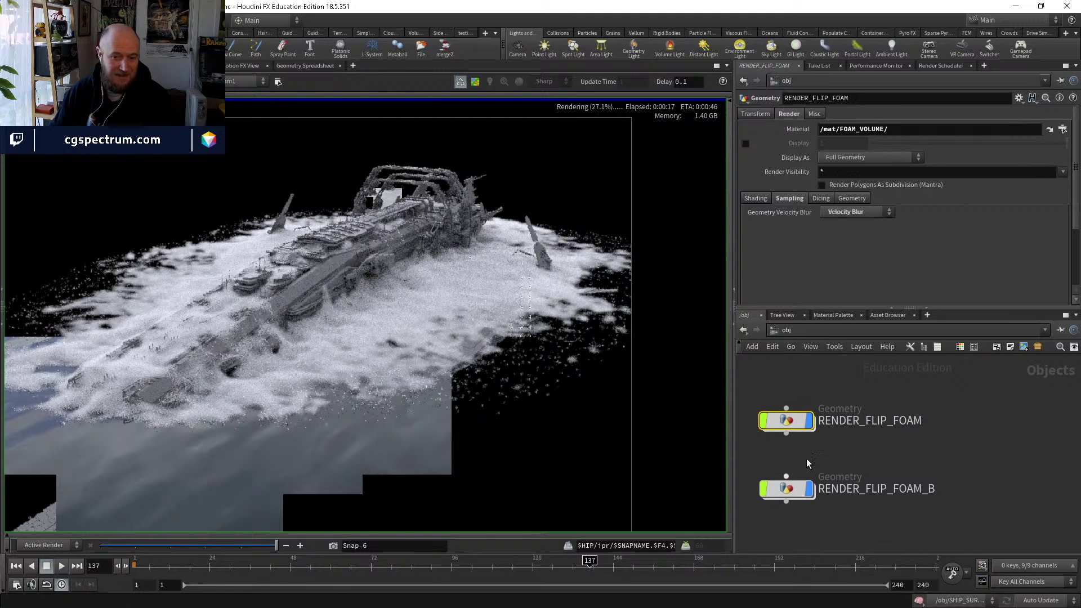
click(794, 331)
click(824, 370)
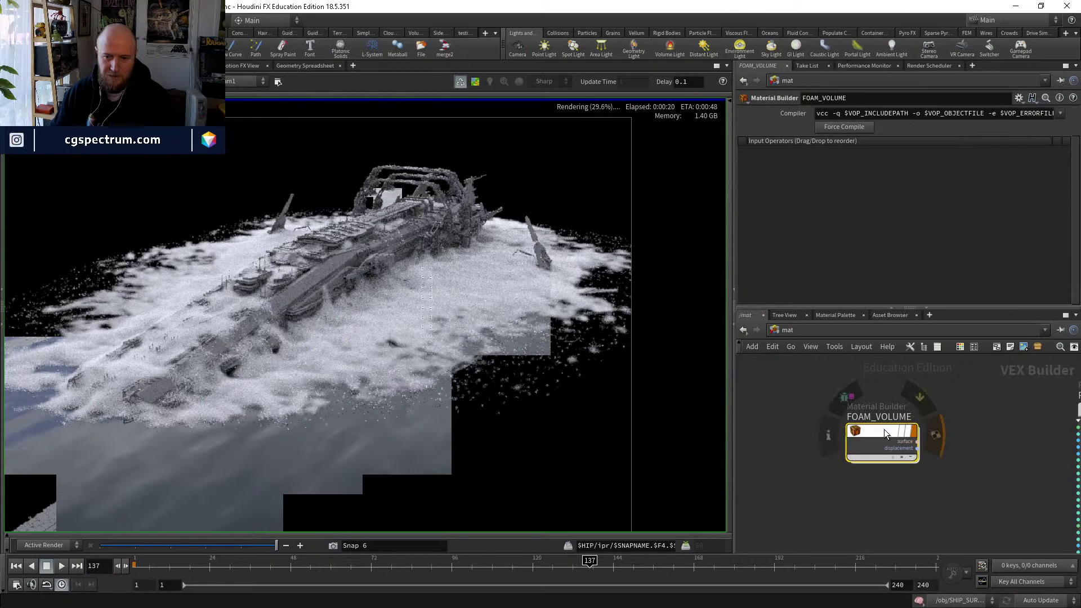
middle_drag(857, 428, 802, 388)
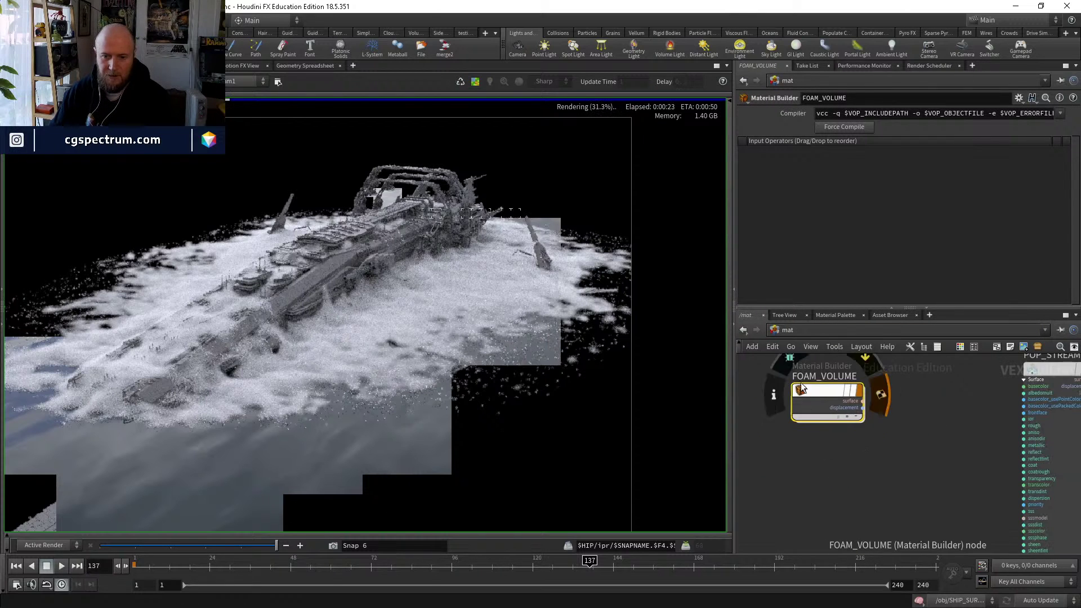
key(ctrl+c)
key(ctrl+v)
double_click(860, 459)
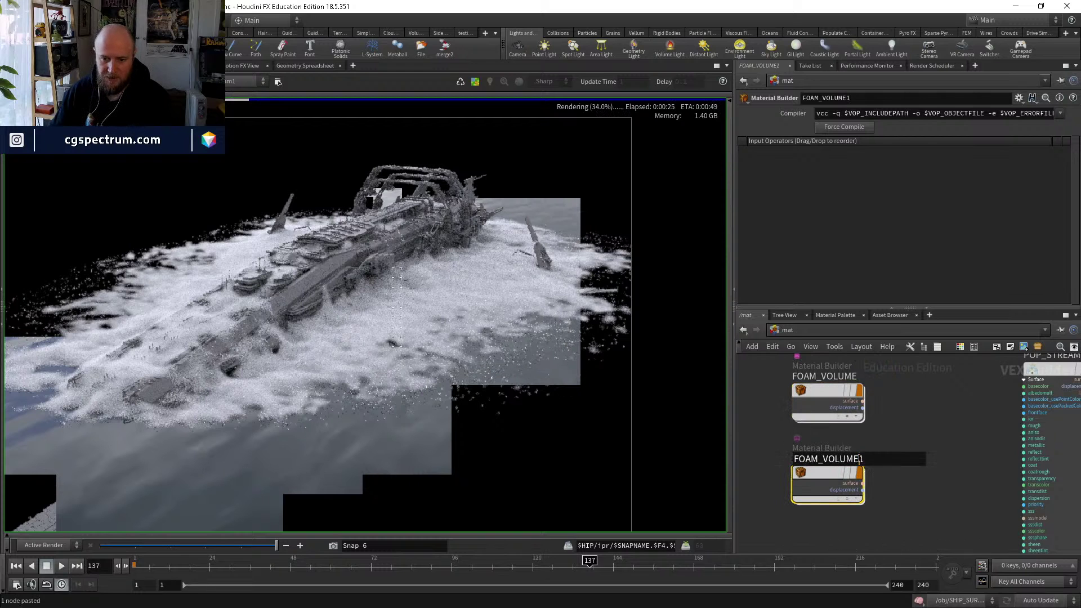
drag(860, 459, 874, 459)
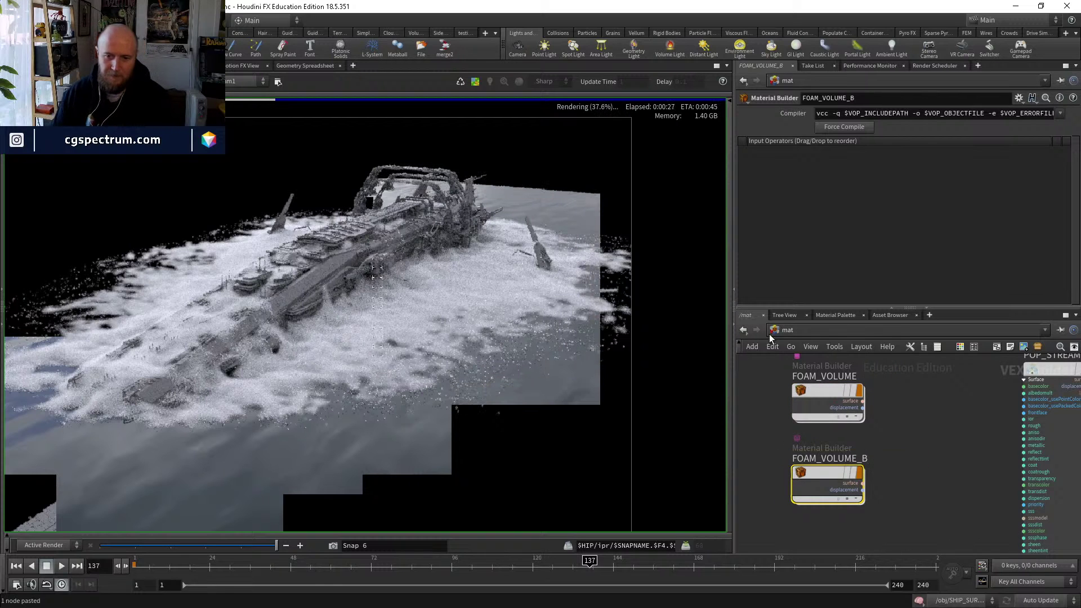
Inside FOAM_VOLUME_B, open the density-multiplying input2 constant for editing, and return to the mat network.
double_click(832, 473)
scroll(829, 386, up, 3)
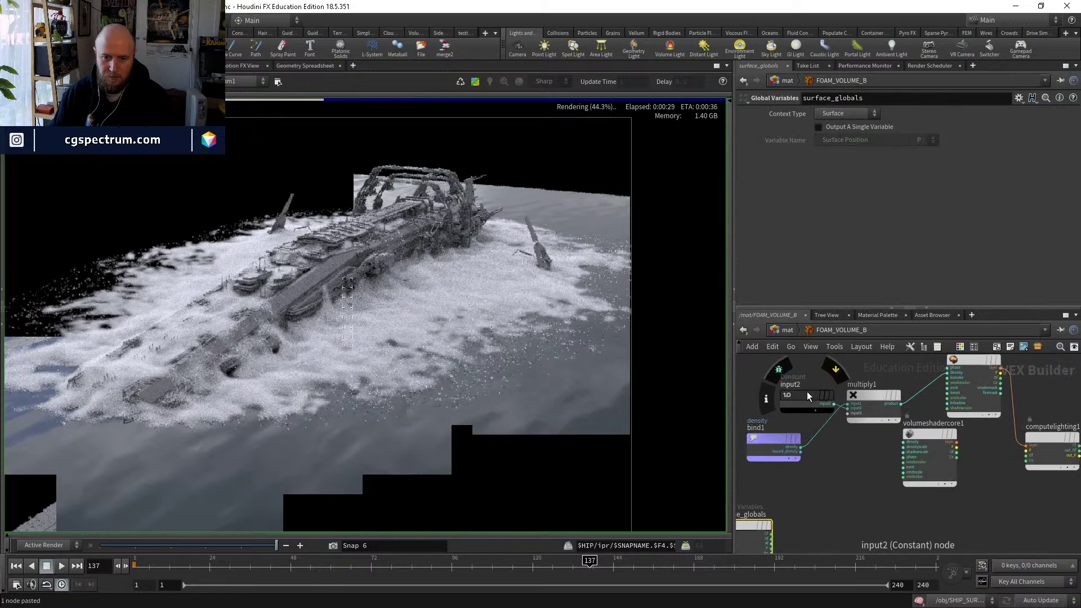
click(807, 393)
double_click(845, 129)
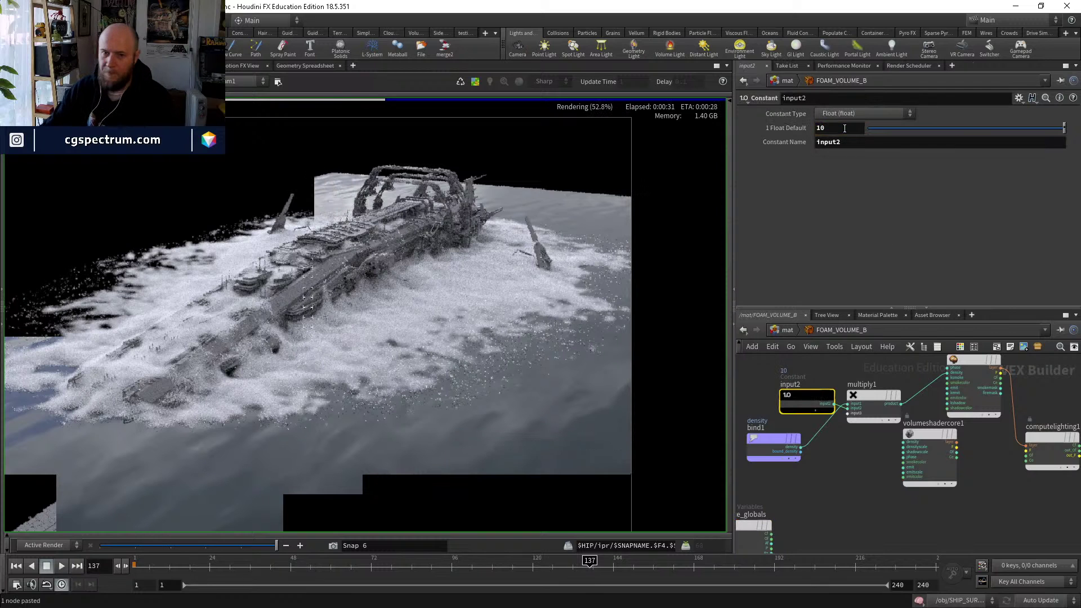
click(789, 331)
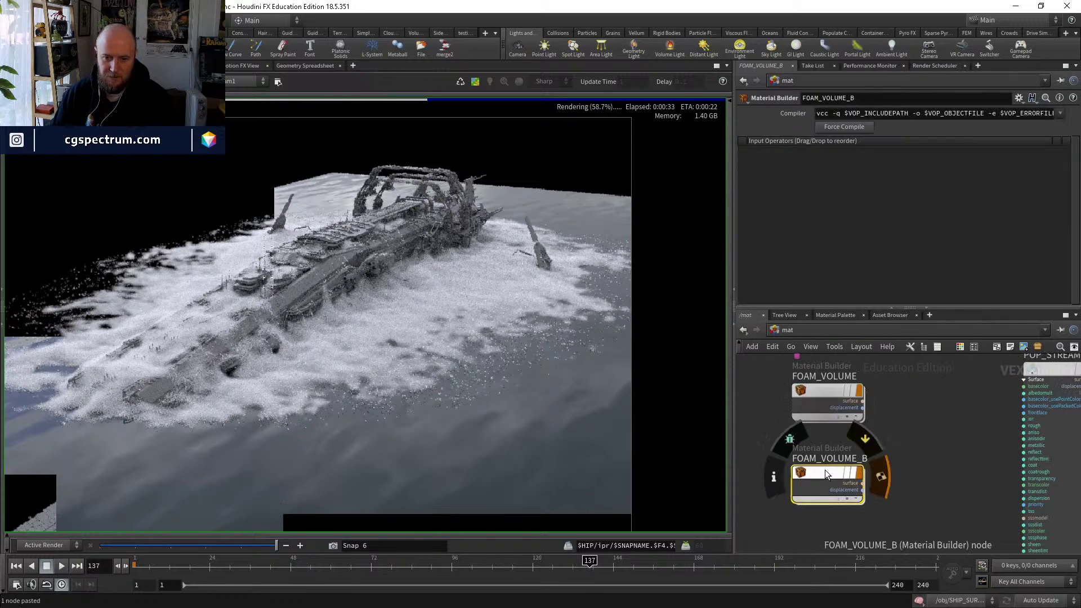
At the object level, assign the material /mat/FOAM_VOLUME_B to RENDER_FLIP_FOAM_B.
mouse_move(865, 477)
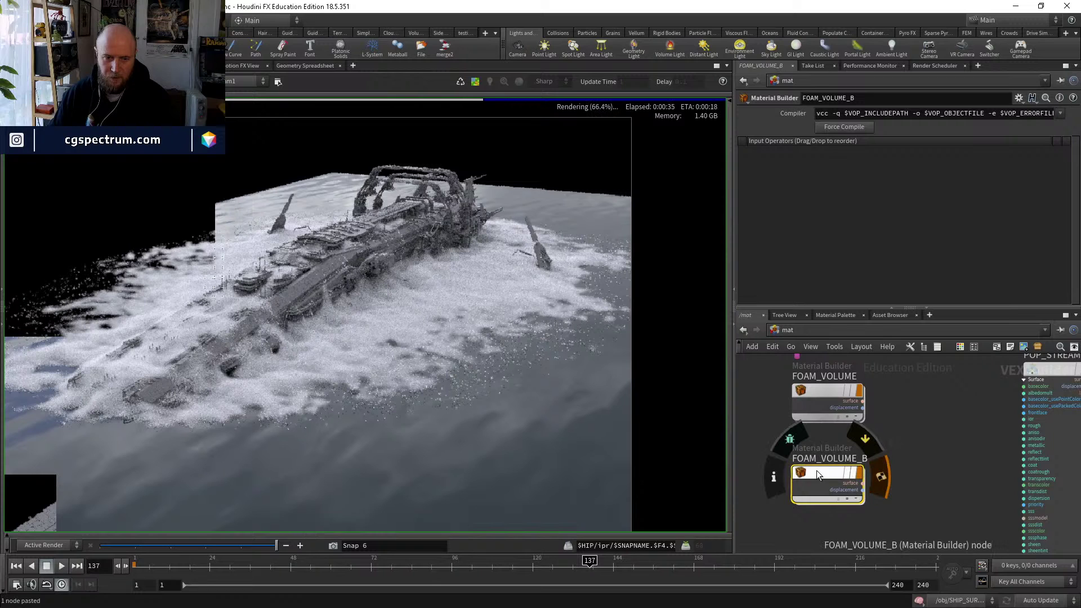
click(788, 331)
click(811, 381)
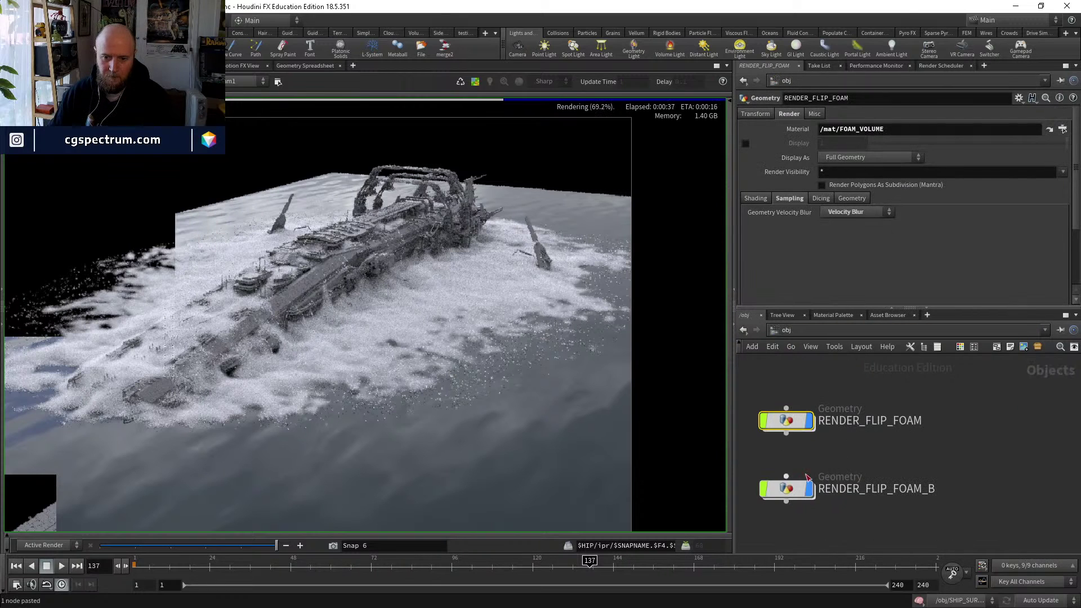
click(895, 130)
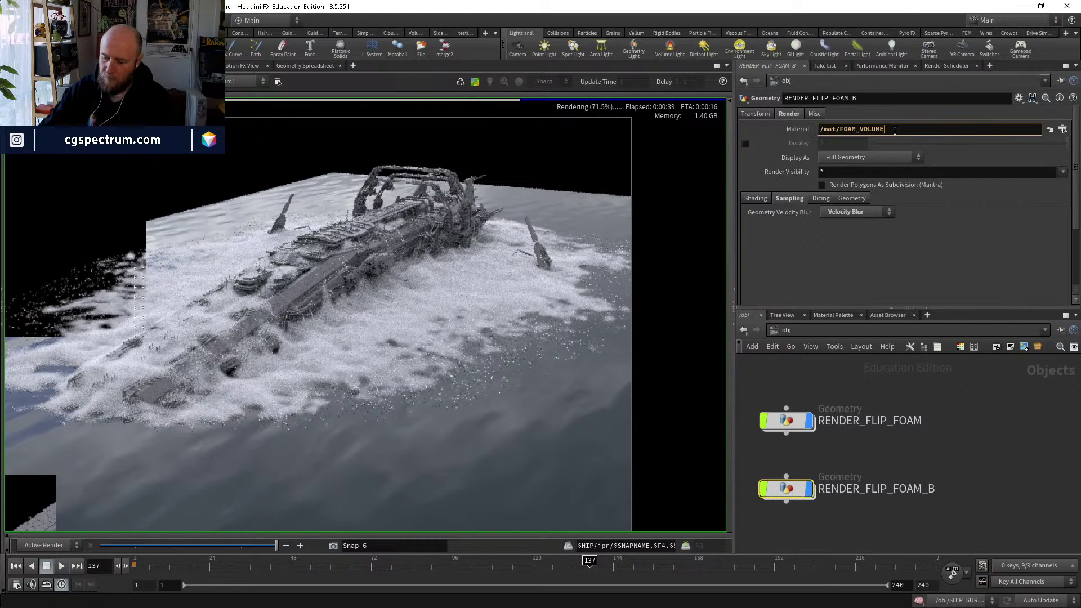
text(_B)
key(Return)
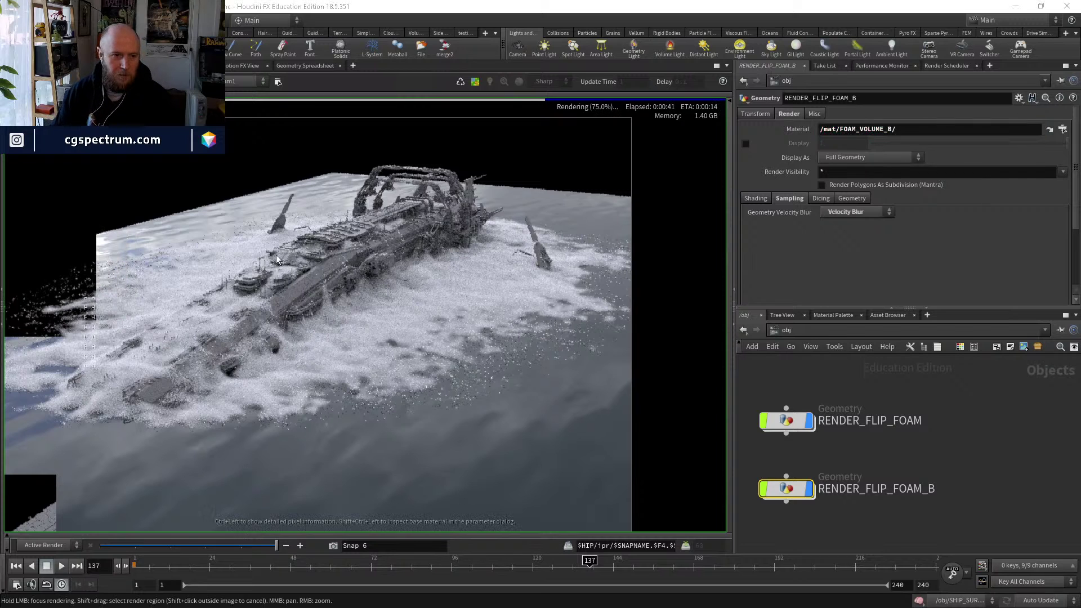
Examine the combined foam, water and ship in the preview render and take a snapshot of it.
middle_drag(276, 255, 352, 229)
drag(64, 259, 115, 259)
middle_drag(181, 397, 232, 353)
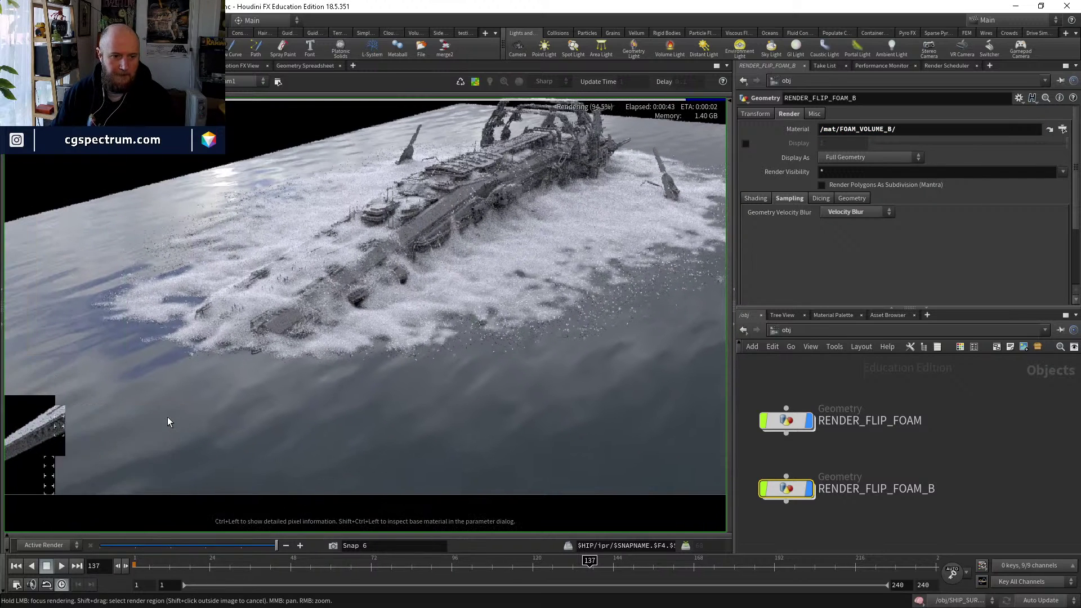
key(h)
right_drag(231, 439, 347, 415)
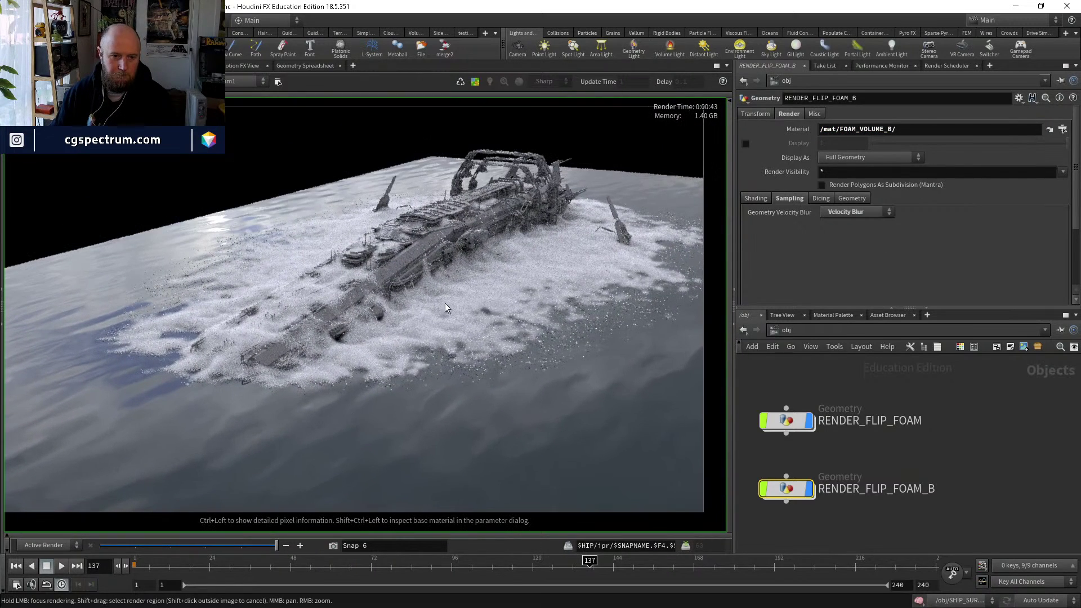
click(333, 546)
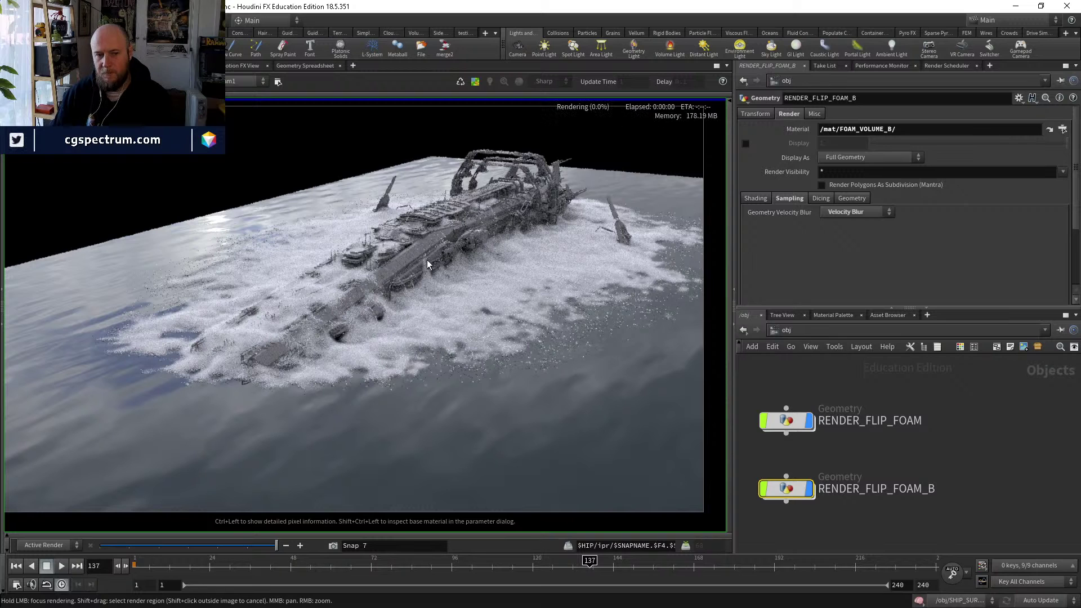
Examine the foam's density and edges around the hull in the new preview render, prioritising rendering beside the ship.
middle_drag(437, 259, 316, 268)
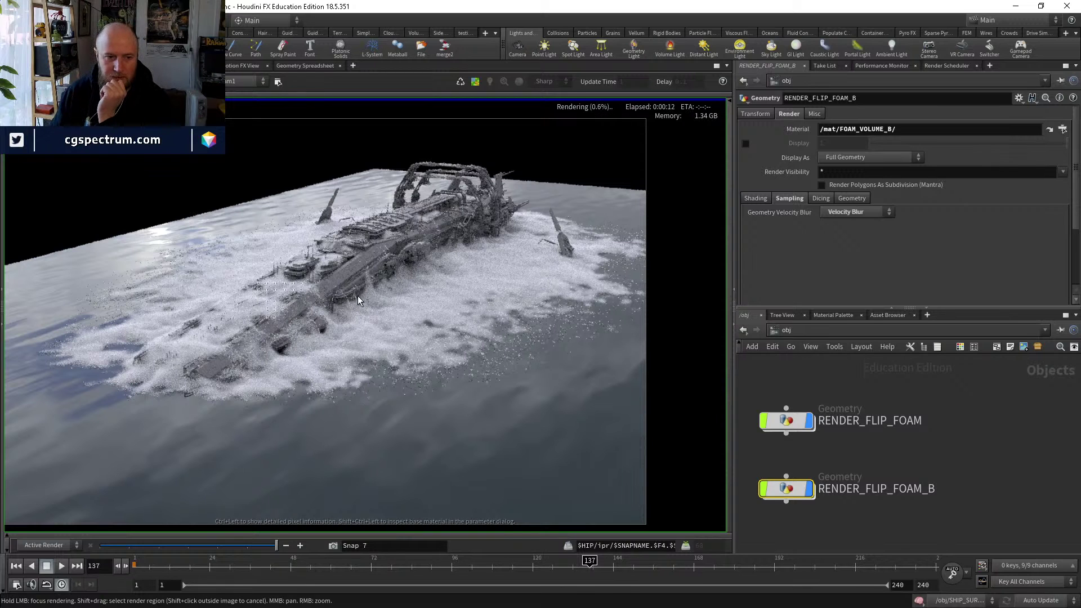
click(355, 300)
click(377, 286)
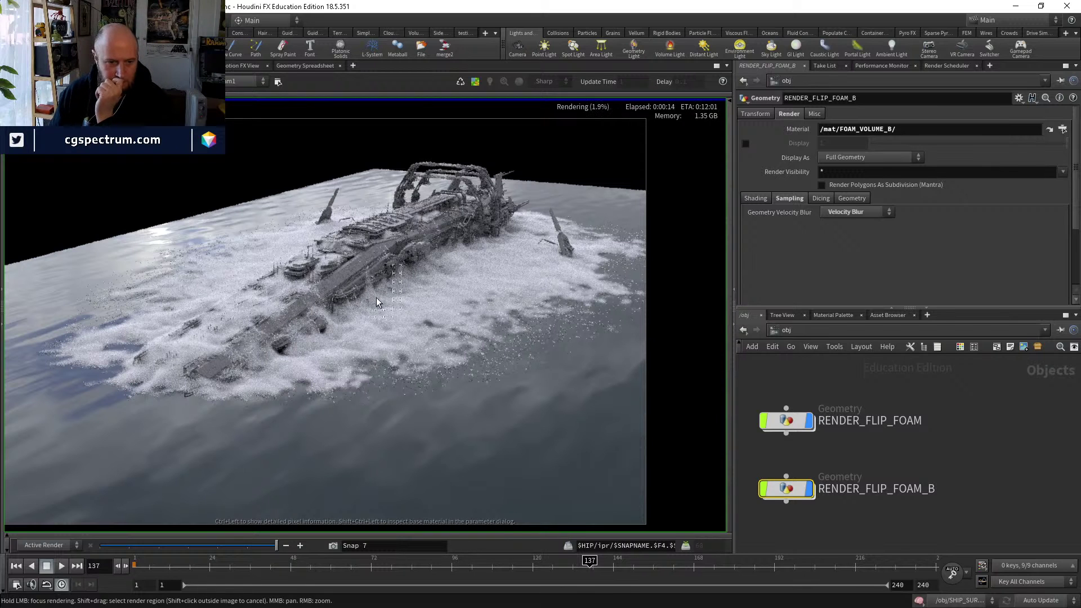
scroll(367, 340, up, 3)
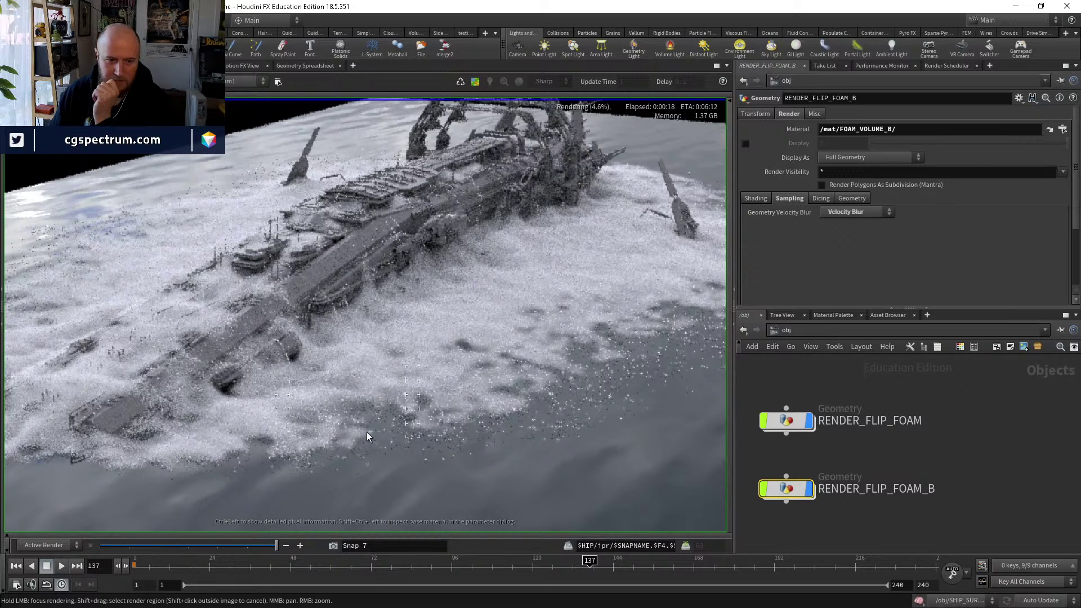
scroll(518, 413, down, 3)
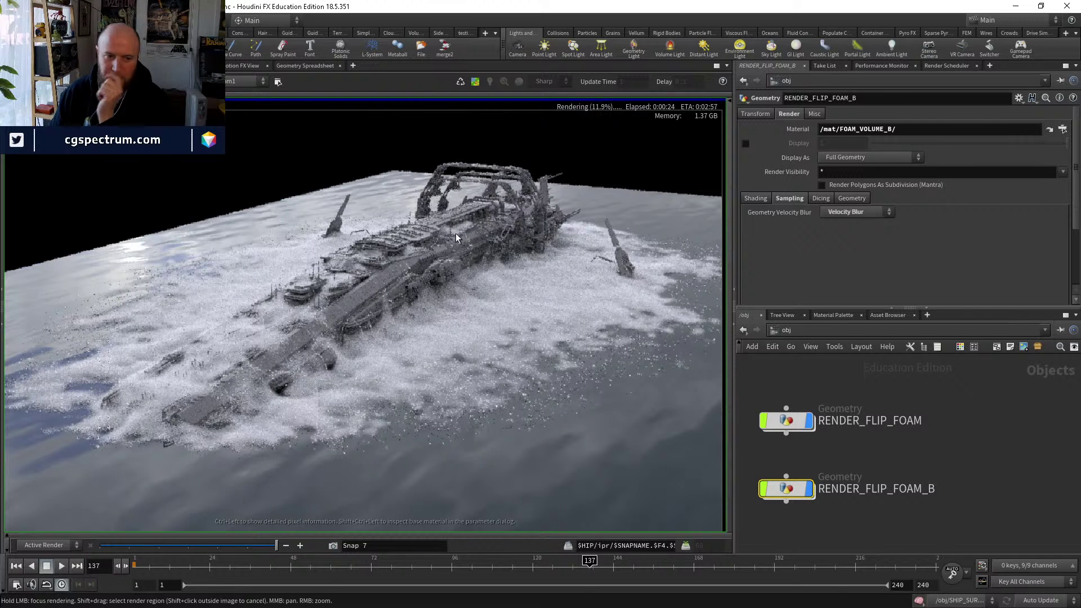
middle_drag(65, 387, 282, 352)
Inside RENDER_FLIP_FOAM_B, display particlefluidsurface1 in the 3D view and set its Droplet Scale to 0.7 and Particle Separation to 0.05.
middle_drag(828, 394, 835, 365)
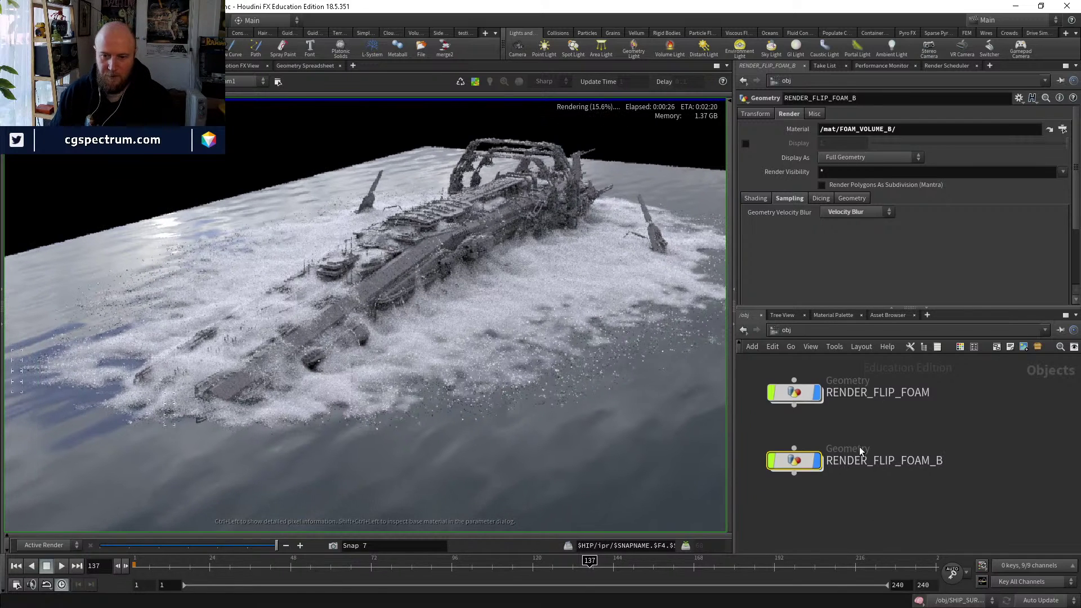
click(23, 66)
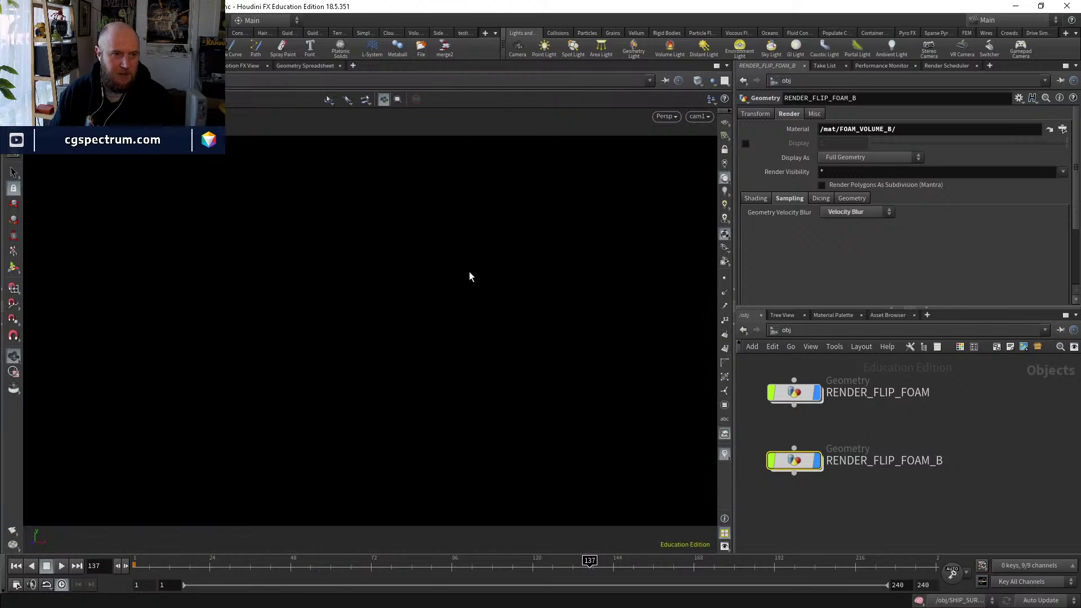
double_click(802, 470)
scroll(930, 498, up, 4)
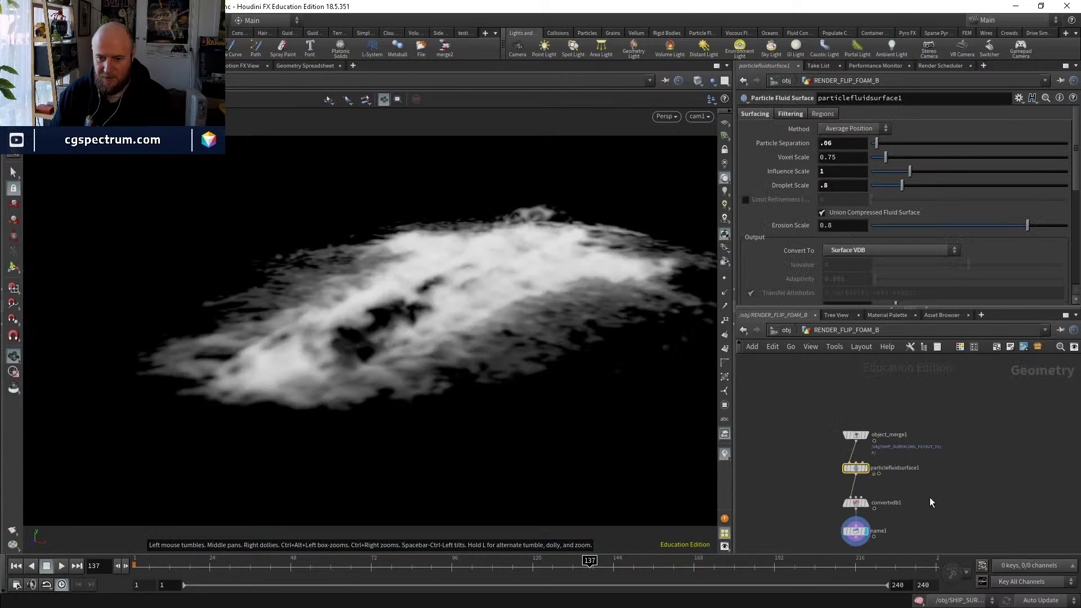
click(866, 484)
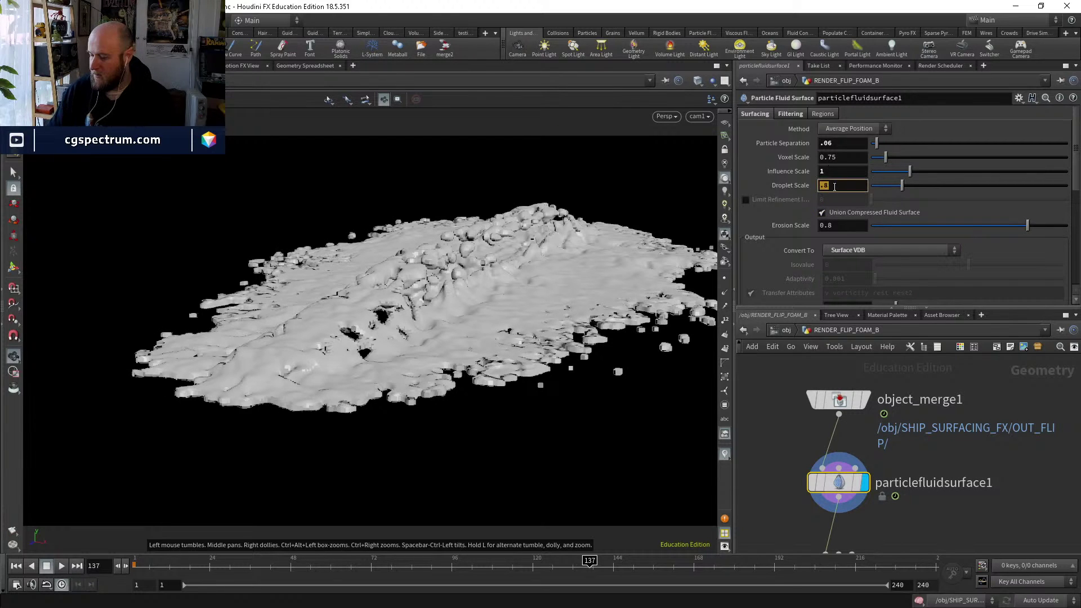
key(Return)
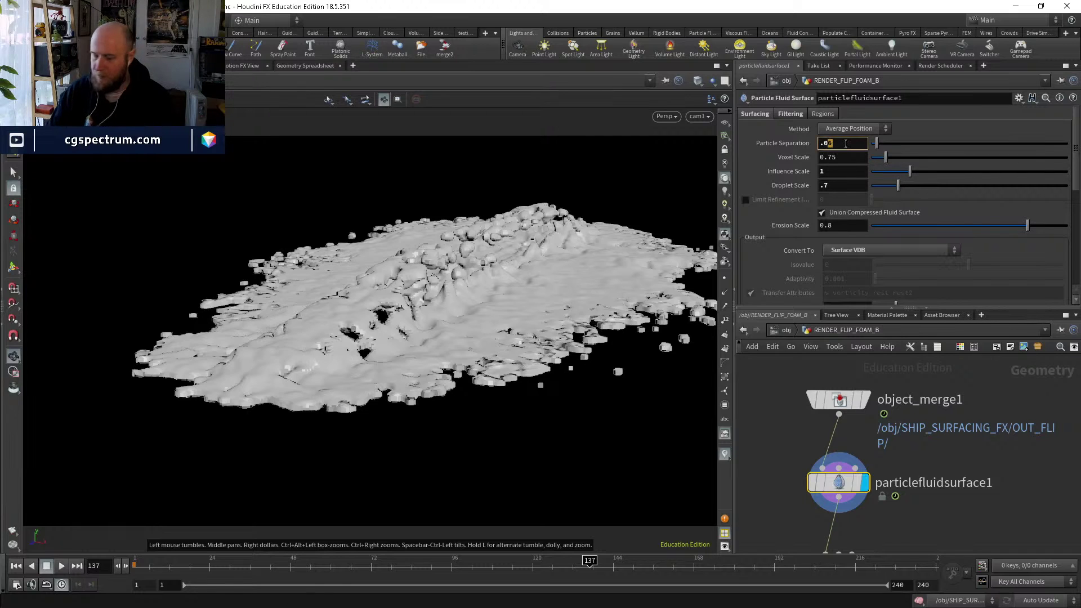
key(Return)
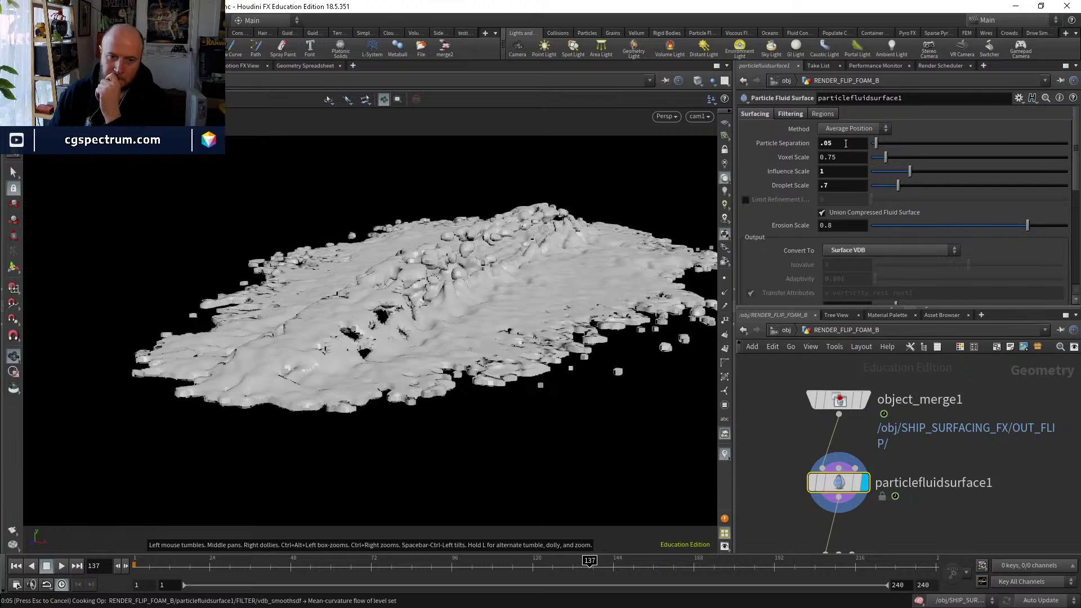
Add a VDB from Particles node beside particlefluidsurface1, feed it from object_merge1 and display its result.
middle_drag(943, 502, 944, 364)
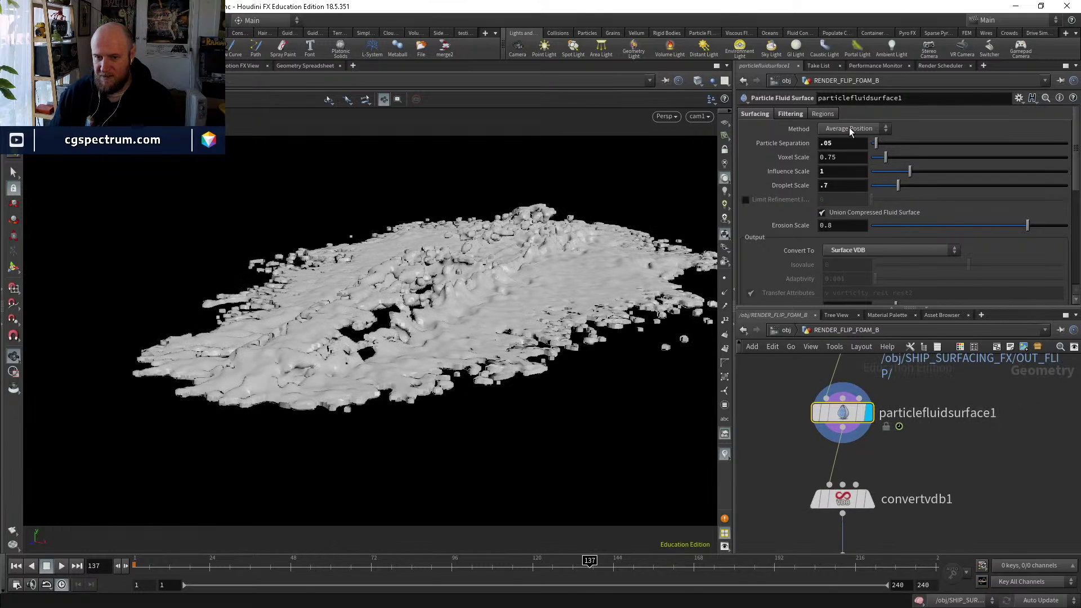
middle_drag(833, 346, 746, 468)
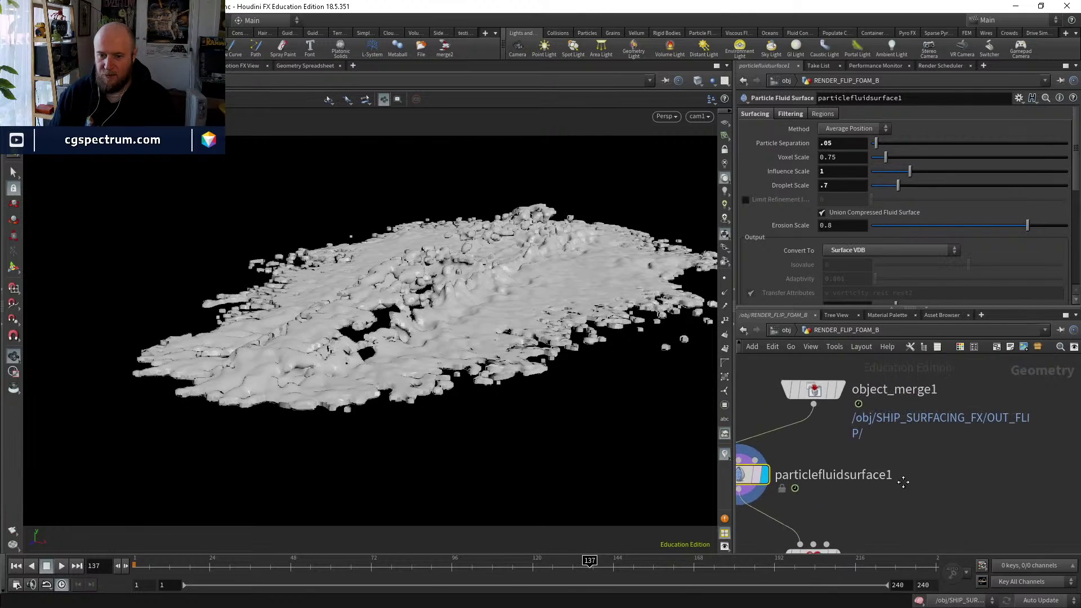
key(Tab)
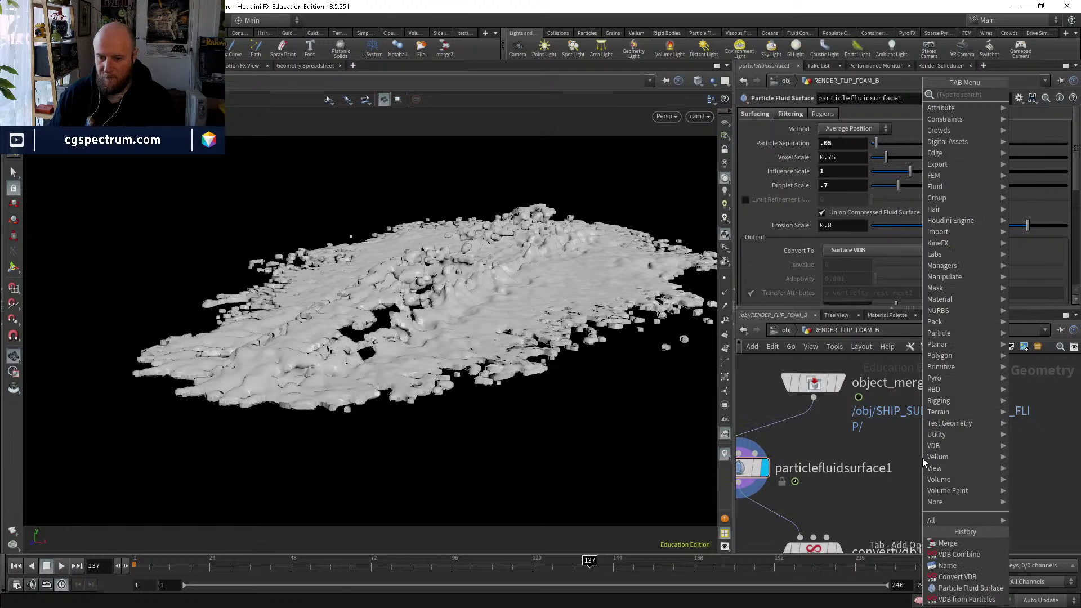
text(vdbfrom)
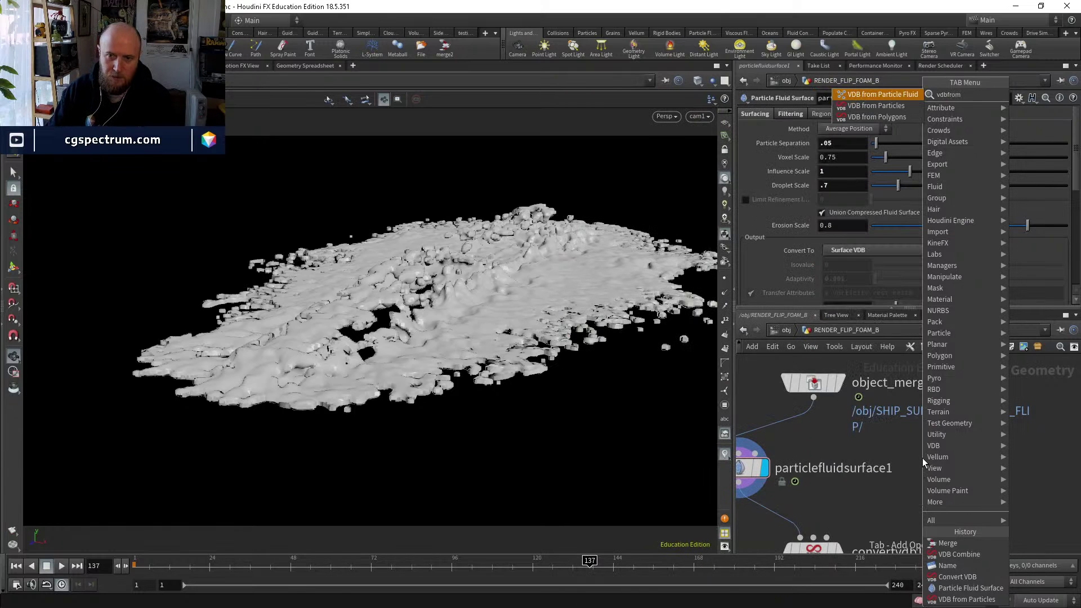
key(Down)
key(Return)
click(923, 458)
click(910, 439)
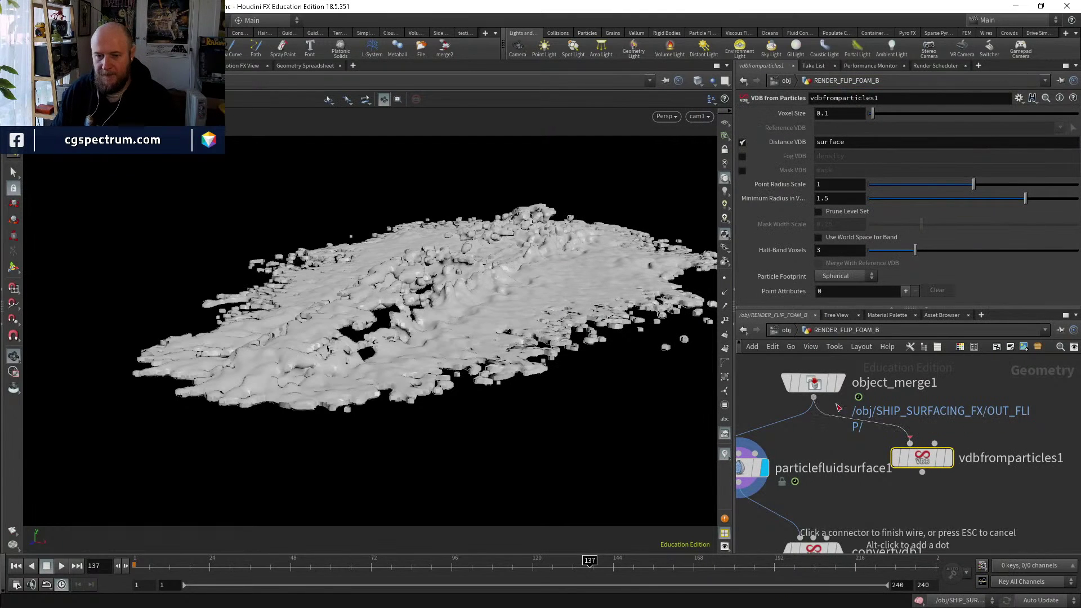
click(837, 404)
click(948, 458)
drag(947, 458, 951, 444)
Set vdbfromparticles1's minimum radius in voxels to 0, Point Radius Scale to 0.8 and Voxel Size to 0.05.
drag(894, 199, 842, 199)
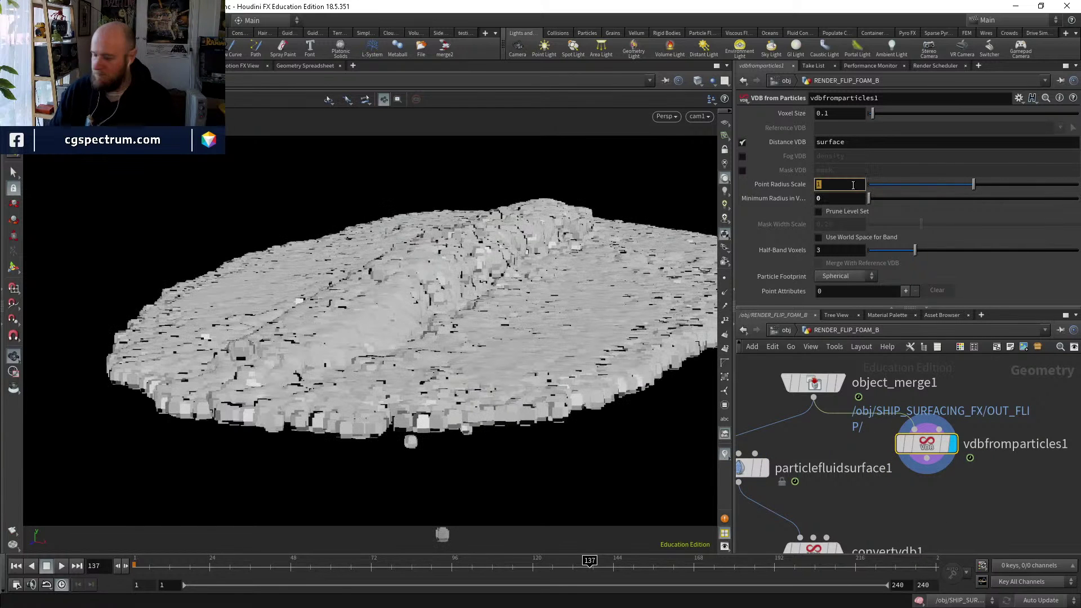
key(Return)
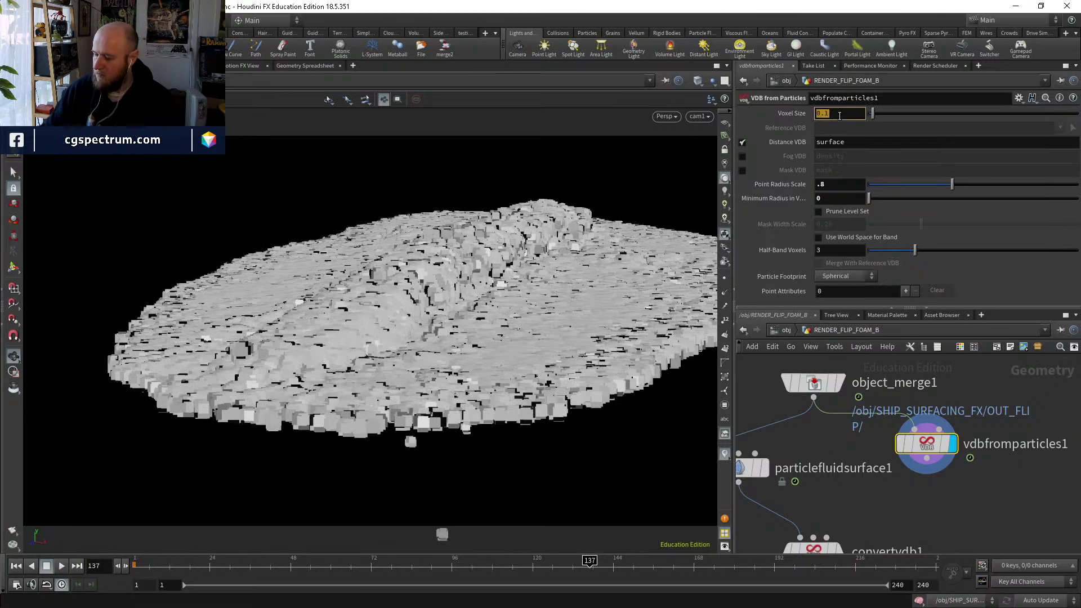
key(Return)
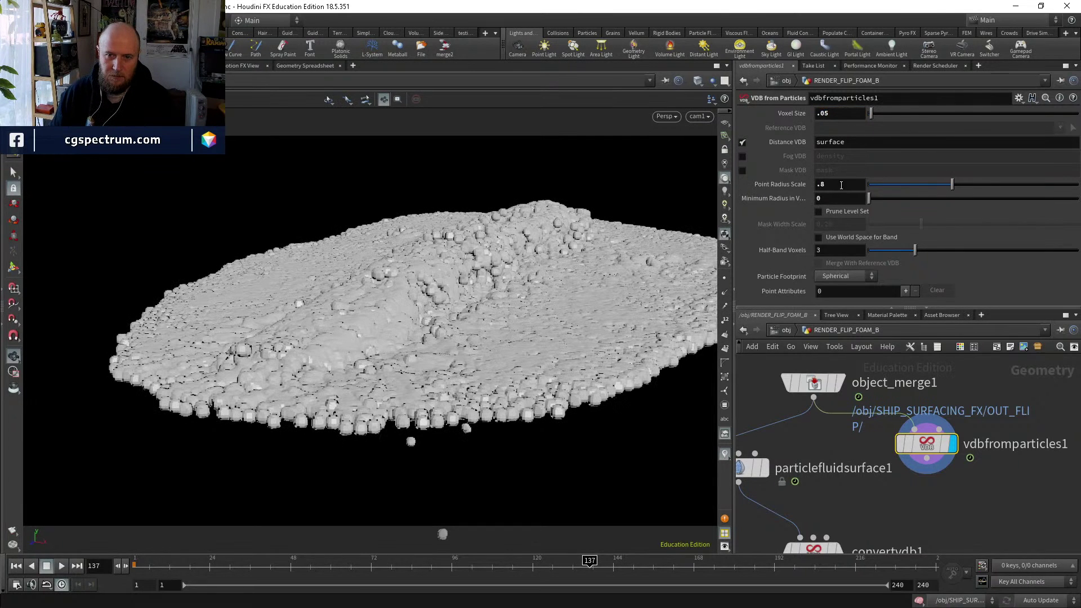
Try a Point Radius Scale of 0.5 on vdbfromparticles1, reduce it to 0.2, and set Voxel Size to 0.025.
text(.5)
key(Return)
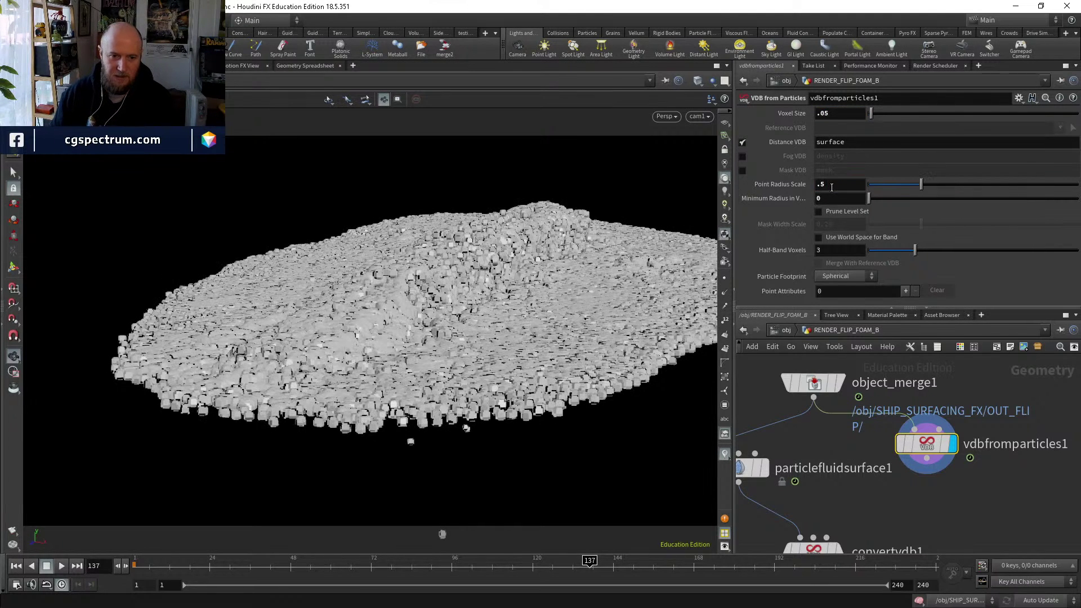
text(2)
key(Return)
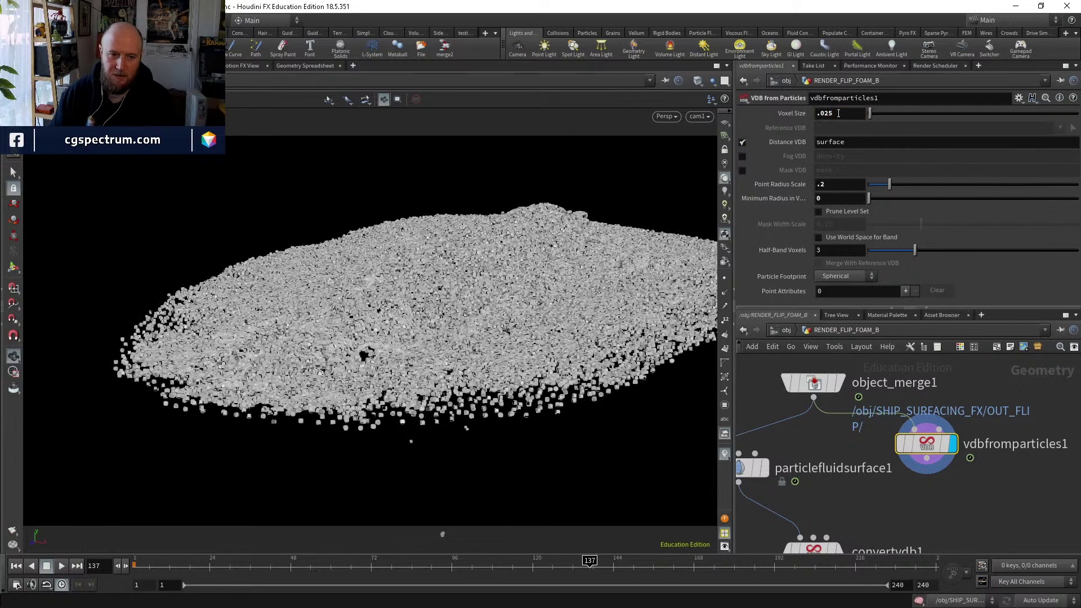
Add a VDB Smooth SDF node fed by vdbfromparticles1, display its result, and enable Use World Space Units.
middle_drag(952, 499, 918, 441)
key(Tab)
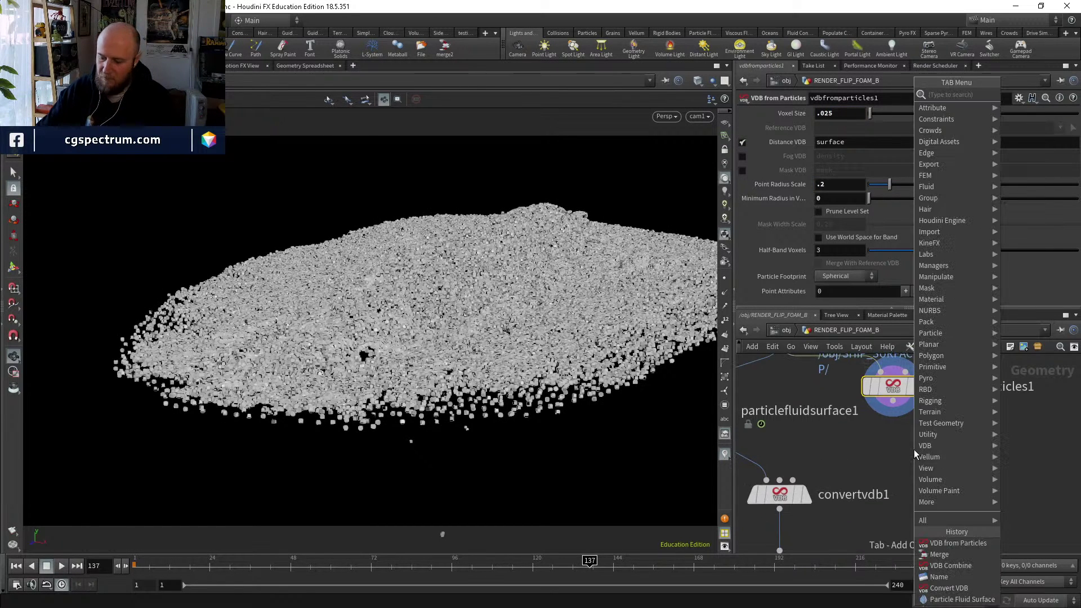
text(vdb smooth sdf)
key(Return)
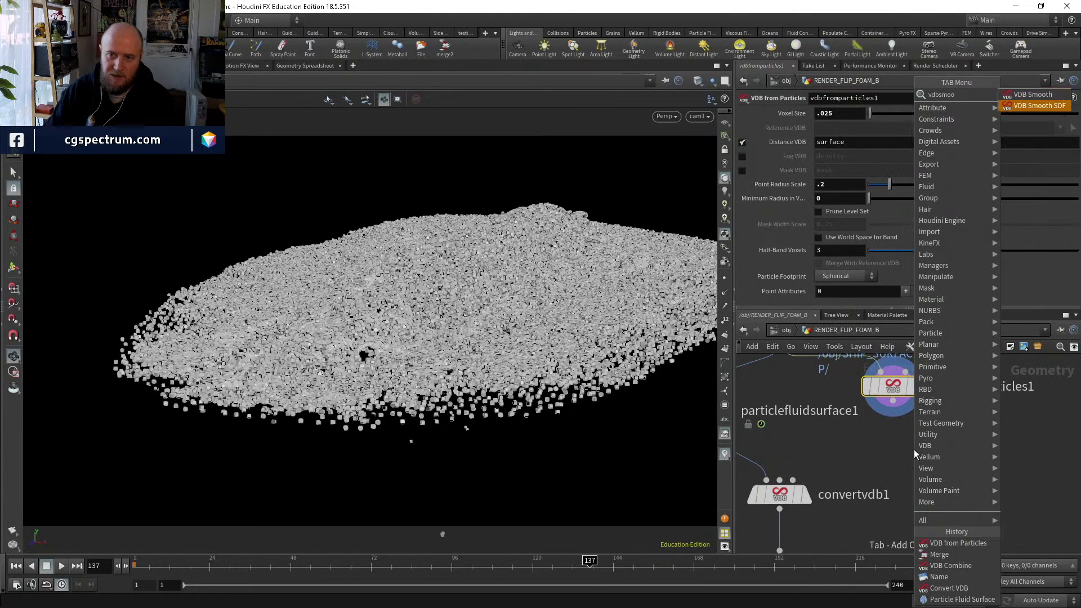
click(914, 449)
drag(914, 449, 903, 451)
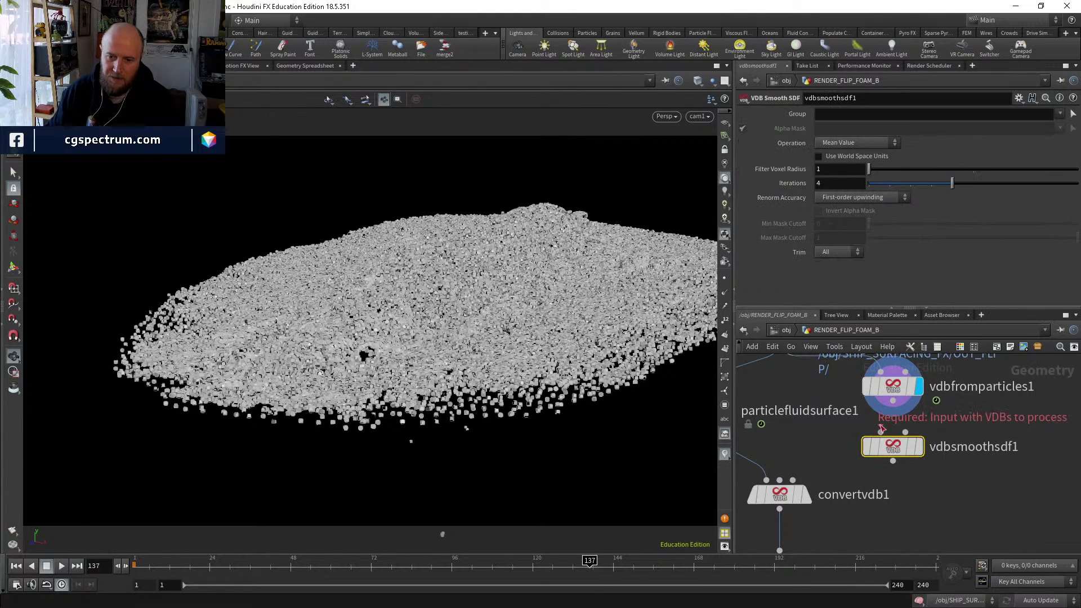
click(917, 448)
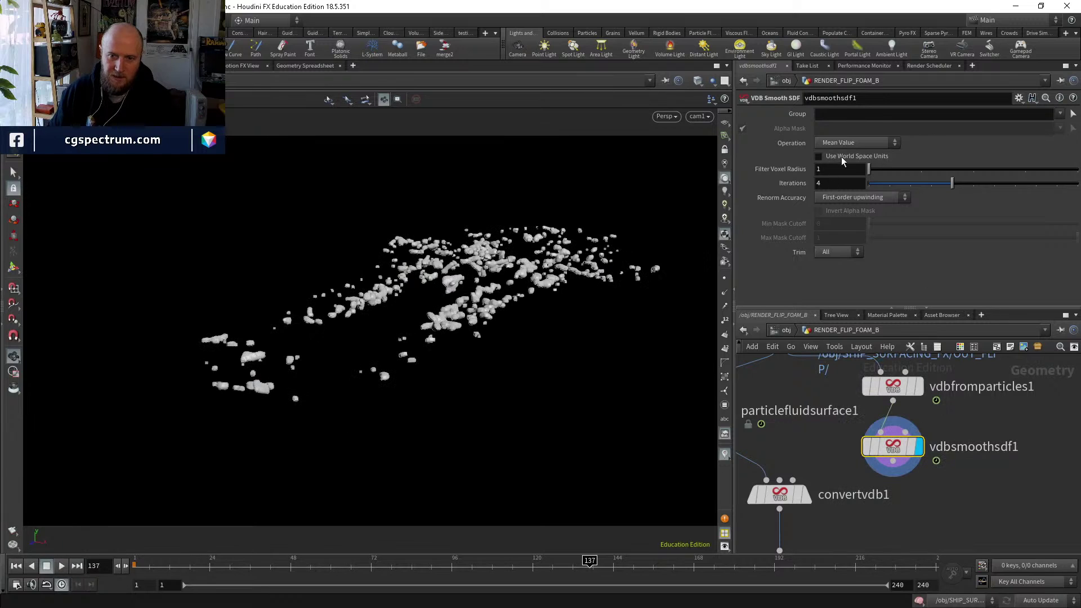
click(838, 157)
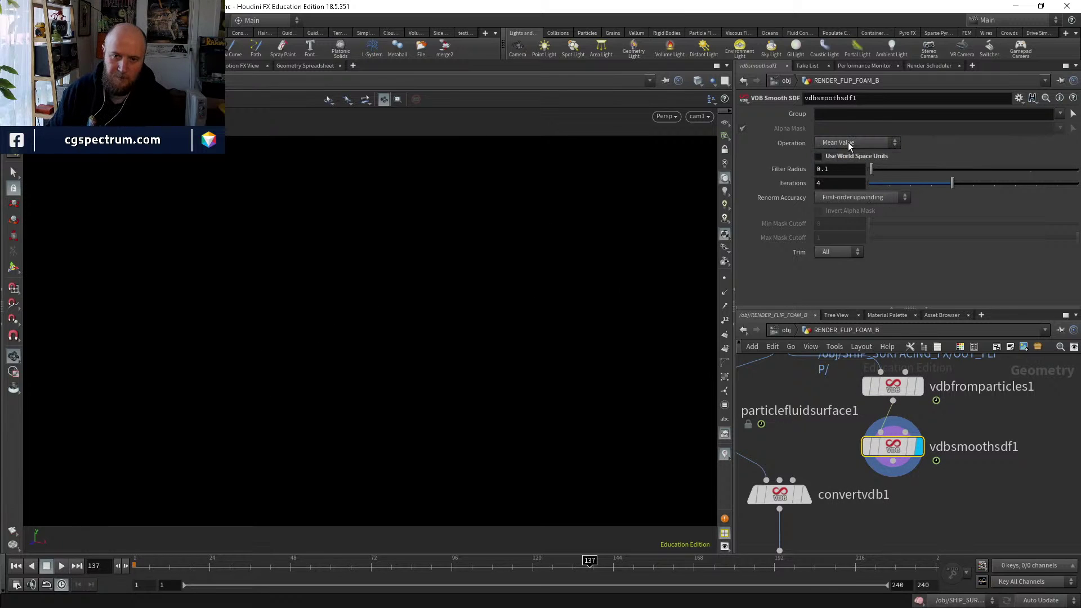
Set vdbsmoothsdf1's Operation to Mean Curvature Flow, matching particlefluidsurface1's smoothing, and its Iterations to 2.
click(848, 143)
click(870, 187)
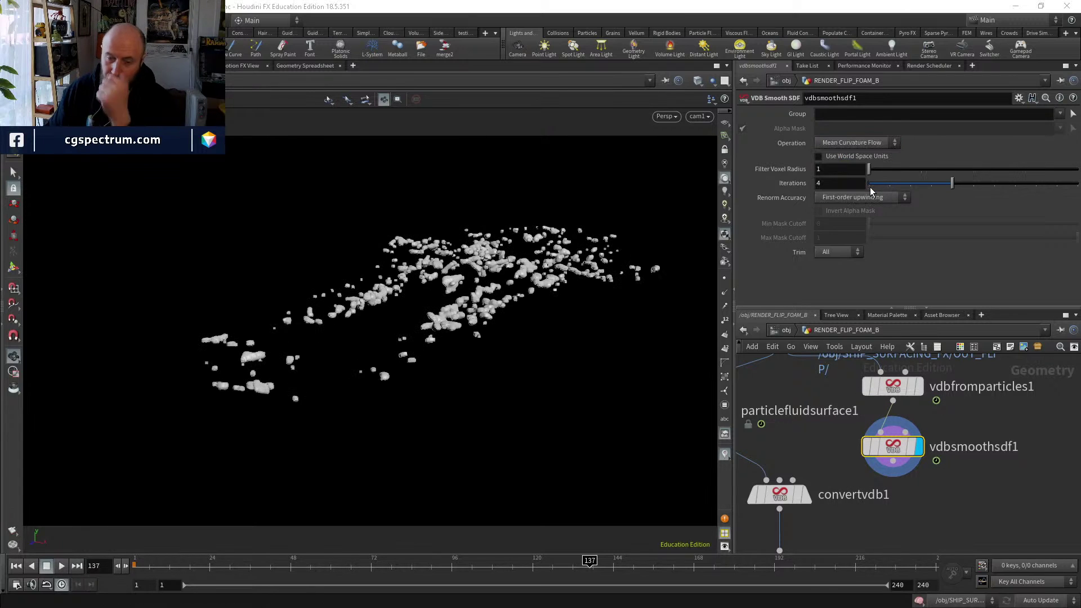
middle_drag(812, 401, 889, 409)
click(780, 418)
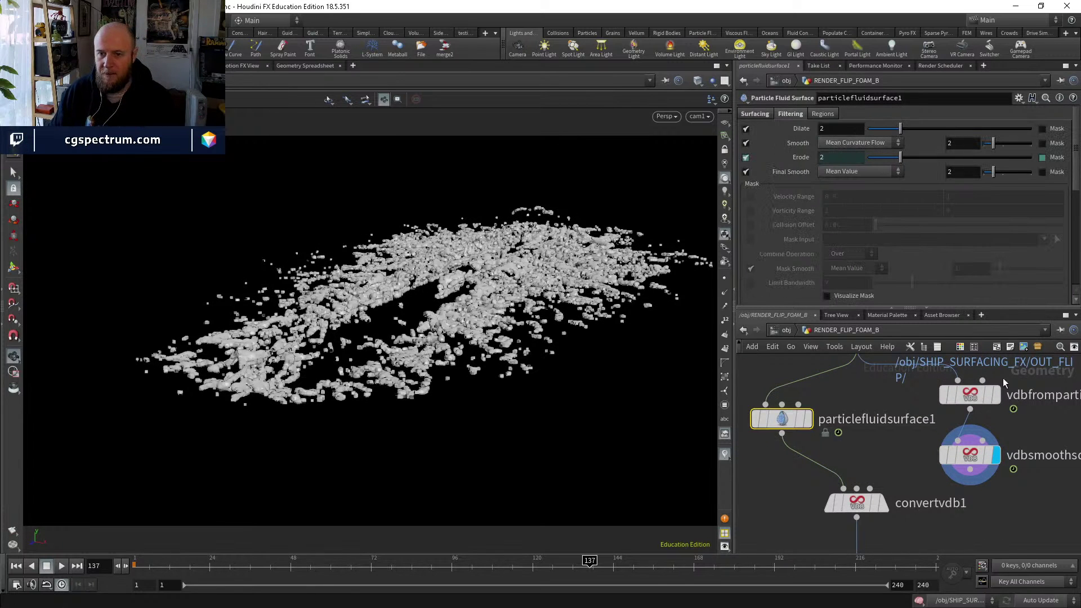
middle_drag(1063, 412, 970, 423)
click(877, 466)
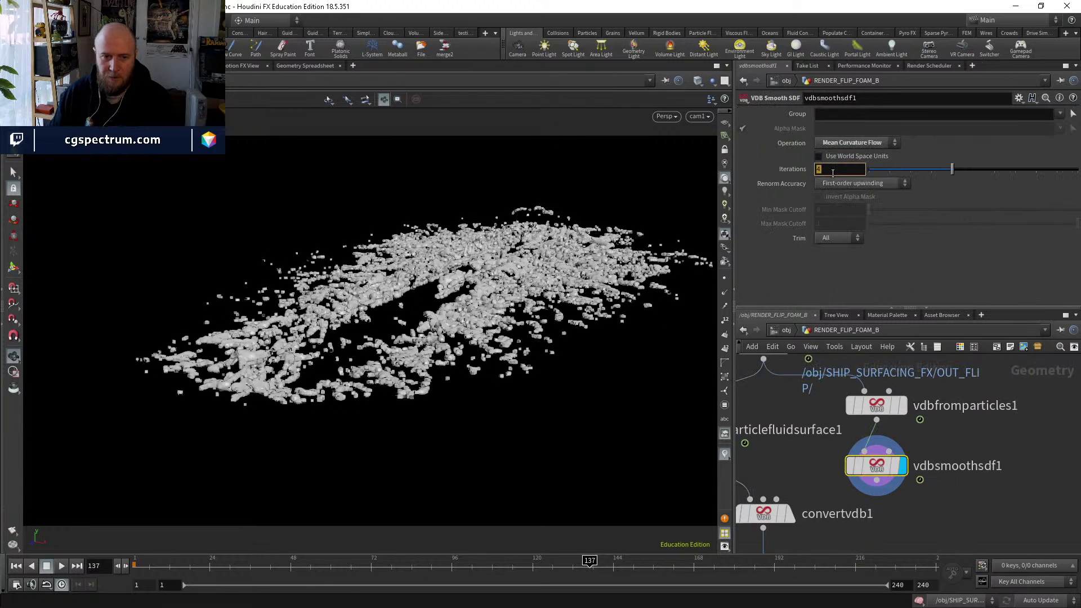
key(Return)
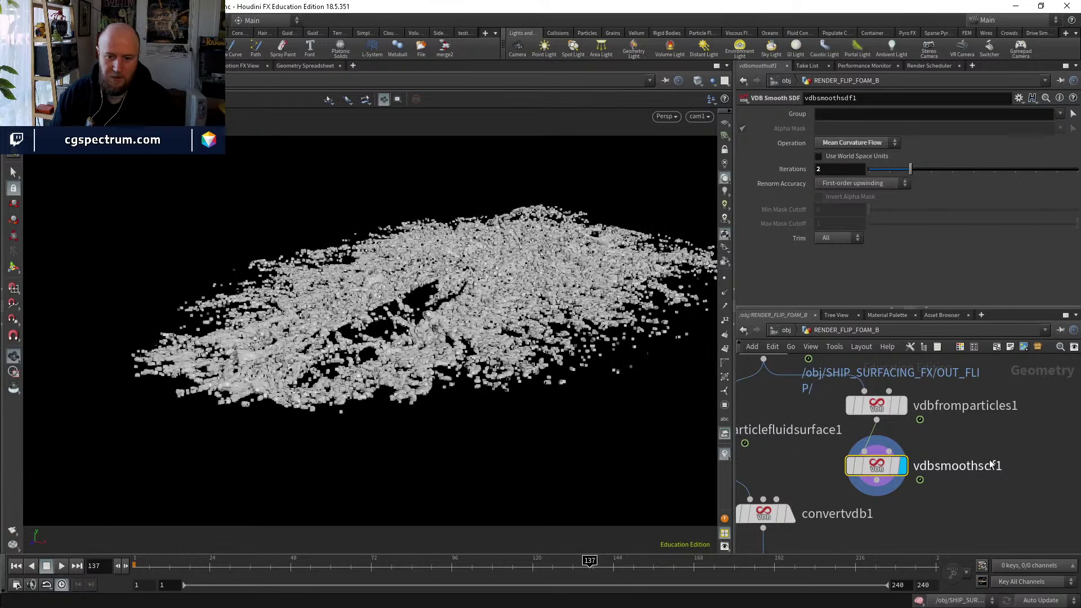
Rewire convertvdb1's first input to take vdbsmoothsdf1's output and display the resulting fog volume.
middle_drag(766, 495, 805, 423)
click(788, 428)
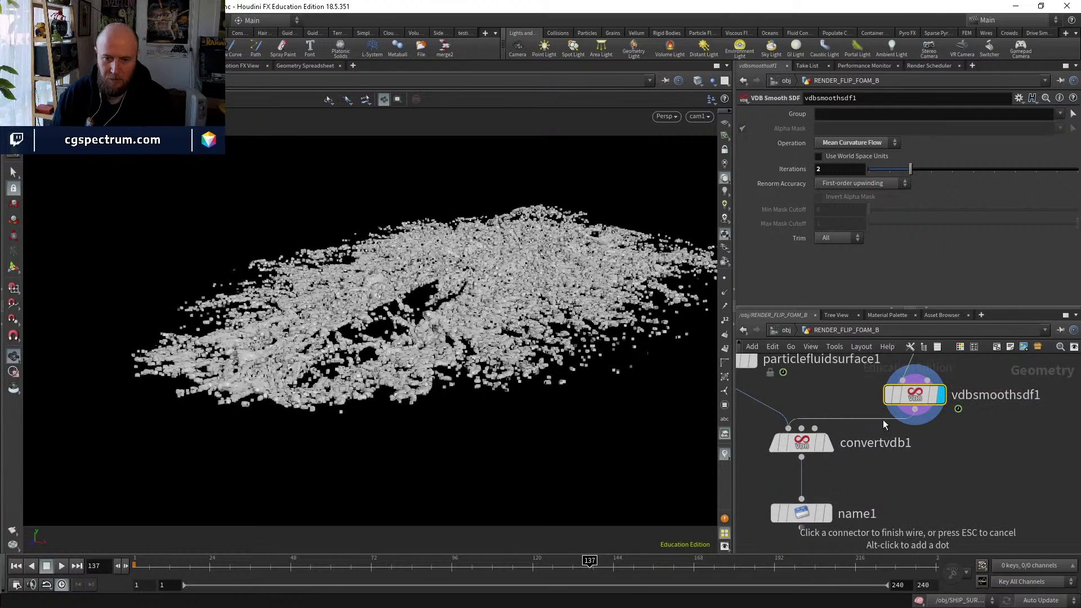
click(915, 419)
click(811, 444)
click(828, 443)
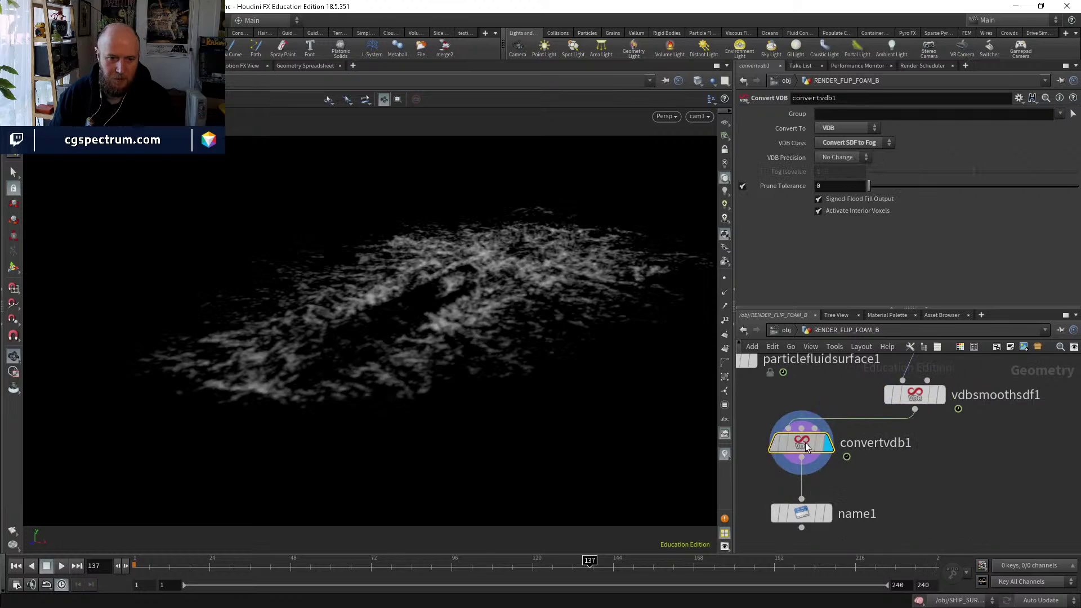
drag(663, 325, 530, 299)
Duplicate convertvdb1, feed the copy from vdbsmoothsdf1, display it and set it to convert to Polygons.
middle_drag(931, 469, 885, 502)
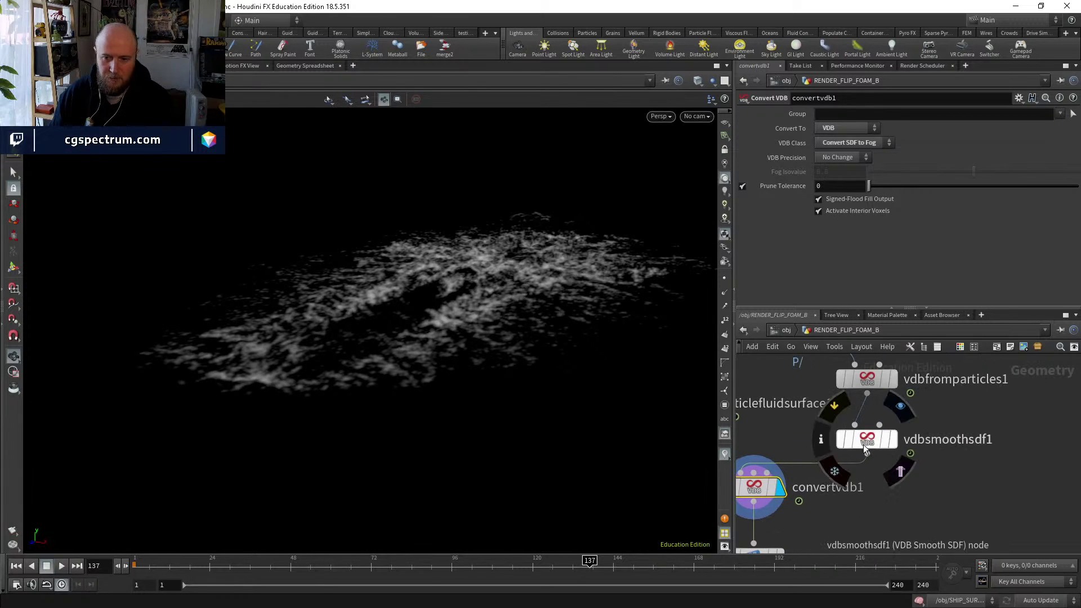
click(895, 446)
key(ctrl+c)
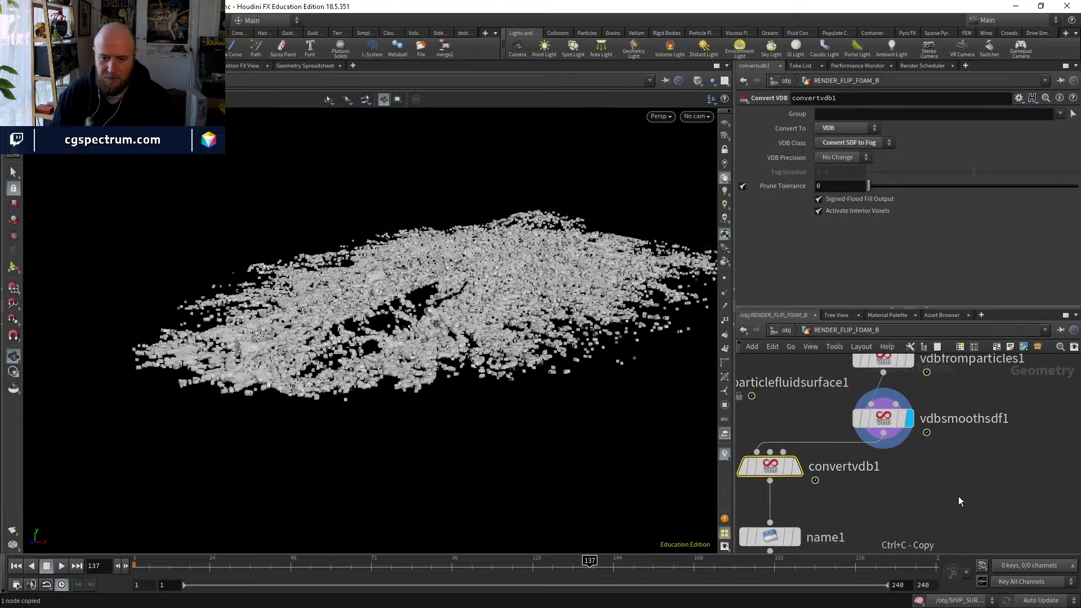
key(ctrl+v)
click(946, 483)
click(993, 461)
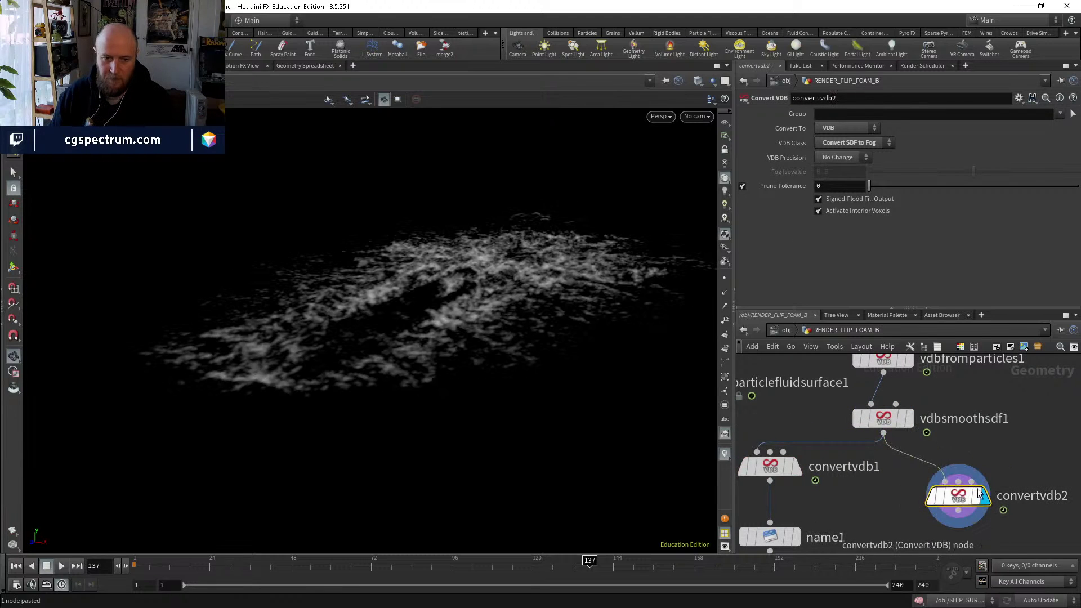
click(830, 130)
click(842, 165)
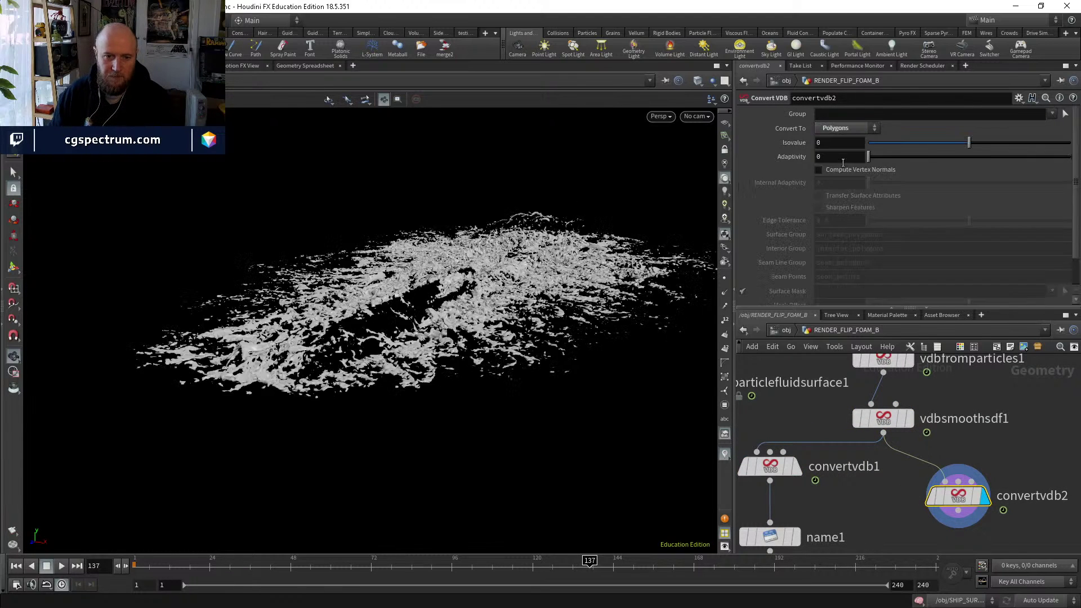
mouse_move(449, 286)
mouse_down()
mouse_move(444, 334)
mouse_move(450, 265)
mouse_up()
Bypass vdbsmoothsdf1 to compare the polygon mesh without smoothing, and re-enable the node.
middle_drag(902, 461, 856, 509)
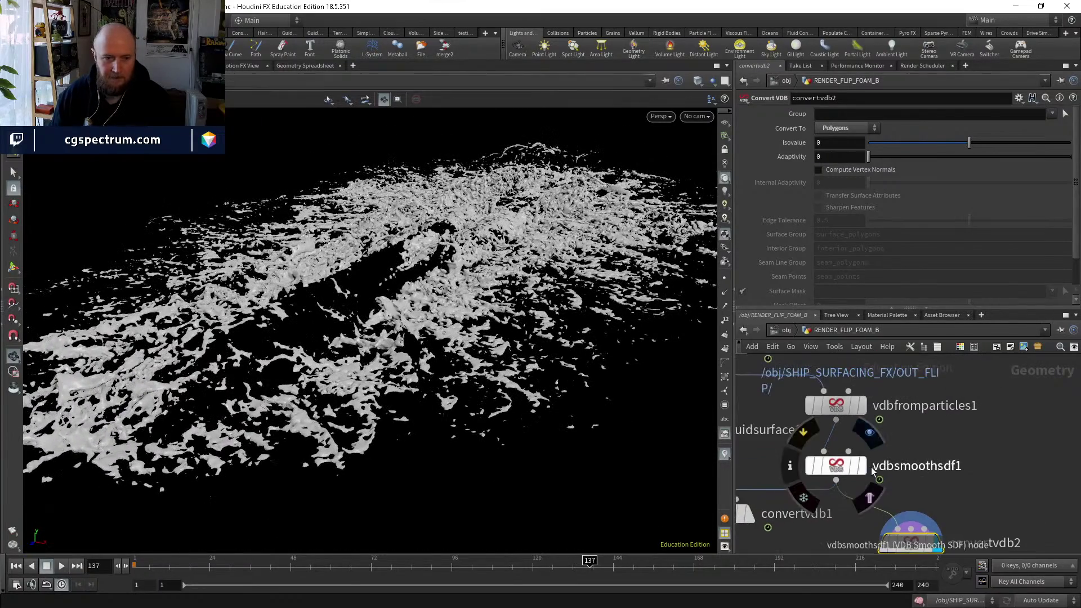
click(810, 466)
click(810, 466)
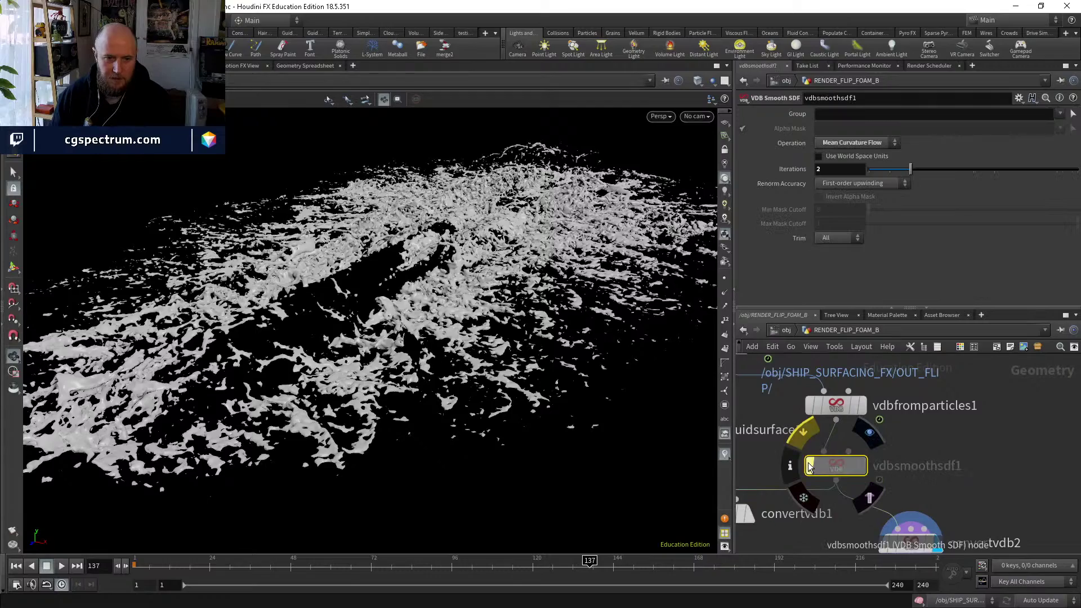
click(836, 406)
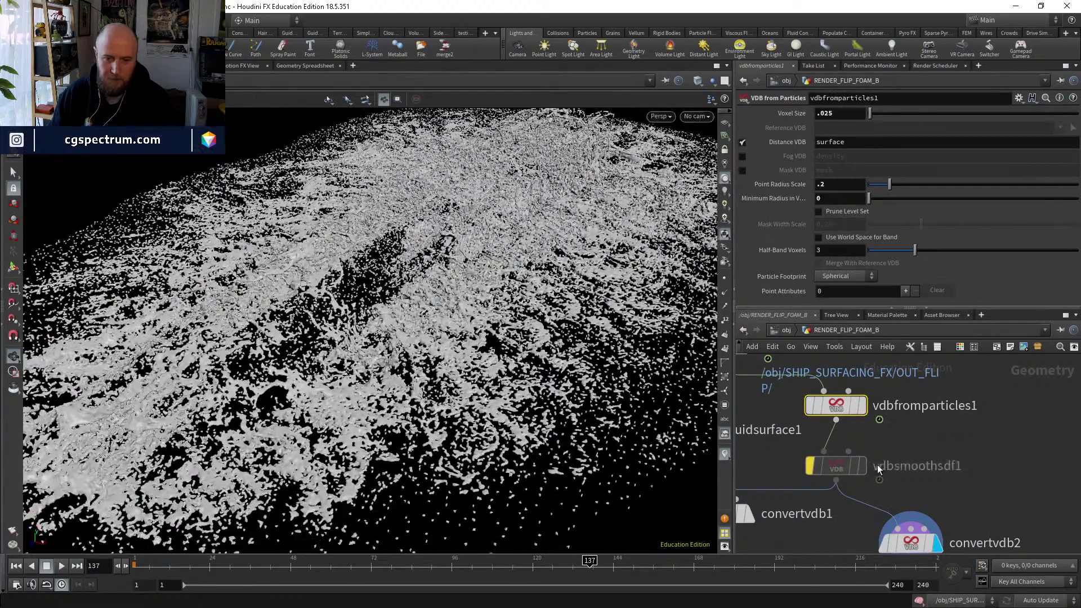
middle_drag(816, 456, 817, 424)
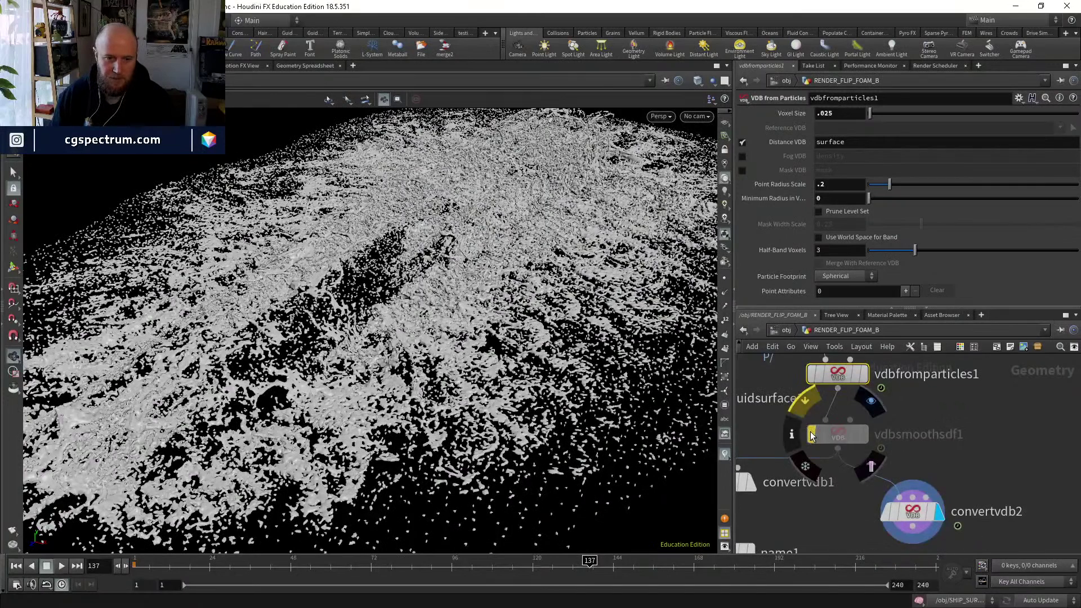
click(812, 435)
middle_drag(964, 433, 952, 395)
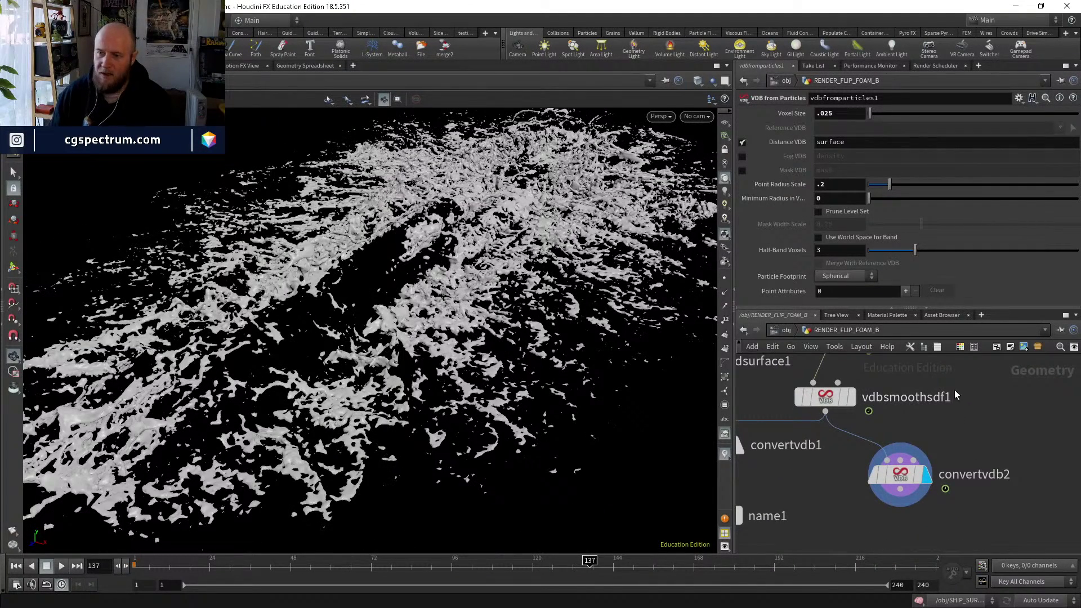
Examine particlefluidsurface1's Surfacing parameters for comparison with the VDB from Particles branch.
middle_drag(951, 387, 912, 512)
drag(788, 425, 767, 408)
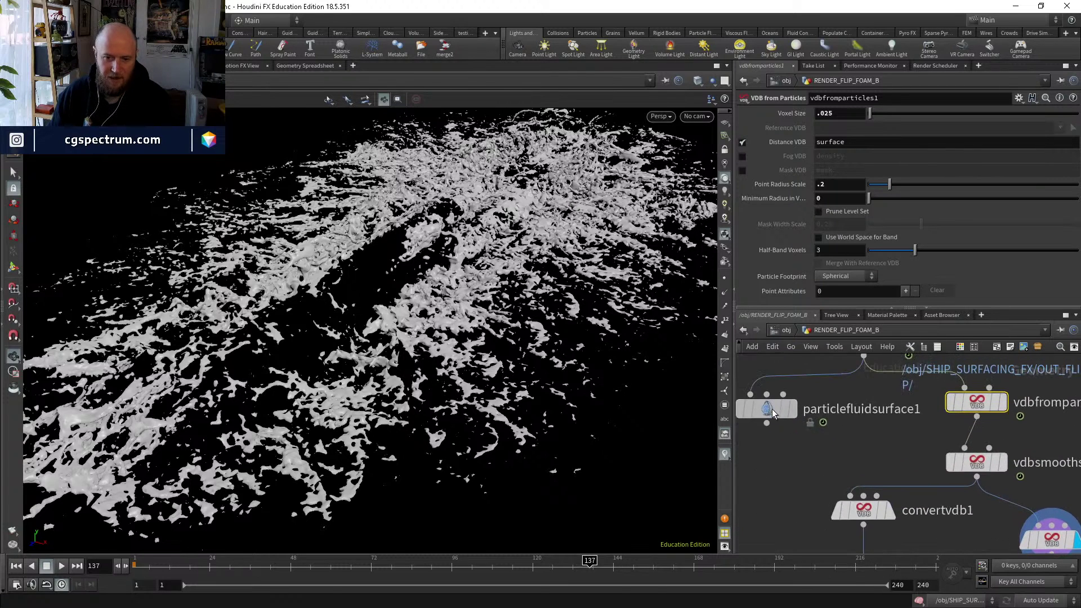
click(752, 114)
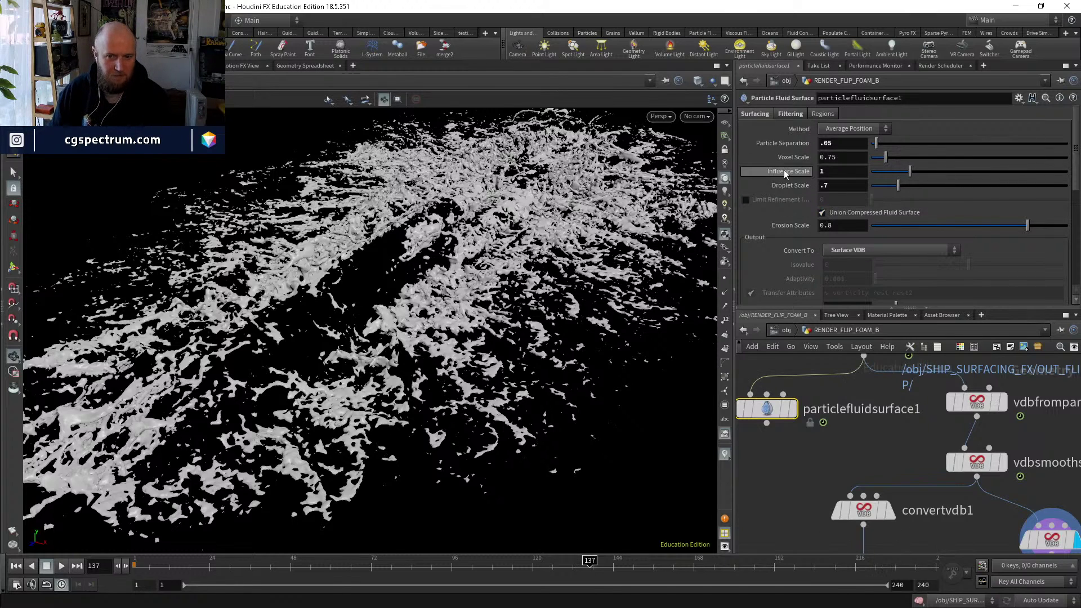
middle_drag(761, 405, 806, 402)
drag(806, 402, 770, 395)
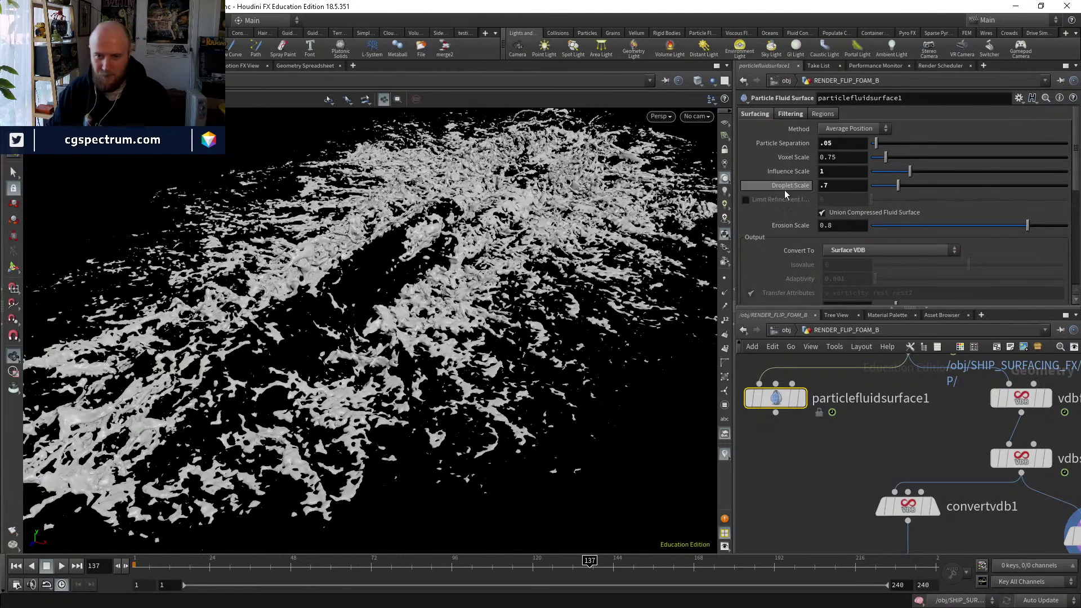
middle_drag(960, 447, 822, 410)
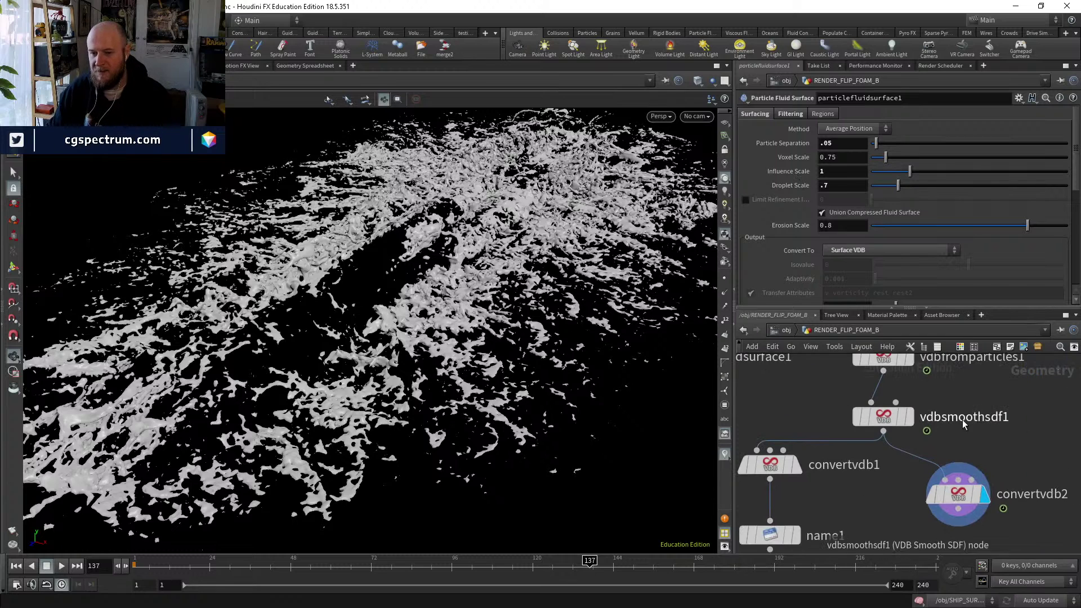
middle_drag(957, 417, 938, 440)
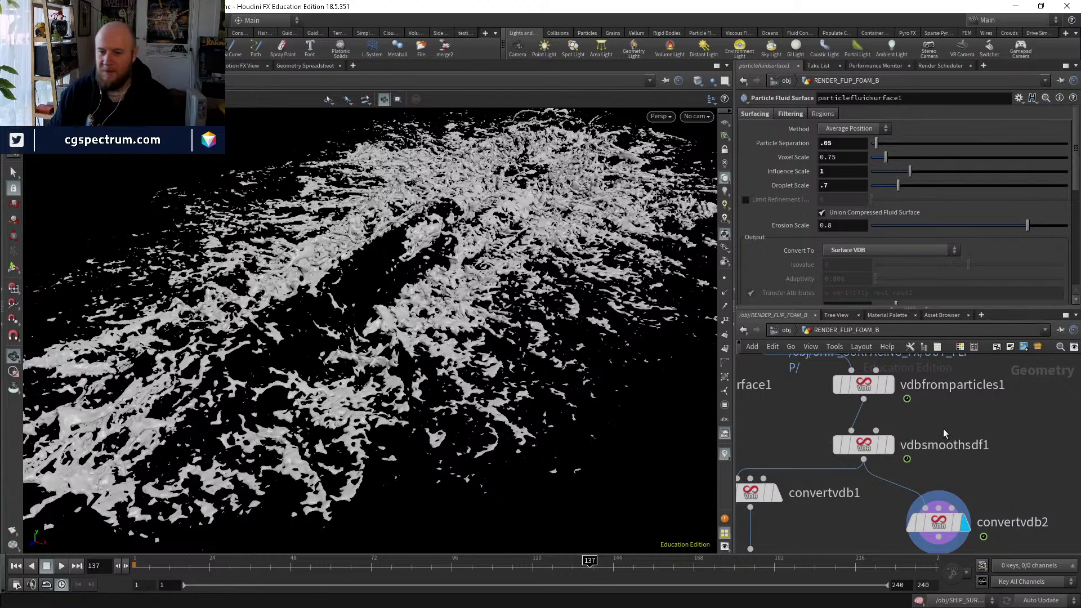
Display vdbfromparticles1, vdbsmoothsdf1 and convertvdb2 in turn to compare the surface at each stage of the branch.
middle_drag(943, 428, 896, 459)
click(842, 414)
click(811, 415)
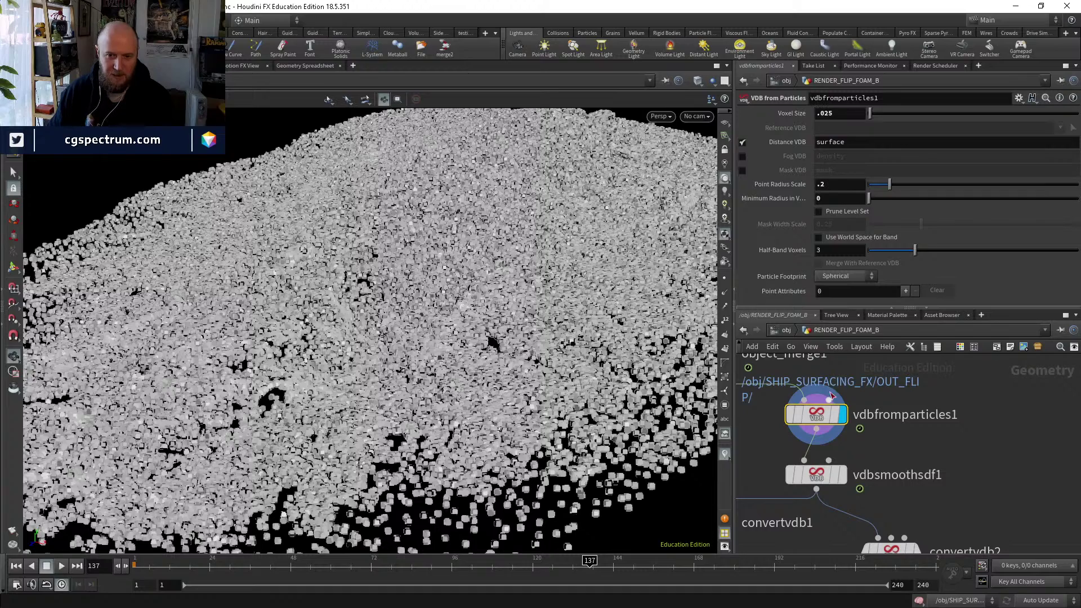
middle_drag(900, 507, 903, 450)
click(850, 457)
click(818, 422)
click(917, 500)
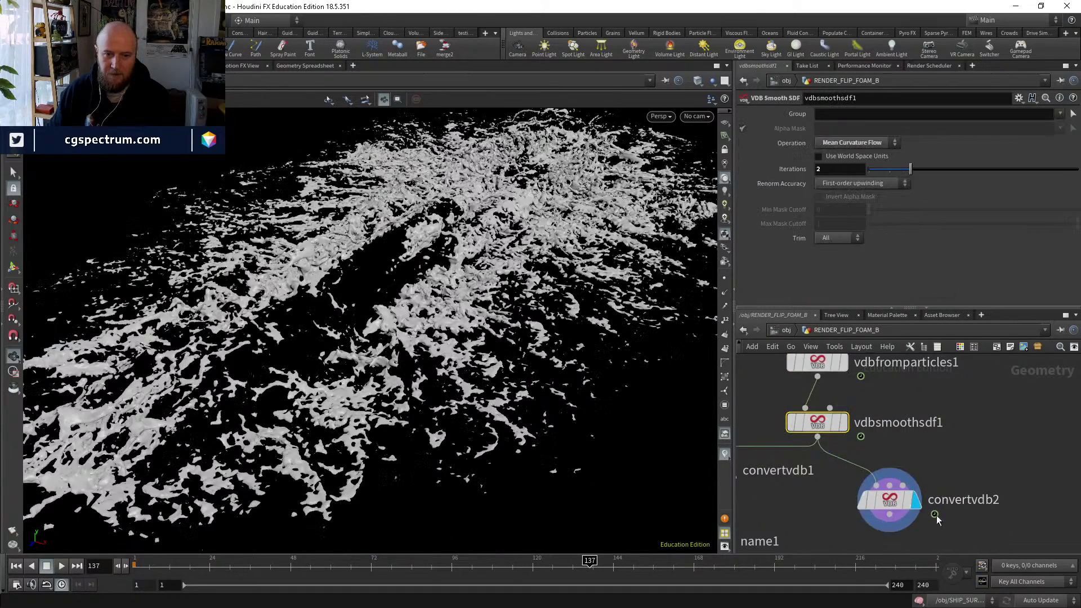
middle_drag(938, 520, 976, 452)
middle_drag(842, 430, 887, 487)
Set vdbfromparticles1's Voxel Size to 0.02 and display the refined polygon mesh from convertvdb2.
click(904, 413)
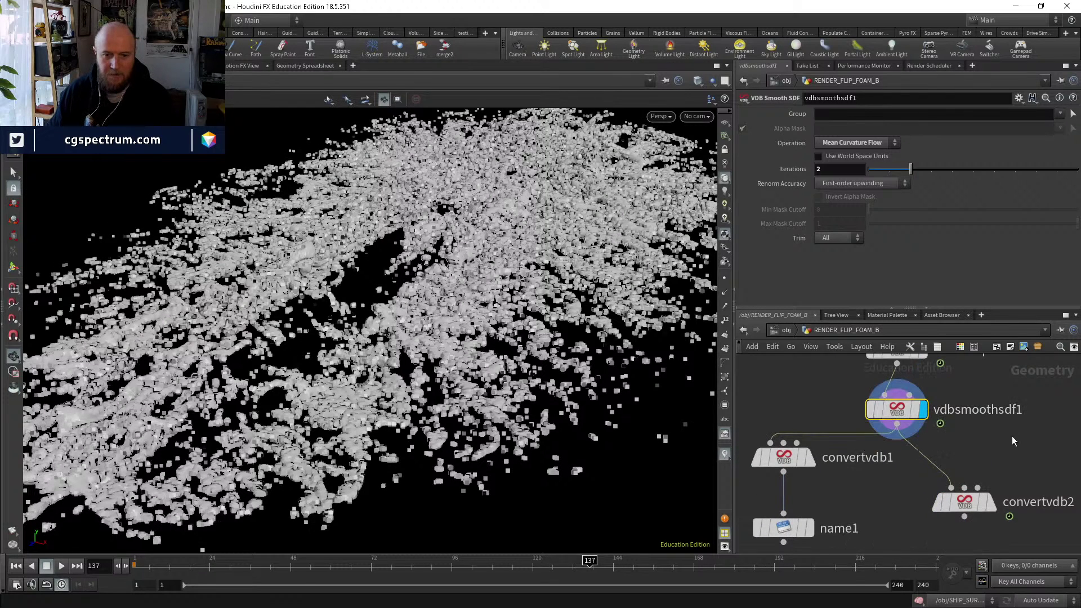
middle_drag(1014, 441, 1013, 473)
middle_drag(897, 380, 875, 428)
click(867, 430)
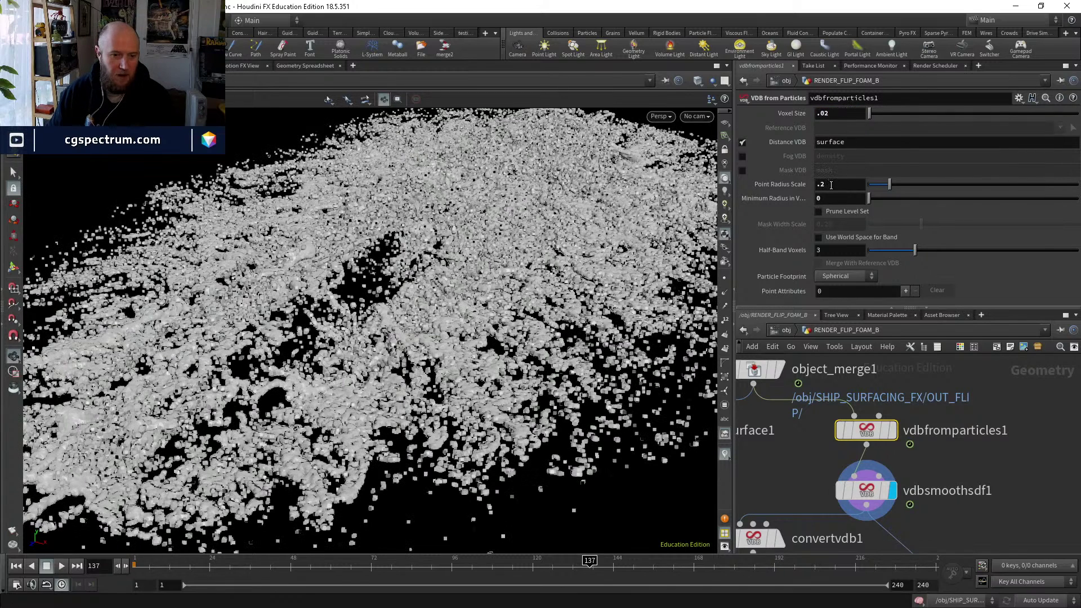
click(852, 405)
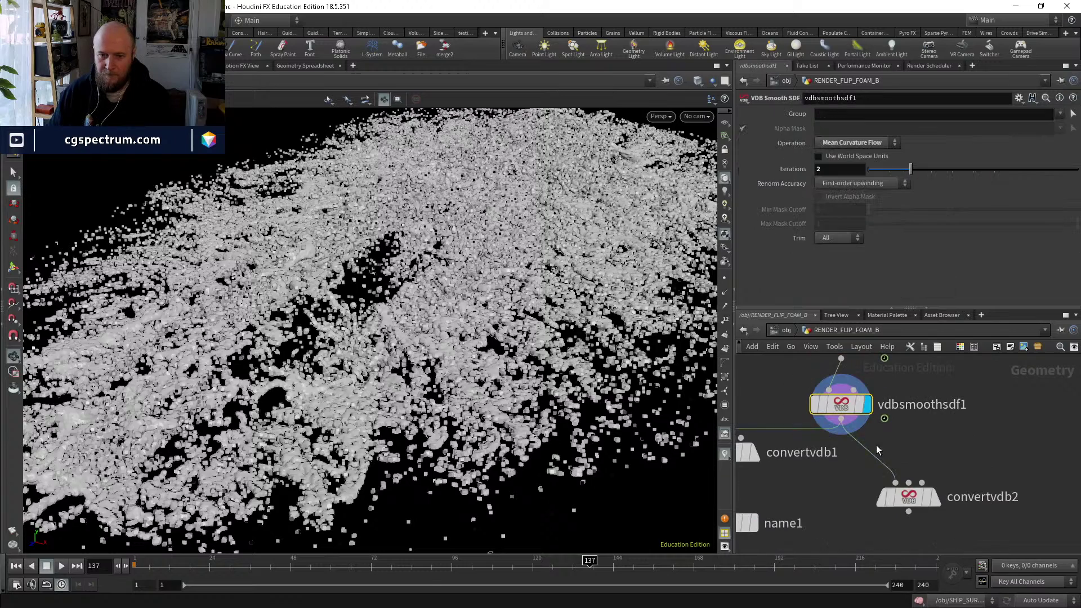
click(897, 494)
middle_drag(897, 494, 970, 512)
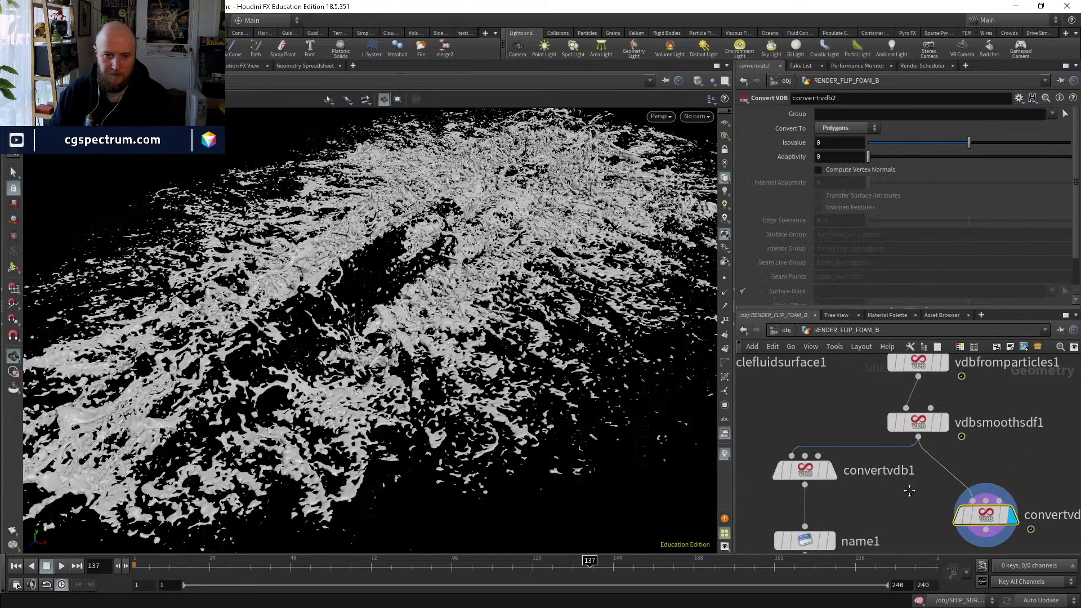
Compare convertvdb1's fog volume with particlefluidsurface1's surface, and make name1 the displayed output.
click(834, 470)
mouse_move(875, 495)
middle_down()
mouse_move(883, 475)
mouse_move(923, 507)
middle_up()
middle_drag(806, 429, 868, 457)
click(810, 403)
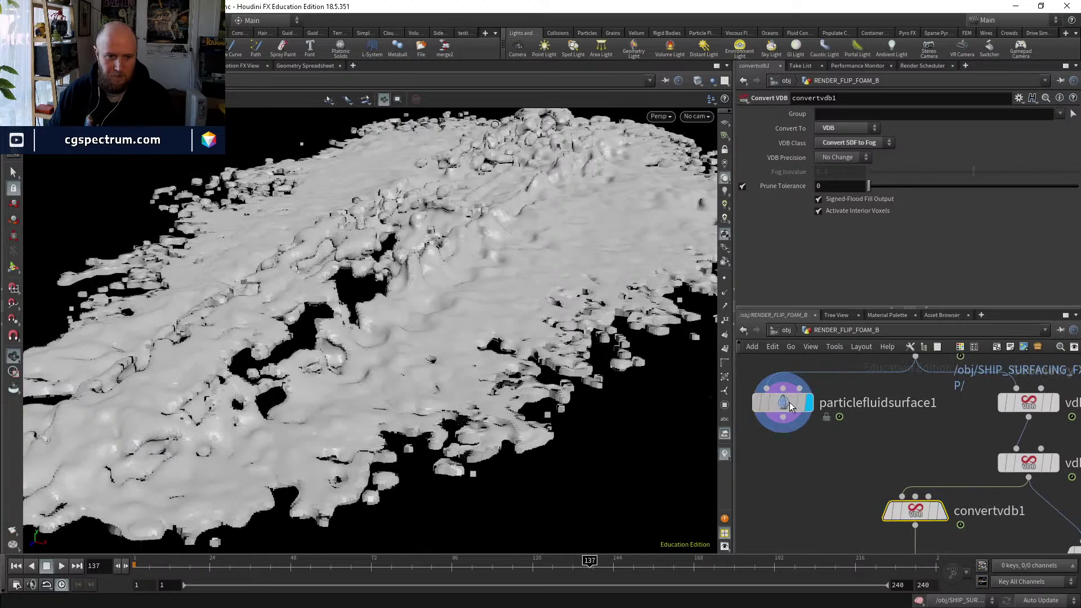
click(943, 511)
middle_drag(984, 536, 906, 440)
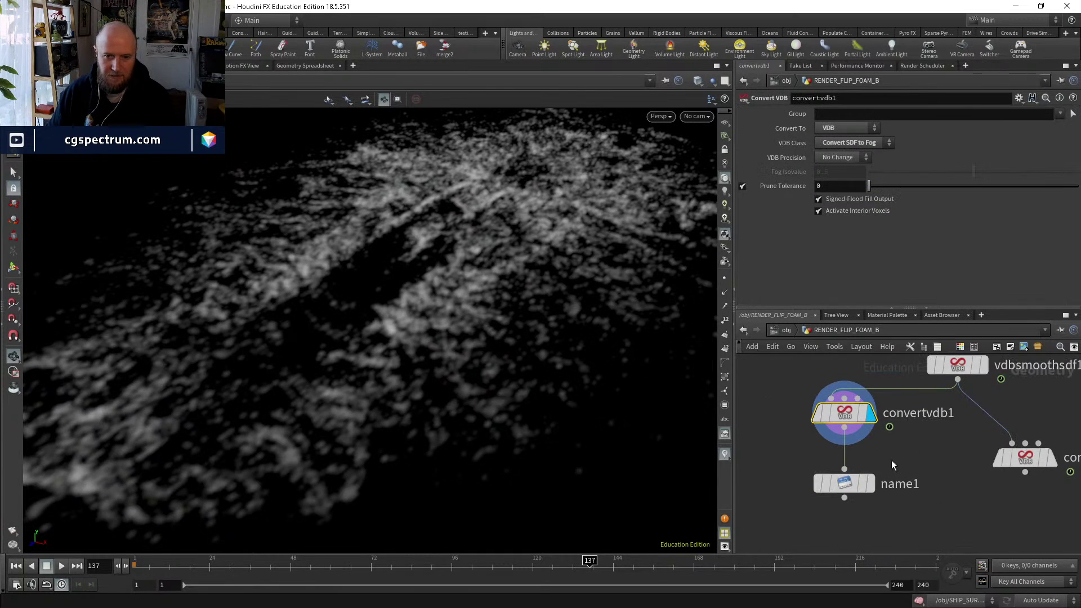
click(872, 483)
Return to the object level and toggle the display of the FLIP foam objects to compare them around the ship.
click(789, 331)
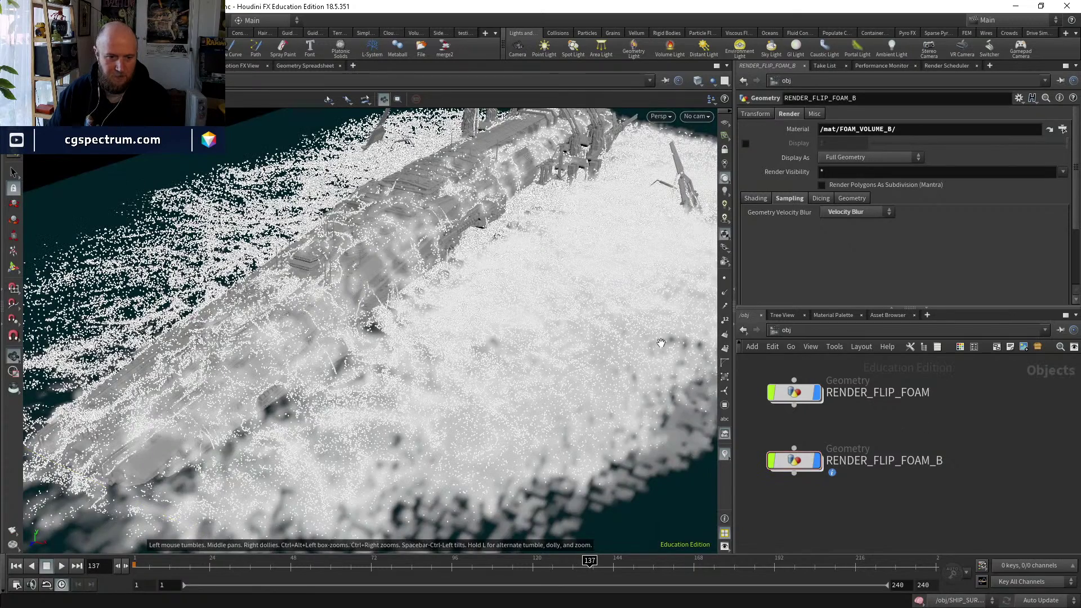
drag(661, 343, 514, 294)
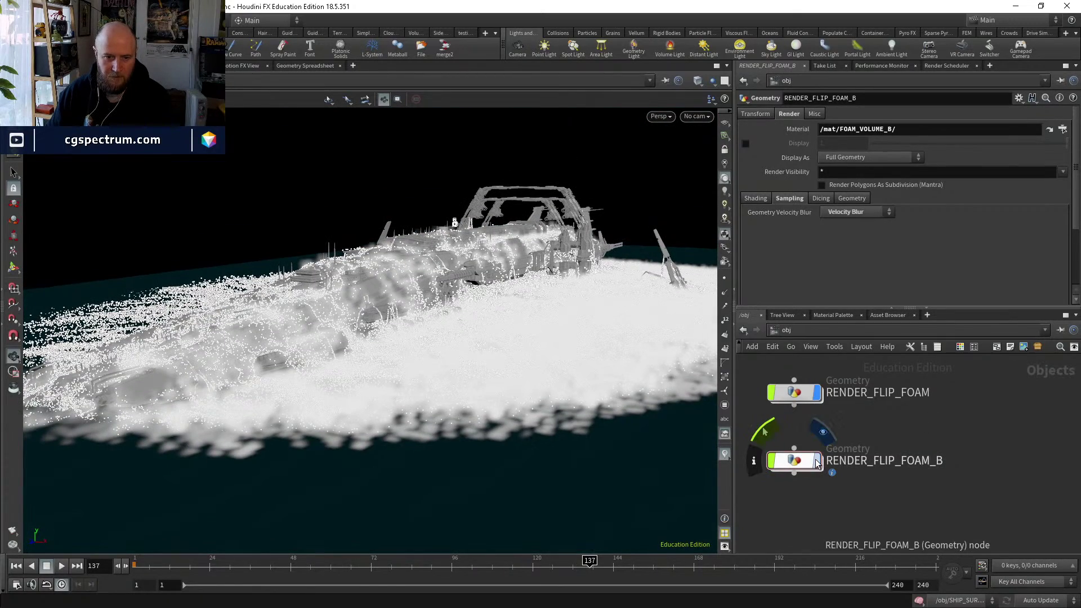
click(818, 393)
click(819, 393)
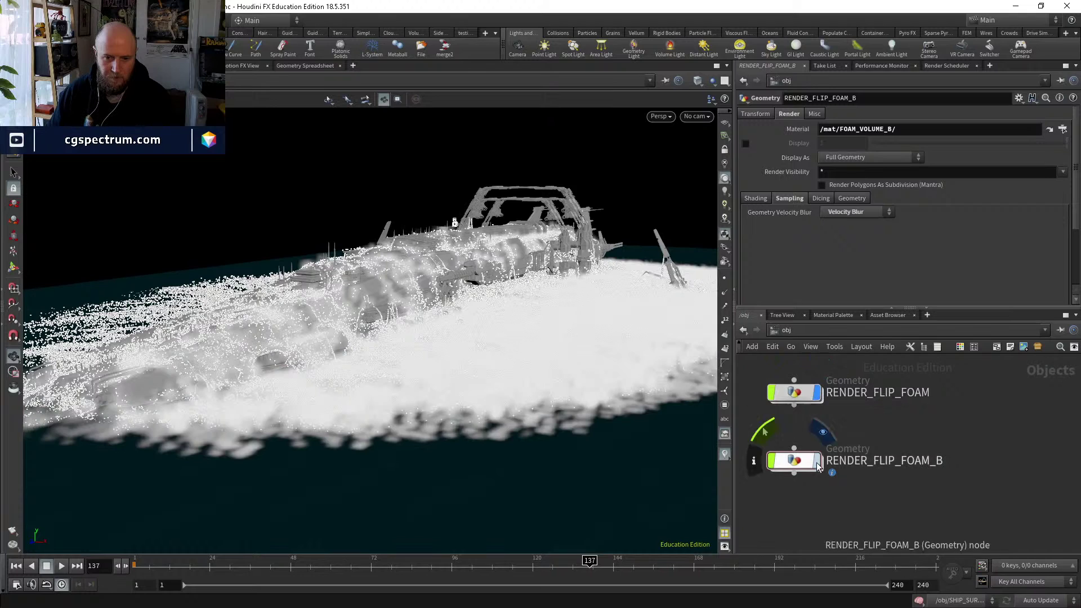
click(795, 461)
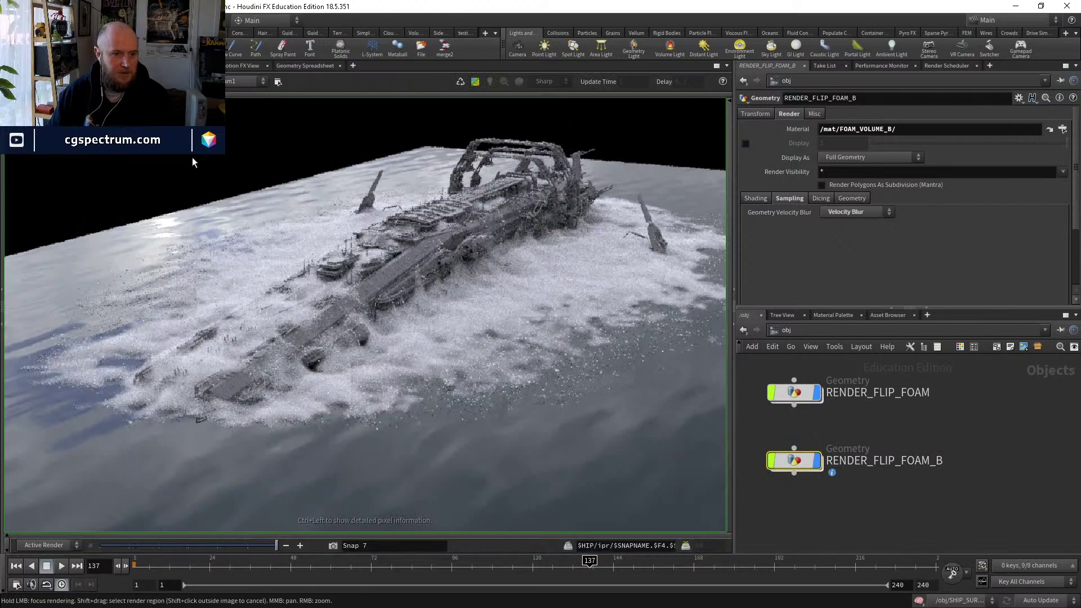
Store a snapshot of the current render and inspect the foam around the ship in the new render.
click(271, 546)
mouse_move(271, 546)
mouse_down()
mouse_move(248, 546)
mouse_move(276, 546)
mouse_up()
click(333, 545)
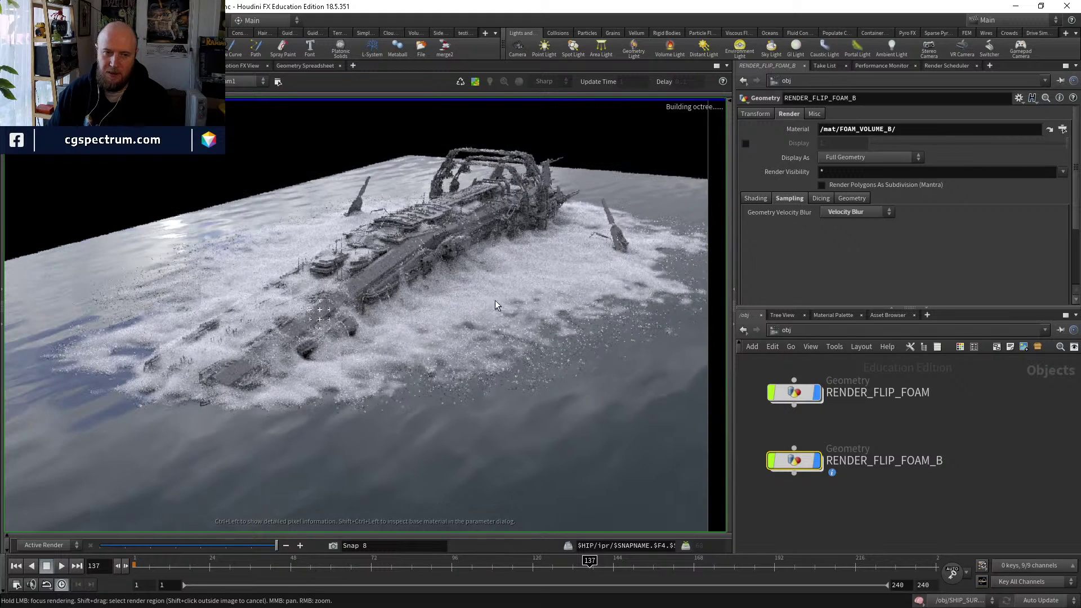
right_drag(476, 325, 439, 322)
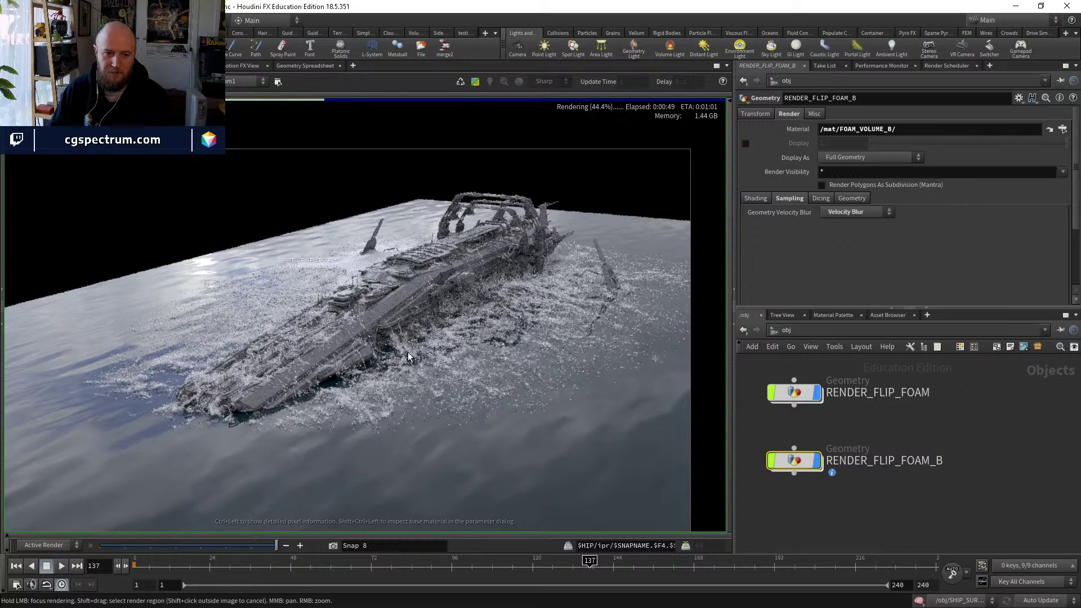
scroll(405, 338, up, 2)
scroll(882, 445, down, 6)
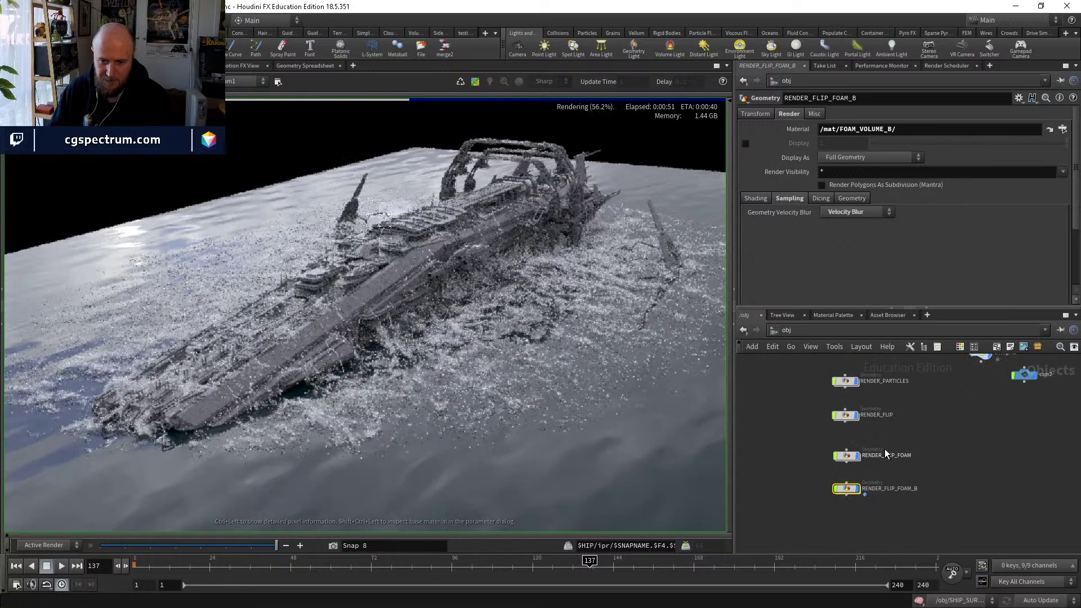
Hide the water, particle, FLIP and first FLIP foam objects, leaving RENDER_SHIP and RENDER_FLIP_FOAM_B displayed.
drag(803, 381, 858, 507)
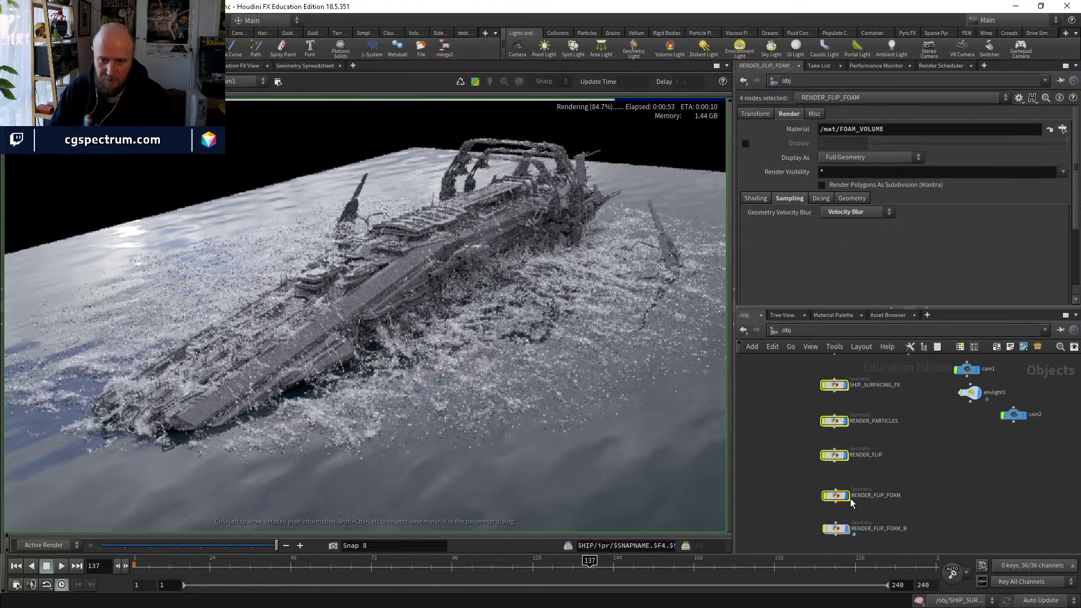
middle_drag(847, 348, 821, 418)
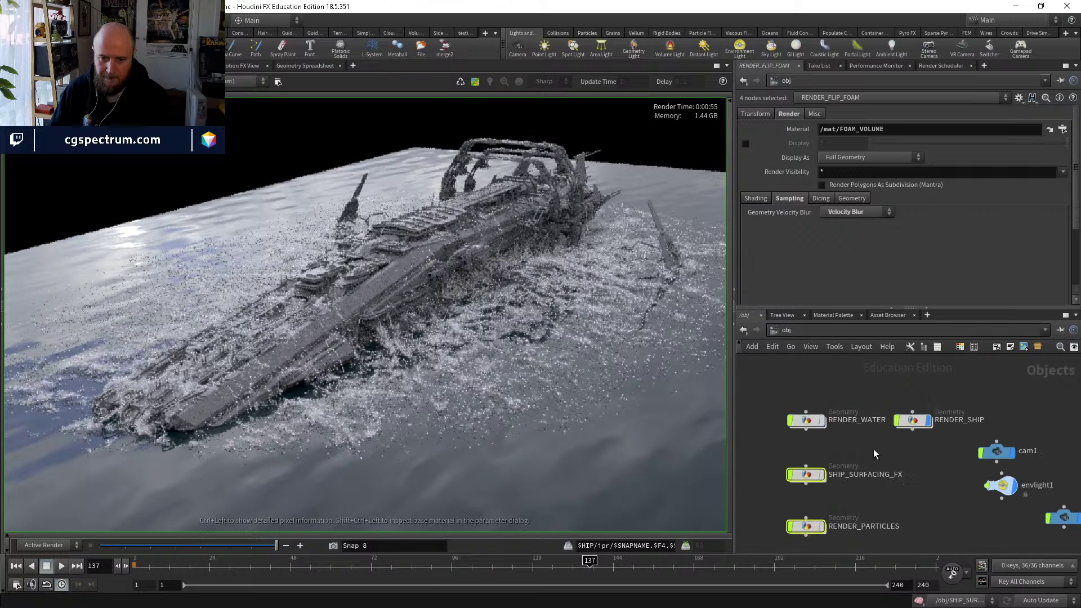
scroll(874, 452, up, 3)
click(946, 496)
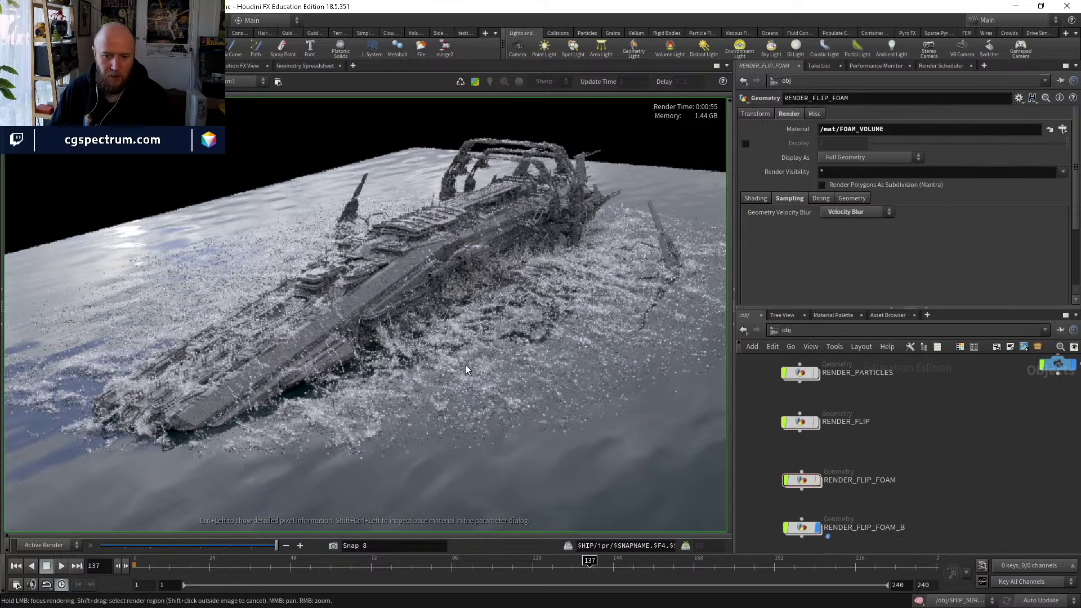
Turn on automatic render updates and inspect the isolated second foam volume around the ship.
scroll(470, 341, down, 2)
middle_drag(555, 364, 563, 332)
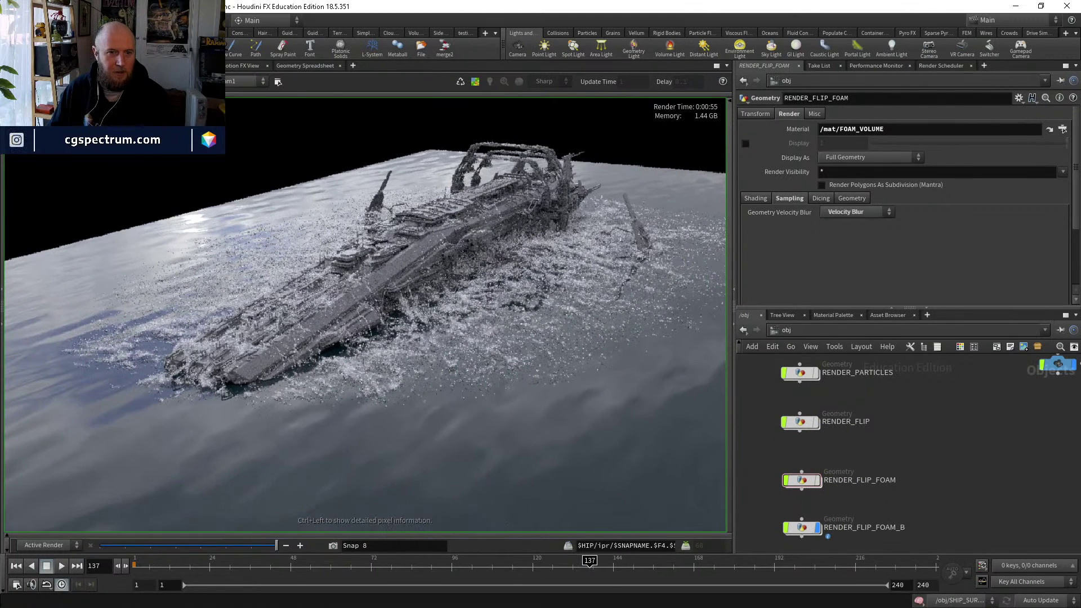
click(459, 82)
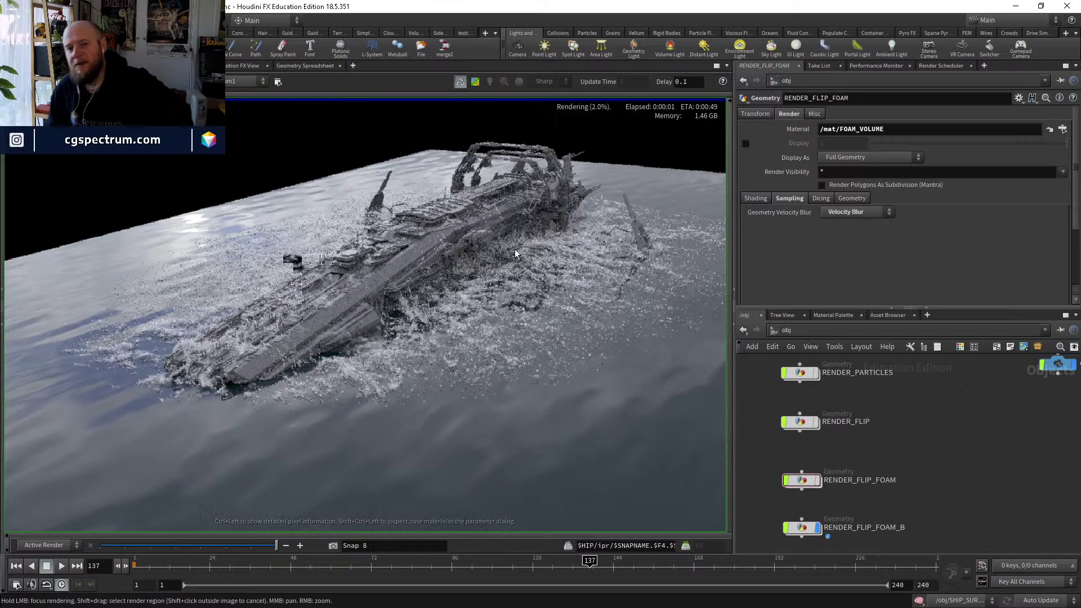
click(521, 285)
mouse_move(461, 388)
mouse_down()
mouse_move(462, 338)
mouse_move(565, 271)
mouse_move(597, 186)
mouse_move(658, 216)
mouse_move(690, 279)
mouse_move(434, 327)
mouse_move(360, 361)
mouse_move(228, 338)
mouse_up()
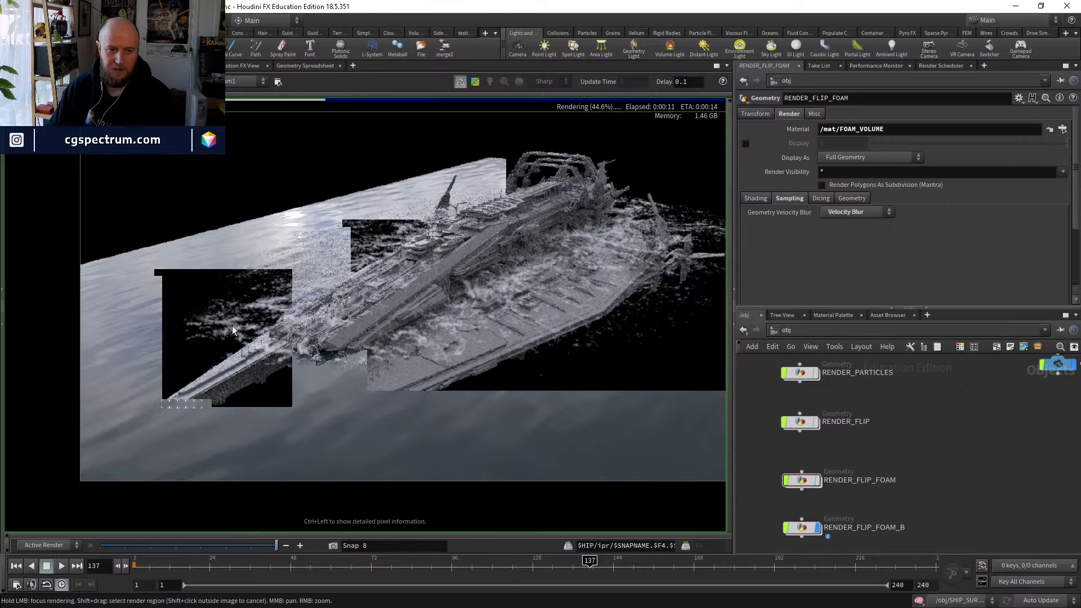
mouse_move(237, 445)
mouse_down()
mouse_move(464, 418)
mouse_move(598, 440)
mouse_move(654, 422)
mouse_move(576, 371)
mouse_up()
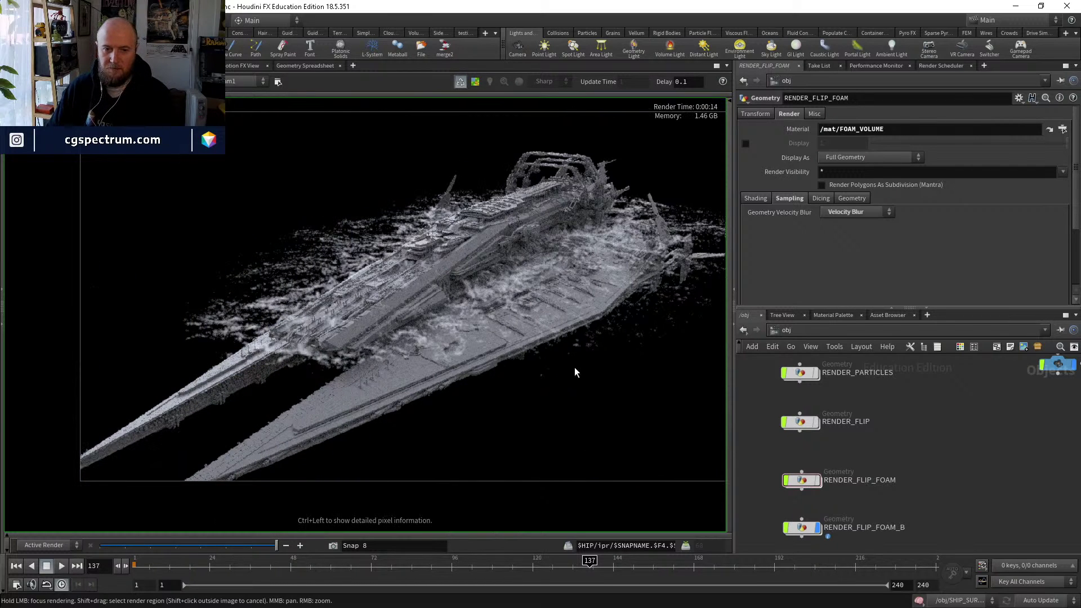
middle_drag(579, 368, 541, 405)
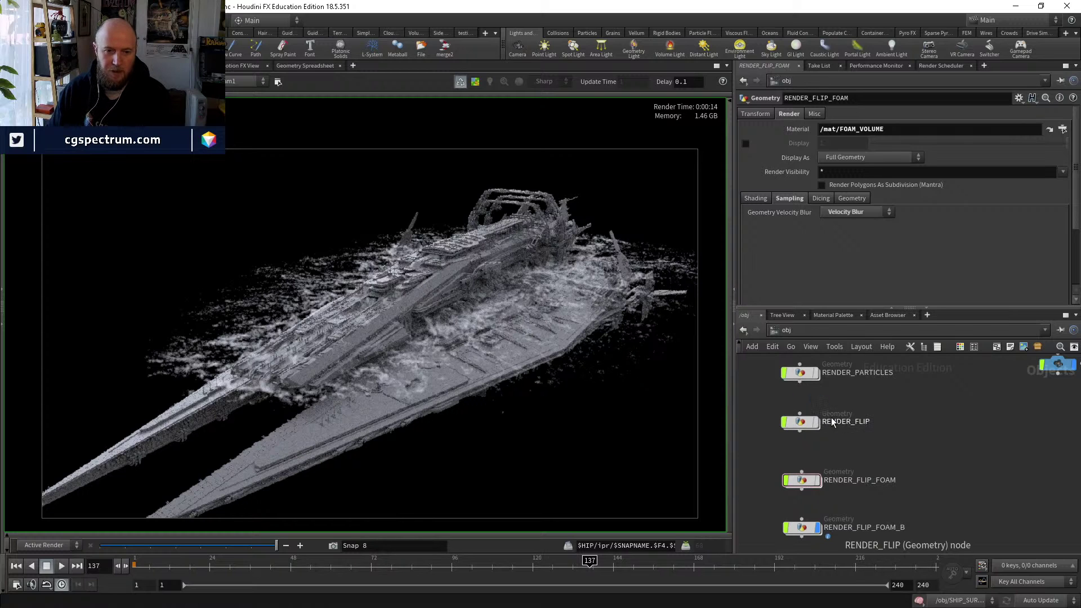
Inside RENDER_FLIP_FOAM_B, set the Iterations of vdbsmoothsdf1 to 1.
middle_drag(894, 484, 908, 449)
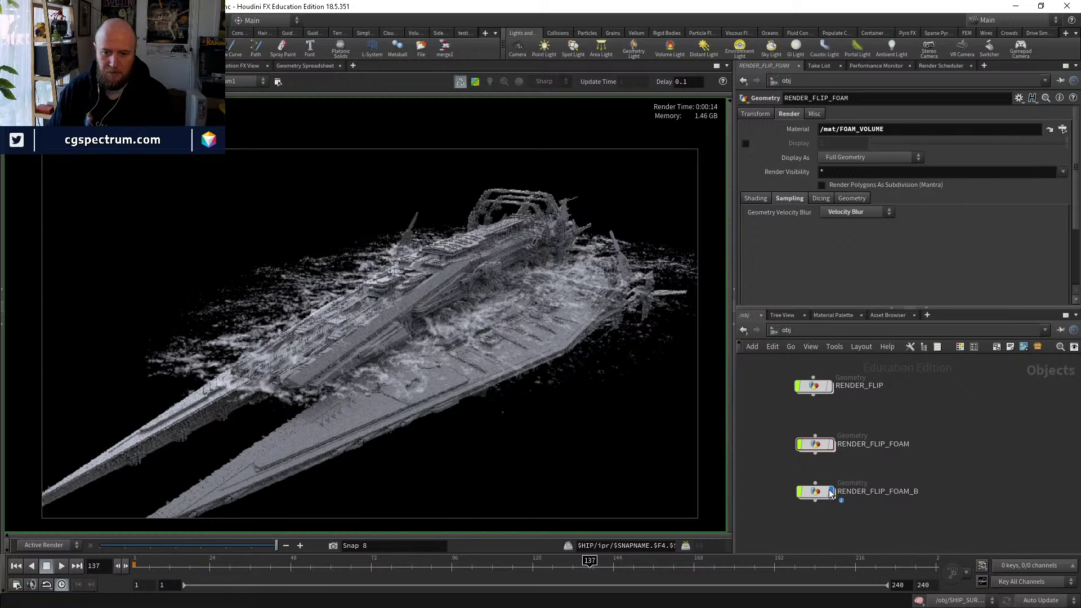
double_click(814, 491)
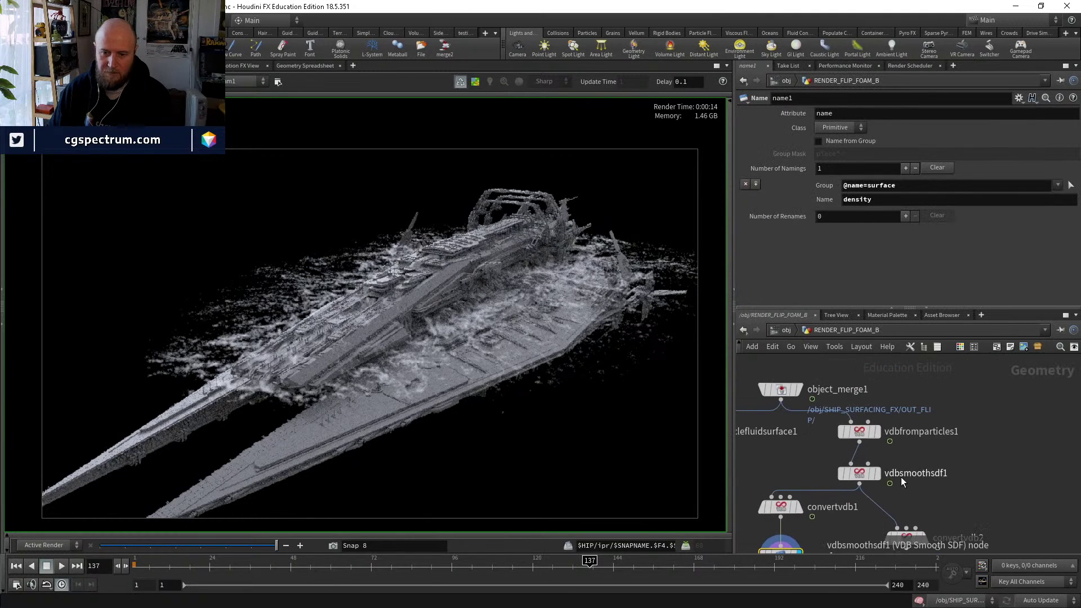
scroll(901, 478, up, 3)
click(844, 470)
text(1)
key(Return)
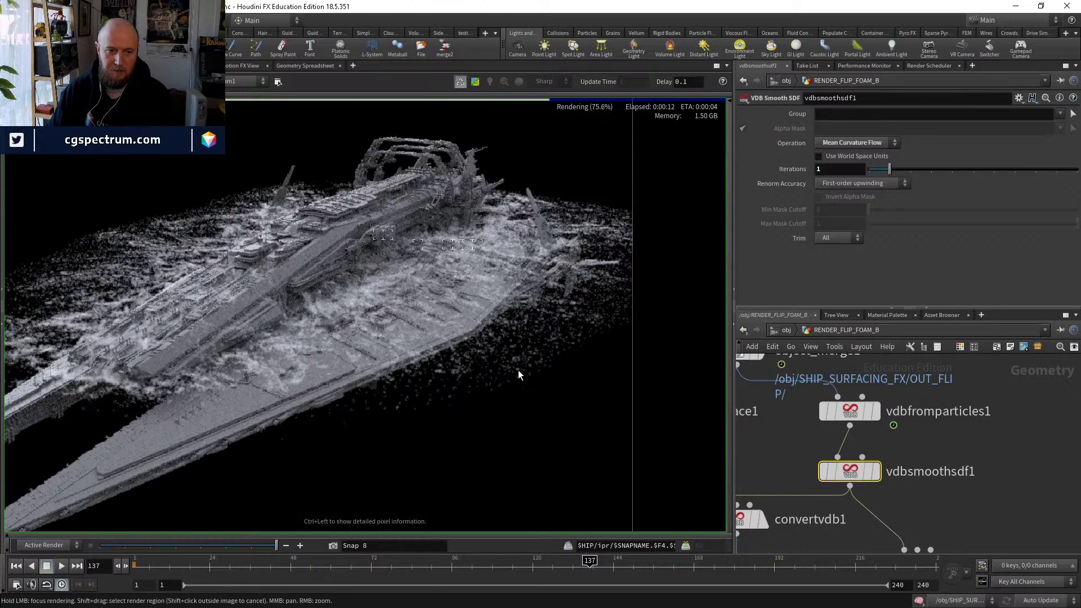
In the FOAM_VOLUME_B material, set the input2 constant that multiplies the density to 20.
middle_drag(822, 462, 822, 361)
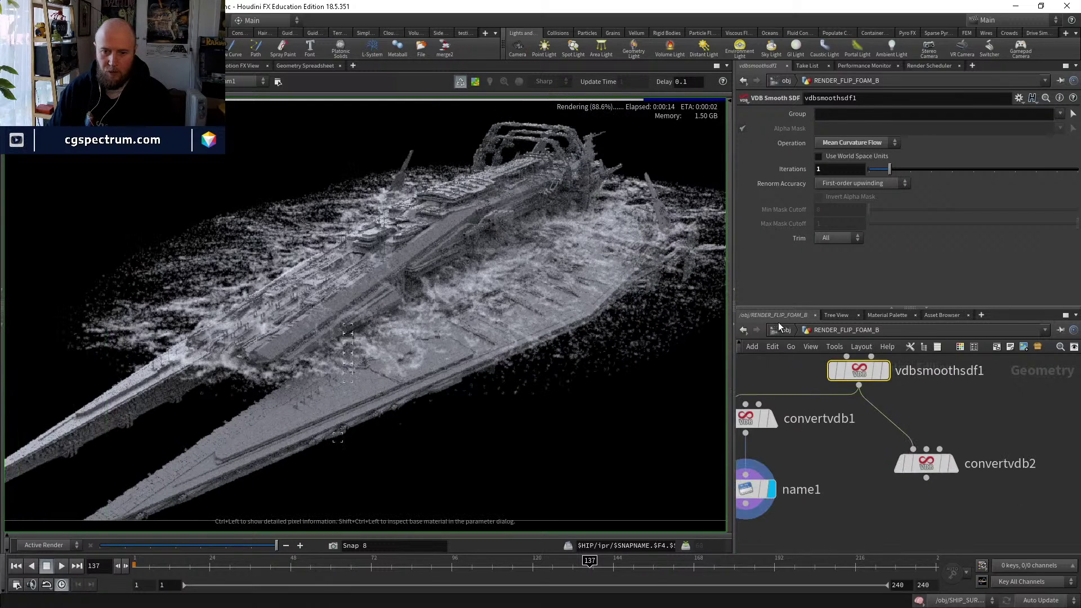
click(786, 330)
click(810, 374)
double_click(822, 472)
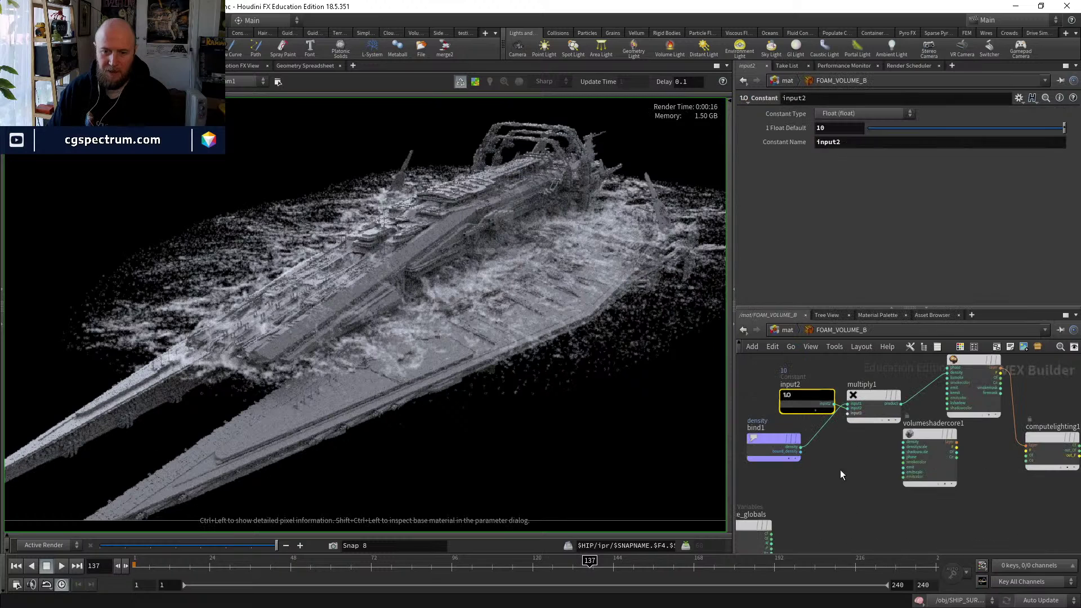
text(20)
key(Return)
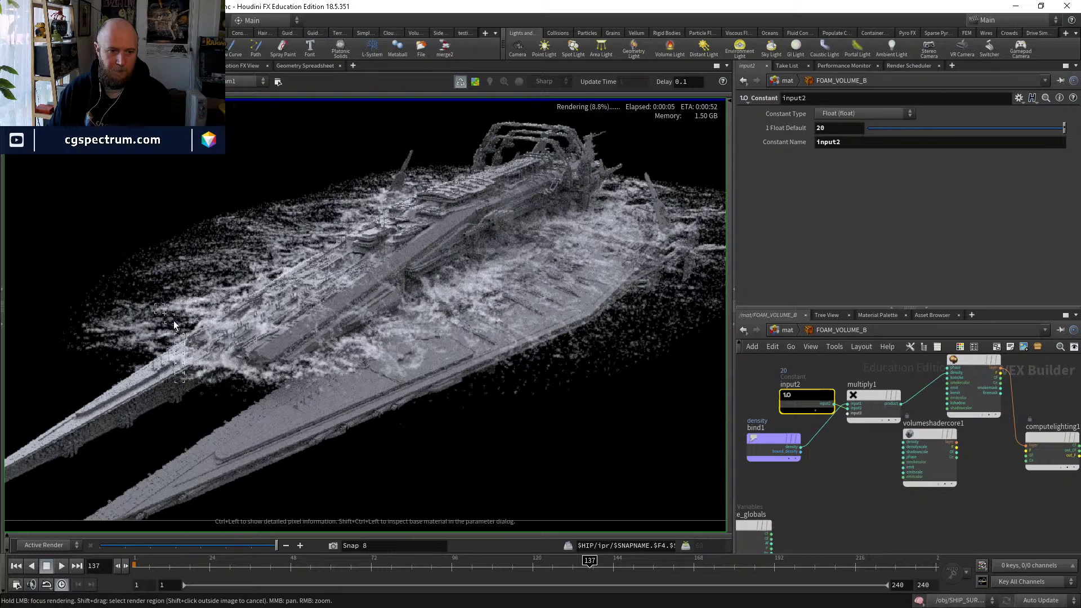
Return to the RENDER_FLIP_FOAM_B network and check the voxel information of the name1 node.
key(u)
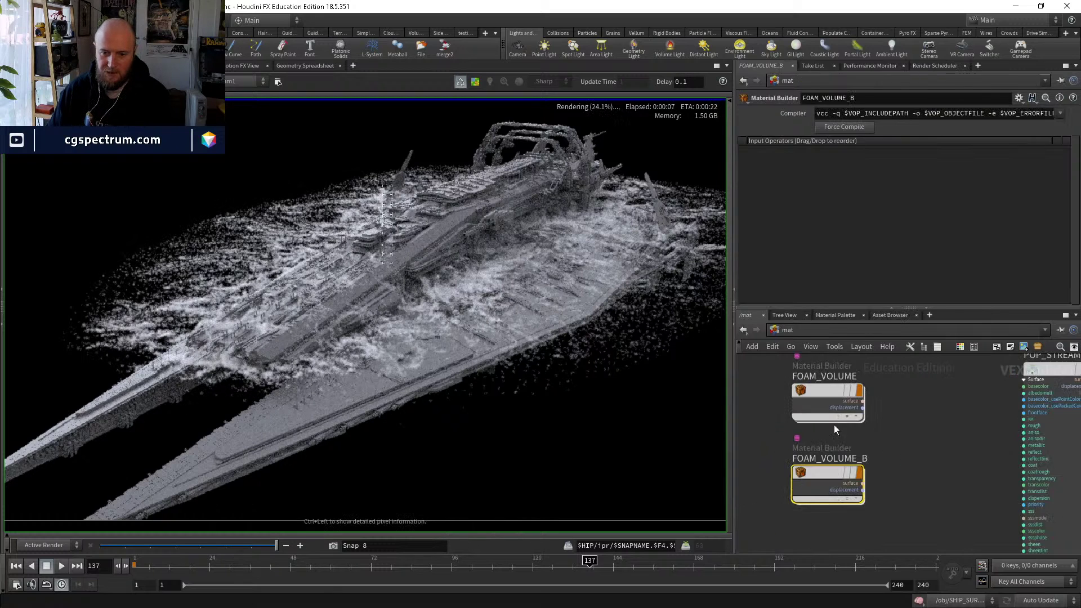
click(791, 346)
click(820, 381)
double_click(815, 490)
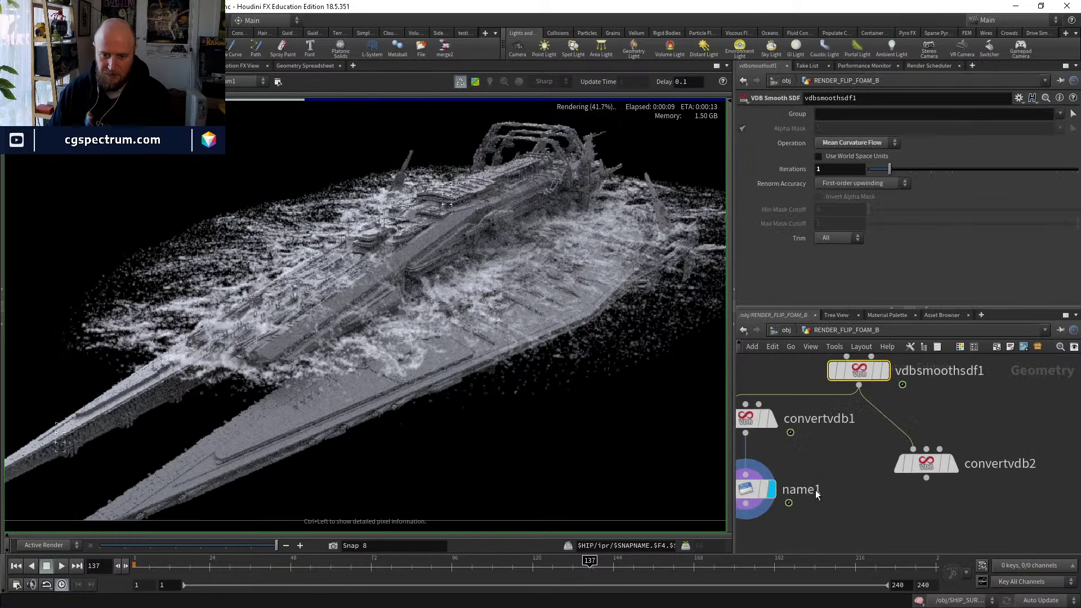
click(817, 448)
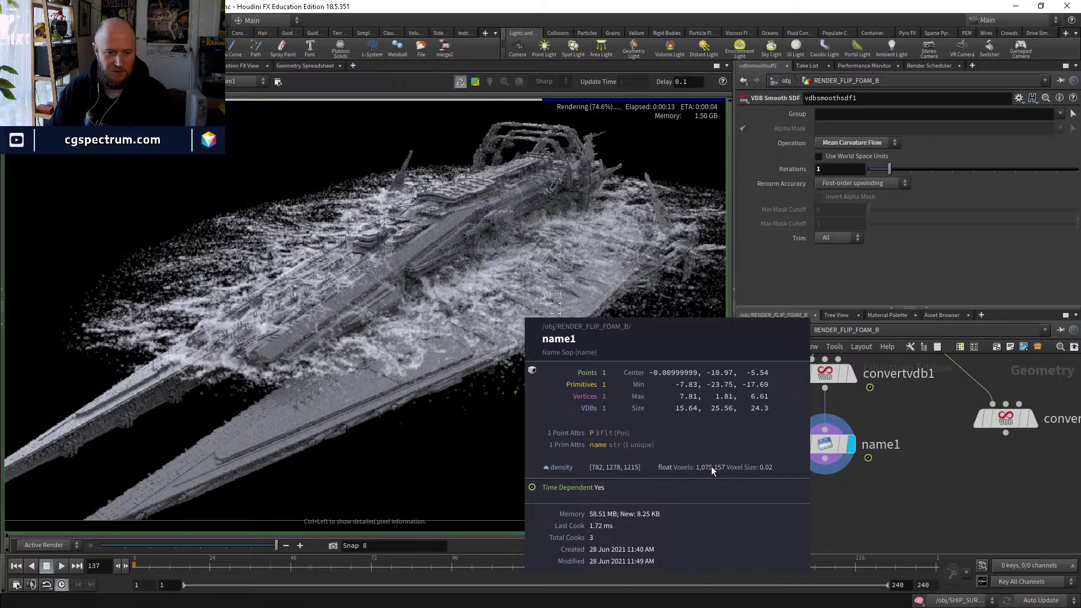
middle_drag(903, 469, 899, 502)
Set vdbfromparticles1's Voxel Size to 0.015 and view the foam render up close.
click(859, 460)
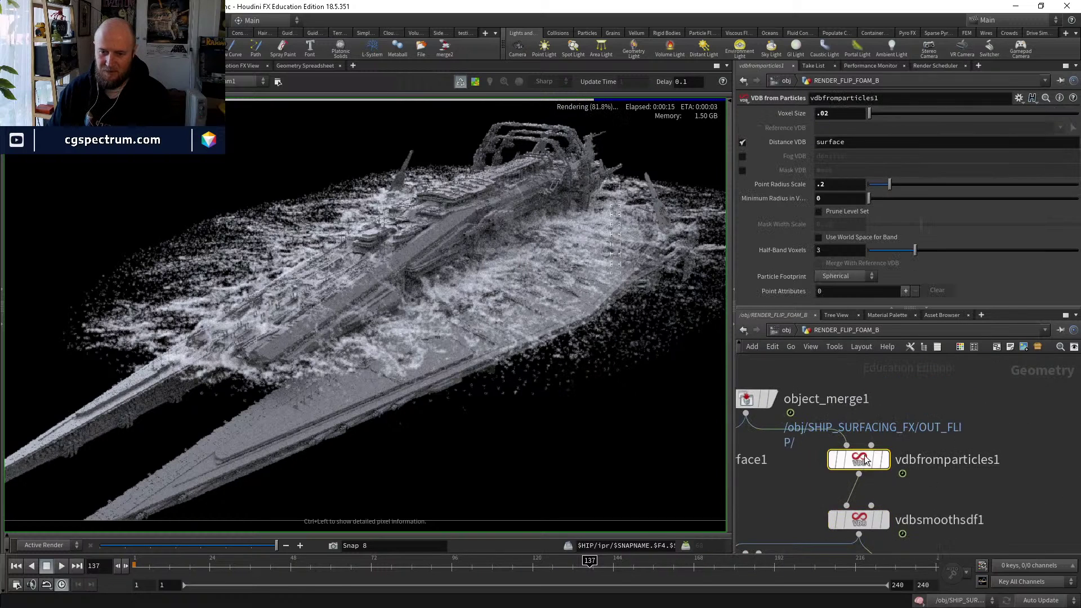
click(834, 113)
key(BackSpace)
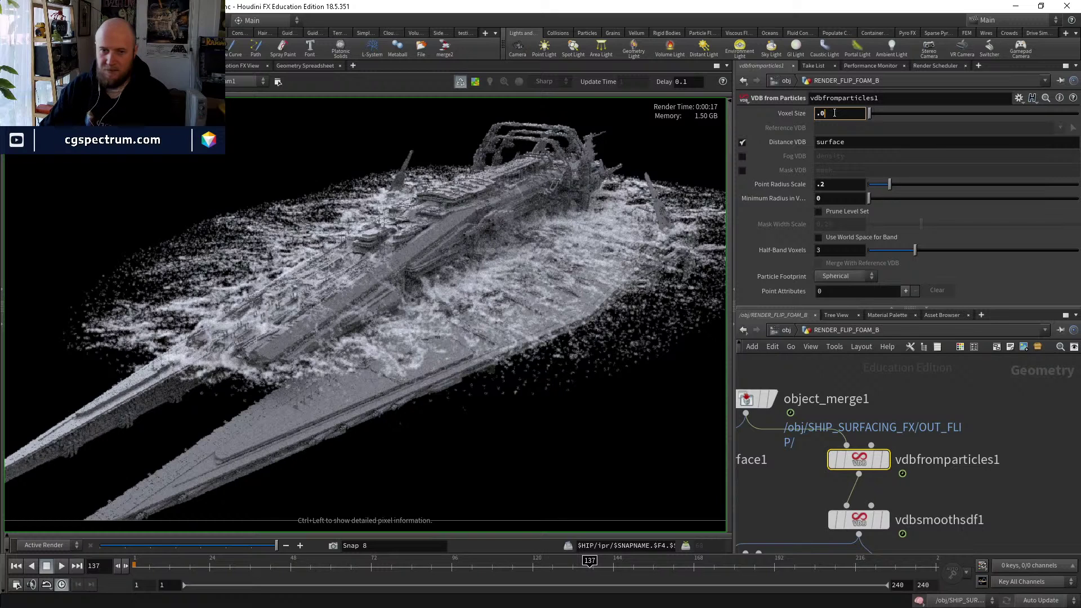
key(Return)
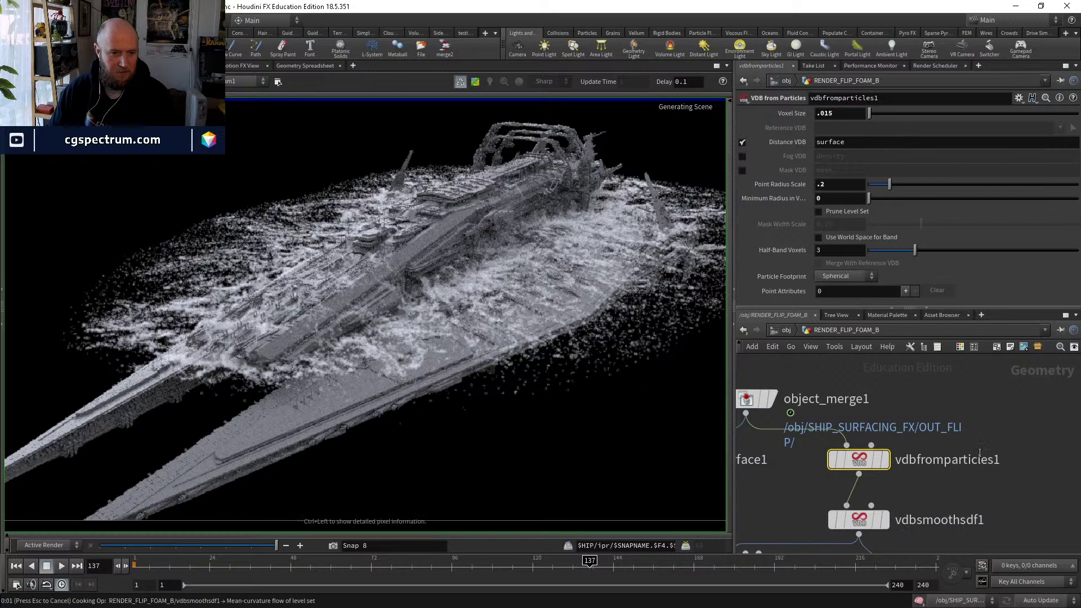
middle_drag(975, 494, 959, 459)
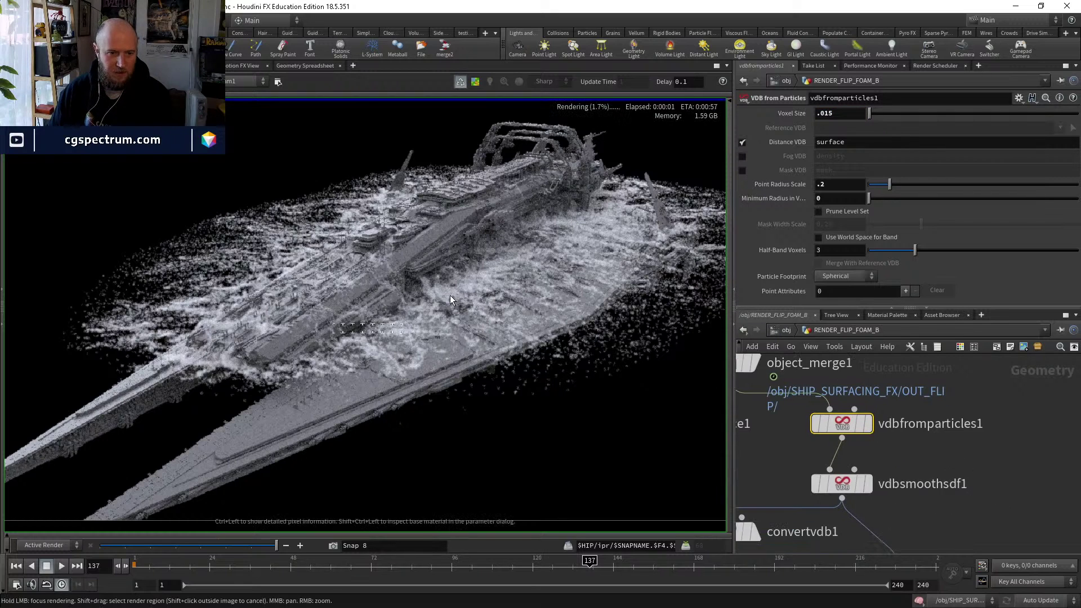
scroll(391, 286, up, 3)
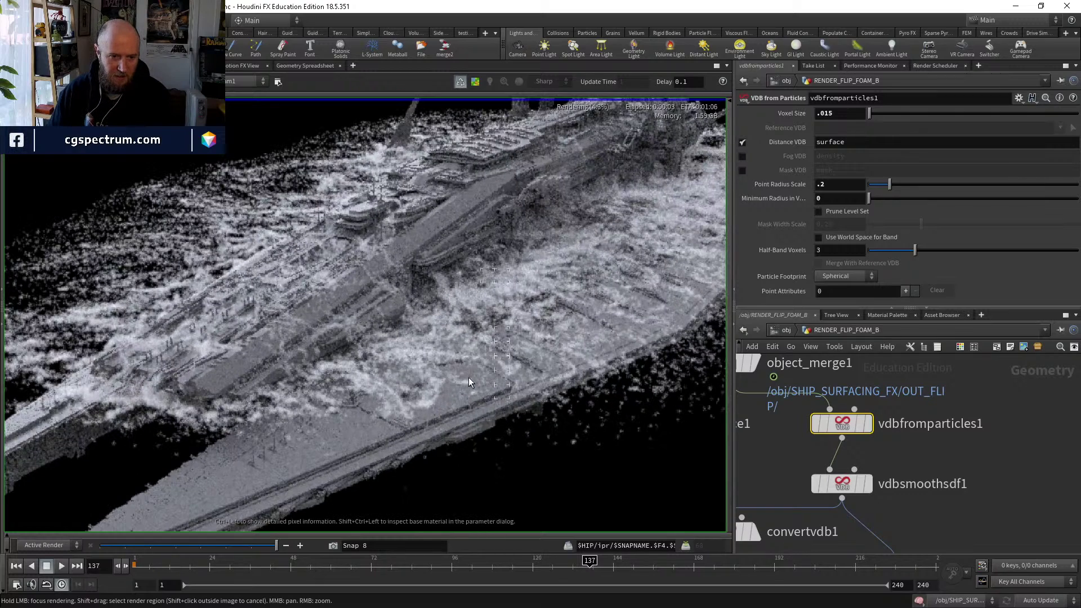
Set vdbfromparticles1's Voxel Size to 0.01 and examine the foam detail along the hull in the render.
click(841, 113)
key(BackSpace)
key(Return)
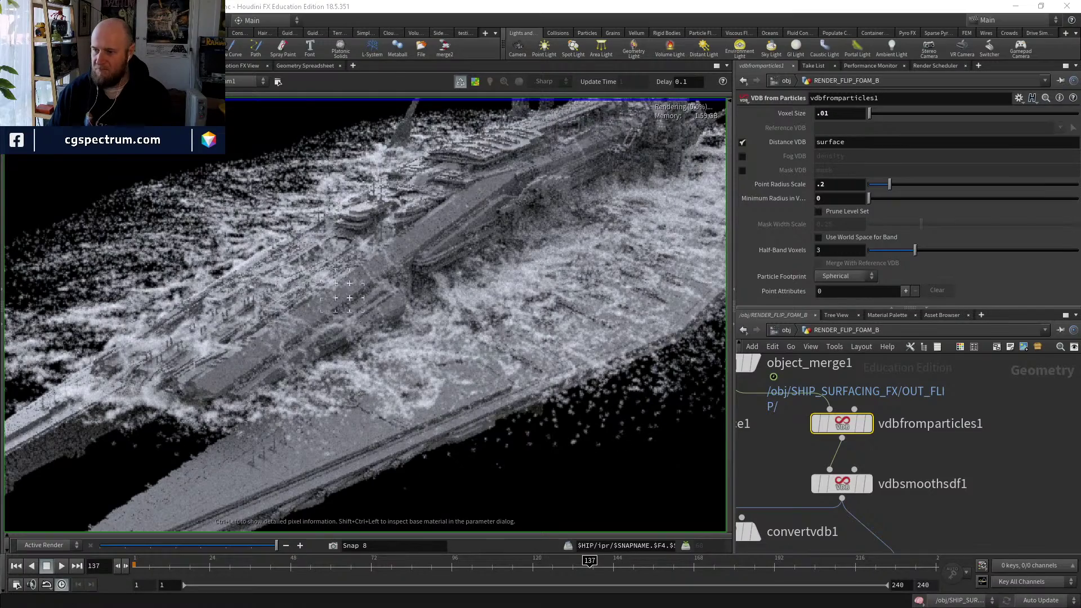
scroll(374, 312, up, 3)
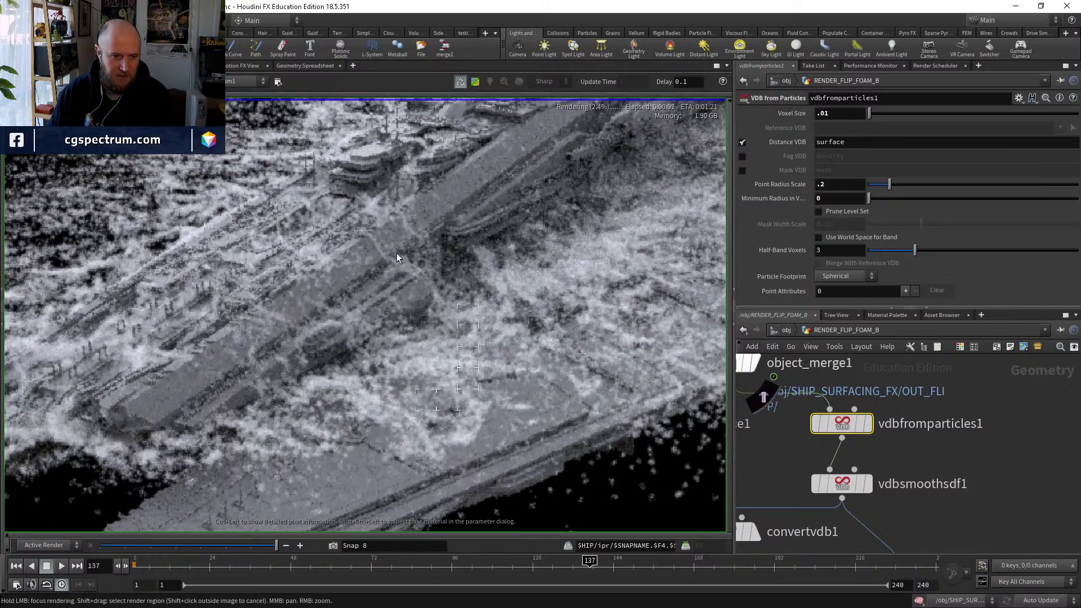
scroll(428, 355, down, 3)
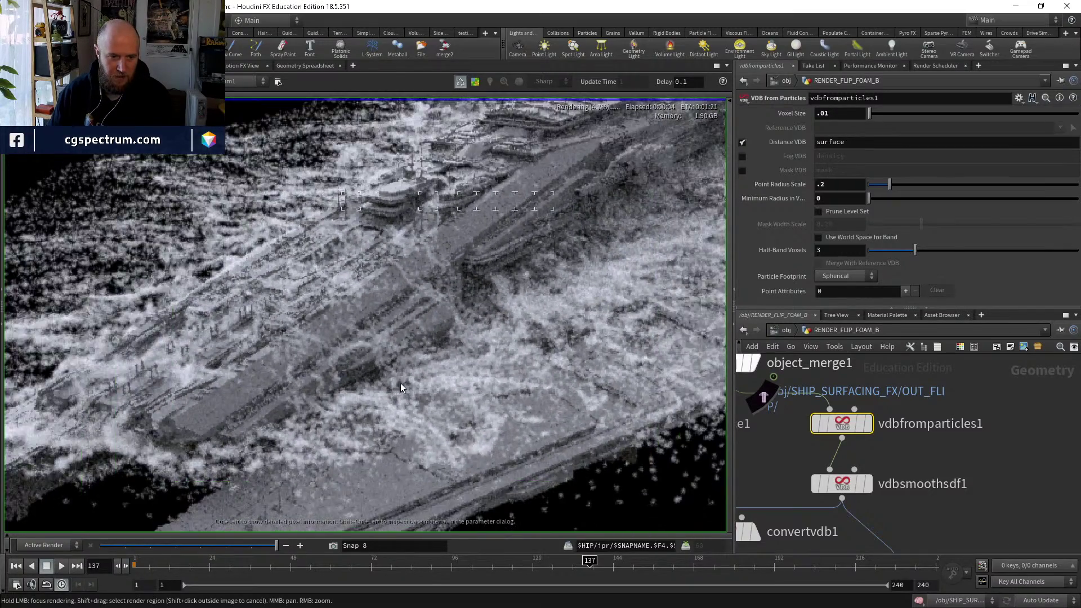
scroll(293, 400, up, 3)
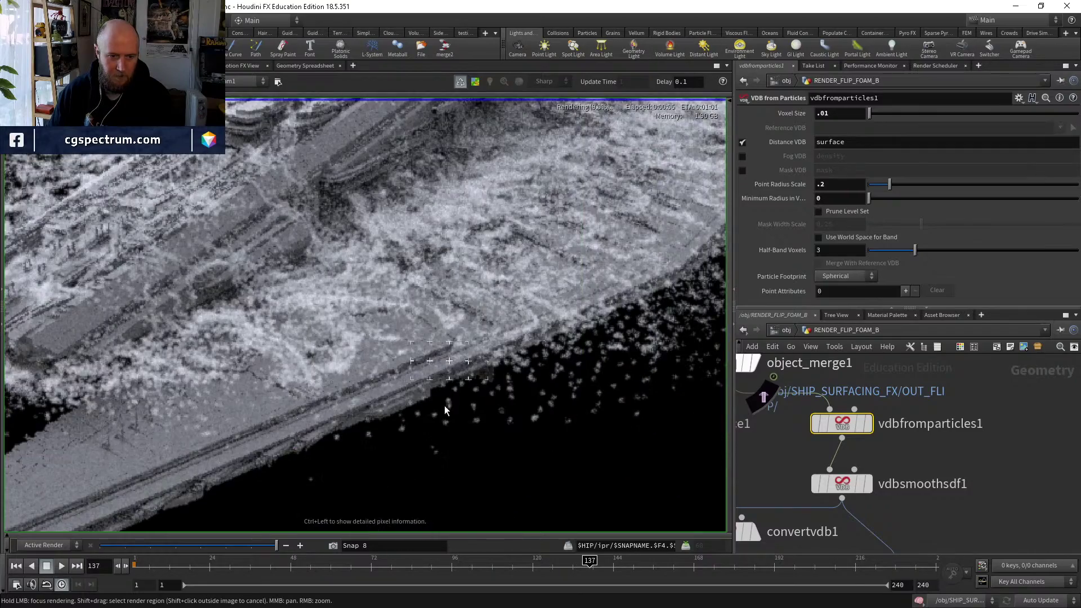
scroll(444, 406, down, 5)
scroll(471, 396, up, 4)
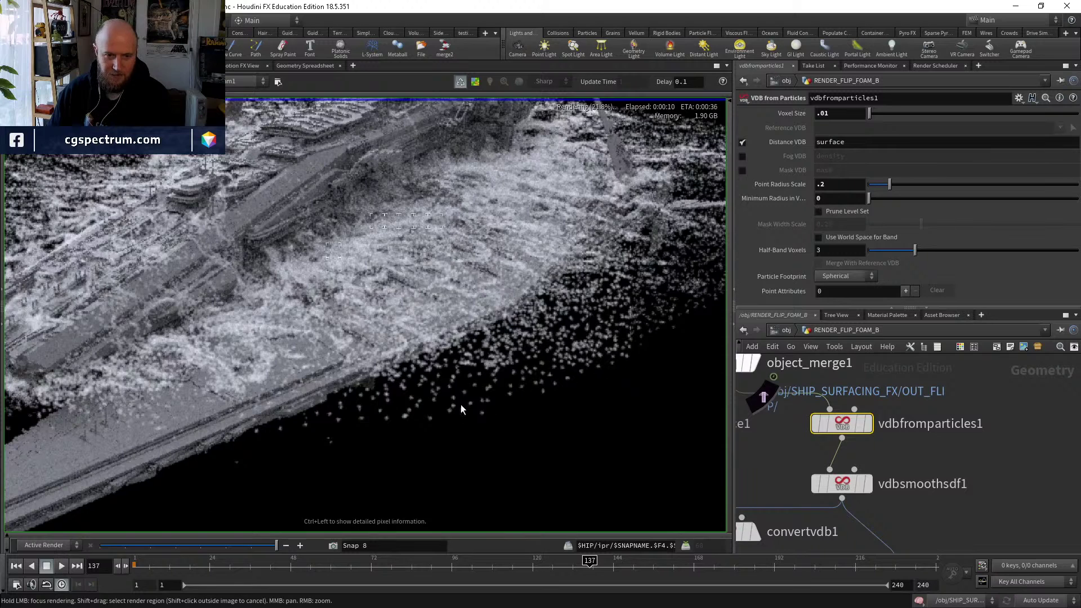
Set vdbsmoothsdf1's Iterations to 2 and examine the resulting foam around the whole ship in the render.
scroll(942, 447, down, 2)
click(908, 420)
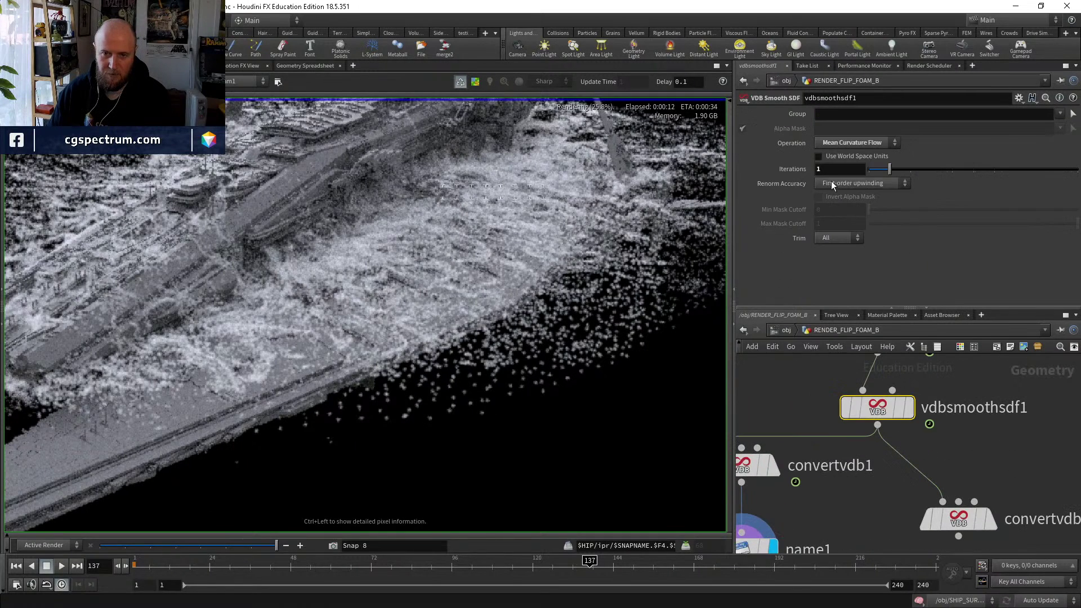
double_click(830, 169)
text(2)
key(Return)
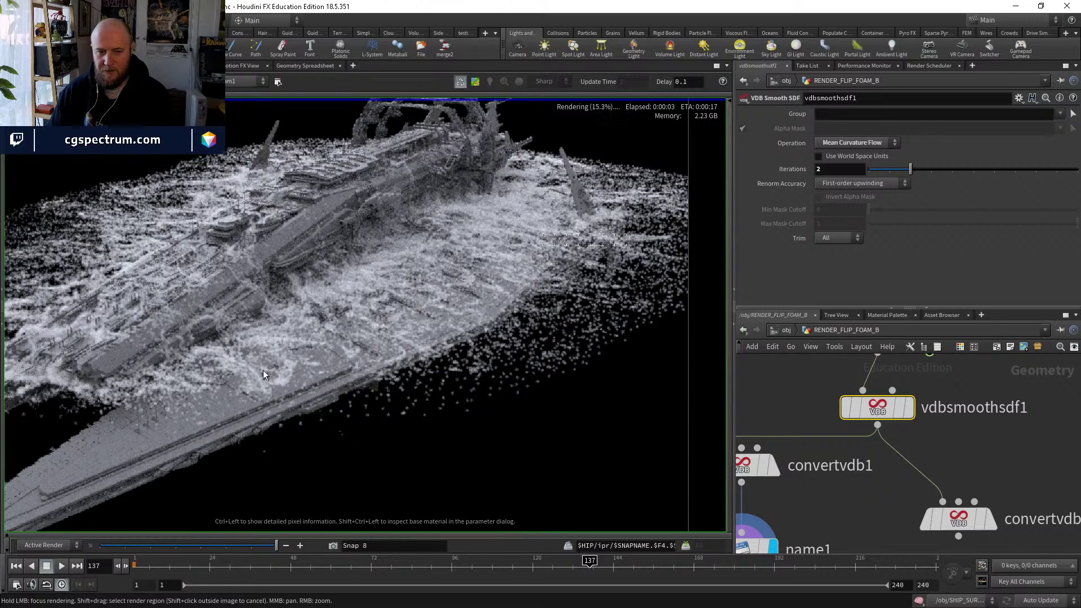
right_drag(391, 377, 437, 350)
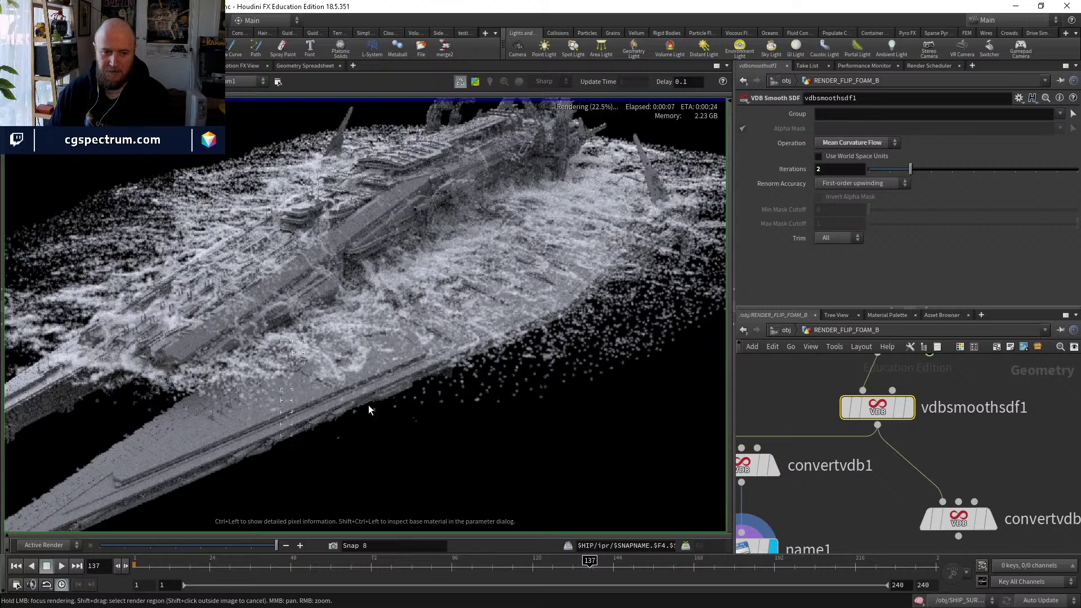
scroll(372, 404, down, 2)
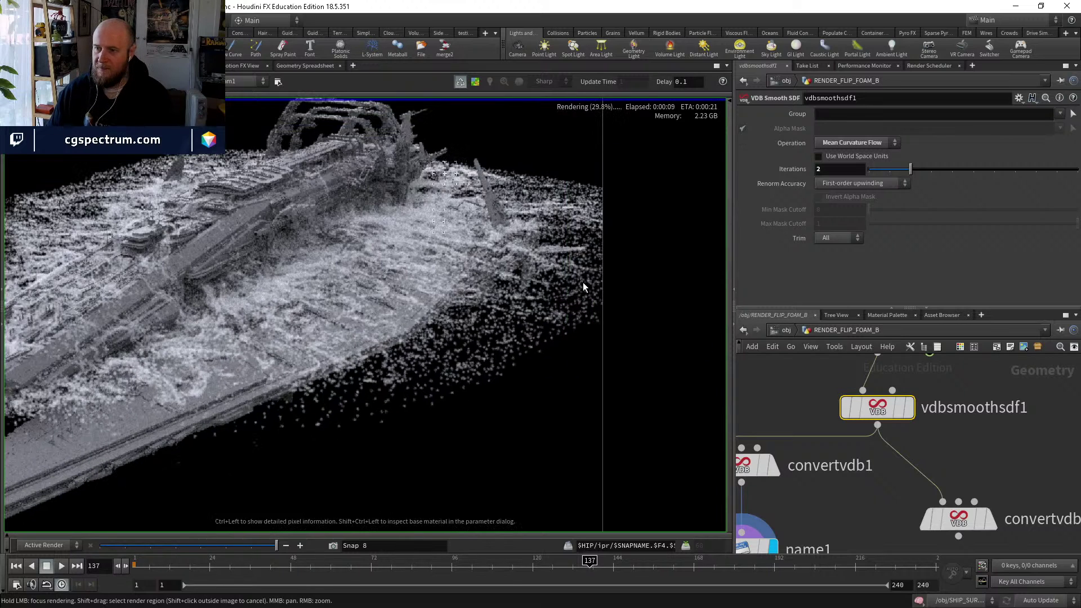
middle_drag(583, 282, 680, 271)
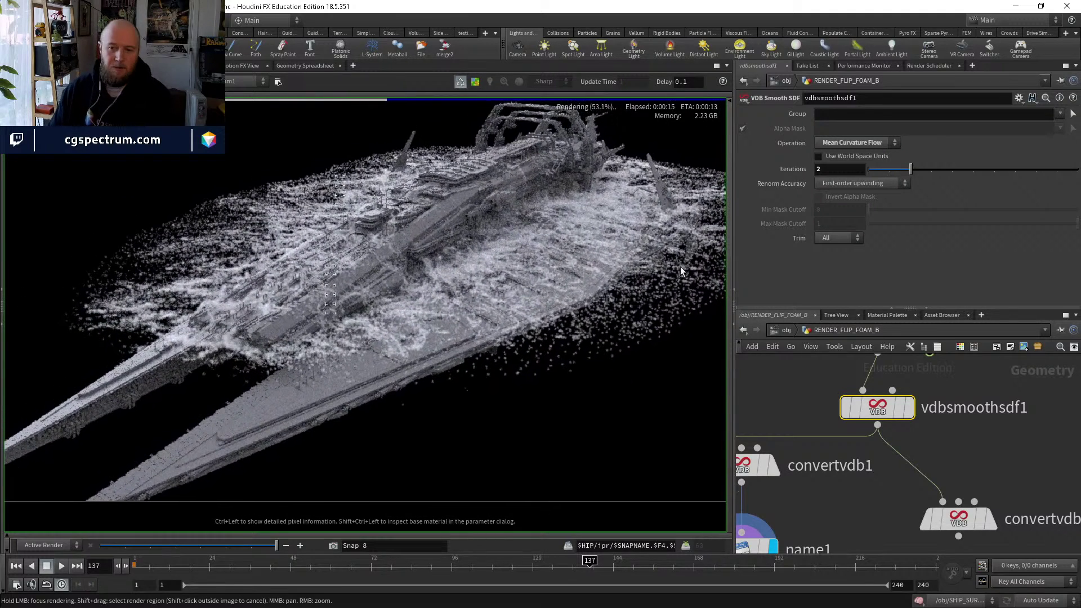
scroll(649, 263, down, 2)
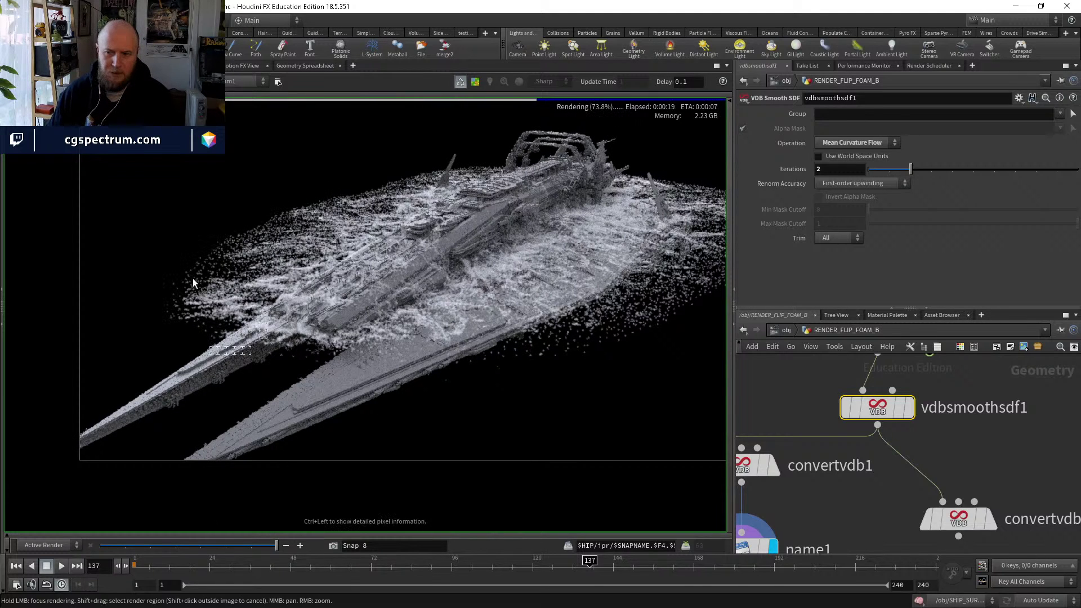
mouse_move(397, 224)
middle_down()
mouse_move(398, 215)
mouse_move(359, 220)
mouse_move(381, 212)
middle_up()
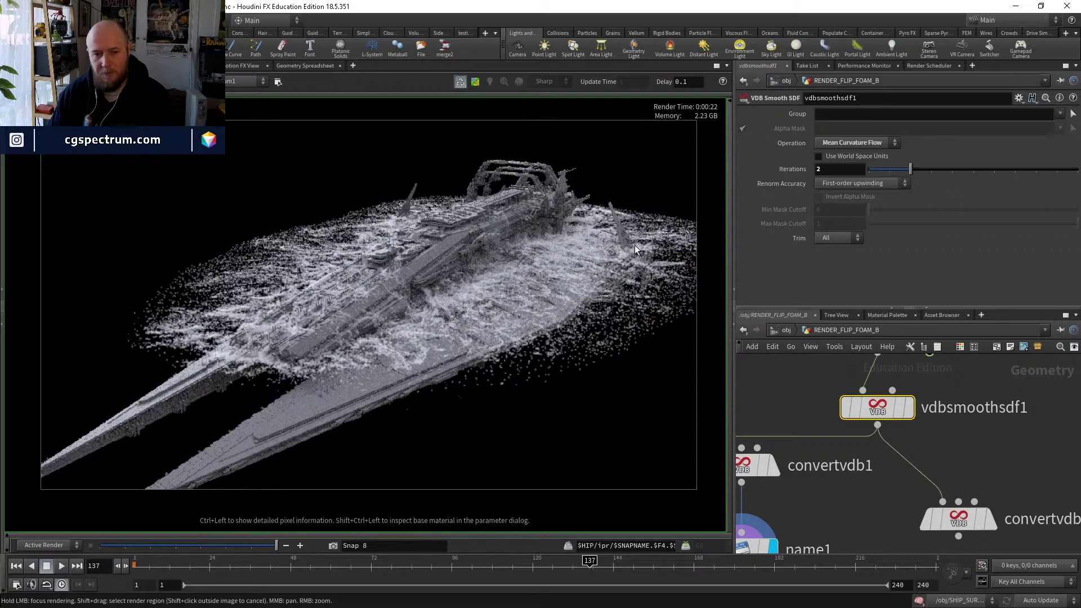
middle_drag(634, 245, 626, 221)
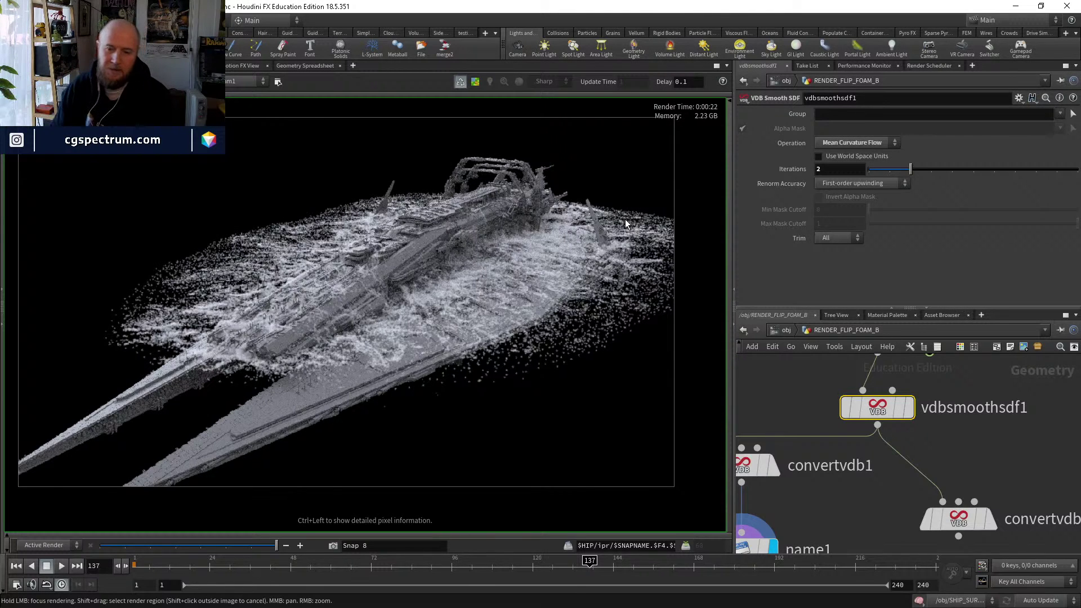
Select the name1 node and examine the second foam volume around the ship in the render, both close up and as a whole.
middle_drag(366, 232, 377, 229)
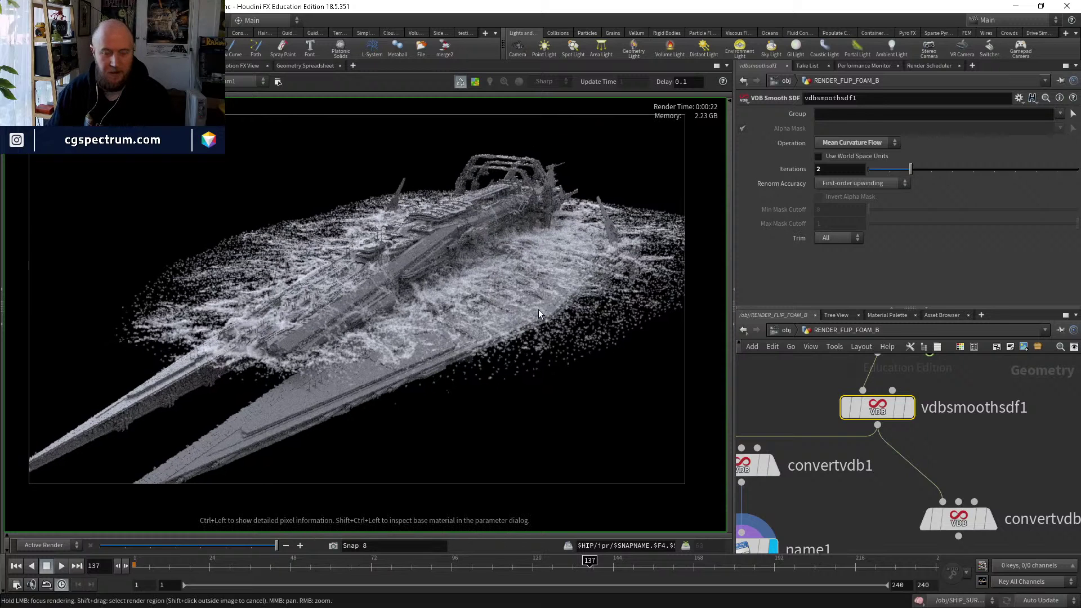
middle_drag(837, 502, 938, 397)
click(842, 445)
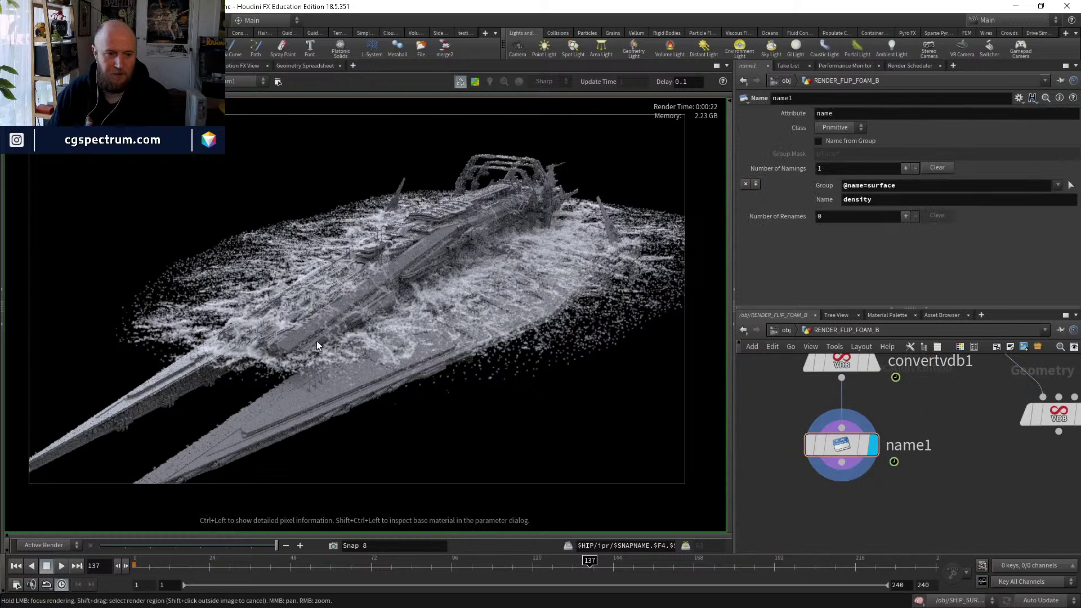
right_drag(317, 346, 487, 327)
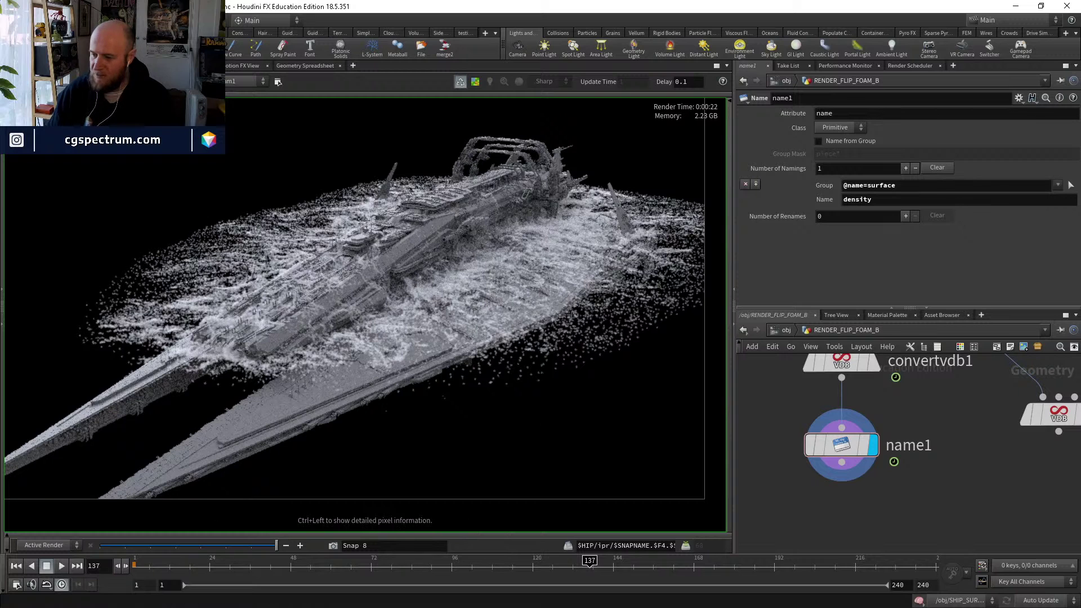
right_drag(373, 436, 629, 415)
right_drag(405, 391, 445, 397)
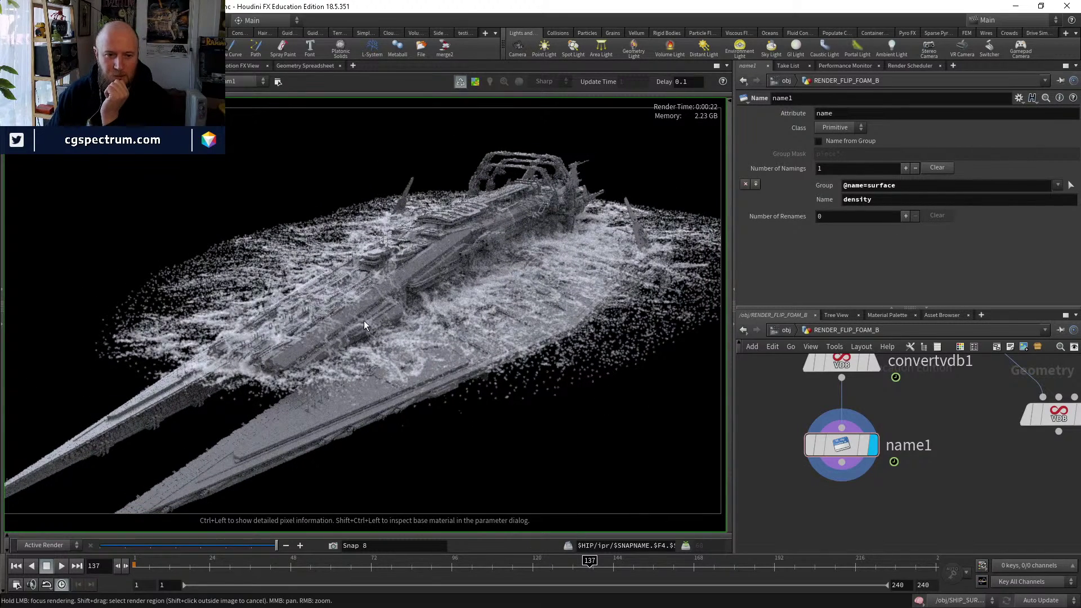
scroll(362, 322, up, 2)
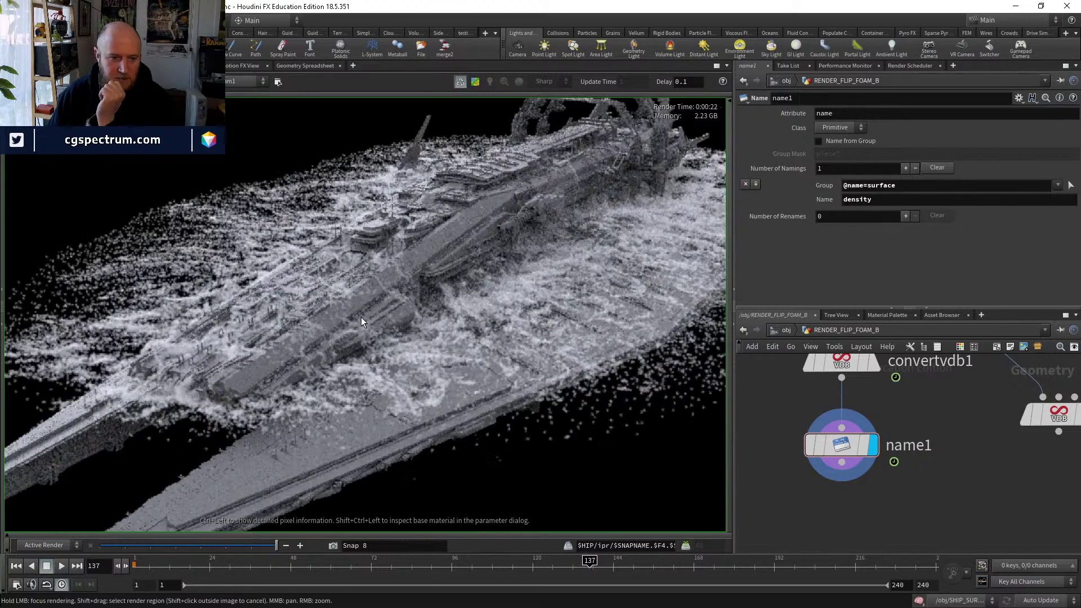
scroll(455, 345, down, 2)
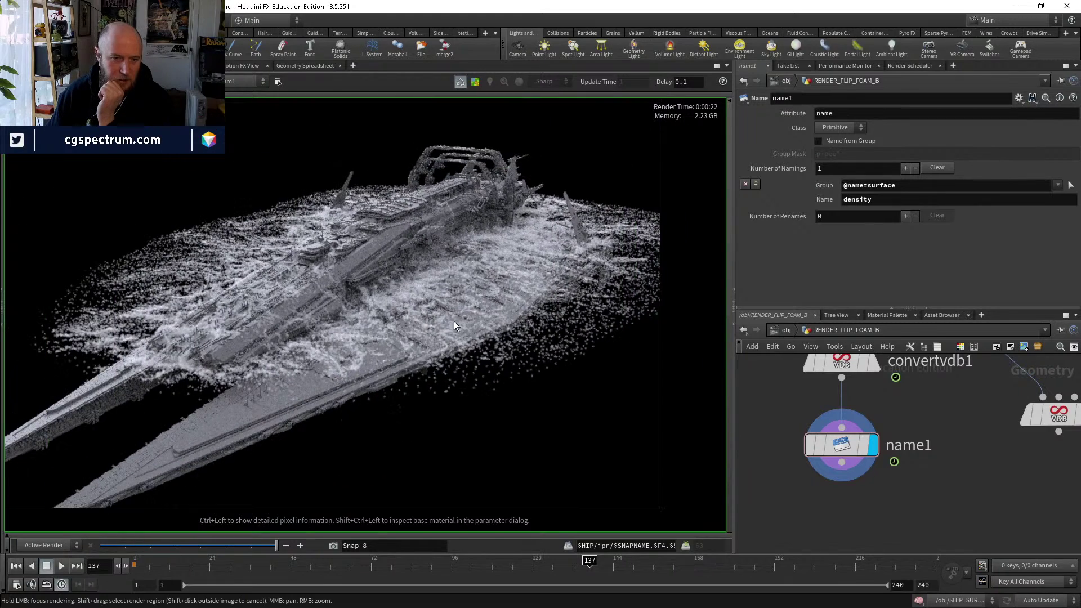
middle_drag(453, 315, 500, 314)
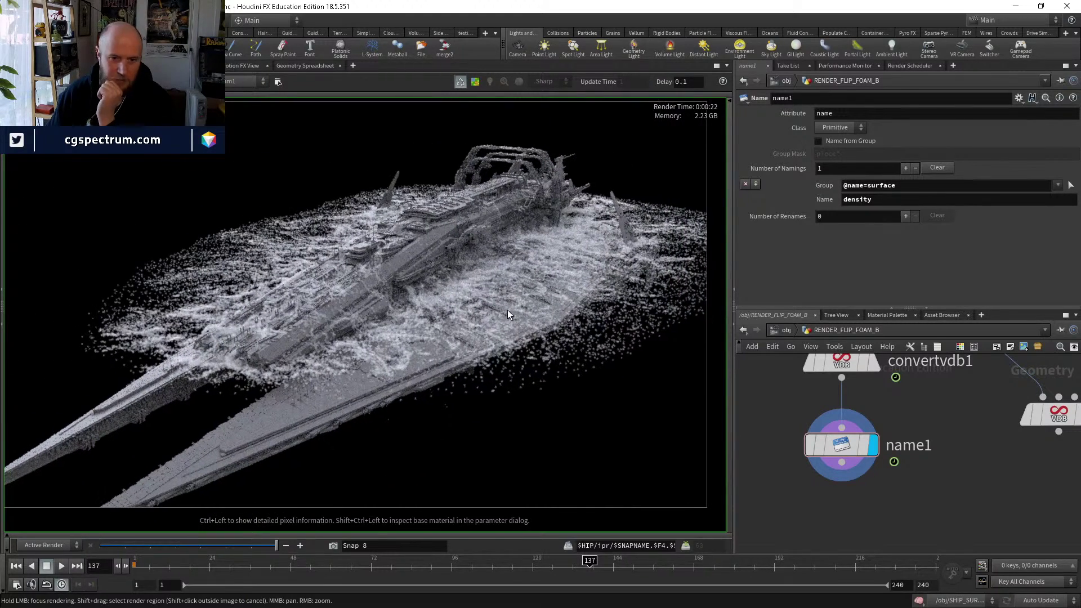
Return to the object level, include RENDER_WATER in the render and examine how the foam sits on the water surface.
click(780, 330)
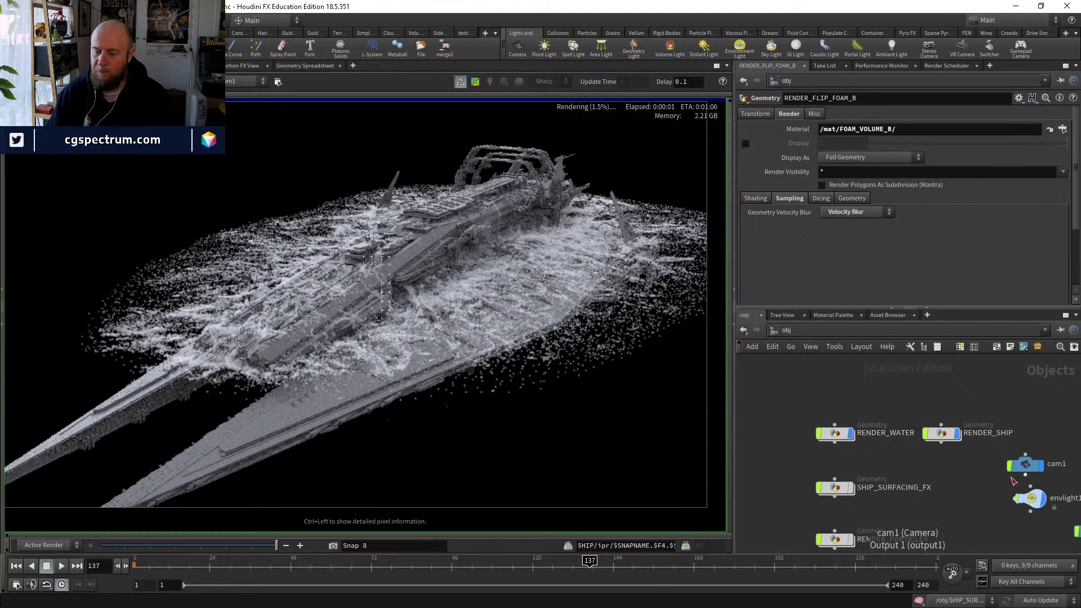
click(406, 360)
mouse_move(407, 360)
mouse_down()
mouse_move(332, 372)
mouse_move(617, 329)
mouse_move(662, 248)
mouse_move(506, 235)
mouse_up()
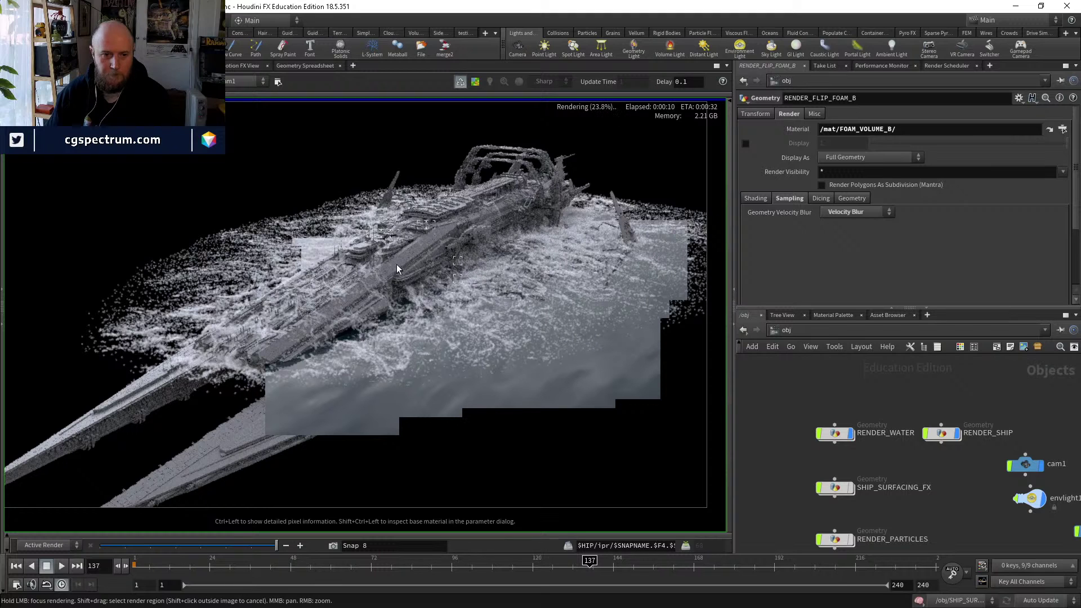
mouse_move(397, 269)
mouse_down()
mouse_move(329, 228)
mouse_move(262, 273)
mouse_move(200, 282)
mouse_move(186, 355)
mouse_move(193, 349)
mouse_up()
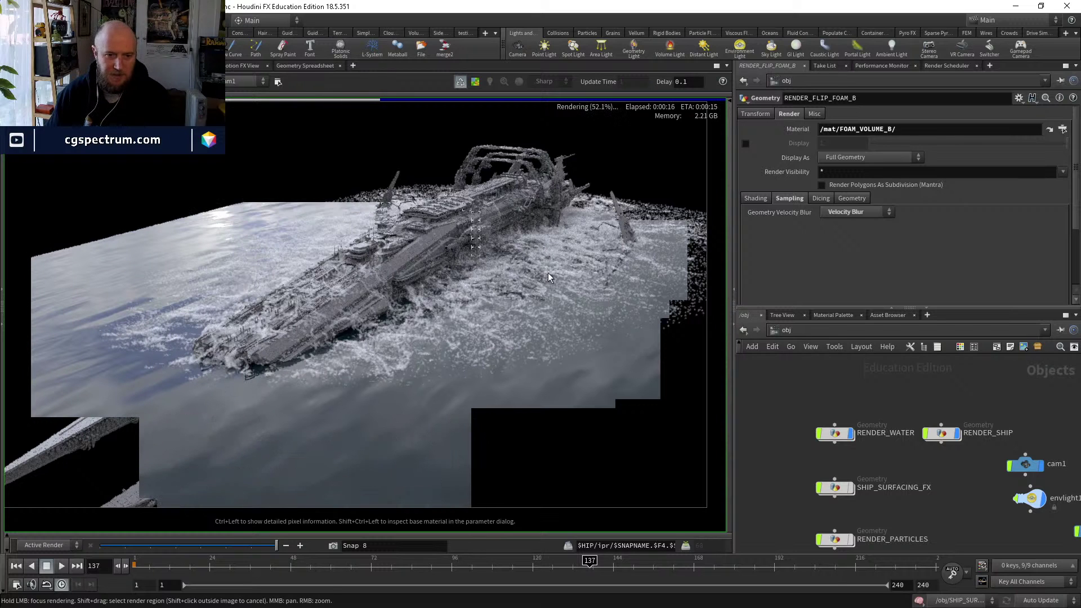
middle_drag(549, 277, 471, 325)
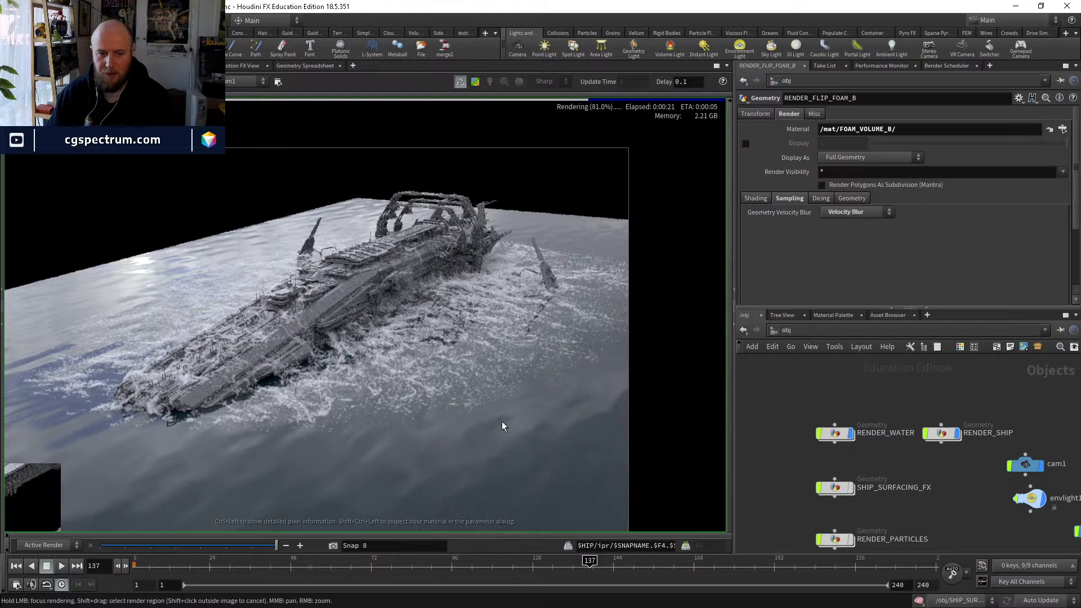
Include RENDER_PARTICLES in the render and examine the spray along the hull close up and across the whole ship.
middle_drag(881, 541, 832, 431)
click(794, 410)
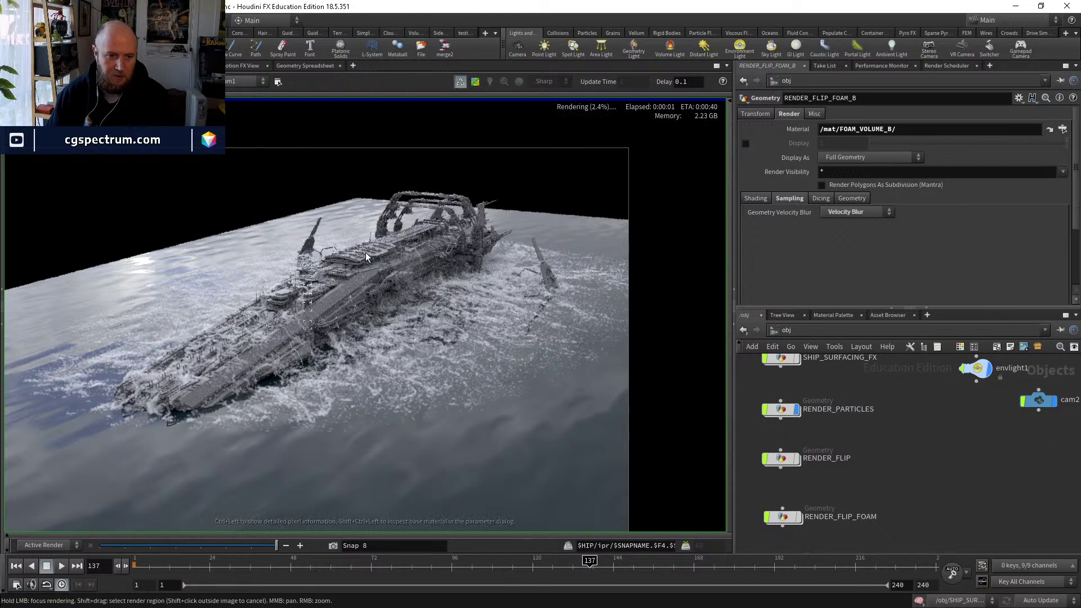
scroll(366, 256, up, 5)
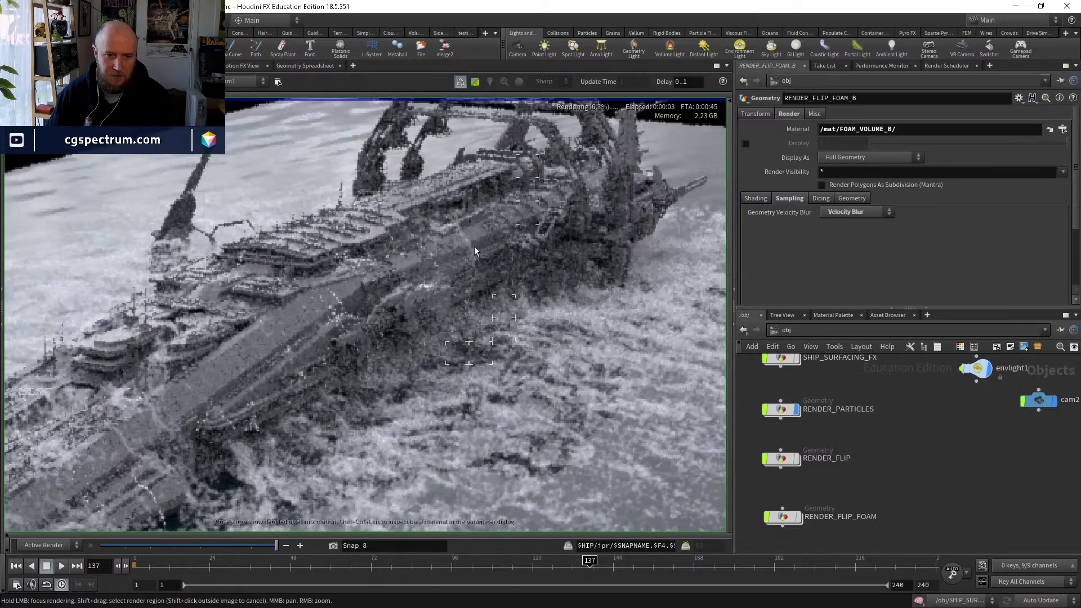
middle_drag(579, 191, 499, 255)
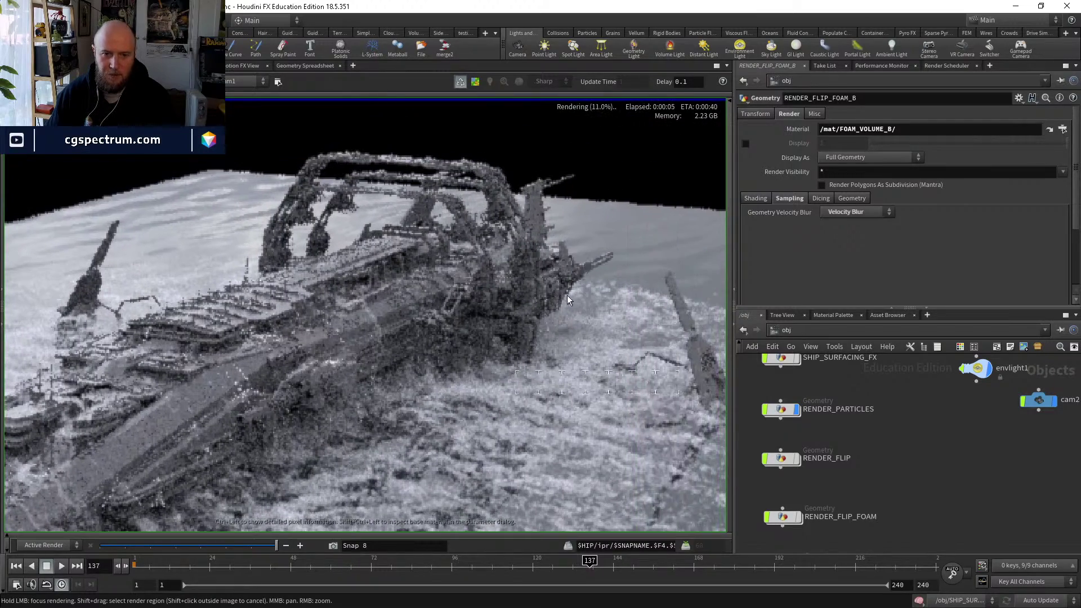
scroll(684, 345, down, 3)
scroll(276, 381, up, 4)
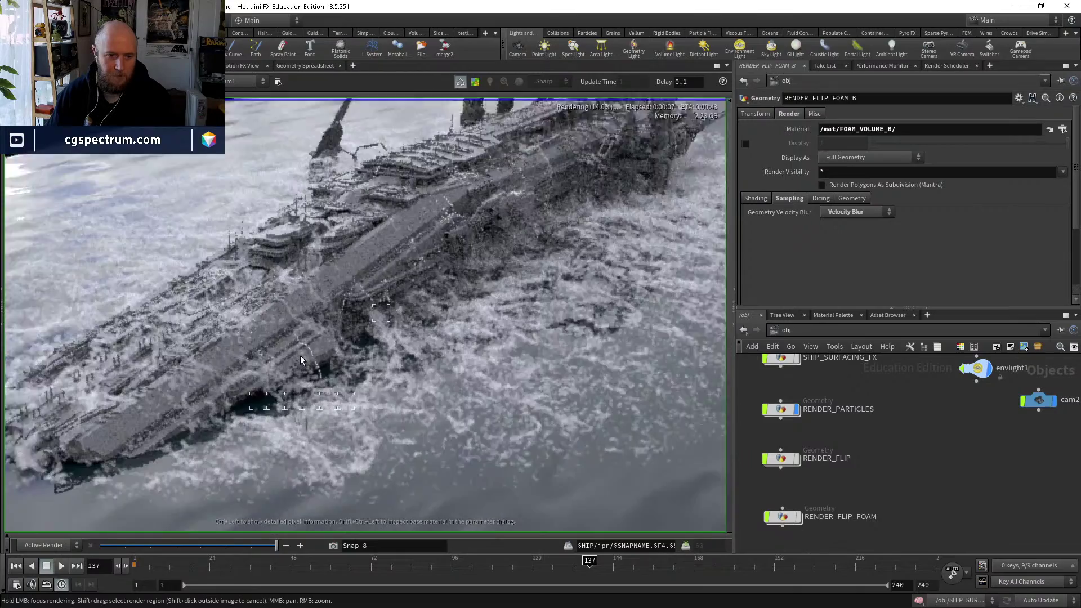
scroll(276, 380, down, 4)
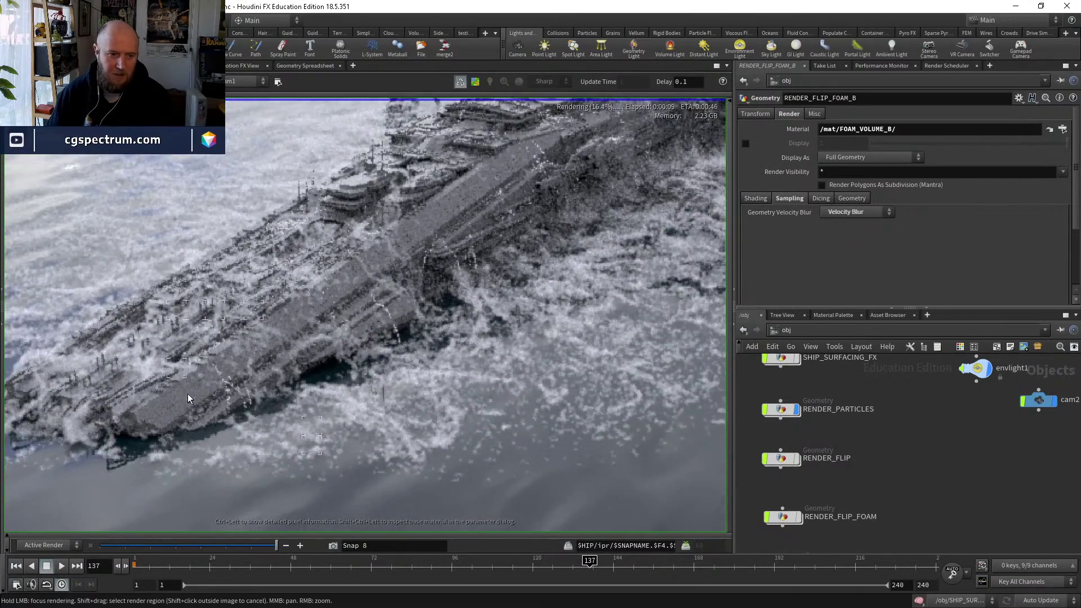
scroll(256, 363, down, 5)
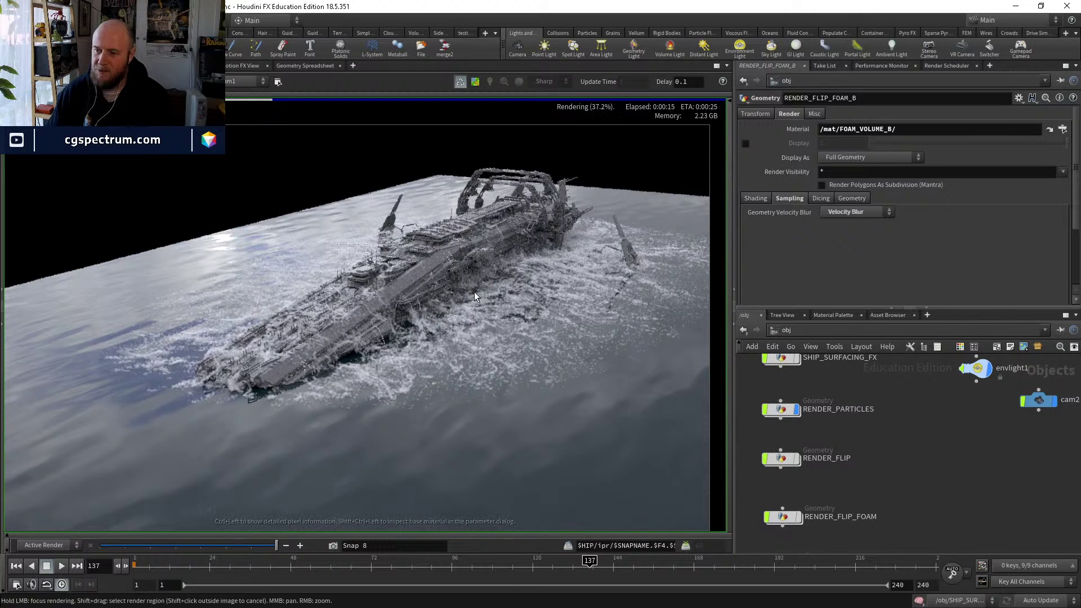
scroll(461, 295, down, 3)
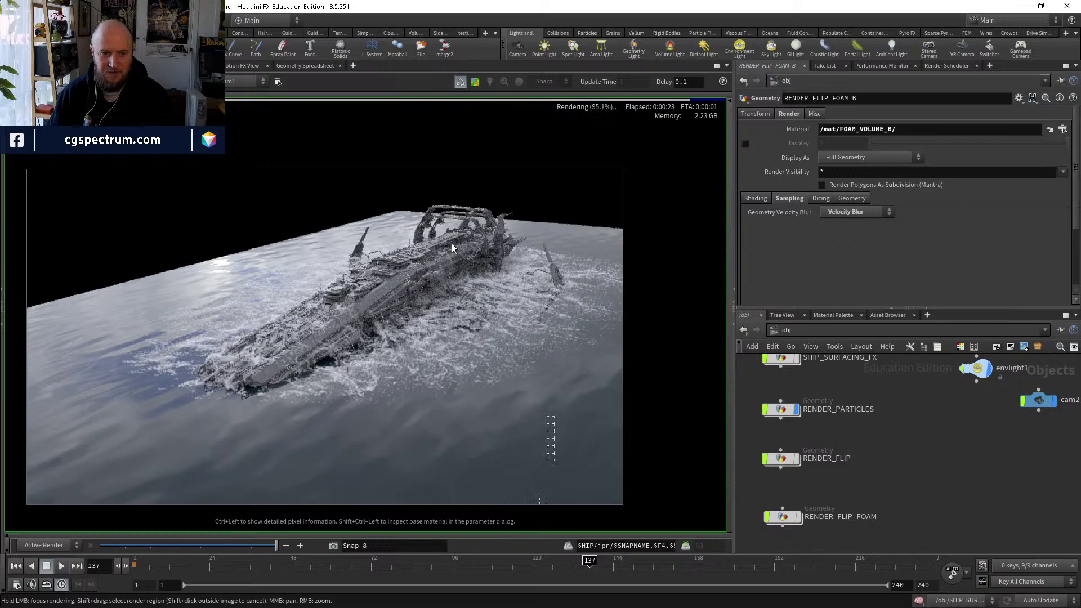
scroll(597, 347, up, 3)
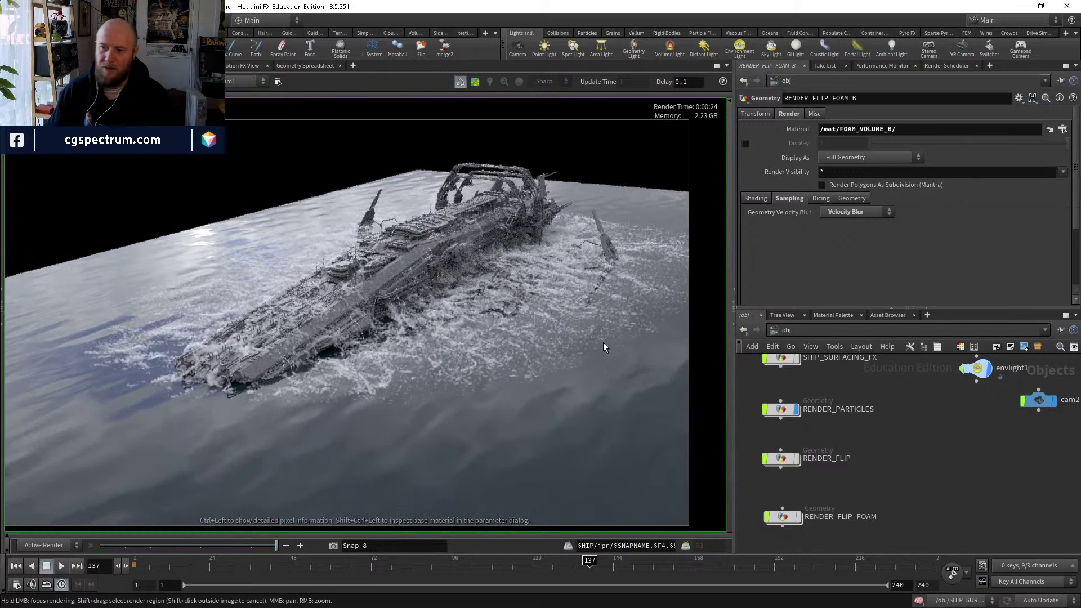
mouse_move(604, 343)
middle_down()
mouse_move(618, 356)
mouse_move(699, 365)
mouse_move(596, 353)
mouse_move(606, 340)
mouse_move(573, 354)
mouse_move(613, 340)
middle_up()
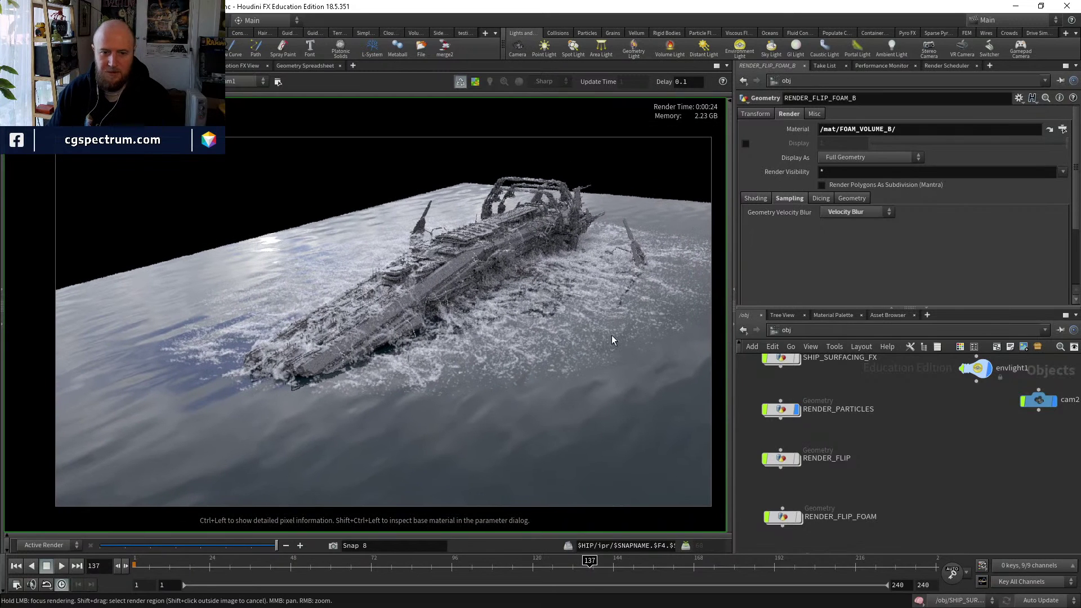
Include the RENDER_FLIP object in the render and examine the combined particles and foam around the ship.
scroll(839, 421, down, 1)
click(823, 450)
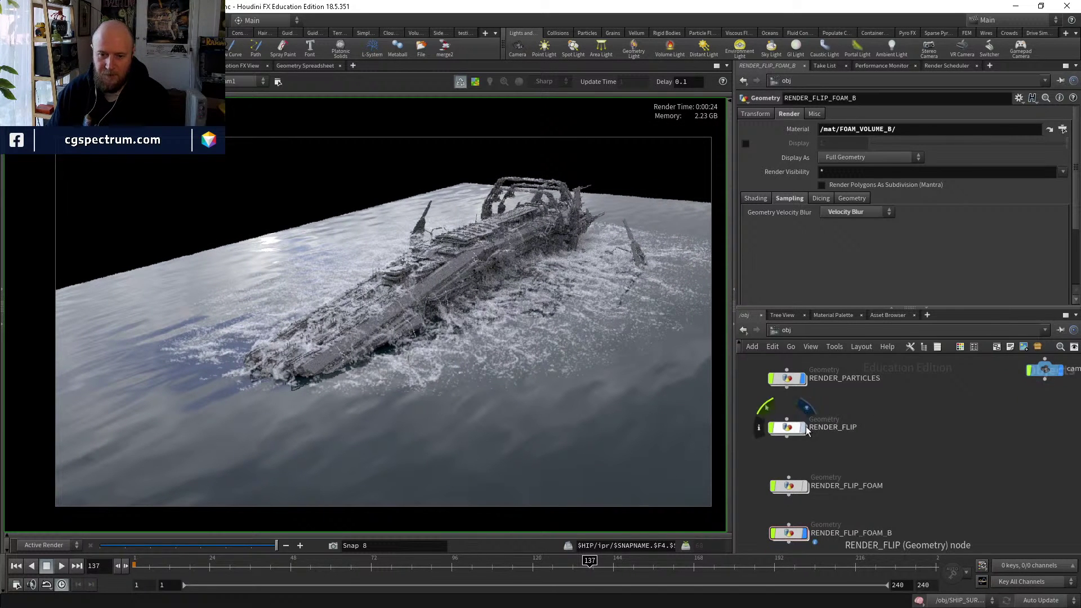
click(784, 428)
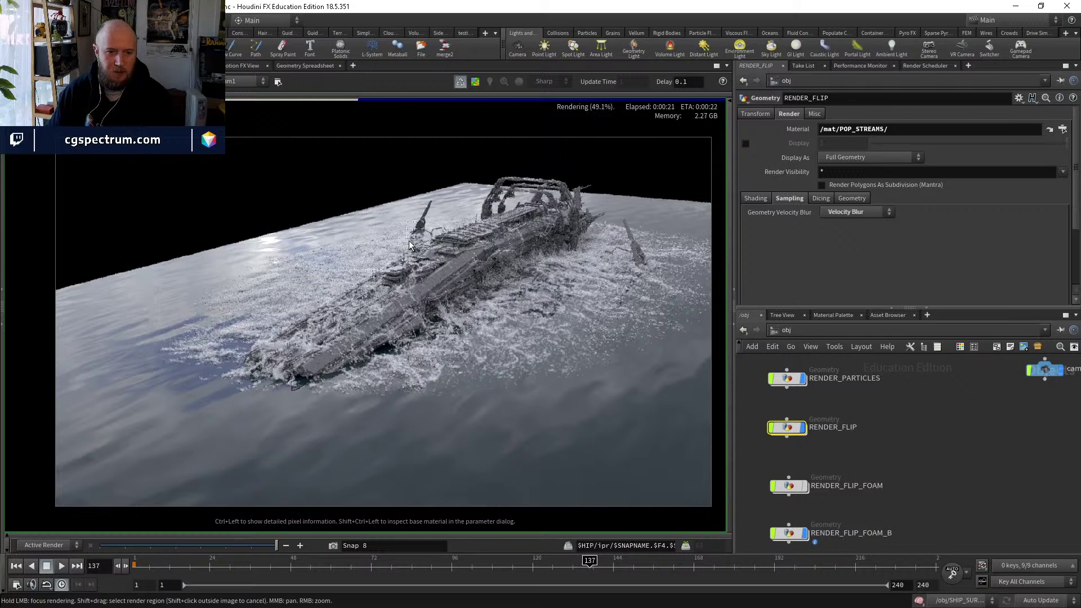
middle_drag(496, 258, 417, 289)
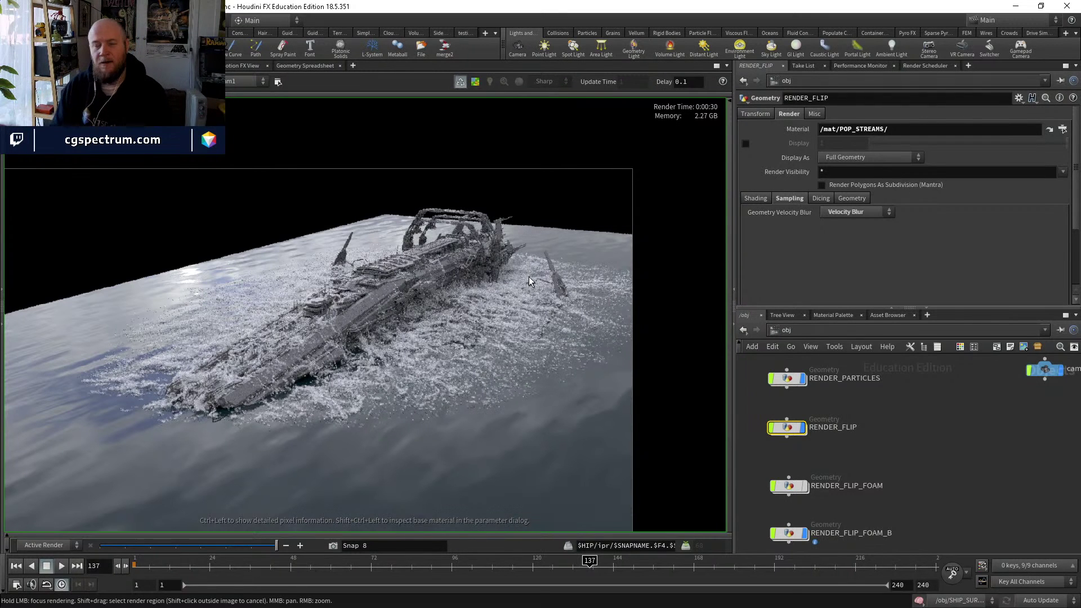
scroll(368, 338, up, 1)
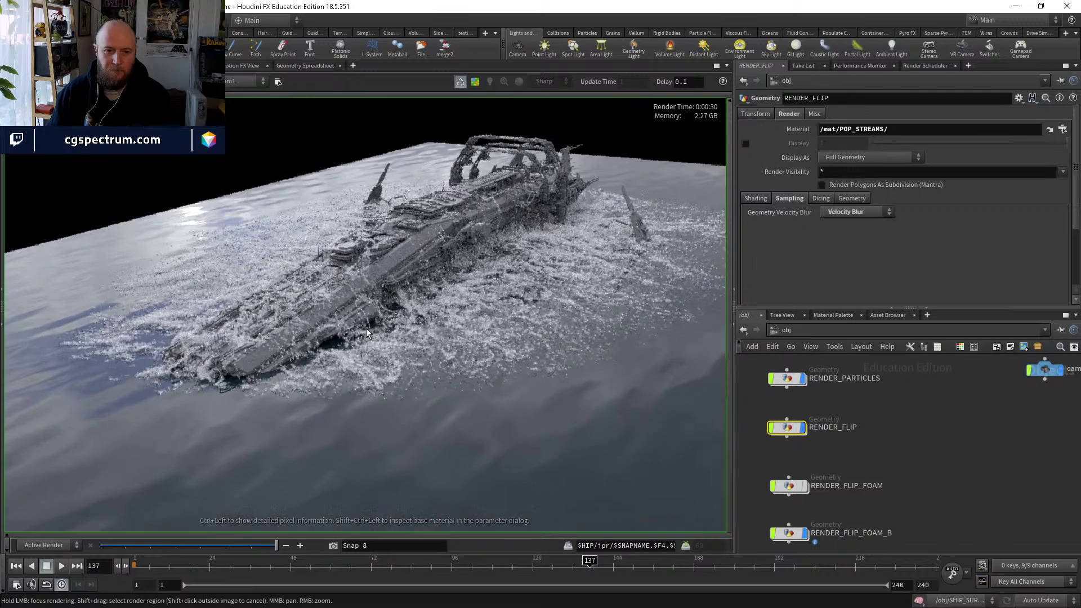
middle_drag(366, 329, 398, 367)
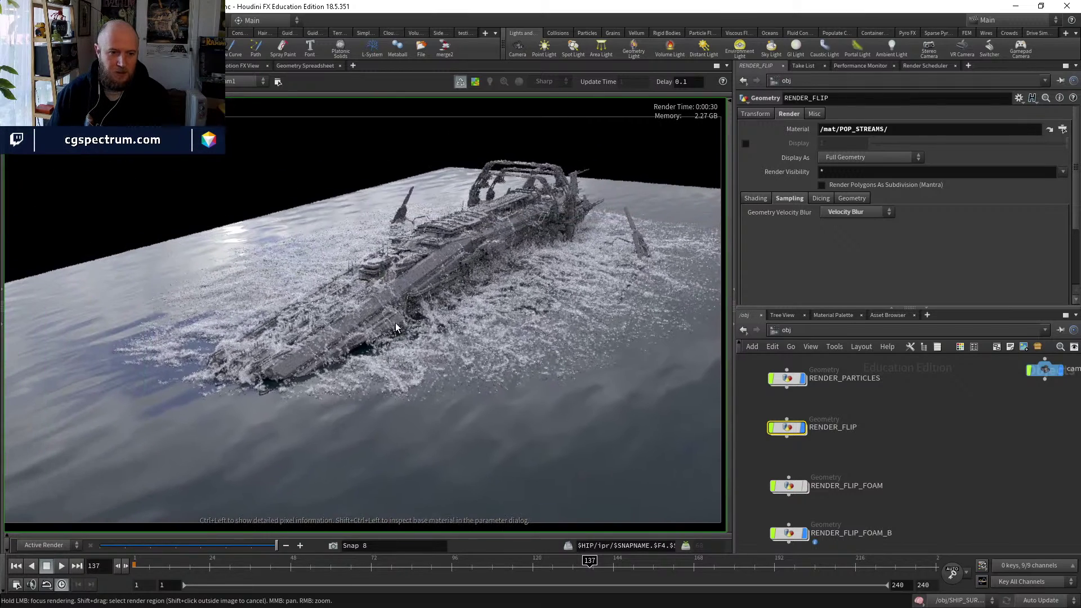
drag(473, 352, 600, 332)
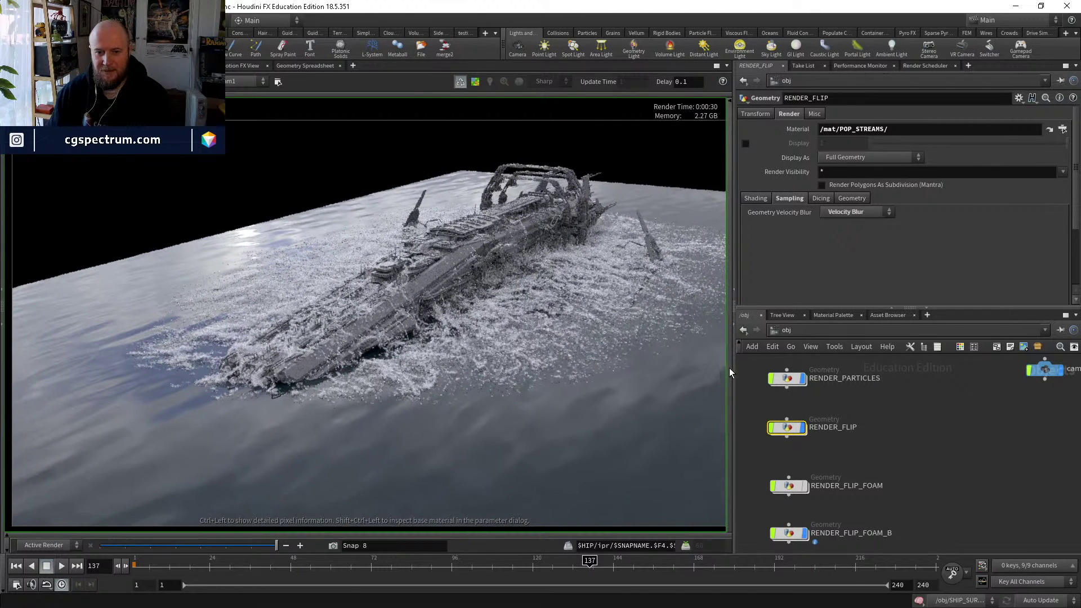
Widen the render view, examine the combined result and nudge the RENDER_FLIP node slightly.
drag(734, 360, 787, 360)
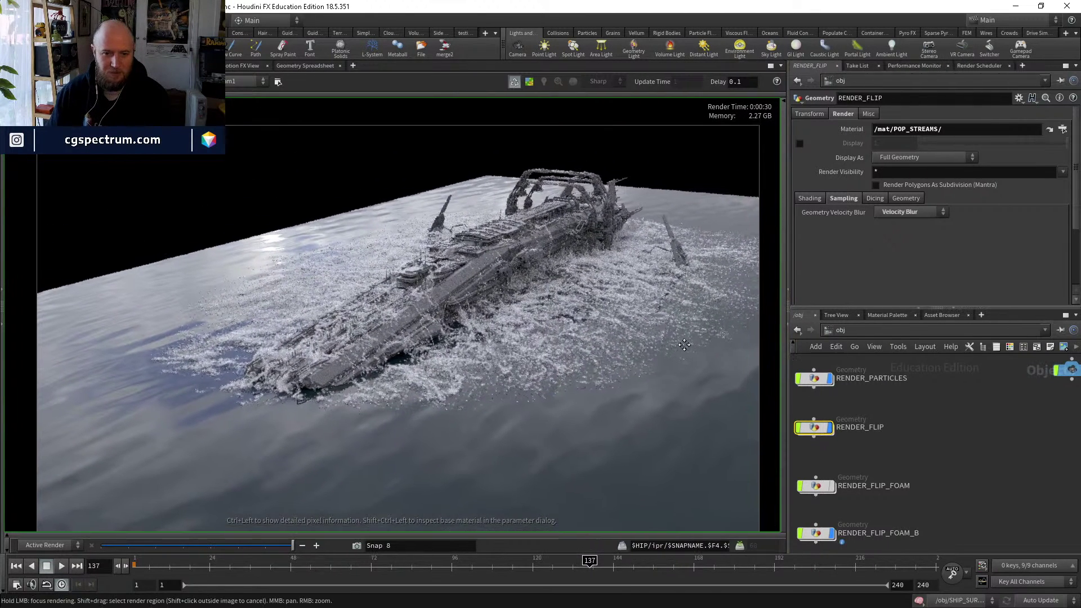
drag(616, 306, 613, 308)
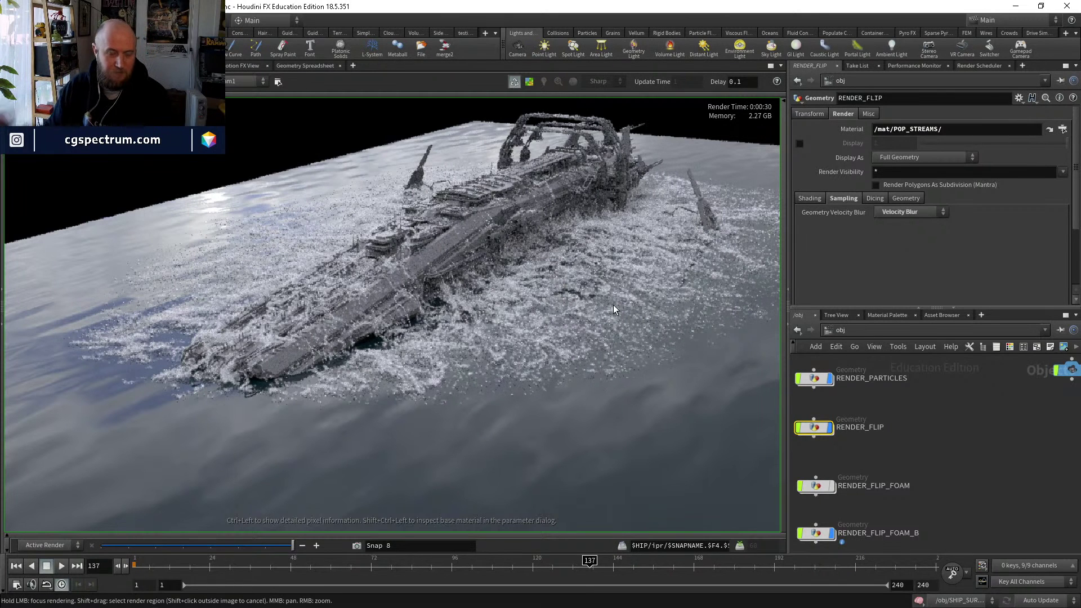
drag(821, 432, 816, 440)
drag(826, 442, 824, 437)
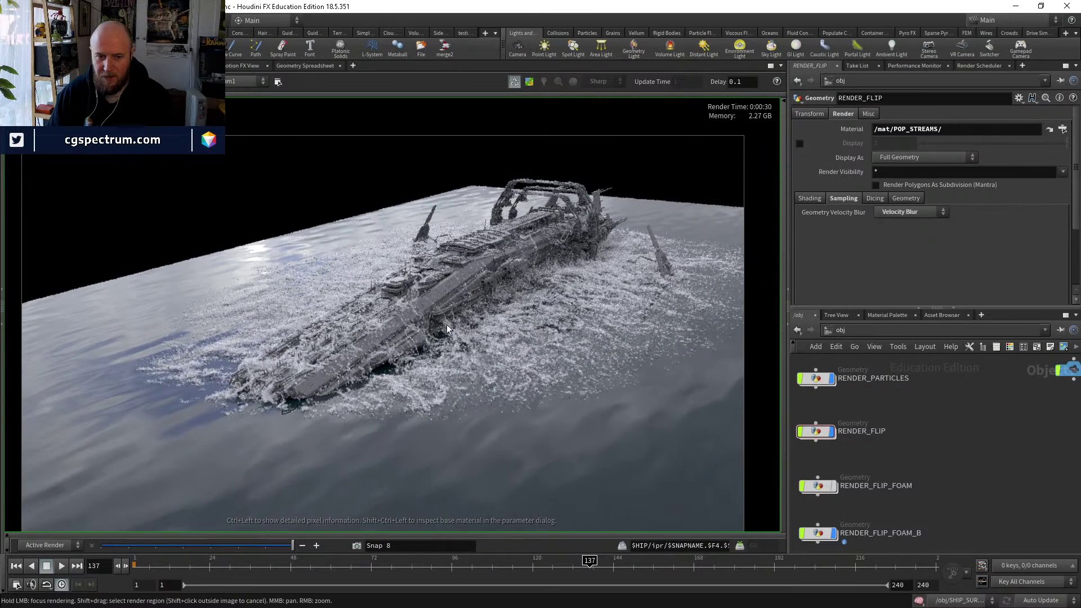
Enter the RENDER_FLIP_FOAM_B network and check the voxel information of the name1 node.
middle_drag(801, 520, 814, 438)
click(815, 446)
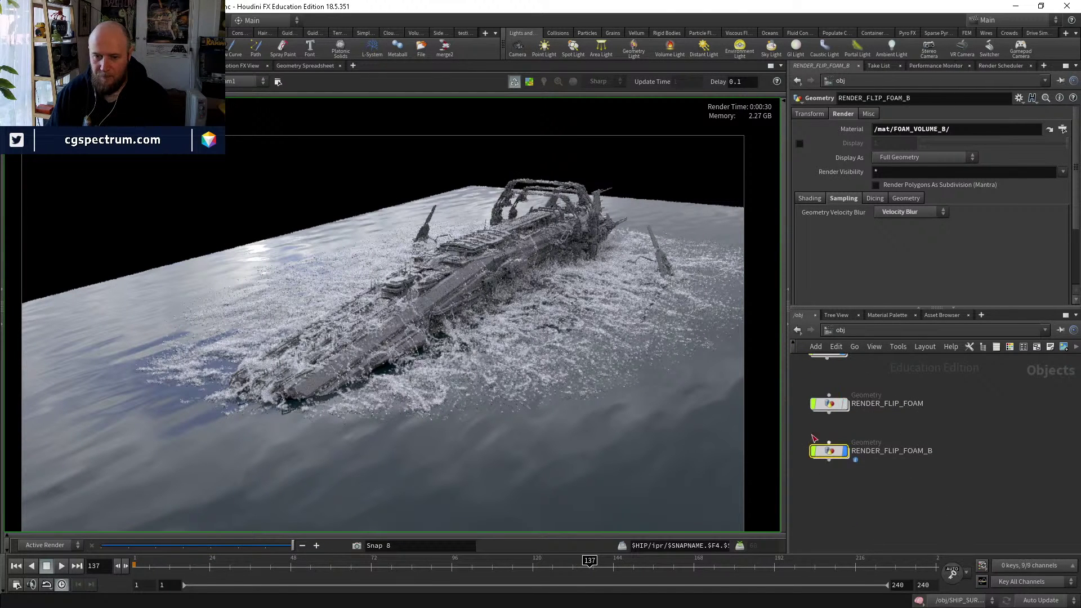
double_click(836, 451)
middle_drag(958, 454, 924, 413)
middle_click(862, 450)
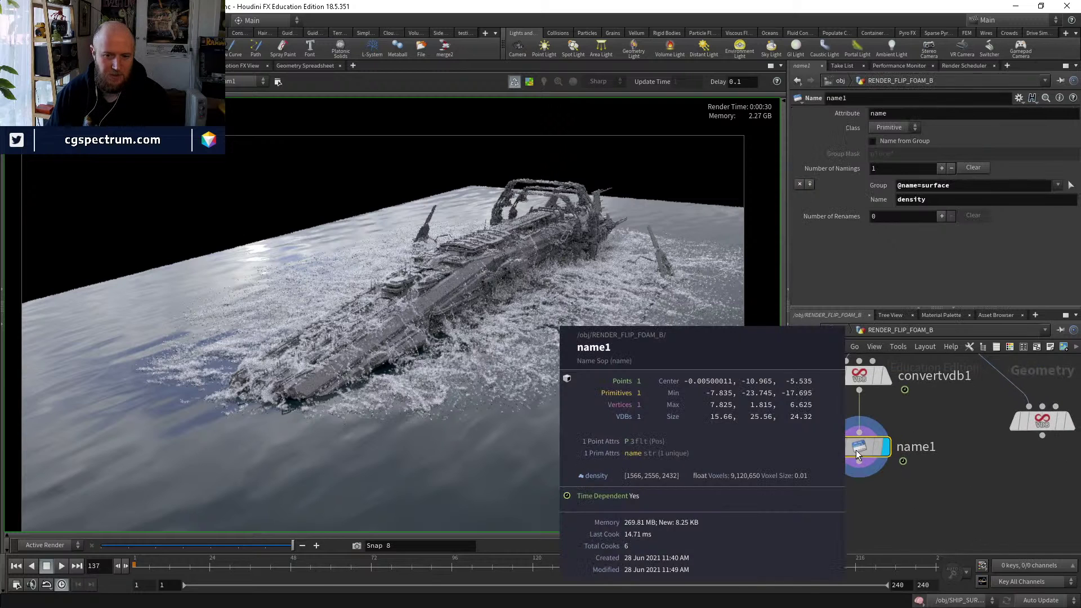
Add a point attribute transfer to vdbfromparticles1, writing attribute v to a VDB named vel, and halt automatic render updates.
middle_drag(1014, 417, 1032, 377)
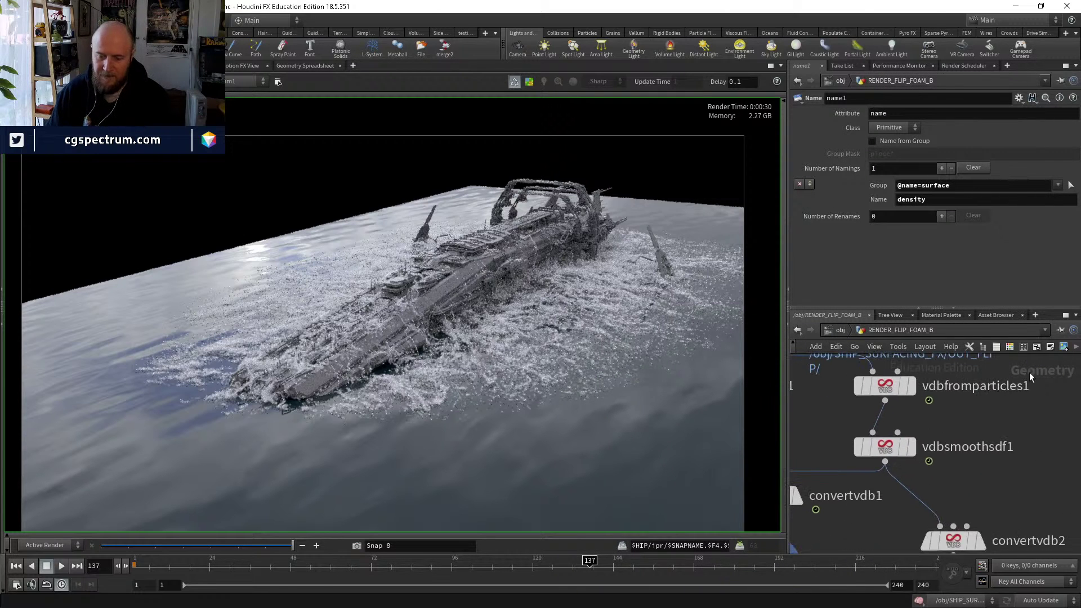
click(886, 386)
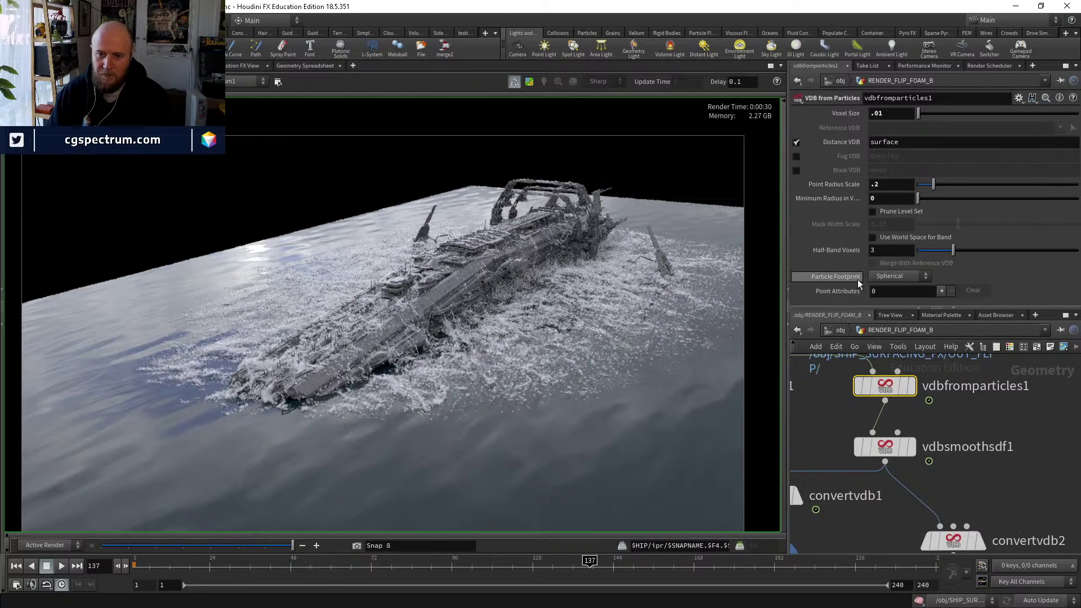
click(942, 290)
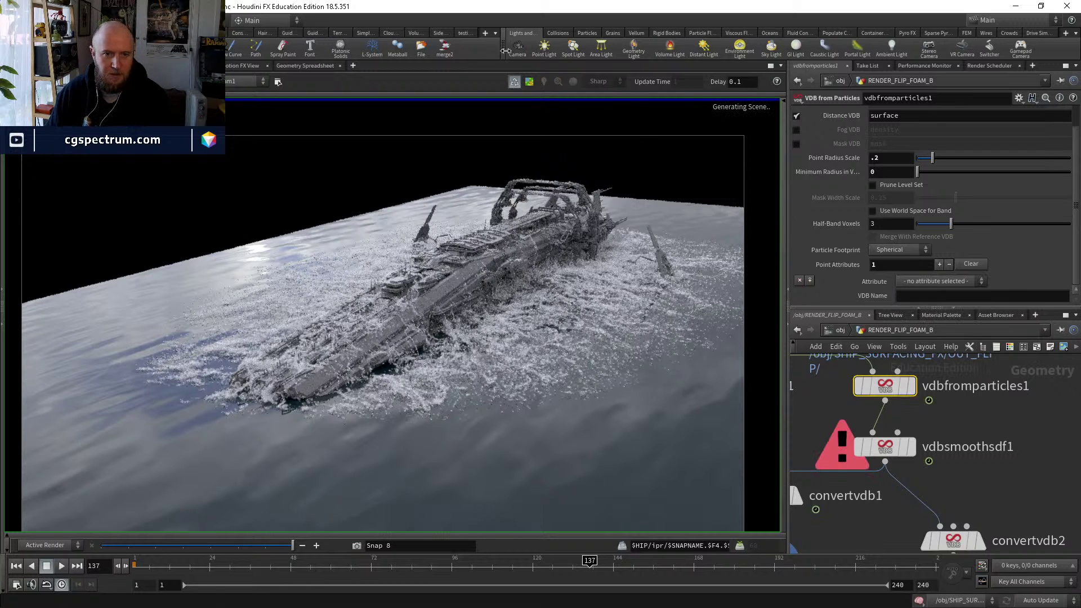
click(512, 83)
click(919, 281)
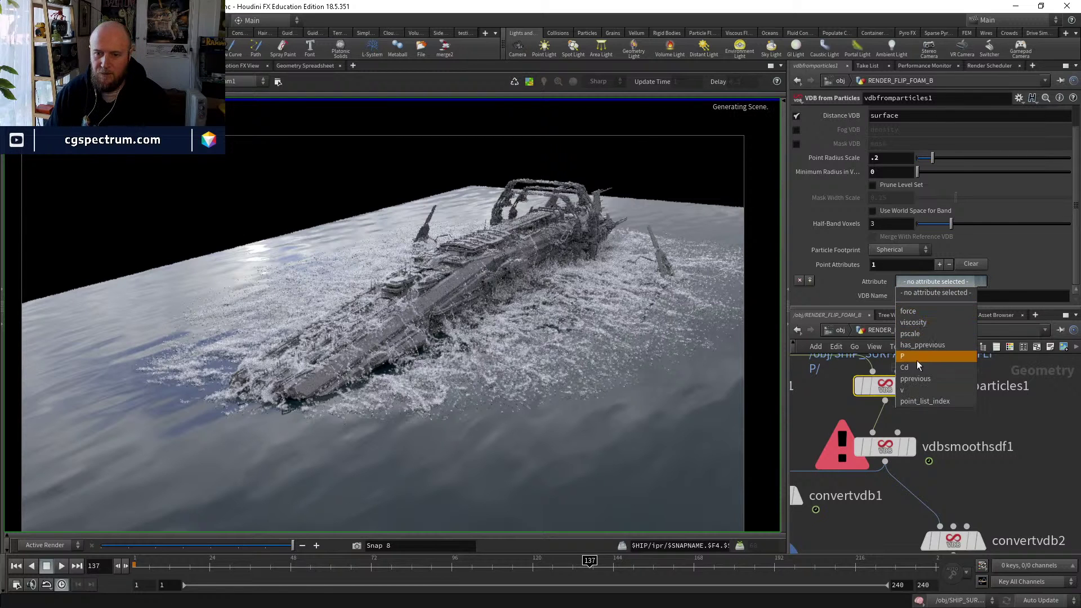
click(922, 390)
click(919, 300)
text(vel)
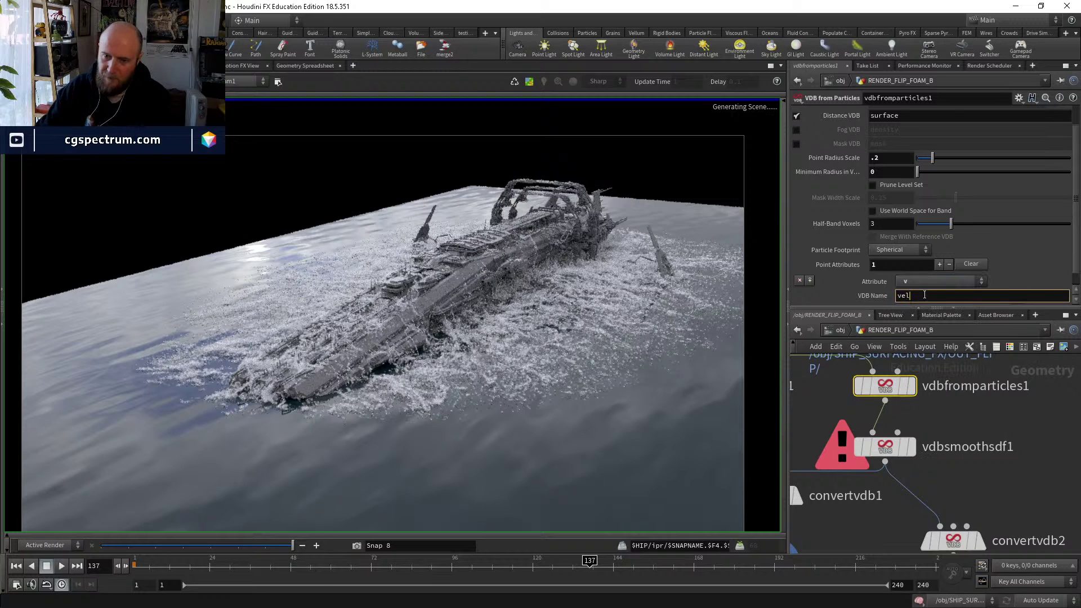
key(Return)
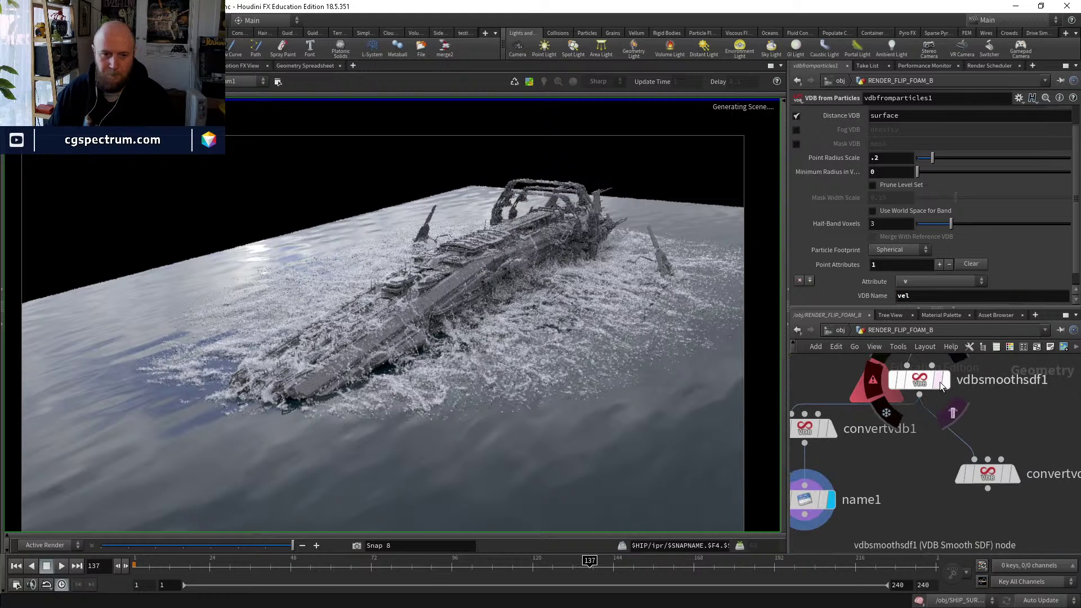
Display the vdbsmoothsdf1 node and check its warning and VDB information.
click(924, 385)
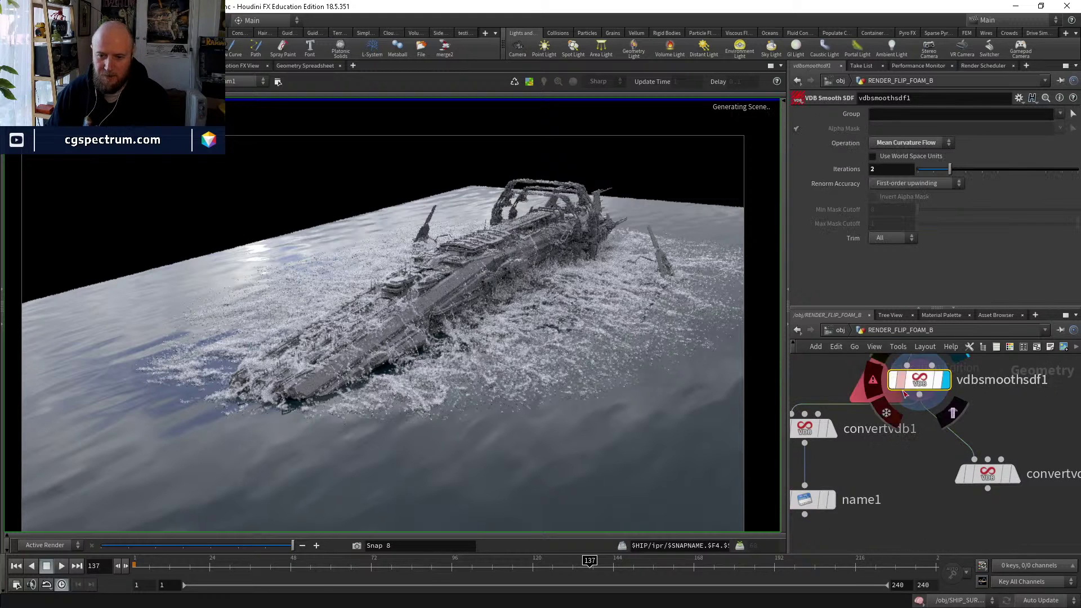
middle_drag(925, 385, 913, 439)
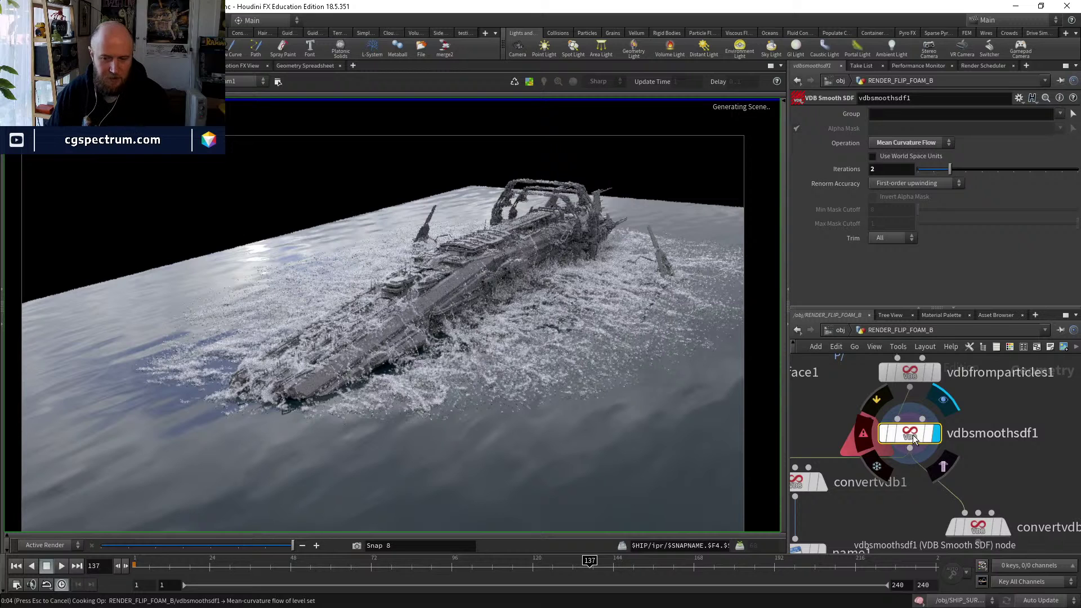
middle_click(912, 435)
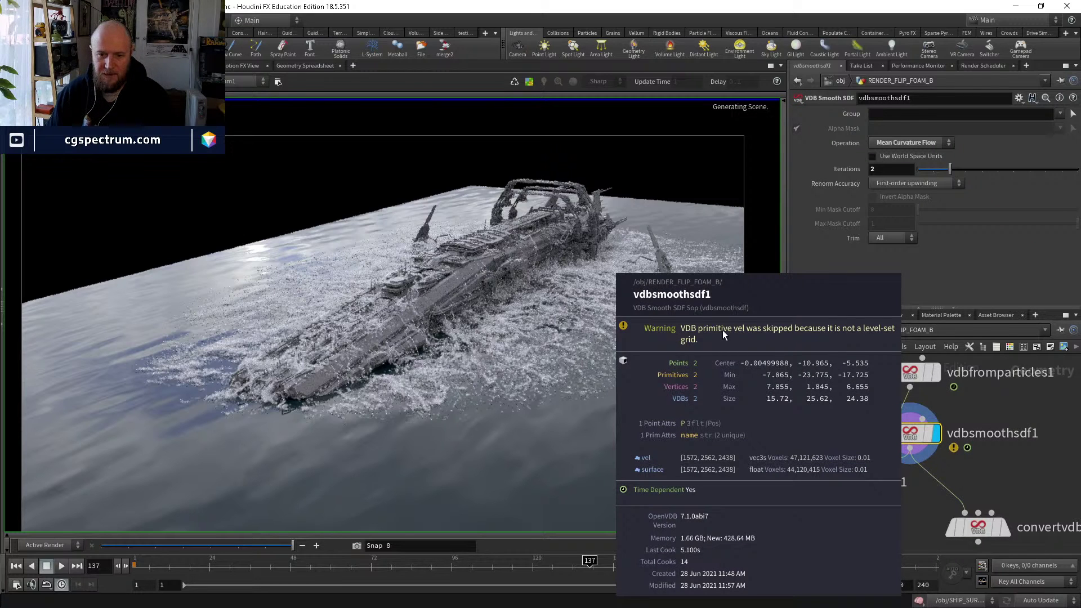
middle_drag(1064, 557, 920, 427)
click(863, 400)
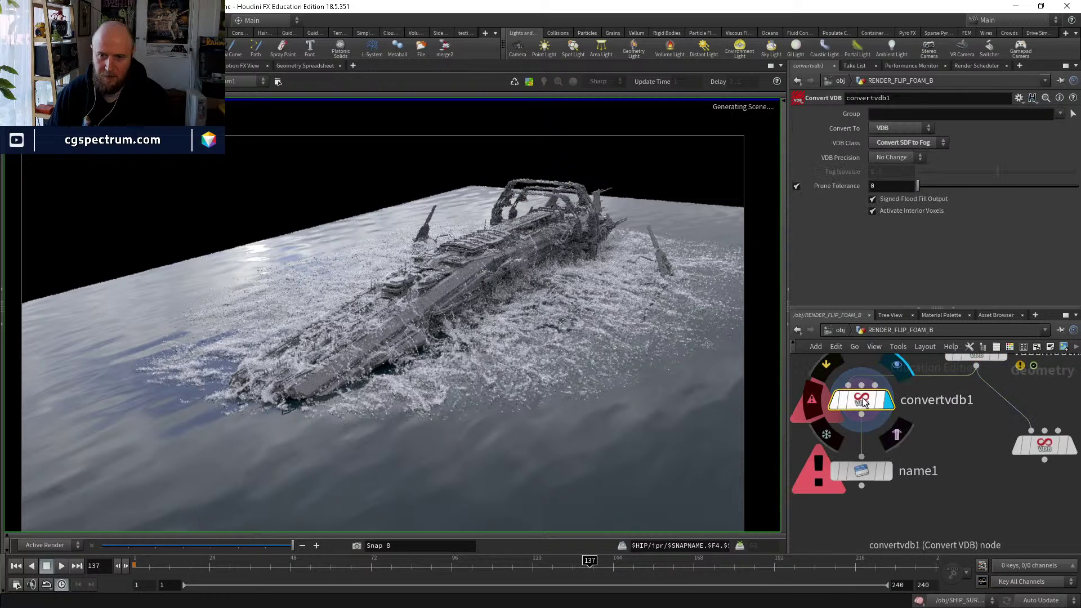
click(1061, 114)
click(1042, 138)
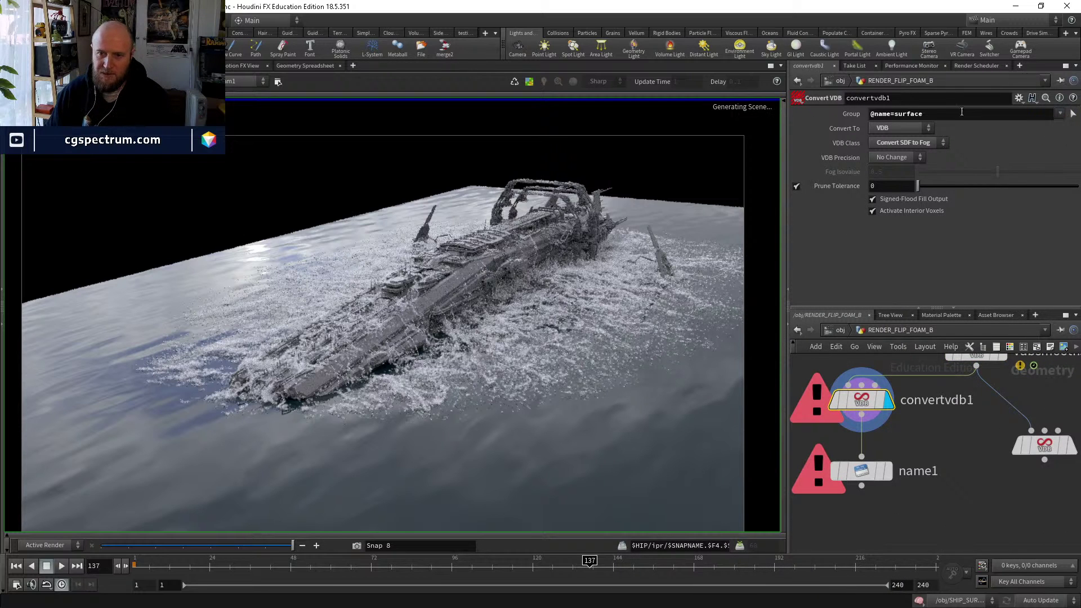
mouse_move(833, 405)
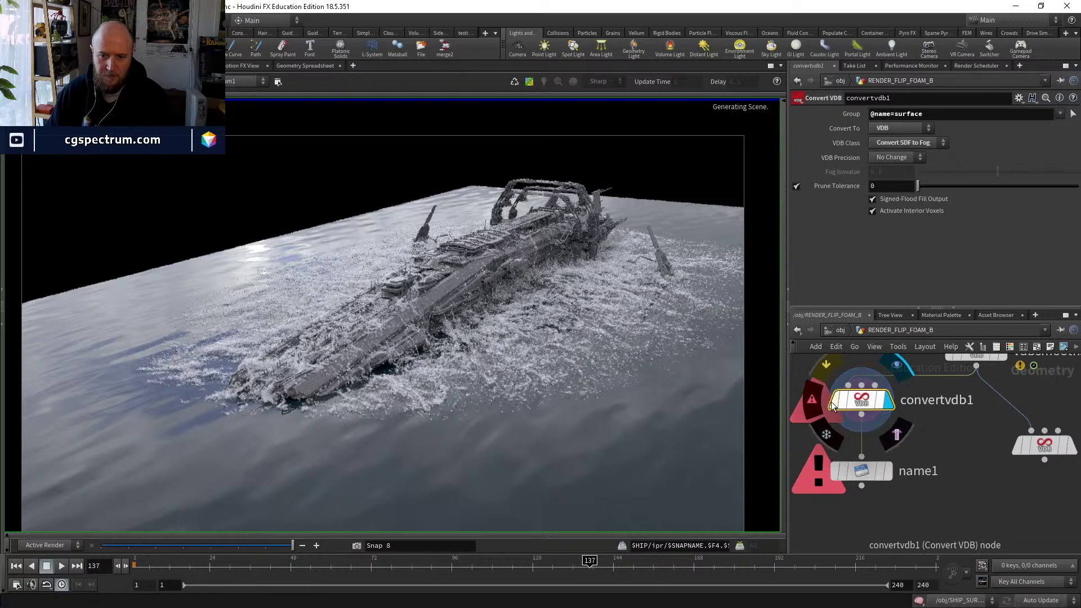
middle_click(860, 401)
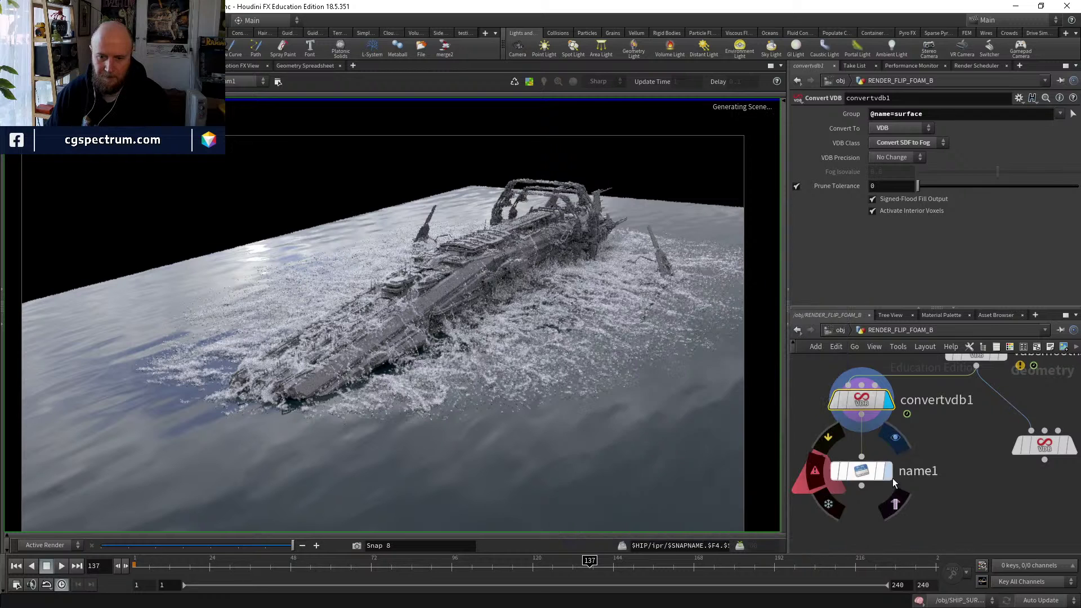
Make name1 the displayed node and check which VDBs it outputs.
click(863, 472)
middle_click(863, 473)
middle_click(862, 473)
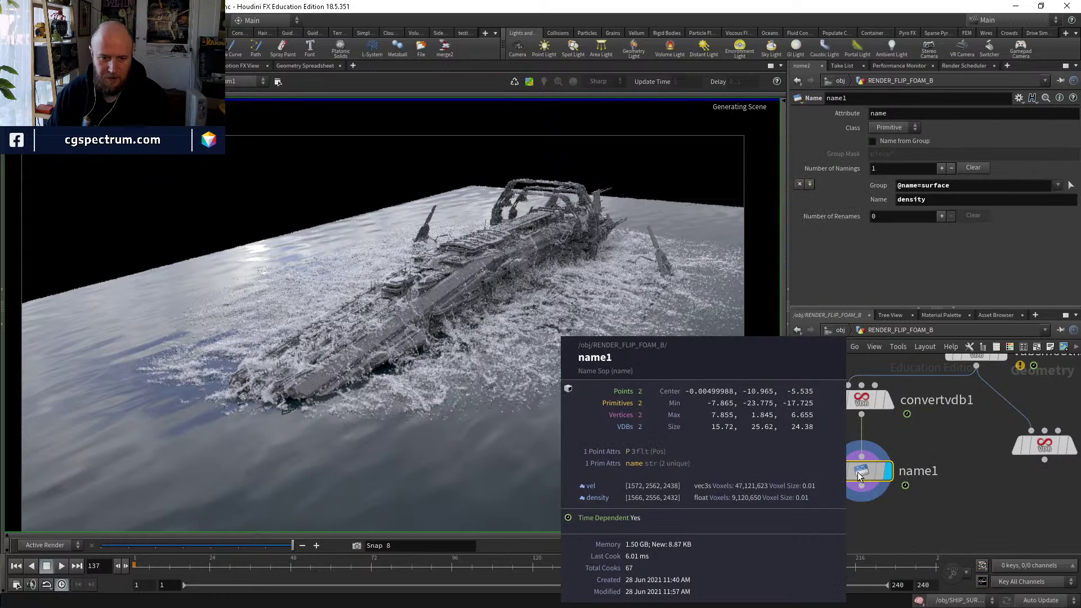
mouse_move(862, 473)
middle_drag(862, 473, 835, 483)
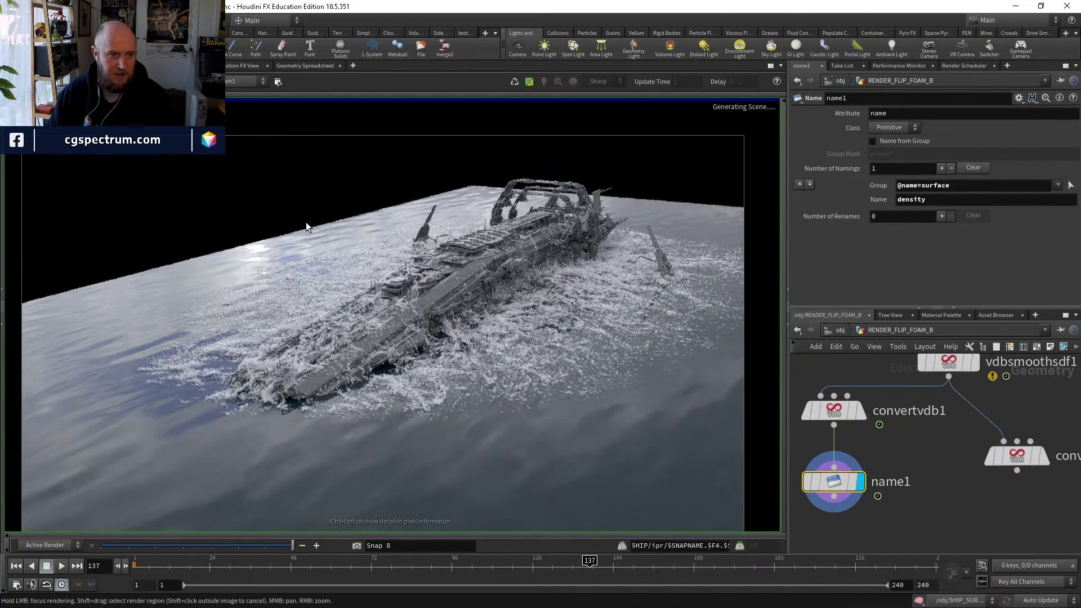
Set the test Mantra node's pixel samples to 3 by 3 in the out network and review its motion blur and sampling settings.
click(845, 332)
click(867, 394)
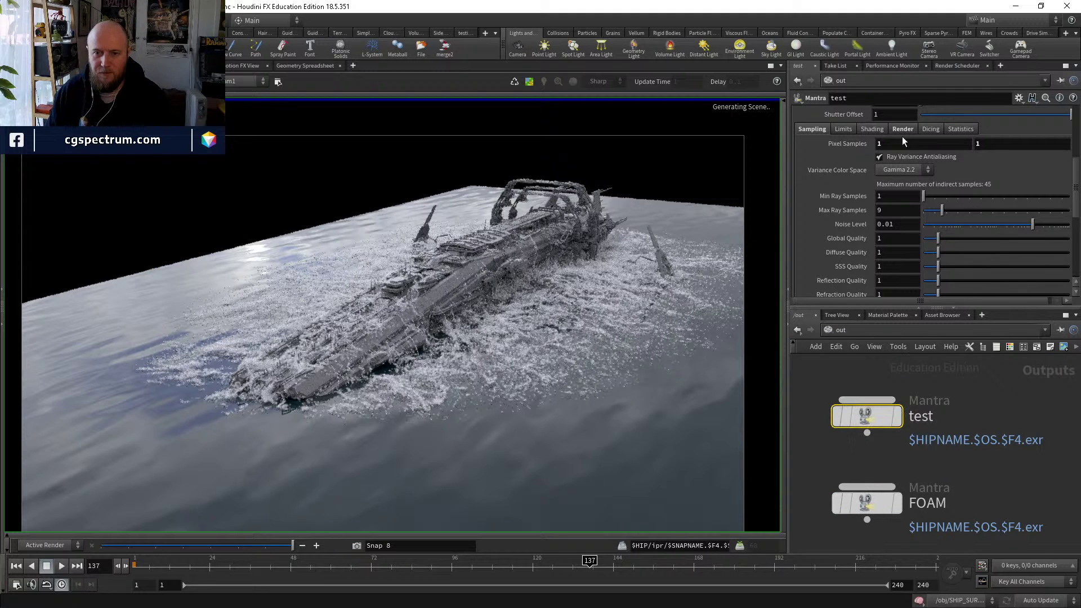
middle_drag(850, 144, 877, 142)
scroll(849, 191, up, 3)
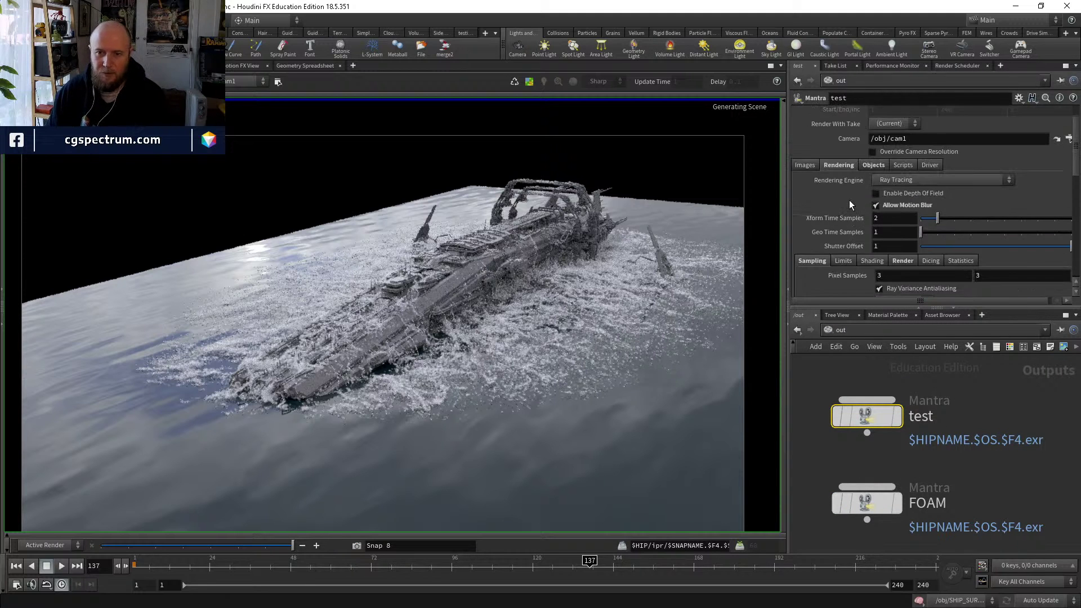
scroll(838, 186, down, 3)
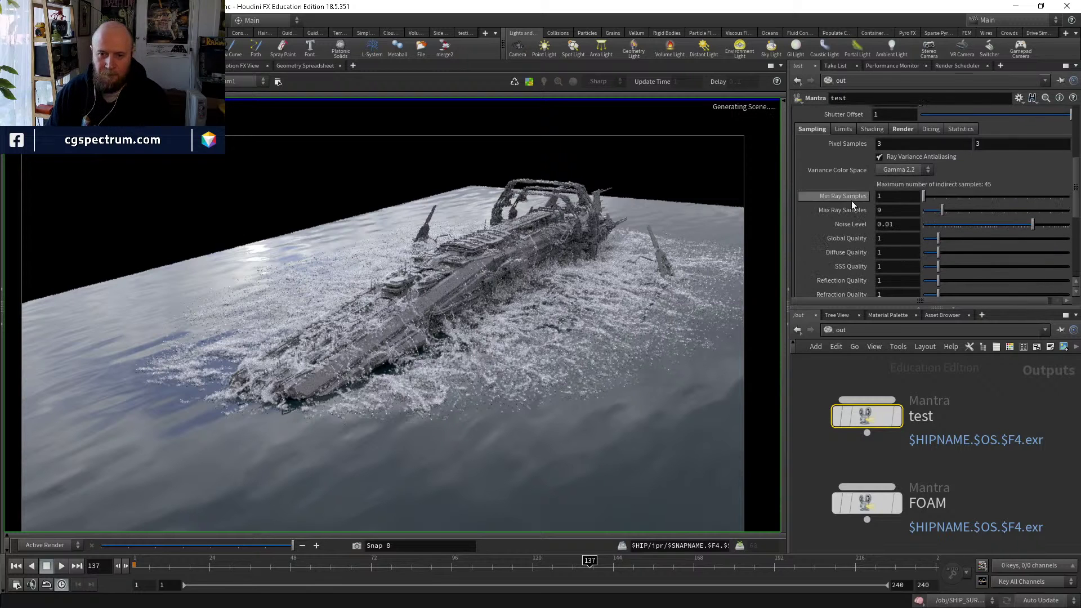
scroll(845, 197, up, 3)
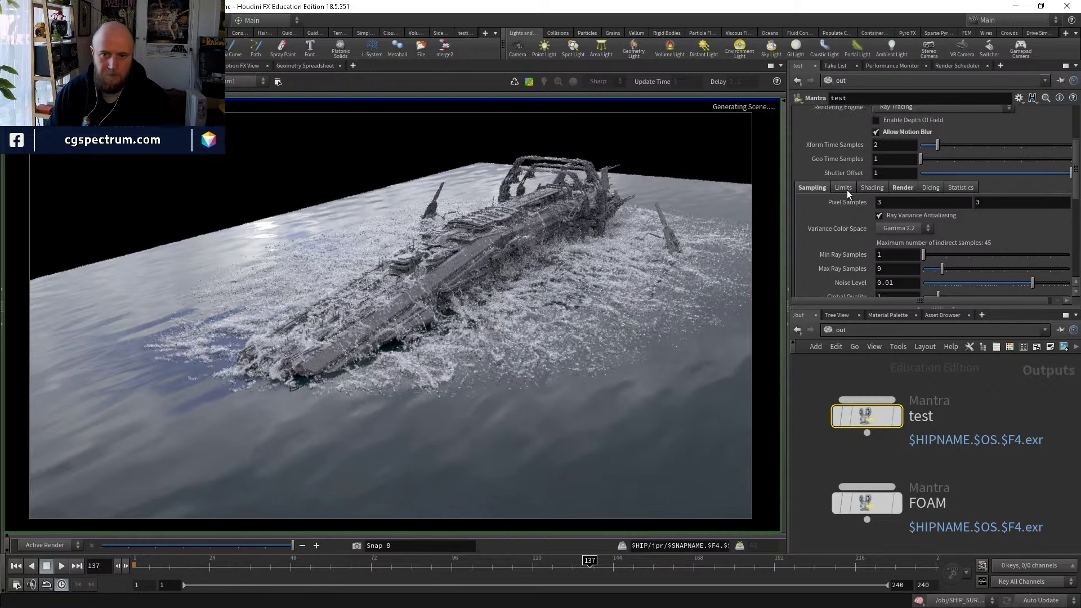
middle_drag(388, 197, 363, 200)
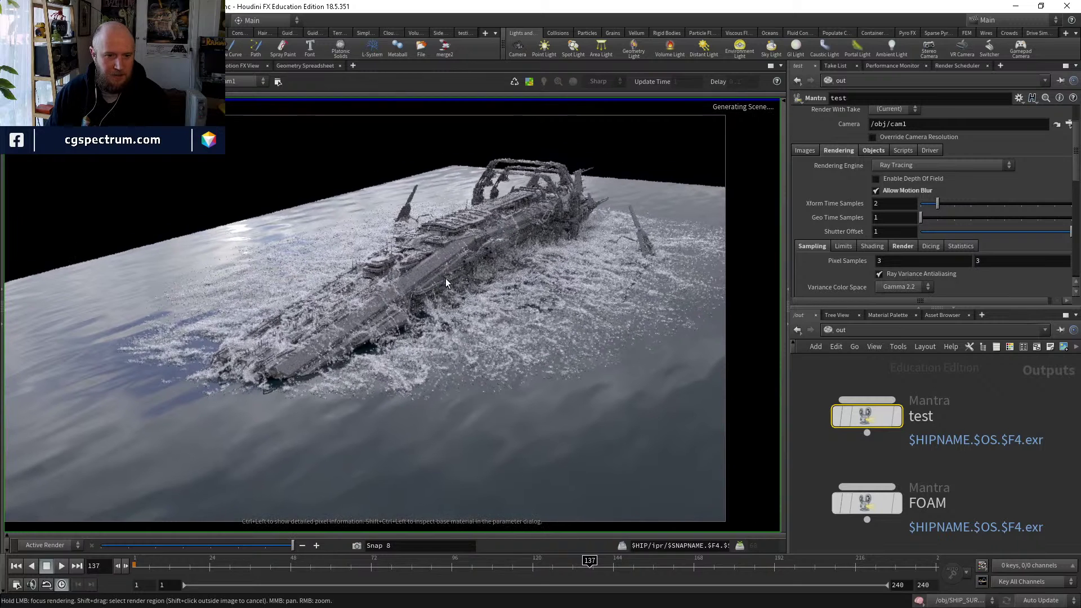
Return to the object level, select envlight1 and enable Render Light Geometry on it.
key(u)
double_click(877, 377)
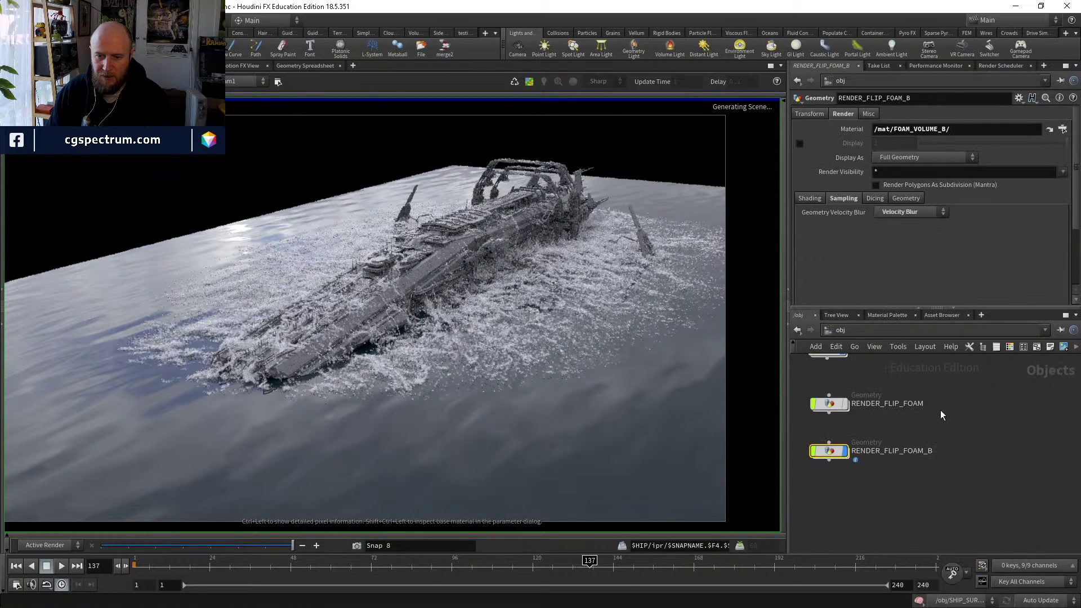
scroll(929, 439, down, 3)
scroll(930, 453, up, 4)
click(885, 435)
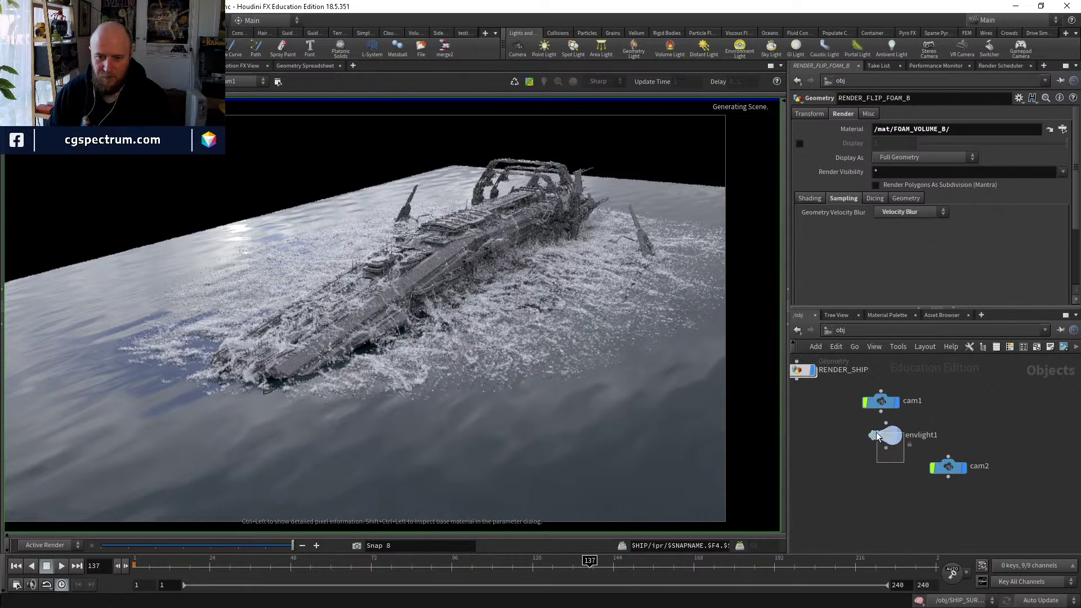
click(875, 230)
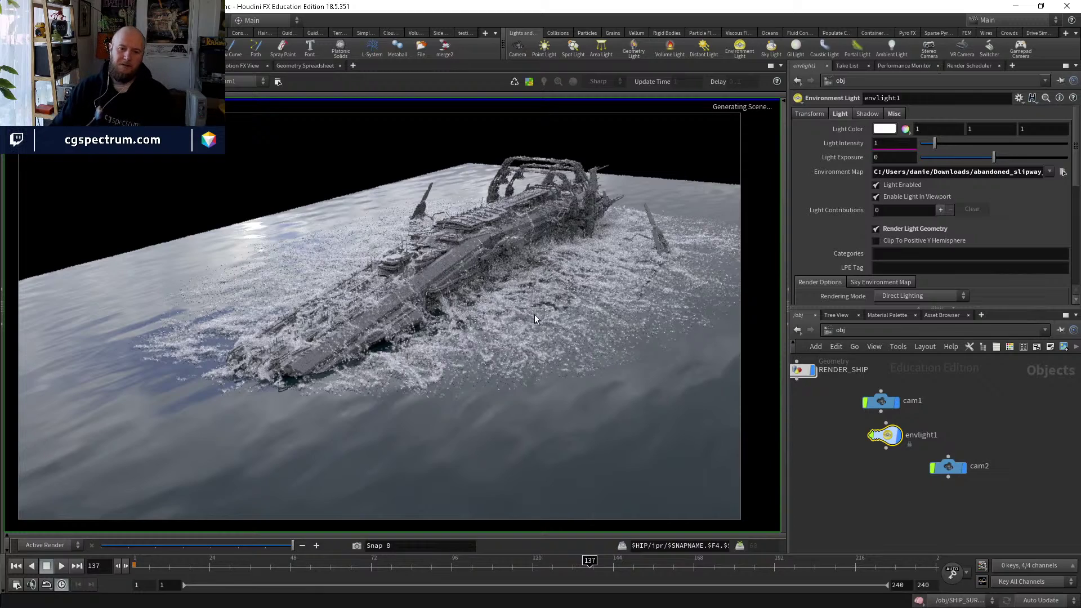
Examine the updating render of the whole ship and its surrounding foam, including a closer look at the hull.
scroll(535, 314, up, 2)
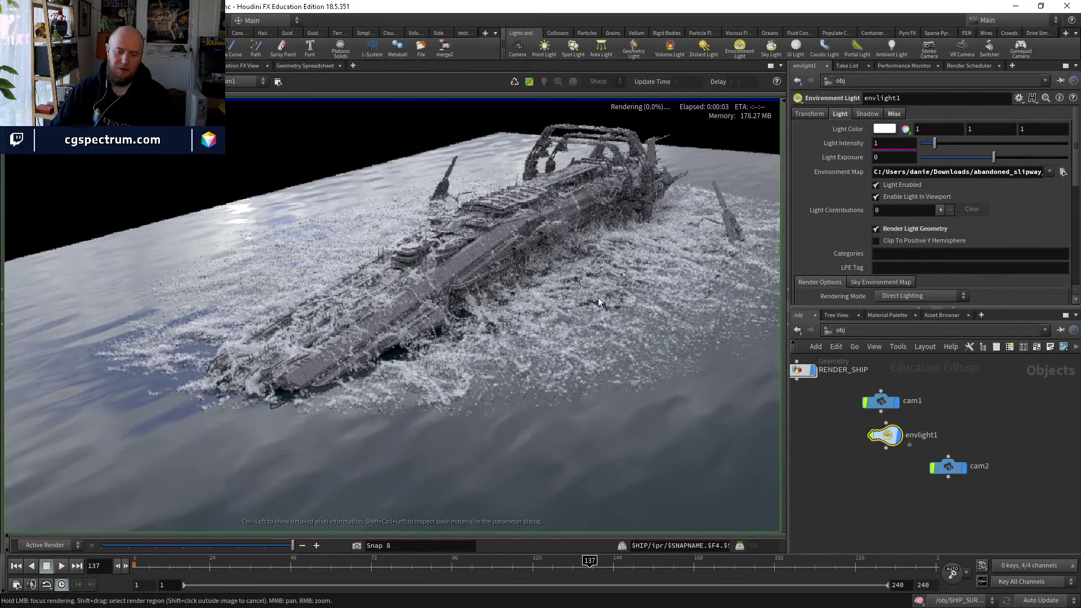
scroll(419, 308, up, 5)
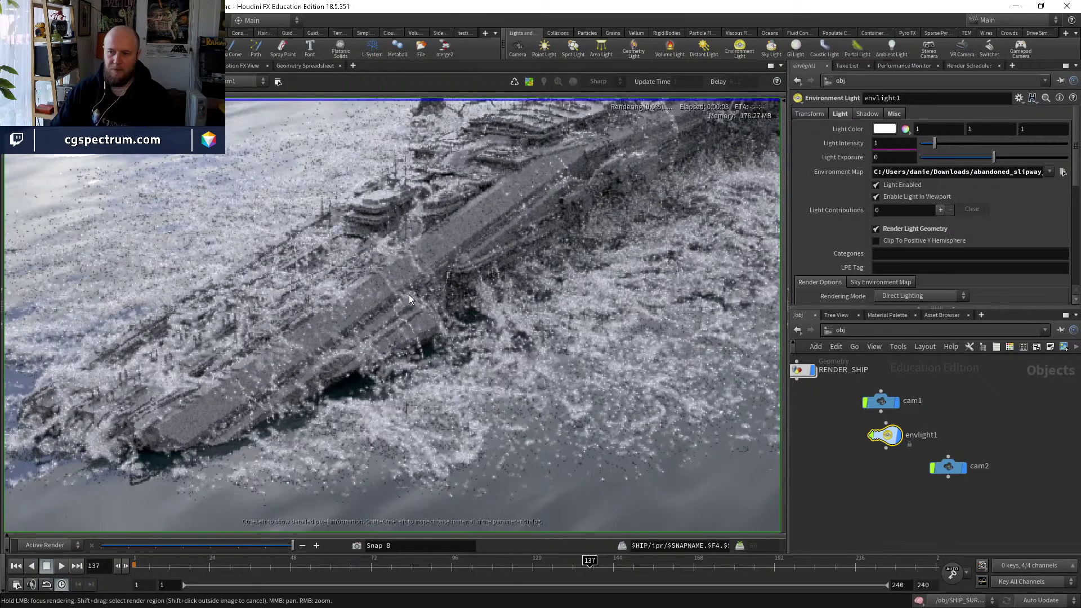
scroll(414, 326, down, 5)
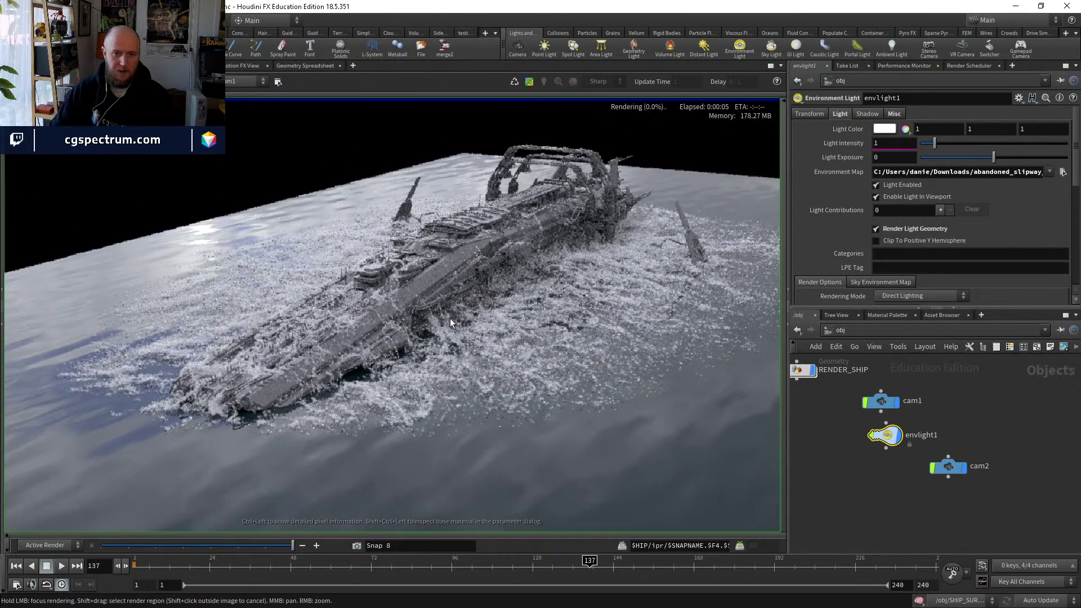
middle_drag(450, 319, 452, 294)
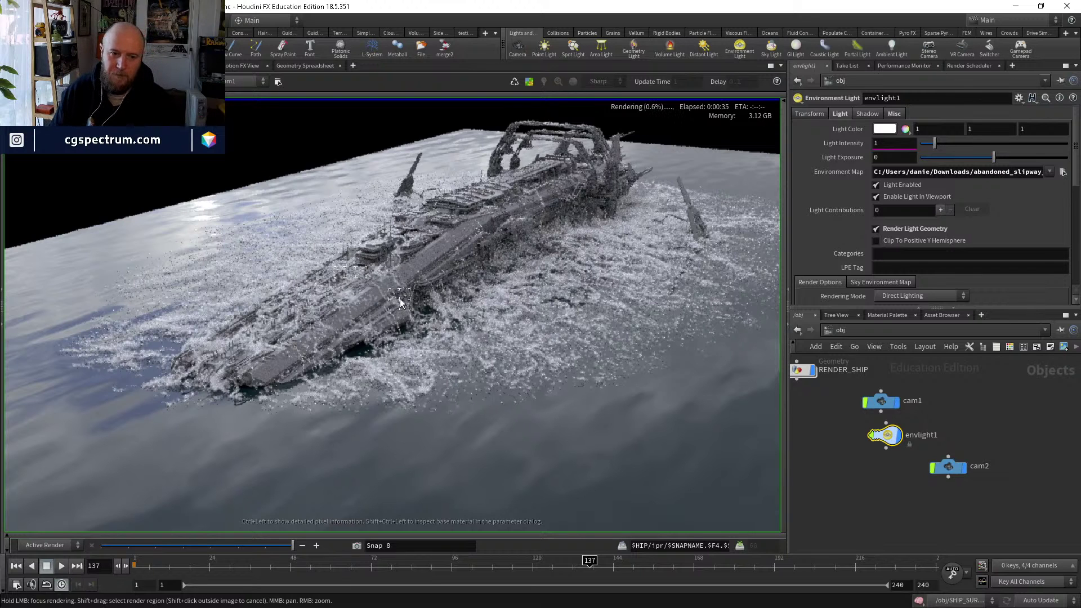
right_drag(397, 318, 386, 333)
middle_drag(389, 337, 397, 290)
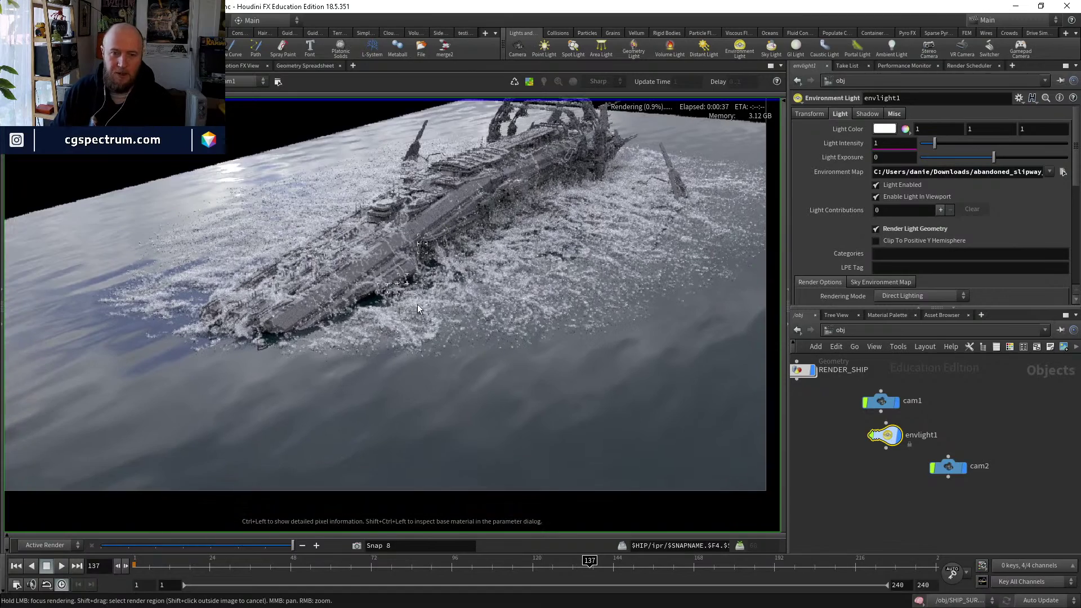
Examine the refining render close up, from the bow along the hull to the spray and foam beside it.
right_drag(370, 306, 356, 340)
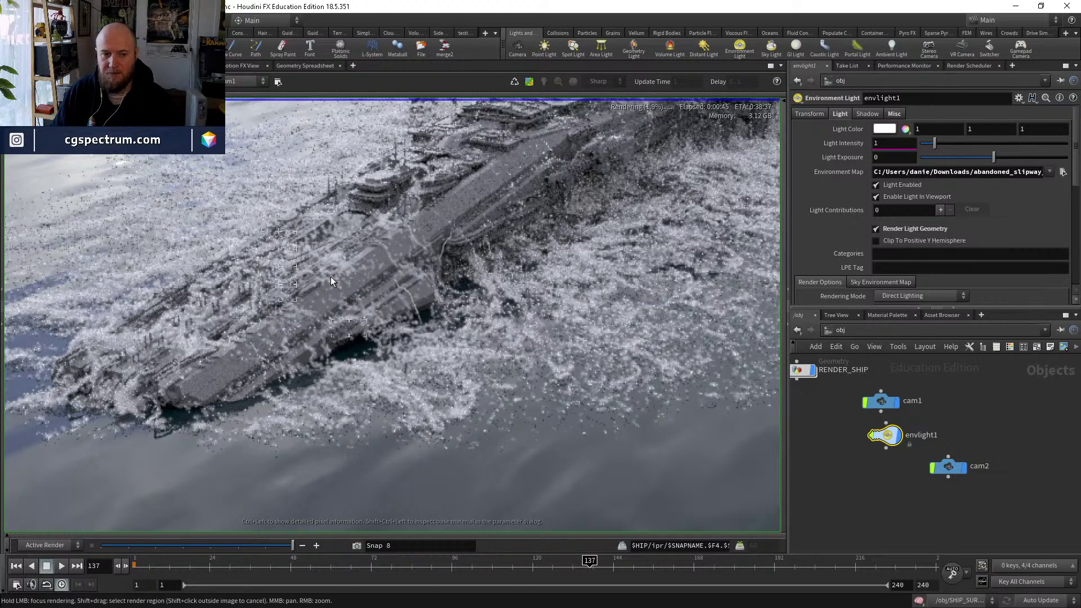
scroll(330, 276, up, 2)
scroll(305, 301, up, 2)
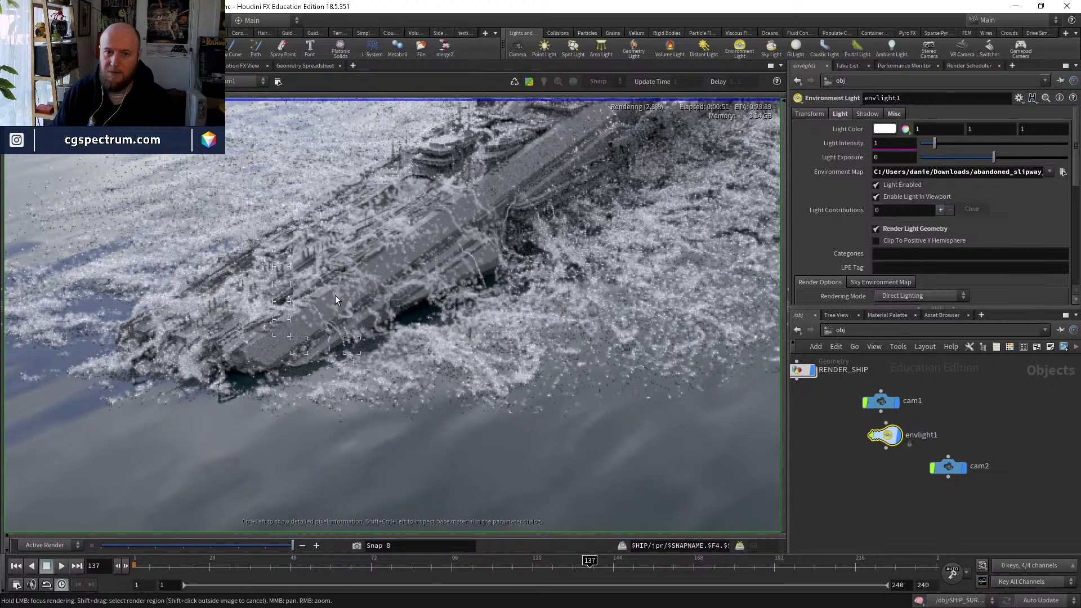
scroll(336, 295, down, 3)
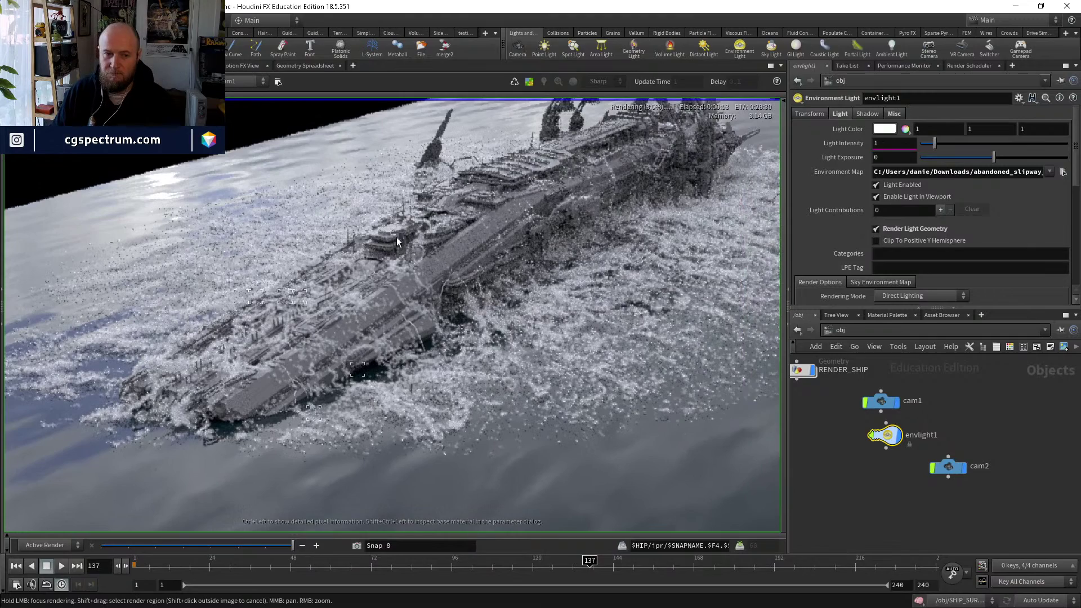
middle_drag(584, 201, 536, 255)
scroll(496, 285, up, 2)
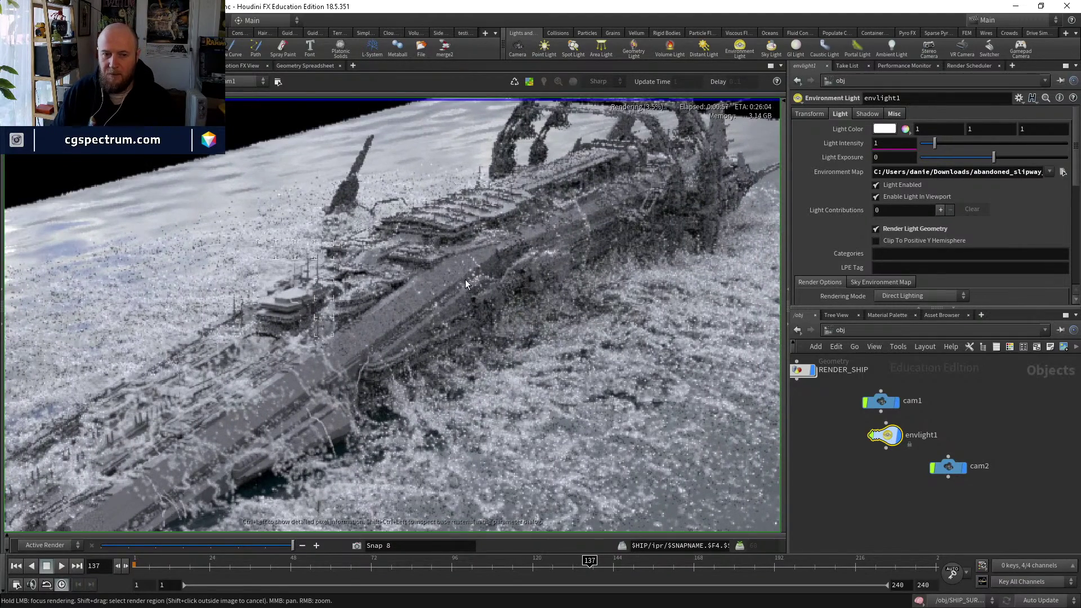
scroll(475, 280, up, 2)
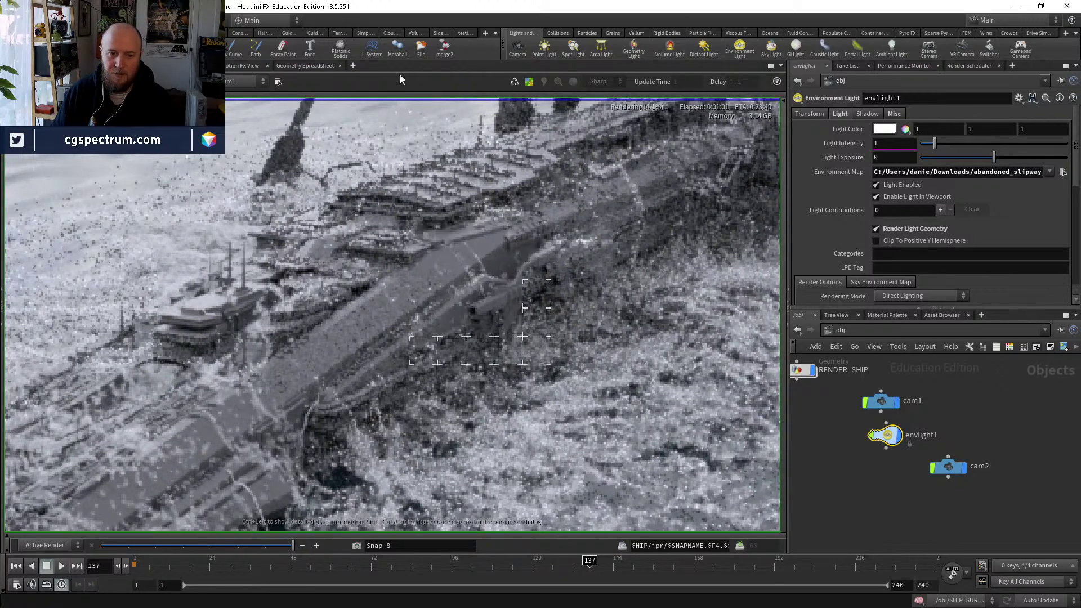
middle_drag(488, 182, 483, 134)
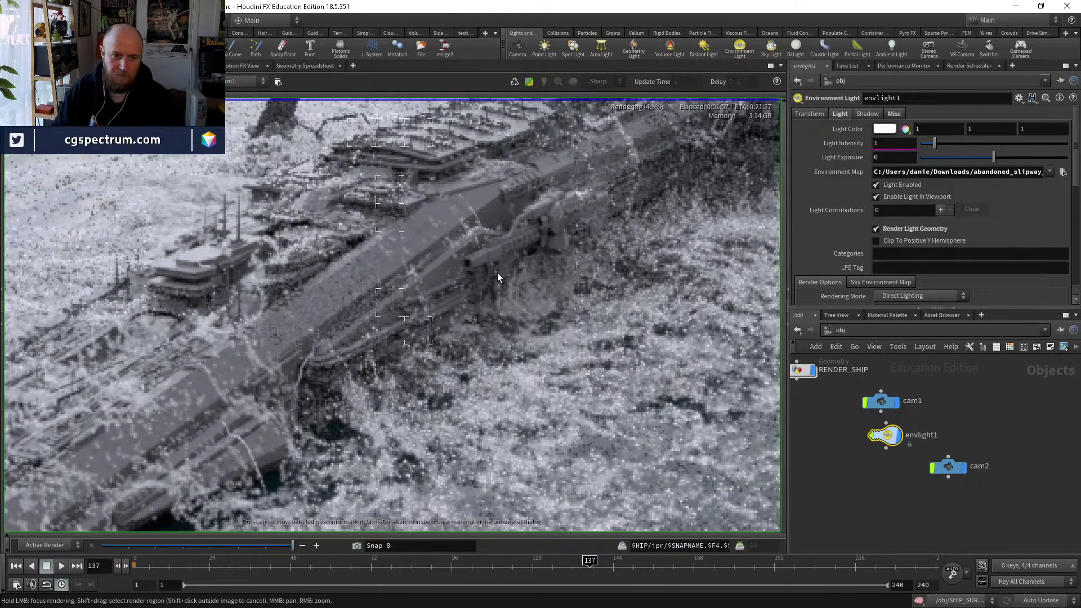
scroll(364, 299, down, 4)
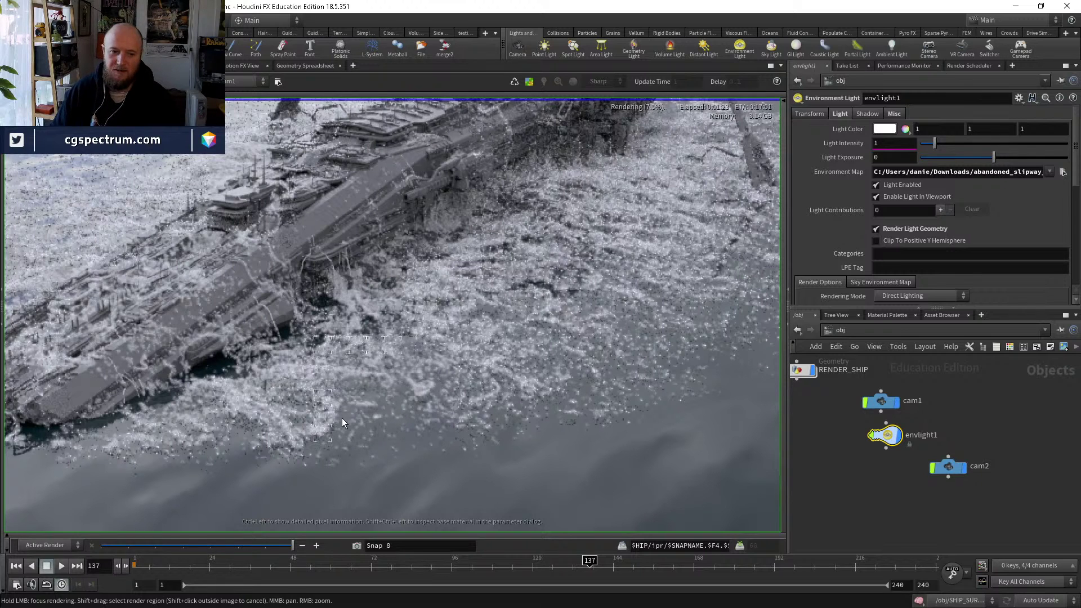
Examine the refining render from the foam beside the hull out to the whole ship and the surrounding water.
middle_drag(349, 418, 417, 407)
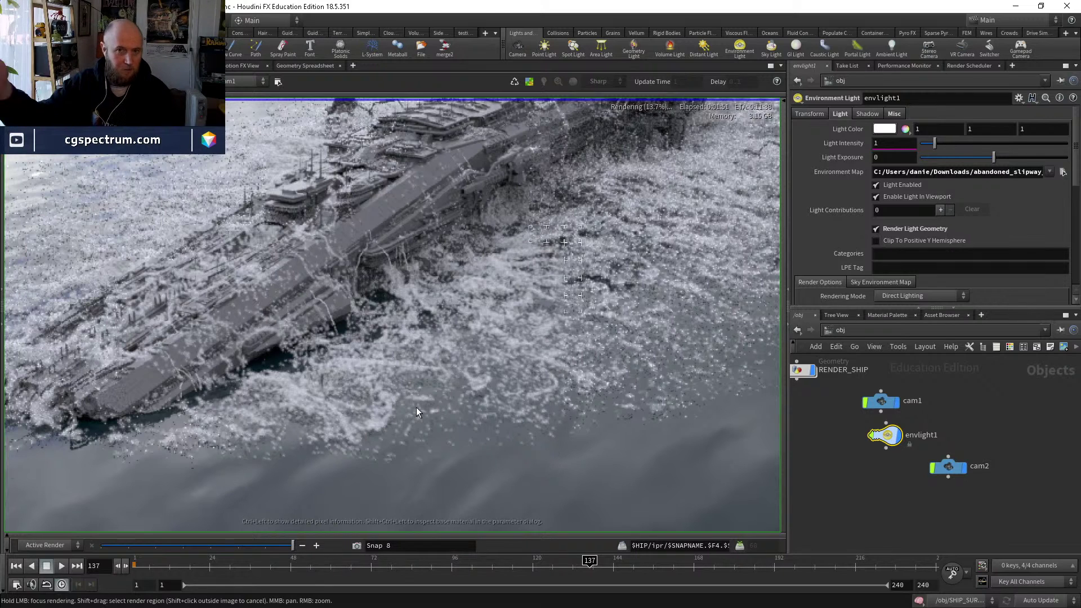
scroll(416, 407, down, 2)
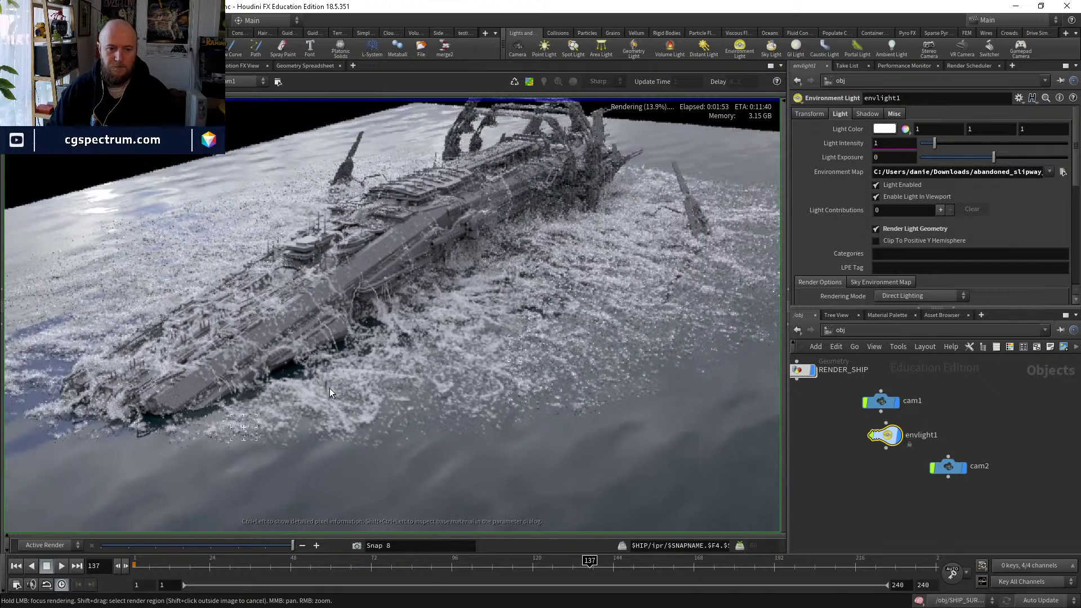
middle_drag(240, 424, 298, 441)
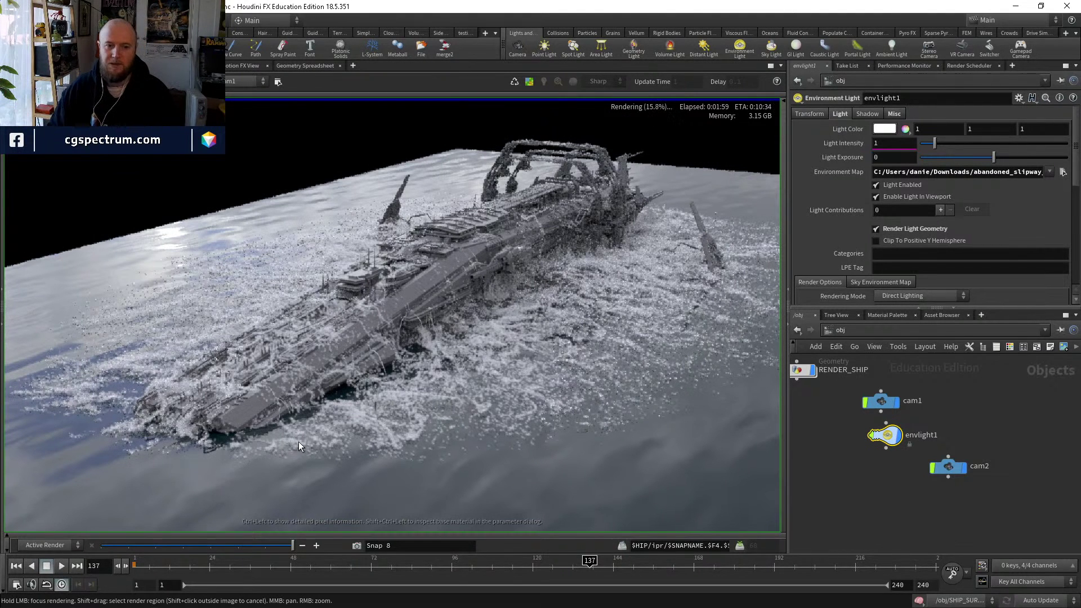
middle_drag(305, 433, 333, 441)
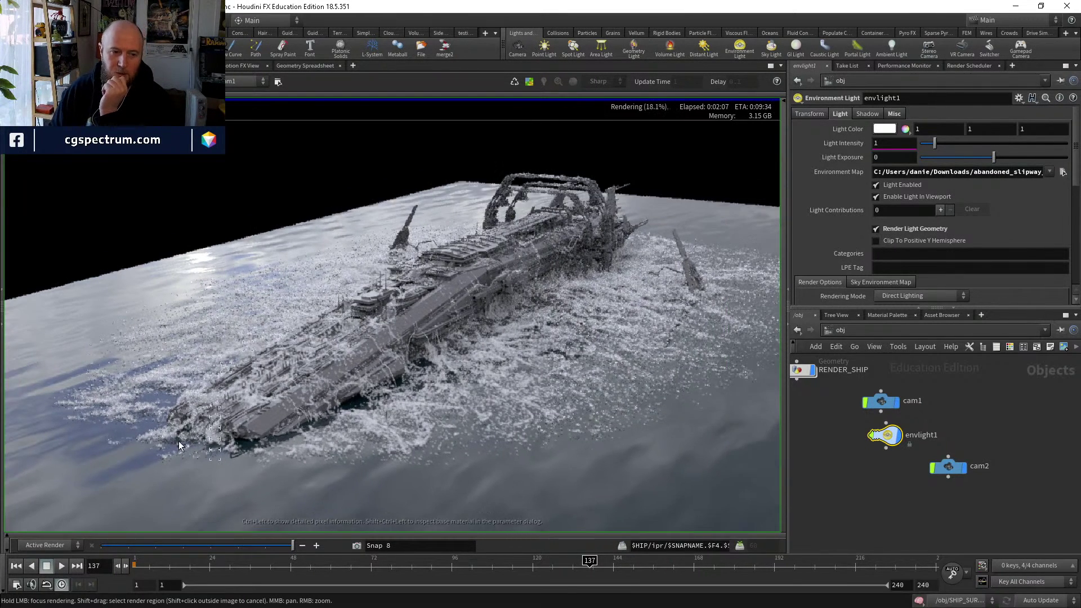
mouse_move(178, 441)
middle_down()
mouse_move(248, 415)
mouse_move(228, 450)
mouse_move(192, 445)
middle_up()
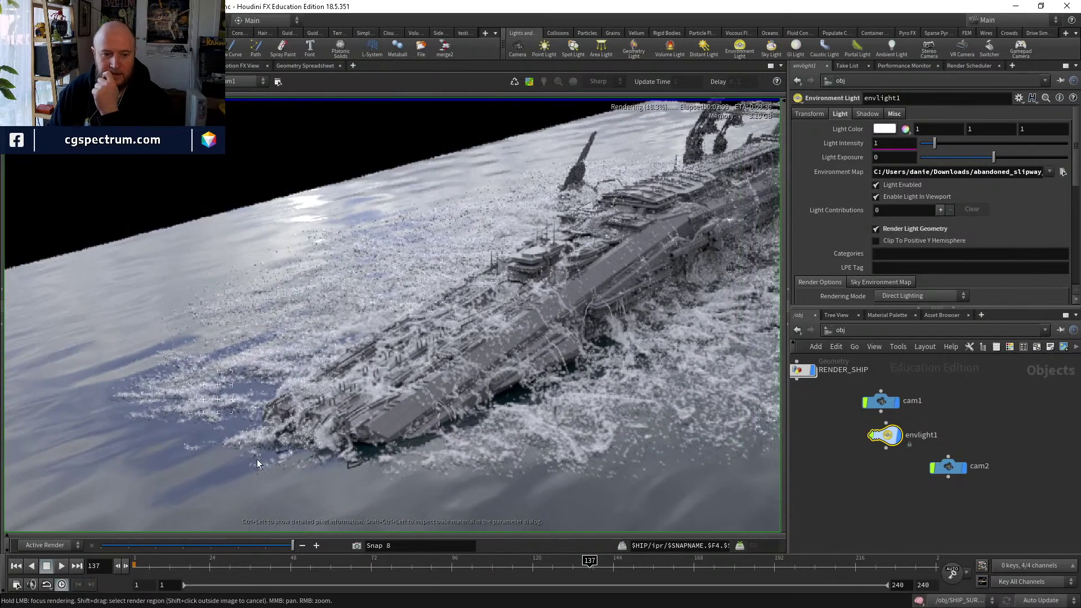
right_drag(192, 445, 333, 437)
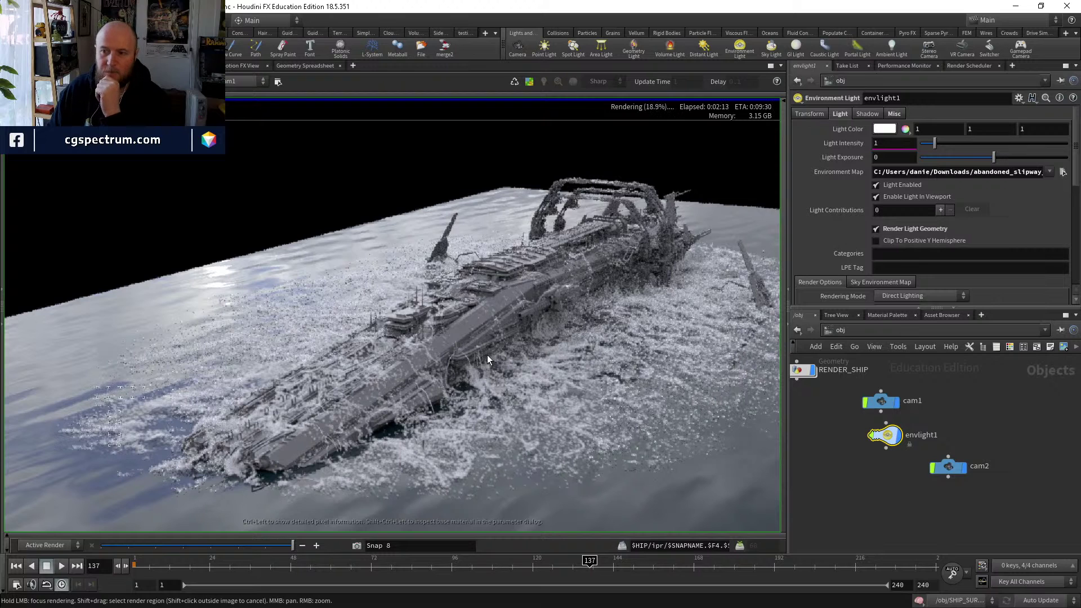
drag(402, 386, 283, 409)
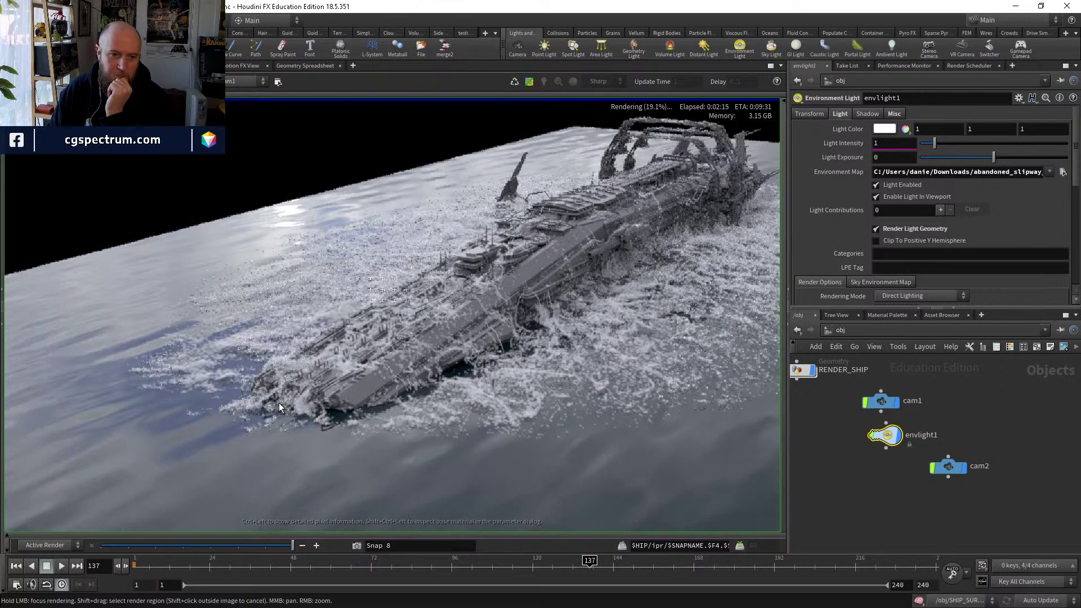
right_drag(279, 403, 558, 367)
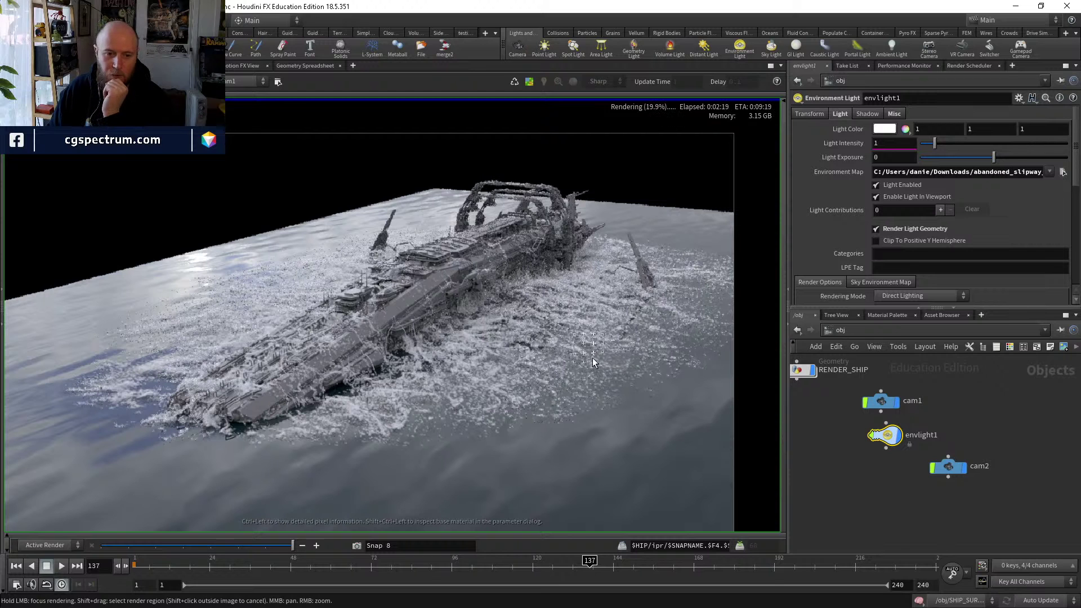
right_drag(593, 357, 614, 339)
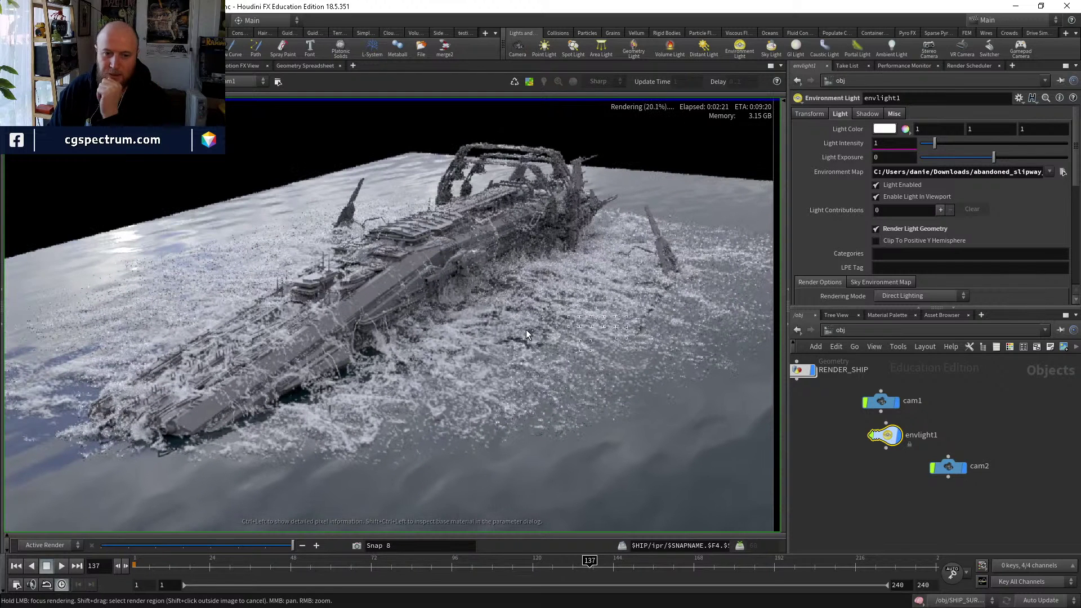
middle_drag(526, 330, 579, 326)
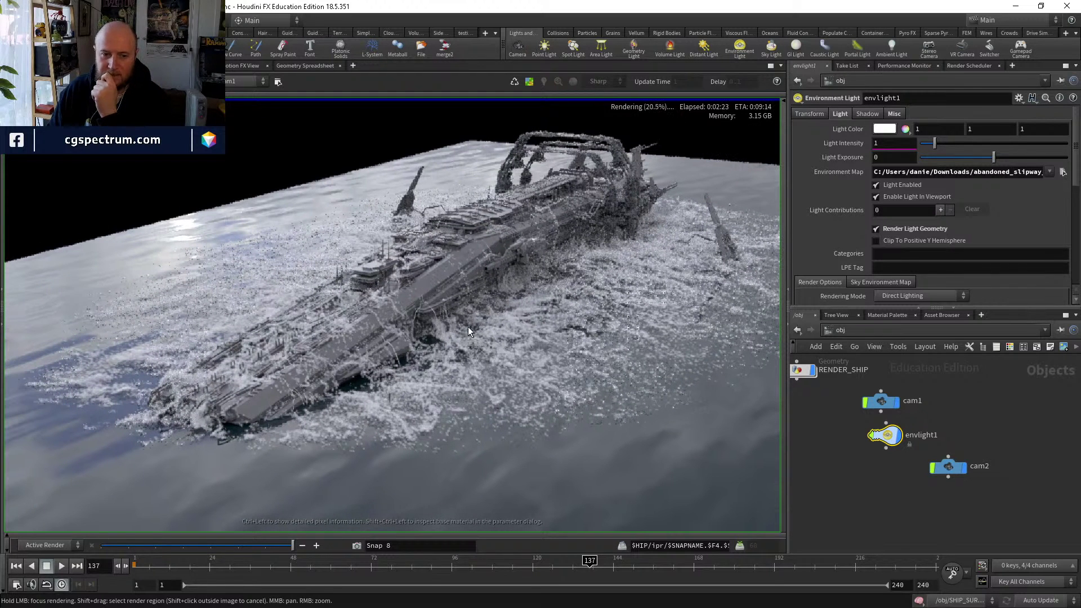
right_drag(468, 326, 415, 339)
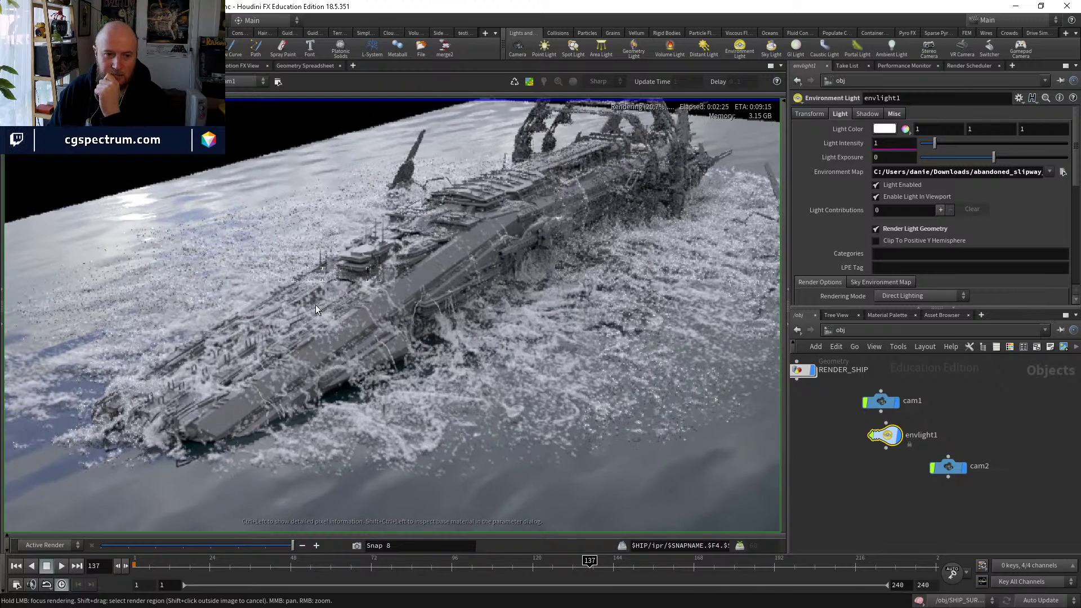
right_drag(343, 303, 367, 309)
middle_drag(392, 308, 400, 307)
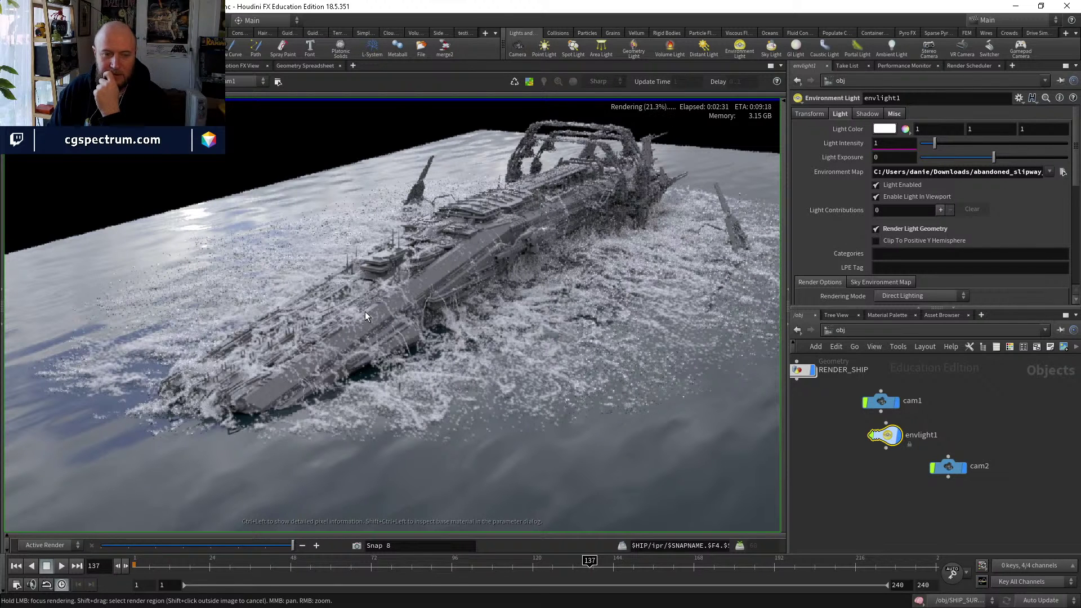
scroll(327, 309, down, 1)
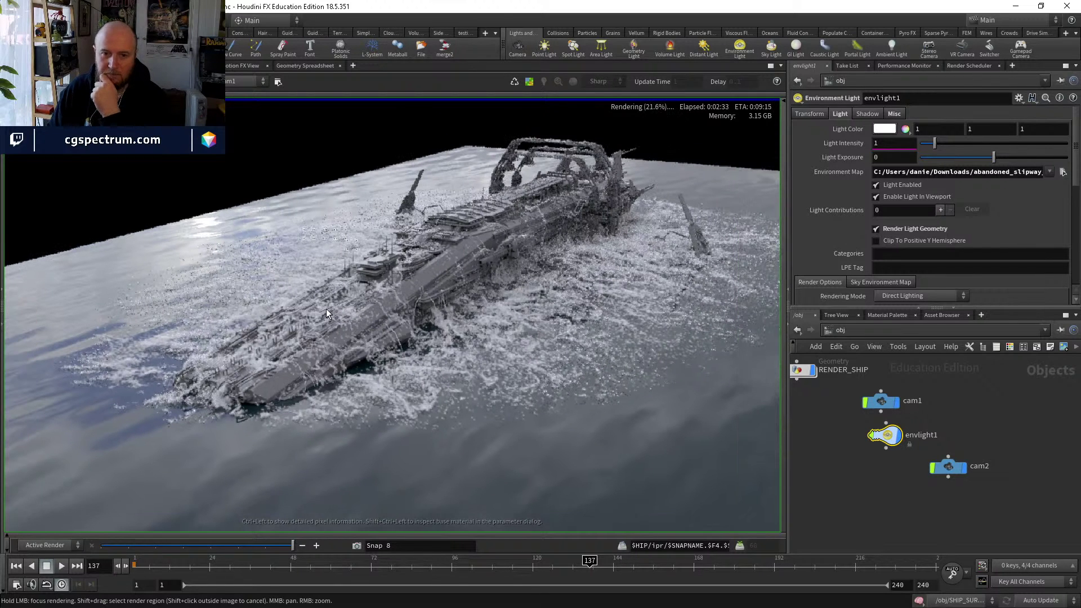
scroll(326, 309, up, 1)
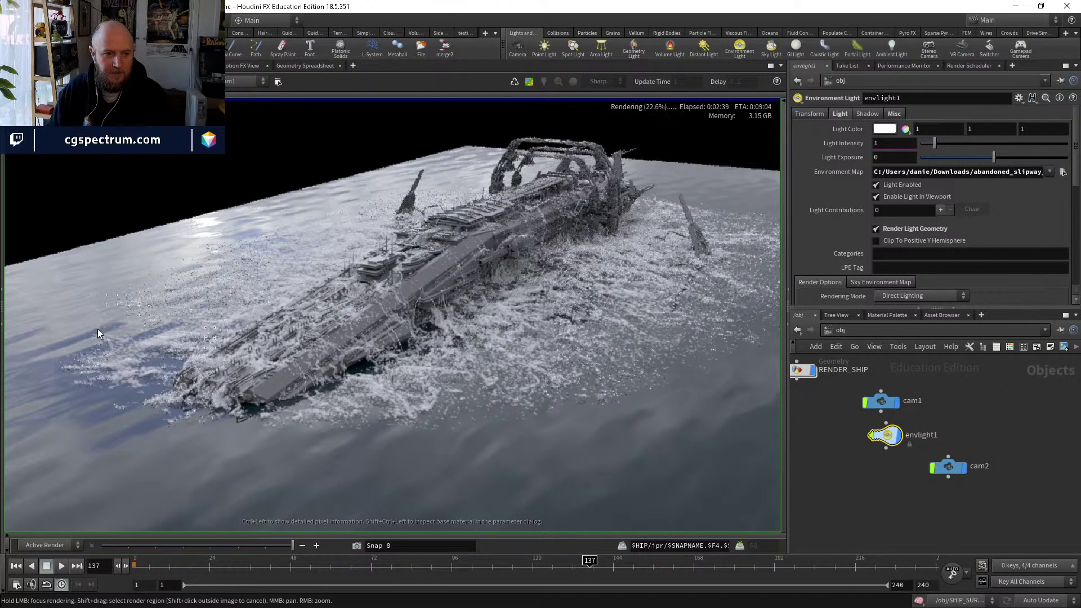
Inspect the foam and spray around the bow and along the hull in the render, both close up and from farther out.
middle_drag(98, 379, 121, 349)
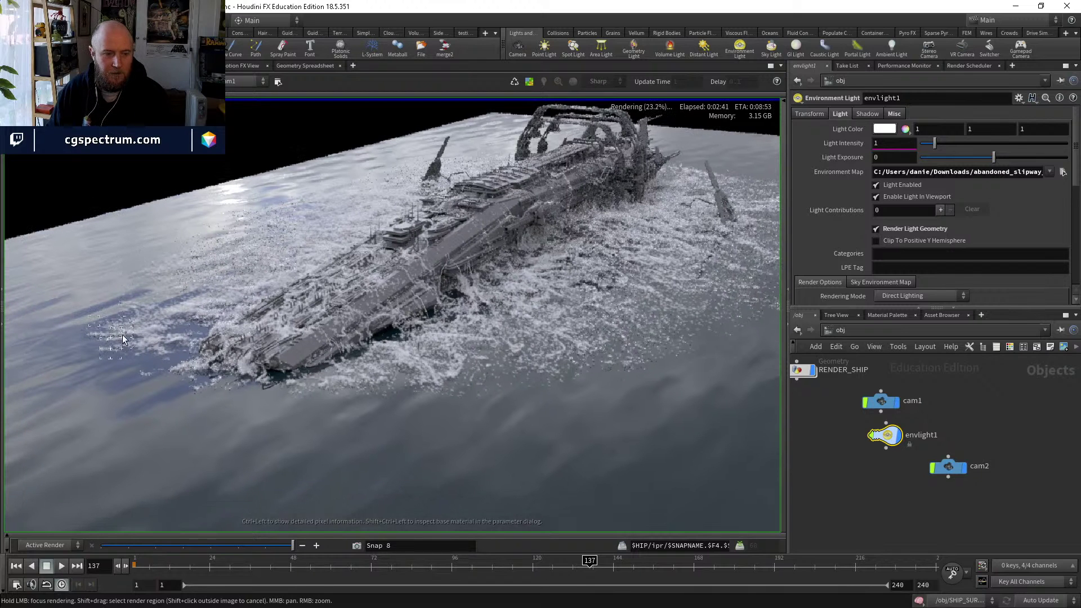
mouse_move(125, 327)
mouse_down()
mouse_move(239, 370)
mouse_move(198, 379)
mouse_up()
scroll(191, 369, up, 1)
scroll(246, 385, up, 1)
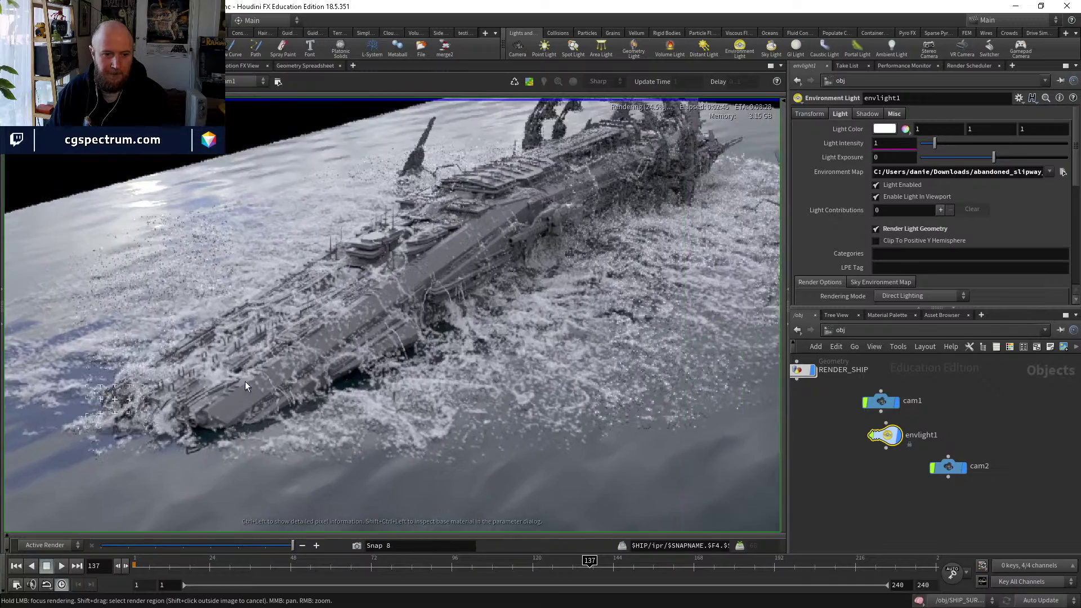
scroll(383, 330, up, 2)
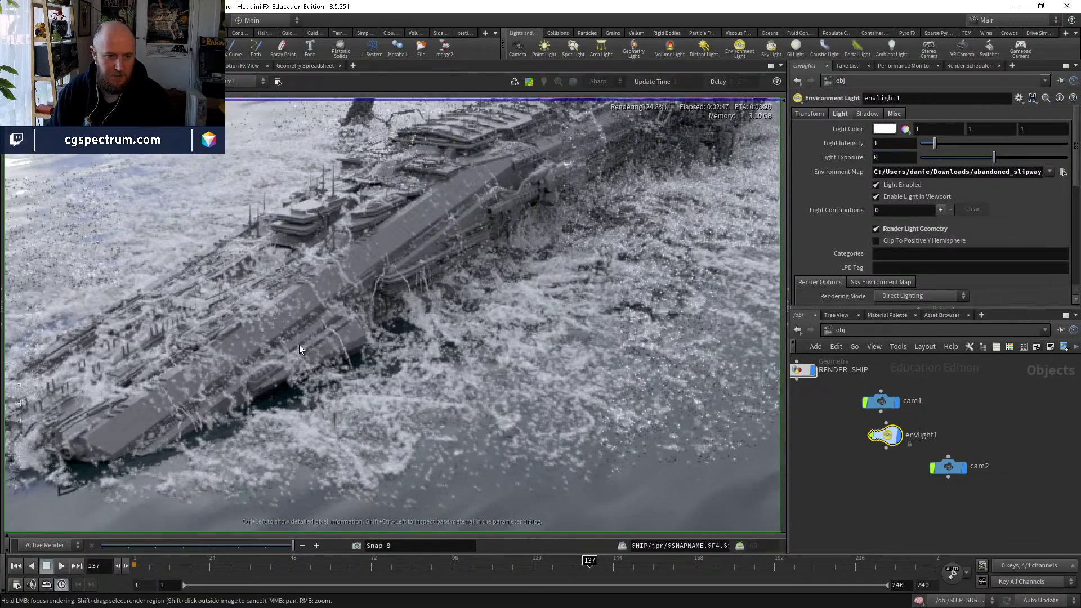
scroll(291, 323, down, 1)
scroll(316, 330, down, 1)
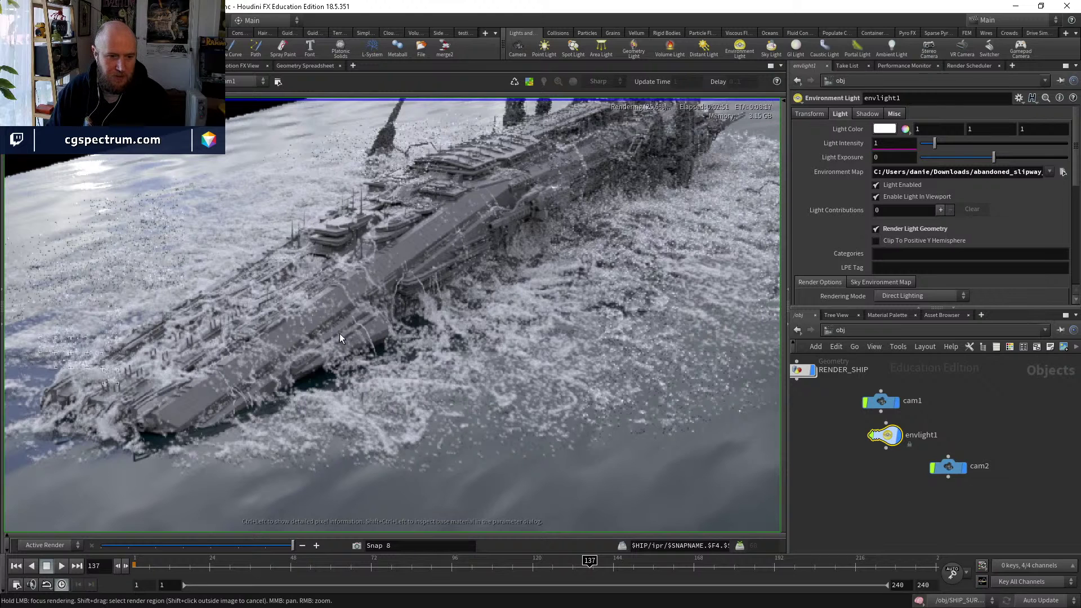
scroll(339, 333, down, 1)
scroll(354, 349, down, 1)
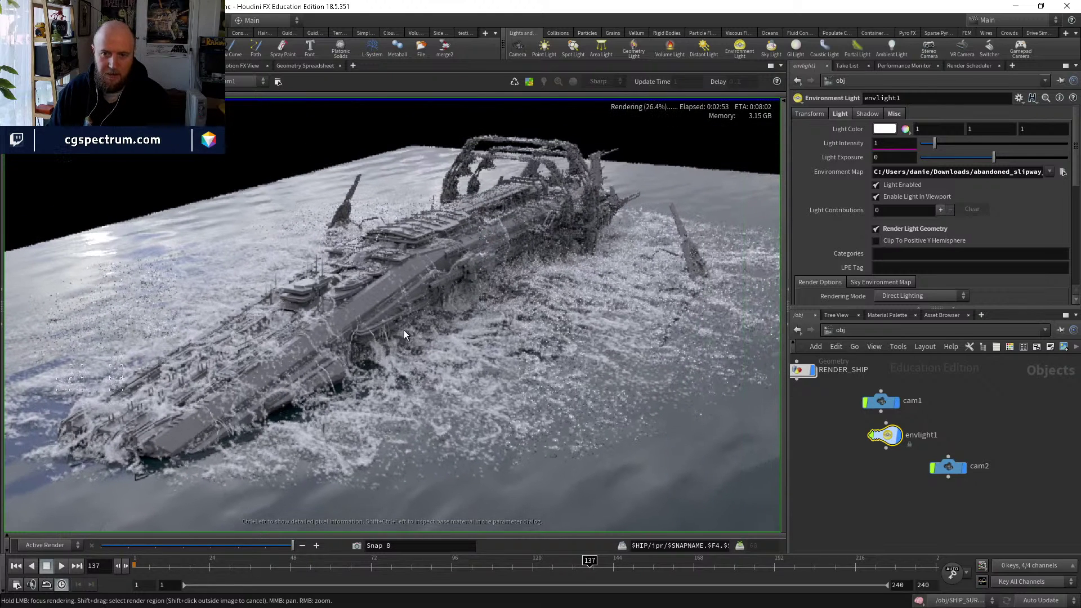
scroll(298, 322, up, 2)
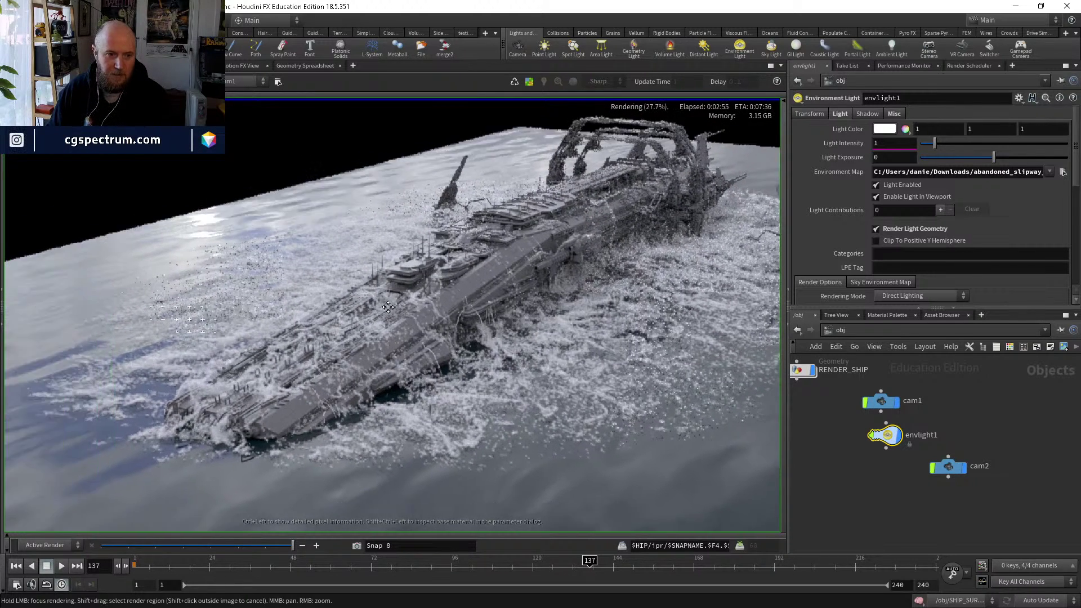
scroll(276, 308, down, 1)
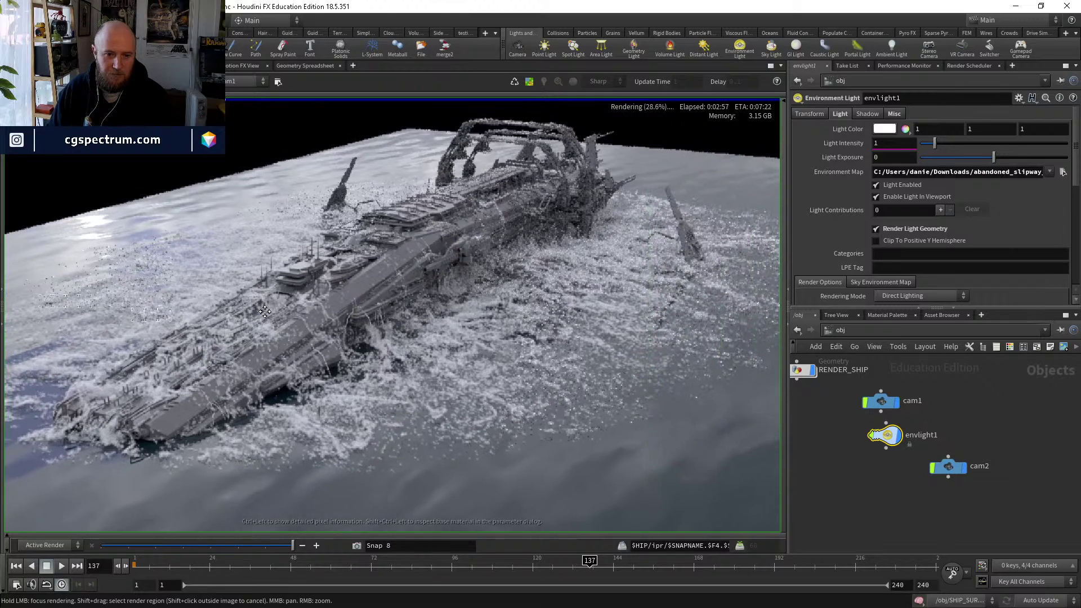
scroll(268, 267, up, 1)
scroll(289, 374, down, 2)
scroll(567, 389, down, 1)
scroll(566, 389, up, 1)
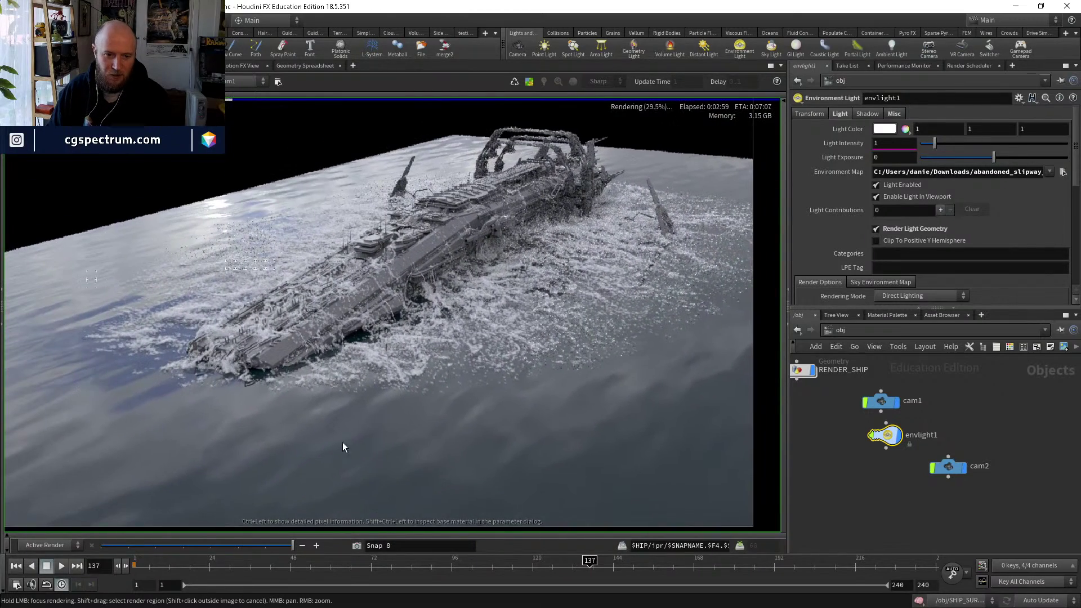
Examine the environment background rendering behind the ship and fit the whole frame in the render view.
scroll(550, 430, down, 1)
scroll(591, 431, up, 1)
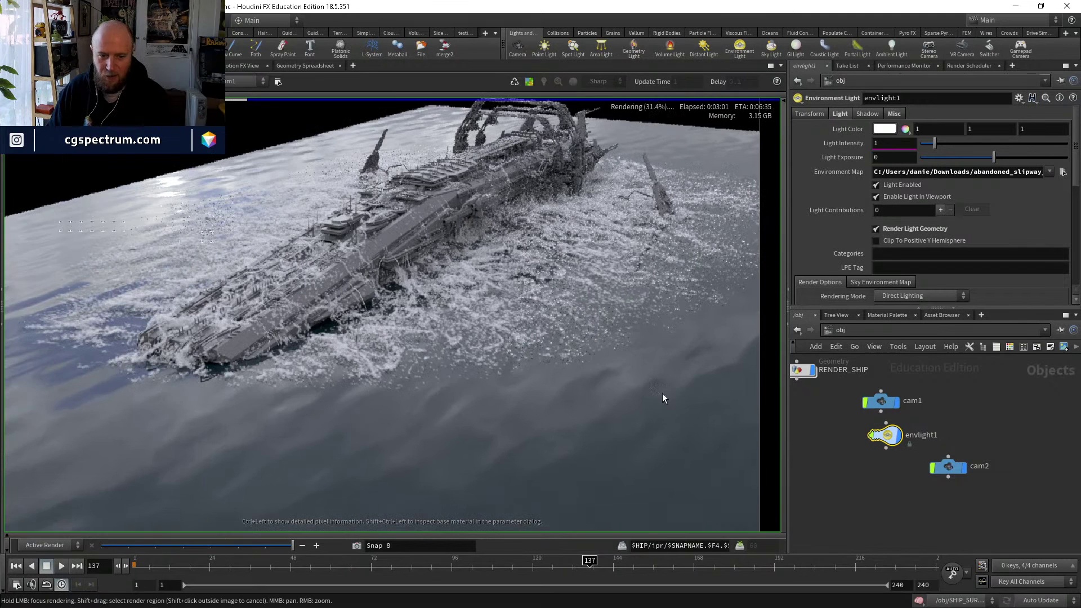
scroll(647, 297, down, 1)
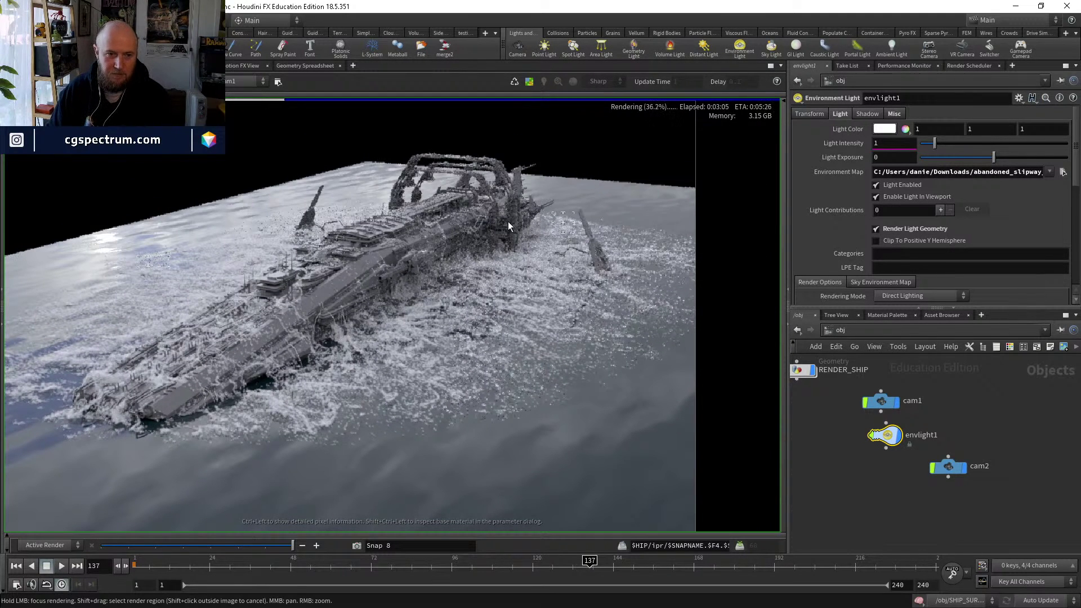
scroll(380, 286, up, 1)
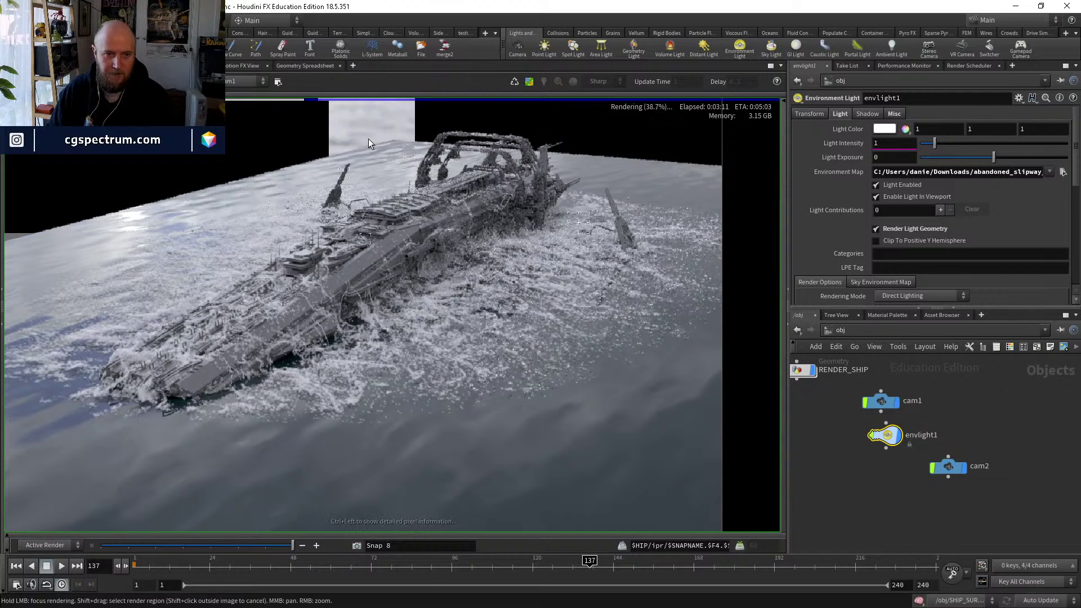
scroll(368, 139, down, 1)
middle_drag(435, 125, 421, 162)
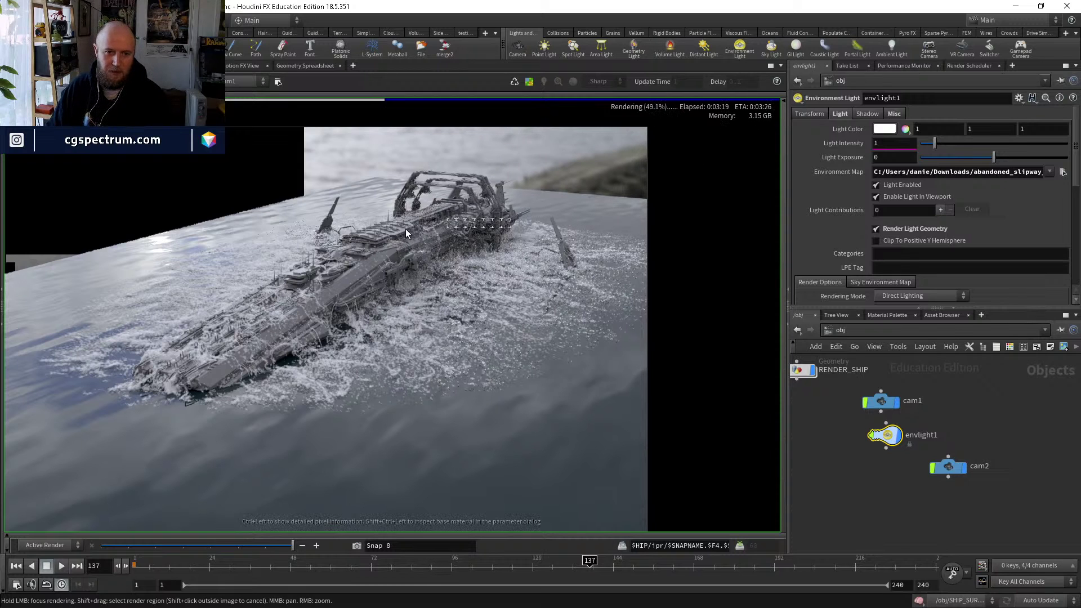
key(h)
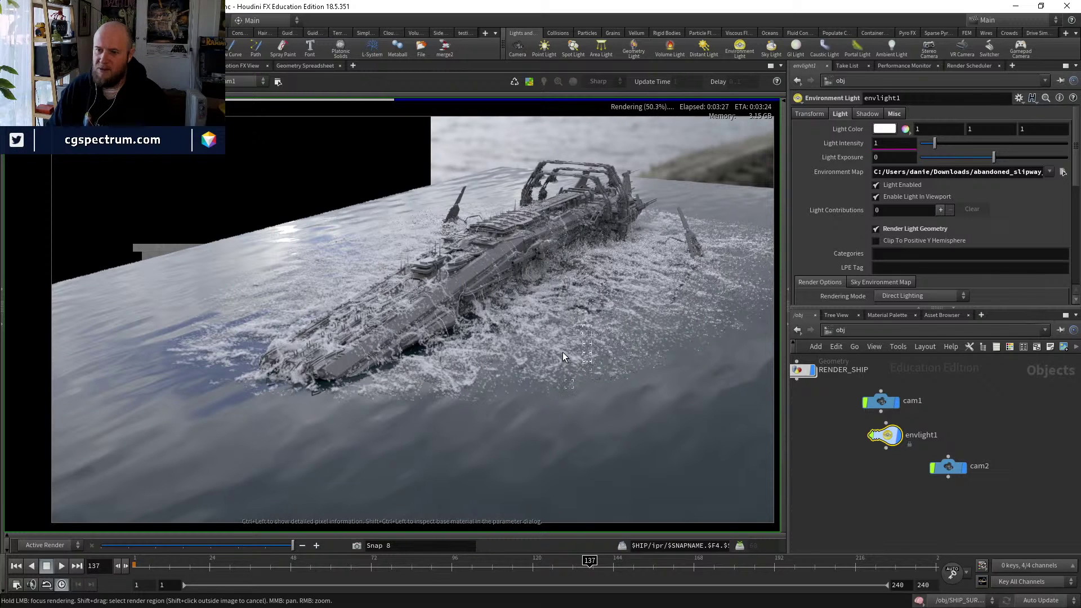
Stop the updating render and return to the 3D scene view, with the RENDER geometry objects in view in the network.
click(279, 82)
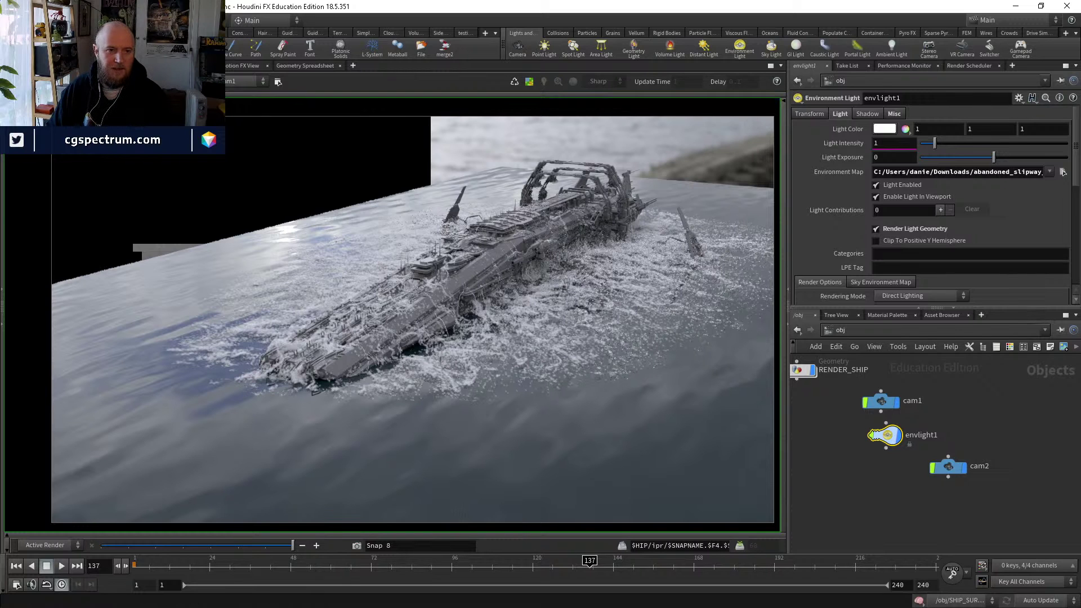
key(alt+1)
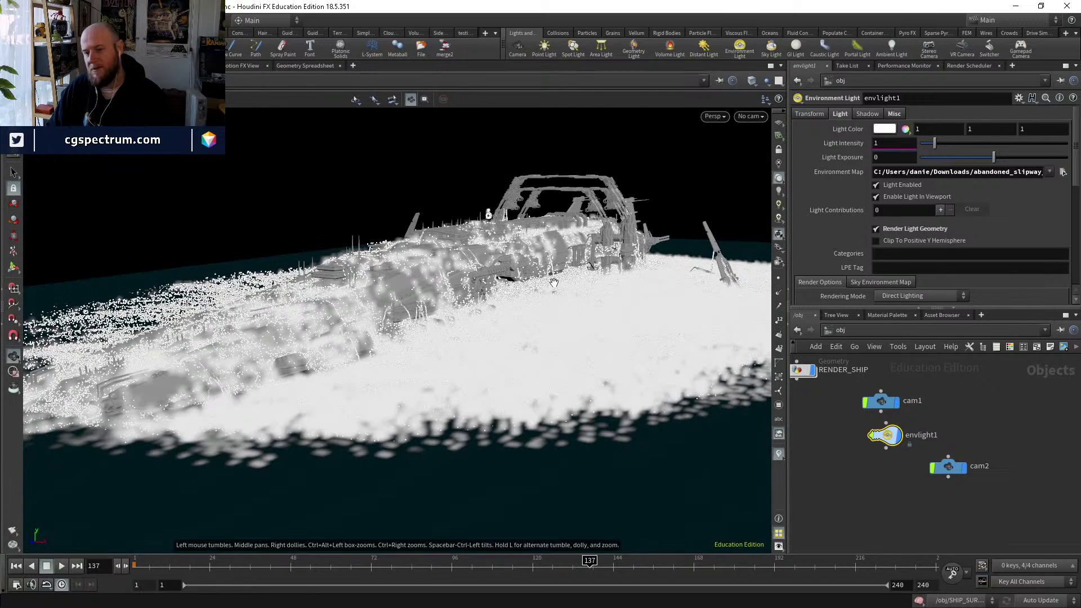
mouse_move(828, 429)
middle_down()
mouse_move(904, 493)
mouse_move(936, 480)
middle_up()
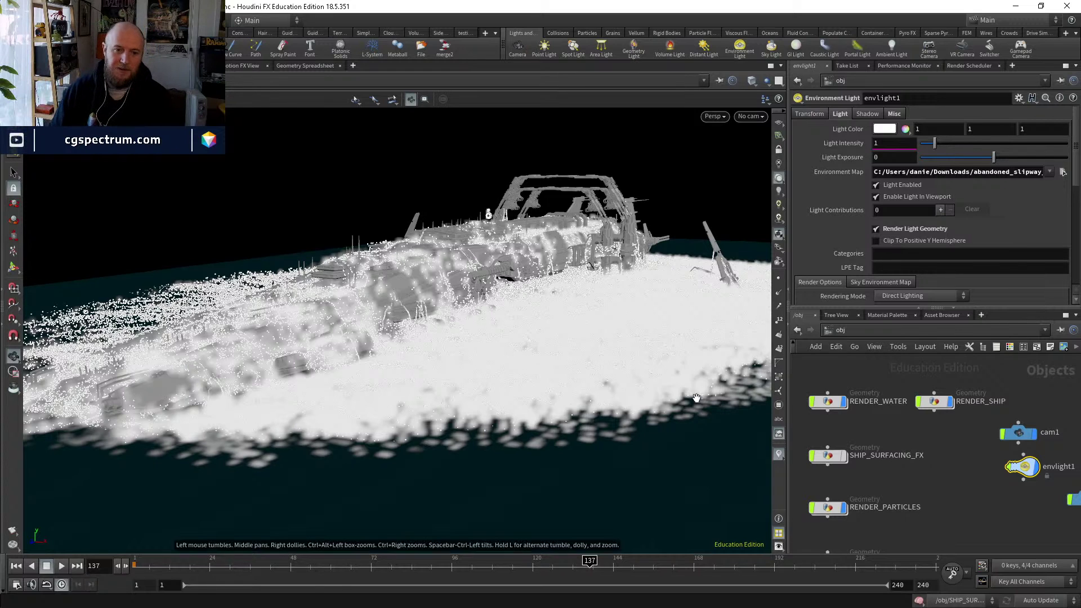
middle_drag(869, 482, 883, 465)
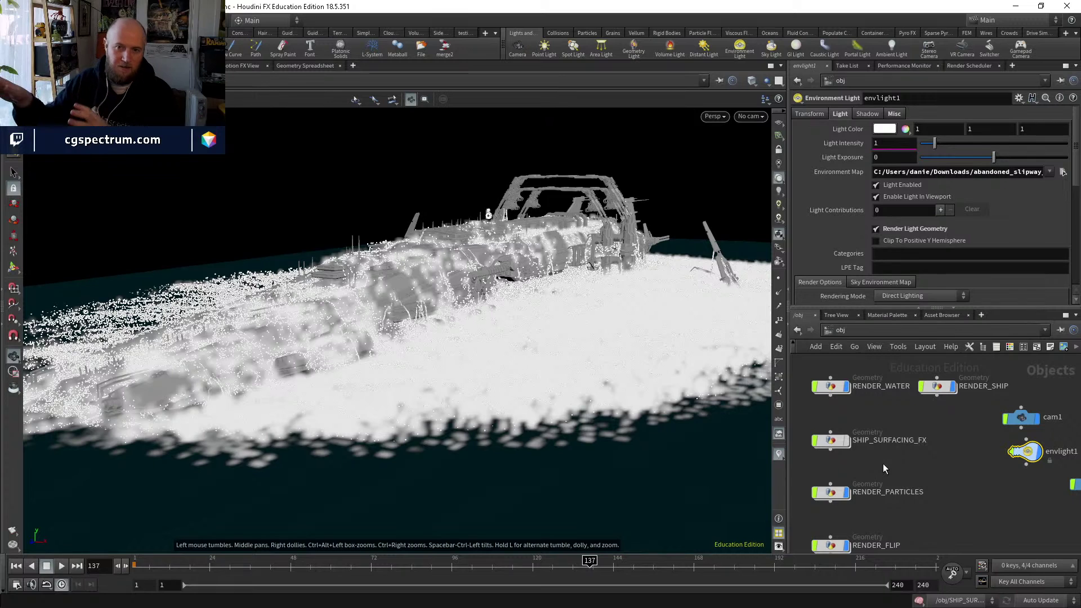
click(1008, 33)
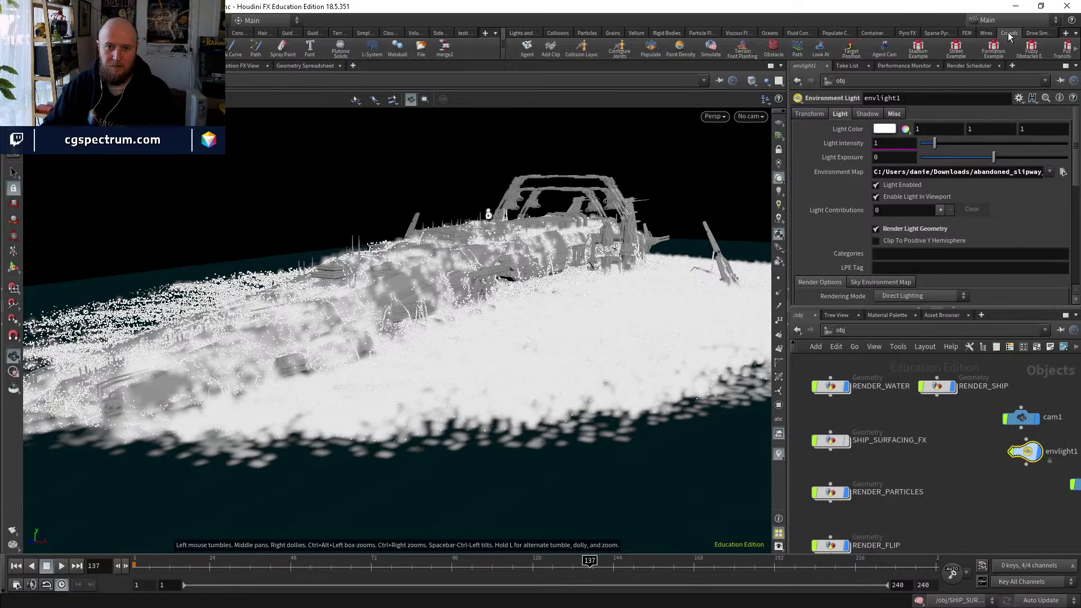
click(524, 34)
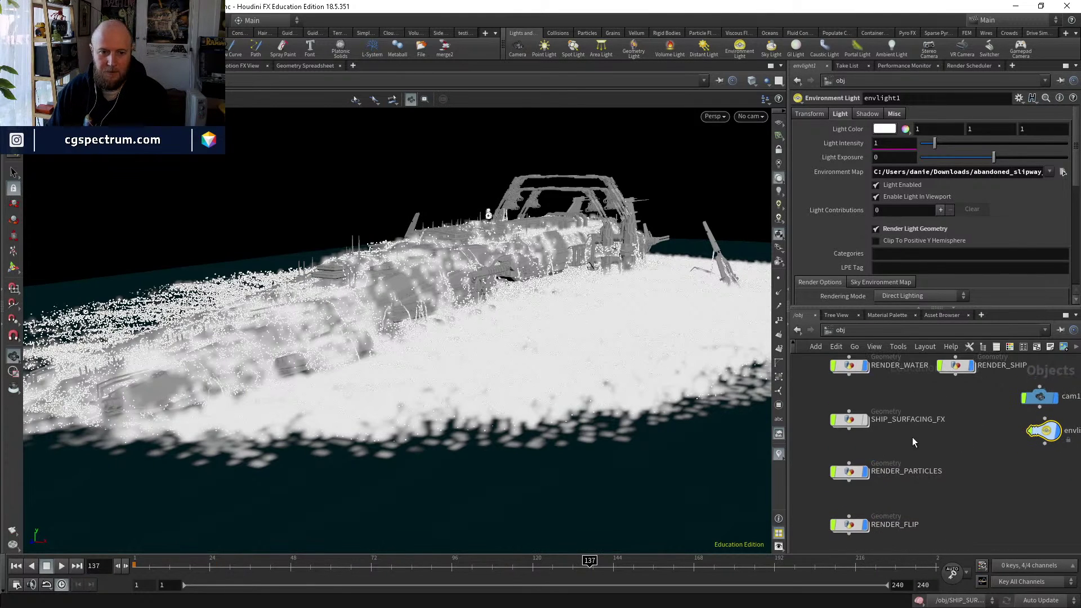
Open the RENDER_FLIP geometry network from the object level.
middle_drag(934, 444, 894, 442)
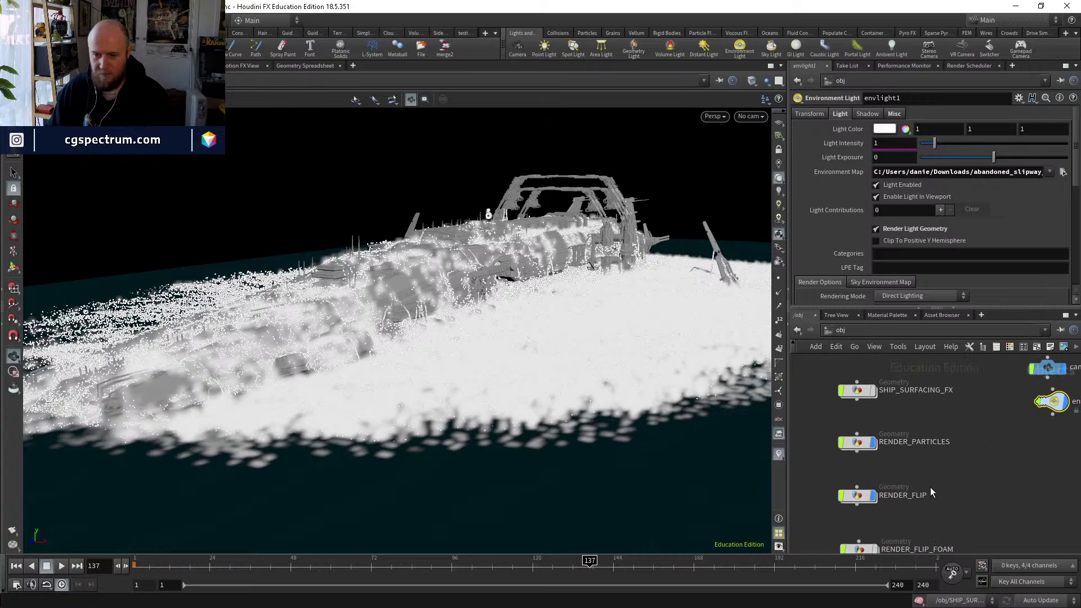
double_click(858, 471)
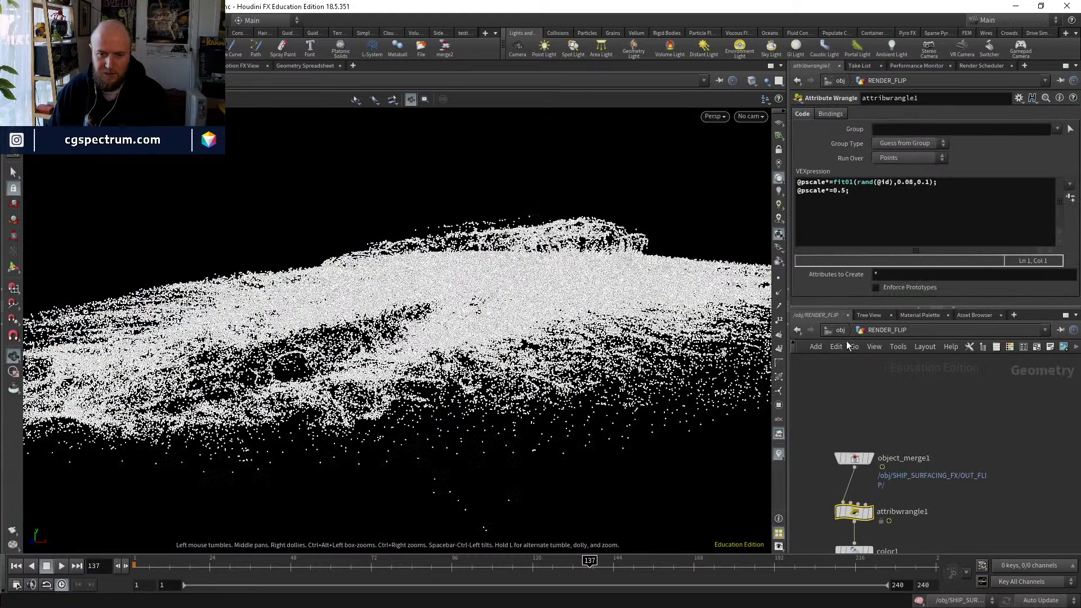
Return to the object level, open the SHIP_SURFACING_FX network and display the FLIP_SIMULATION_v2 file cache.
click(843, 330)
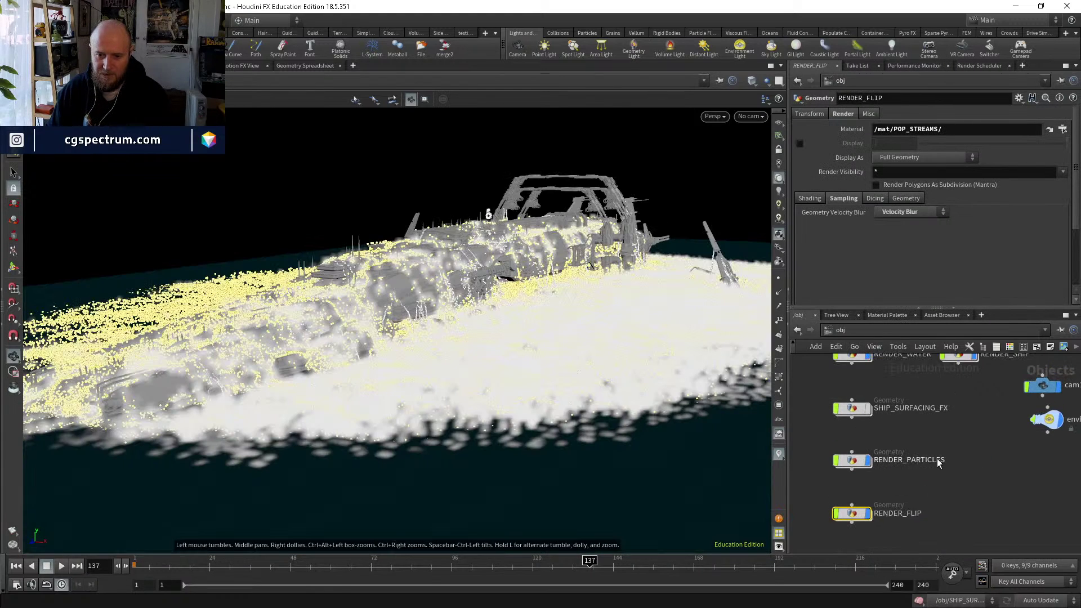
double_click(852, 432)
scroll(871, 451, up, 5)
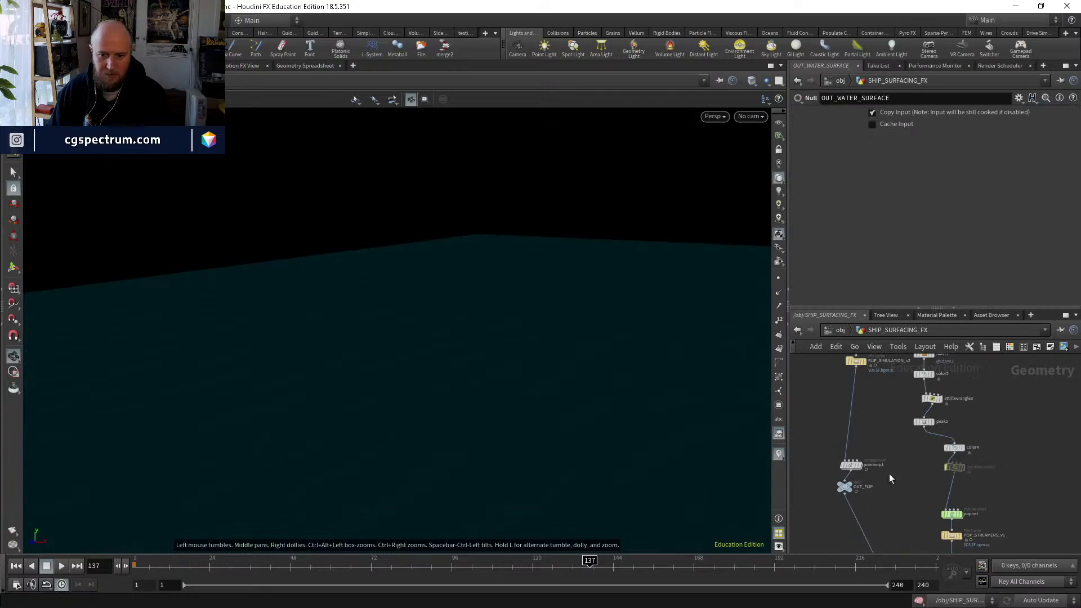
click(852, 413)
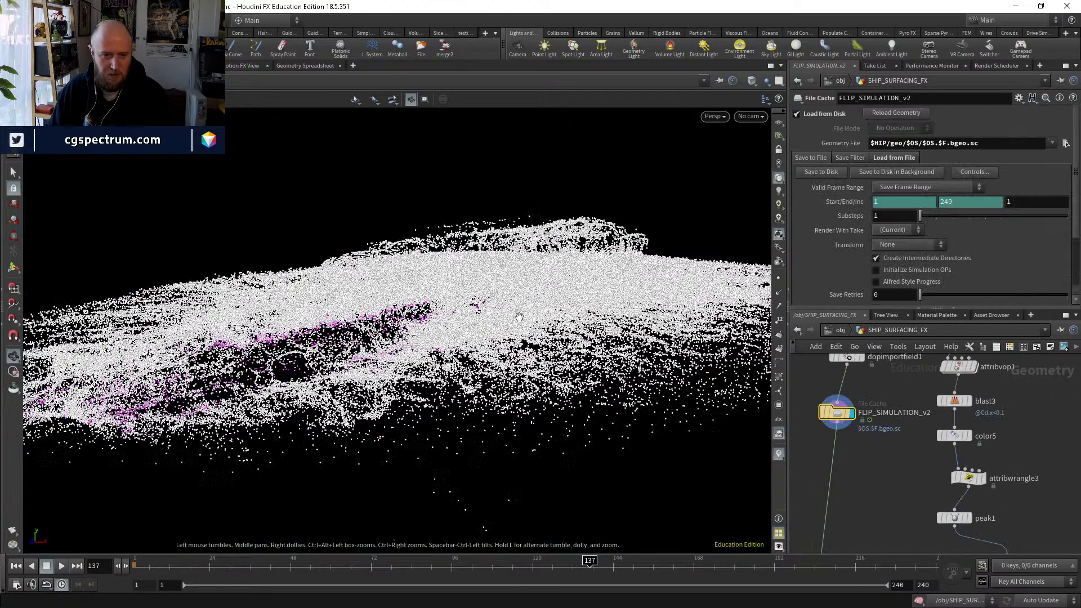
Scrub the cached FLIP simulation to frame 240 and examine its particles from above and from the side.
mouse_move(490, 405)
mouse_down()
mouse_move(513, 511)
mouse_move(560, 434)
mouse_move(524, 496)
mouse_up()
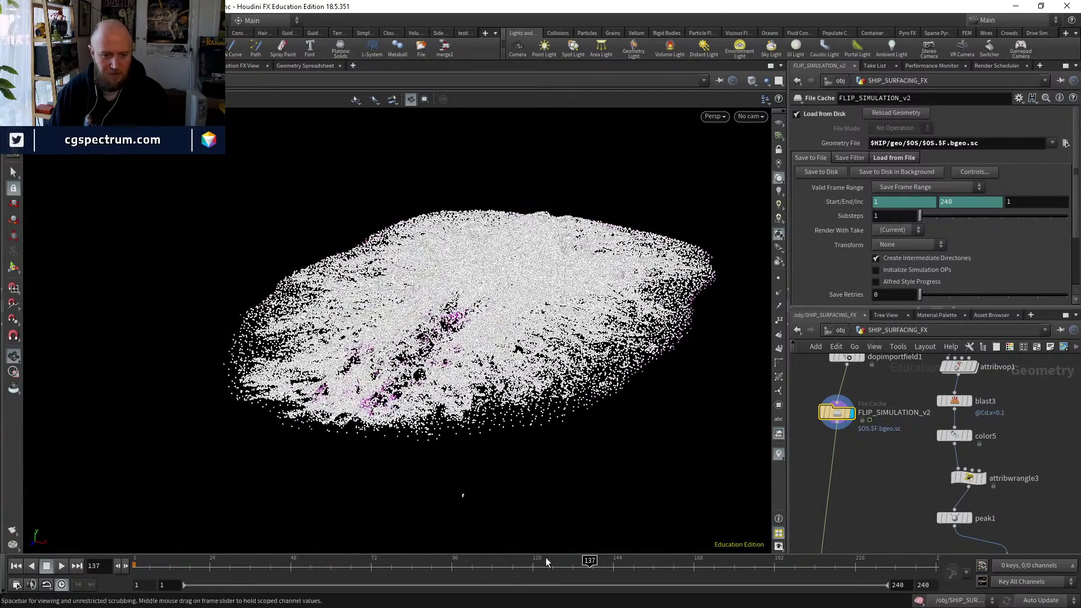
drag(615, 580, 950, 579)
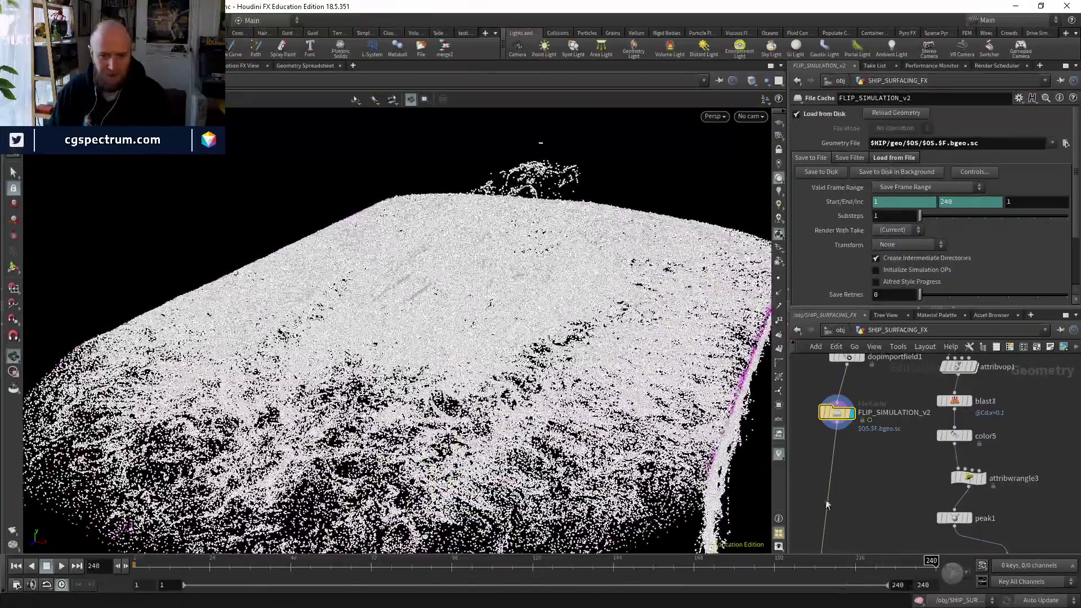
right_drag(681, 439, 631, 451)
middle_drag(631, 451, 479, 360)
drag(545, 500, 551, 501)
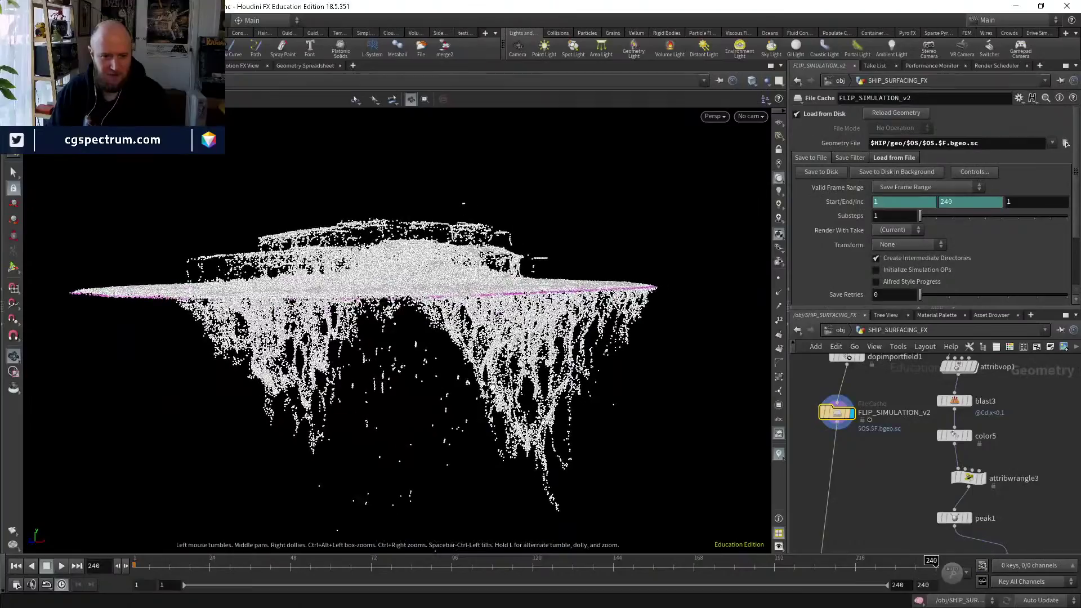
Scrub repeatedly through the cached frames up to the end, viewing the particle spread from high and low angles.
click(500, 562)
drag(500, 561, 931, 561)
drag(372, 349, 593, 598)
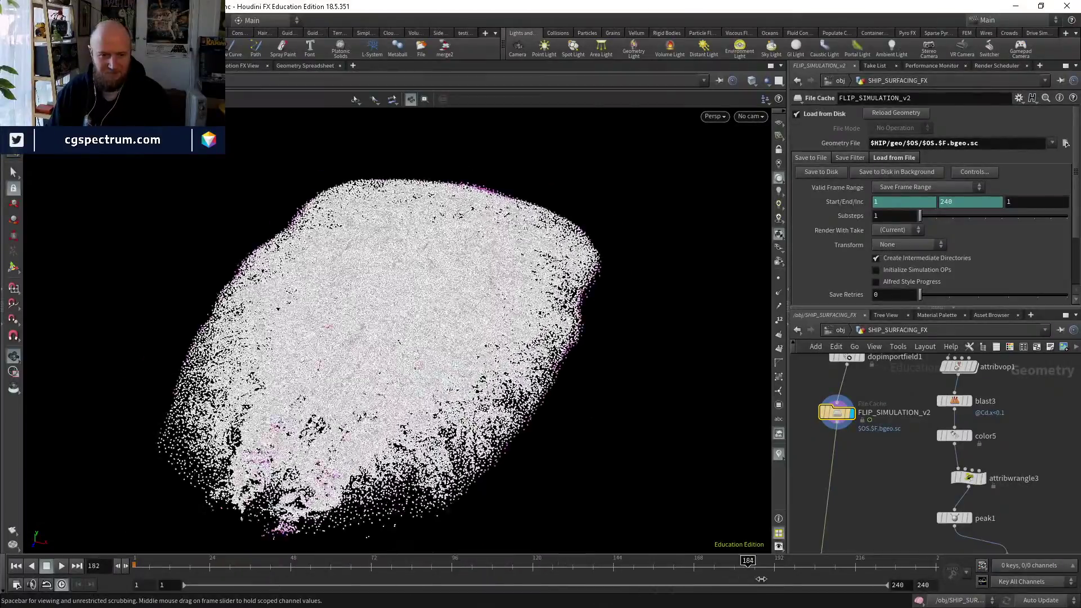
mouse_move(611, 452)
mouse_down()
mouse_move(563, 405)
mouse_move(507, 428)
mouse_move(361, 523)
mouse_move(372, 473)
mouse_move(378, 518)
mouse_move(394, 524)
mouse_up()
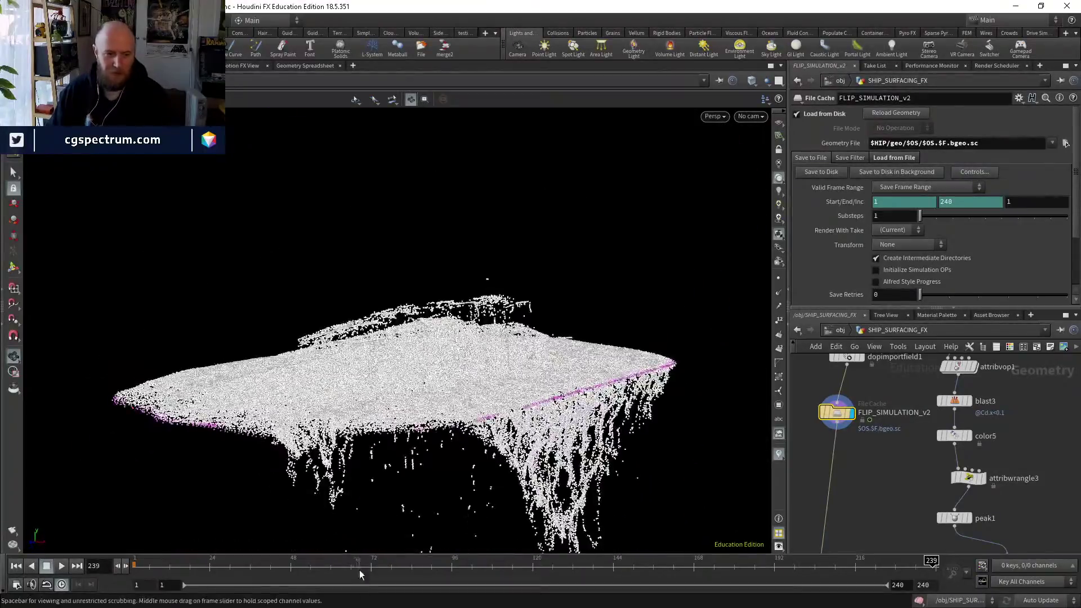
drag(232, 562, 845, 543)
drag(509, 290, 732, 107)
Examine how the FLIP particles emerge and spread between frames 67 and 119, ending at frame 111.
drag(185, 562, 360, 488)
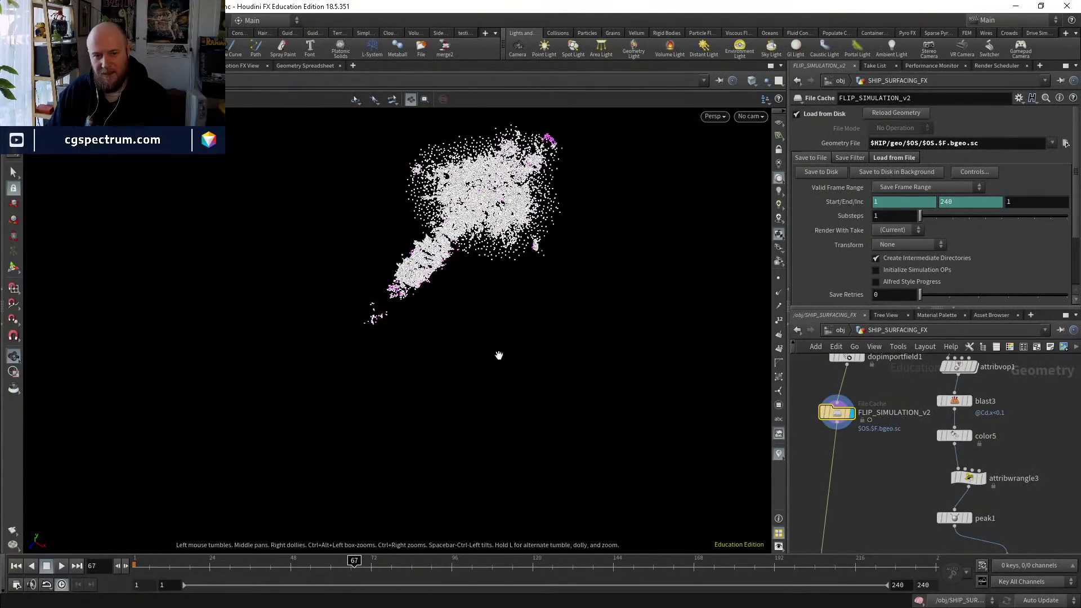
drag(552, 181, 497, 271)
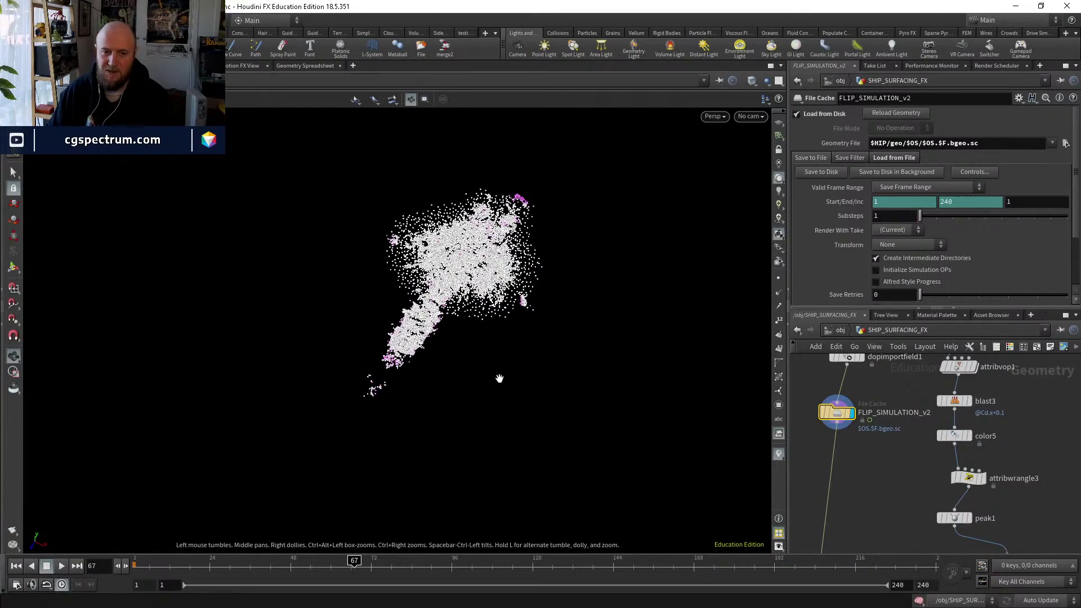
drag(354, 535, 519, 531)
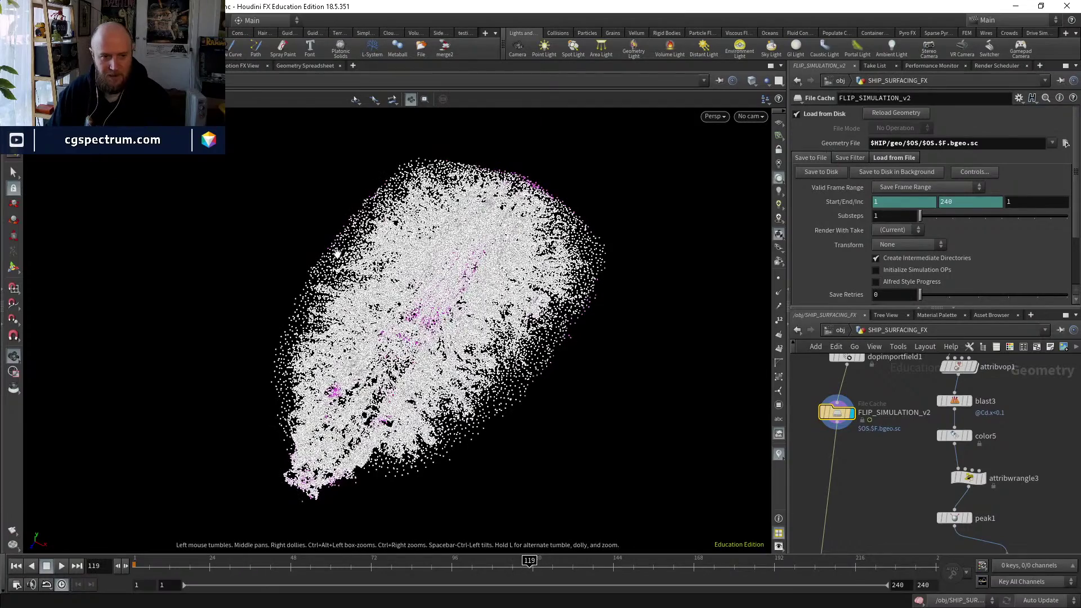
drag(571, 202, 589, 269)
mouse_move(563, 570)
mouse_down()
mouse_move(715, 569)
mouse_move(583, 568)
mouse_up()
drag(541, 498, 719, 430)
drag(547, 414, 445, 351)
drag(545, 340, 506, 328)
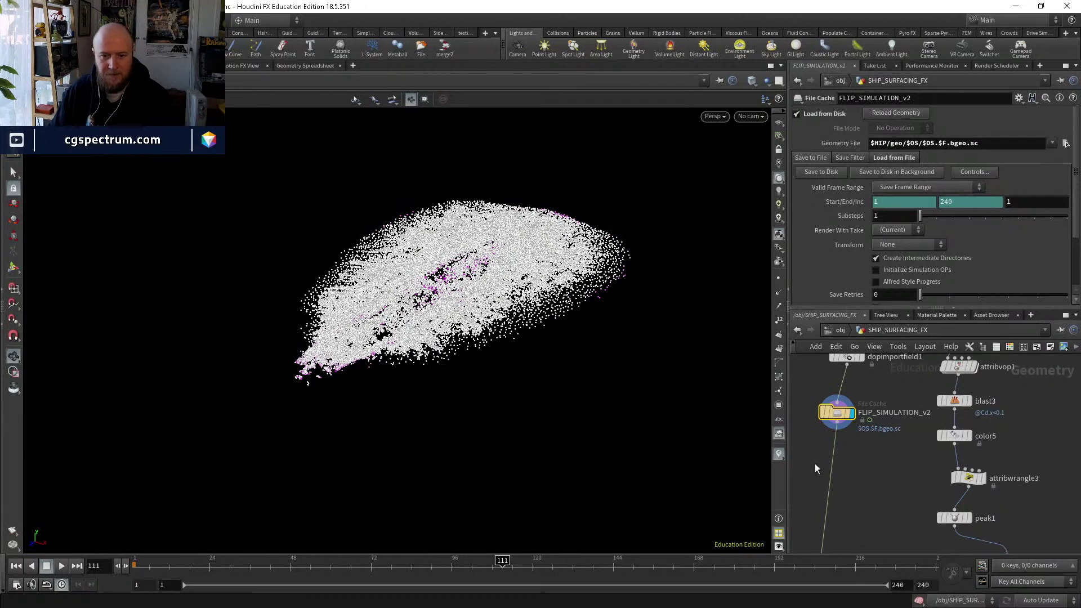
middle_drag(816, 464, 844, 254)
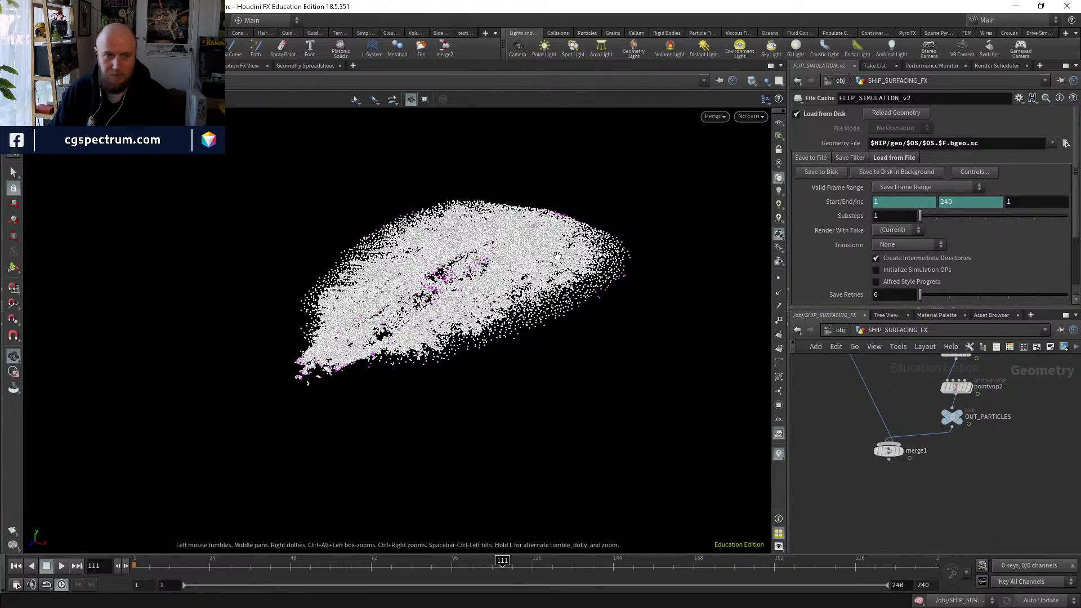
Inspect the foam around the ship in the render view, close up and from farther out, and return to the scene view.
click(141, 65)
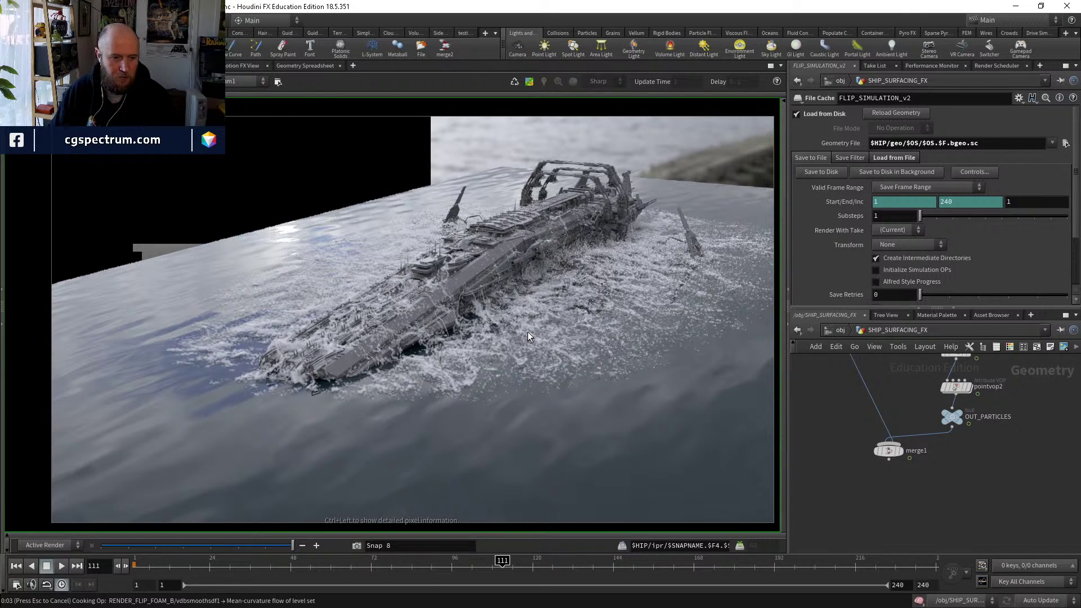
scroll(533, 330, up, 2)
middle_drag(529, 323, 579, 299)
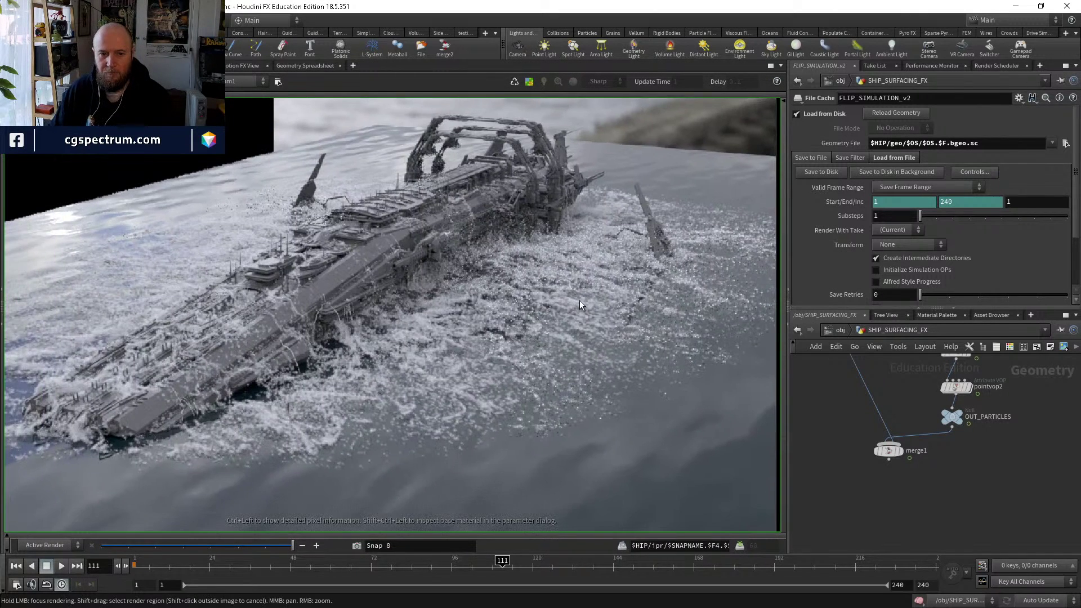
scroll(579, 300, down, 4)
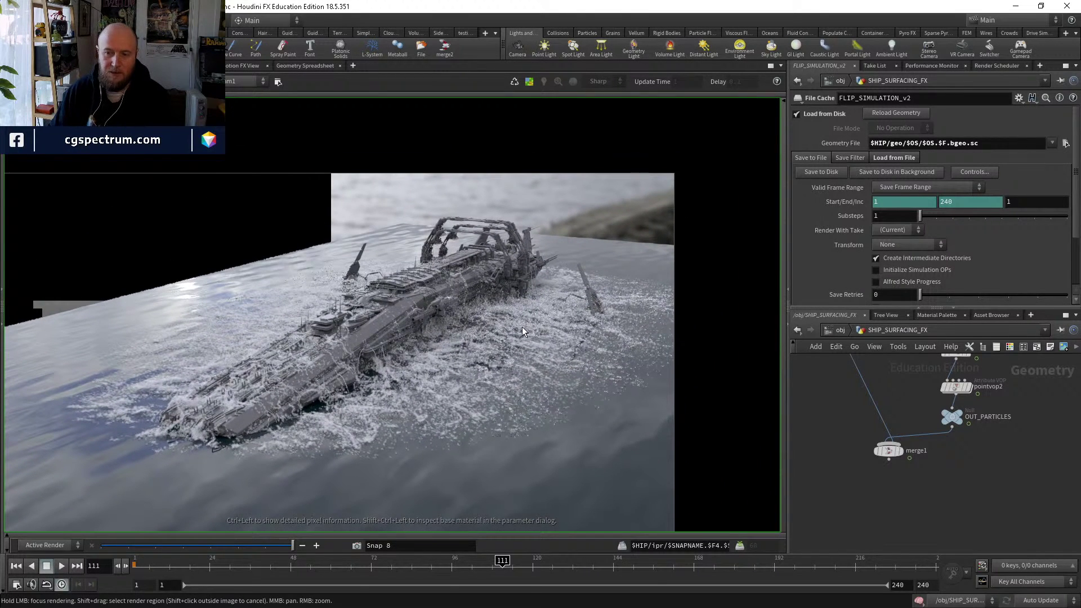
scroll(522, 329, down, 1)
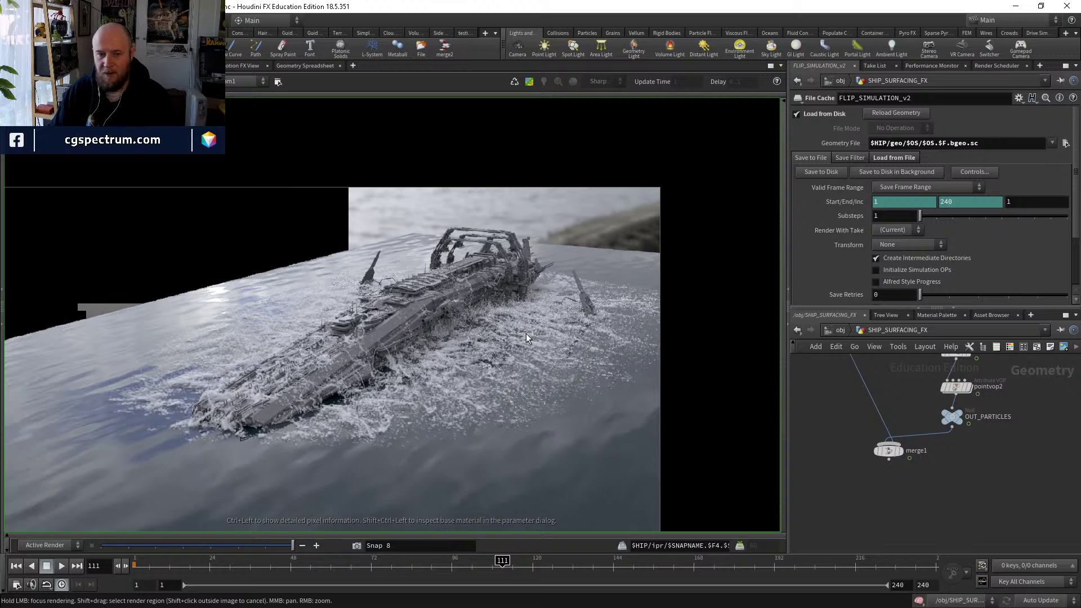
scroll(516, 370, up, 3)
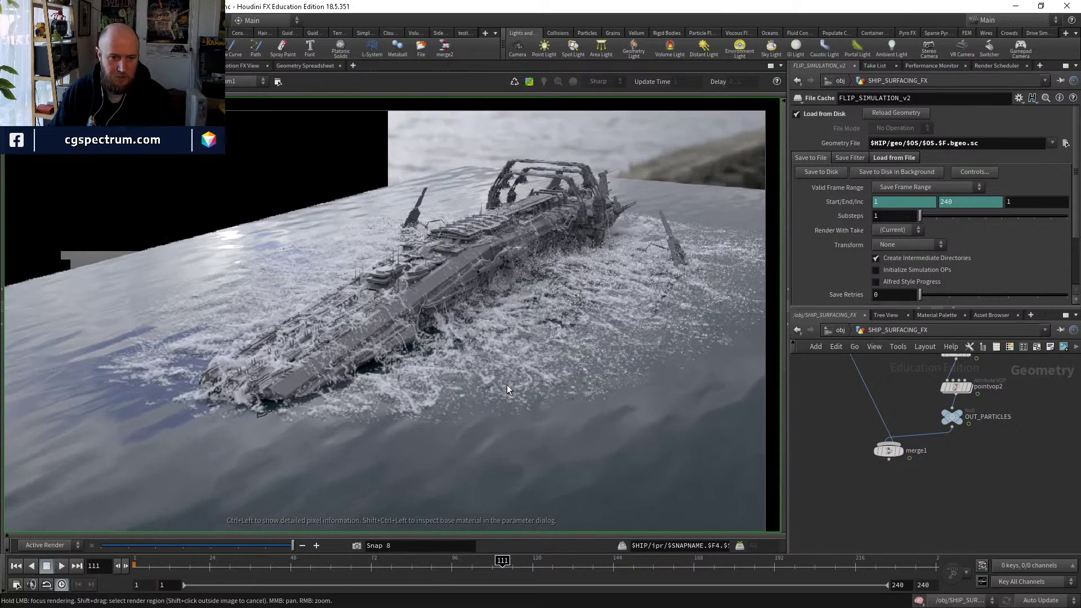
scroll(513, 366, down, 1)
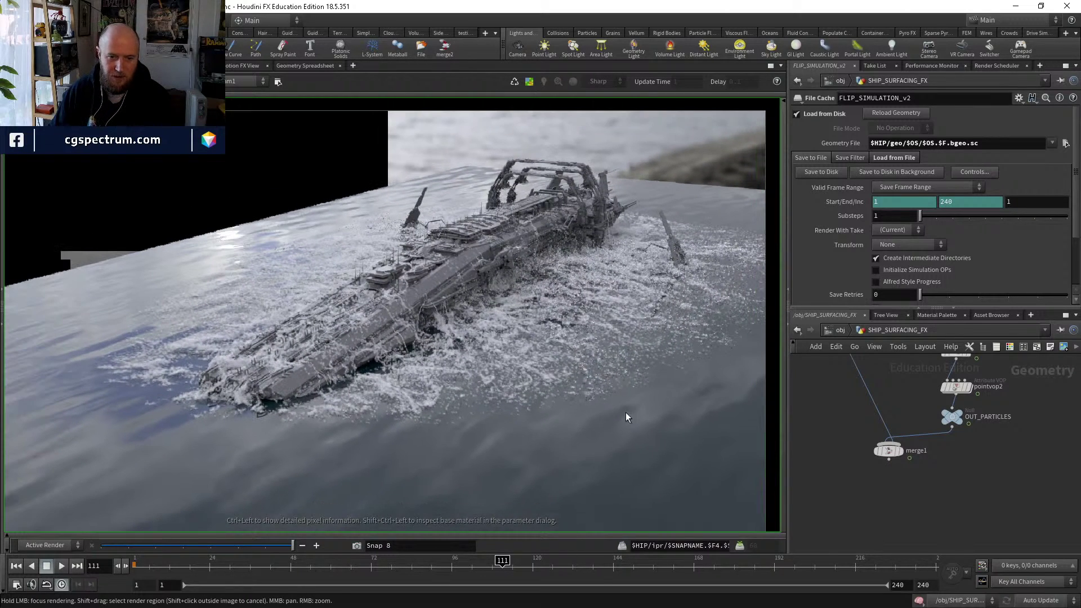
scroll(626, 417, down, 3)
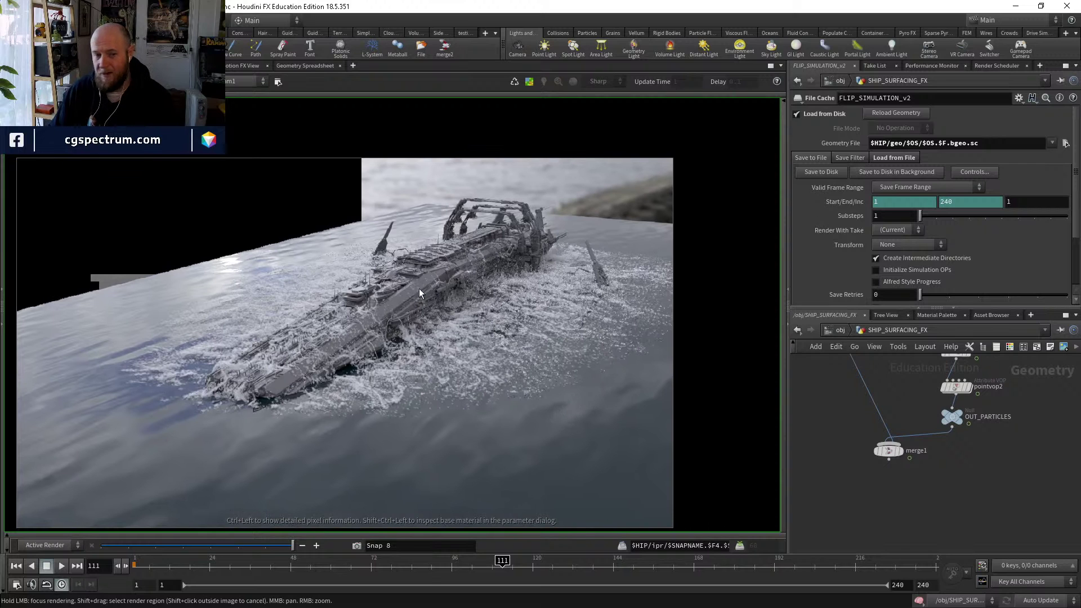
click(197, 65)
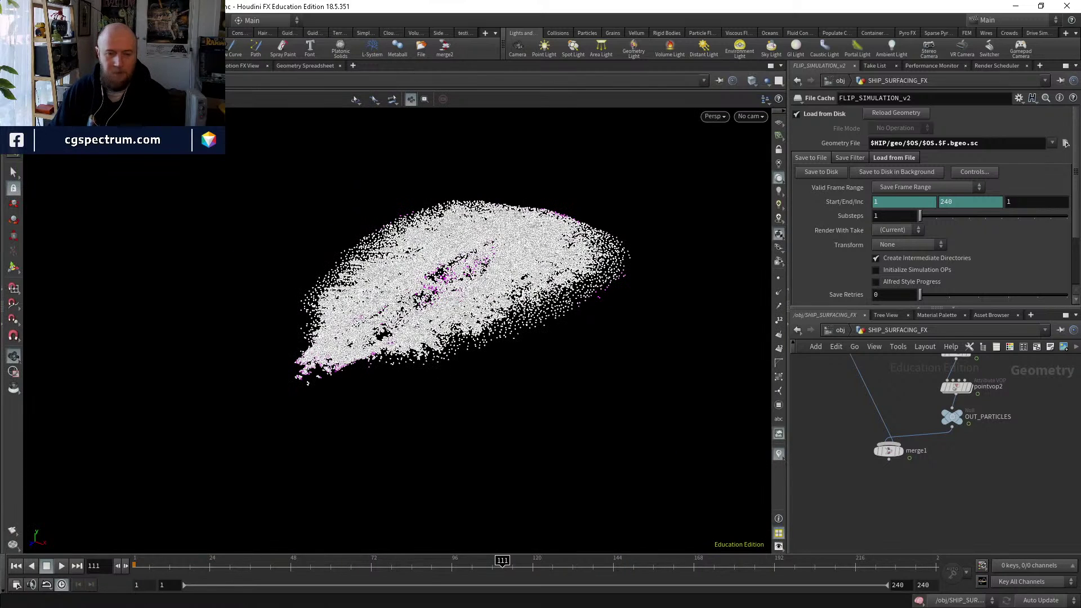